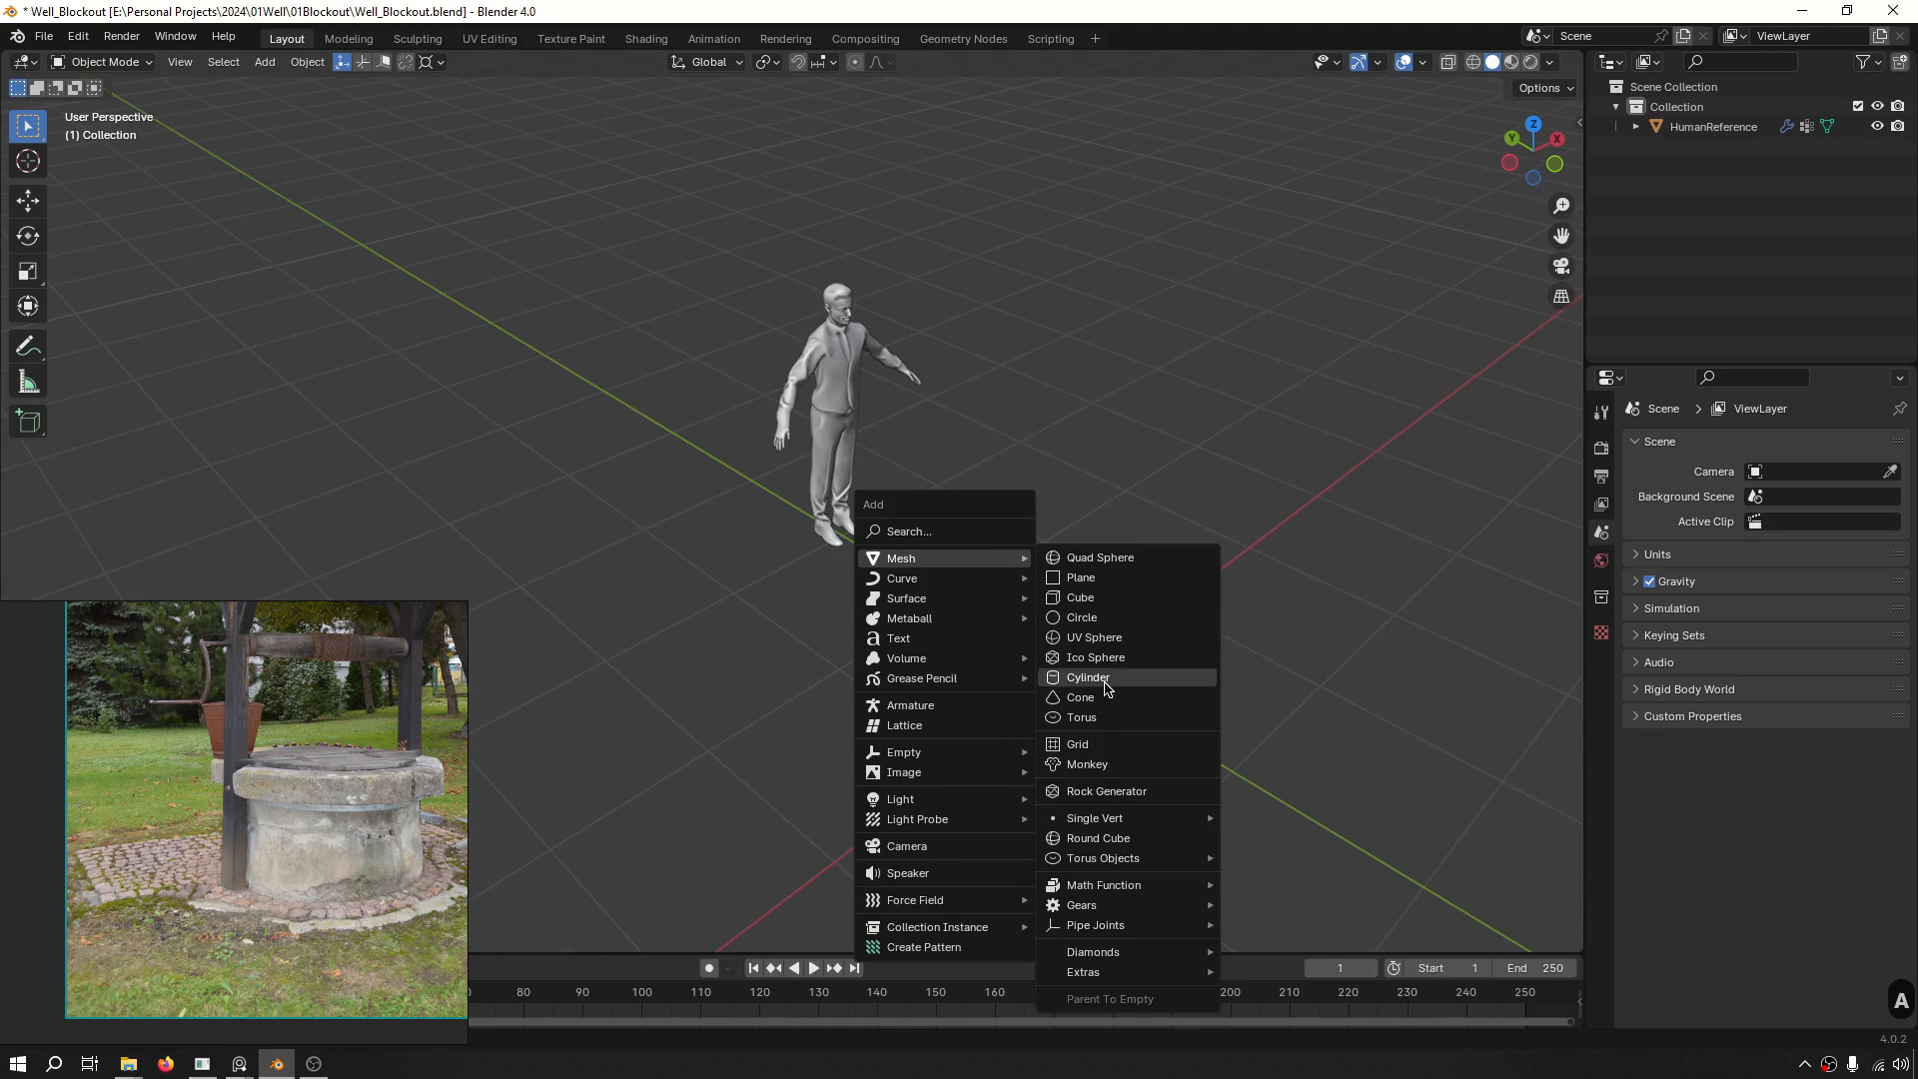
Add a cylinder mesh and flatten it along Z to a scale of about 0.05.
{"action": "left_click", "coordinate": [1107, 688]}
{"action": "middle_click_drag", "start_coordinate": [1106, 687], "coordinate": [1116, 614]}
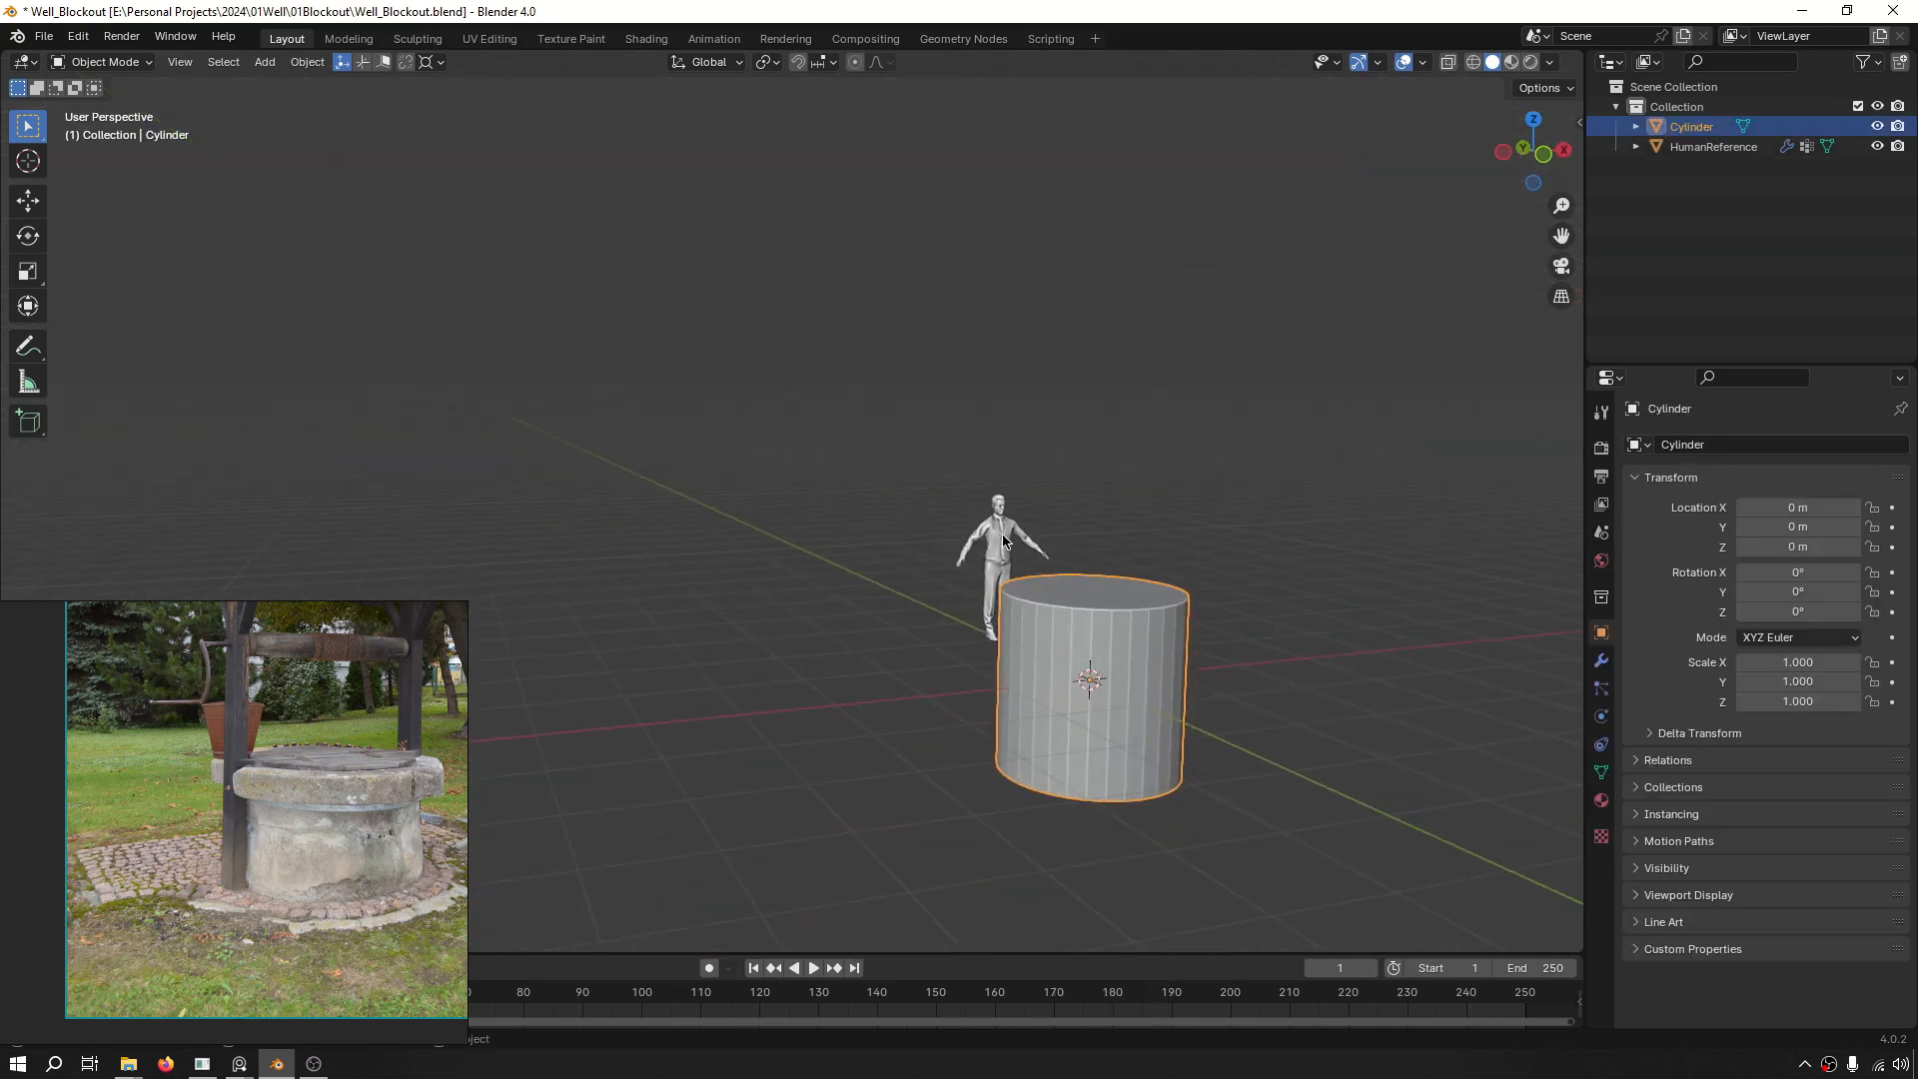
{"action": "scroll", "coordinate": [1014, 555], "scroll_direction": "up", "scroll_amount": 4}
{"action": "middle_click_drag", "start_coordinate": [1181, 717], "coordinate": [1380, 578]}
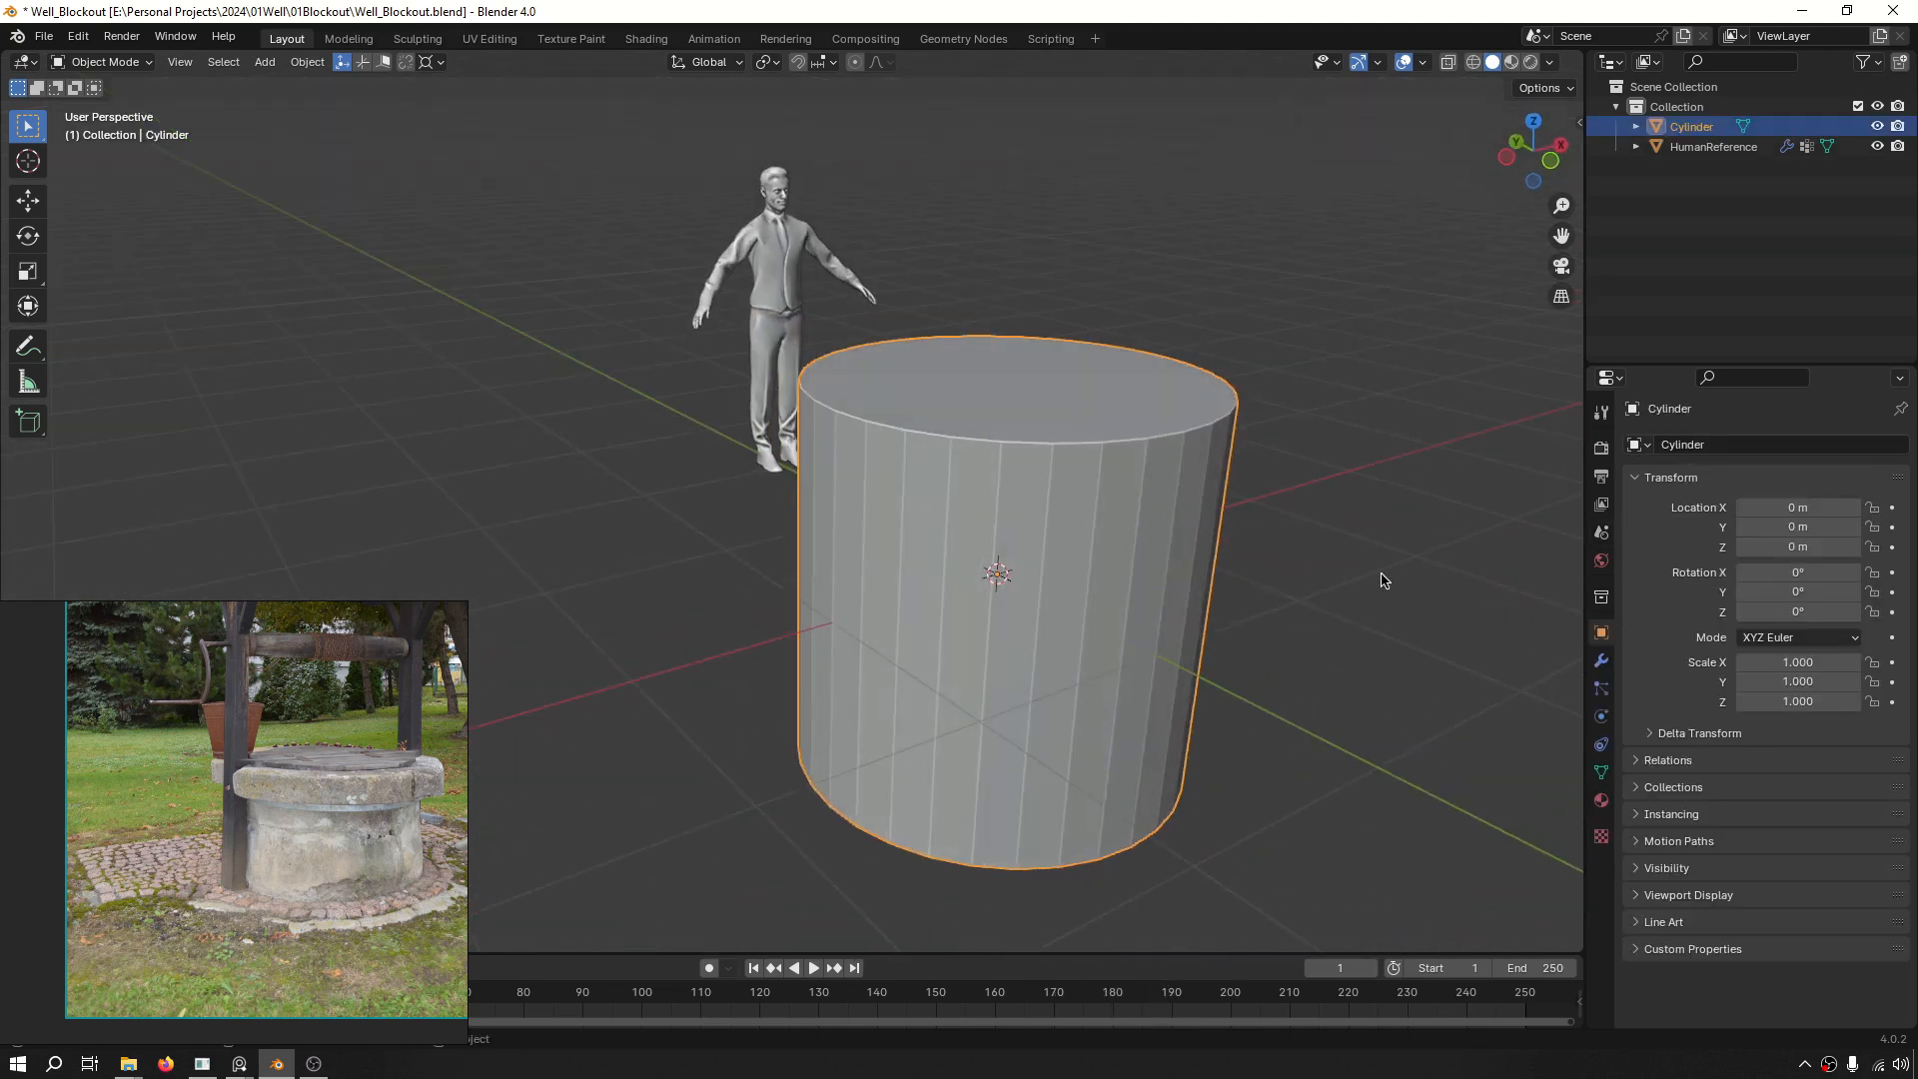
{"action": "key", "text": "s"}
{"action": "key", "text": "s"}
{"action": "key", "text": "z"}
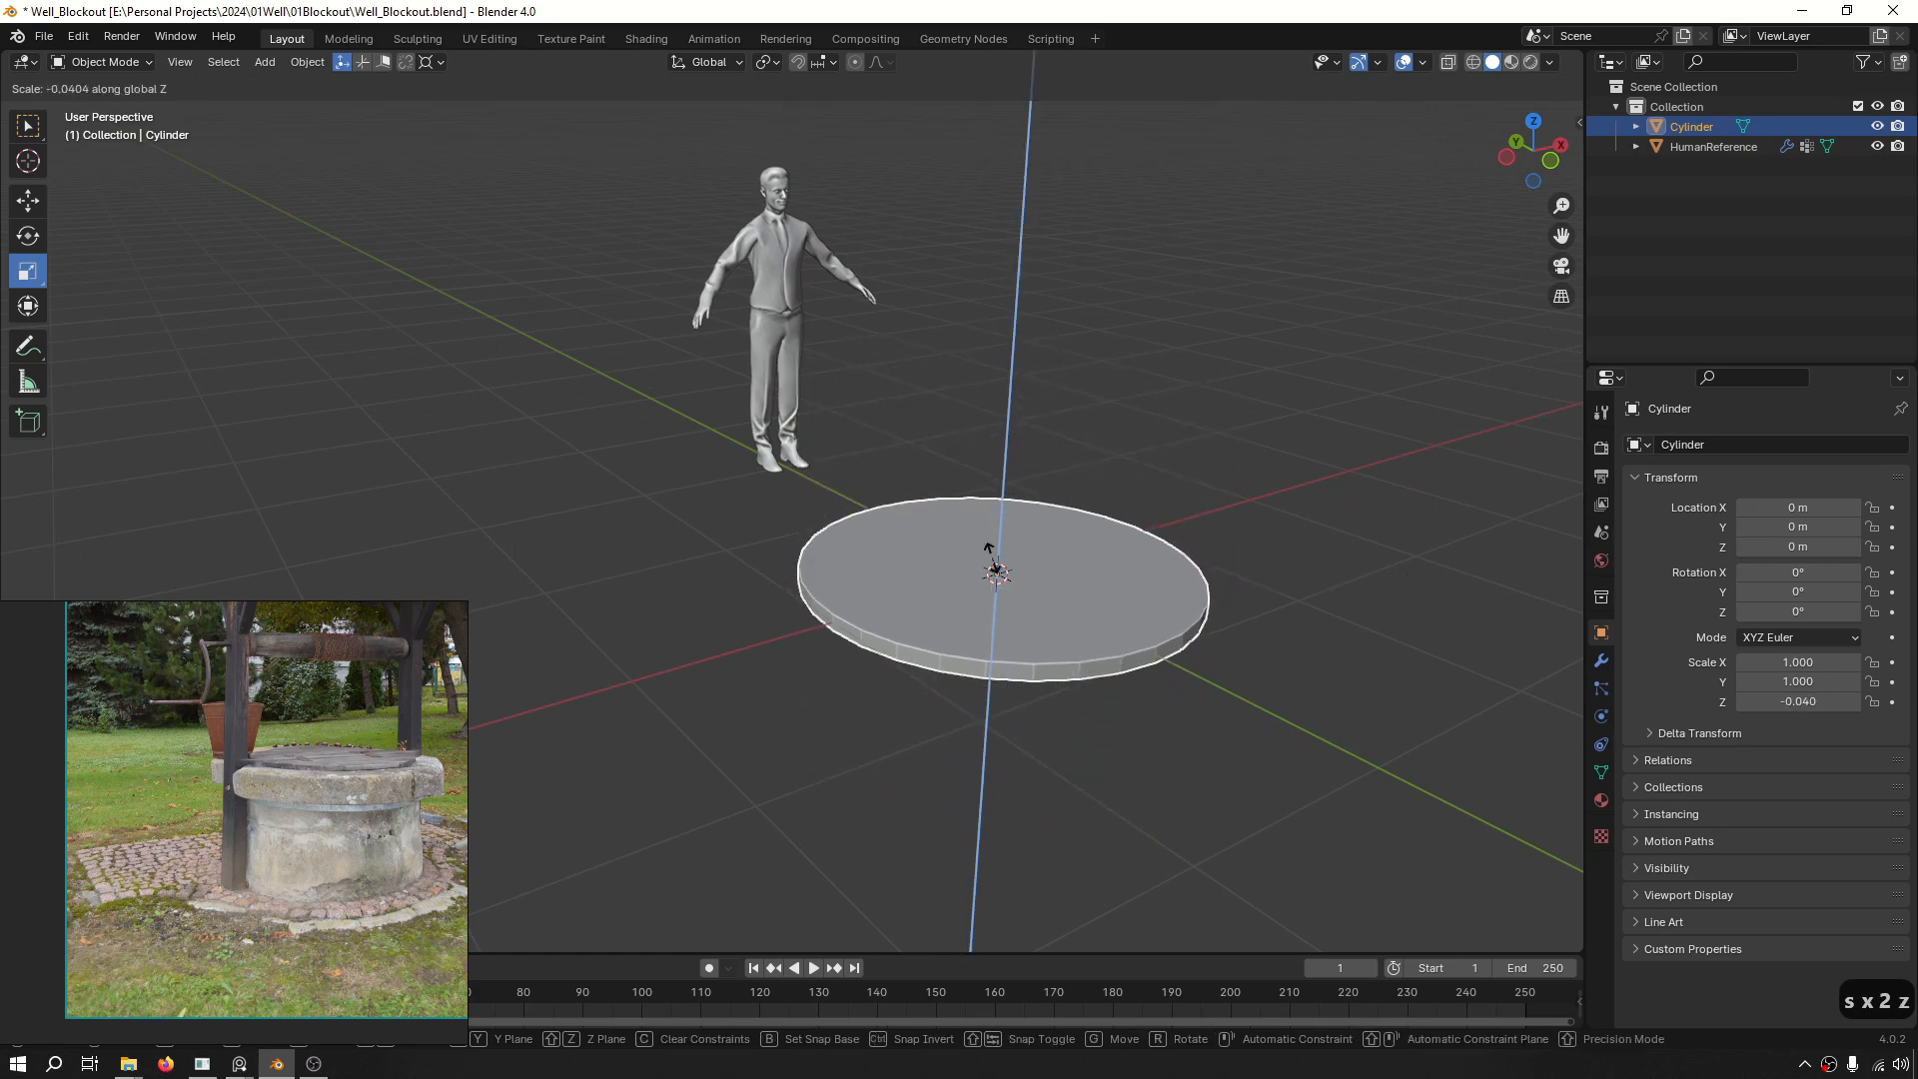
{"action": "left_click", "coordinate": [999, 560]}
{"action": "middle_click_drag", "start_coordinate": [999, 560], "coordinate": [961, 549]}
{"action": "scroll", "coordinate": [1117, 578], "scroll_direction": "up", "scroll_amount": 2}
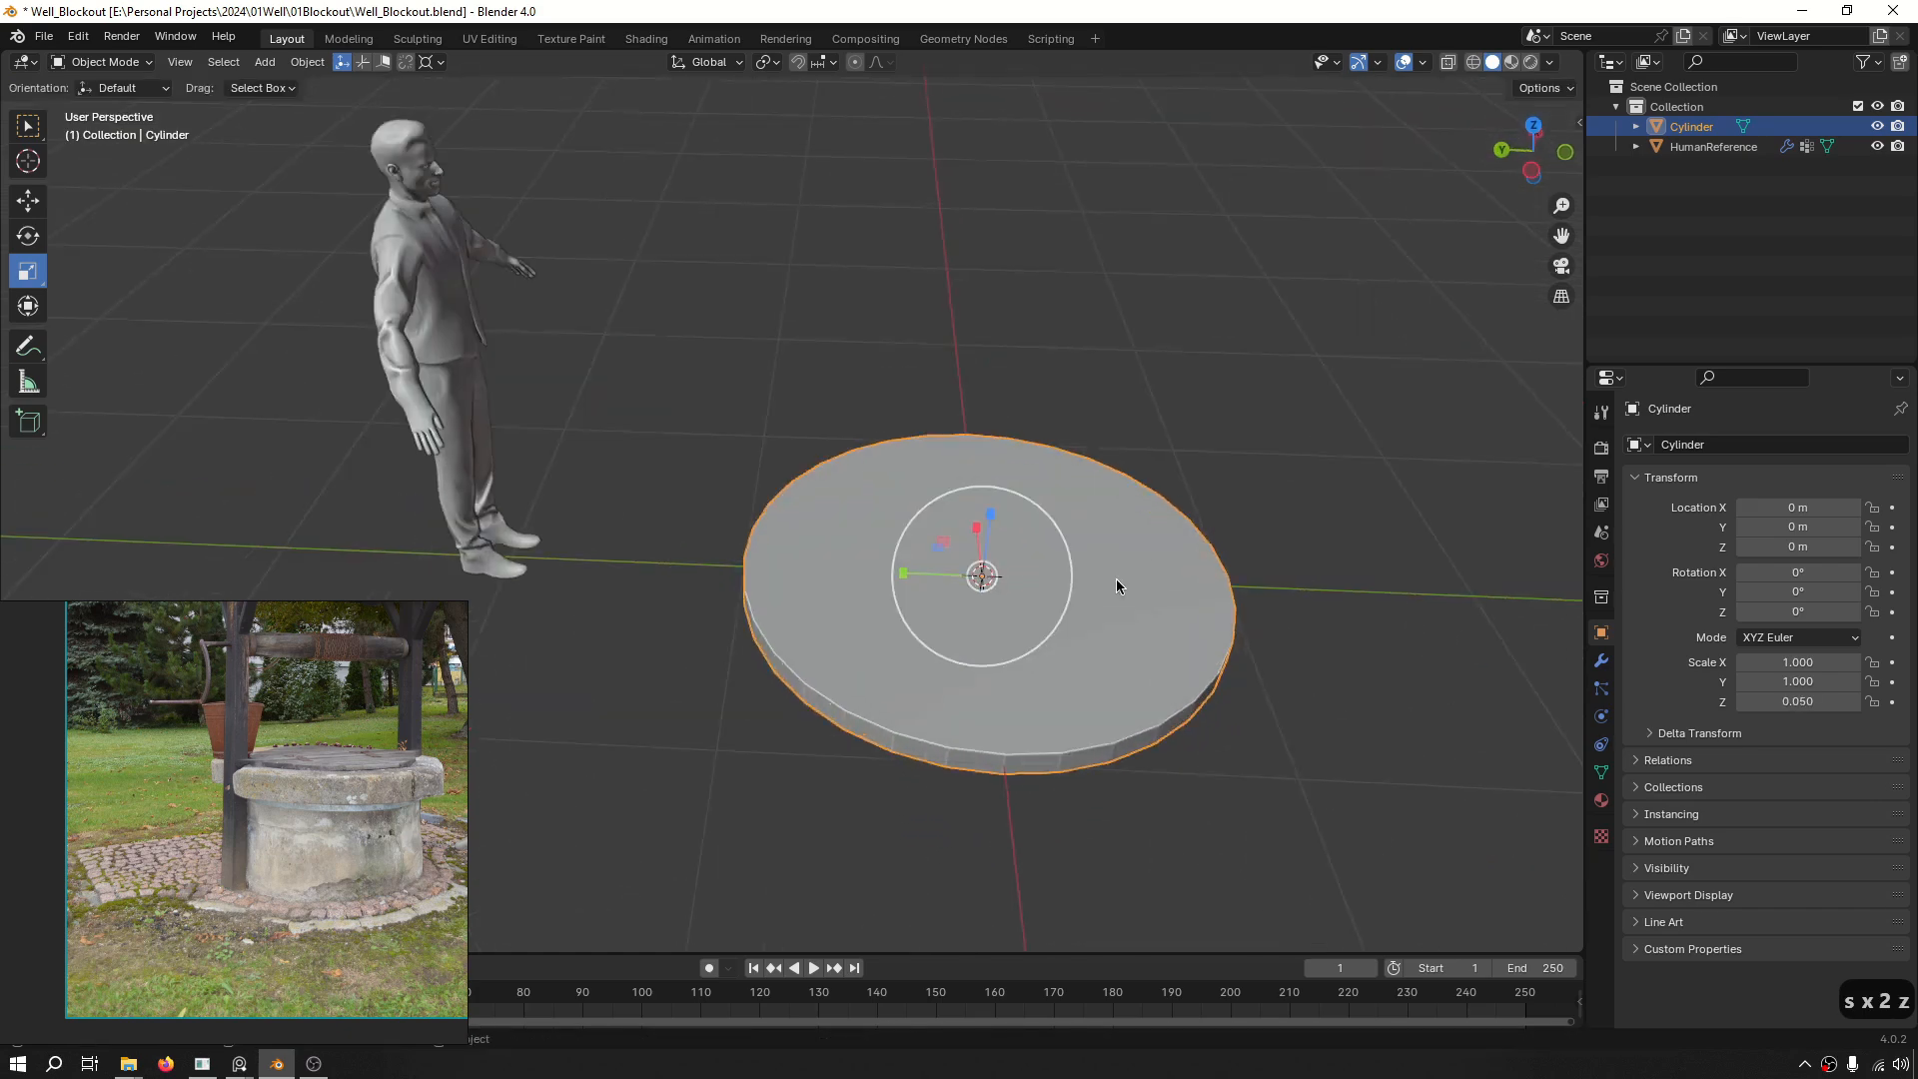
Set the flattened cylinder's X and Y dimensions to 4 m.
{"action": "left_click", "coordinate": [272, 765]}
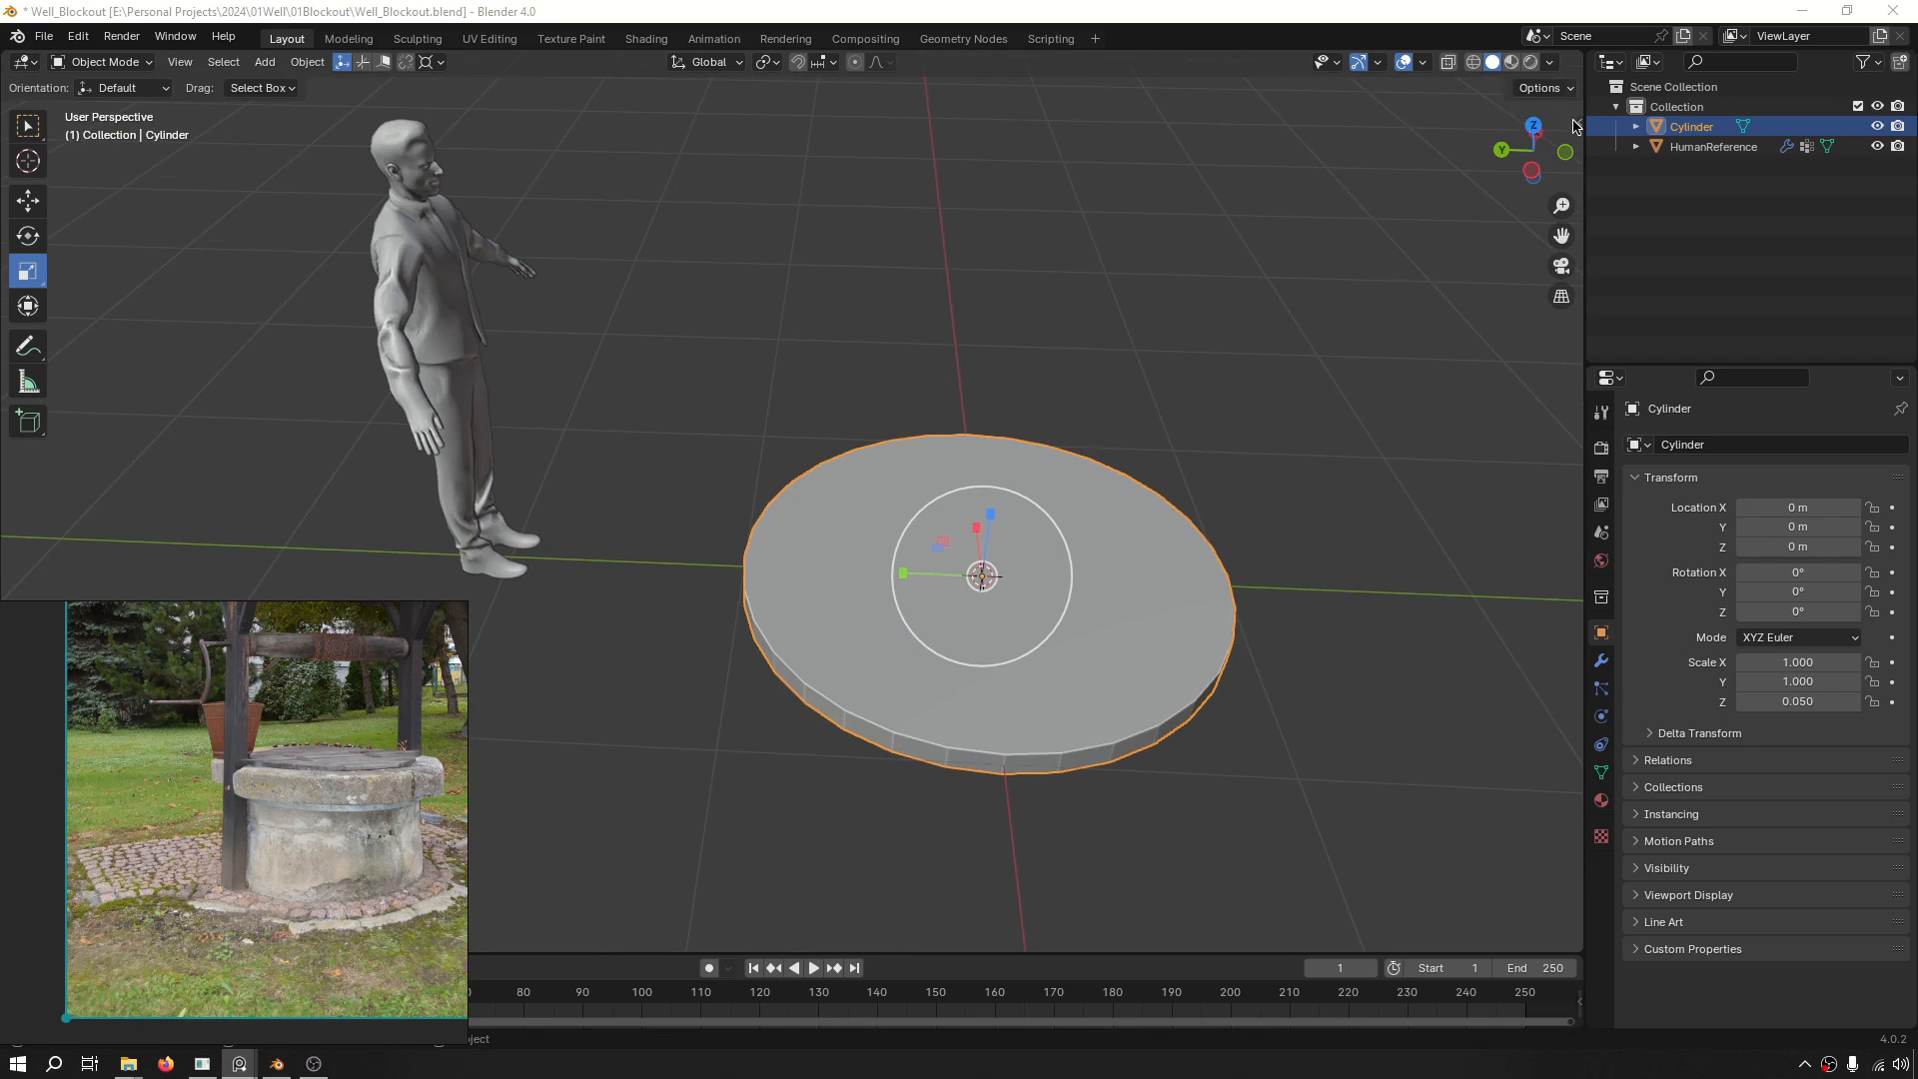
{"action": "middle_click_drag", "start_coordinate": [1407, 256], "coordinate": [1433, 268]}
{"action": "key", "text": "n"}
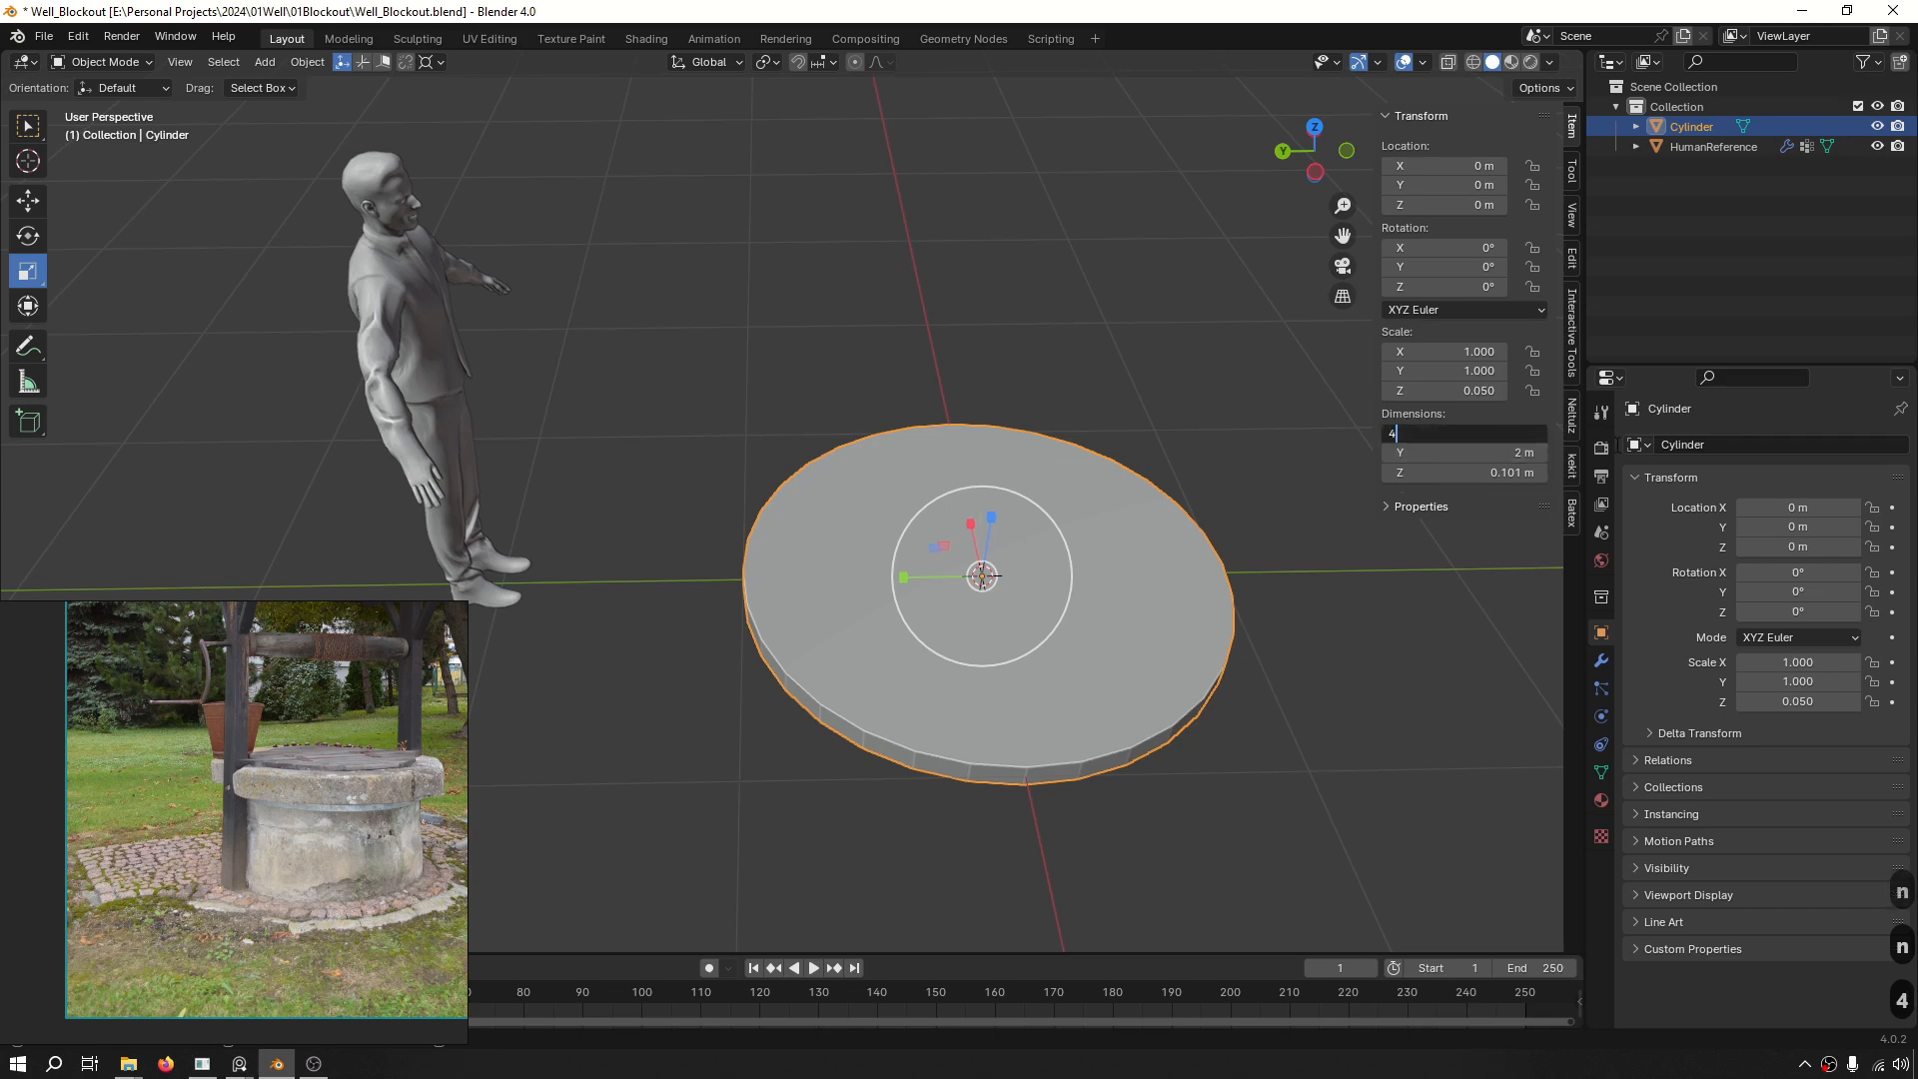
{"action": "key", "text": "Tab"}
{"action": "type", "text": "4"}
{"action": "key", "text": "Return"}
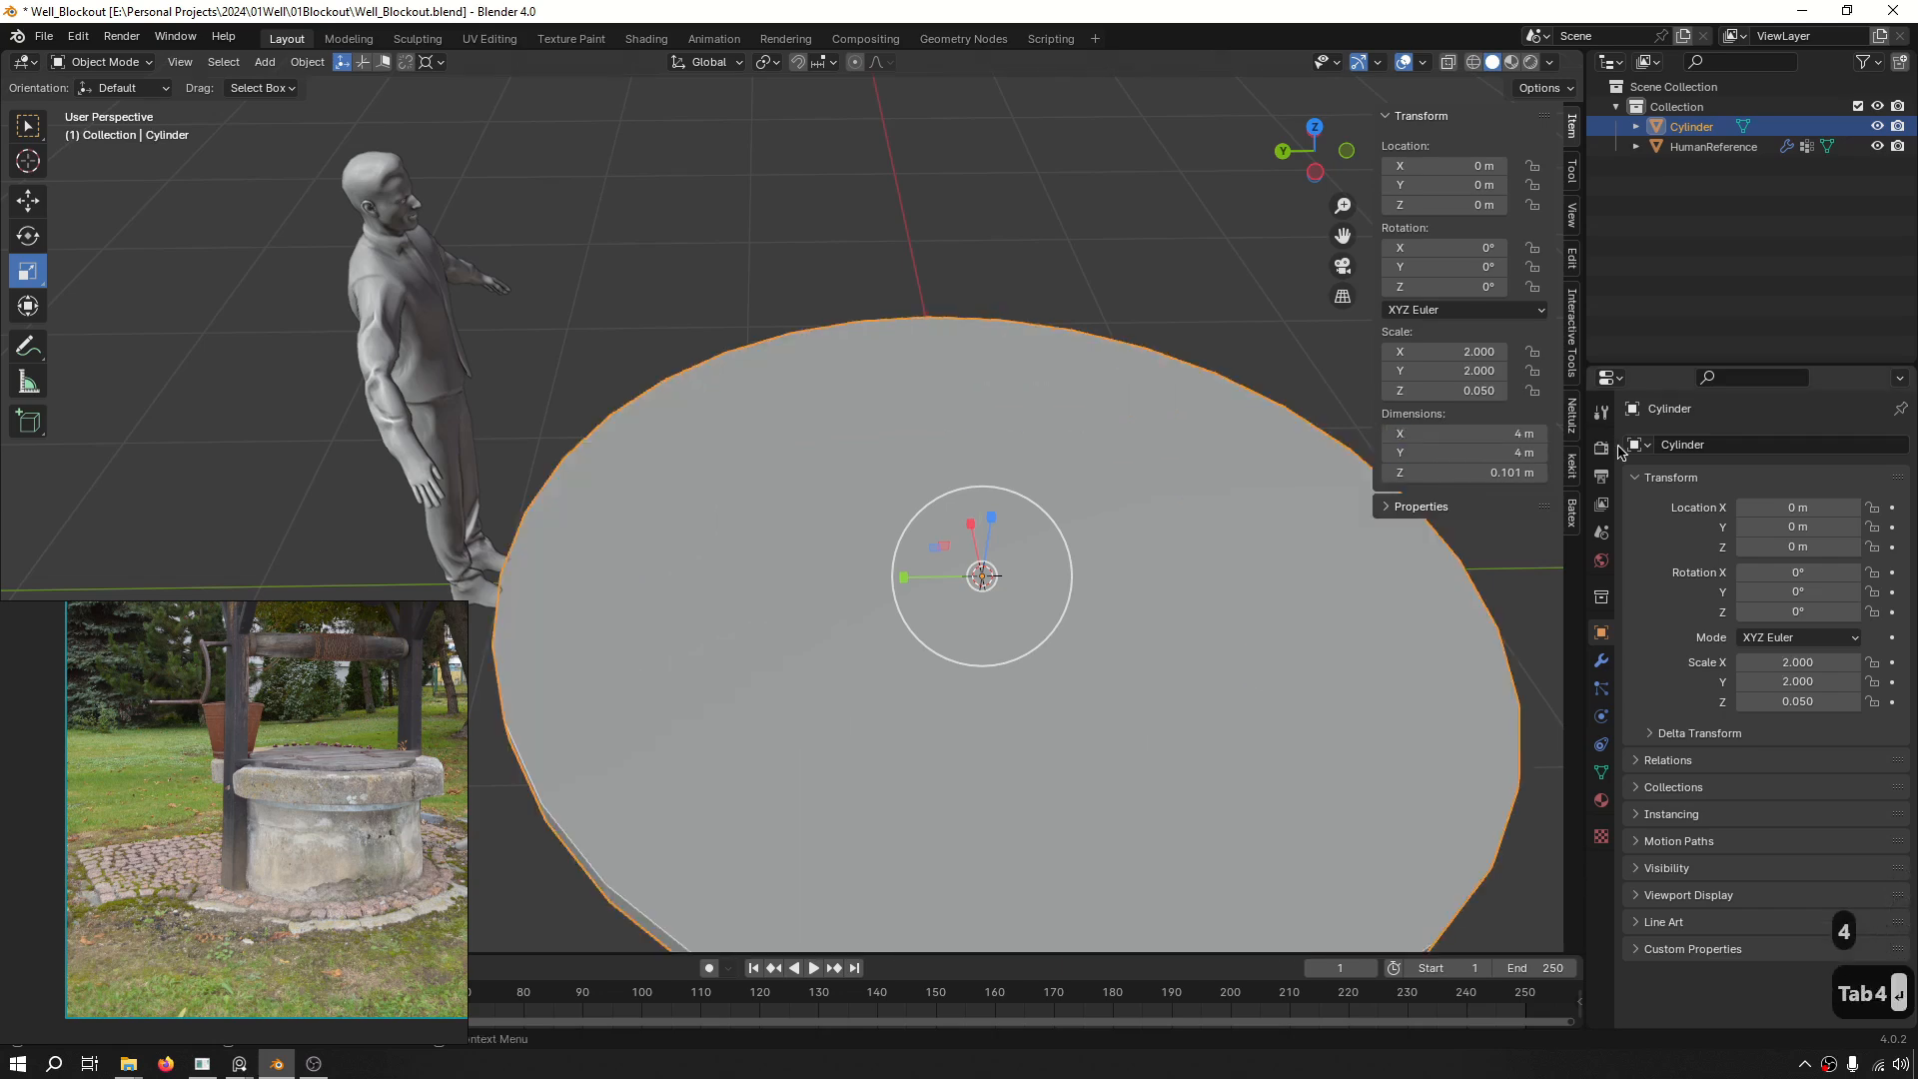
{"action": "middle_click_drag", "start_coordinate": [979, 400], "coordinate": [889, 345]}
{"action": "left_click", "coordinate": [904, 264]}
{"action": "scroll", "coordinate": [977, 250], "scroll_direction": "down", "scroll_amount": 2}
{"action": "middle_click_drag", "start_coordinate": [1006, 304], "coordinate": [1059, 296]}
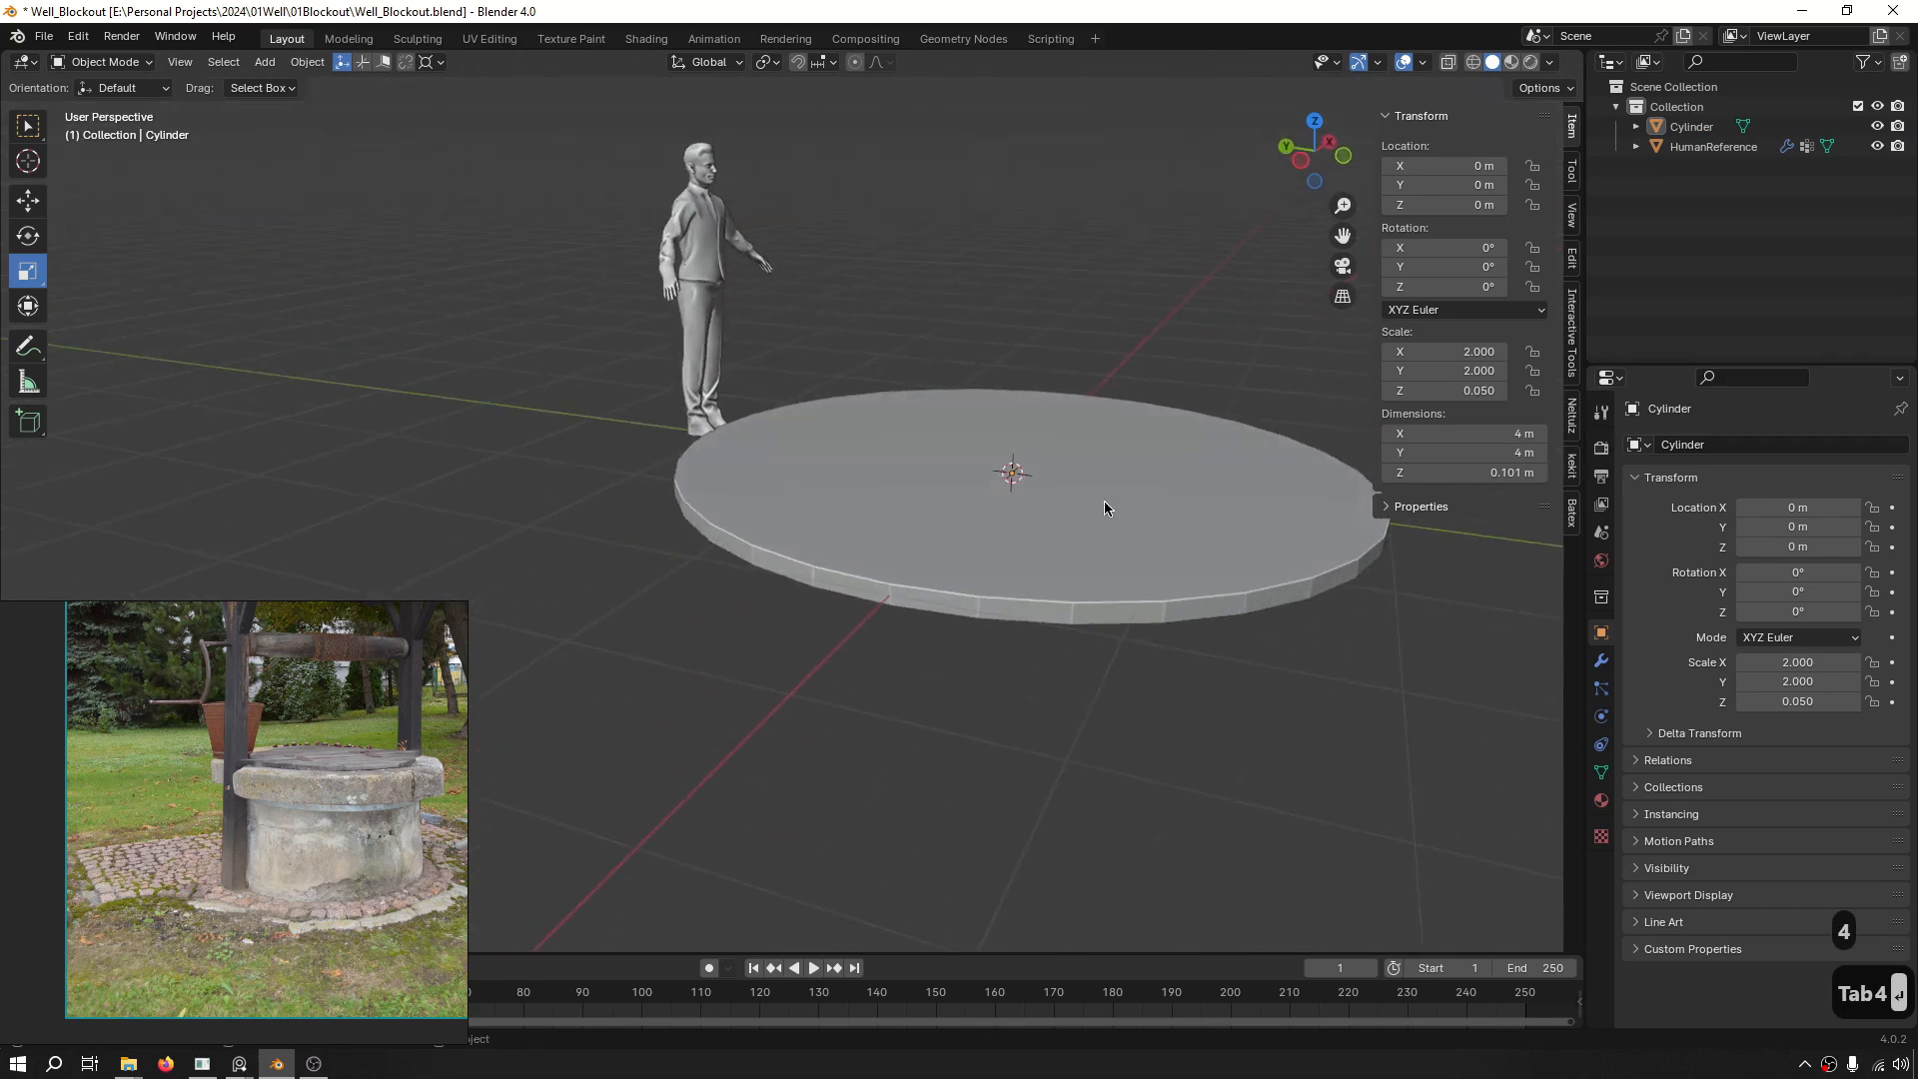
Set the flattened cylinder's X and Y dimensions to 3 m.
{"action": "left_click", "coordinate": [1105, 505]}
{"action": "type", "text": "3"}
{"action": "key", "text": "Tab"}
{"action": "type", "text": "3"}
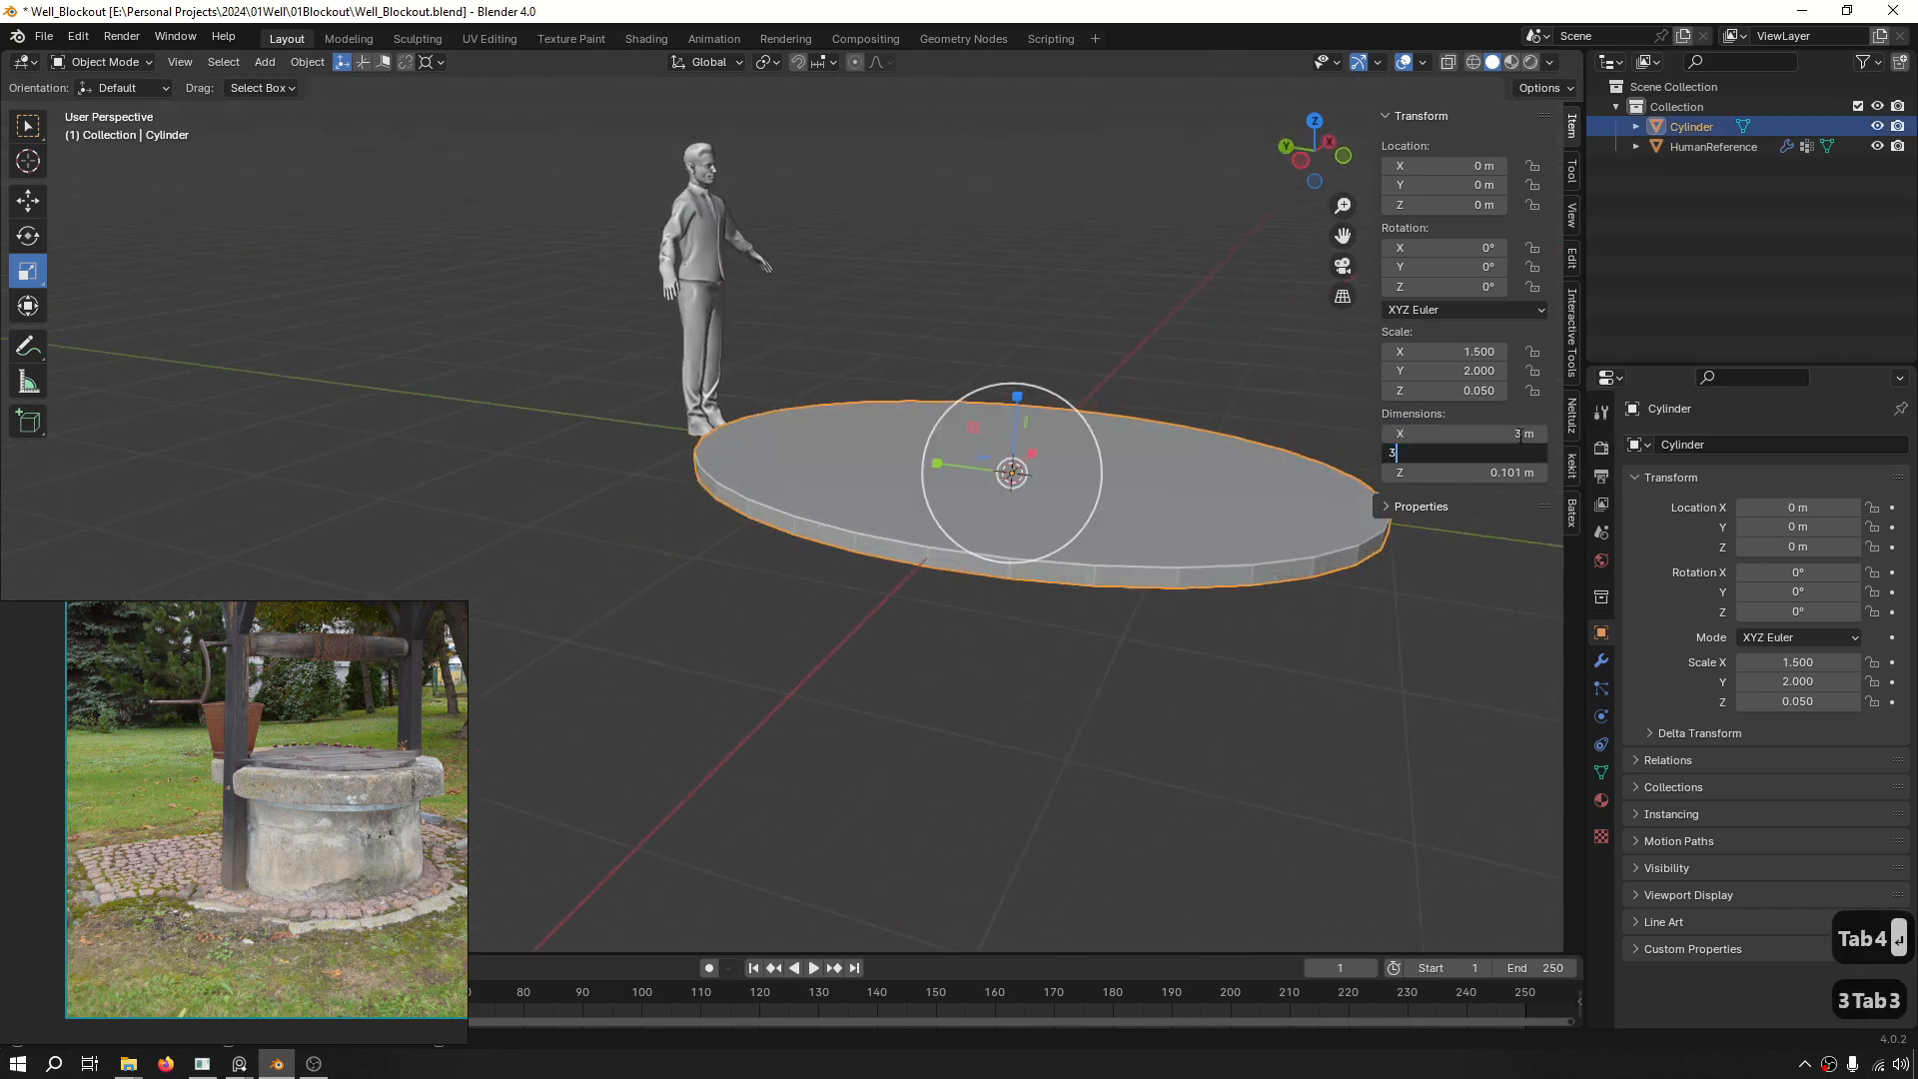
{"action": "key", "text": "Return"}
{"action": "left_click", "coordinate": [869, 257]}
Try moving the human reference onto the middle of the disc to compare sizes.
{"action": "left_click", "coordinate": [690, 405]}
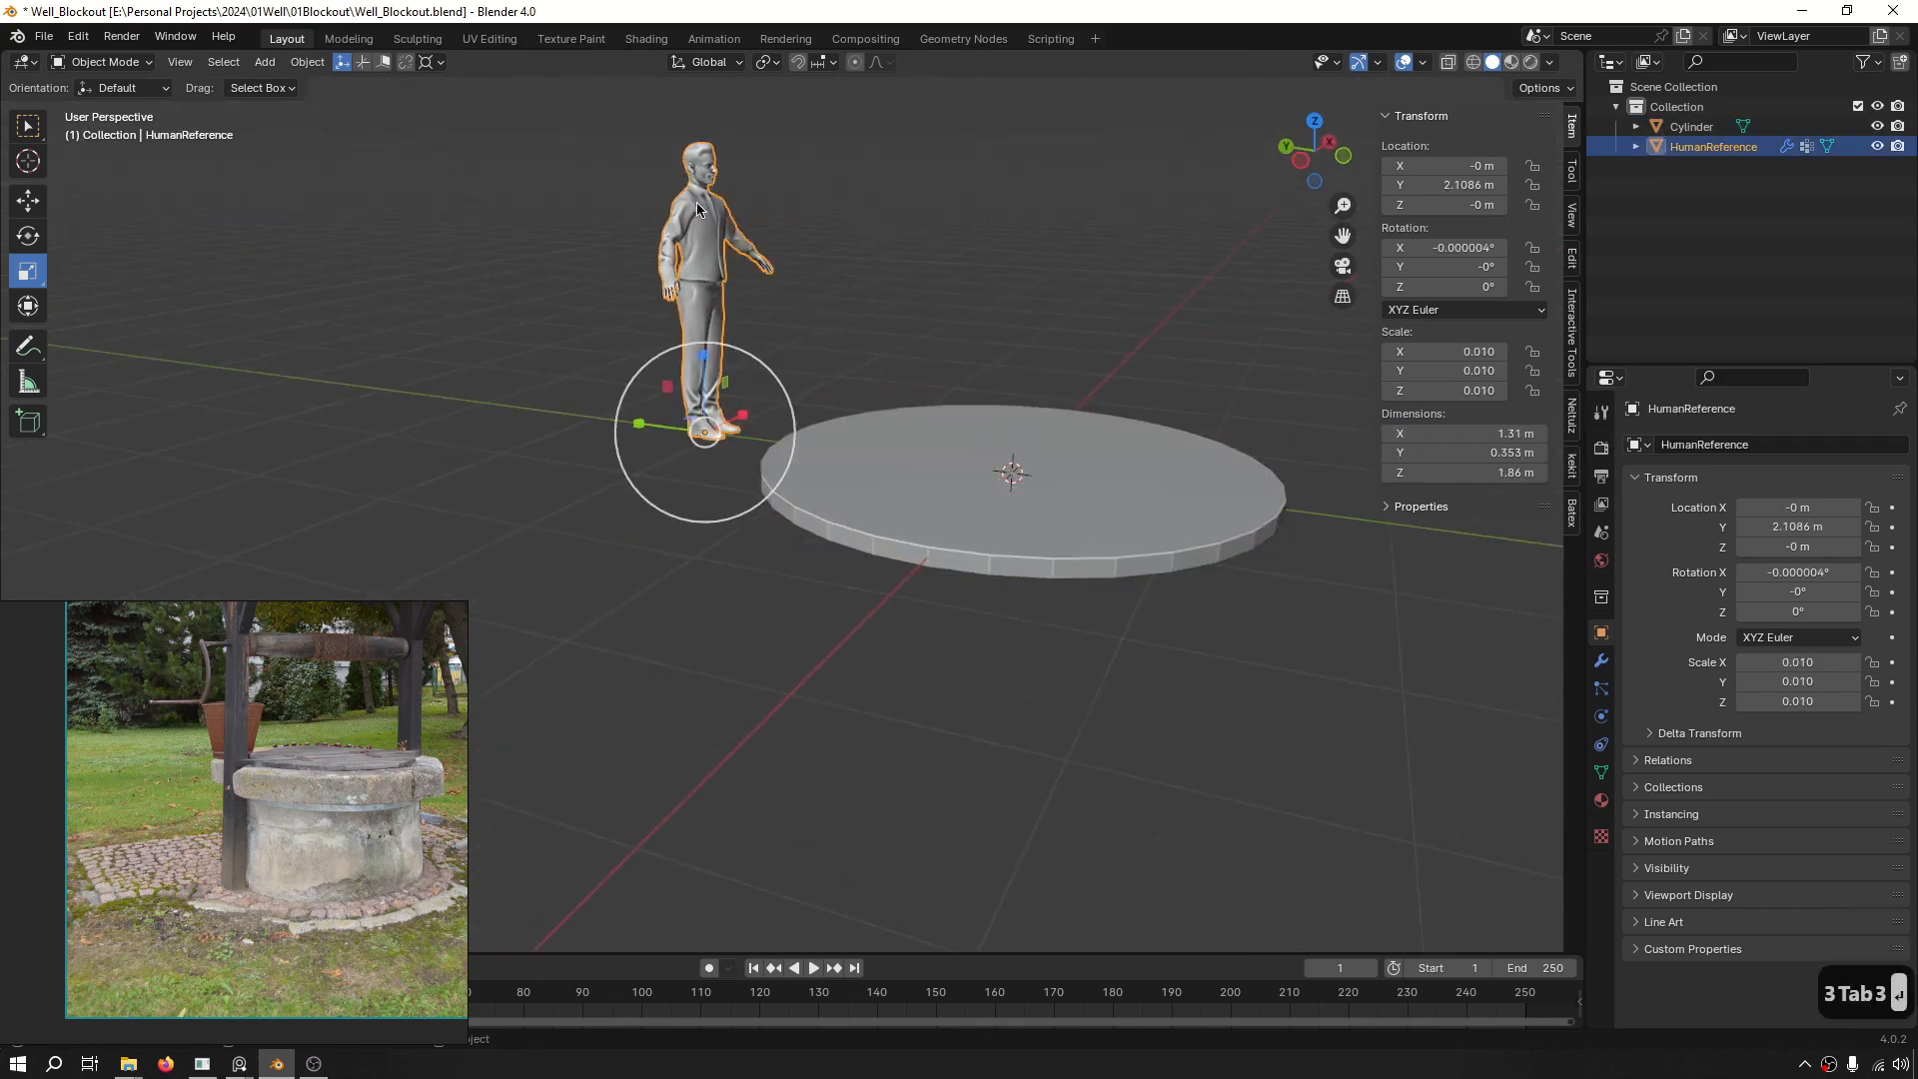
{"action": "key", "text": "g"}
{"action": "left_click_drag", "start_coordinate": [656, 409], "coordinate": [1004, 395]}
{"action": "middle_click_drag", "start_coordinate": [1004, 395], "coordinate": [1096, 261]}
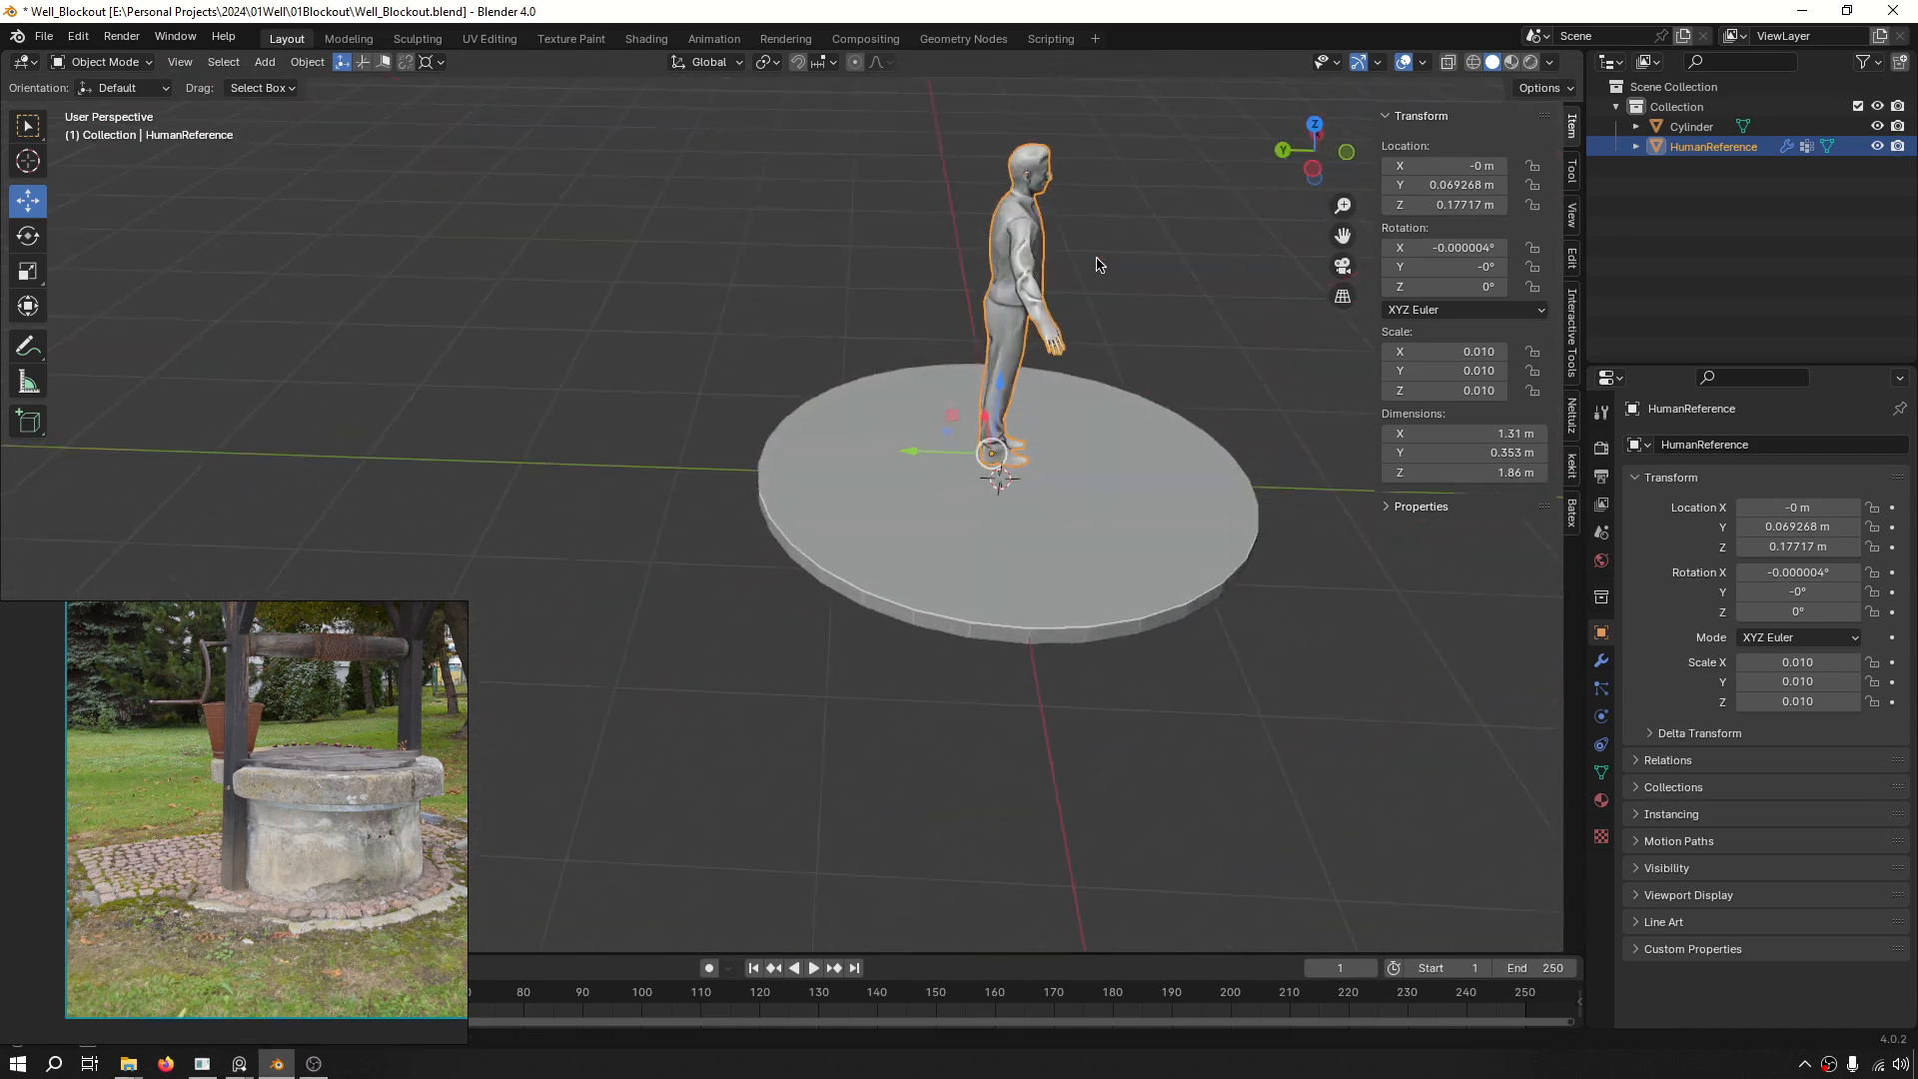
{"action": "key", "text": "ctrl+z"}
{"action": "key", "text": "ctrl+z"}
{"action": "middle_click_drag", "start_coordinate": [844, 304], "coordinate": [889, 350]}
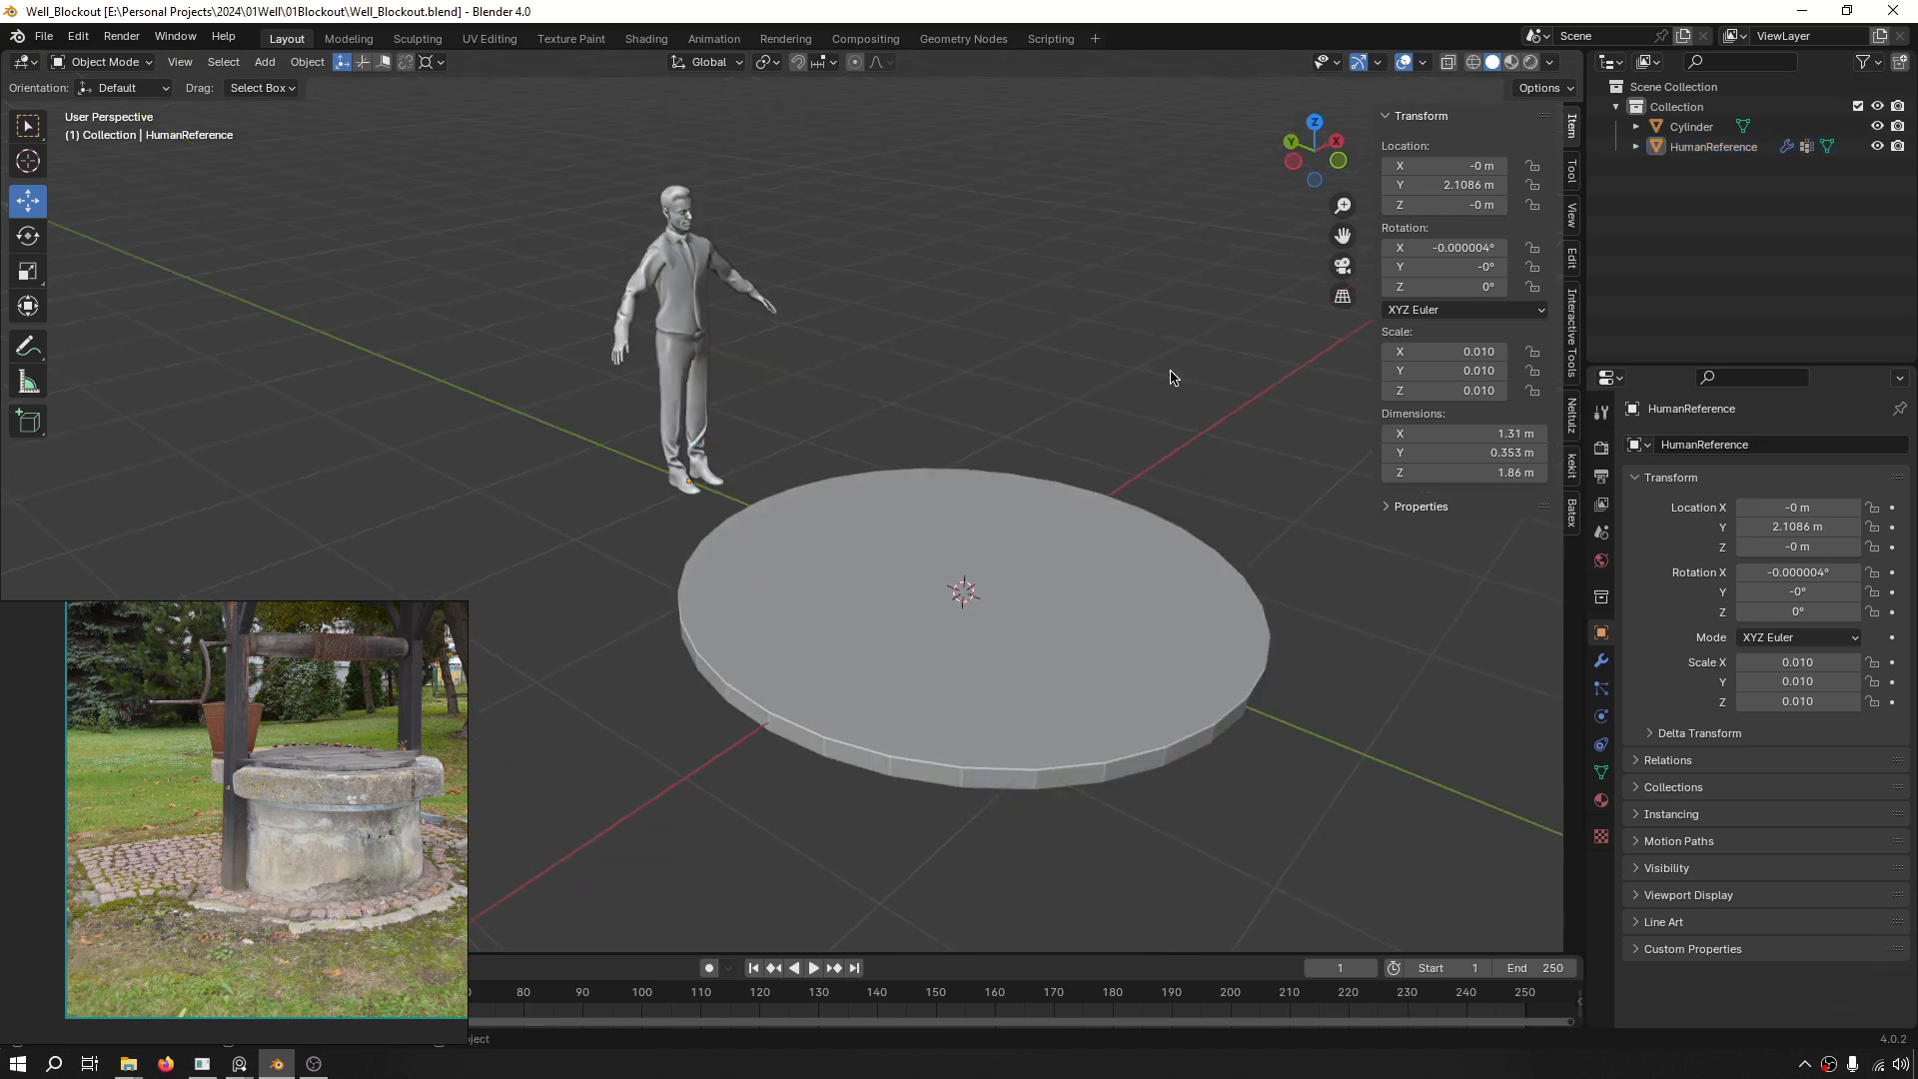
{"action": "middle_click_drag", "start_coordinate": [1199, 535], "coordinate": [1149, 559]}
{"action": "key", "text": "F4"}
{"action": "scroll", "coordinate": [977, 594], "scroll_direction": "up", "scroll_amount": 5}
{"action": "mouse_move", "coordinate": [977, 594]}
{"action": "middle_mouse_down"}
{"action": "mouse_move", "coordinate": [1013, 510]}
{"action": "mouse_move", "coordinate": [1004, 576]}
{"action": "middle_mouse_up"}
{"action": "scroll", "coordinate": [1004, 576], "scroll_direction": "down", "scroll_amount": 5}
{"action": "scroll", "coordinate": [1004, 583], "scroll_direction": "down", "scroll_amount": 2}
{"action": "key", "text": "F4"}
{"action": "scroll", "coordinate": [989, 569], "scroll_direction": "up", "scroll_amount": 5}
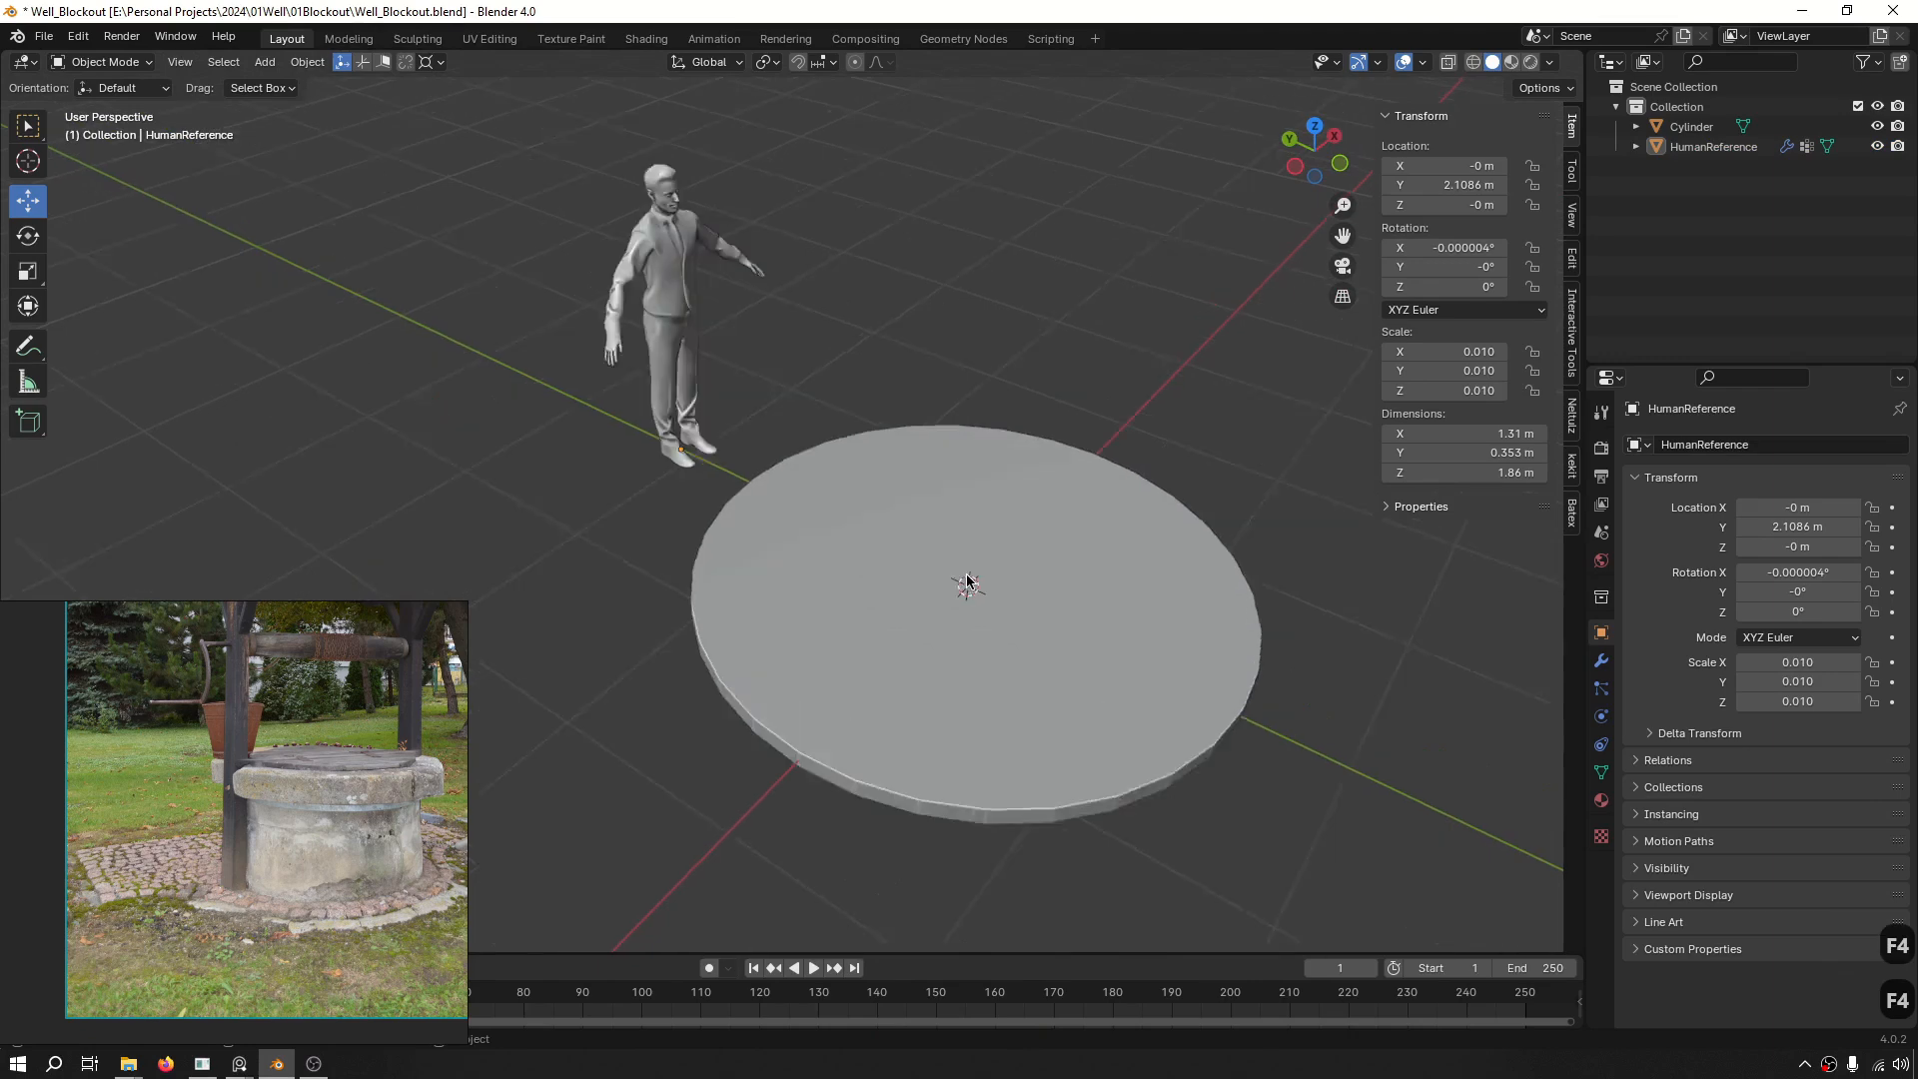
{"action": "middle_click_drag", "start_coordinate": [982, 556], "coordinate": [1005, 475]}
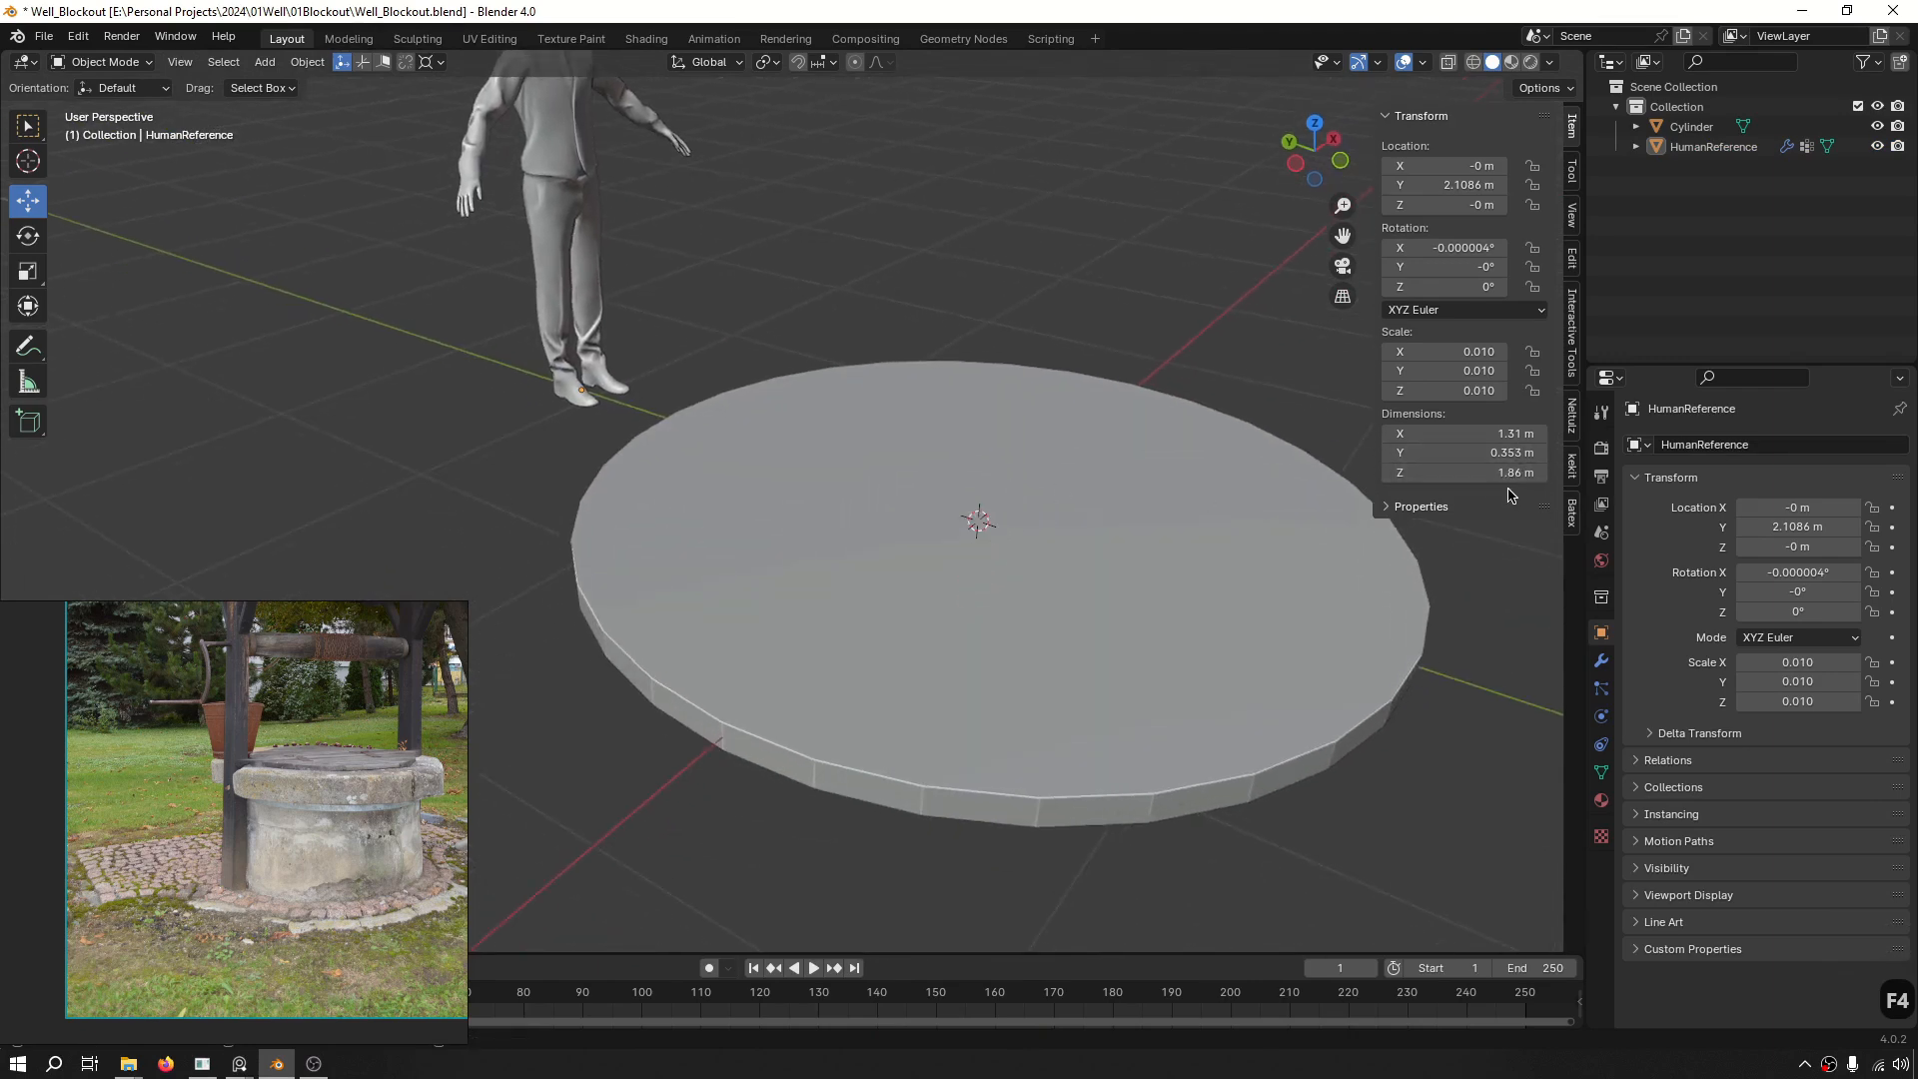
Set the base disc's Z dimension to 0.2 m.
{"action": "left_click", "coordinate": [1032, 532]}
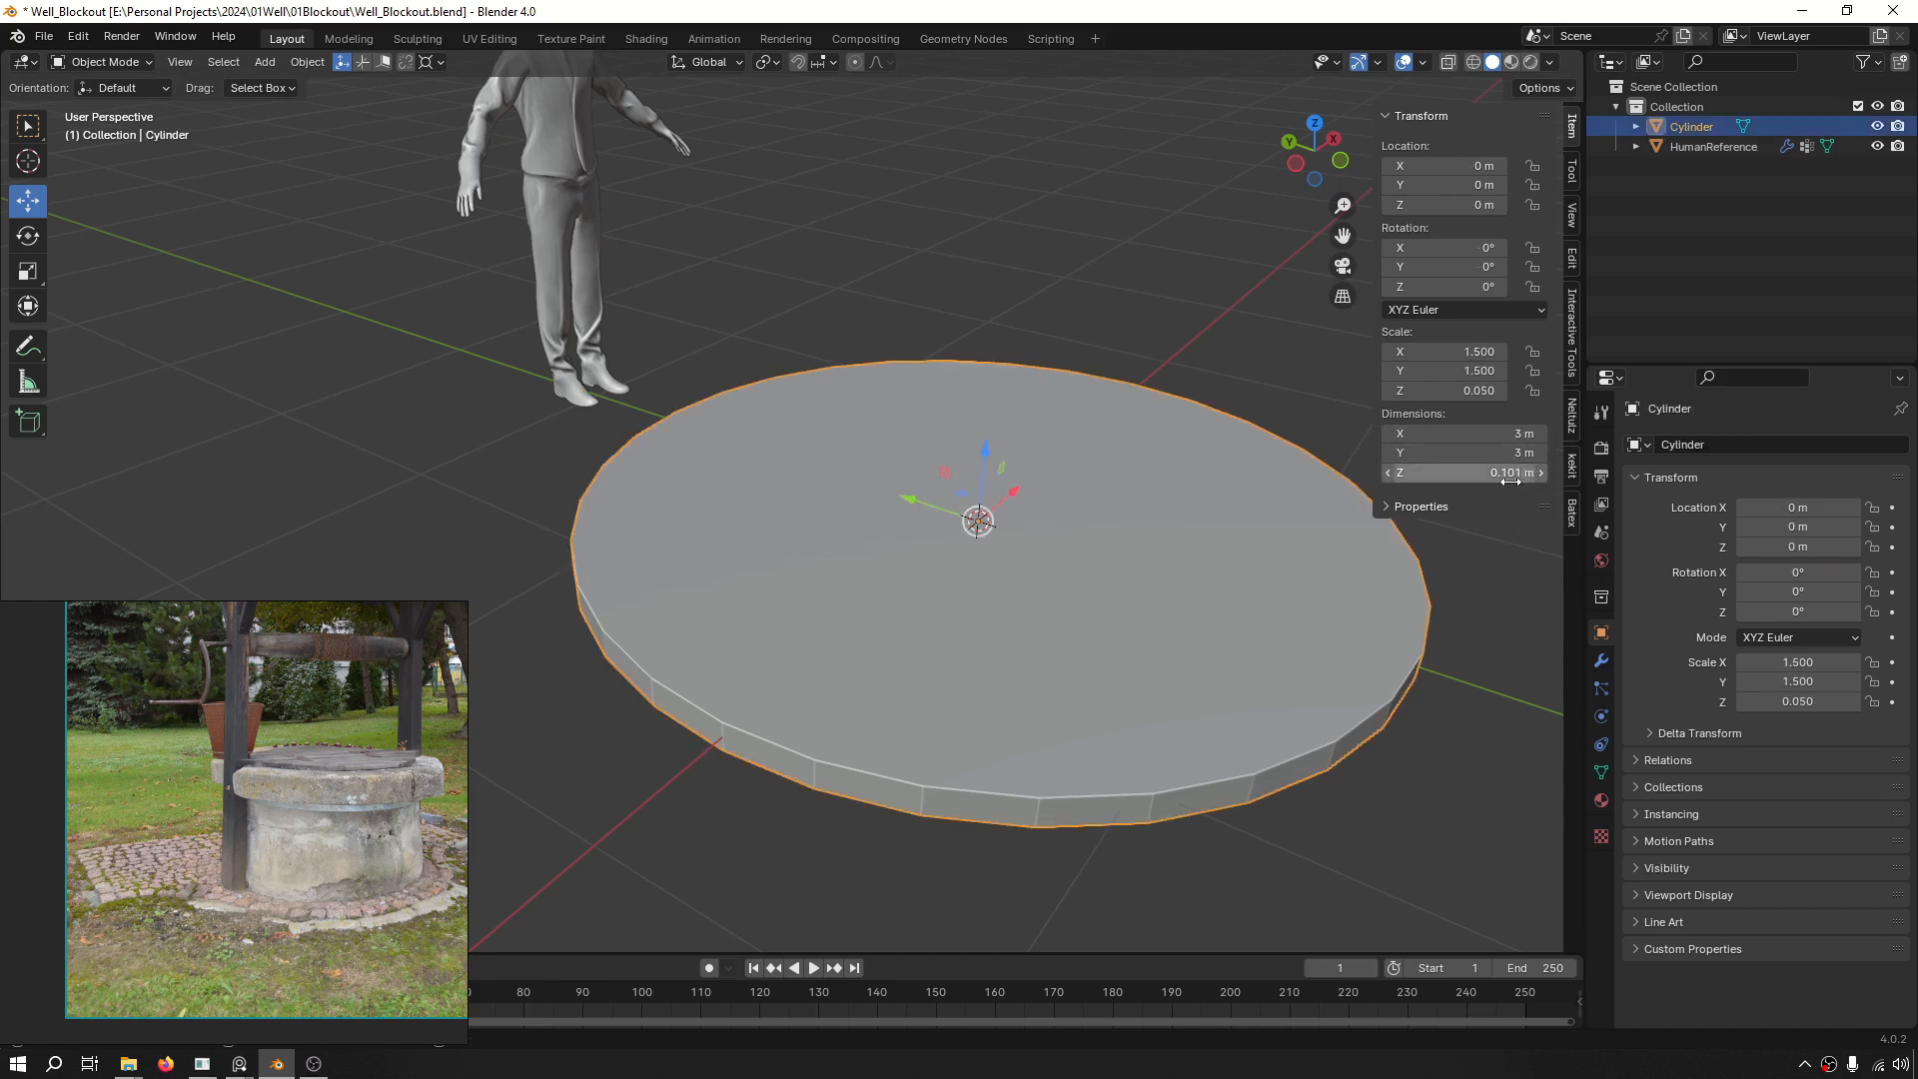
{"action": "middle_click_drag", "start_coordinate": [935, 667], "coordinate": [1479, 529]}
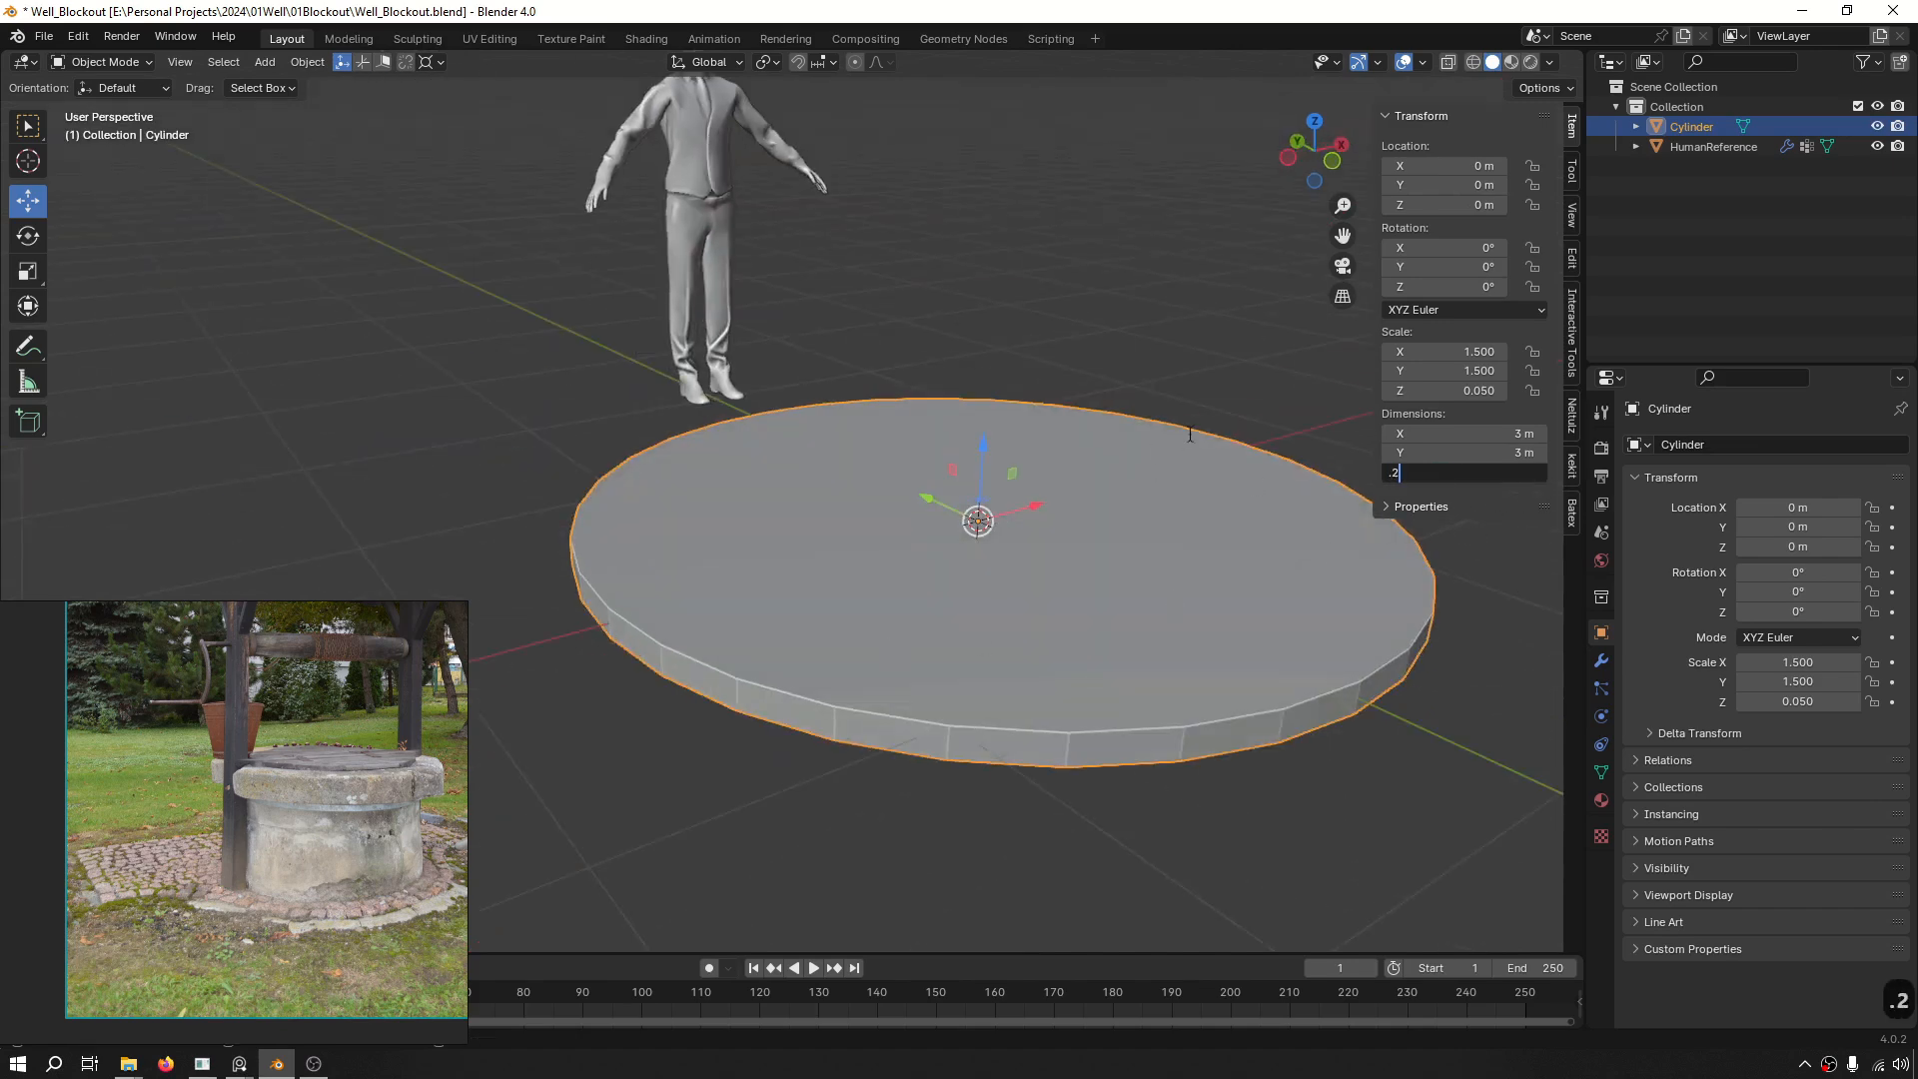
{"action": "key", "text": "Return"}
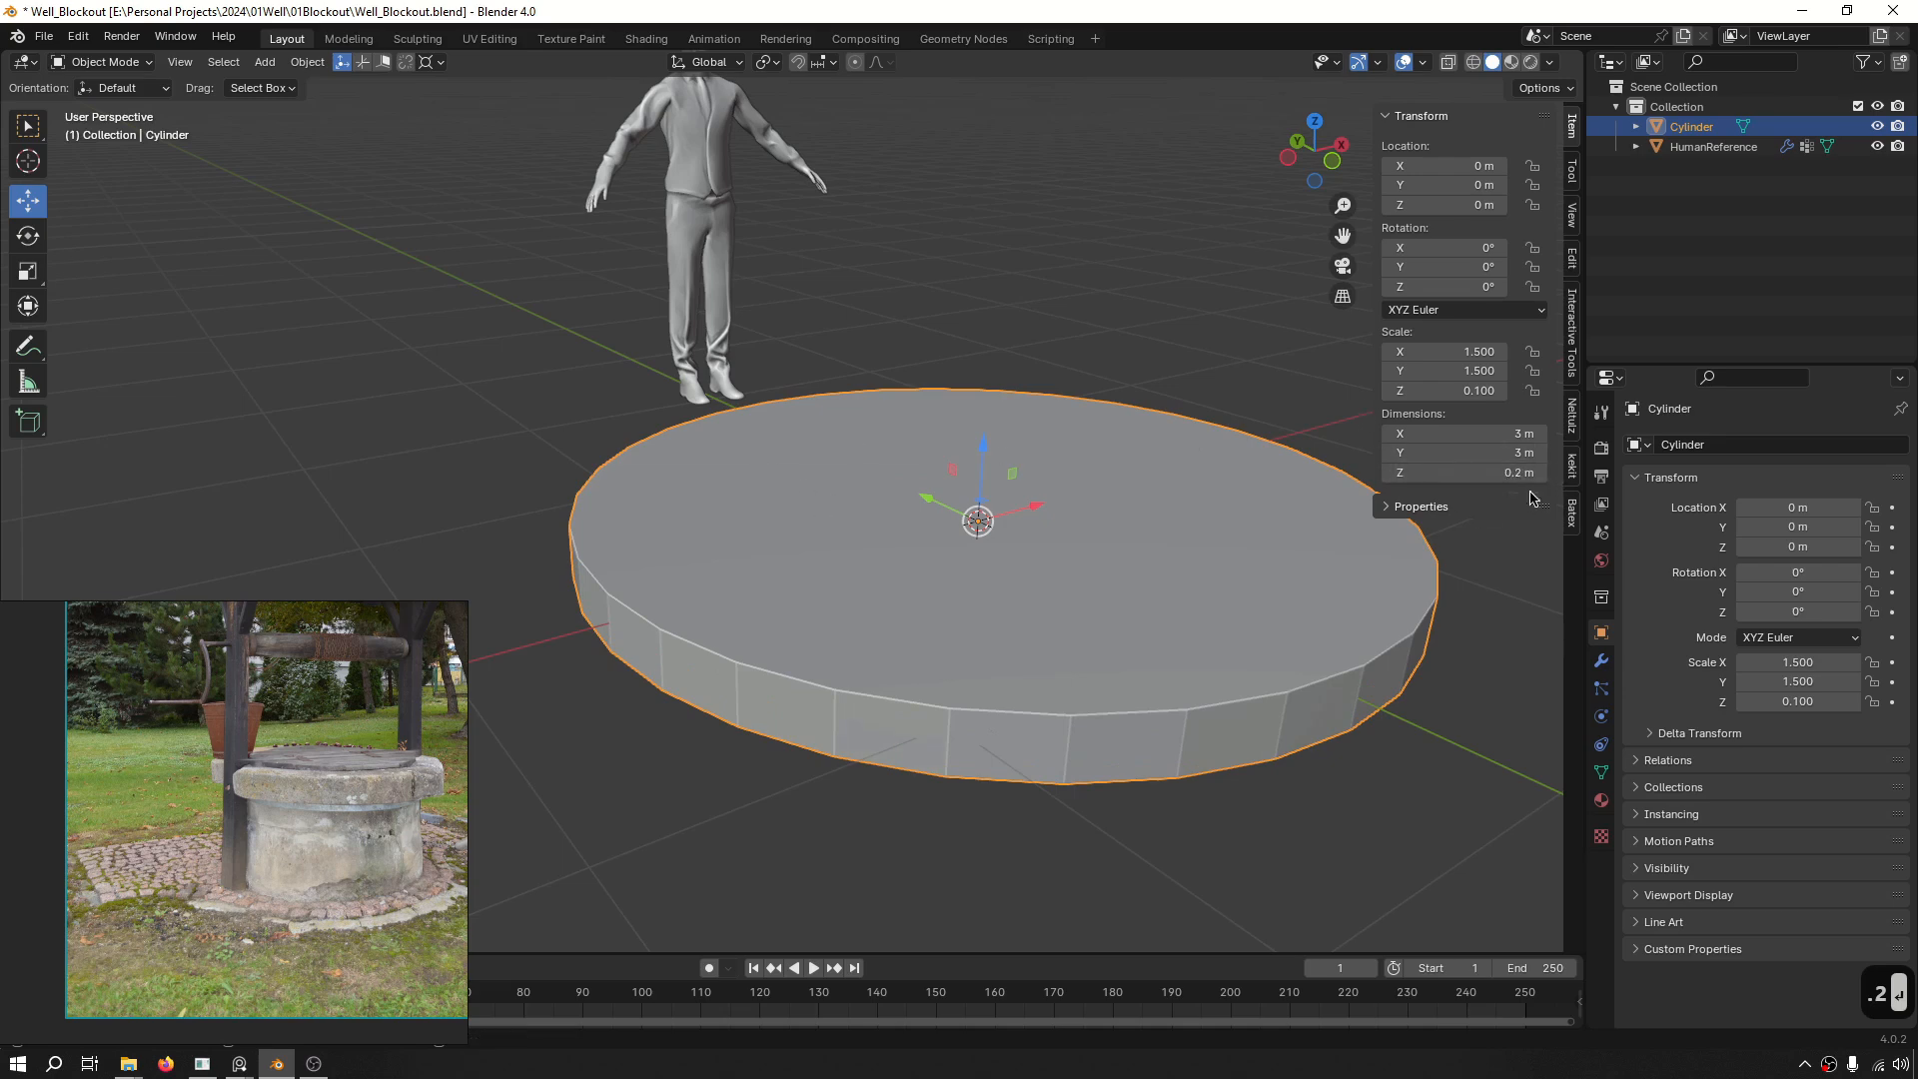
{"action": "scroll", "coordinate": [1095, 477], "scroll_direction": "down", "scroll_amount": 3}
{"action": "middle_click_drag", "start_coordinate": [1095, 476], "coordinate": [979, 549]}
{"action": "scroll", "coordinate": [886, 530], "scroll_direction": "up", "scroll_amount": 5}
{"action": "scroll", "coordinate": [905, 451], "scroll_direction": "down", "scroll_amount": 4}
Apply smooth shading to the base disc, keeping its rim edges sharp.
{"action": "right_click", "coordinate": [835, 483]}
{"action": "left_click", "coordinate": [779, 551]}
{"action": "right_click", "coordinate": [956, 469]}
{"action": "left_click", "coordinate": [941, 494]}
{"action": "left_click", "coordinate": [1212, 535]}
{"action": "scroll", "coordinate": [927, 431], "scroll_direction": "up", "scroll_amount": 4}
{"action": "middle_click_drag", "start_coordinate": [927, 431], "coordinate": [915, 469]}
{"action": "scroll", "coordinate": [997, 360], "scroll_direction": "down", "scroll_amount": 6}
{"action": "middle_click_drag", "start_coordinate": [915, 470], "coordinate": [986, 497], "text": "shift"}
{"action": "scroll", "coordinate": [835, 565], "scroll_direction": "up", "scroll_amount": 5}
Duplicate the base disc upward along Z and scale the copy down uniformly to a diameter of about 2.59 m.
{"action": "left_click", "coordinate": [917, 543]}
{"action": "key", "text": "shift+d"}
{"action": "key", "text": "z"}
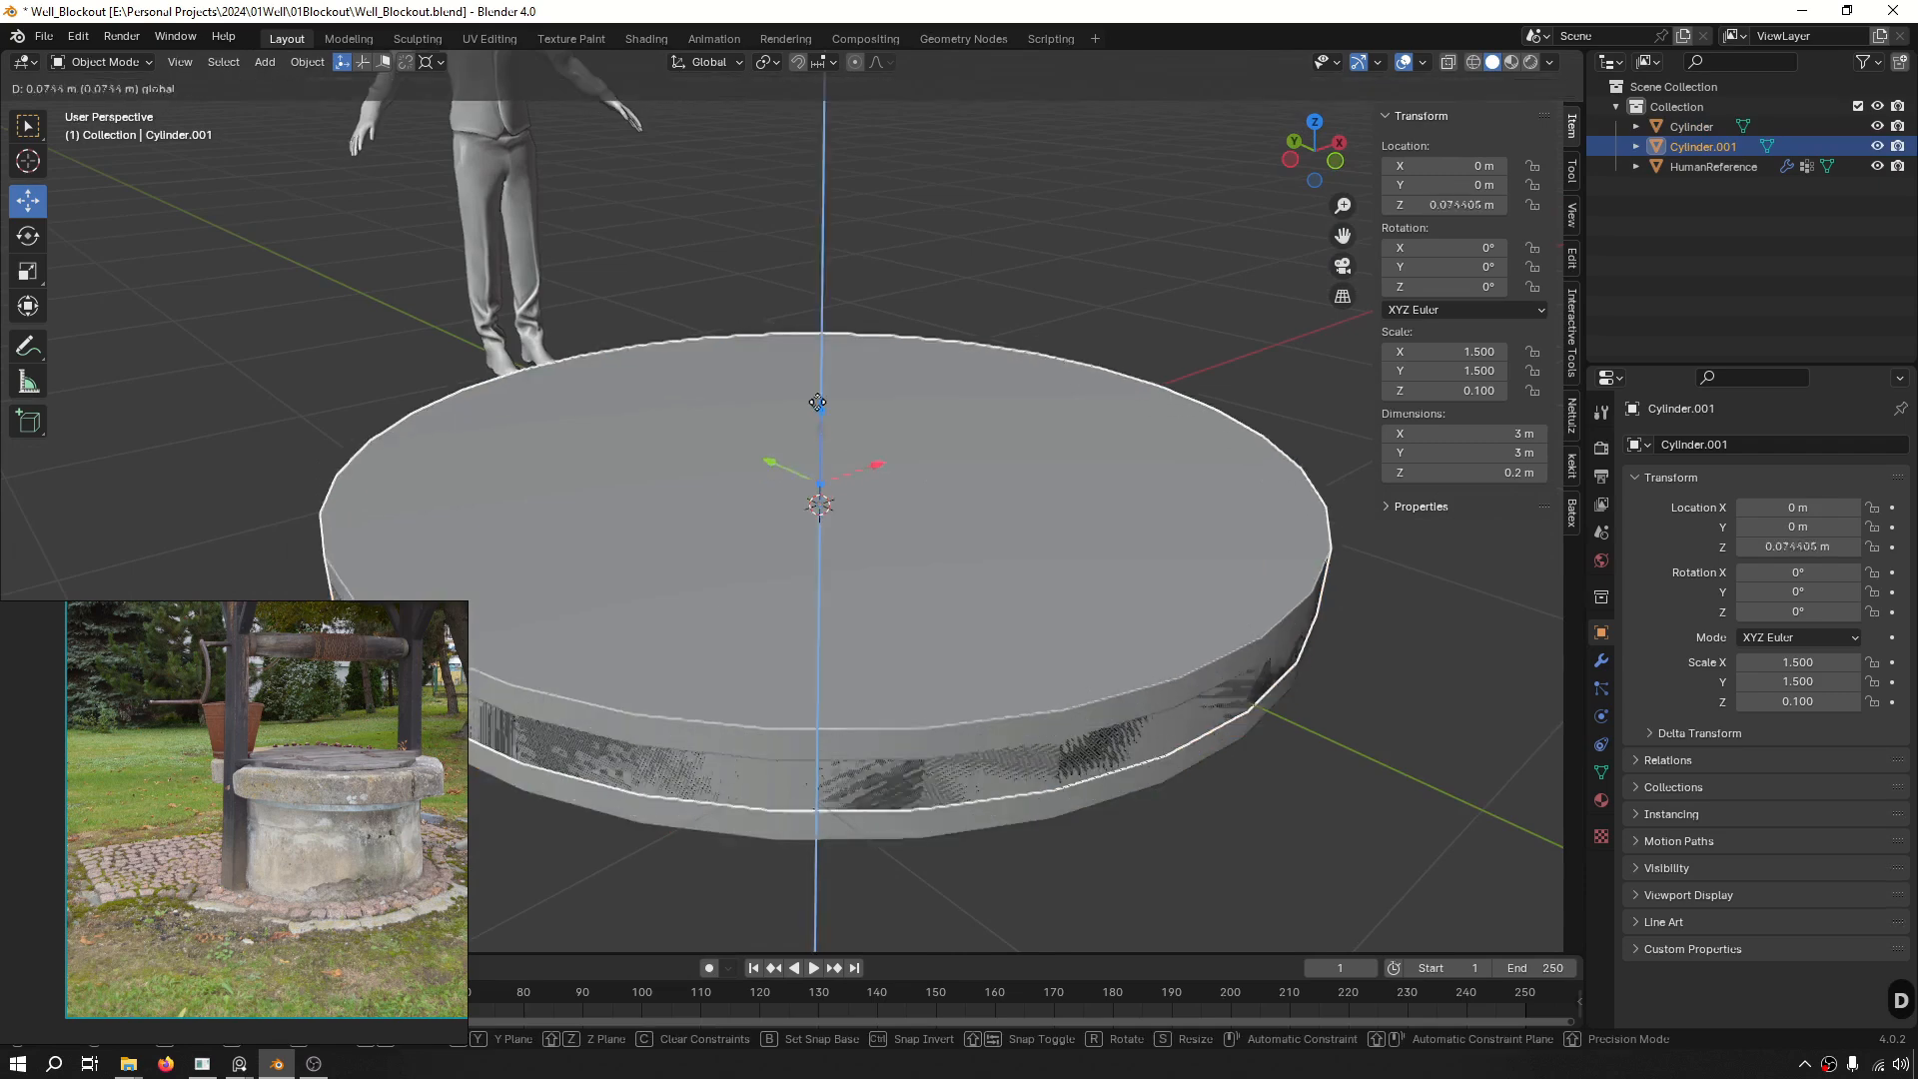
{"action": "left_click", "coordinate": [954, 552]}
{"action": "key", "text": "s"}
{"action": "key", "text": "s"}
{"action": "left_click", "coordinate": [1373, 598]}
Adjust the smaller disc's height to about 0.098 m on Z so it forms a low step, and save the file.
{"action": "middle_click_drag", "start_coordinate": [889, 486], "coordinate": [842, 388]}
{"action": "key", "text": "g"}
{"action": "left_click_drag", "start_coordinate": [821, 373], "coordinate": [822, 388]}
{"action": "left_click", "coordinate": [1167, 385]}
{"action": "left_click", "coordinate": [911, 454]}
{"action": "middle_click_drag", "start_coordinate": [910, 454], "coordinate": [898, 436]}
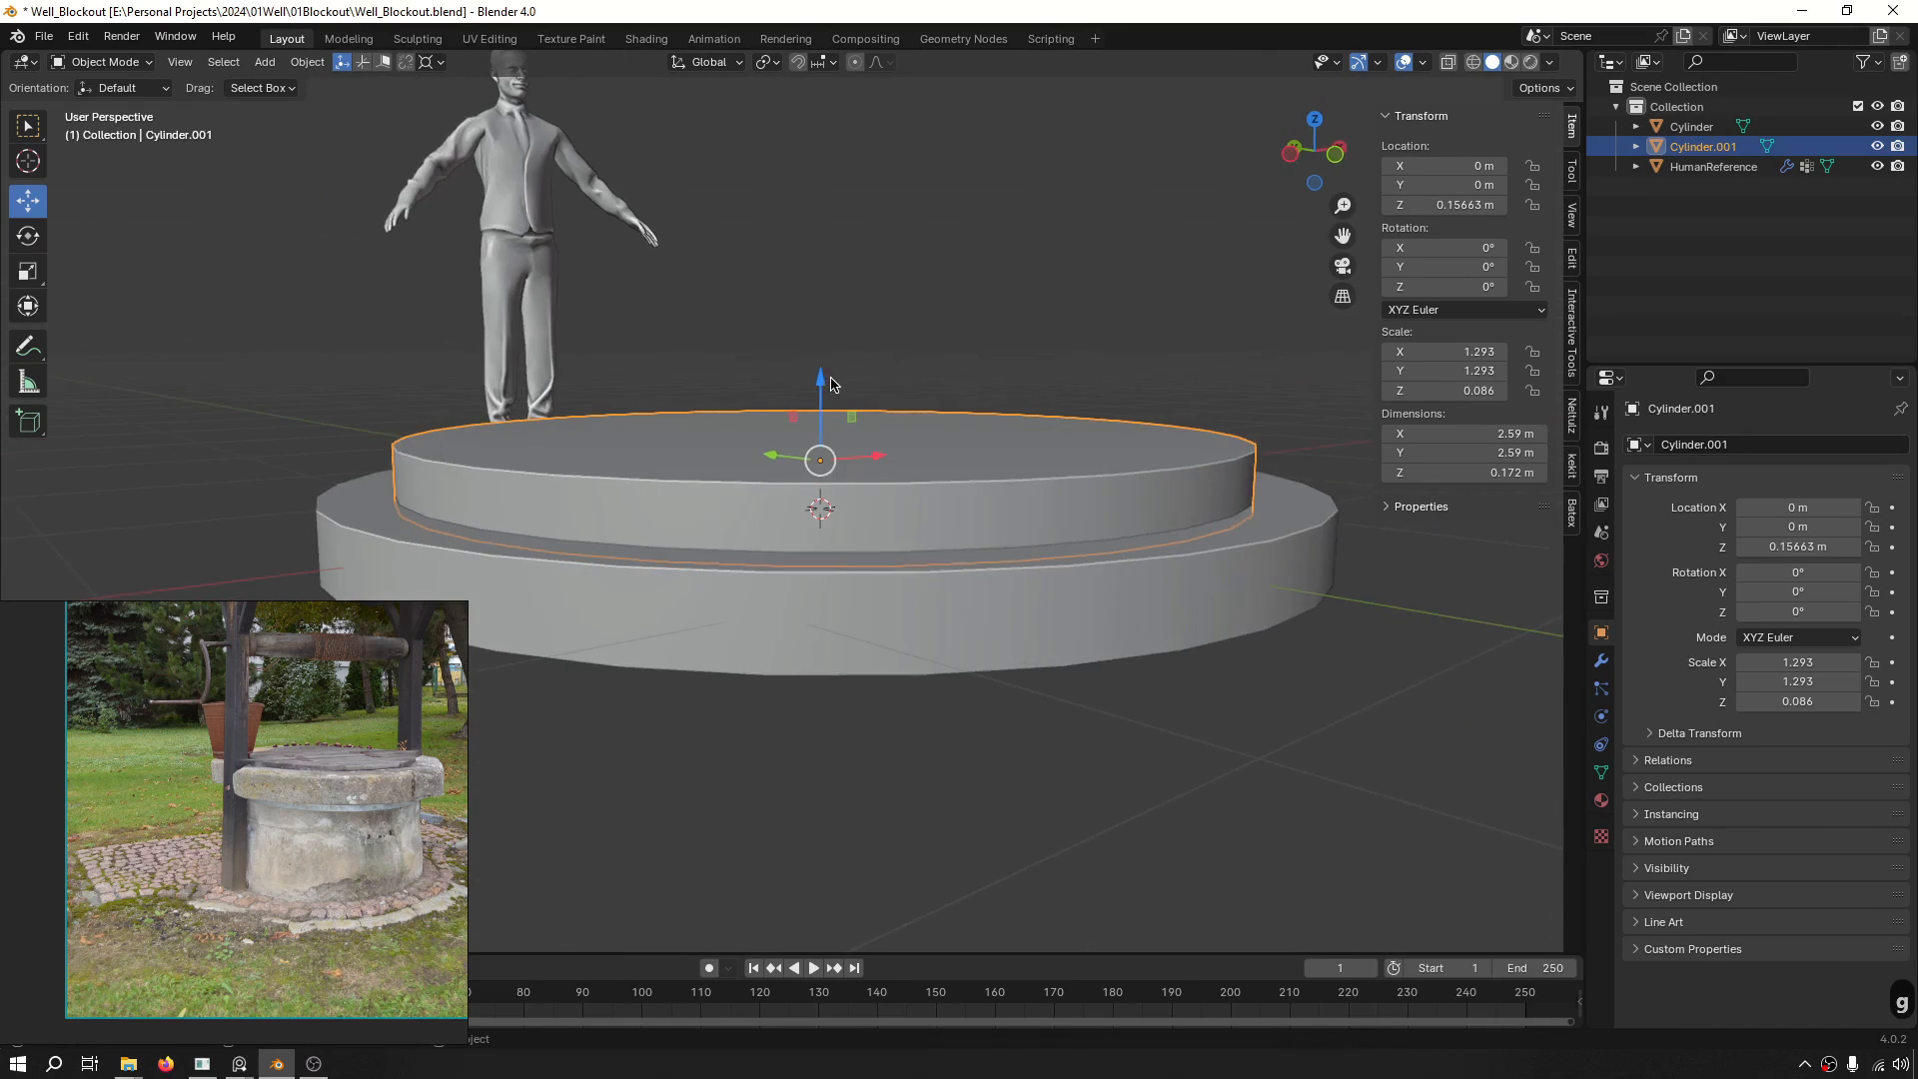
{"action": "left_click_drag", "start_coordinate": [824, 381], "coordinate": [825, 401]}
{"action": "left_click", "coordinate": [917, 346]}
{"action": "scroll", "coordinate": [917, 347], "scroll_direction": "down", "scroll_amount": 5}
{"action": "middle_click_drag", "start_coordinate": [785, 351], "coordinate": [688, 387]}
{"action": "middle_click_drag", "start_coordinate": [781, 496], "coordinate": [836, 577], "text": "shift"}
{"action": "middle_click_drag", "start_coordinate": [836, 578], "coordinate": [895, 548]}
{"action": "scroll", "coordinate": [599, 601], "scroll_direction": "up", "scroll_amount": 5}
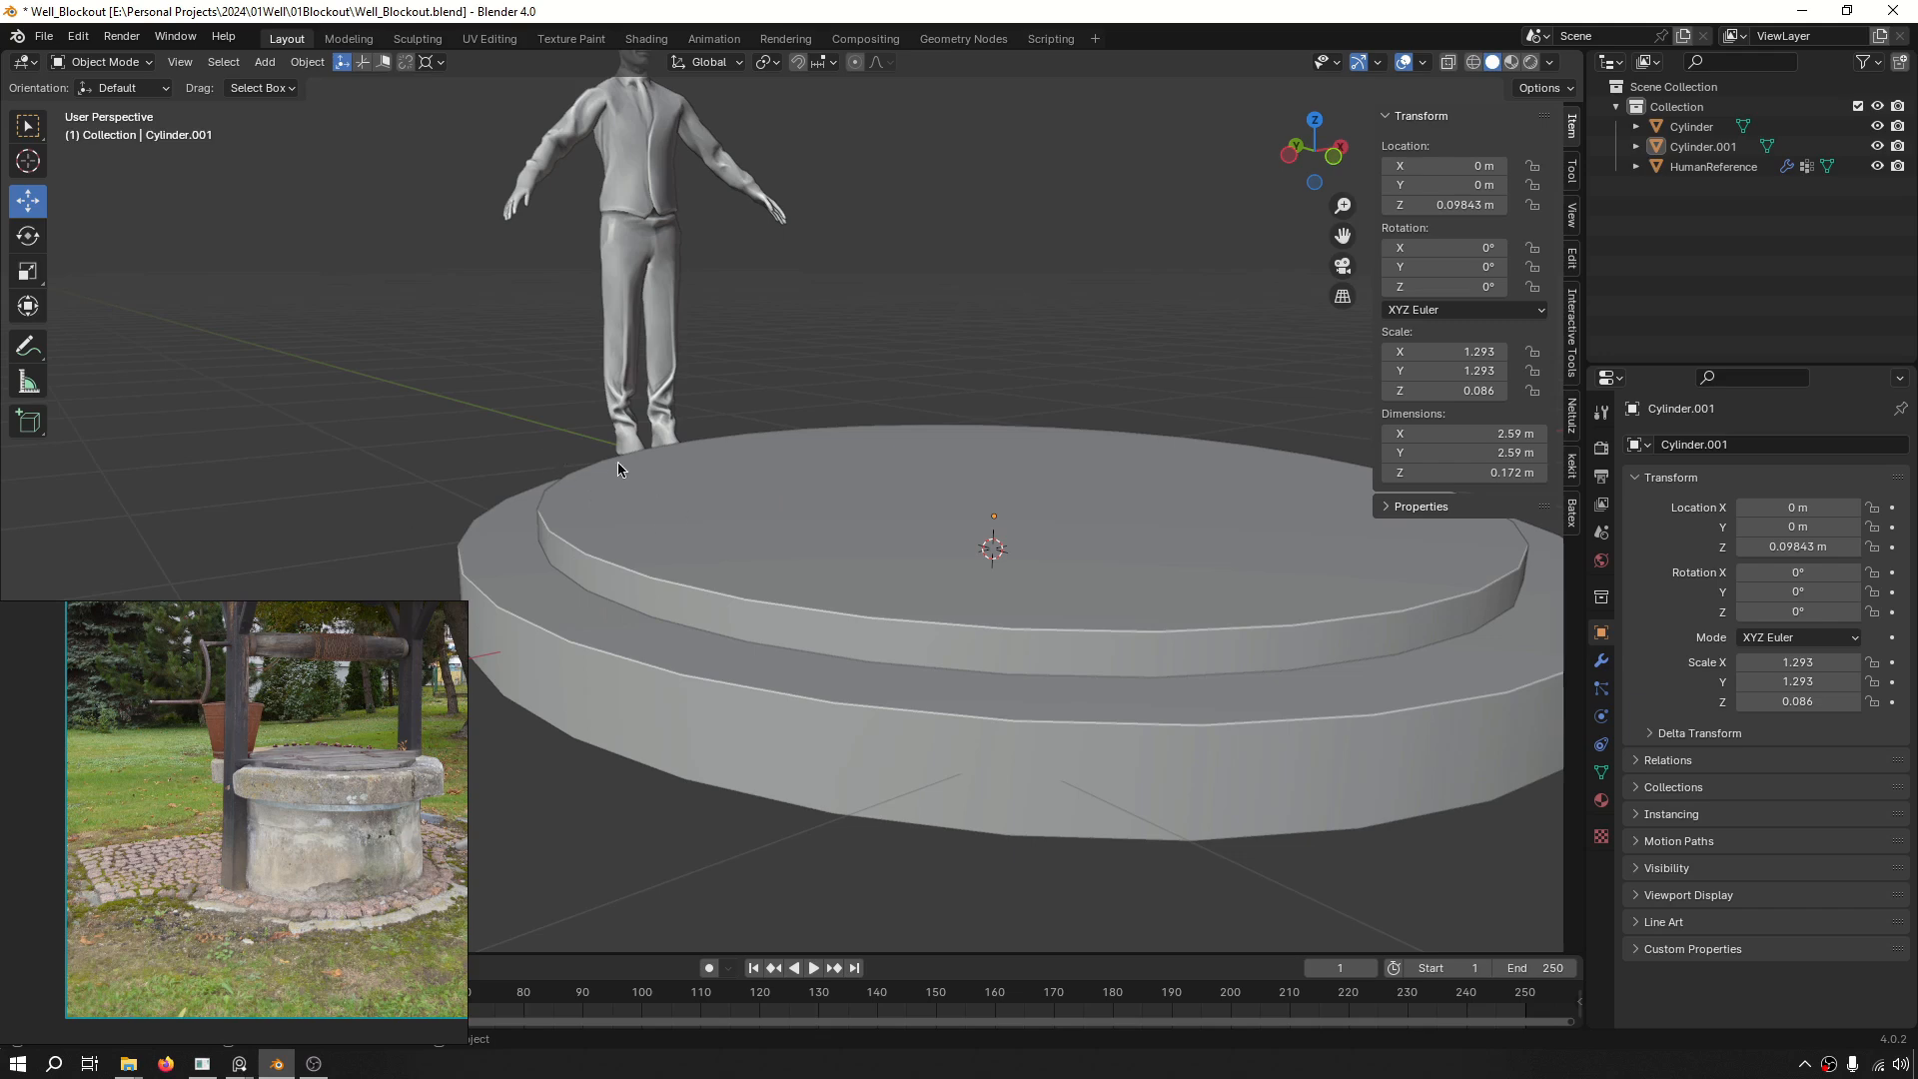
{"action": "key", "text": "ctrl+s"}
Add a cube mesh at the centre of the discs and scale it down uniformly to about 0.16 m per side.
{"action": "middle_click_drag", "start_coordinate": [259, 748], "coordinate": [201, 849]}
{"action": "scroll", "coordinate": [223, 740], "scroll_direction": "up", "scroll_amount": 2}
{"action": "scroll", "coordinate": [350, 667], "scroll_direction": "down", "scroll_amount": 1}
{"action": "middle_click_drag", "start_coordinate": [699, 572], "coordinate": [710, 613]}
{"action": "scroll", "coordinate": [710, 614], "scroll_direction": "down", "scroll_amount": 3}
{"action": "key", "text": "shift+a"}
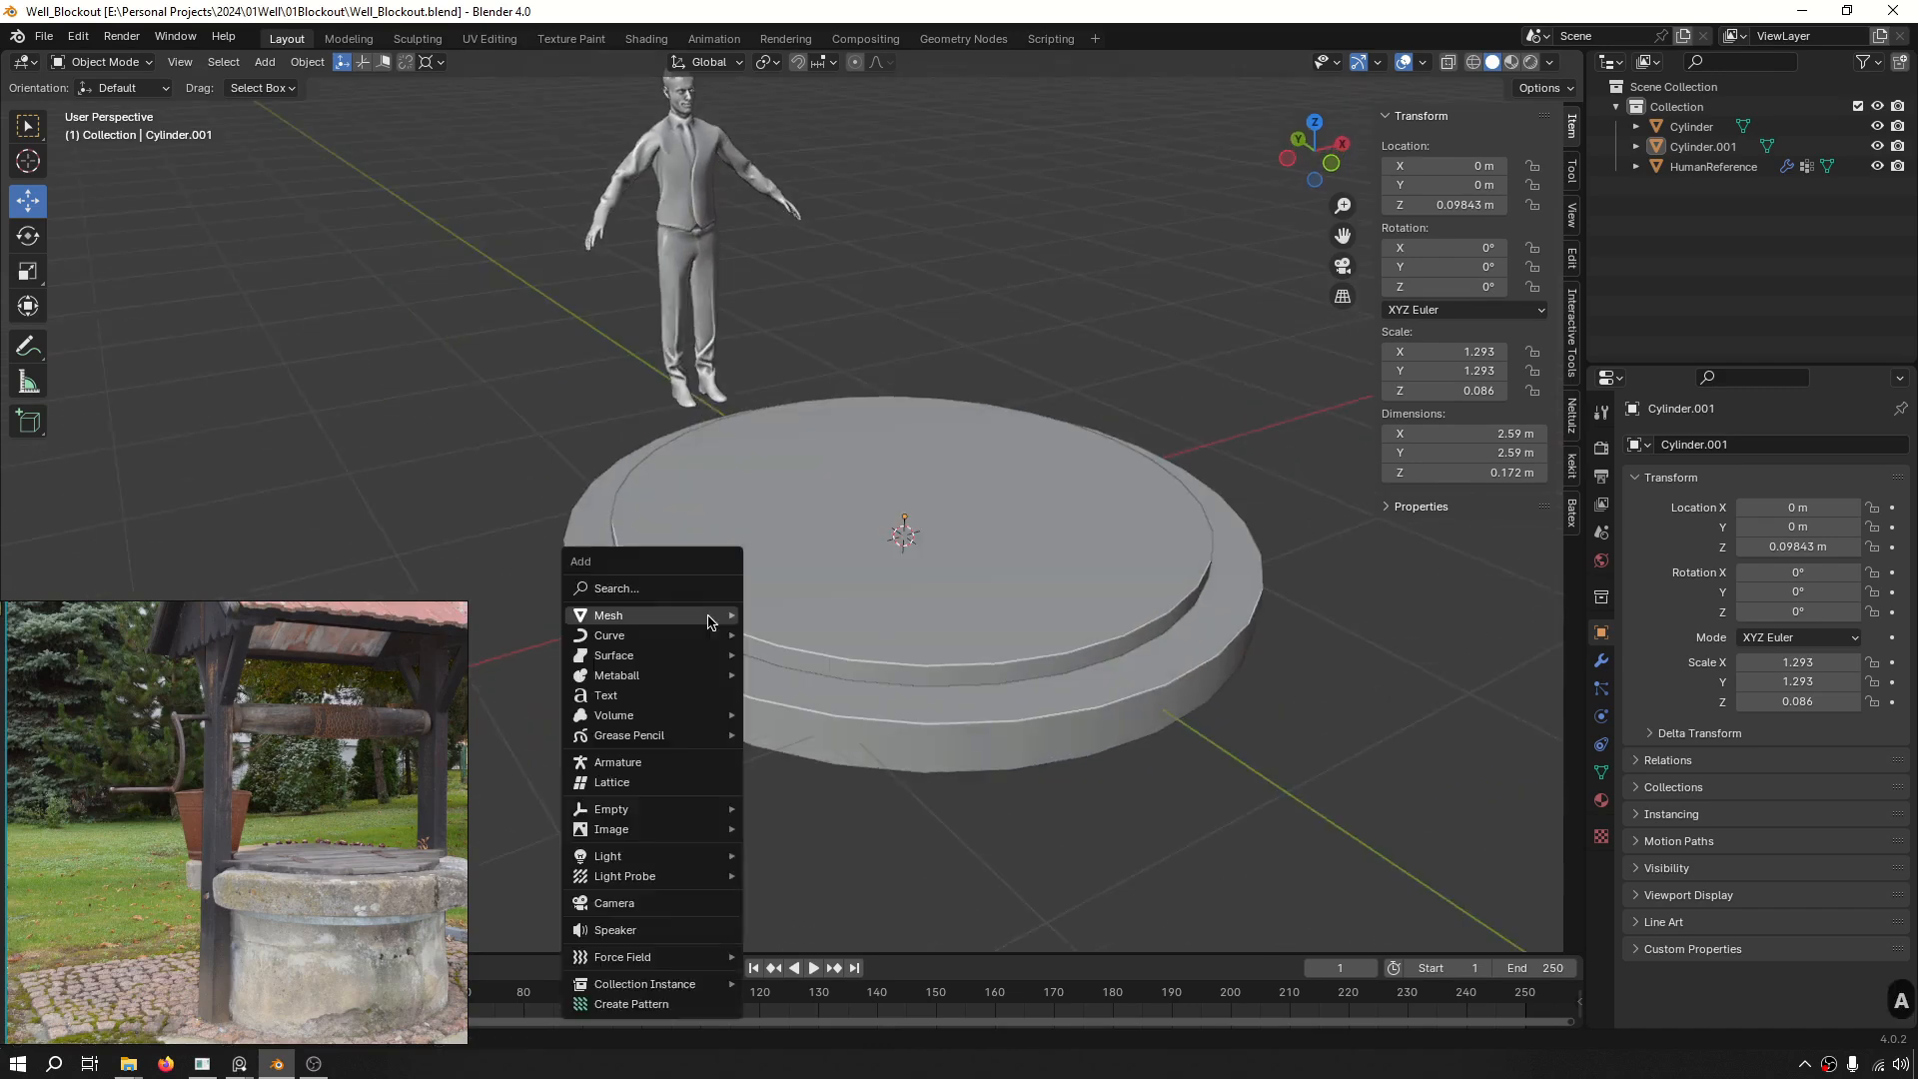
{"action": "key", "text": "Escape"}
{"action": "key", "text": "shift+a"}
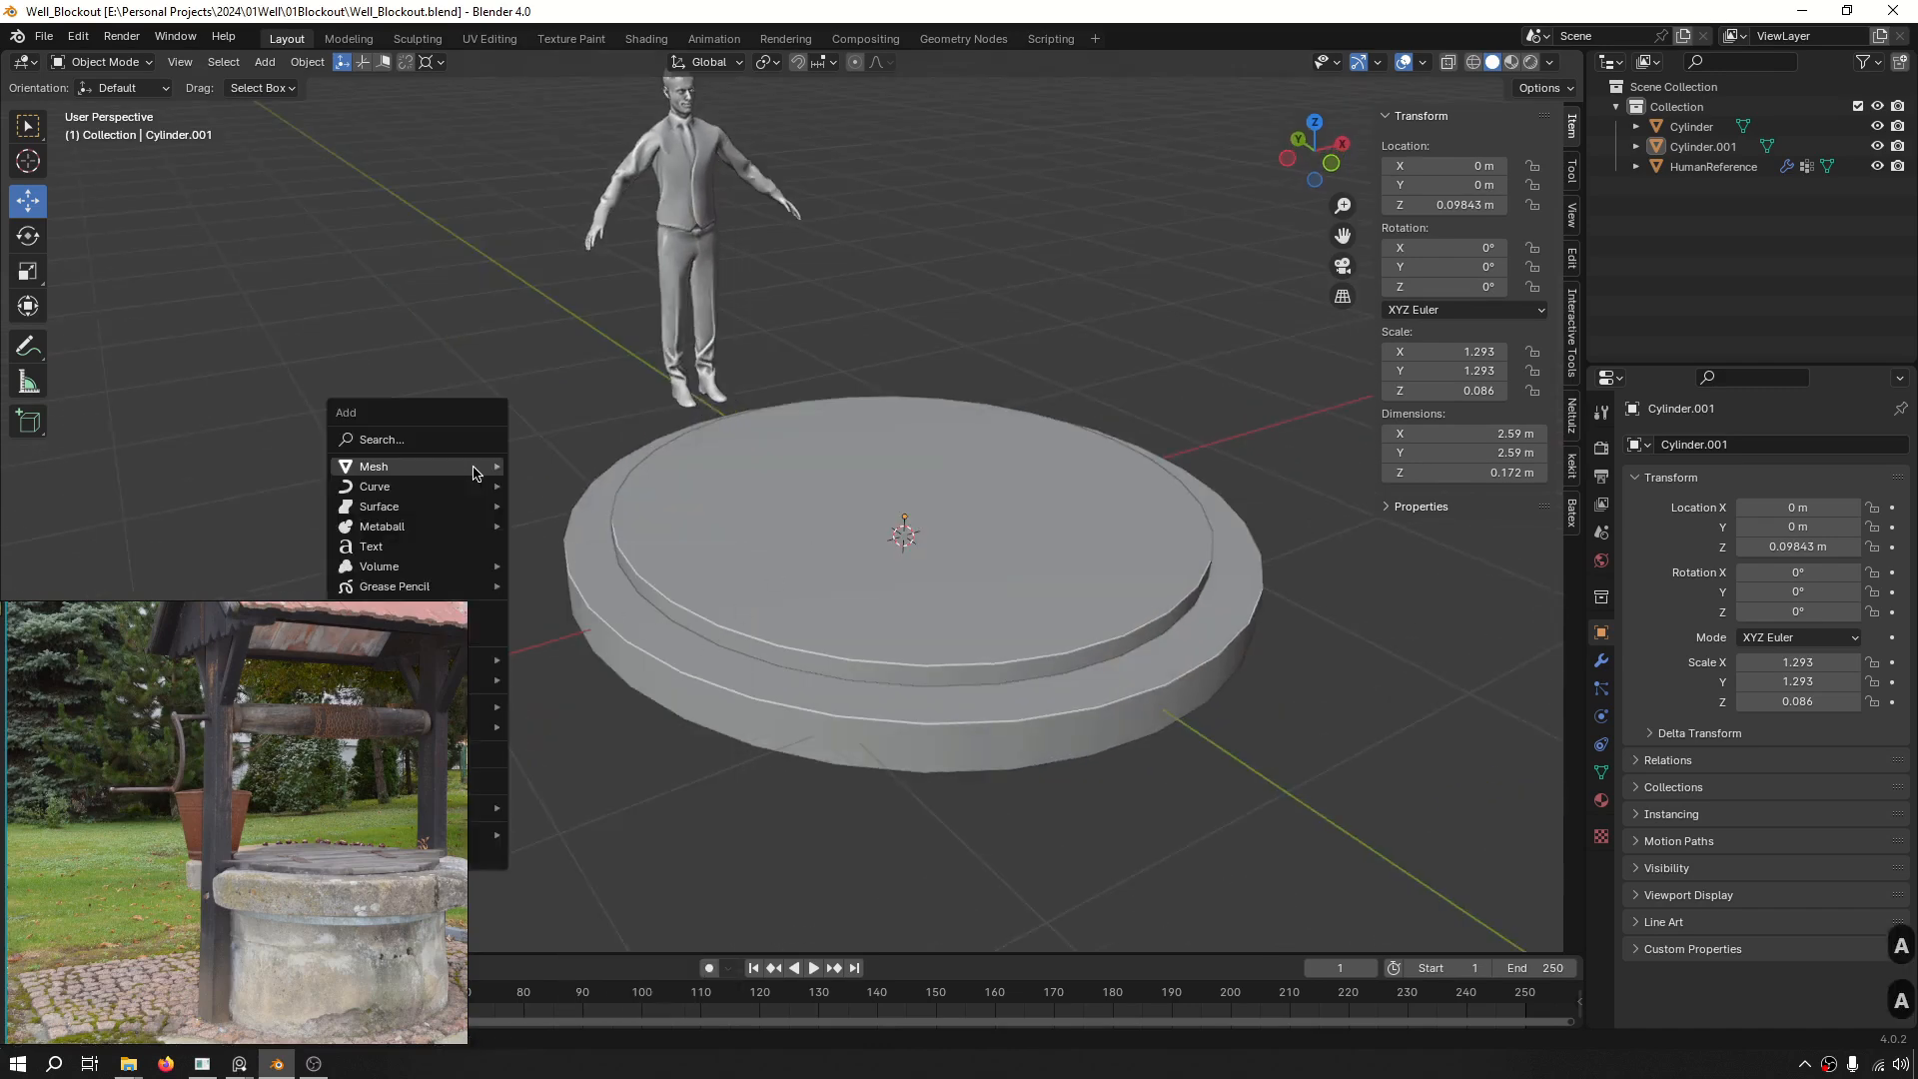
{"action": "mouse_move", "coordinate": [484, 483]}
{"action": "left_click", "coordinate": [644, 506]}
{"action": "middle_click_drag", "start_coordinate": [644, 506], "coordinate": [694, 538]}
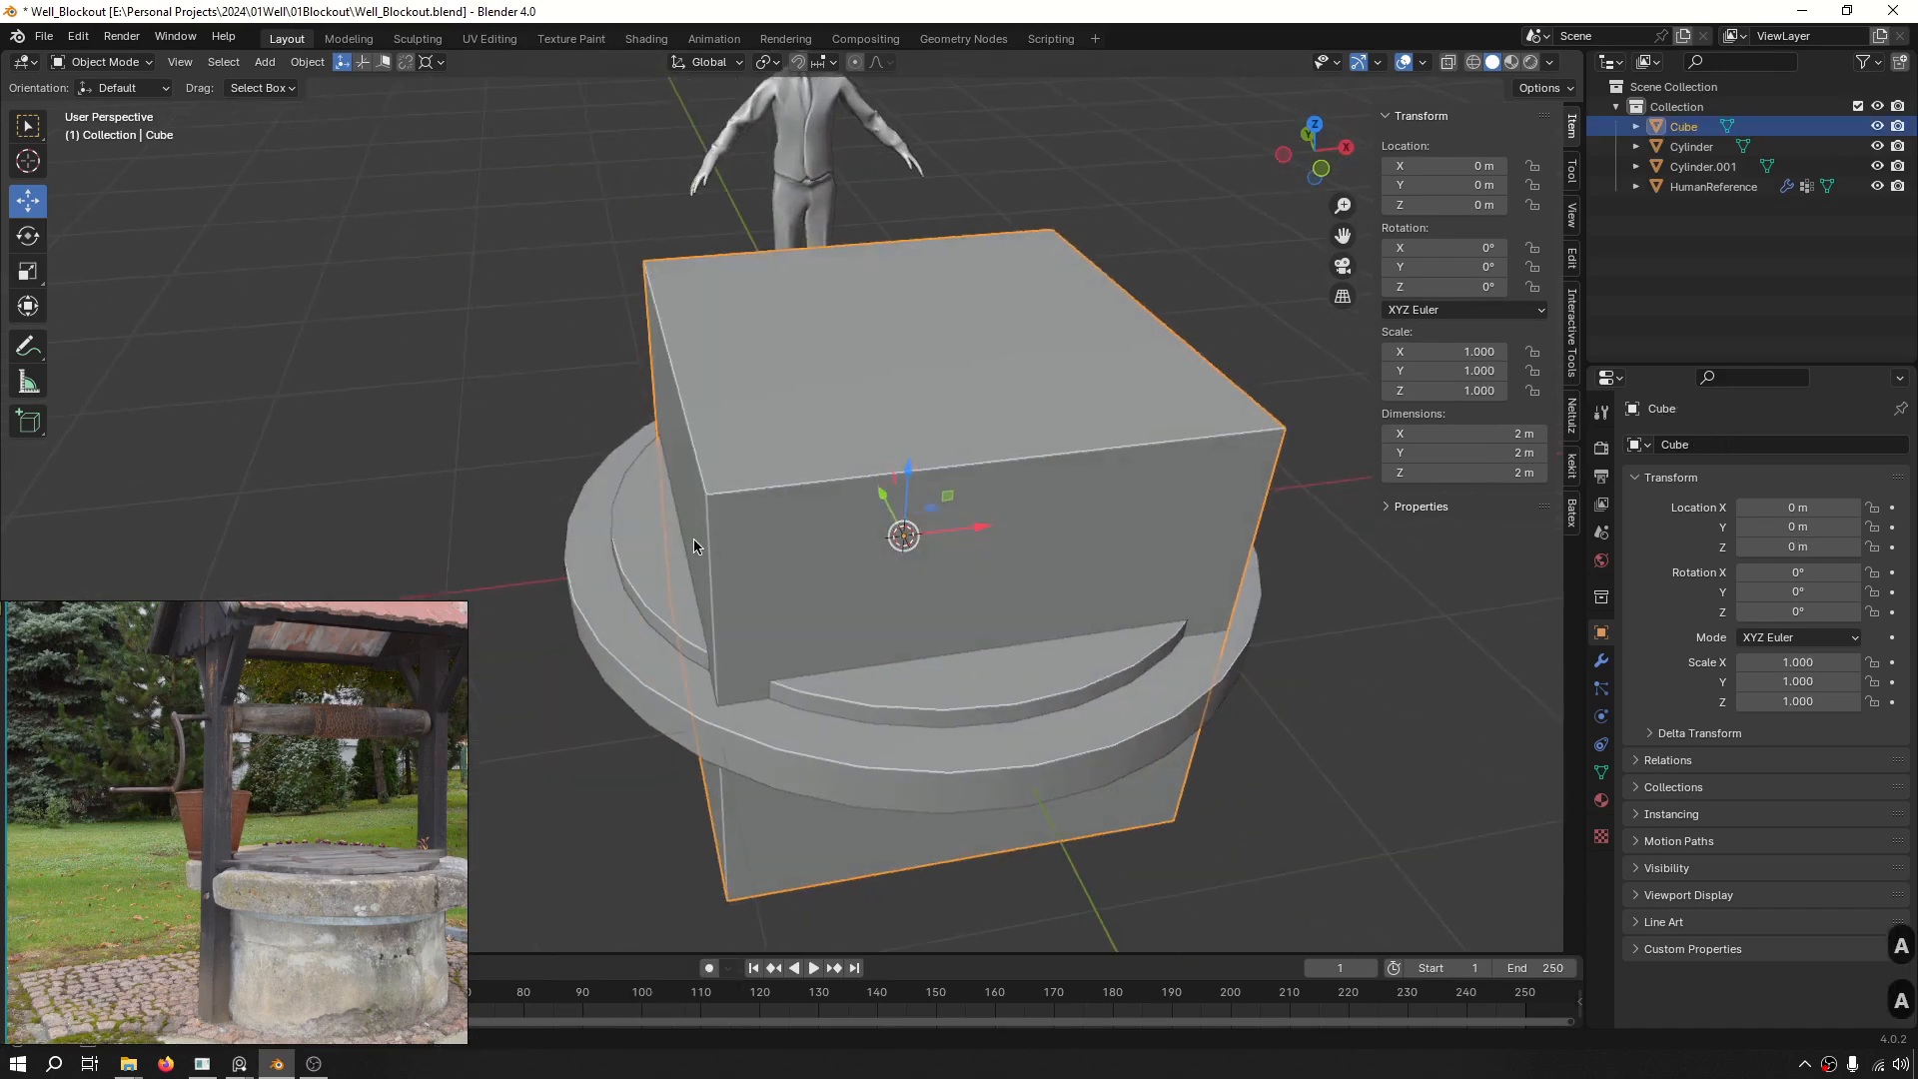
{"action": "key", "text": "s"}
{"action": "key", "text": "s"}
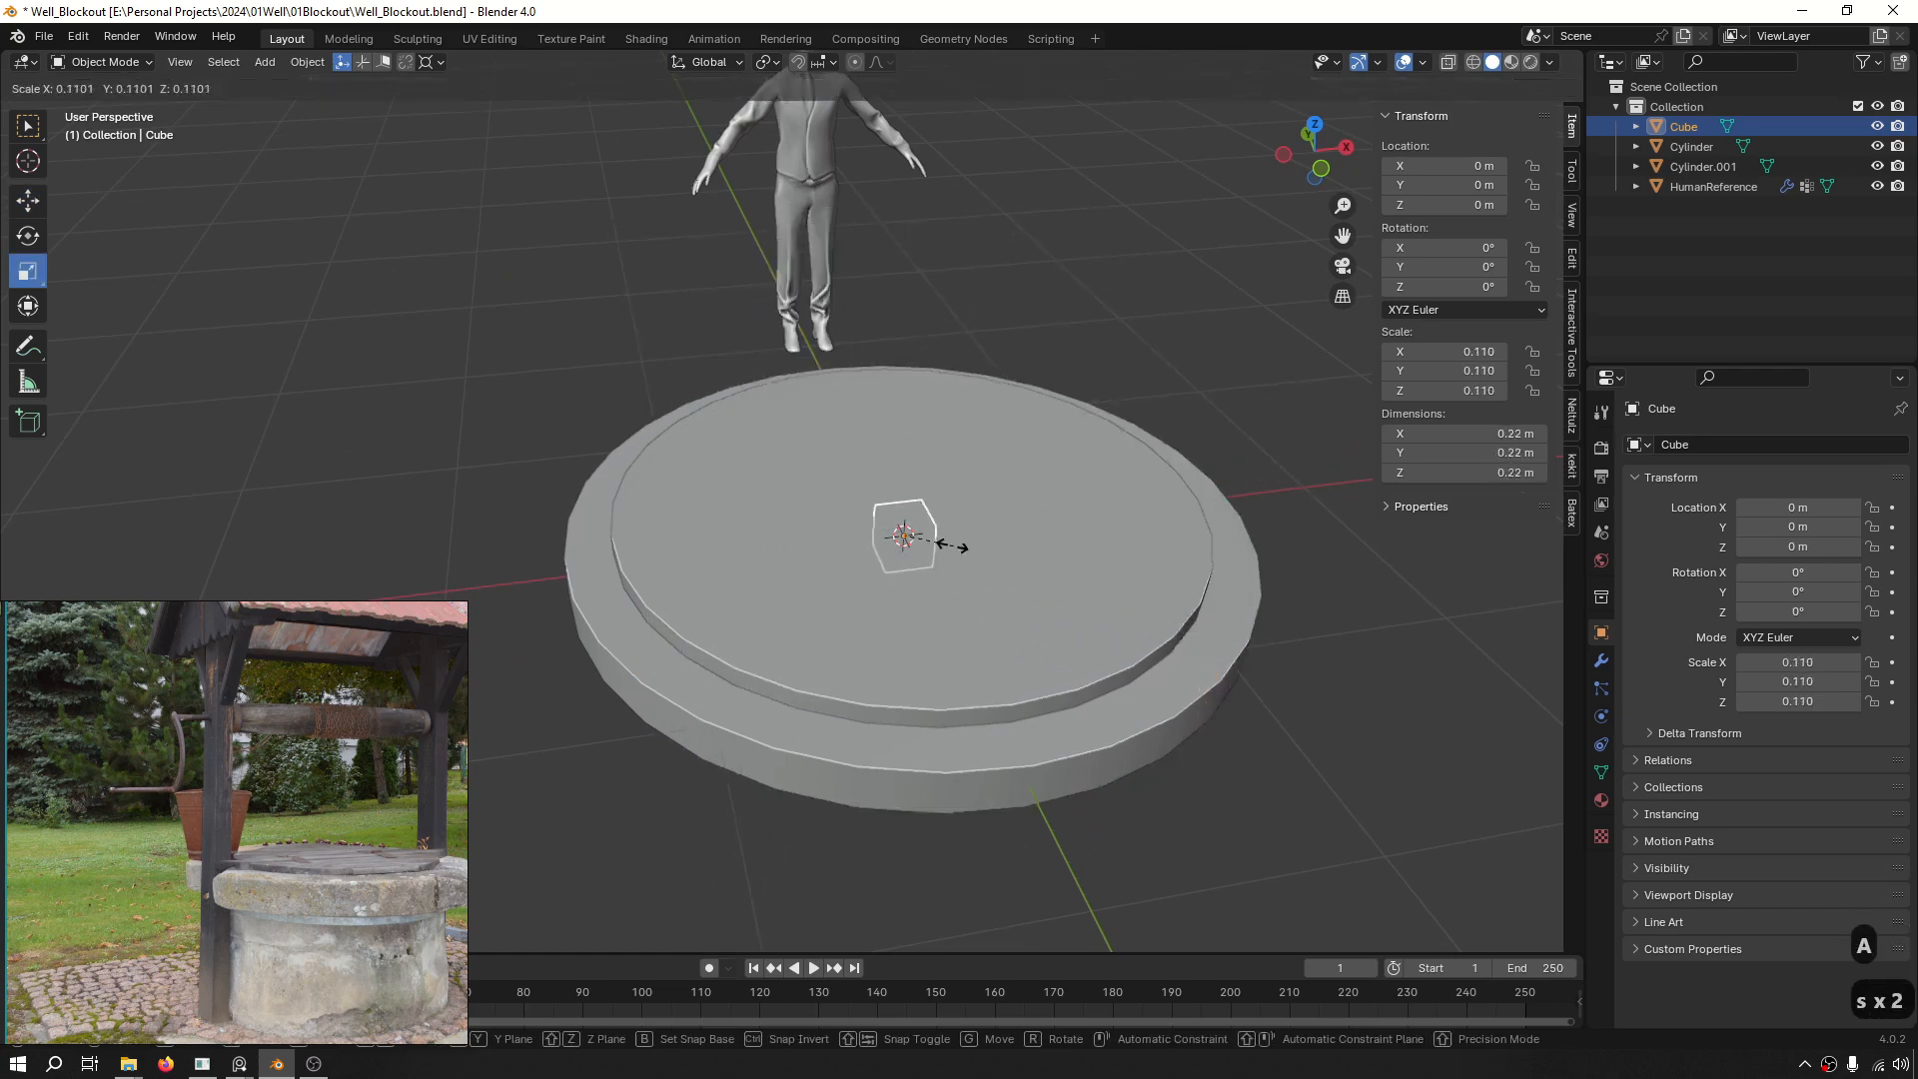
{"action": "left_click", "coordinate": [925, 540]}
Move the small cube to the upper disc's −X edge, at about X -1.144 m and Z 0.183 m.
{"action": "key", "text": "g"}
{"action": "left_click_drag", "start_coordinate": [974, 534], "coordinate": [711, 570]}
{"action": "left_click_drag", "start_coordinate": [633, 512], "coordinate": [645, 464]}
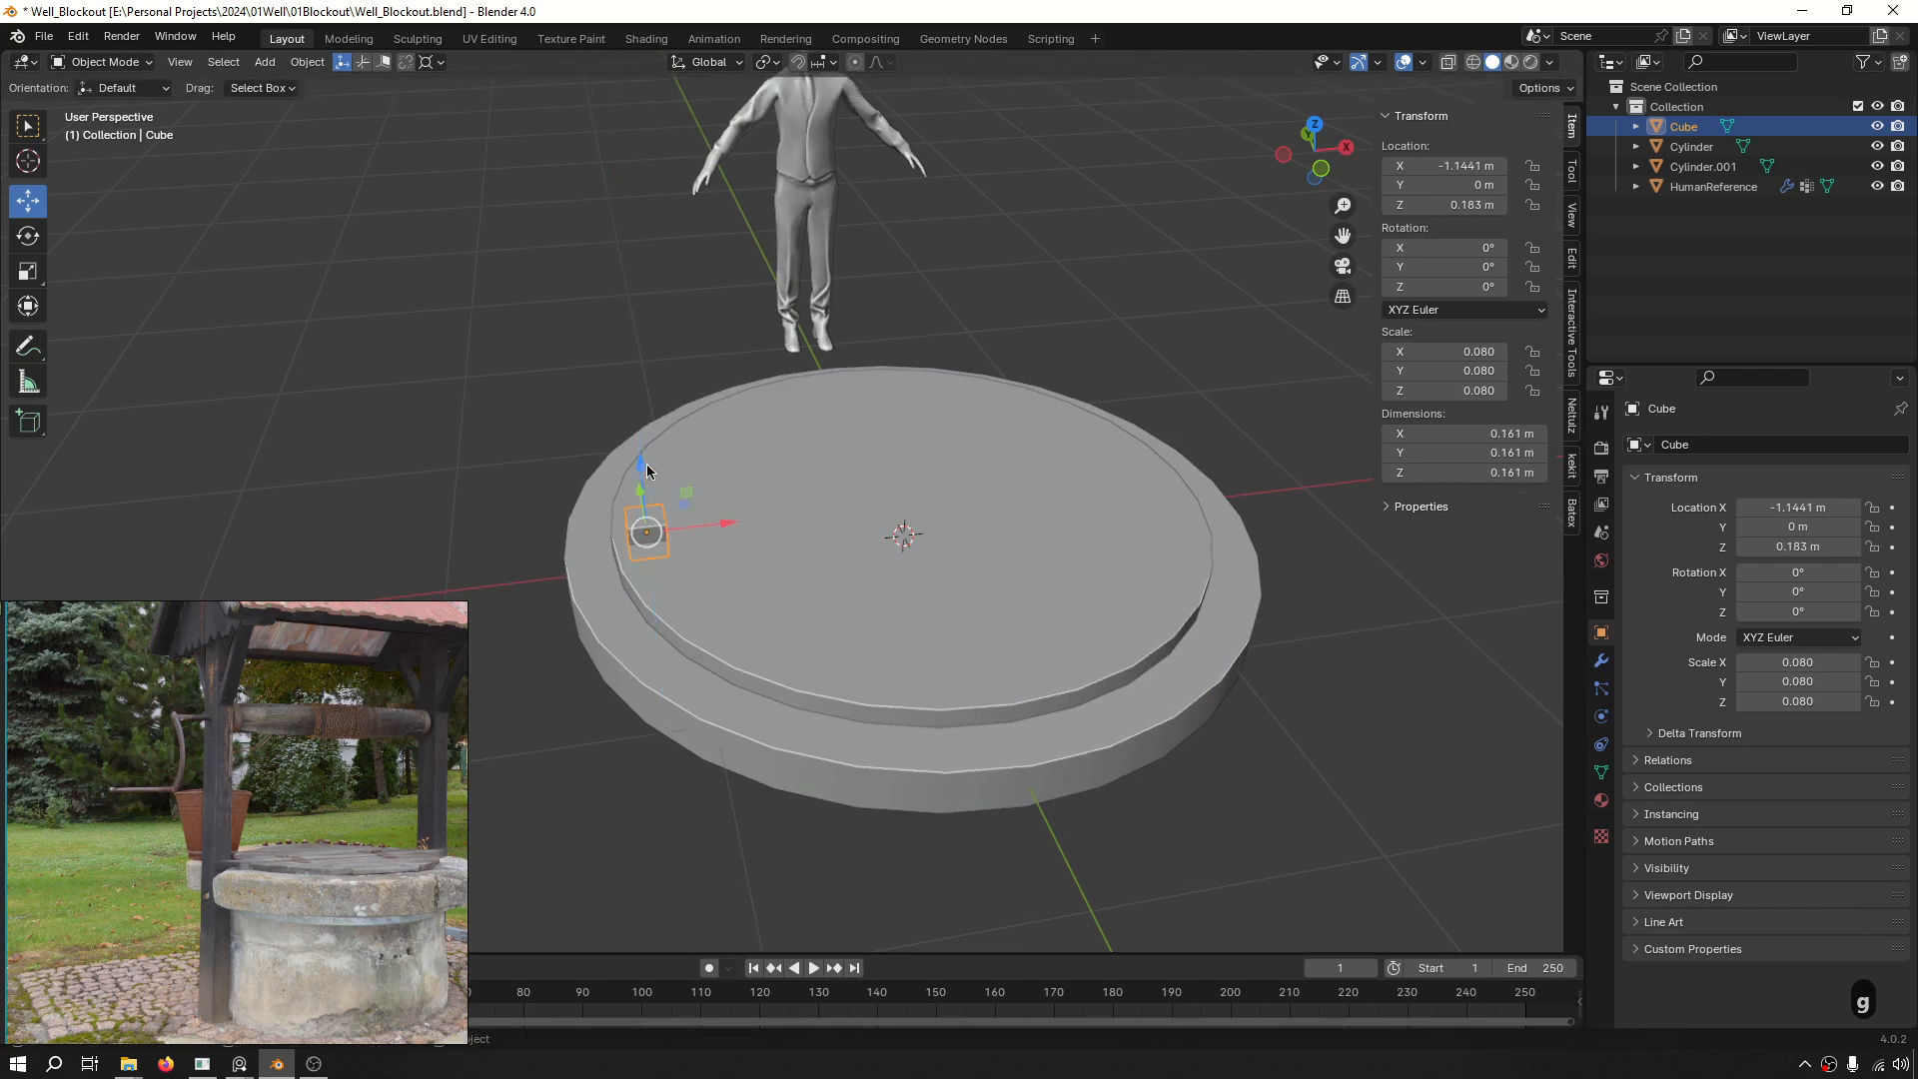
{"action": "middle_click_drag", "start_coordinate": [645, 464], "coordinate": [679, 412]}
Isolate the small cube in local view and show the Interactive Tools add-on commands.
{"action": "key", "text": "ctrl+f"}
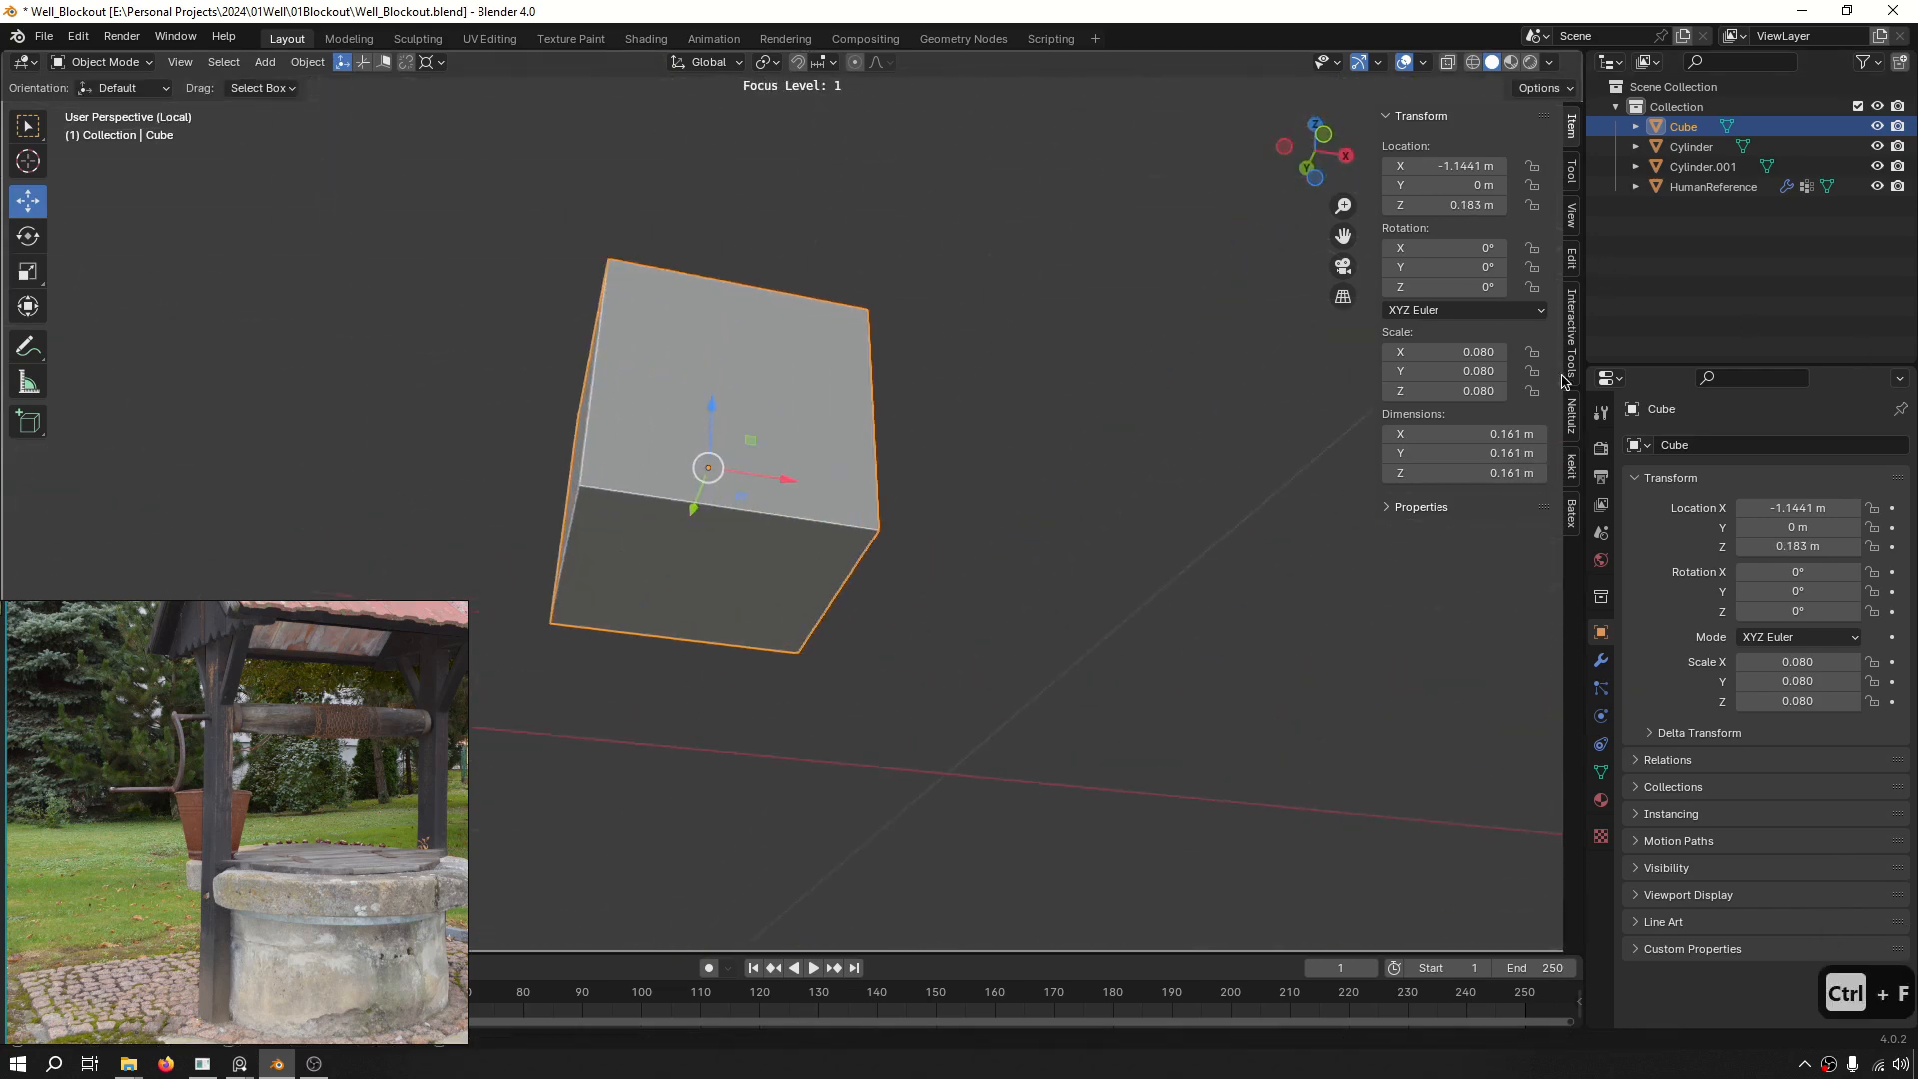
{"action": "middle_click_drag", "start_coordinate": [730, 562], "coordinate": [1166, 557]}
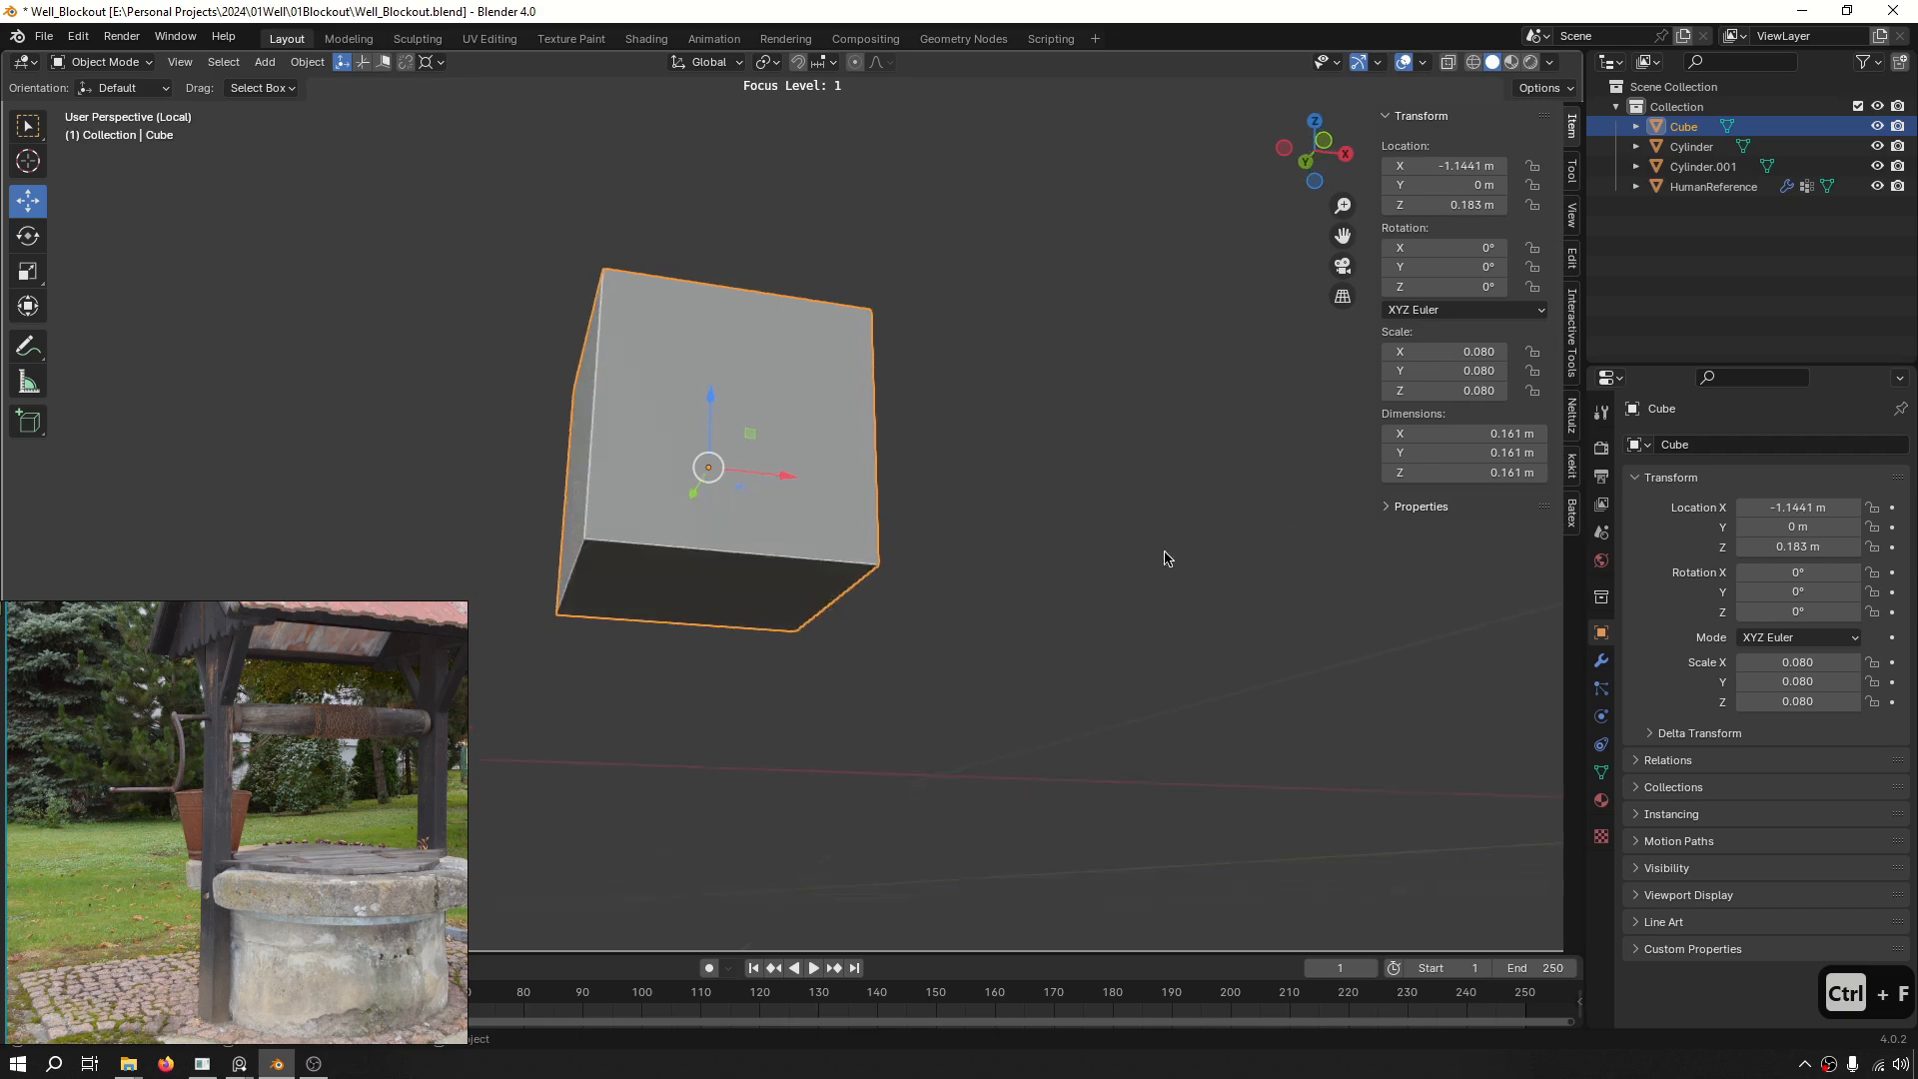
{"action": "left_click", "coordinate": [1569, 332]}
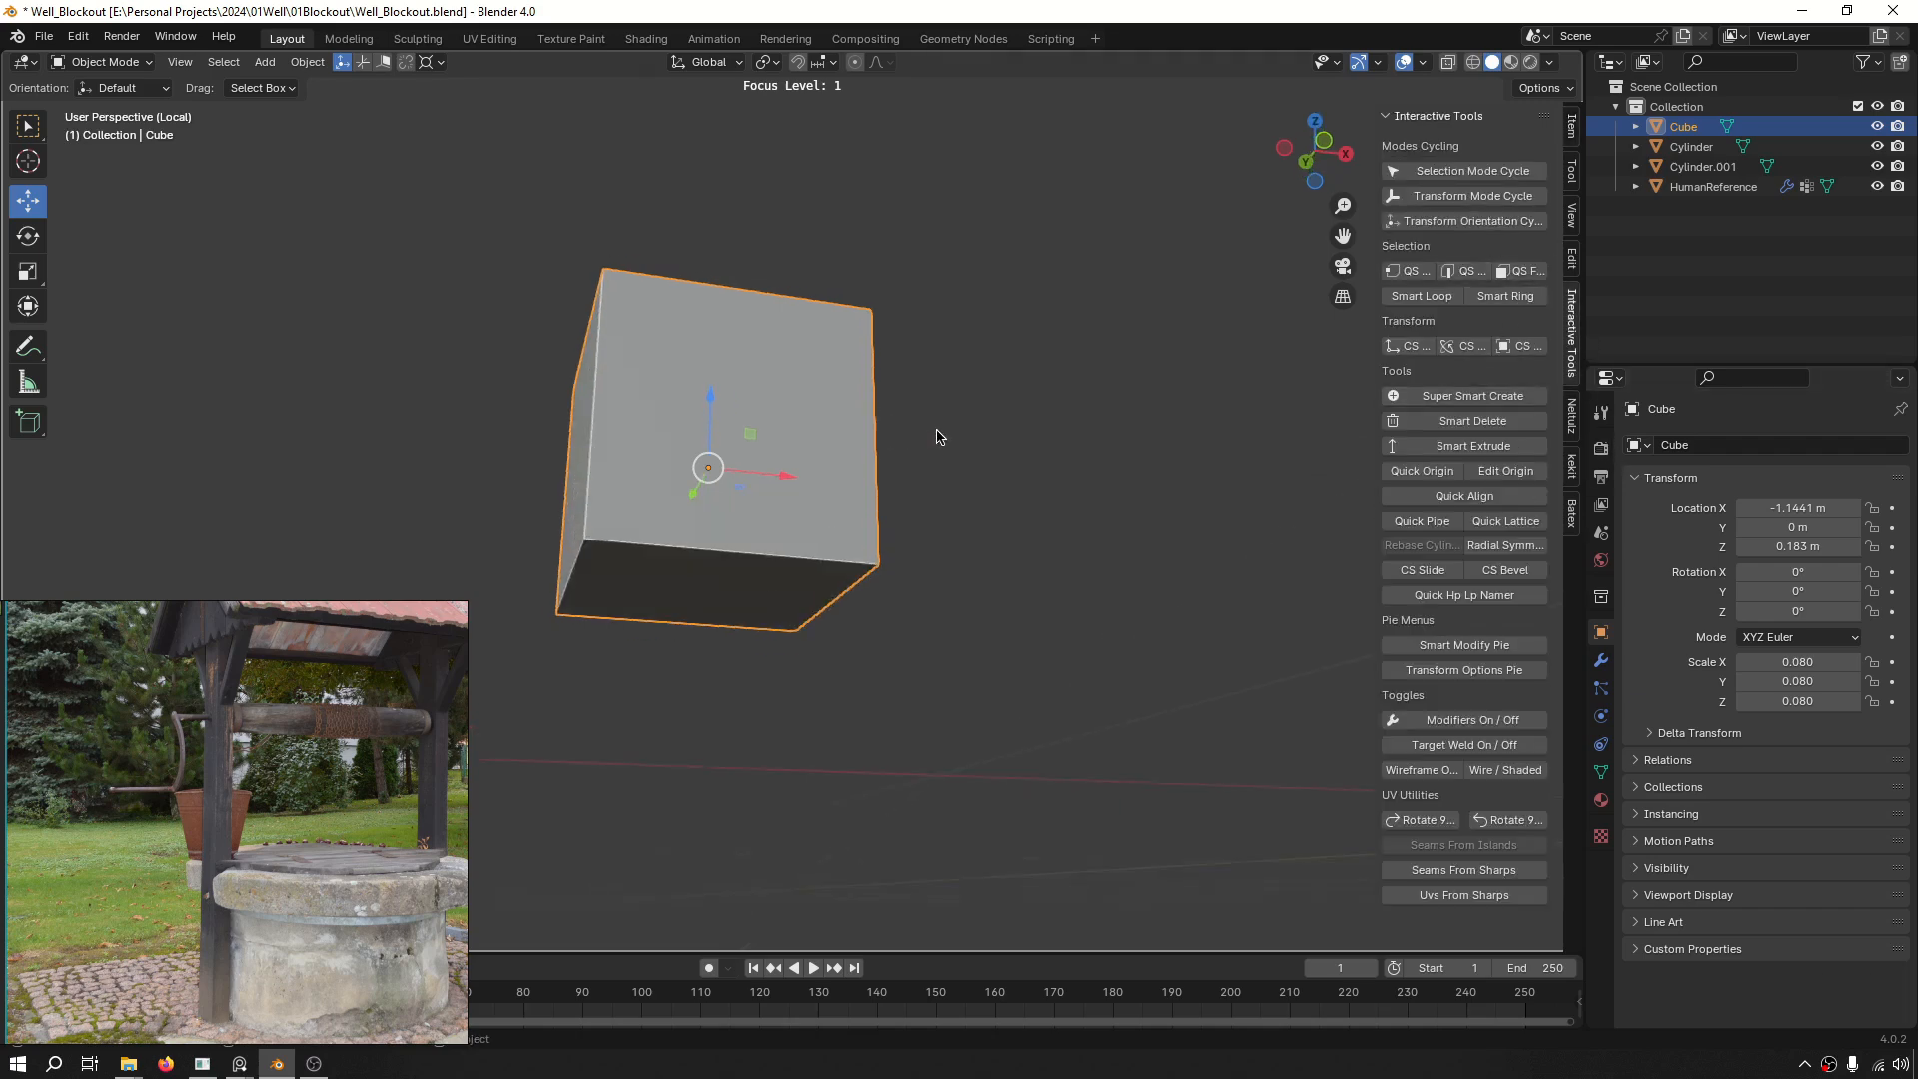
{"action": "middle_click_drag", "start_coordinate": [755, 446], "coordinate": [1257, 563]}
{"action": "middle_click_drag", "start_coordinate": [805, 489], "coordinate": [1243, 489]}
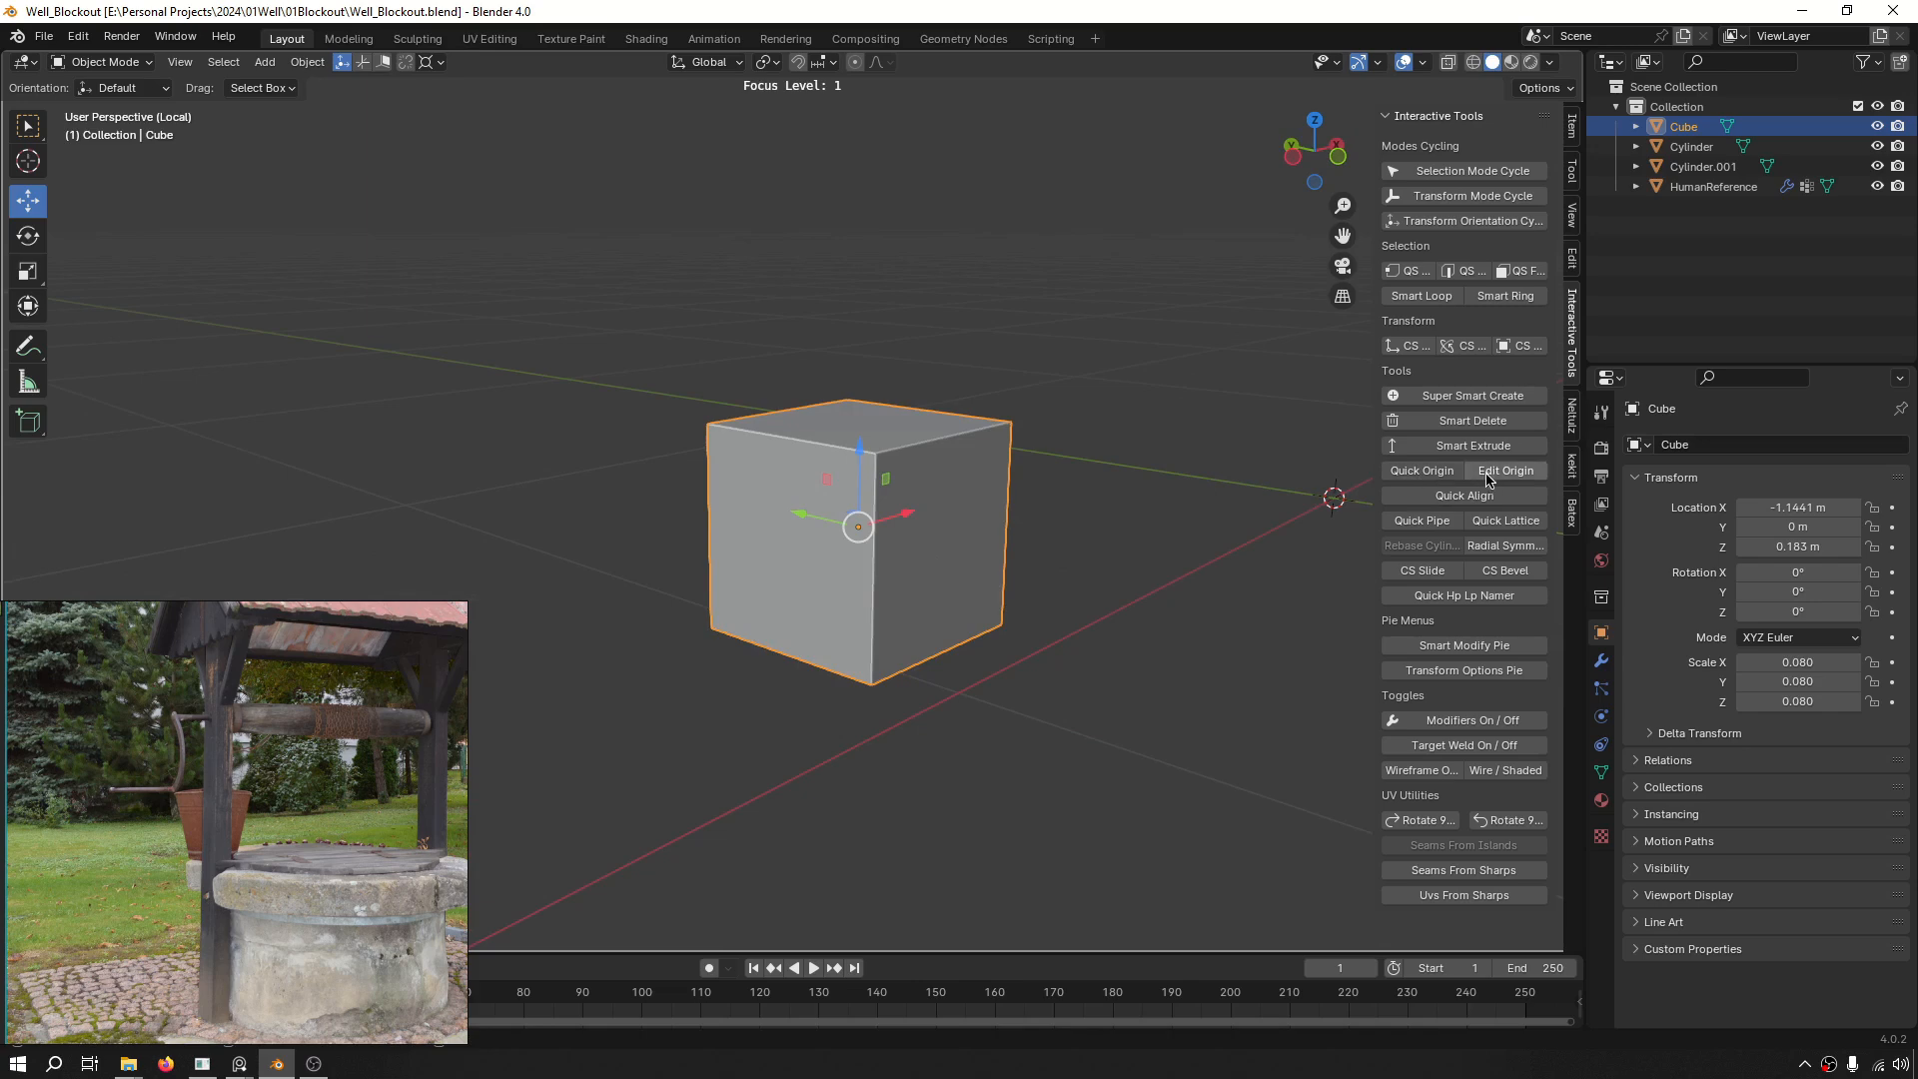
{"action": "middle_click_drag", "start_coordinate": [1009, 498], "coordinate": [1379, 469]}
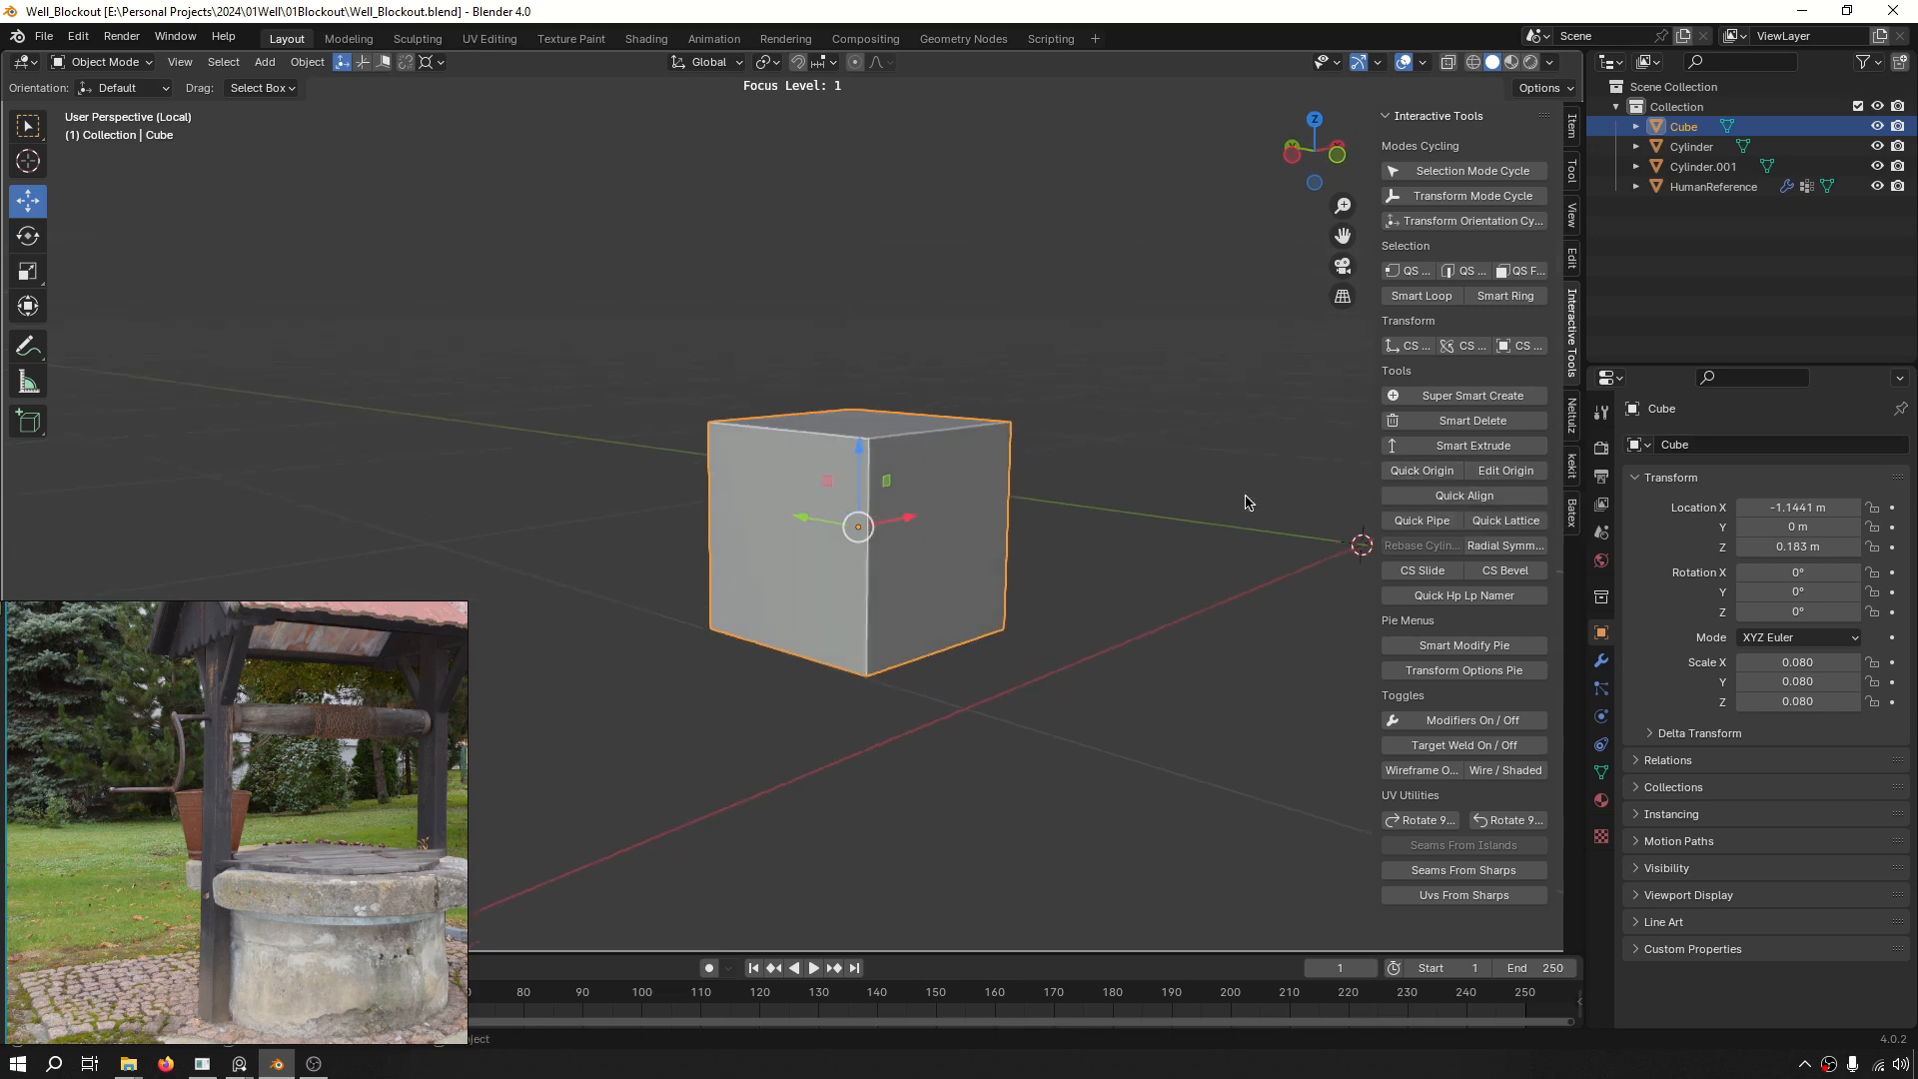
{"action": "scroll", "coordinate": [736, 578], "scroll_direction": "up", "scroll_amount": 3}
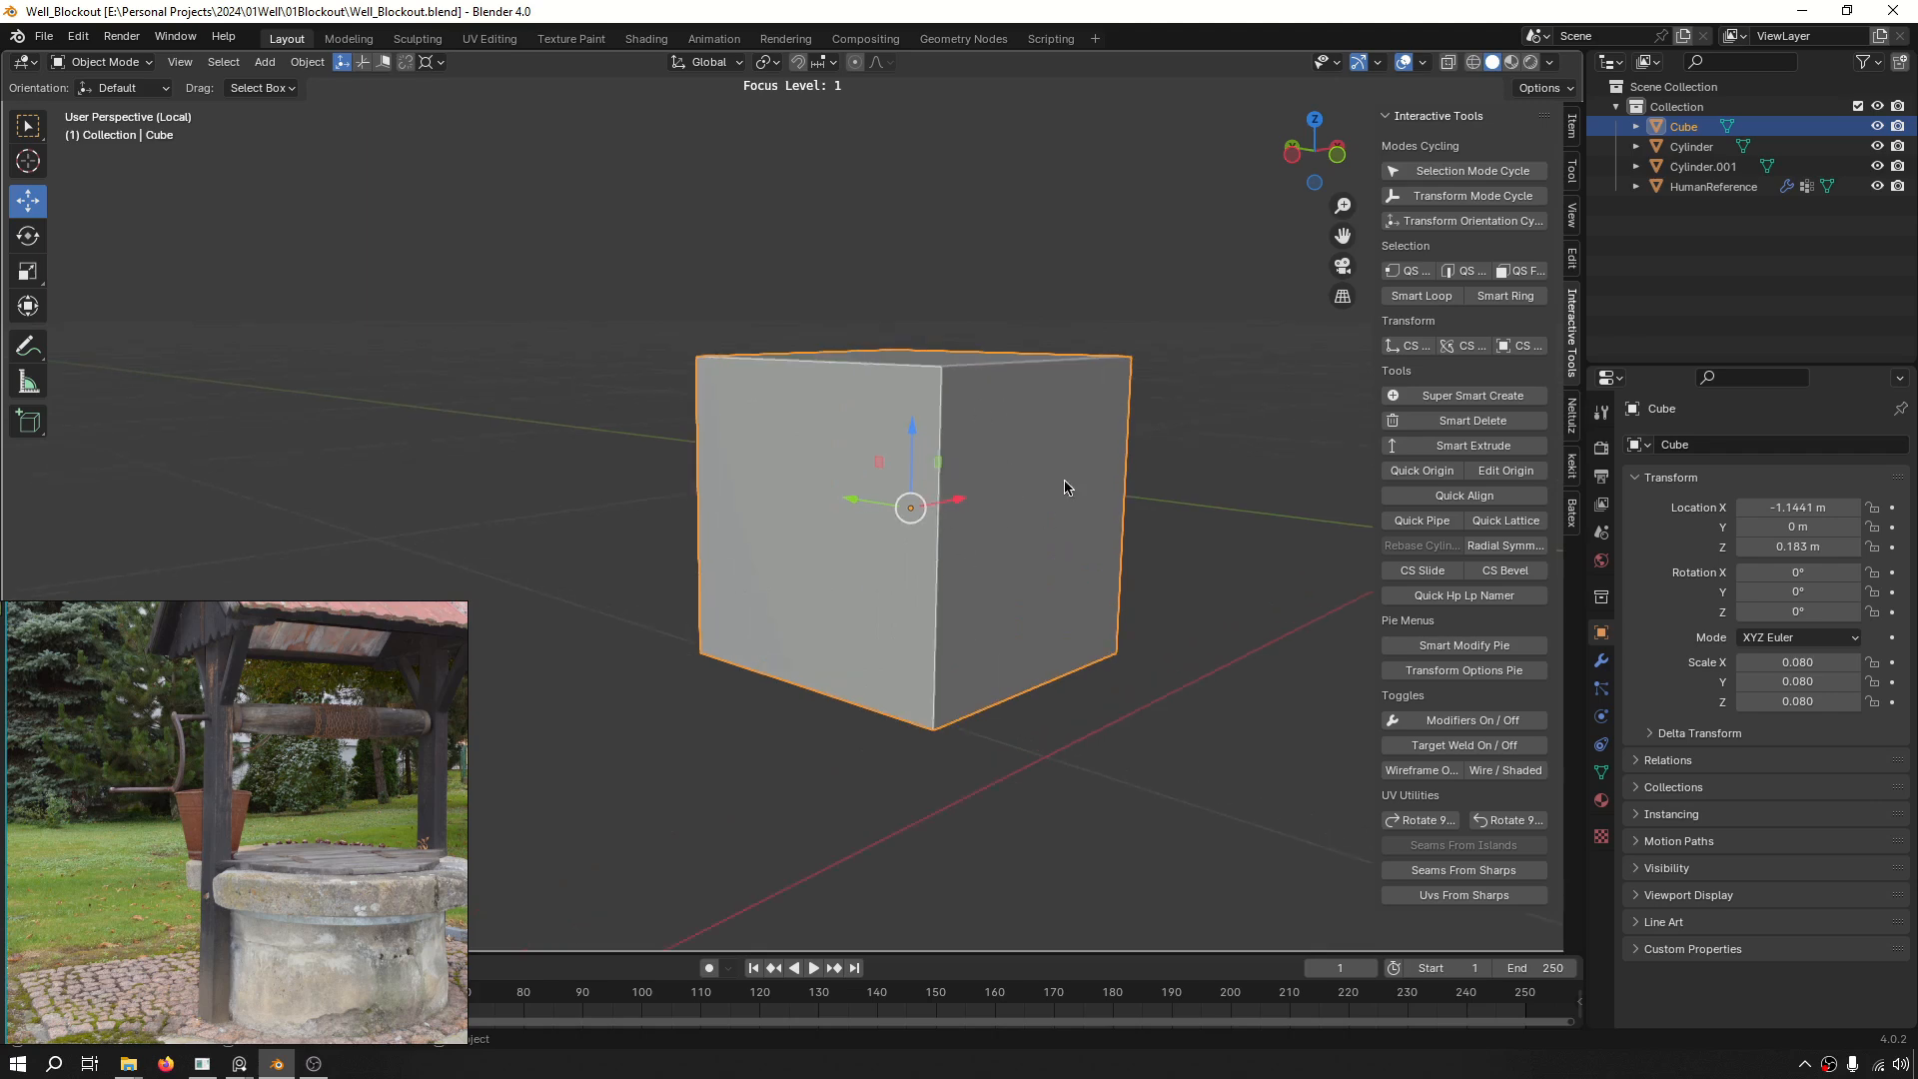
{"action": "scroll", "coordinate": [927, 439], "scroll_direction": "down", "scroll_amount": 3}
{"action": "middle_click_drag", "start_coordinate": [927, 439], "coordinate": [1066, 517]}
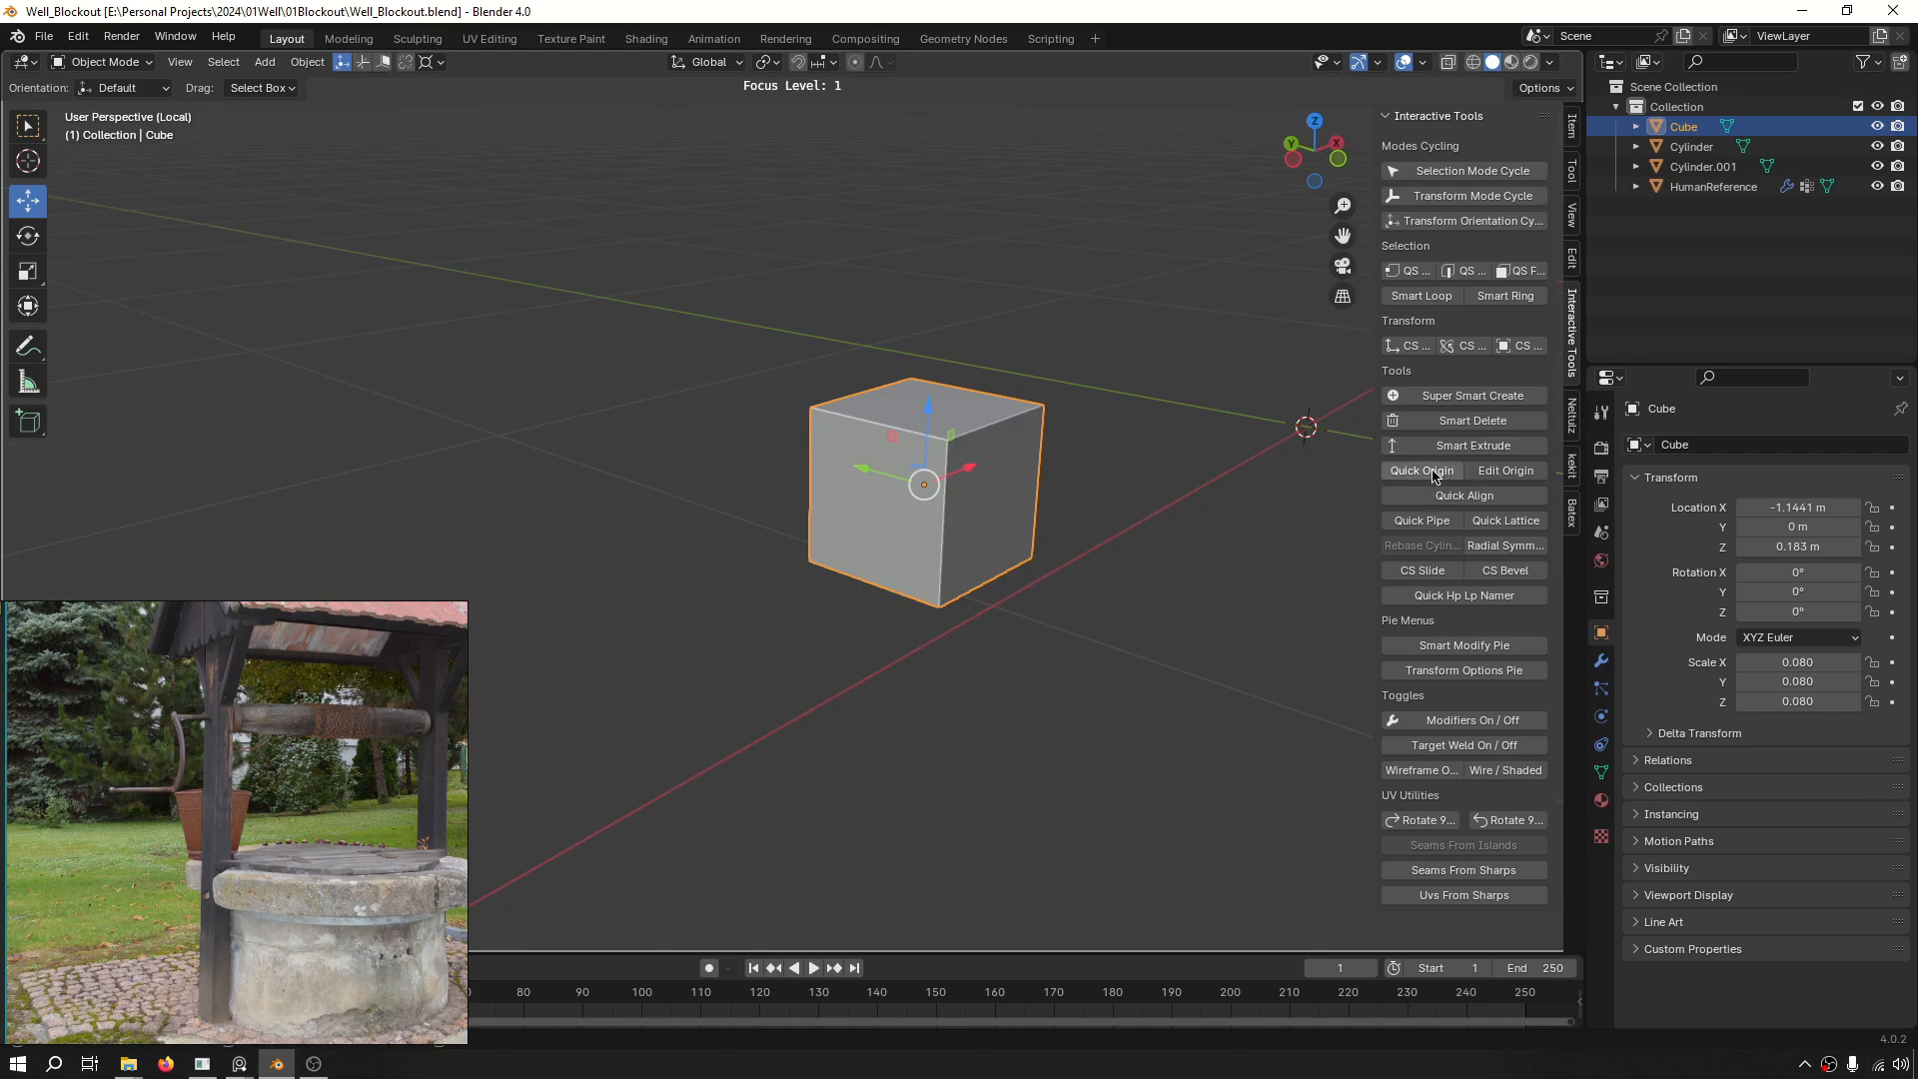
{"action": "middle_click_drag", "start_coordinate": [934, 471], "coordinate": [867, 481]}
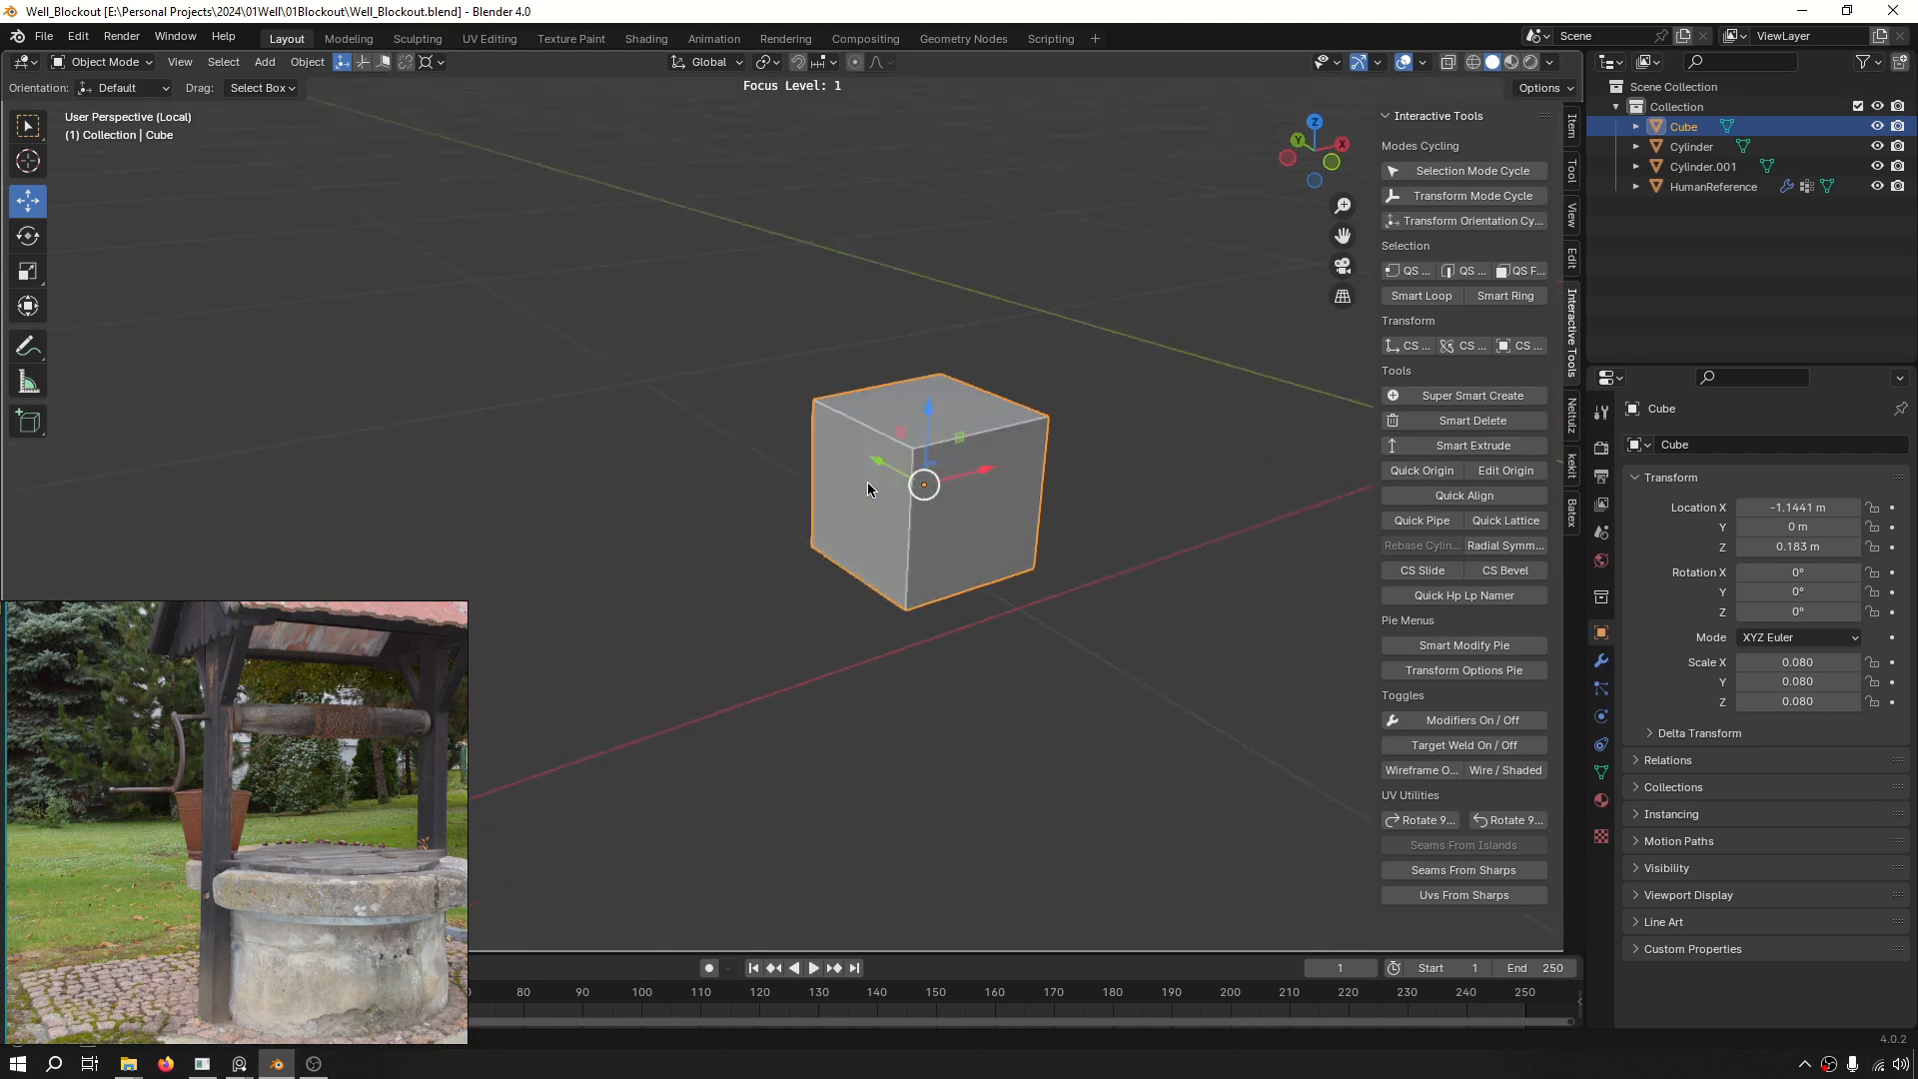
Select the cube's upper corner vertex on the −X, +Y side, place the object's origin there, and return to Object Mode.
{"action": "scroll", "coordinate": [861, 479], "scroll_direction": "up", "scroll_amount": 3}
{"action": "key", "text": "1"}
{"action": "left_click", "coordinate": [783, 352]}
{"action": "scroll", "coordinate": [783, 352], "scroll_direction": "up", "scroll_amount": 4}
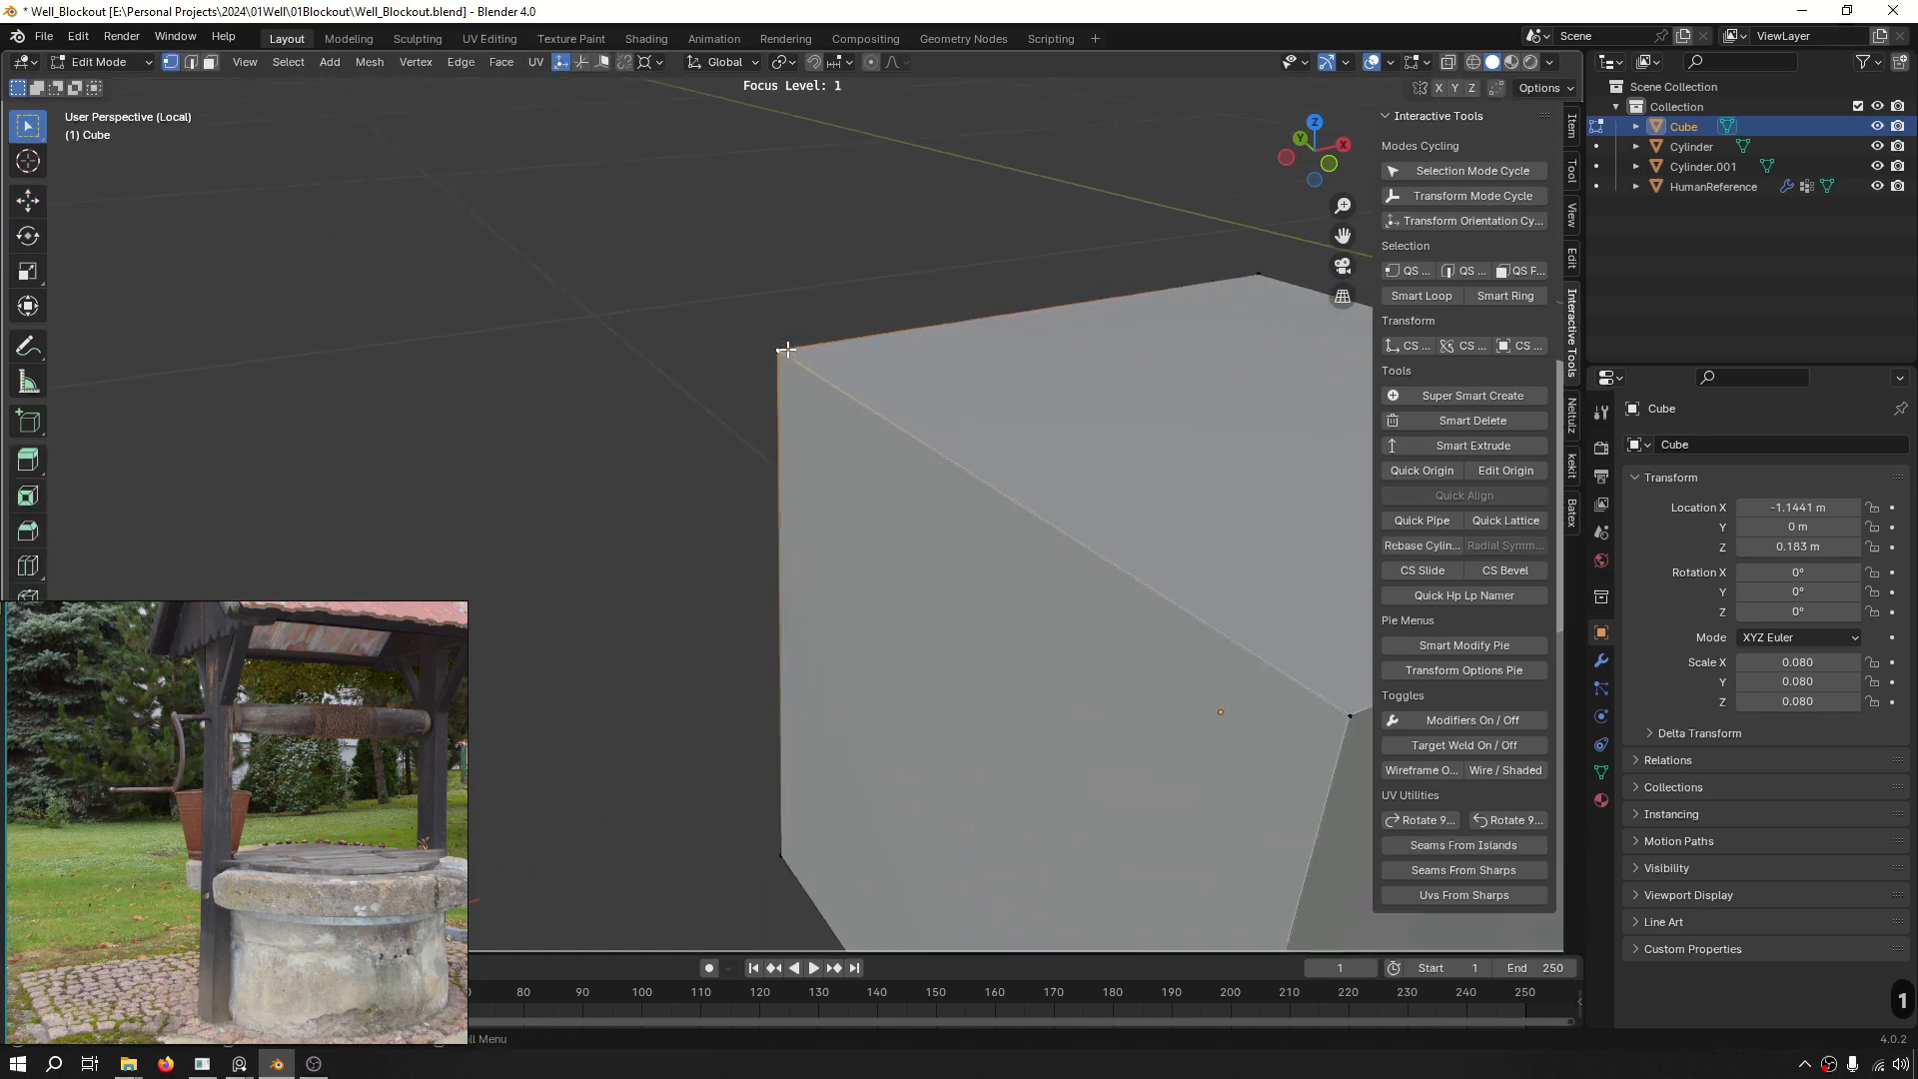
{"action": "scroll", "coordinate": [836, 334], "scroll_direction": "down", "scroll_amount": 4}
{"action": "middle_click_drag", "start_coordinate": [835, 334], "coordinate": [679, 385]}
{"action": "key", "text": "alt+s"}
{"action": "key", "text": "Tab"}
{"action": "key", "text": "g"}
{"action": "scroll", "coordinate": [680, 386], "scroll_direction": "up", "scroll_amount": 4}
{"action": "scroll", "coordinate": [759, 369], "scroll_direction": "down", "scroll_amount": 5}
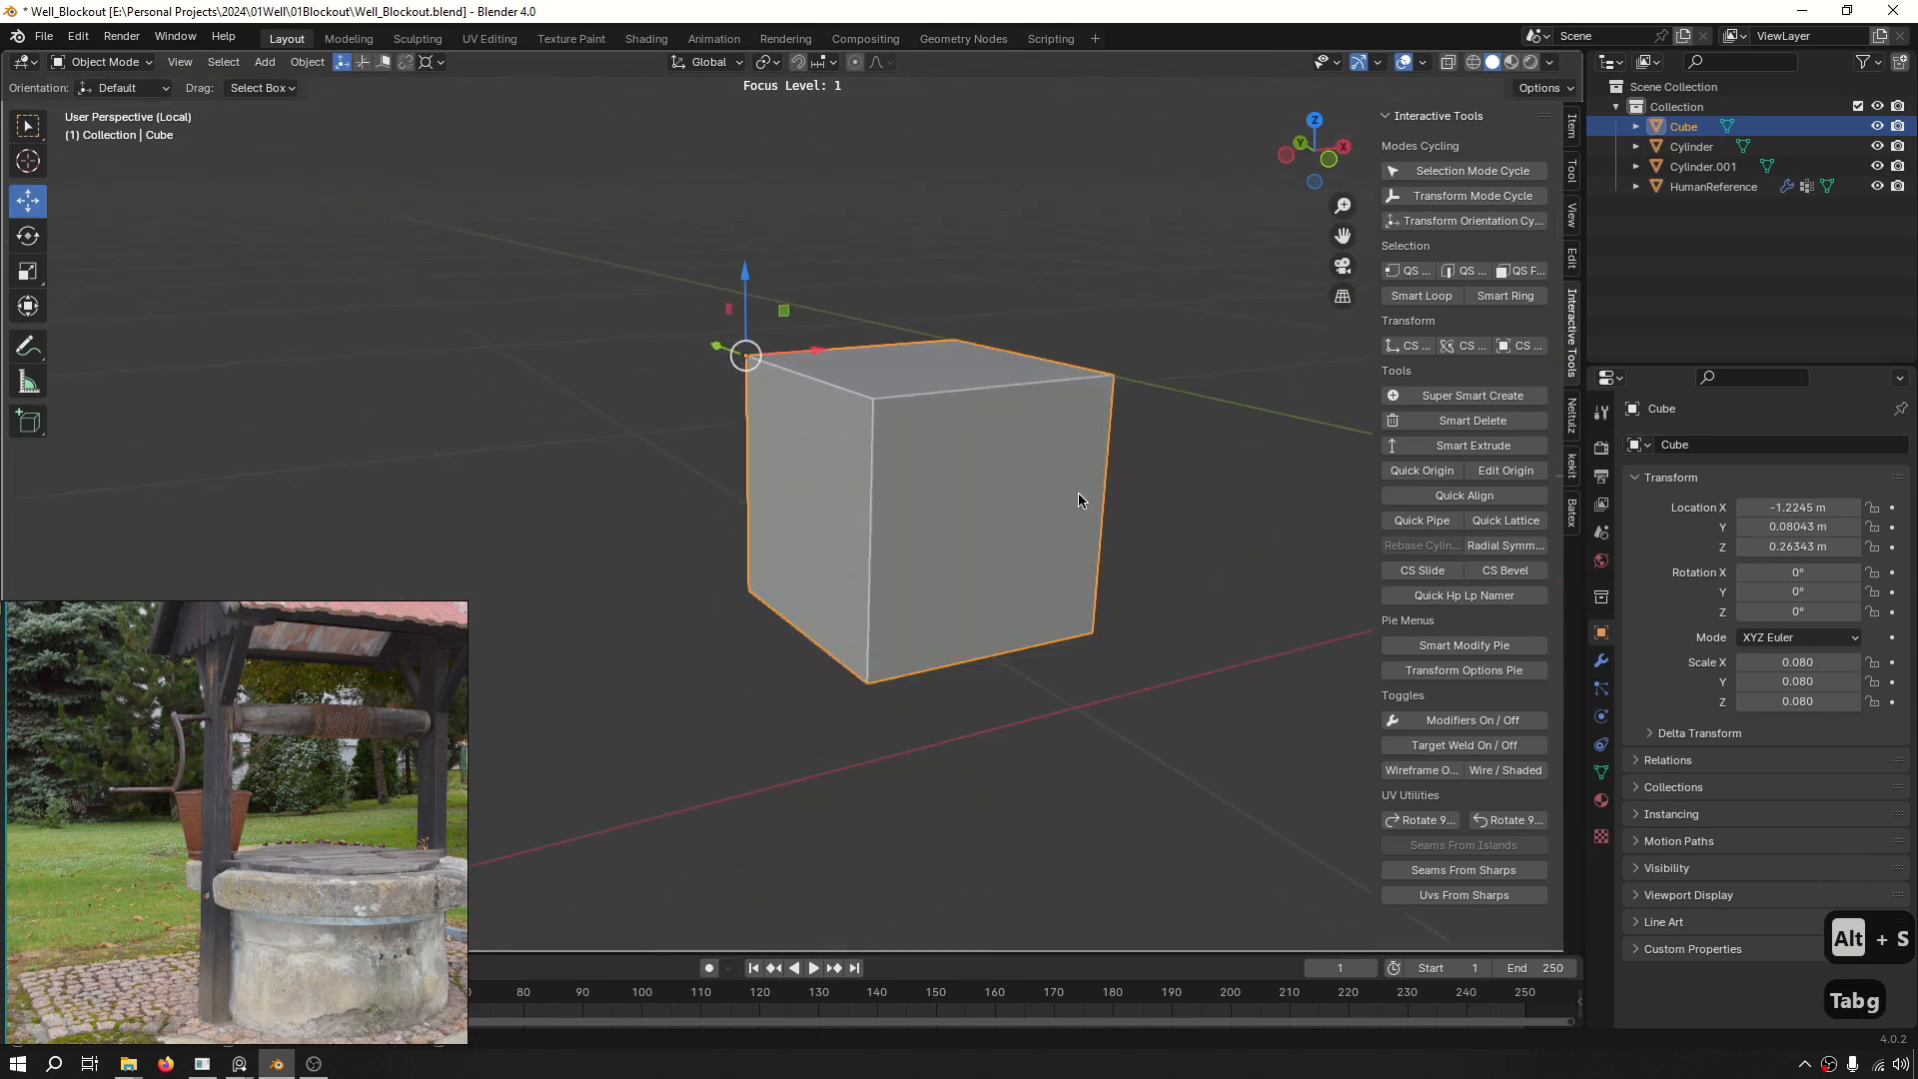
Select the cube's bottom face, place the object's origin at its centre, and return to Object Mode.
{"action": "key", "text": "alt+s"}
{"action": "middle_click_drag", "start_coordinate": [843, 448], "coordinate": [939, 350]}
{"action": "scroll", "coordinate": [938, 466], "scroll_direction": "down", "scroll_amount": 2}
{"action": "key", "text": "3"}
{"action": "scroll", "coordinate": [955, 561], "scroll_direction": "up", "scroll_amount": 5}
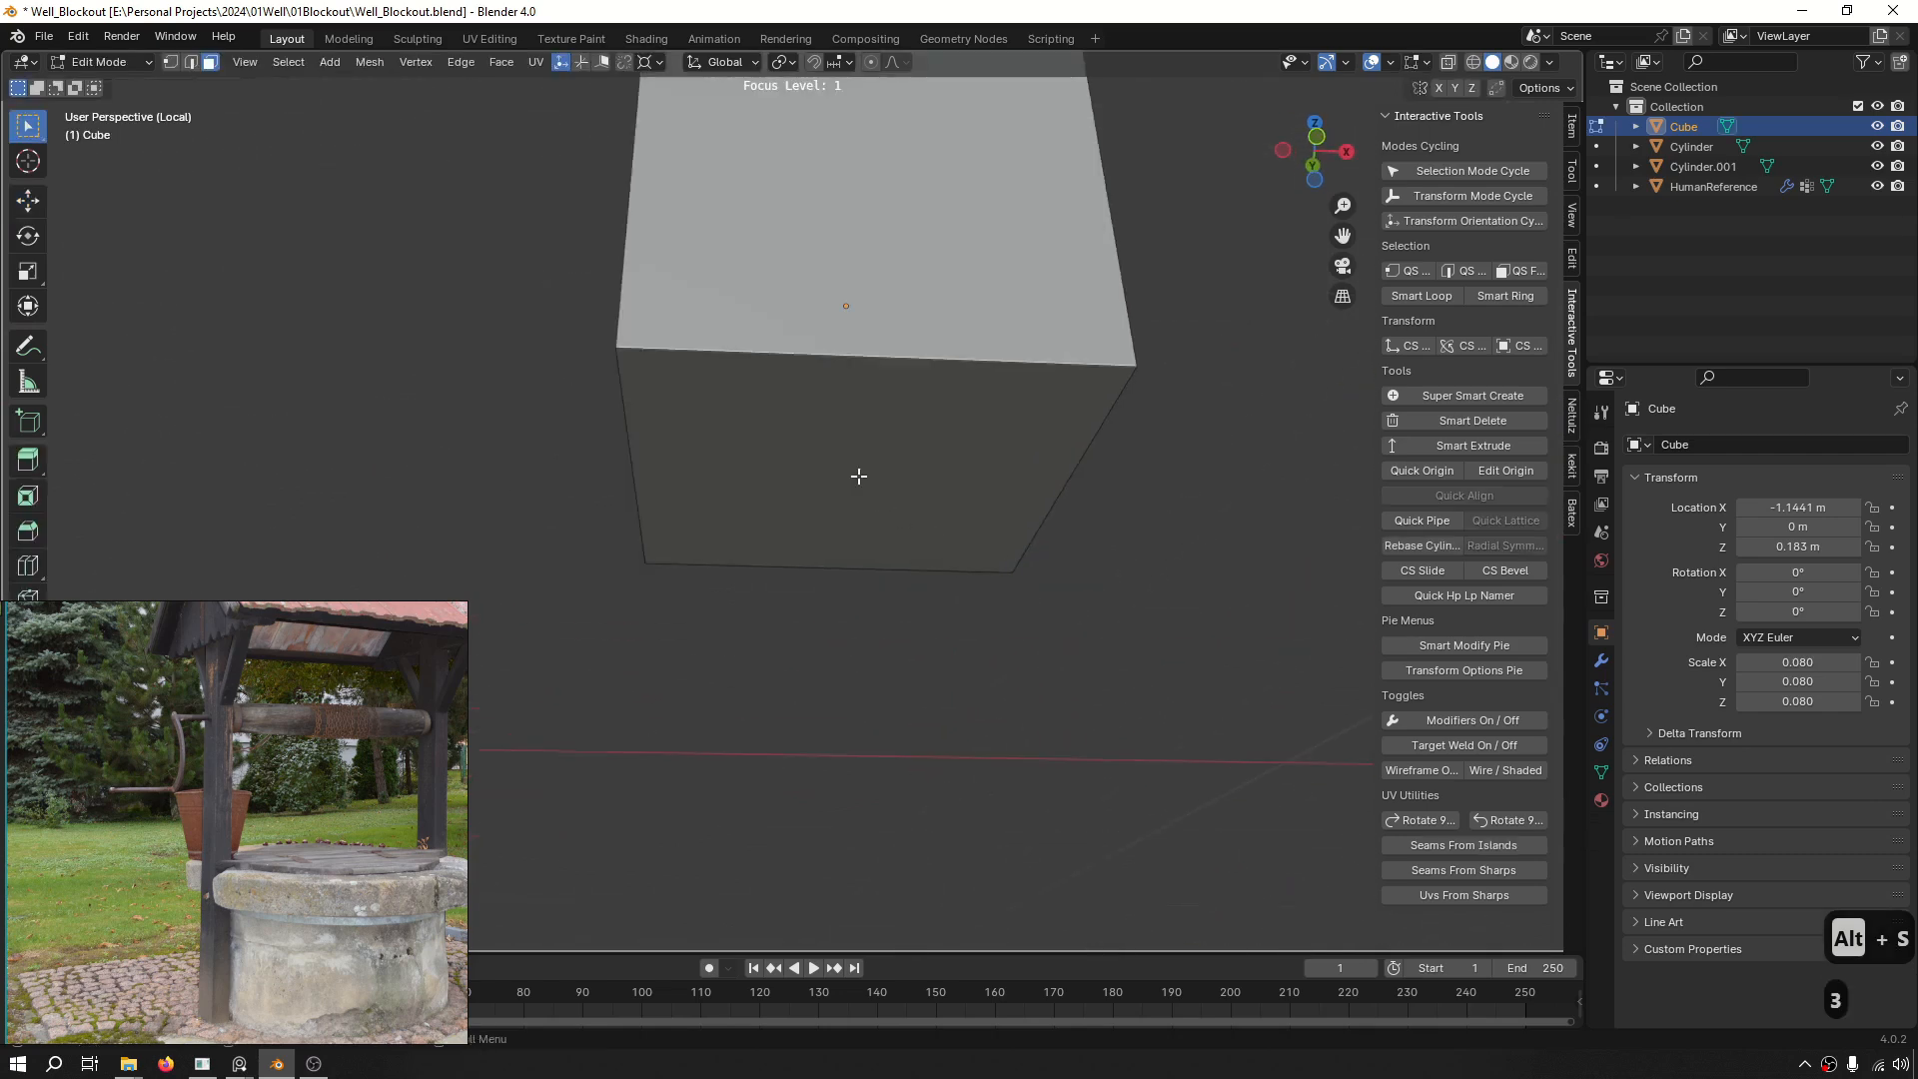
{"action": "left_click", "coordinate": [857, 476]}
{"action": "middle_click_drag", "start_coordinate": [856, 476], "coordinate": [835, 440]}
{"action": "key", "text": "alt+s"}
{"action": "key", "text": "Tab"}
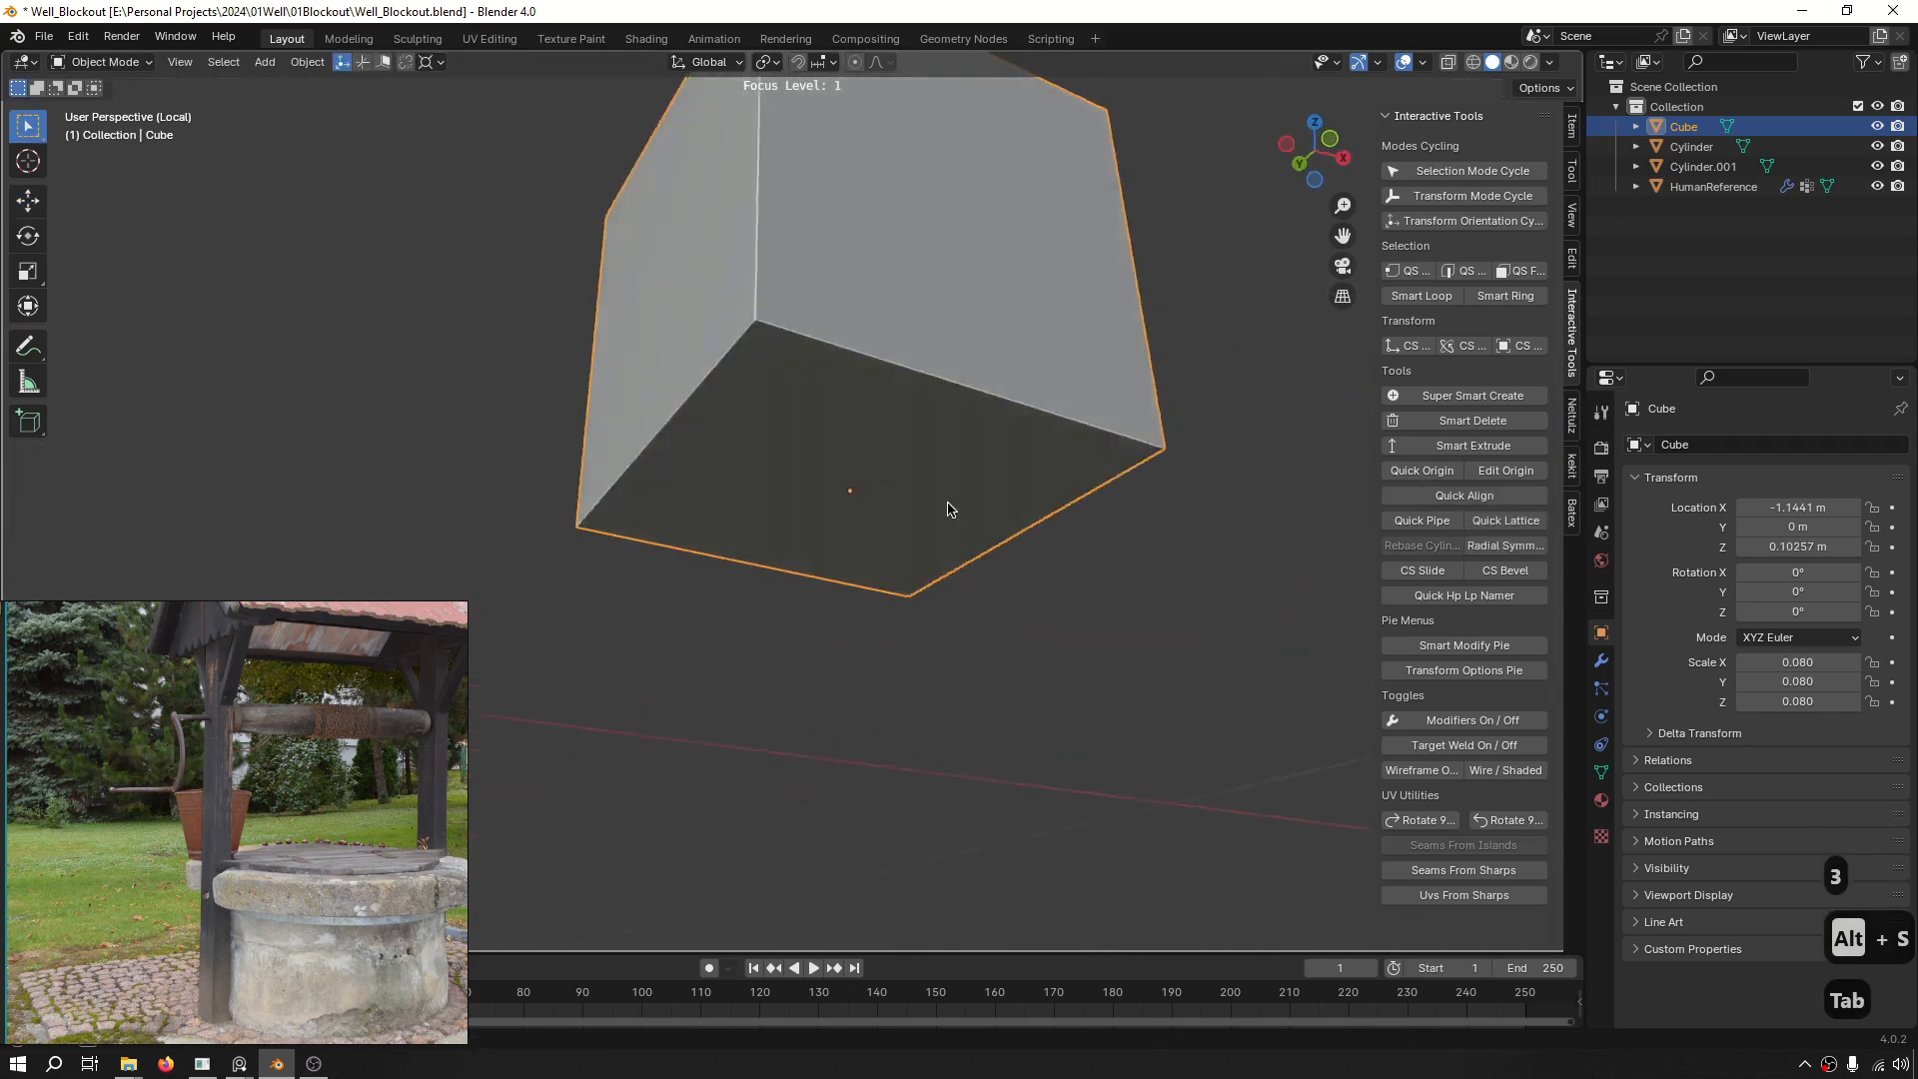
{"action": "key", "text": "g"}
{"action": "middle_click_drag", "start_coordinate": [951, 505], "coordinate": [965, 600]}
{"action": "scroll", "coordinate": [842, 517], "scroll_direction": "up", "scroll_amount": 4}
{"action": "scroll", "coordinate": [923, 521], "scroll_direction": "down", "scroll_amount": 6}
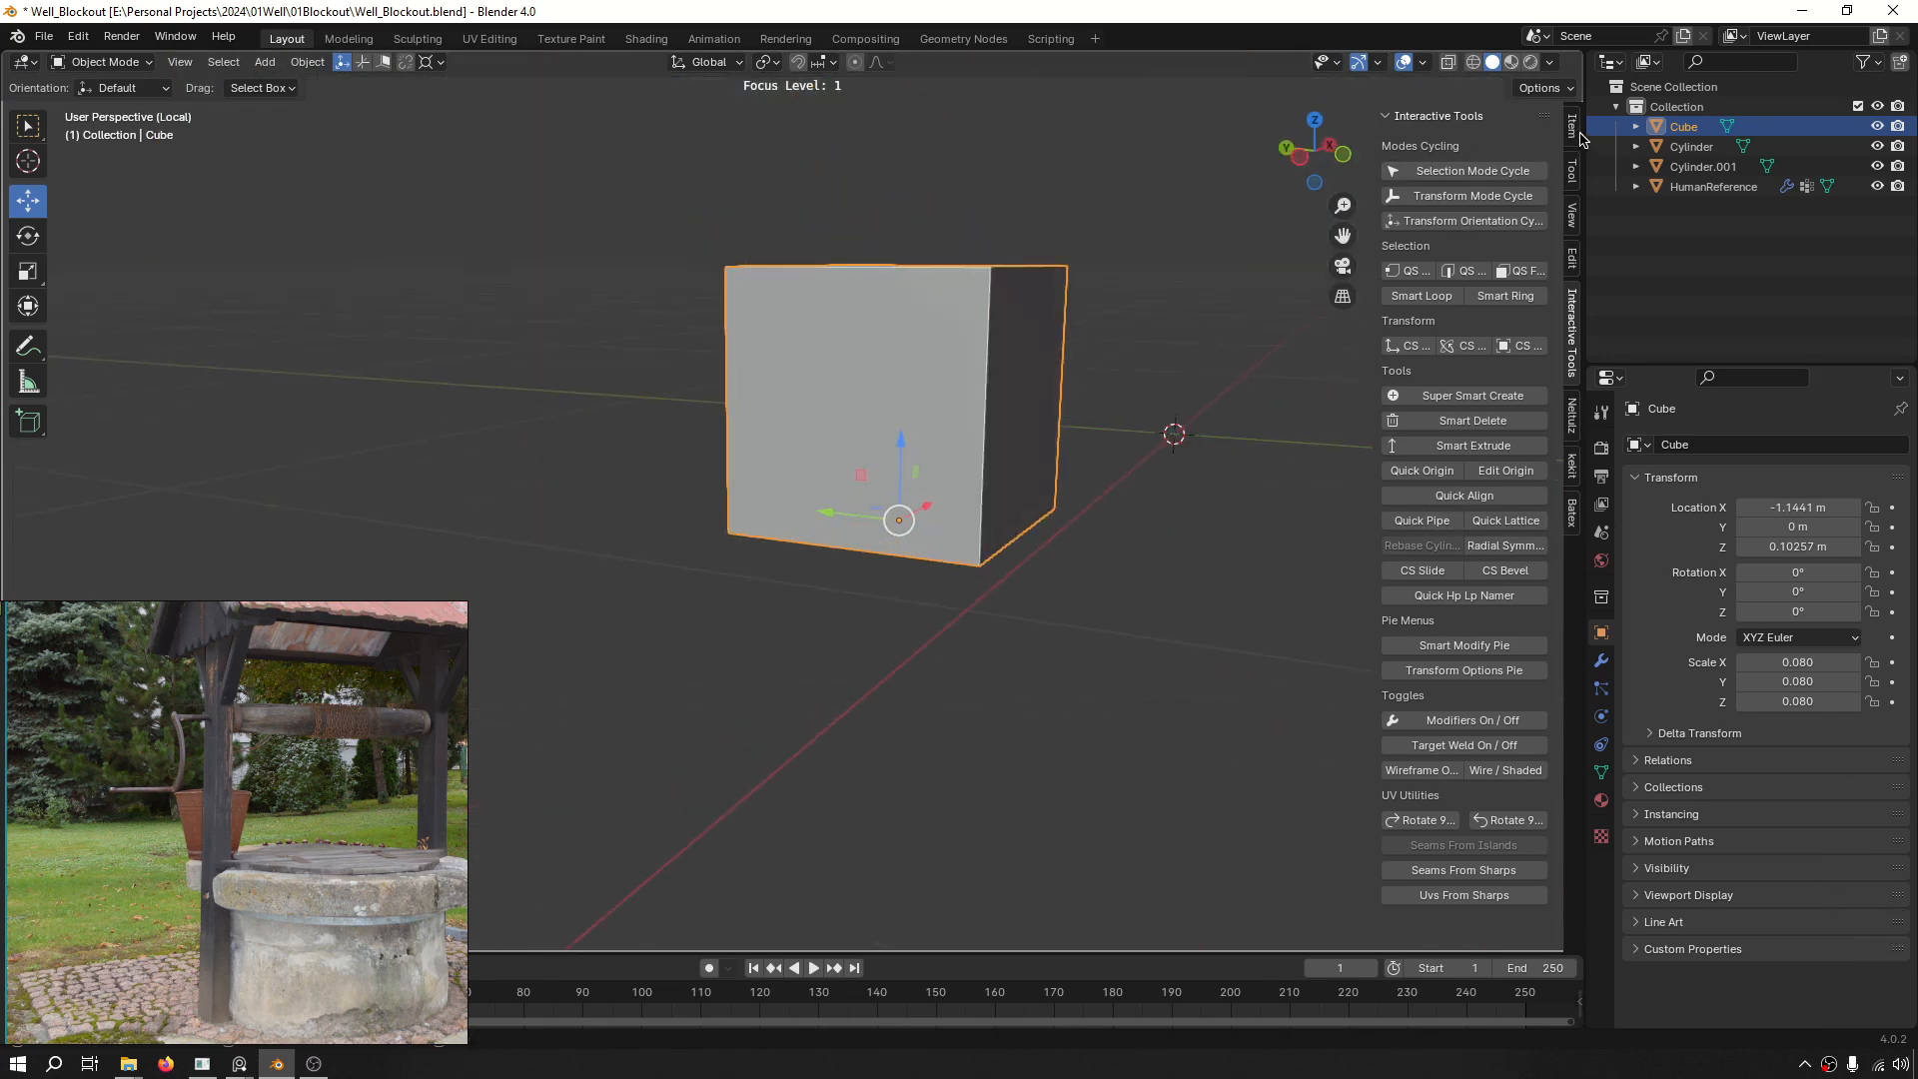
Show the cube's transform values and dimensions, and leave local view to bring back the discs and human figure.
{"action": "left_click", "coordinate": [1575, 128]}
{"action": "scroll", "coordinate": [1088, 459], "scroll_direction": "down", "scroll_amount": 5}
{"action": "key", "text": "ctrl+f"}
{"action": "scroll", "coordinate": [902, 479], "scroll_direction": "up", "scroll_amount": 3}
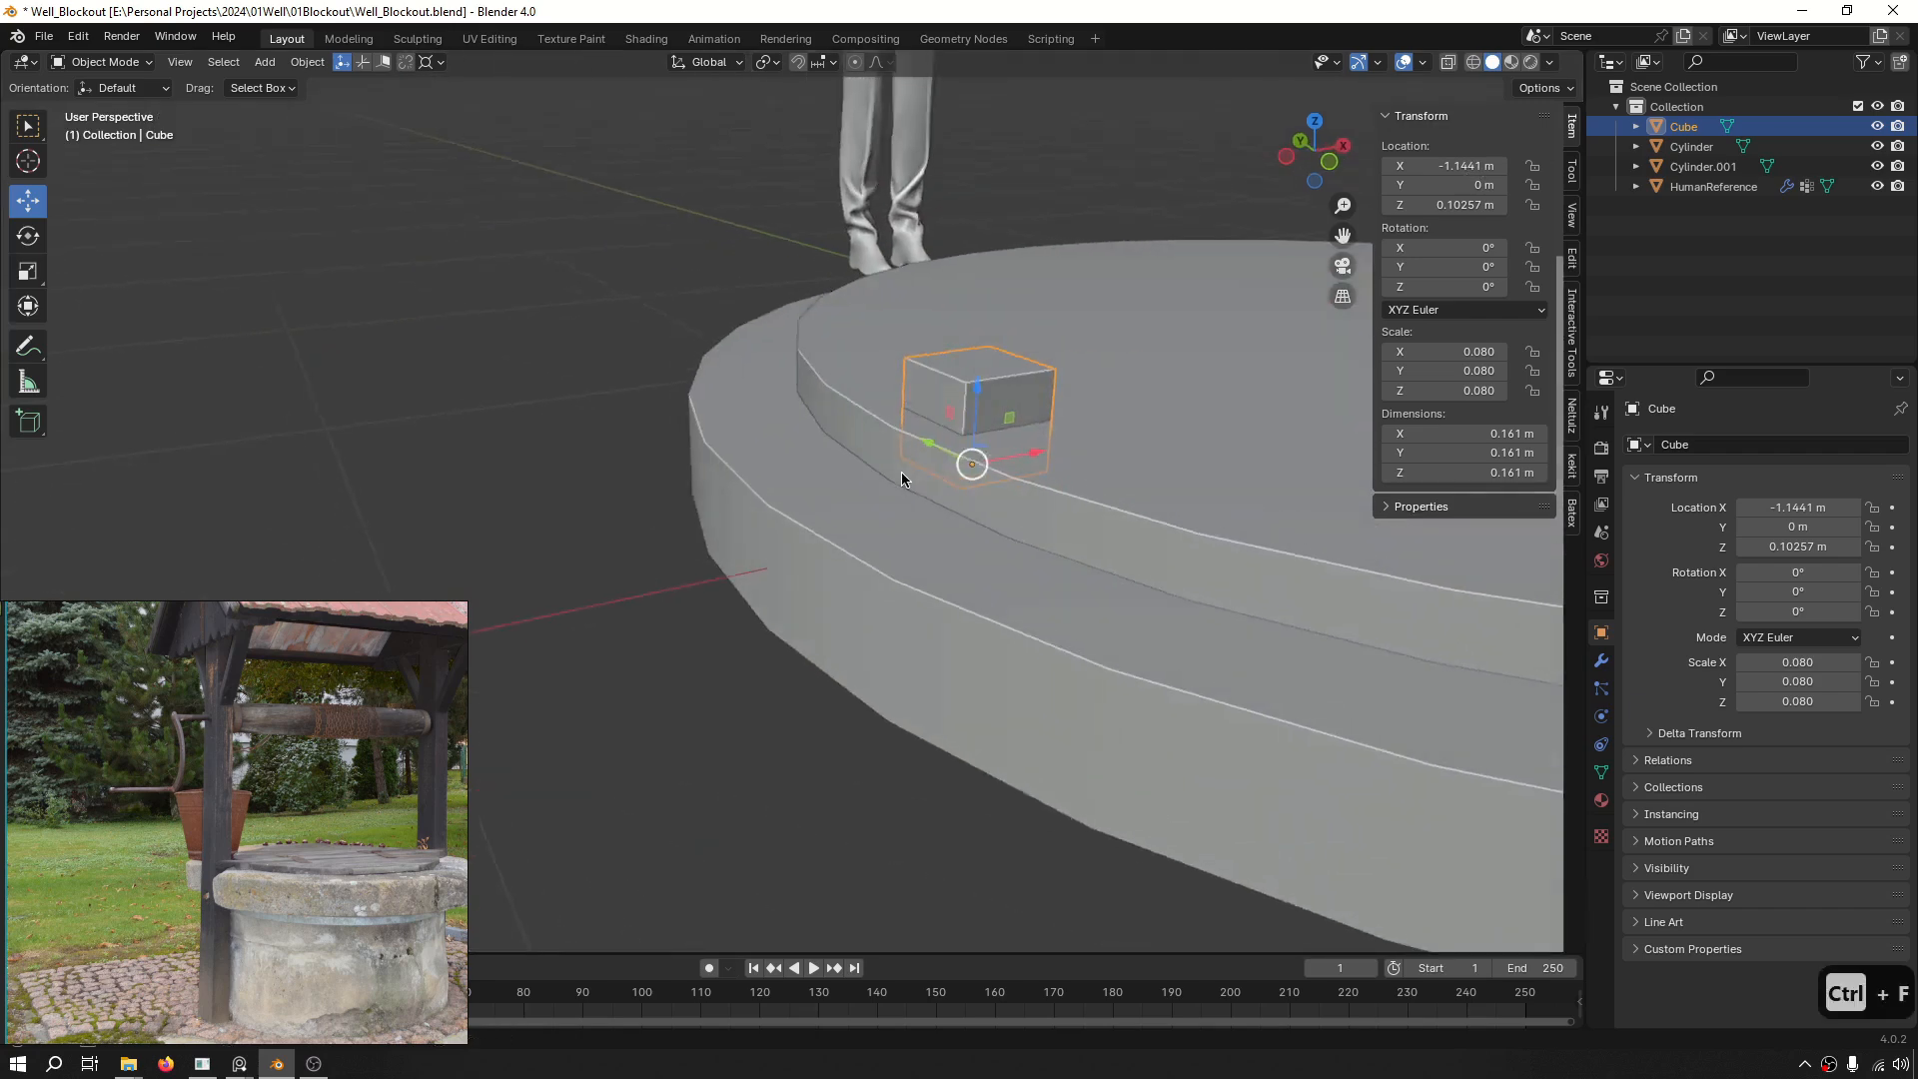
{"action": "scroll", "coordinate": [902, 480], "scroll_direction": "down", "scroll_amount": 4}
{"action": "scroll", "coordinate": [796, 571], "scroll_direction": "up", "scroll_amount": 2}
{"action": "middle_click_drag", "start_coordinate": [865, 544], "coordinate": [939, 484]}
{"action": "key", "text": "s"}
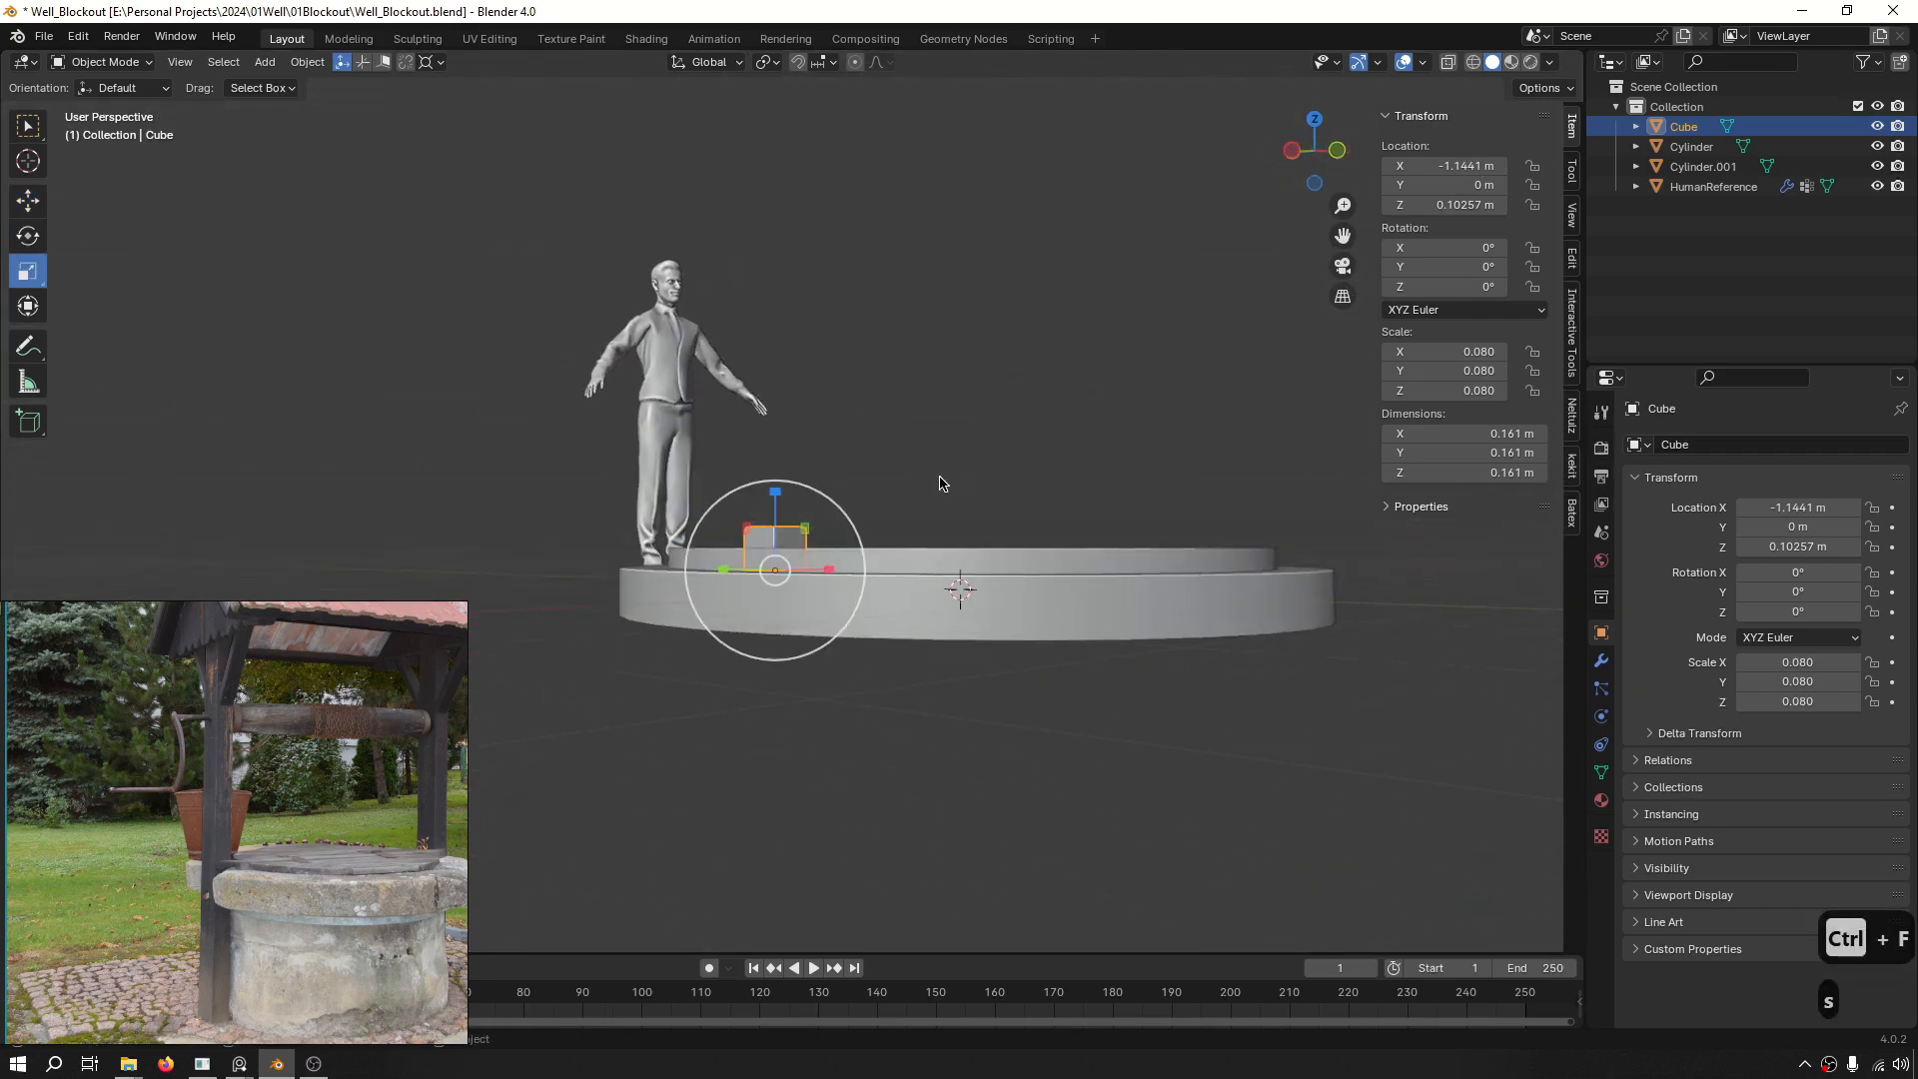
{"action": "key", "text": "z"}
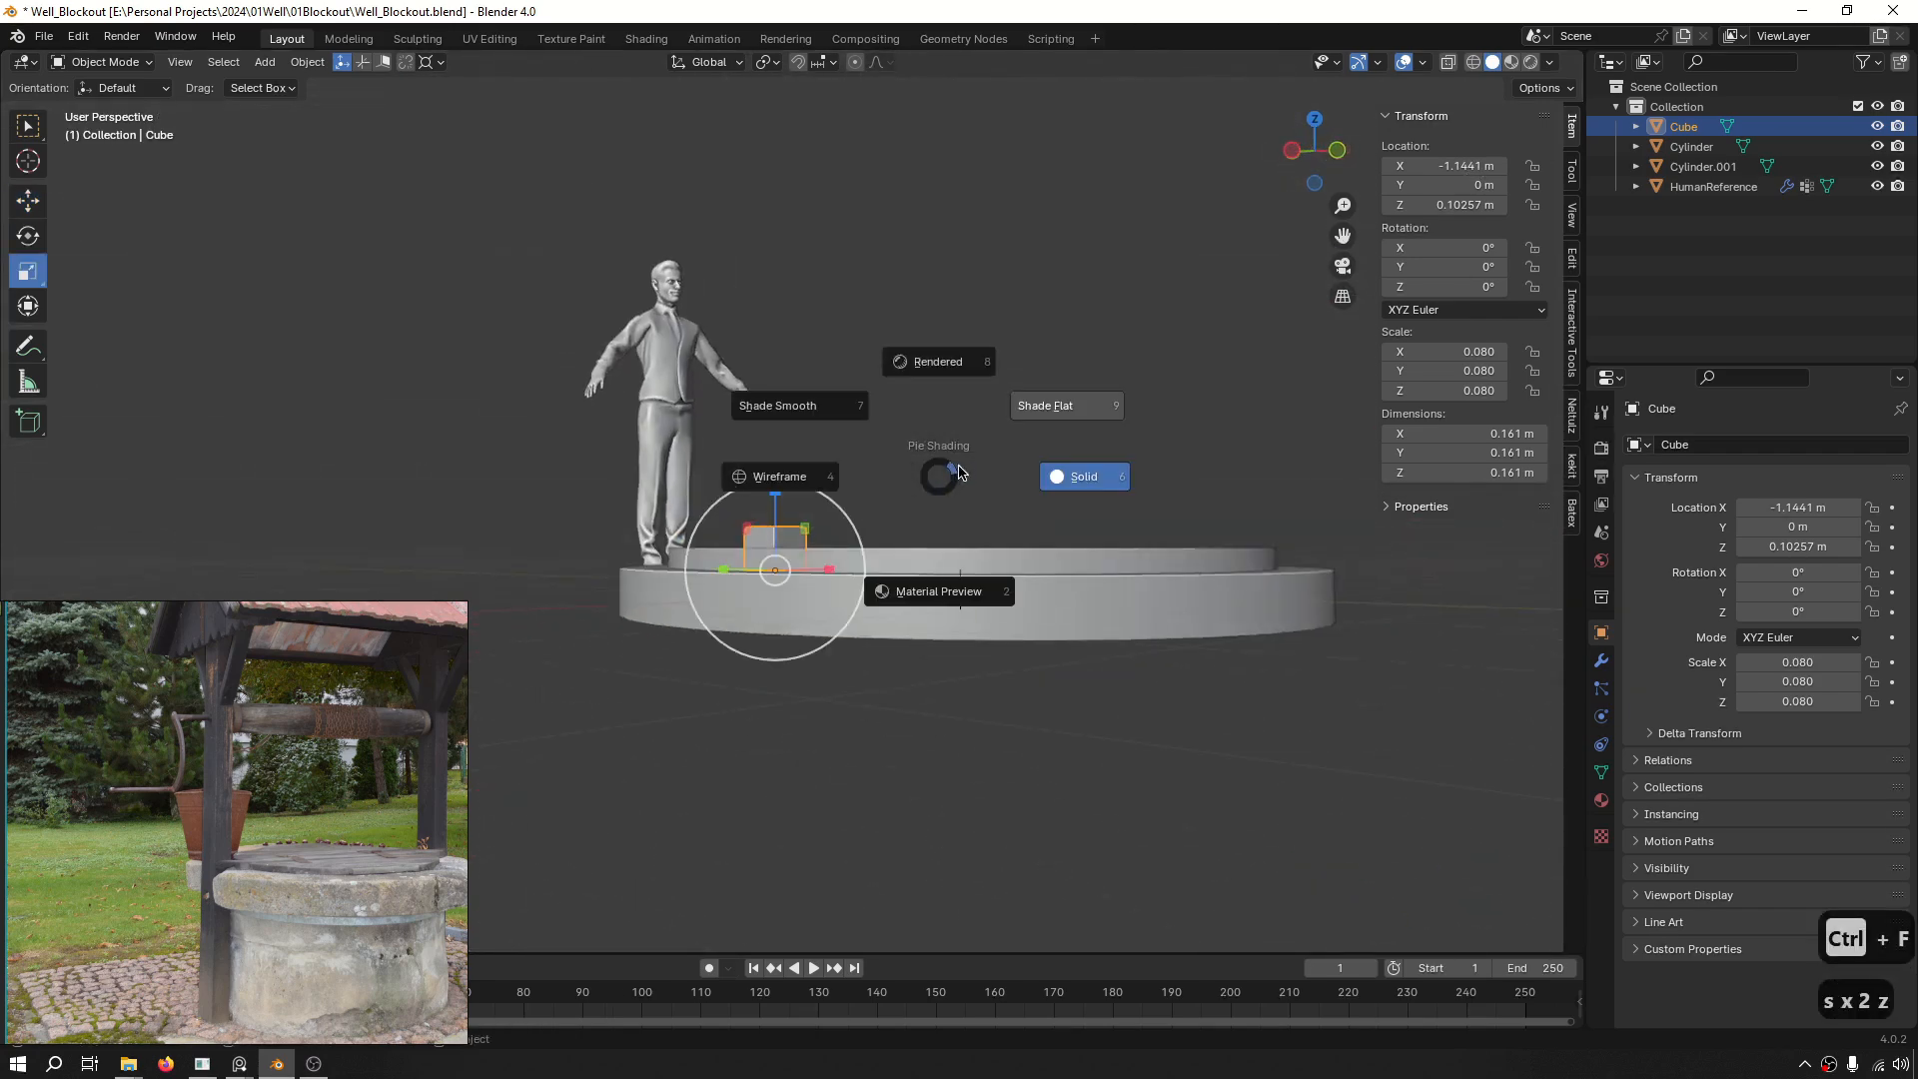
{"action": "left_click", "coordinate": [1111, 479]}
{"action": "left_click", "coordinate": [1107, 480]}
{"action": "key", "text": "s"}
{"action": "left_click", "coordinate": [779, 524]}
Stretch the cube along Z only into an upright post about 2.12 m tall.
{"action": "key", "text": "s"}
{"action": "key", "text": "s"}
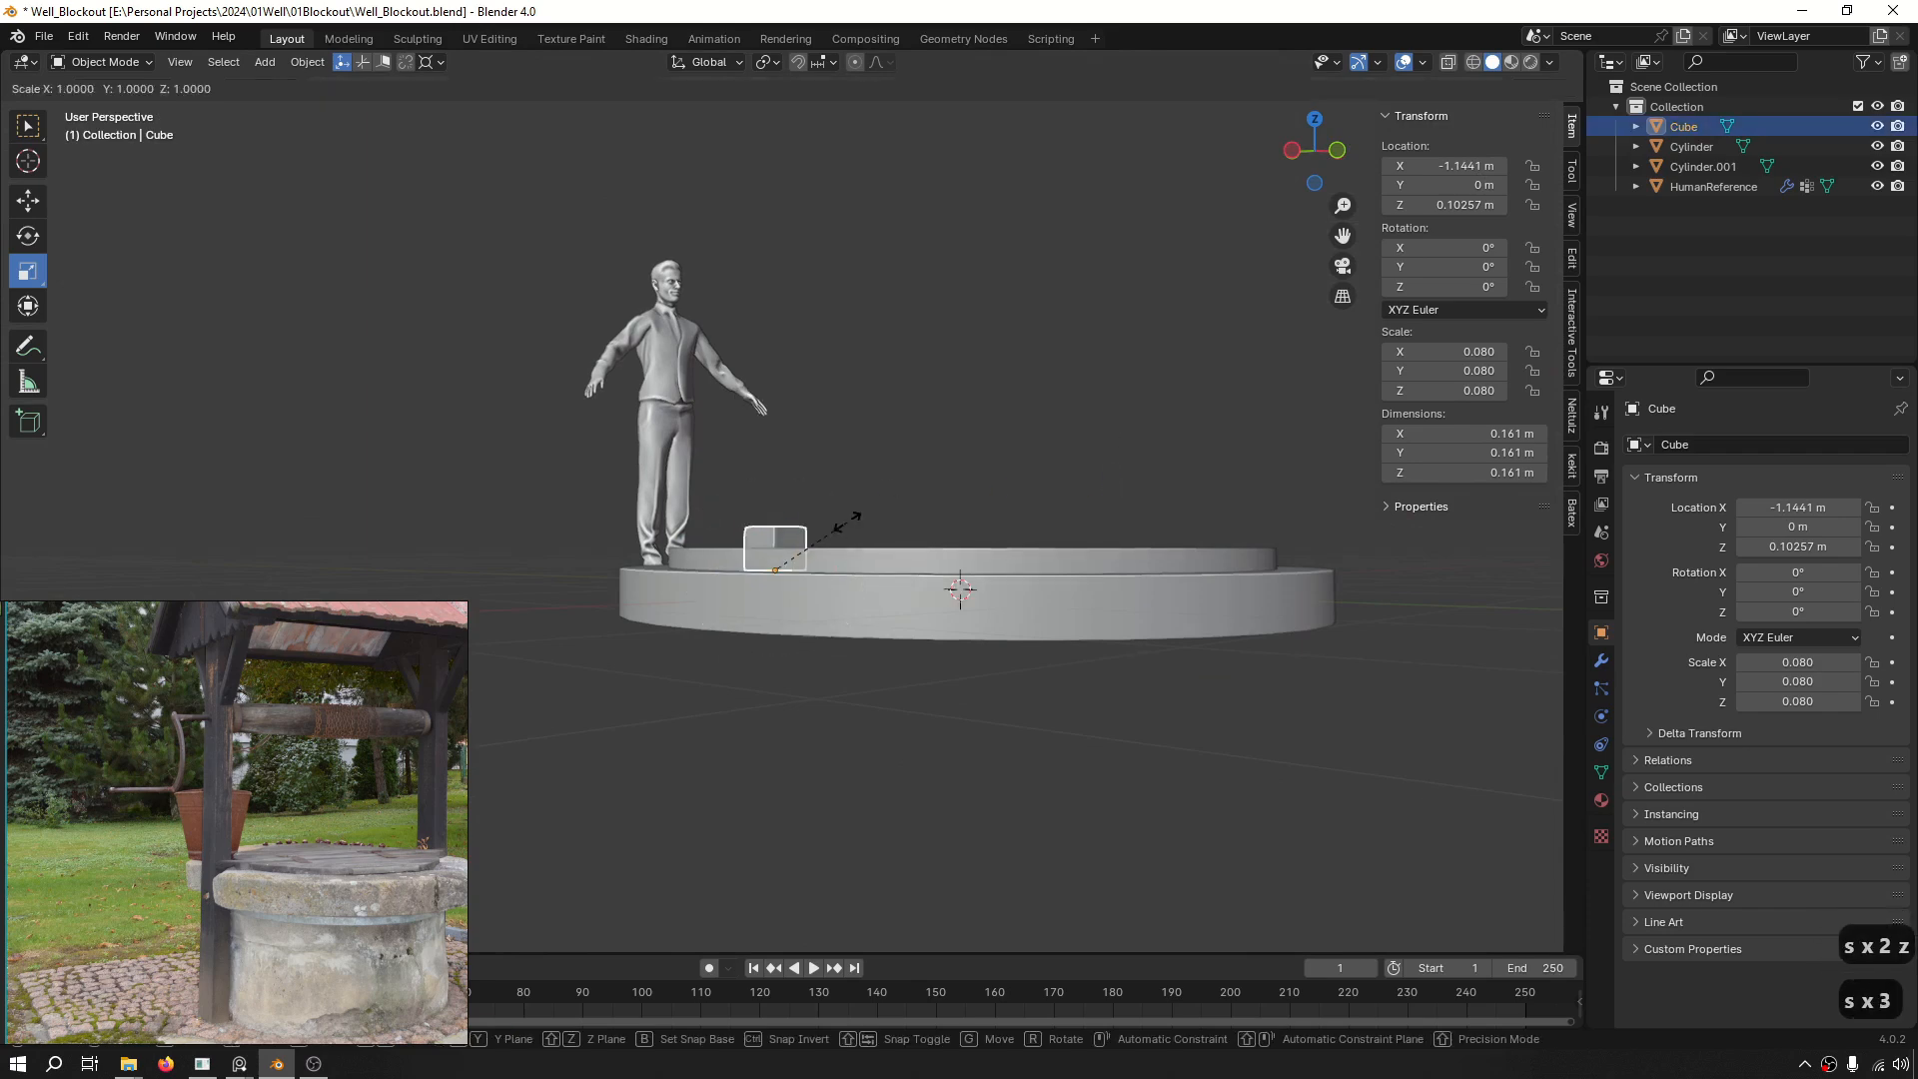
{"action": "key", "text": "z"}
{"action": "left_click", "coordinate": [1116, 204]}
{"action": "middle_click_drag", "start_coordinate": [1116, 204], "coordinate": [929, 447]}
{"action": "key", "text": "s"}
{"action": "key", "text": "s"}
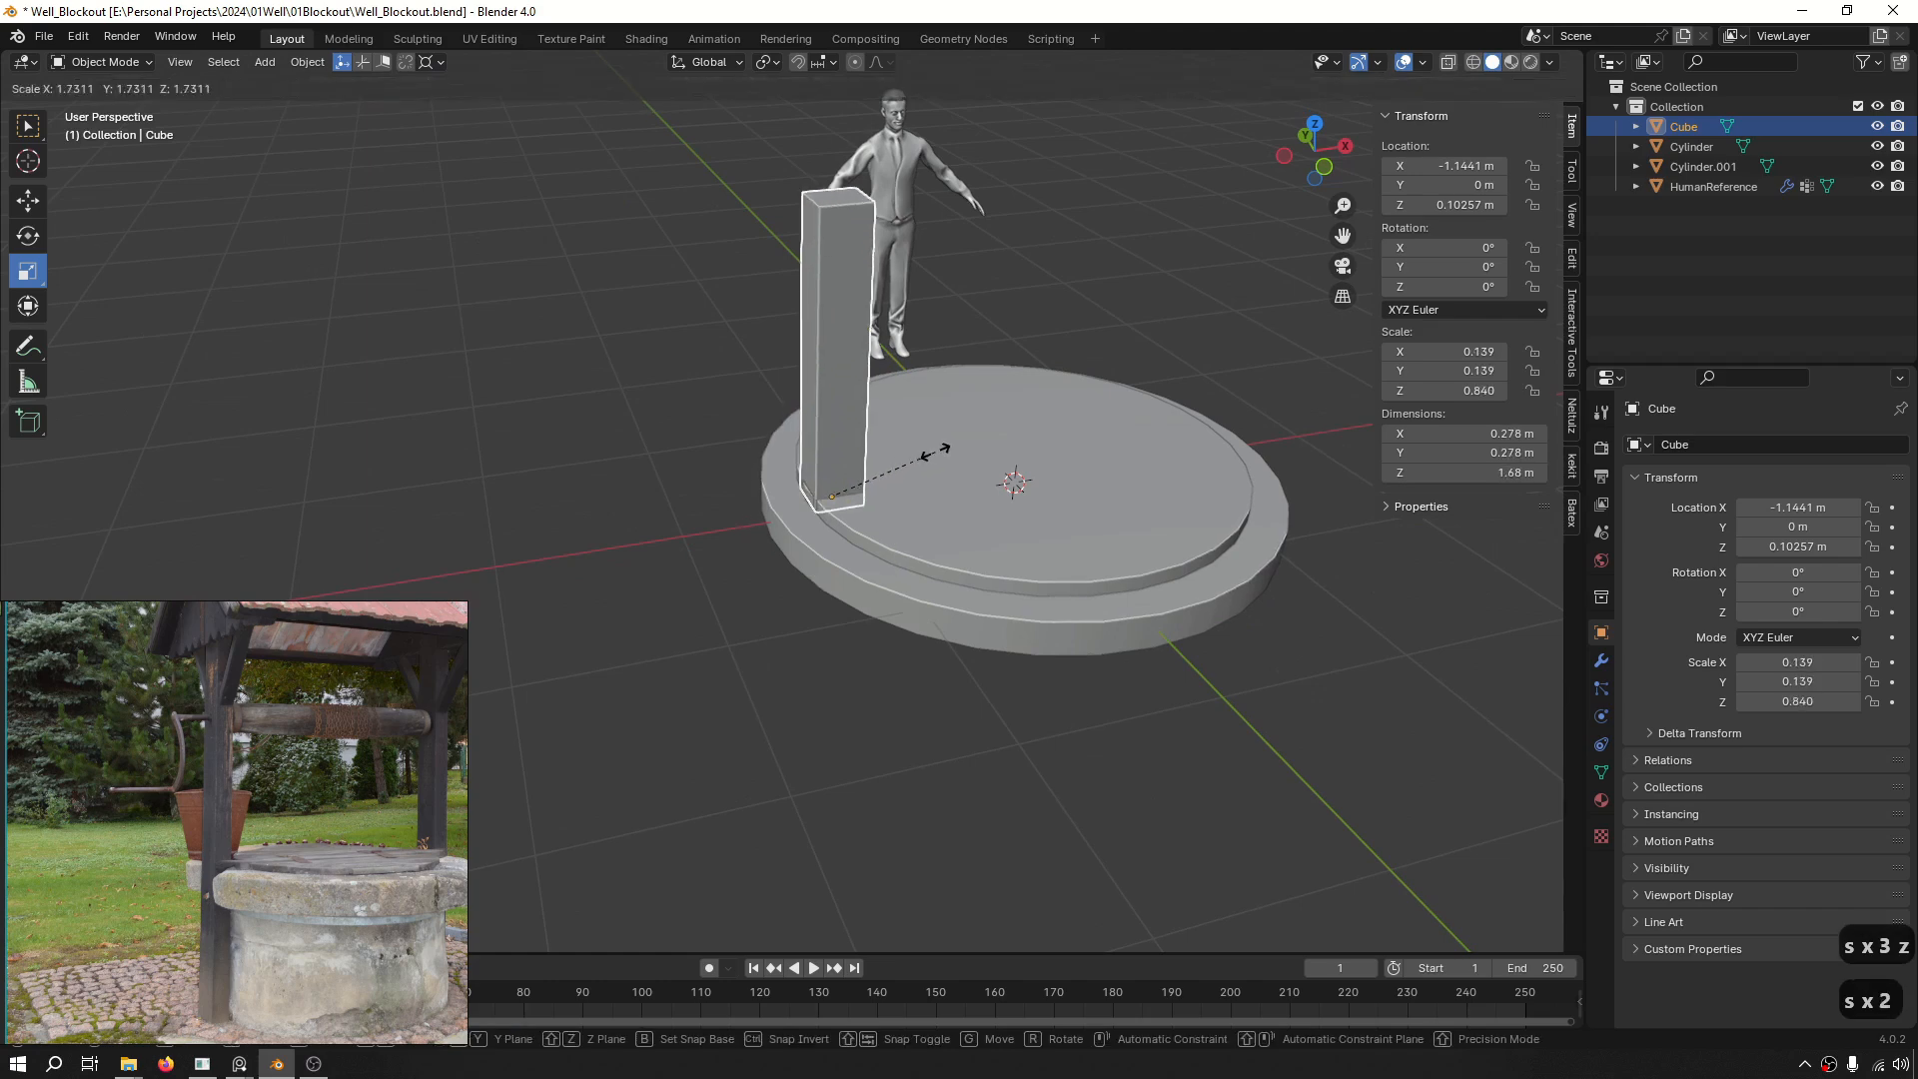
{"action": "key", "text": "z"}
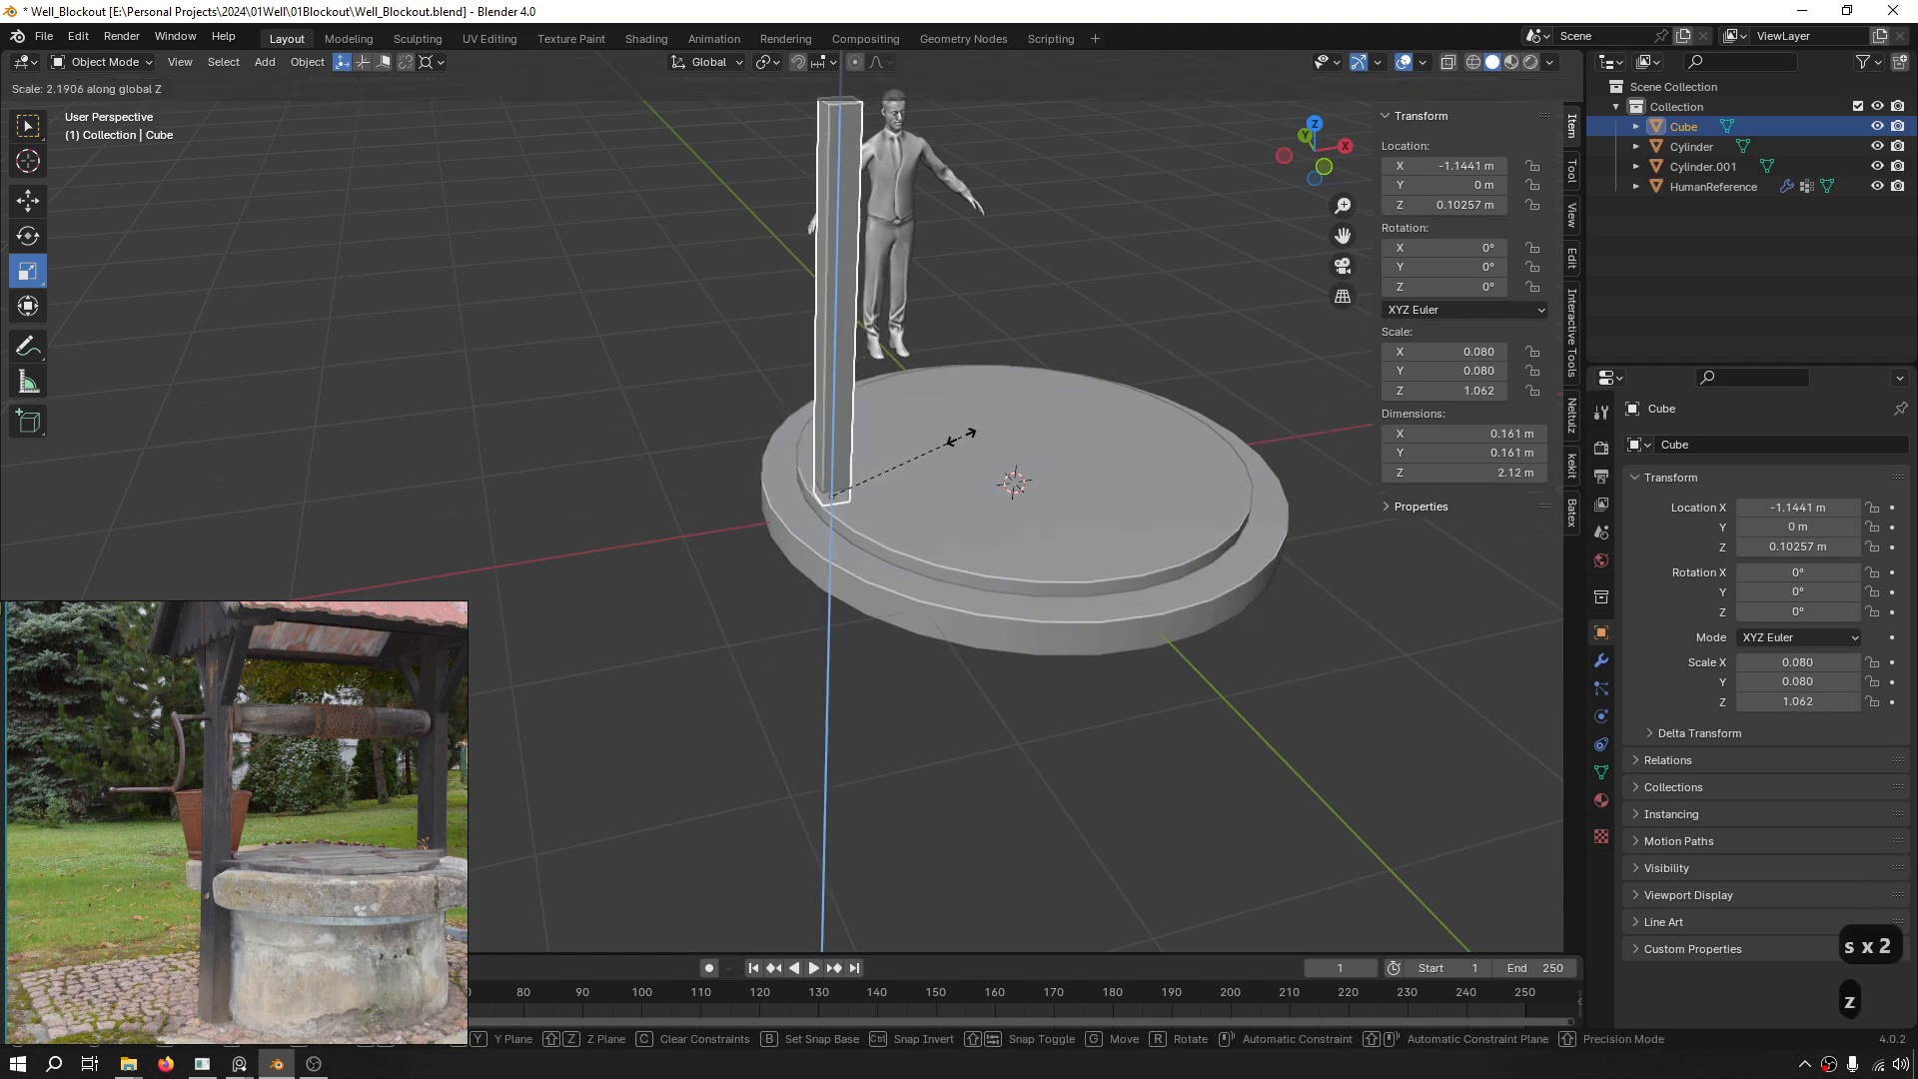
{"action": "left_click", "coordinate": [962, 436]}
Thicken the post in X and Y only to about 0.21 m, leaving Z locked, and deselect it.
{"action": "middle_click_drag", "start_coordinate": [853, 435], "coordinate": [817, 519]}
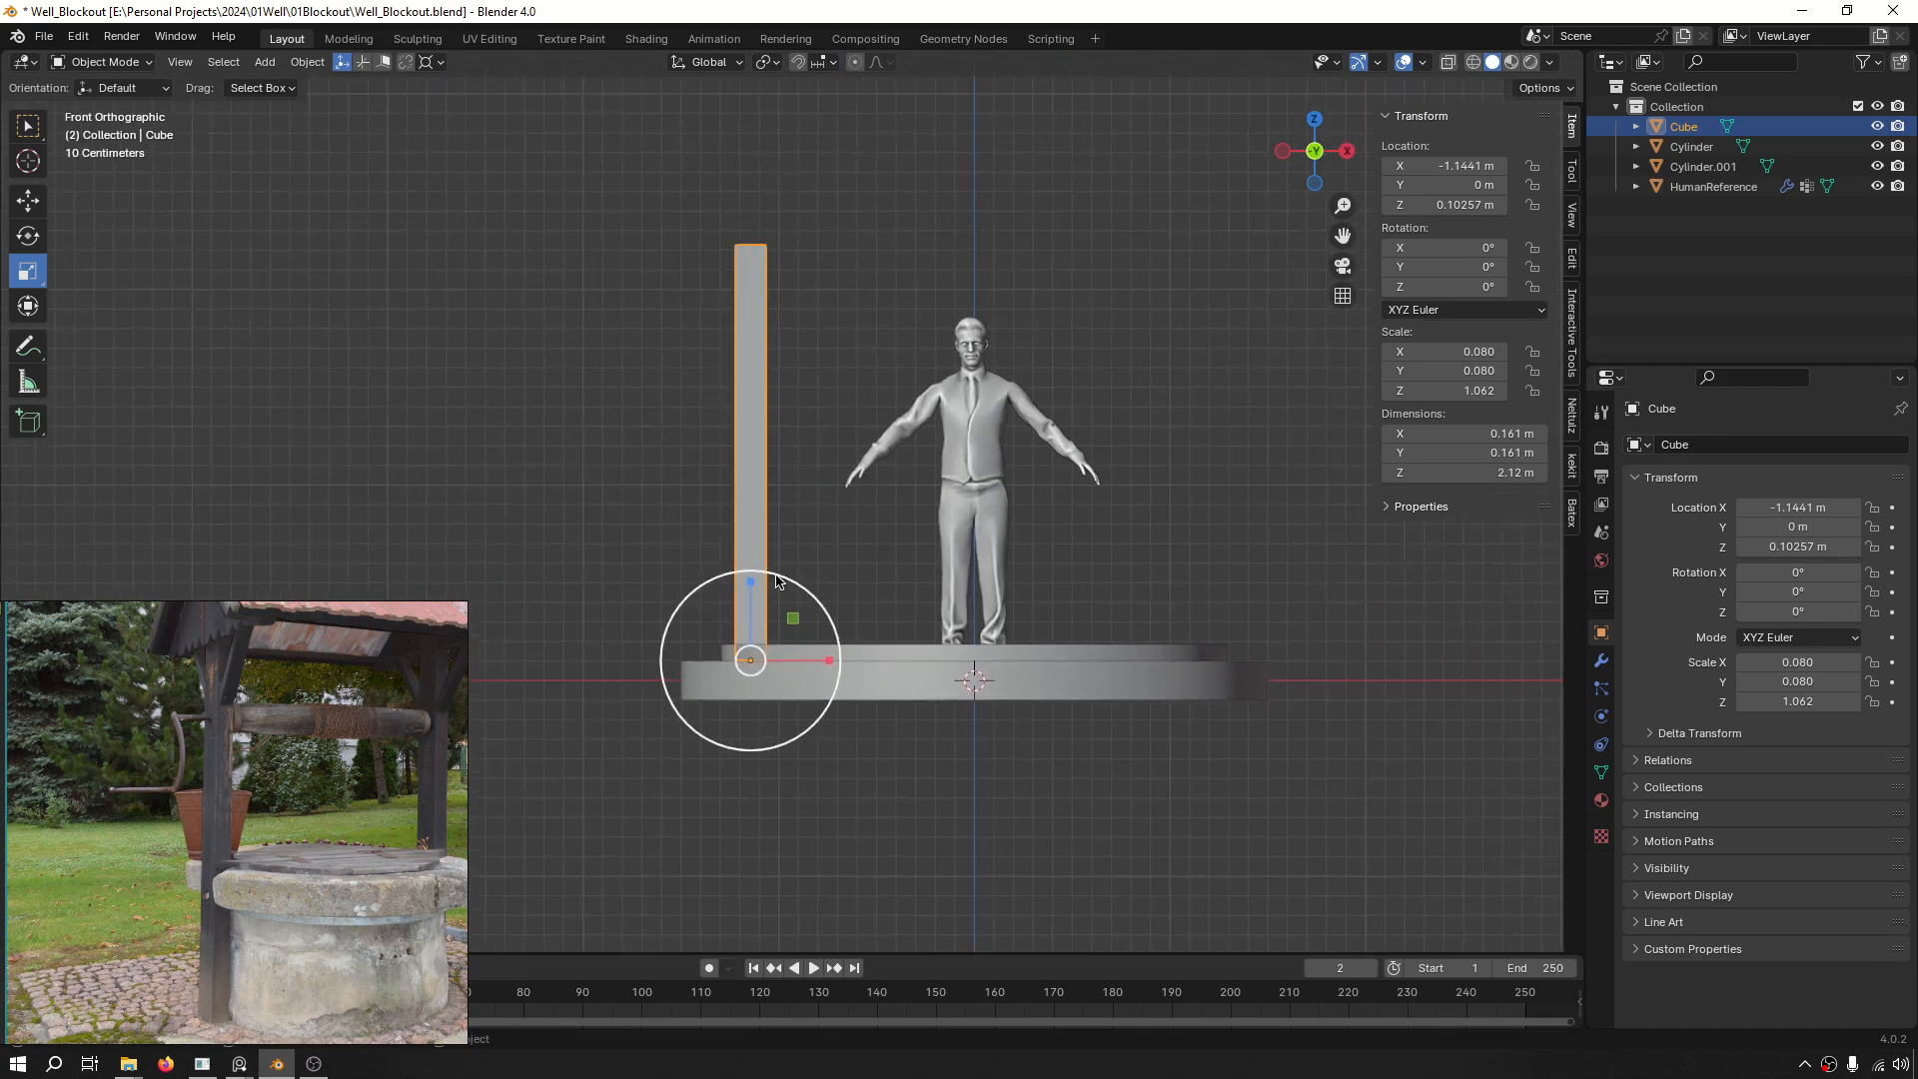
{"action": "middle_click_drag", "start_coordinate": [778, 581], "coordinate": [834, 655]}
{"action": "middle_click_drag", "start_coordinate": [777, 559], "coordinate": [1011, 524]}
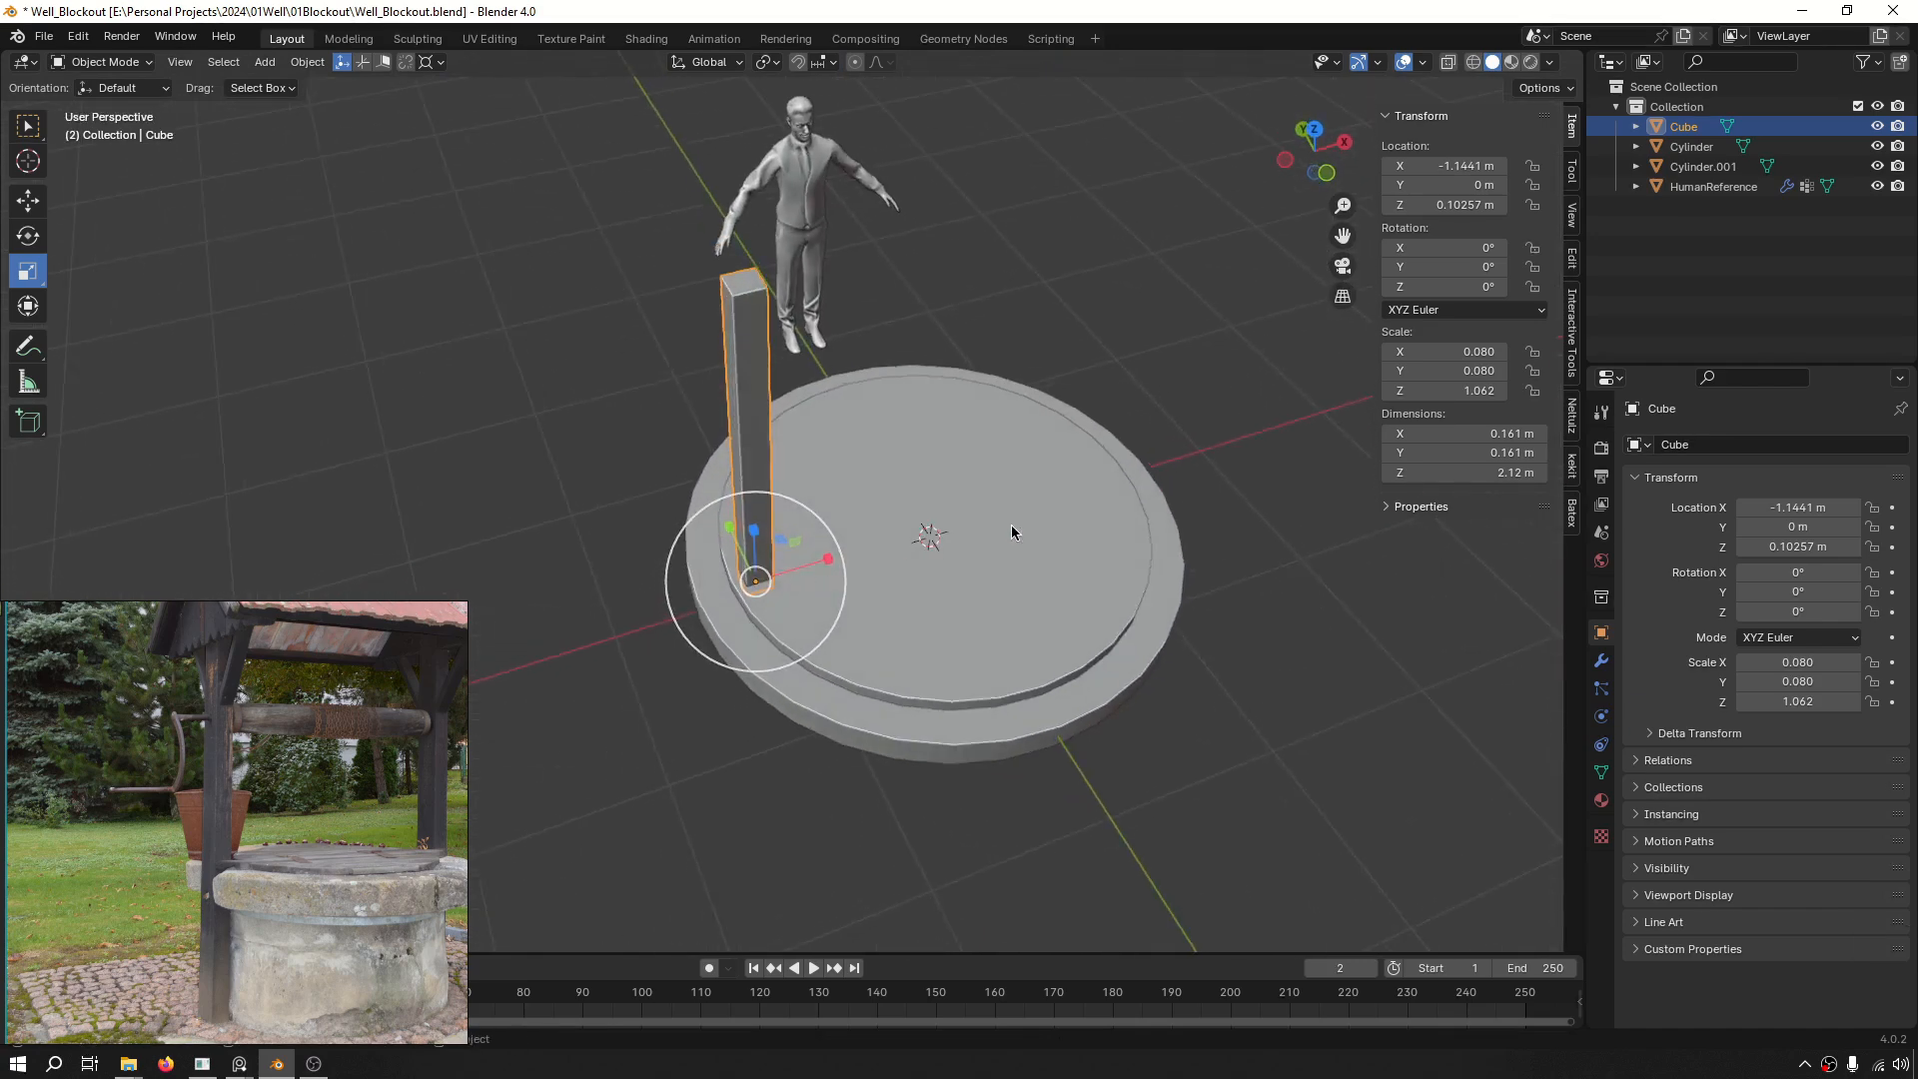
{"action": "key", "text": "s"}
{"action": "key", "text": "s"}
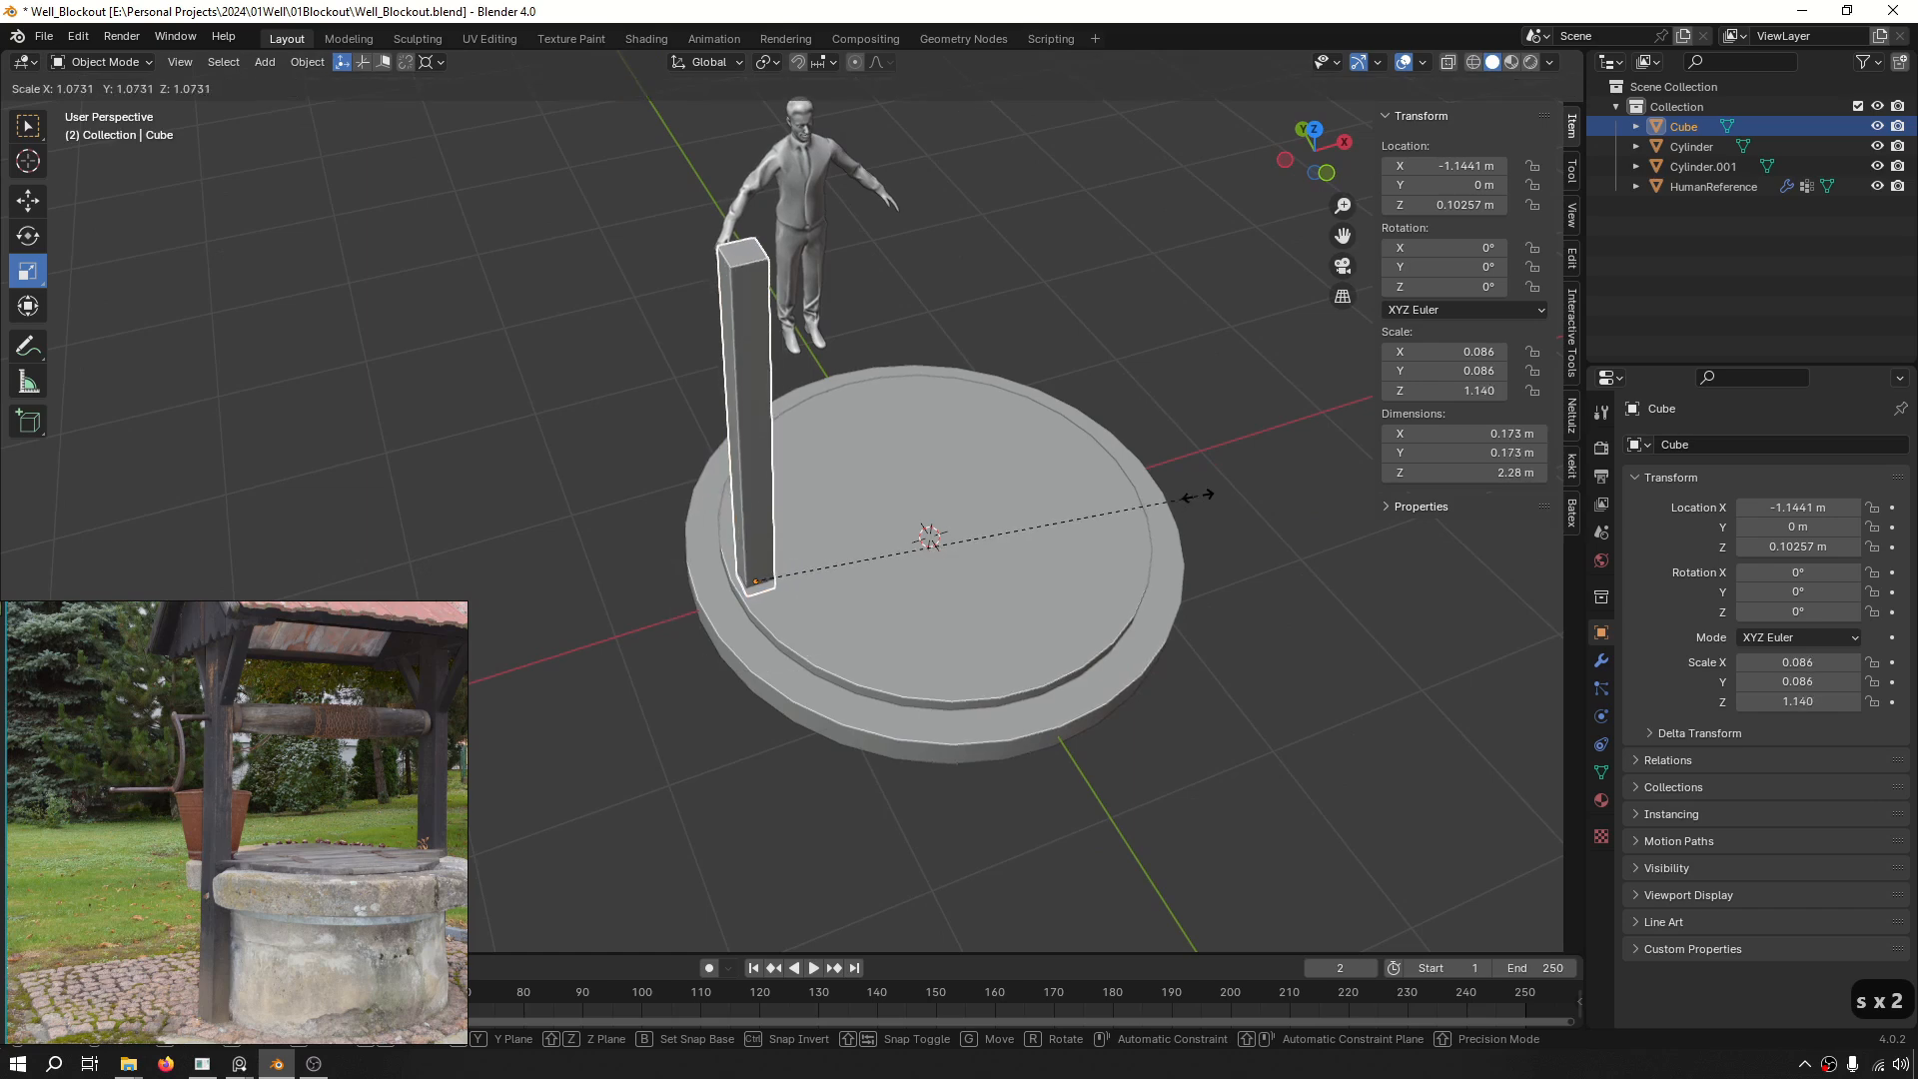
{"action": "key", "text": "shift+z"}
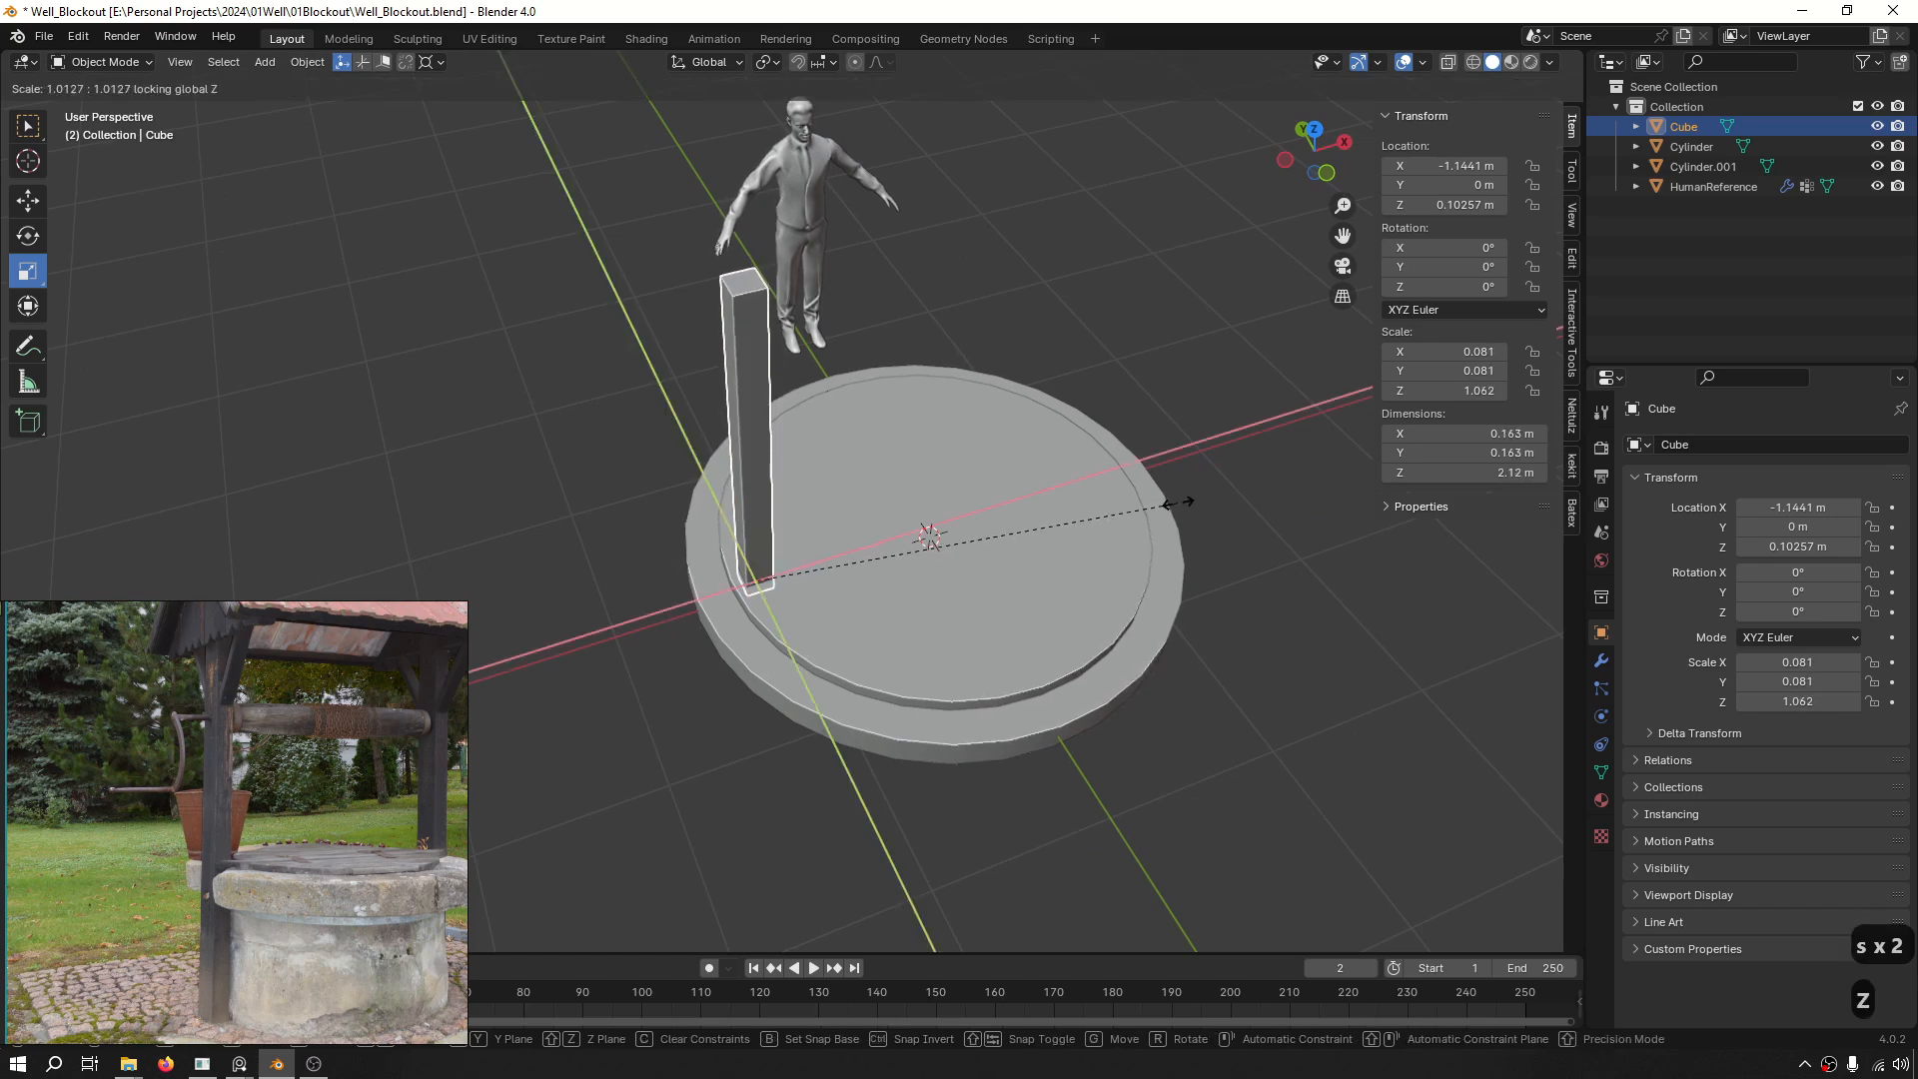
{"action": "left_click", "coordinate": [1306, 529]}
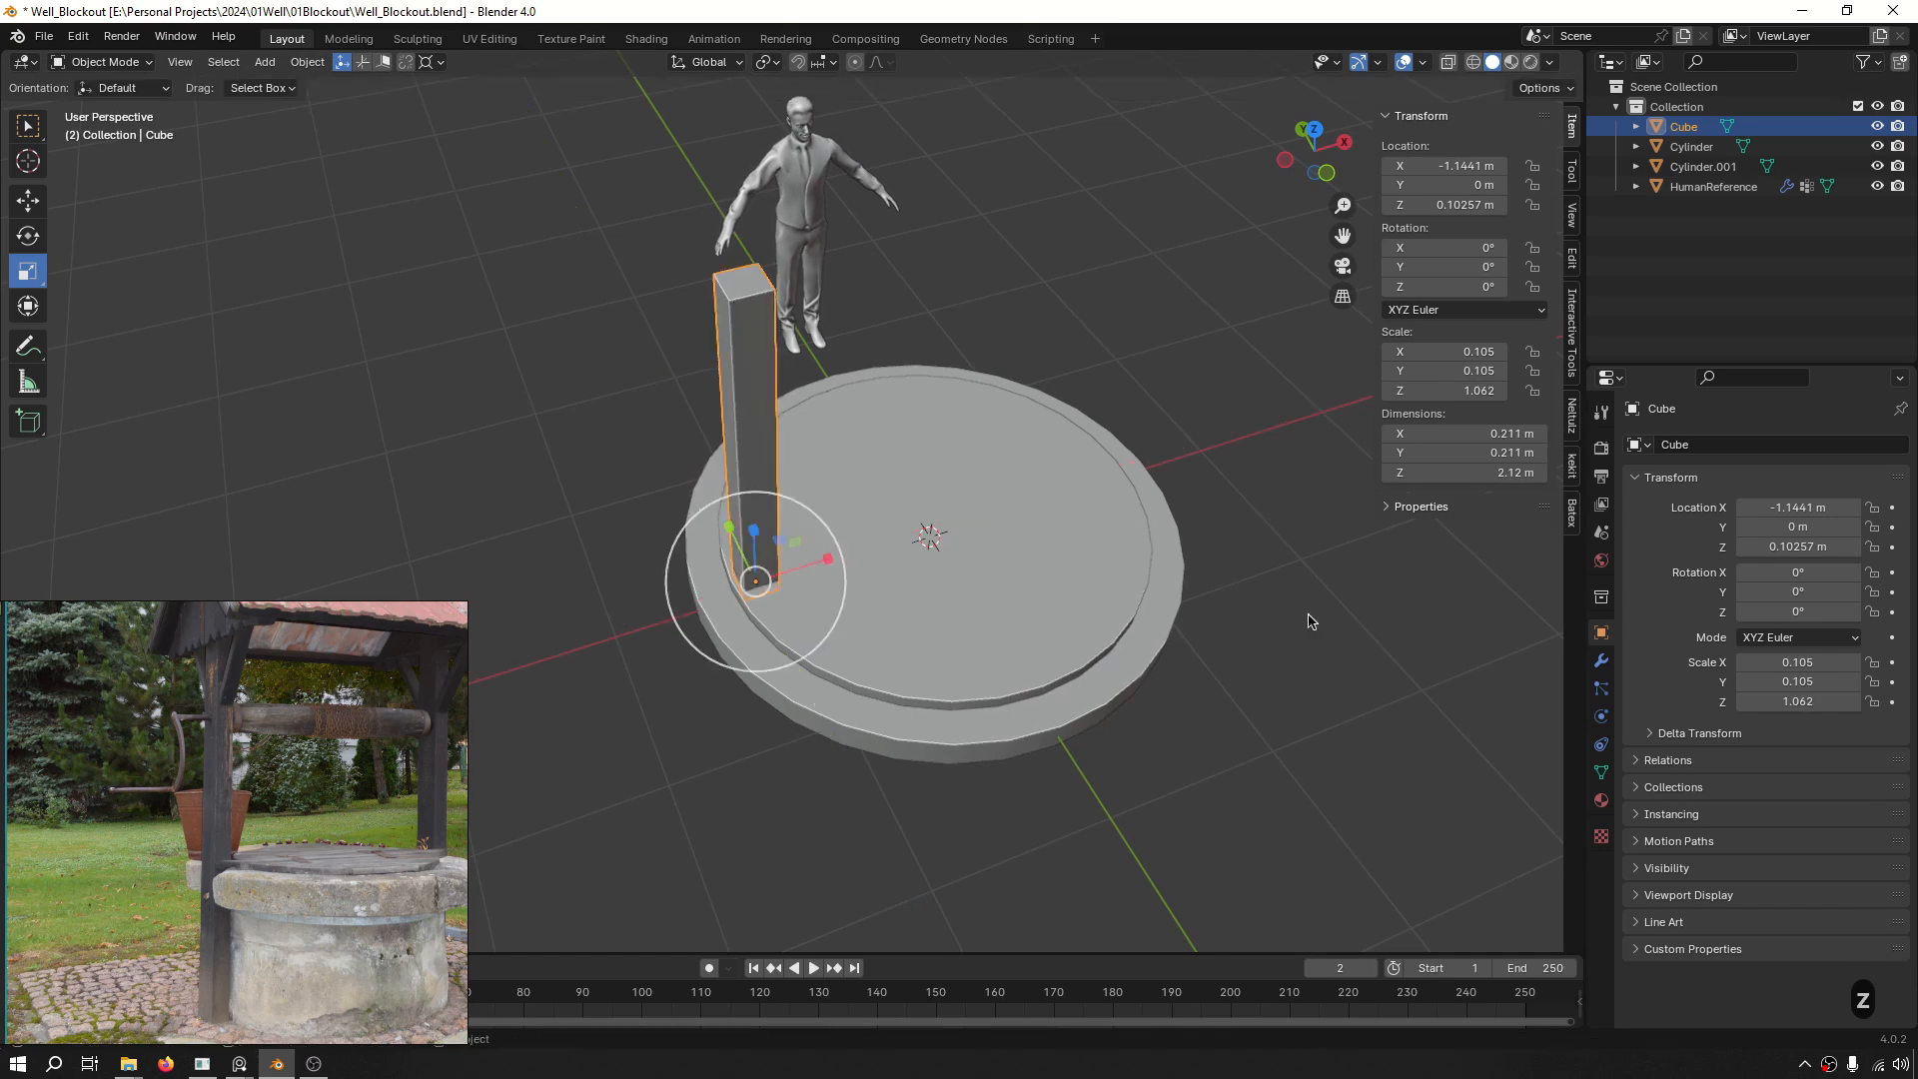
{"action": "left_click", "coordinate": [1310, 620]}
Move the post inward along X on the upper disc to about X -1.105 m.
{"action": "middle_click_drag", "start_coordinate": [1029, 540], "coordinate": [937, 477]}
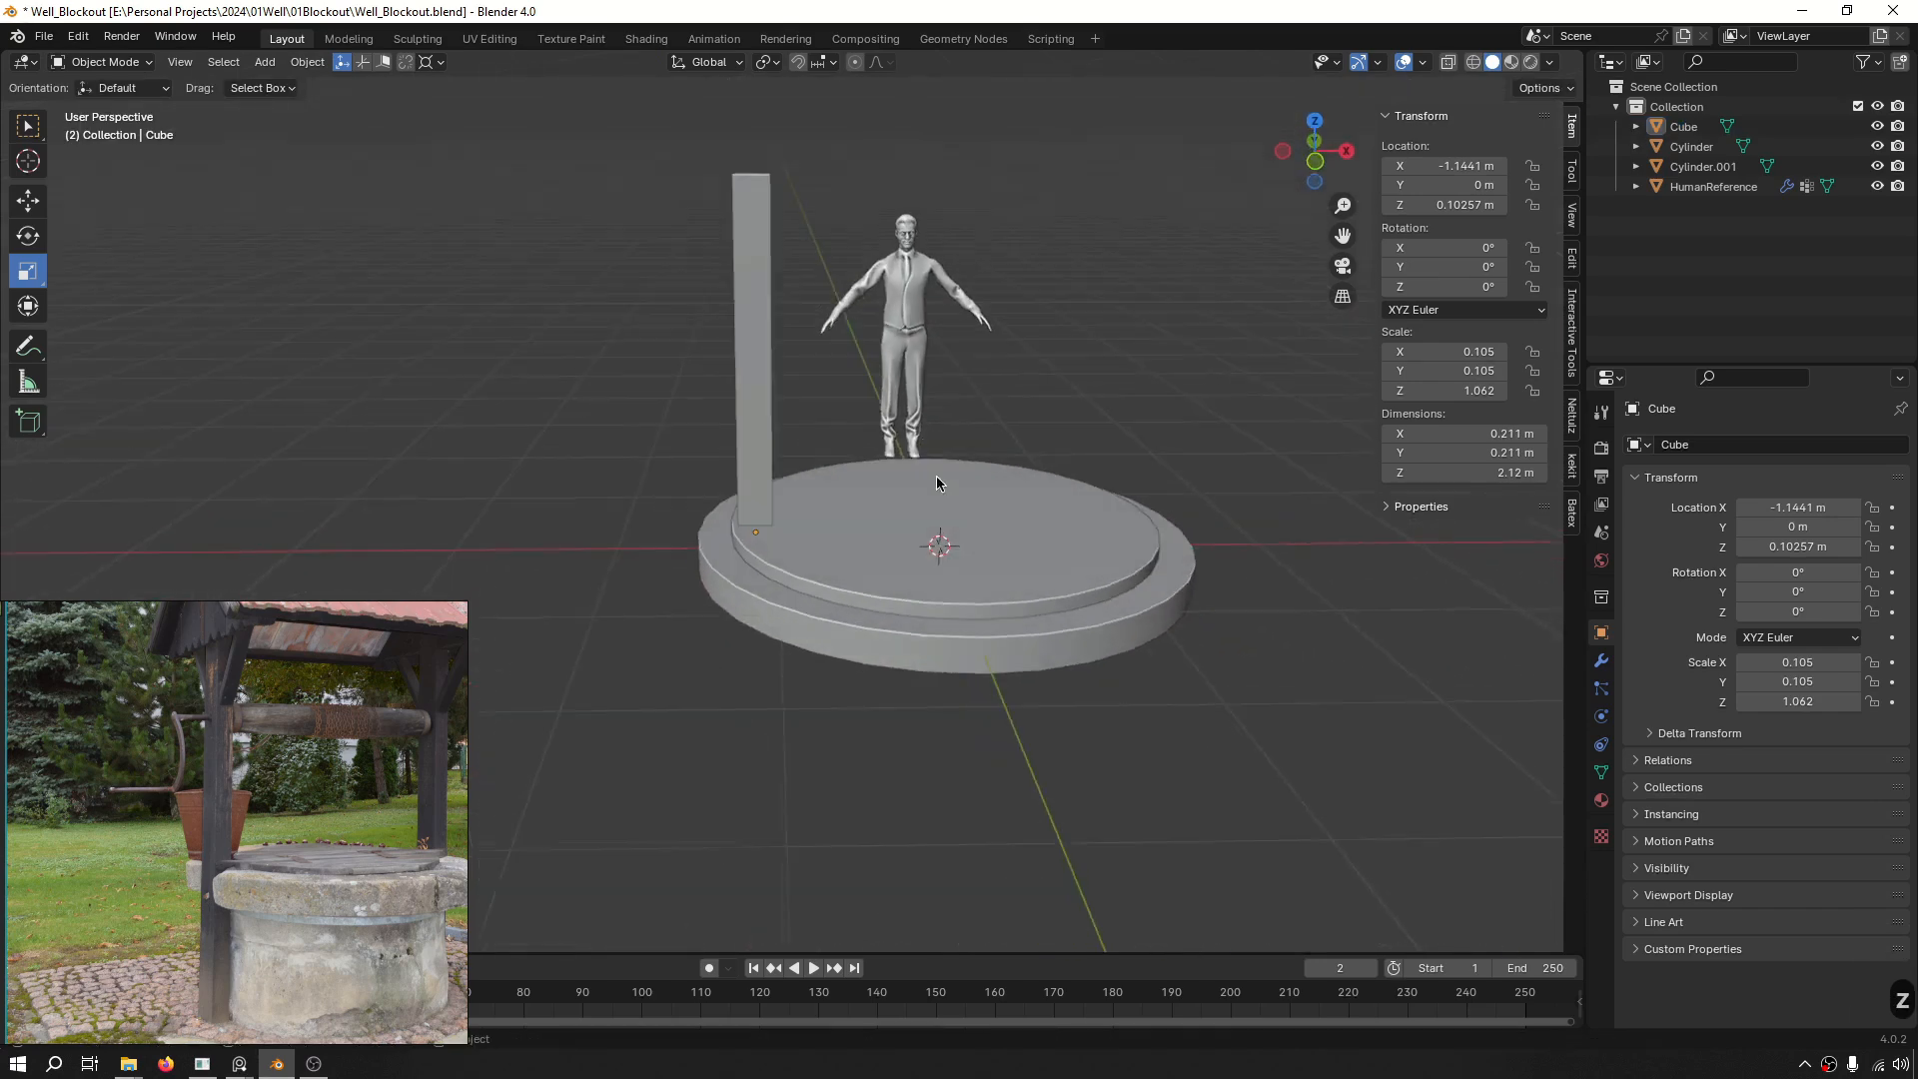
{"action": "left_click", "coordinate": [765, 462]}
{"action": "scroll", "coordinate": [789, 519], "scroll_direction": "up", "scroll_amount": 4}
{"action": "key", "text": "g"}
{"action": "left_click_drag", "start_coordinate": [834, 608], "coordinate": [849, 606]}
{"action": "scroll", "coordinate": [853, 482], "scroll_direction": "down", "scroll_amount": 6}
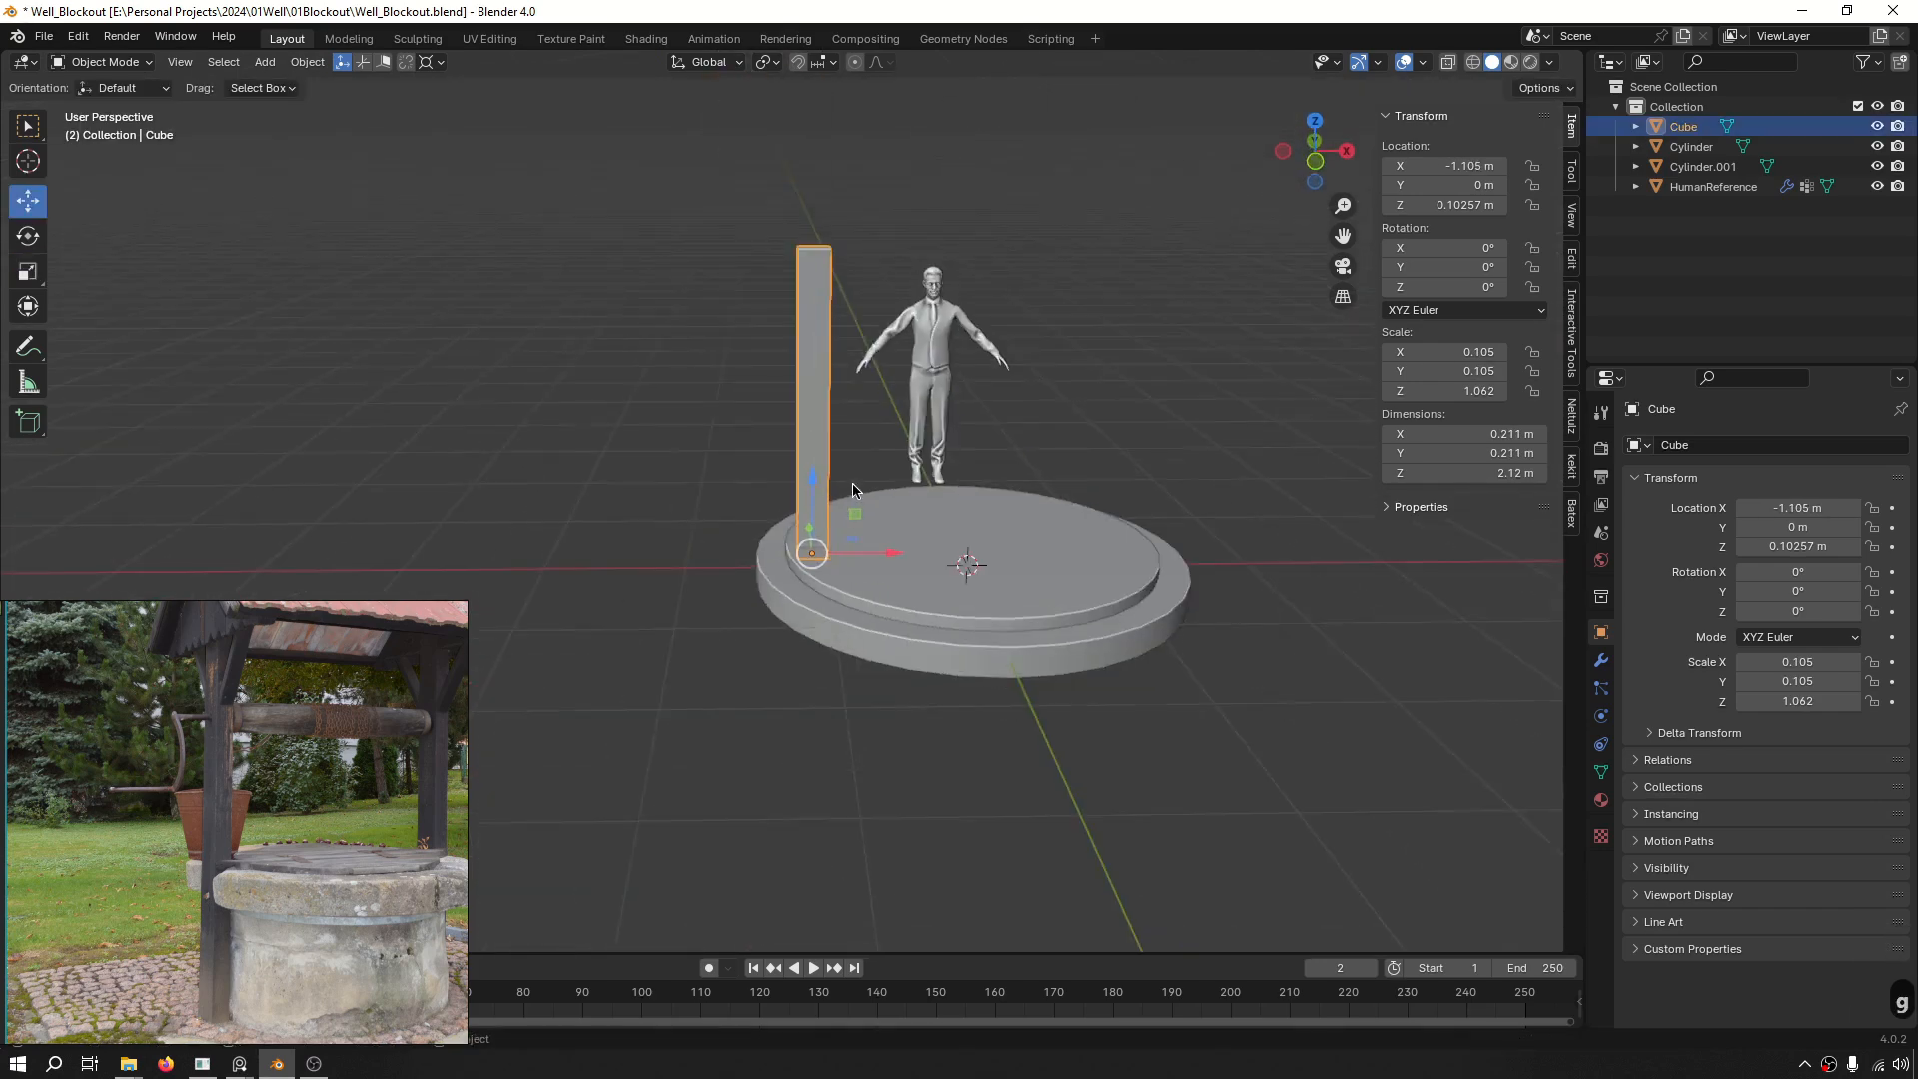
Deselect the post in front view and save the blend file.
{"action": "key", "text": "KP_1"}
{"action": "left_click", "coordinate": [988, 403]}
{"action": "scroll", "coordinate": [821, 446], "scroll_direction": "up", "scroll_amount": 4}
{"action": "key", "text": "ctrl+s"}
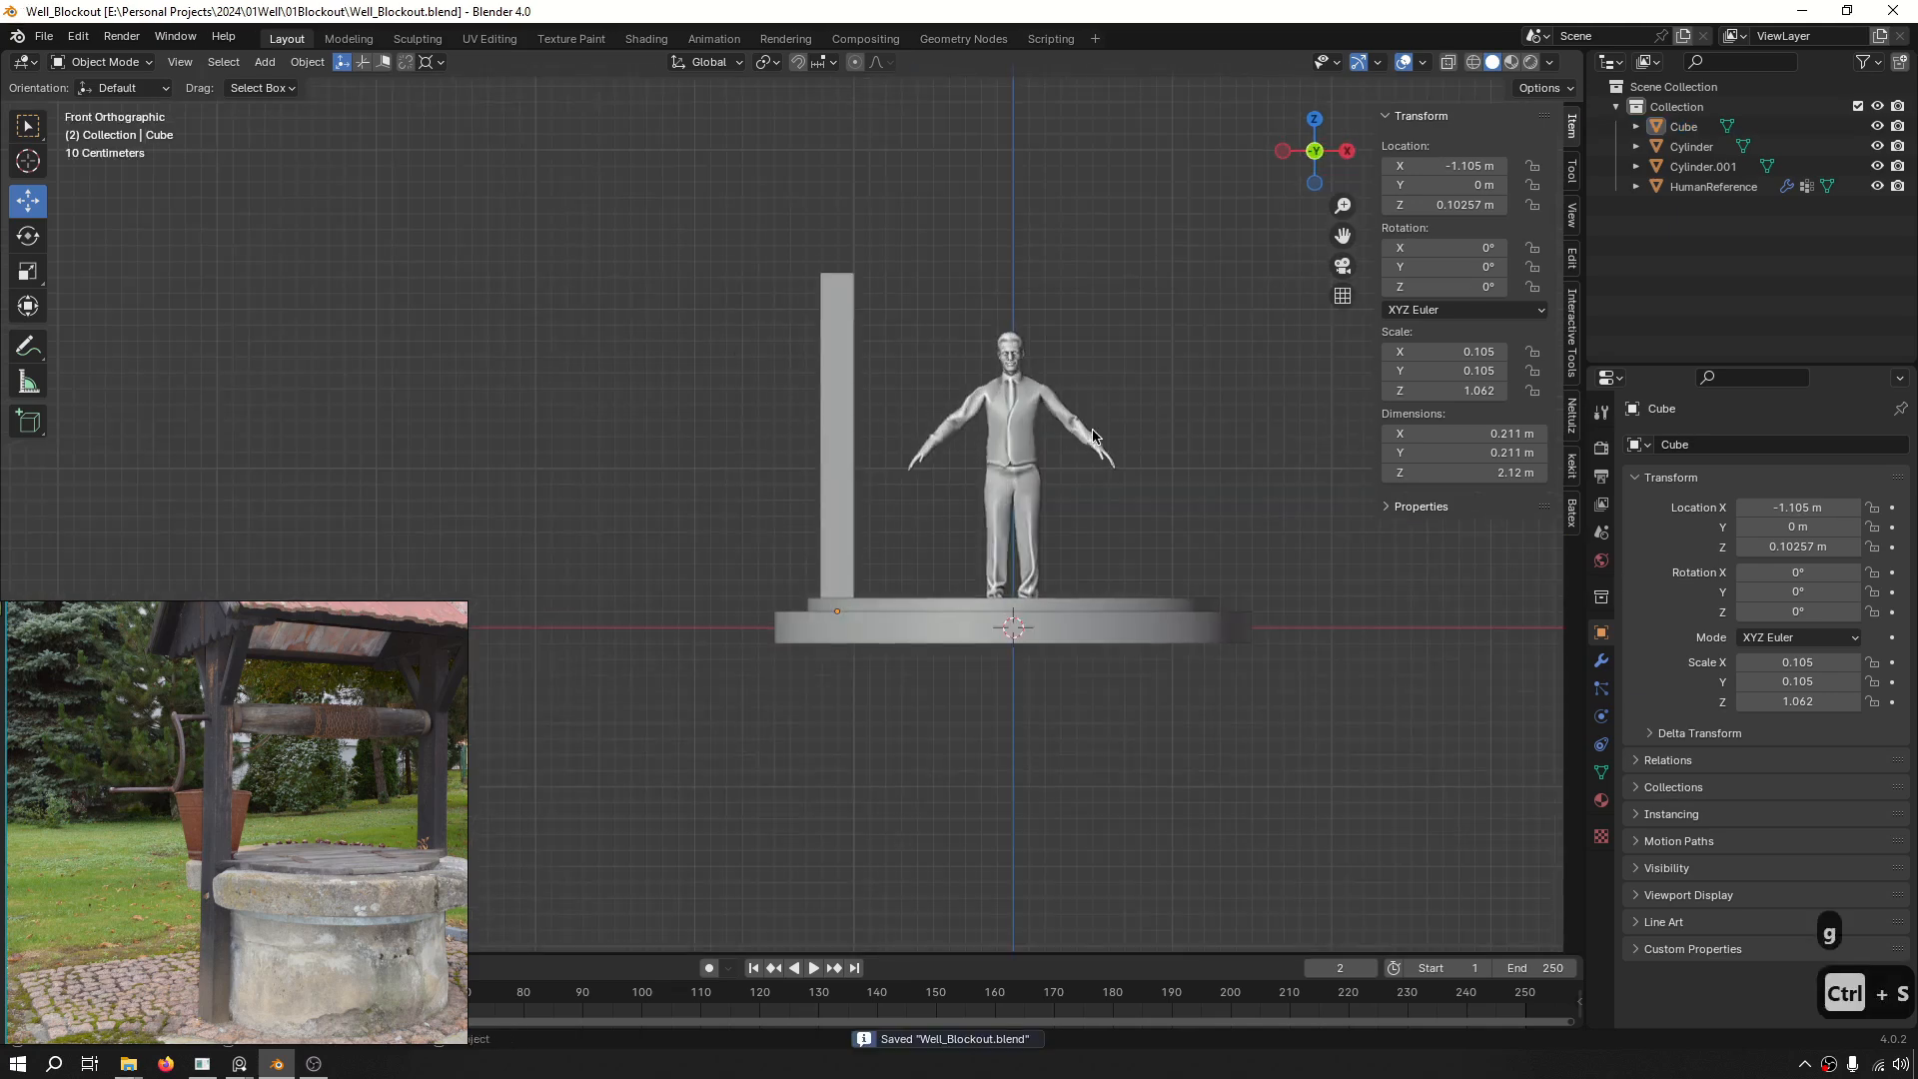
{"action": "middle_click_drag", "start_coordinate": [1090, 431], "coordinate": [949, 430], "text": "shift"}
Select the post and add a Mirror modifier to it.
{"action": "left_click", "coordinate": [683, 382]}
{"action": "middle_click_drag", "start_coordinate": [683, 382], "coordinate": [794, 411]}
{"action": "left_click", "coordinate": [1602, 661]}
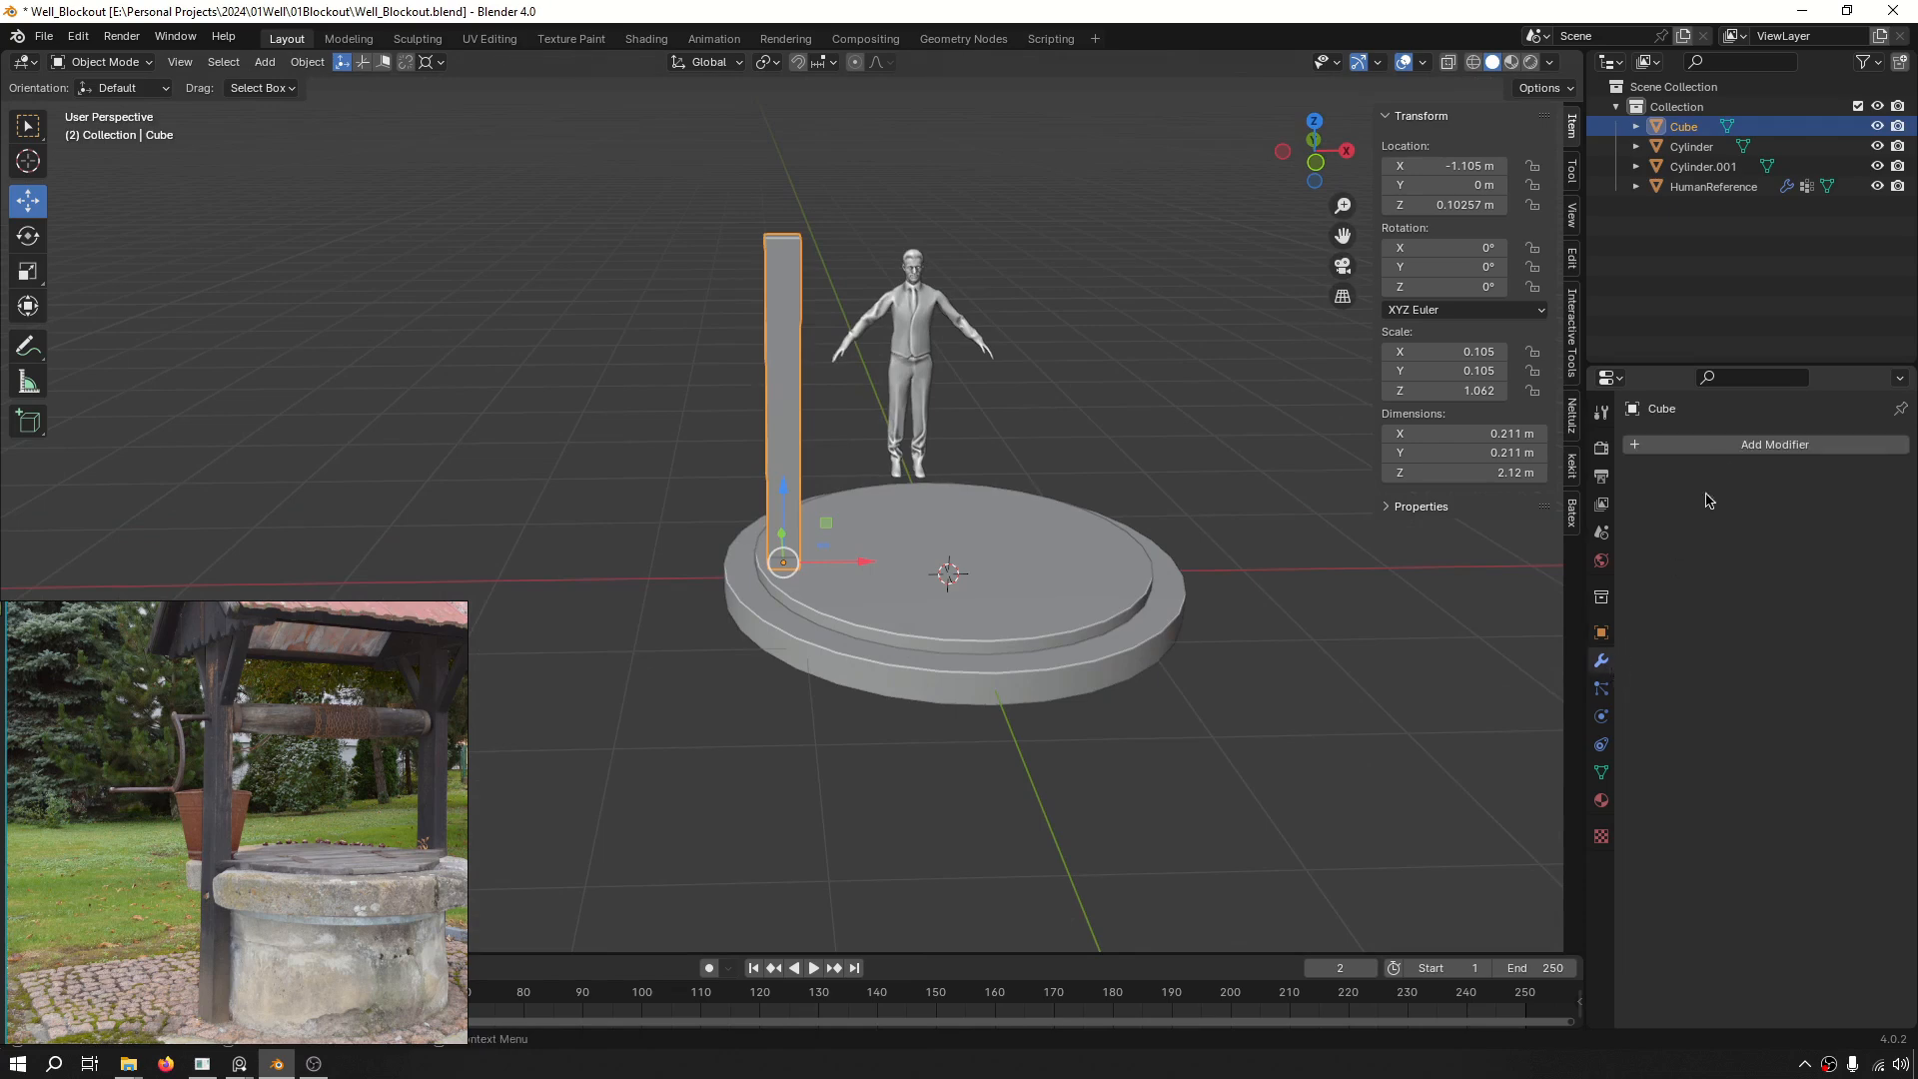
{"action": "left_click", "coordinate": [1725, 445]}
{"action": "left_click", "coordinate": [1636, 439]}
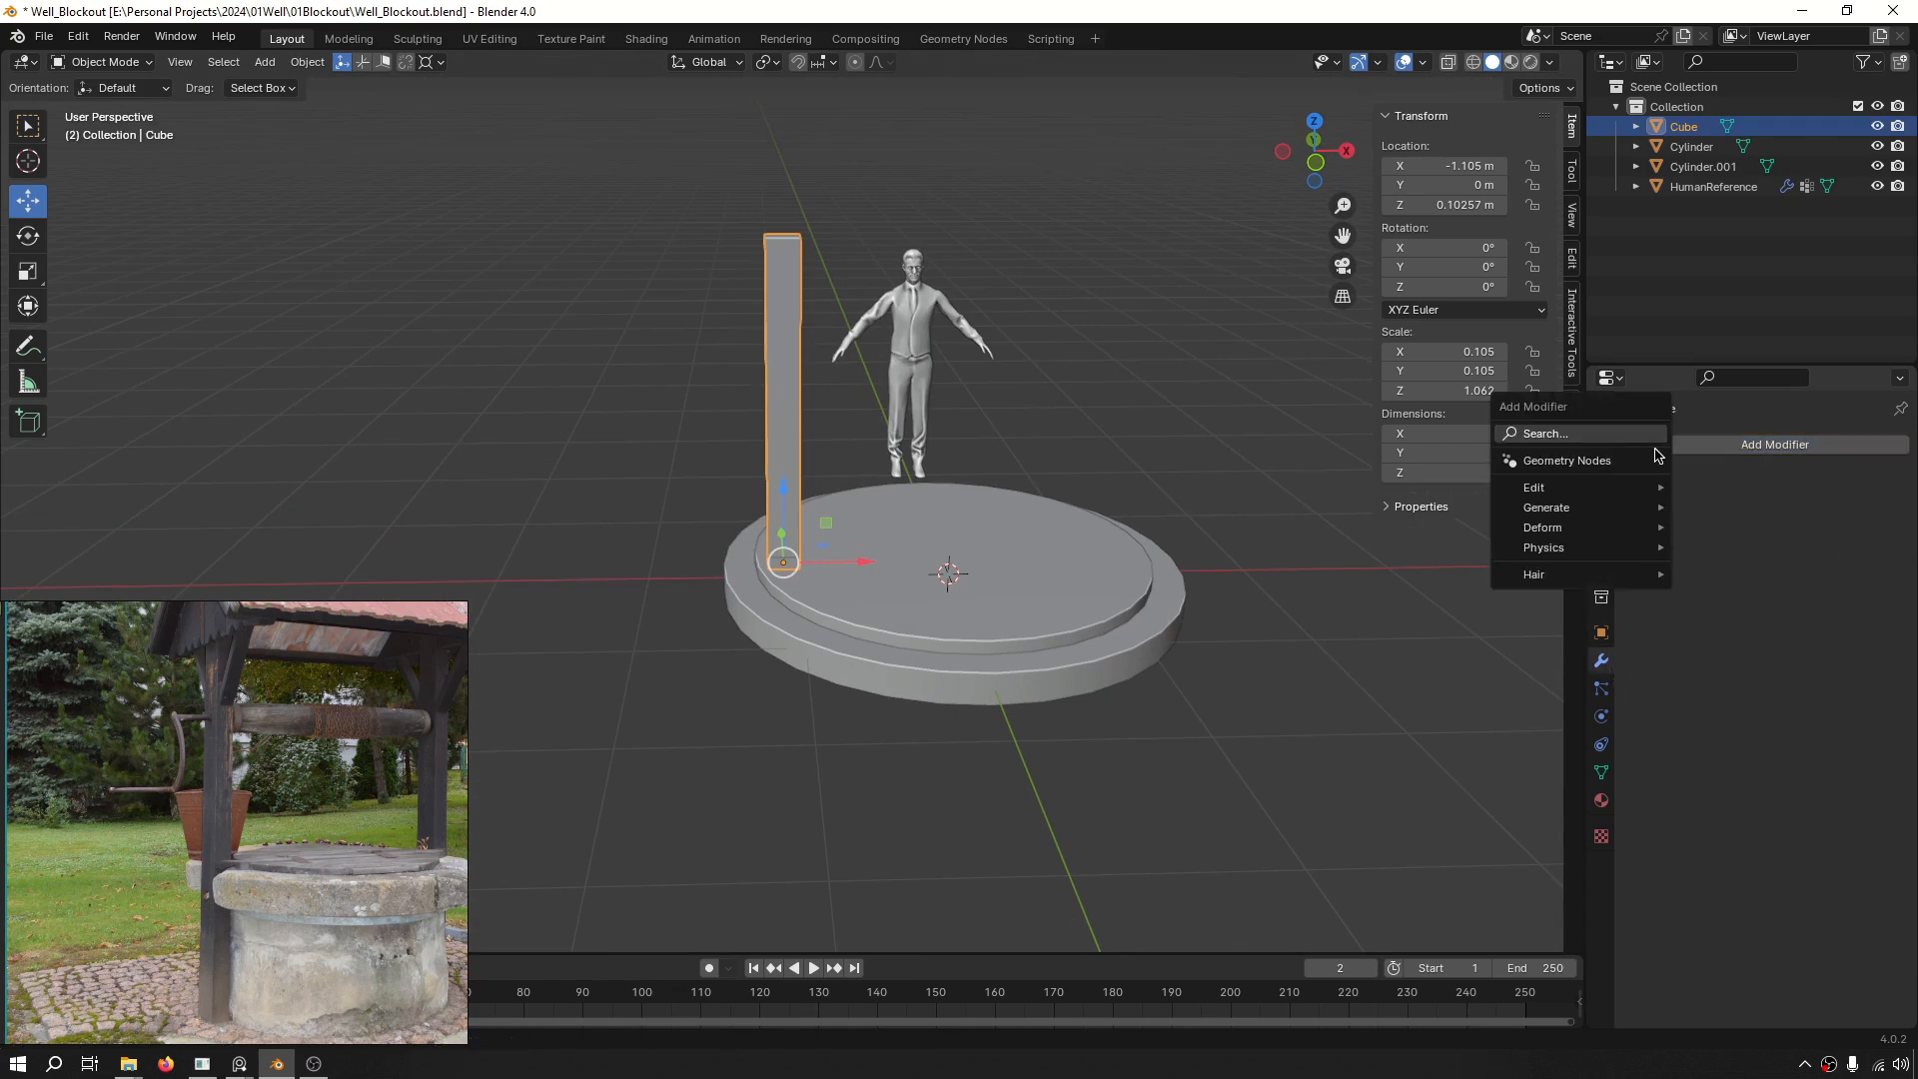
{"action": "type", "text": "mirr"}
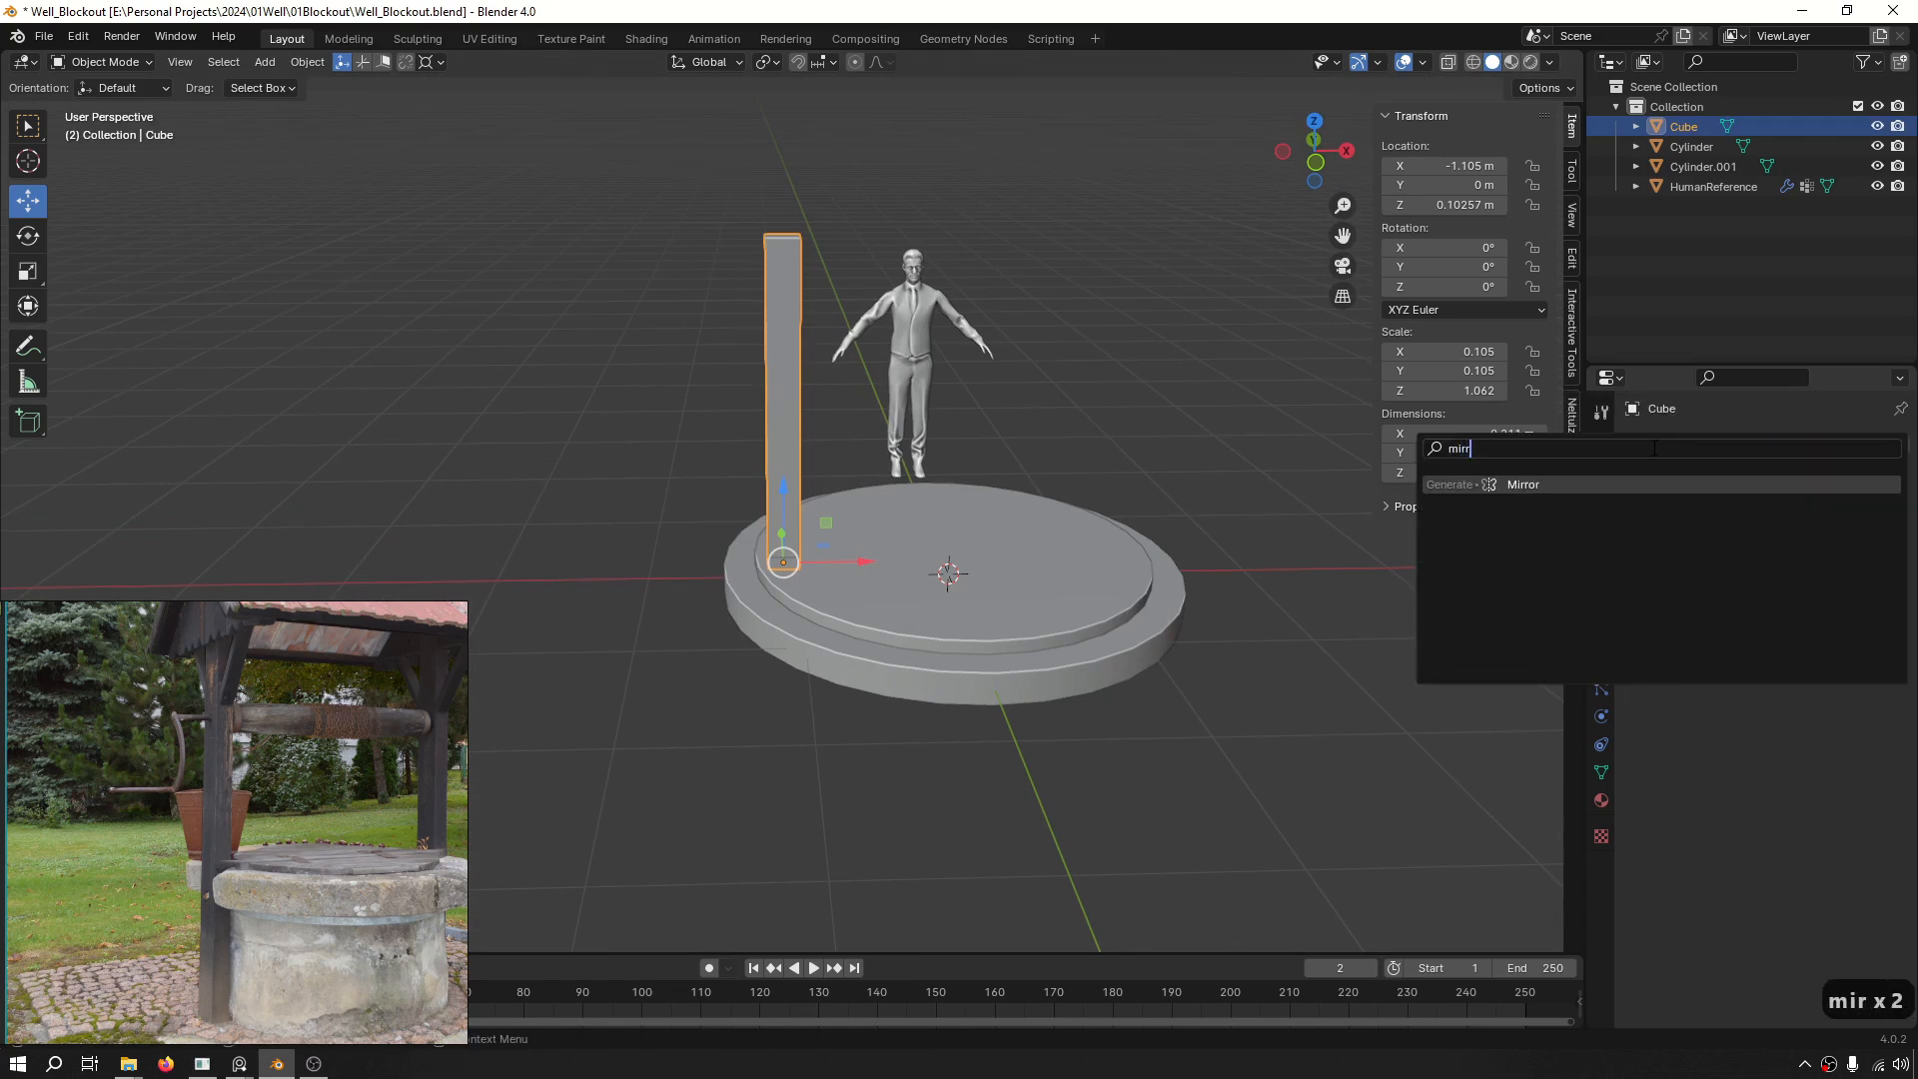
{"action": "left_click", "coordinate": [1583, 493]}
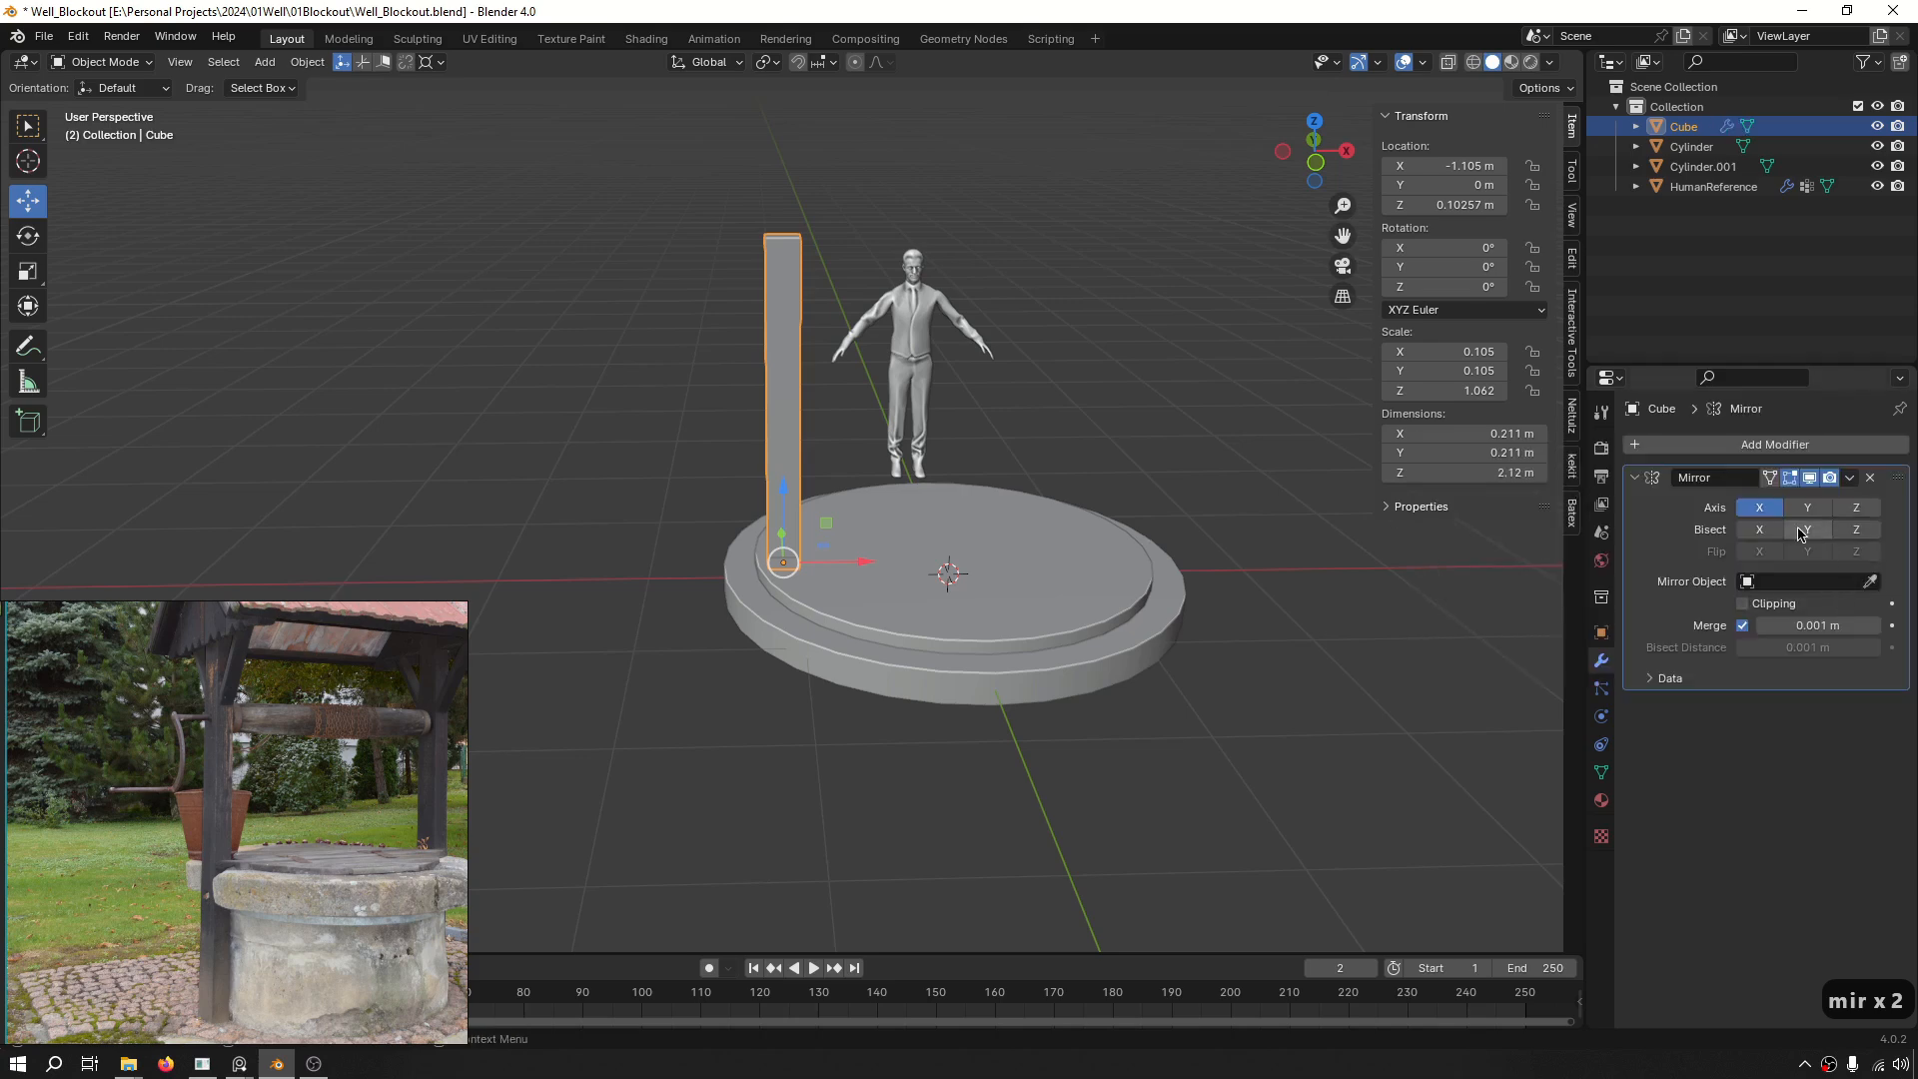
Set the upper disc, Cylinder.001, as the Mirror modifier's mirror object on the X axis.
{"action": "scroll", "coordinate": [1186, 545], "scroll_direction": "up", "scroll_amount": 1}
{"action": "middle_click_drag", "start_coordinate": [1185, 543], "coordinate": [1159, 551]}
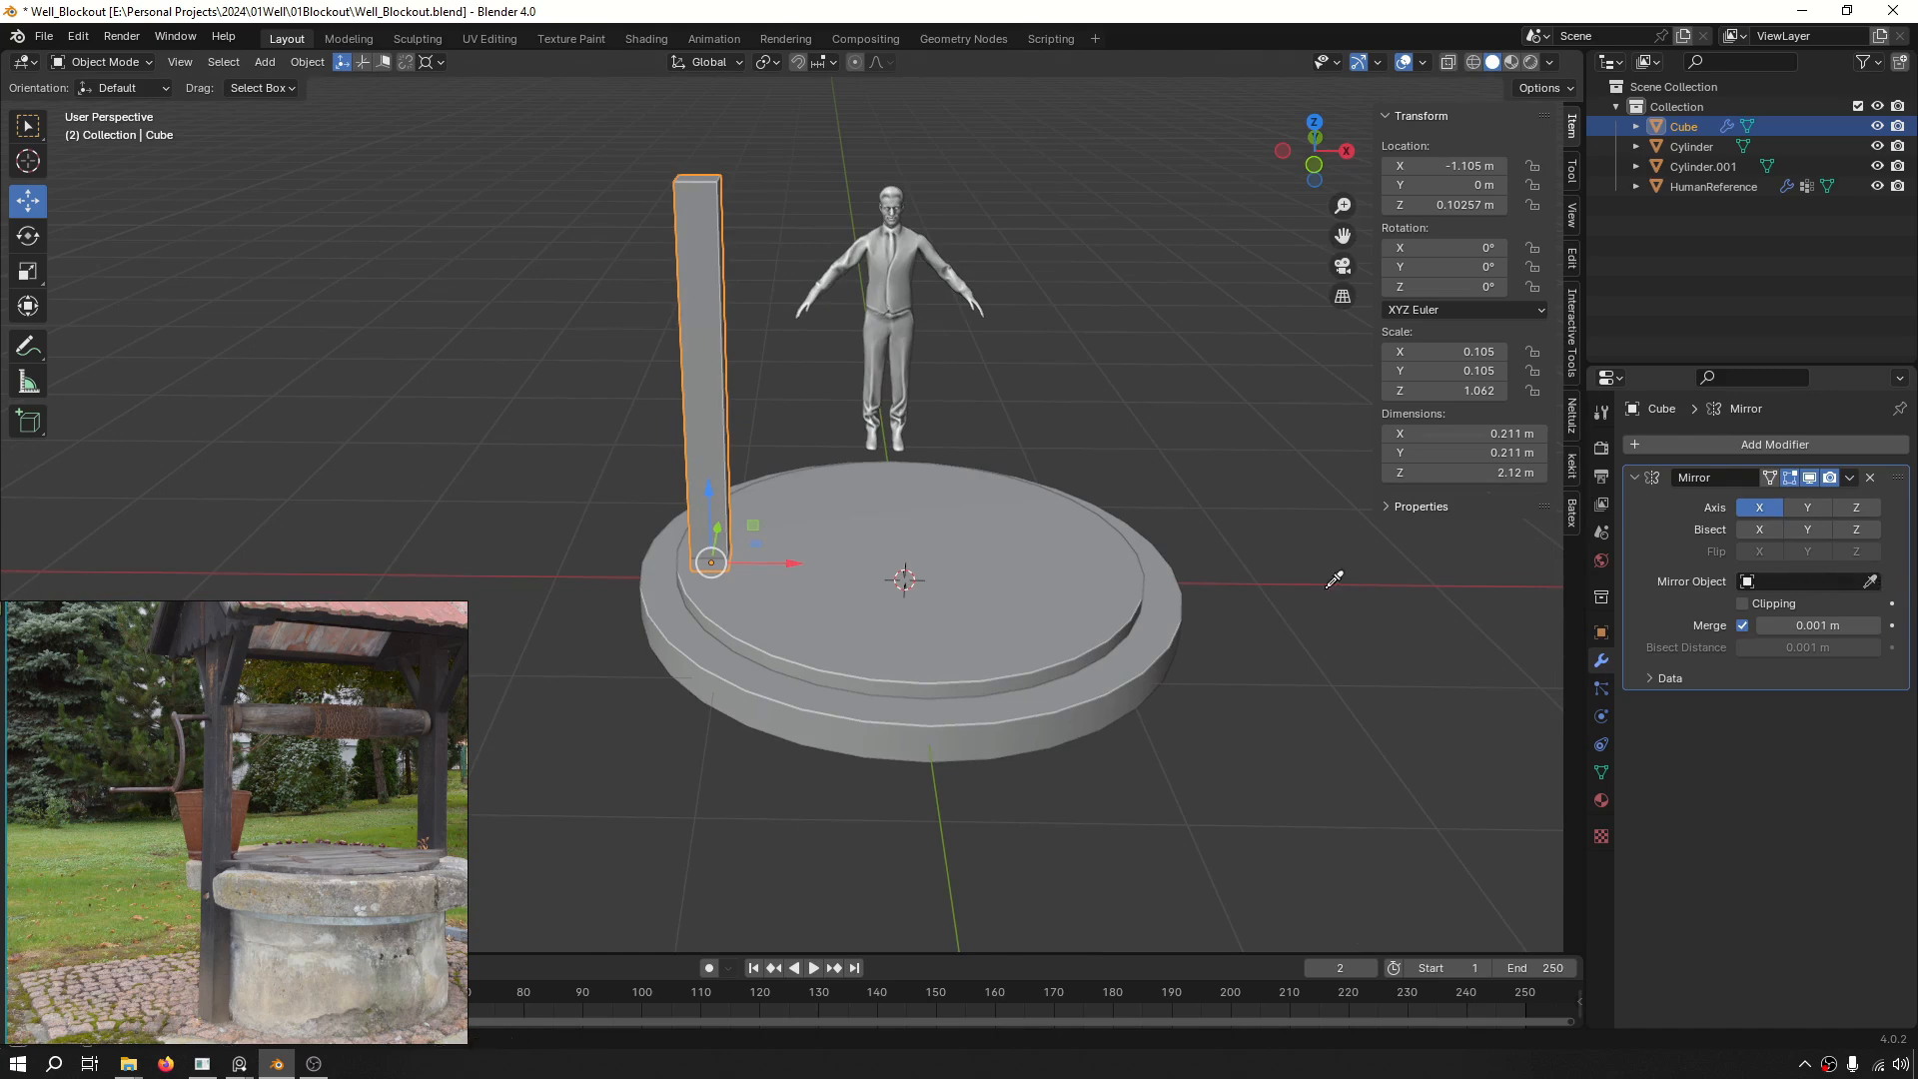
{"action": "left_click", "coordinate": [903, 565]}
{"action": "middle_click_drag", "start_coordinate": [907, 570], "coordinate": [1216, 650]}
{"action": "scroll", "coordinate": [1262, 557], "scroll_direction": "down", "scroll_amount": 5}
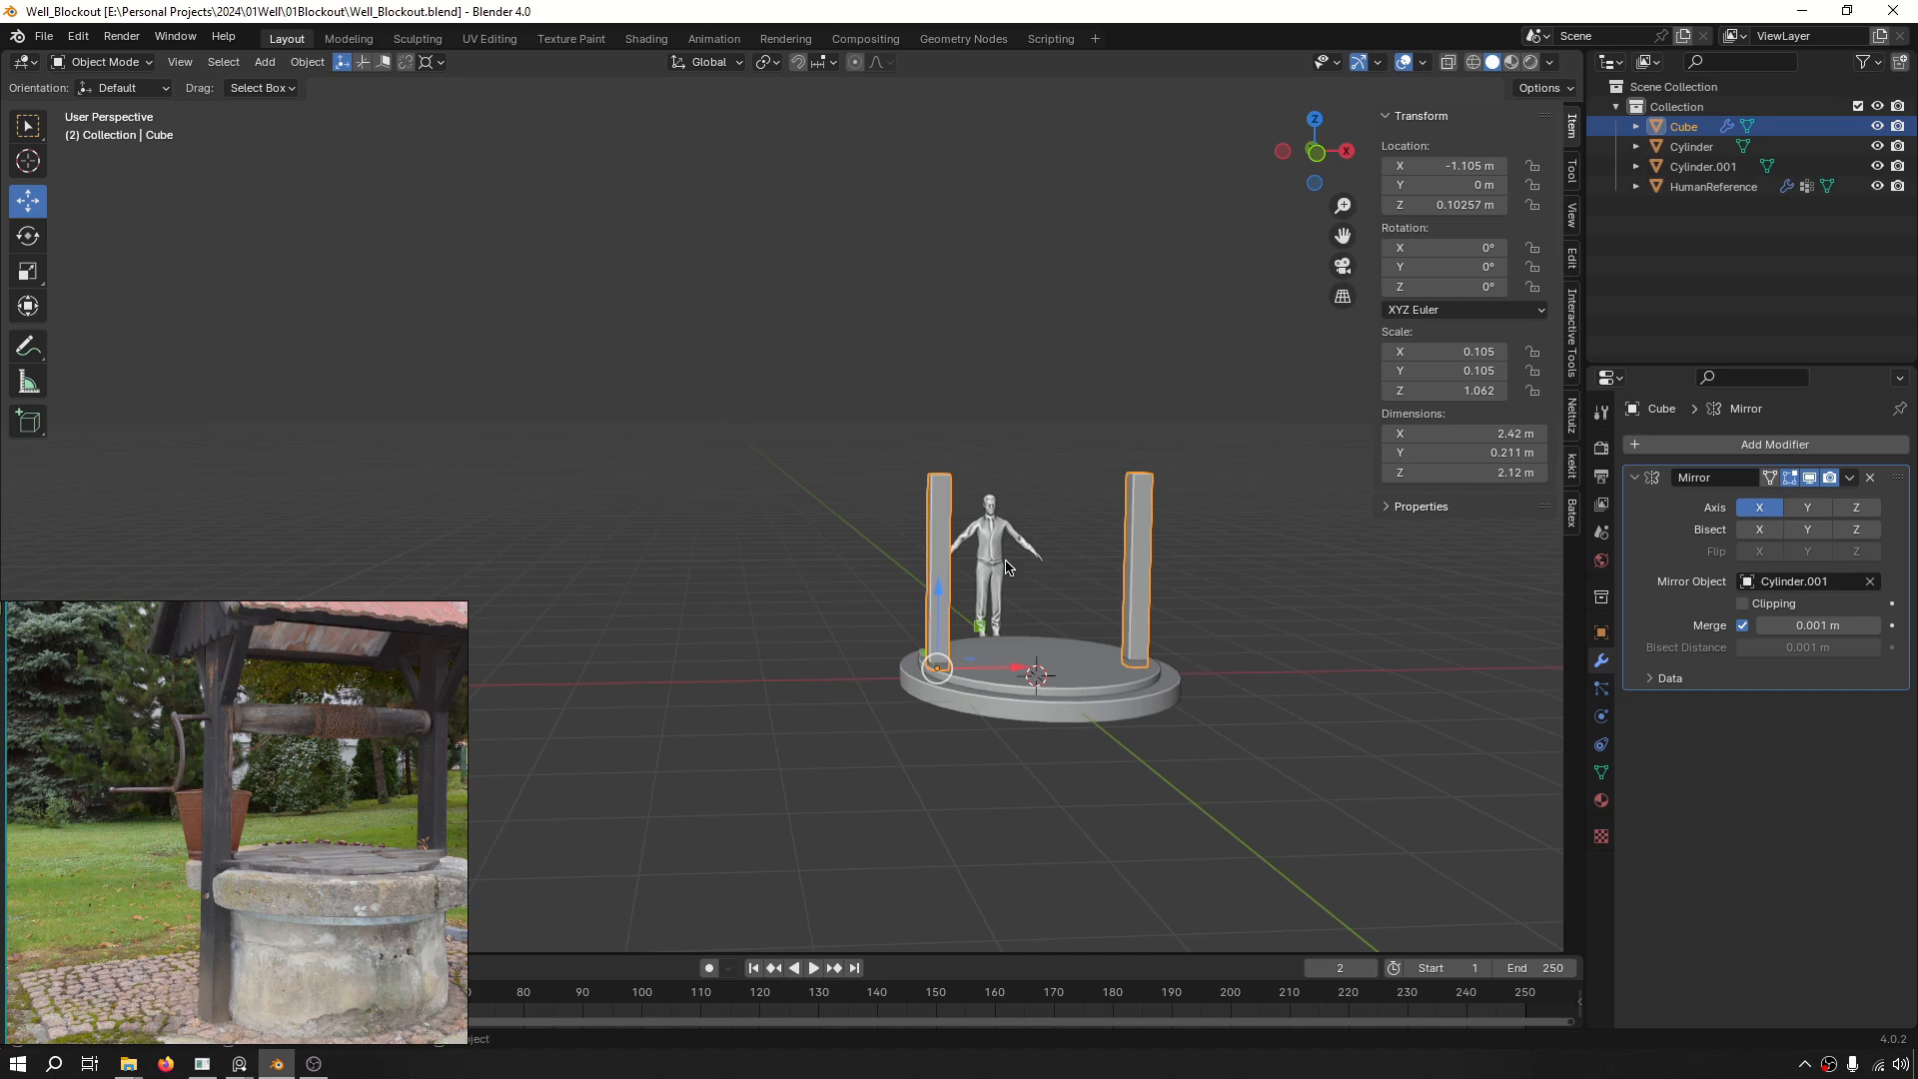
{"action": "scroll", "coordinate": [943, 684], "scroll_direction": "up", "scroll_amount": 8}
{"action": "key", "text": "Tab"}
{"action": "key", "text": "3"}
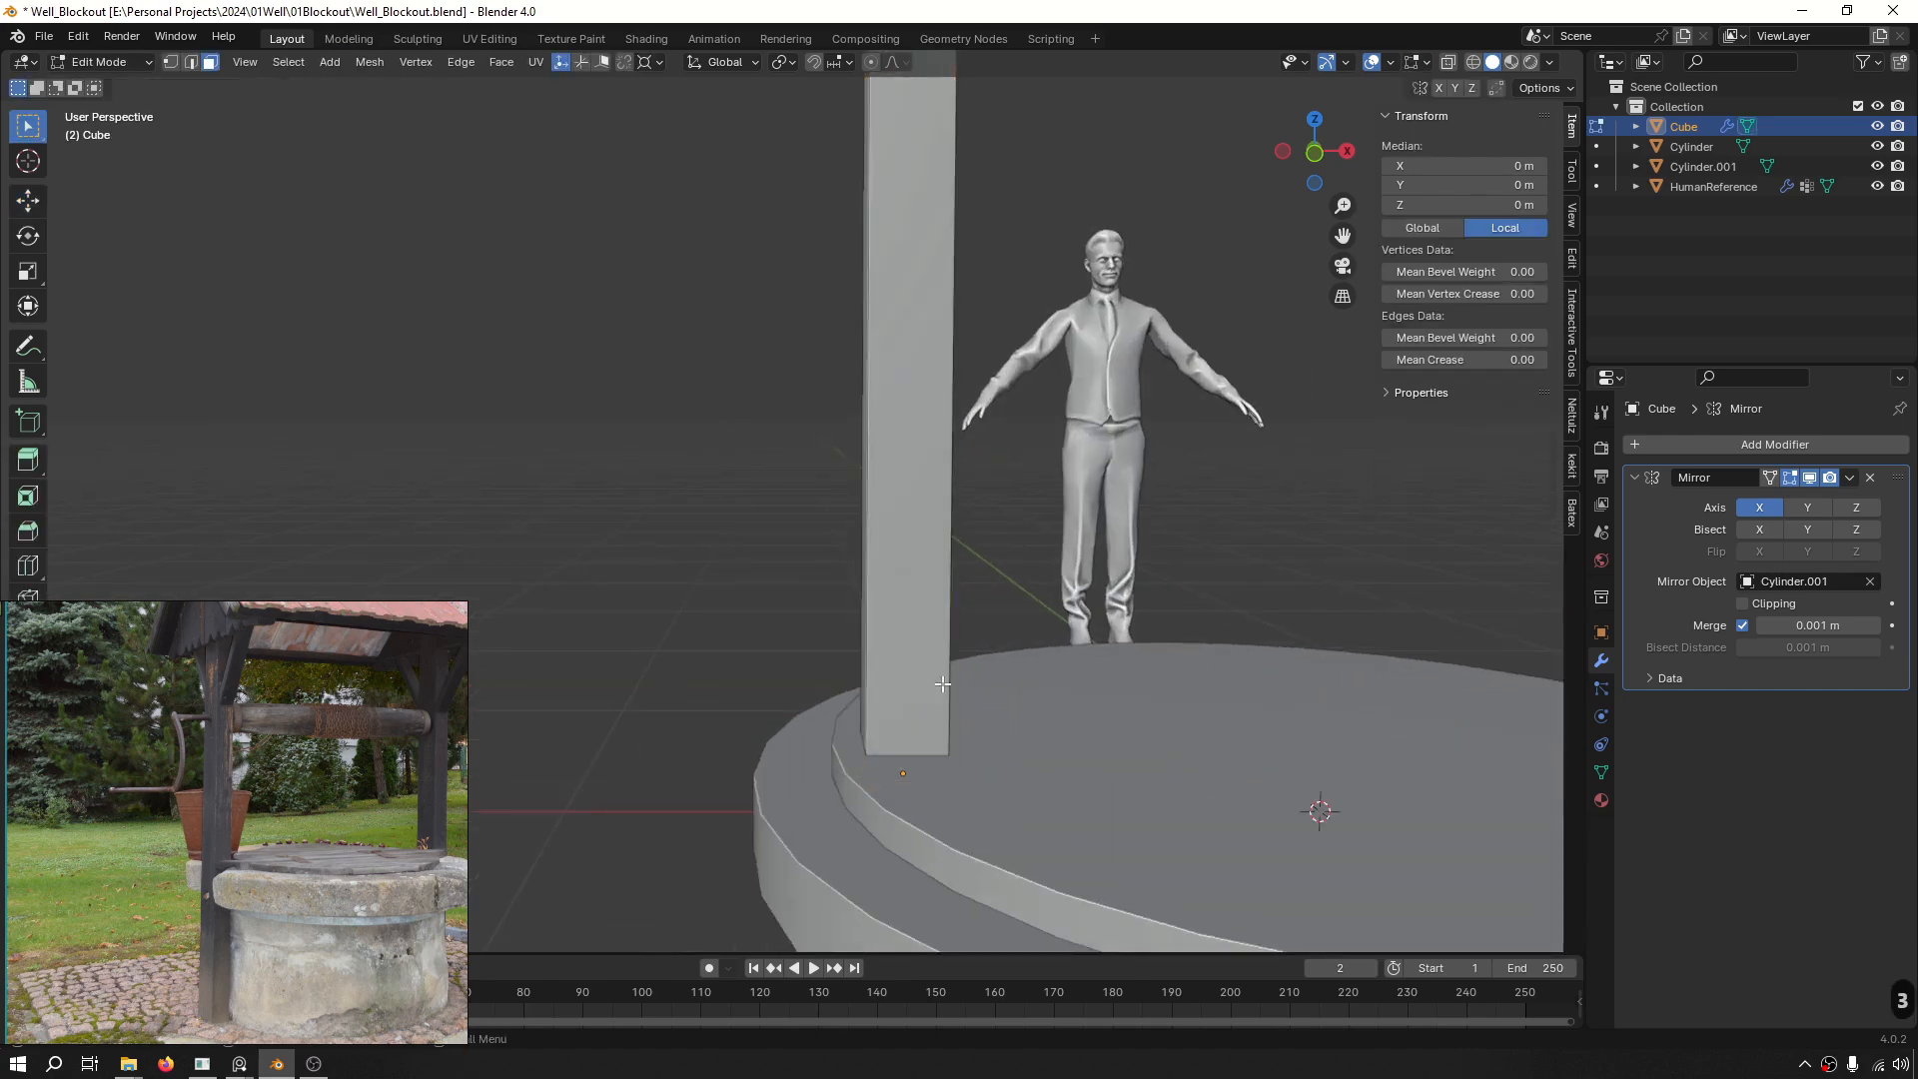
{"action": "middle_click_drag", "start_coordinate": [943, 684], "coordinate": [1044, 681]}
{"action": "middle_click_drag", "start_coordinate": [1348, 435], "coordinate": [1164, 599], "text": "shift"}
{"action": "scroll", "coordinate": [1093, 524], "scroll_direction": "down", "scroll_amount": 4}
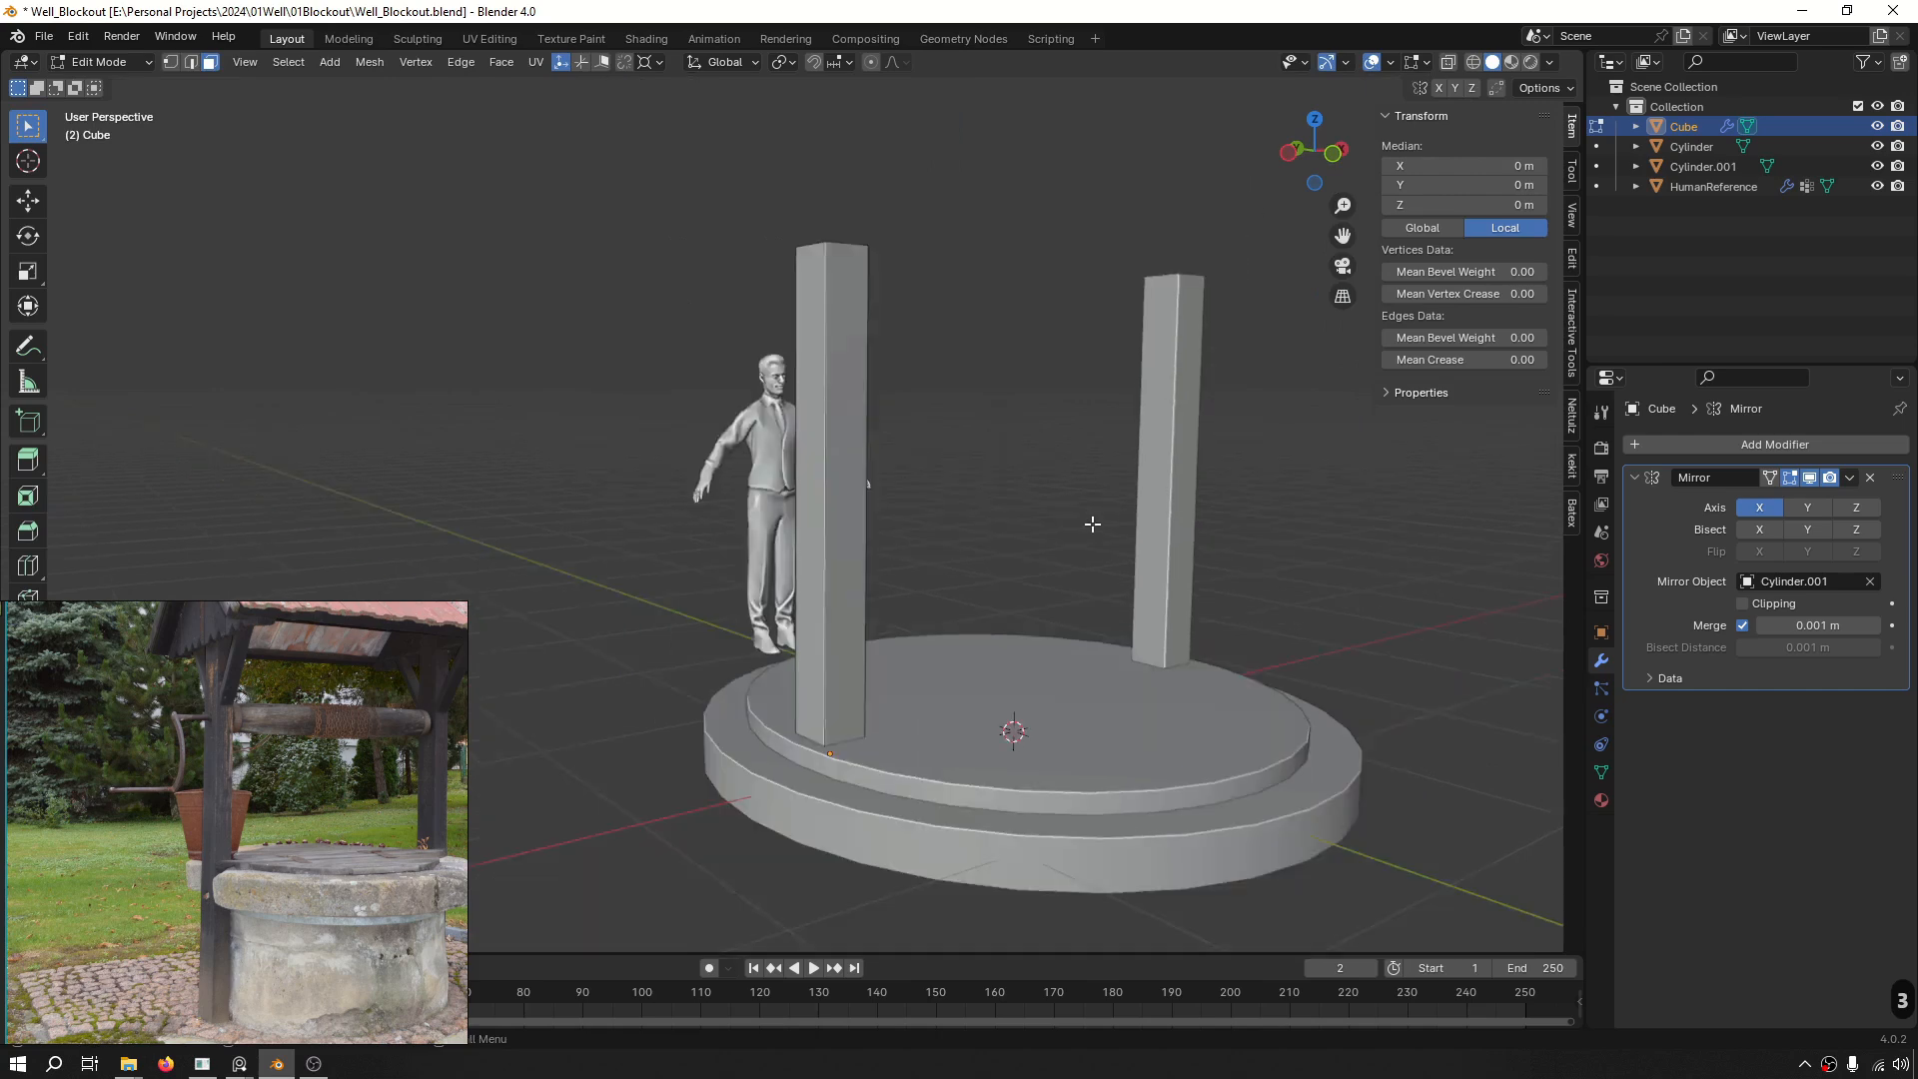
{"action": "middle_click_drag", "start_coordinate": [1092, 525], "coordinate": [905, 504]}
{"action": "key", "text": "Tab"}
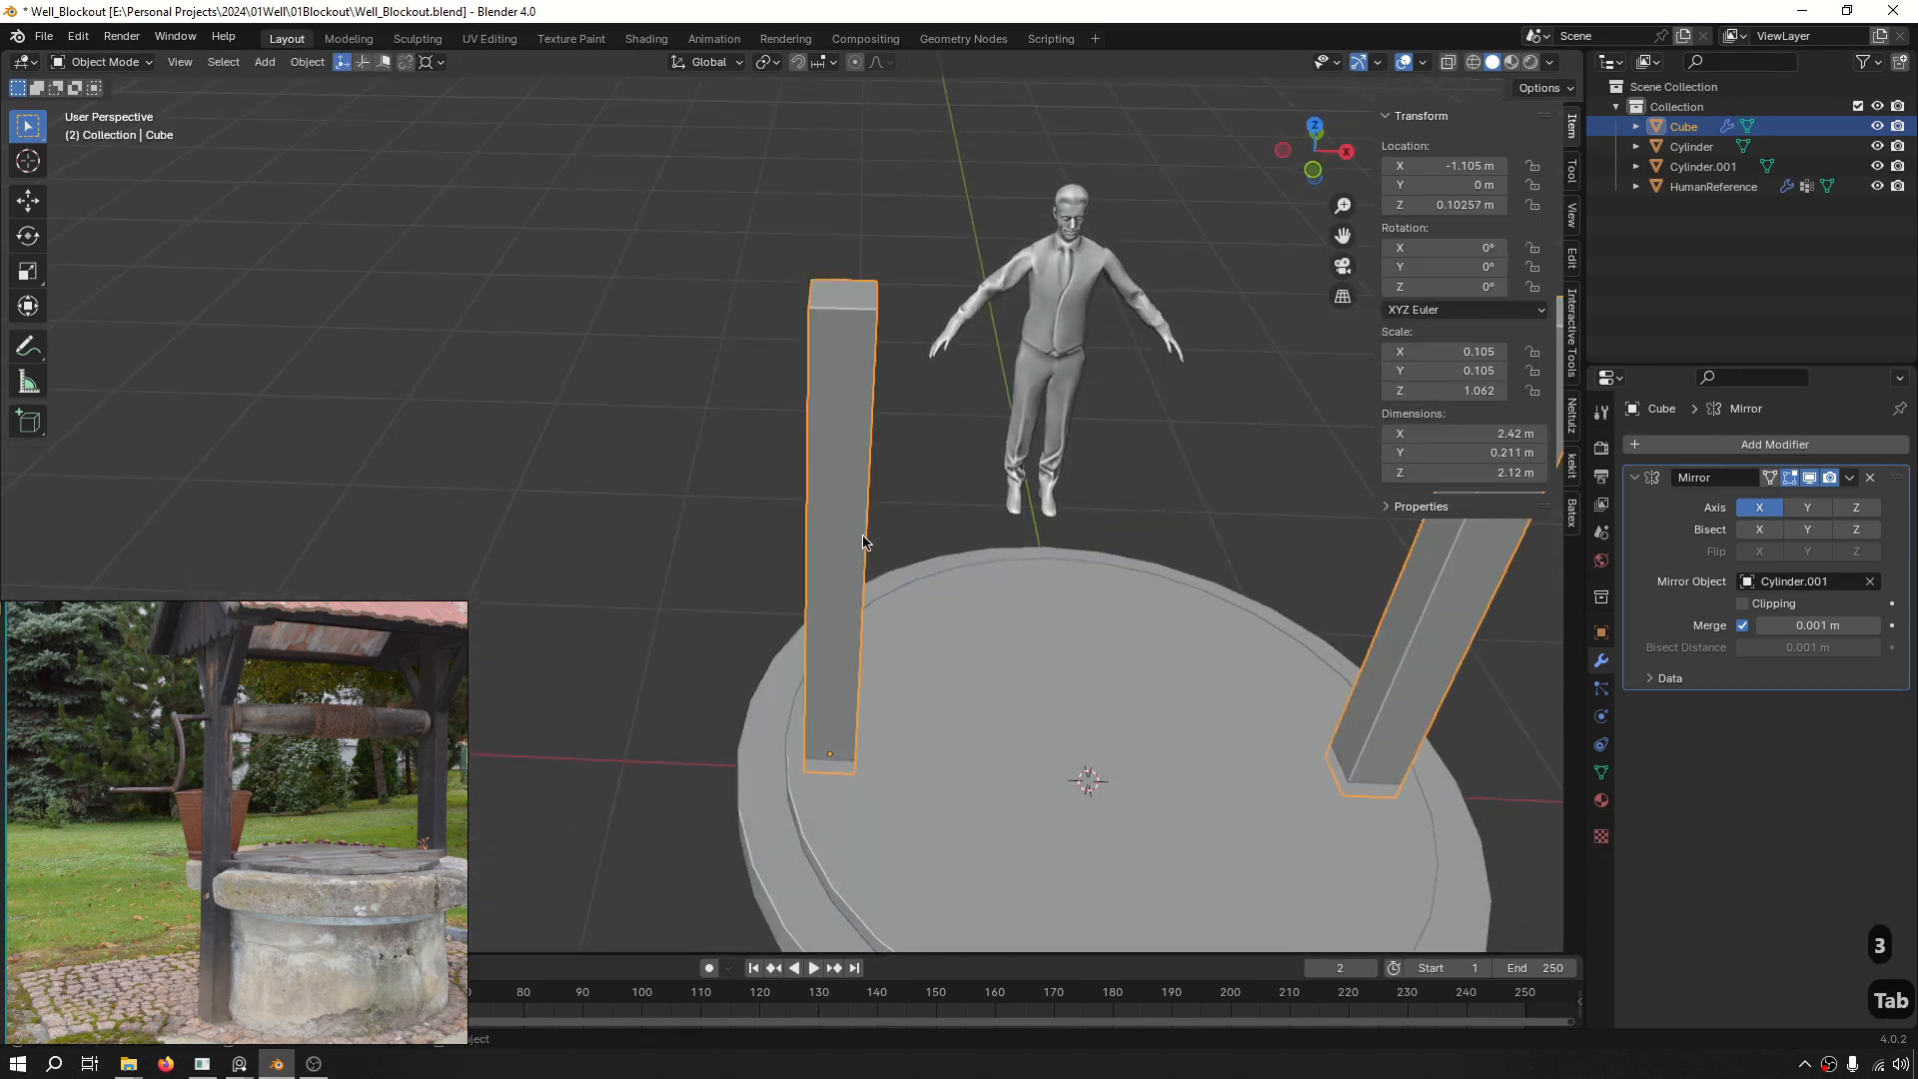
Thin the mirrored posts in X and Y only to a Y thickness of about 0.193 m.
{"action": "scroll", "coordinate": [865, 542], "scroll_direction": "down", "scroll_amount": 4}
{"action": "left_click", "coordinate": [954, 522]}
{"action": "left_click", "coordinate": [844, 521]}
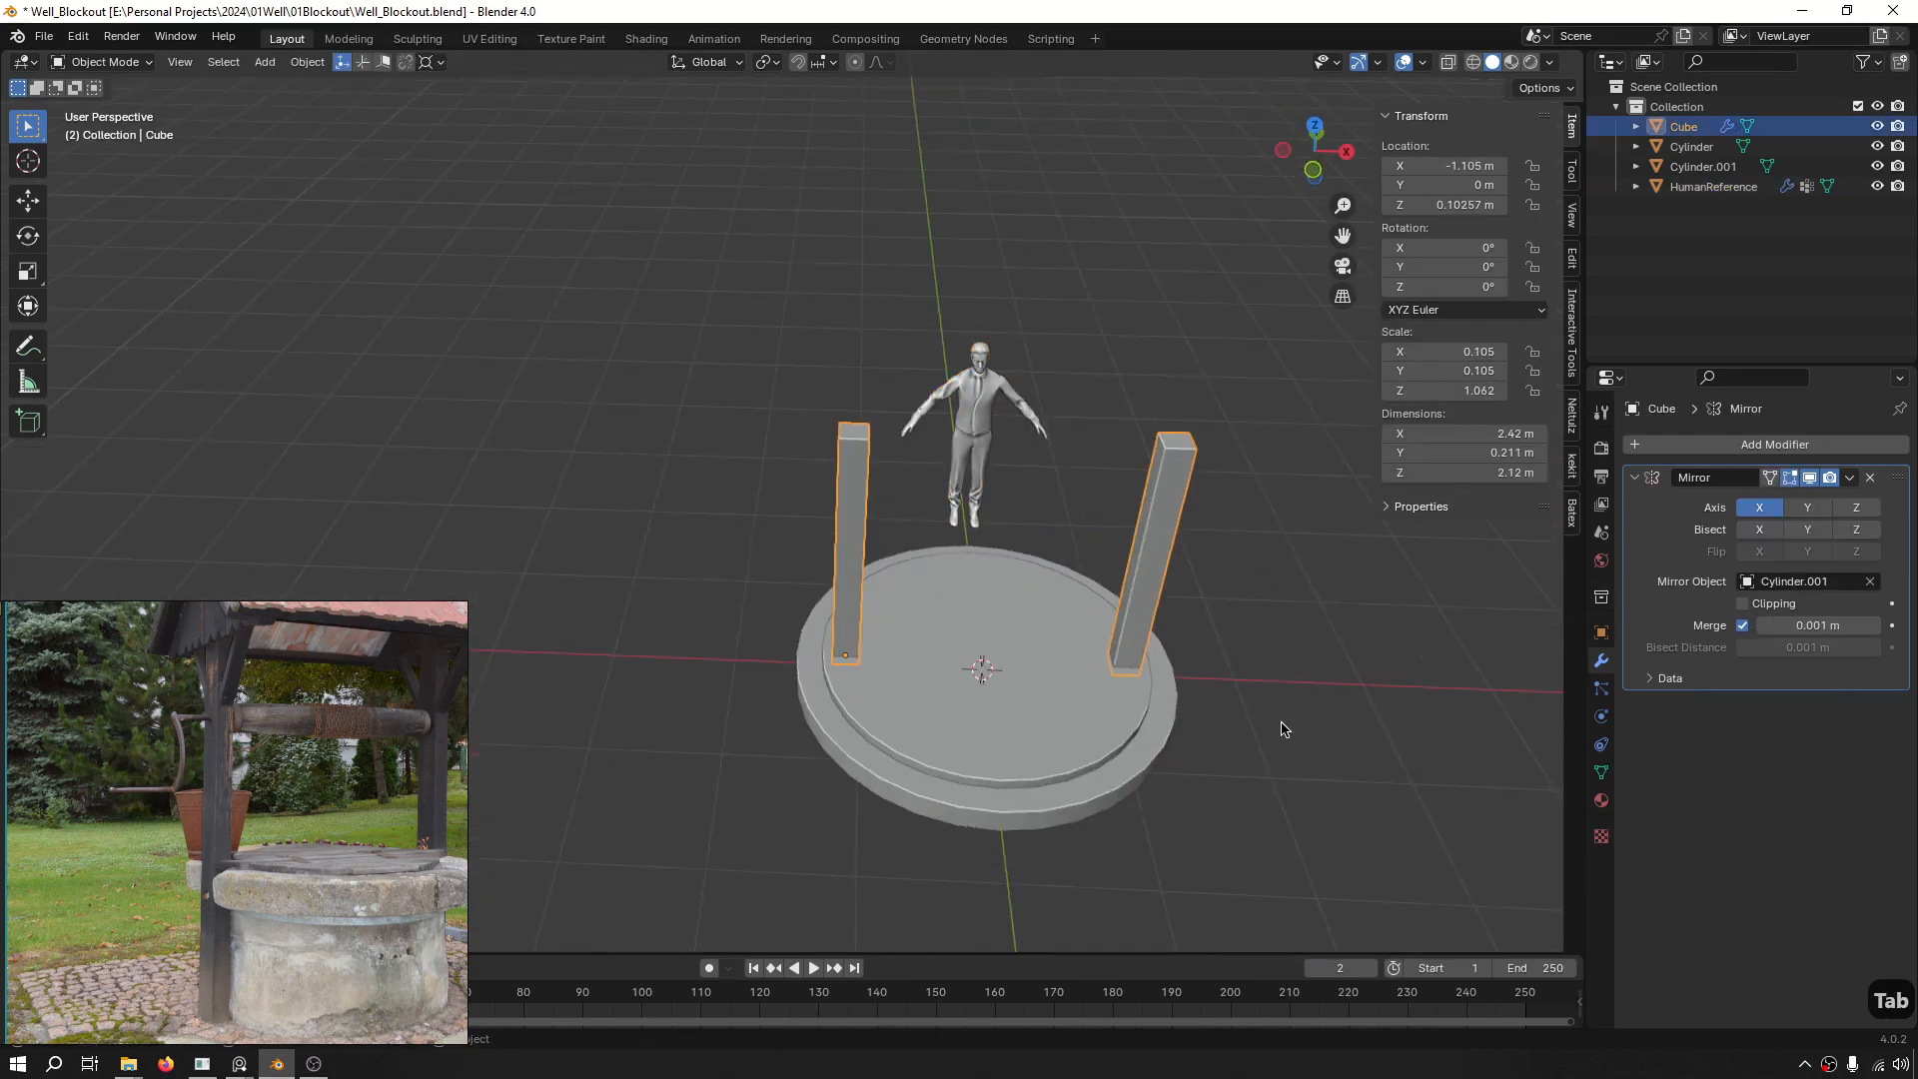
{"action": "key", "text": "s"}
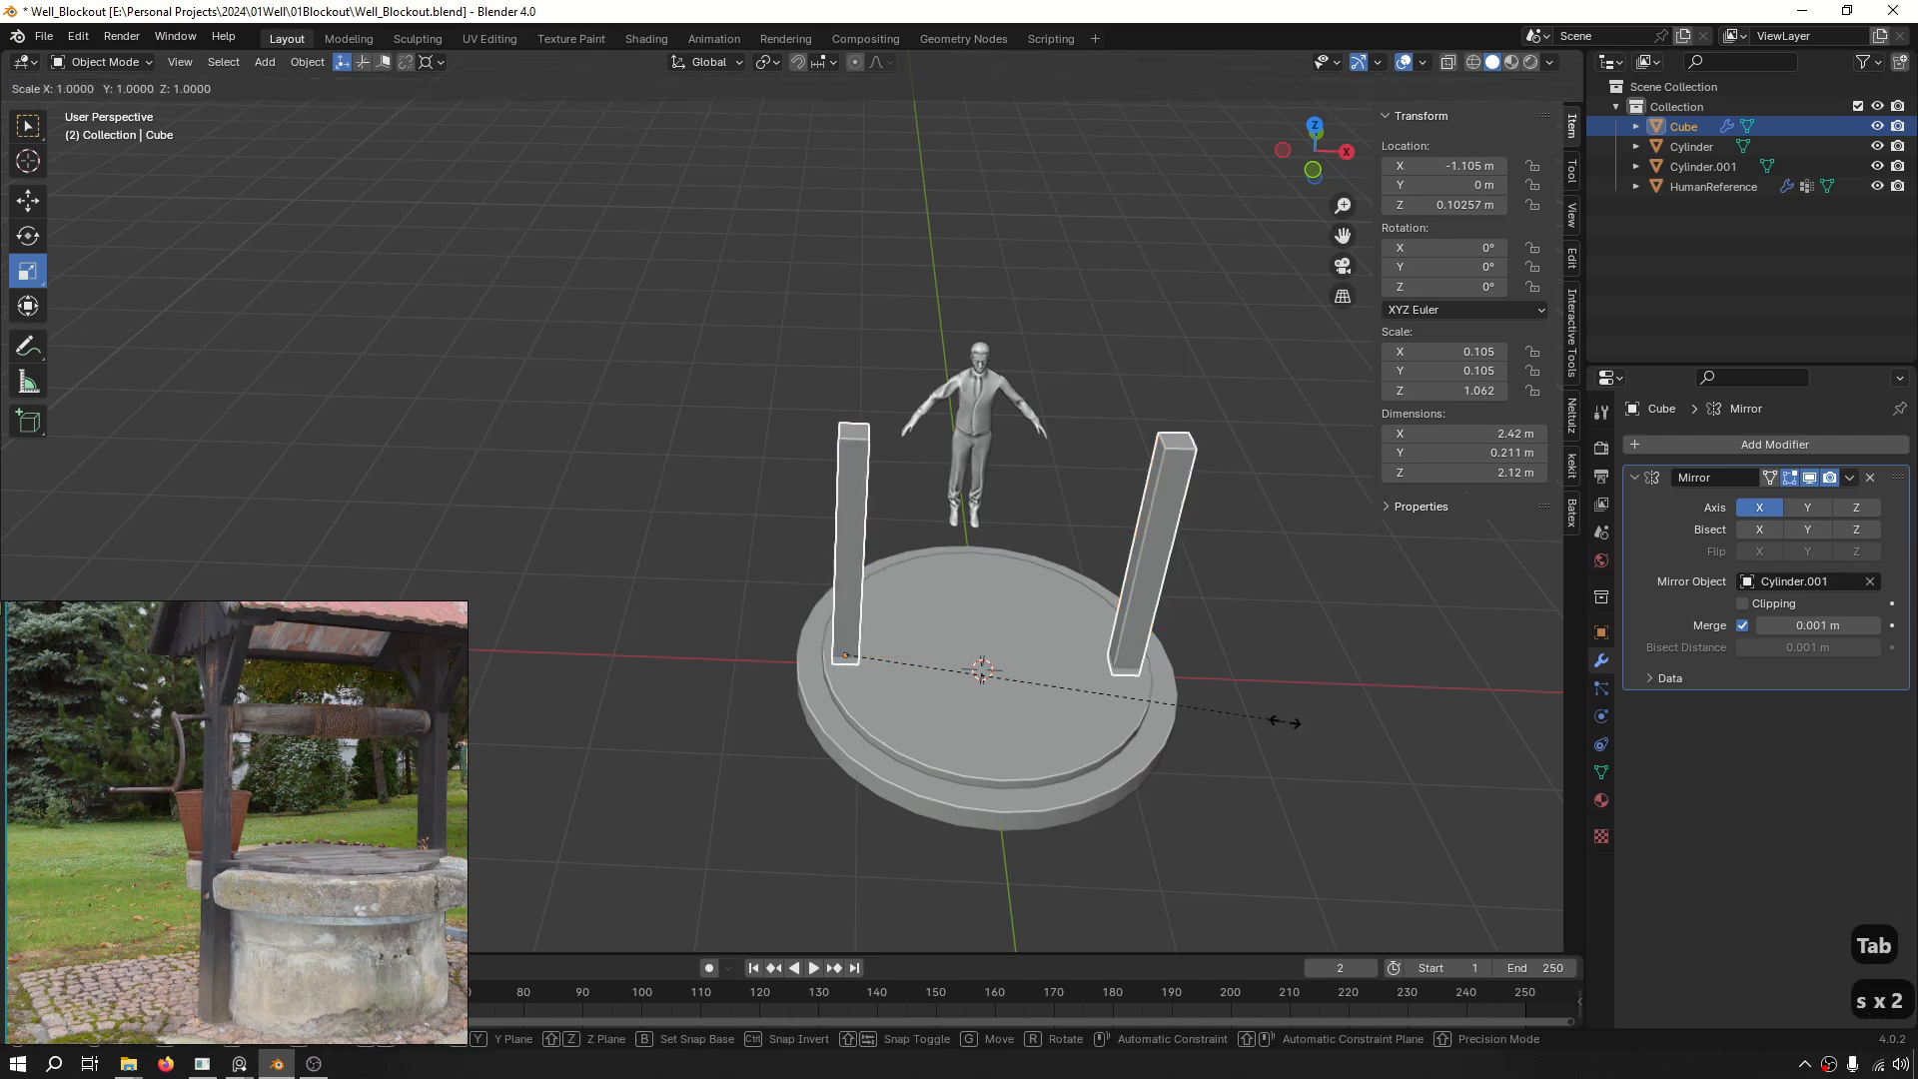
{"action": "key", "text": "shift+z"}
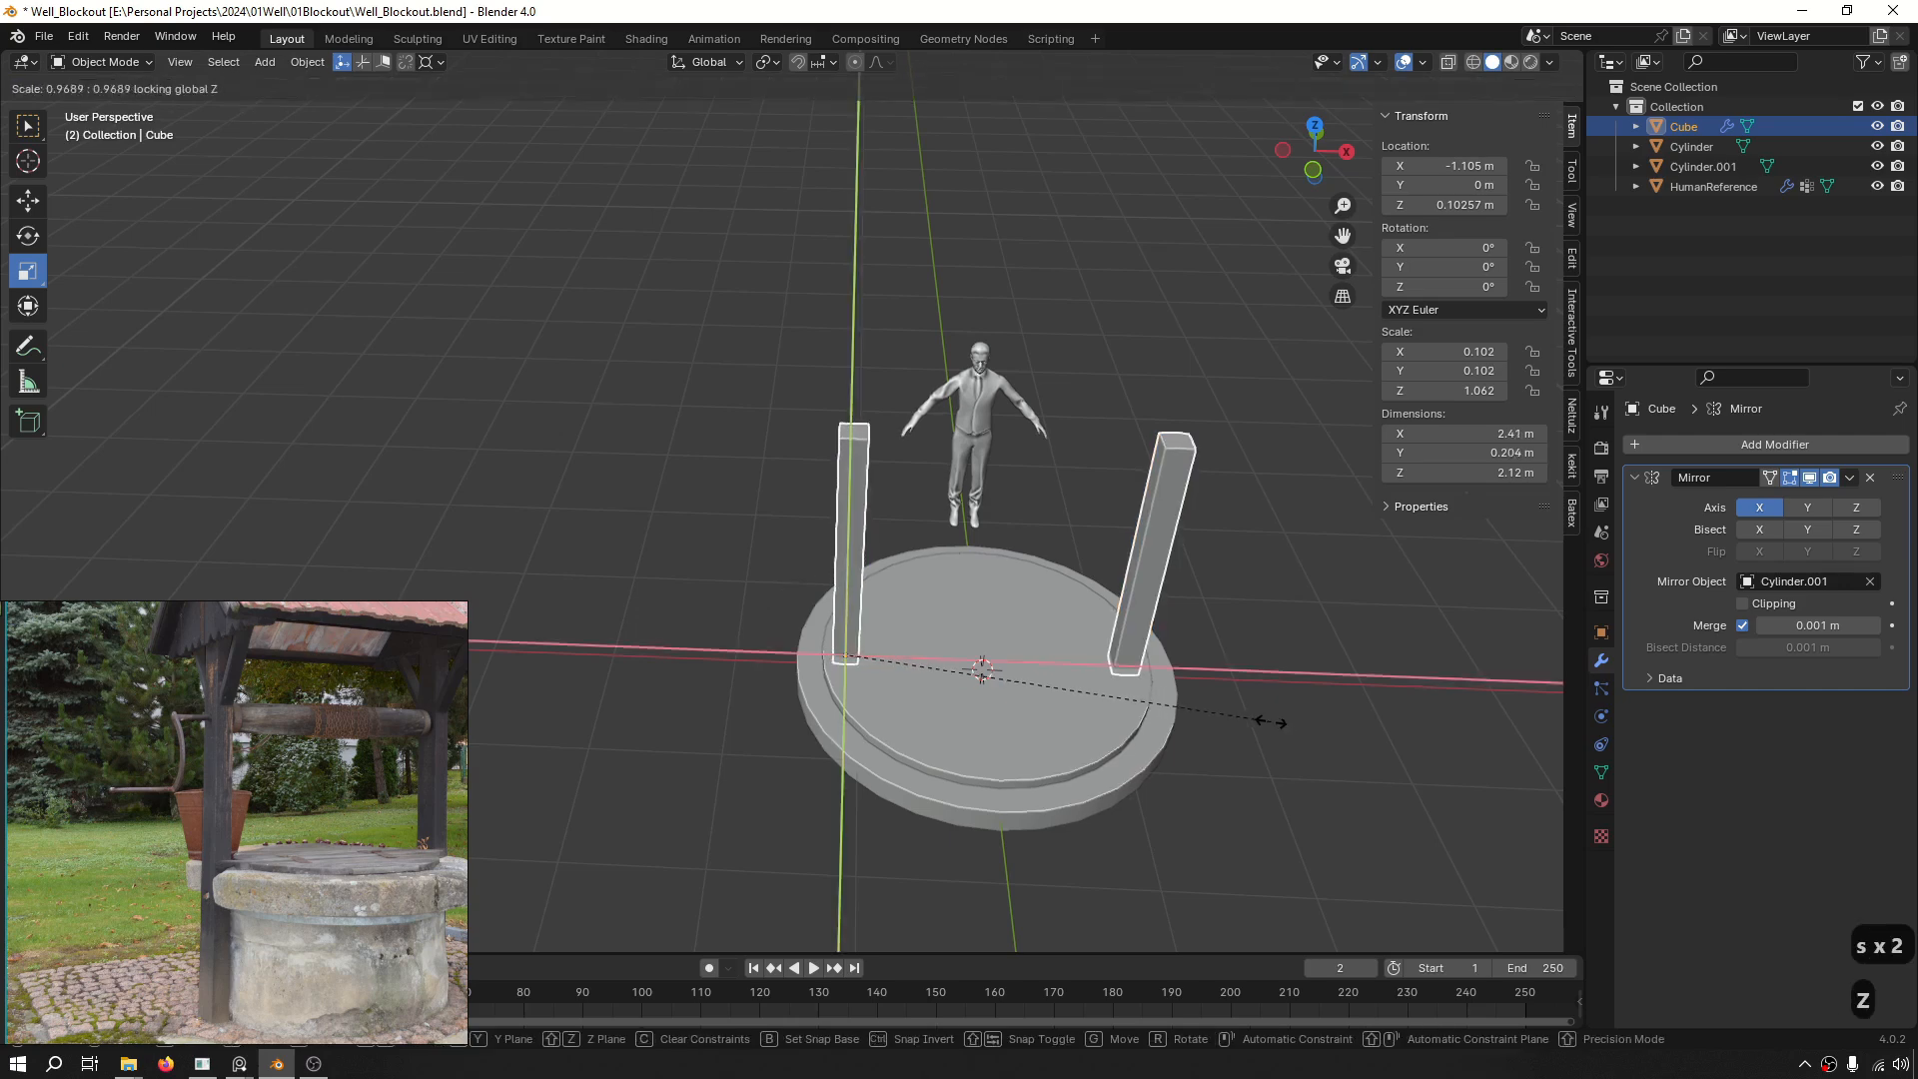
{"action": "left_click", "coordinate": [1249, 722]}
{"action": "middle_click_drag", "start_coordinate": [1249, 724], "coordinate": [1300, 575]}
{"action": "scroll", "coordinate": [989, 444], "scroll_direction": "up", "scroll_amount": 5}
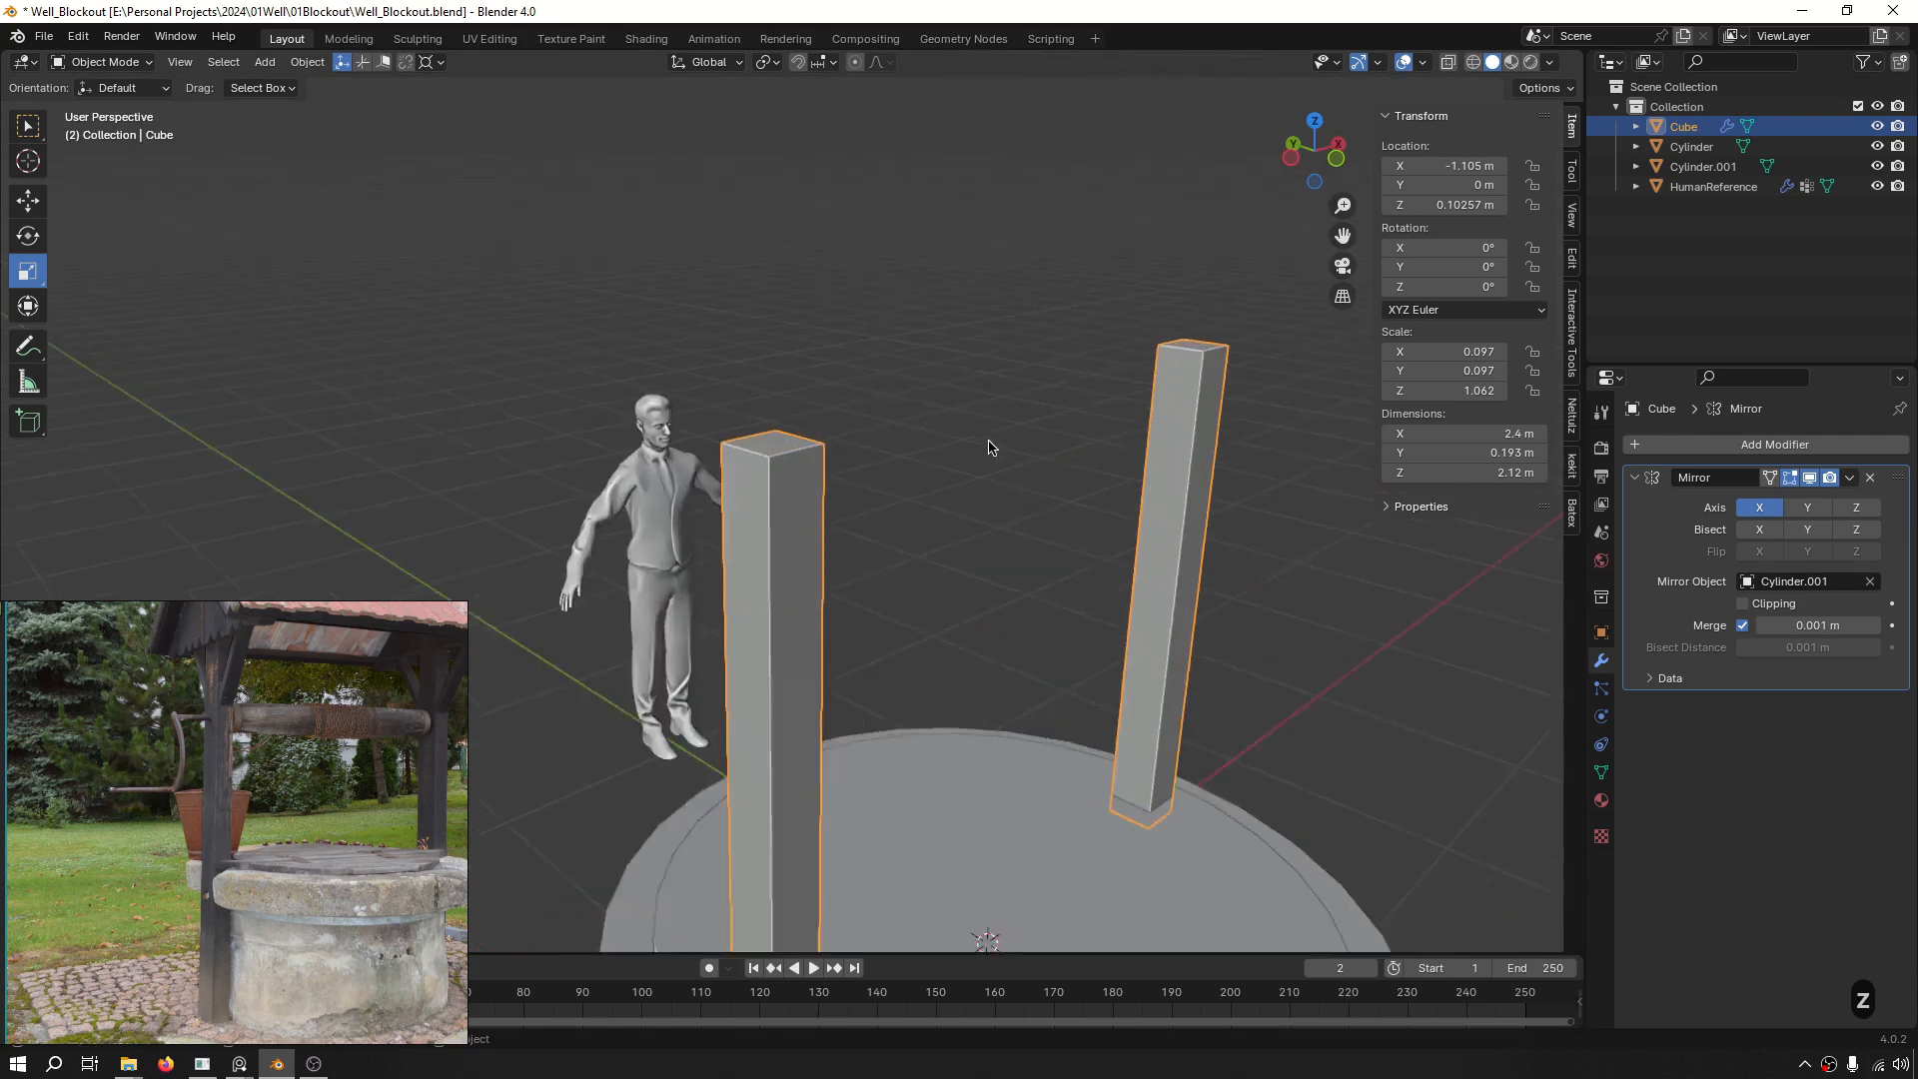
Stretch the mirrored posts along Z to about 2.31 m tall in front view and deselect them.
{"action": "middle_click_drag", "start_coordinate": [989, 444], "coordinate": [1172, 437]}
{"action": "middle_click_drag", "start_coordinate": [1279, 677], "coordinate": [1188, 672], "text": "shift"}
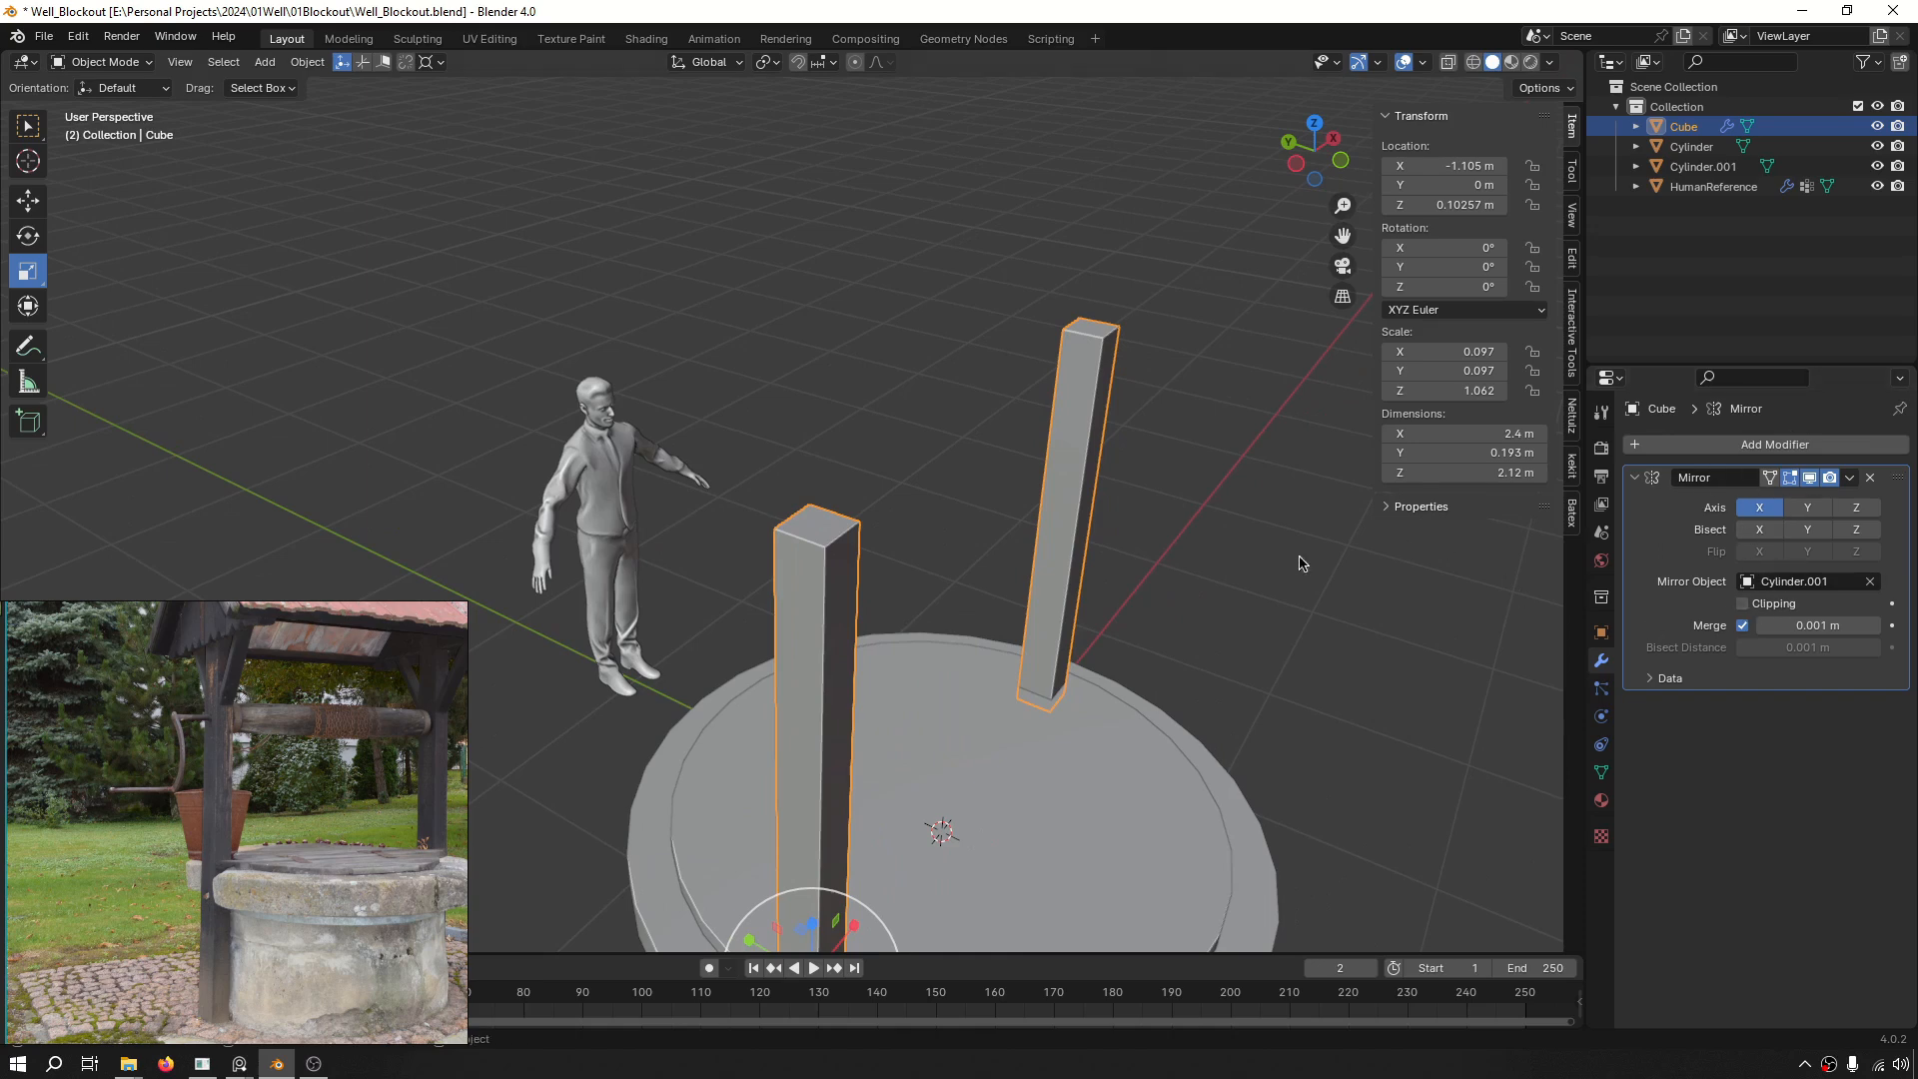
{"action": "scroll", "coordinate": [924, 561], "scroll_direction": "down", "scroll_amount": 4}
{"action": "middle_click_drag", "start_coordinate": [916, 560], "coordinate": [741, 496]}
{"action": "middle_click_drag", "start_coordinate": [869, 544], "coordinate": [1139, 610], "text": "alt"}
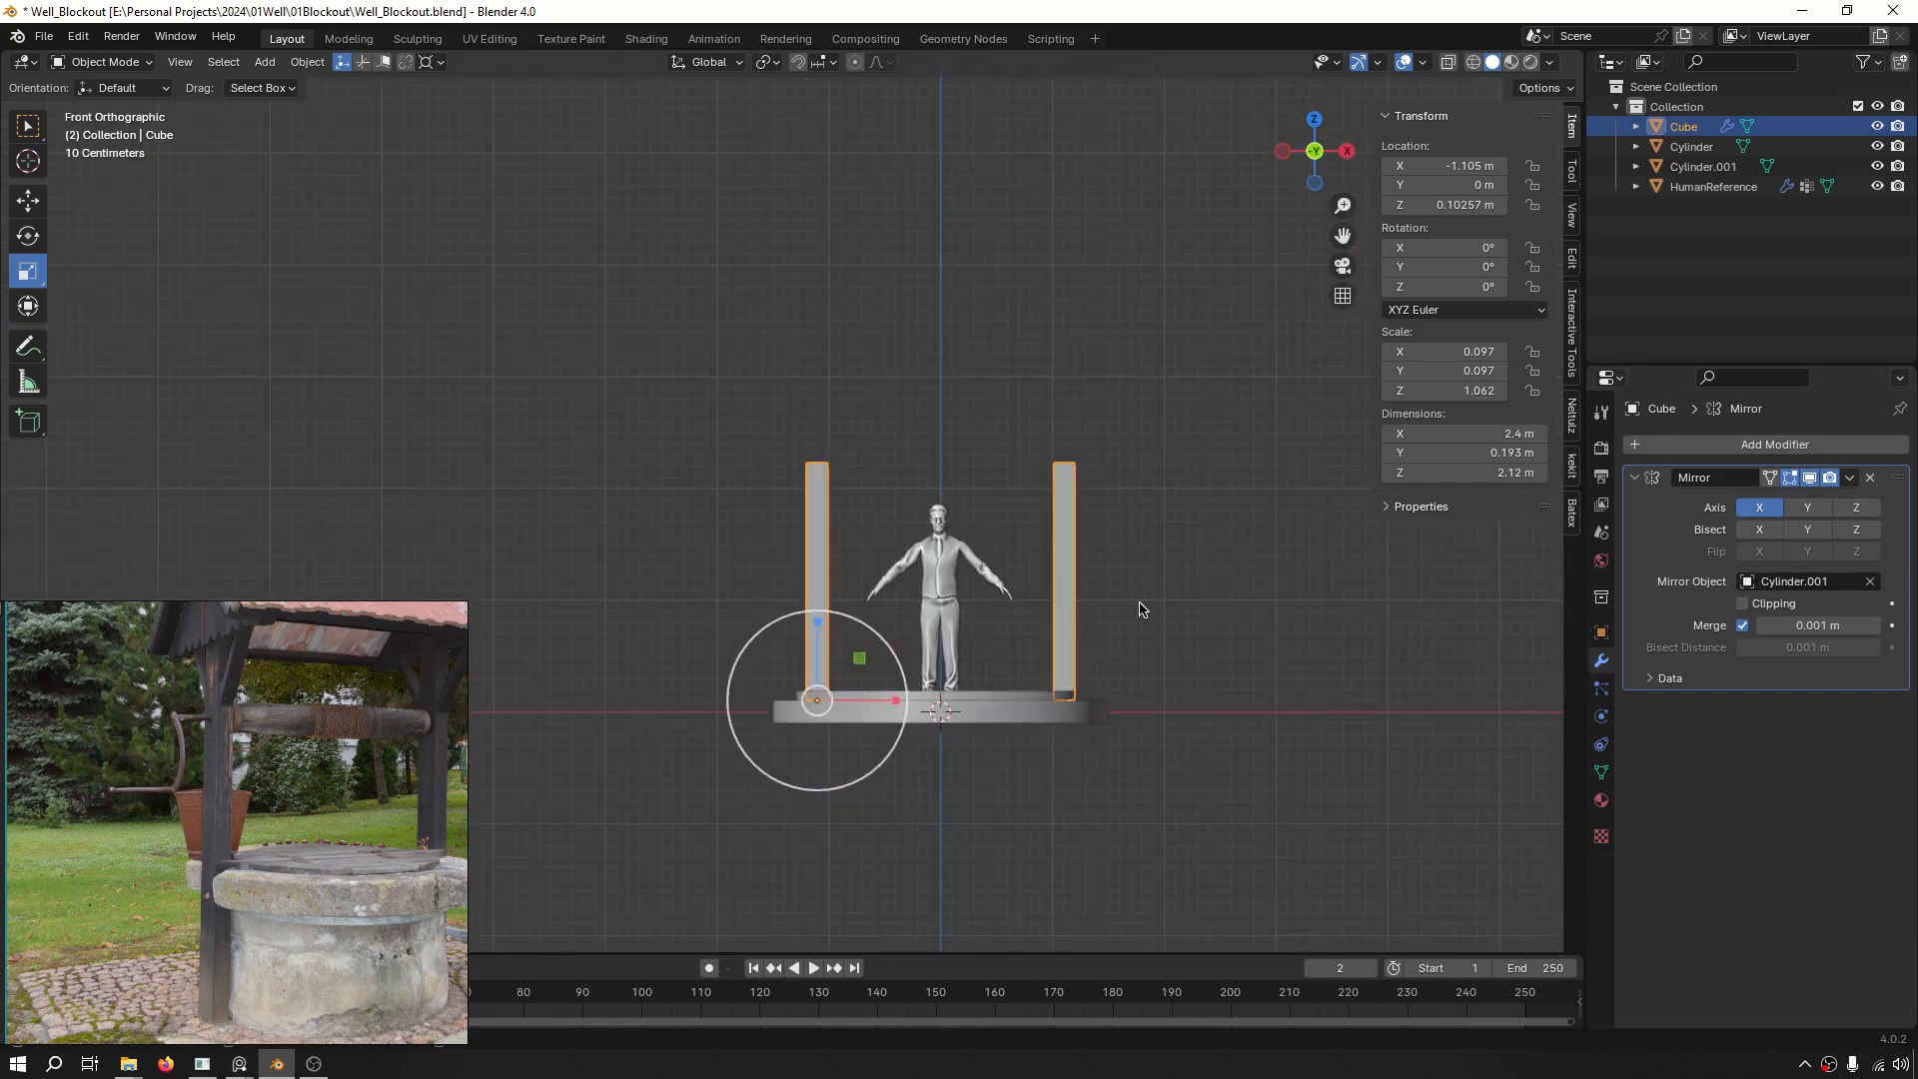
{"action": "scroll", "coordinate": [779, 510], "scroll_direction": "up", "scroll_amount": 4}
{"action": "left_click", "coordinate": [761, 510]}
{"action": "scroll", "coordinate": [761, 559], "scroll_direction": "down", "scroll_amount": 3}
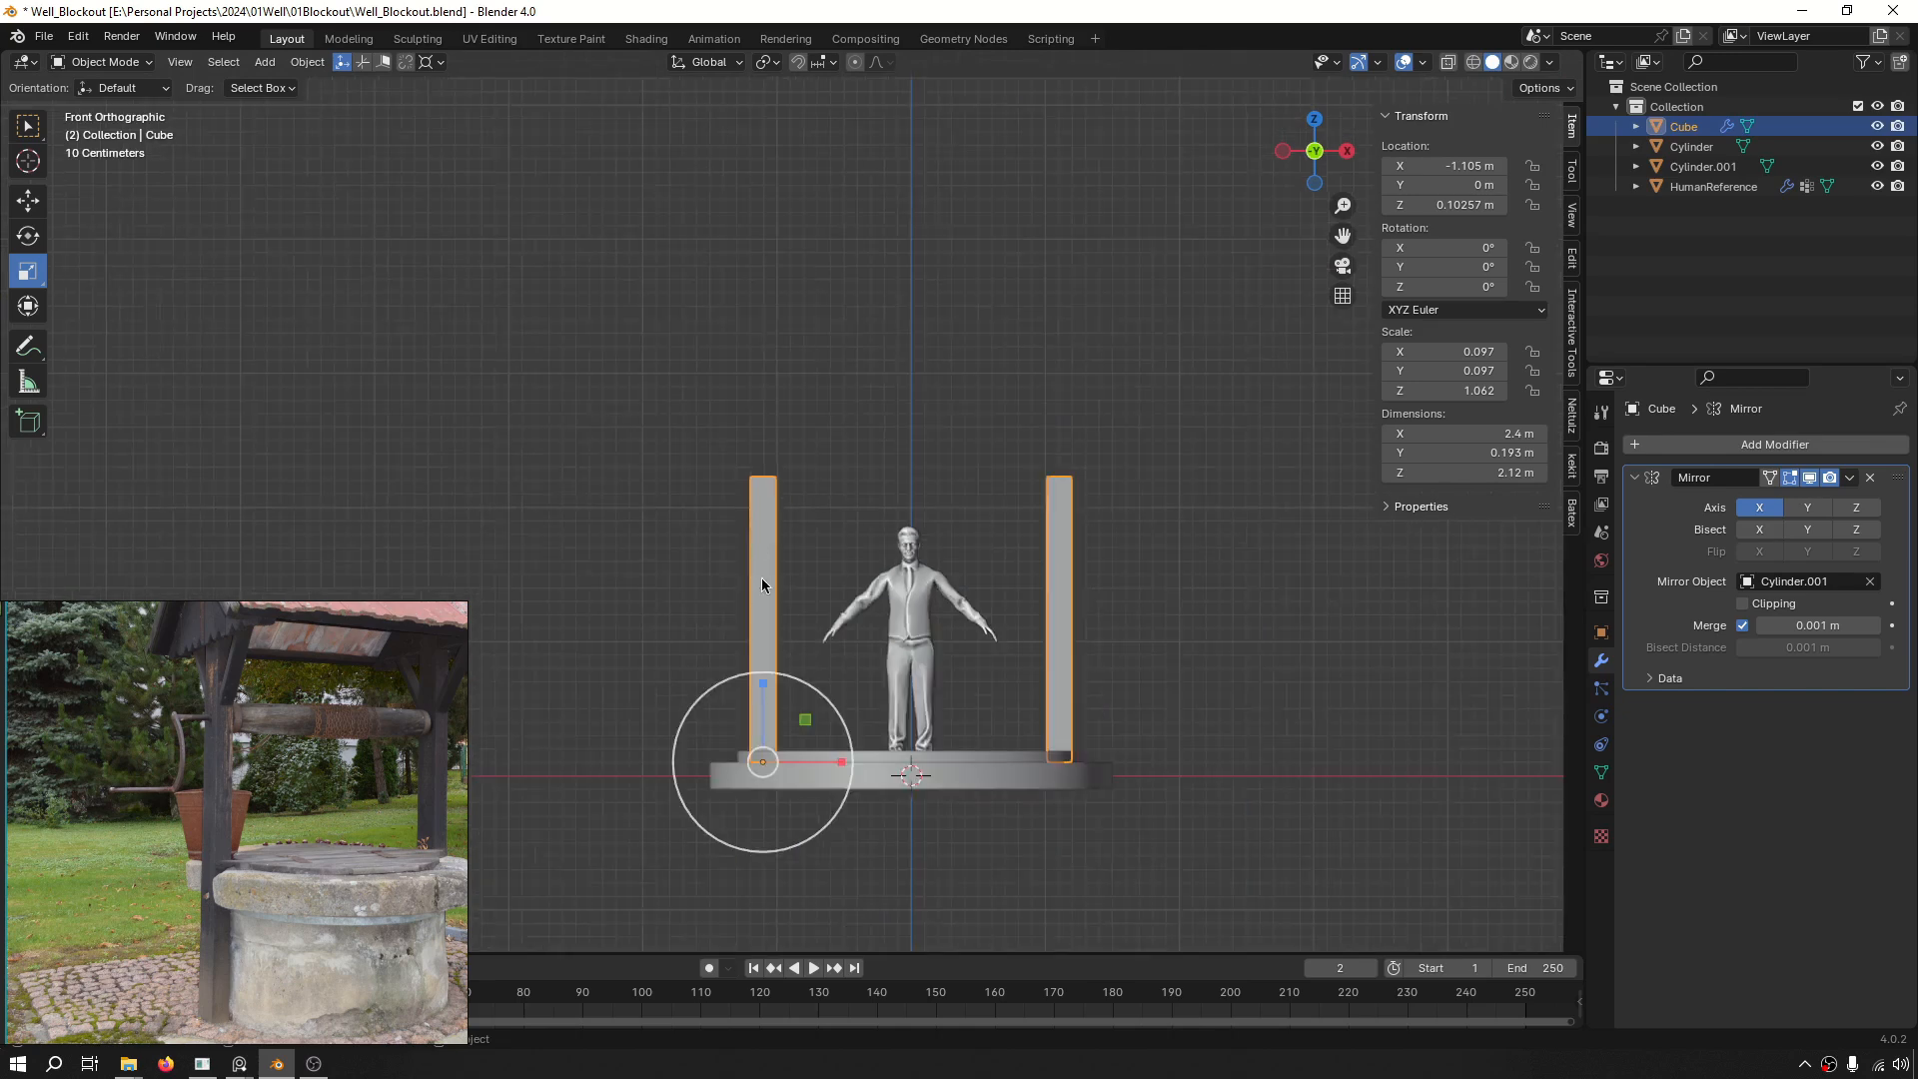
{"action": "key", "text": "s"}
{"action": "key", "text": "s"}
{"action": "left_click", "coordinate": [777, 641]}
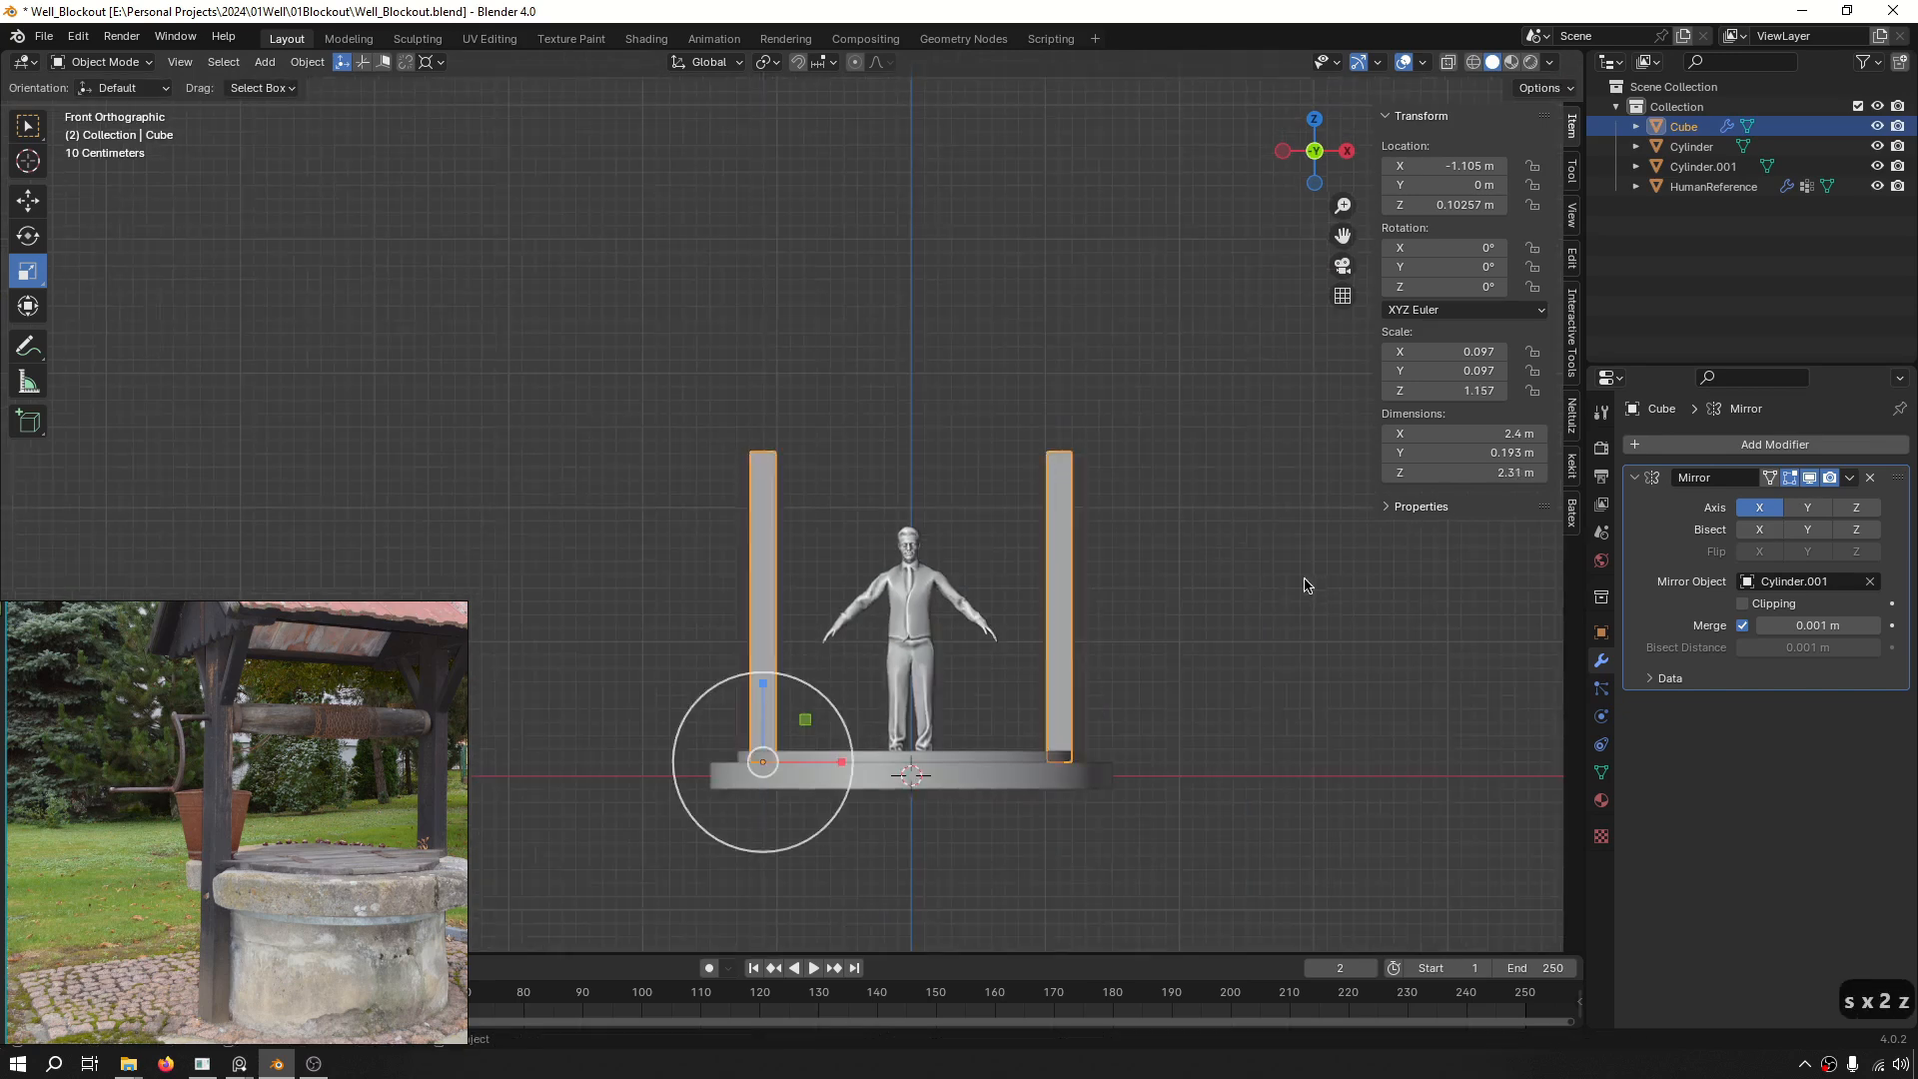
{"action": "left_click", "coordinate": [1308, 584]}
{"action": "middle_click_drag", "start_coordinate": [1074, 564], "coordinate": [1159, 620]}
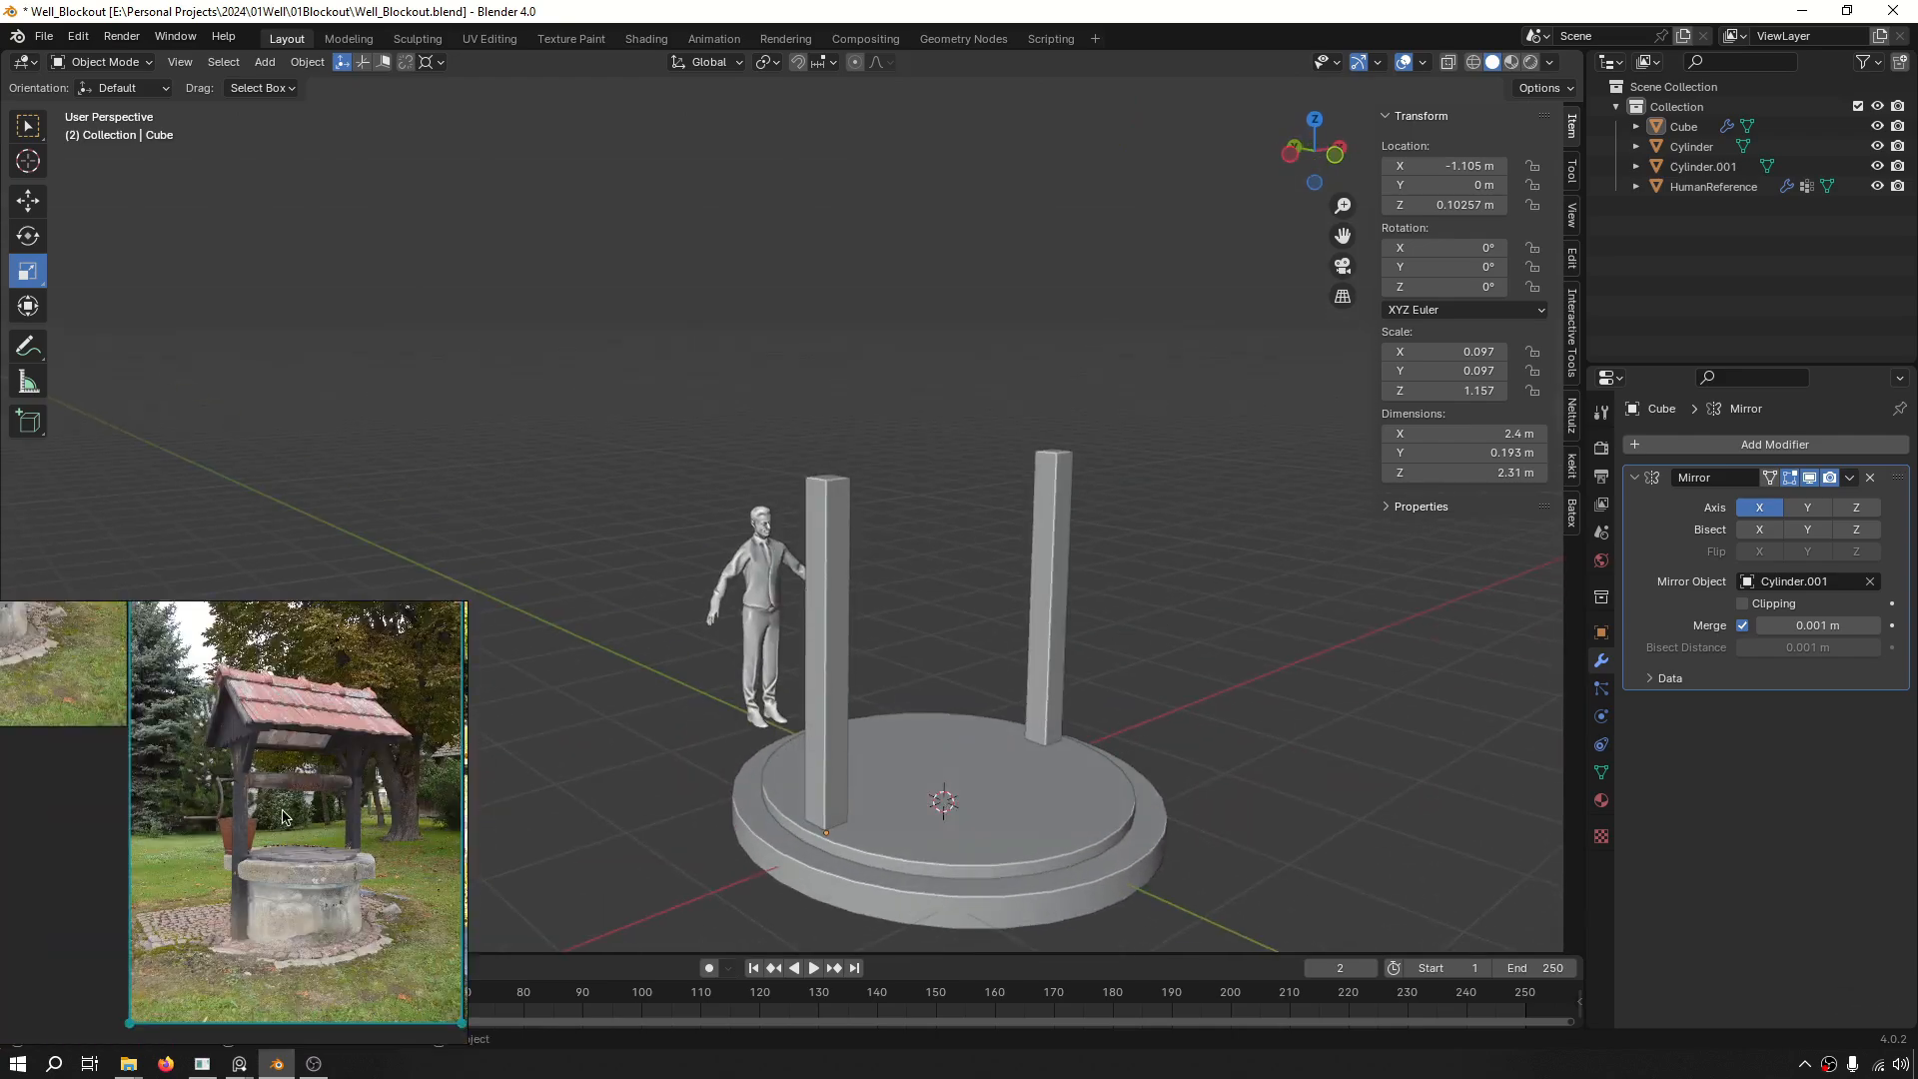
Duplicate the upper disc in place and scale the copy uniformly down to about 1.86 m in diameter.
{"action": "left_click", "coordinate": [314, 843]}
{"action": "key", "text": "ctrl+f"}
{"action": "key", "text": "ctrl+f"}
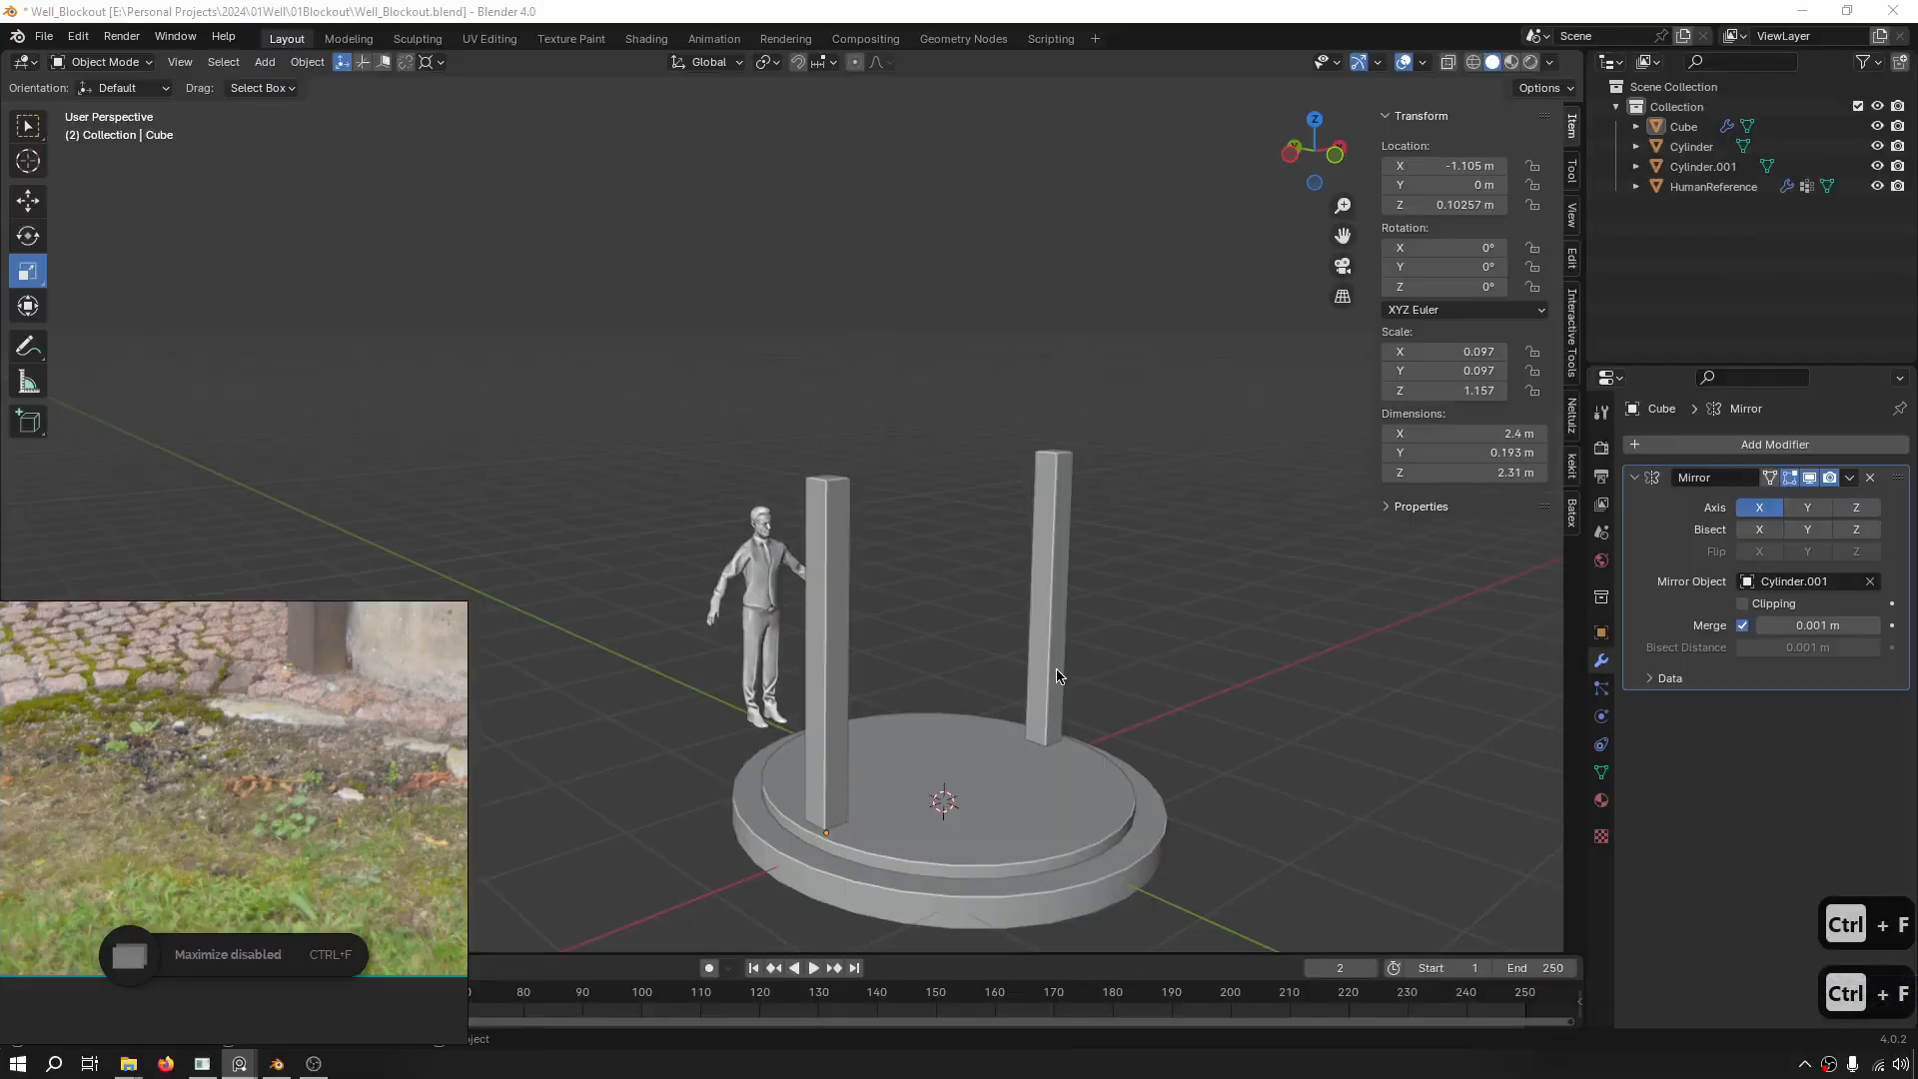
{"action": "middle_click_drag", "start_coordinate": [1057, 676], "coordinate": [1009, 597], "text": "shift"}
{"action": "middle_click_drag", "start_coordinate": [1009, 597], "coordinate": [939, 601]}
{"action": "left_click", "coordinate": [849, 678]}
{"action": "middle_click_drag", "start_coordinate": [849, 678], "coordinate": [891, 640]}
{"action": "key", "text": "shift+d"}
{"action": "right_click", "coordinate": [887, 637]}
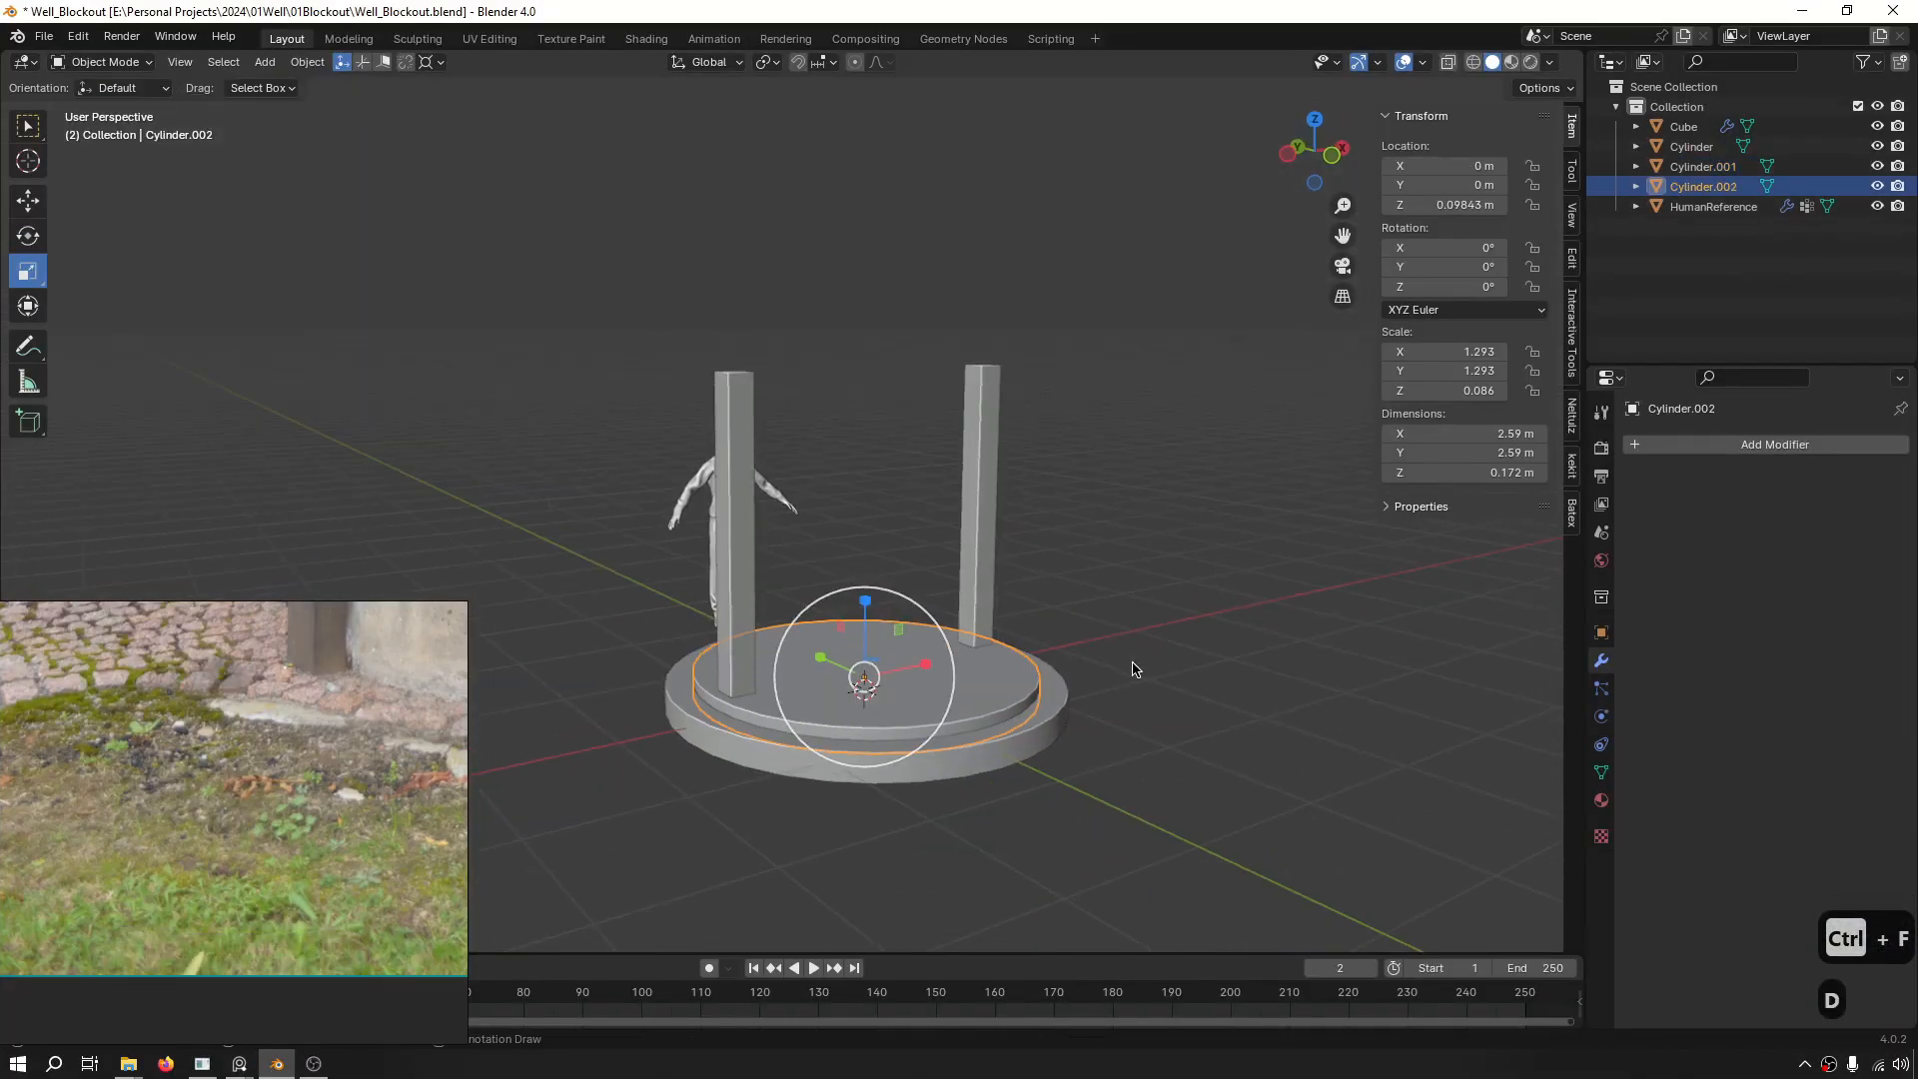
{"action": "key", "text": "s"}
{"action": "key", "text": "s"}
{"action": "left_click", "coordinate": [1232, 668]}
{"action": "middle_click_drag", "start_coordinate": [873, 606], "coordinate": [937, 624]}
{"action": "scroll", "coordinate": [860, 642], "scroll_direction": "up", "scroll_amount": 2}
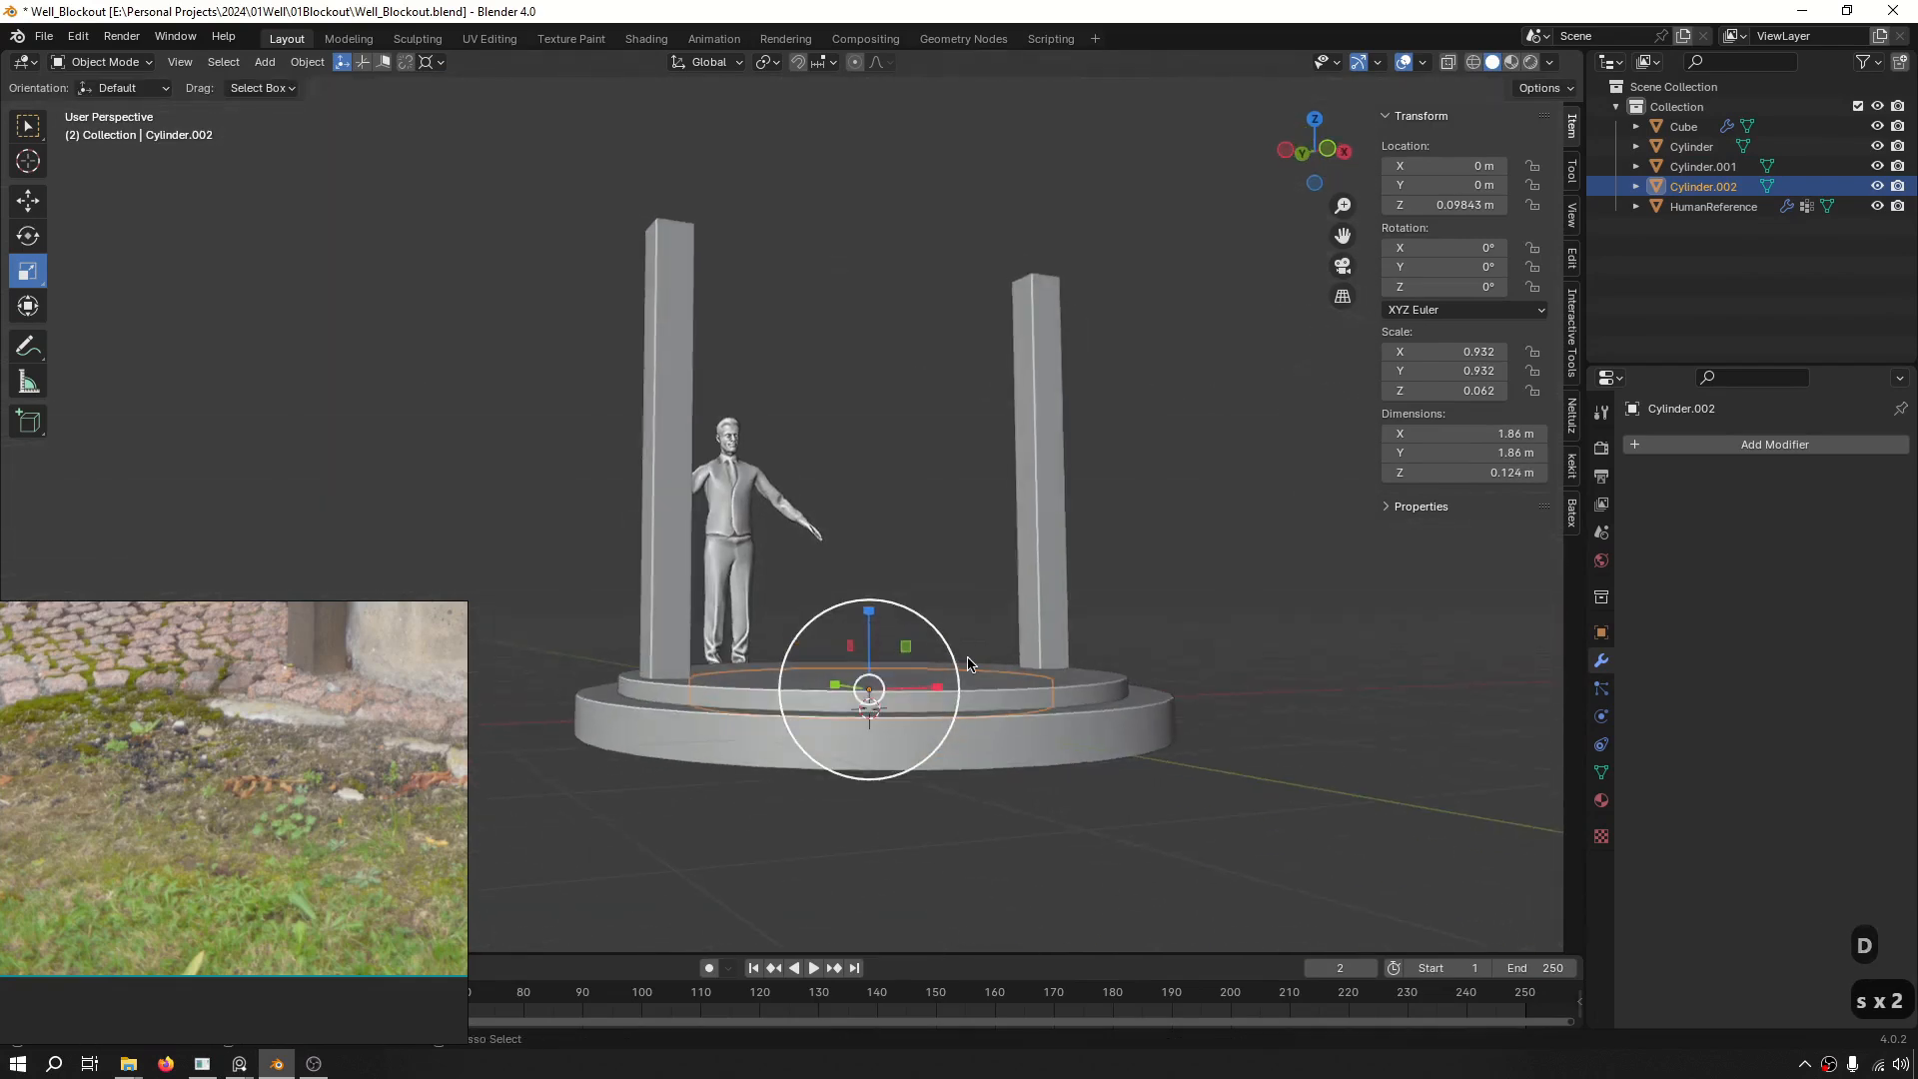
Isolate the duplicated disc, place its origin on its bottom face, and restore the other objects to view.
{"action": "key", "text": "ctrl+f"}
{"action": "middle_click_drag", "start_coordinate": [984, 684], "coordinate": [974, 625]}
{"action": "key", "text": "3"}
{"action": "left_click", "coordinate": [935, 729]}
{"action": "key", "text": "alt+s"}
{"action": "key", "text": "Tab"}
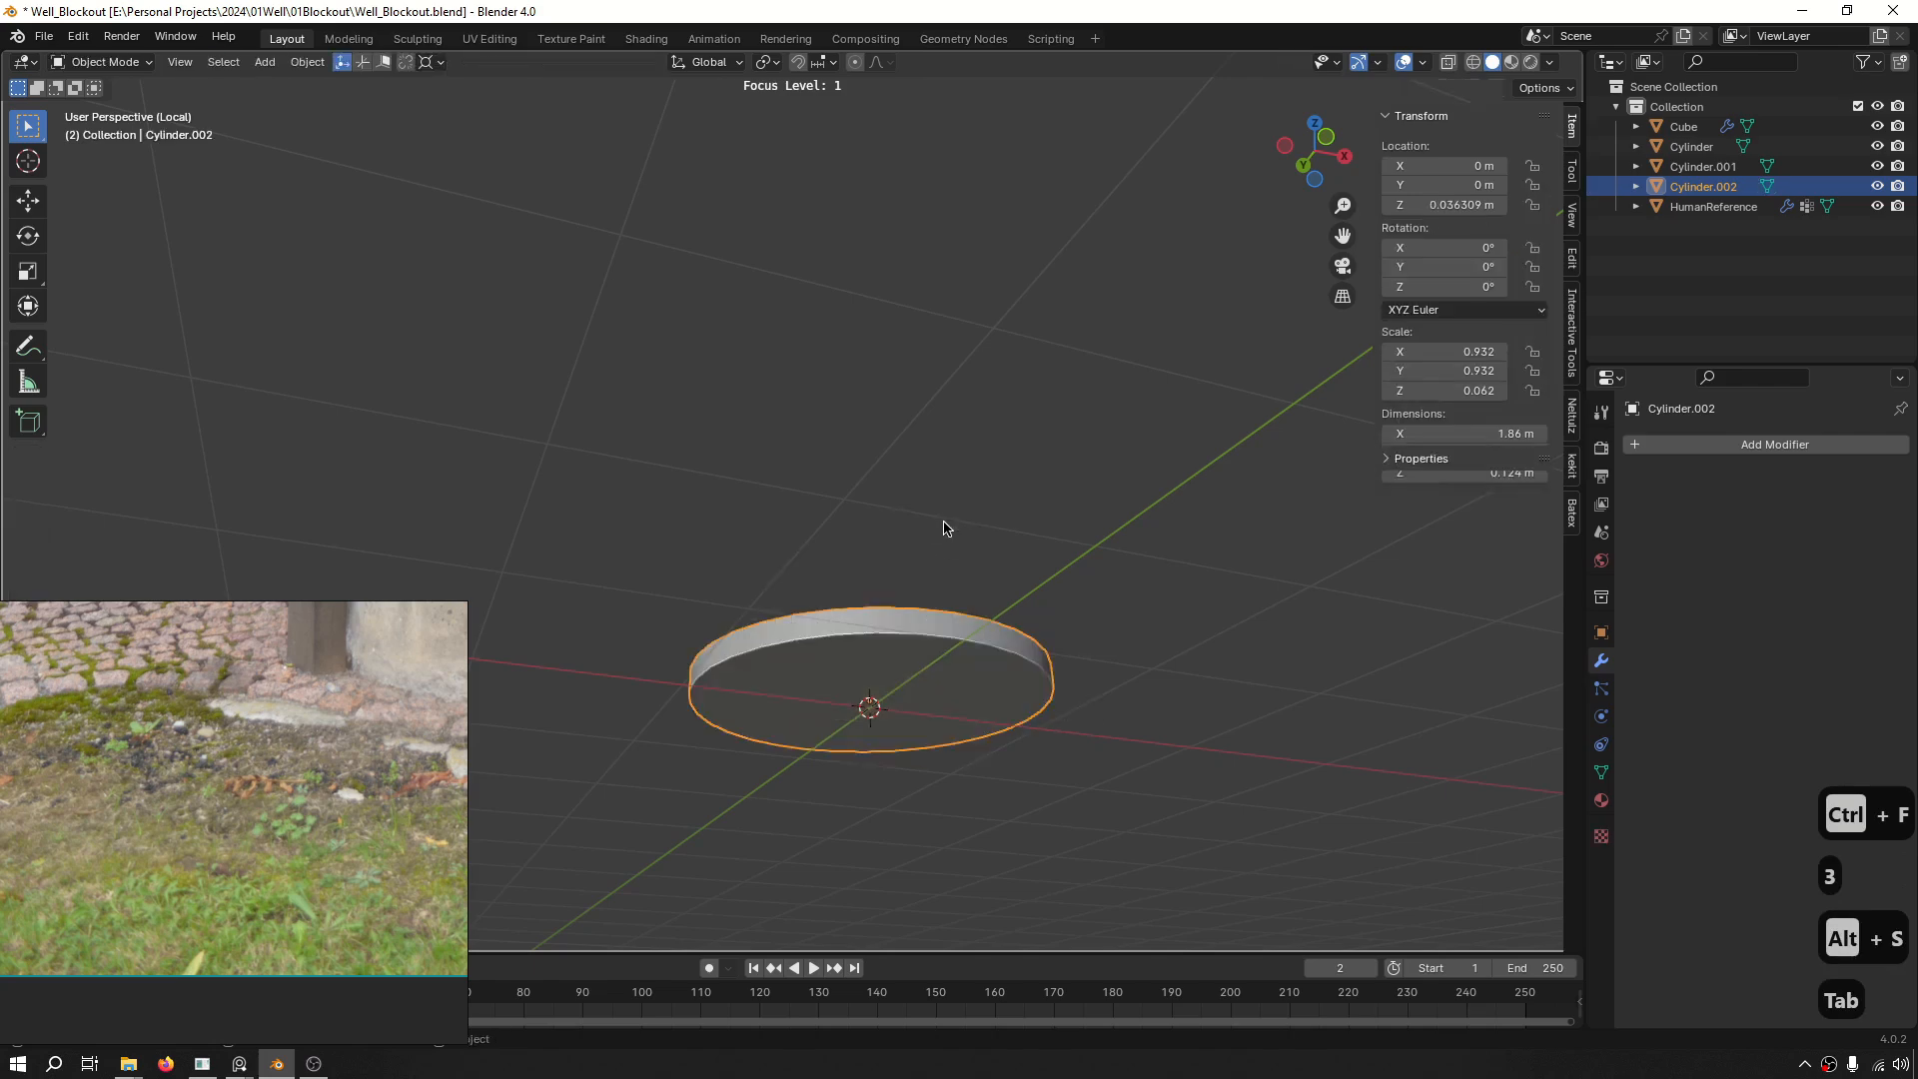
{"action": "key", "text": "ctrl+f"}
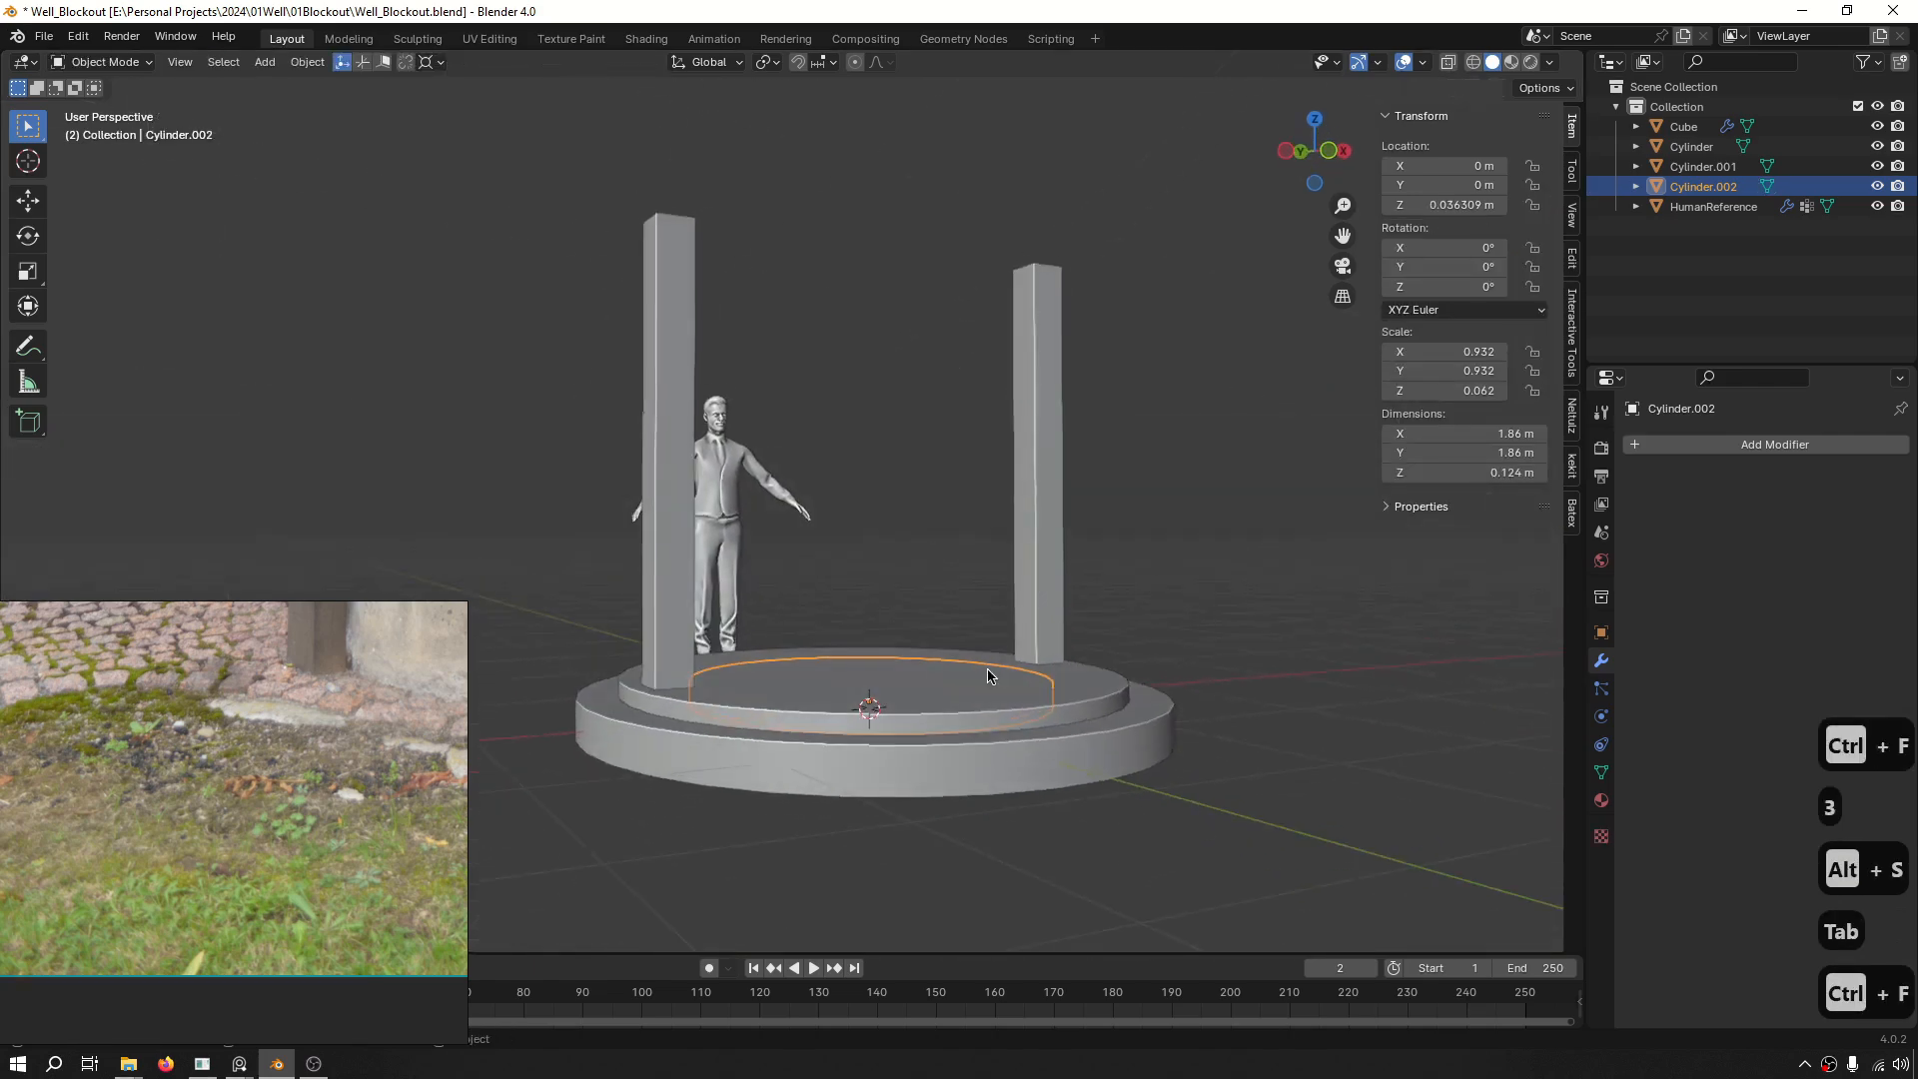
Raise the small disc along Z in front view so it rests on the upper base disc, at about Z 0.167 m.
{"action": "key", "text": "g"}
{"action": "left_click_drag", "start_coordinate": [874, 642], "coordinate": [882, 588]}
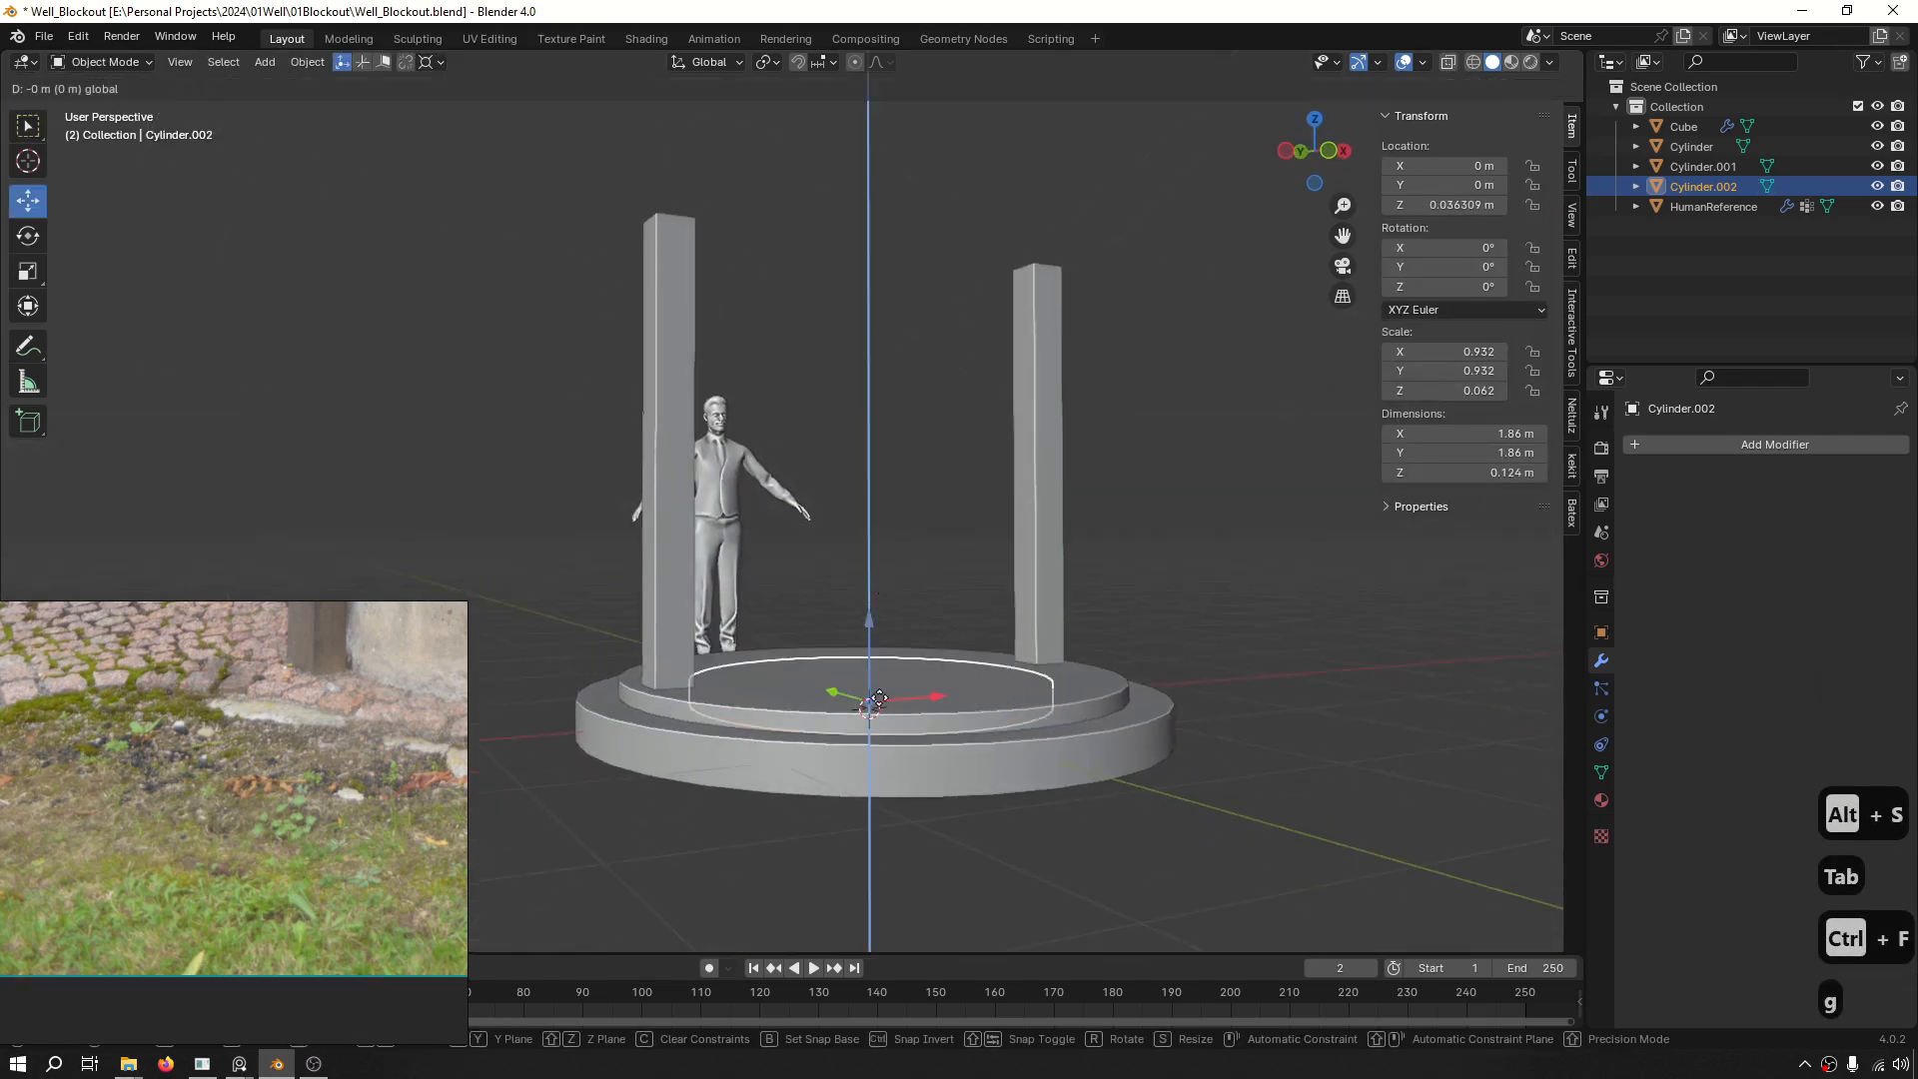
{"action": "left_click_drag", "start_coordinate": [879, 700], "coordinate": [877, 697]}
{"action": "scroll", "coordinate": [907, 657], "scroll_direction": "down", "scroll_amount": 1}
{"action": "middle_click_drag", "start_coordinate": [907, 660], "coordinate": [1007, 652]}
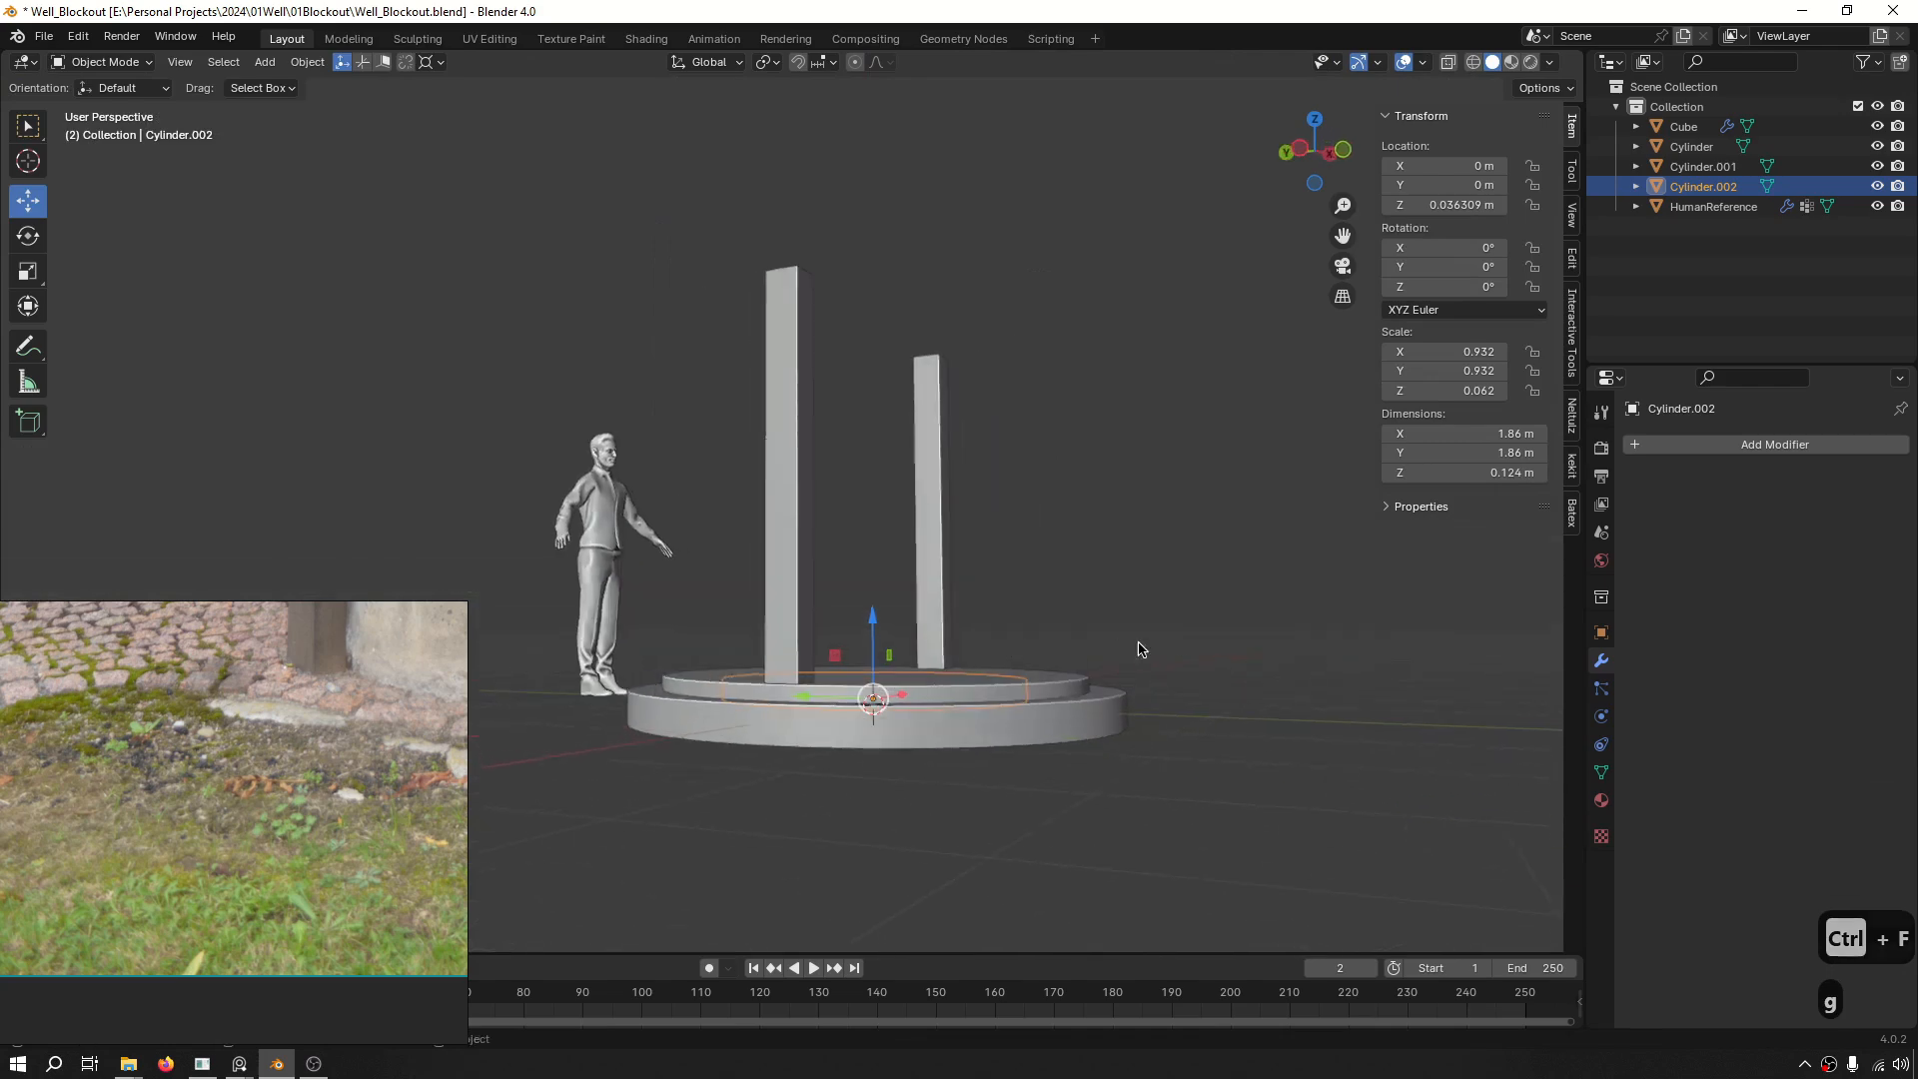
{"action": "key", "text": "KP_1"}
{"action": "scroll", "coordinate": [907, 686], "scroll_direction": "up", "scroll_amount": 4}
{"action": "left_click_drag", "start_coordinate": [907, 686], "coordinate": [901, 613]}
{"action": "scroll", "coordinate": [902, 611], "scroll_direction": "down", "scroll_amount": 4}
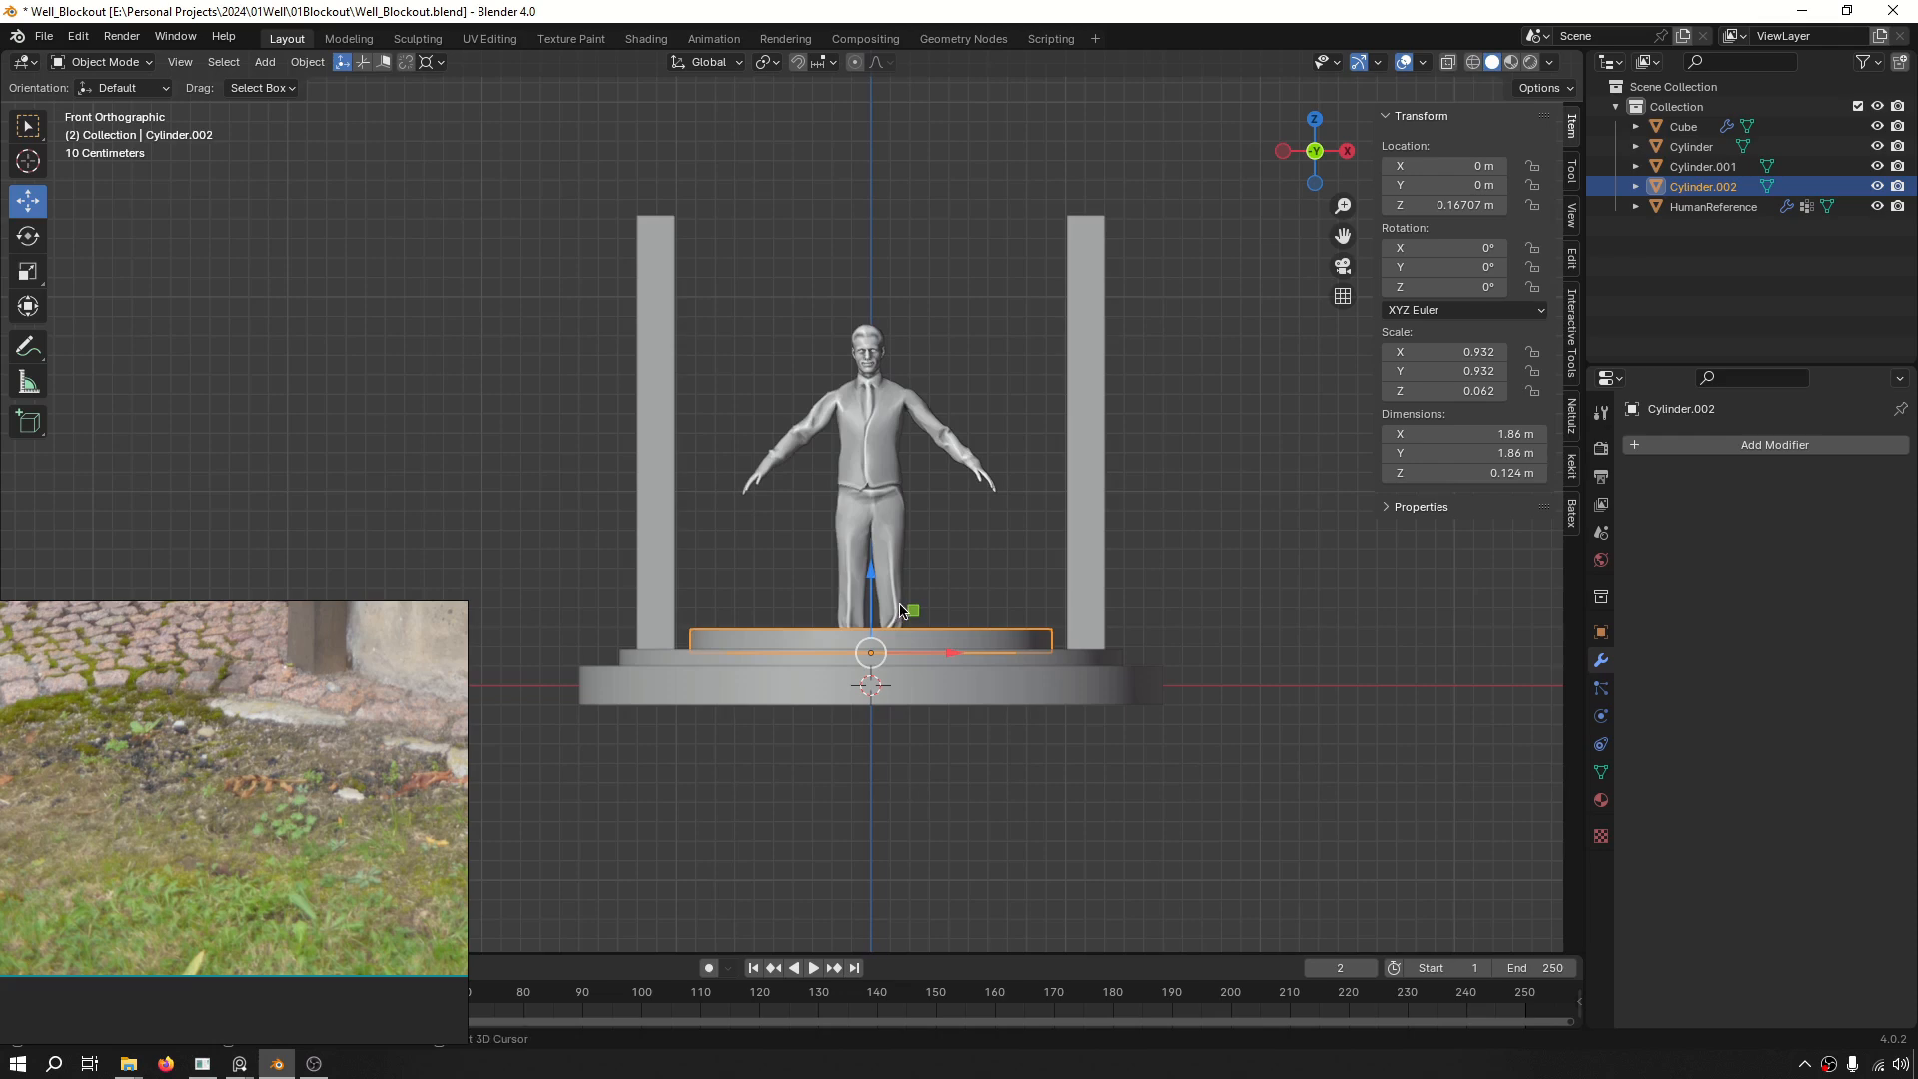
Stretch the small disc along Z only, upward from its base, to form the tall well wall.
{"action": "middle_click_drag", "start_coordinate": [902, 612], "coordinate": [918, 757], "text": "shift"}
{"action": "key", "text": "s"}
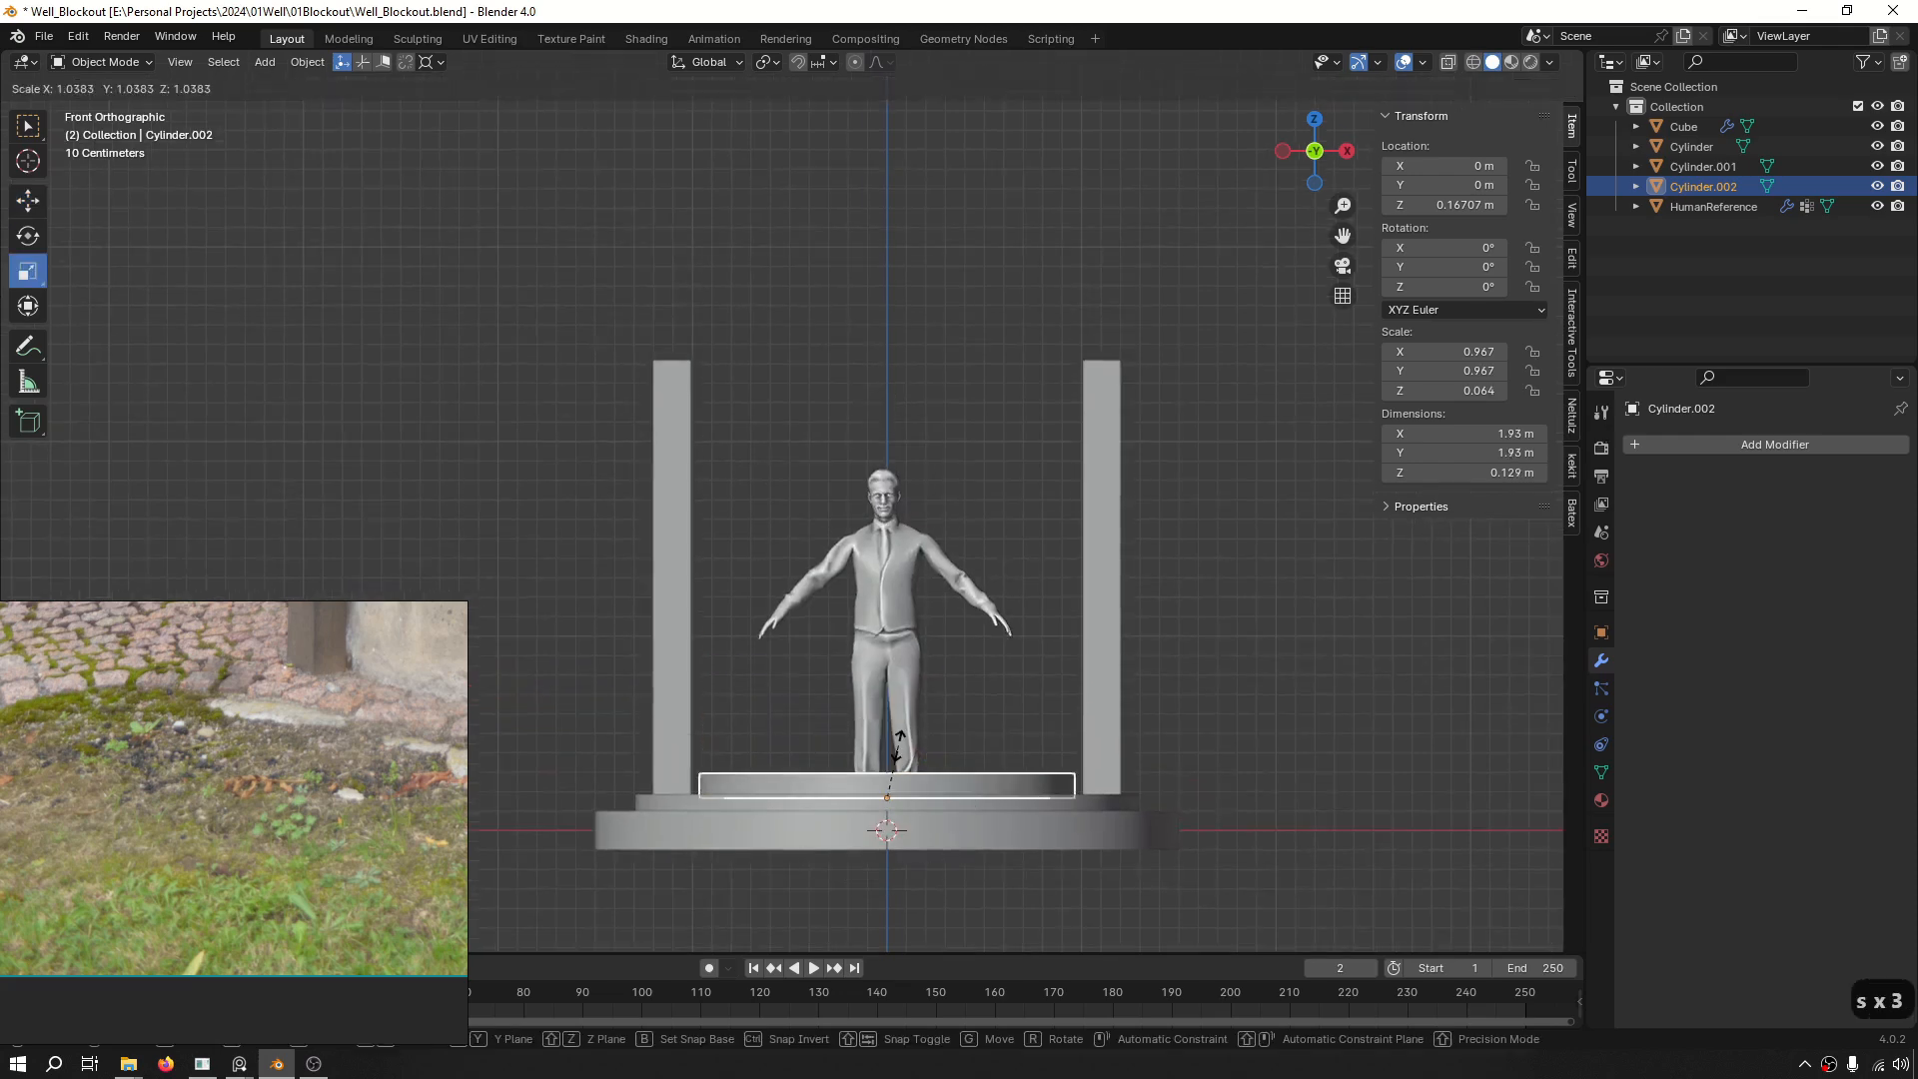
{"action": "key", "text": "z"}
{"action": "left_click", "coordinate": [860, 274]}
{"action": "middle_click_drag", "start_coordinate": [1038, 600], "coordinate": [897, 710]}
Move the mirrored posts inward along X towards the well wall, to about X -0.969 m.
{"action": "left_click", "coordinate": [786, 599]}
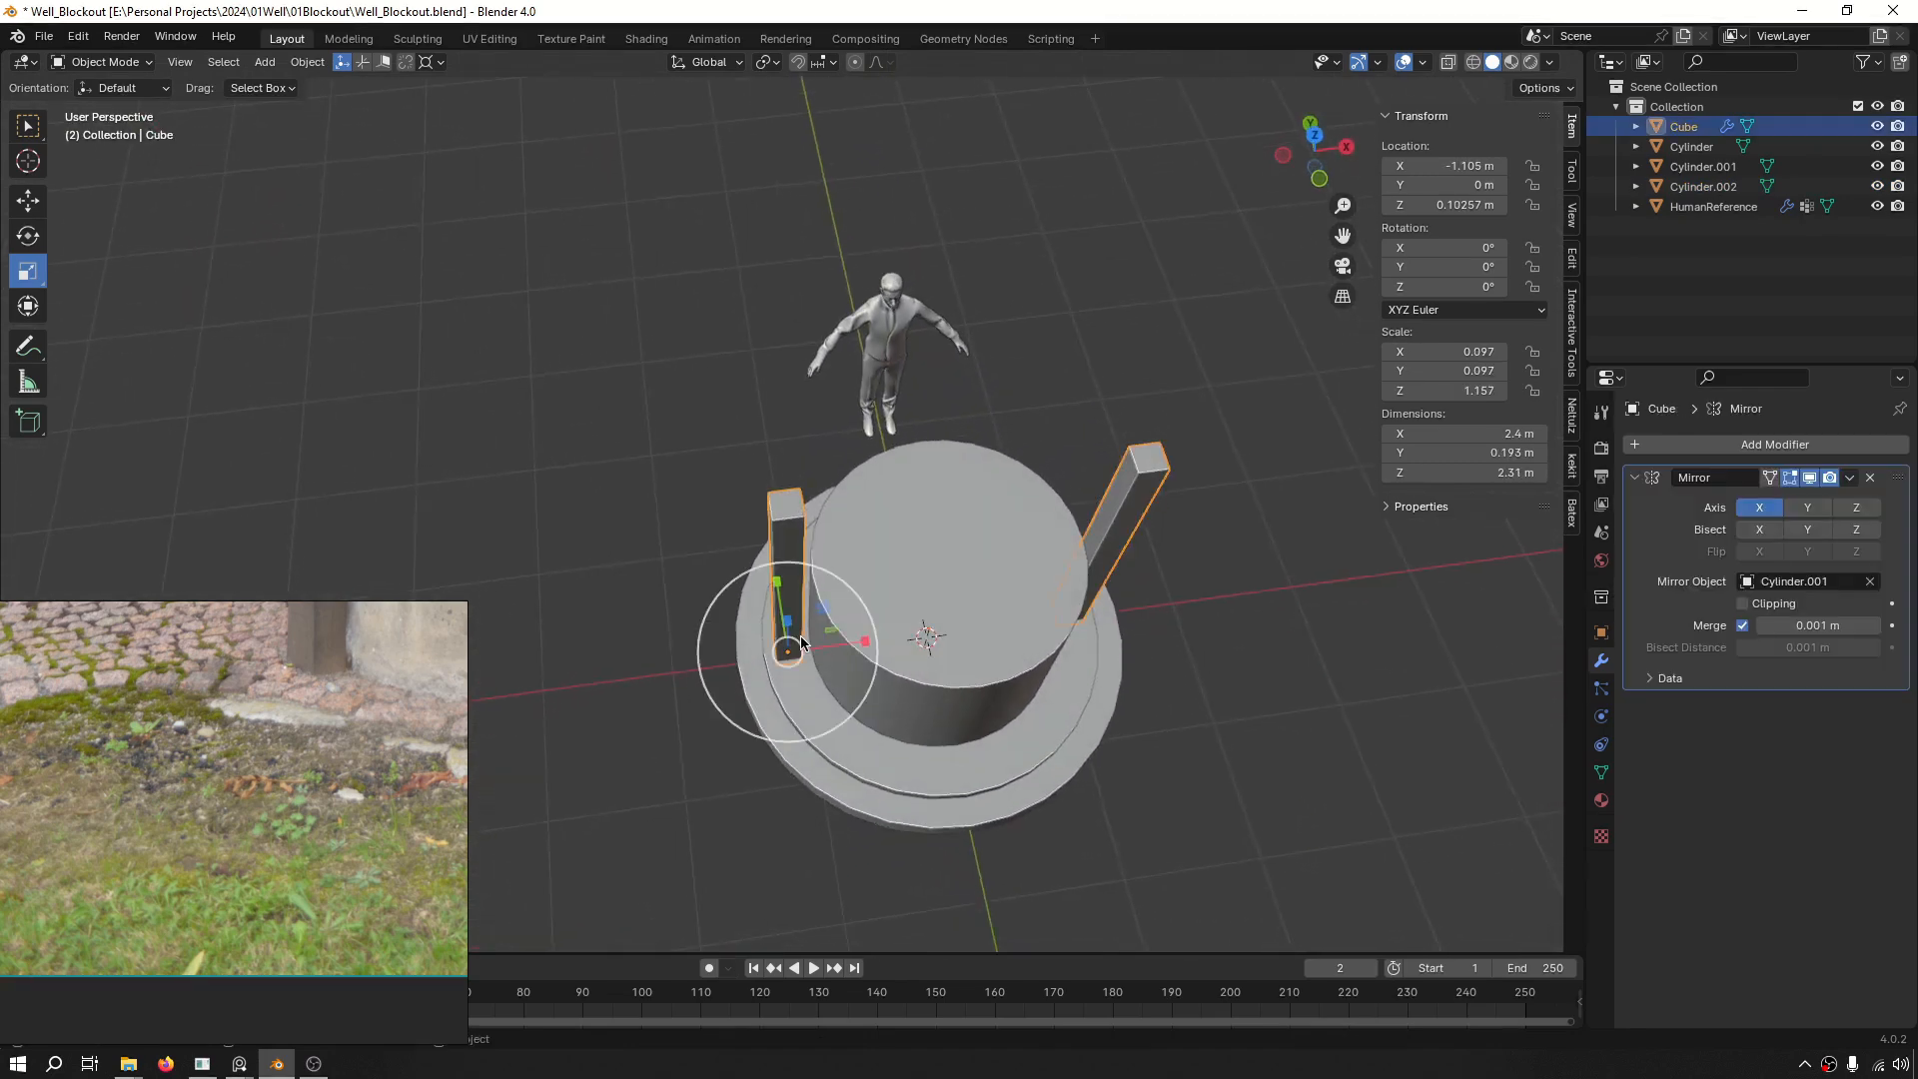
{"action": "scroll", "coordinate": [859, 659], "scroll_direction": "up", "scroll_amount": 3}
{"action": "key", "text": "g"}
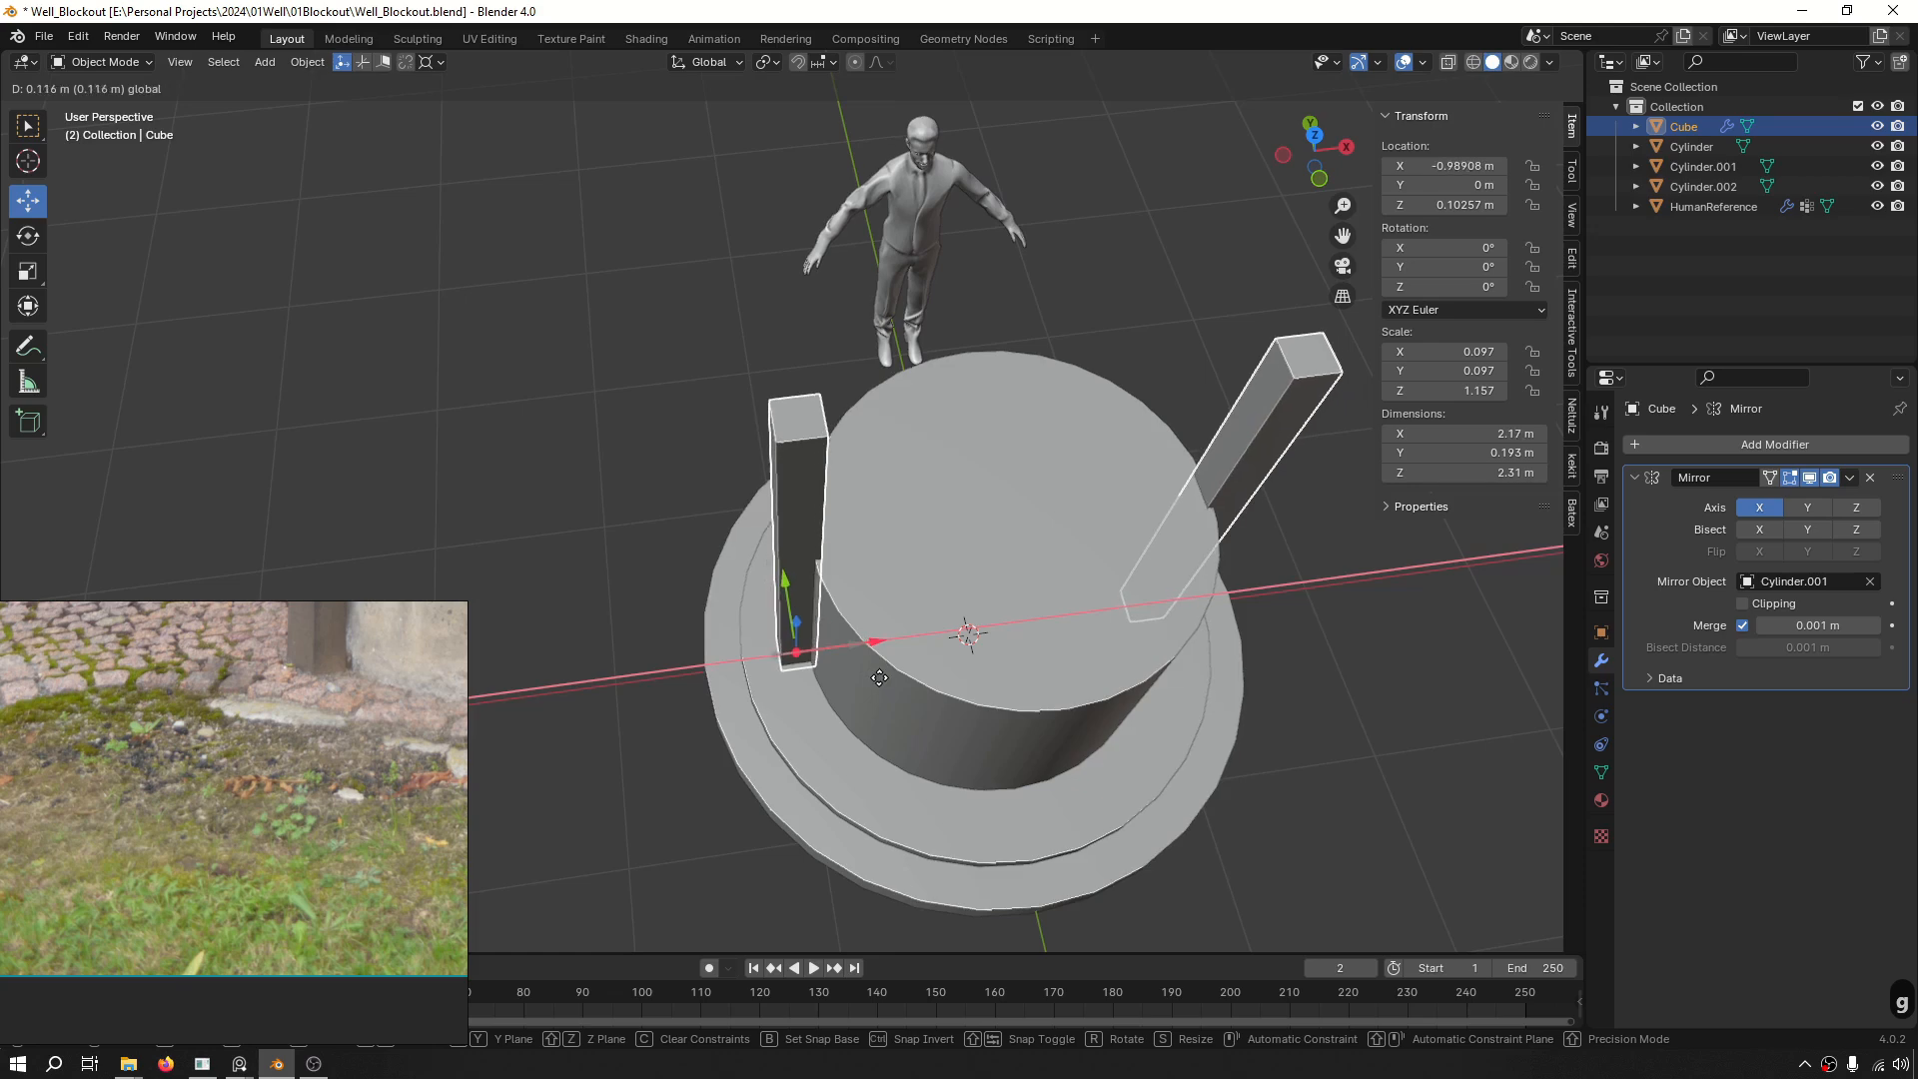
{"action": "left_click", "coordinate": [883, 680]}
Move the human figure onto the base right behind the well wall, at about Y 1.114 m and Z 0.204 m.
{"action": "middle_click_drag", "start_coordinate": [883, 680], "coordinate": [591, 479]}
{"action": "left_click", "coordinate": [625, 356]}
{"action": "left_click_drag", "start_coordinate": [591, 480], "coordinate": [716, 532]}
{"action": "left_click", "coordinate": [729, 537]}
{"action": "middle_click_drag", "start_coordinate": [729, 537], "coordinate": [743, 548]}
{"action": "left_click_drag", "start_coordinate": [759, 562], "coordinate": [773, 520]}
{"action": "middle_click_drag", "start_coordinate": [775, 520], "coordinate": [715, 466]}
{"action": "key", "text": "KP_3"}
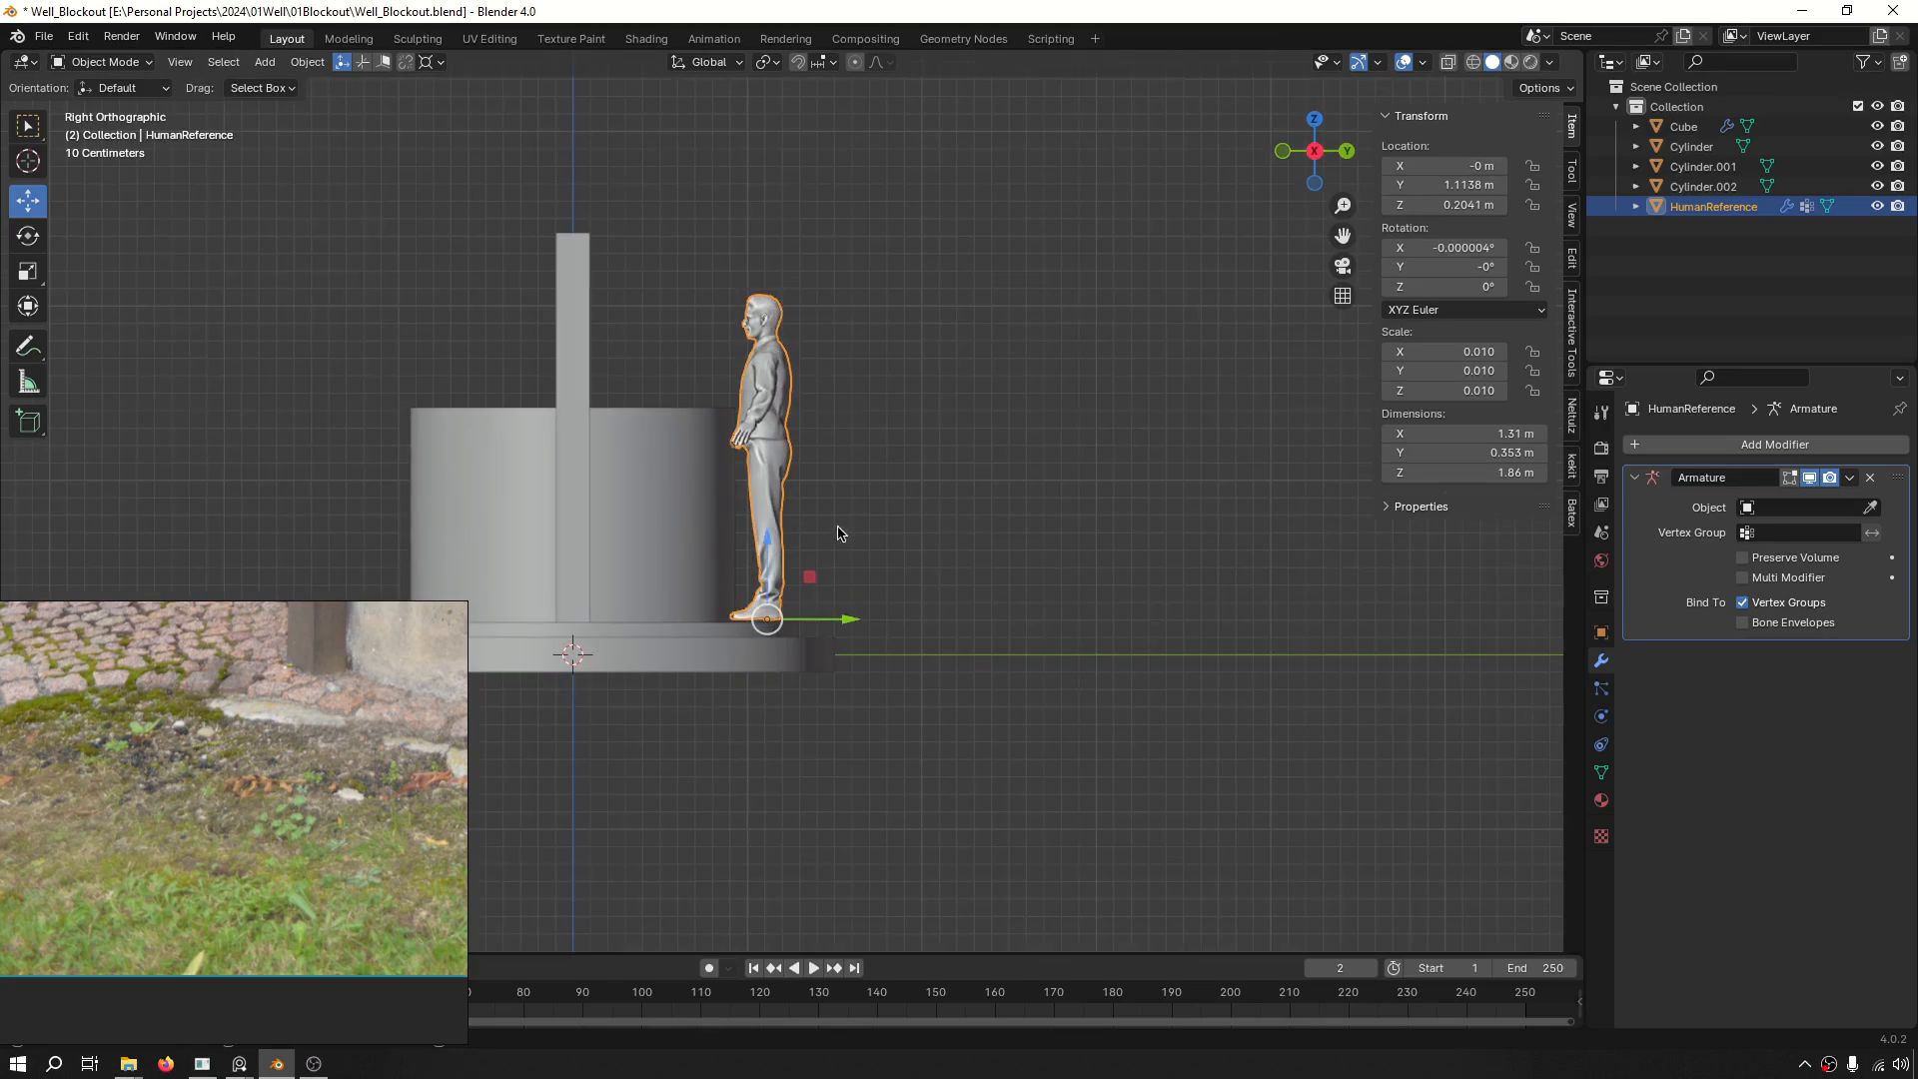
Lower the well wall along Z to about 1.05 m tall, judging it against the human figure in front view.
{"action": "middle_click_drag", "start_coordinate": [1216, 537], "coordinate": [969, 369]}
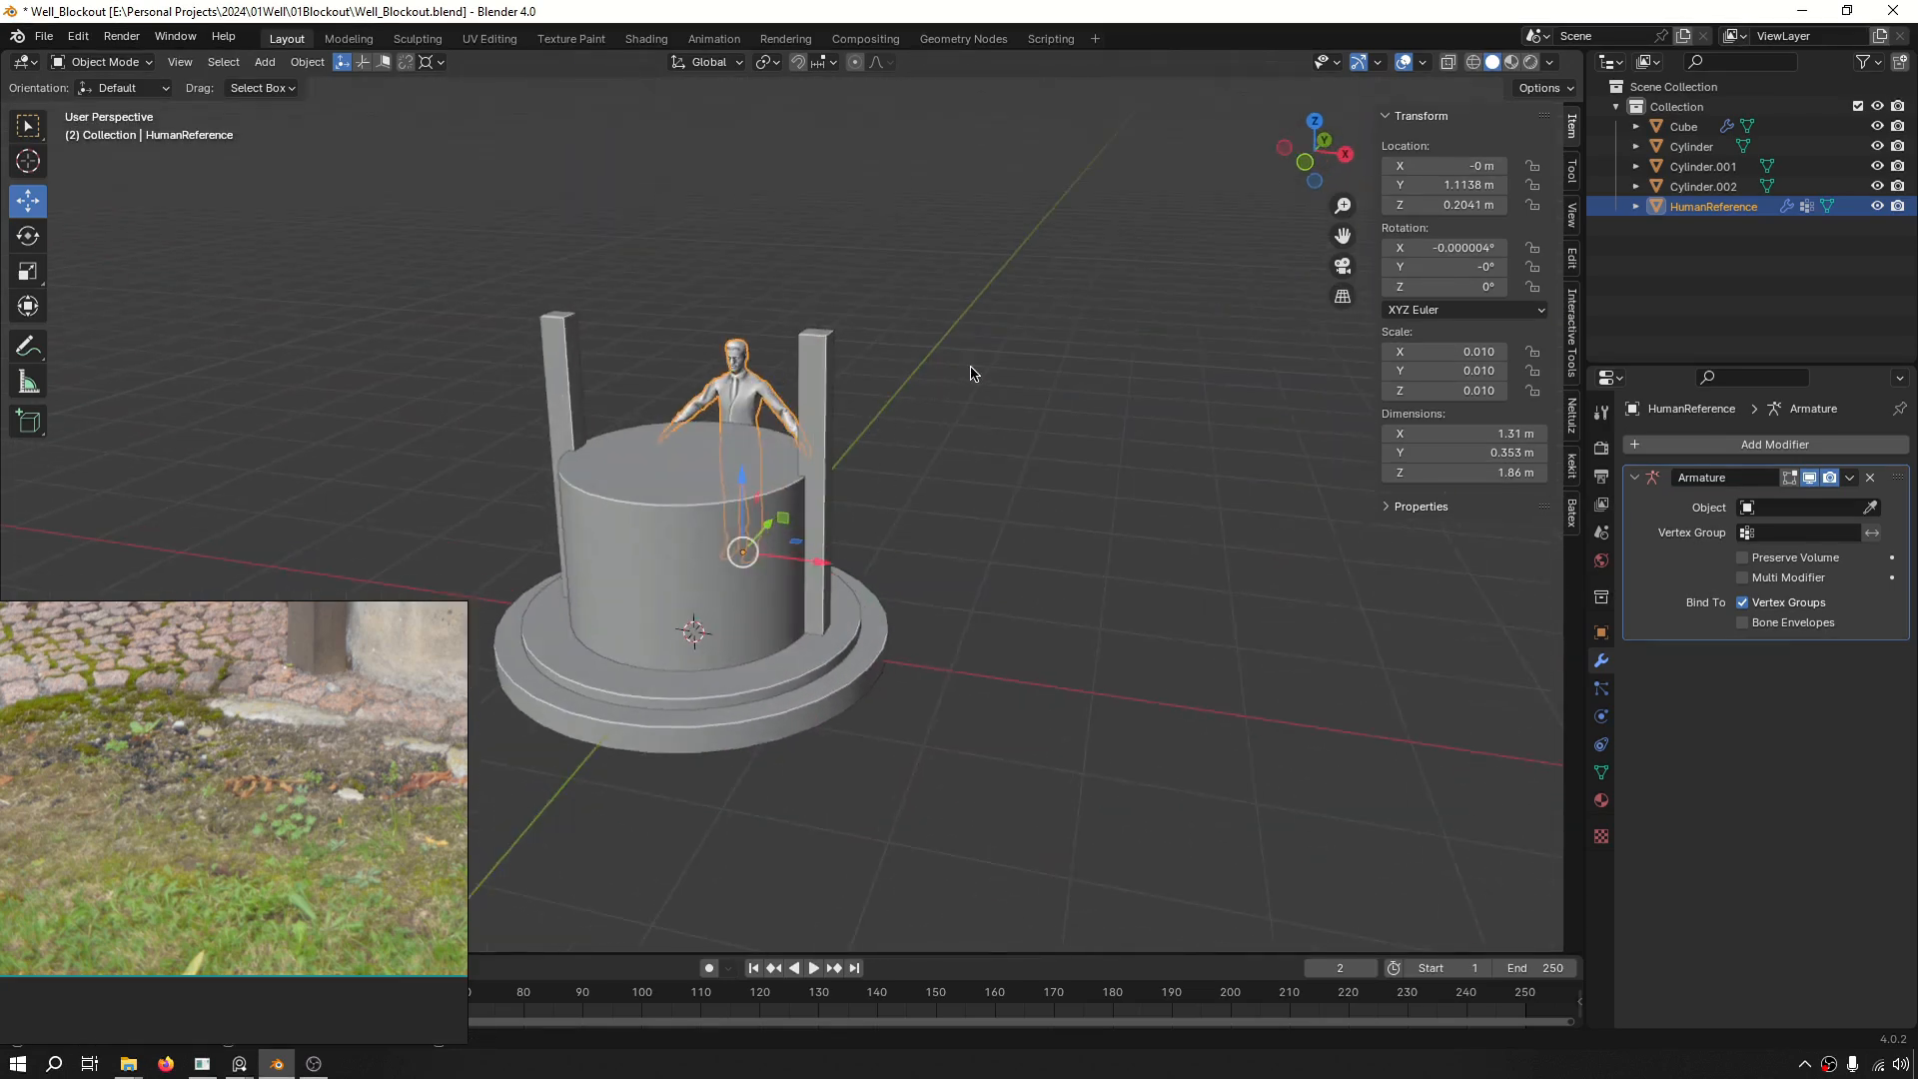
{"action": "key", "text": "KP_3"}
{"action": "key", "text": "KP_1"}
{"action": "scroll", "coordinate": [697, 419], "scroll_direction": "up", "scroll_amount": 2}
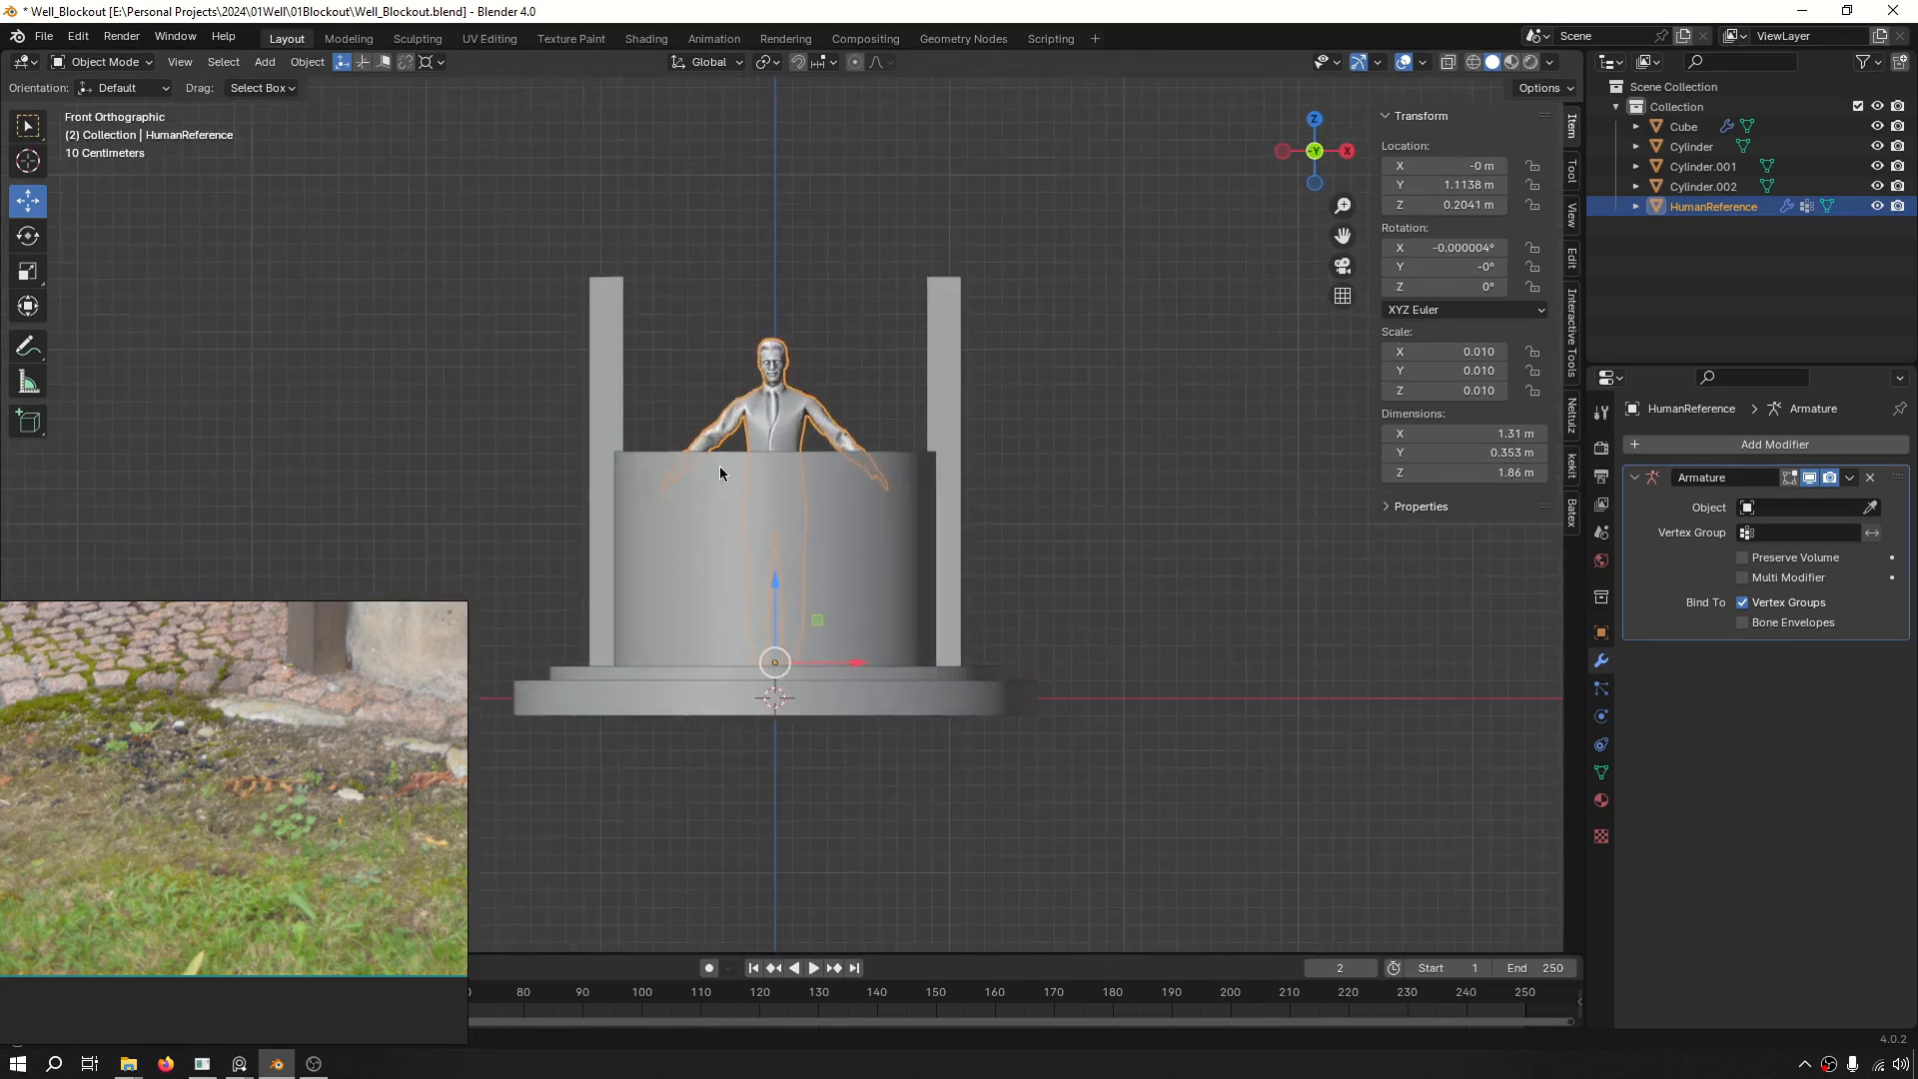
{"action": "left_click", "coordinate": [801, 574]}
{"action": "key", "text": "s"}
{"action": "key", "text": "s"}
{"action": "key", "text": "z"}
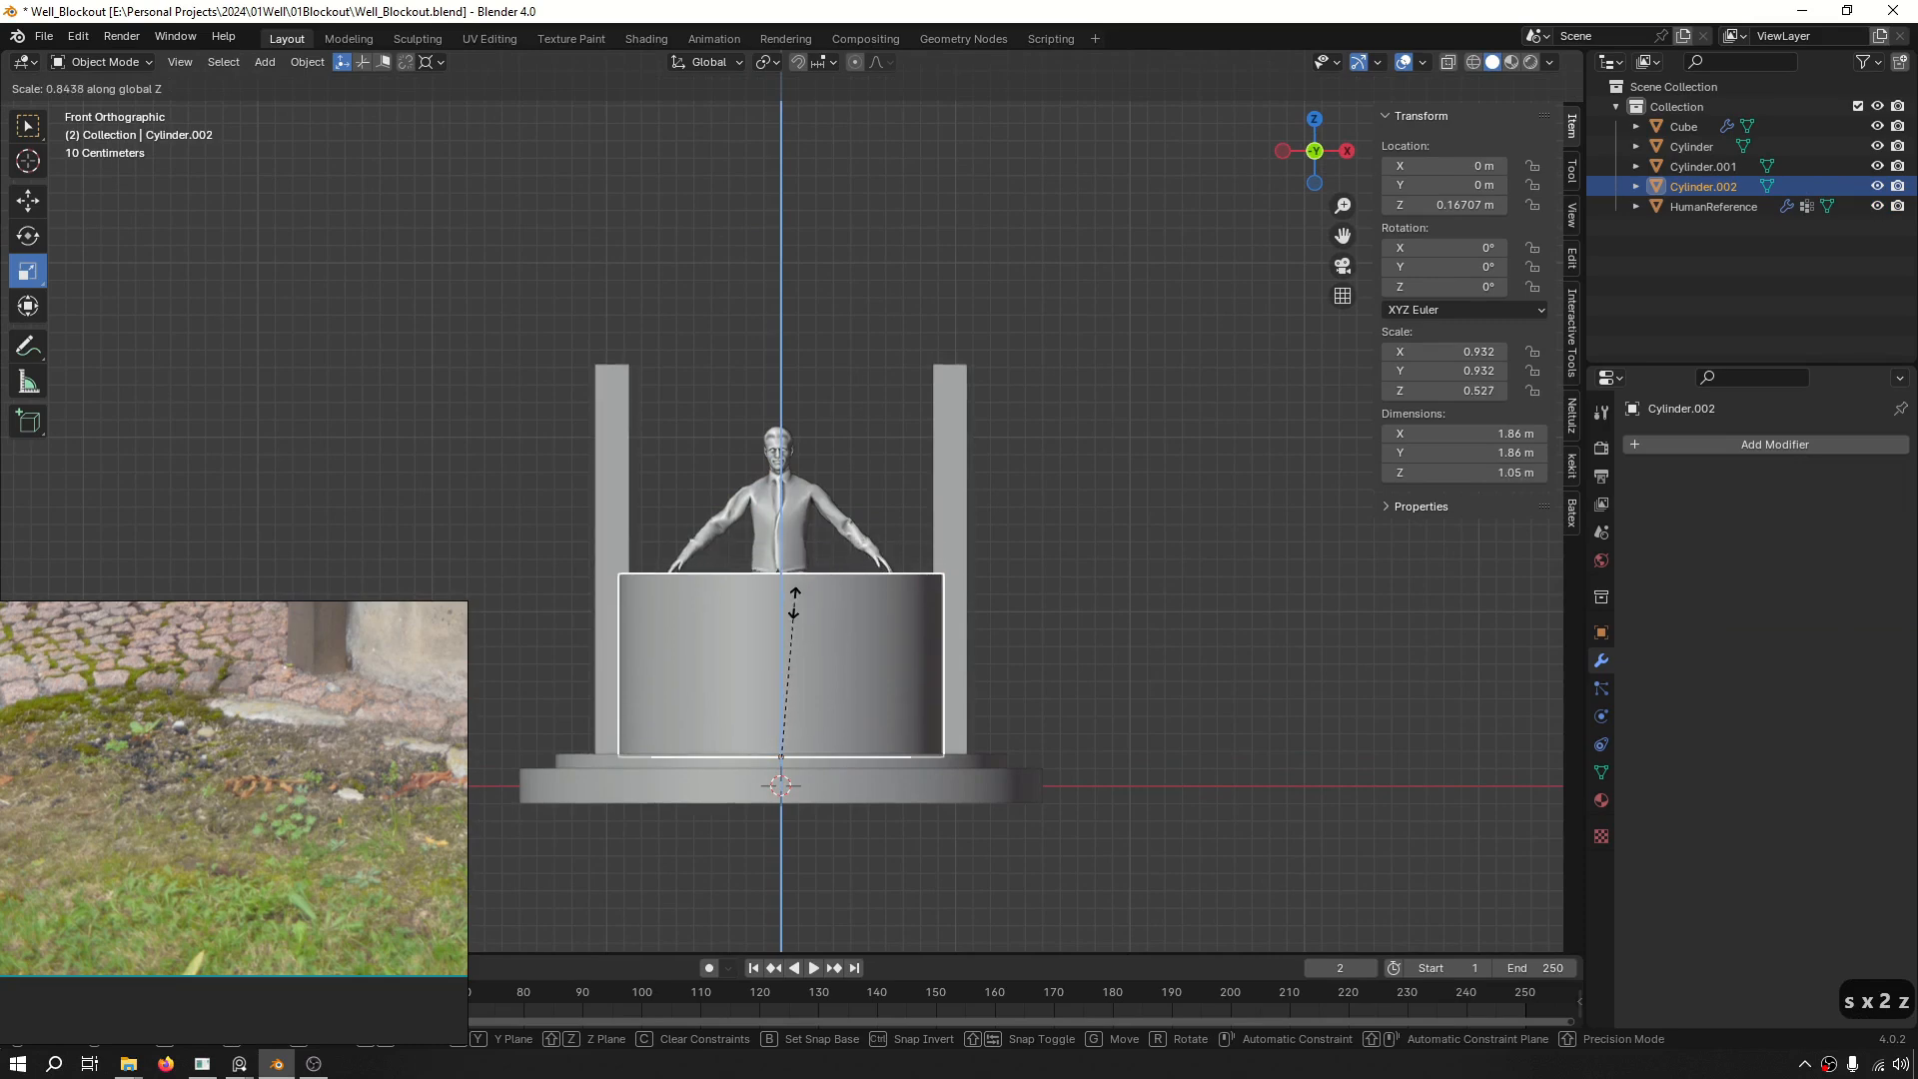
{"action": "left_click", "coordinate": [794, 601]}
{"action": "left_click", "coordinate": [823, 570]}
Narrow the well wall in X and Y only to about 1.75 m in diameter, and save the file.
{"action": "middle_click_drag", "start_coordinate": [823, 569], "coordinate": [1028, 570]}
{"action": "left_click", "coordinate": [758, 638]}
{"action": "key", "text": "s"}
{"action": "key", "text": "shift+z"}
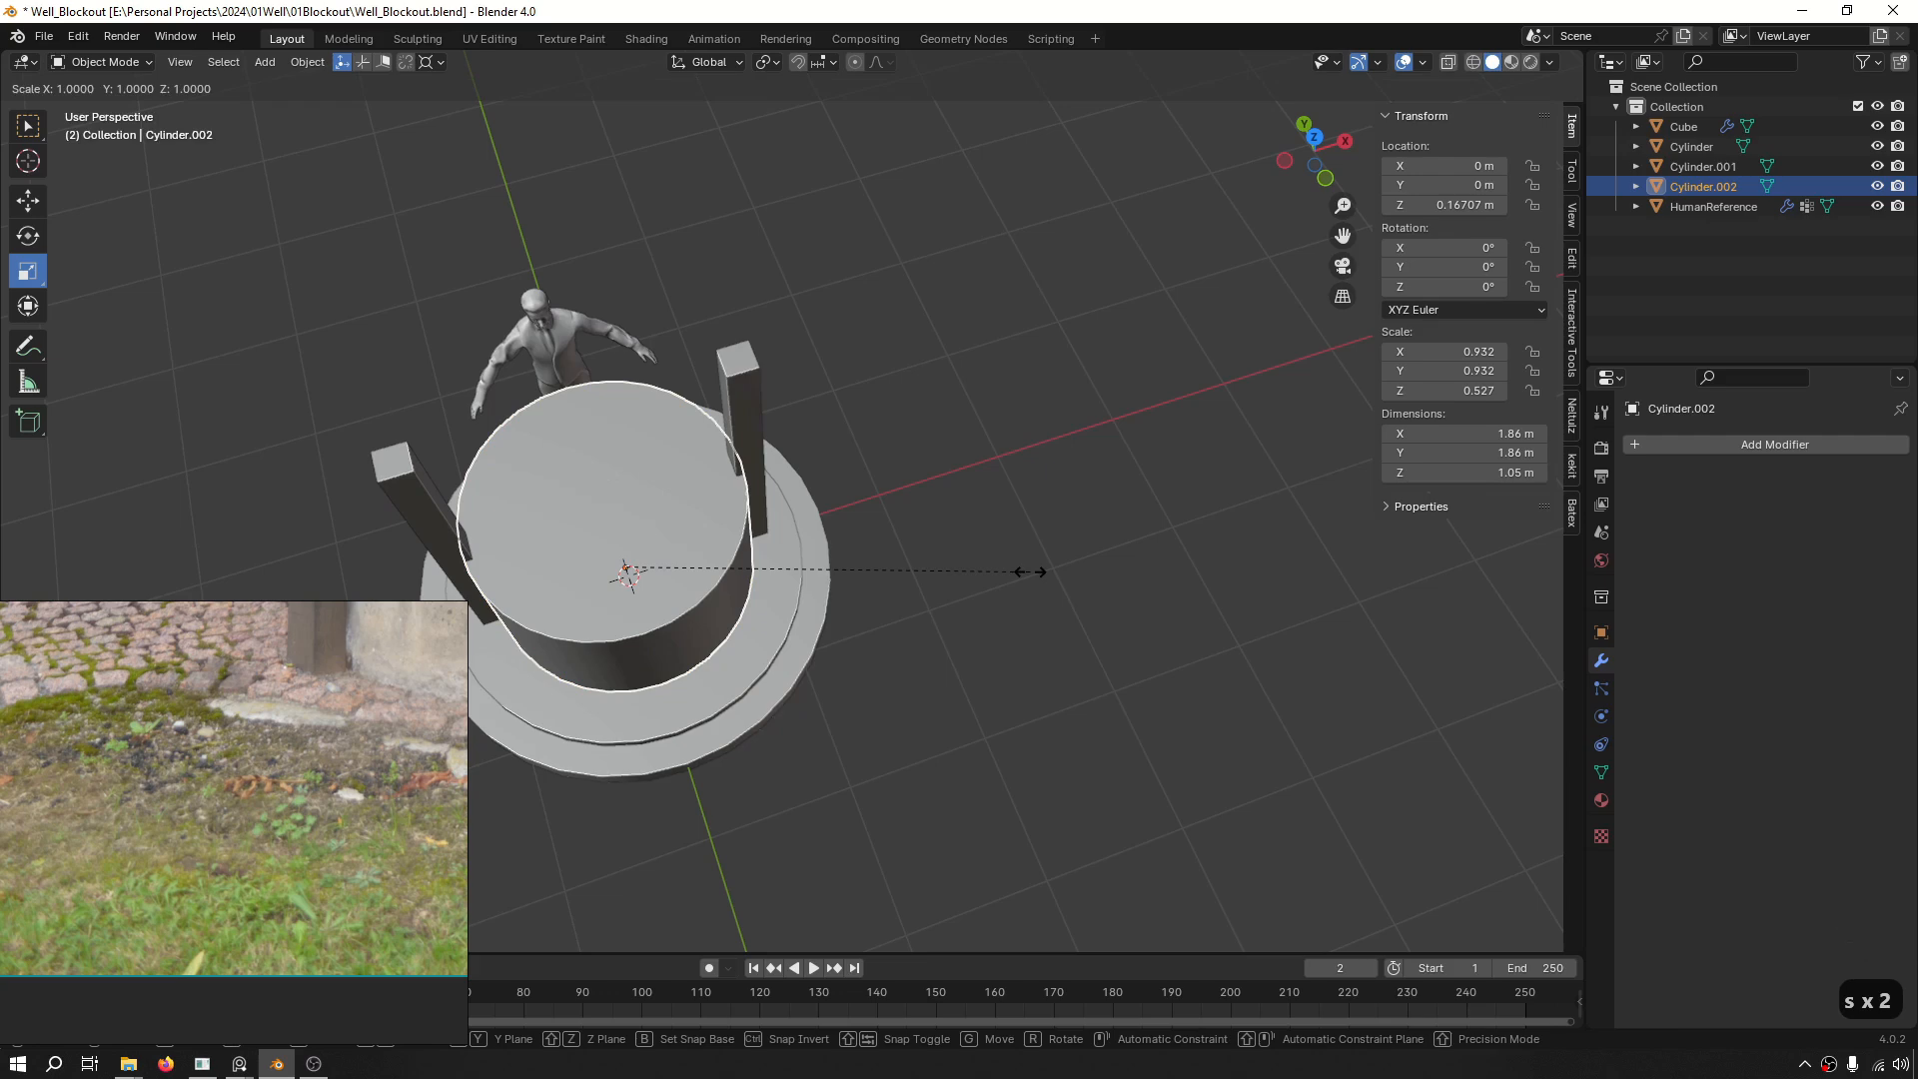
{"action": "left_click", "coordinate": [1006, 575]}
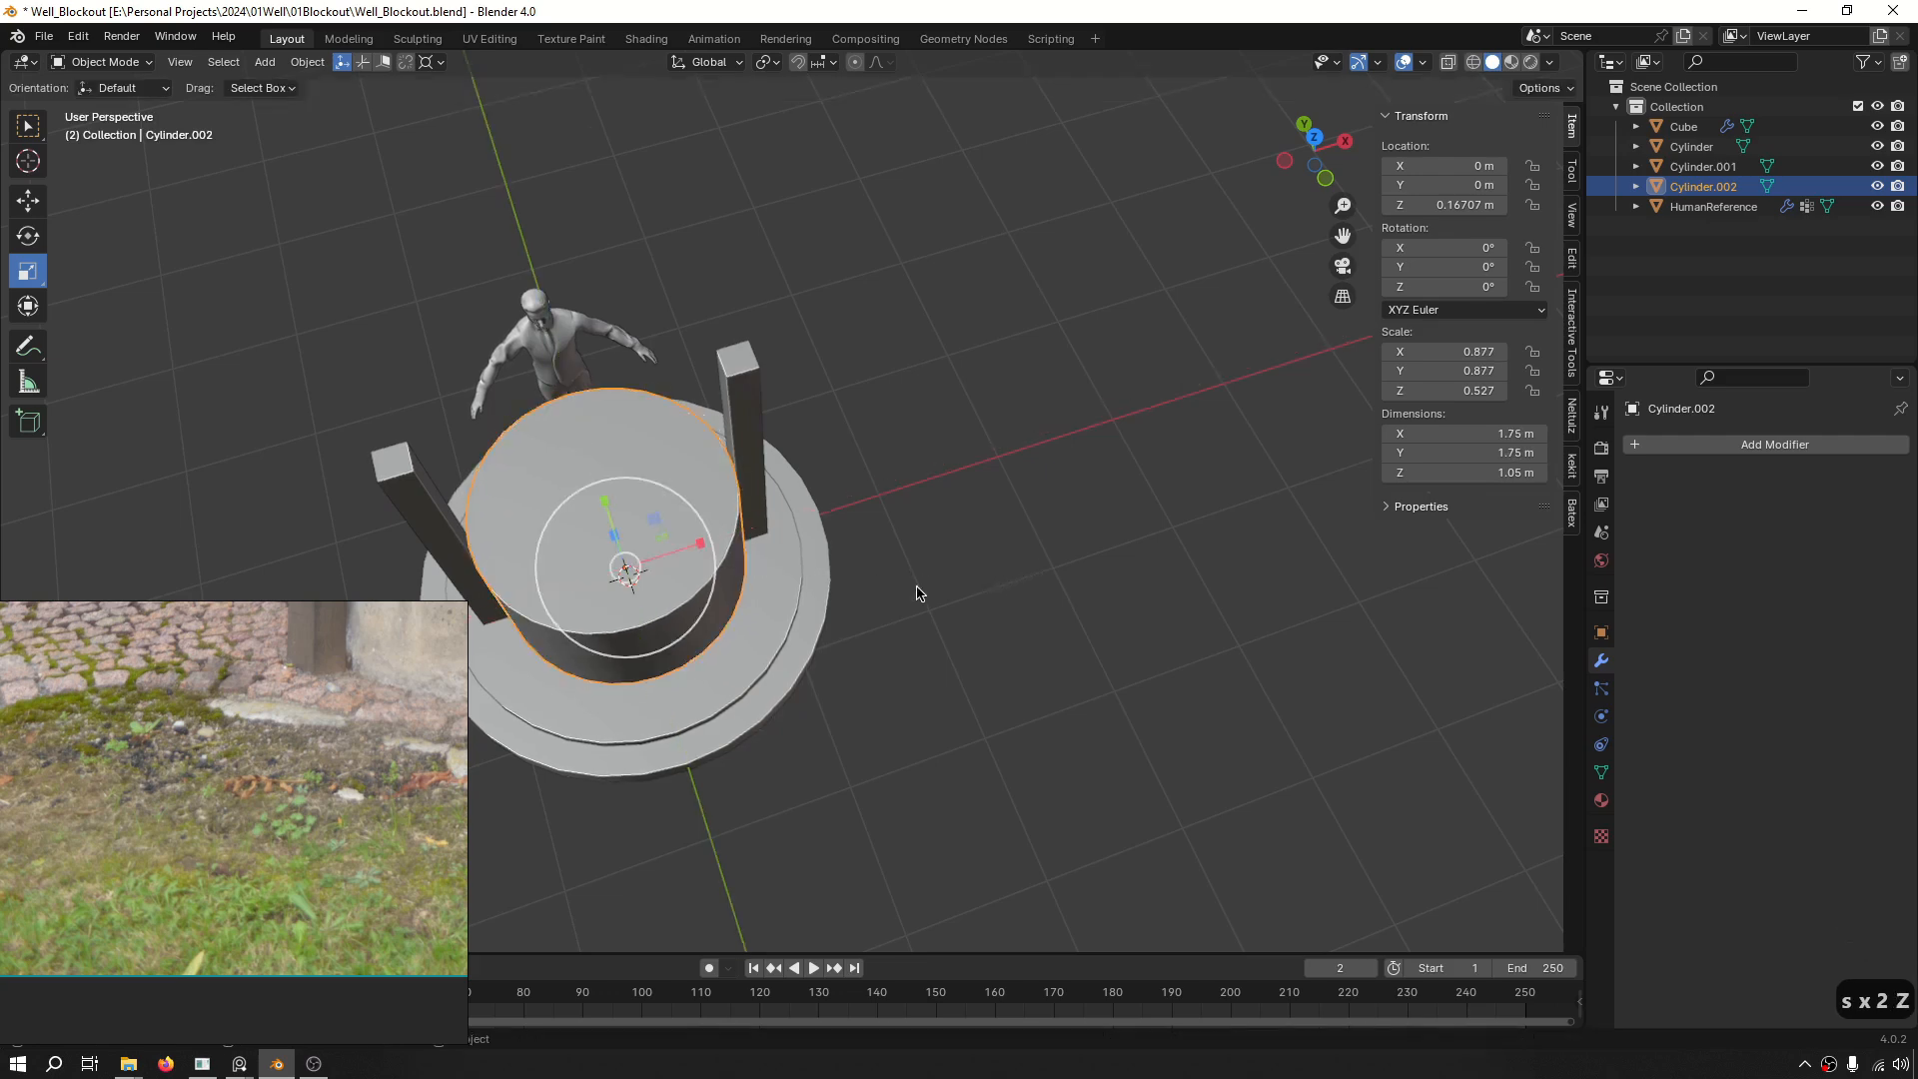
{"action": "middle_click_drag", "start_coordinate": [916, 591], "coordinate": [1035, 419]}
{"action": "key", "text": "KP_1"}
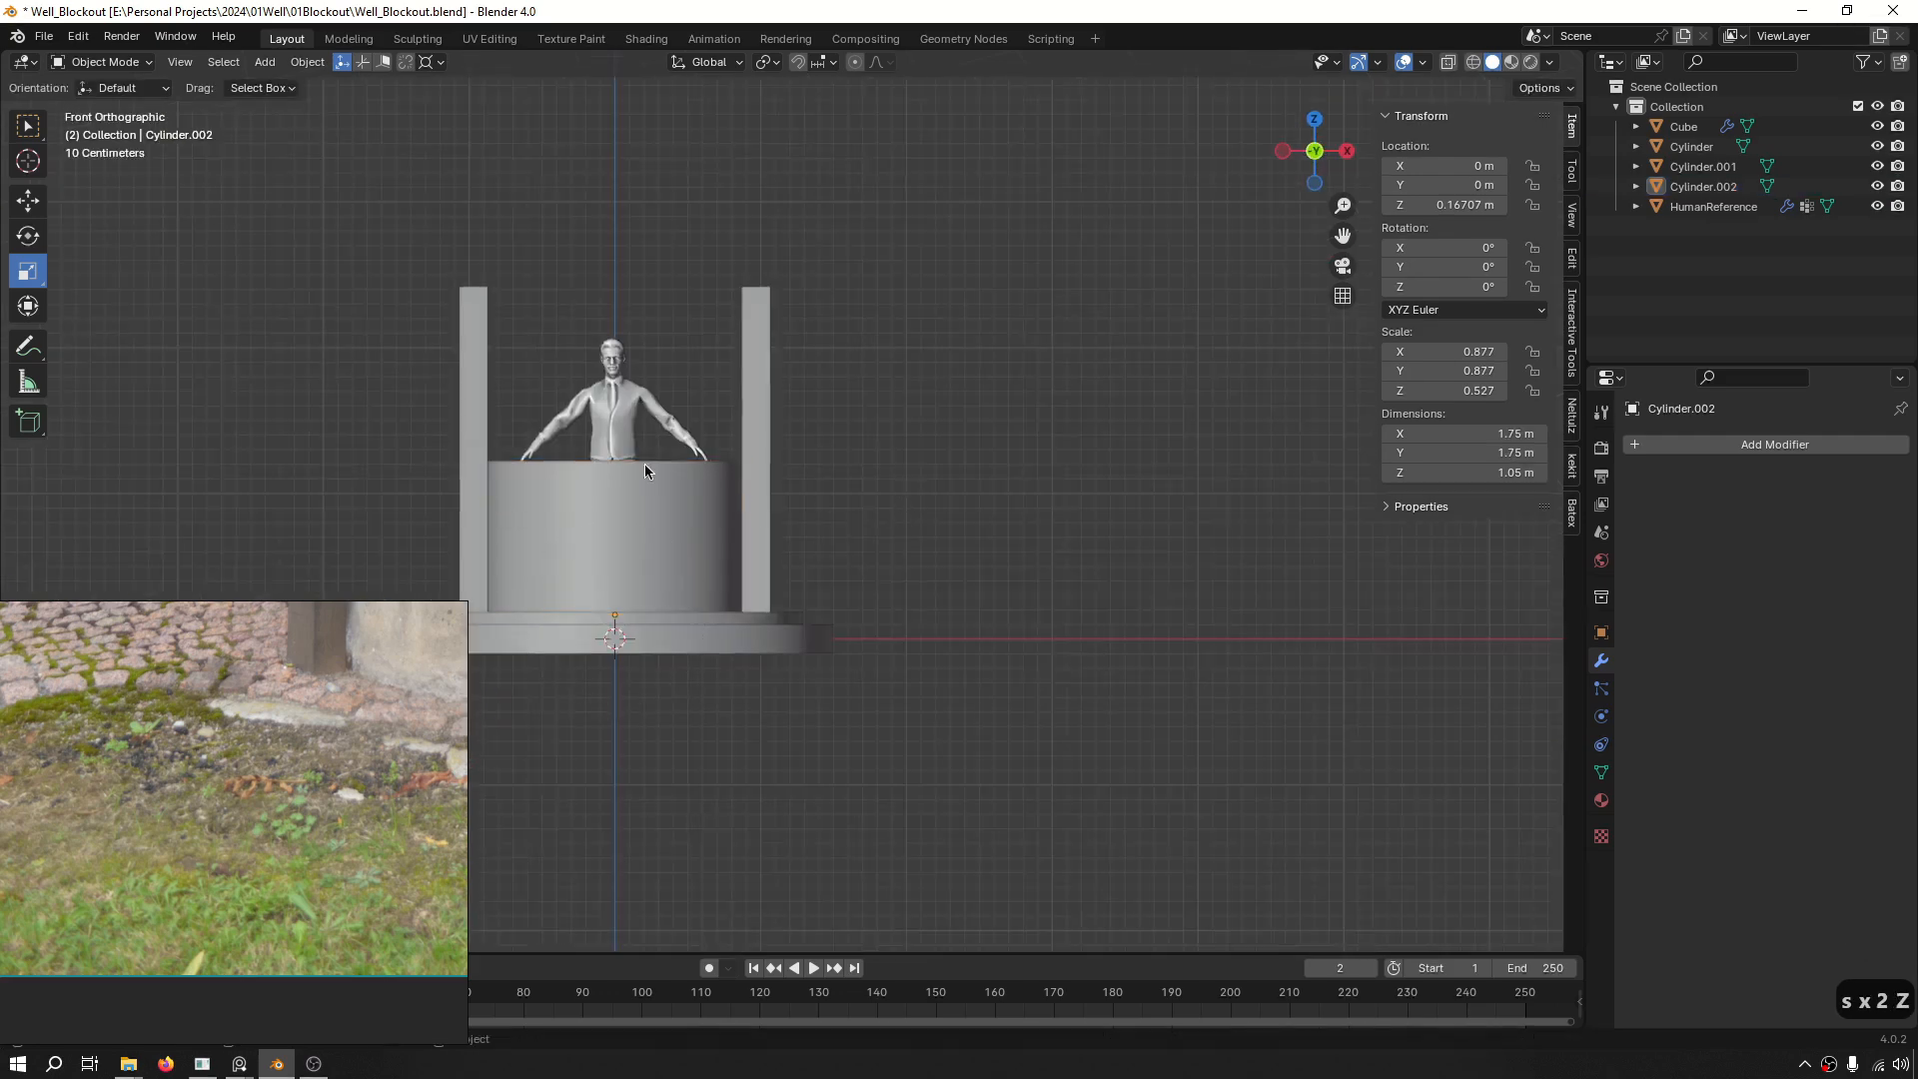
{"action": "key", "text": "Home"}
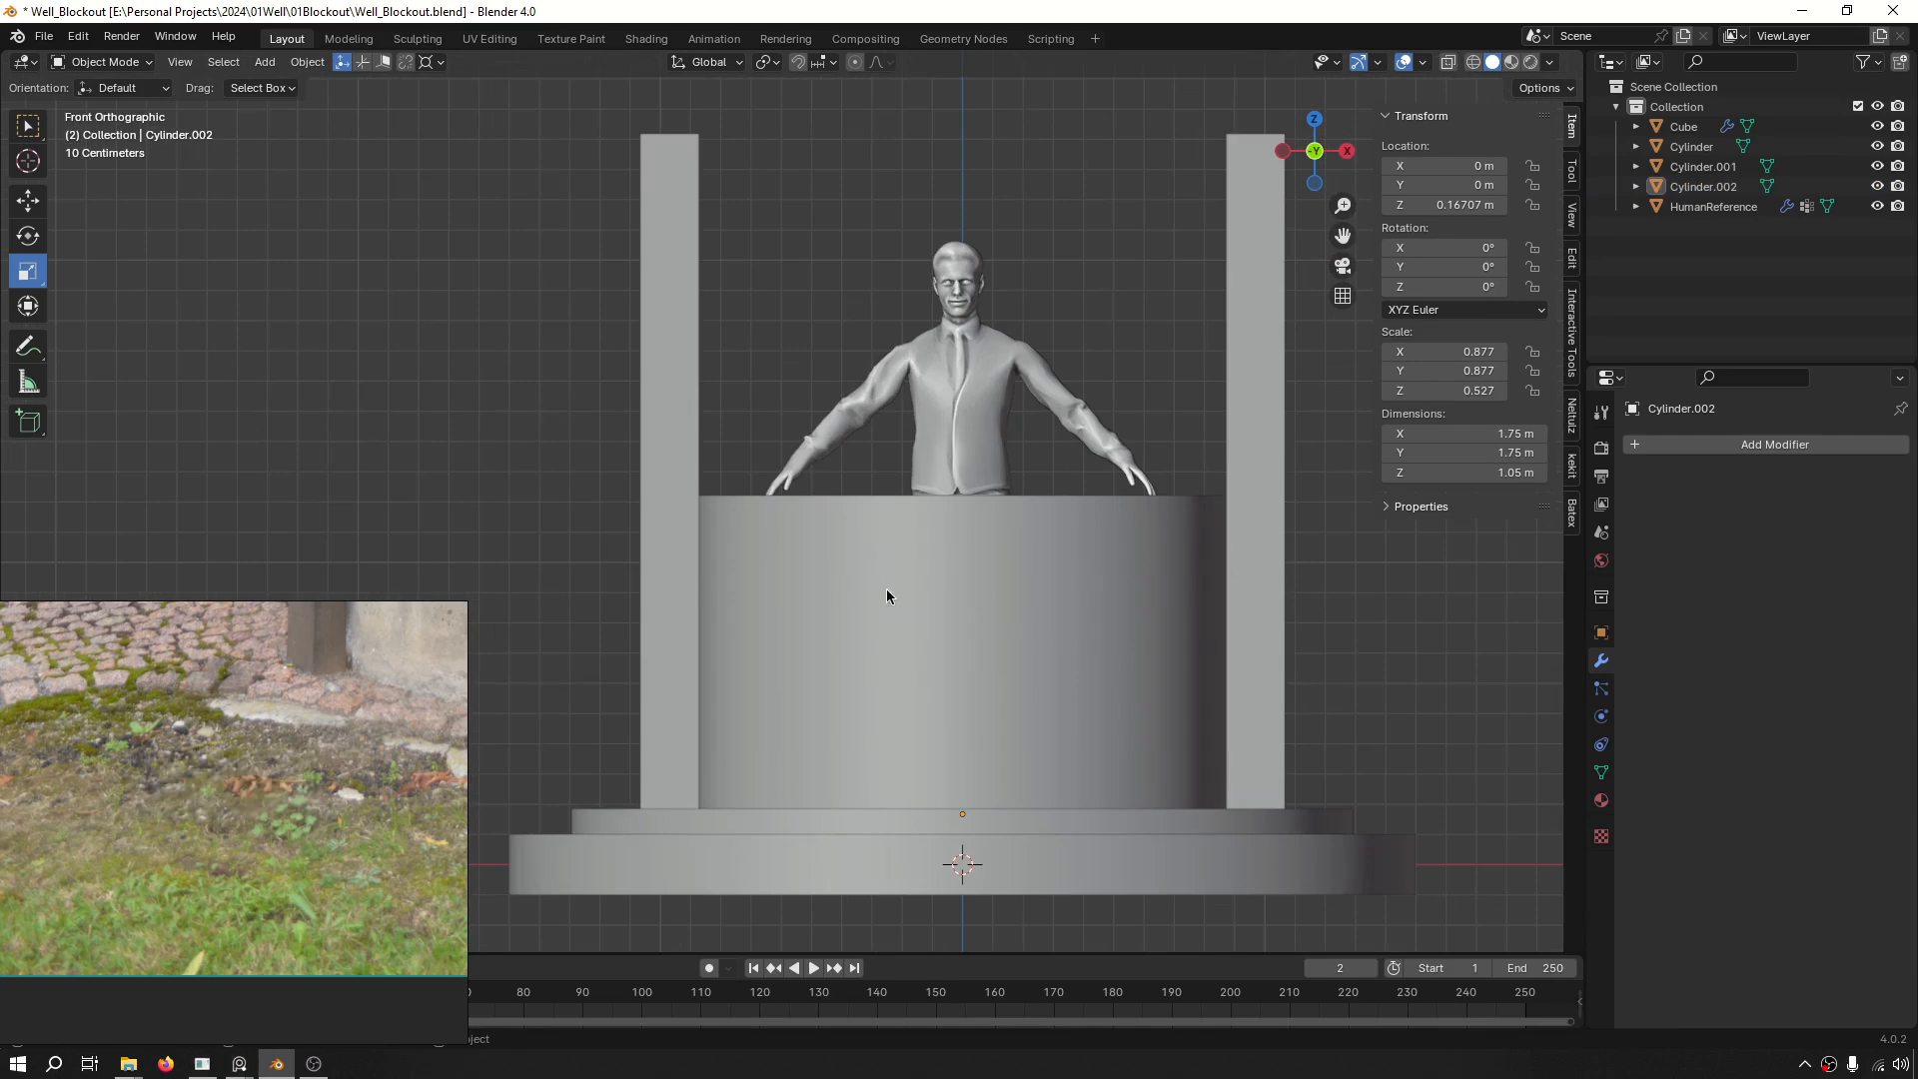
{"action": "key", "text": "ctrl+s"}
Move the post's inner side face along X towards the well's centre so the mirrored posts cut into the wall.
{"action": "scroll", "coordinate": [947, 541], "scroll_direction": "down", "scroll_amount": 2}
{"action": "middle_click_drag", "start_coordinate": [947, 540], "coordinate": [1021, 646]}
{"action": "scroll", "coordinate": [727, 480], "scroll_direction": "up", "scroll_amount": 4}
{"action": "middle_click_drag", "start_coordinate": [727, 480], "coordinate": [574, 641]}
{"action": "left_click", "coordinate": [698, 633]}
{"action": "scroll", "coordinate": [697, 632], "scroll_direction": "down", "scroll_amount": 4}
{"action": "key", "text": "3"}
{"action": "left_click", "coordinate": [754, 384]}
{"action": "middle_click_drag", "start_coordinate": [776, 461], "coordinate": [819, 528]}
{"action": "key", "text": "g"}
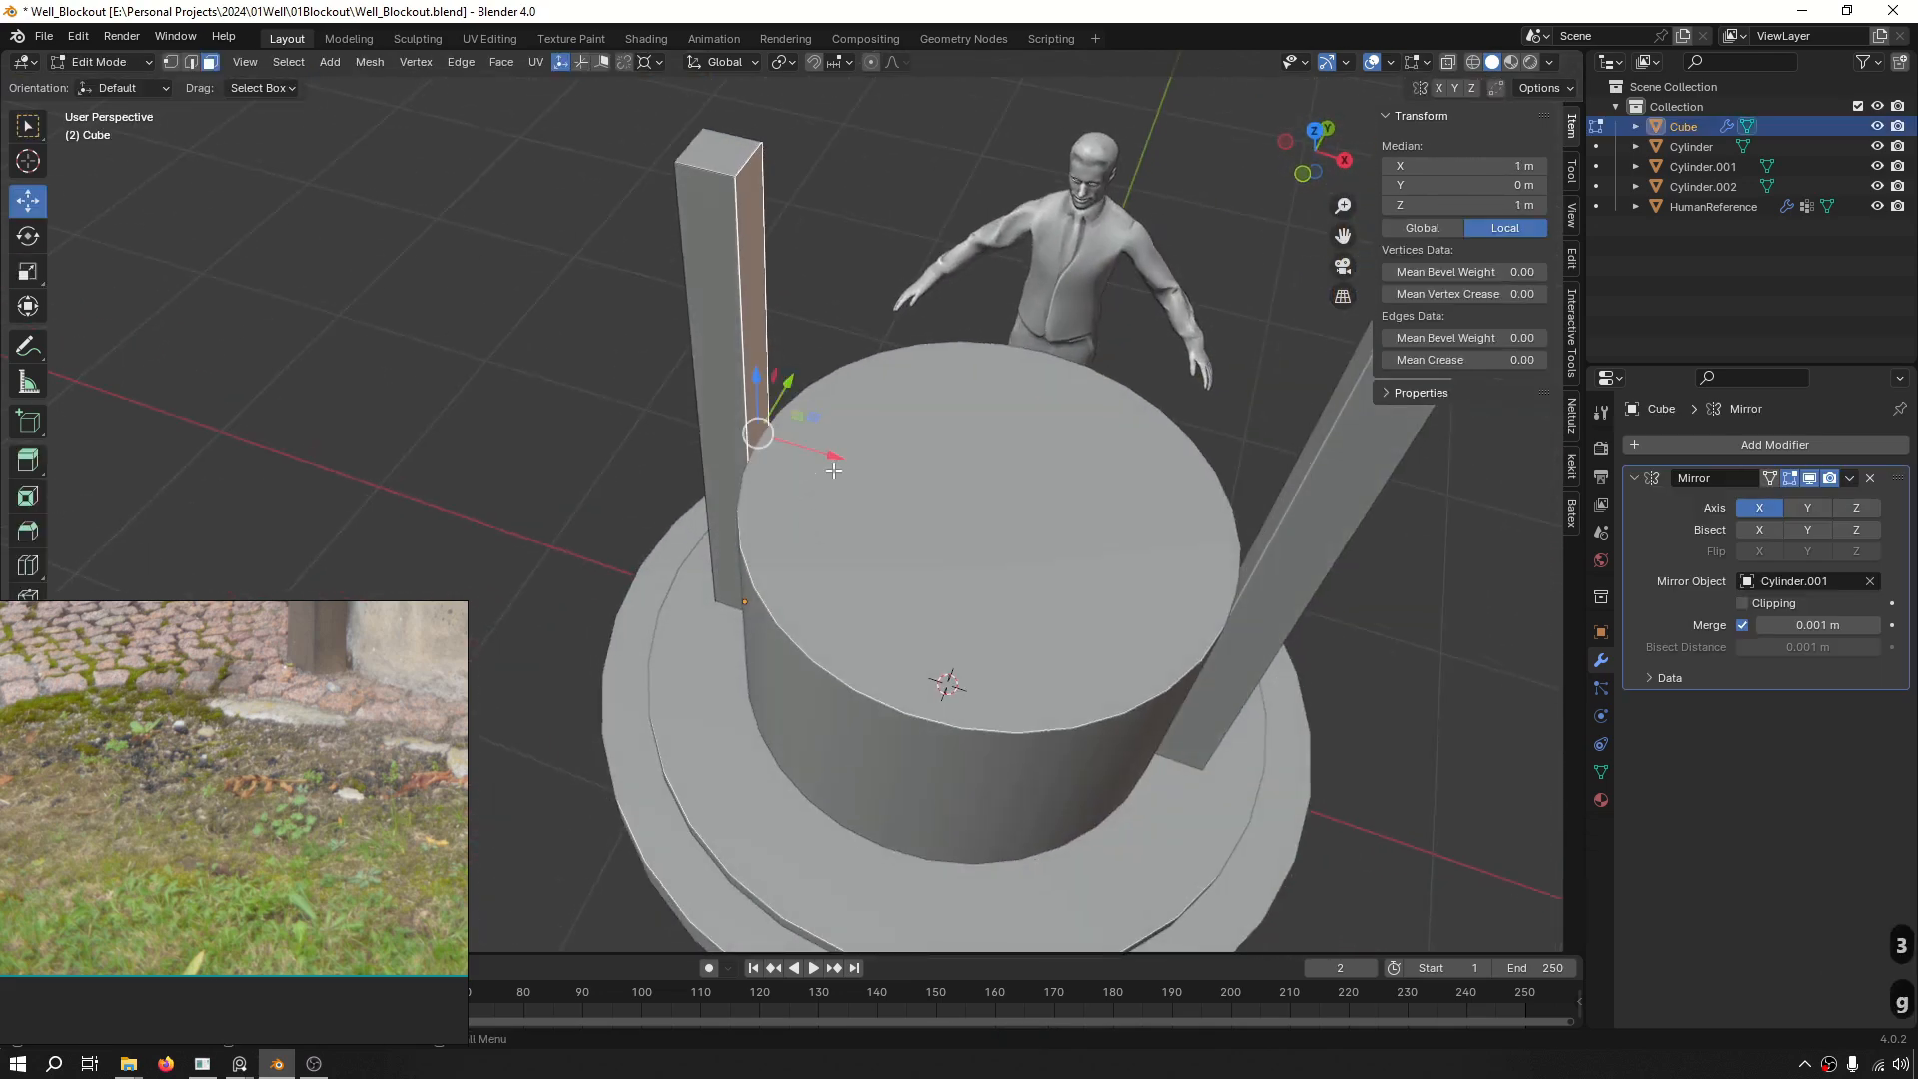
{"action": "left_click", "coordinate": [839, 461]}
{"action": "key", "text": "Tab"}
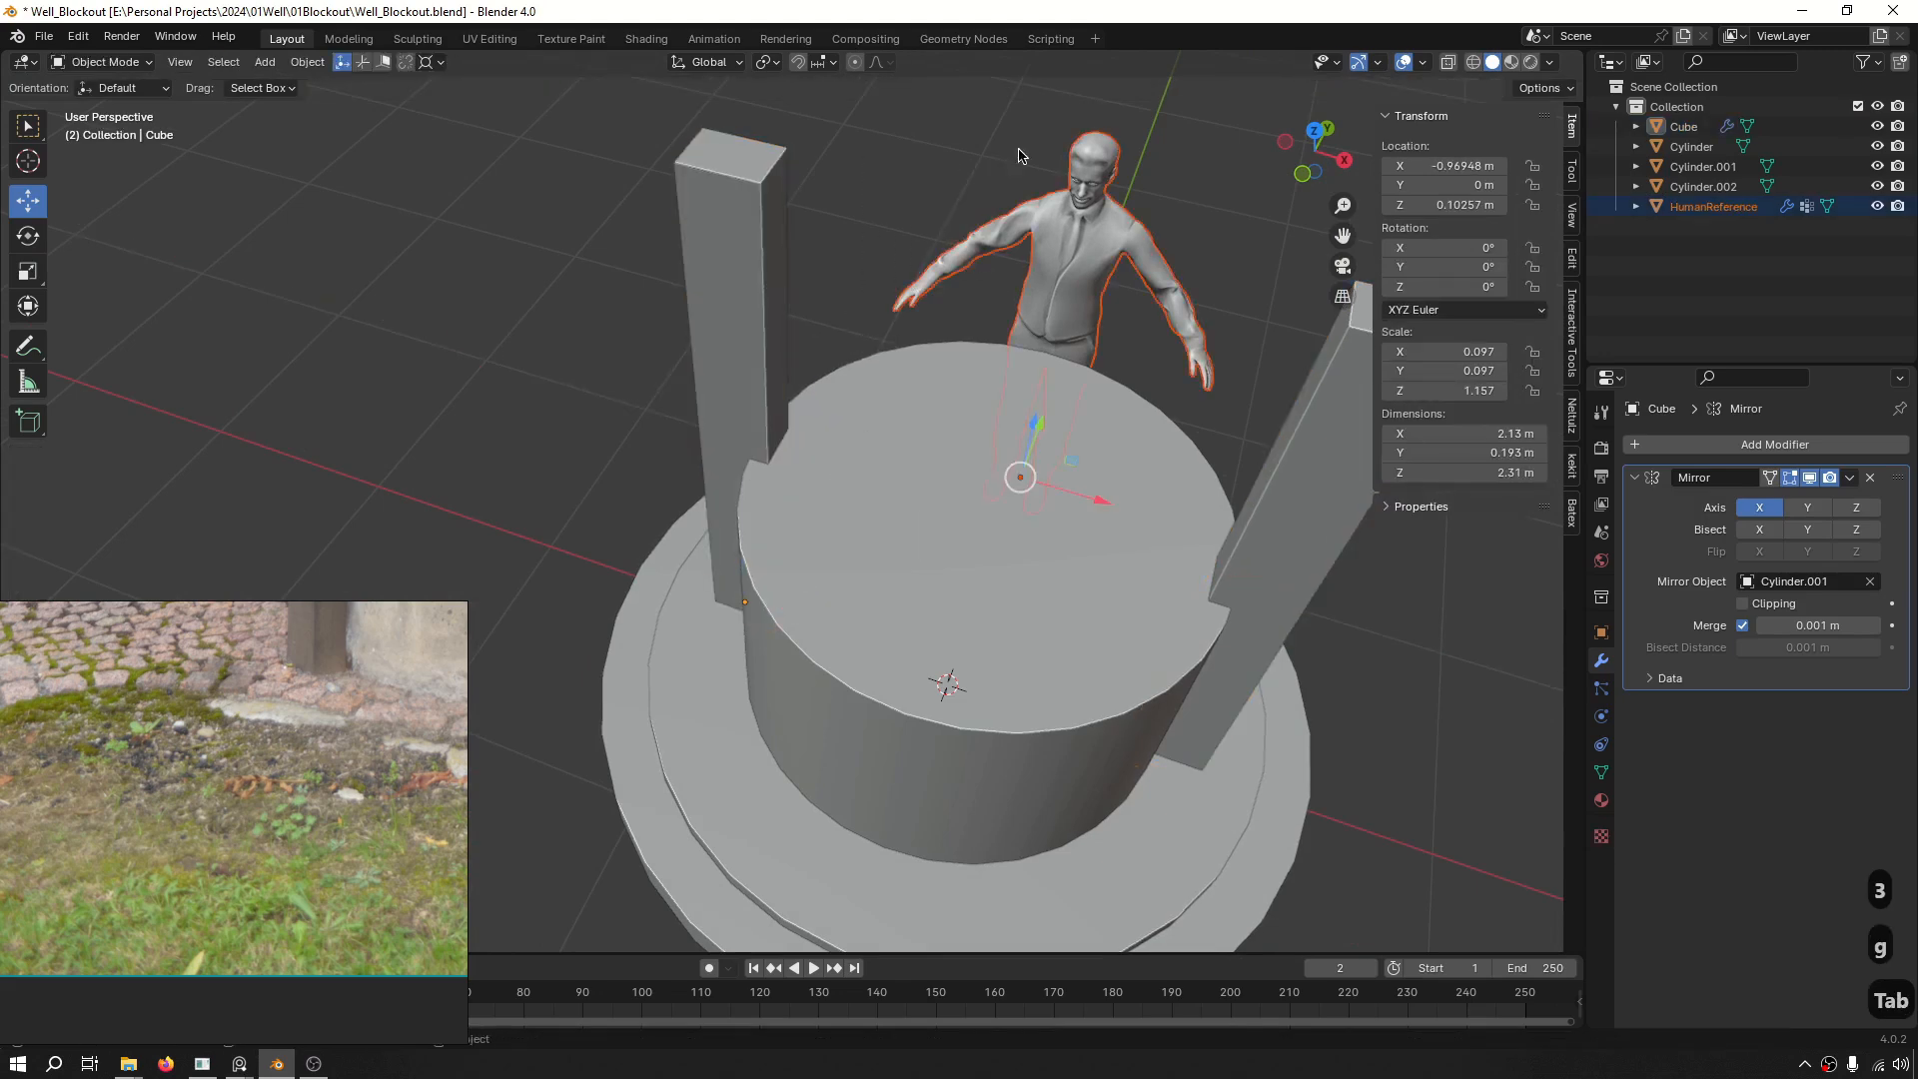
{"action": "middle_click_drag", "start_coordinate": [574, 530], "coordinate": [626, 459]}
{"action": "left_click", "coordinate": [625, 459]}
Examine the enlarged reference photo for how the posts meet the stone rim, the wall below it and the crank beam.
{"action": "scroll", "coordinate": [1017, 480], "scroll_direction": "up", "scroll_amount": 3}
{"action": "middle_click_drag", "start_coordinate": [1017, 479], "coordinate": [794, 522], "text": "shift"}
{"action": "middle_click_drag", "start_coordinate": [600, 607], "coordinate": [639, 550]}
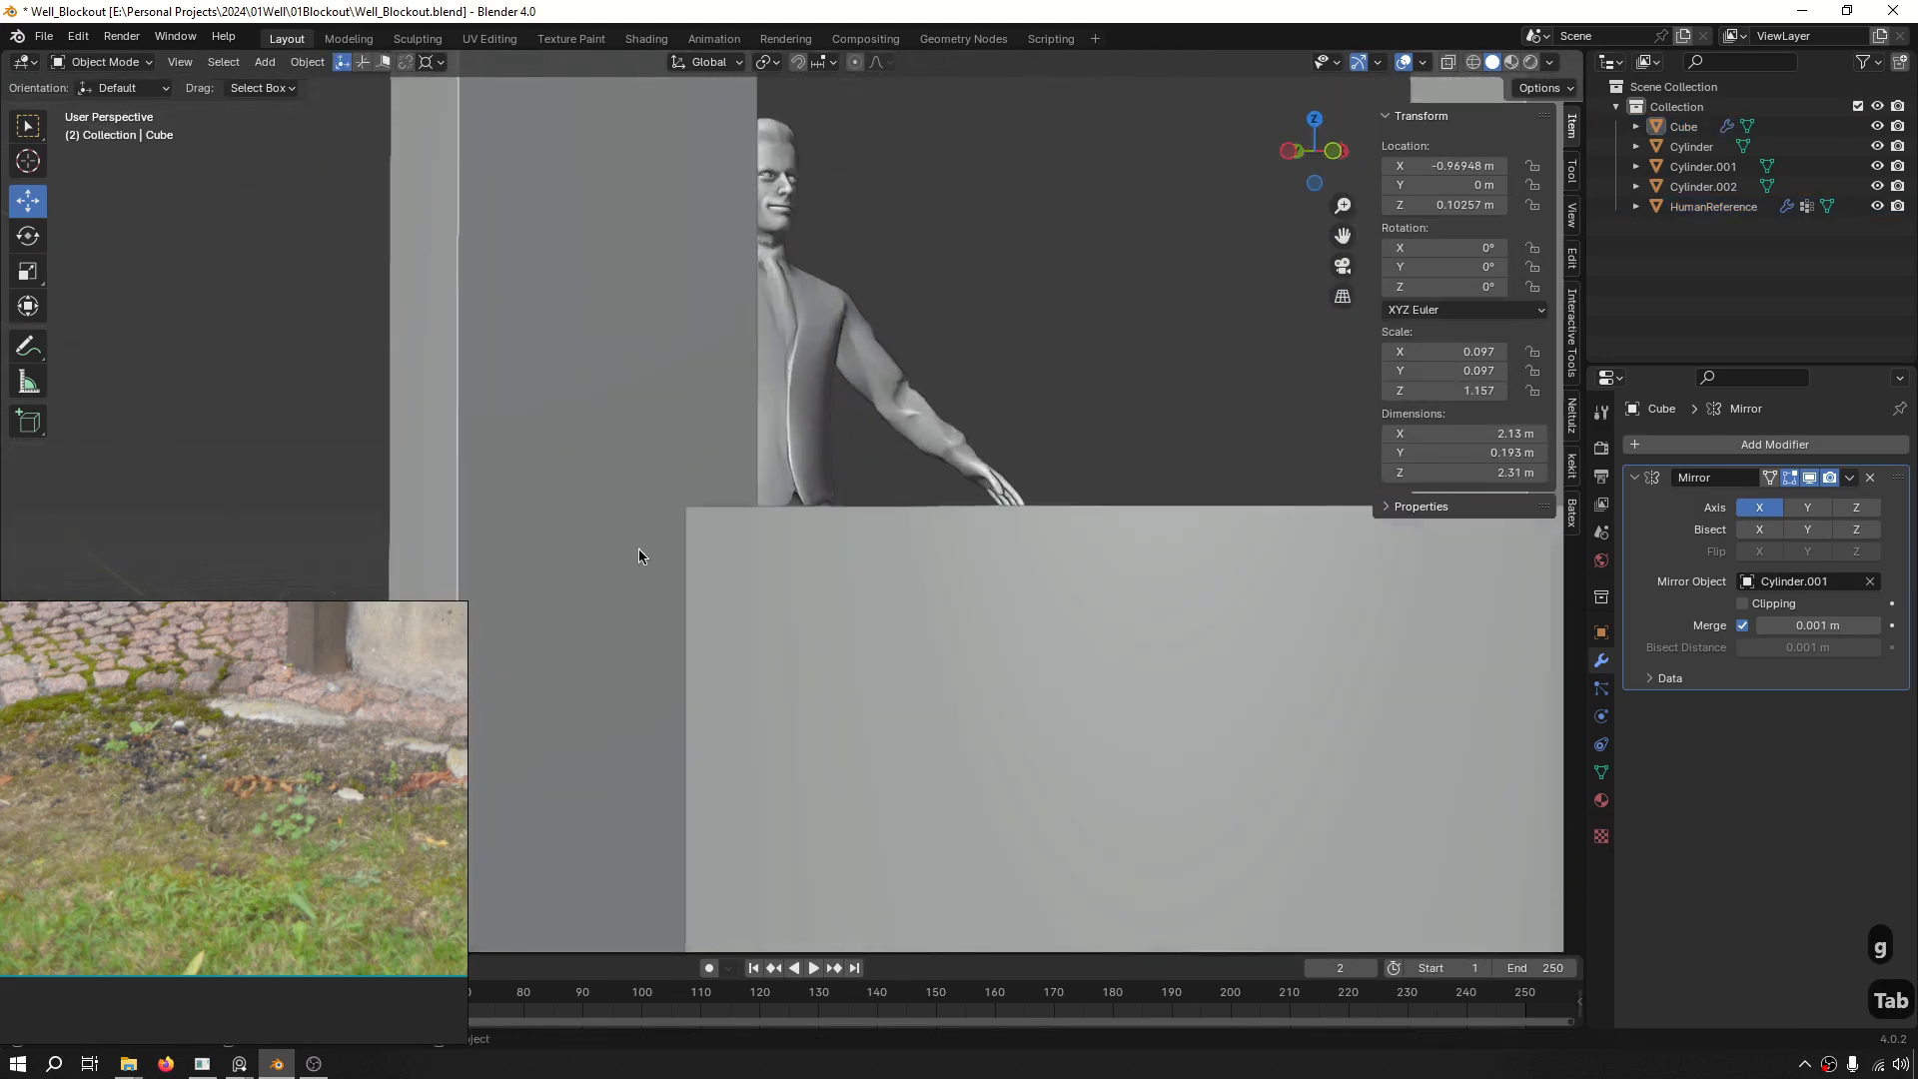
{"action": "left_click", "coordinate": [372, 751]}
{"action": "key", "text": "ctrl+f"}
{"action": "scroll", "coordinate": [266, 499], "scroll_direction": "up", "scroll_amount": 6}
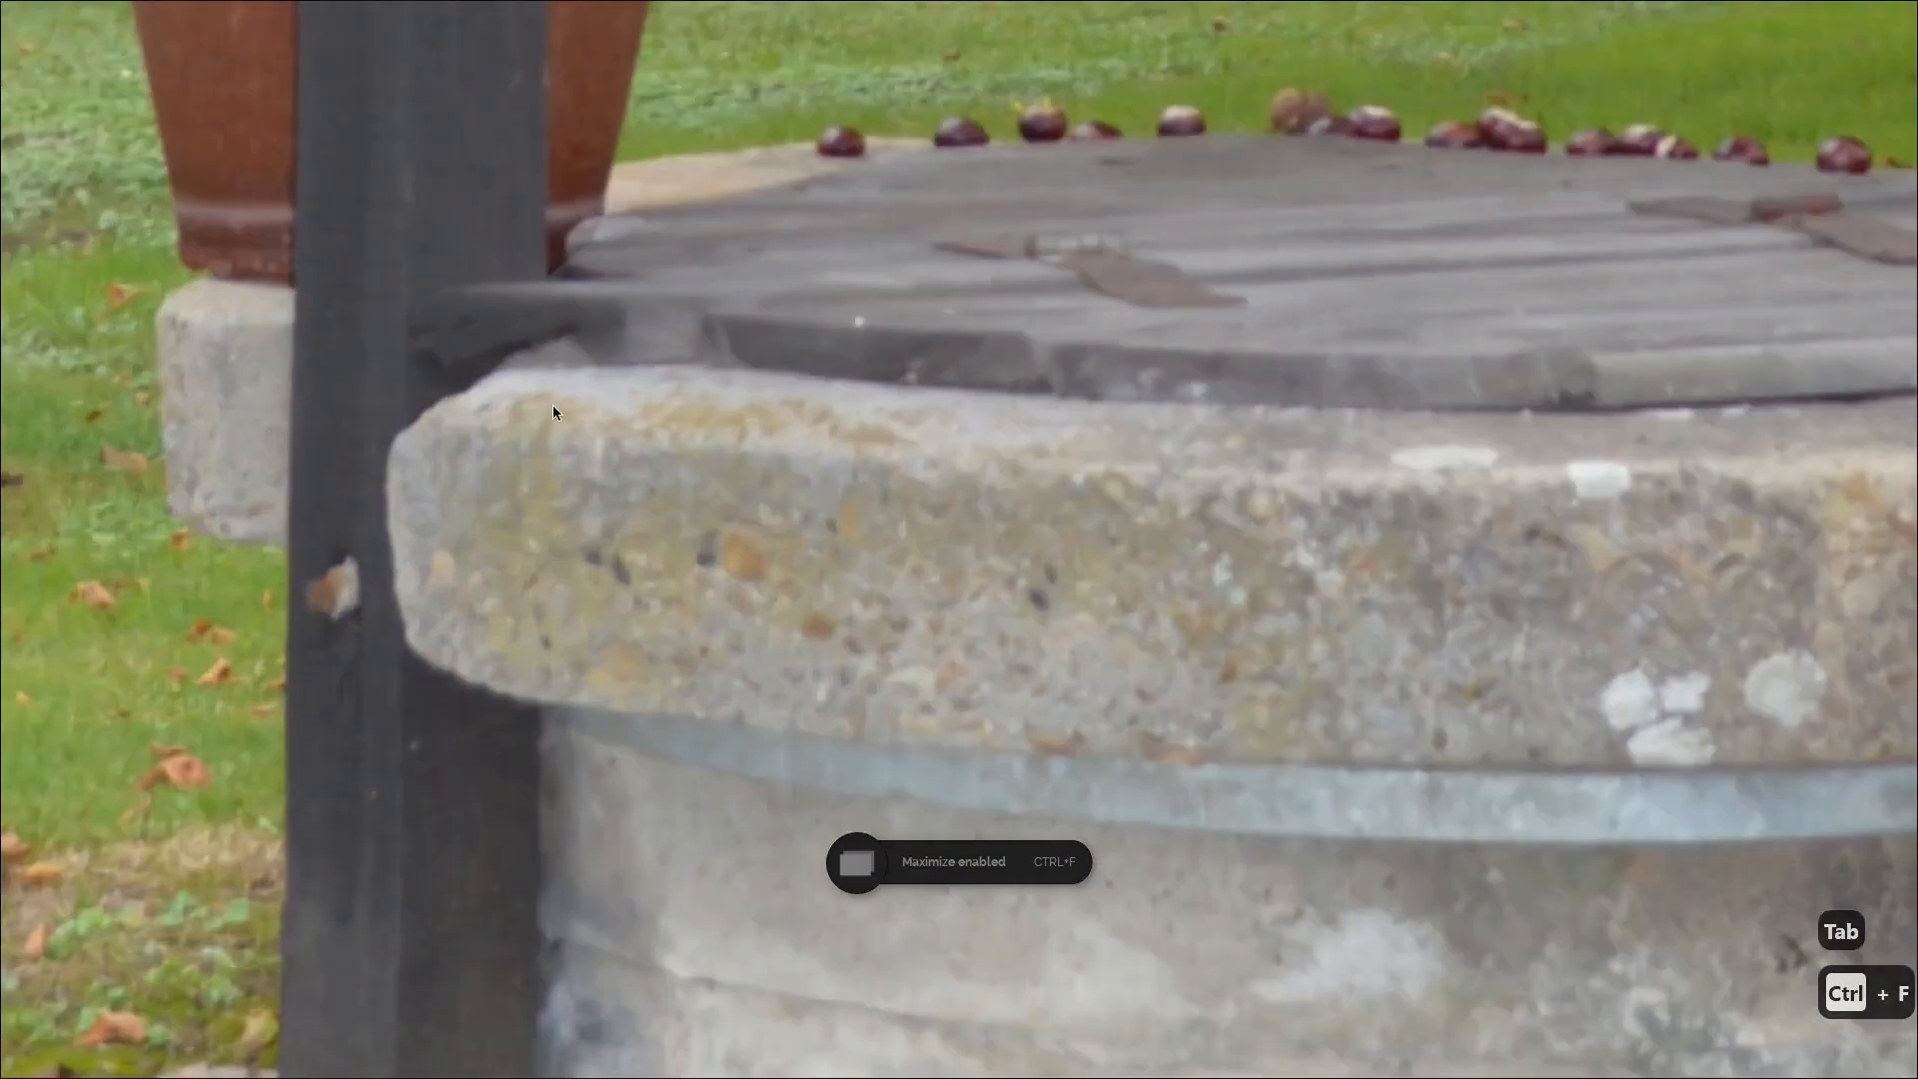
{"action": "middle_click_drag", "start_coordinate": [376, 386], "coordinate": [547, 465]}
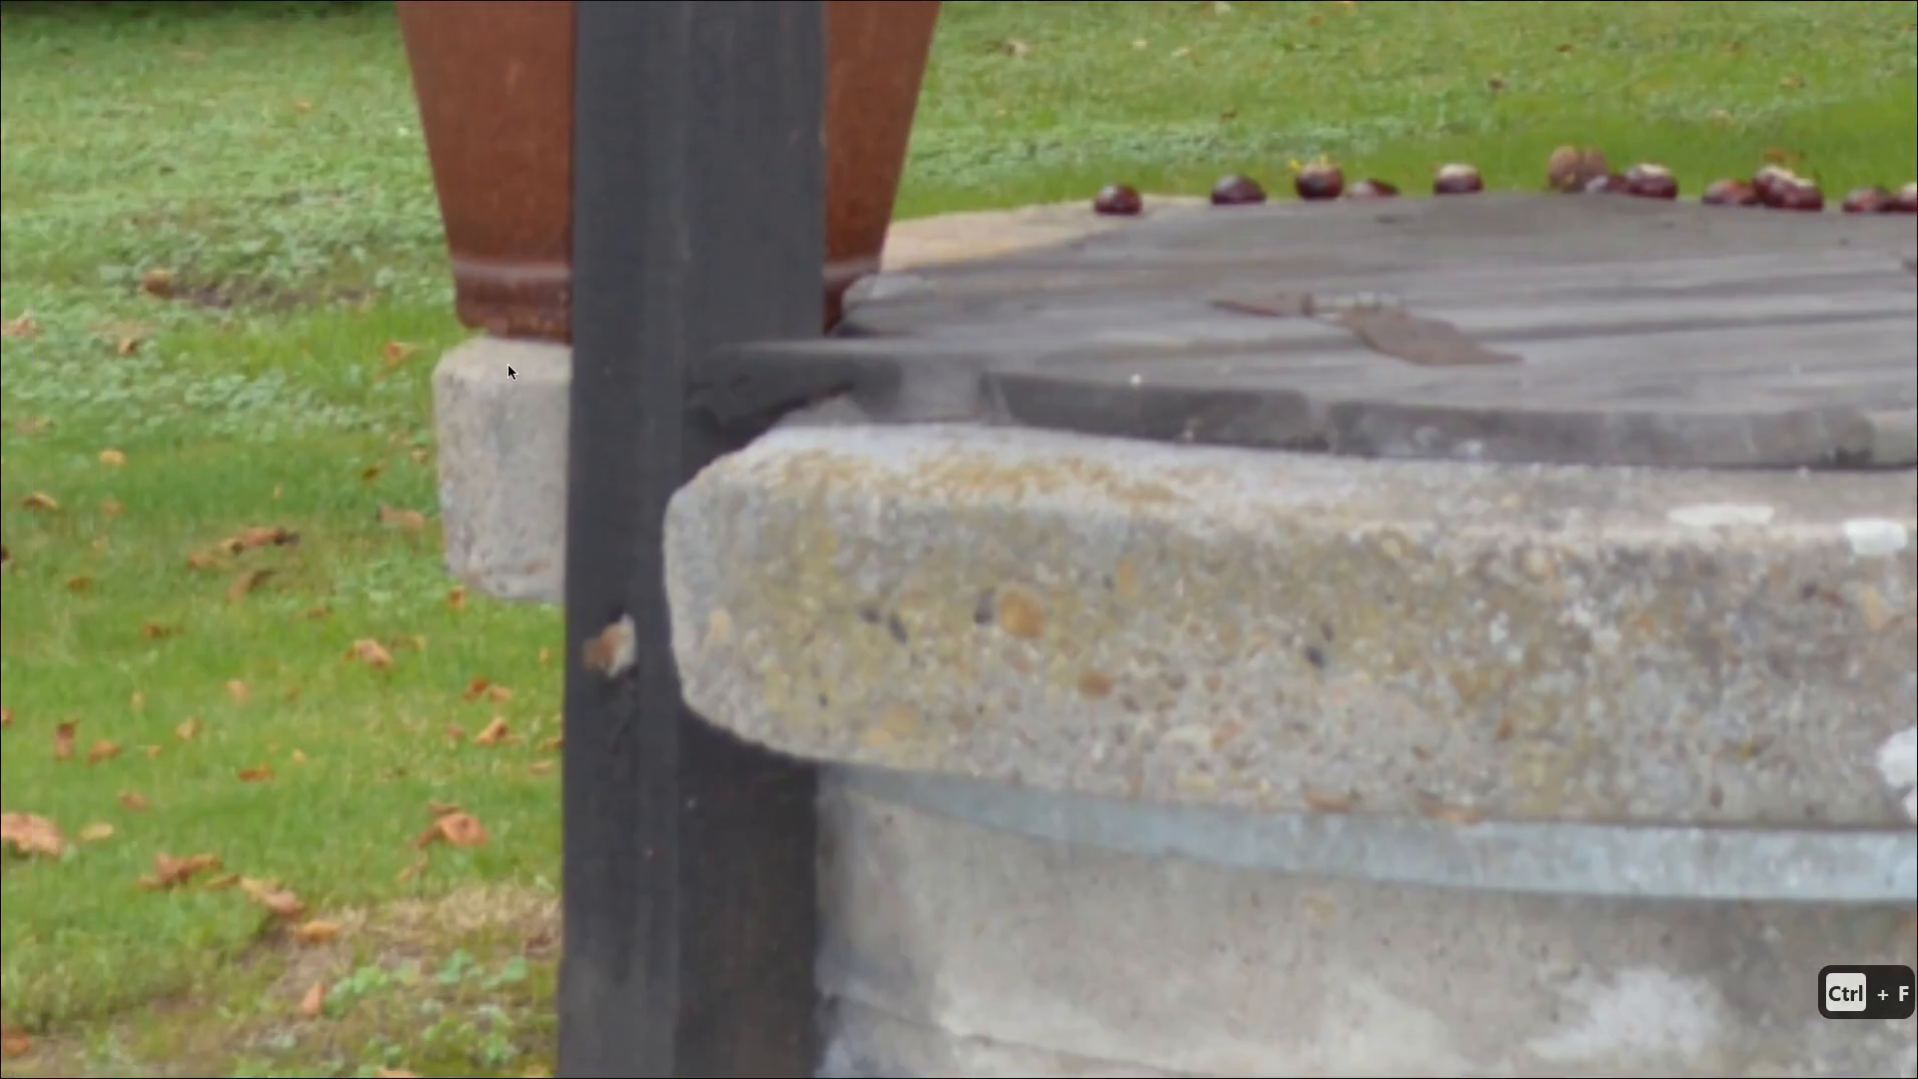
{"action": "scroll", "coordinate": [507, 363], "scroll_direction": "down", "scroll_amount": 10}
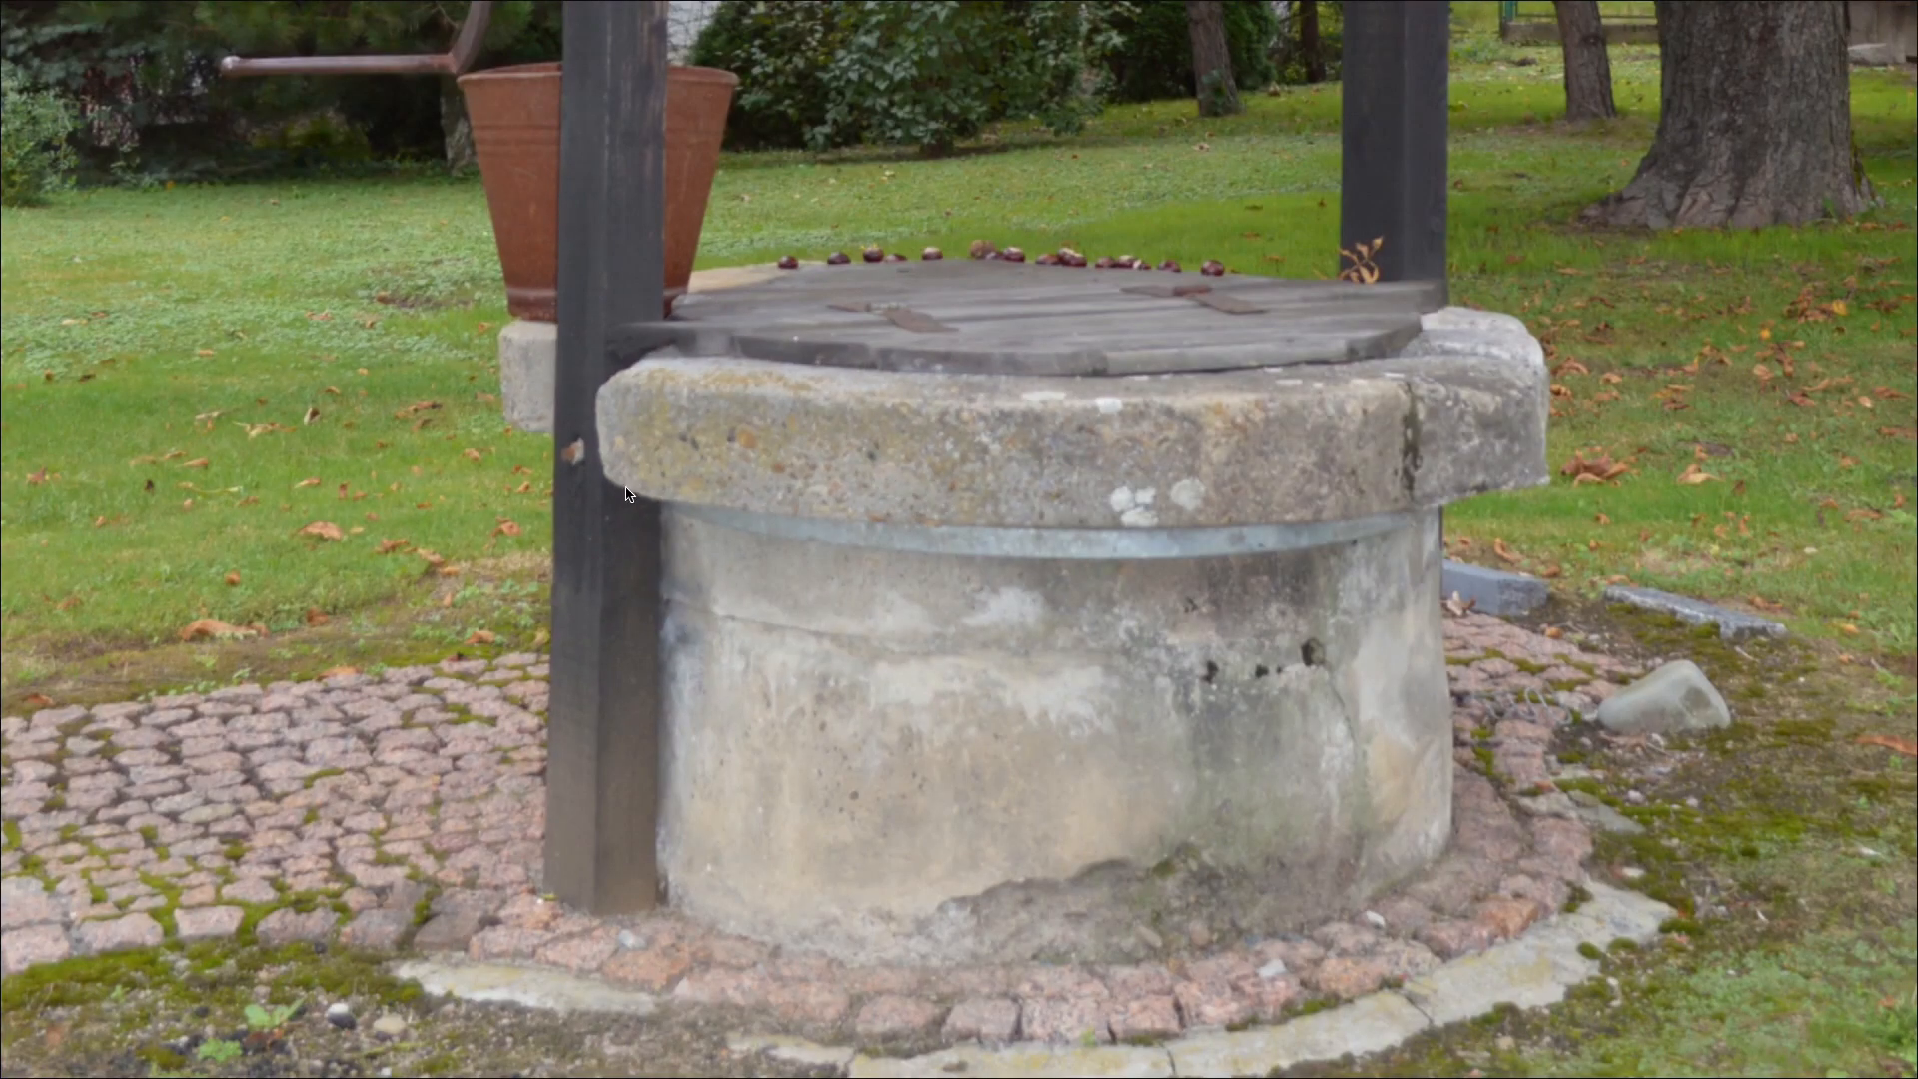
{"action": "scroll", "coordinate": [607, 502], "scroll_direction": "down", "scroll_amount": 2}
{"action": "middle_click_drag", "start_coordinate": [602, 35], "coordinate": [595, 469]}
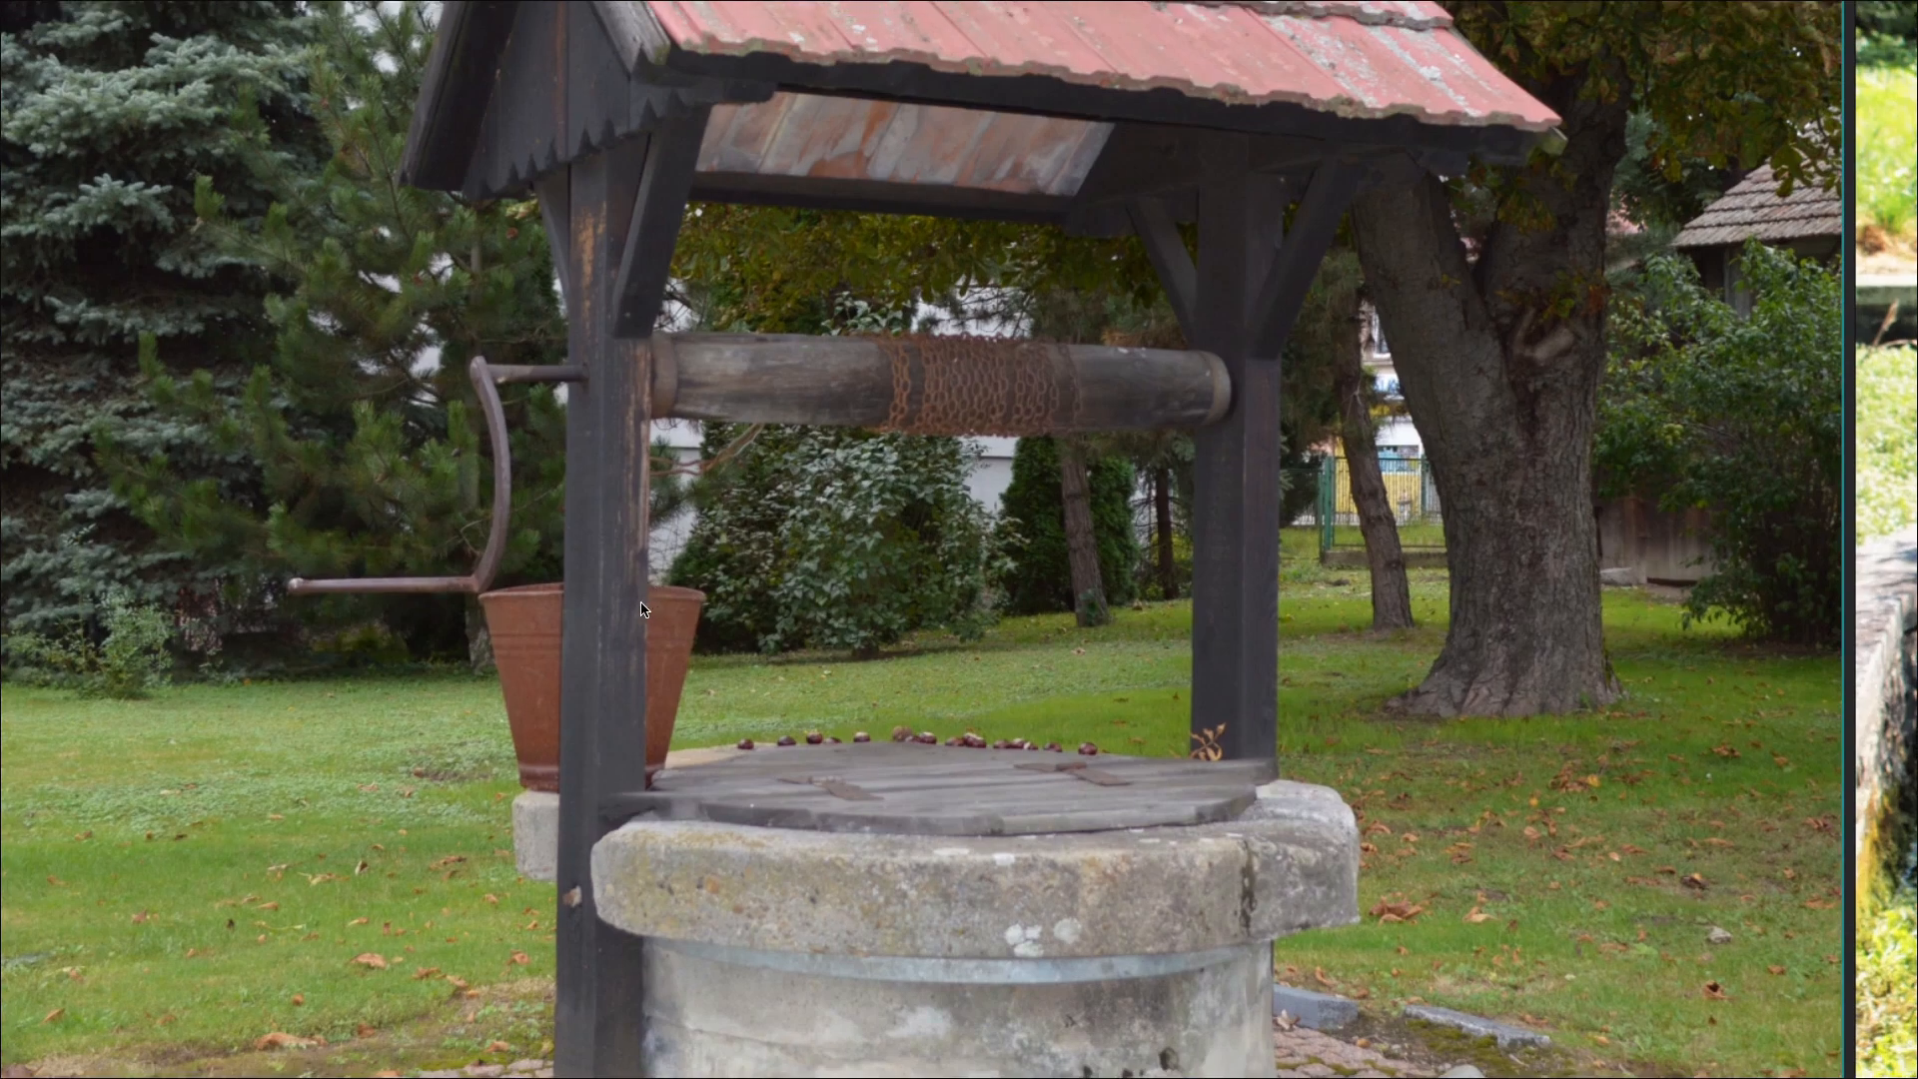
Return to the Blender scene, select the well wall cylinder and isolate it.
{"action": "key", "text": "alt+Tab"}
{"action": "scroll", "coordinate": [879, 514], "scroll_direction": "down", "scroll_amount": 4}
{"action": "middle_click_drag", "start_coordinate": [893, 512], "coordinate": [957, 603]}
{"action": "scroll", "coordinate": [829, 584], "scroll_direction": "down", "scroll_amount": 5}
{"action": "scroll", "coordinate": [969, 640], "scroll_direction": "up", "scroll_amount": 4}
{"action": "left_click", "coordinate": [986, 673]}
{"action": "key", "text": "ctrl+f"}
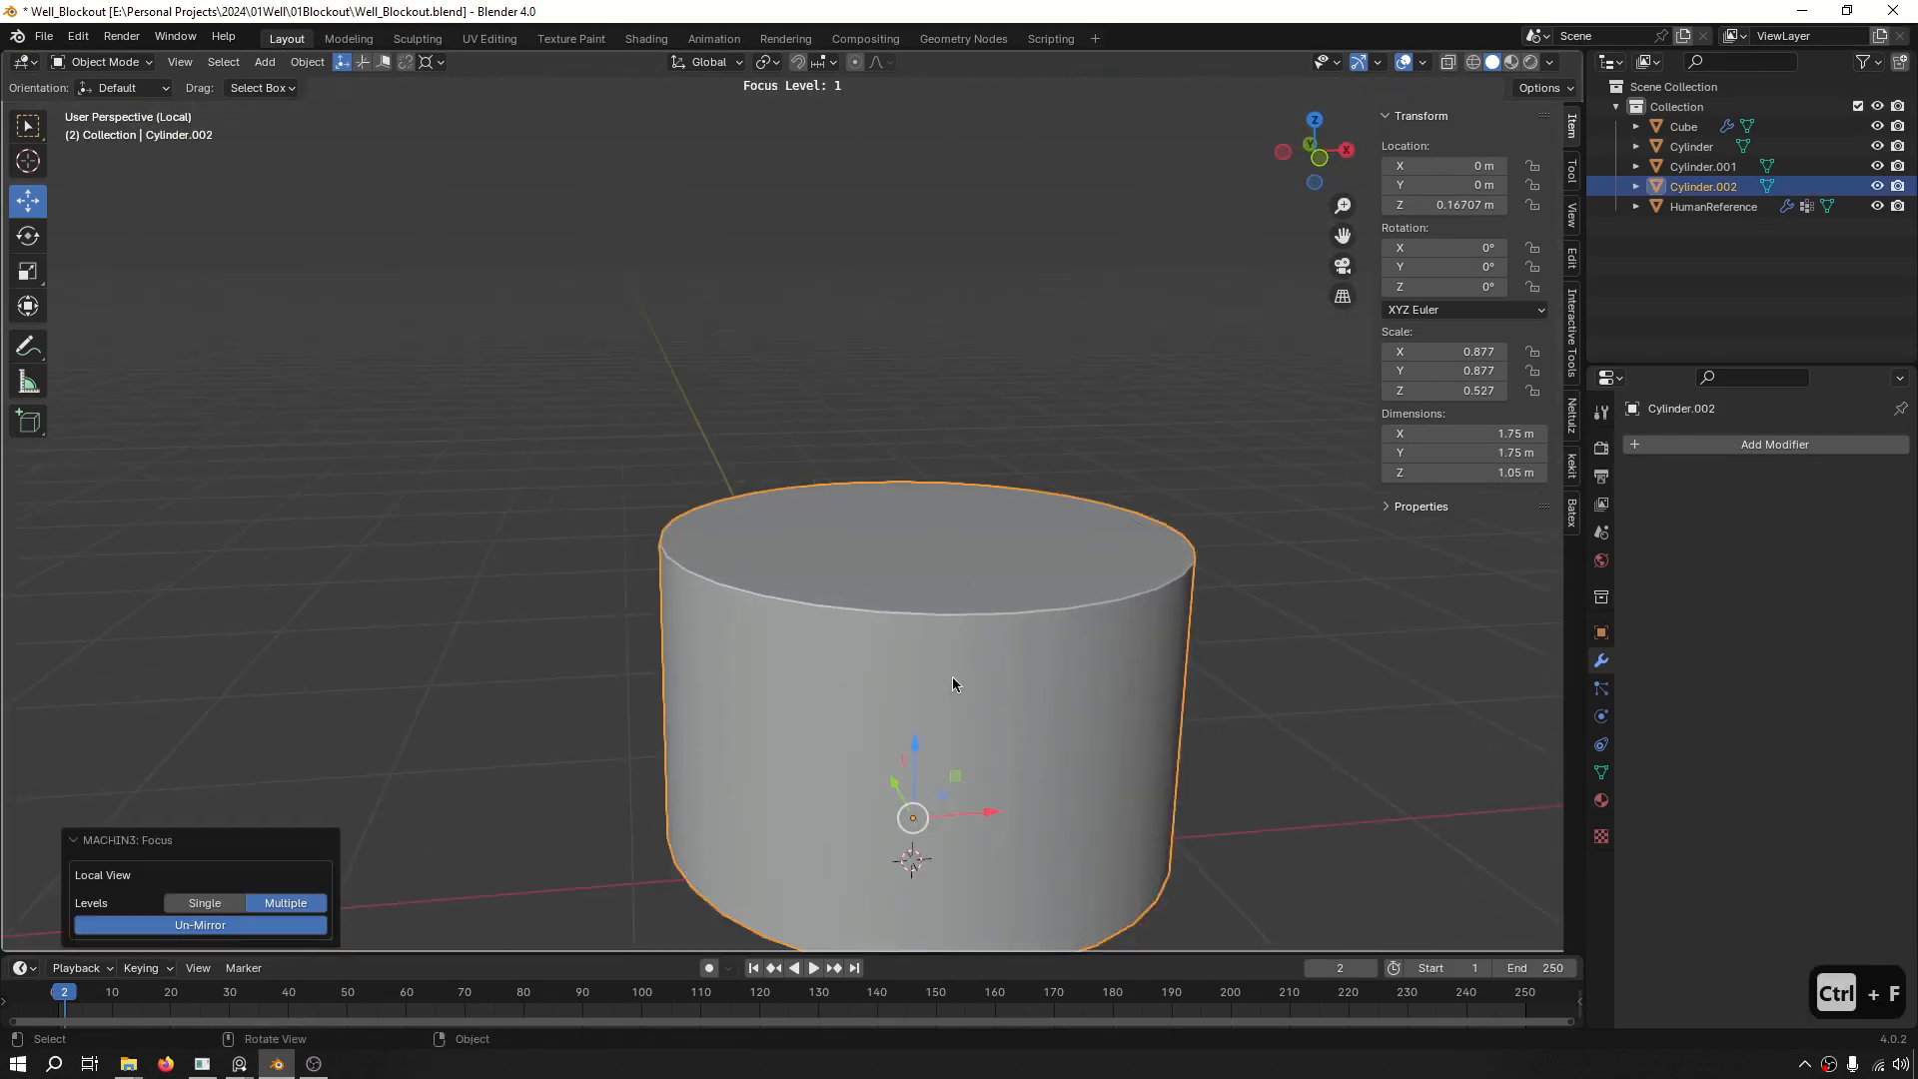
{"action": "middle_click_drag", "start_coordinate": [953, 683], "coordinate": [907, 706]}
{"action": "scroll", "coordinate": [894, 597], "scroll_direction": "down", "scroll_amount": 3}
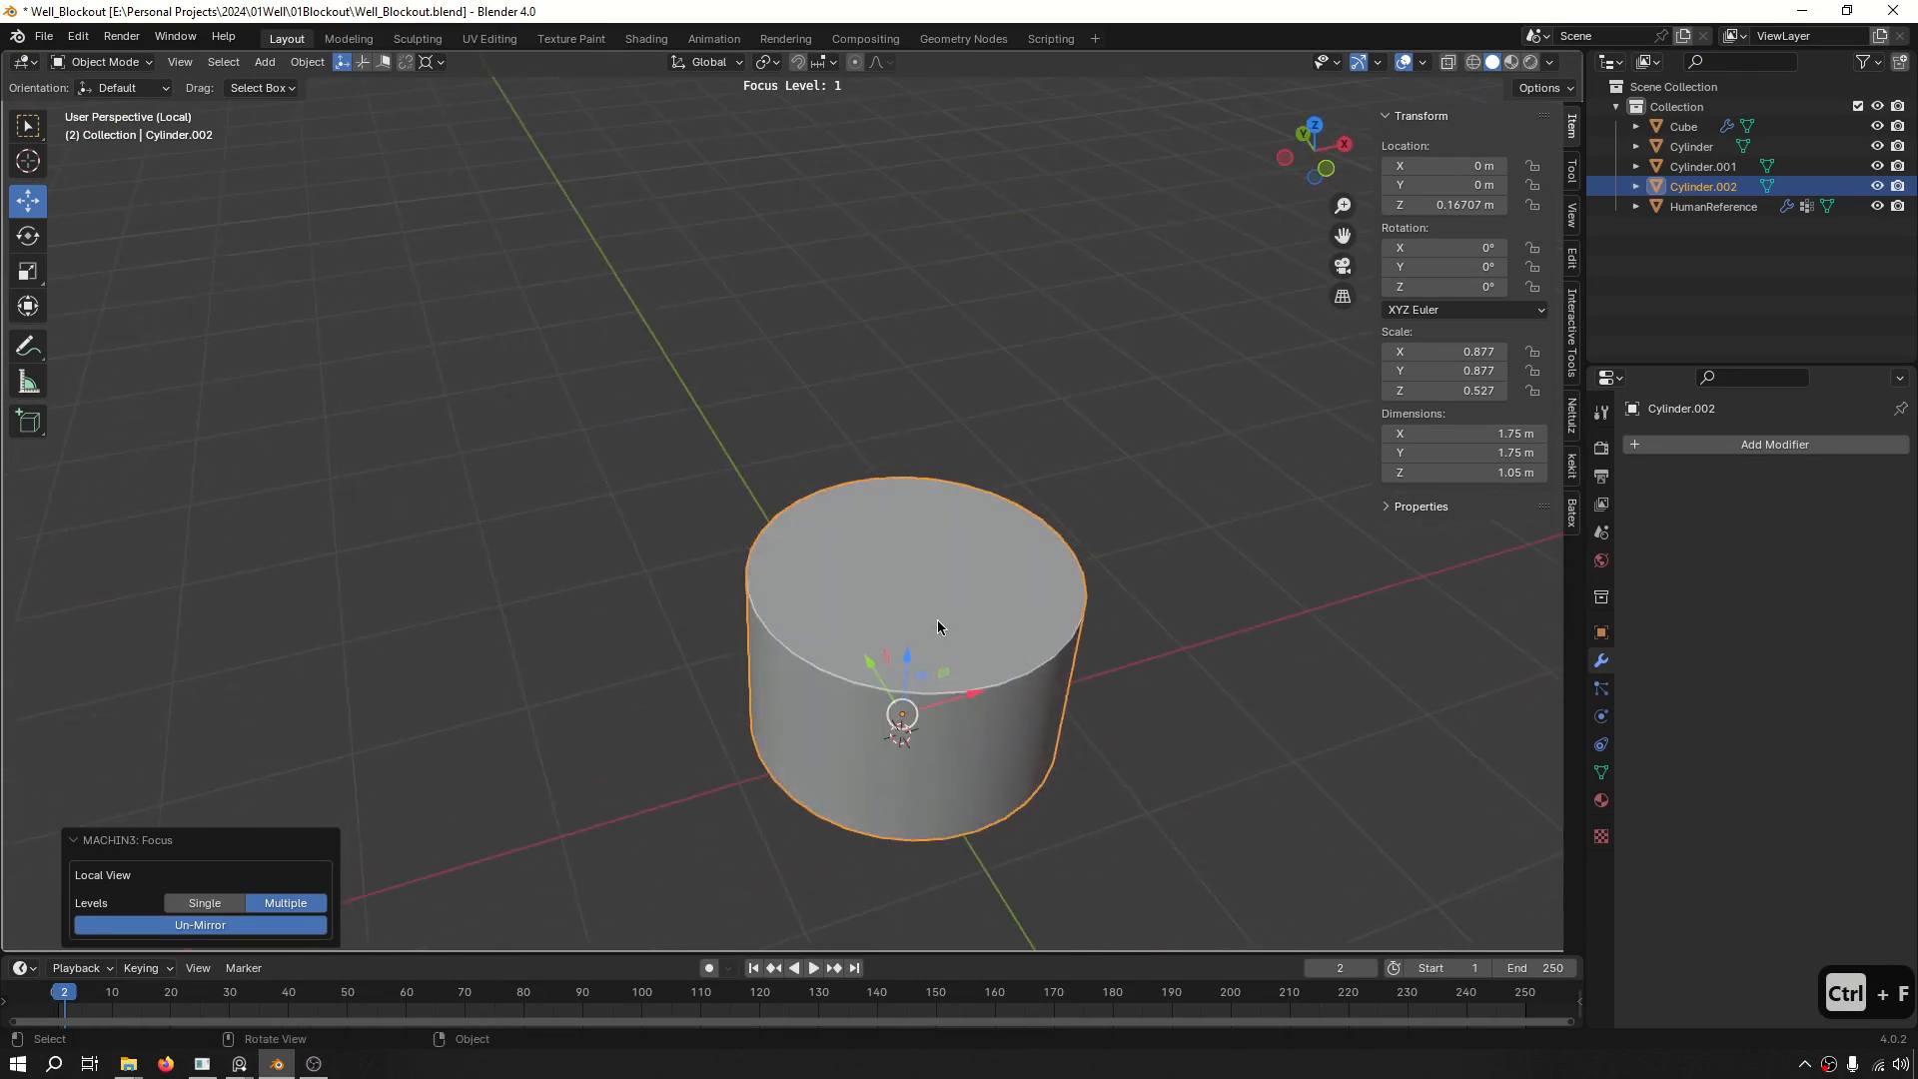
Inset the cylinder's top face by about 0.33 m.
{"action": "middle_click_drag", "start_coordinate": [937, 627], "coordinate": [921, 587]}
{"action": "key", "text": "Tab"}
{"action": "key", "text": "3"}
{"action": "left_click", "coordinate": [920, 587]}
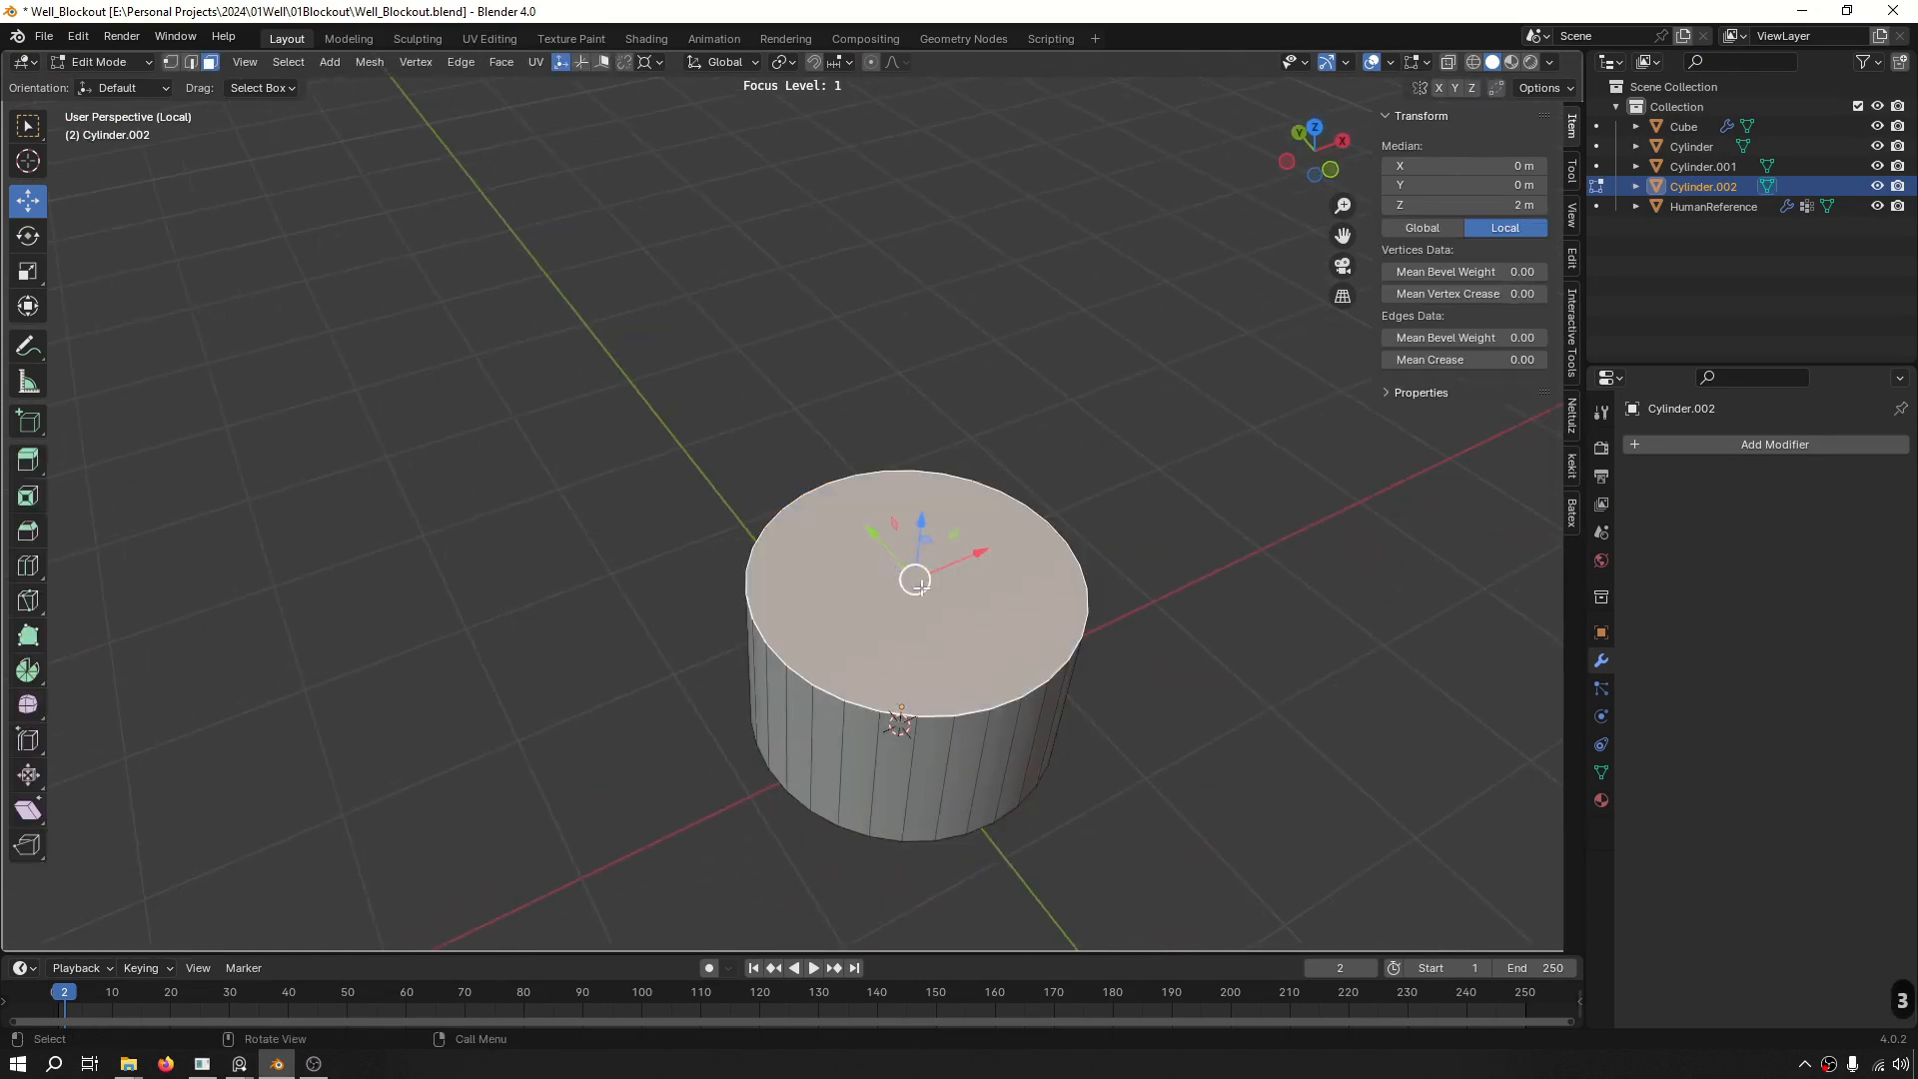
{"action": "key", "text": "i"}
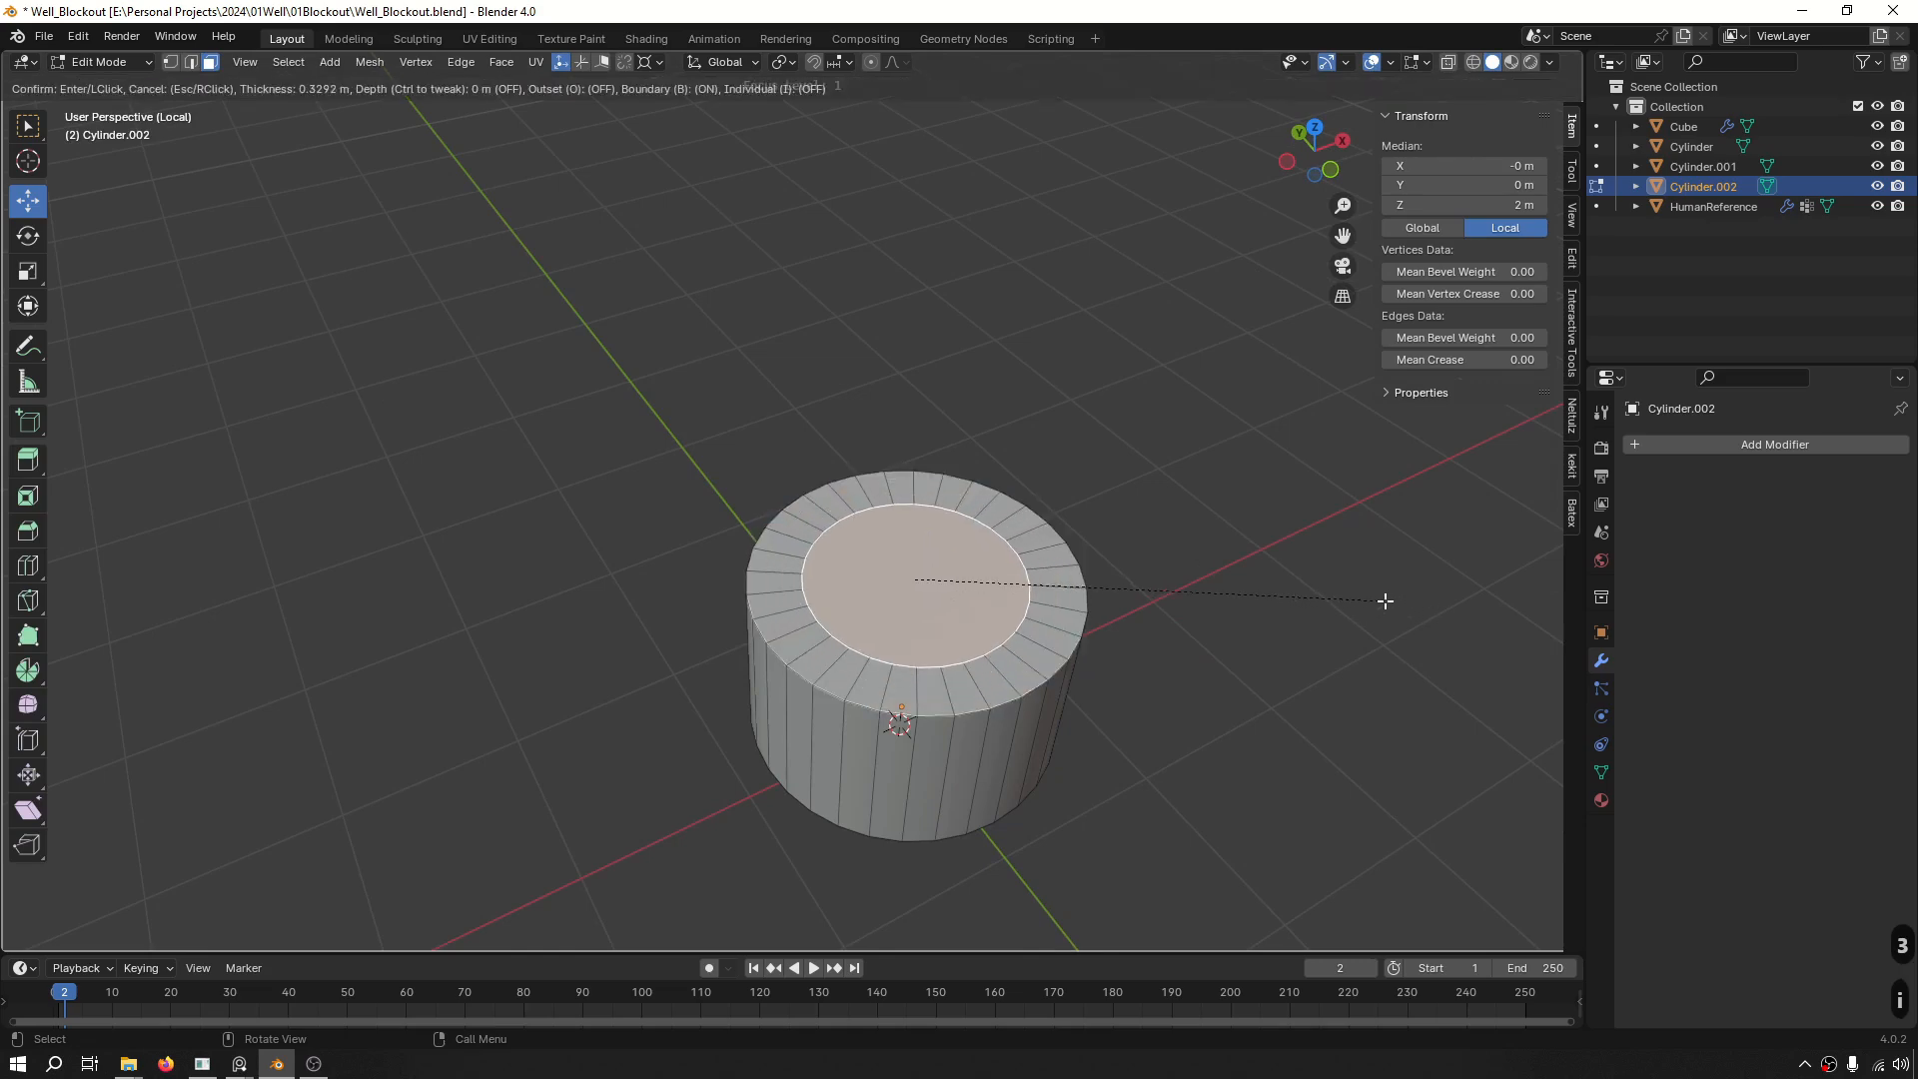
{"action": "left_click", "coordinate": [1382, 601]}
Extrude the inset face down about 1.06 m to hollow the cylinder, and bring the other objects back into view.
{"action": "middle_click_drag", "start_coordinate": [944, 552], "coordinate": [964, 478]}
{"action": "left_click_drag", "start_coordinate": [917, 489], "coordinate": [949, 580]}
{"action": "key", "text": "ctrl+z"}
{"action": "key", "text": "e"}
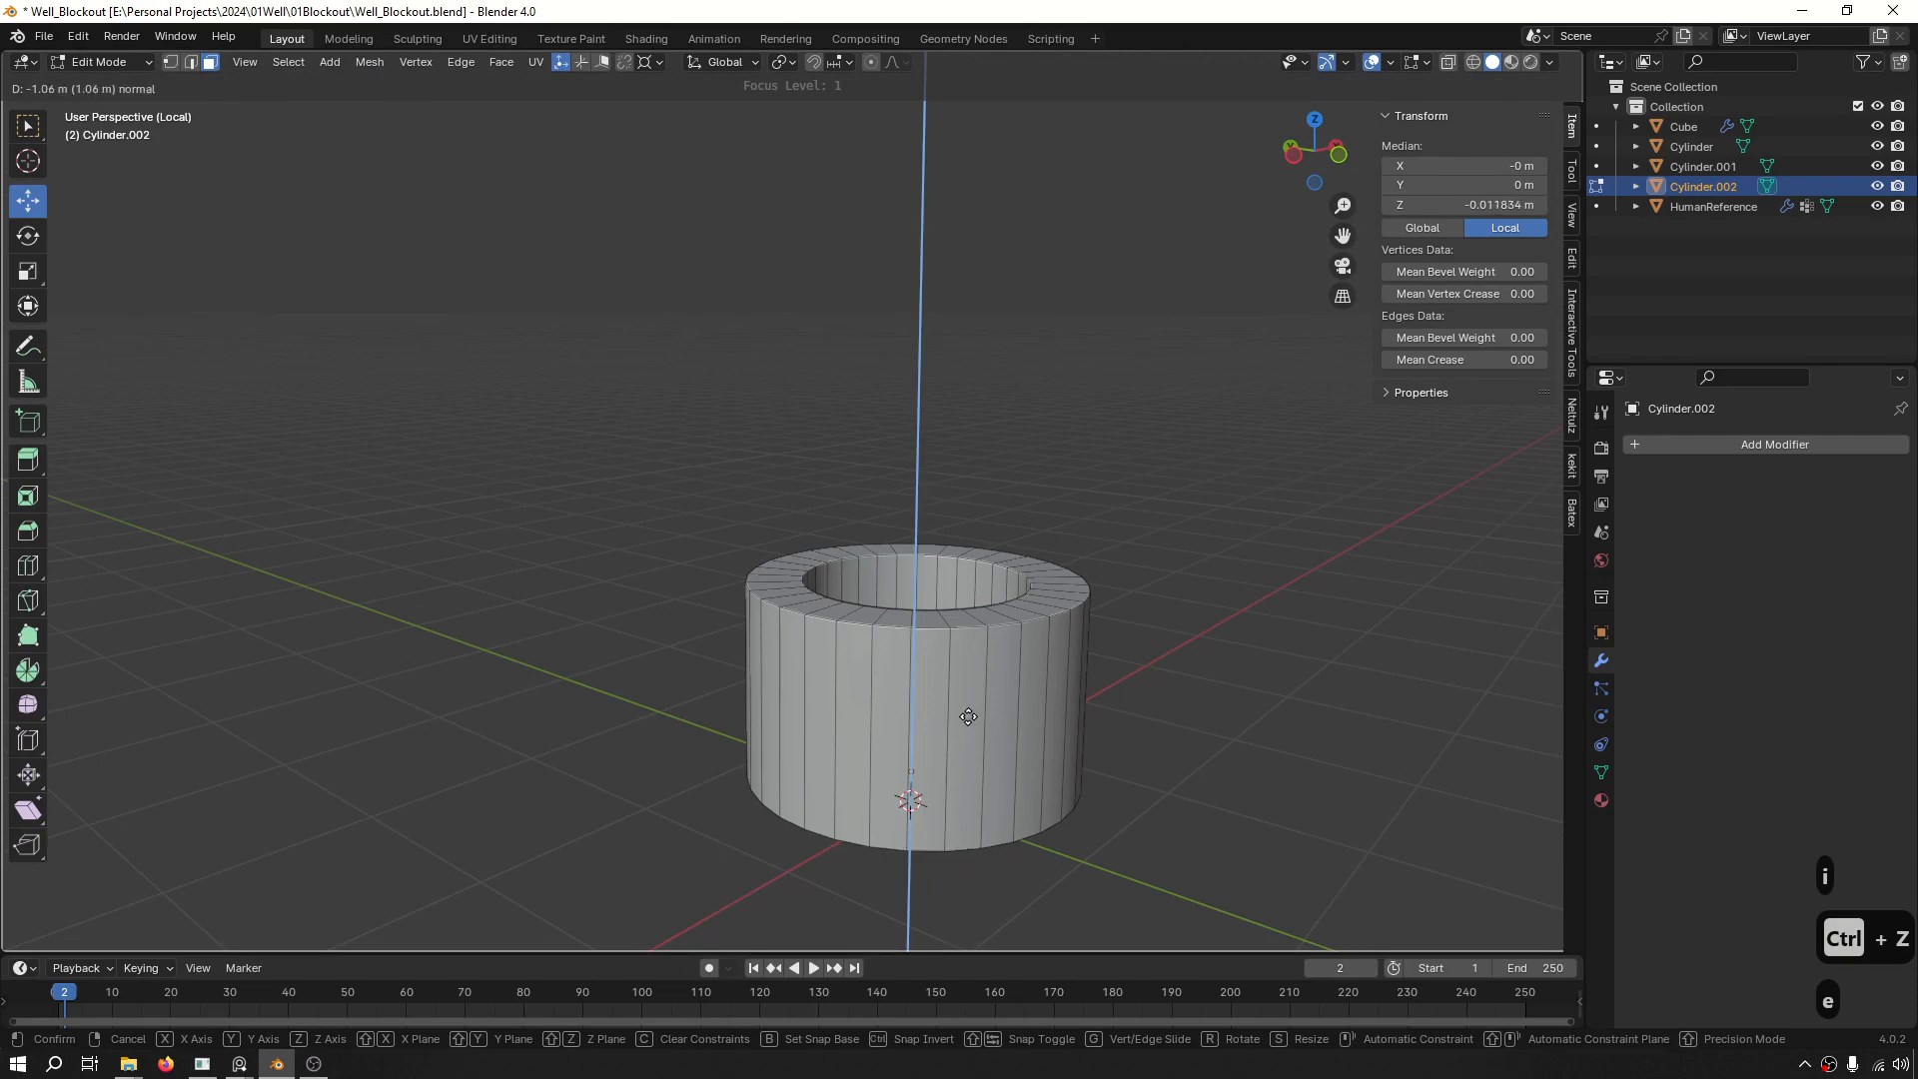
{"action": "left_click", "coordinate": [968, 716]}
{"action": "key", "text": "Tab"}
{"action": "left_click", "coordinate": [1224, 588]}
{"action": "key", "text": "ctrl+f"}
{"action": "middle_click_drag", "start_coordinate": [1179, 561], "coordinate": [1013, 613]}
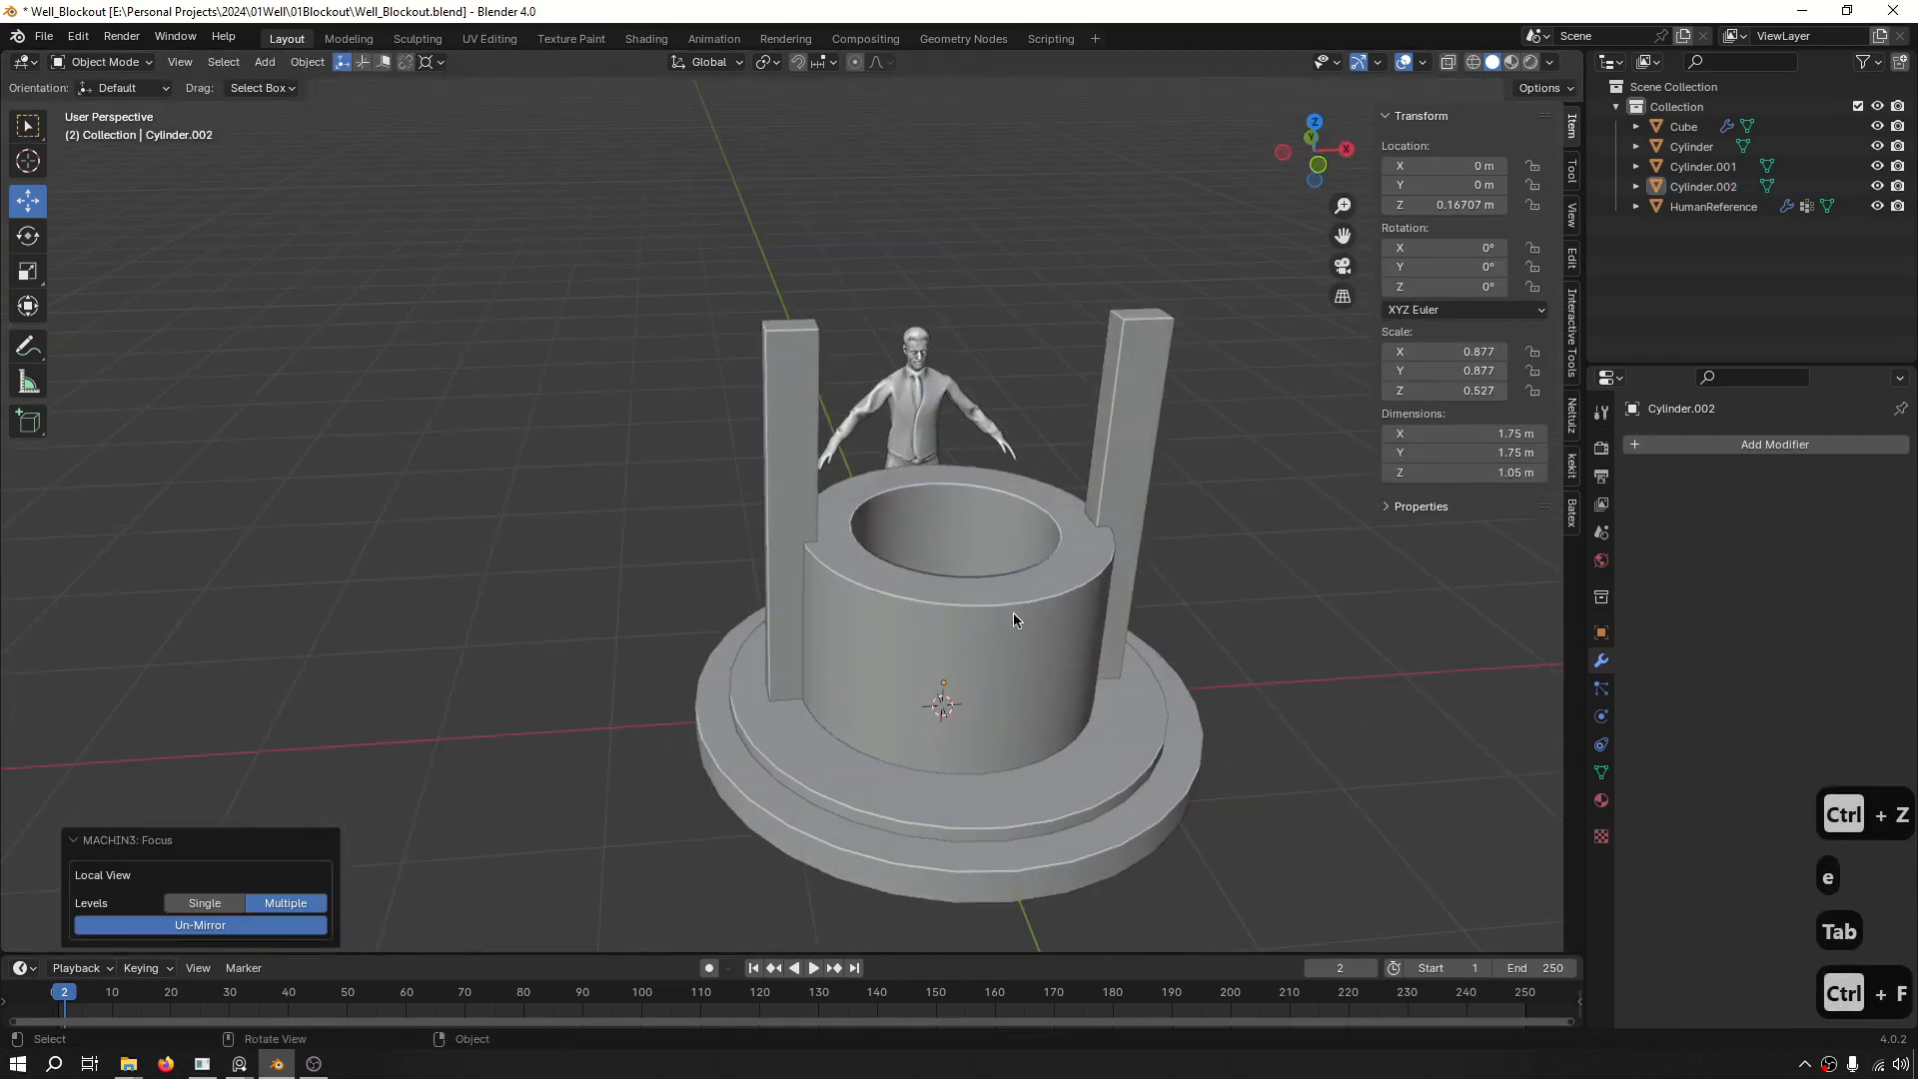
Select the ring of inner wall faces and widen it in X and Y only, thinning the well wall.
{"action": "left_click", "coordinate": [1013, 613]}
{"action": "scroll", "coordinate": [958, 538], "scroll_direction": "up", "scroll_amount": 5}
{"action": "key", "text": "3"}
{"action": "left_click", "coordinate": [958, 534]}
{"action": "left_click", "coordinate": [1015, 531], "text": "alt"}
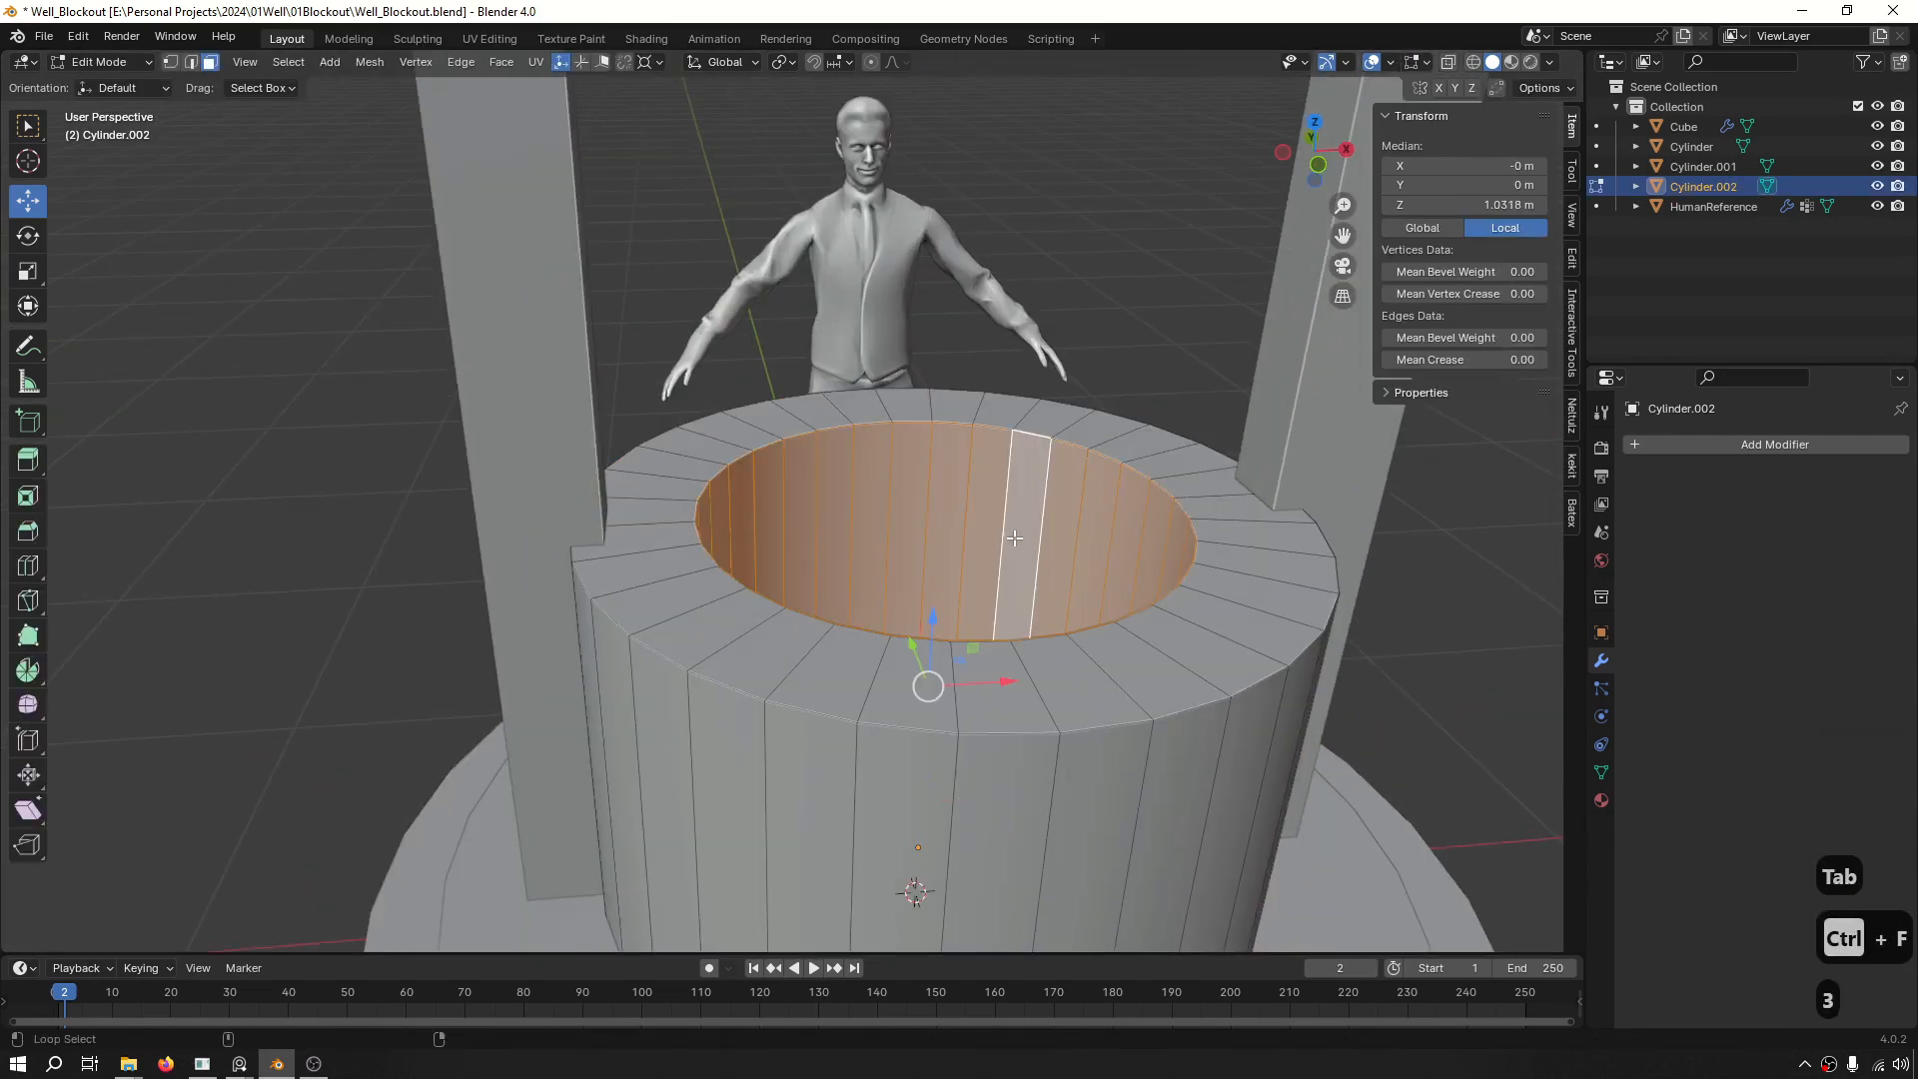
{"action": "key", "text": "s"}
{"action": "key", "text": "s"}
{"action": "key", "text": "shift+z"}
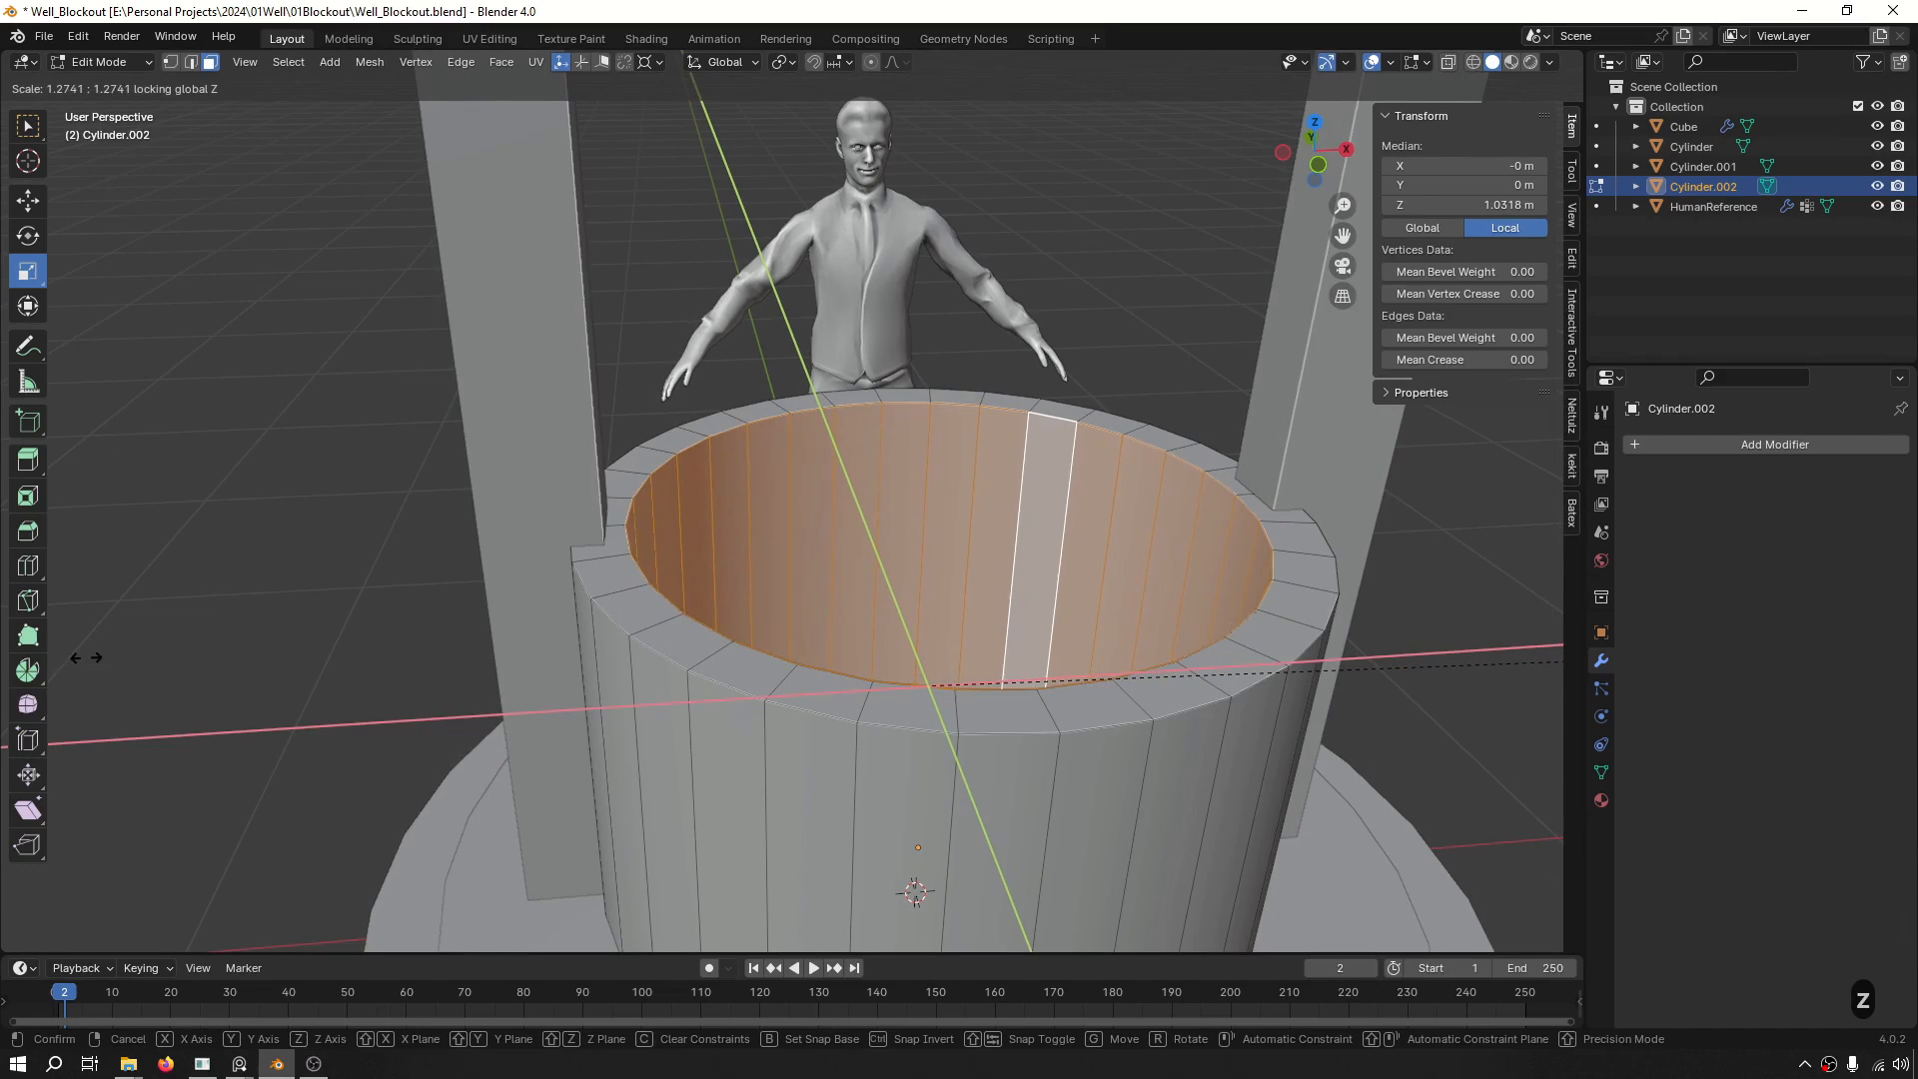
{"action": "left_click", "coordinate": [111, 611]}
{"action": "middle_click_drag", "start_coordinate": [1131, 599], "coordinate": [1004, 522], "text": "shift"}
{"action": "middle_click_drag", "start_coordinate": [1004, 522], "coordinate": [839, 570]}
{"action": "key", "text": "Tab"}
{"action": "left_click", "coordinate": [1122, 270]}
{"action": "scroll", "coordinate": [1070, 578], "scroll_direction": "down", "scroll_amount": 3}
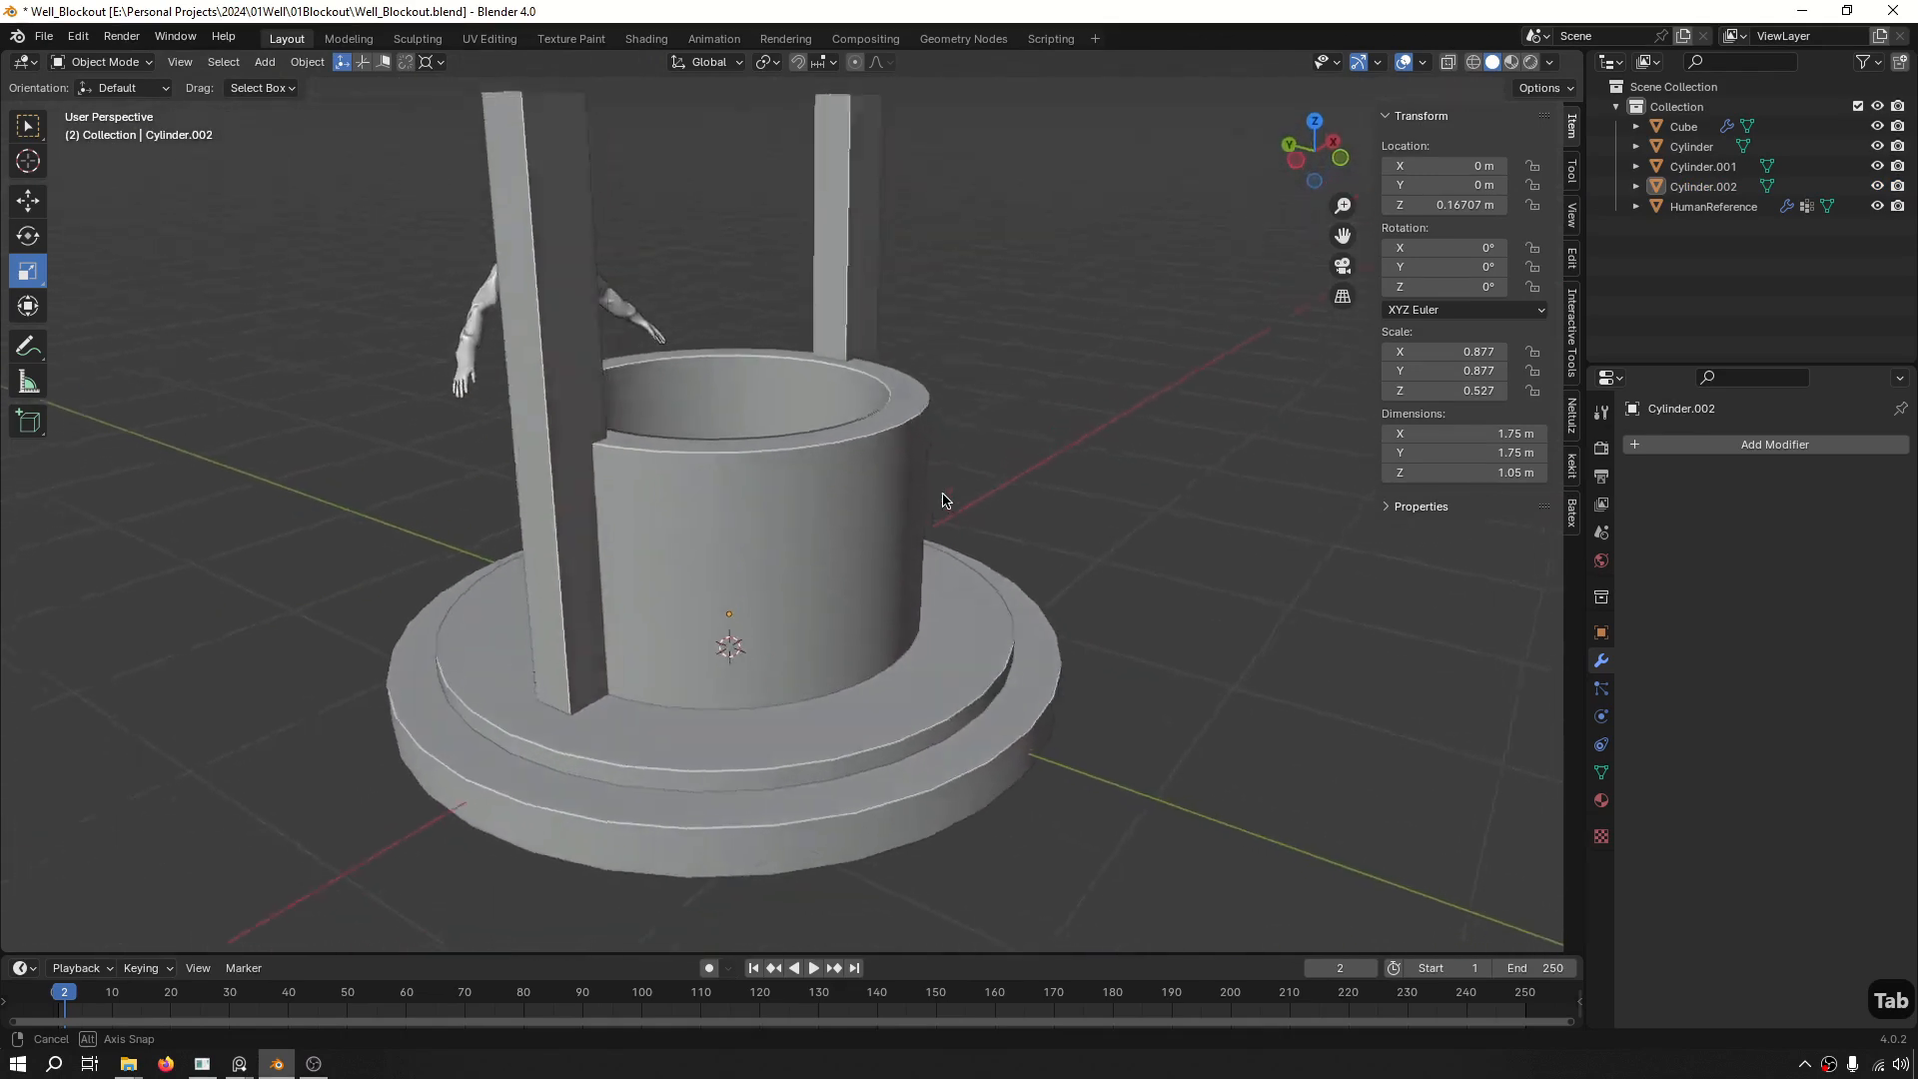
Save the well blockout file and clear the selection.
{"action": "scroll", "coordinate": [839, 570], "scroll_direction": "down", "scroll_amount": 5}
{"action": "key", "text": "ctrl+s"}
{"action": "left_click", "coordinate": [1221, 546]}
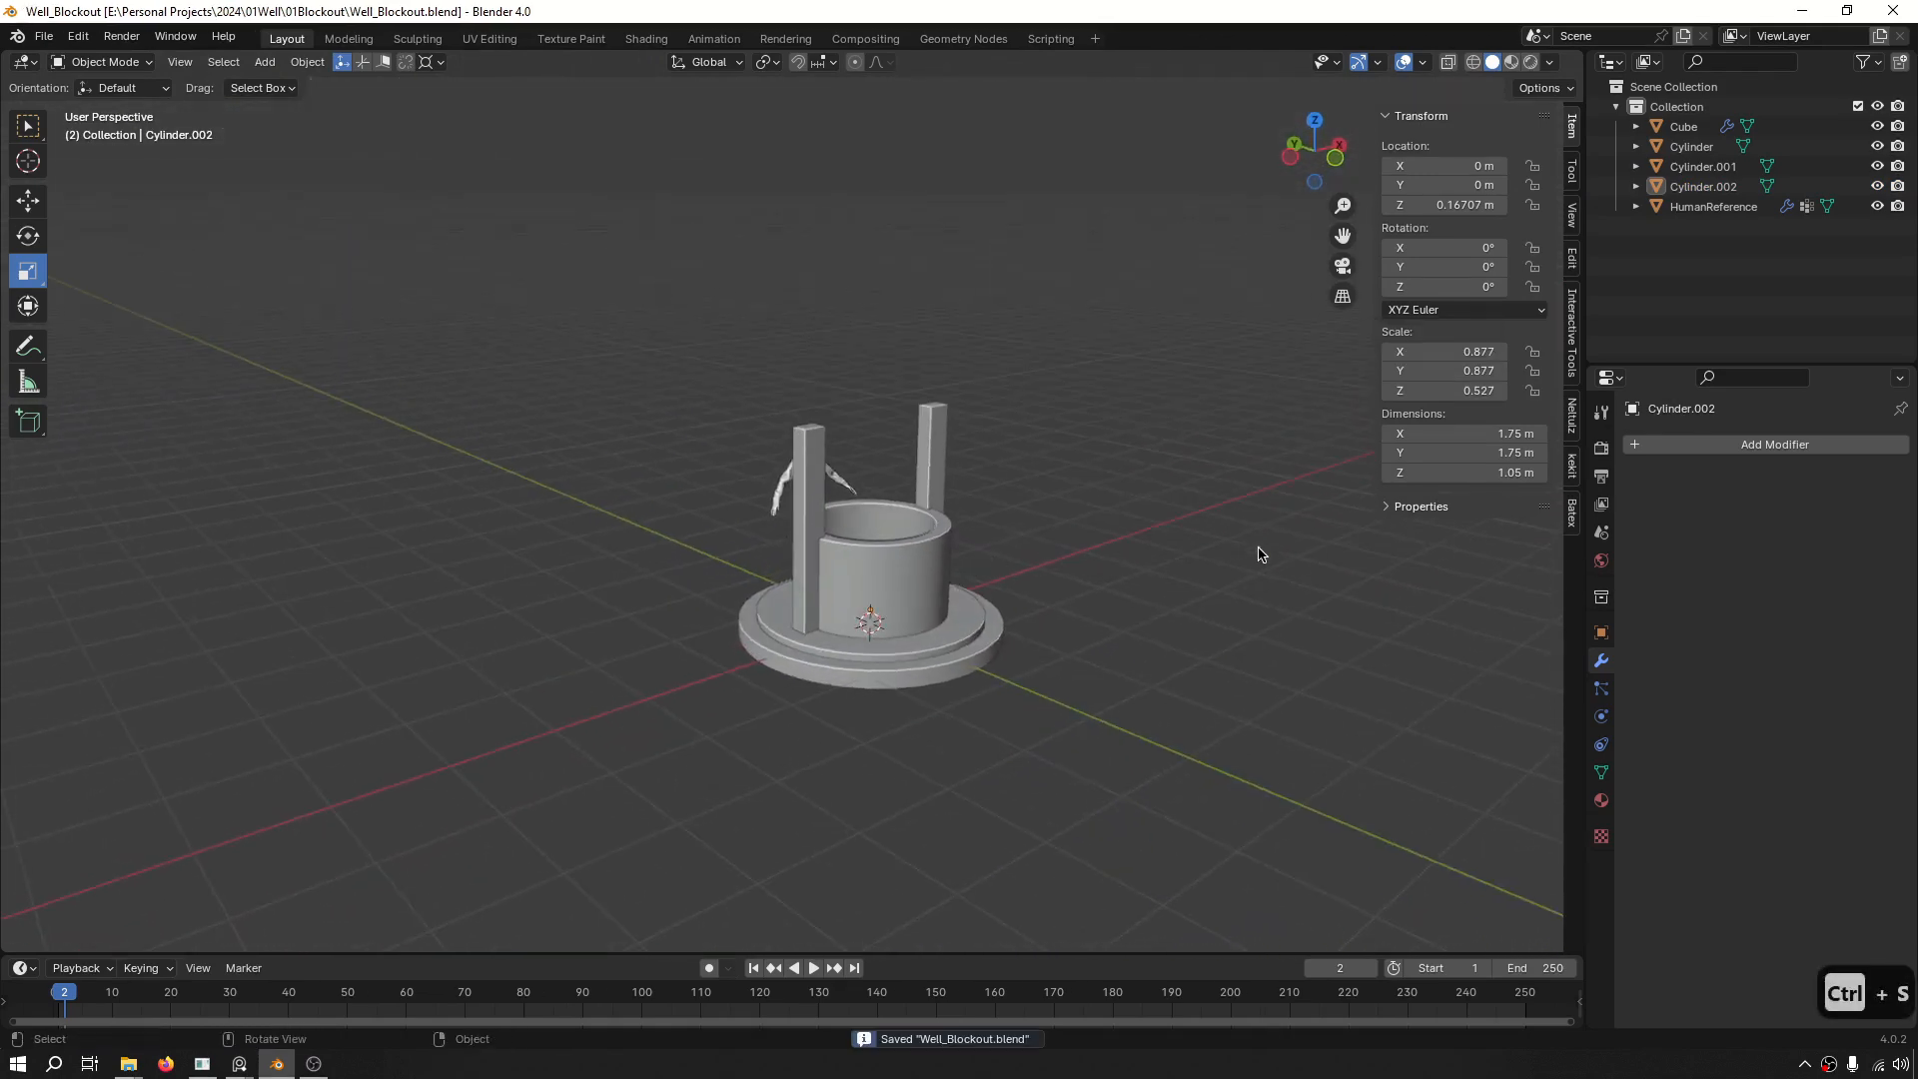
{"action": "key", "text": "ctrl+f"}
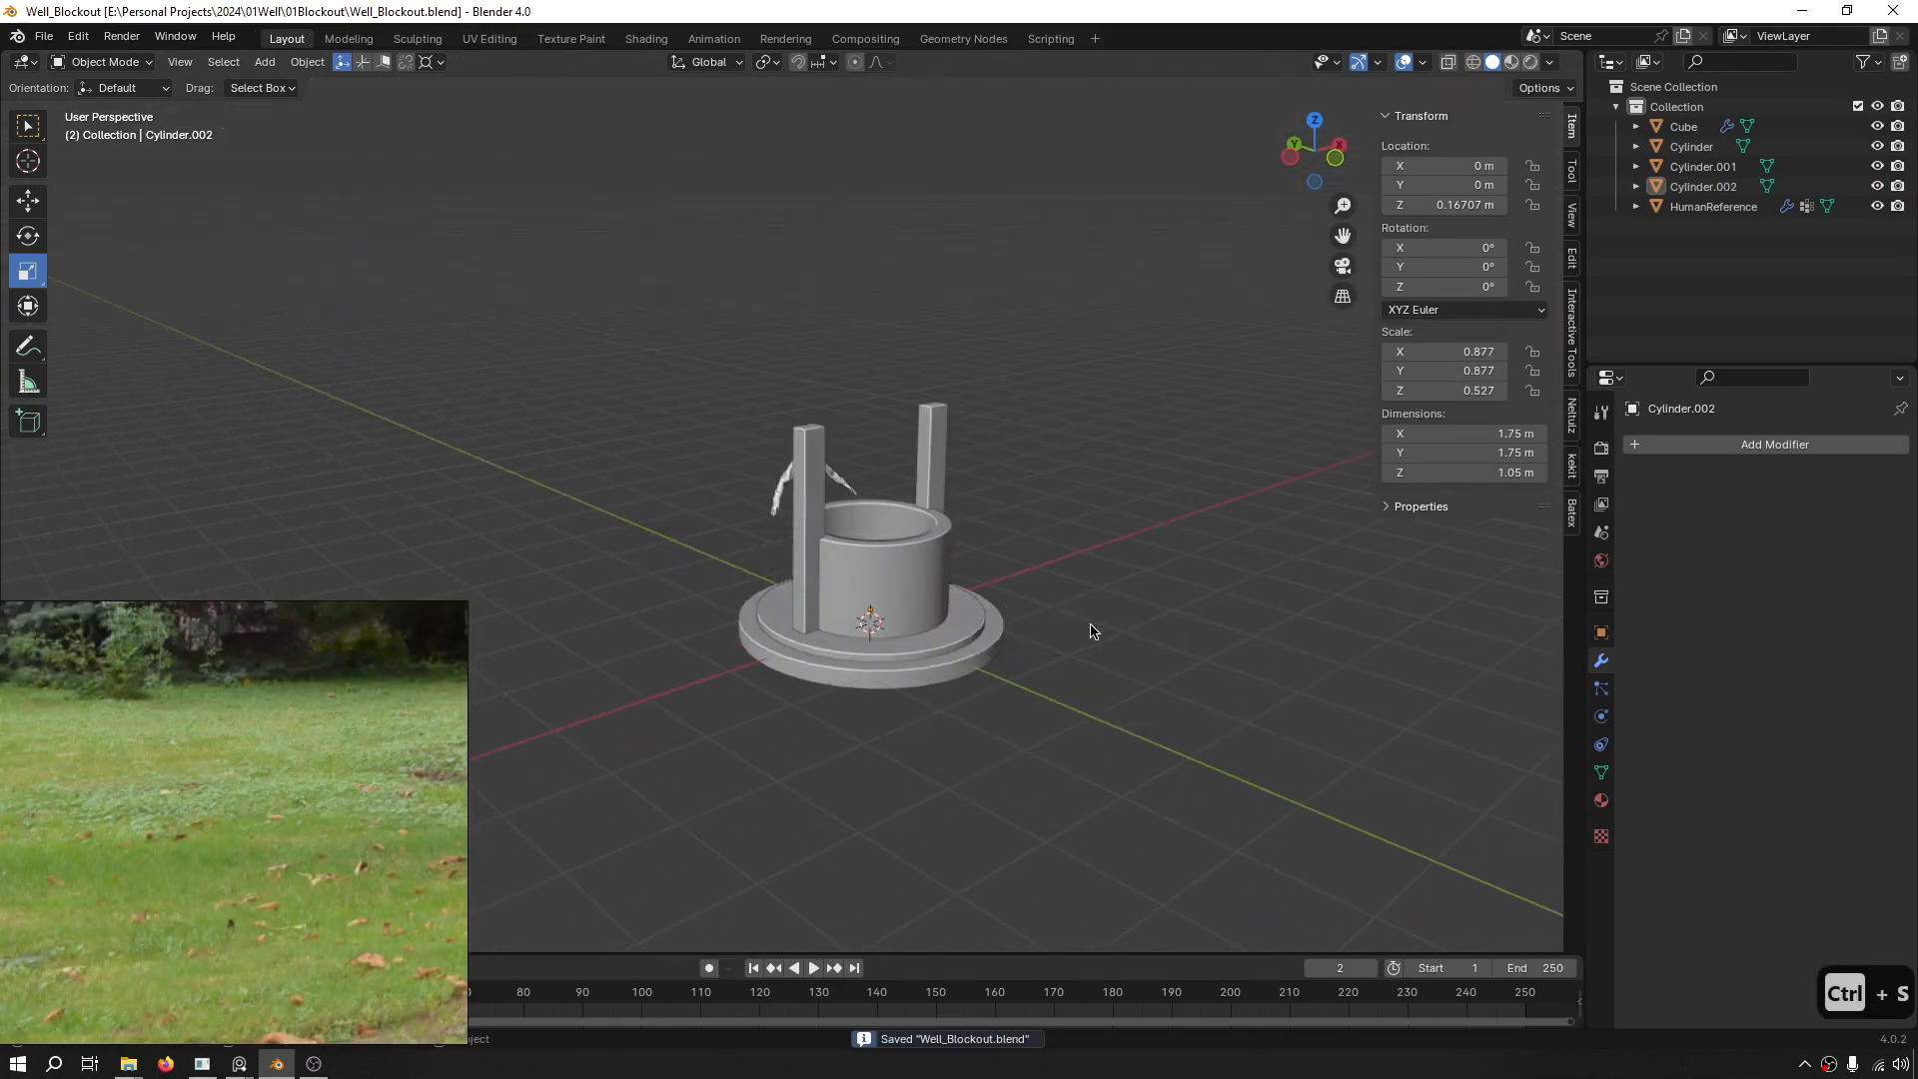
Select the mirrored roof posts and scale them along Y only to a depth of about 0.226 m.
{"action": "middle_click_drag", "start_coordinate": [1090, 631], "coordinate": [929, 524]}
{"action": "scroll", "coordinate": [789, 555], "scroll_direction": "up", "scroll_amount": 5}
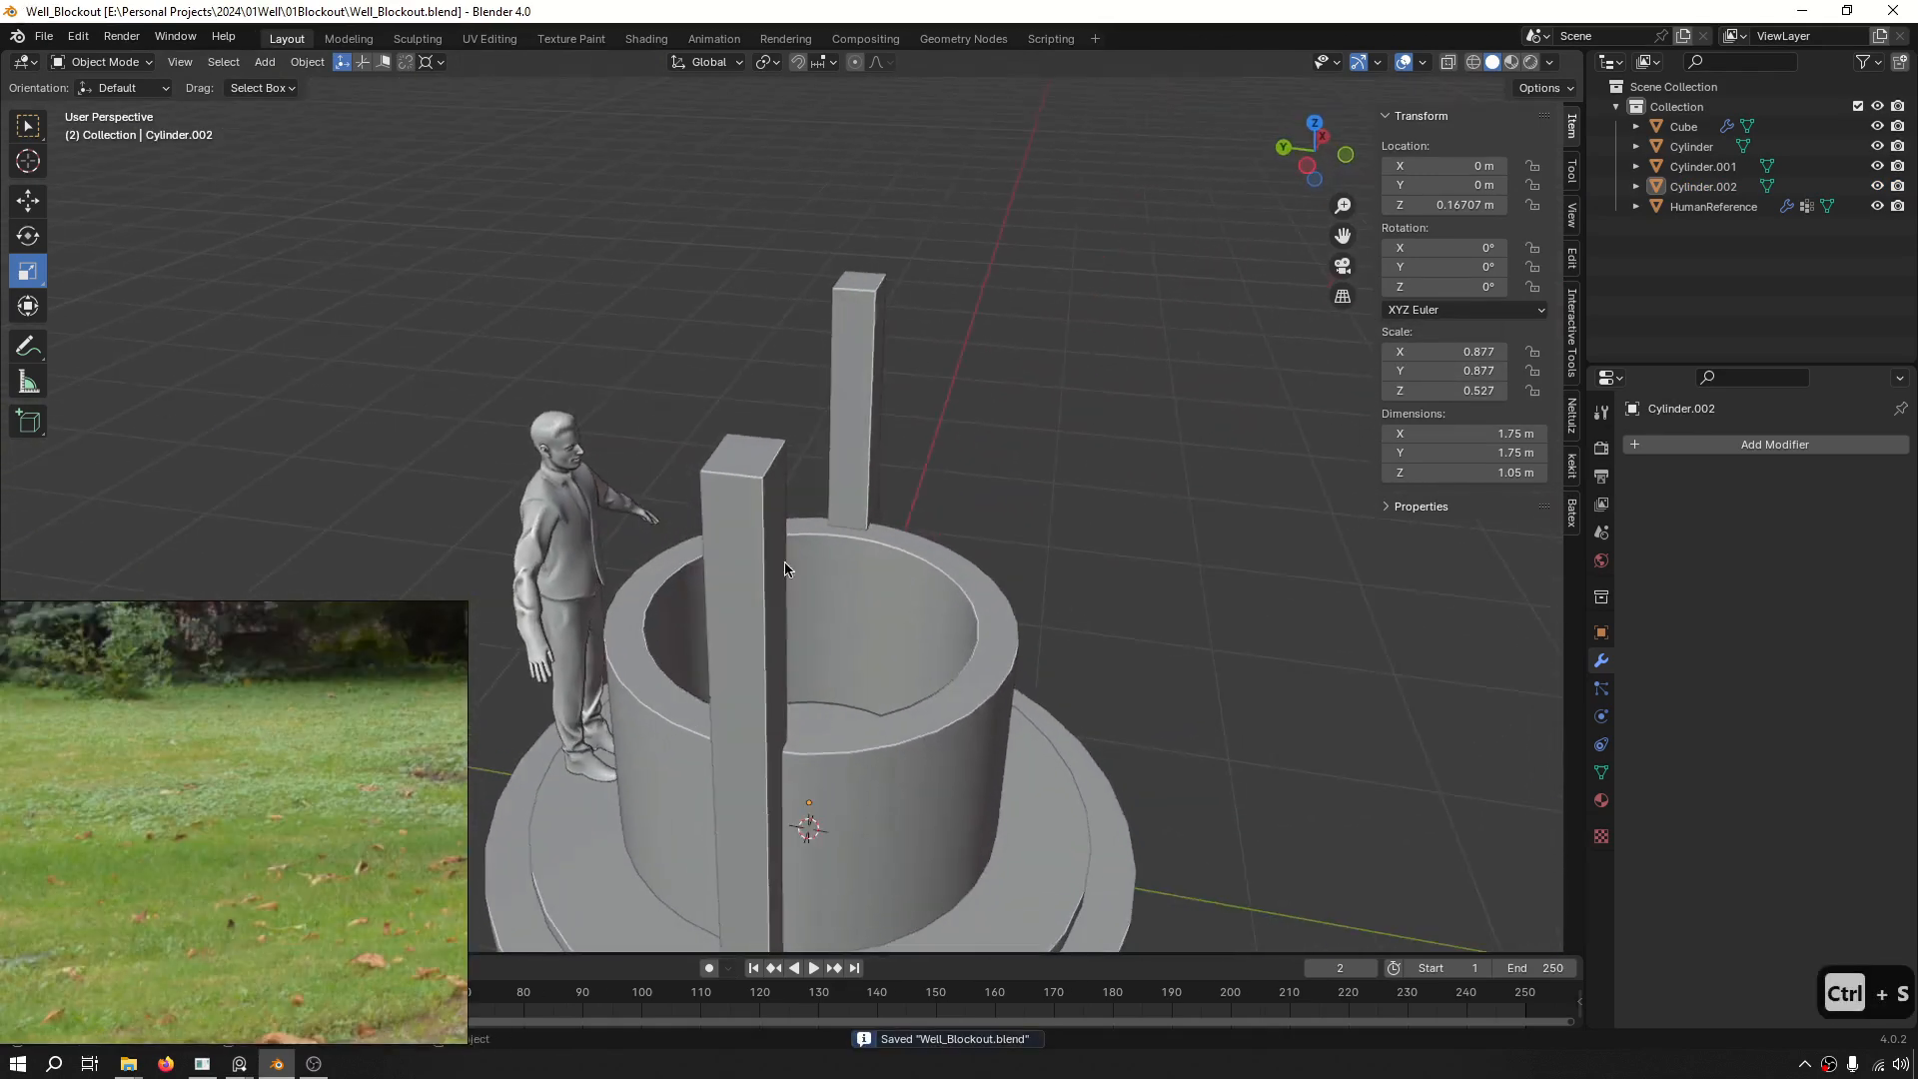
{"action": "left_click", "coordinate": [784, 569]}
{"action": "key", "text": "Tab"}
{"action": "key", "text": "3"}
{"action": "key", "text": "Tab"}
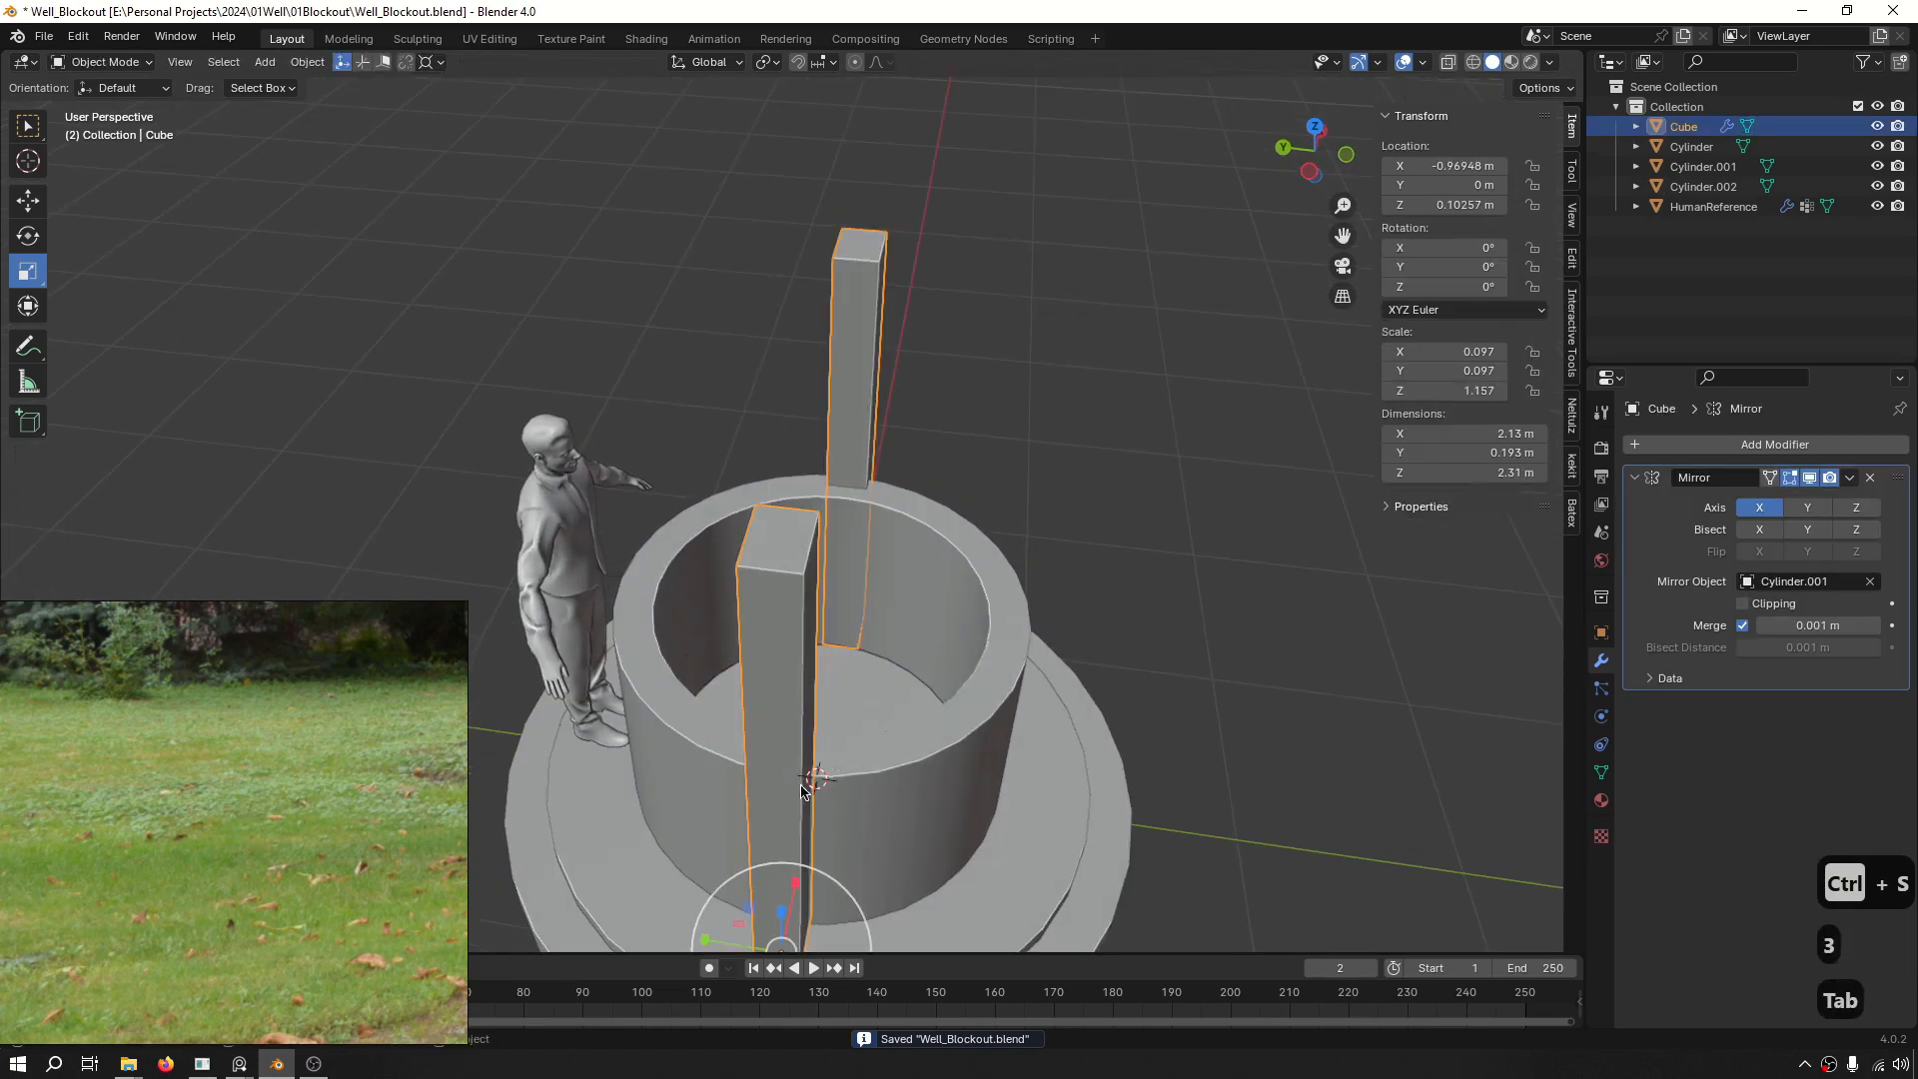
{"action": "scroll", "coordinate": [1051, 700], "scroll_direction": "down", "scroll_amount": 2}
{"action": "key", "text": "s"}
{"action": "key", "text": "s"}
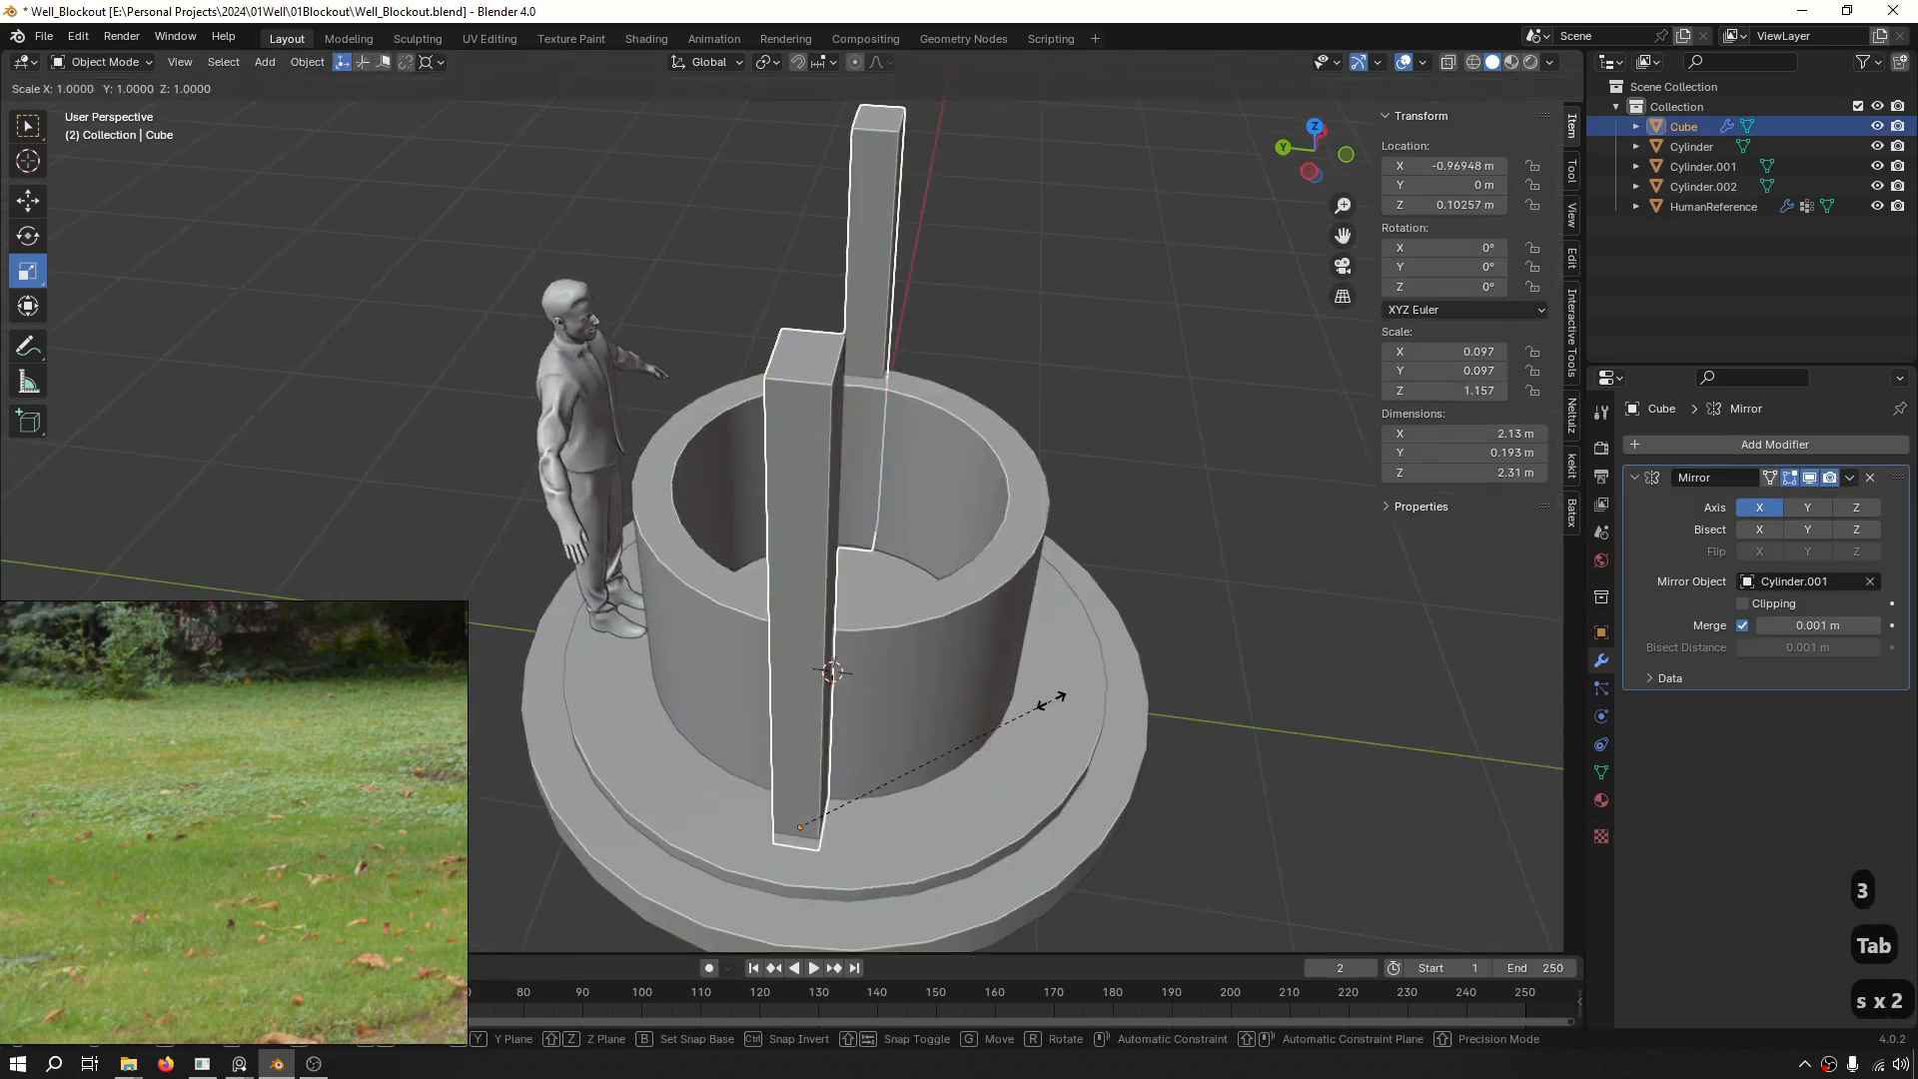
{"action": "key", "text": "y"}
{"action": "left_click", "coordinate": [1113, 729]}
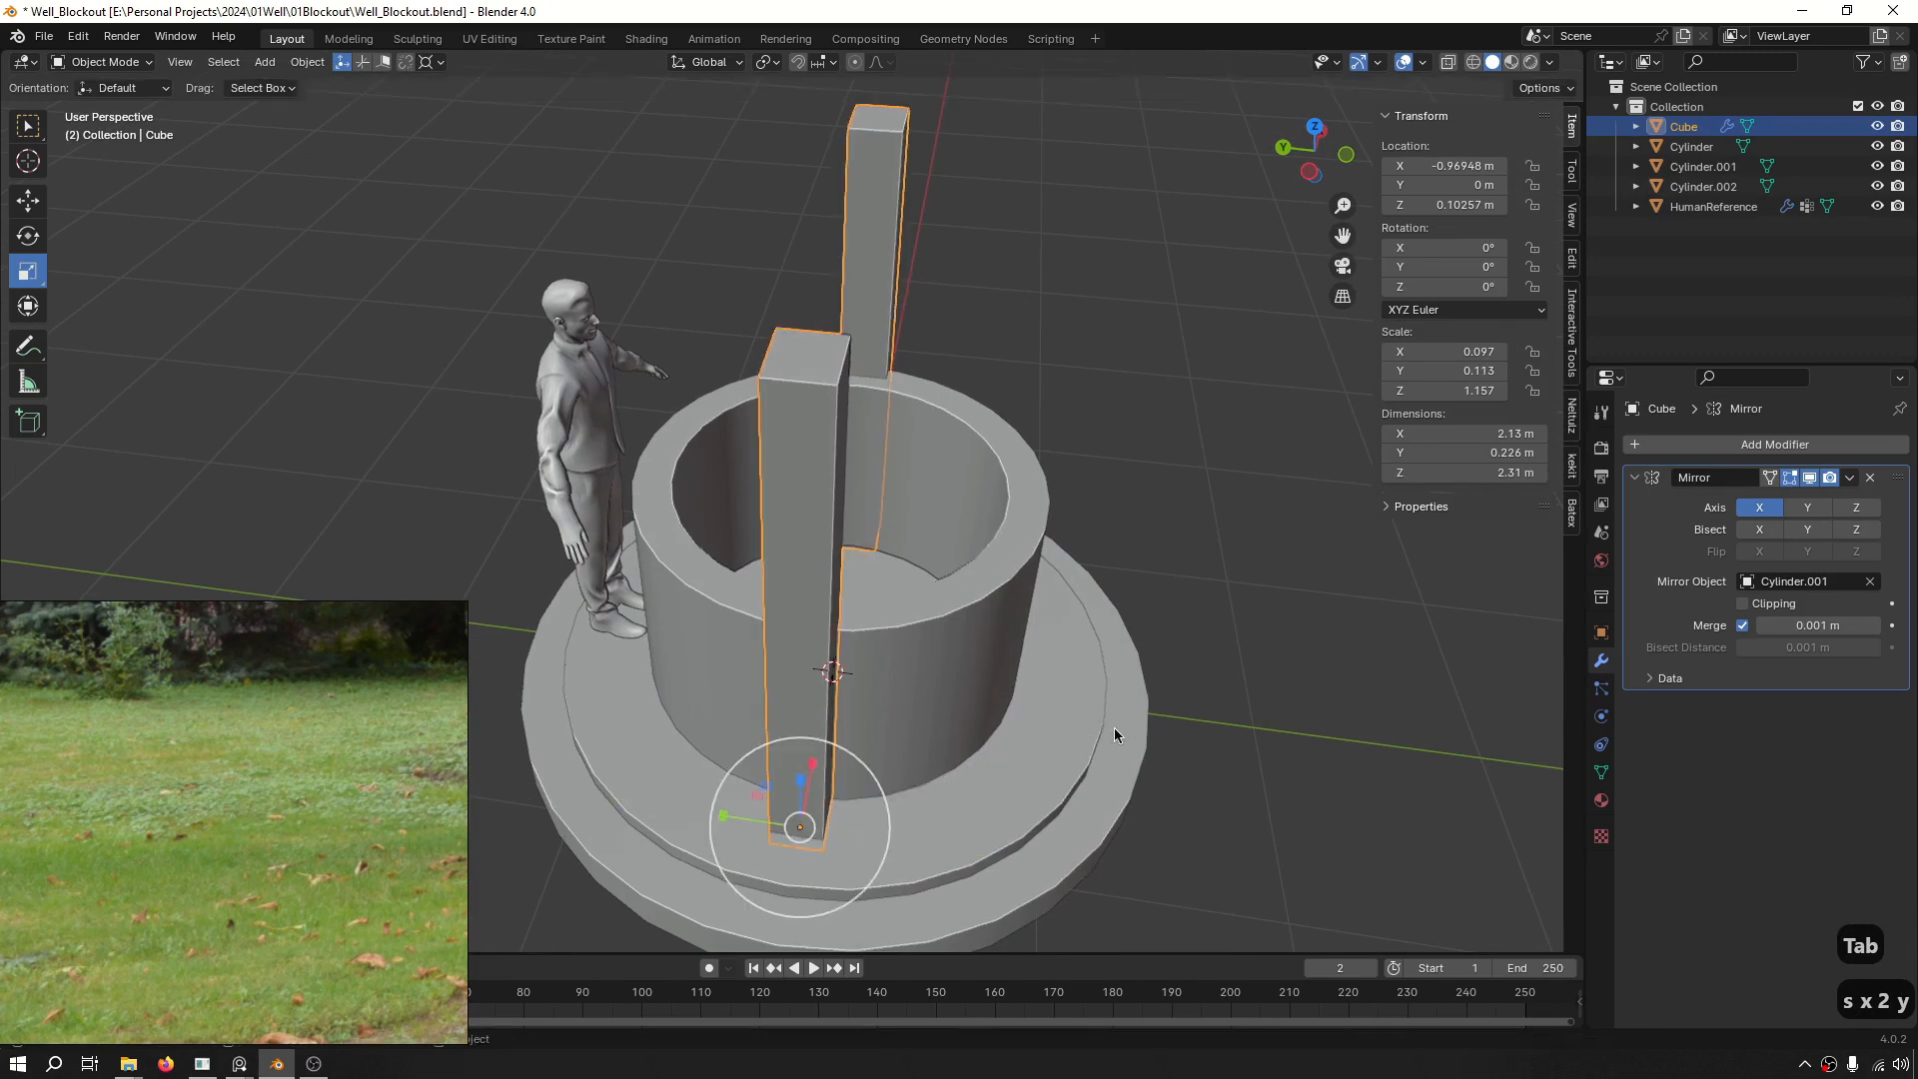
Add a horizontal loop cut around the post, lower it about 0.87 m to just above the base, and switch to face selection.
{"action": "left_click", "coordinate": [1277, 696]}
{"action": "middle_click_drag", "start_coordinate": [1278, 697], "coordinate": [903, 616]}
{"action": "scroll", "coordinate": [914, 621], "scroll_direction": "up", "scroll_amount": 8}
{"action": "left_click", "coordinate": [914, 622]}
{"action": "scroll", "coordinate": [920, 619], "scroll_direction": "down", "scroll_amount": 4}
{"action": "key", "text": "3"}
{"action": "scroll", "coordinate": [903, 616], "scroll_direction": "up", "scroll_amount": 4}
{"action": "key", "text": "ctrl+r"}
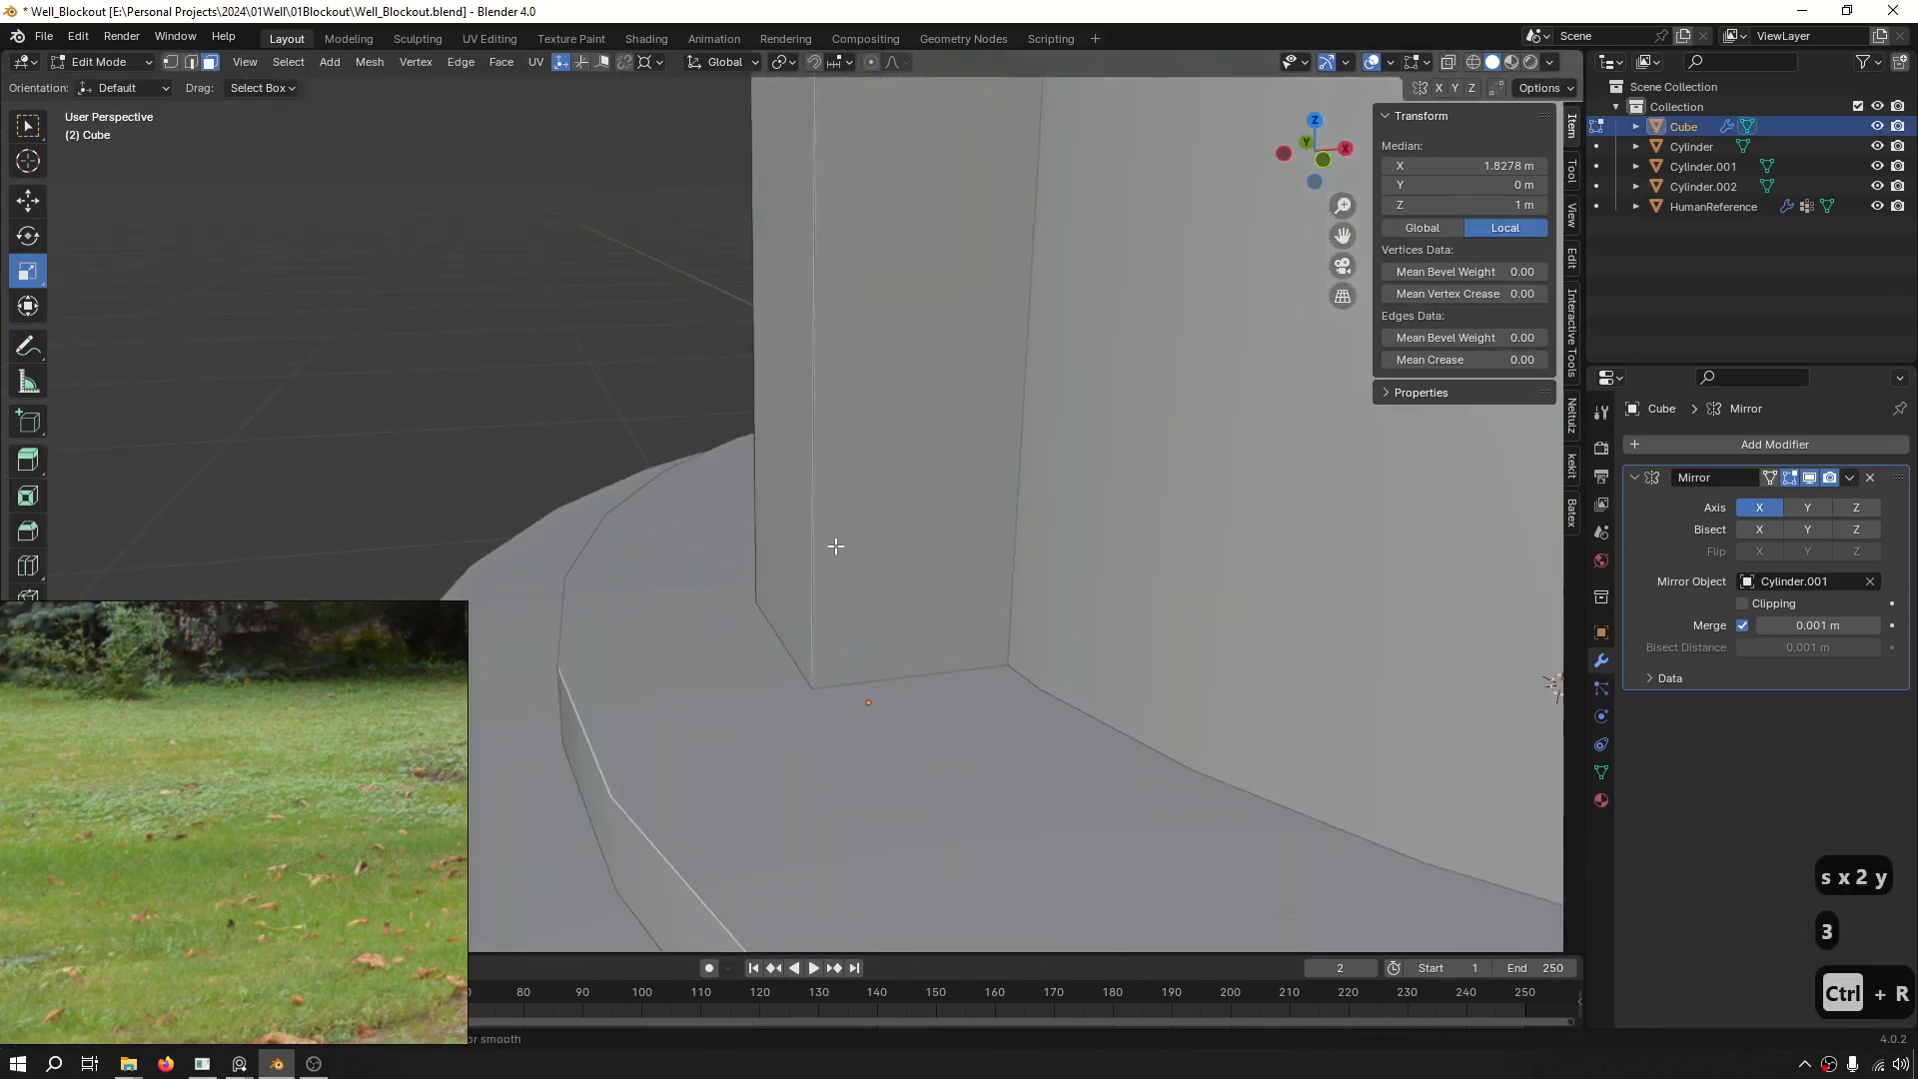
{"action": "left_click", "coordinate": [809, 465]}
{"action": "scroll", "coordinate": [799, 499], "scroll_direction": "down", "scroll_amount": 6}
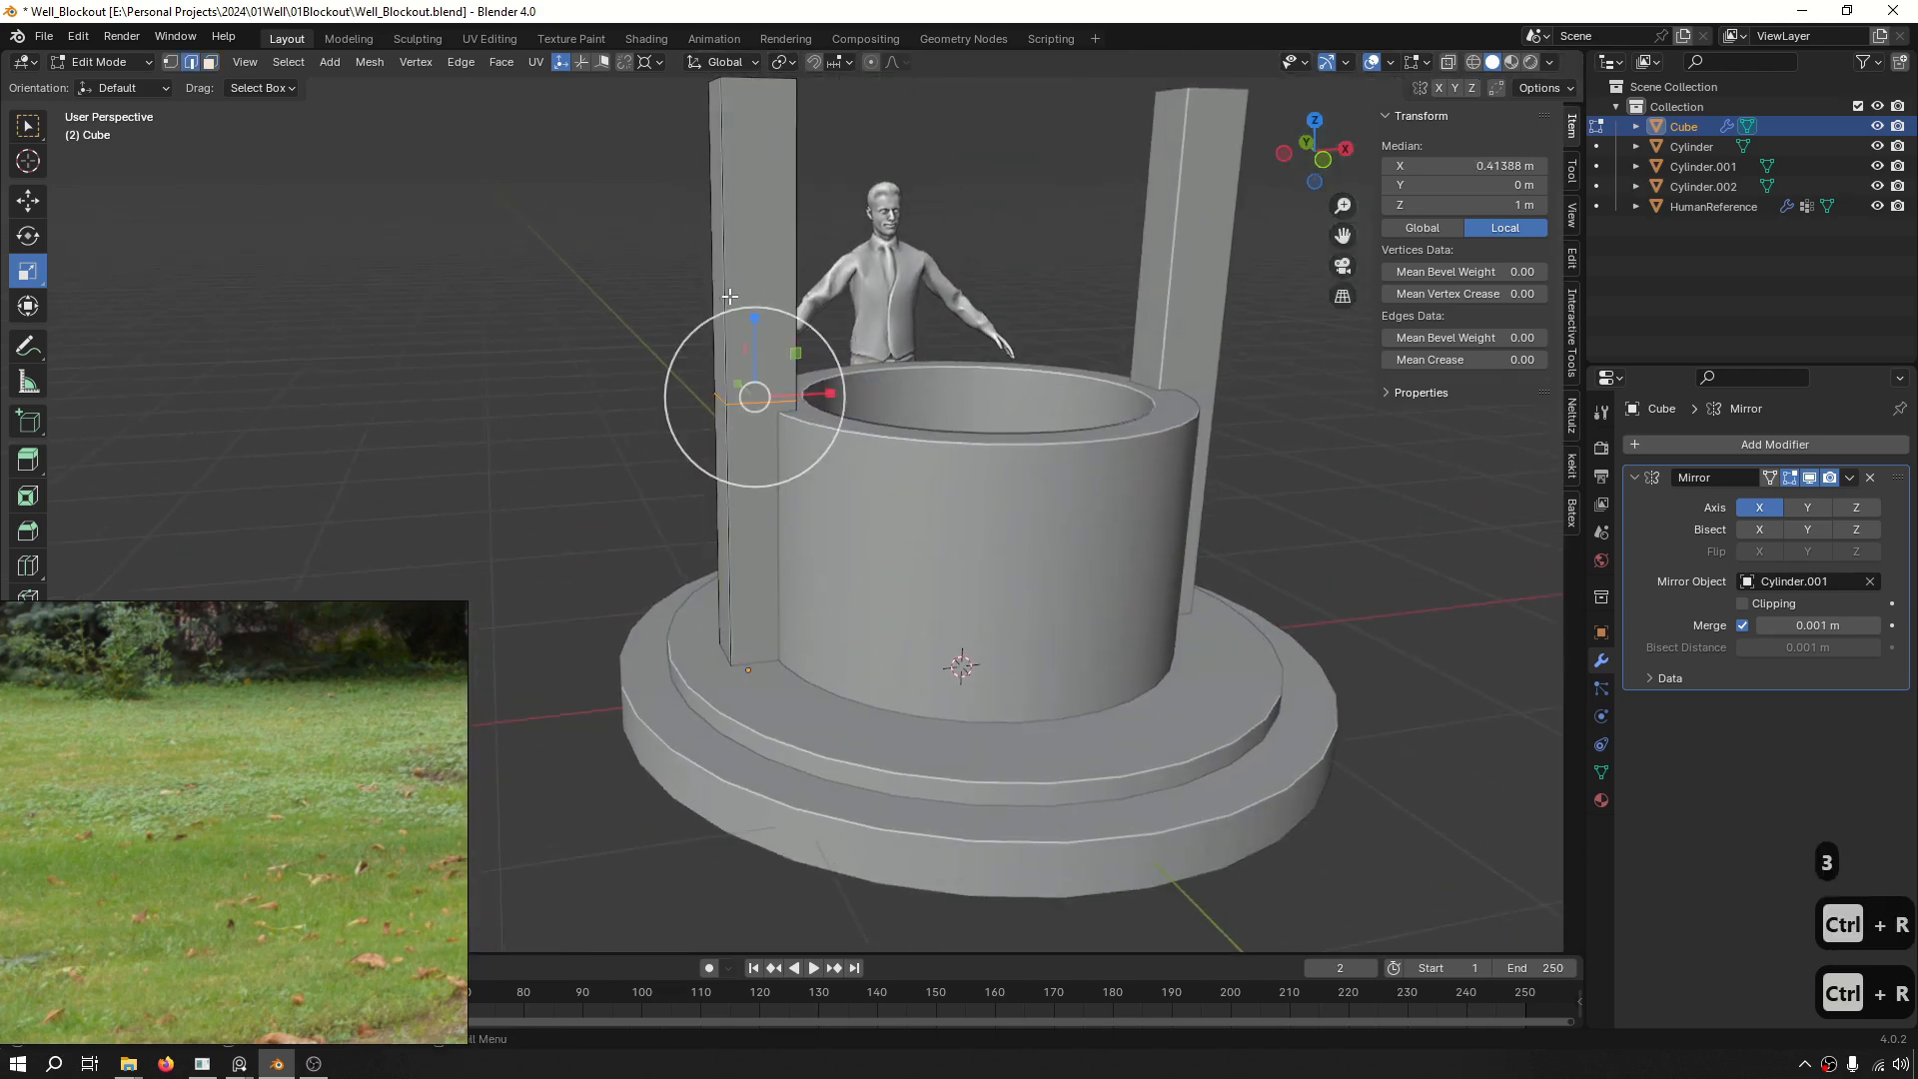
{"action": "key", "text": "g"}
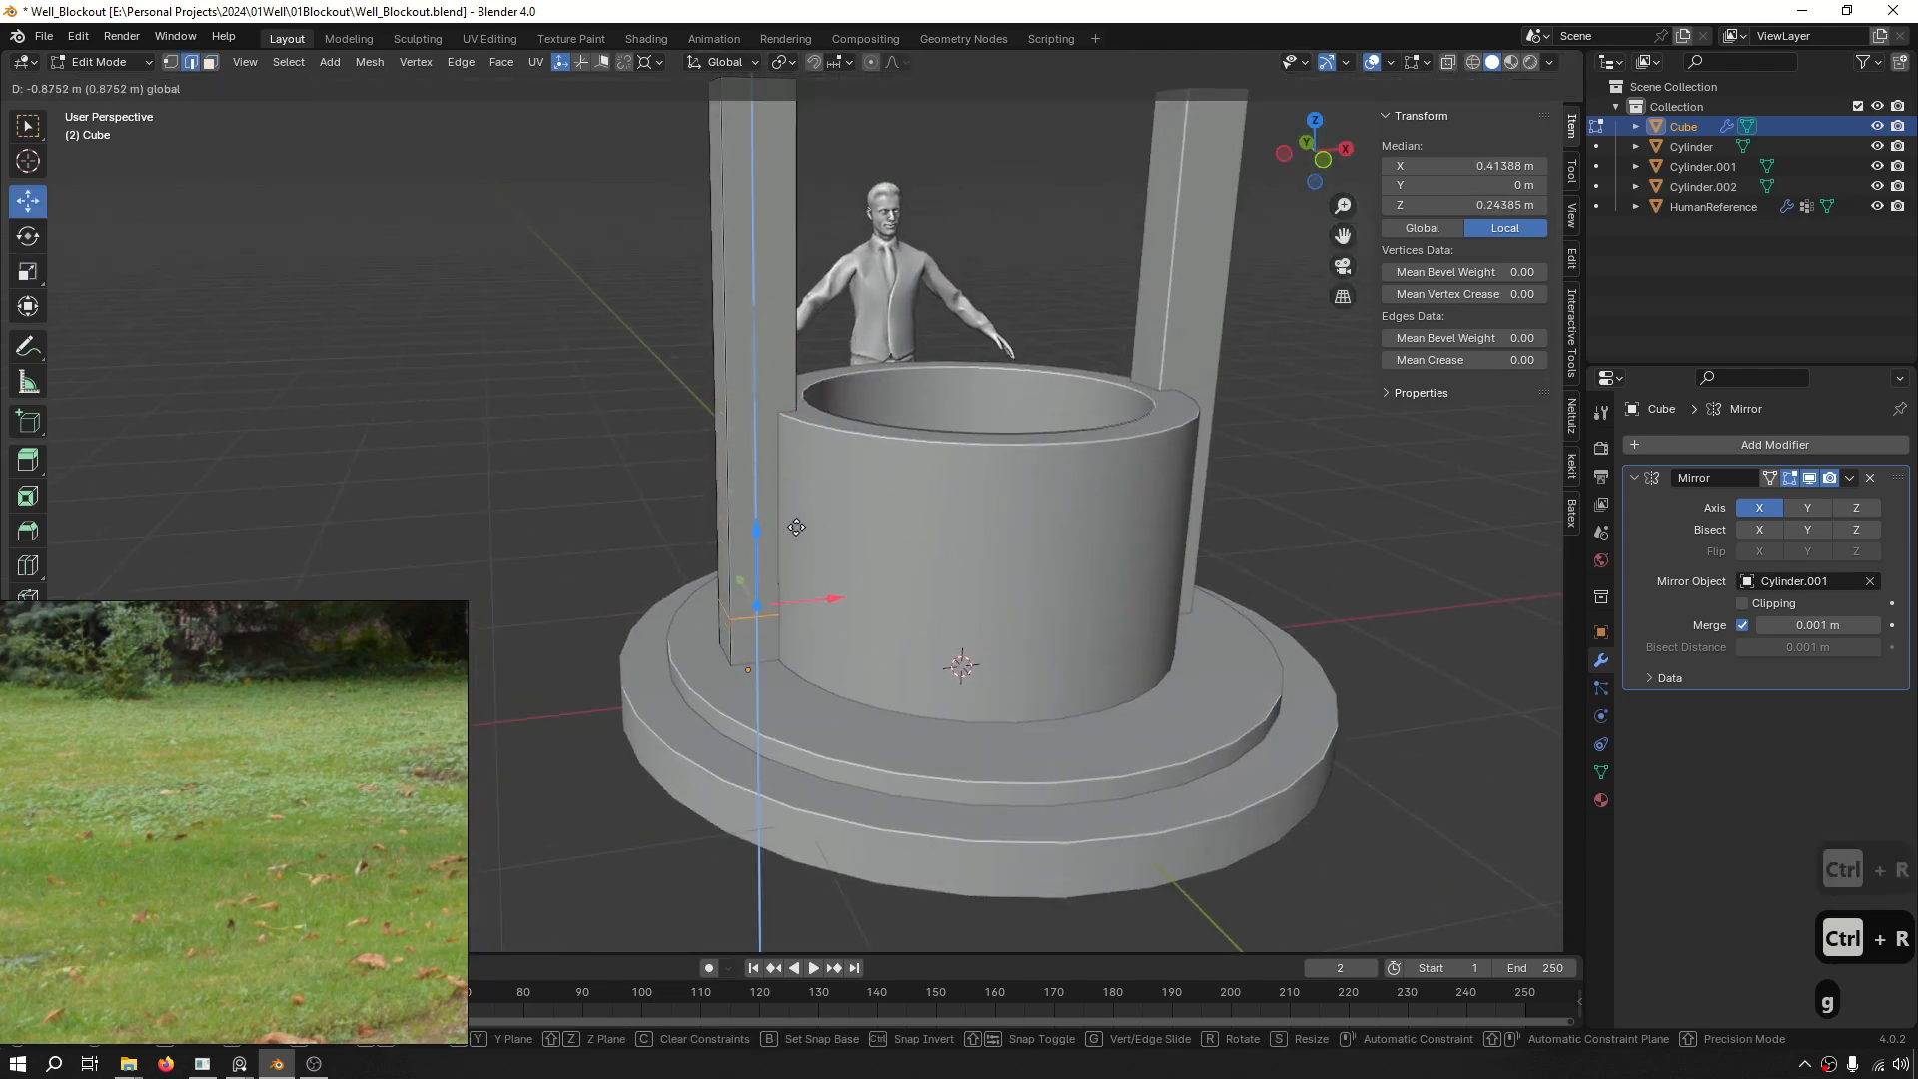
{"action": "left_click", "coordinate": [796, 527]}
{"action": "scroll", "coordinate": [796, 560], "scroll_direction": "up", "scroll_amount": 5}
{"action": "key", "text": "3"}
{"action": "left_click", "coordinate": [786, 627]}
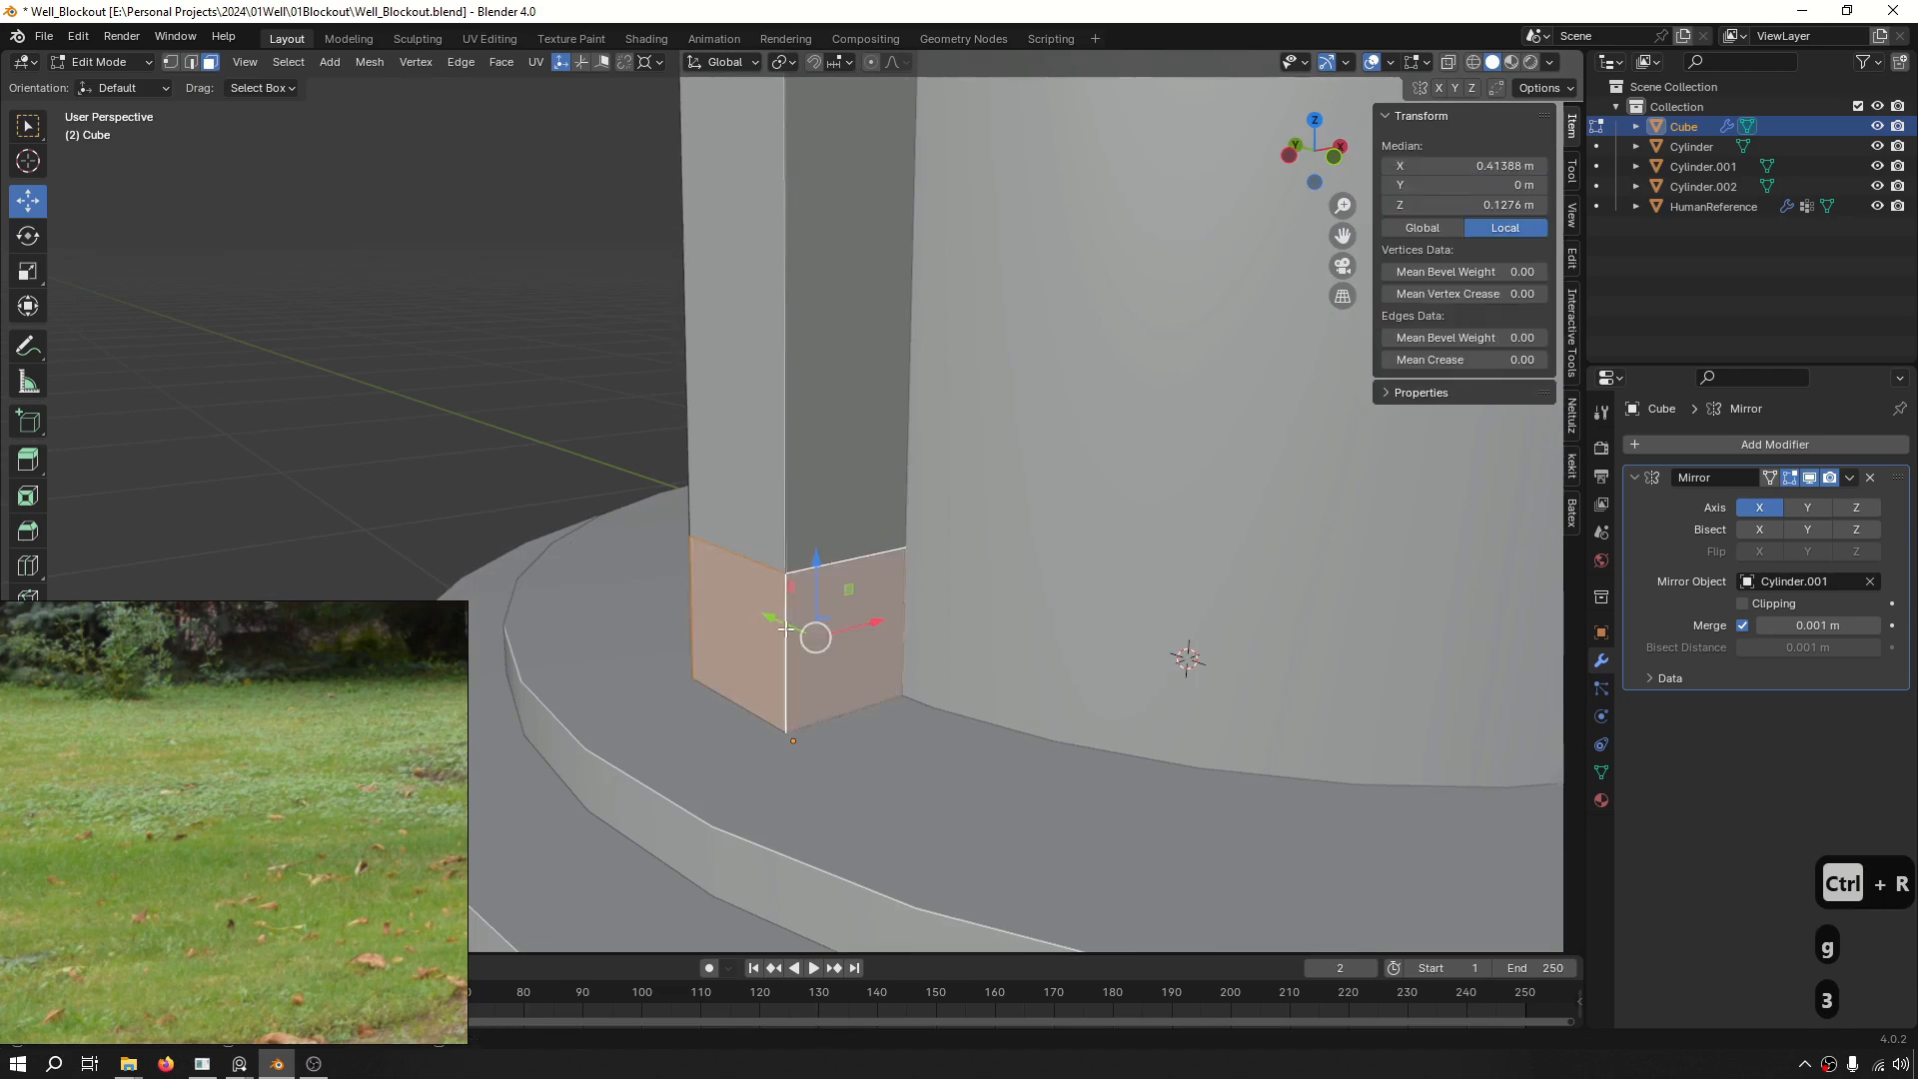
{"action": "key", "text": "e"}
{"action": "right_click", "coordinate": [864, 629]}
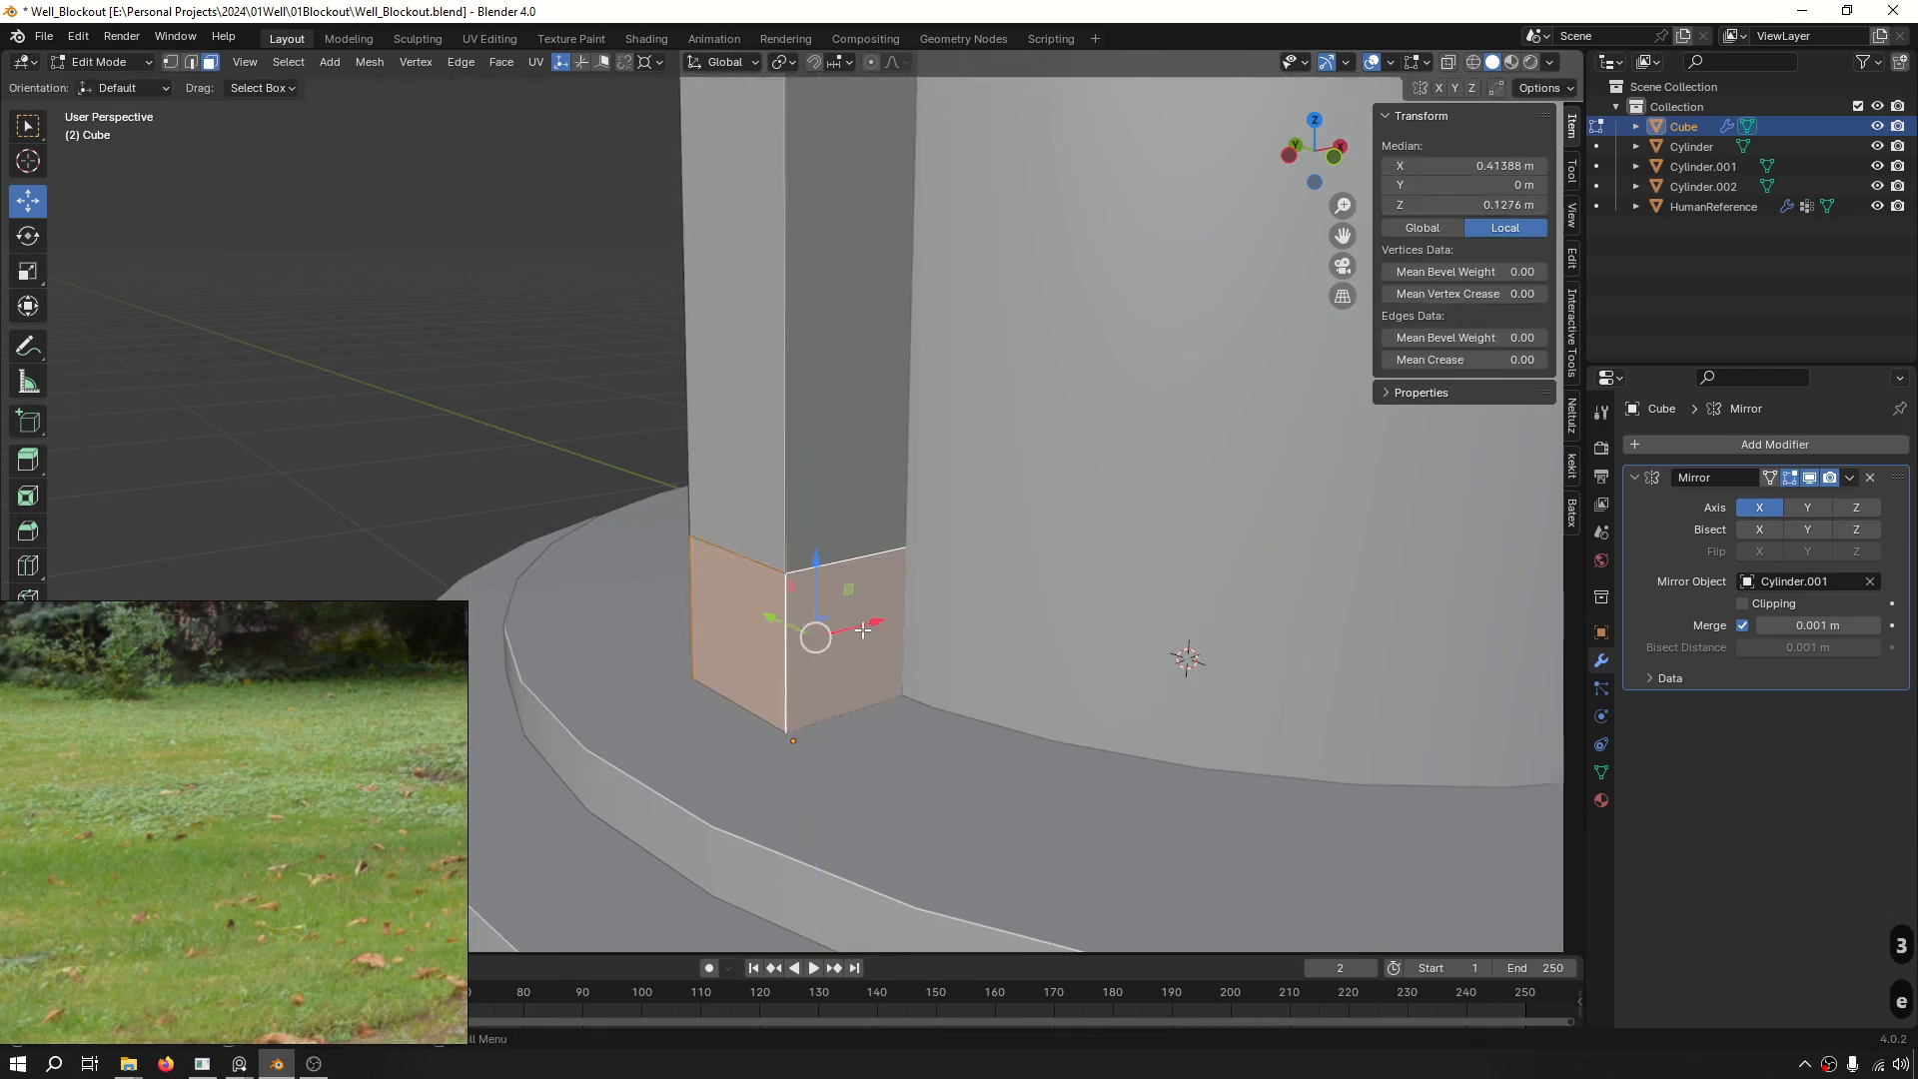
{"action": "right_click", "coordinate": [818, 598]}
{"action": "key", "text": "ctrl+z"}
{"action": "key", "text": "ctrl+z"}
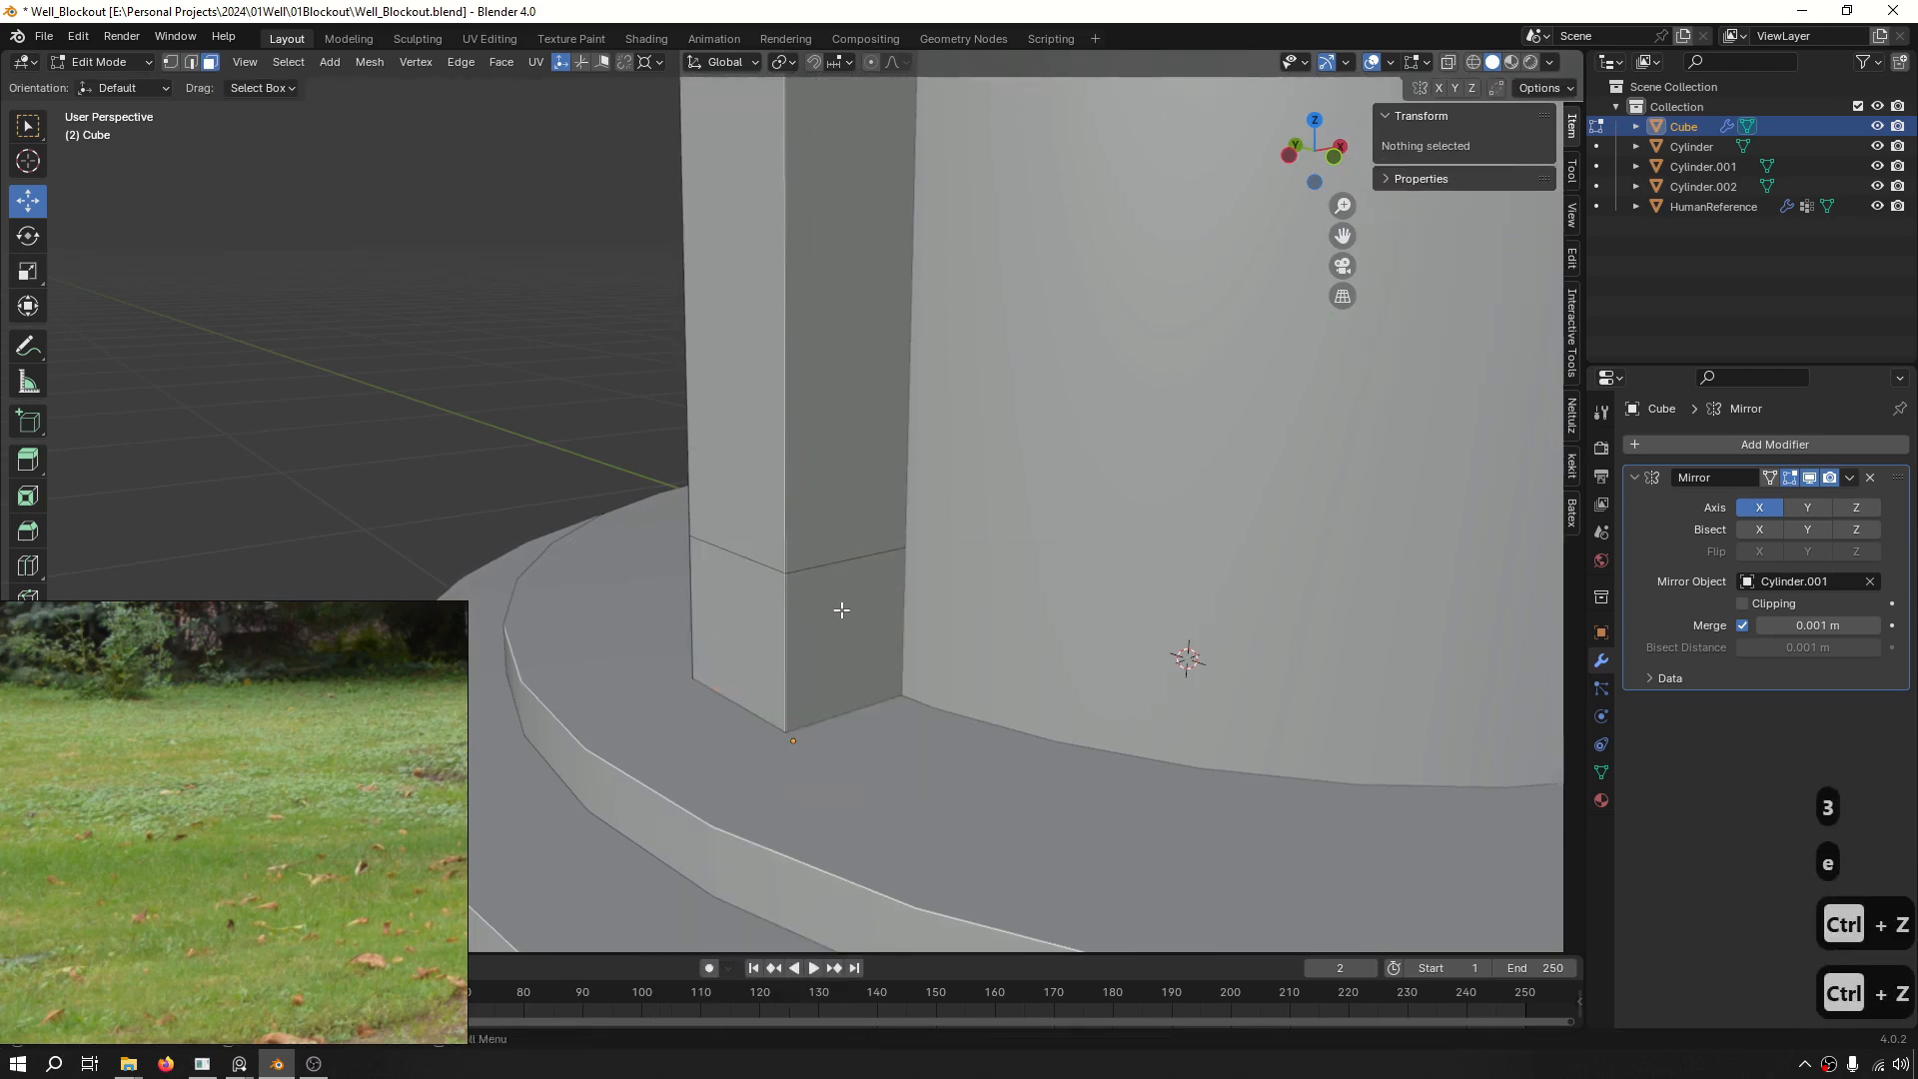
Extrude the ring of faces at the post's foot outward along normals, making a plinth about 0.43 m deep in Y, and return to Object Mode.
{"action": "left_click", "coordinate": [787, 612], "text": "alt"}
{"action": "middle_click_drag", "start_coordinate": [784, 611], "coordinate": [779, 620]}
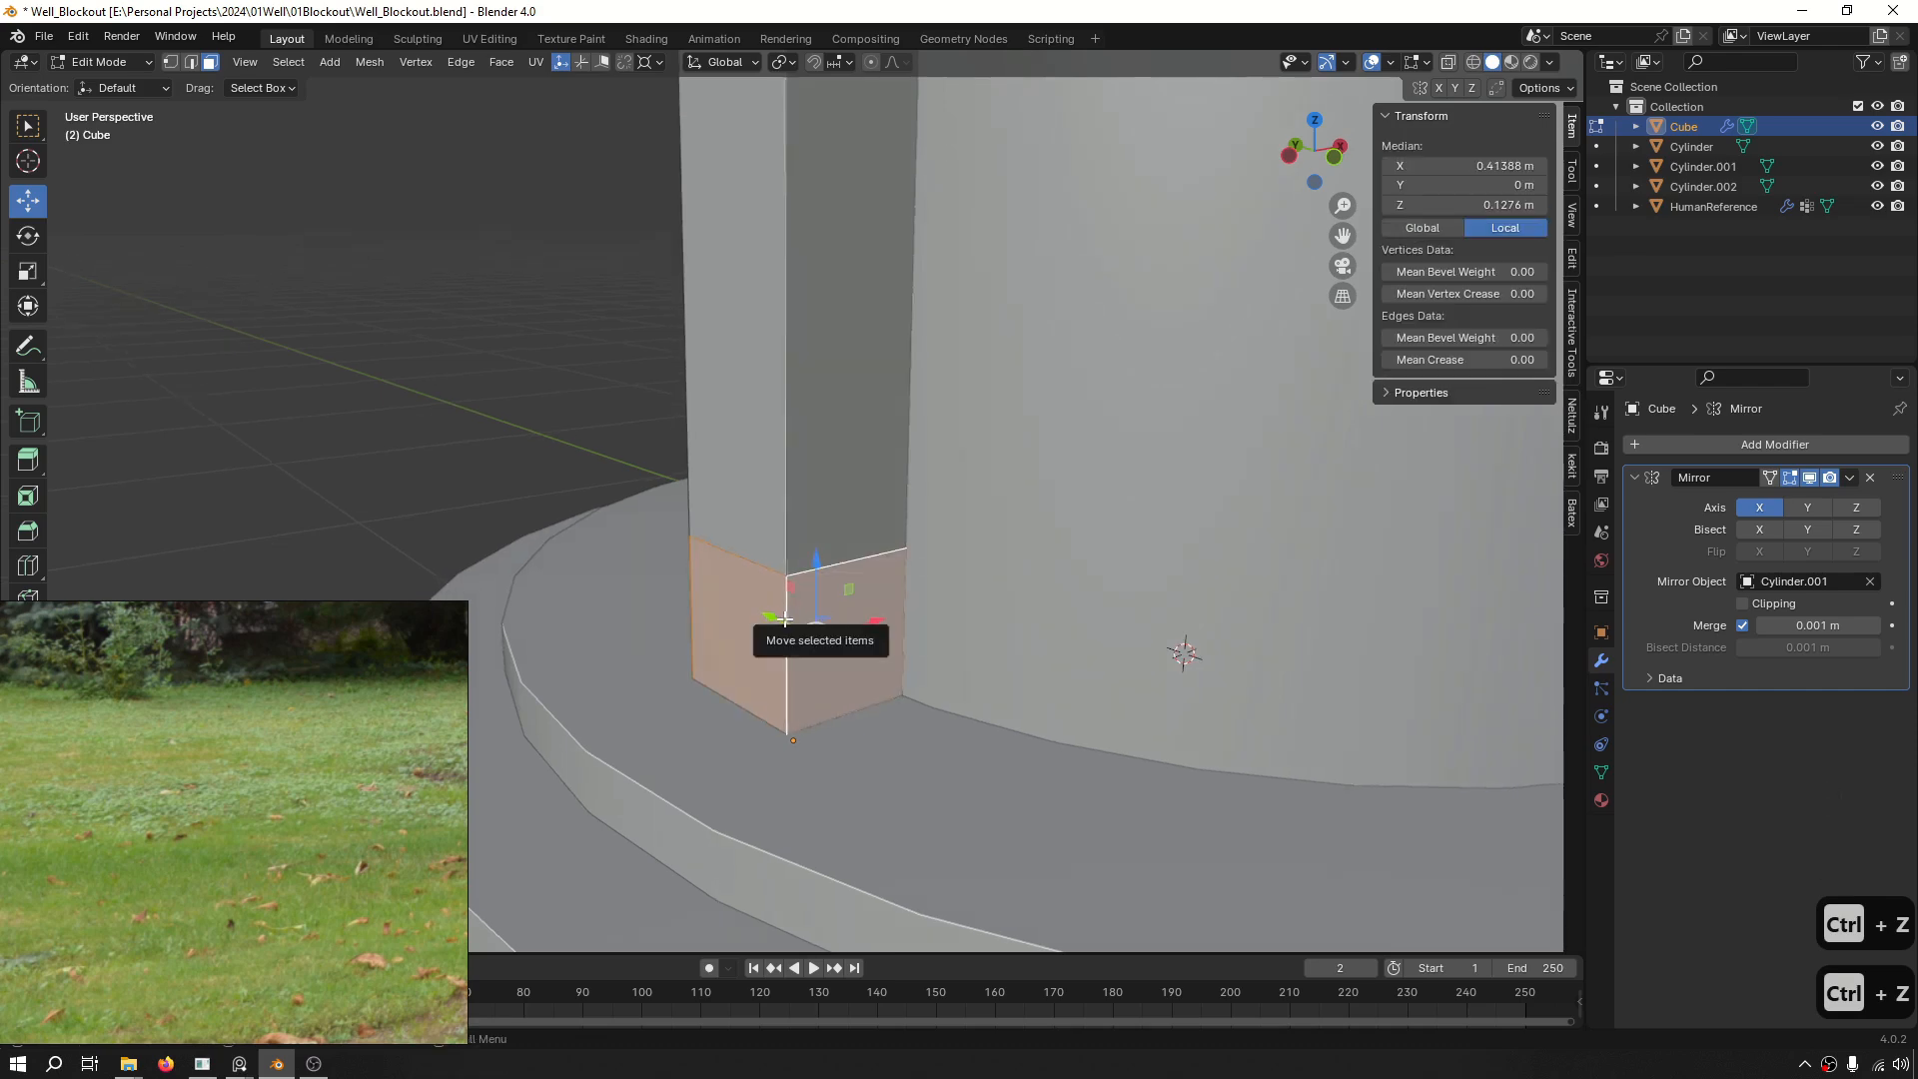
{"action": "key", "text": "alt+e"}
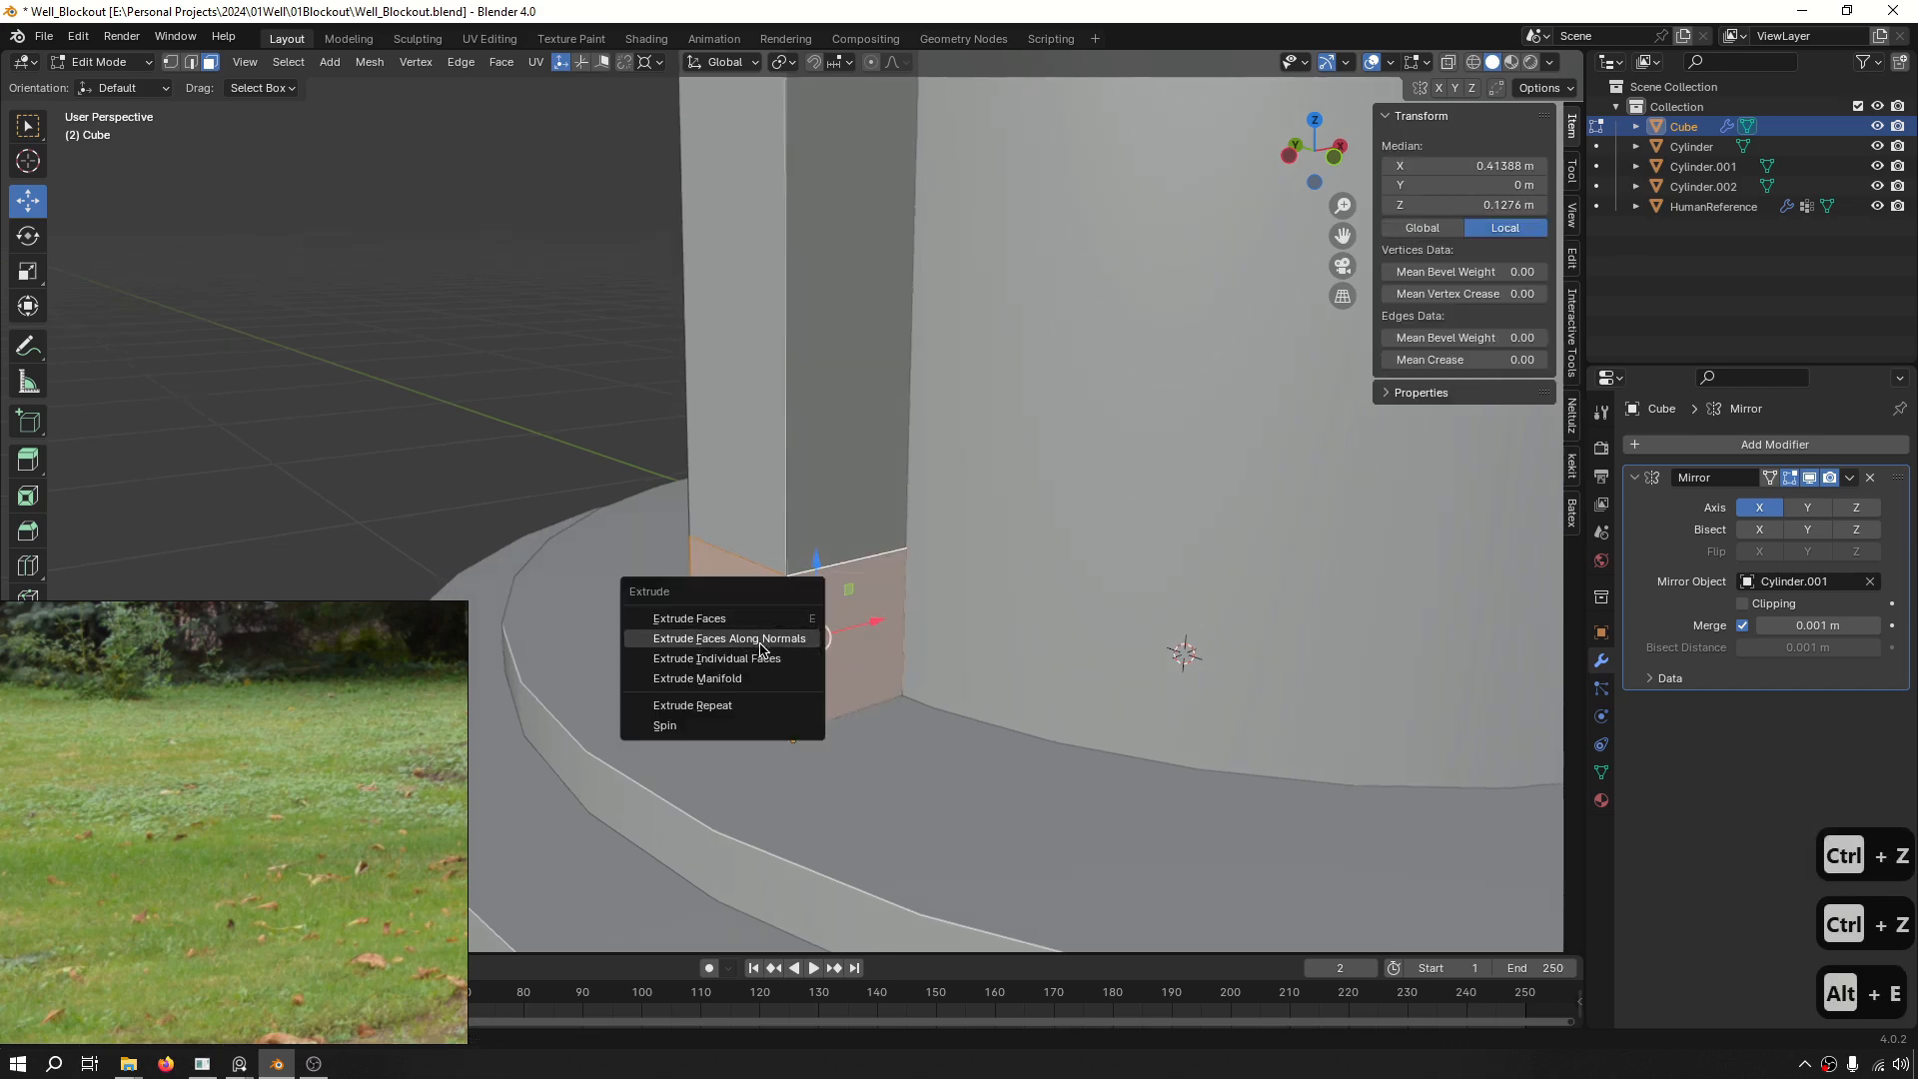
{"action": "left_click", "coordinate": [760, 640]}
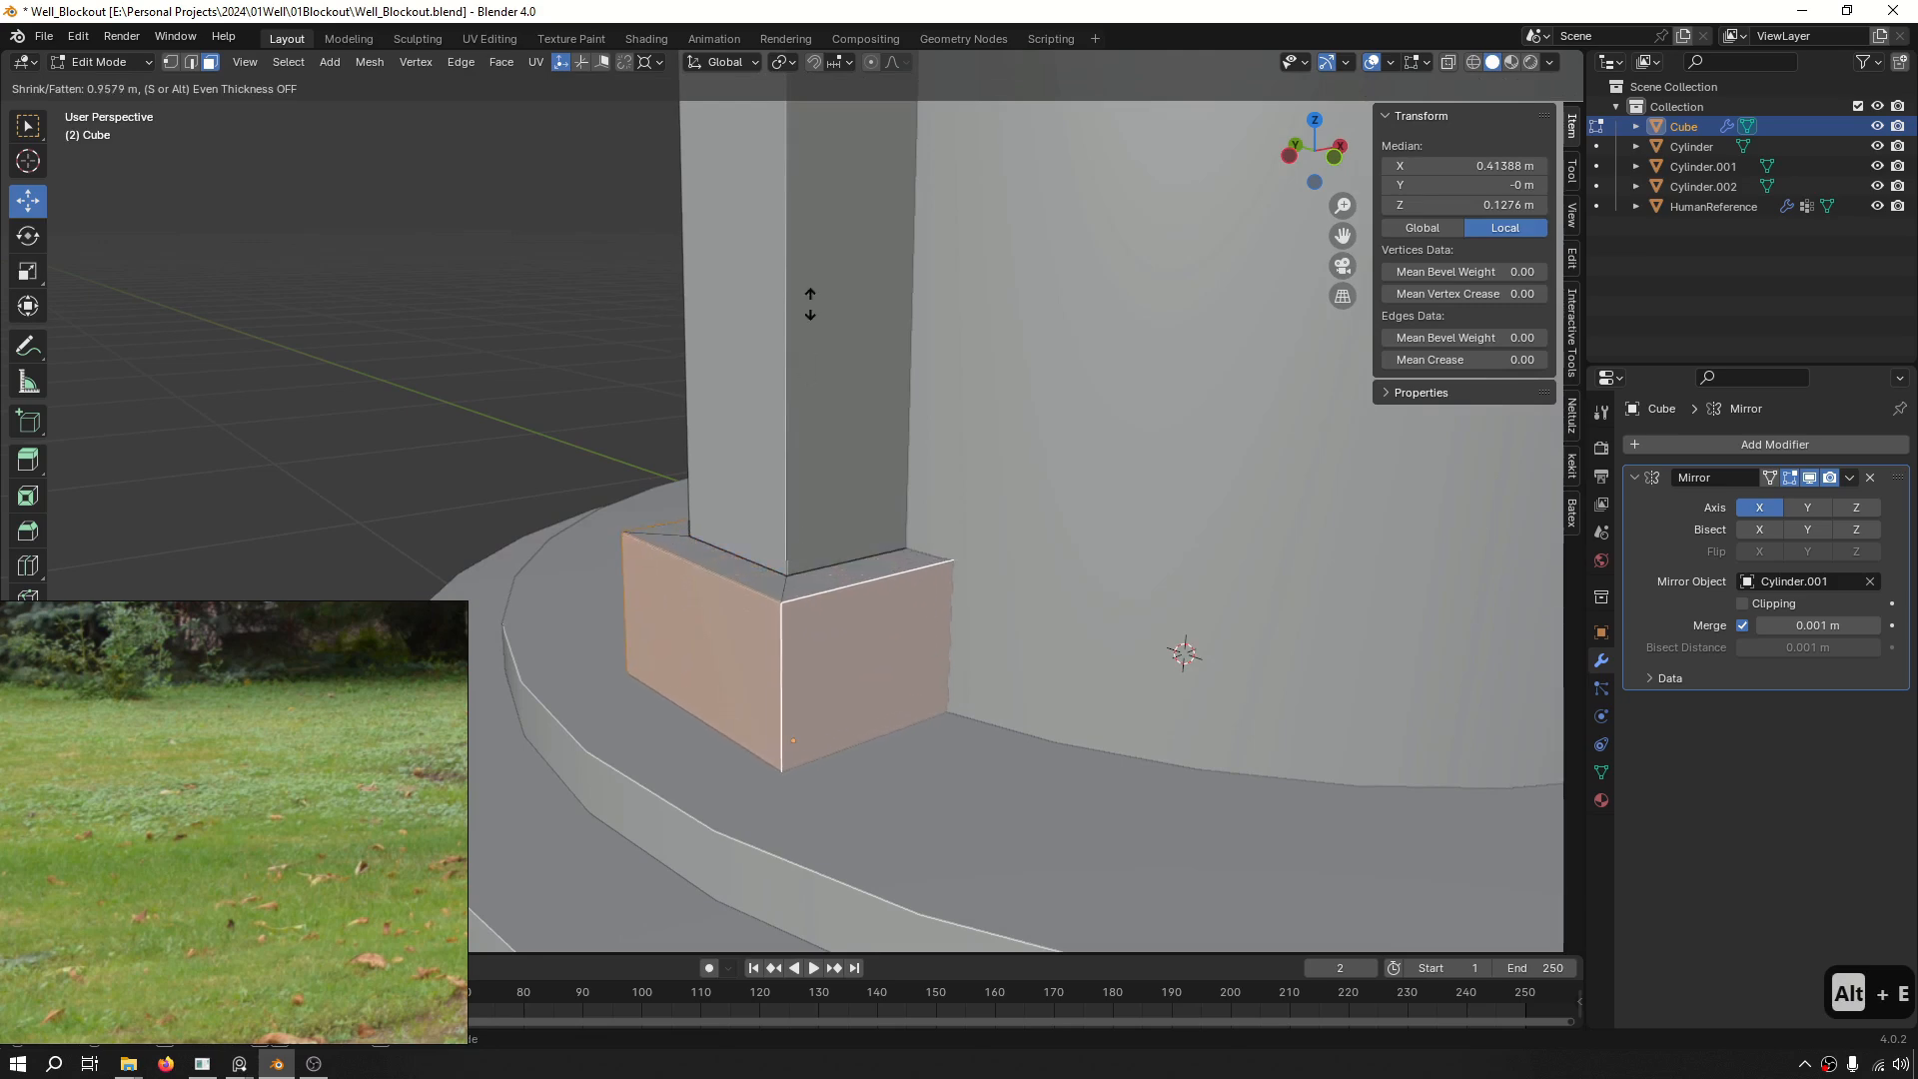
{"action": "left_click", "coordinate": [814, 205]}
{"action": "key", "text": "Tab"}
{"action": "left_click", "coordinate": [519, 315]}
{"action": "scroll", "coordinate": [689, 436], "scroll_direction": "down", "scroll_amount": 5}
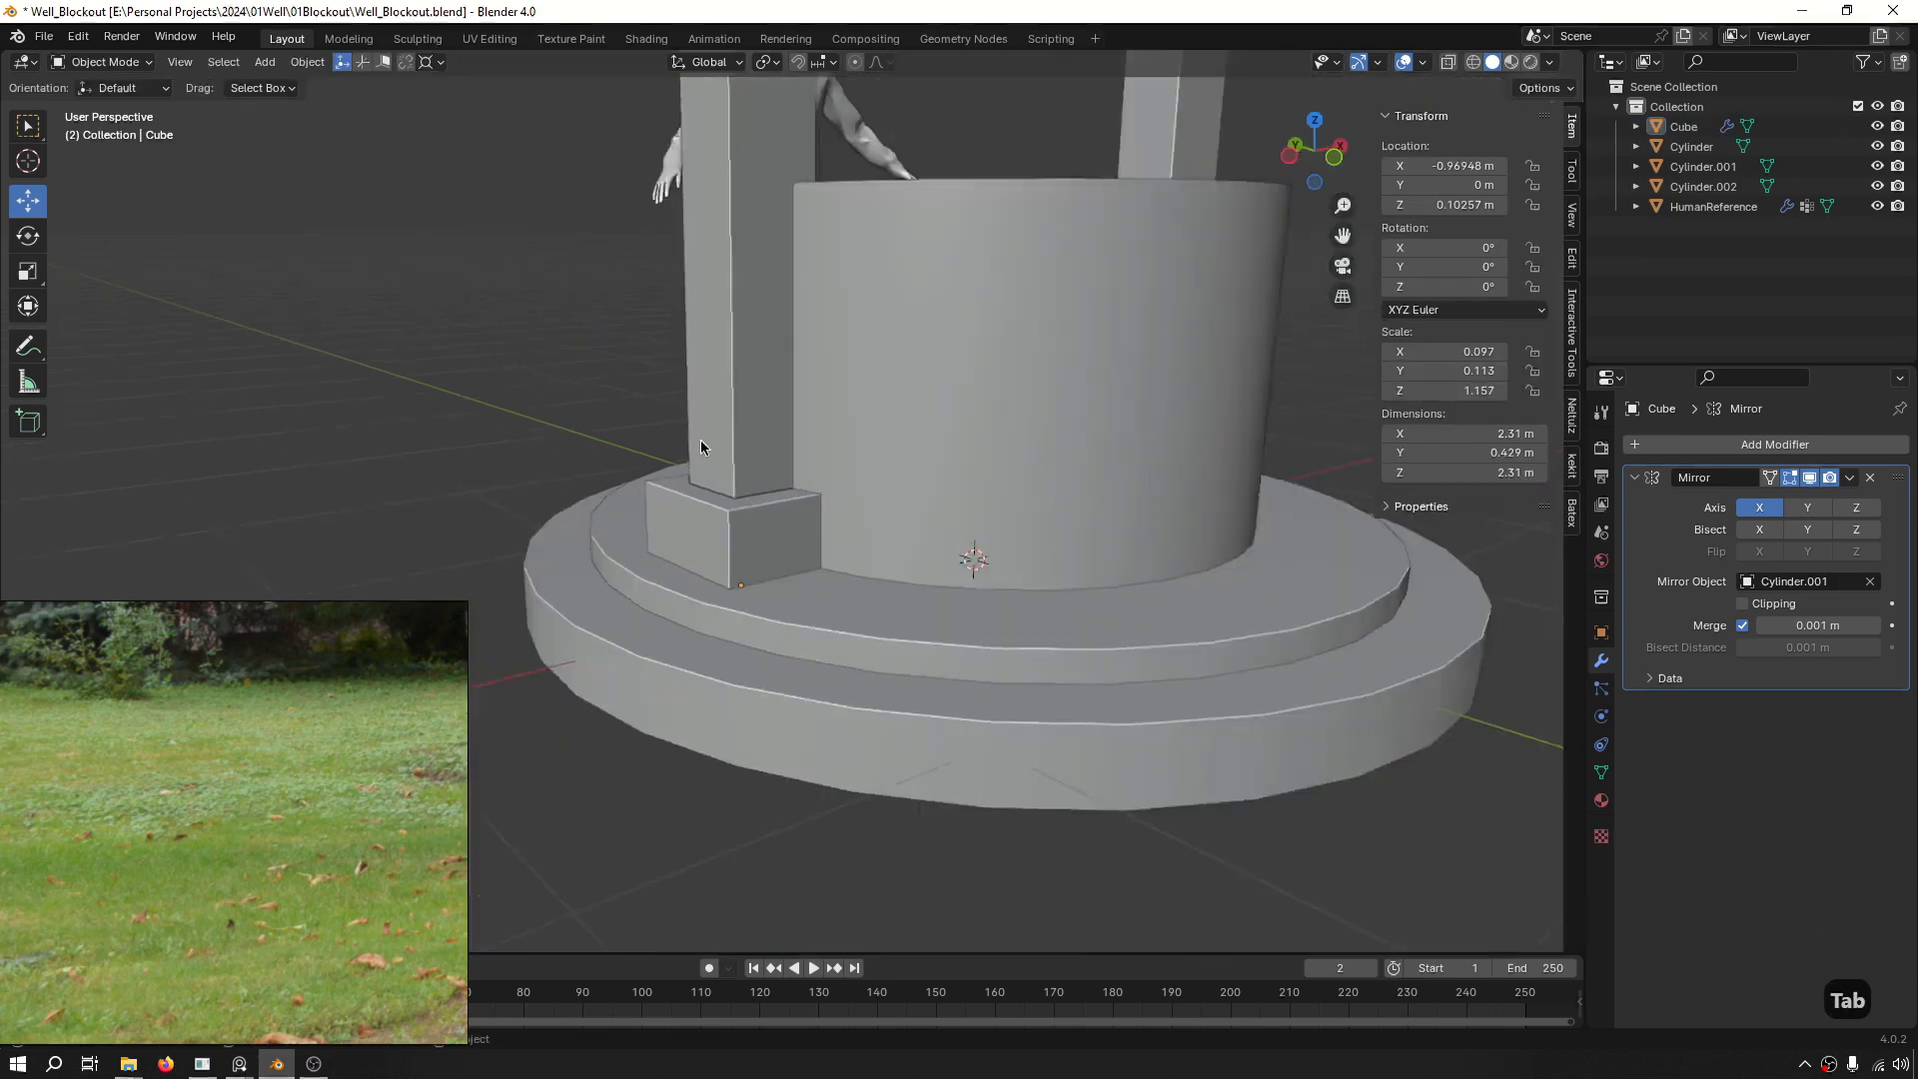
Examine the posts and their new plinths against the well wall and the human figure from several distances.
{"action": "middle_click_drag", "start_coordinate": [702, 444], "coordinate": [741, 430]}
{"action": "middle_click_drag", "start_coordinate": [741, 430], "coordinate": [974, 663], "text": "shift"}
{"action": "scroll", "coordinate": [939, 841], "scroll_direction": "down", "scroll_amount": 5}
{"action": "scroll", "coordinate": [814, 644], "scroll_direction": "up", "scroll_amount": 3}
{"action": "scroll", "coordinate": [810, 604], "scroll_direction": "up", "scroll_amount": 2}
{"action": "scroll", "coordinate": [974, 663], "scroll_direction": "down", "scroll_amount": 3}
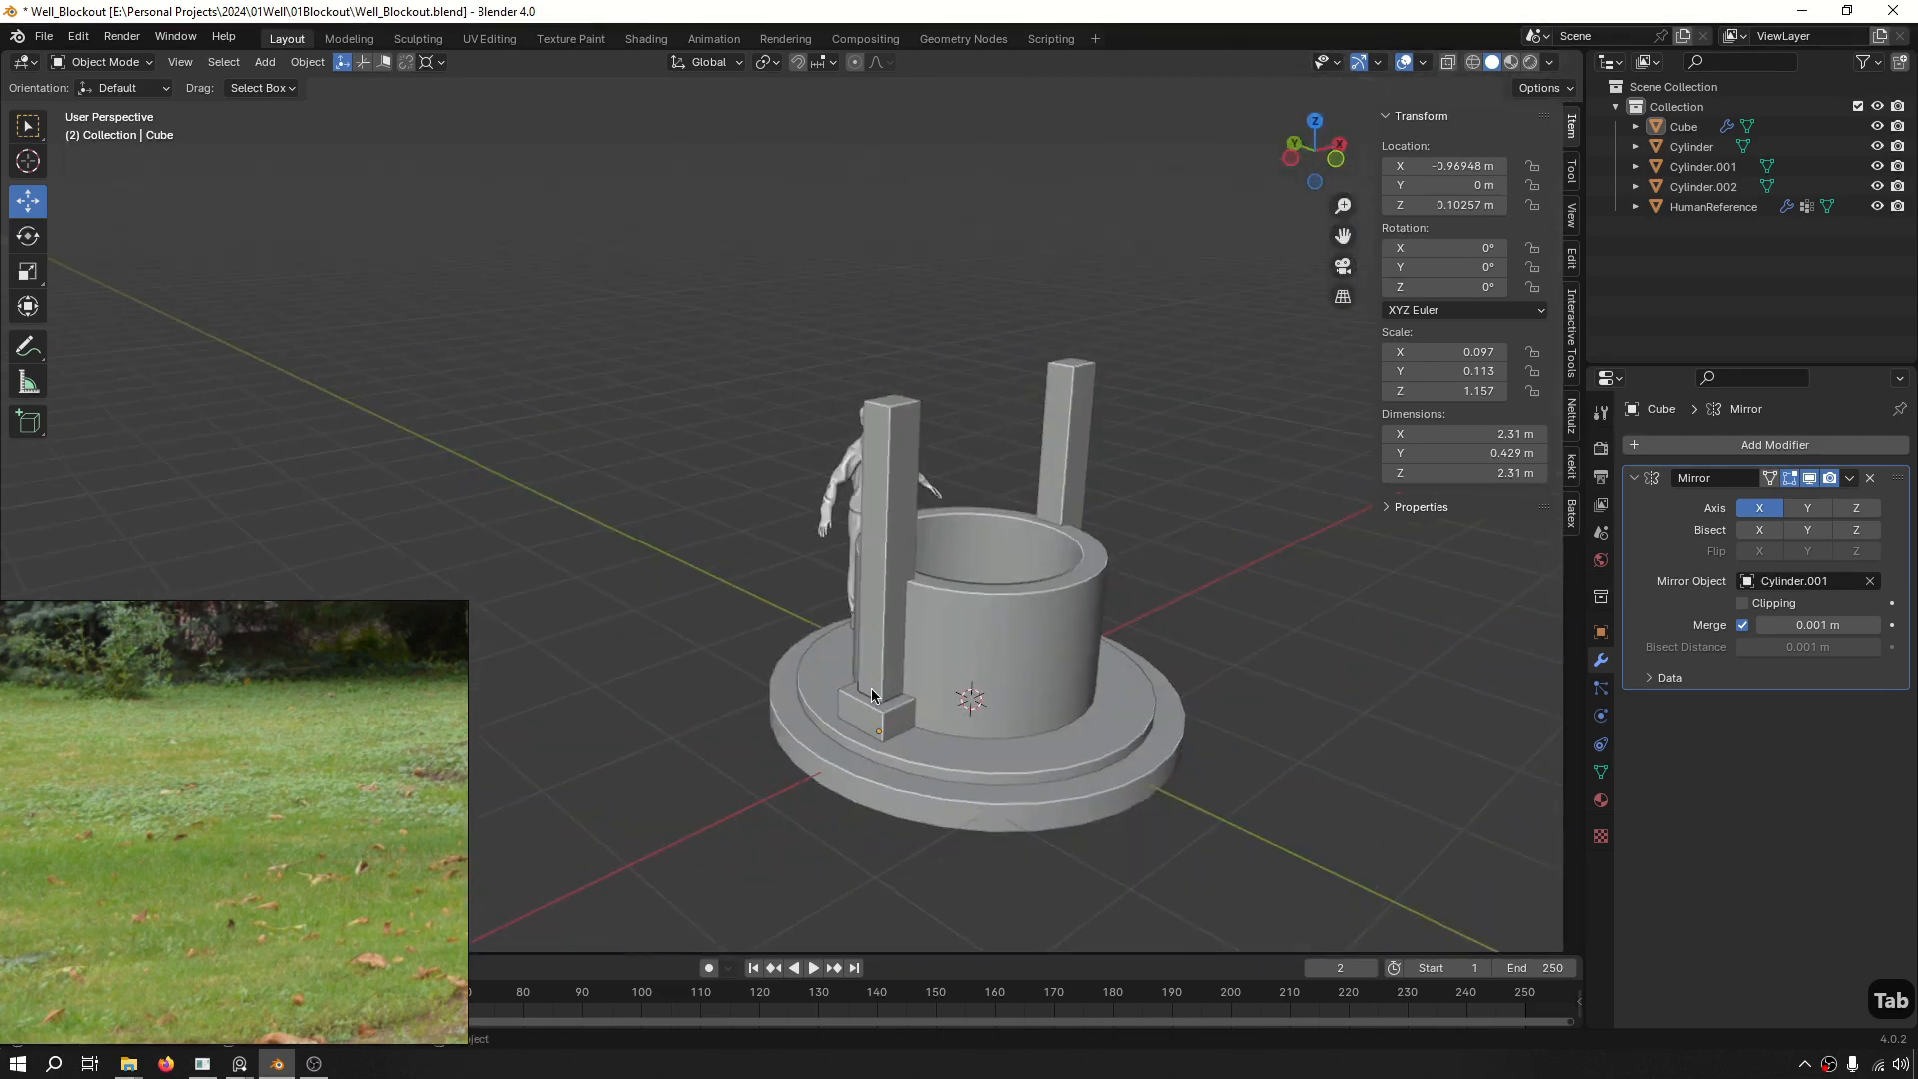
{"action": "scroll", "coordinate": [887, 696], "scroll_direction": "up", "scroll_amount": 5}
{"action": "scroll", "coordinate": [887, 696], "scroll_direction": "up", "scroll_amount": 4}
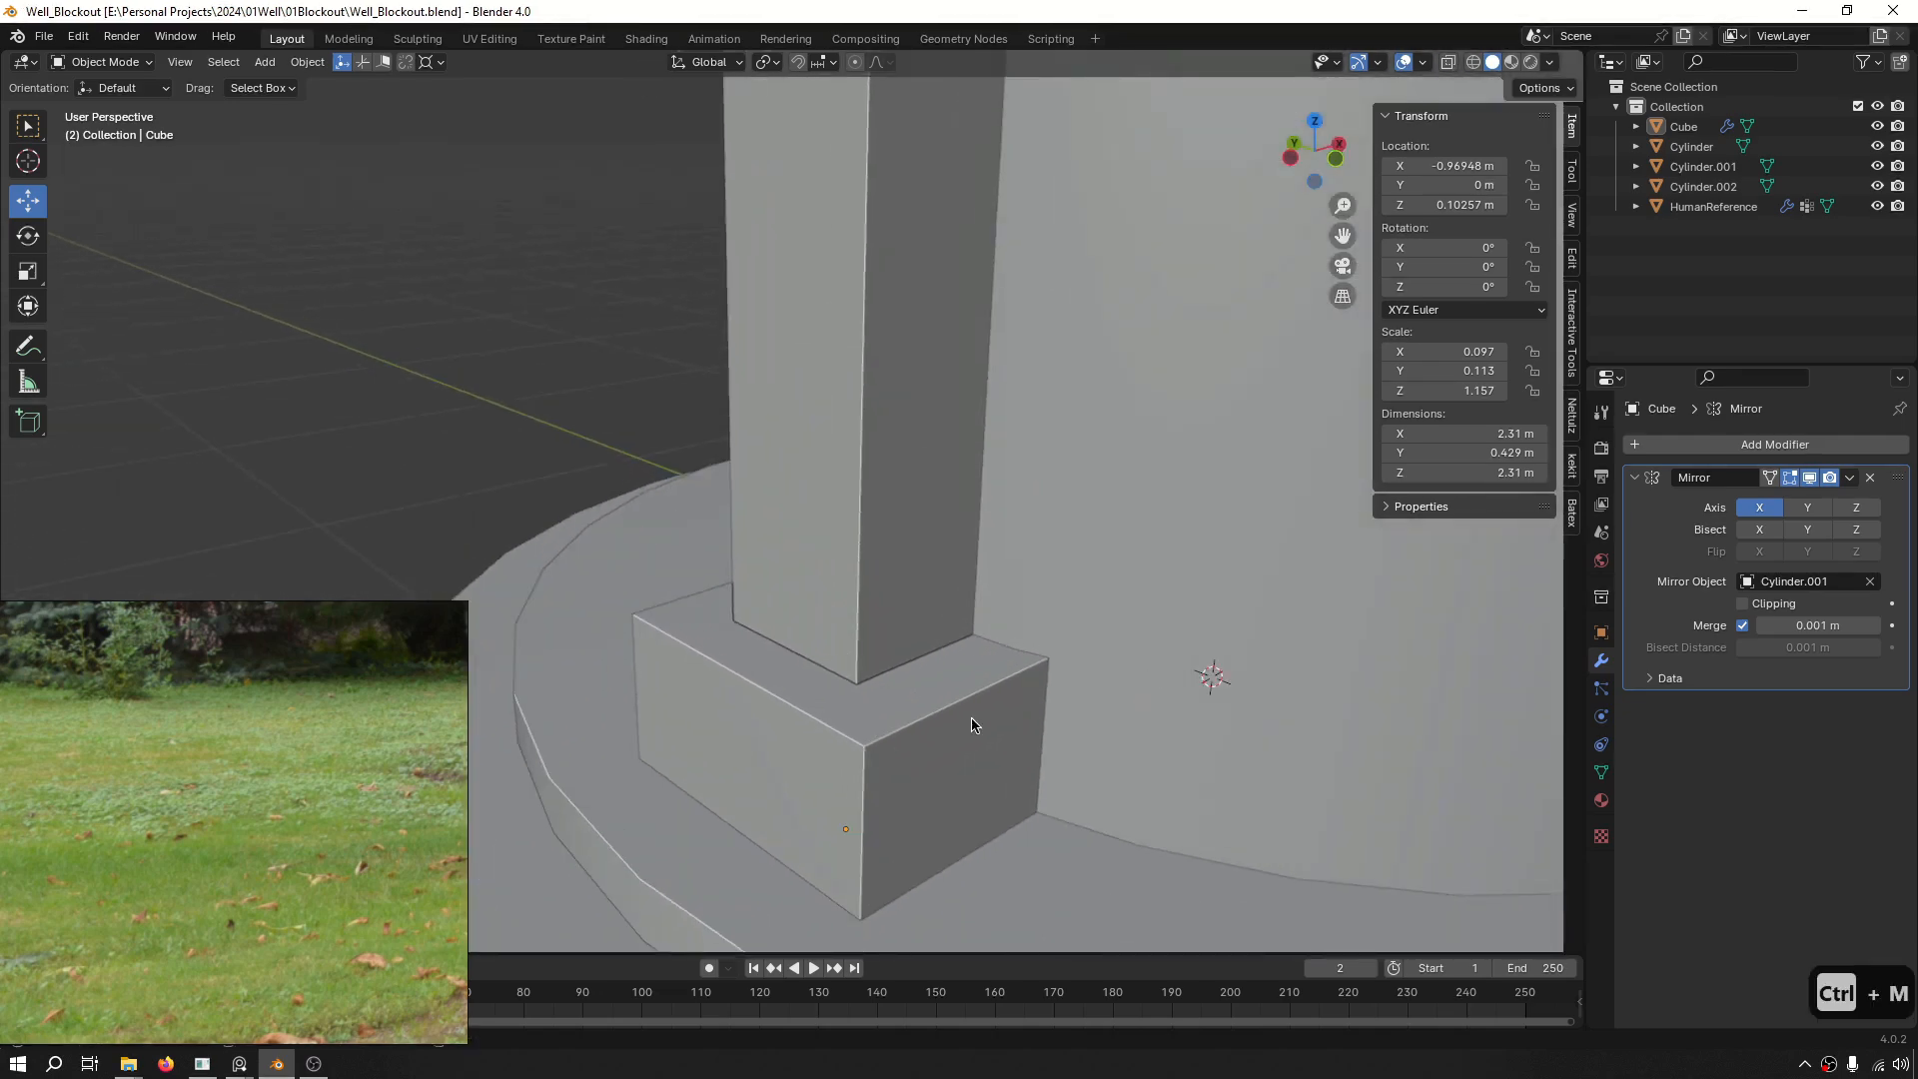
Select the ring of top faces around the plinth and move it down along Z to make the plinth lower.
{"action": "middle_click_drag", "start_coordinate": [916, 730], "coordinate": [913, 687], "text": "shift"}
{"action": "key", "text": "Tab"}
{"action": "key", "text": "3"}
{"action": "left_click", "coordinate": [907, 654], "text": "alt"}
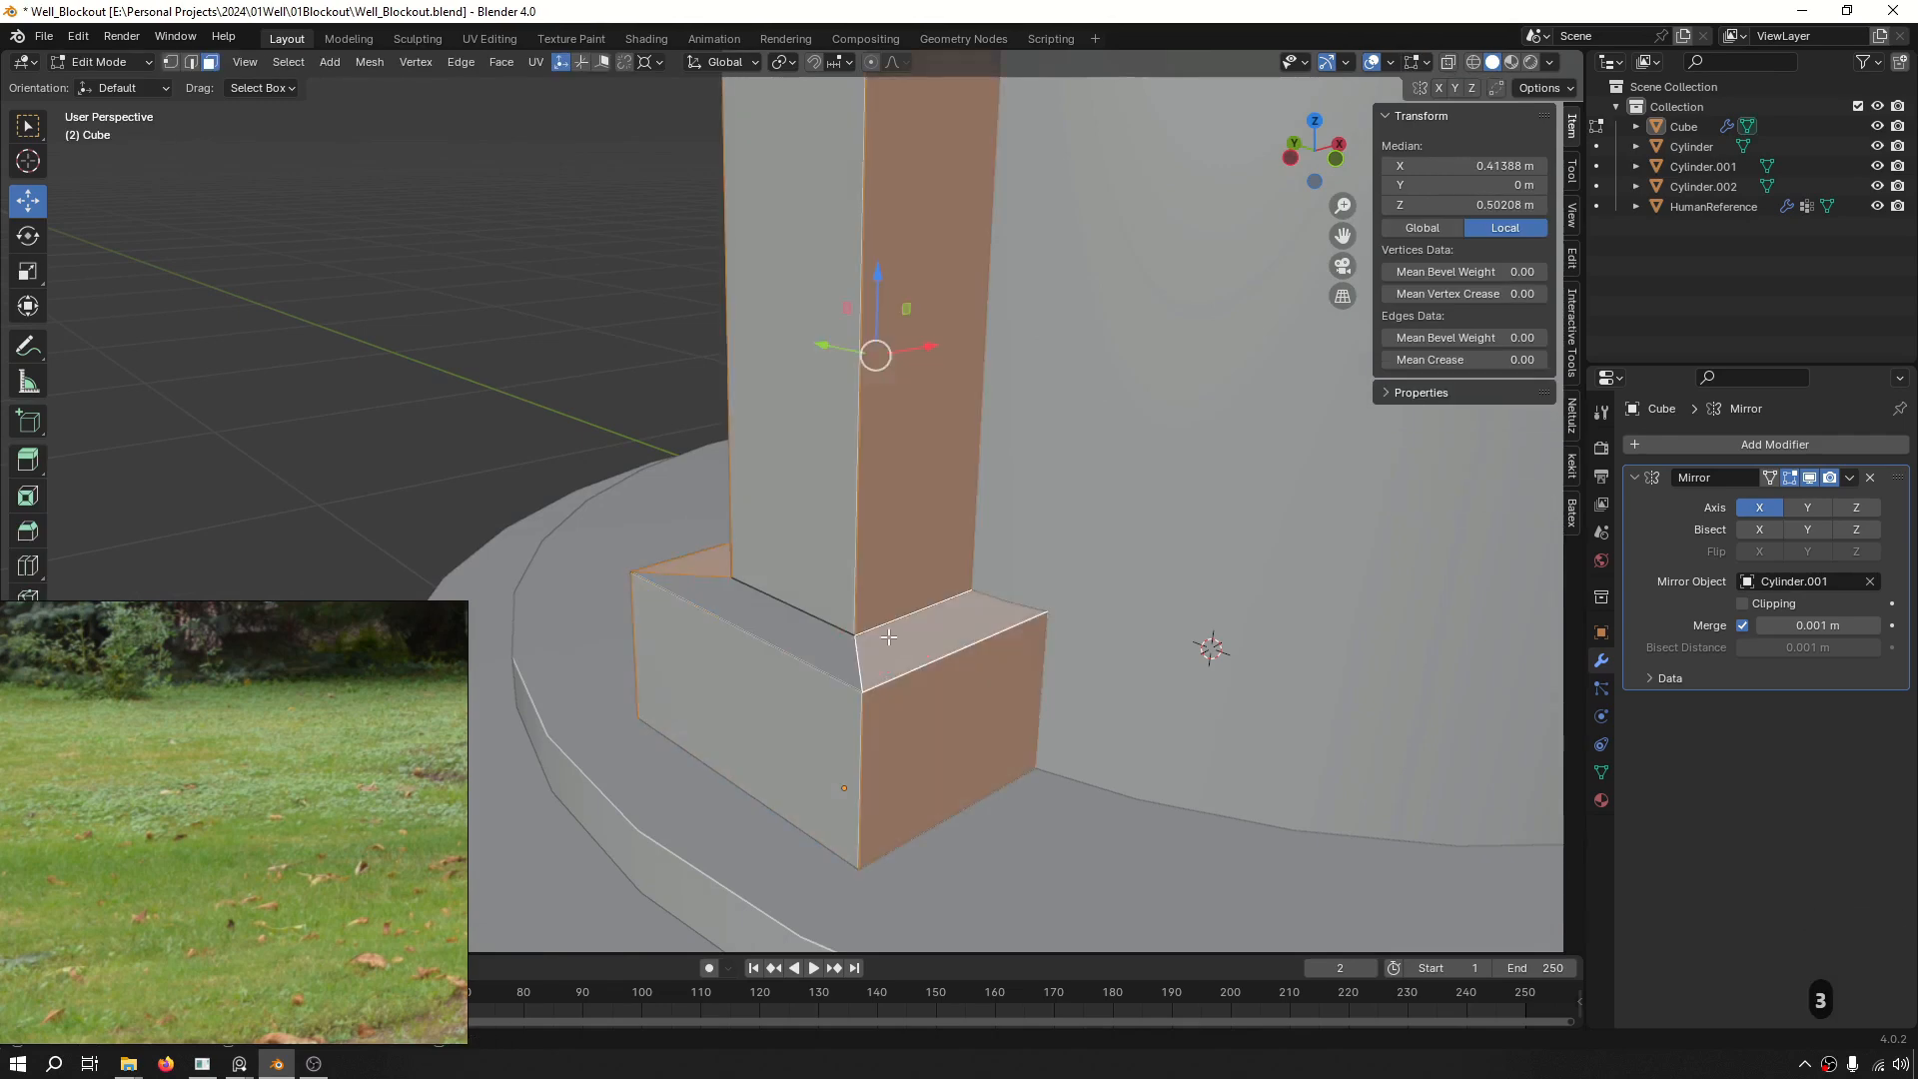
{"action": "left_click", "coordinate": [824, 636], "text": "alt+shift"}
{"action": "left_click", "coordinate": [969, 654]}
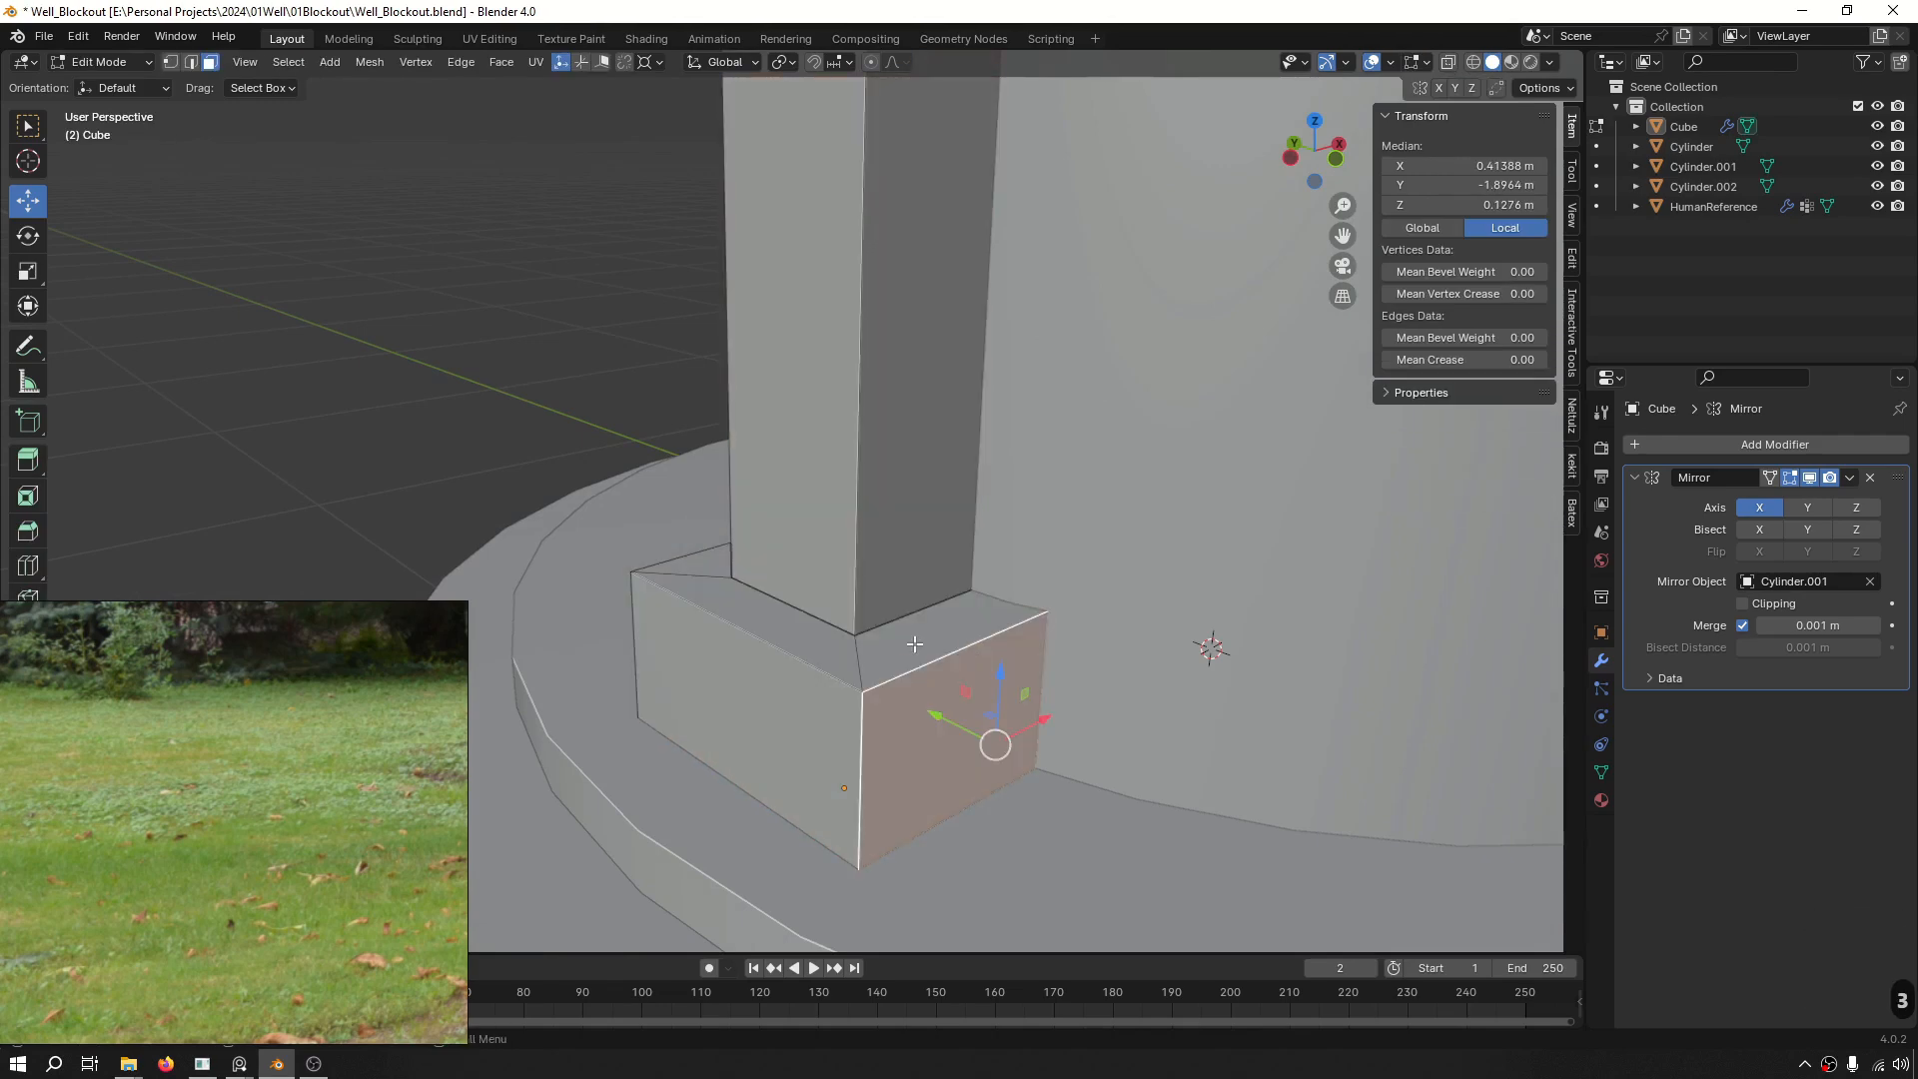
{"action": "left_click", "coordinate": [914, 645]}
{"action": "left_click", "coordinate": [849, 648], "text": "alt+shift"}
{"action": "left_click", "coordinate": [865, 651], "text": "alt"}
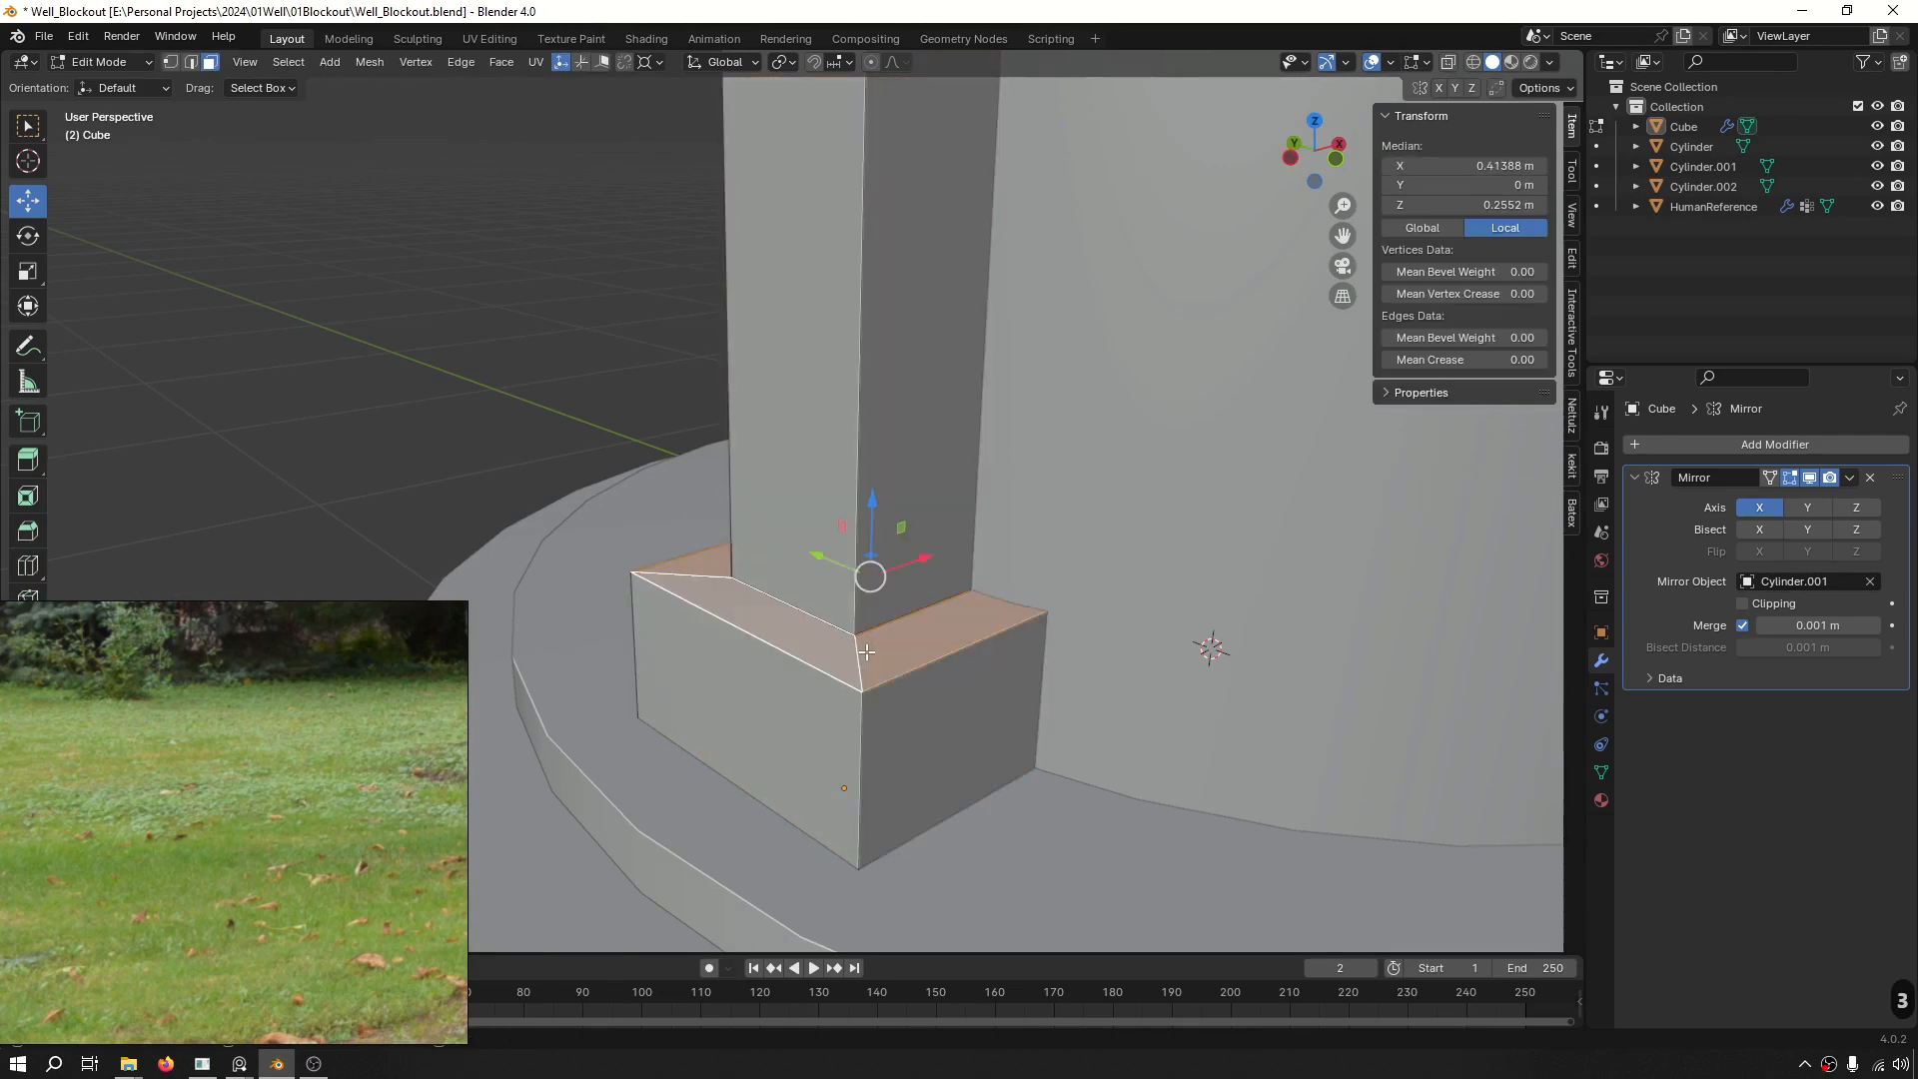
{"action": "left_click_drag", "start_coordinate": [876, 504], "coordinate": [903, 587]}
Add another horizontal loop cut around the post and lower it about 1 m to just above the plinth.
{"action": "scroll", "coordinate": [865, 687], "scroll_direction": "down", "scroll_amount": 2}
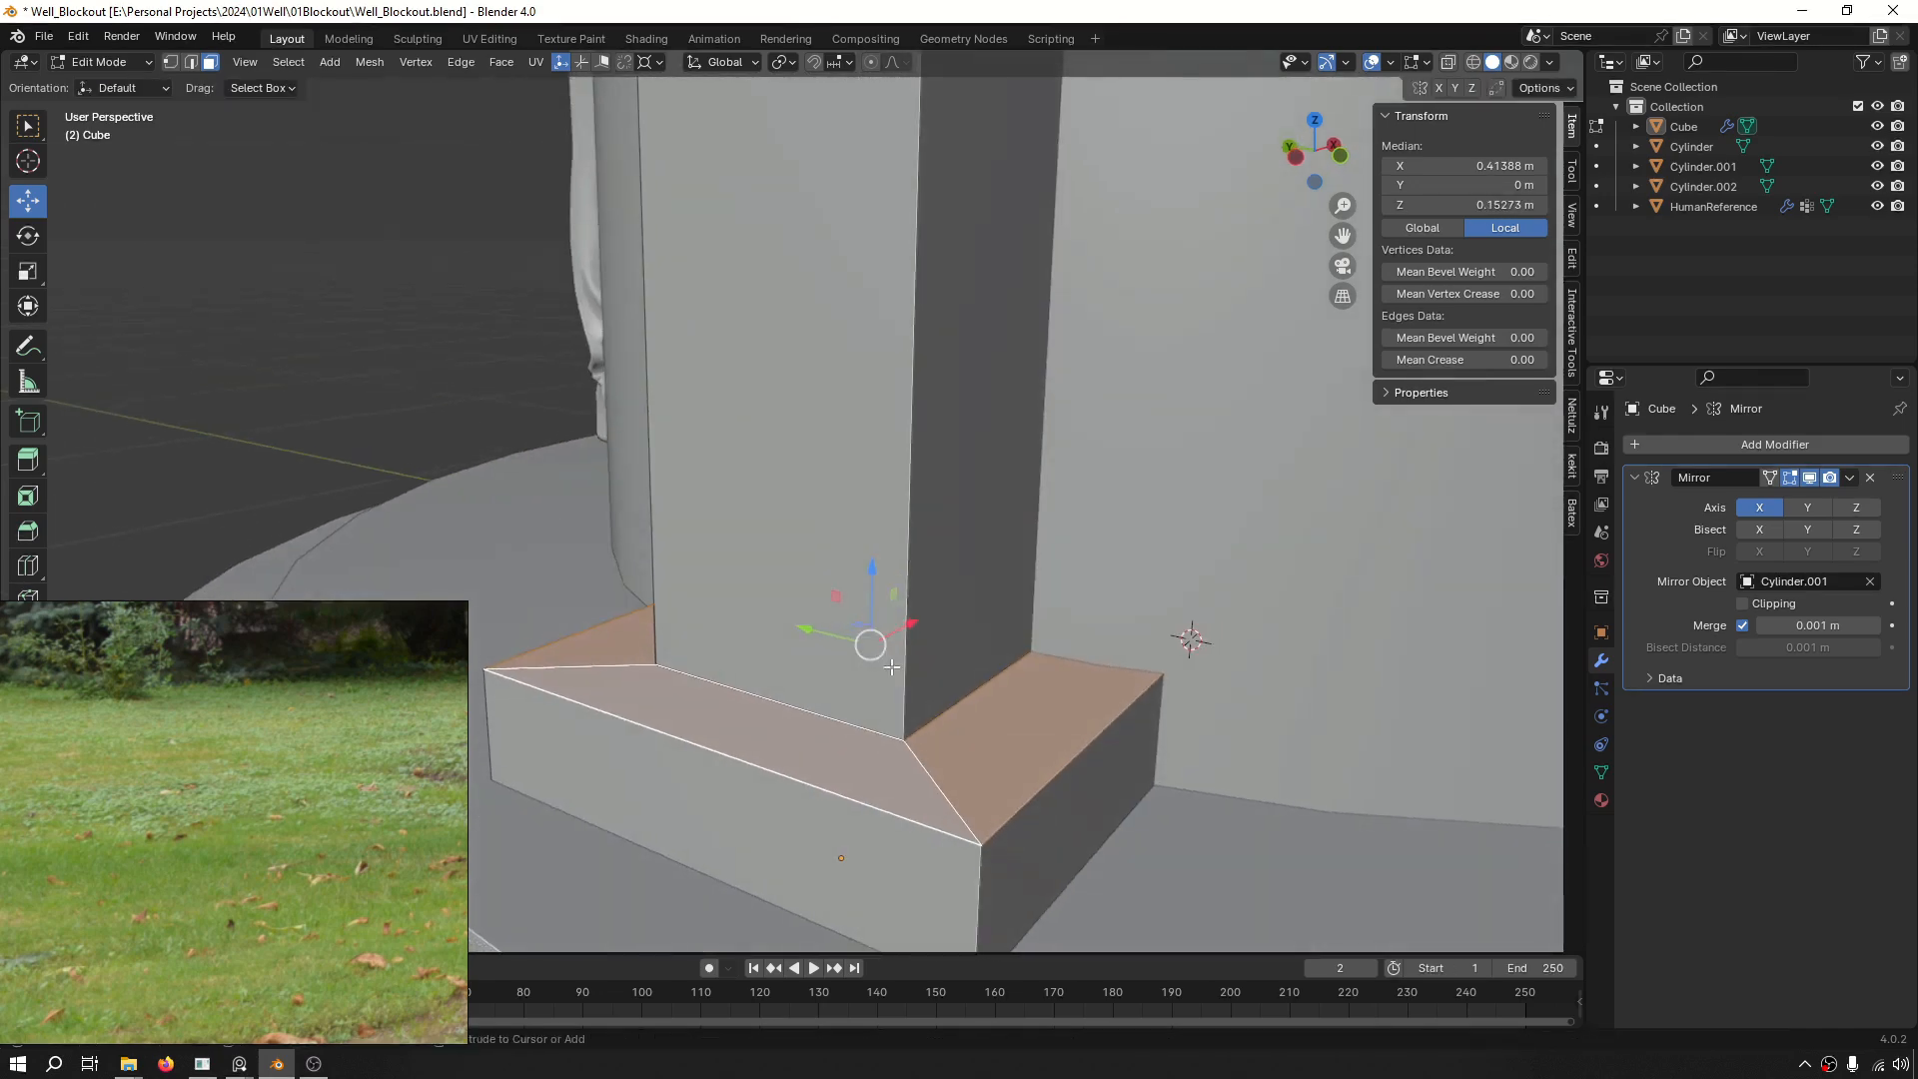
{"action": "key", "text": "ctrl+r"}
{"action": "left_click", "coordinate": [869, 679]}
{"action": "scroll", "coordinate": [929, 487], "scroll_direction": "down", "scroll_amount": 4}
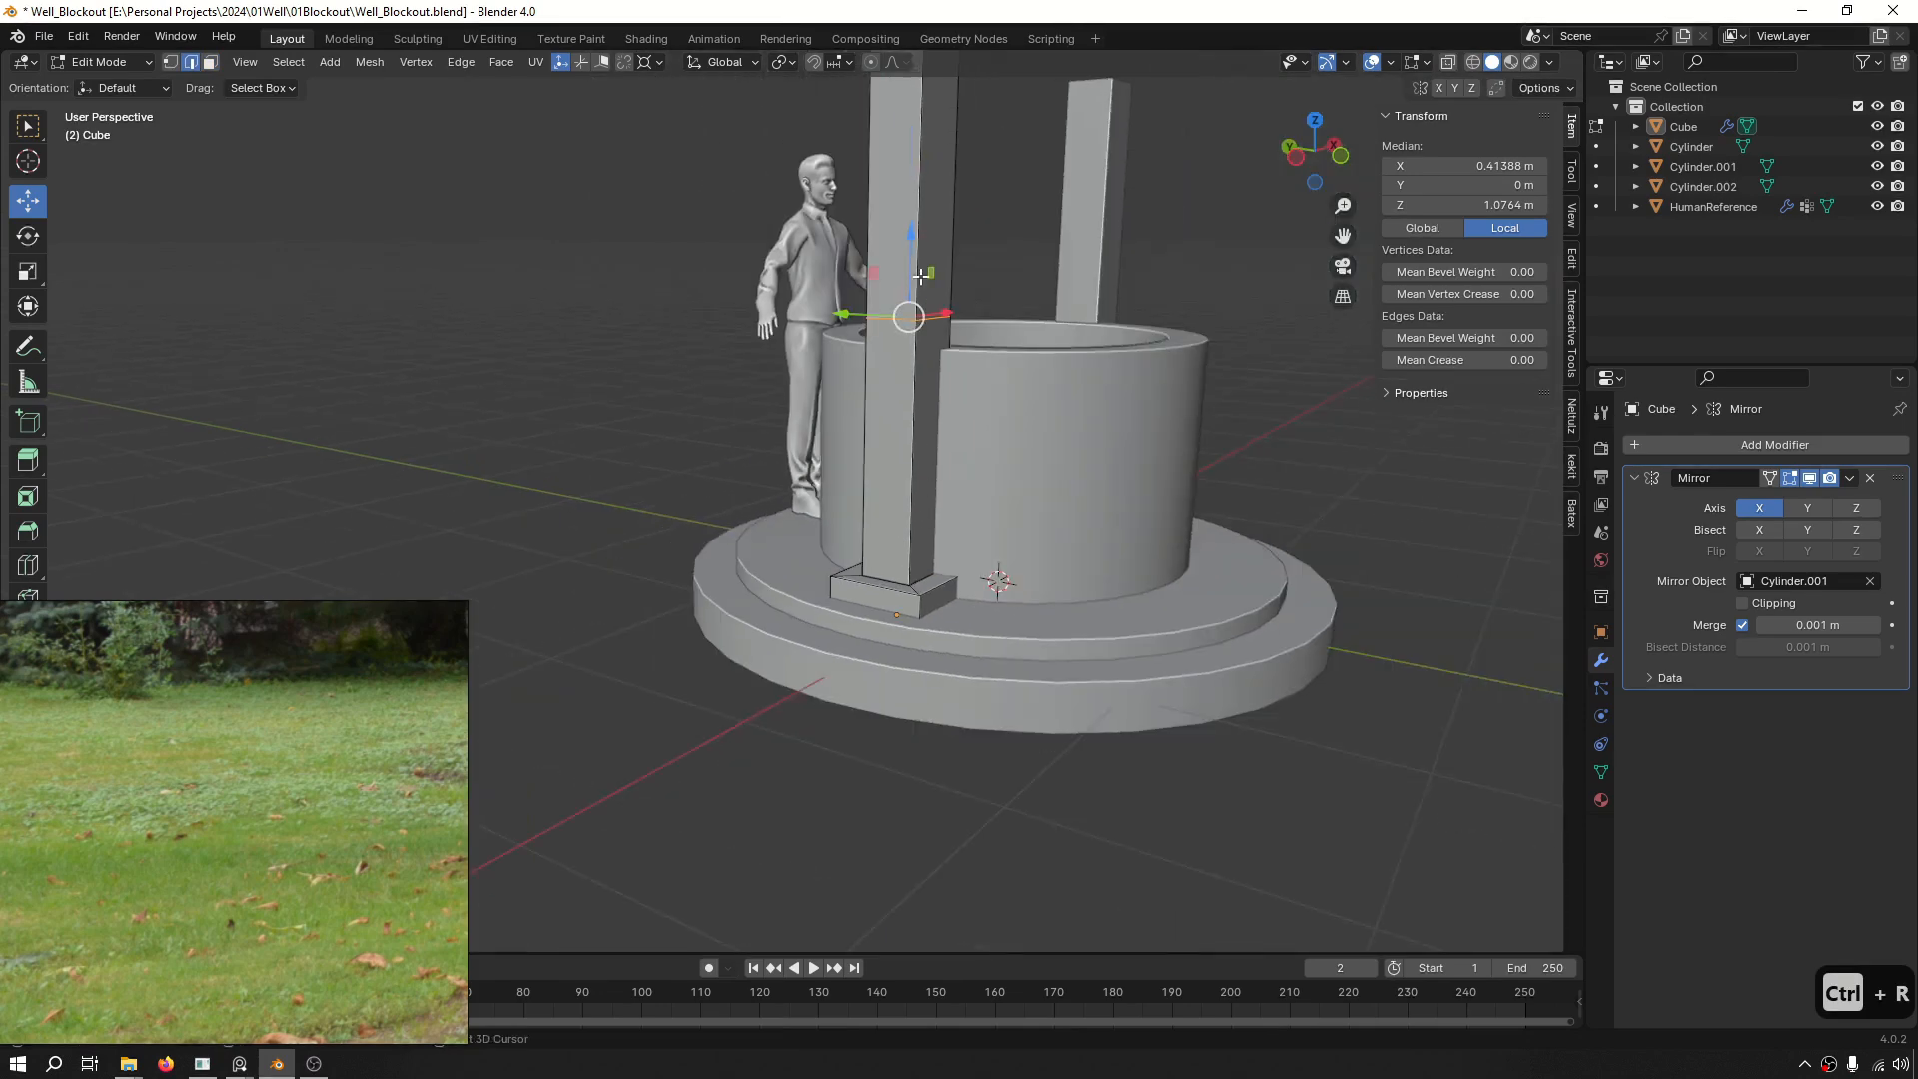
{"action": "left_click_drag", "start_coordinate": [920, 275], "coordinate": [915, 317]}
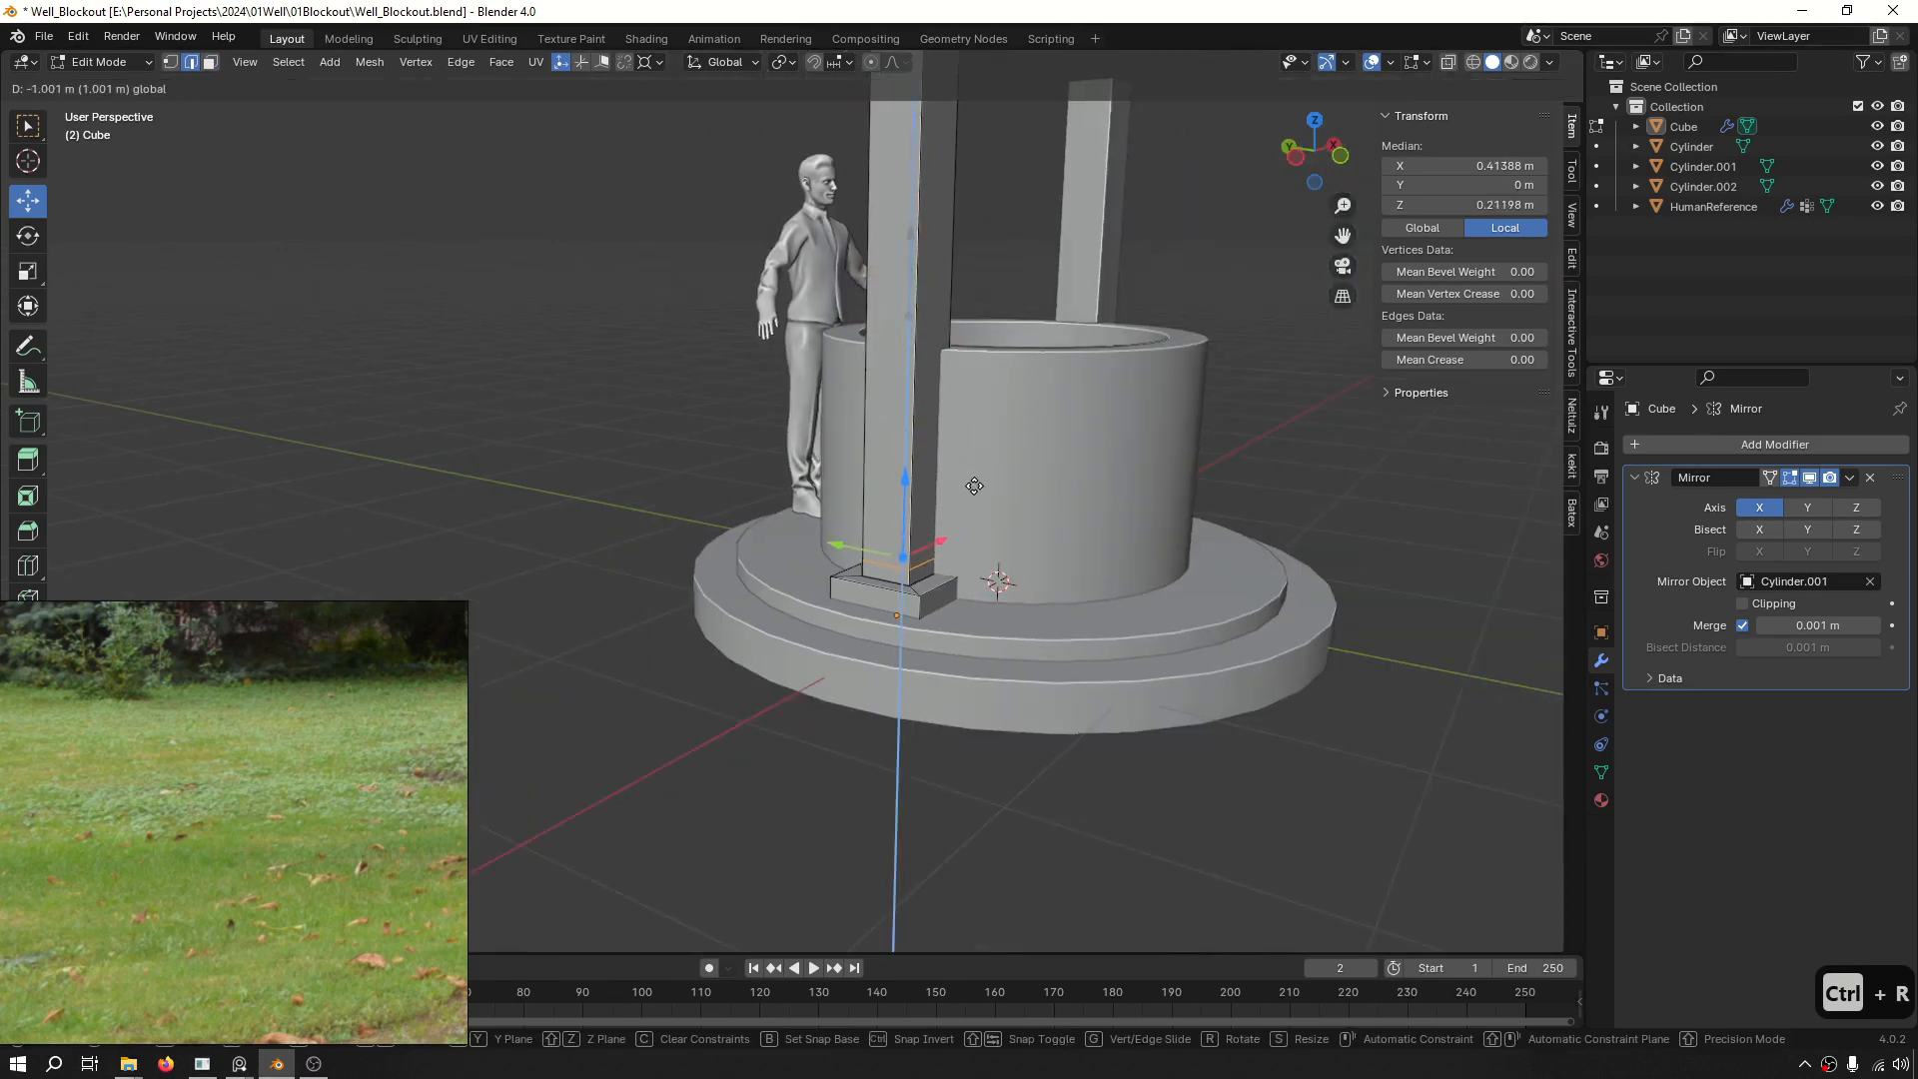
{"action": "left_click", "coordinate": [978, 482]}
Select the ring of post faces just above the plinth and extrude it outward along normals into a smaller second tier, then return to Object Mode.
{"action": "scroll", "coordinate": [989, 520], "scroll_direction": "up", "scroll_amount": 5}
{"action": "key", "text": "3"}
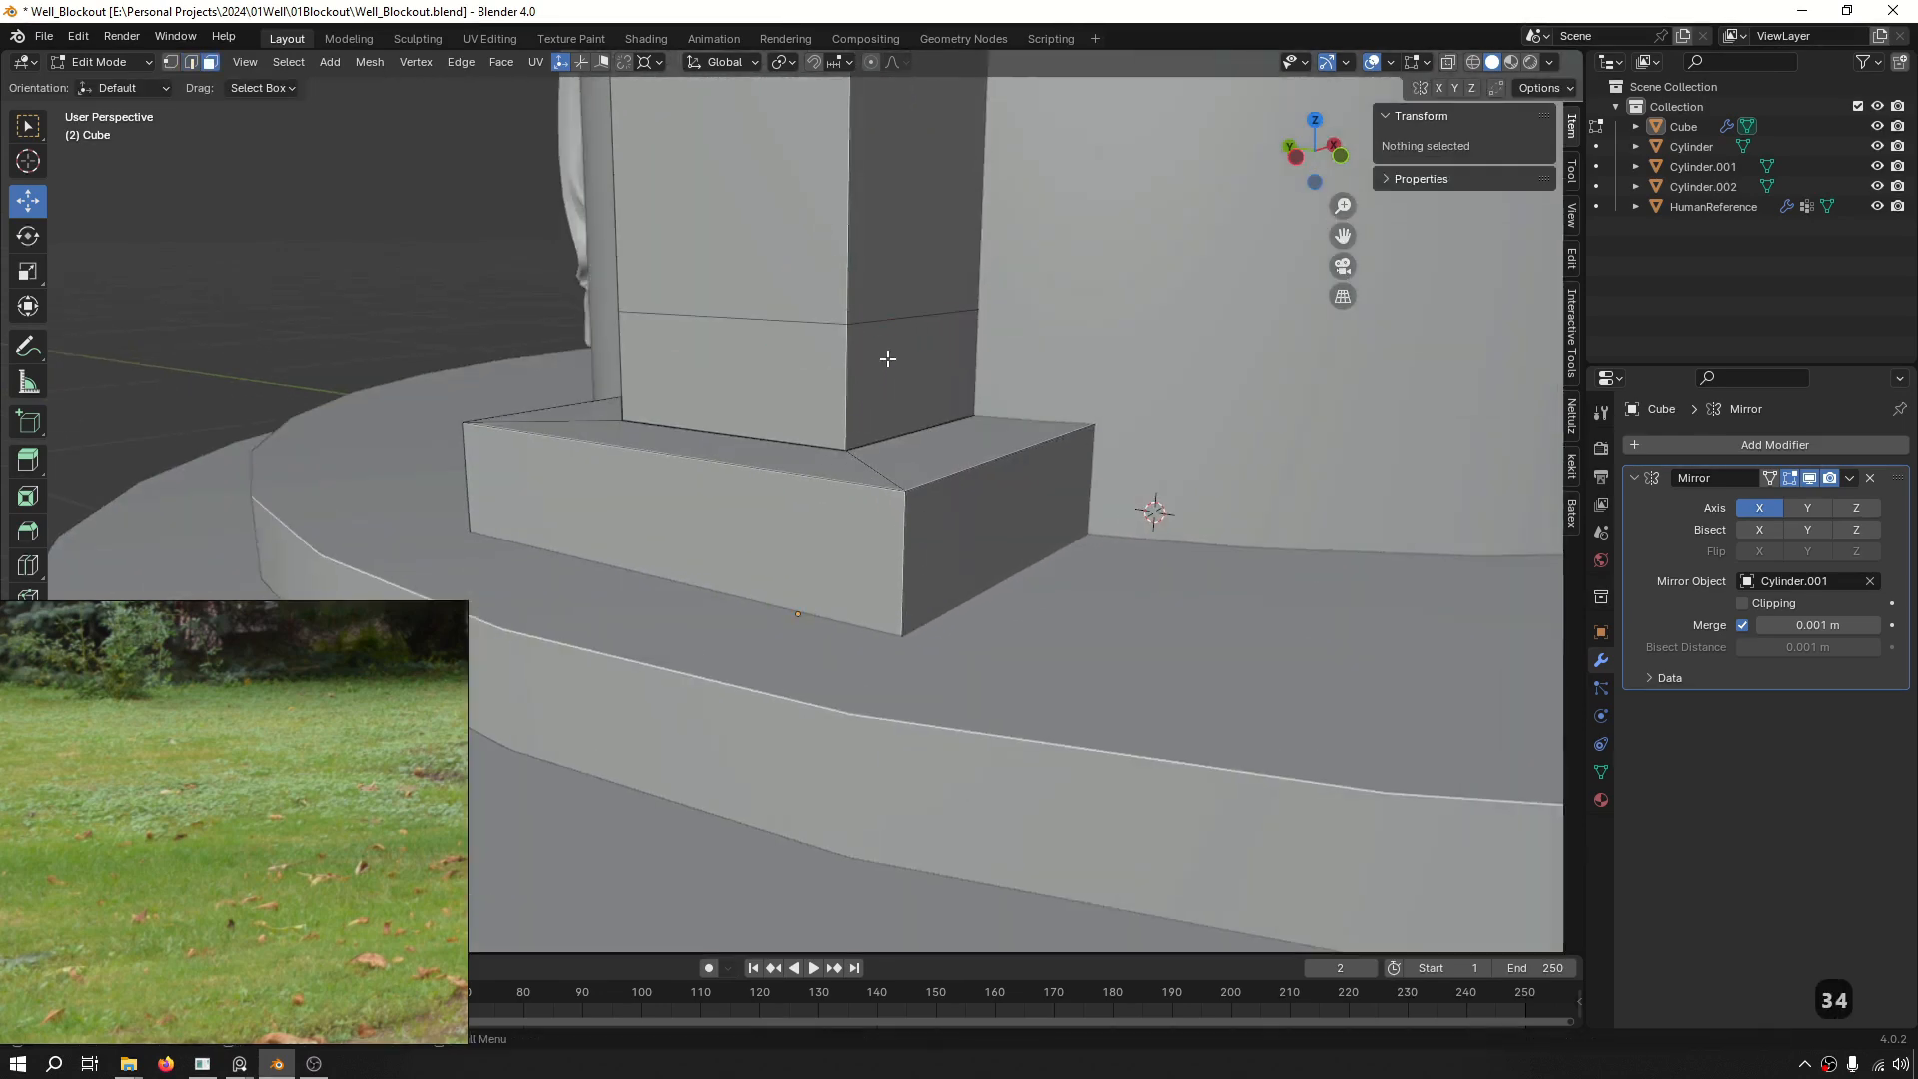
{"action": "left_click", "coordinate": [881, 368], "text": "alt"}
{"action": "middle_click_drag", "start_coordinate": [881, 368], "coordinate": [925, 397]}
{"action": "left_click", "coordinate": [926, 397]}
{"action": "left_click", "coordinate": [814, 381], "text": "alt+shift"}
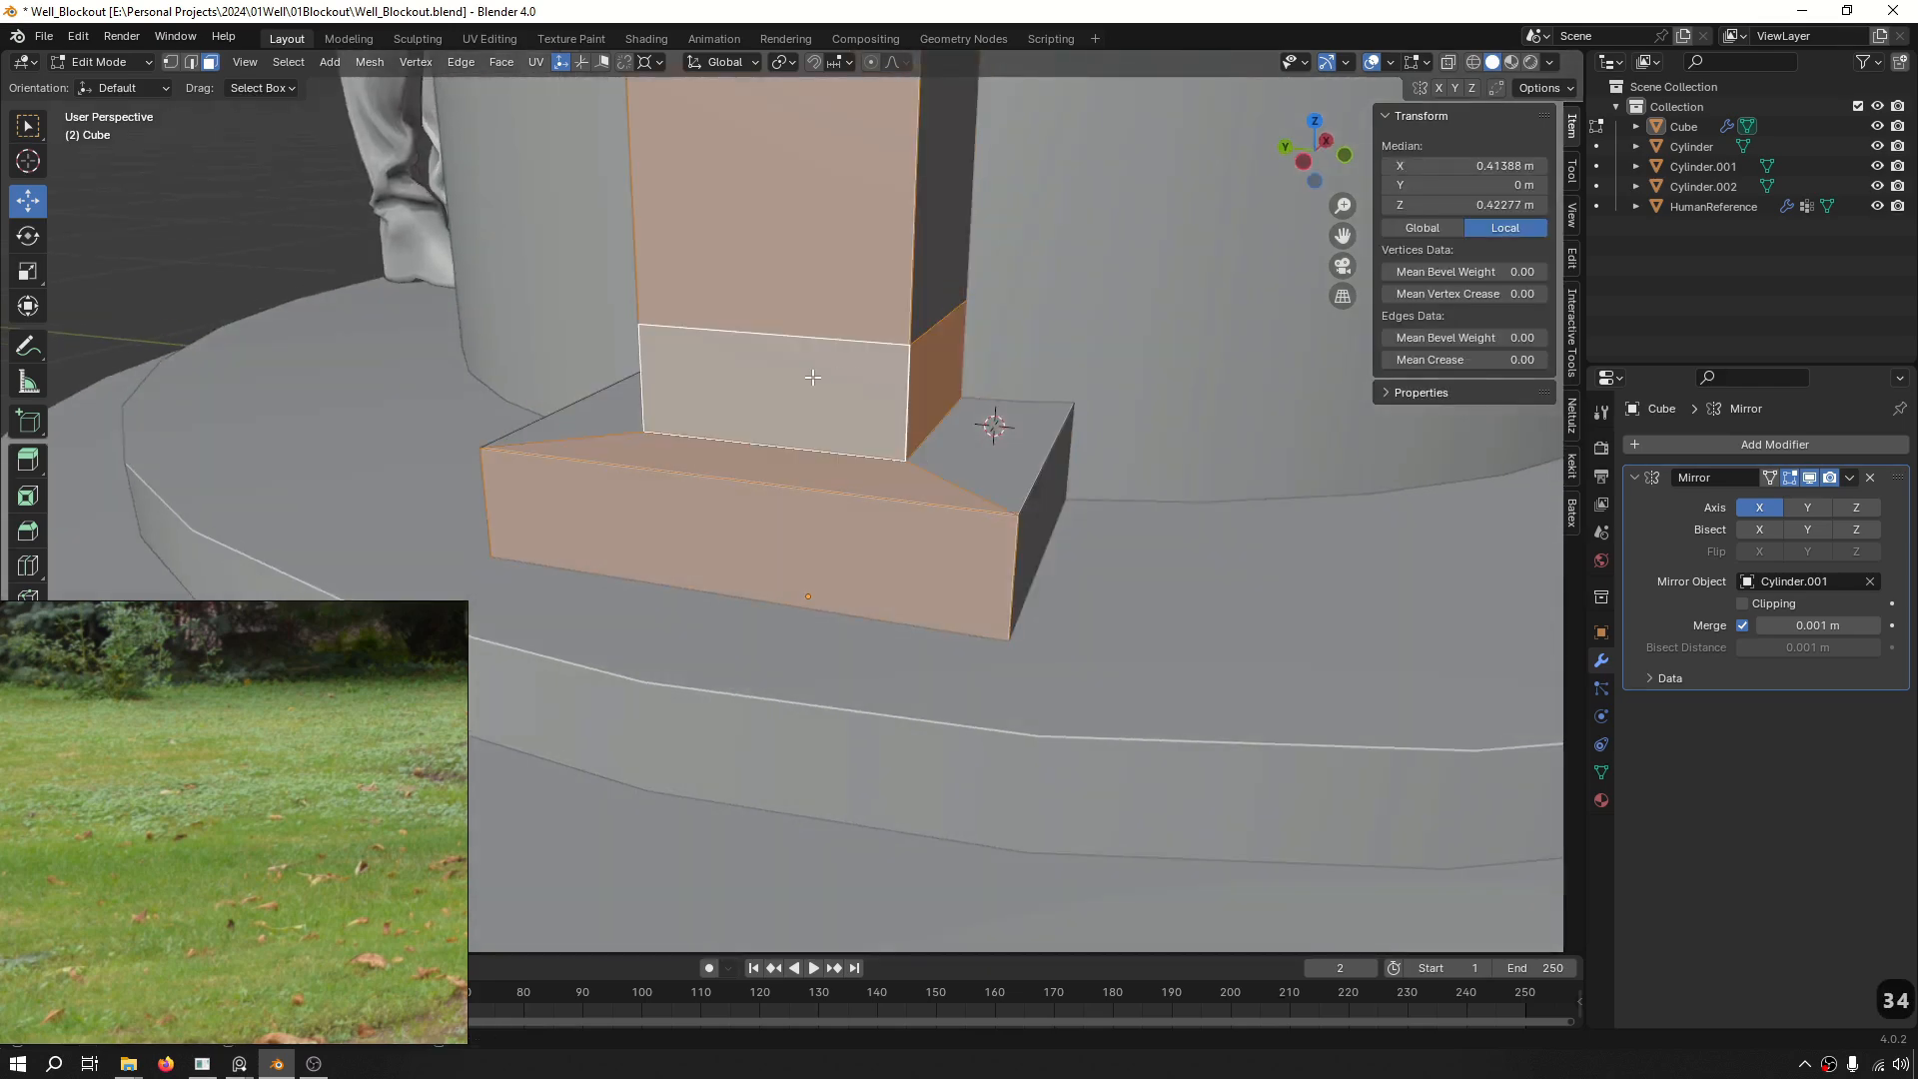
{"action": "left_click", "coordinate": [815, 381]}
{"action": "left_click", "coordinate": [907, 381], "text": "alt+shift"}
{"action": "left_click", "coordinate": [907, 381], "text": "alt+shift"}
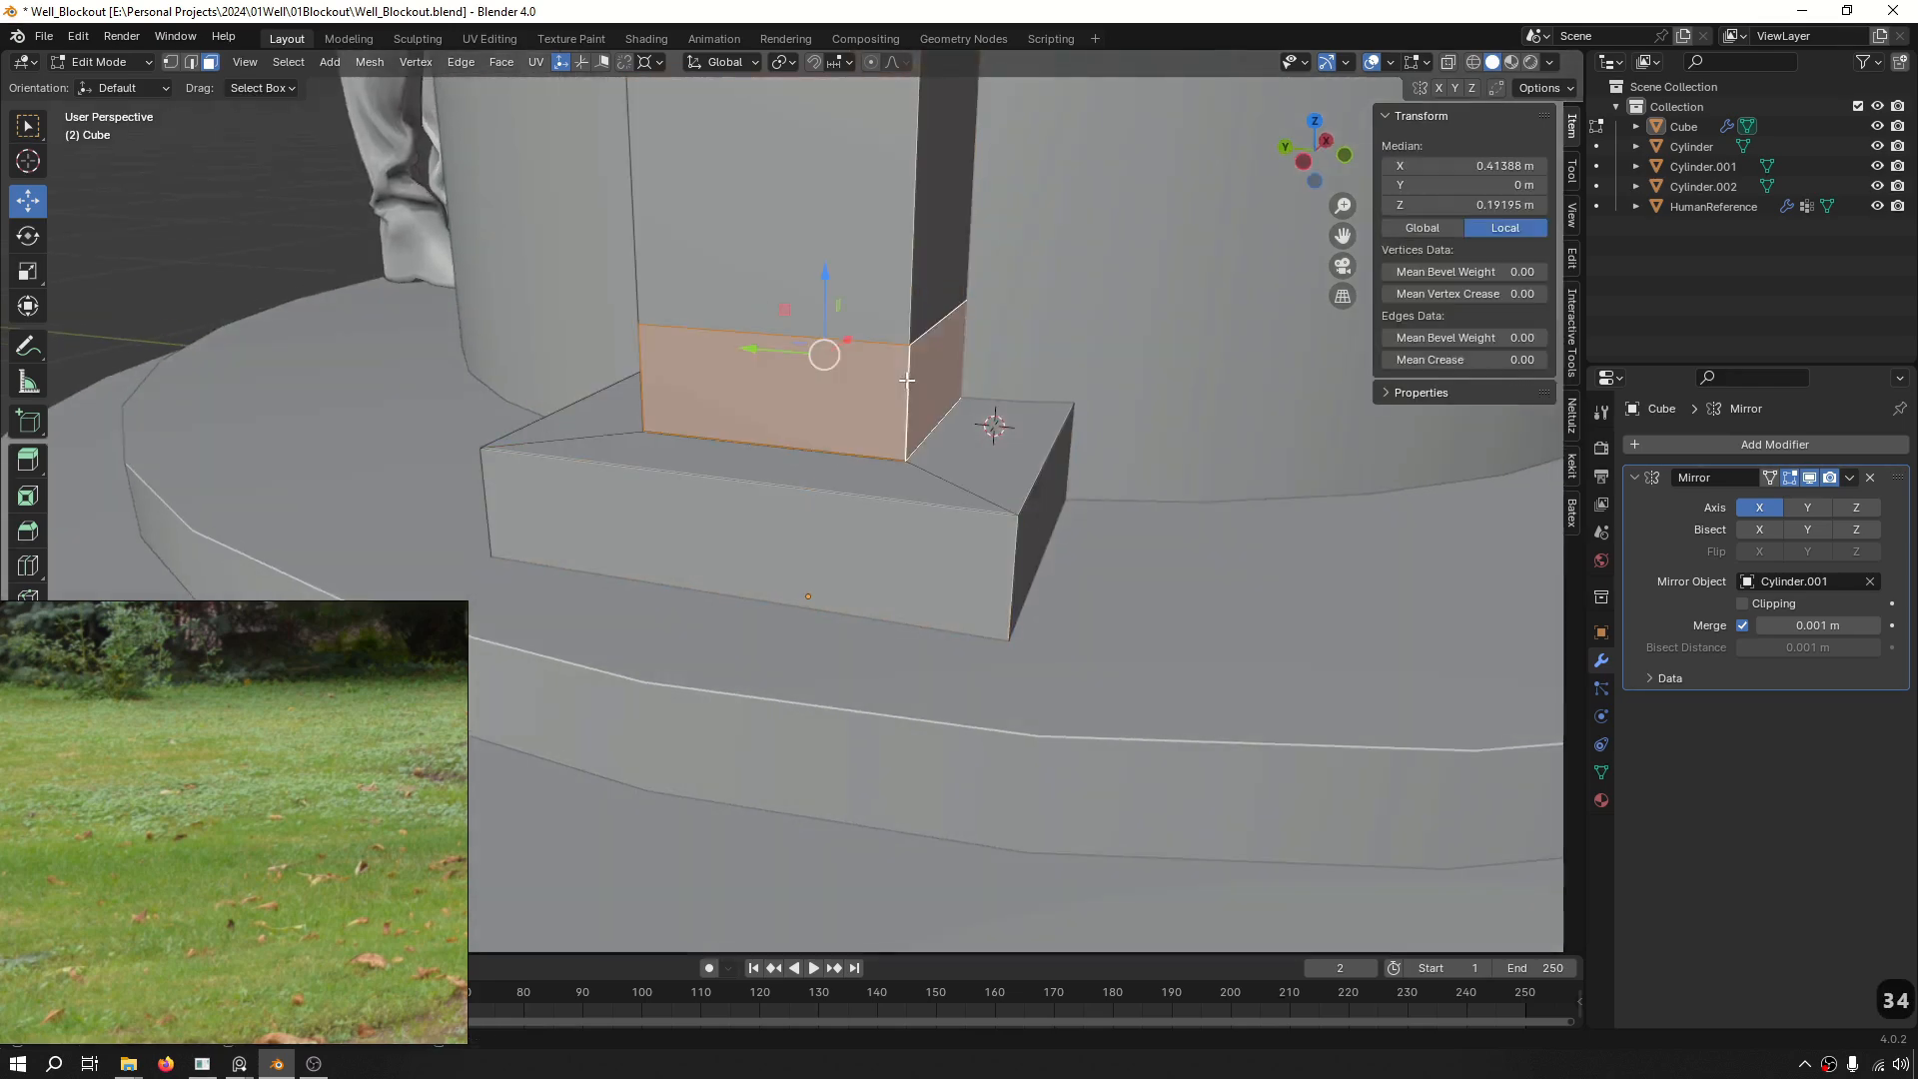
{"action": "middle_click_drag", "start_coordinate": [889, 385], "coordinate": [1028, 396]}
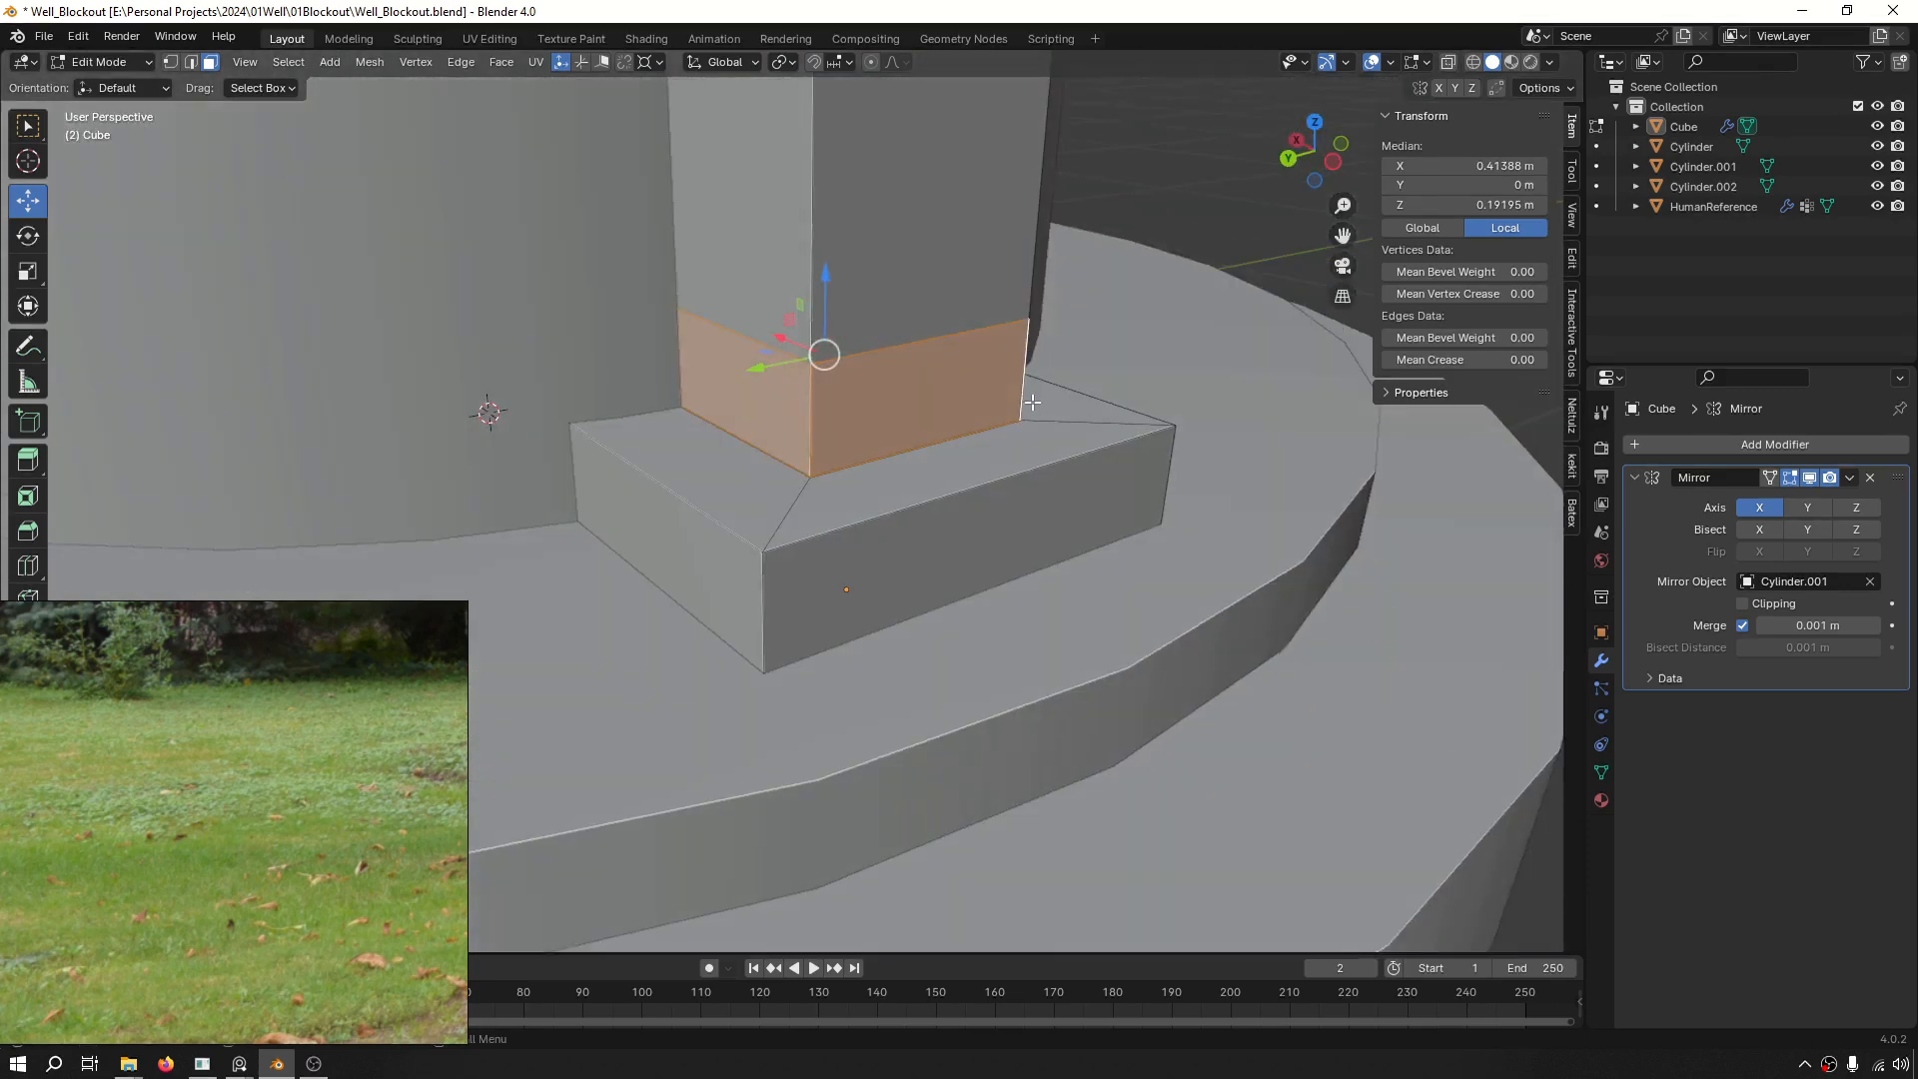
{"action": "key", "text": "alt+e"}
{"action": "left_click", "coordinate": [1035, 424]}
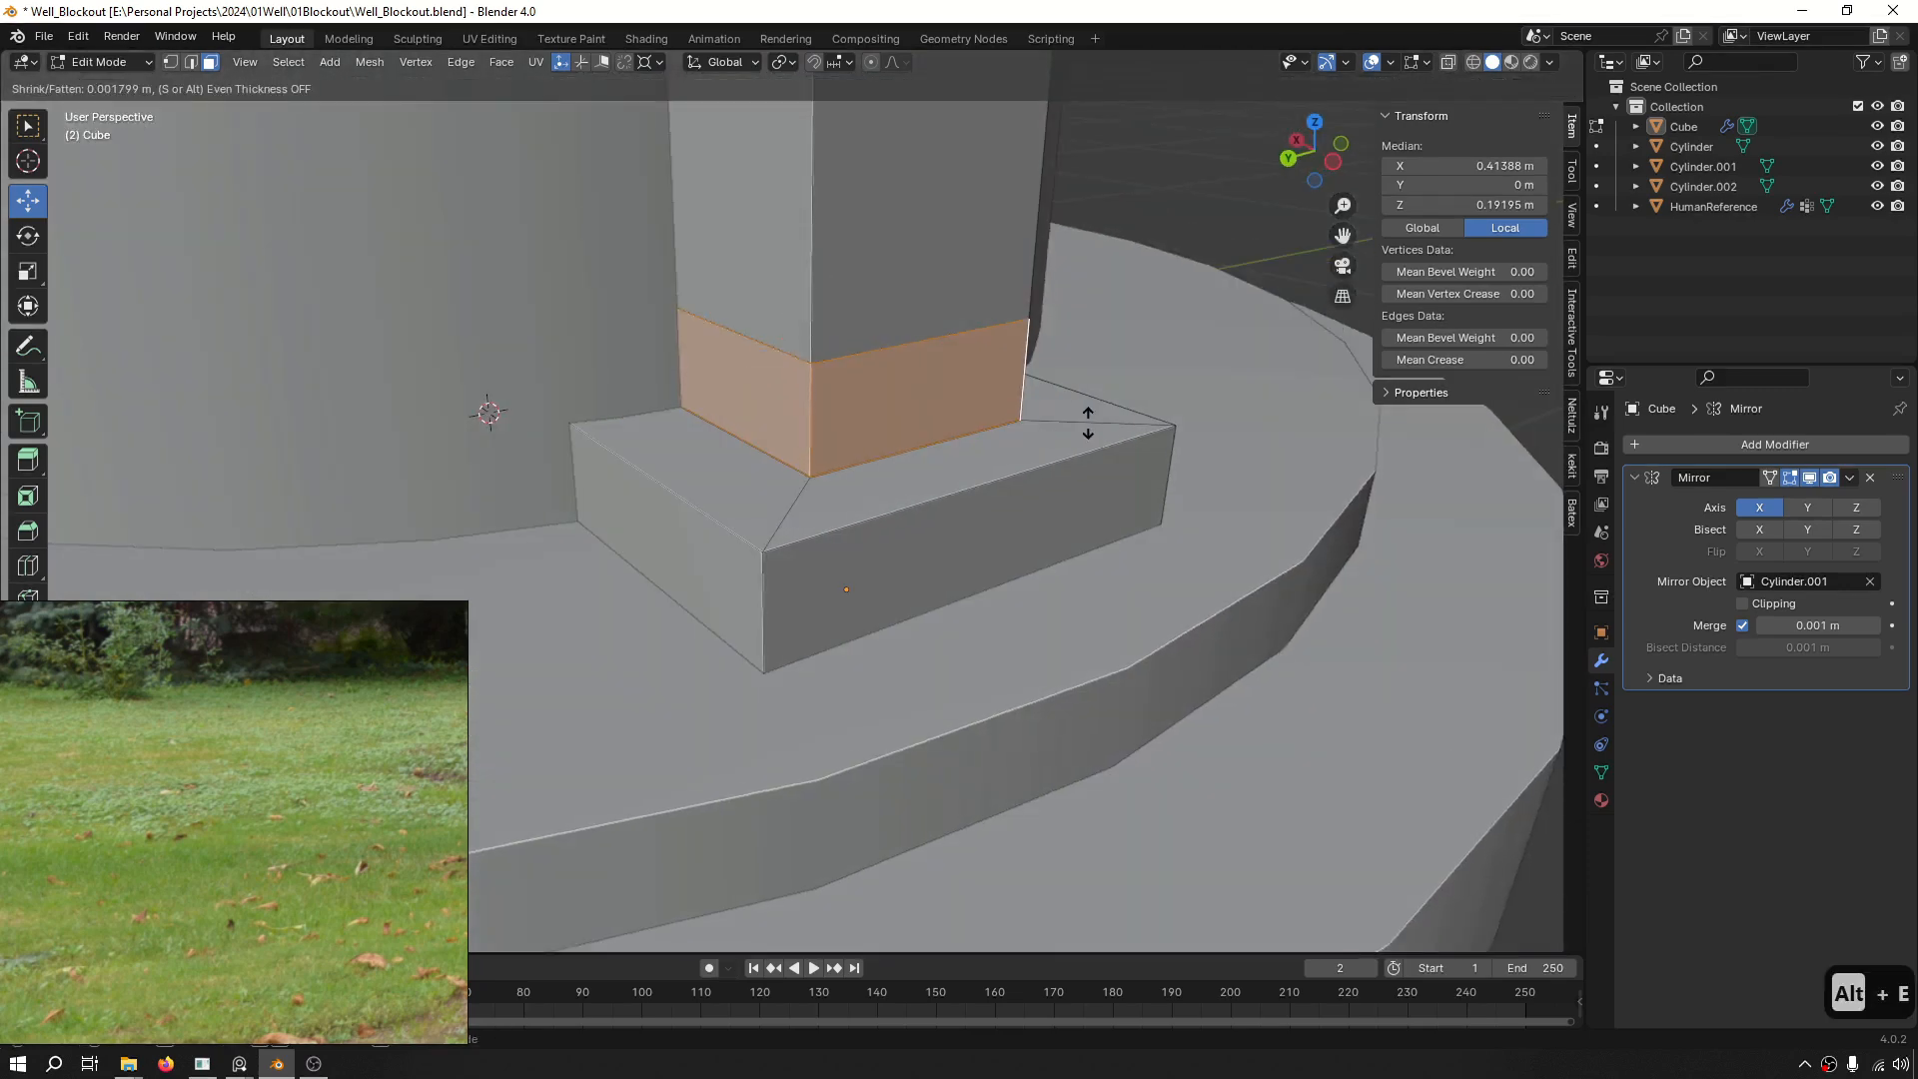
{"action": "left_click", "coordinate": [951, 284]}
{"action": "middle_click_drag", "start_coordinate": [962, 471], "coordinate": [1012, 440]}
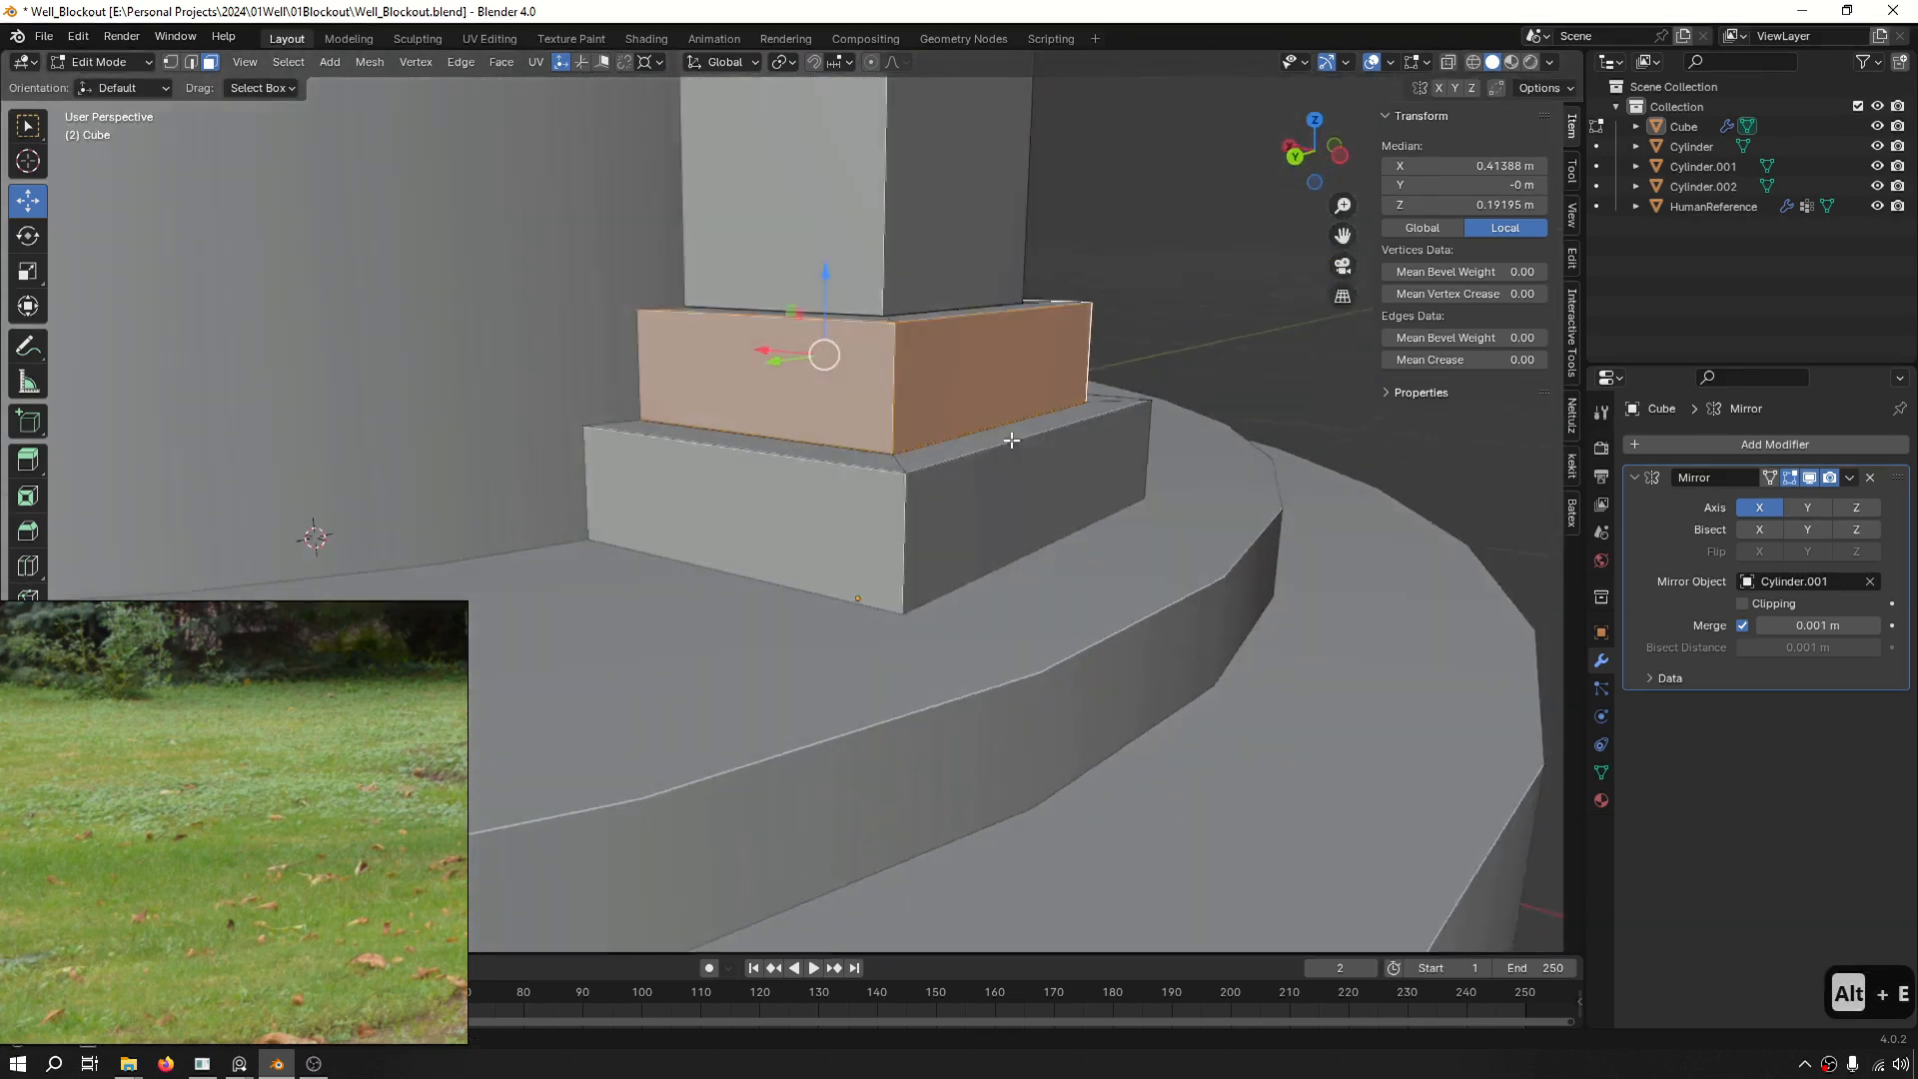
{"action": "key", "text": "Tab"}
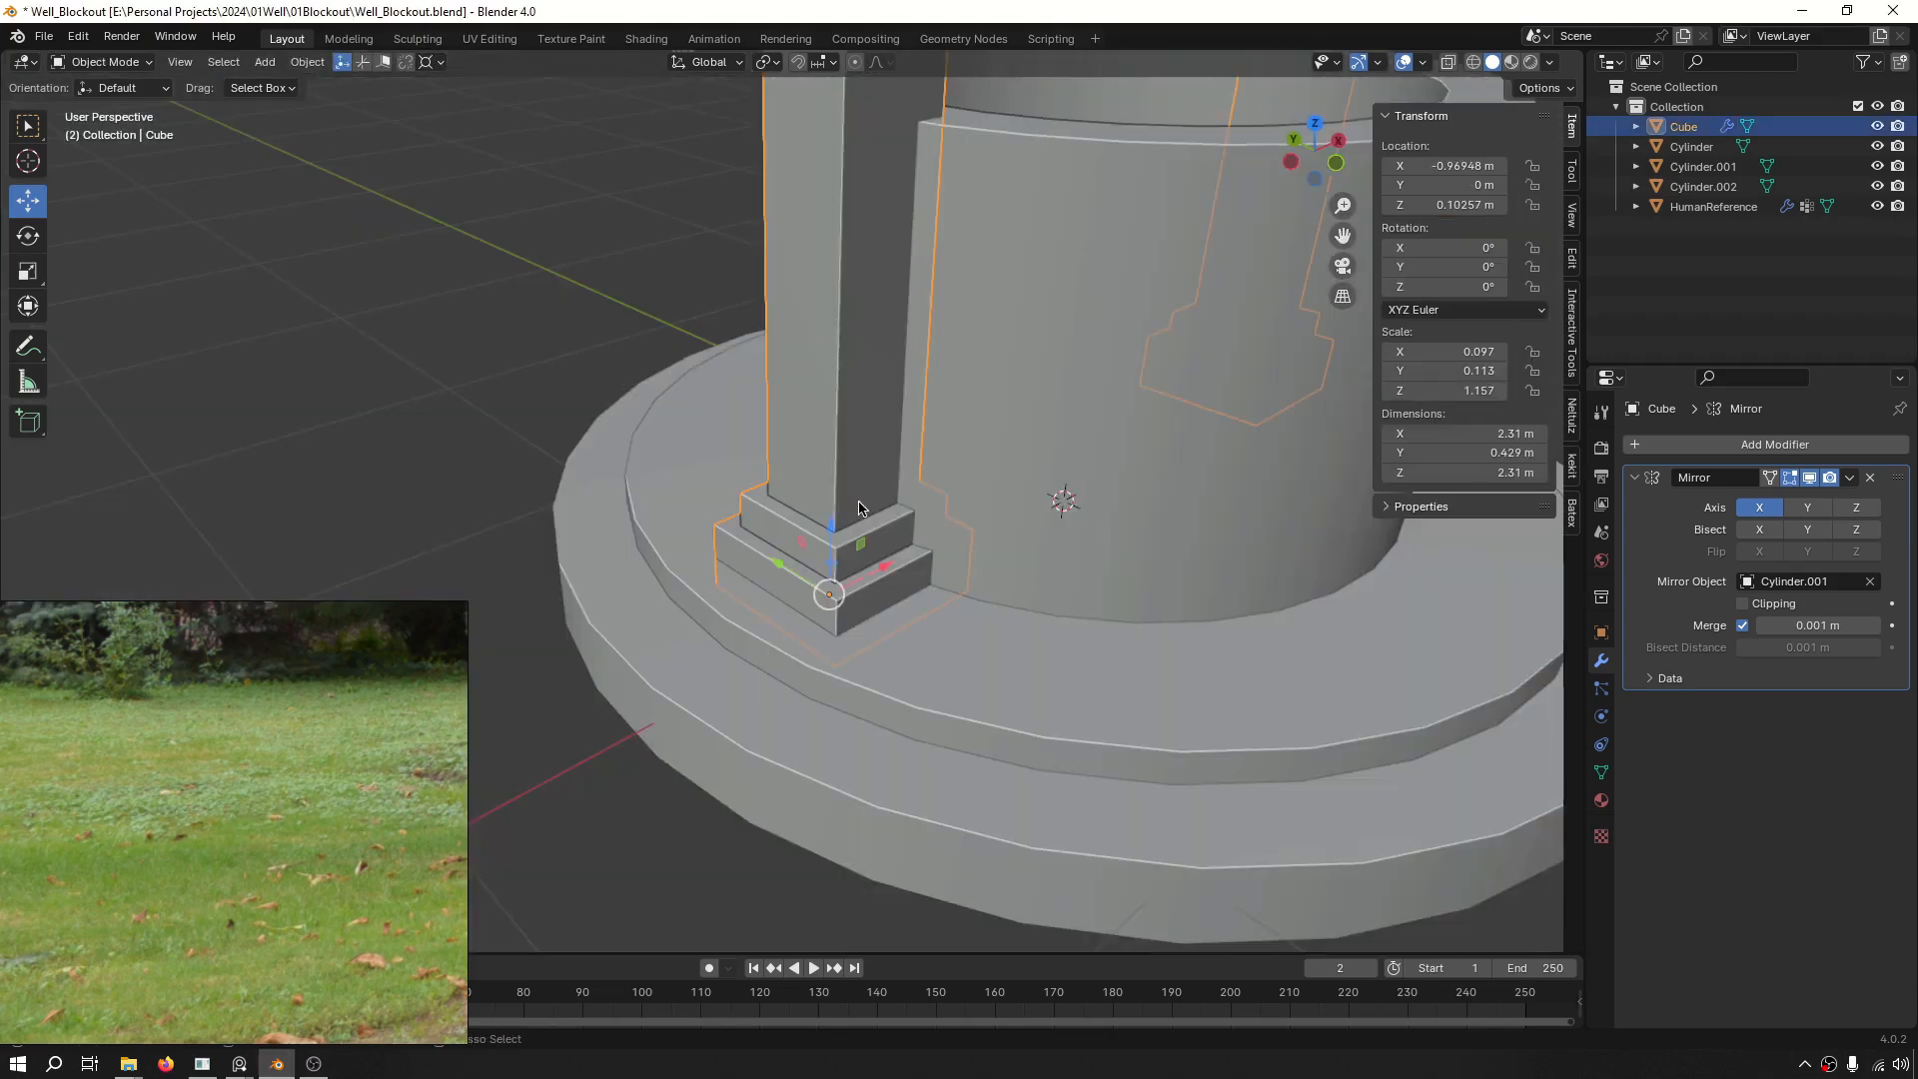
Isolate the post and examine the two-tier plinth's faces and edges up close.
{"action": "key", "text": "ctrl+f"}
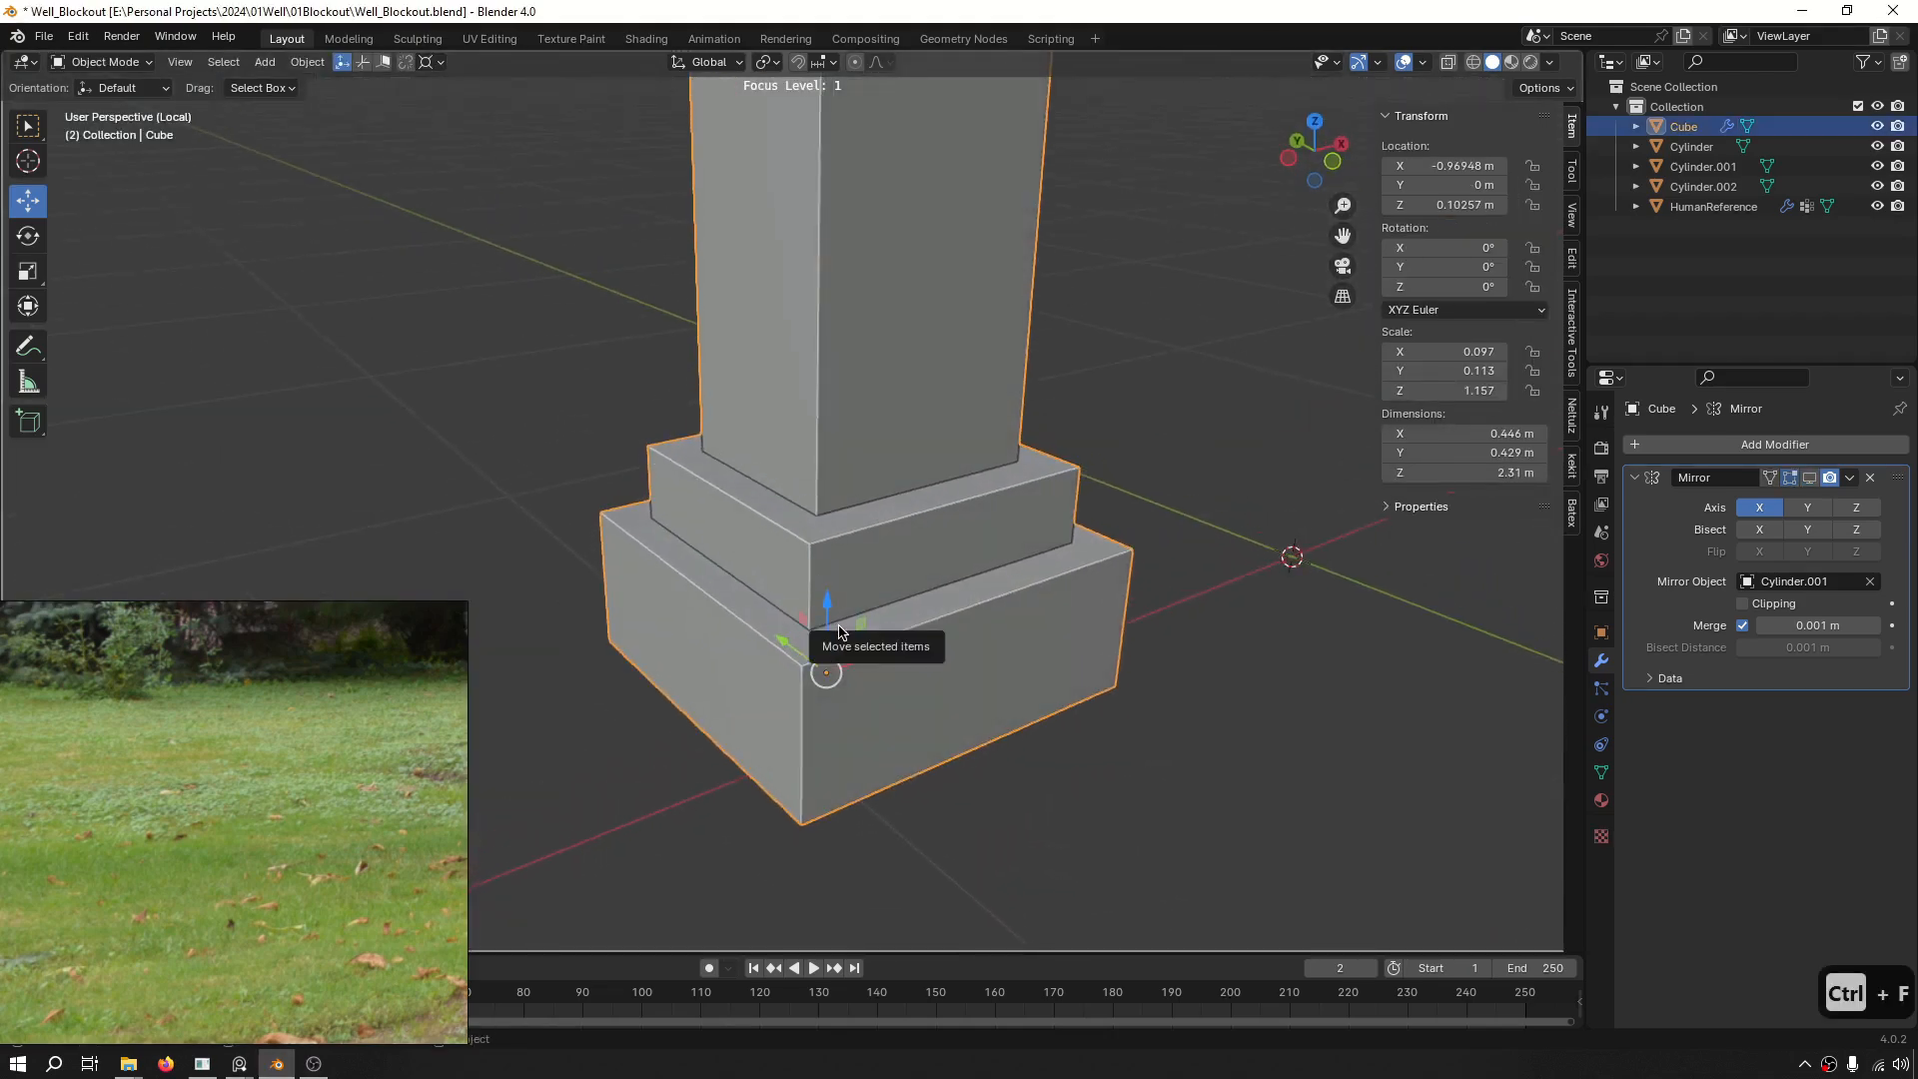
{"action": "key", "text": "F3"}
{"action": "mouse_move", "coordinate": [841, 633]}
{"action": "middle_mouse_down"}
{"action": "mouse_move", "coordinate": [880, 645]}
{"action": "mouse_move", "coordinate": [949, 613]}
{"action": "mouse_move", "coordinate": [870, 608]}
{"action": "middle_mouse_up"}
{"action": "key", "text": "F3"}
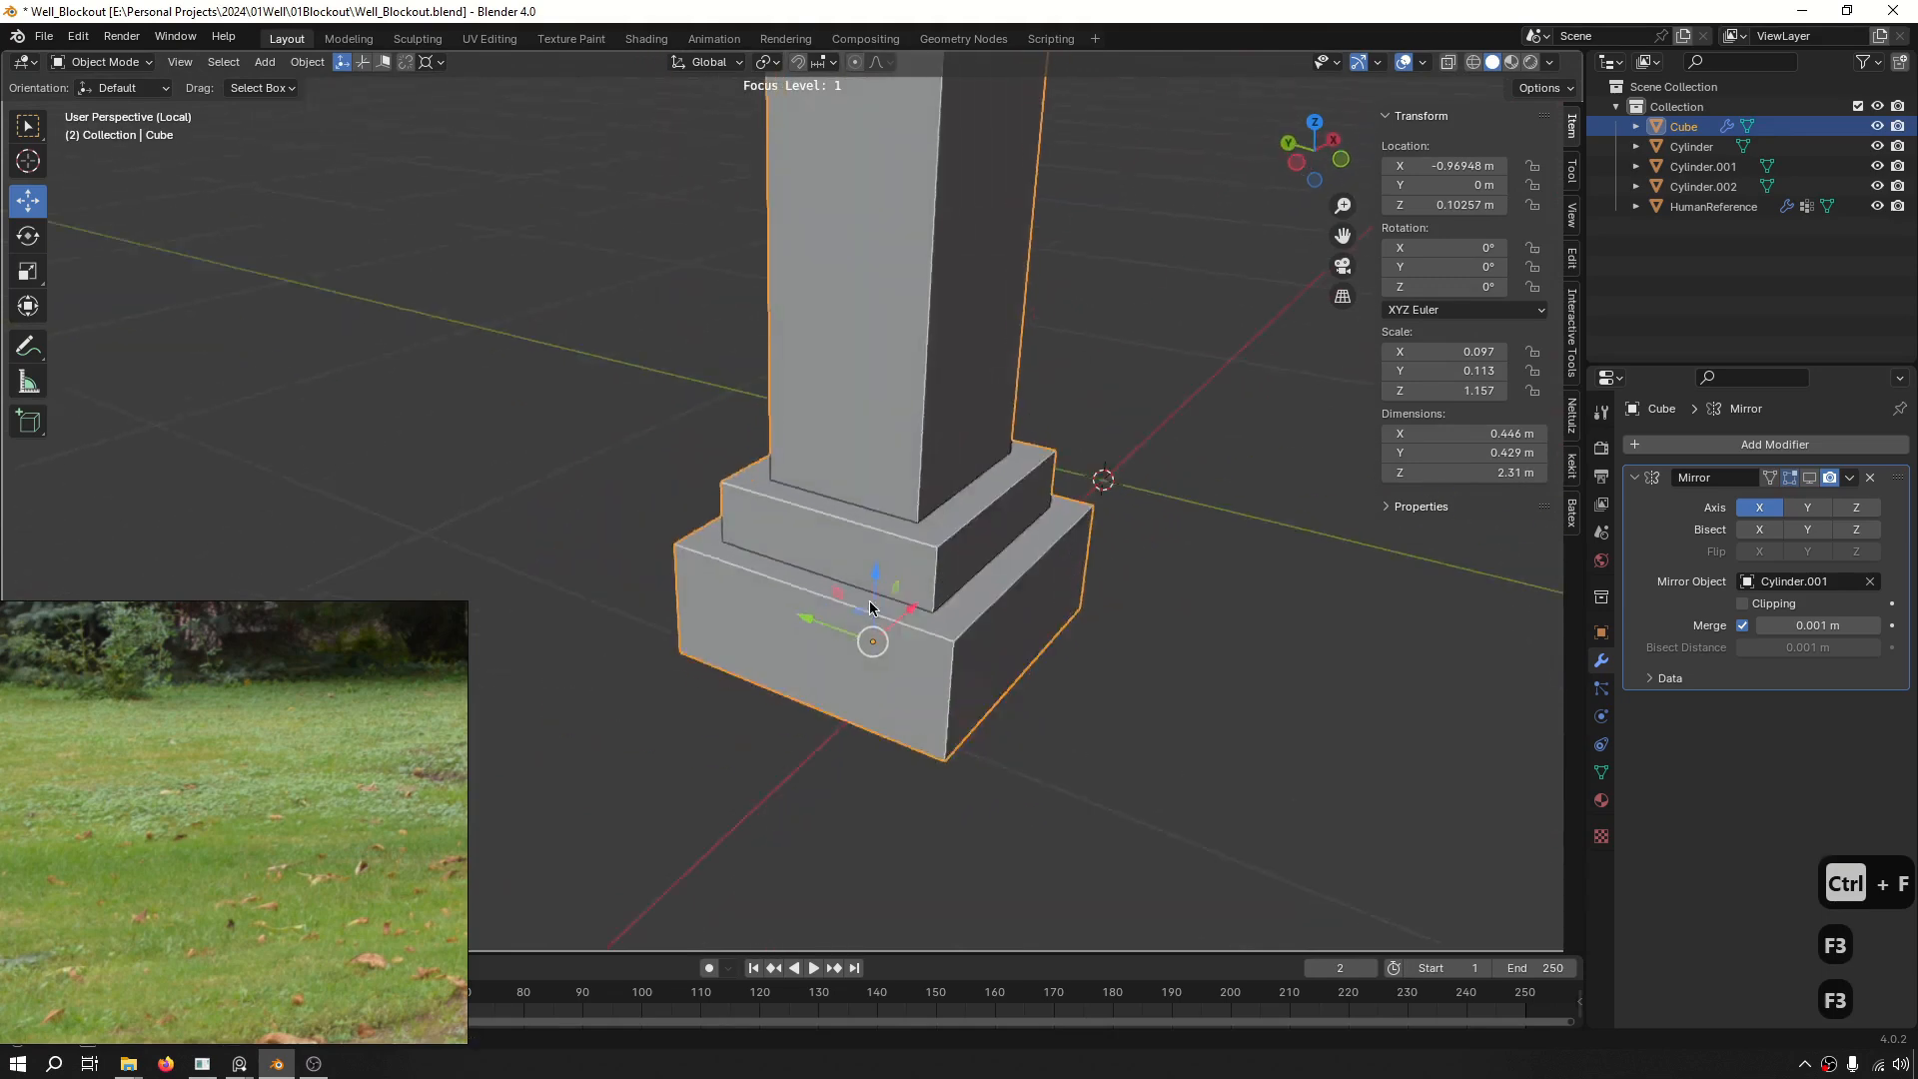
{"action": "key", "text": "Tab"}
{"action": "key", "text": "3"}
{"action": "middle_click_drag", "start_coordinate": [1032, 616], "coordinate": [881, 665]}
{"action": "scroll", "coordinate": [969, 514], "scroll_direction": "up", "scroll_amount": 5}
{"action": "scroll", "coordinate": [826, 569], "scroll_direction": "up", "scroll_amount": 2}
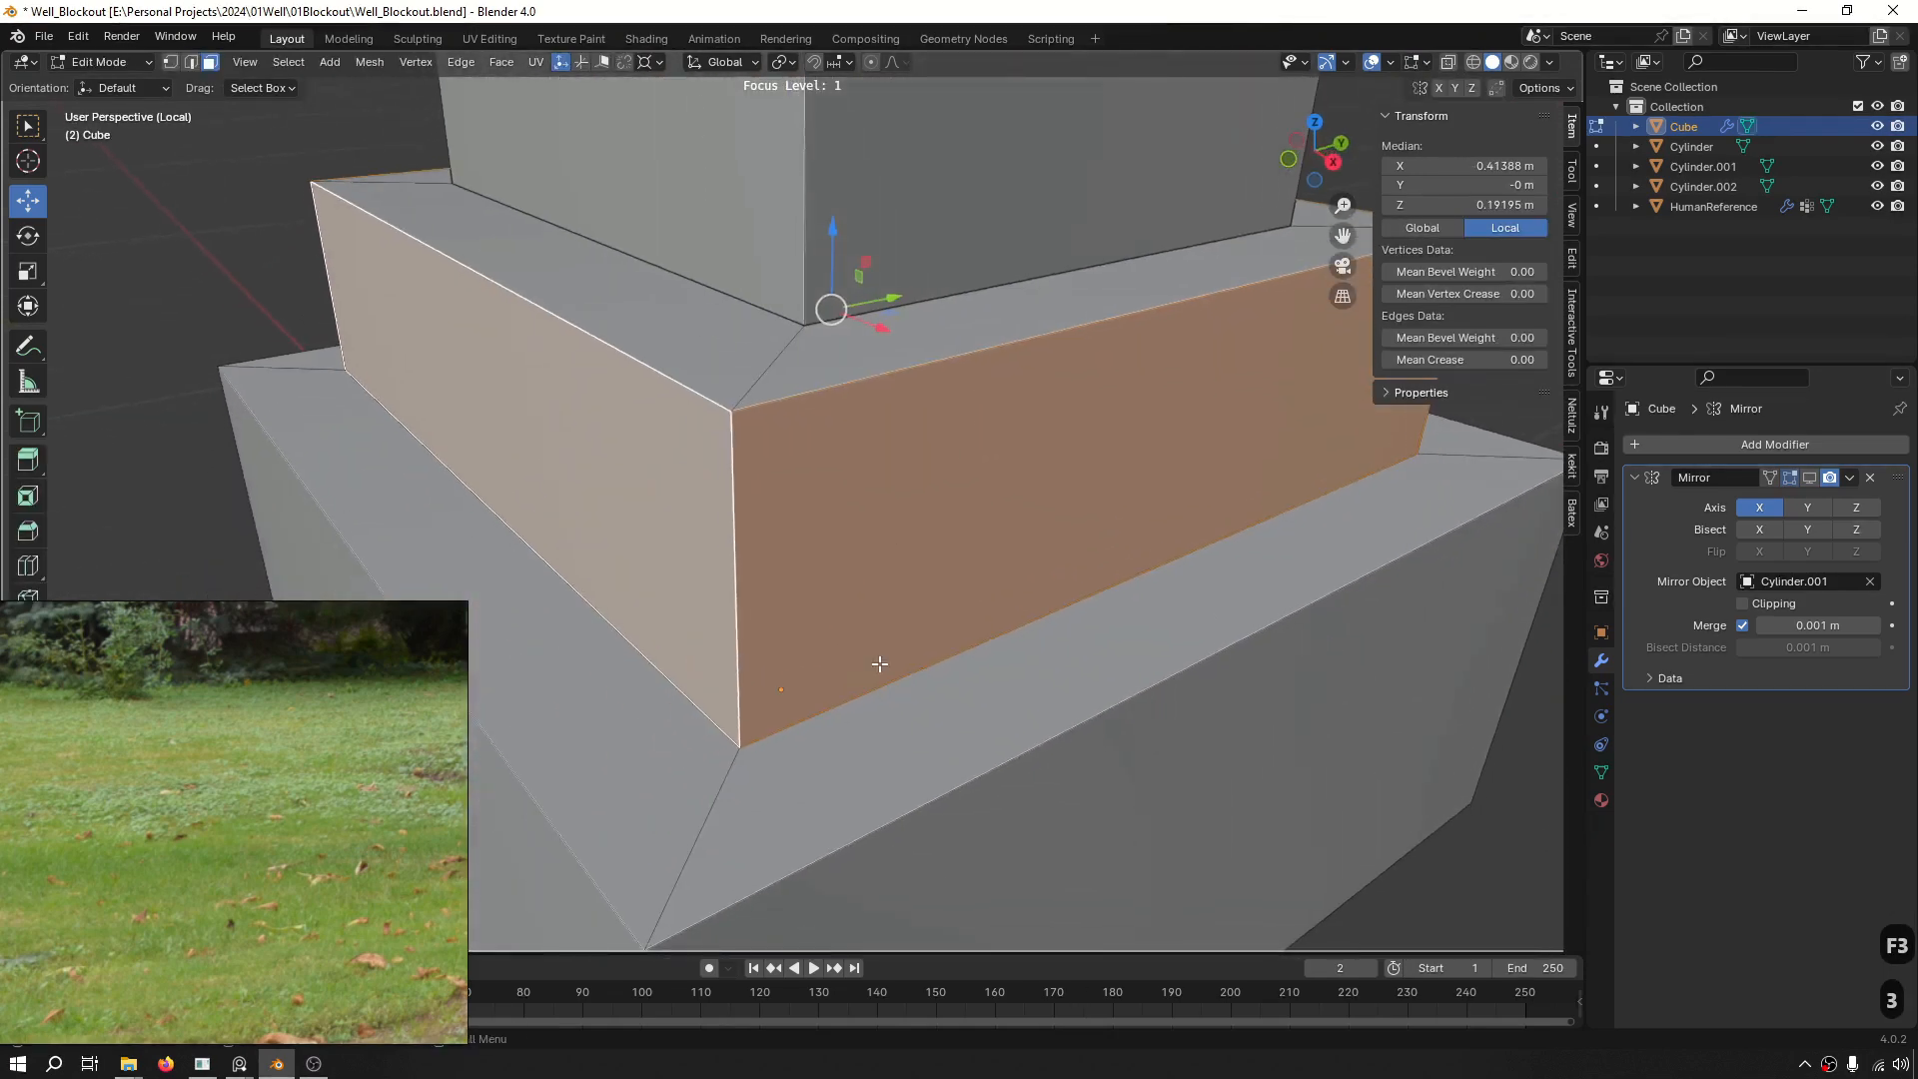
{"action": "scroll", "coordinate": [743, 729], "scroll_direction": "down", "scroll_amount": 3}
{"action": "key", "text": "Tab"}
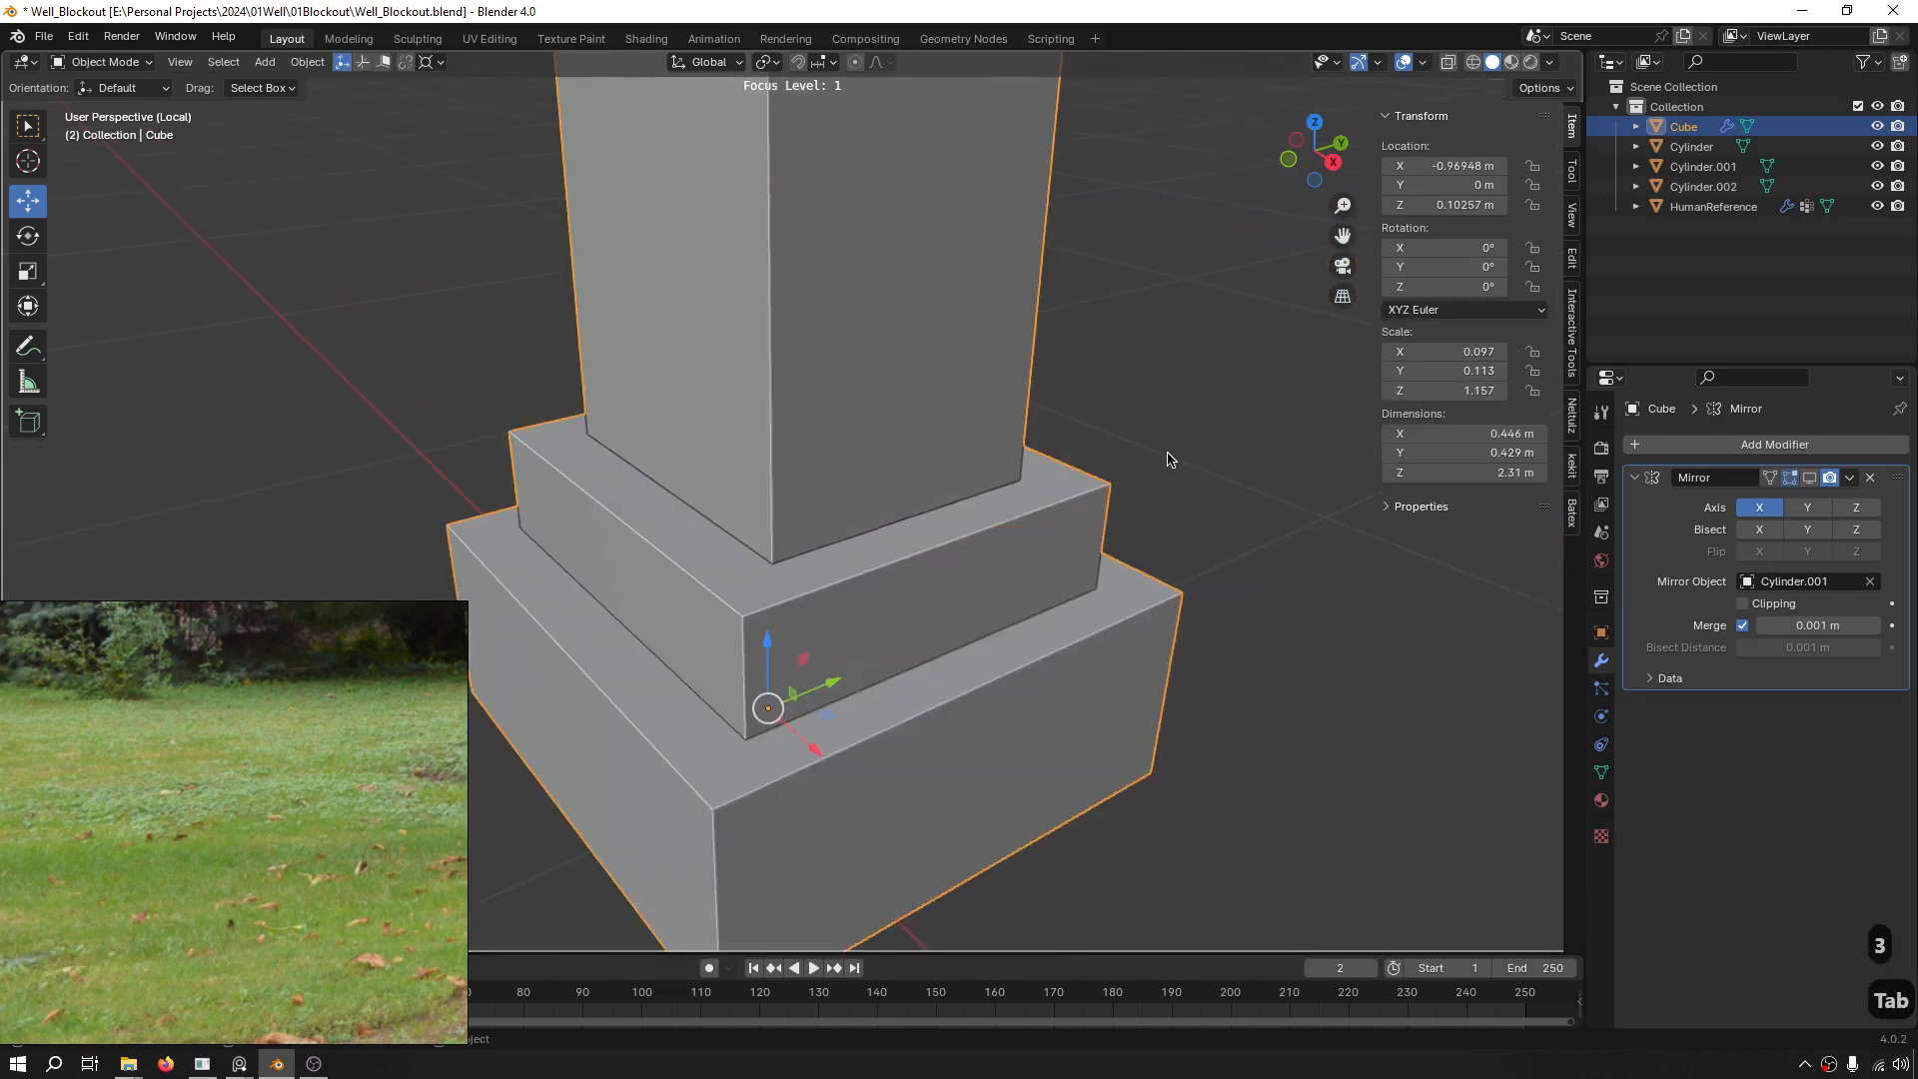
Leave the isolated view and examine the mirrored posts and stepped plinths against the well from several sides.
{"action": "scroll", "coordinate": [1169, 458], "scroll_direction": "down", "scroll_amount": 3}
{"action": "key", "text": "ctrl+f"}
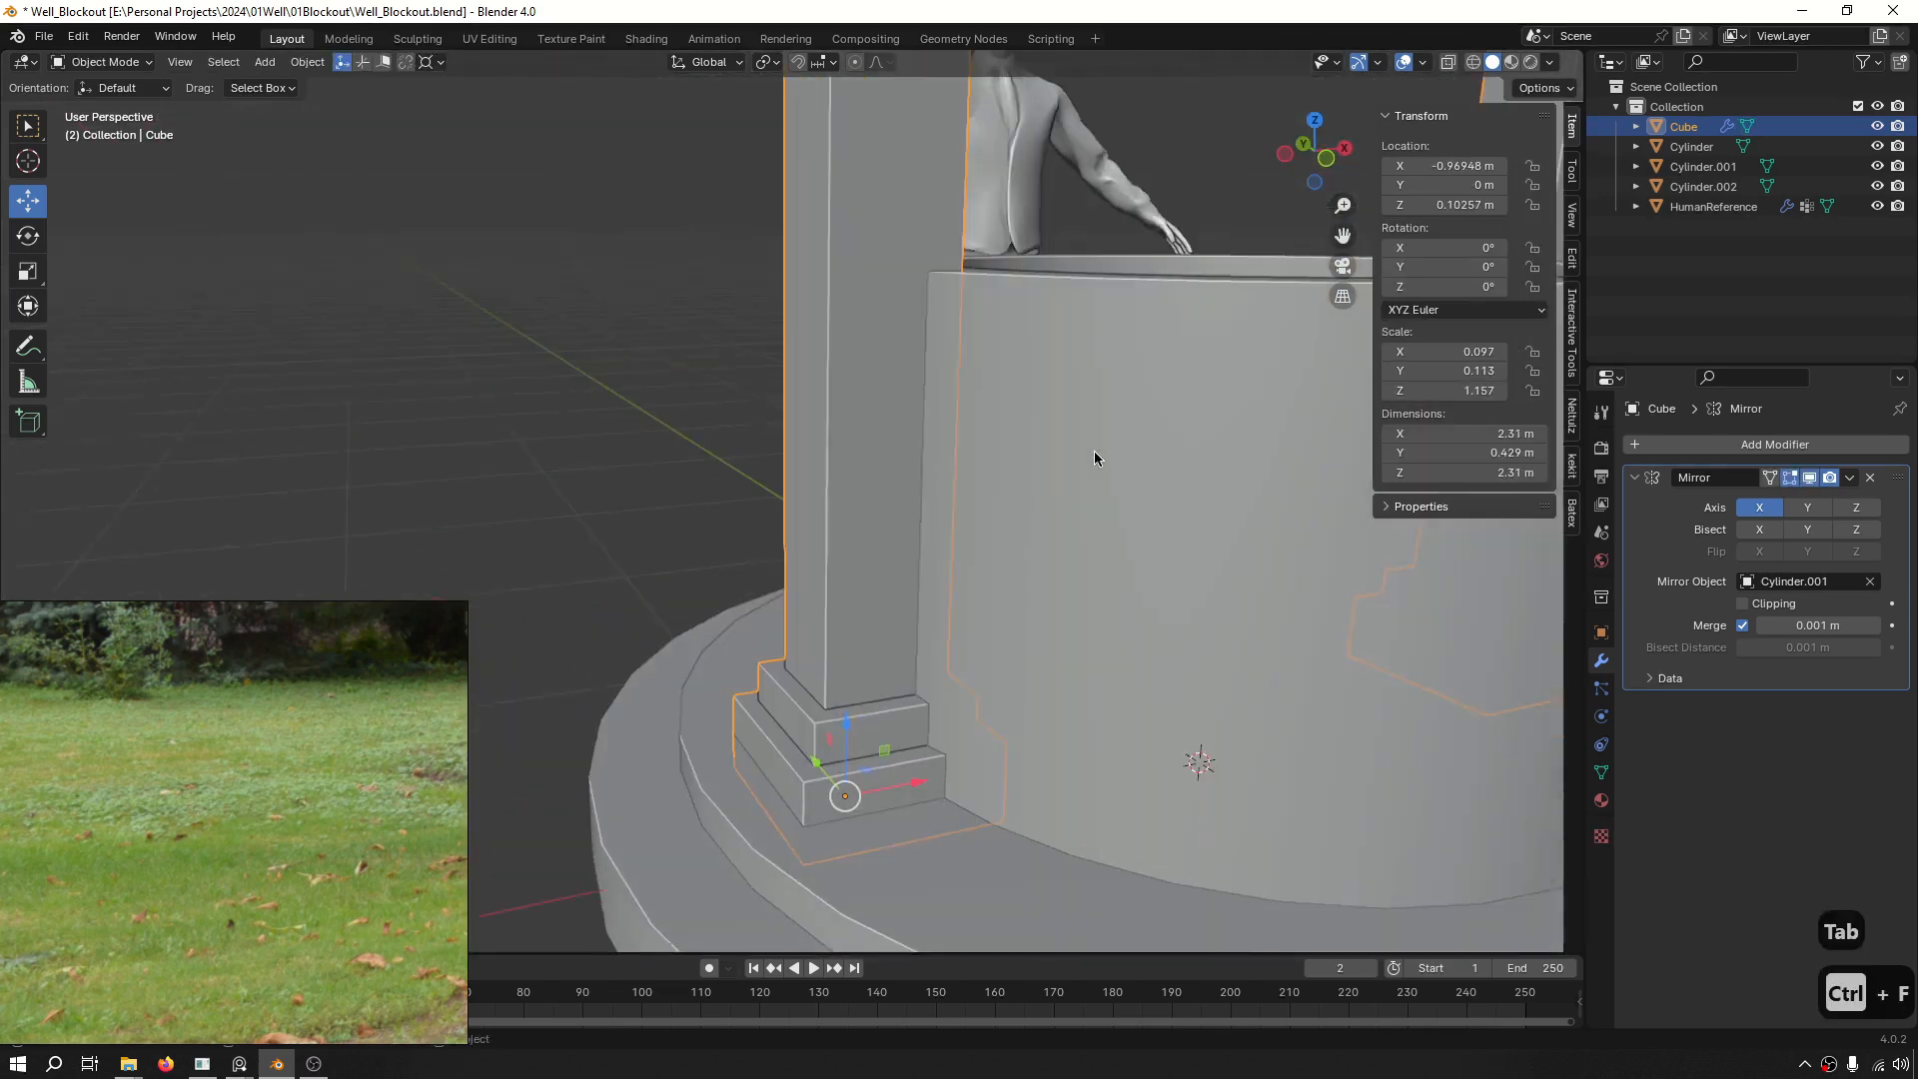
{"action": "middle_click_drag", "start_coordinate": [804, 639], "coordinate": [753, 698]}
{"action": "scroll", "coordinate": [779, 660], "scroll_direction": "down", "scroll_amount": 2}
{"action": "middle_click_drag", "start_coordinate": [834, 569], "coordinate": [668, 461]}
{"action": "scroll", "coordinate": [730, 564], "scroll_direction": "up", "scroll_amount": 2}
{"action": "scroll", "coordinate": [760, 627], "scroll_direction": "up", "scroll_amount": 2}
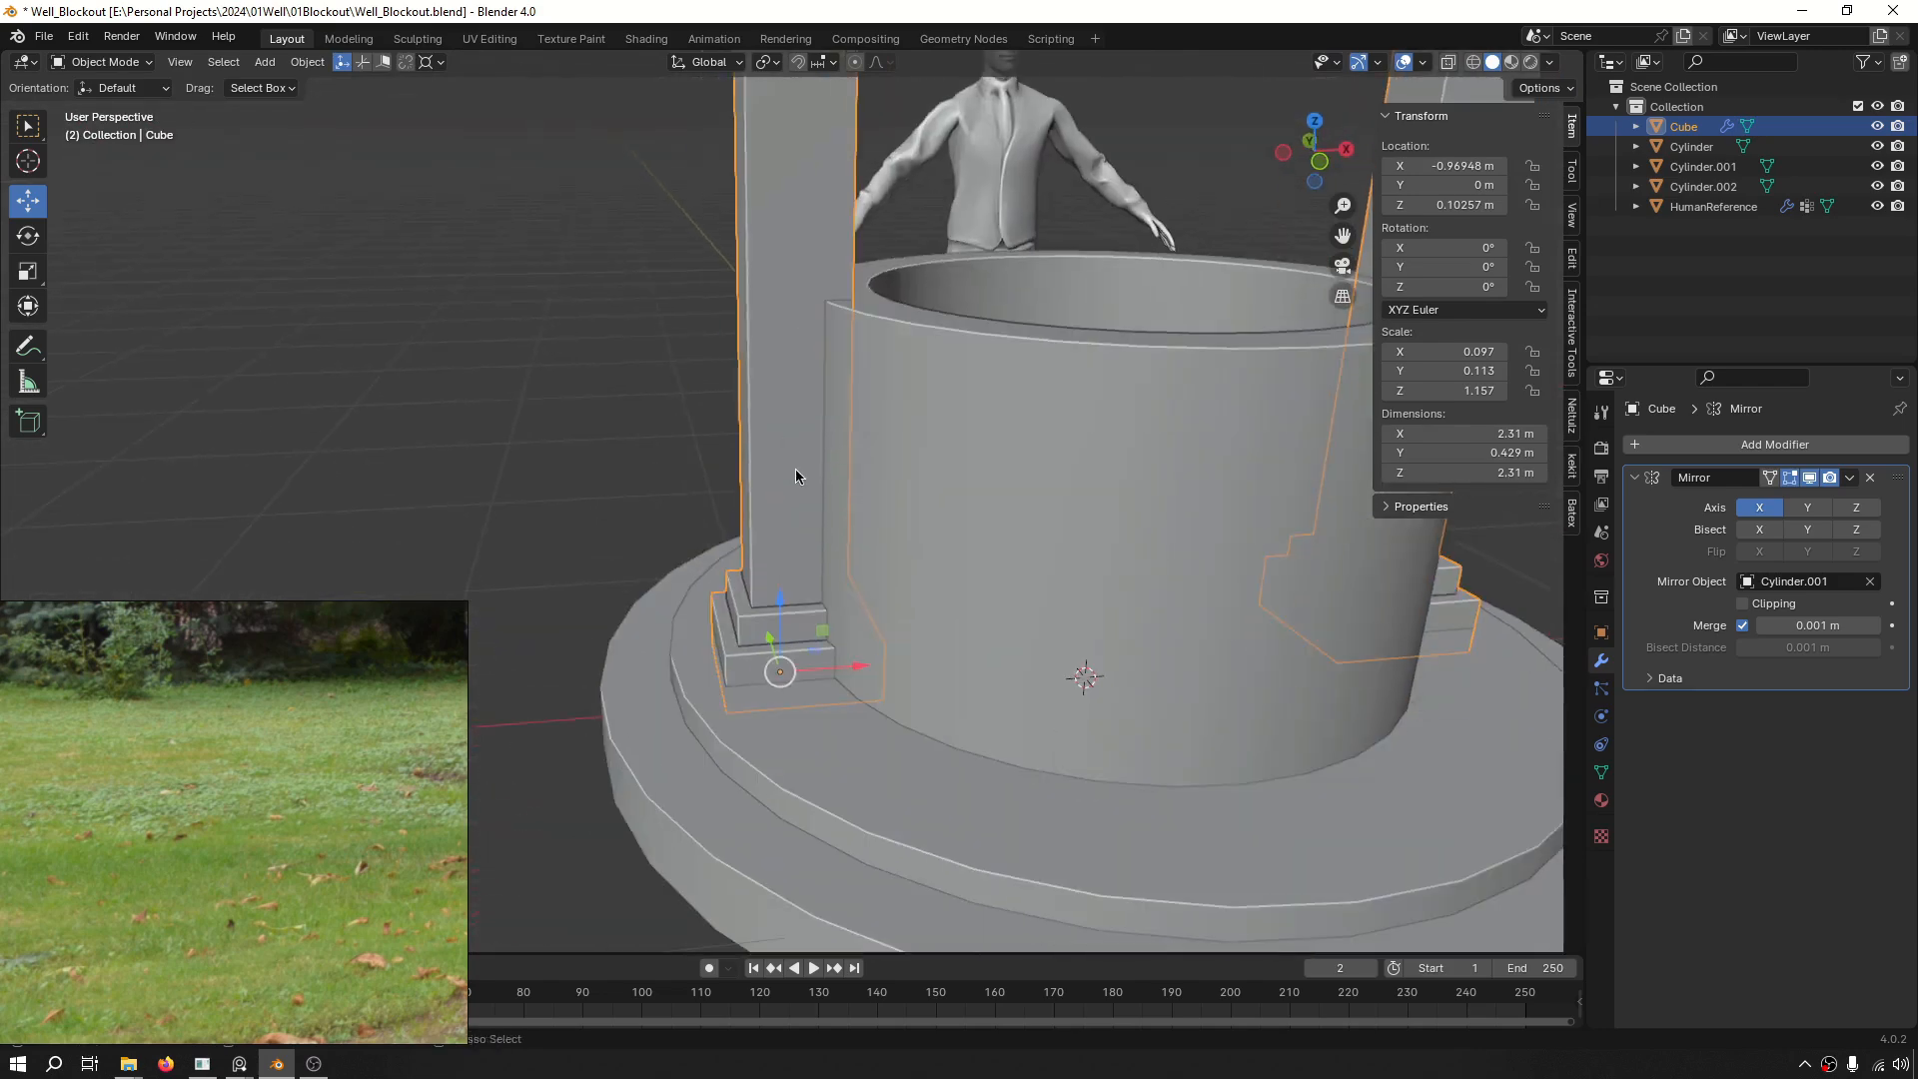
{"action": "key", "text": "ctrl+f"}
{"action": "middle_click_drag", "start_coordinate": [781, 513], "coordinate": [837, 550]}
{"action": "scroll", "coordinate": [781, 563], "scroll_direction": "up", "scroll_amount": 3}
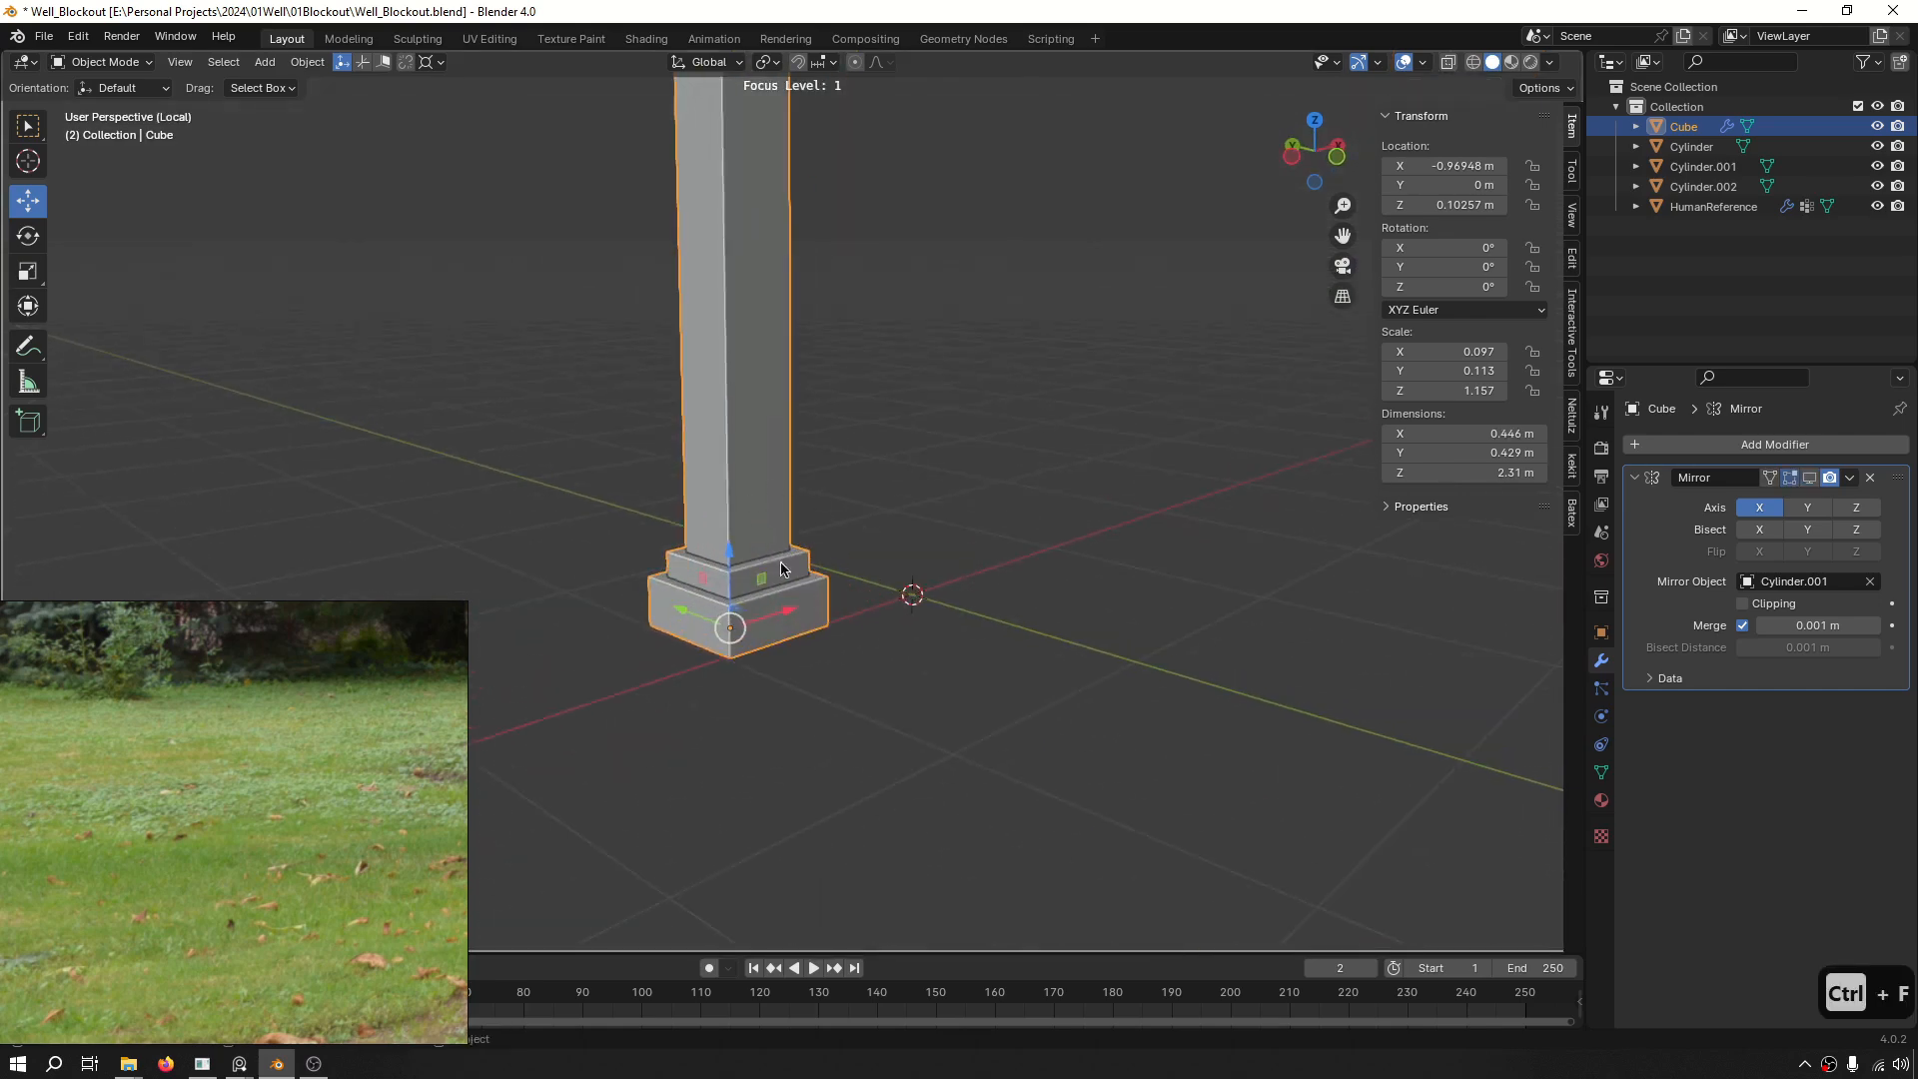
{"action": "key", "text": "ctrl+f"}
{"action": "scroll", "coordinate": [891, 470], "scroll_direction": "down", "scroll_amount": 4}
{"action": "middle_click_drag", "start_coordinate": [950, 487], "coordinate": [1001, 635], "text": "shift"}
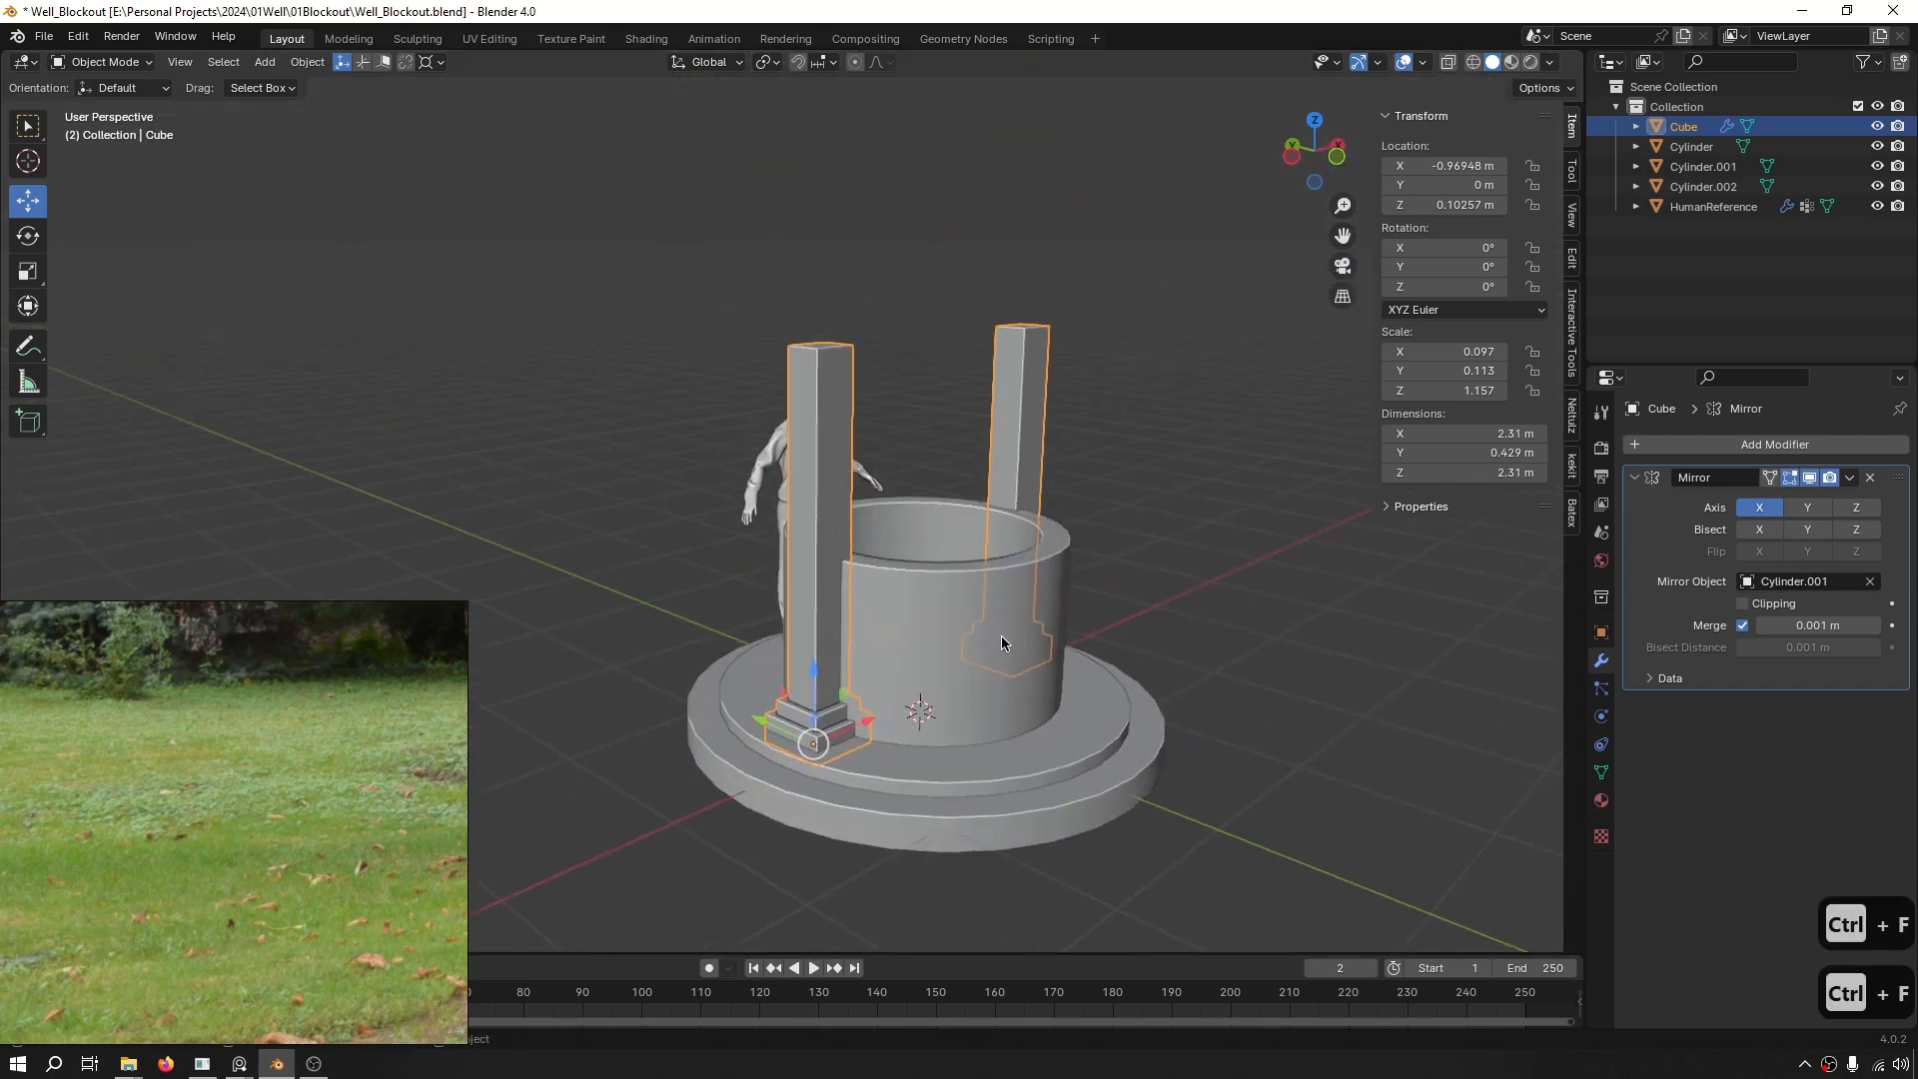
{"action": "scroll", "coordinate": [903, 599], "scroll_direction": "up", "scroll_amount": 4}
{"action": "scroll", "coordinate": [828, 595], "scroll_direction": "down", "scroll_amount": 8}
{"action": "middle_click_drag", "start_coordinate": [903, 598], "coordinate": [772, 502]}
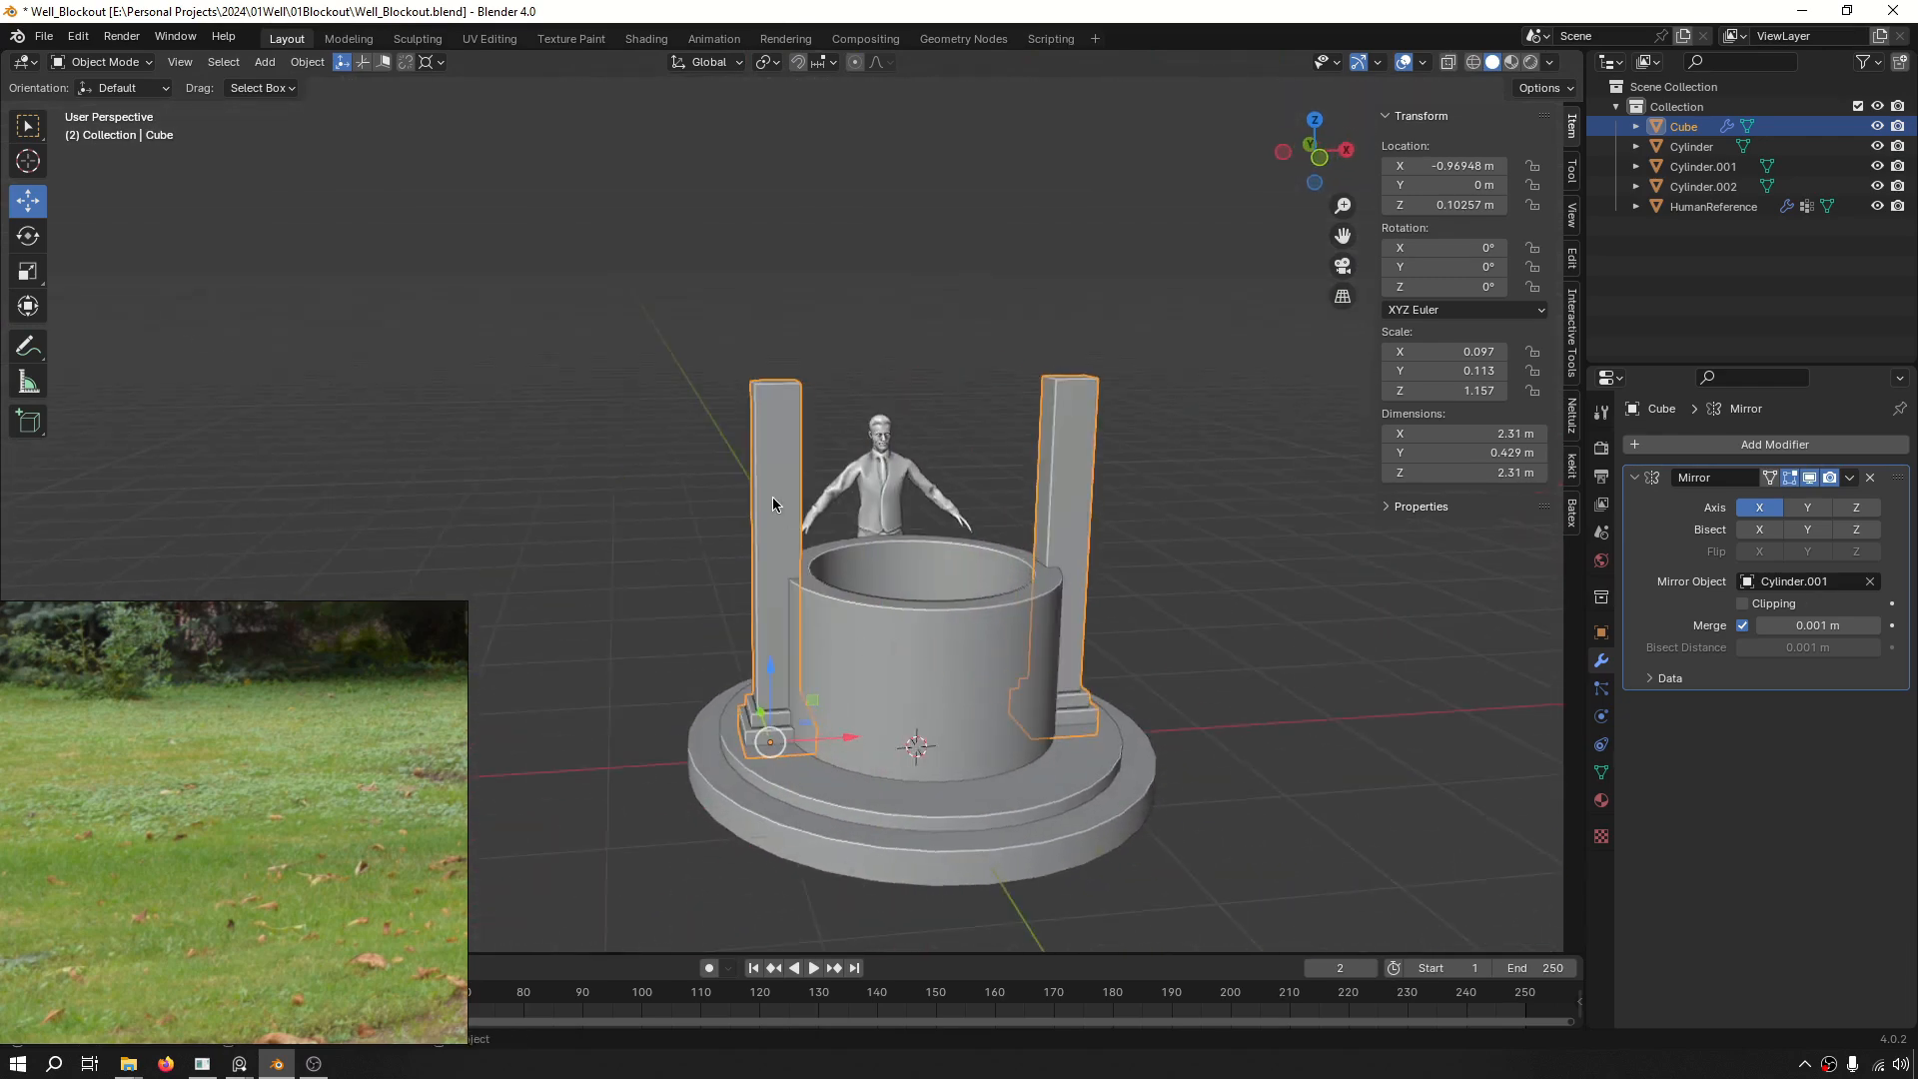
{"action": "scroll", "coordinate": [396, 728], "scroll_direction": "down", "scroll_amount": 4}
Bring the roofed well photo into view as reference and scale the posts along Z to about 1.95 m tall.
{"action": "middle_click_drag", "start_coordinate": [396, 727], "coordinate": [192, 929]}
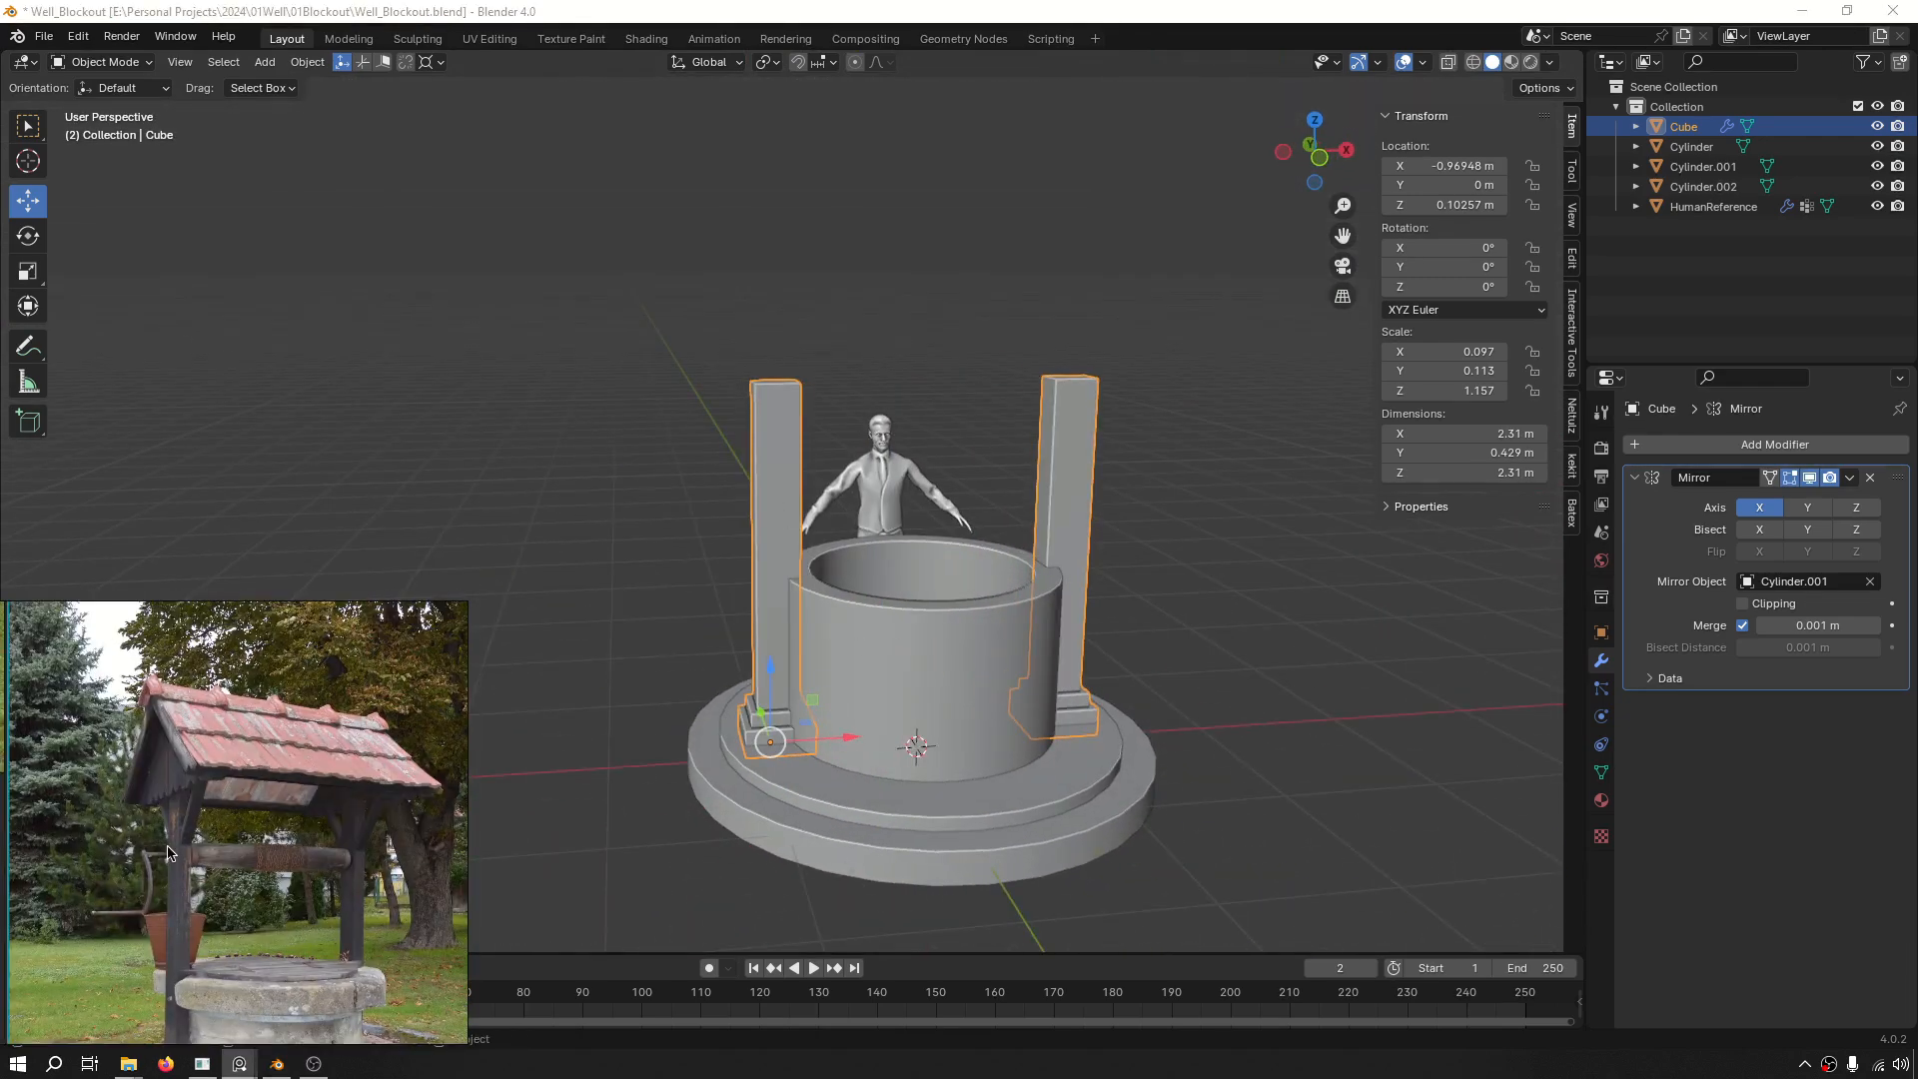
{"action": "middle_click_drag", "start_coordinate": [881, 532], "coordinate": [1000, 568], "text": "shift"}
{"action": "key", "text": "KP_1"}
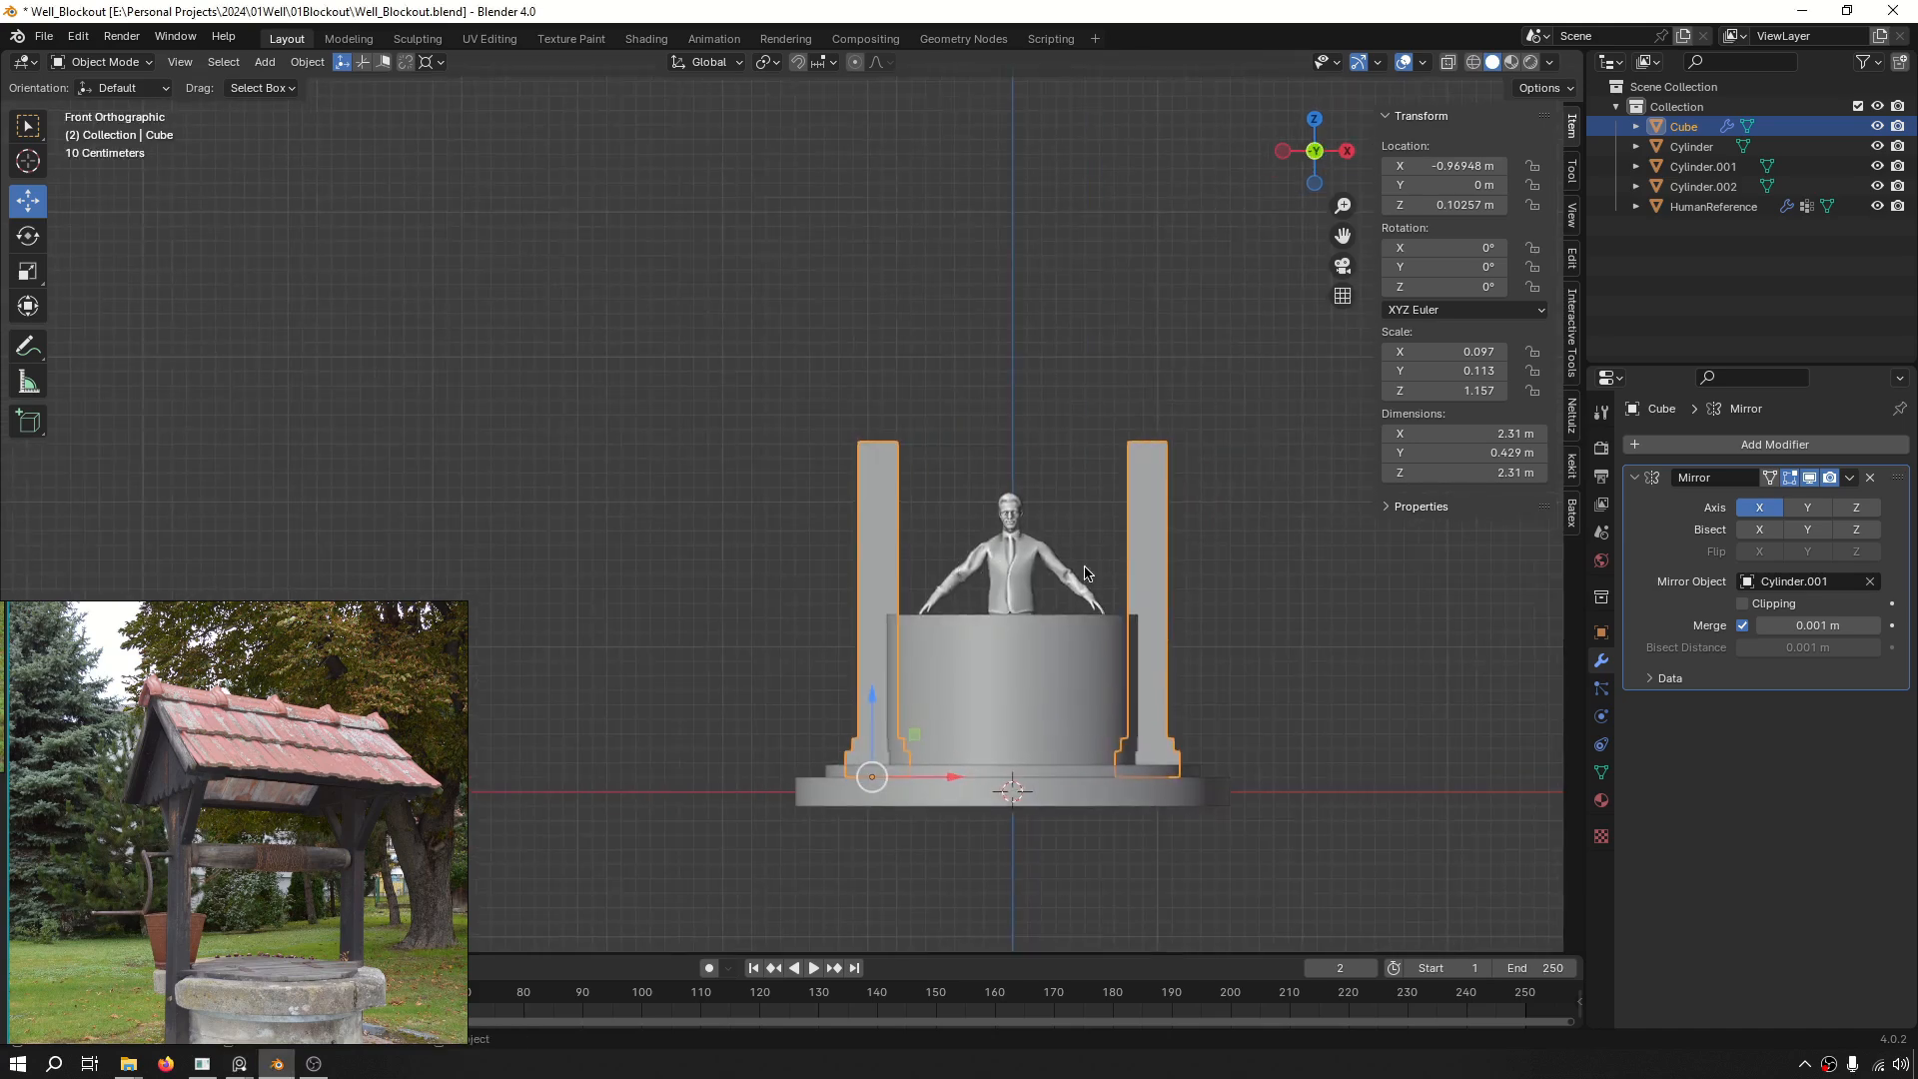
{"action": "key", "text": "s"}
{"action": "key", "text": "s"}
{"action": "key", "text": "z"}
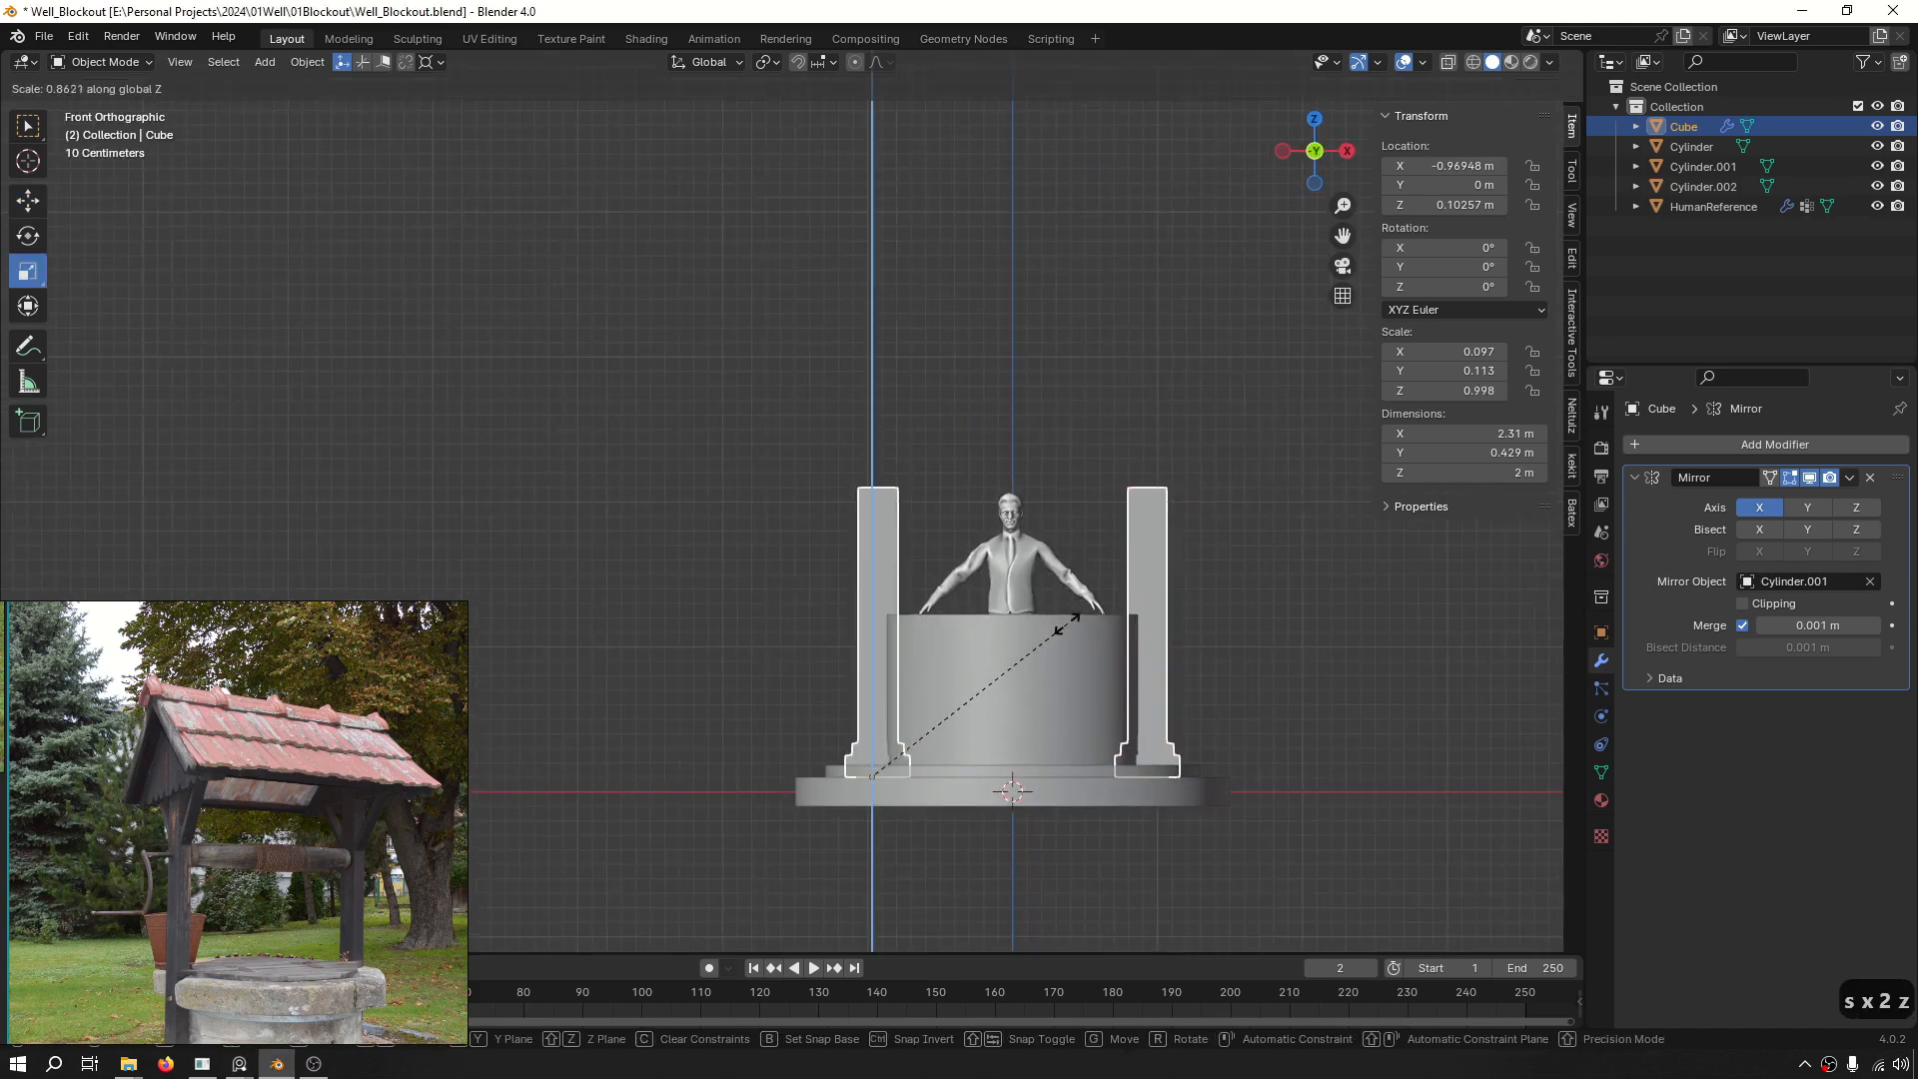
{"action": "left_click", "coordinate": [1063, 659]}
Enlarge the well reference photos and examine the roof supports, crossbeam and upper post construction.
{"action": "middle_click_drag", "start_coordinate": [1057, 699], "coordinate": [900, 630]}
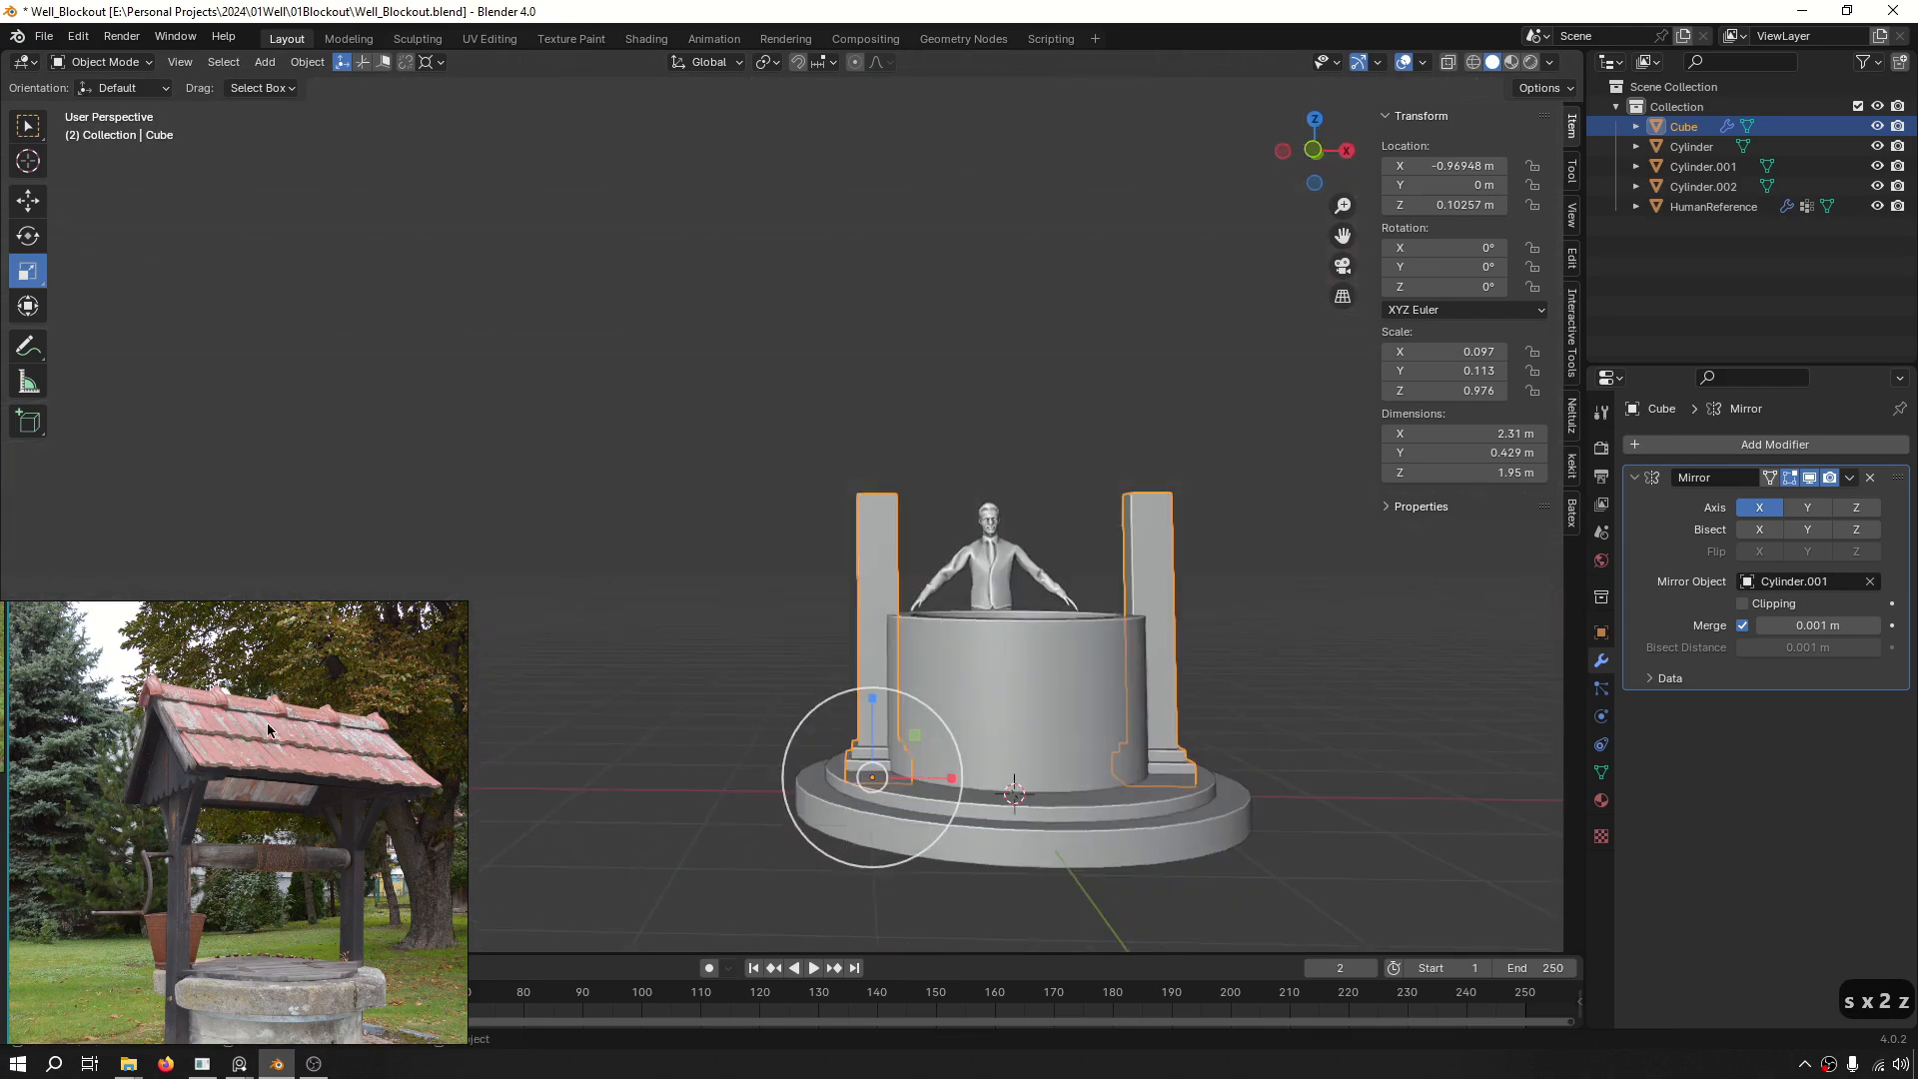
{"action": "key", "text": "ctrl+f"}
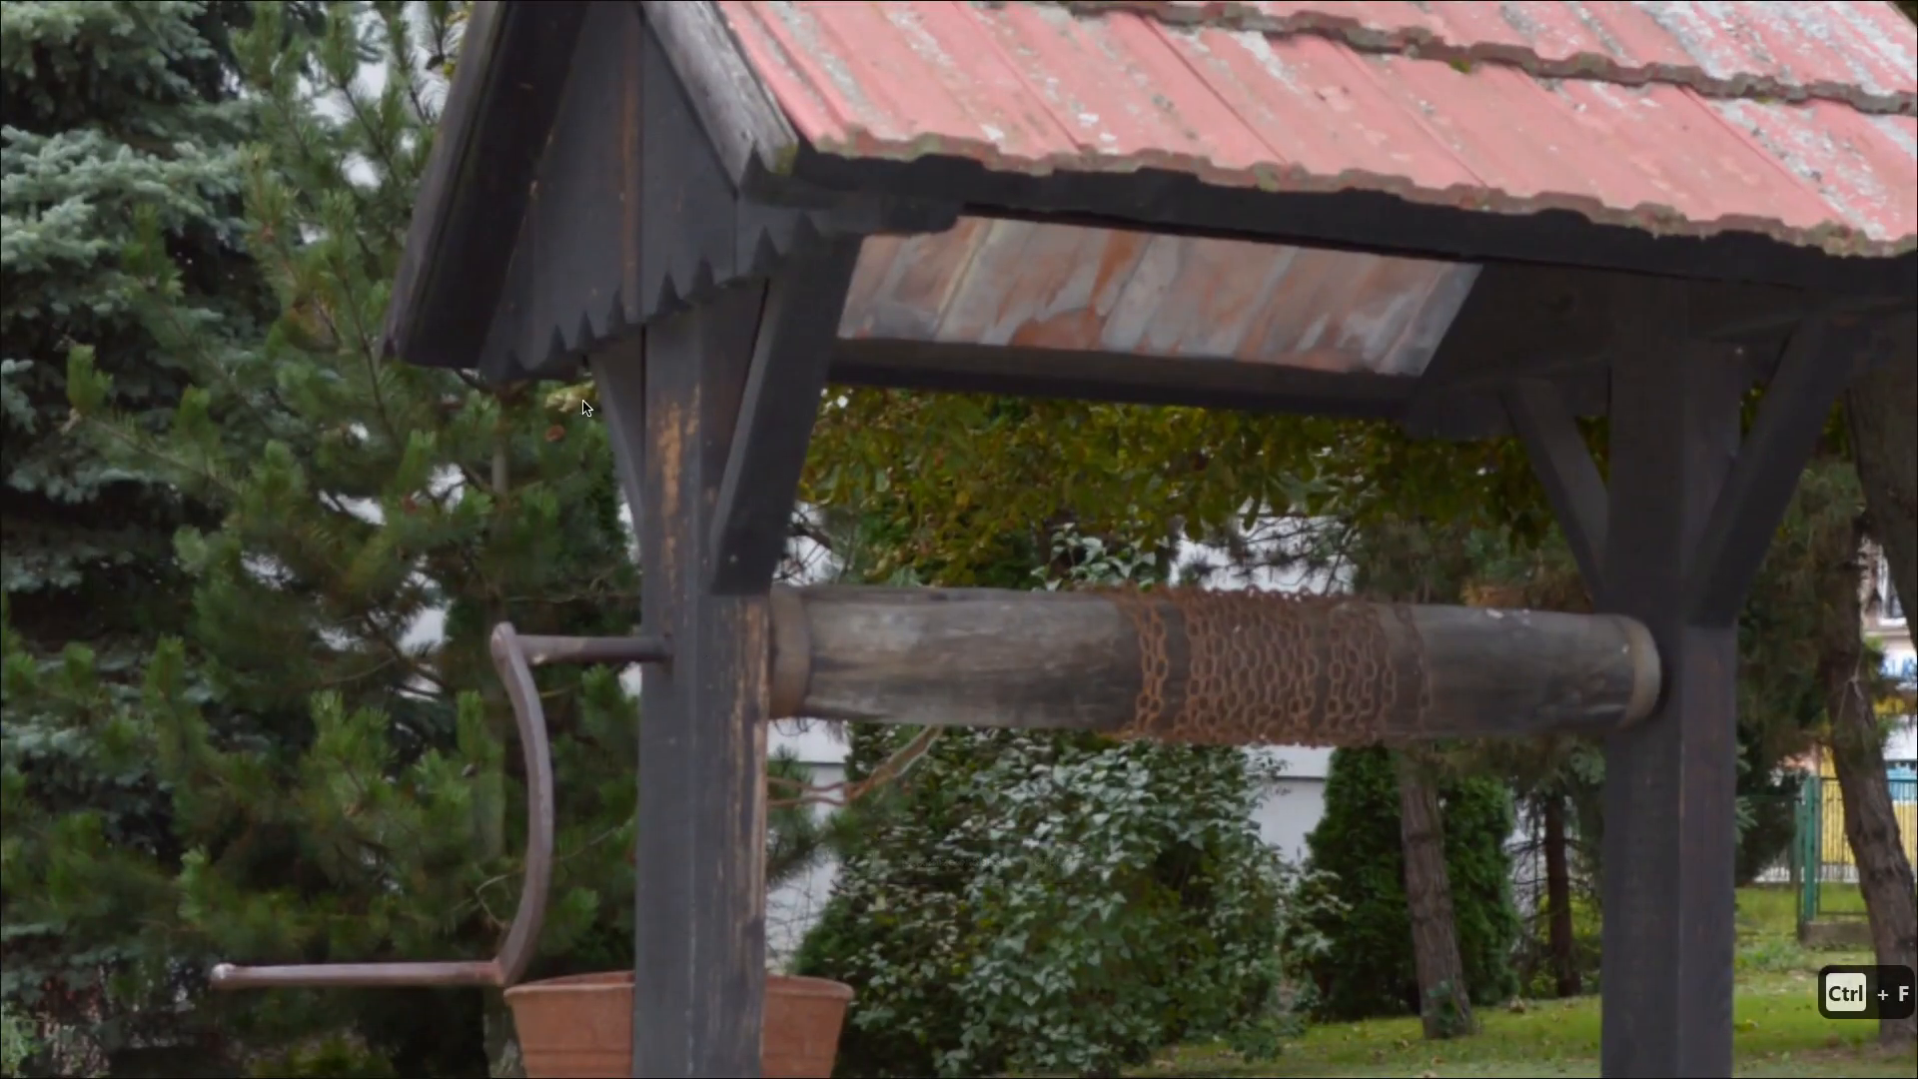
{"action": "key", "text": "ctrl+f"}
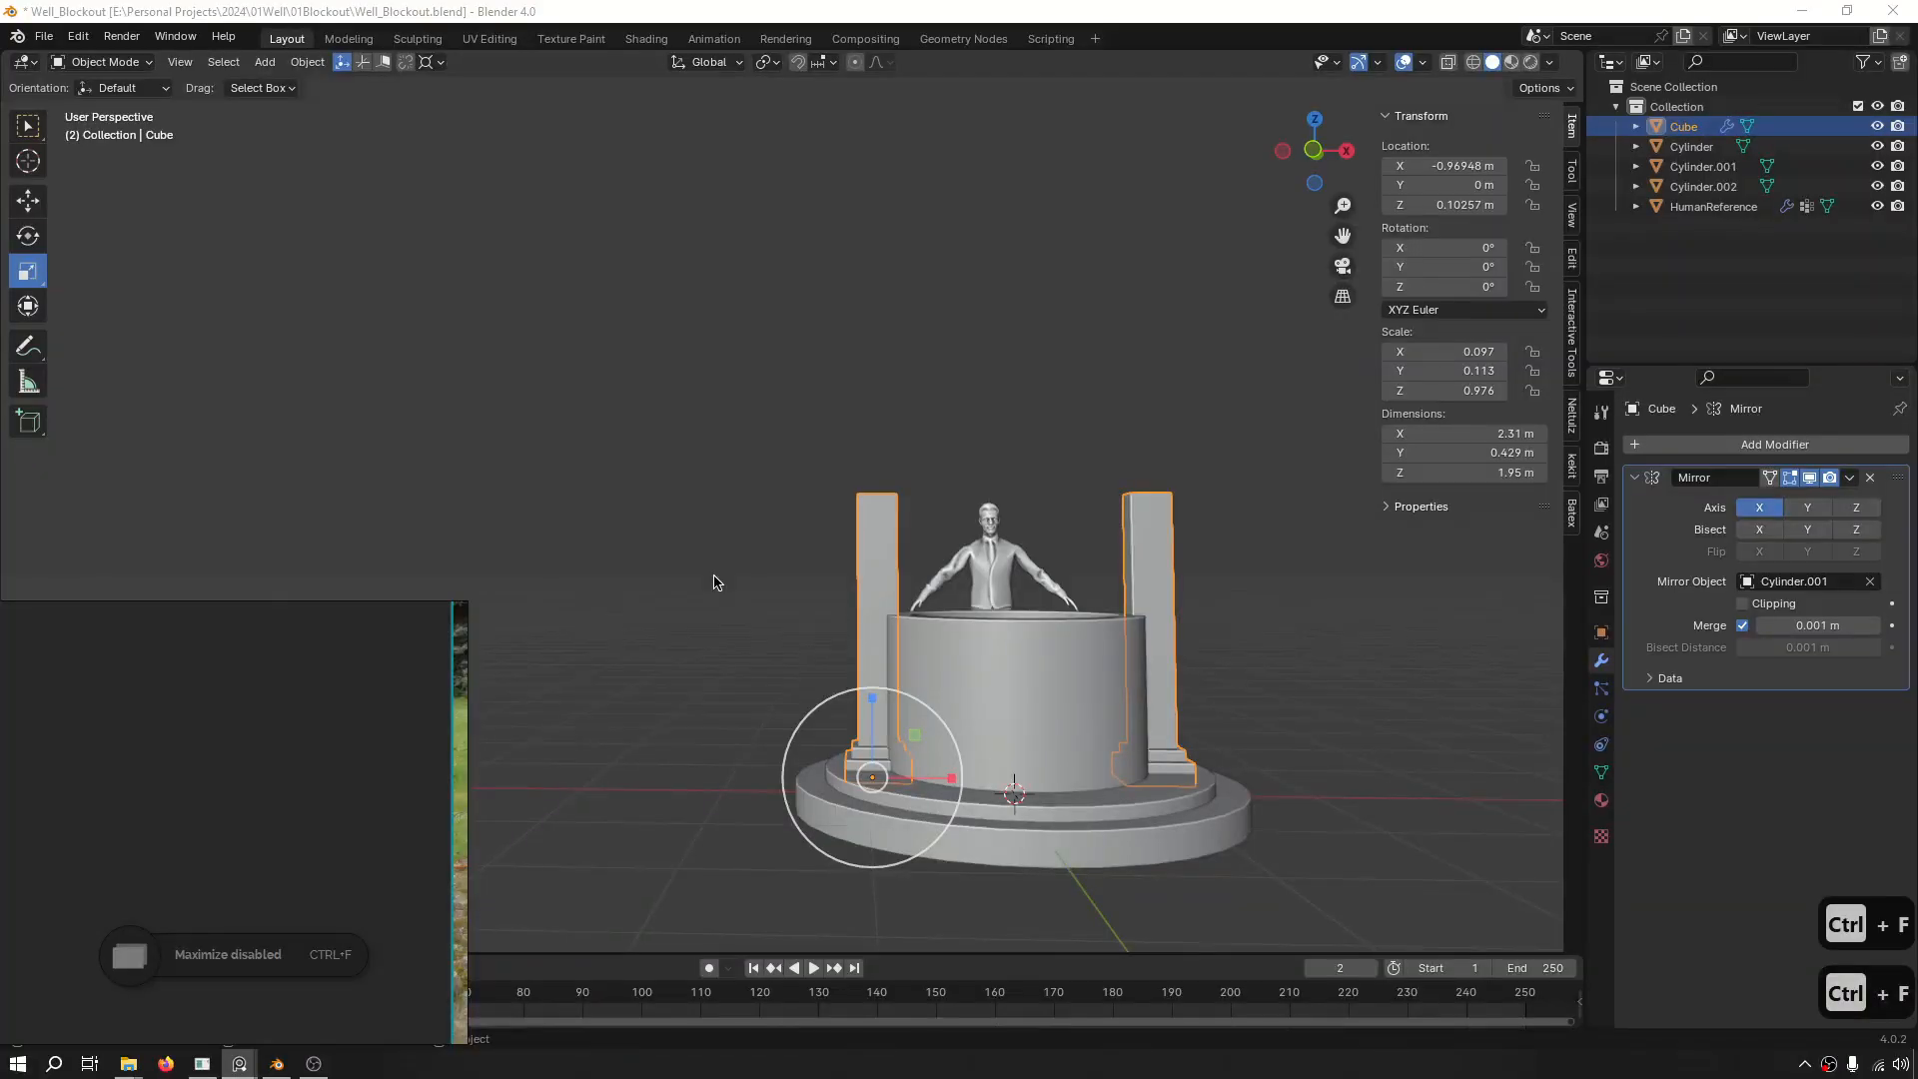
{"action": "key", "text": "ctrl+f"}
{"action": "middle_click_drag", "start_coordinate": [202, 807], "coordinate": [856, 841]}
{"action": "scroll", "coordinate": [732, 511], "scroll_direction": "up", "scroll_amount": 10}
{"action": "middle_click_drag", "start_coordinate": [957, 558], "coordinate": [818, 435]}
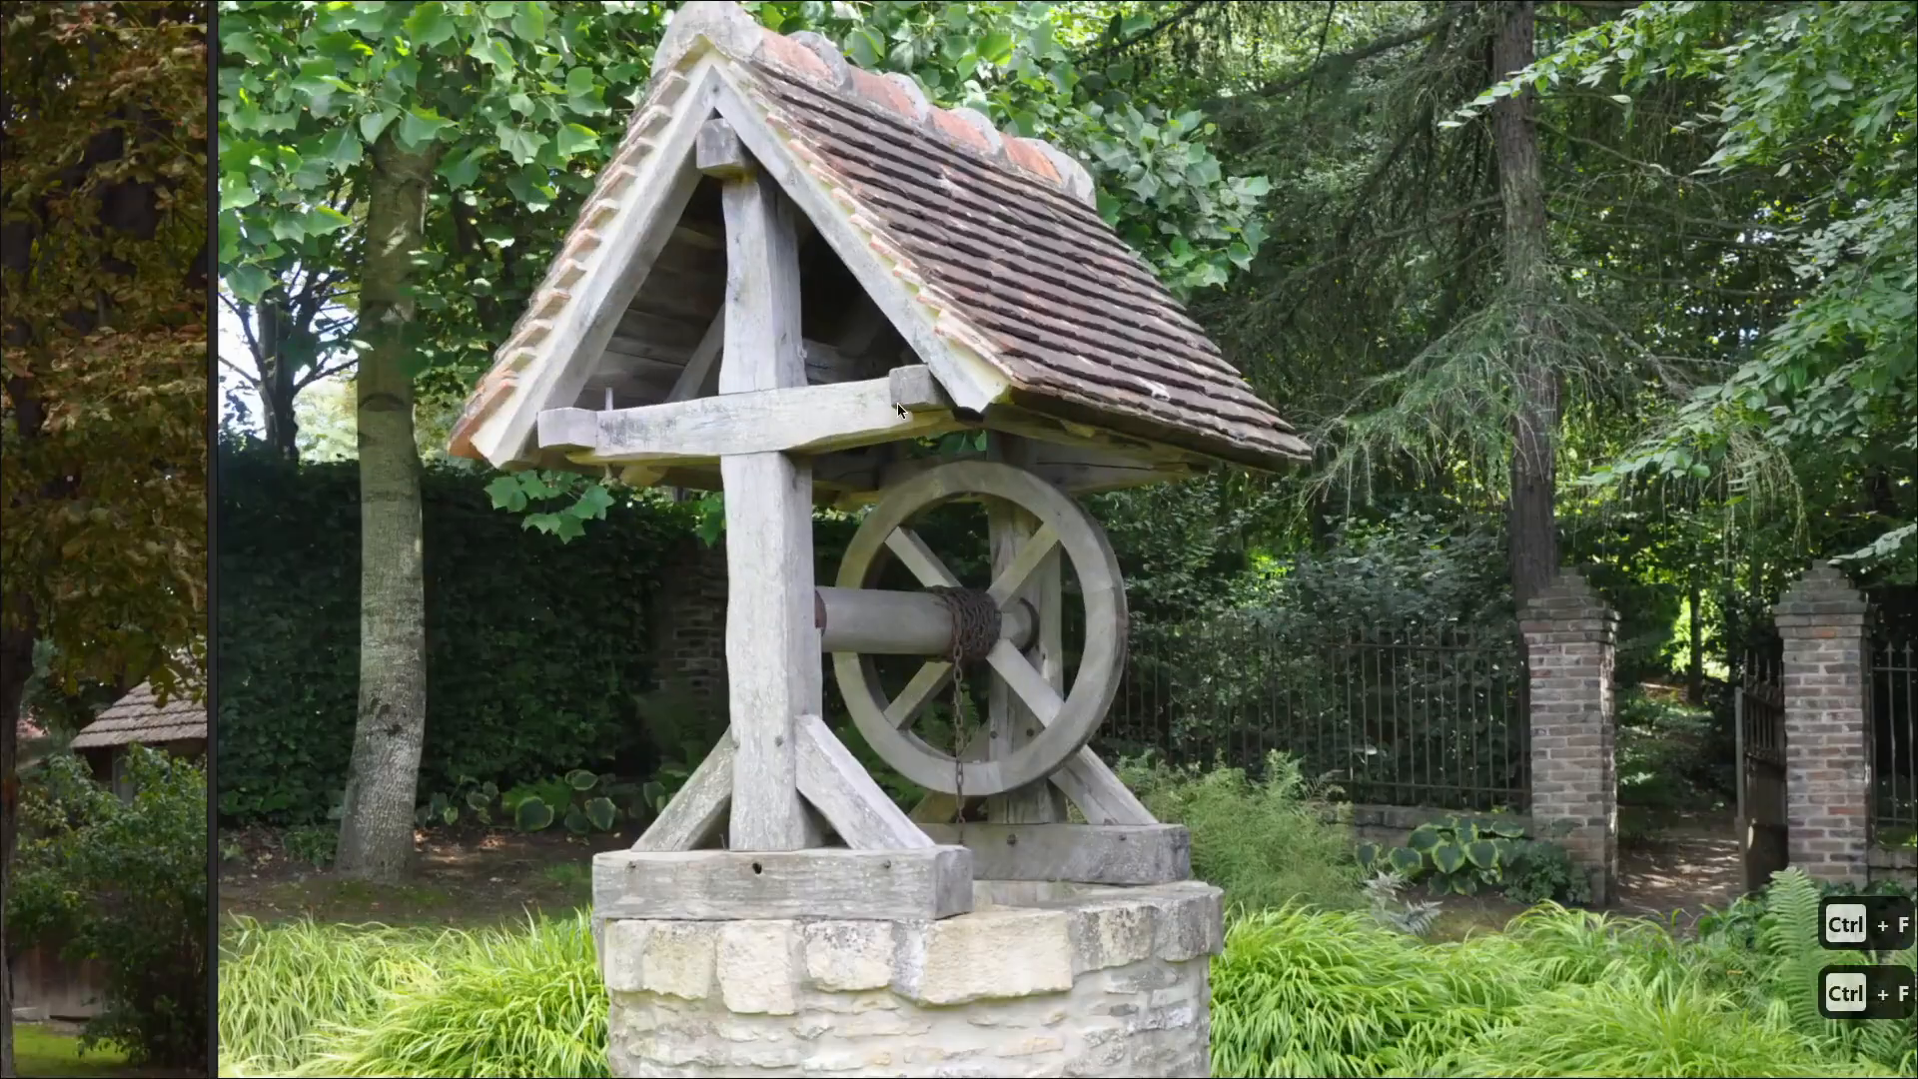
{"action": "scroll", "coordinate": [709, 437], "scroll_direction": "up", "scroll_amount": 3}
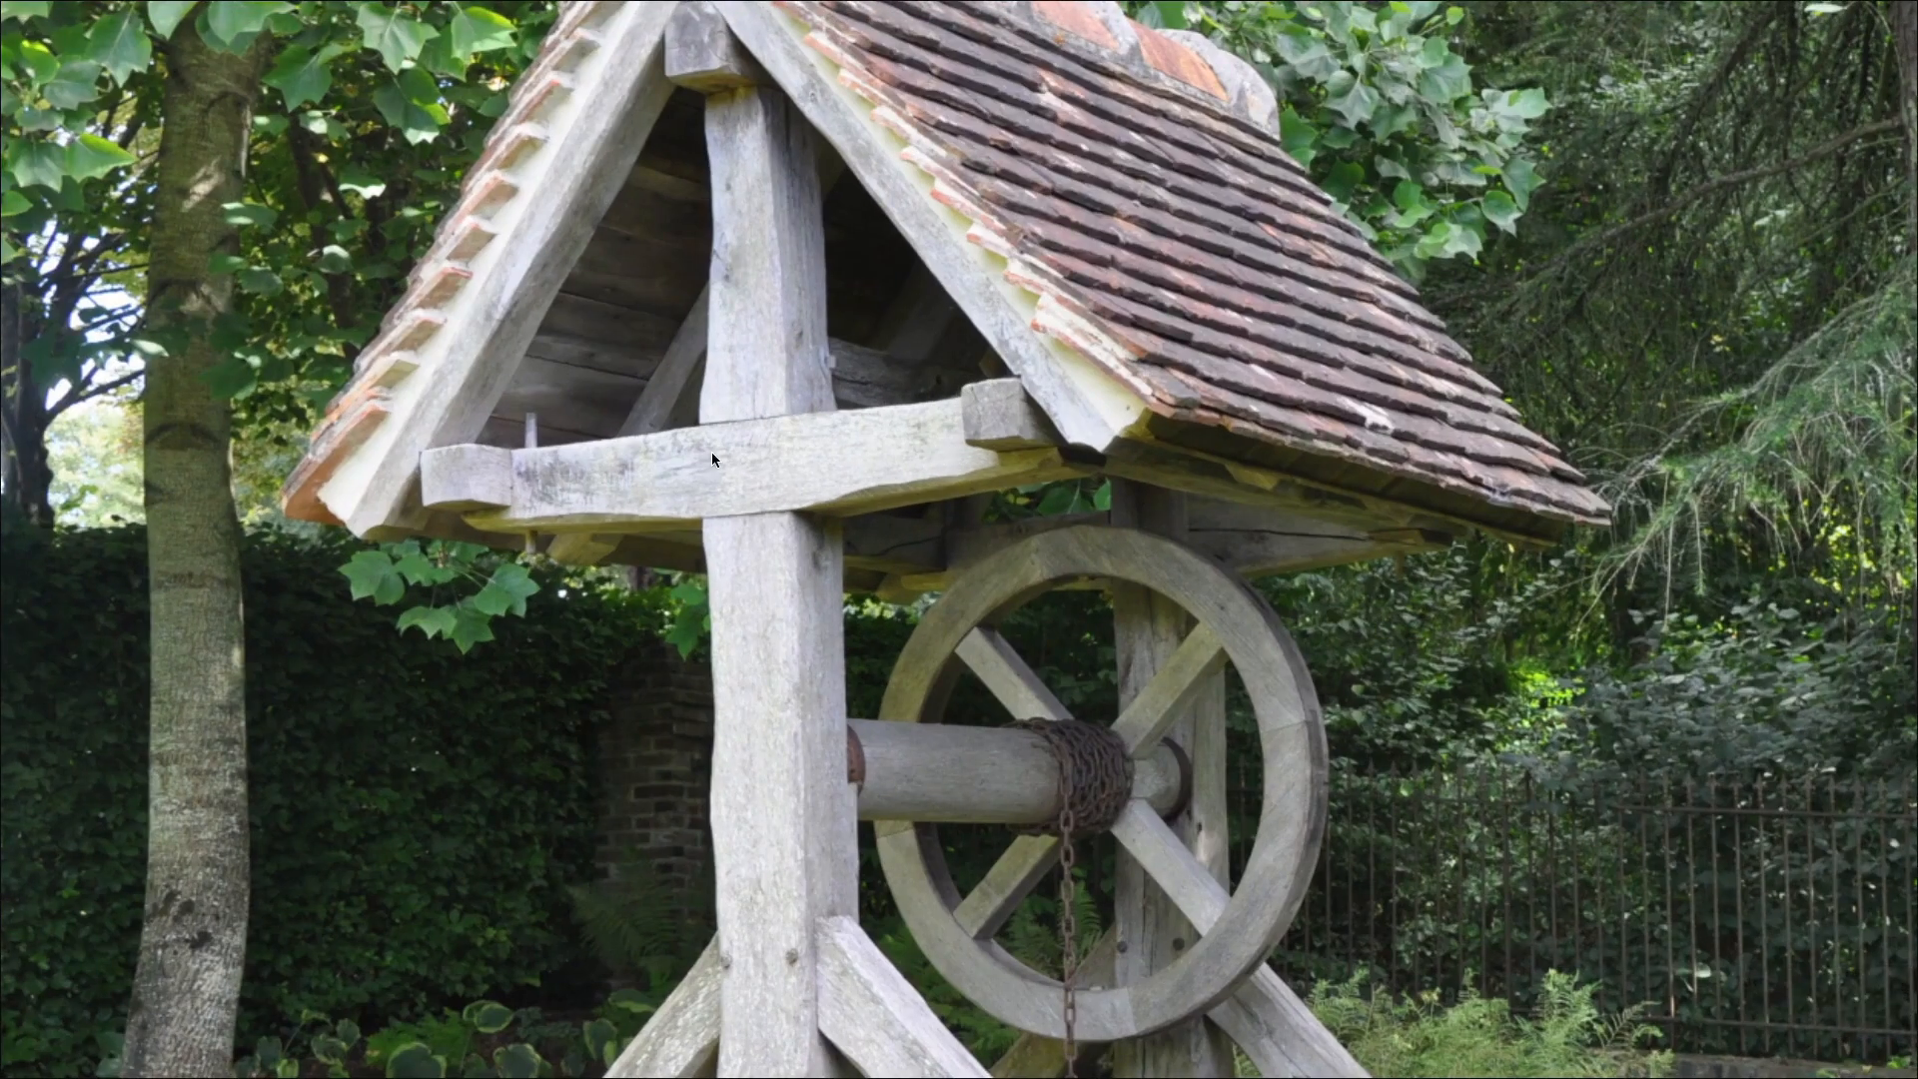
{"action": "middle_click_drag", "start_coordinate": [862, 441], "coordinate": [857, 526]}
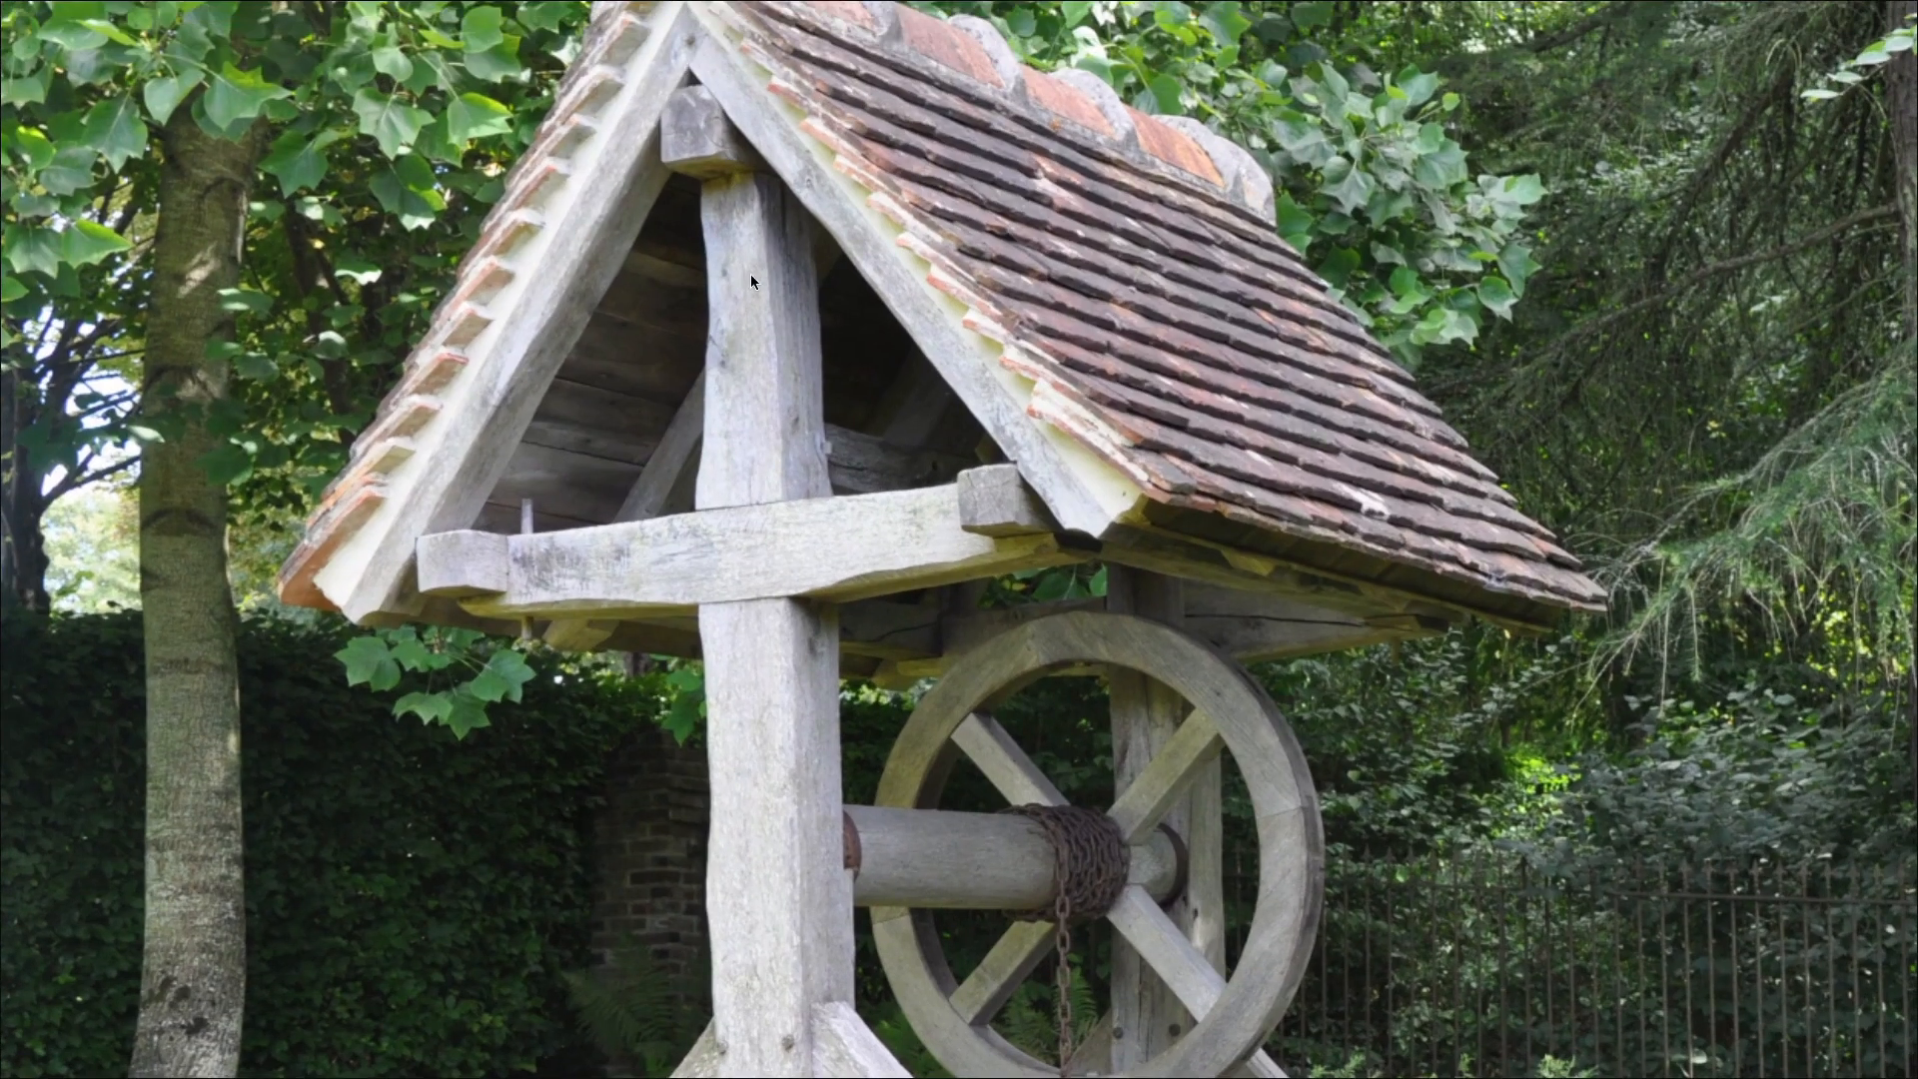
{"action": "key", "text": "ctrl+f"}
{"action": "scroll", "coordinate": [124, 925], "scroll_direction": "down", "scroll_amount": 3}
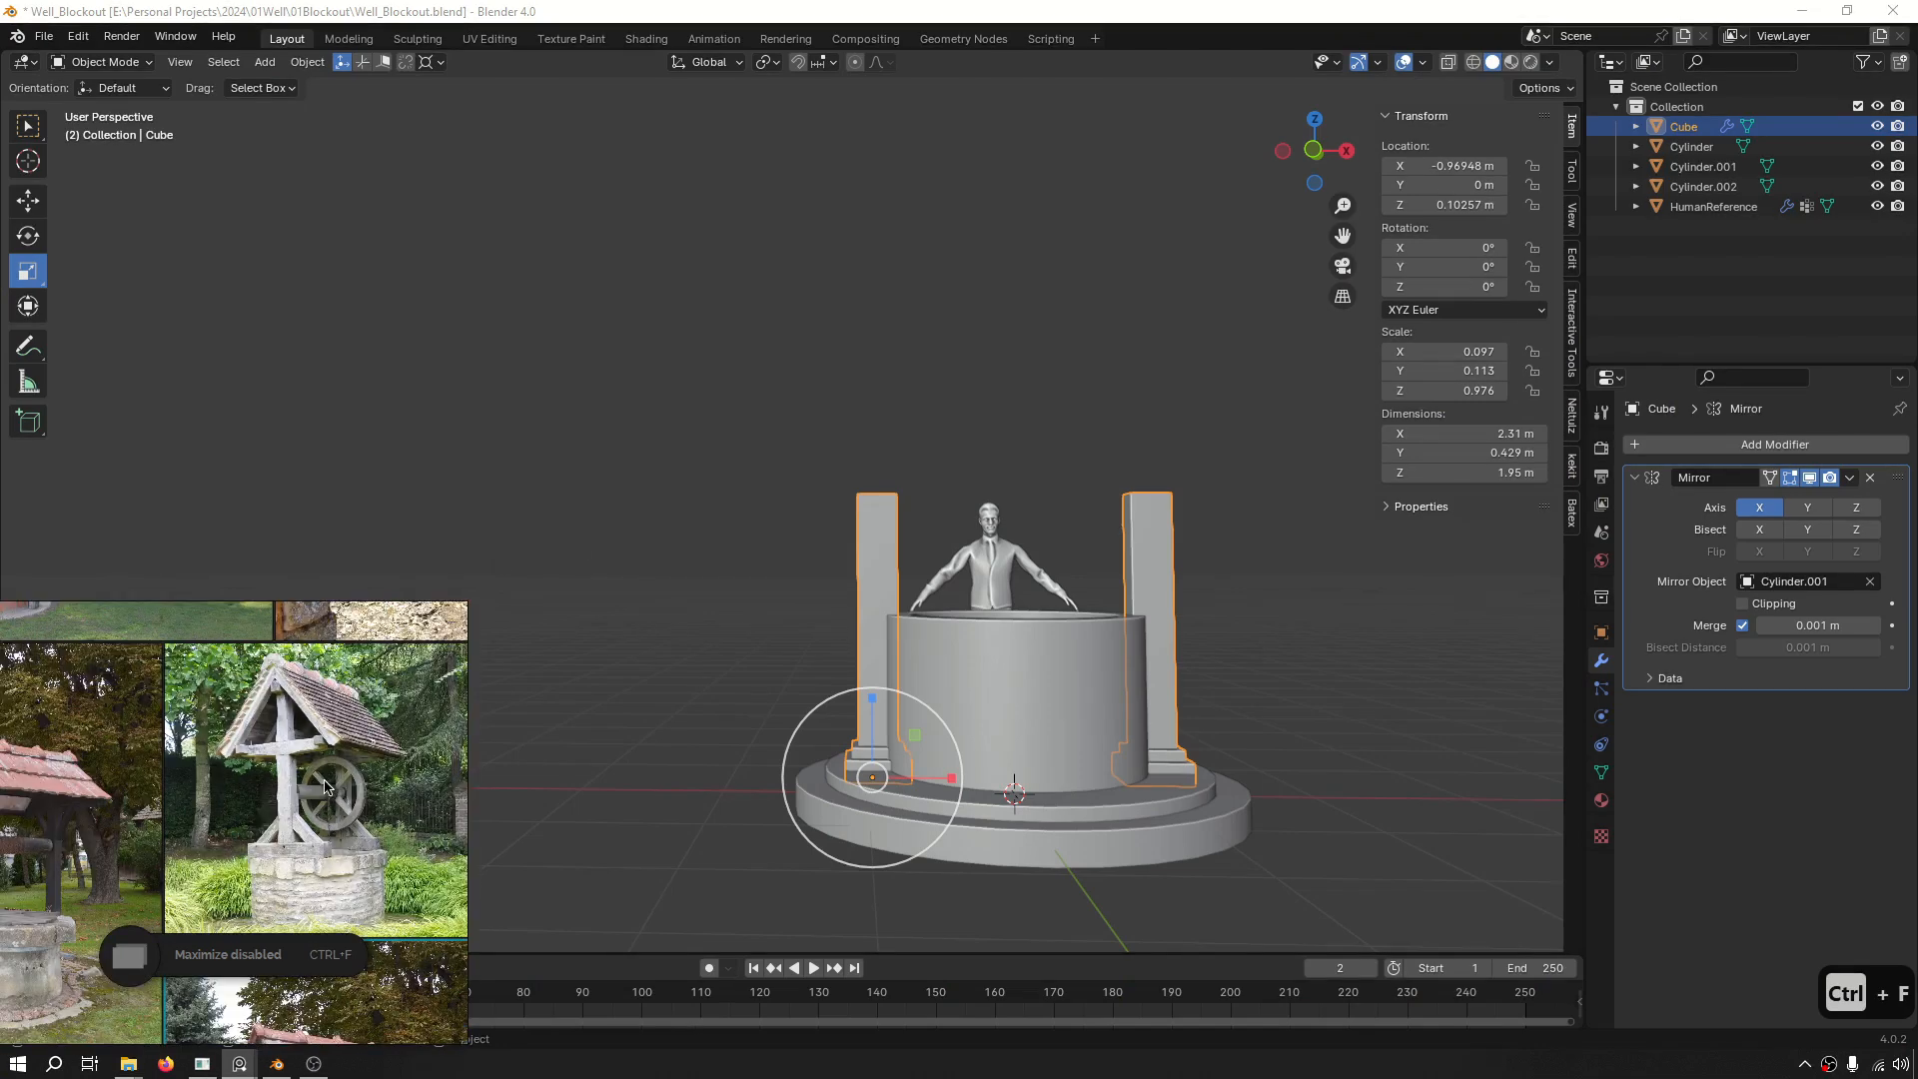
Duplicate the post's top face in place and separate the copy into its own object, then return to Object Mode.
{"action": "middle_click_drag", "start_coordinate": [875, 567], "coordinate": [1052, 536]}
{"action": "scroll", "coordinate": [931, 588], "scroll_direction": "down", "scroll_amount": 2}
{"action": "scroll", "coordinate": [944, 561], "scroll_direction": "up", "scroll_amount": 3}
{"action": "key", "text": "Tab"}
{"action": "key", "text": "3"}
{"action": "scroll", "coordinate": [1052, 537], "scroll_direction": "up", "scroll_amount": 3}
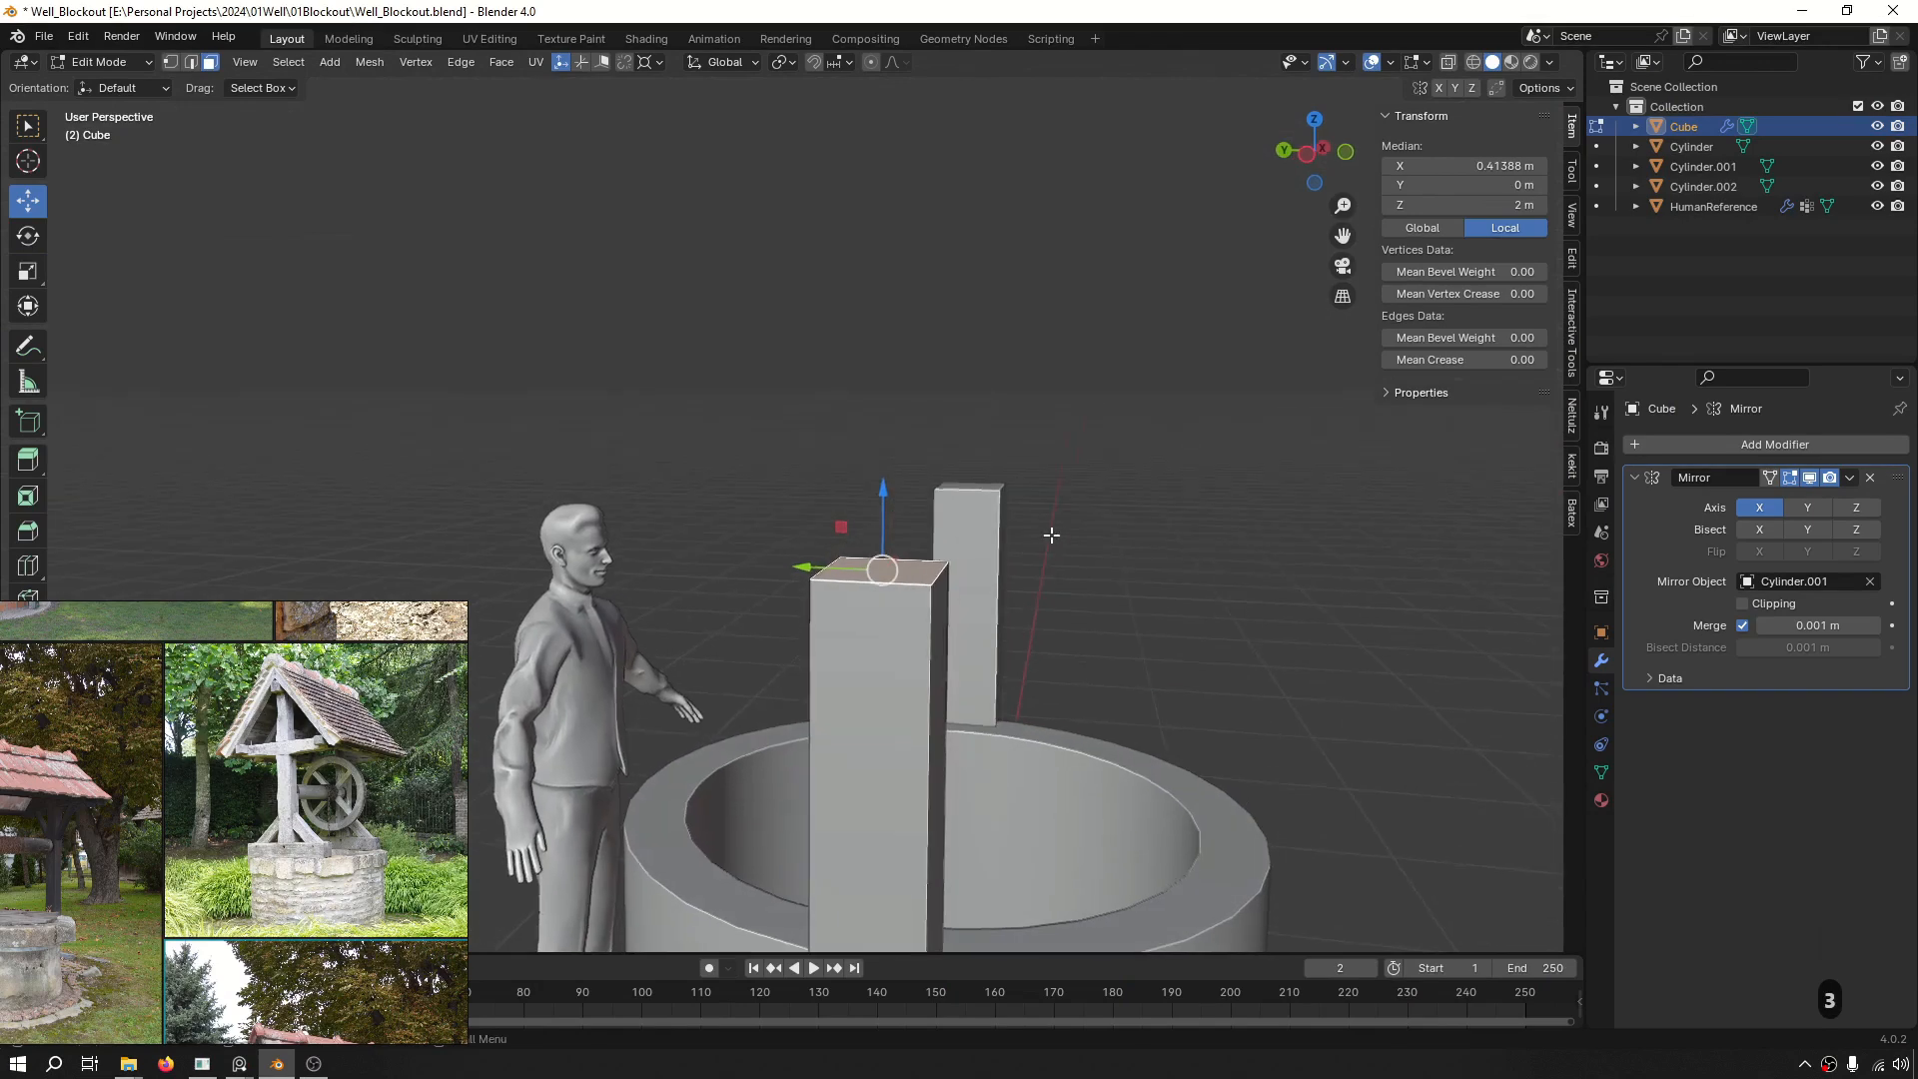
{"action": "key", "text": "shift+d"}
{"action": "right_click", "coordinate": [918, 399]}
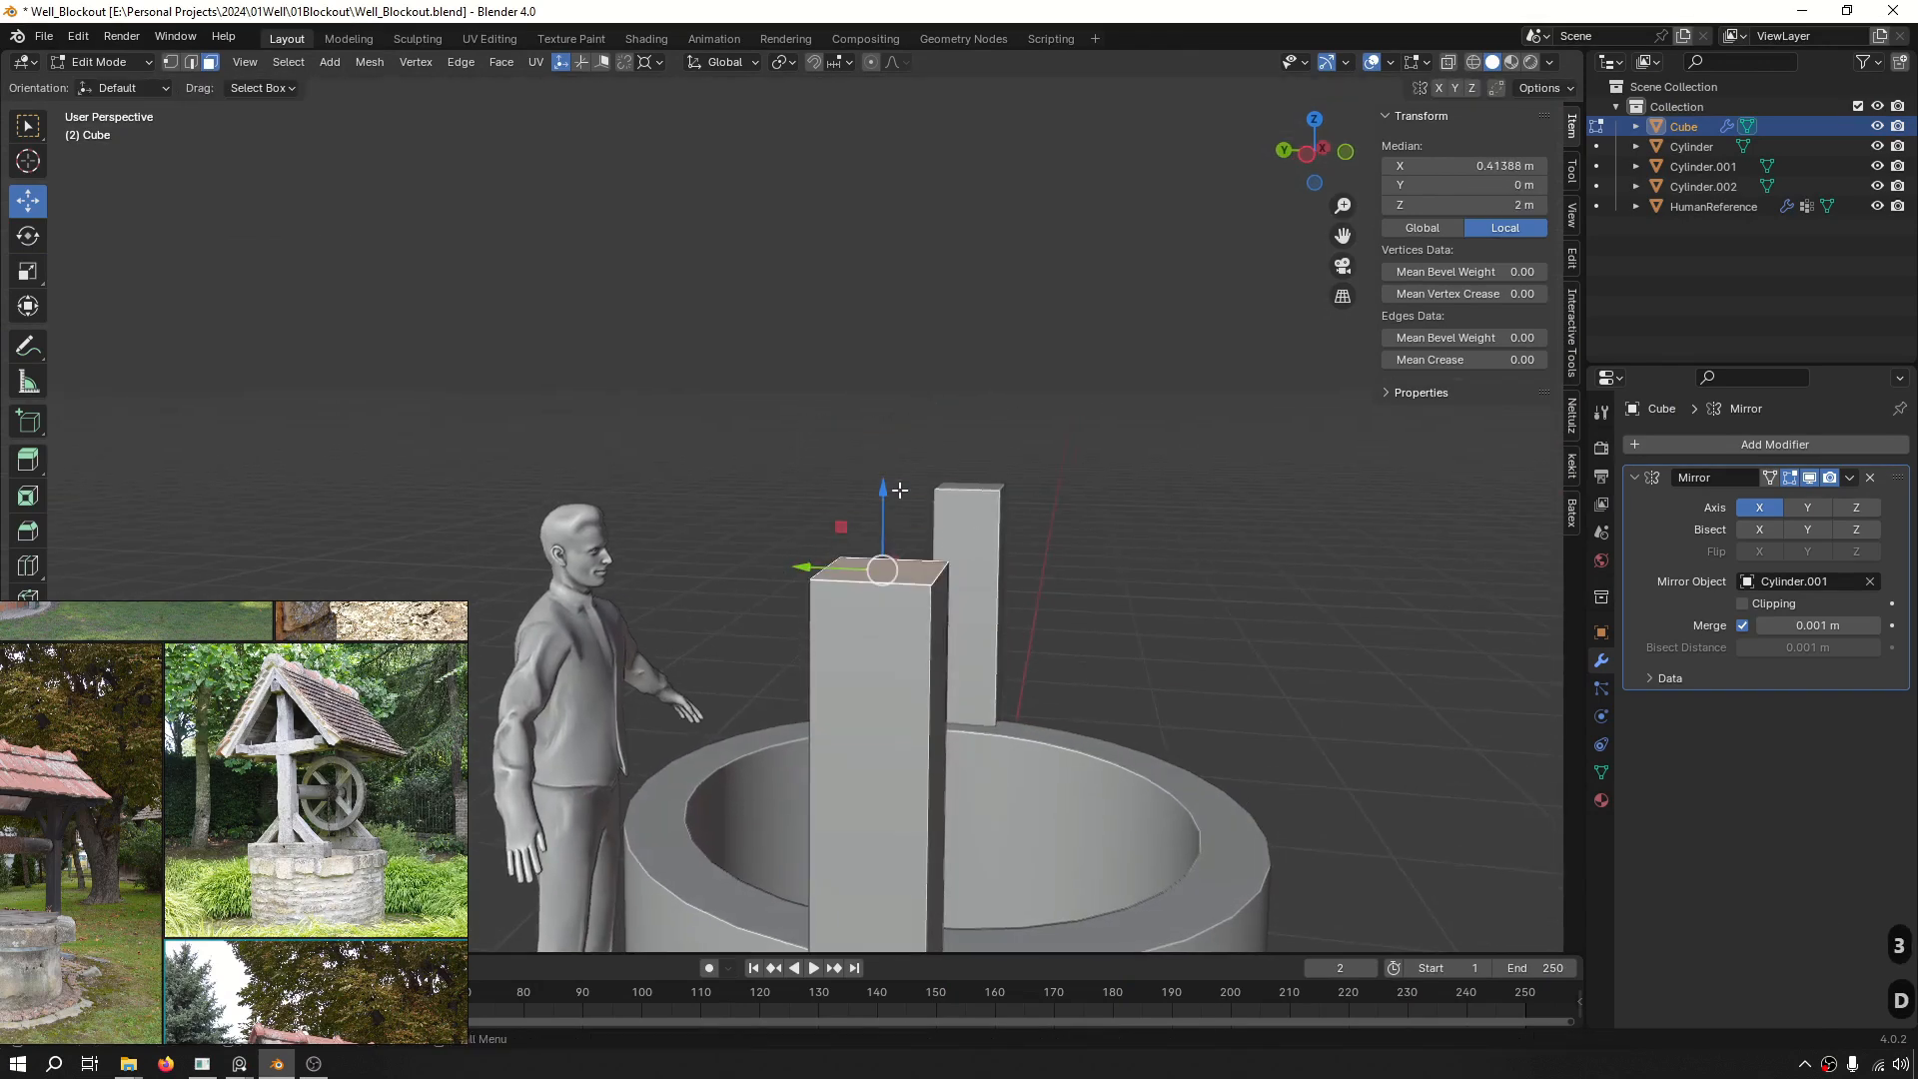
{"action": "key", "text": "p"}
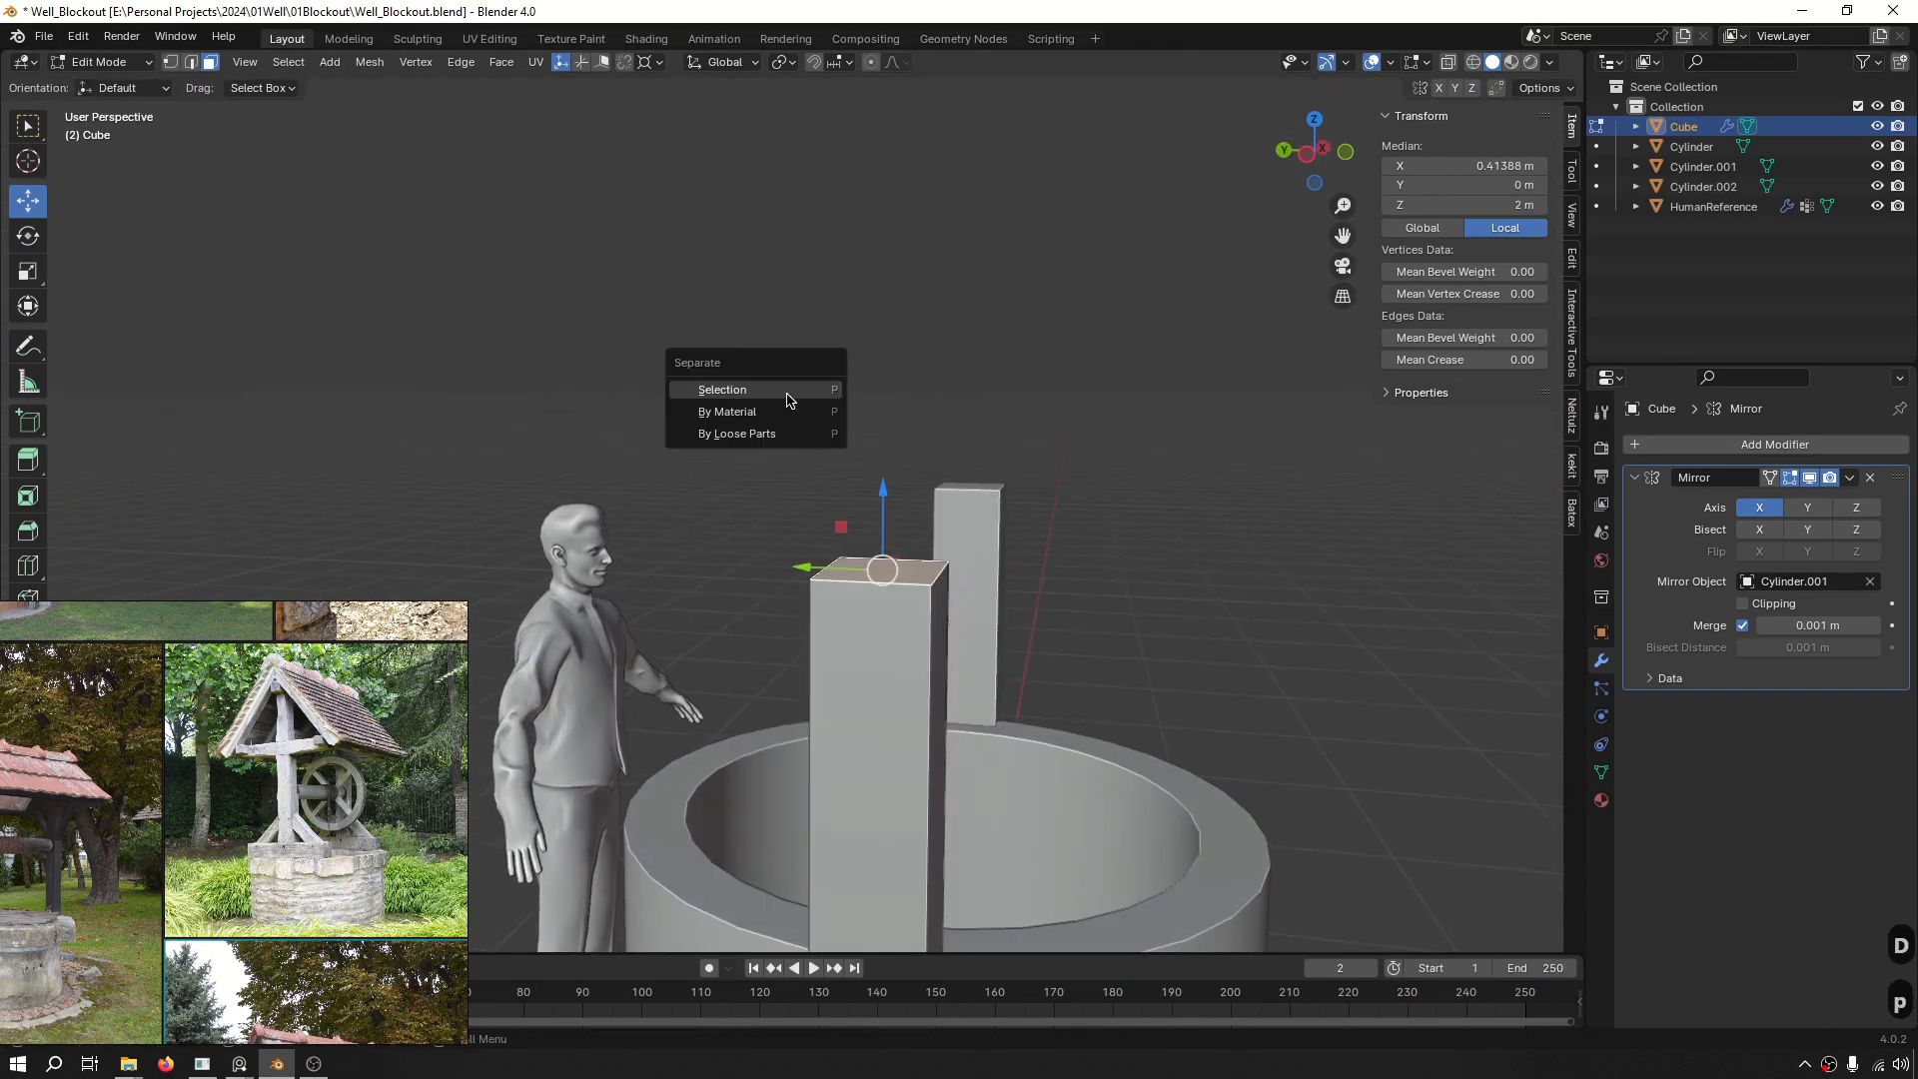
{"action": "left_click", "coordinate": [783, 390]}
{"action": "key", "text": "Tab"}
{"action": "middle_click_drag", "start_coordinate": [926, 577], "coordinate": [890, 596]}
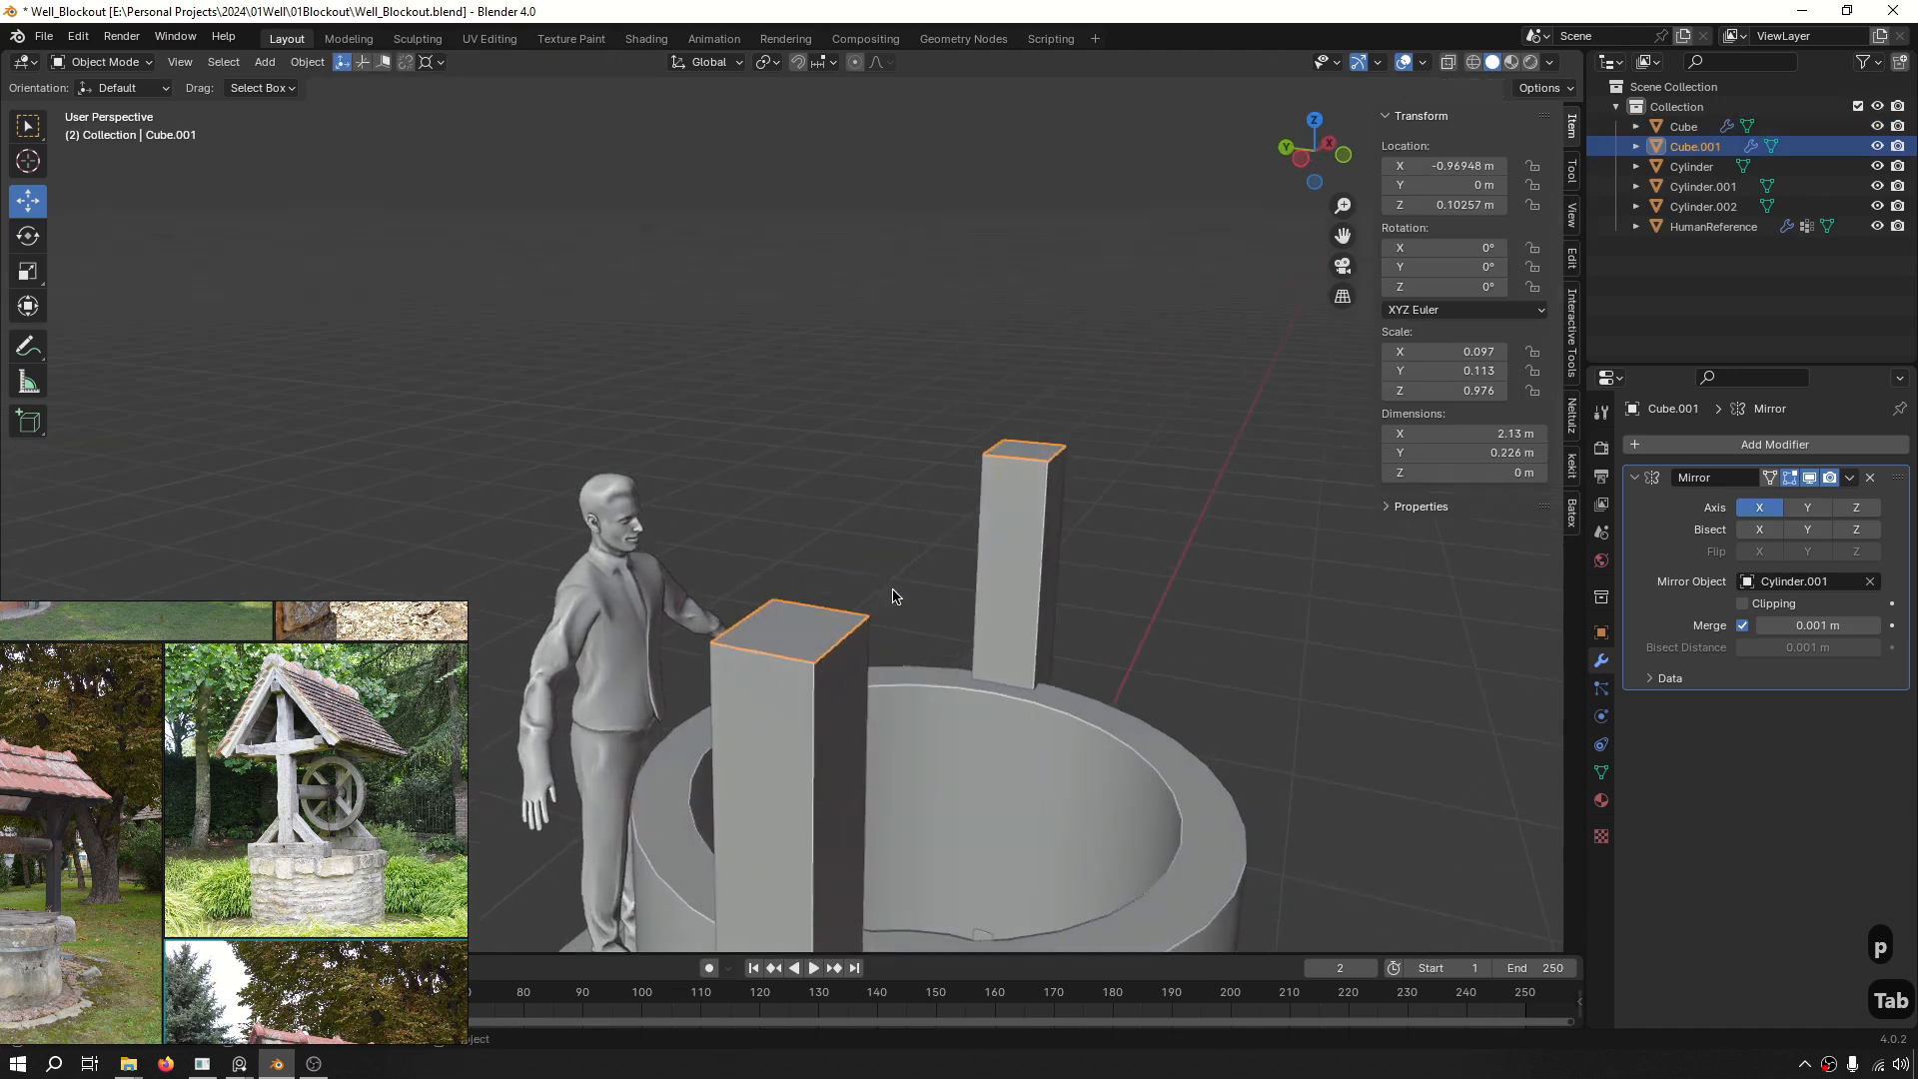
Isolate the separated face, centre its origin on its geometry, extrude it up about 0.126 m, and leave the isolated view.
{"action": "key", "text": "ctrl+f"}
{"action": "key", "text": "3"}
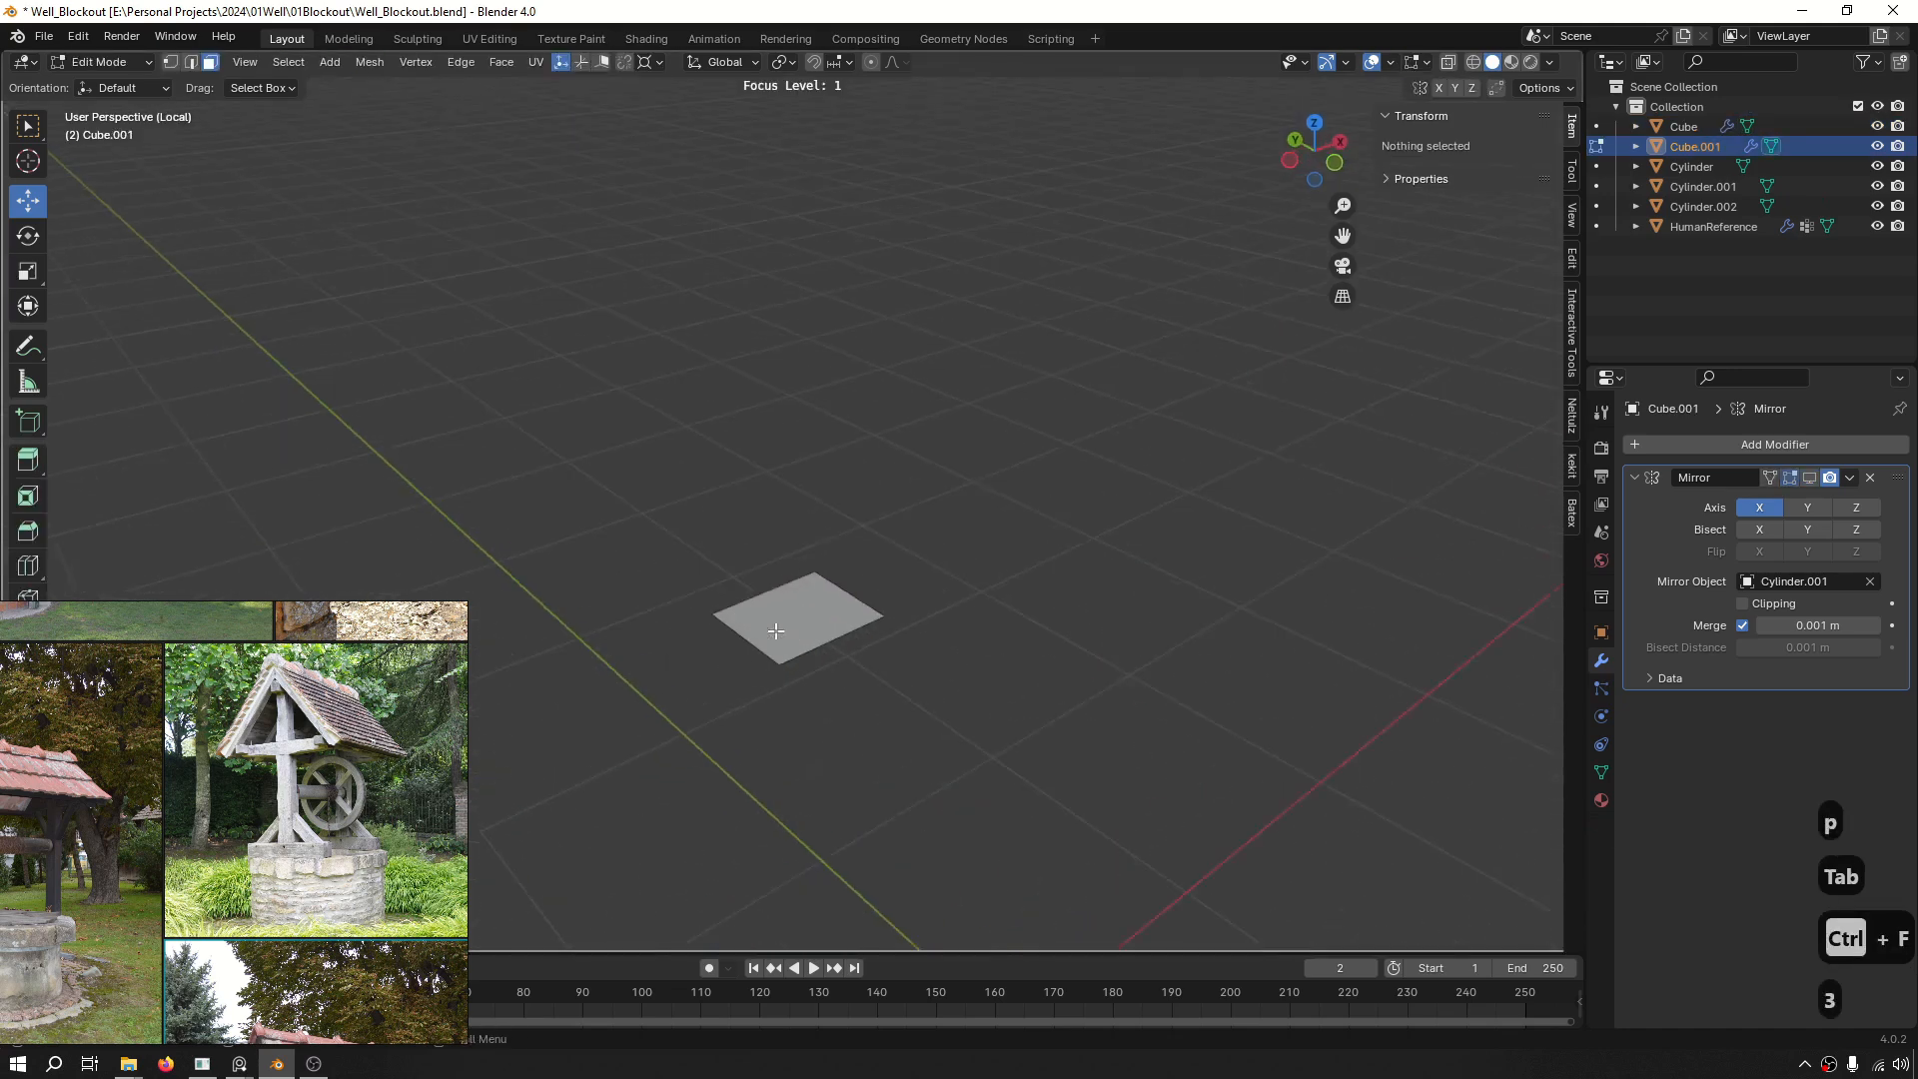
{"action": "key", "text": "alt+s"}
{"action": "key", "text": "Tab"}
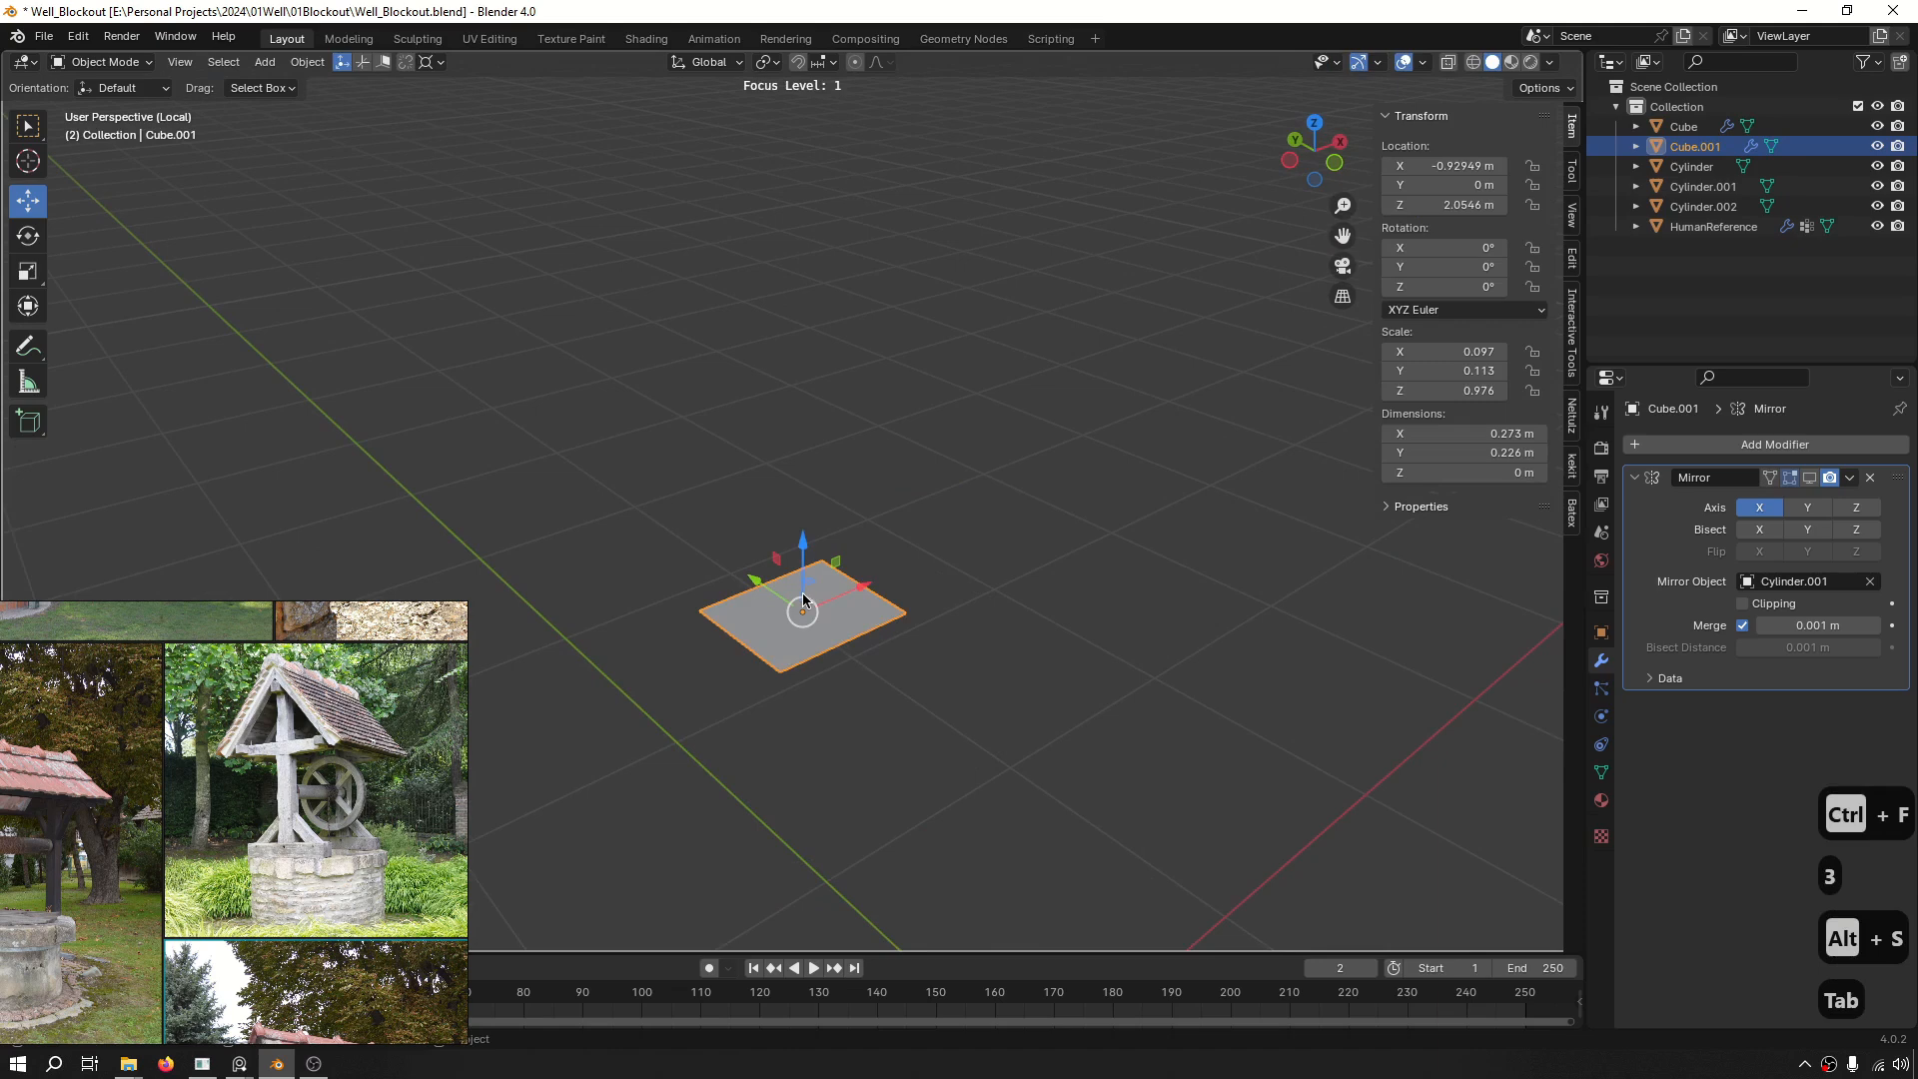
{"action": "key", "text": "Tab"}
{"action": "key", "text": "3"}
{"action": "key", "text": "e"}
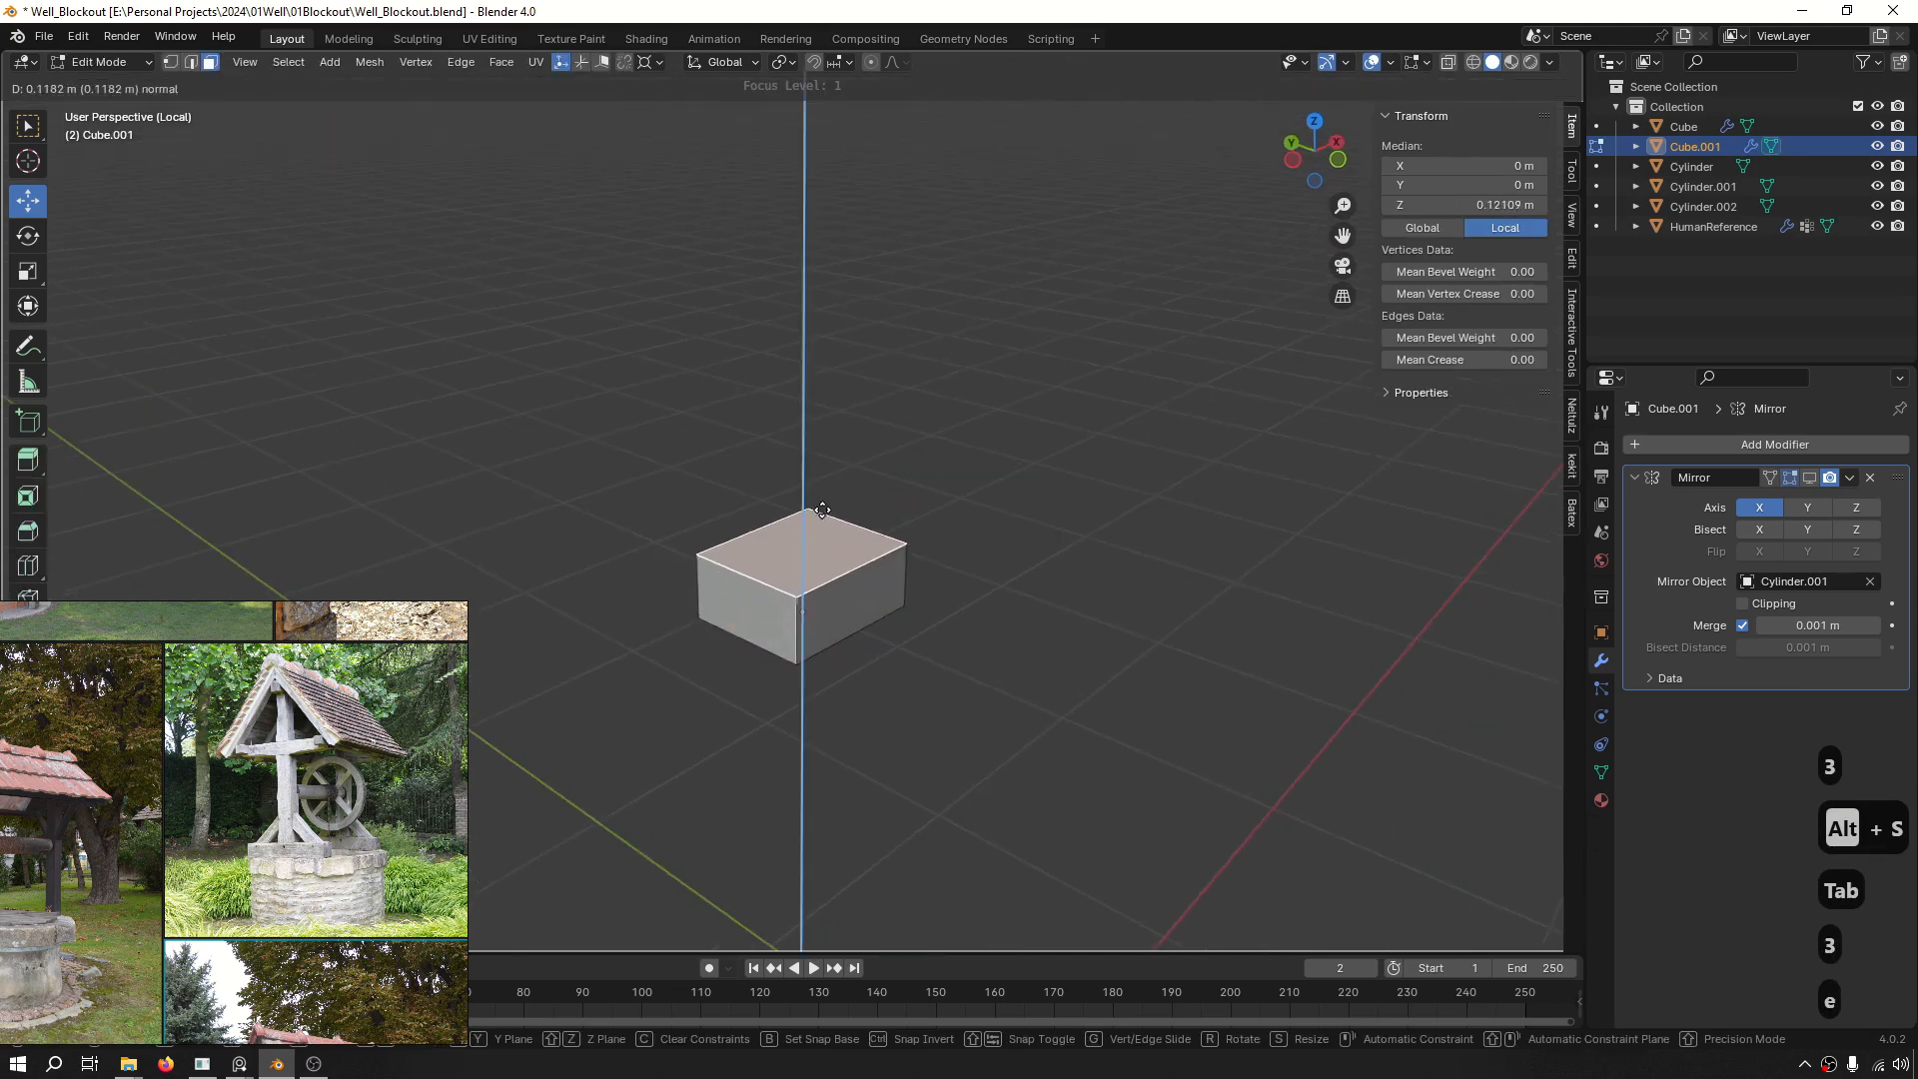
{"action": "left_click", "coordinate": [823, 512]}
{"action": "middle_click_drag", "start_coordinate": [827, 519], "coordinate": [864, 505]}
{"action": "key", "text": "Tab"}
{"action": "key", "text": "ctrl+f"}
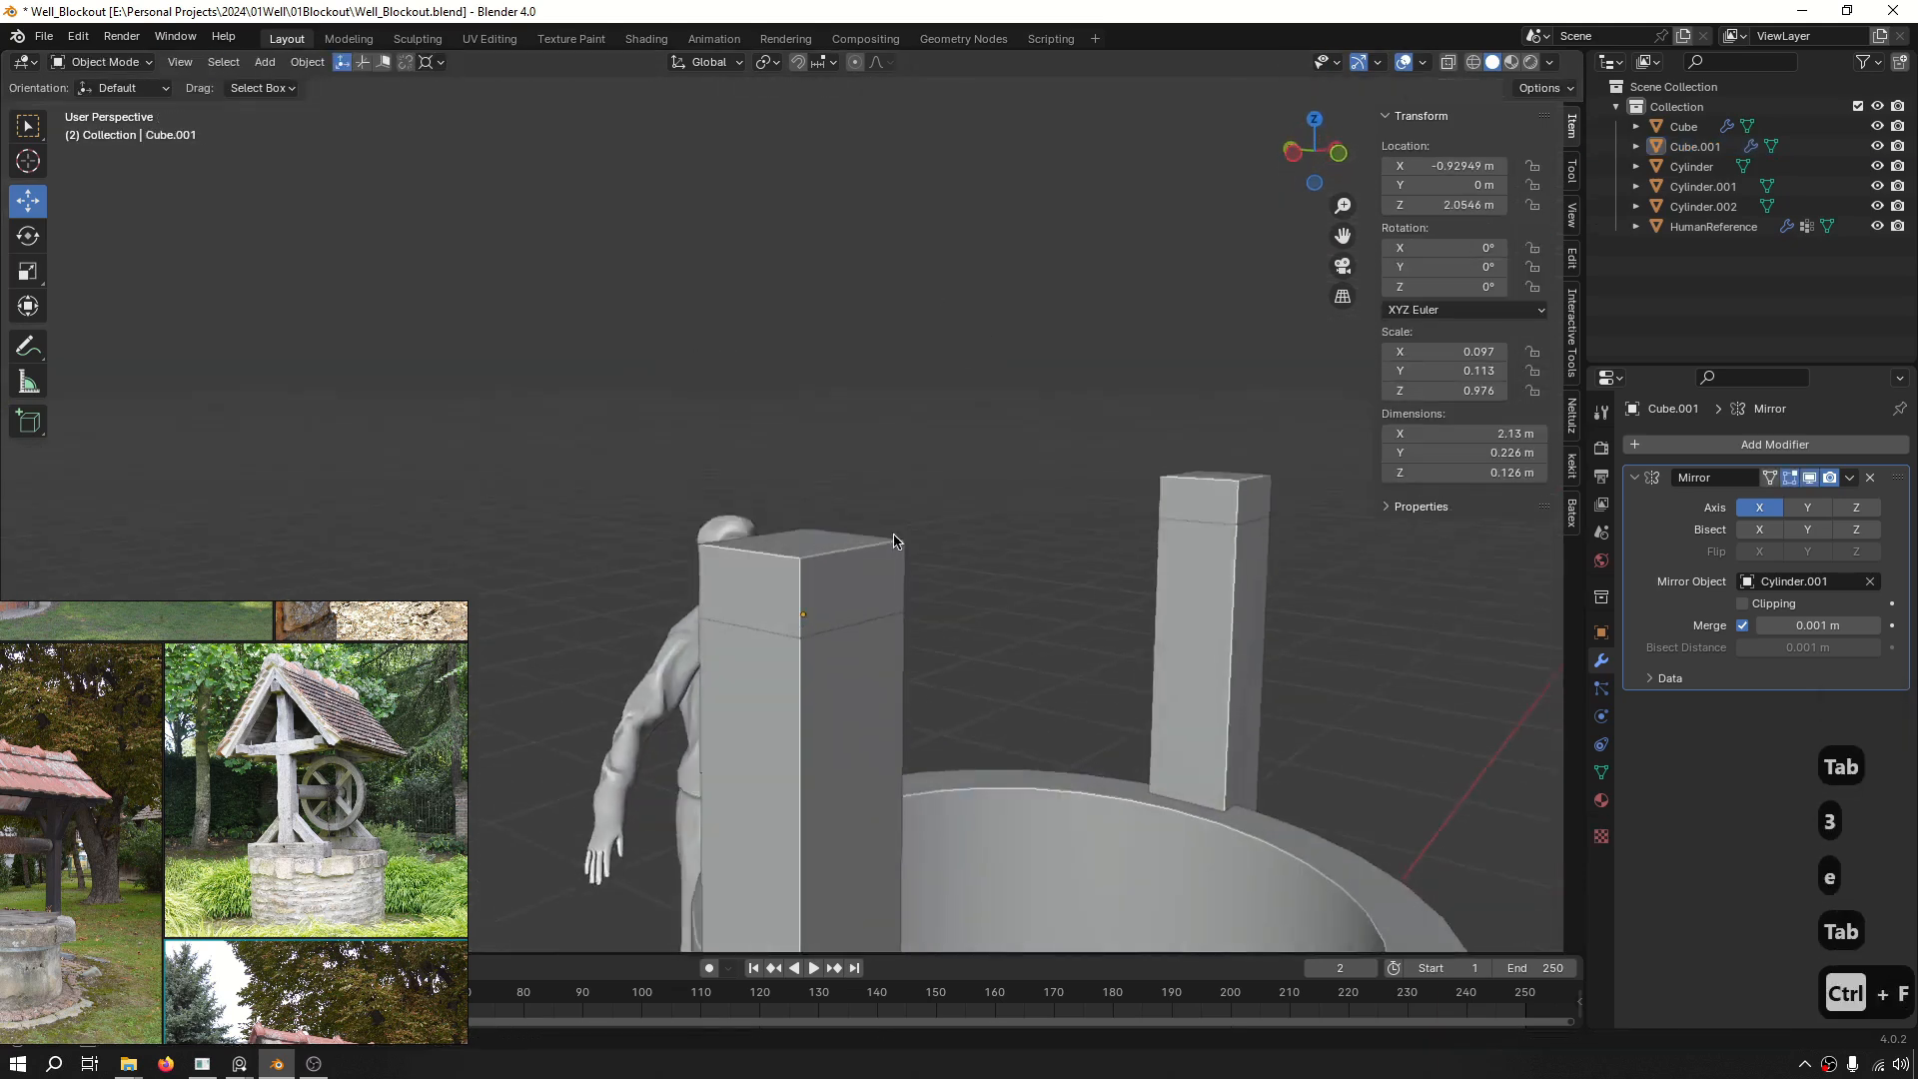
Scale the cap block up uniformly to about 0.277 m along Y and 0.154 m tall so it overhangs the post.
{"action": "key", "text": "s"}
{"action": "key", "text": "s"}
{"action": "left_click", "coordinate": [1009, 529]}
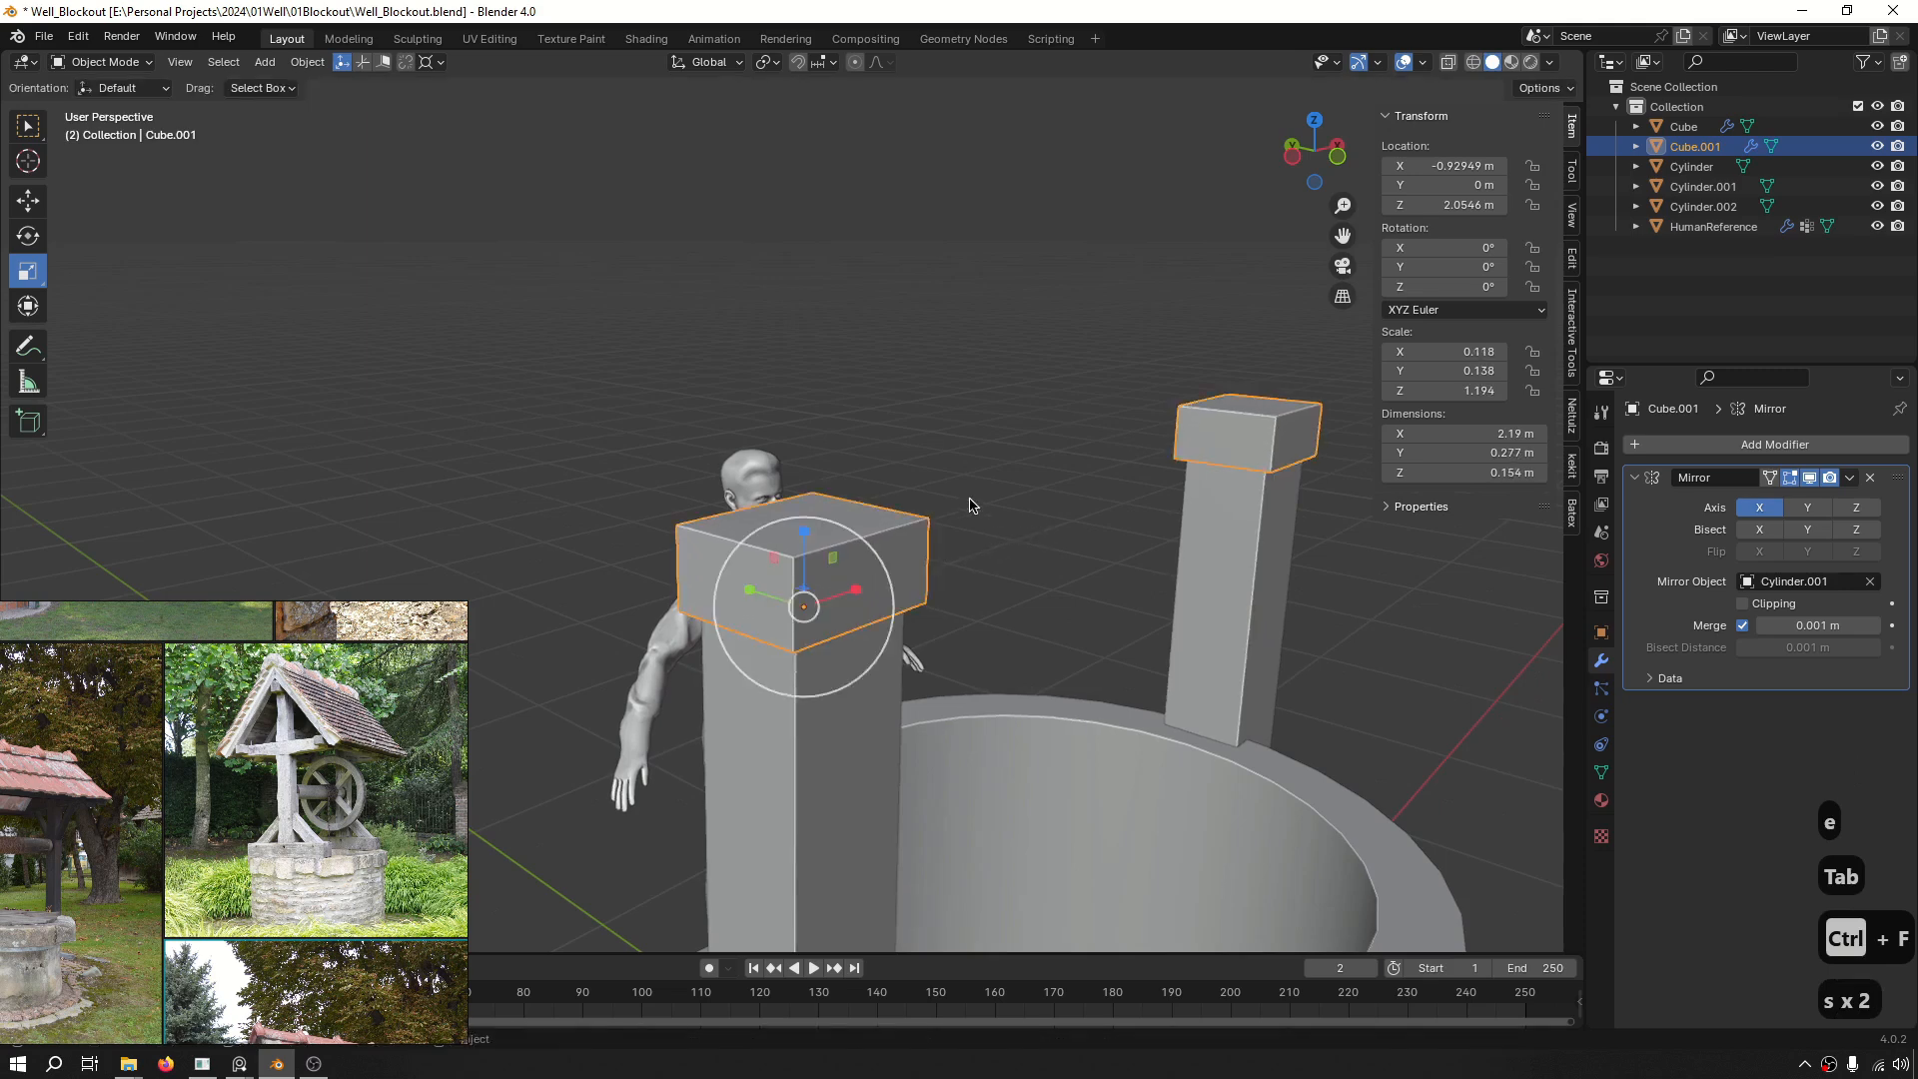
Examine the reference photo where the post passes the crossbeam beneath the roof and compare it with the modelled cap.
{"action": "middle_click_drag", "start_coordinate": [972, 505], "coordinate": [626, 452]}
{"action": "scroll", "coordinate": [879, 500], "scroll_direction": "up", "scroll_amount": 5}
{"action": "scroll", "coordinate": [827, 449], "scroll_direction": "down", "scroll_amount": 4}
{"action": "scroll", "coordinate": [752, 408], "scroll_direction": "down", "scroll_amount": 2}
{"action": "scroll", "coordinate": [721, 398], "scroll_direction": "up", "scroll_amount": 5}
{"action": "scroll", "coordinate": [721, 397], "scroll_direction": "up", "scroll_amount": 4}
{"action": "scroll", "coordinate": [726, 381], "scroll_direction": "down", "scroll_amount": 3}
{"action": "scroll", "coordinate": [301, 765], "scroll_direction": "up", "scroll_amount": 5}
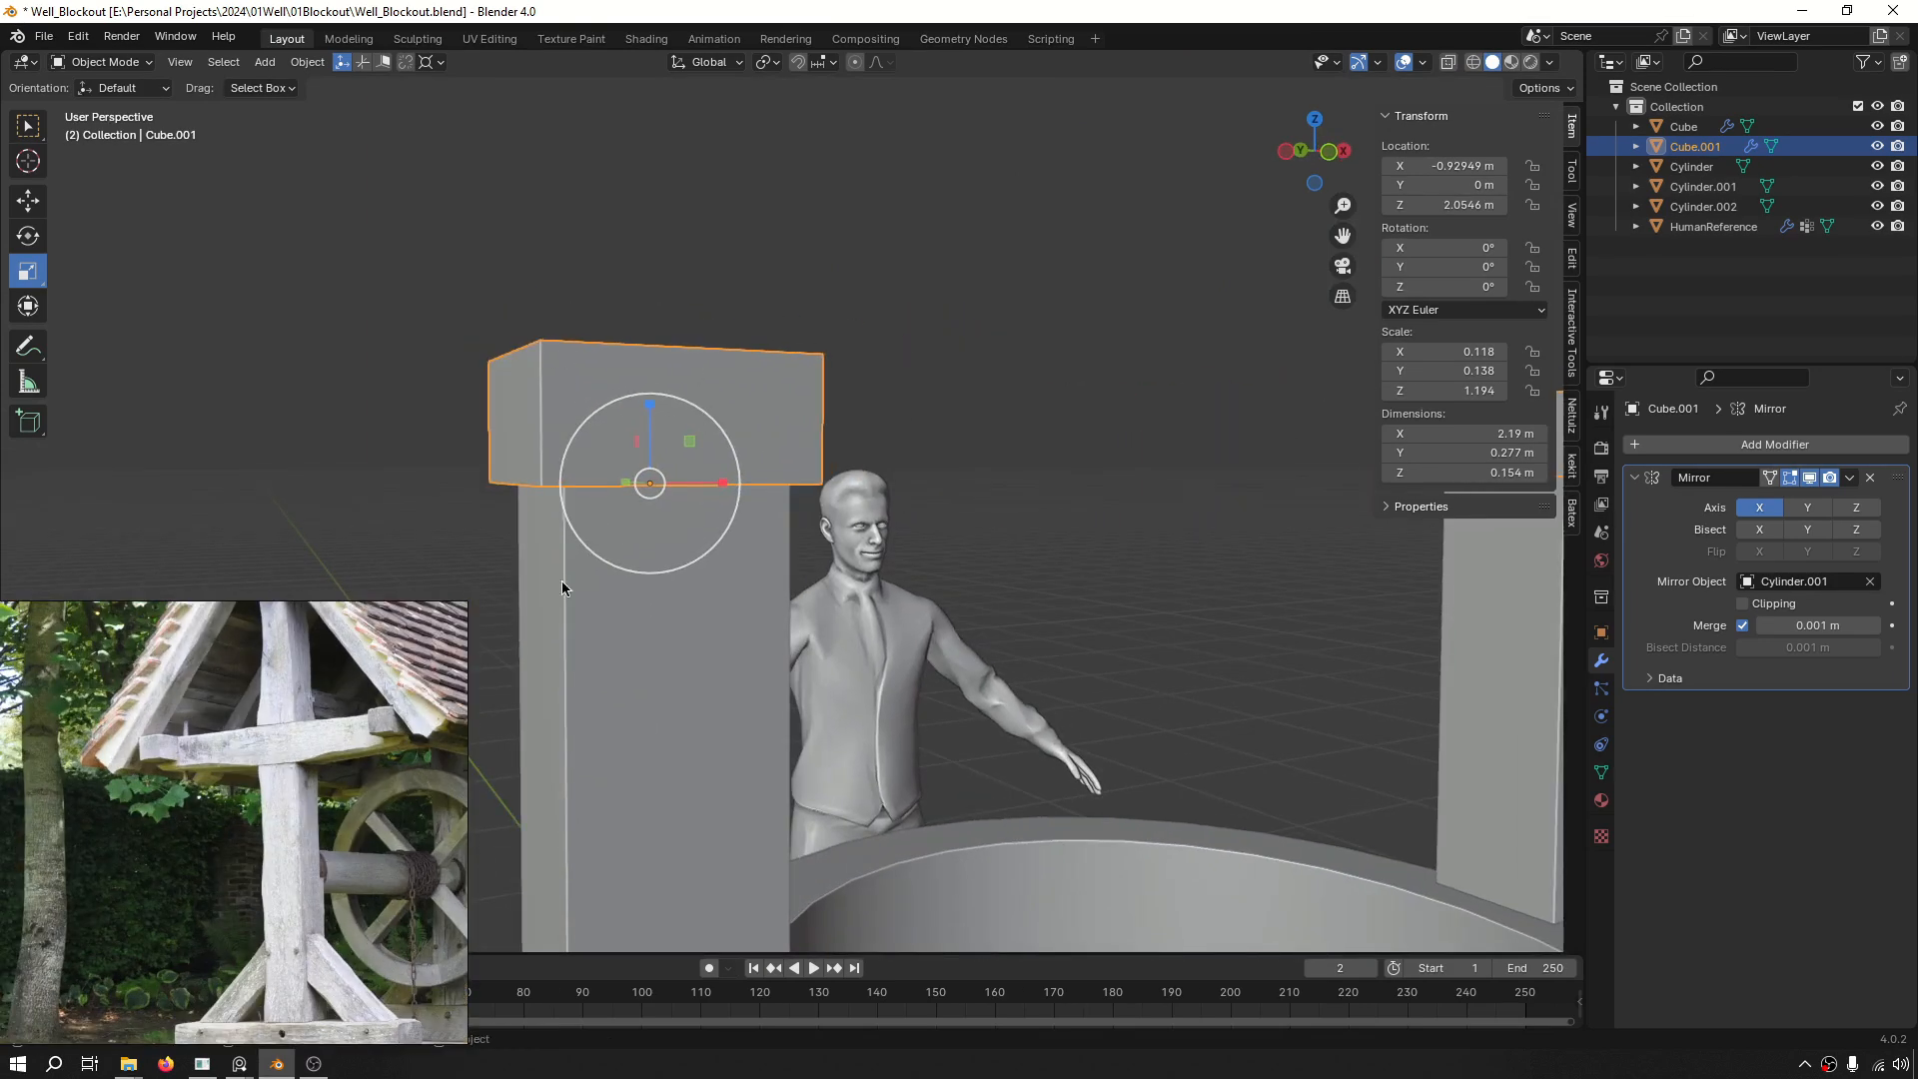
{"action": "scroll", "coordinate": [891, 470], "scroll_direction": "down", "scroll_amount": 3}
Duplicate the cap block, raise the copy to about Z 2.19 m, and scale it down to about 0.203 m along Y.
{"action": "middle_click_drag", "start_coordinate": [891, 470], "coordinate": [855, 593]}
{"action": "key", "text": "shift+d"}
{"action": "right_click", "coordinate": [892, 369]}
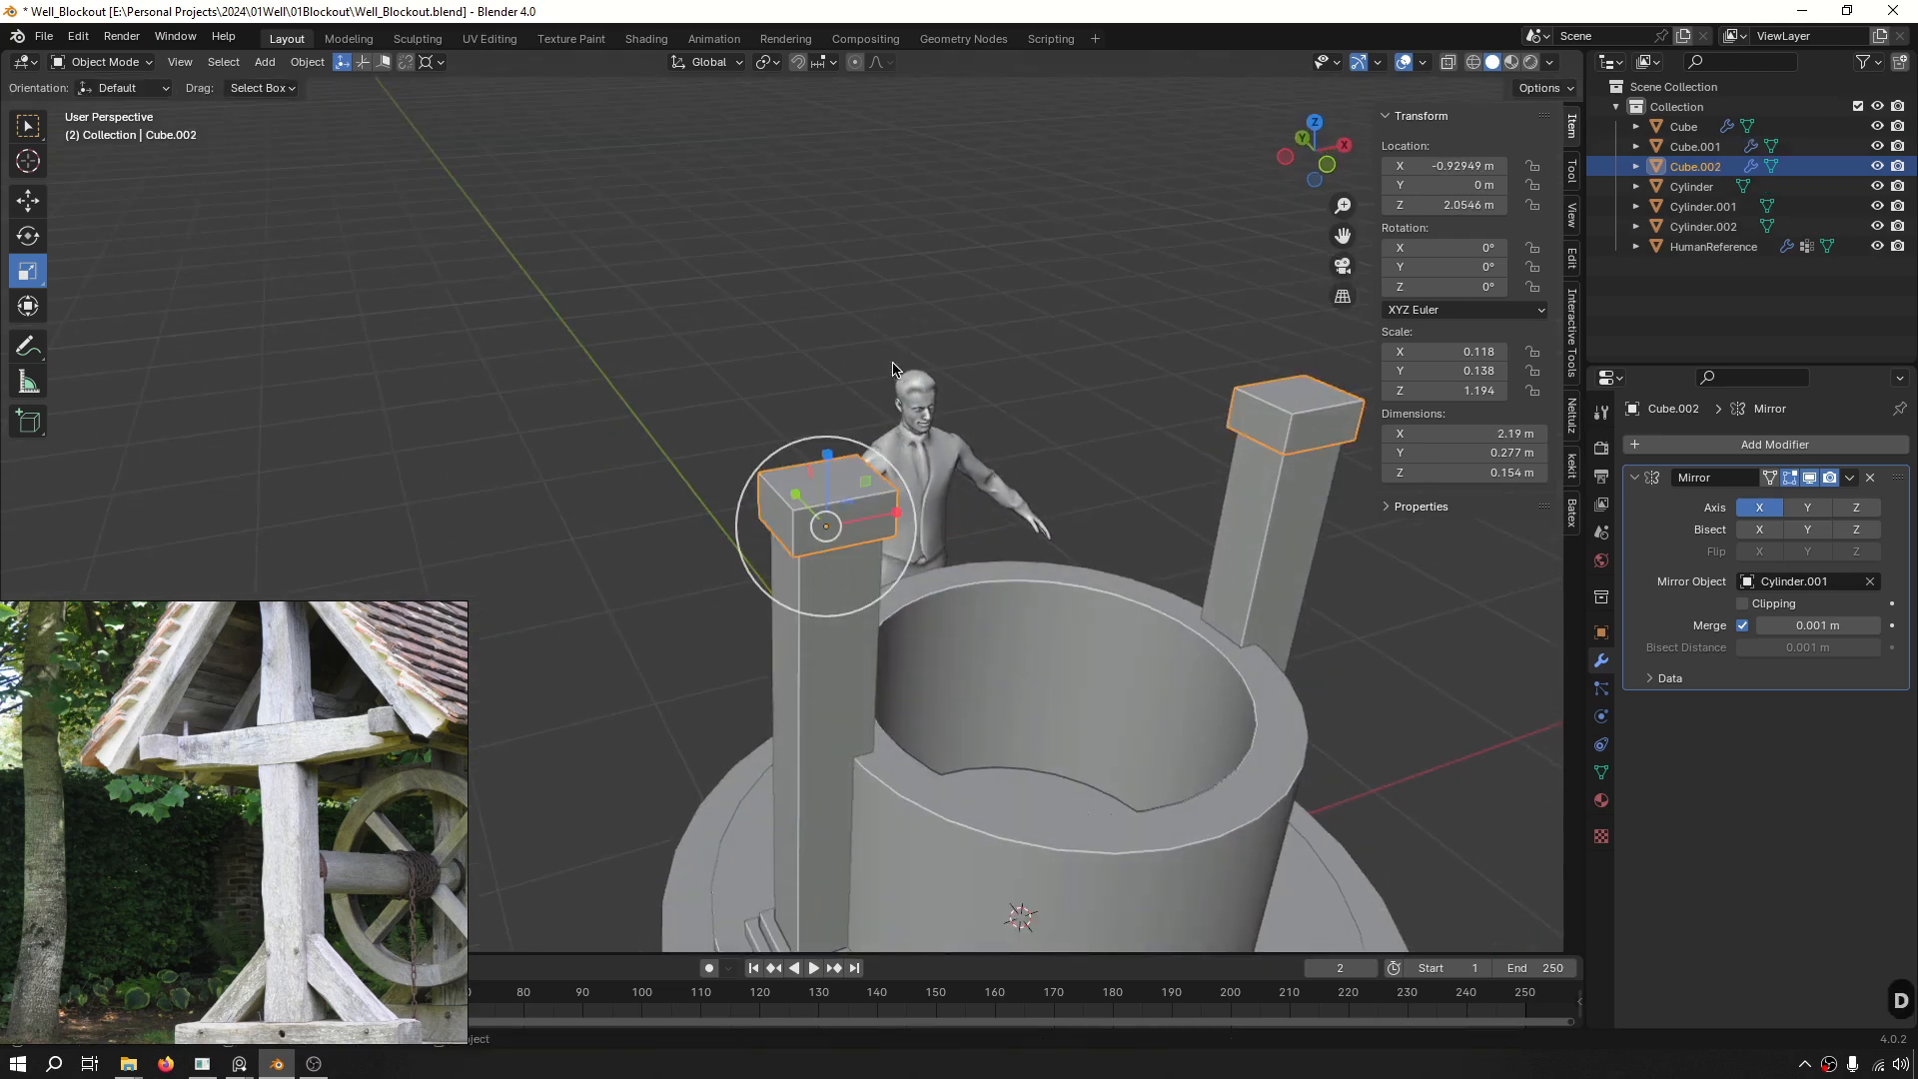
{"action": "left_click_drag", "start_coordinate": [827, 462], "coordinate": [827, 421]}
{"action": "key", "text": "s"}
{"action": "key", "text": "s"}
{"action": "left_click", "coordinate": [1052, 478]}
{"action": "scroll", "coordinate": [879, 495], "scroll_direction": "up", "scroll_amount": 3}
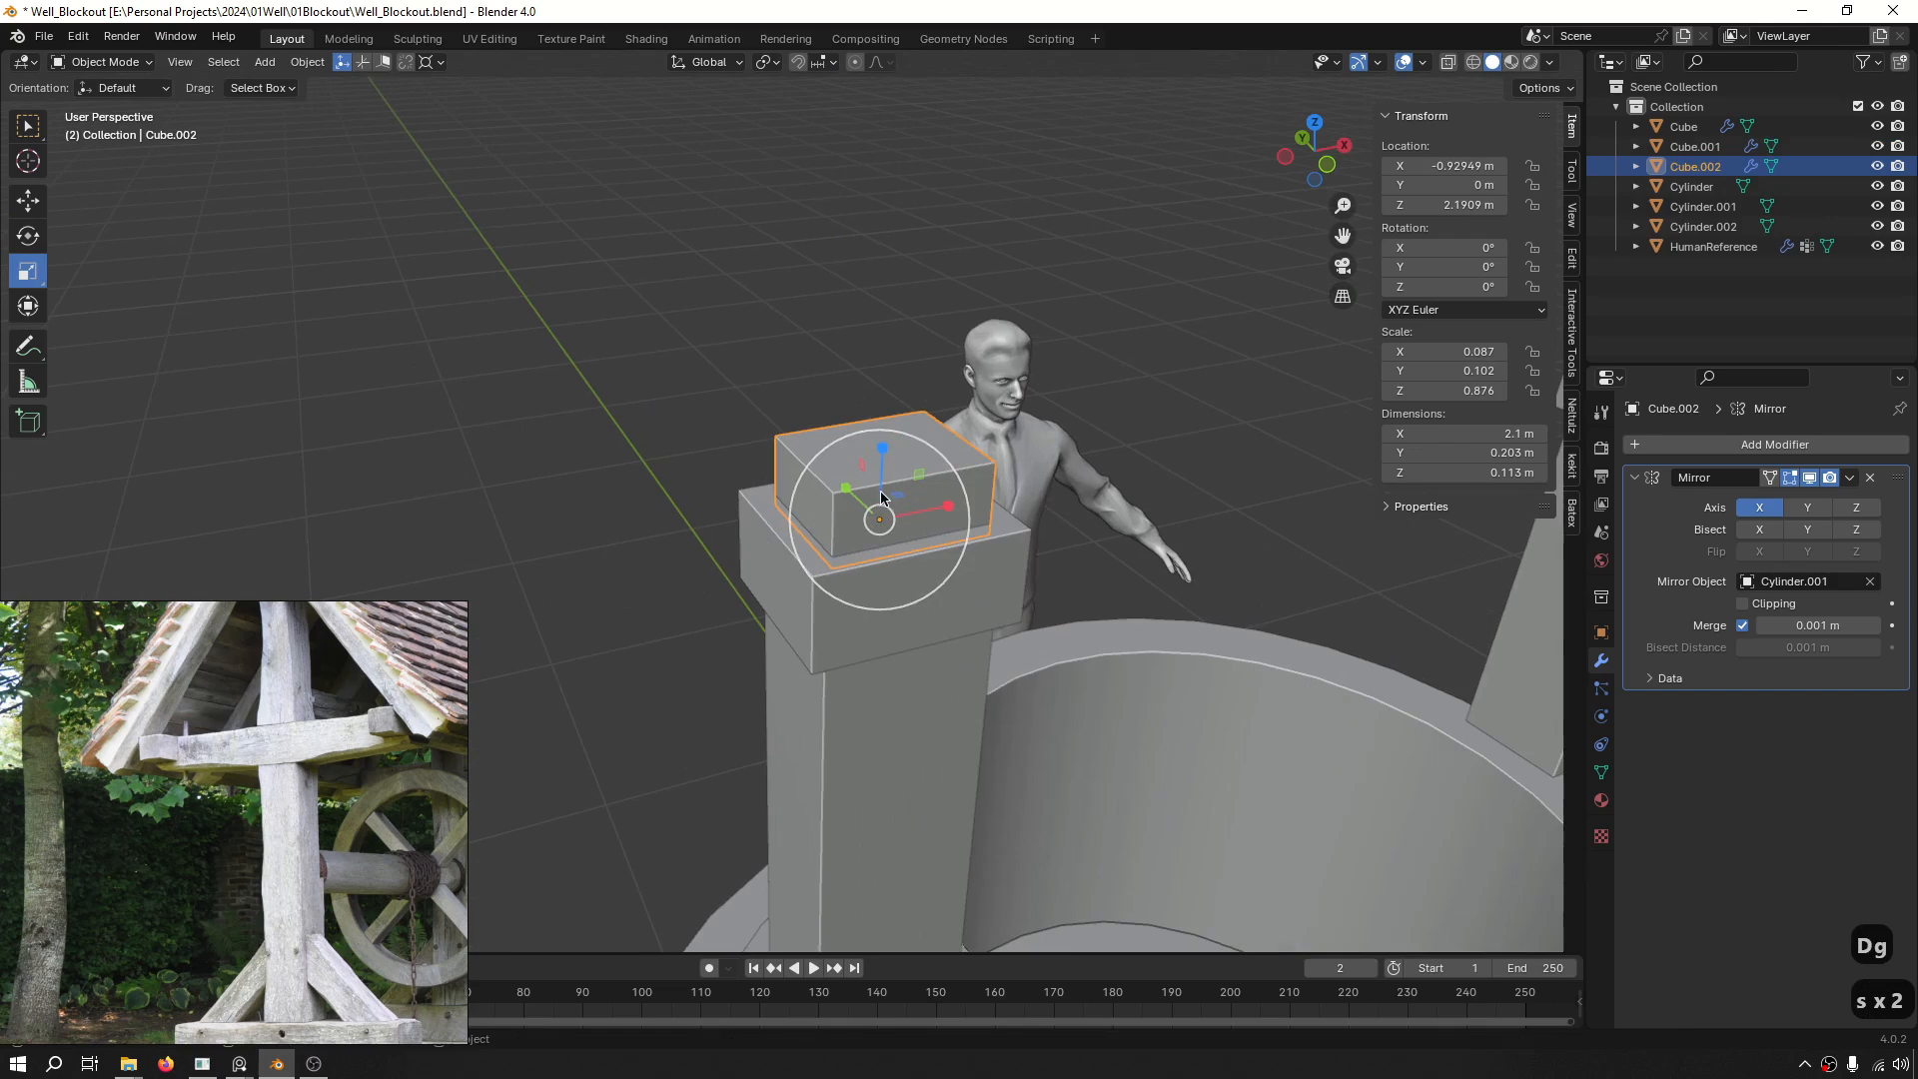
In front view, scale the upper block uniformly to about 0.213 m along Y so it nearly matches the post's width.
{"action": "key", "text": "KP_1"}
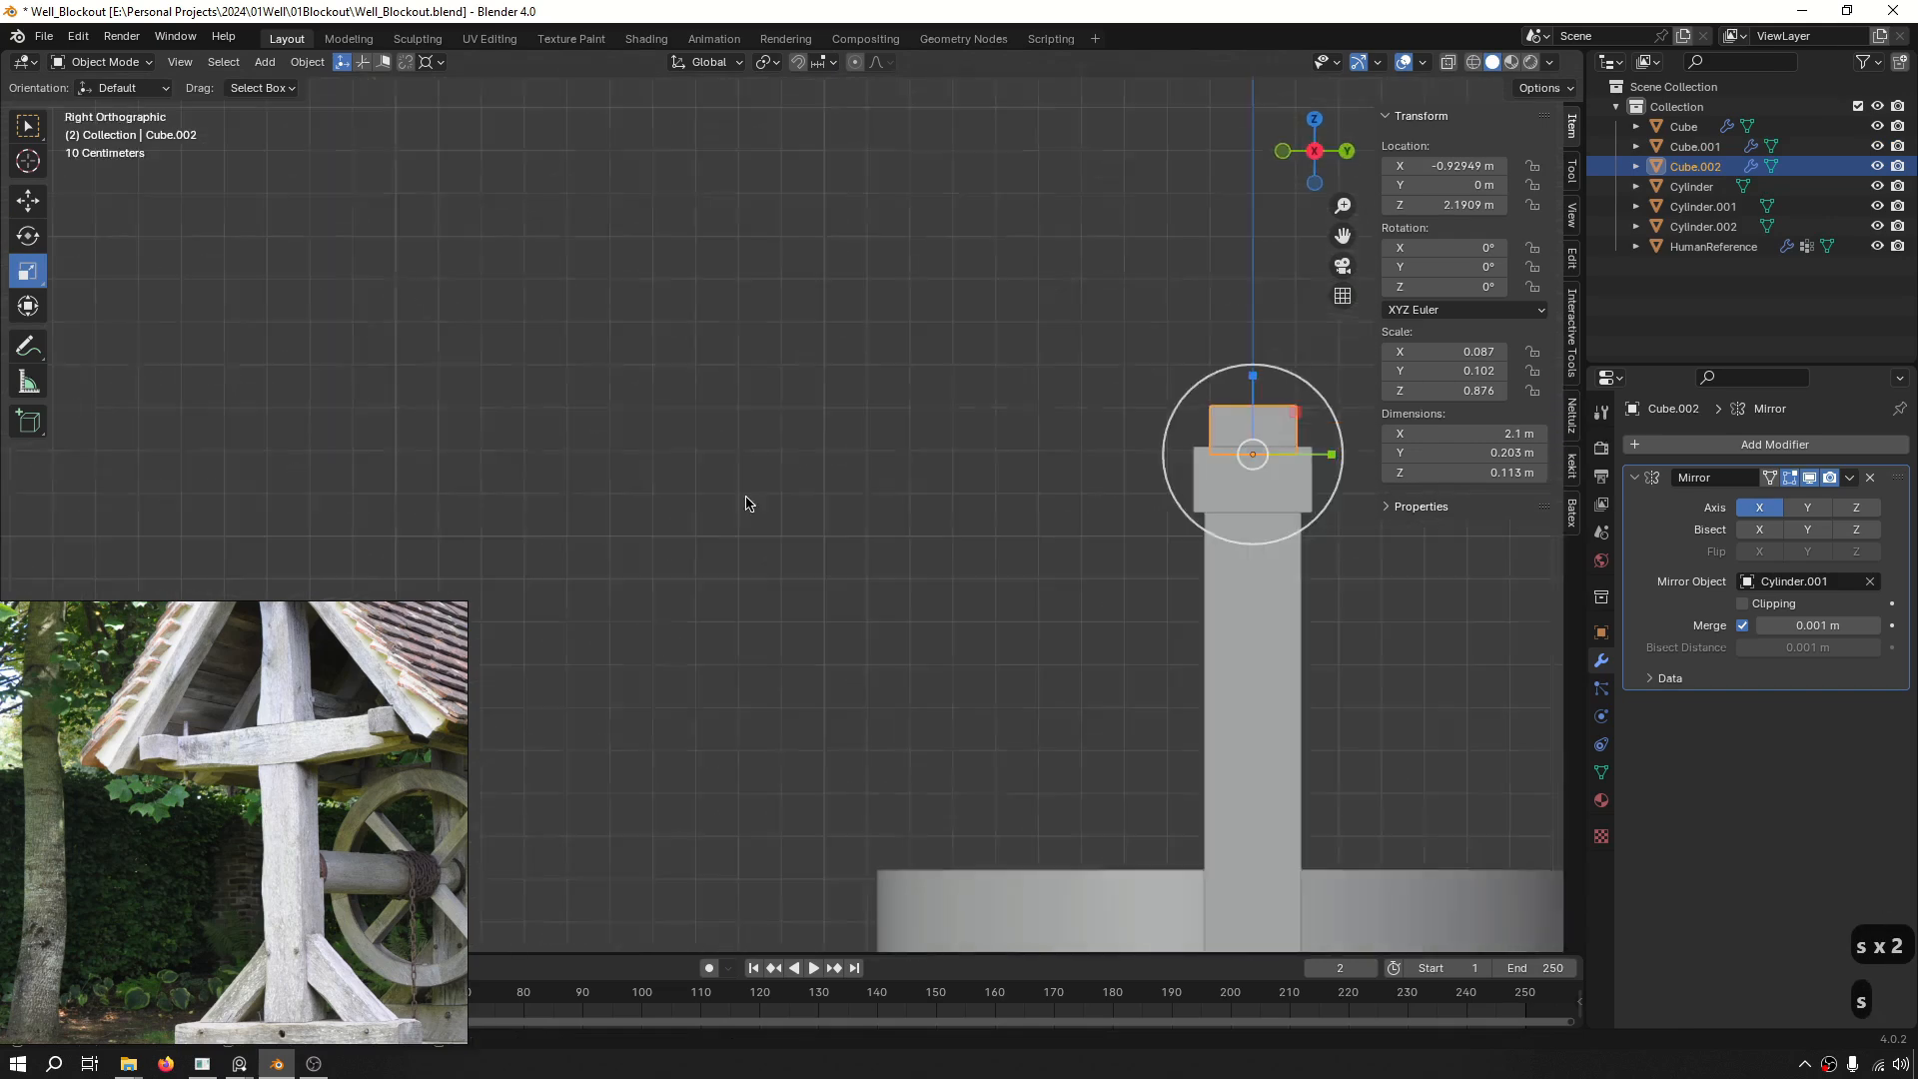
{"action": "scroll", "coordinate": [941, 476], "scroll_direction": "up", "scroll_amount": 4}
{"action": "key", "text": "s"}
{"action": "key", "text": "s"}
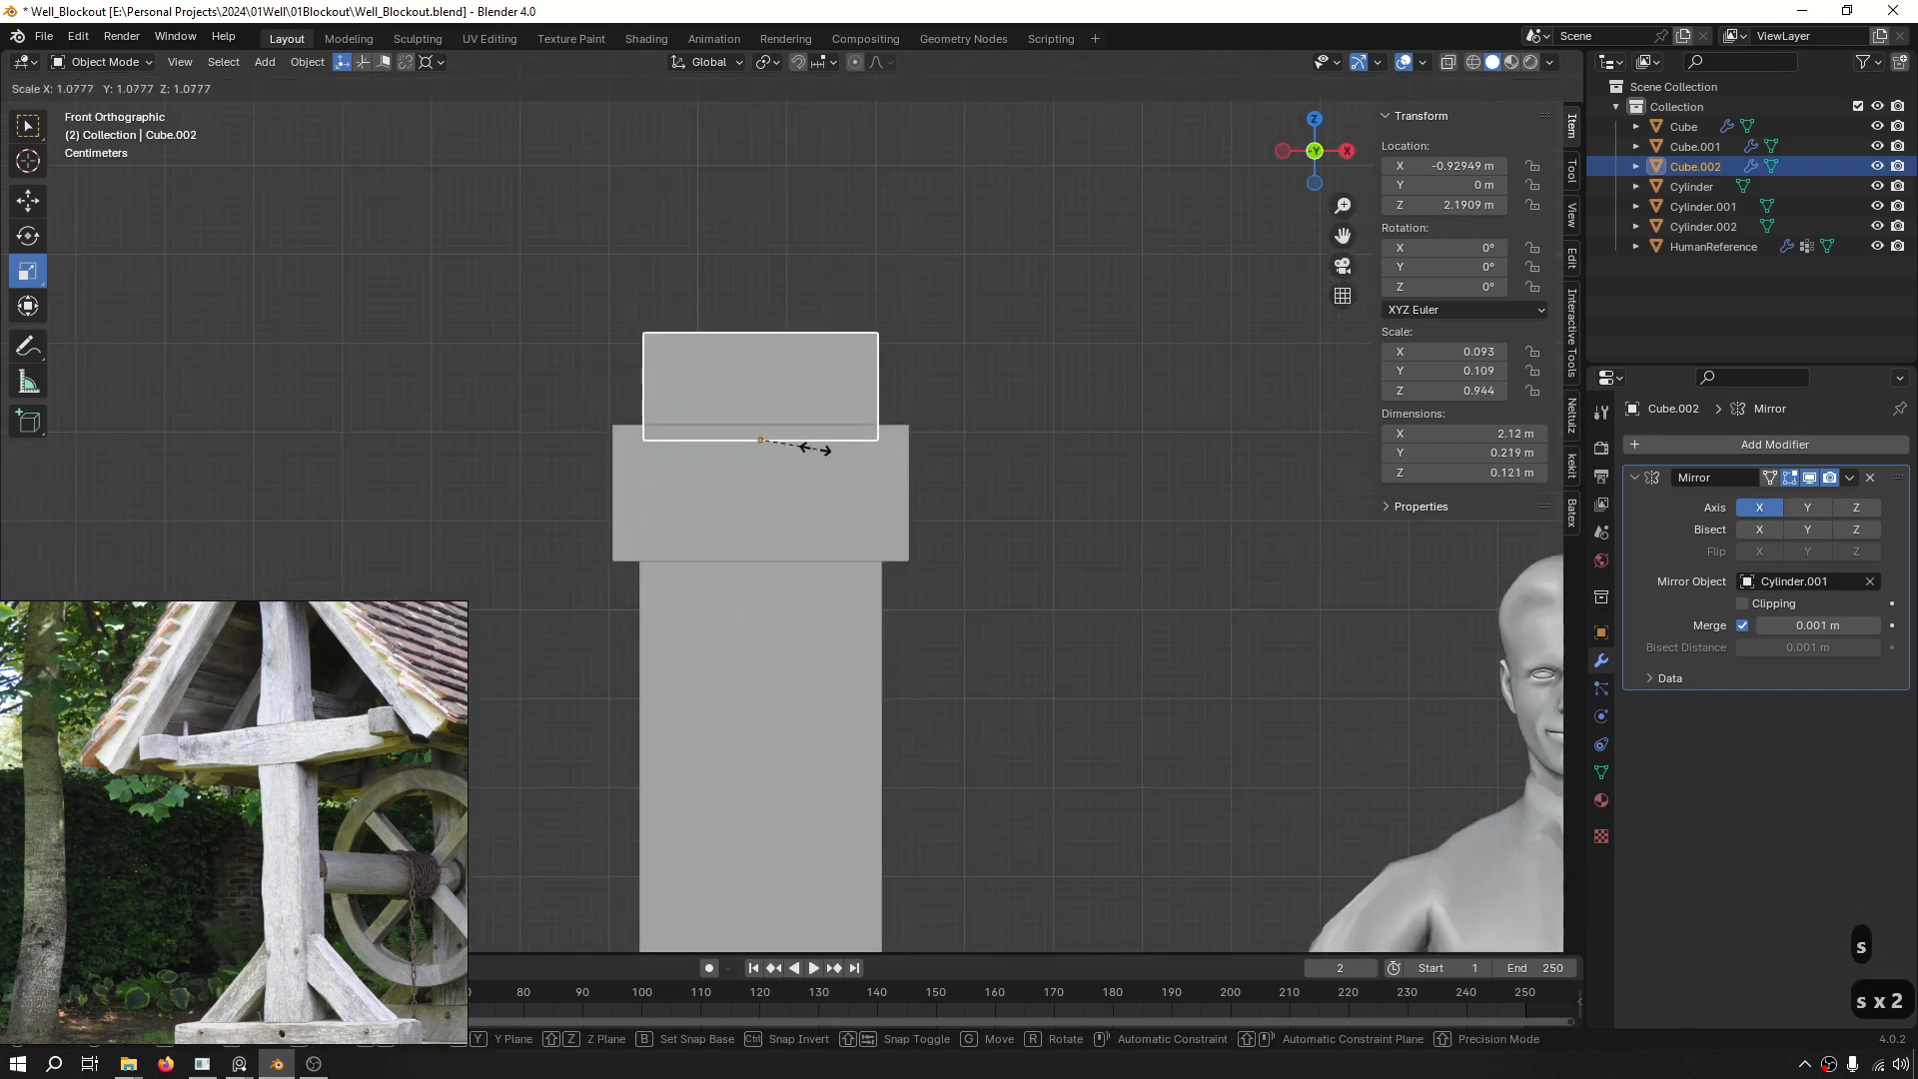
{"action": "left_click", "coordinate": [821, 448]}
{"action": "scroll", "coordinate": [834, 559], "scroll_direction": "down", "scroll_amount": 6}
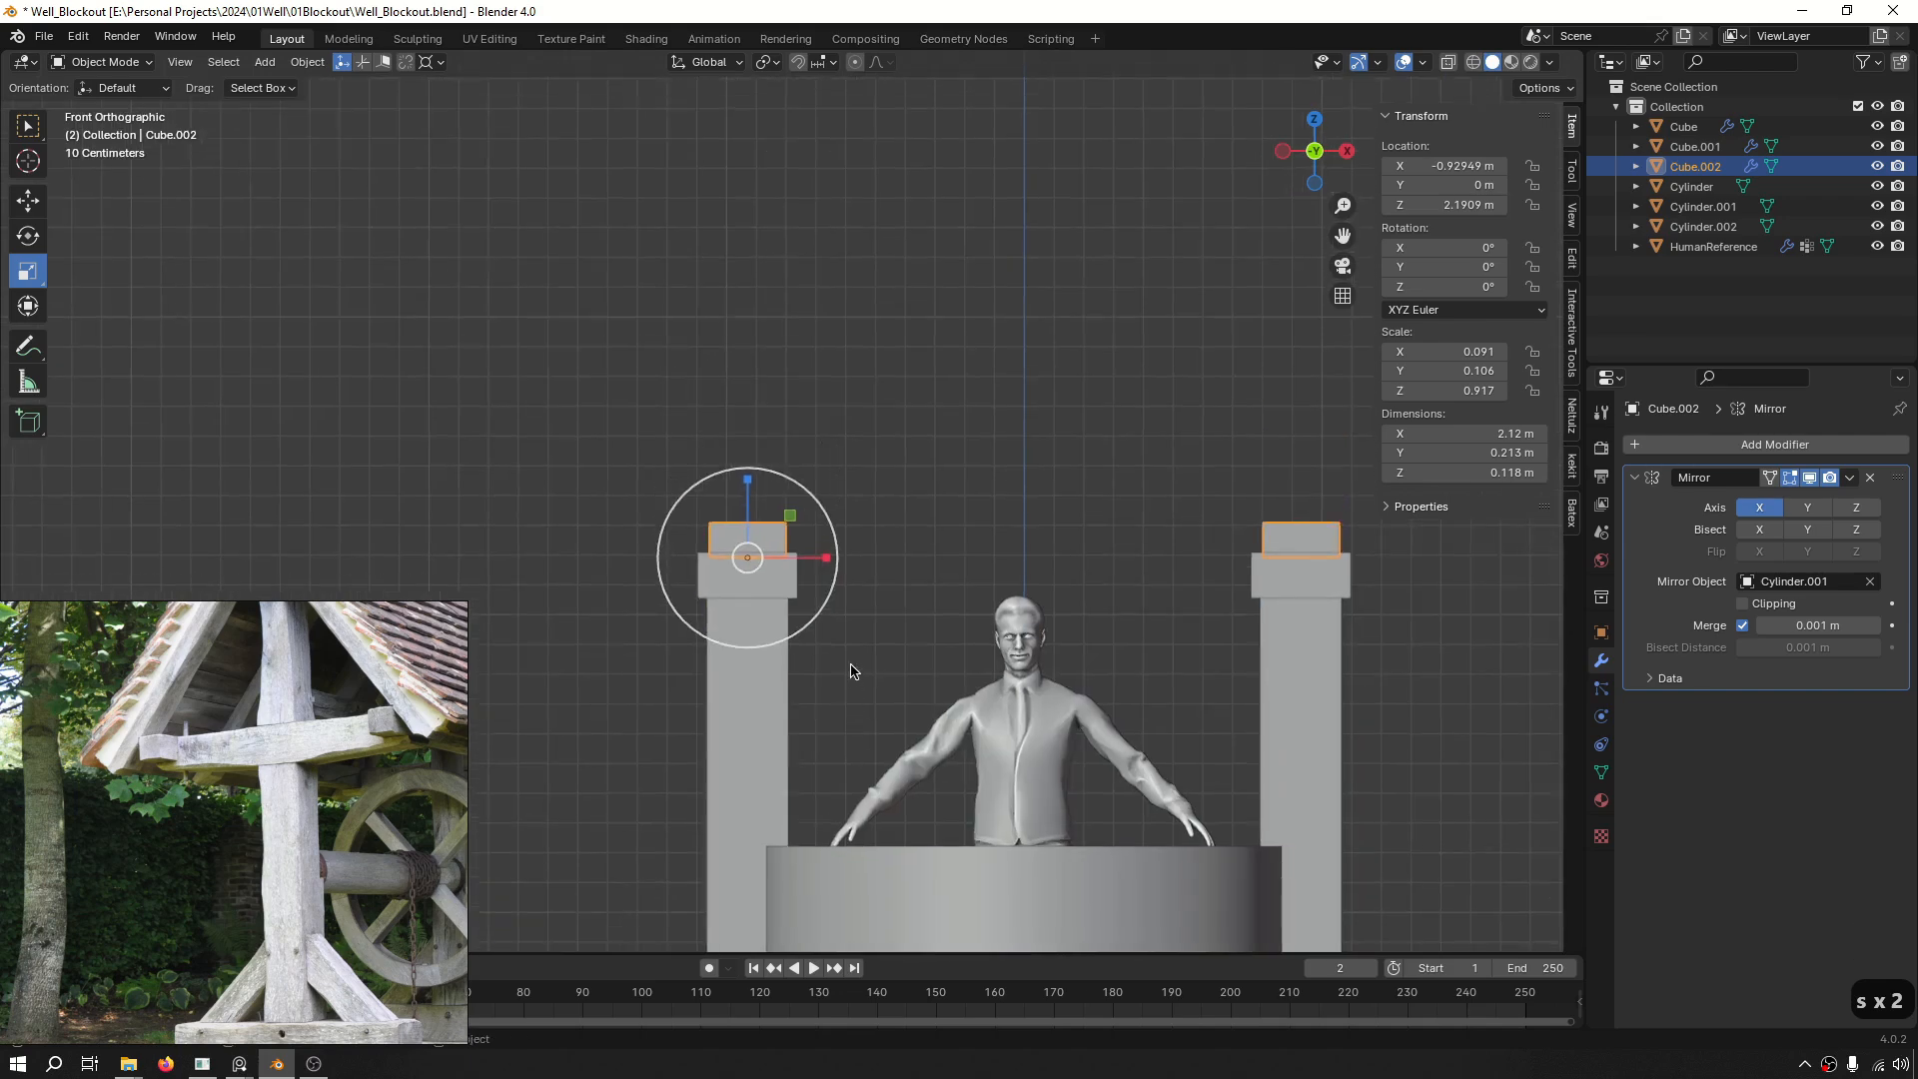
{"action": "key", "text": "z"}
{"action": "left_click", "coordinate": [977, 667]}
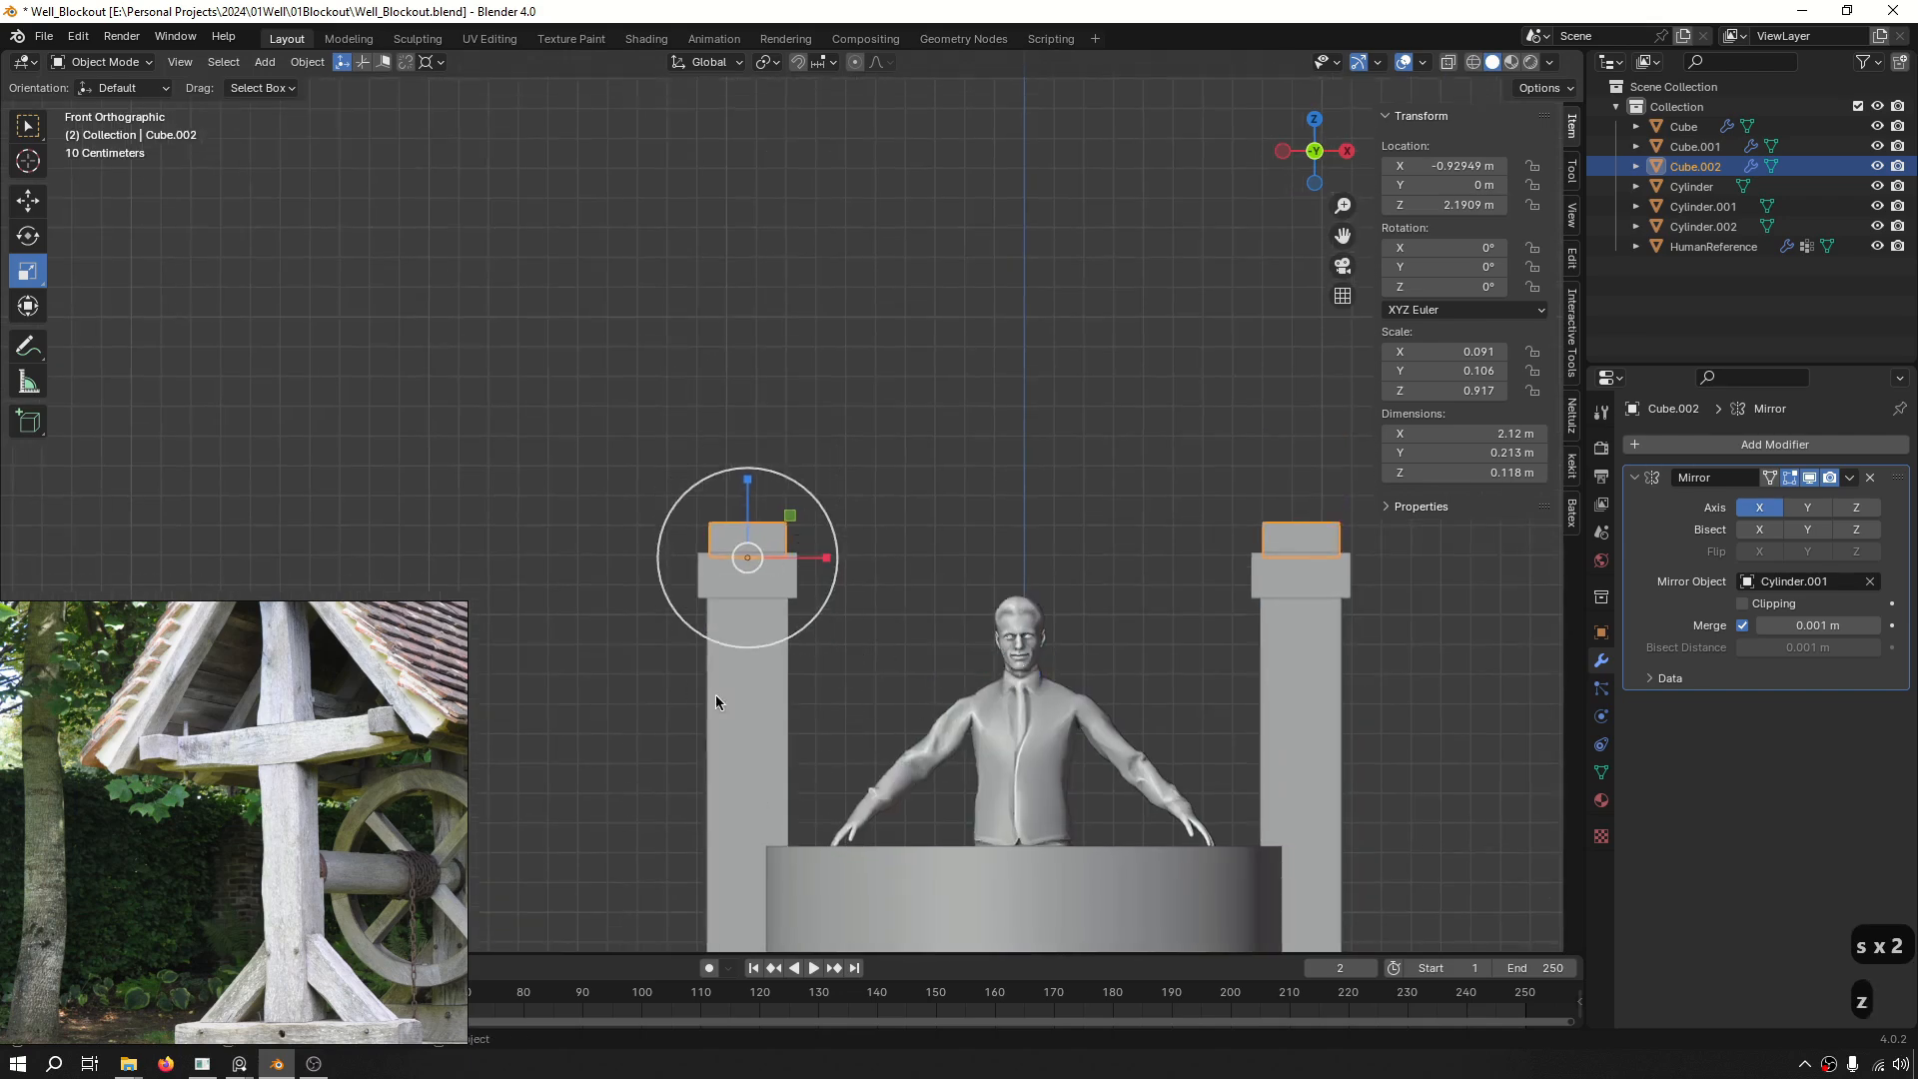
Scale the upper block along Z to about 0.92 m tall to form an upper post section above the cap.
{"action": "key", "text": "s"}
{"action": "key", "text": "z"}
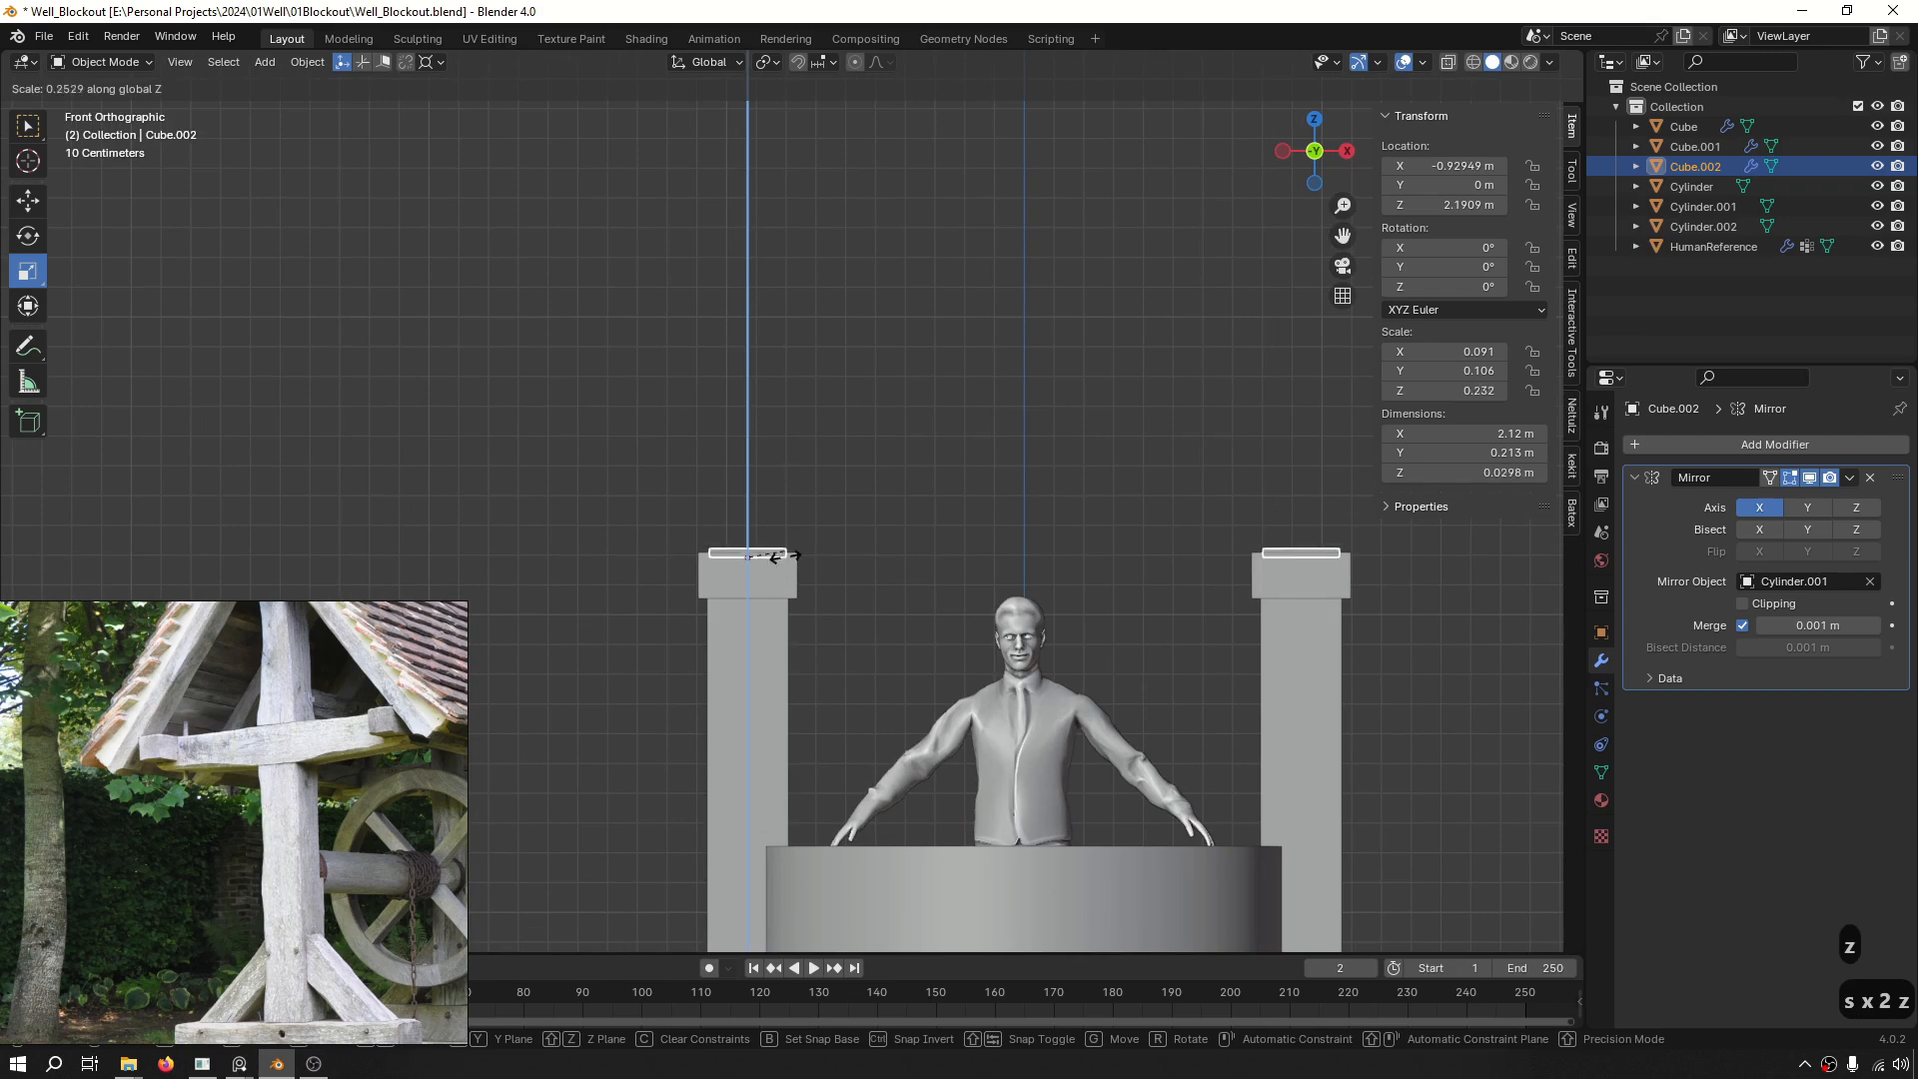
{"action": "left_click", "coordinate": [1460, 647]}
{"action": "key", "text": "s"}
{"action": "key", "text": "z"}
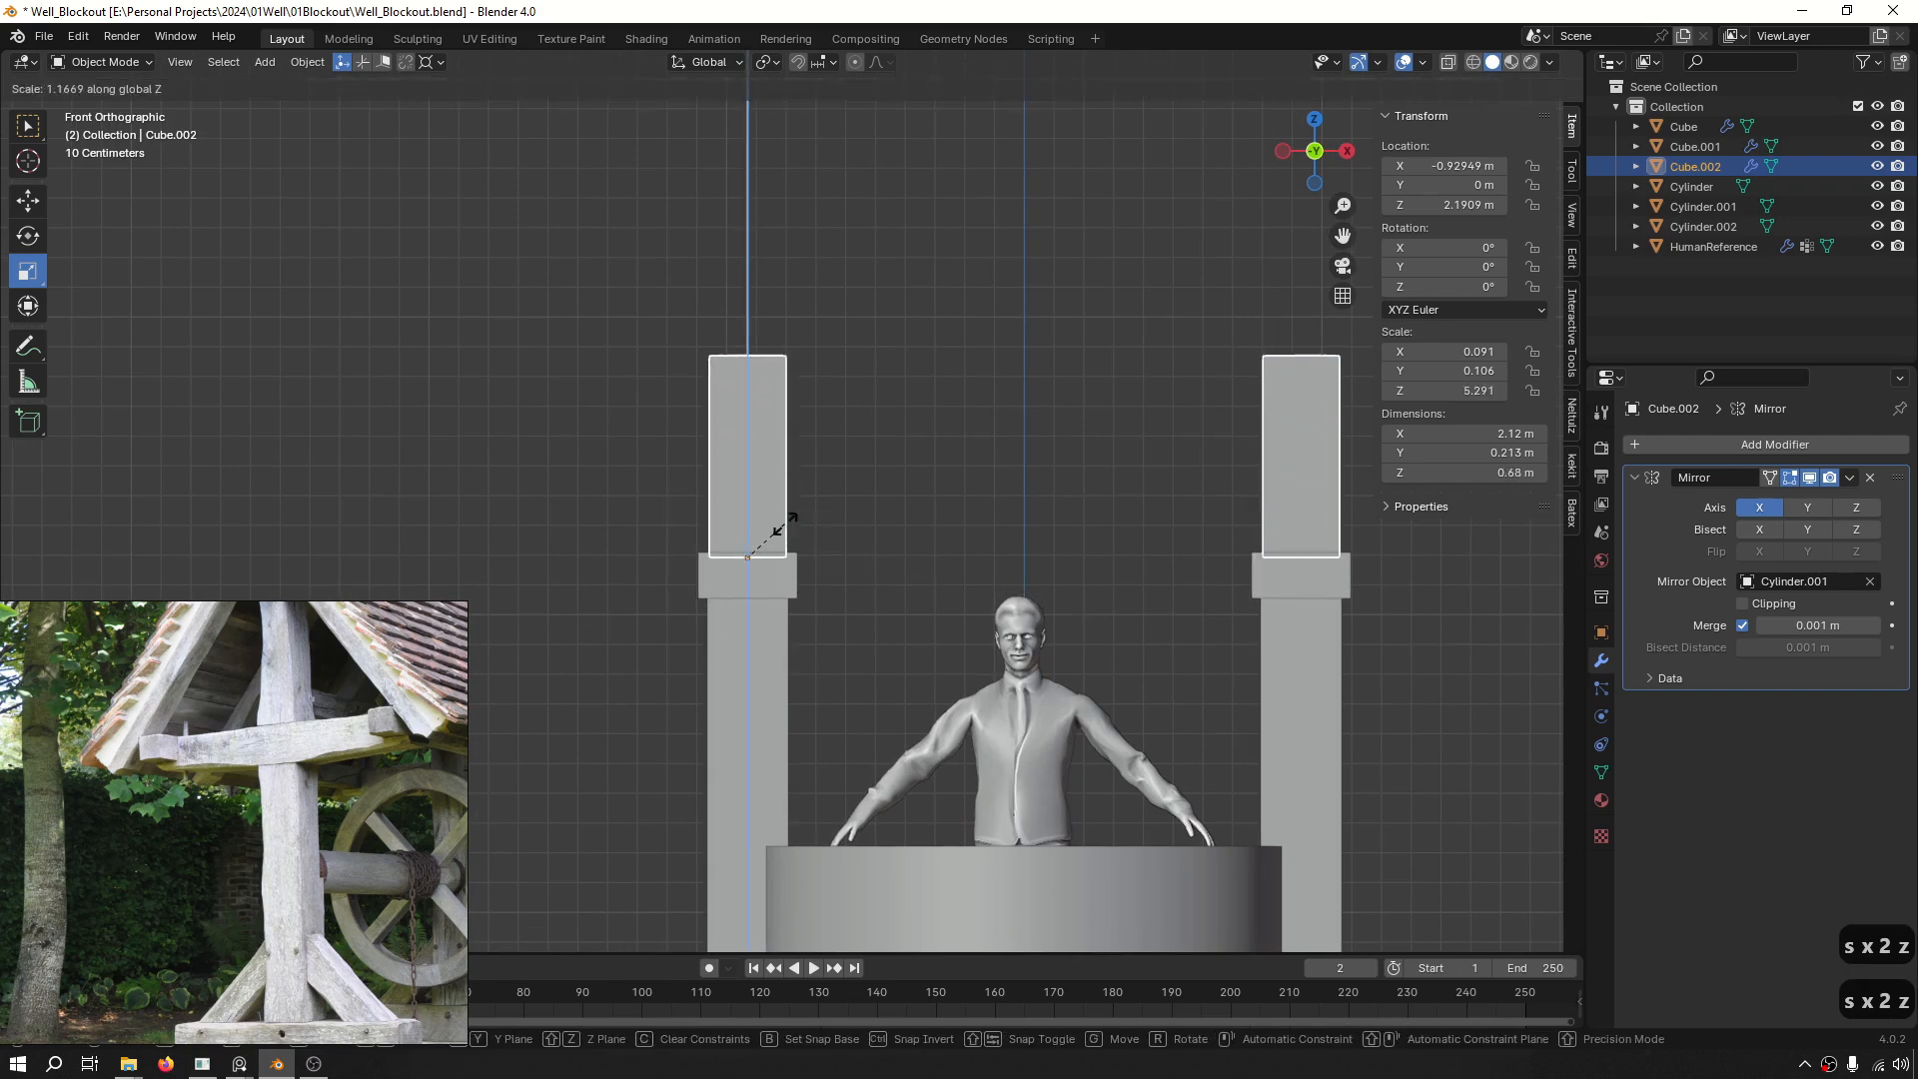
{"action": "left_click", "coordinate": [794, 520]}
{"action": "middle_click_drag", "start_coordinate": [794, 519], "coordinate": [1078, 505]}
{"action": "scroll", "coordinate": [646, 352], "scroll_direction": "down", "scroll_amount": 5}
{"action": "middle_click_drag", "start_coordinate": [647, 352], "coordinate": [920, 497]}
{"action": "scroll", "coordinate": [920, 497], "scroll_direction": "down", "scroll_amount": 1, "text": "alt"}
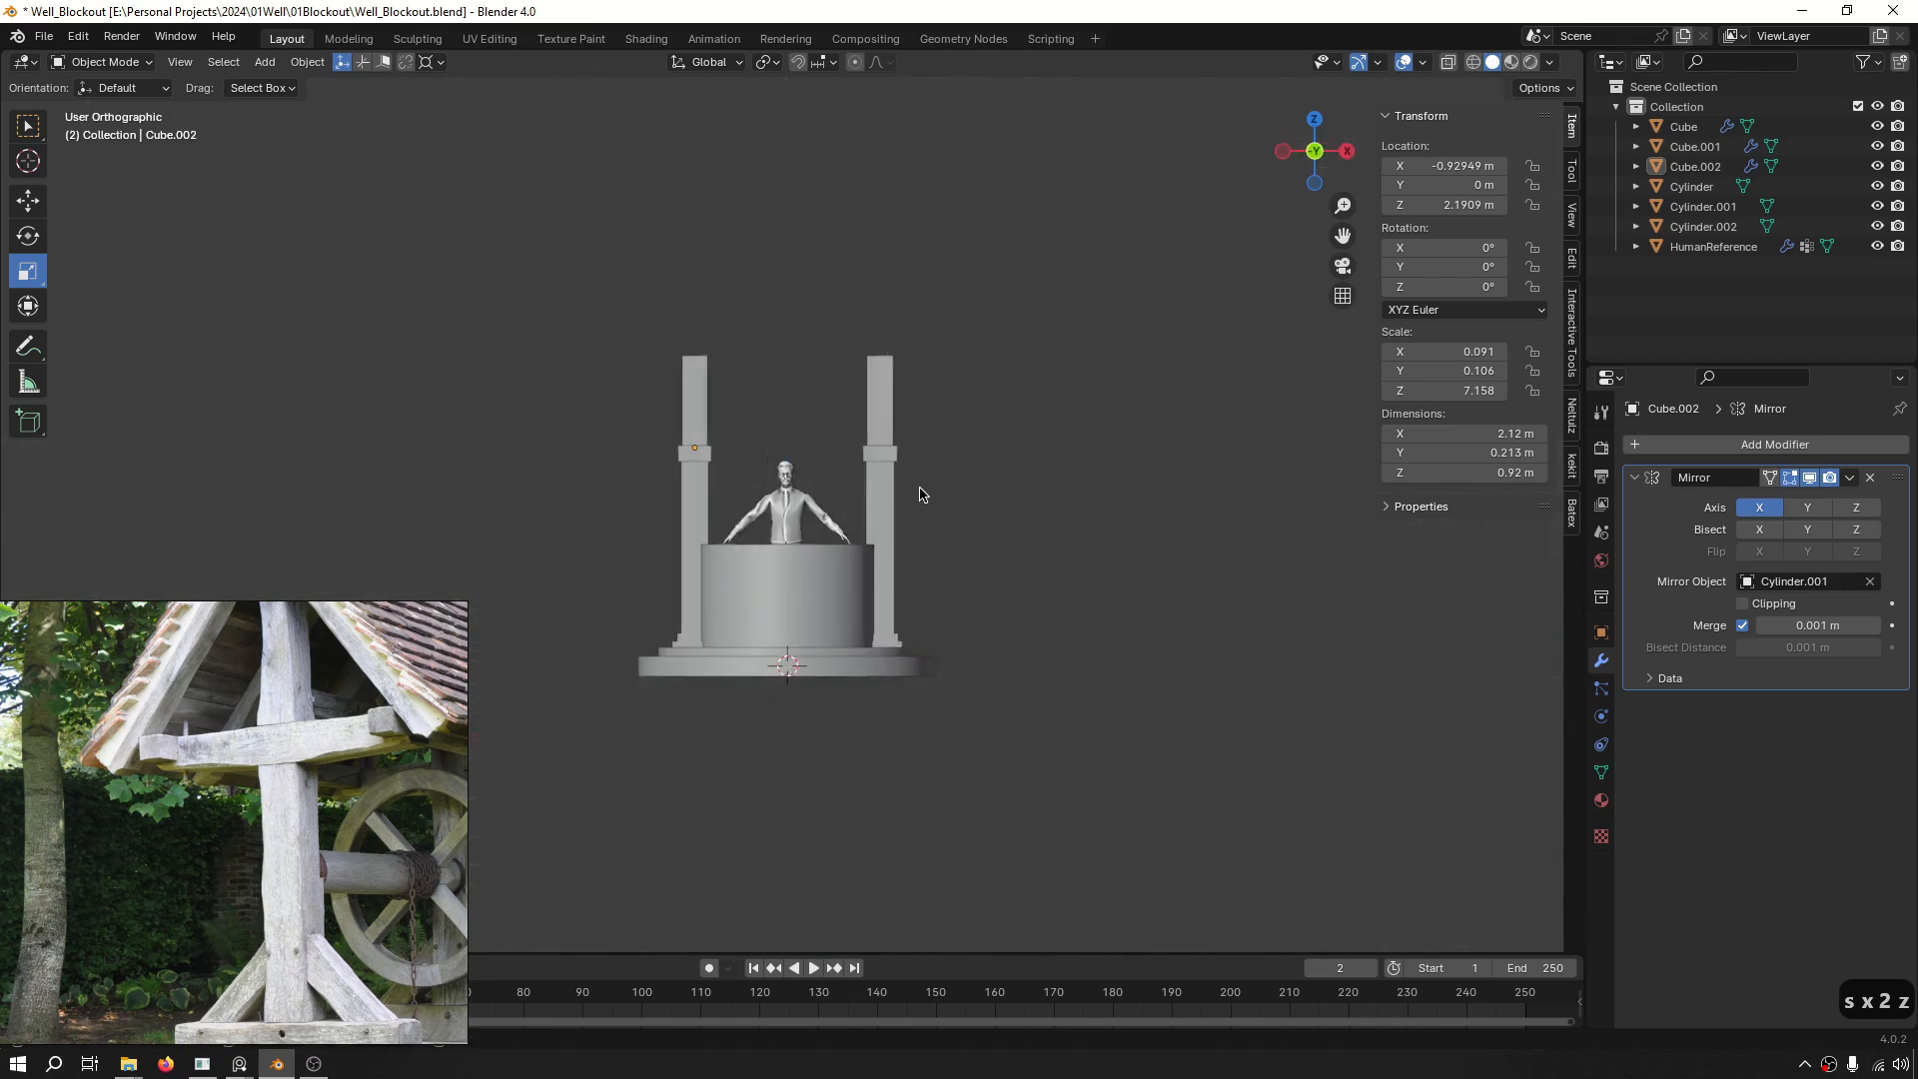
{"action": "scroll", "coordinate": [759, 490], "scroll_direction": "up", "scroll_amount": 5}
{"action": "middle_click_drag", "start_coordinate": [680, 488], "coordinate": [985, 570]}
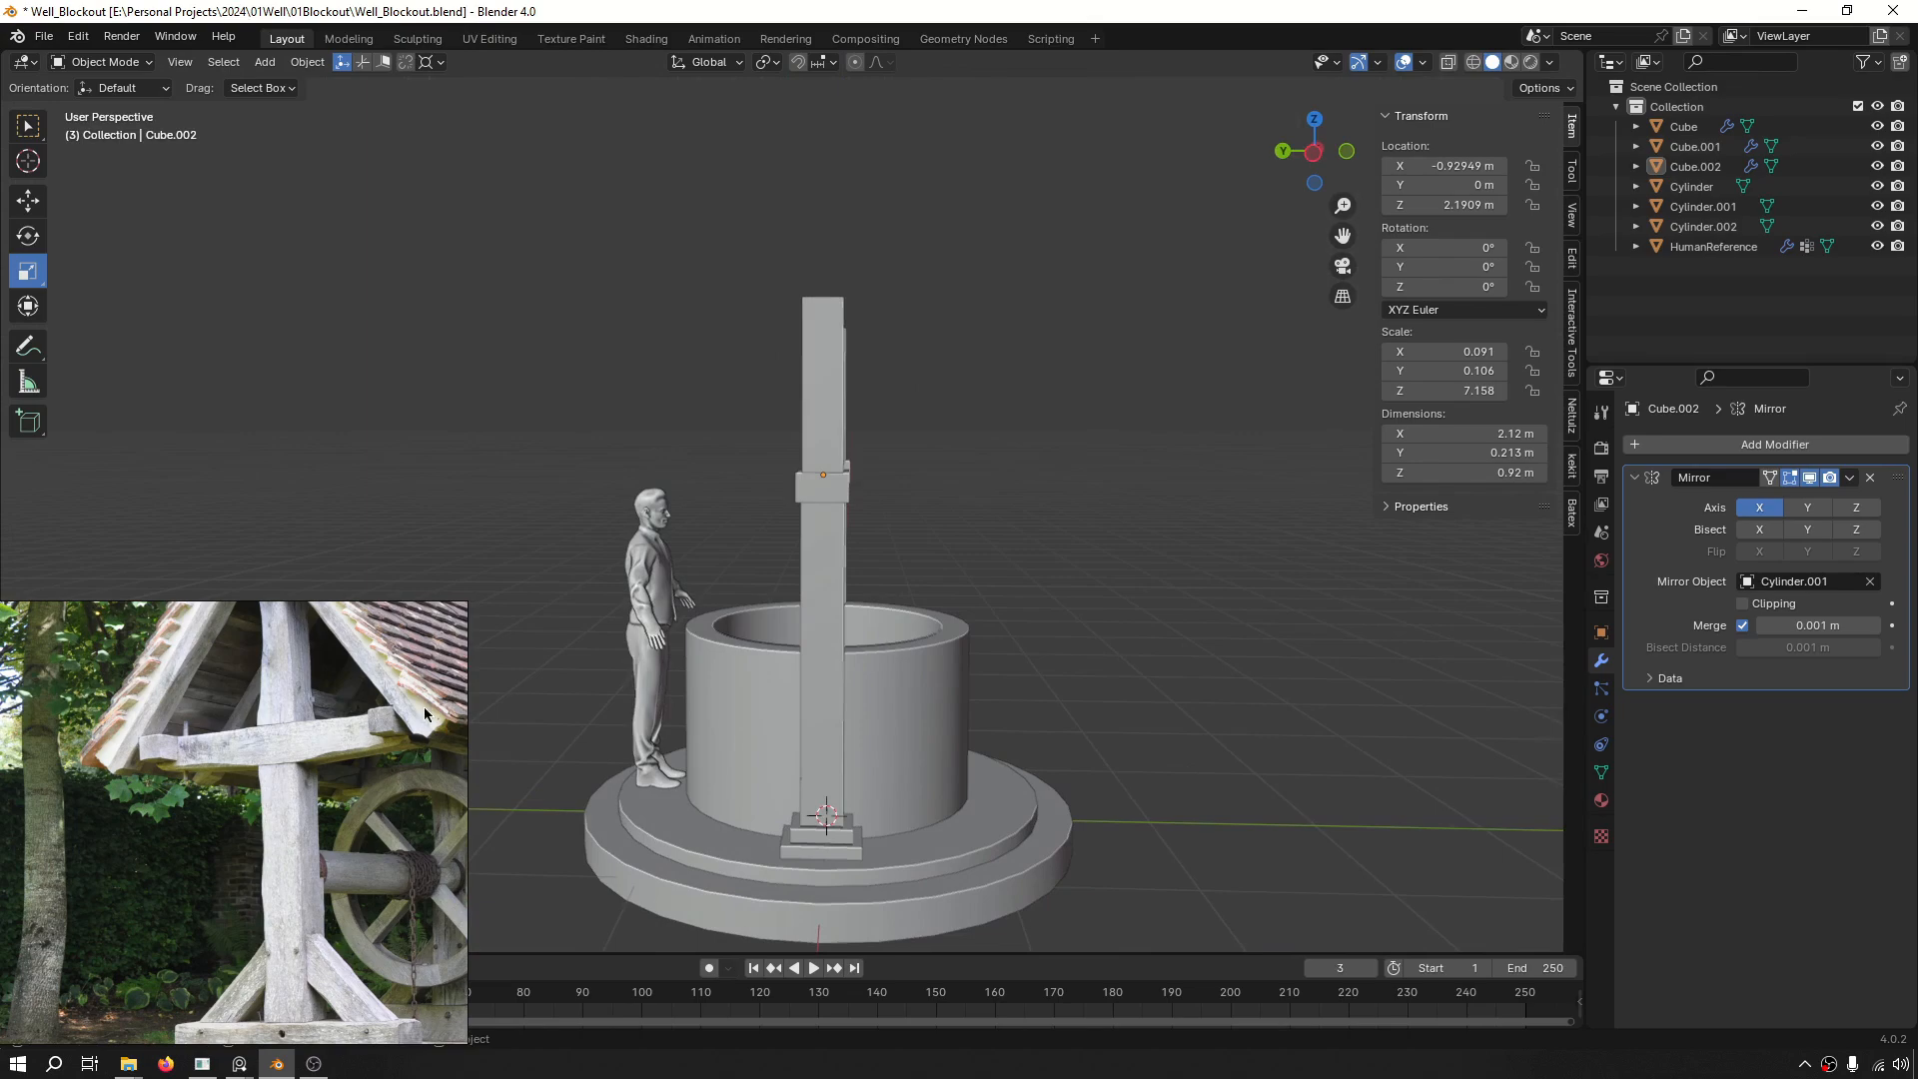
Examine the reference photo's roof gable, post top and crossbeam, and compare them with the modelled posts from several angles.
{"action": "middle_click_drag", "start_coordinate": [904, 425], "coordinate": [923, 534], "text": "shift"}
{"action": "scroll", "coordinate": [238, 799], "scroll_direction": "down", "scroll_amount": 3}
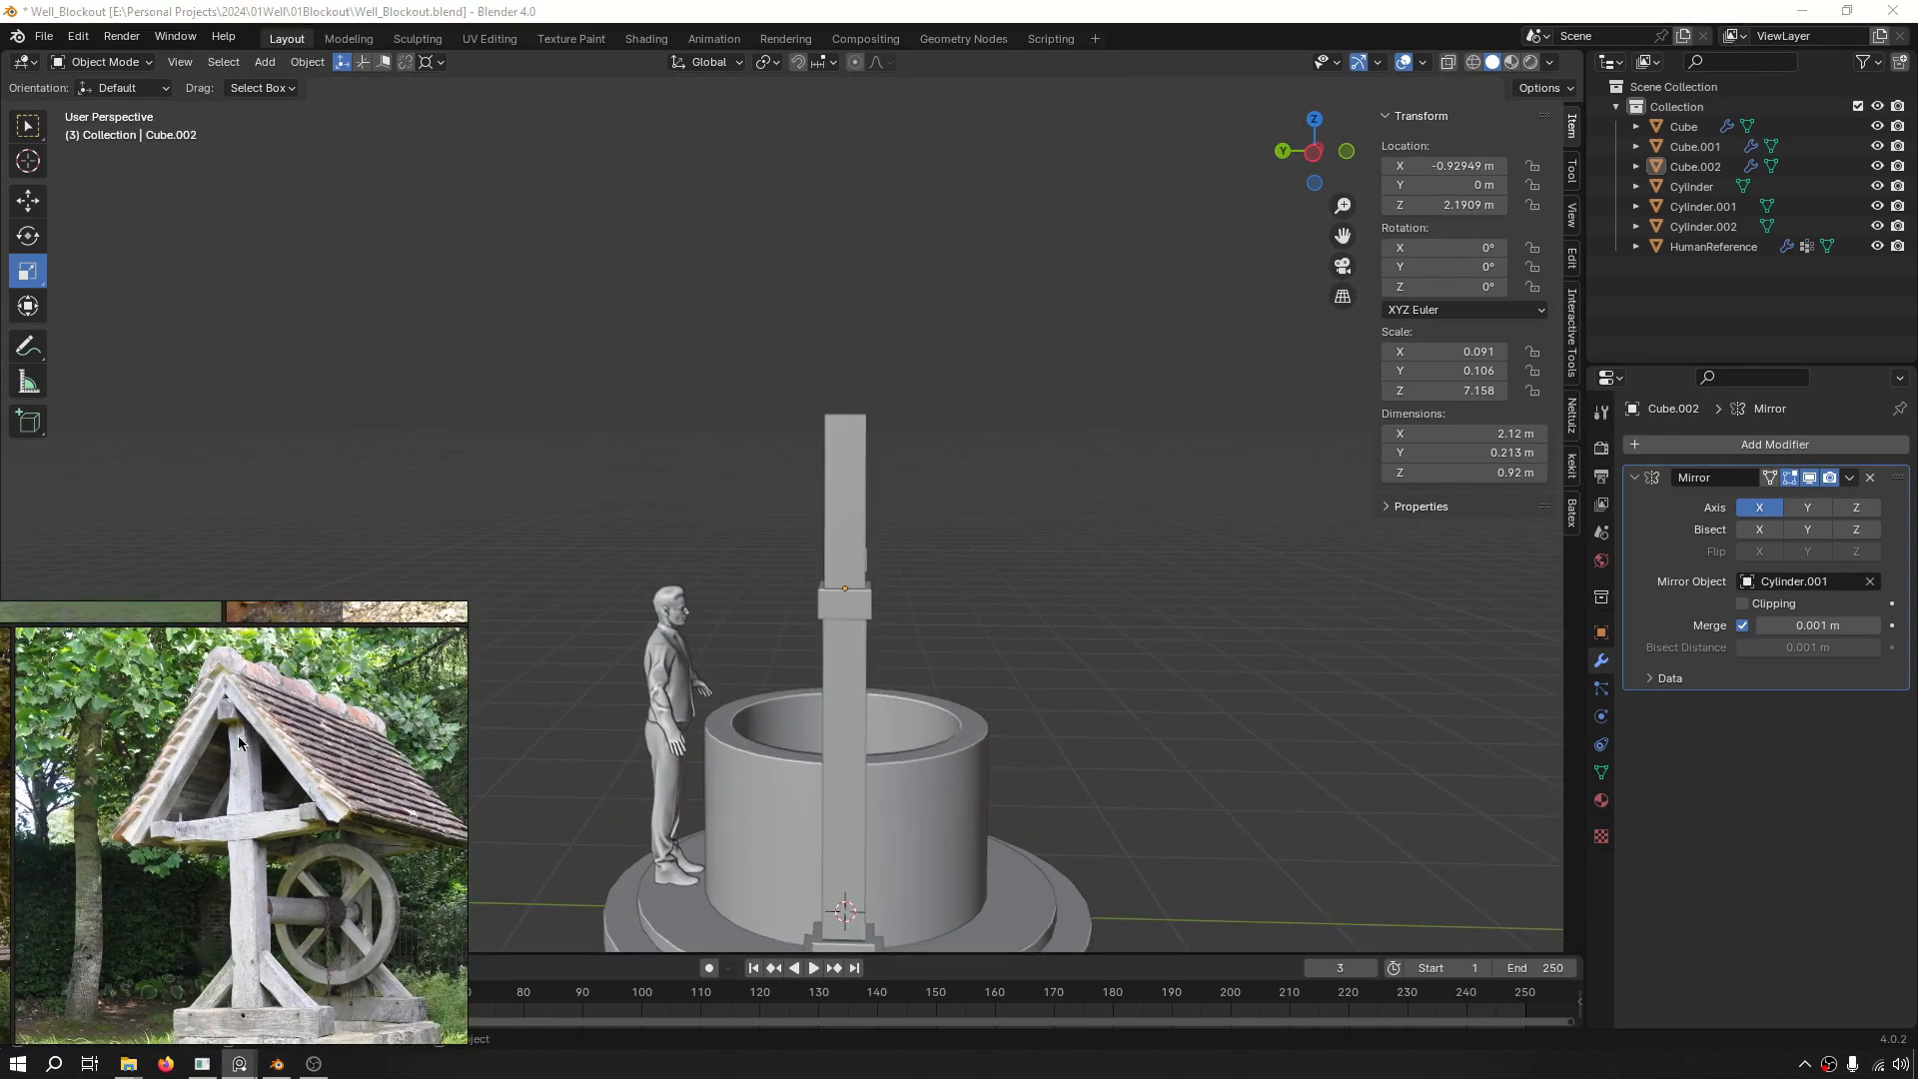
{"action": "scroll", "coordinate": [242, 745], "scroll_direction": "up", "scroll_amount": 6}
{"action": "scroll", "coordinate": [249, 764], "scroll_direction": "down", "scroll_amount": 3}
{"action": "key", "text": "ctrl+f"}
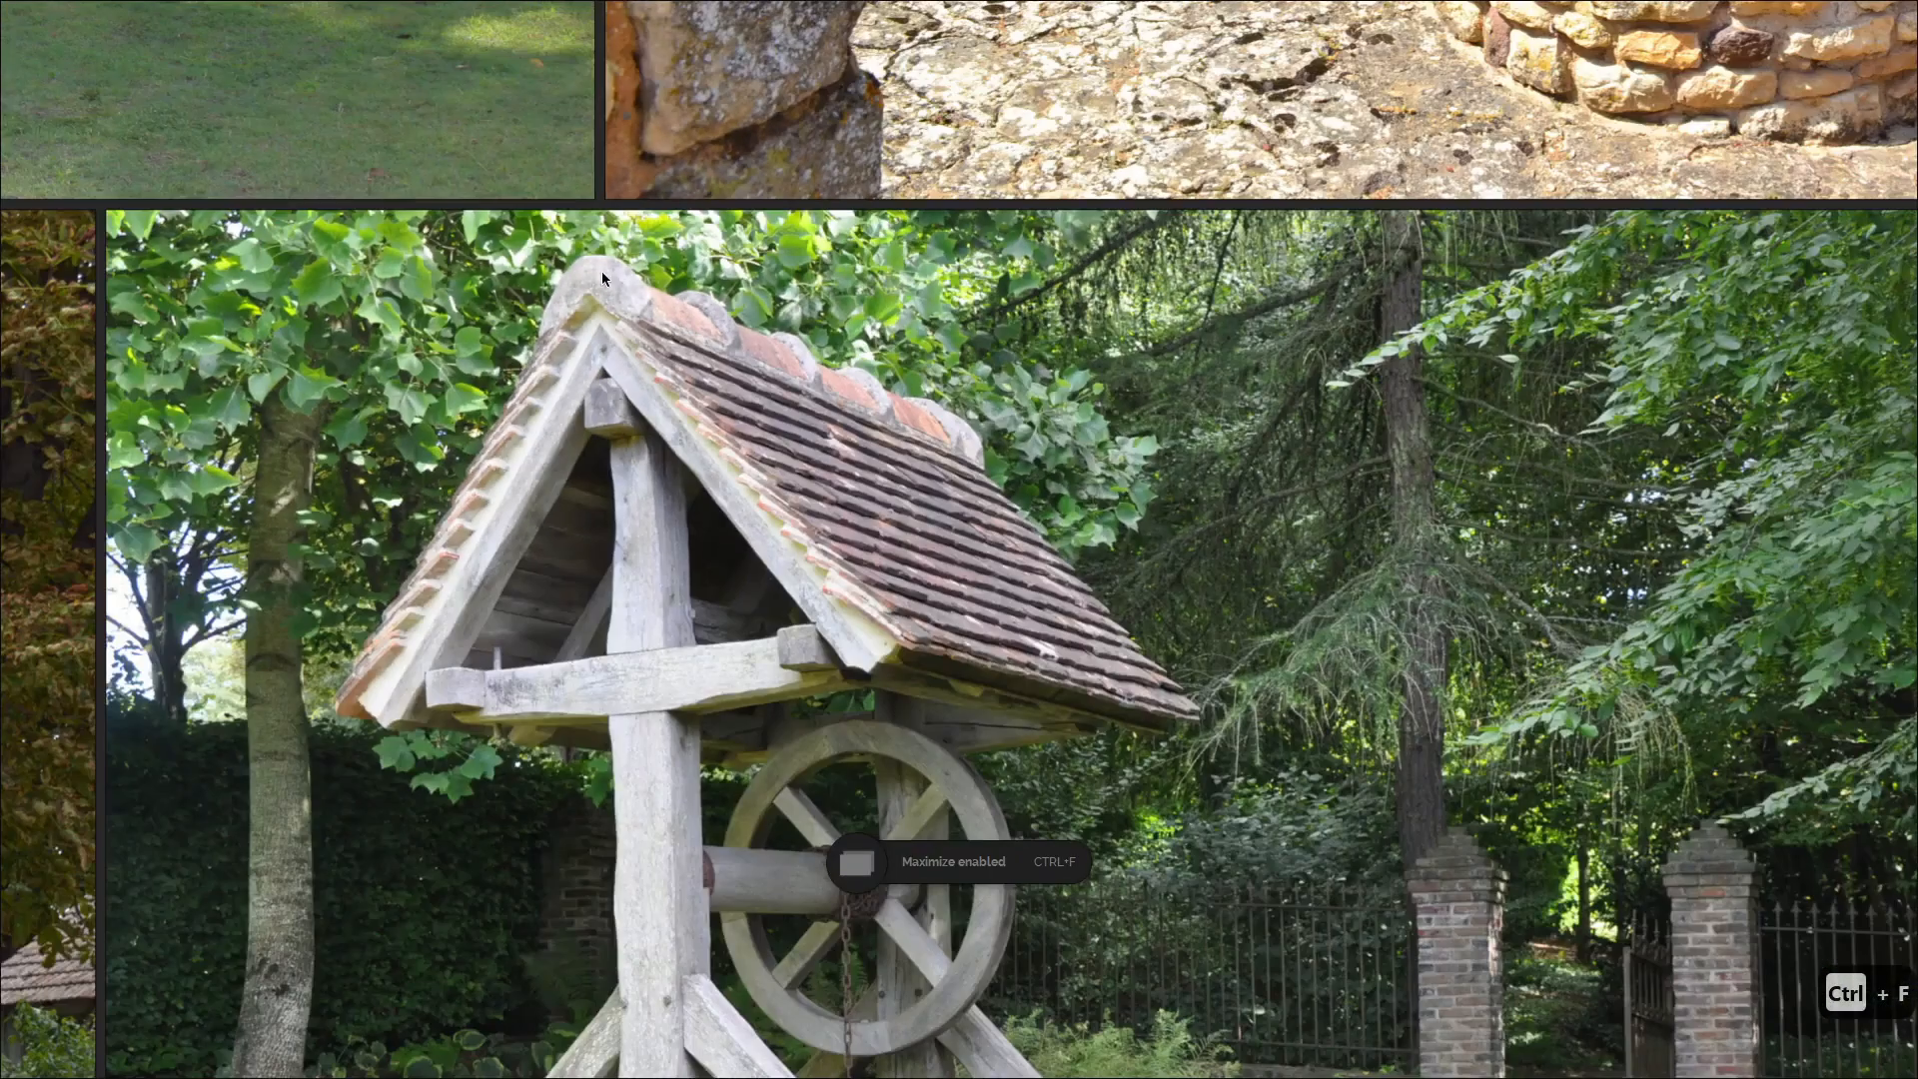
{"action": "key", "text": "ctrl+f"}
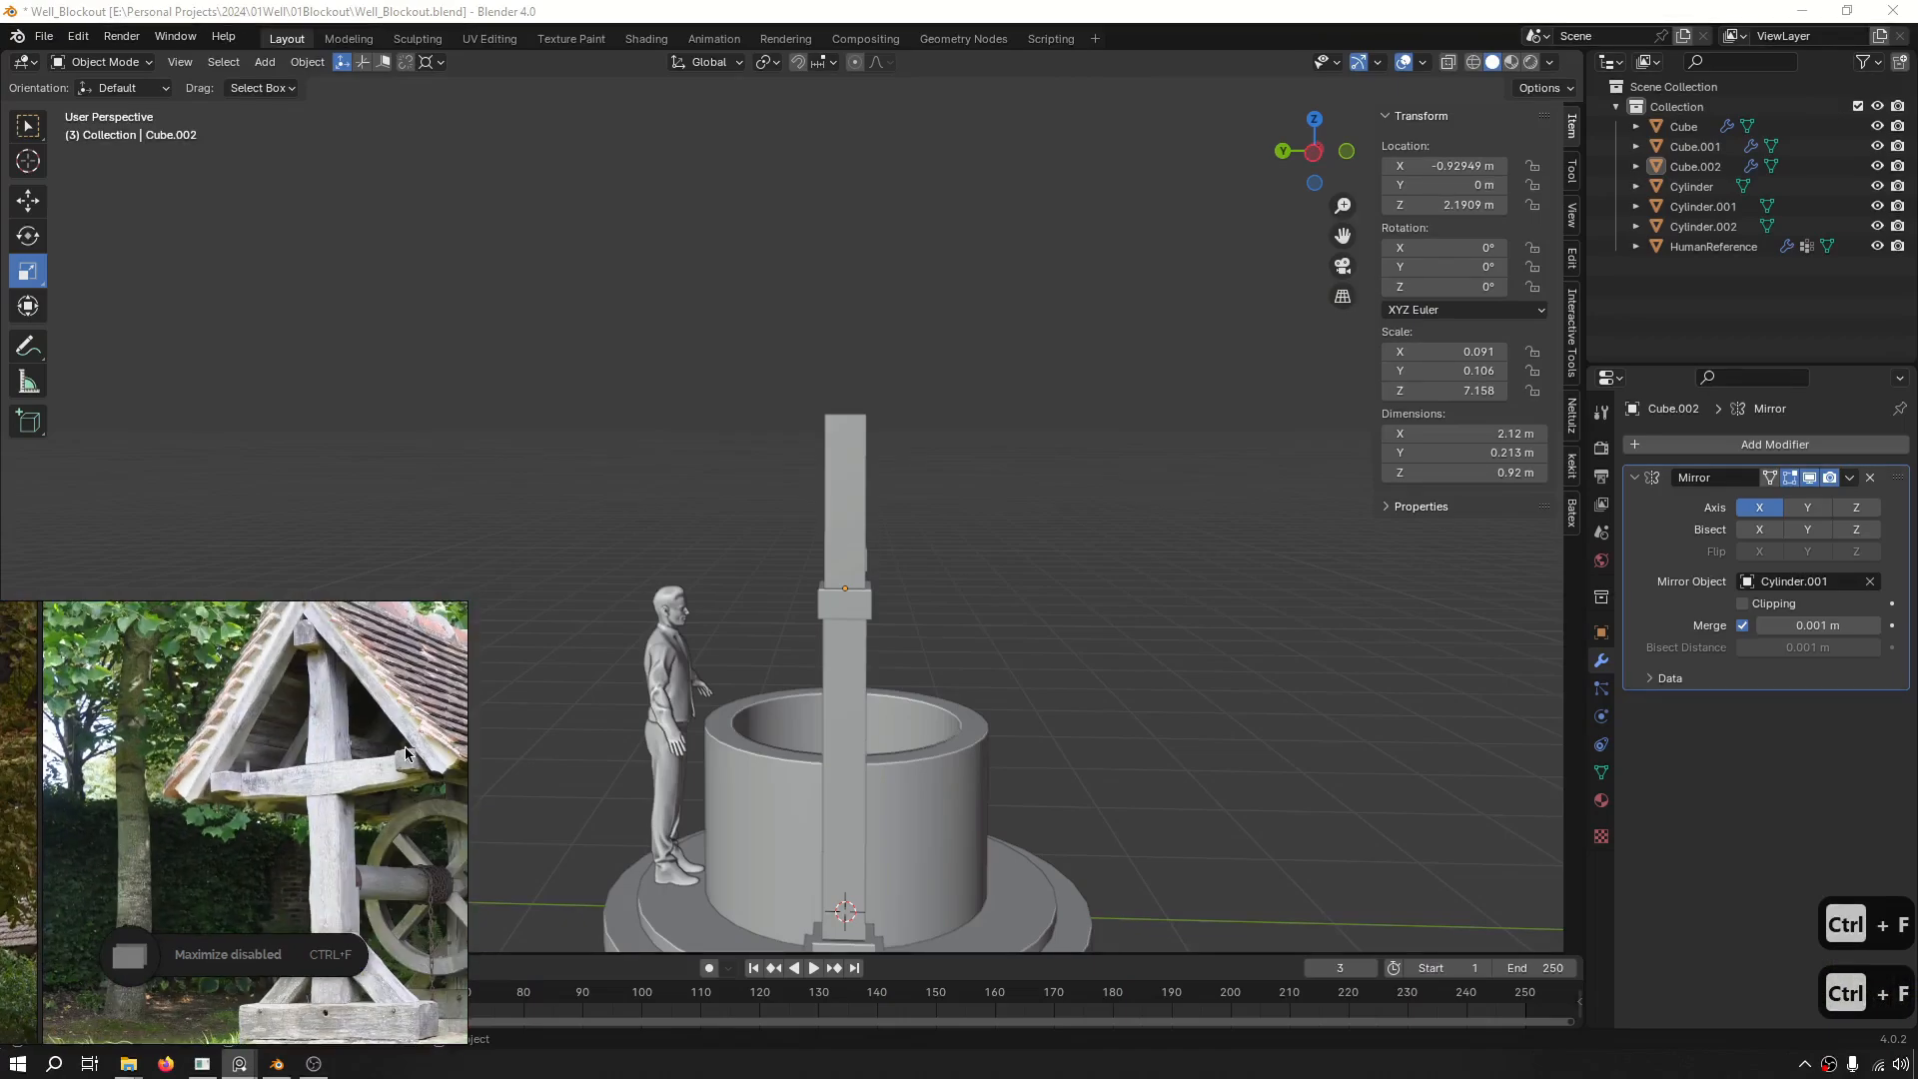
{"action": "middle_click_drag", "start_coordinate": [1003, 586], "coordinate": [914, 649]}
{"action": "scroll", "coordinate": [914, 639], "scroll_direction": "down", "scroll_amount": 3}
{"action": "scroll", "coordinate": [946, 508], "scroll_direction": "up", "scroll_amount": 8}
{"action": "scroll", "coordinate": [984, 539], "scroll_direction": "down", "scroll_amount": 6}
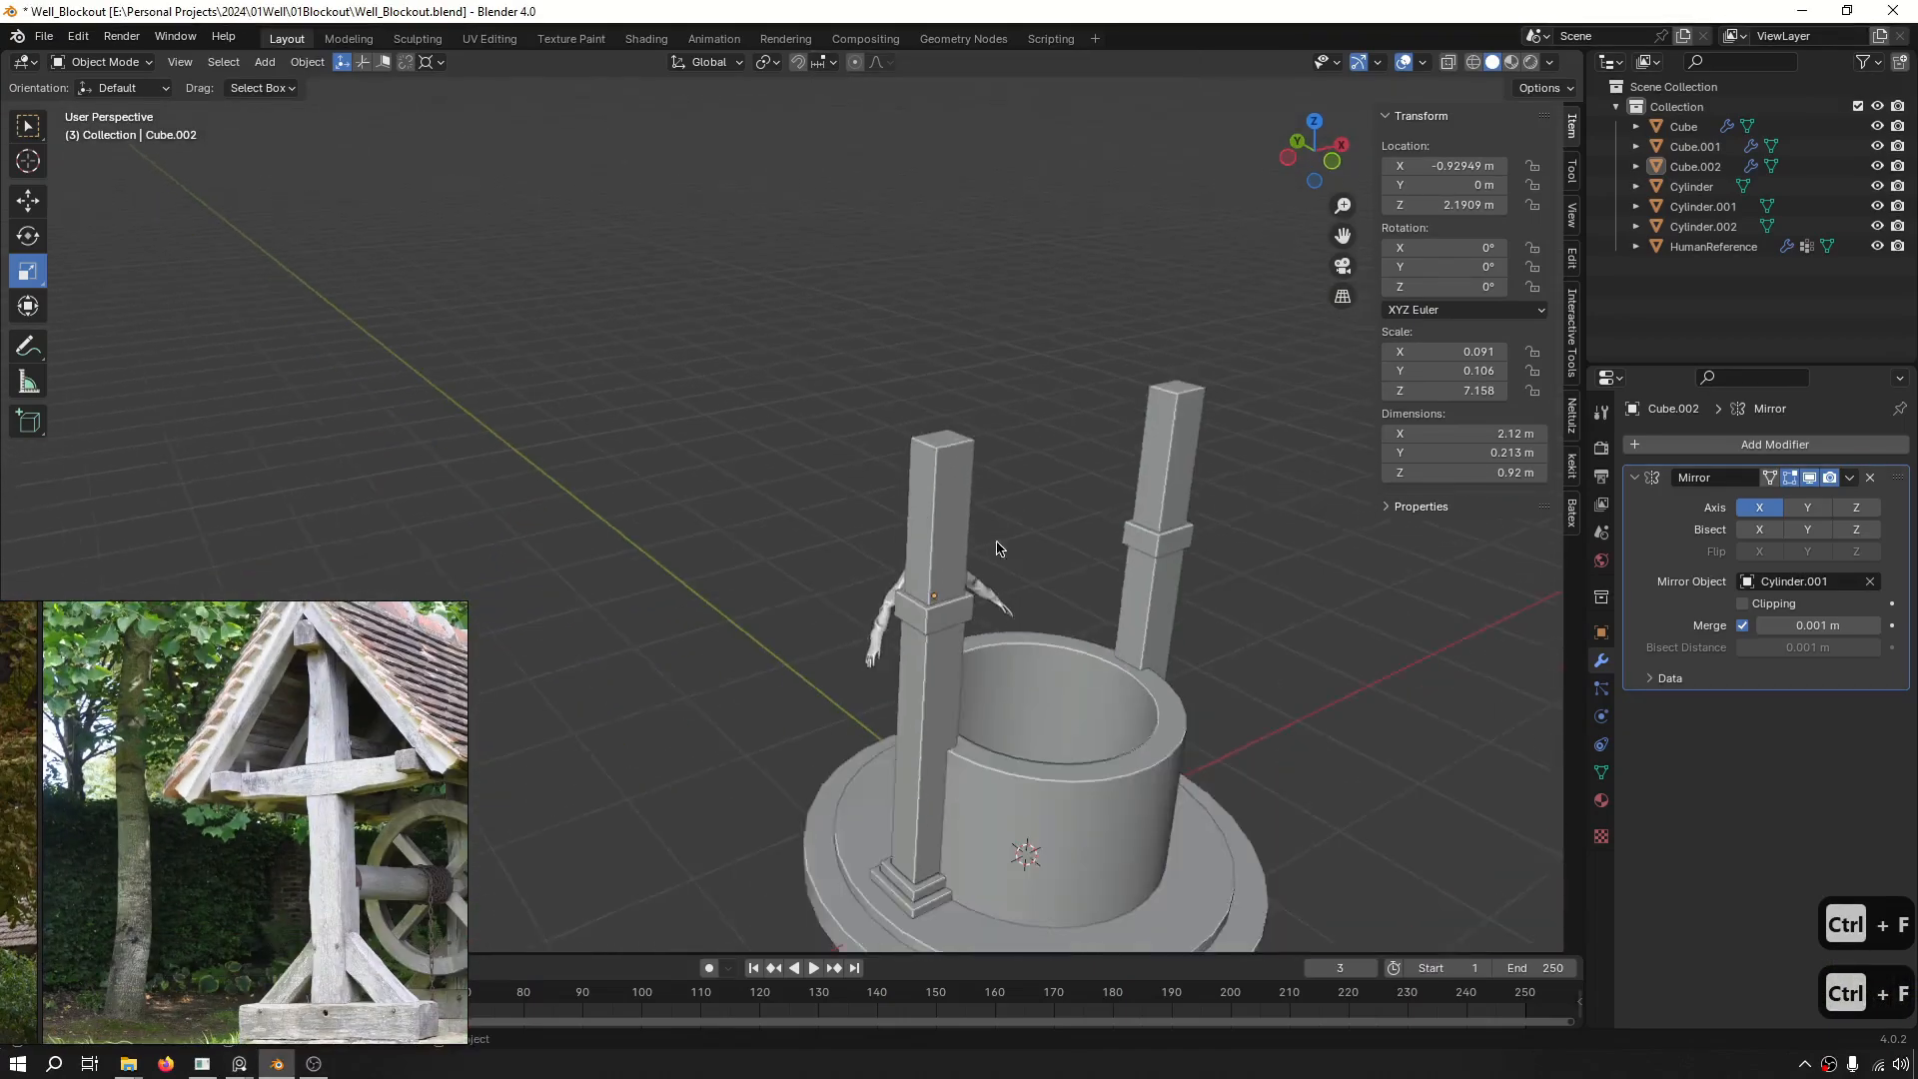
{"action": "middle_click_drag", "start_coordinate": [998, 546], "coordinate": [954, 400], "text": "shift"}
{"action": "middle_click_drag", "start_coordinate": [954, 399], "coordinate": [986, 351]}
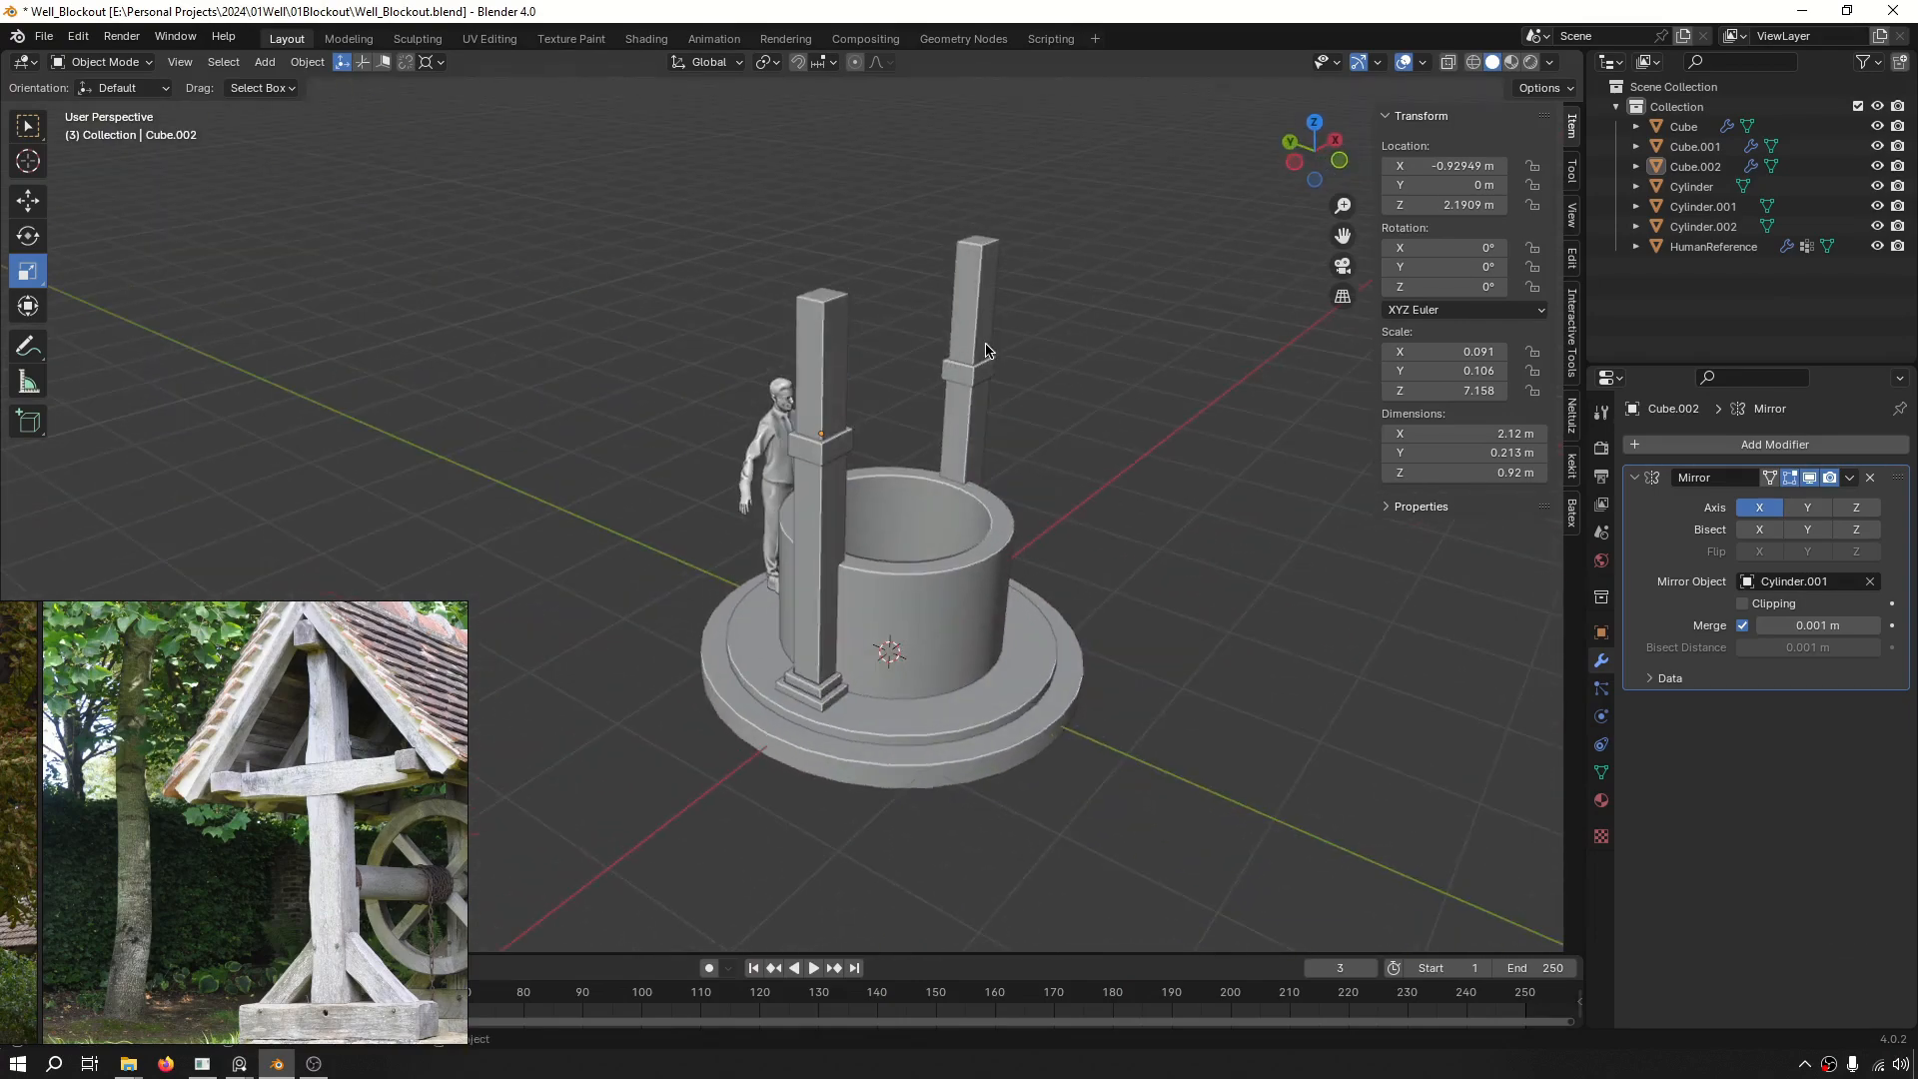
Save the file and duplicate the upper post section in place.
{"action": "key", "text": "ctrl+m"}
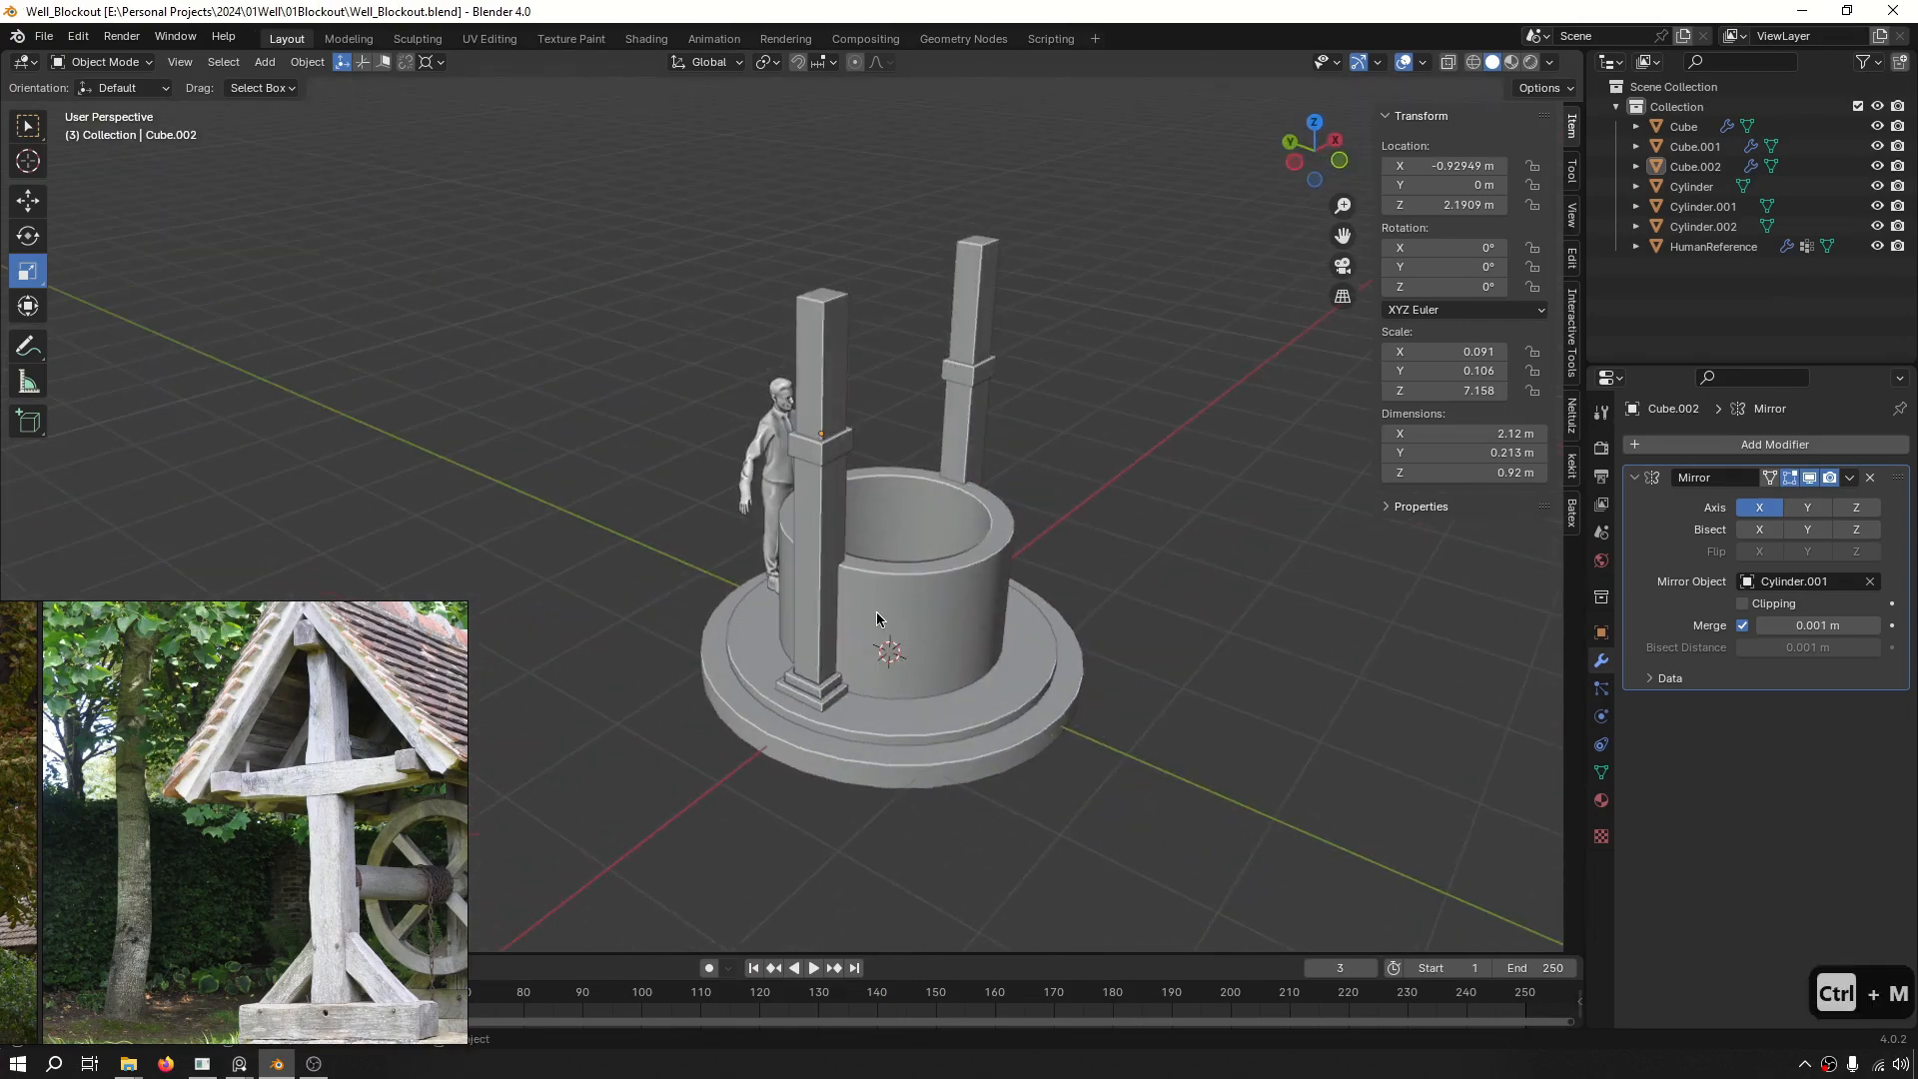
{"action": "scroll", "coordinate": [794, 443], "scroll_direction": "up", "scroll_amount": 4}
{"action": "left_click", "coordinate": [831, 308]}
{"action": "scroll", "coordinate": [830, 397], "scroll_direction": "down", "scroll_amount": 3}
{"action": "middle_click_drag", "start_coordinate": [830, 397], "coordinate": [1028, 449]}
{"action": "key", "text": "g"}
{"action": "key", "text": "shift+d"}
{"action": "right_click", "coordinate": [1039, 449]}
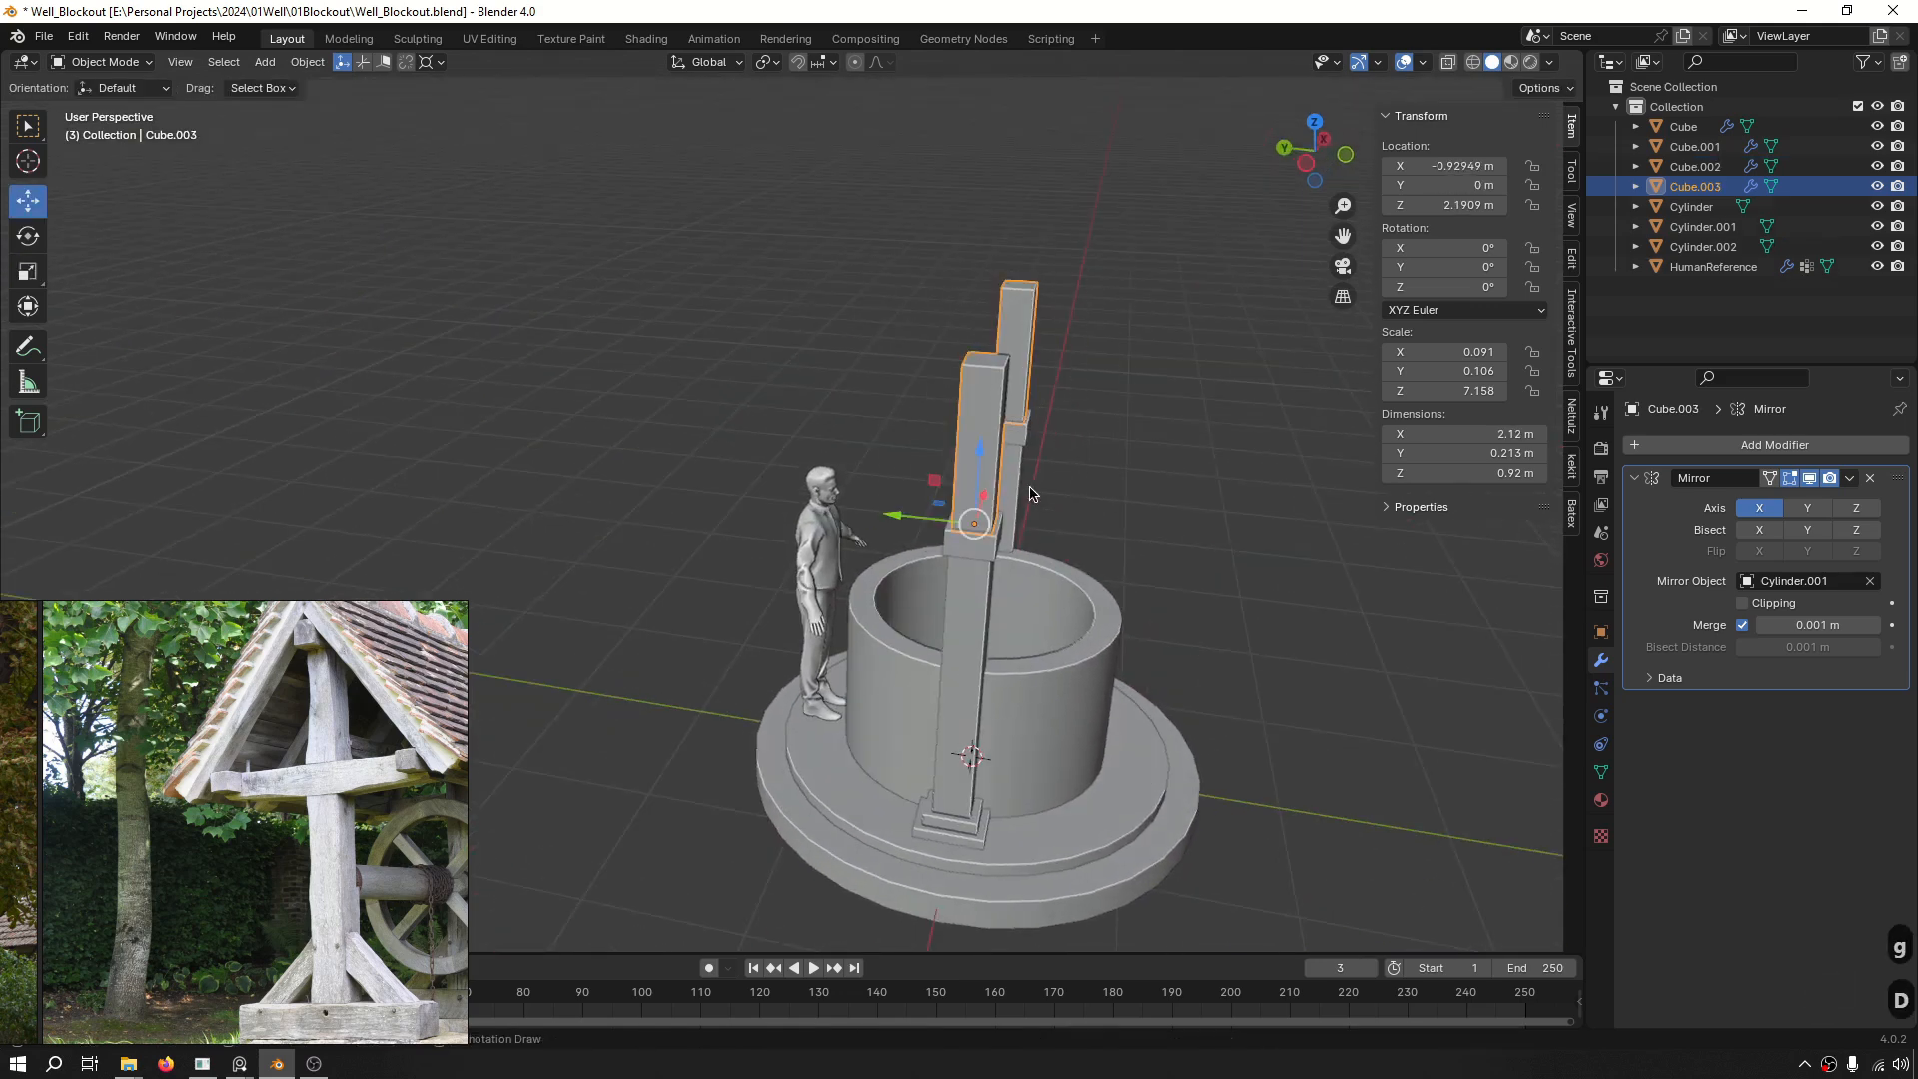
Rotate the duplicated post section 90° about X so it lies horizontally as a beam.
{"action": "key", "text": "r"}
{"action": "key", "text": "r"}
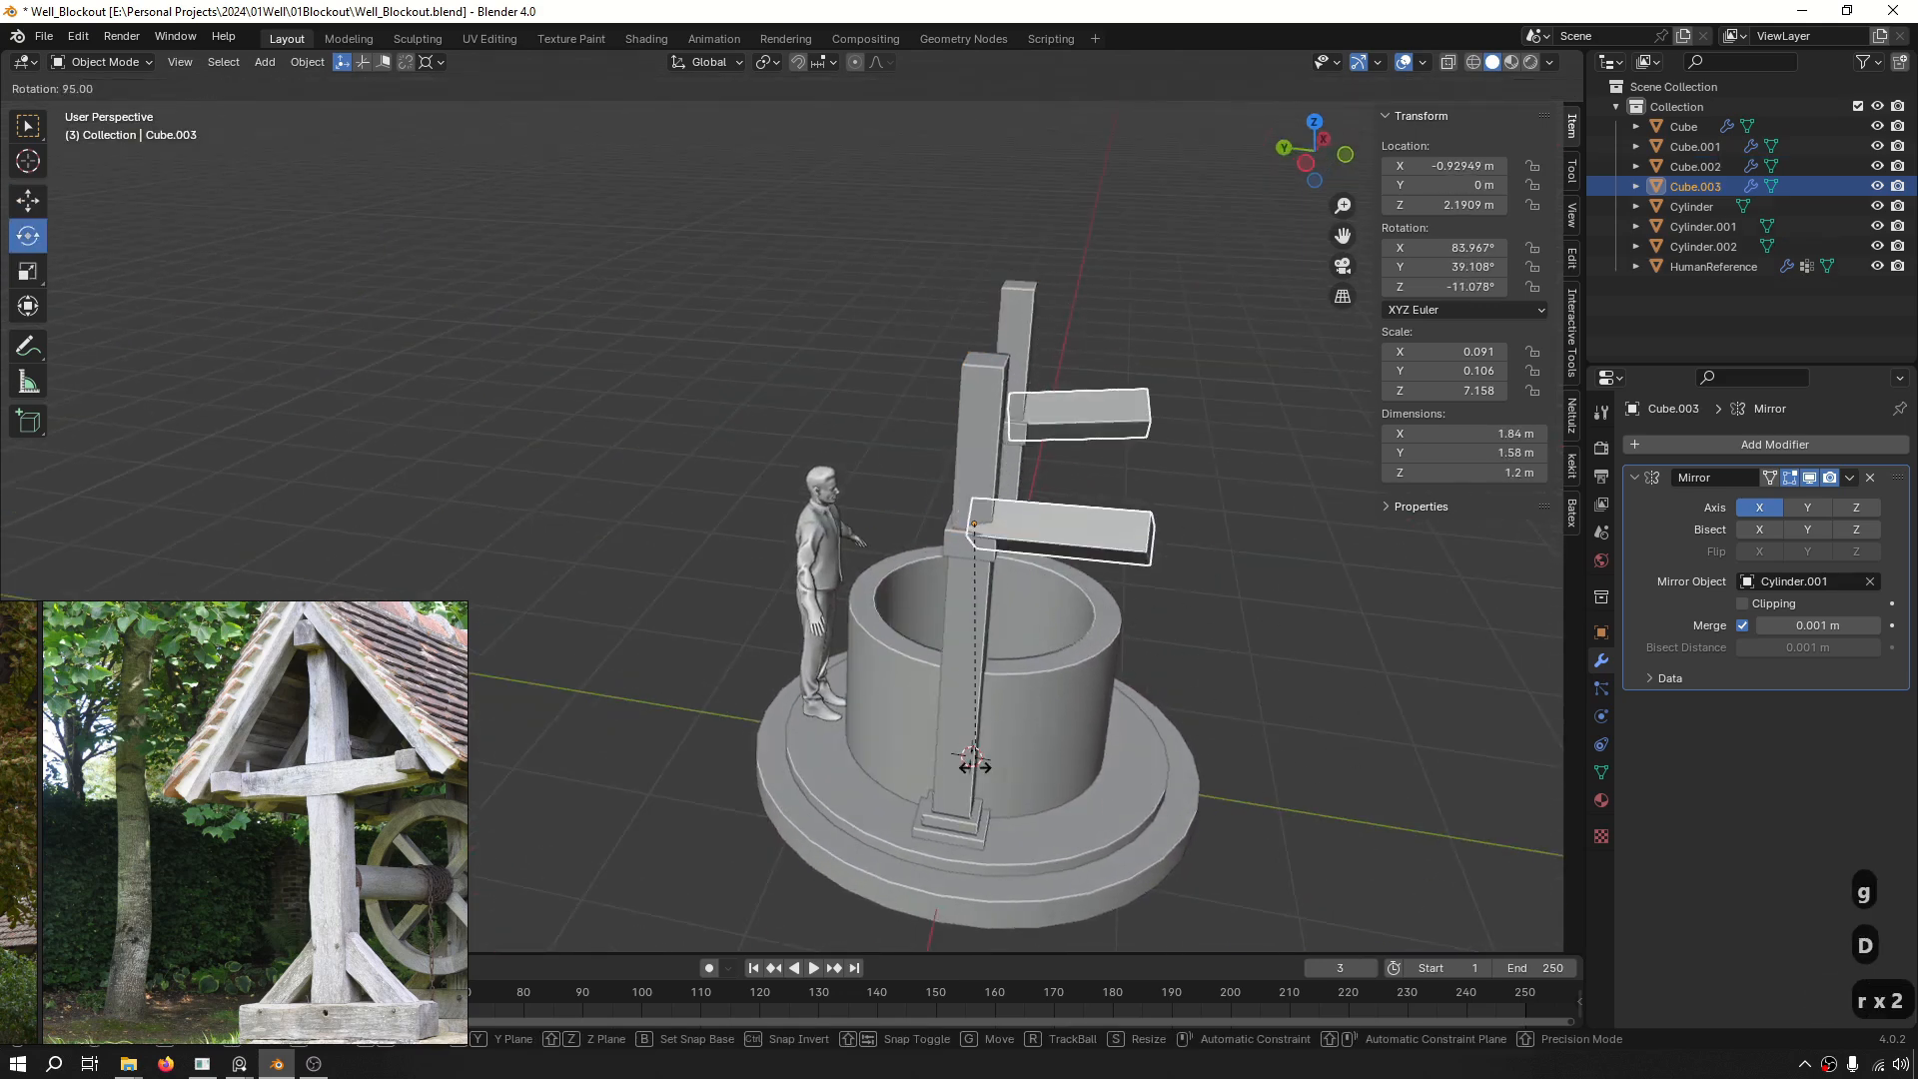
{"action": "right_click", "coordinate": [1037, 718]}
{"action": "scroll", "coordinate": [1227, 503], "scroll_direction": "down", "scroll_amount": 1}
{"action": "left_click_drag", "start_coordinate": [1085, 481], "coordinate": [1166, 752], "text": "ctrl"}
Raise the horizontal beam to about Z 3.17 m so it sits at the top of the posts.
{"action": "key", "text": "g"}
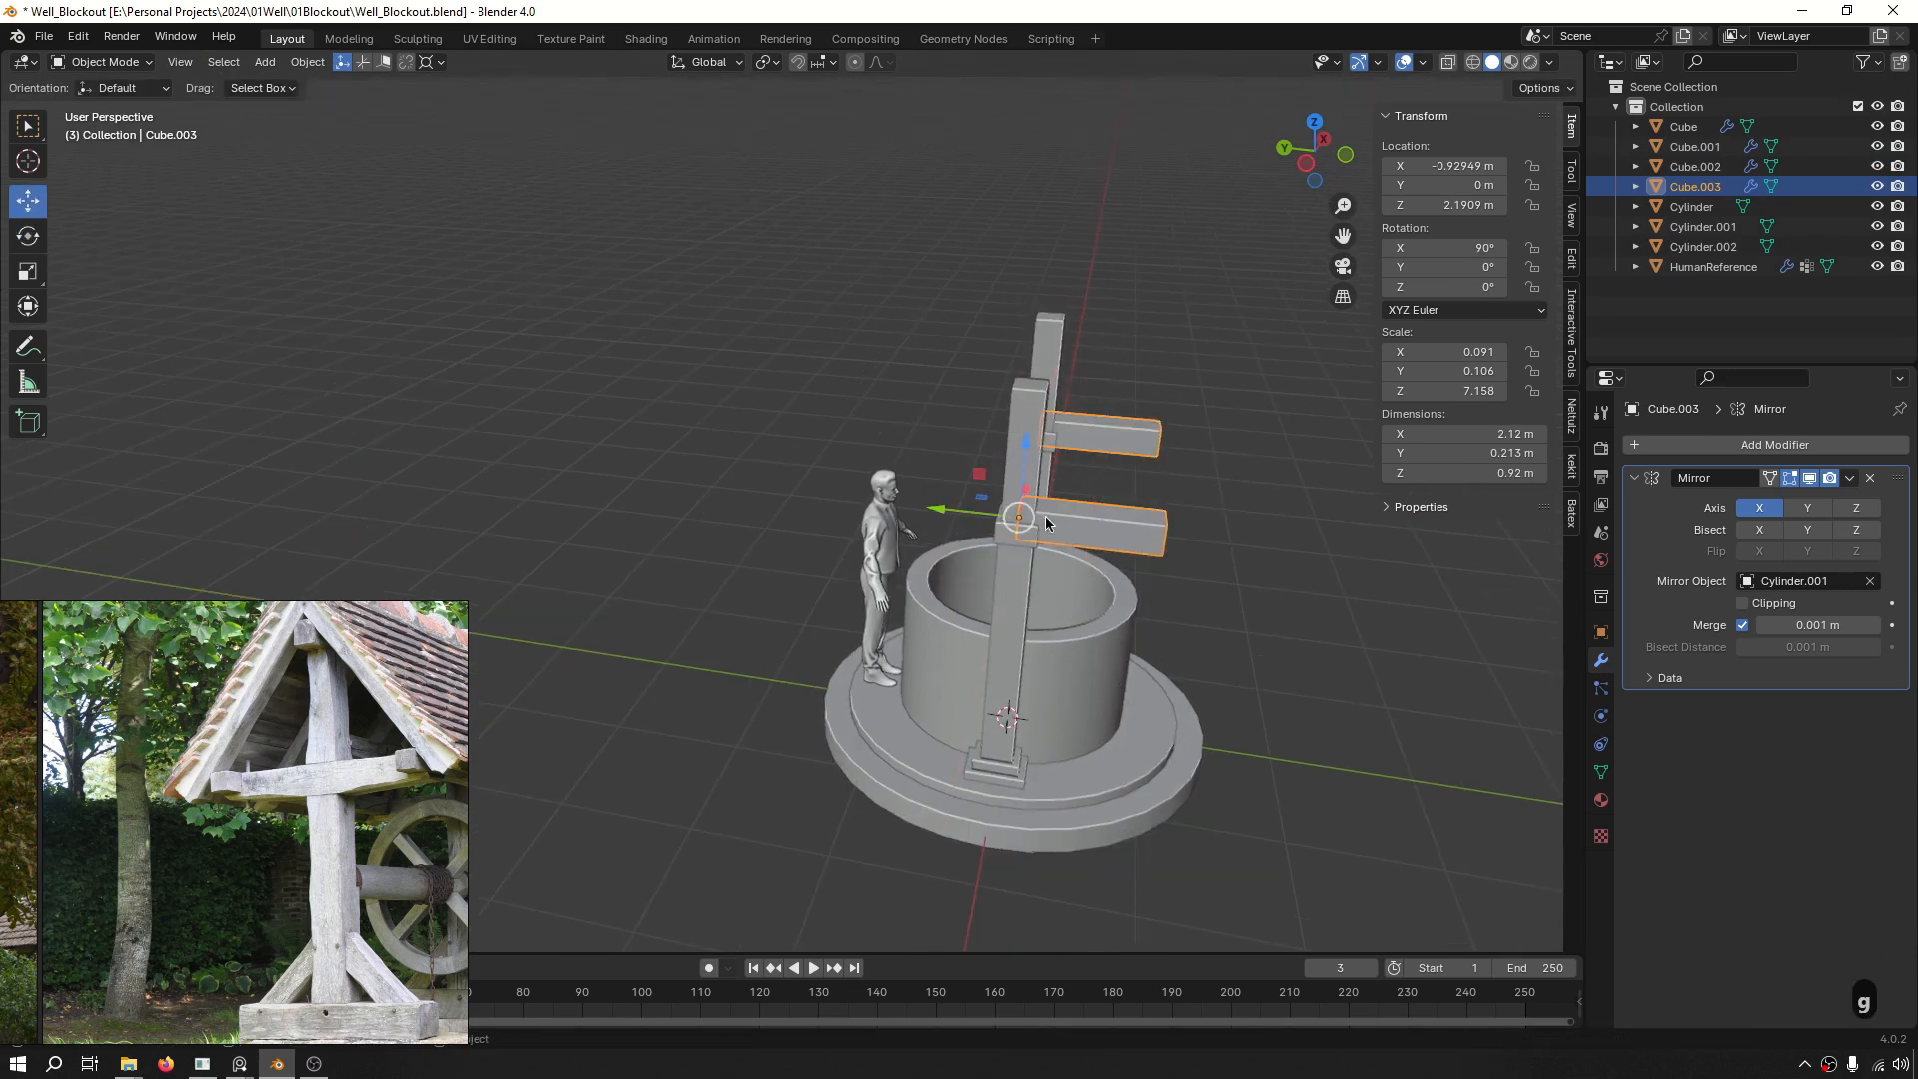
{"action": "left_click_drag", "start_coordinate": [951, 510], "coordinate": [1032, 523]}
{"action": "scroll", "coordinate": [1041, 522], "scroll_direction": "up", "scroll_amount": 3}
{"action": "mouse_move", "coordinate": [1041, 523]}
{"action": "middle_mouse_down"}
{"action": "mouse_move", "coordinate": [1080, 537]}
{"action": "mouse_move", "coordinate": [1039, 484]}
{"action": "middle_mouse_up"}
{"action": "left_click_drag", "start_coordinate": [1052, 443], "coordinate": [1130, 251]}
In left view, add a second Mirror modifier to the horizontal beam.
{"action": "key", "text": "ctrl+KP_3"}
{"action": "middle_click_drag", "start_coordinate": [1115, 309], "coordinate": [738, 480], "text": "shift"}
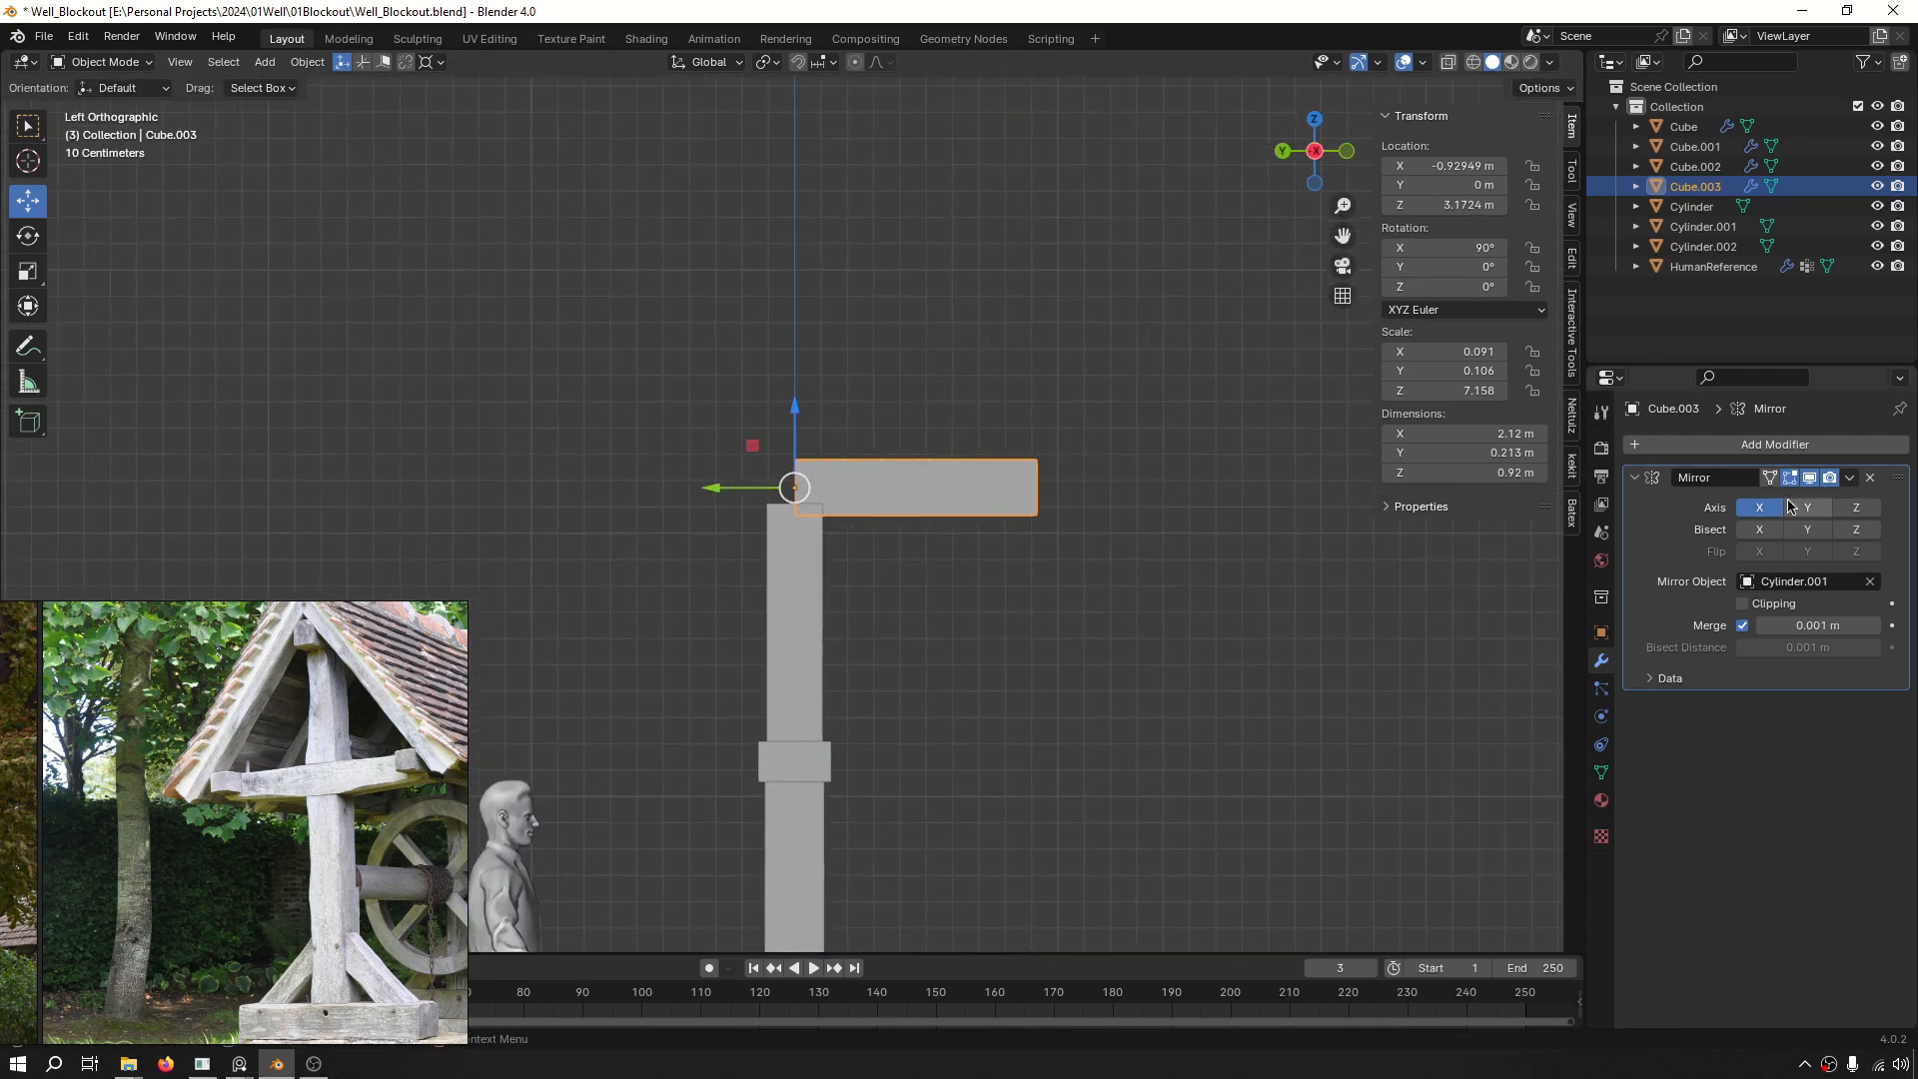
{"action": "left_click", "coordinate": [1678, 447]}
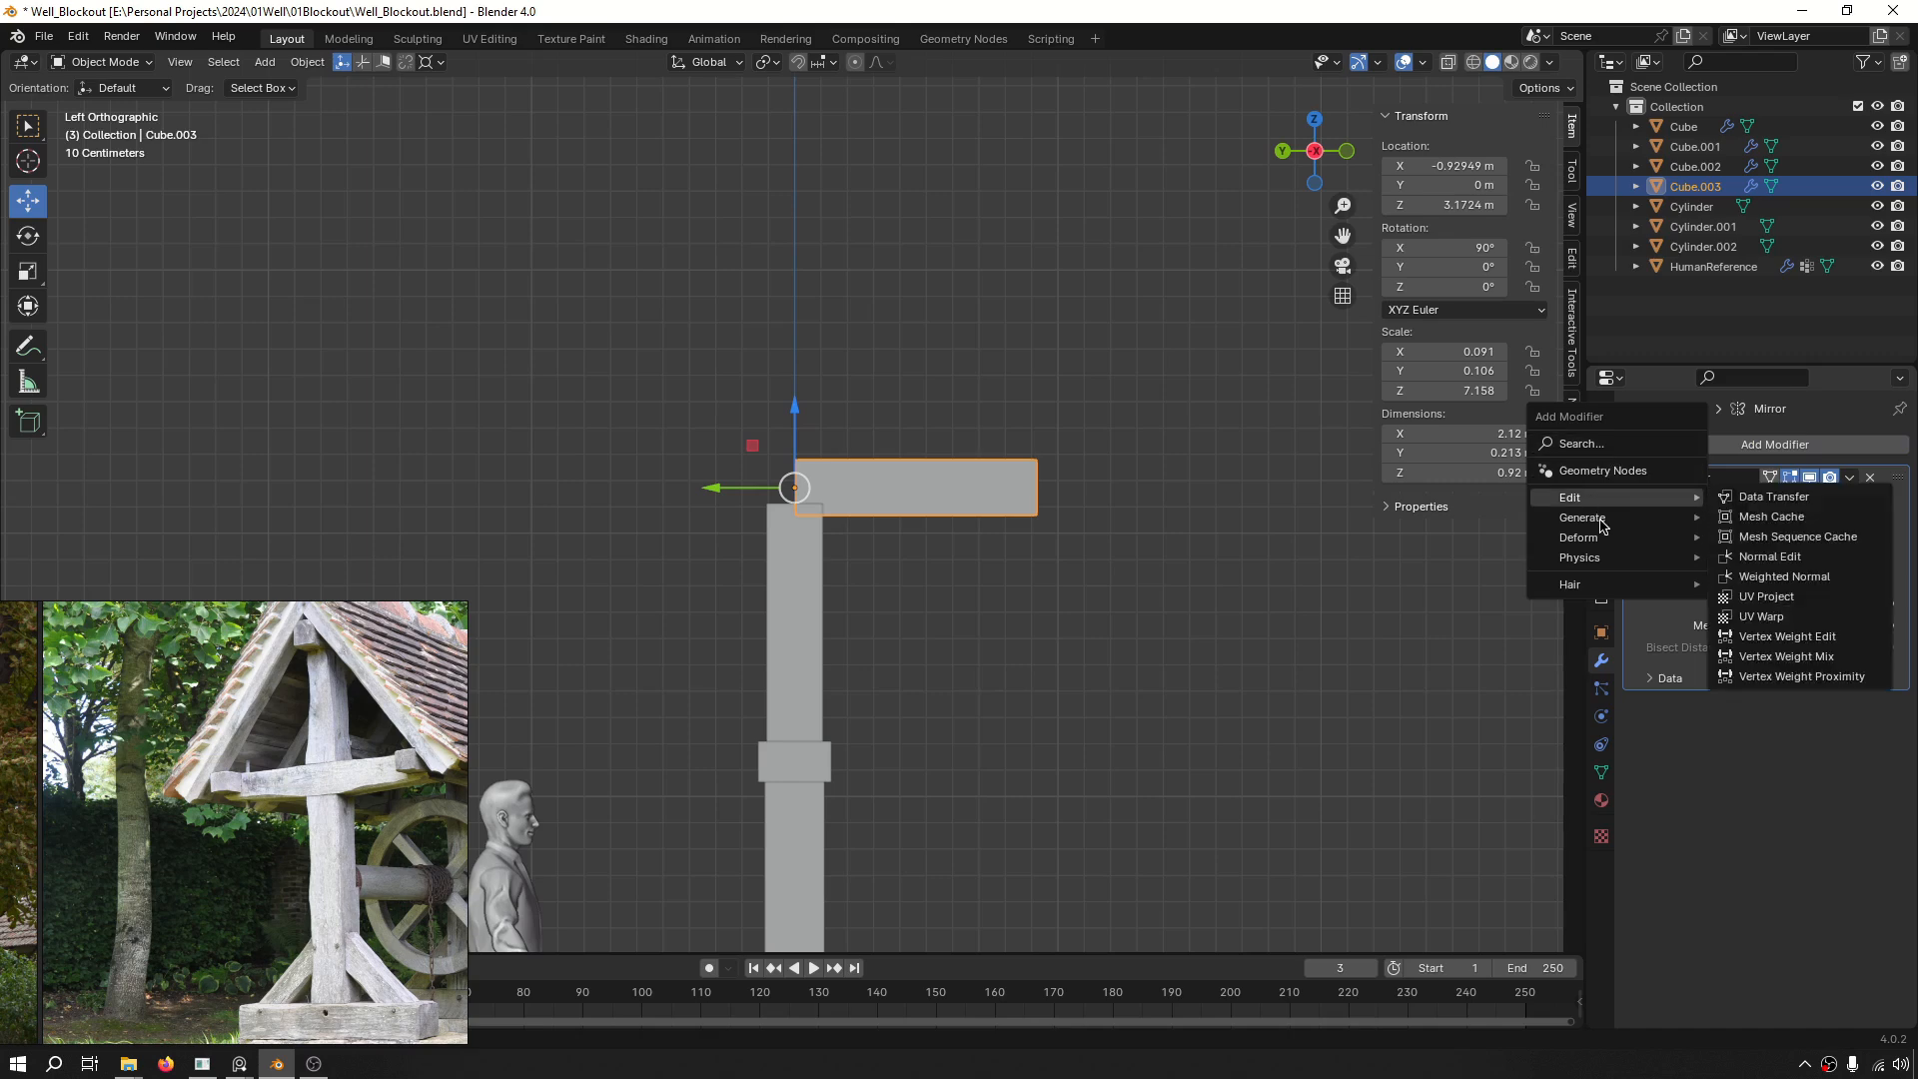
{"action": "type", "text": "mir"}
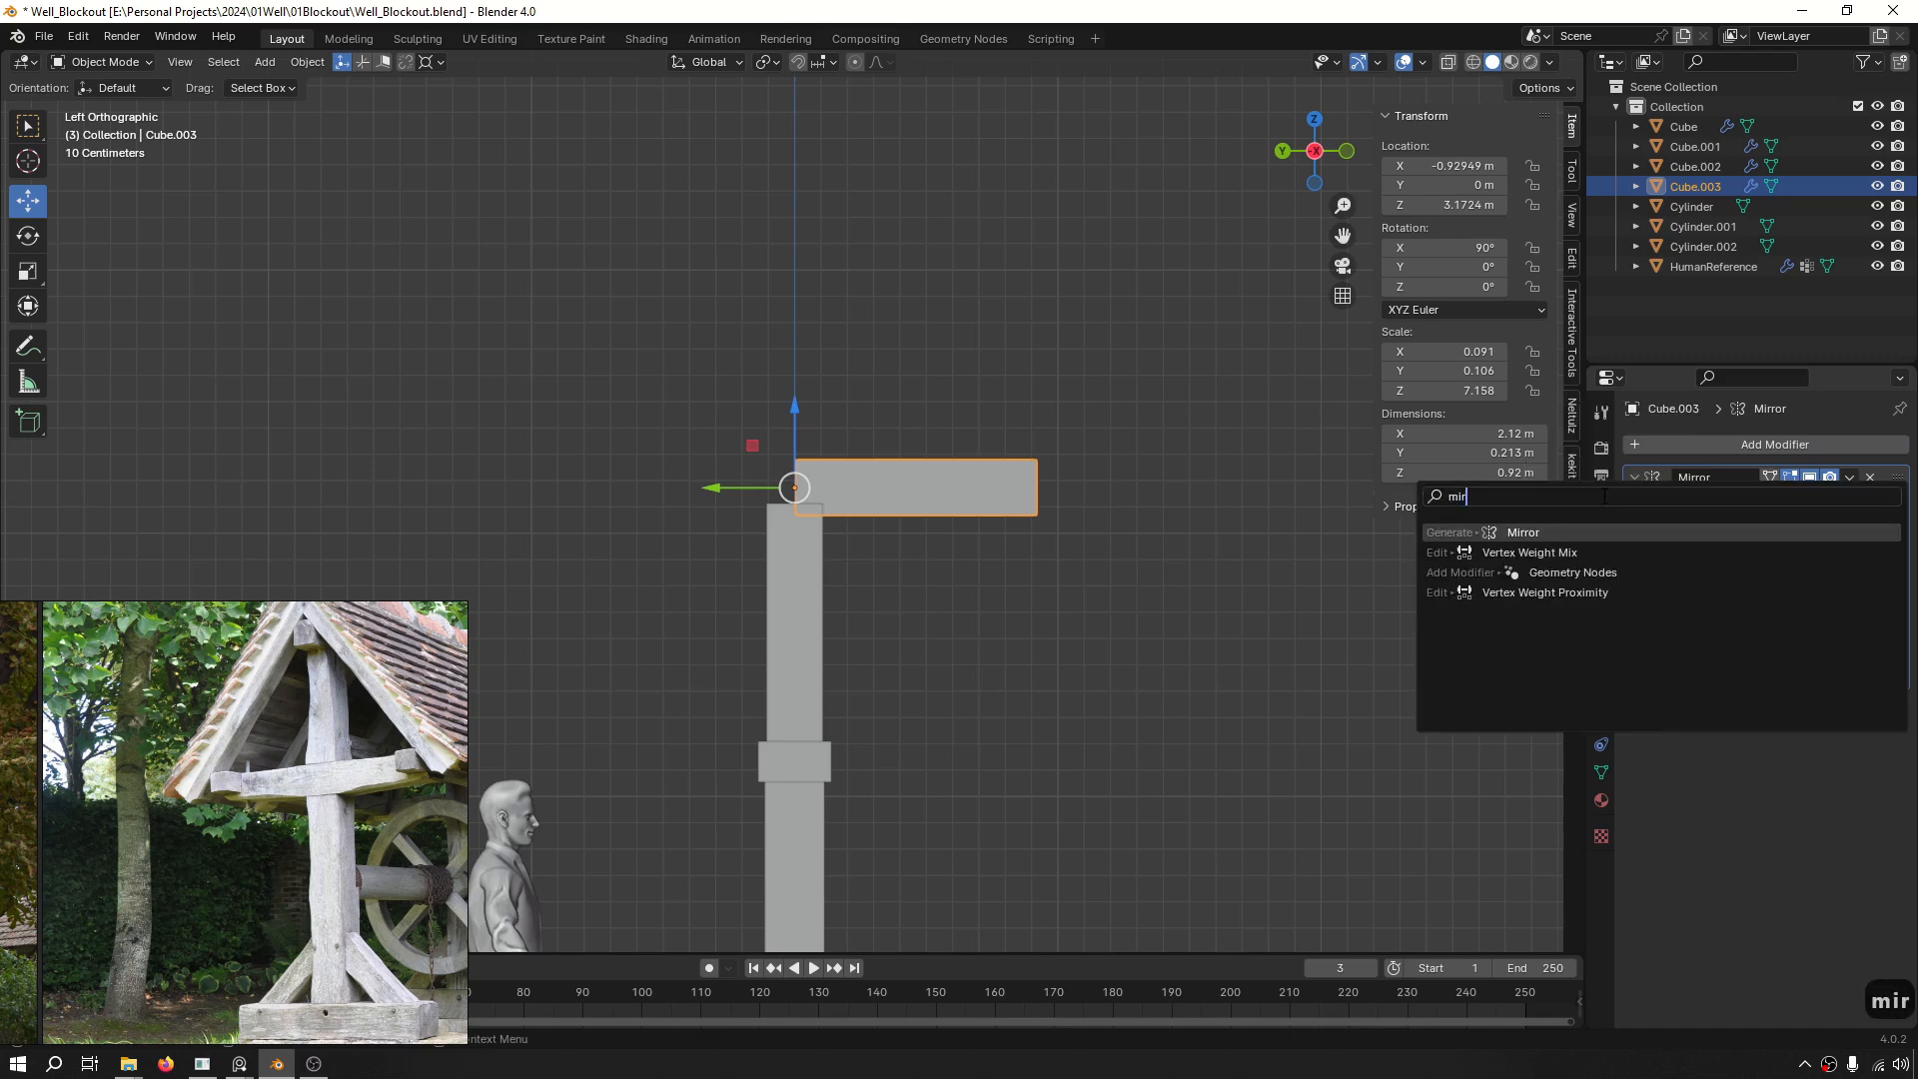
{"action": "key", "text": "Return"}
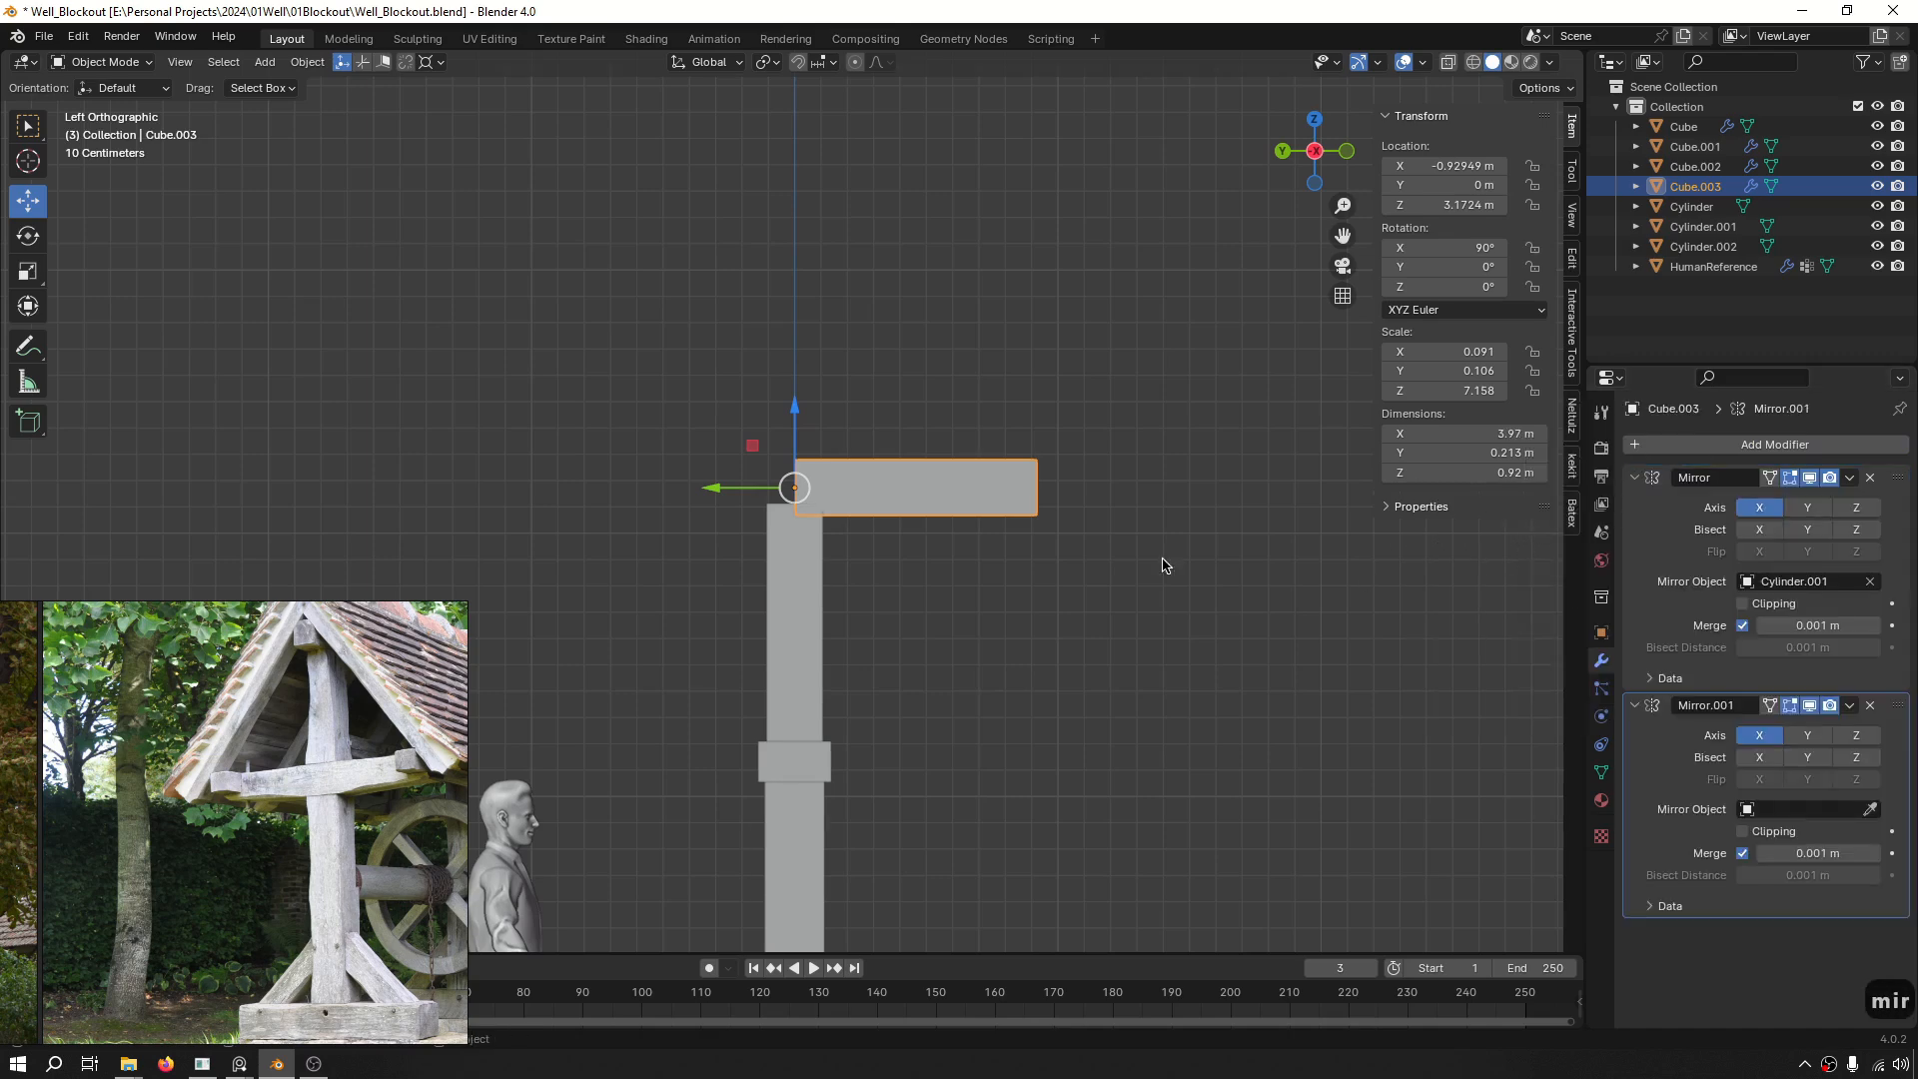
Try to apply the horizontal beam's rotation.
{"action": "scroll", "coordinate": [729, 499], "scroll_direction": "up", "scroll_amount": 4}
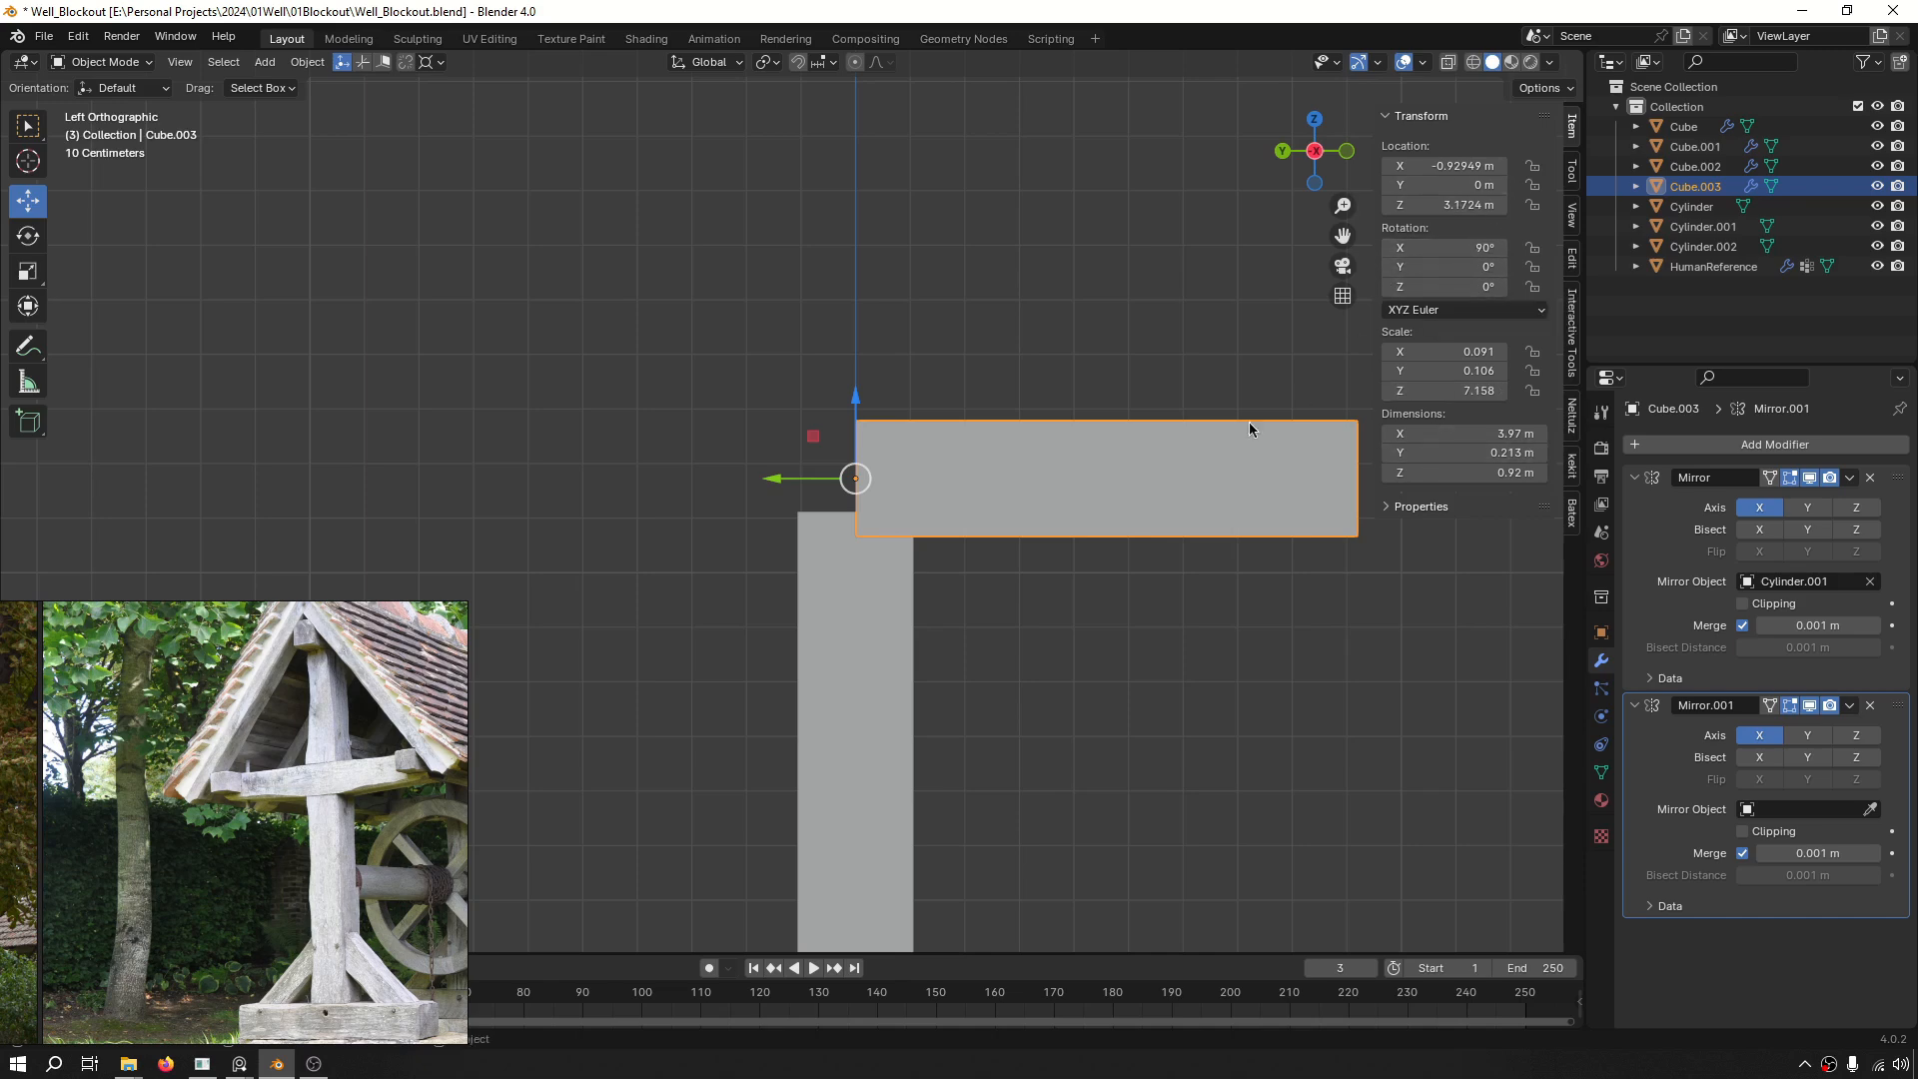
{"action": "middle_click_drag", "start_coordinate": [1414, 636], "coordinate": [1311, 621], "text": "shift"}
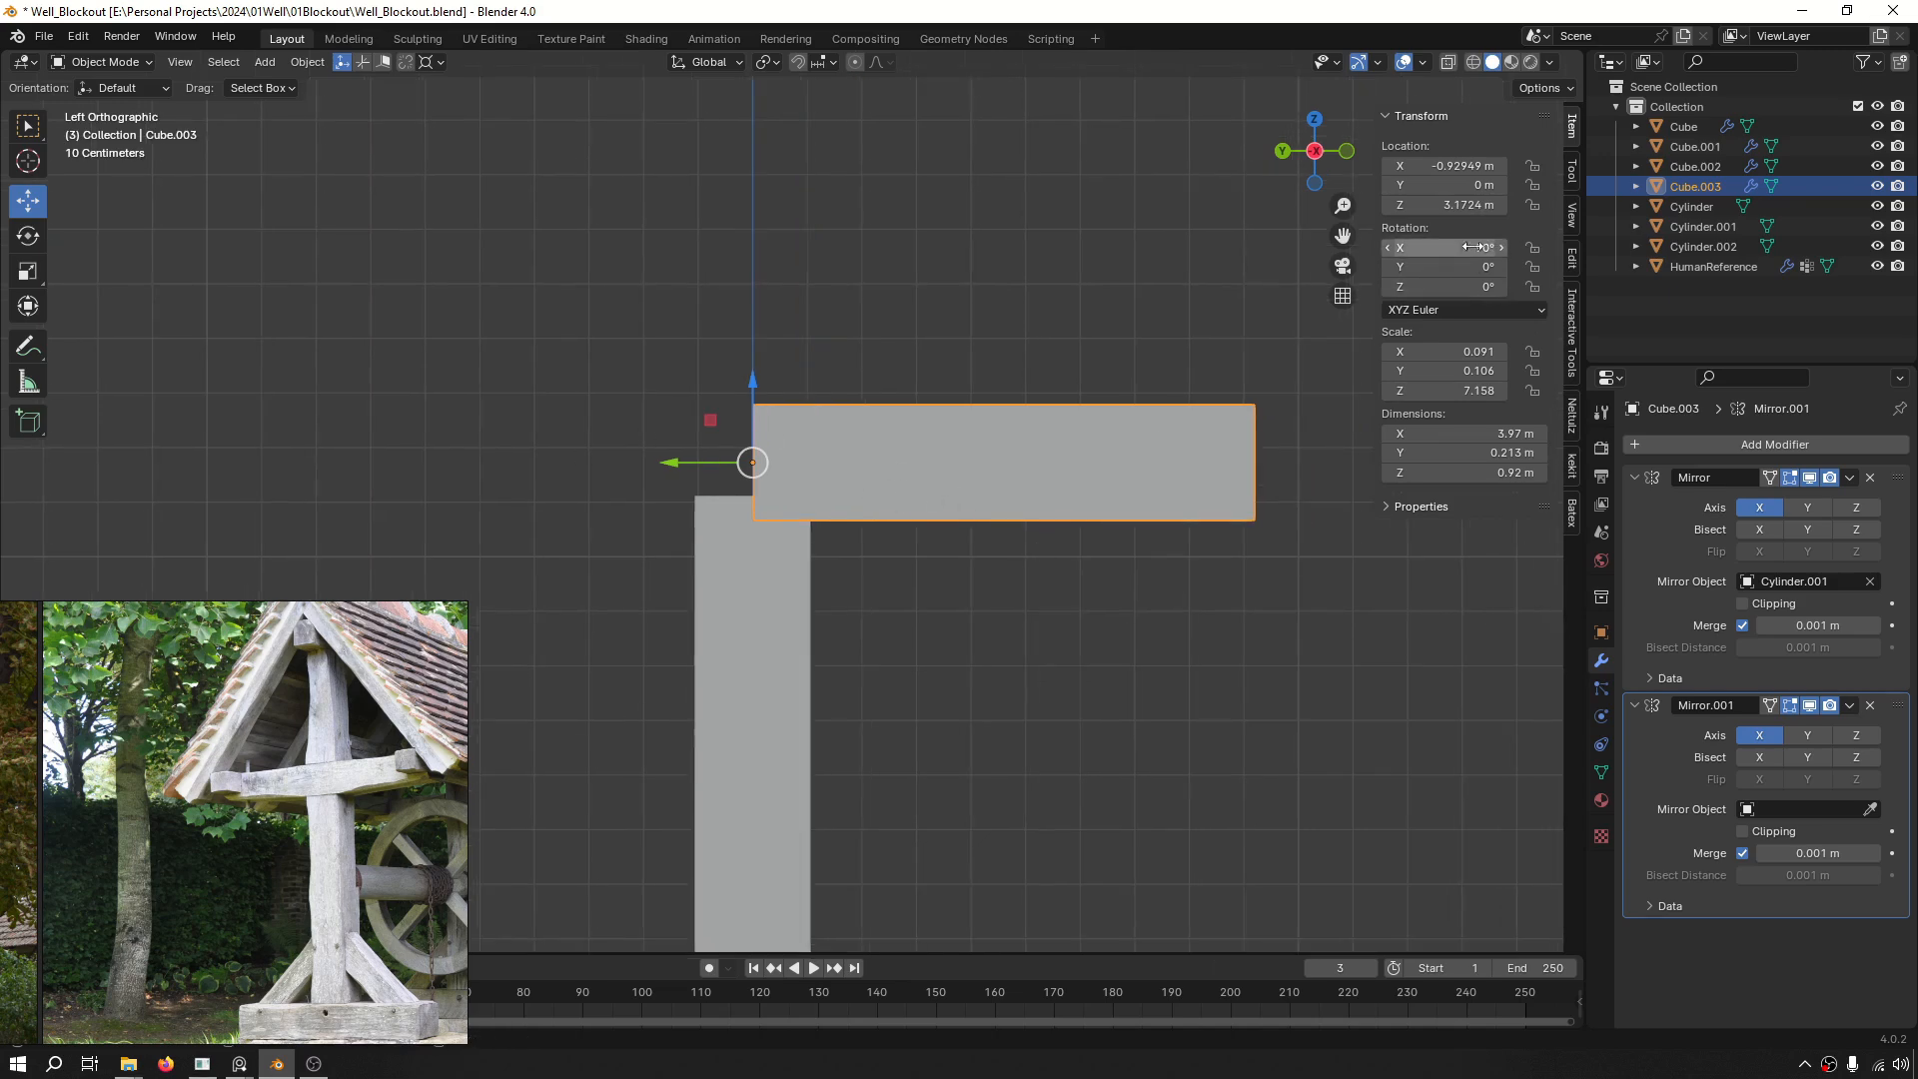
{"action": "key", "text": "ctrl+a"}
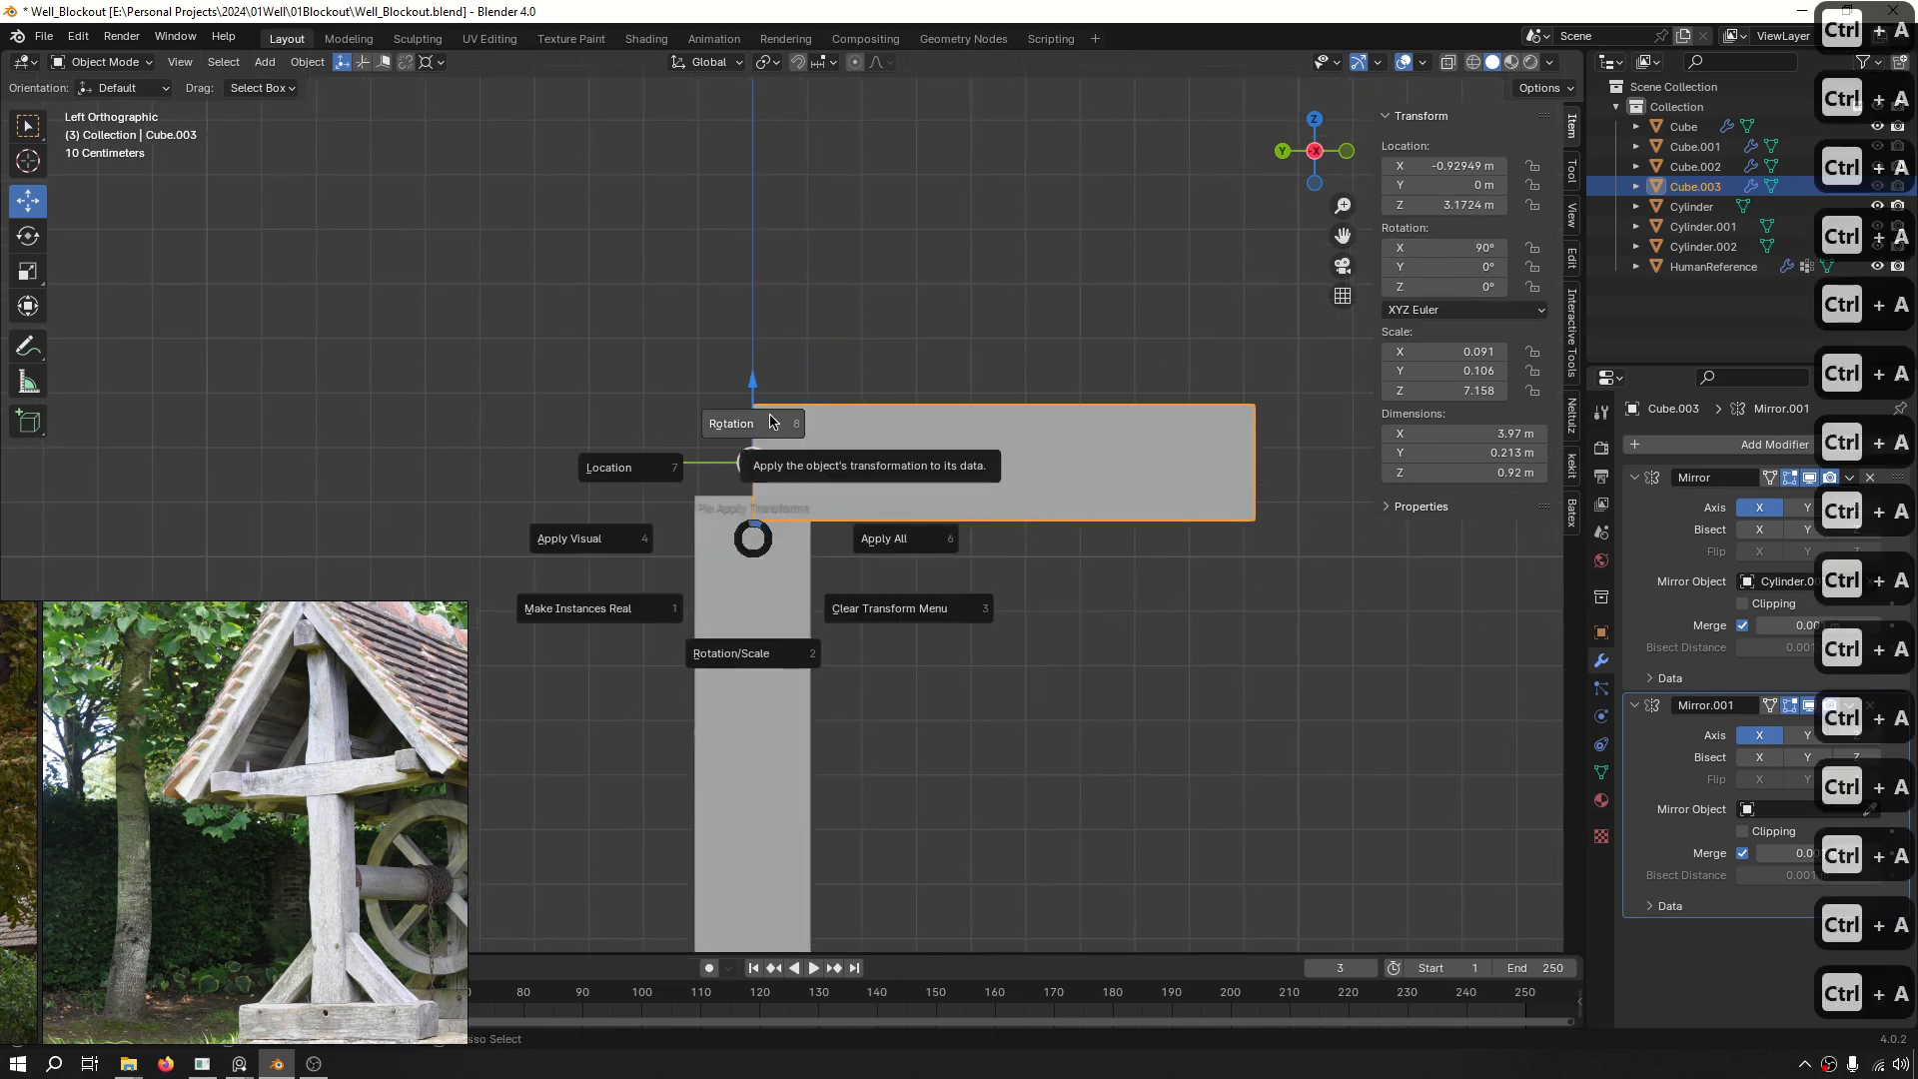
{"action": "left_click", "coordinate": [770, 421]}
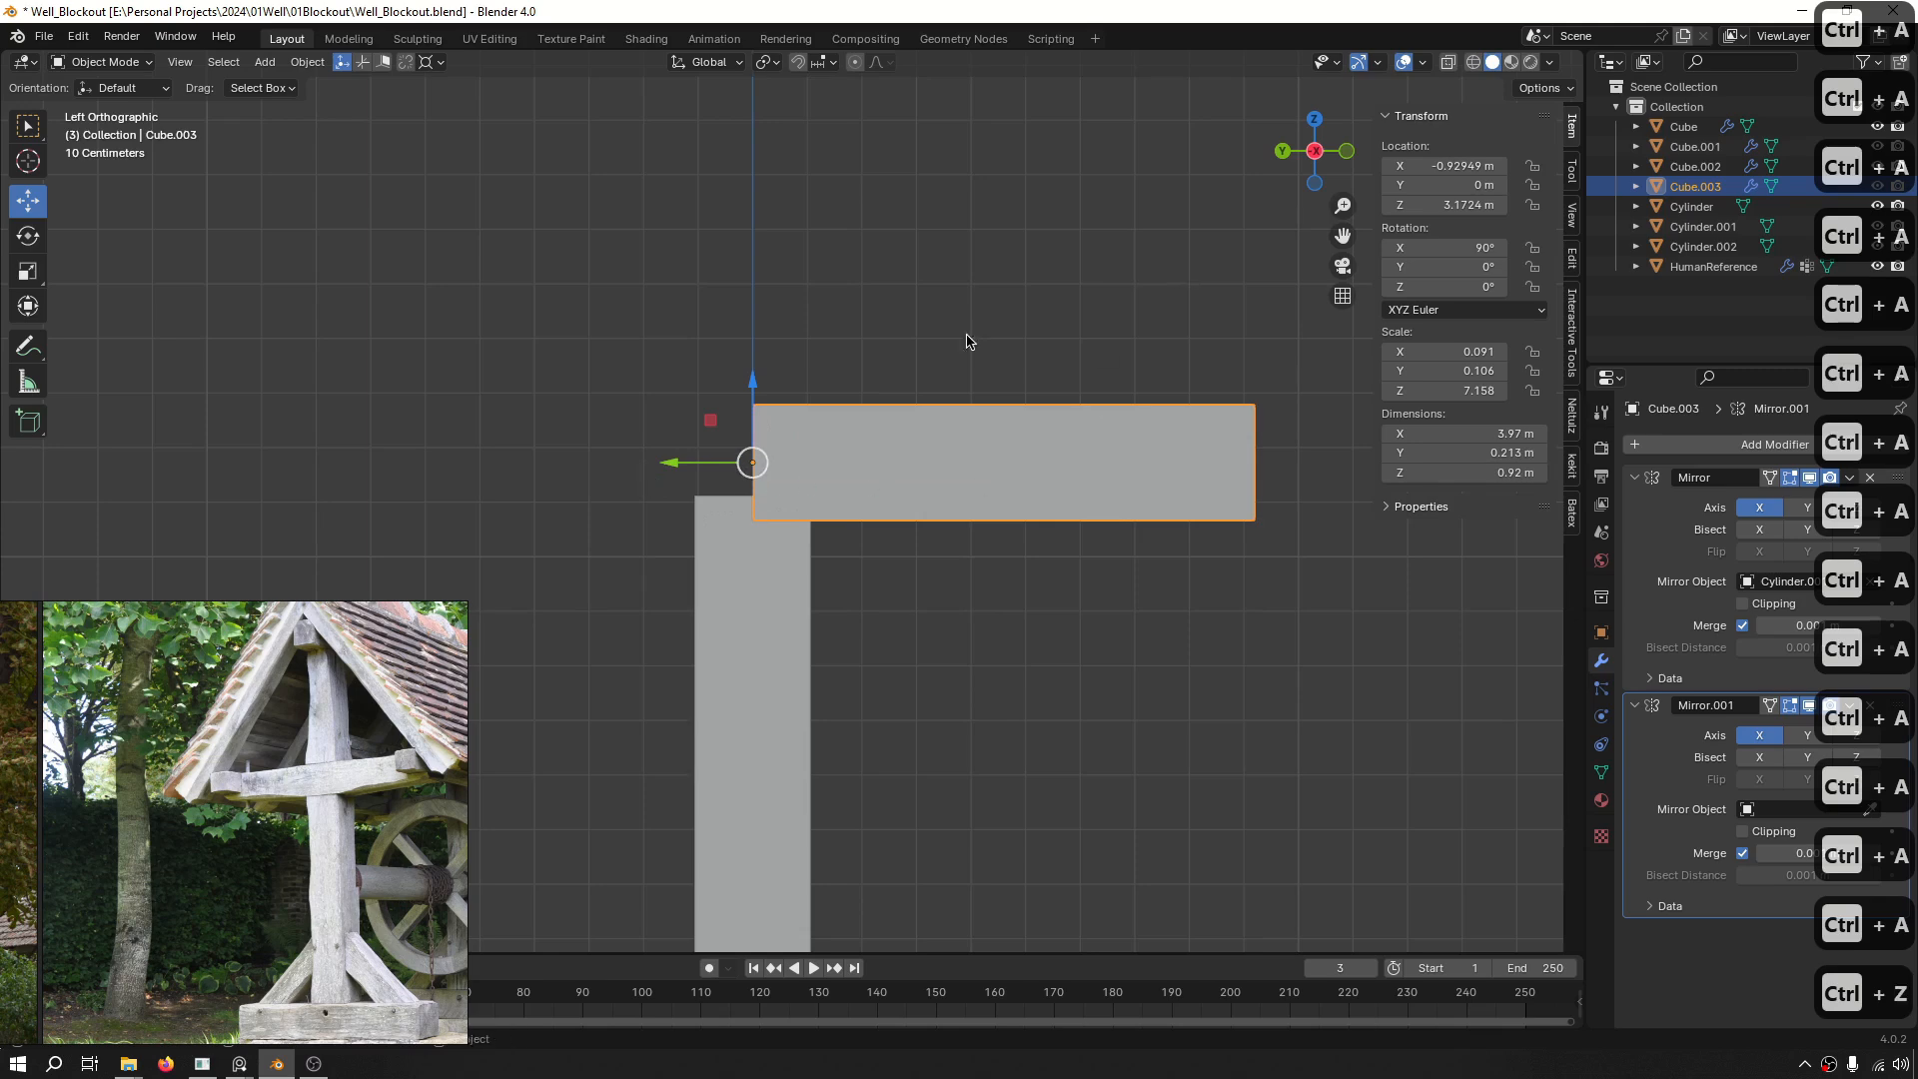
{"action": "left_click", "coordinate": [841, 301]}
{"action": "left_click", "coordinate": [1011, 473]}
Switch the second Mirror modifier's axis from X to Y.
{"action": "left_click", "coordinate": [1759, 735]}
{"action": "left_click", "coordinate": [1810, 736]}
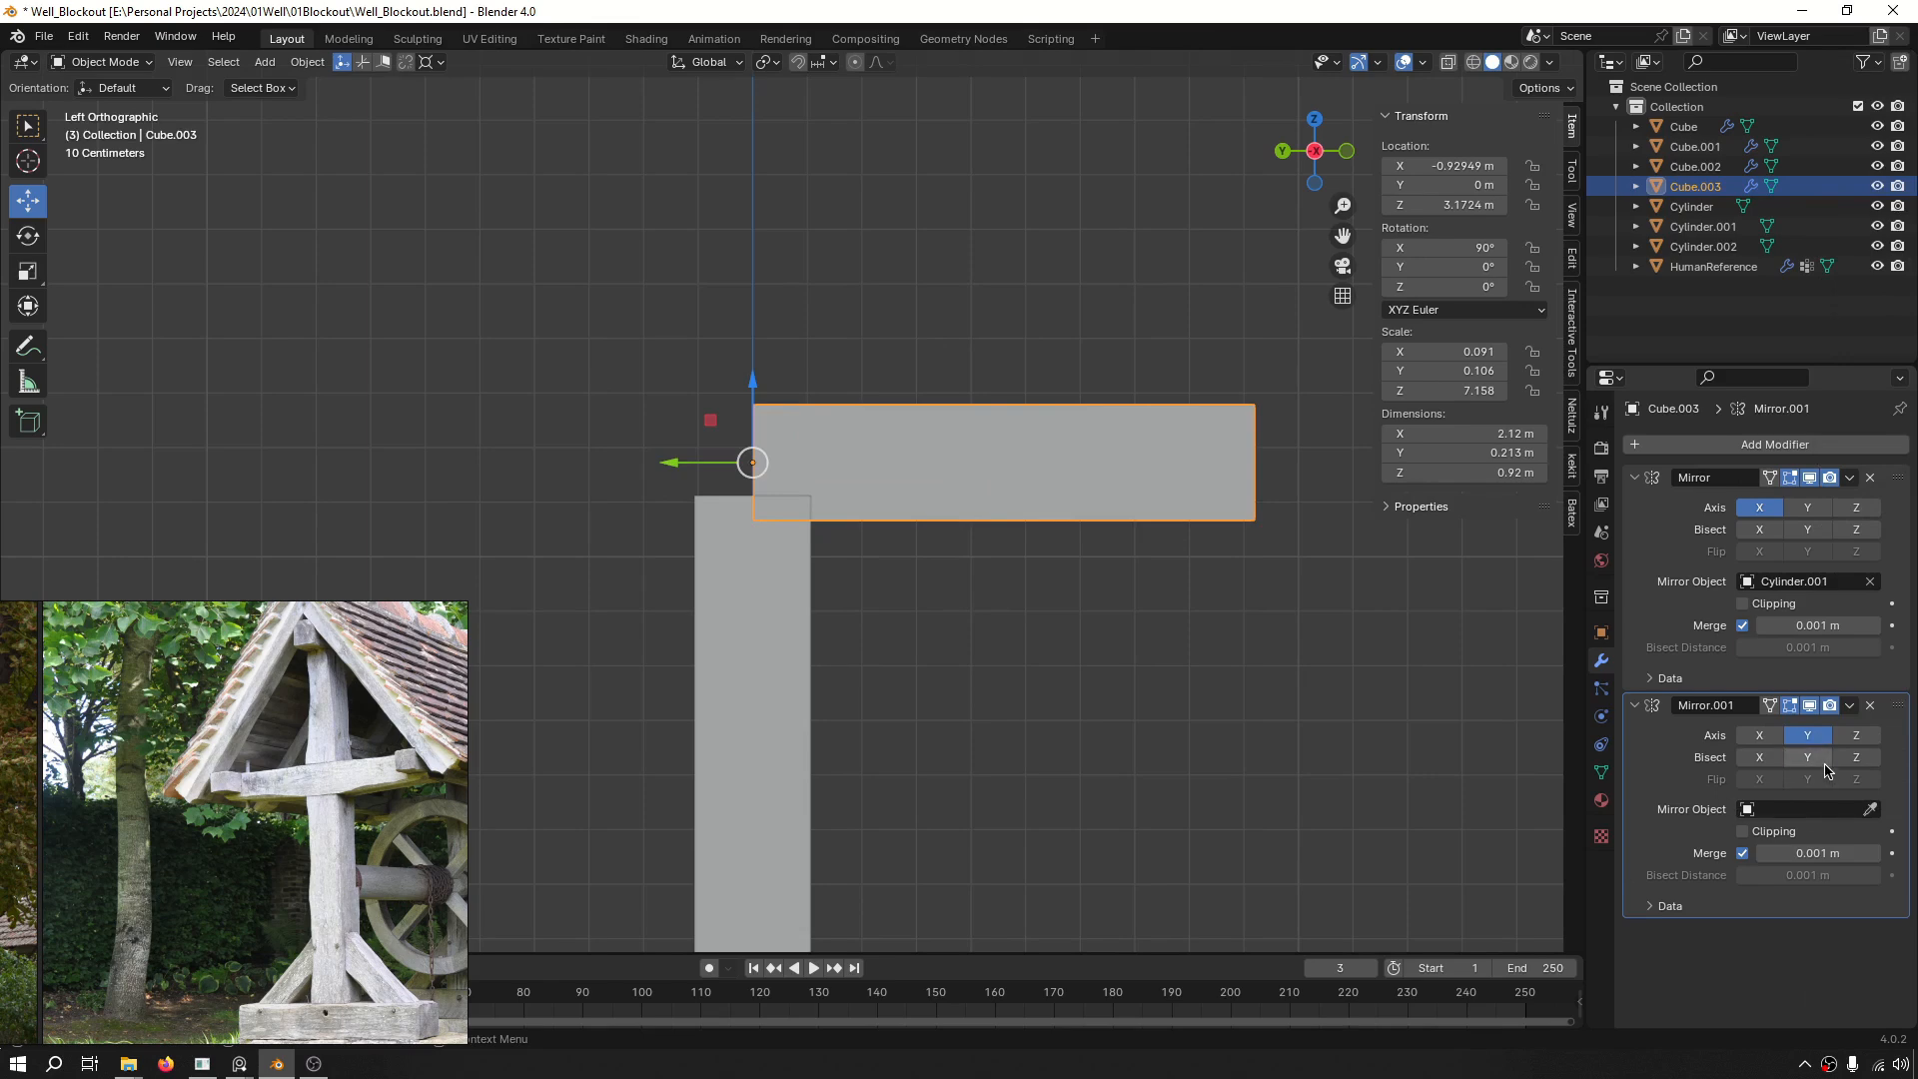
{"action": "middle_click_drag", "start_coordinate": [1260, 621], "coordinate": [944, 632]}
{"action": "scroll", "coordinate": [949, 632], "scroll_direction": "down", "scroll_amount": 4}
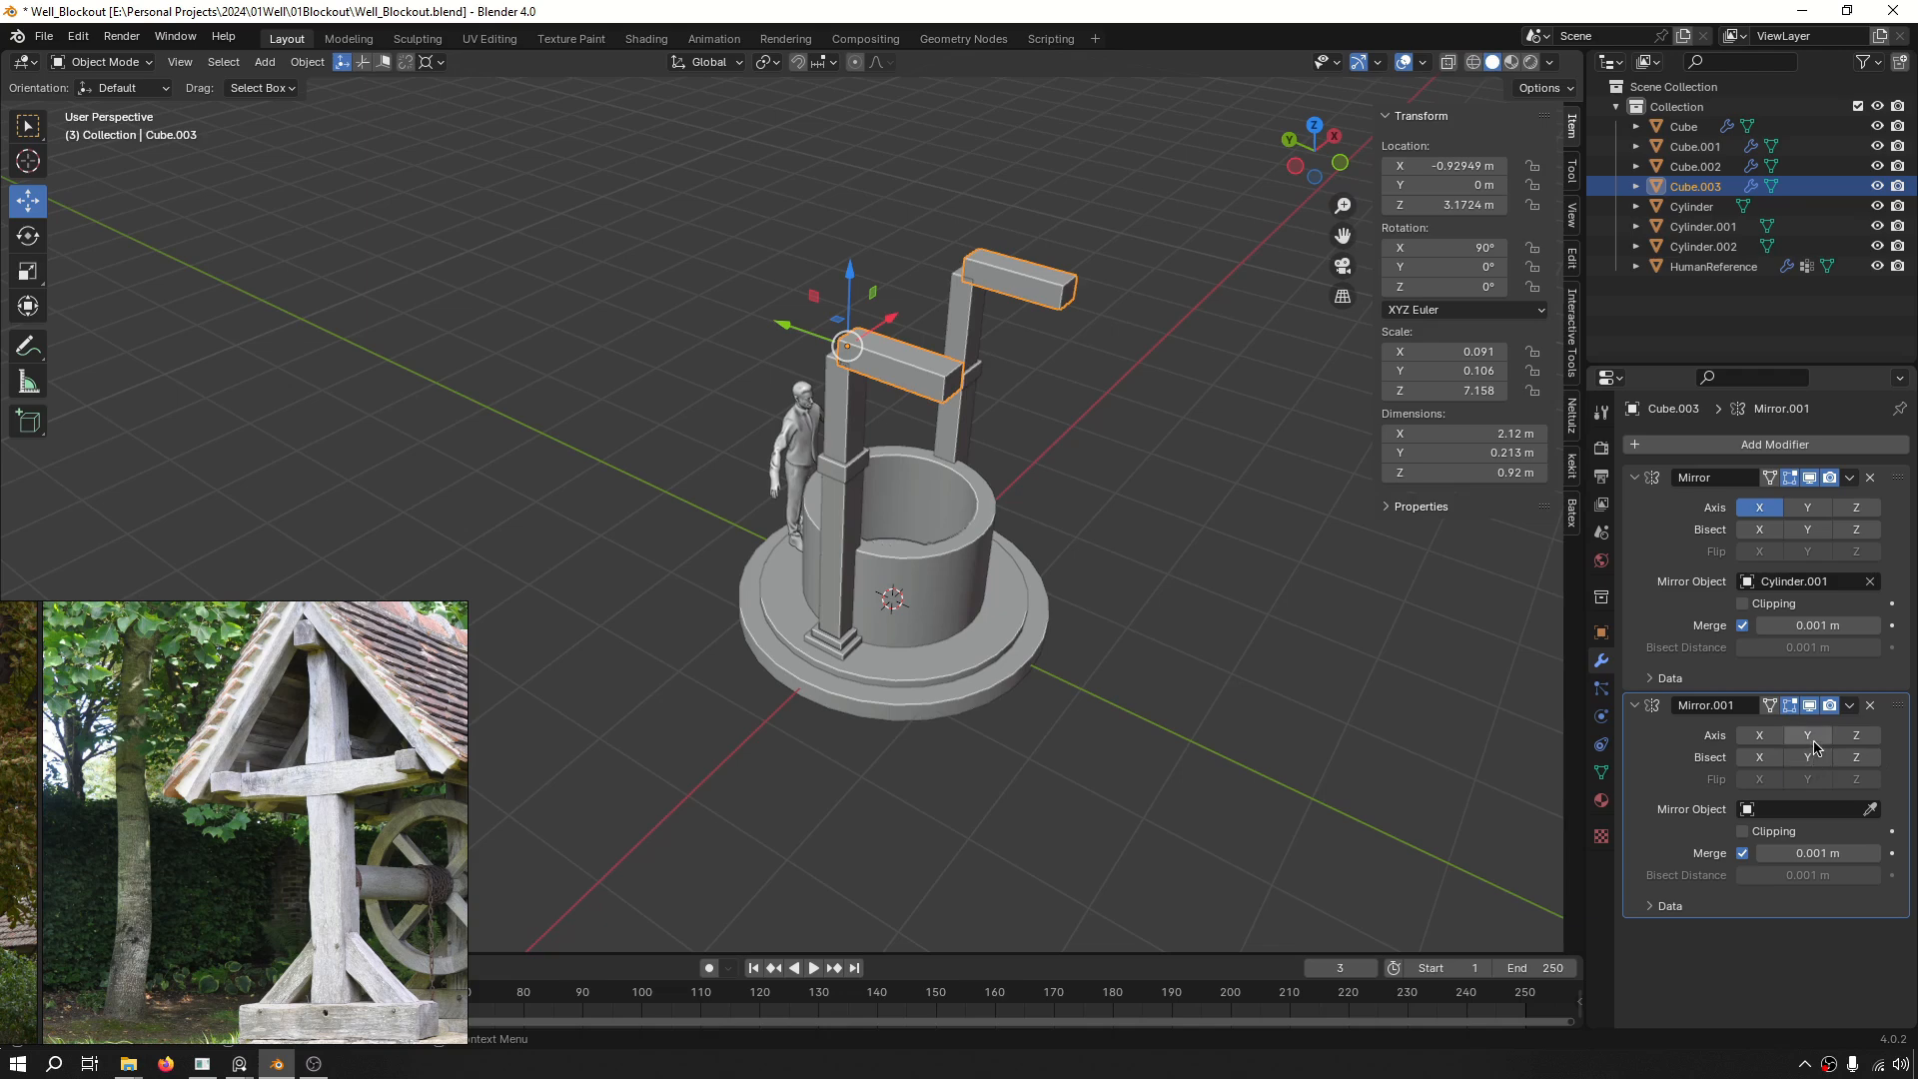
Try to pick the horizontal beam itself as the second Mirror modifier's mirror object.
{"action": "middle_click_drag", "start_coordinate": [1369, 666], "coordinate": [1906, 842]}
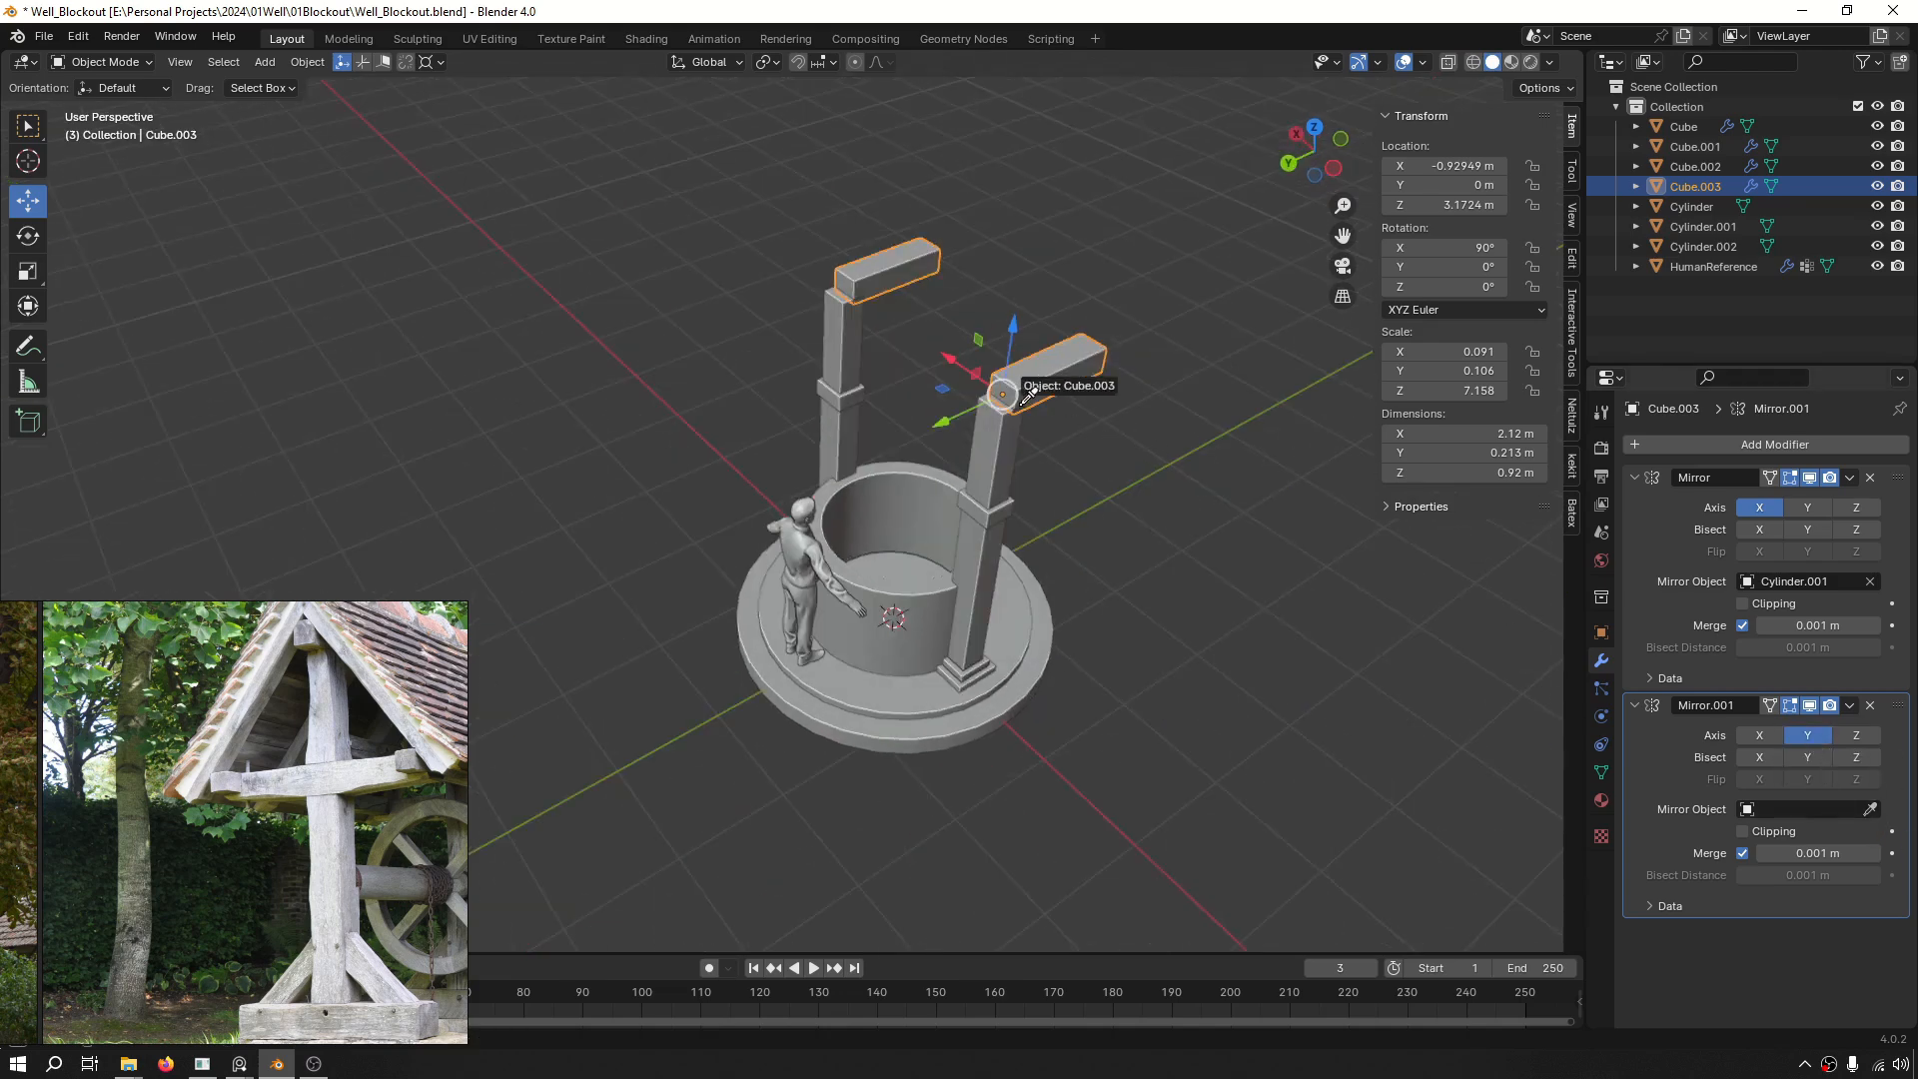
{"action": "middle_click_drag", "start_coordinate": [1095, 423], "coordinate": [1007, 416]}
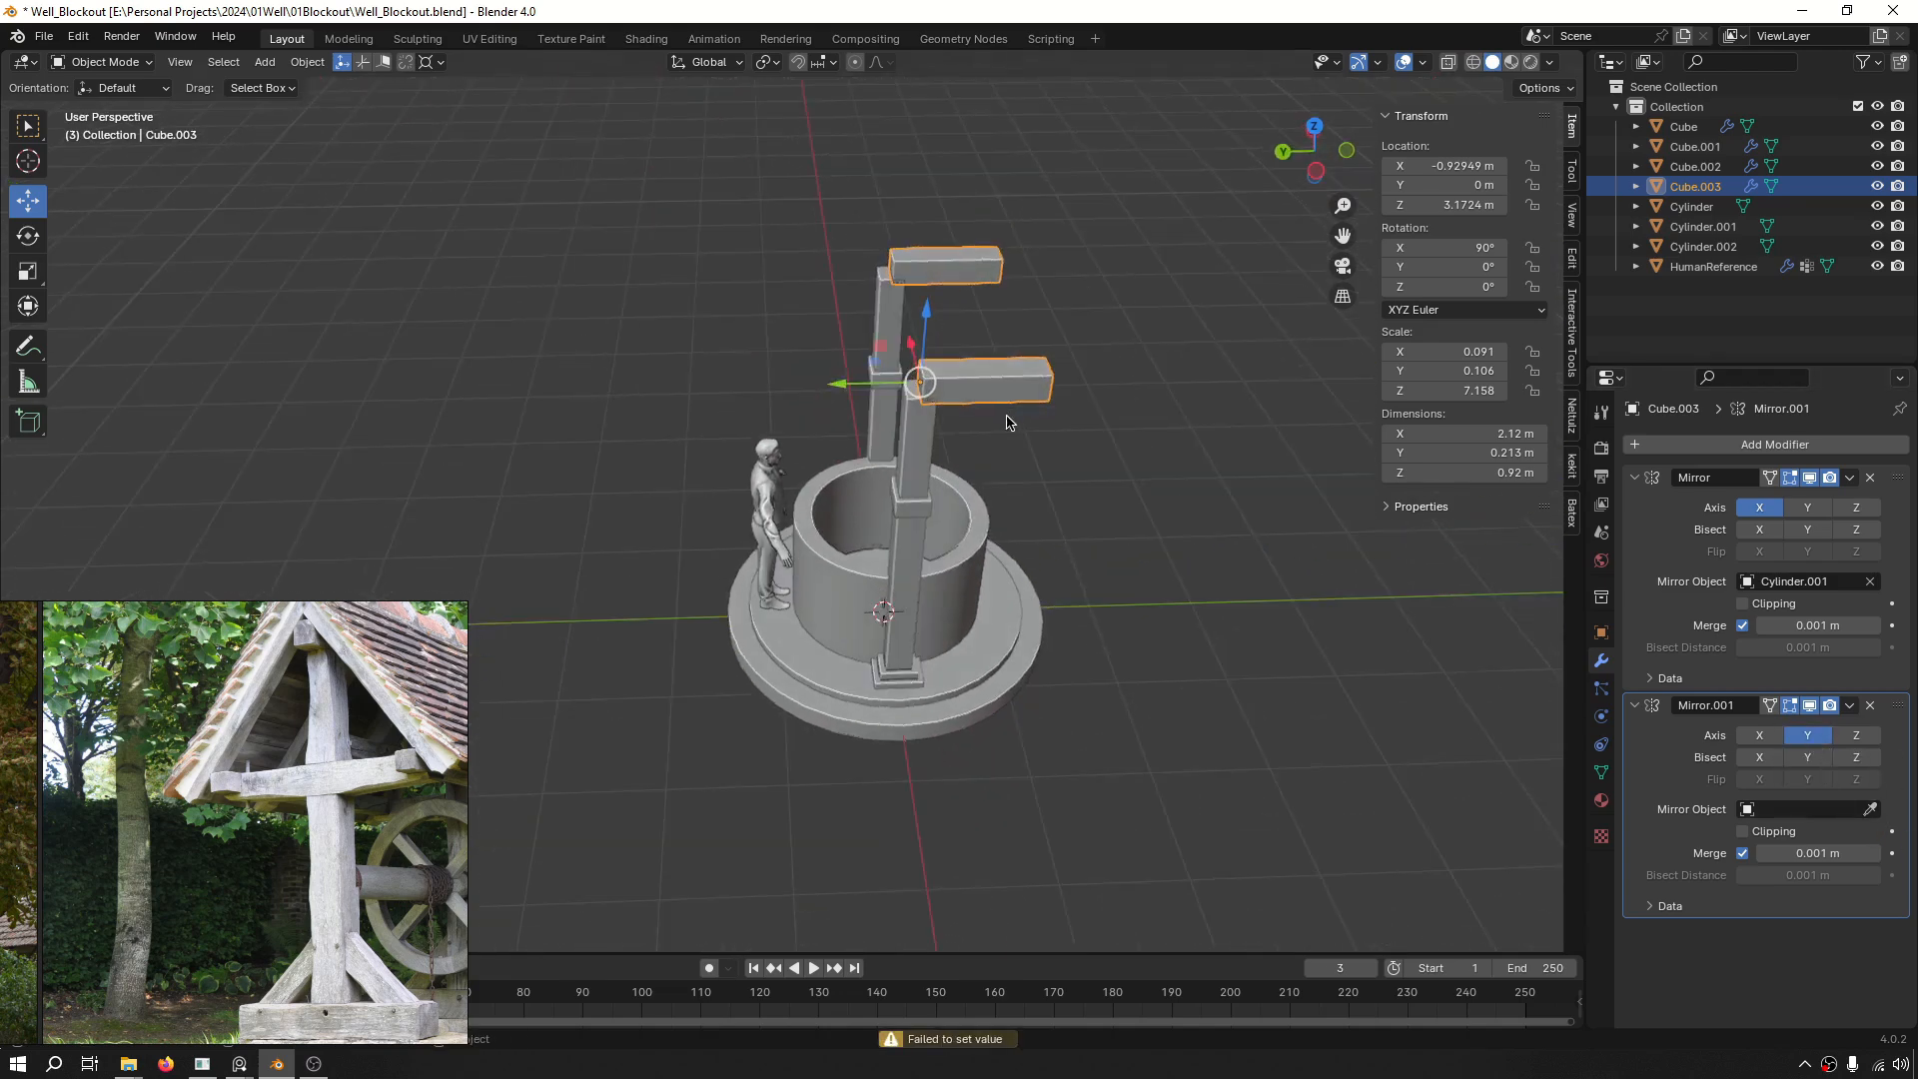
{"action": "scroll", "coordinate": [888, 390], "scroll_direction": "up", "scroll_amount": 4}
{"action": "scroll", "coordinate": [1173, 560], "scroll_direction": "down", "scroll_amount": 4}
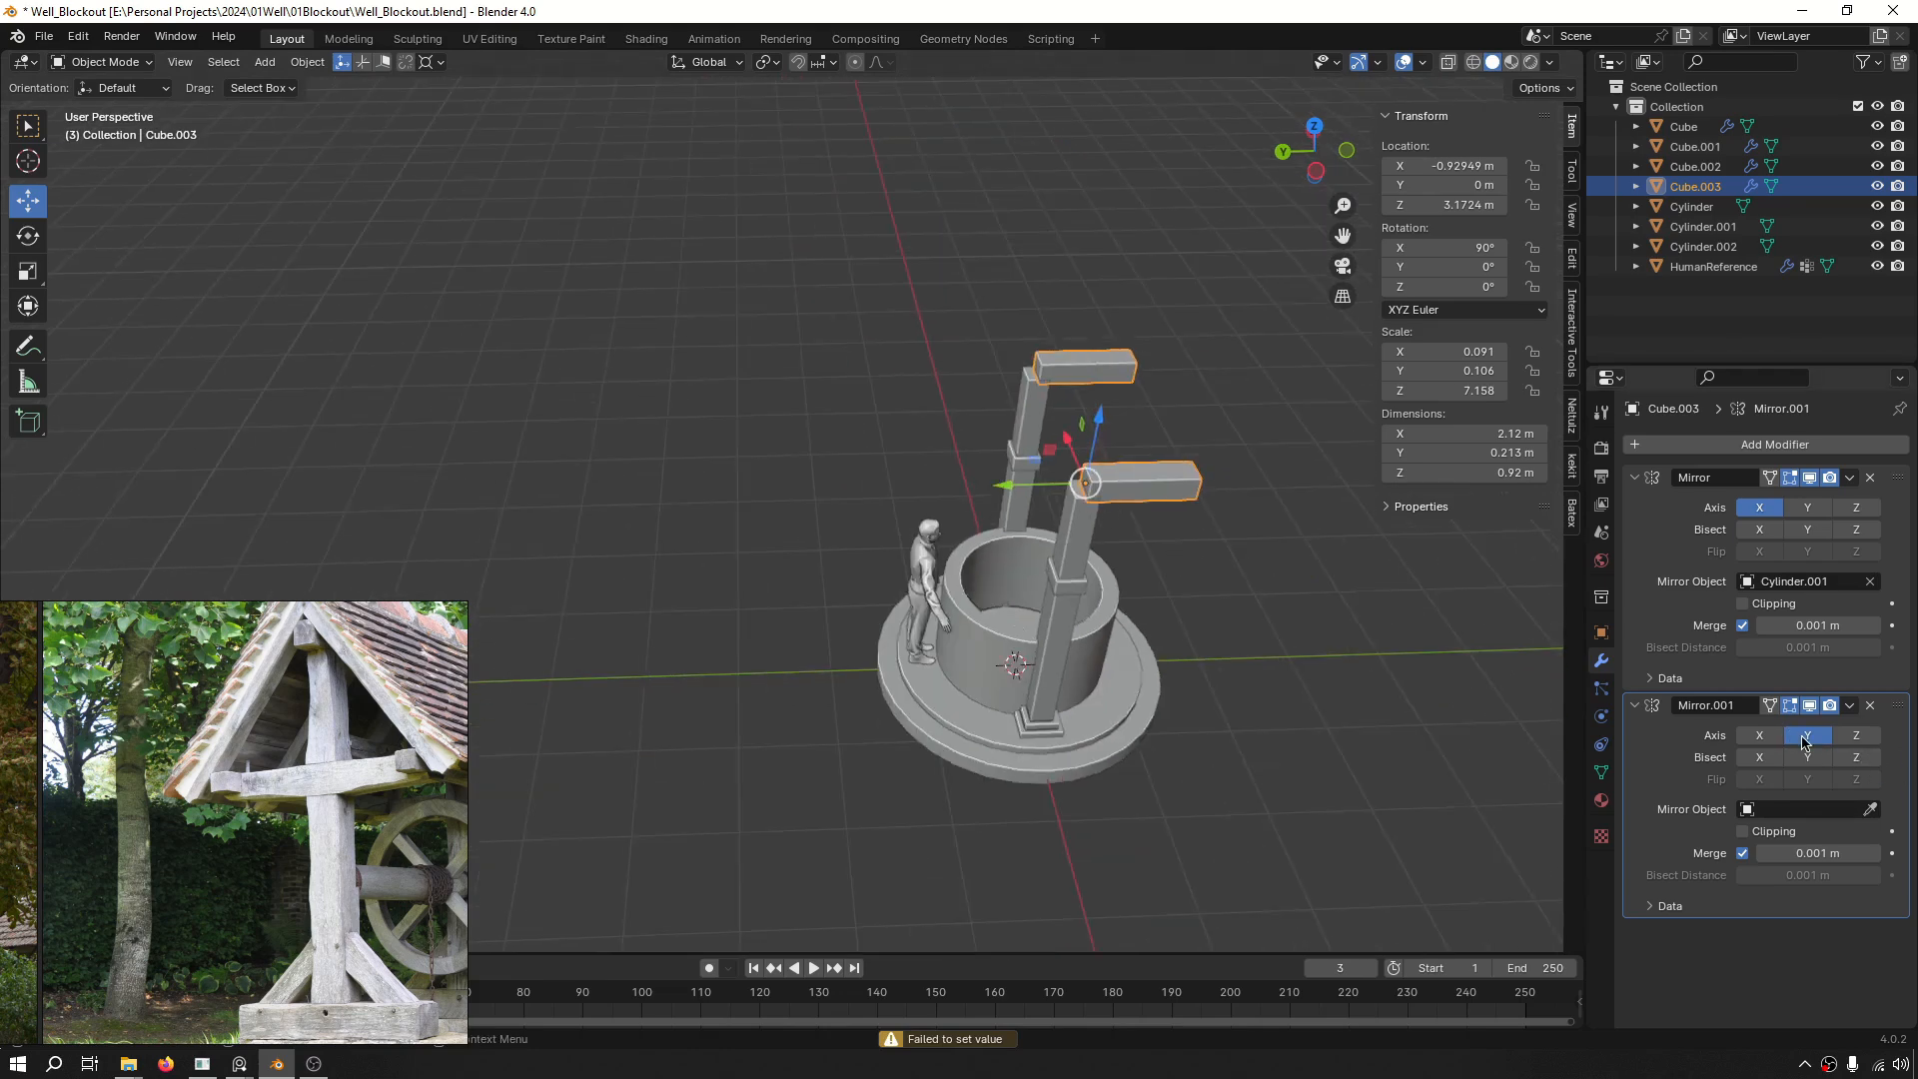
Try the Z axis on the second Mirror modifier, and undo the change.
{"action": "left_click", "coordinate": [1748, 739]}
{"action": "left_click", "coordinate": [1752, 739]}
{"action": "left_click", "coordinate": [1854, 744]}
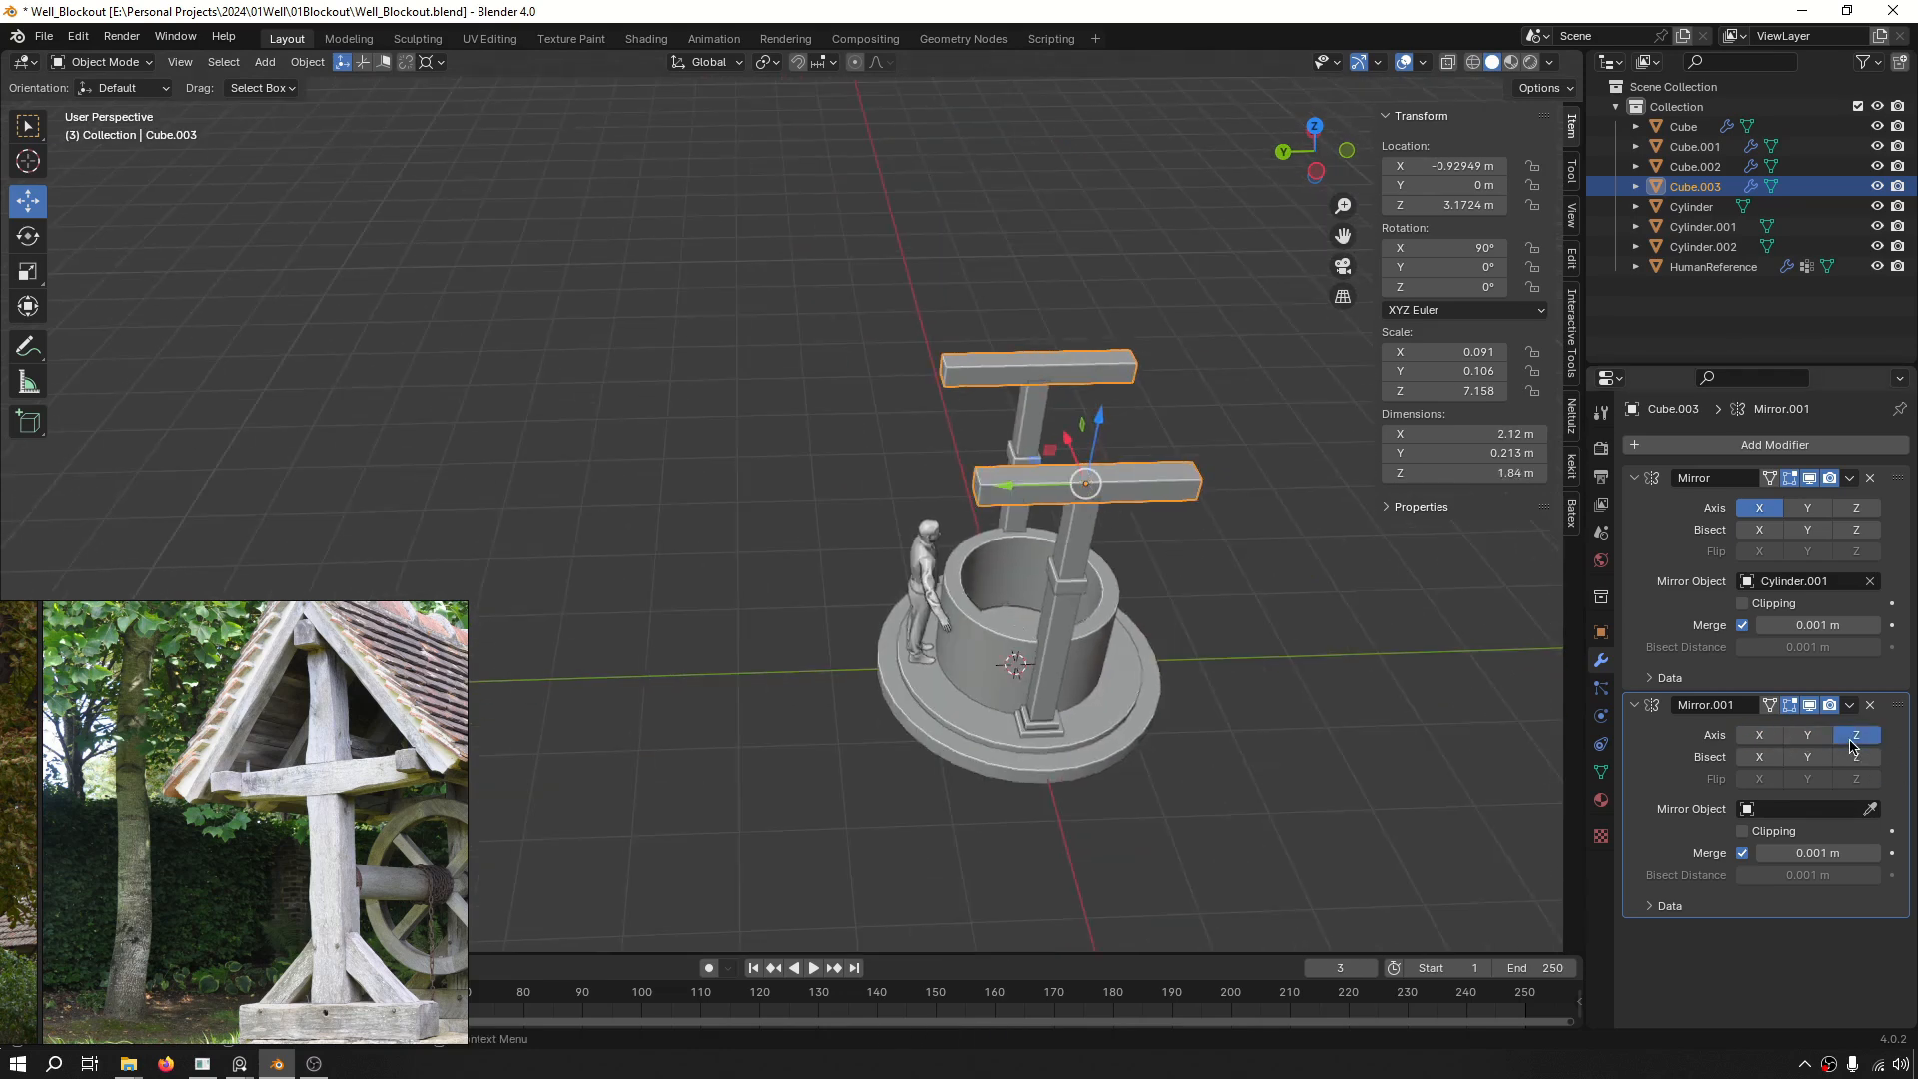
{"action": "left_click", "coordinate": [1856, 744]}
{"action": "left_click", "coordinate": [1856, 740]}
{"action": "scroll", "coordinate": [1195, 693], "scroll_direction": "up", "scroll_amount": 4}
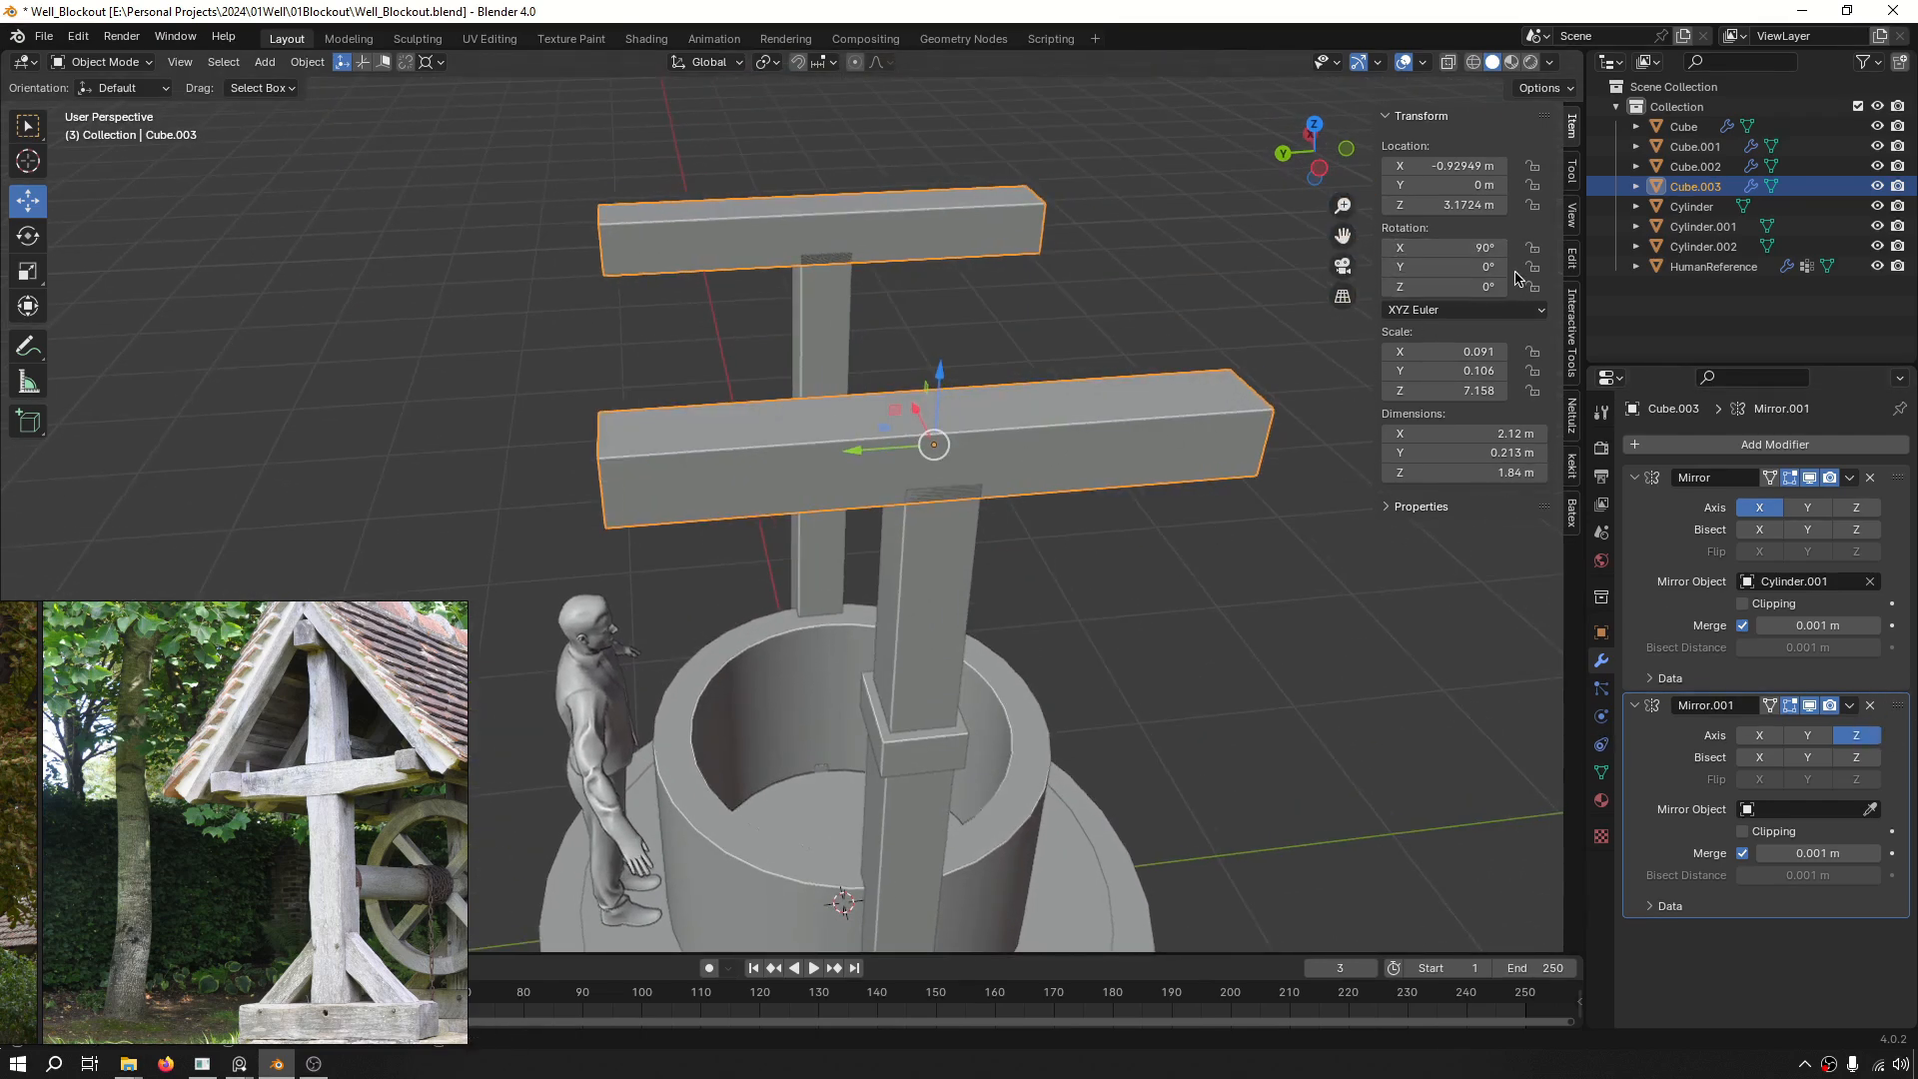
{"action": "key", "text": "ctrl+z"}
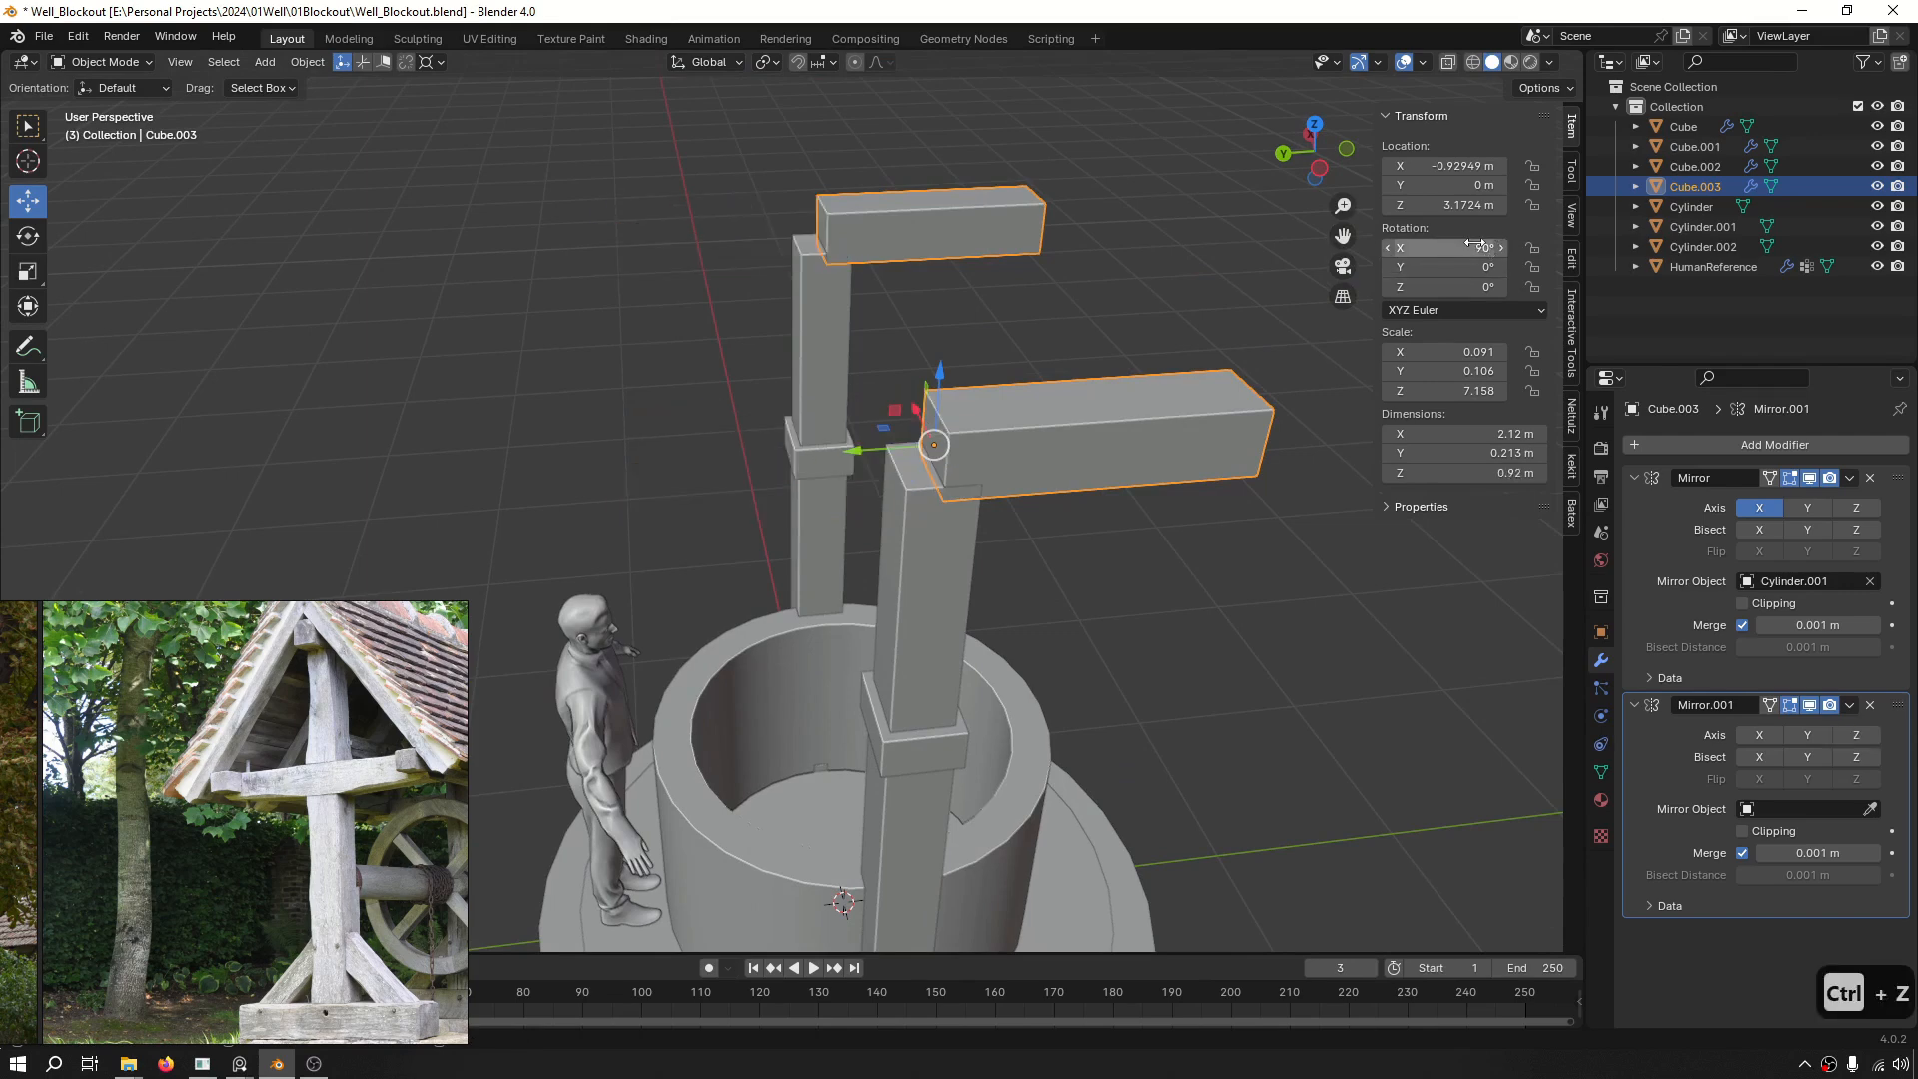
Apply the beam's rotation and enable the Y axis in the second Mirror modifier so the beam extends to both sides.
{"action": "key", "text": "ctrl+a"}
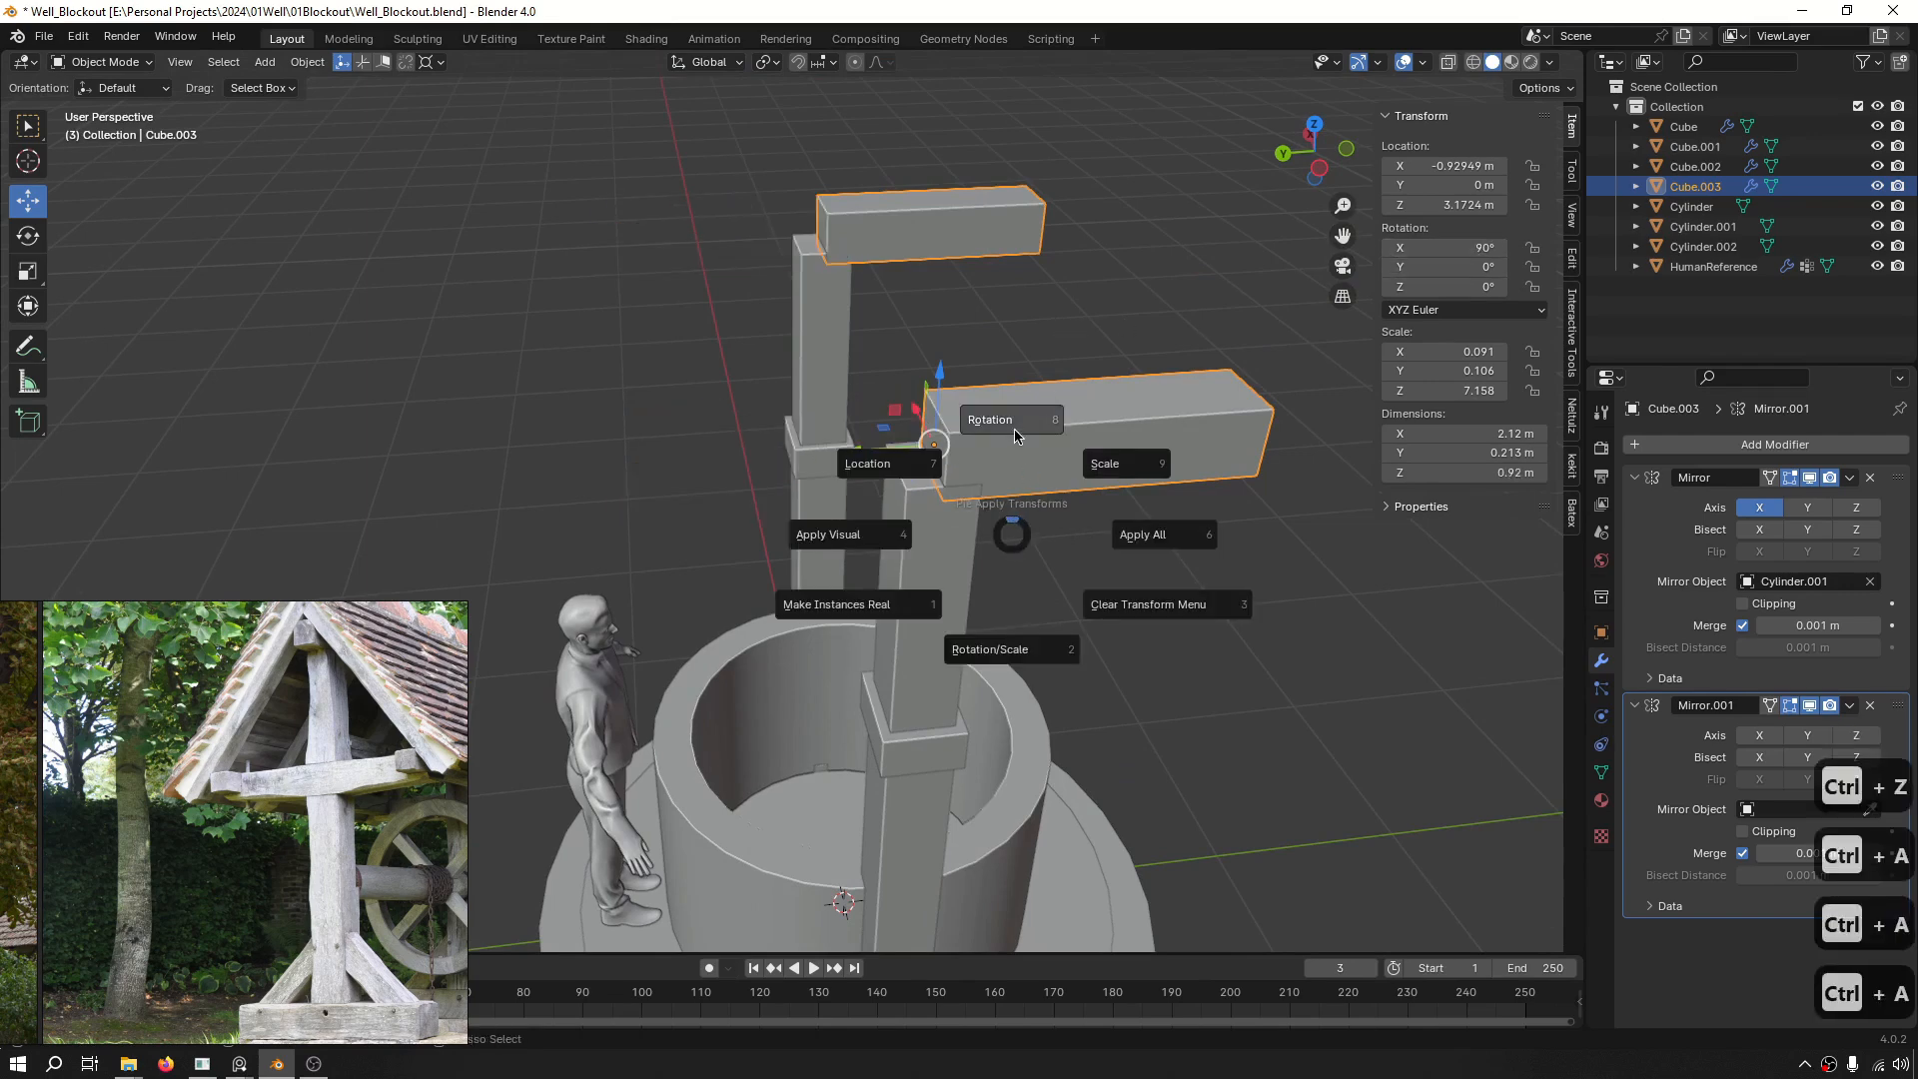
{"action": "left_click", "coordinate": [1005, 430]}
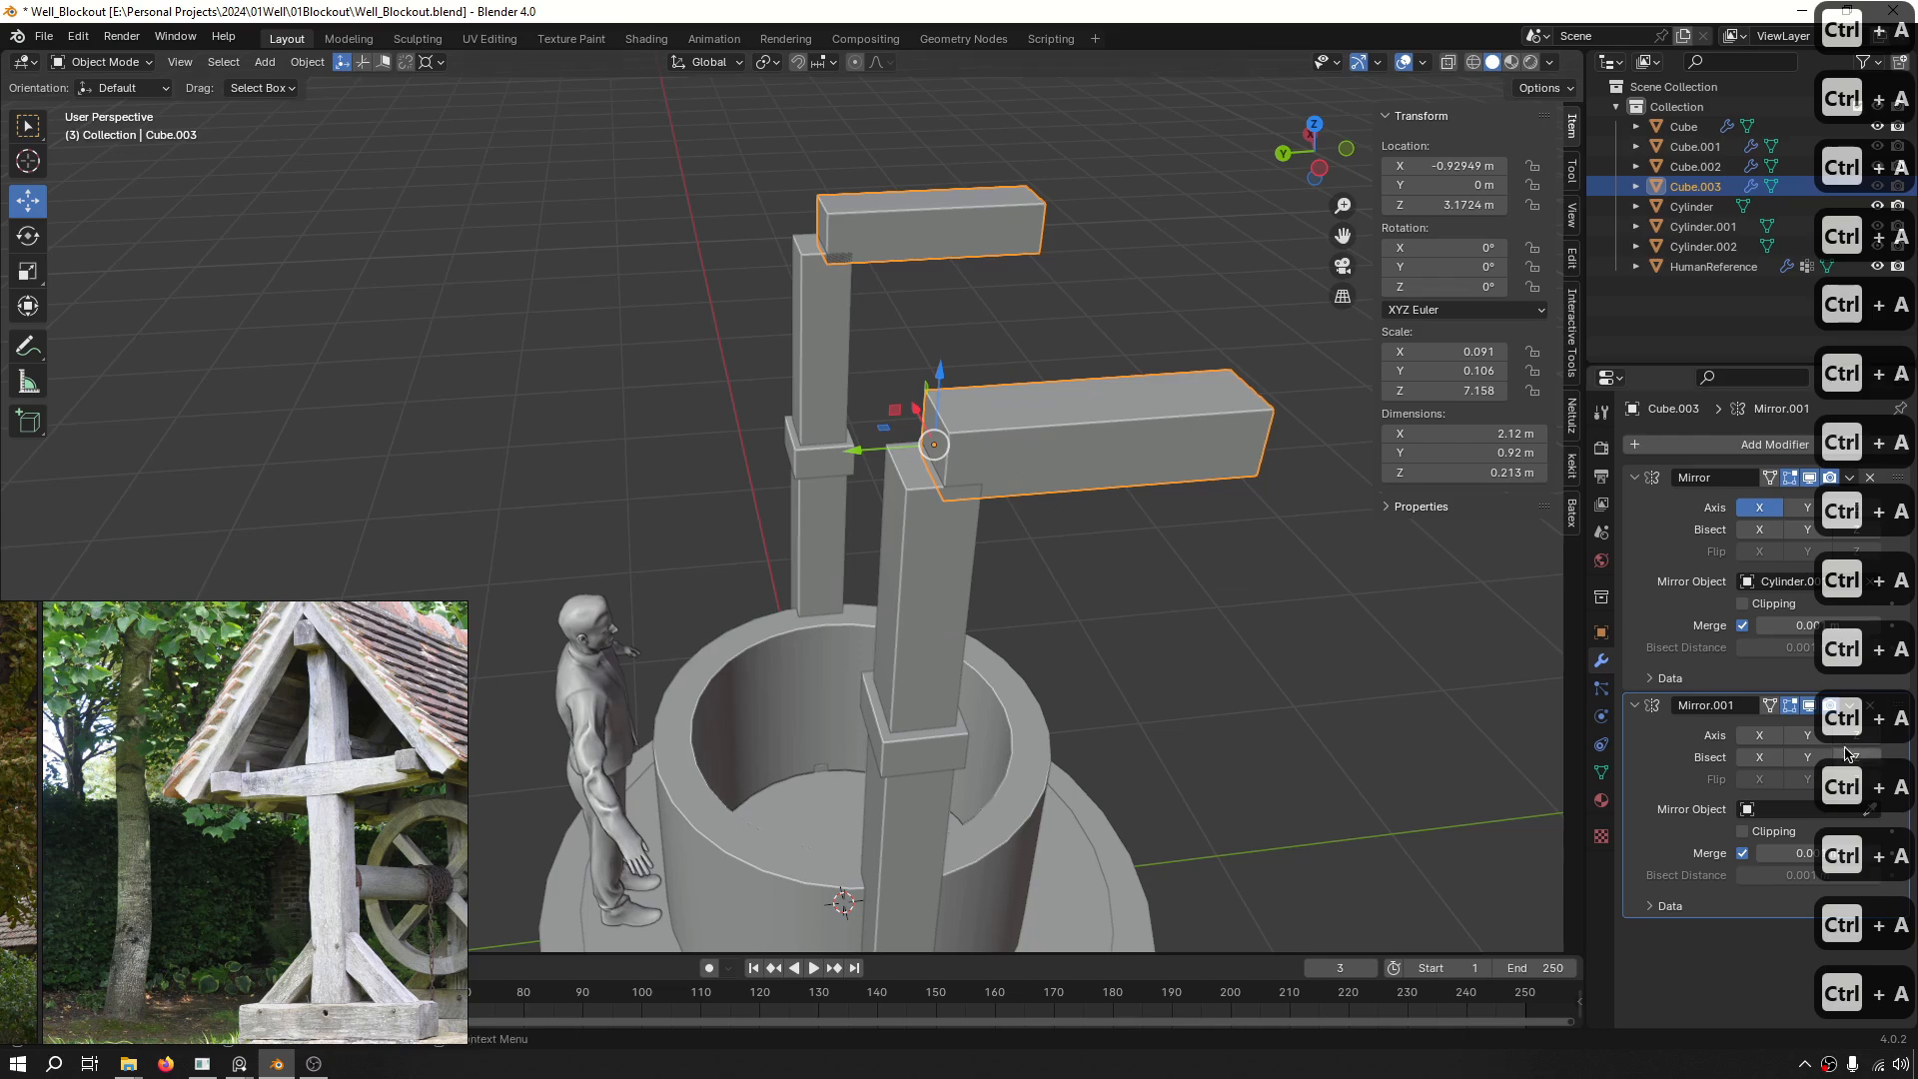
{"action": "left_click", "coordinate": [1804, 742]}
Inspect the mirrored top beams and posts from several angles and compare them with the roof in the reference photo.
{"action": "scroll", "coordinate": [999, 464], "scroll_direction": "down", "scroll_amount": 2}
{"action": "middle_click_drag", "start_coordinate": [1013, 463], "coordinate": [986, 435]}
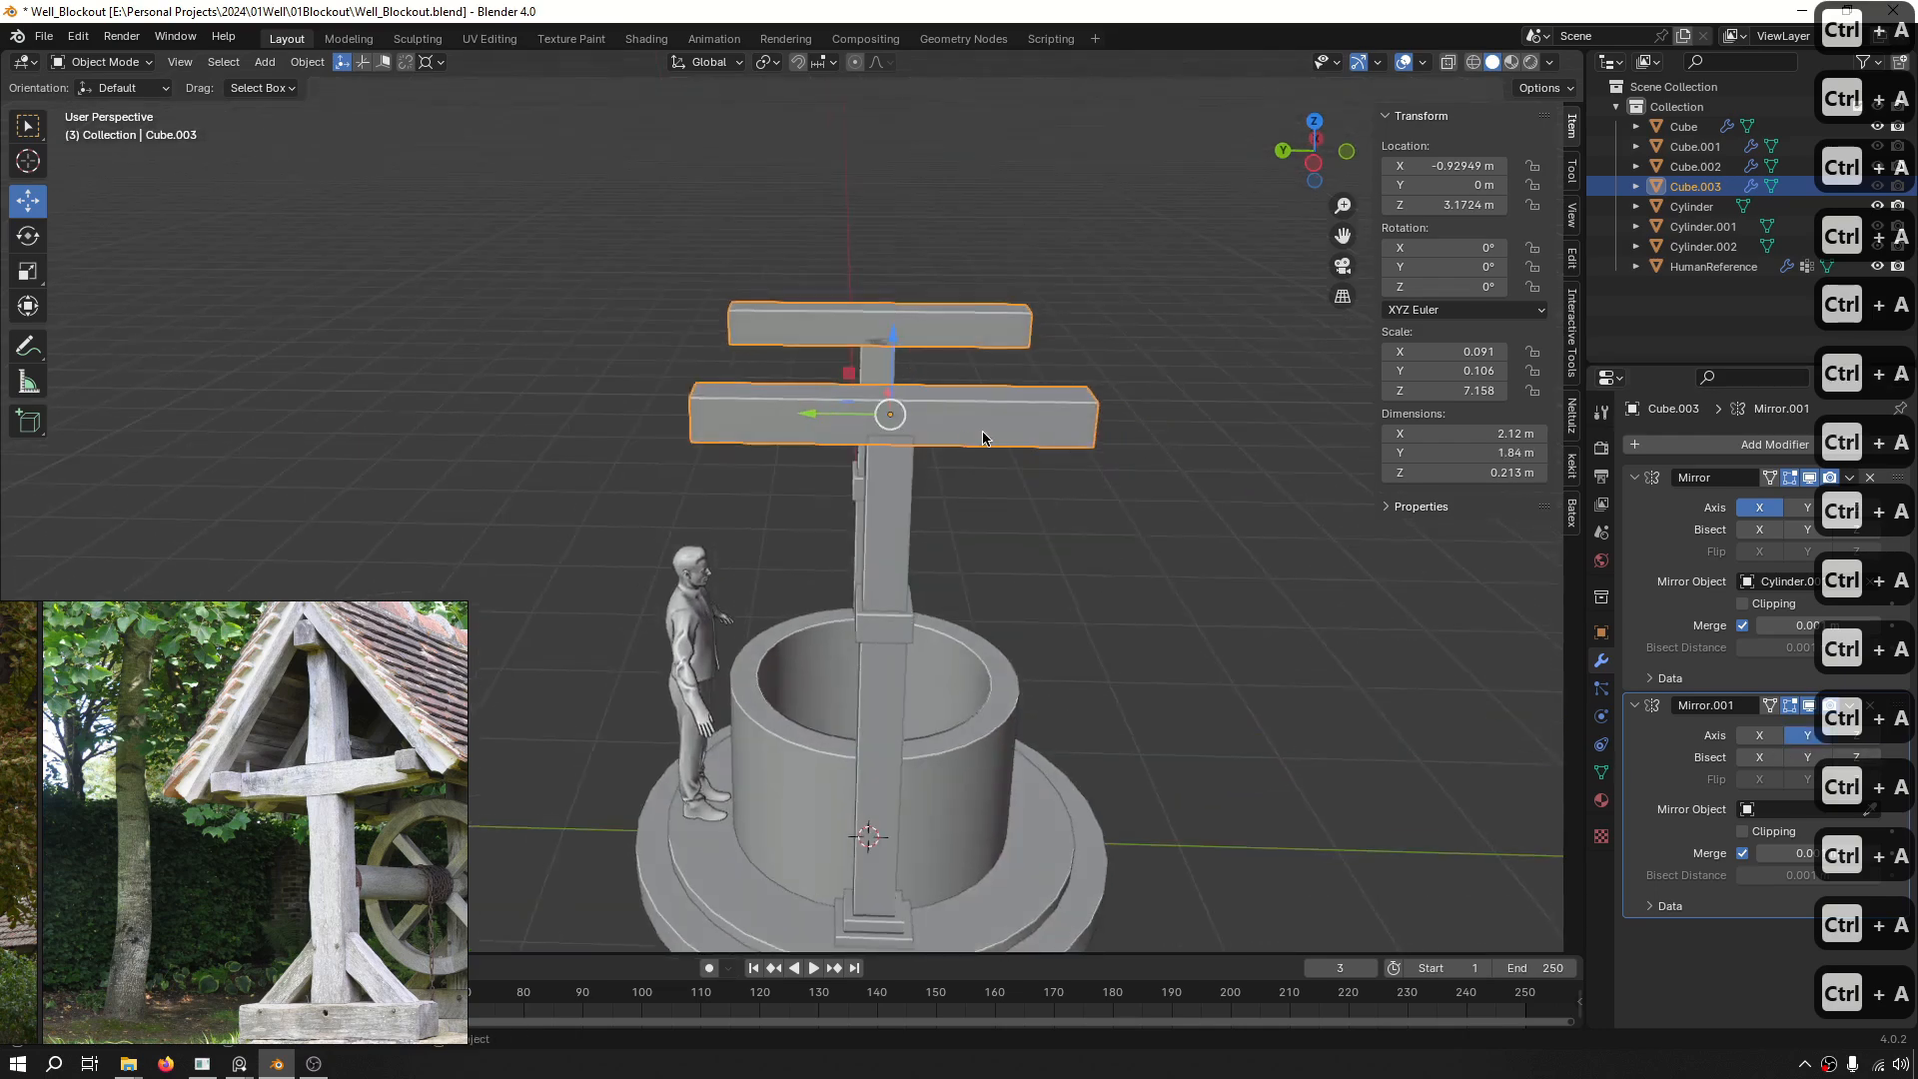
{"action": "scroll", "coordinate": [986, 436], "scroll_direction": "down", "scroll_amount": 2}
{"action": "middle_click_drag", "start_coordinate": [1121, 449], "coordinate": [967, 424]}
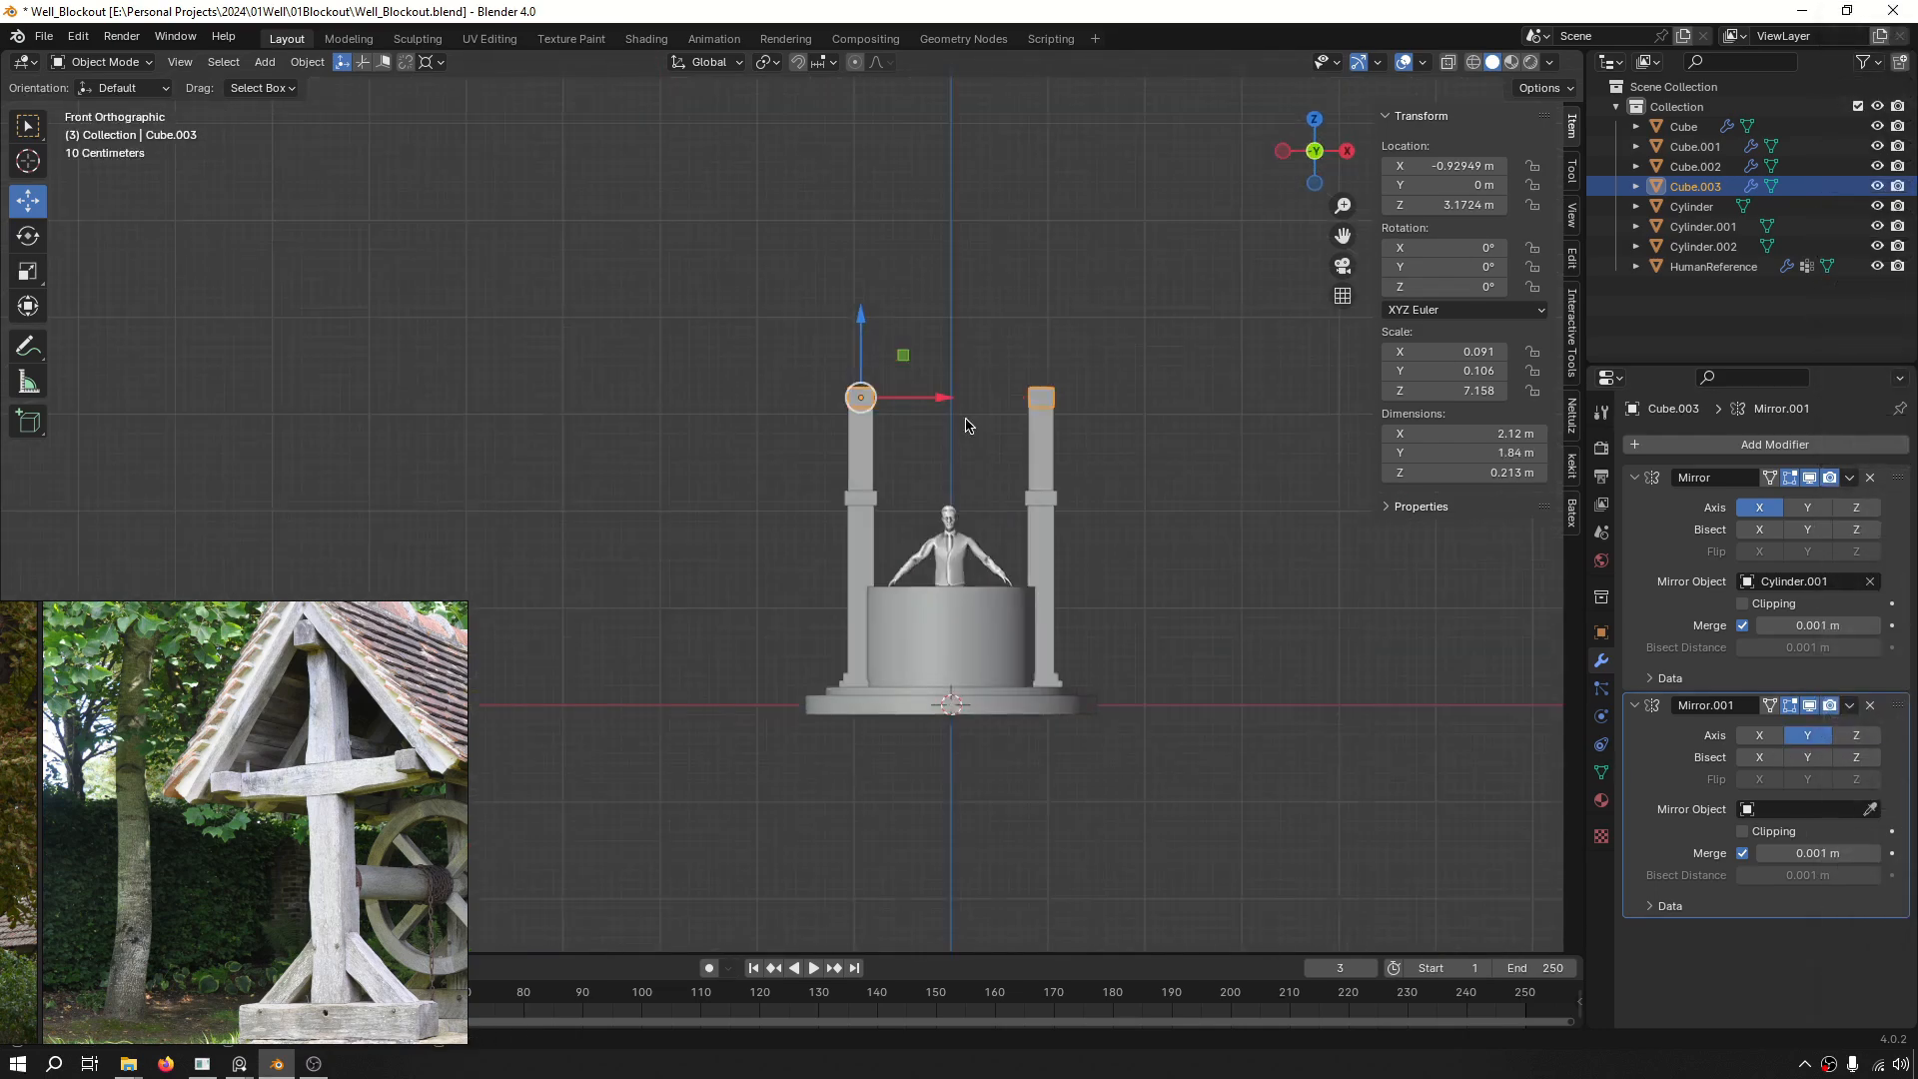
{"action": "scroll", "coordinate": [934, 455], "scroll_direction": "up", "scroll_amount": 5}
{"action": "mouse_move", "coordinate": [896, 501]}
{"action": "middle_mouse_down"}
{"action": "mouse_move", "coordinate": [1105, 518]}
{"action": "mouse_move", "coordinate": [879, 473]}
{"action": "middle_mouse_up"}
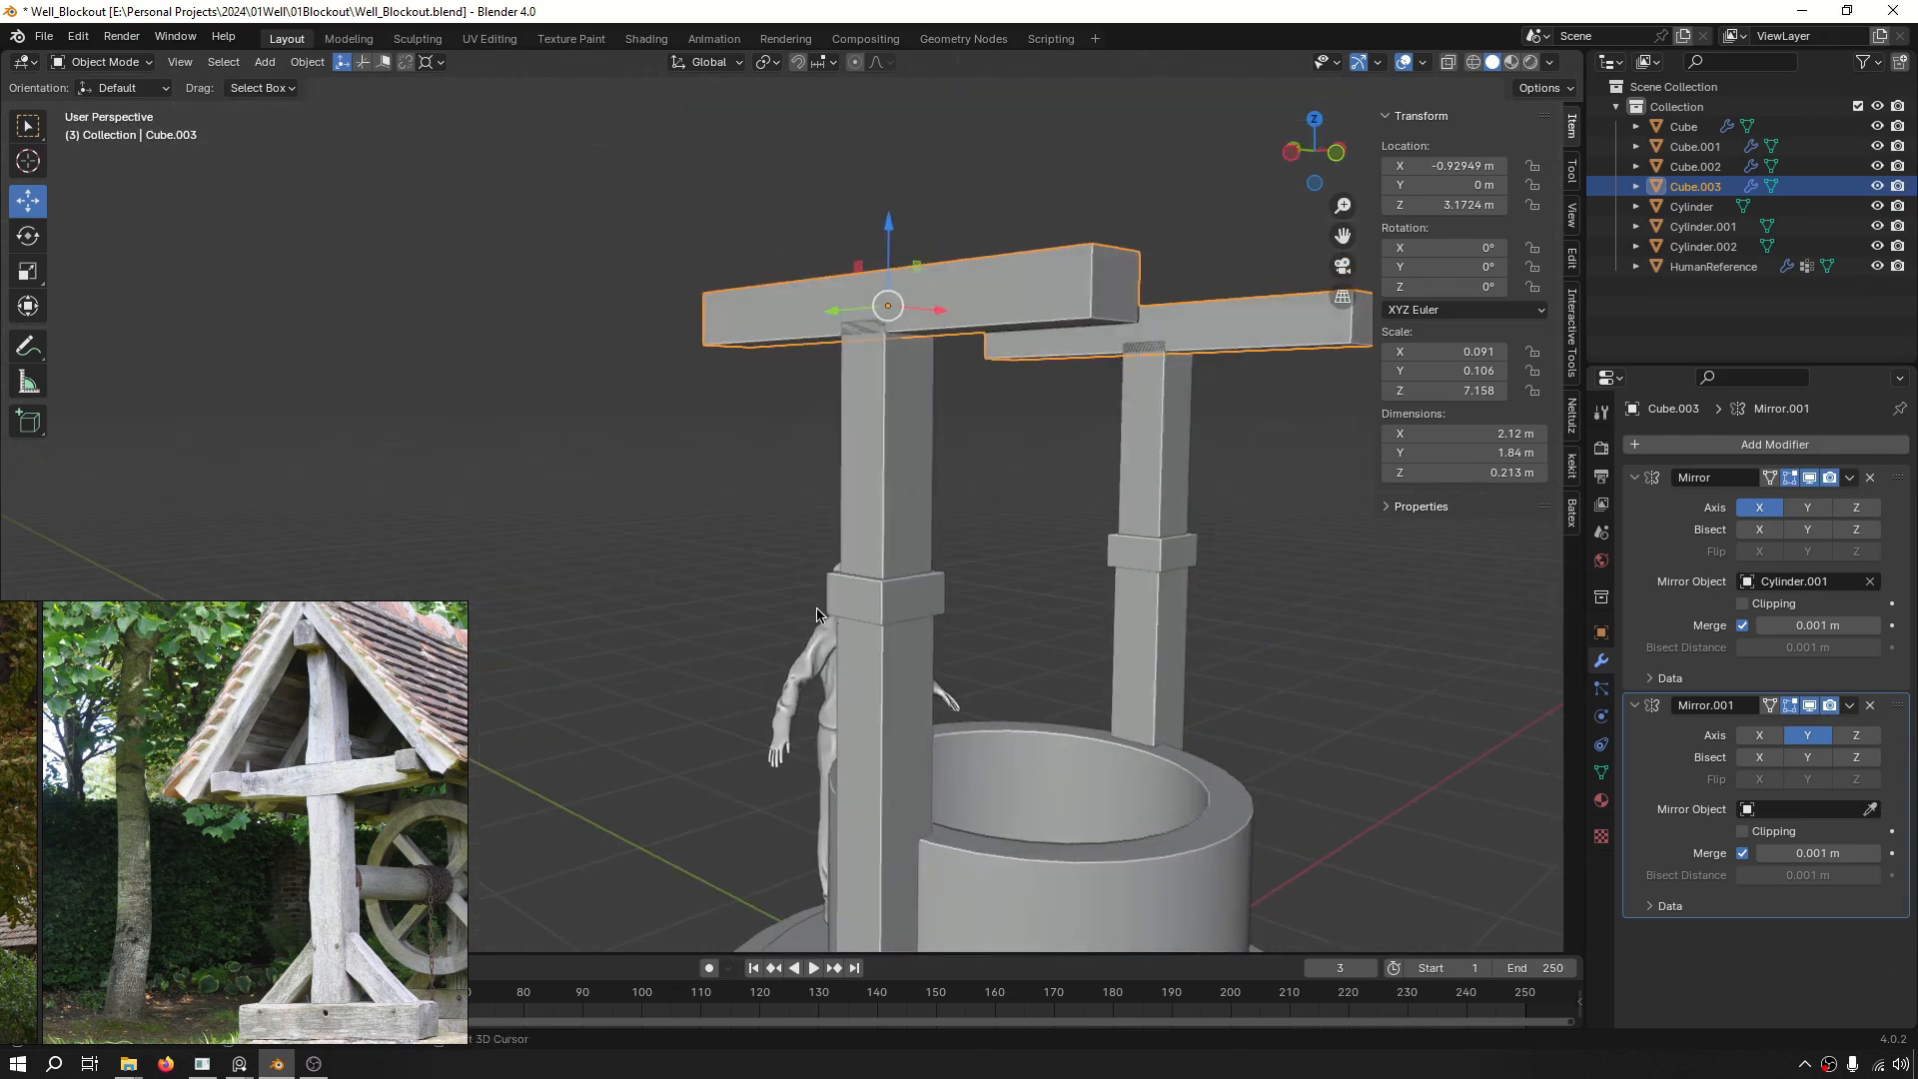
{"action": "middle_click_drag", "start_coordinate": [817, 615], "coordinate": [859, 639]}
{"action": "middle_click_drag", "start_coordinate": [859, 639], "coordinate": [841, 448], "text": "shift"}
{"action": "scroll", "coordinate": [849, 468], "scroll_direction": "down", "scroll_amount": 3}
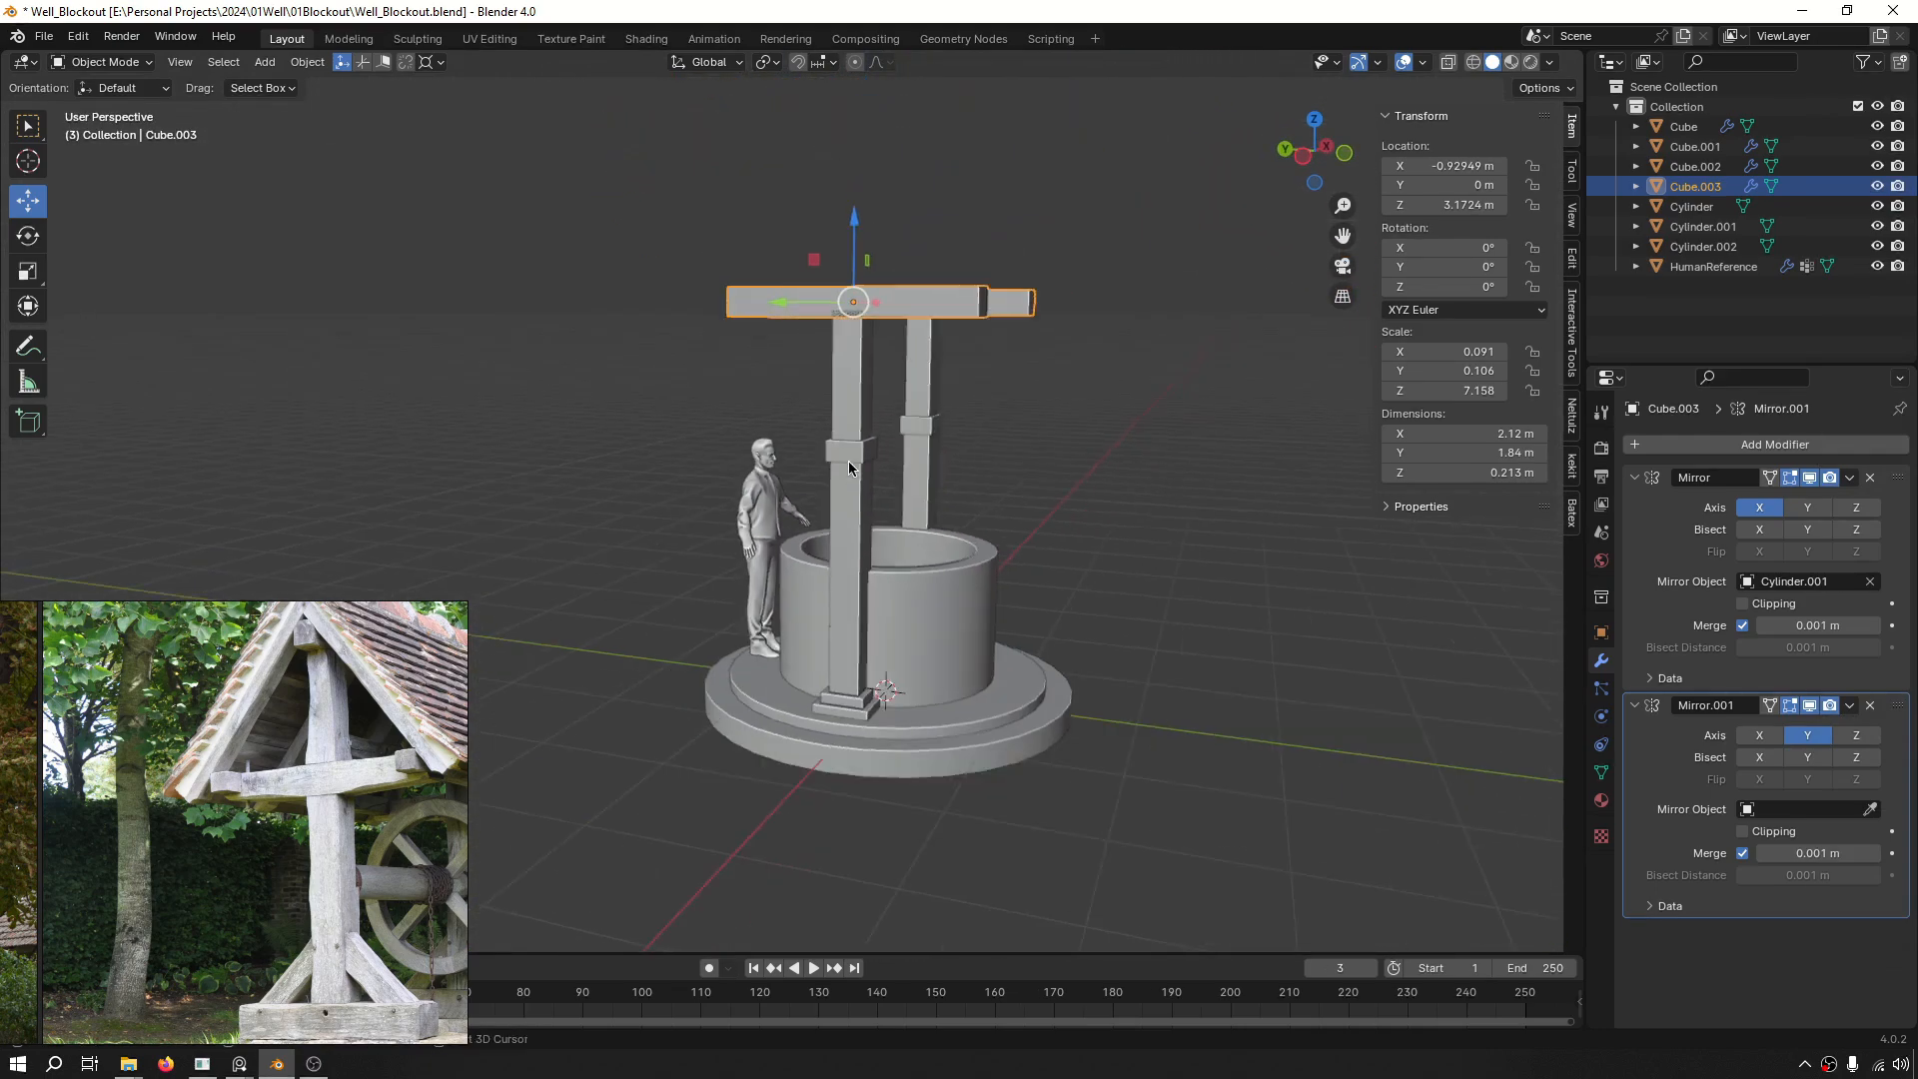
{"action": "scroll", "coordinate": [849, 500], "scroll_direction": "up", "scroll_amount": 3}
{"action": "left_click", "coordinate": [849, 525]}
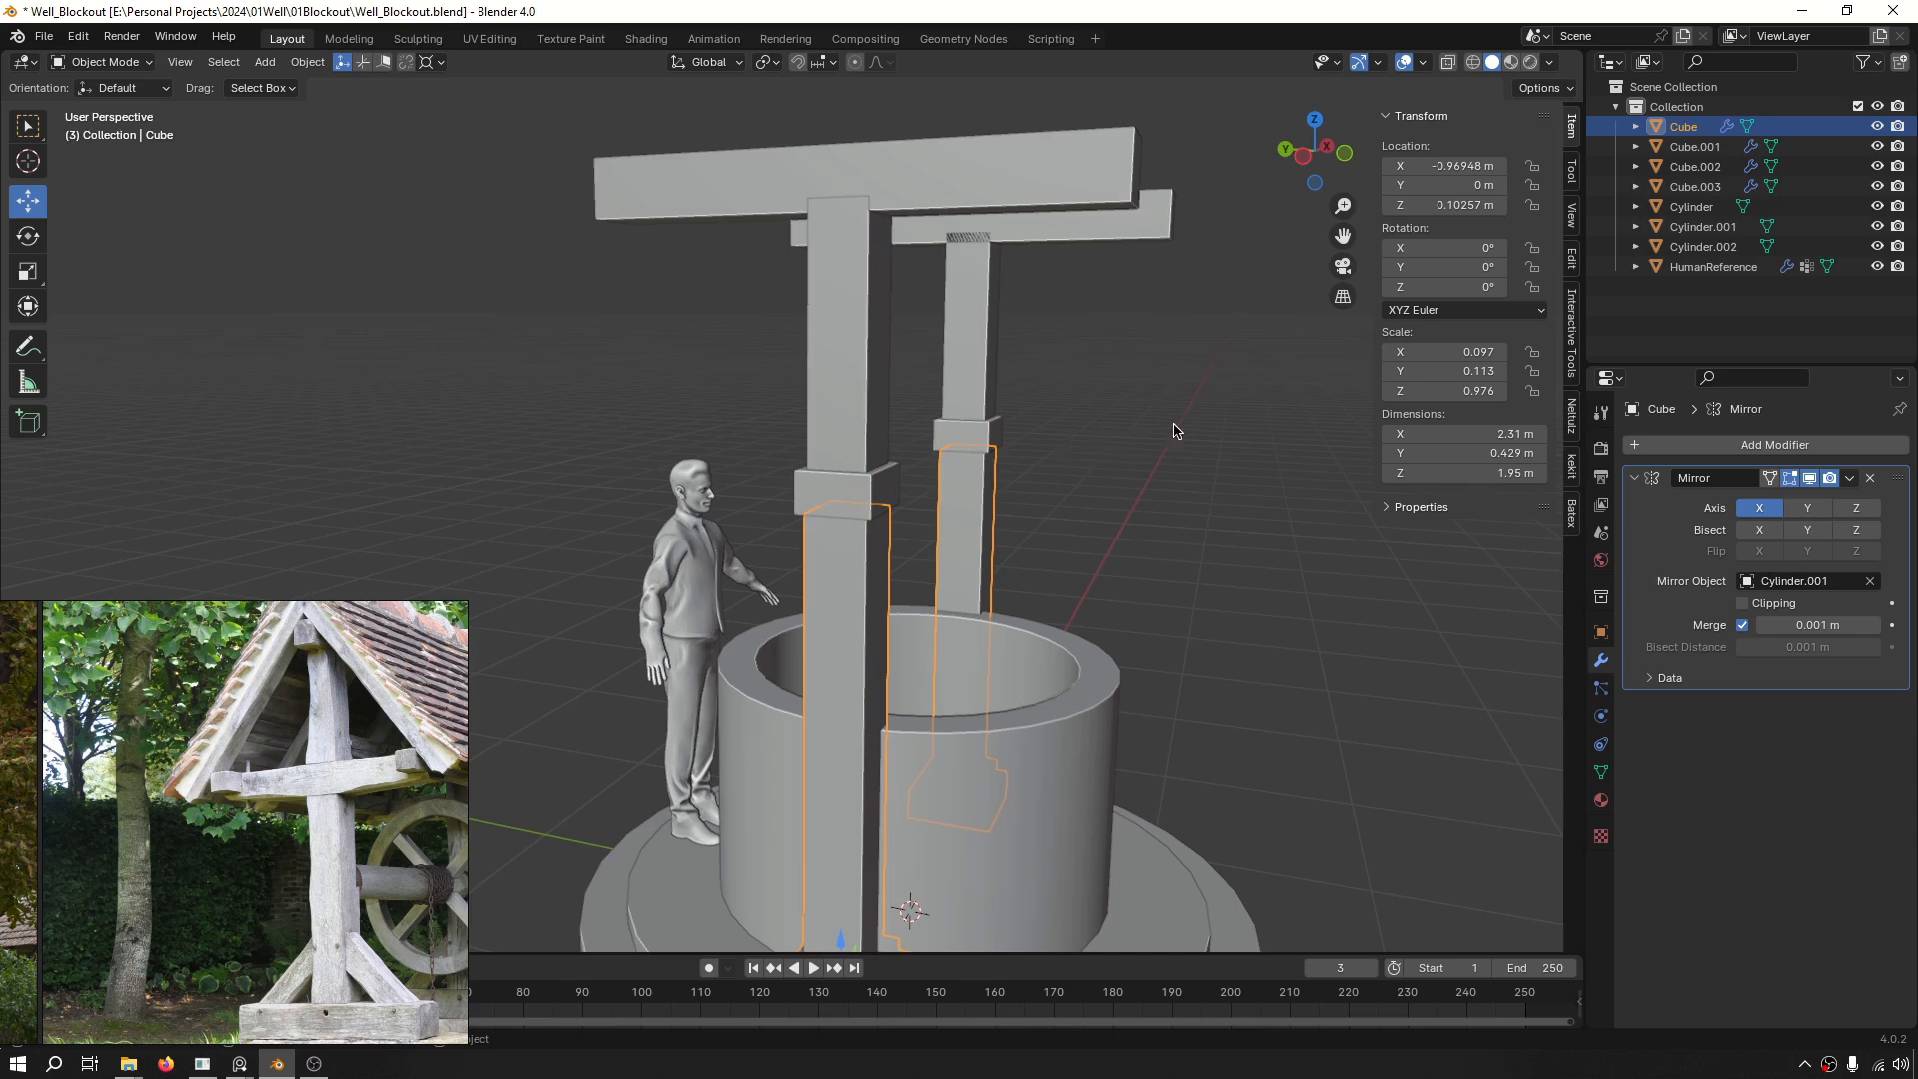
{"action": "key", "text": "KP_1"}
{"action": "scroll", "coordinate": [914, 591], "scroll_direction": "down", "scroll_amount": 2}
{"action": "middle_click_drag", "start_coordinate": [914, 591], "coordinate": [1068, 638]}
{"action": "middle_click_drag", "start_coordinate": [914, 497], "coordinate": [947, 461]}
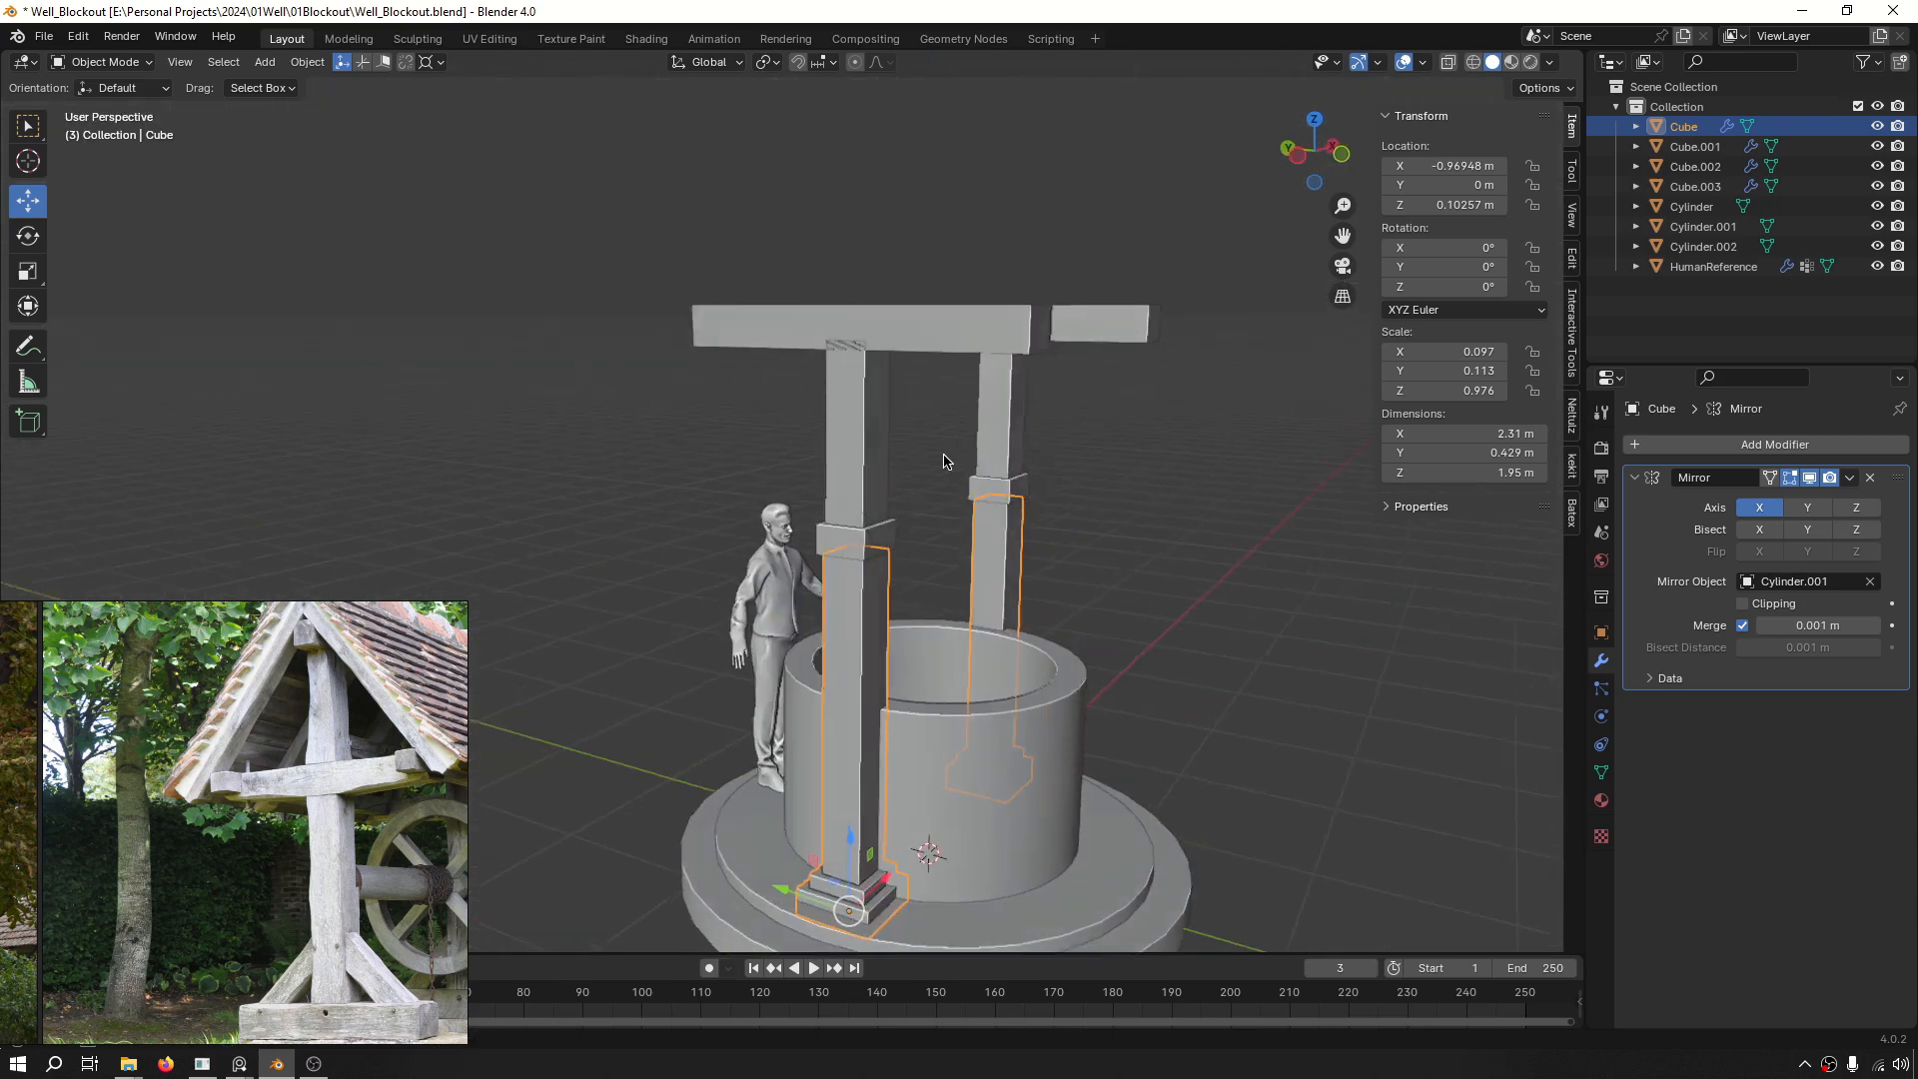
{"action": "middle_click_drag", "start_coordinate": [1036, 286], "coordinate": [908, 206]}
{"action": "scroll", "coordinate": [351, 736], "scroll_direction": "up", "scroll_amount": 3}
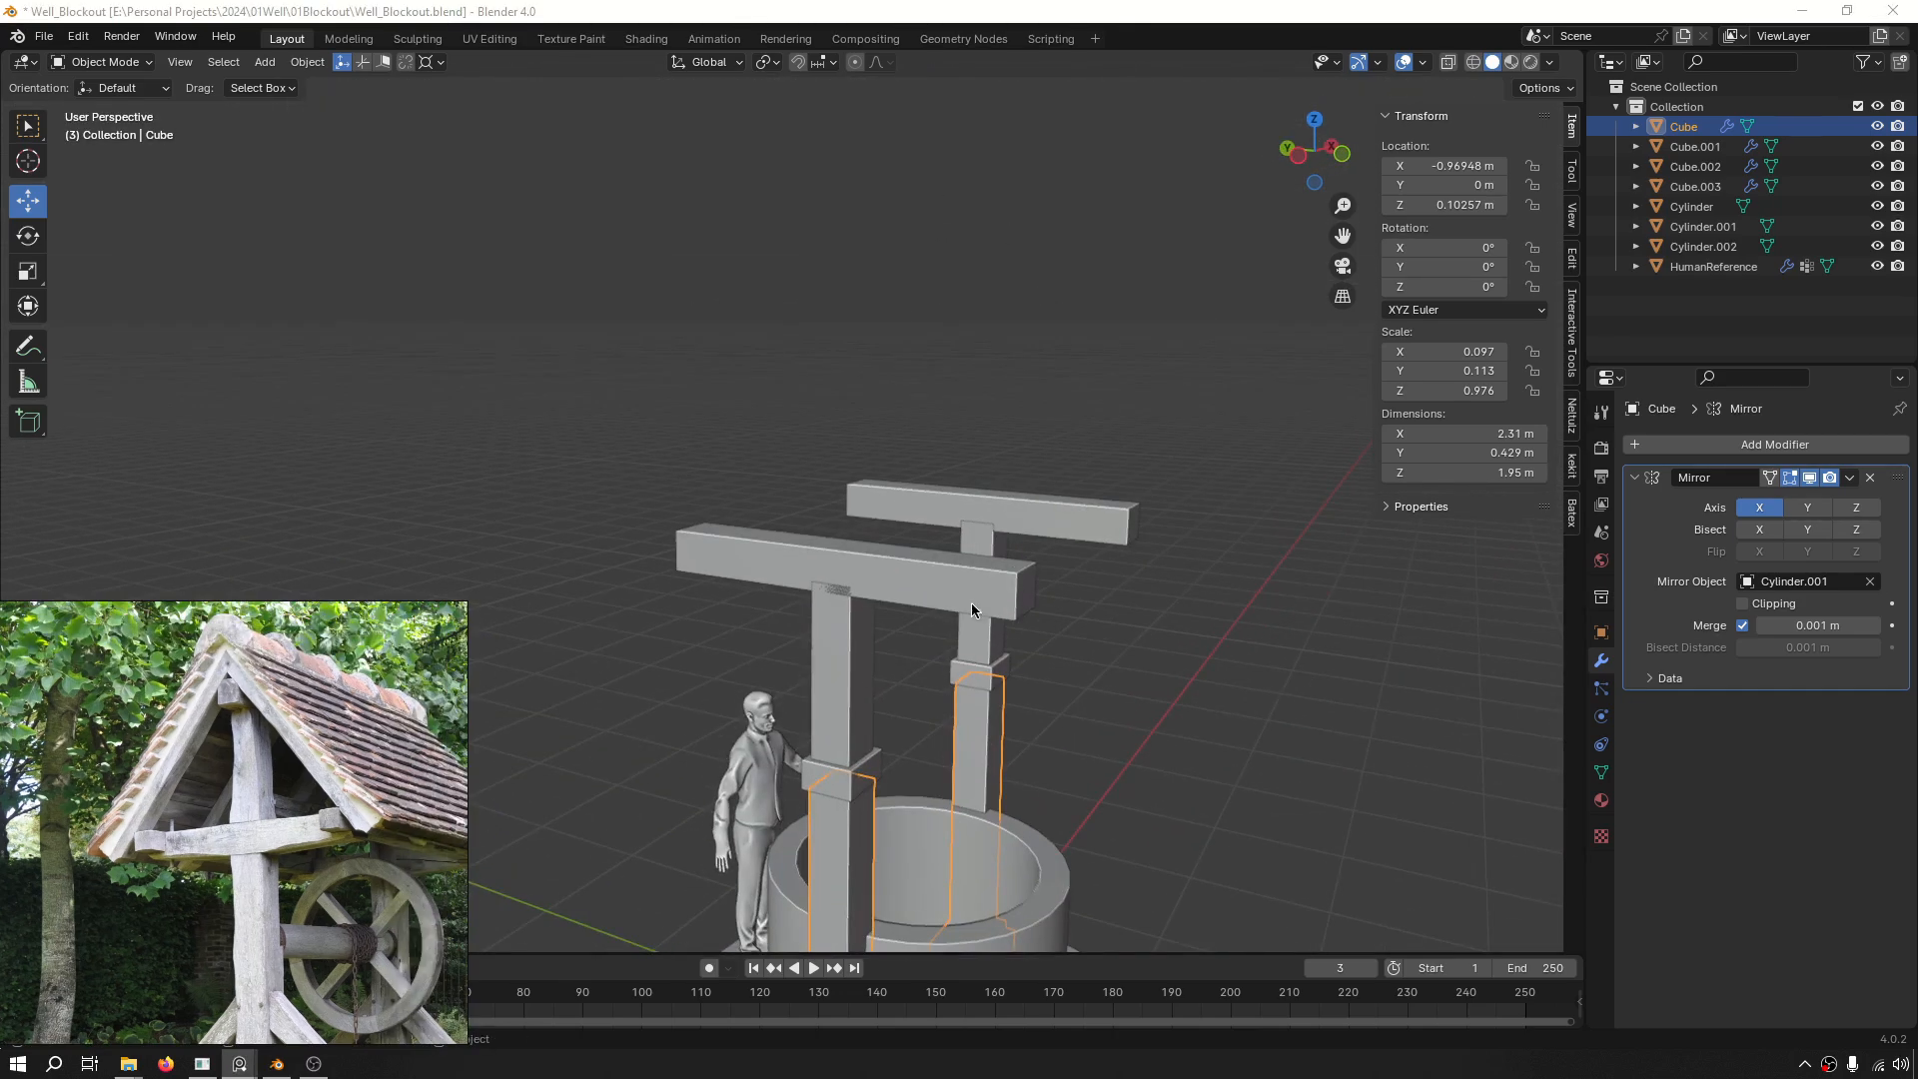
Duplicate the mirrored top beam in place.
{"action": "left_click", "coordinate": [861, 573]}
{"action": "key", "text": "shift+d"}
{"action": "right_click", "coordinate": [915, 550]}
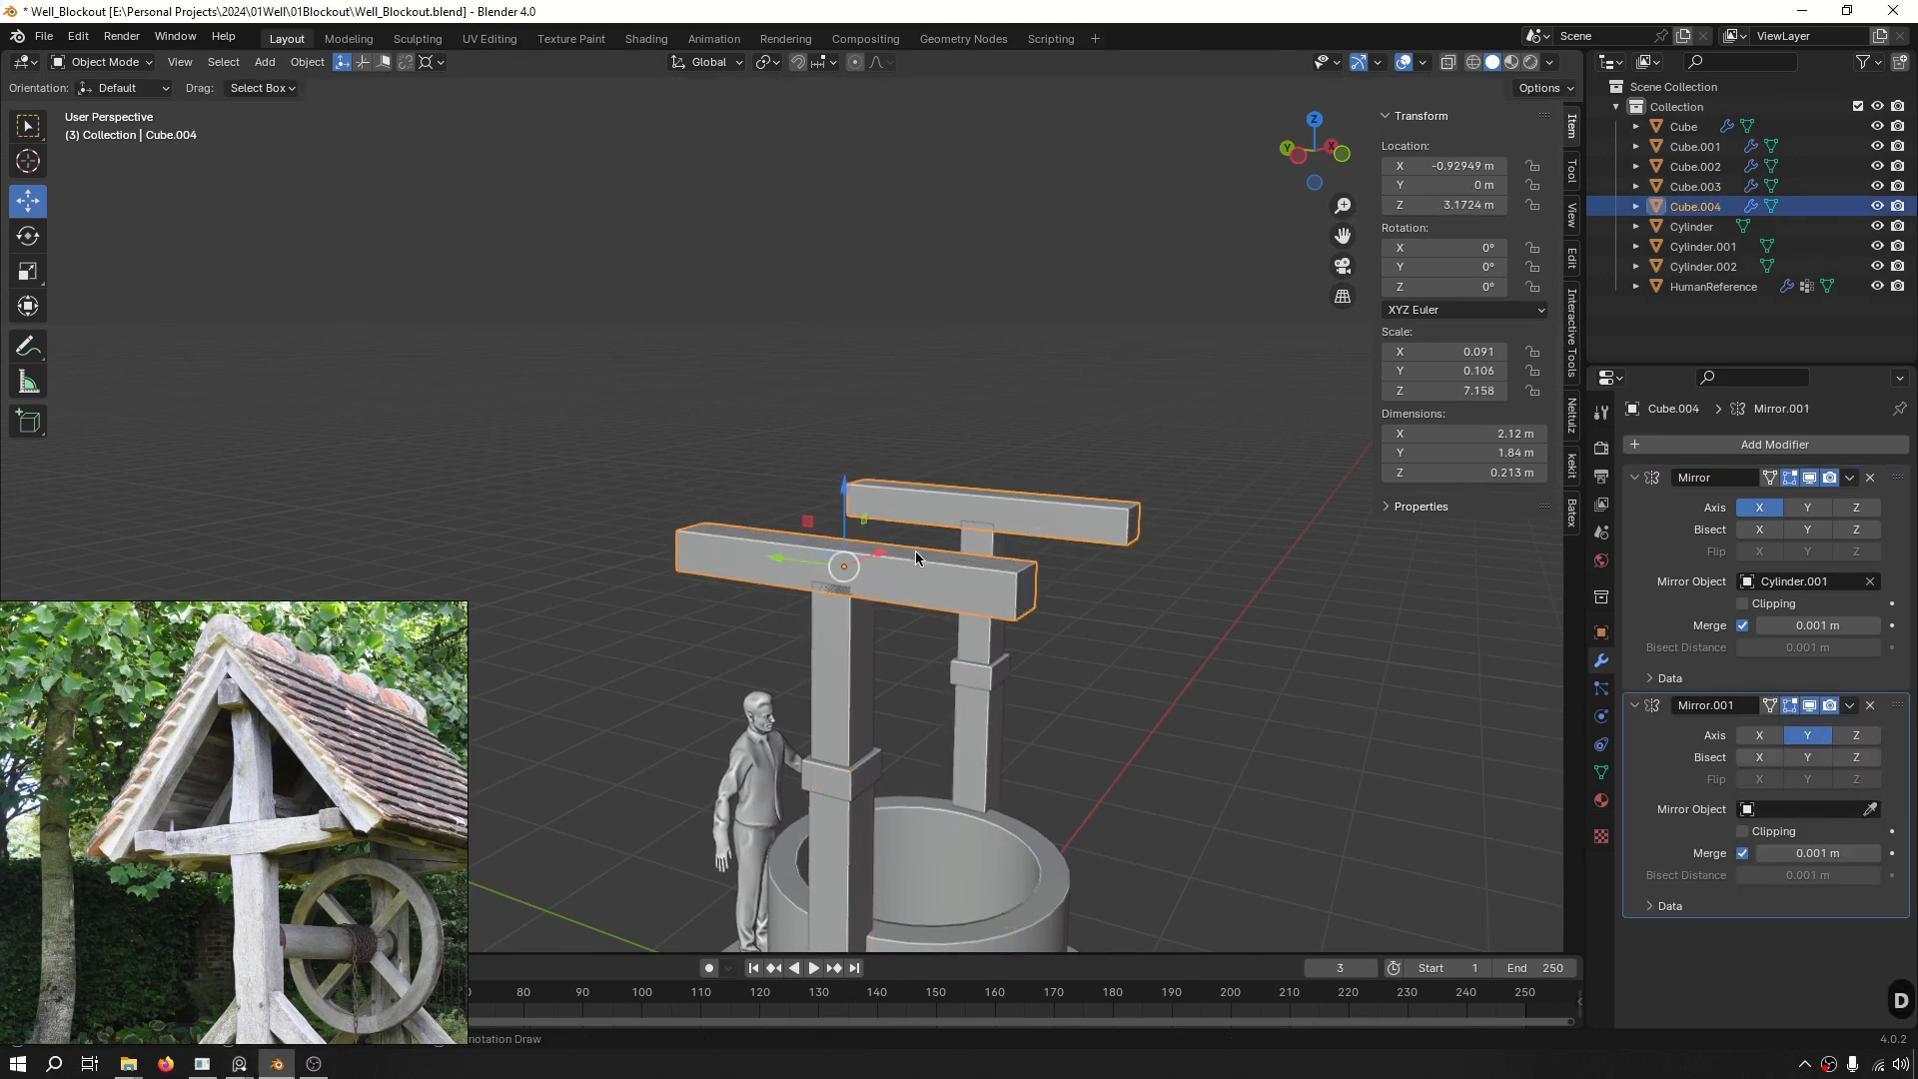
Rotate the duplicated top beam to -45° about the X axis in the side view.
{"action": "key", "text": "e"}
{"action": "middle_click_drag", "start_coordinate": [917, 549], "coordinate": [865, 572]}
{"action": "key", "text": "KP_1"}
{"action": "key", "text": "ctrl+KP_3"}
{"action": "key", "text": "r"}
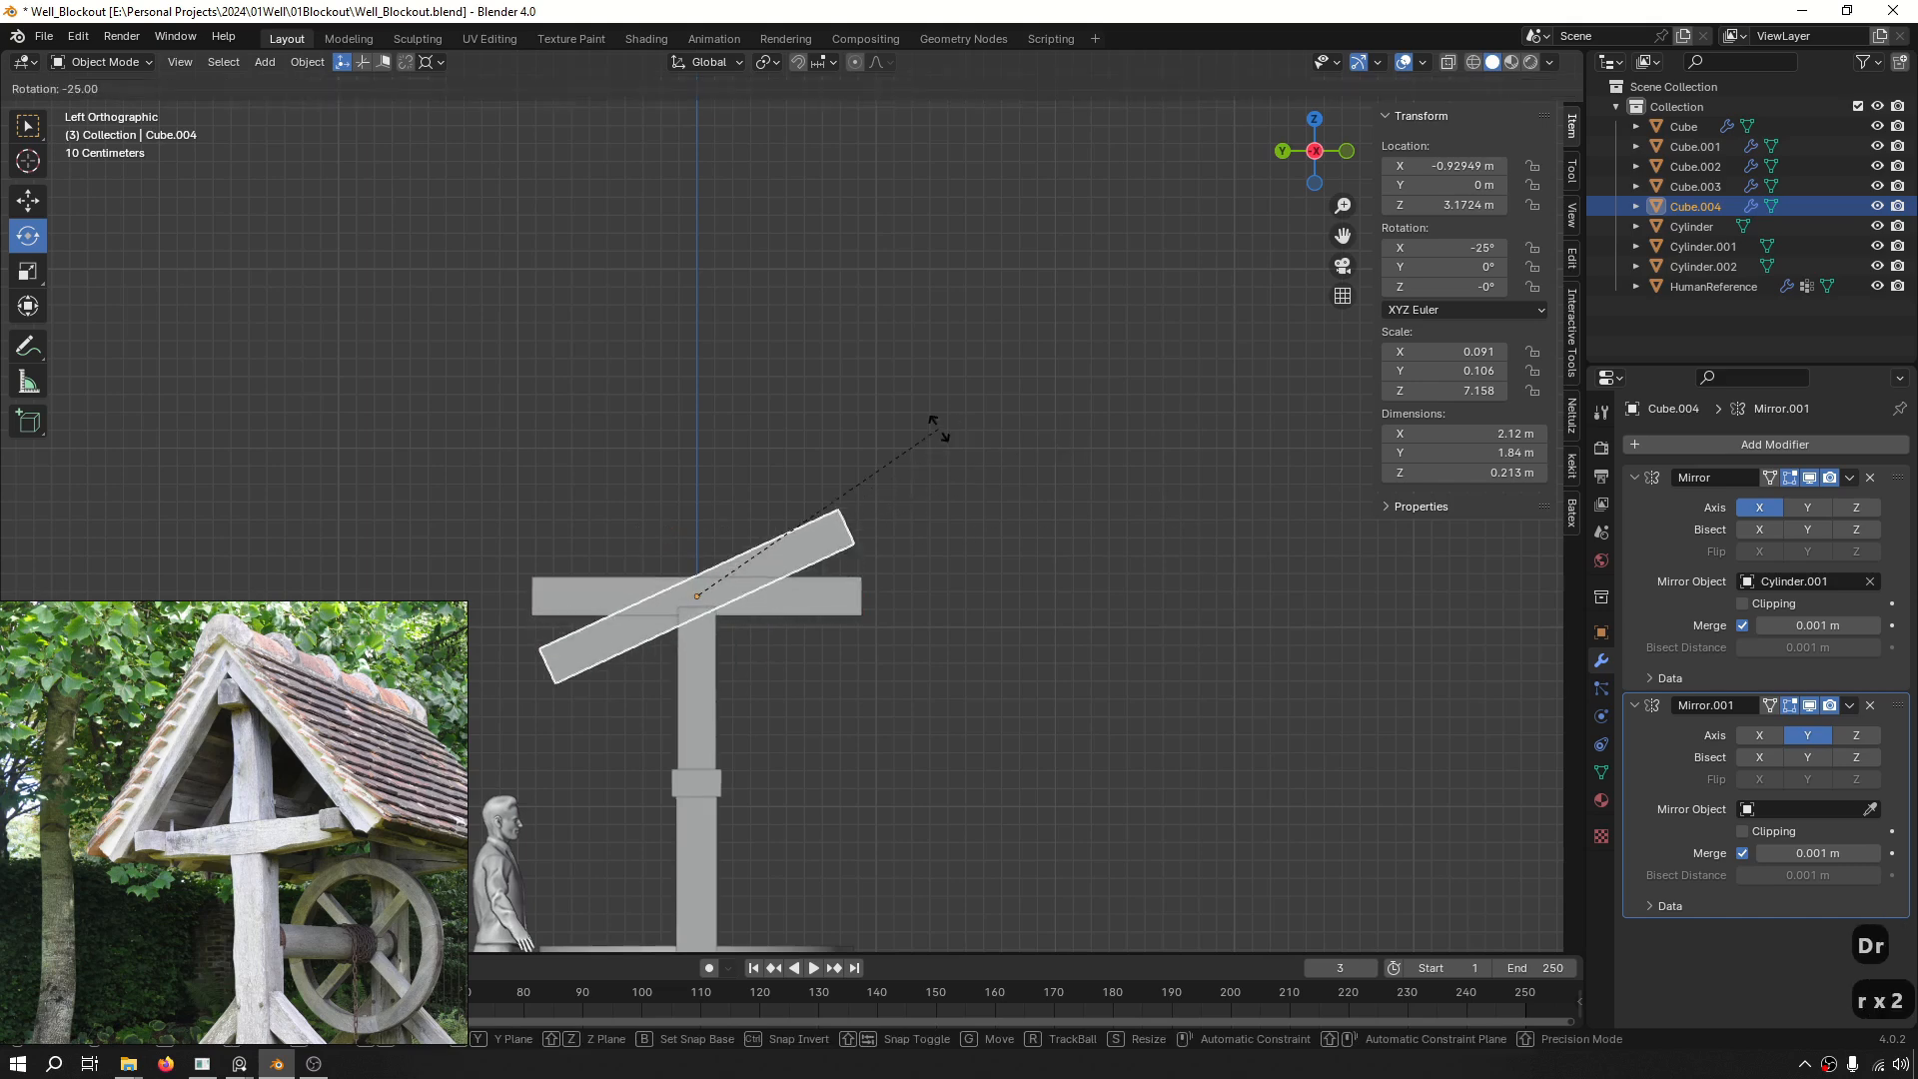
{"action": "left_click", "coordinate": [847, 398]}
Position the tilted beam as a rafter above the horizontal beam, at about Y 0.51 m and Z 3.74 m.
{"action": "key", "text": "g"}
{"action": "key", "text": "g"}
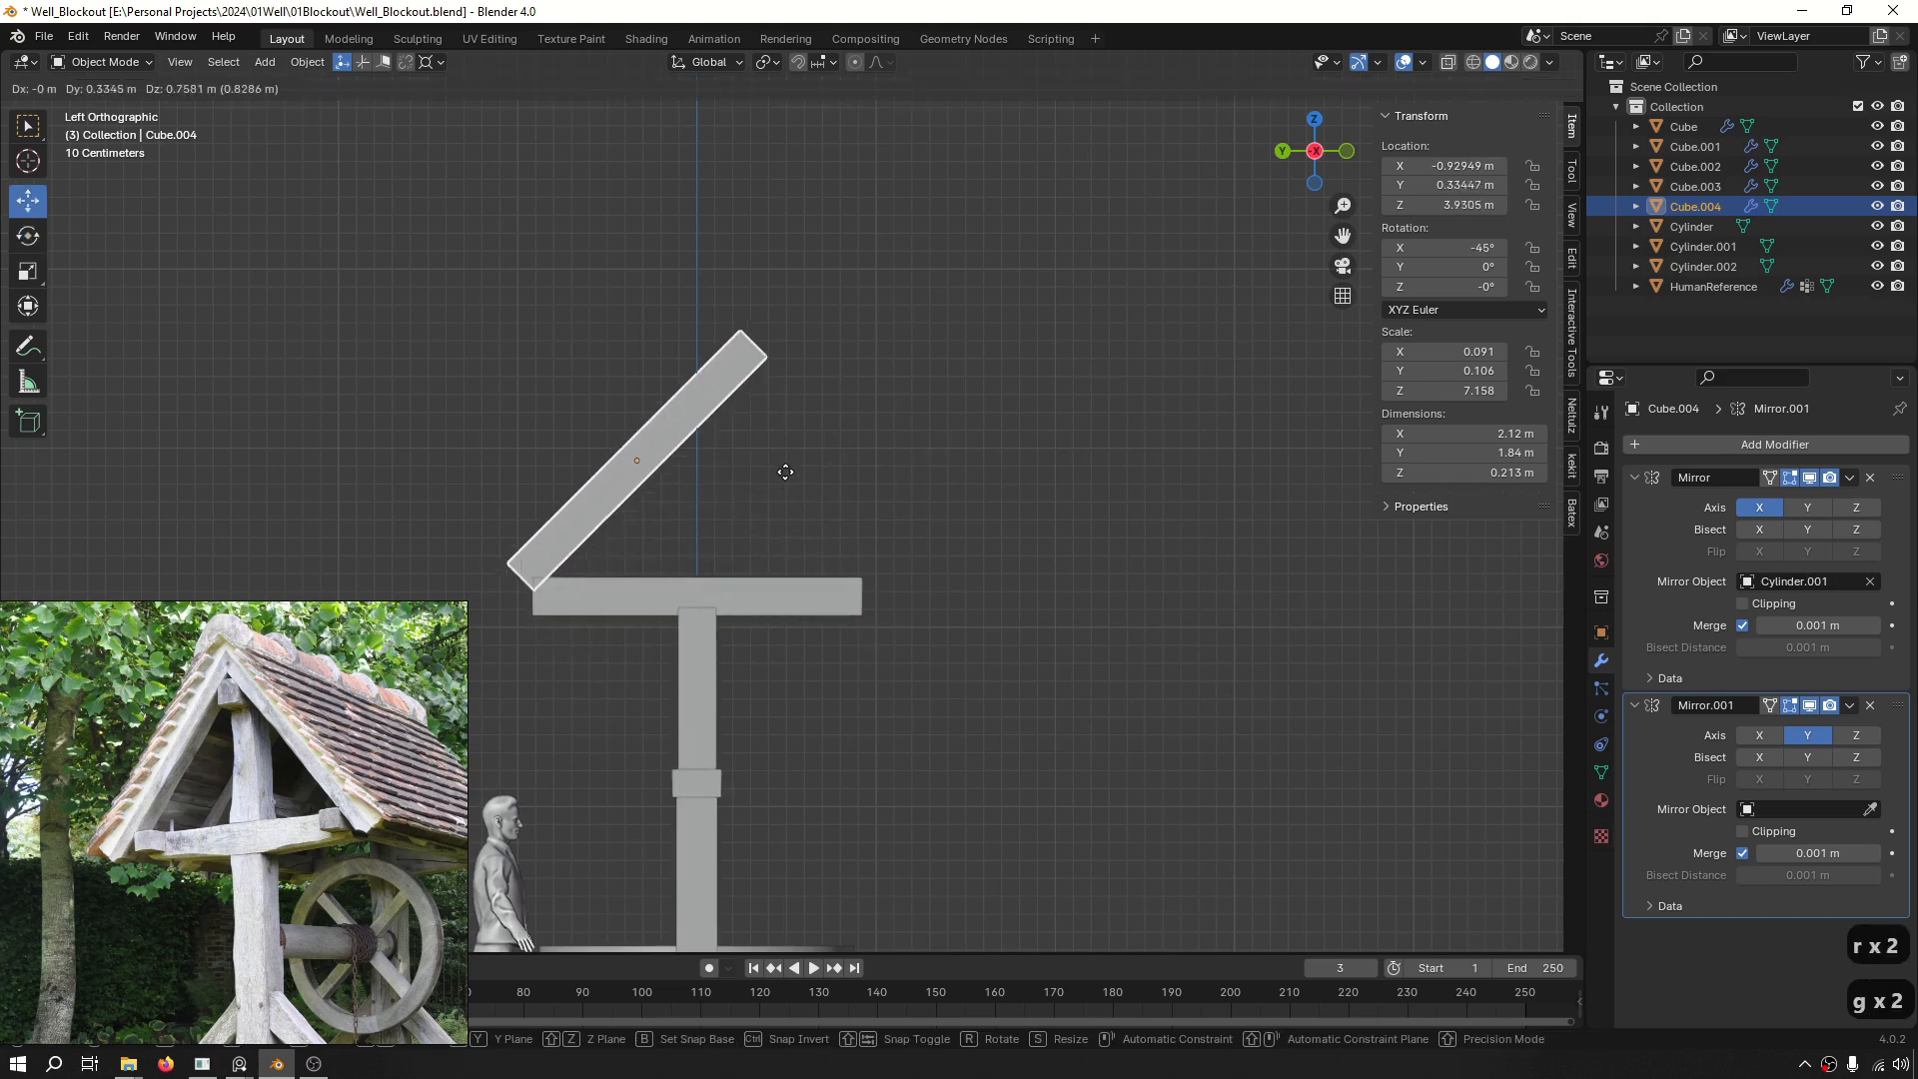
{"action": "left_click", "coordinate": [727, 508]}
{"action": "key", "text": "g"}
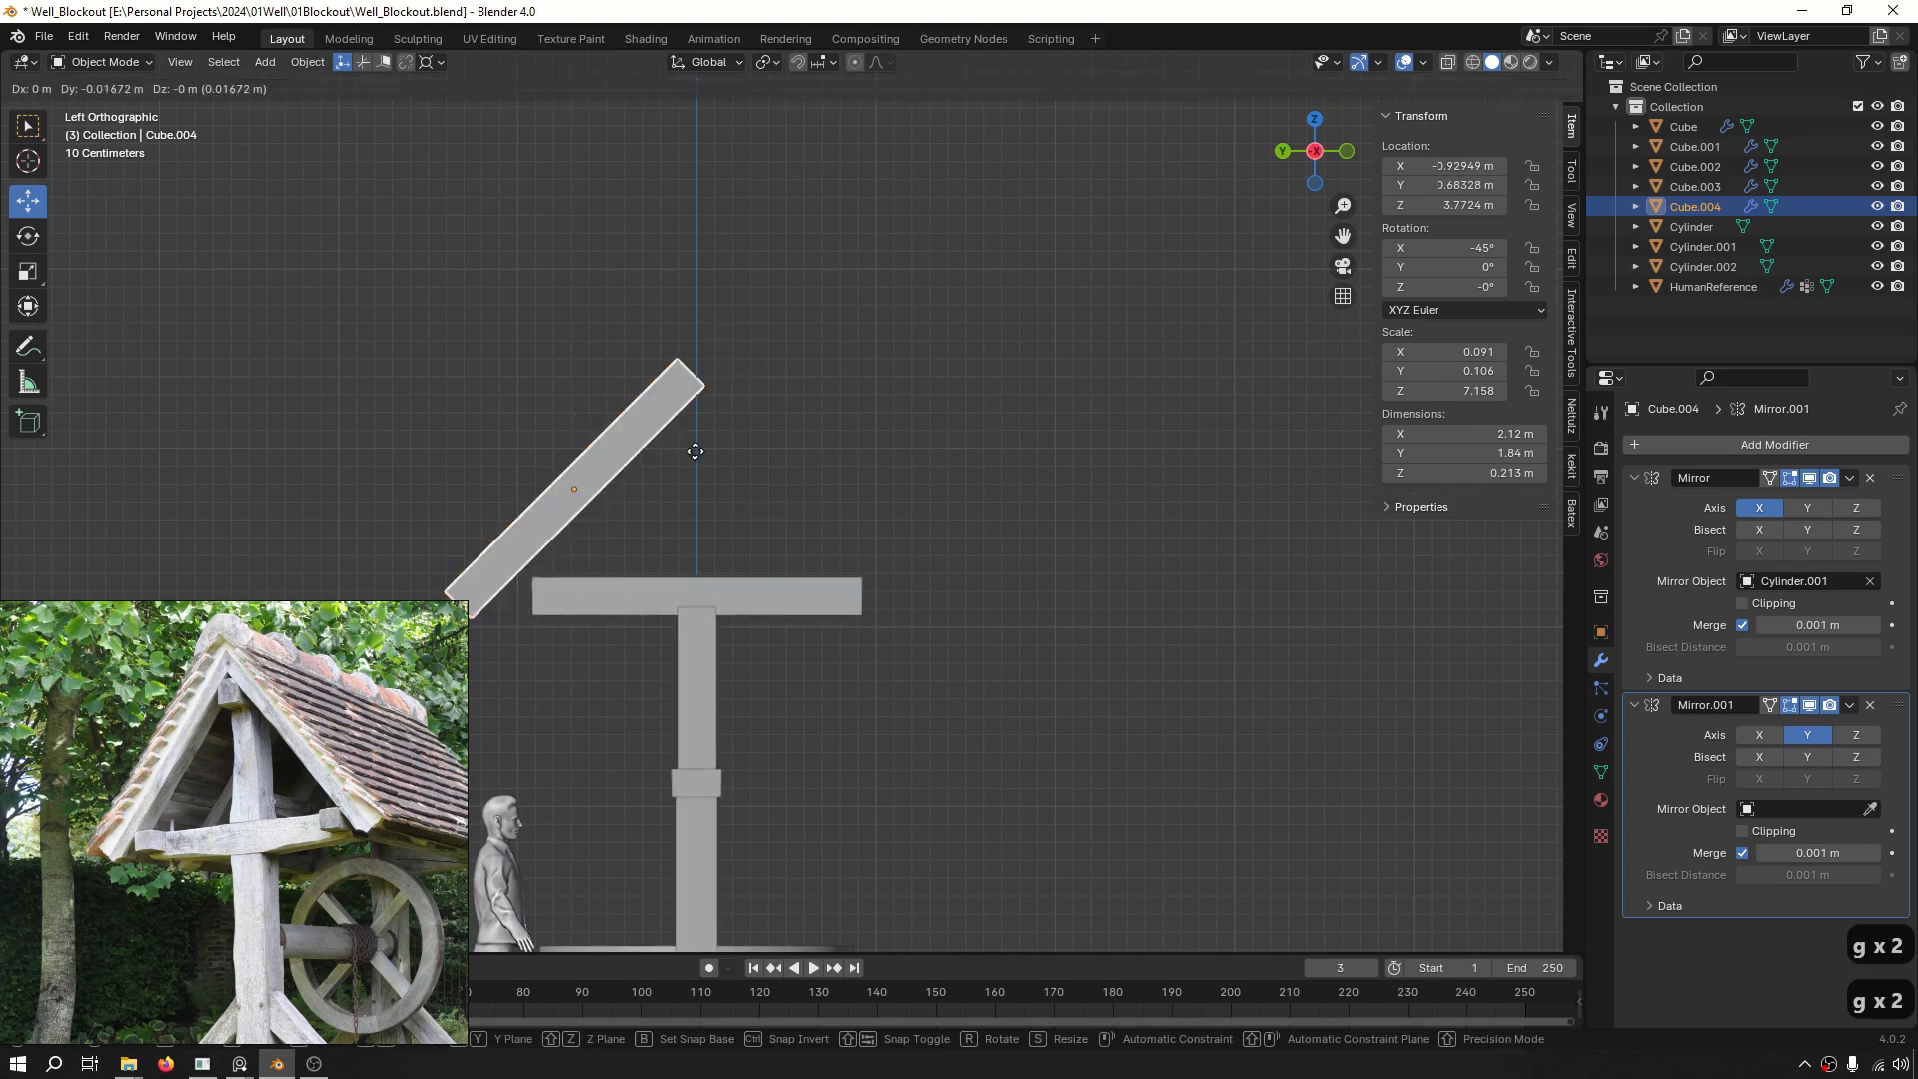
{"action": "left_click", "coordinate": [725, 451]}
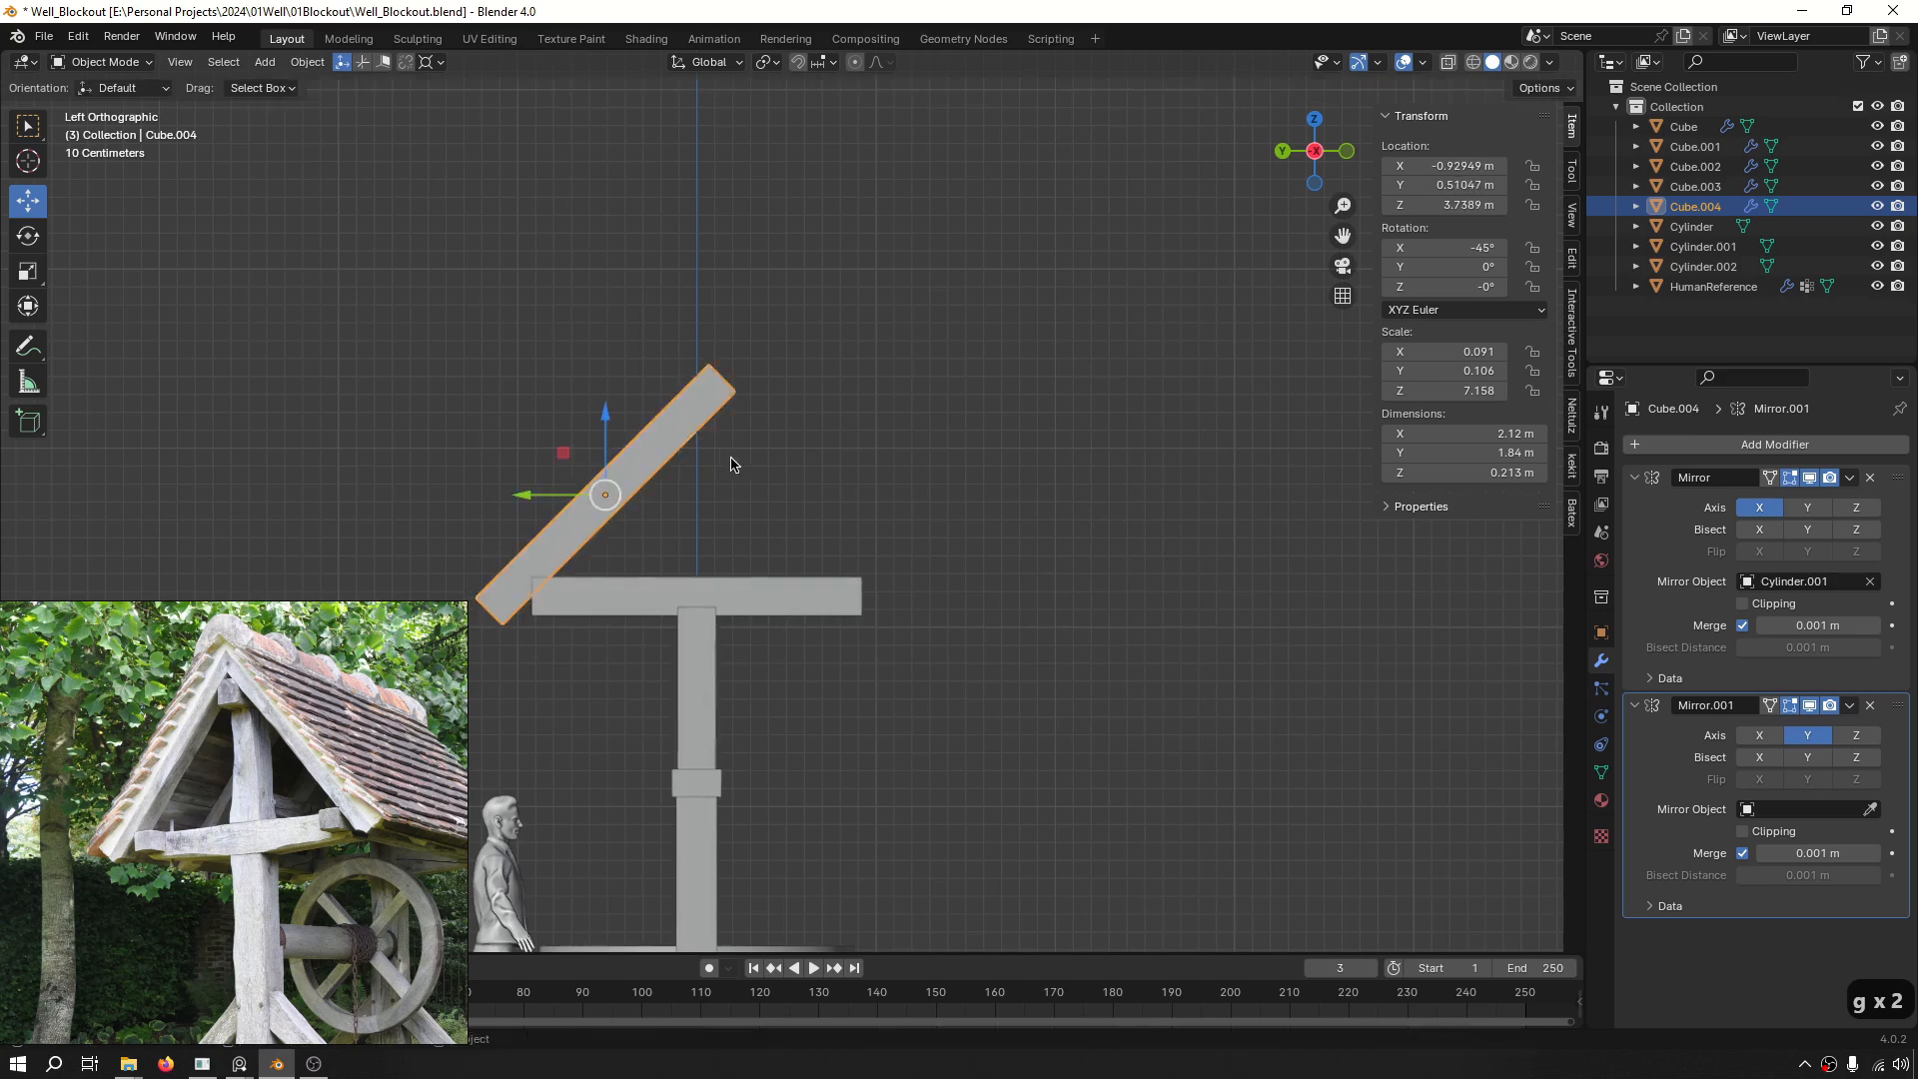
Add a third Mirror modifier to the tilted rafter.
{"action": "scroll", "coordinate": [779, 500], "scroll_direction": "down", "scroll_amount": 2}
{"action": "middle_click_drag", "start_coordinate": [826, 535], "coordinate": [873, 534]}
{"action": "left_click", "coordinate": [775, 507]}
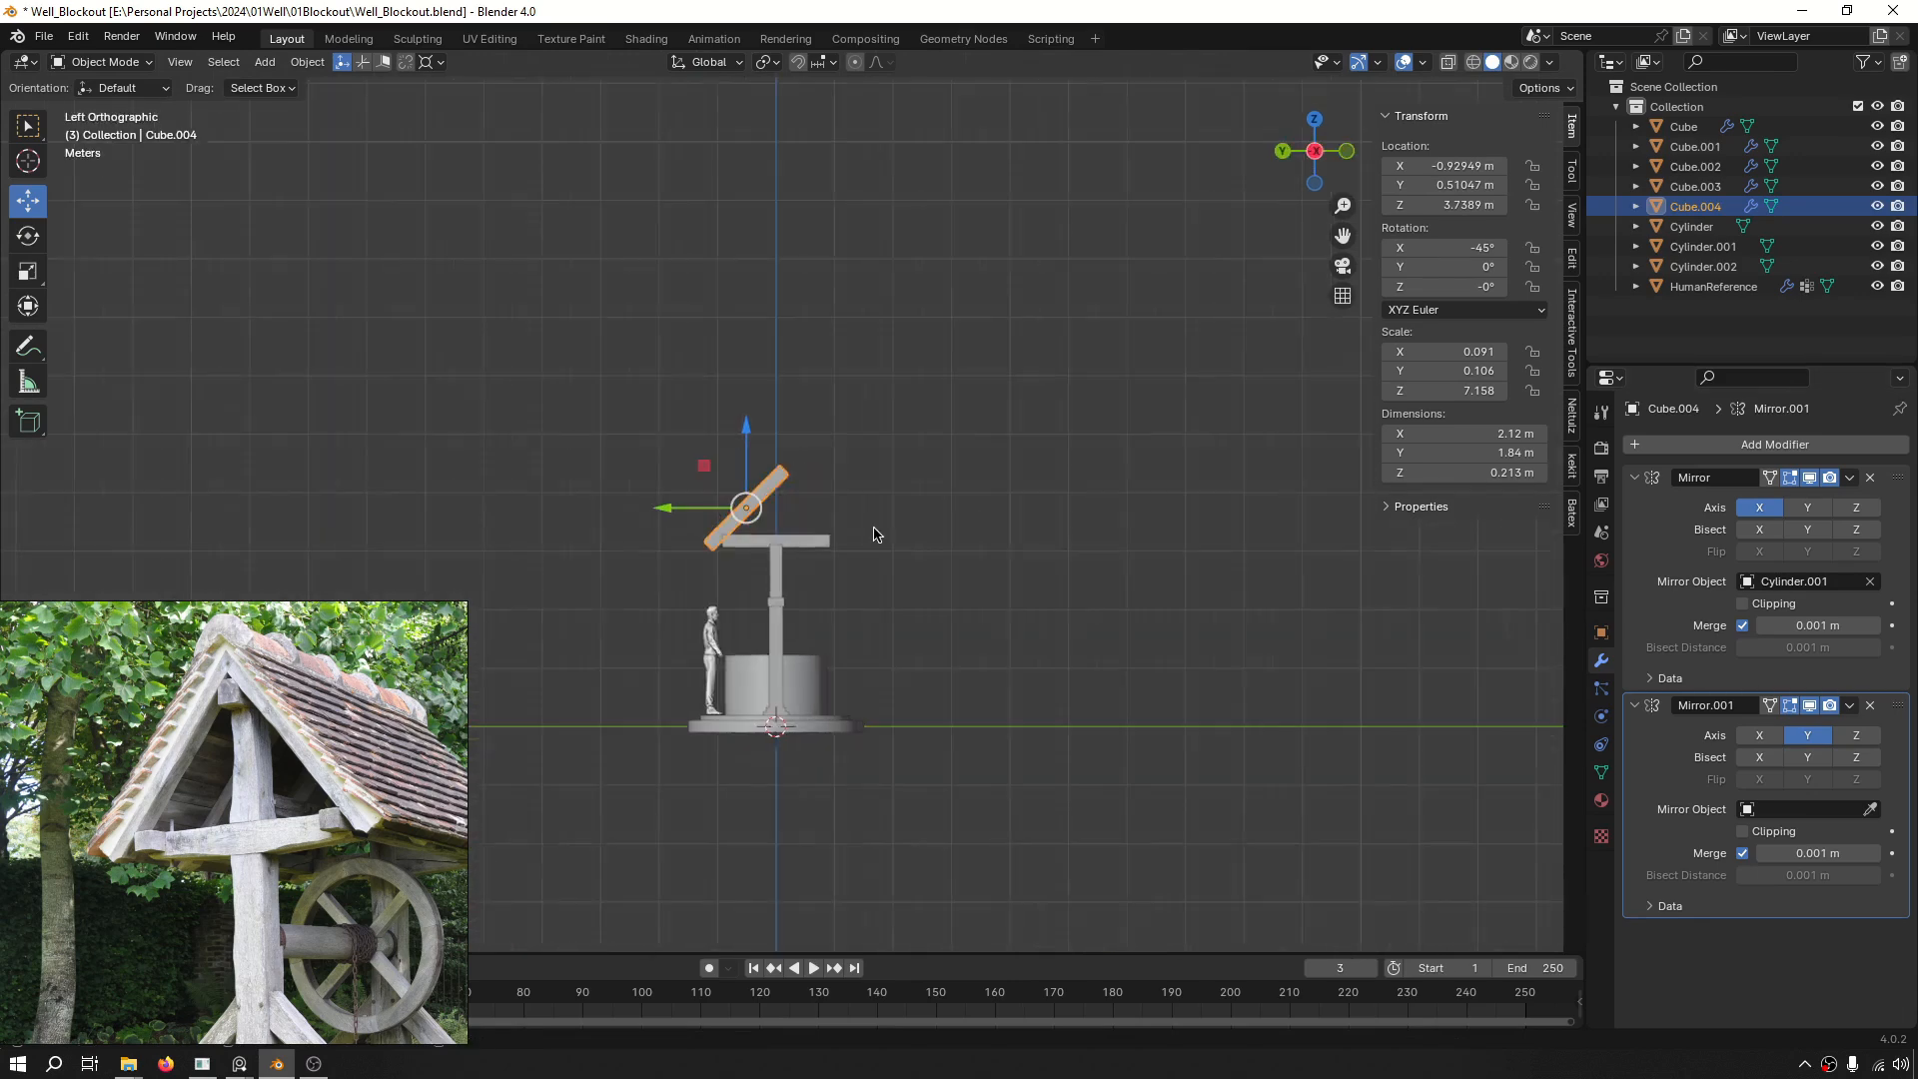
{"action": "left_click", "coordinate": [1712, 454]}
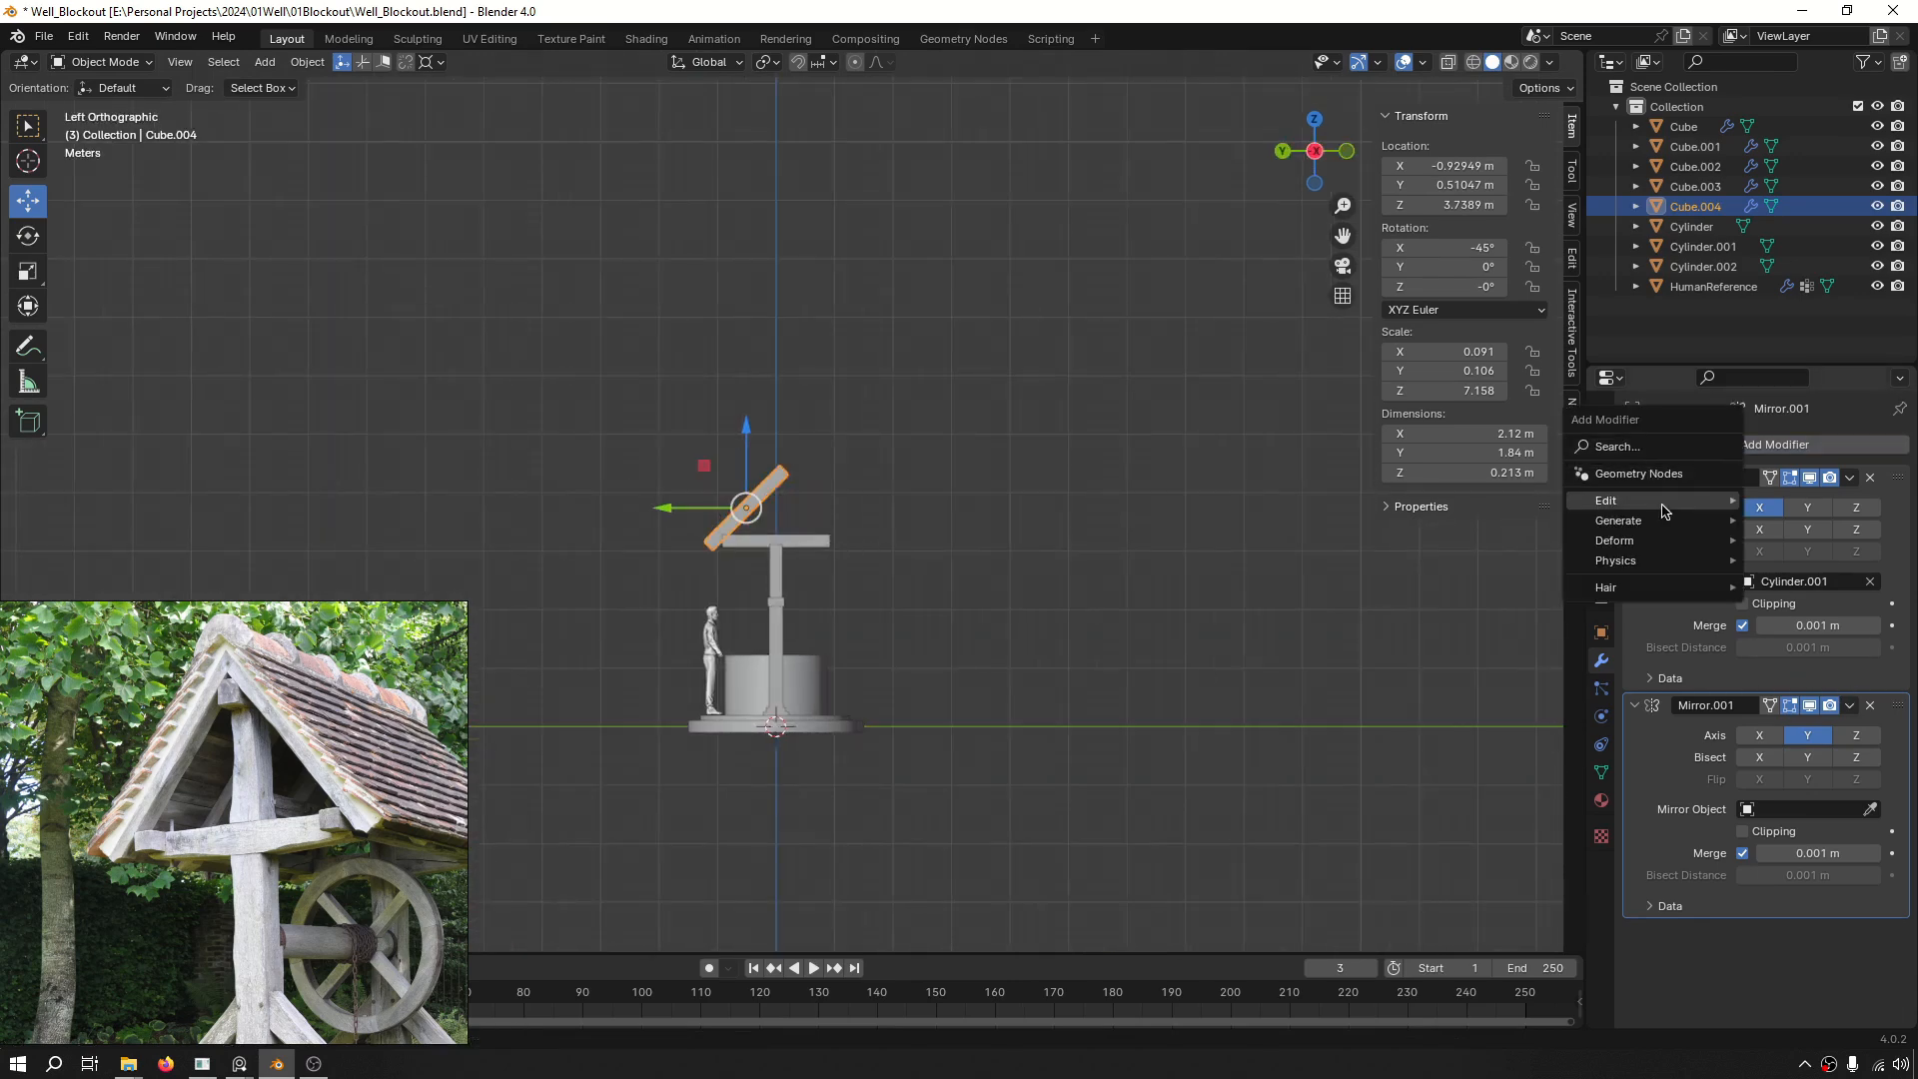
{"action": "type", "text": "mirror"}
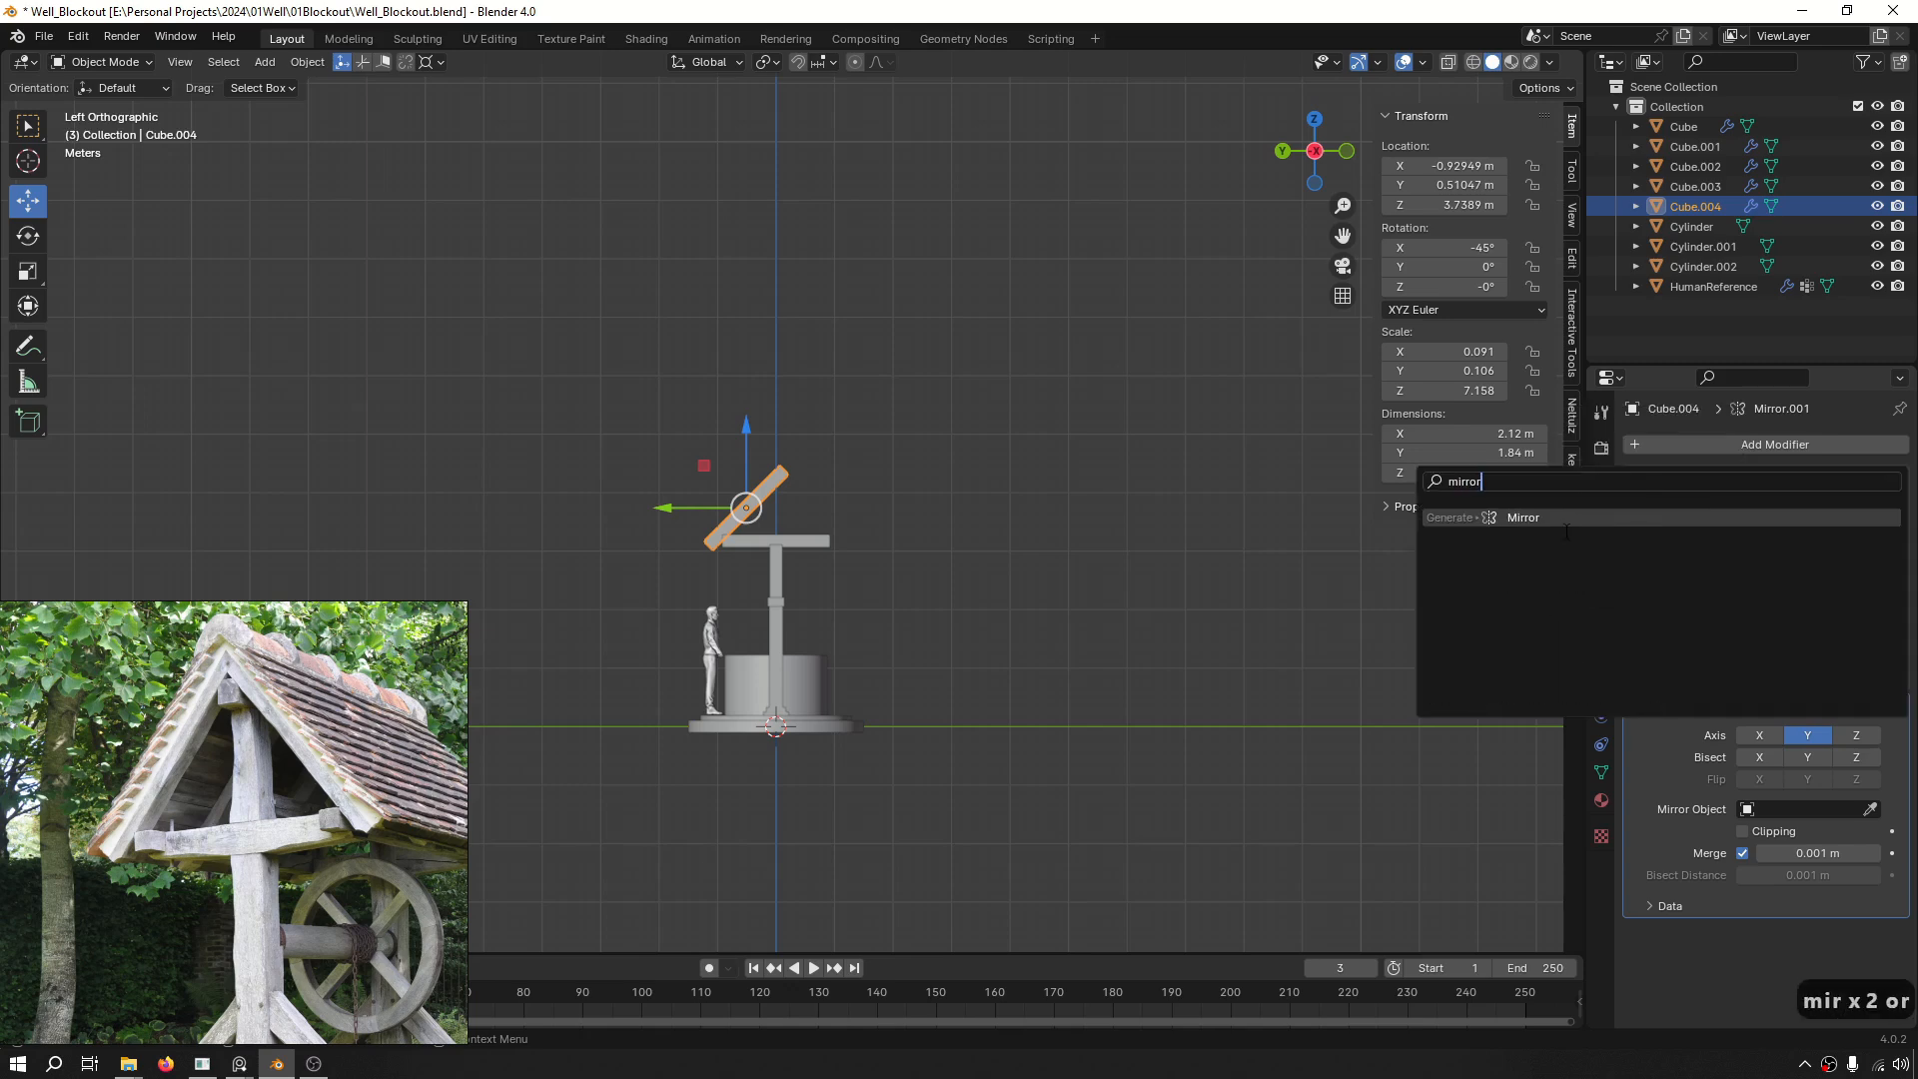
{"action": "key", "text": "Return"}
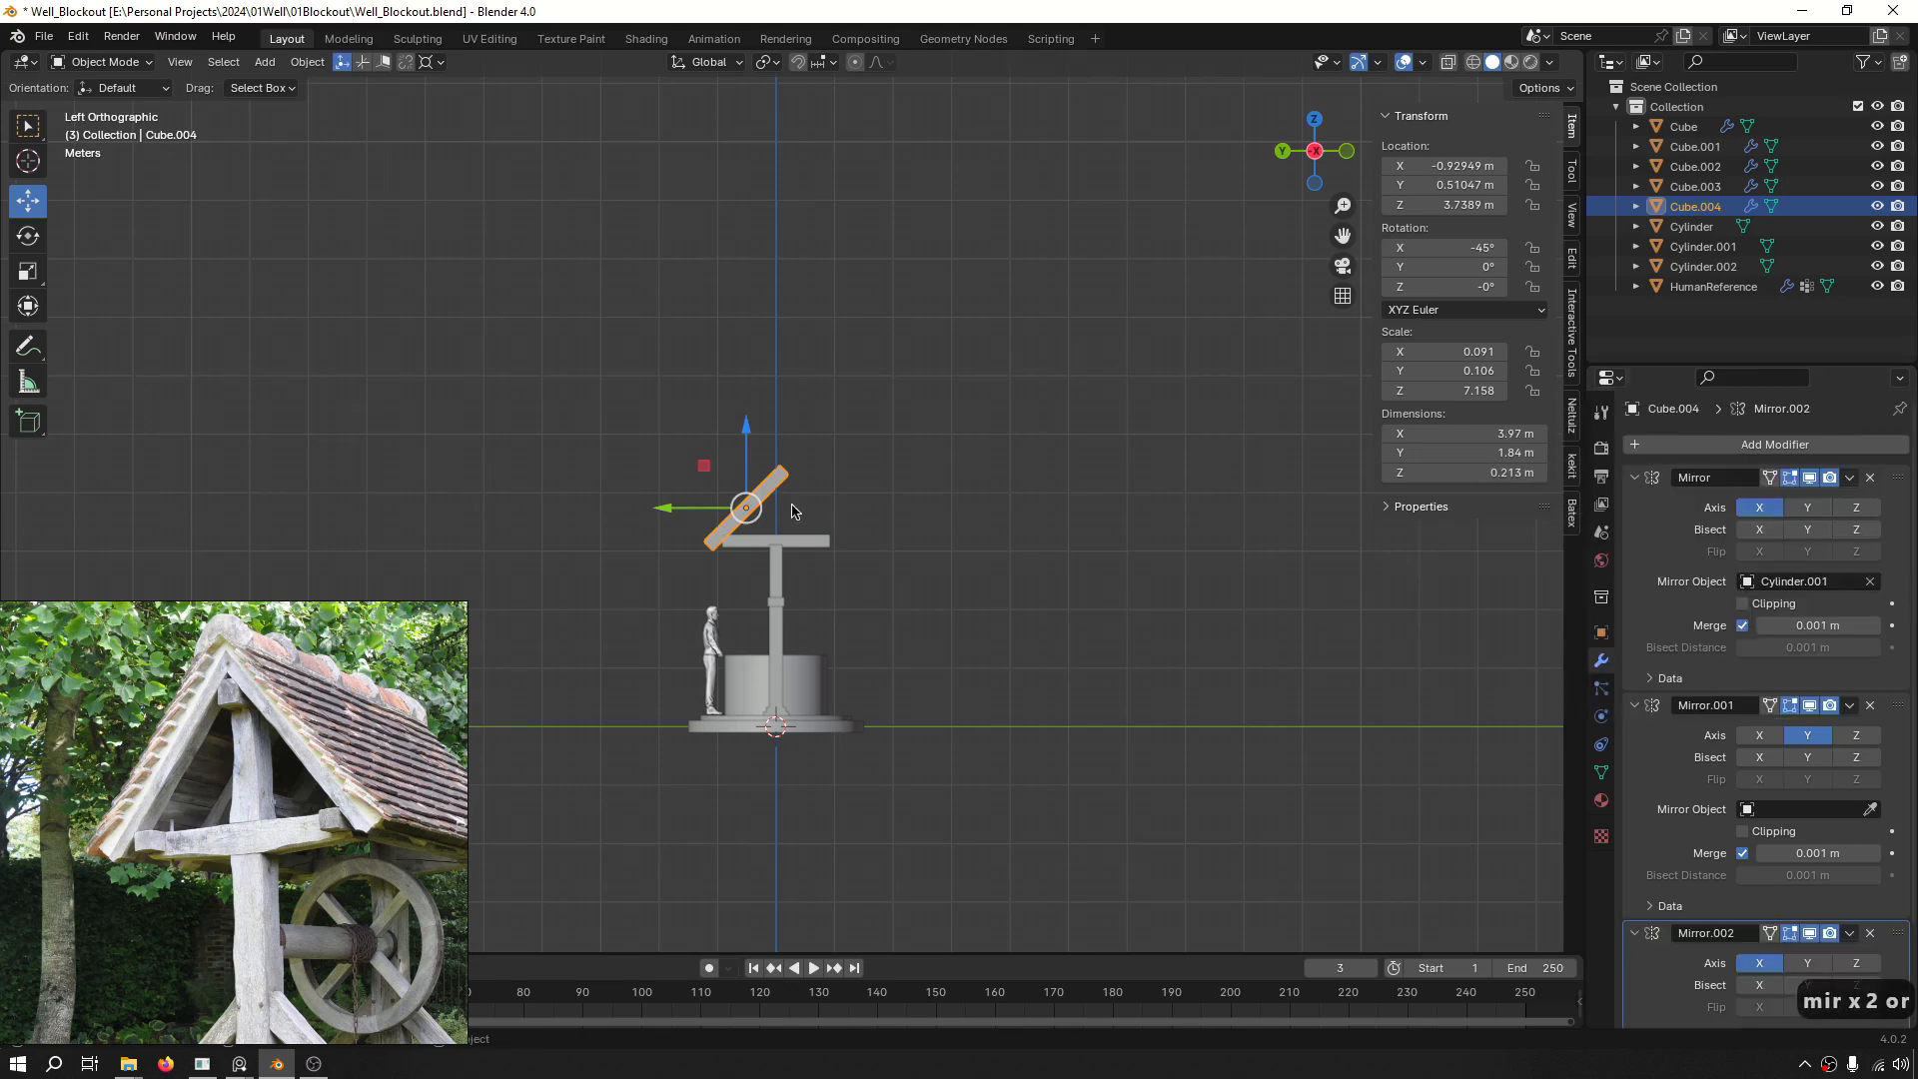
Try the Z axis in the third Mirror modifier, and set it to mirror along Y instead.
{"action": "middle_click_drag", "start_coordinate": [793, 512], "coordinate": [874, 513]}
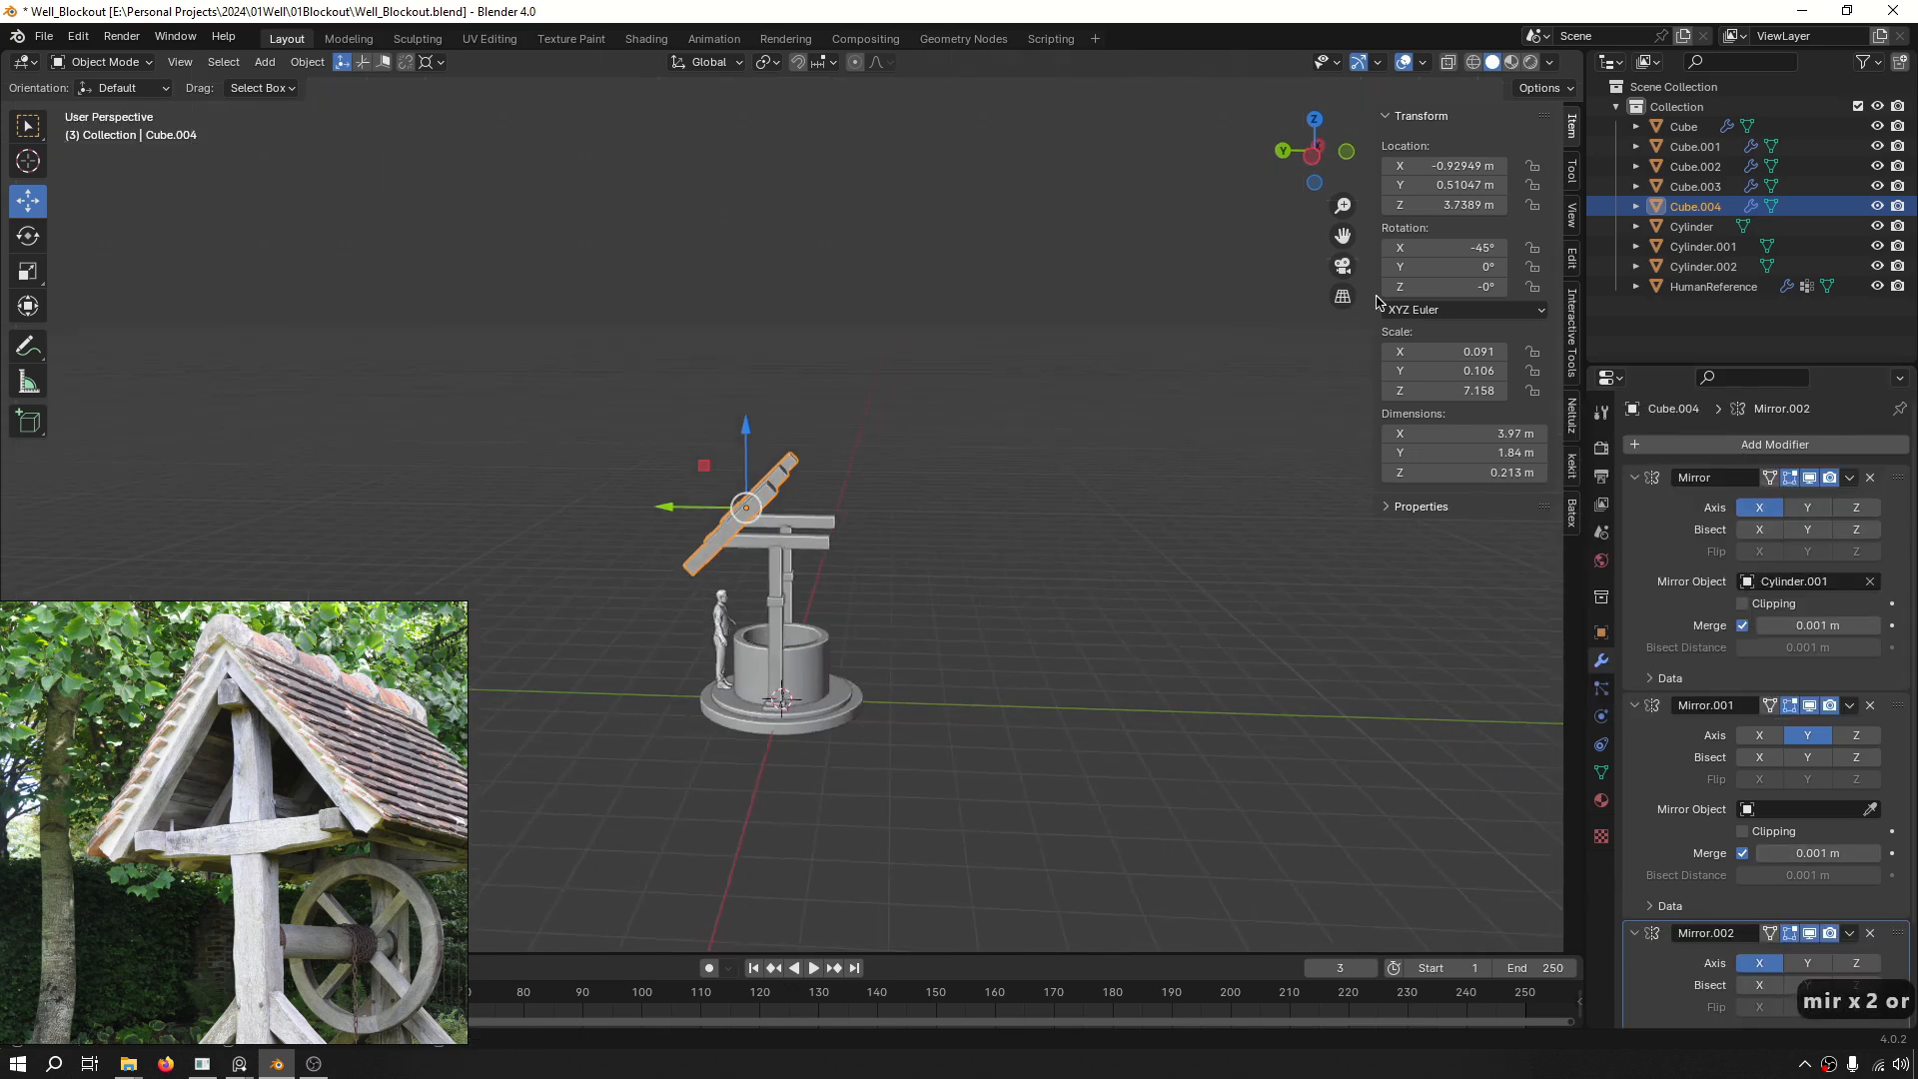
{"action": "scroll", "coordinate": [1211, 446], "scroll_direction": "down", "scroll_amount": 1}
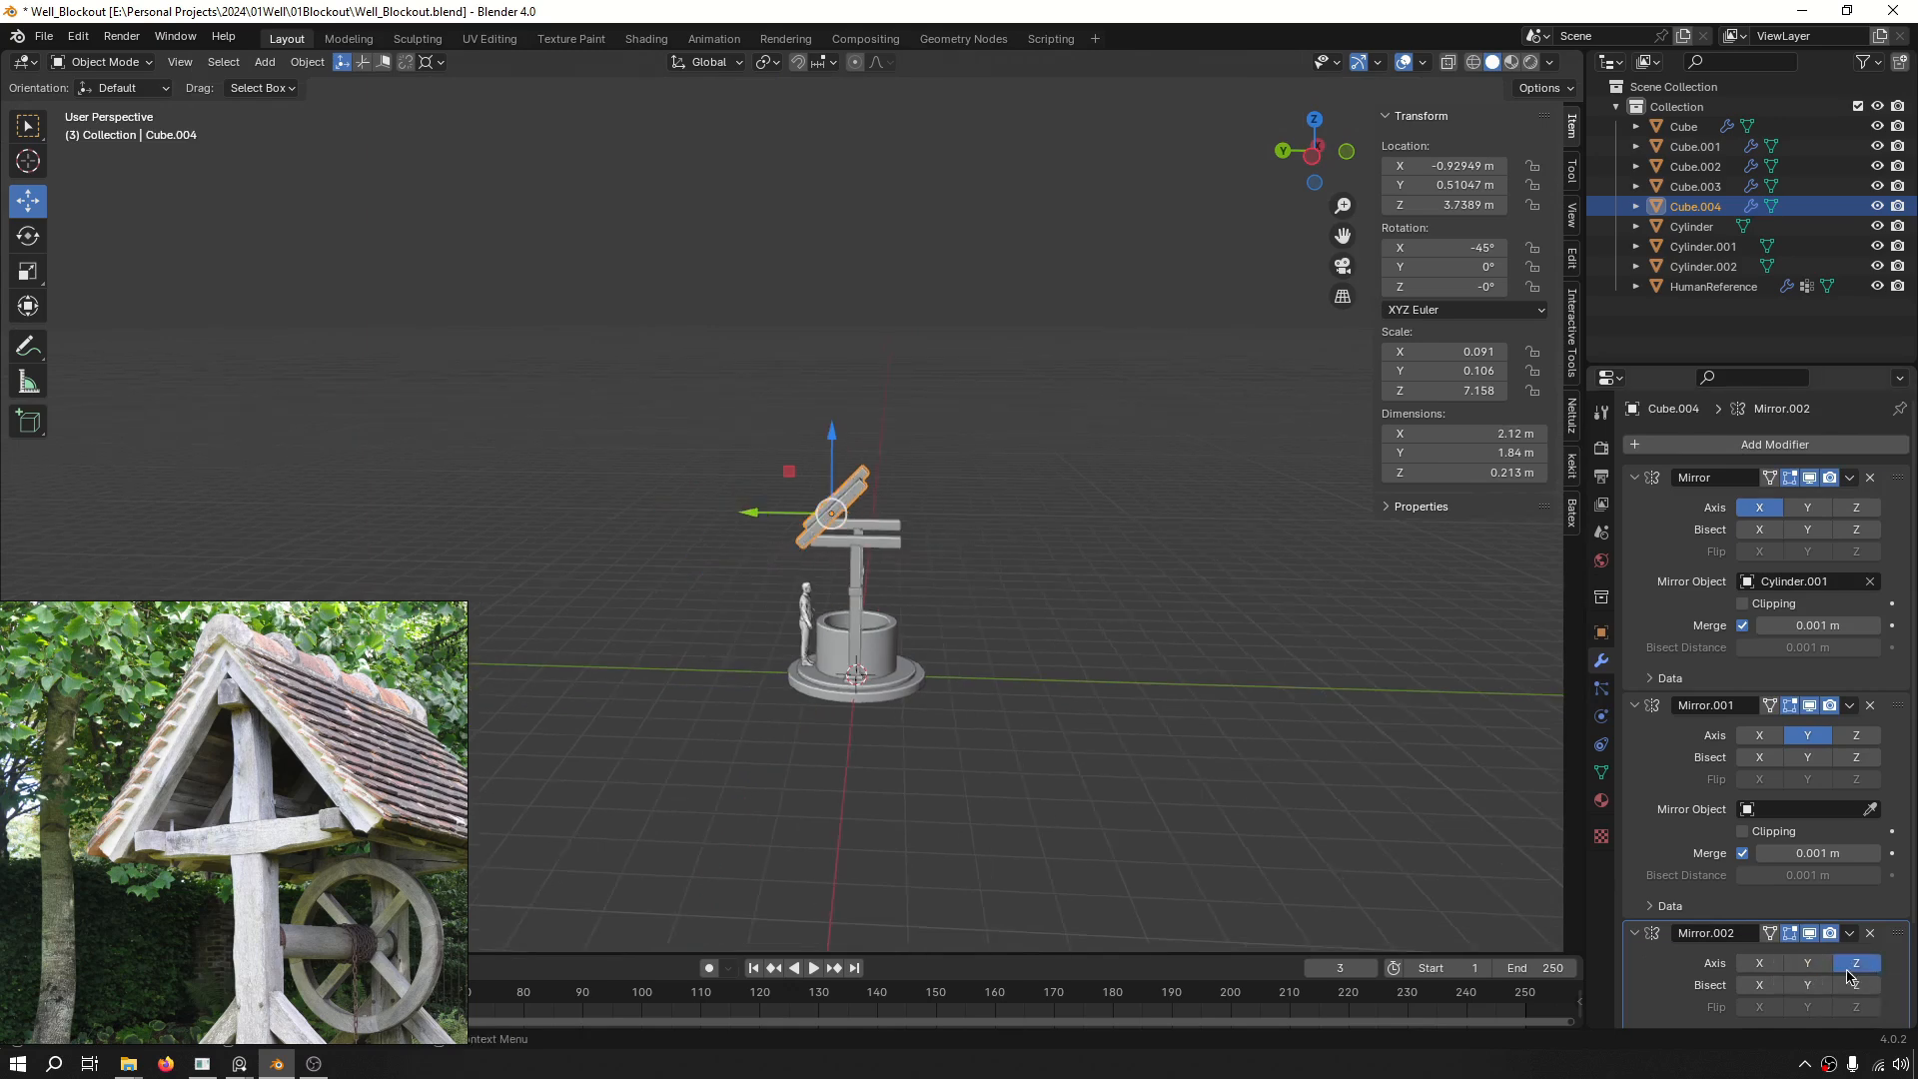
{"action": "scroll", "coordinate": [1238, 640], "scroll_direction": "down", "scroll_amount": 4}
{"action": "middle_click_drag", "start_coordinate": [1133, 562], "coordinate": [1100, 590]}
{"action": "scroll", "coordinate": [1085, 602], "scroll_direction": "up", "scroll_amount": 5}
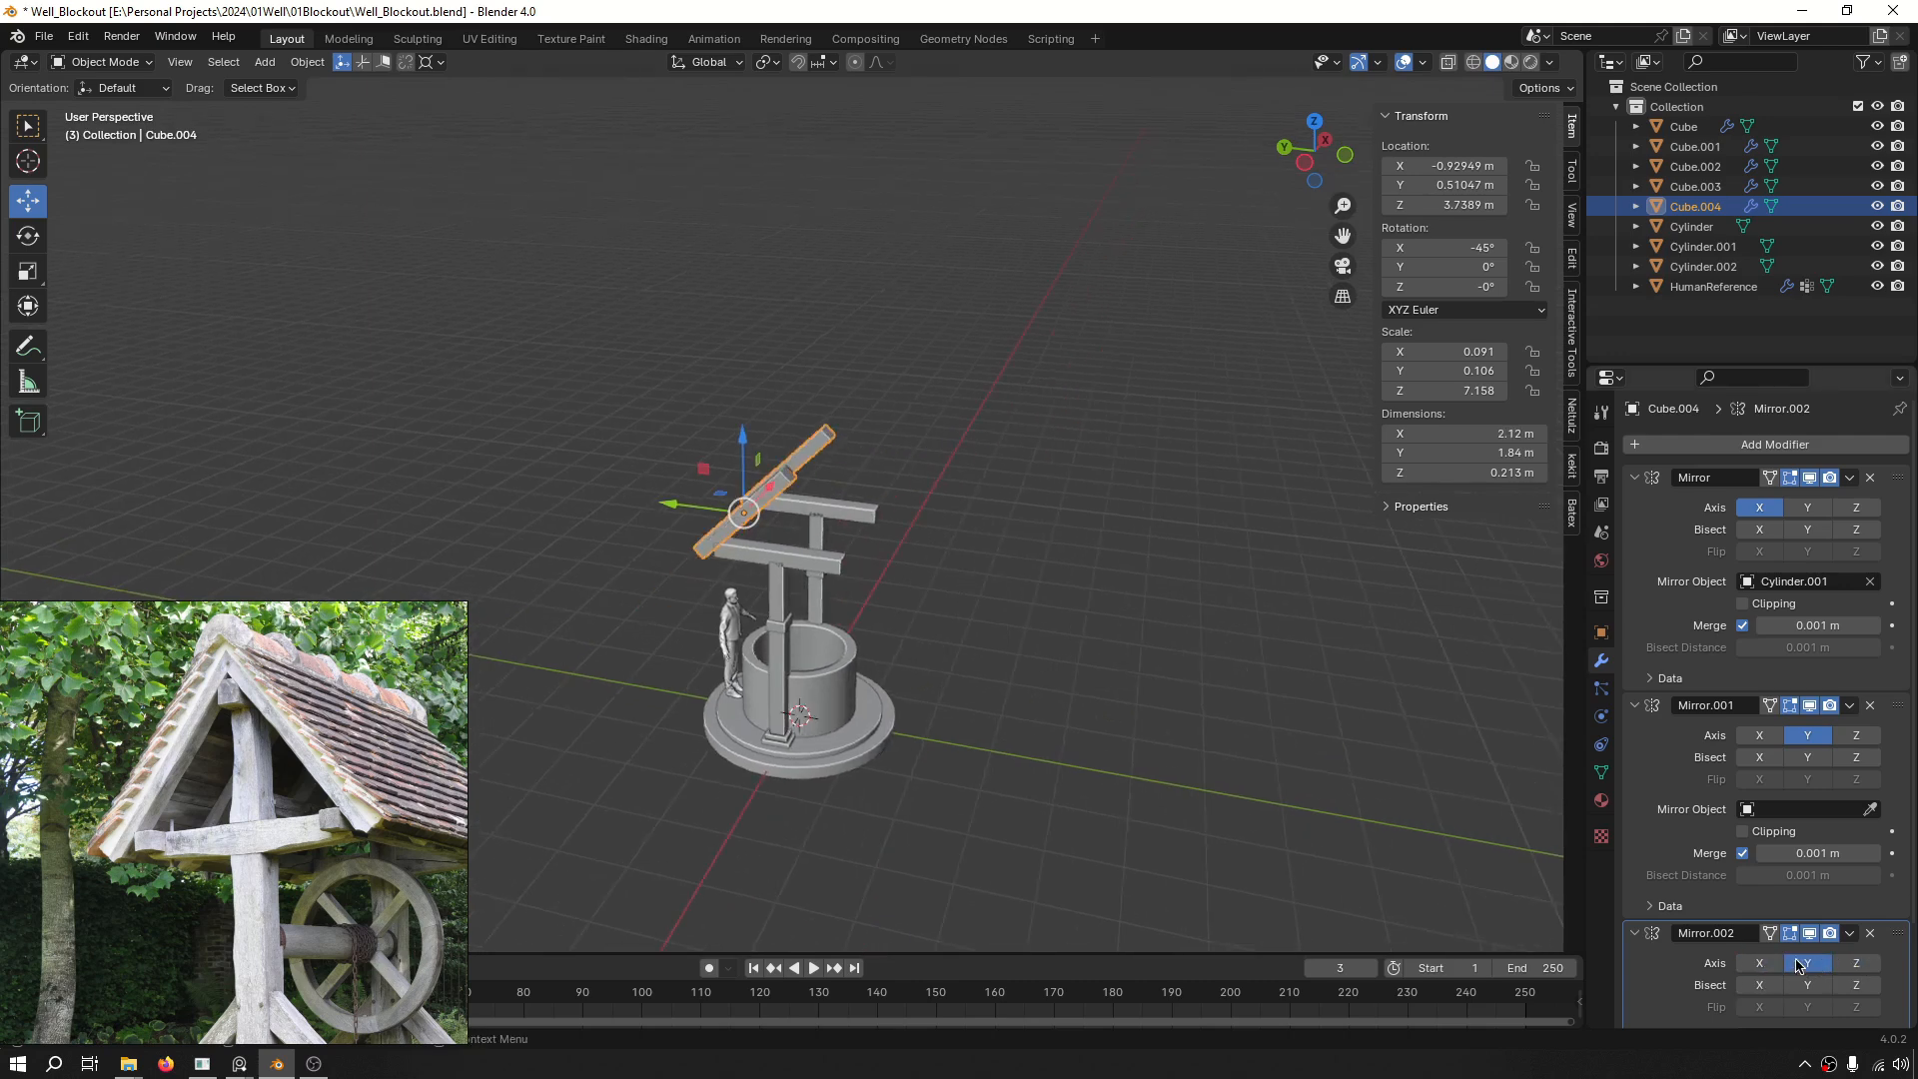
{"action": "middle_click_drag", "start_coordinate": [1242, 589], "coordinate": [1159, 654]}
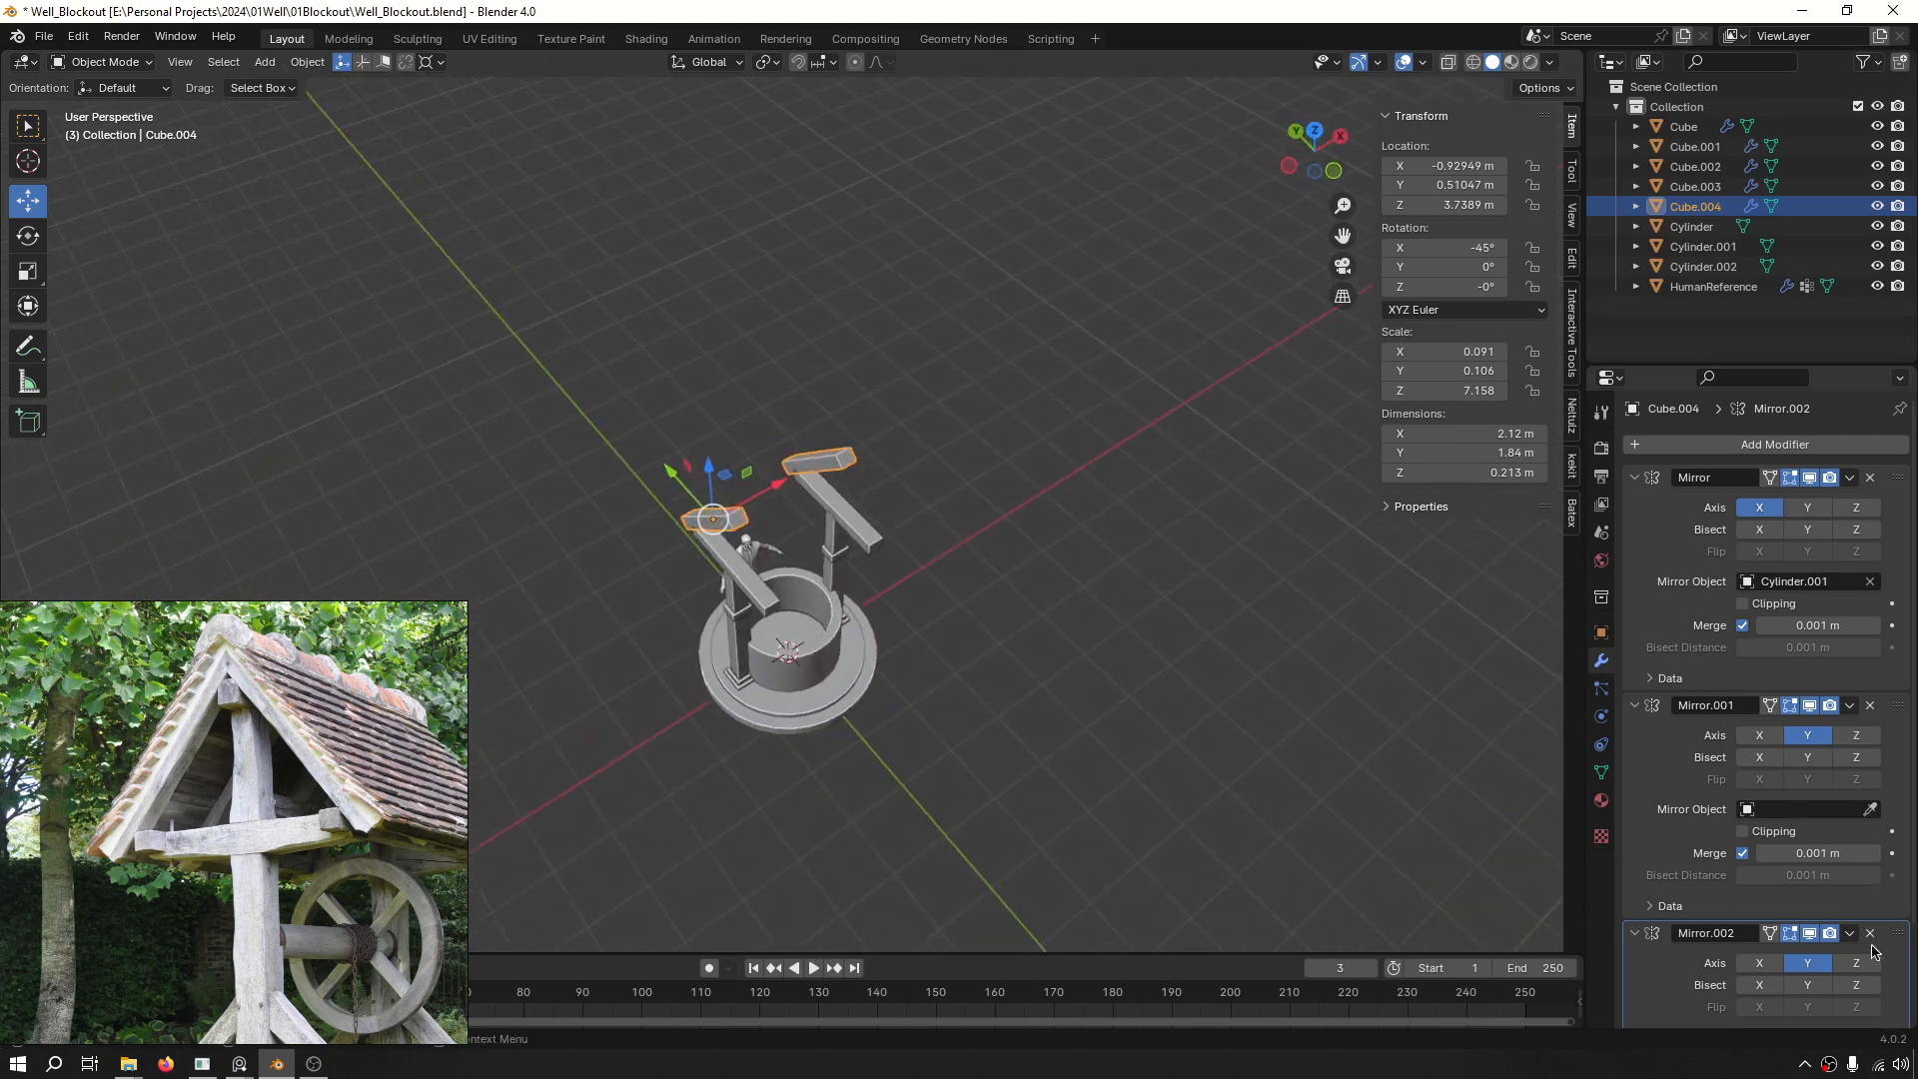
Set Cylinder.002 as the third Mirror modifier's mirror object to form gable frames, and inspect them from several angles.
{"action": "scroll", "coordinate": [1838, 984], "scroll_direction": "down", "scroll_amount": 3}
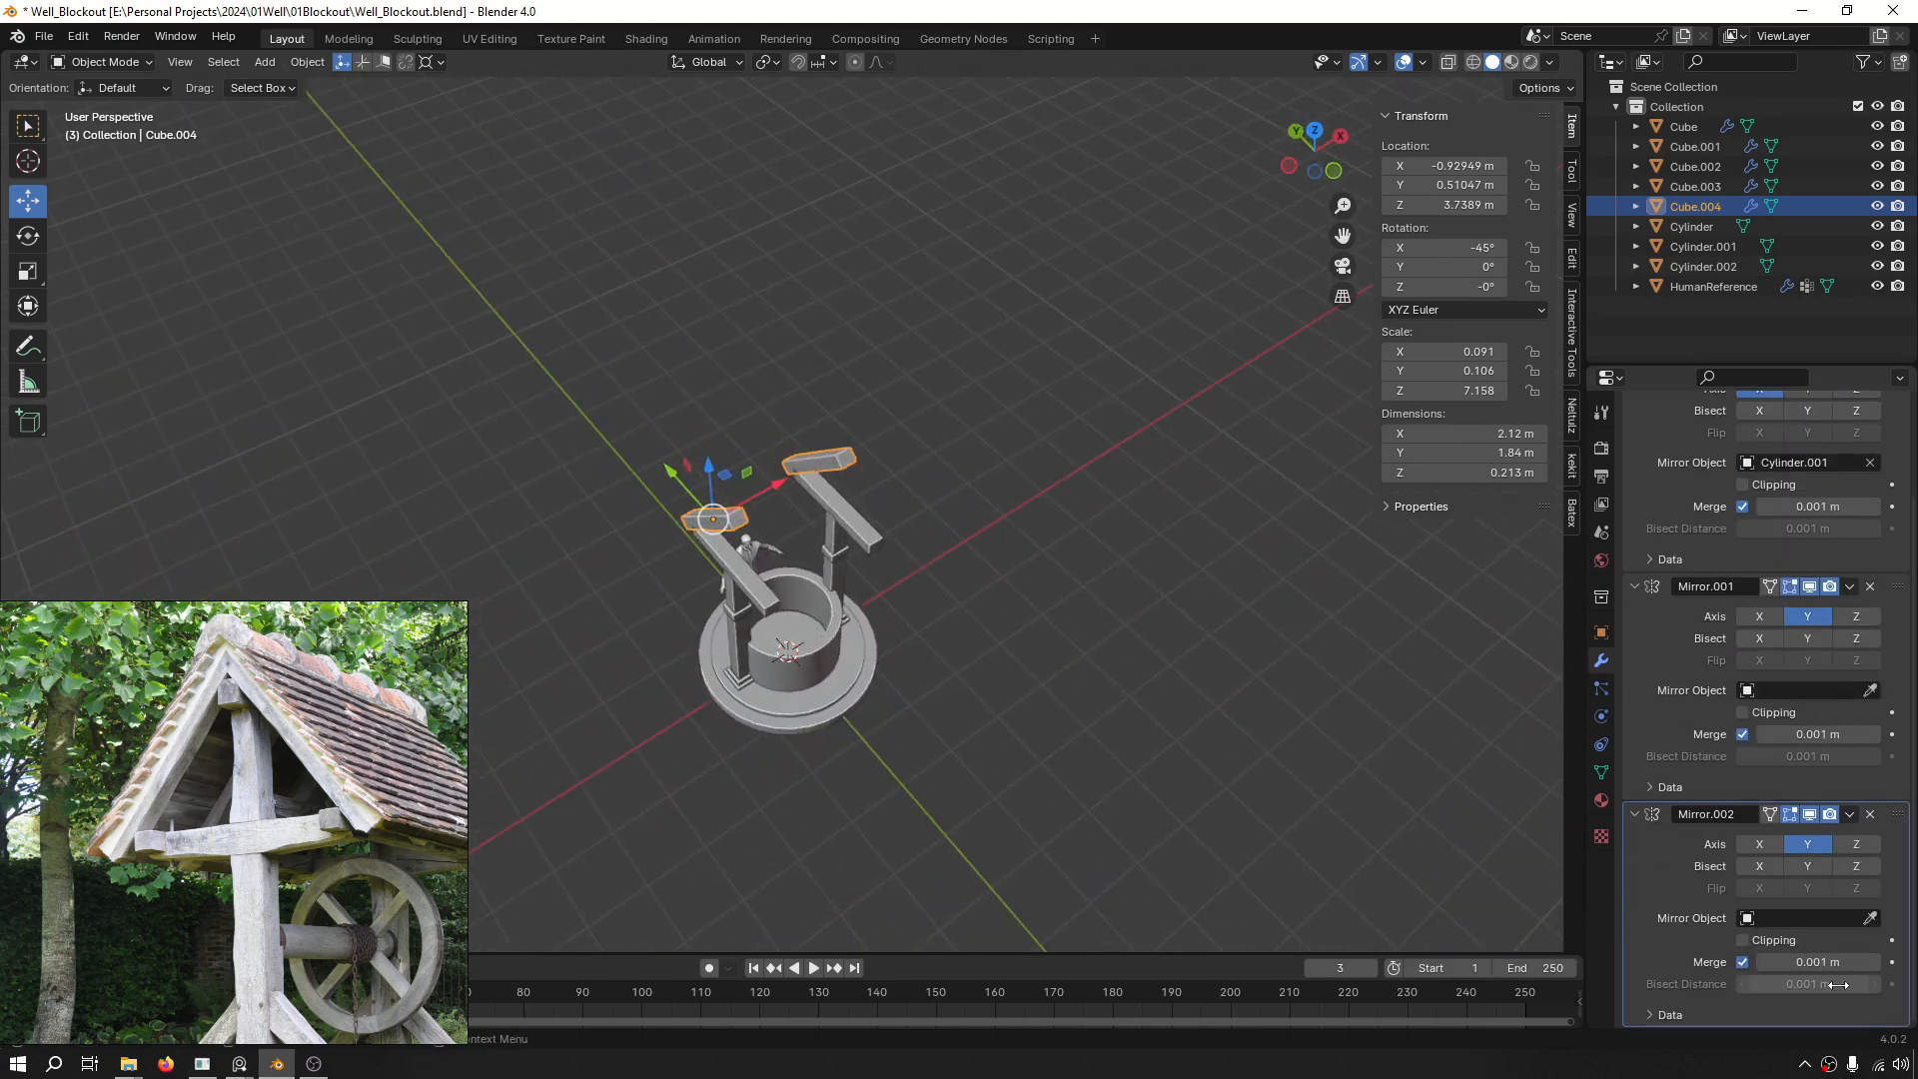
{"action": "left_click", "coordinate": [802, 624]}
{"action": "middle_click_drag", "start_coordinate": [886, 613], "coordinate": [993, 513]}
{"action": "scroll", "coordinate": [919, 539], "scroll_direction": "up", "scroll_amount": 4}
{"action": "middle_click_drag", "start_coordinate": [873, 557], "coordinate": [939, 489]}
{"action": "scroll", "coordinate": [939, 489], "scroll_direction": "down", "scroll_amount": 5}
{"action": "middle_click_drag", "start_coordinate": [1070, 510], "coordinate": [1120, 546]}
{"action": "left_click", "coordinate": [1160, 523]}
{"action": "scroll", "coordinate": [849, 481], "scroll_direction": "up", "scroll_amount": 4}
{"action": "middle_click_drag", "start_coordinate": [833, 481], "coordinate": [959, 490]}
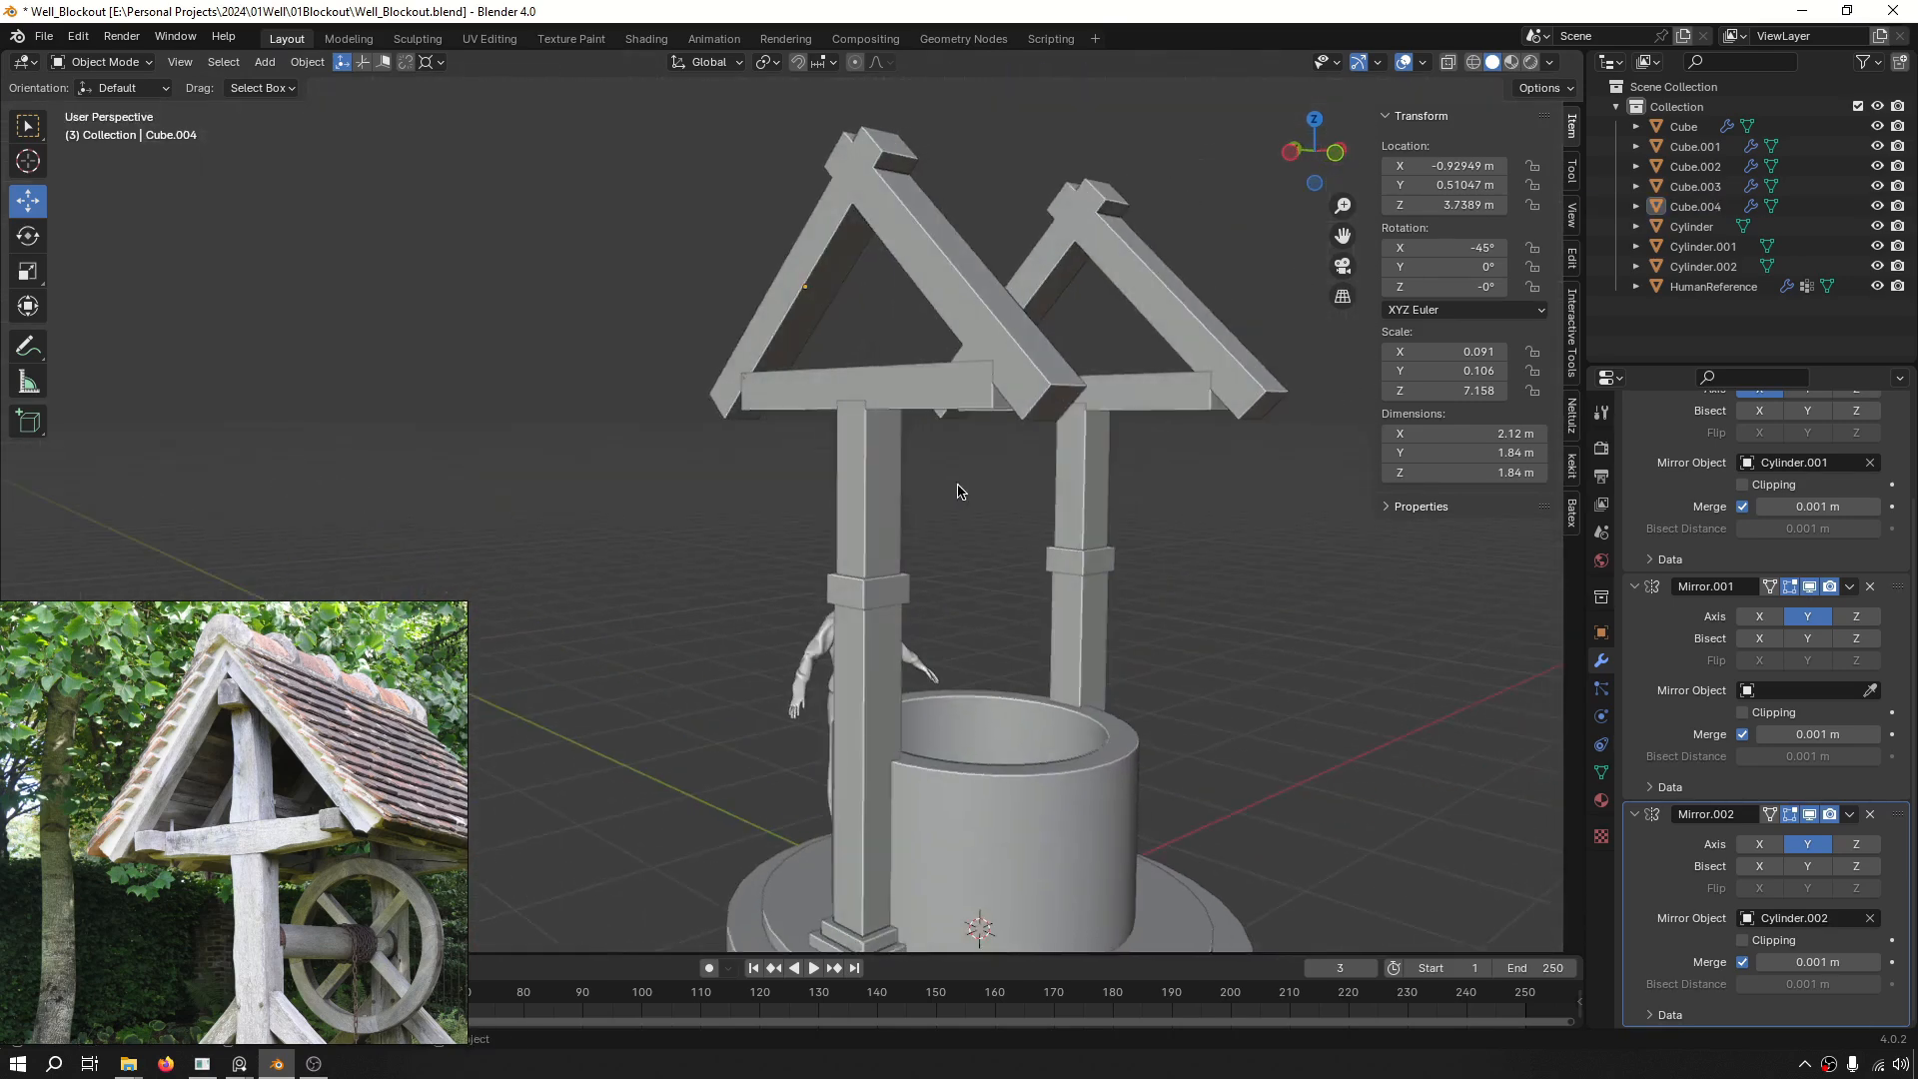
Scale the mirrored rafters down uniformly to about 0.83 of their size.
{"action": "scroll", "coordinate": [959, 490], "scroll_direction": "down", "scroll_amount": 4}
{"action": "left_click", "coordinate": [896, 409]}
{"action": "key", "text": "s"}
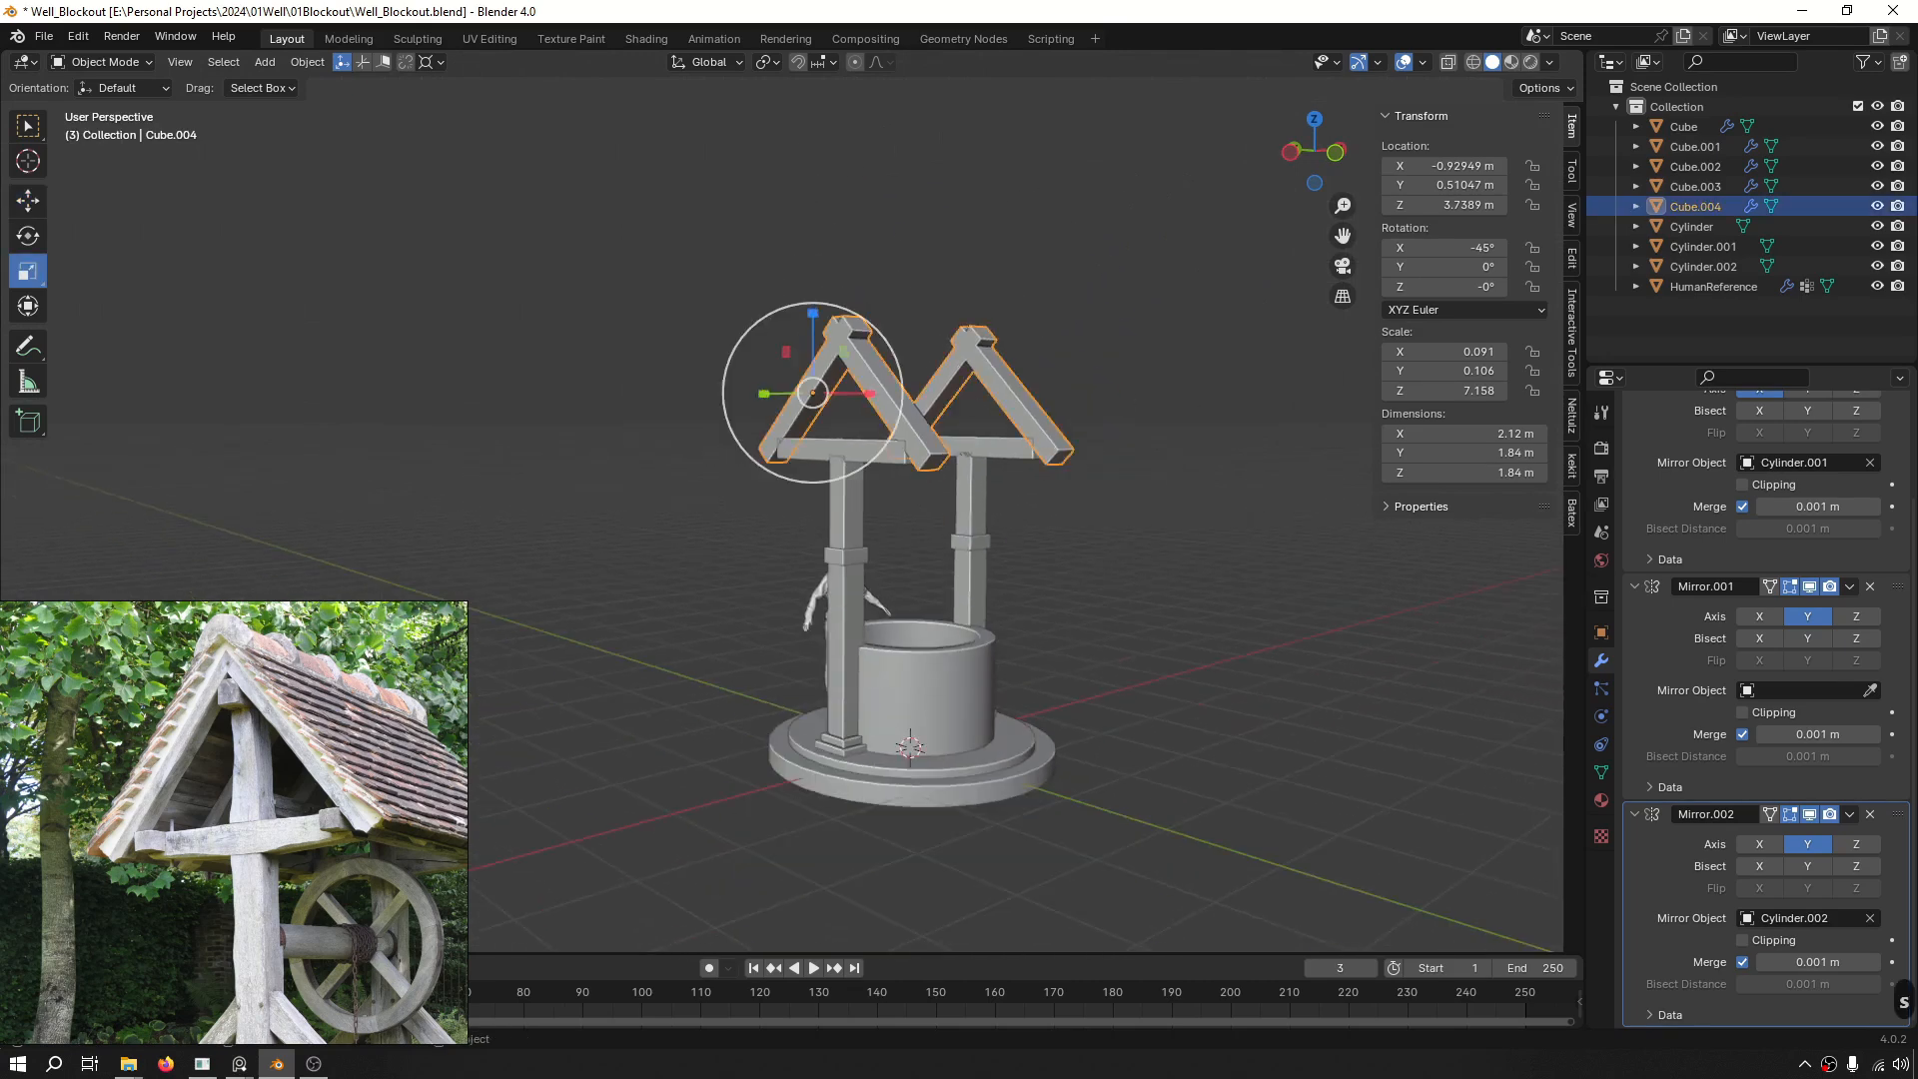
{"action": "key", "text": "s"}
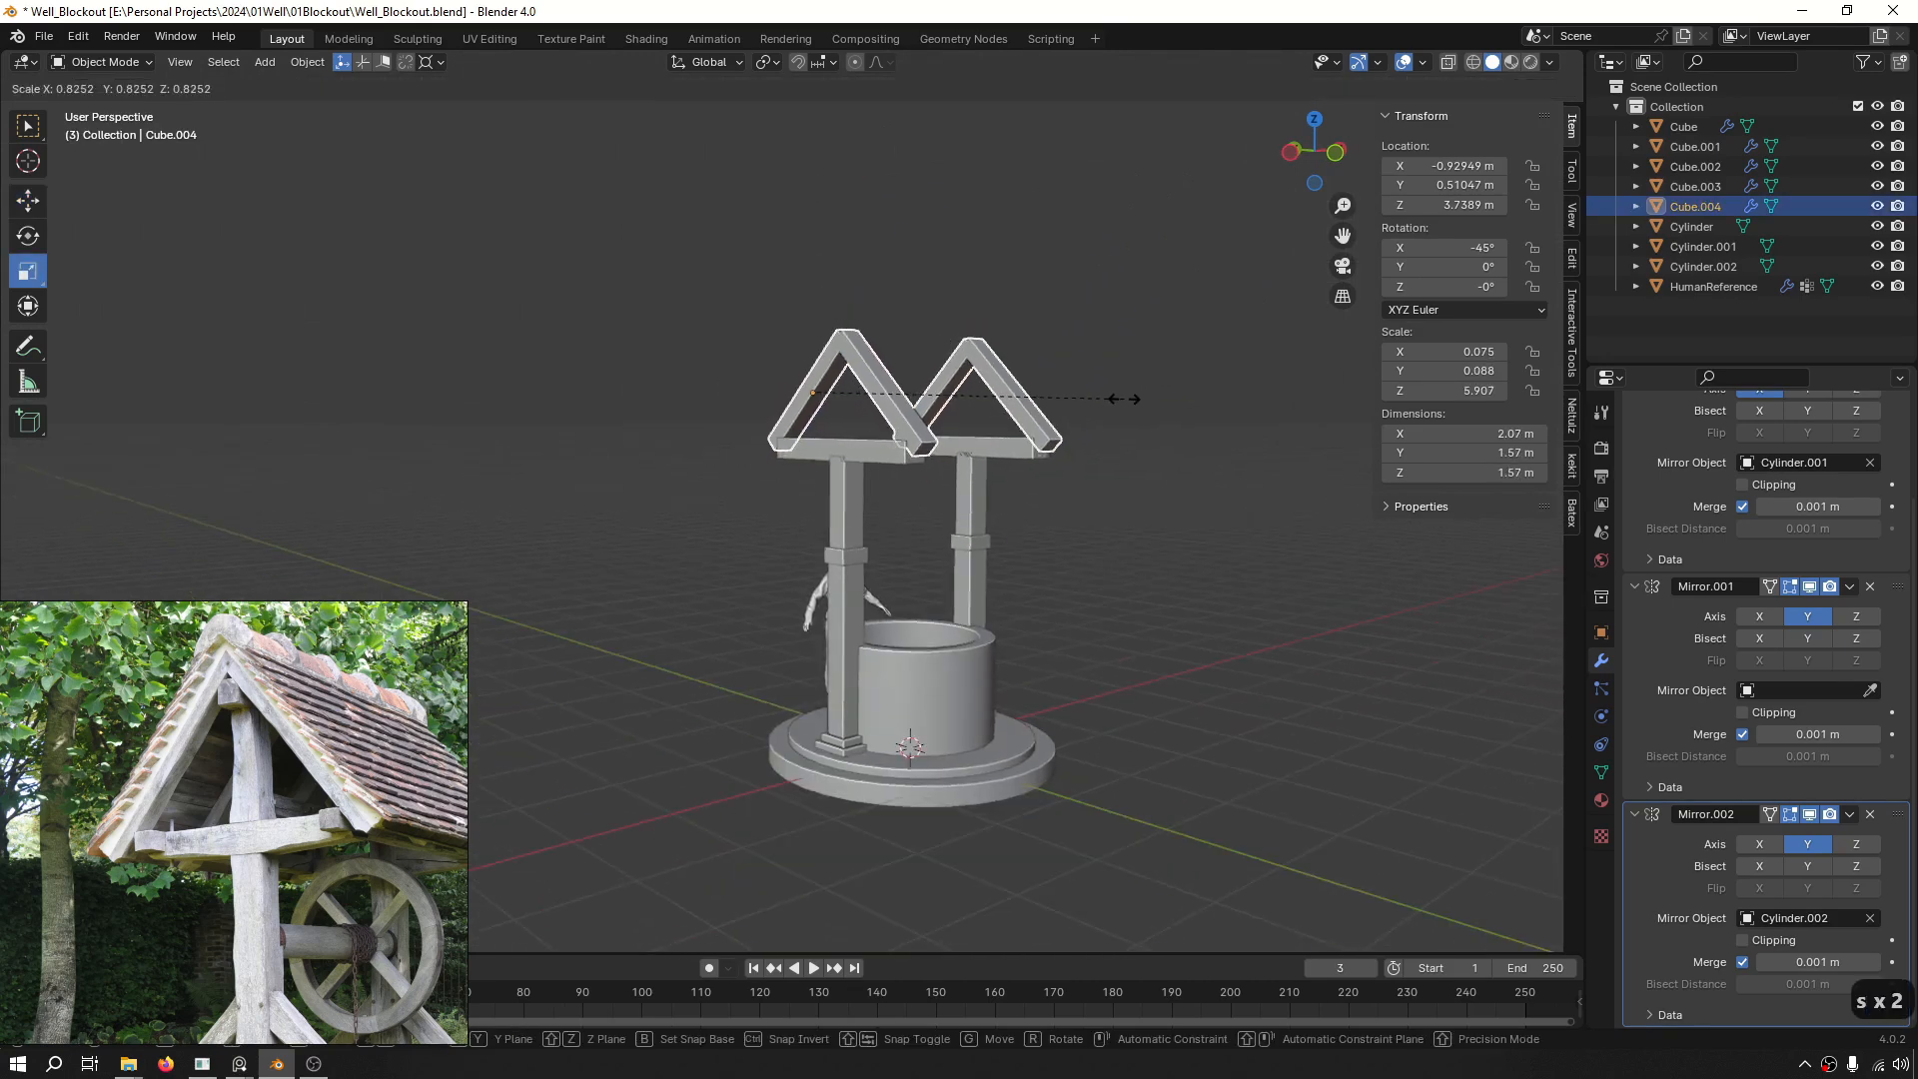
{"action": "left_click", "coordinate": [1124, 398]}
Shorten the upper post sections along Z to about 0.56 m tall in the front view.
{"action": "middle_click_drag", "start_coordinate": [1124, 398], "coordinate": [1084, 417]}
{"action": "left_click", "coordinate": [837, 527]}
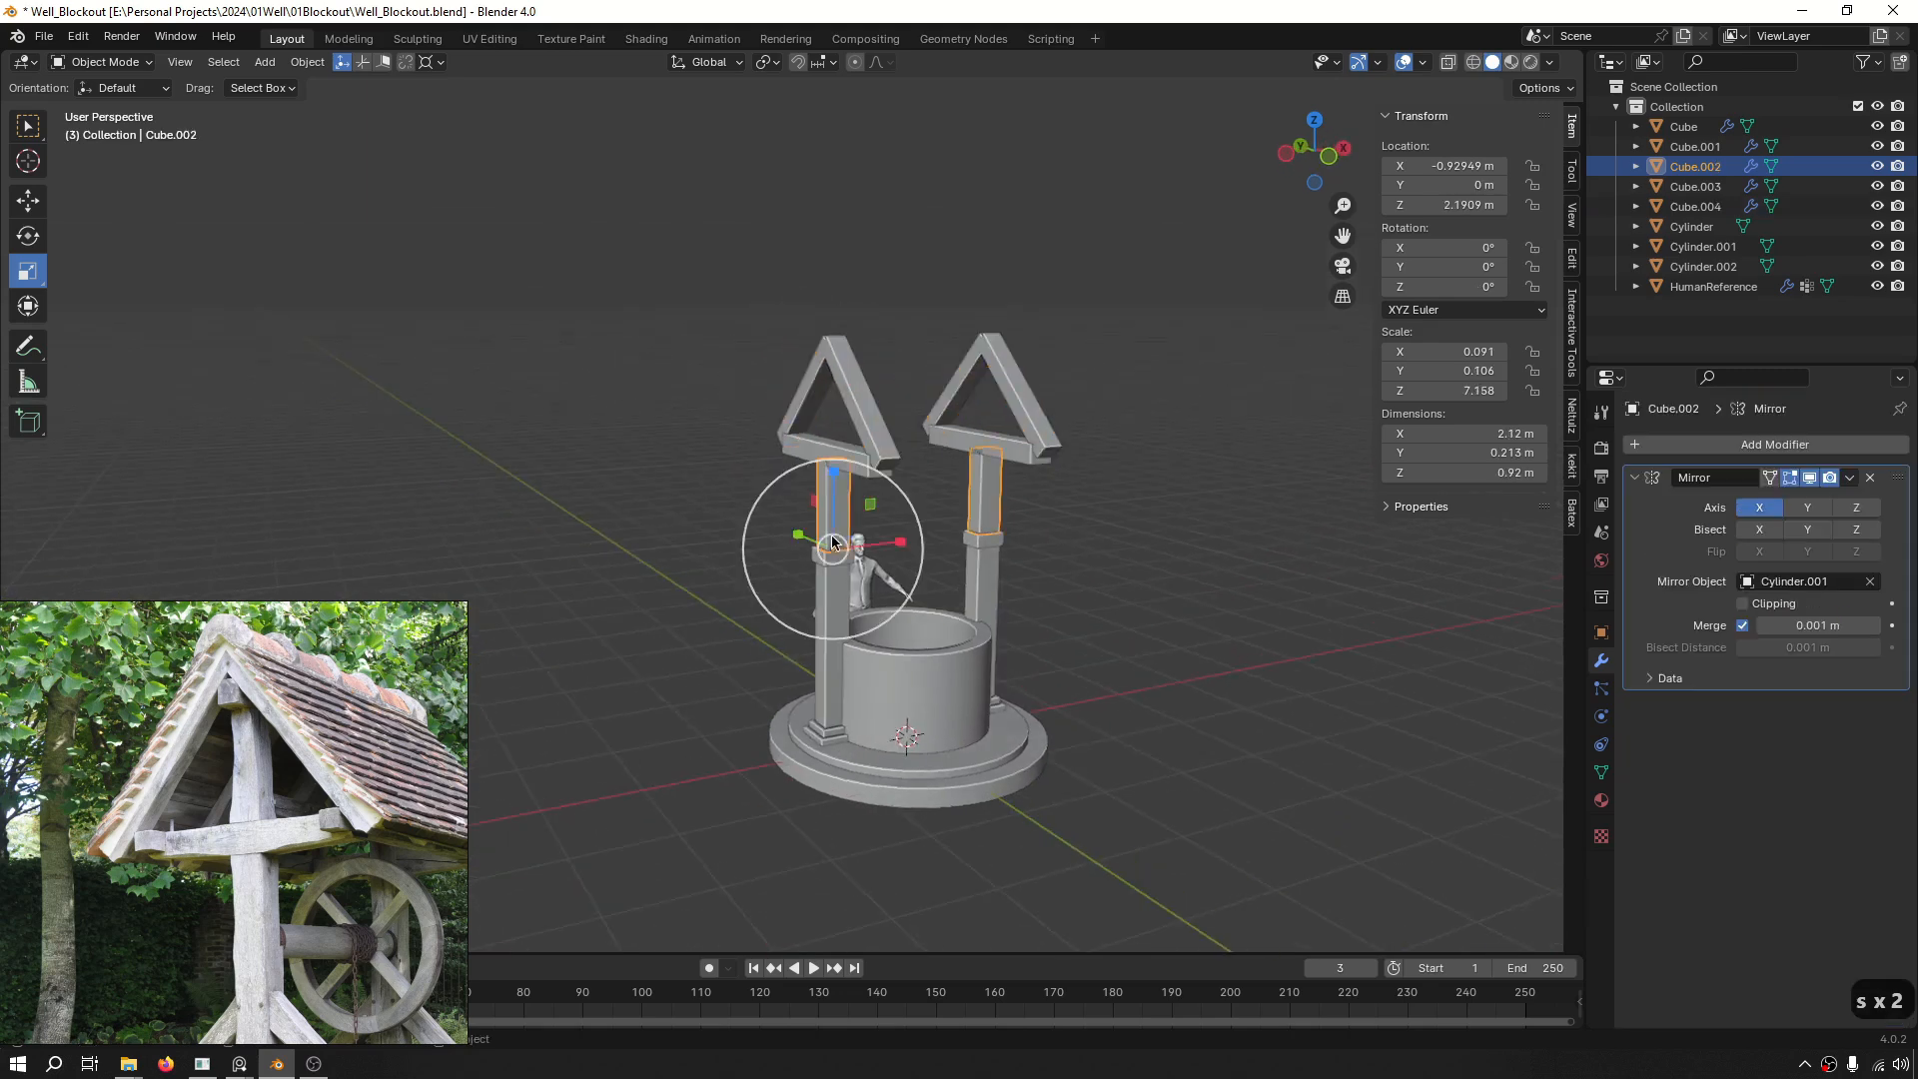
{"action": "scroll", "coordinate": [870, 505], "scroll_direction": "up", "scroll_amount": 5}
{"action": "key", "text": "KP_1"}
{"action": "key", "text": "s"}
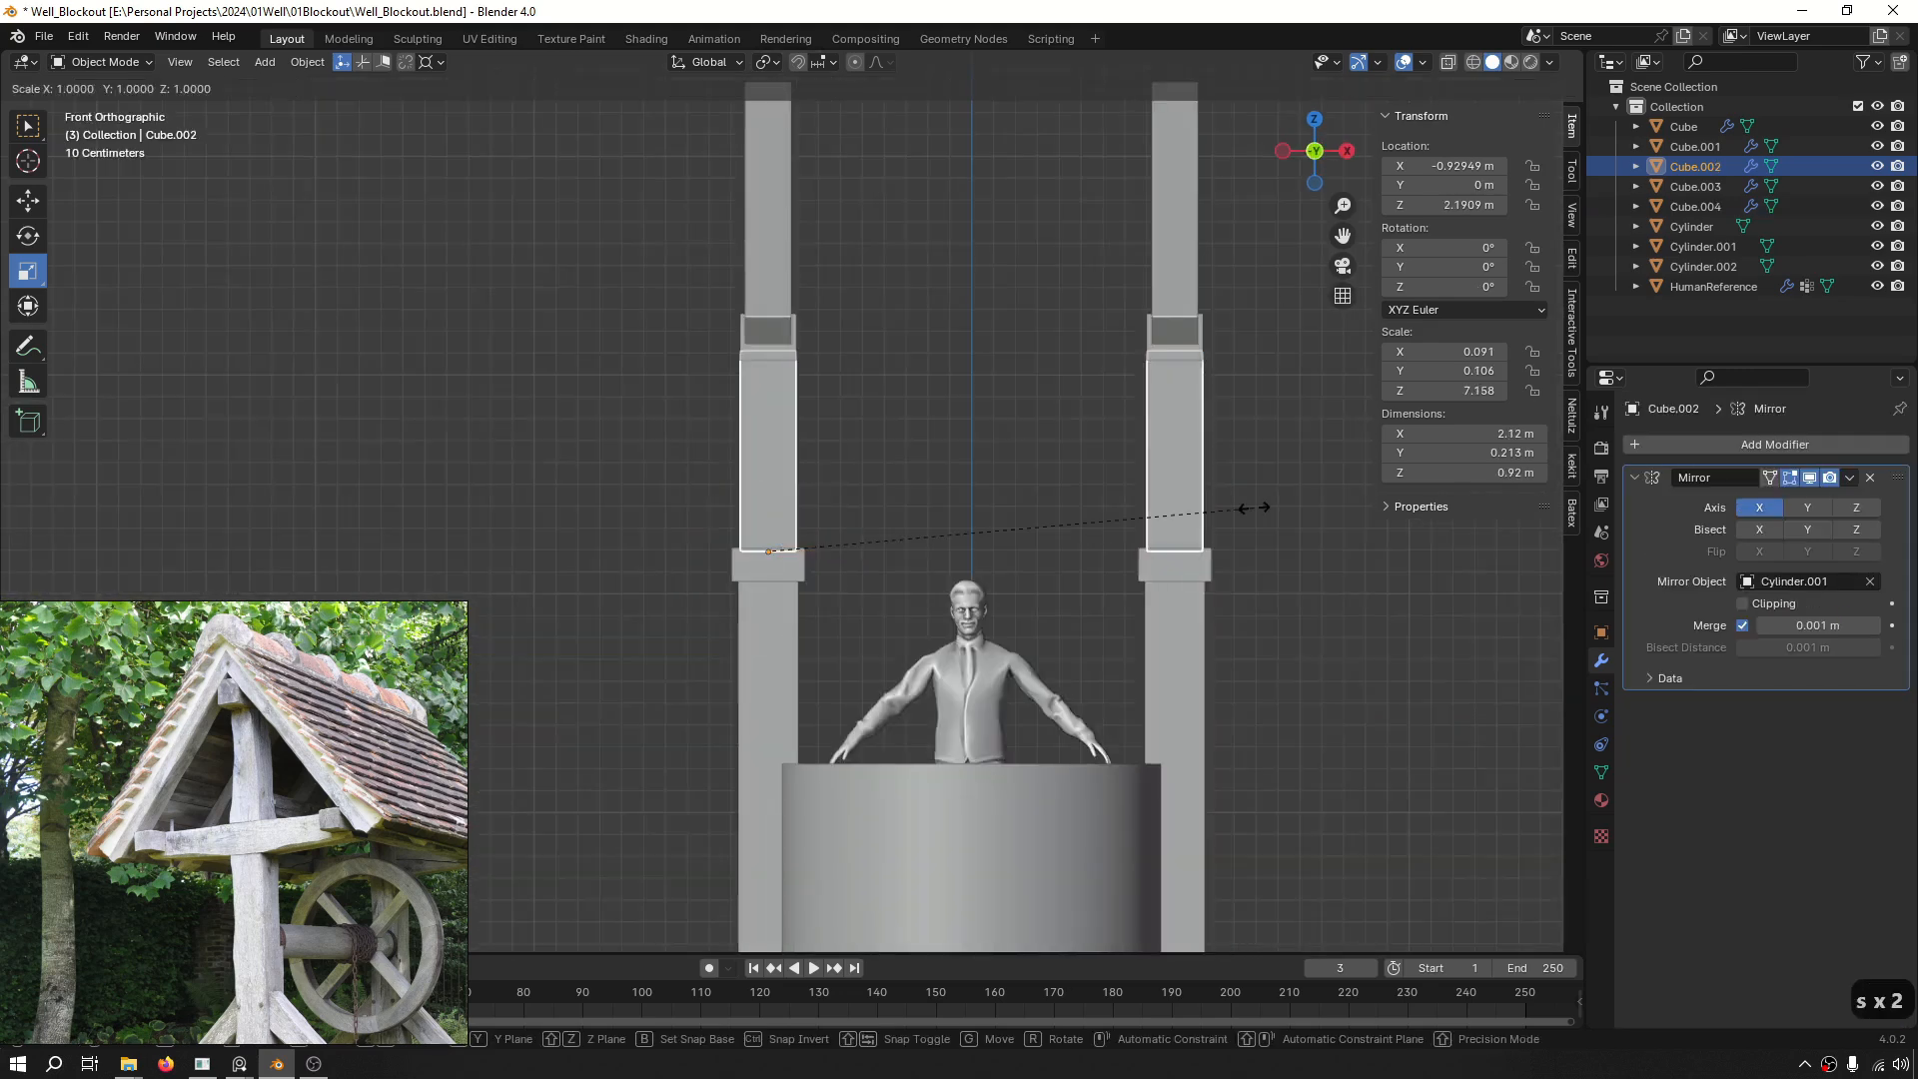
{"action": "key", "text": "z"}
{"action": "left_click", "coordinate": [1065, 533]}
Select the top beams and rafters together and lower them vertically onto the shortened posts.
{"action": "middle_click_drag", "start_coordinate": [1169, 414], "coordinate": [1082, 621], "text": "shift"}
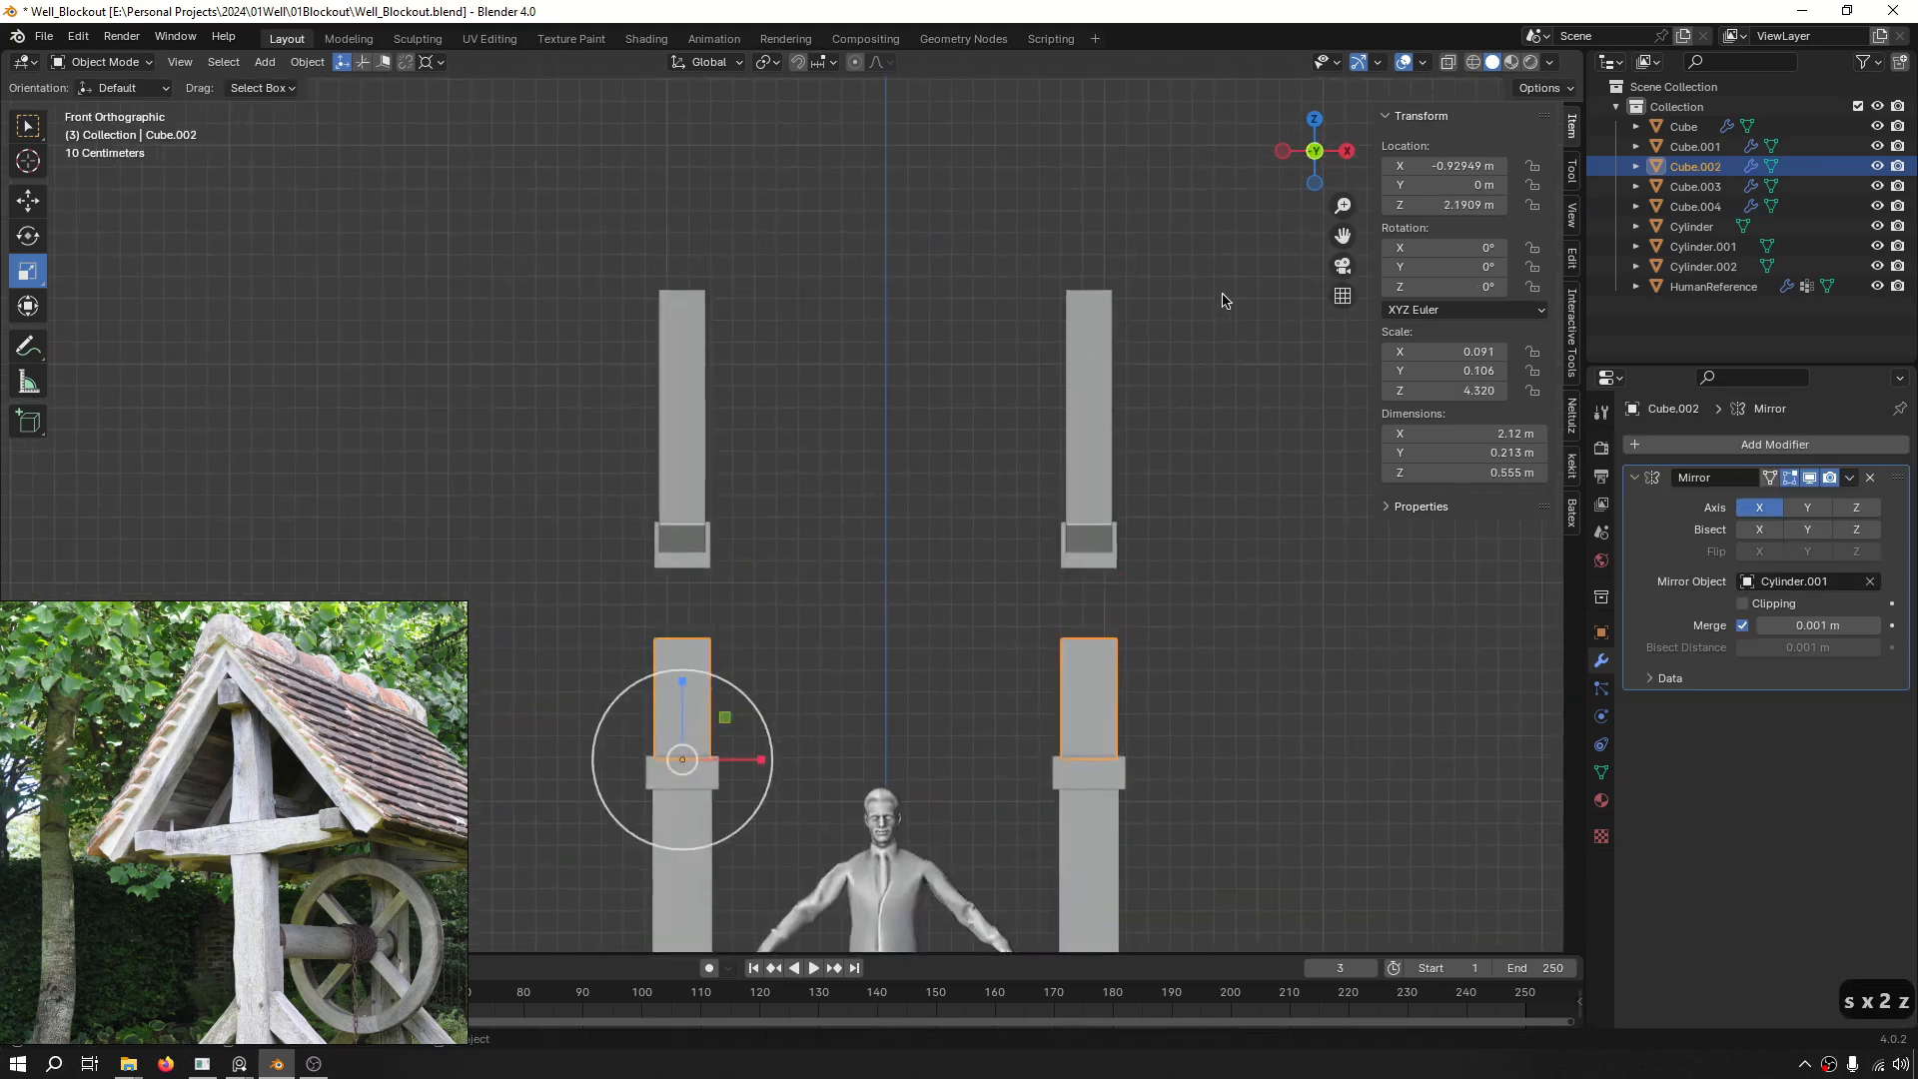
{"action": "left_click_drag", "start_coordinate": [1233, 286], "coordinate": [452, 559]}
{"action": "scroll", "coordinate": [701, 532], "scroll_direction": "down", "scroll_amount": 4}
{"action": "key", "text": "g"}
{"action": "left_click_drag", "start_coordinate": [774, 506], "coordinate": [764, 506]}
{"action": "key", "text": "ctrl+z"}
{"action": "left_click_drag", "start_coordinate": [691, 426], "coordinate": [690, 436]}
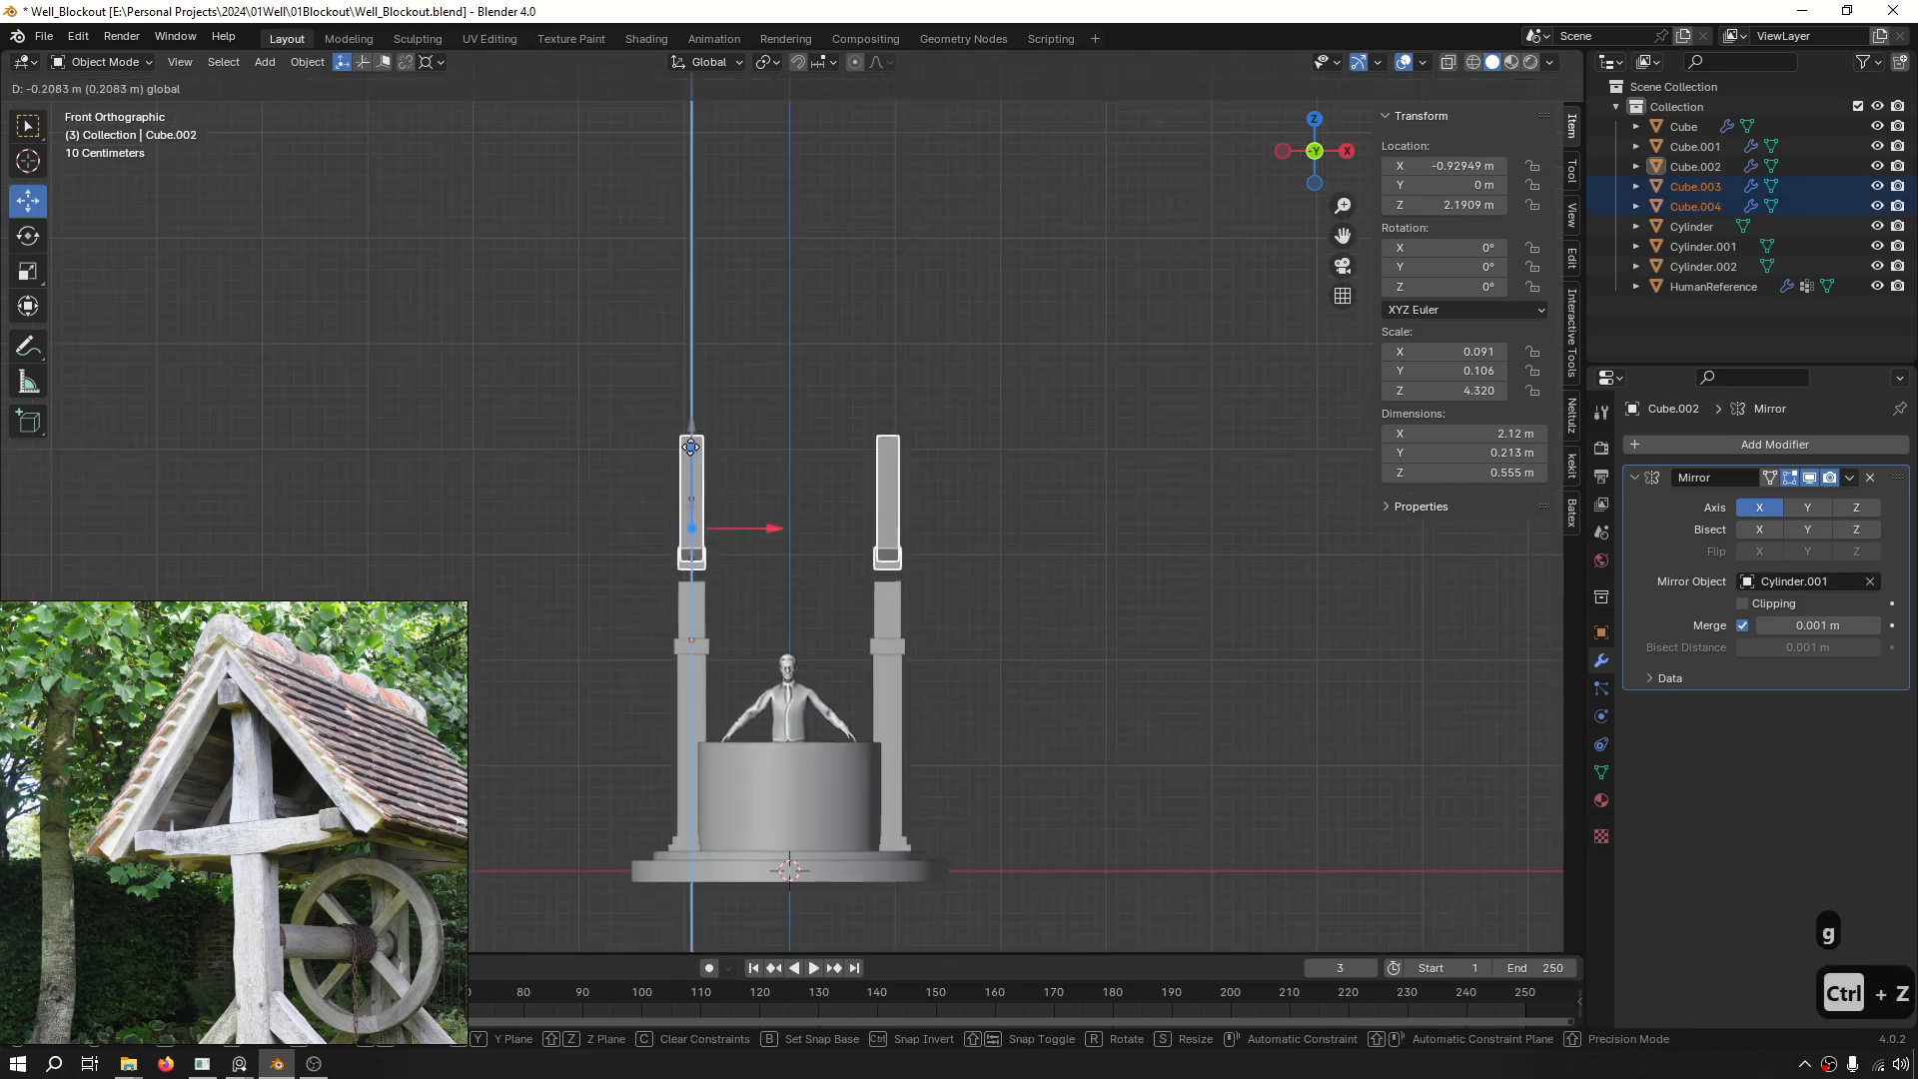
{"action": "left_click_drag", "start_coordinate": [693, 503], "coordinate": [694, 504]}
Check the lowered roof frame from several angles and save the file.
{"action": "left_click", "coordinate": [1105, 462]}
{"action": "middle_click_drag", "start_coordinate": [1105, 463], "coordinate": [1226, 447]}
{"action": "scroll", "coordinate": [1070, 520], "scroll_direction": "up", "scroll_amount": 2}
{"action": "middle_click_drag", "start_coordinate": [1070, 520], "coordinate": [1032, 520]}
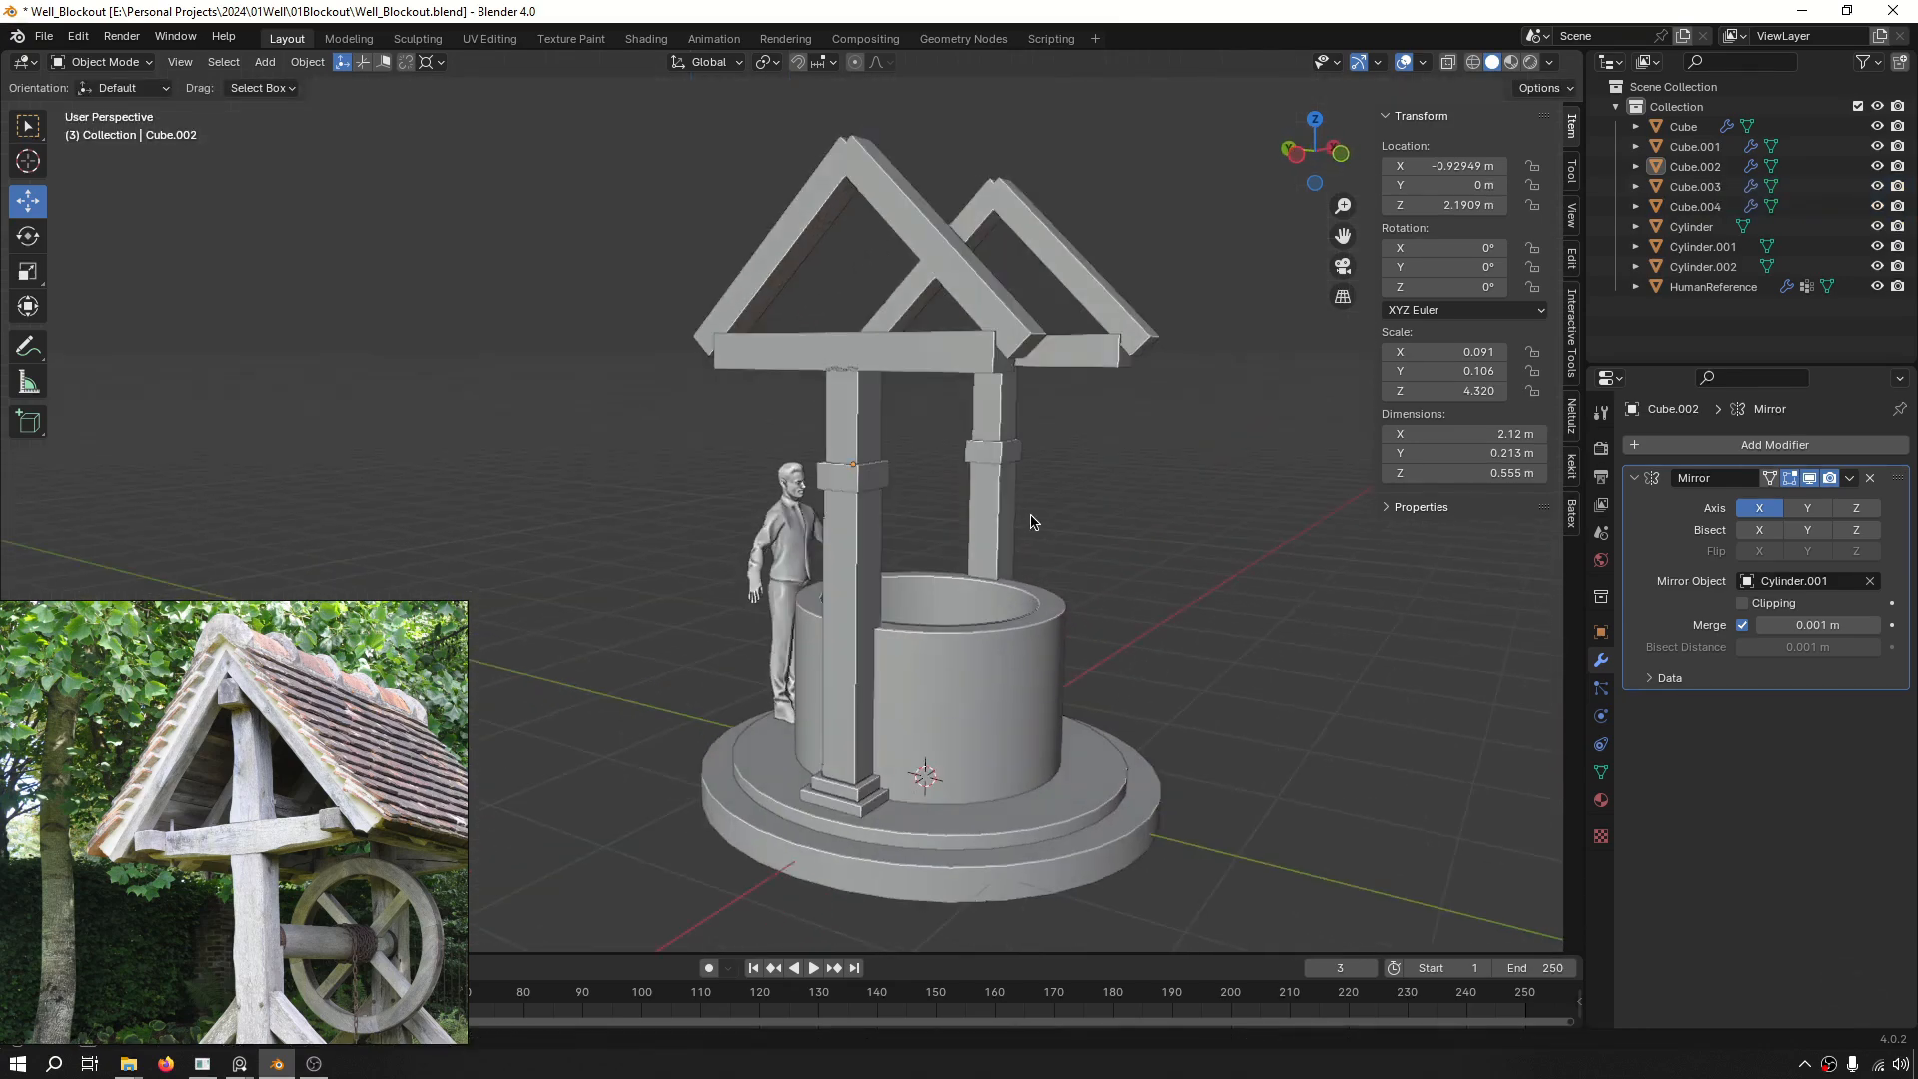
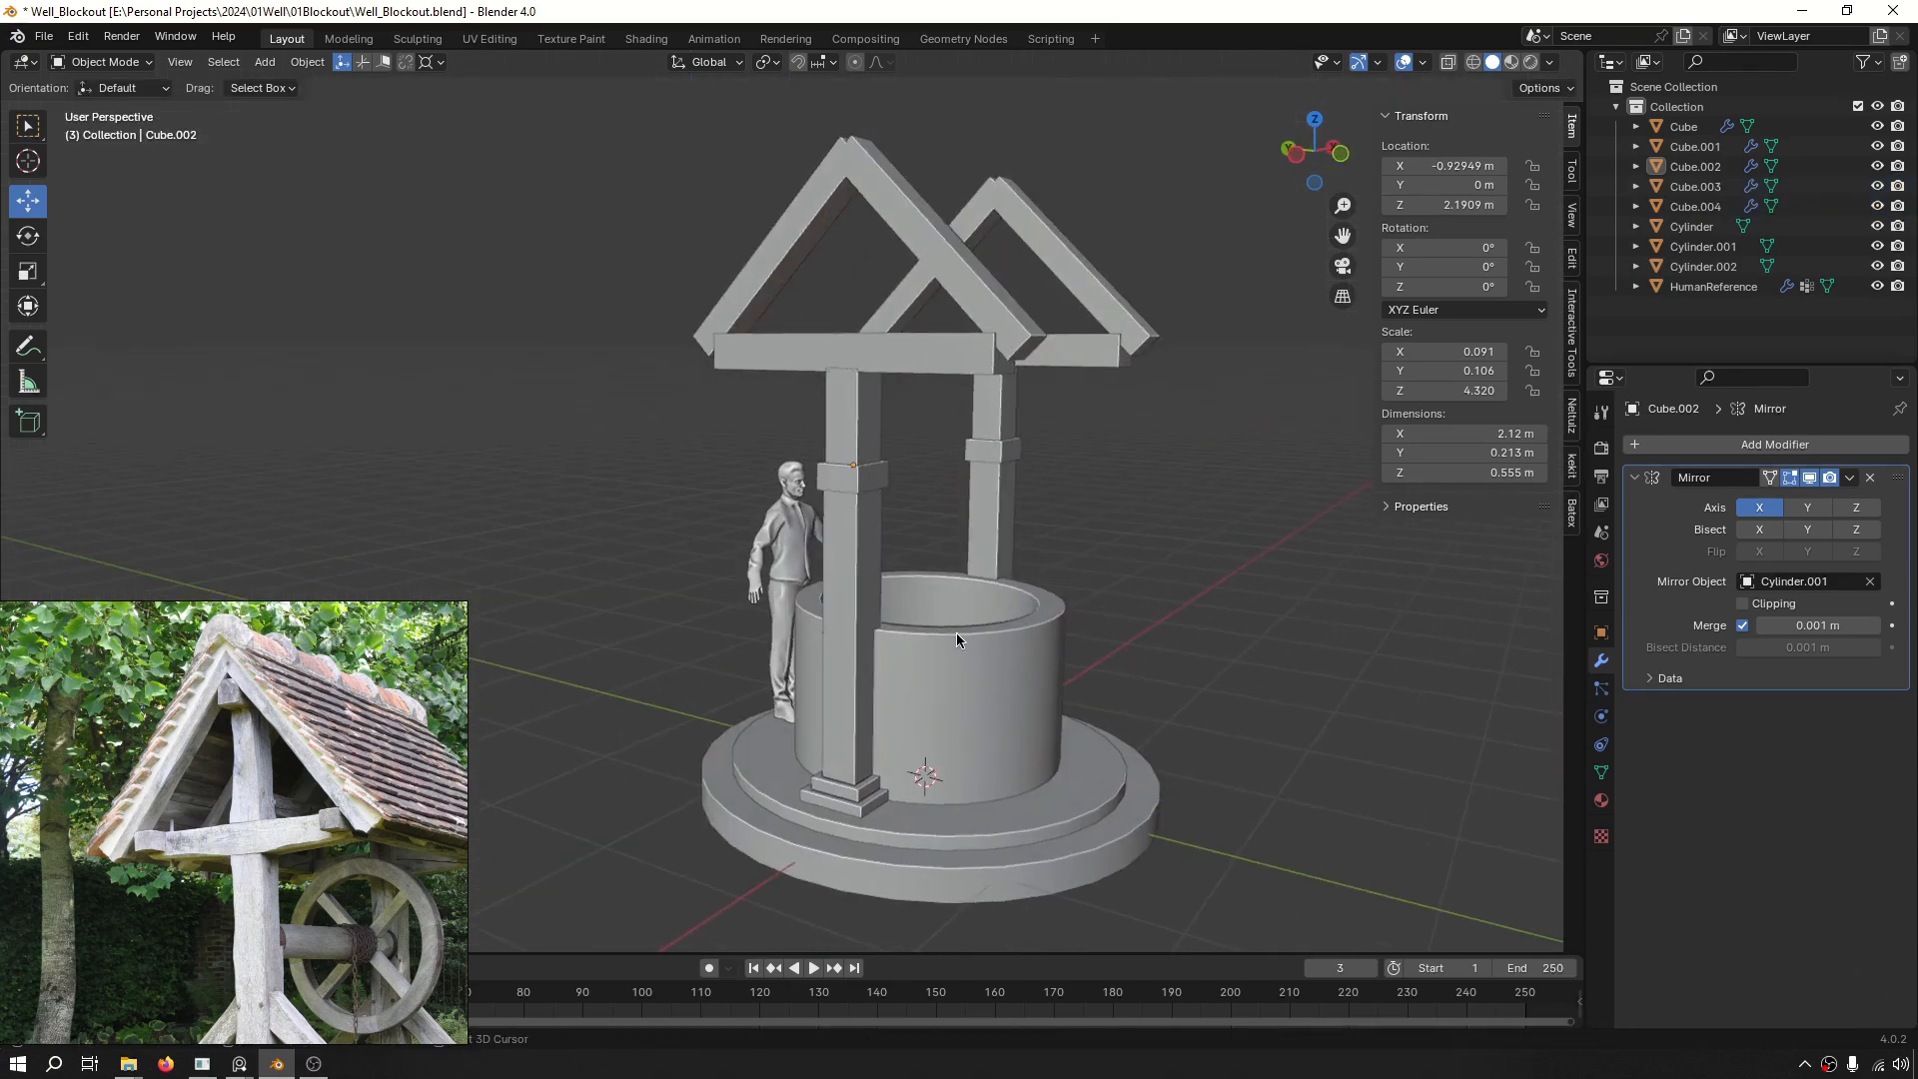
{"action": "middle_click_drag", "start_coordinate": [956, 639], "coordinate": [1077, 569]}
{"action": "key", "text": "ctrl+s"}
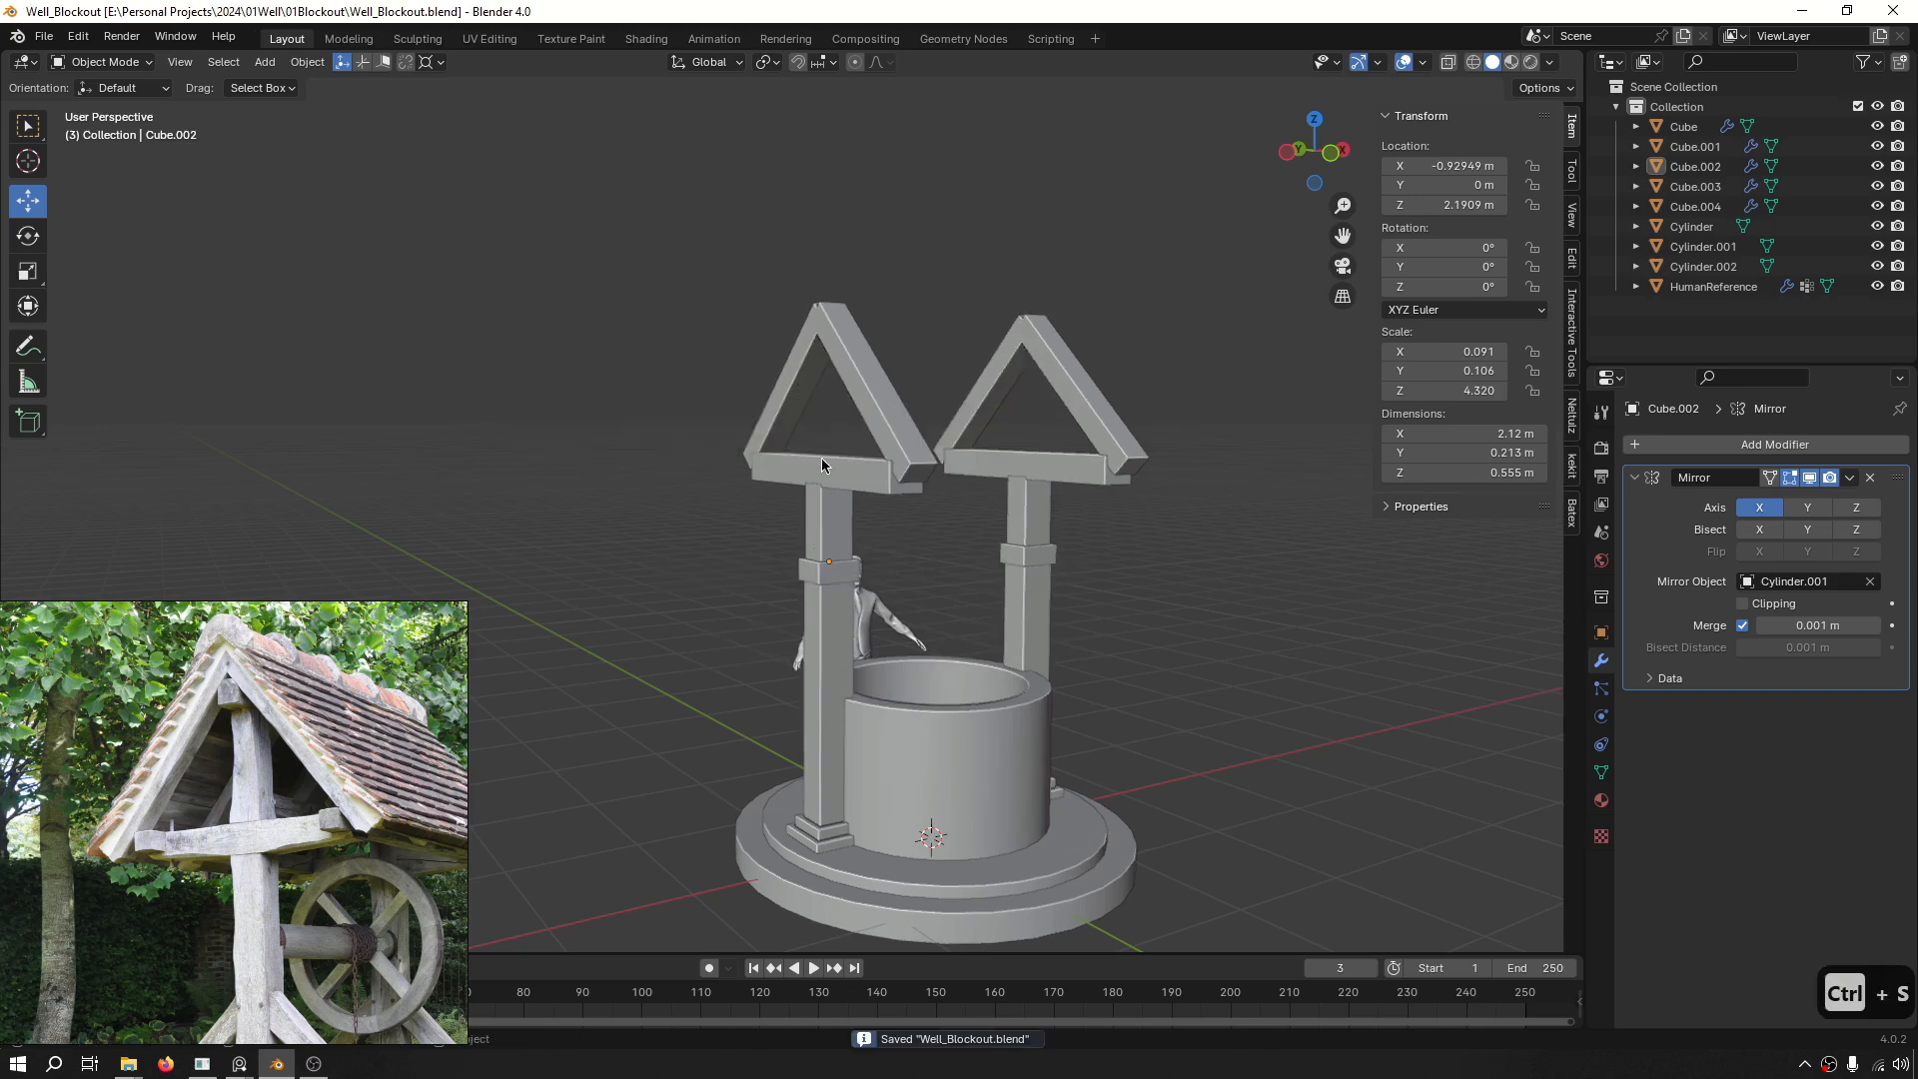
Duplicate the upper post section in place to serve as a diagonal brace.
{"action": "scroll", "coordinate": [821, 460], "scroll_direction": "up", "scroll_amount": 5}
{"action": "left_click", "coordinate": [827, 560]}
{"action": "scroll", "coordinate": [828, 560], "scroll_direction": "down", "scroll_amount": 3}
{"action": "middle_click_drag", "start_coordinate": [831, 560], "coordinate": [1047, 582], "text": "shift"}
{"action": "key", "text": "shift+d"}
{"action": "right_click", "coordinate": [935, 565]}
Tilt the duplicated post section to about 40° about the X axis so it leans out from the post.
{"action": "key", "text": "KP_1"}
{"action": "key", "text": "r"}
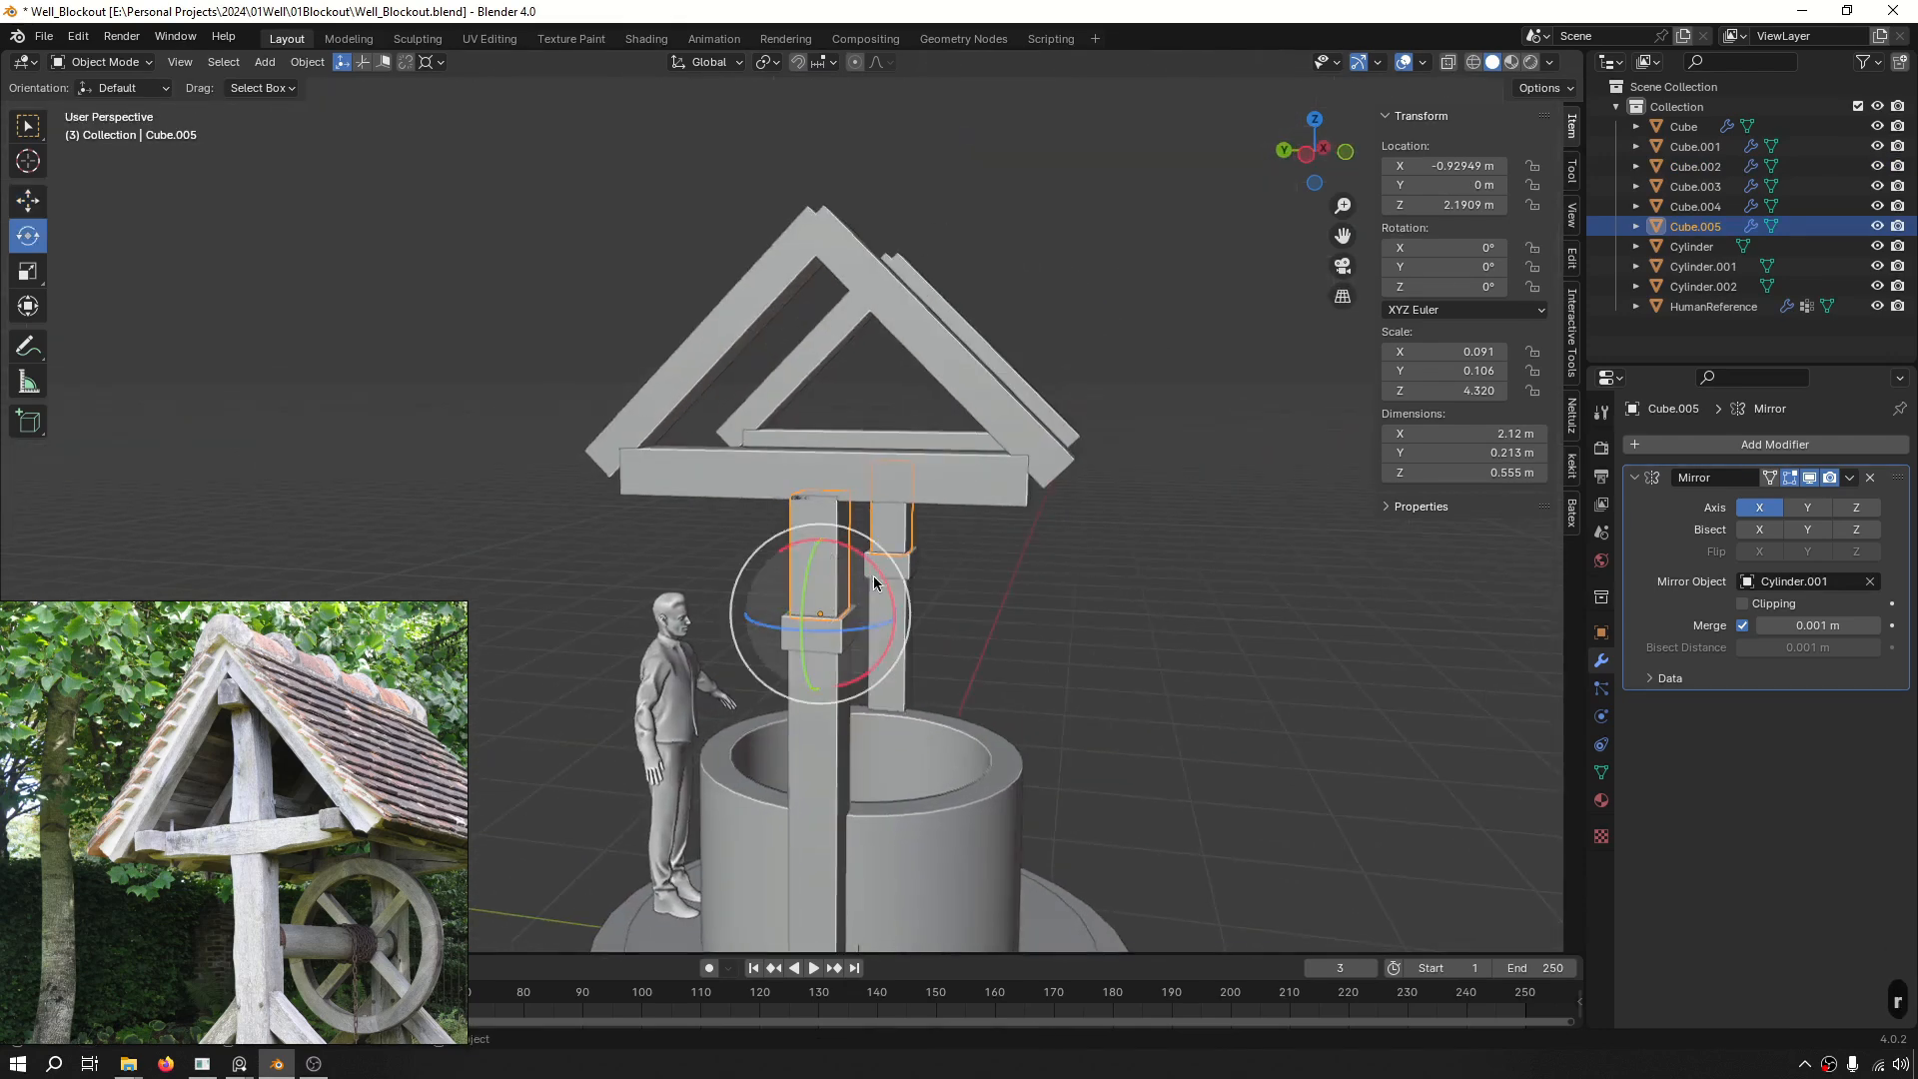
{"action": "left_click_drag", "start_coordinate": [876, 581], "coordinate": [907, 604]}
{"action": "key", "text": "ctrl+z"}
{"action": "middle_click_drag", "start_coordinate": [909, 599], "coordinate": [931, 574]}
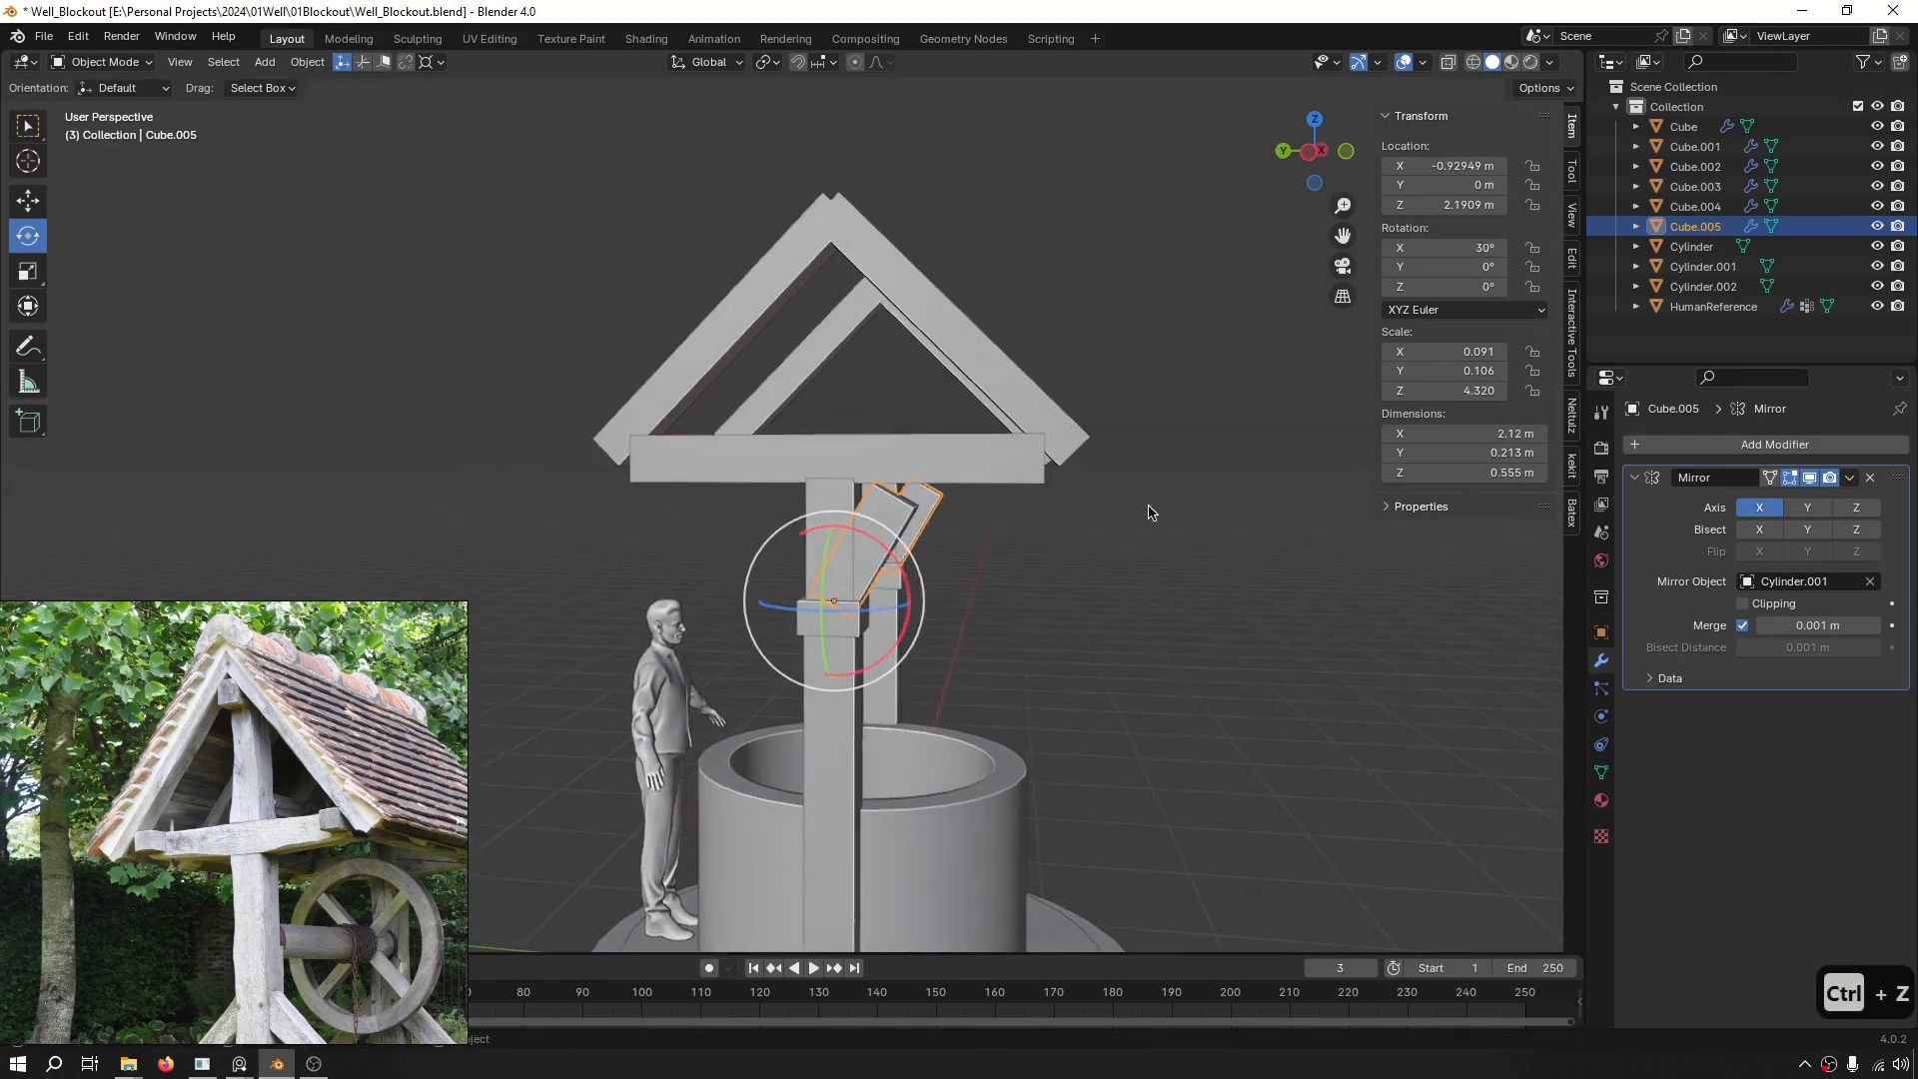
{"action": "key", "text": "r"}
{"action": "key", "text": "r"}
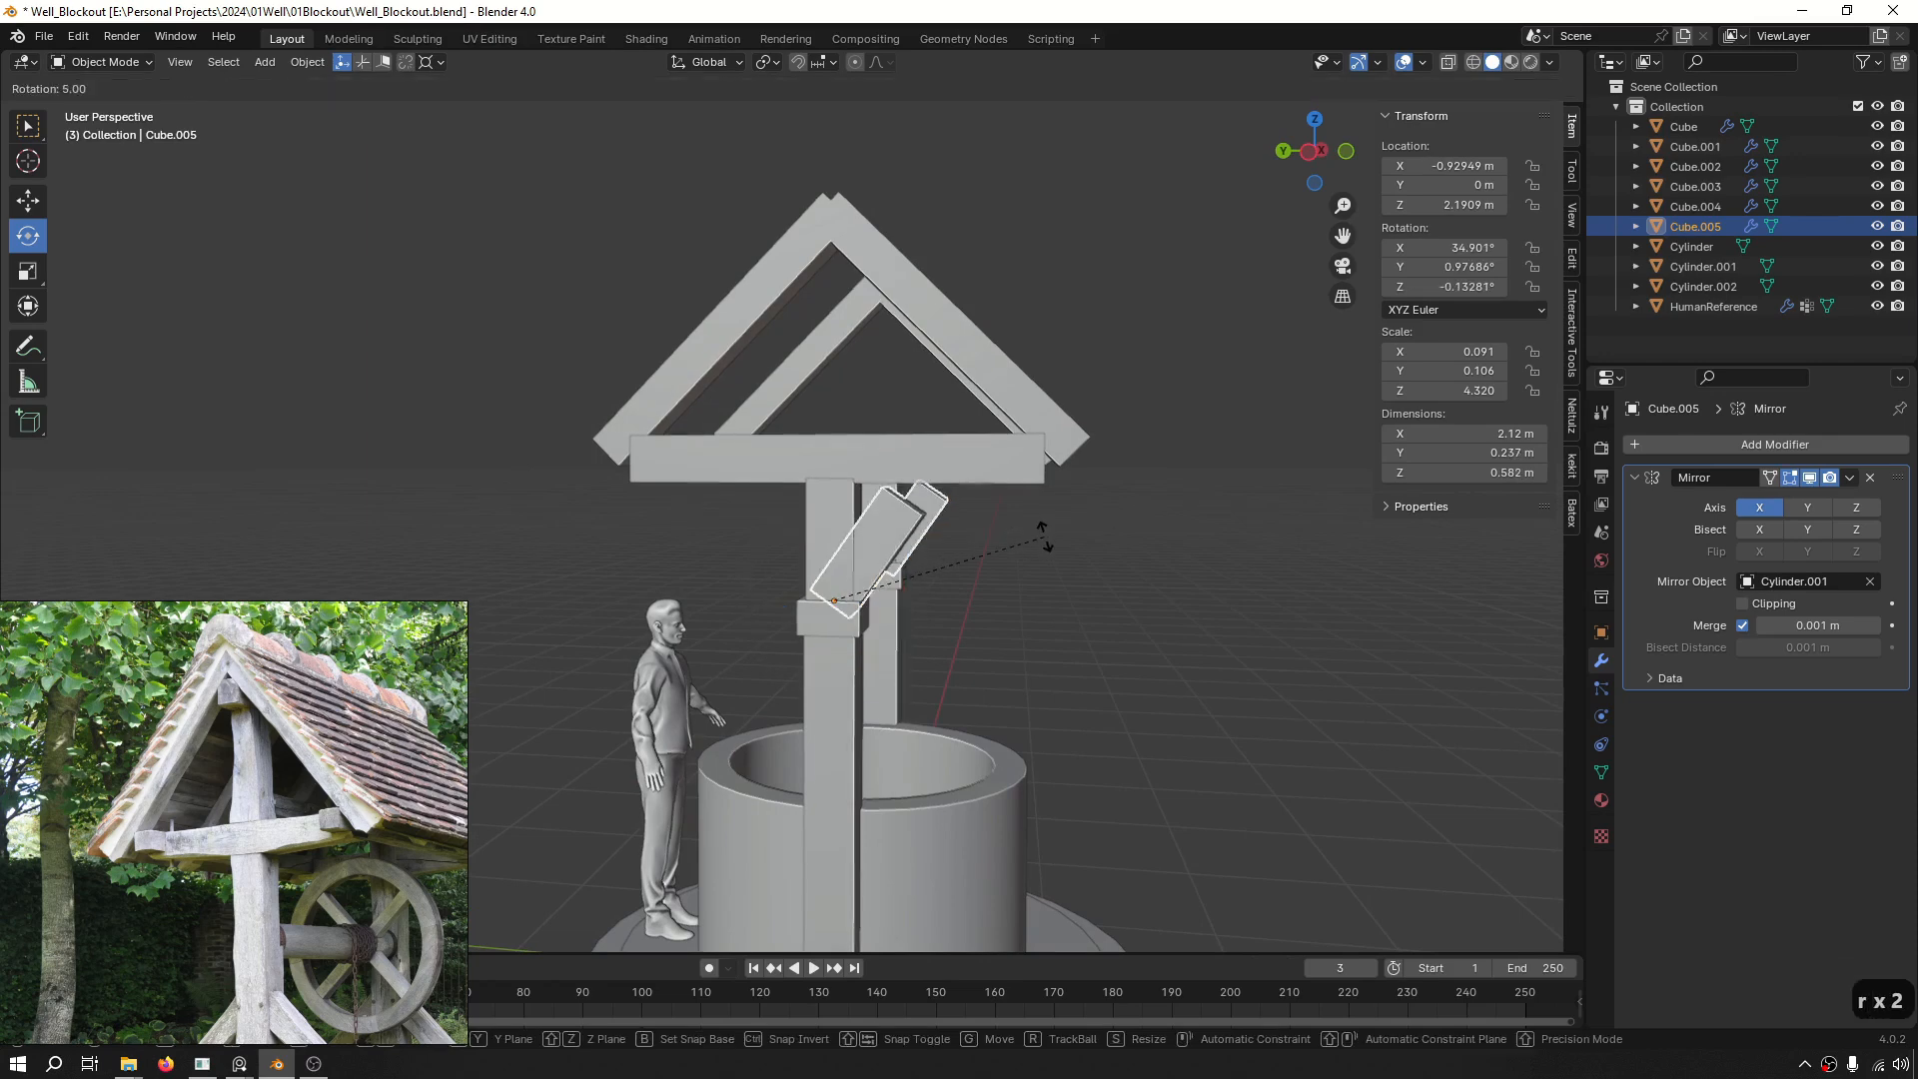
{"action": "left_click", "coordinate": [1051, 556]}
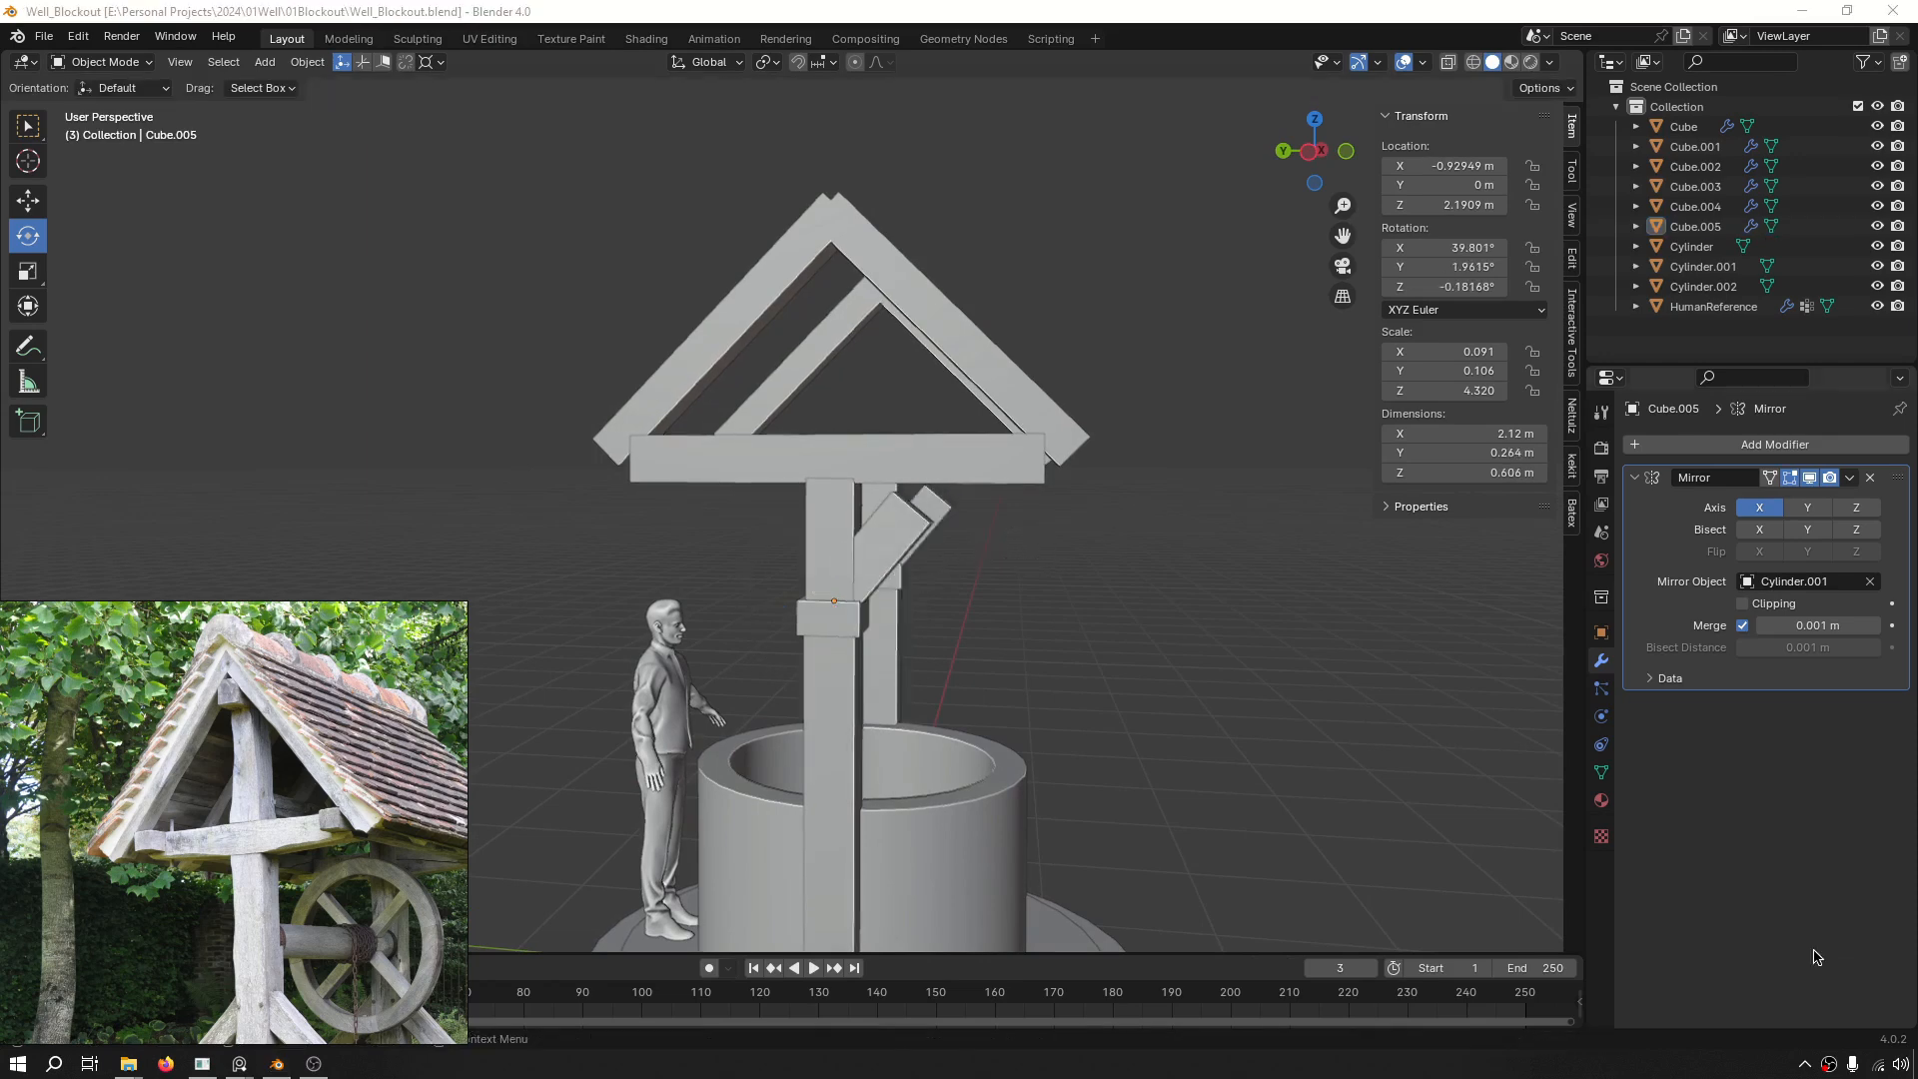
Try to scale the tilted brace along the global Z axis in the side view.
{"action": "middle_click_drag", "start_coordinate": [1239, 714], "coordinate": [1104, 640]}
{"action": "scroll", "coordinate": [869, 547], "scroll_direction": "up", "scroll_amount": 2}
{"action": "left_click", "coordinate": [865, 540]}
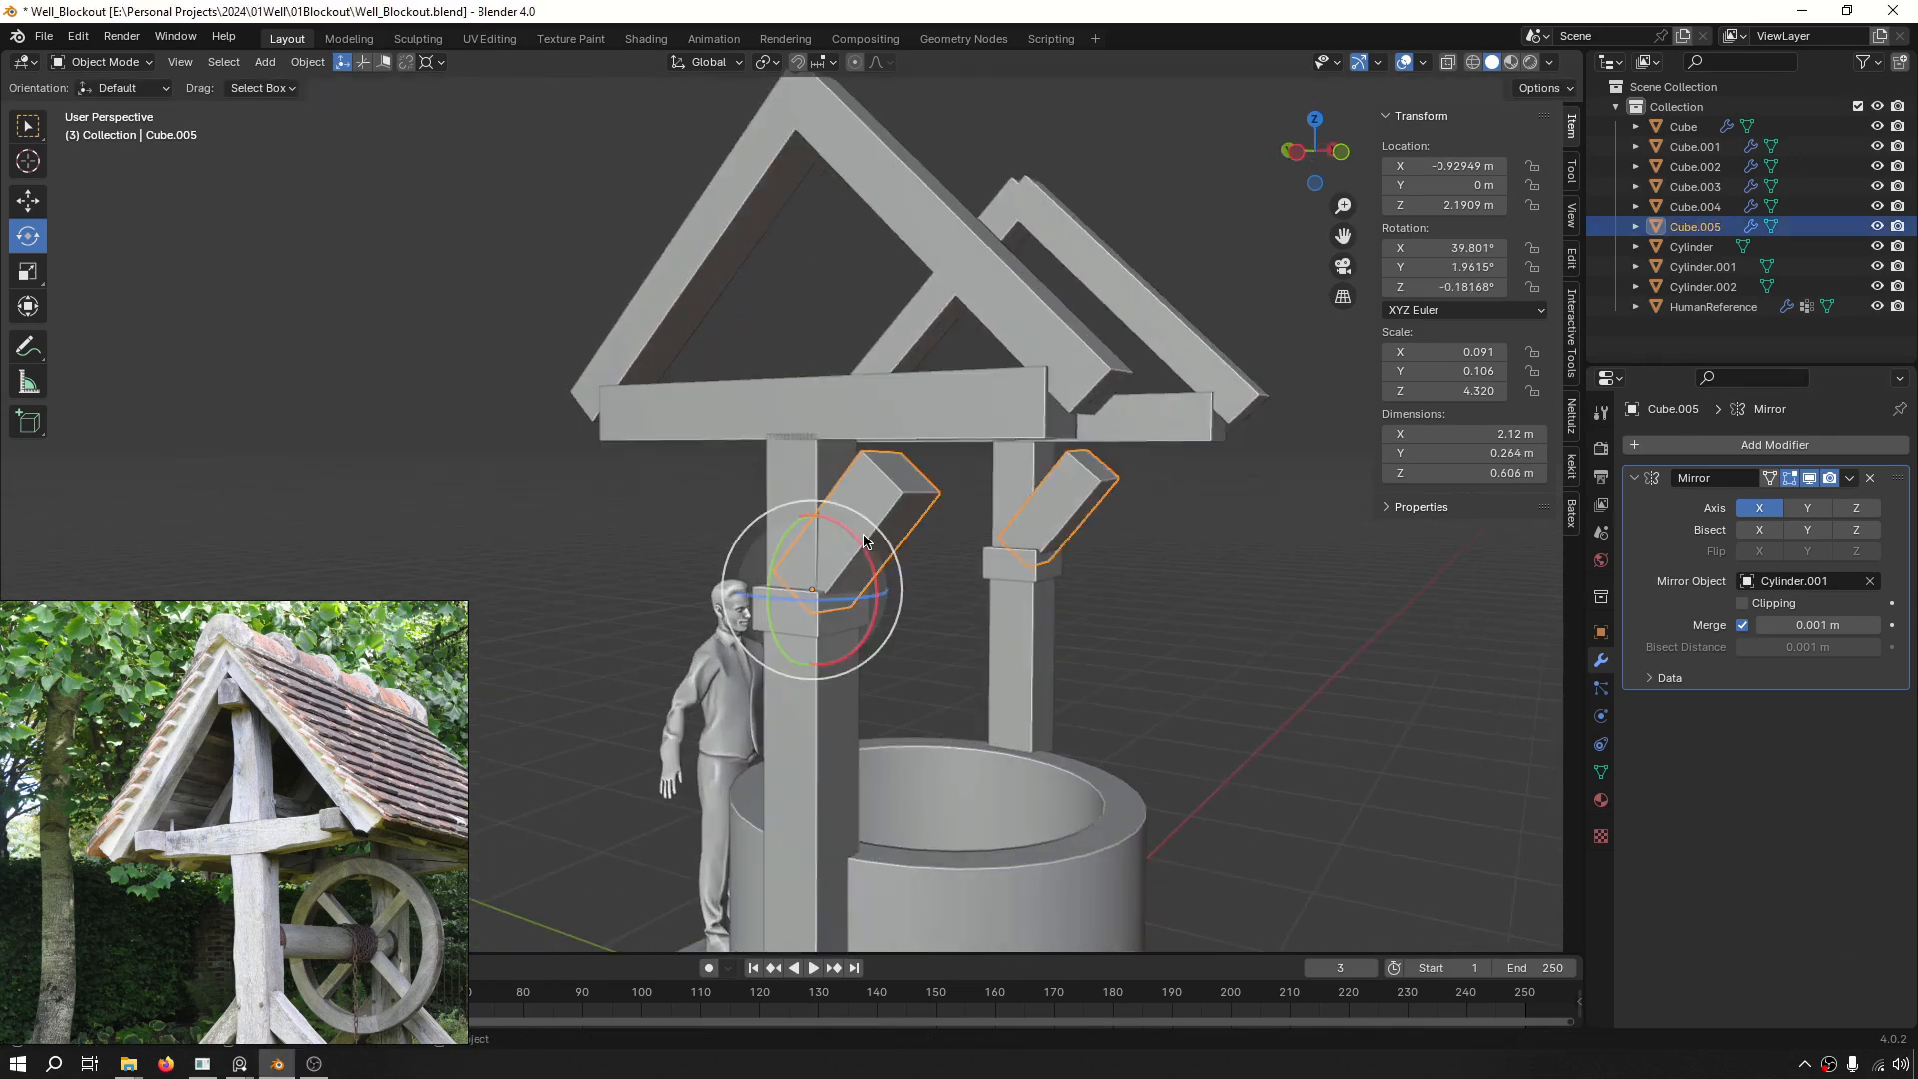
{"action": "middle_click_drag", "start_coordinate": [867, 540], "coordinate": [985, 404]}
{"action": "middle_click_drag", "start_coordinate": [1044, 549], "coordinate": [815, 616], "text": "shift"}
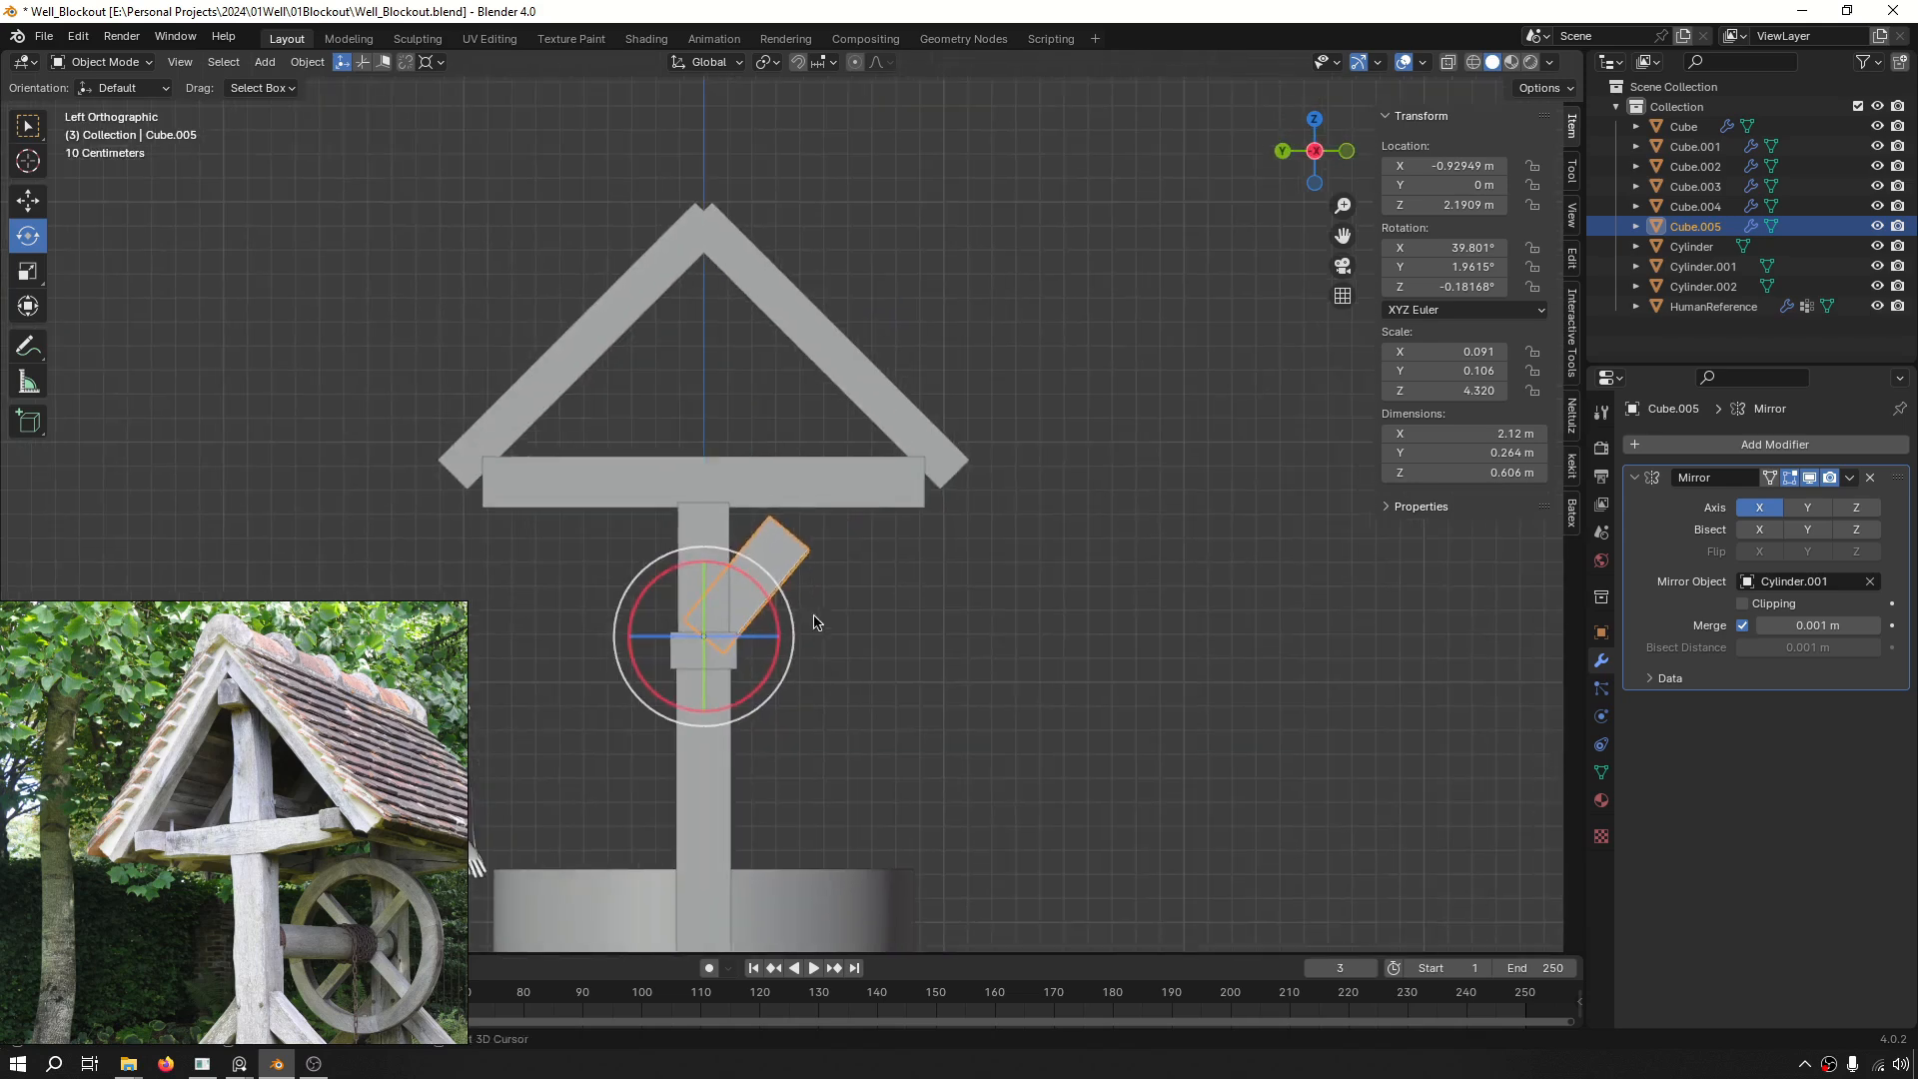
{"action": "key", "text": "s"}
{"action": "key", "text": "s"}
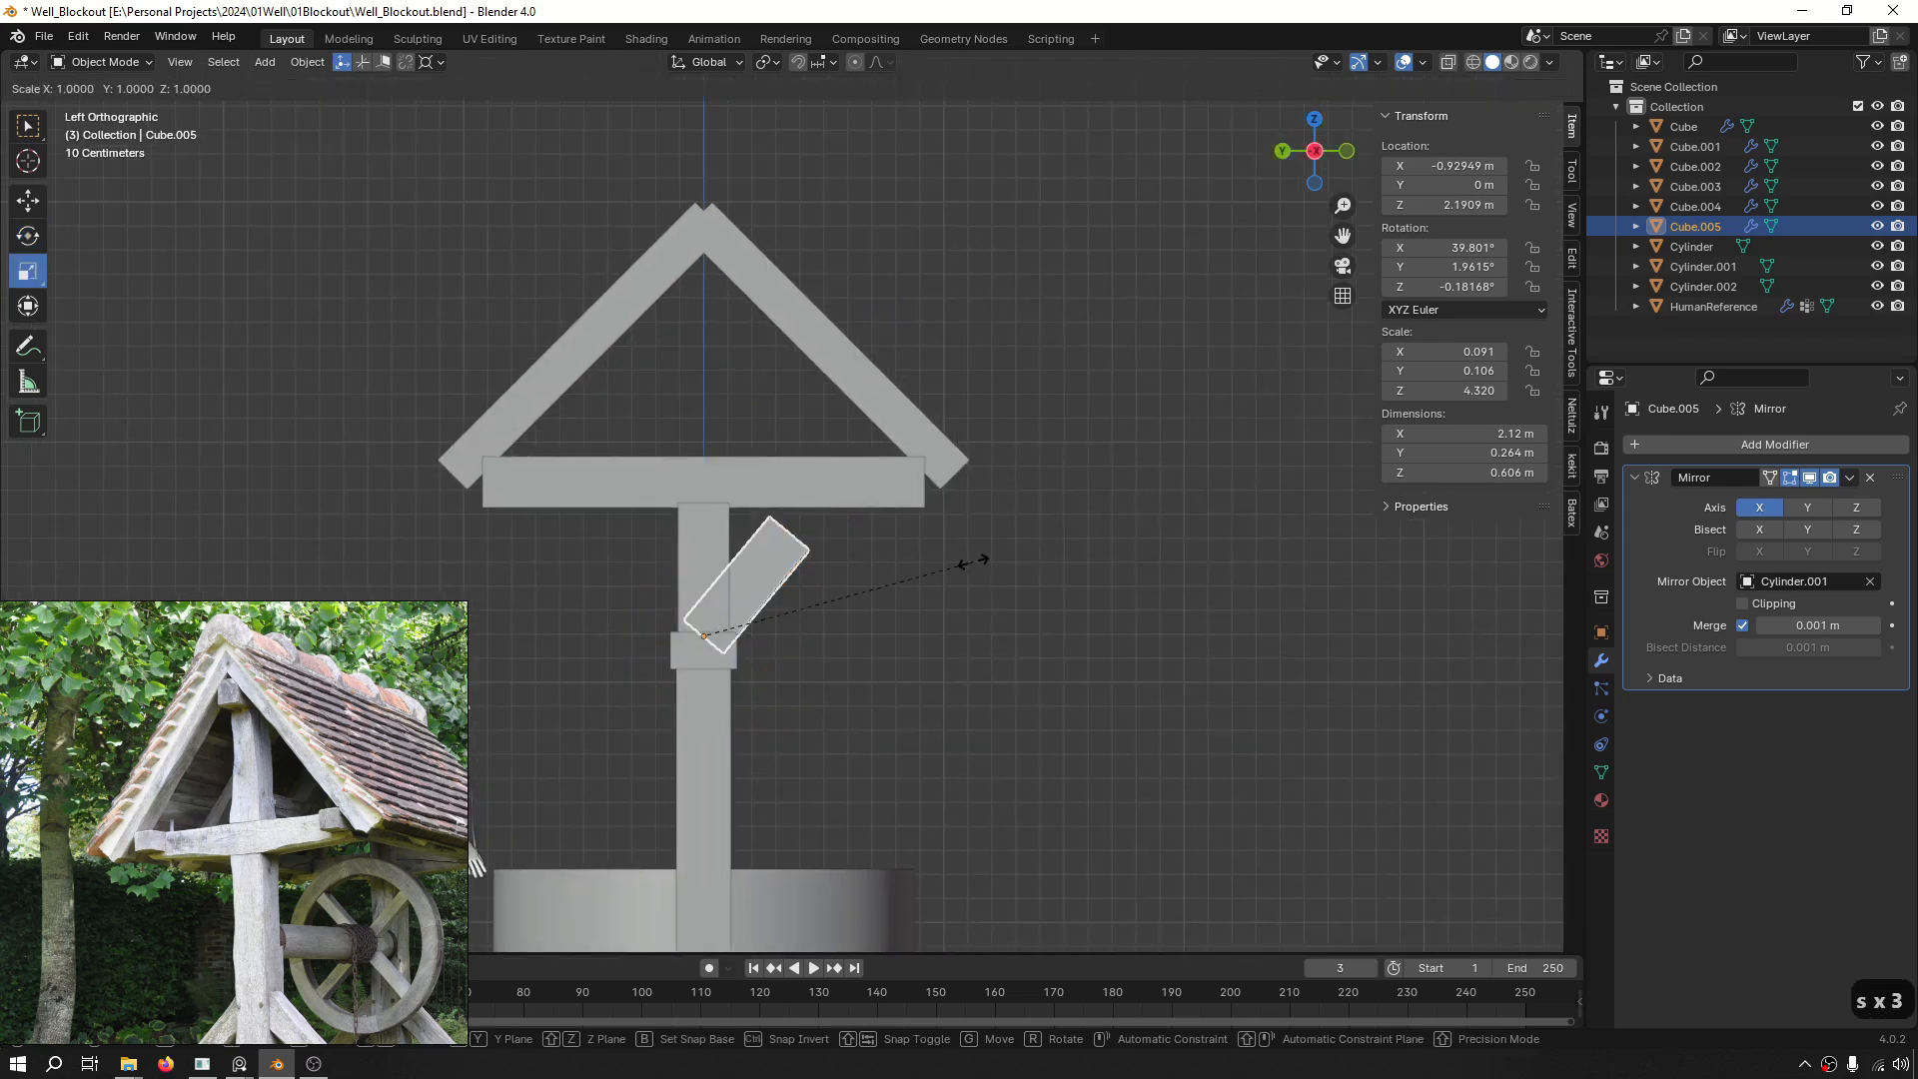
{"action": "key", "text": "z"}
{"action": "left_click", "coordinate": [1057, 516]}
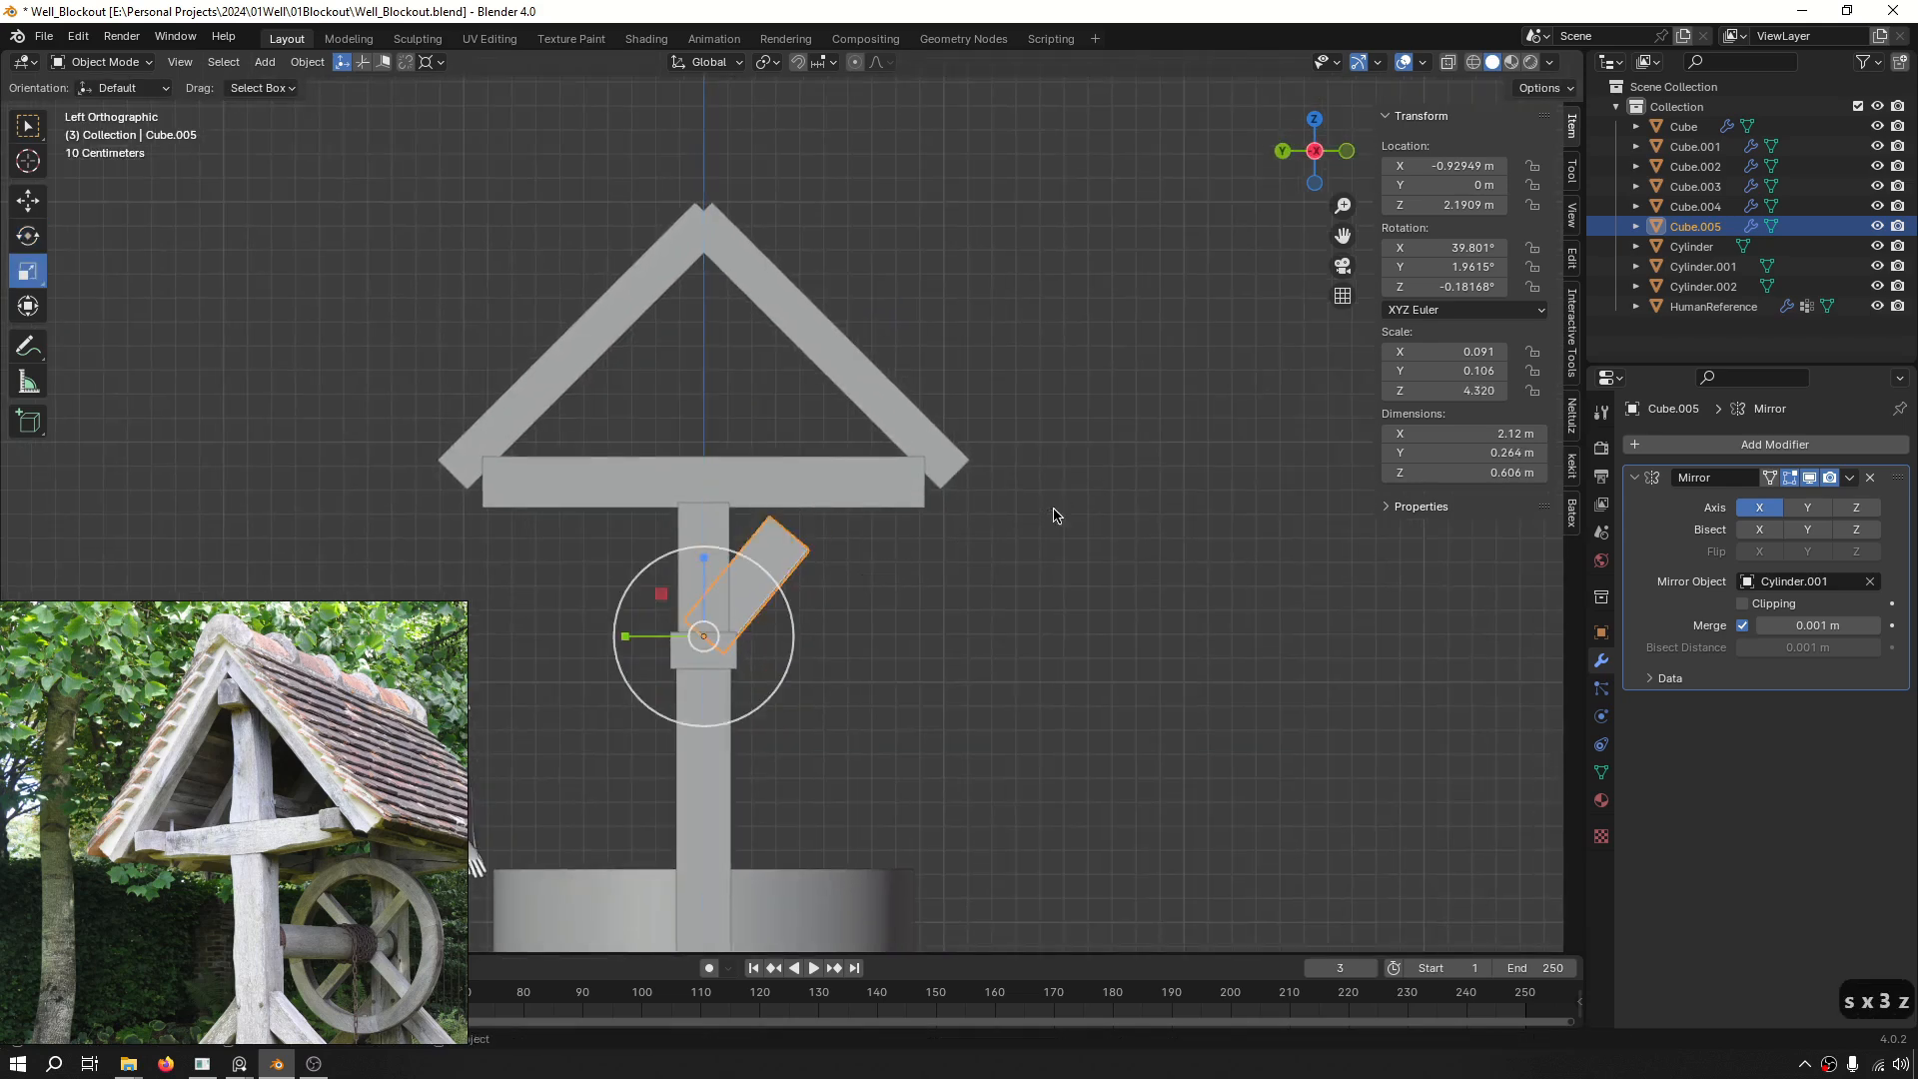
Set the transform orientation to Local for the tilted brace.
{"action": "left_click", "coordinate": [715, 38]}
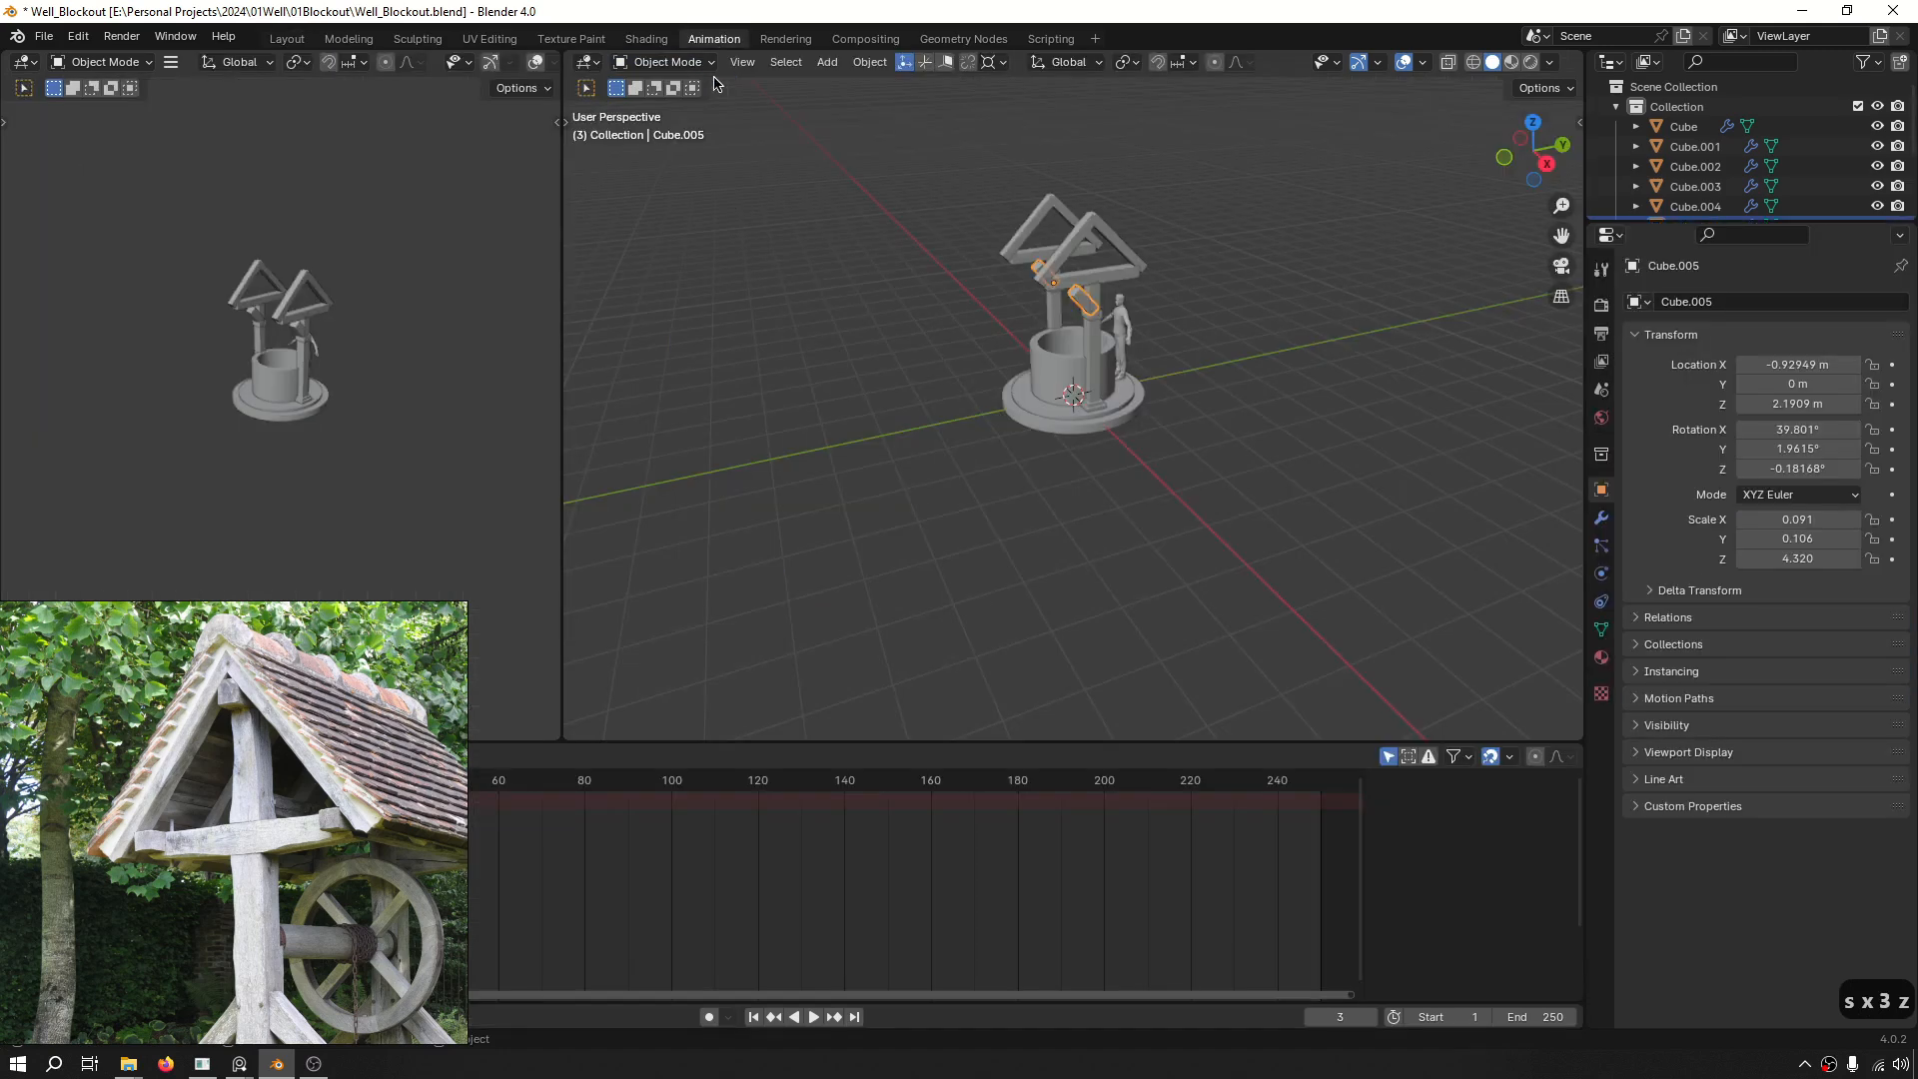
{"action": "left_click", "coordinate": [287, 38]}
{"action": "left_click", "coordinate": [721, 63]}
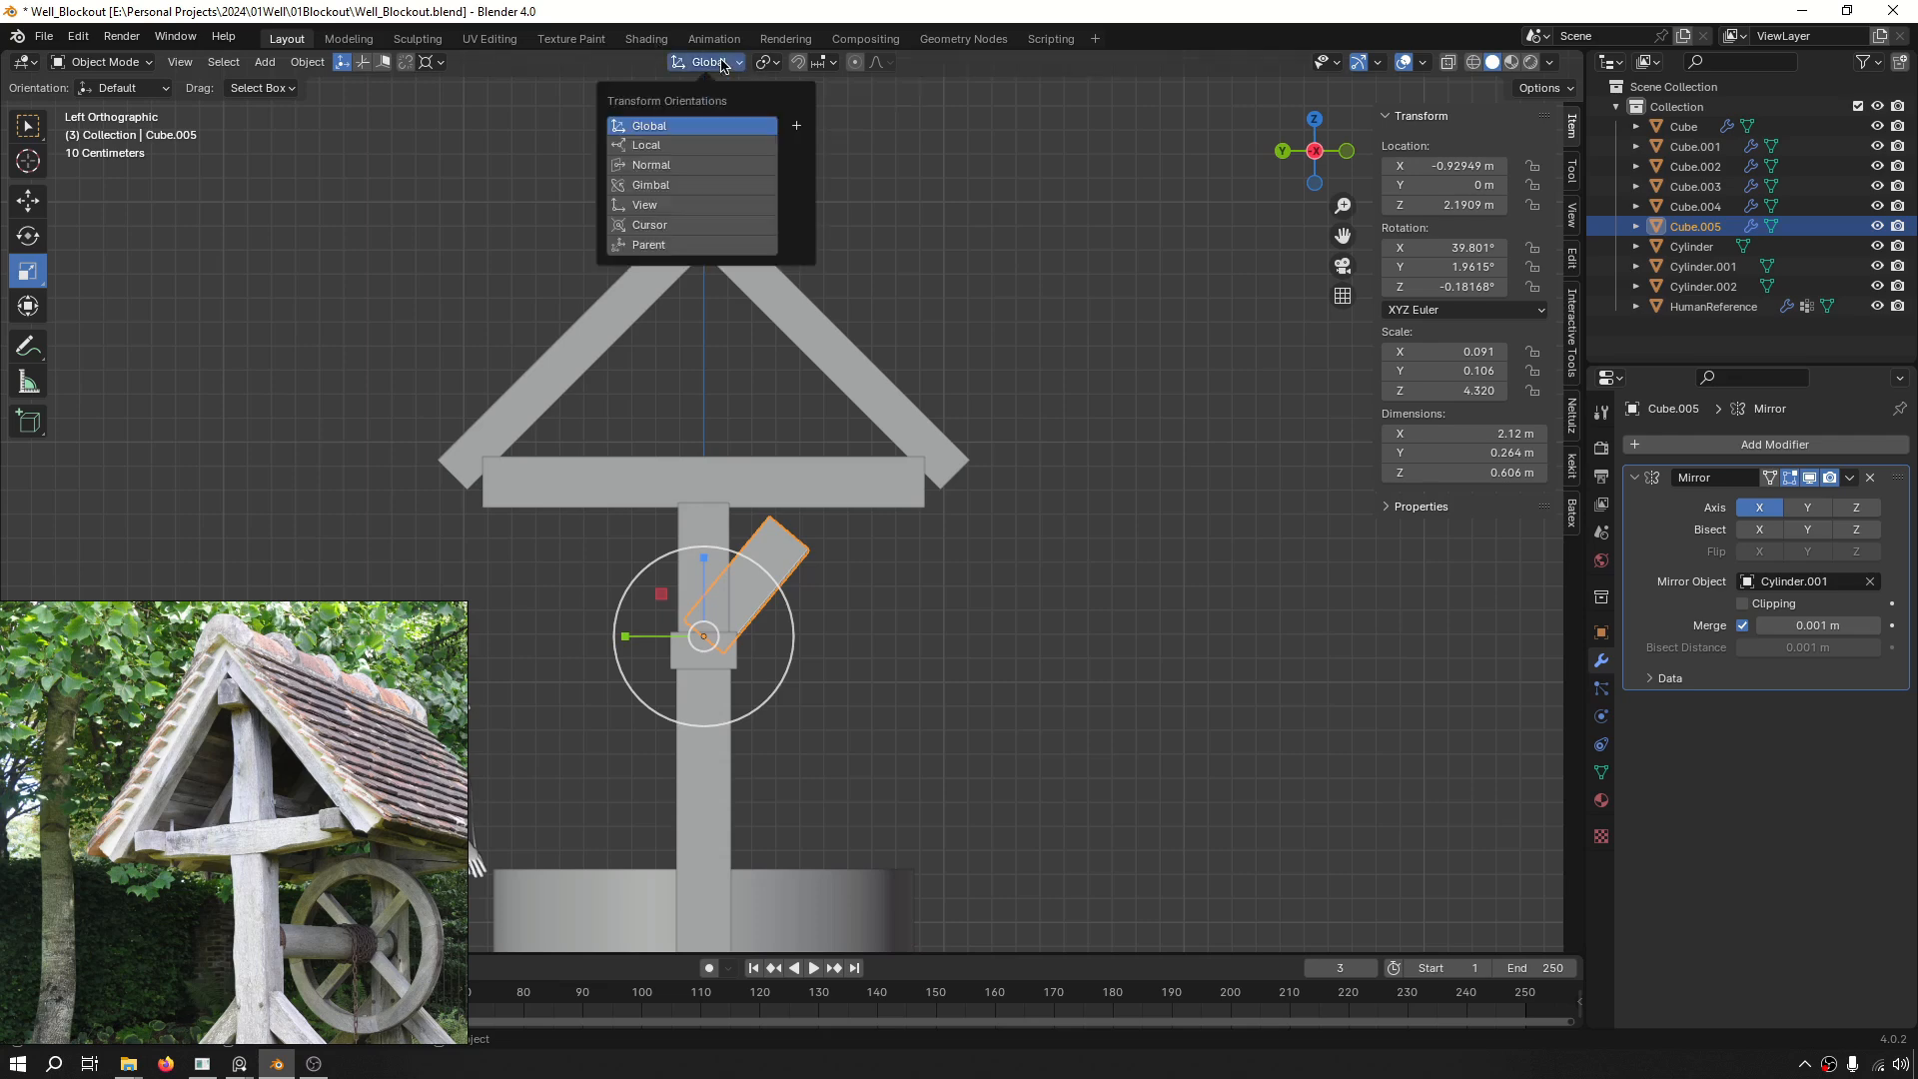
{"action": "scroll", "coordinate": [886, 604], "scroll_direction": "up", "scroll_amount": 4}
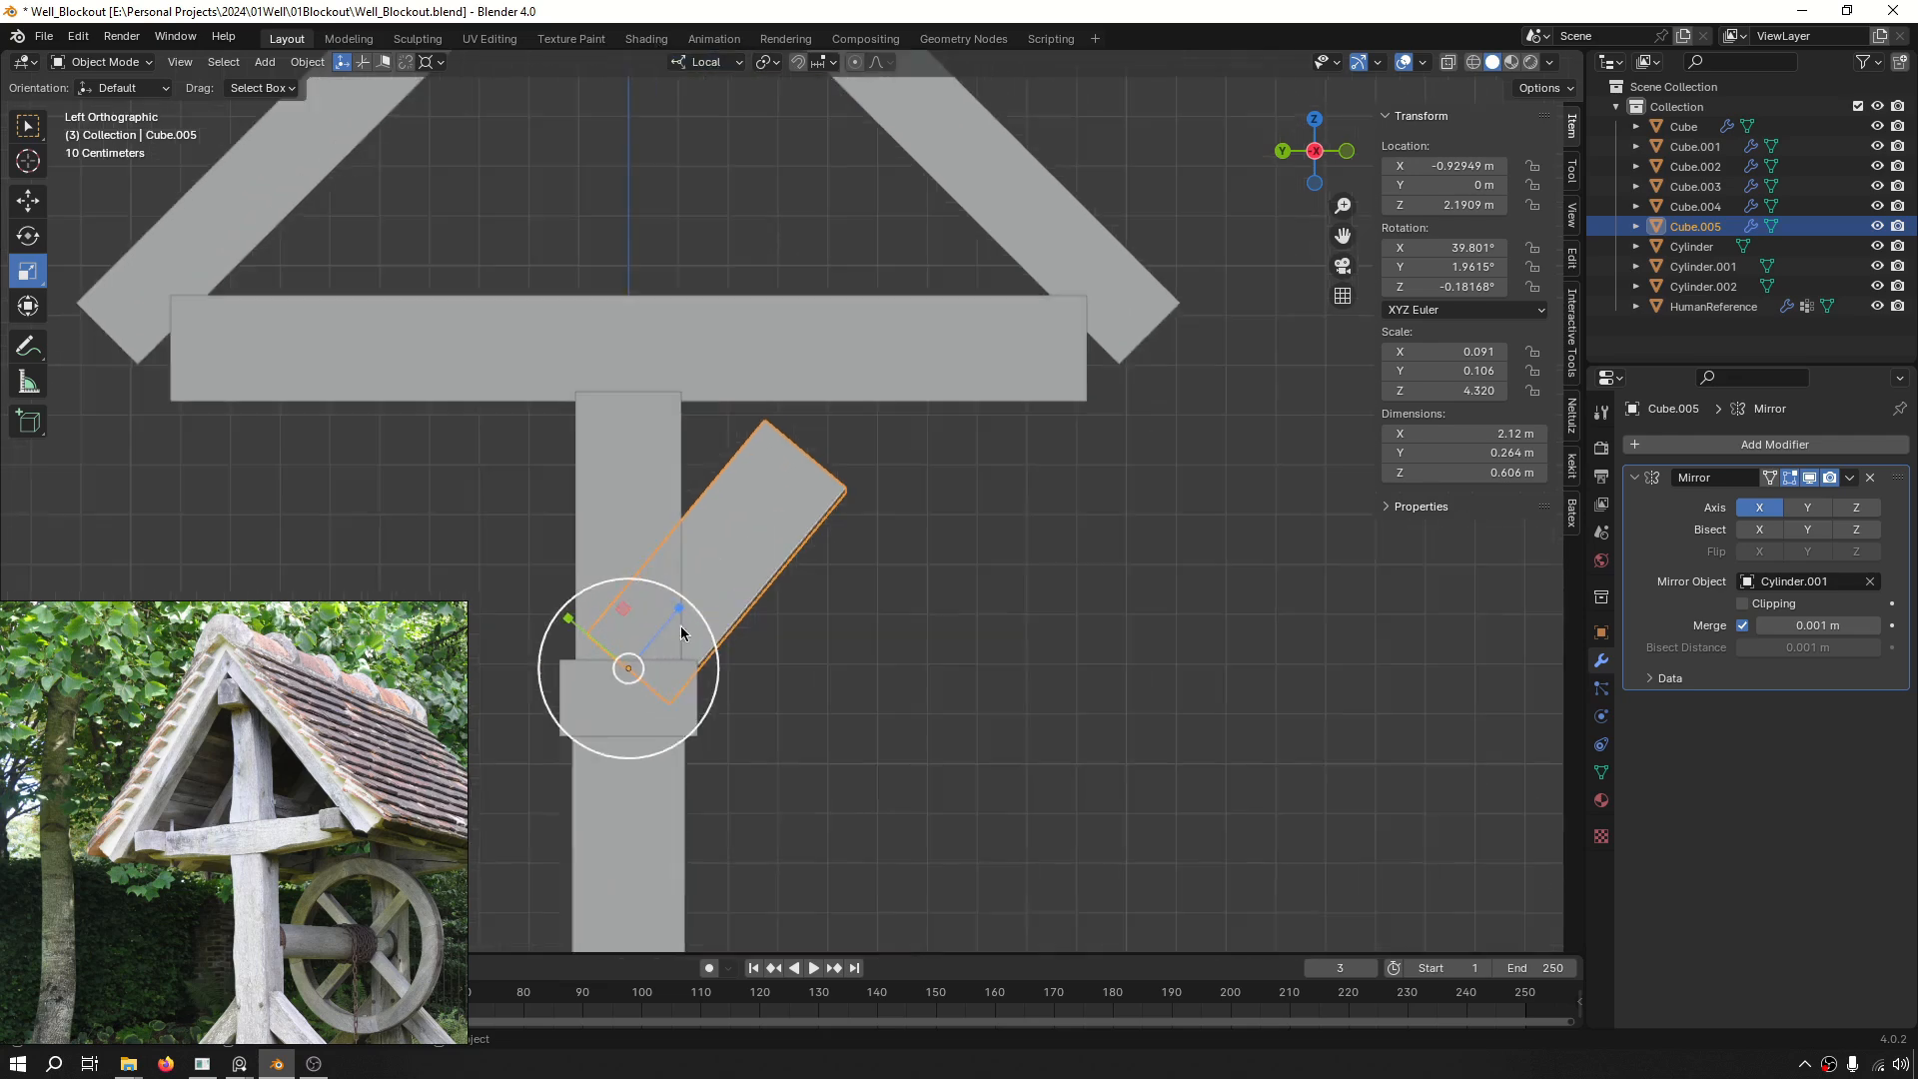
{"action": "key", "text": "z"}
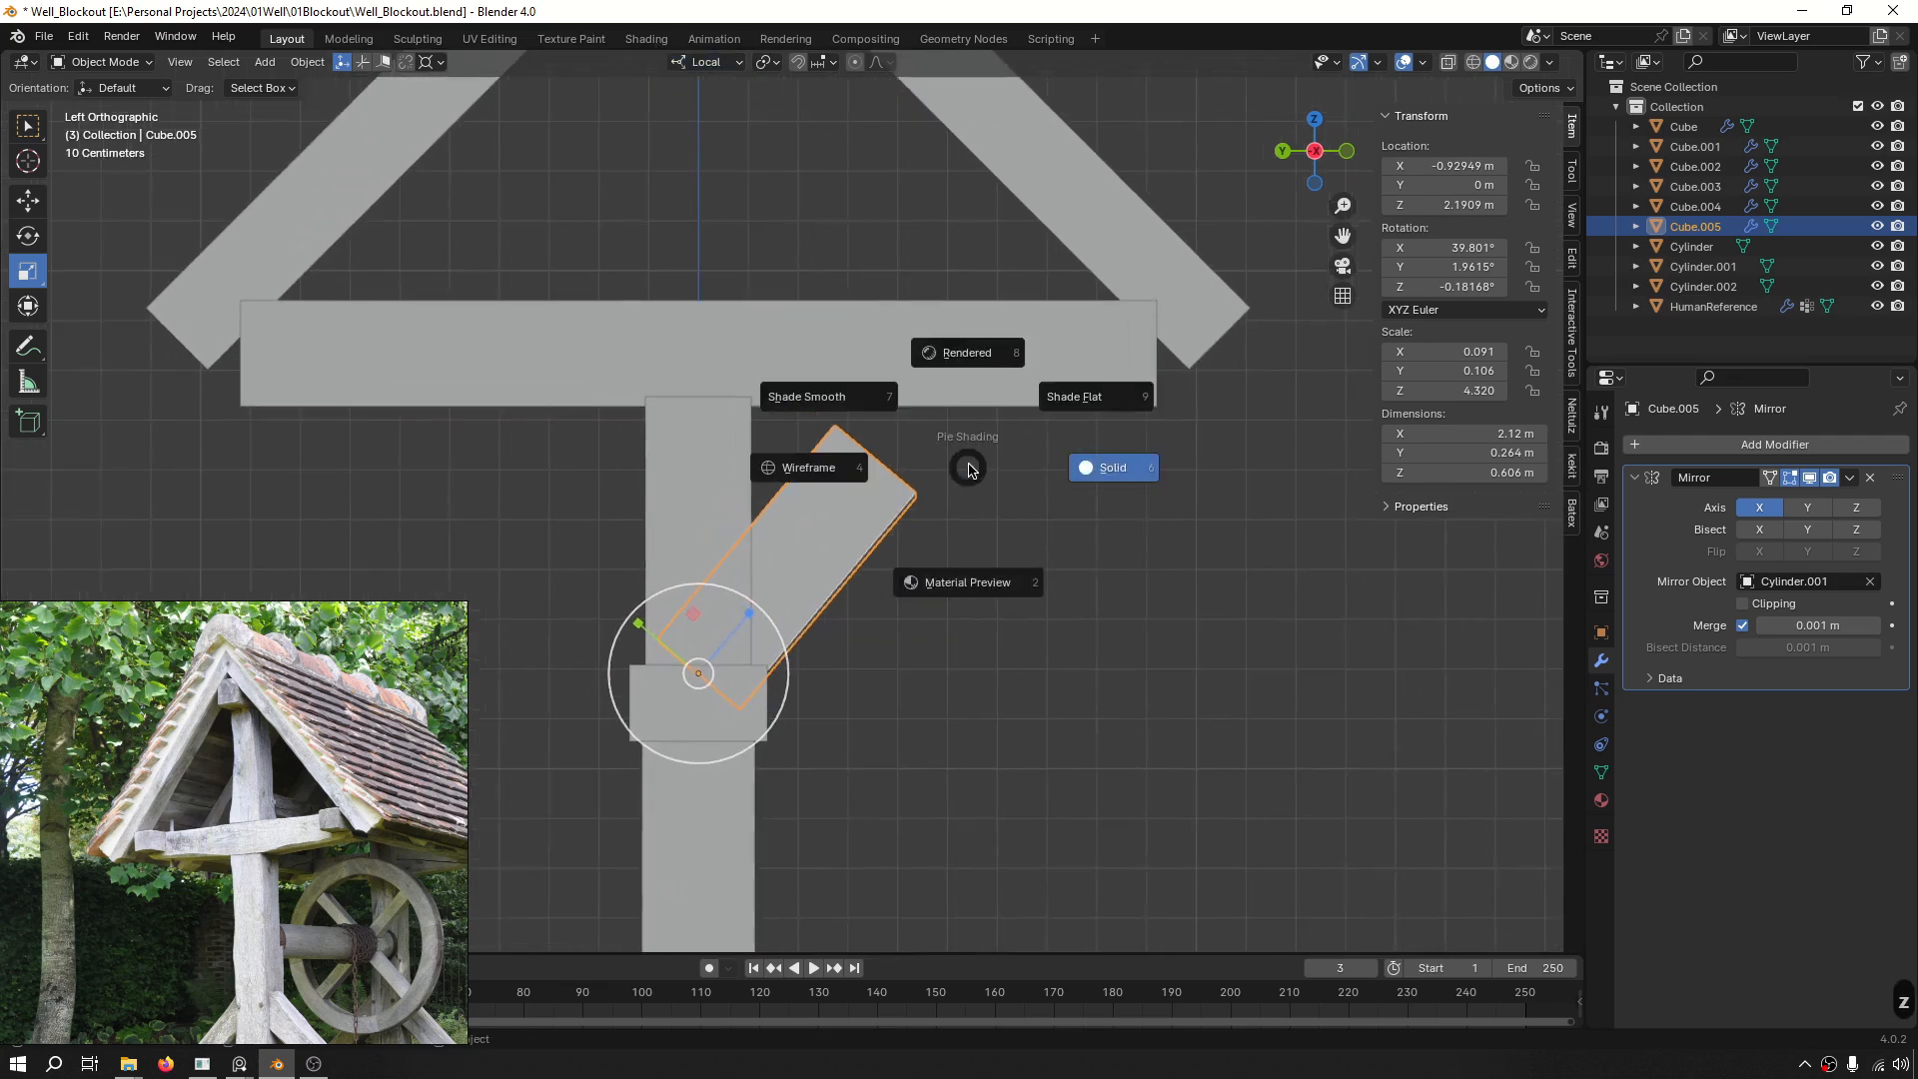
Lengthen the tilted brace along its local Z axis to a Z scale of about 6.635, so it overlaps the horizontal beam.
{"action": "left_click", "coordinate": [1144, 479]}
{"action": "key", "text": "s"}
{"action": "key", "text": "z"}
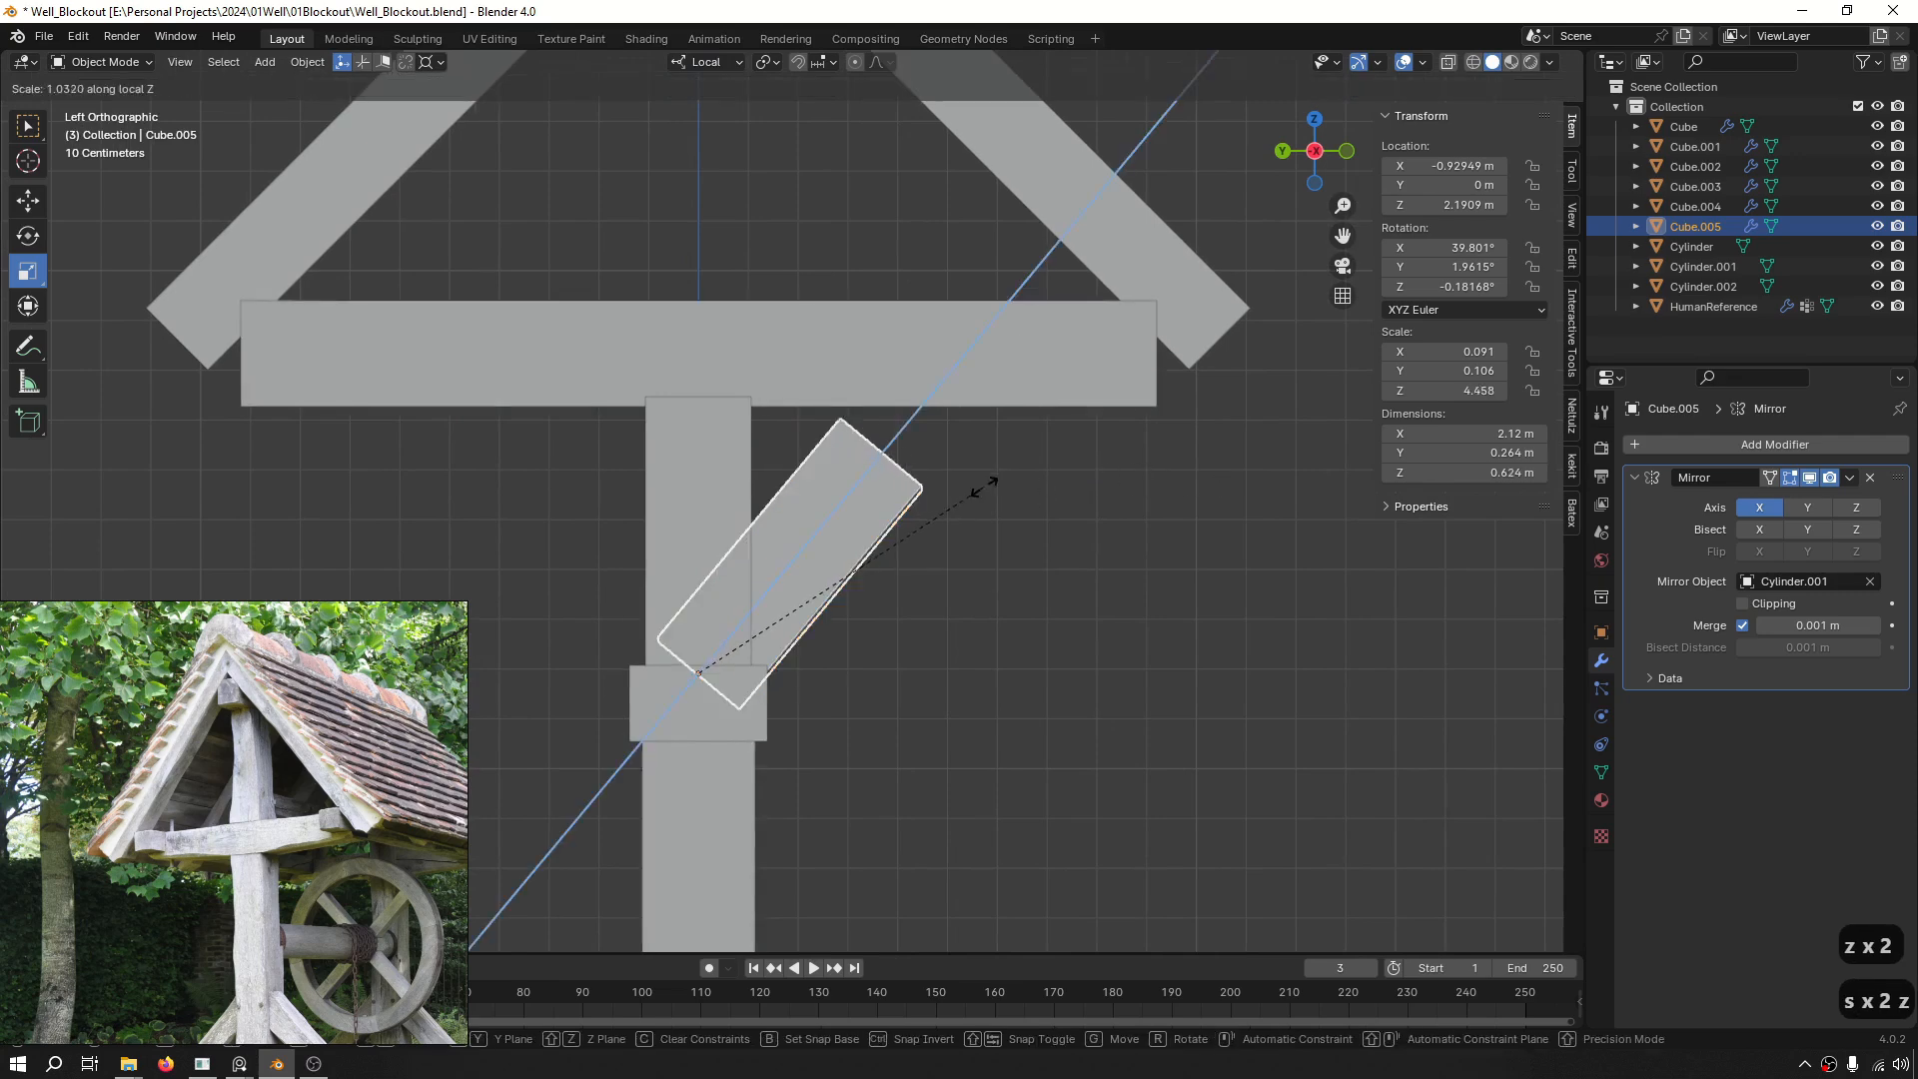
{"action": "left_click", "coordinate": [1146, 437]}
{"action": "left_click", "coordinate": [1124, 602]}
Move the brace outward and down from the post to about Y -0.054 m and Z 2.119 m.
{"action": "scroll", "coordinate": [1117, 617], "scroll_direction": "down", "scroll_amount": 3}
{"action": "mouse_move", "coordinate": [1112, 621]}
{"action": "middle_mouse_down"}
{"action": "mouse_move", "coordinate": [1116, 588]}
{"action": "mouse_move", "coordinate": [1040, 629]}
{"action": "mouse_move", "coordinate": [1109, 620]}
{"action": "middle_mouse_up"}
{"action": "scroll", "coordinate": [1211, 623], "scroll_direction": "down", "scroll_amount": 1, "text": "alt"}
{"action": "scroll", "coordinate": [1211, 624], "scroll_direction": "down", "scroll_amount": 5}
{"action": "middle_click_drag", "start_coordinate": [1109, 620], "coordinate": [908, 480], "text": "shift"}
{"action": "scroll", "coordinate": [687, 535], "scroll_direction": "up", "scroll_amount": 6}
{"action": "left_click", "coordinate": [630, 535]}
{"action": "key", "text": "g"}
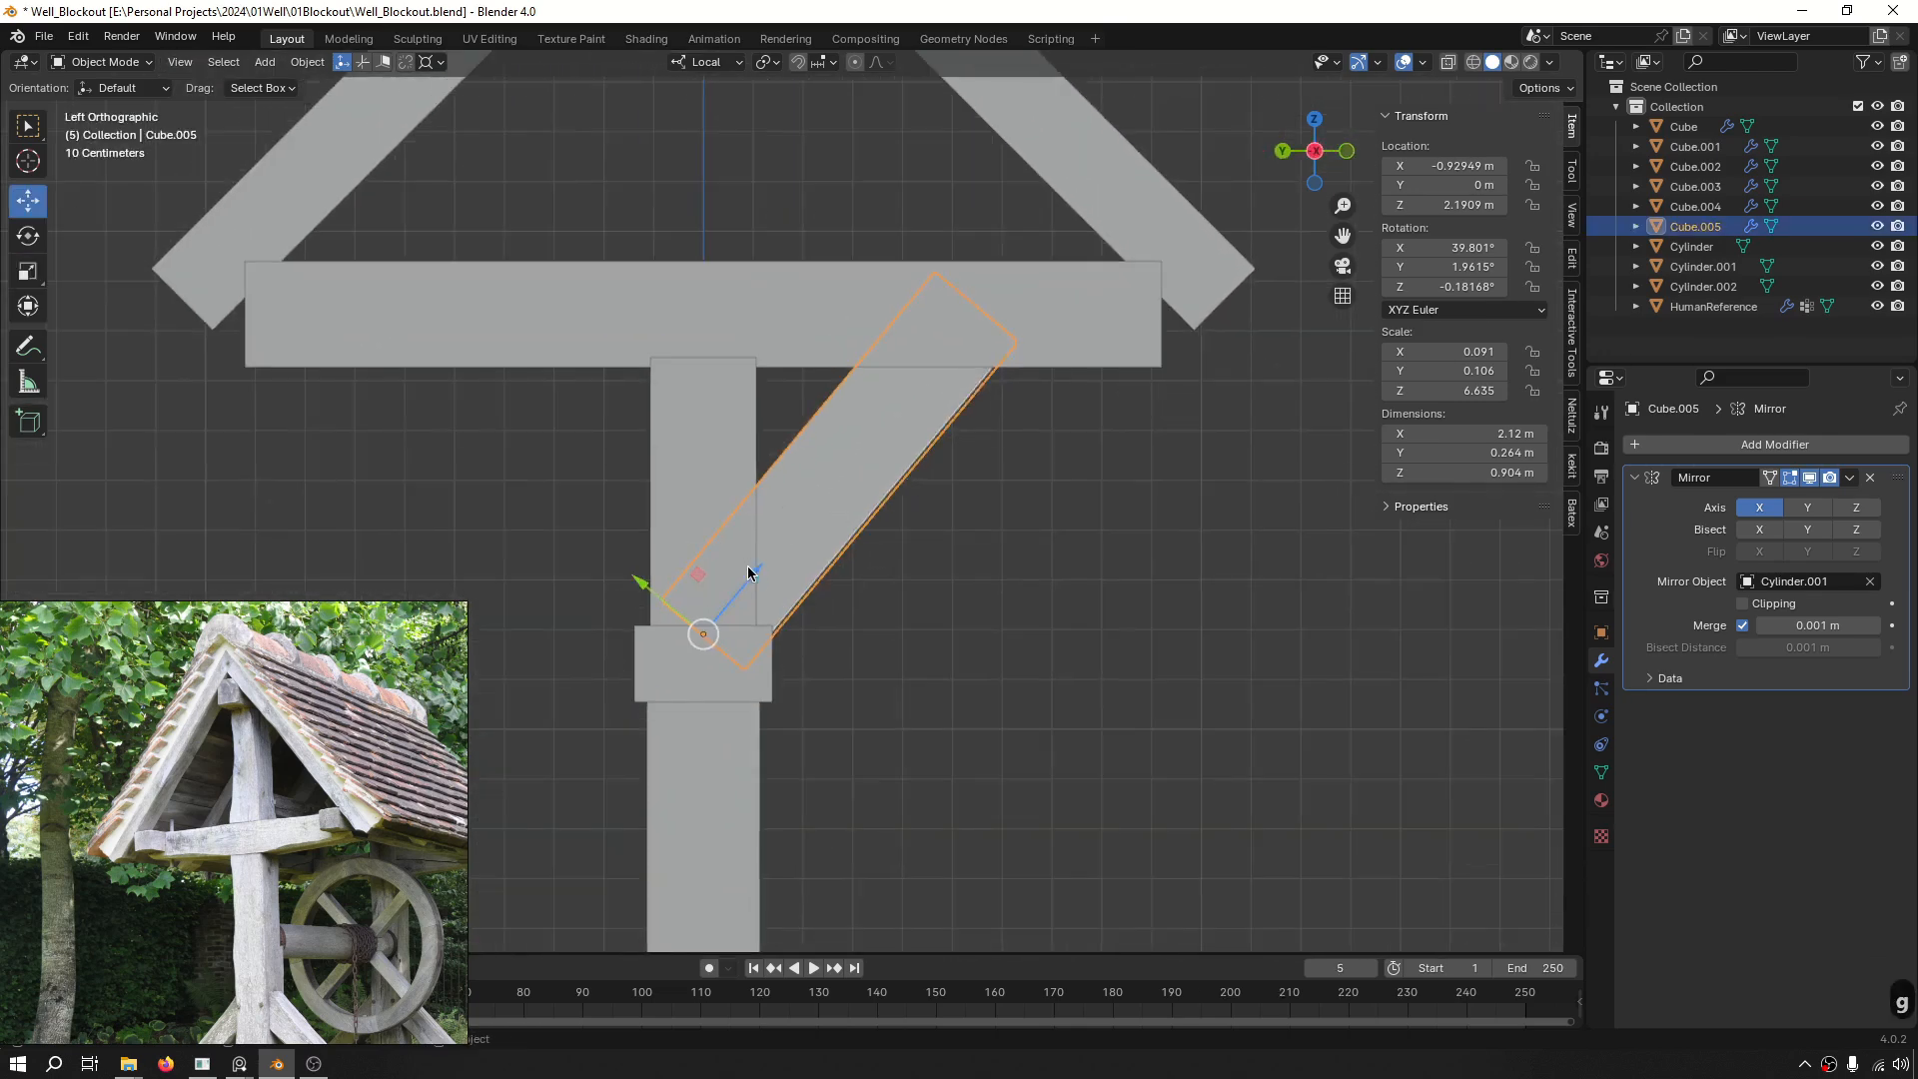
{"action": "left_click_drag", "start_coordinate": [702, 579], "coordinate": [831, 596]}
{"action": "key", "text": "r"}
{"action": "key", "text": "r"}
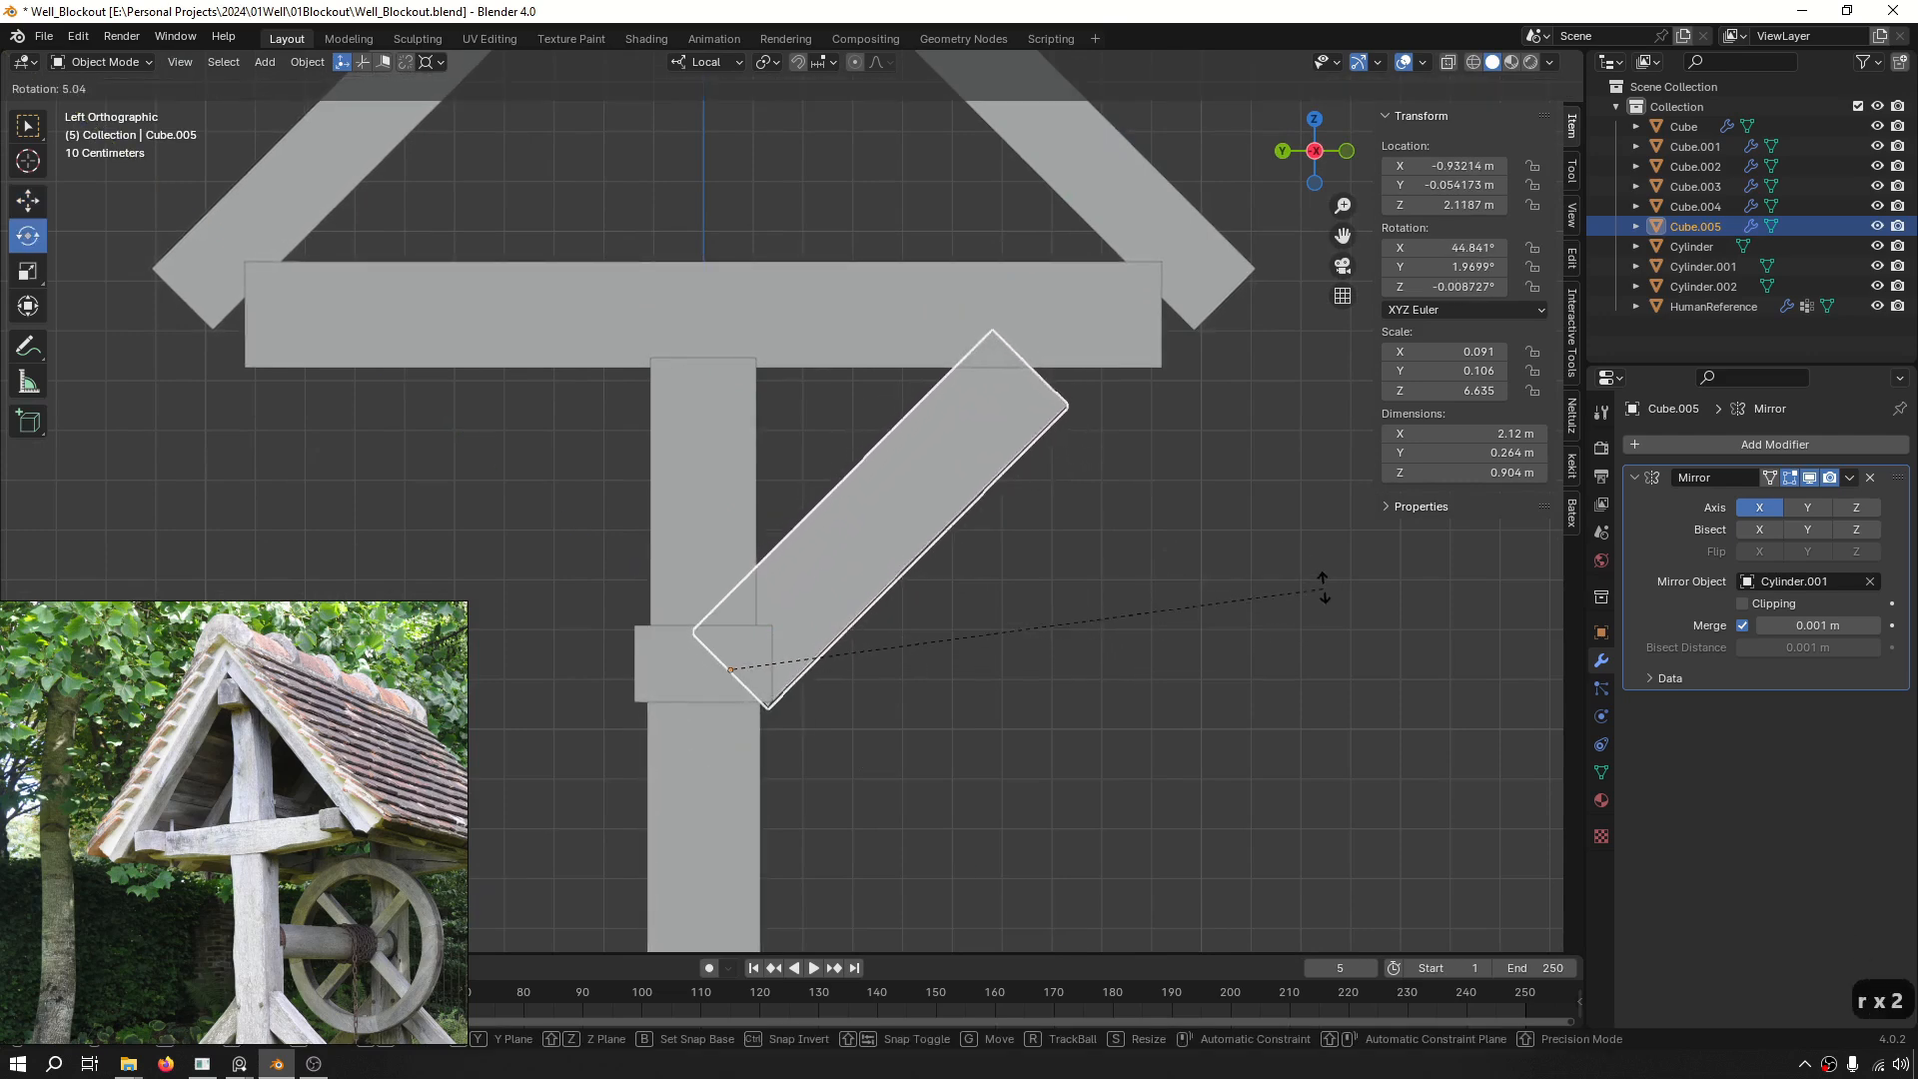
{"action": "left_click", "coordinate": [1295, 540]}
Nudge the brace's lower end against the collar block, to about Y -0.045 m and Z 2.108 m.
{"action": "key", "text": "g"}
{"action": "left_click_drag", "start_coordinate": [781, 616], "coordinate": [778, 625]}
Scale the post's collar block upward along Z to a height of about 0.22 m.
{"action": "left_click", "coordinate": [735, 691]}
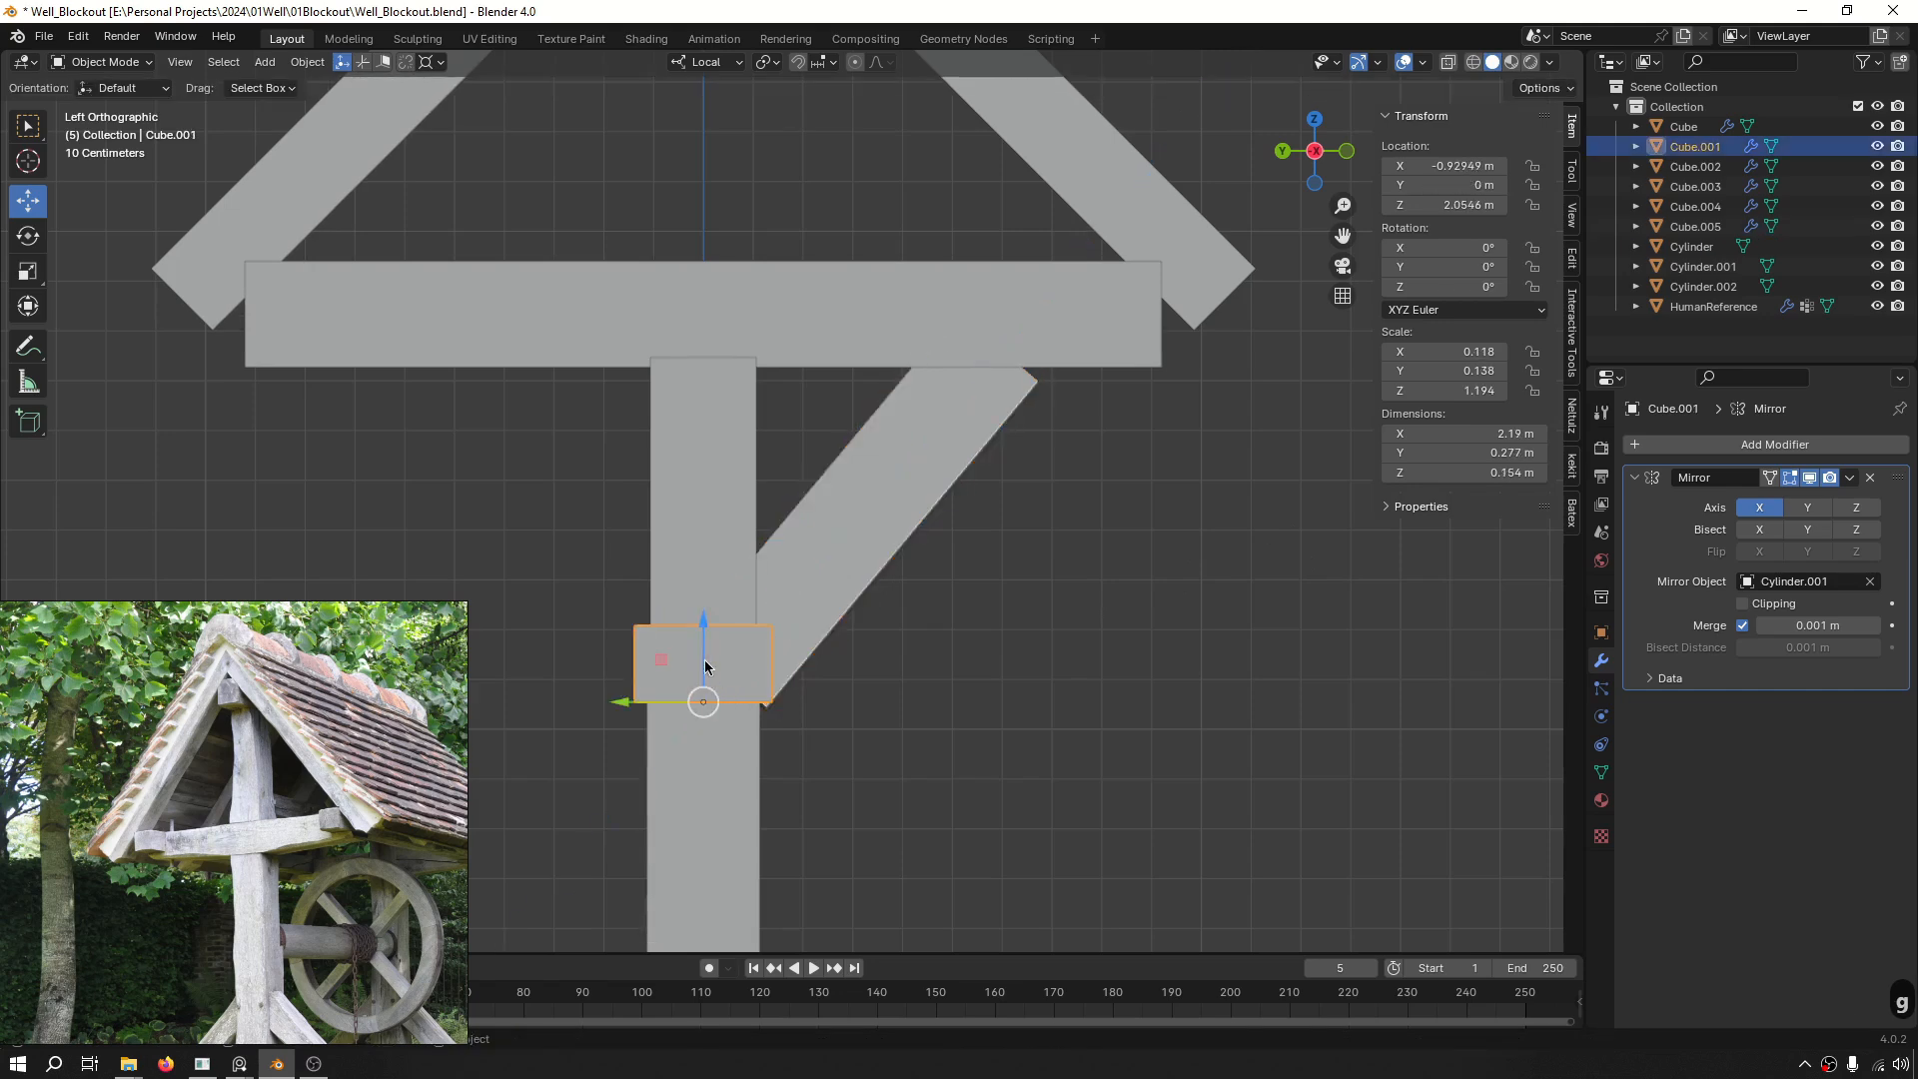
{"action": "key", "text": "s"}
{"action": "key", "text": "s"}
{"action": "key", "text": "z"}
{"action": "left_click", "coordinate": [709, 639]}
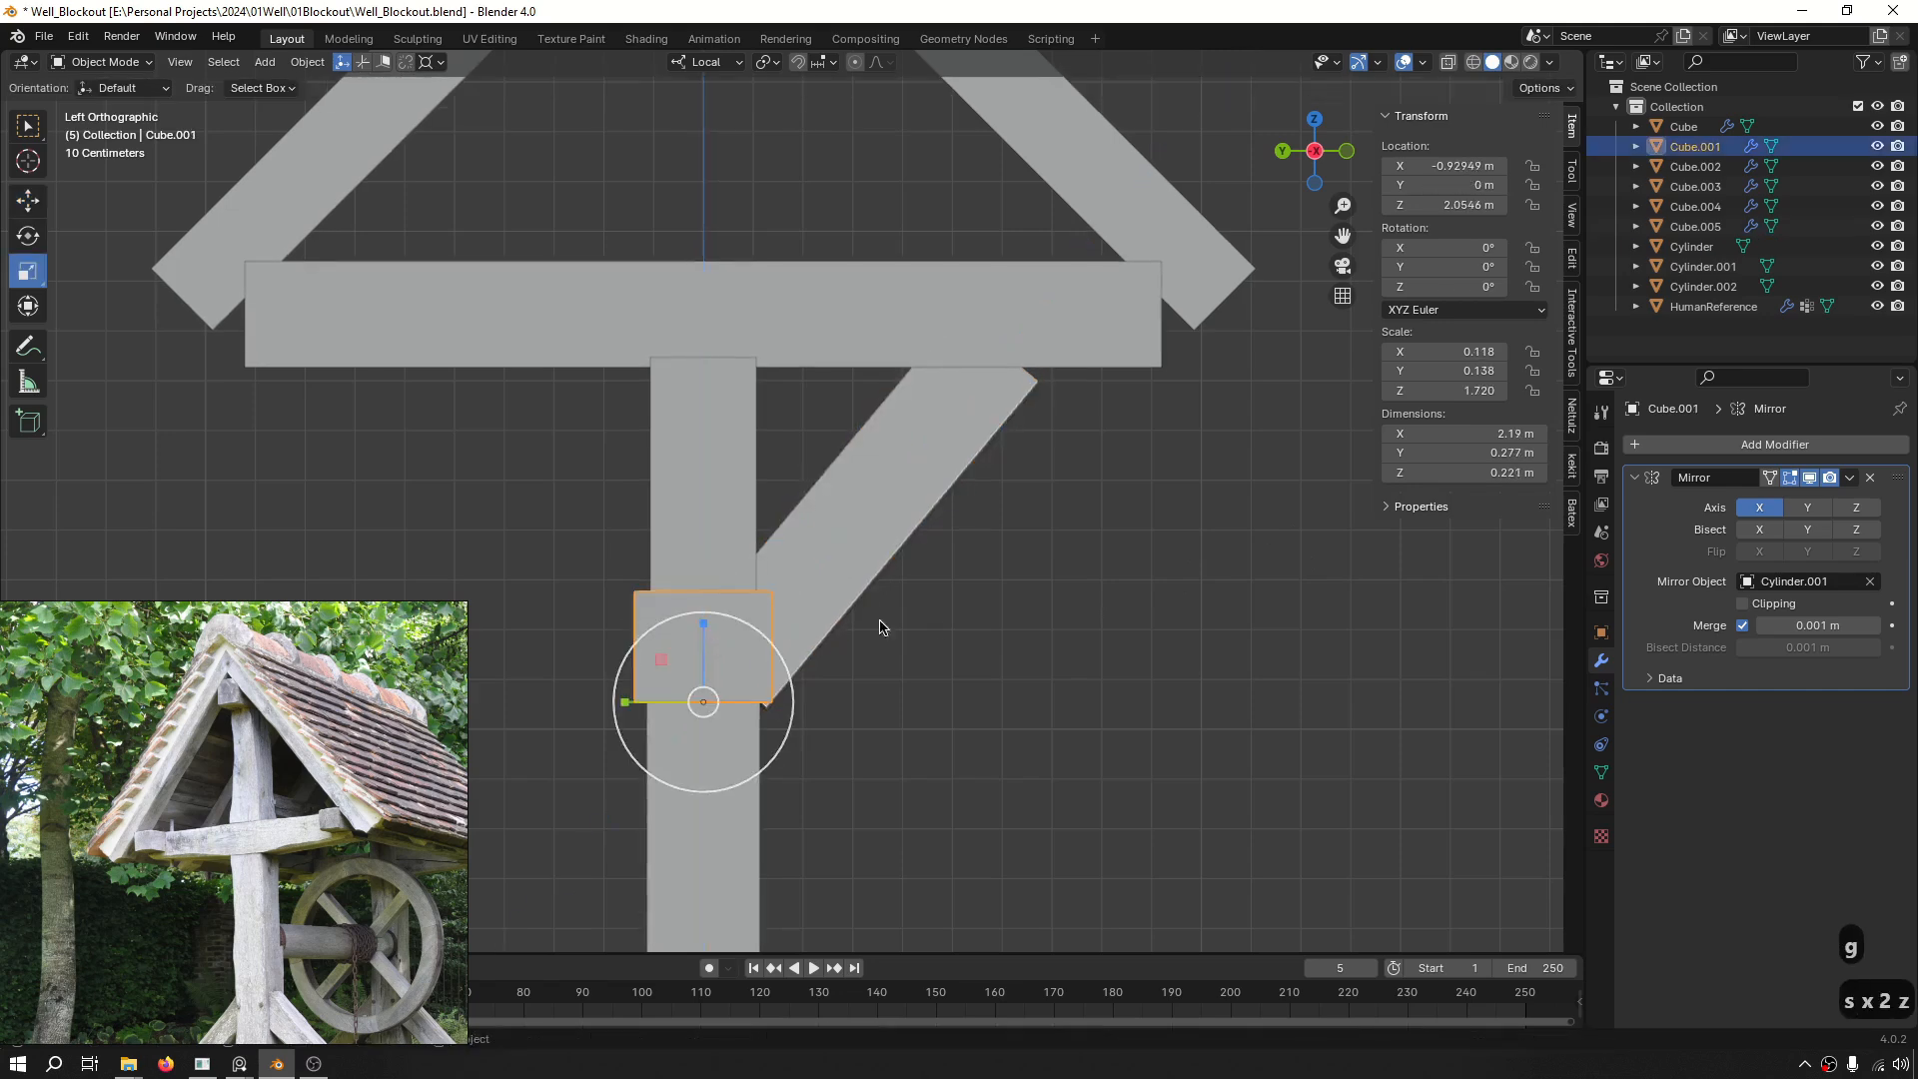
Extend the collar block further along Z to a height of about 0.315 m.
{"action": "middle_click_drag", "start_coordinate": [878, 626], "coordinate": [1134, 525]}
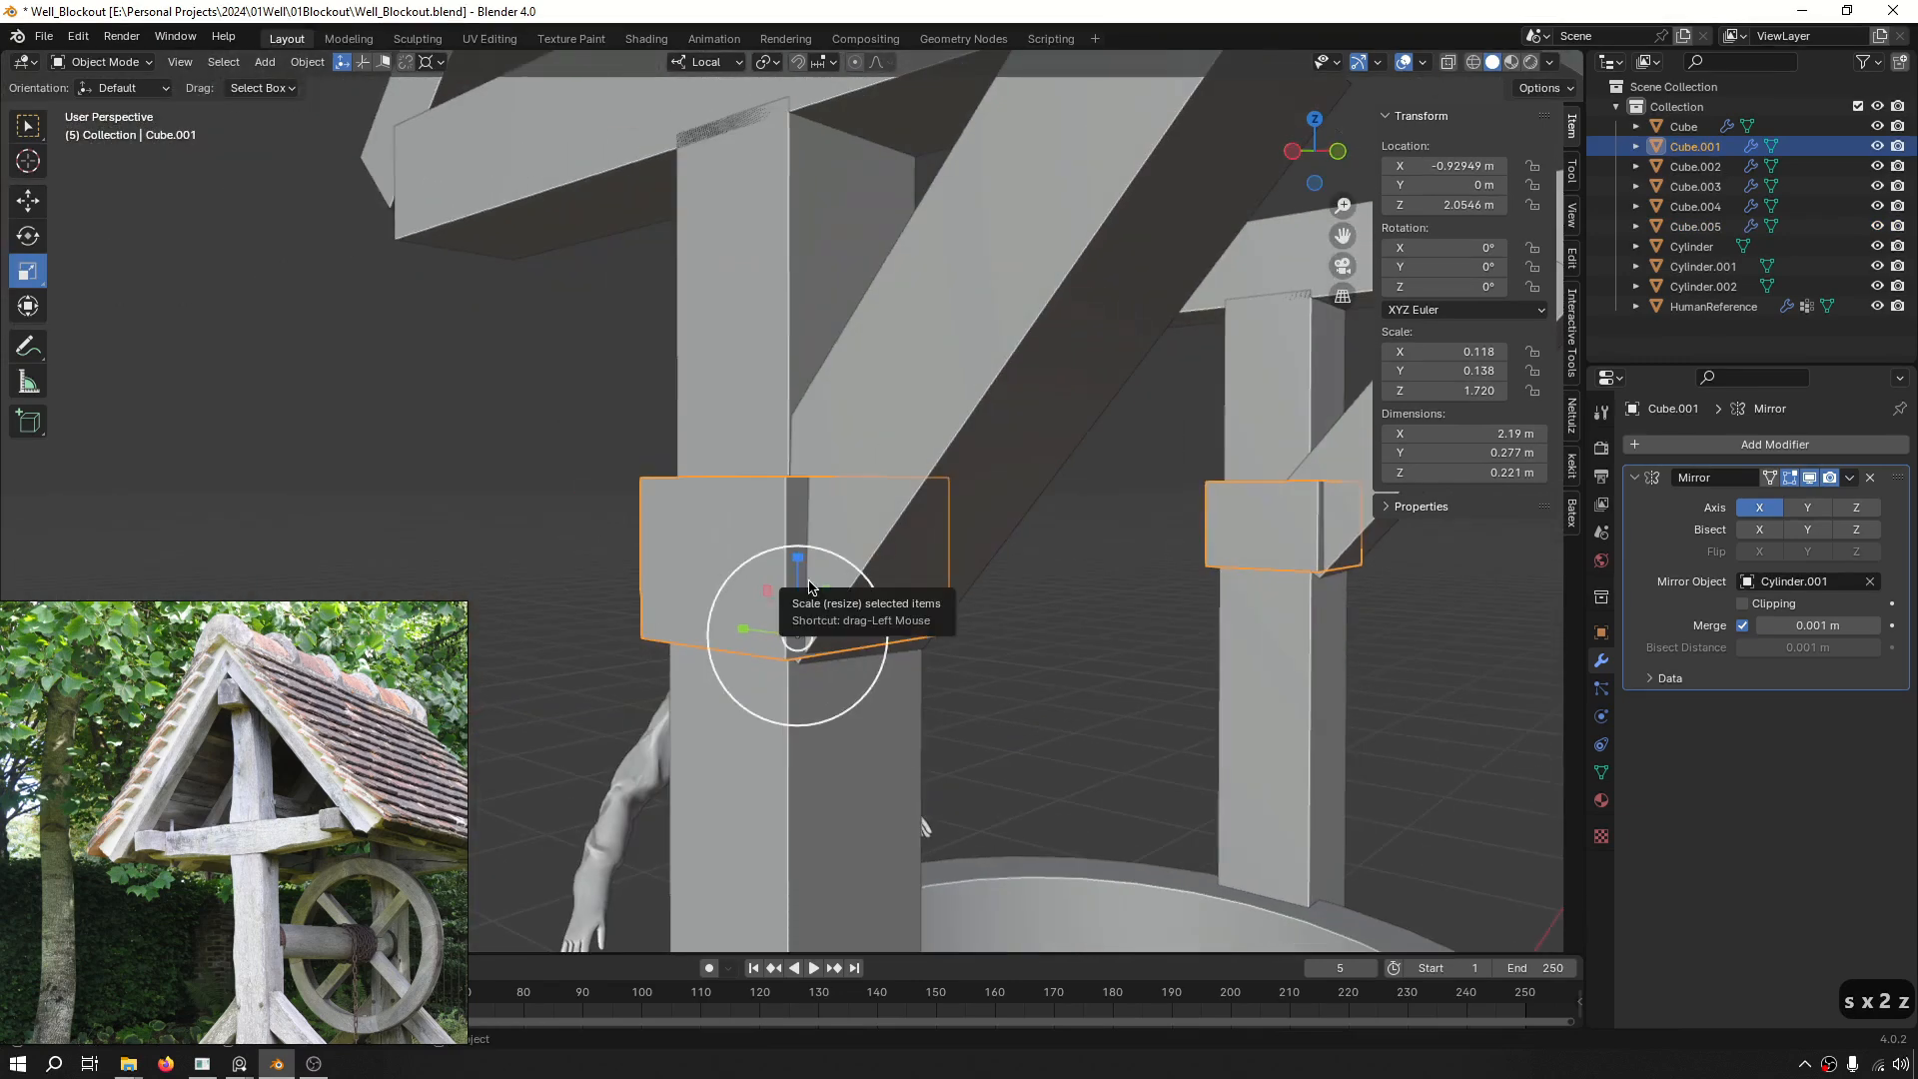
{"action": "middle_click_drag", "start_coordinate": [819, 604], "coordinate": [759, 590]}
{"action": "key", "text": "s"}
{"action": "key", "text": "s"}
{"action": "key", "text": "z"}
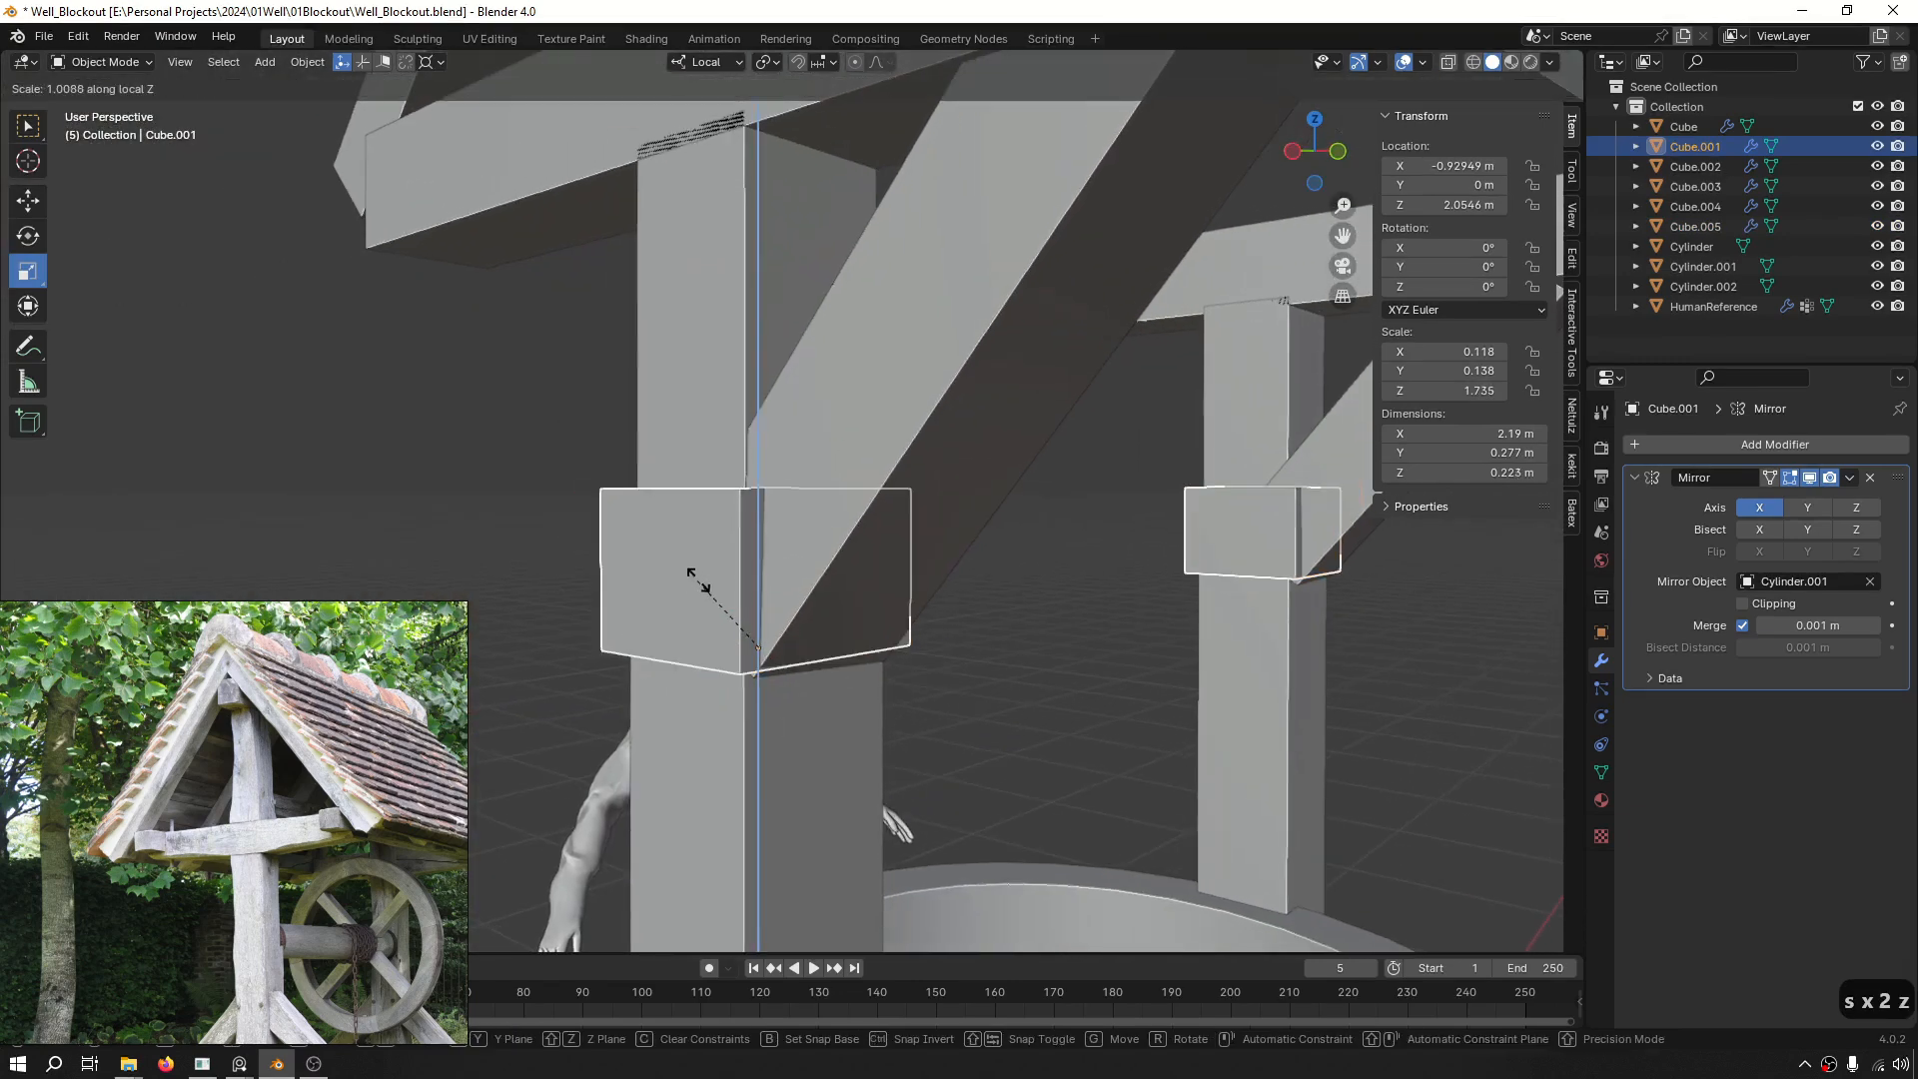
{"action": "left_click", "coordinate": [724, 531]}
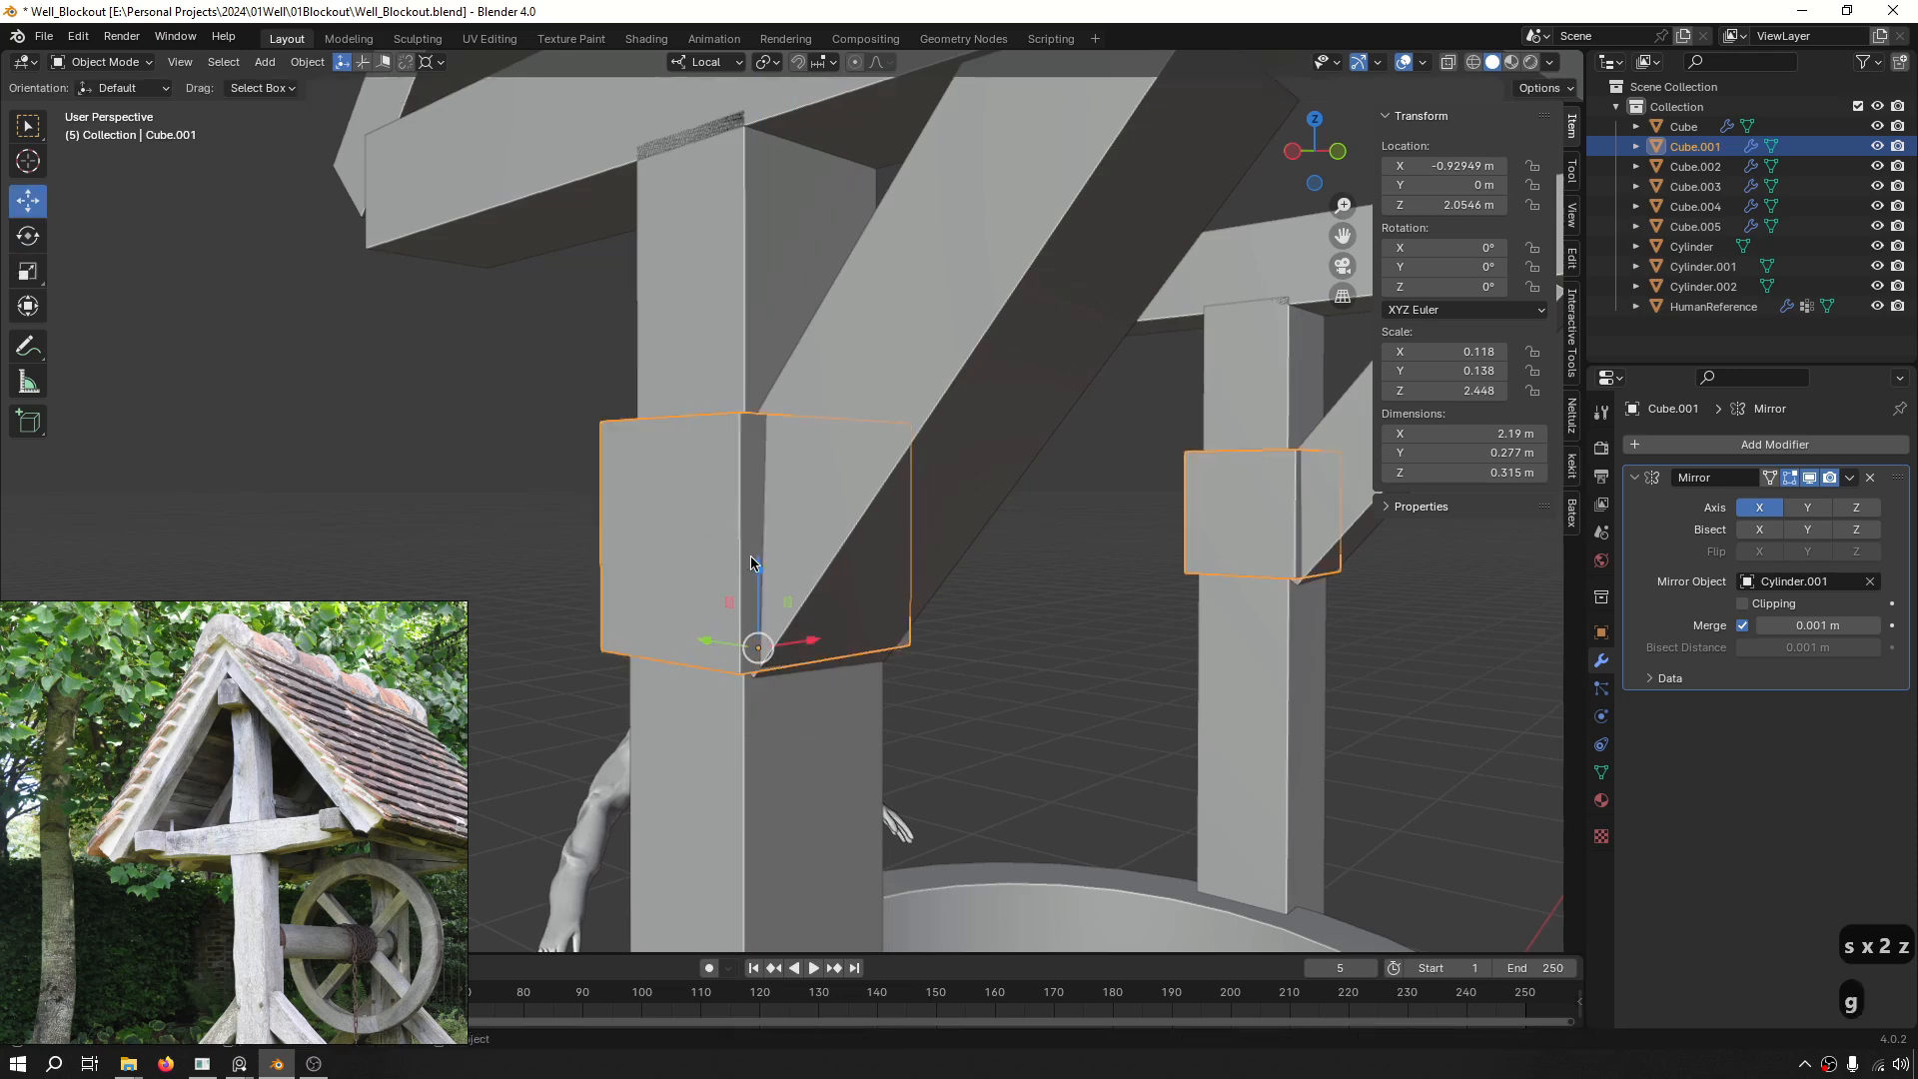
Raise the collar block to about Z 2.062 m and stretch its height to about 0.354 m.
{"action": "key", "text": "g"}
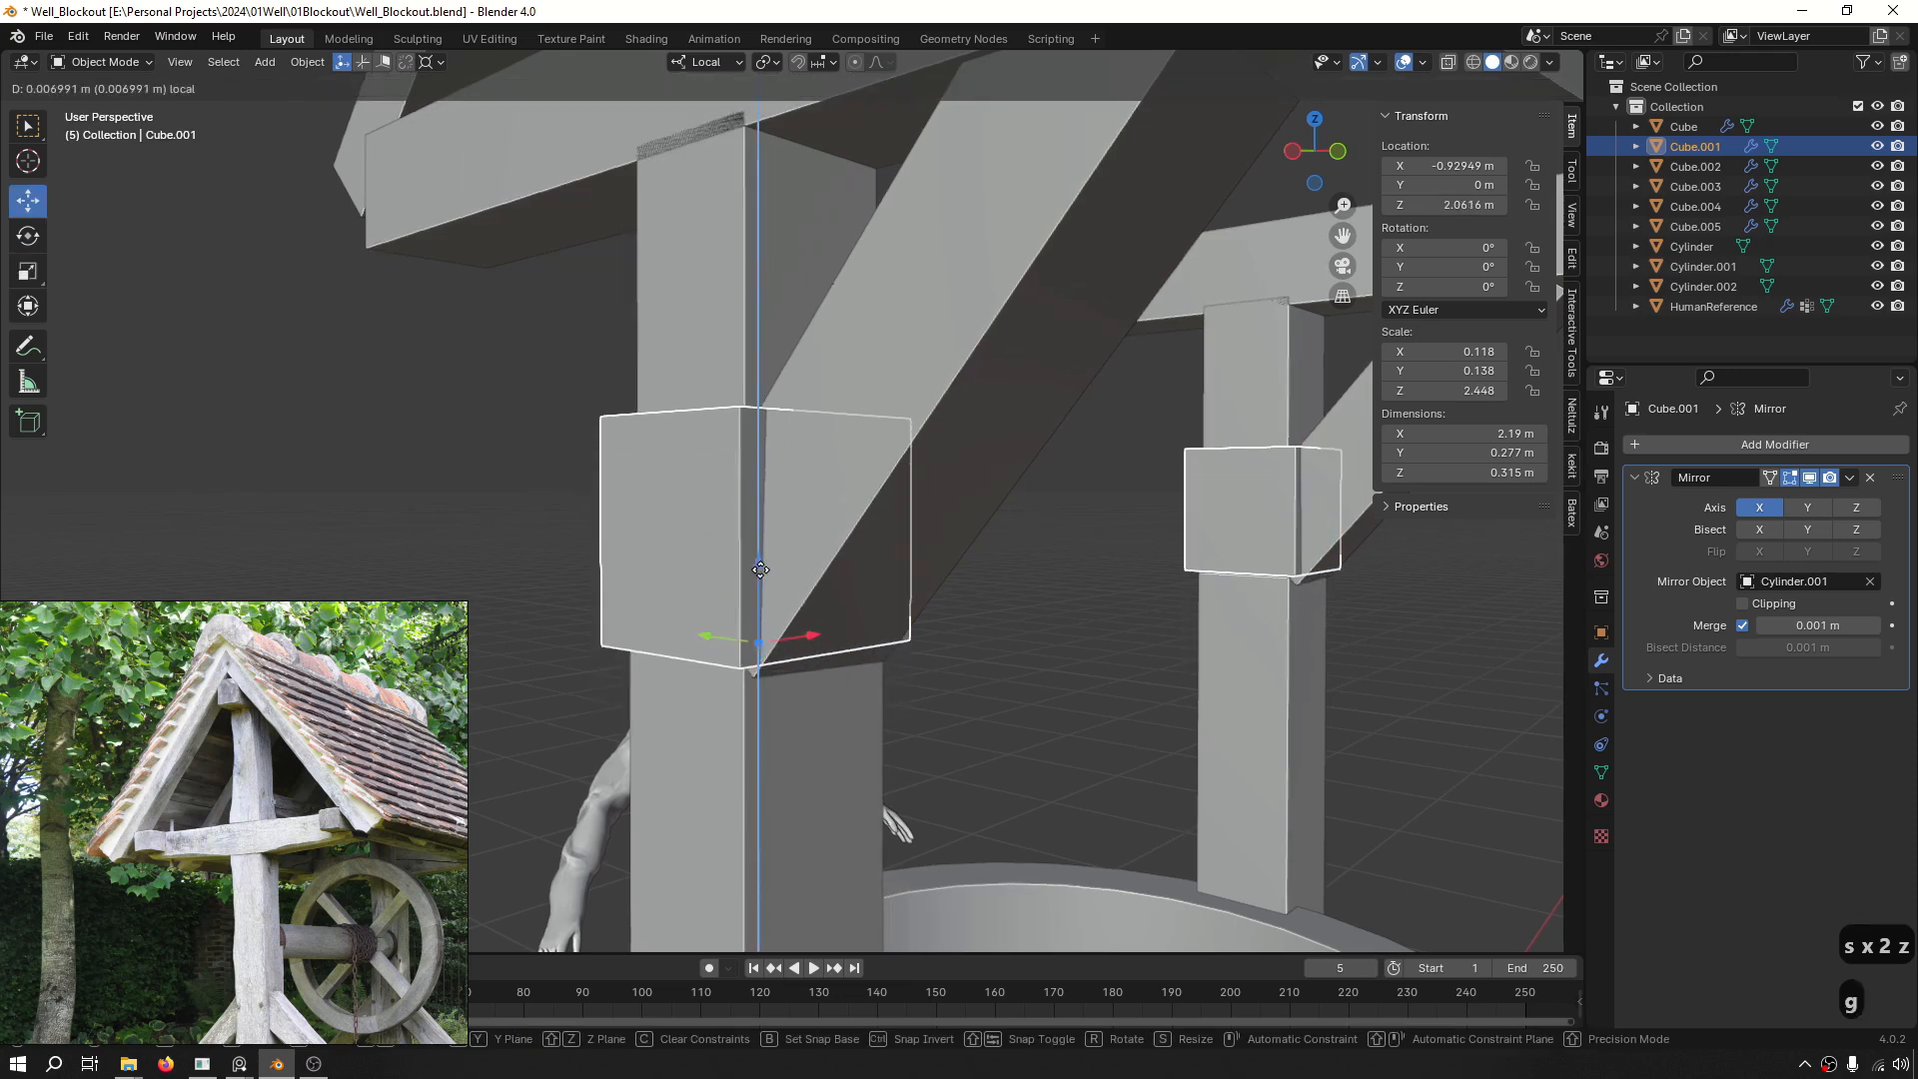
{"action": "left_click", "coordinate": [757, 590]}
{"action": "key", "text": "s"}
{"action": "key", "text": "s"}
{"action": "key", "text": "z"}
{"action": "left_click", "coordinate": [761, 561]}
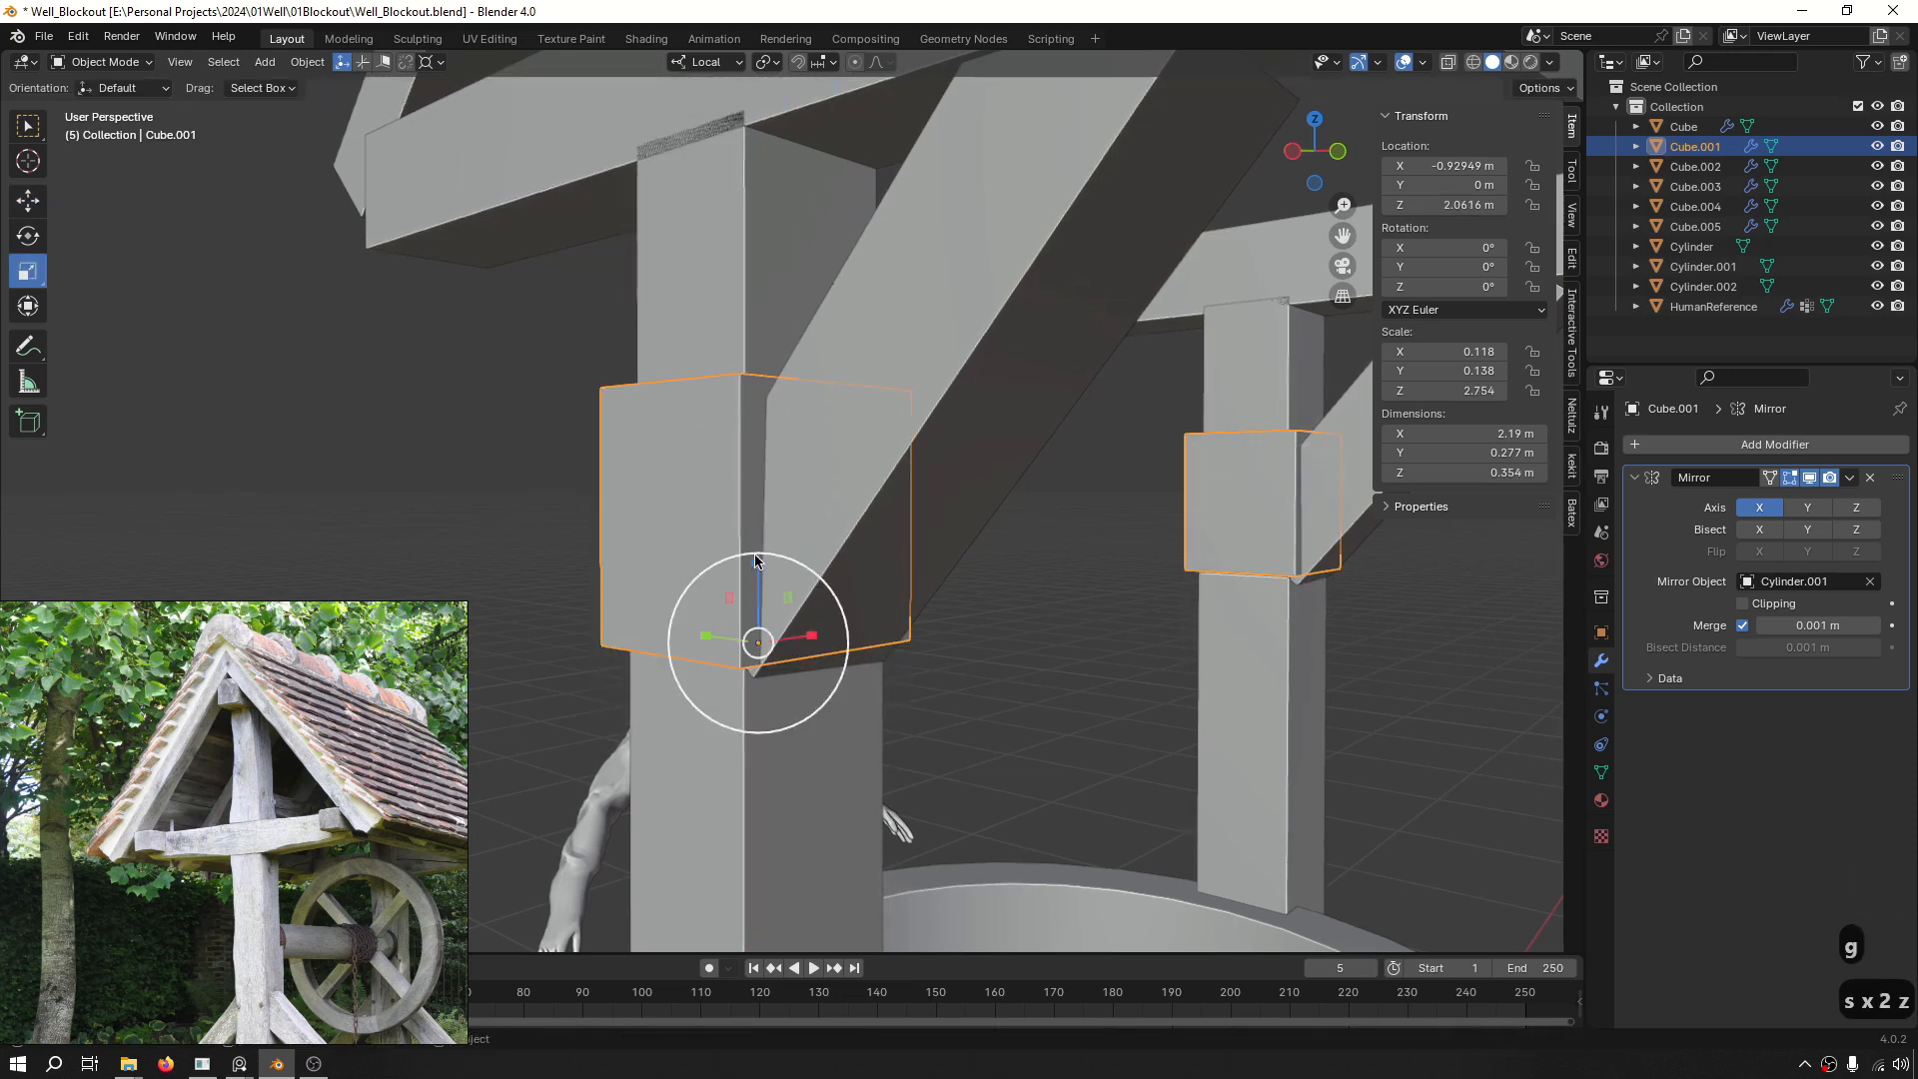
Lower the collar block to about Z 2.035 m around the foot of the brace.
{"action": "key", "text": "g"}
{"action": "left_click_drag", "start_coordinate": [760, 585], "coordinate": [761, 587]}
{"action": "scroll", "coordinate": [765, 591], "scroll_direction": "down", "scroll_amount": 4}
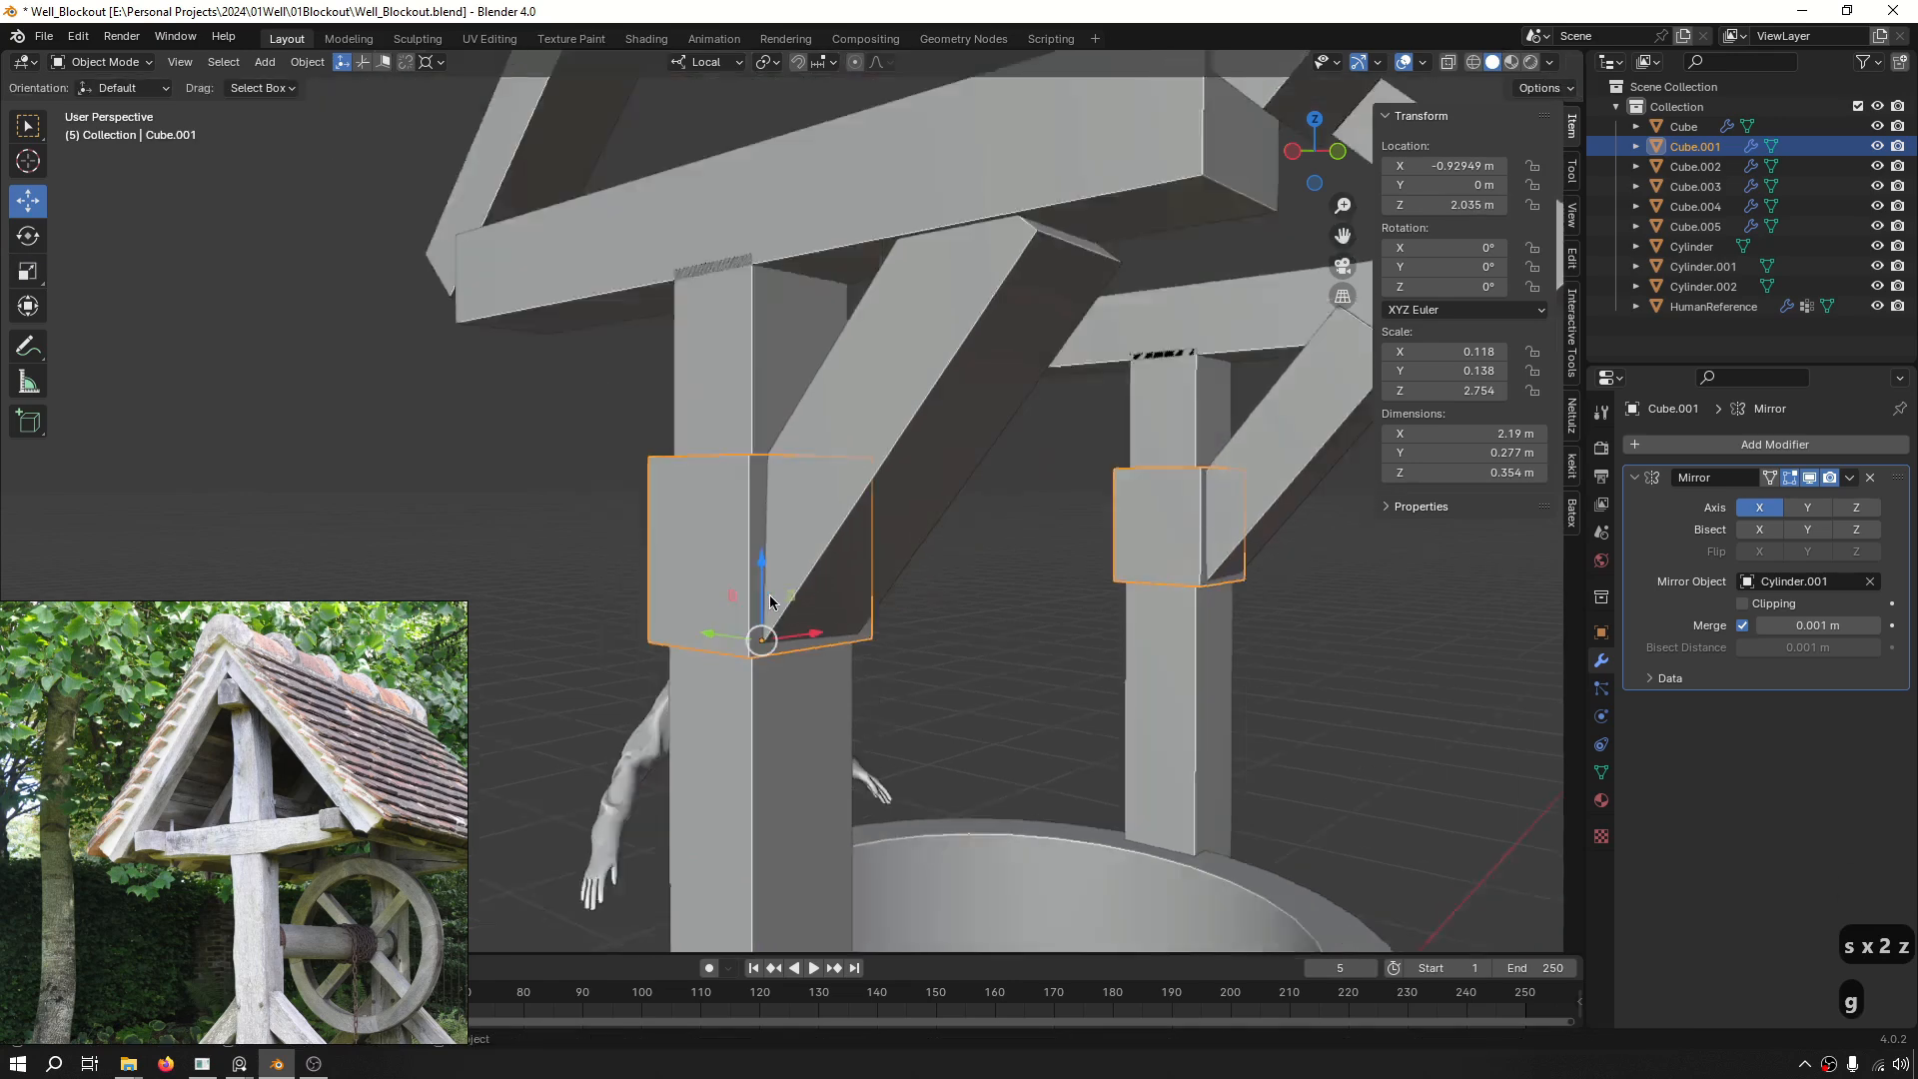
{"action": "middle_click_drag", "start_coordinate": [770, 600], "coordinate": [843, 483]}
{"action": "left_click", "coordinate": [1290, 597]}
Check how the collar block meets the brace up close and raise the block to about Z 2.05 m.
{"action": "scroll", "coordinate": [843, 484], "scroll_direction": "up", "scroll_amount": 5}
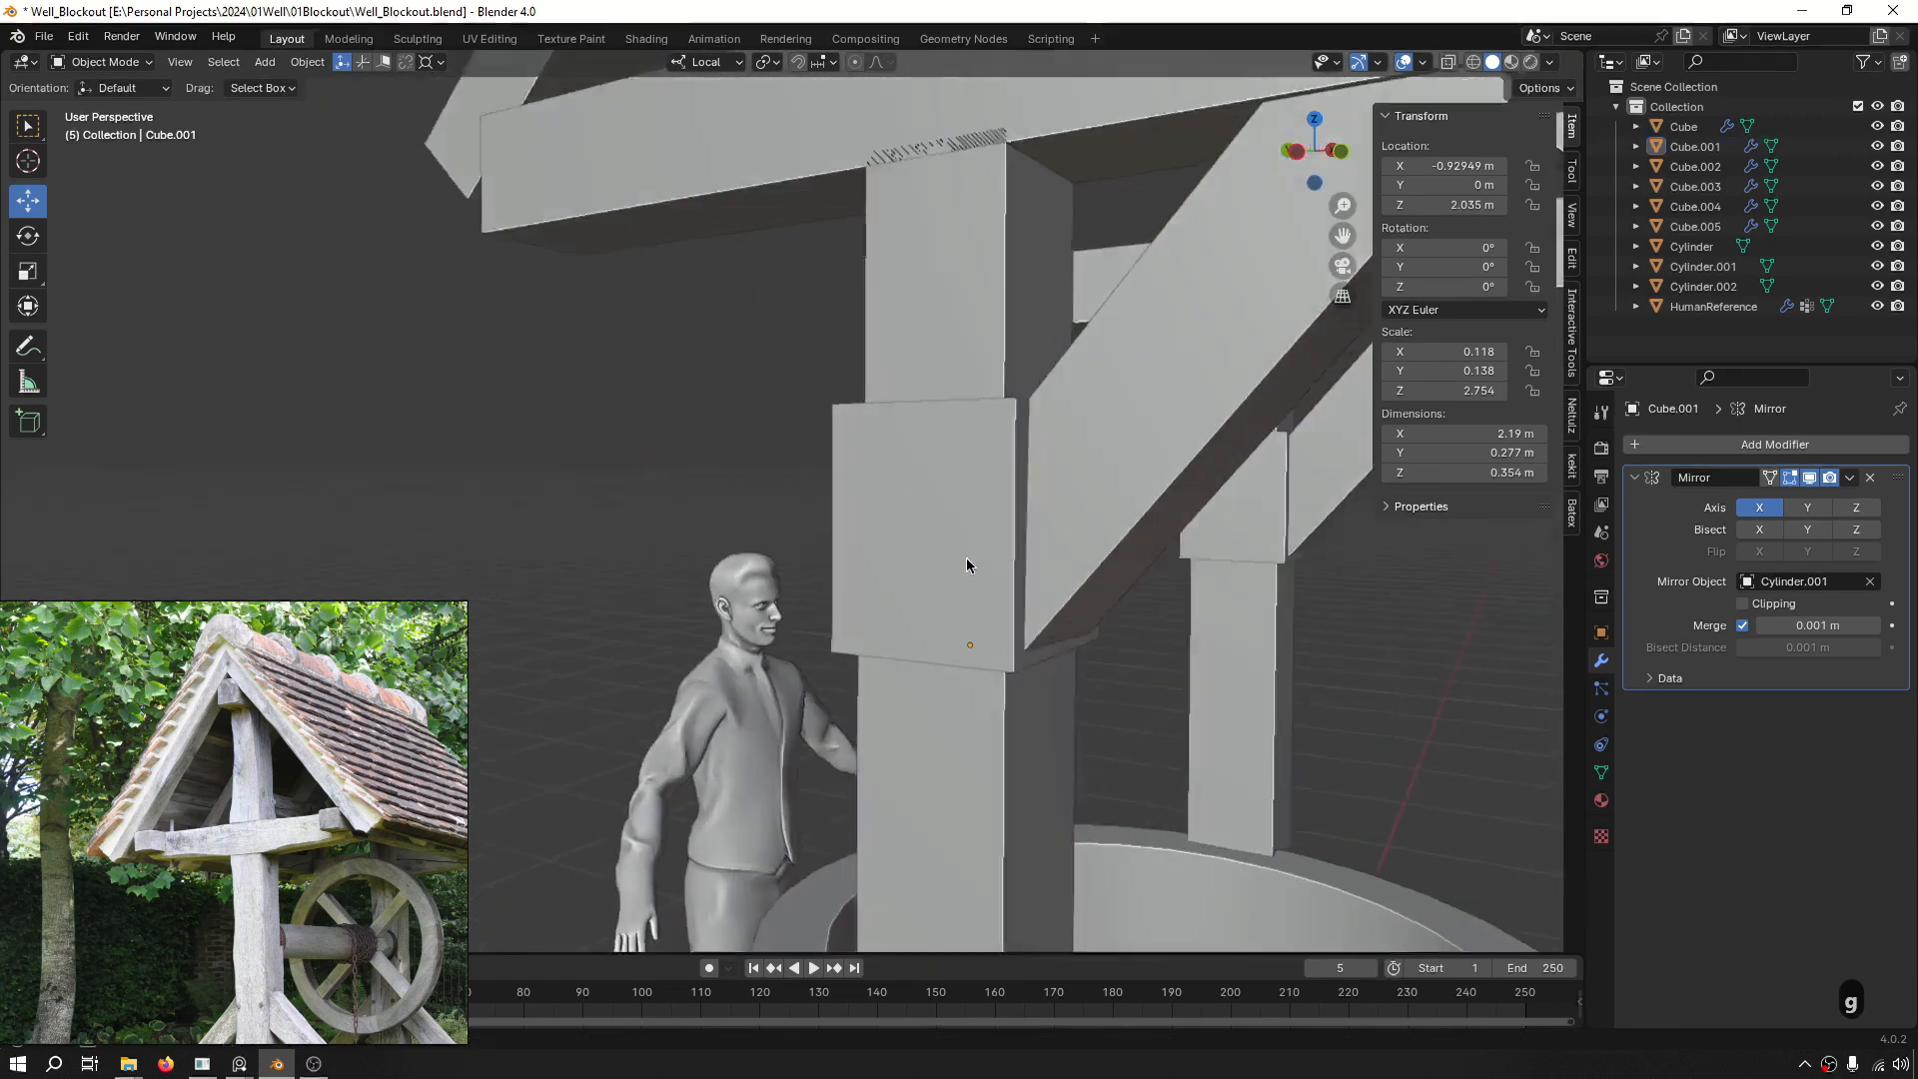
{"action": "middle_click_drag", "start_coordinate": [1229, 510], "coordinate": [1112, 487]}
{"action": "middle_click_drag", "start_coordinate": [999, 519], "coordinate": [806, 546], "text": "shift"}
{"action": "scroll", "coordinate": [947, 571], "scroll_direction": "up", "scroll_amount": 4}
{"action": "middle_click_drag", "start_coordinate": [947, 570], "coordinate": [811, 629], "text": "shift"}
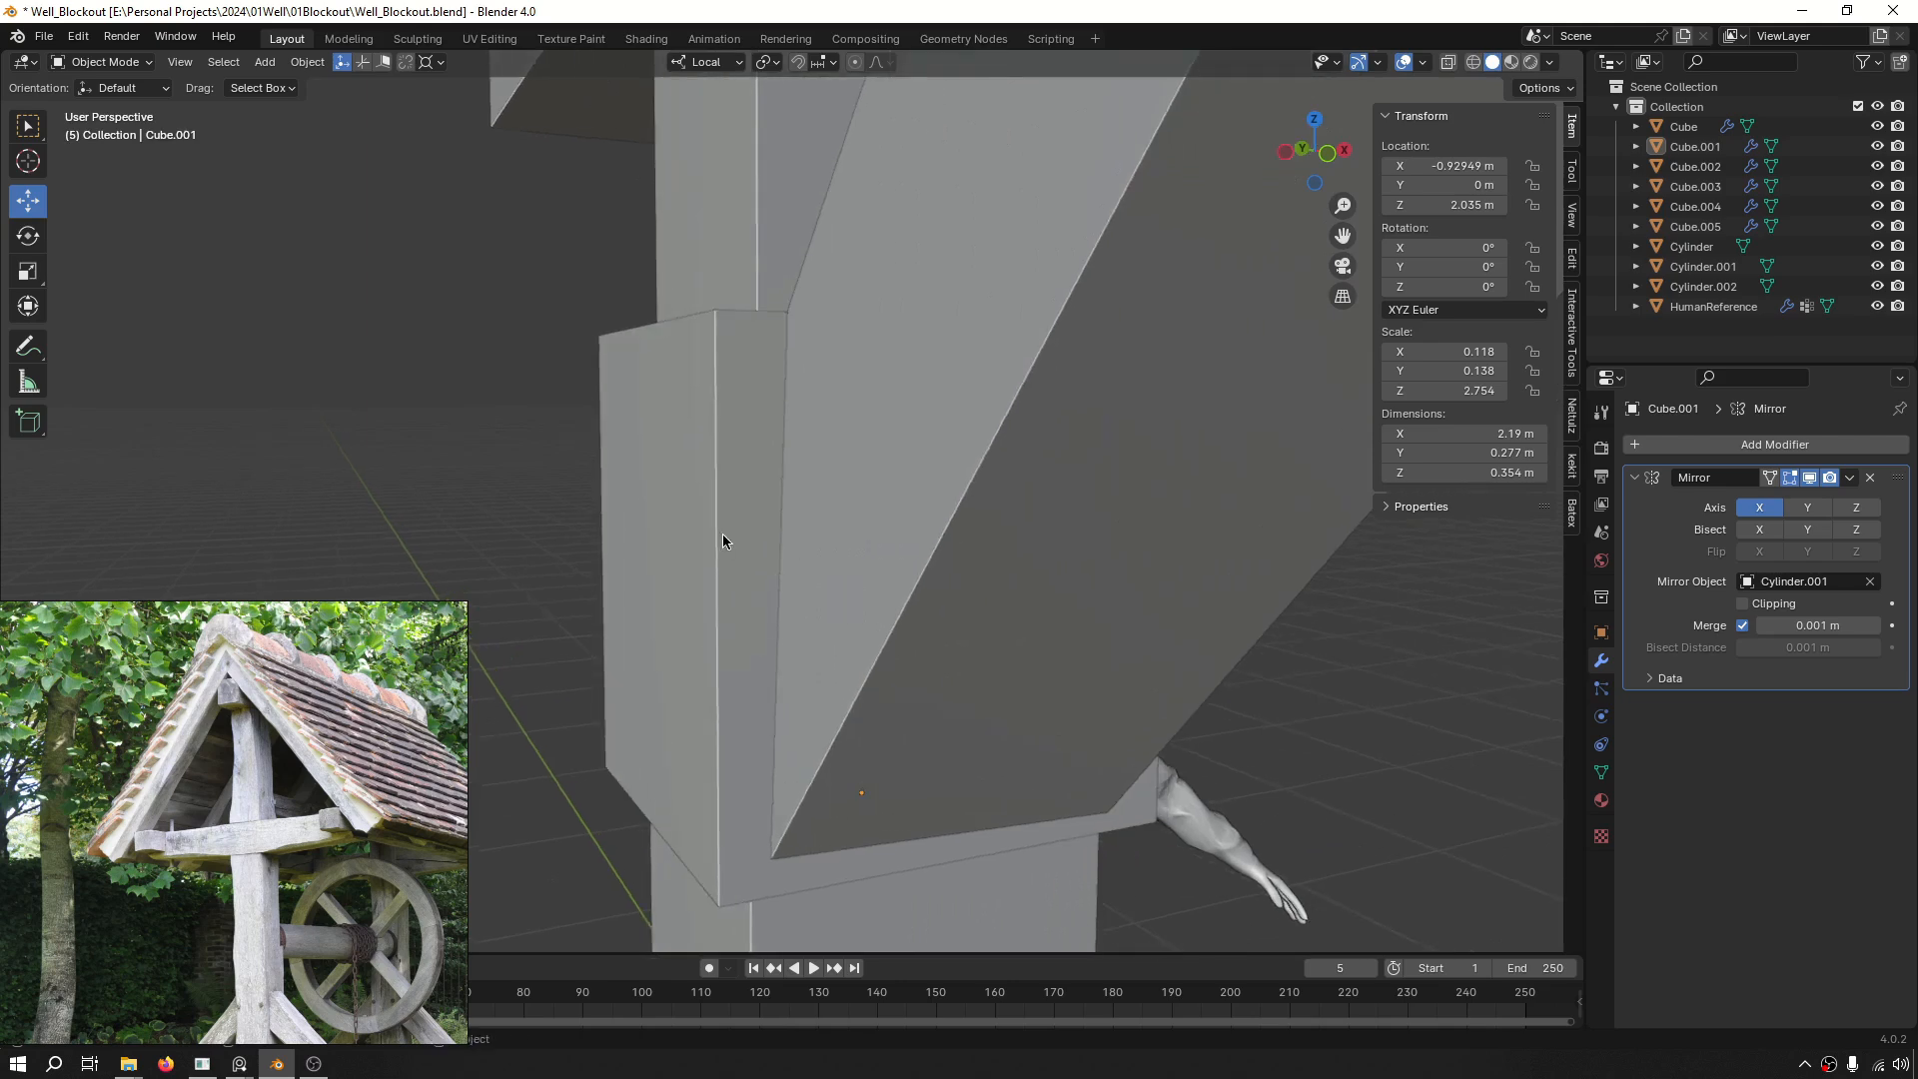
{"action": "left_click", "coordinate": [724, 537]}
{"action": "middle_click_drag", "start_coordinate": [723, 539], "coordinate": [578, 447]}
{"action": "scroll", "coordinate": [705, 469], "scroll_direction": "down", "scroll_amount": 2}
{"action": "middle_click_drag", "start_coordinate": [896, 523], "coordinate": [791, 357], "text": "shift"}
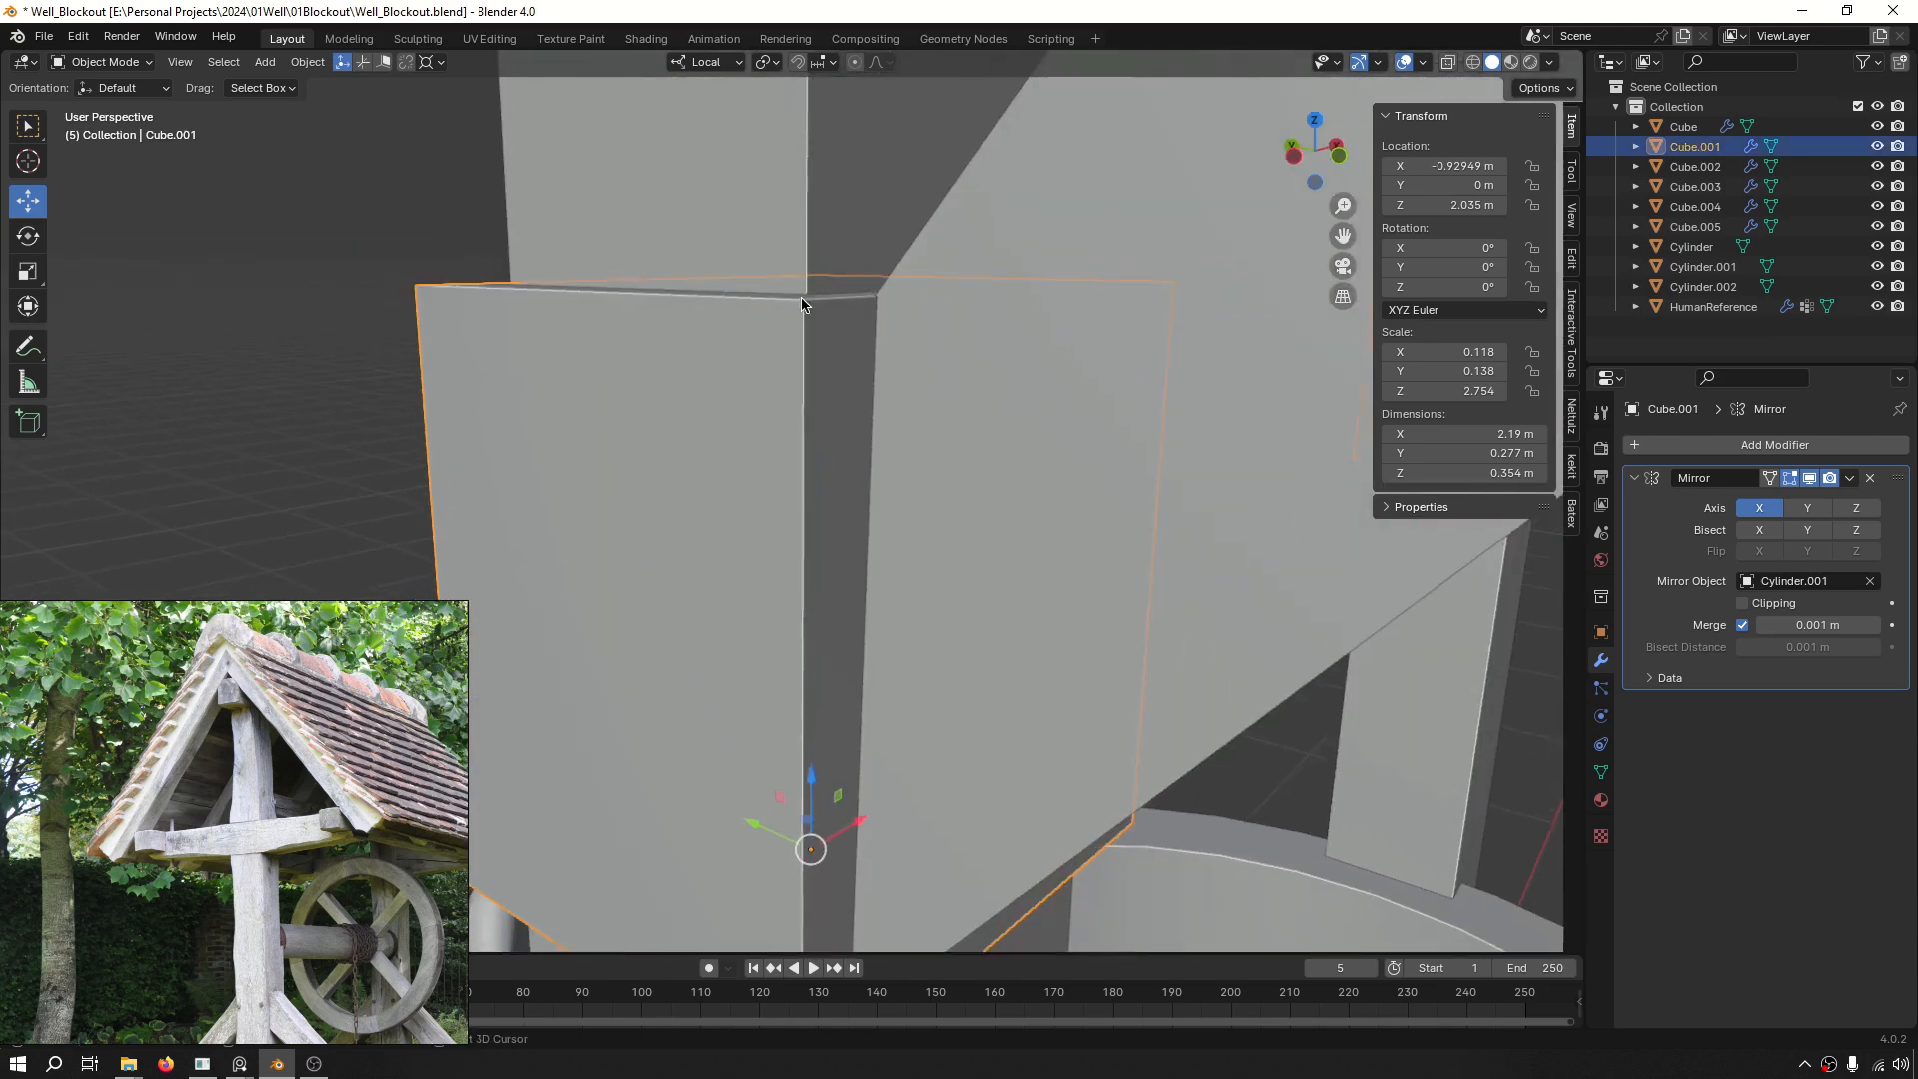
{"action": "scroll", "coordinate": [837, 711], "scroll_direction": "down", "scroll_amount": 2}
{"action": "left_click_drag", "start_coordinate": [807, 710], "coordinate": [816, 678]}
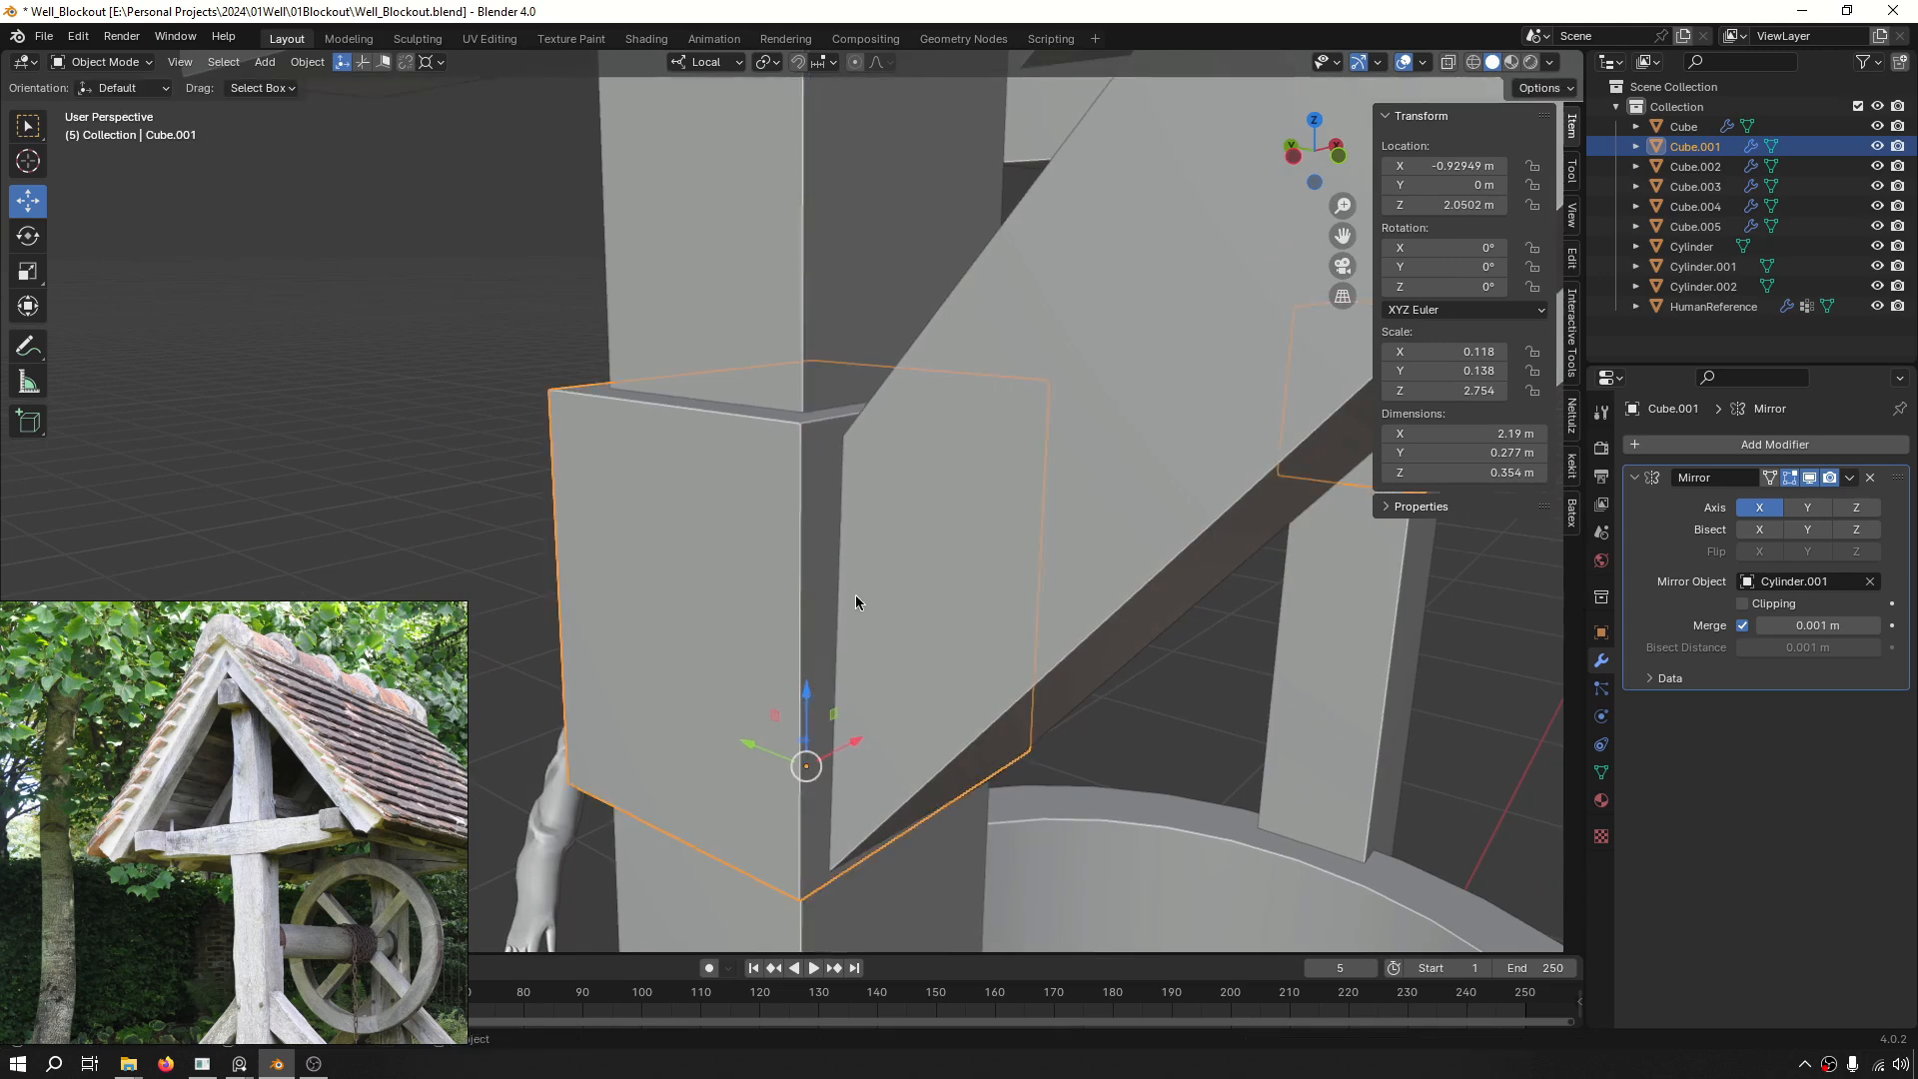
Lengthen the diagonal brace along its local Z axis in the side view to a Z scale of about 7.49.
{"action": "scroll", "coordinate": [829, 486], "scroll_direction": "down", "scroll_amount": 6}
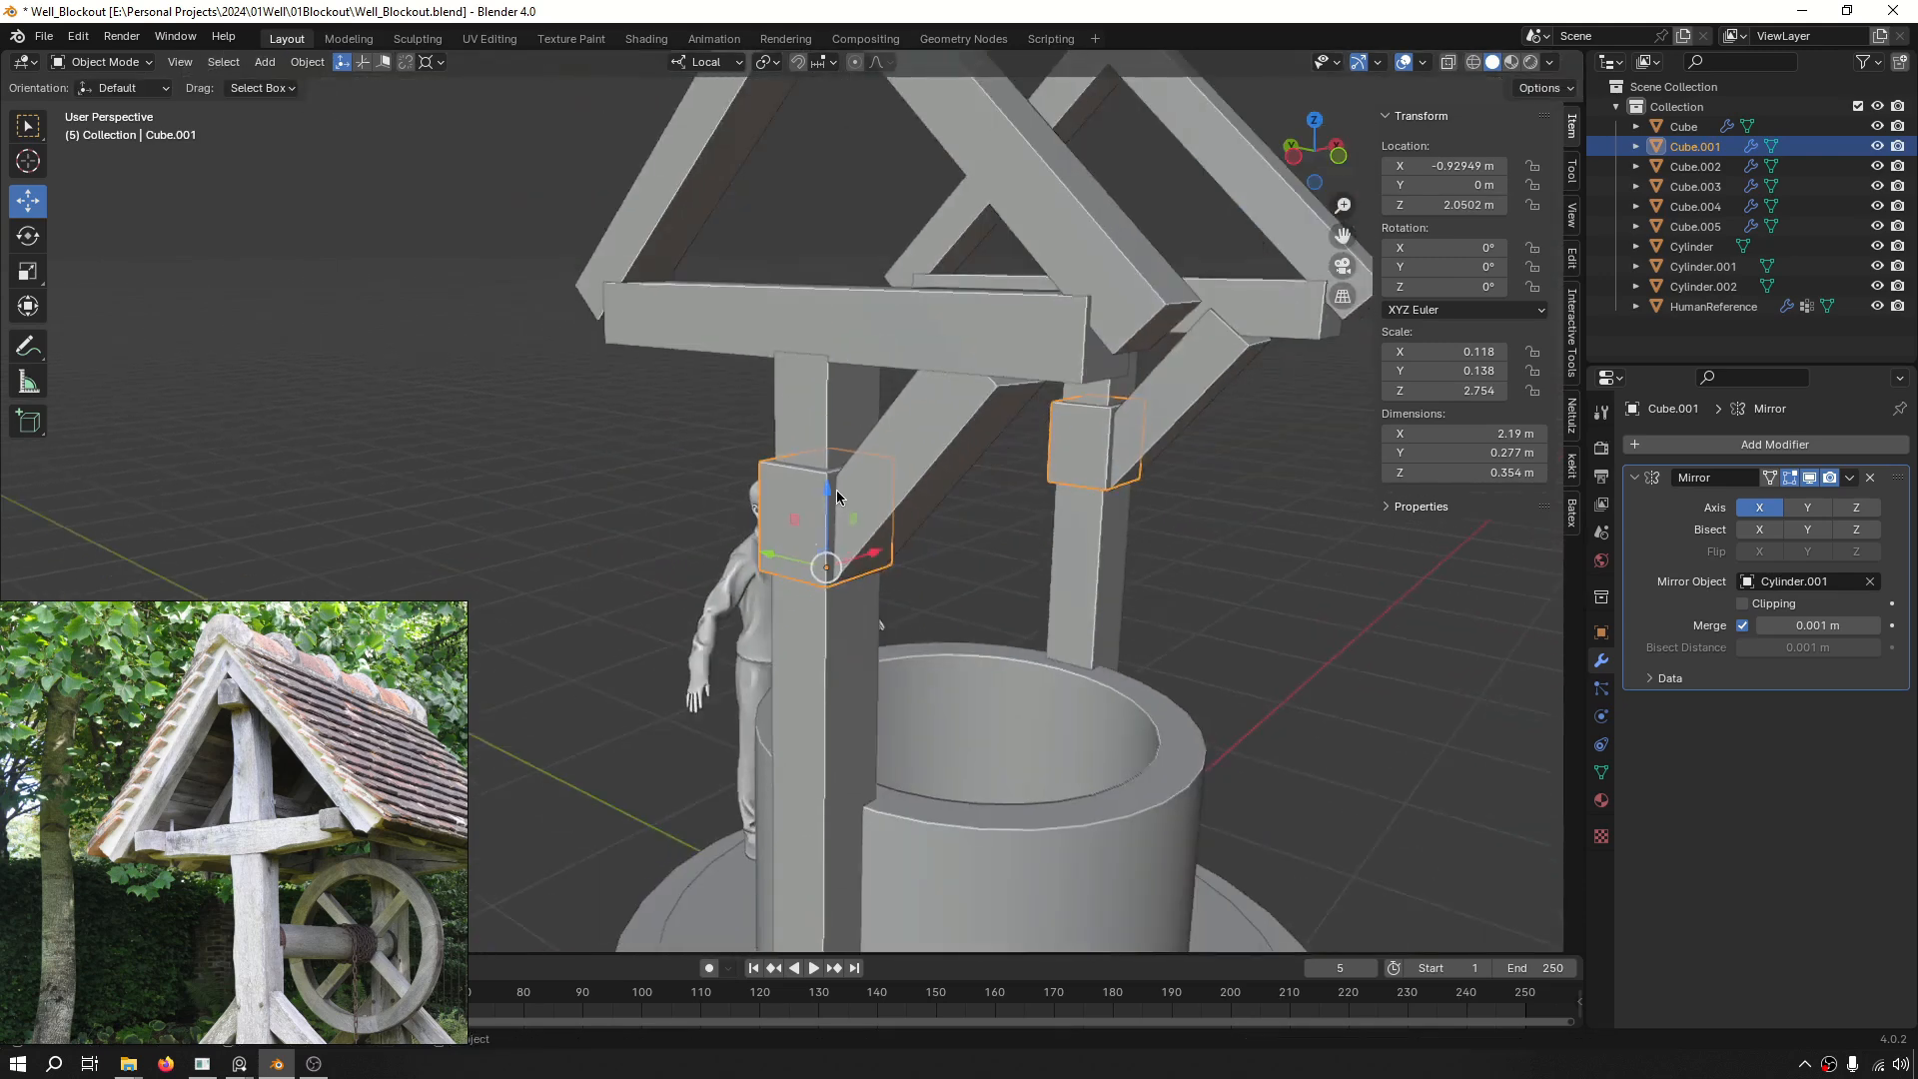
{"action": "middle_click_drag", "start_coordinate": [819, 485], "coordinate": [692, 465]}
{"action": "scroll", "coordinate": [687, 350], "scroll_direction": "up", "scroll_amount": 4}
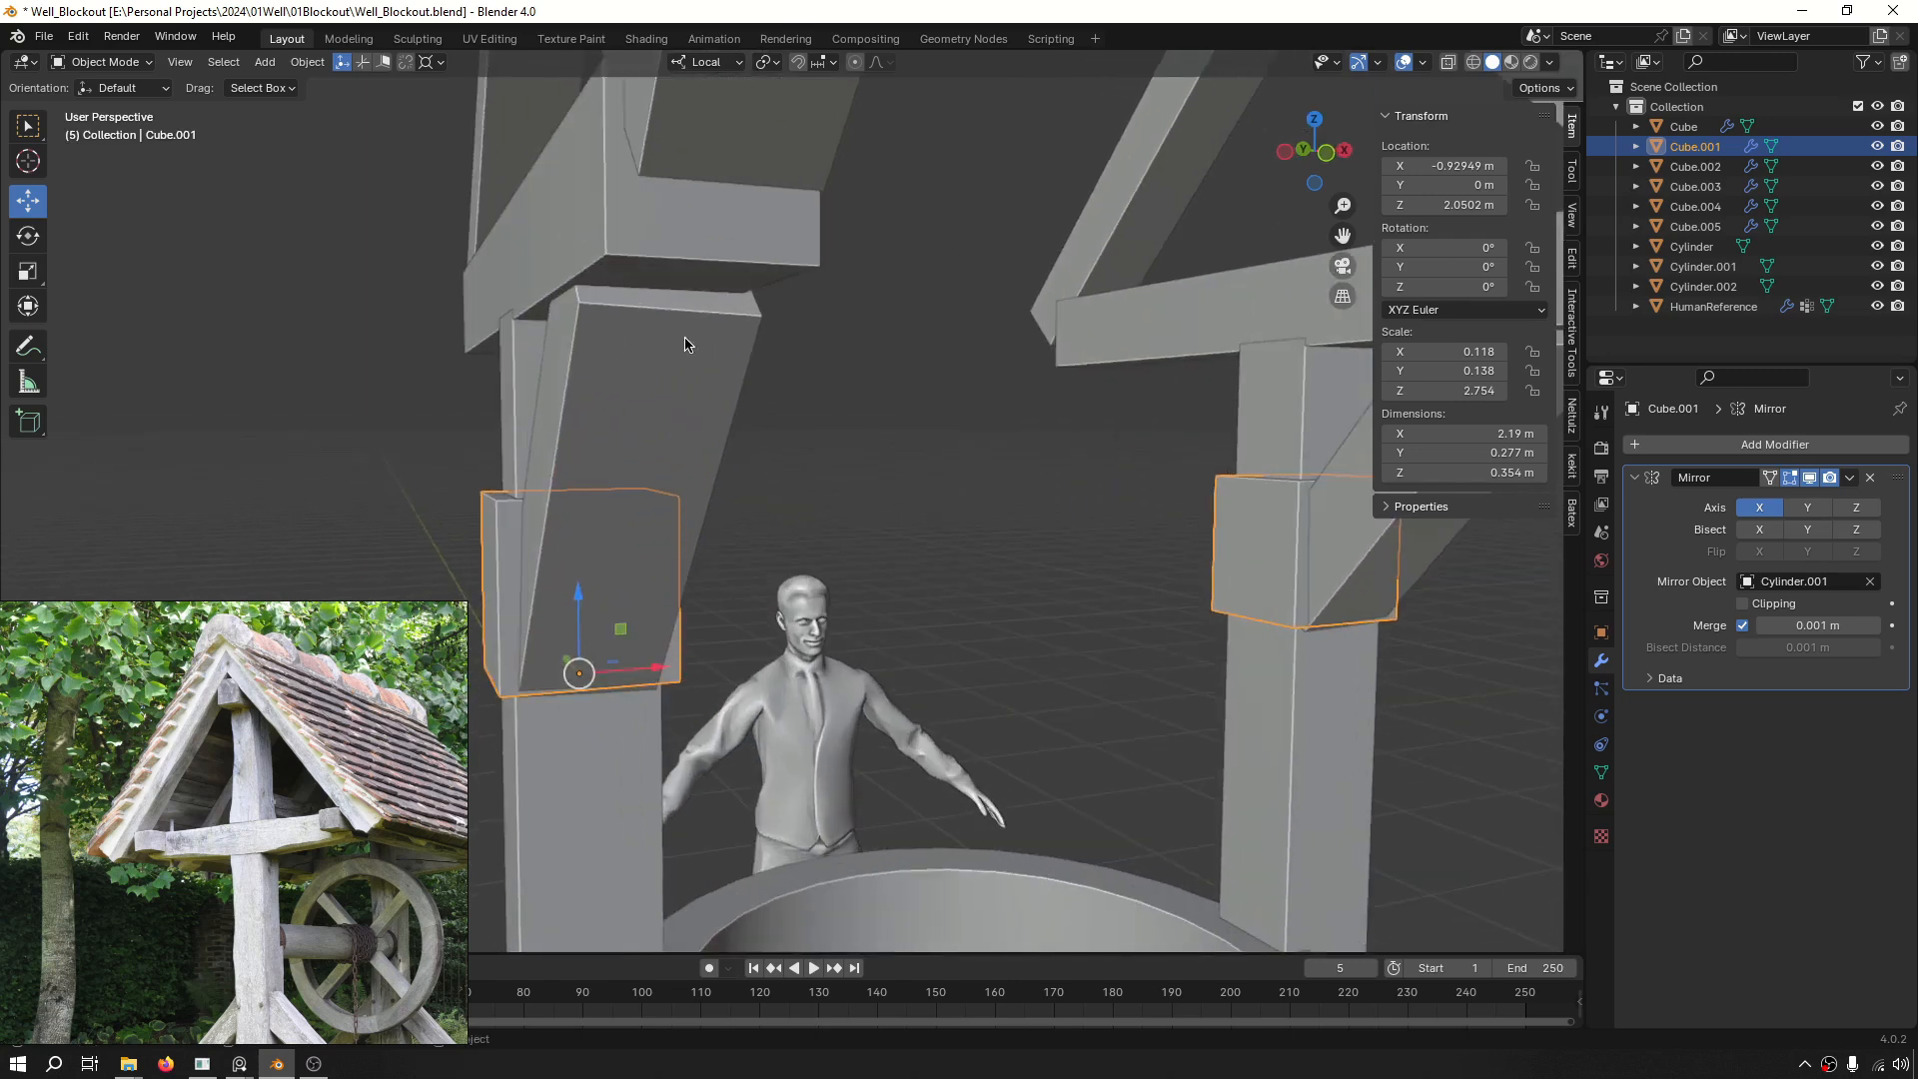
{"action": "left_click", "coordinate": [686, 346]}
{"action": "mouse_move", "coordinate": [685, 346]}
{"action": "middle_mouse_down"}
{"action": "mouse_move", "coordinate": [807, 352]}
{"action": "mouse_move", "coordinate": [938, 437]}
{"action": "mouse_move", "coordinate": [883, 499]}
{"action": "mouse_move", "coordinate": [933, 543]}
{"action": "mouse_move", "coordinate": [826, 416]}
{"action": "middle_mouse_up"}
{"action": "key", "text": "z"}
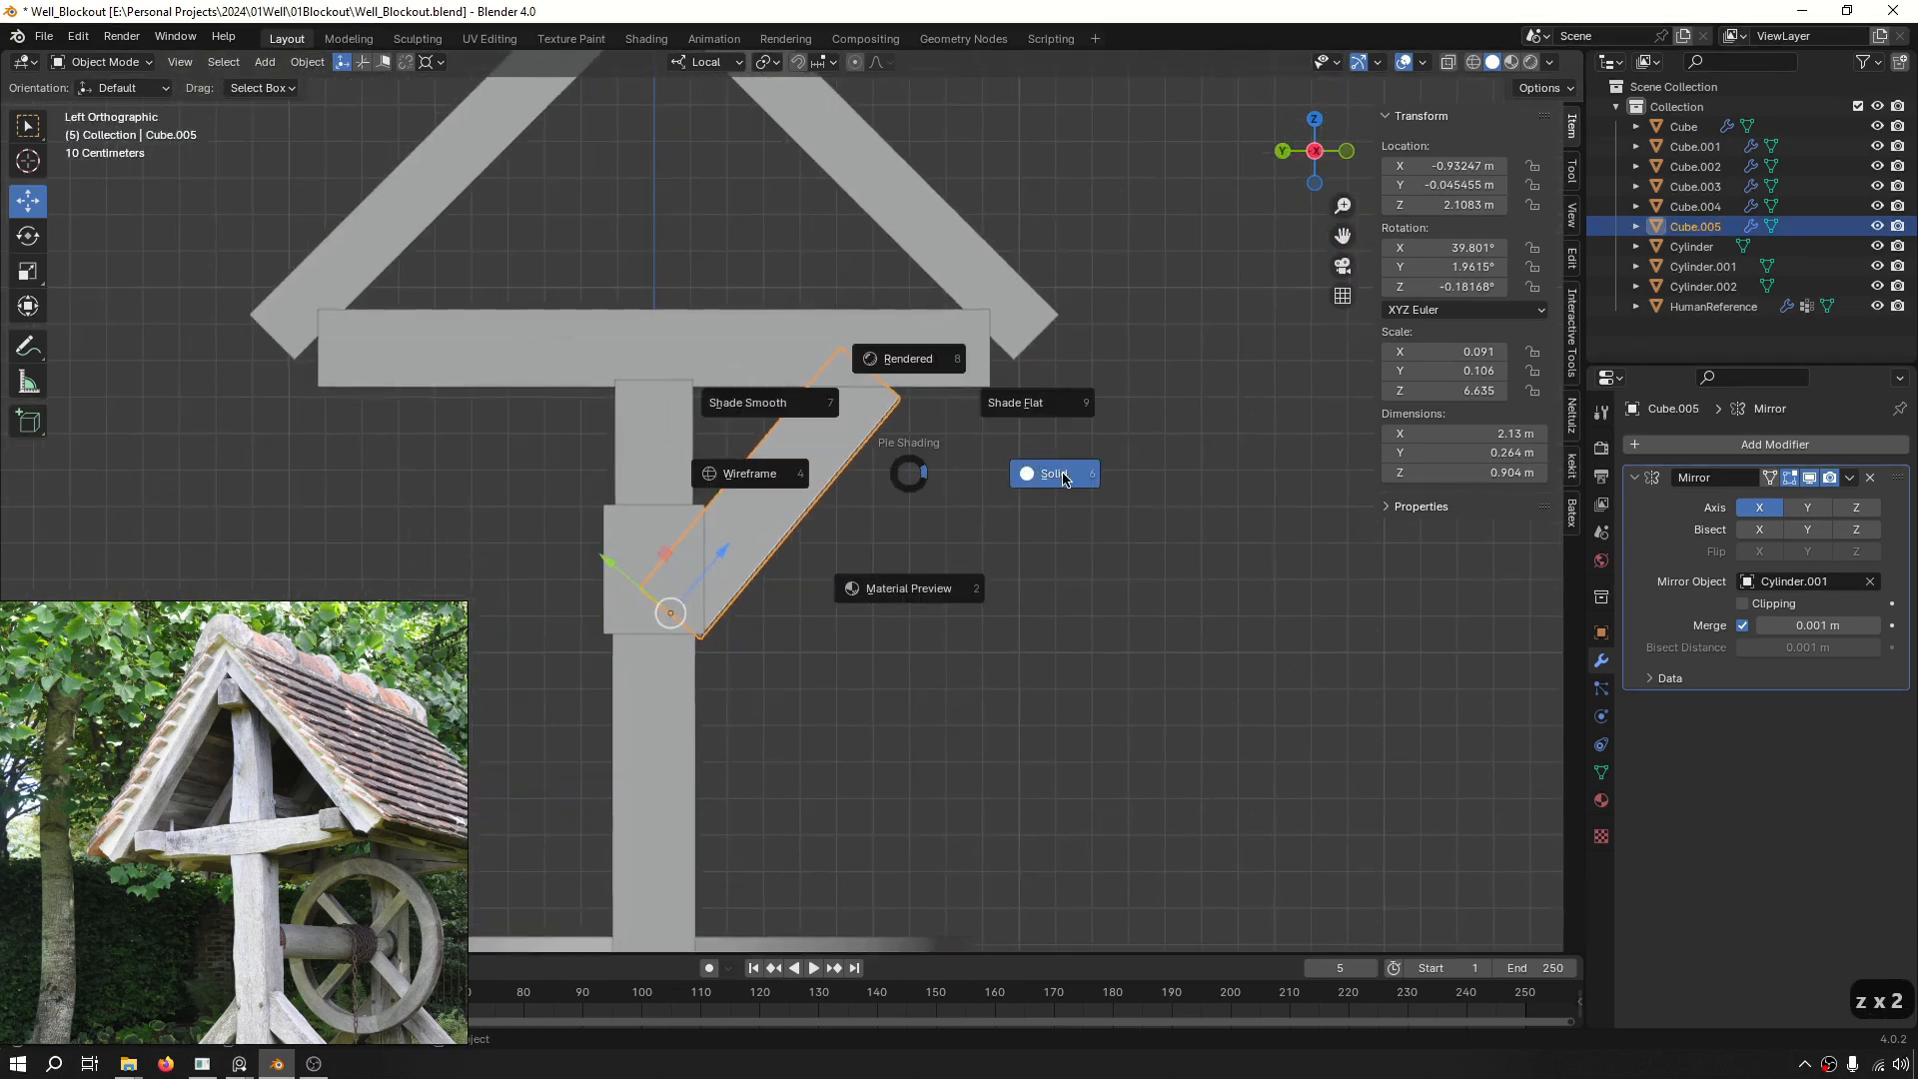
{"action": "left_click", "coordinate": [1064, 479]}
{"action": "left_click", "coordinate": [777, 502]}
{"action": "key", "text": "s"}
{"action": "key", "text": "z"}
{"action": "key", "text": "z"}
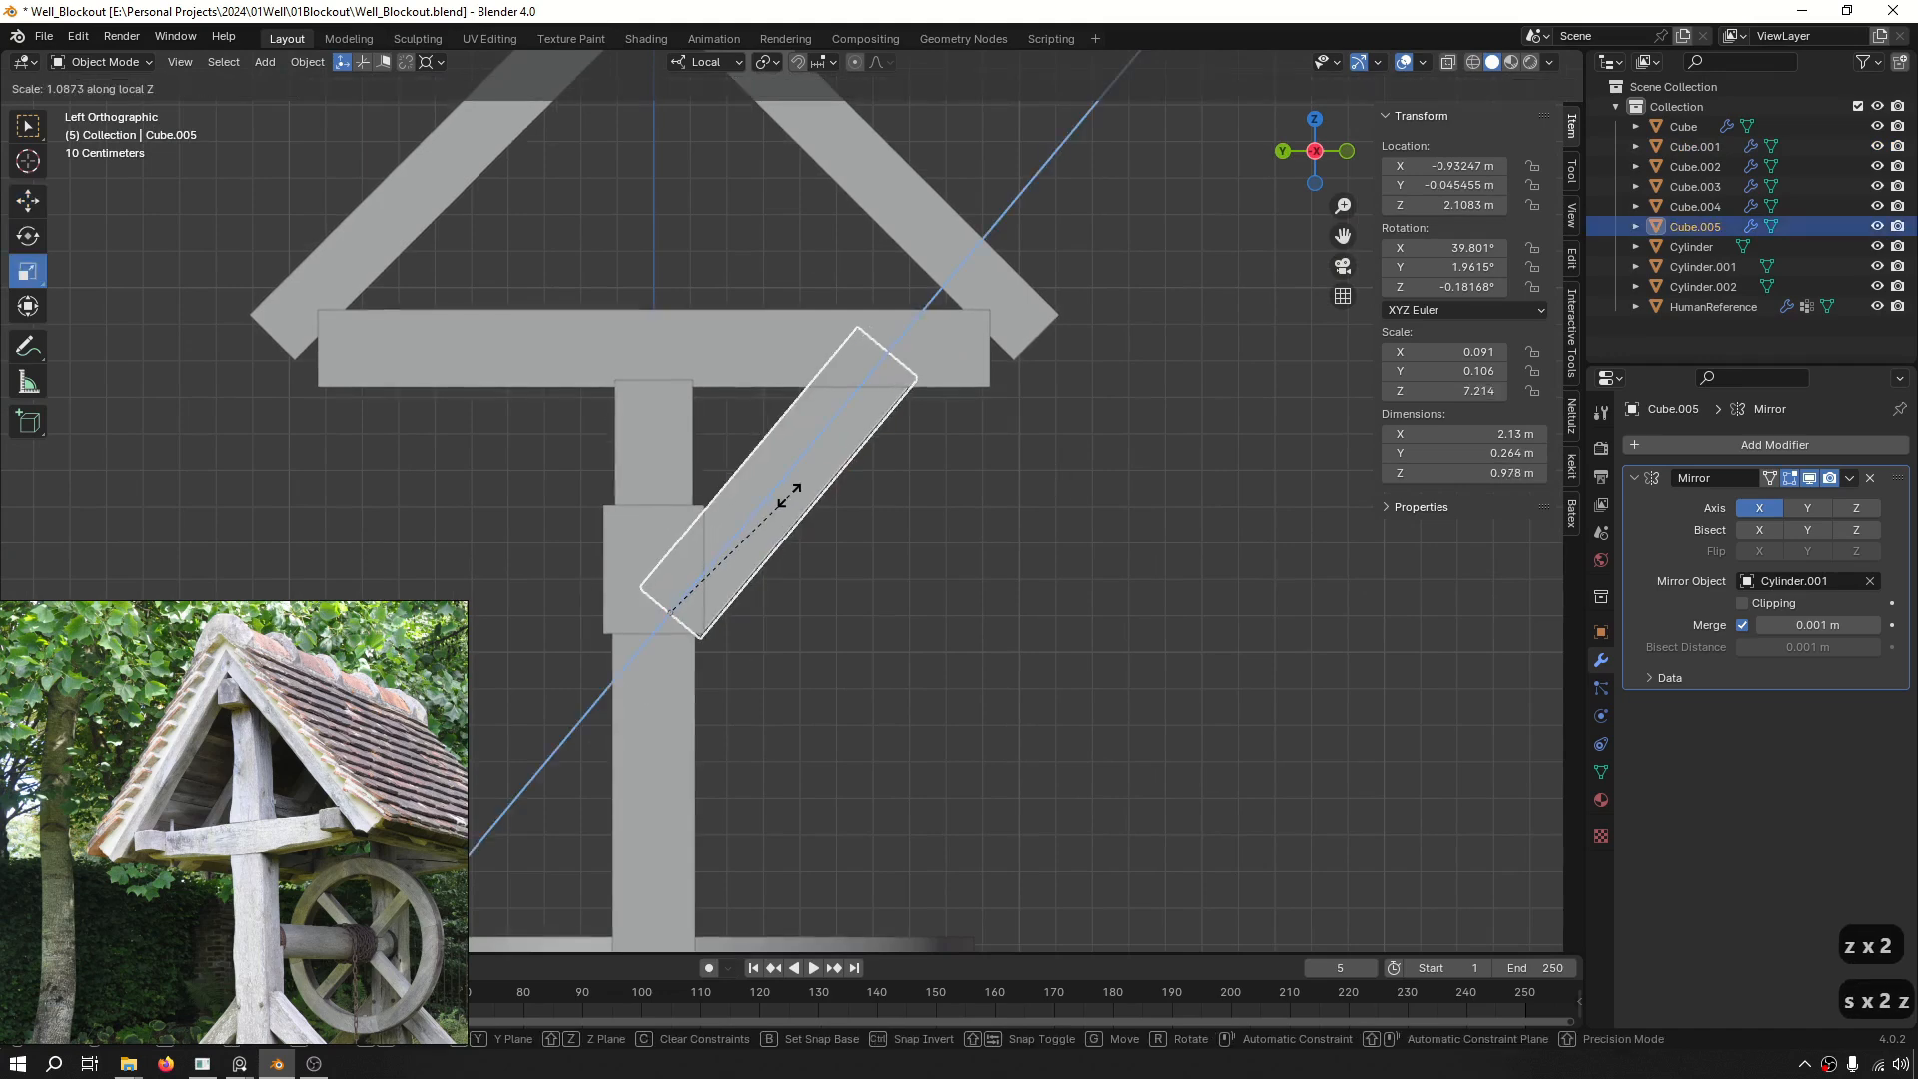
{"action": "left_click", "coordinate": [797, 498]}
Add a second Mirror modifier to the diagonal brace.
{"action": "middle_click_drag", "start_coordinate": [876, 505], "coordinate": [1001, 524], "text": "shift"}
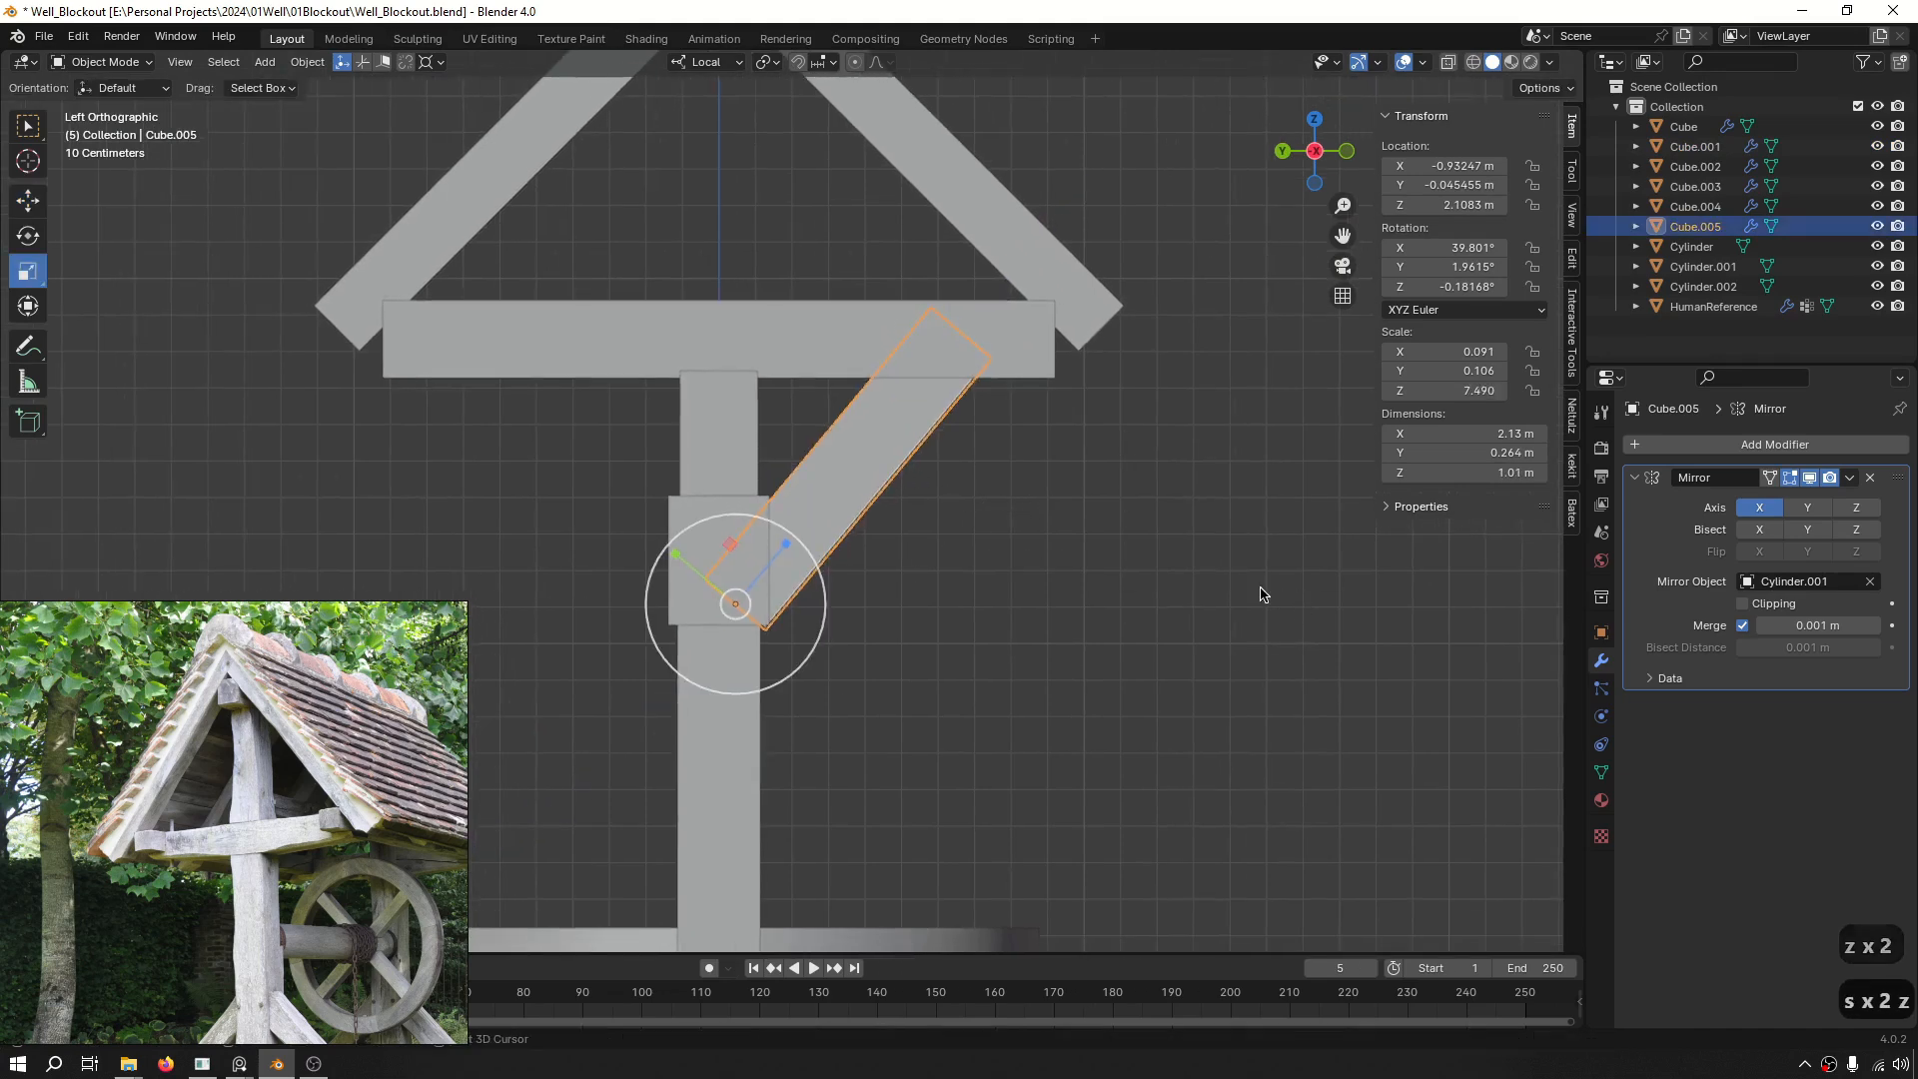
{"action": "left_click", "coordinate": [1677, 443]}
{"action": "type", "text": "mi"}
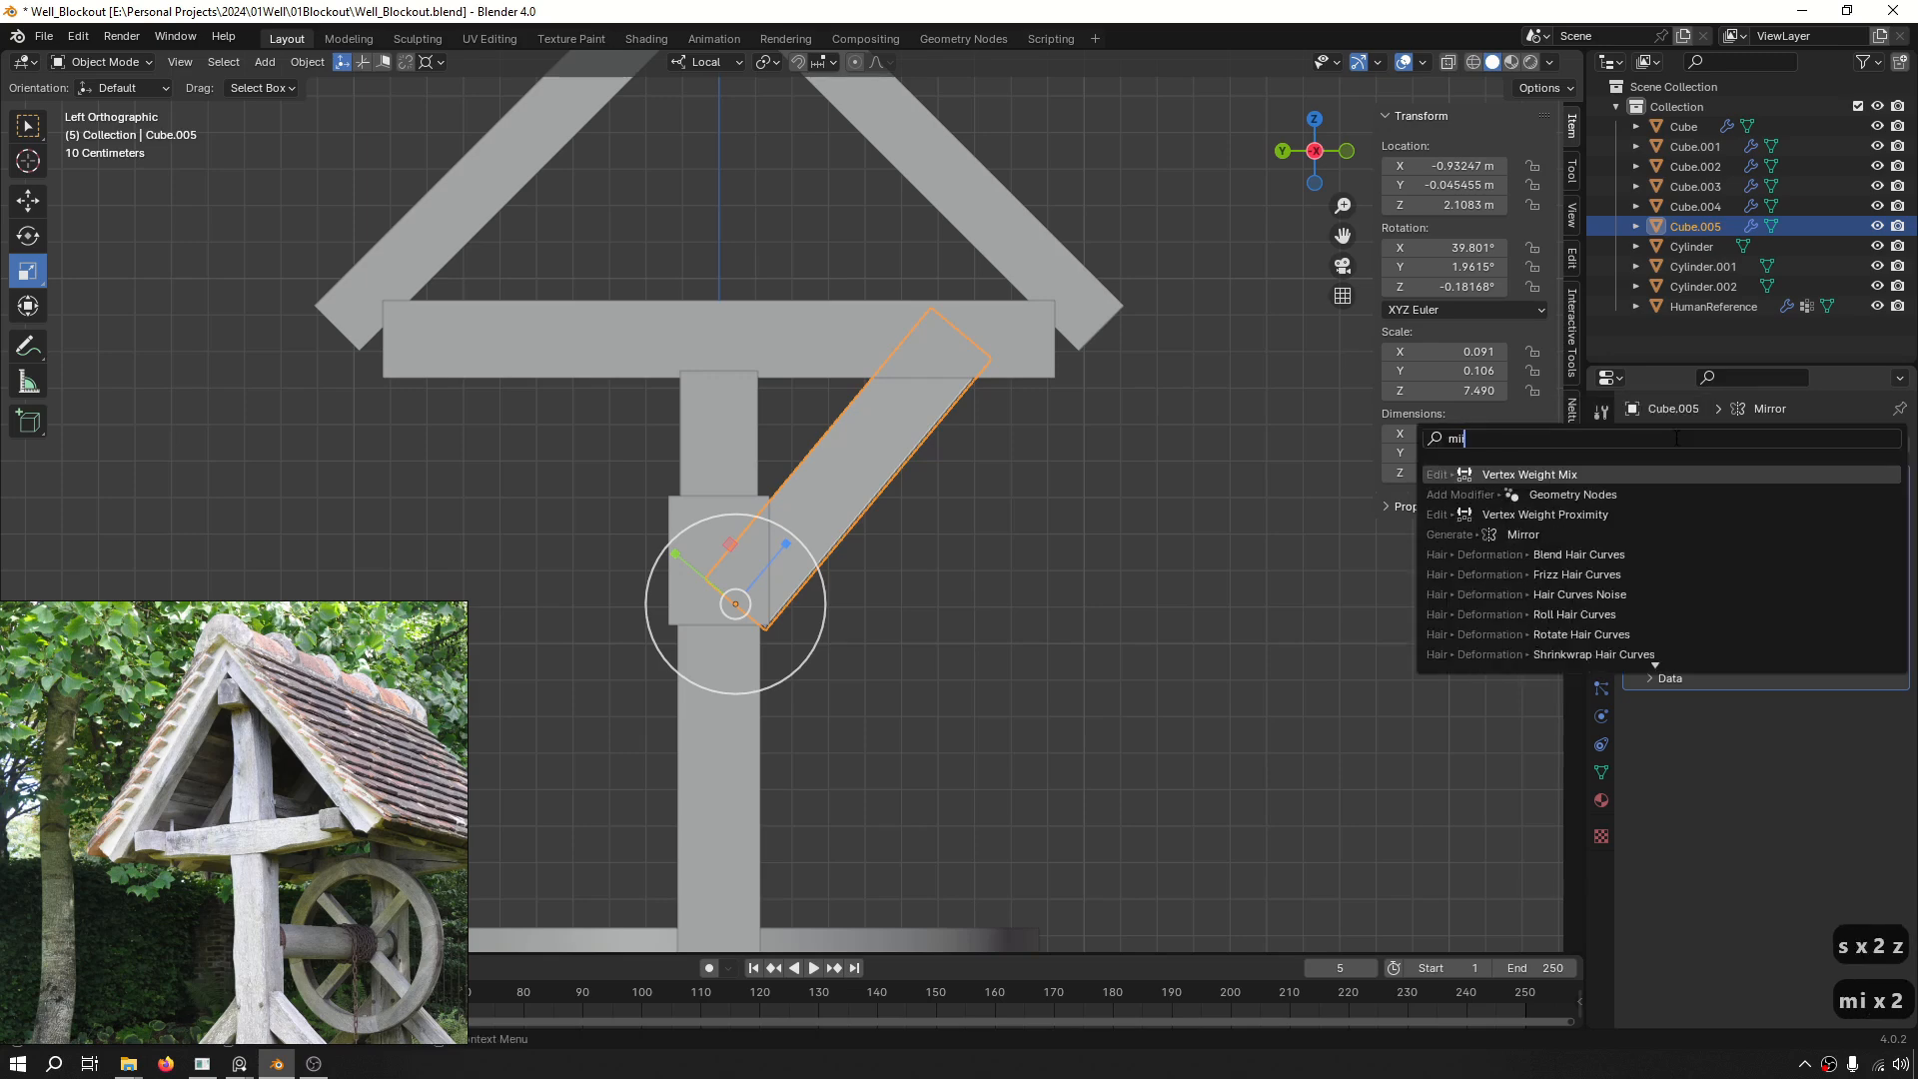
{"action": "type", "text": "rr"}
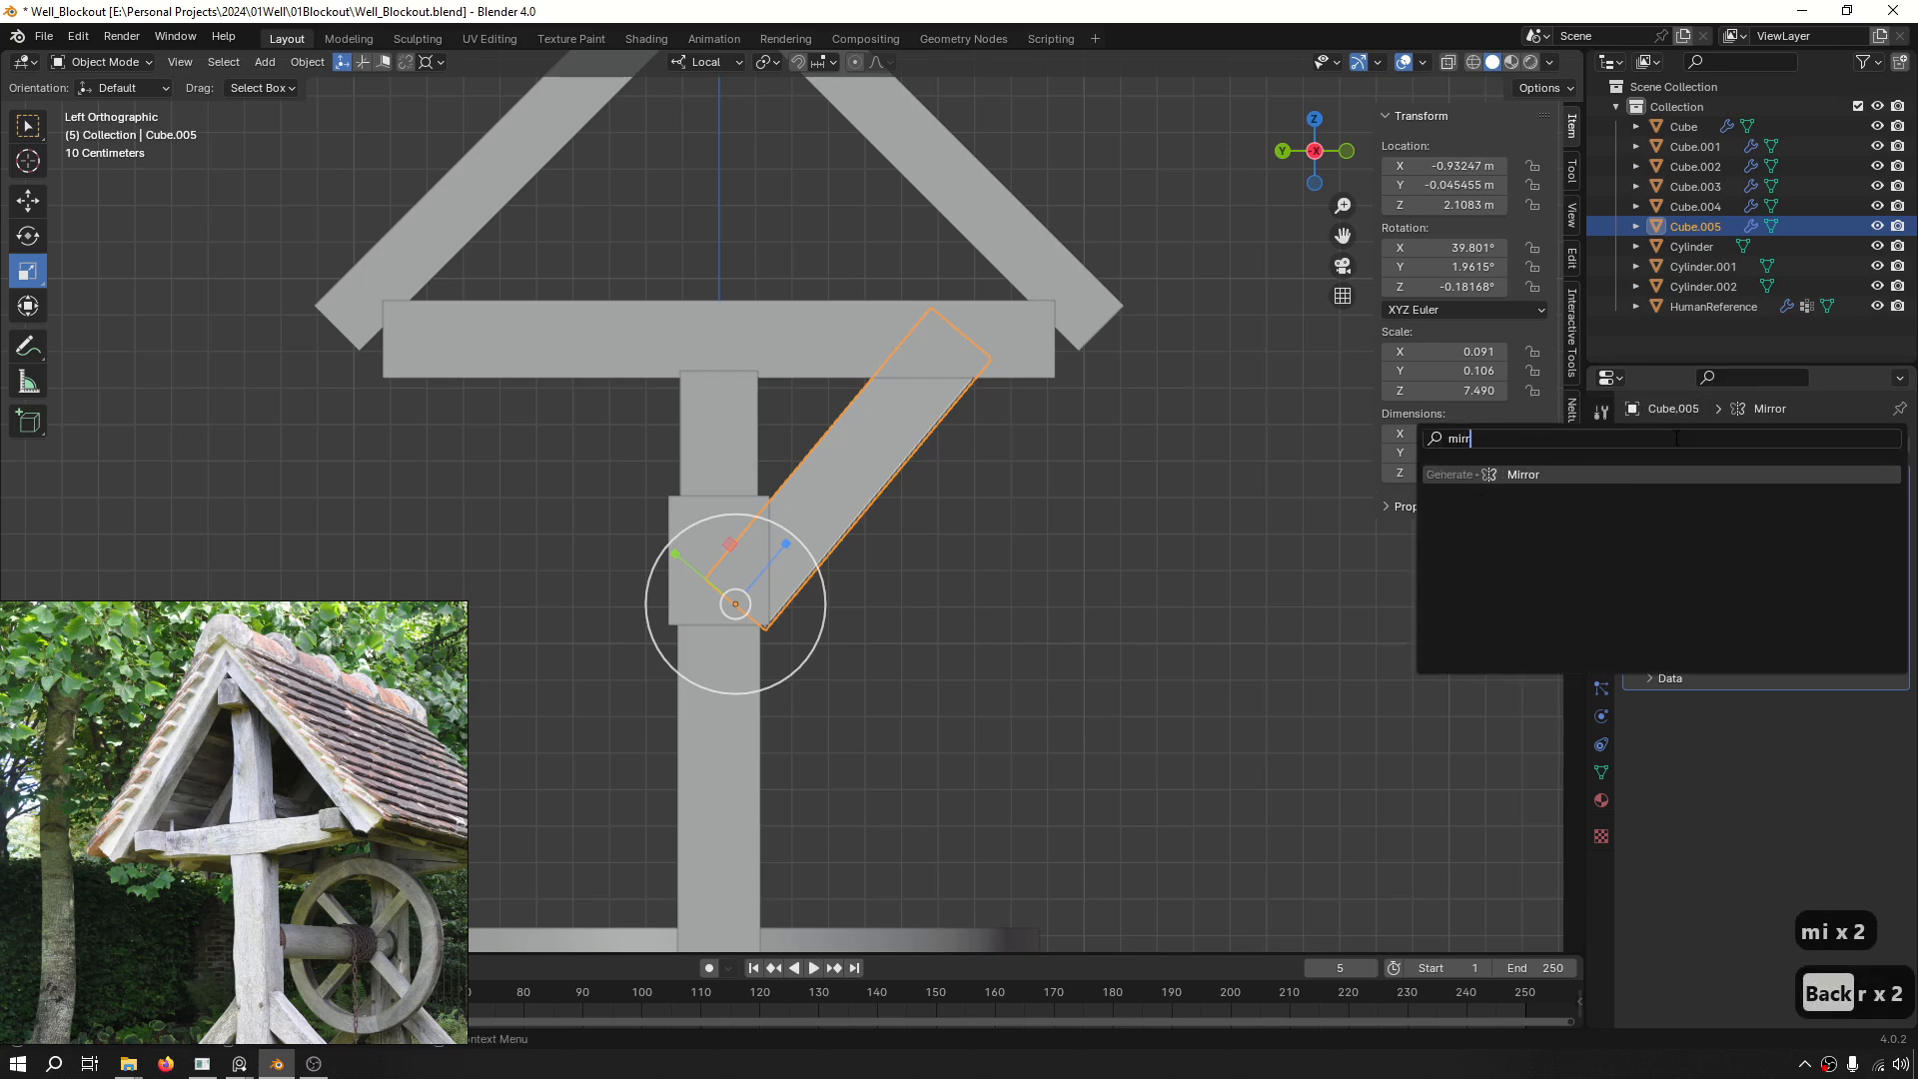
{"action": "left_click", "coordinate": [1692, 476]}
{"action": "middle_click_drag", "start_coordinate": [1212, 583], "coordinate": [790, 644]}
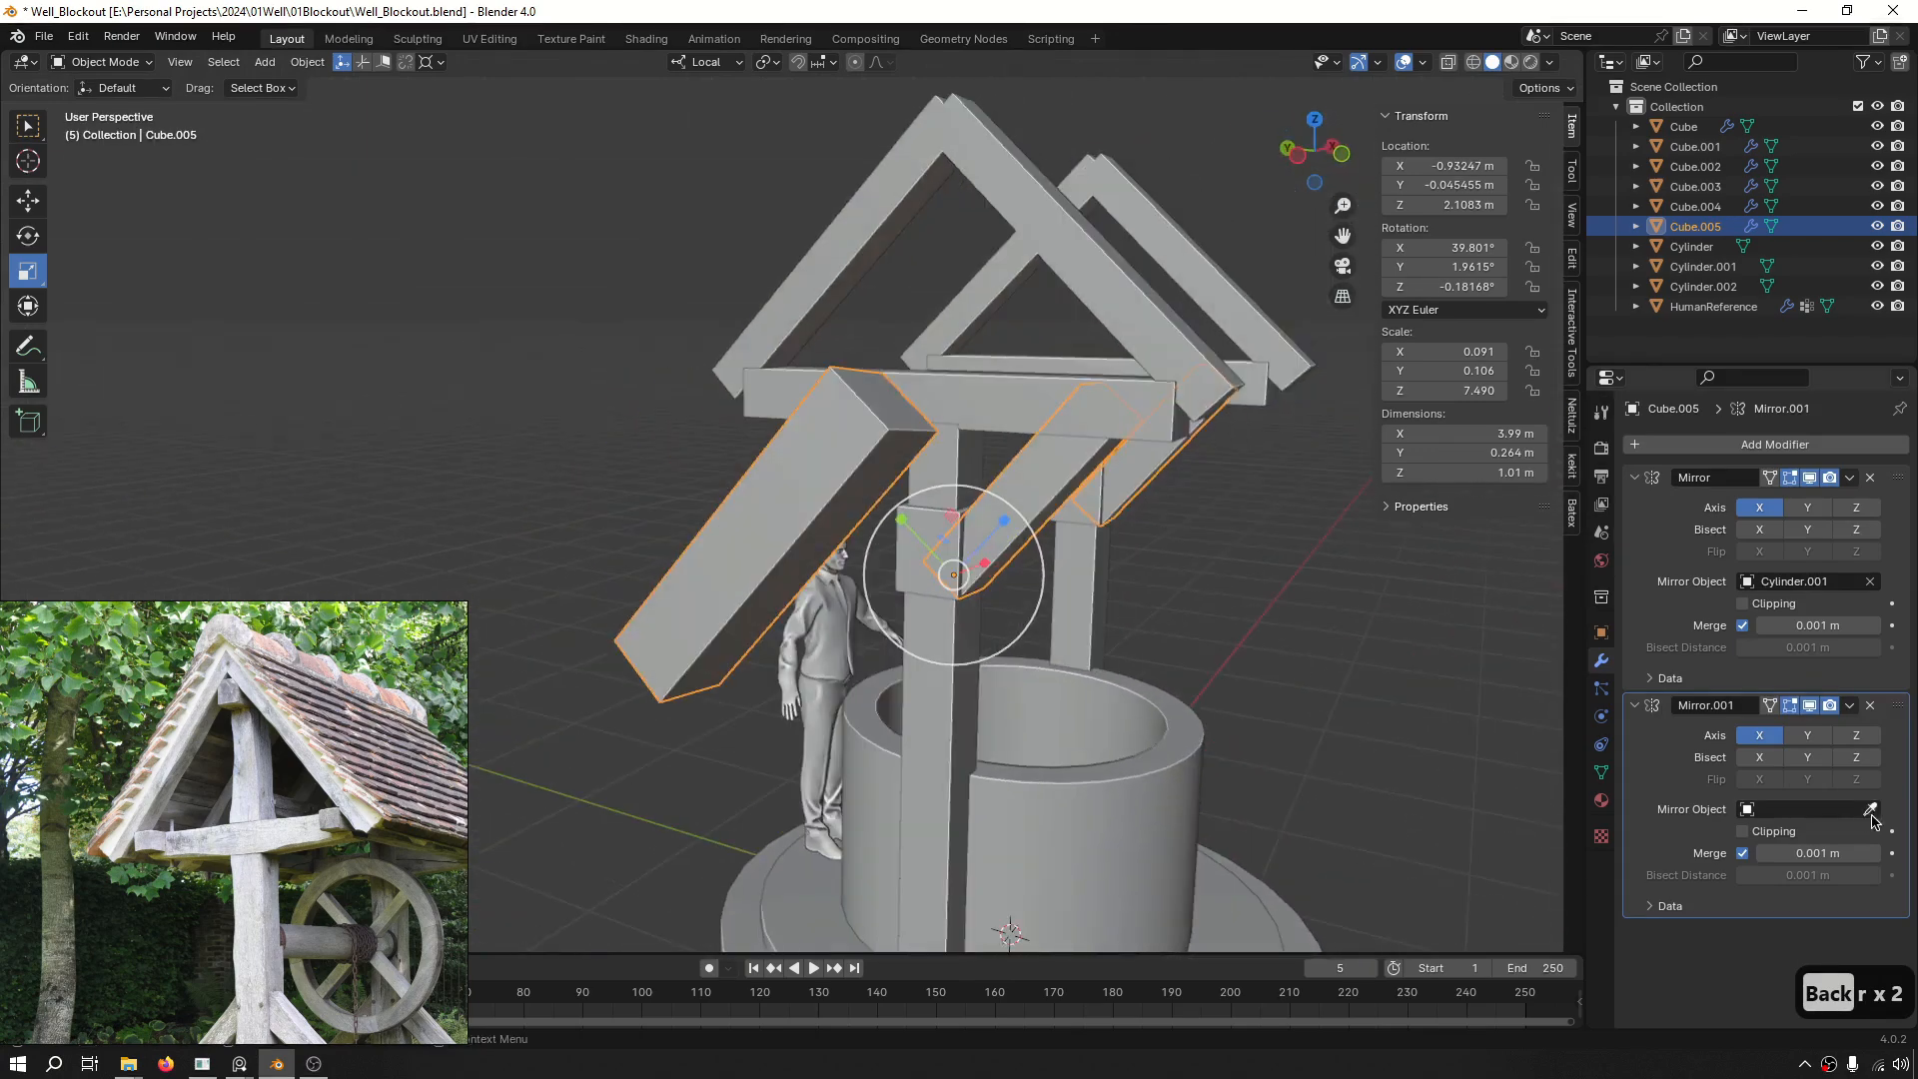
Set the brace's second mirror to the Y axis only, with Cube.002 as the mirror object.
{"action": "left_click", "coordinate": [1777, 740]}
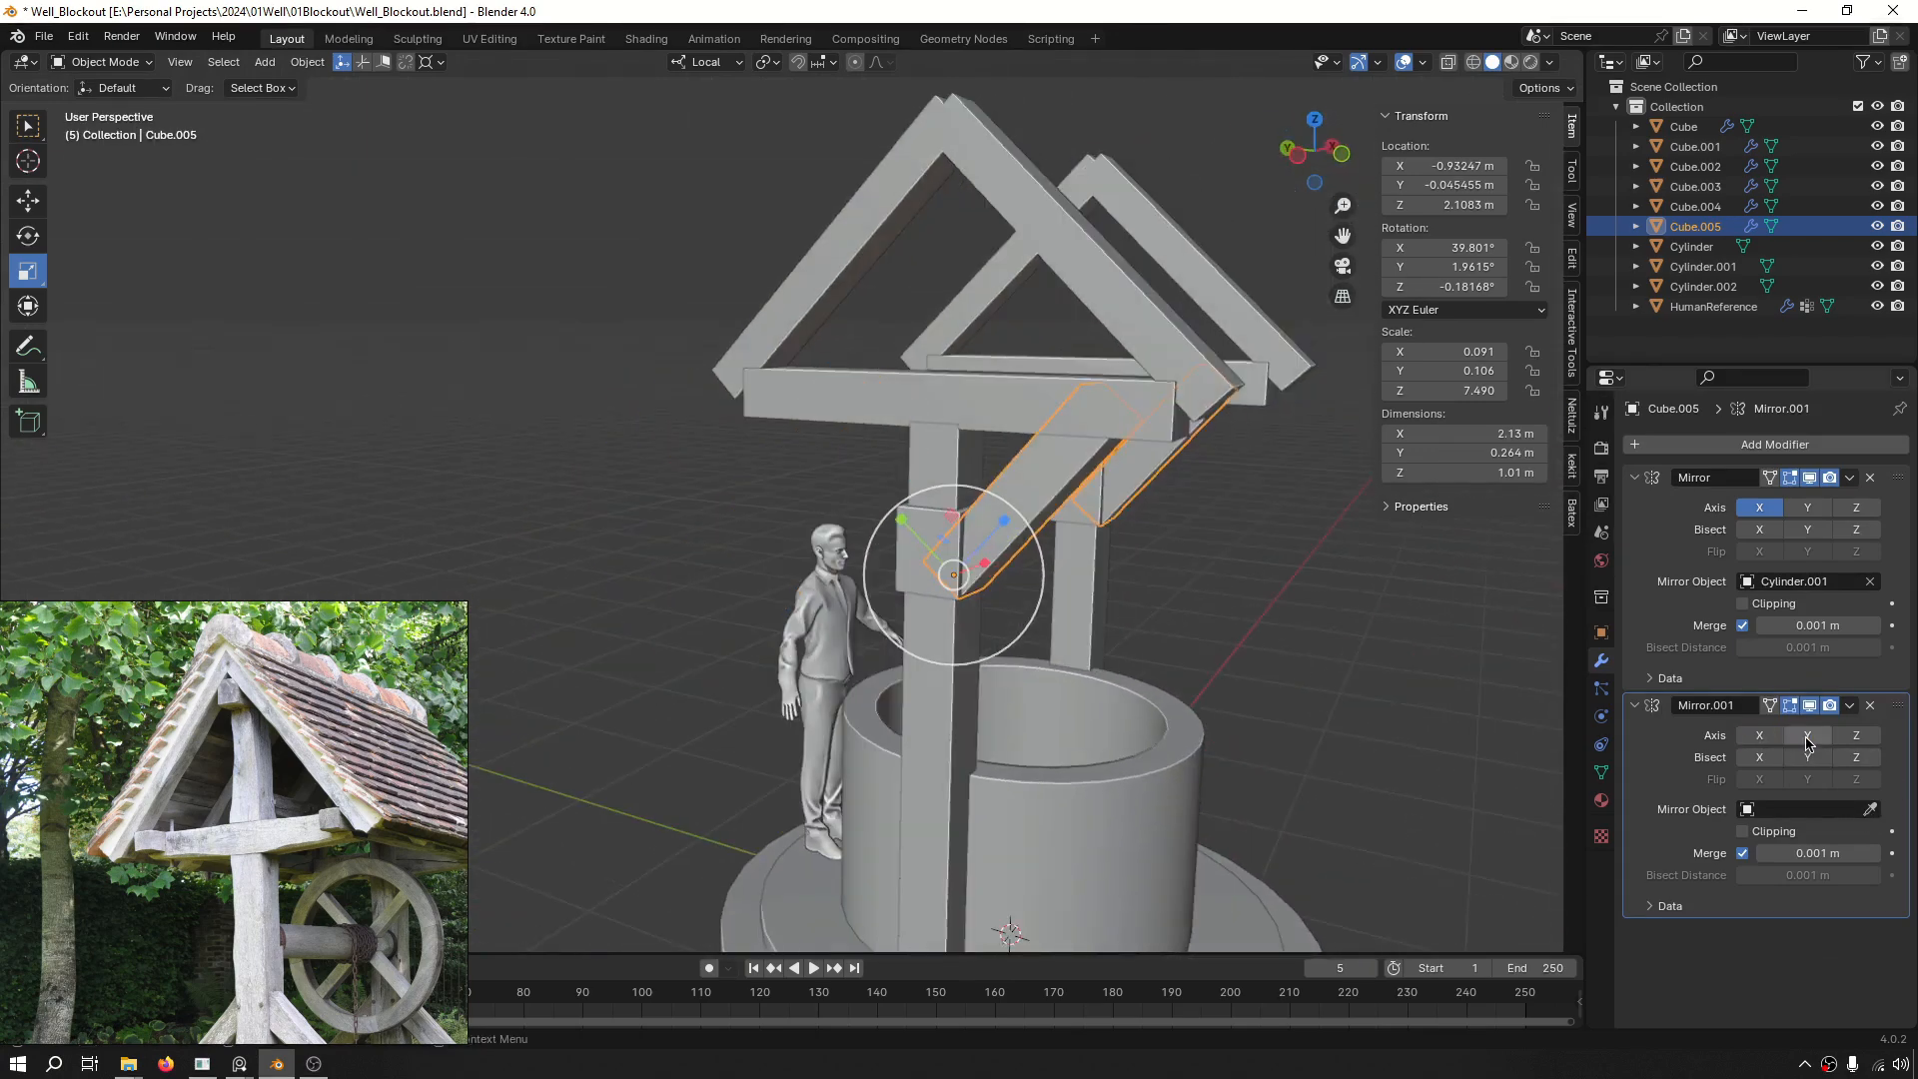
{"action": "left_click", "coordinate": [1870, 741]}
{"action": "left_click", "coordinate": [1869, 739]}
{"action": "left_click", "coordinate": [1860, 738]}
{"action": "left_click", "coordinate": [1860, 738]}
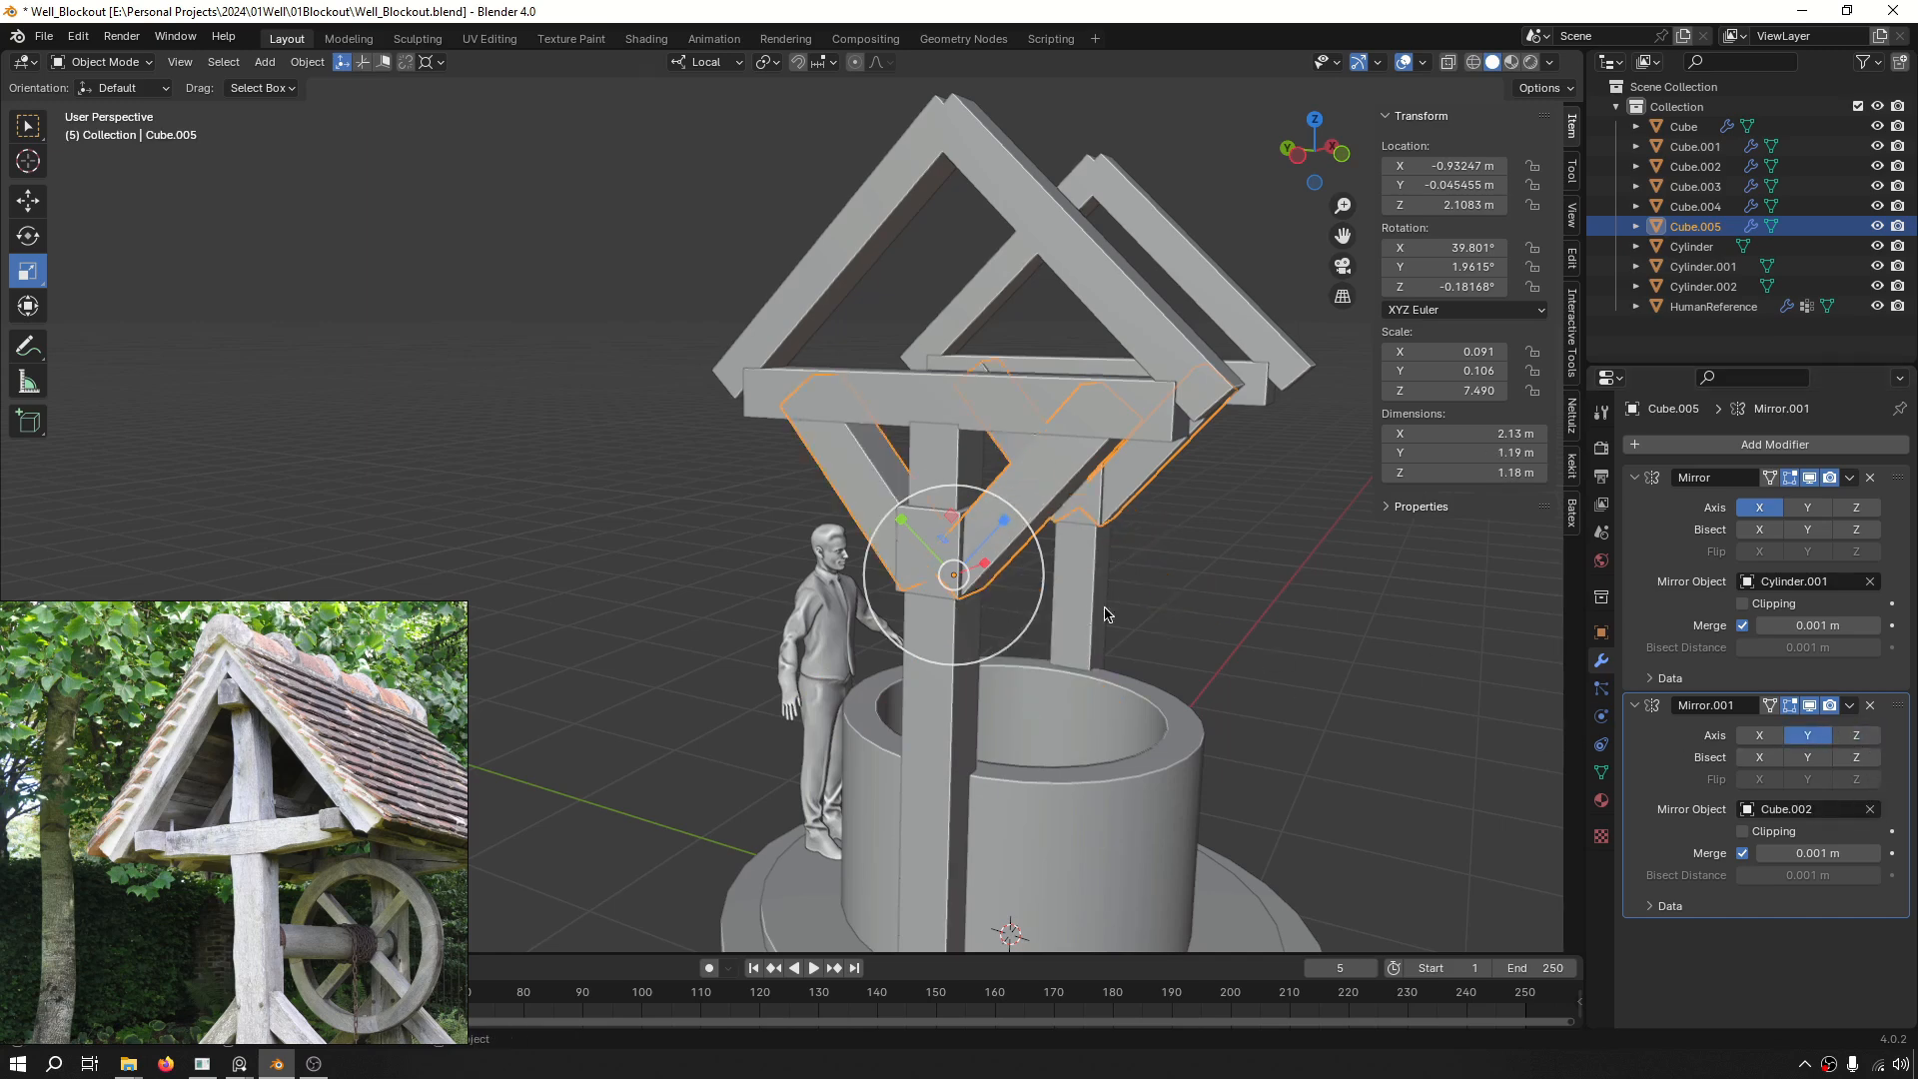
Examine the mirrored braces, collar blocks and roof frame from several angles and up close.
{"action": "middle_click_drag", "start_coordinate": [1144, 617], "coordinate": [1053, 732], "text": "alt"}
{"action": "middle_click_drag", "start_coordinate": [1227, 631], "coordinate": [1182, 650]}
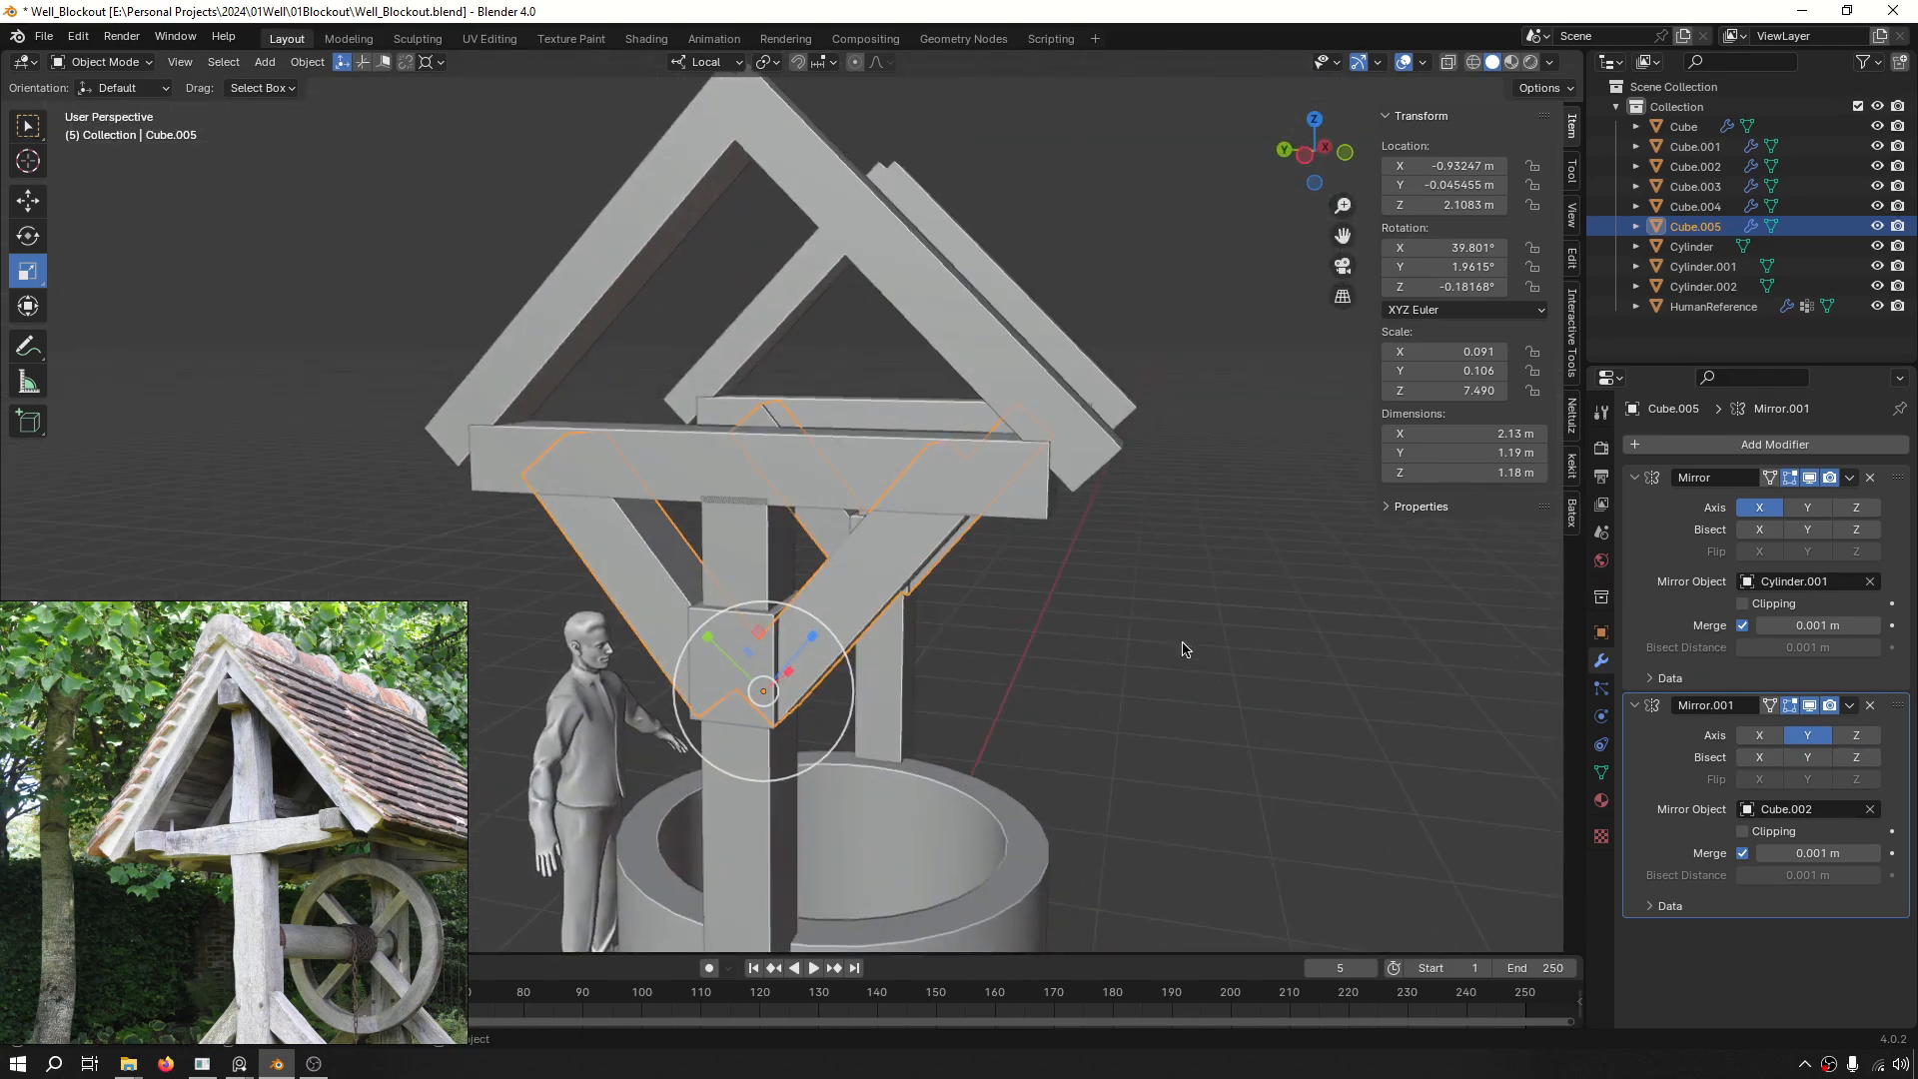
{"action": "middle_click_drag", "start_coordinate": [739, 687], "coordinate": [718, 575]}
{"action": "middle_click_drag", "start_coordinate": [1064, 466], "coordinate": [1199, 460]}
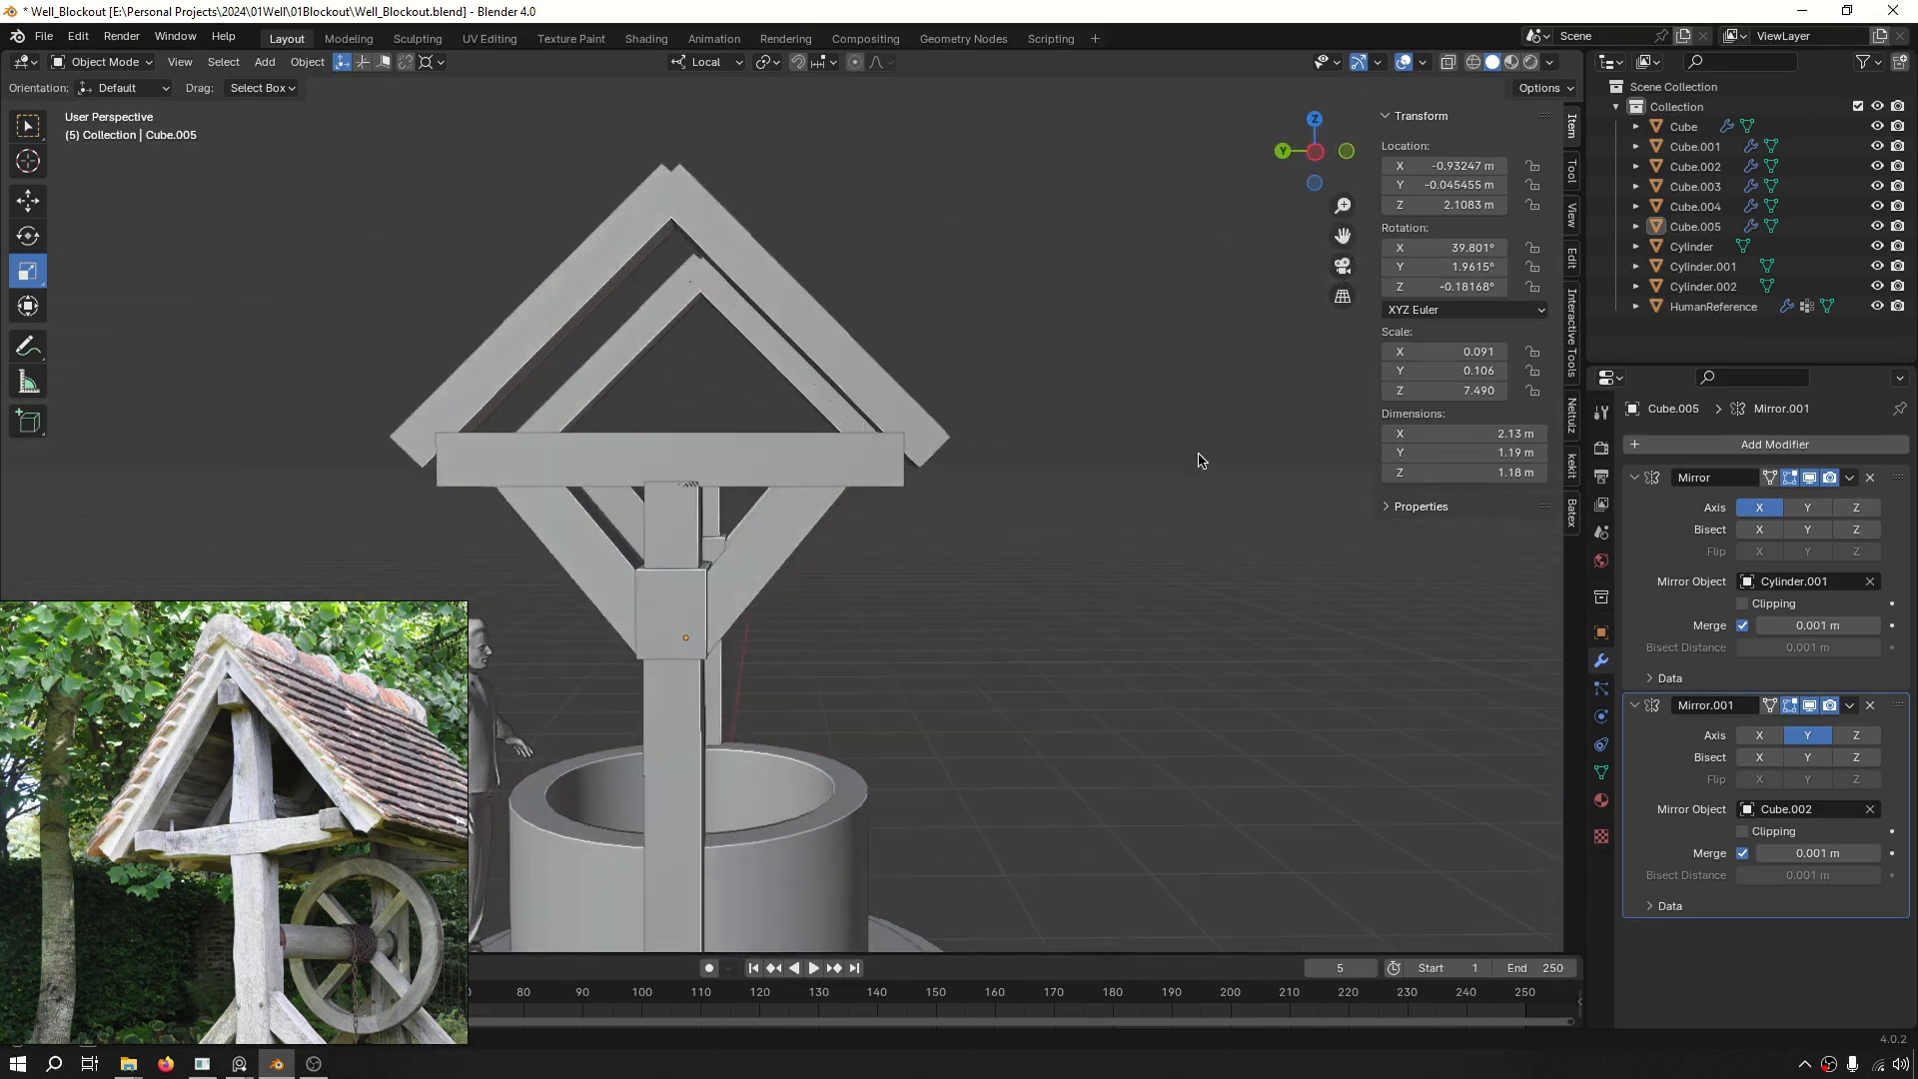
{"action": "middle_click_drag", "start_coordinate": [719, 18], "coordinate": [807, 350]}
{"action": "scroll", "coordinate": [776, 332], "scroll_direction": "up", "scroll_amount": 2}
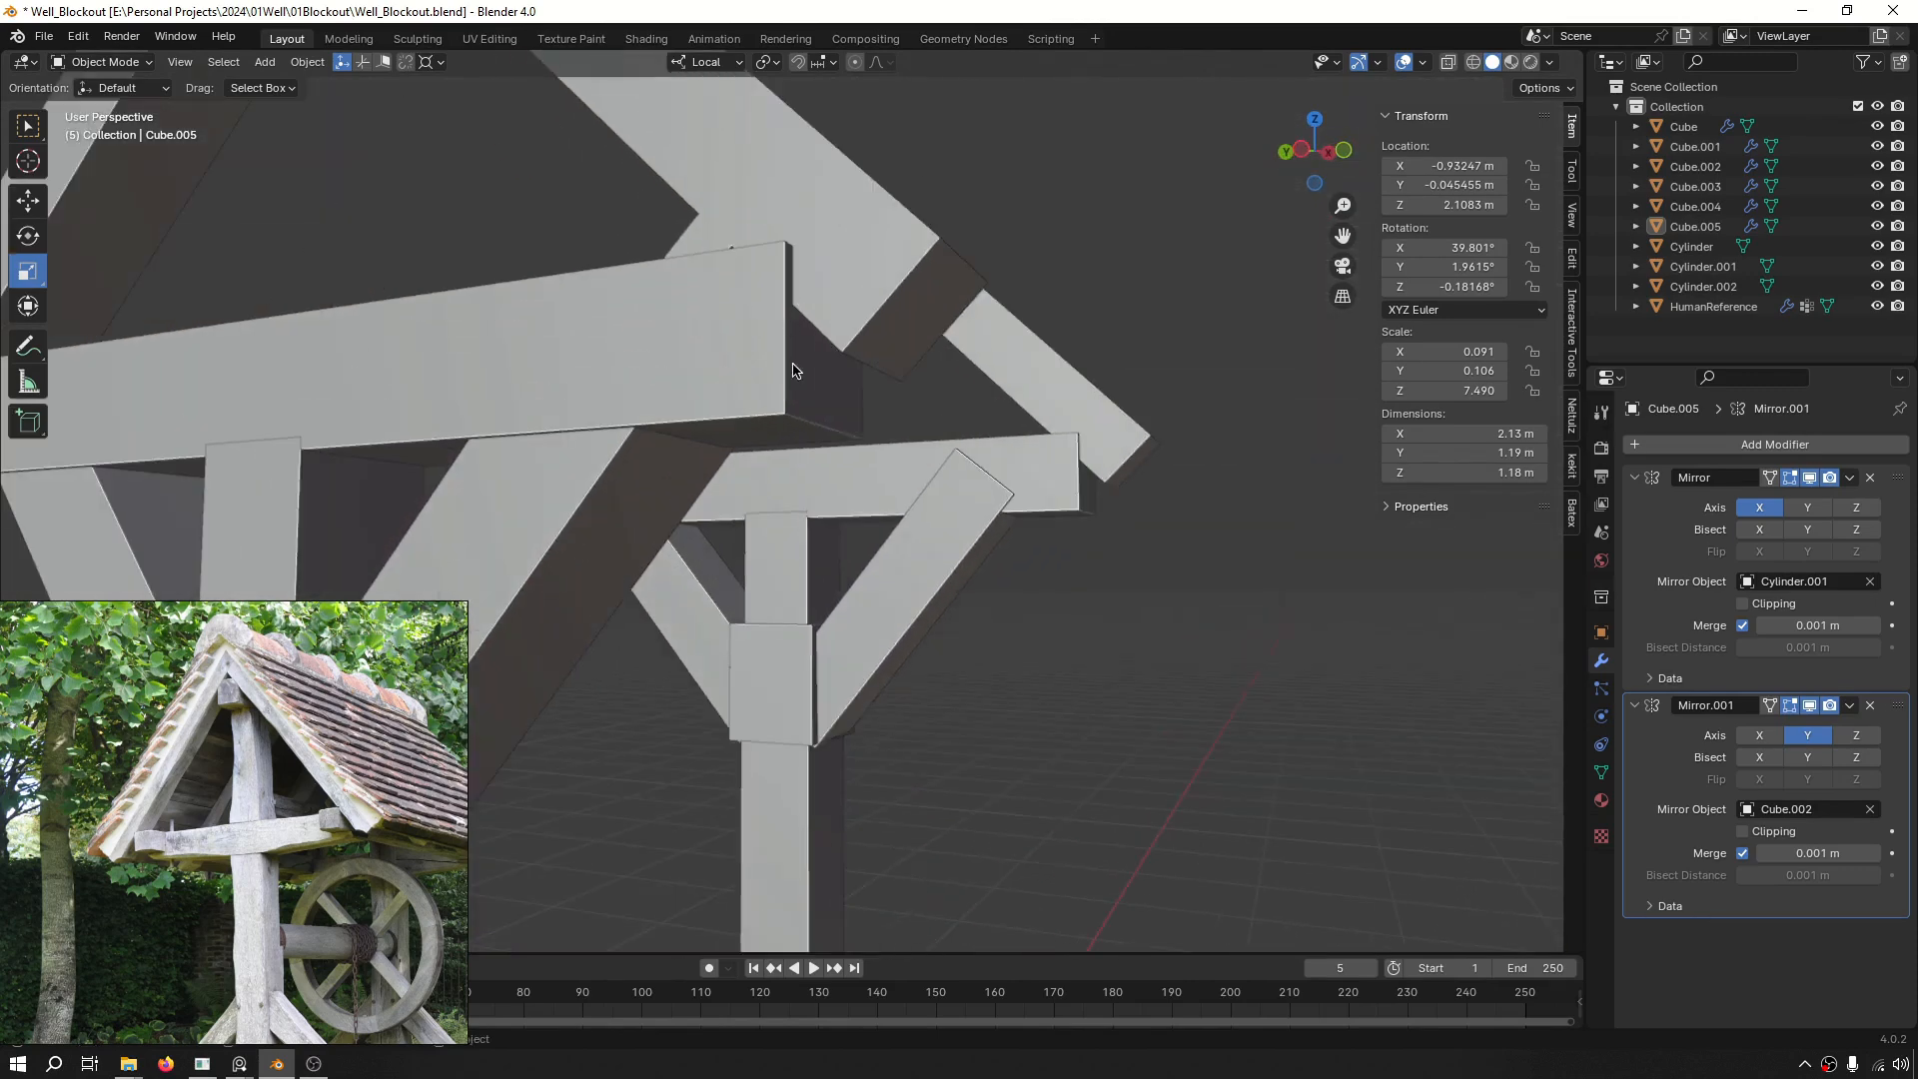
{"action": "scroll", "coordinate": [799, 367], "scroll_direction": "down", "scroll_amount": 4}
{"action": "scroll", "coordinate": [852, 329], "scroll_direction": "up", "scroll_amount": 4}
{"action": "key", "text": "Tab"}
{"action": "key", "text": "3"}
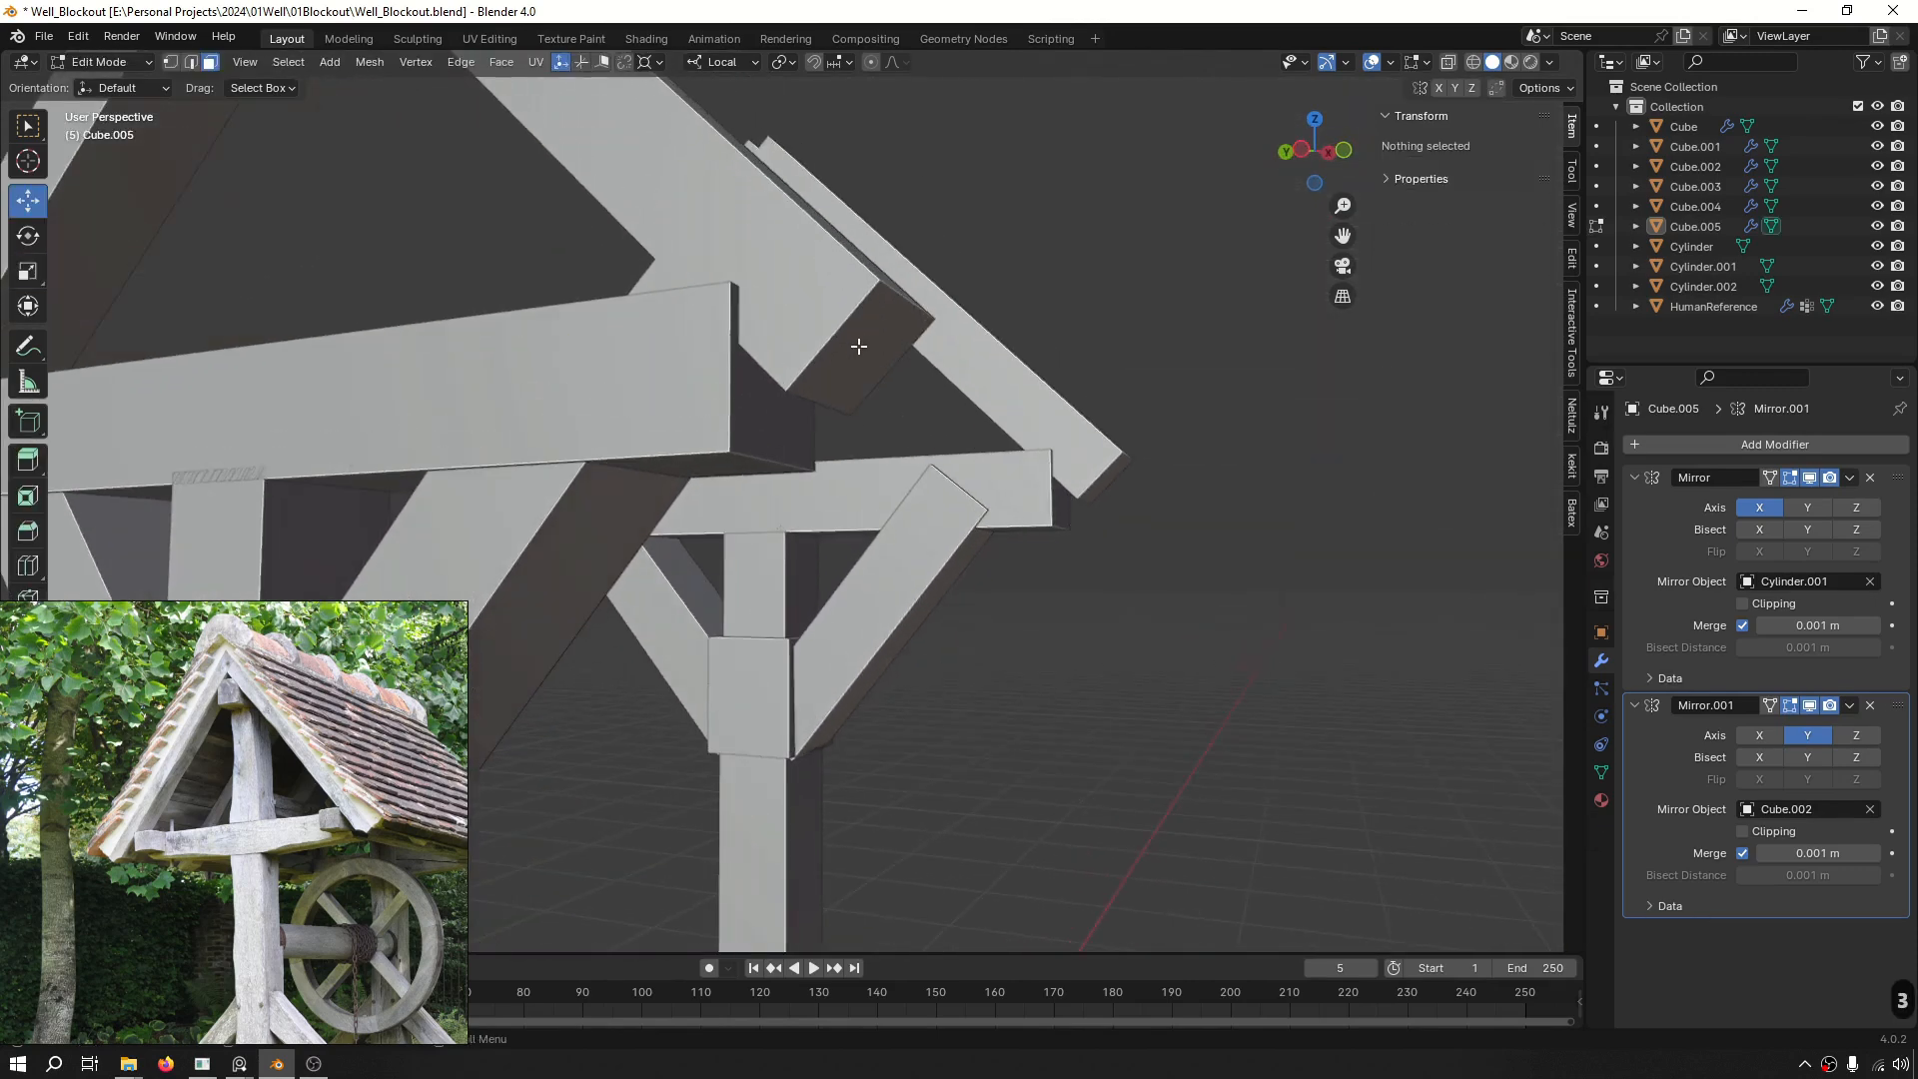
{"action": "key", "text": "Tab"}
Open the roof rafter object Cube.004 in Edit Mode with face selection.
{"action": "left_click", "coordinate": [807, 350]}
{"action": "key", "text": "Tab"}
{"action": "key", "text": "3"}
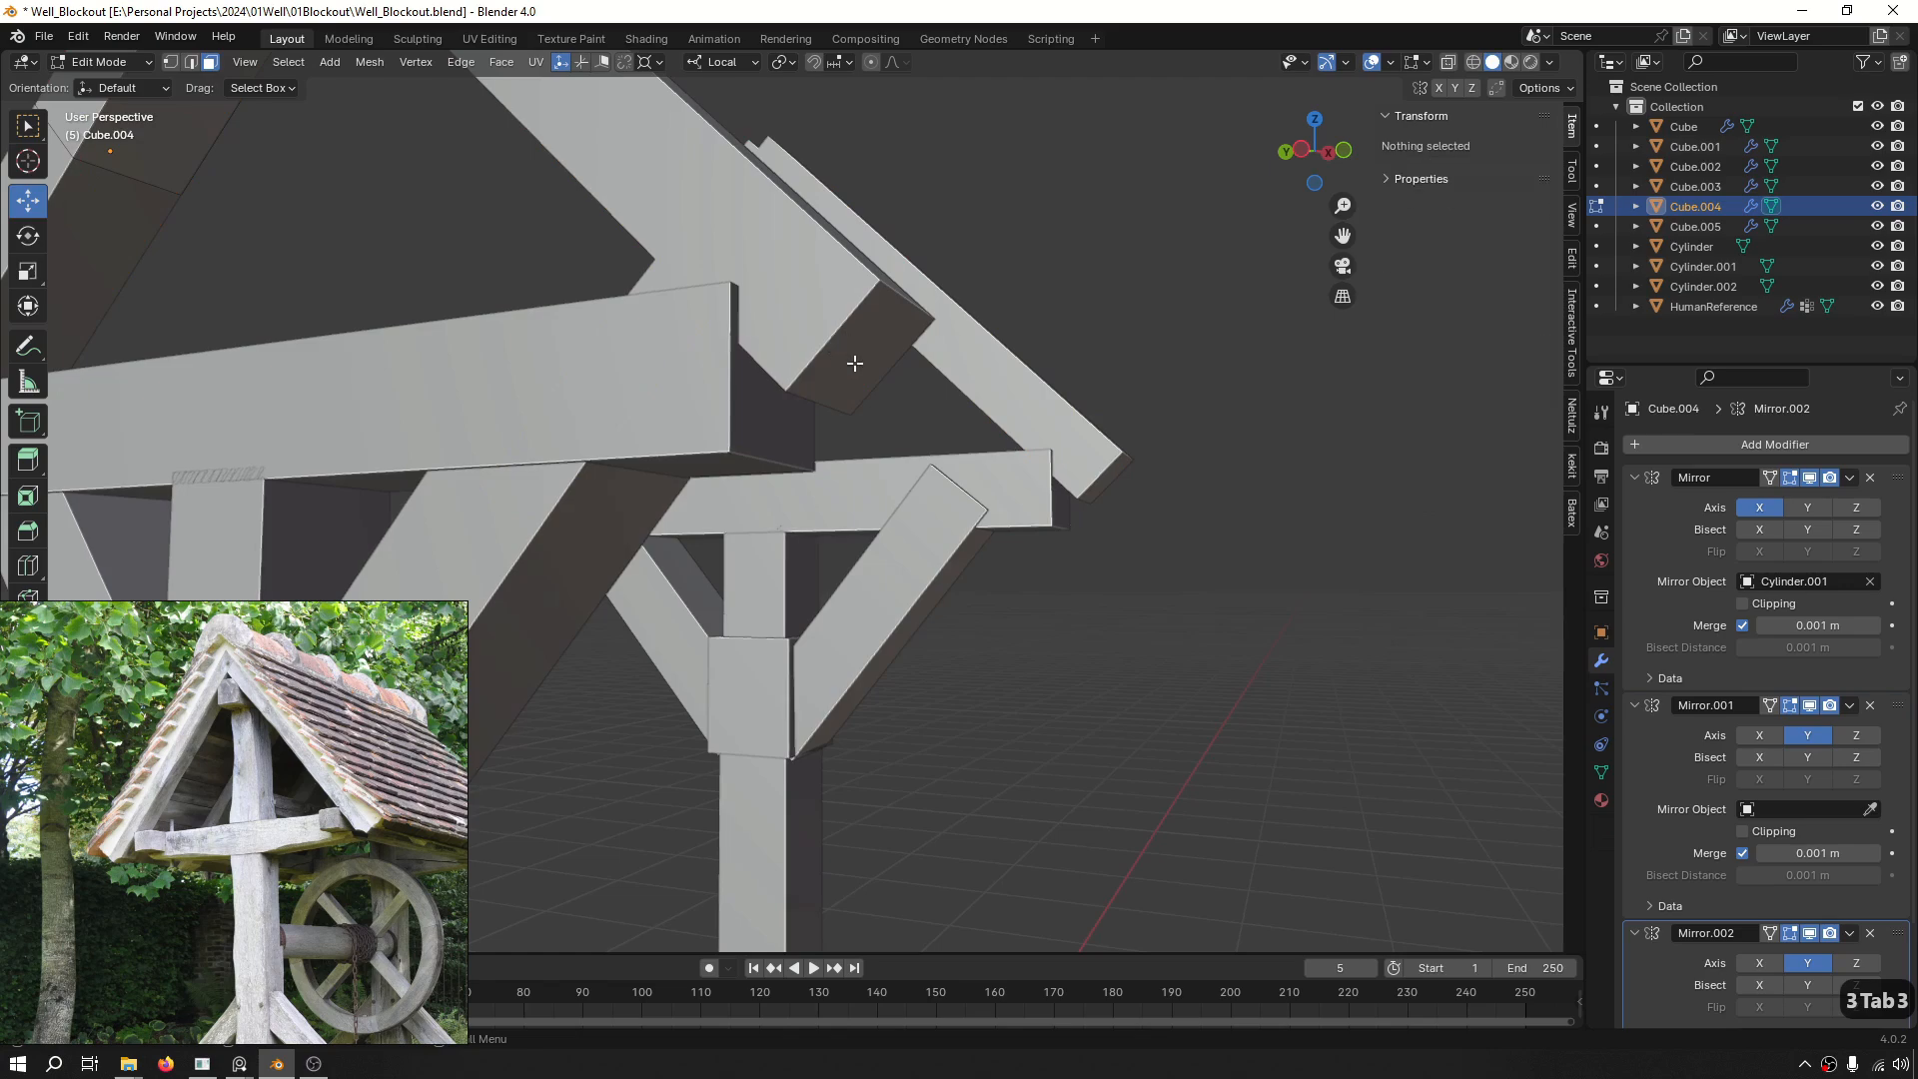
{"action": "scroll", "coordinate": [854, 366], "scroll_direction": "down", "scroll_amount": 5}
{"action": "middle_click_drag", "start_coordinate": [820, 404], "coordinate": [914, 440]}
{"action": "middle_click_drag", "start_coordinate": [619, 440], "coordinate": [811, 454], "text": "shift"}
{"action": "left_click", "coordinate": [732, 231]}
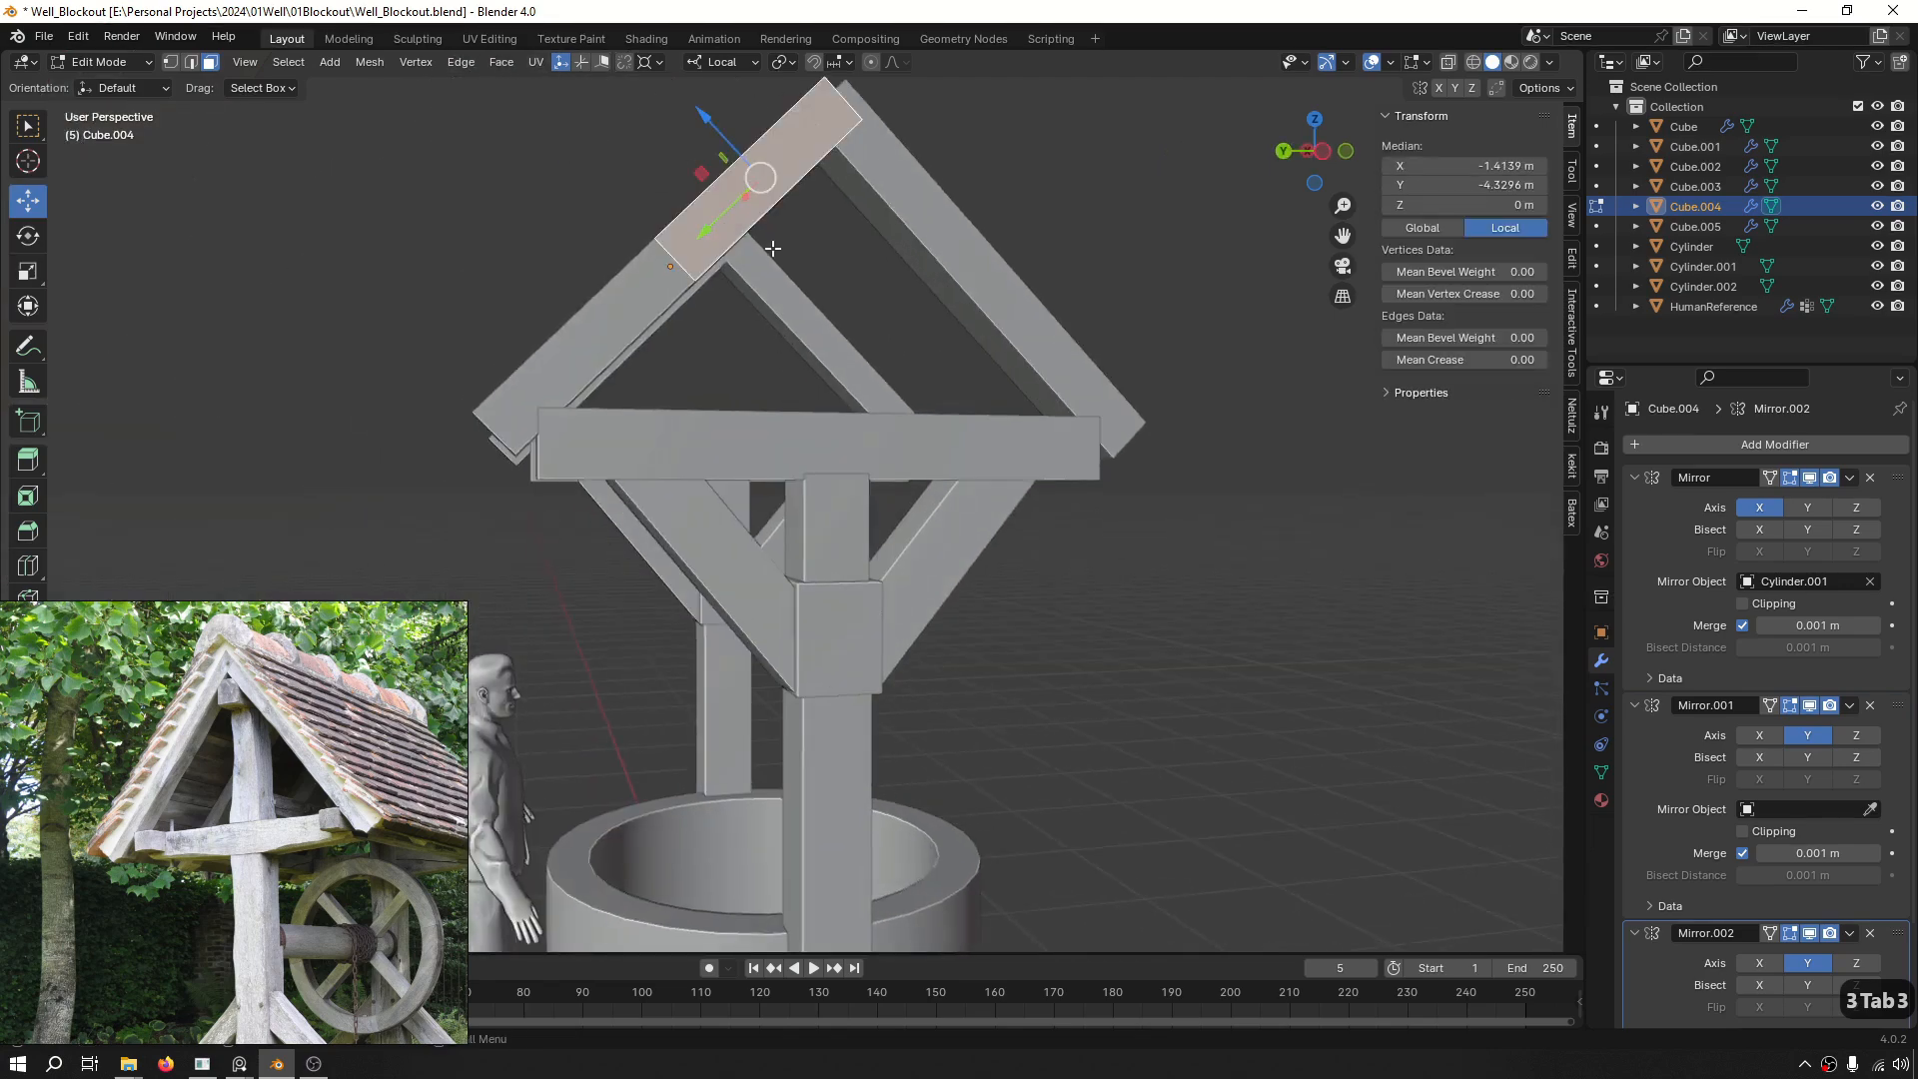
{"action": "middle_click_drag", "start_coordinate": [770, 244], "coordinate": [692, 302]}
{"action": "key", "text": "Tab"}
{"action": "scroll", "coordinate": [1147, 487], "scroll_direction": "down", "scroll_amount": 2}
{"action": "middle_click_drag", "start_coordinate": [1146, 488], "coordinate": [695, 399]}
Select the sloping top face on the upper part of the rafter and duplicate it in place.
{"action": "key", "text": "Tab"}
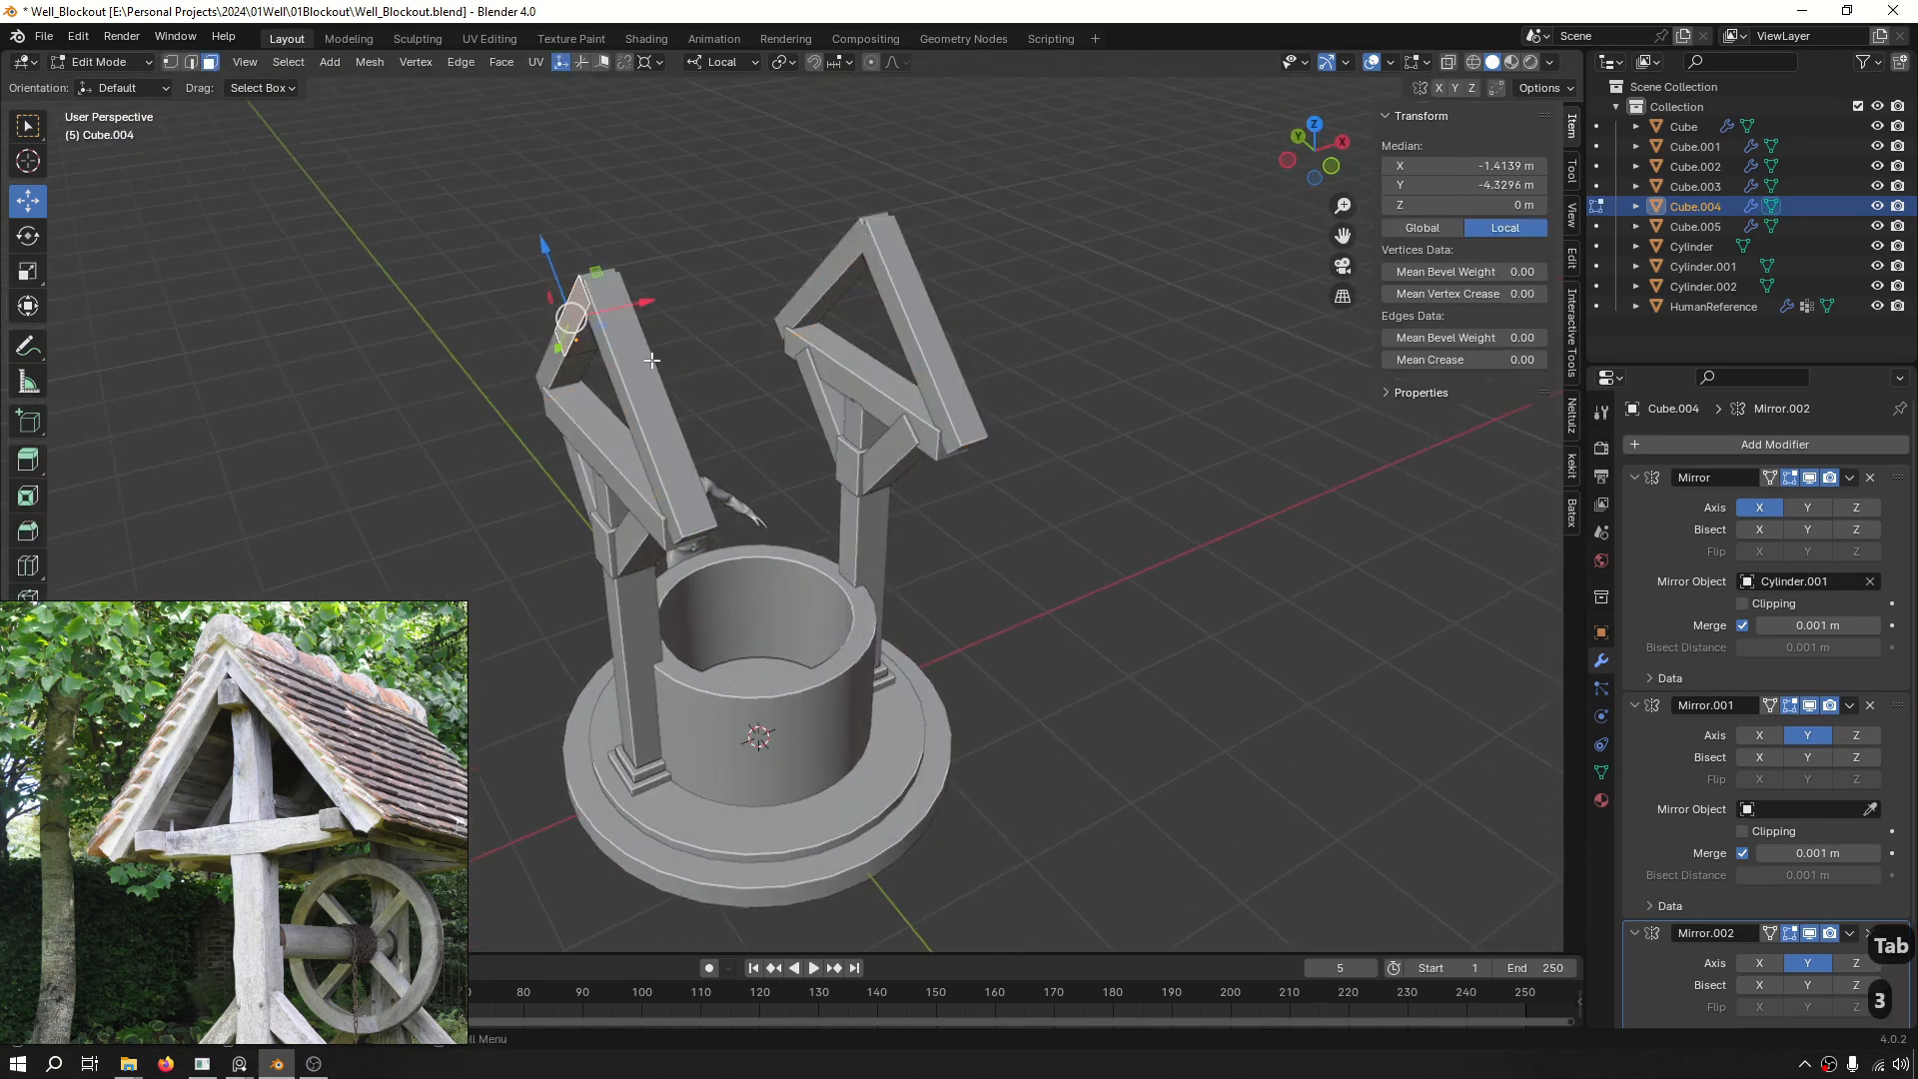
{"action": "key", "text": "3"}
{"action": "scroll", "coordinate": [691, 390], "scroll_direction": "up", "scroll_amount": 3}
{"action": "middle_click_drag", "start_coordinate": [608, 465], "coordinate": [557, 386]}
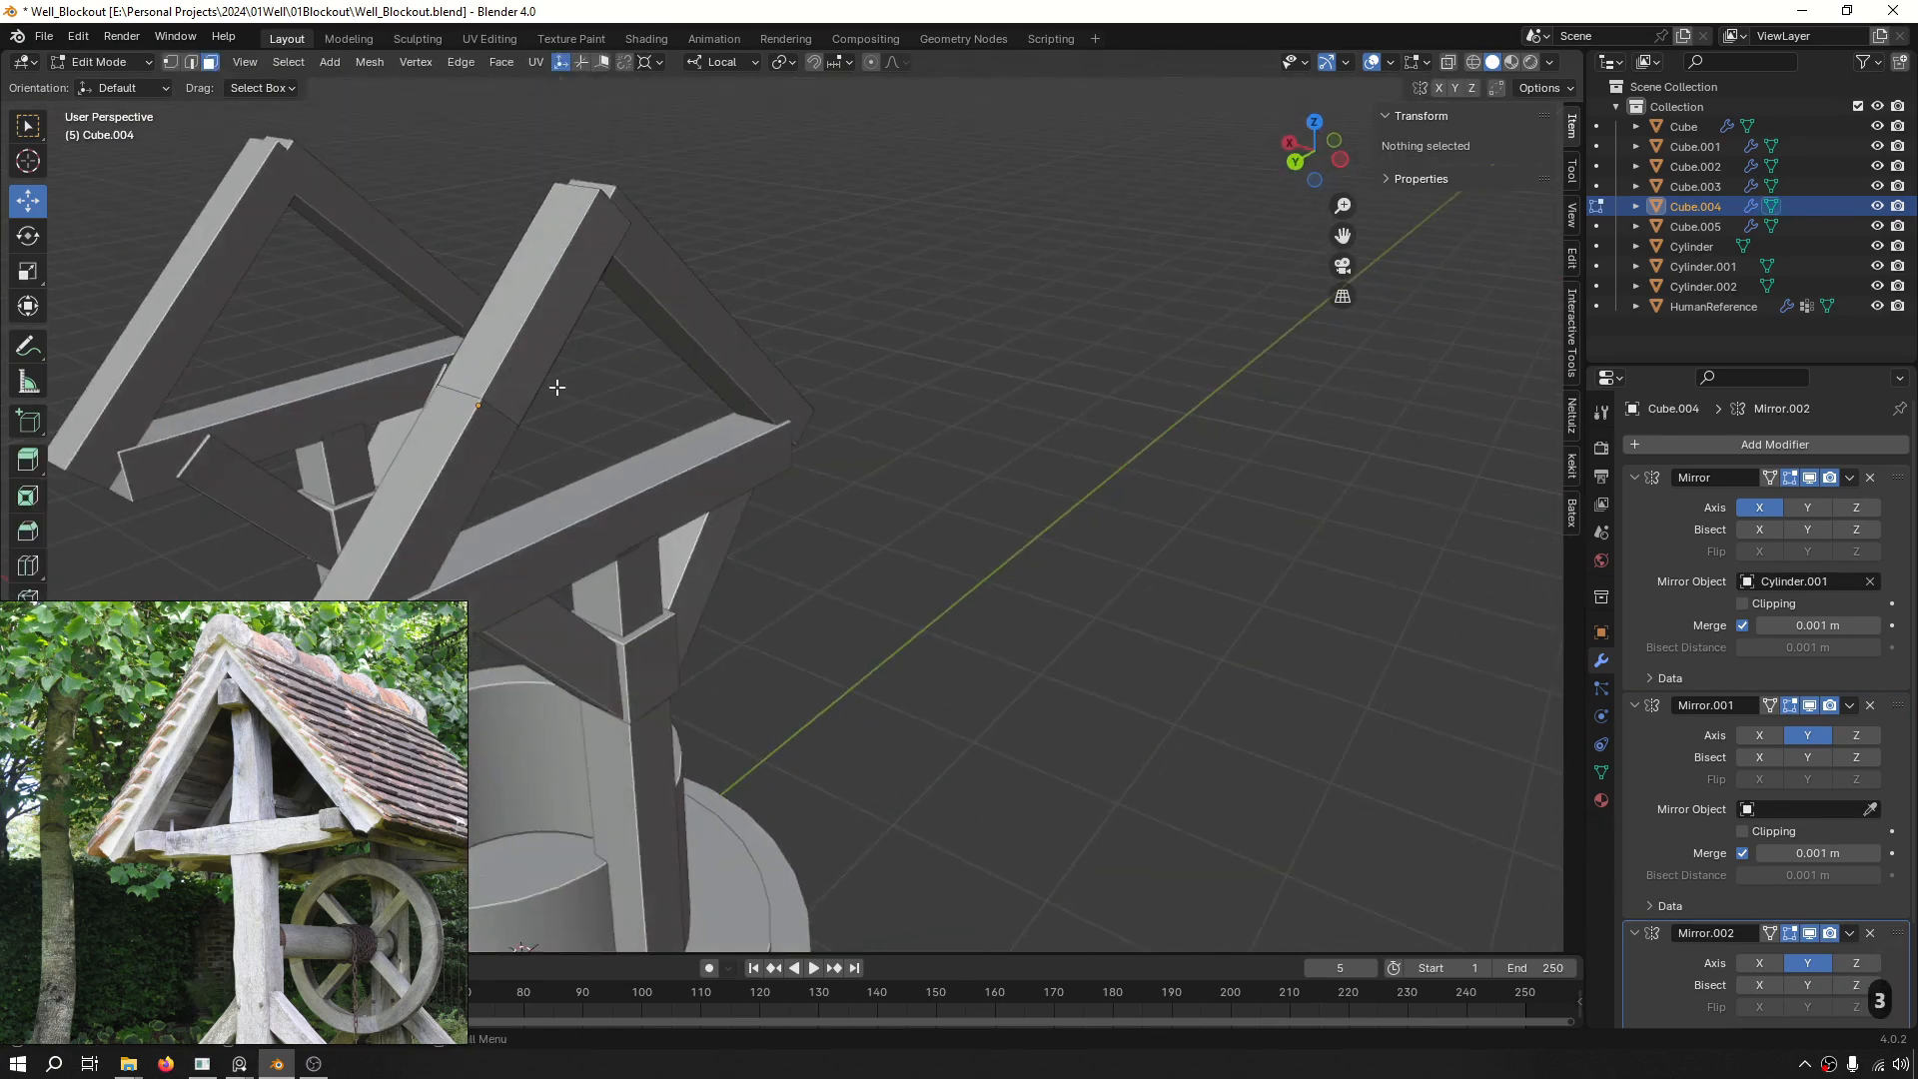
{"action": "left_click", "coordinate": [517, 294]}
{"action": "scroll", "coordinate": [559, 310], "scroll_direction": "down", "scroll_amount": 3}
{"action": "middle_click_drag", "start_coordinate": [689, 370], "coordinate": [830, 425]}
{"action": "key", "text": "shift+d"}
{"action": "right_click", "coordinate": [744, 380]}
Try to widen the whole rafter object along X in Object Mode, and undo it.
{"action": "key", "text": "Tab"}
{"action": "key", "text": "s"}
{"action": "left_click_drag", "start_coordinate": [781, 432], "coordinate": [355, 439]}
{"action": "middle_click_drag", "start_coordinate": [355, 439], "coordinate": [871, 387]}
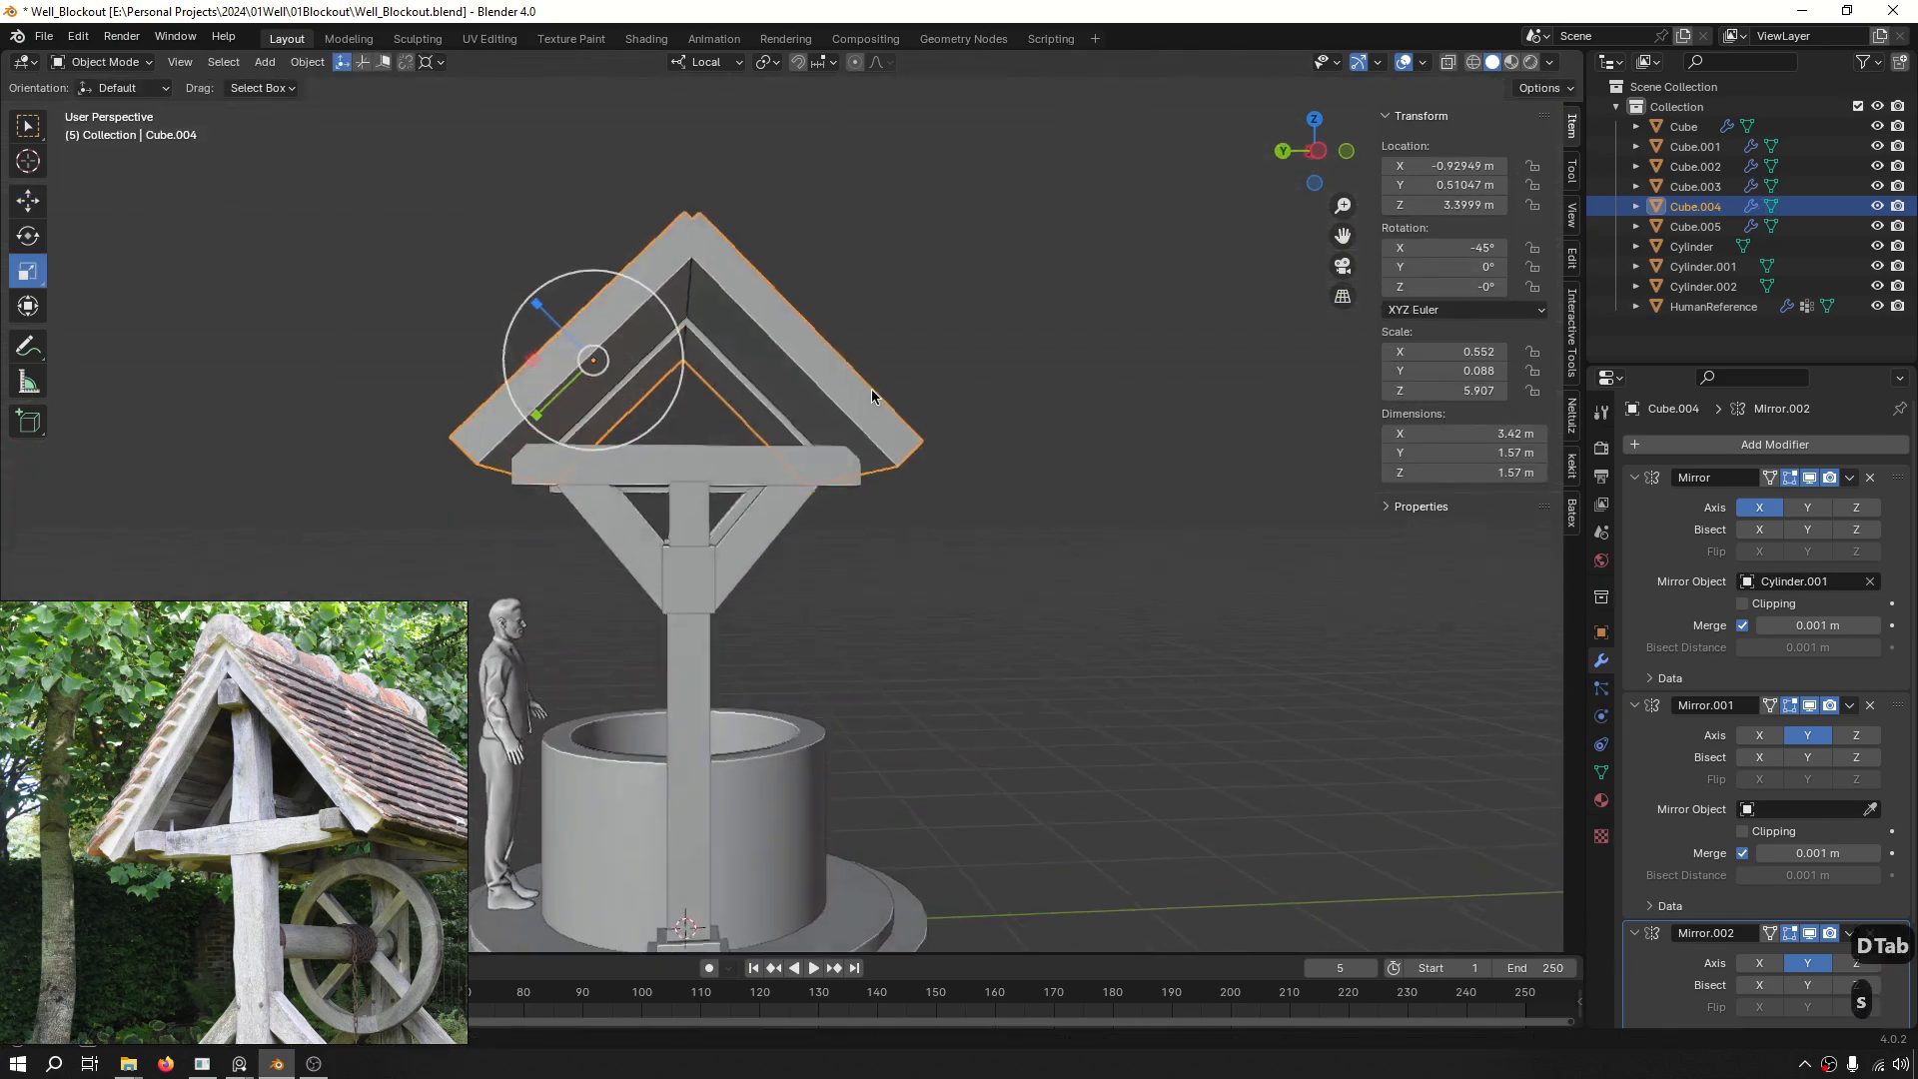
{"action": "key", "text": "ctrl+z"}
{"action": "middle_click_drag", "start_coordinate": [647, 344], "coordinate": [788, 407]}
{"action": "scroll", "coordinate": [799, 402], "scroll_direction": "up", "scroll_amount": 3}
{"action": "key", "text": "ctrl+z"}
Move the duplicated rafter face along X, away from the gable frame, to a local X of about -10.79 m.
{"action": "key", "text": "g"}
{"action": "key", "text": "x"}
{"action": "left_click", "coordinate": [1037, 420]}
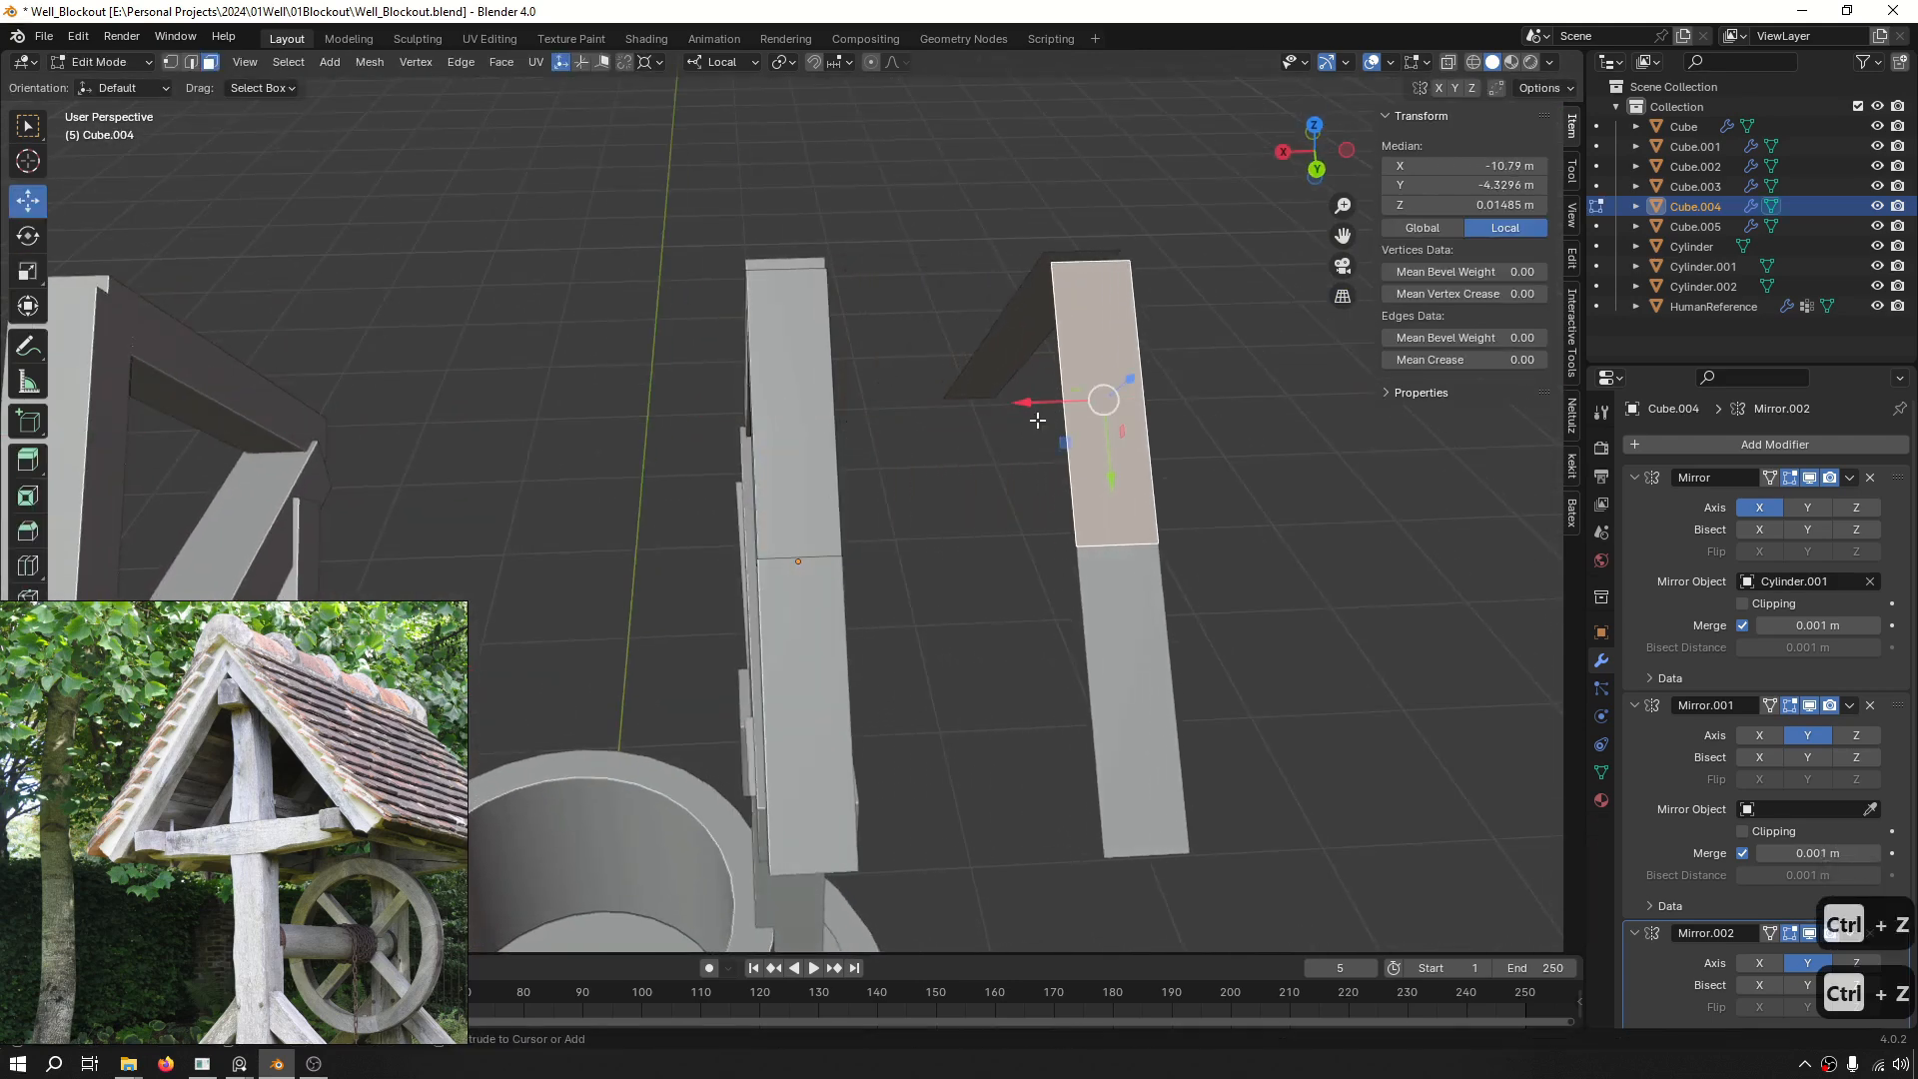
Undo the duplicated face's sideways move and select the sloping top face on the upper part of the rafter.
{"action": "key", "text": "ctrl+z"}
{"action": "key", "text": "ctrl+z"}
{"action": "key", "text": "ctrl+z"}
{"action": "left_click", "coordinate": [833, 420]}
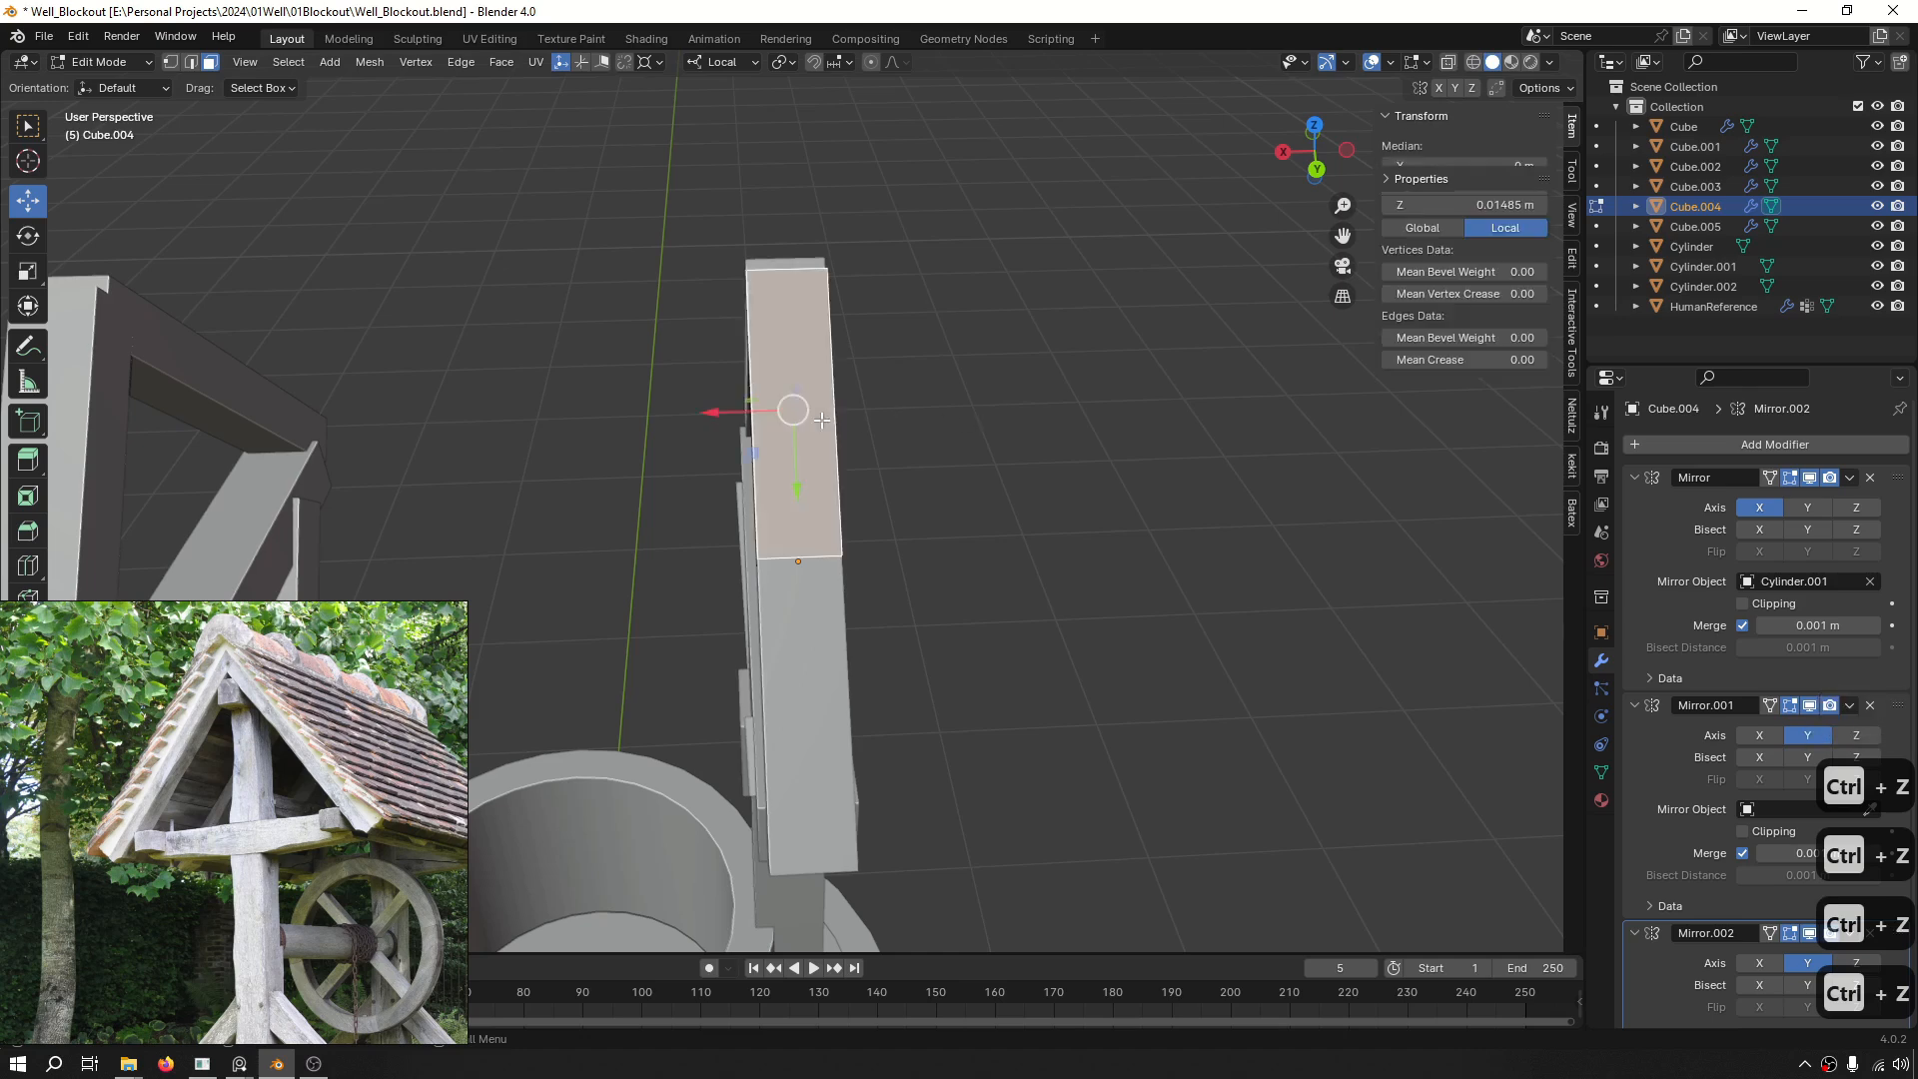
{"action": "middle_click_drag", "start_coordinate": [833, 420], "coordinate": [932, 386]}
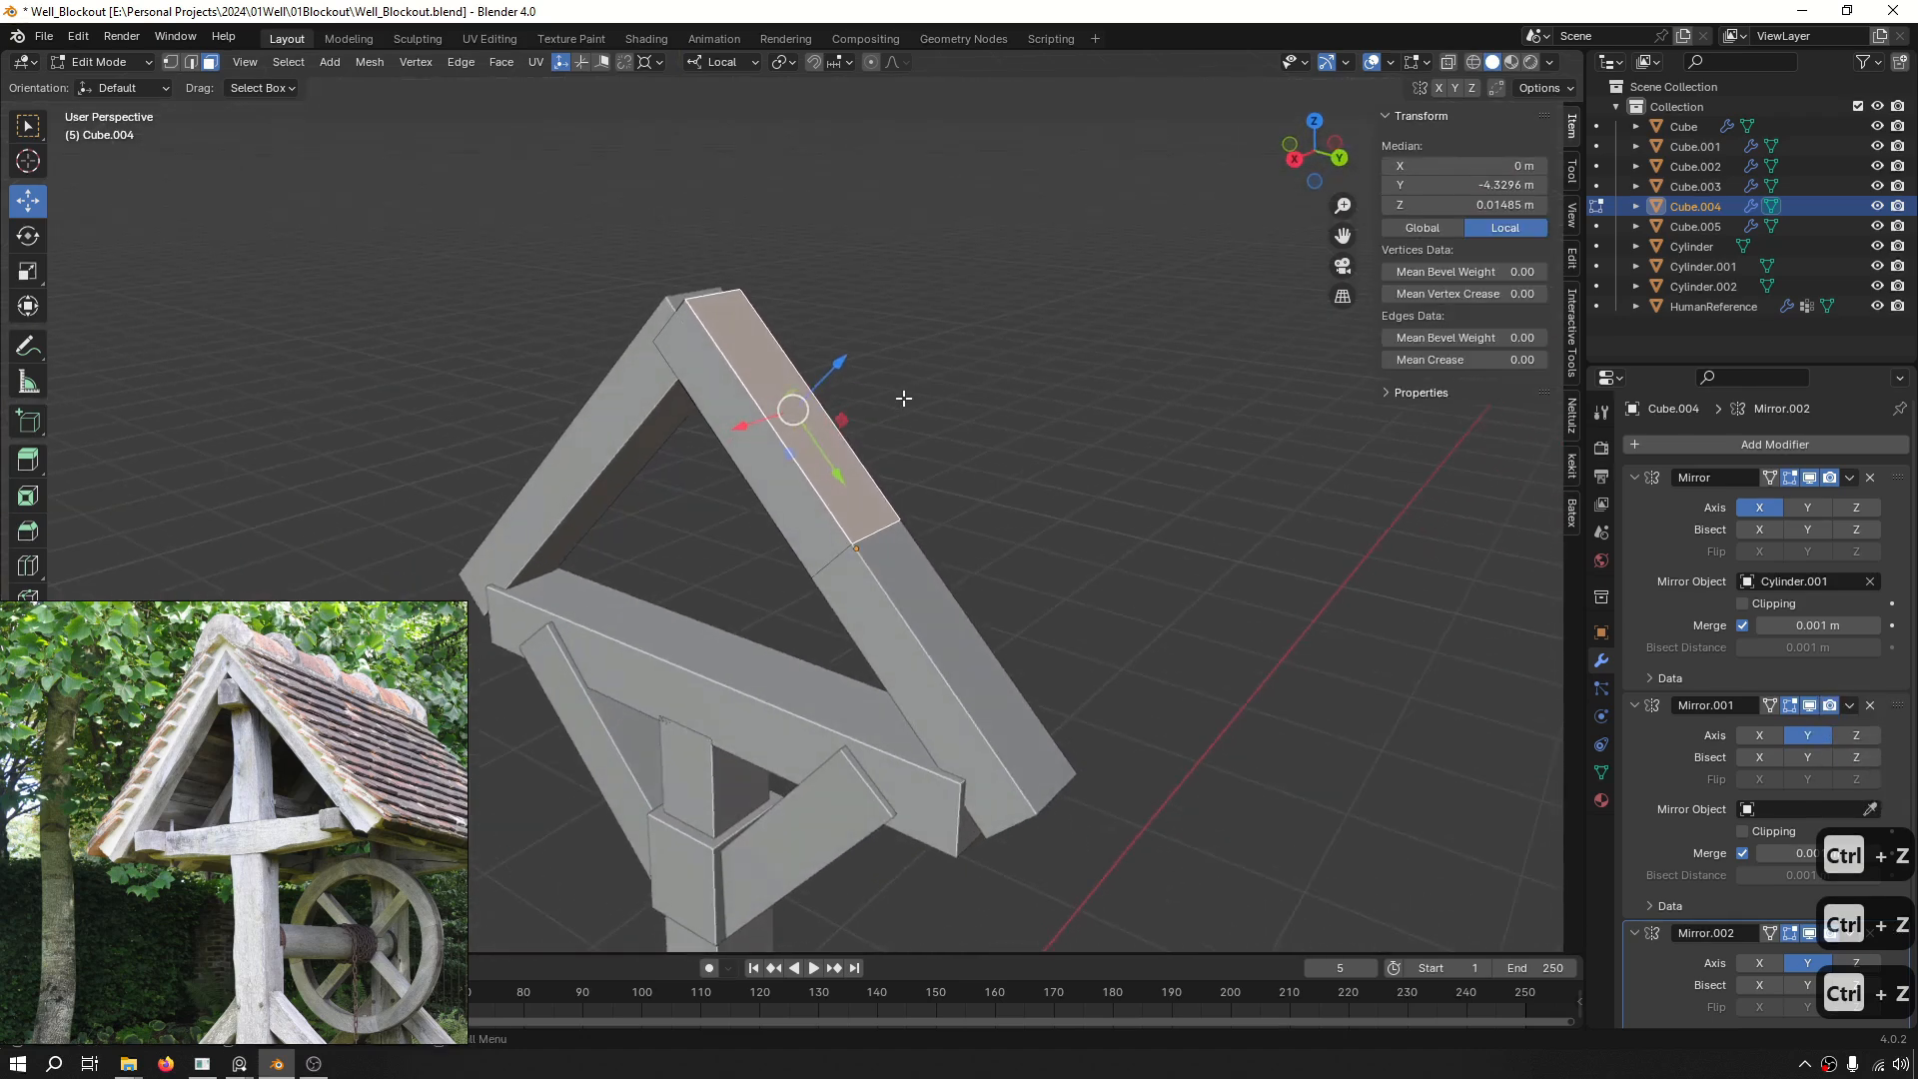
Duplicate the selected rafter face in place, separate it into its own object, and return to Object Mode.
{"action": "key", "text": "shift+d"}
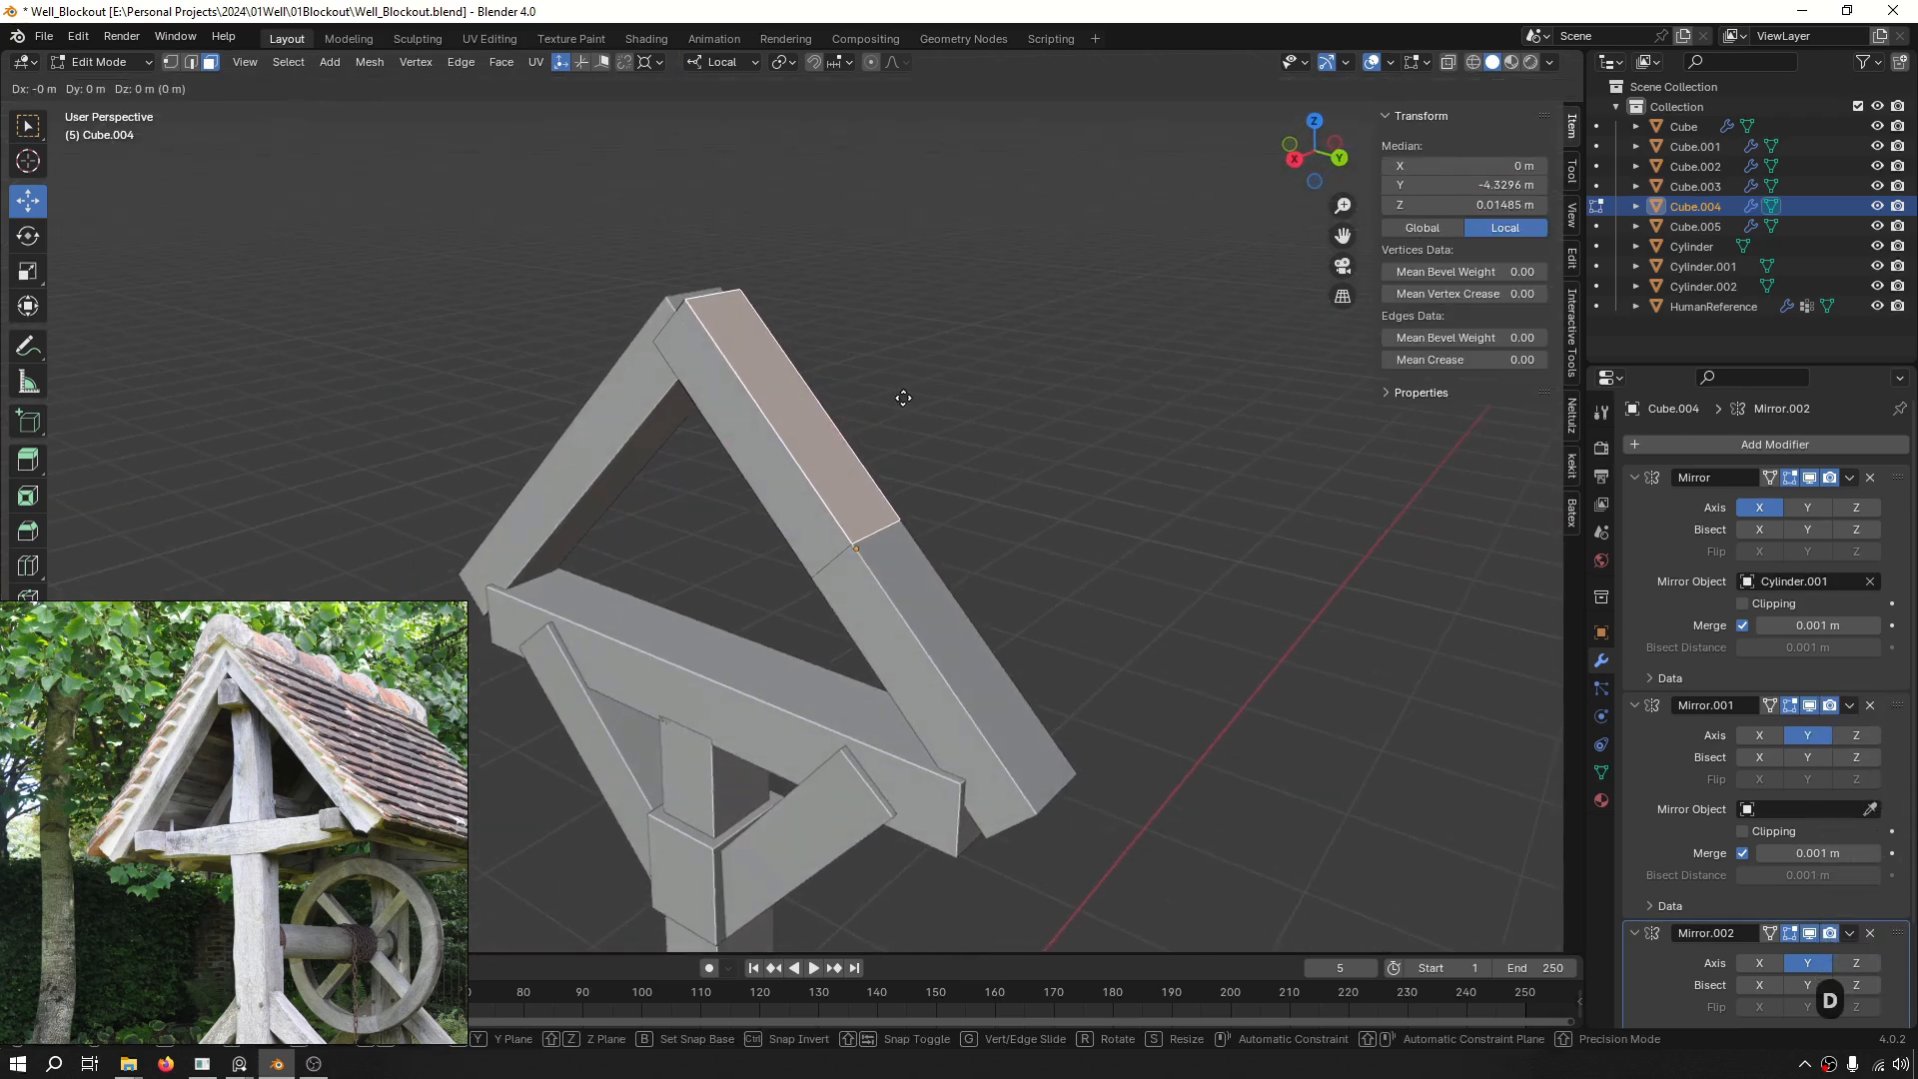
{"action": "left_click", "coordinate": [904, 404]}
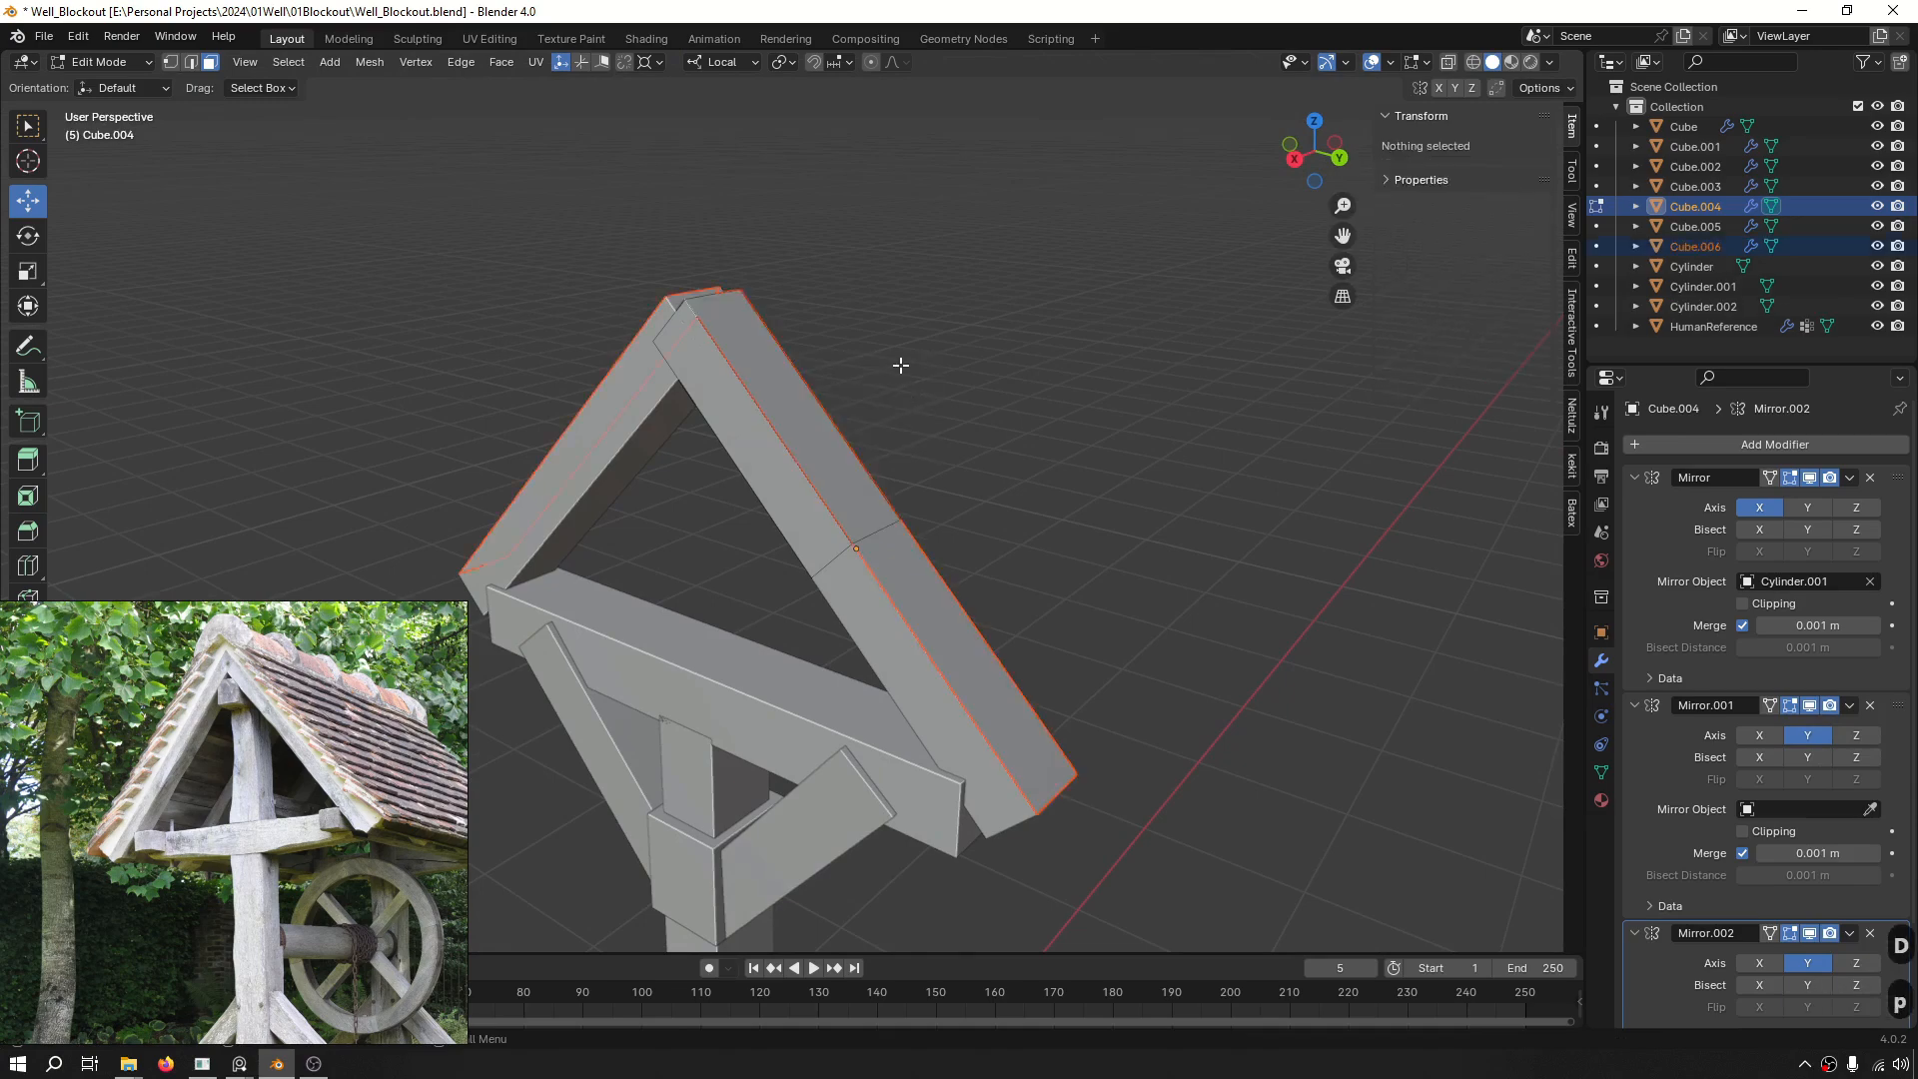
{"action": "key", "text": "Tab"}
{"action": "middle_click_drag", "start_coordinate": [856, 549], "coordinate": [796, 573]}
{"action": "scroll", "coordinate": [847, 611], "scroll_direction": "down", "scroll_amount": 5}
Apply all three Mirror modifiers on the separated roof face object Cube.006.
{"action": "key", "text": "s"}
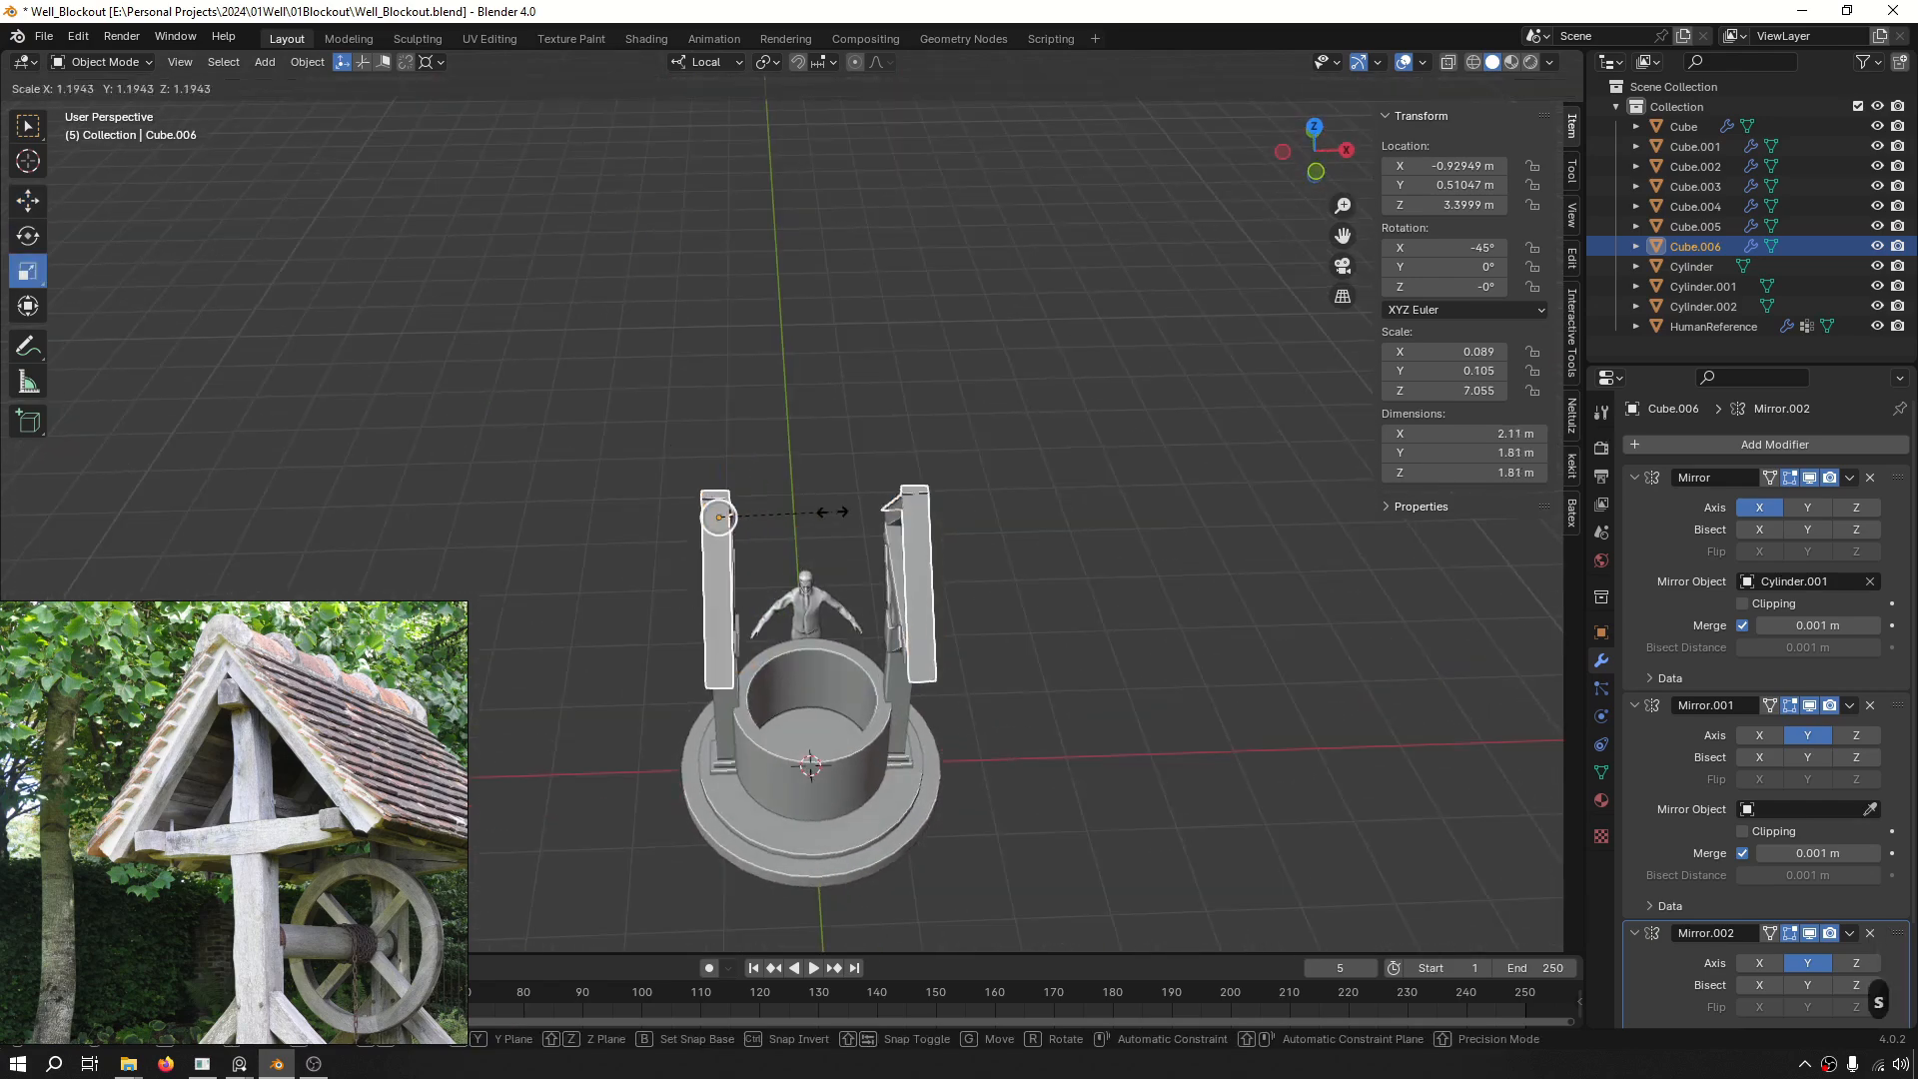
{"action": "key", "text": "ctrl+z"}
{"action": "key", "text": "ctrl+a"}
{"action": "key", "text": "ctrl+a"}
{"action": "key", "text": "ctrl+a"}
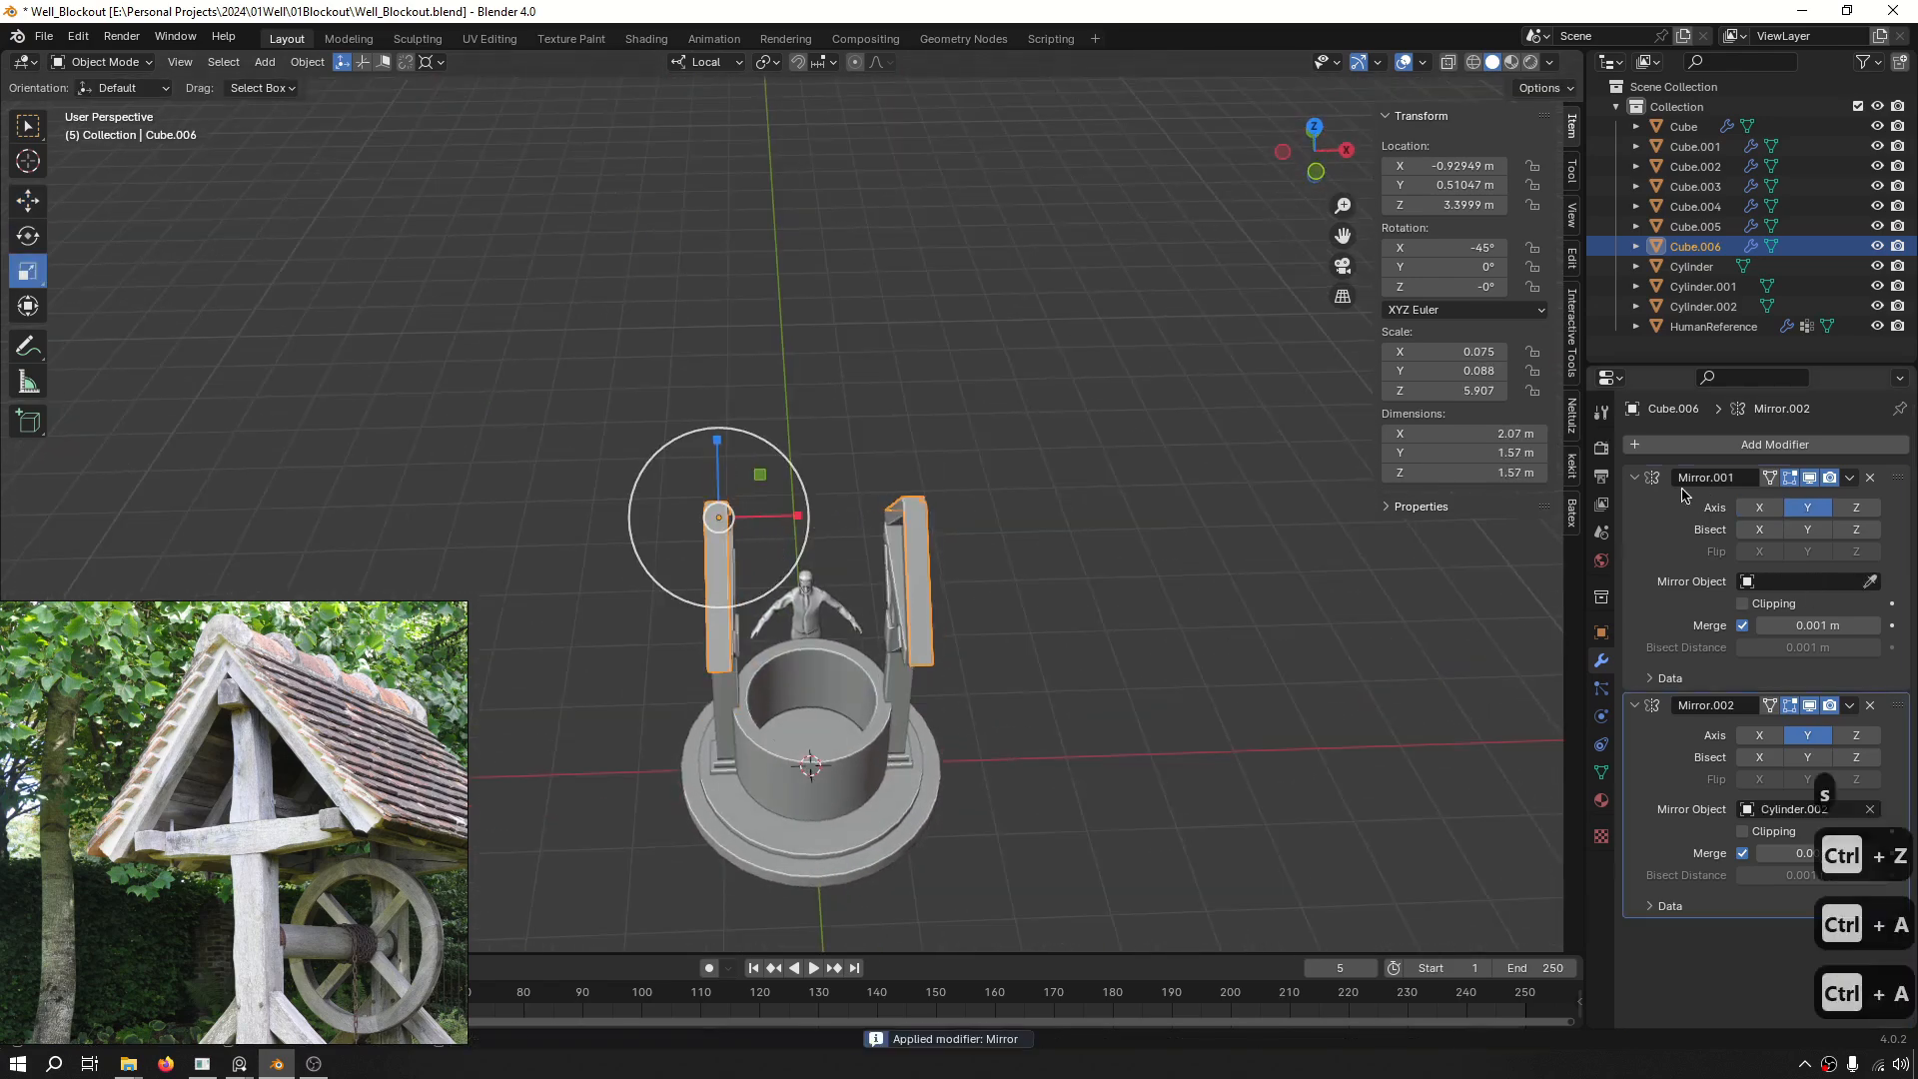
Try to widen the separated roof faces along local X with their mirrored copies included, and undo it.
{"action": "key", "text": "s"}
{"action": "key", "text": "x"}
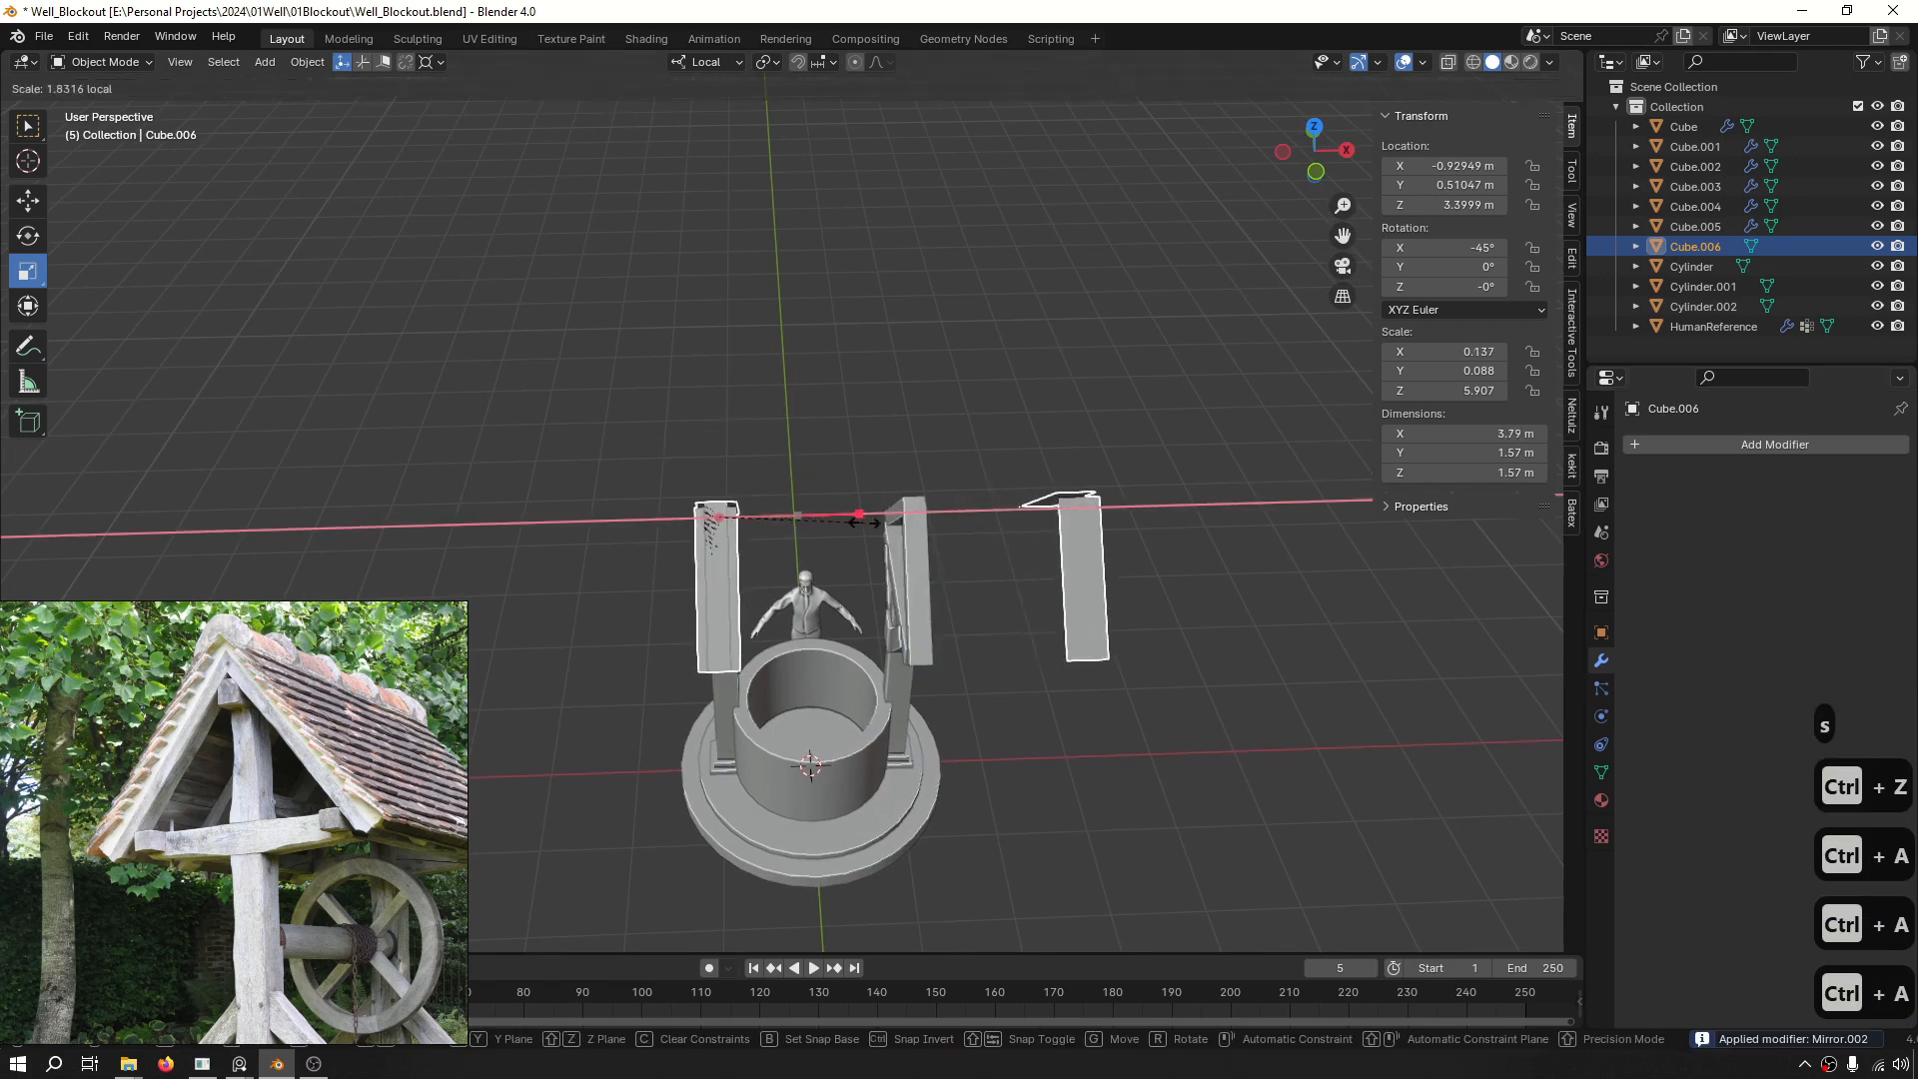
{"action": "key", "text": "ctrl+z"}
Isolate Cube.006 in local view and delete its roof faces over the far gable in Edit Mode.
{"action": "key", "text": "ctrl+f"}
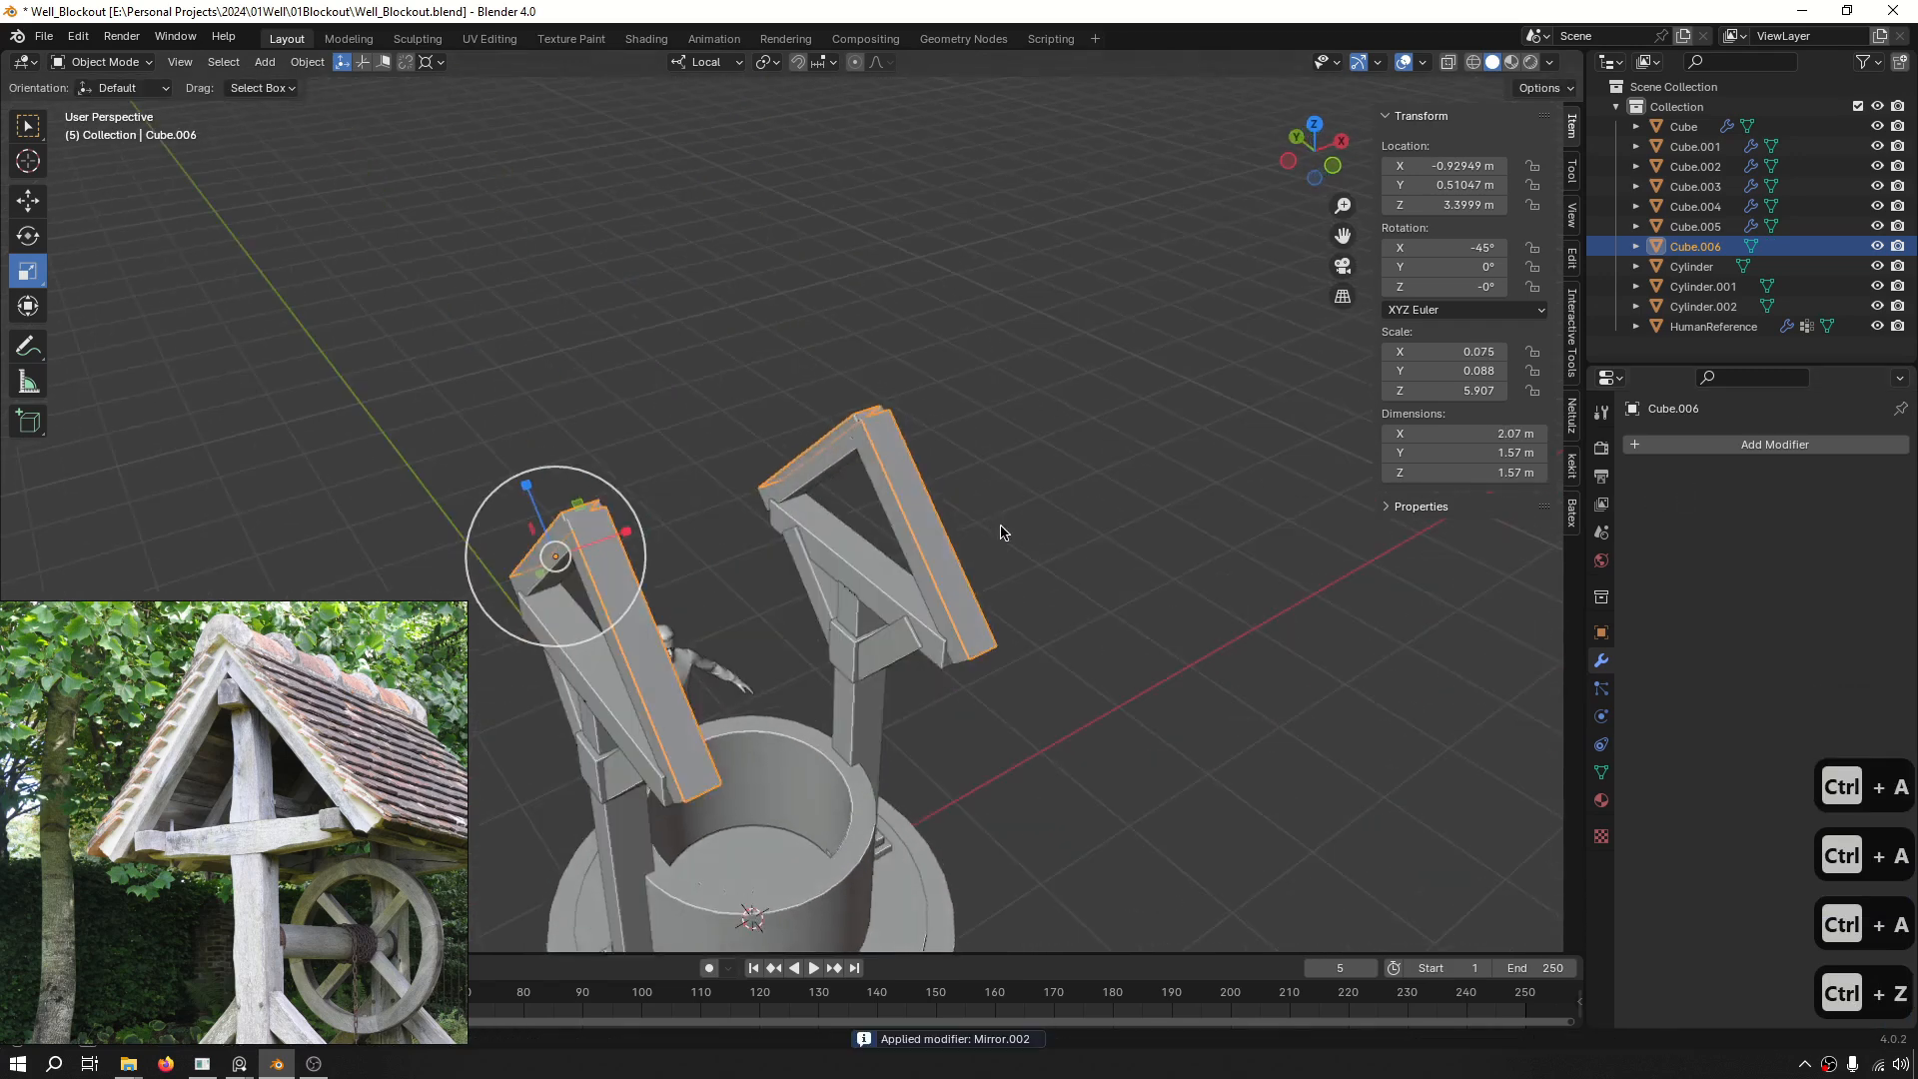
{"action": "key", "text": "Tab"}
{"action": "key", "text": "3"}
{"action": "left_click_drag", "start_coordinate": [850, 647], "coordinate": [787, 769]}
{"action": "key", "text": "x"}
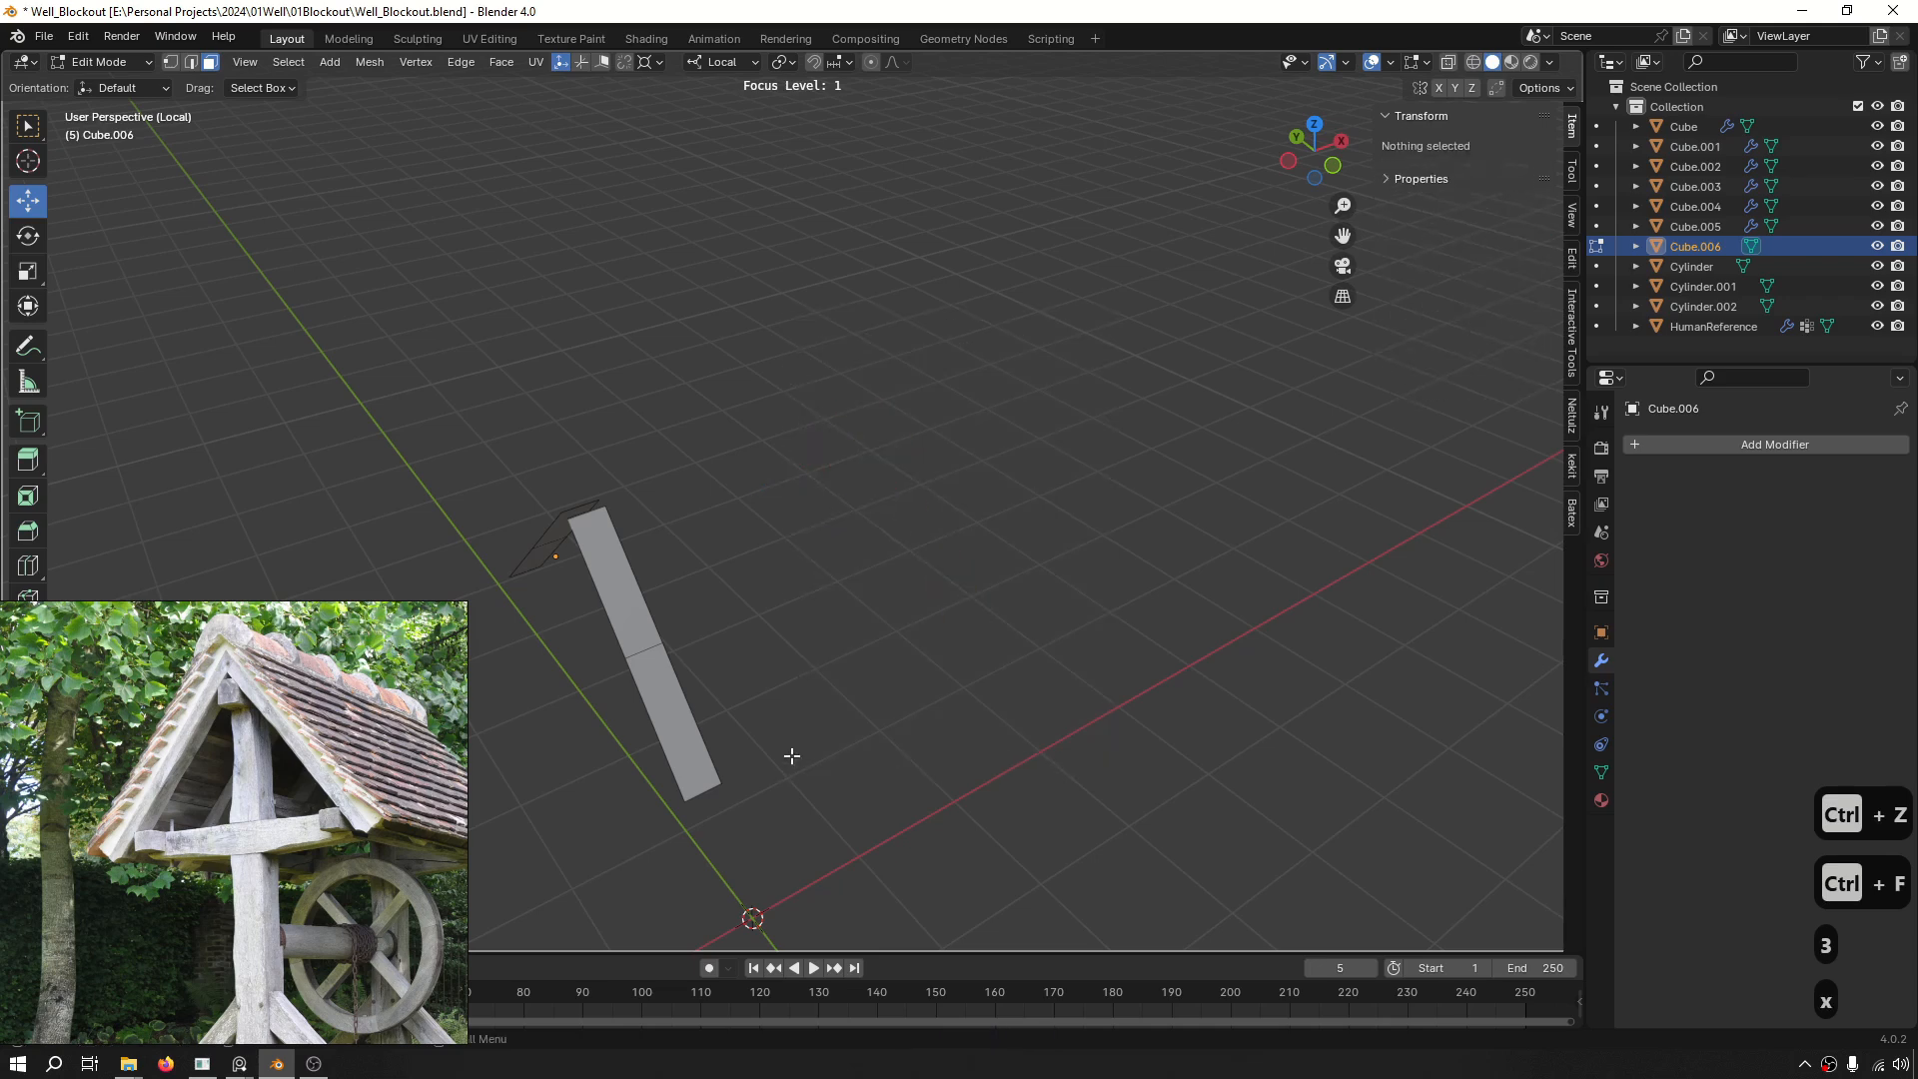
Return to Object Mode in the full scene and set the X location of Cube.006 to 0 m.
{"action": "key", "text": "Tab"}
{"action": "middle_click_drag", "start_coordinate": [727, 548], "coordinate": [562, 602]}
{"action": "key", "text": "ctrl+f"}
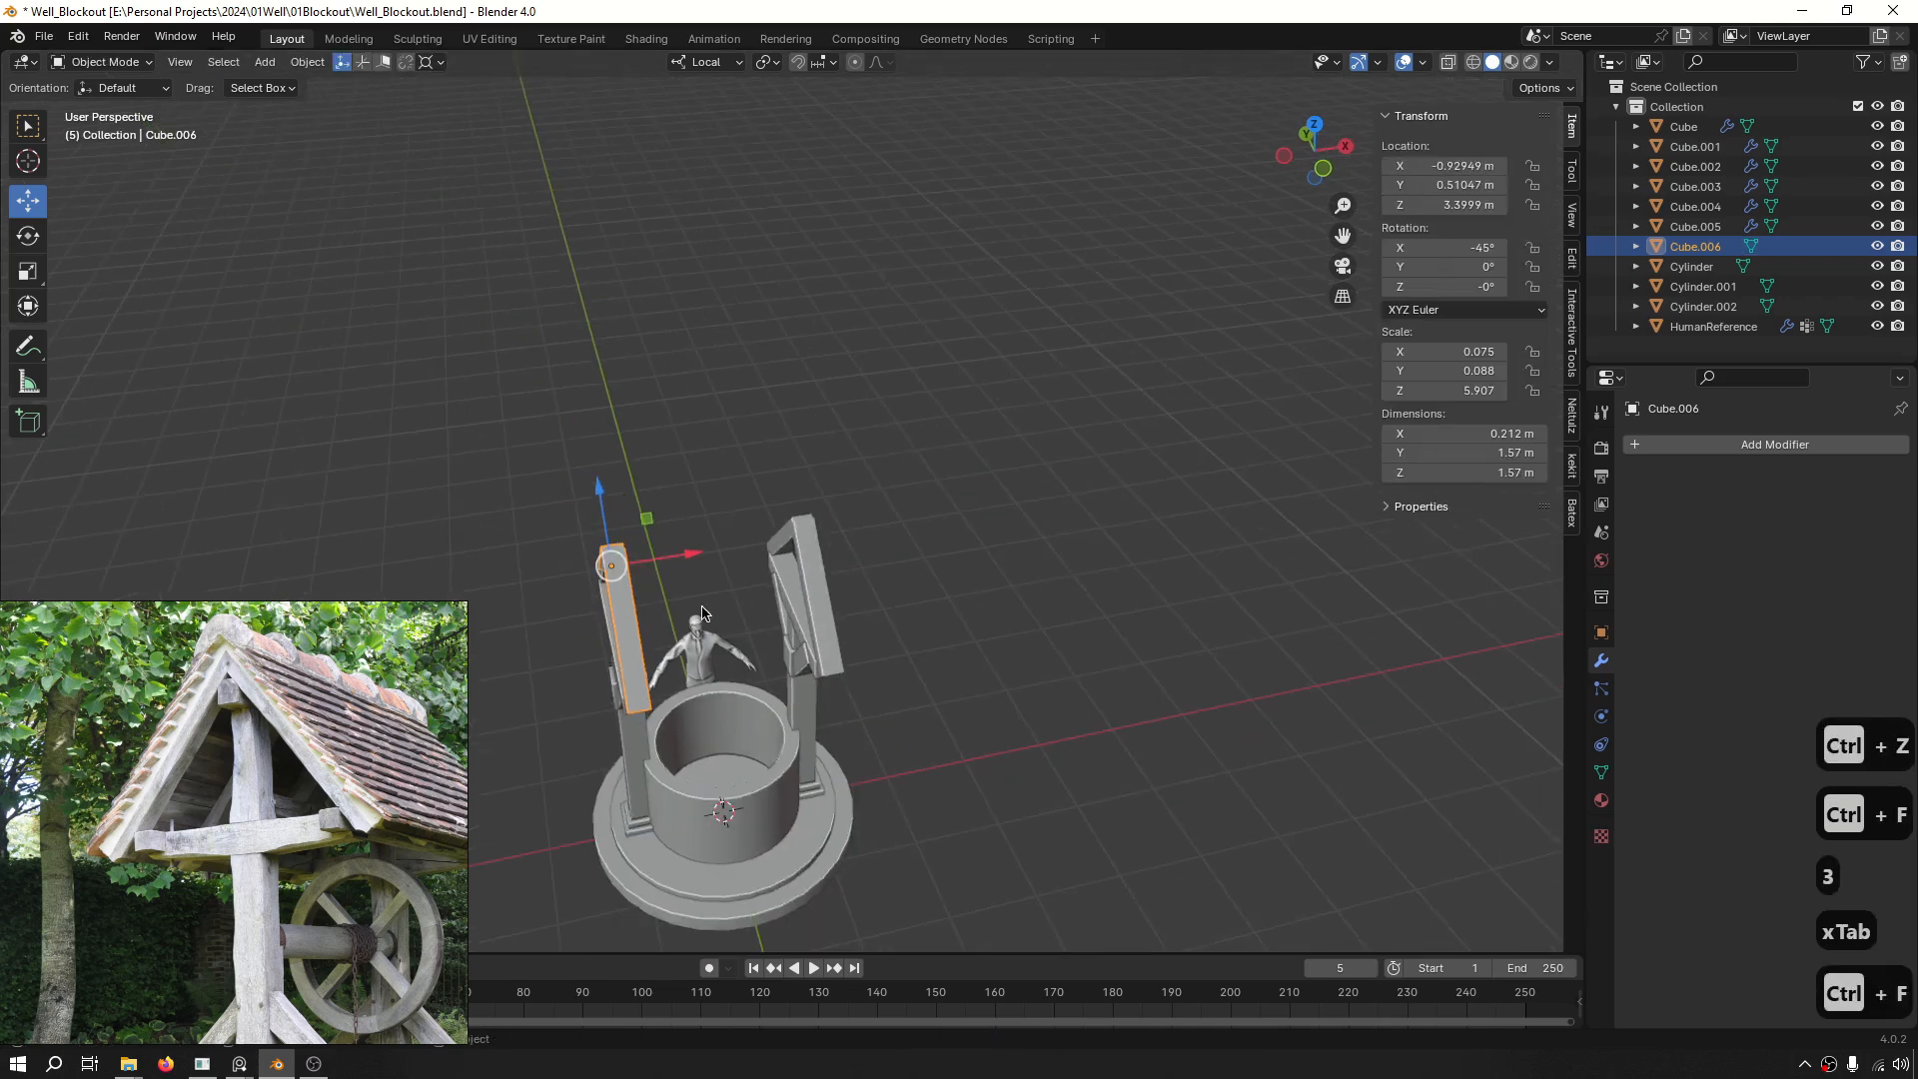
{"action": "middle_click_drag", "start_coordinate": [1138, 298], "coordinate": [1271, 245], "text": "shift"}
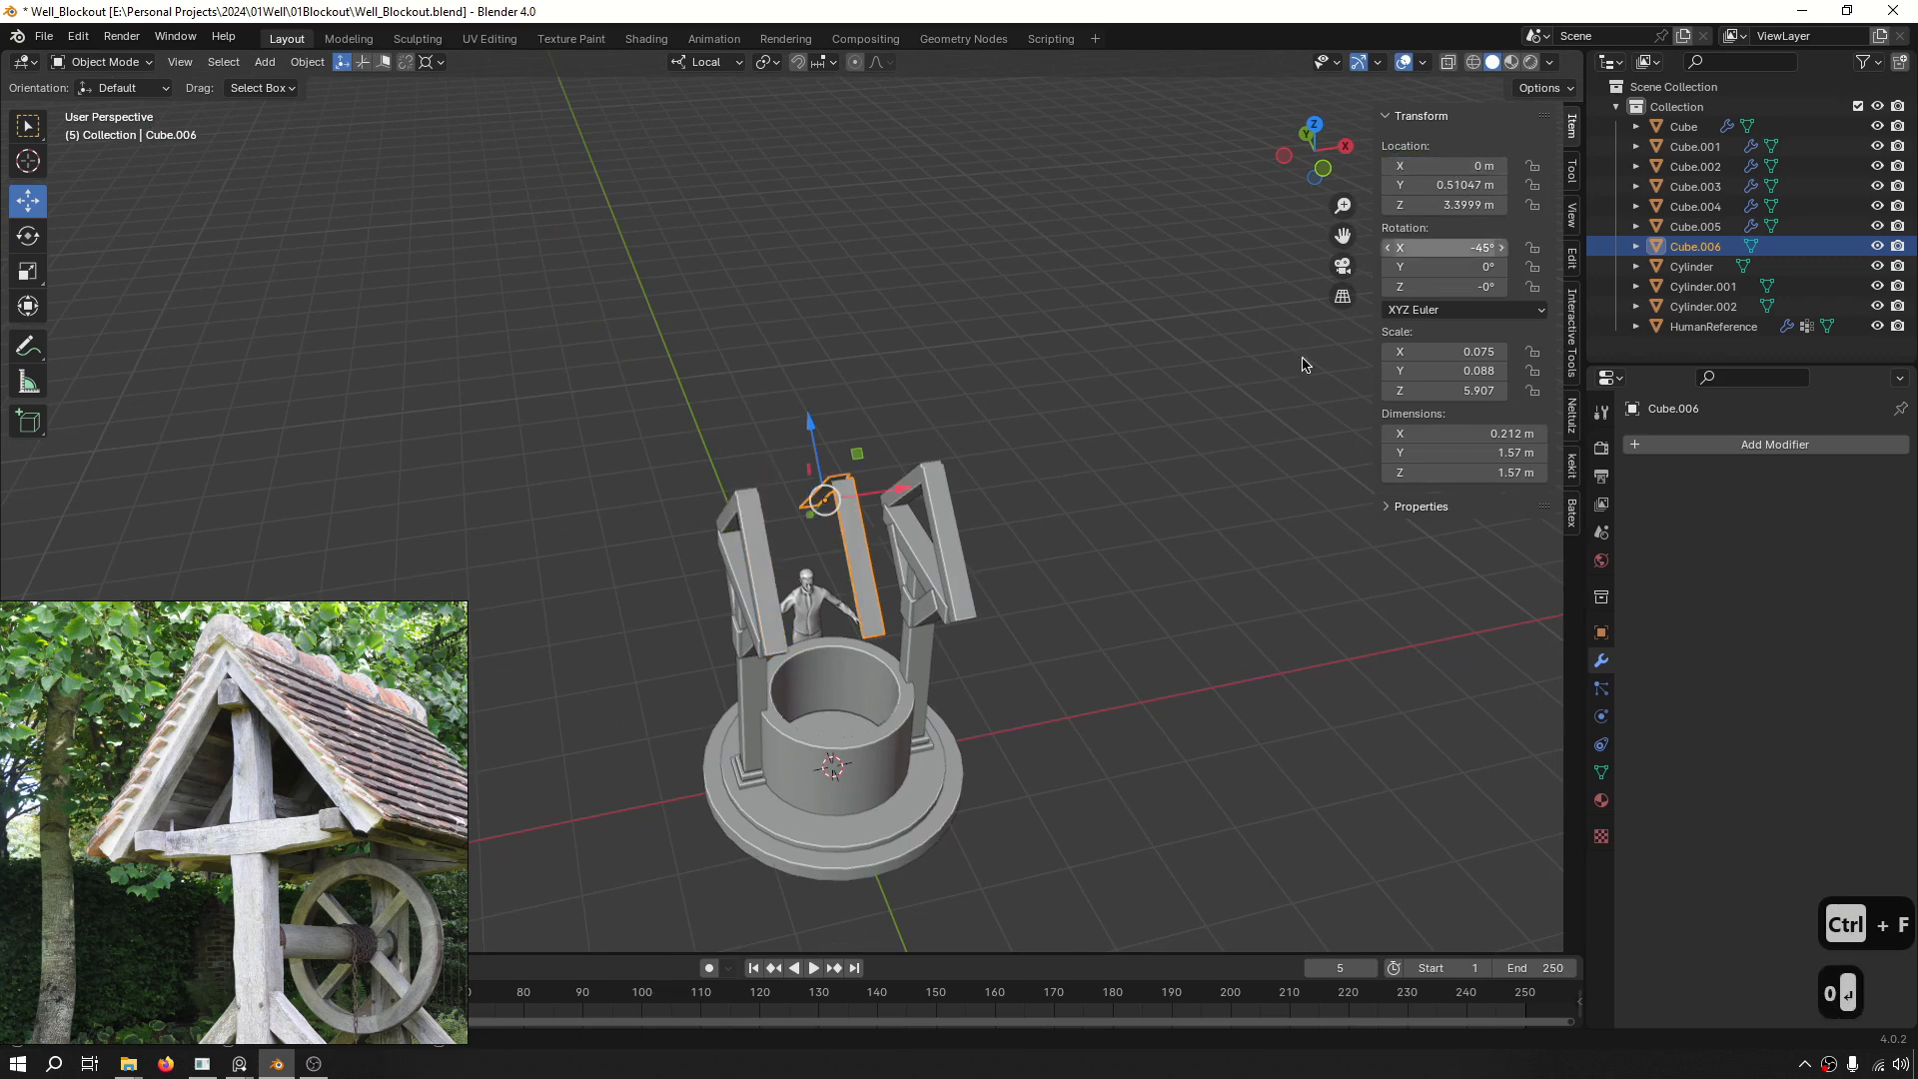
Scale the roof faces along local X to about 2.2 m wide so they span both gable frames.
{"action": "scroll", "coordinate": [835, 455], "scroll_direction": "up", "scroll_amount": 3}
{"action": "key", "text": "s"}
{"action": "key", "text": "z"}
{"action": "key", "text": "z"}
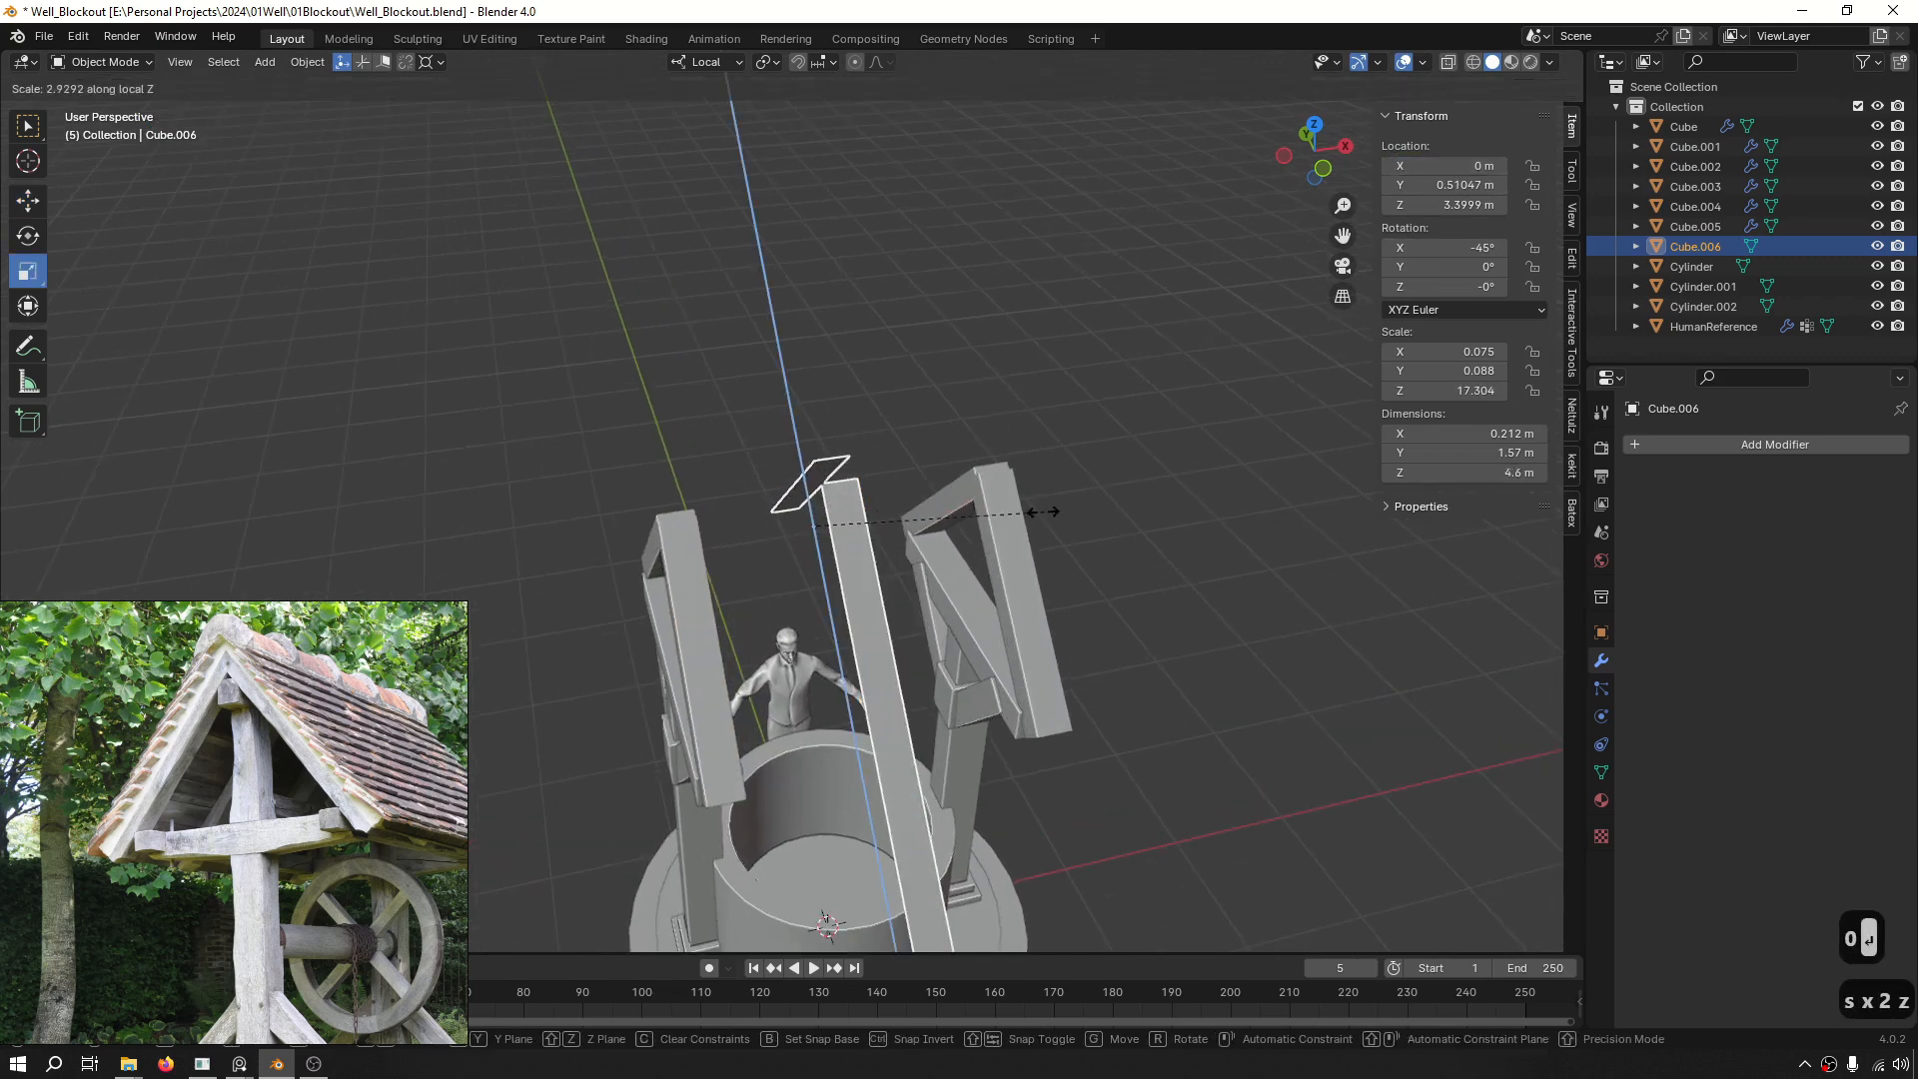
{"action": "right_click", "coordinate": [880, 549]}
{"action": "key", "text": "x"}
{"action": "key", "text": "x"}
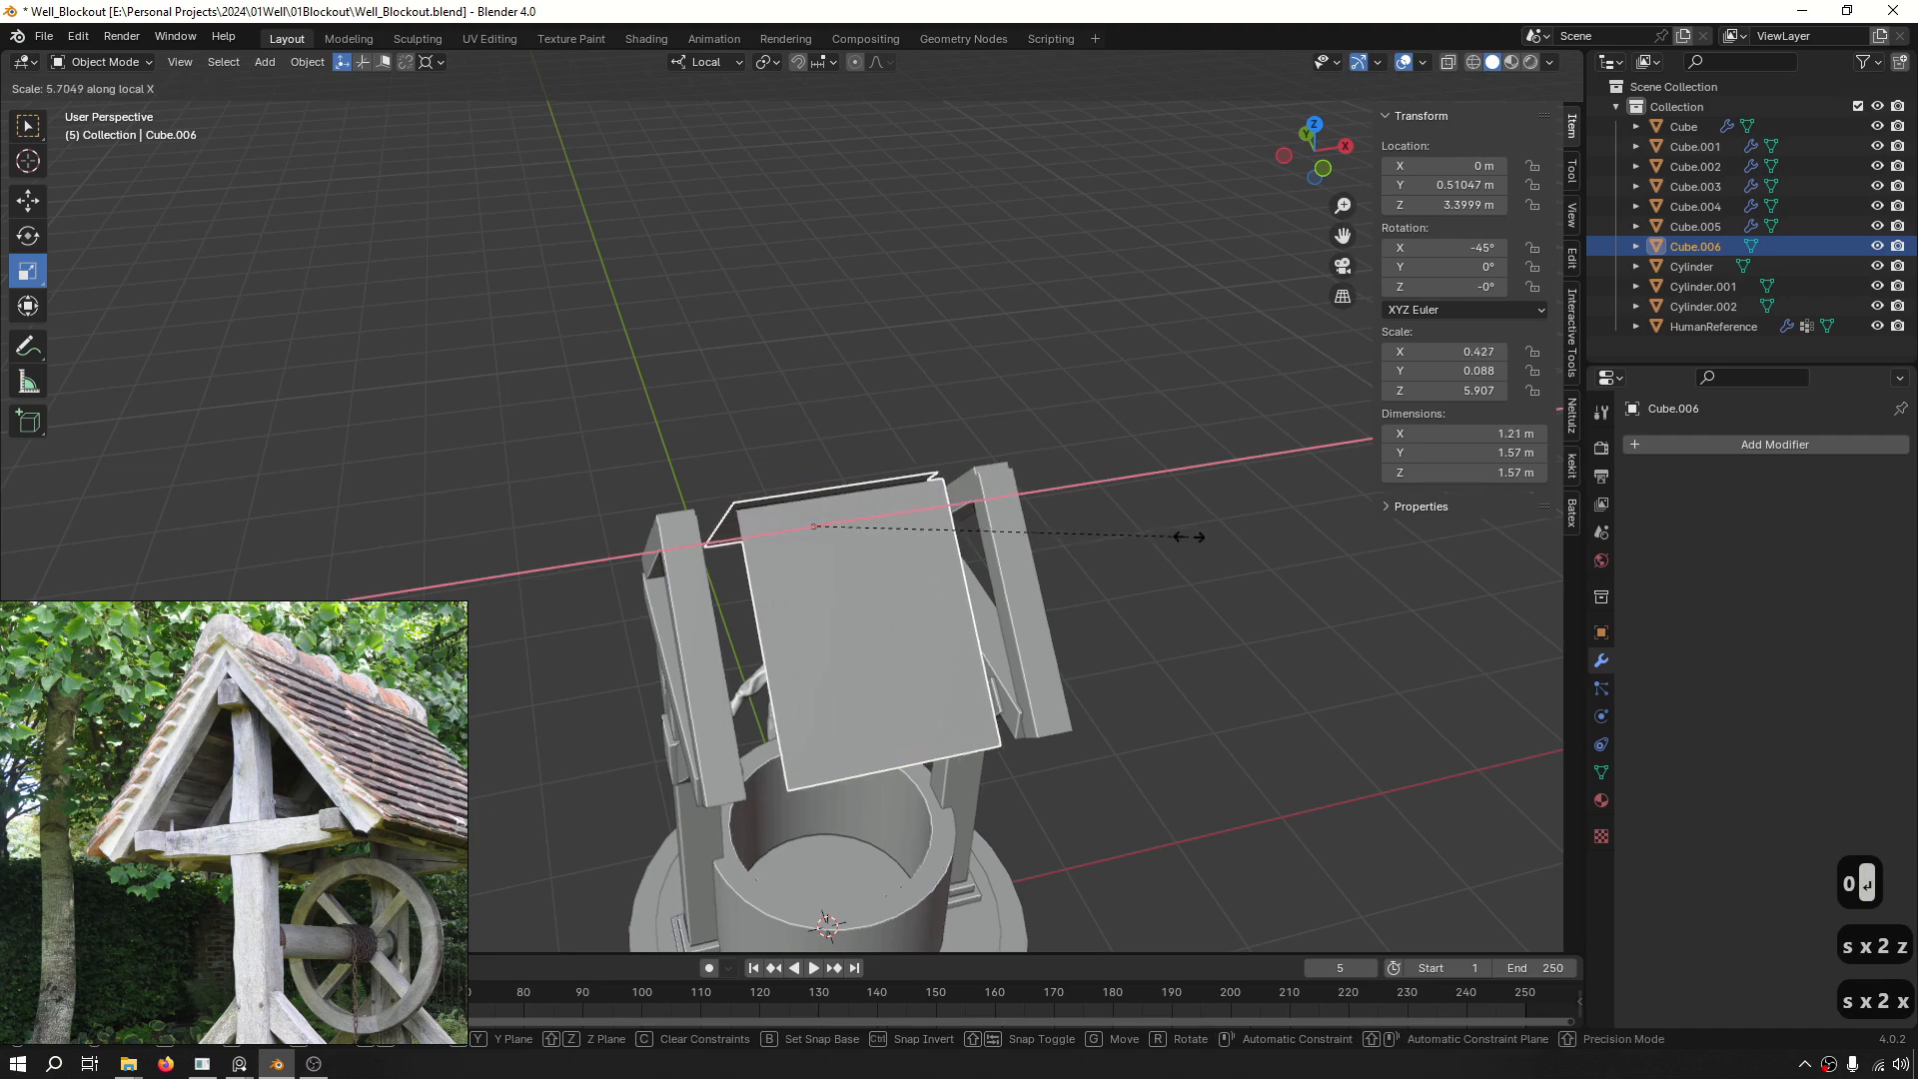
{"action": "left_click", "coordinate": [1492, 613]}
Deselect the roof surface, check it from several angles, and save the blockout file.
{"action": "middle_click_drag", "start_coordinate": [999, 611], "coordinate": [1009, 474]}
{"action": "scroll", "coordinate": [1263, 607], "scroll_direction": "down", "scroll_amount": 3}
{"action": "left_click", "coordinate": [1263, 607]}
{"action": "middle_click_drag", "start_coordinate": [1264, 608], "coordinate": [875, 504]}
{"action": "scroll", "coordinate": [1042, 610], "scroll_direction": "up", "scroll_amount": 4}
{"action": "middle_click_drag", "start_coordinate": [875, 503], "coordinate": [1063, 489]}
{"action": "middle_click_drag", "start_coordinate": [1101, 553], "coordinate": [1075, 357]}
{"action": "key", "text": "ctrl+s"}
Widen the collar block Cube.001 along Y to about 0.362 m so it covers the lower ends of the braces.
{"action": "scroll", "coordinate": [879, 584], "scroll_direction": "up", "scroll_amount": 4}
{"action": "scroll", "coordinate": [1075, 356], "scroll_direction": "up", "scroll_amount": 8}
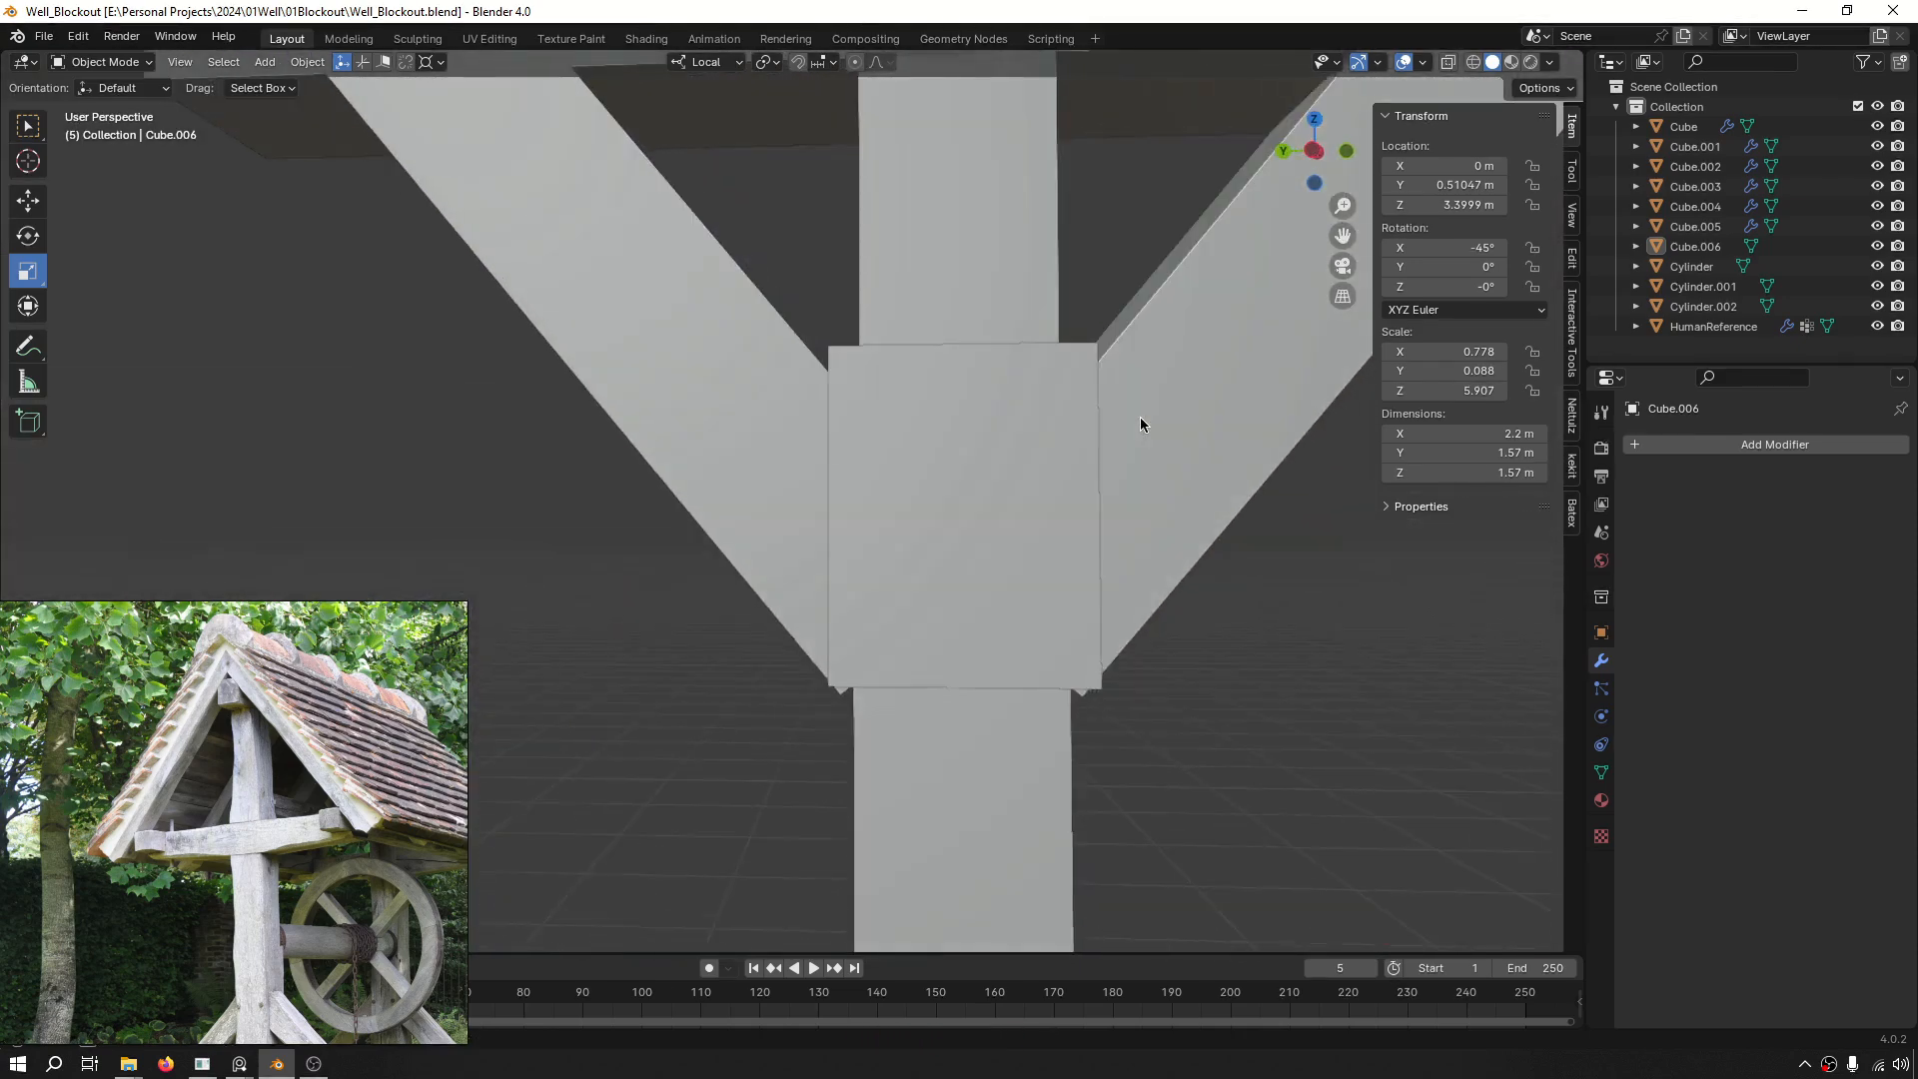
{"action": "left_click", "coordinate": [1019, 441]}
{"action": "key", "text": "s"}
{"action": "key", "text": "s"}
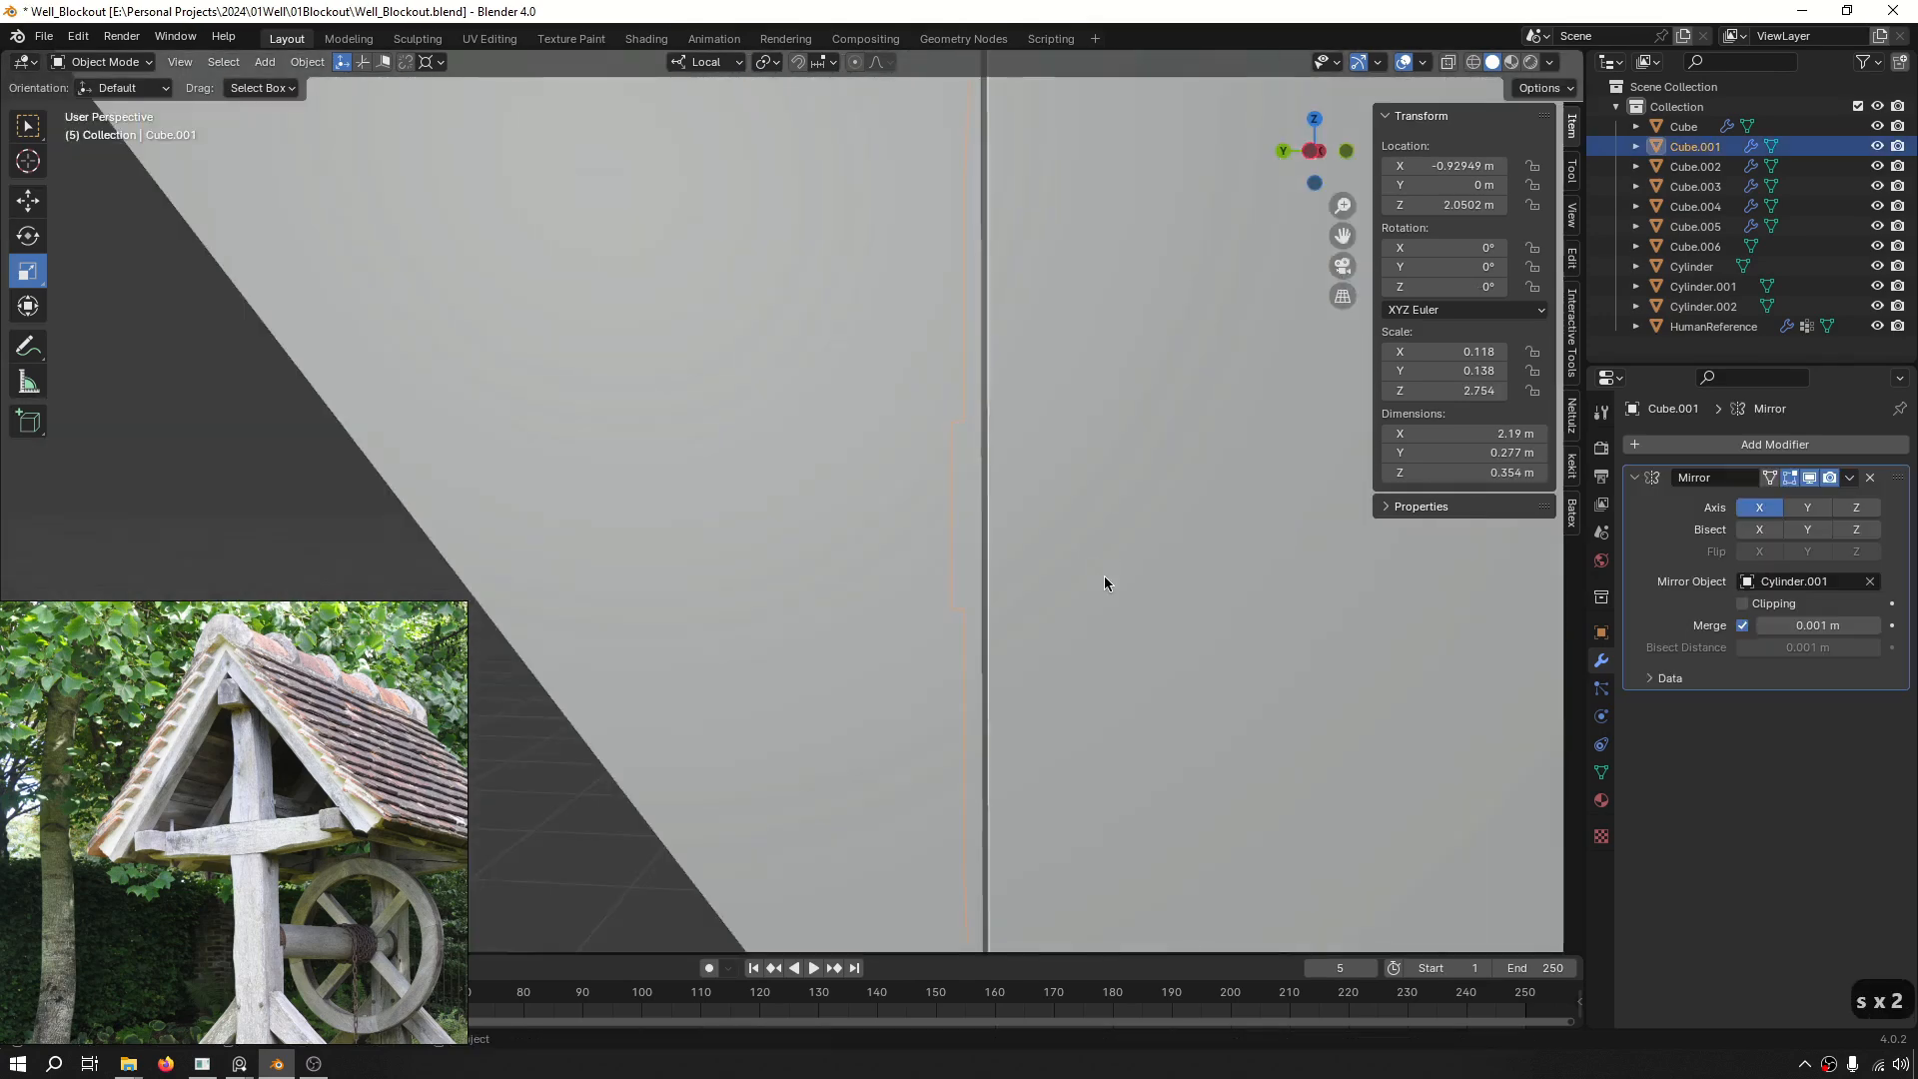
{"action": "scroll", "coordinate": [1105, 584], "scroll_direction": "down", "scroll_amount": 4}
{"action": "middle_click_drag", "start_coordinate": [1105, 584], "coordinate": [782, 687], "text": "shift"}
{"action": "scroll", "coordinate": [755, 484], "scroll_direction": "down", "scroll_amount": 5}
{"action": "left_click_drag", "start_coordinate": [748, 701], "coordinate": [729, 699]}
{"action": "middle_click_drag", "start_coordinate": [985, 634], "coordinate": [923, 566]}
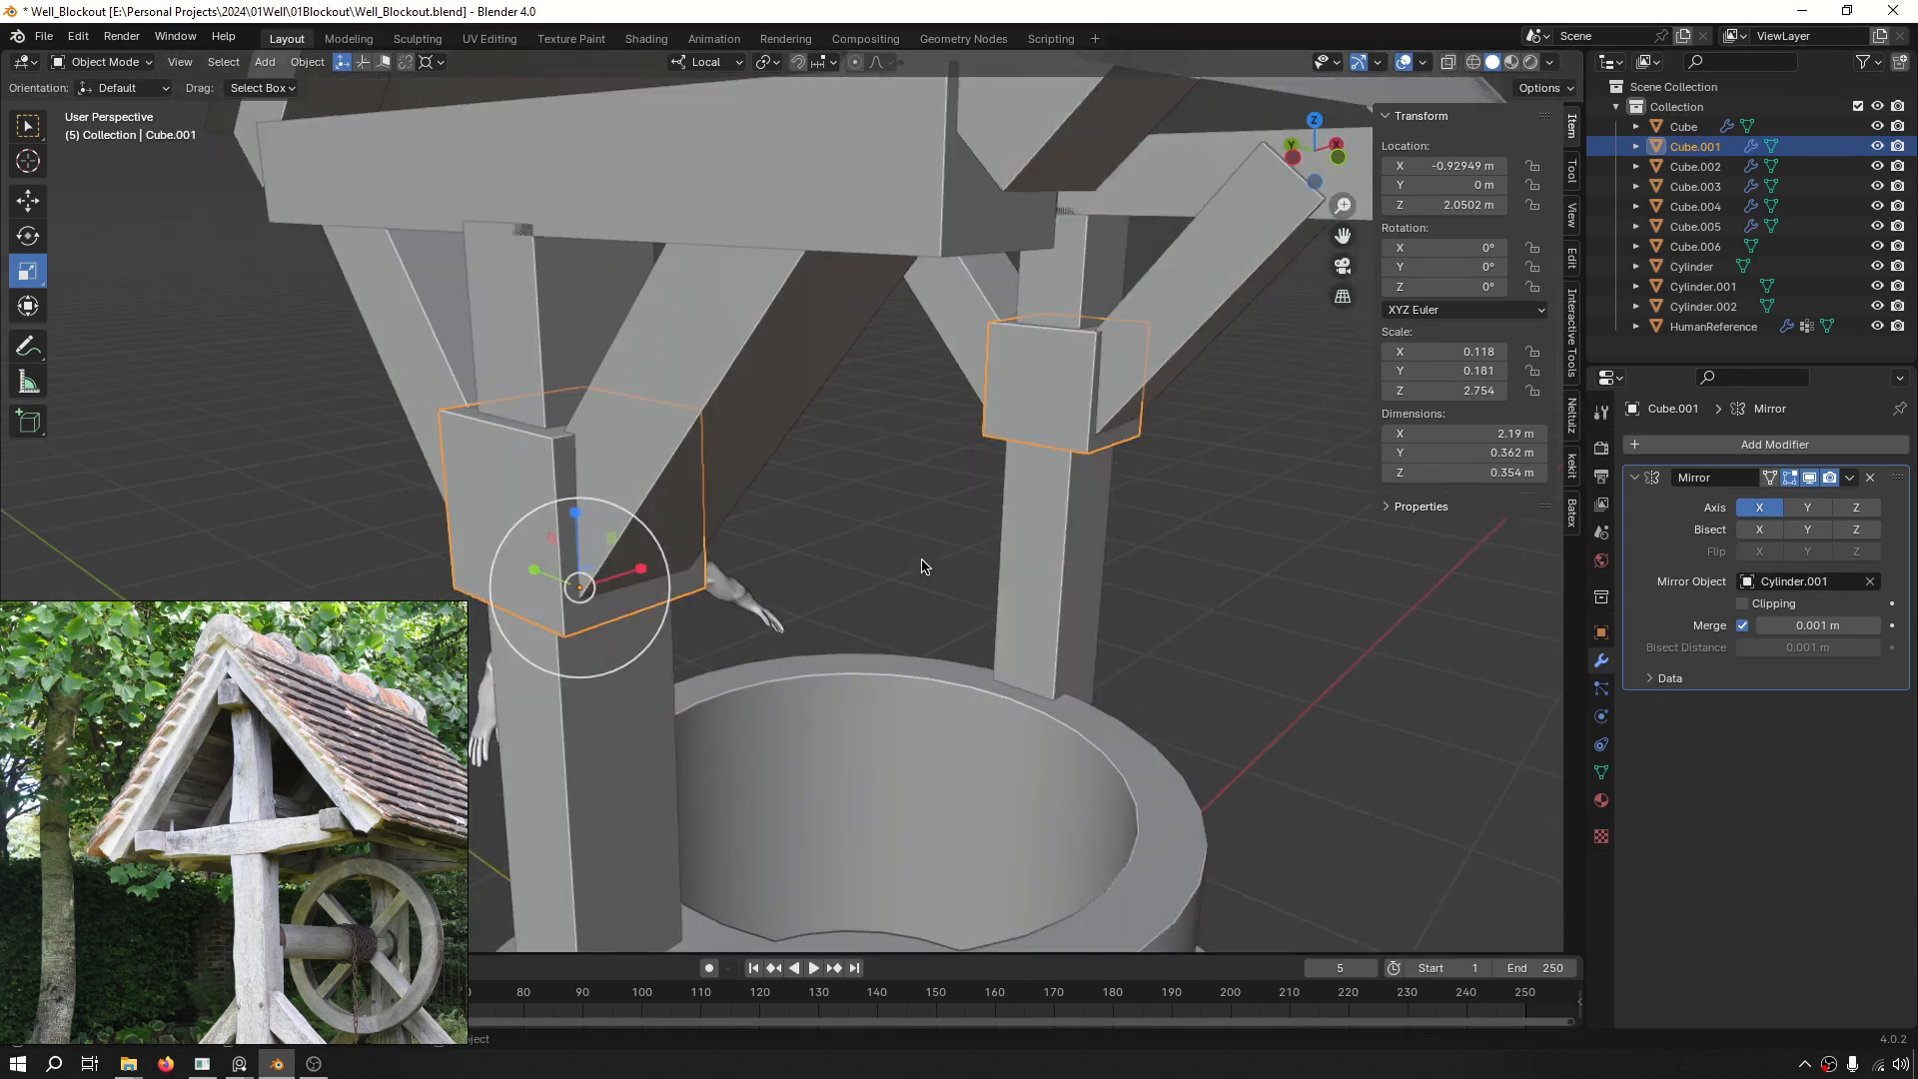
Inspect how the widened collar block meets the post and braces, and save the file.
{"action": "scroll", "coordinate": [1019, 364], "scroll_direction": "up", "scroll_amount": 5}
{"action": "left_click", "coordinate": [1063, 400]}
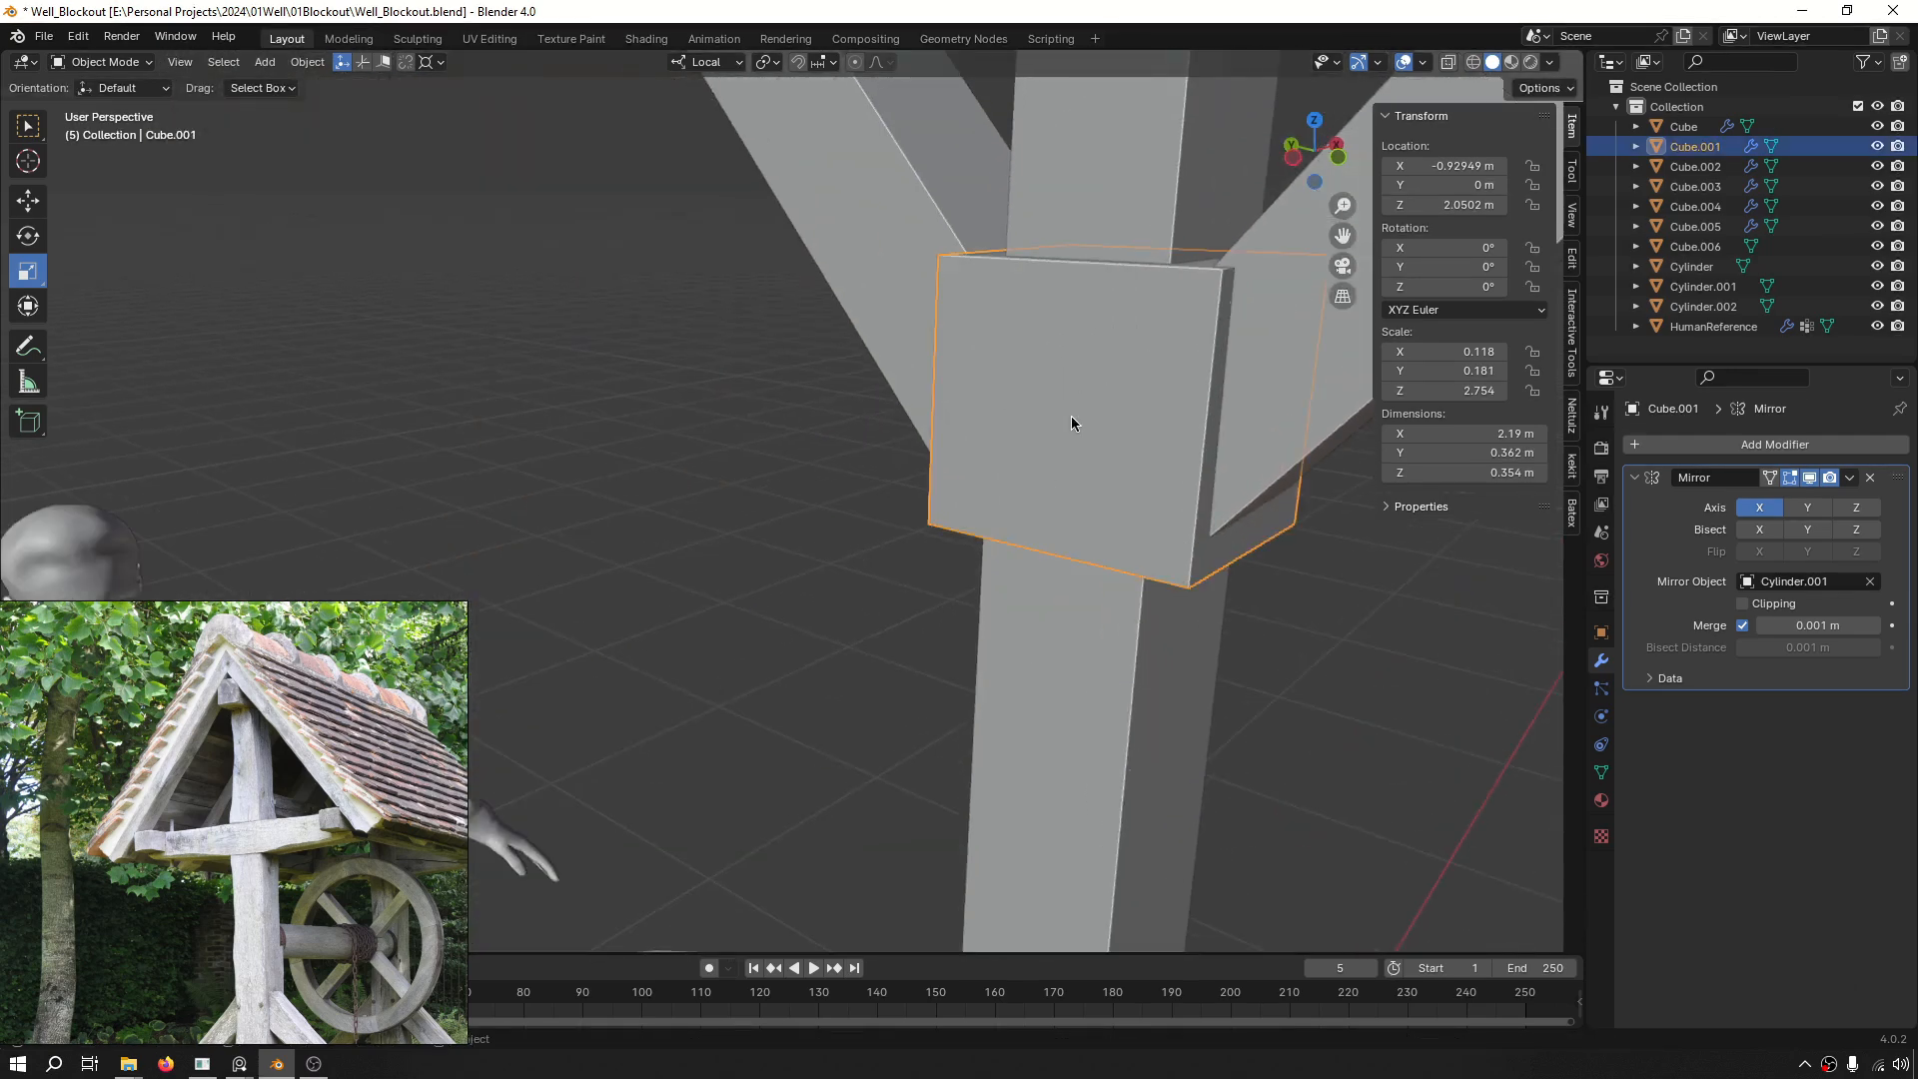
{"action": "scroll", "coordinate": [1067, 415], "scroll_direction": "down", "scroll_amount": 4}
{"action": "middle_click_drag", "start_coordinate": [1023, 411], "coordinate": [999, 509], "text": "shift"}
{"action": "scroll", "coordinate": [999, 509], "scroll_direction": "up", "scroll_amount": 3}
{"action": "scroll", "coordinate": [999, 519], "scroll_direction": "up", "scroll_amount": 2}
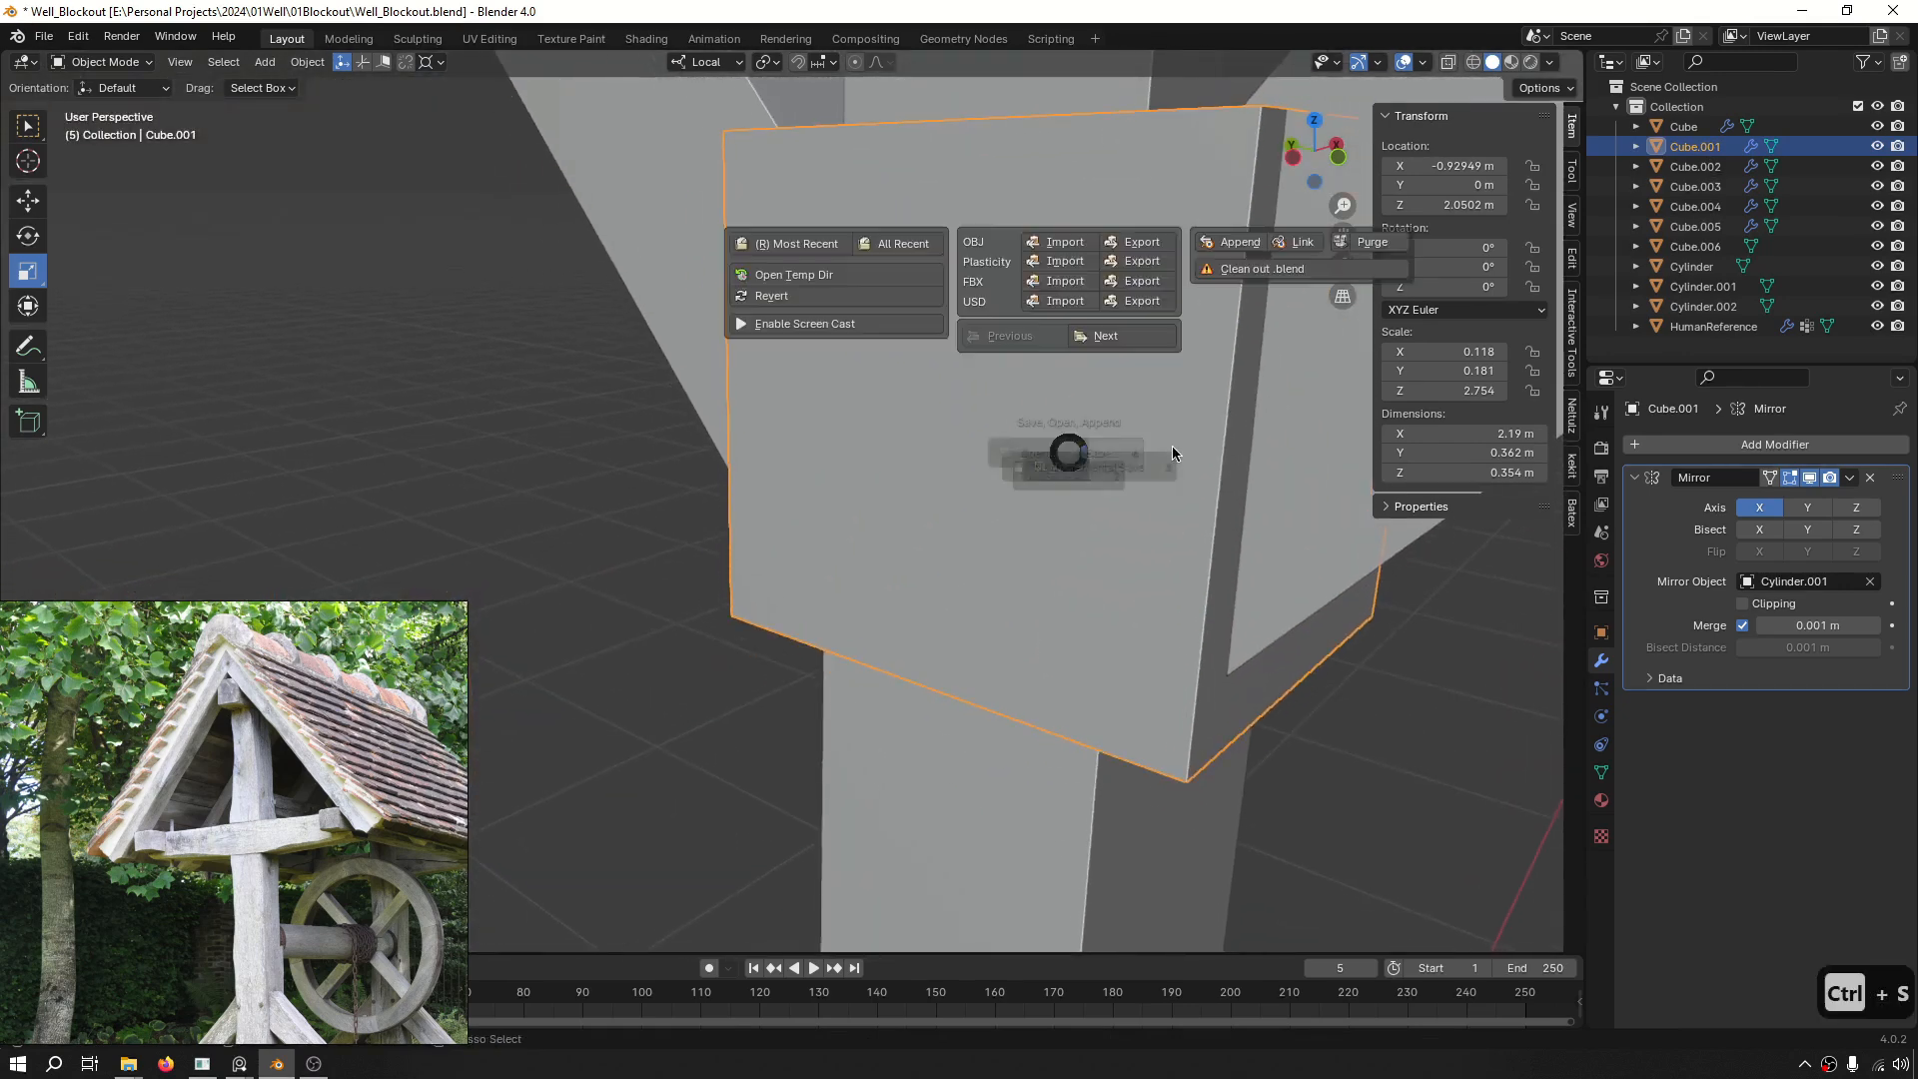
{"action": "key", "text": "ctrl+s"}
Set the collar block's origin to its geometry.
{"action": "scroll", "coordinate": [959, 380], "scroll_direction": "down", "scroll_amount": 3}
{"action": "scroll", "coordinate": [979, 414], "scroll_direction": "down", "scroll_amount": 4}
{"action": "scroll", "coordinate": [949, 429], "scroll_direction": "up", "scroll_amount": 4}
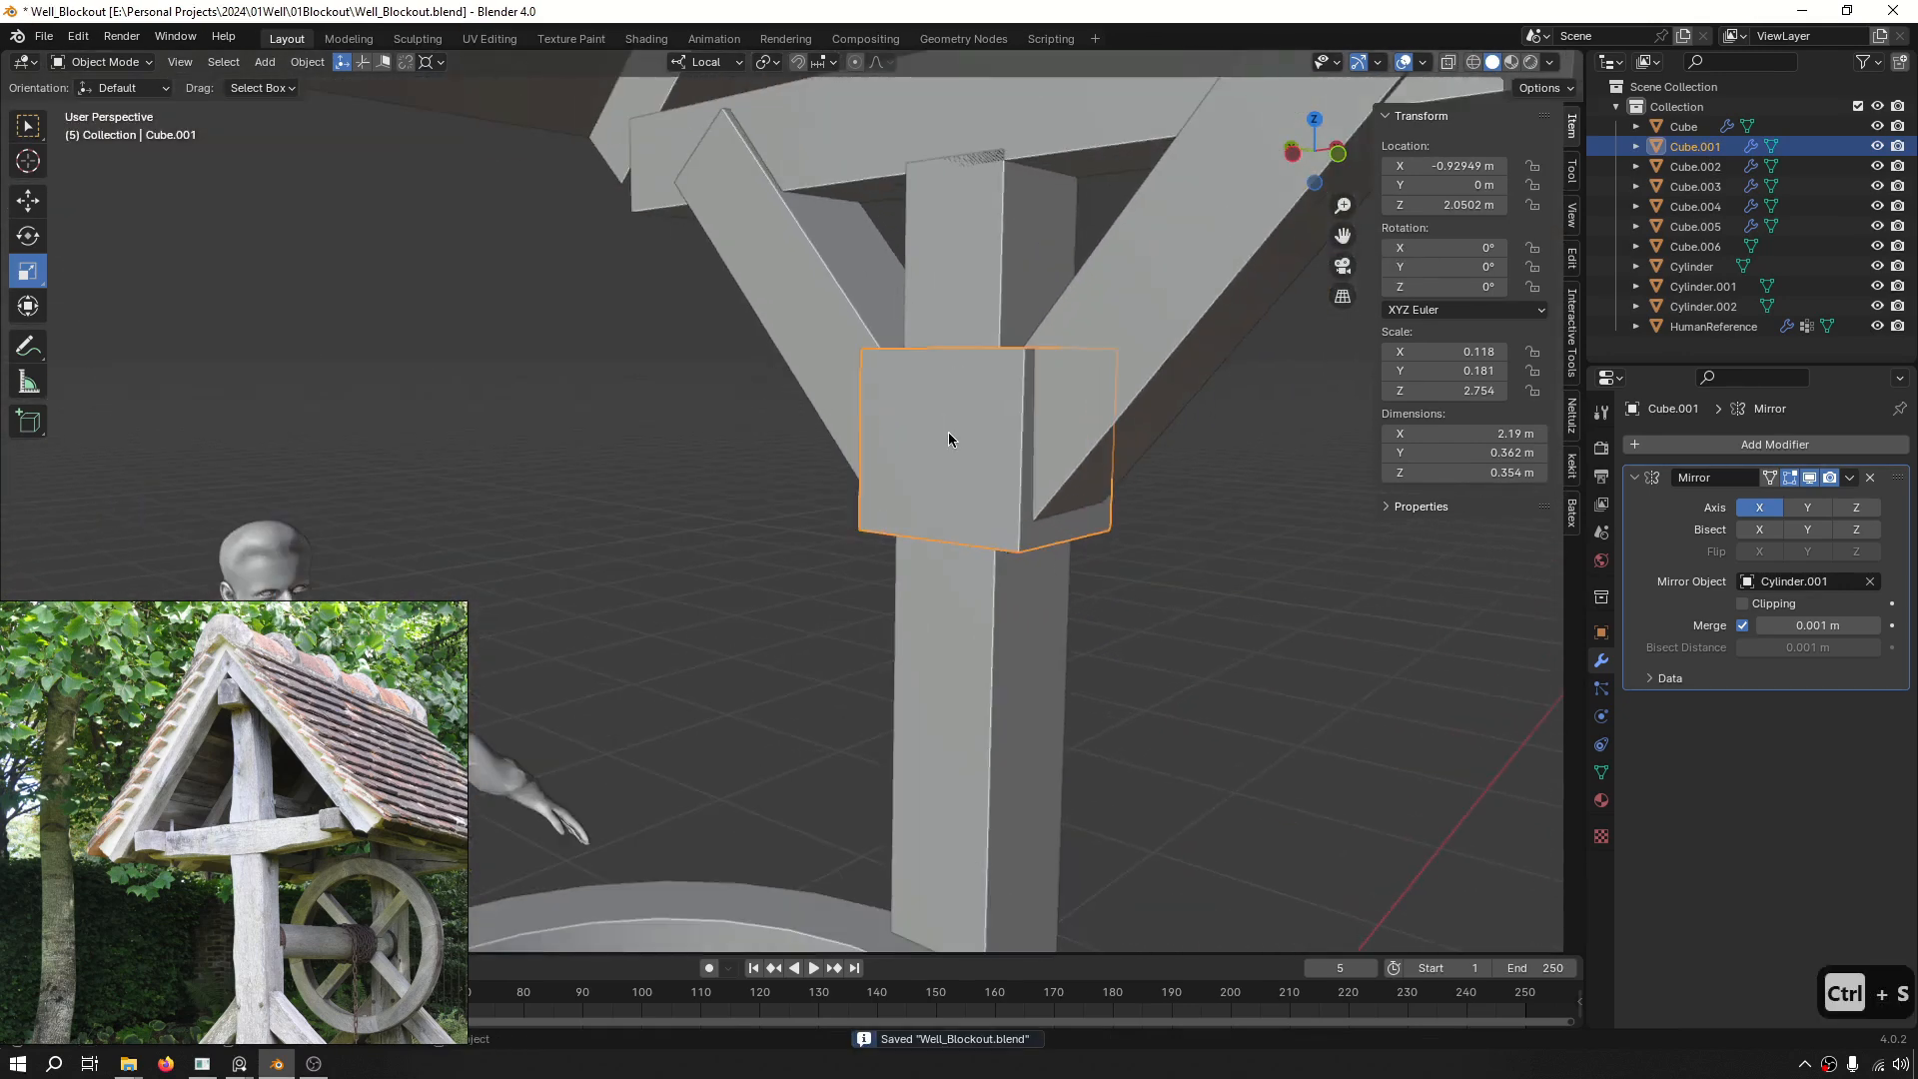
{"action": "key", "text": "shift+s"}
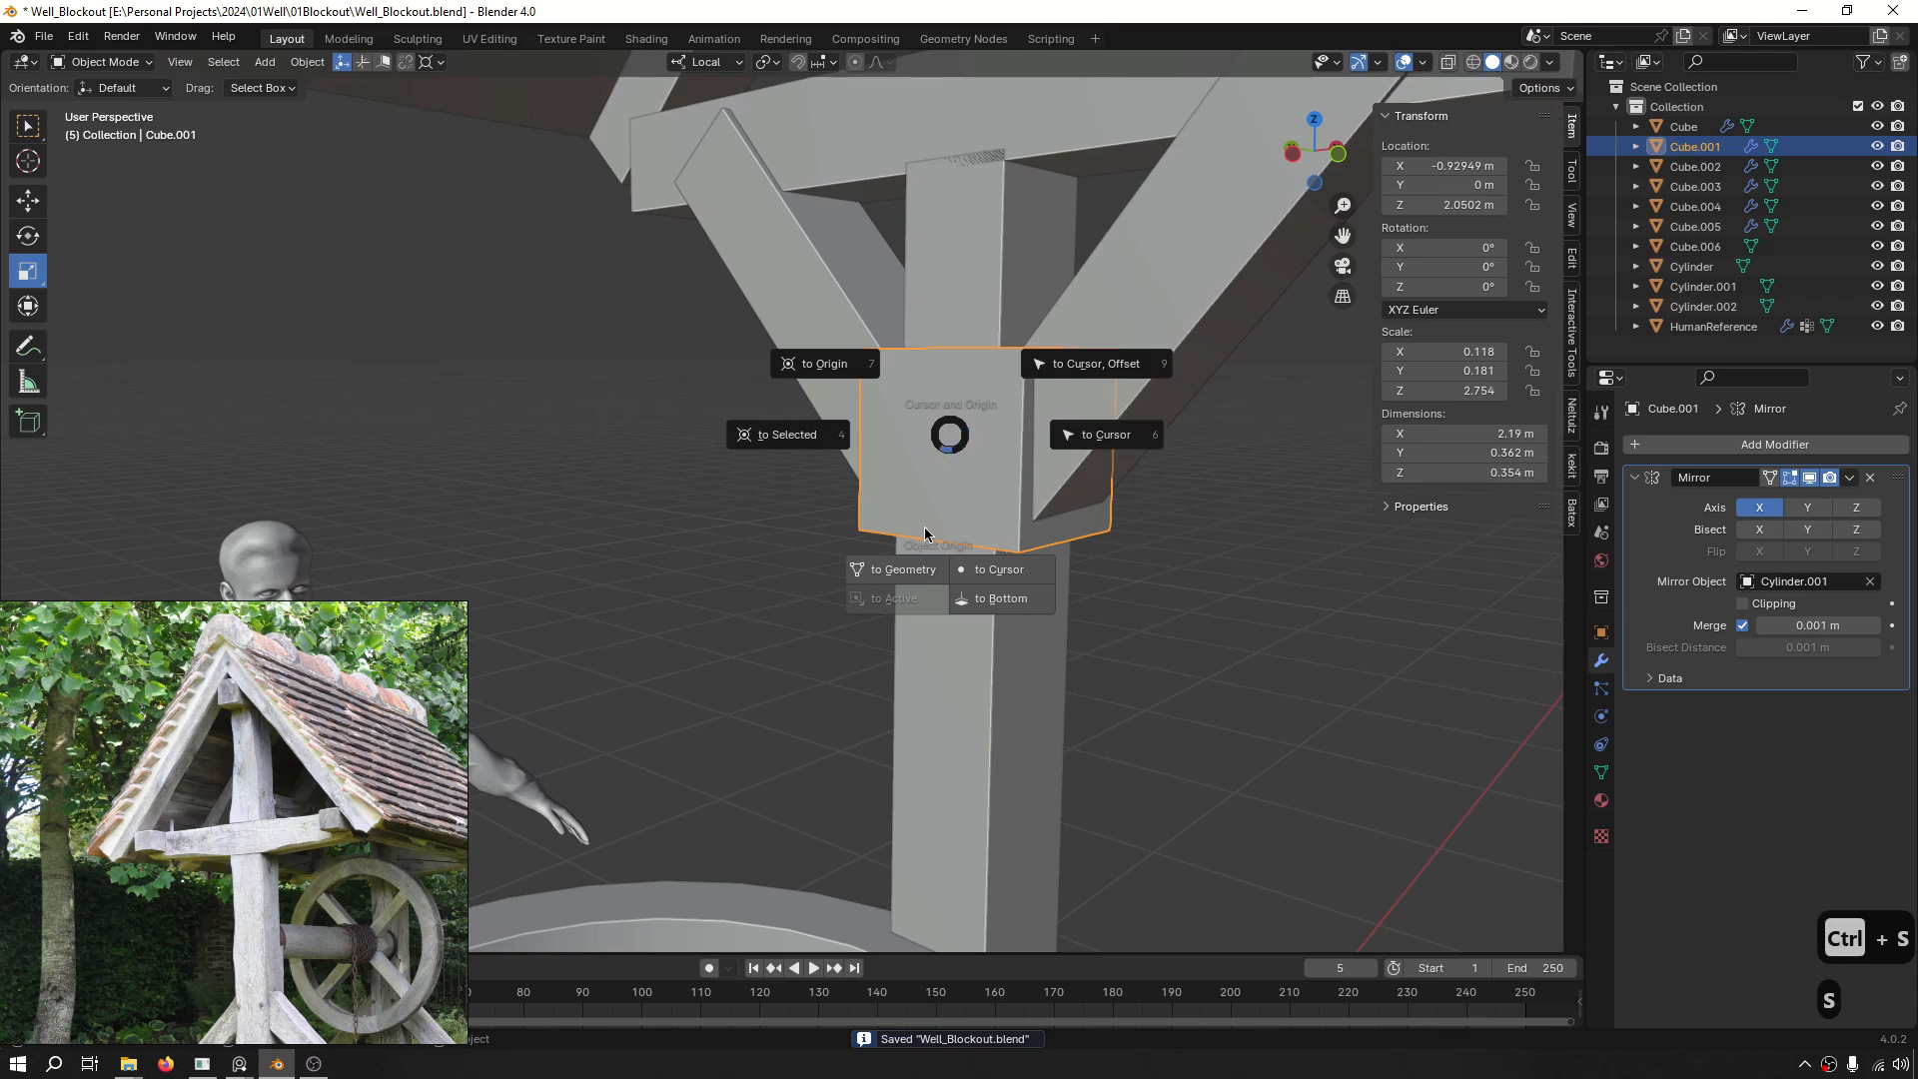
{"action": "left_click", "coordinate": [918, 571]}
Examine the whole well, from the roof and collar blocks down to the stone basin.
{"action": "scroll", "coordinate": [920, 574], "scroll_direction": "down", "scroll_amount": 4}
{"action": "middle_click_drag", "start_coordinate": [729, 587], "coordinate": [551, 579]}
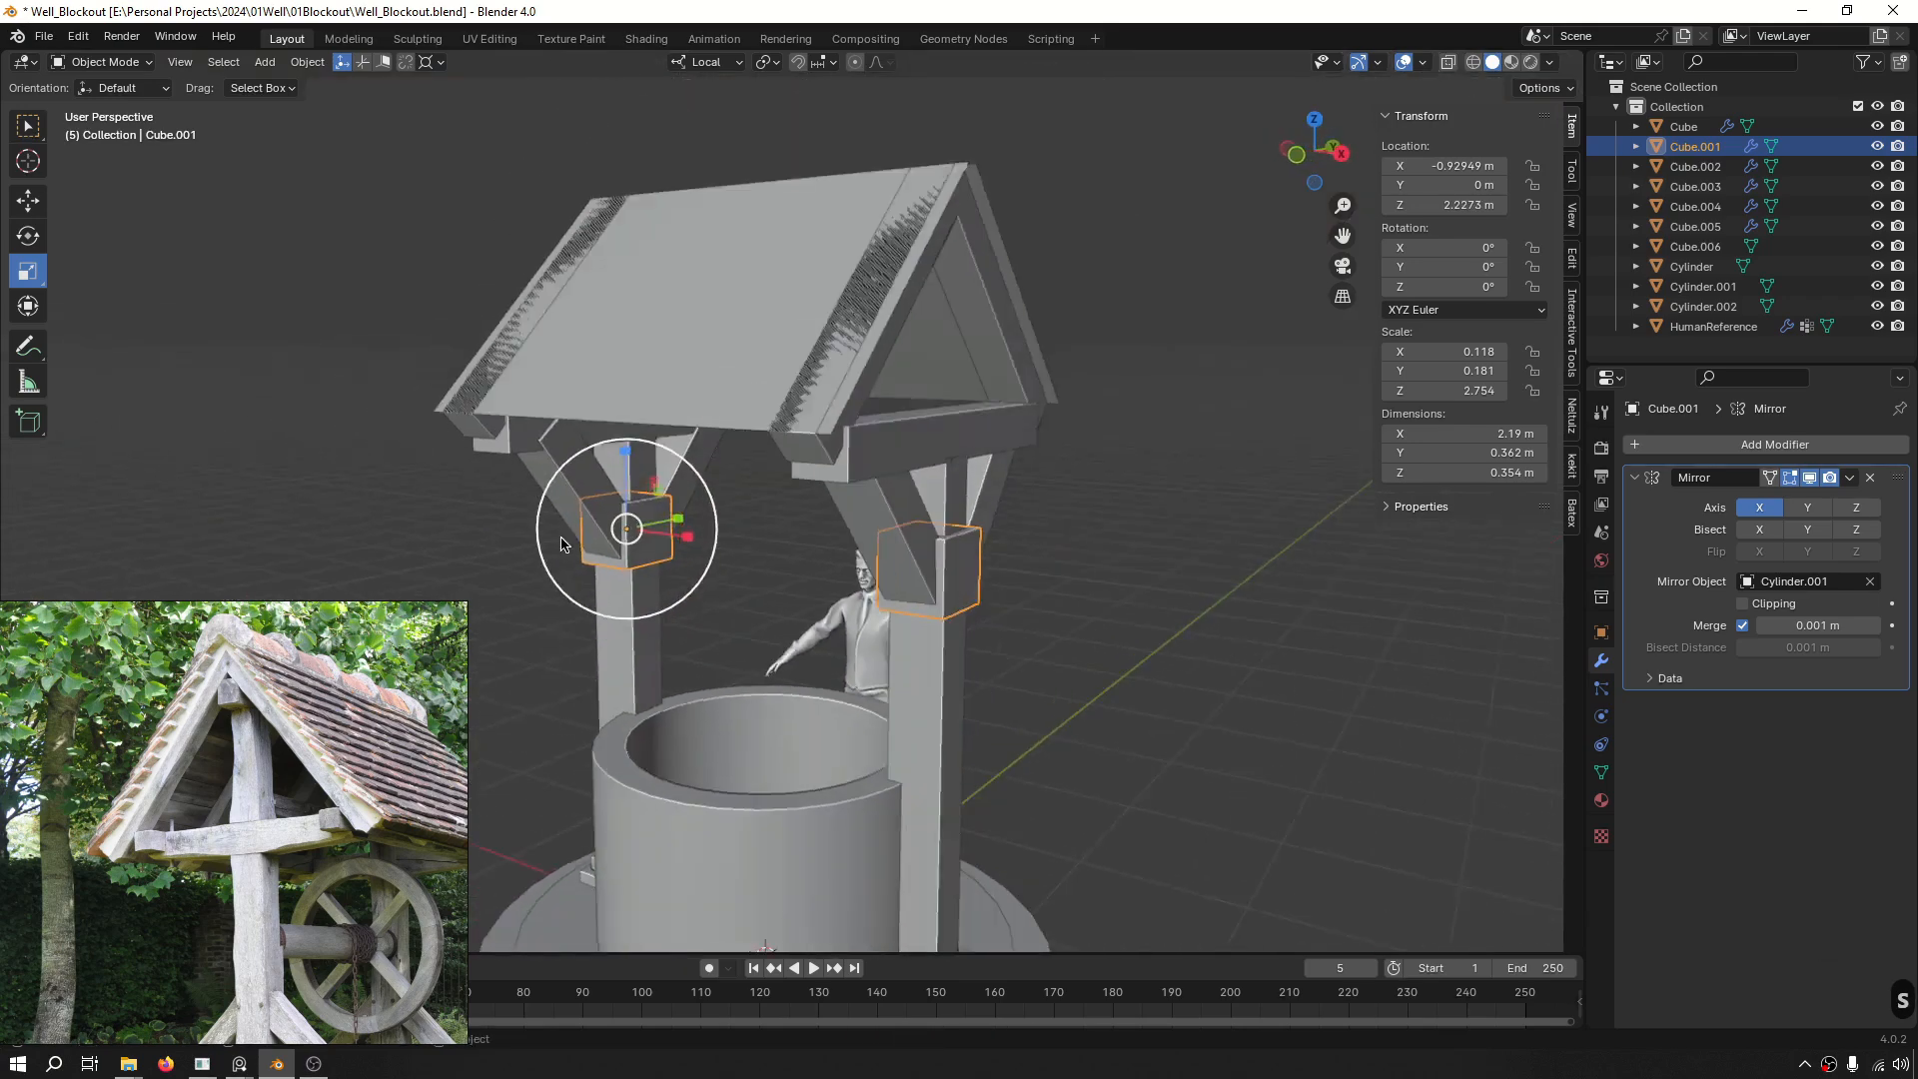
{"action": "scroll", "coordinate": [647, 554], "scroll_direction": "up", "scroll_amount": 6}
{"action": "middle_click_drag", "start_coordinate": [842, 535], "coordinate": [903, 462], "text": "shift"}
{"action": "scroll", "coordinate": [1071, 463], "scroll_direction": "down", "scroll_amount": 3}
{"action": "scroll", "coordinate": [1099, 540], "scroll_direction": "down", "scroll_amount": 8}
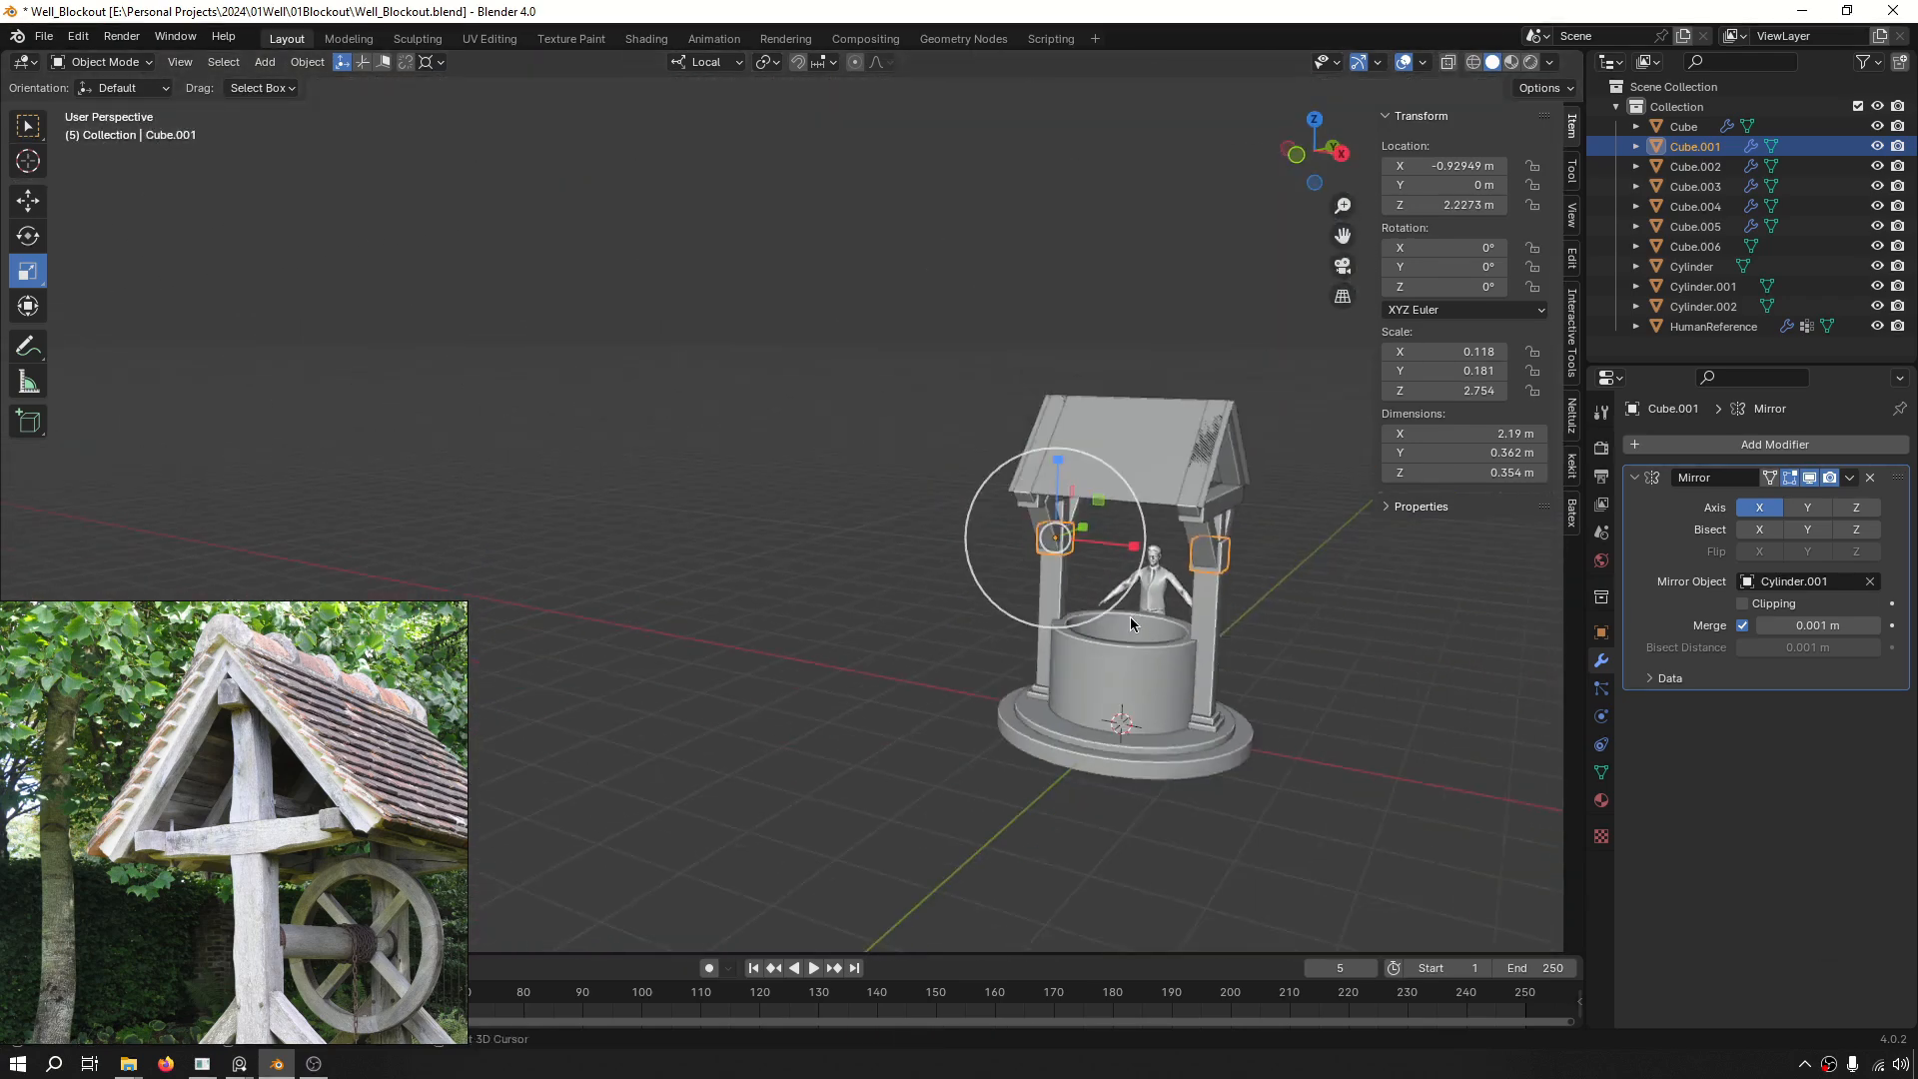
{"action": "scroll", "coordinate": [1103, 739], "scroll_direction": "up", "scroll_amount": 3}
{"action": "scroll", "coordinate": [1009, 764], "scroll_direction": "up", "scroll_amount": 4}
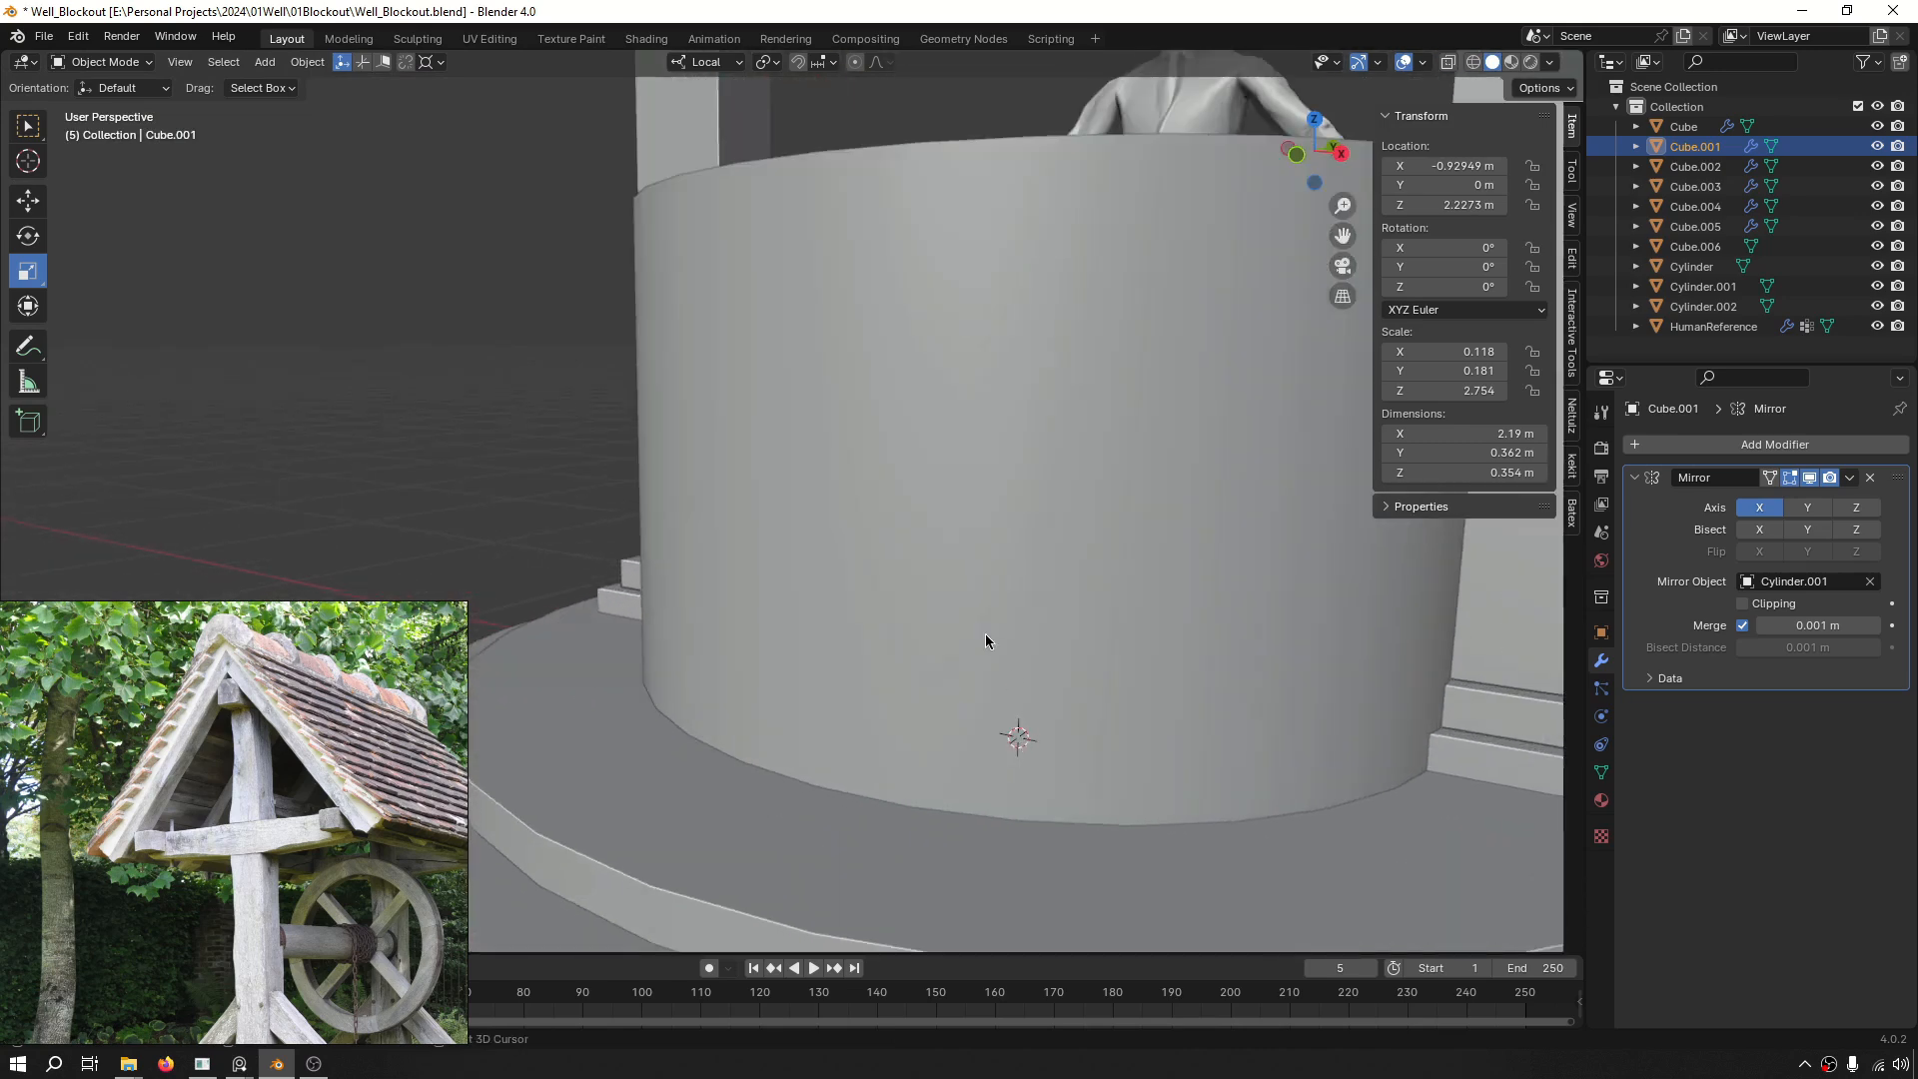
Snap the 3D cursor to the selected collar block on the post.
{"action": "middle_click_drag", "start_coordinate": [867, 378], "coordinate": [923, 745], "text": "shift"}
{"action": "middle_click_drag", "start_coordinate": [783, 163], "coordinate": [742, 420], "text": "shift"}
{"action": "scroll", "coordinate": [741, 420], "scroll_direction": "up", "scroll_amount": 2}
{"action": "key", "text": "shift+a"}
{"action": "mouse_move", "coordinate": [741, 420]}
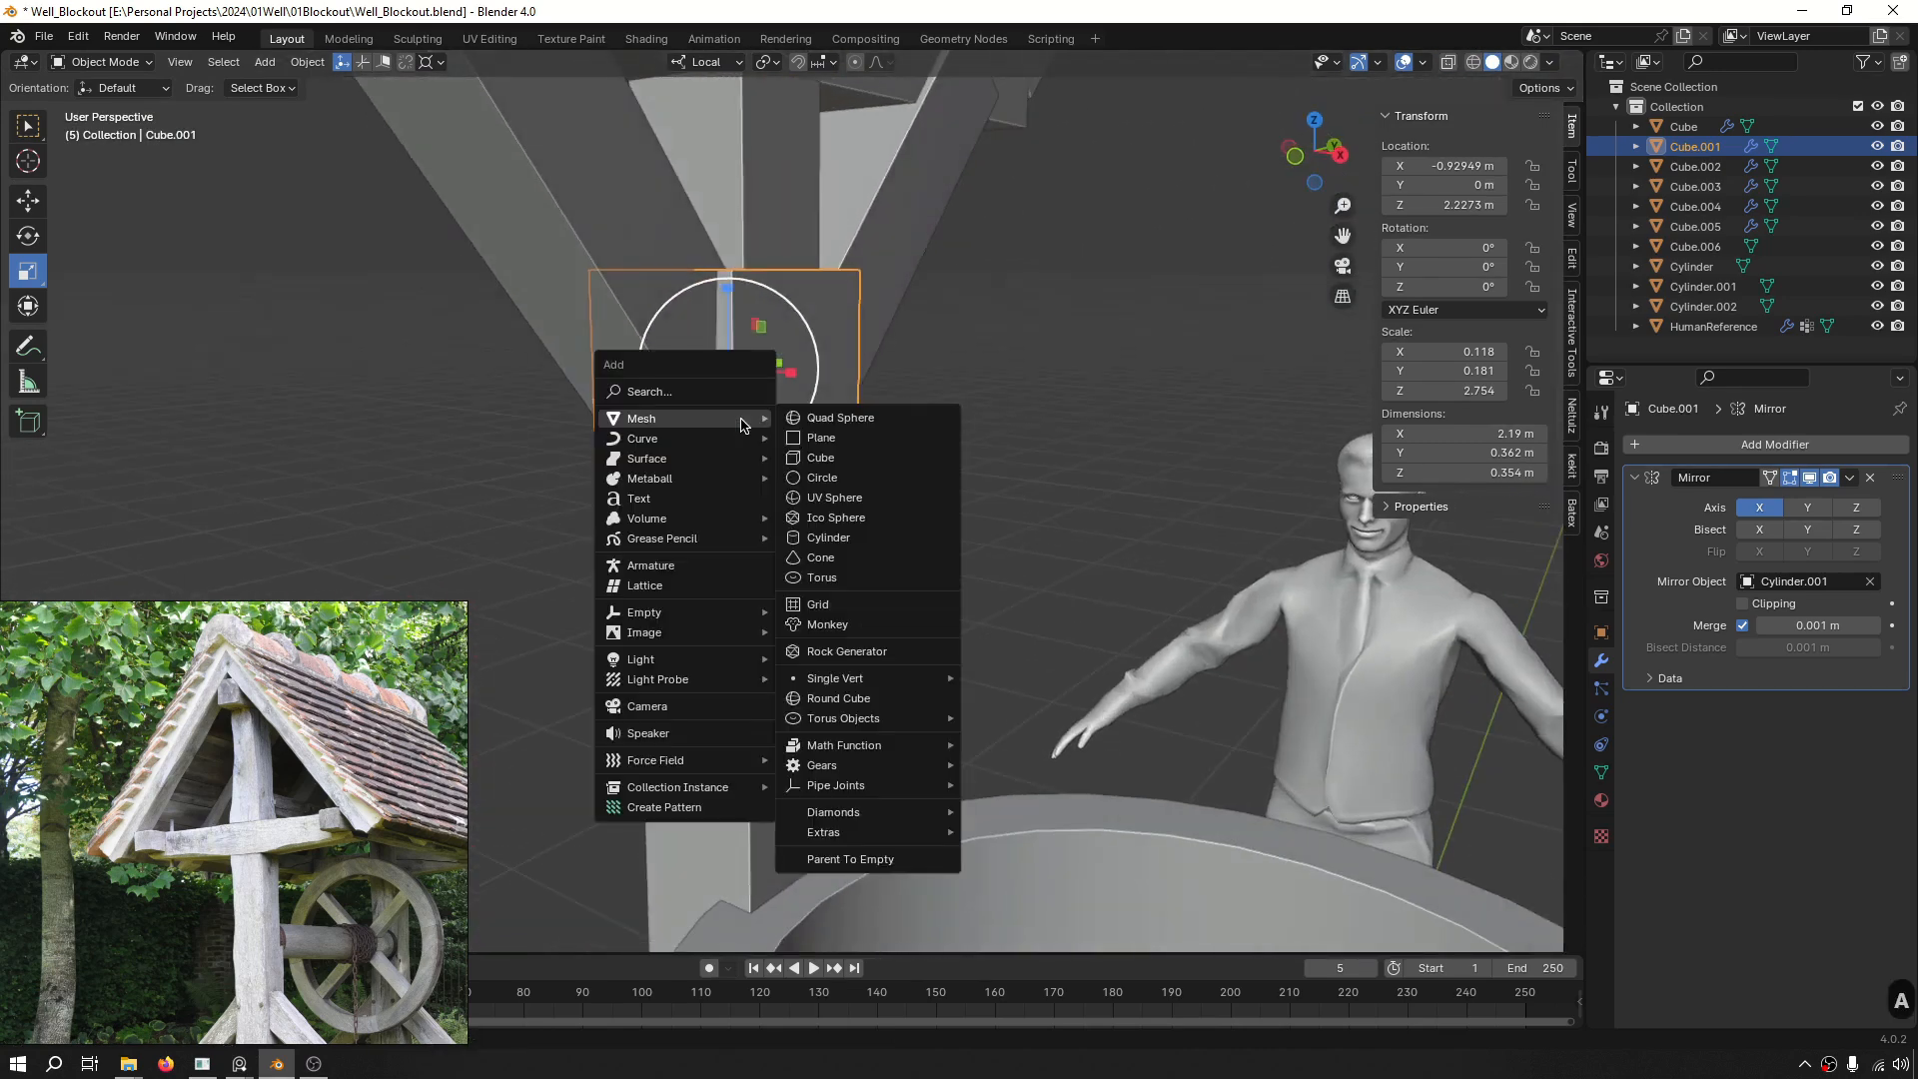
{"action": "key", "text": "shift+s"}
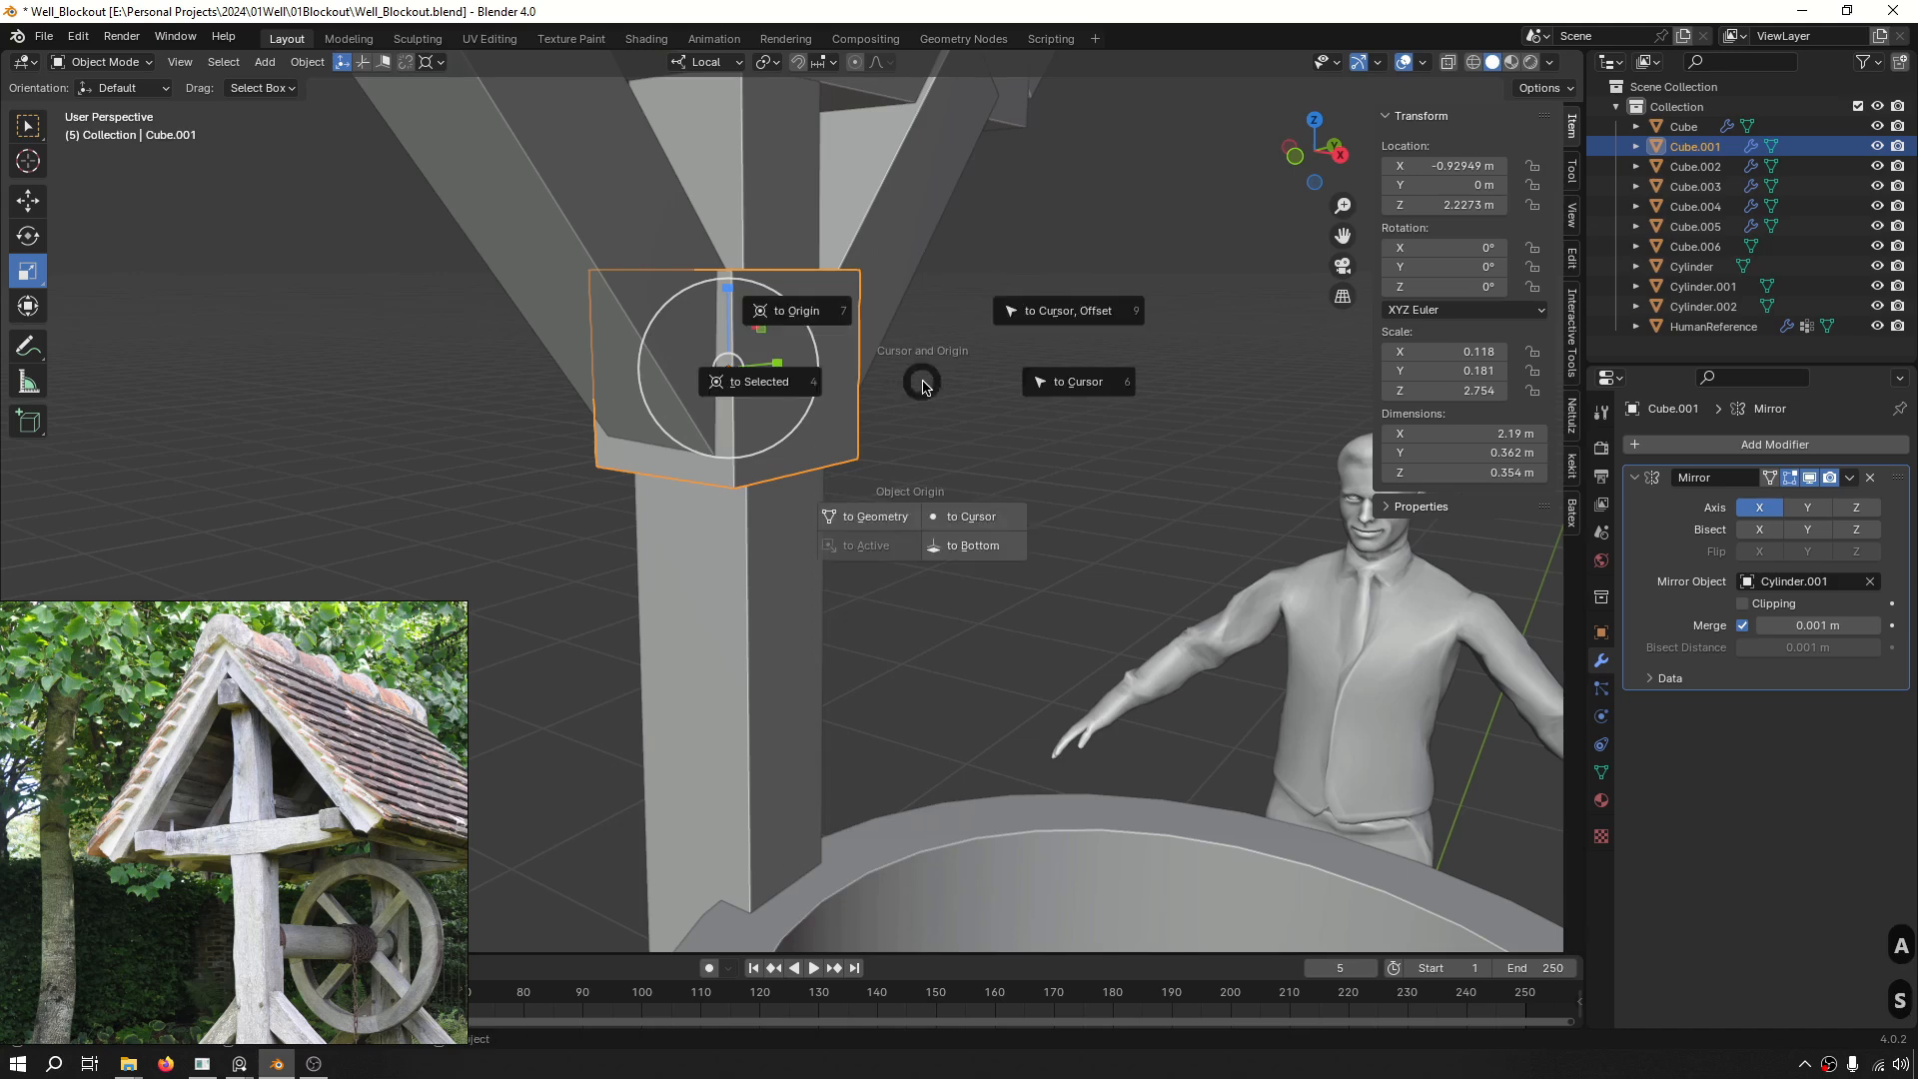
{"action": "left_click", "coordinate": [716, 385]}
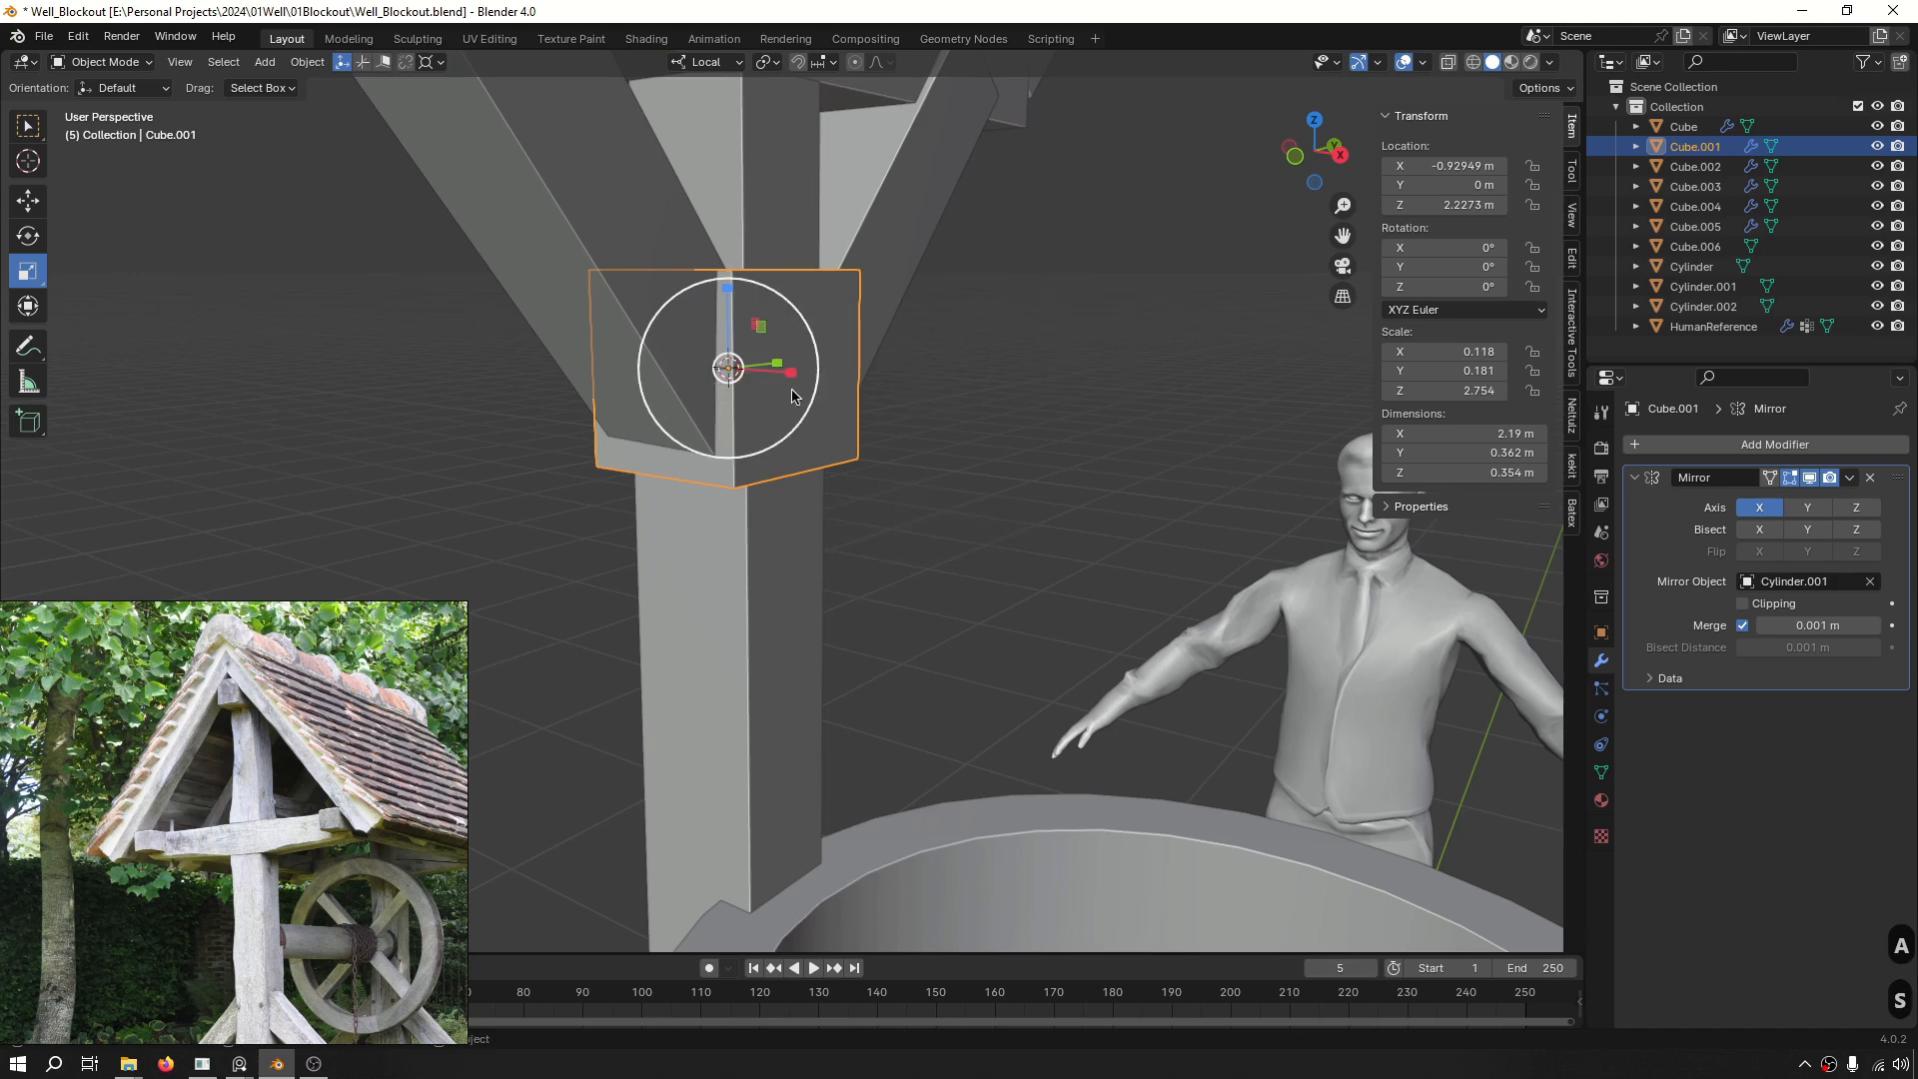
Add a cylinder mesh at the post's joint block and rotate it 90° about the Y axis.
{"action": "middle_click_drag", "start_coordinate": [728, 369], "coordinate": [779, 419]}
{"action": "key", "text": "shift+a"}
{"action": "mouse_move", "coordinate": [859, 420]}
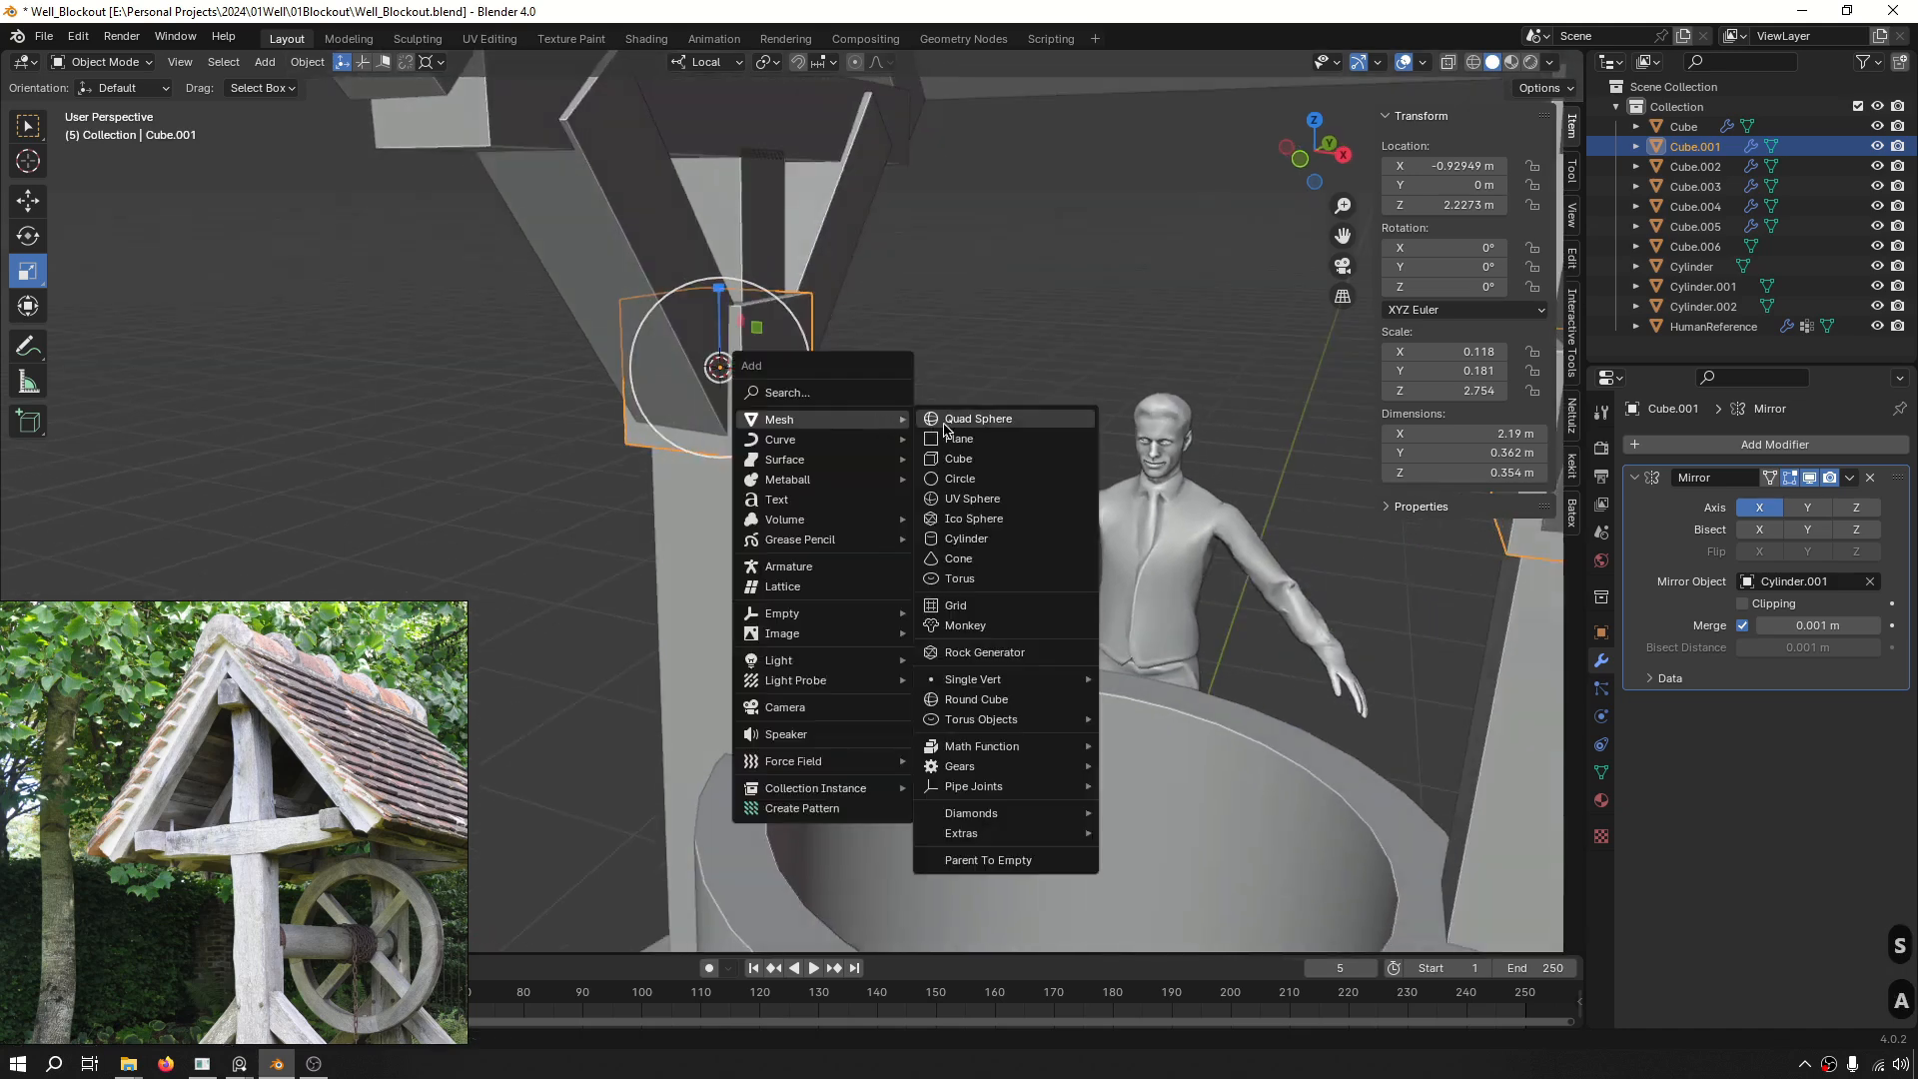
{"action": "left_click", "coordinate": [967, 545]}
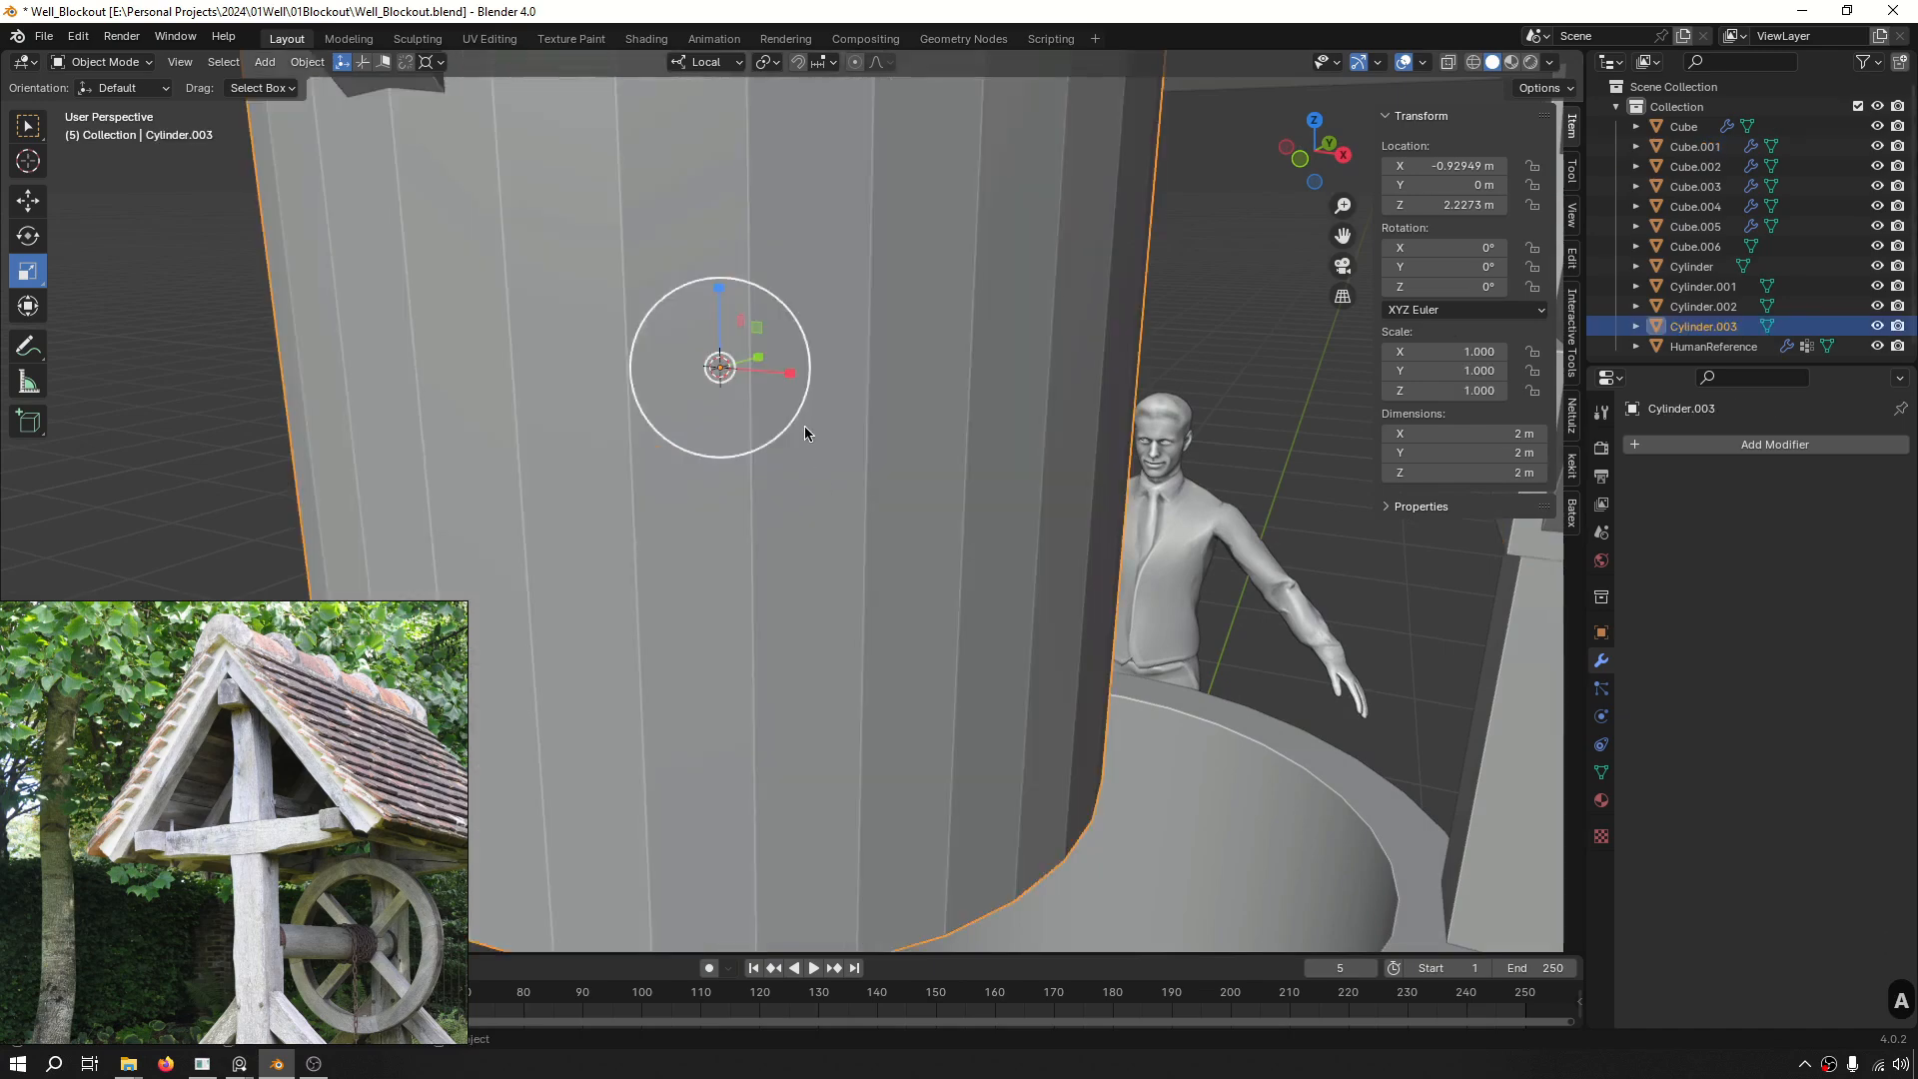
{"action": "scroll", "coordinate": [805, 426], "scroll_direction": "down", "scroll_amount": 4}
{"action": "middle_click_drag", "start_coordinate": [771, 376], "coordinate": [834, 370]}
{"action": "key", "text": "KP_1"}
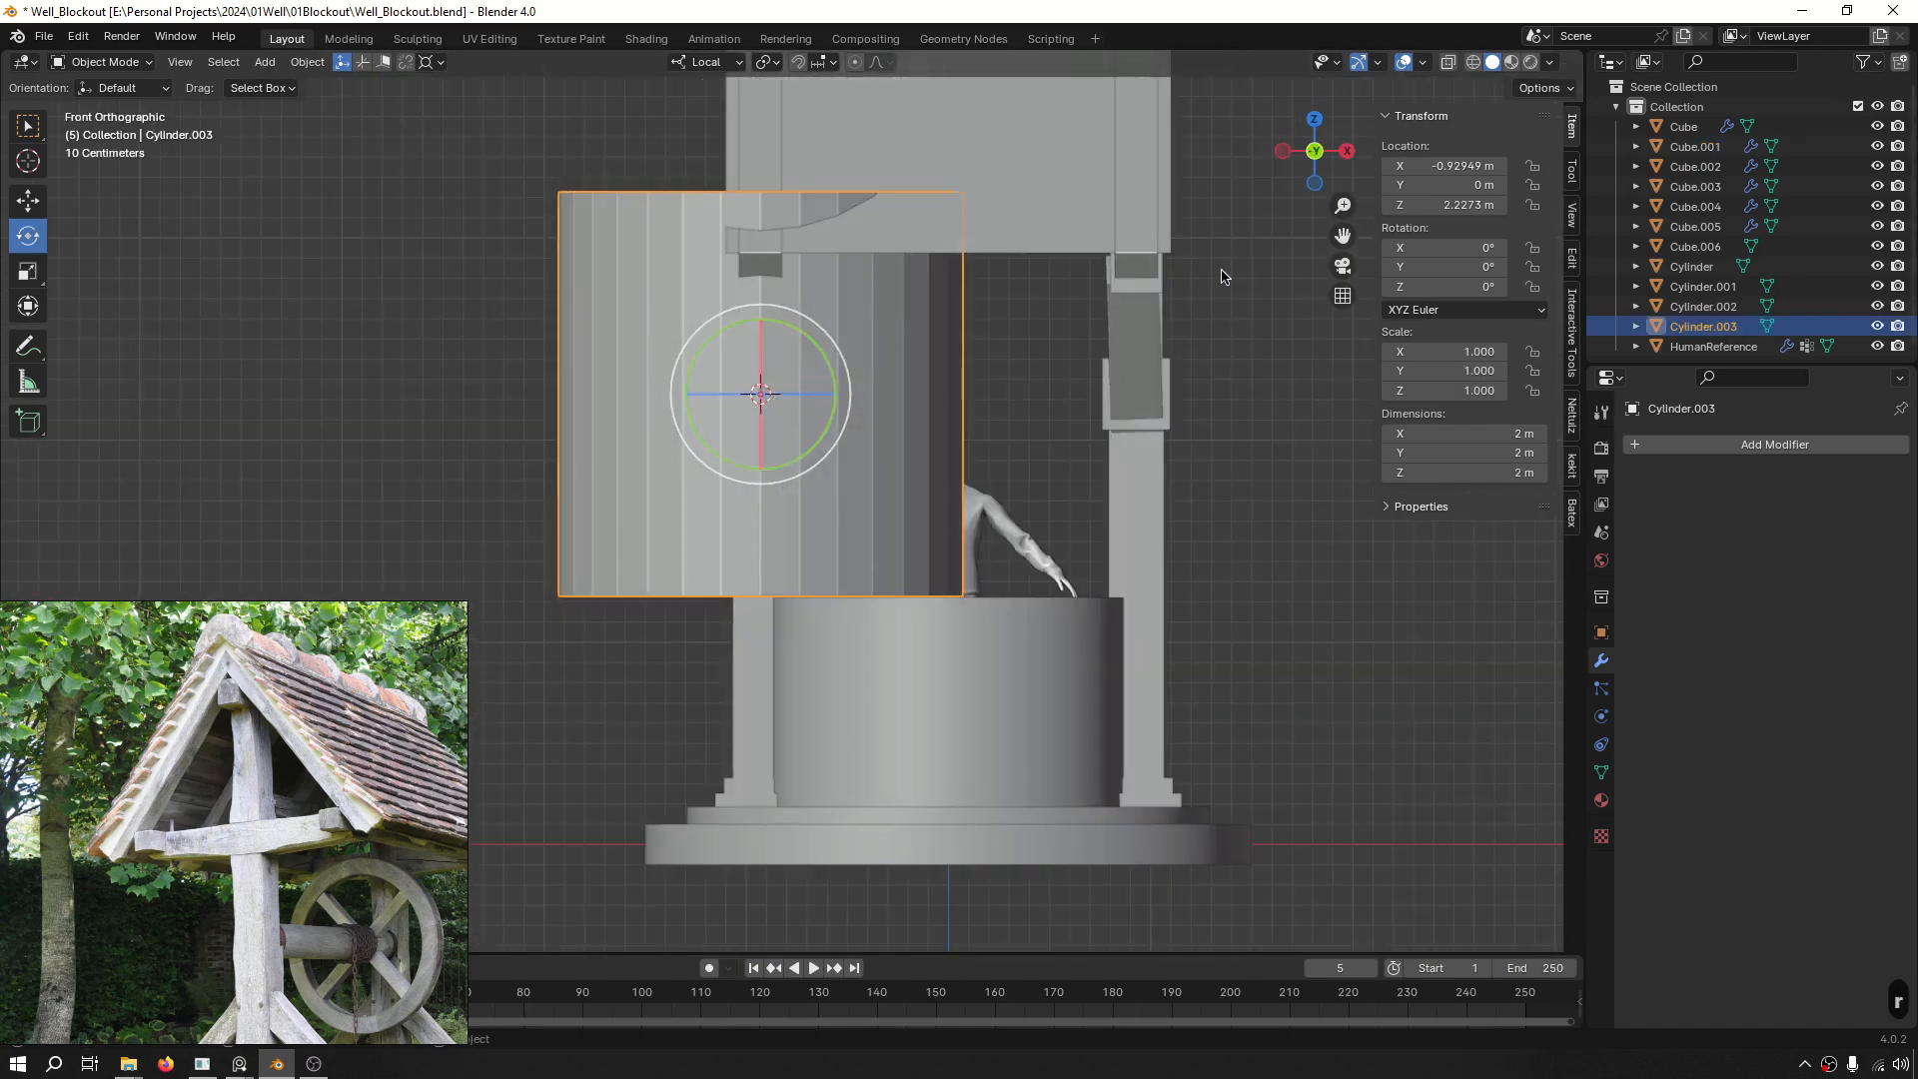
{"action": "key", "text": "r"}
{"action": "left_click", "coordinate": [844, 752], "text": "ctrl"}
Scale the new cylinder down uniformly to about 0.308 m in size.
{"action": "key", "text": "s"}
{"action": "key", "text": "s"}
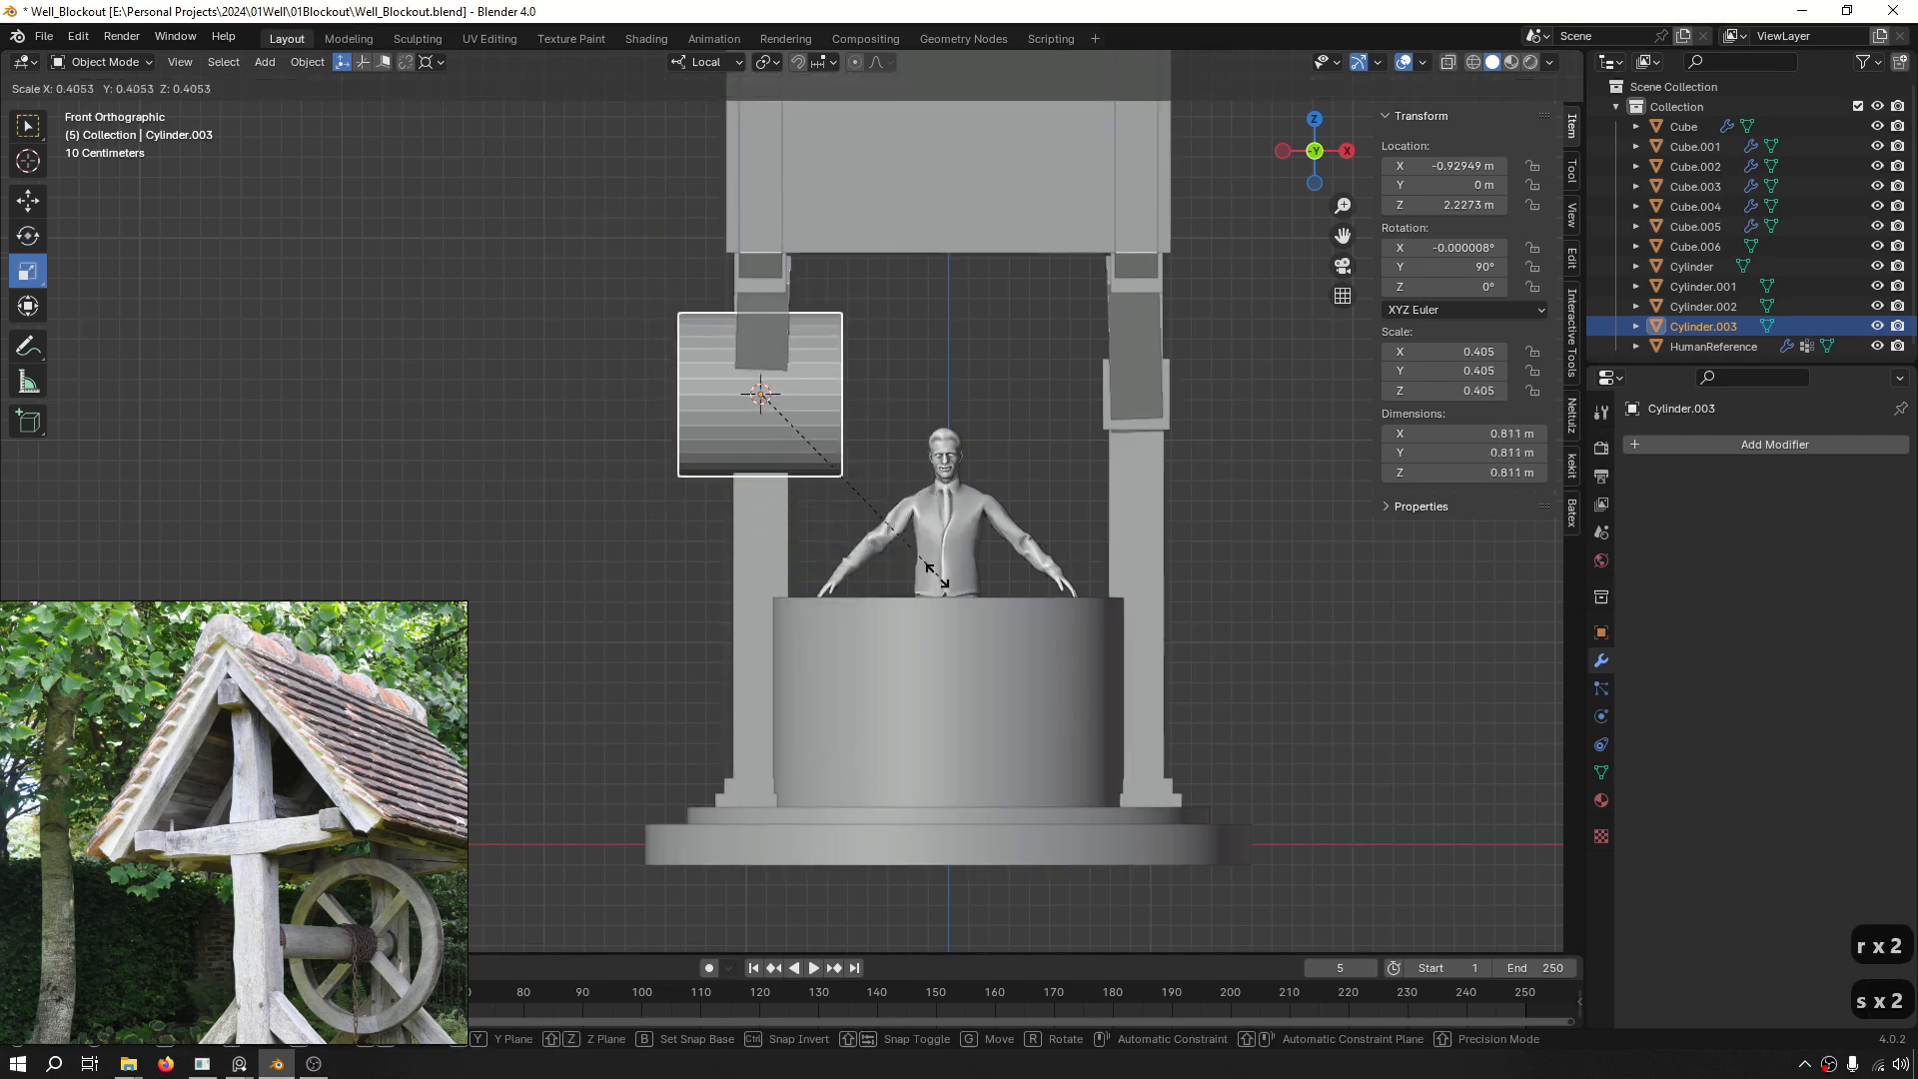
{"action": "left_click", "coordinate": [827, 460]}
{"action": "scroll", "coordinate": [839, 480], "scroll_direction": "up", "scroll_amount": 3}
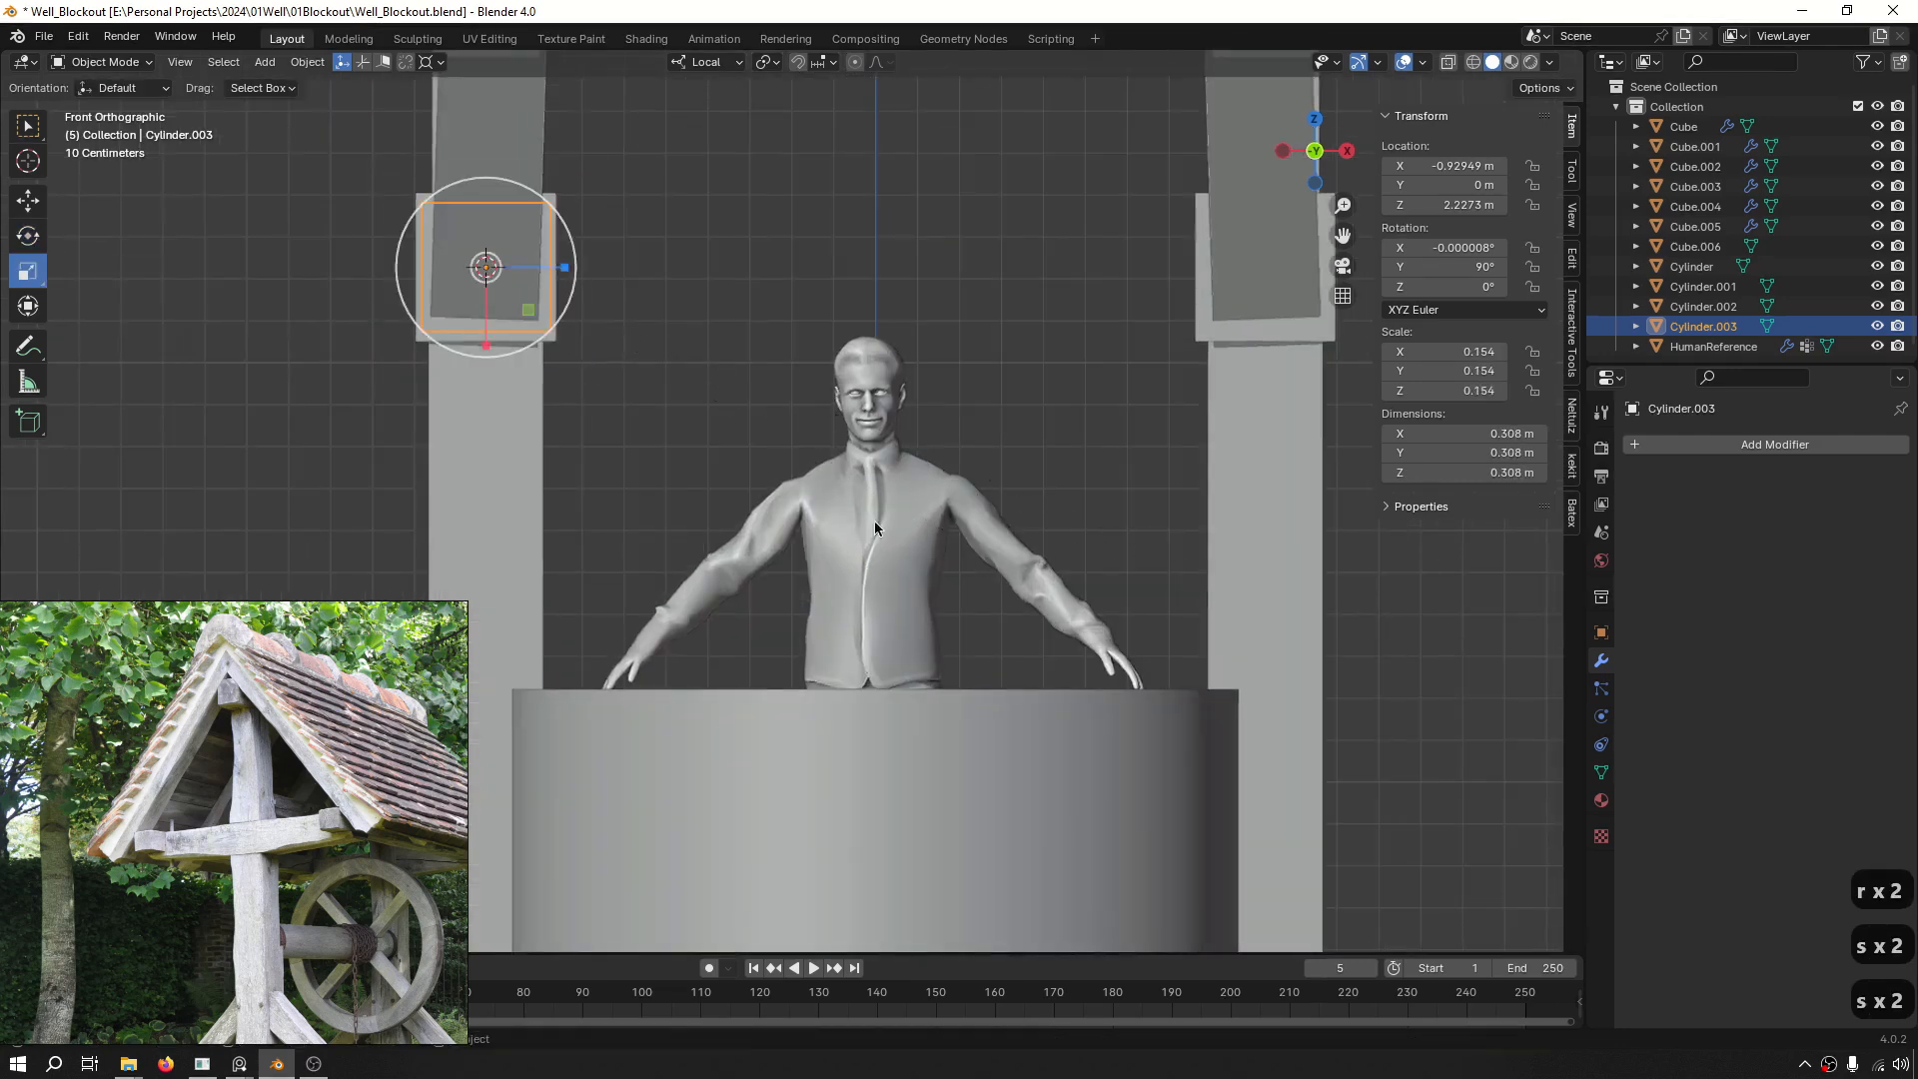
Save the file and set the cylinder's X location to 0 m, centred between the posts.
{"action": "scroll", "coordinate": [875, 527], "scroll_direction": "down", "scroll_amount": 4}
{"action": "key", "text": "ctrl+s"}
{"action": "mouse_move", "coordinate": [753, 570]}
{"action": "middle_mouse_down"}
{"action": "mouse_move", "coordinate": [855, 608]}
{"action": "mouse_move", "coordinate": [877, 517]}
{"action": "mouse_move", "coordinate": [750, 583]}
{"action": "middle_mouse_up"}
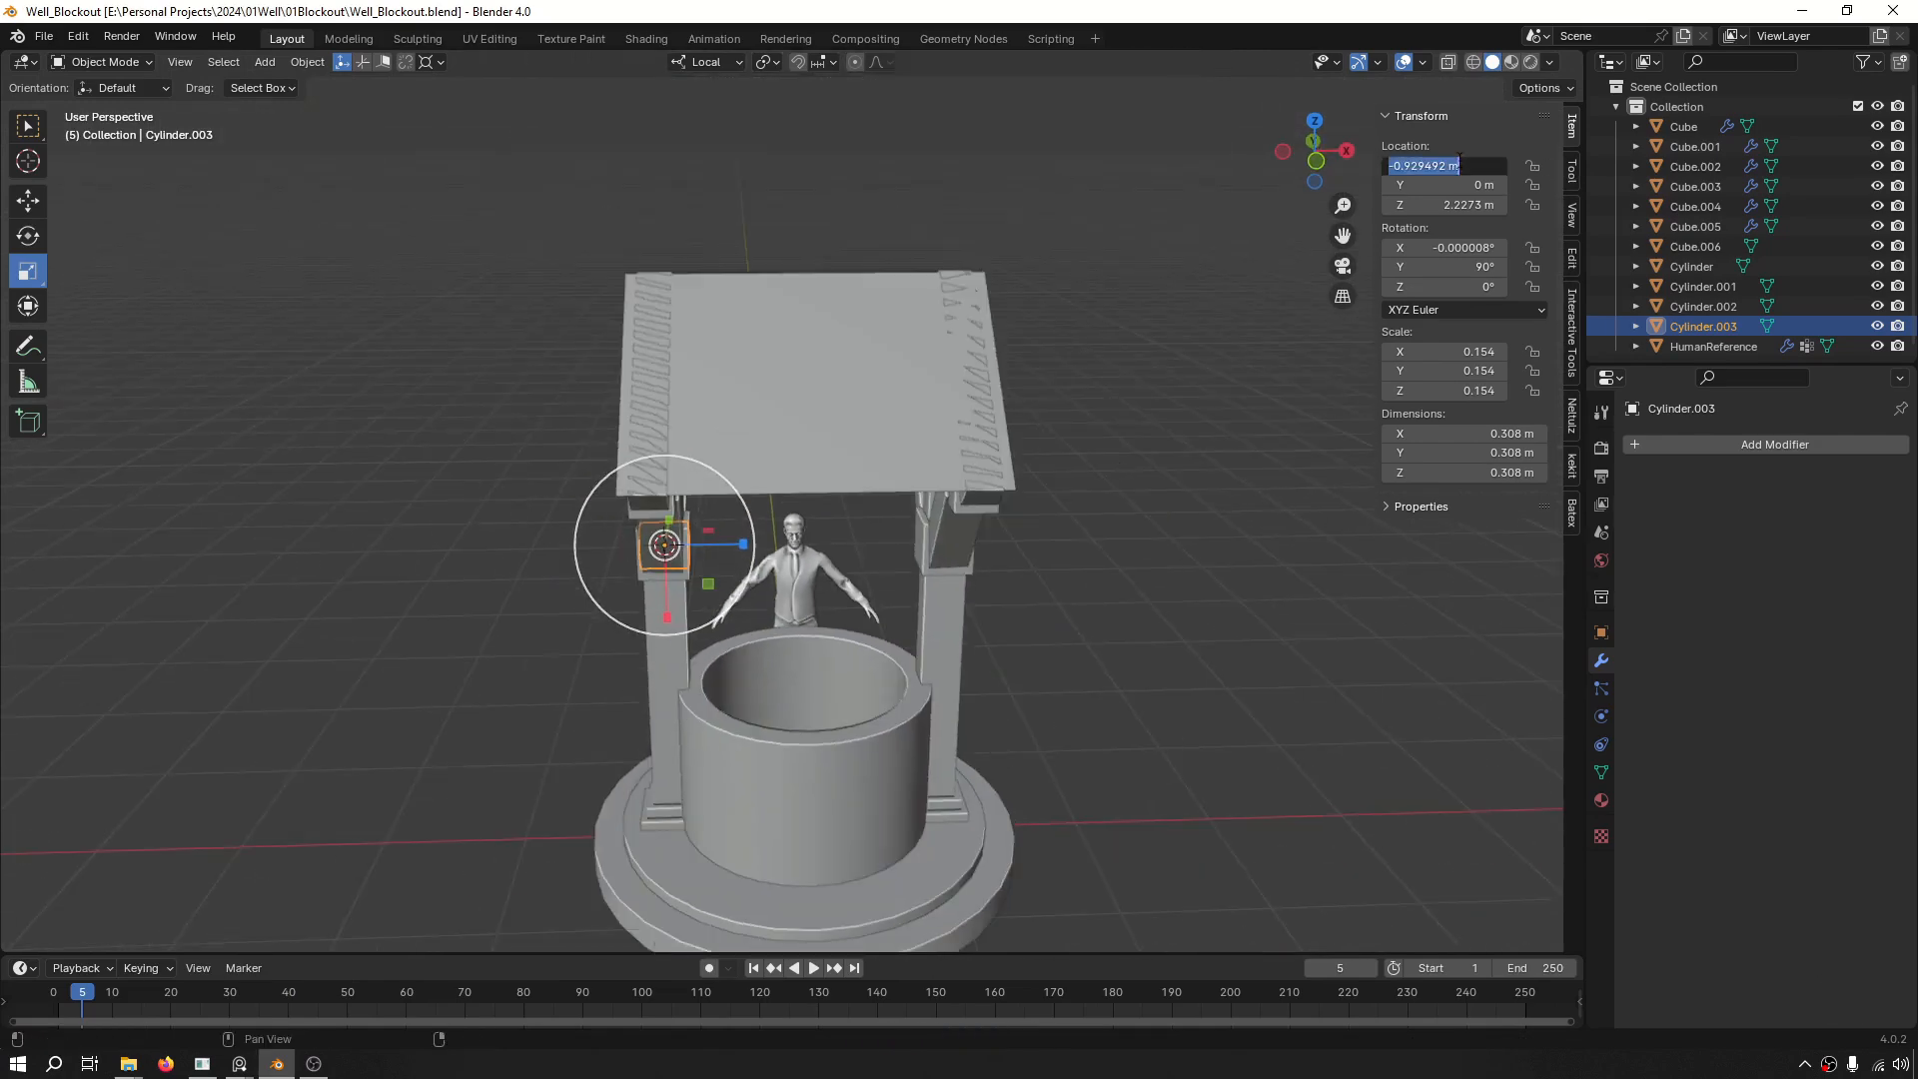
{"action": "key", "text": "Return"}
Adjust the centred cylinder's uniform scale to about 0.122, giving a diameter of about 0.244 m.
{"action": "scroll", "coordinate": [1200, 560], "scroll_direction": "up", "scroll_amount": 5}
{"action": "middle_click_drag", "start_coordinate": [880, 566], "coordinate": [1094, 607], "text": "shift"}
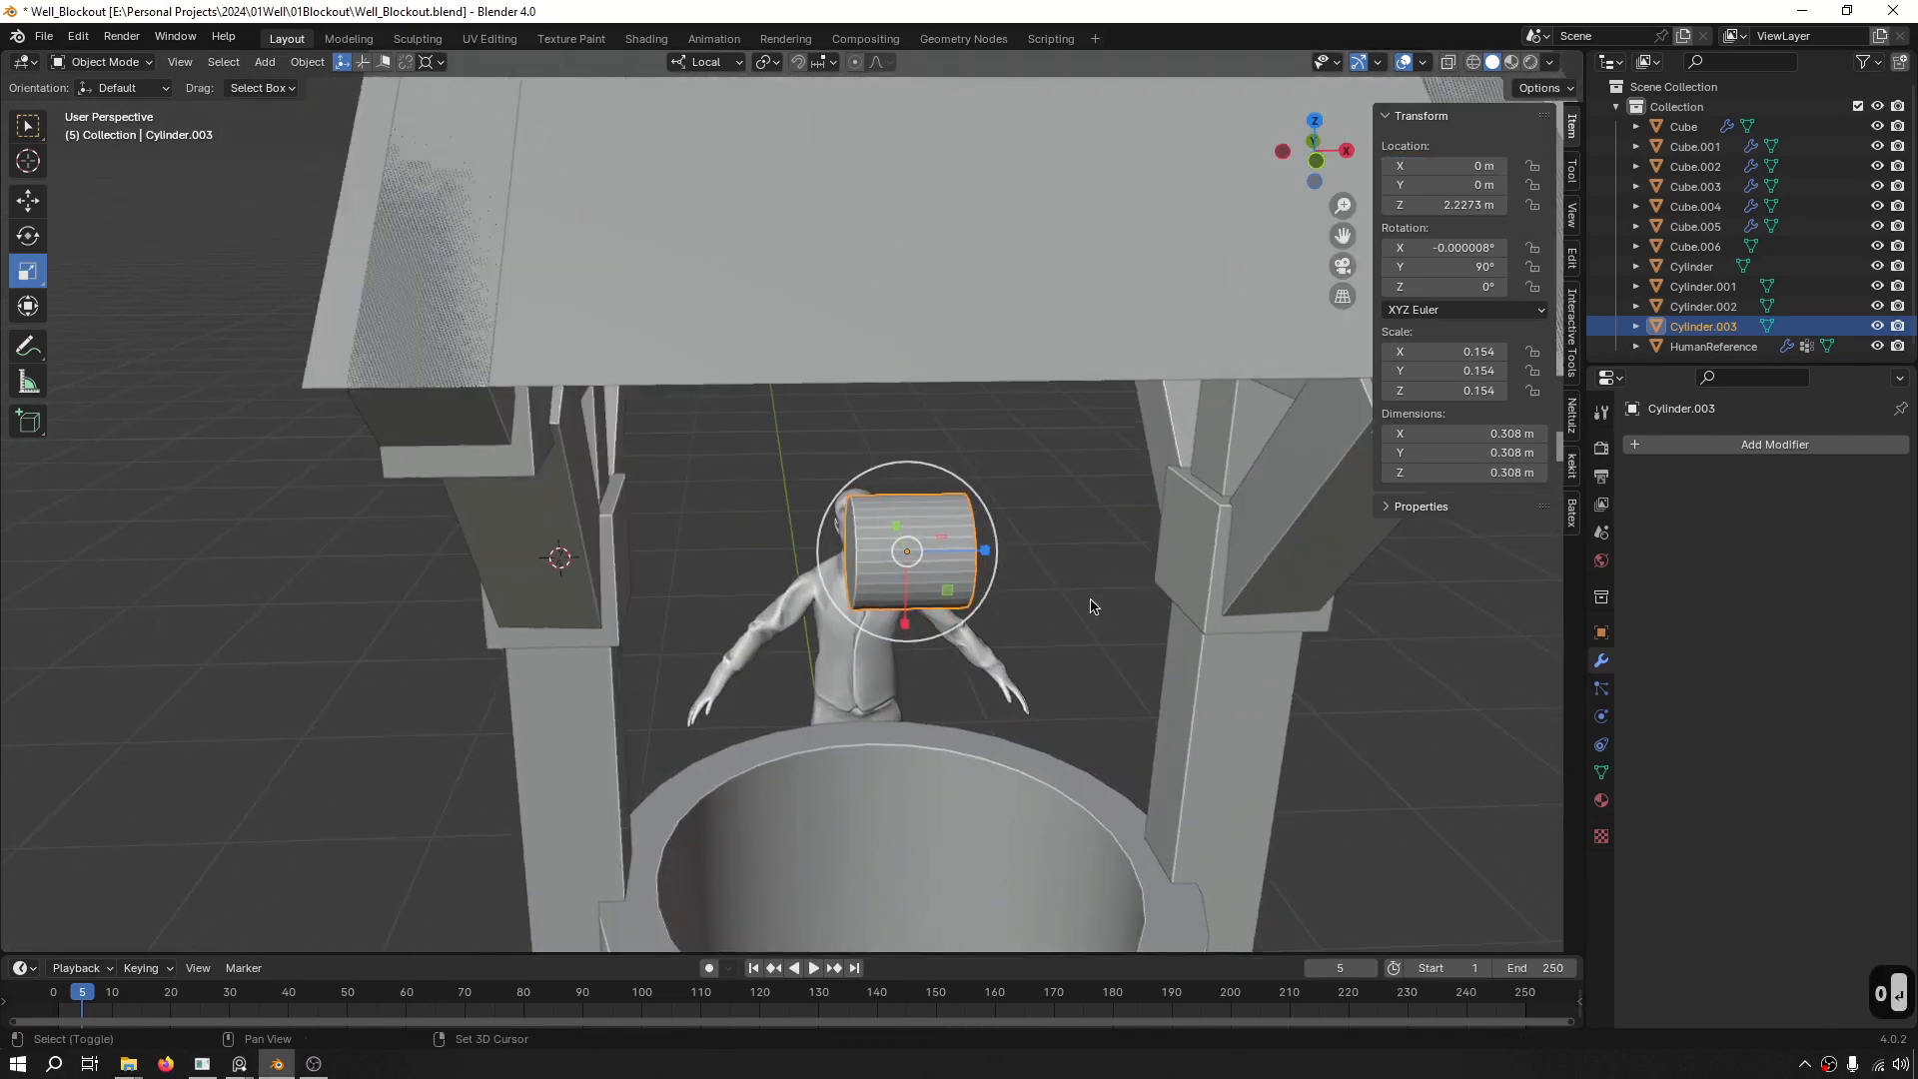
{"action": "key", "text": "s"}
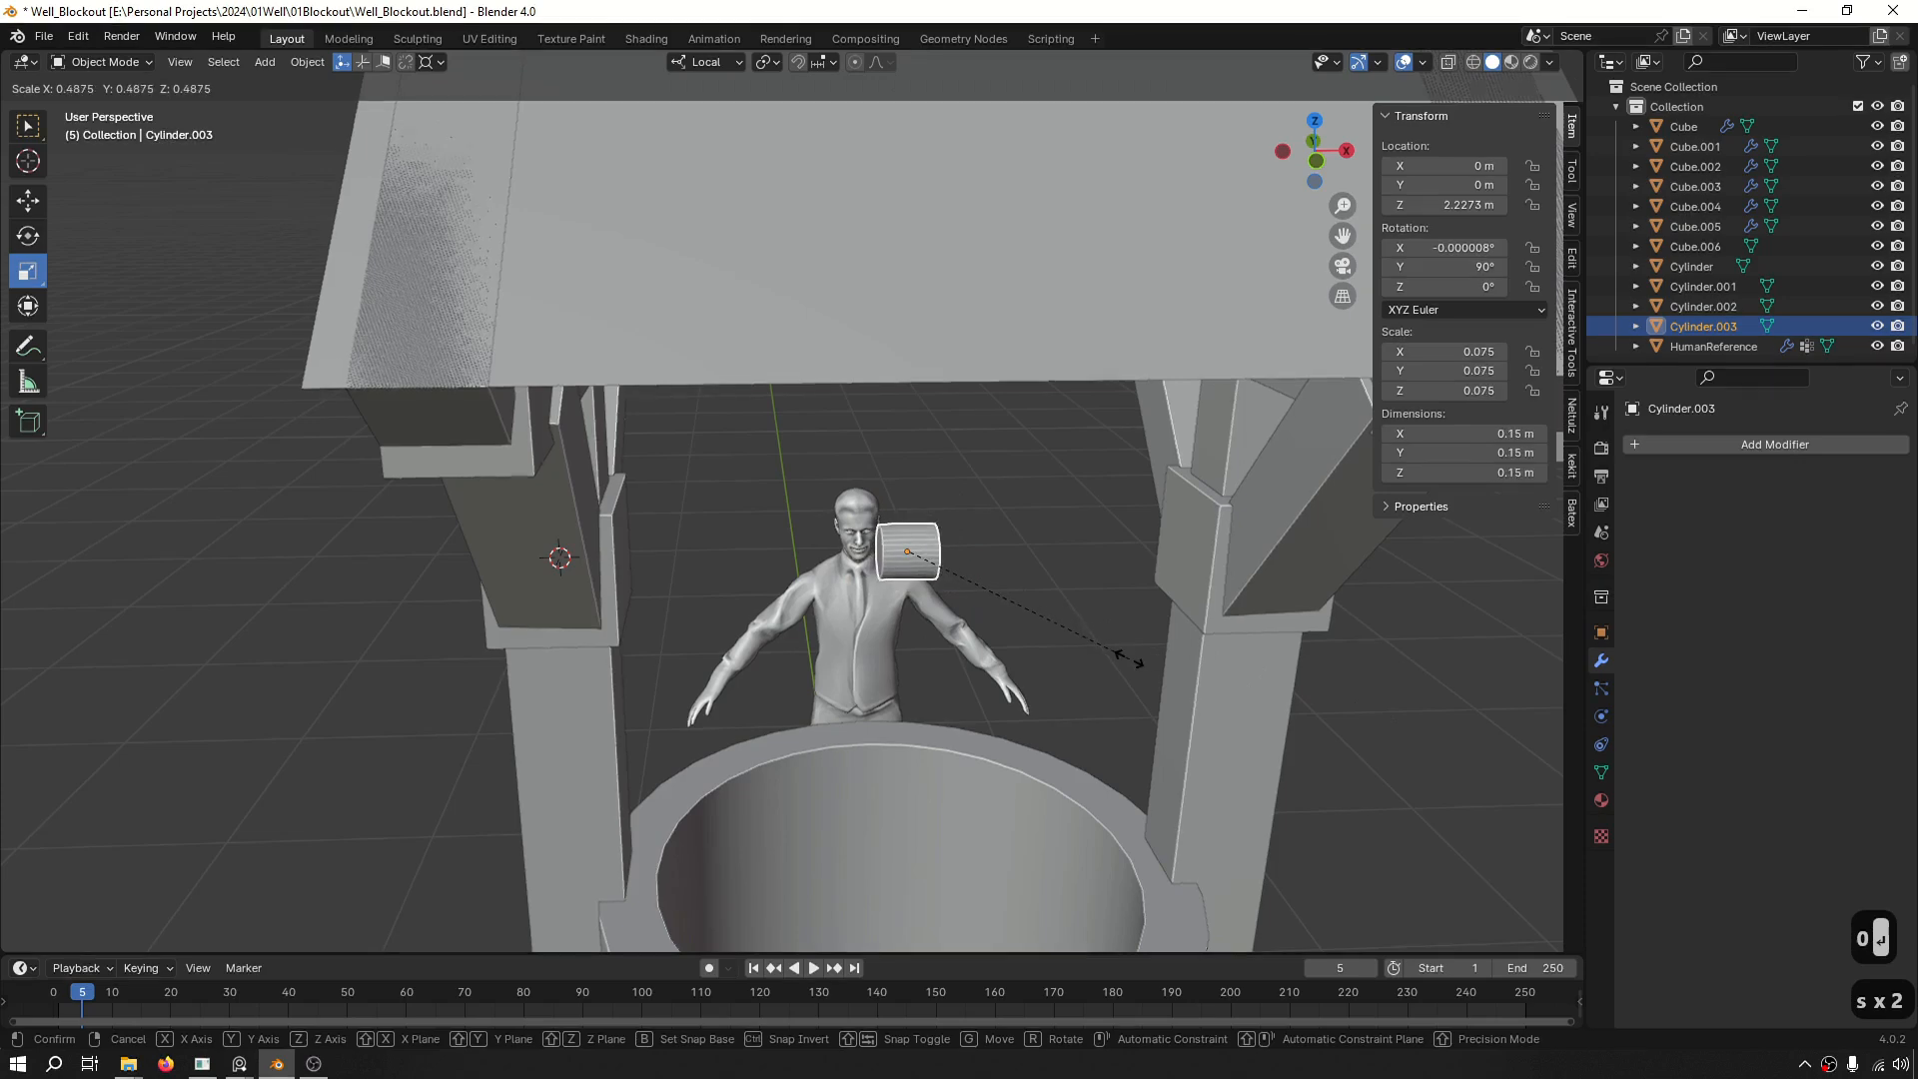
{"action": "left_click", "coordinate": [1127, 659]}
{"action": "scroll", "coordinate": [1122, 663], "scroll_direction": "down", "scroll_amount": 4}
{"action": "key", "text": "s"}
{"action": "left_click", "coordinate": [668, 722]}
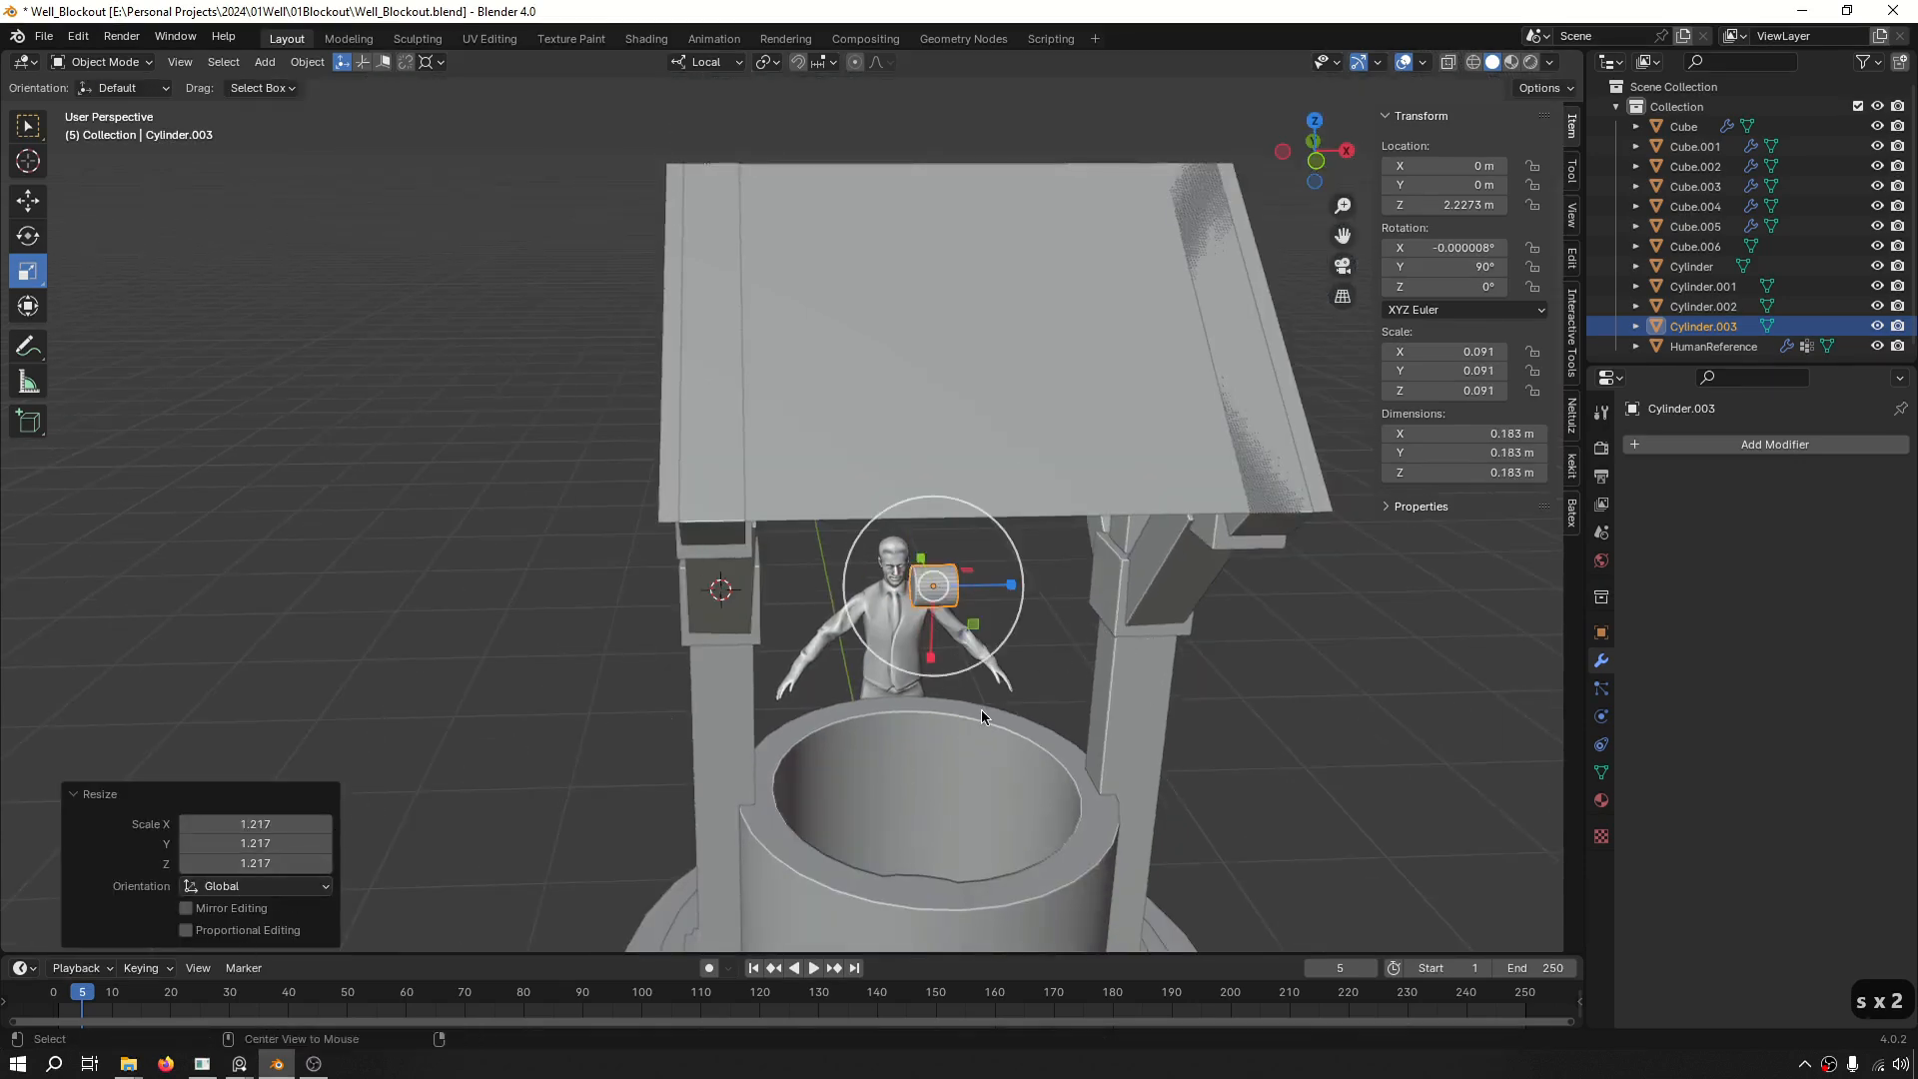
{"action": "key", "text": "ctrl+f"}
{"action": "scroll", "coordinate": [1019, 585], "scroll_direction": "up", "scroll_amount": 5}
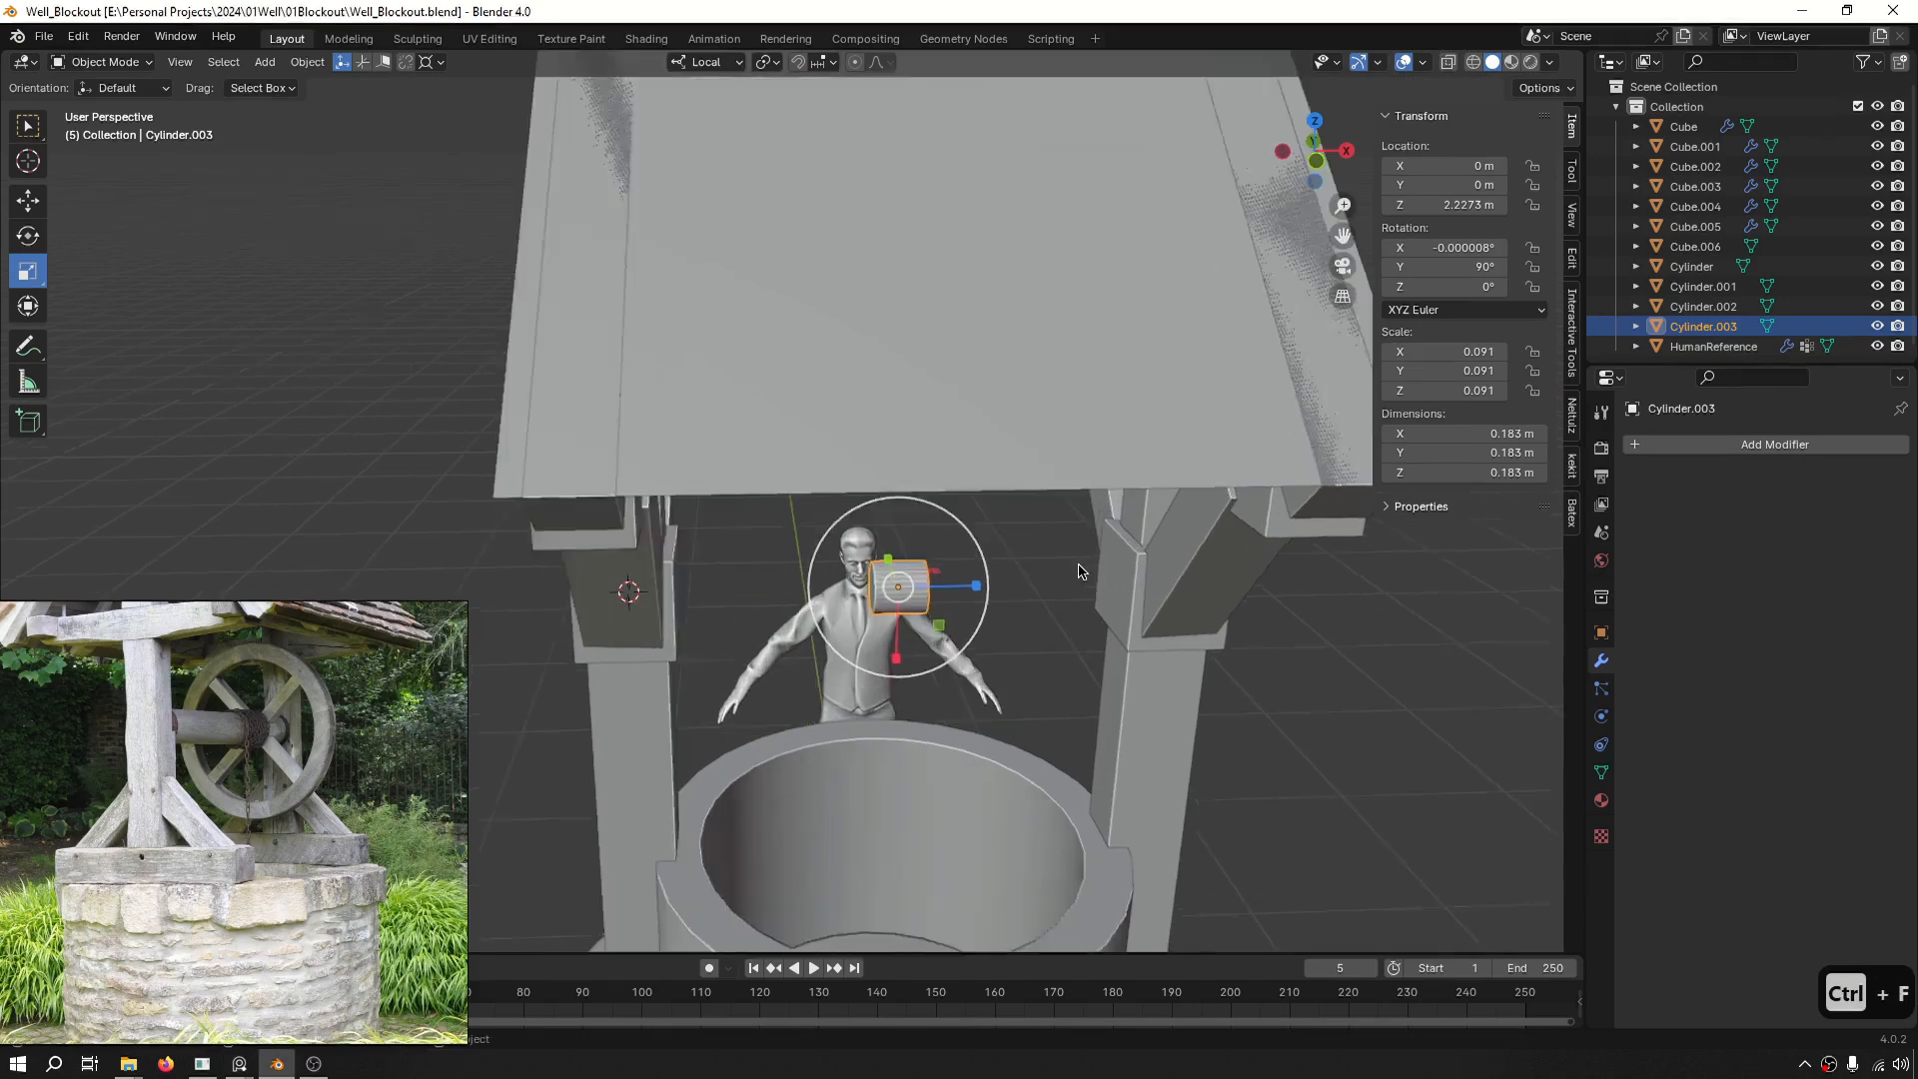
{"action": "key", "text": "s"}
{"action": "left_click", "coordinate": [1069, 588]}
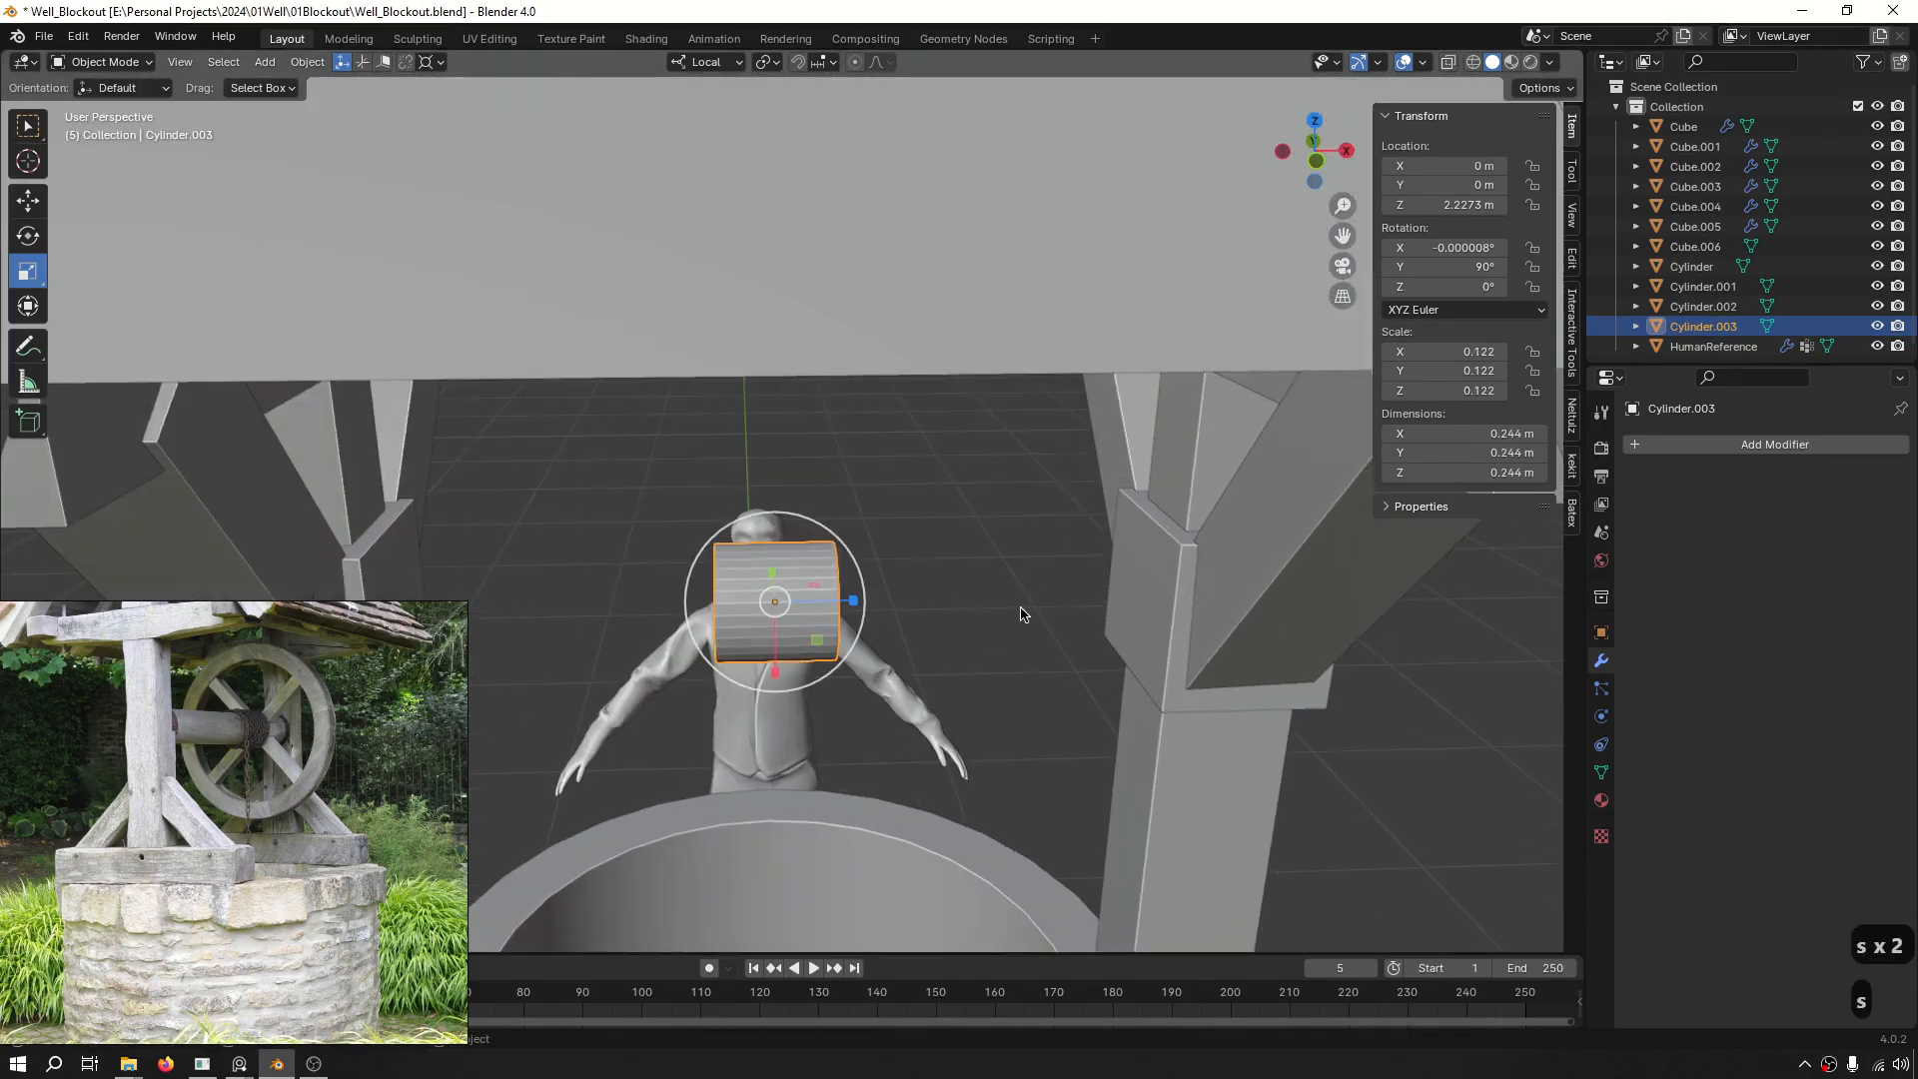
Apply the cylinder's rotation.
{"action": "scroll", "coordinate": [1020, 613], "scroll_direction": "down", "scroll_amount": 6}
{"action": "key", "text": "ctrl+a"}
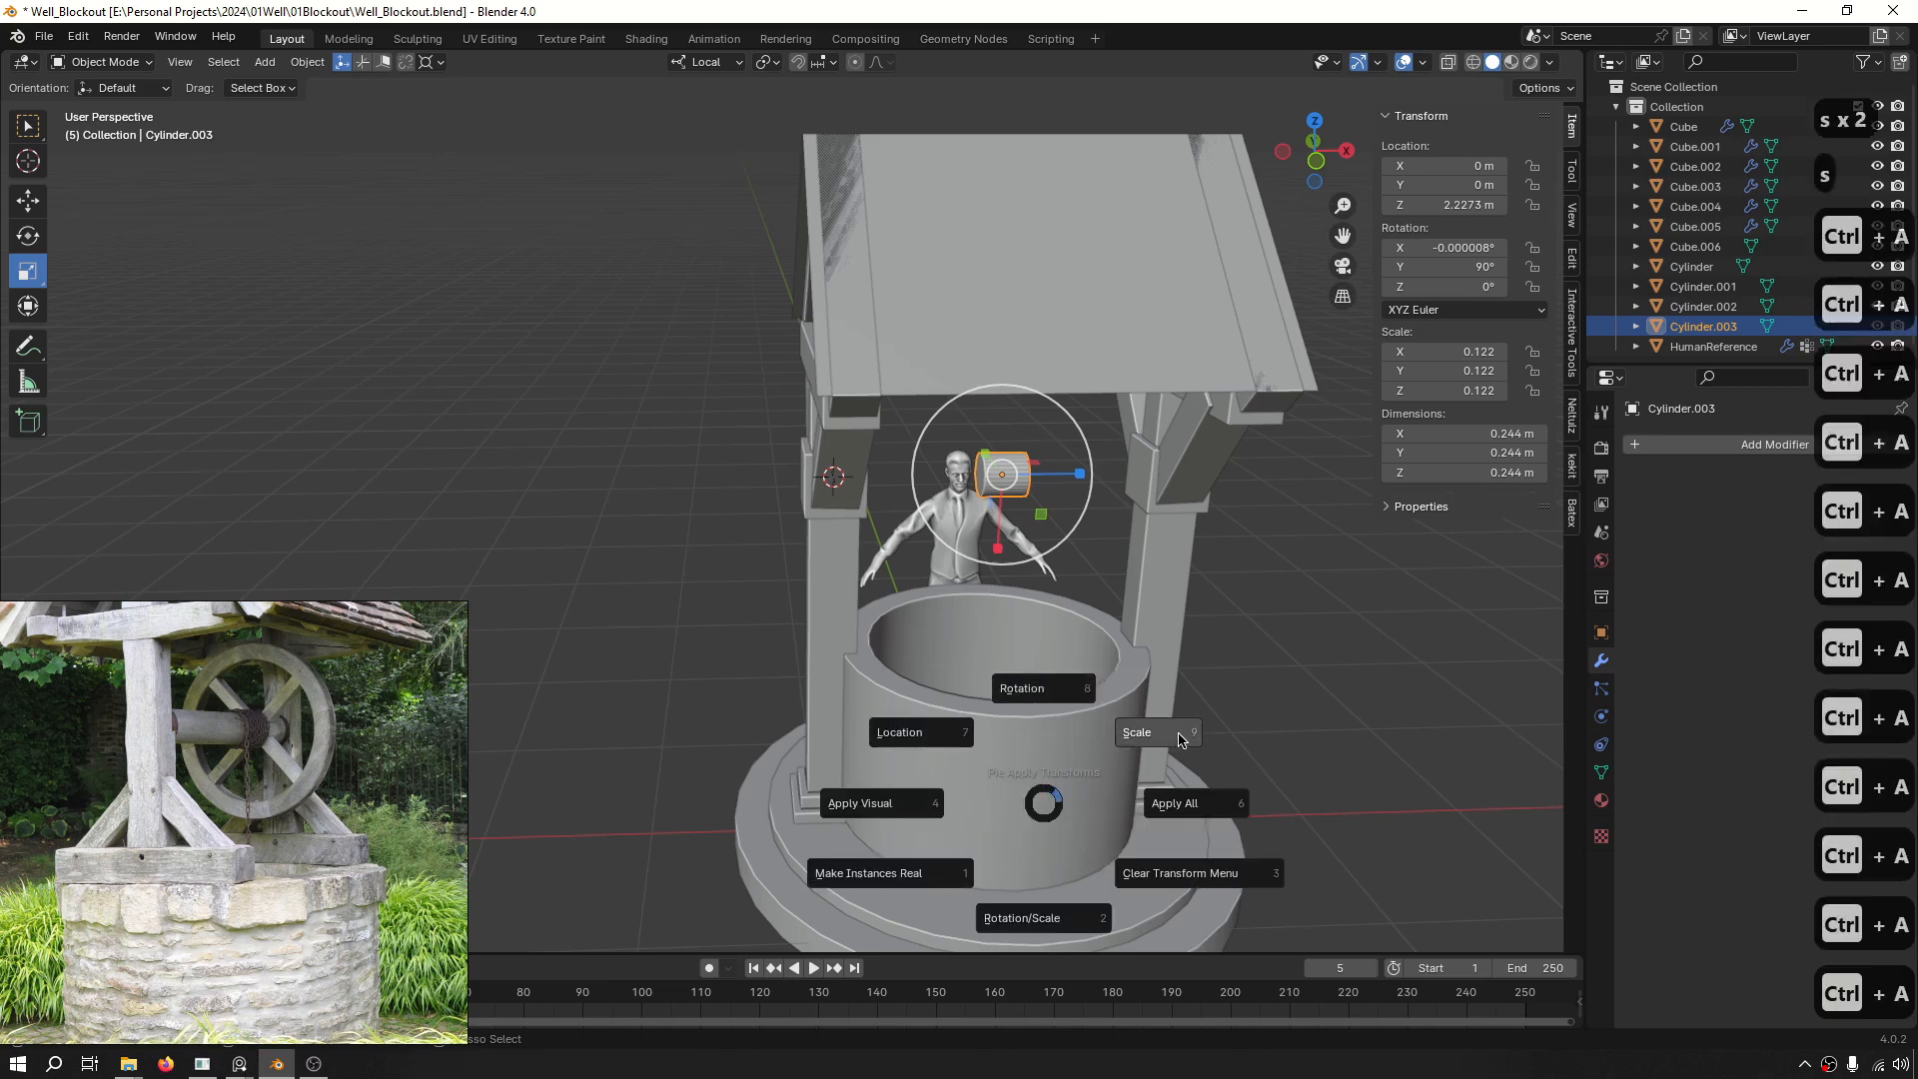
{"action": "left_click", "coordinate": [1009, 688]}
Stretch the cylinder along X to about 1.85 m so it spans both posts, and shade it smooth.
{"action": "key", "text": "s"}
{"action": "key", "text": "s"}
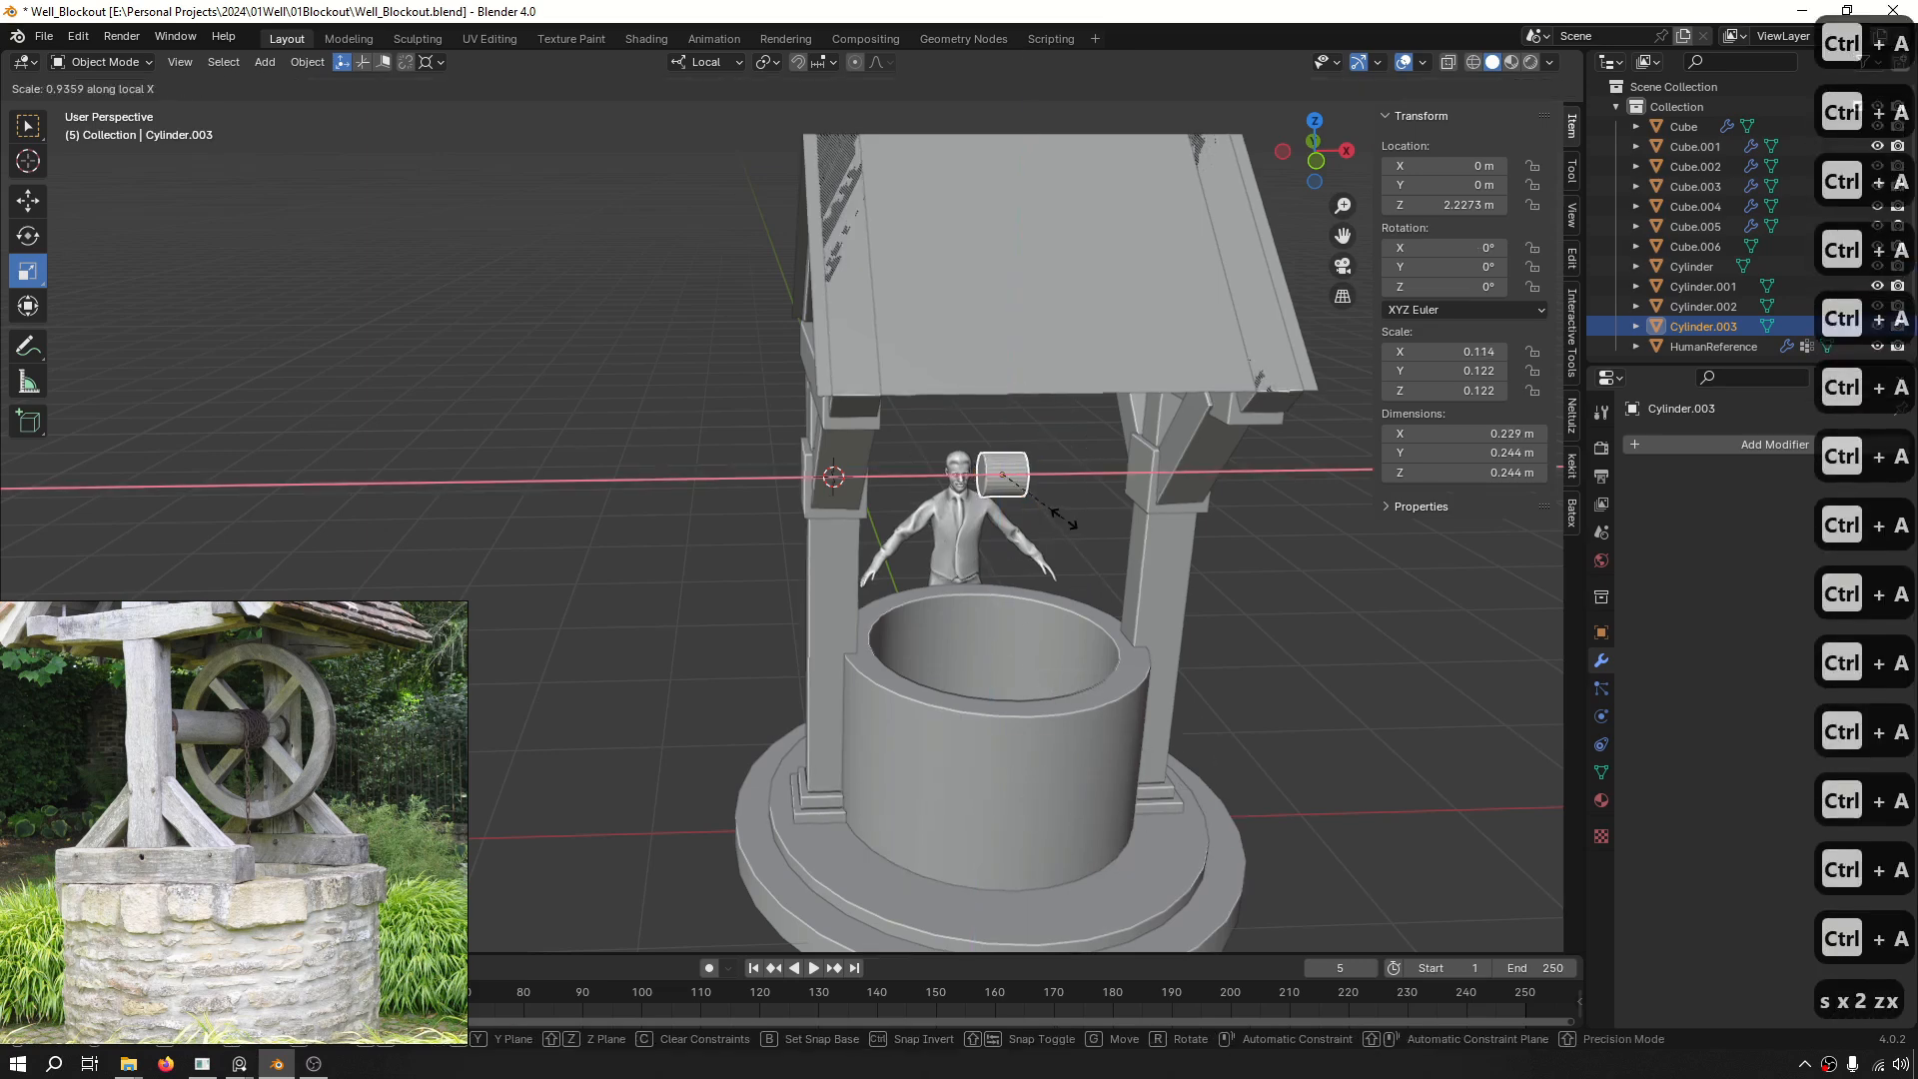
{"action": "left_click", "coordinate": [1563, 645]}
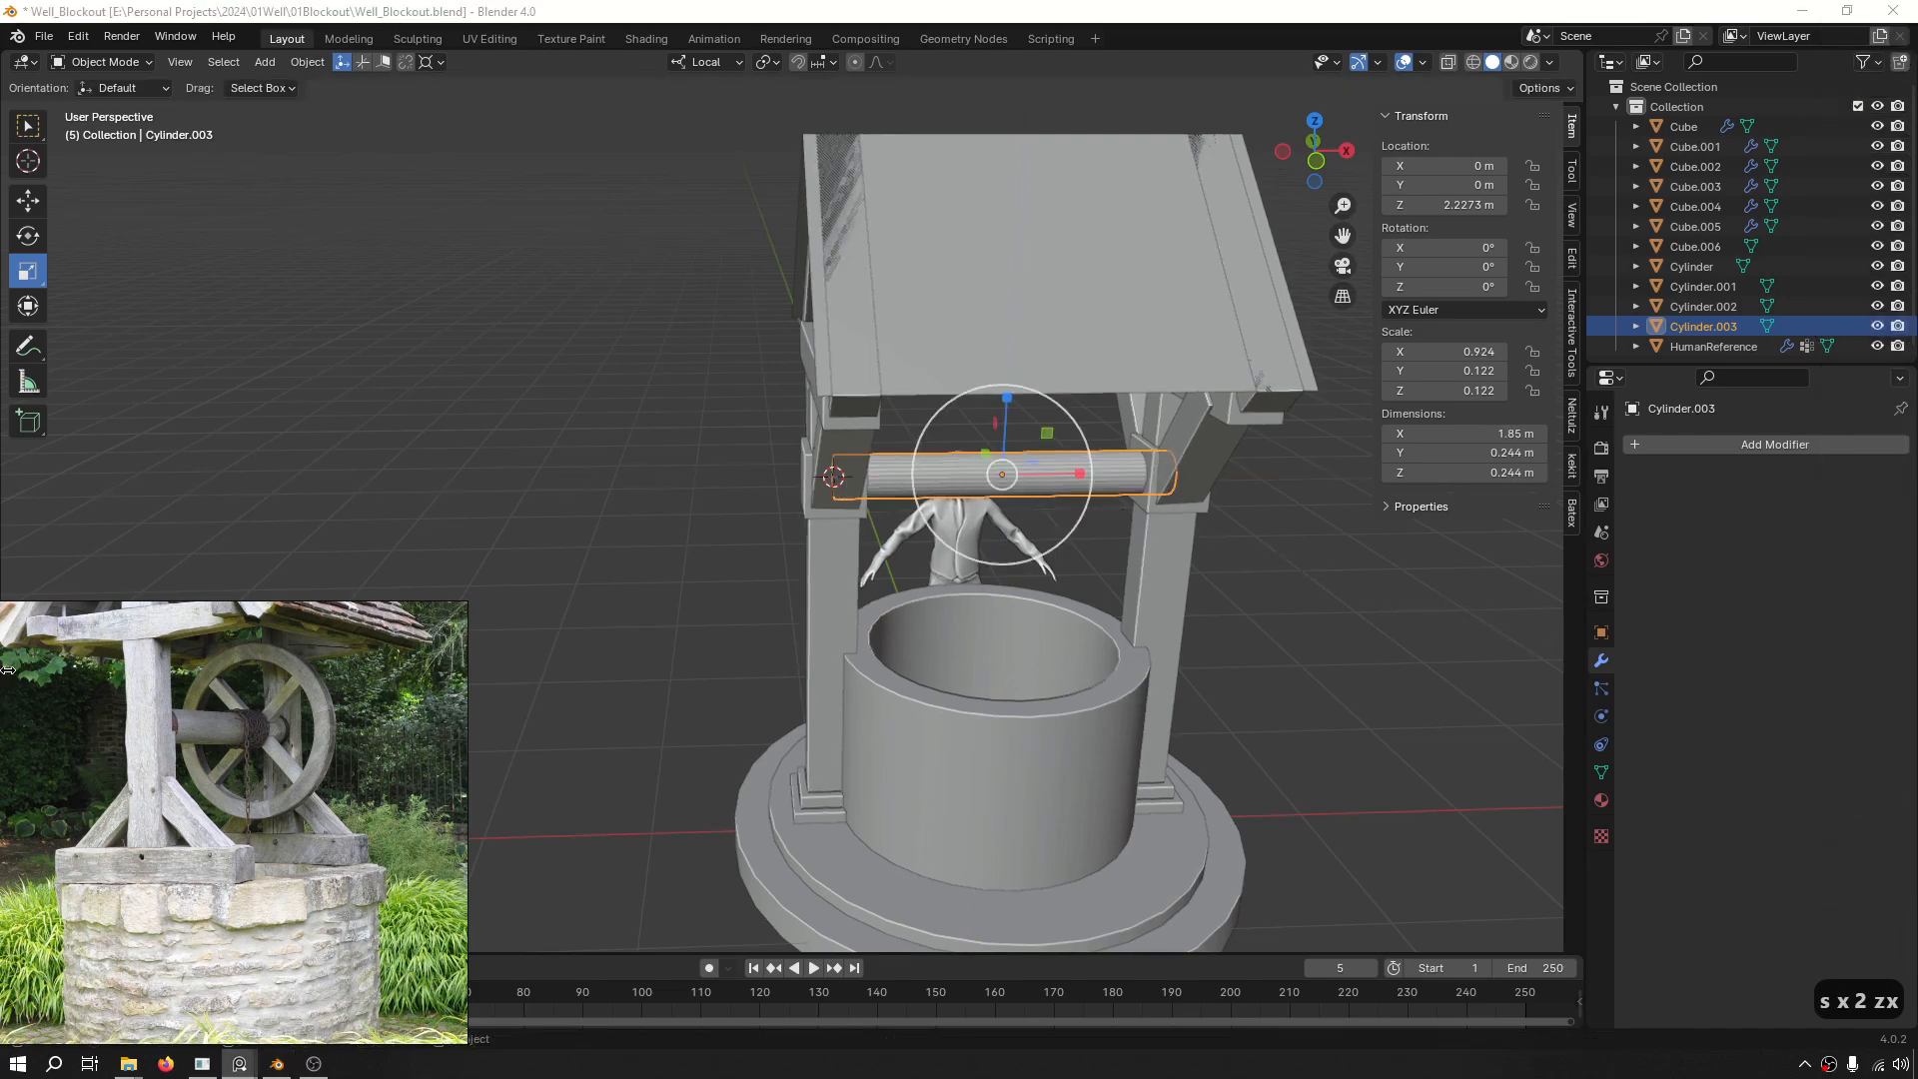
{"action": "right_click", "coordinate": [1126, 454]}
{"action": "left_click", "coordinate": [1127, 454]}
{"action": "scroll", "coordinate": [1037, 549], "scroll_direction": "up", "scroll_amount": 5}
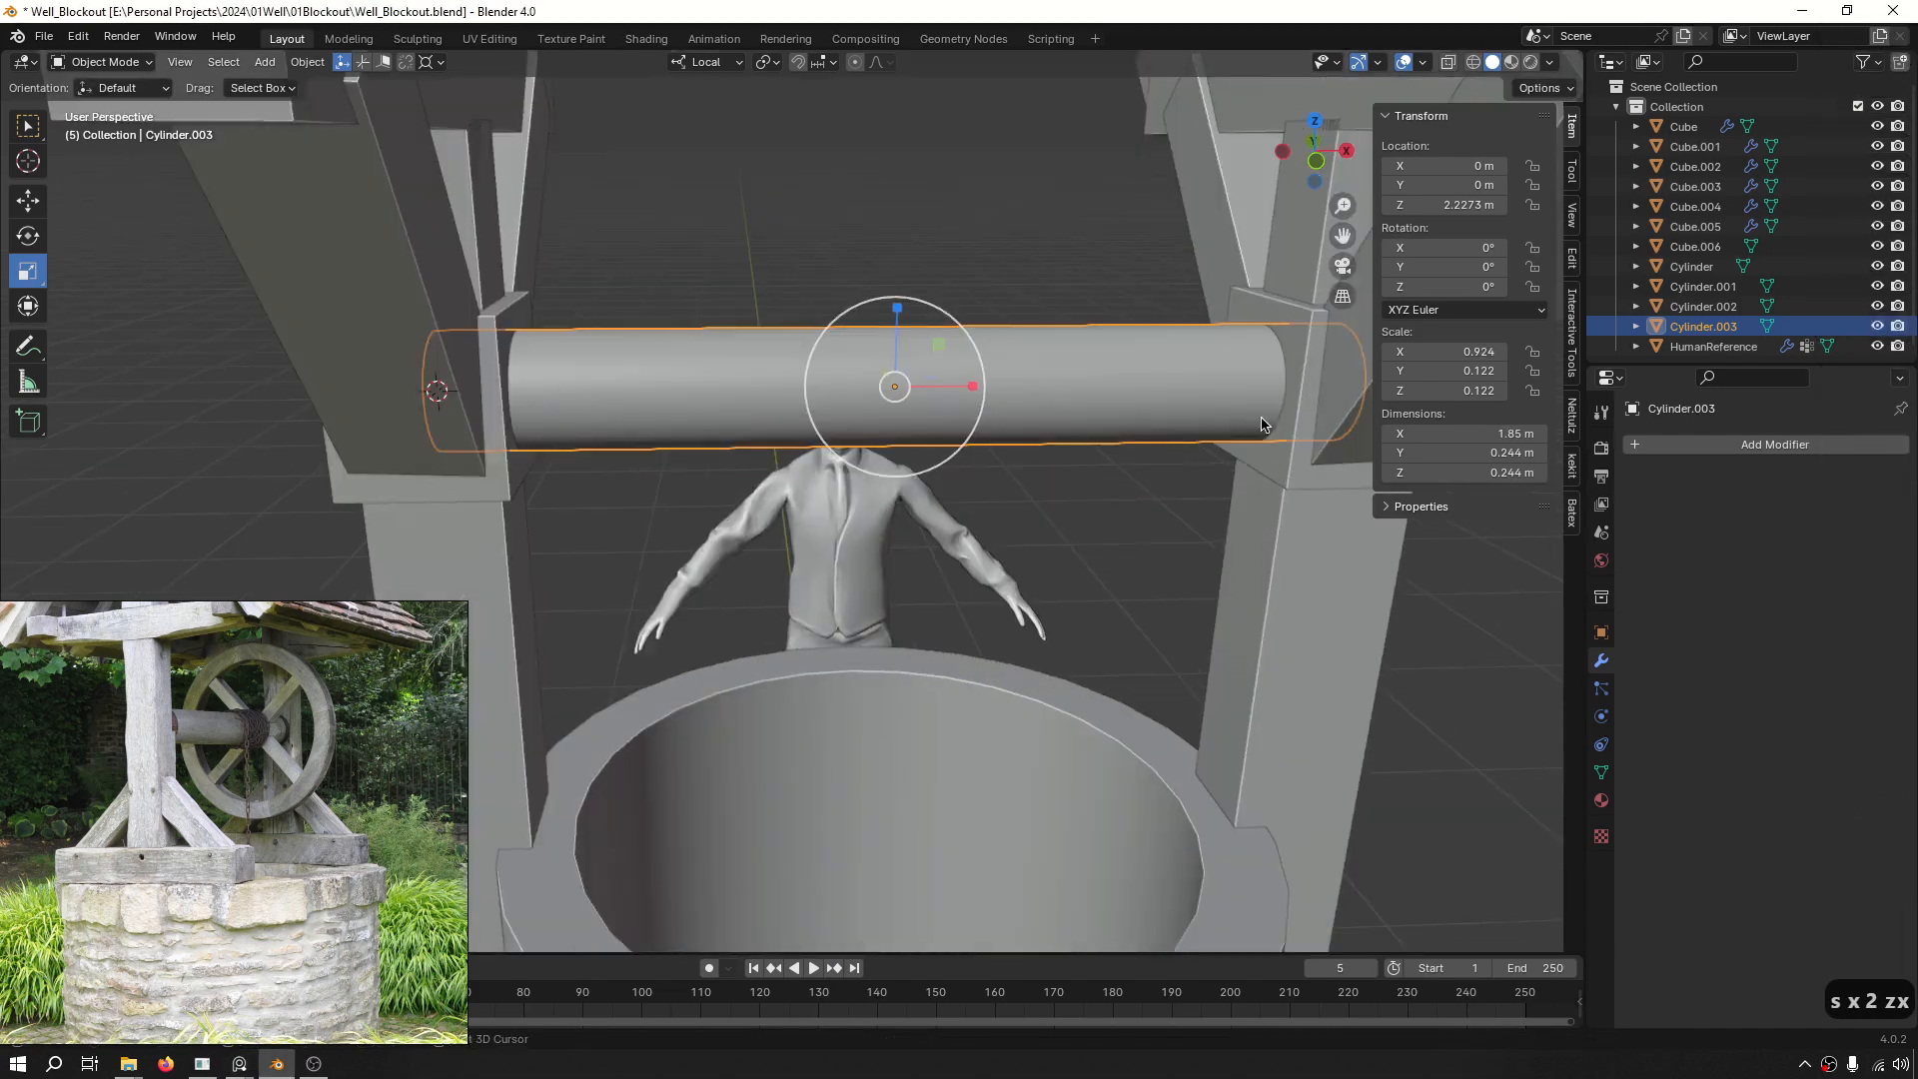
{"action": "middle_click_drag", "start_coordinate": [1263, 423], "coordinate": [1009, 559], "text": "shift"}
{"action": "scroll", "coordinate": [1009, 560], "scroll_direction": "up", "scroll_amount": 4}
{"action": "middle_click_drag", "start_coordinate": [1009, 559], "coordinate": [1139, 504]}
{"action": "scroll", "coordinate": [999, 489], "scroll_direction": "down", "scroll_amount": 6}
{"action": "middle_click_drag", "start_coordinate": [999, 489], "coordinate": [1149, 350], "text": "shift"}
{"action": "middle_click_drag", "start_coordinate": [1149, 350], "coordinate": [916, 455]}
{"action": "scroll", "coordinate": [1039, 414], "scroll_direction": "down", "scroll_amount": 2}
{"action": "key", "text": "s"}
{"action": "key", "text": "s"}
{"action": "key", "text": "z"}
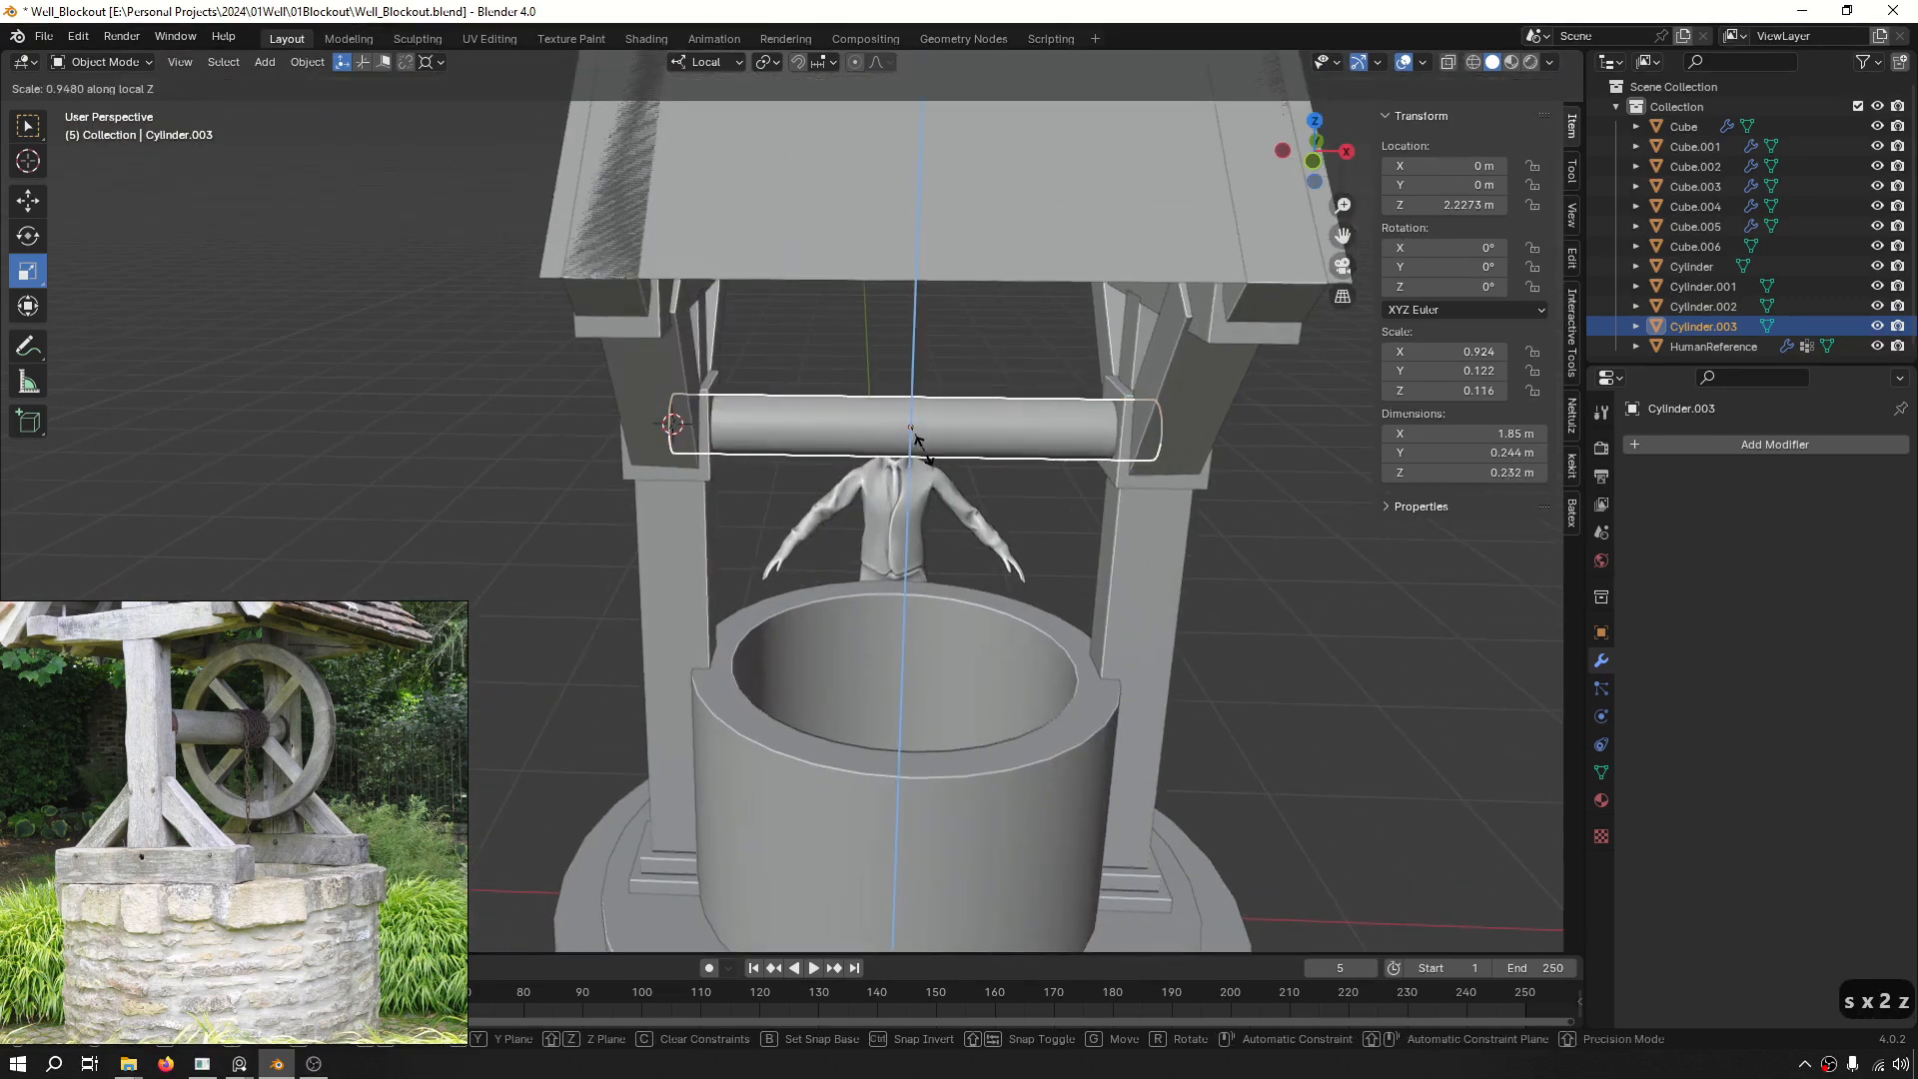
{"action": "right_click", "coordinate": [930, 456]}
Isolate the axle cylinder and extrude its end face on the negative X side outward by about 0.24 m.
{"action": "key", "text": "ctrl+f"}
{"action": "middle_click_drag", "start_coordinate": [811, 466], "coordinate": [872, 471]}
{"action": "key", "text": "3"}
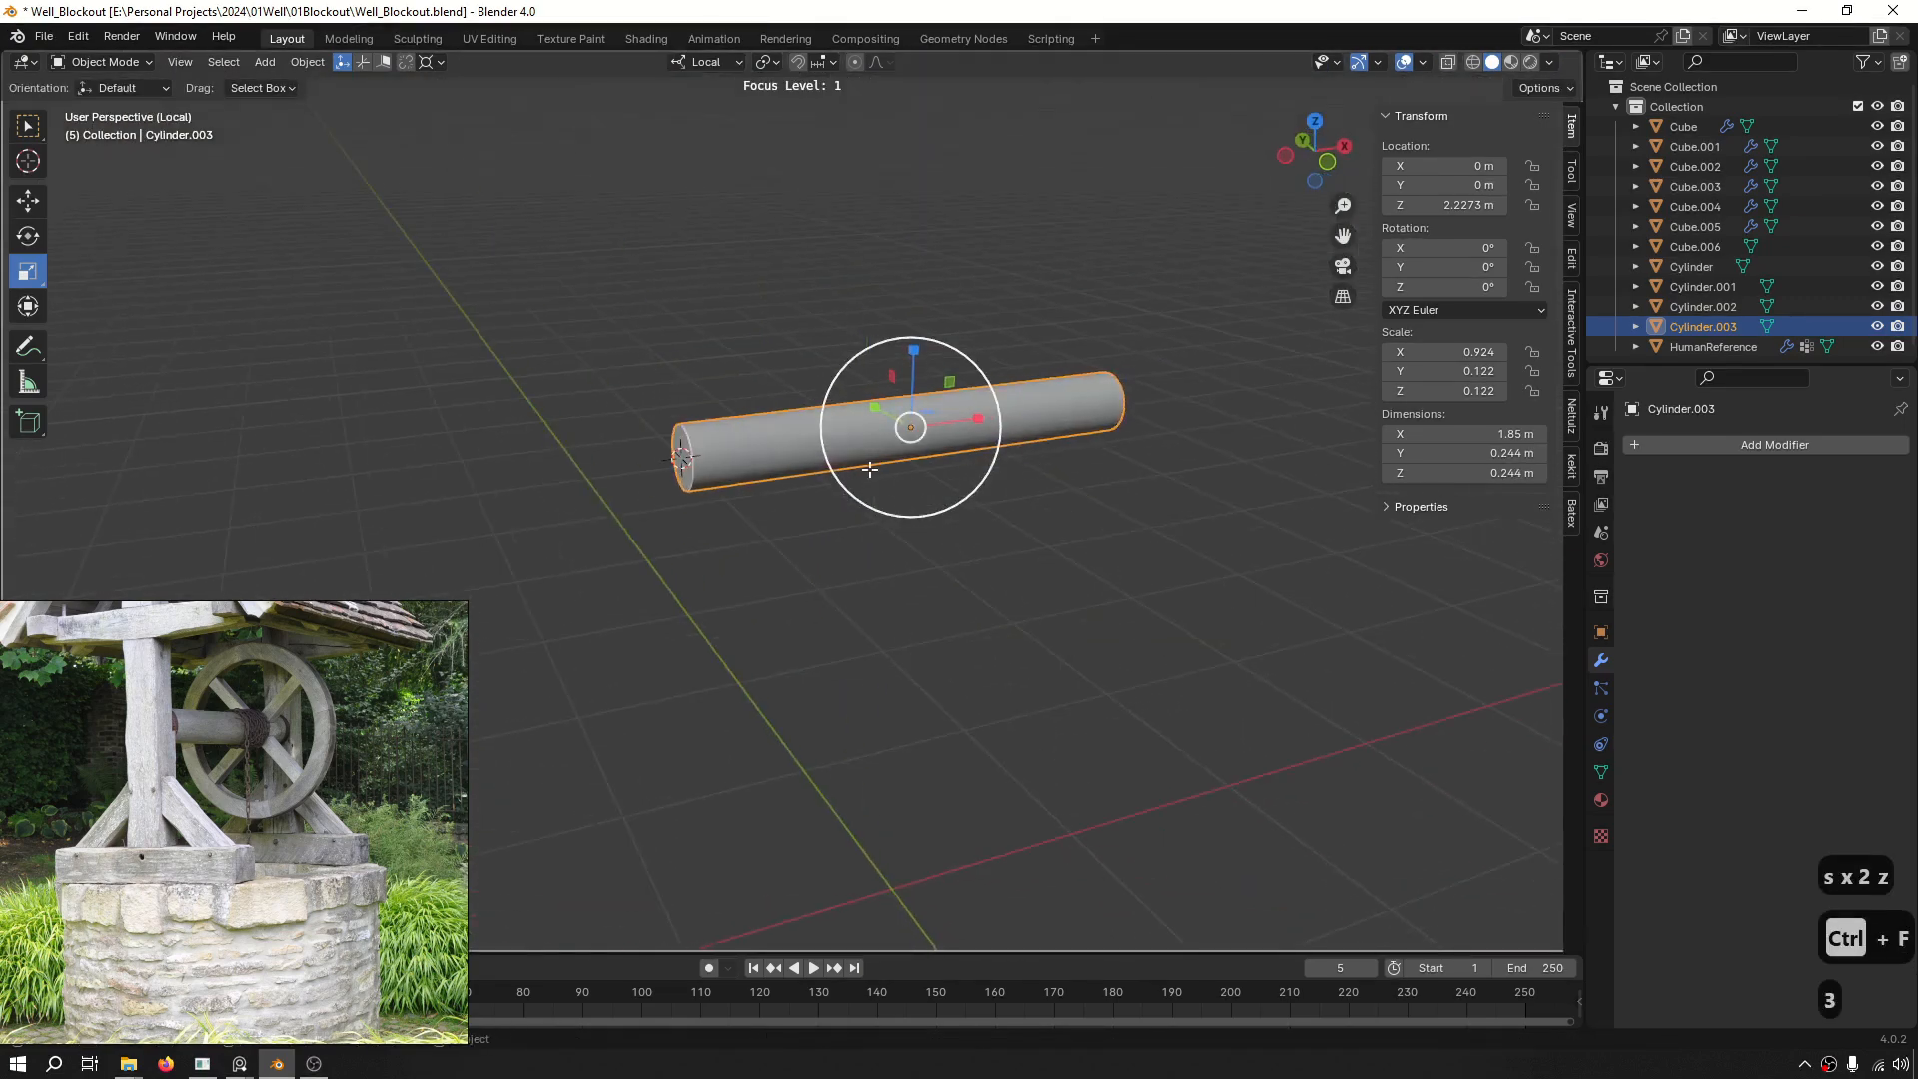
{"action": "scroll", "coordinate": [679, 455], "scroll_direction": "up", "scroll_amount": 4}
{"action": "left_click", "coordinate": [723, 472]}
{"action": "scroll", "coordinate": [827, 473], "scroll_direction": "down", "scroll_amount": 2}
{"action": "key", "text": "e"}
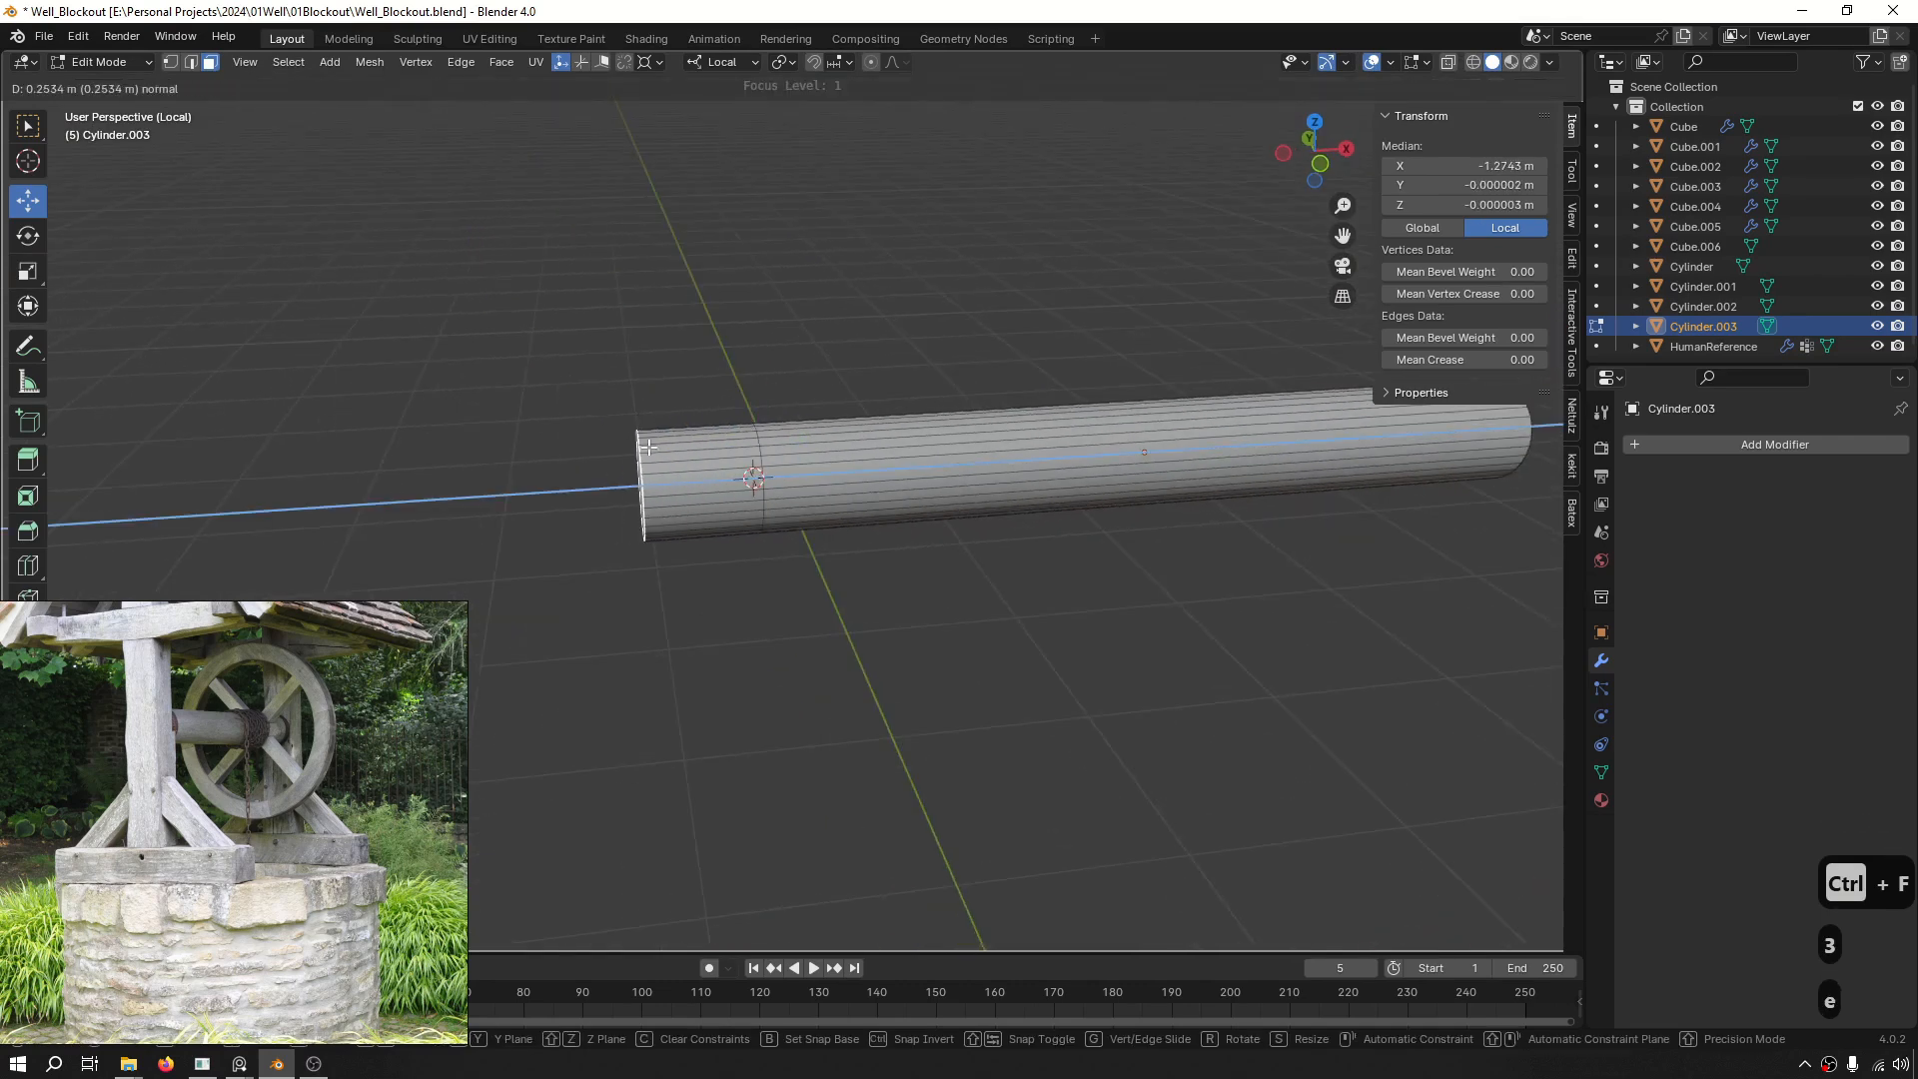
{"action": "right_click", "coordinate": [647, 446]}
{"action": "key", "text": "e"}
{"action": "left_click", "coordinate": [708, 579]}
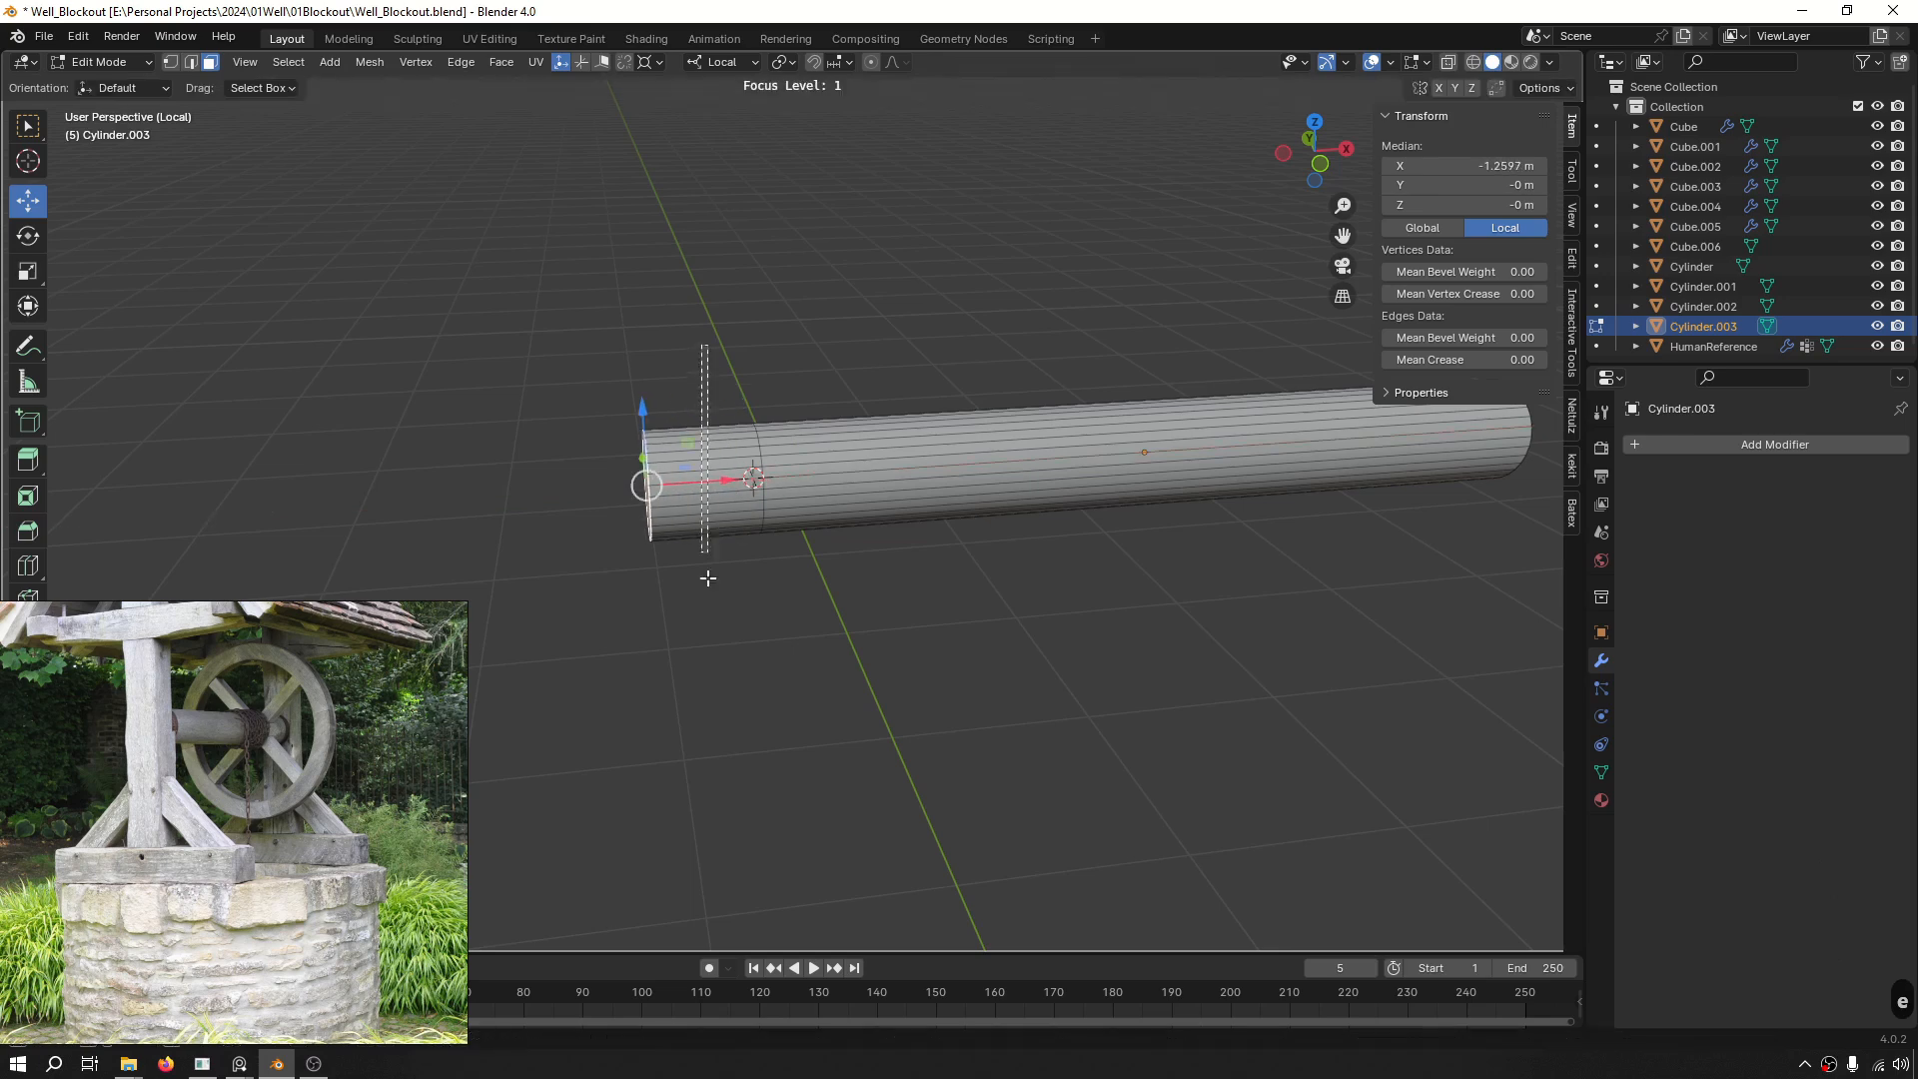
Box-select all faces of the newly extruded end section, through to the back of the axle.
{"action": "middle_click_drag", "start_coordinate": [776, 534], "coordinate": [345, 287]}
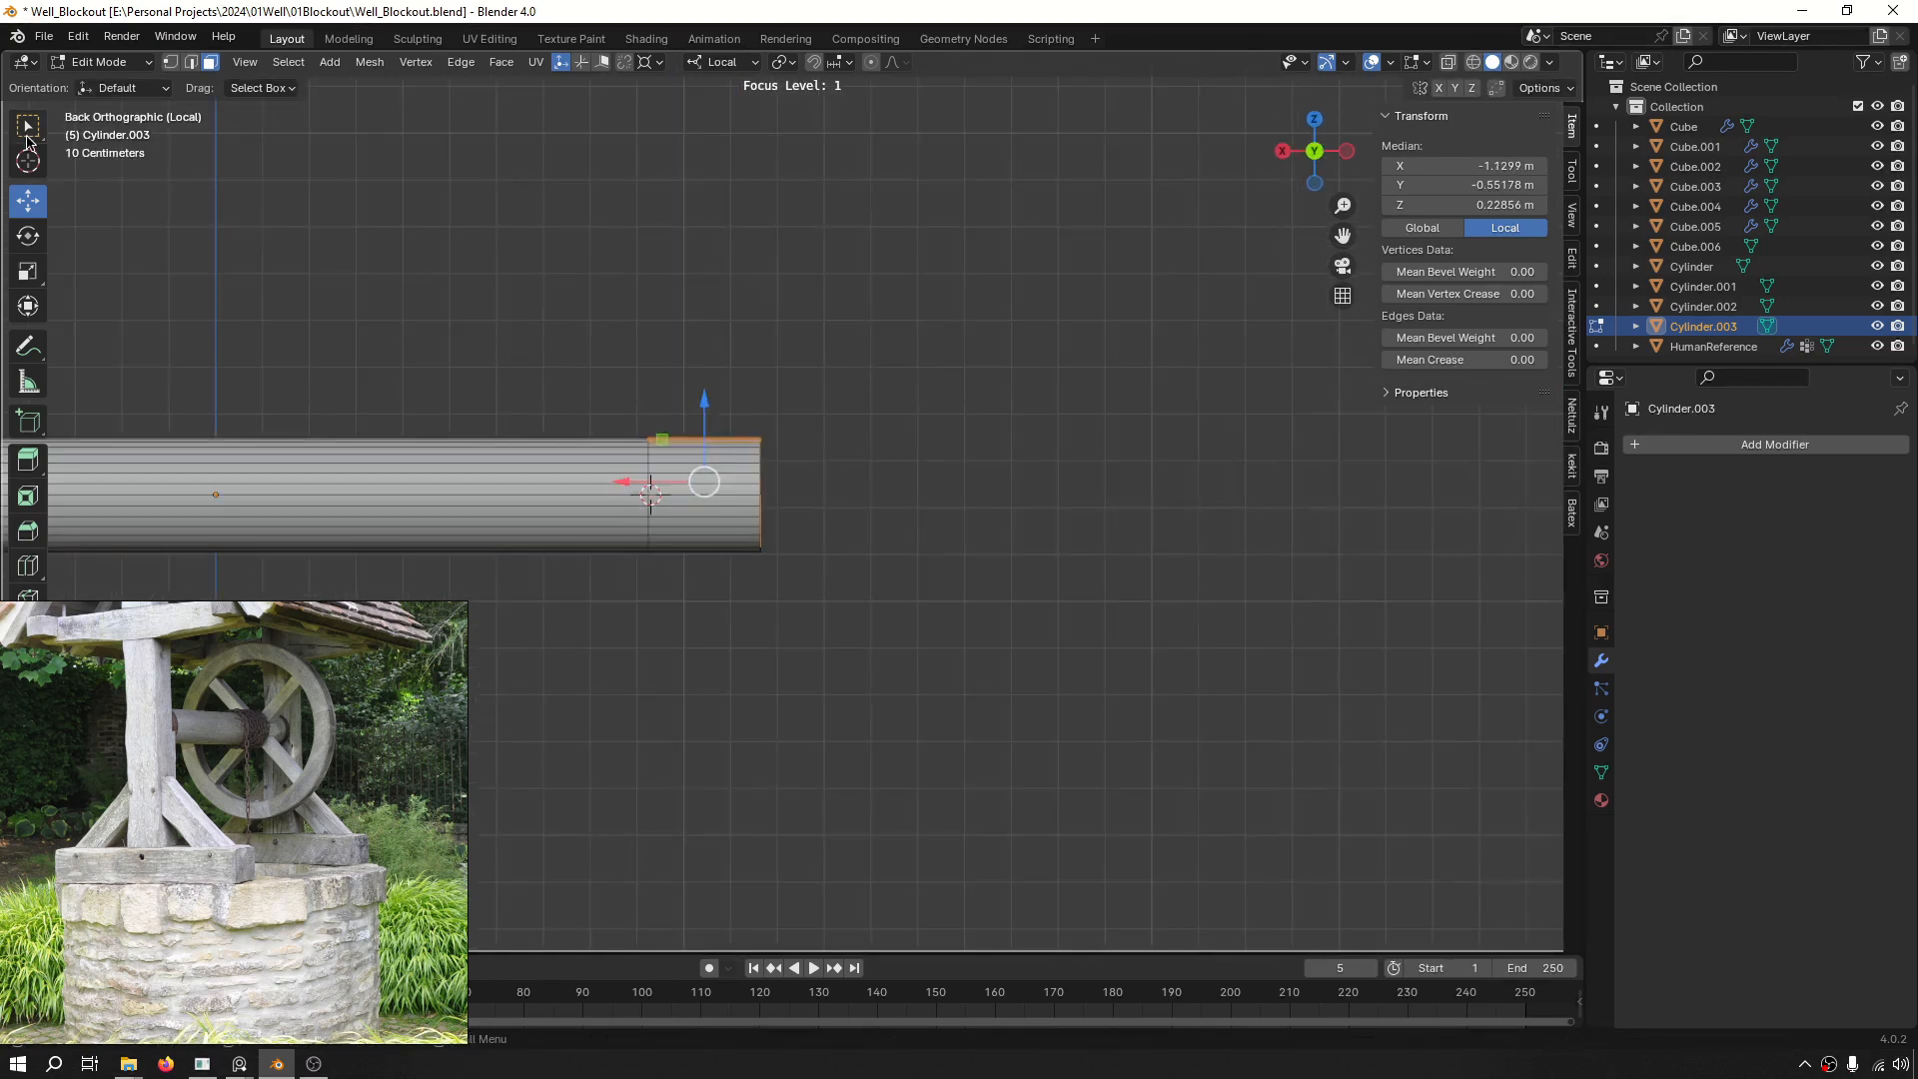
{"action": "left_click_drag", "start_coordinate": [28, 140], "coordinate": [146, 327]}
{"action": "left_click", "coordinate": [156, 290]}
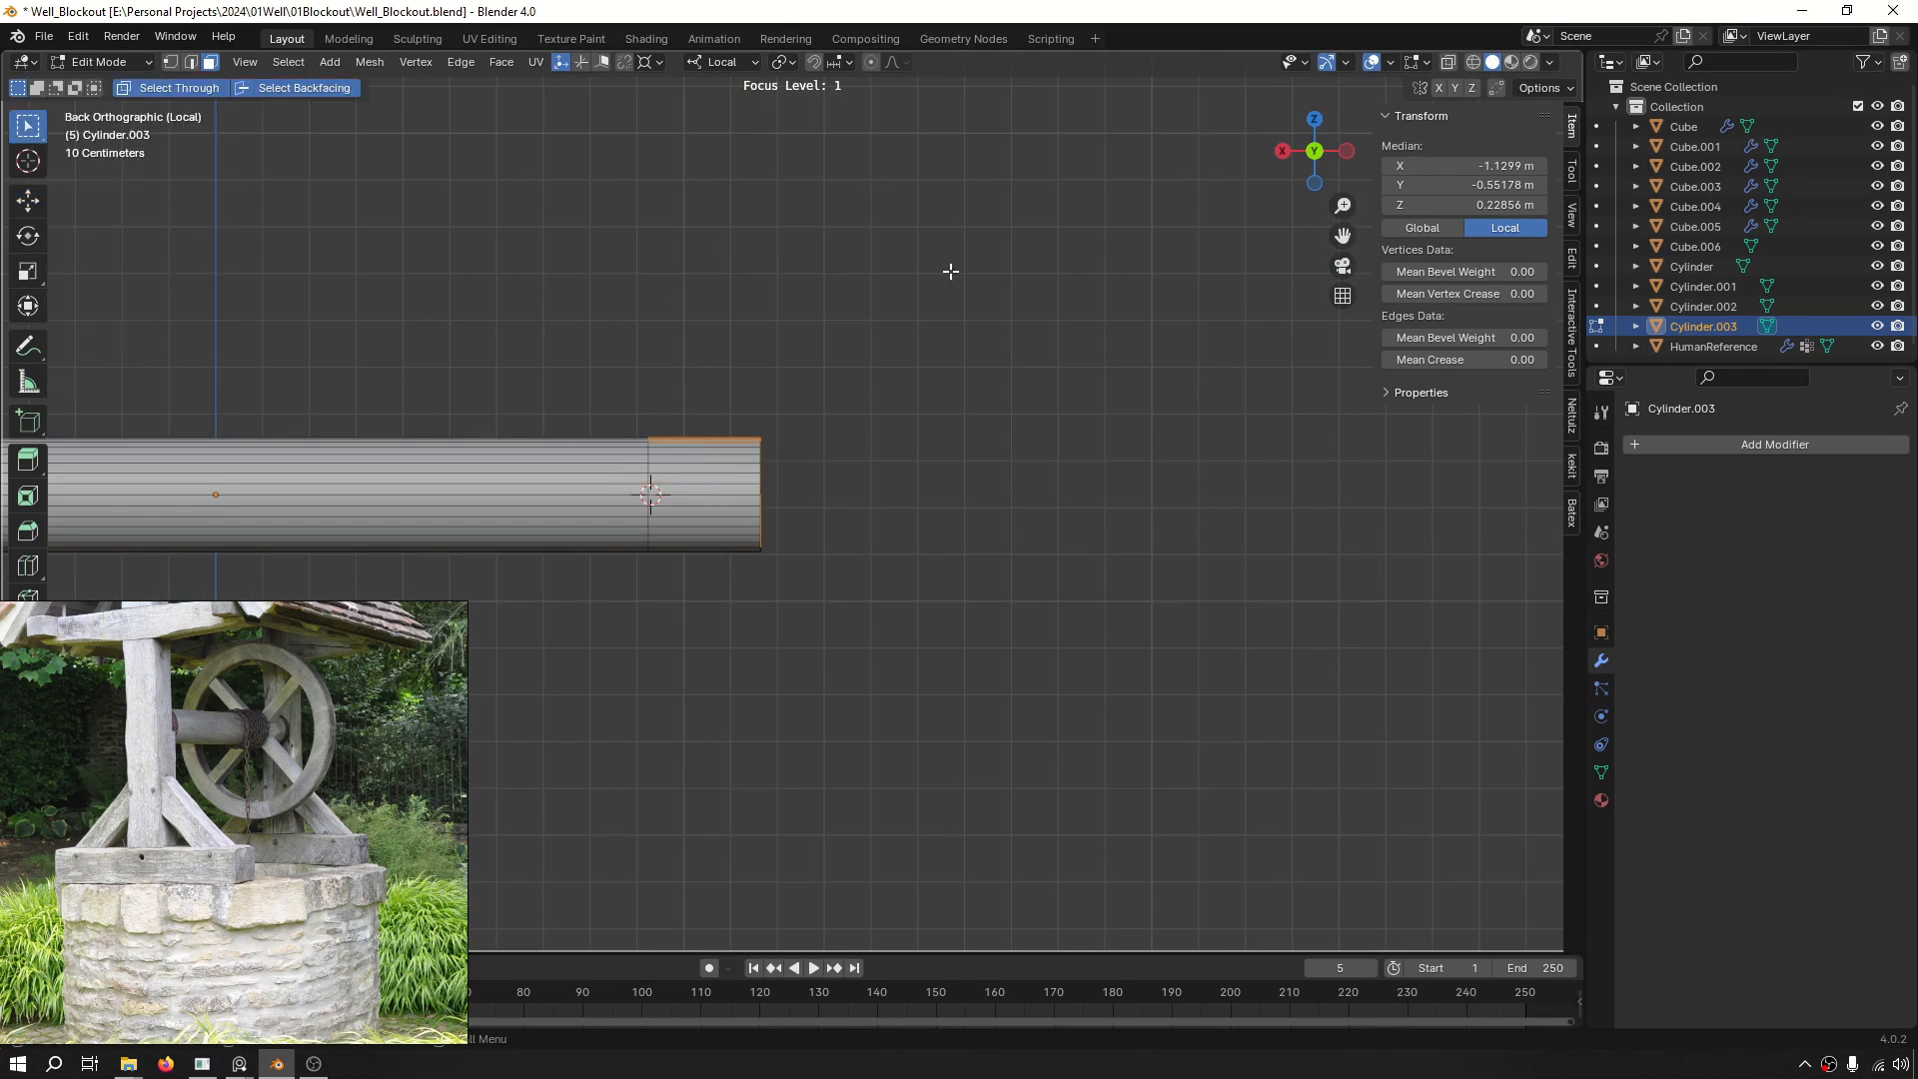
{"action": "left_click_drag", "start_coordinate": [947, 280], "coordinate": [684, 731]}
{"action": "middle_click_drag", "start_coordinate": [865, 601], "coordinate": [1053, 556]}
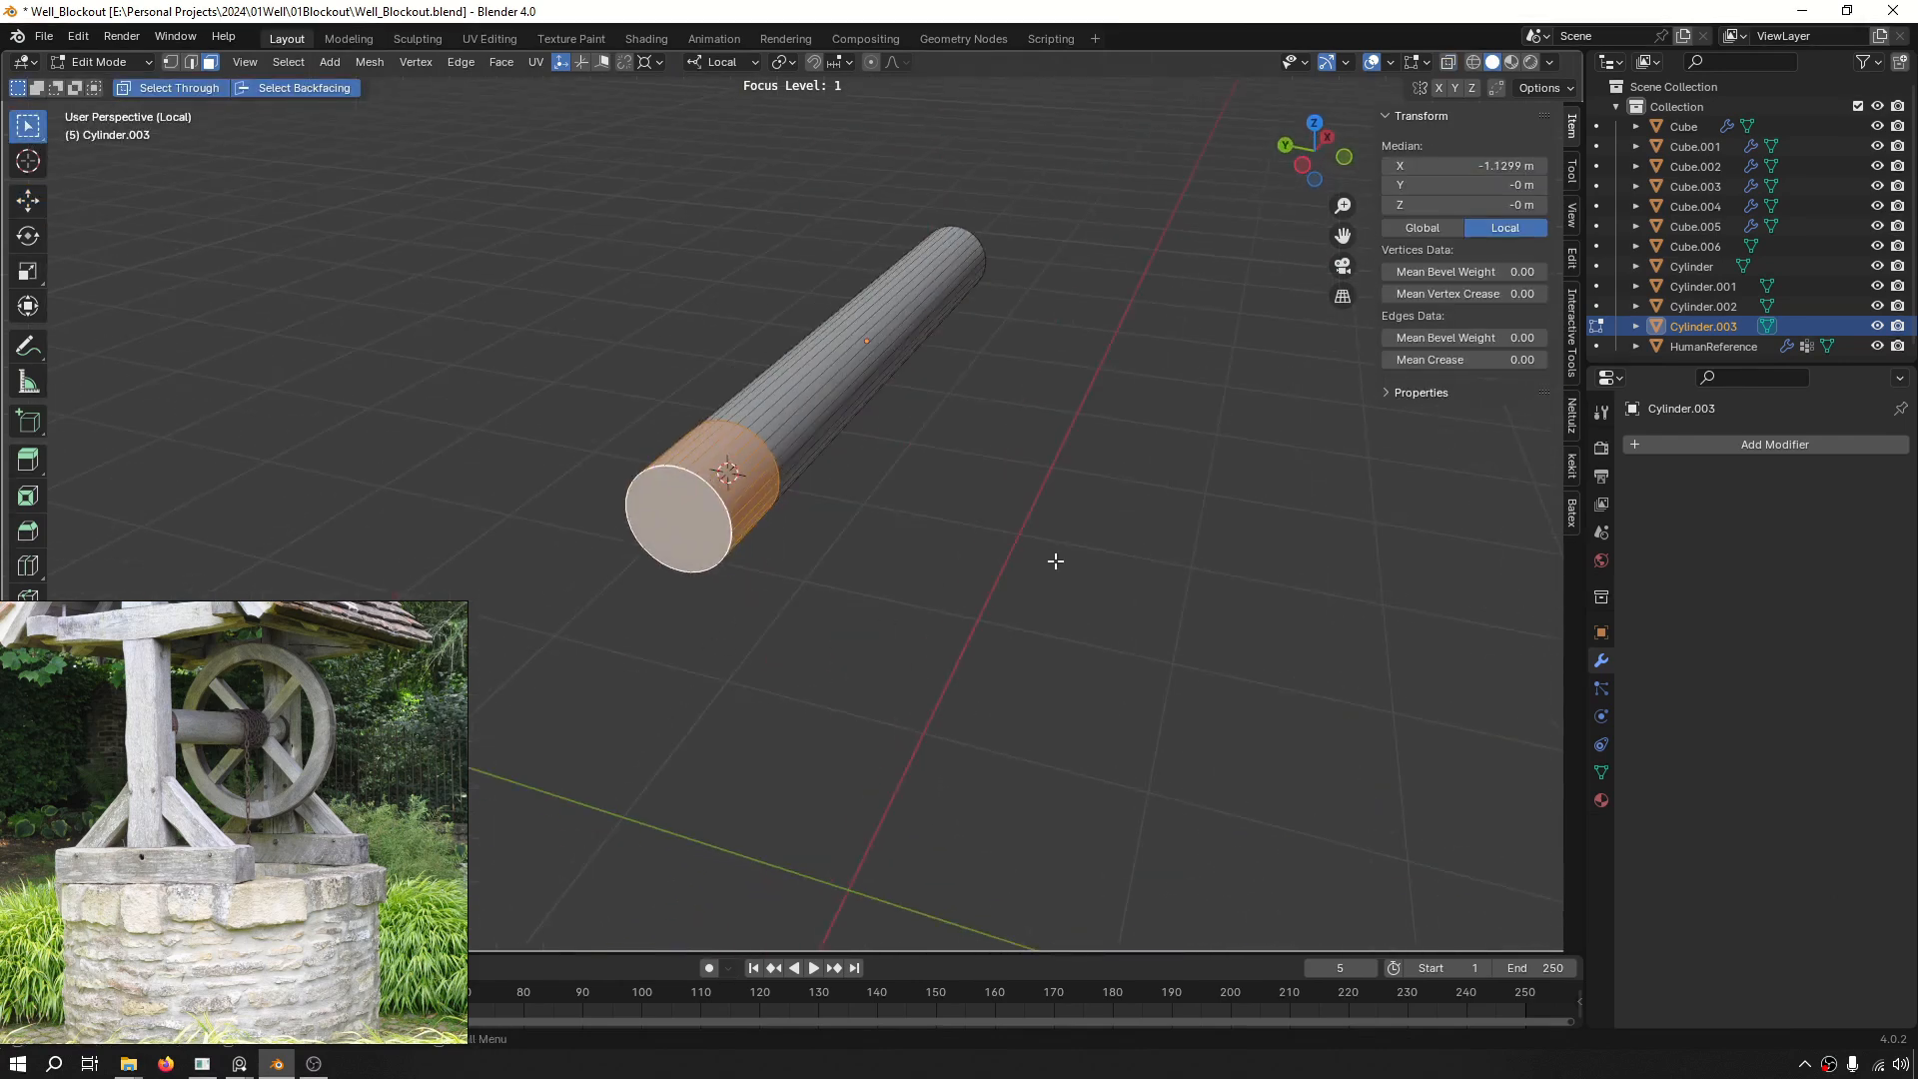
{"action": "key", "text": "s"}
{"action": "key", "text": "s"}
Extrude only the end section's side faces along their normals by about 0.73 m, and return to the full well in Object Mode.
{"action": "middle_click_drag", "start_coordinate": [1199, 522], "coordinate": [759, 318]}
{"action": "left_click_drag", "start_coordinate": [718, 255], "coordinate": [679, 801]}
{"action": "key", "text": "alt+z"}
{"action": "middle_click_drag", "start_coordinate": [679, 801], "coordinate": [925, 548]}
{"action": "key", "text": "alt+e"}
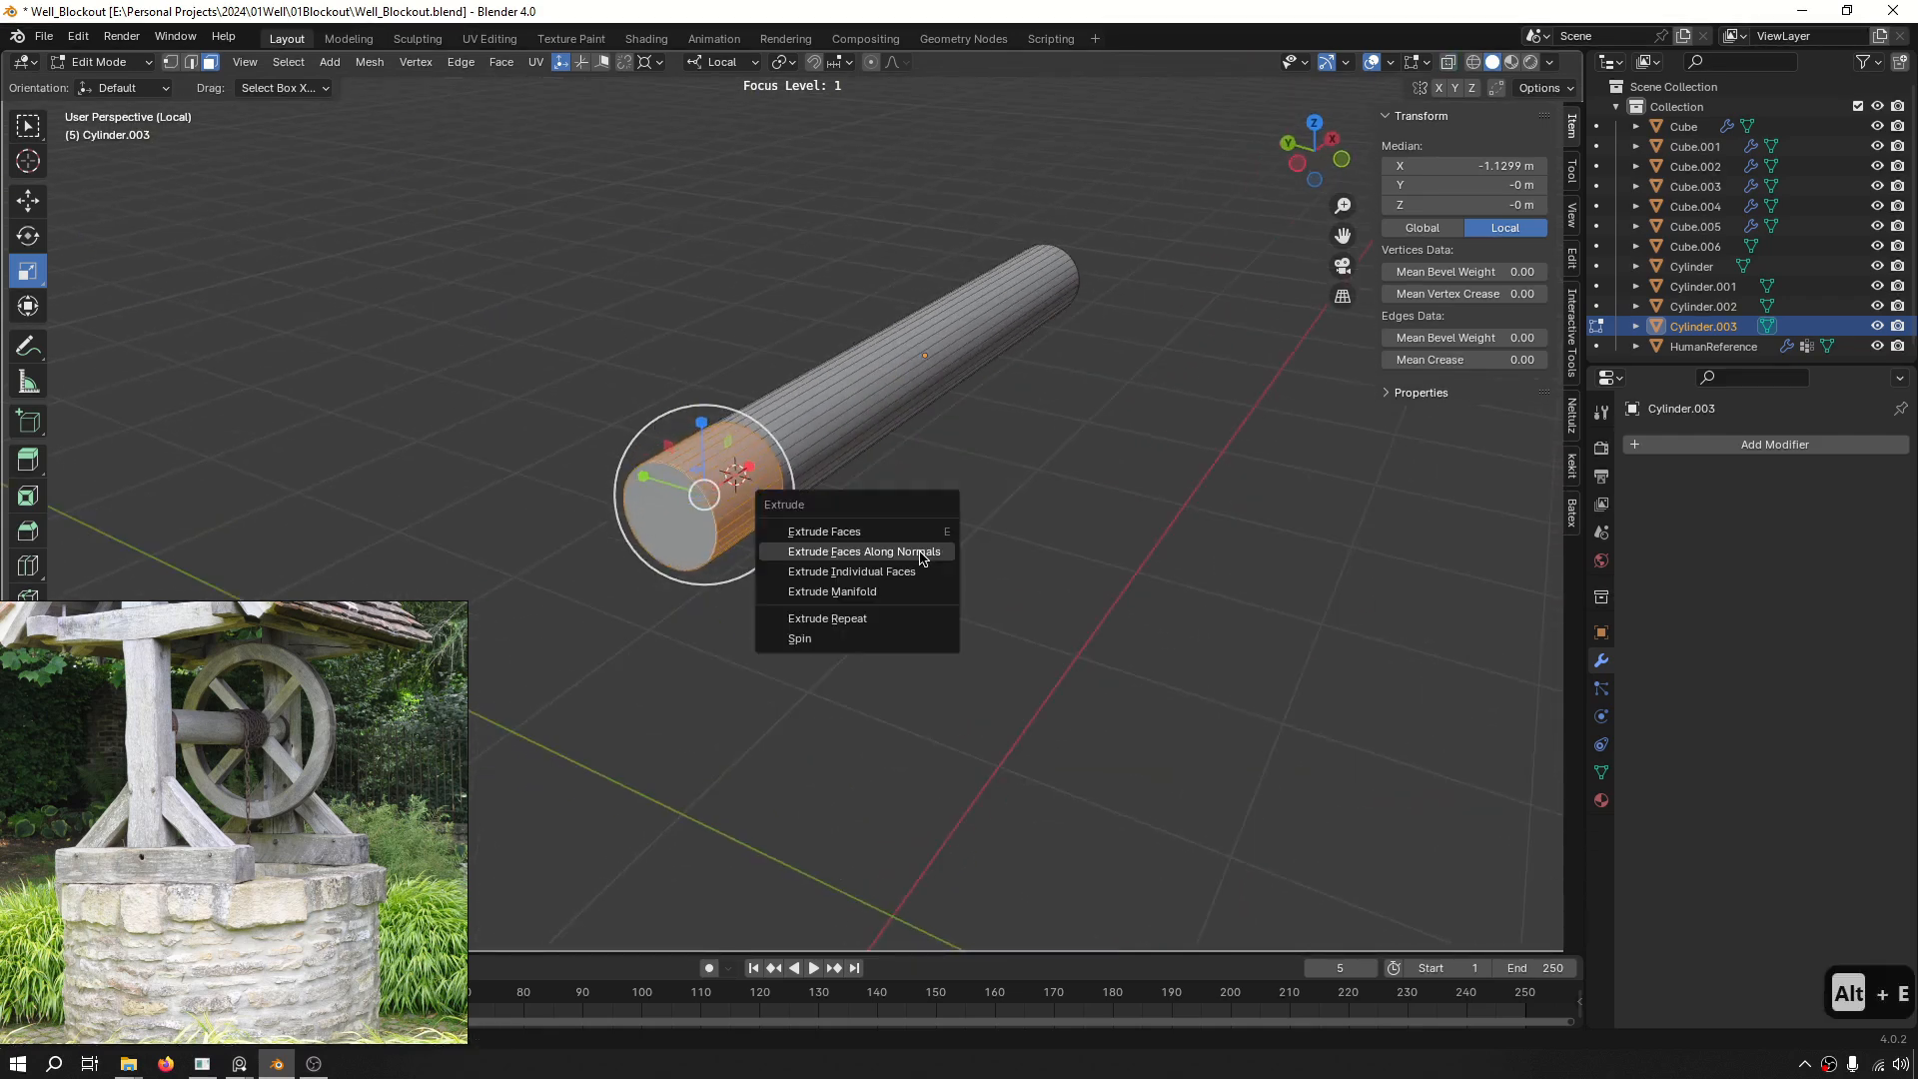
{"action": "left_click", "coordinate": [922, 552]}
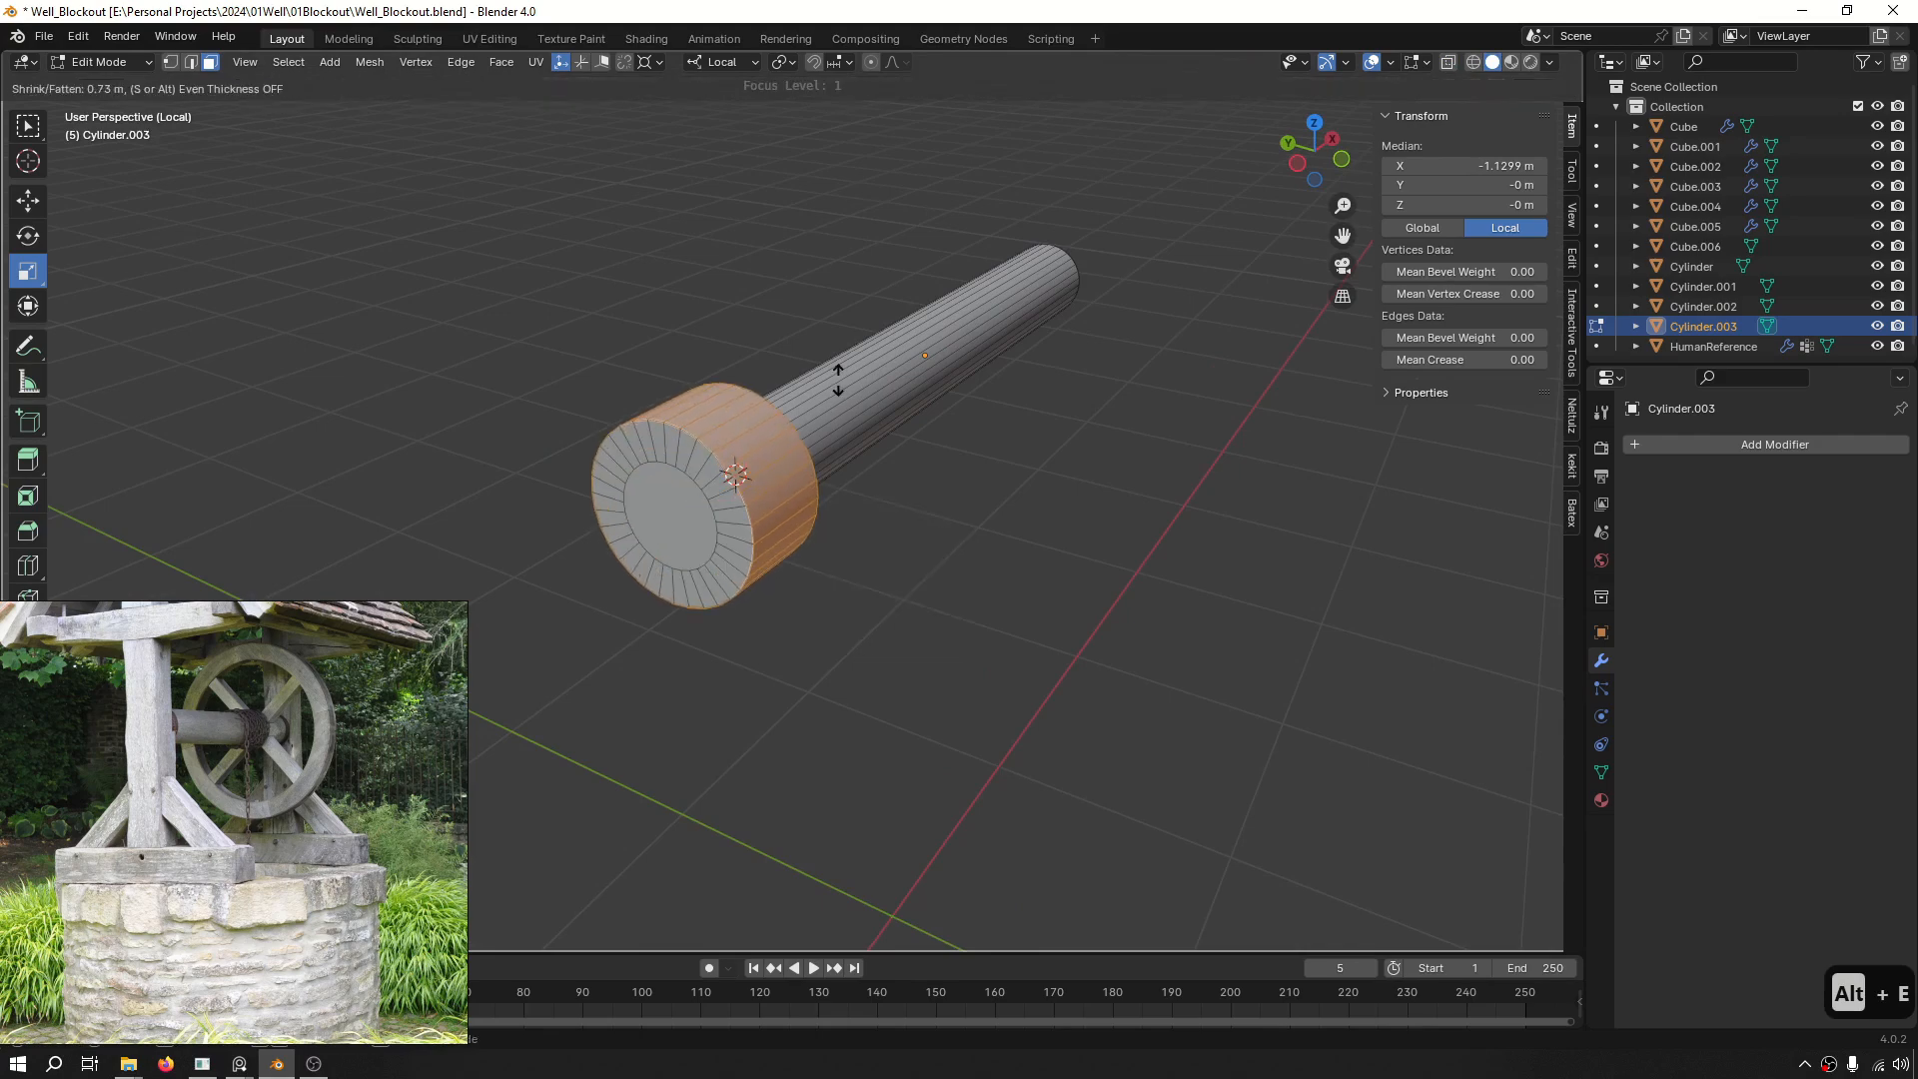
{"action": "key", "text": "Tab"}
{"action": "key", "text": "ctrl+f"}
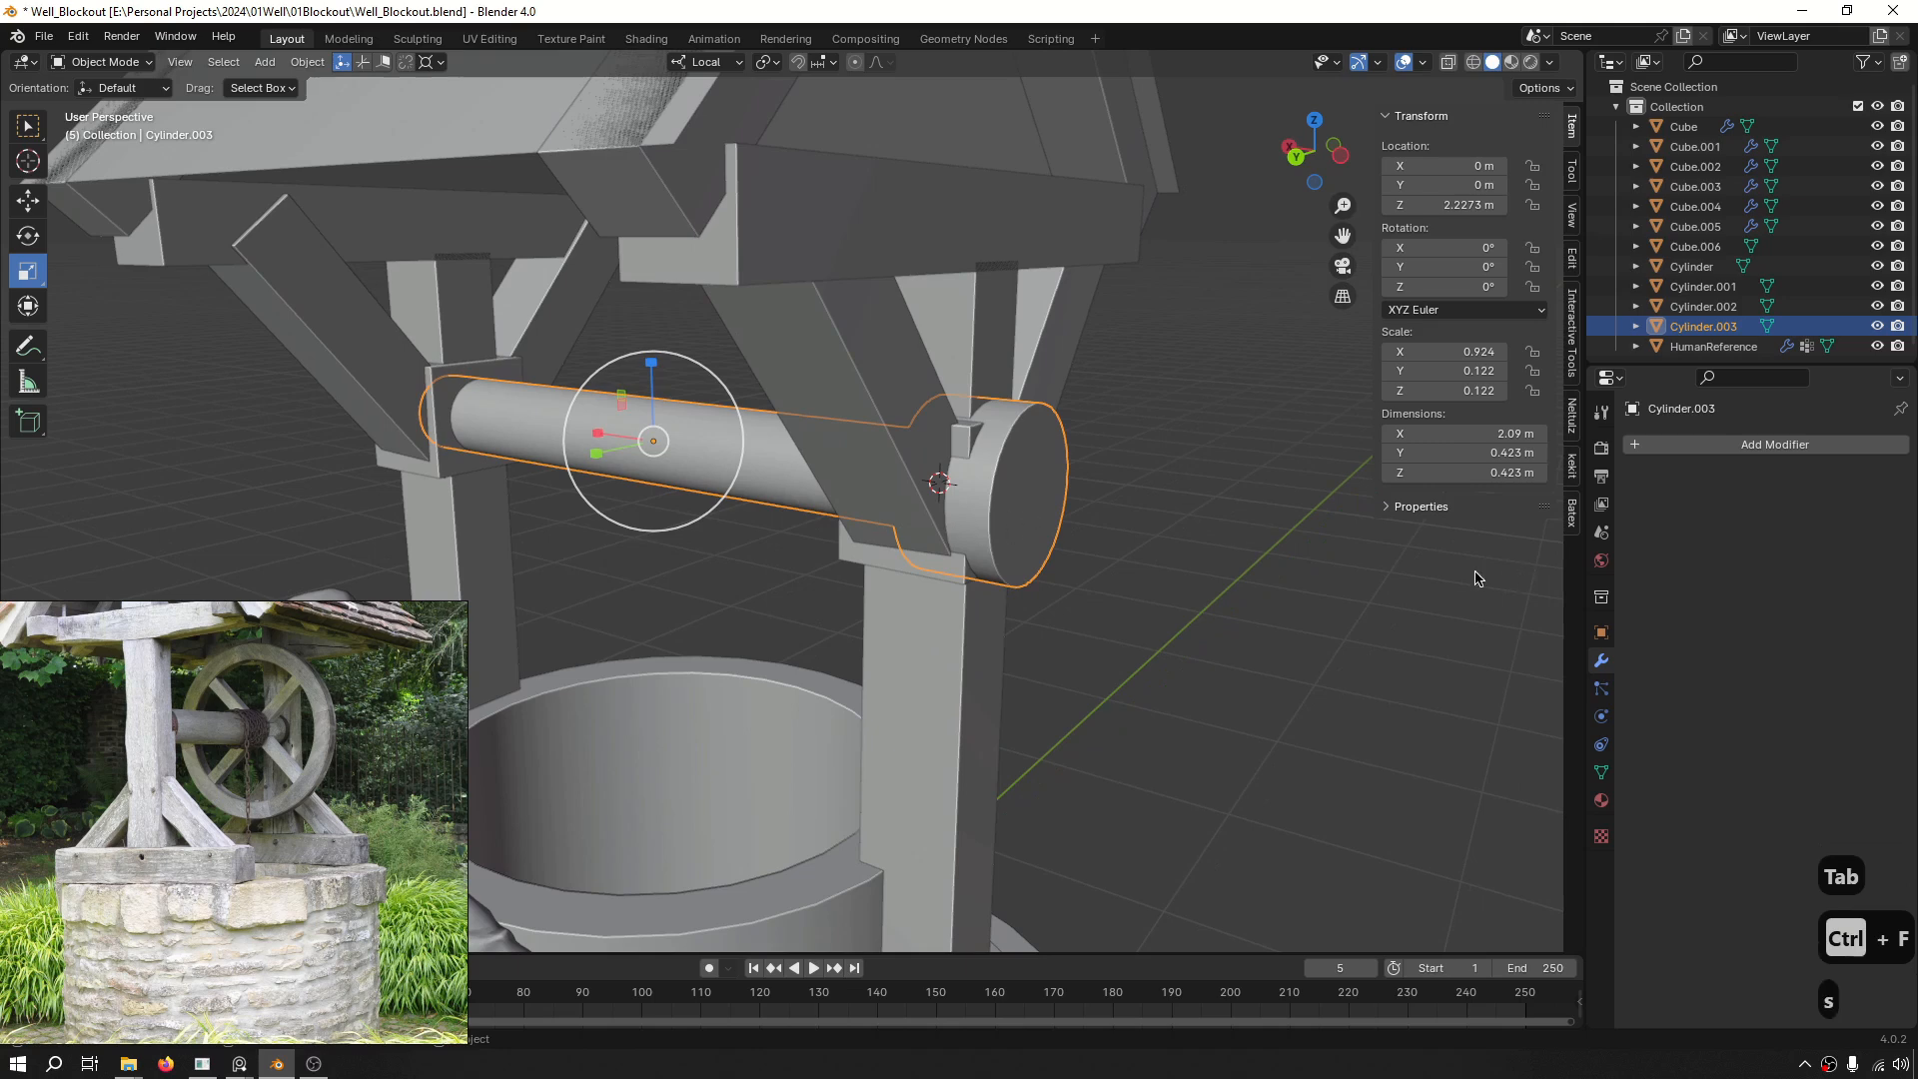
Scale the axle down and move it along X to about -0.247 m.
{"action": "key", "text": "s"}
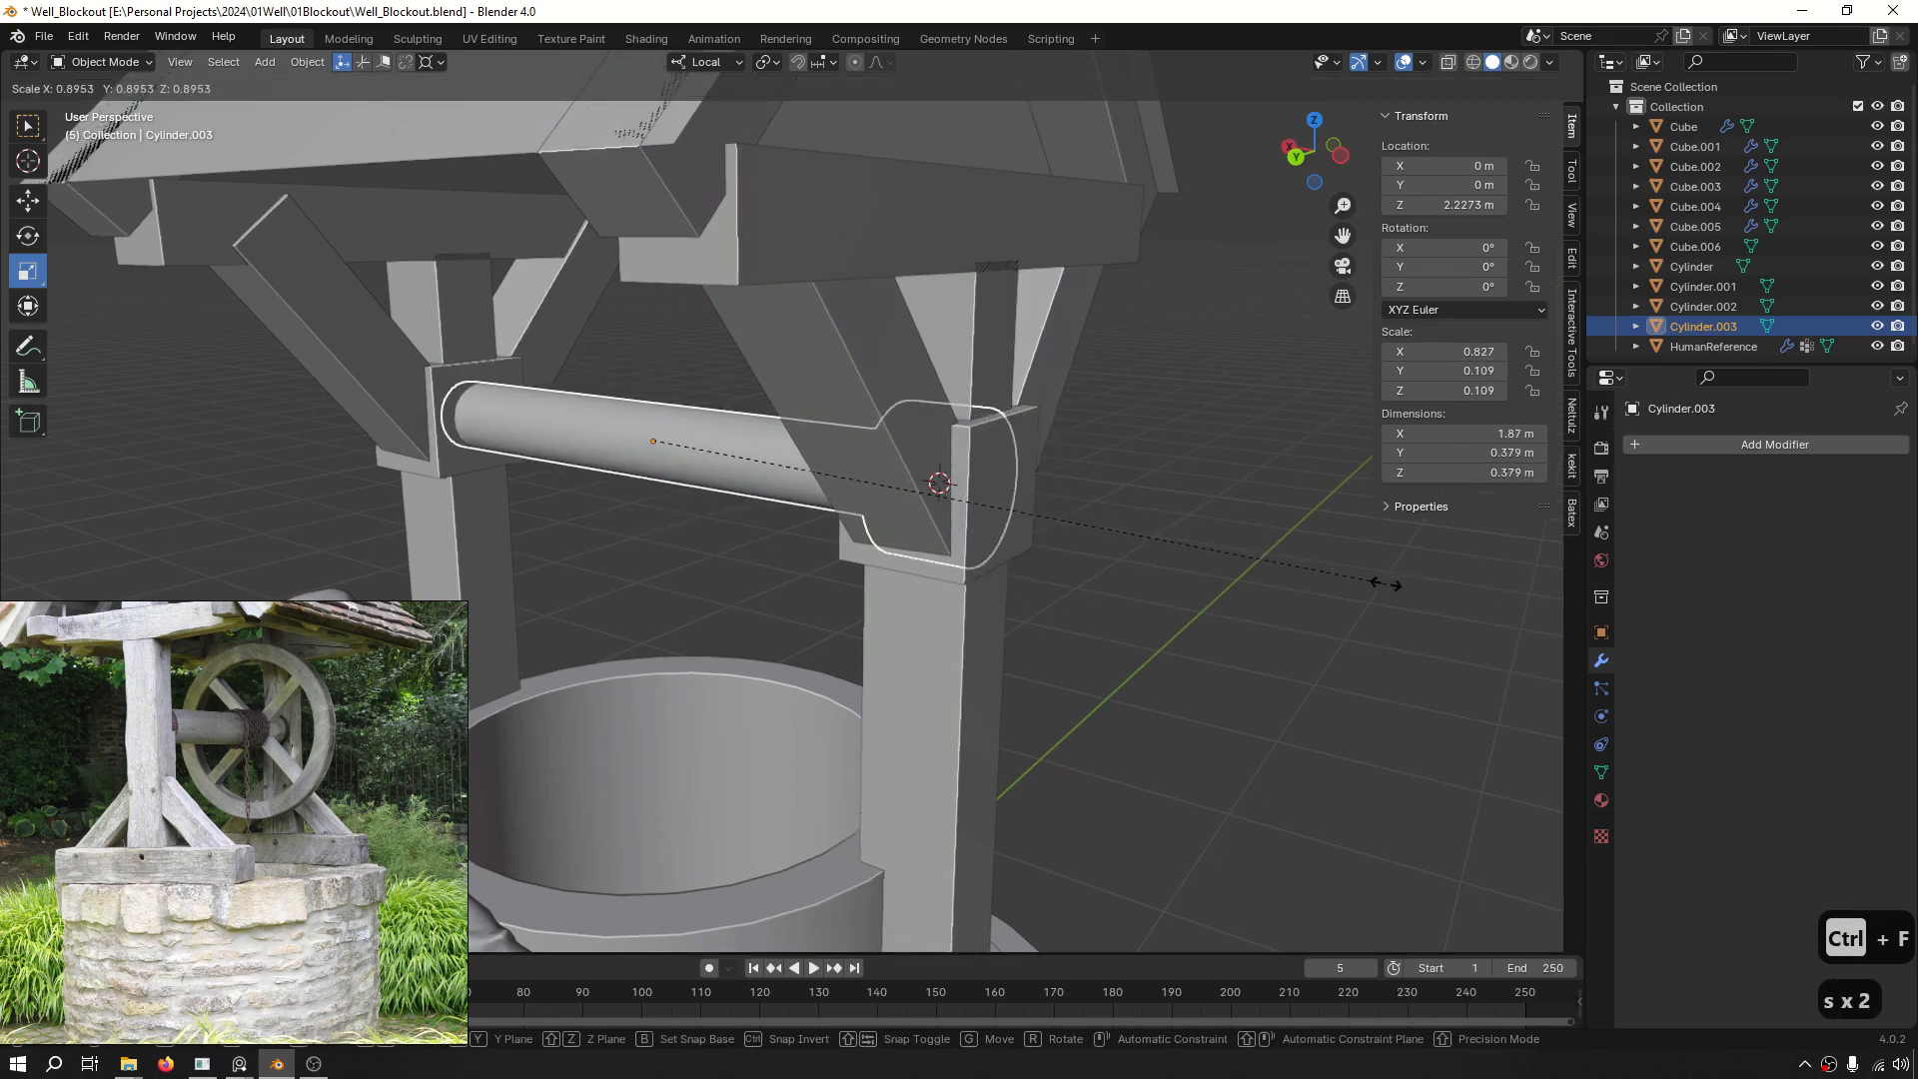
{"action": "left_click", "coordinate": [1257, 561]}
{"action": "left_click_drag", "start_coordinate": [607, 438], "coordinate": [673, 449]}
Scale the axle down uniformly to about 1.4 m long, with the end flange about 0.283 m in diameter.
{"action": "middle_click_drag", "start_coordinate": [1139, 480], "coordinate": [869, 523], "text": "shift"}
{"action": "scroll", "coordinate": [869, 522], "scroll_direction": "up", "scroll_amount": 5}
{"action": "left_click", "coordinate": [515, 451]}
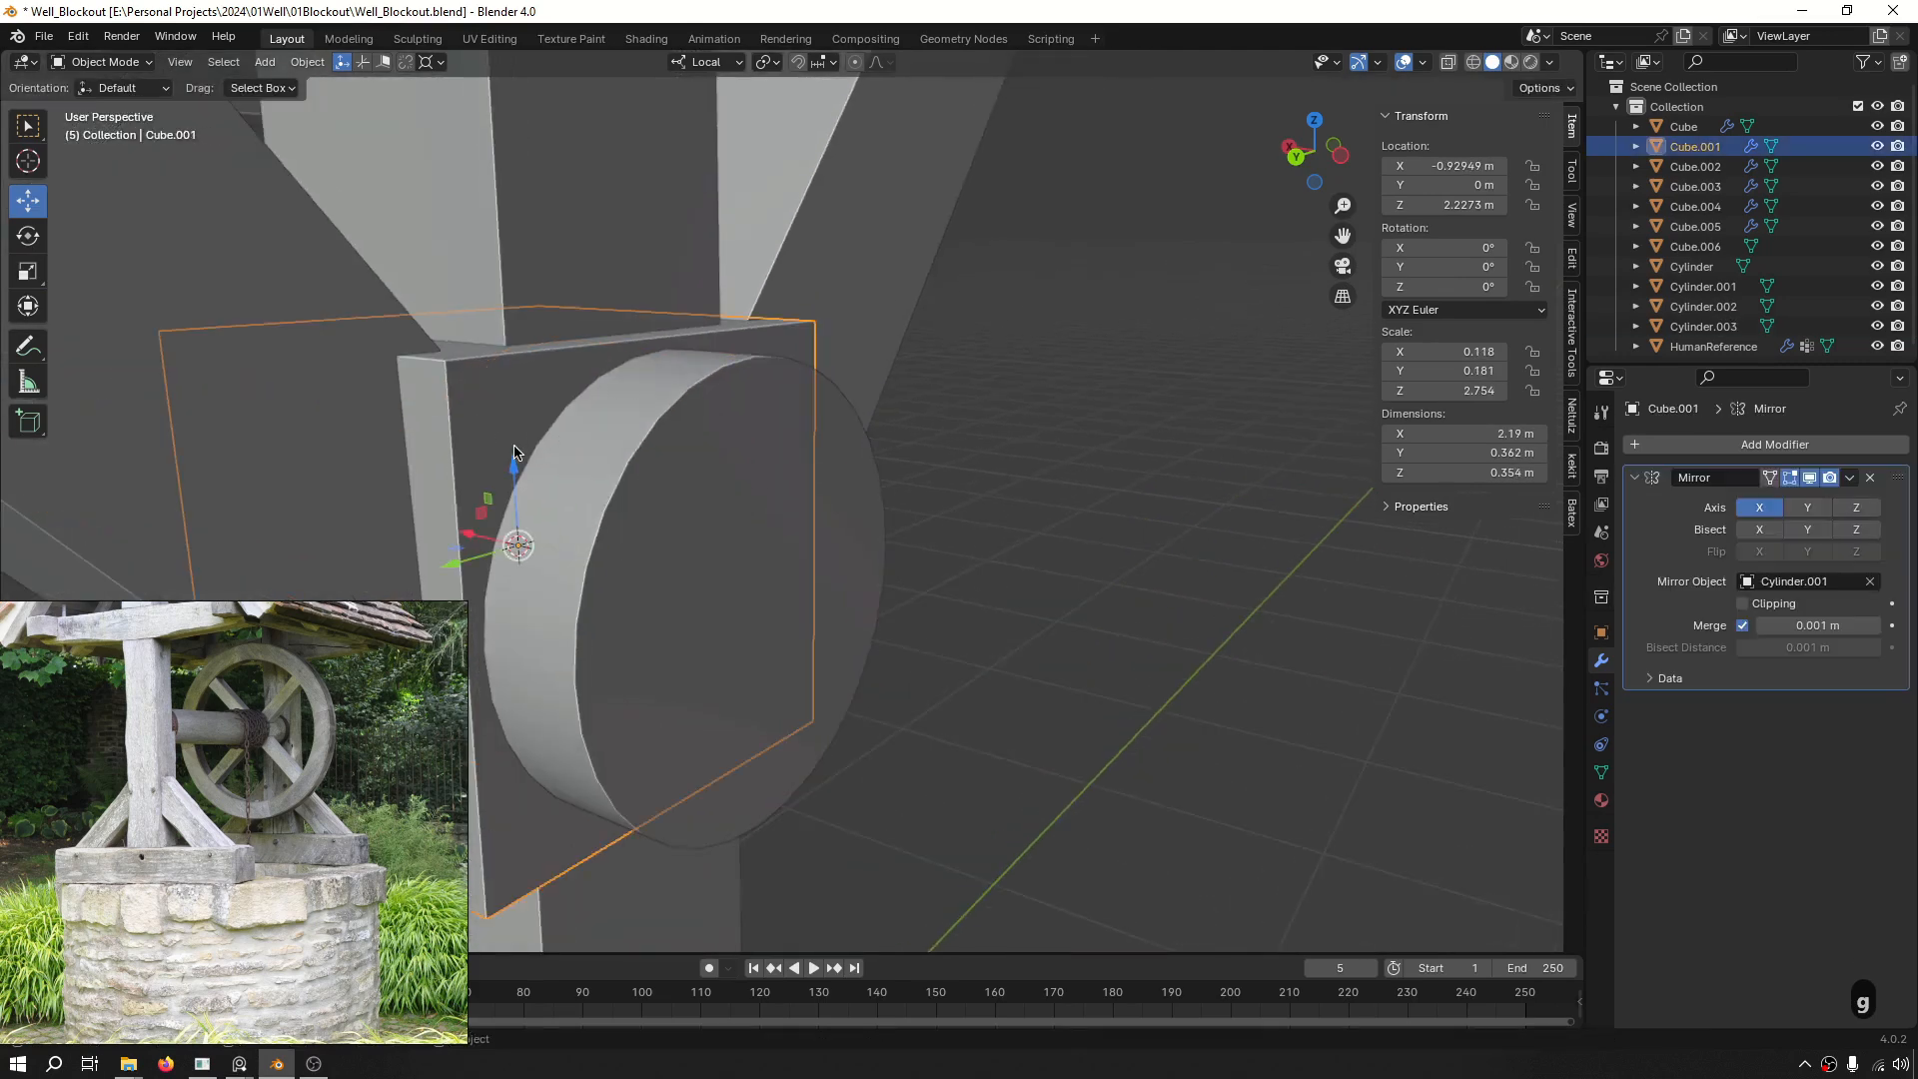
{"action": "middle_click_drag", "start_coordinate": [669, 516], "coordinate": [884, 475], "text": "shift"}
{"action": "left_click", "coordinate": [868, 356]}
{"action": "key", "text": "s"}
{"action": "key", "text": "s"}
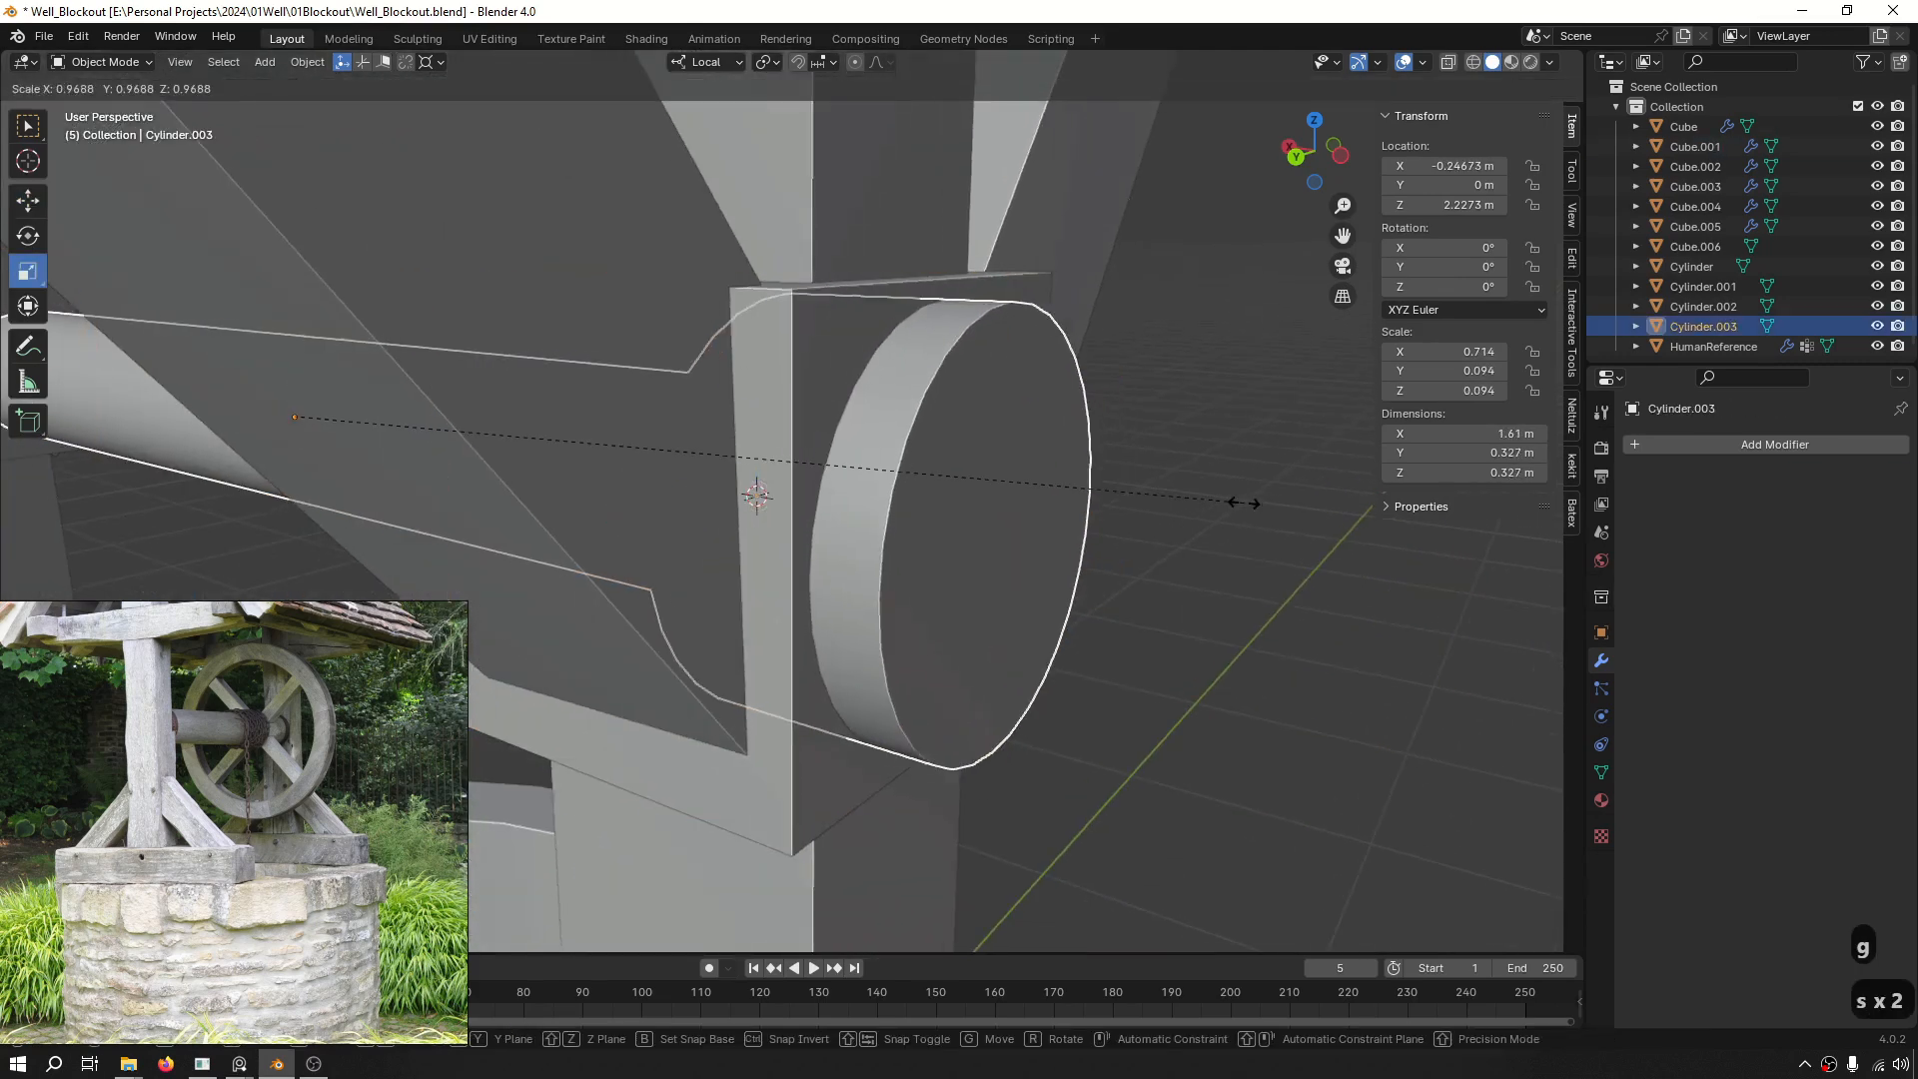
{"action": "left_click", "coordinate": [1212, 510]}
{"action": "middle_click_drag", "start_coordinate": [1212, 509], "coordinate": [1039, 430]}
{"action": "key", "text": "s"}
{"action": "key", "text": "s"}
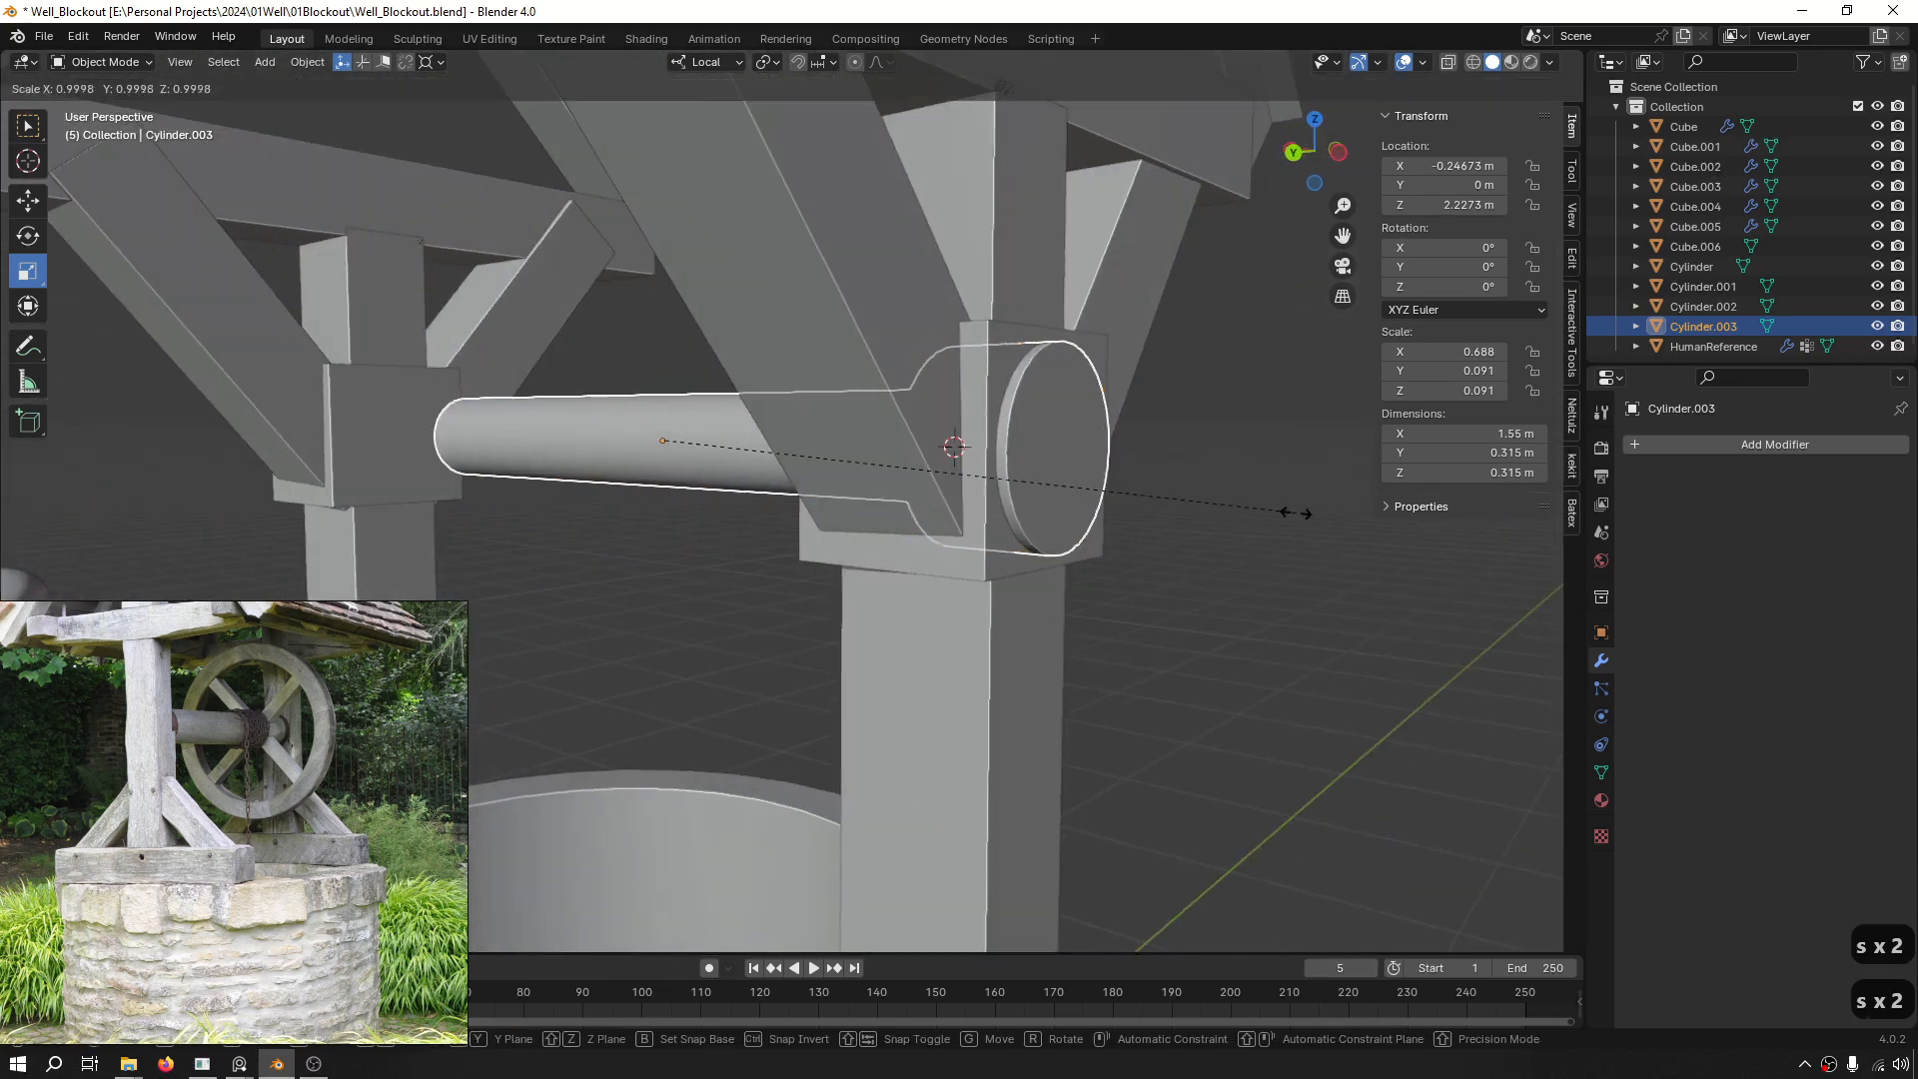
{"action": "left_click", "coordinate": [1239, 519]}
Move the axle along X to about -0.431 m so its flange sits outside the post's joint block.
{"action": "middle_click_drag", "start_coordinate": [1220, 523], "coordinate": [993, 459]}
{"action": "key", "text": "g"}
{"action": "key", "text": "x"}
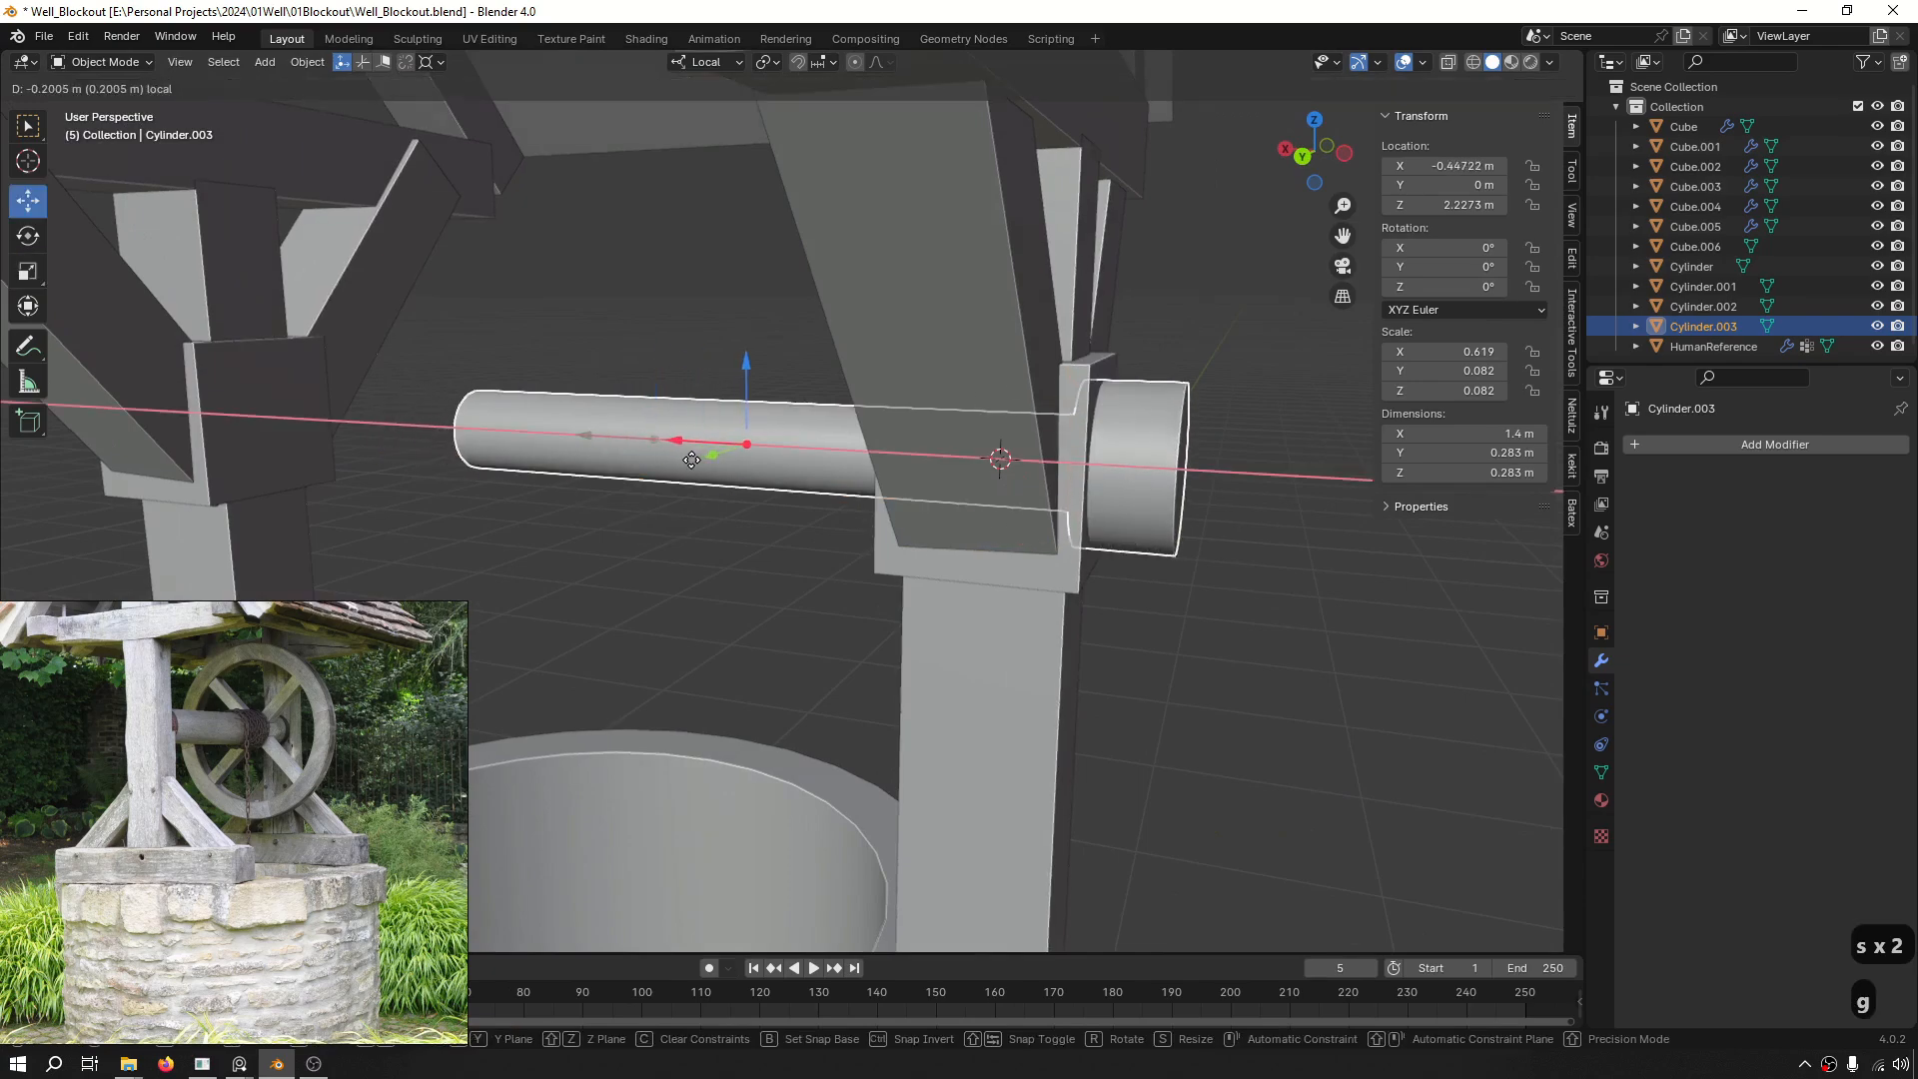
{"action": "left_click", "coordinate": [697, 467]}
Try to set the local X position of the axle's inner end face to 0 m in Edit Mode.
{"action": "middle_click_drag", "start_coordinate": [700, 470], "coordinate": [1486, 334]}
{"action": "scroll", "coordinate": [910, 382], "scroll_direction": "down", "scroll_amount": 2}
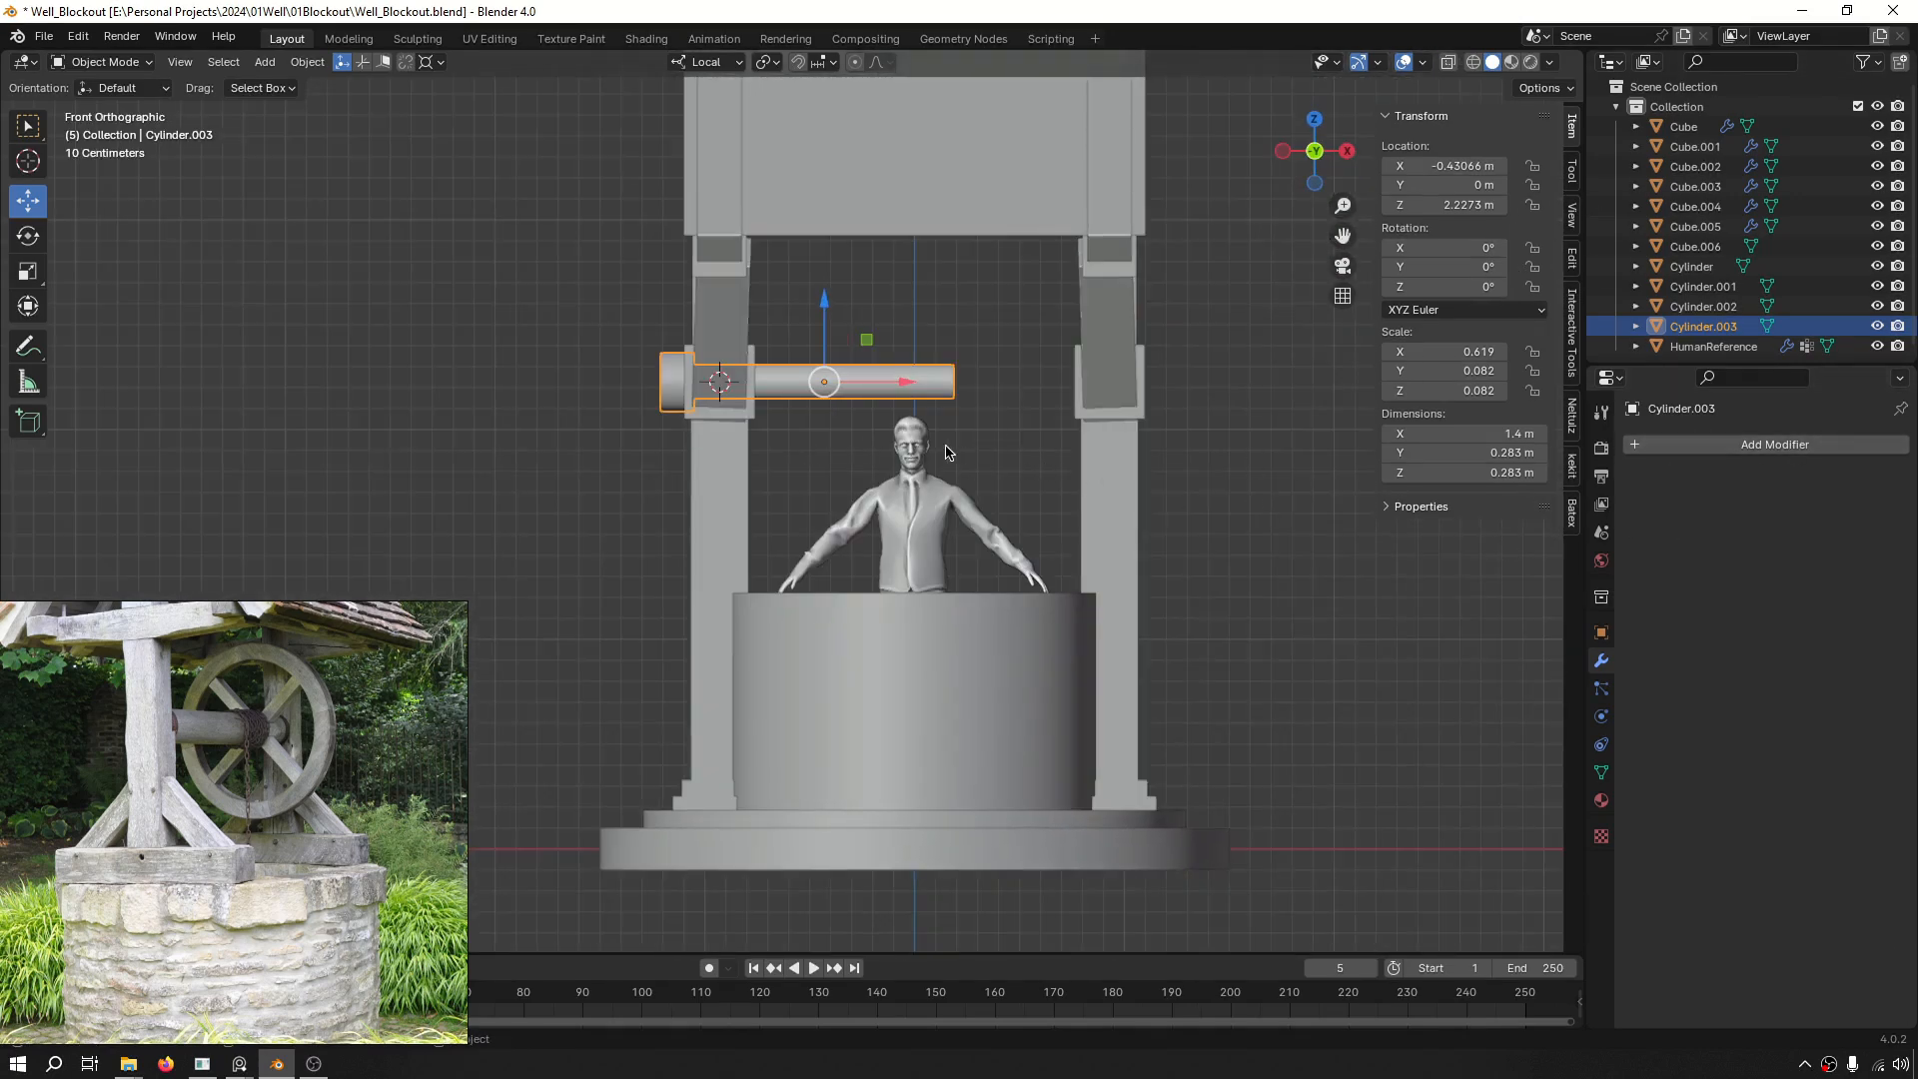
{"action": "scroll", "coordinate": [898, 384], "scroll_direction": "up", "scroll_amount": 6}
{"action": "key", "text": "3"}
{"action": "middle_click_drag", "start_coordinate": [1011, 412], "coordinate": [964, 434]}
{"action": "left_click", "coordinate": [878, 405]}
{"action": "scroll", "coordinate": [892, 410], "scroll_direction": "down", "scroll_amount": 4}
{"action": "key", "text": "KP_1"}
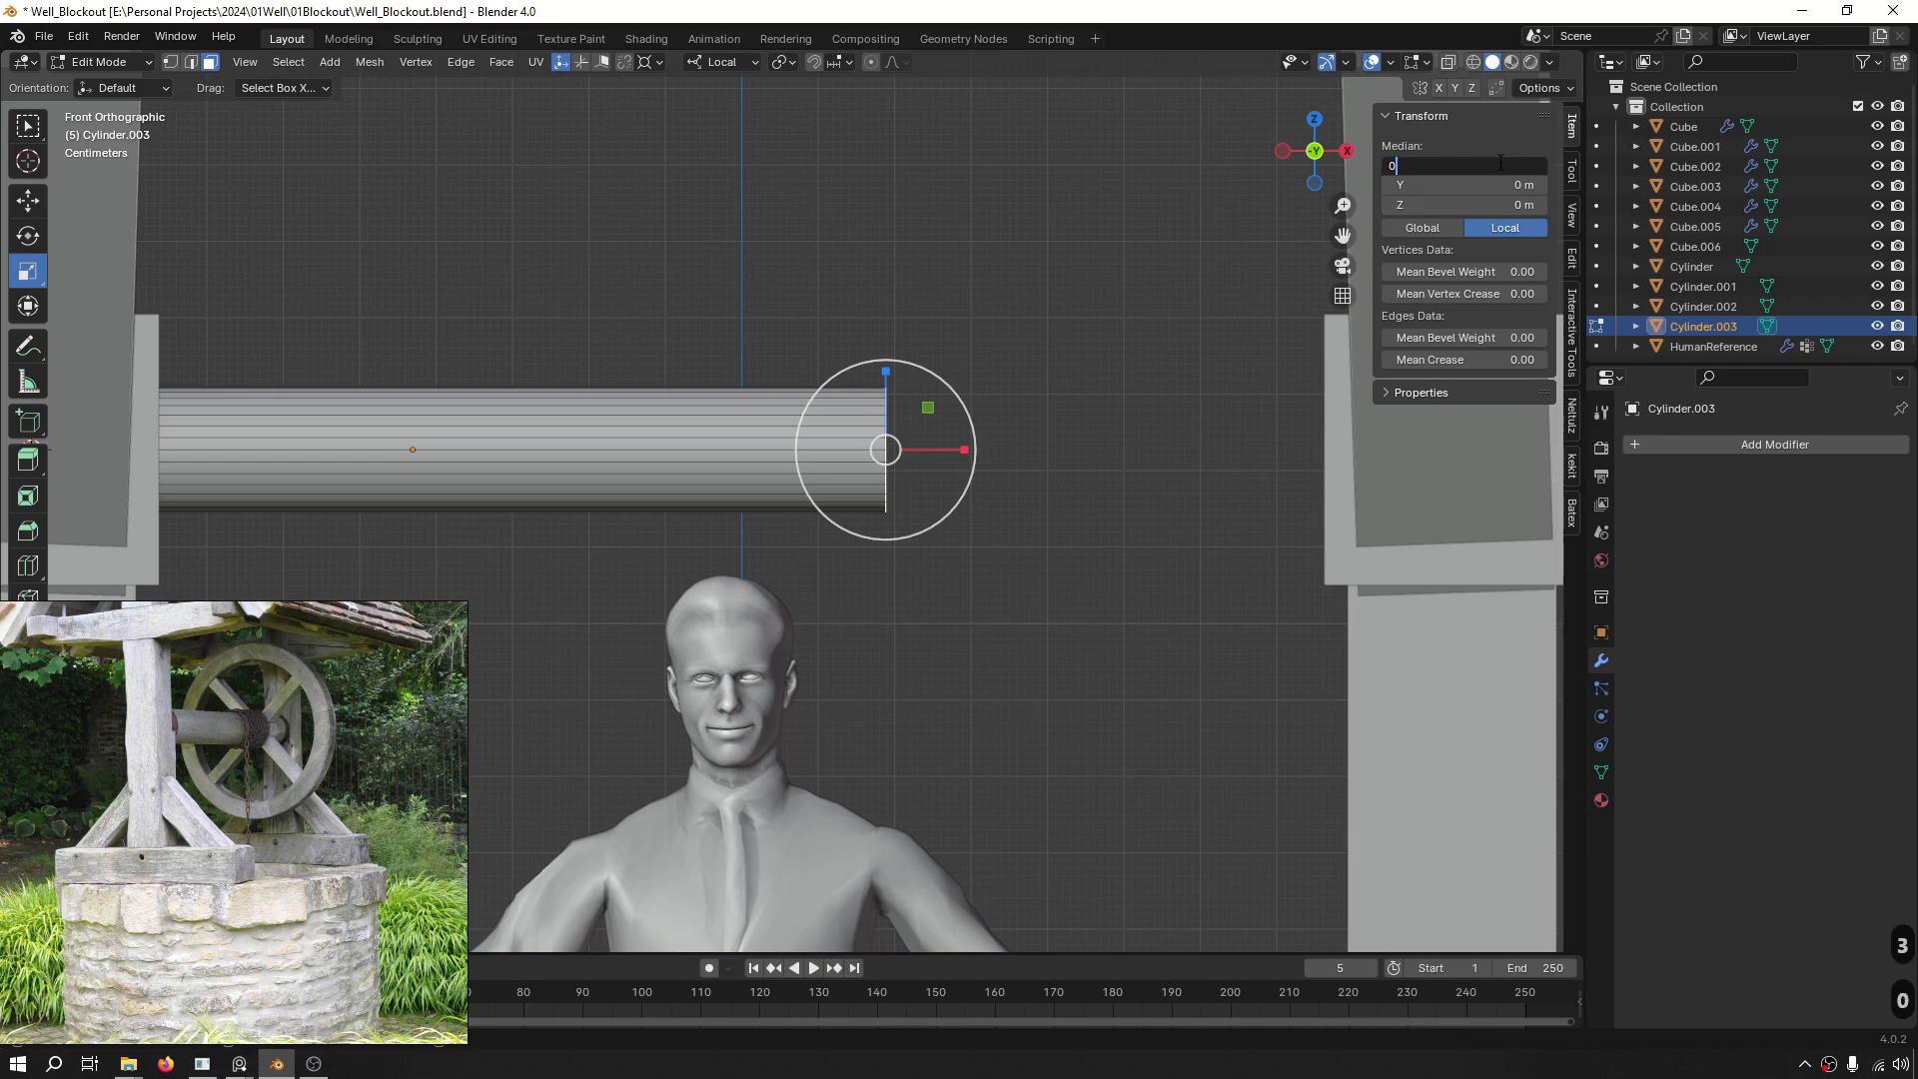
{"action": "left_click", "coordinate": [1499, 162]}
{"action": "type", "text": "0"}
{"action": "key", "text": "Return"}
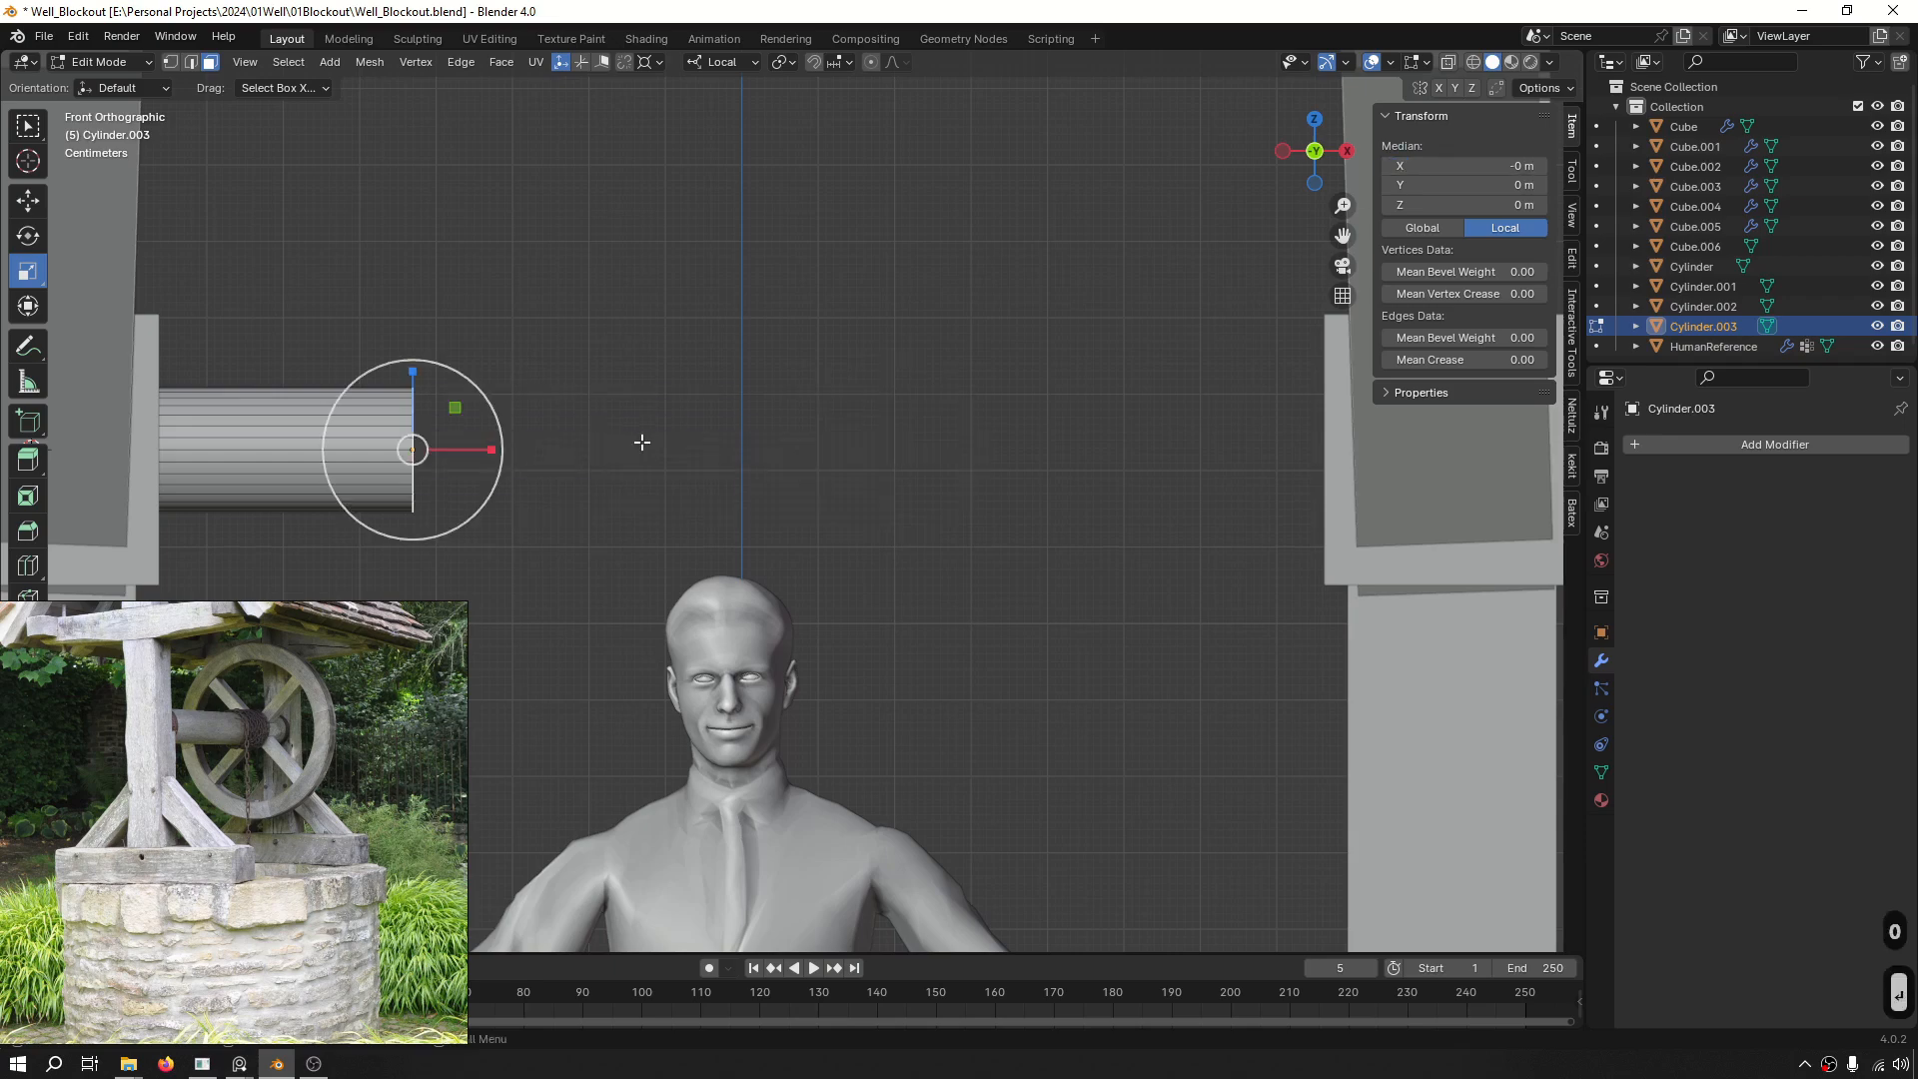
Undo the end face's position change and return to Object Mode.
{"action": "scroll", "coordinate": [813, 406], "scroll_direction": "down", "scroll_amount": 4}
{"action": "scroll", "coordinate": [866, 390], "scroll_direction": "up", "scroll_amount": 1}
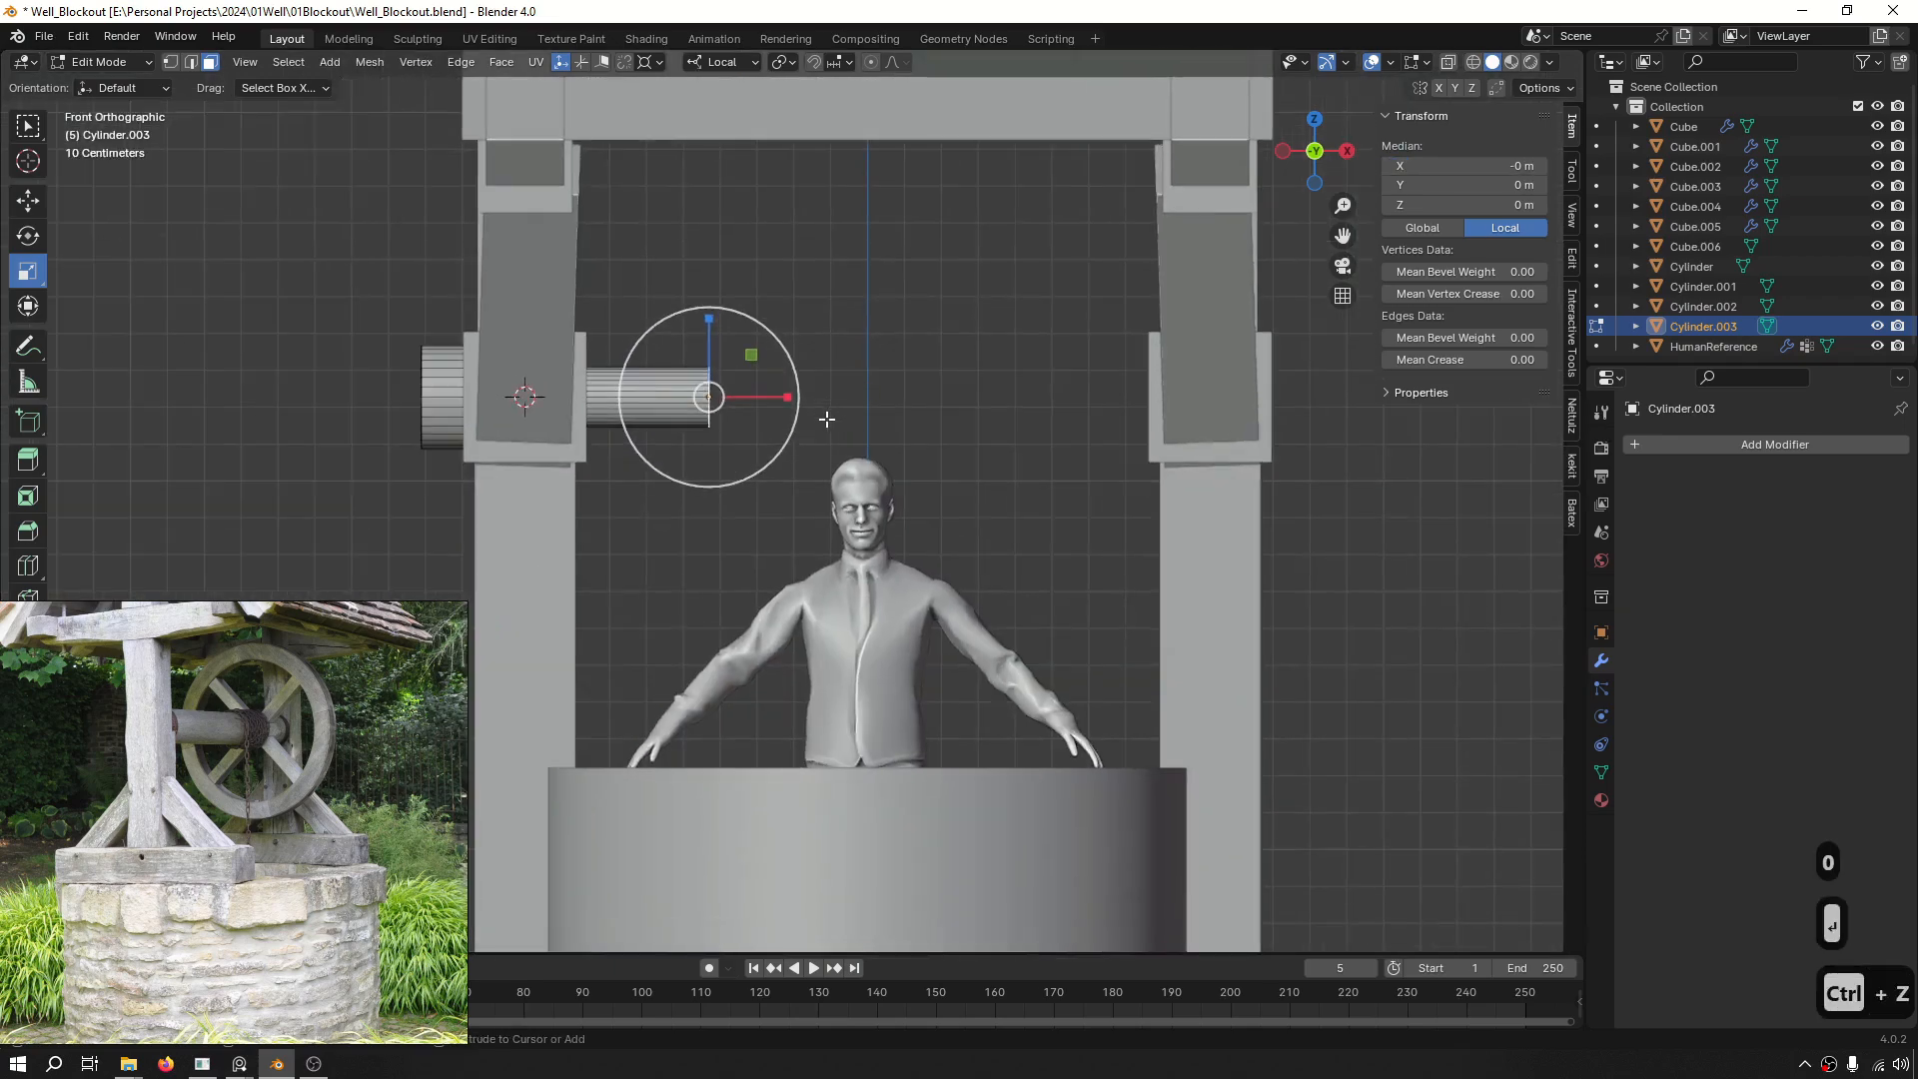
{"action": "key", "text": "Tab"}
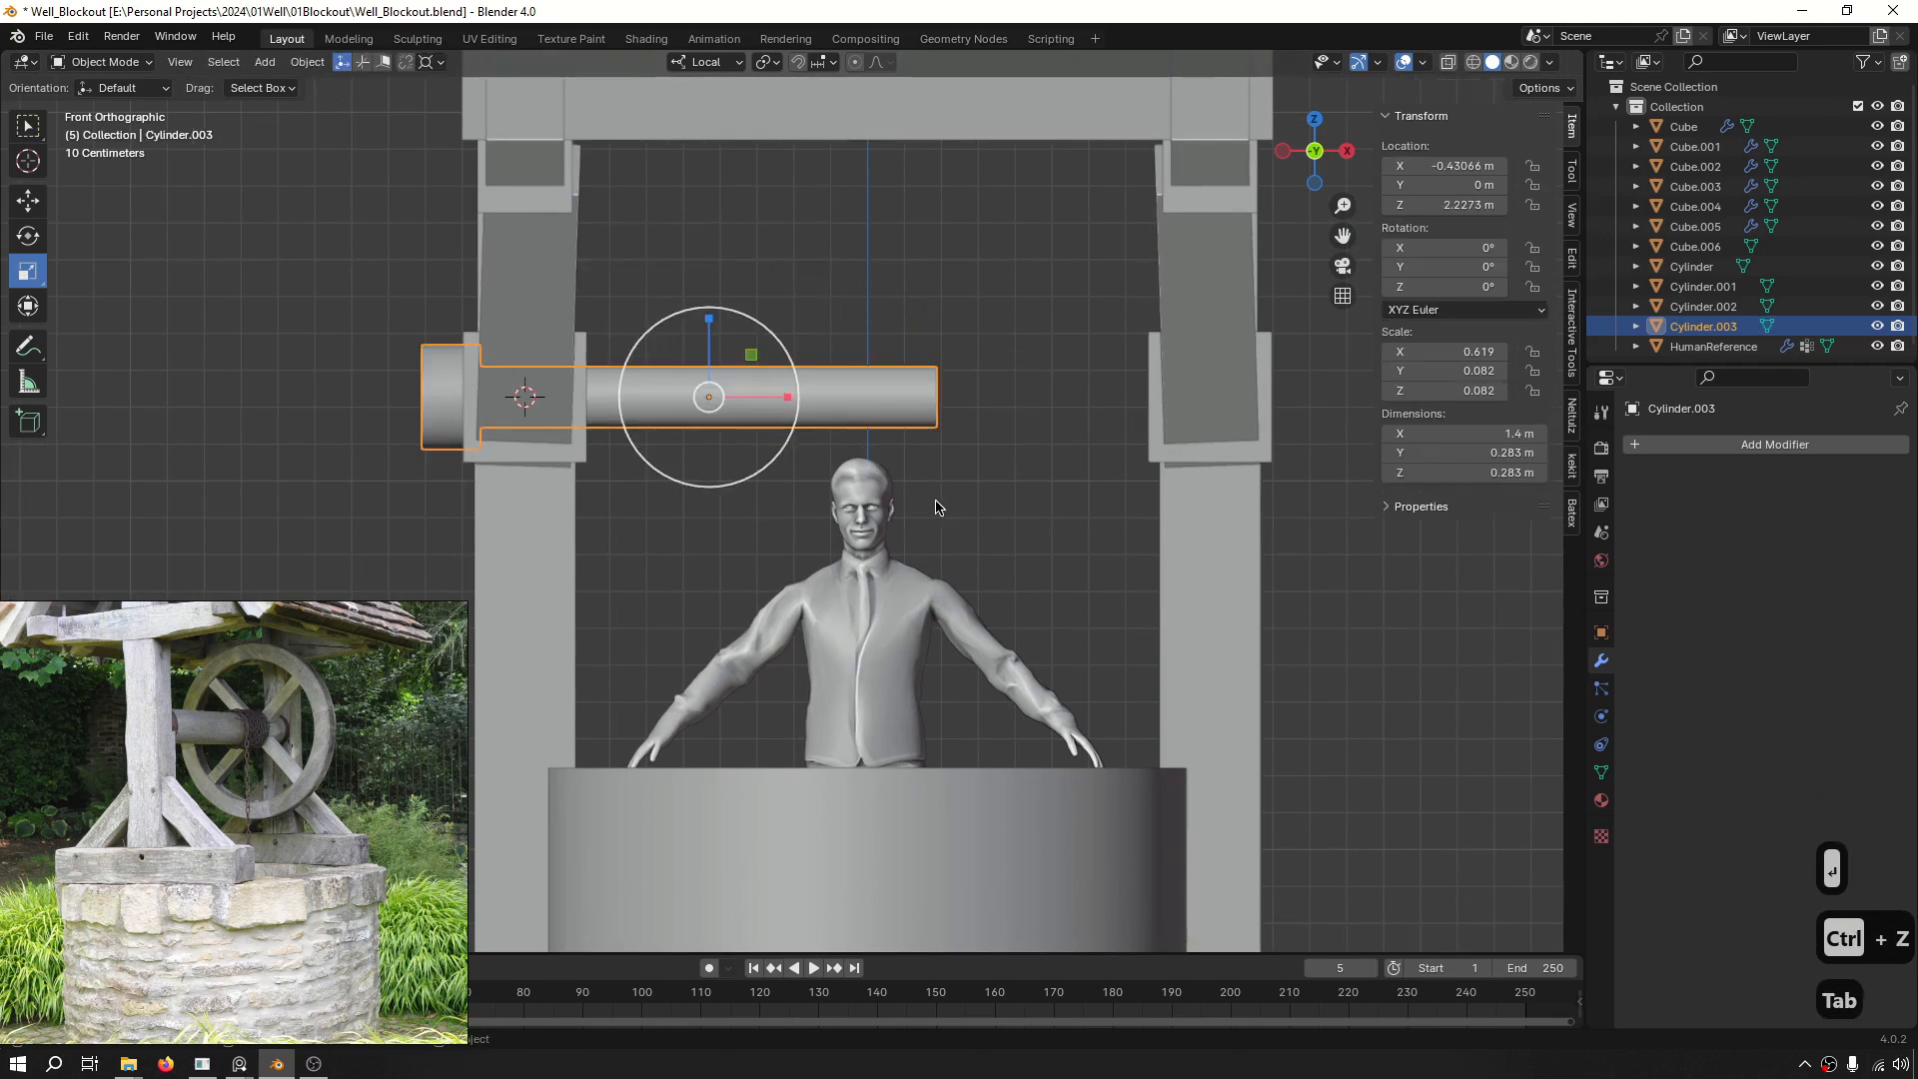
Save the file and add a Mirror modifier to the axle.
{"action": "key", "text": "ctrl+s"}
{"action": "left_click", "coordinate": [1751, 446]}
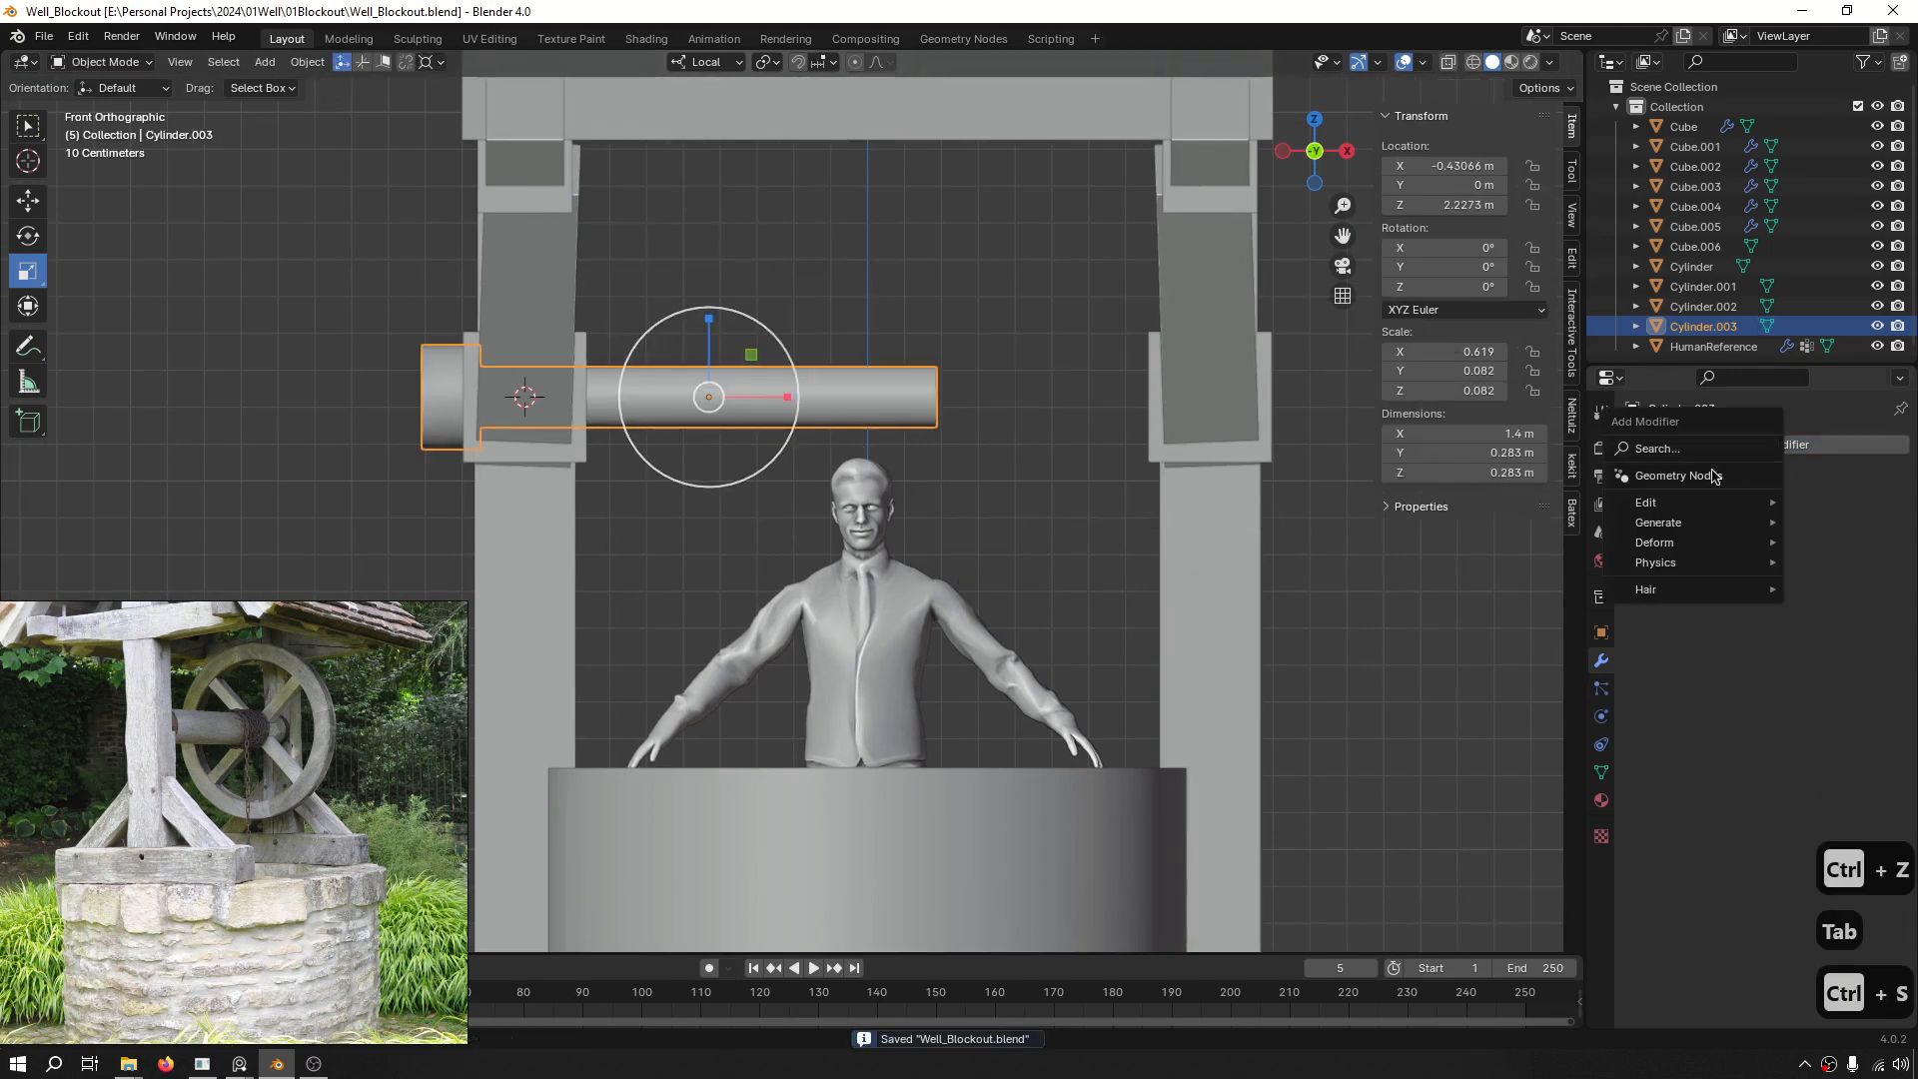
{"action": "left_click", "coordinate": [1698, 447]}
{"action": "type", "text": "mir"}
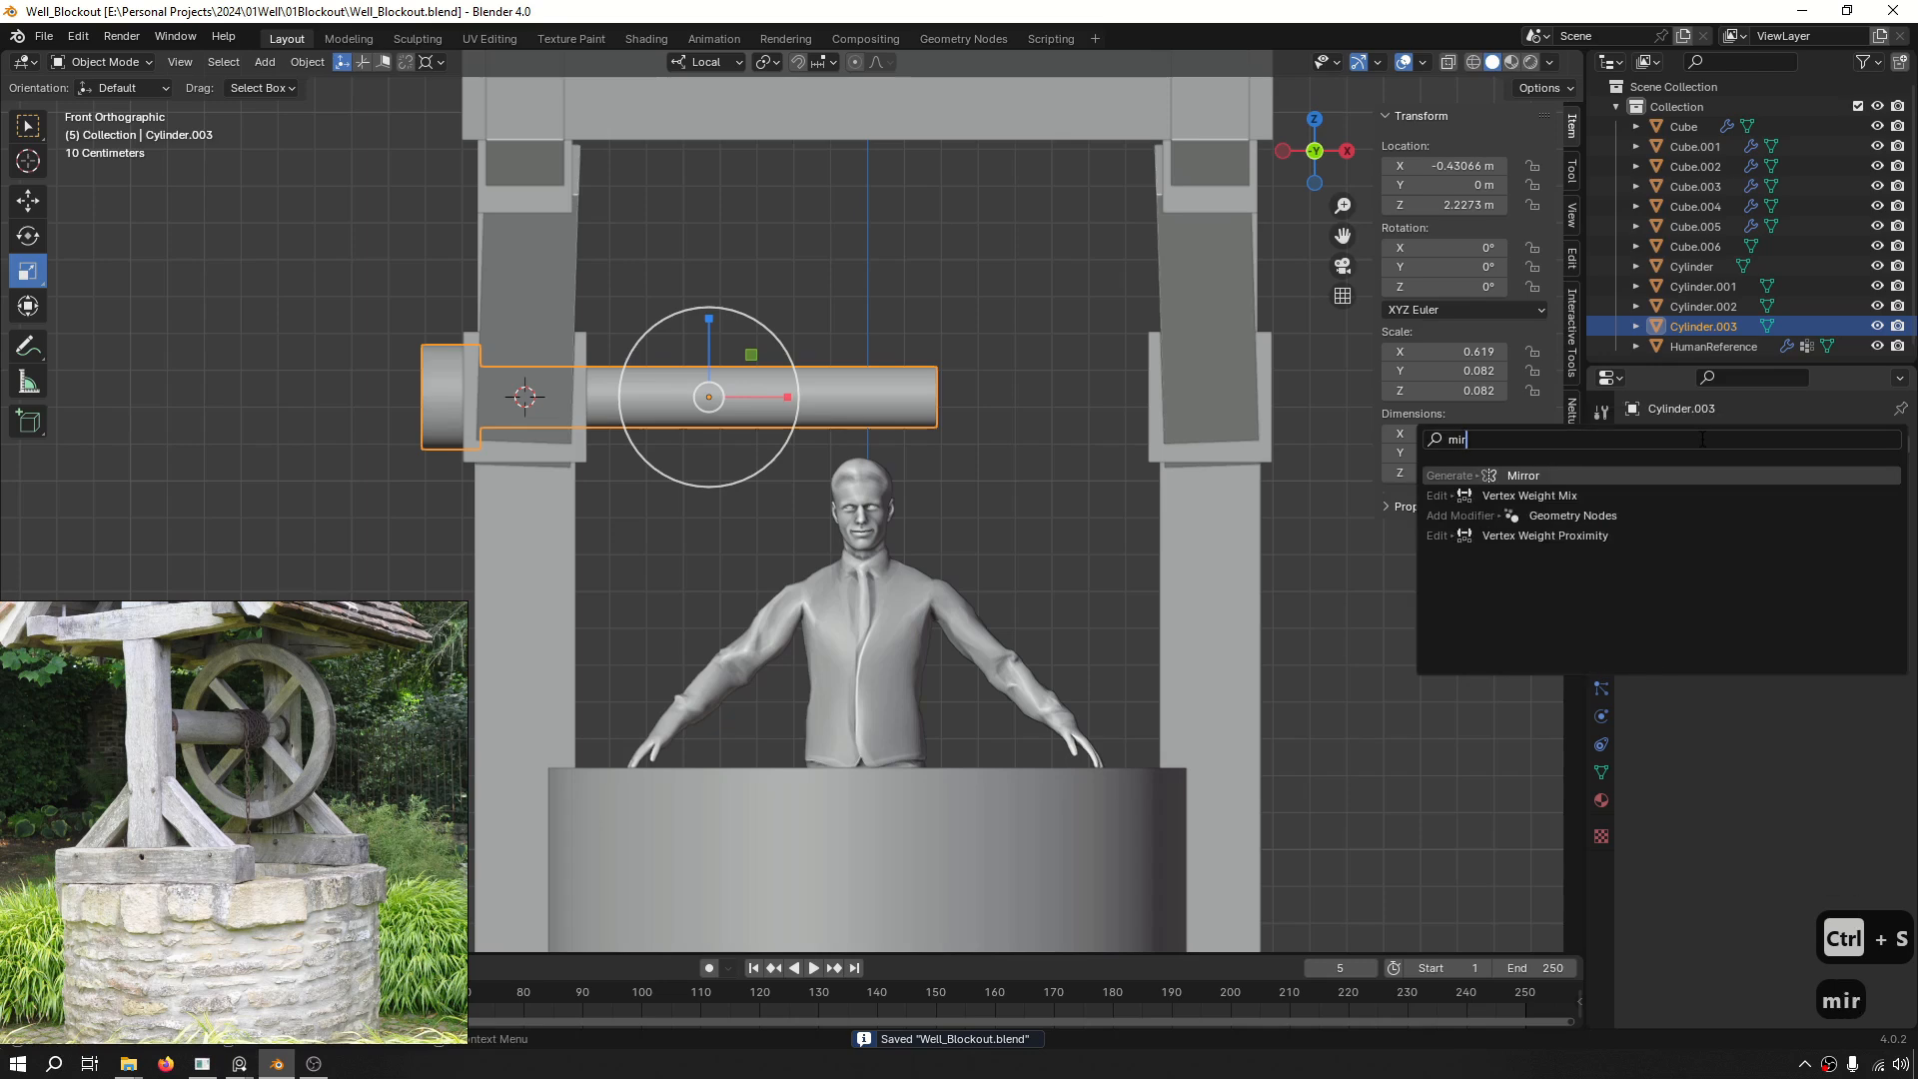
{"action": "left_click", "coordinate": [1584, 475]}
Set Cylinder.002, the well's wall, as the axle's mirror object and save the file.
{"action": "scroll", "coordinate": [911, 431], "scroll_direction": "down", "scroll_amount": 3}
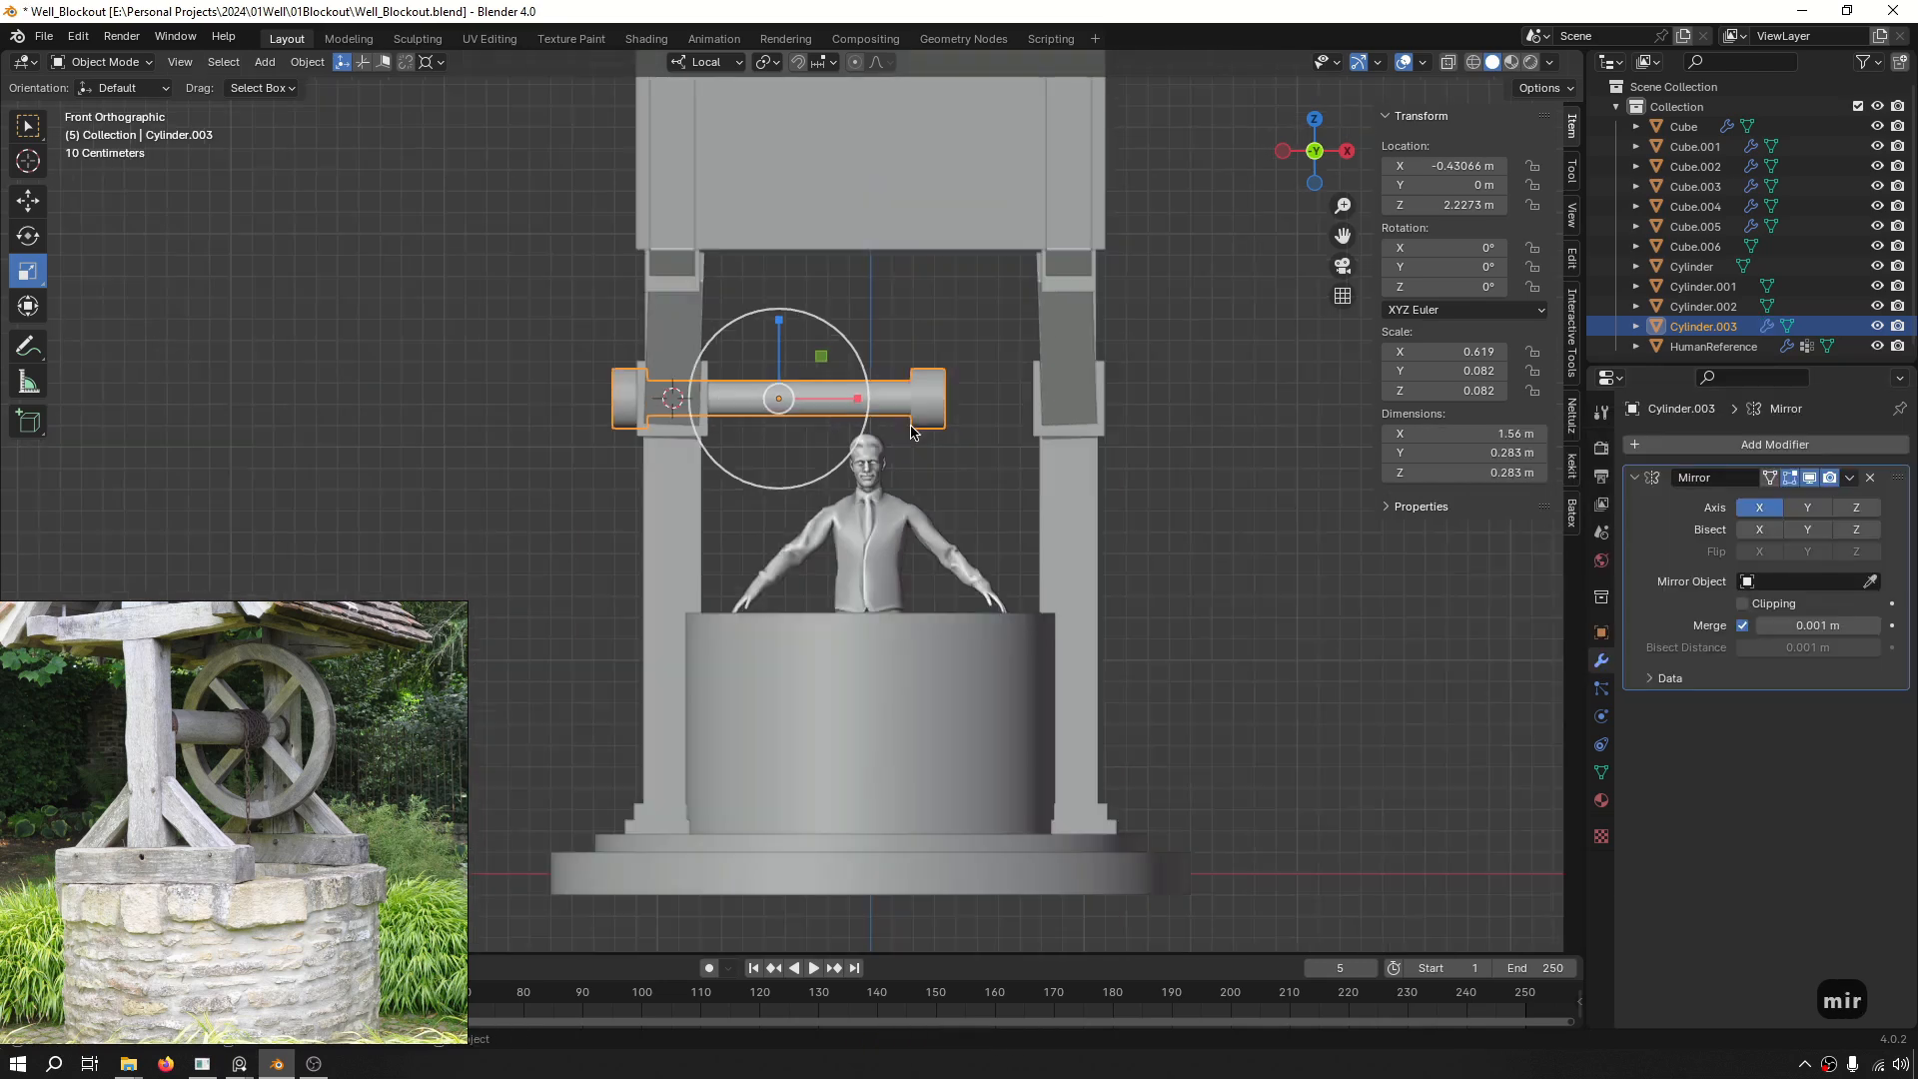
{"action": "middle_click_drag", "start_coordinate": [1023, 437], "coordinate": [1001, 436], "text": "shift"}
{"action": "middle_click_drag", "start_coordinate": [872, 741], "coordinate": [879, 542], "text": "shift"}
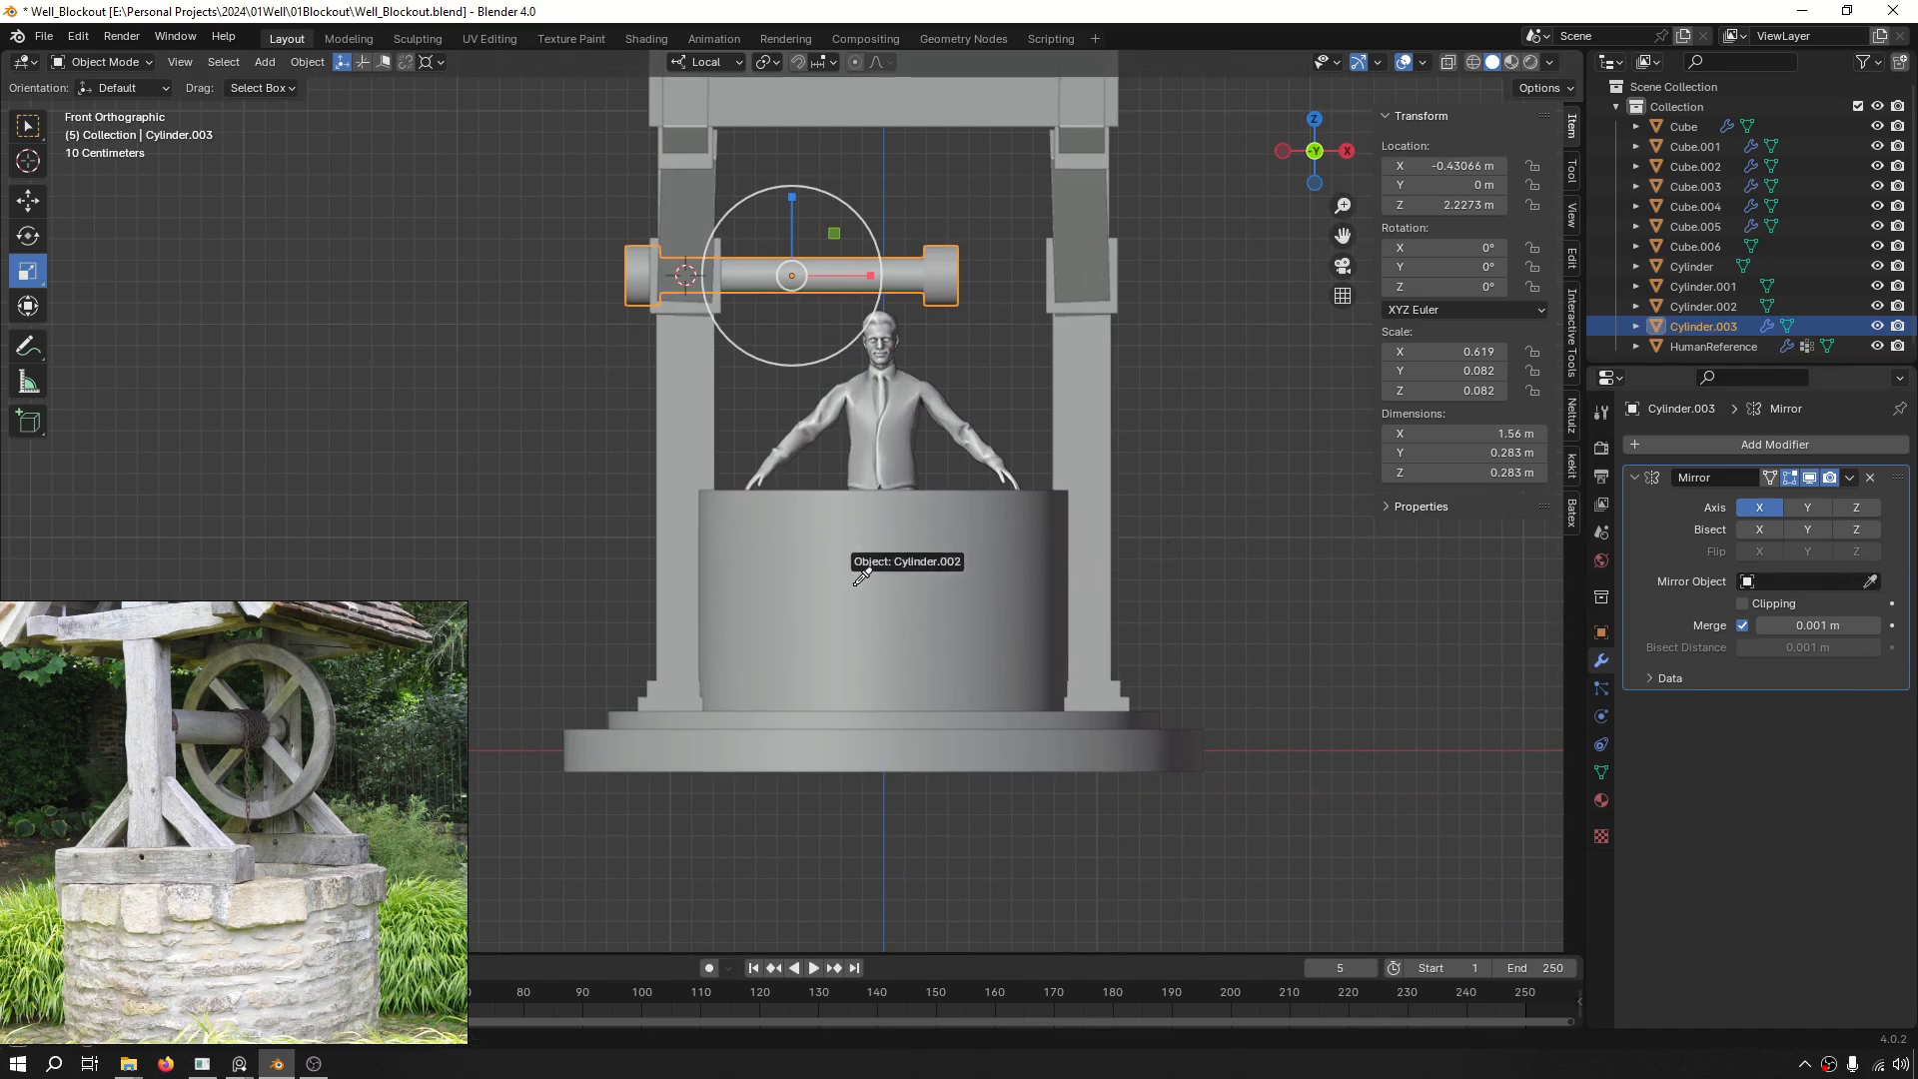
{"action": "left_click", "coordinate": [1287, 603]}
{"action": "middle_click_drag", "start_coordinate": [849, 240], "coordinate": [905, 564]}
{"action": "scroll", "coordinate": [905, 565], "scroll_direction": "down", "scroll_amount": 1}
{"action": "key", "text": "ctrl+s"}
Examine the mirrored axle from several angles and compare it with the wheel and chain in the reference photo.
{"action": "middle_click_drag", "start_coordinate": [1203, 510], "coordinate": [972, 531]}
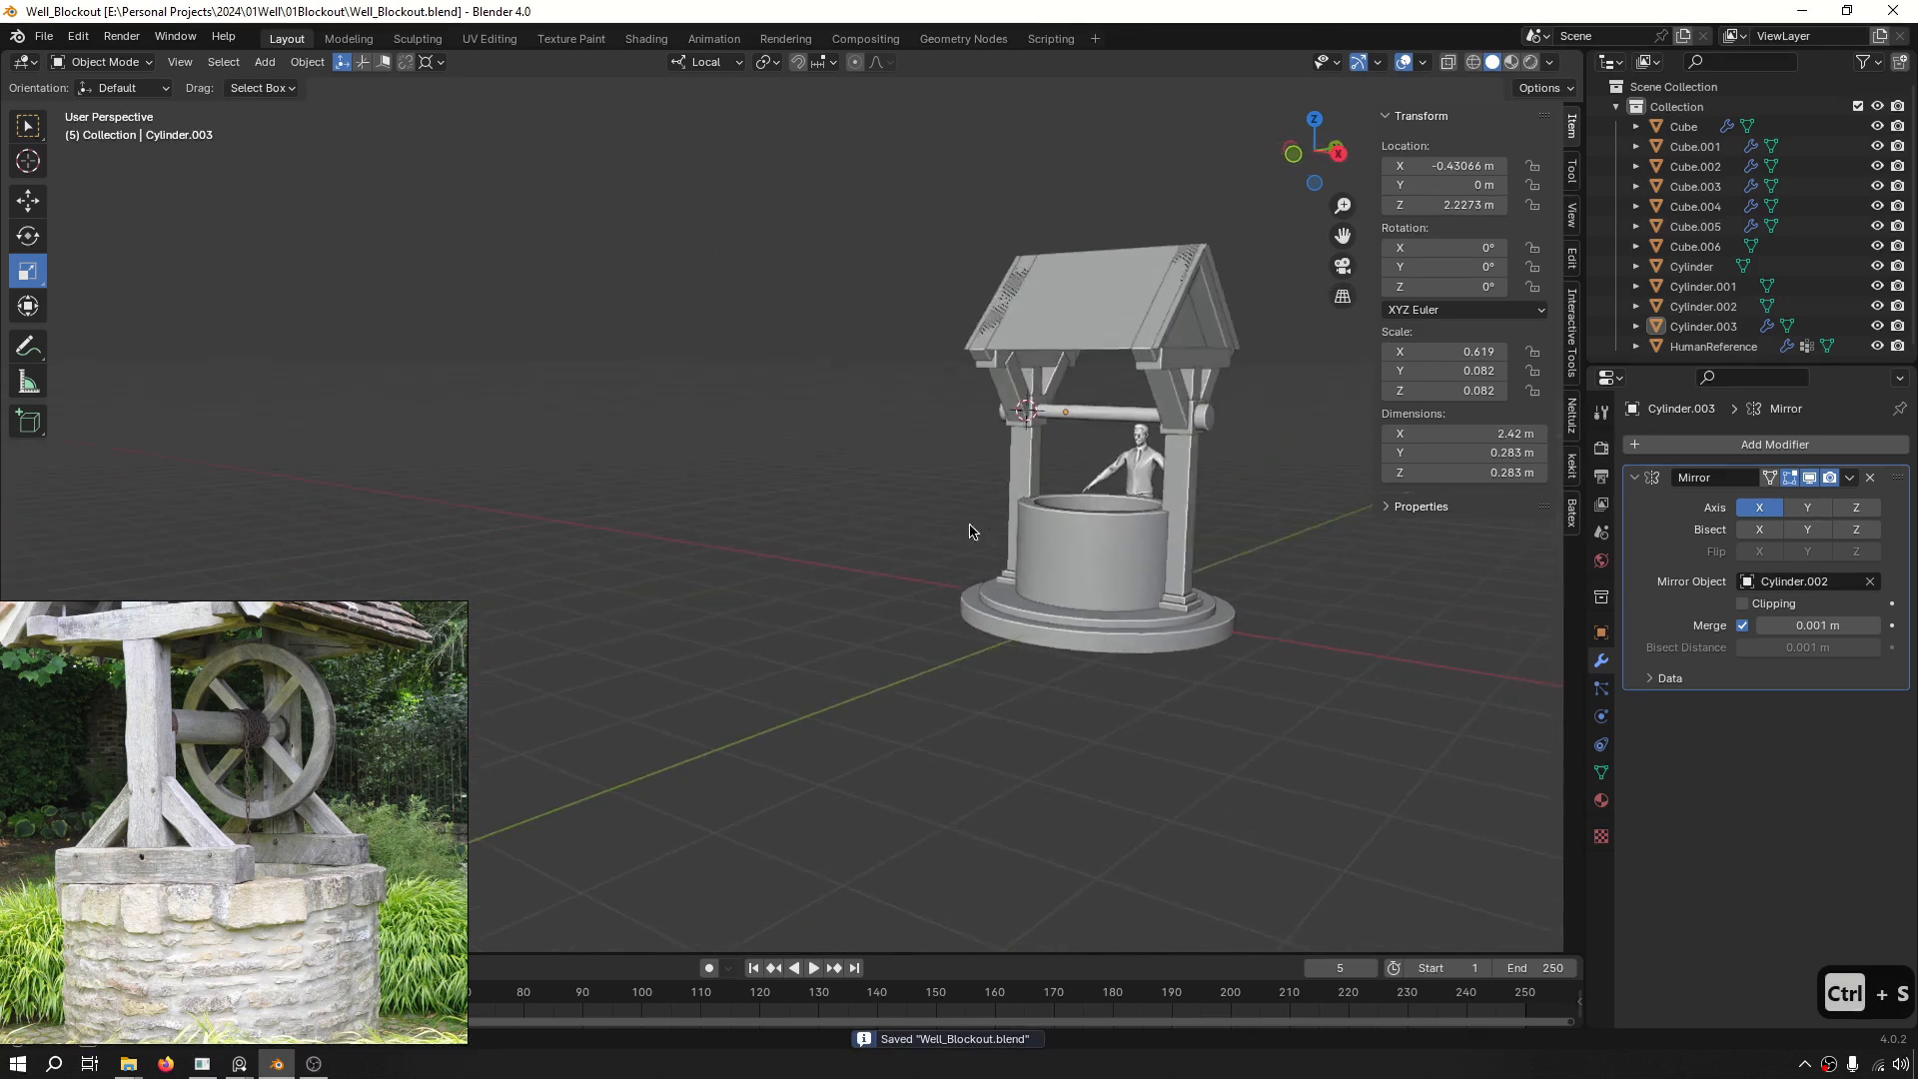
{"action": "scroll", "coordinate": [1144, 454], "scroll_direction": "up", "scroll_amount": 4}
{"action": "scroll", "coordinate": [1207, 448], "scroll_direction": "up", "scroll_amount": 1}
{"action": "middle_click_drag", "start_coordinate": [1207, 448], "coordinate": [1111, 444], "text": "shift"}
{"action": "scroll", "coordinate": [741, 607], "scroll_direction": "down", "scroll_amount": 4}
{"action": "left_click", "coordinate": [275, 730]}
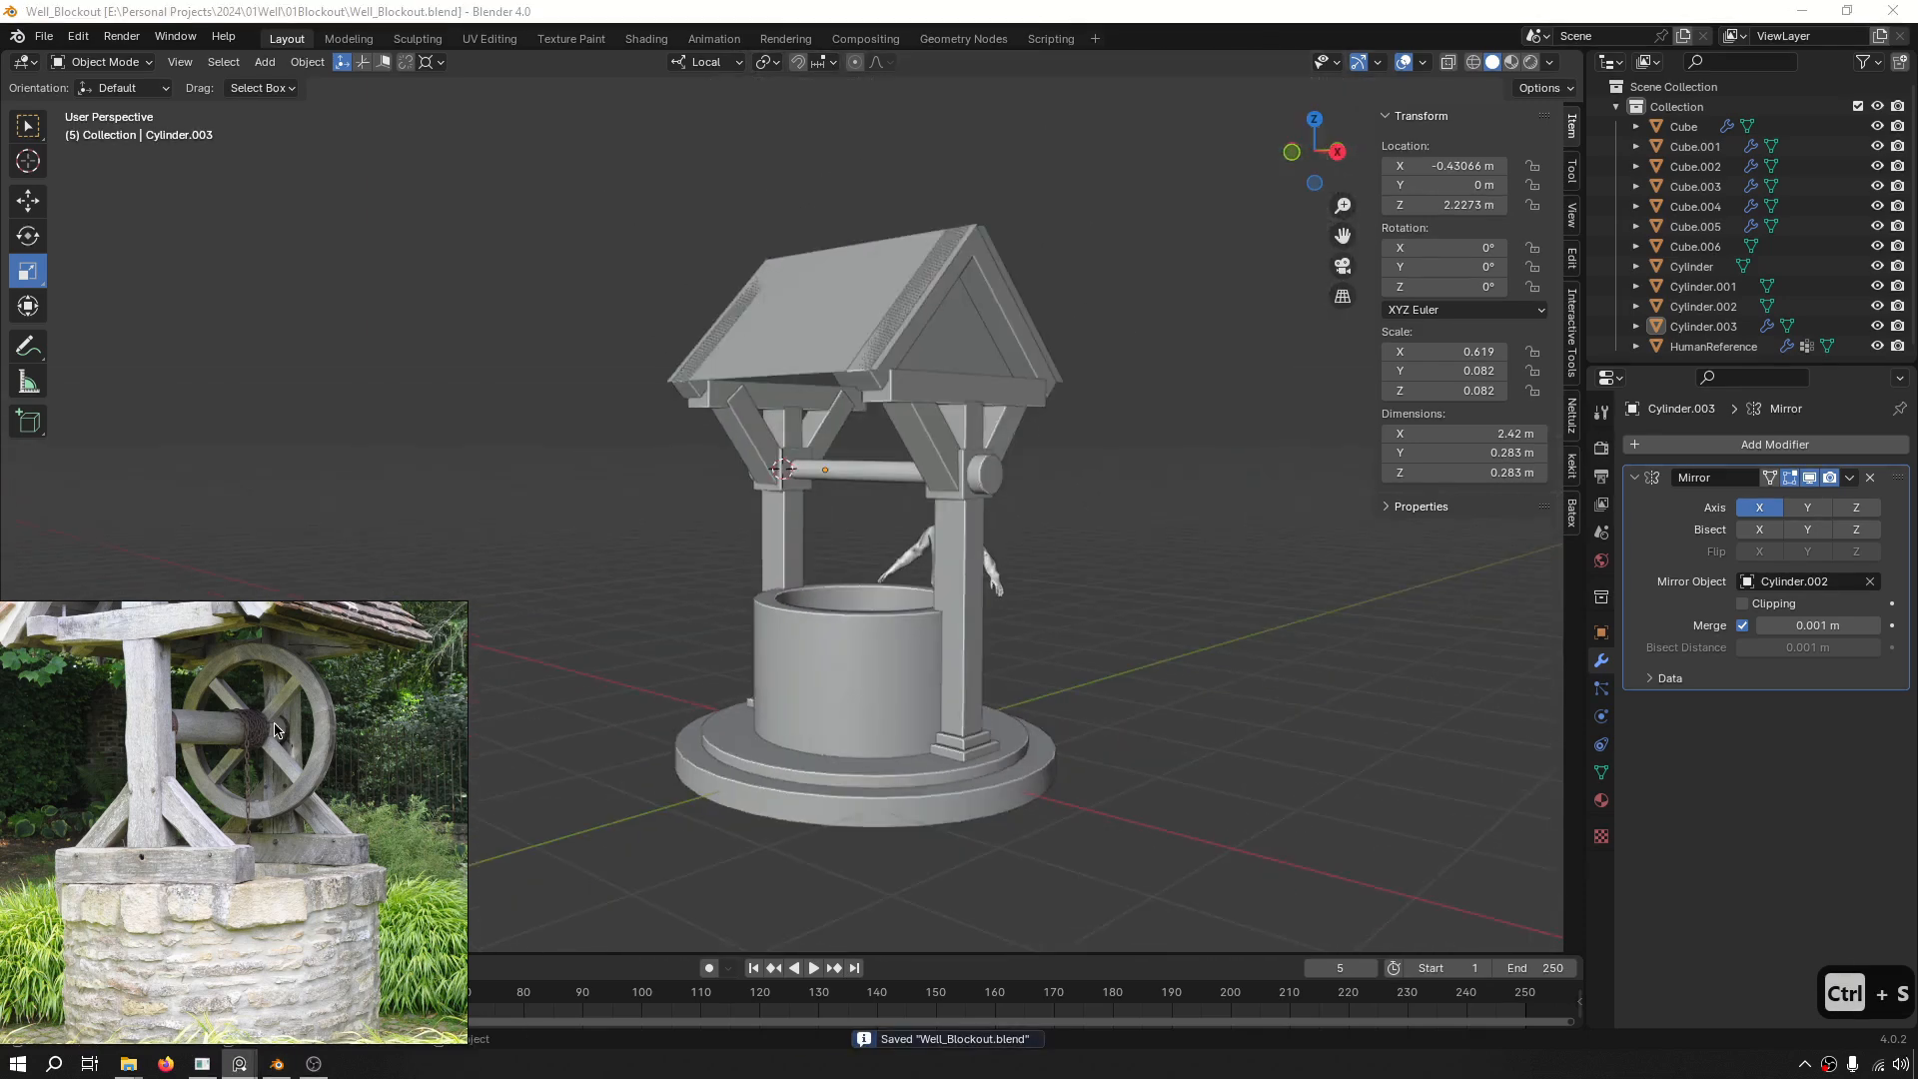
{"action": "scroll", "coordinate": [980, 549], "scroll_direction": "down", "scroll_amount": 1}
{"action": "scroll", "coordinate": [989, 500], "scroll_direction": "up", "scroll_amount": 4}
{"action": "middle_click_drag", "start_coordinate": [980, 548], "coordinate": [797, 422]}
{"action": "scroll", "coordinate": [1318, 418], "scroll_direction": "up", "scroll_amount": 3}
{"action": "scroll", "coordinate": [1418, 410], "scroll_direction": "down", "scroll_amount": 4}
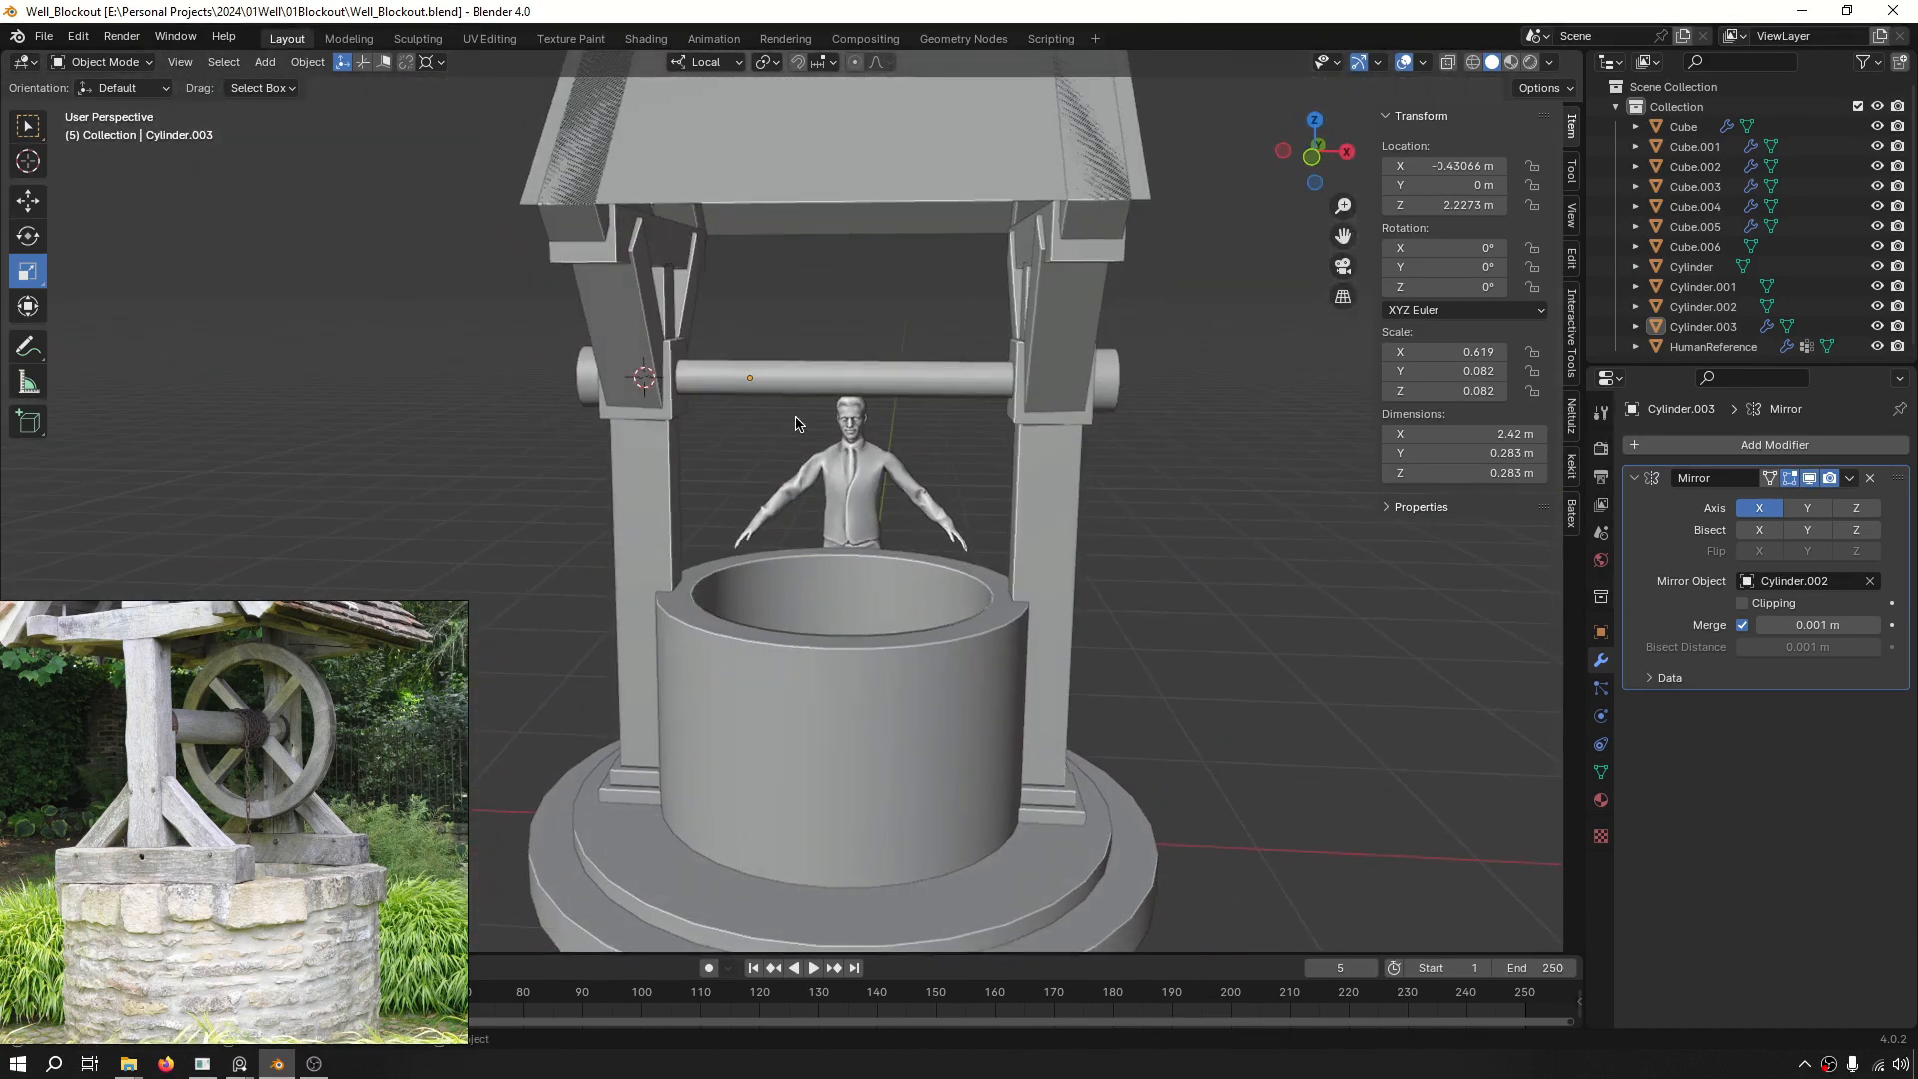
{"action": "scroll", "coordinate": [209, 727], "scroll_direction": "up", "scroll_amount": 4}
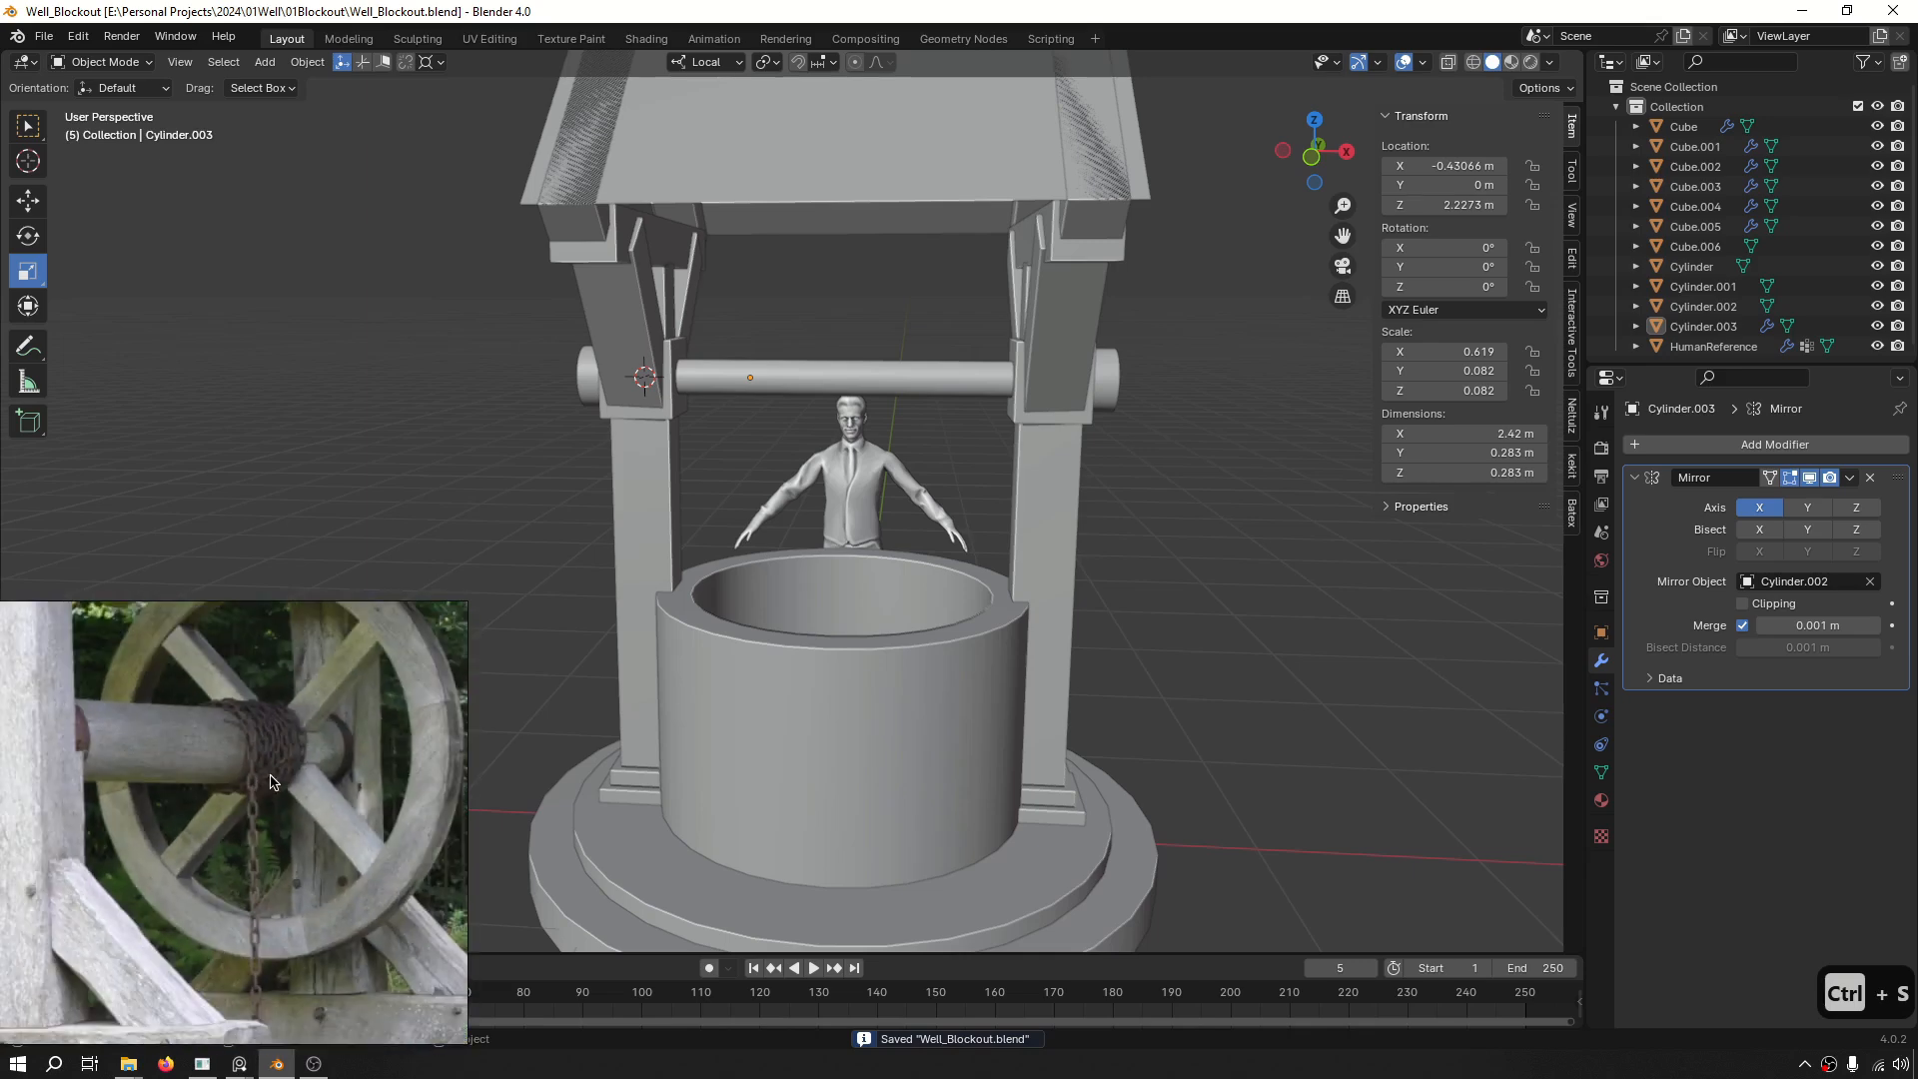
{"action": "middle_click_drag", "start_coordinate": [206, 694], "coordinate": [211, 708]}
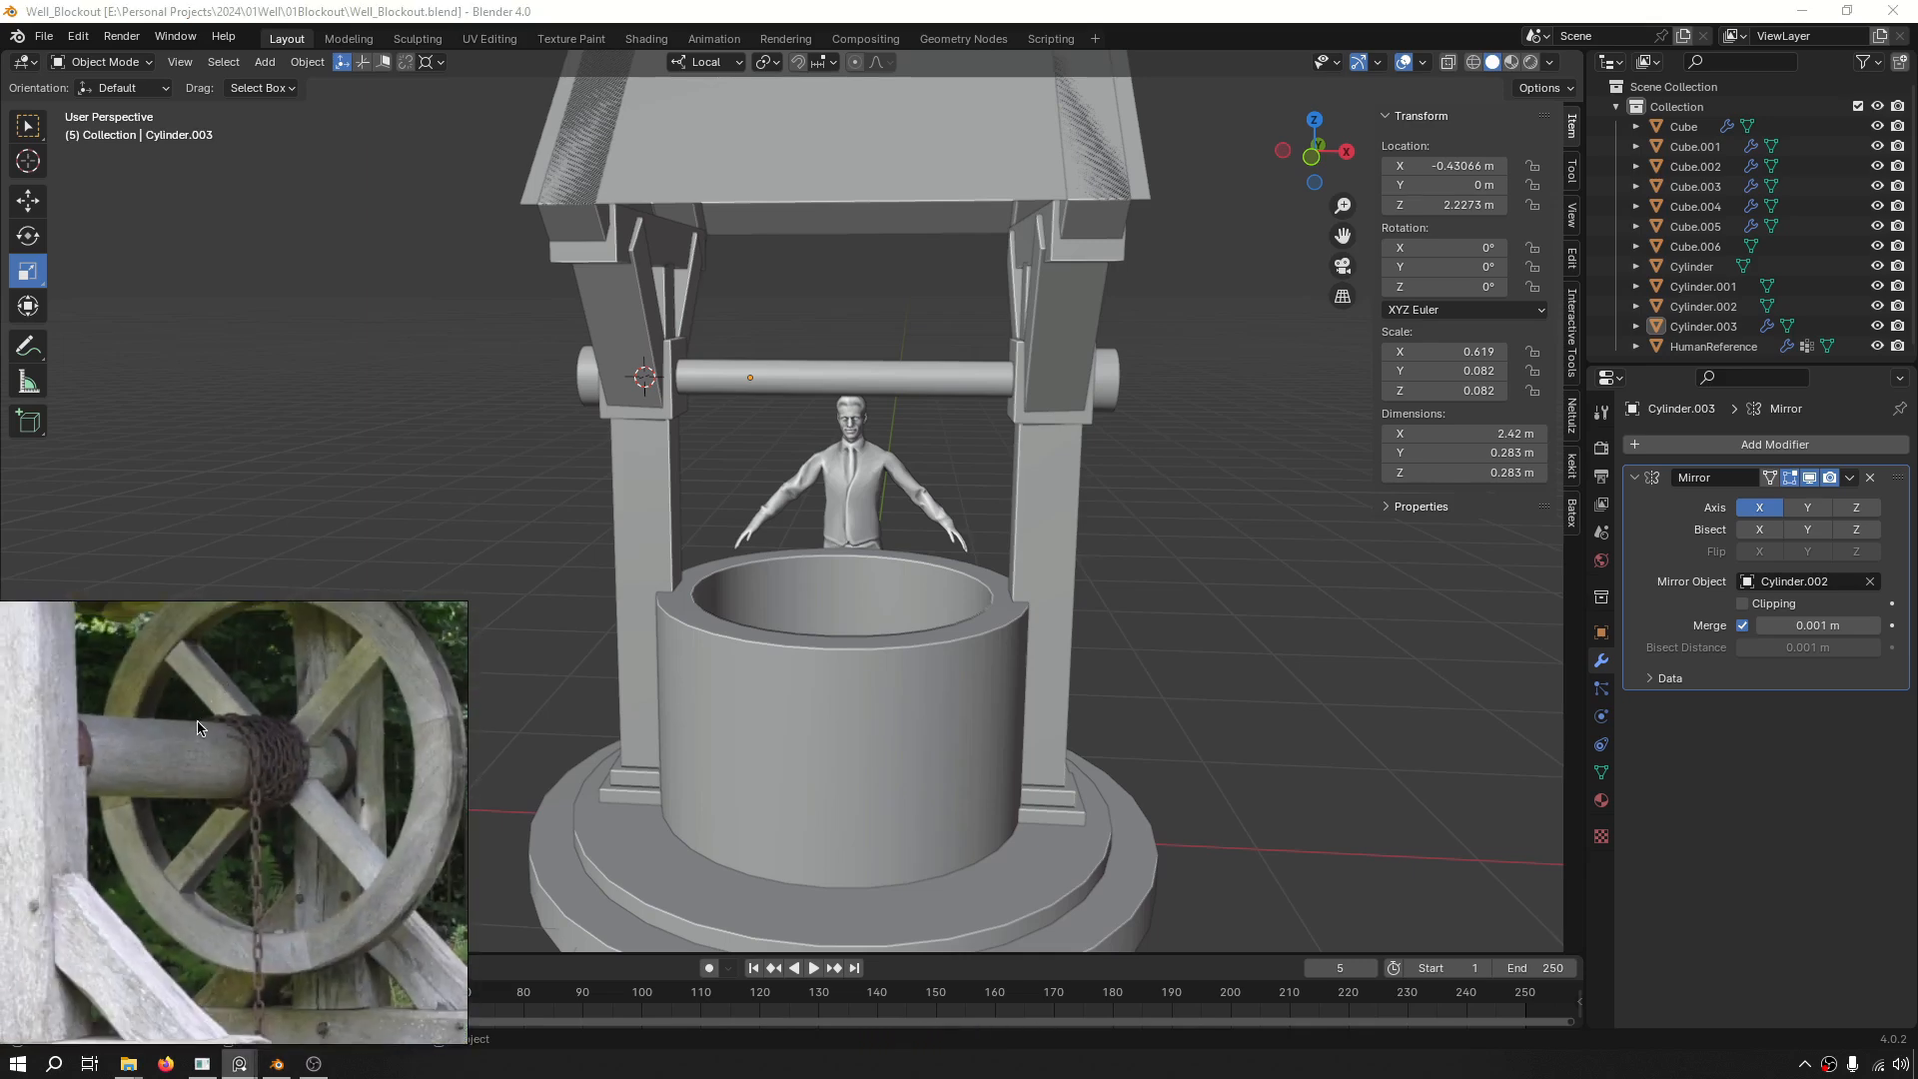
{"action": "middle_click_drag", "start_coordinate": [603, 461], "coordinate": [843, 450], "text": "shift"}
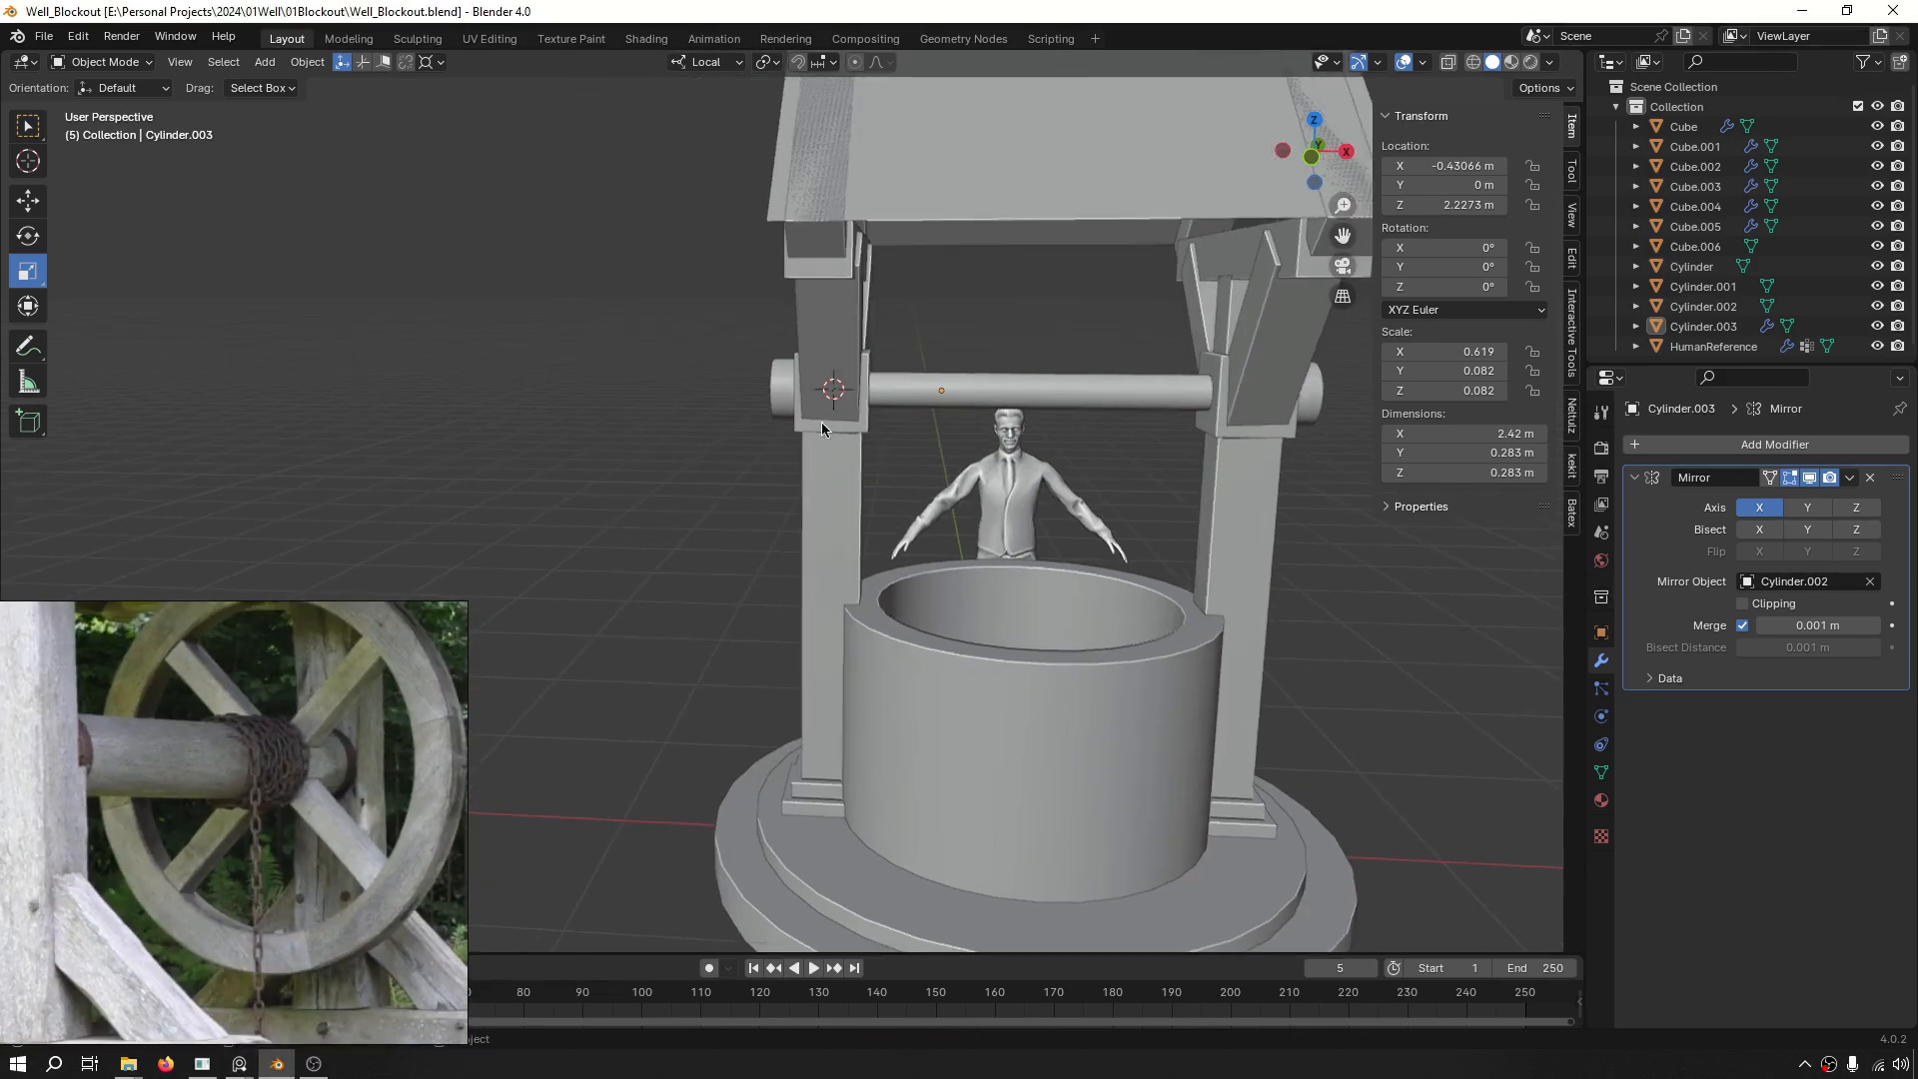
{"action": "middle_click_drag", "start_coordinate": [989, 428], "coordinate": [1084, 534]}
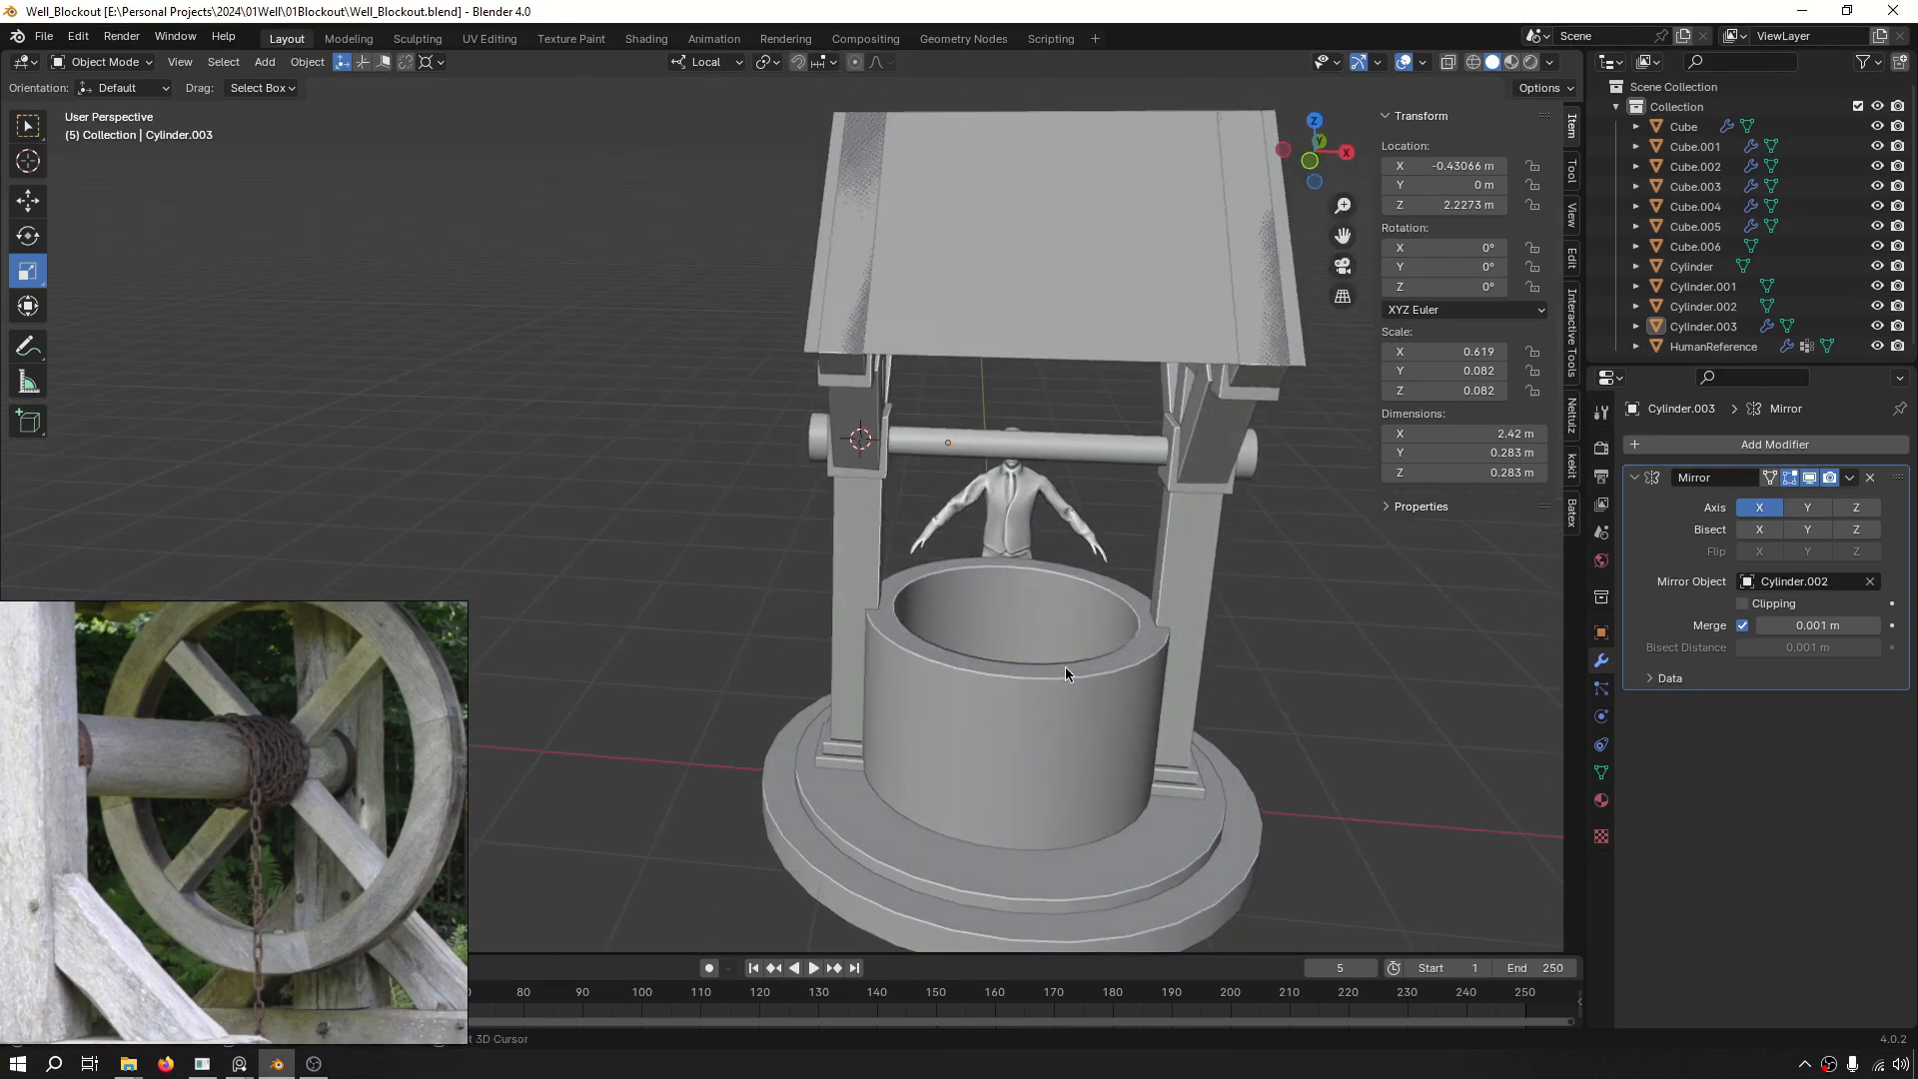
{"action": "middle_click_drag", "start_coordinate": [1065, 668], "coordinate": [785, 450]}
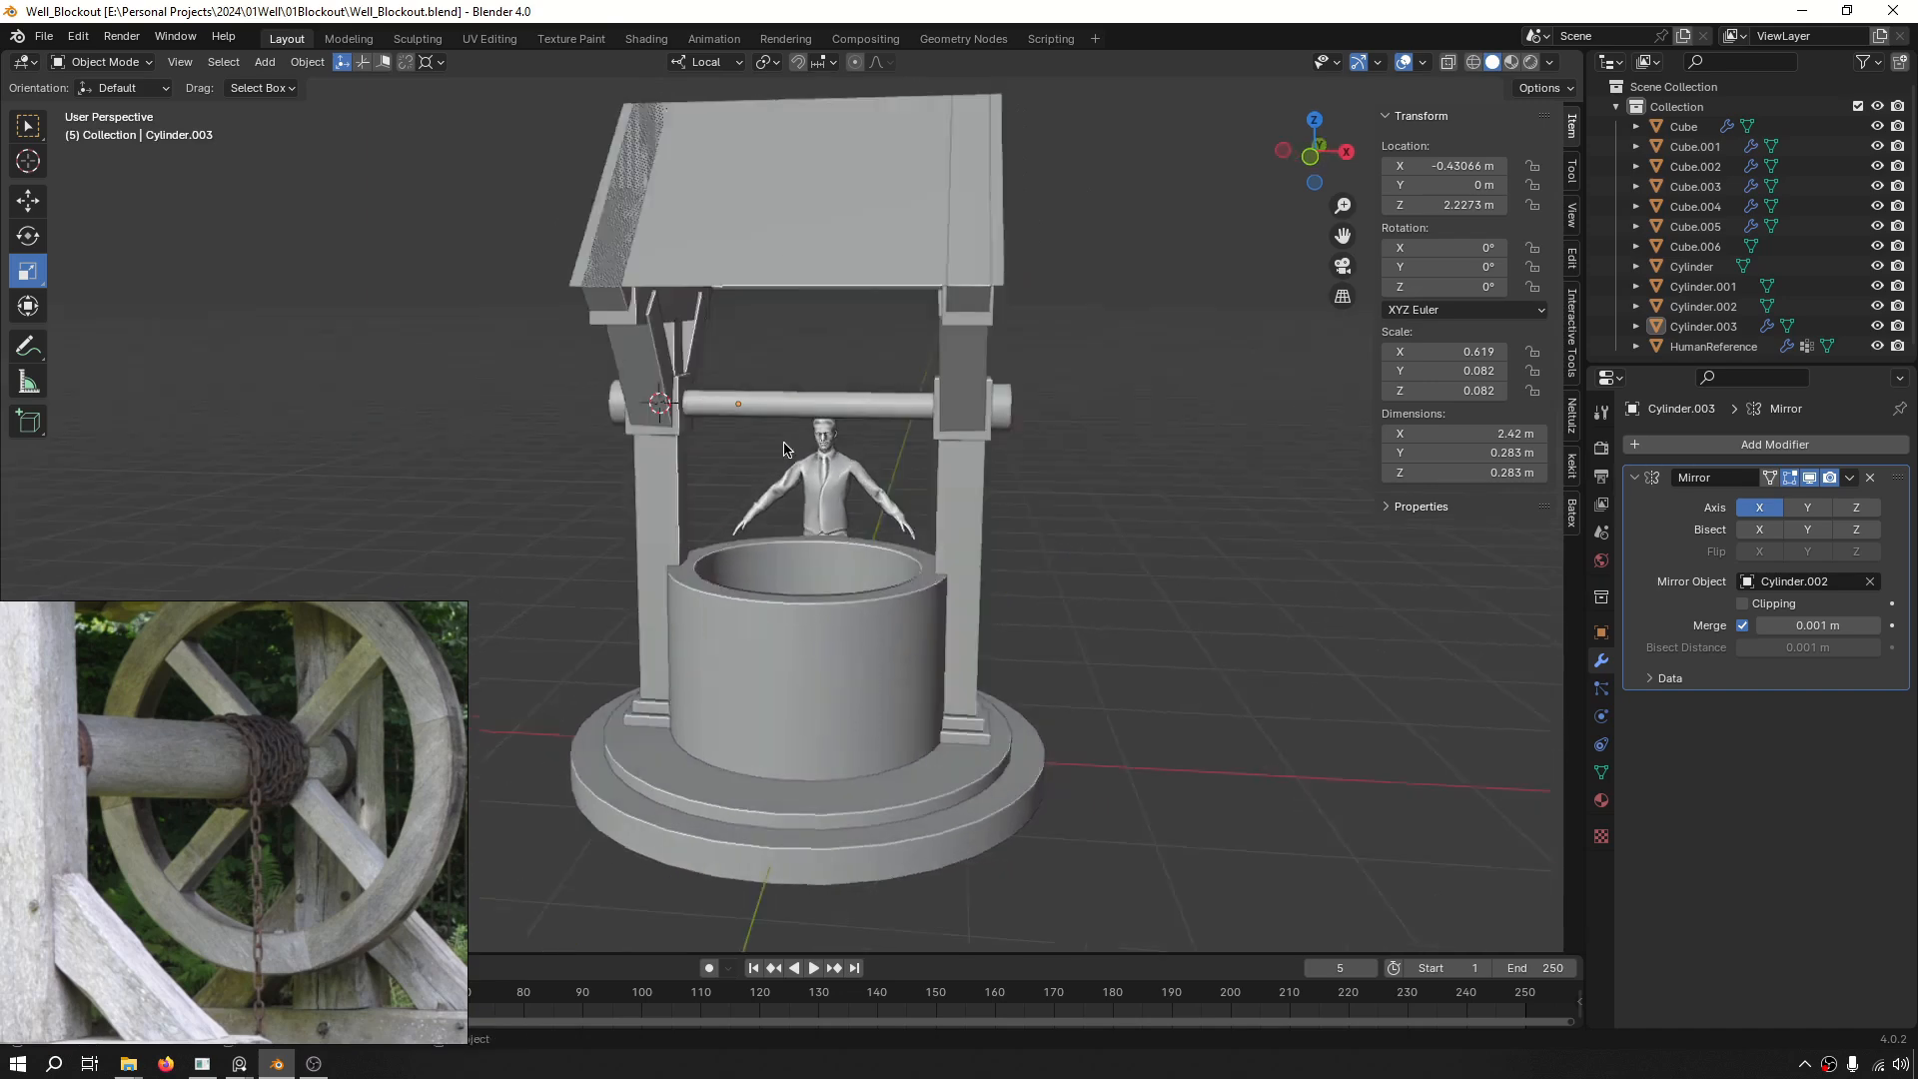
Add a mesh cylinder at the 3D cursor in the joint block and rotate it 90° about Y.
{"action": "scroll", "coordinate": [784, 449], "scroll_direction": "up", "scroll_amount": 5}
{"action": "key", "text": "shift+a"}
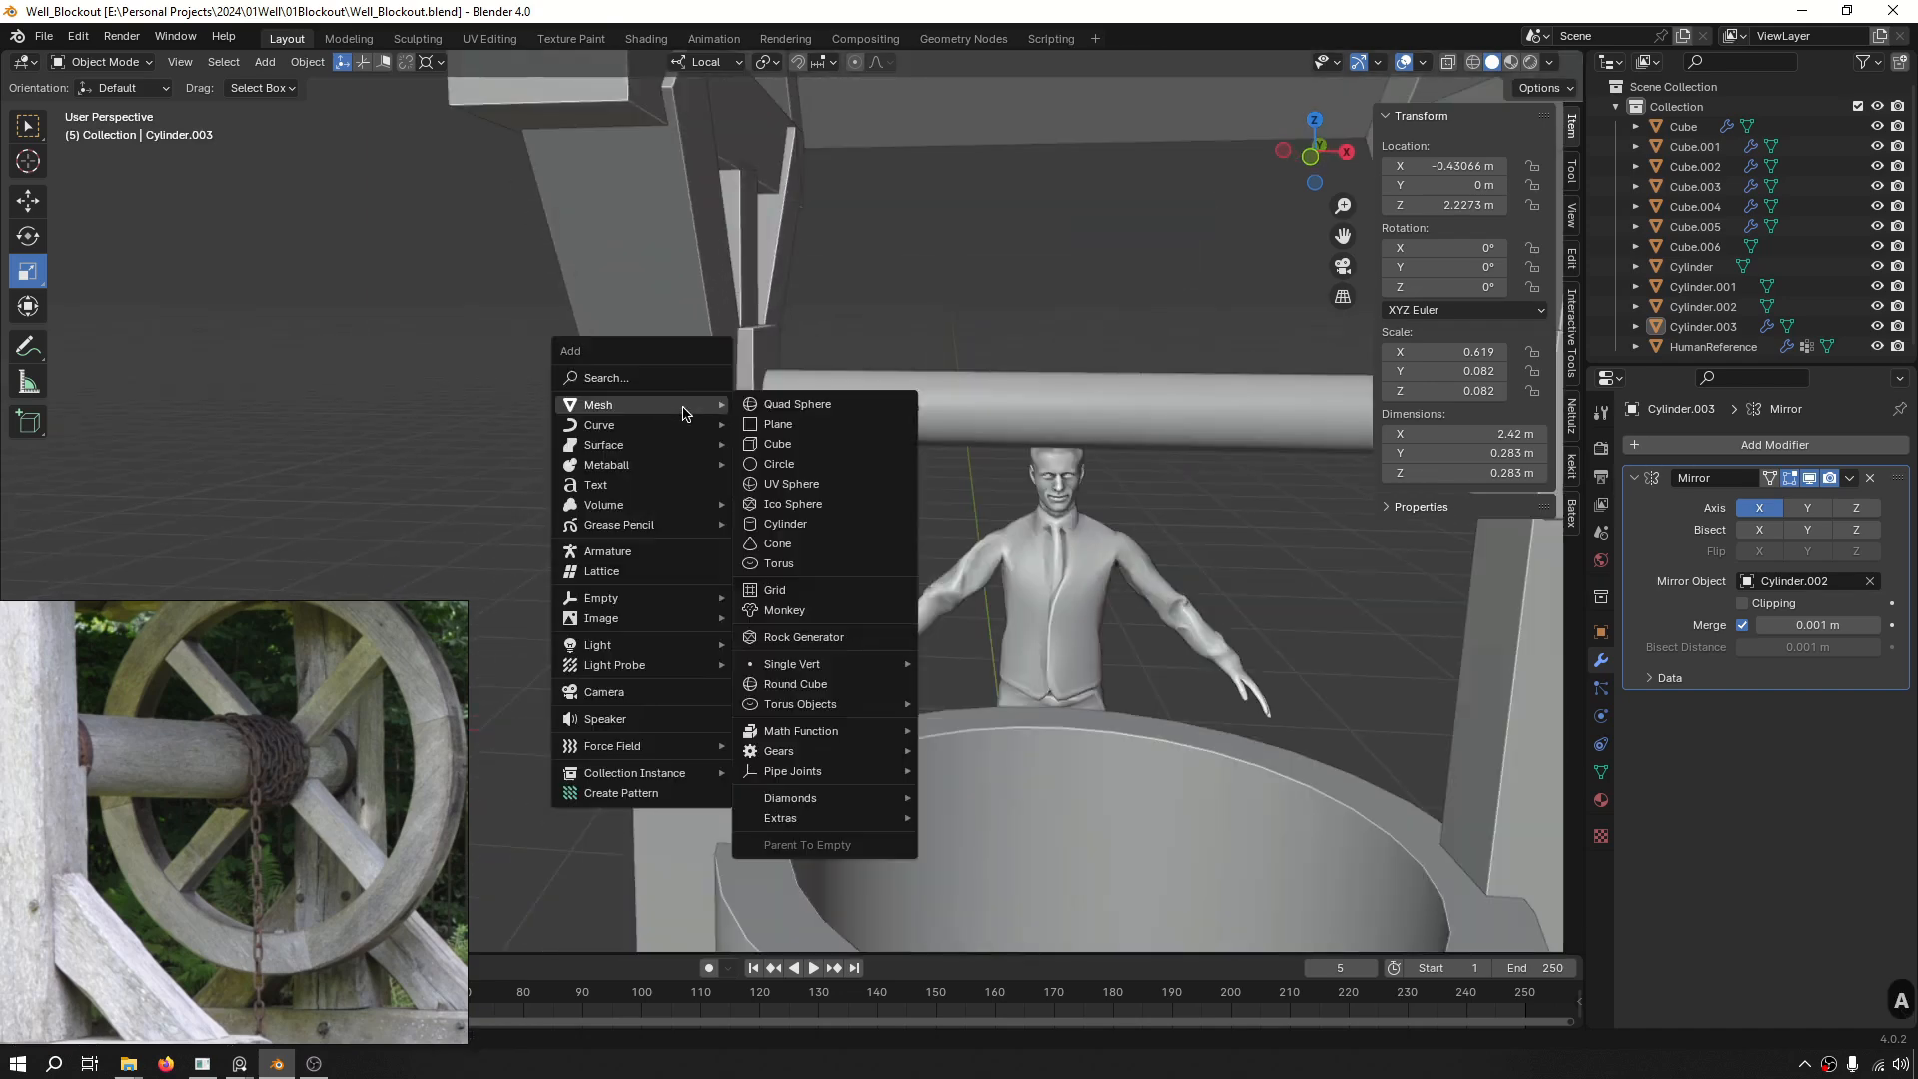
{"action": "left_click", "coordinate": [813, 526]}
{"action": "scroll", "coordinate": [811, 520], "scroll_direction": "down", "scroll_amount": 4}
{"action": "key", "text": "KP_1"}
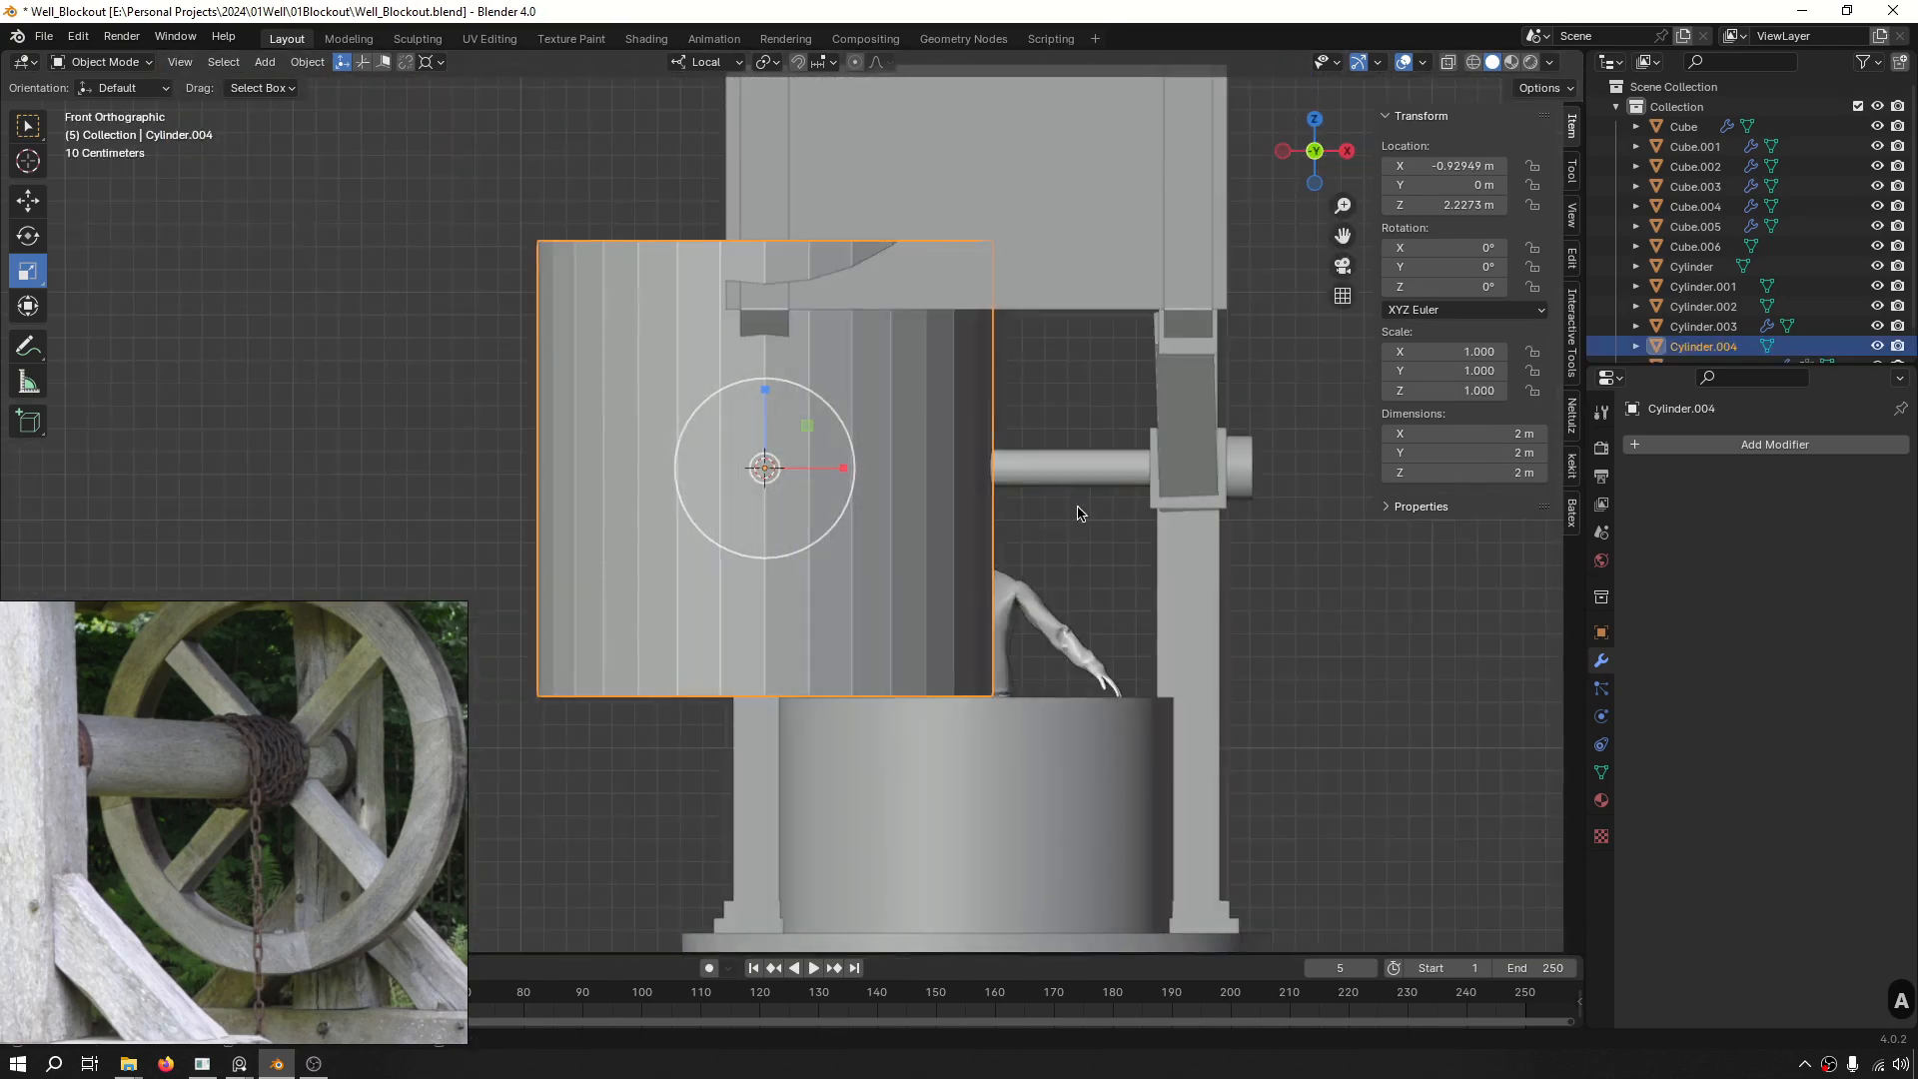
{"action": "key", "text": "r"}
{"action": "key", "text": "r"}
{"action": "left_click", "coordinate": [814, 831]}
Scale the new cylinder down uniformly to about 0.746 m in diameter.
{"action": "key", "text": "s"}
{"action": "key", "text": "s"}
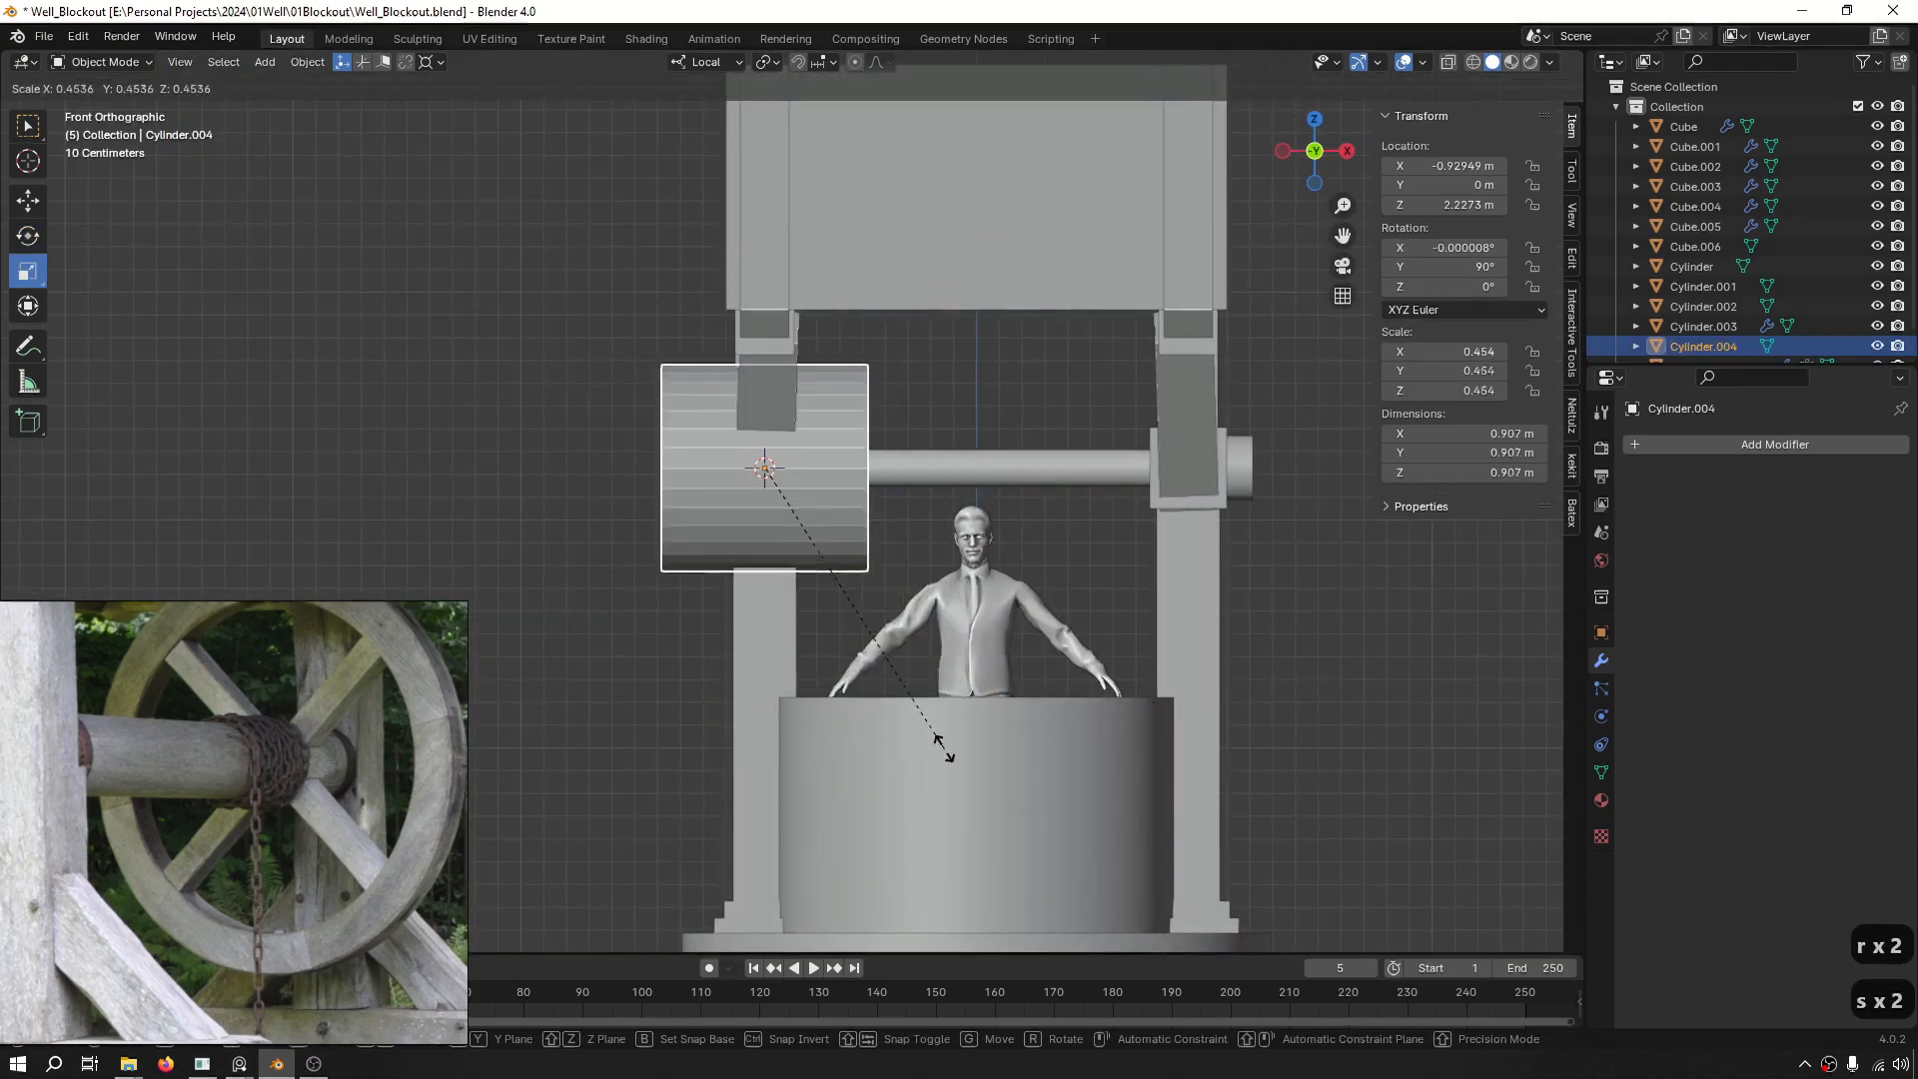
{"action": "left_click", "coordinate": [911, 697]}
{"action": "middle_click_drag", "start_coordinate": [911, 696], "coordinate": [947, 580]}
{"action": "key", "text": "KP_1"}
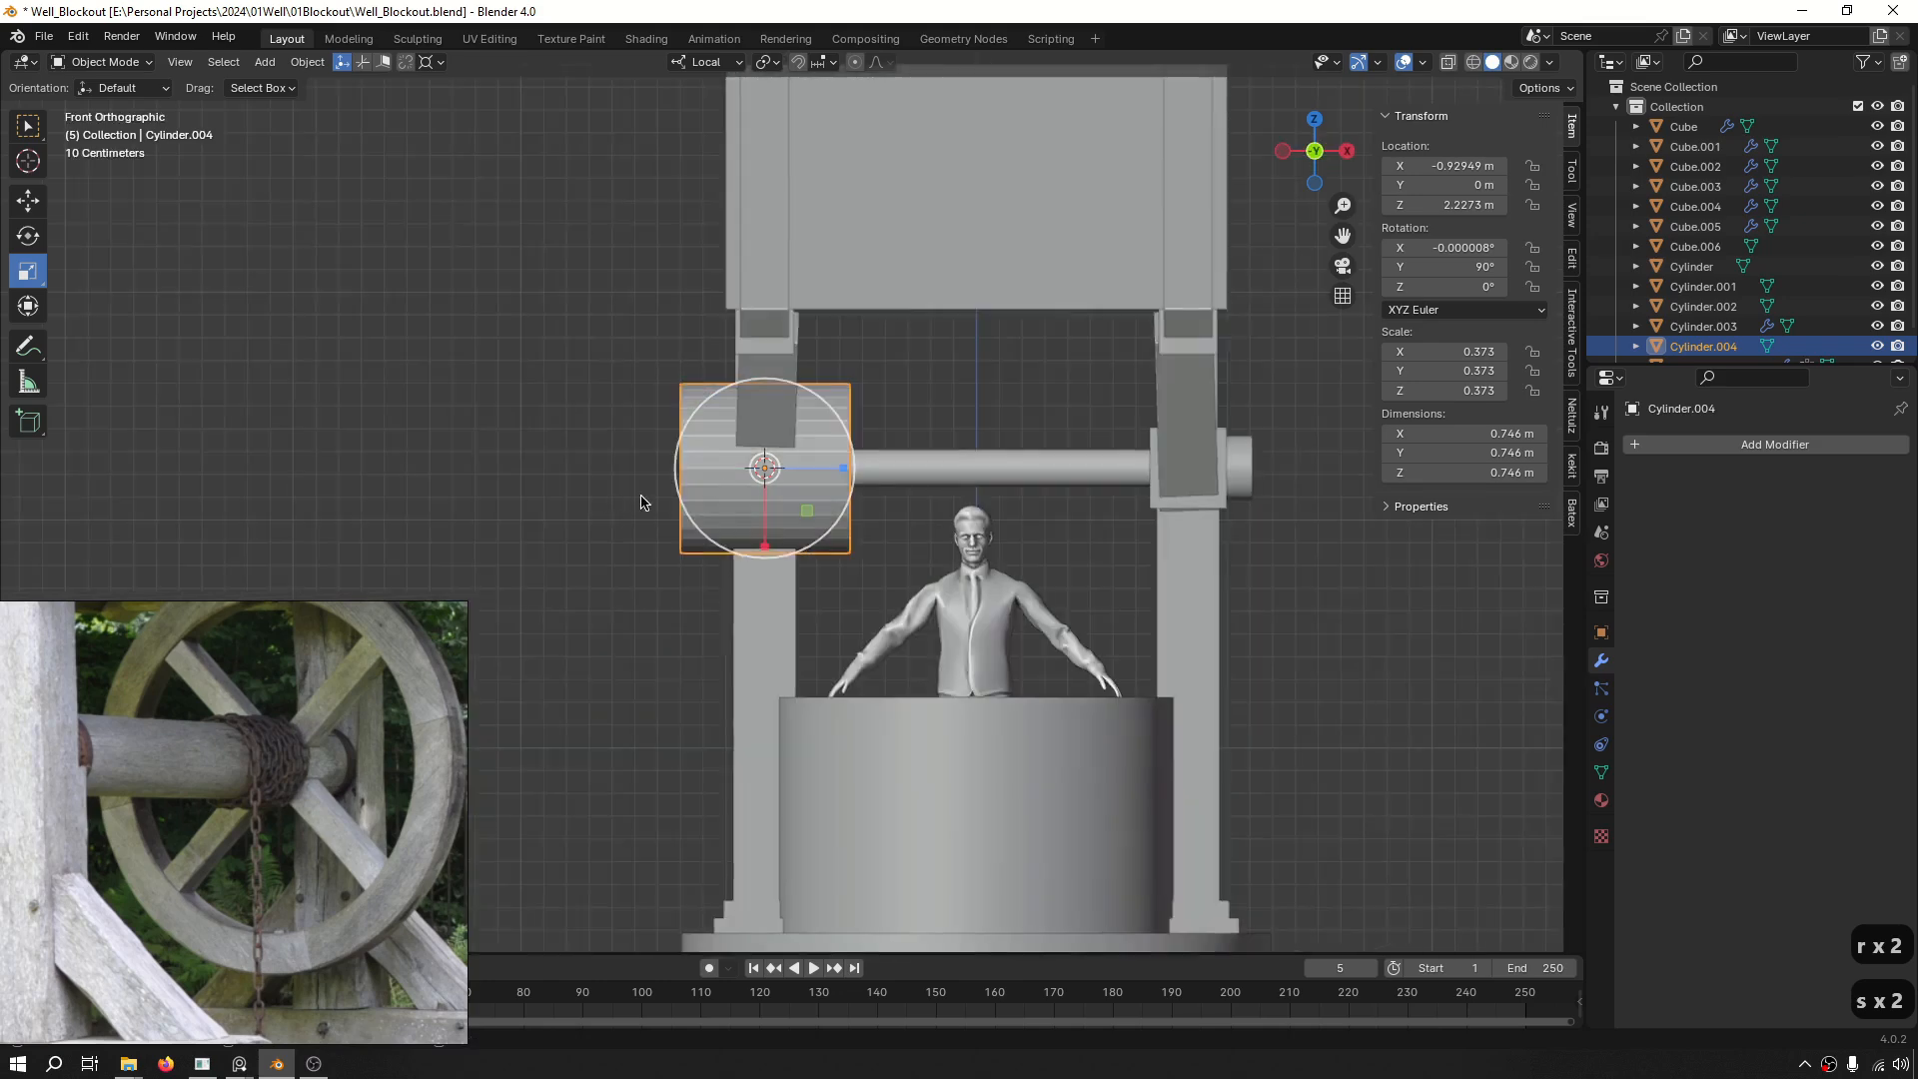
Move the cylinder along its axis to about X -1.565 m, beyond the flange, and flatten it to about 0.107 m thick.
{"action": "key", "text": "g"}
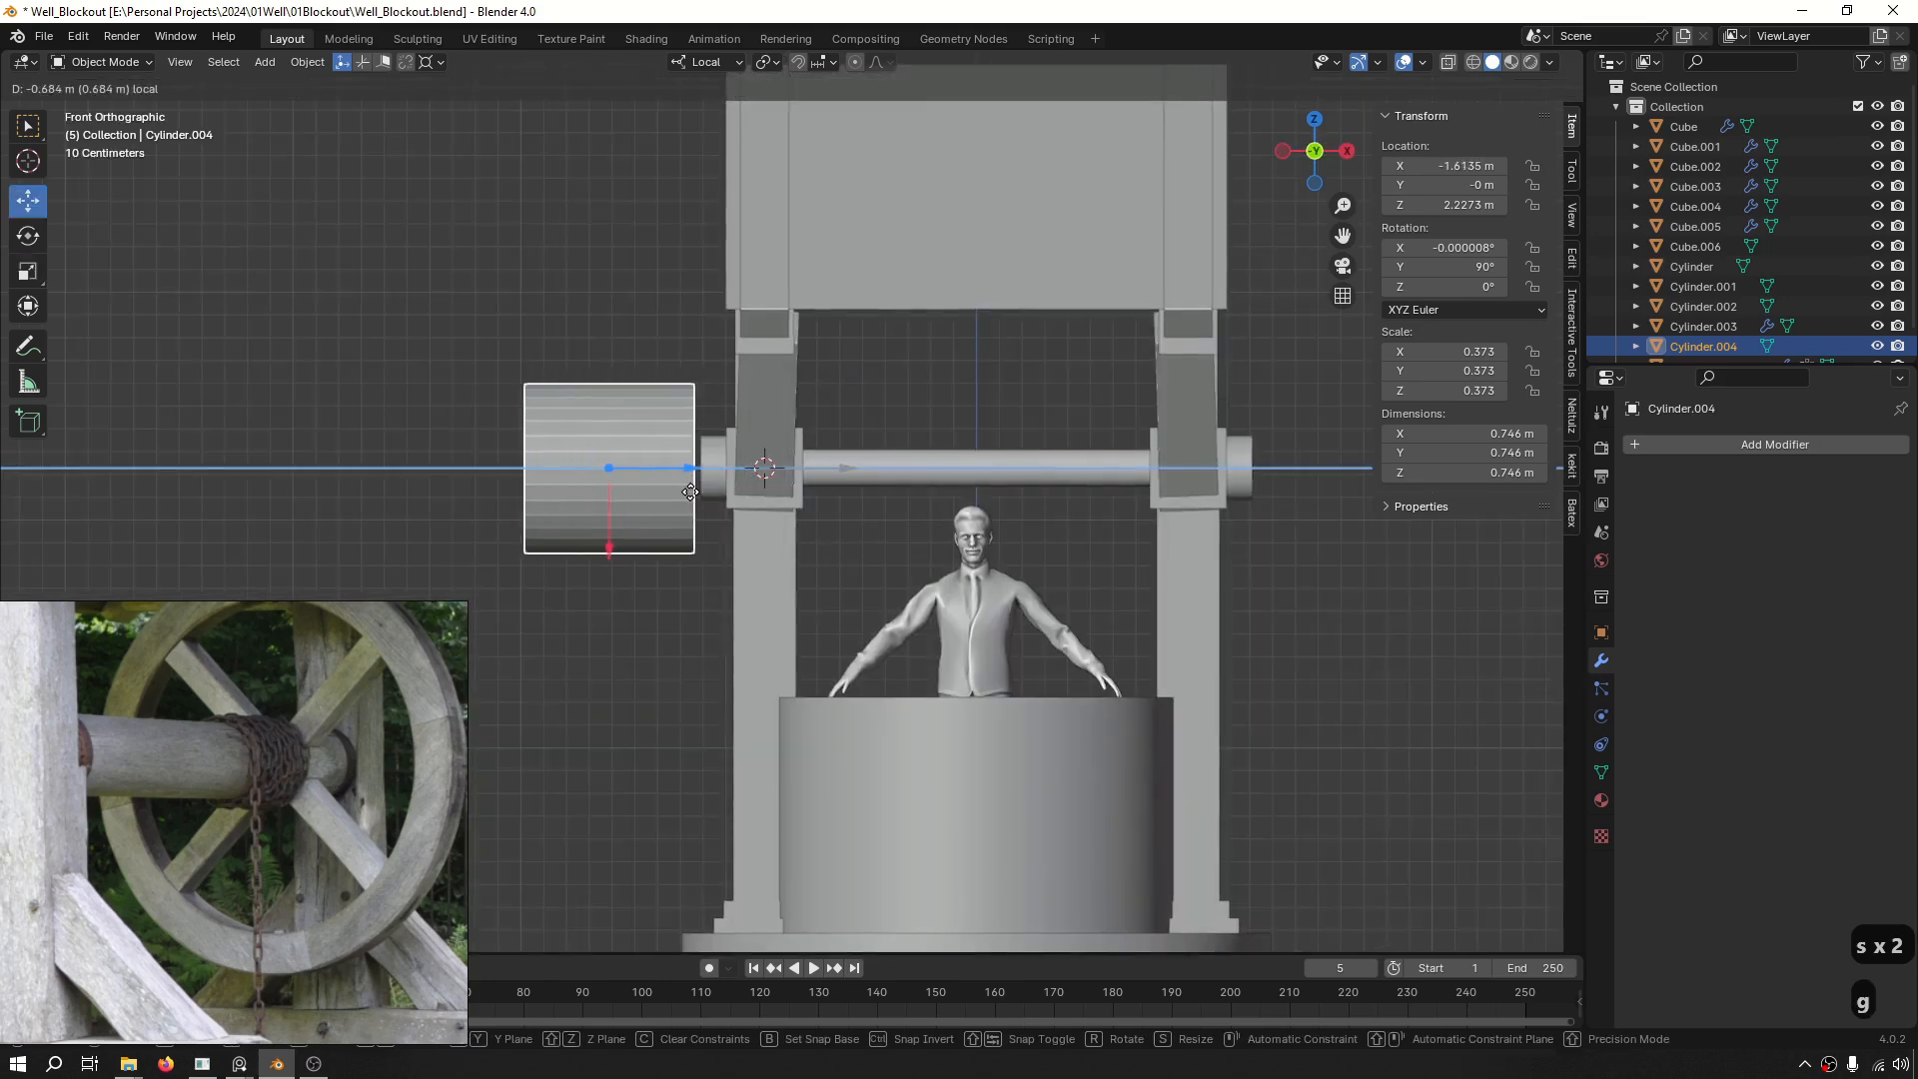
{"action": "key", "text": "s"}
{"action": "key", "text": "s"}
{"action": "key", "text": "z"}
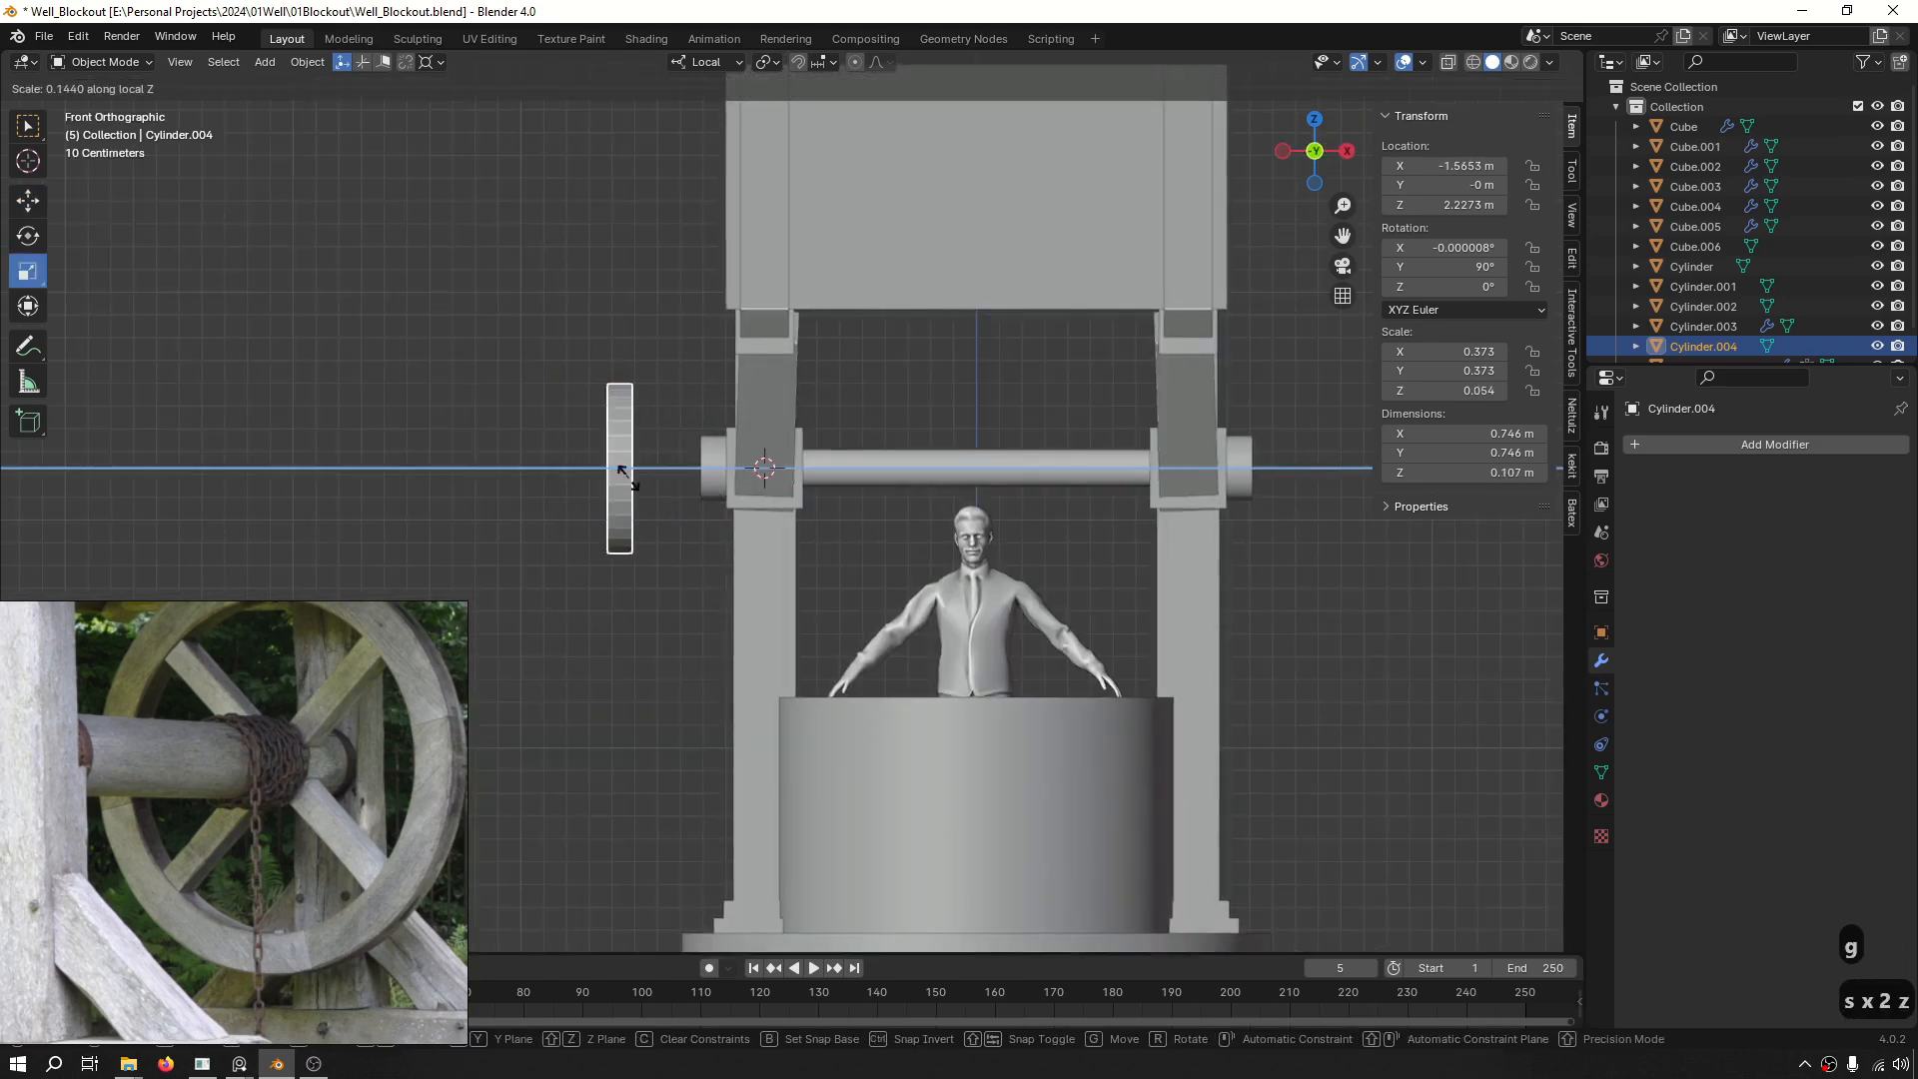
{"action": "left_click", "coordinate": [625, 474]}
Move the flattened disc along its axis to about X -1.235 m, against the outer end of the axle flange.
{"action": "scroll", "coordinate": [624, 469], "scroll_direction": "up", "scroll_amount": 4}
{"action": "key", "text": "g"}
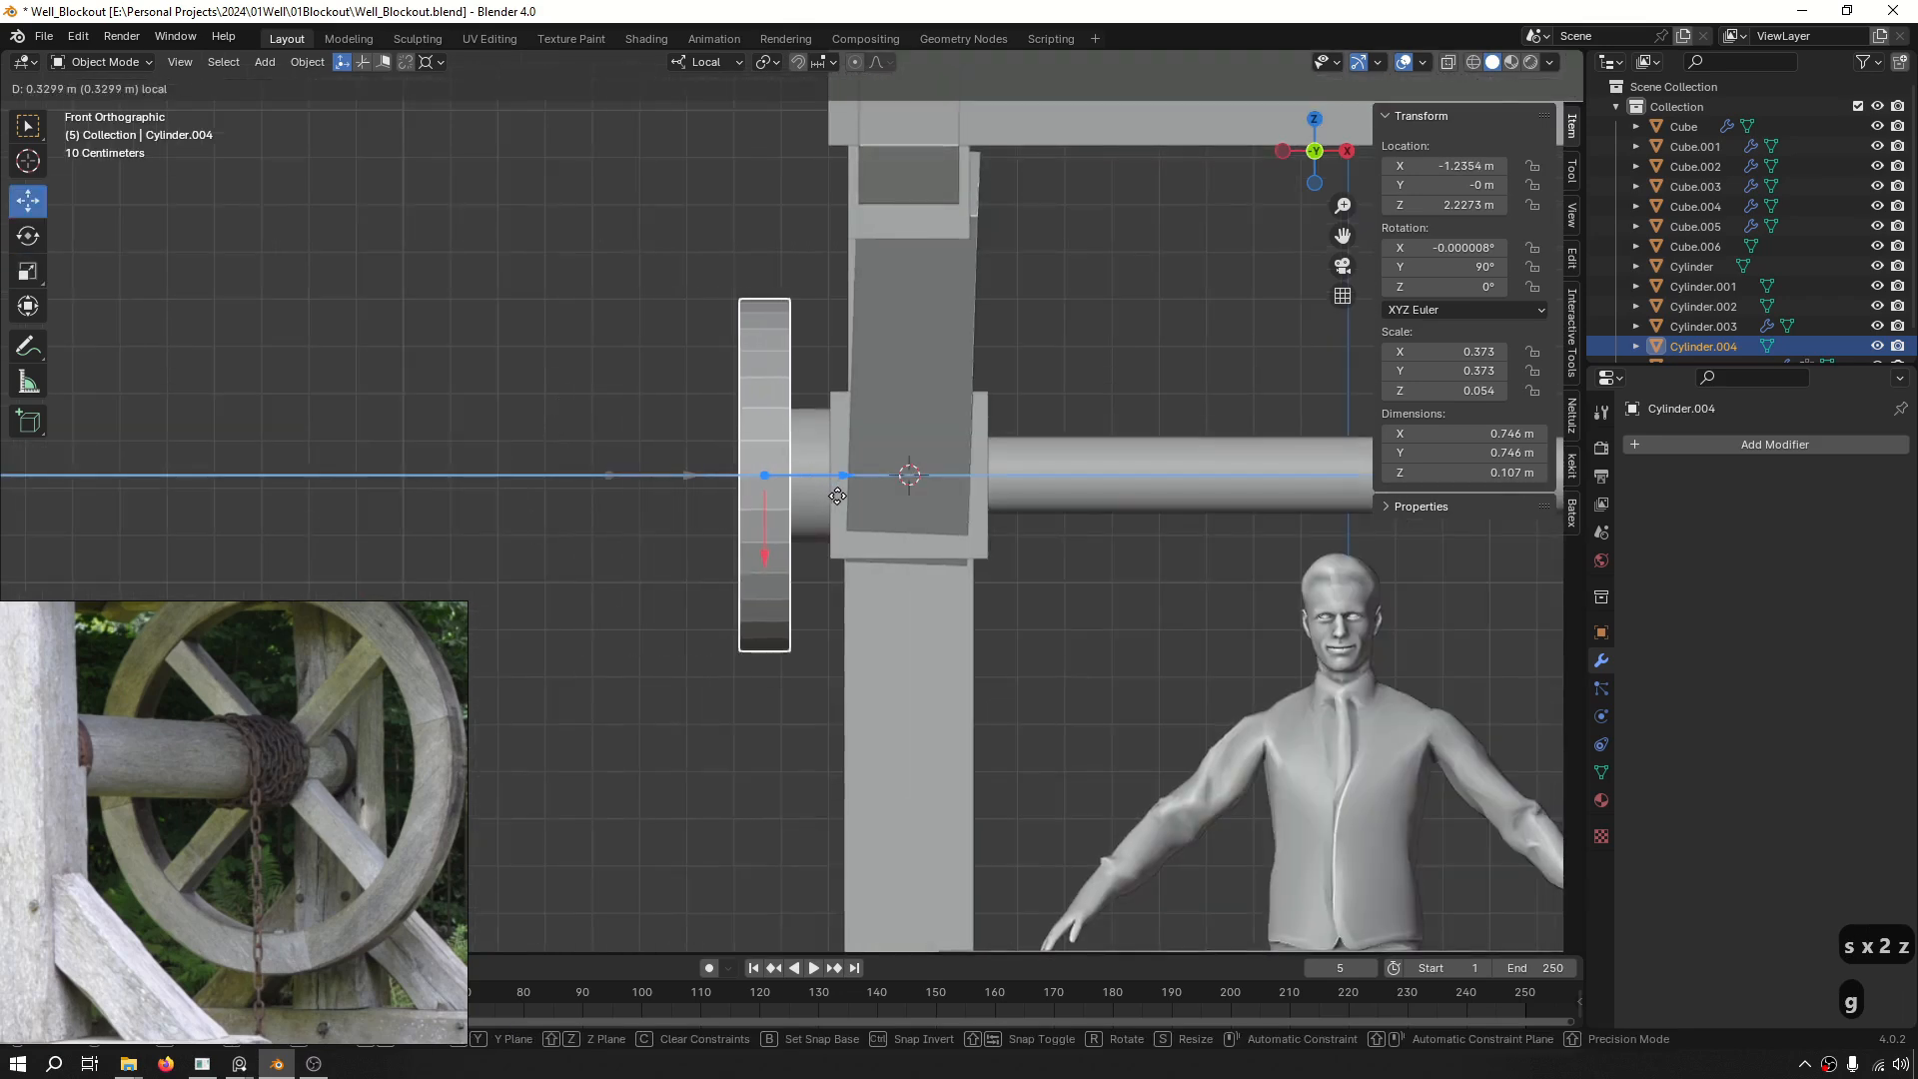
{"action": "left_click", "coordinate": [837, 495]}
Apply the disc's rotation and scale and shade it smooth.
{"action": "key", "text": "ctrl+a"}
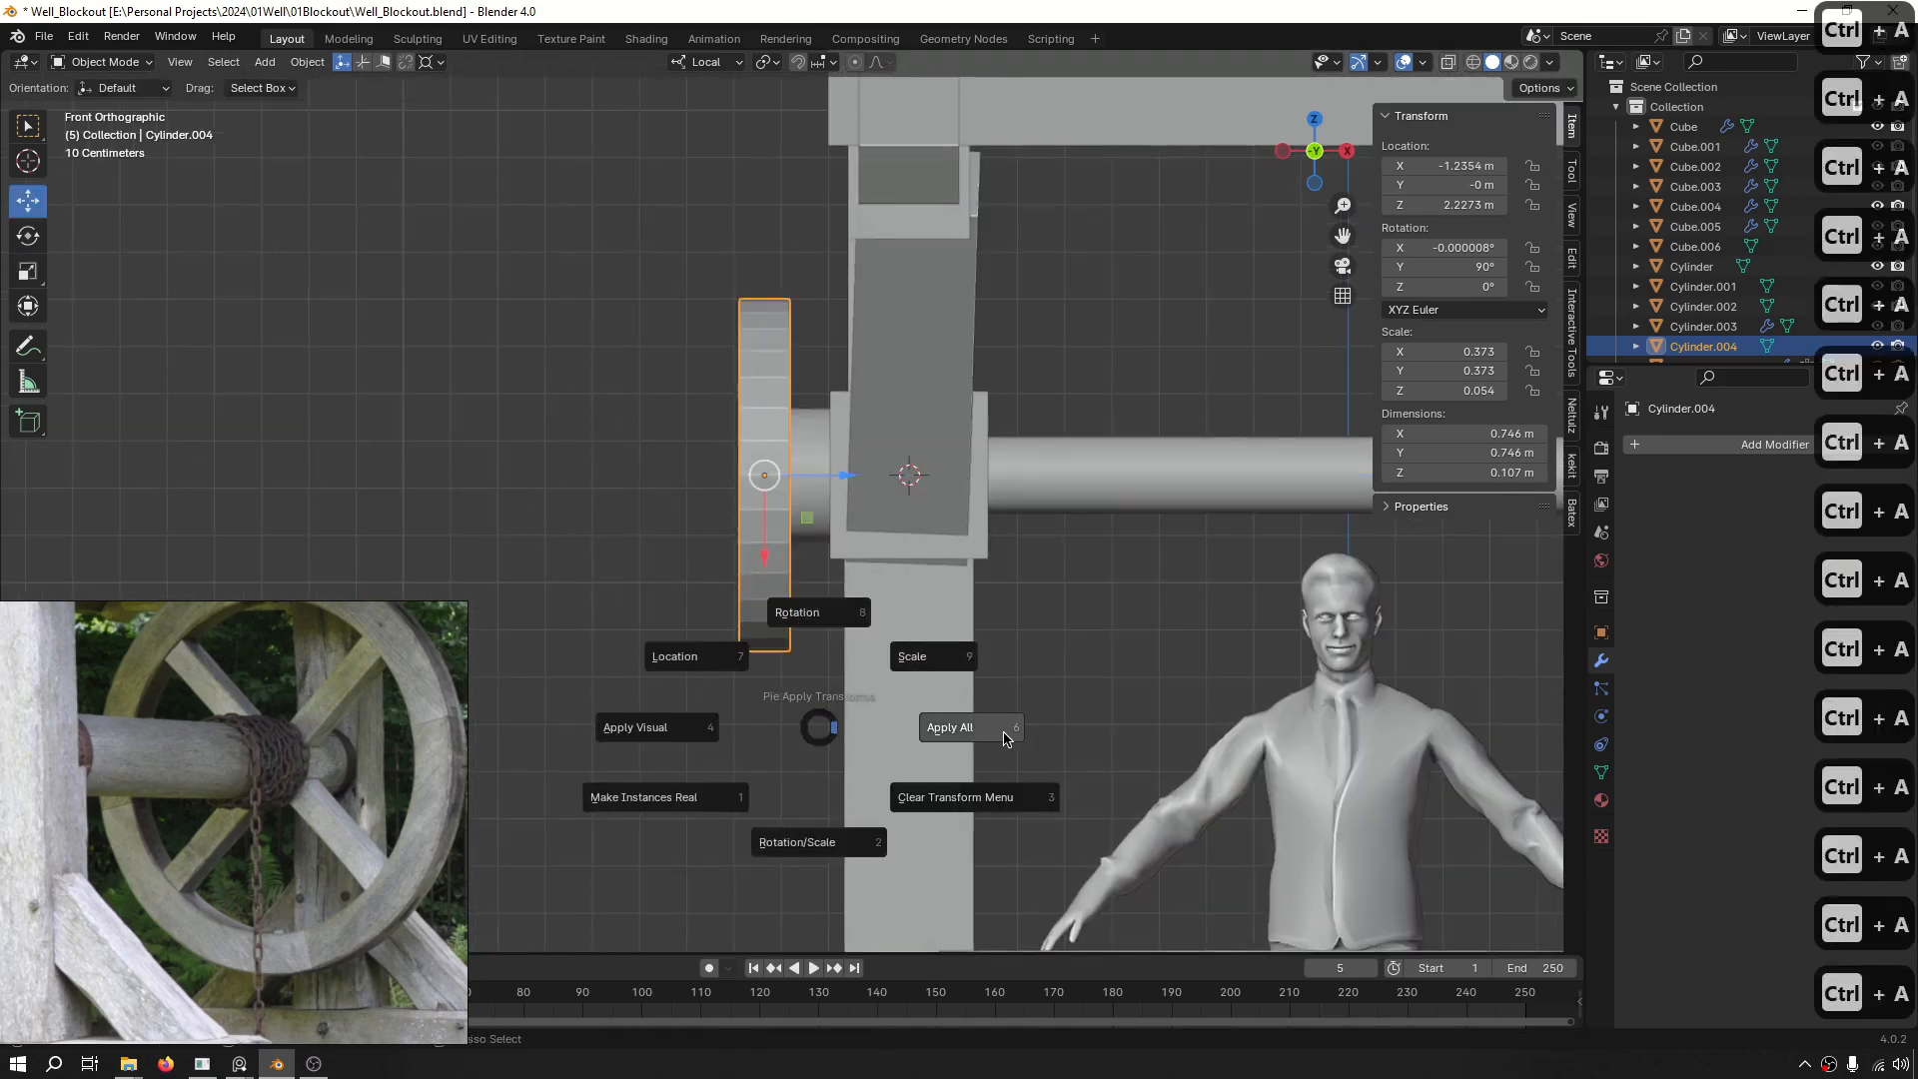
{"action": "left_click", "coordinate": [1004, 739]}
{"action": "right_click", "coordinate": [756, 469]}
{"action": "left_click", "coordinate": [755, 469]}
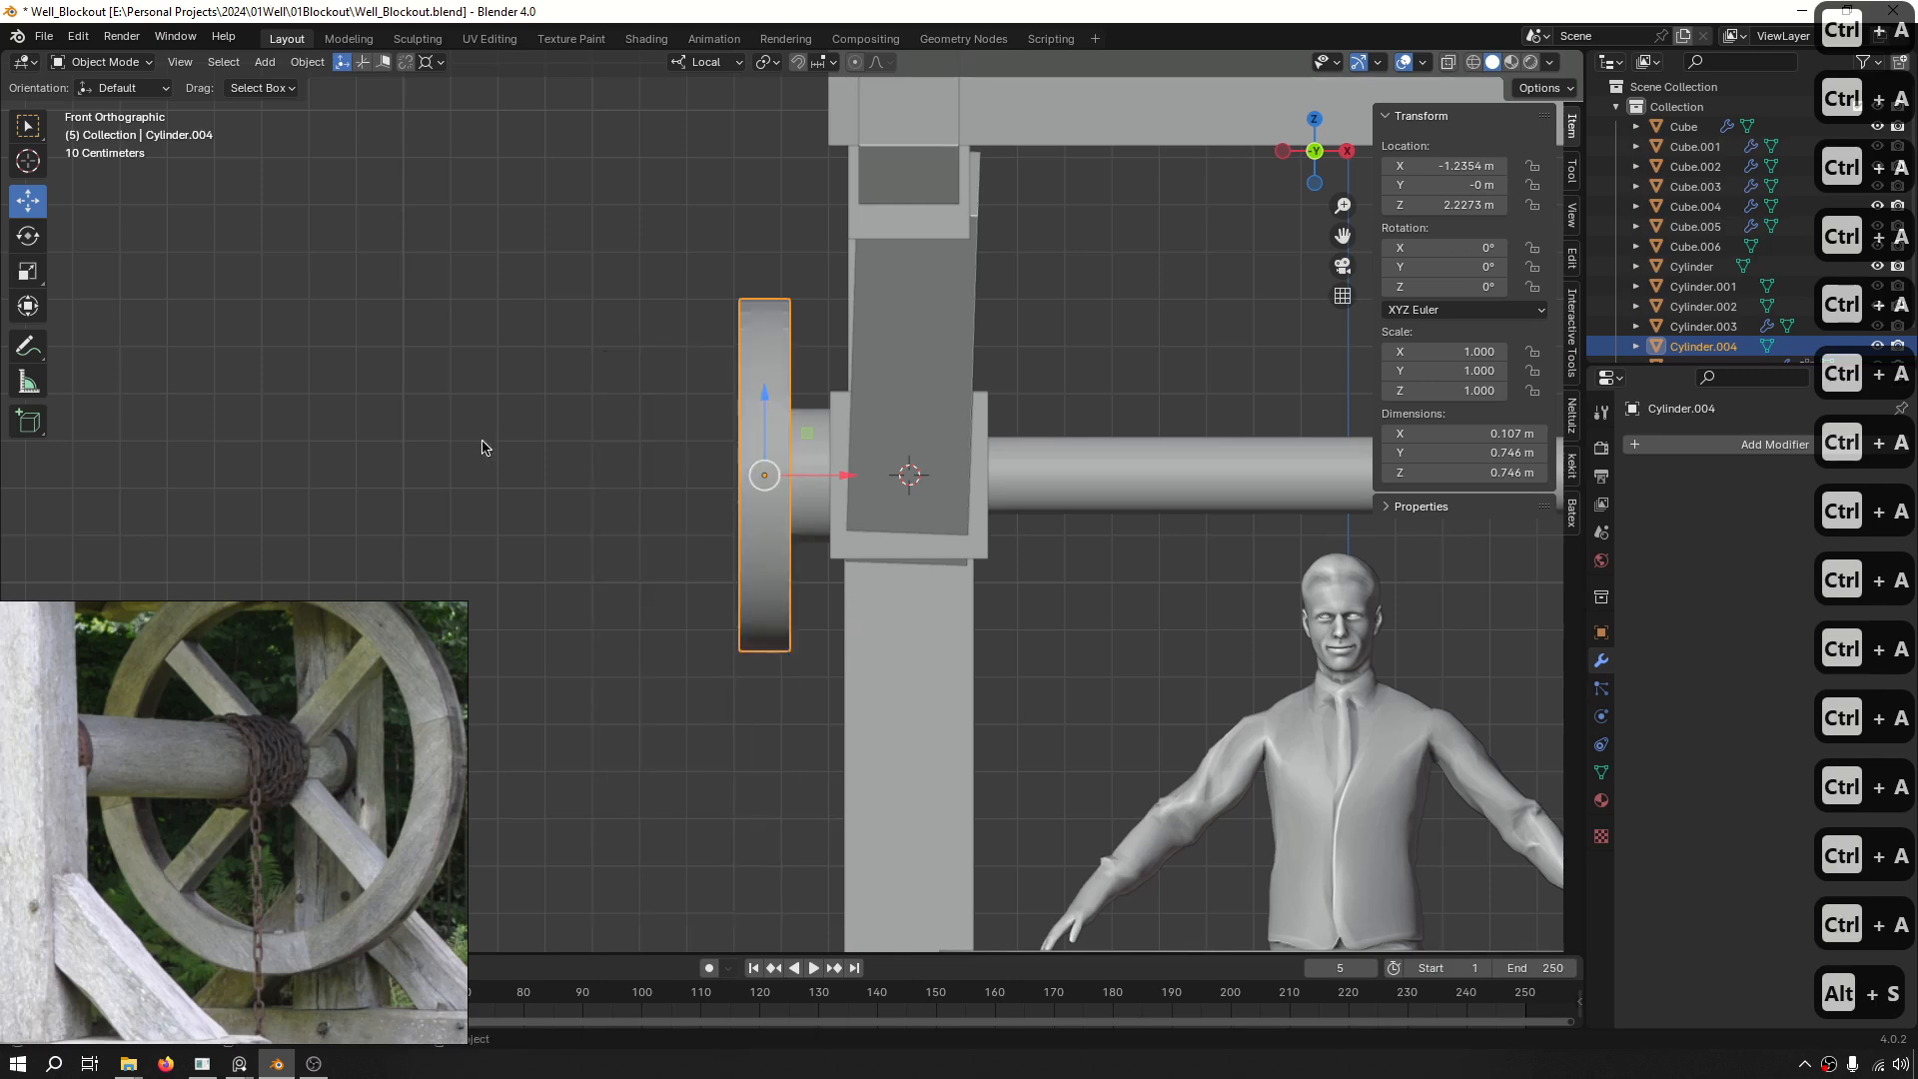
Scale the wheel disc up uniformly to about 0.849 m in diameter.
{"action": "middle_click_drag", "start_coordinate": [537, 429], "coordinate": [1002, 459]}
{"action": "scroll", "coordinate": [844, 471], "scroll_direction": "up", "scroll_amount": 4}
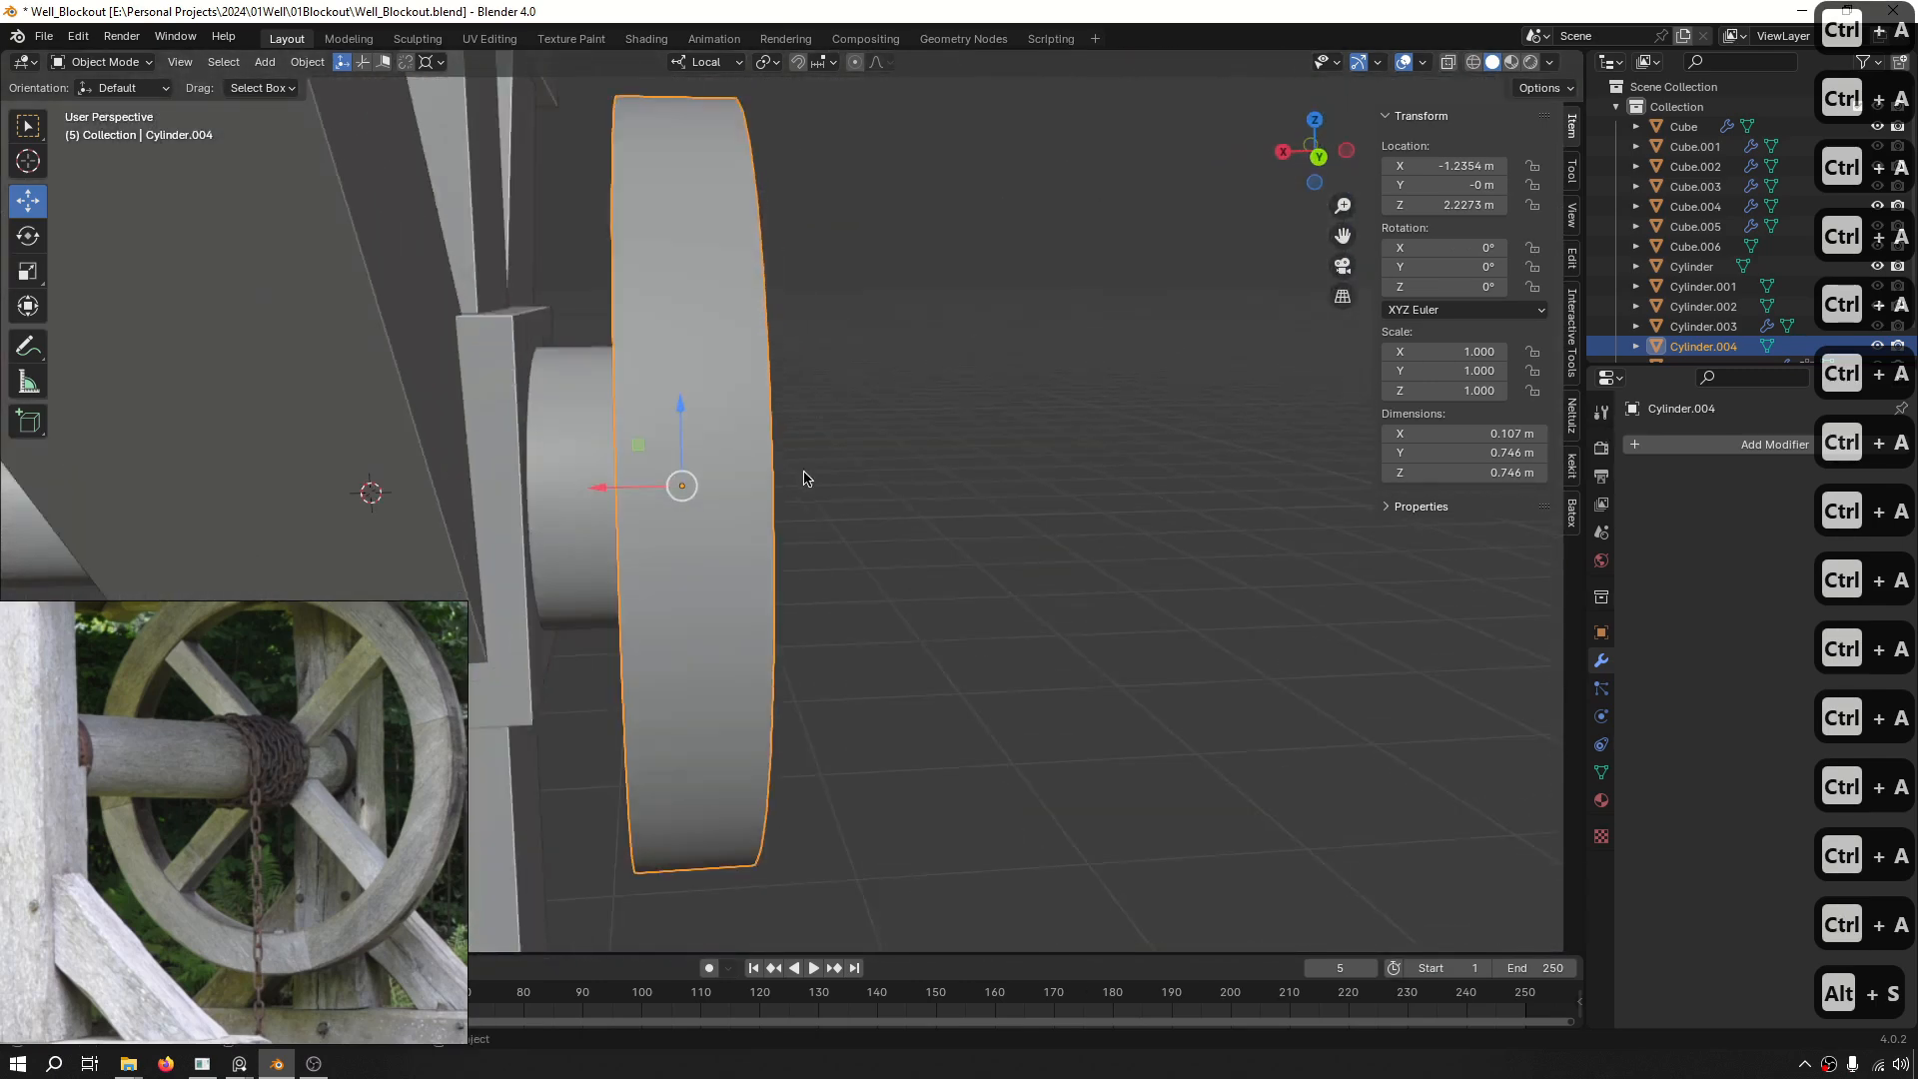
{"action": "middle_click_drag", "start_coordinate": [805, 480], "coordinate": [747, 439]}
{"action": "scroll", "coordinate": [704, 443], "scroll_direction": "down", "scroll_amount": 4}
{"action": "key", "text": "s"}
{"action": "key", "text": "s"}
{"action": "left_click", "coordinate": [999, 471]}
{"action": "scroll", "coordinate": [763, 381], "scroll_direction": "down", "scroll_amount": 3}
{"action": "scroll", "coordinate": [747, 440], "scroll_direction": "down", "scroll_amount": 1, "text": "alt"}
{"action": "left_click", "coordinate": [1011, 443]}
Examine the disc's proportions against the post and roof, and select the disc.
{"action": "middle_click_drag", "start_coordinate": [1011, 443], "coordinate": [859, 469]}
{"action": "scroll", "coordinate": [859, 470], "scroll_direction": "down", "scroll_amount": 3}
{"action": "middle_click_drag", "start_coordinate": [611, 465], "coordinate": [586, 518]}
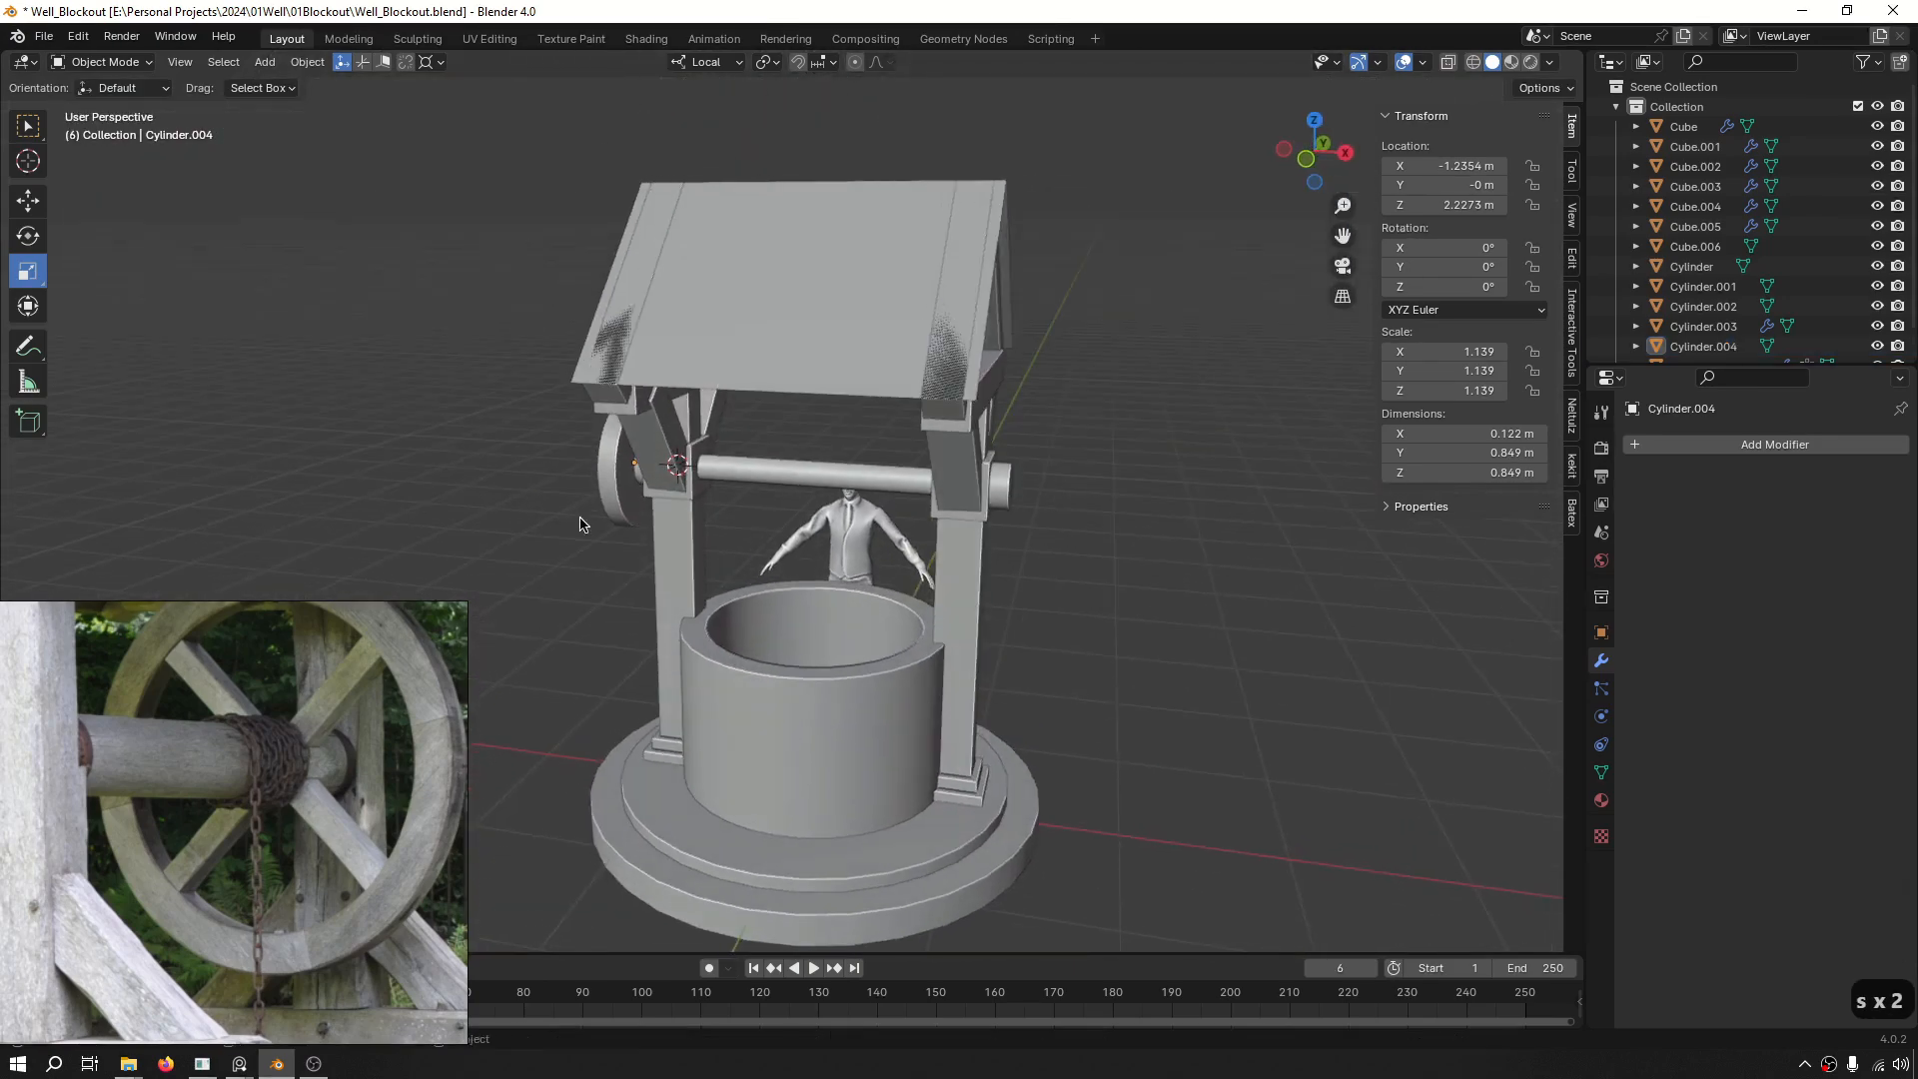
{"action": "scroll", "coordinate": [712, 507], "scroll_direction": "up", "scroll_amount": 4}
{"action": "scroll", "coordinate": [712, 499], "scroll_direction": "up", "scroll_amount": 2}
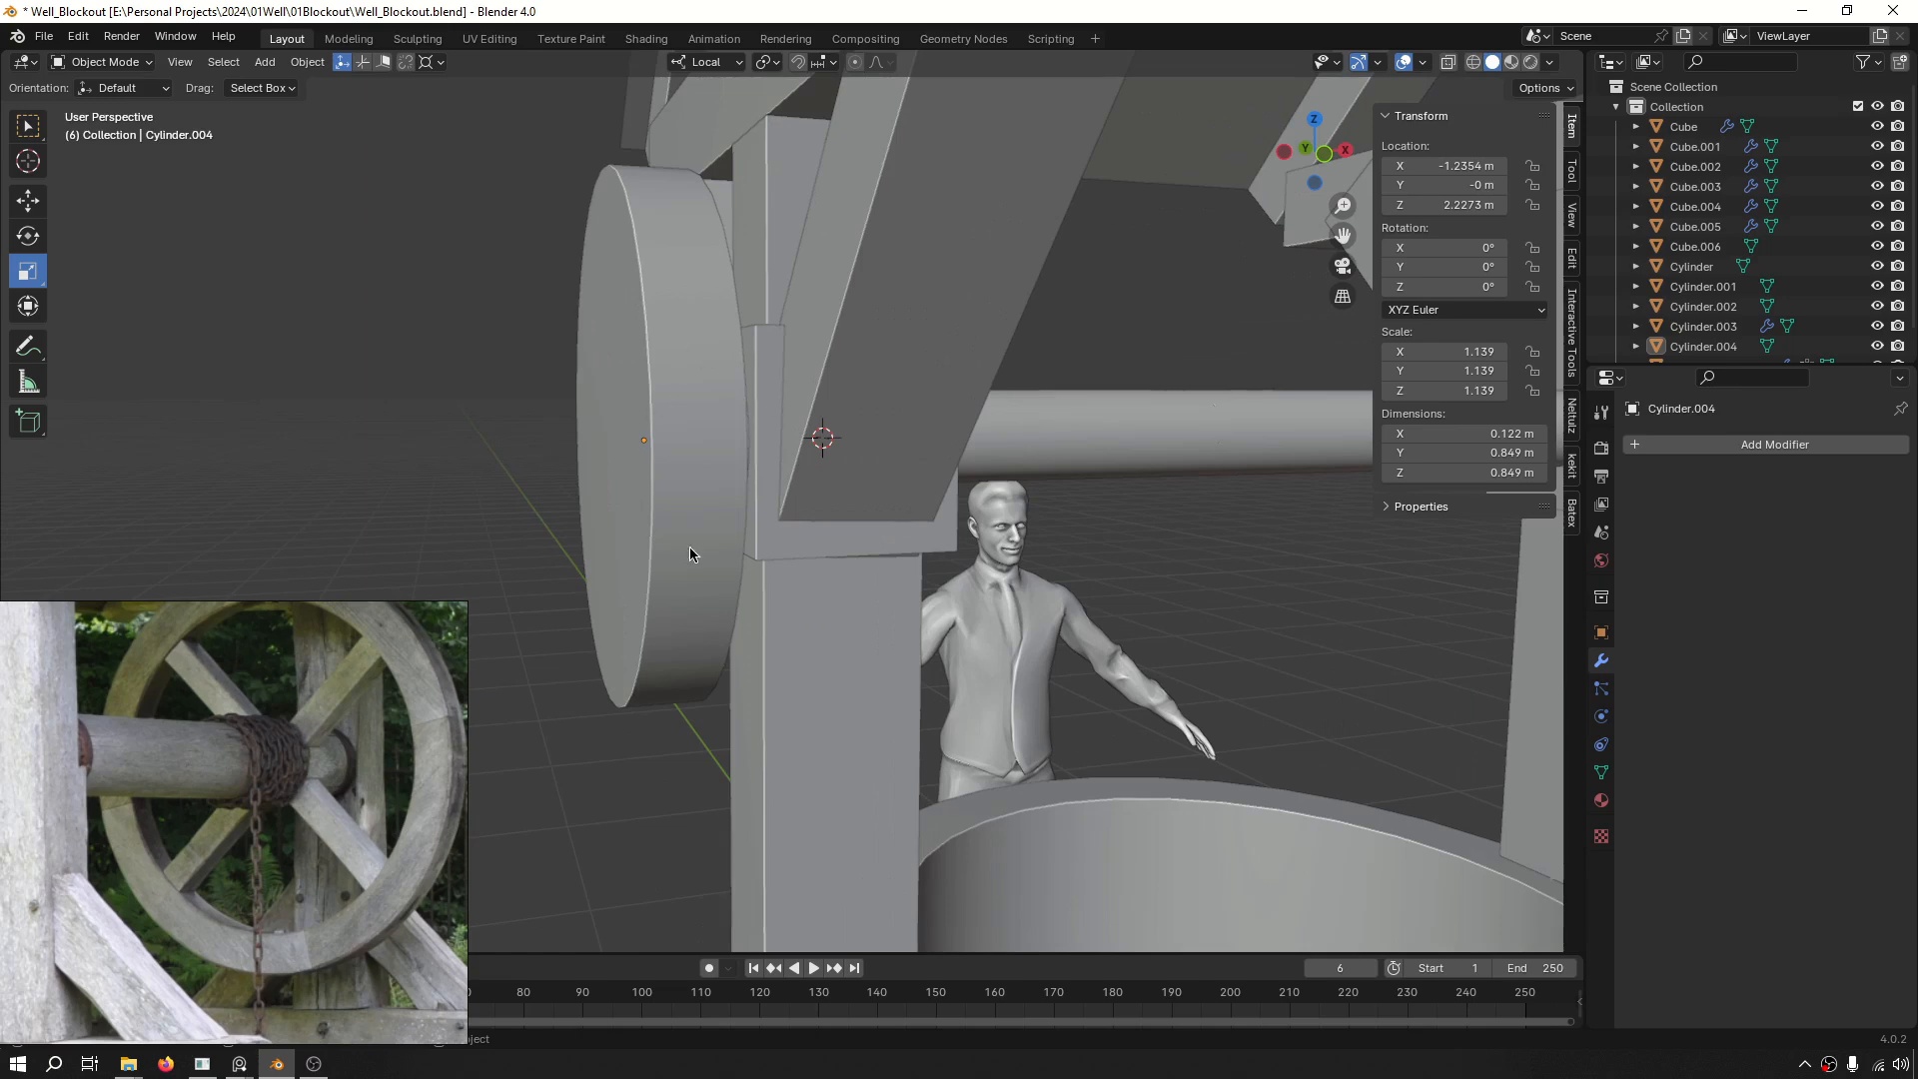
{"action": "scroll", "coordinate": [689, 548], "scroll_direction": "down", "scroll_amount": 5}
{"action": "middle_click_drag", "start_coordinate": [740, 560], "coordinate": [699, 500]}
{"action": "left_click", "coordinate": [699, 445]}
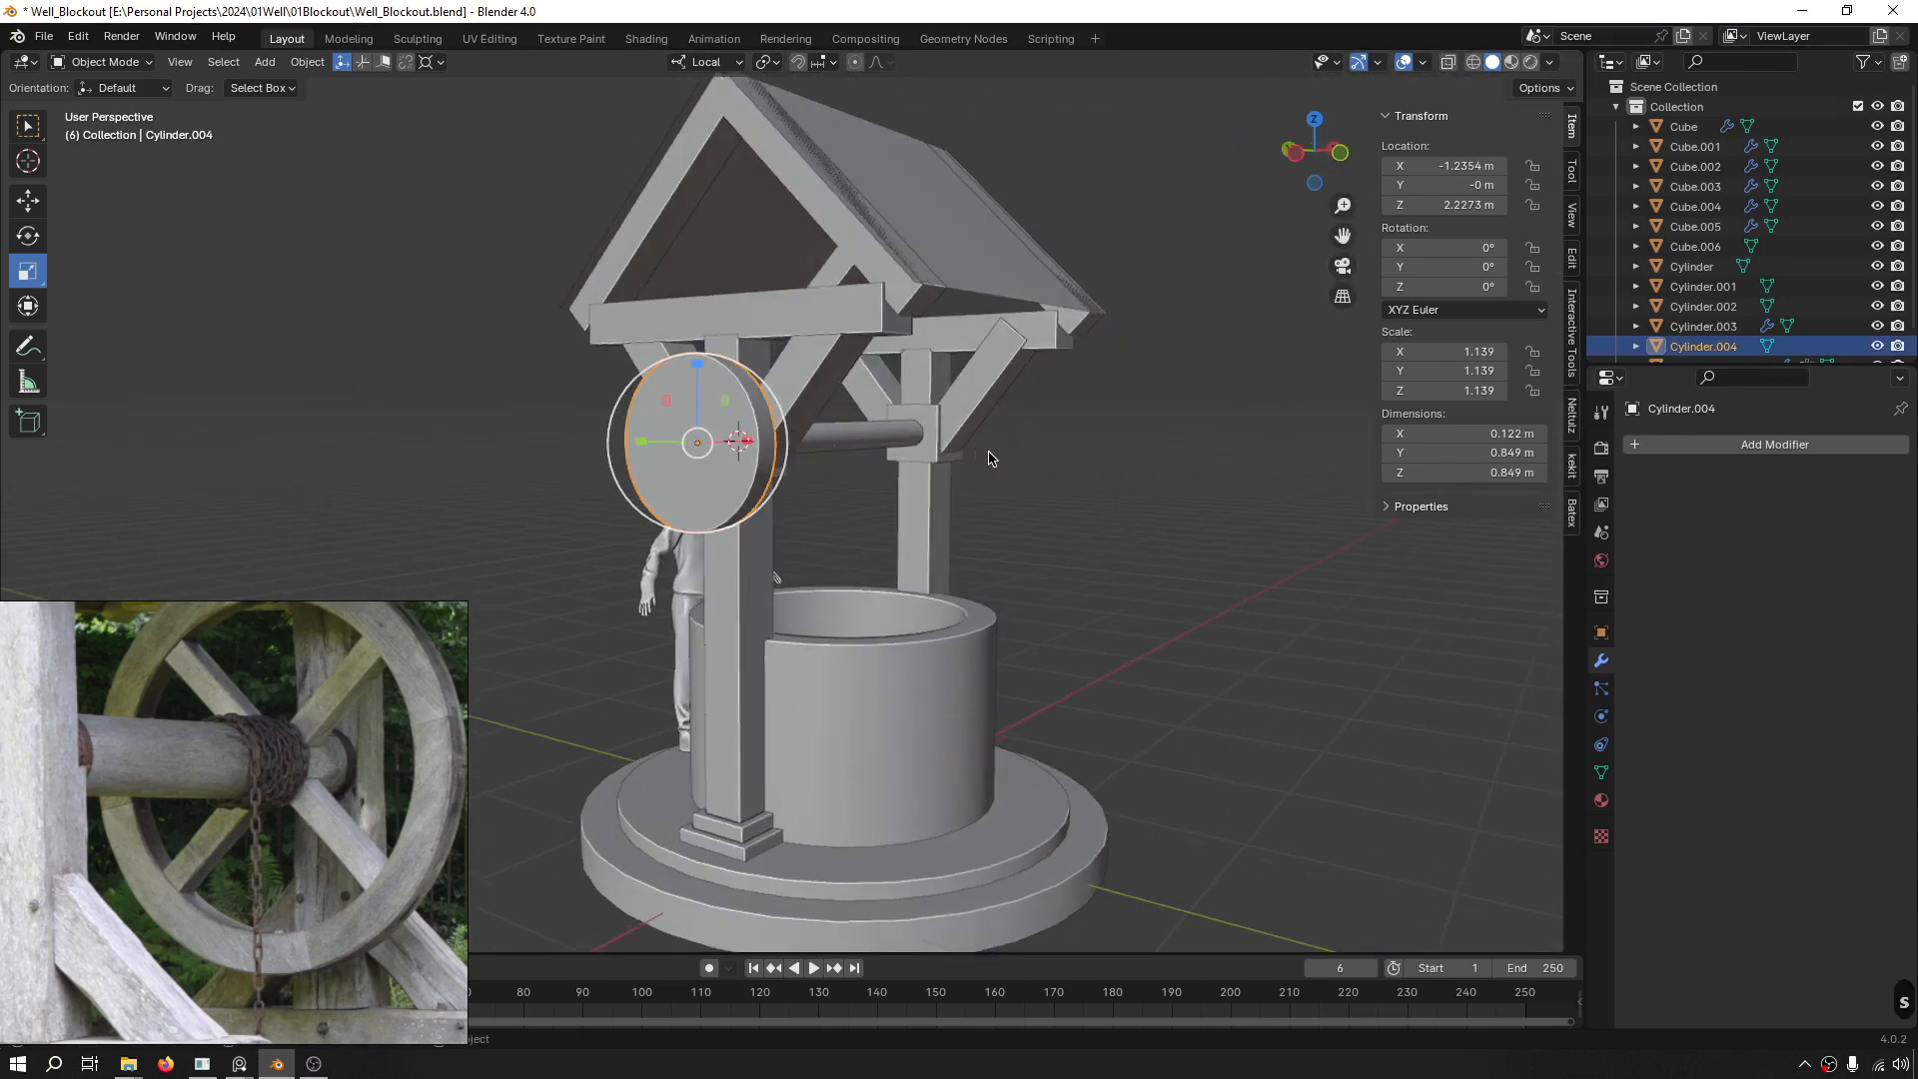
{"action": "key", "text": "s"}
{"action": "key", "text": "s"}
{"action": "key", "text": "z"}
{"action": "key", "text": "x"}
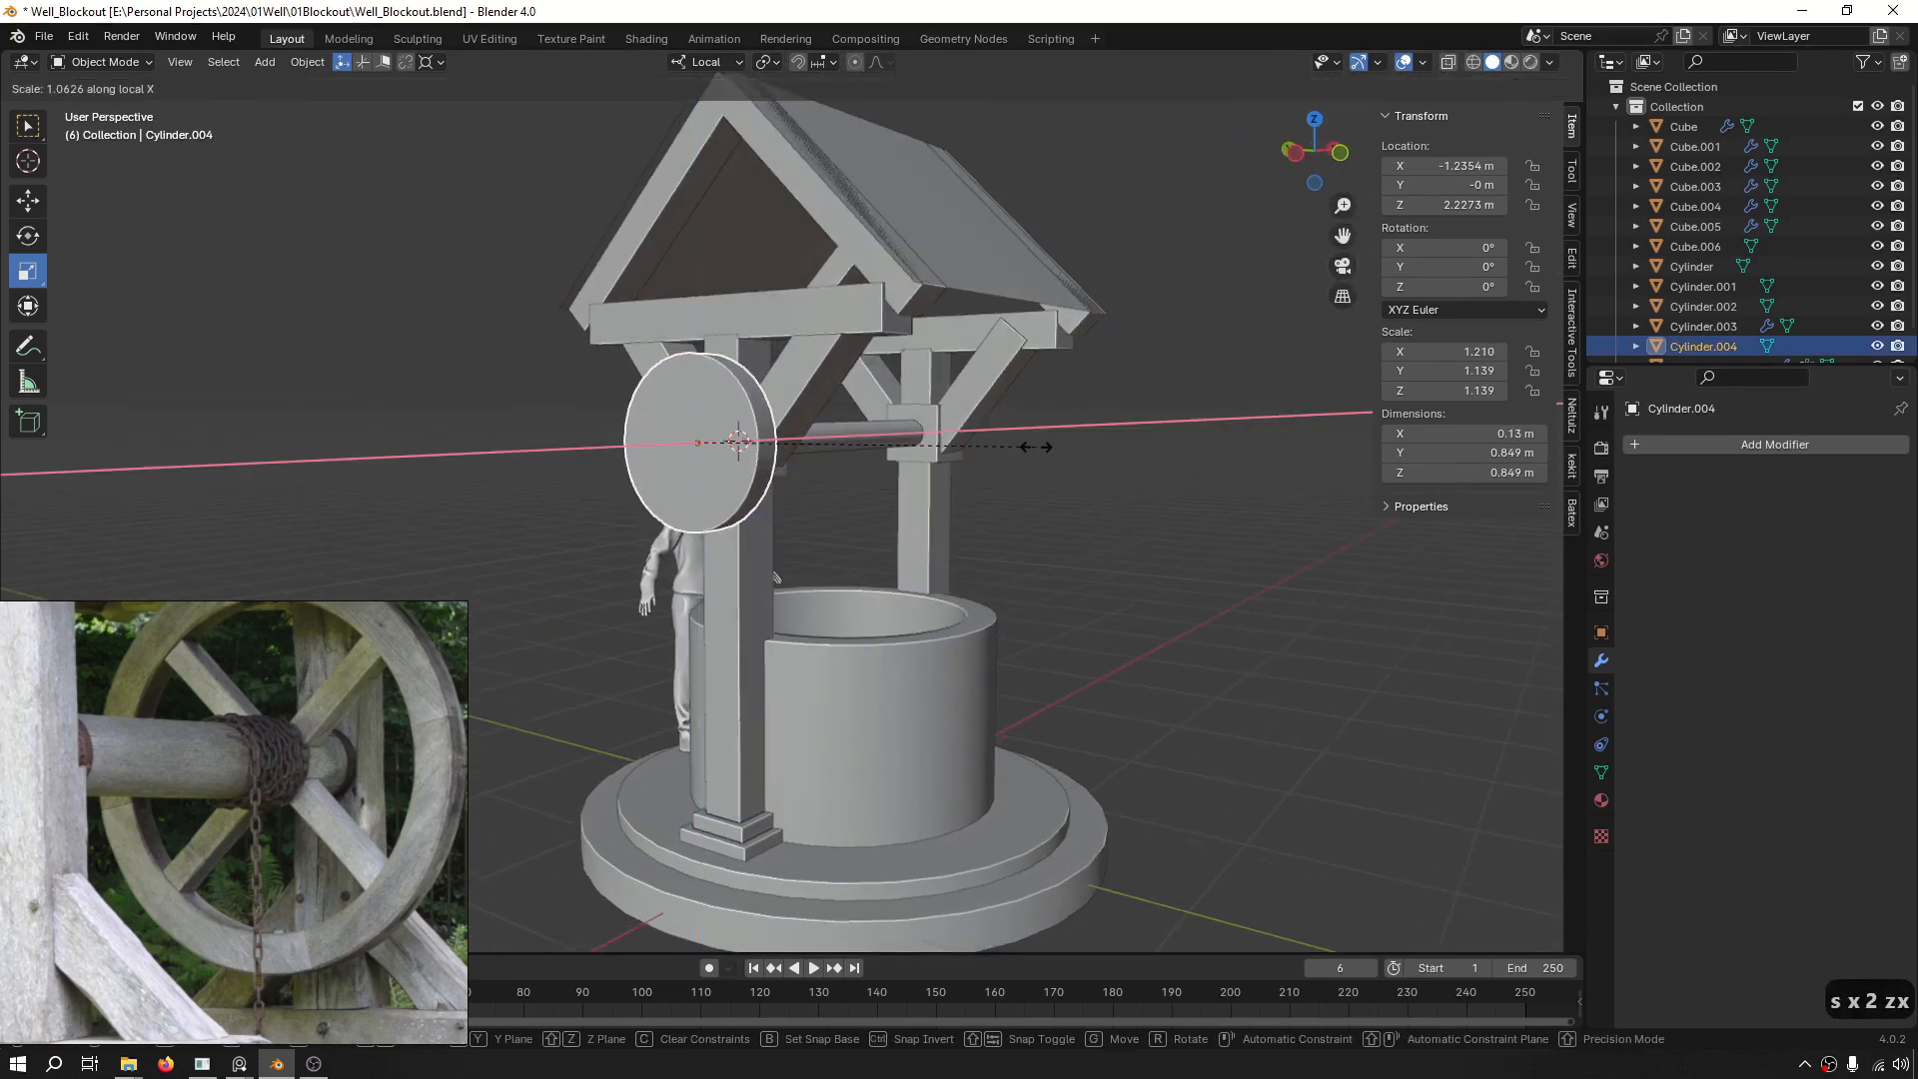
{"action": "right_click", "coordinate": [1036, 446]}
Scale the wheel disc up uniformly to about 0.963 m in diameter and 0.139 m thick.
{"action": "key", "text": "s"}
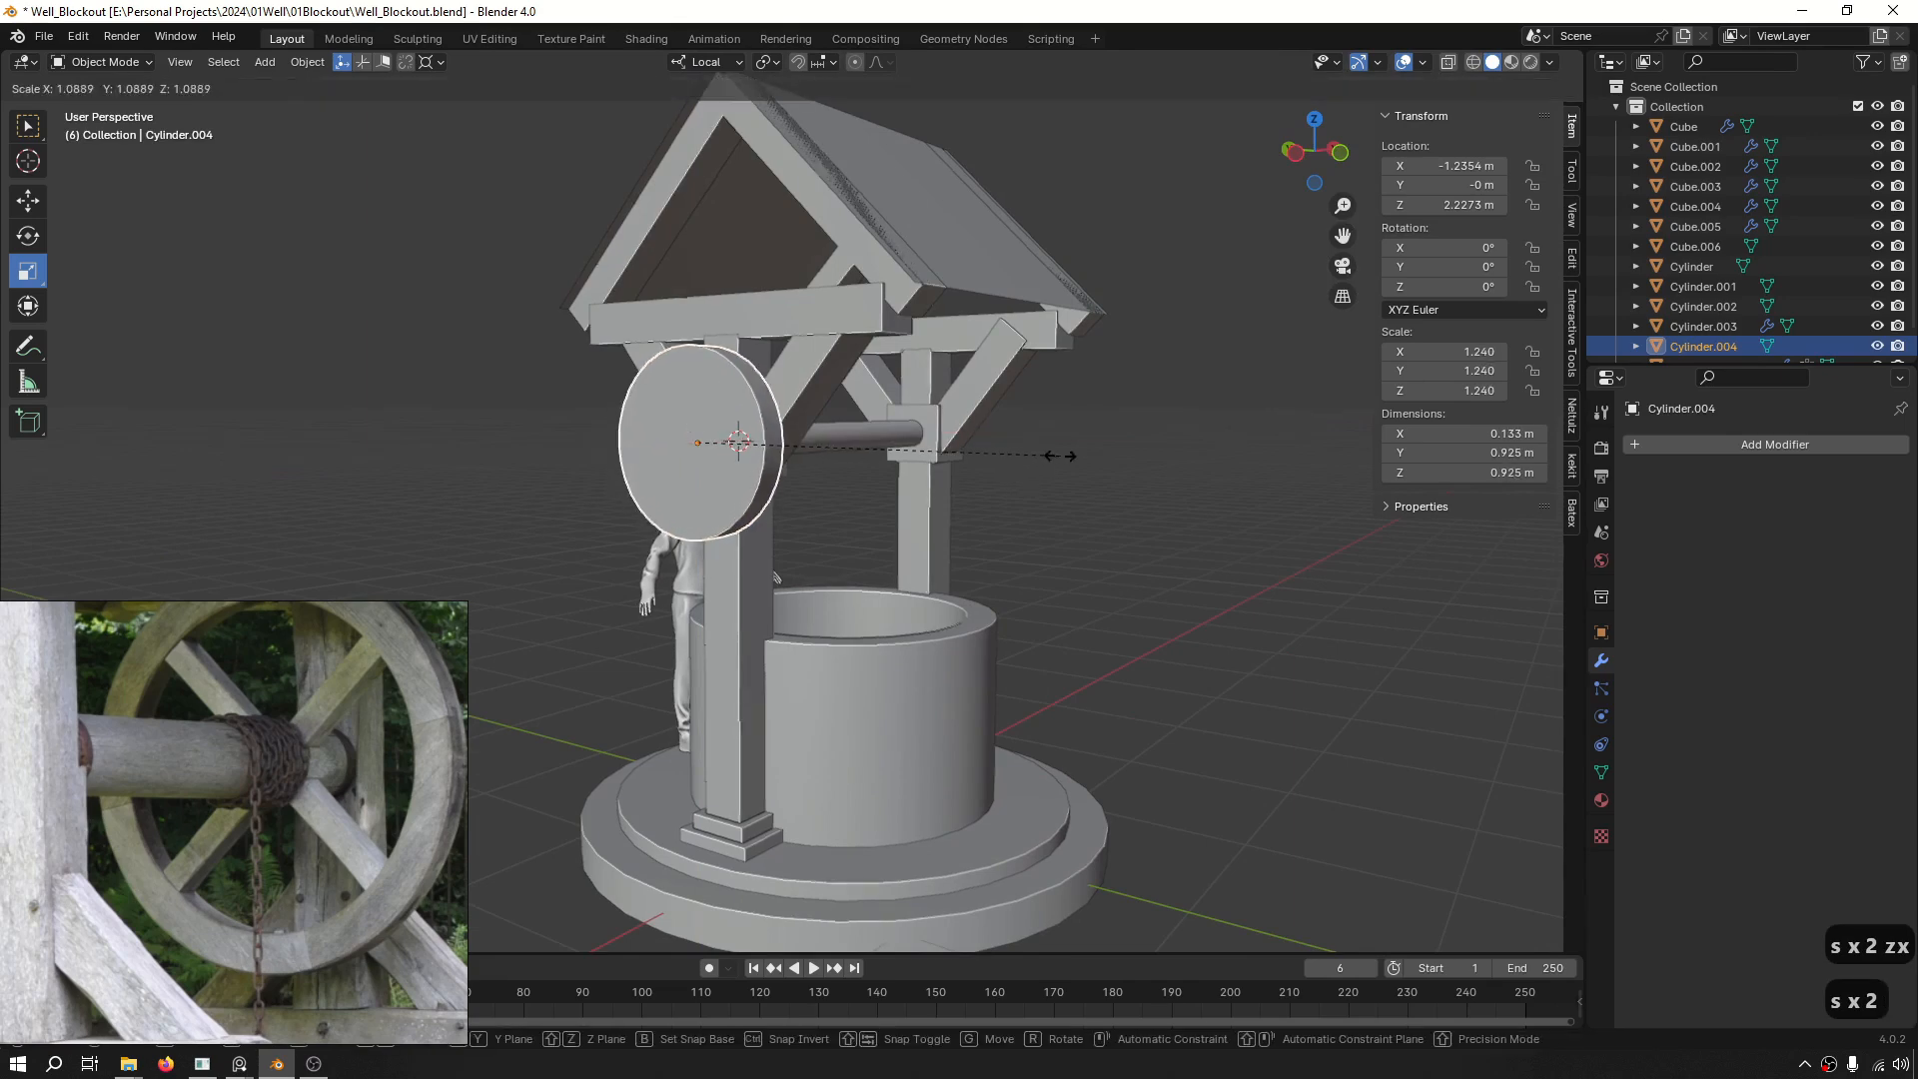
{"action": "left_click", "coordinate": [1072, 455]}
{"action": "middle_click_drag", "start_coordinate": [1069, 460], "coordinate": [876, 496]}
Apply the enlarged disc's scale and shade it smooth again.
{"action": "key", "text": "ctrl+a"}
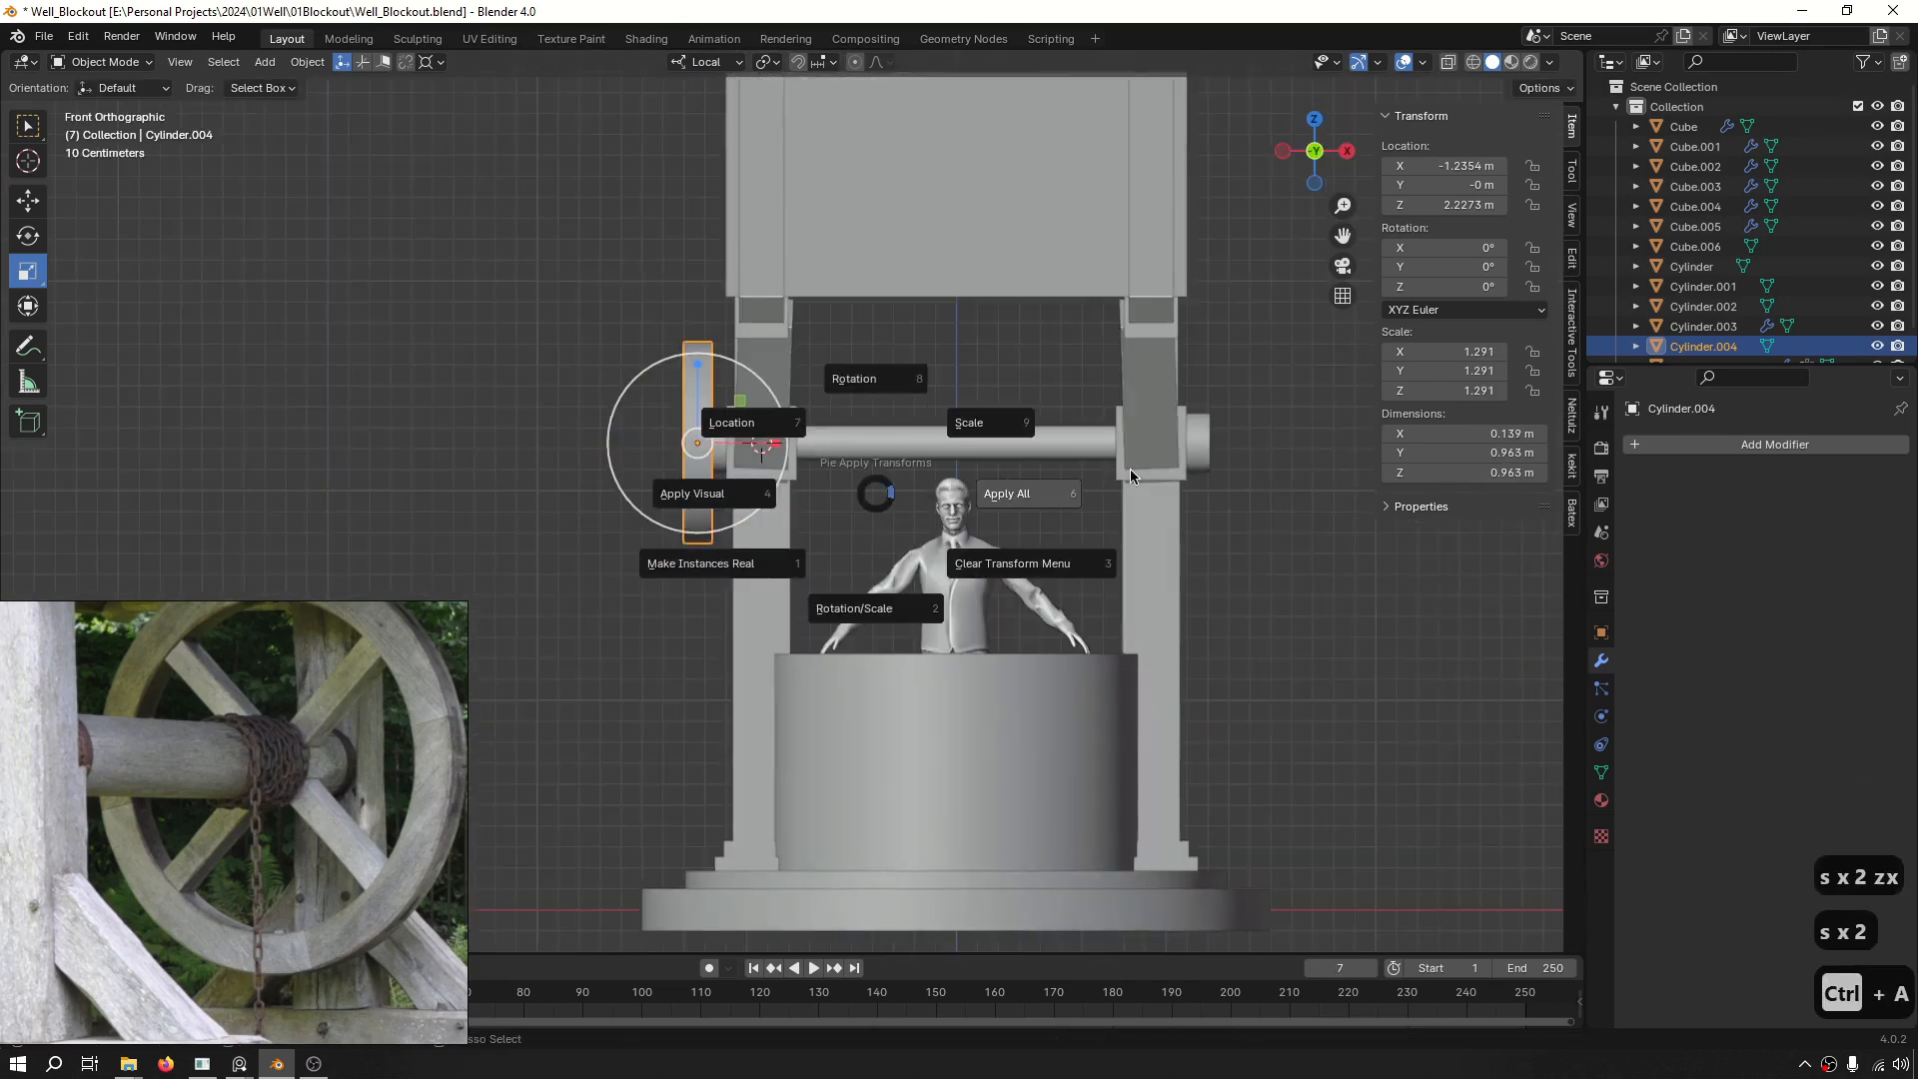
{"action": "left_click", "coordinate": [967, 419]}
{"action": "key", "text": "alt+s"}
{"action": "scroll", "coordinate": [716, 447], "scroll_direction": "up", "scroll_amount": 3}
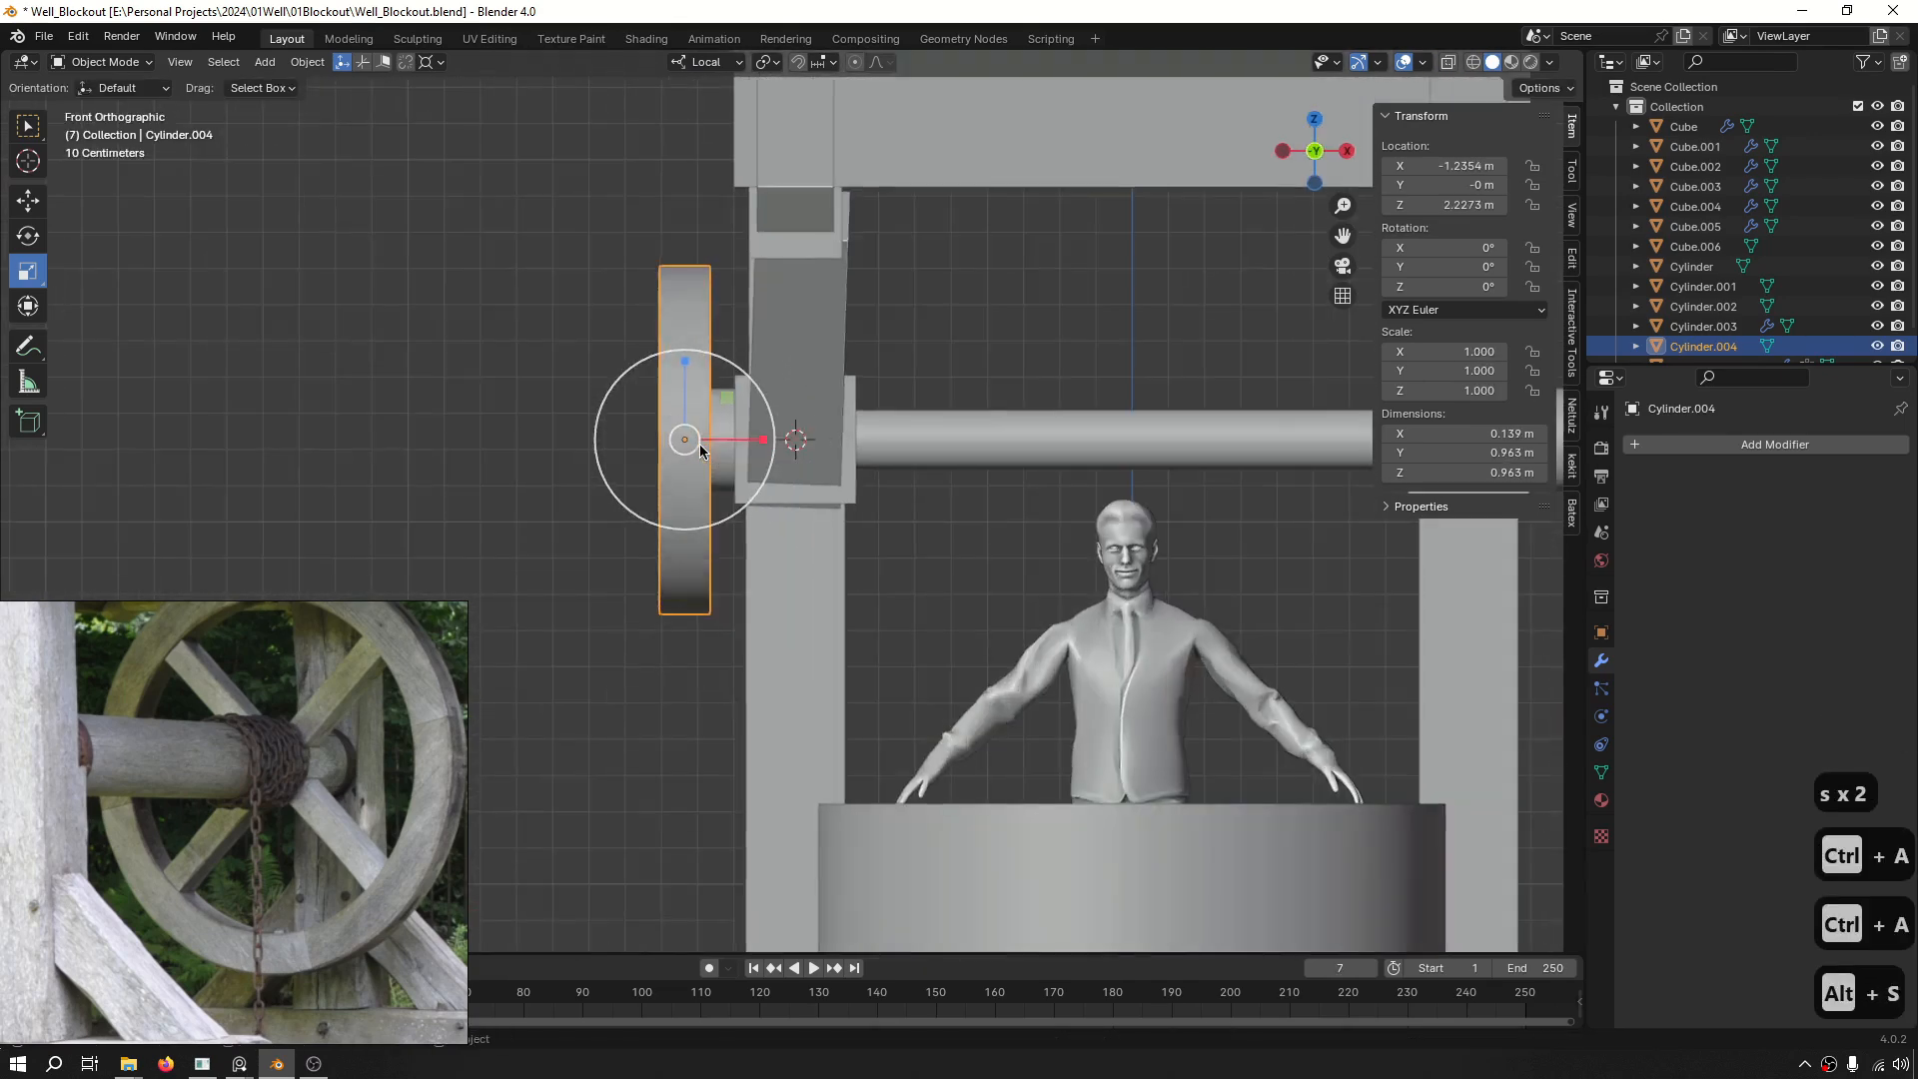
{"action": "left_click_drag", "start_coordinate": [761, 446], "coordinate": [769, 442]}
{"action": "right_click", "coordinate": [769, 443]}
Deselect the wheel disc and save the file.
{"action": "left_click", "coordinate": [506, 380]}
{"action": "middle_click", "coordinate": [524, 412]}
{"action": "scroll", "coordinate": [535, 435], "scroll_direction": "down", "scroll_amount": 3}
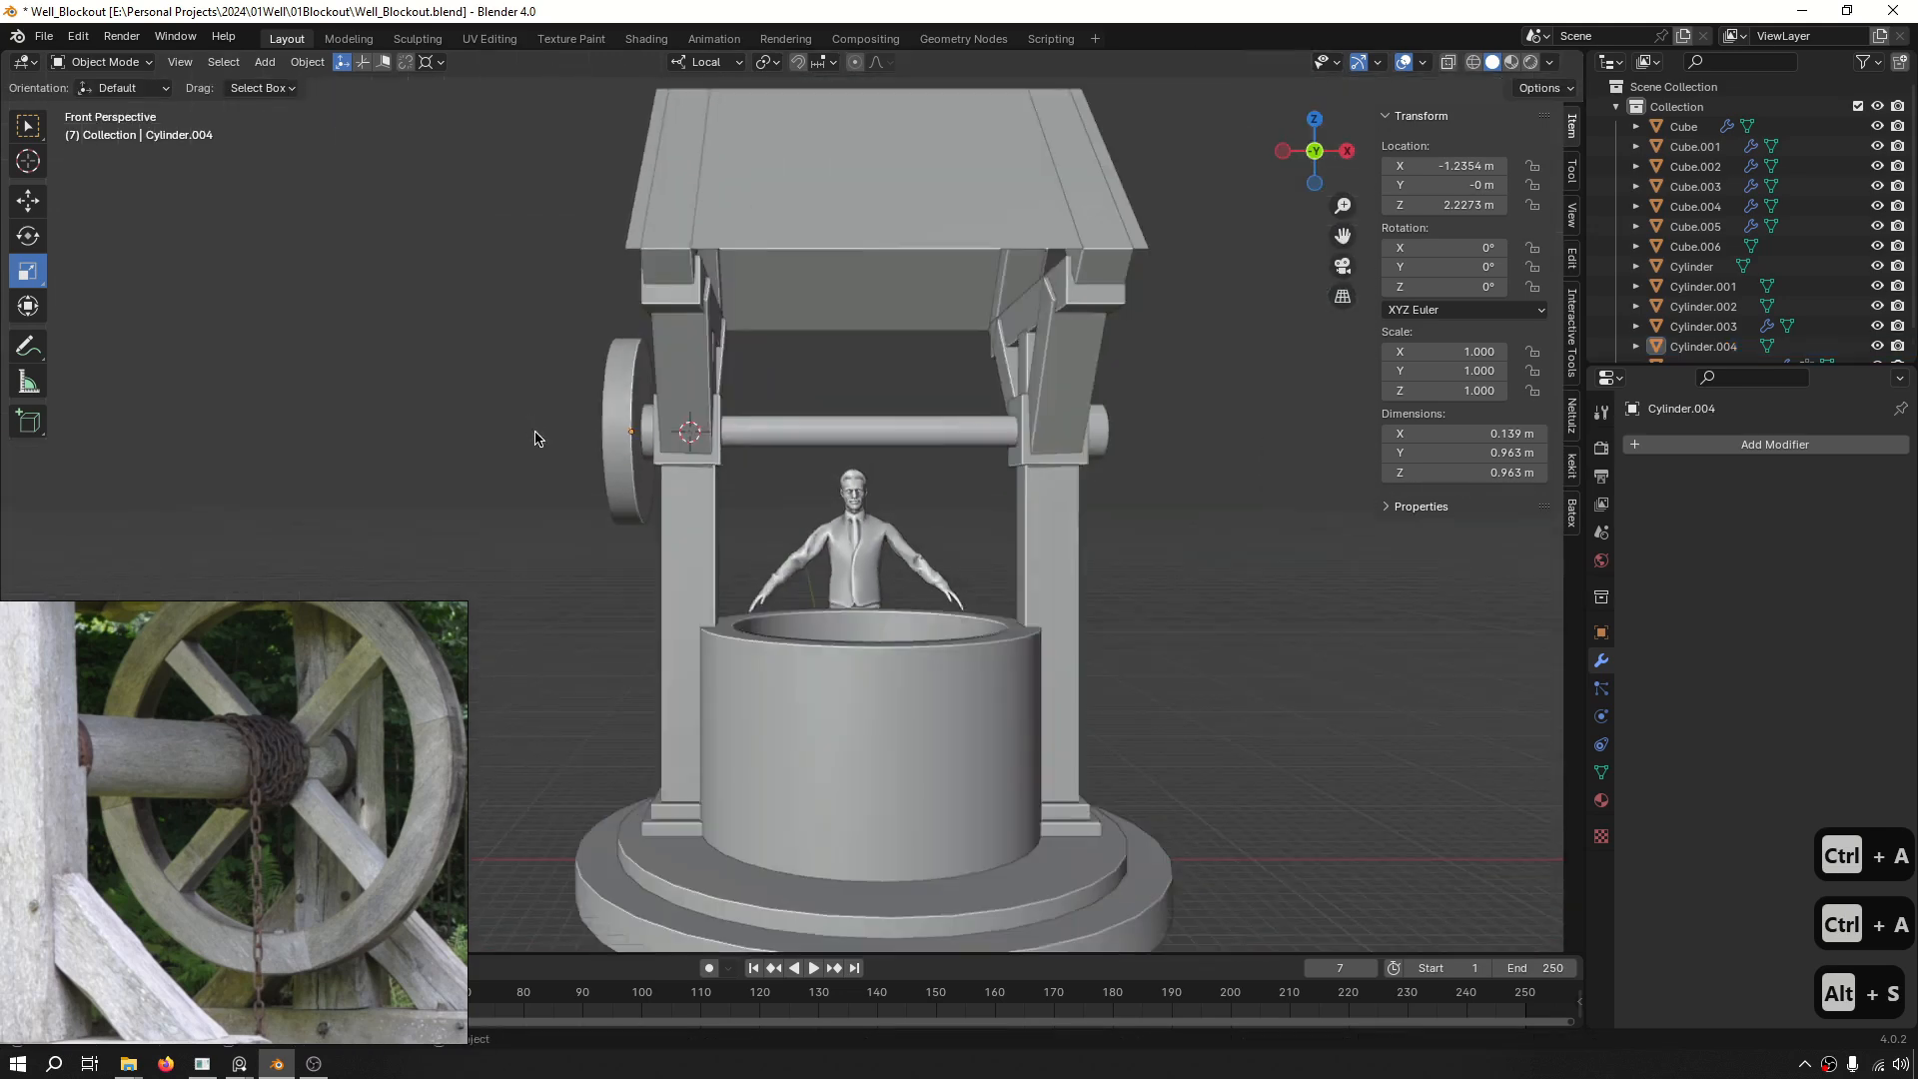
{"action": "middle_click_drag", "start_coordinate": [534, 438], "coordinate": [726, 467]}
{"action": "middle_click_drag", "start_coordinate": [521, 442], "coordinate": [776, 517], "text": "shift"}
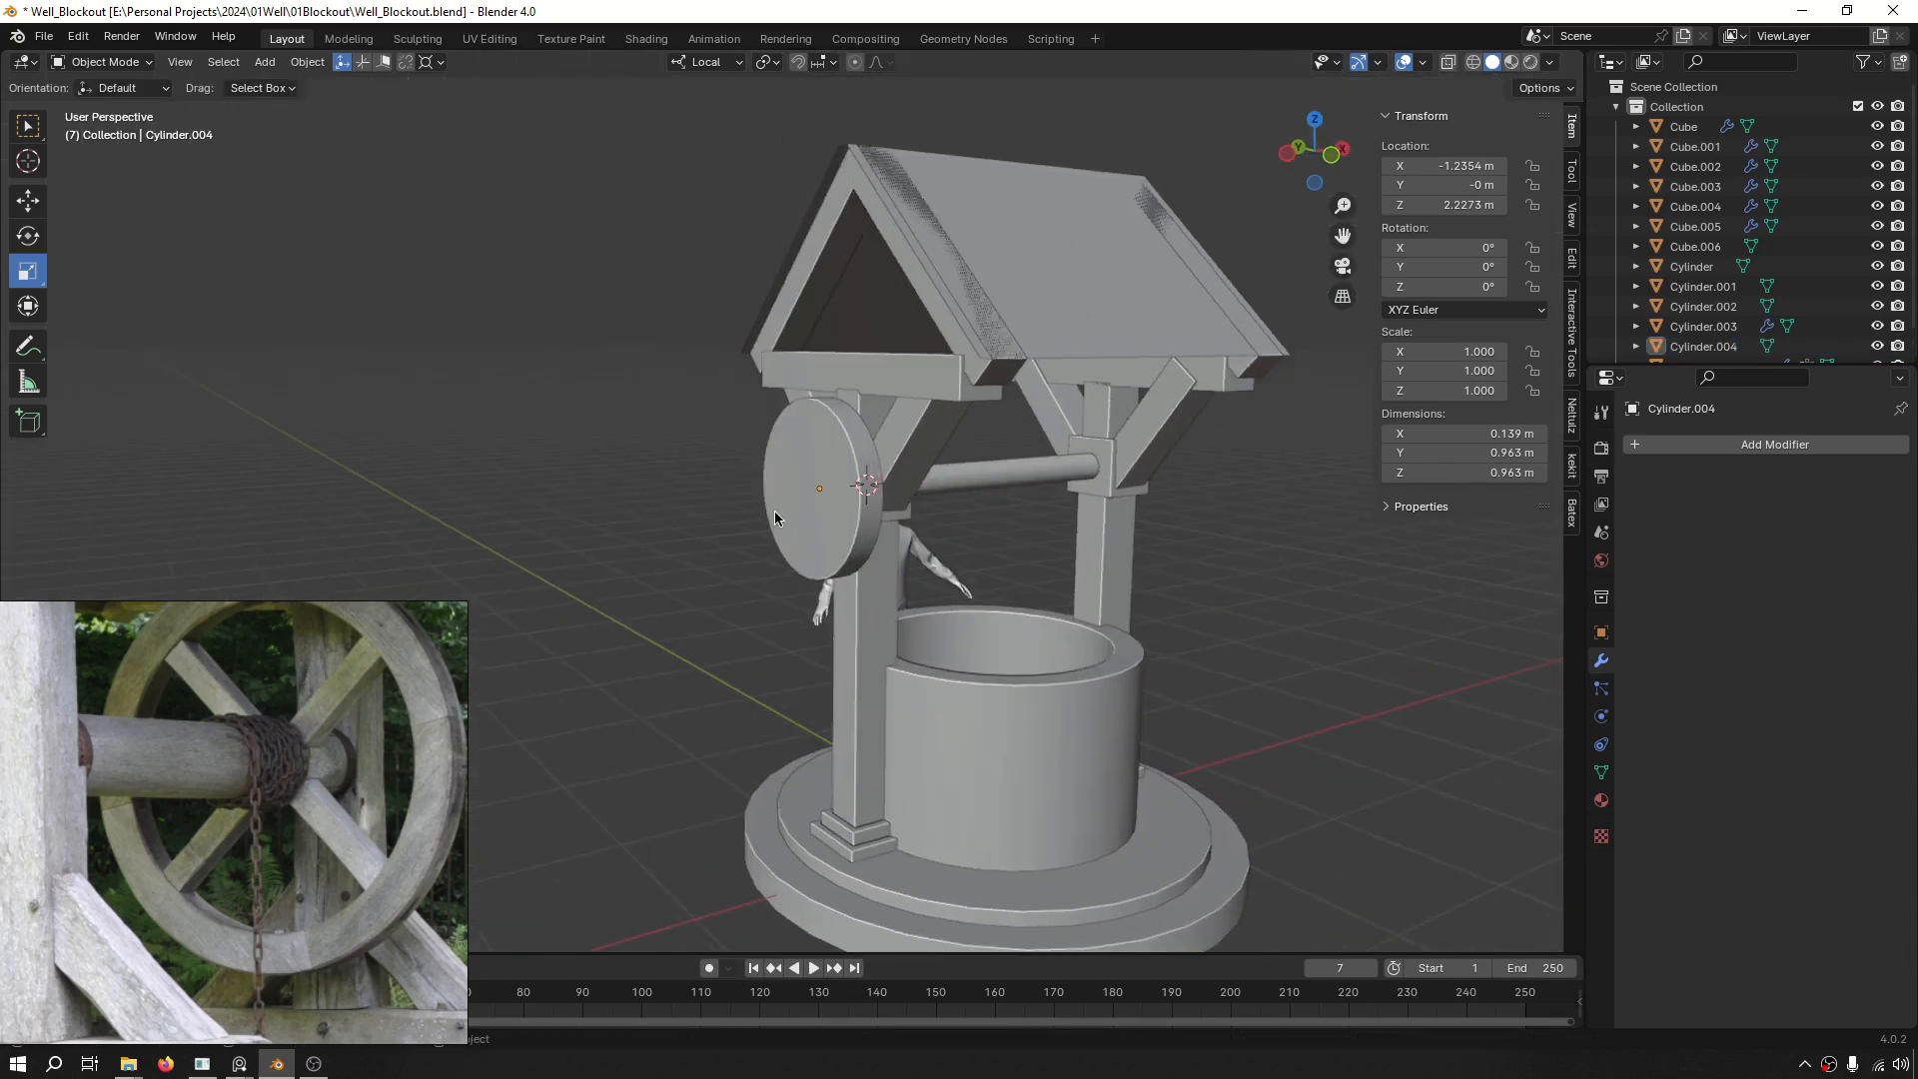
{"action": "key", "text": "ctrl+s"}
Select the lowest base disc of the well and examine the overall proportions from the front and above.
{"action": "scroll", "coordinate": [1037, 645], "scroll_direction": "down", "scroll_amount": 4}
{"action": "key", "text": "KP_1"}
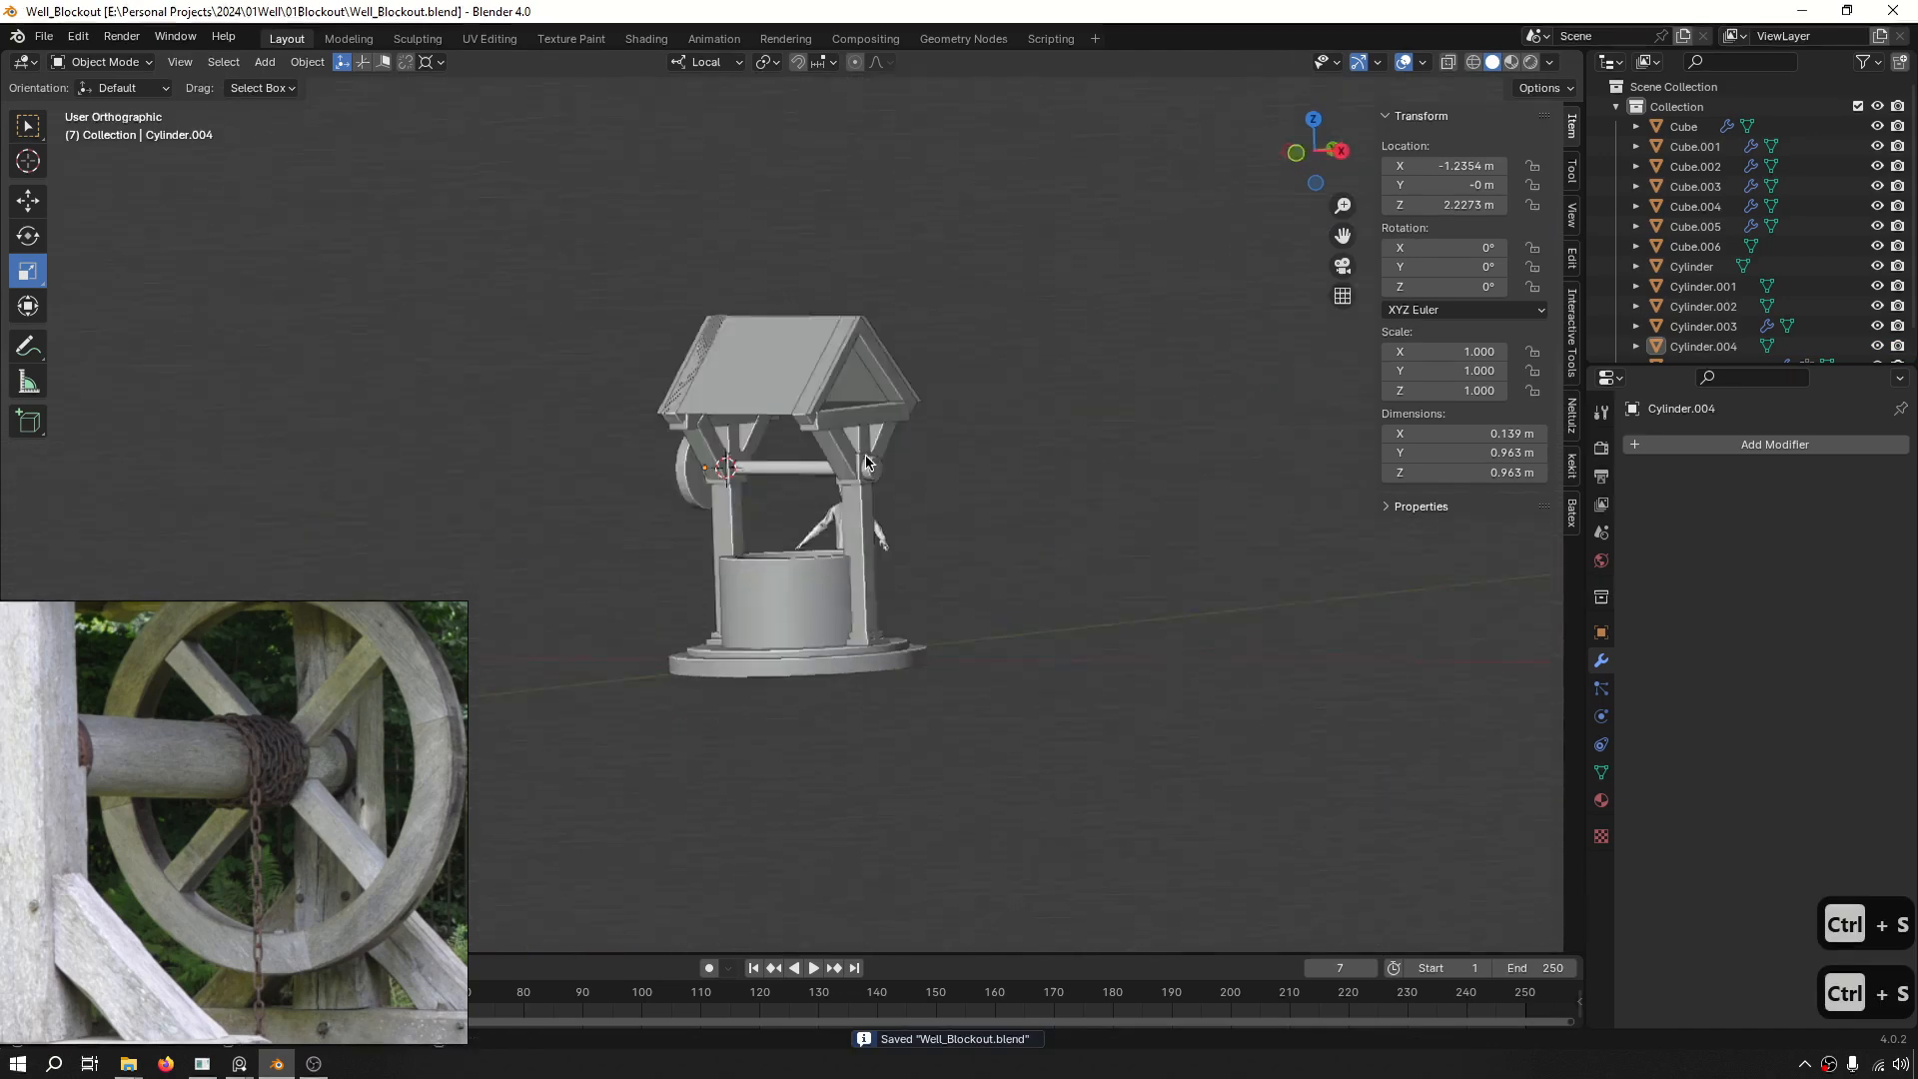
{"action": "middle_click_drag", "start_coordinate": [860, 495], "coordinate": [1009, 472], "text": "shift"}
{"action": "scroll", "coordinate": [843, 641], "scroll_direction": "up", "scroll_amount": 4}
{"action": "left_click", "coordinate": [738, 669]}
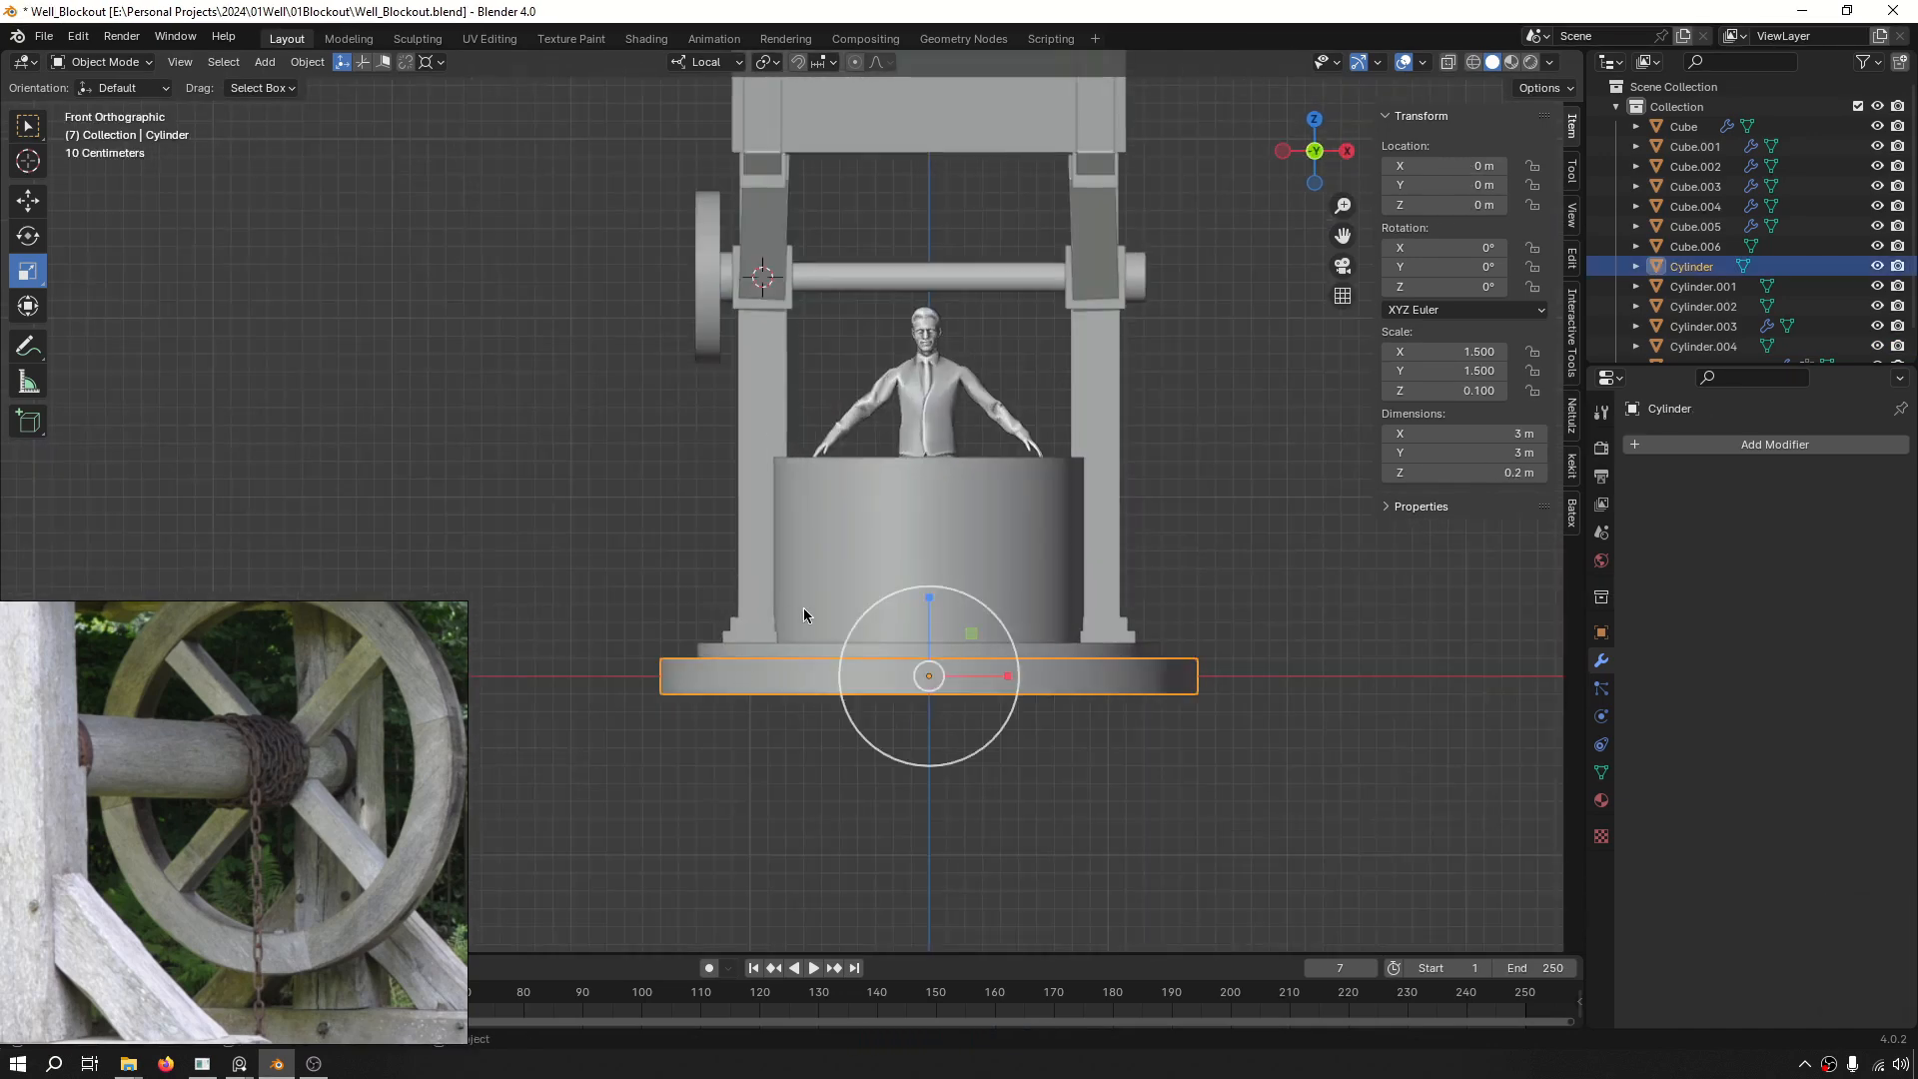
{"action": "middle_click_drag", "start_coordinate": [803, 608], "coordinate": [1209, 659]}
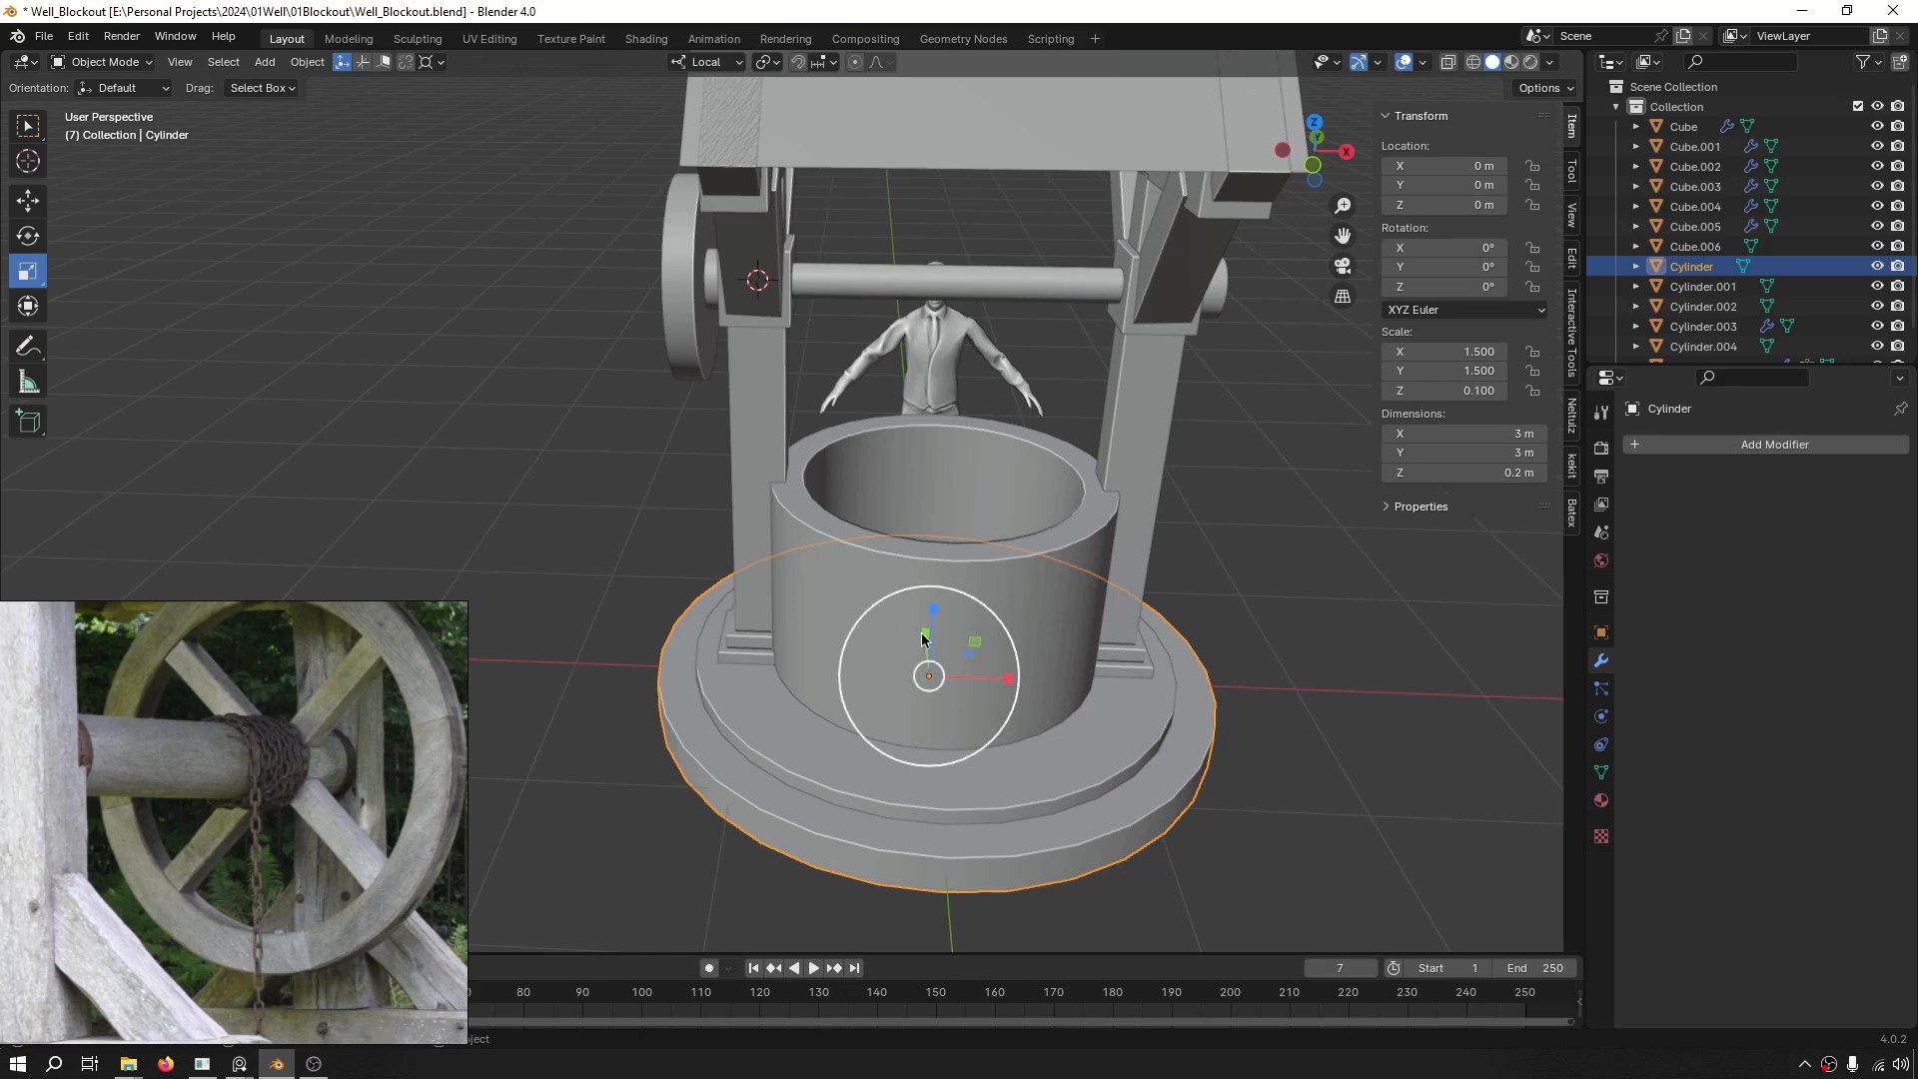
{"action": "scroll", "coordinate": [733, 678], "scroll_direction": "up", "scroll_amount": 2}
{"action": "scroll", "coordinate": [1093, 685], "scroll_direction": "down", "scroll_amount": 4}
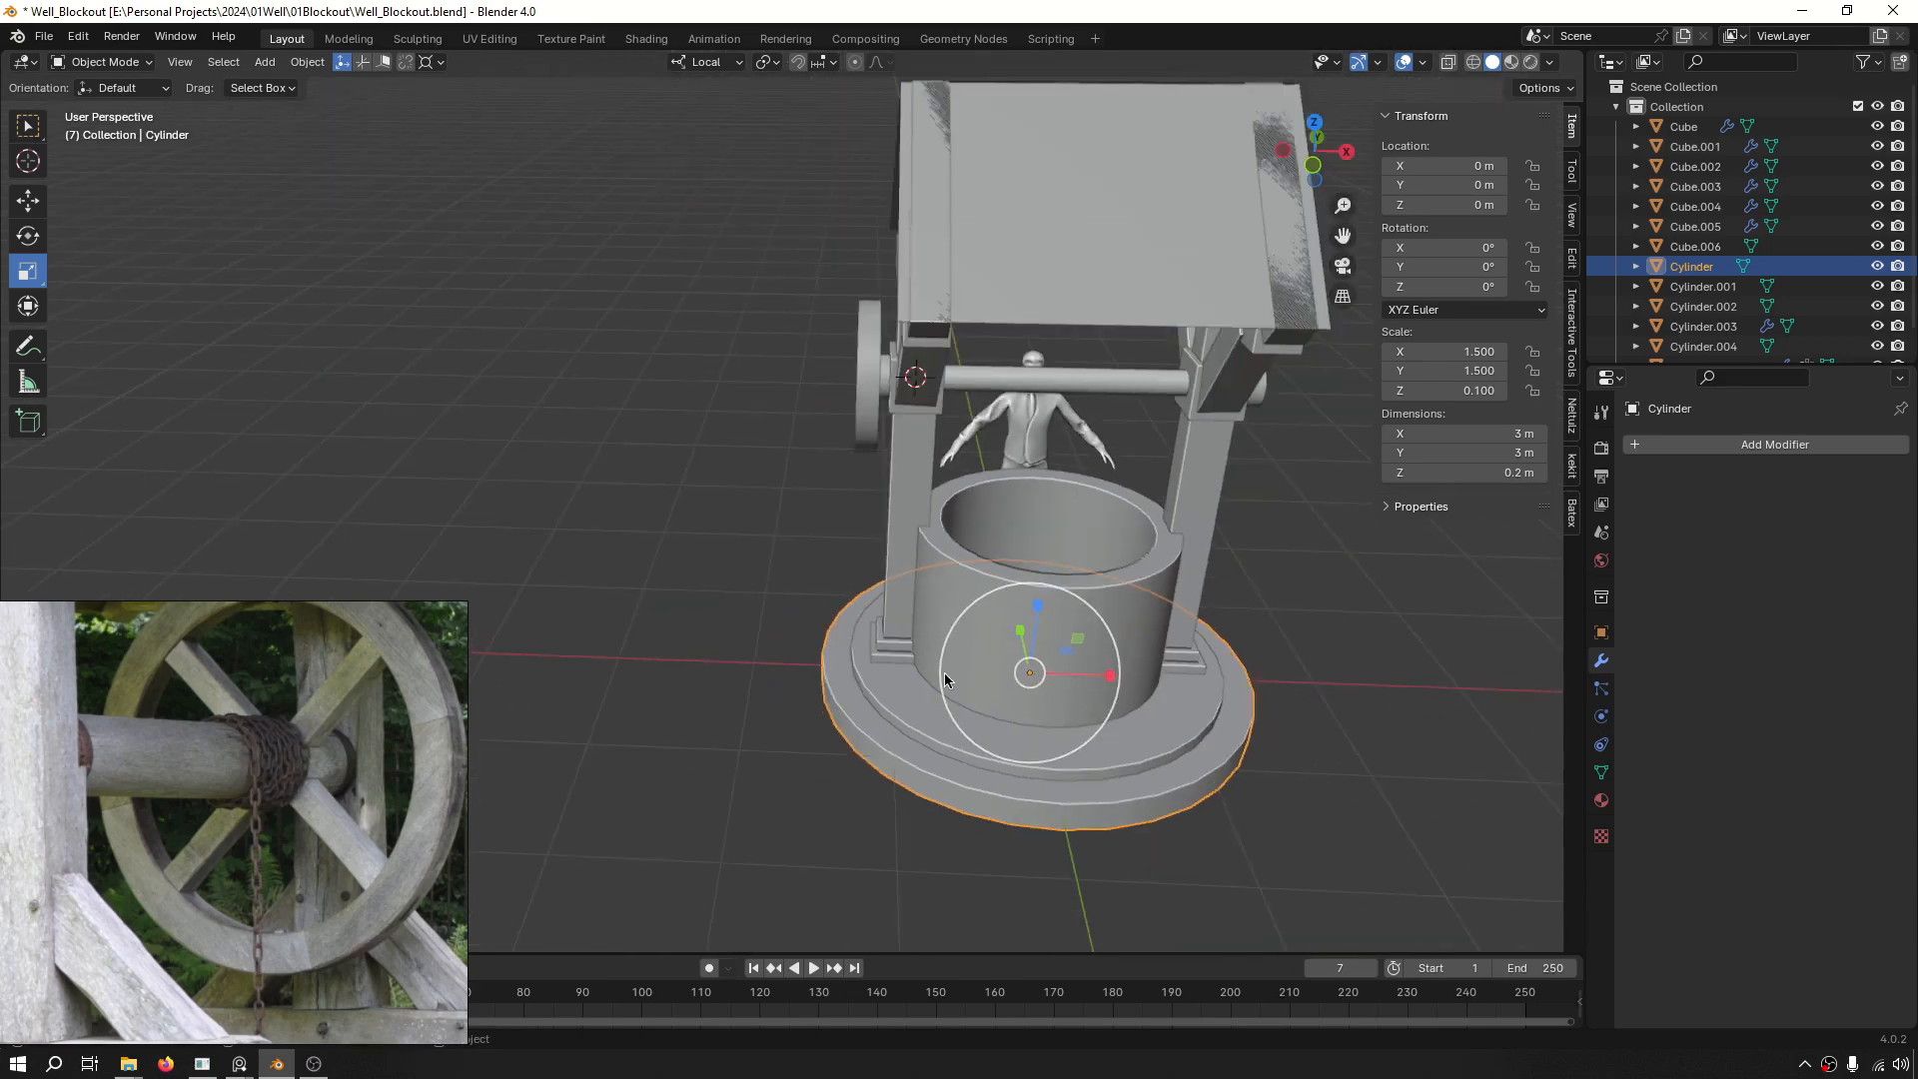
Scale the lowest base disc horizontally to about 3.66 m in diameter, with its height locked, and deselect it.
{"action": "key", "text": "KP_1"}
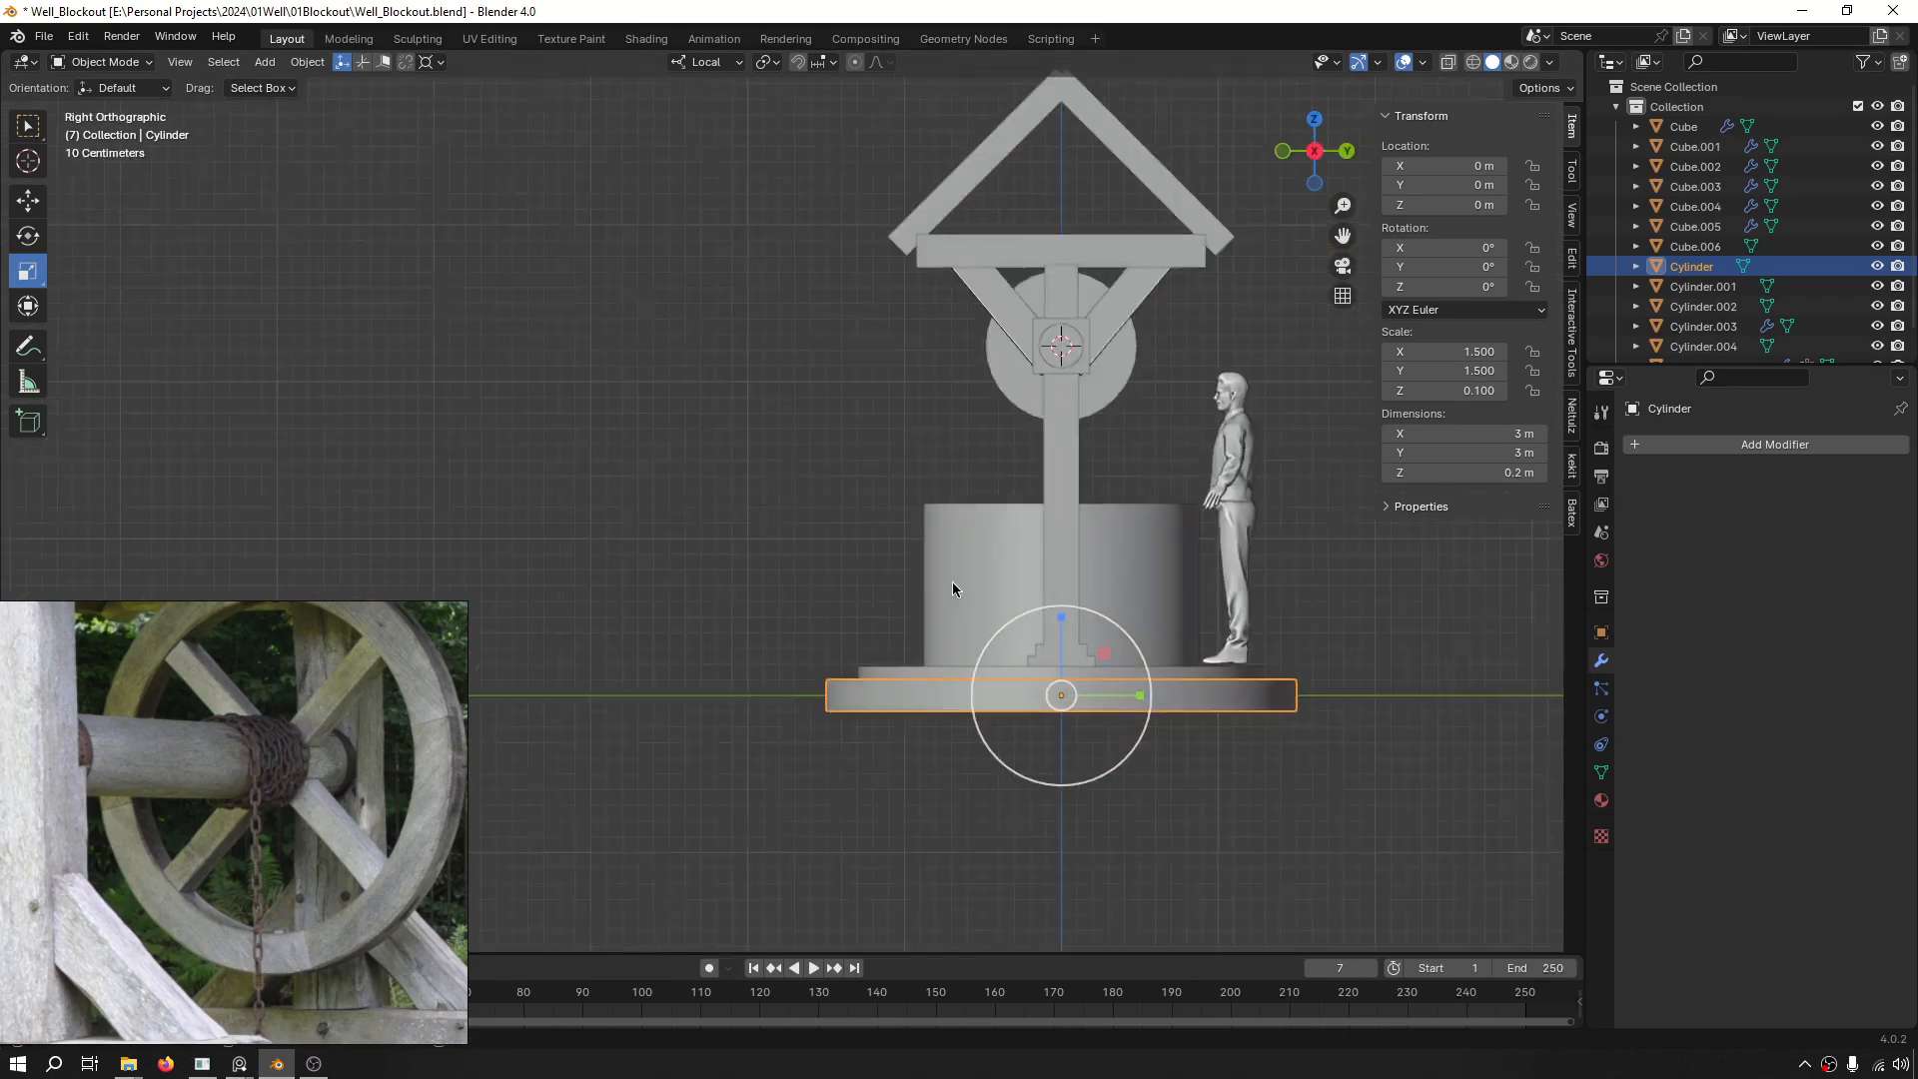
{"action": "scroll", "coordinate": [965, 649], "scroll_direction": "up", "scroll_amount": 6}
{"action": "middle_click_drag", "start_coordinate": [757, 789], "coordinate": [753, 682]}
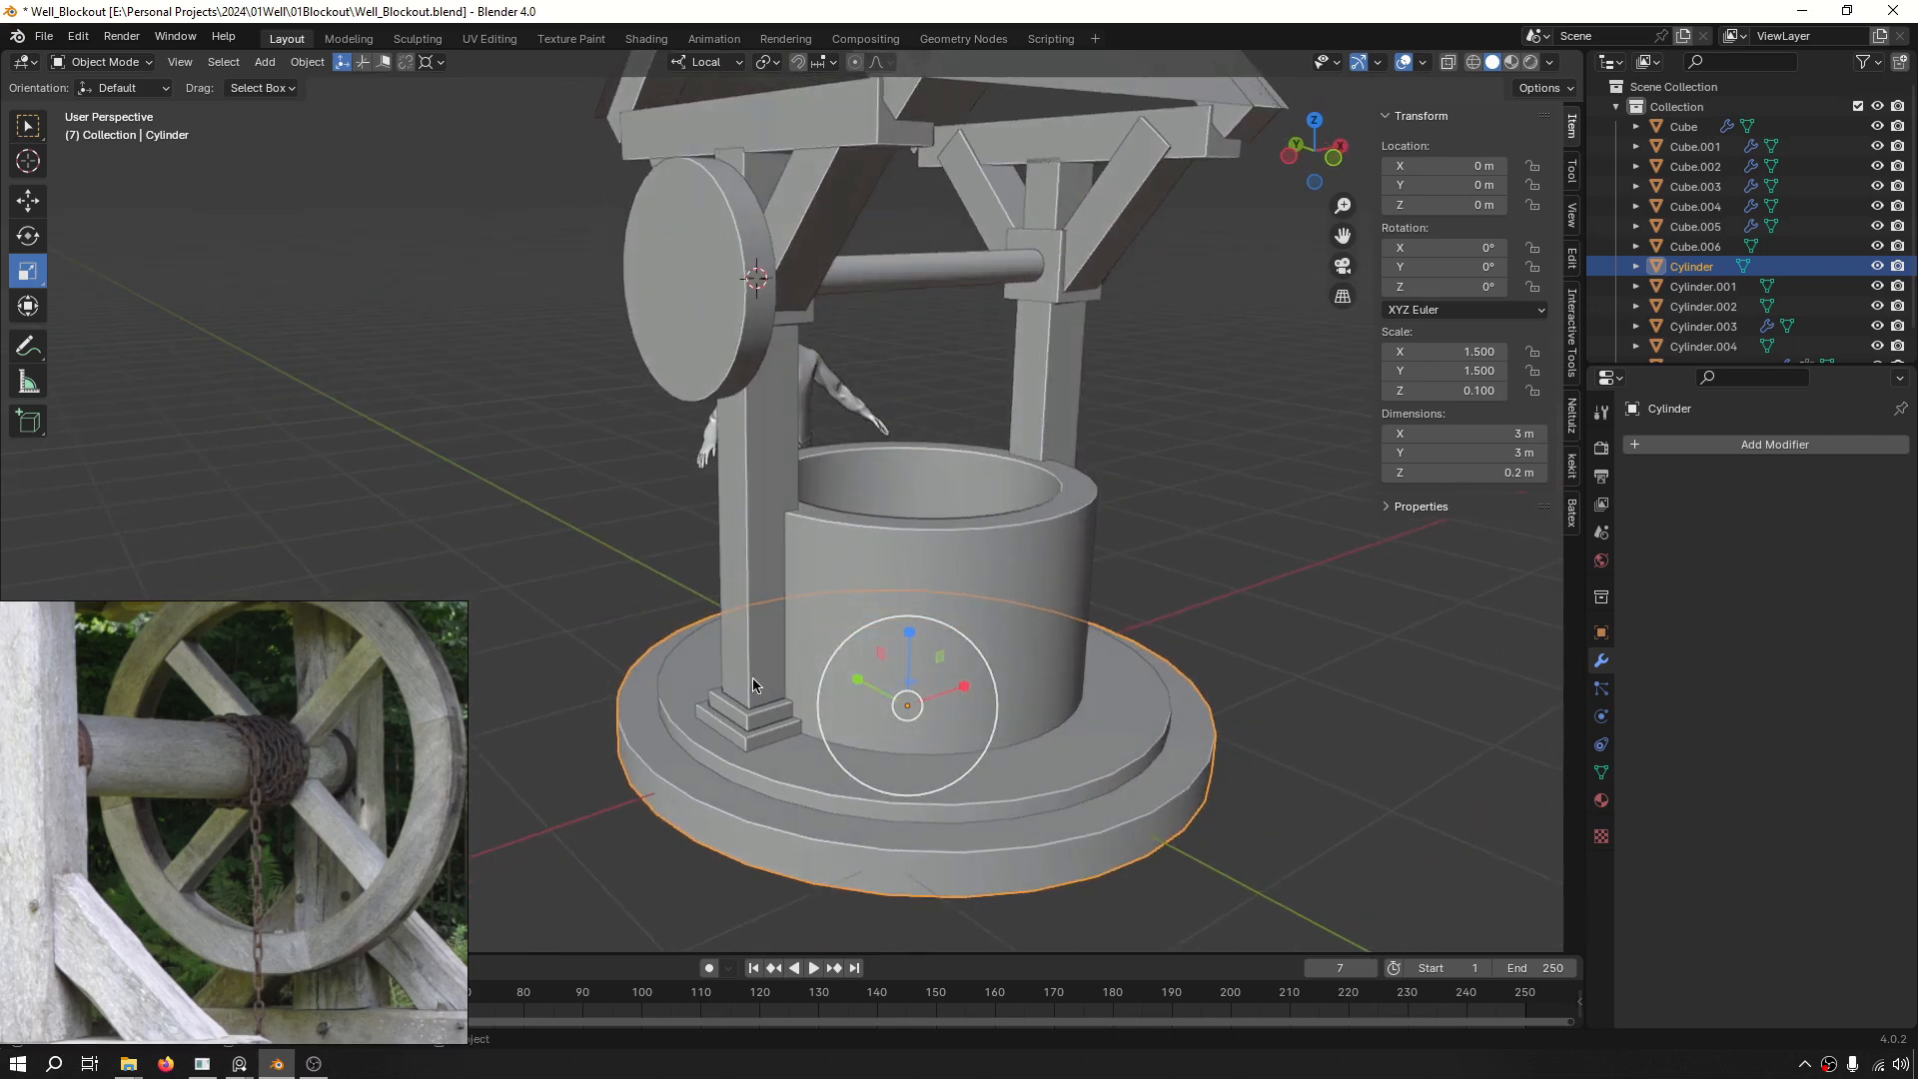
{"action": "key", "text": "s"}
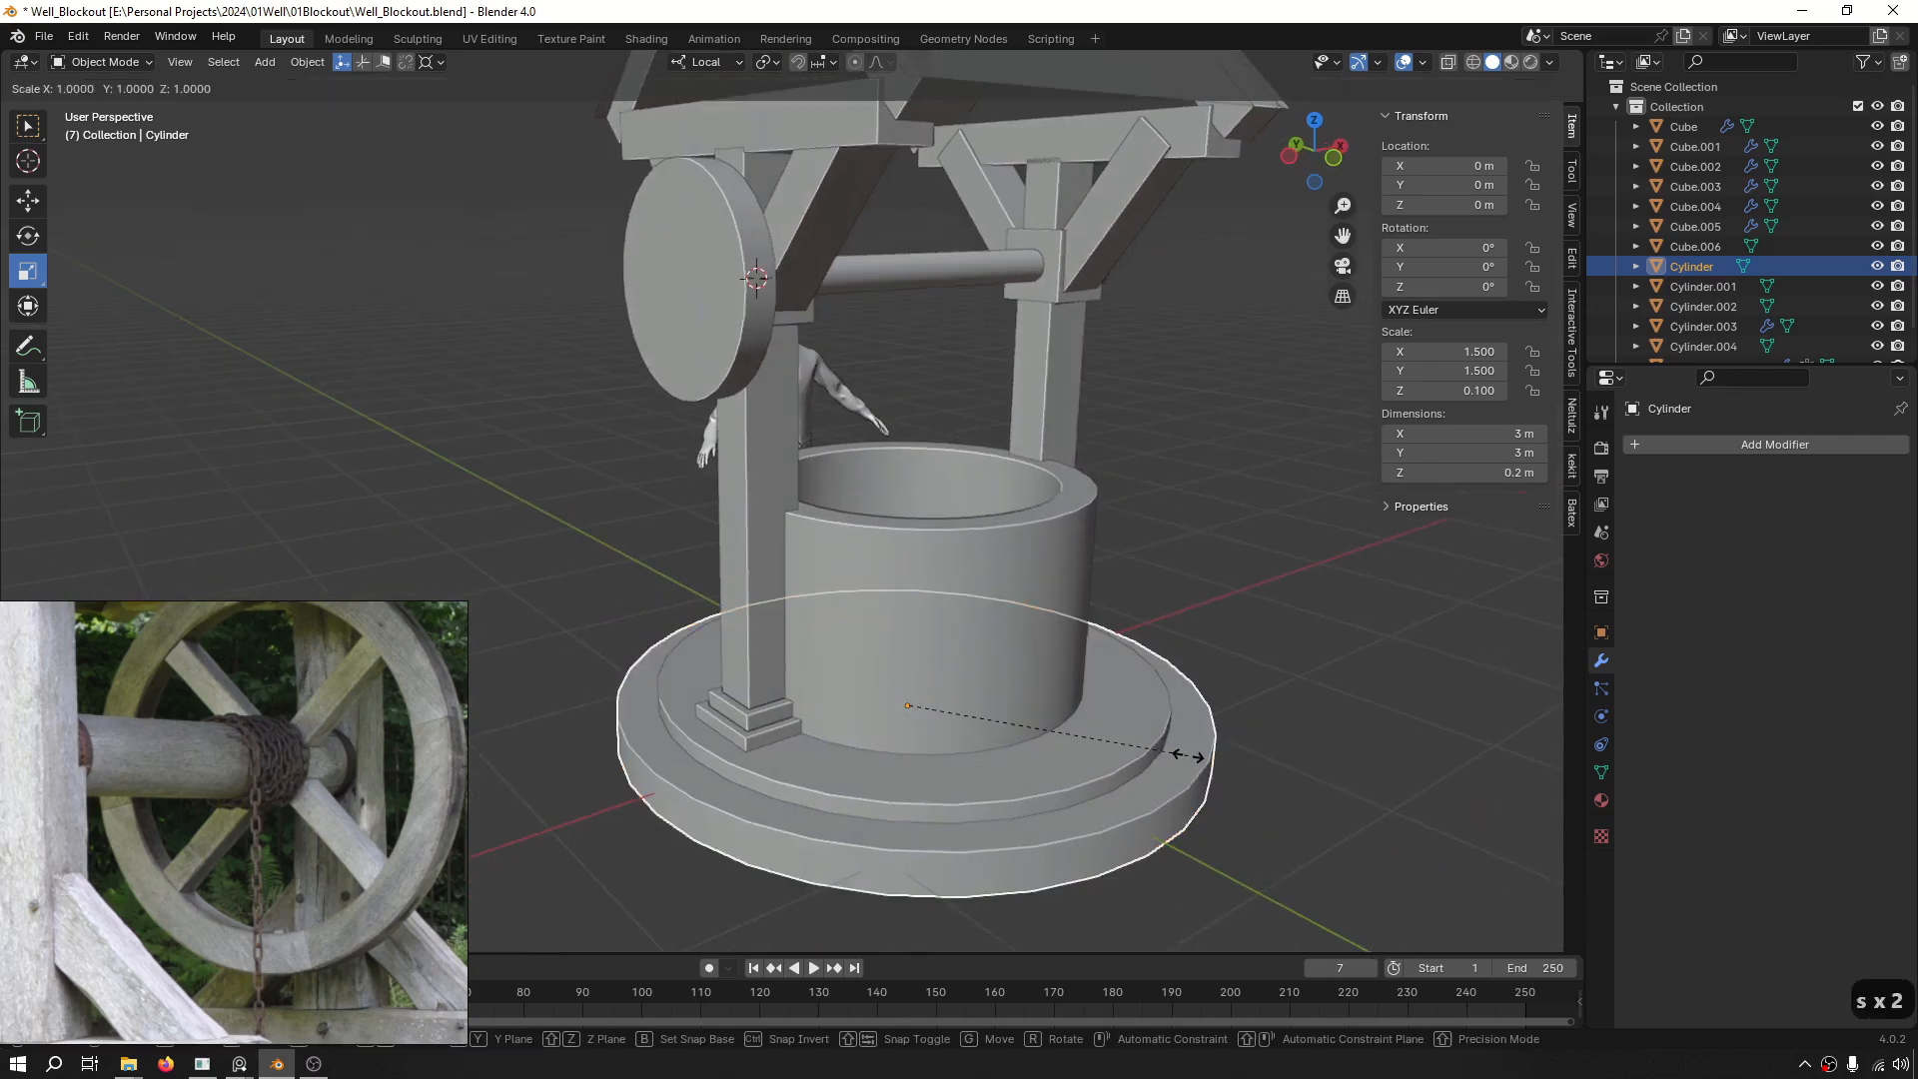
{"action": "key", "text": "shift+z"}
{"action": "key", "text": "shift+z"}
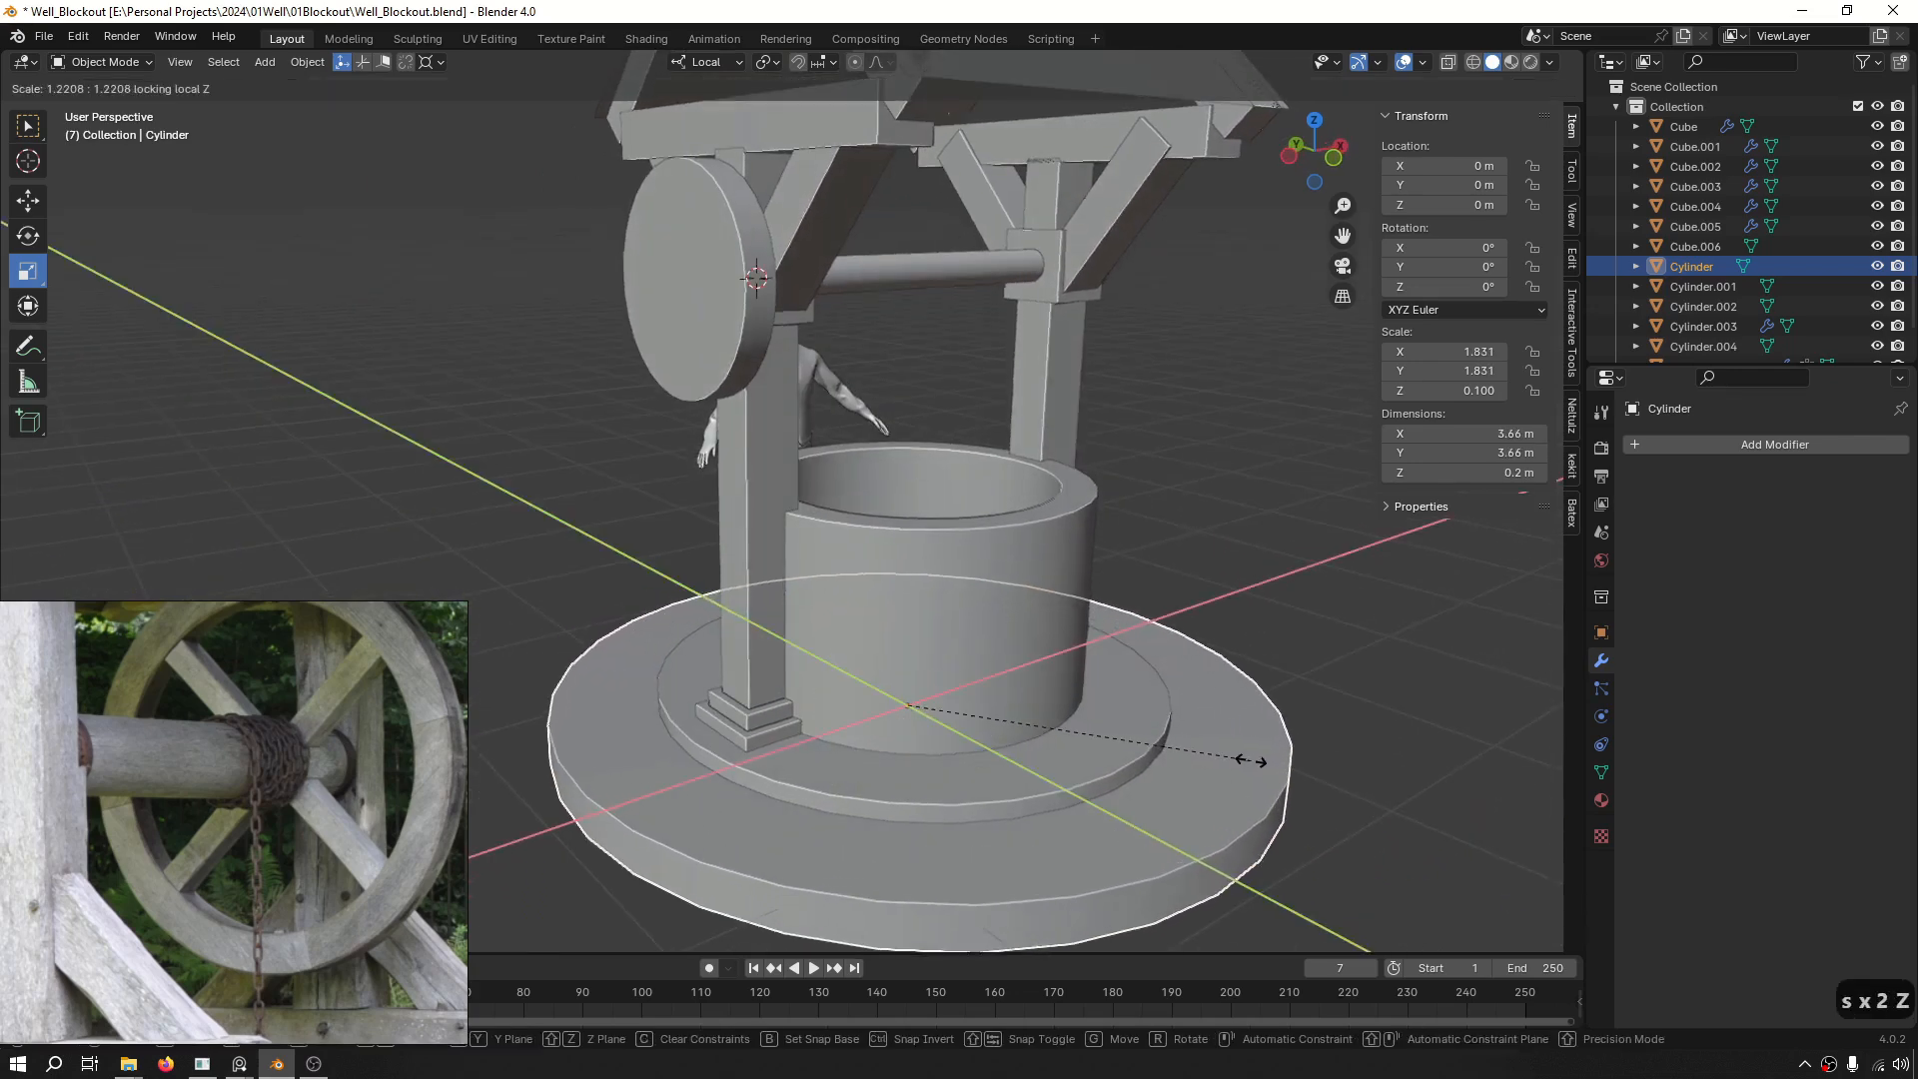
{"action": "left_click", "coordinate": [1250, 763]}
{"action": "left_click", "coordinate": [1467, 658]}
Select the upper base disc and scale it horizontally to about 2.97 m in diameter, with its height locked.
{"action": "middle_click_drag", "start_coordinate": [1234, 698], "coordinate": [1209, 655]}
{"action": "scroll", "coordinate": [859, 660], "scroll_direction": "up", "scroll_amount": 5}
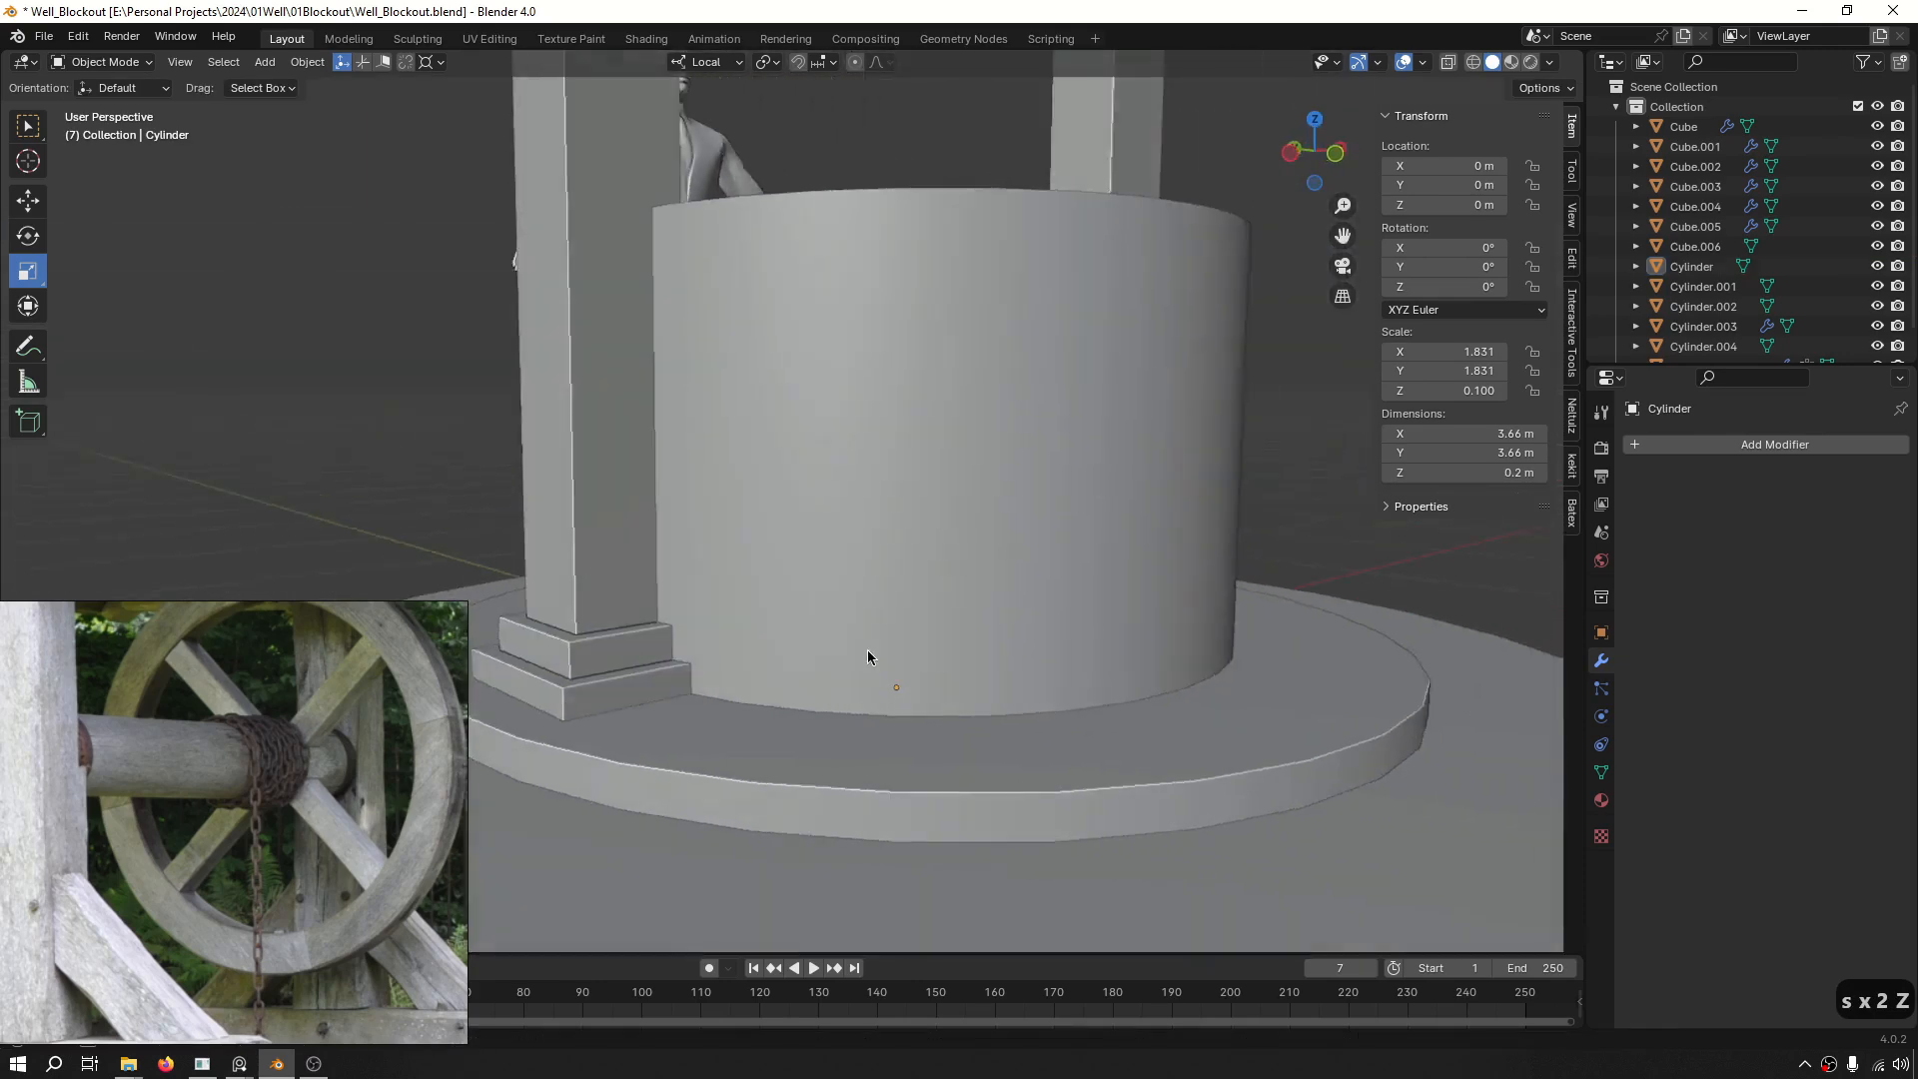
{"action": "left_click", "coordinate": [885, 765]}
{"action": "middle_click_drag", "start_coordinate": [885, 765], "coordinate": [939, 791]}
{"action": "key", "text": "s"}
{"action": "key", "text": "shift+z"}
{"action": "key", "text": "shift+z"}
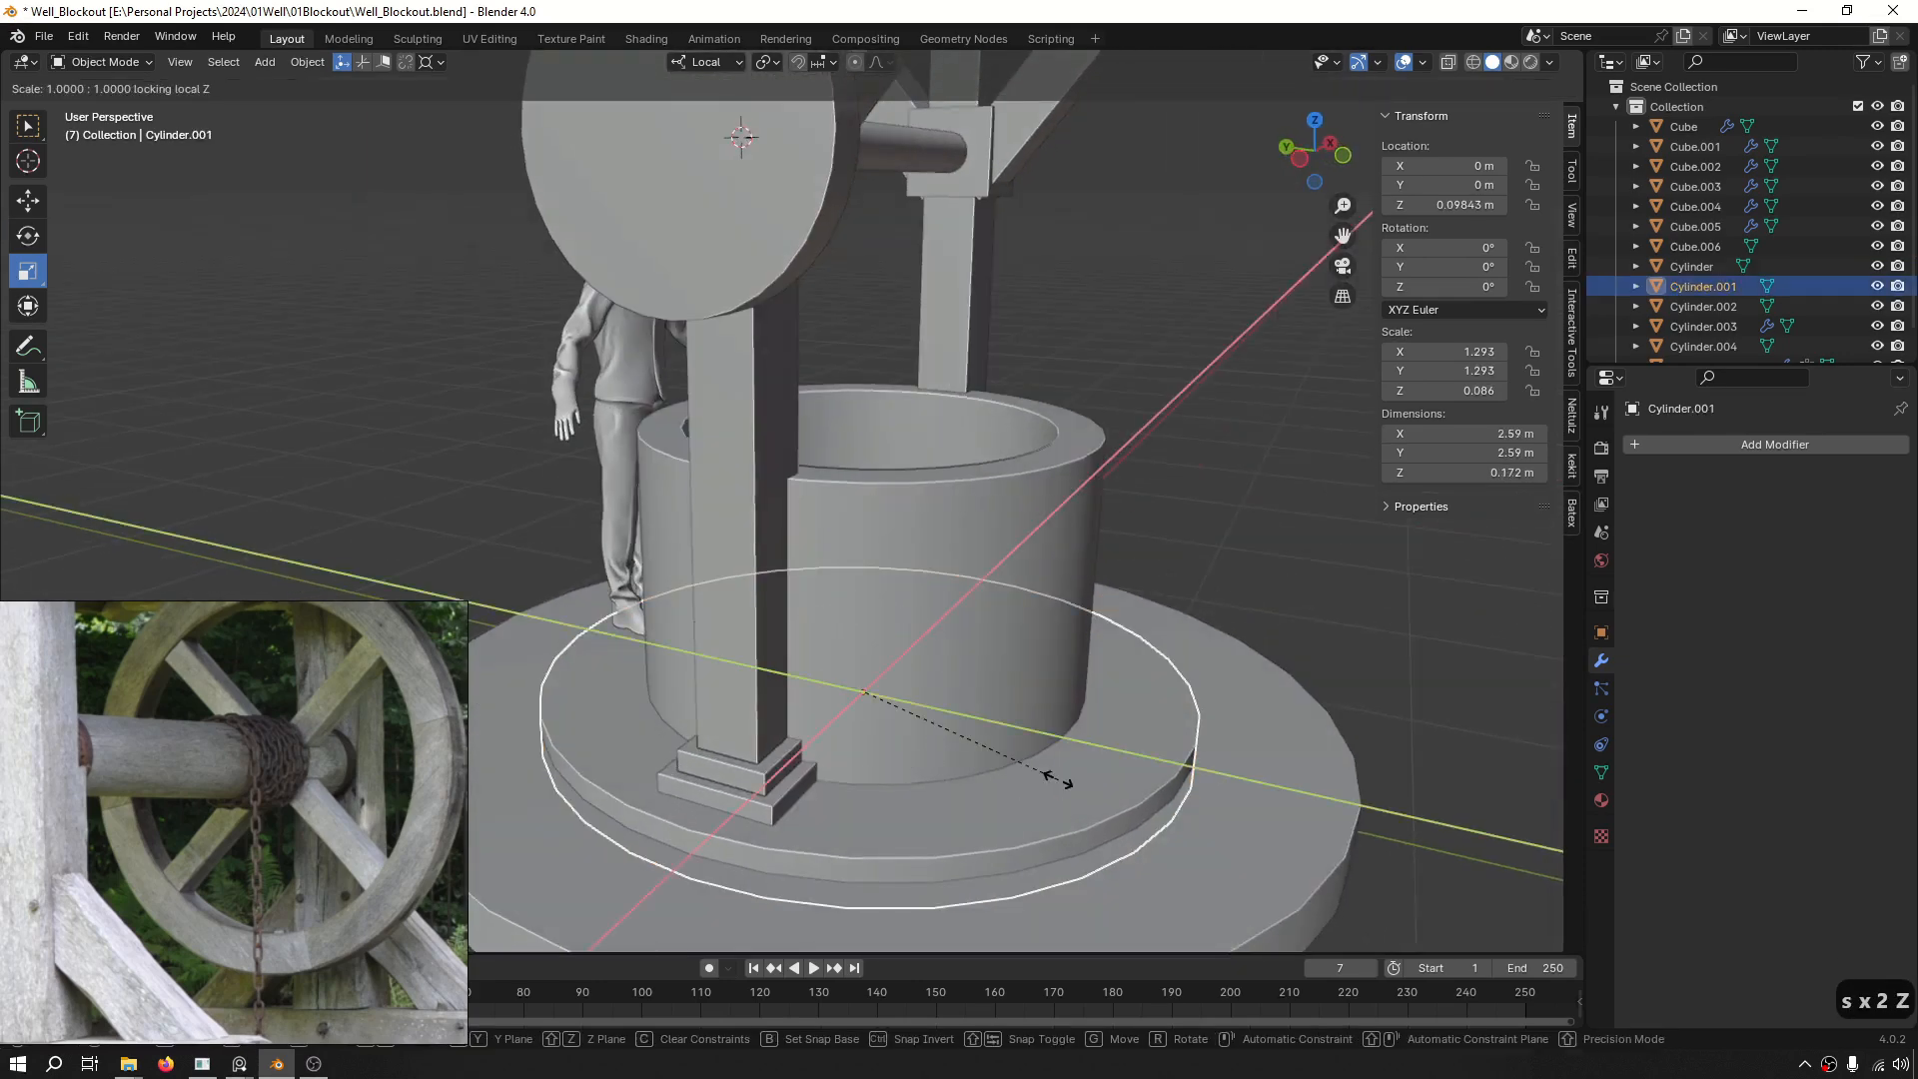
{"action": "left_click", "coordinate": [1093, 787]}
Raise the upper base disc slightly along Z, clear the selection and save the file.
{"action": "key", "text": "g"}
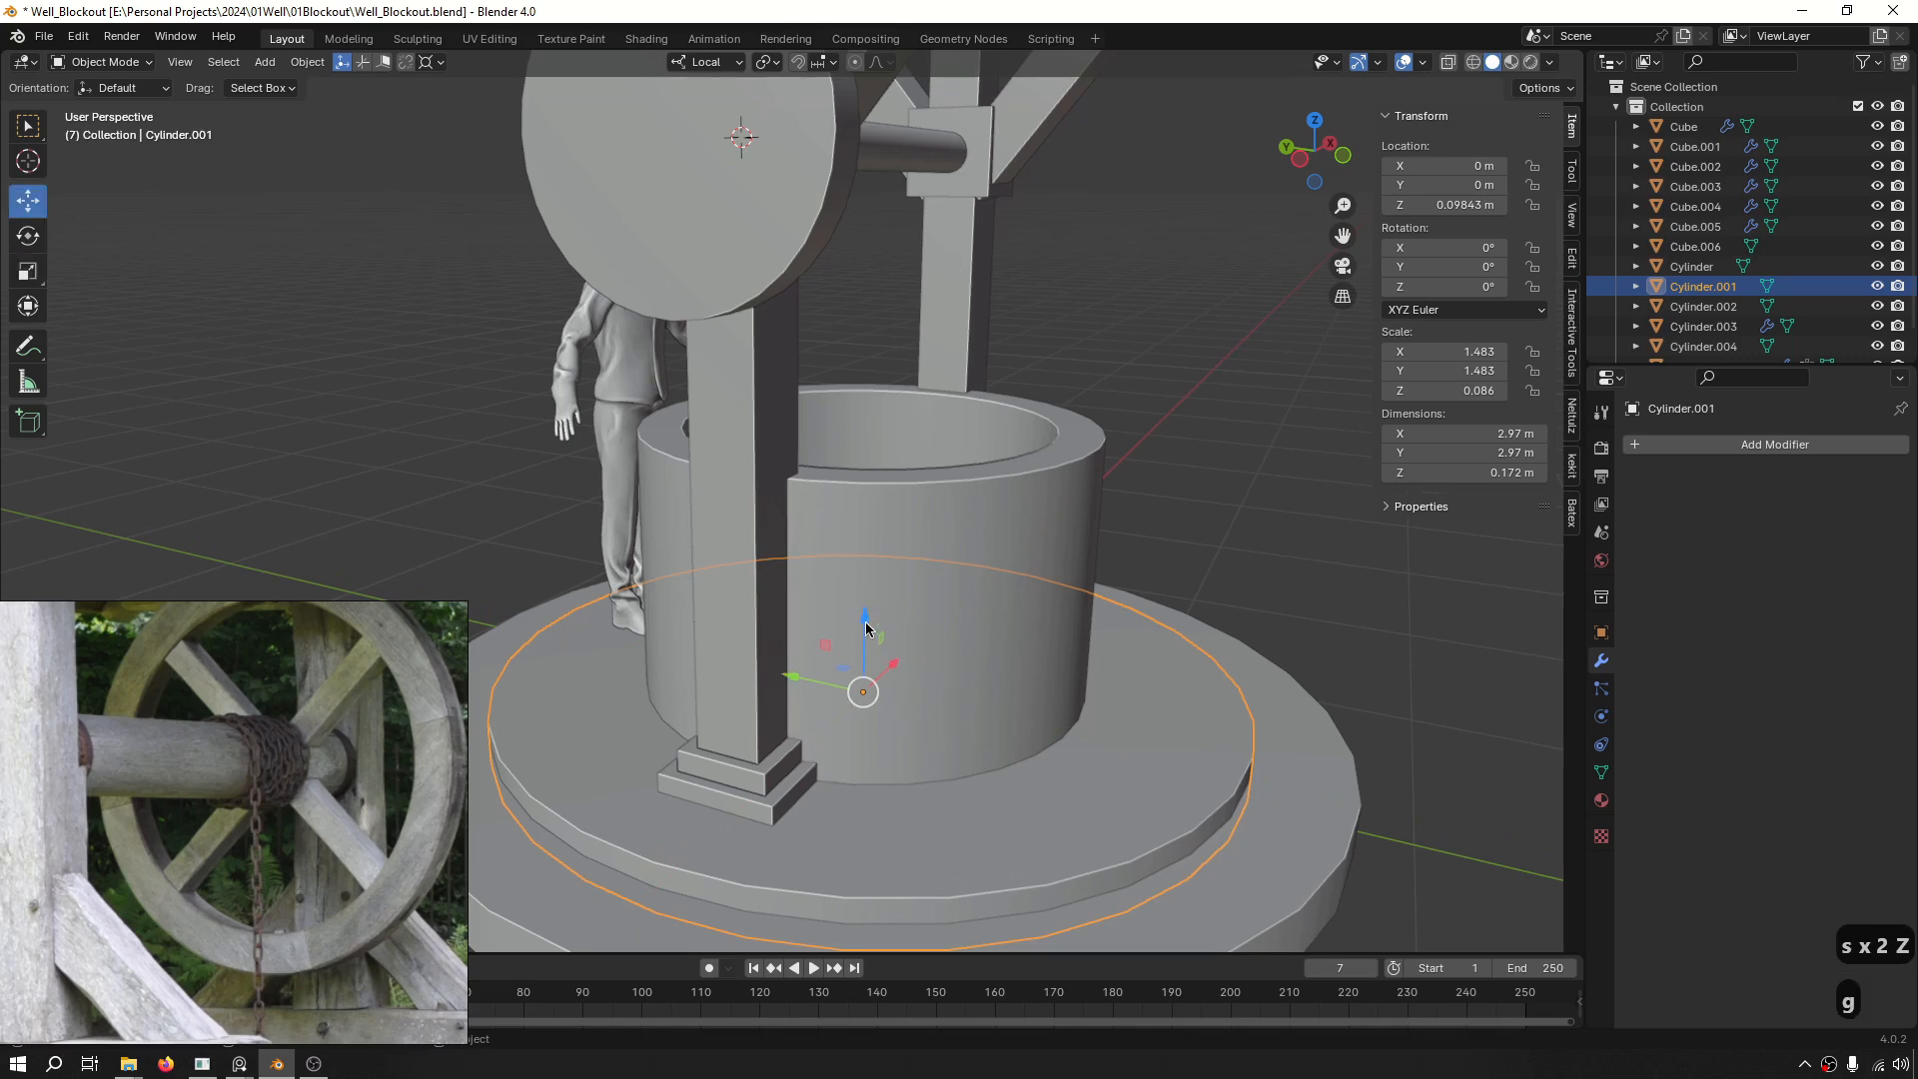
{"action": "left_click_drag", "start_coordinate": [865, 622], "coordinate": [890, 519]}
{"action": "left_click", "coordinate": [1091, 440]}
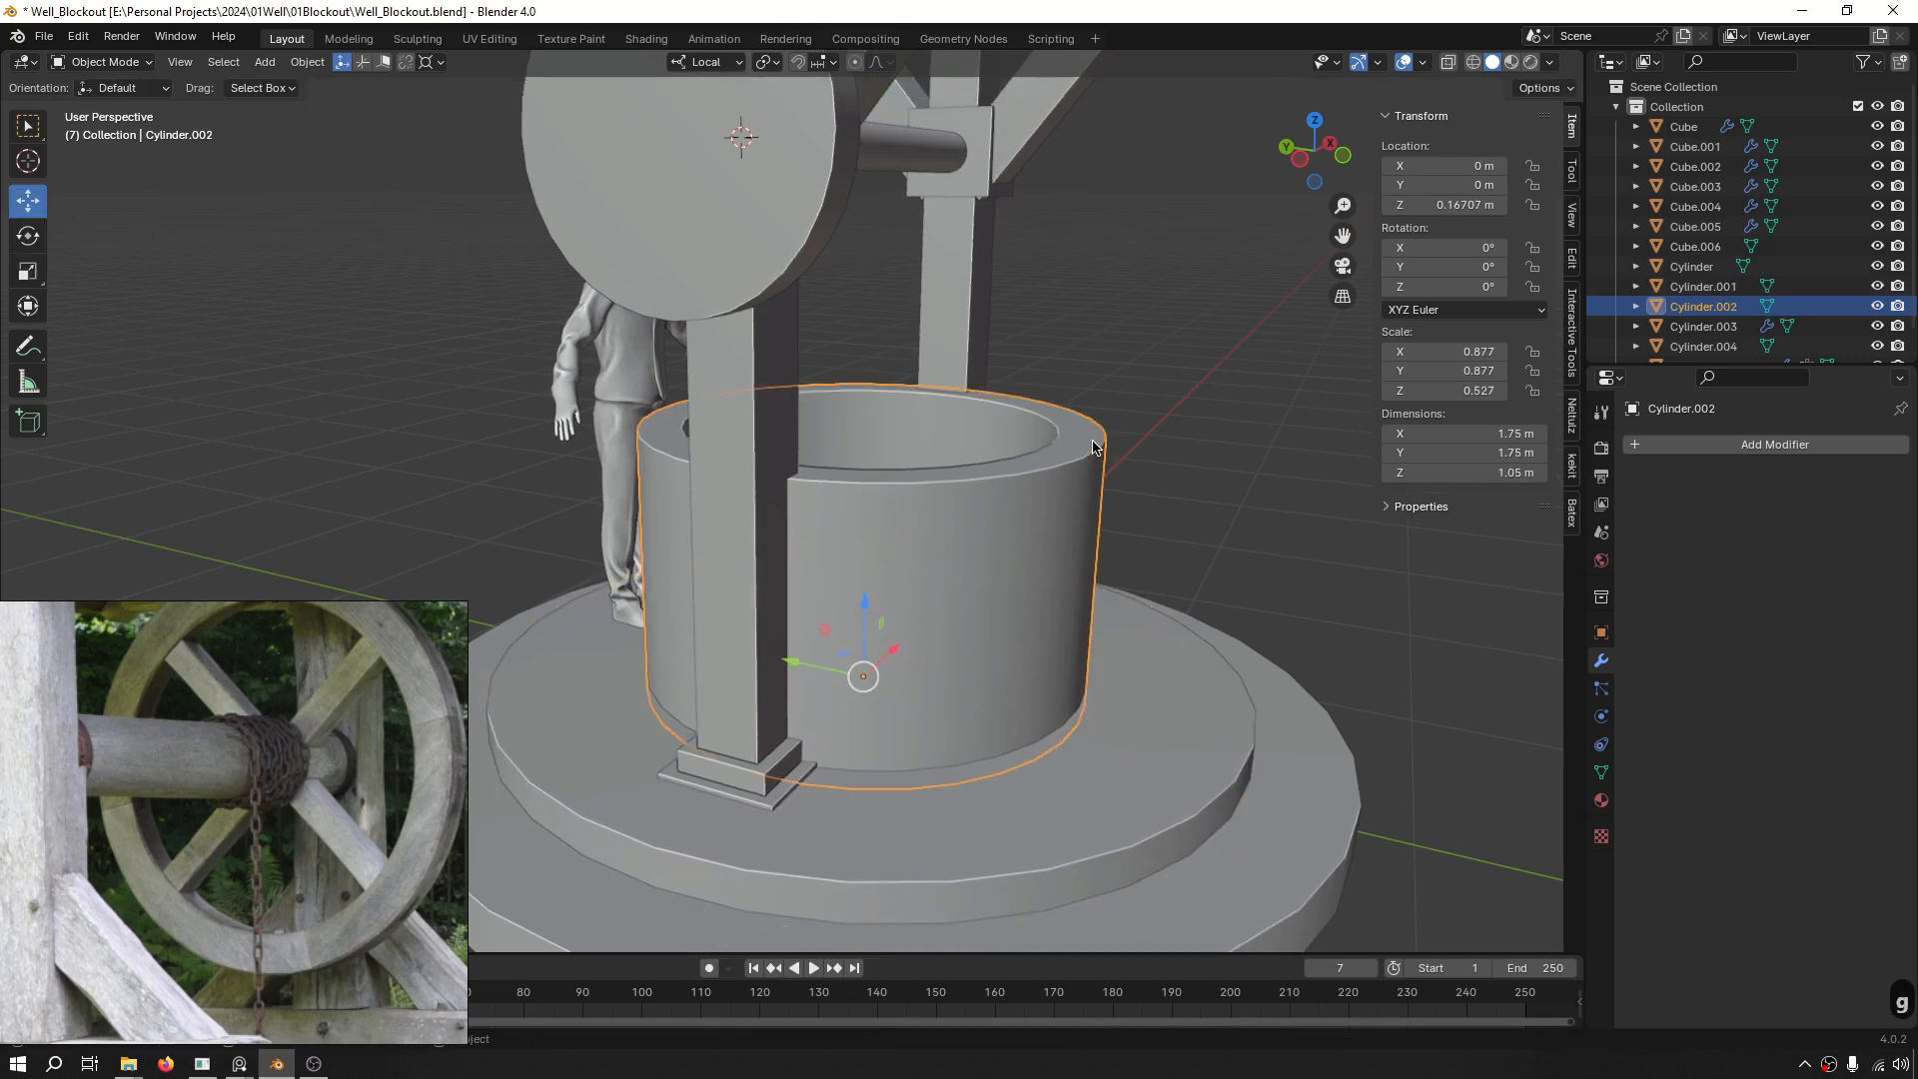
{"action": "left_click", "coordinate": [1174, 420]}
{"action": "scroll", "coordinate": [1130, 559], "scroll_direction": "down", "scroll_amount": 3}
{"action": "middle_click_drag", "start_coordinate": [1130, 560], "coordinate": [1061, 602]}
{"action": "middle_click_drag", "start_coordinate": [1061, 602], "coordinate": [991, 615]}
{"action": "key", "text": "ctrl+s"}
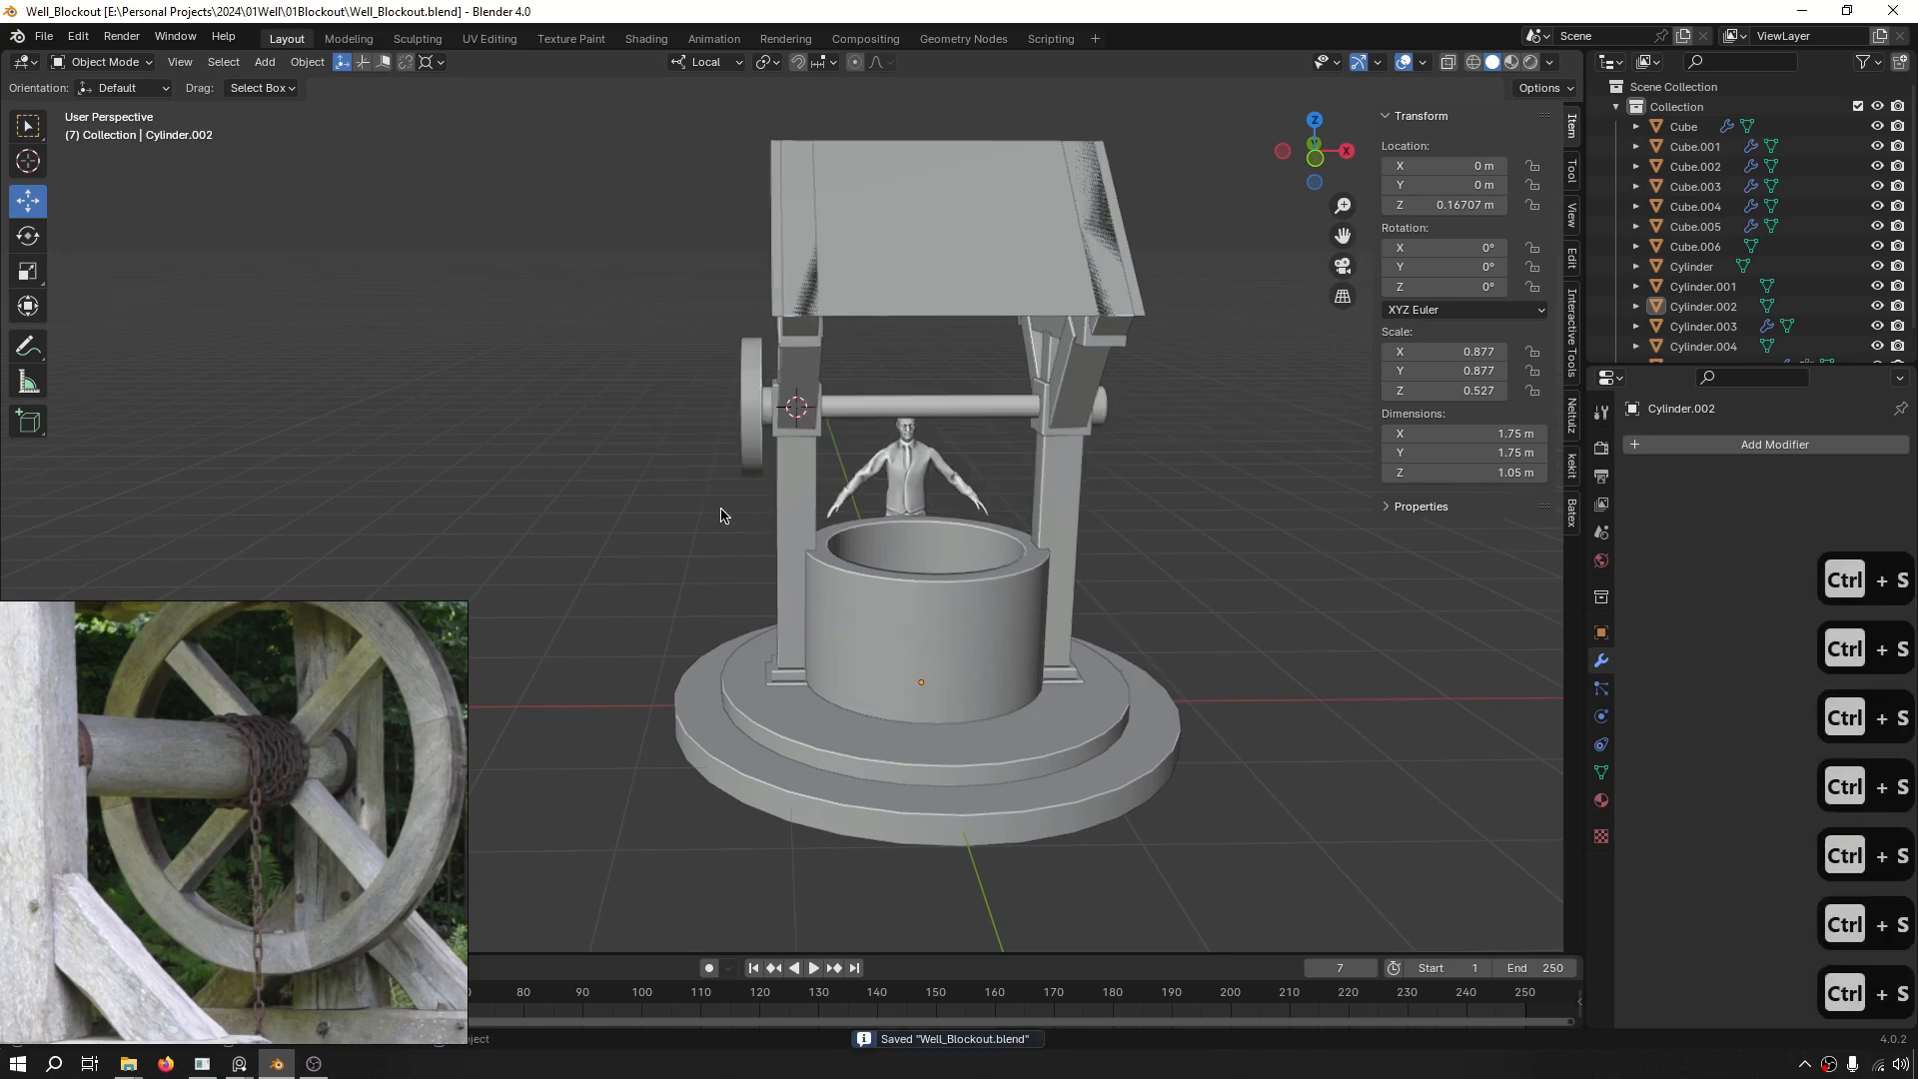
Compare the wheel and axle of the blockout with the spoked wheel in the reference photo.
{"action": "middle_click_drag", "start_coordinate": [721, 515], "coordinate": [751, 527]}
{"action": "scroll", "coordinate": [716, 400], "scroll_direction": "up", "scroll_amount": 2}
{"action": "scroll", "coordinate": [324, 777], "scroll_direction": "down", "scroll_amount": 5}
{"action": "middle_click_drag", "start_coordinate": [305, 779], "coordinate": [331, 749]}
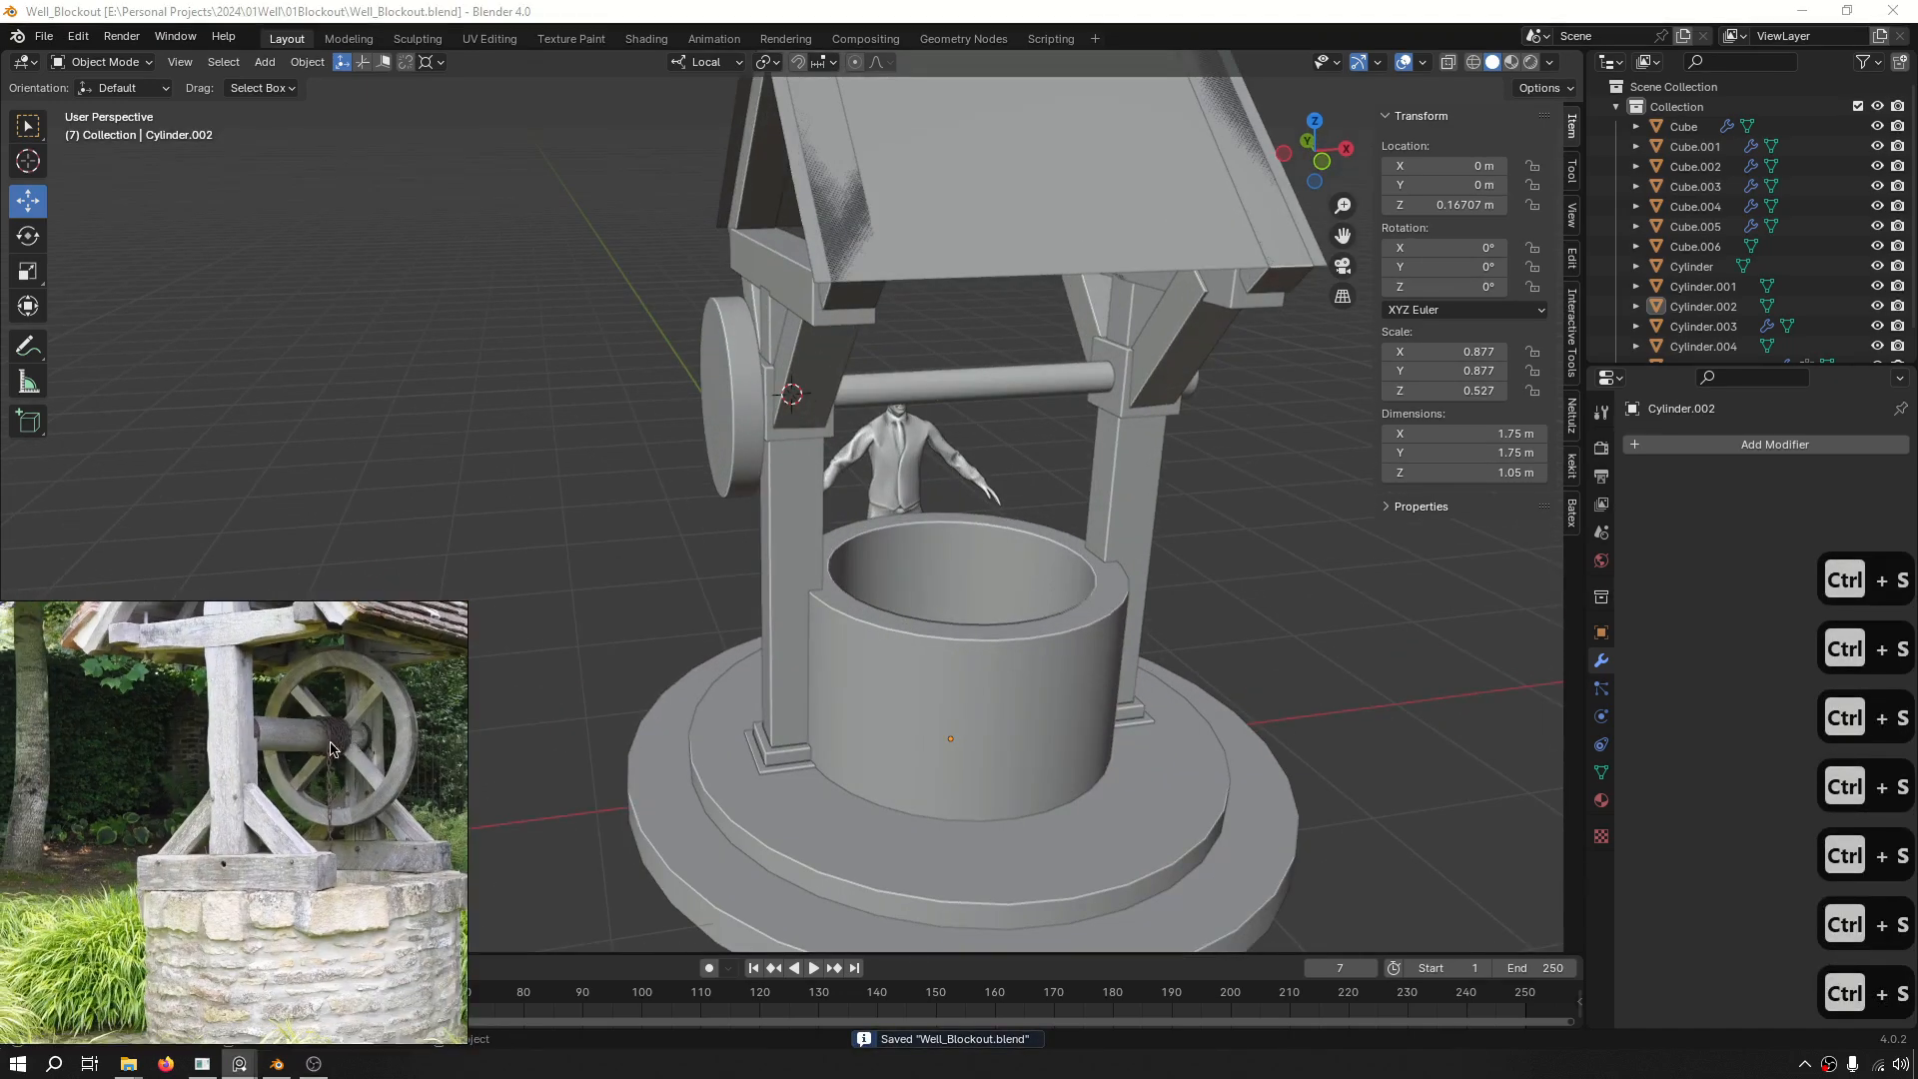
{"action": "middle_click_drag", "start_coordinate": [1289, 322], "coordinate": [1246, 314]}
{"action": "middle_click_drag", "start_coordinate": [889, 395], "coordinate": [1049, 340]}
{"action": "scroll", "coordinate": [759, 343], "scroll_direction": "up", "scroll_amount": 3}
{"action": "left_click", "coordinate": [757, 343]}
{"action": "key", "text": "ctrl+f"}
{"action": "middle_click_drag", "start_coordinate": [743, 344], "coordinate": [992, 542]}
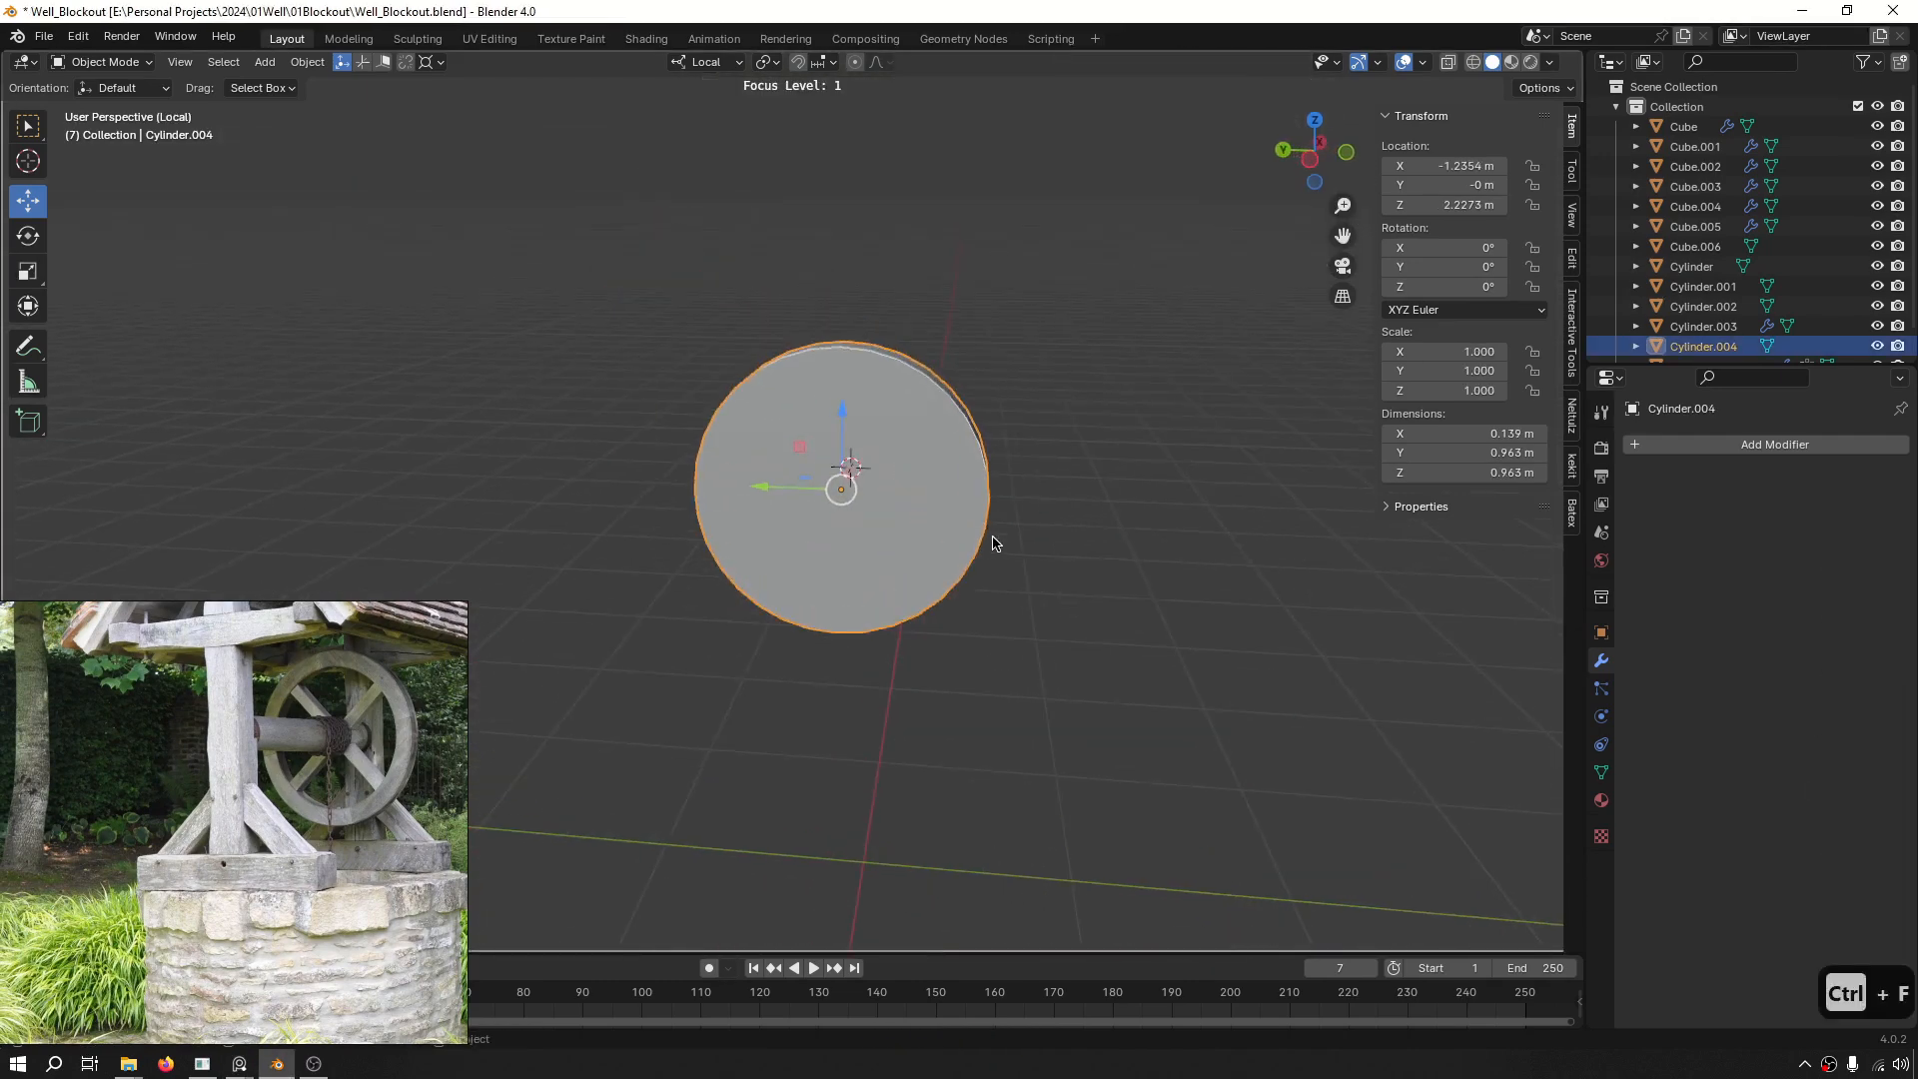
{"action": "key", "text": "F3"}
{"action": "mouse_move", "coordinate": [965, 473]}
{"action": "middle_mouse_down"}
{"action": "mouse_move", "coordinate": [925, 449]}
{"action": "mouse_move", "coordinate": [898, 365]}
{"action": "middle_mouse_up"}
{"action": "key", "text": "F3"}
{"action": "left_click", "coordinate": [1089, 473]}
{"action": "key", "text": "ctrl+f"}
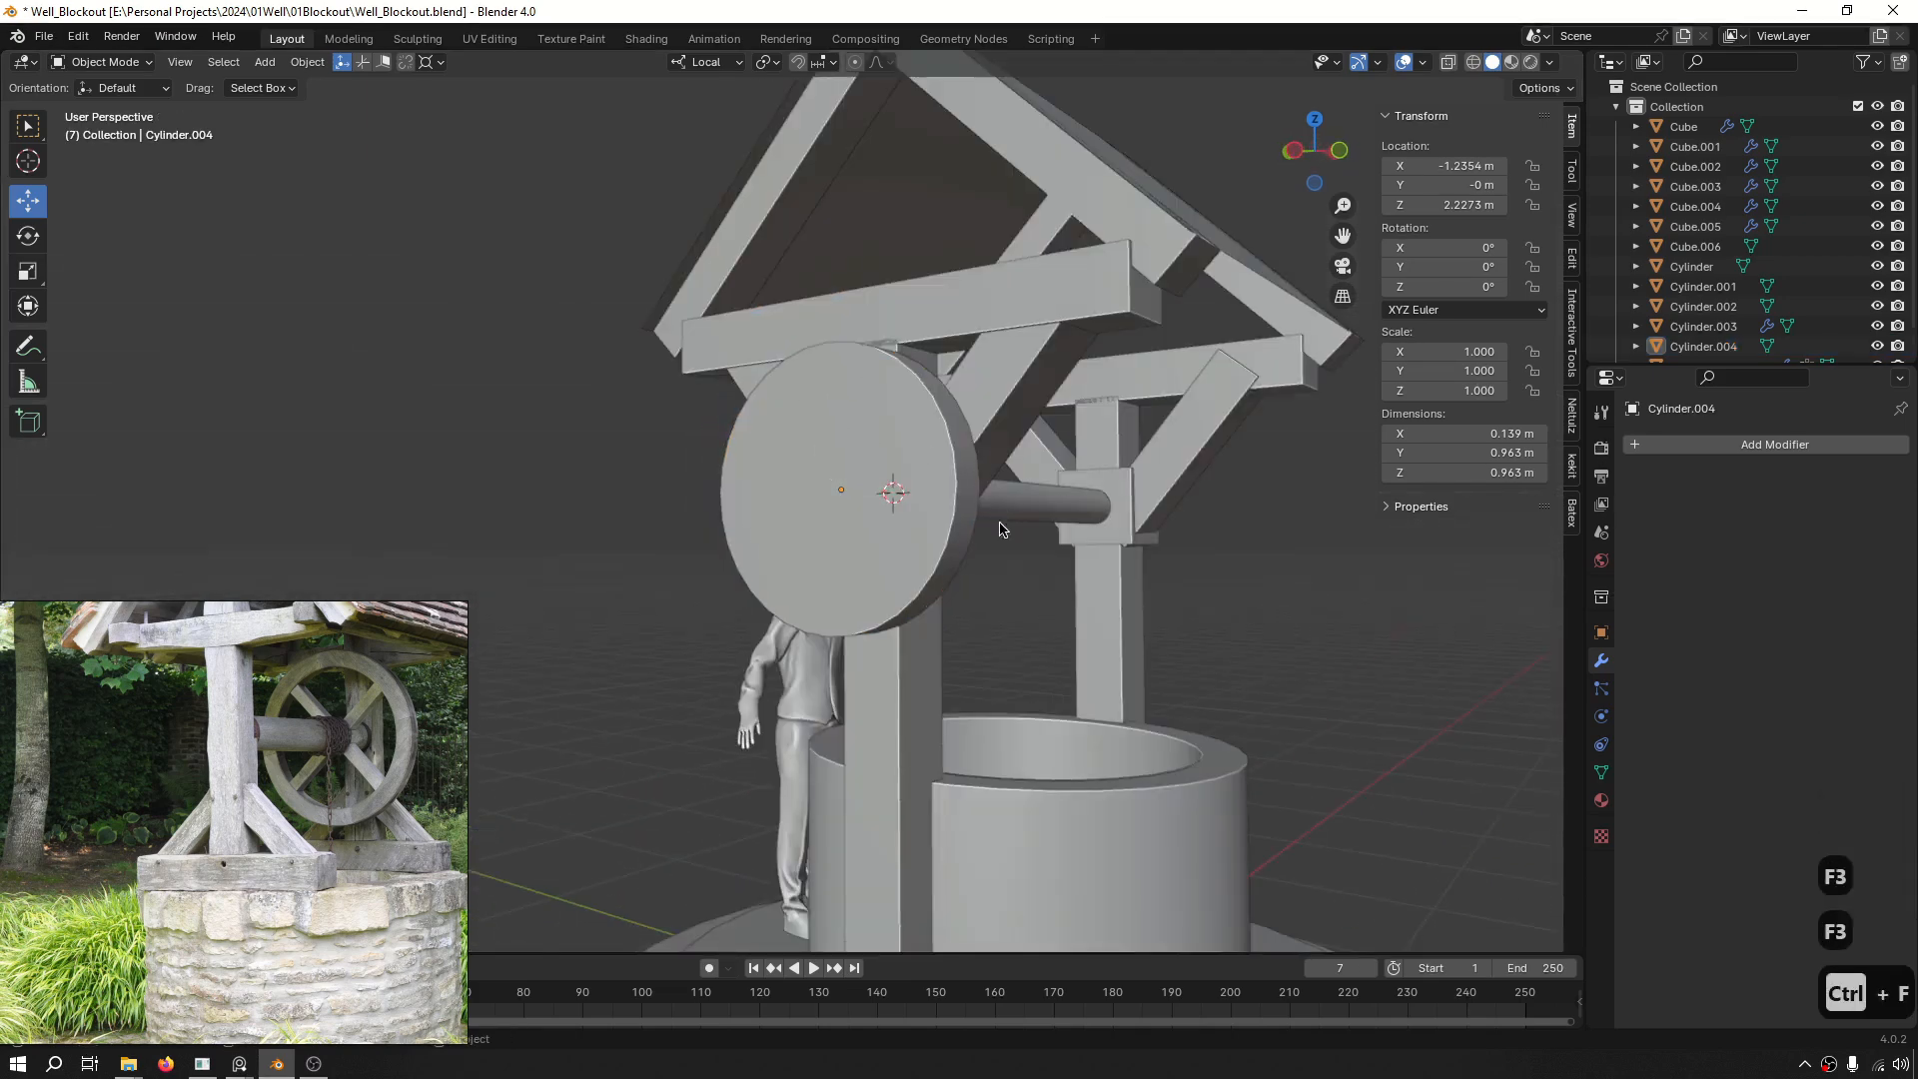
Save the file and check the roof slab and overall shape of the well from the front.
{"action": "scroll", "coordinate": [999, 522], "scroll_direction": "down", "scroll_amount": 4}
{"action": "middle_click_drag", "start_coordinate": [999, 522], "coordinate": [845, 588]}
{"action": "middle_click_drag", "start_coordinate": [1084, 560], "coordinate": [957, 568], "text": "shift"}
{"action": "key", "text": "ctrl+s"}
{"action": "left_click", "coordinate": [932, 325]}
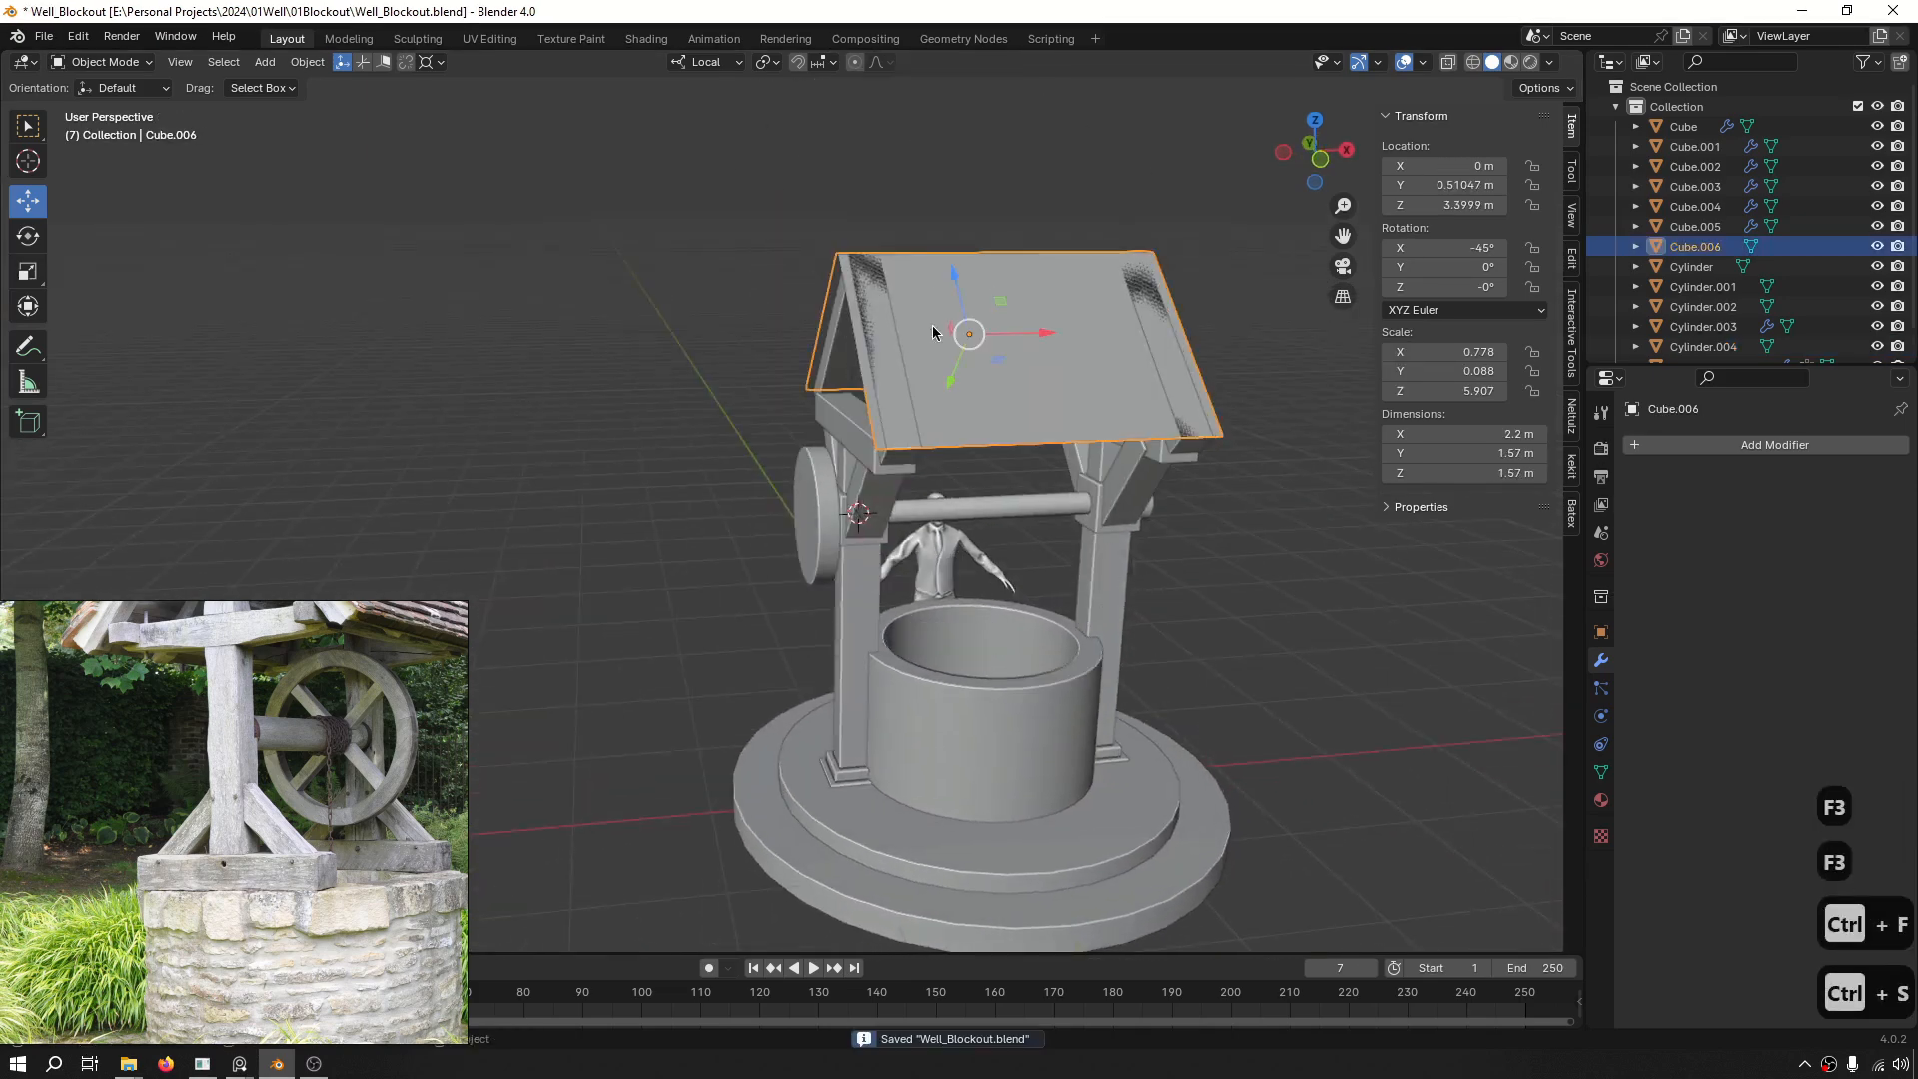
{"action": "middle_click_drag", "start_coordinate": [932, 326], "coordinate": [841, 559]}
{"action": "scroll", "coordinate": [936, 449], "scroll_direction": "up", "scroll_amount": 3}
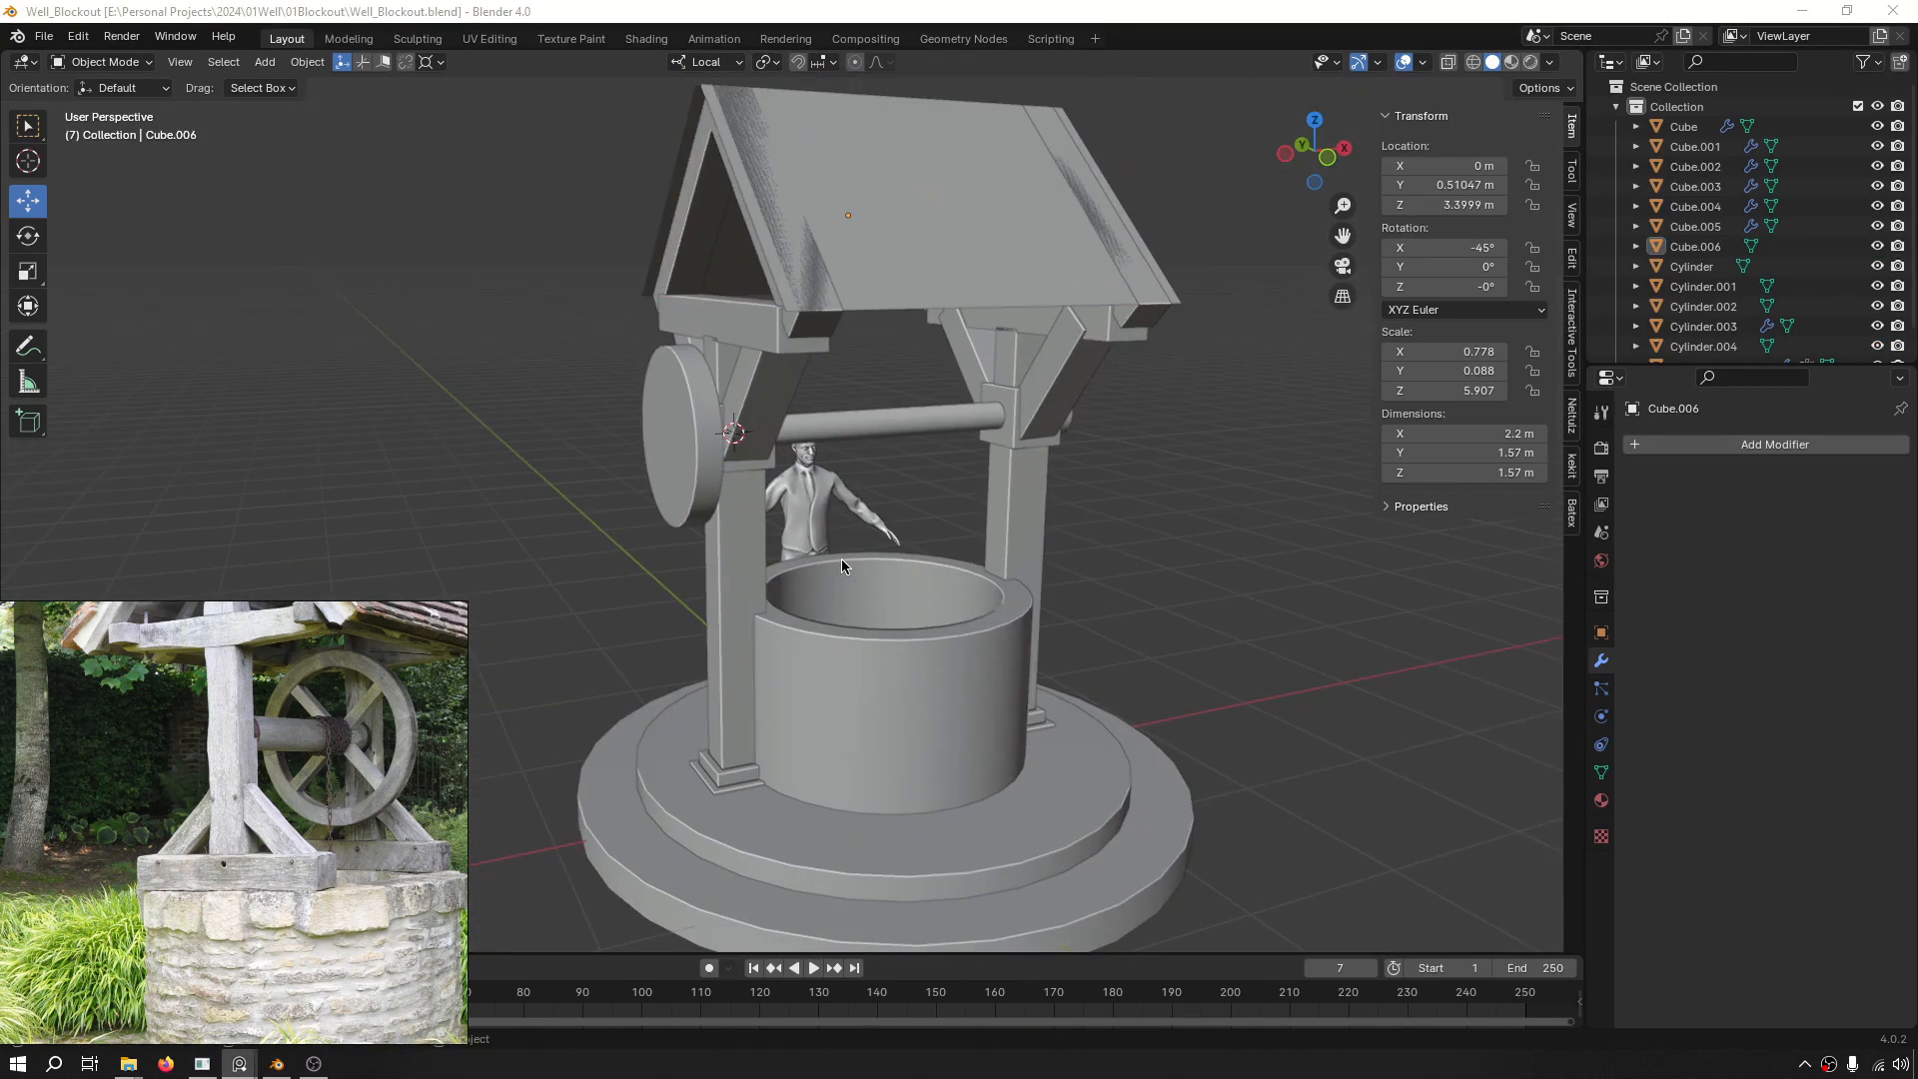
Maximize the reference board in PureRef, examine the red-tiled well's roof, braces and axle up close, and return to the model.
{"action": "left_click", "coordinate": [212, 677]}
{"action": "key", "text": "ctrl+f"}
{"action": "middle_click_drag", "start_coordinate": [368, 814], "coordinate": [767, 128]}
{"action": "scroll", "coordinate": [778, 536], "scroll_direction": "up", "scroll_amount": 5}
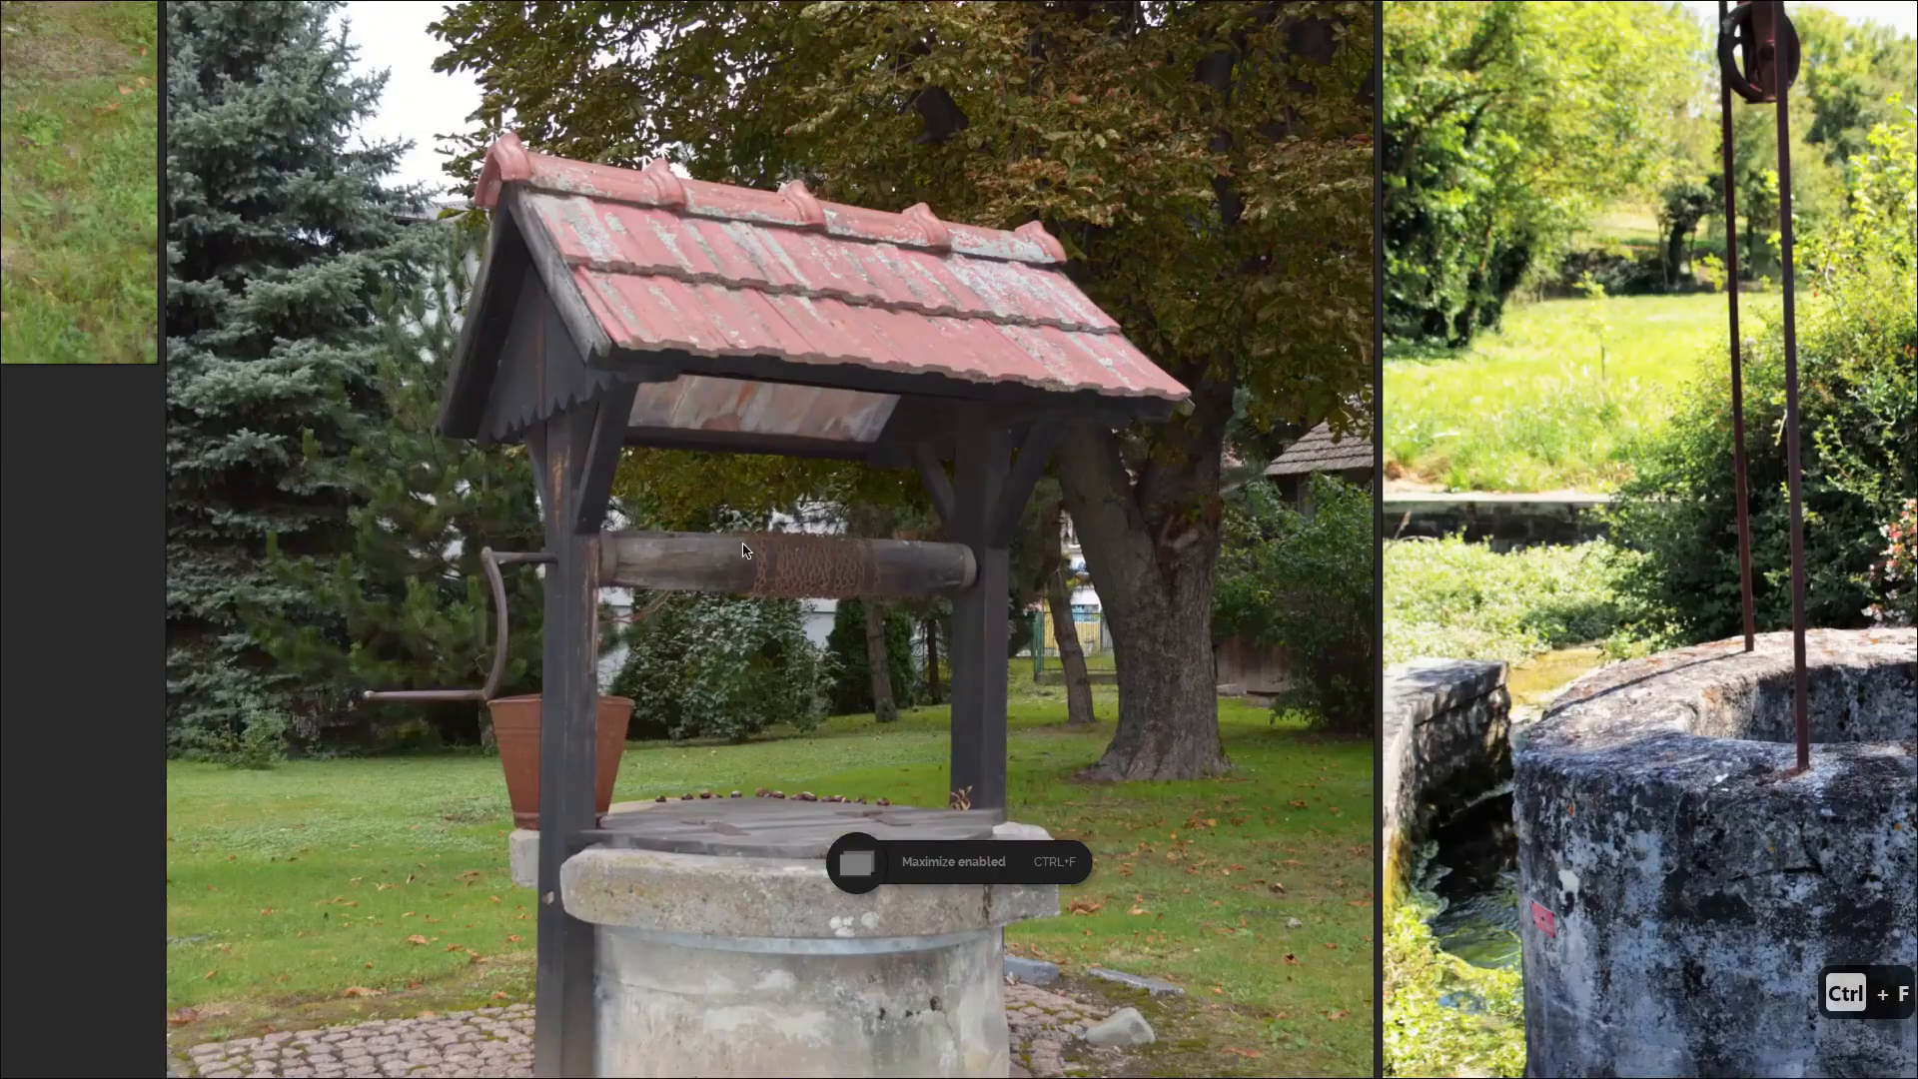
{"action": "scroll", "coordinate": [872, 486], "scroll_direction": "up", "scroll_amount": 4}
{"action": "middle_click_drag", "start_coordinate": [981, 442], "coordinate": [1083, 540]}
{"action": "scroll", "coordinate": [800, 522], "scroll_direction": "up", "scroll_amount": 2}
{"action": "middle_click_drag", "start_coordinate": [949, 567], "coordinate": [1244, 537]}
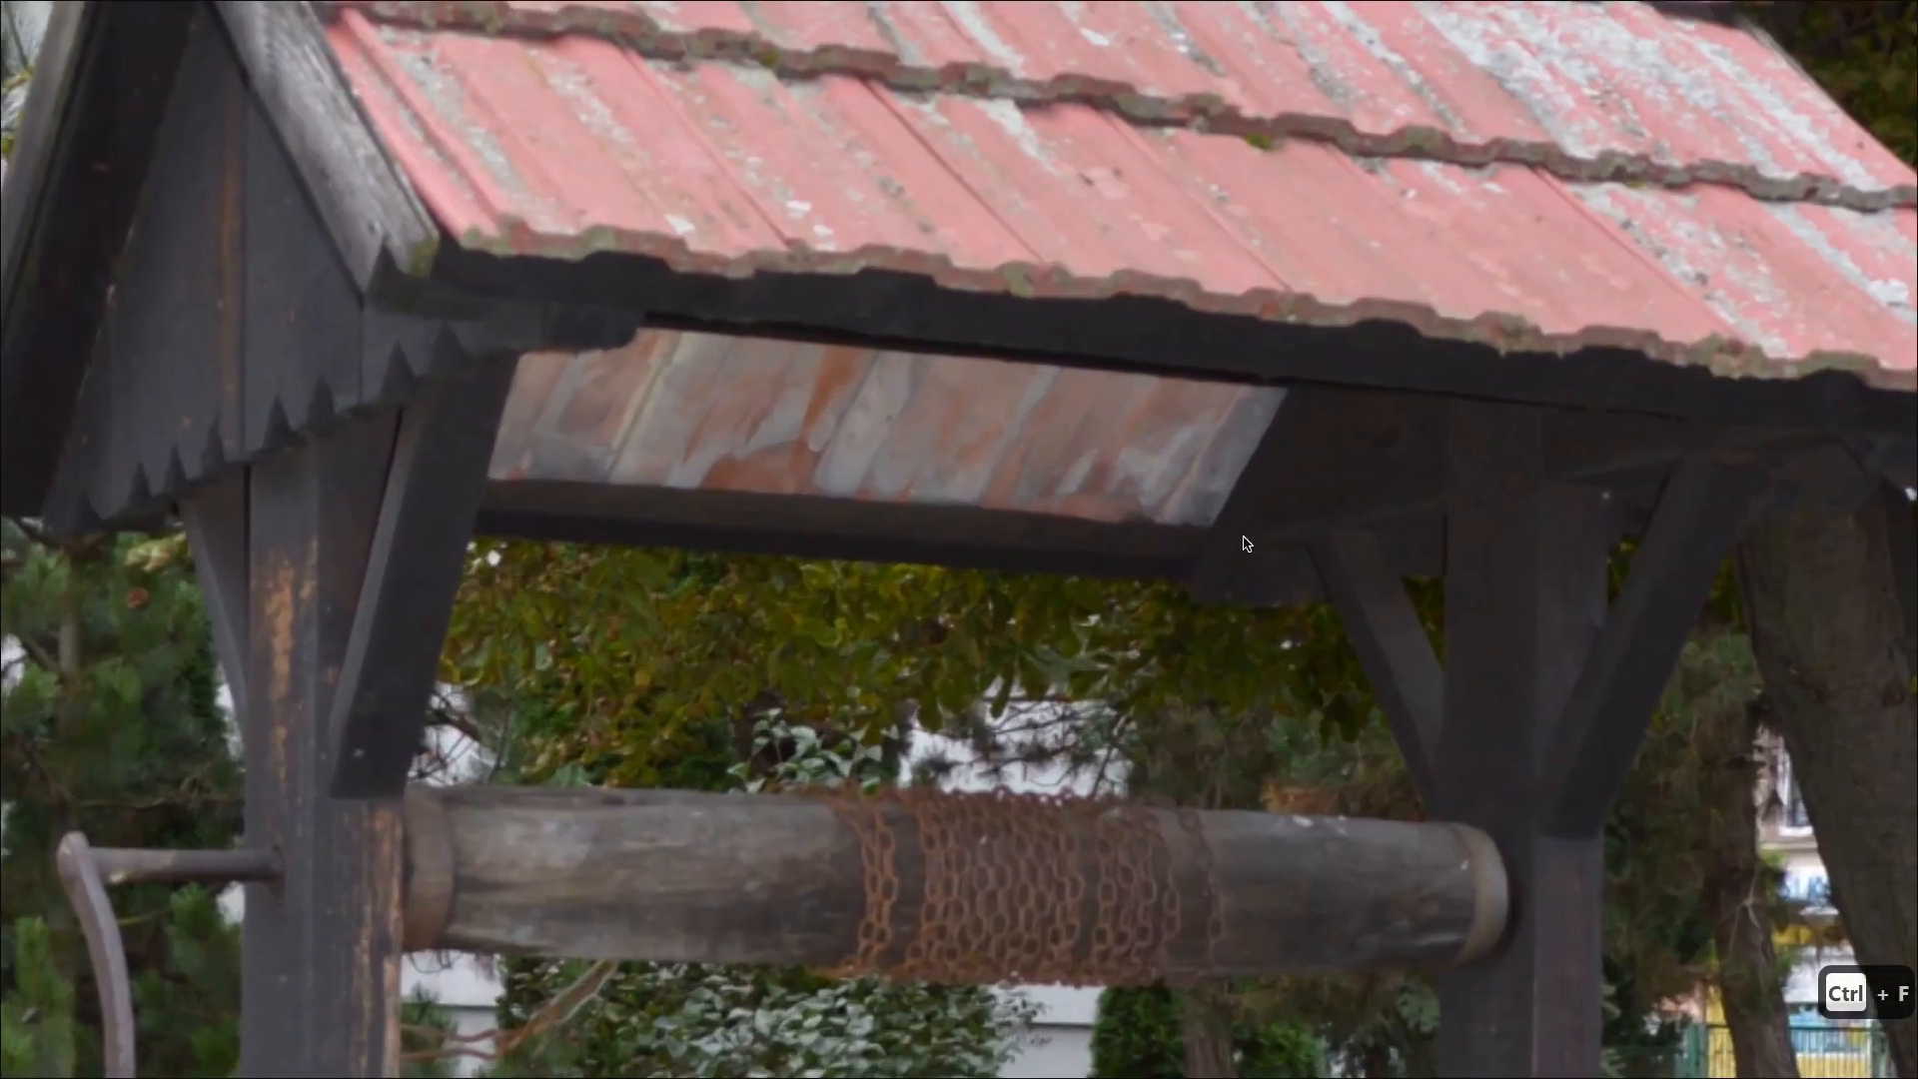
{"action": "scroll", "coordinate": [1224, 494], "scroll_direction": "down", "scroll_amount": 6}
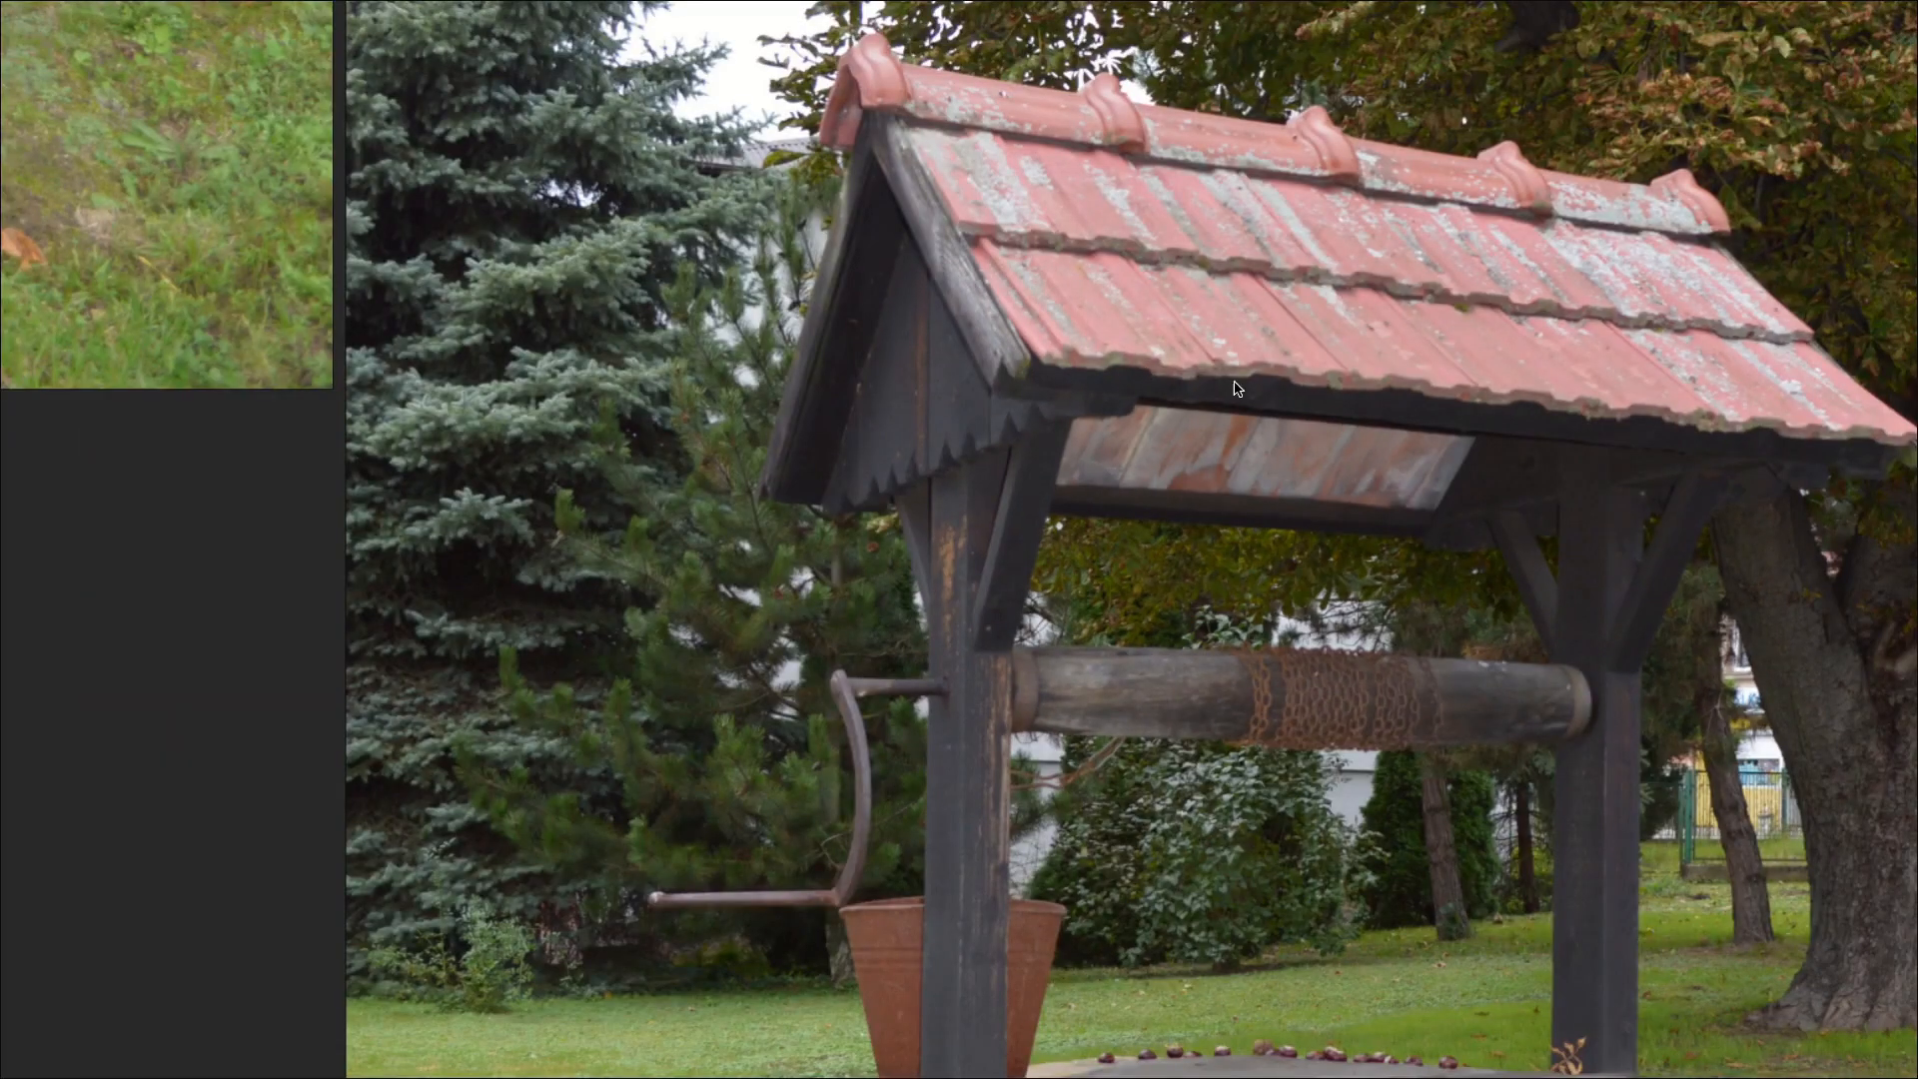
{"action": "key", "text": "ctrl+m"}
Select the horizontal beams under the roof and examine how they meet the rafters, braces and posts.
{"action": "middle_click_drag", "start_coordinate": [690, 385], "coordinate": [861, 496]}
{"action": "scroll", "coordinate": [805, 486], "scroll_direction": "up", "scroll_amount": 5}
{"action": "left_click", "coordinate": [805, 486]}
{"action": "scroll", "coordinate": [805, 486], "scroll_direction": "down", "scroll_amount": 4}
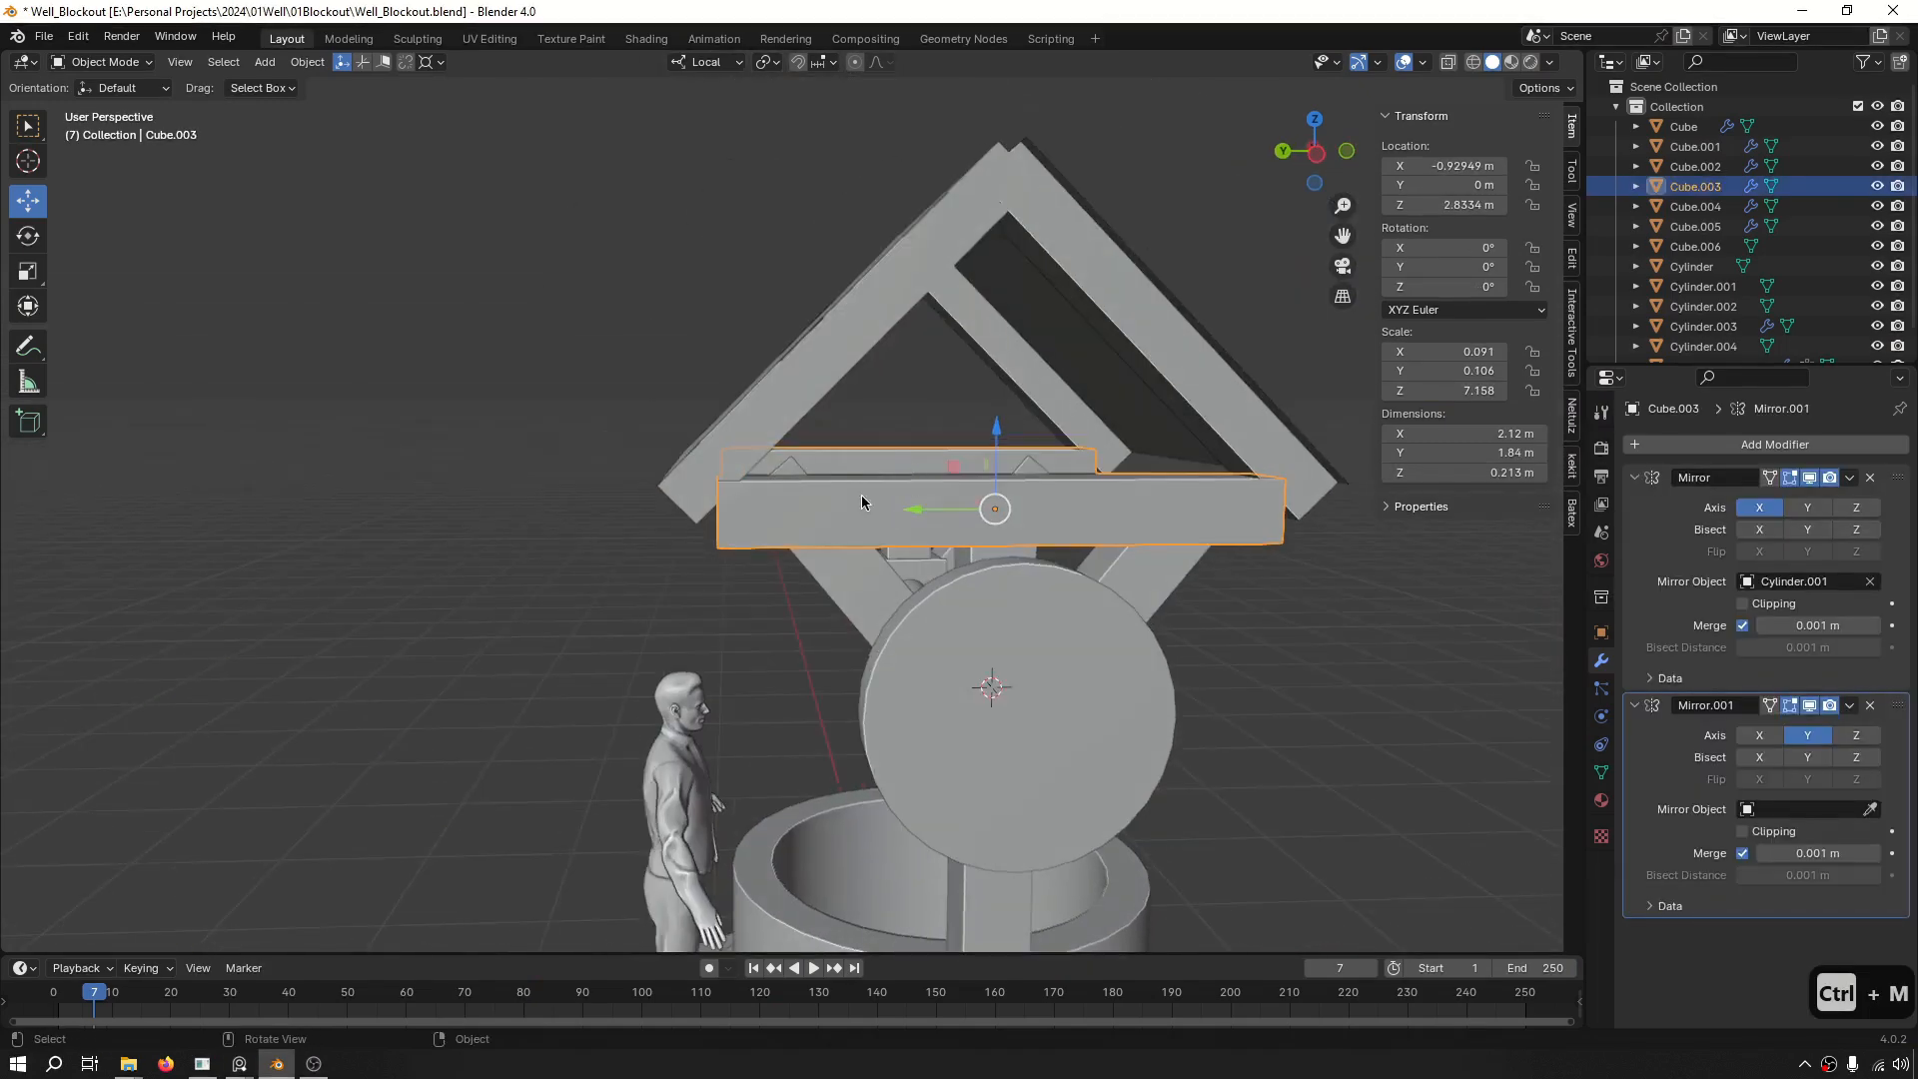
{"action": "middle_click_drag", "start_coordinate": [1188, 466], "coordinate": [1187, 486]}
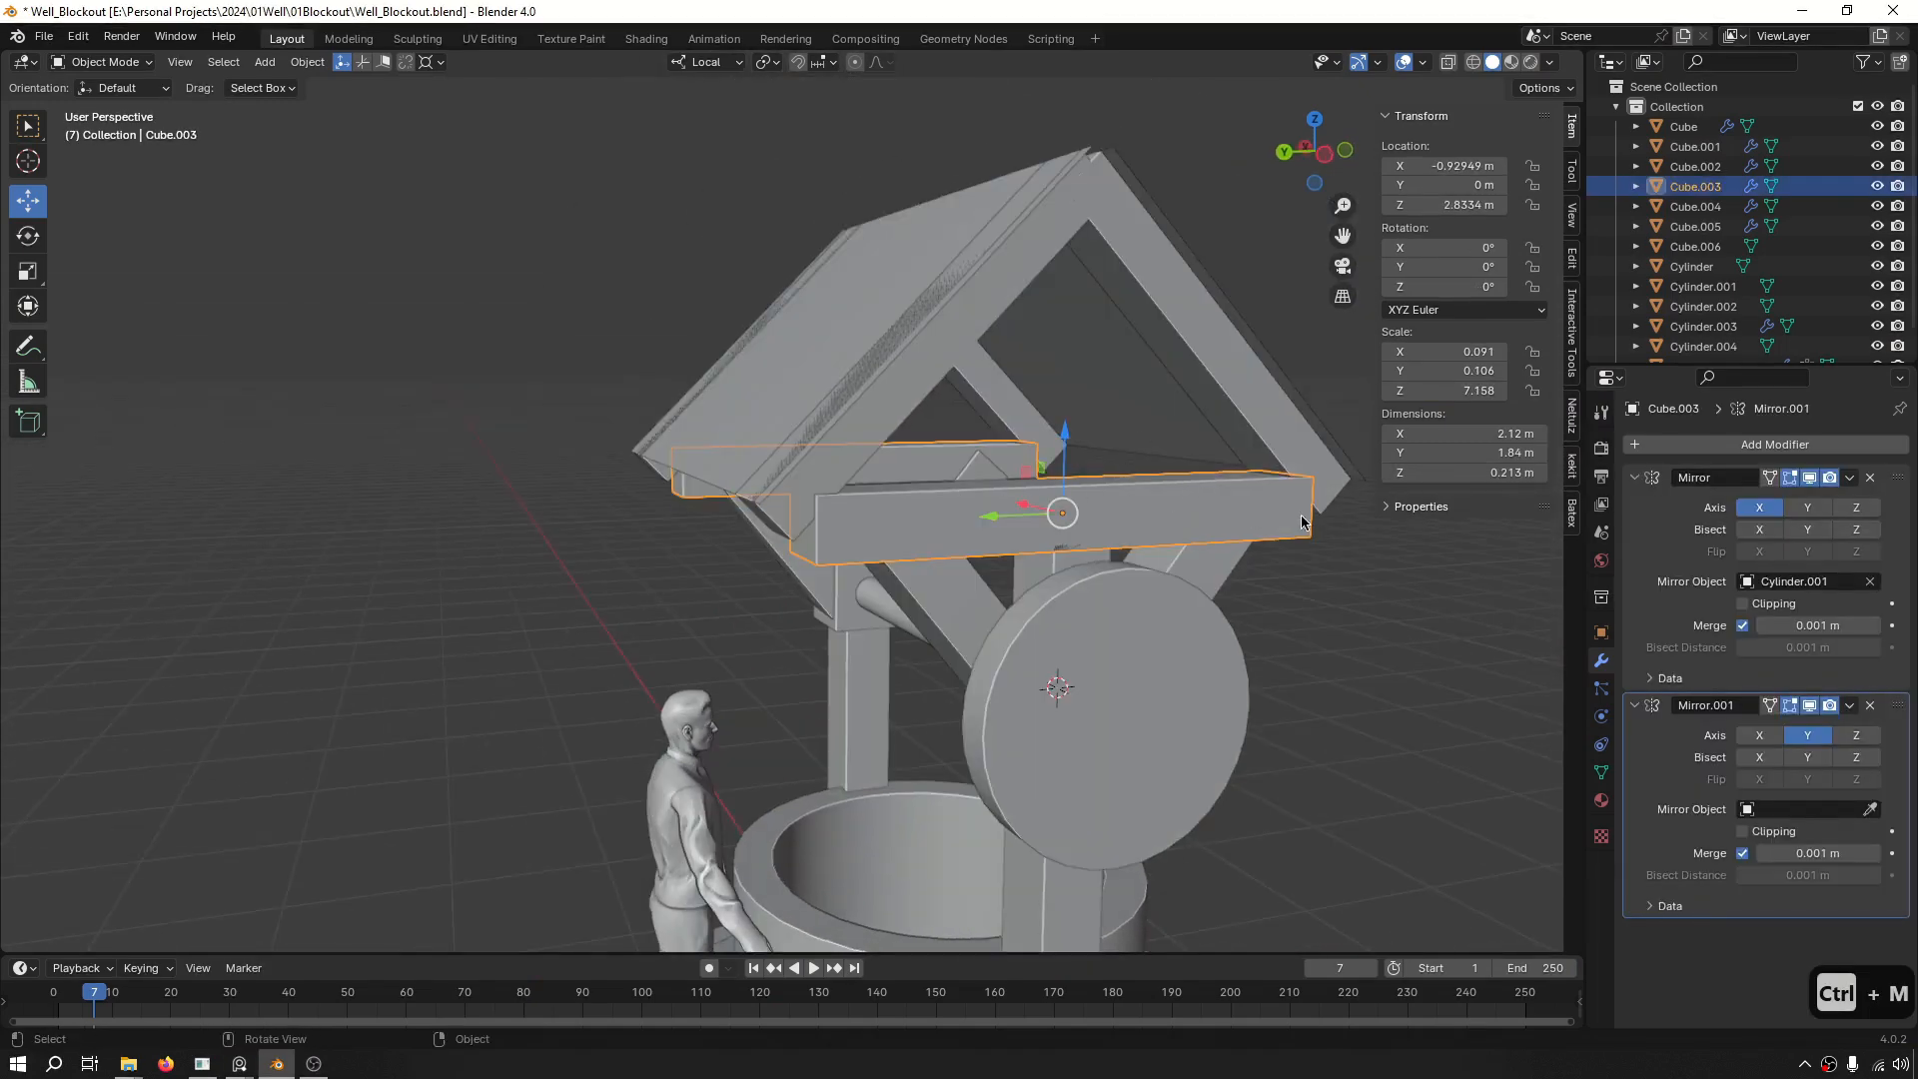
{"action": "scroll", "coordinate": [1129, 412], "scroll_direction": "down", "scroll_amount": 2}
{"action": "middle_click_drag", "start_coordinate": [1129, 412], "coordinate": [985, 380]}
{"action": "scroll", "coordinate": [921, 442], "scroll_direction": "up", "scroll_amount": 4}
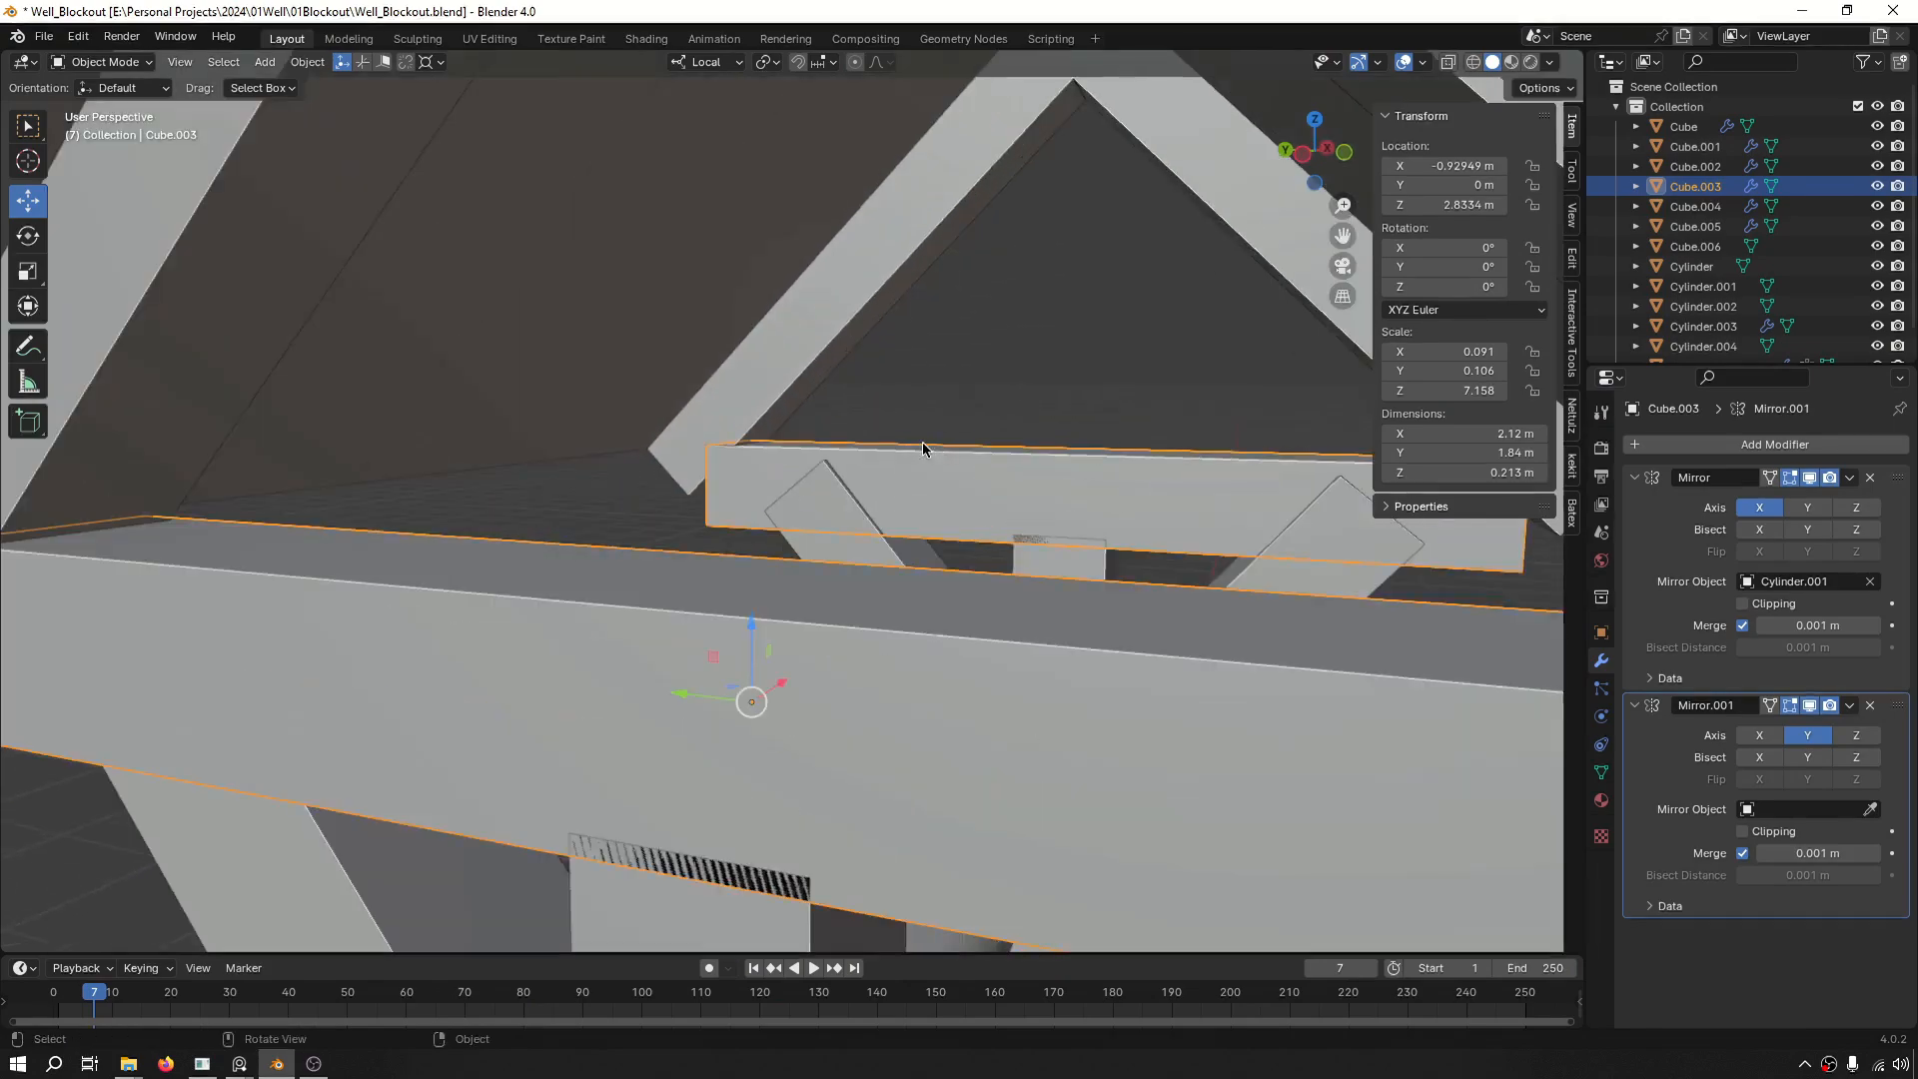
{"action": "middle_click_drag", "start_coordinate": [921, 442], "coordinate": [831, 294]}
{"action": "middle_click_drag", "start_coordinate": [831, 294], "coordinate": [760, 380]}
{"action": "scroll", "coordinate": [757, 381], "scroll_direction": "down", "scroll_amount": 2}
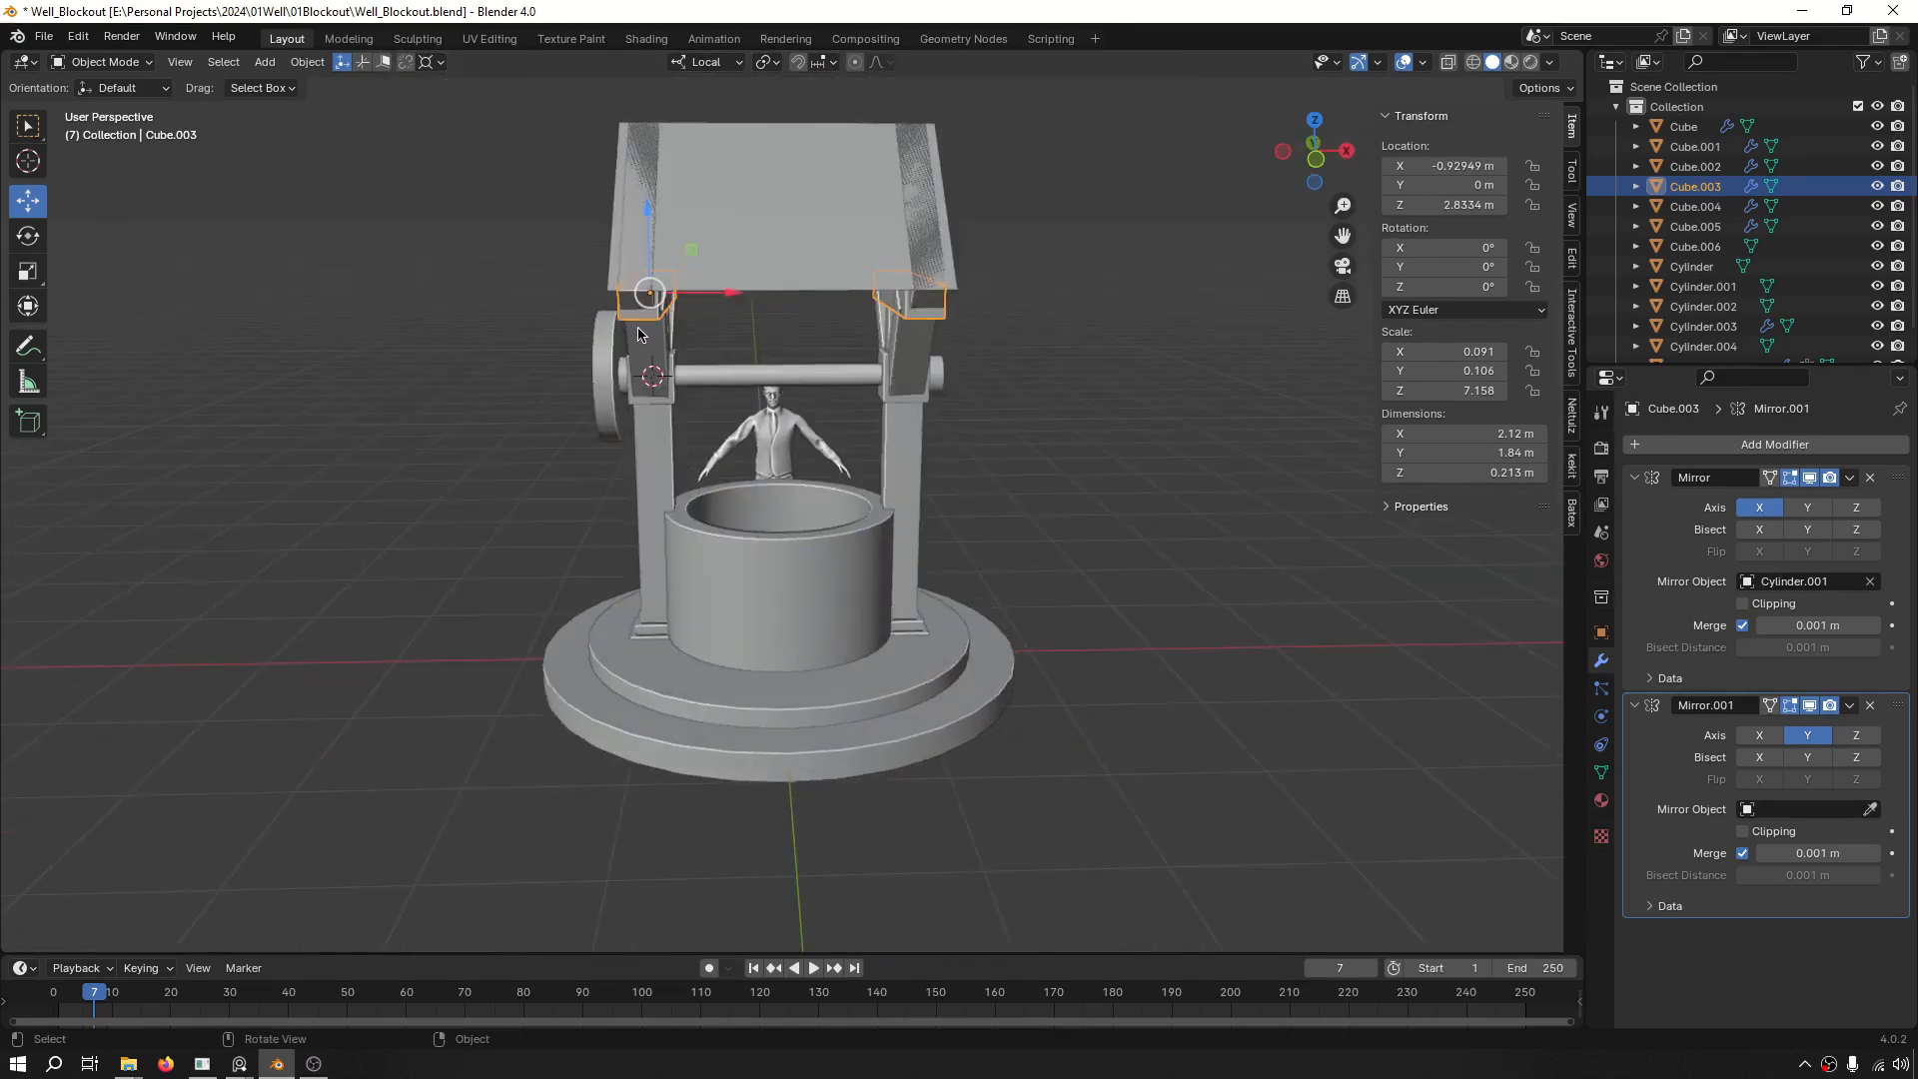
Select the mirrored diagonal braces and scale them by about 0.903 along their local X axis.
{"action": "scroll", "coordinate": [699, 360], "scroll_direction": "up", "scroll_amount": 3}
{"action": "left_click", "coordinate": [645, 340]}
{"action": "key", "text": "s"}
{"action": "key", "text": "z"}
{"action": "key", "text": "z"}
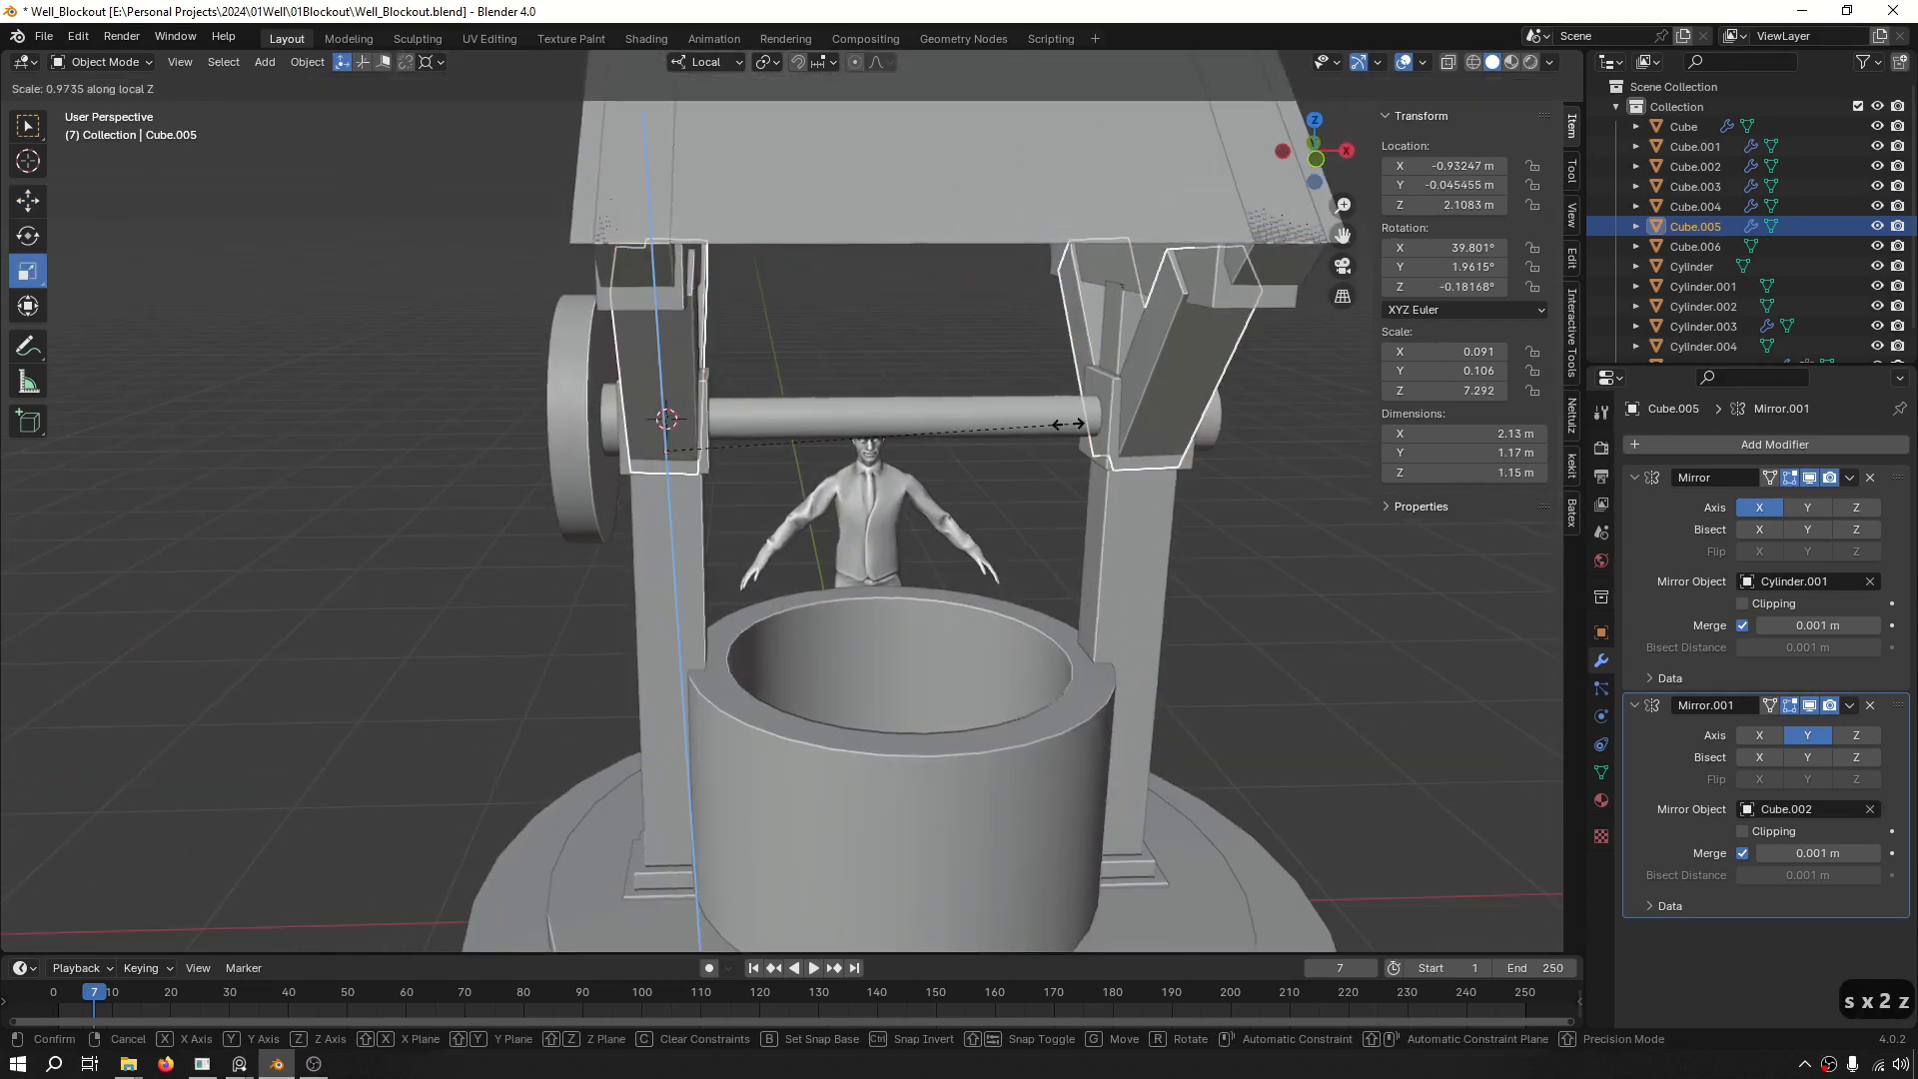
{"action": "key", "text": "x"}
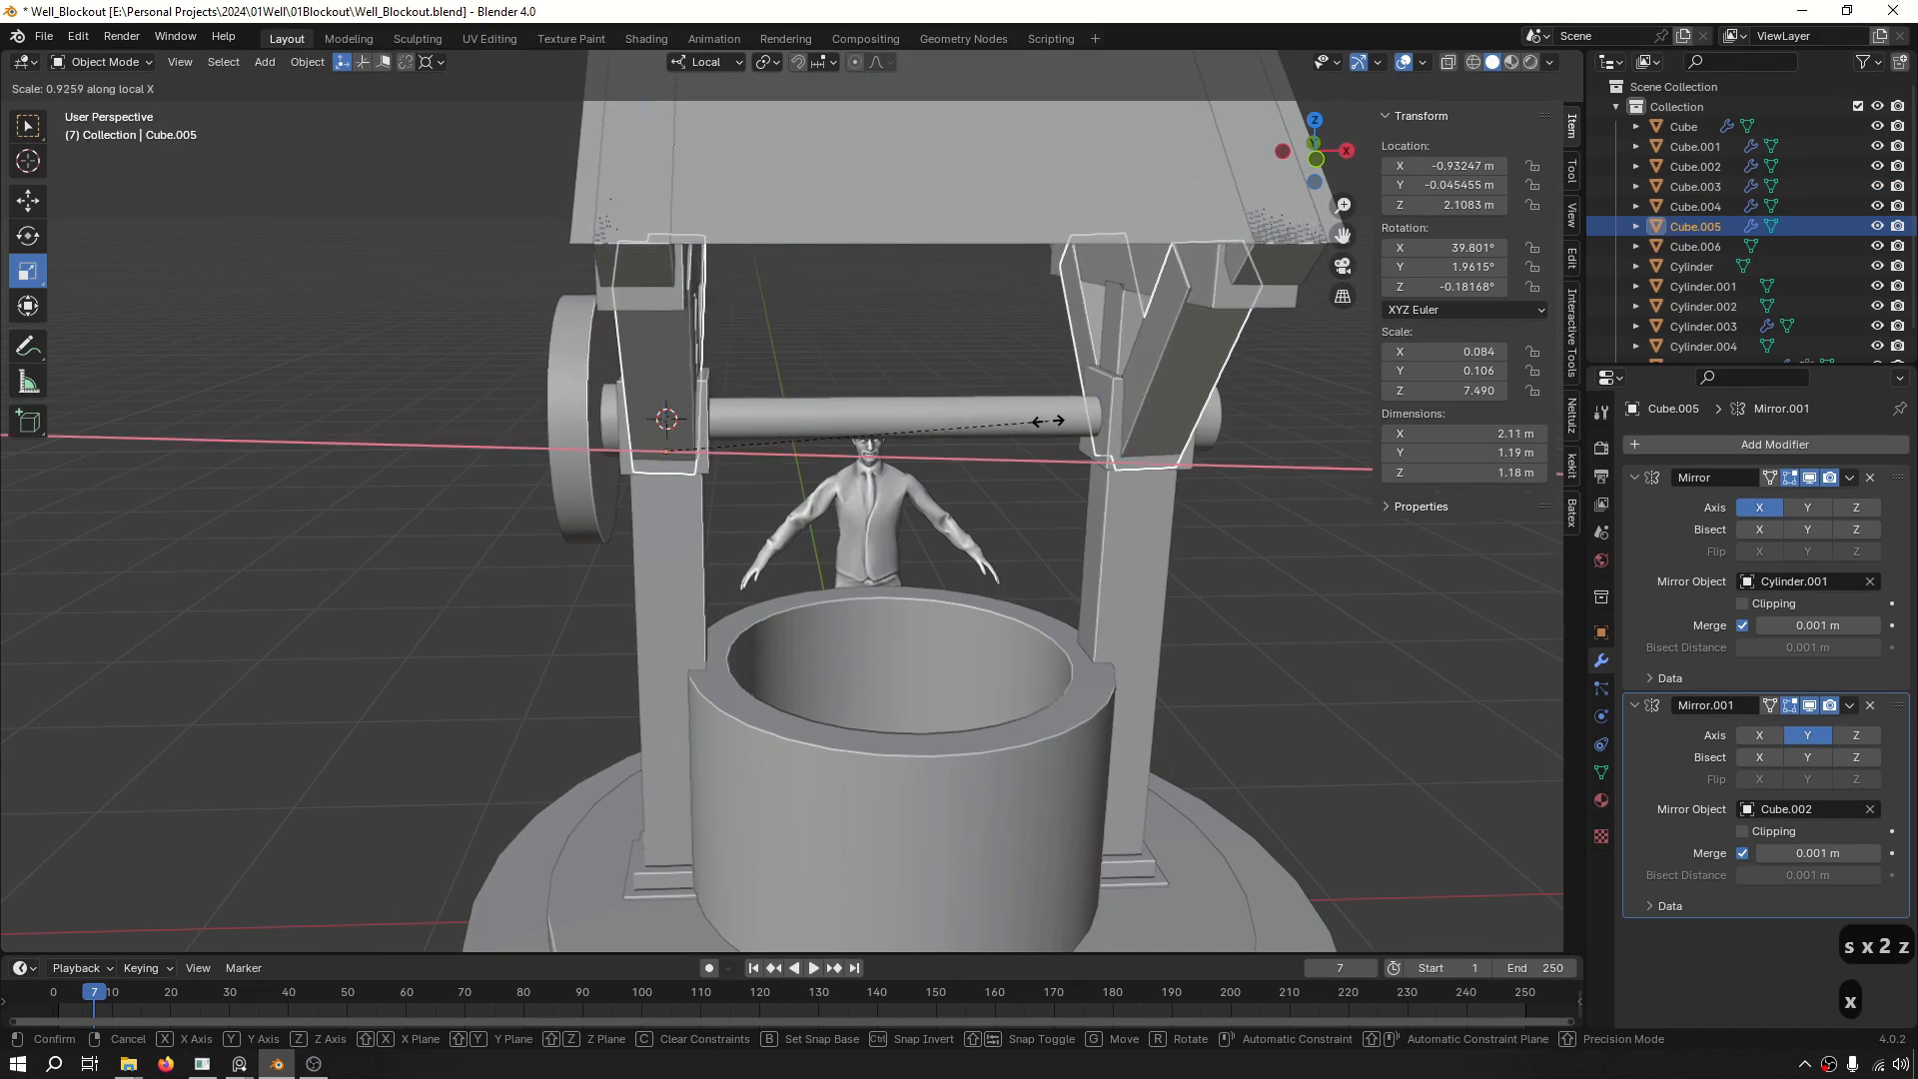
{"action": "left_click", "coordinate": [1038, 415]}
Move the diagonal braces outward along X to about -0.966 m, deselect them and save the file.
{"action": "middle_click_drag", "start_coordinate": [873, 400], "coordinate": [871, 376]}
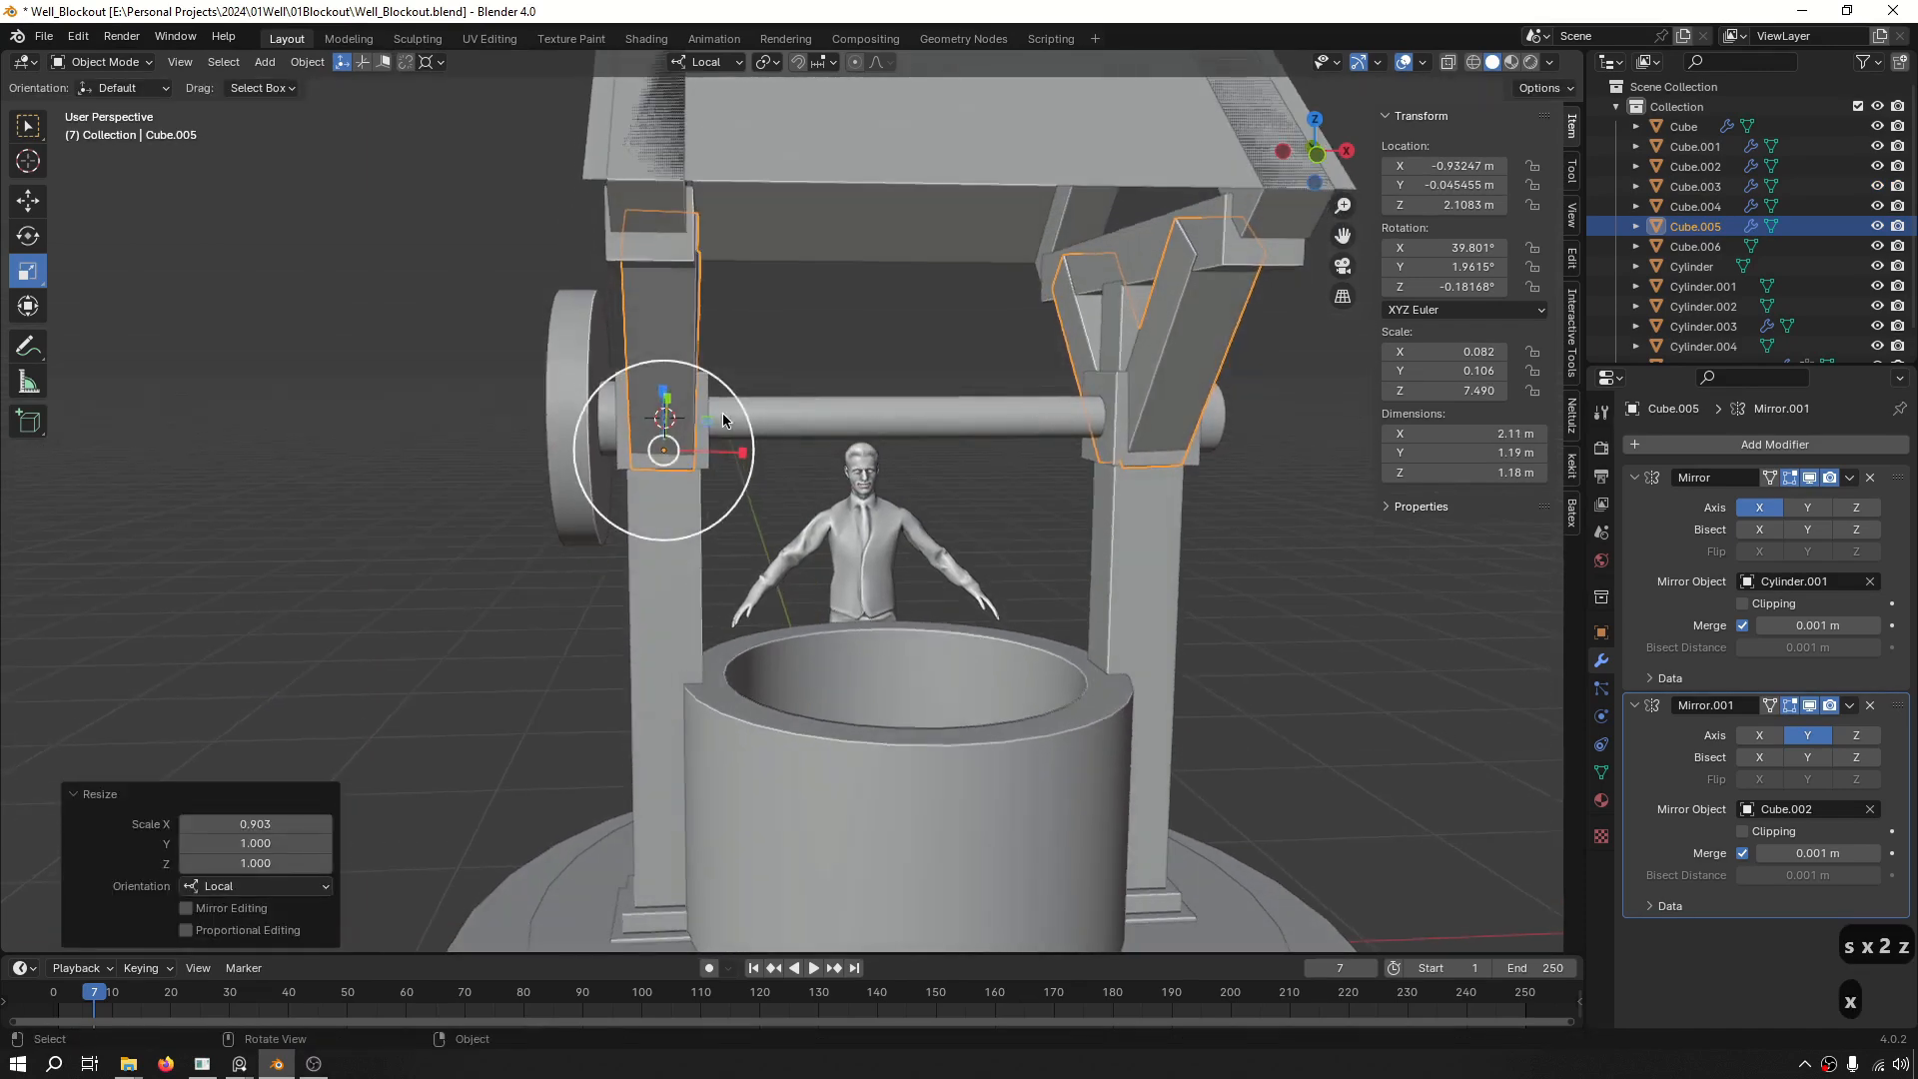
{"action": "key", "text": "g"}
{"action": "left_click_drag", "start_coordinate": [743, 456], "coordinate": [732, 456]}
{"action": "scroll", "coordinate": [745, 460], "scroll_direction": "down", "scroll_amount": 3}
{"action": "middle_click_drag", "start_coordinate": [760, 462], "coordinate": [1135, 527]}
{"action": "left_click", "coordinate": [1134, 526]}
{"action": "key", "text": "ctrl+s"}
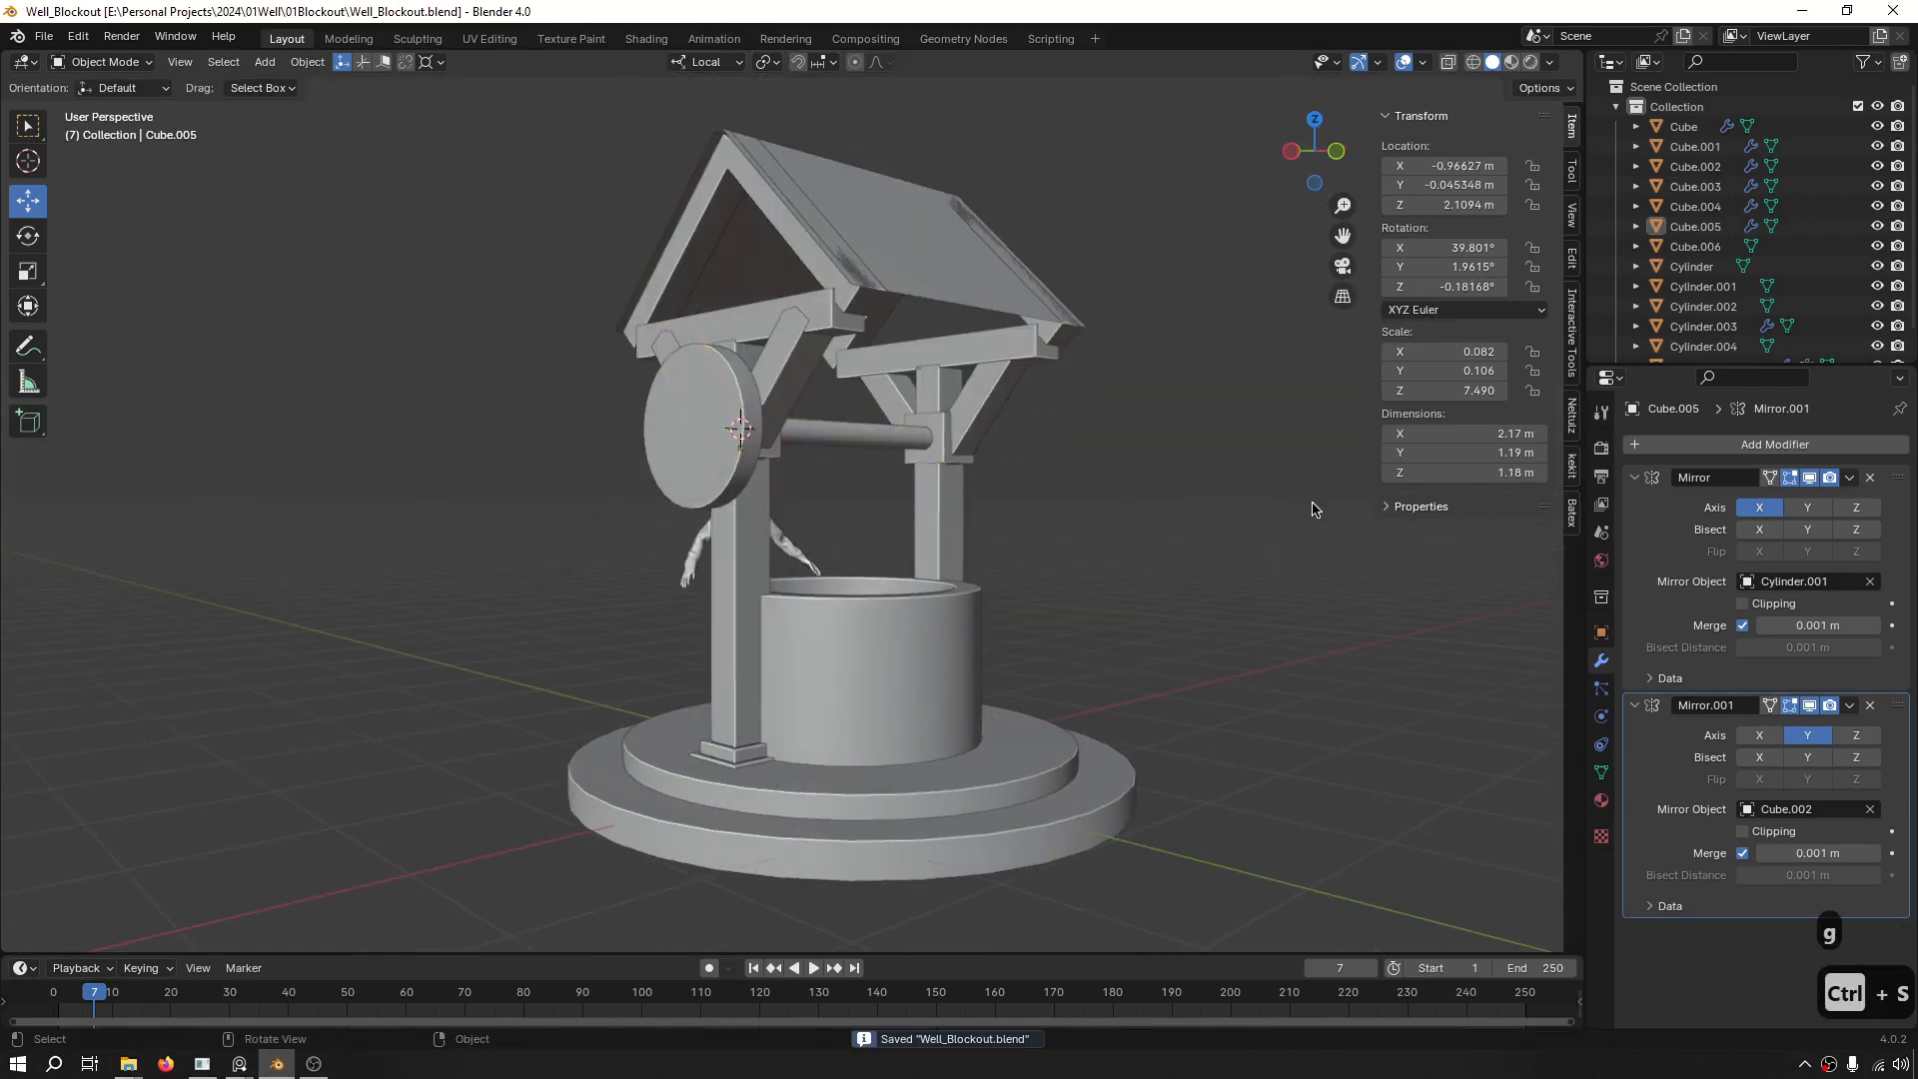
Examine the vertical post inside the gable in the roof reference photo.
{"action": "scroll", "coordinate": [954, 419], "scroll_direction": "up", "scroll_amount": 7}
{"action": "left_click", "coordinate": [878, 416]}
{"action": "scroll", "coordinate": [811, 436], "scroll_direction": "down", "scroll_amount": 6}
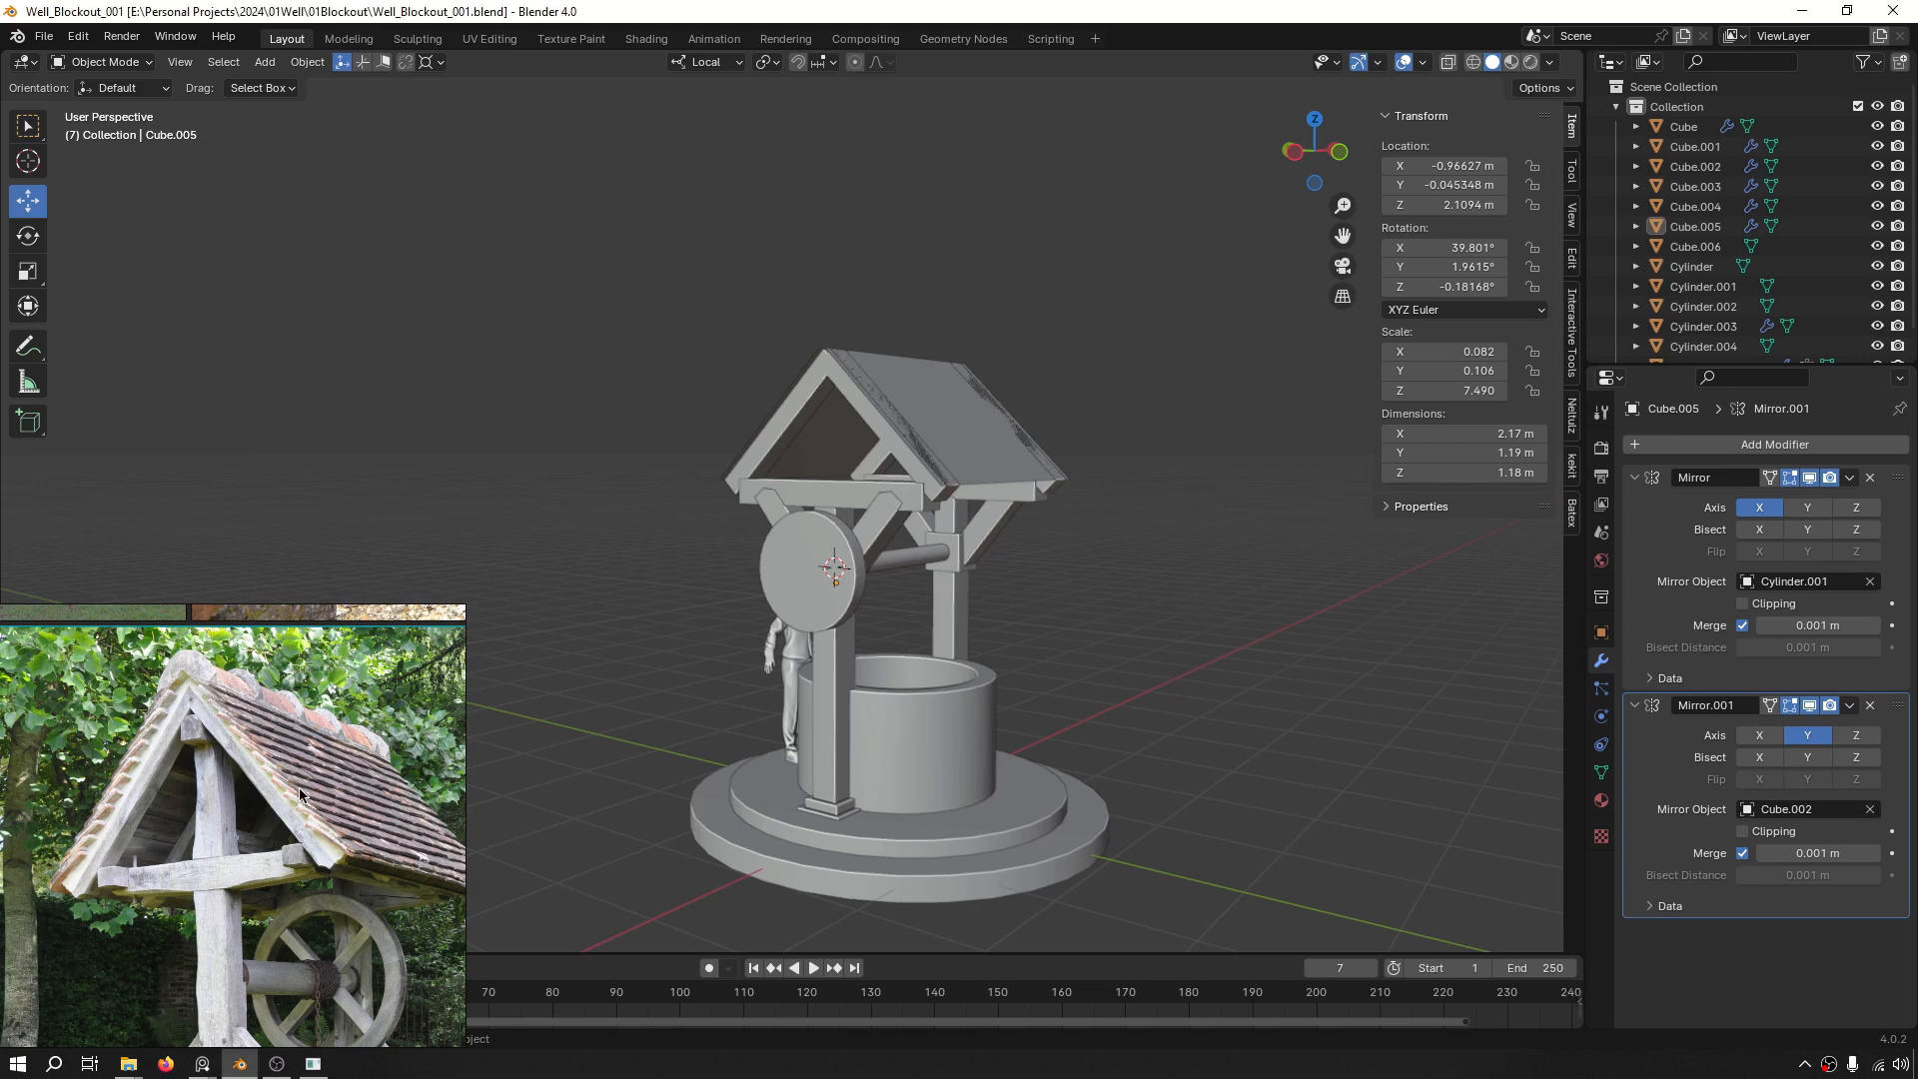
{"action": "scroll", "coordinate": [176, 764], "scroll_direction": "up", "scroll_amount": 3}
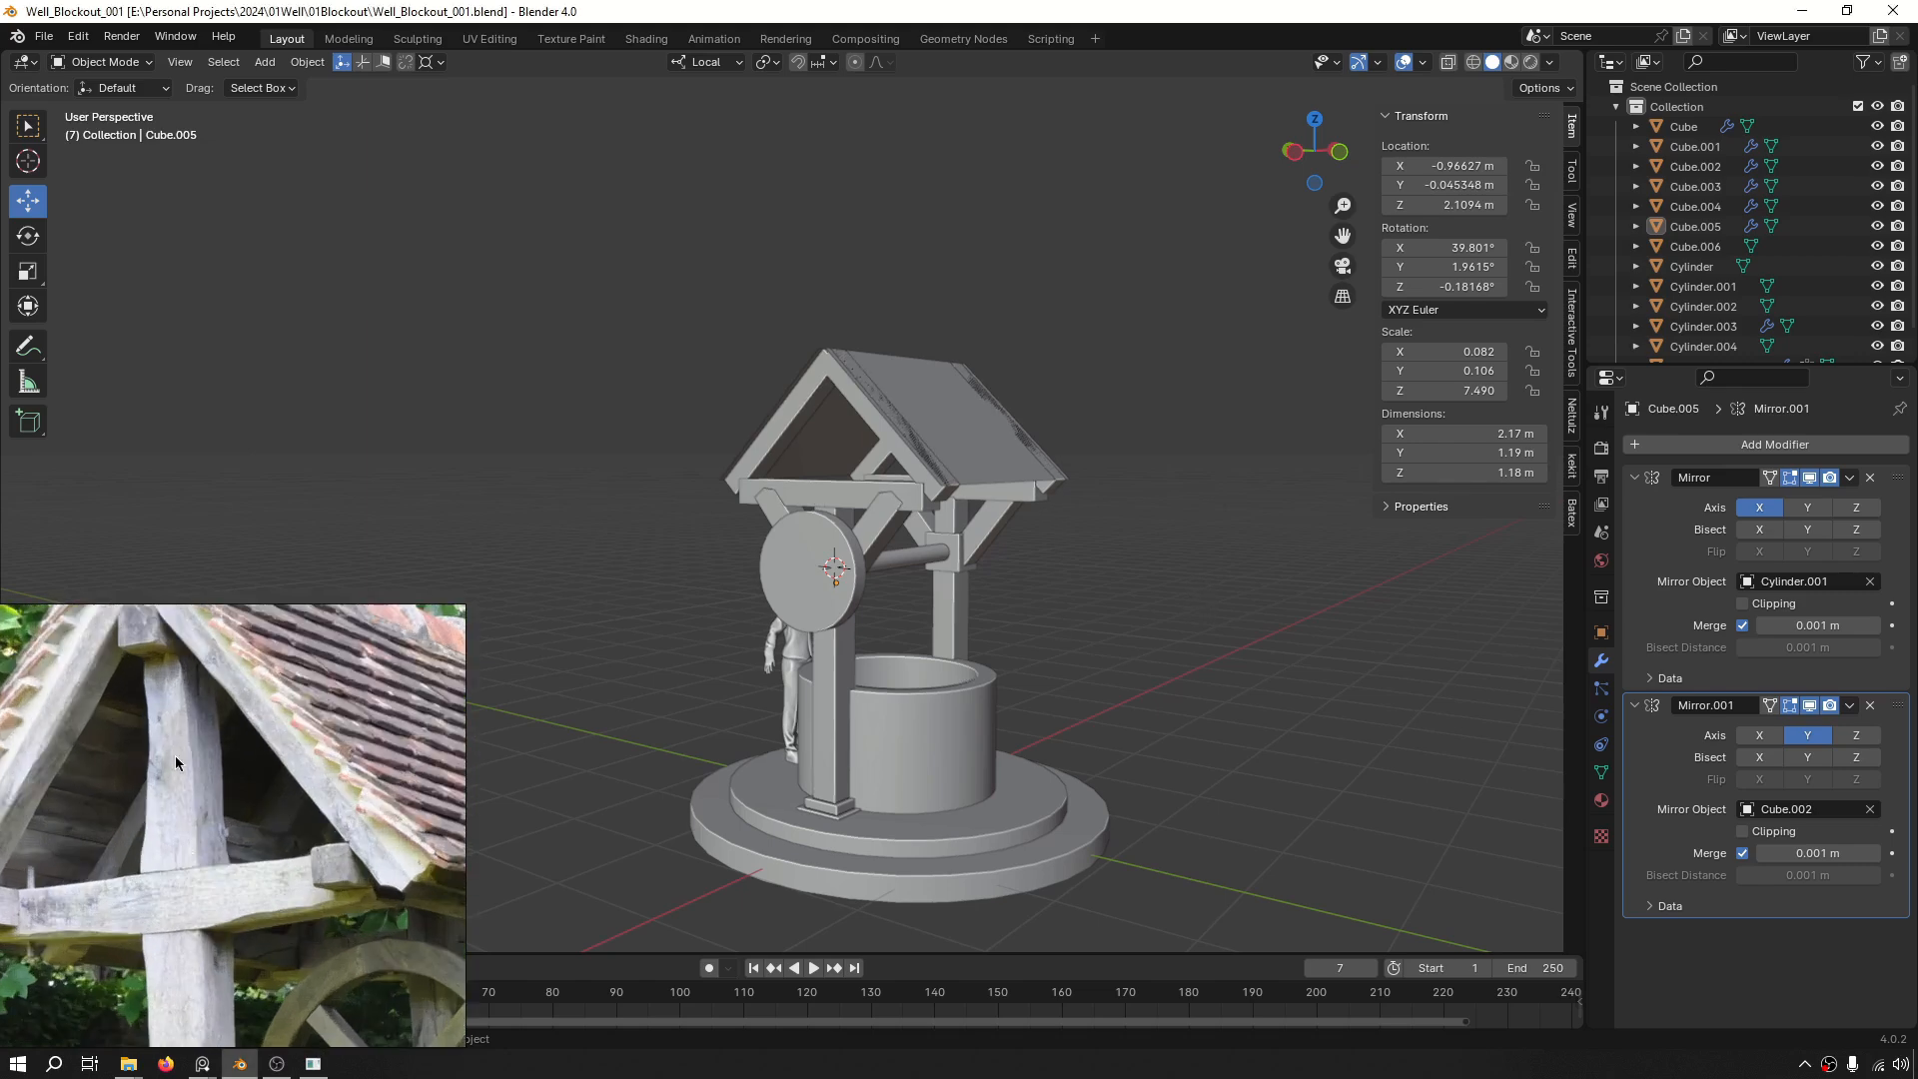
Duplicate the horizontal beams under the roof and rotate the copy -90° about X in the side view so it stands vertically.
{"action": "left_click", "coordinate": [848, 498]}
{"action": "scroll", "coordinate": [831, 500], "scroll_direction": "up", "scroll_amount": 5}
{"action": "middle_click_drag", "start_coordinate": [822, 501], "coordinate": [873, 513]}
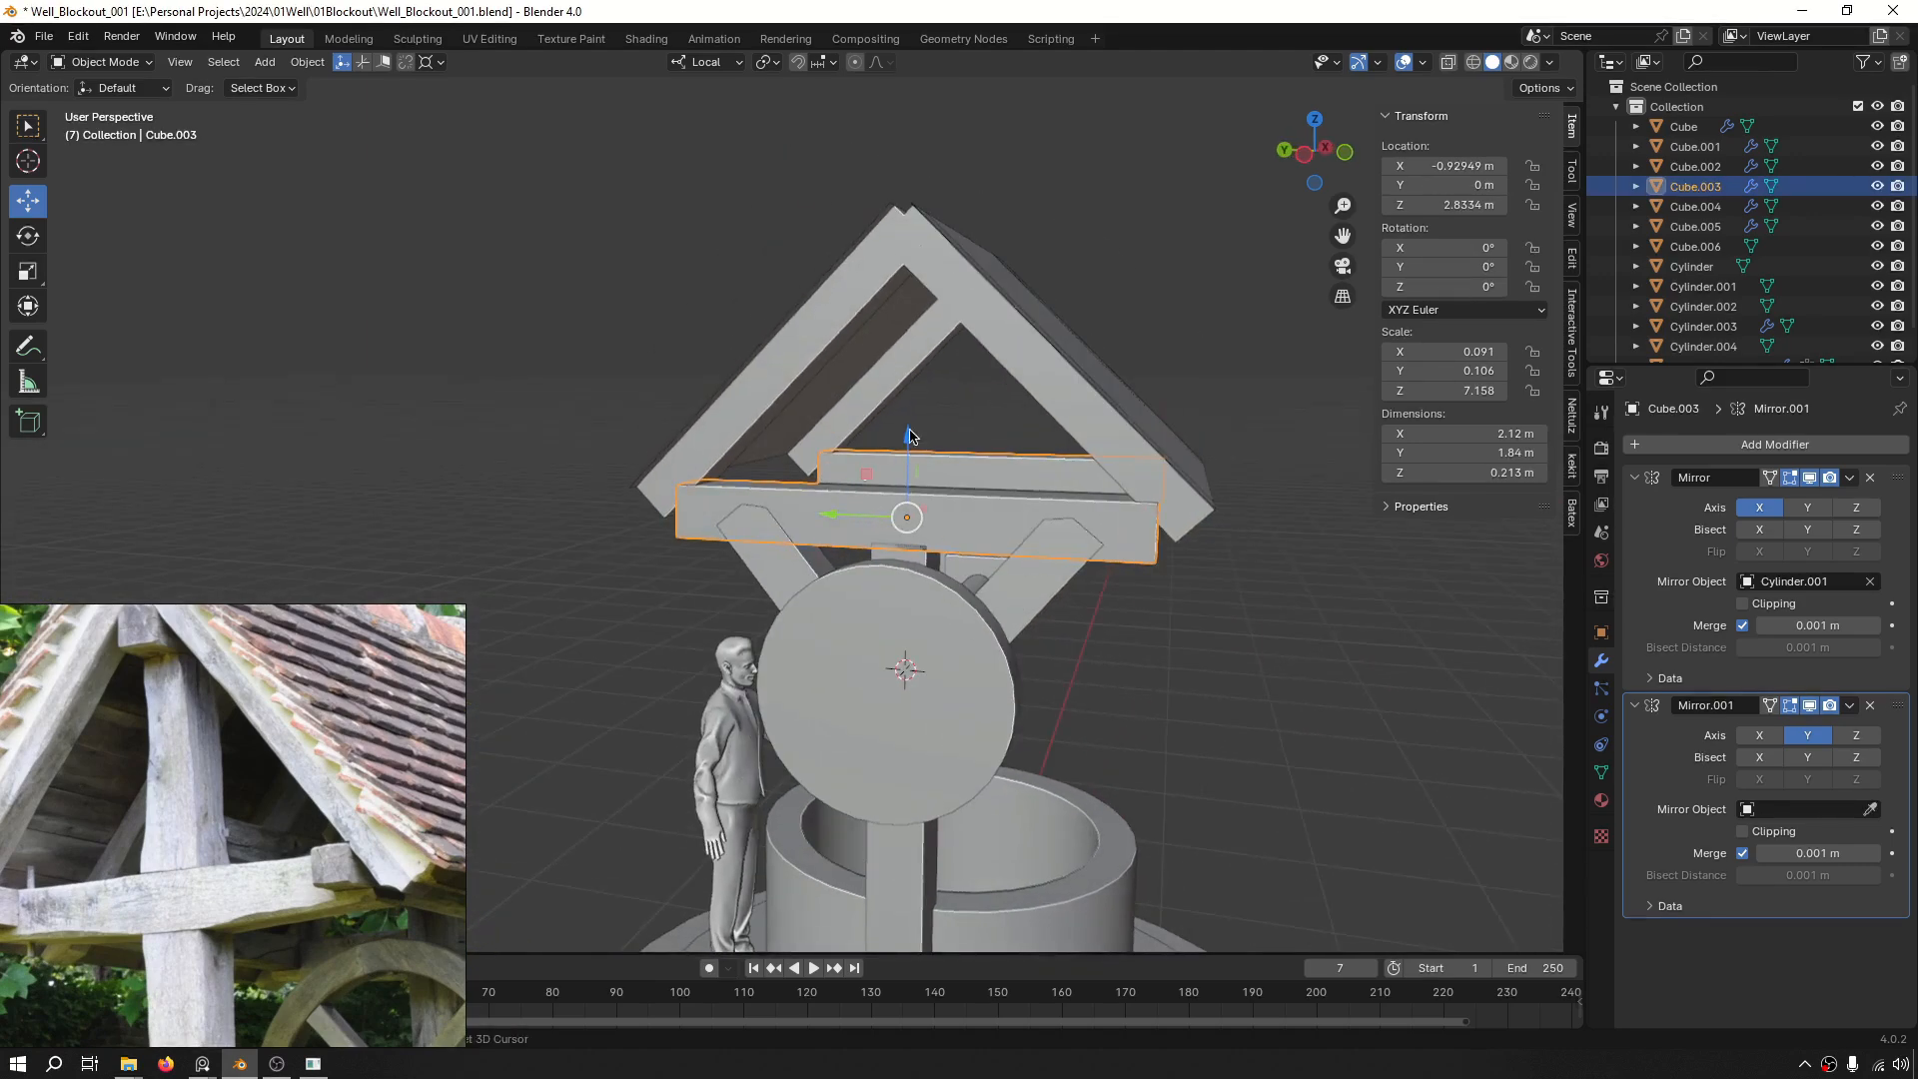
{"action": "key", "text": "shift+d"}
{"action": "key", "text": "r"}
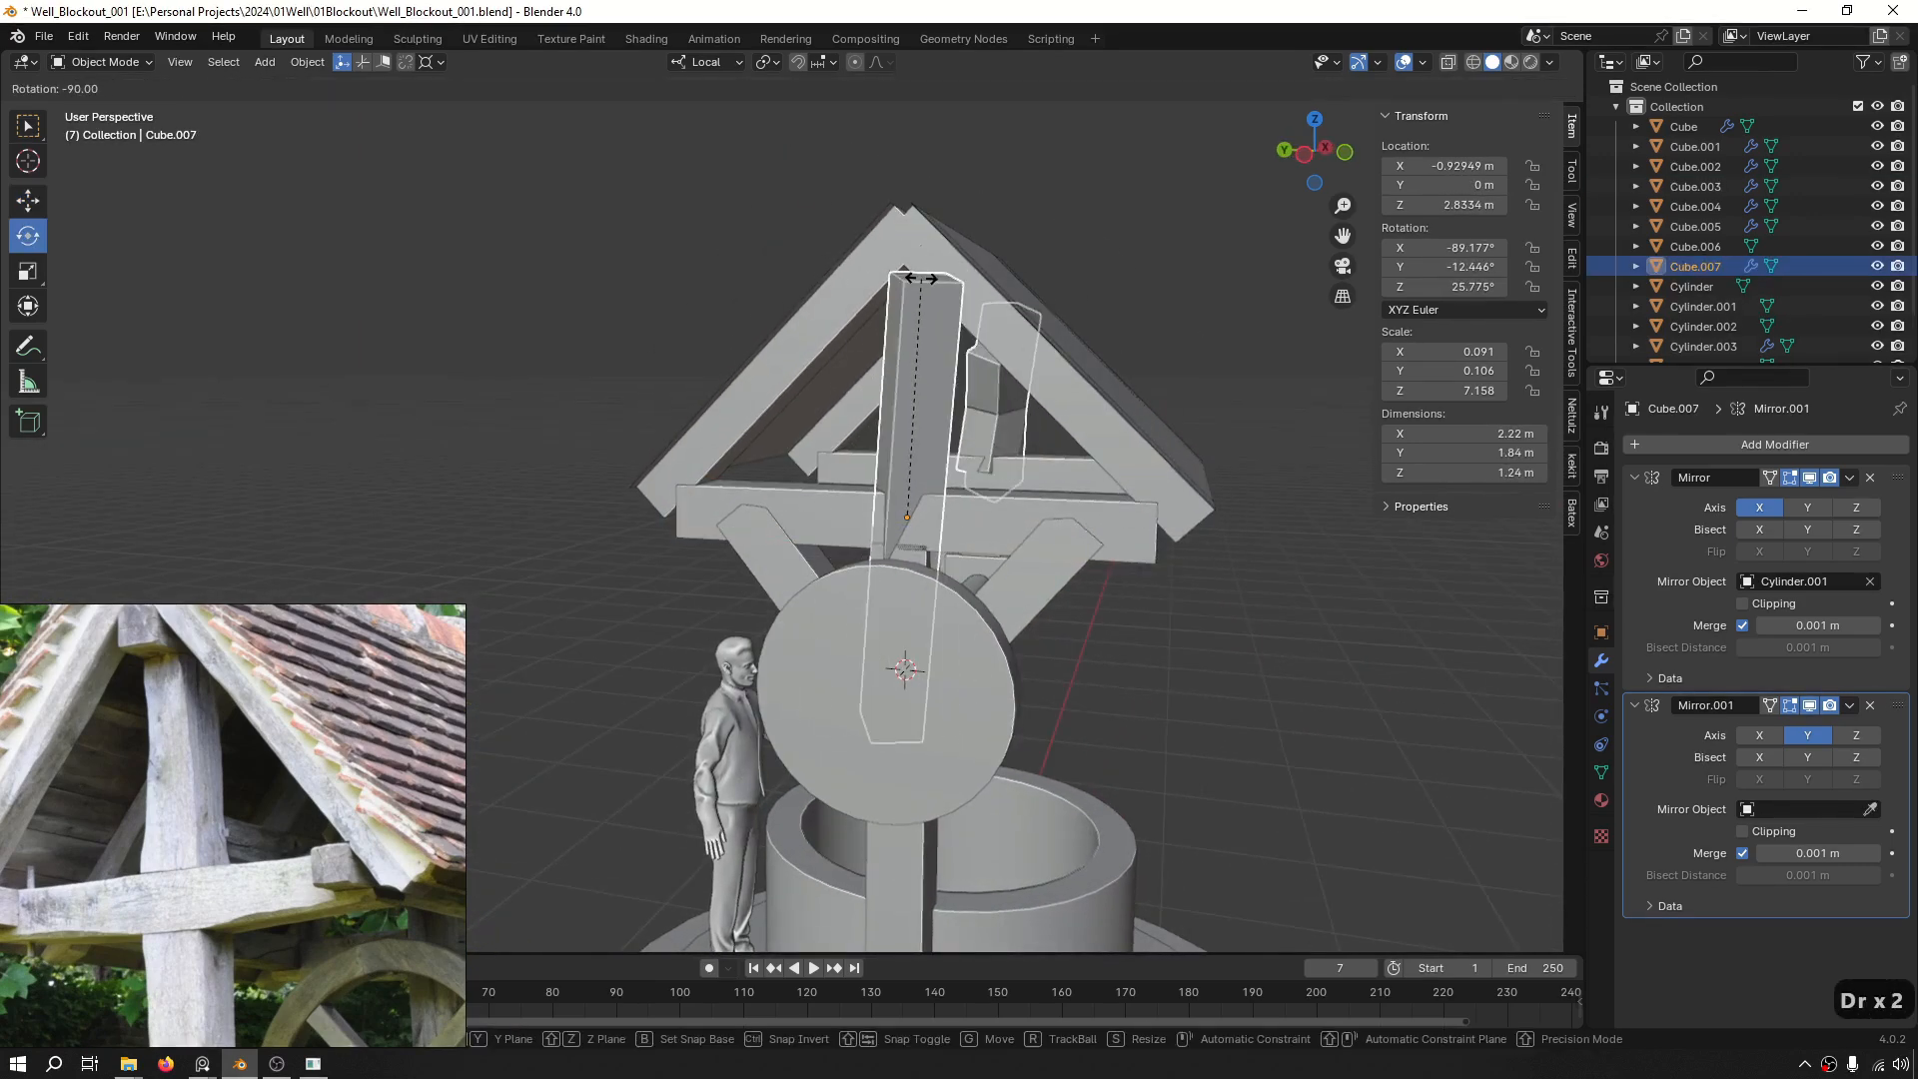
{"action": "left_click", "coordinate": [921, 277]}
{"action": "key", "text": "KP_1"}
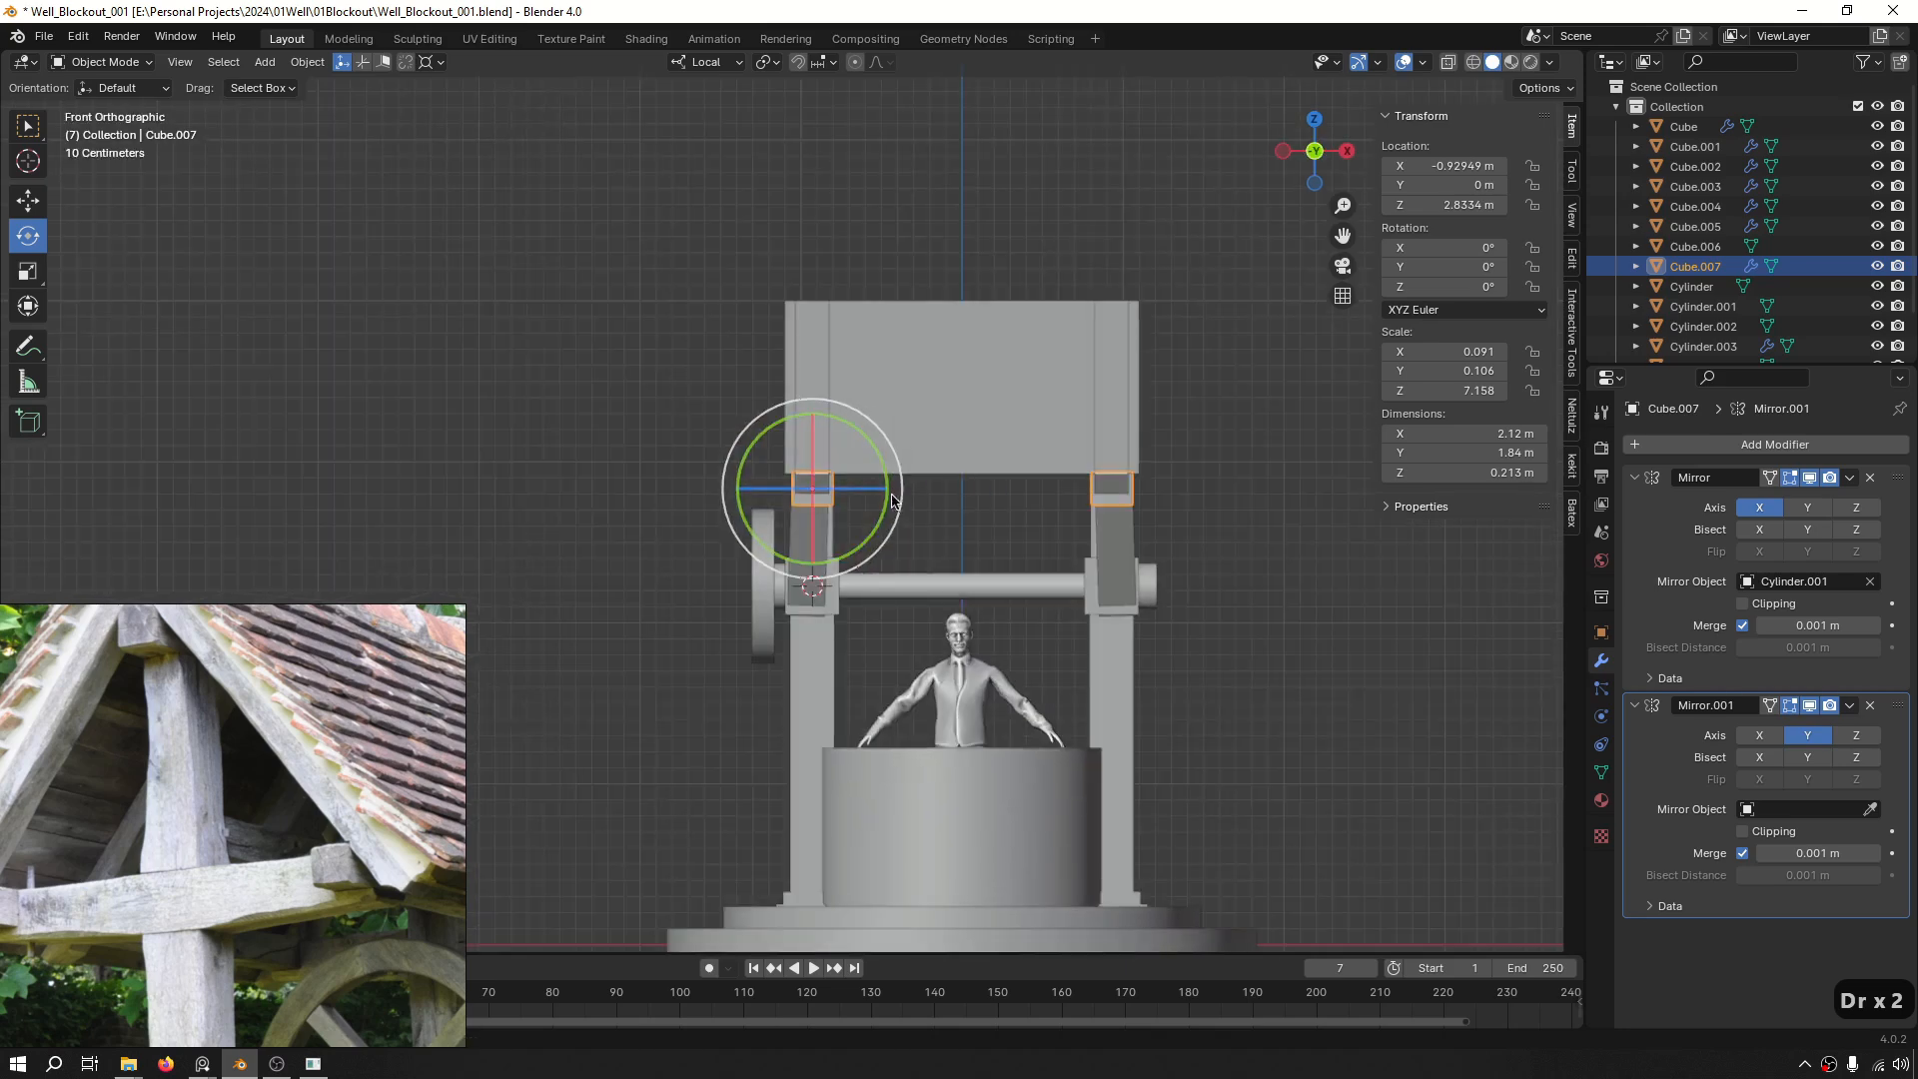
{"action": "key", "text": "ctrl+KP_3"}
{"action": "key", "text": "r"}
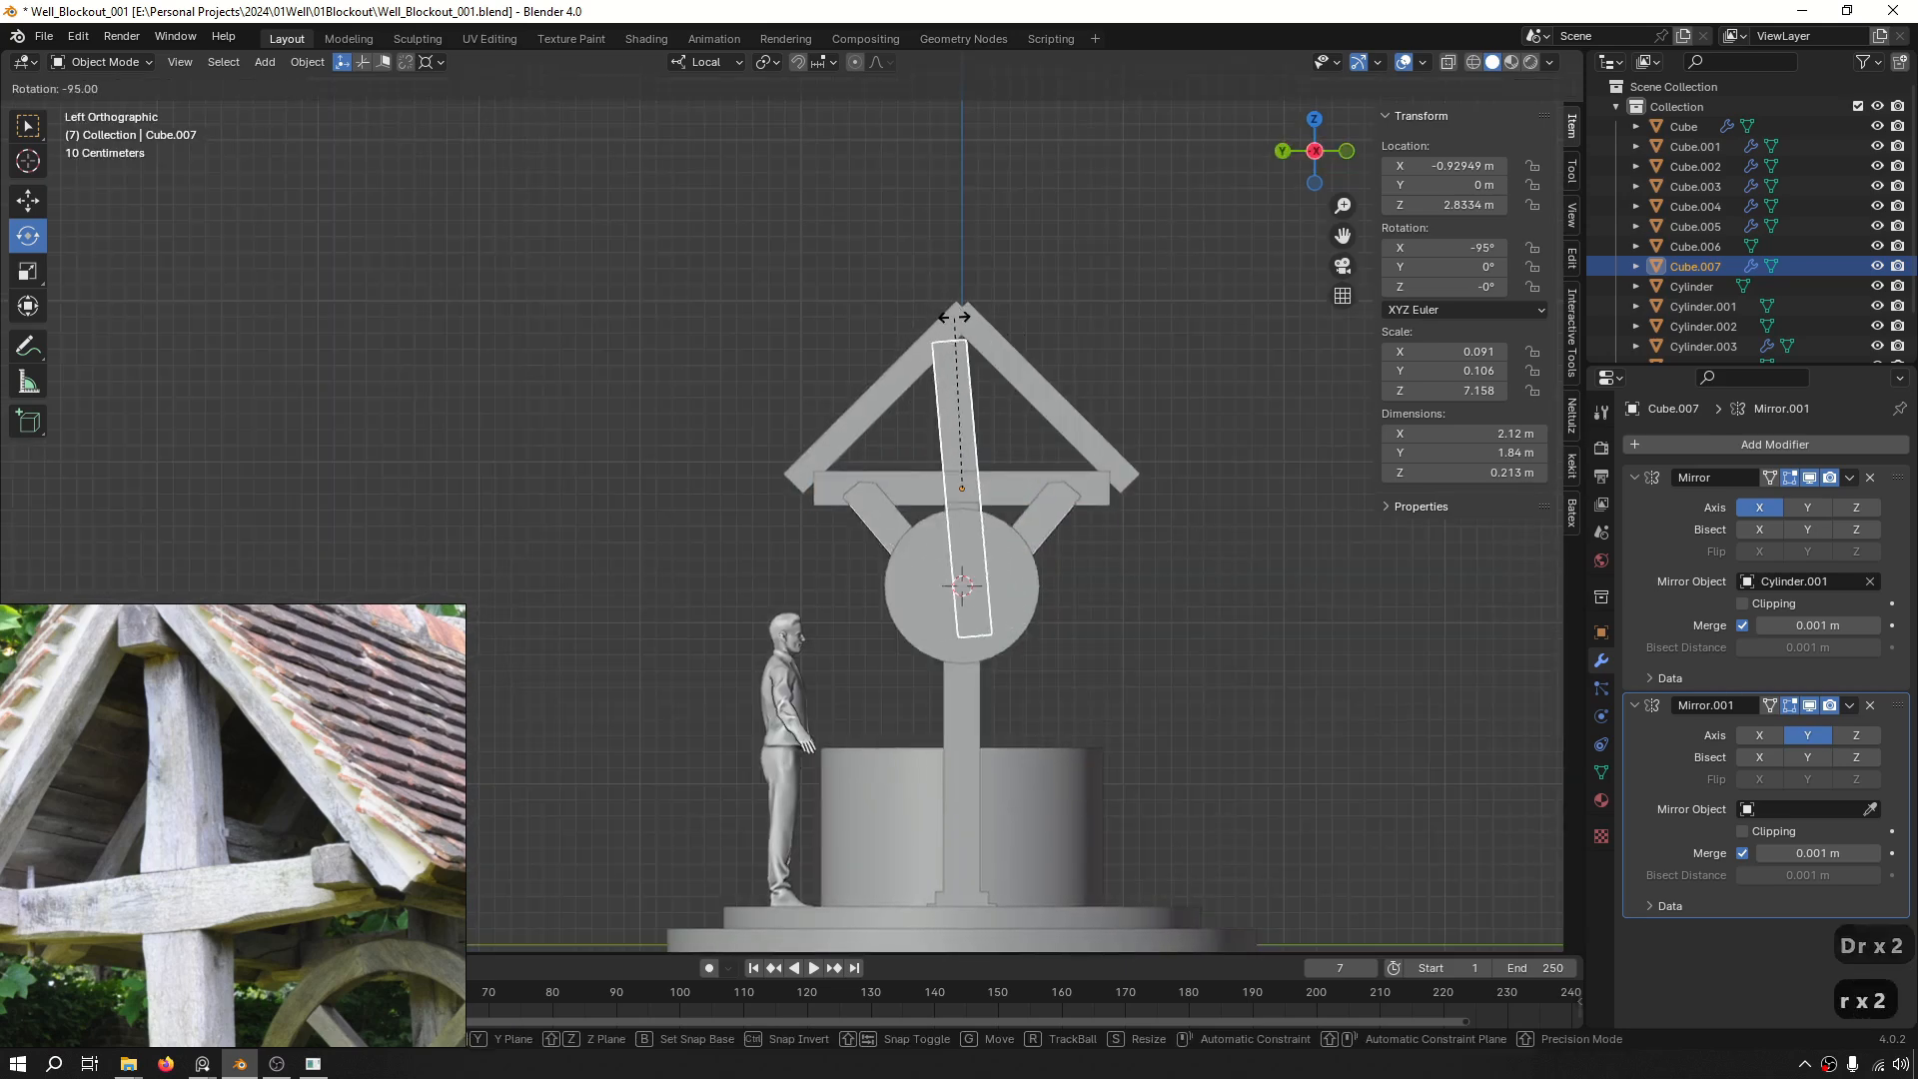
{"action": "right_click", "coordinate": [961, 315]}
Scale the vertical copy along its local Y axis to a thickness scale of about 0.062.
{"action": "middle_click_drag", "start_coordinate": [961, 316], "coordinate": [936, 466]}
{"action": "key", "text": "s"}
{"action": "key", "text": "s"}
{"action": "key", "text": "z"}
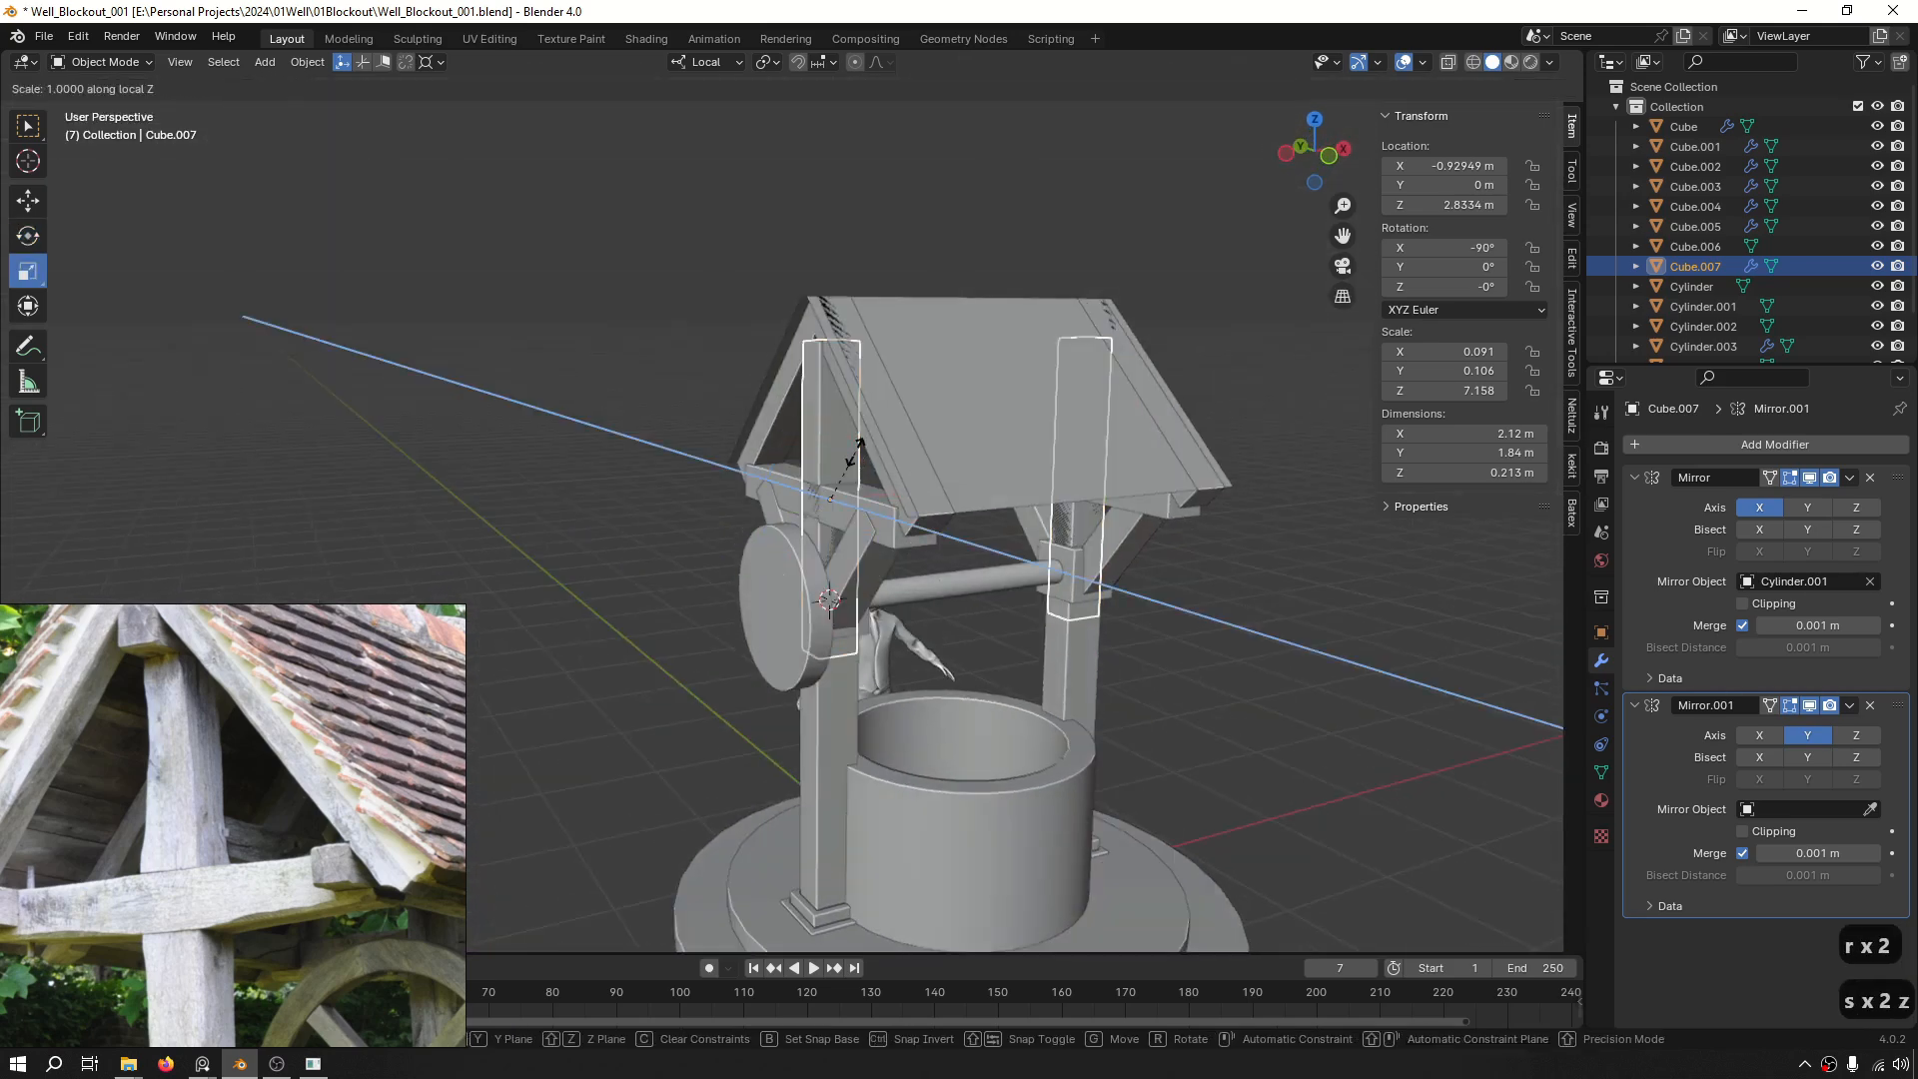
{"action": "key", "text": "x"}
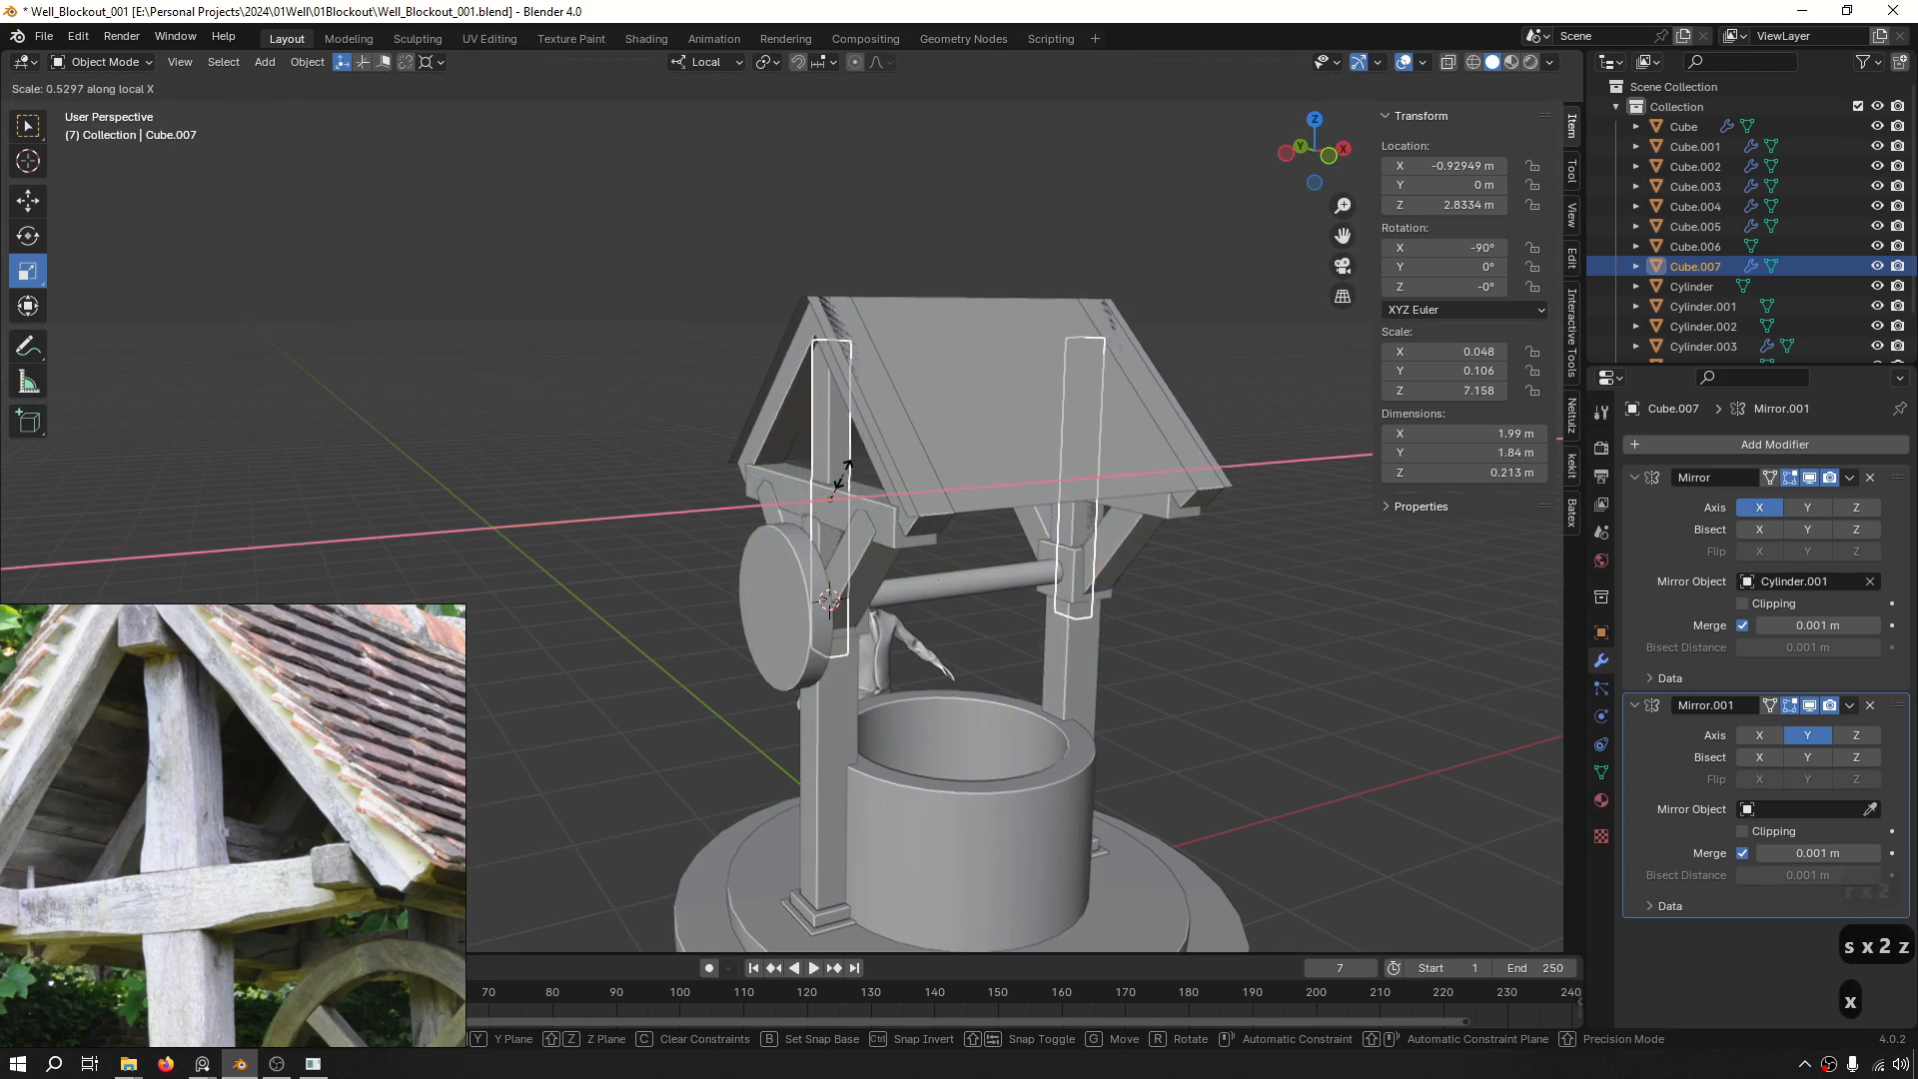
{"action": "key", "text": "y"}
{"action": "left_click", "coordinate": [829, 474]}
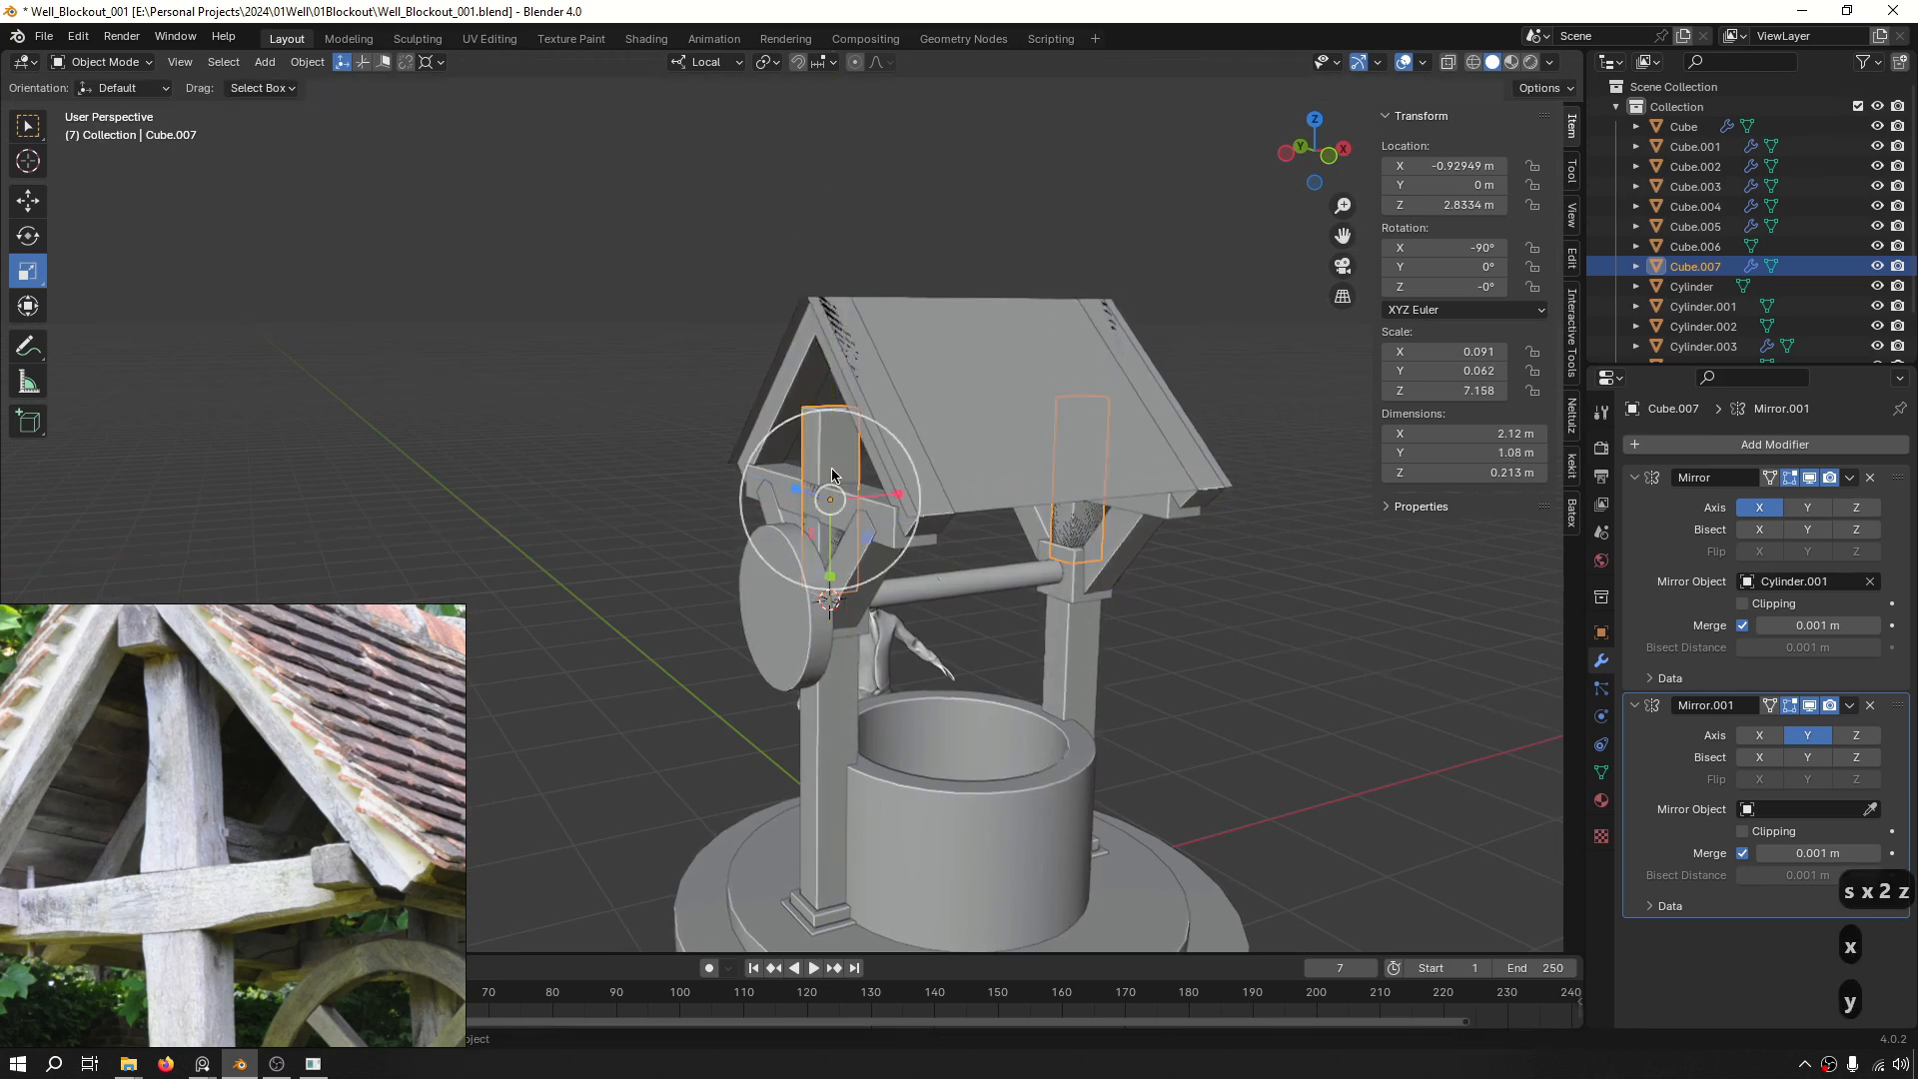
Raise the vertical gable posts to about 3.32 m in Z, up between the rafters, and check their fit.
{"action": "key", "text": "g"}
{"action": "scroll", "coordinate": [827, 485], "scroll_direction": "up", "scroll_amount": 4}
{"action": "left_click_drag", "start_coordinate": [830, 609], "coordinate": [830, 433]}
{"action": "middle_click_drag", "start_coordinate": [785, 400], "coordinate": [809, 496]}
{"action": "scroll", "coordinate": [879, 365], "scroll_direction": "down", "scroll_amount": 2}
{"action": "scroll", "coordinate": [829, 380], "scroll_direction": "up", "scroll_amount": 4}
{"action": "middle_click_drag", "start_coordinate": [829, 374], "coordinate": [886, 397]}
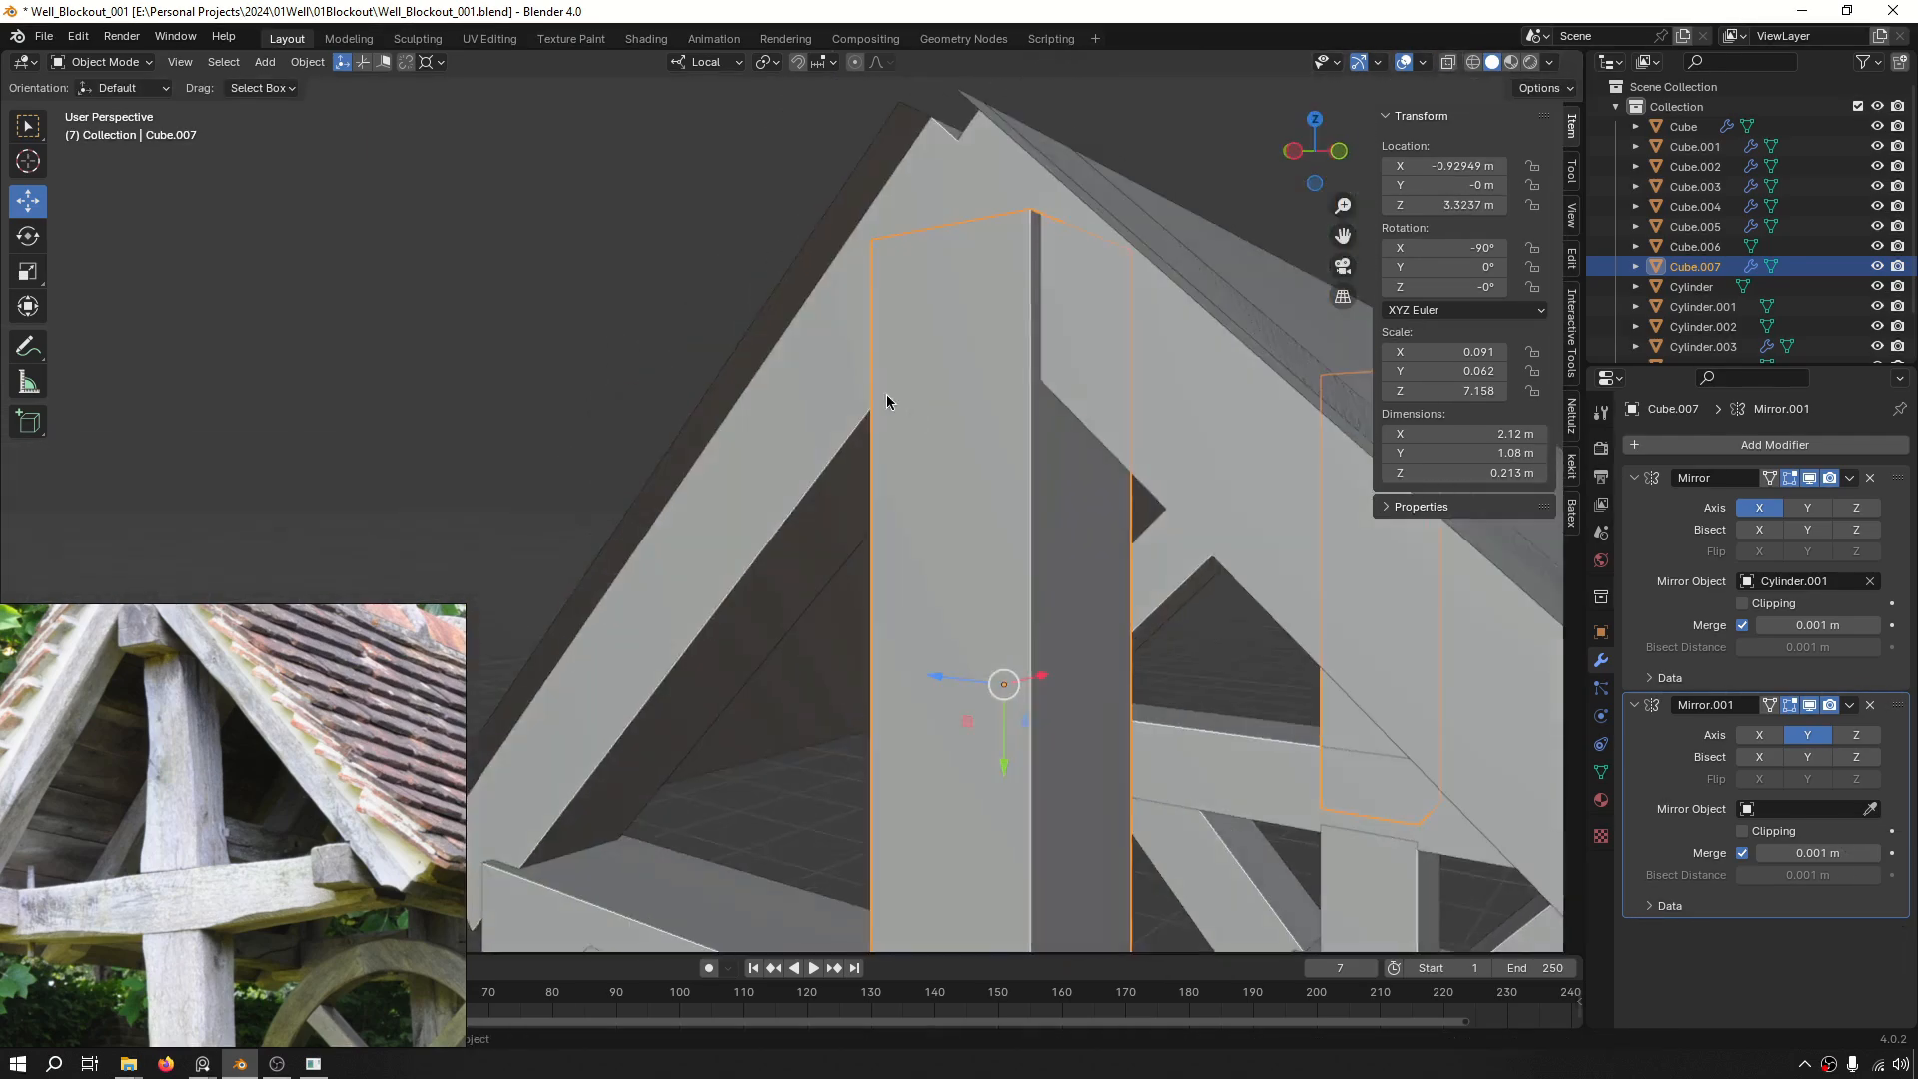
Scale the vertical gable posts along their local X axis to about 0.083 and save the file.
{"action": "scroll", "coordinate": [904, 365], "scroll_direction": "down", "scroll_amount": 4}
{"action": "middle_click_drag", "start_coordinate": [925, 333], "coordinate": [877, 301]}
{"action": "scroll", "coordinate": [877, 302], "scroll_direction": "up", "scroll_amount": 5}
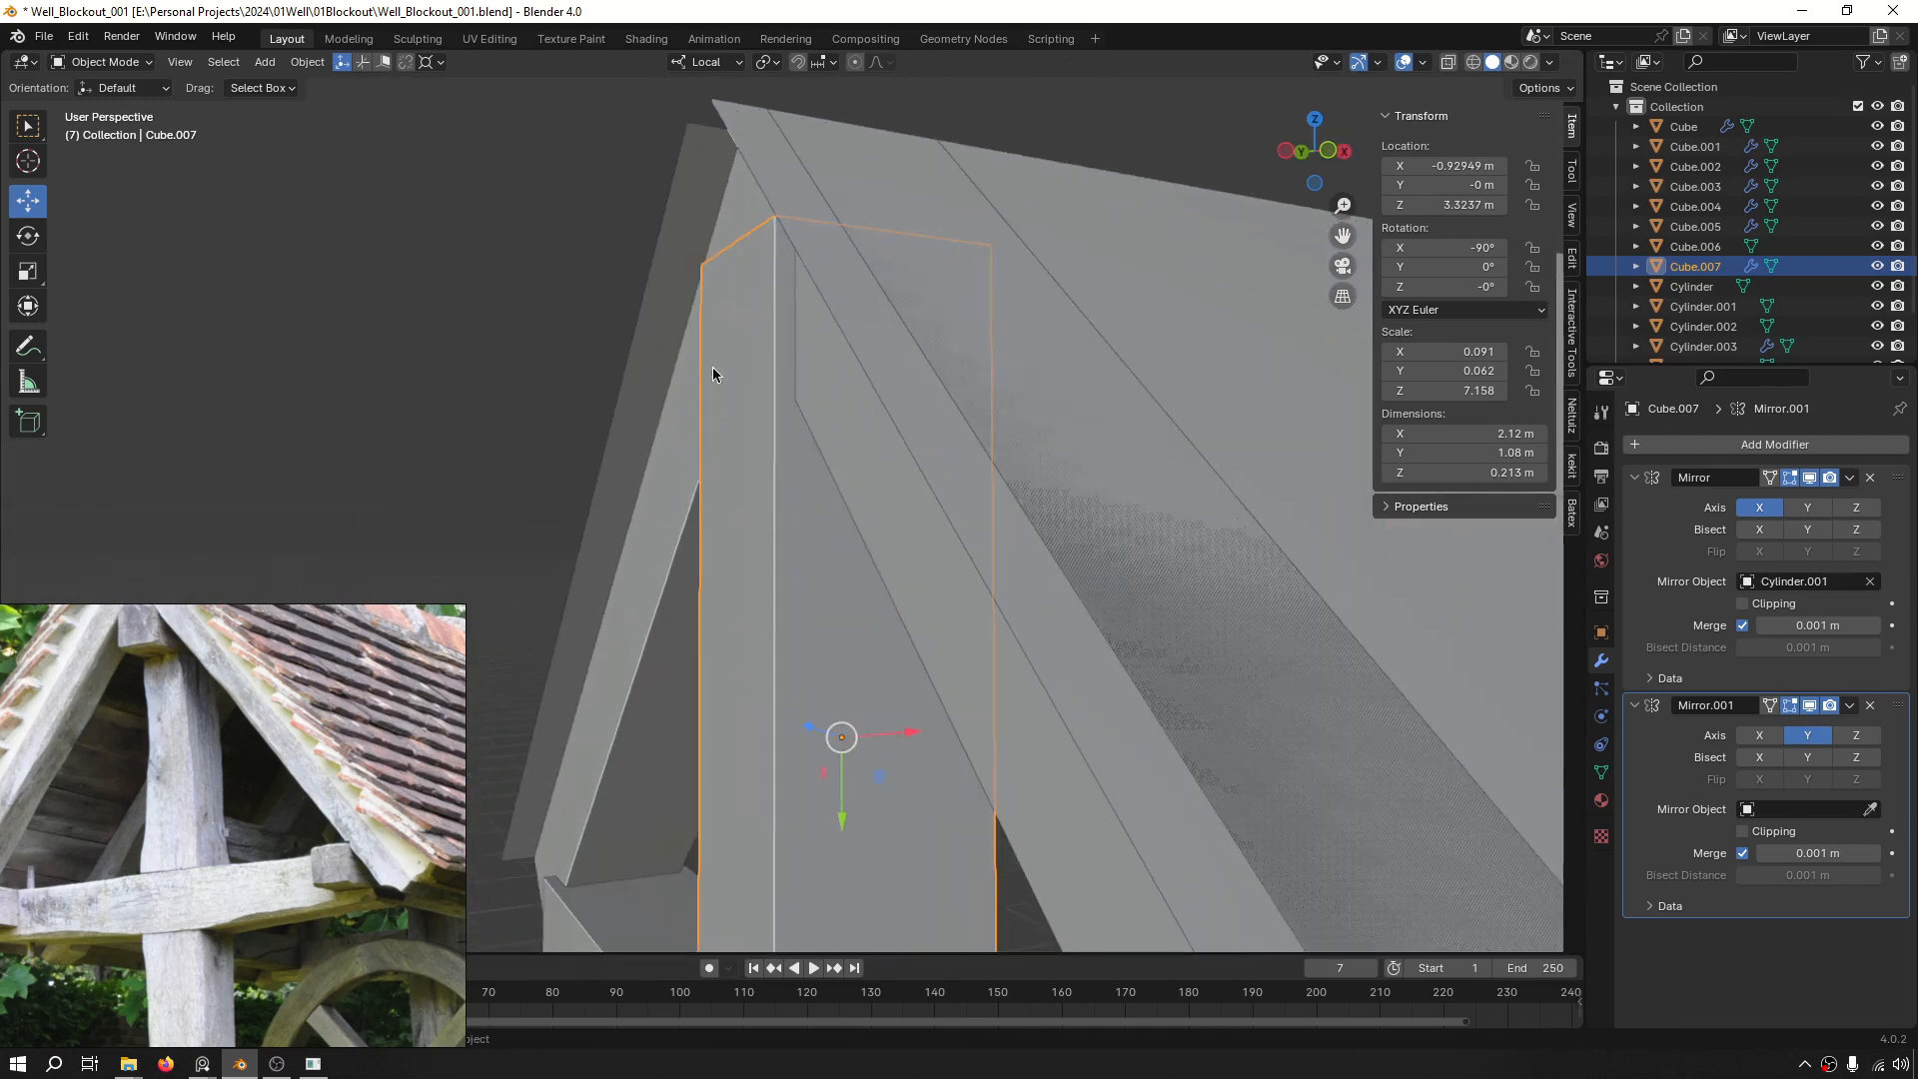
{"action": "scroll", "coordinate": [803, 381], "scroll_direction": "down", "scroll_amount": 5}
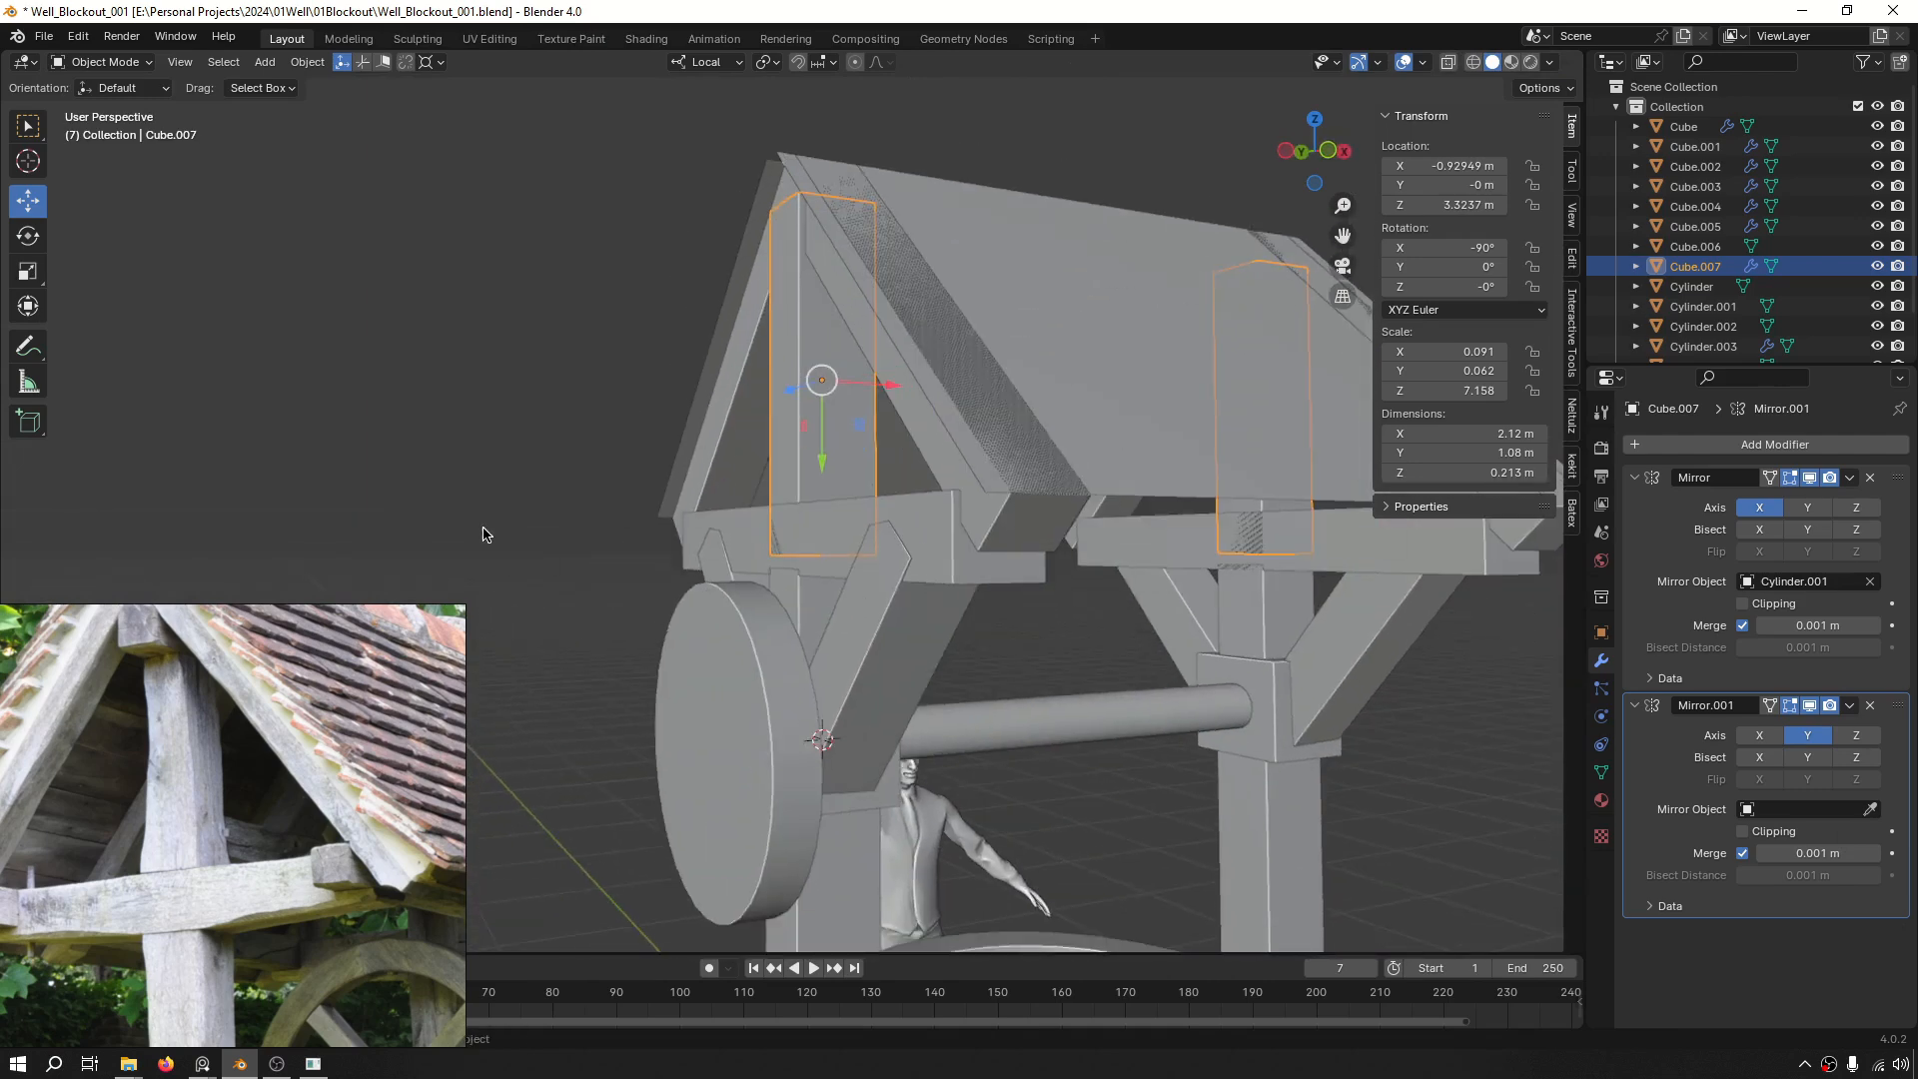
{"action": "middle_click_drag", "start_coordinate": [927, 425], "coordinate": [1047, 533]}
{"action": "key", "text": "s"}
{"action": "key", "text": "s"}
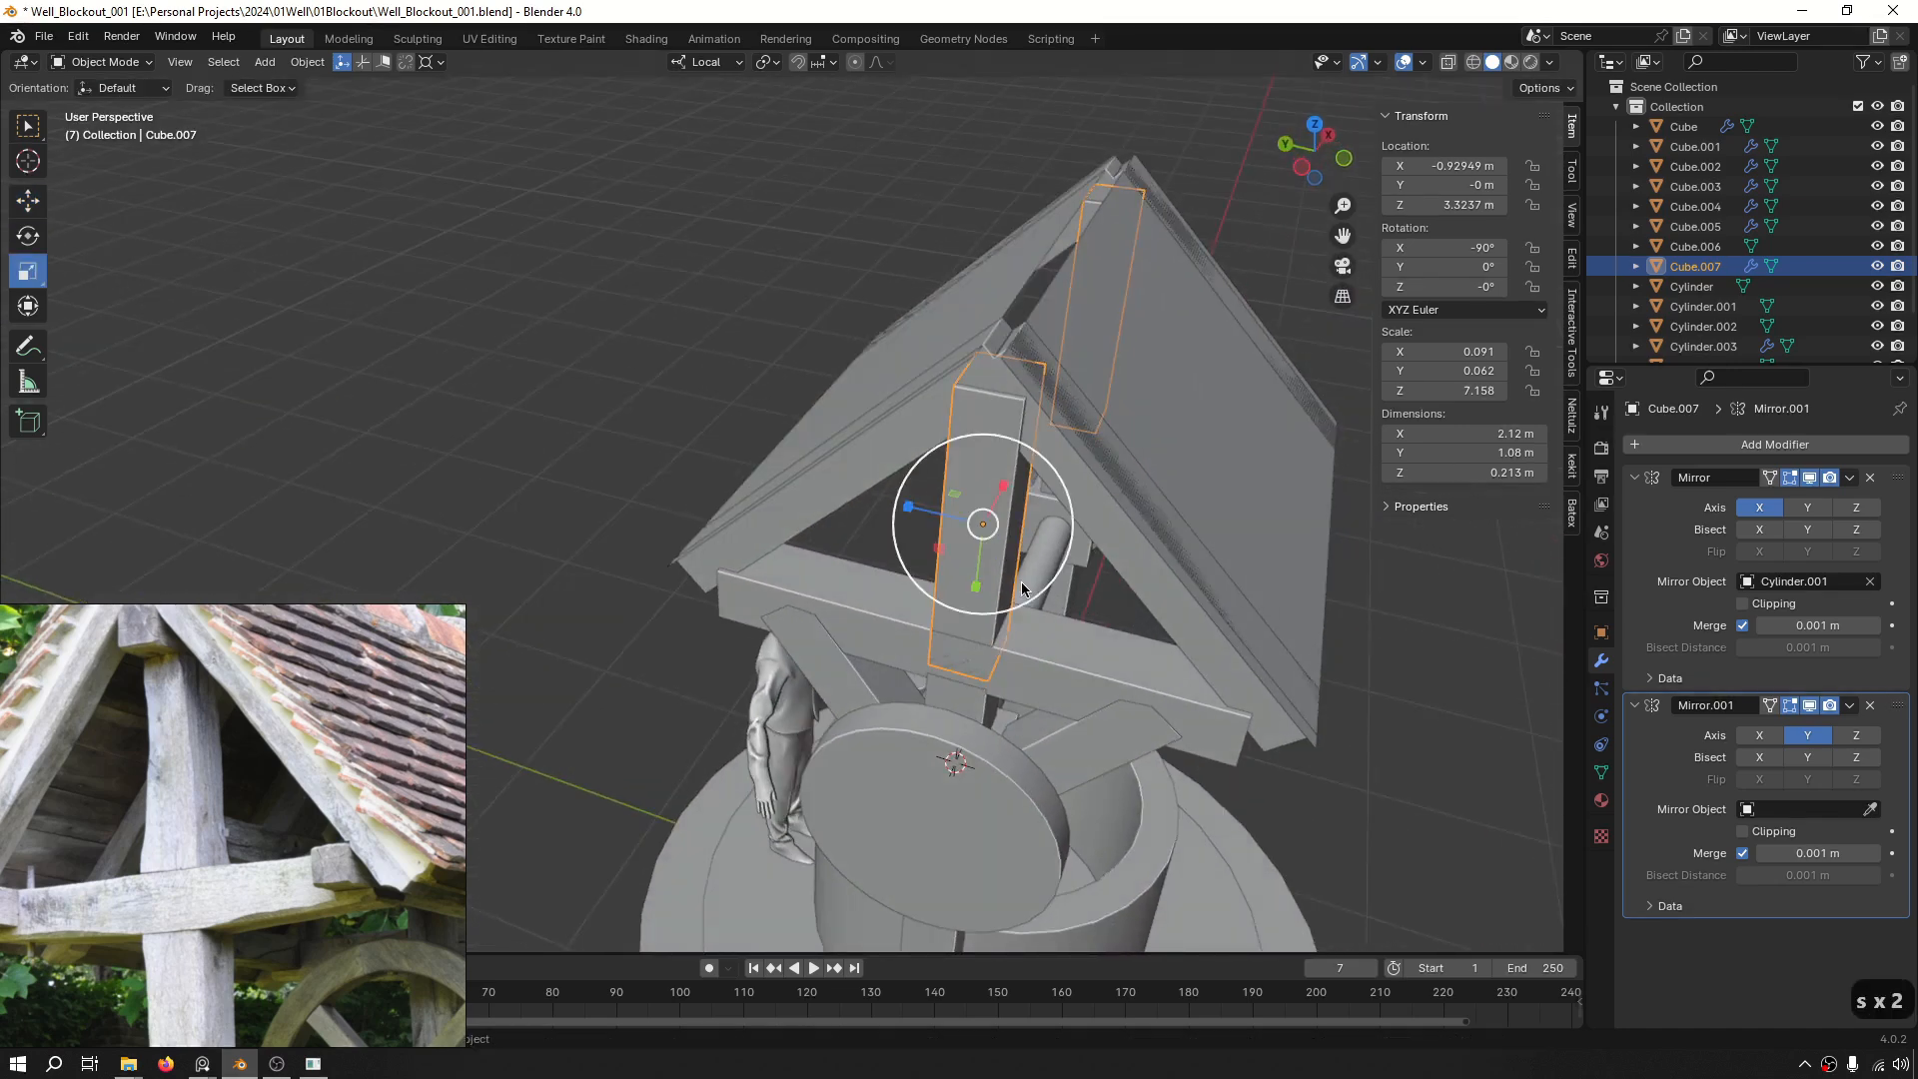
{"action": "middle_click_drag", "start_coordinate": [1021, 547], "coordinate": [859, 404]}
{"action": "scroll", "coordinate": [799, 487], "scroll_direction": "down", "scroll_amount": 8}
{"action": "scroll", "coordinate": [867, 441], "scroll_direction": "up", "scroll_amount": 6}
{"action": "left_click_drag", "start_coordinate": [860, 404], "coordinate": [848, 419]}
{"action": "left_click", "coordinate": [521, 251]}
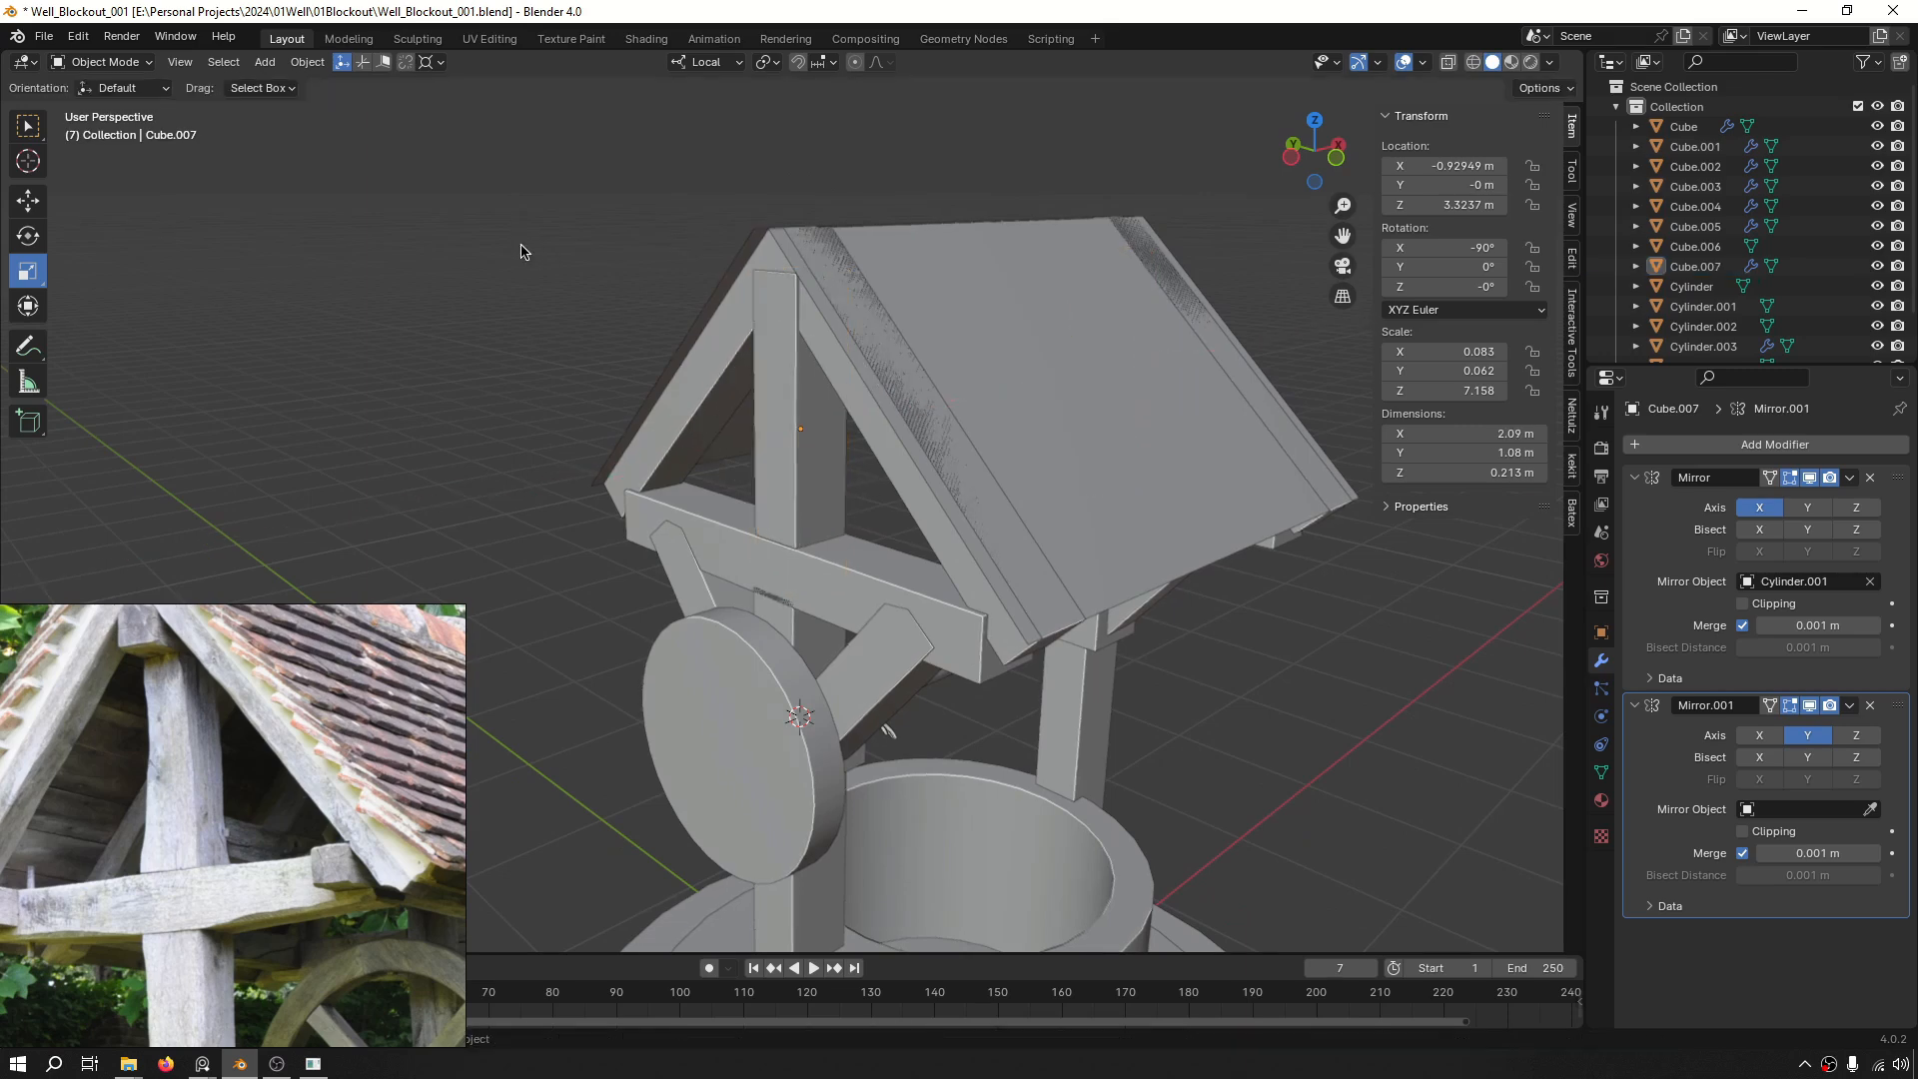
{"action": "left_click", "coordinate": [799, 393]}
{"action": "scroll", "coordinate": [1106, 642], "scroll_direction": "down", "scroll_amount": 4}
{"action": "key", "text": "ctrl+s"}
Isolate the wheel disc in local view and open its mesh for face editing.
{"action": "left_click", "coordinate": [812, 604]}
{"action": "key", "text": "ctrl+f"}
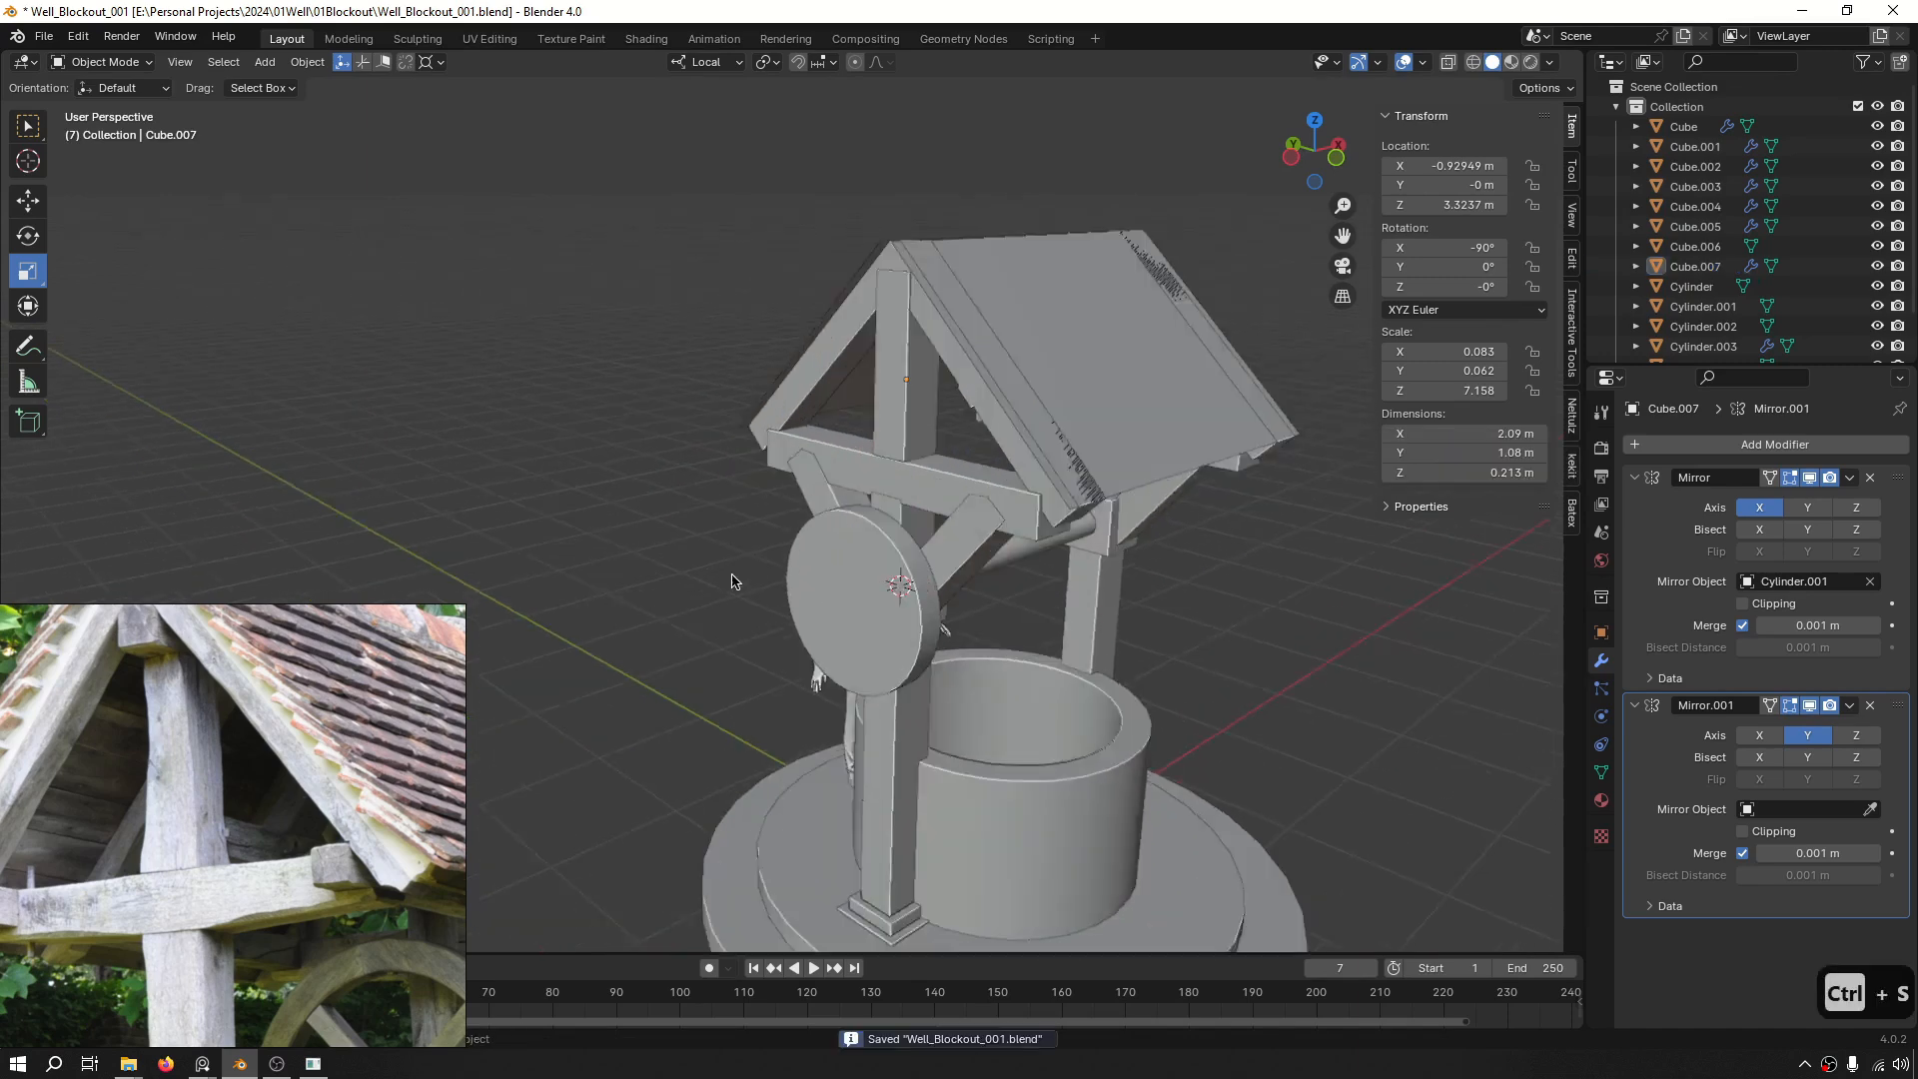
{"action": "middle_click_drag", "start_coordinate": [897, 589], "coordinate": [698, 564], "text": "shift"}
{"action": "middle_click_drag", "start_coordinate": [698, 564], "coordinate": [835, 525]}
{"action": "scroll", "coordinate": [745, 550], "scroll_direction": "up", "scroll_amount": 2}
{"action": "key", "text": "3"}
{"action": "key", "text": "Tab"}
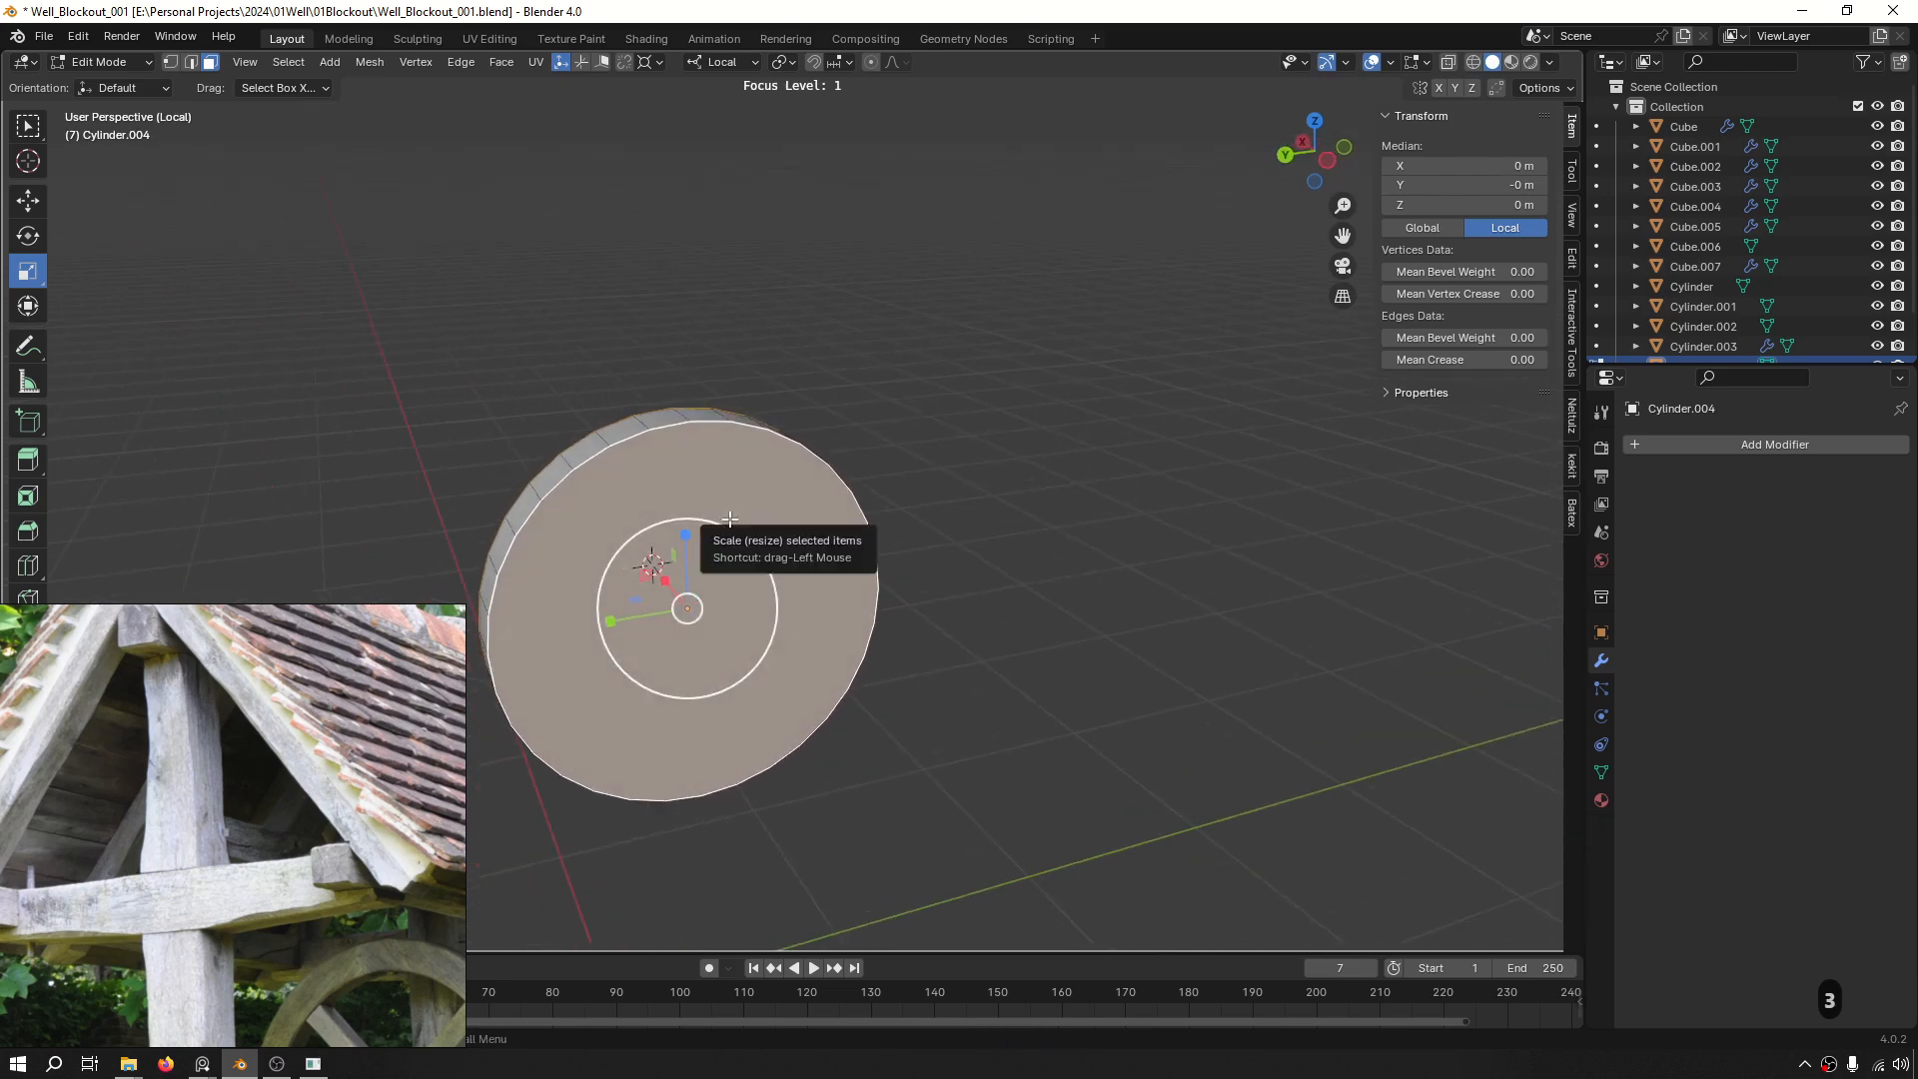
Try to merge the wheel disc's selected faces with Collapse.
{"action": "right_click", "coordinate": [731, 523]}
{"action": "right_click", "coordinate": [626, 461]}
{"action": "mouse_move", "coordinate": [626, 467]}
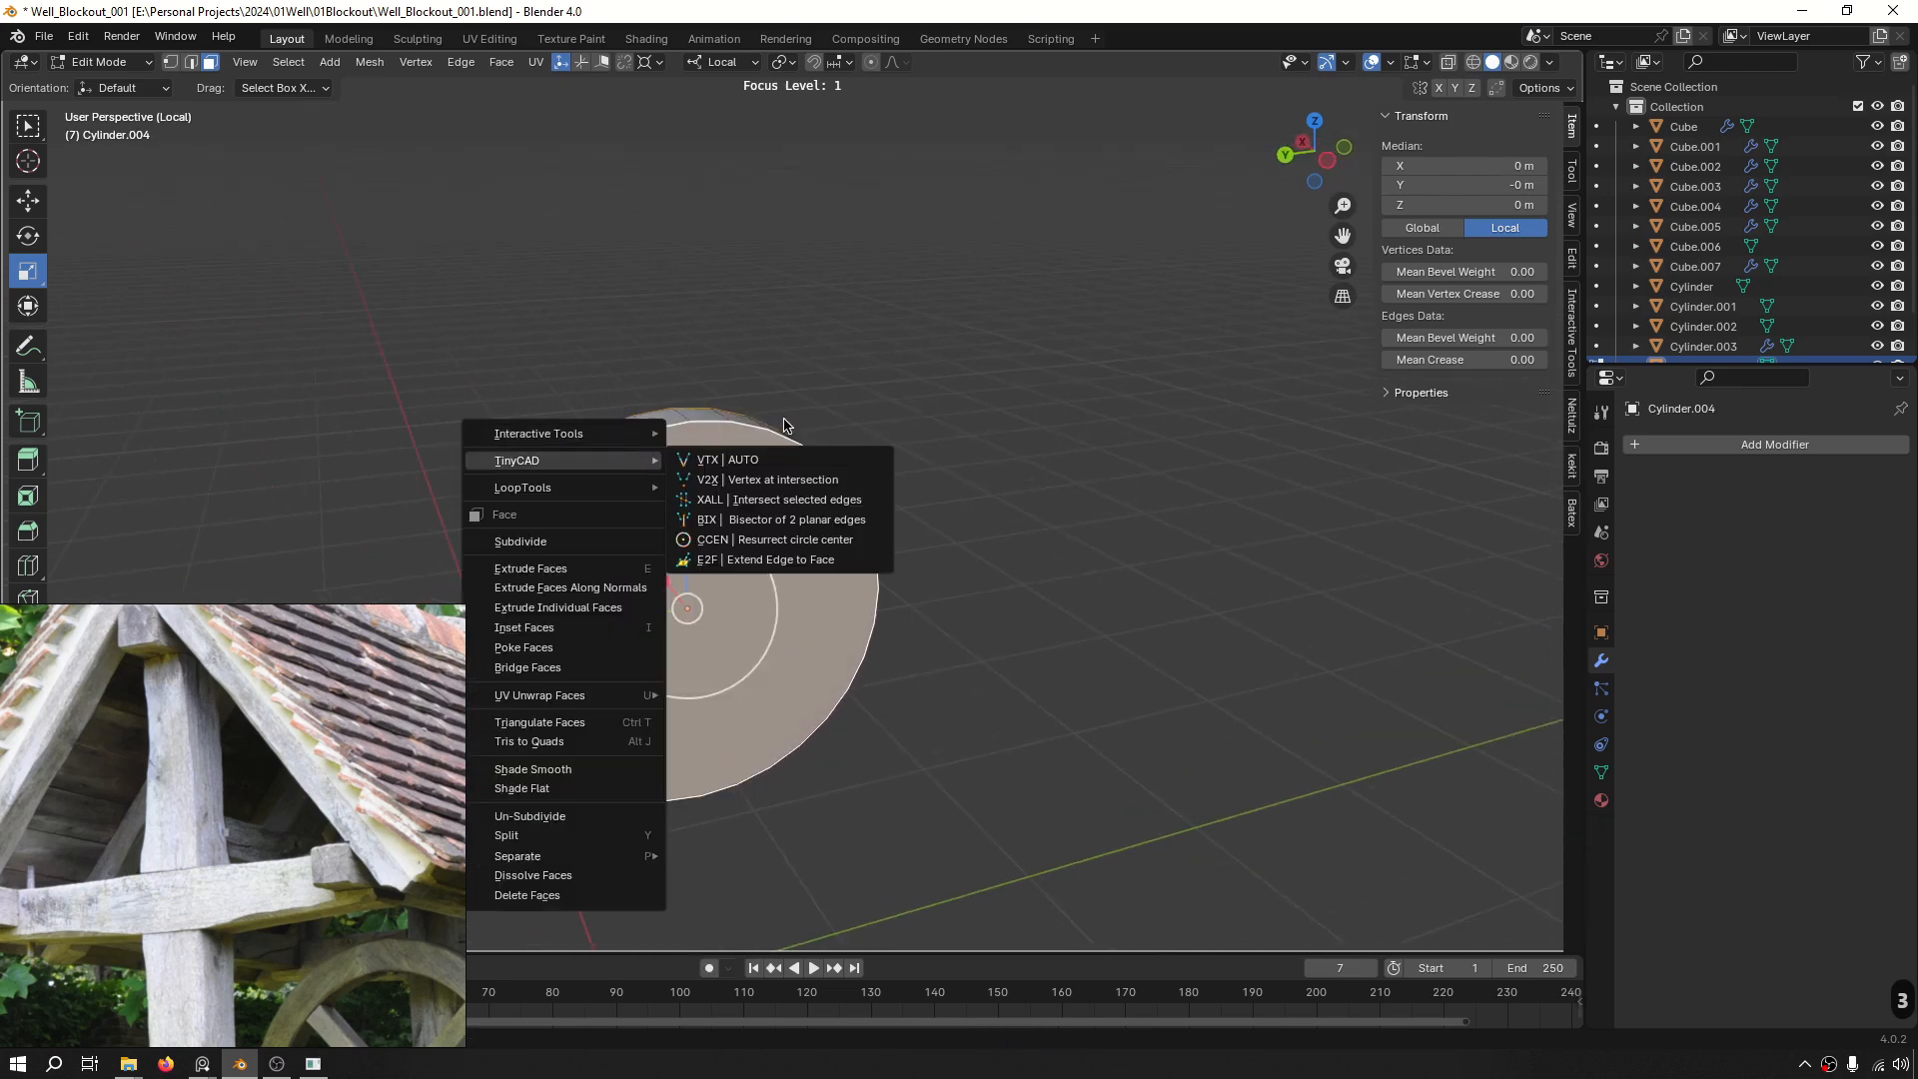
{"action": "middle_click_drag", "start_coordinate": [711, 629], "coordinate": [852, 585], "text": "shift"}
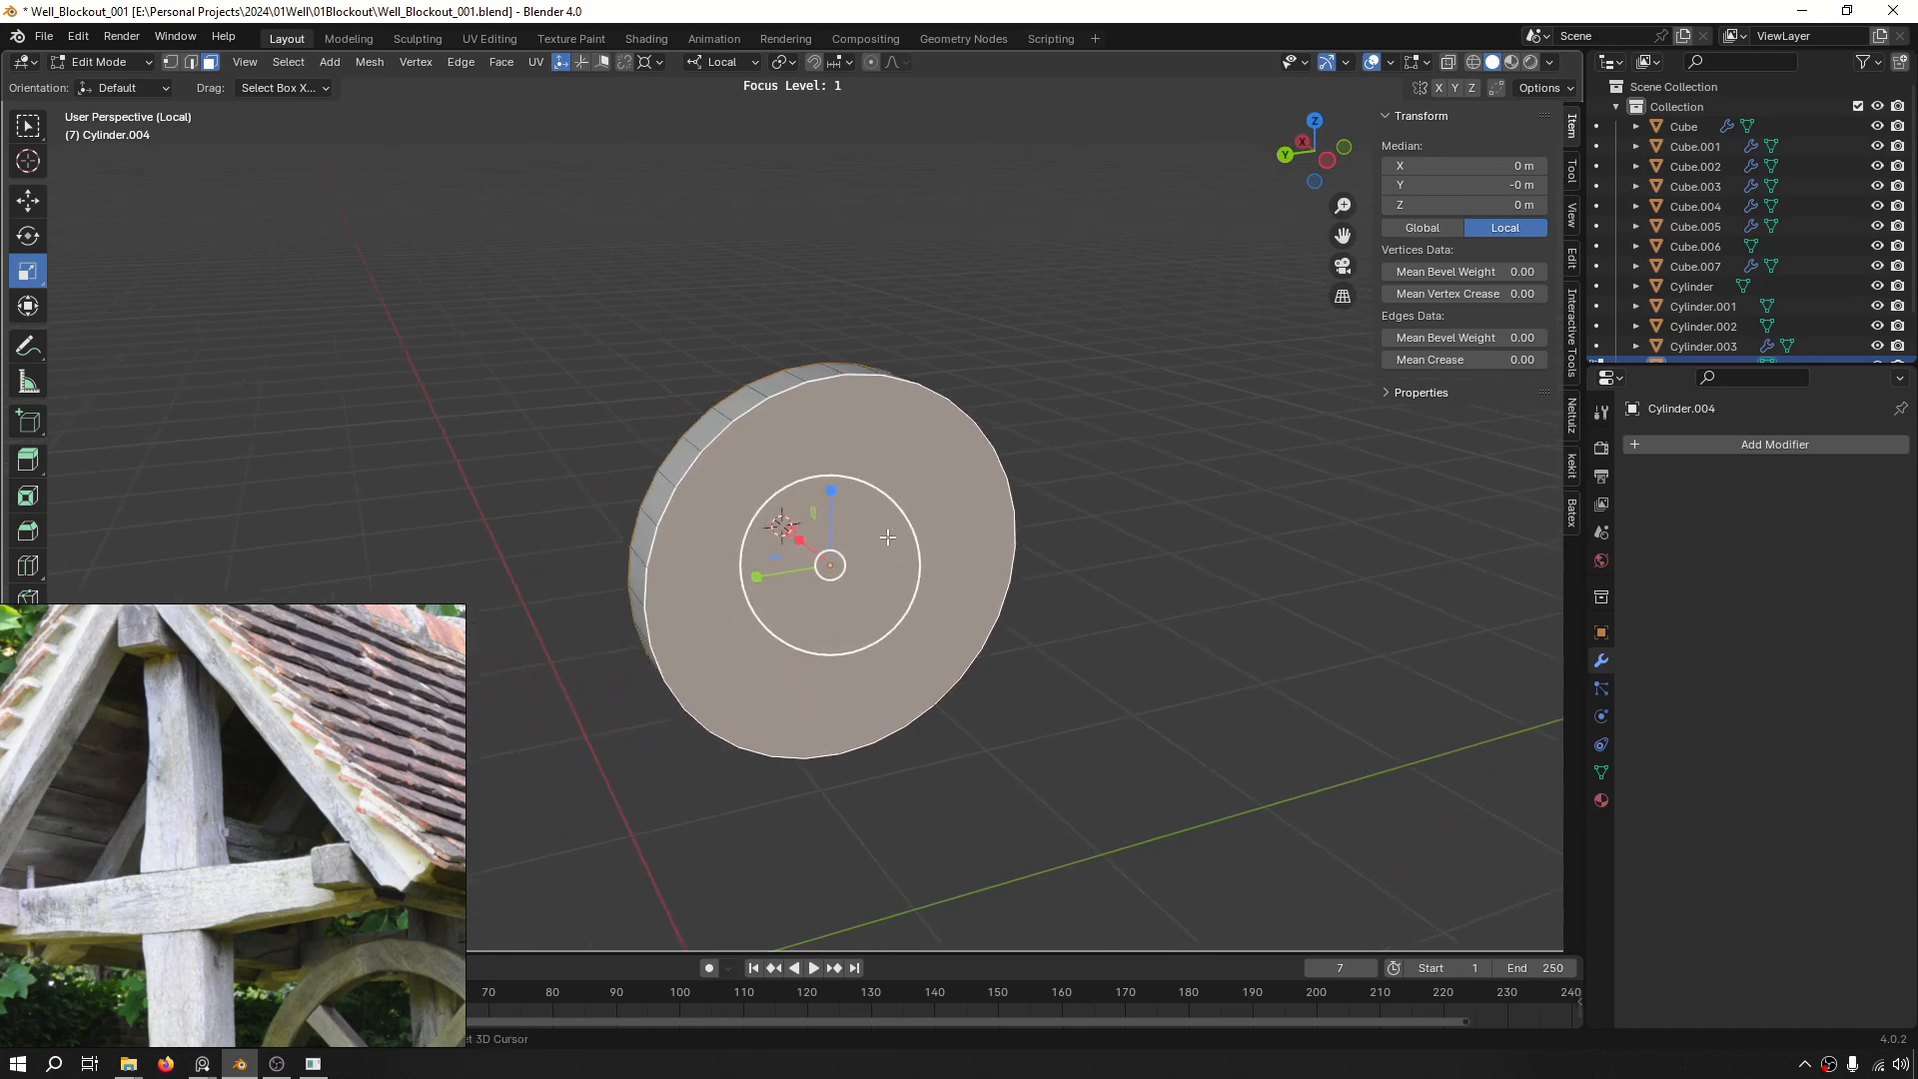
{"action": "key", "text": "m"}
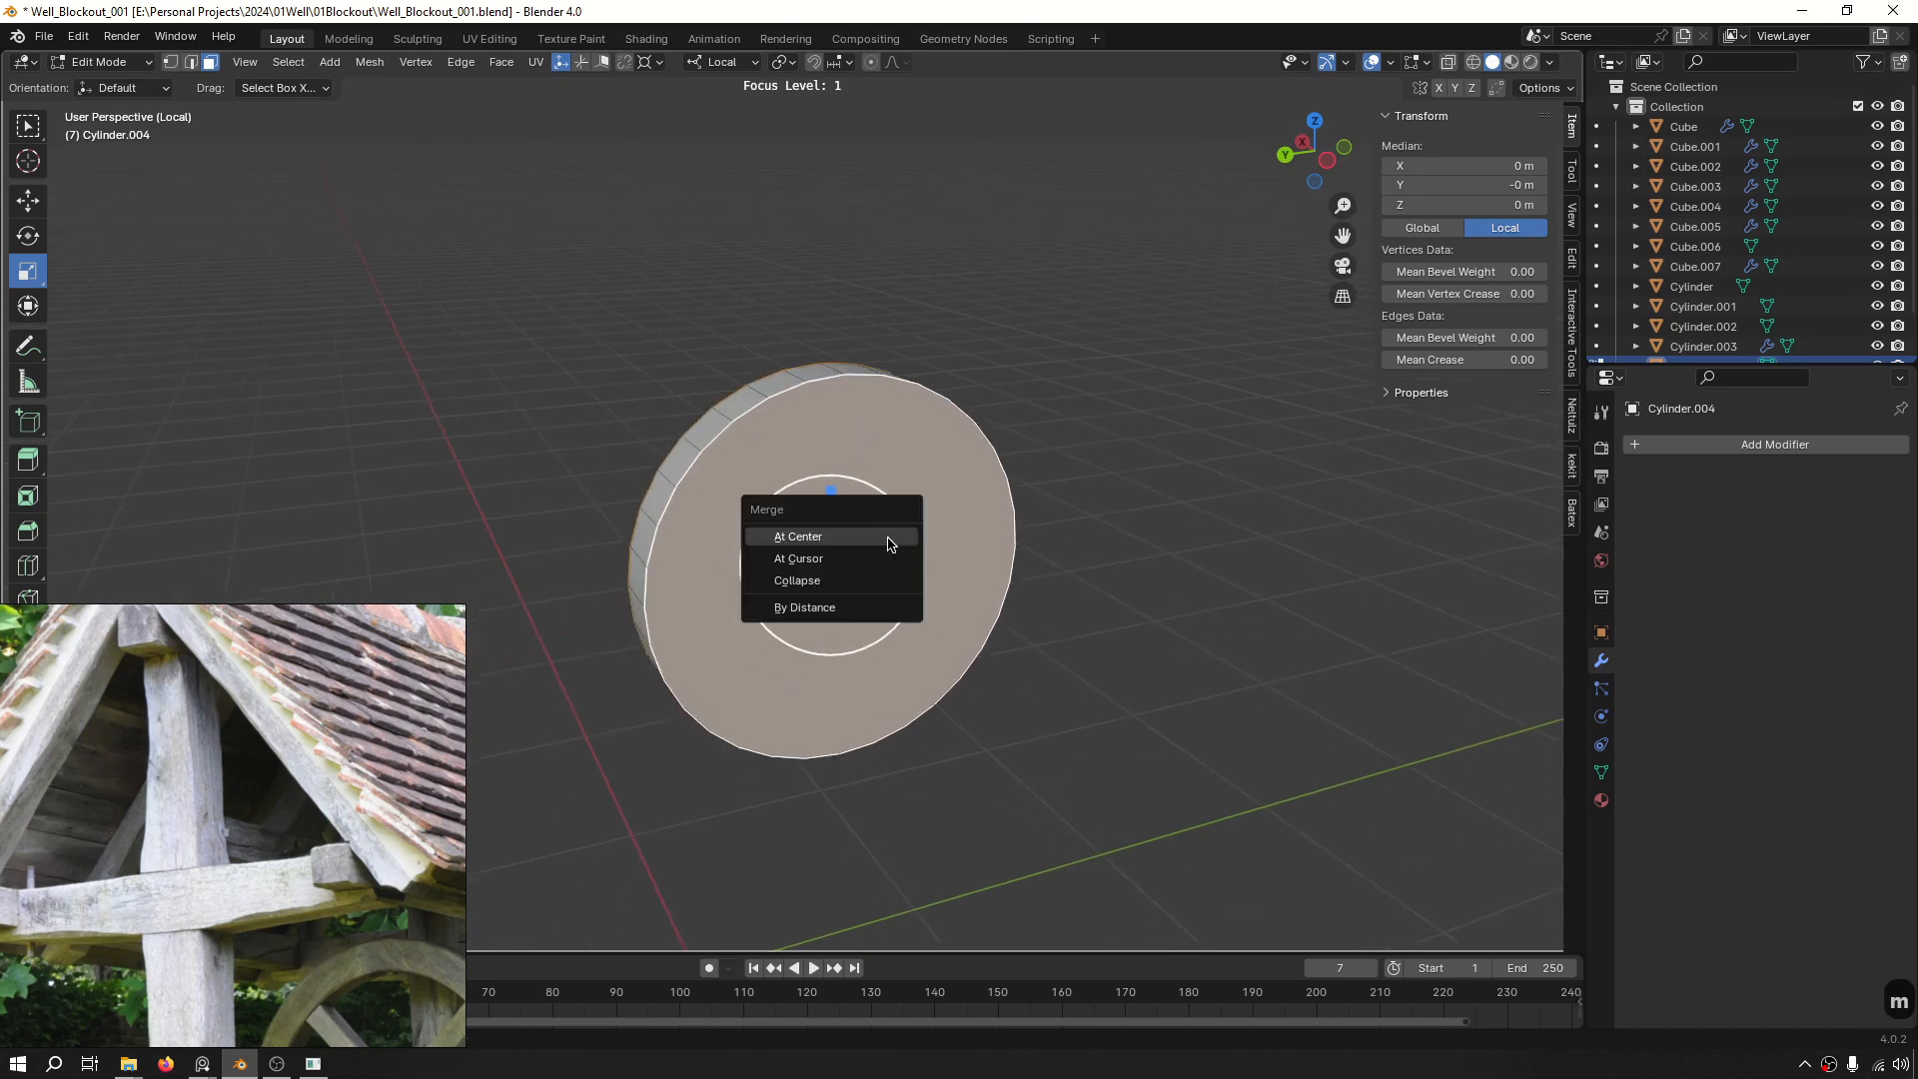
{"action": "left_click", "coordinate": [828, 582]}
{"action": "key", "text": "ctrl+z"}
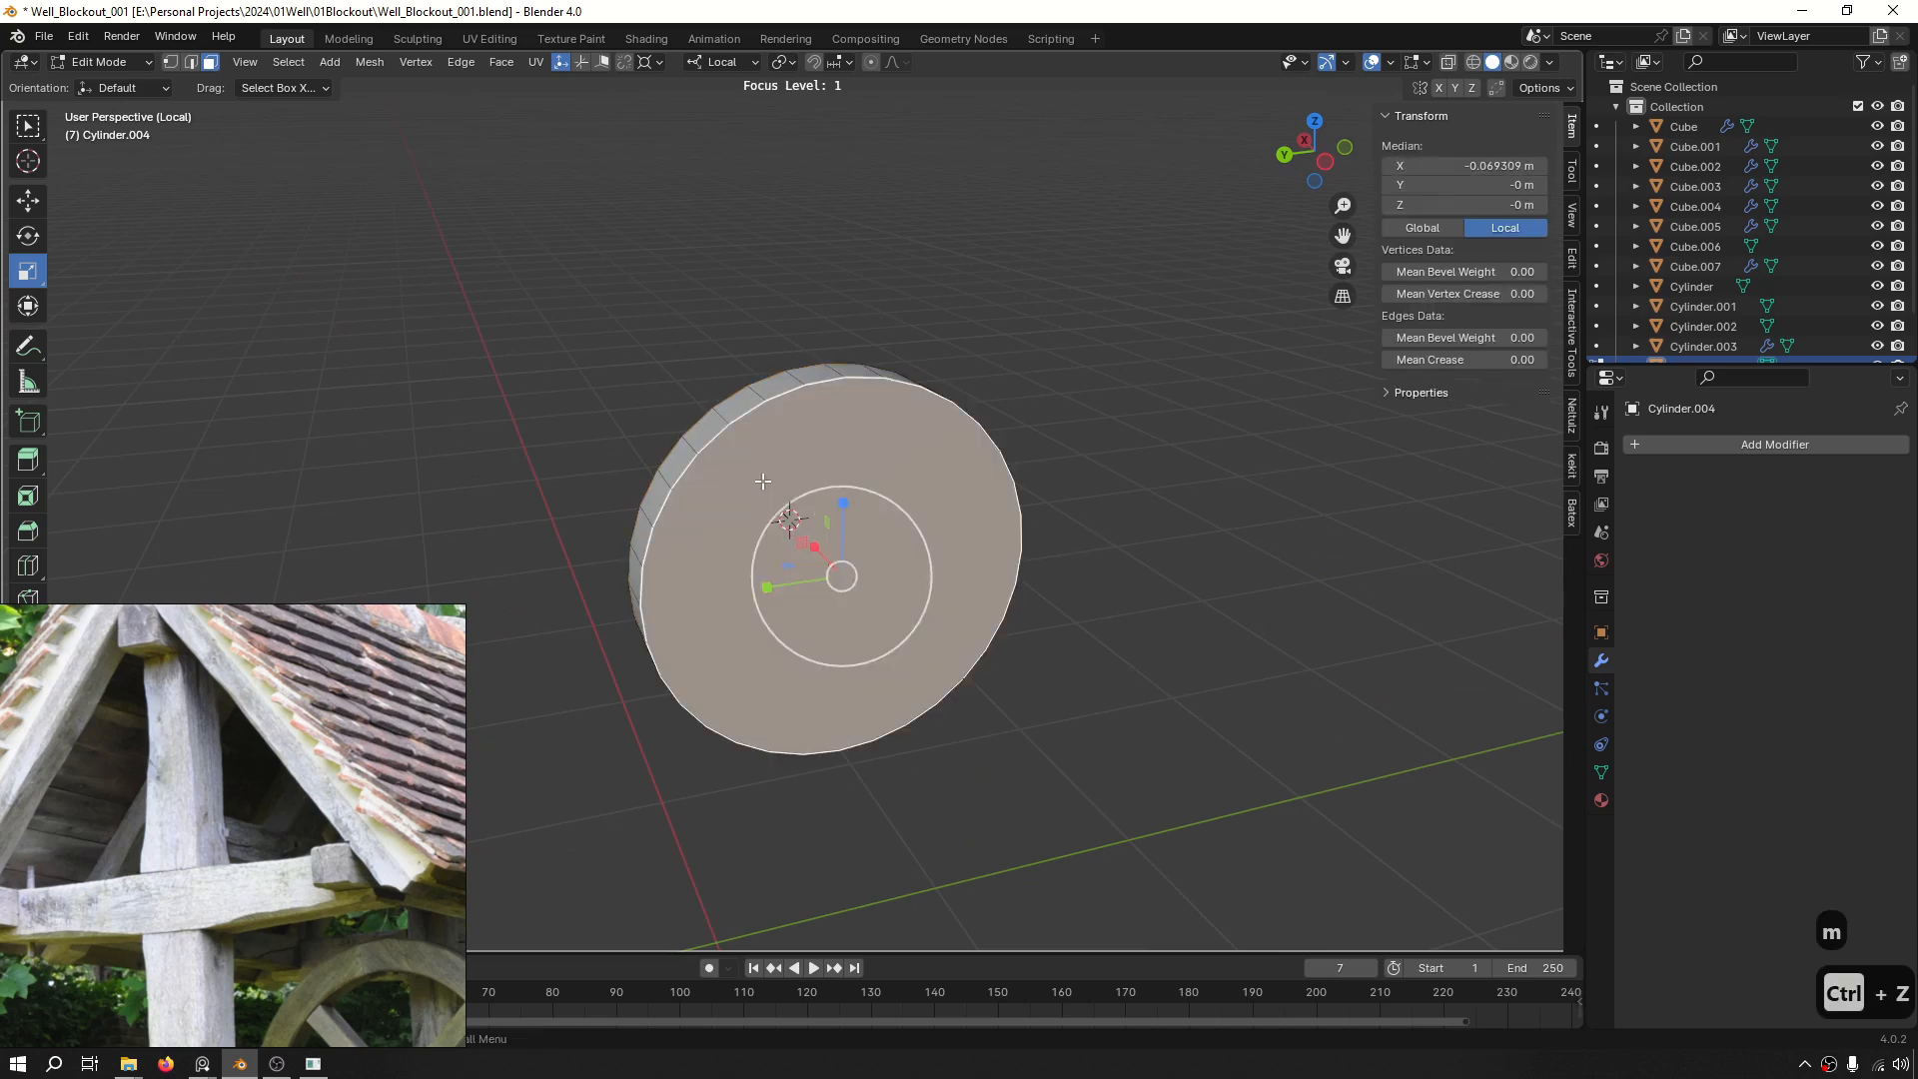
Inset both round cap faces of the wheel disc to leave a narrow ring along the rim.
{"action": "middle_click_drag", "start_coordinate": [1090, 543], "coordinate": [1006, 504]}
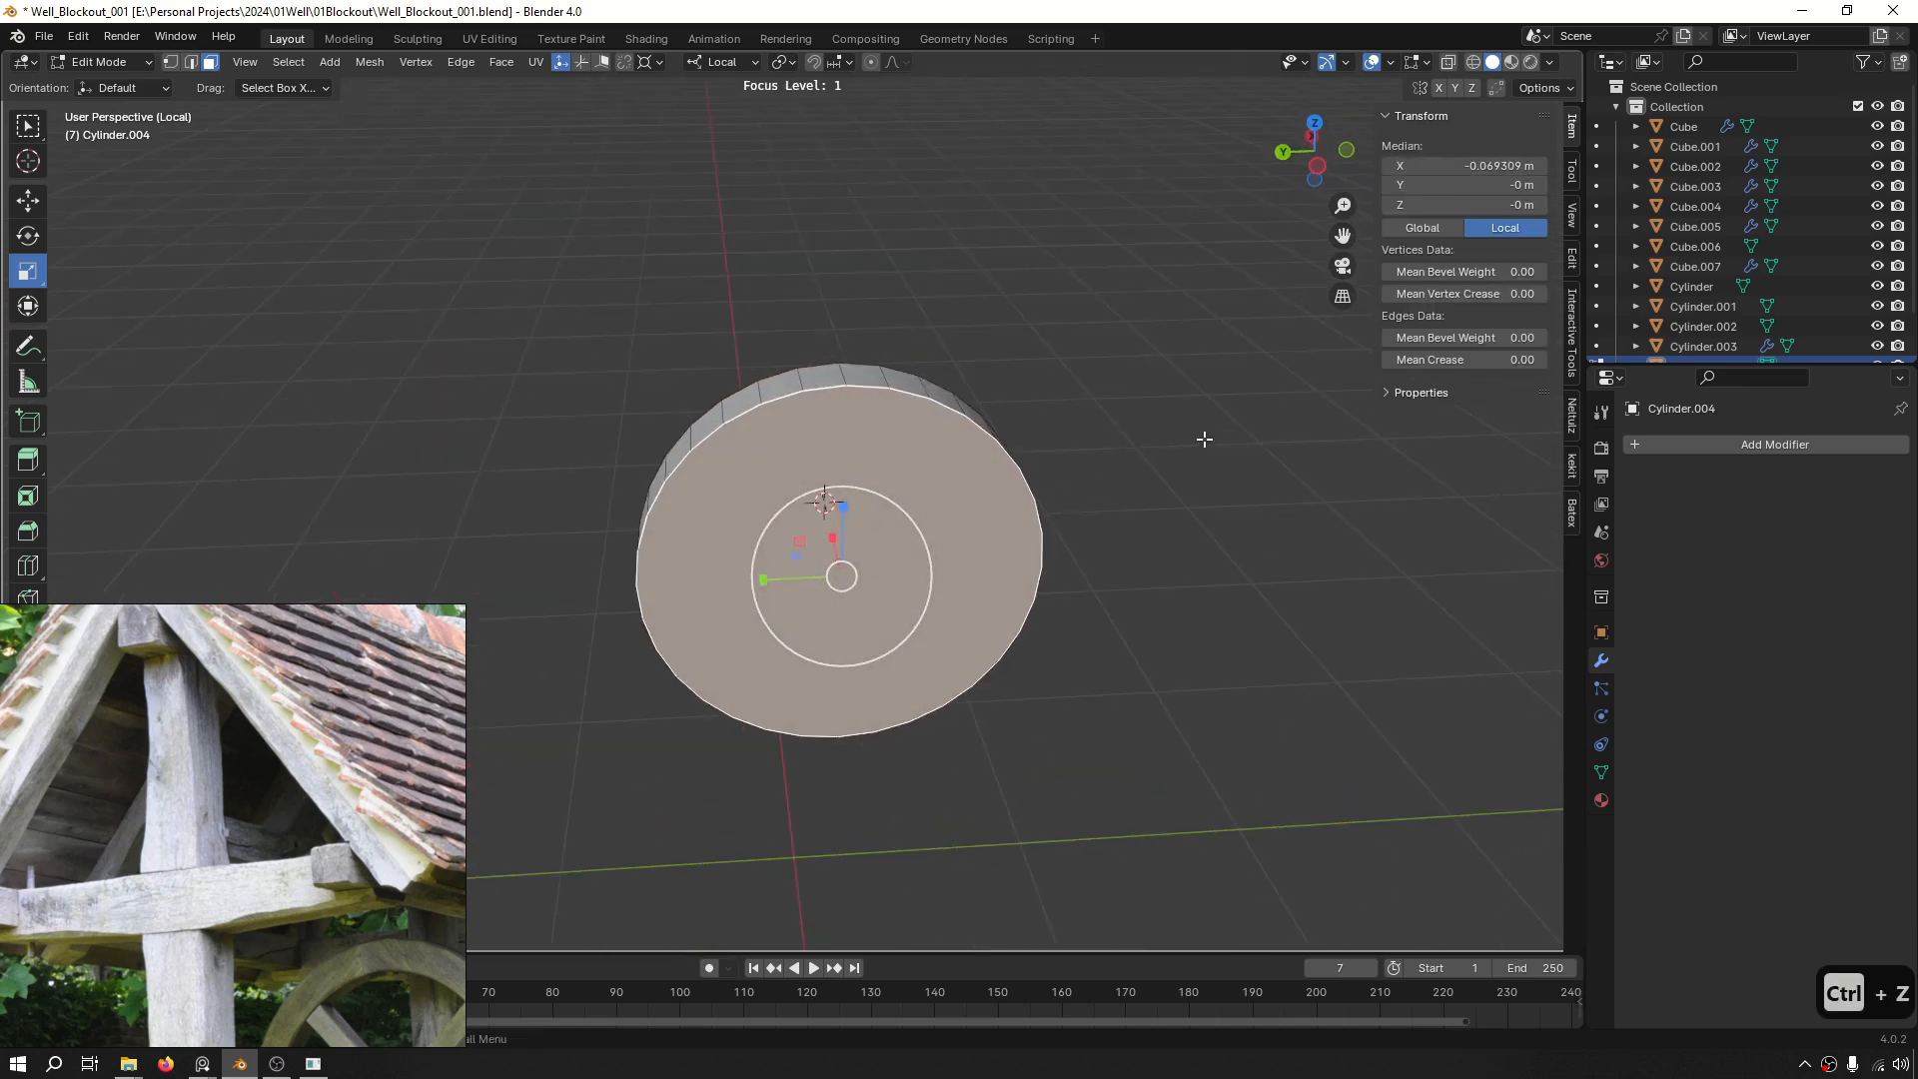
{"action": "key", "text": "i"}
{"action": "left_click", "coordinate": [1075, 449]}
{"action": "middle_click_drag", "start_coordinate": [1075, 450], "coordinate": [920, 470]}
{"action": "left_click", "coordinate": [920, 470]}
{"action": "middle_click_drag", "start_coordinate": [1049, 486], "coordinate": [930, 470]}
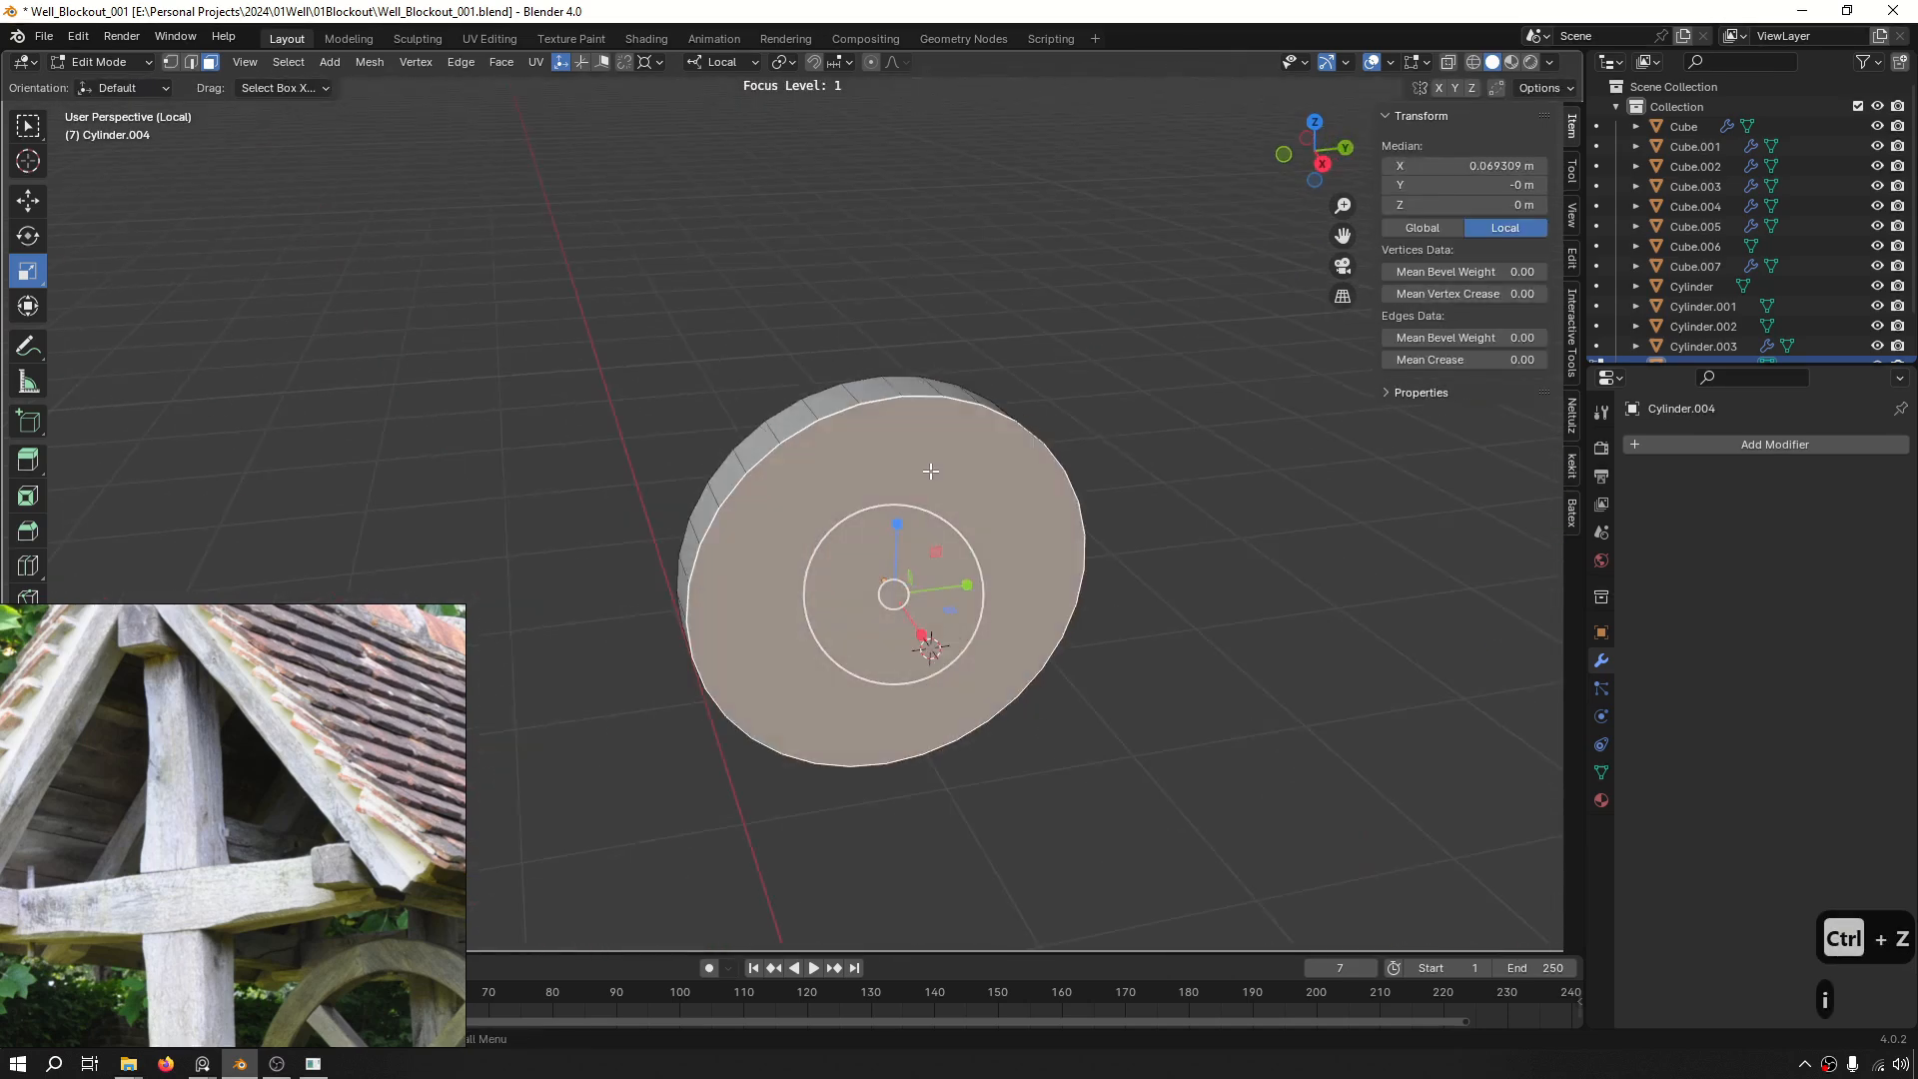
{"action": "key", "text": "i"}
{"action": "key", "text": "i"}
{"action": "left_click", "coordinate": [1187, 463]}
{"action": "middle_click_drag", "start_coordinate": [1187, 463], "coordinate": [1128, 463]}
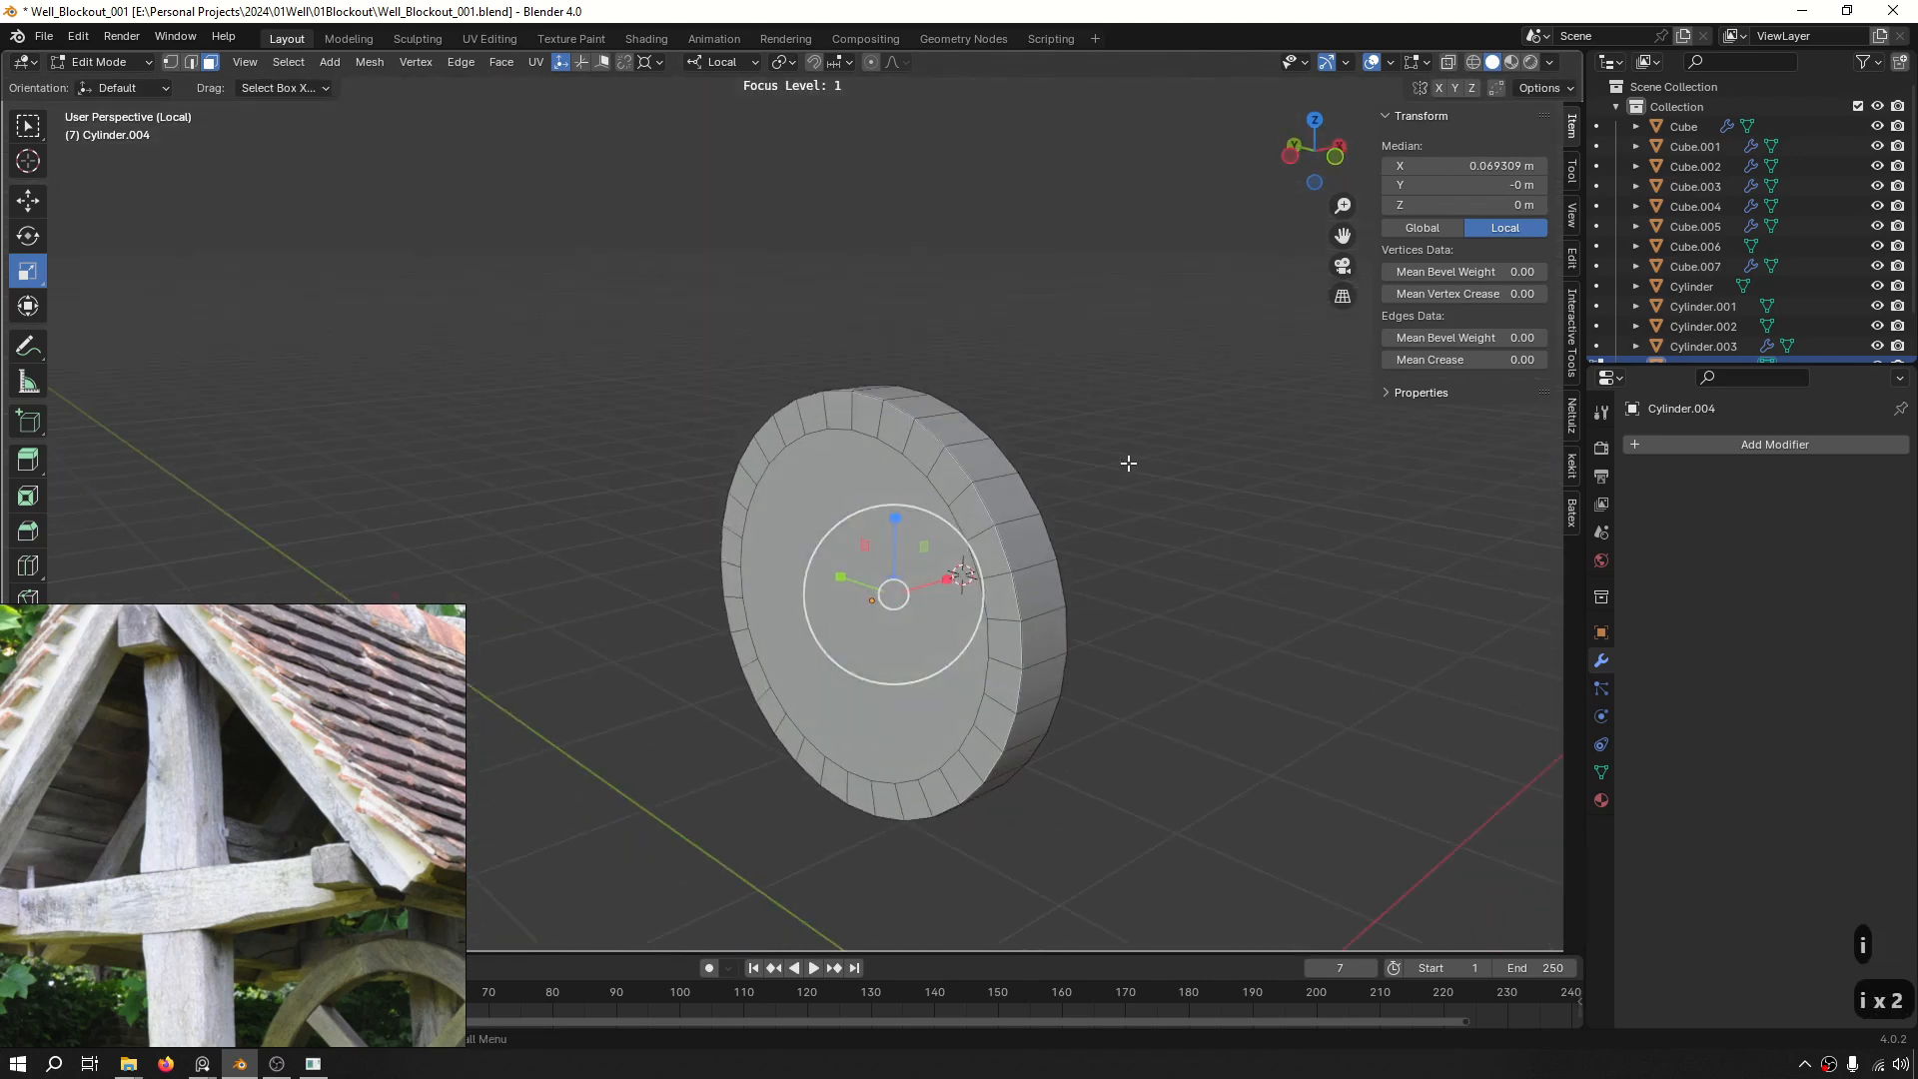
Collapse the inset face on each side of the wheel disc to its centre point.
{"action": "left_click", "coordinate": [879, 524], "text": "shift"}
{"action": "right_click", "coordinate": [870, 525]}
{"action": "key", "text": "m"}
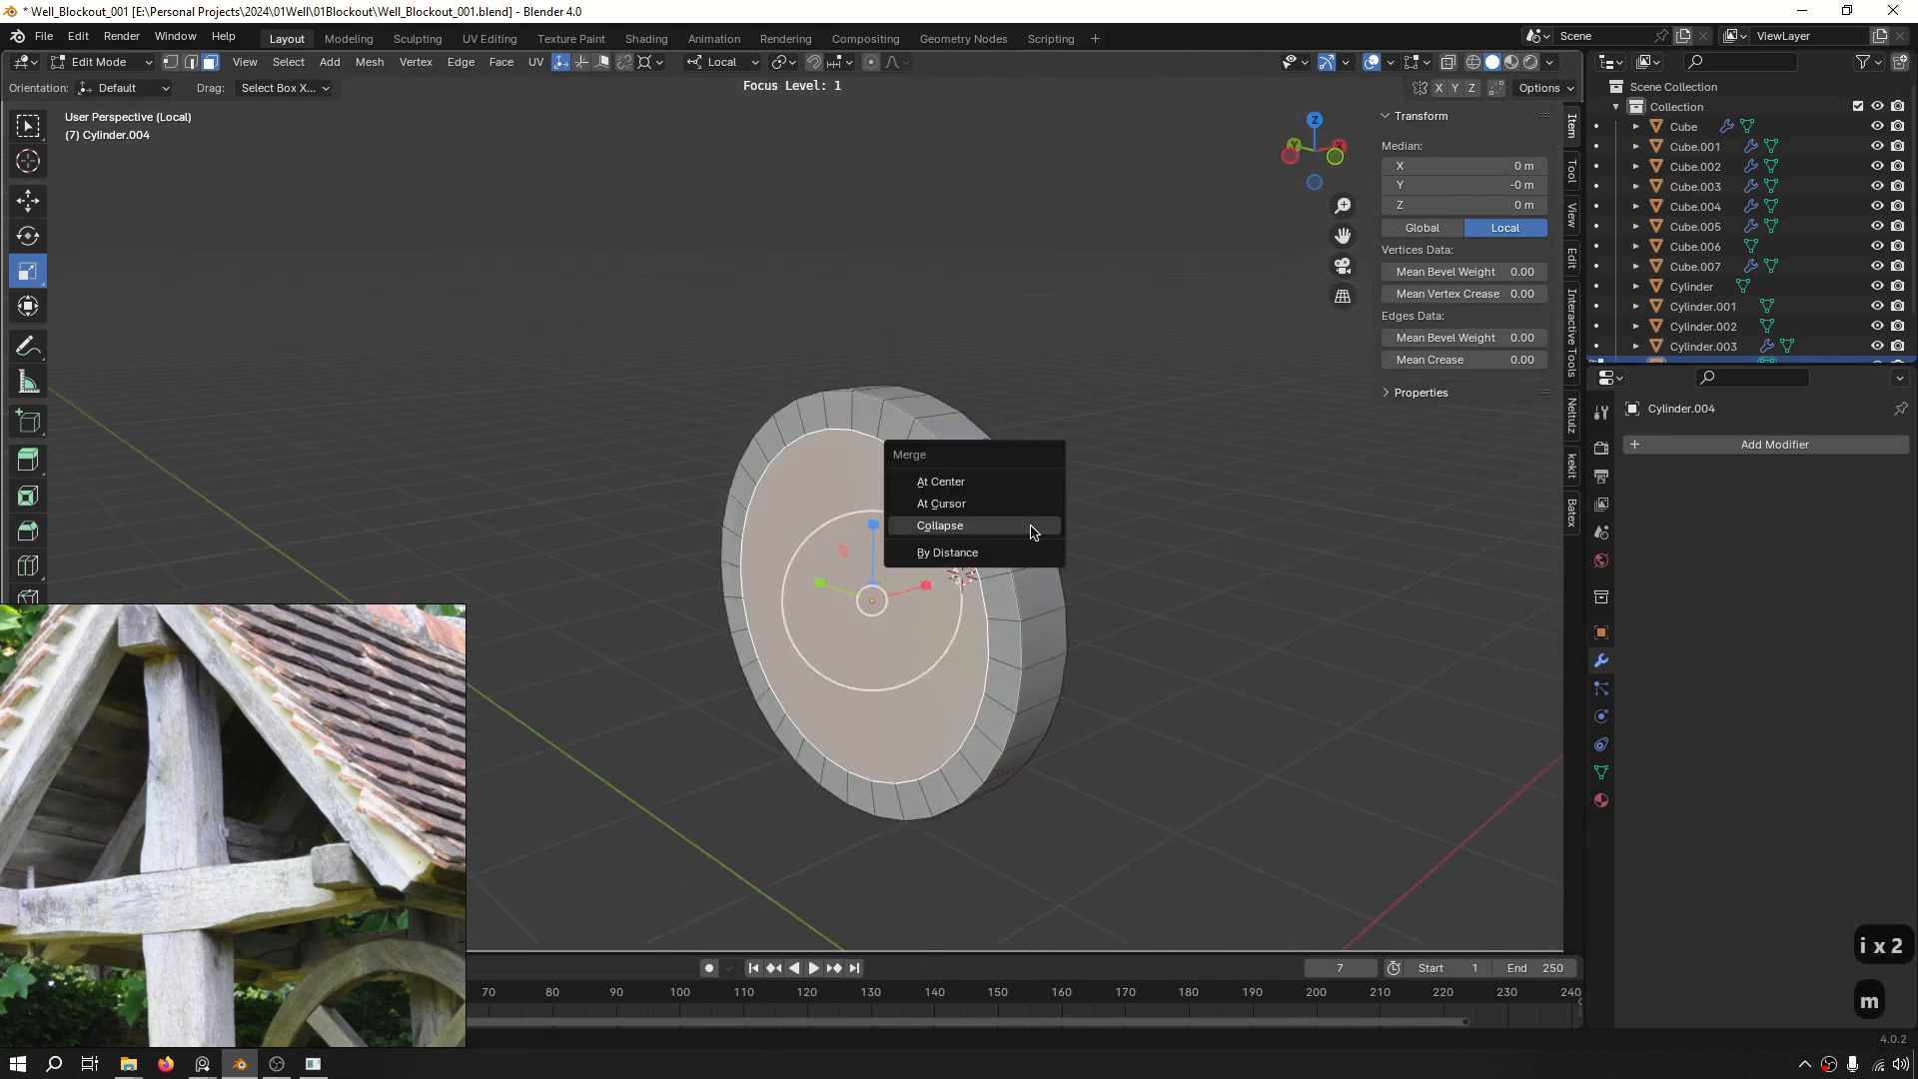
{"action": "left_click", "coordinate": [1031, 529]}
{"action": "middle_click_drag", "start_coordinate": [1028, 522], "coordinate": [679, 501]}
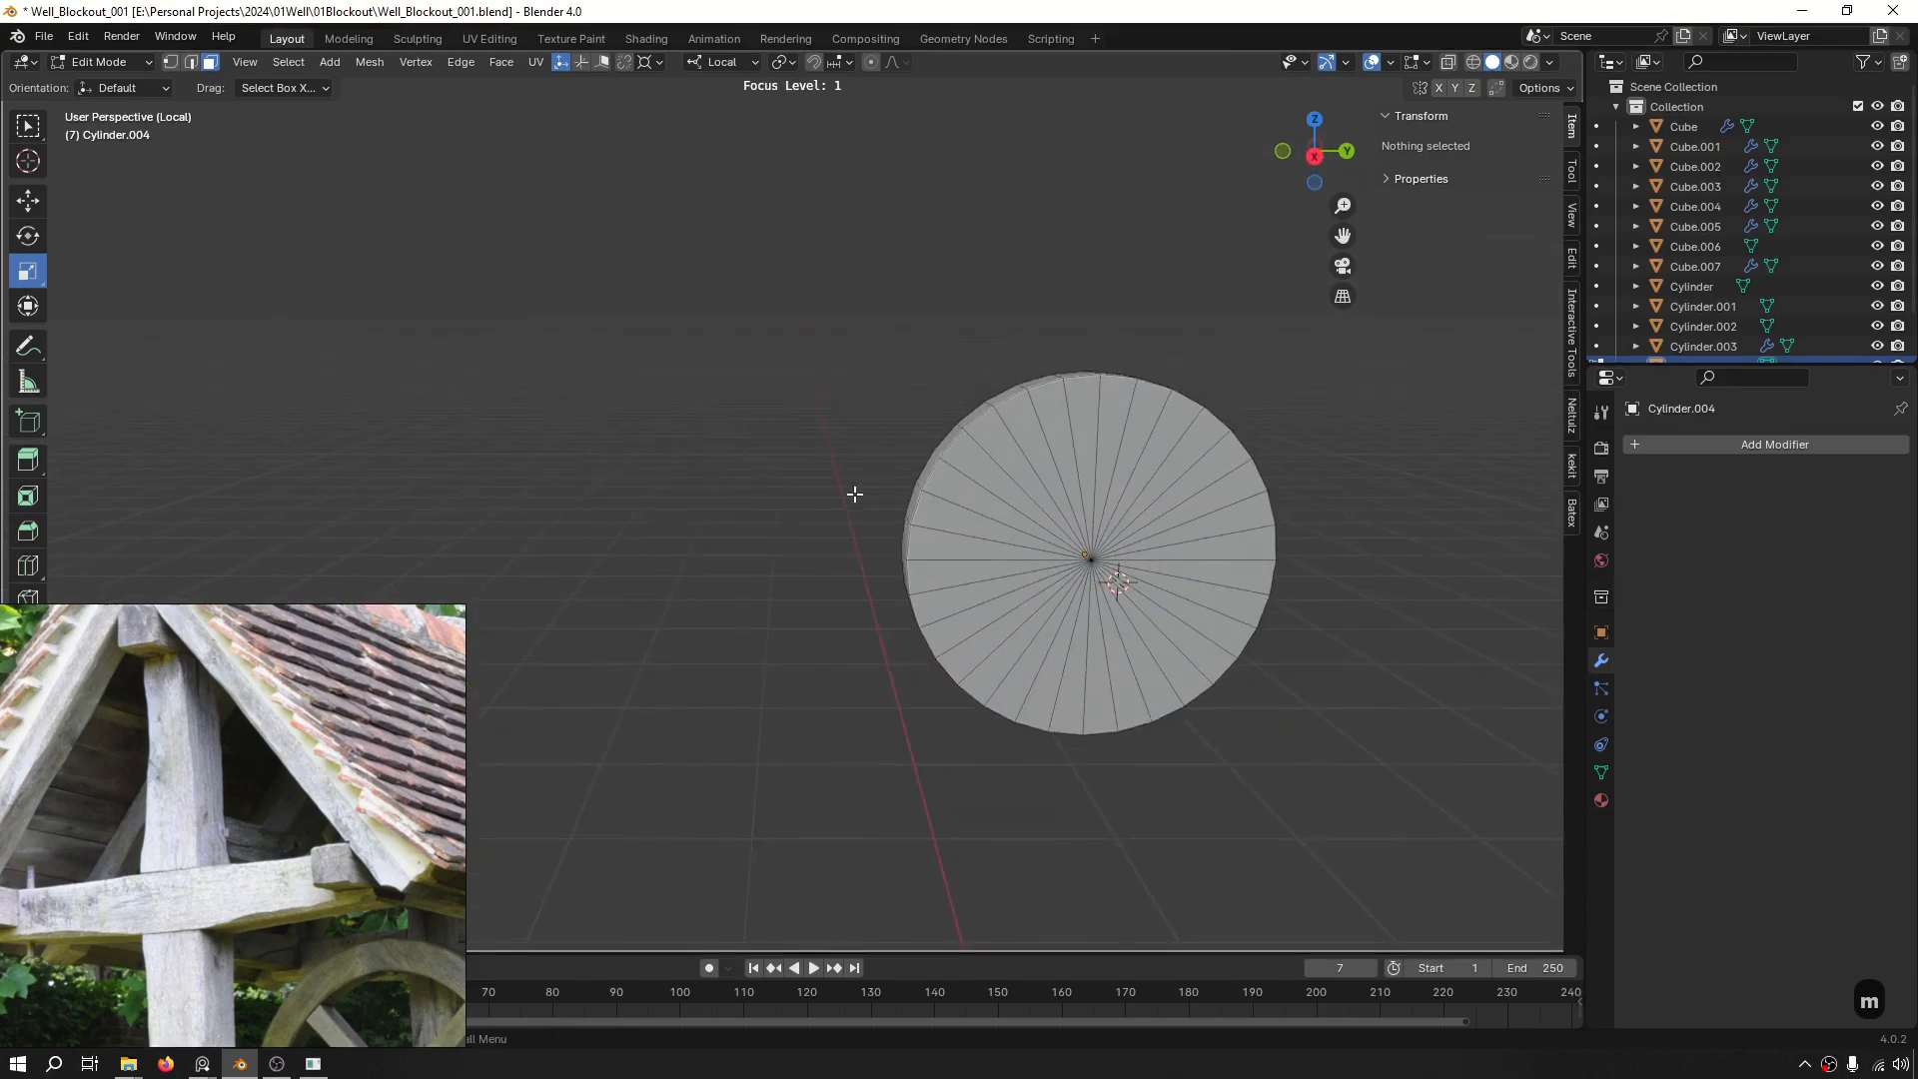
Try a loop cut across the triangle fan, and undo the collapse of the inset faces.
{"action": "scroll", "coordinate": [1101, 453], "scroll_direction": "up", "scroll_amount": 3}
{"action": "scroll", "coordinate": [1101, 452], "scroll_direction": "up", "scroll_amount": 1}
{"action": "scroll", "coordinate": [1097, 453], "scroll_direction": "down", "scroll_amount": 4}
{"action": "middle_click_drag", "start_coordinate": [886, 450], "coordinate": [1122, 453], "text": "alt"}
{"action": "middle_click_drag", "start_coordinate": [480, 449], "coordinate": [790, 449], "text": "alt"}
{"action": "key", "text": "ctrl+r"}
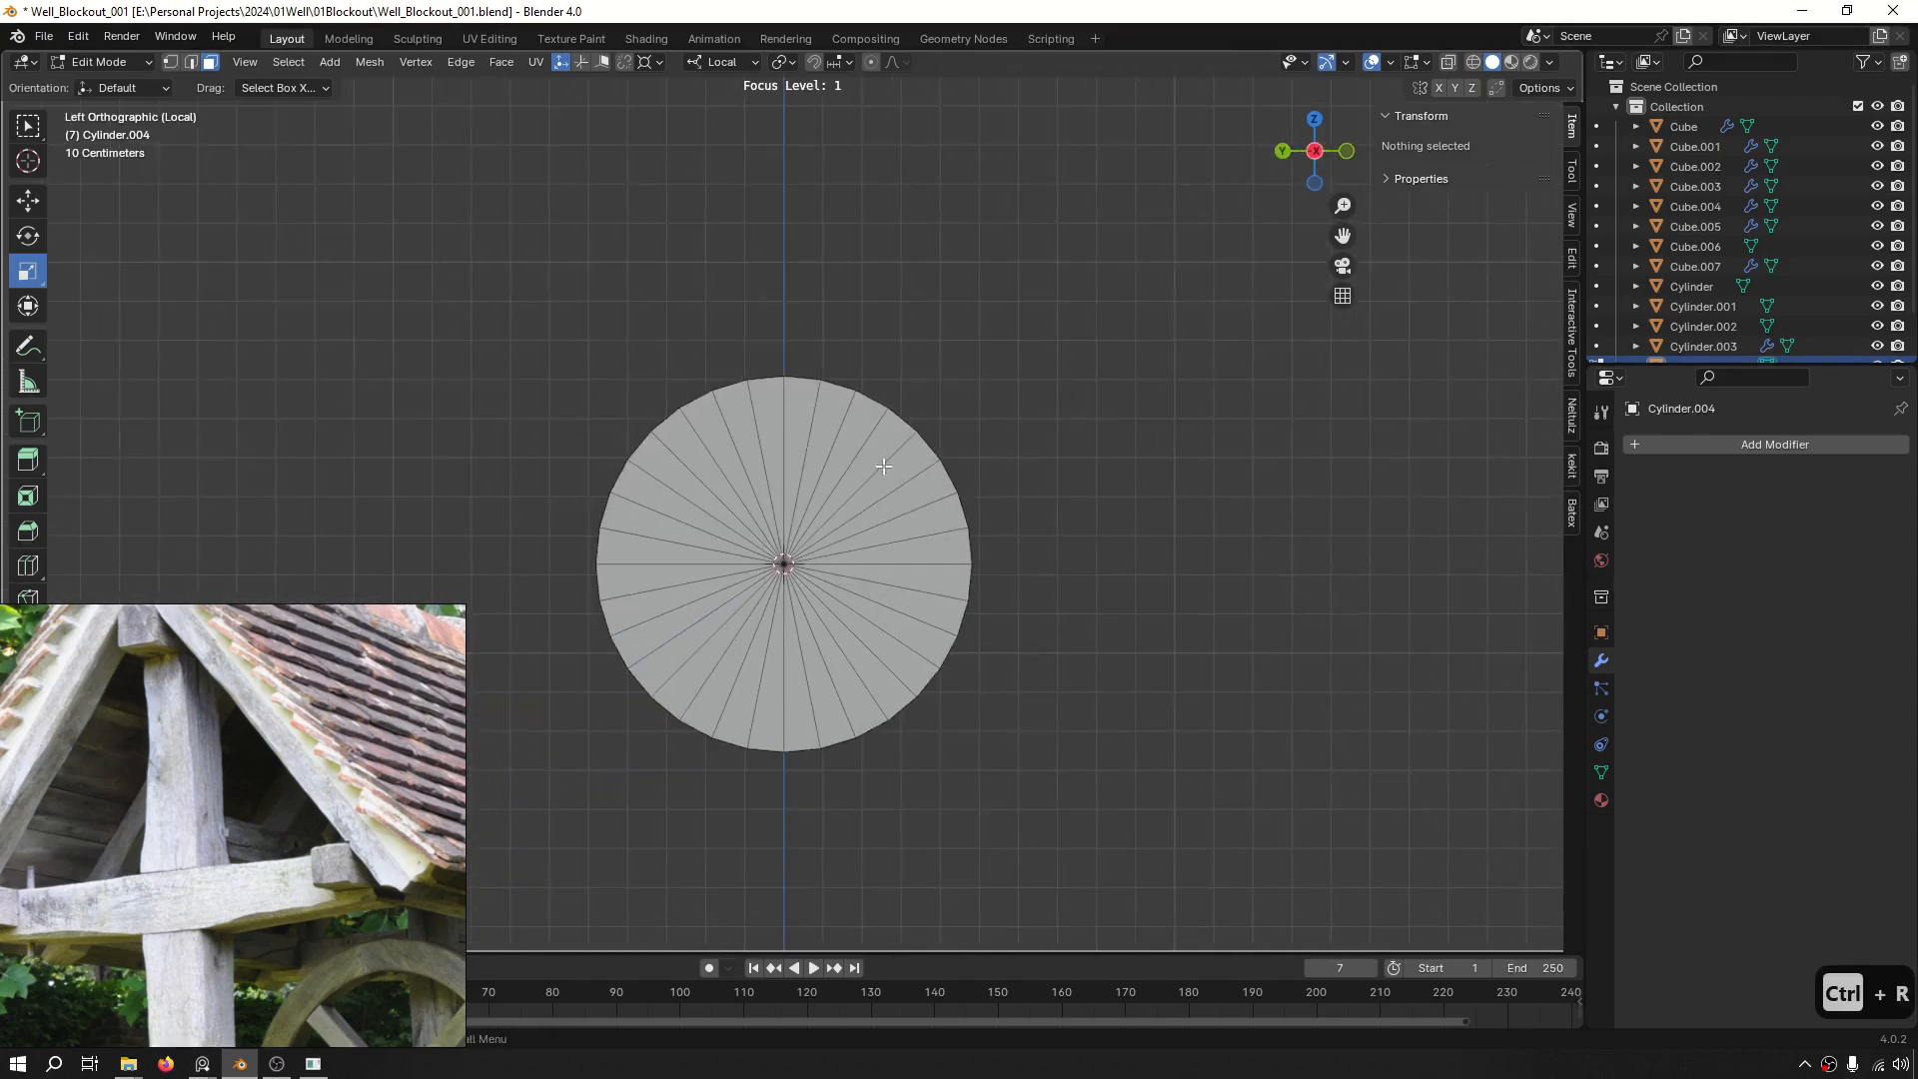
{"action": "key", "text": "ctrl+z"}
{"action": "left_click", "coordinate": [1099, 435]}
Scale the inset face on the wheel's -X side down to a small central hub circle.
{"action": "scroll", "coordinate": [803, 470], "scroll_direction": "up", "scroll_amount": 3}
{"action": "middle_click_drag", "start_coordinate": [801, 467], "coordinate": [796, 471]}
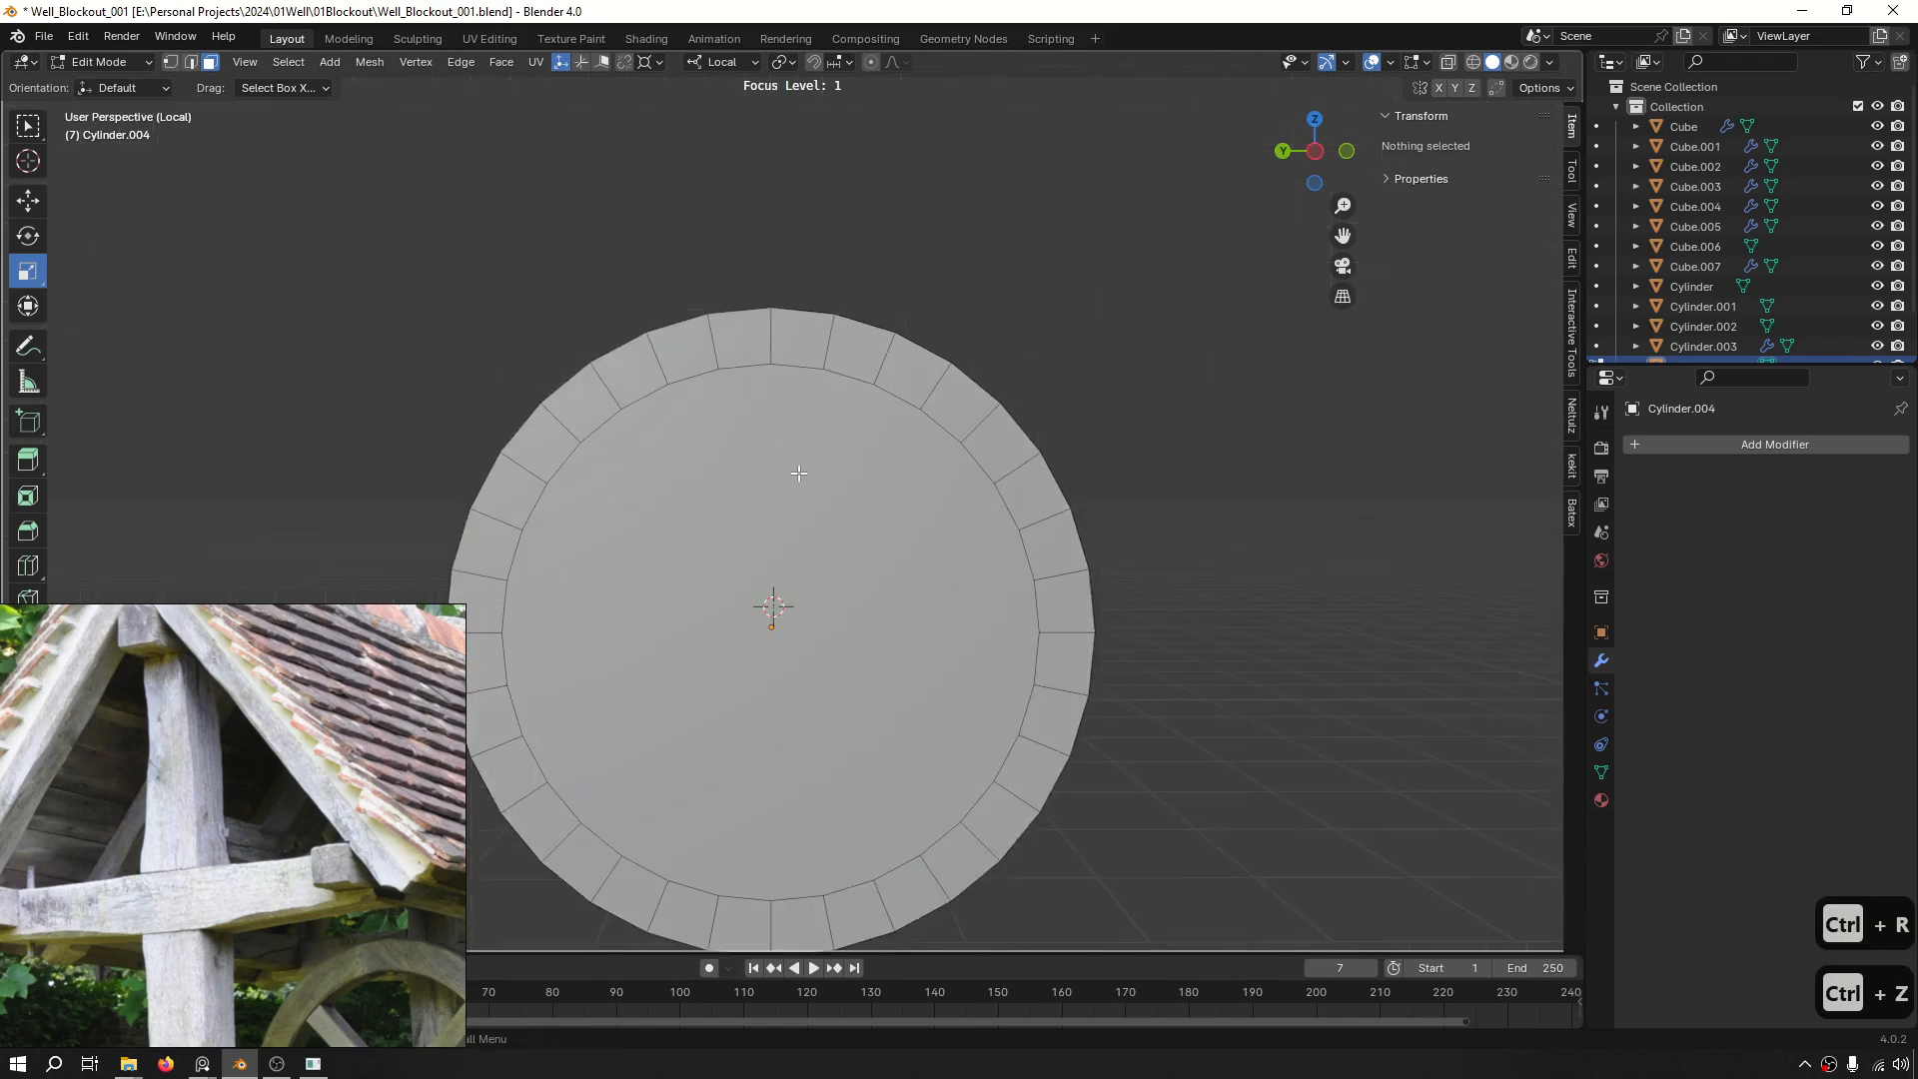
{"action": "left_click", "coordinate": [796, 471]}
{"action": "scroll", "coordinate": [919, 510], "scroll_direction": "down", "scroll_amount": 4}
{"action": "middle_click_drag", "start_coordinate": [1040, 489], "coordinate": [994, 517], "text": "alt"}
{"action": "scroll", "coordinate": [994, 515], "scroll_direction": "up", "scroll_amount": 4}
{"action": "key", "text": "s"}
{"action": "key", "text": "s"}
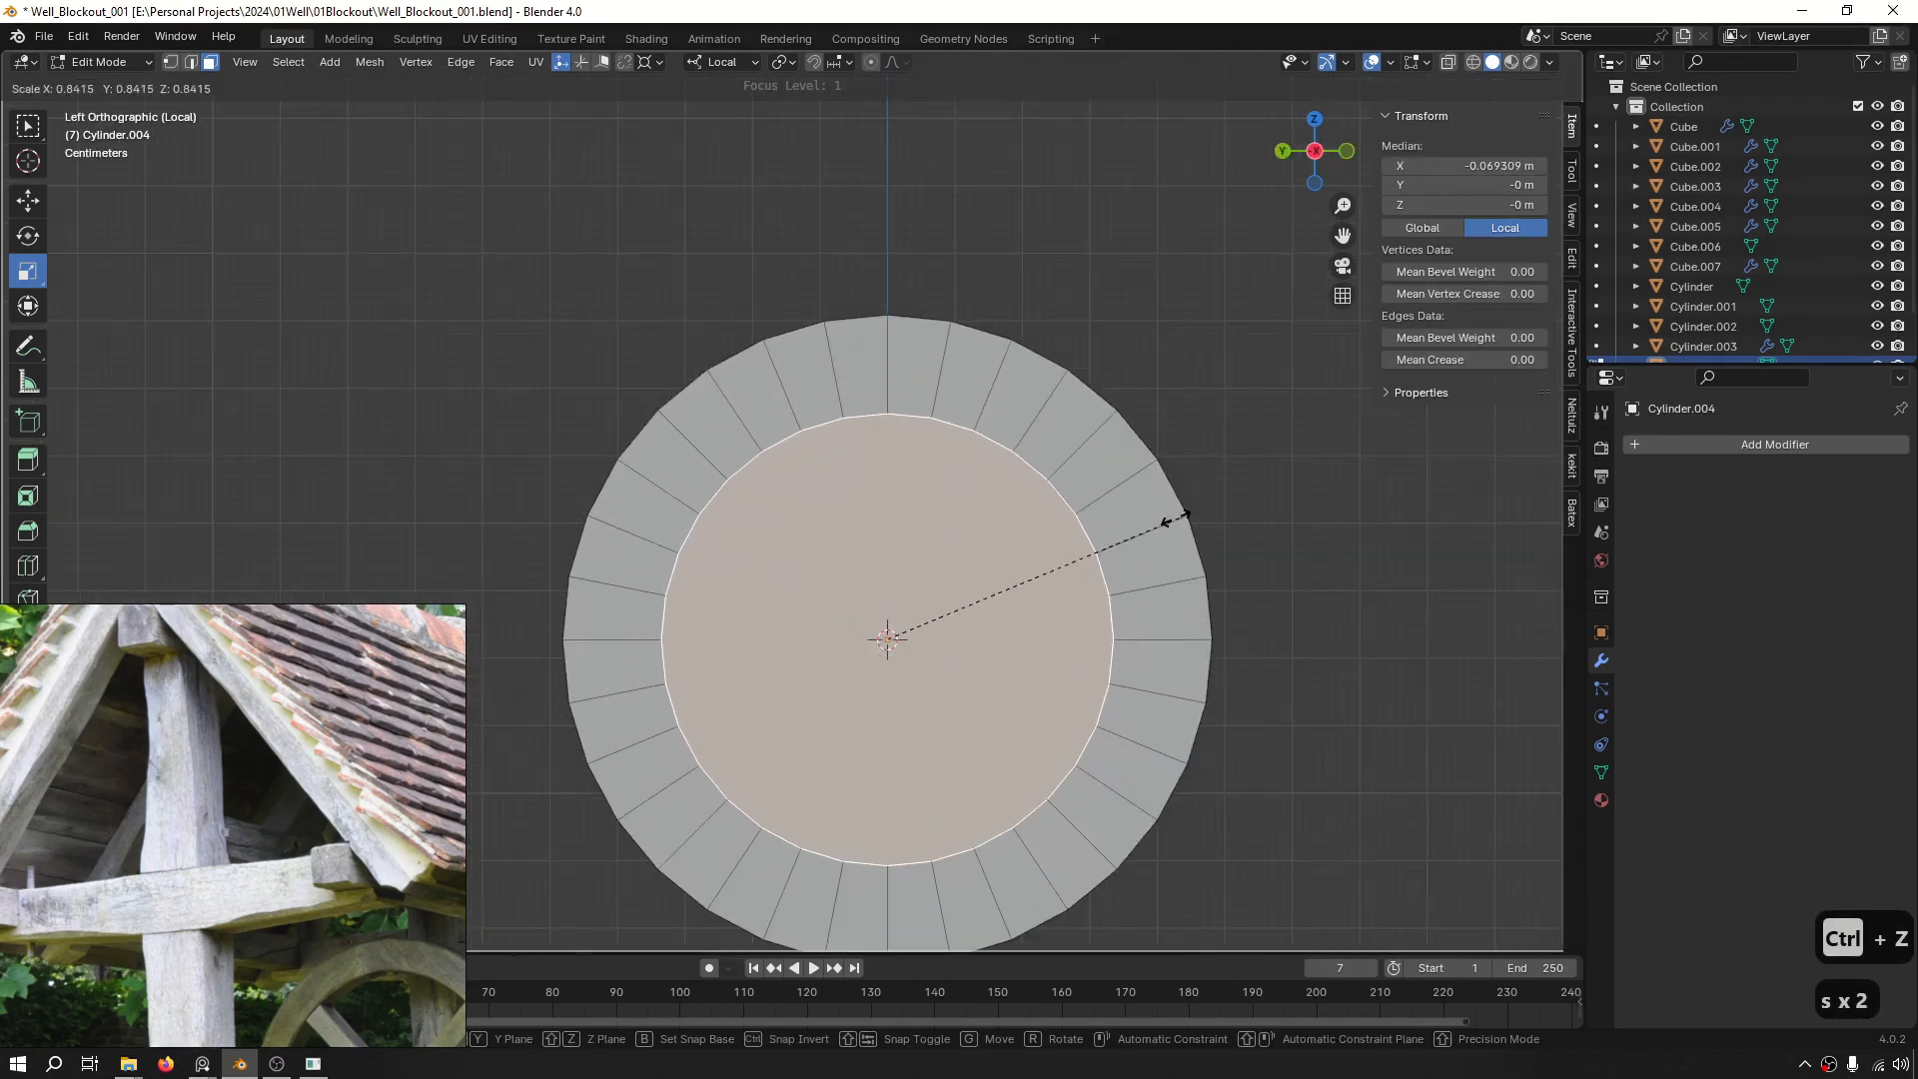
{"action": "left_click", "coordinate": [899, 583]}
{"action": "middle_click_drag", "start_coordinate": [980, 580], "coordinate": [963, 518]}
Add two concentric loop cuts between the hub and the rim of the wheel face, and save the file.
{"action": "key", "text": "ctrl+r"}
{"action": "left_click", "coordinate": [927, 492]}
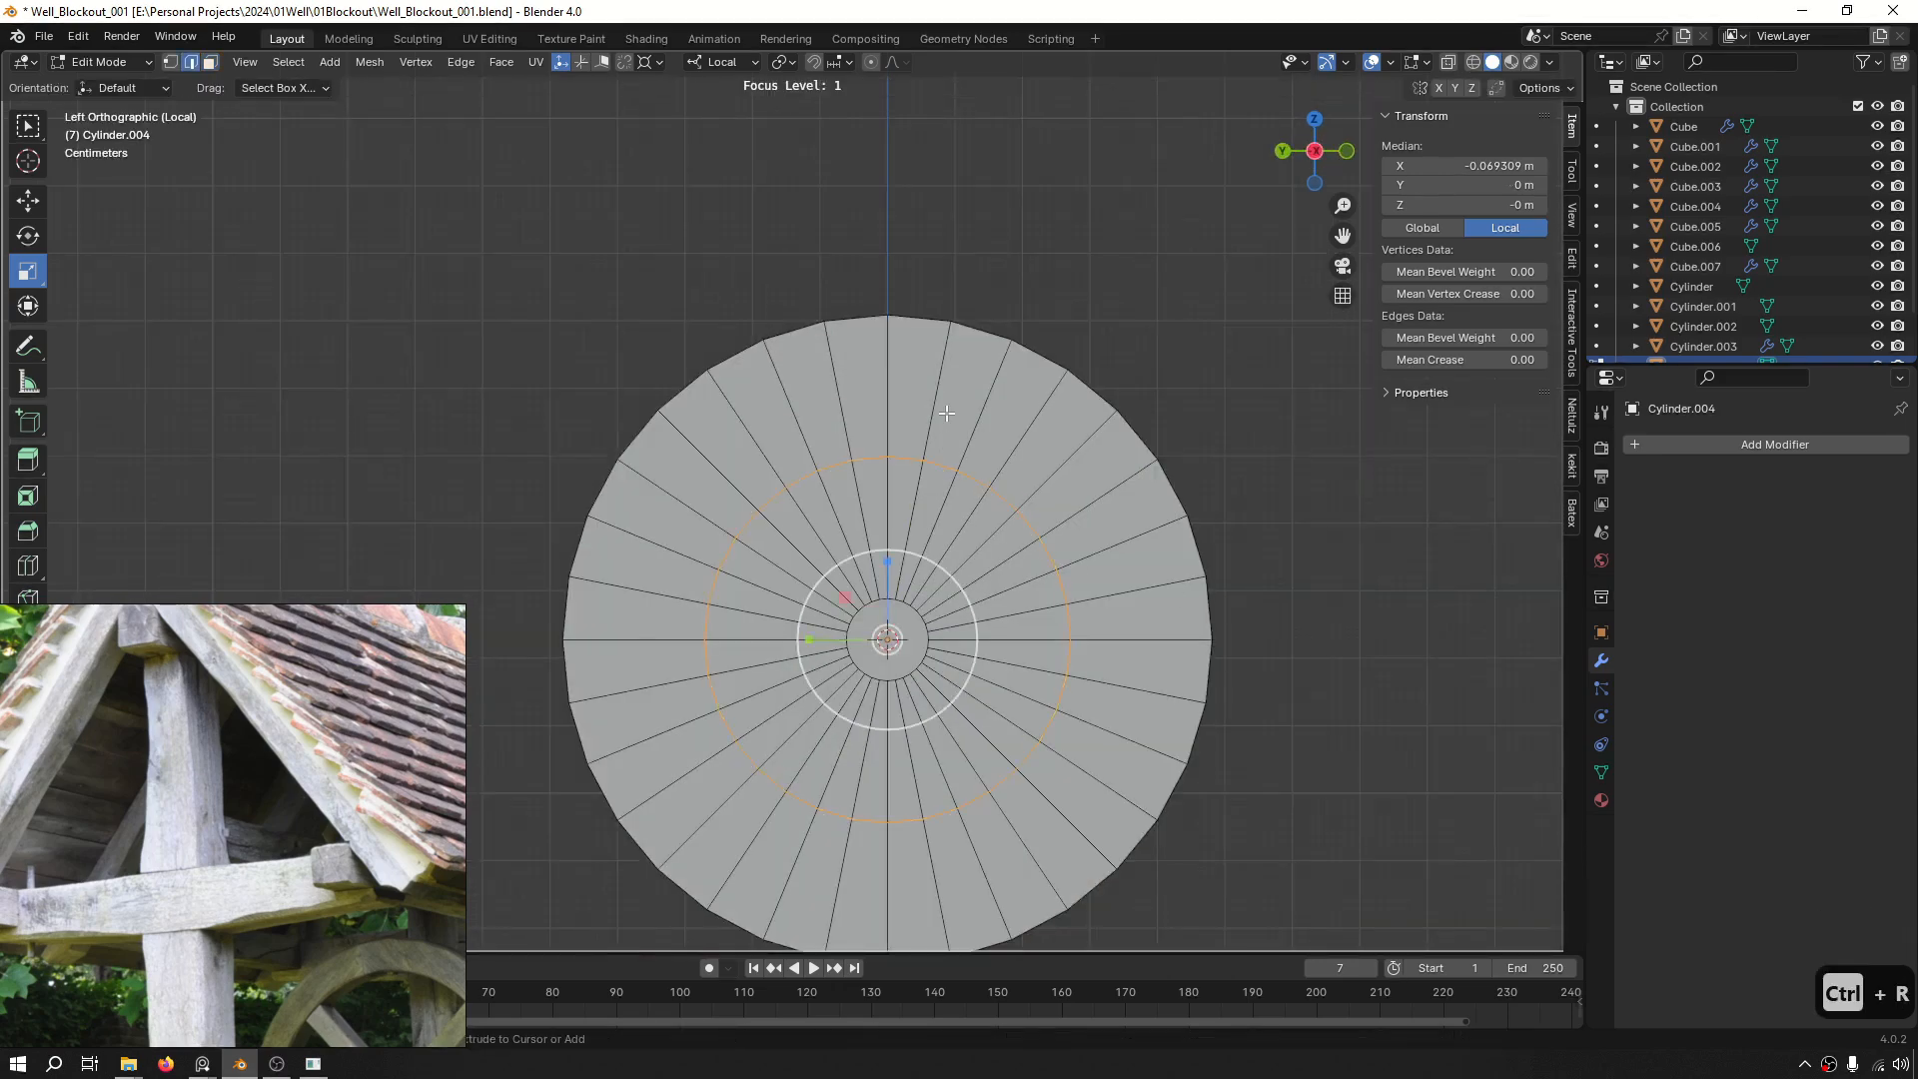
{"action": "key", "text": "ctrl+r"}
{"action": "middle_click_drag", "start_coordinate": [884, 543], "coordinate": [1051, 435], "text": "shift"}
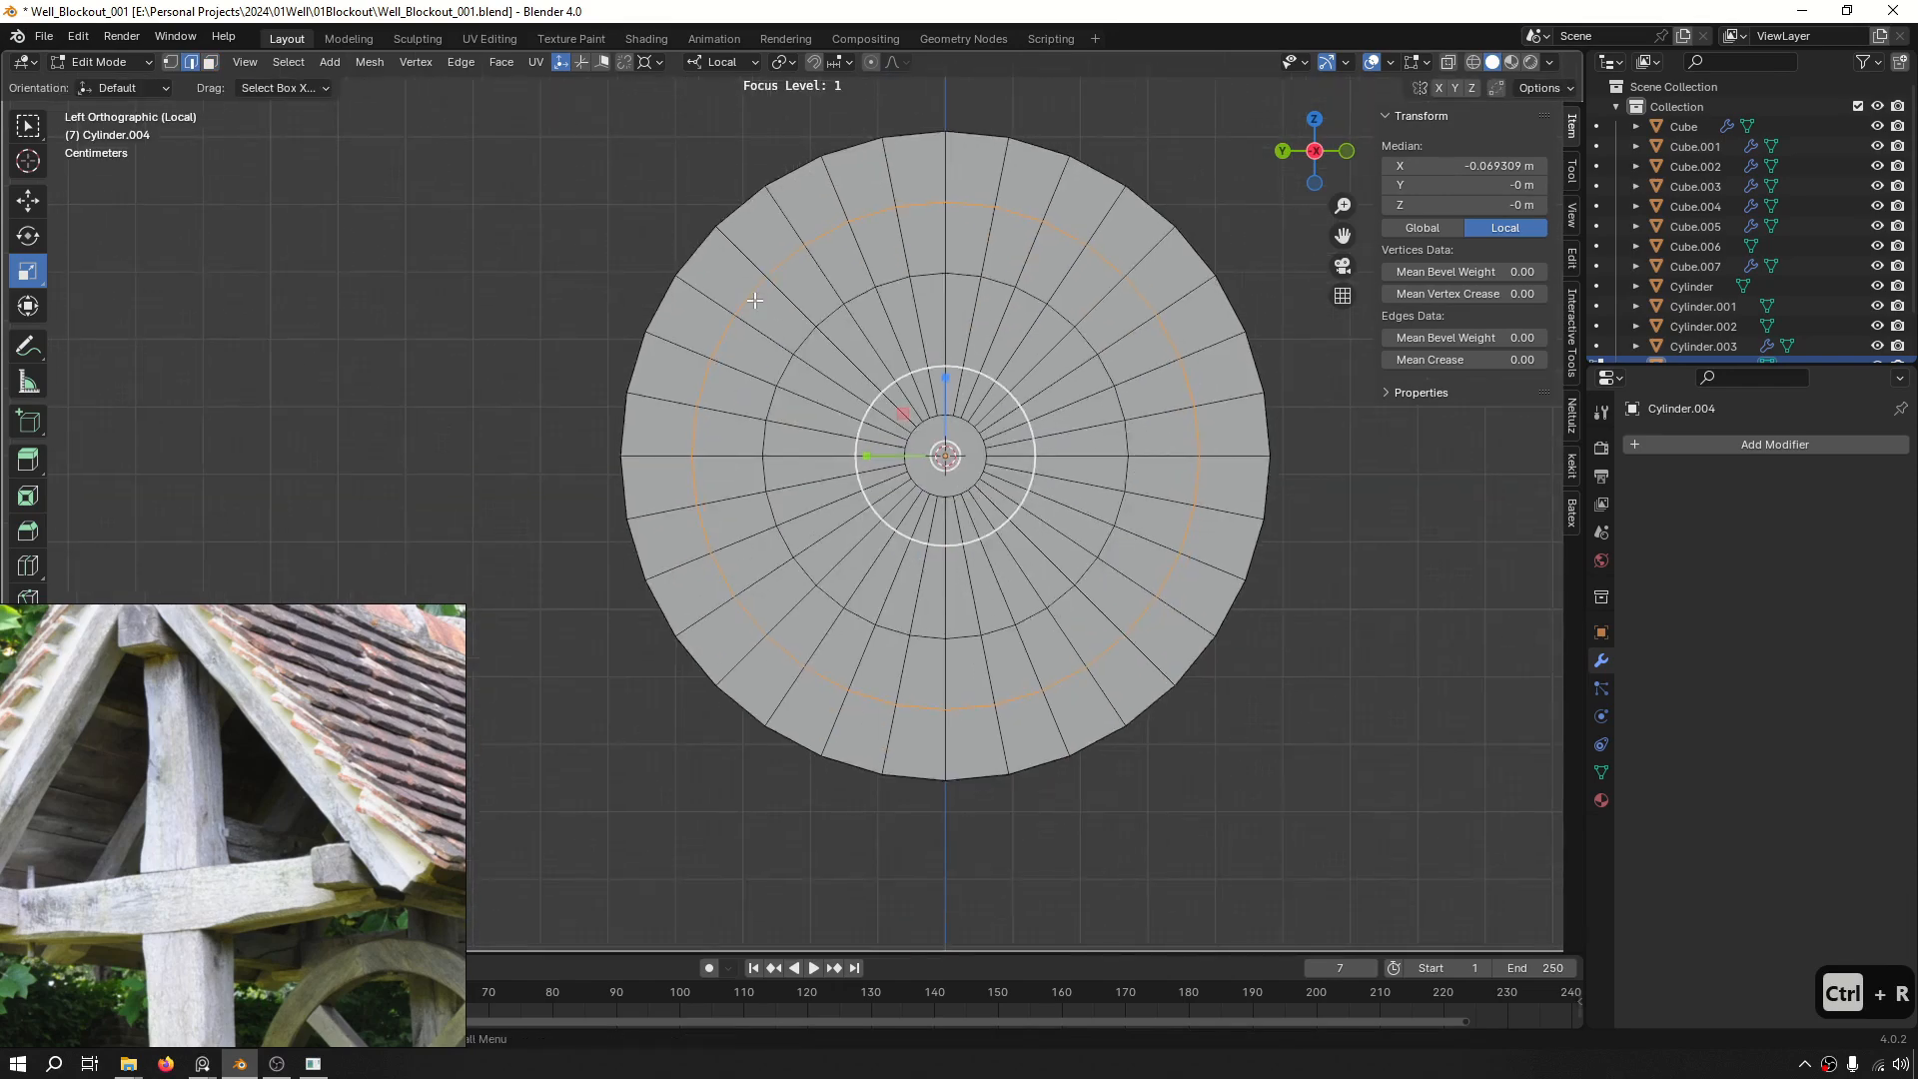
{"action": "key", "text": "ctrl+s"}
{"action": "key", "text": "alt+a"}
{"action": "scroll", "coordinate": [901, 342], "scroll_direction": "down", "scroll_amount": 3}
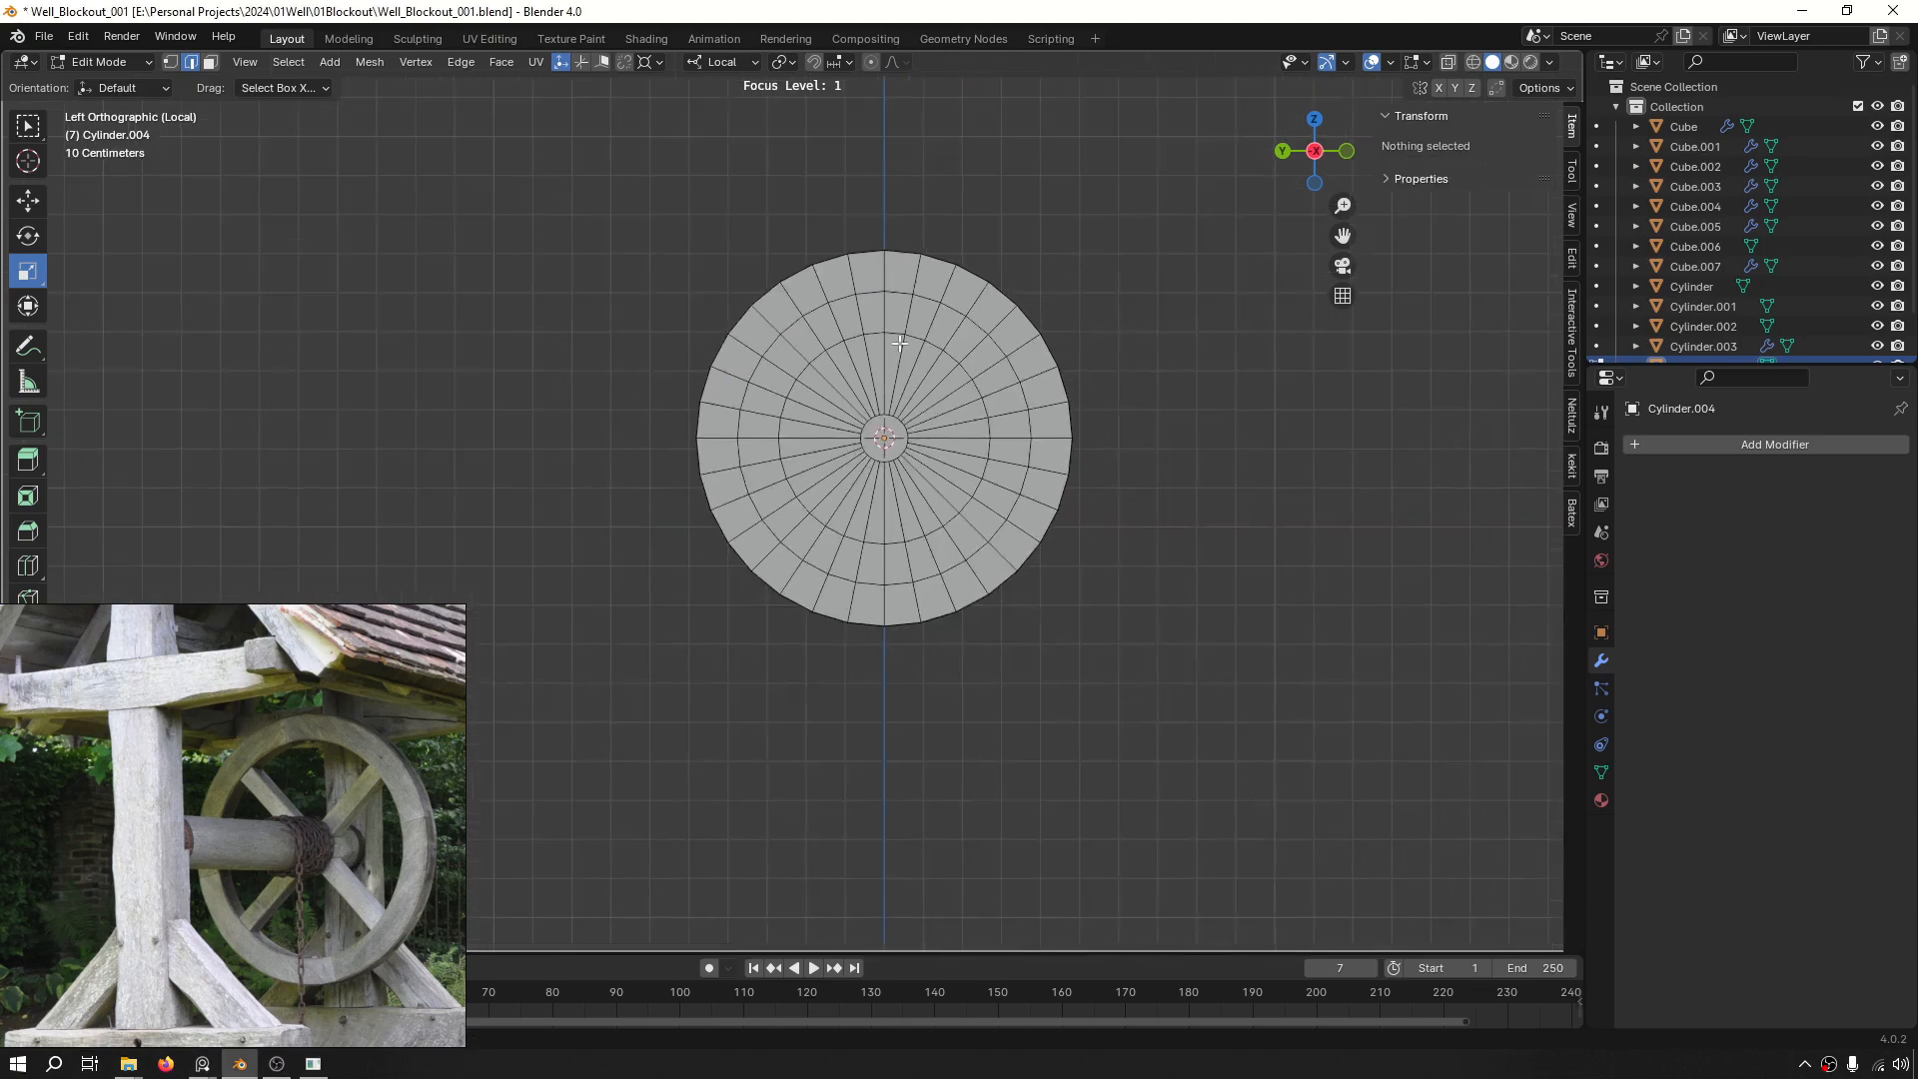
Add a loop cut around the middle of the wheel rim's thickness in the front view.
{"action": "key", "text": "KP_1"}
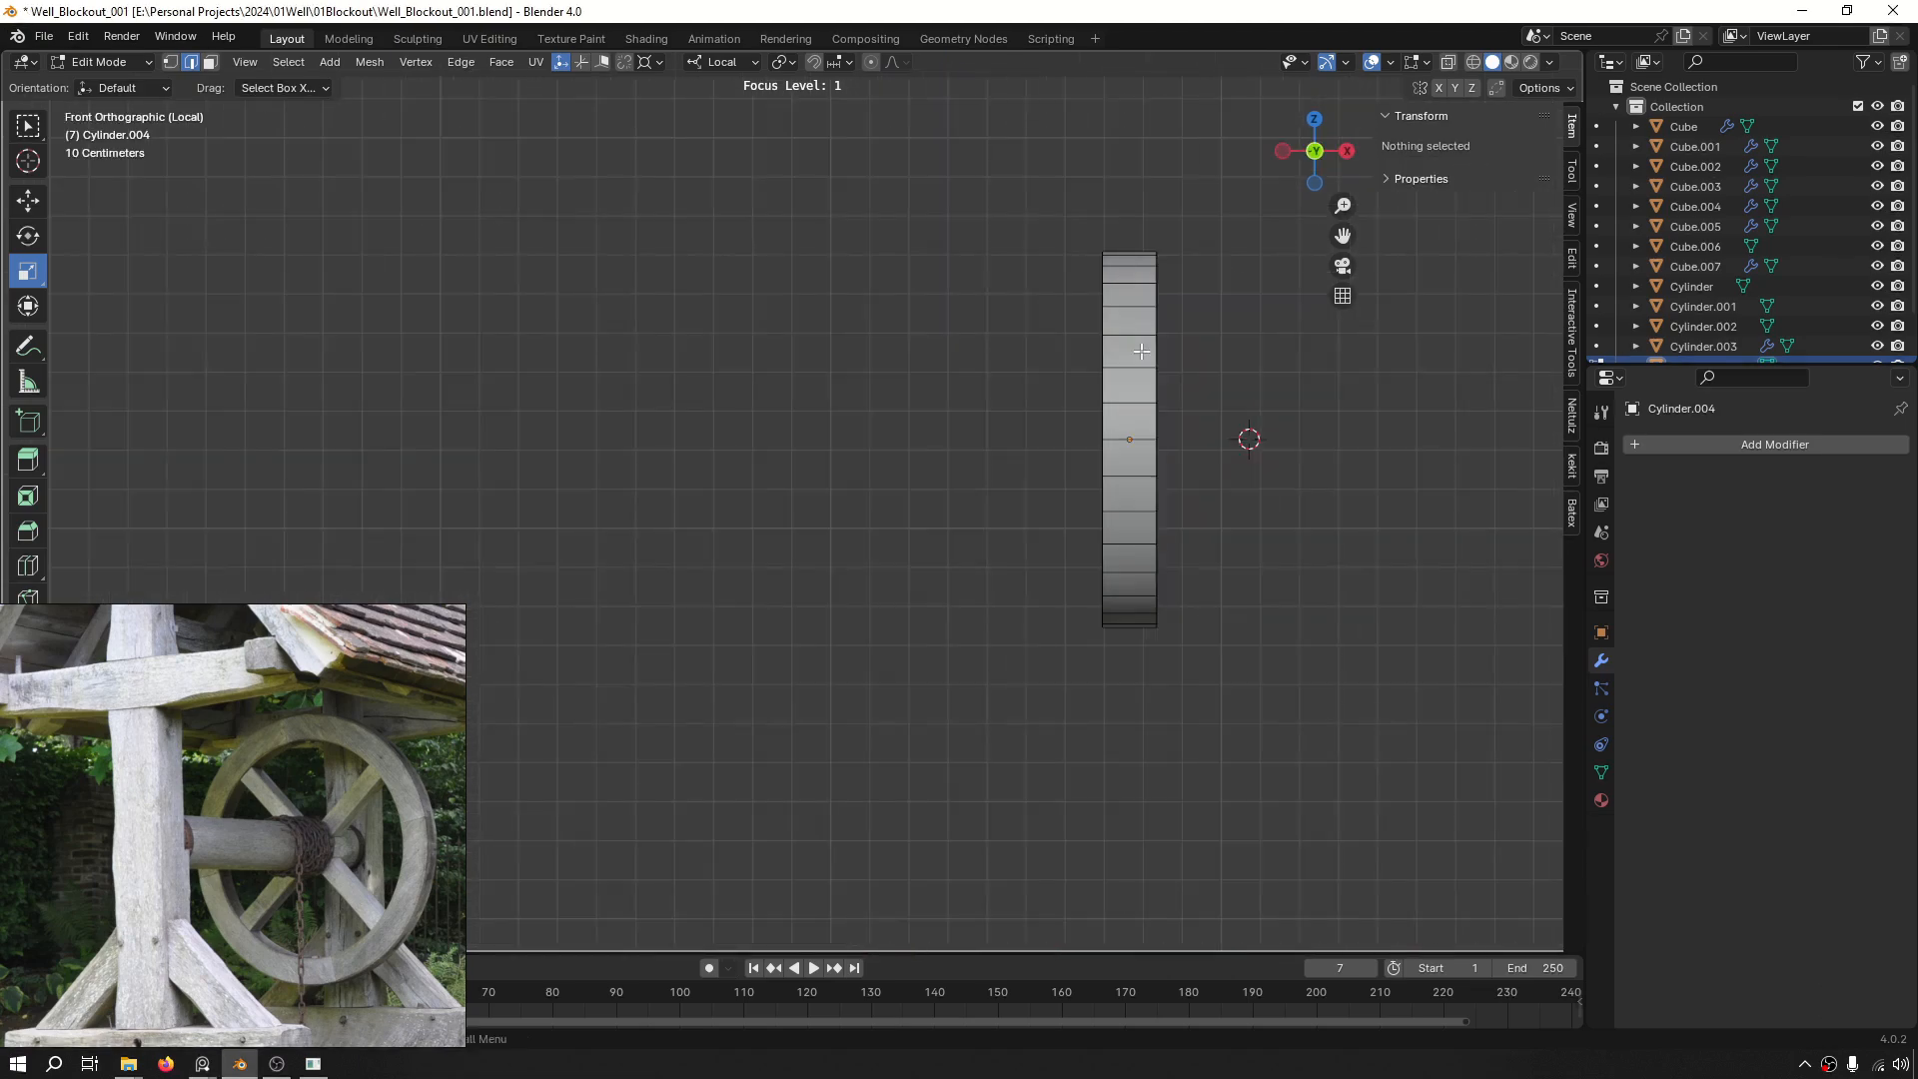
{"action": "key", "text": "ctrl+r"}
{"action": "left_click", "coordinate": [1129, 277]}
{"action": "middle_click_drag", "start_coordinate": [1177, 294], "coordinate": [1013, 300], "text": "shift"}
Delete the wheel disc's faces on the +X side of the middle loop and save the file.
{"action": "key", "text": "3"}
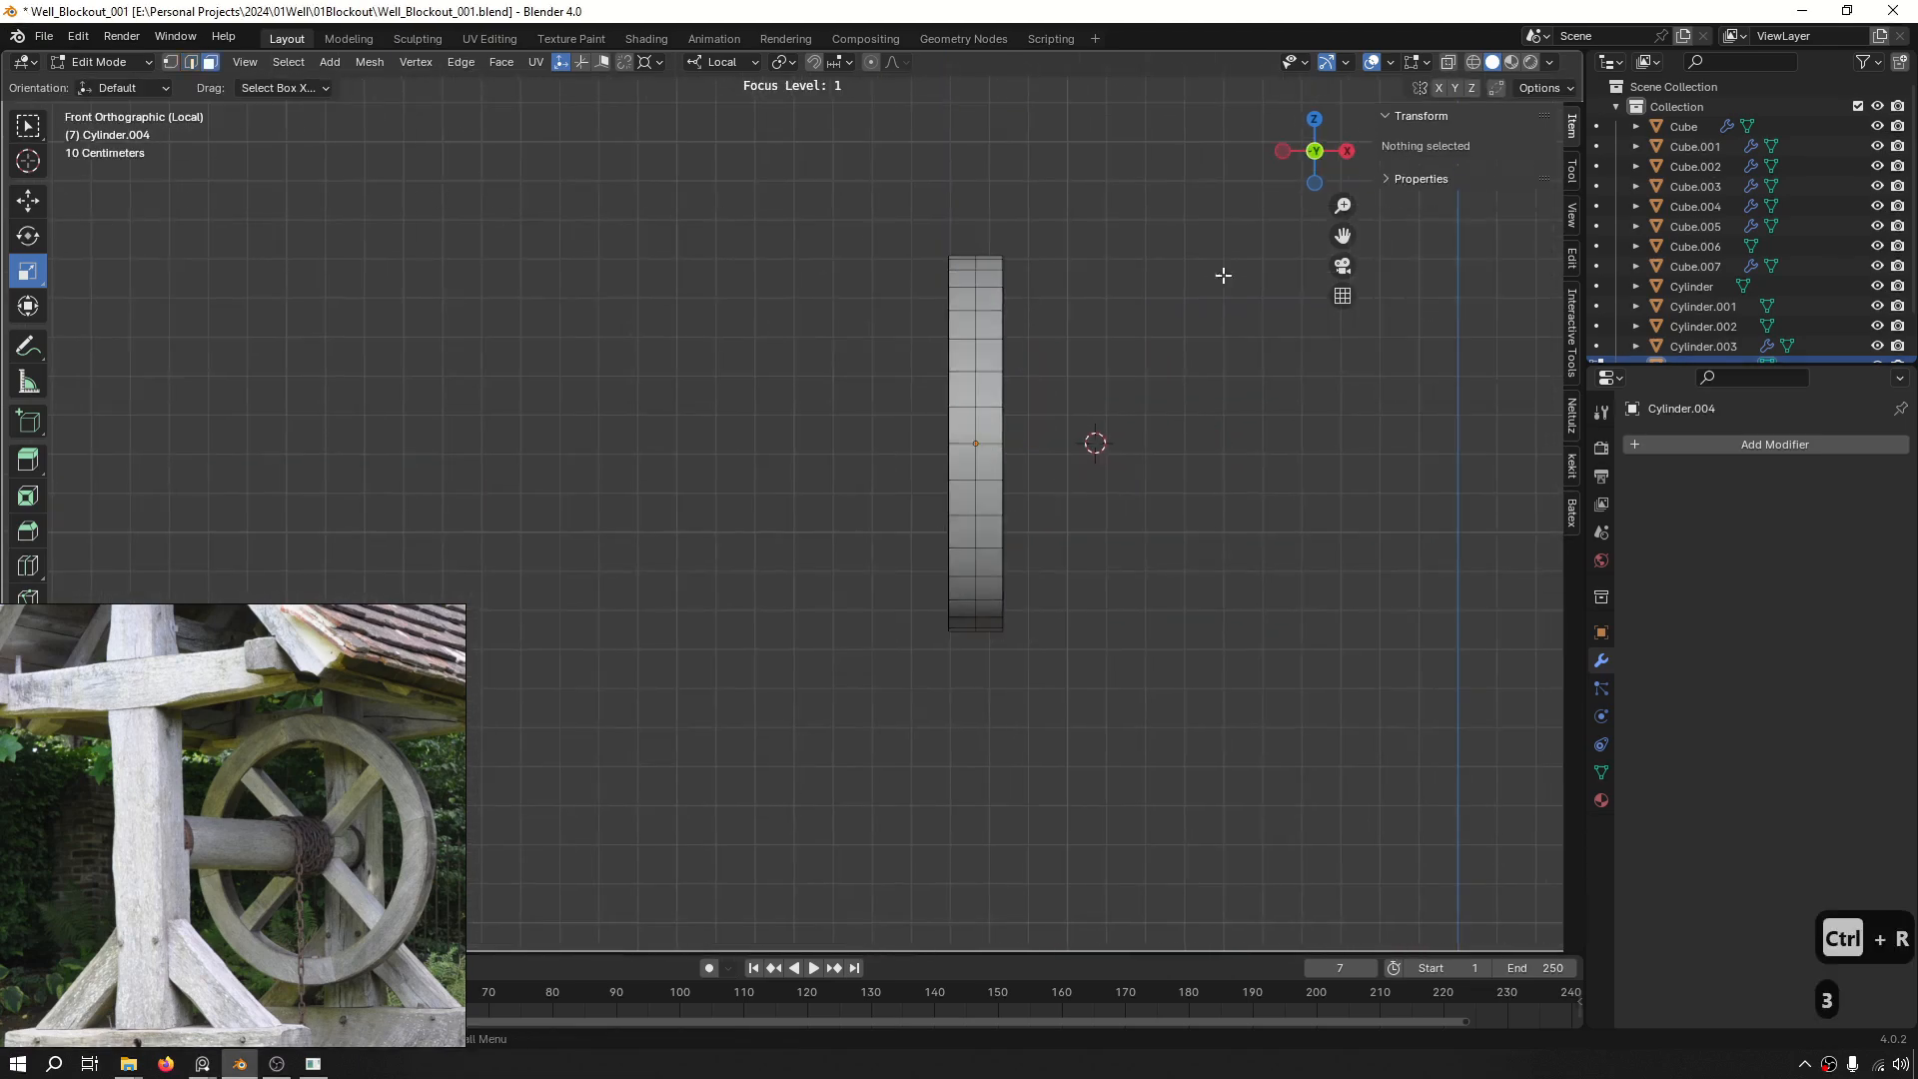
{"action": "left_click_drag", "start_coordinate": [1167, 180], "coordinate": [978, 805]}
{"action": "middle_click_drag", "start_coordinate": [1044, 624], "coordinate": [966, 623]}
{"action": "key", "text": "x"}
{"action": "scroll", "coordinate": [976, 432], "scroll_direction": "up", "scroll_amount": 4}
{"action": "scroll", "coordinate": [1142, 561], "scroll_direction": "down", "scroll_amount": 4}
{"action": "key", "text": "ctrl+s"}
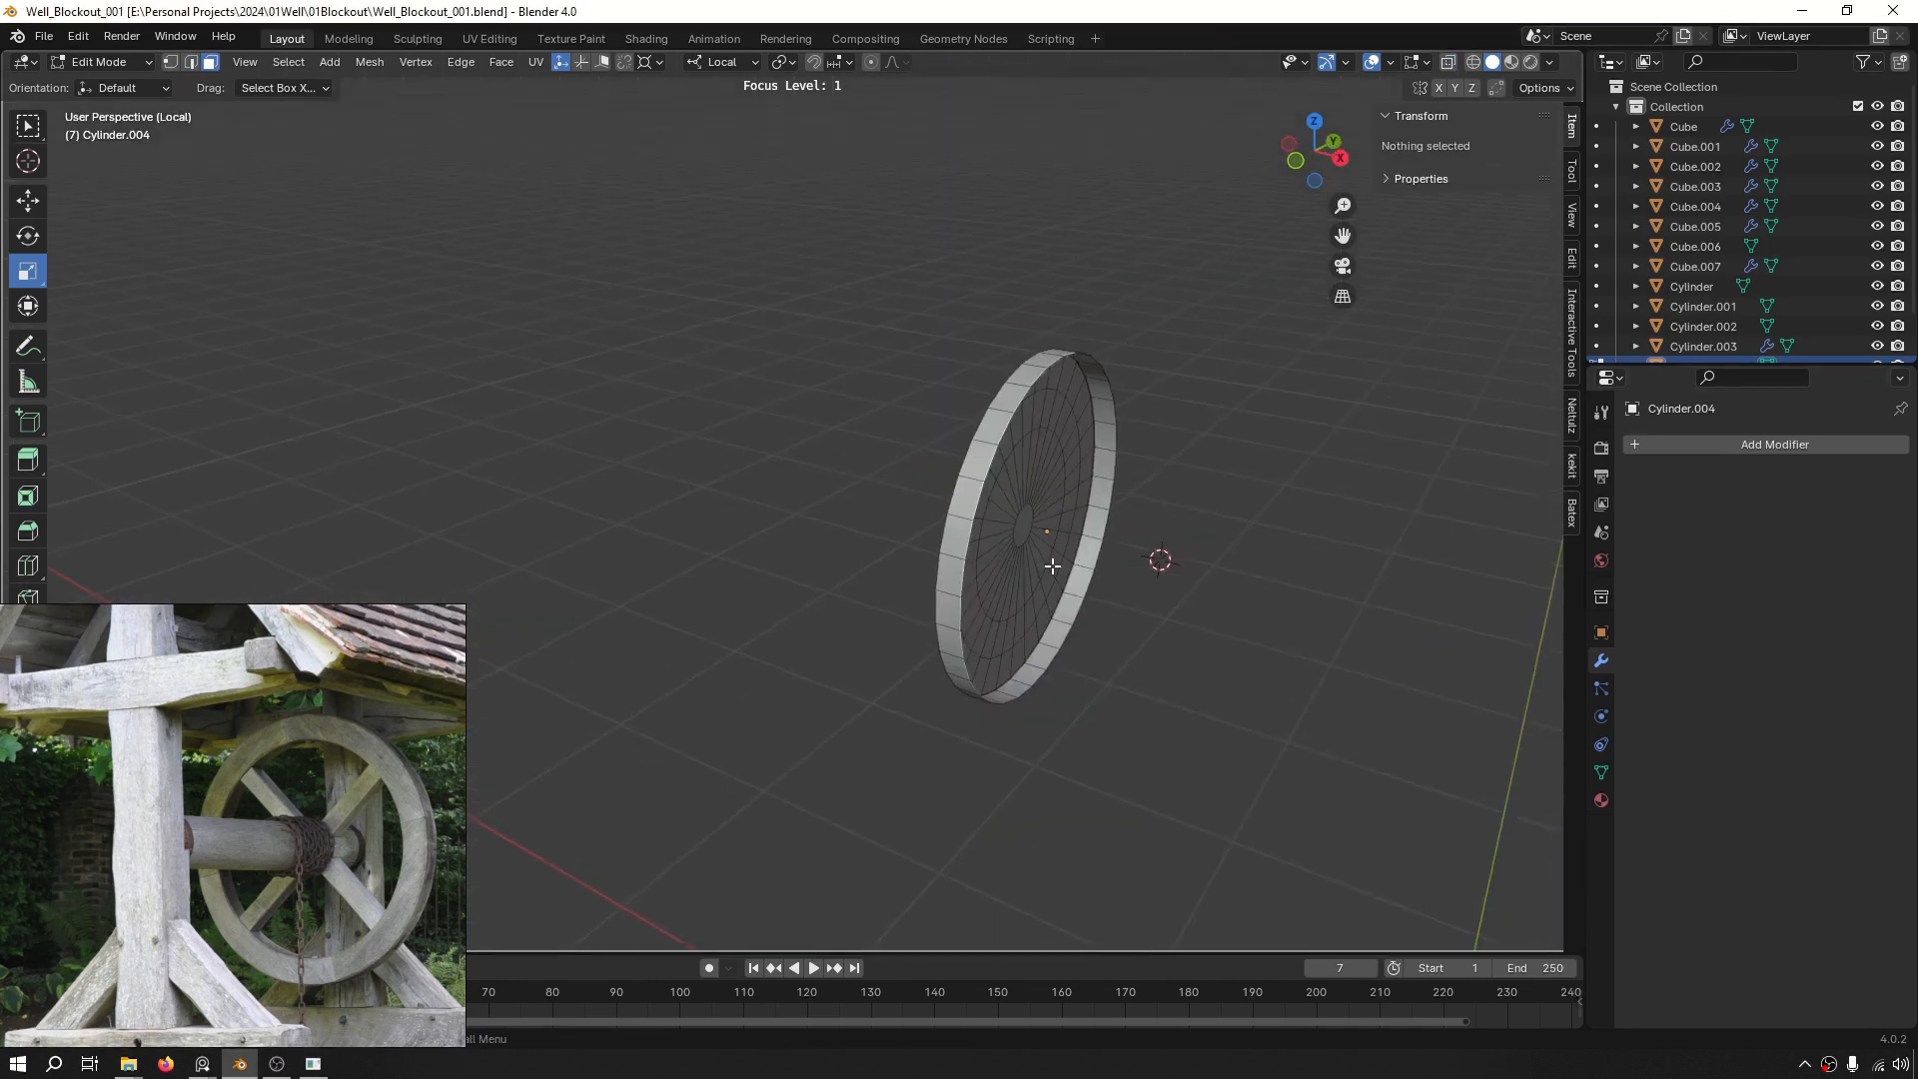
{"action": "scroll", "coordinate": [1079, 512], "scroll_direction": "up", "scroll_amount": 6}
{"action": "scroll", "coordinate": [1079, 513], "scroll_direction": "down", "scroll_amount": 6}
Leave mesh editing and display the wheel's wireframe over its surface in the left view.
{"action": "key", "text": "Tab"}
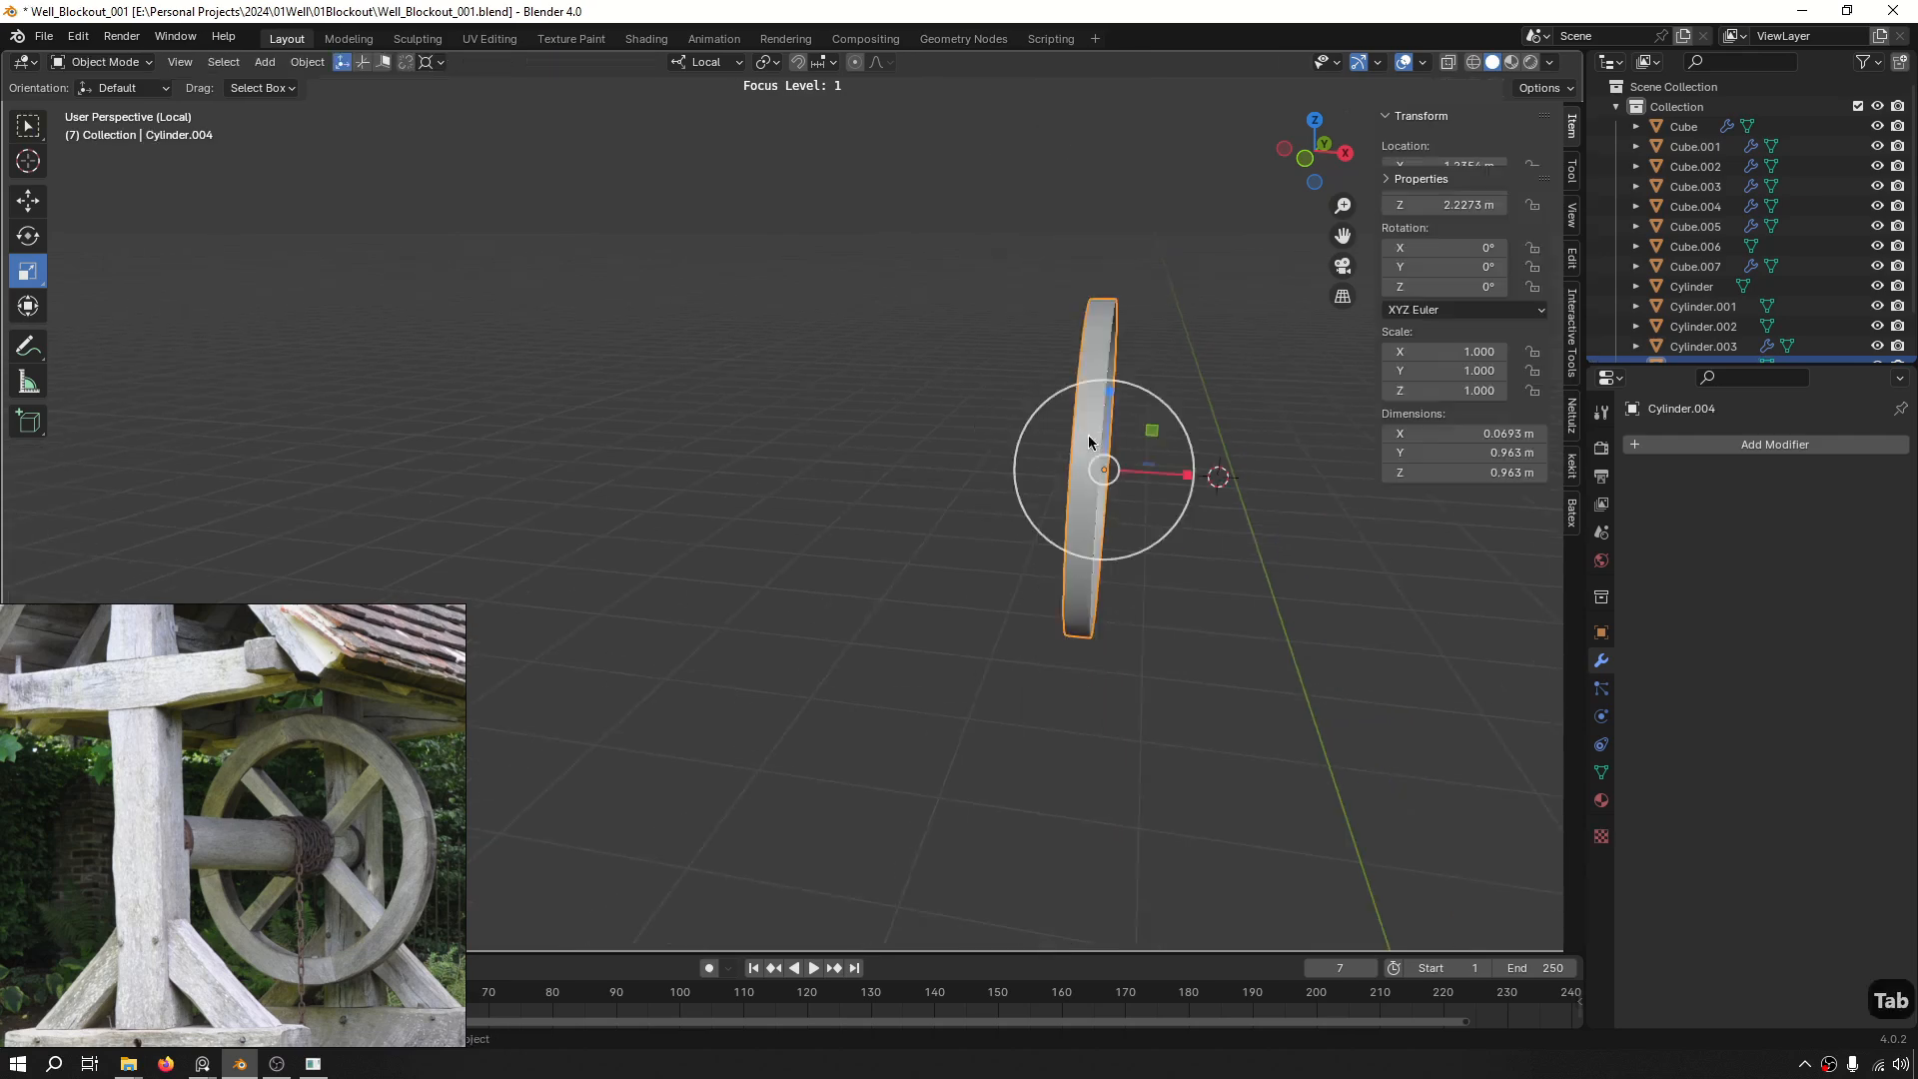
{"action": "middle_click_drag", "start_coordinate": [1220, 480], "coordinate": [1276, 457]}
{"action": "key", "text": "F4"}
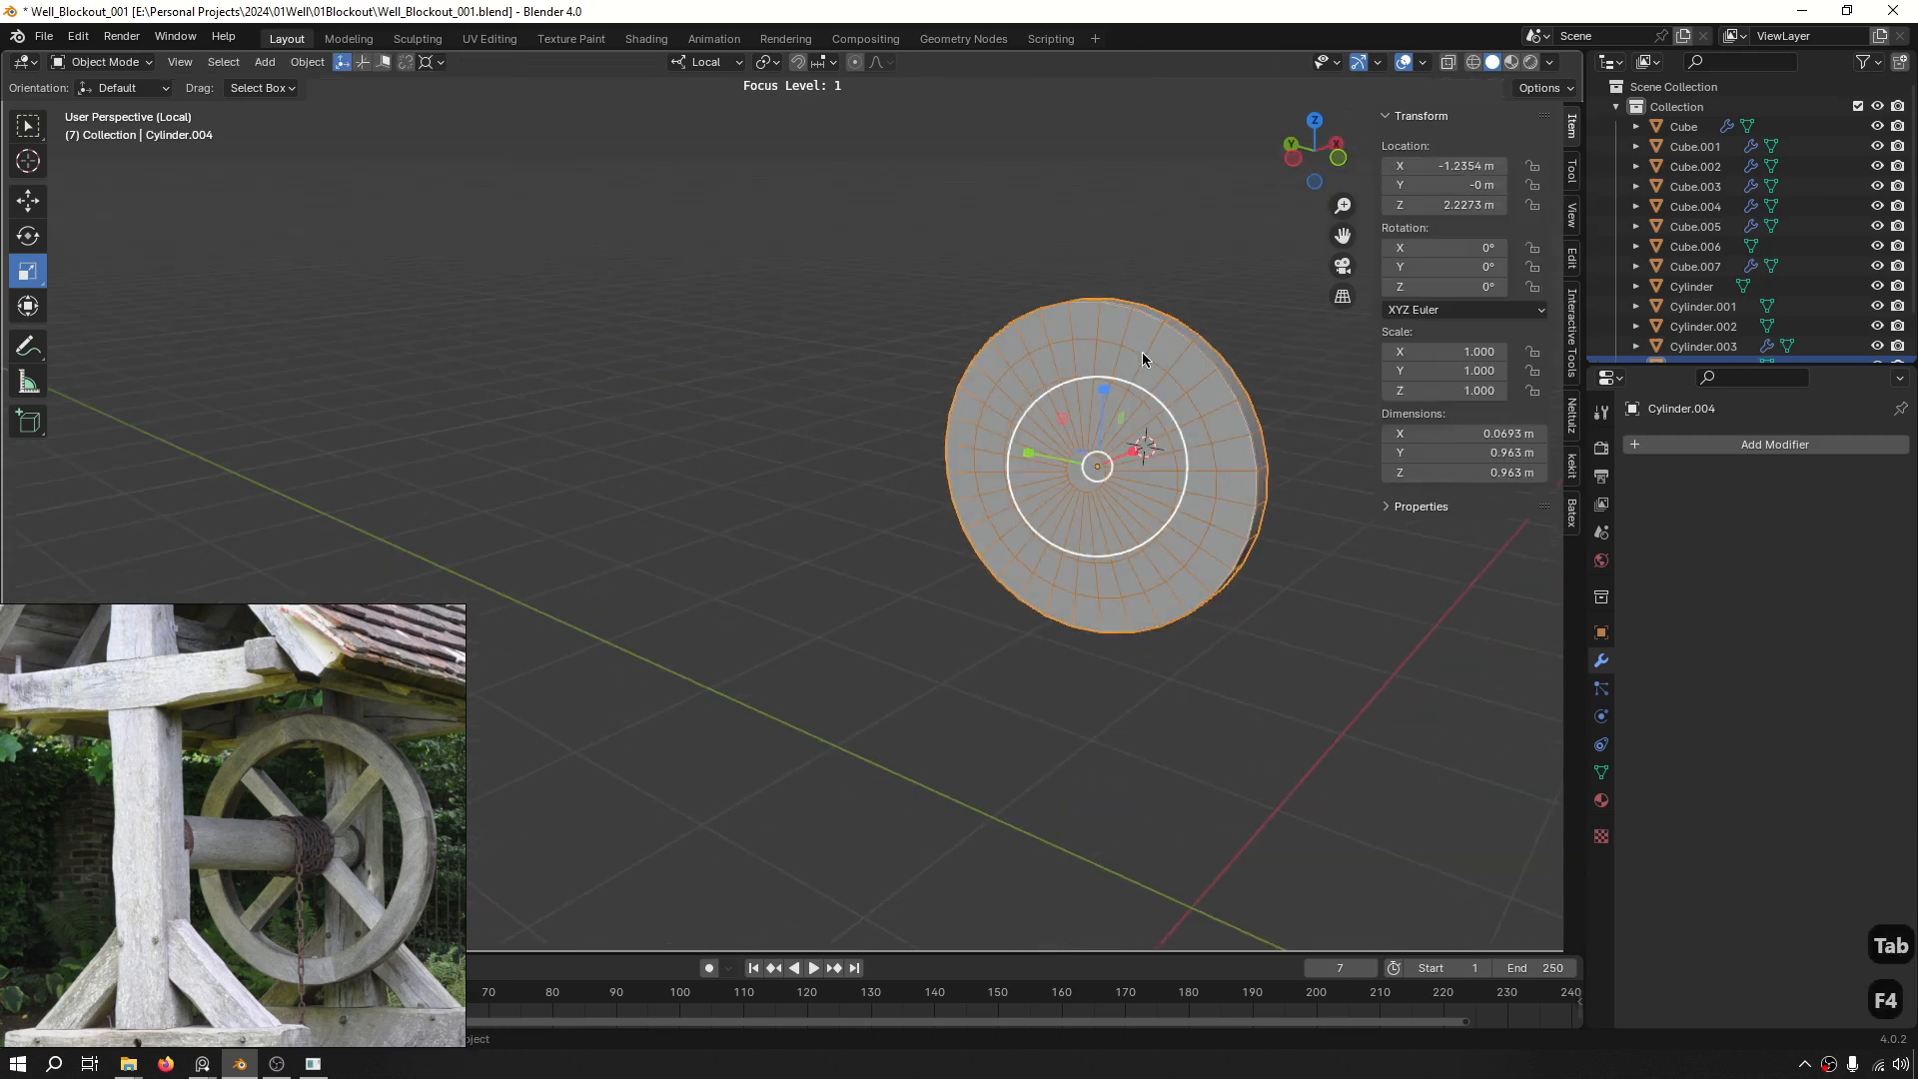
{"action": "middle_click_drag", "start_coordinate": [1148, 360], "coordinate": [951, 424]}
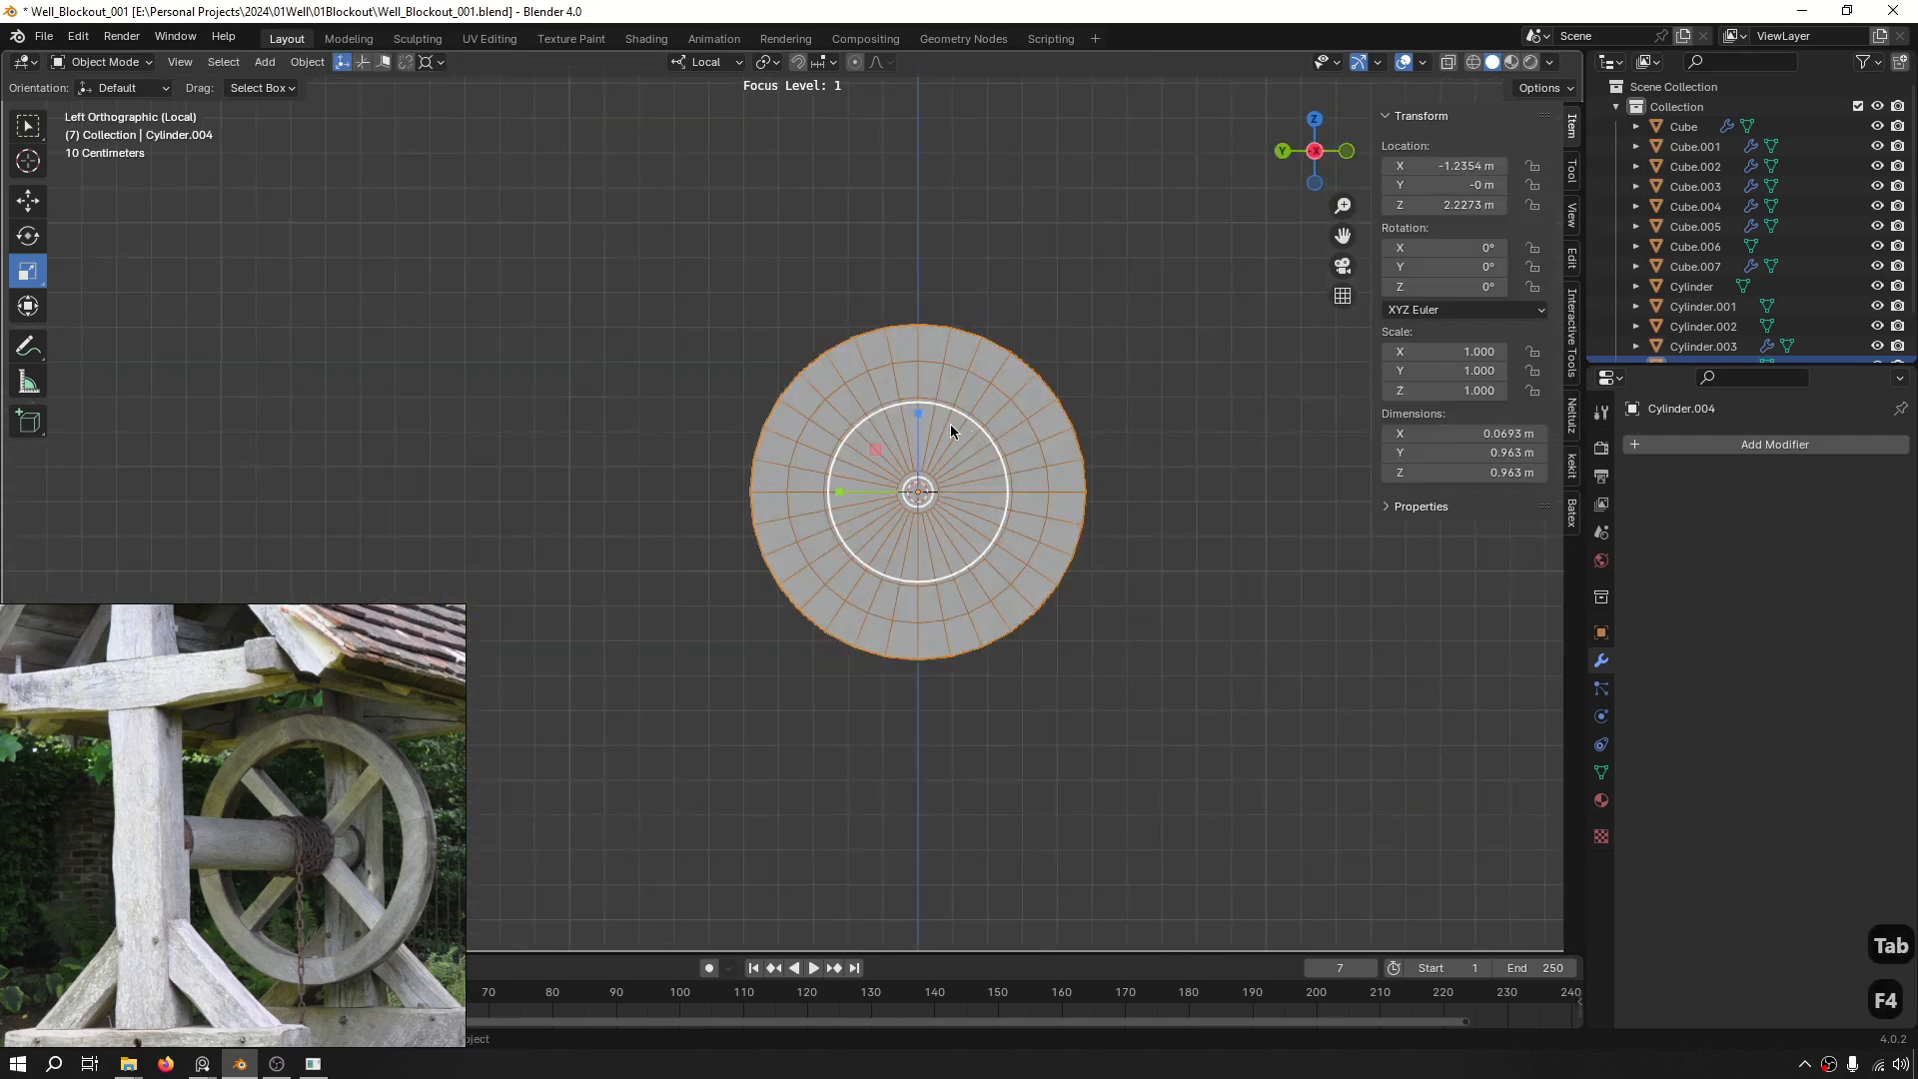
Delete the faces on the wheel's -Y half, leaving the hub and the wedges beside the centre line.
{"action": "scroll", "coordinate": [920, 360], "scroll_direction": "up", "scroll_amount": 1}
{"action": "key", "text": "3"}
{"action": "left_click_drag", "start_coordinate": [935, 237], "coordinate": [1122, 856]}
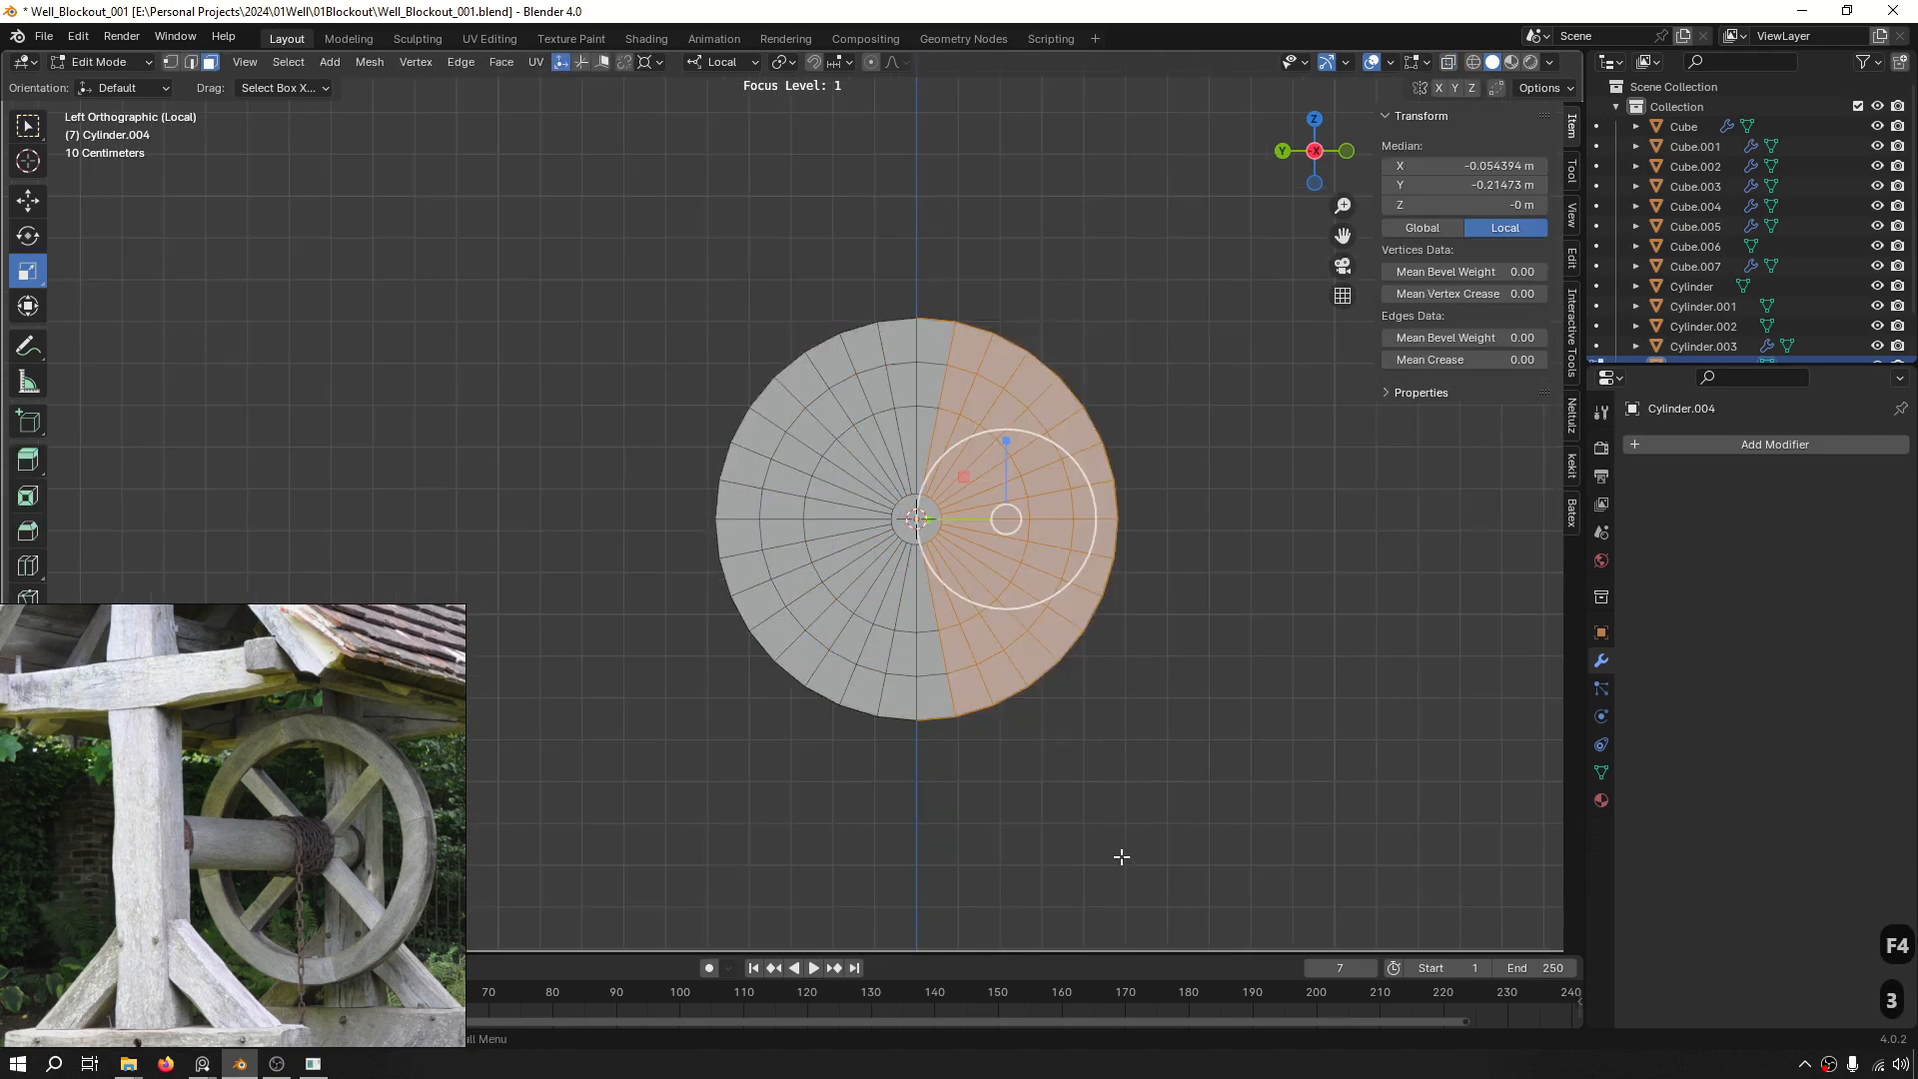
{"action": "key", "text": "x"}
{"action": "left_click", "coordinate": [1049, 446]}
Delete the leftover wedge faces on the -Y side of the wheel's vertical centre line.
{"action": "left_click_drag", "start_coordinate": [1034, 238], "coordinate": [927, 928]}
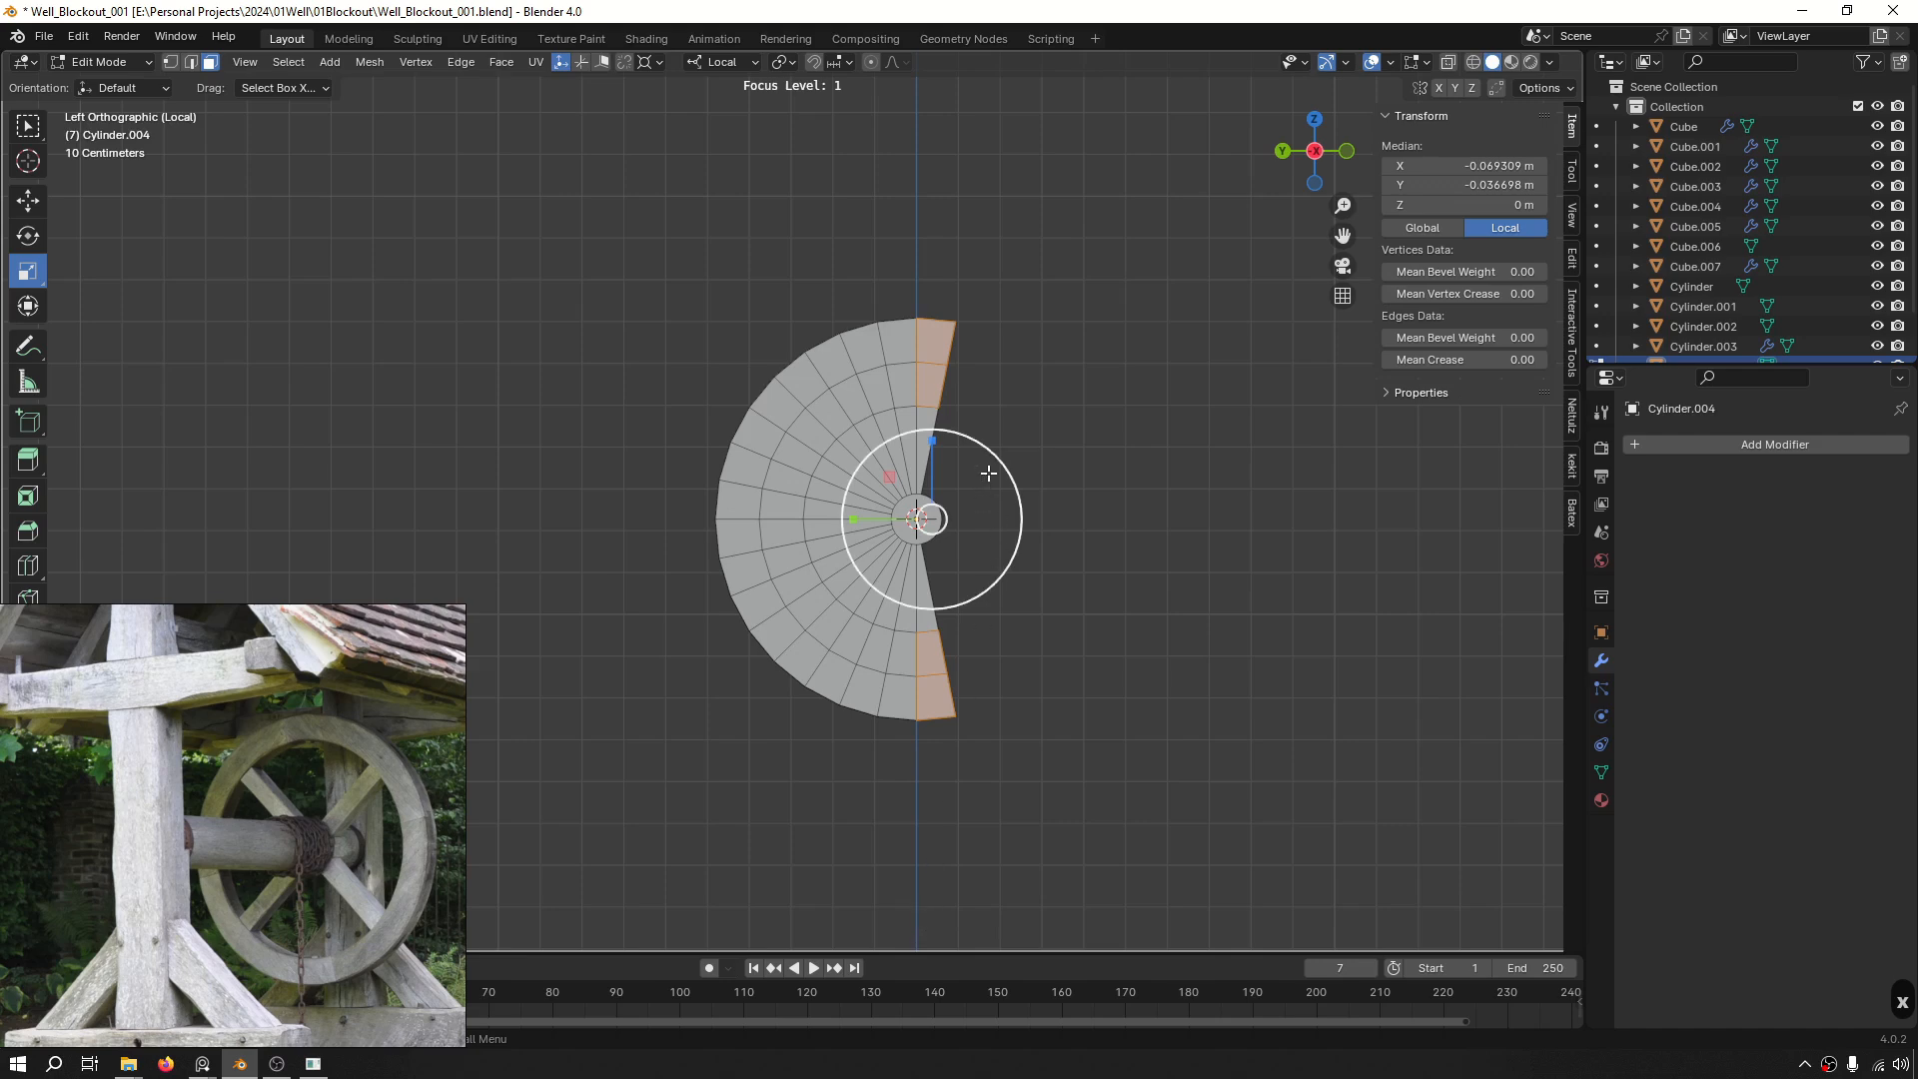
{"action": "left_click_drag", "start_coordinate": [1067, 248], "coordinate": [919, 924]}
{"action": "scroll", "coordinate": [968, 515], "scroll_direction": "up", "scroll_amount": 4}
{"action": "key", "text": "x"}
{"action": "left_click_drag", "start_coordinate": [948, 305], "coordinate": [881, 909]}
{"action": "left_click_drag", "start_coordinate": [929, 690], "coordinate": [879, 644]}
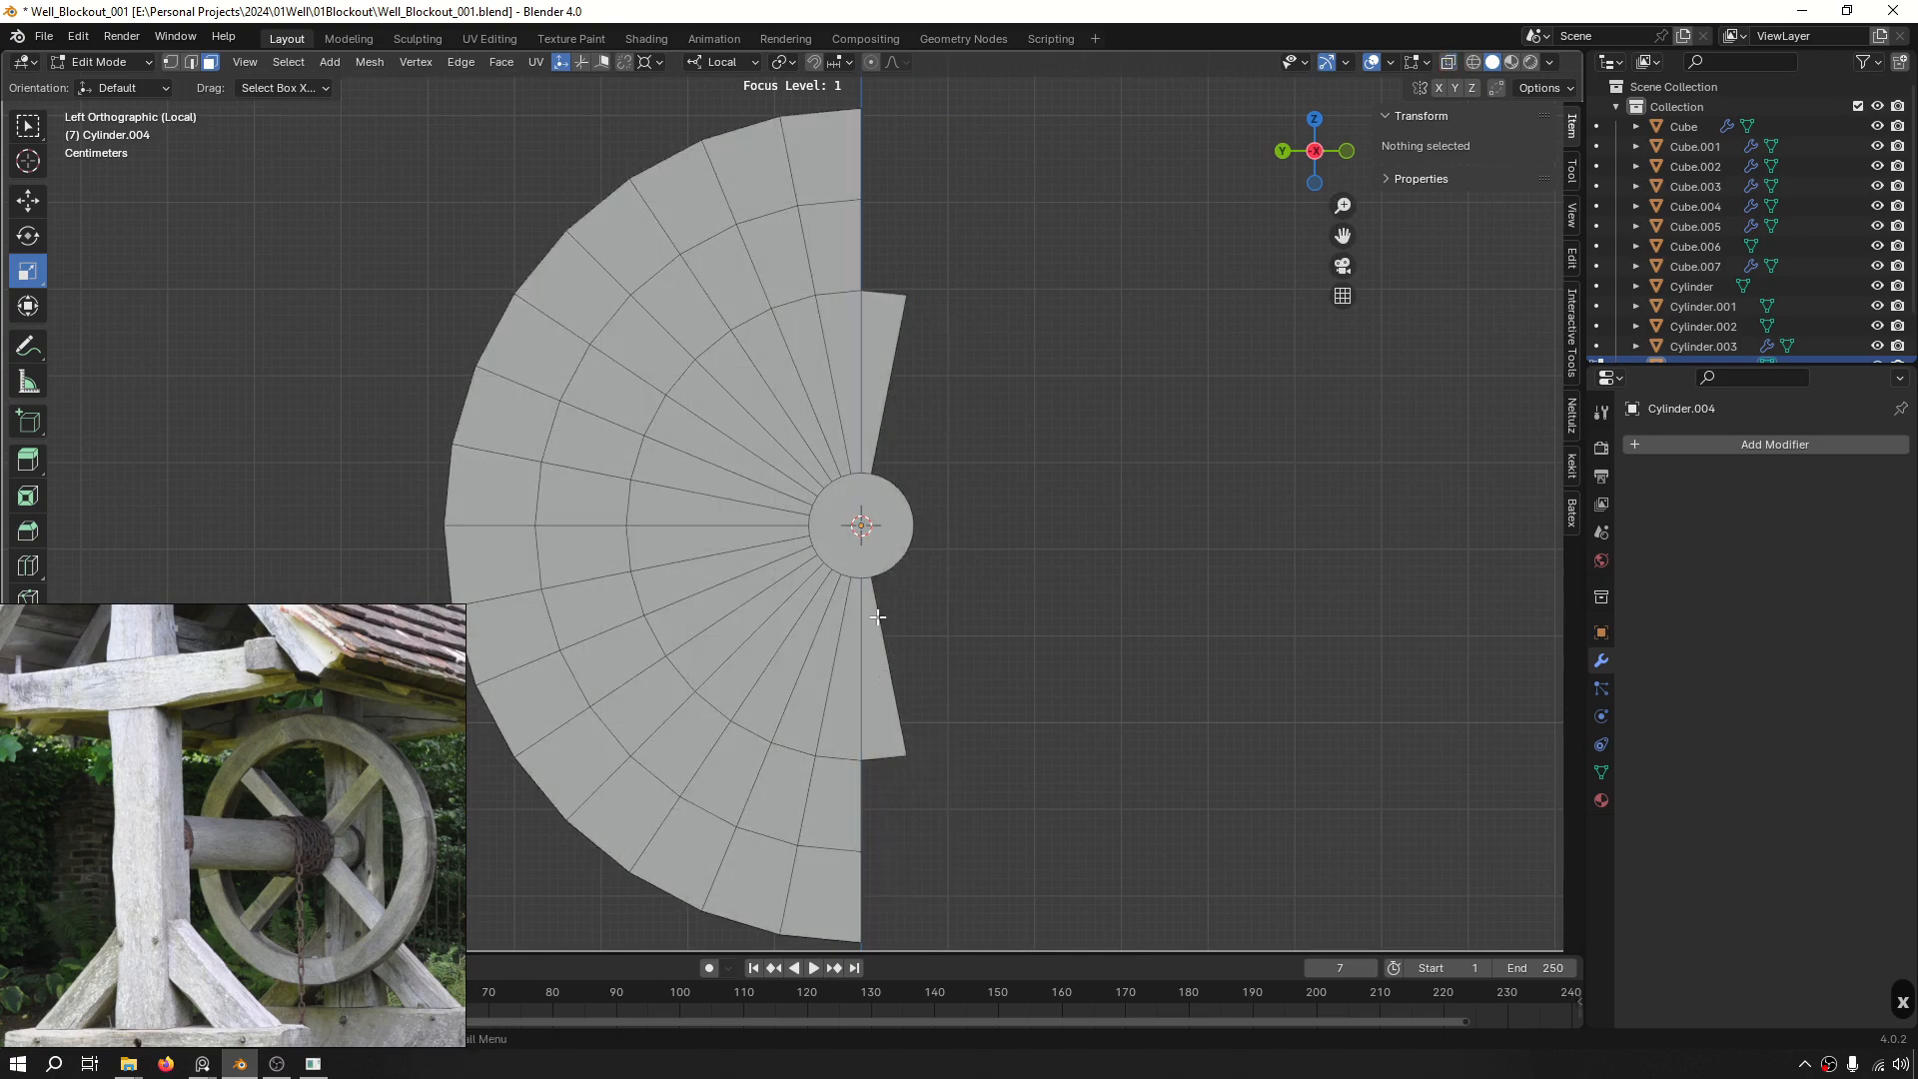
{"action": "key", "text": "x"}
{"action": "left_click_drag", "start_coordinate": [946, 461], "coordinate": [866, 625]}
{"action": "left_click_drag", "start_coordinate": [983, 300], "coordinate": [880, 552]}
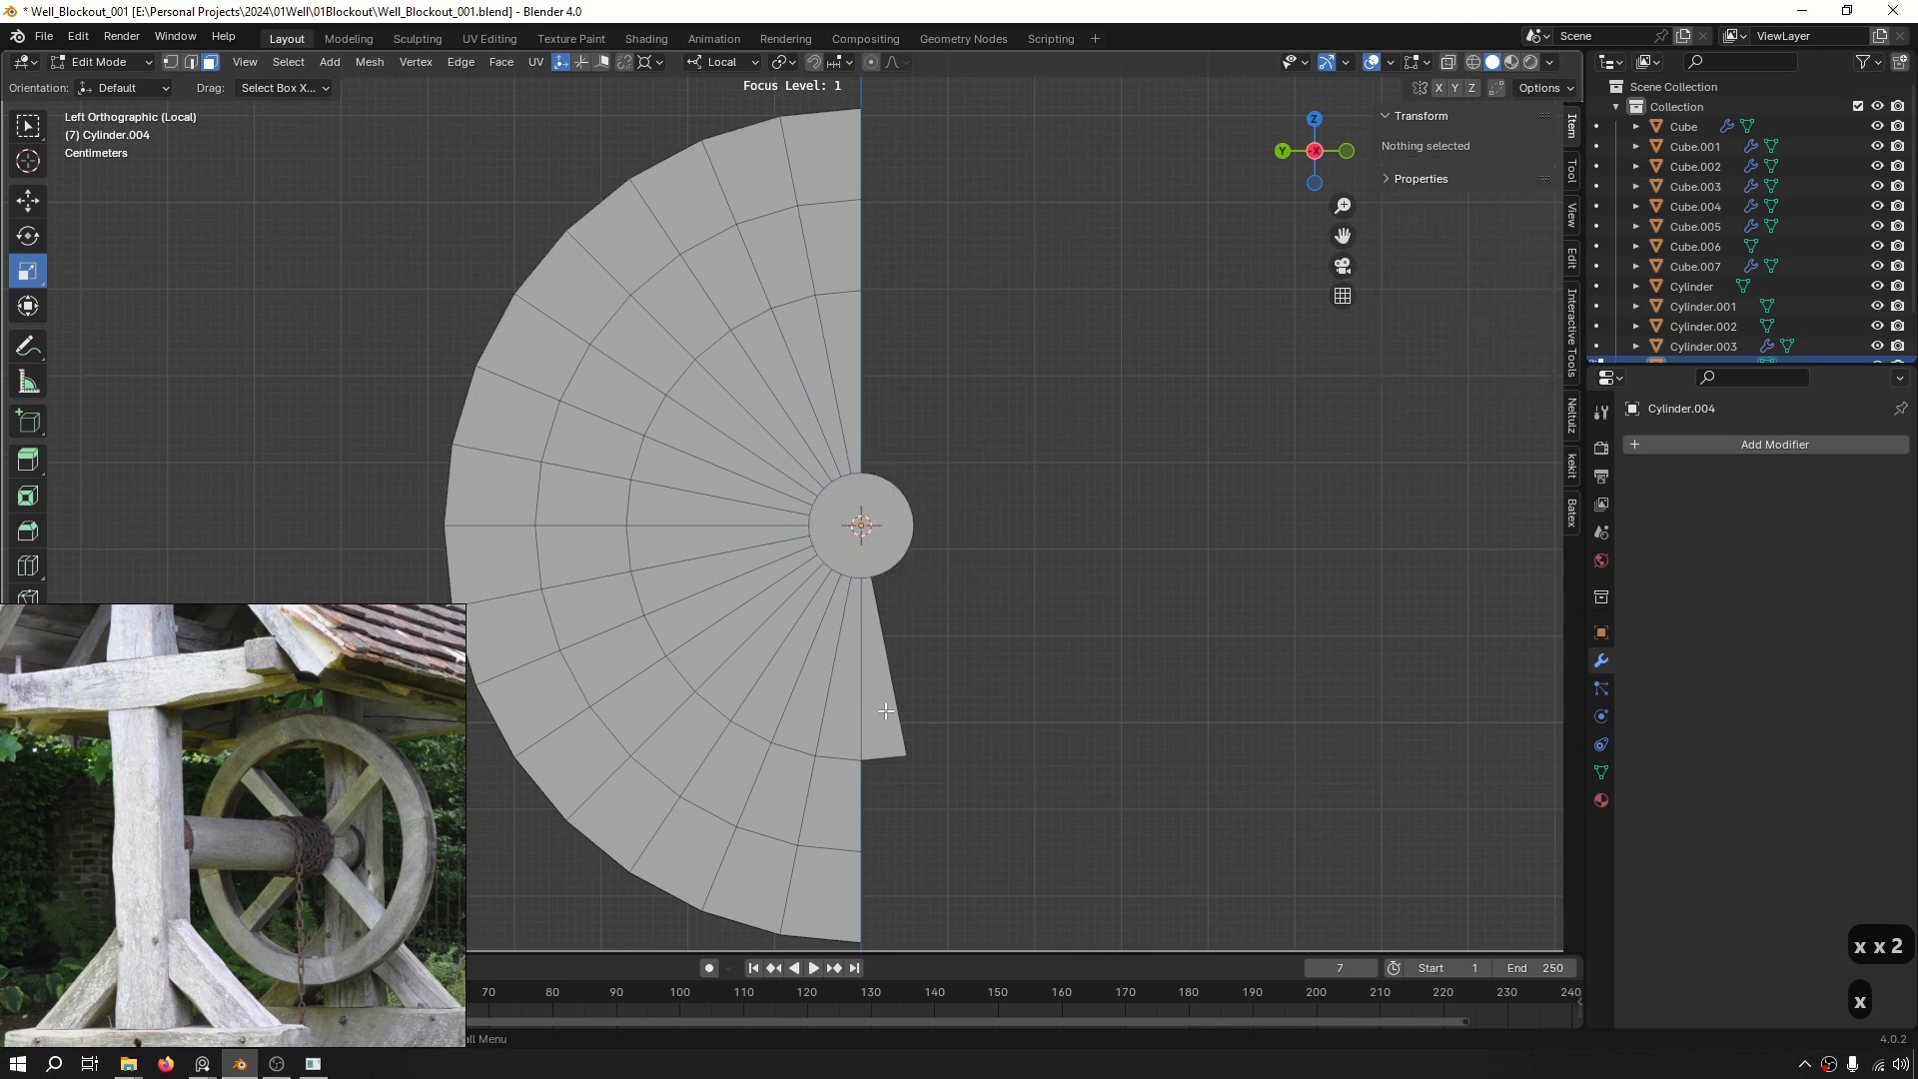
{"action": "key", "text": "x"}
Split the hub face by connecting its uppermost and lowermost vertices, and delete its -Y half.
{"action": "scroll", "coordinate": [857, 514], "scroll_direction": "up", "scroll_amount": 8}
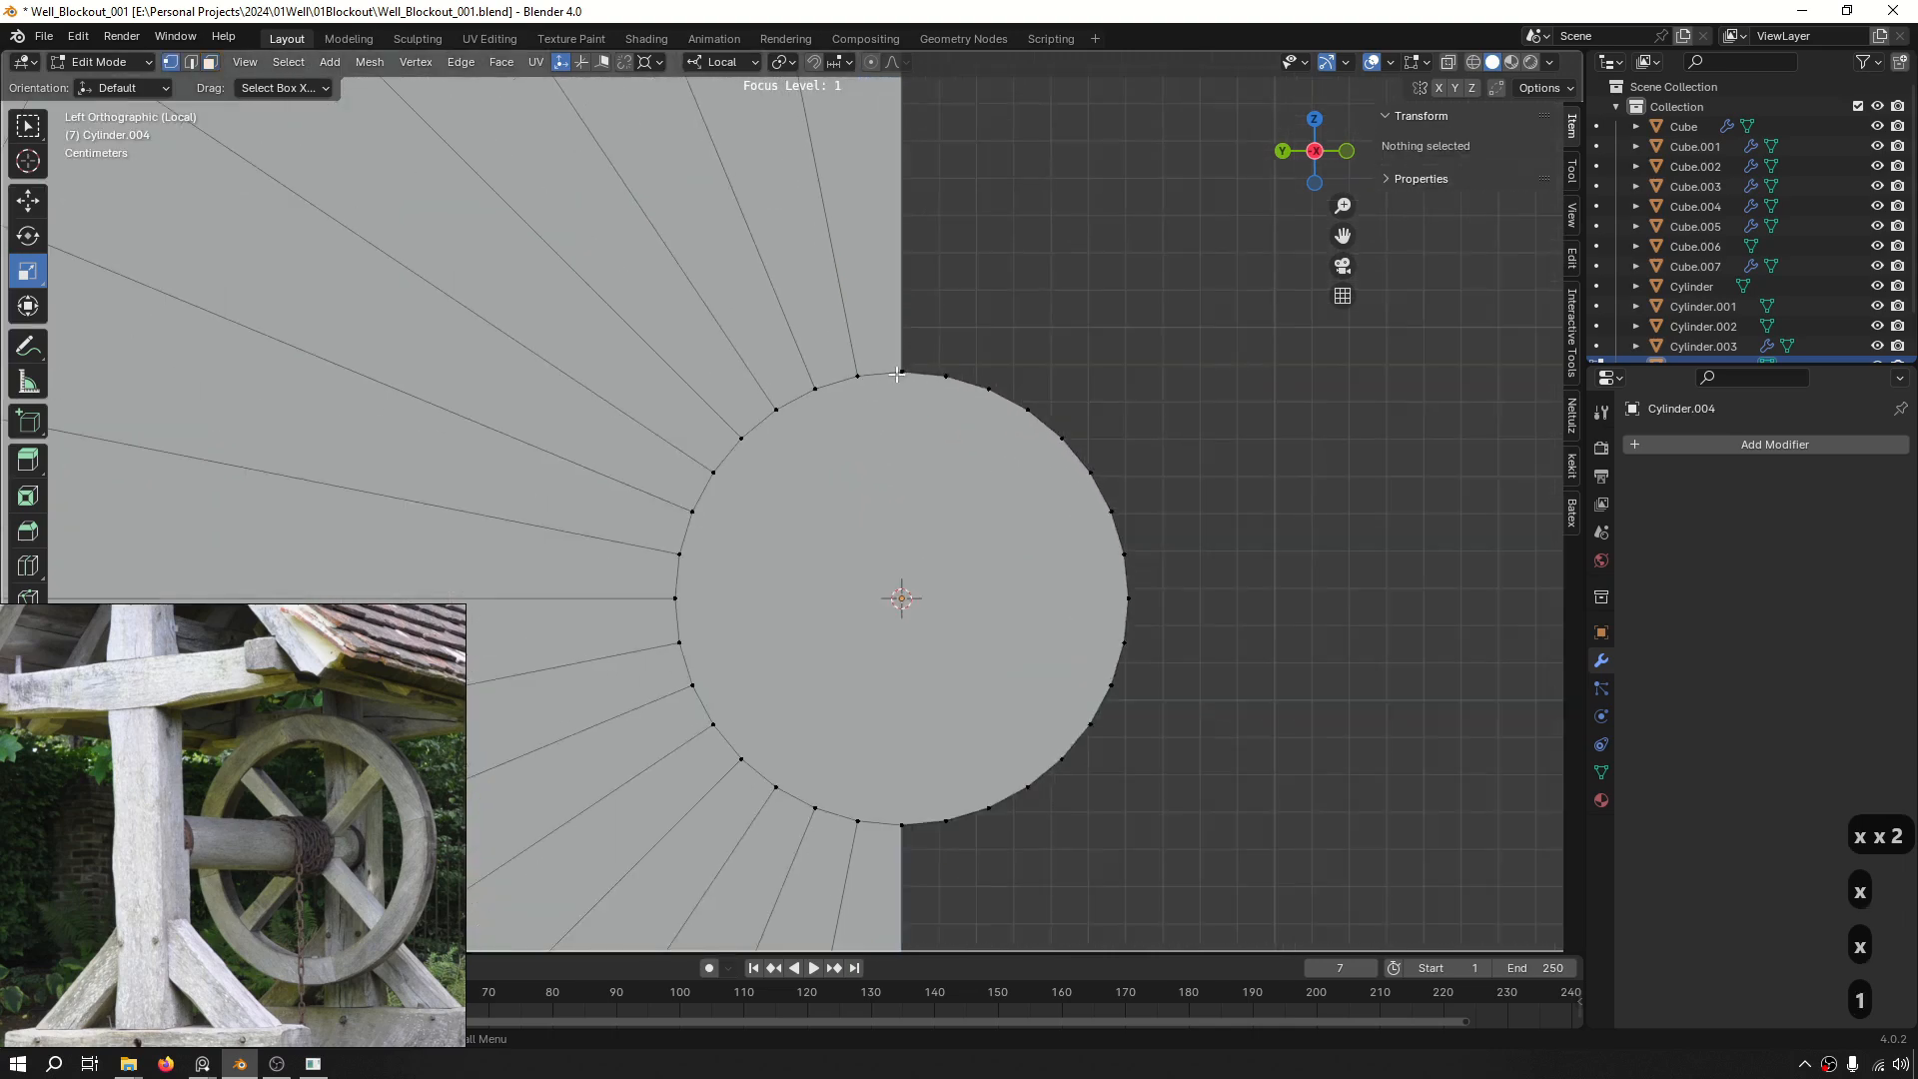
{"action": "left_click", "coordinate": [897, 375]}
{"action": "left_click", "coordinate": [904, 827], "text": "shift"}
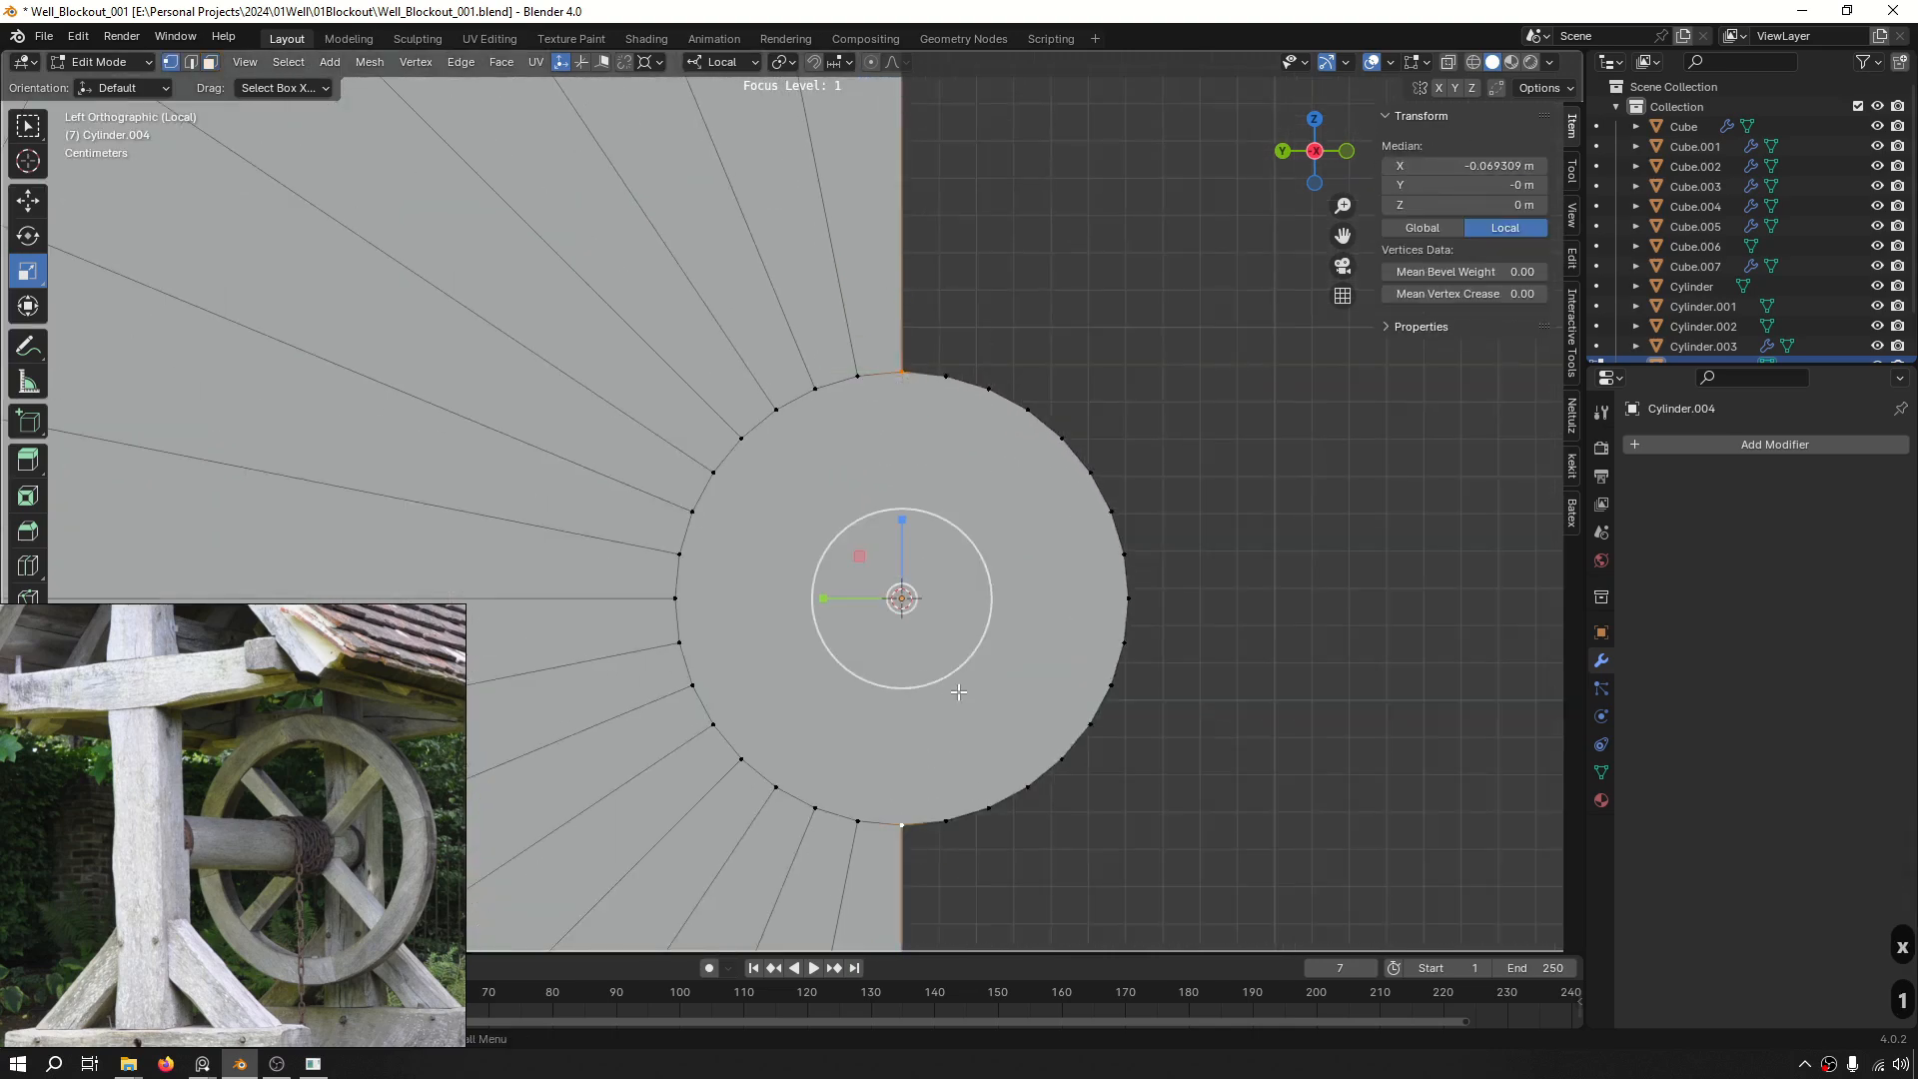
{"action": "key", "text": "j"}
{"action": "key", "text": "3"}
{"action": "left_click", "coordinate": [1027, 536]}
{"action": "key", "text": "x"}
{"action": "scroll", "coordinate": [1002, 652], "scroll_direction": "down", "scroll_amount": 9}
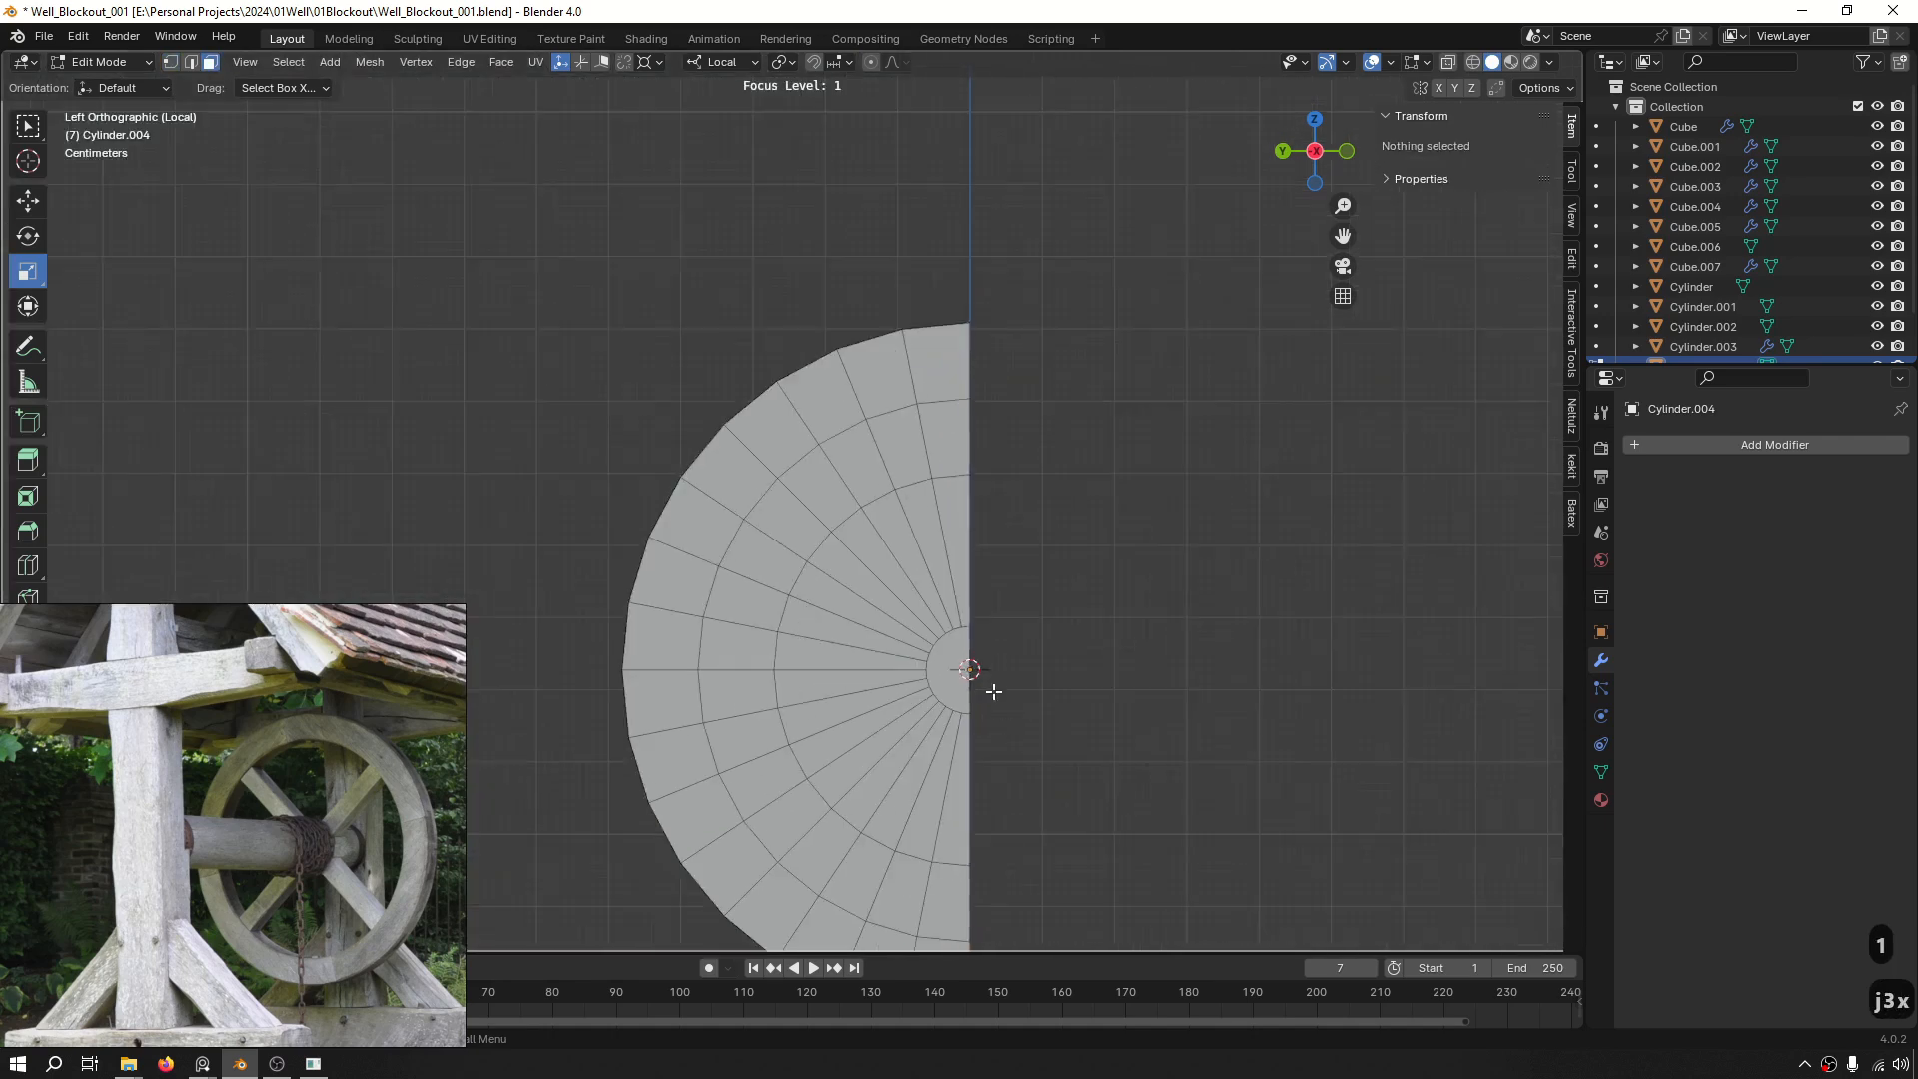
{"action": "scroll", "coordinate": [993, 692], "scroll_direction": "down", "scroll_amount": 4}
{"action": "scroll", "coordinate": [956, 524], "scroll_direction": "up", "scroll_amount": 5}
{"action": "scroll", "coordinate": [1022, 614], "scroll_direction": "down", "scroll_amount": 3}
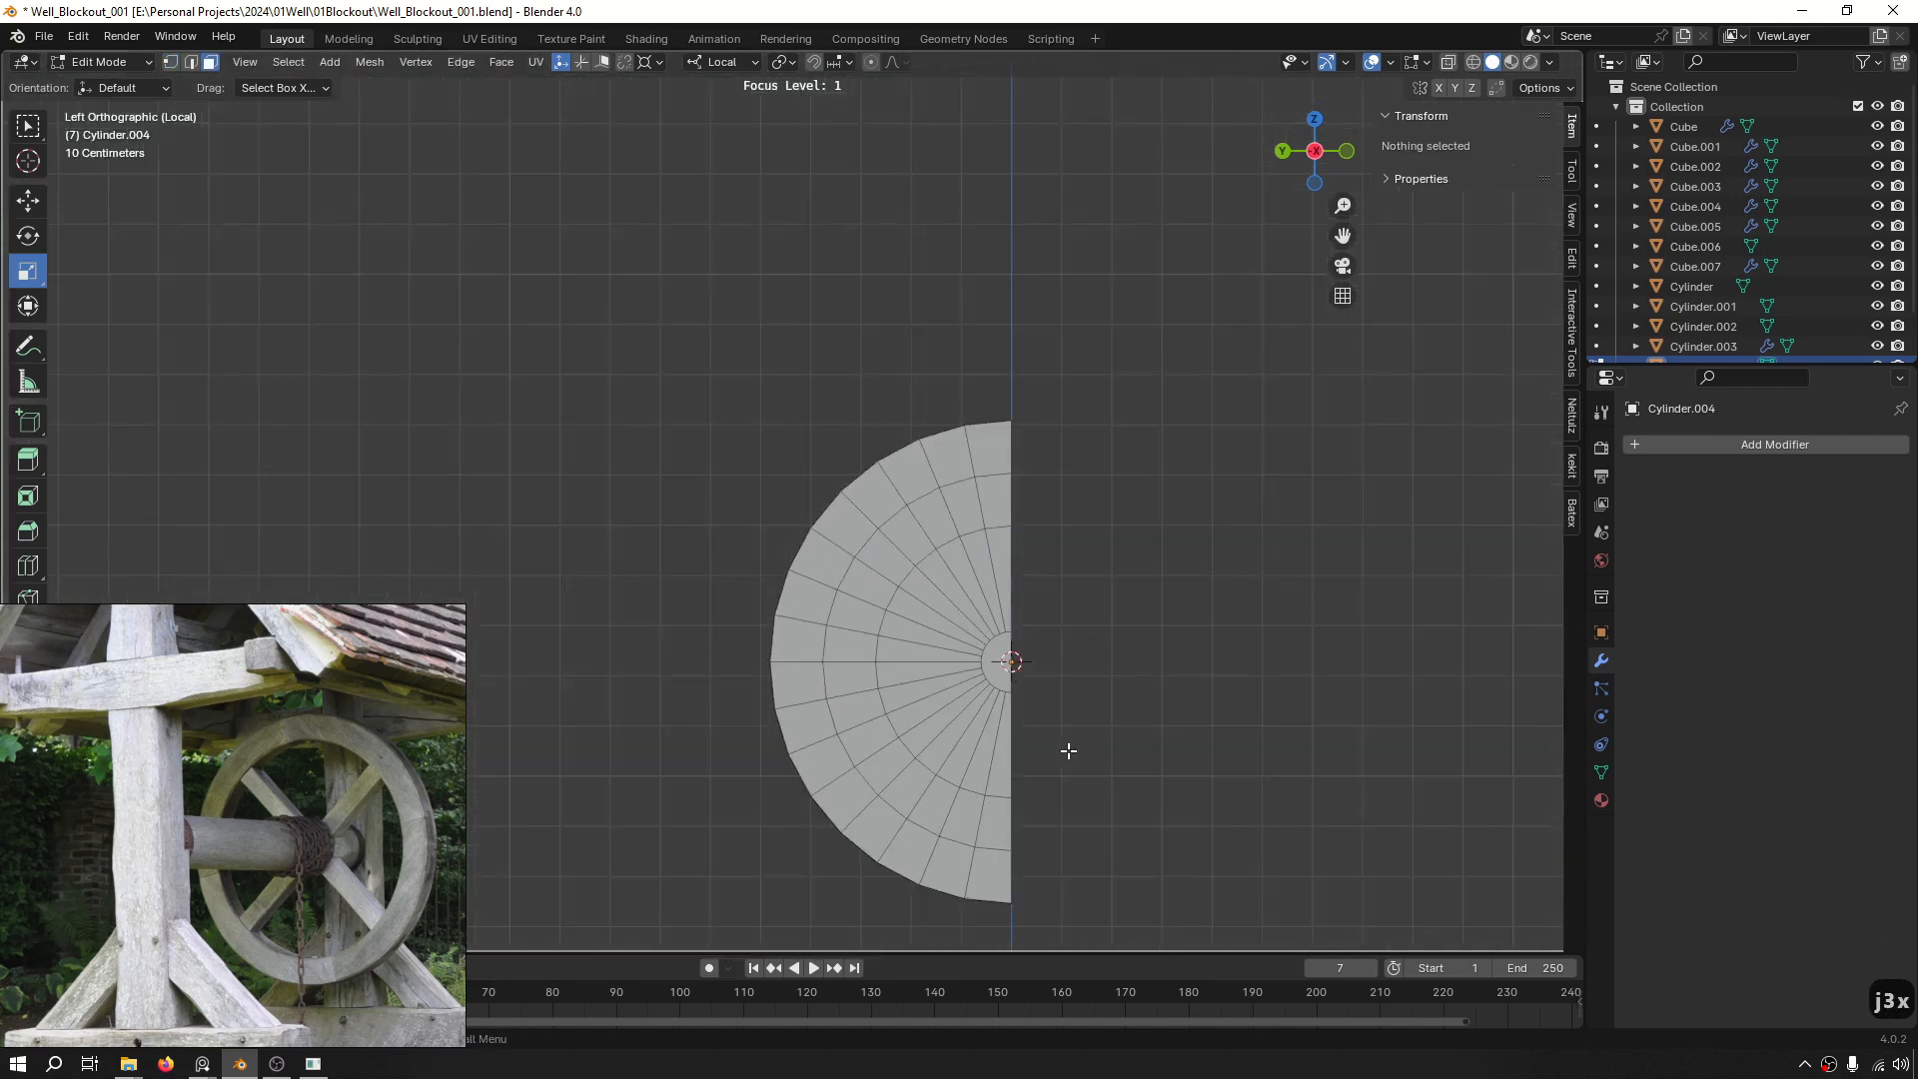
{"action": "scroll", "coordinate": [1070, 749], "scroll_direction": "down", "scroll_amount": 3, "text": "shift"}
{"action": "left_click_drag", "start_coordinate": [1181, 799], "coordinate": [767, 518]}
{"action": "key", "text": "x"}
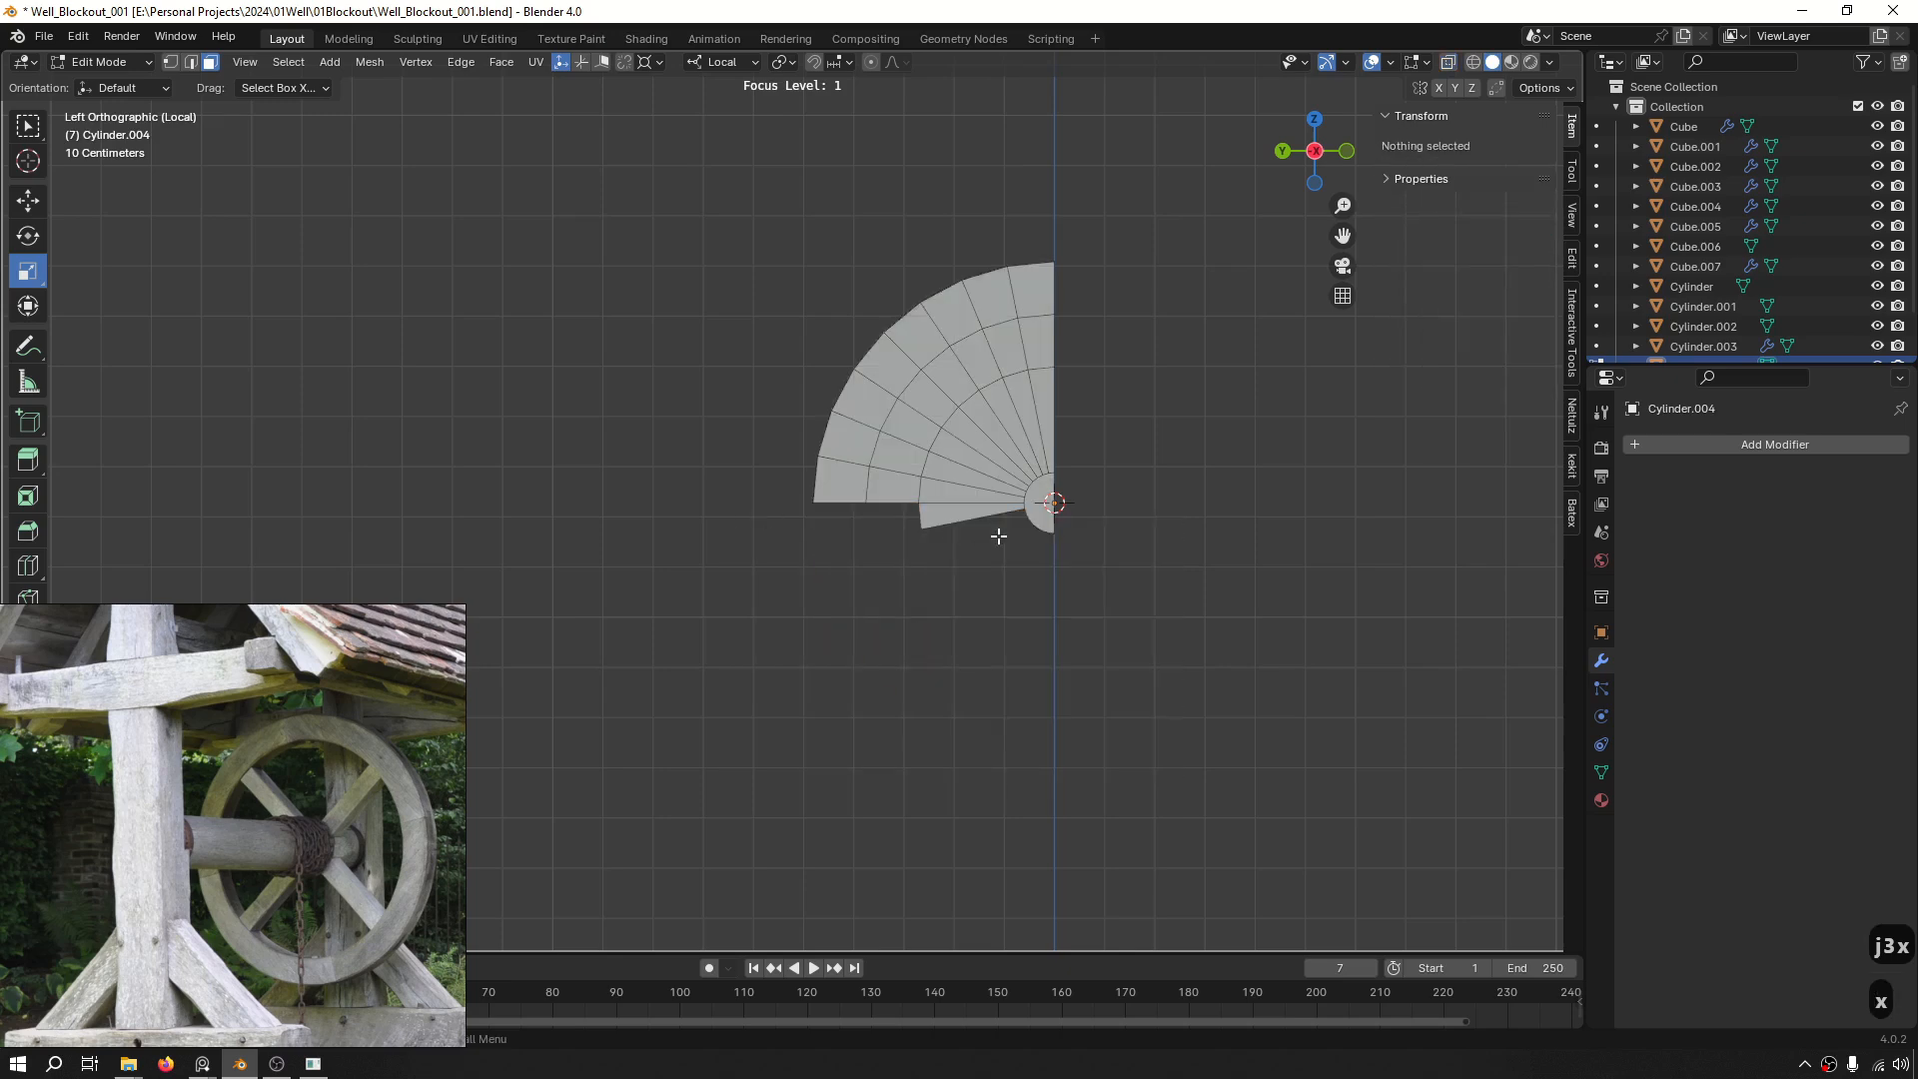
{"action": "scroll", "coordinate": [998, 531], "scroll_direction": "up", "scroll_amount": 4}
{"action": "left_click_drag", "start_coordinate": [1269, 502], "coordinate": [755, 476]}
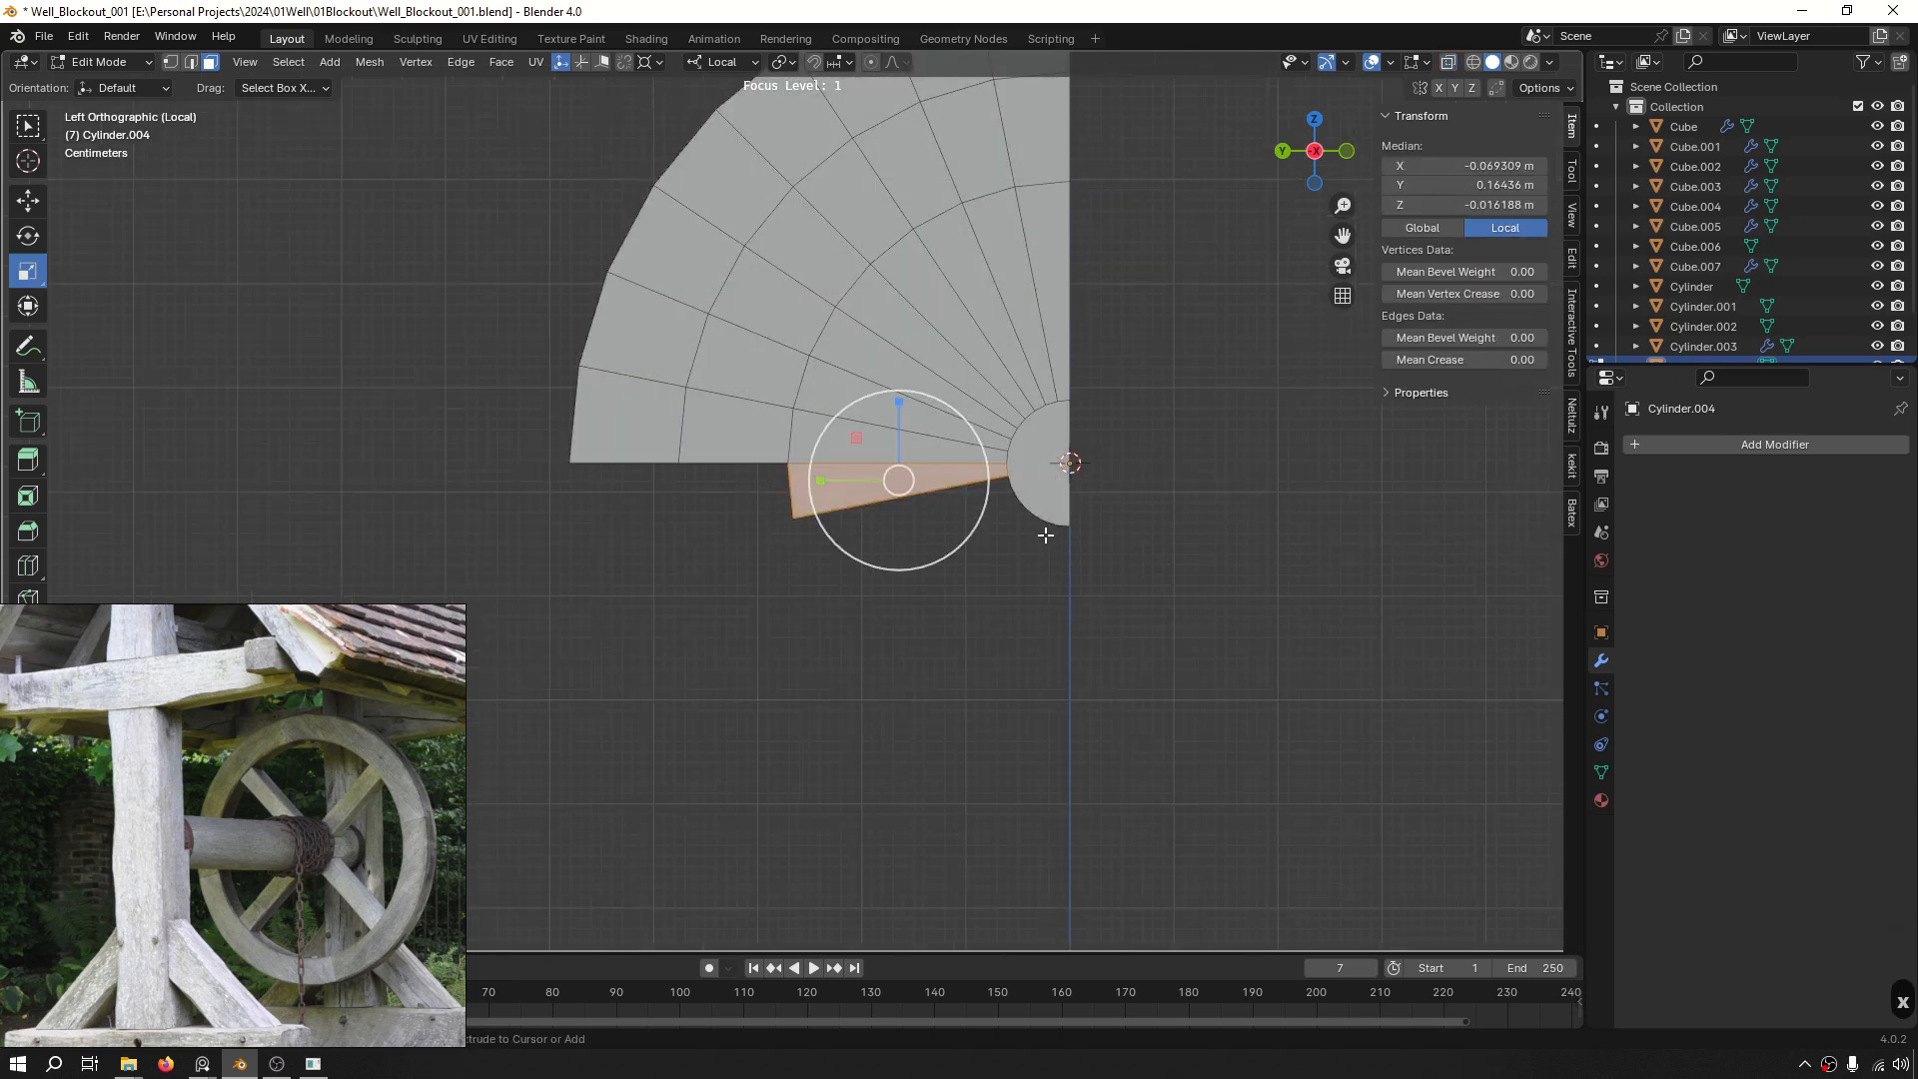
{"action": "key", "text": "ctrl+z"}
{"action": "key", "text": "ctrl+z"}
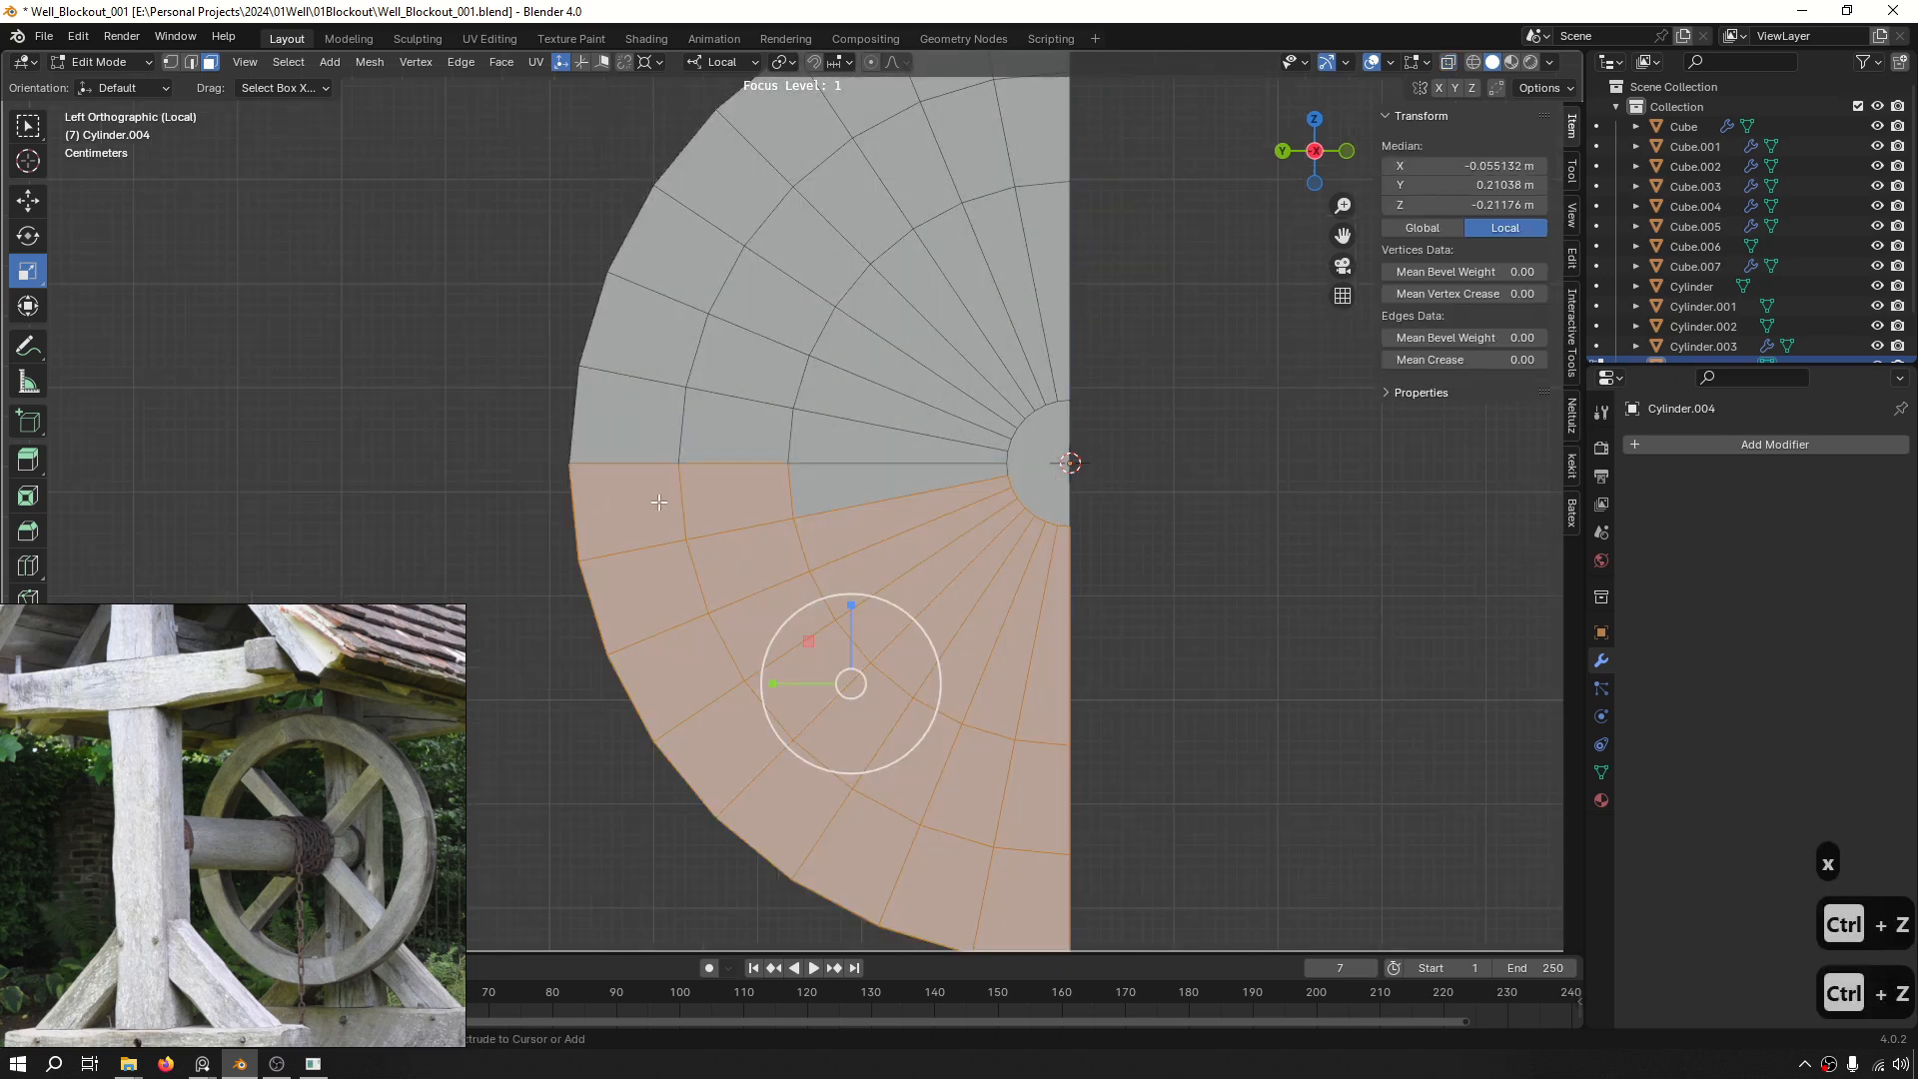
{"action": "left_click_drag", "start_coordinate": [525, 441], "coordinate": [831, 517], "text": "ctrl"}
{"action": "left_click_drag", "start_coordinate": [610, 427], "coordinate": [515, 519], "text": "ctrl"}
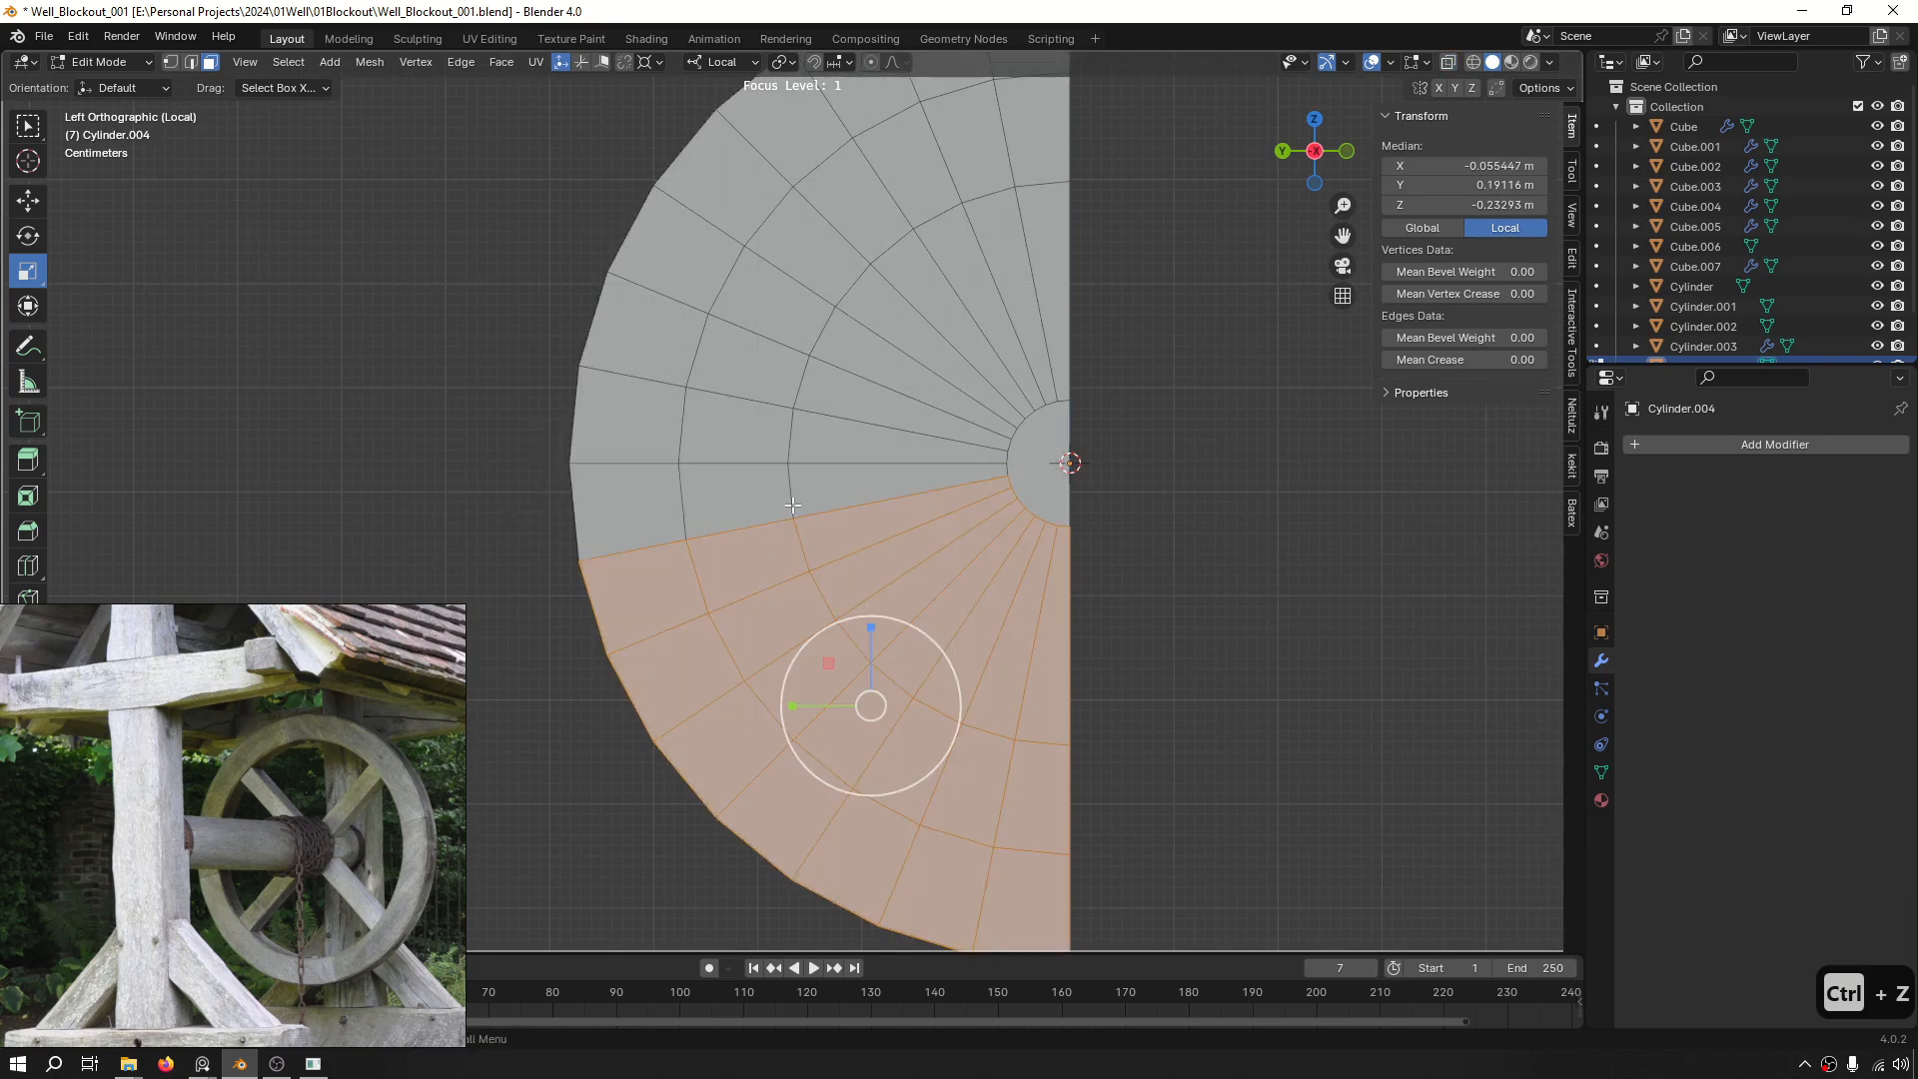
{"action": "key", "text": "3"}
{"action": "left_click", "coordinate": [1195, 562]}
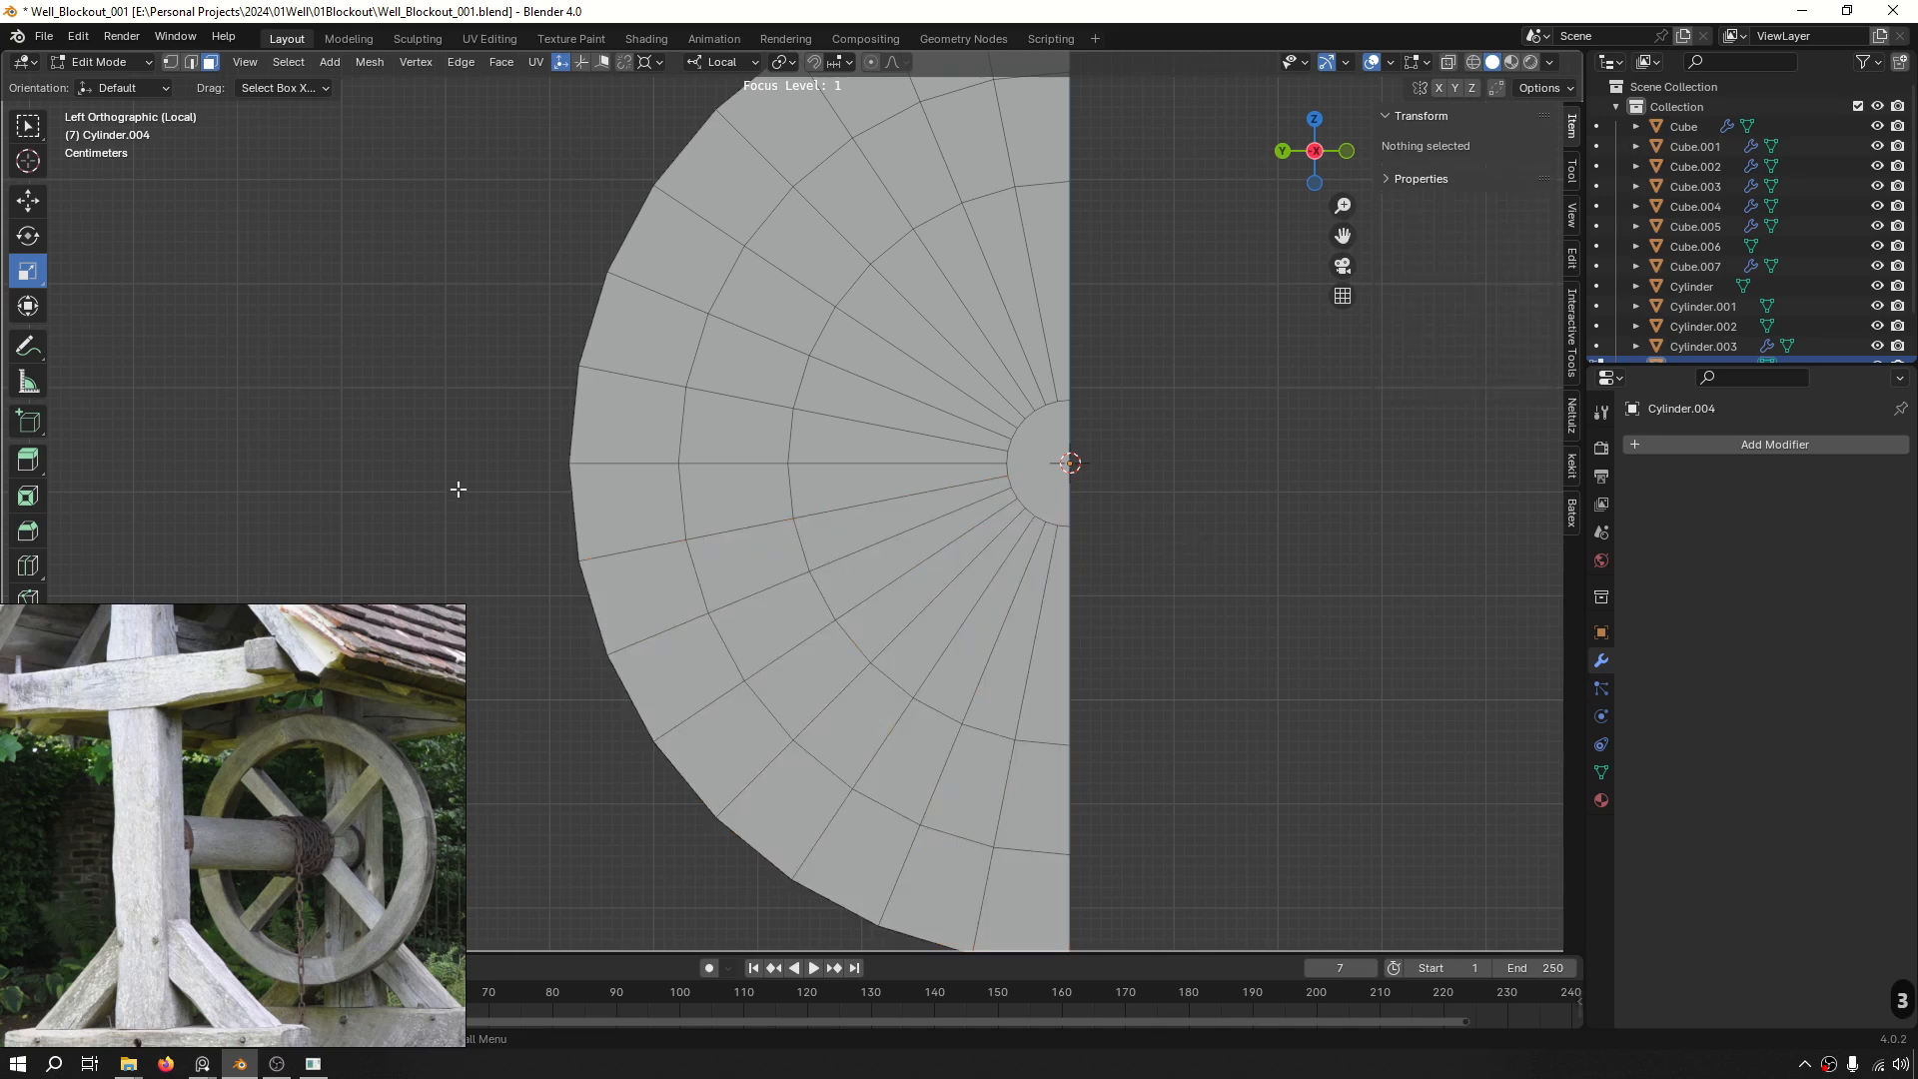
Delete all half-wheel faces below the horizontal centre line, including the leftover wedge beside the hub, but keep the hub face.
{"action": "left_click_drag", "start_coordinate": [463, 488], "coordinate": [1297, 965]}
{"action": "middle_click_drag", "start_coordinate": [1093, 719], "coordinate": [1088, 604], "text": "shift"}
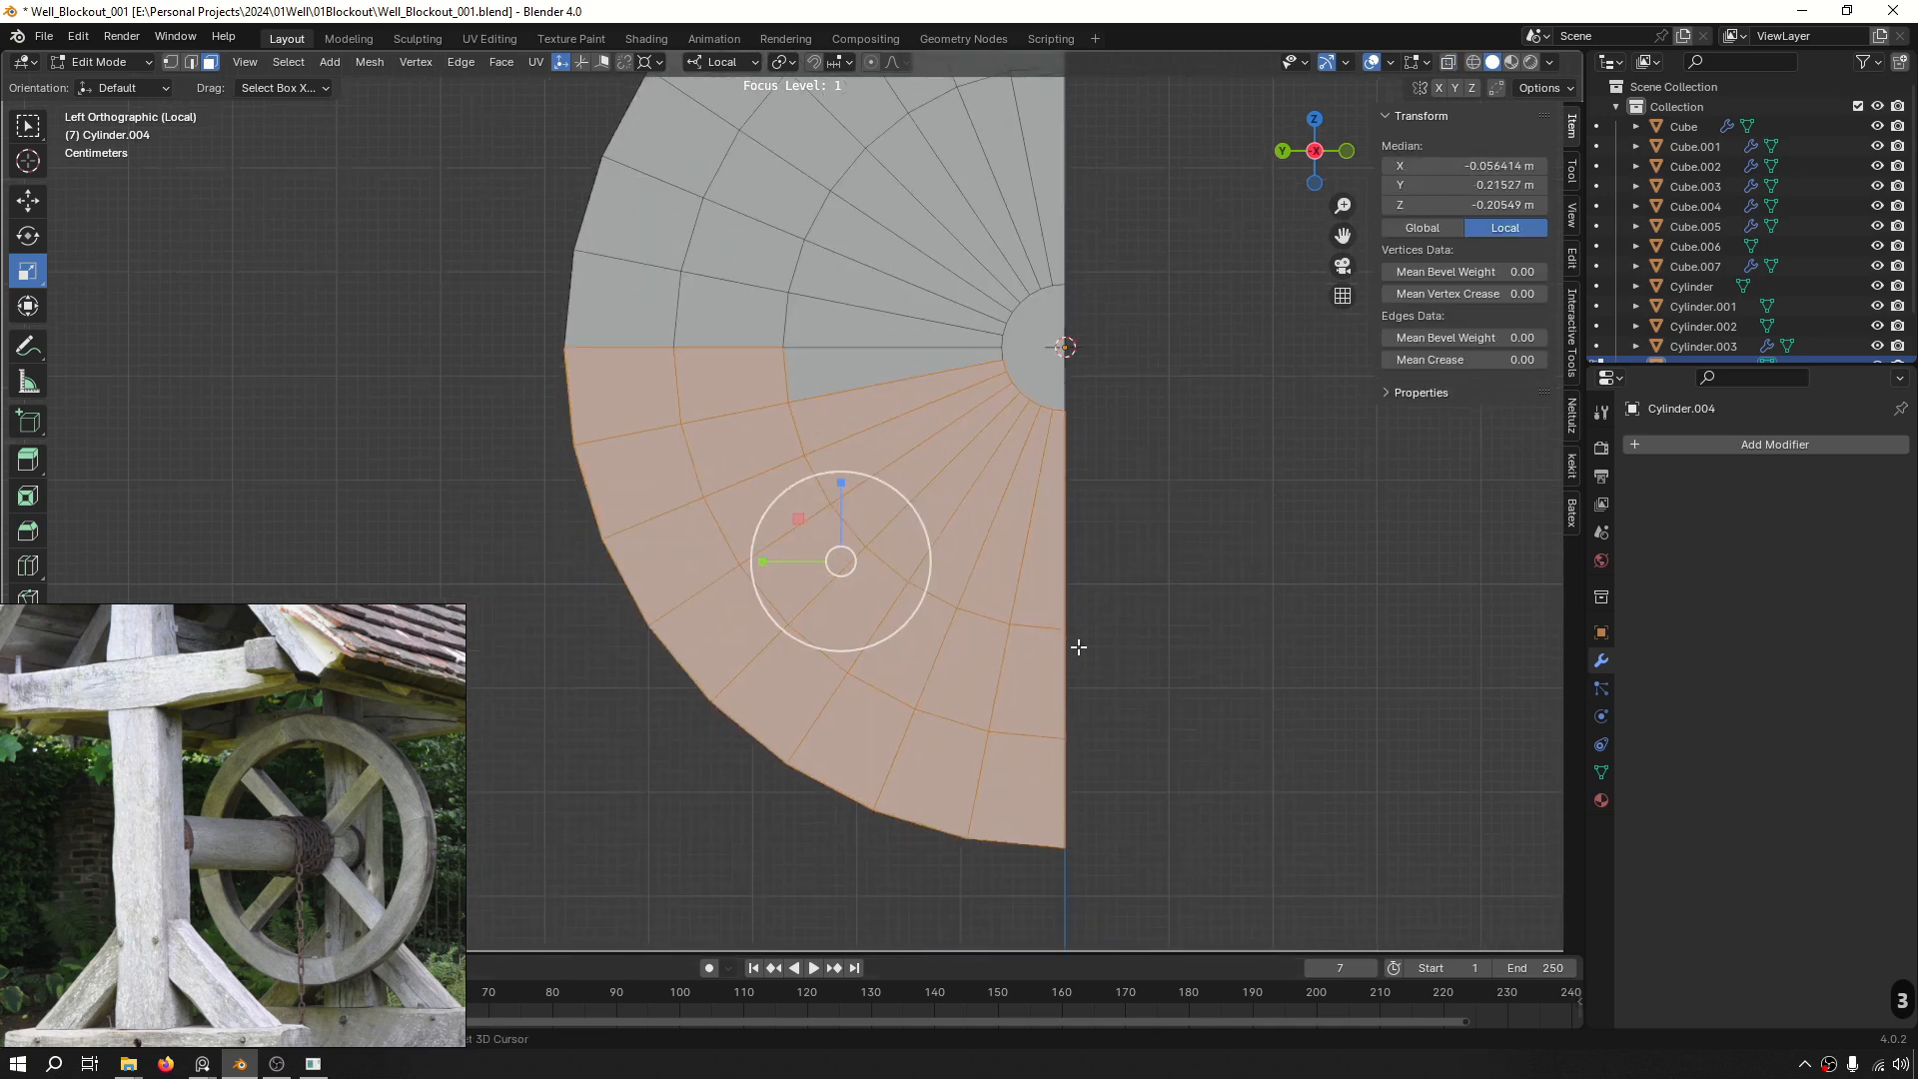
{"action": "key", "text": "x"}
{"action": "left_click", "coordinate": [926, 368]}
{"action": "key", "text": "x"}
Knife-cut the half hub face horizontally from its outermost +Y vertex to the wheel's centre on the straight edge.
{"action": "scroll", "coordinate": [1009, 380], "scroll_direction": "up", "scroll_amount": 5}
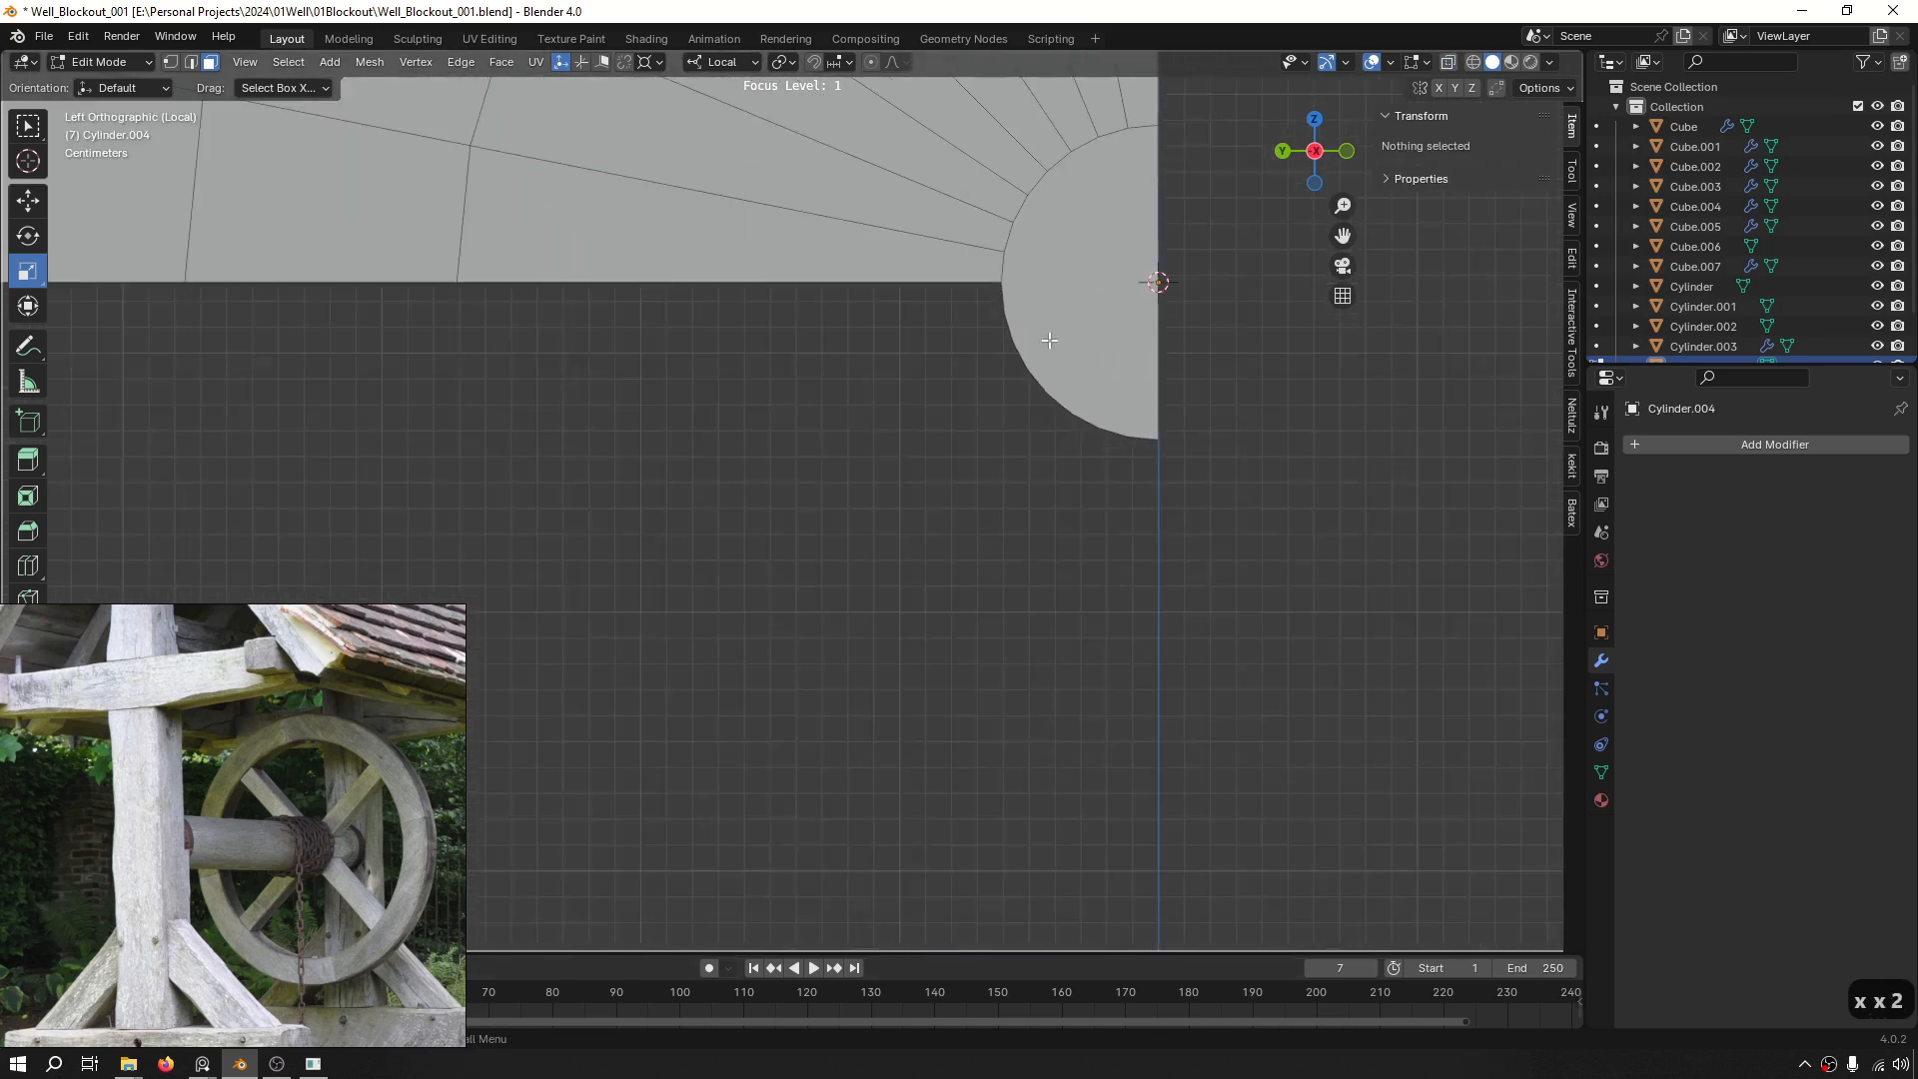
{"action": "middle_click_drag", "start_coordinate": [1053, 339], "coordinate": [865, 554], "text": "shift"}
{"action": "scroll", "coordinate": [865, 554], "scroll_direction": "up", "scroll_amount": 5}
{"action": "key", "text": "1"}
{"action": "left_click", "coordinate": [767, 420]}
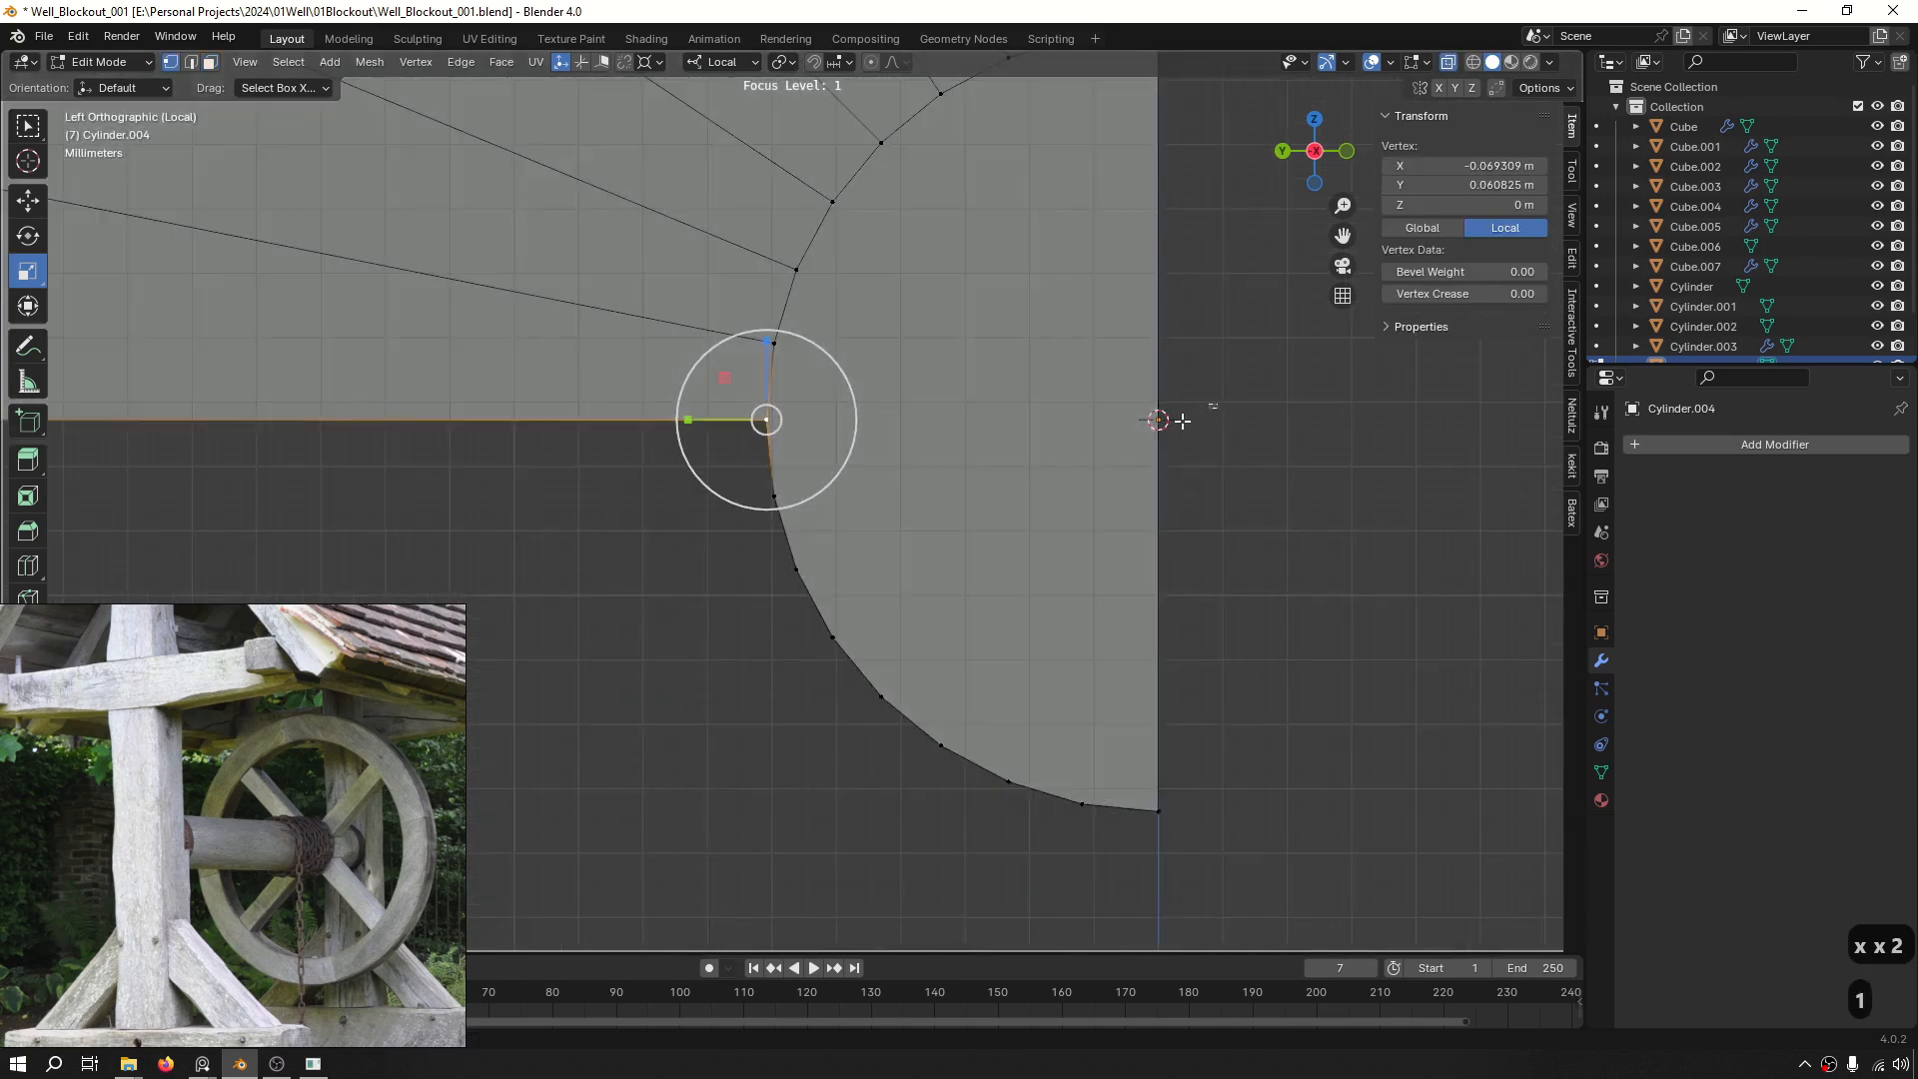
{"action": "left_click", "coordinate": [1242, 388]}
{"action": "middle_click_drag", "start_coordinate": [1009, 444], "coordinate": [950, 501], "text": "shift"}
{"action": "key", "text": "k"}
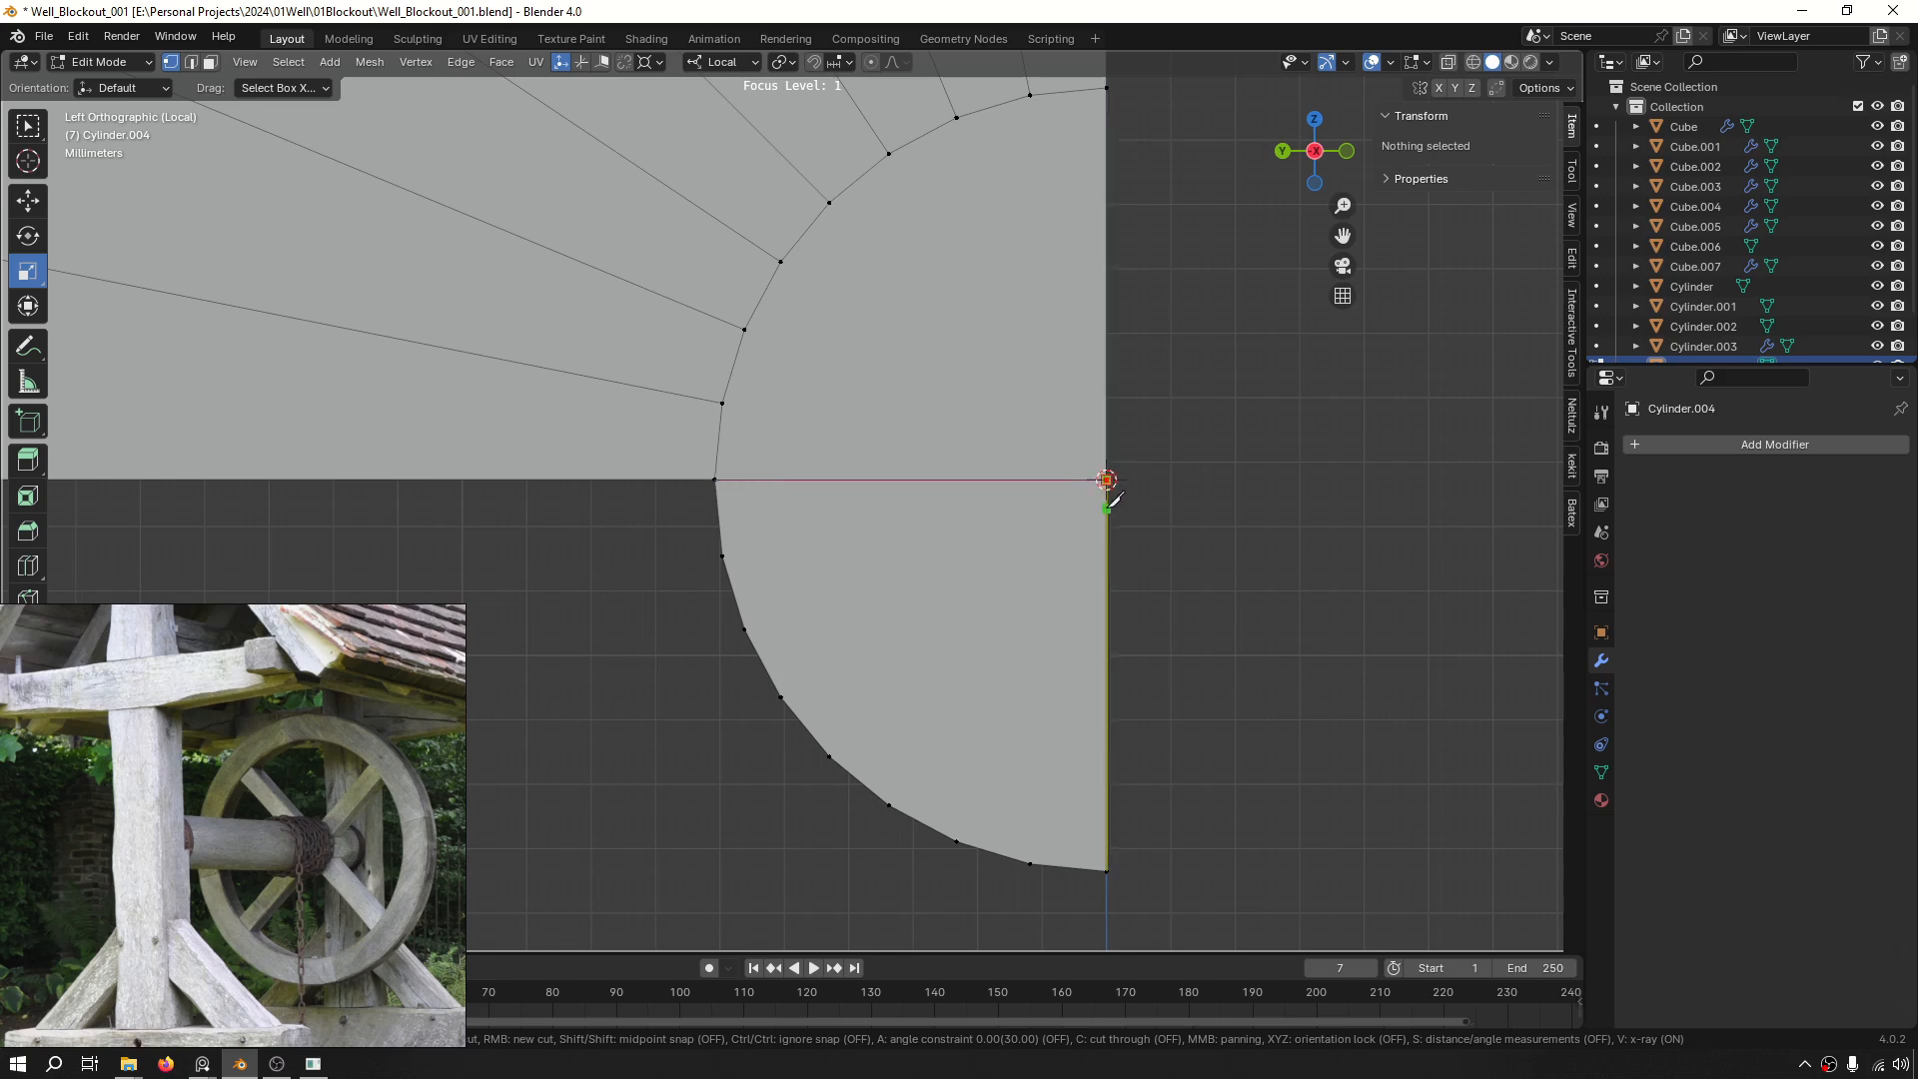
{"action": "key", "text": "Return"}
{"action": "right_click", "coordinate": [1107, 499]}
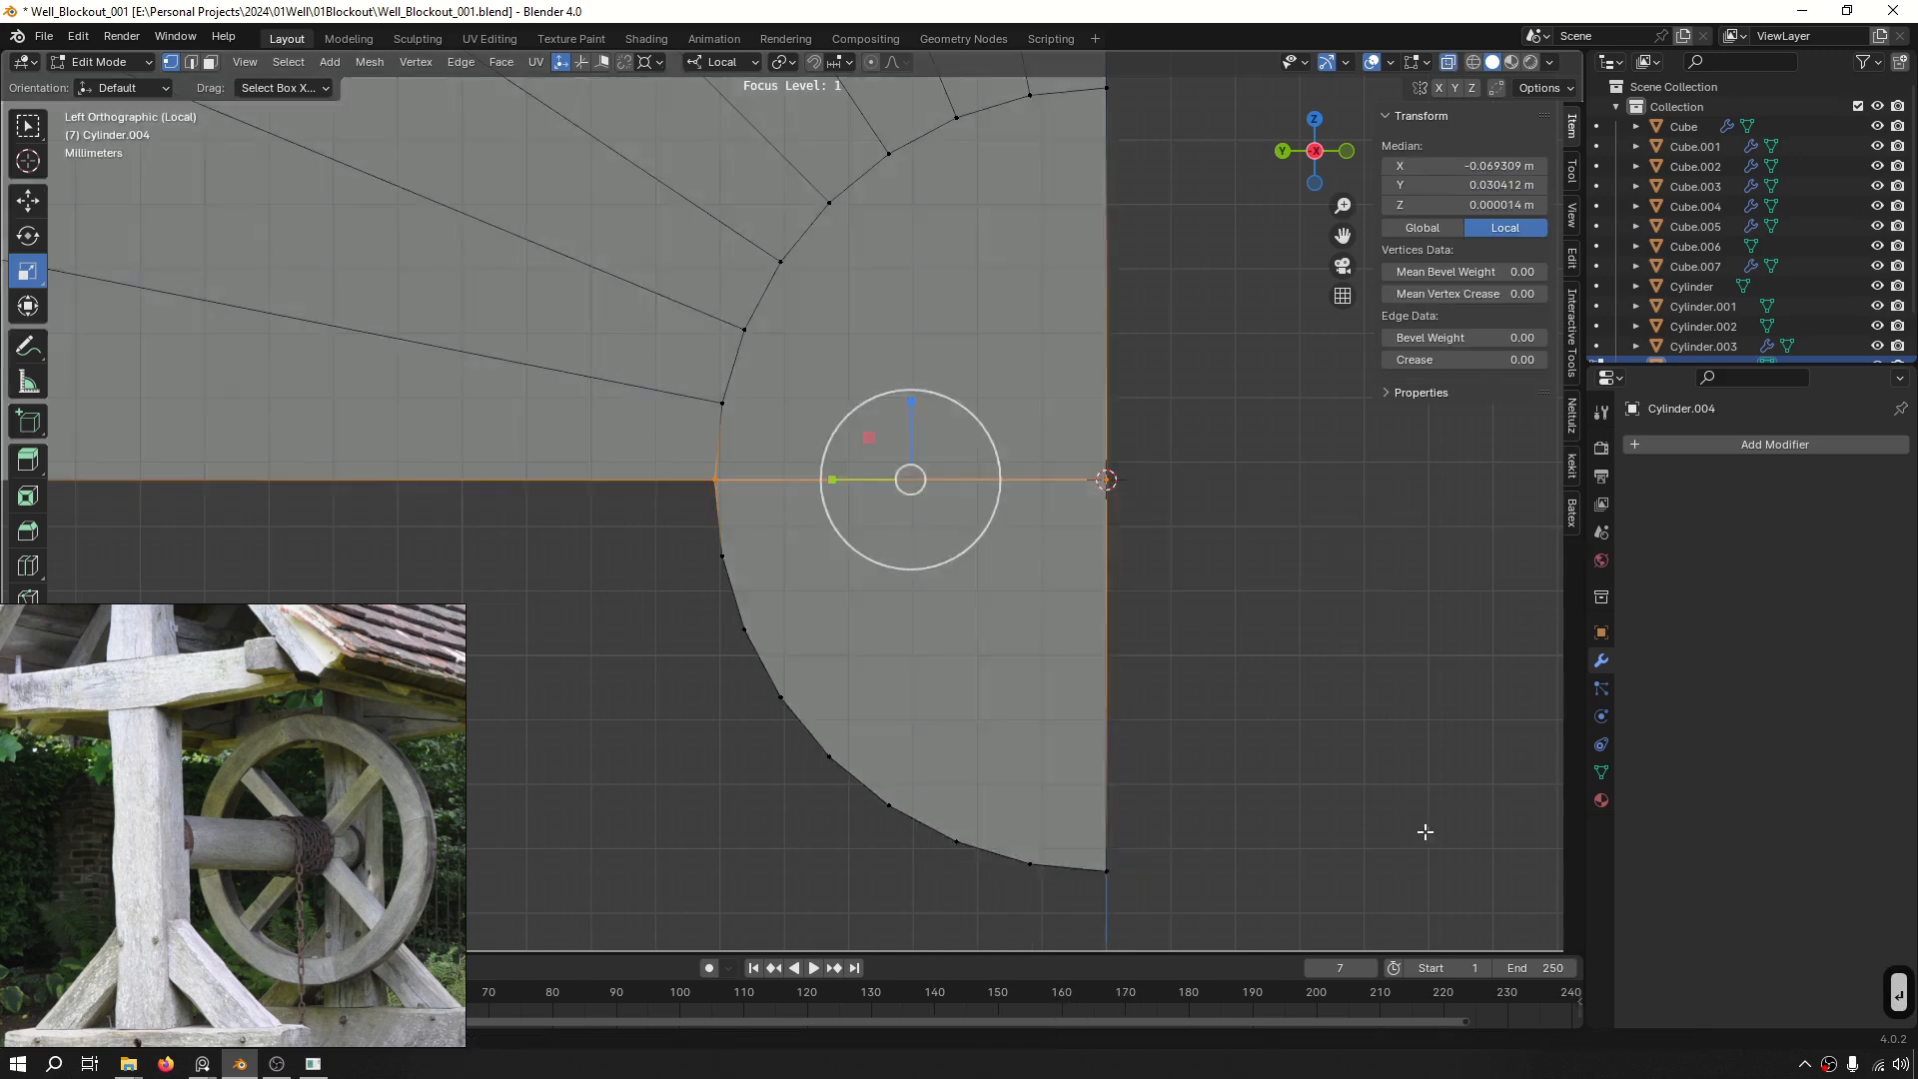
{"action": "left_click", "coordinate": [1426, 832]}
Turn off X-ray and delete the part of the hub face below the horizontal cut.
{"action": "key", "text": "alt+z"}
{"action": "scroll", "coordinate": [1081, 585], "scroll_direction": "up", "scroll_amount": 2}
{"action": "key", "text": "3"}
{"action": "left_click", "coordinate": [1023, 574]}
{"action": "key", "text": "x"}
{"action": "left_click", "coordinate": [1032, 602]}
{"action": "scroll", "coordinate": [1032, 604], "scroll_direction": "down", "scroll_amount": 4}
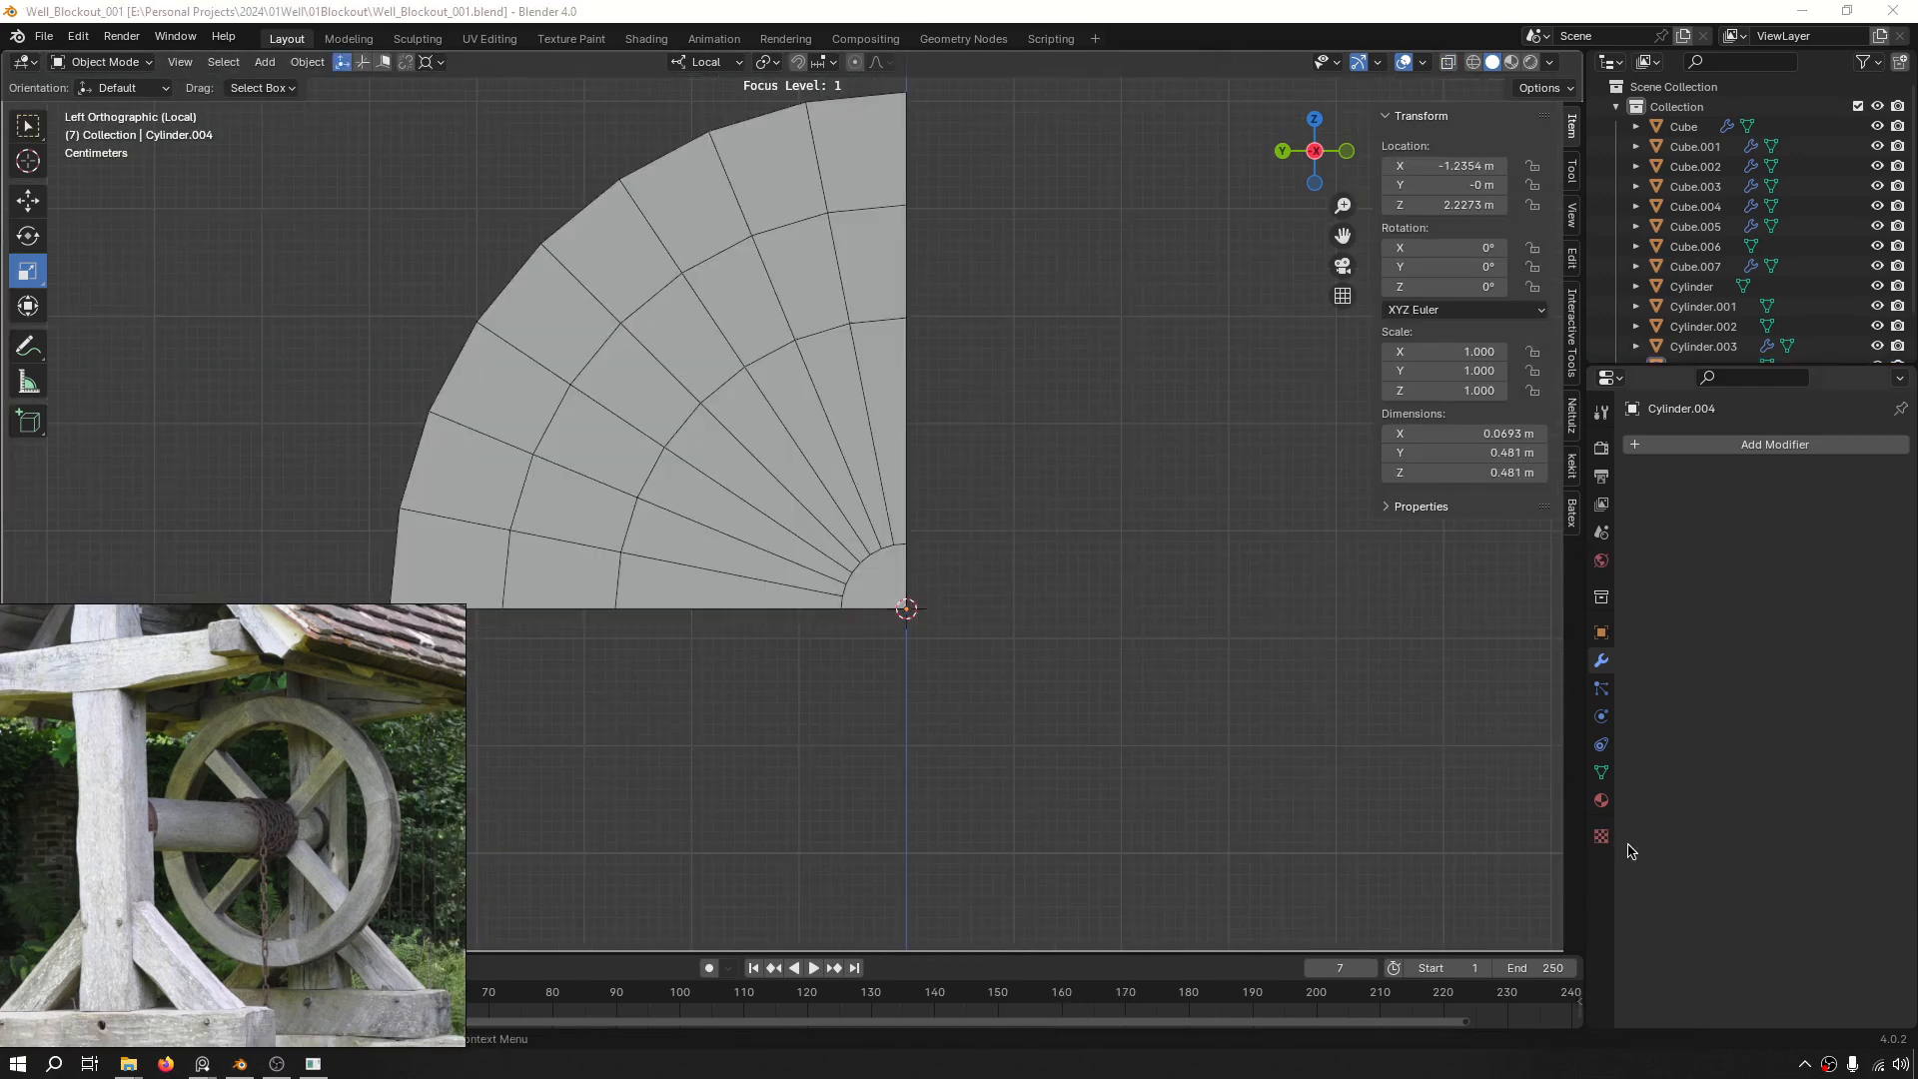
Add two concentric loop cuts to the quarter wheel between the inner ring and the hub, the second one closer to the hub.
{"action": "middle_click_drag", "start_coordinate": [999, 470], "coordinate": [1075, 505], "text": "shift"}
{"action": "scroll", "coordinate": [869, 544], "scroll_direction": "up", "scroll_amount": 1}
{"action": "scroll", "coordinate": [859, 530], "scroll_direction": "down", "scroll_amount": 1}
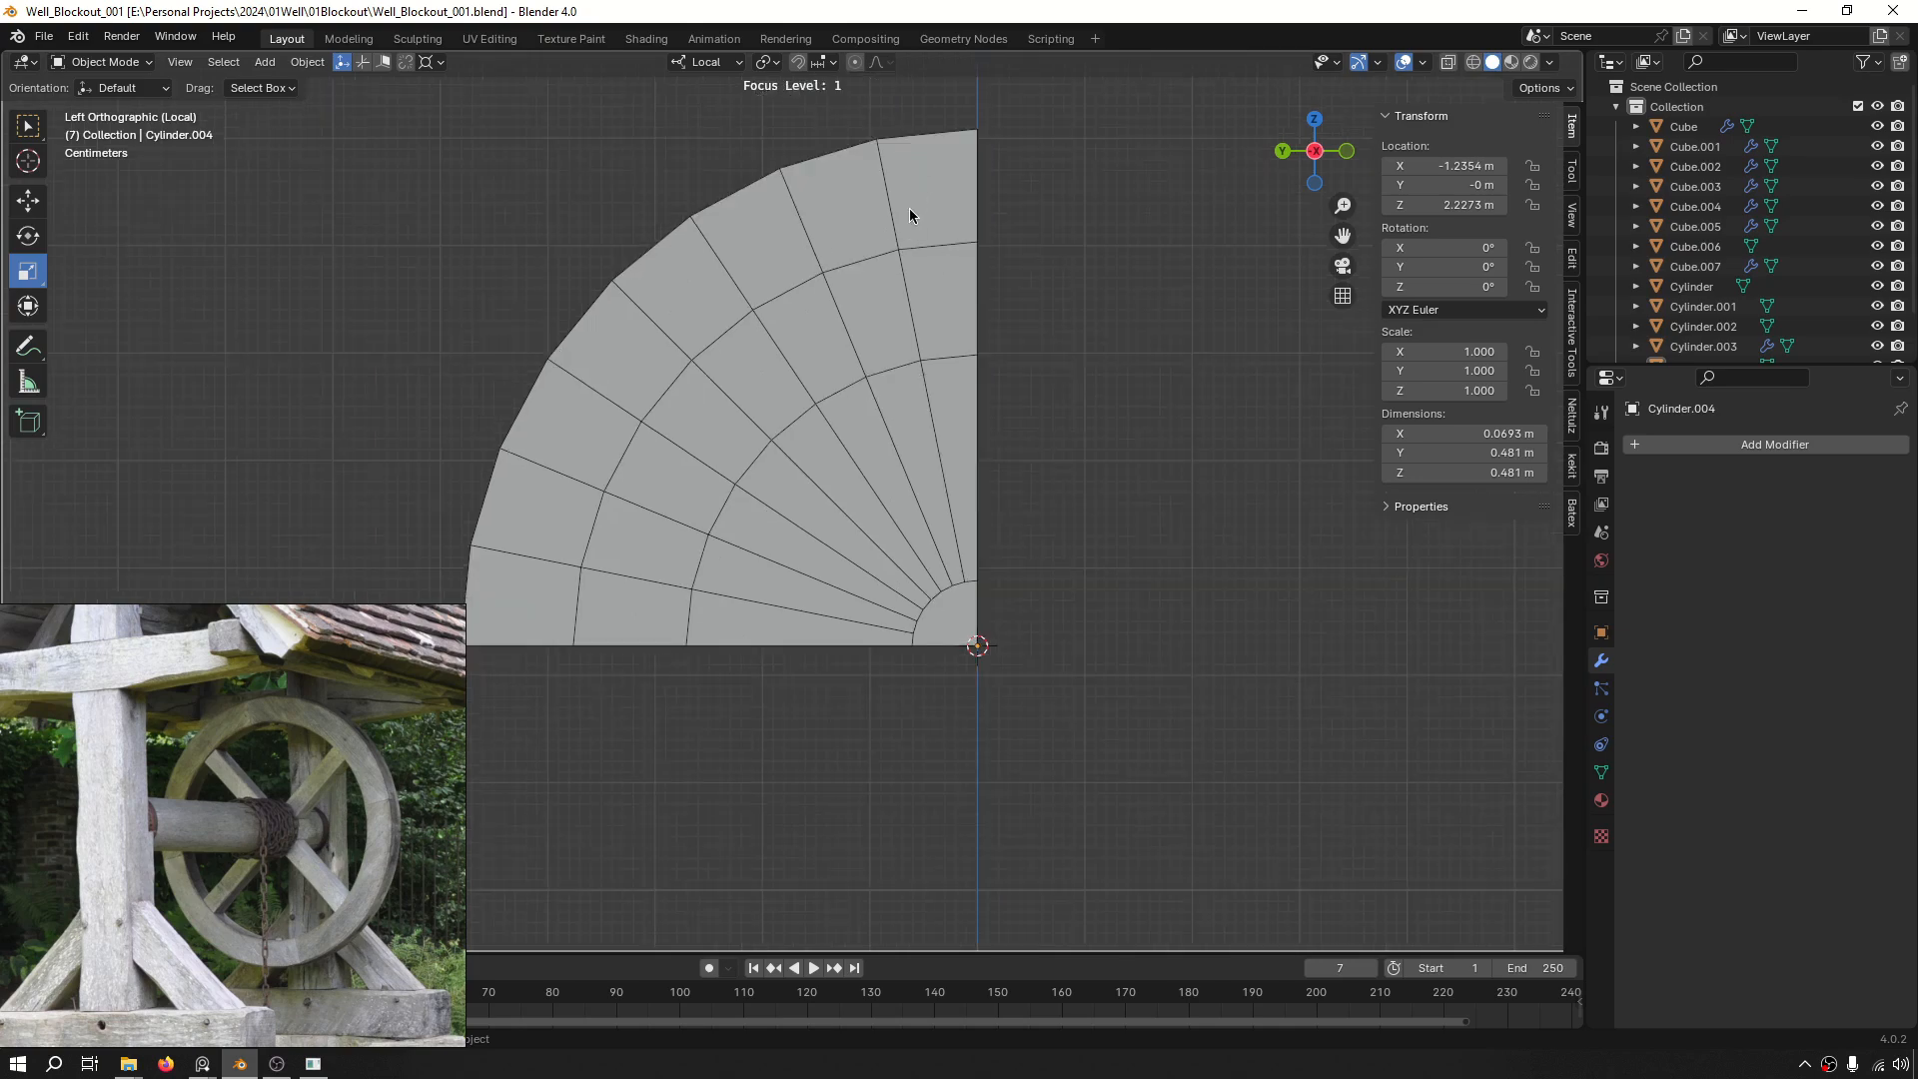
{"action": "middle_click_drag", "start_coordinate": [909, 215], "coordinate": [982, 306]}
{"action": "middle_click_drag", "start_coordinate": [1057, 247], "coordinate": [1166, 237], "text": "alt"}
{"action": "scroll", "coordinate": [1165, 237], "scroll_direction": "down", "scroll_amount": 1, "text": "alt"}
{"action": "middle_click_drag", "start_coordinate": [877, 413], "coordinate": [860, 428], "text": "shift"}
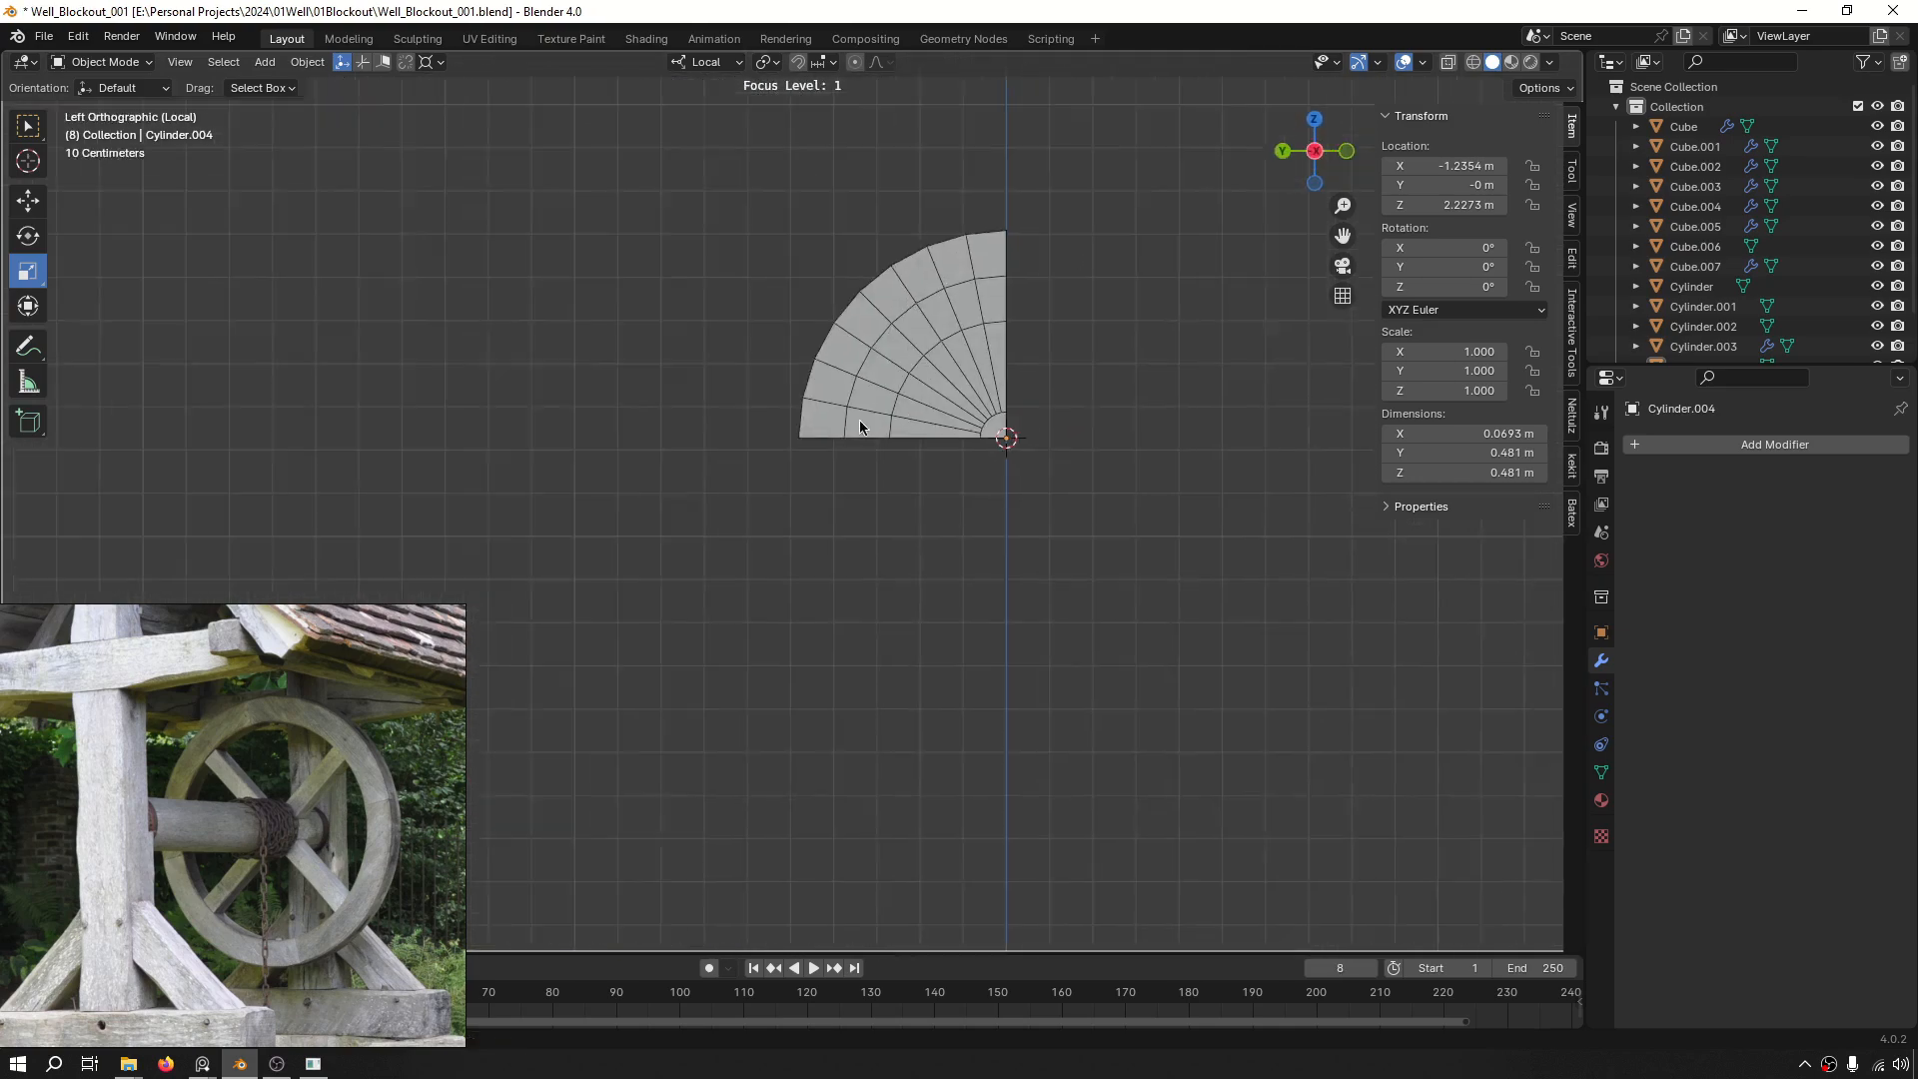
{"action": "scroll", "coordinate": [860, 427], "scroll_direction": "up", "scroll_amount": 5}
{"action": "key", "text": "2"}
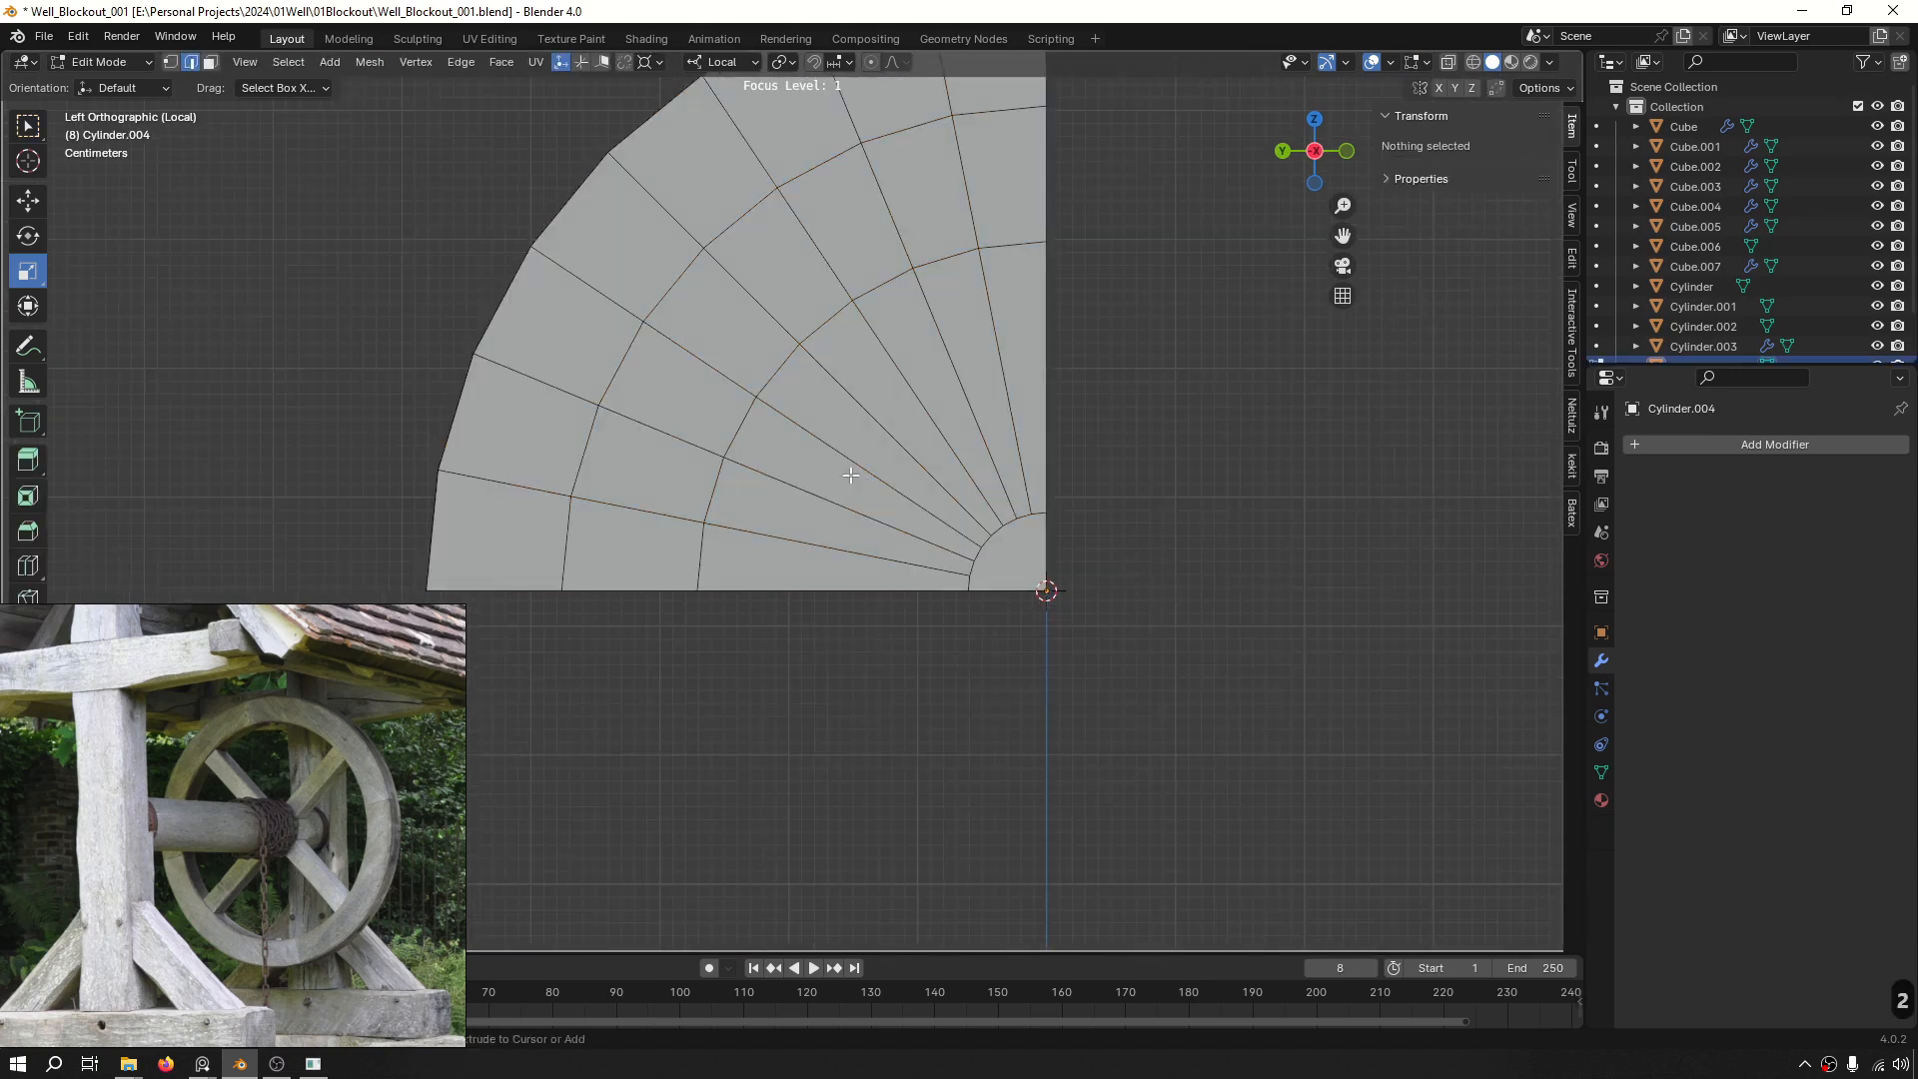
{"action": "key", "text": "ctrl+r"}
{"action": "left_click", "coordinate": [871, 465]}
{"action": "right_click", "coordinate": [871, 465]}
{"action": "key", "text": "ctrl+r"}
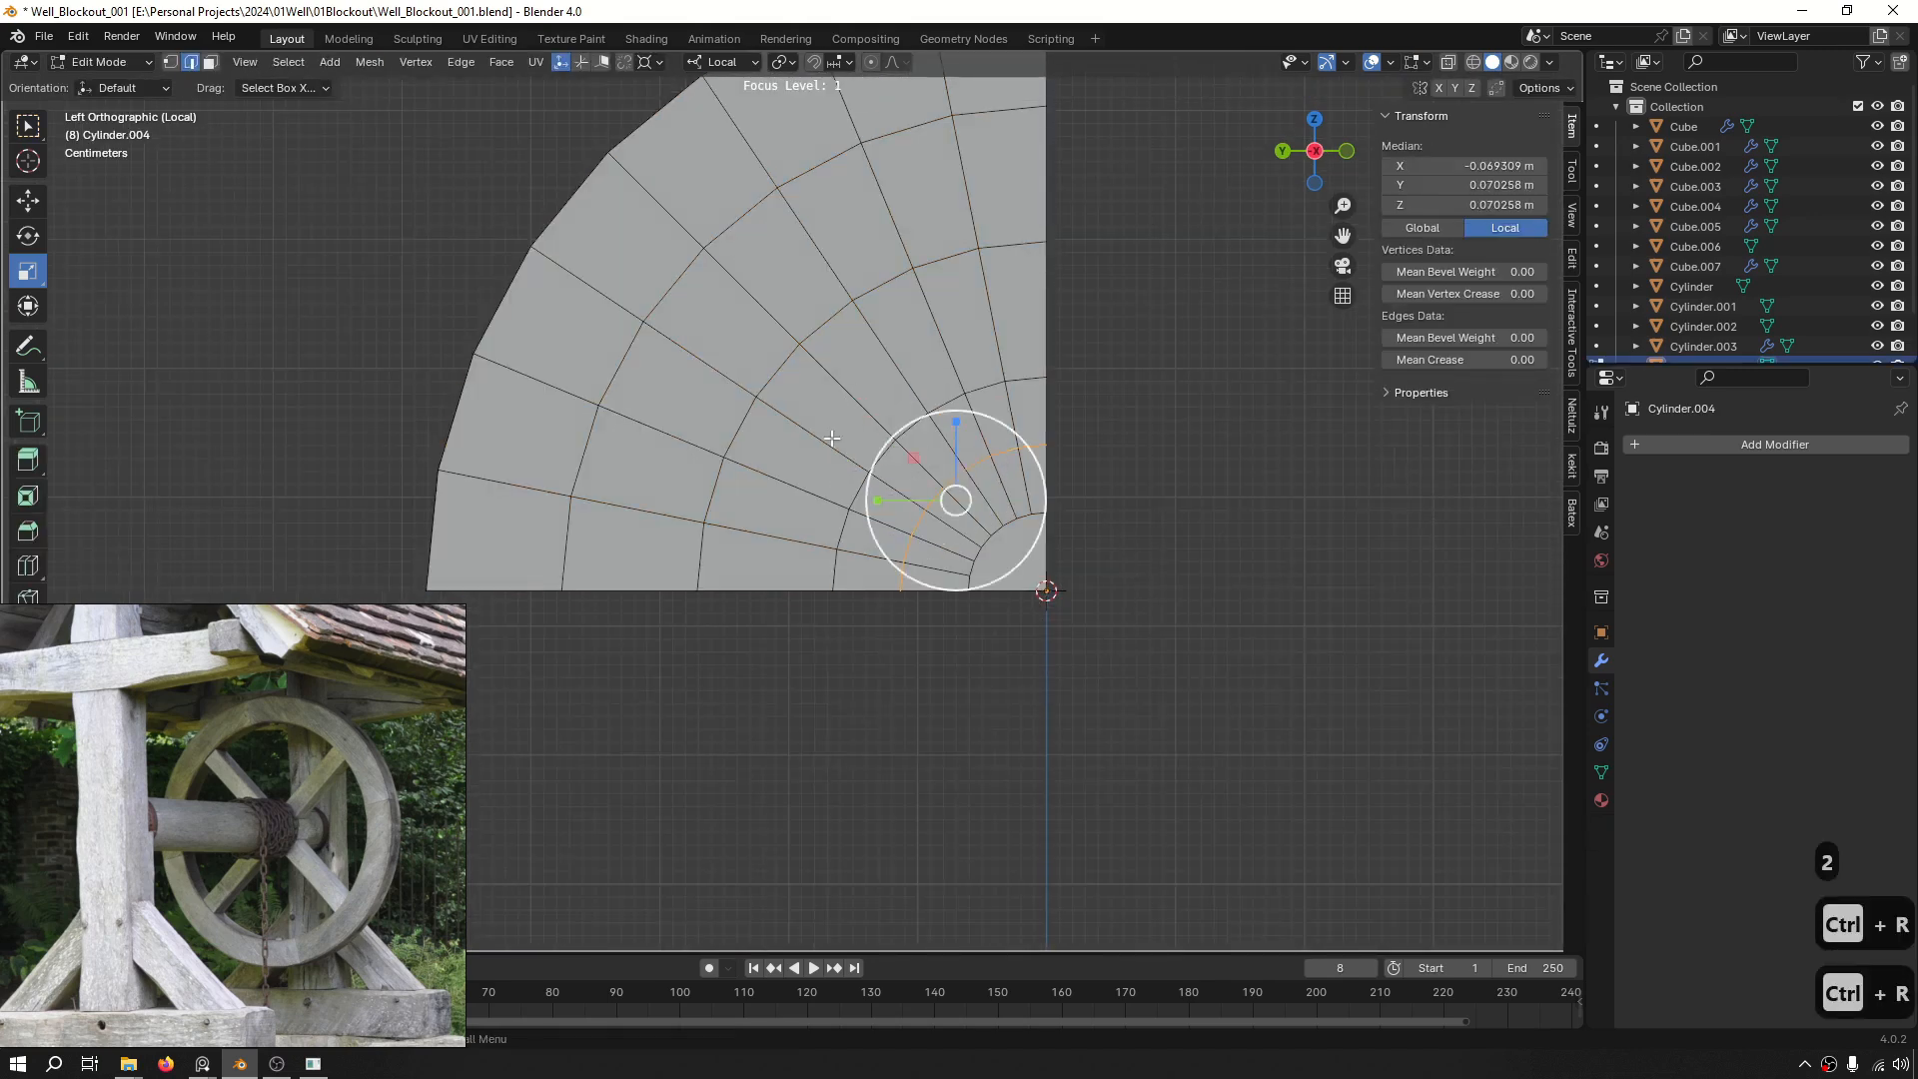
Following the reference wheel, delete the six faces between the vertical and diagonal spokes, keeping the rim and the ring around the hub.
{"action": "key", "text": "3"}
{"action": "middle_click_drag", "start_coordinate": [934, 561], "coordinate": [974, 643], "text": "shift"}
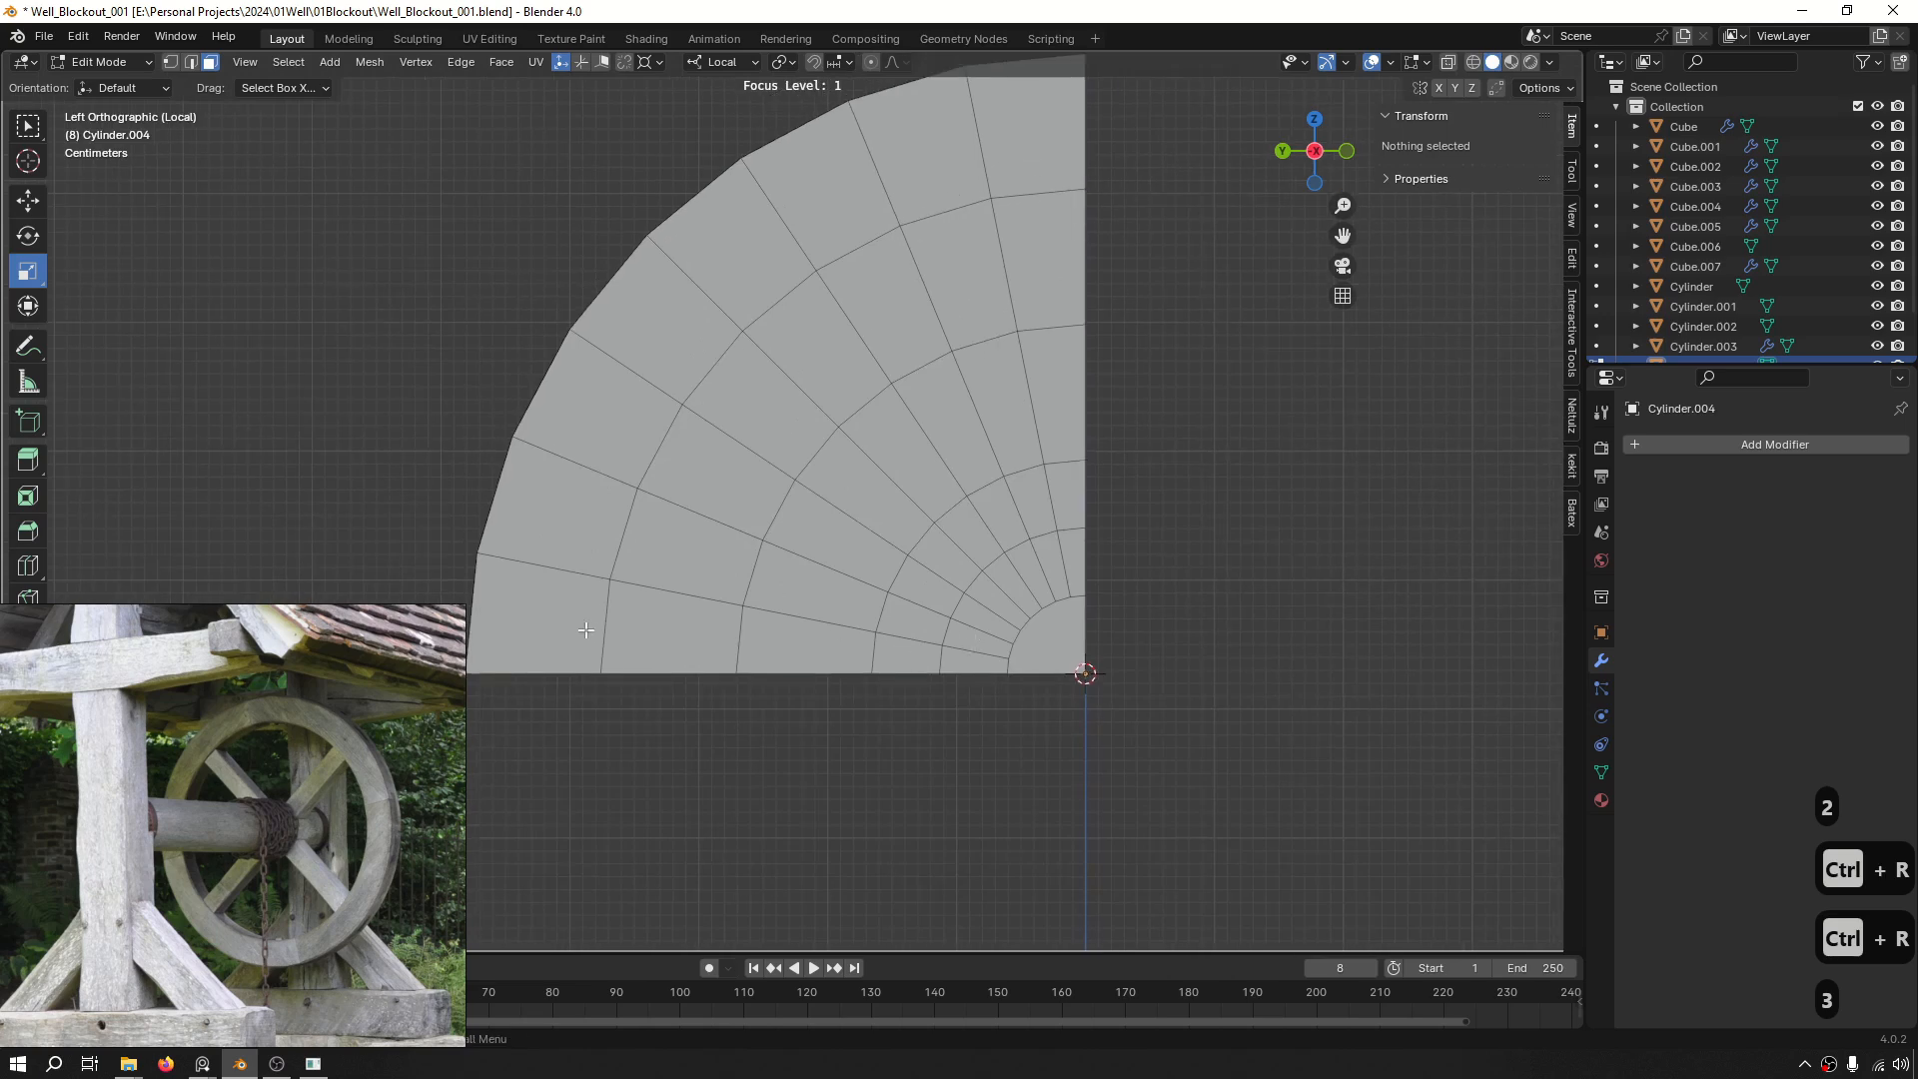
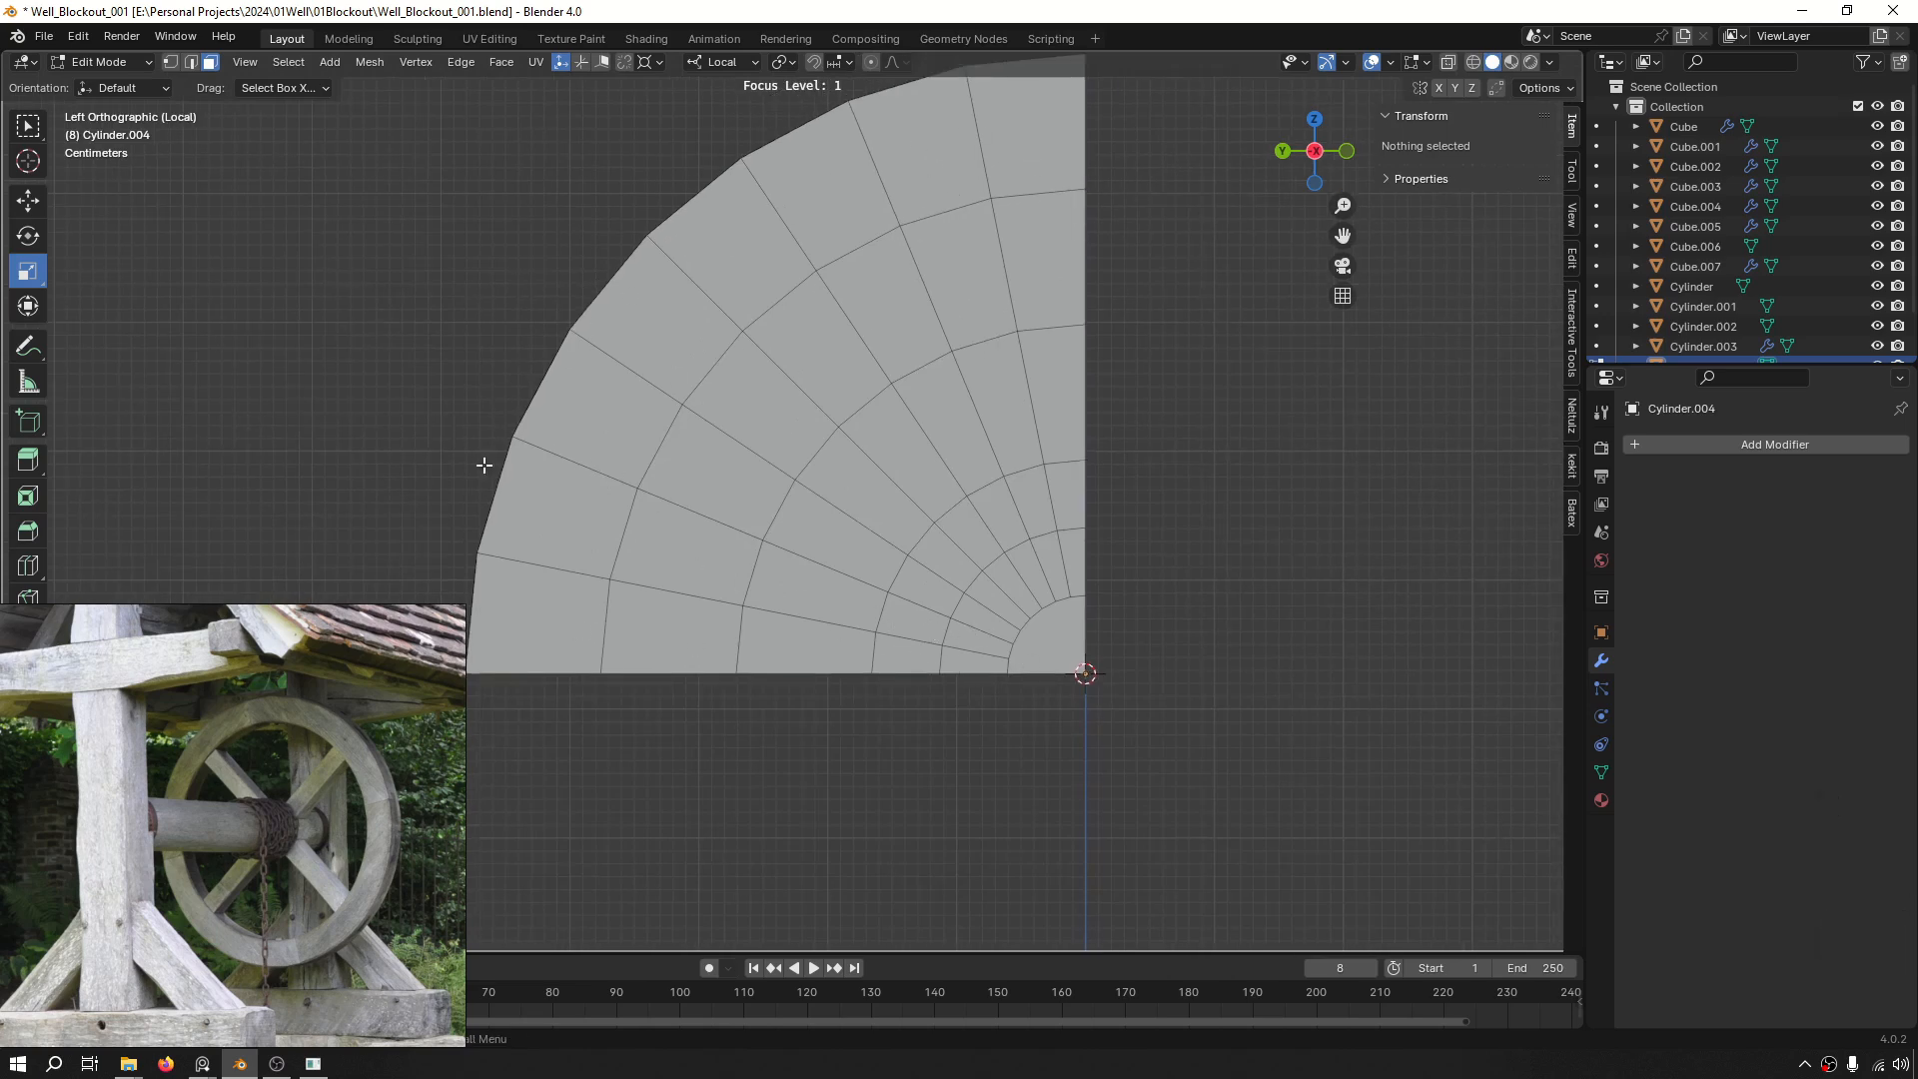
{"action": "scroll", "coordinate": [203, 733], "scroll_direction": "up", "scroll_amount": 4}
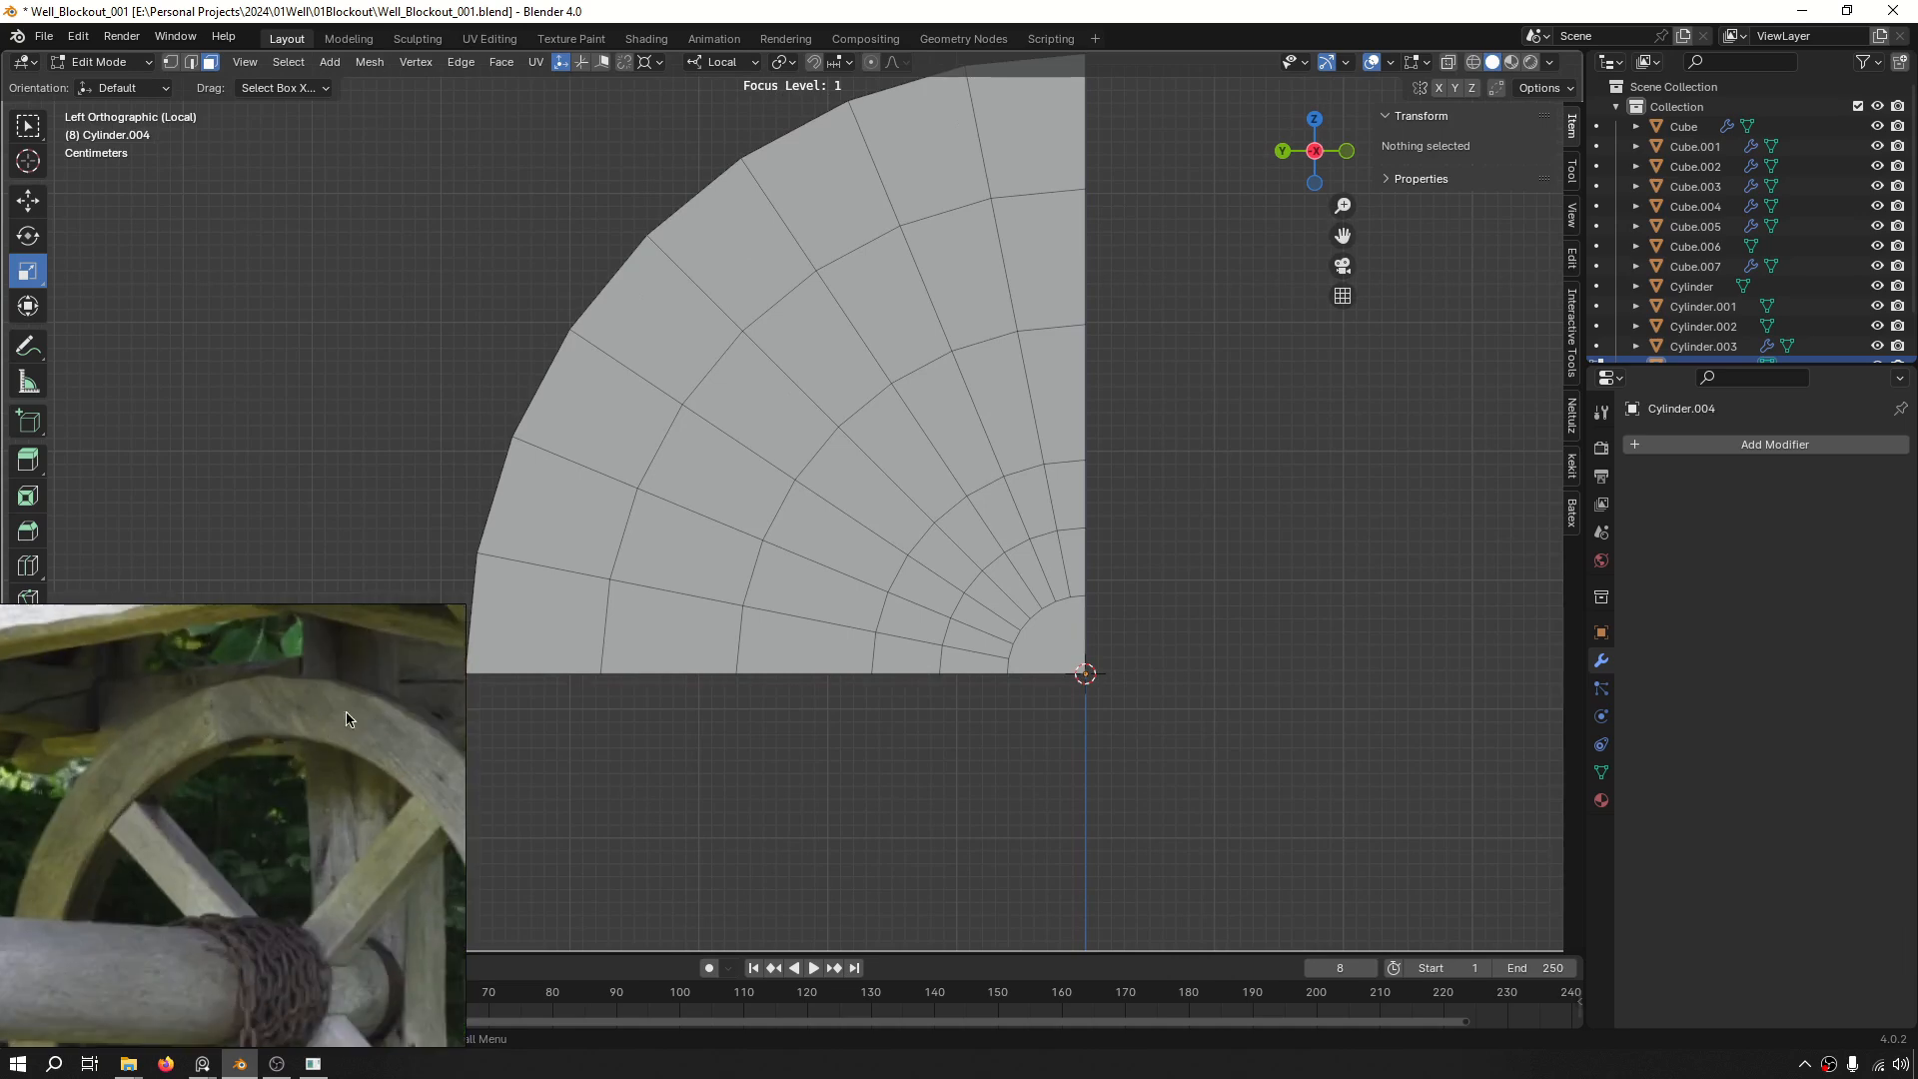
{"action": "scroll", "coordinate": [869, 490], "scroll_direction": "up", "scroll_amount": 1}
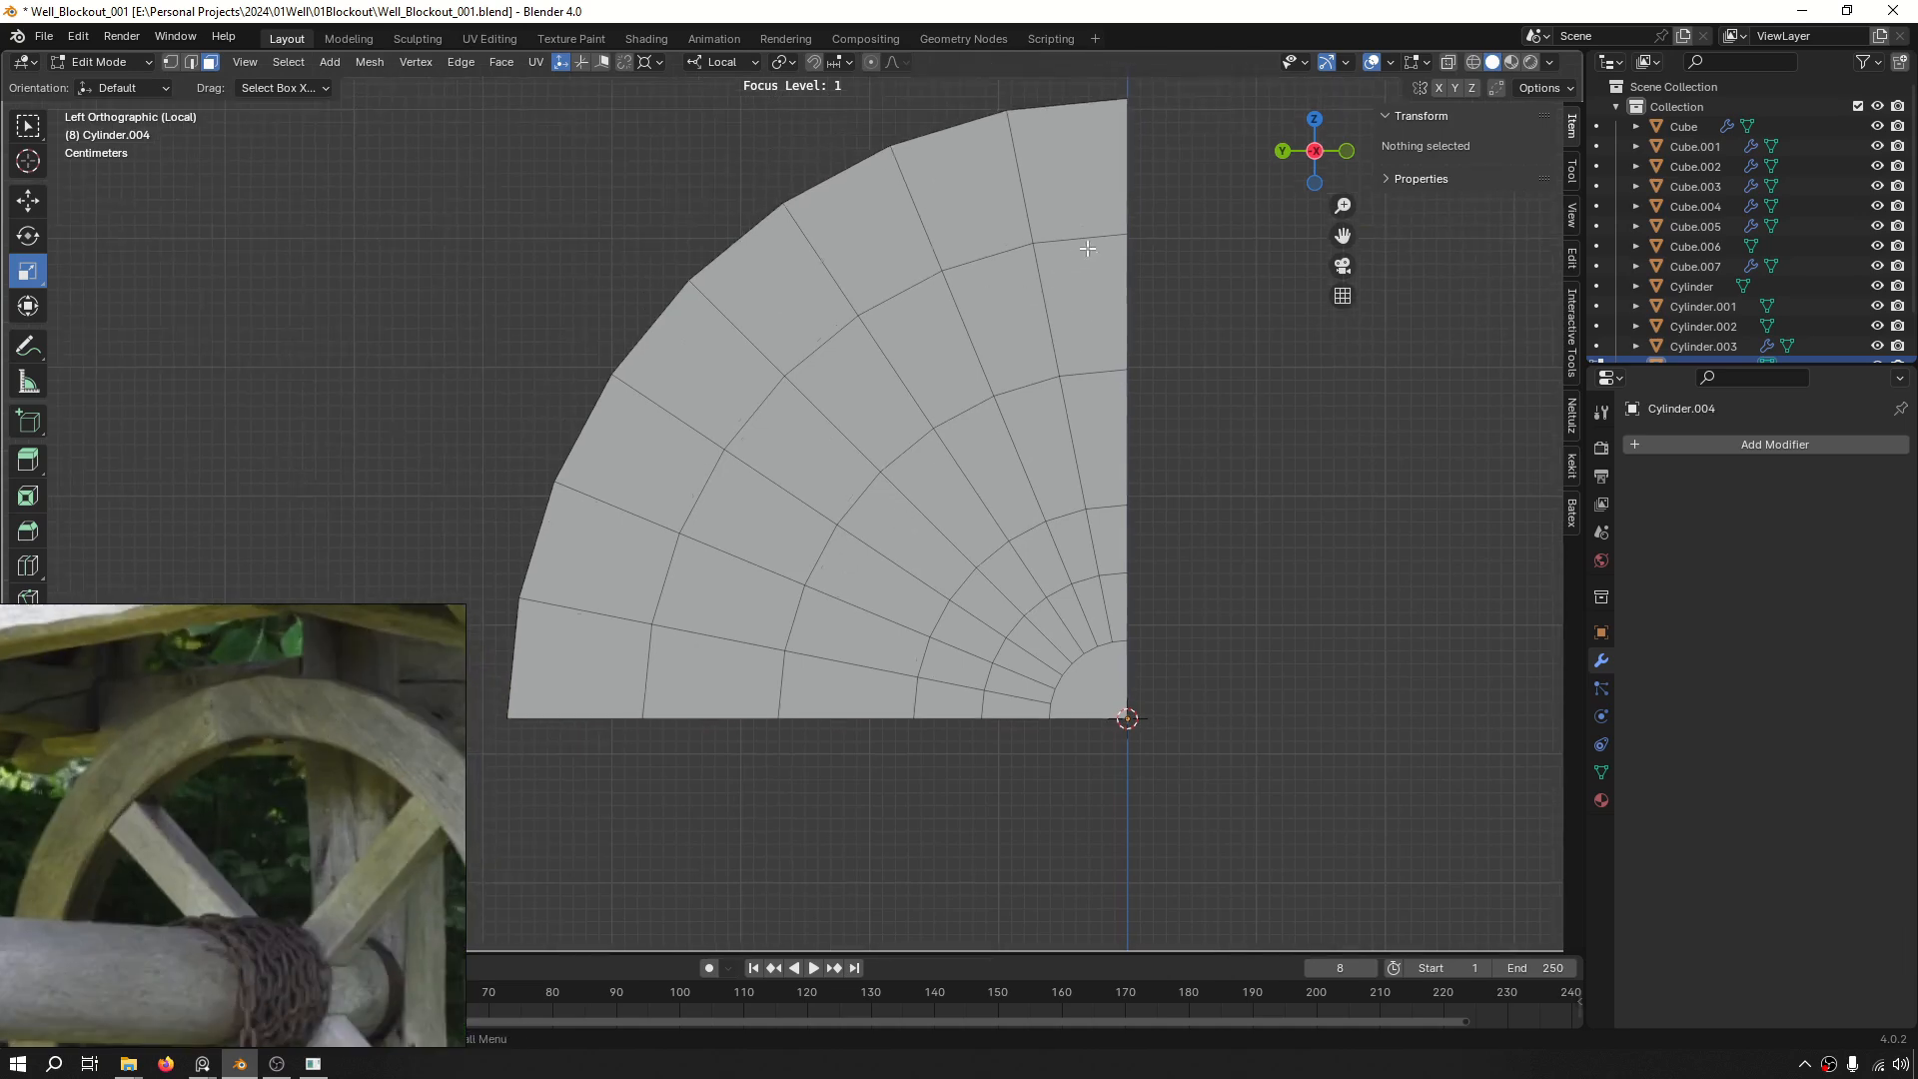
{"action": "left_click", "coordinate": [1007, 311]}
{"action": "left_click", "coordinate": [931, 338], "text": "shift"}
{"action": "left_click", "coordinate": [971, 445], "text": "shift"}
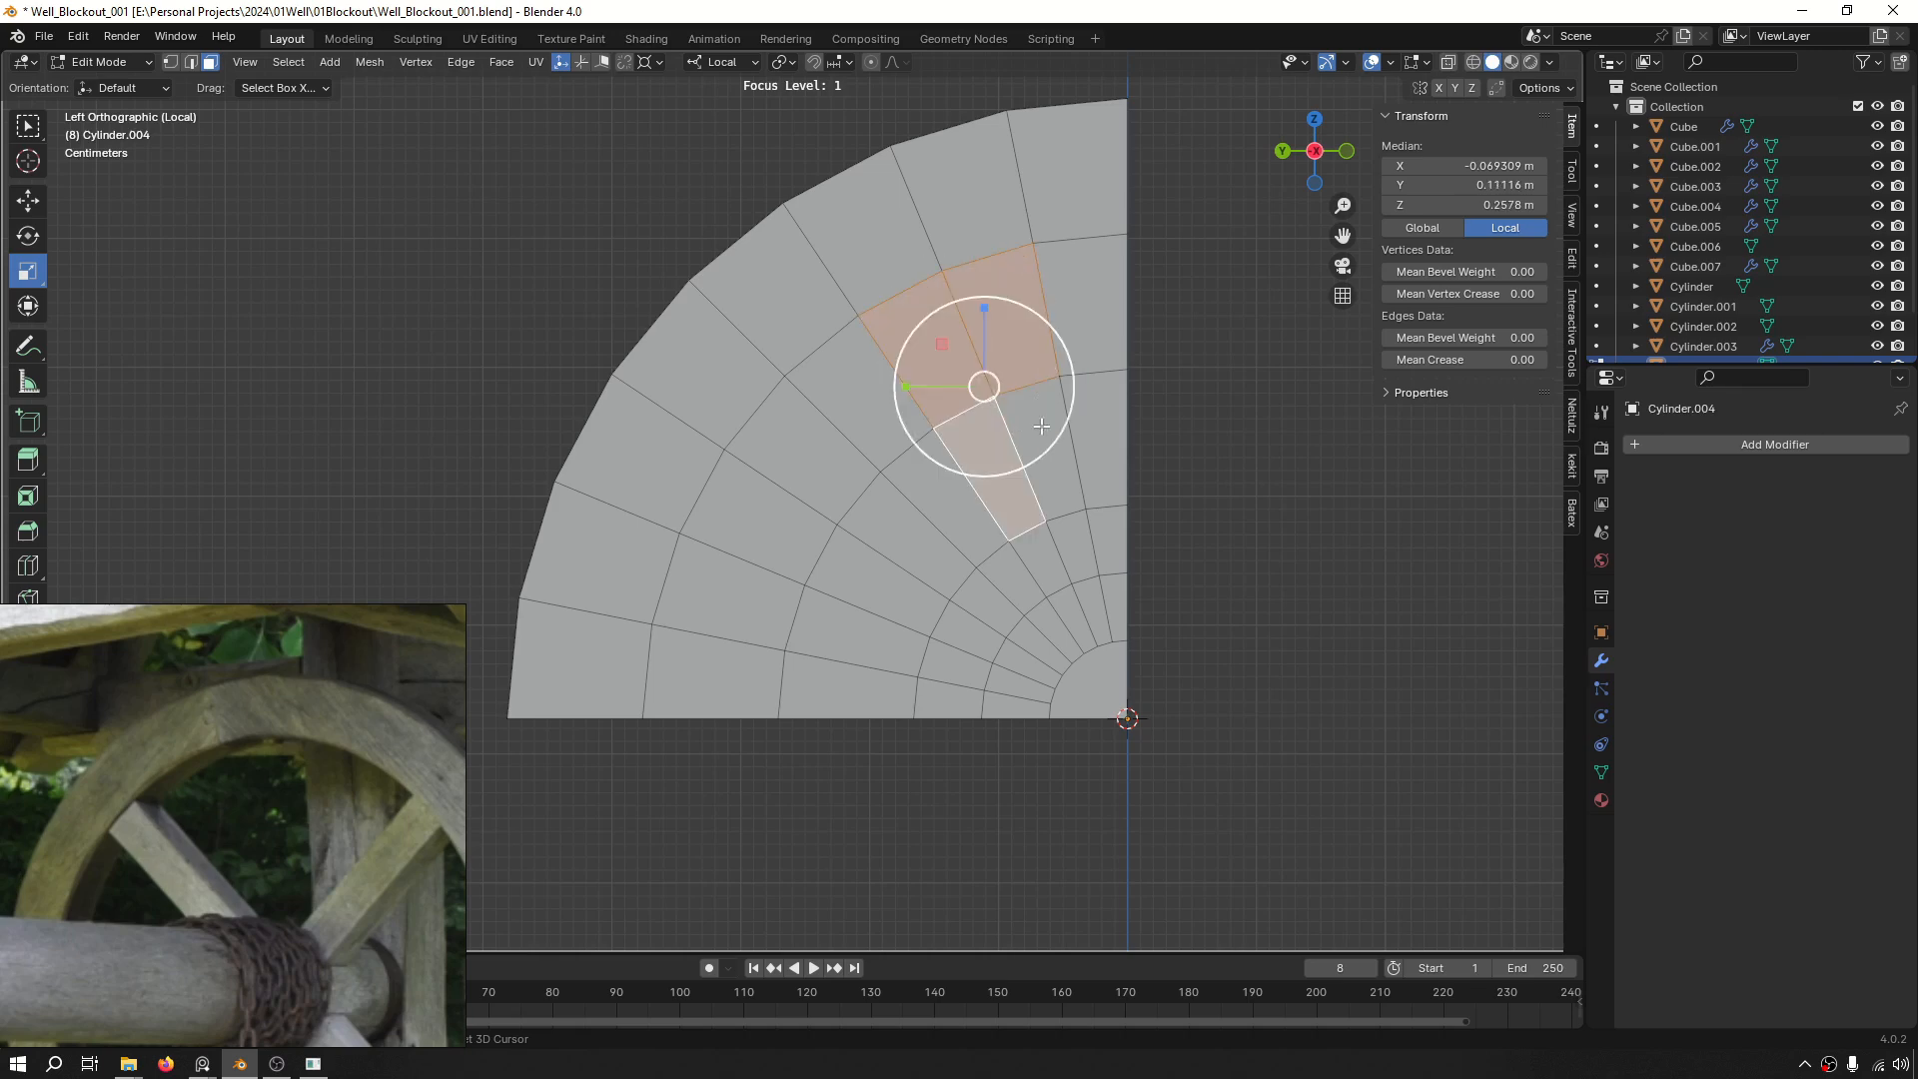
{"action": "left_click", "coordinate": [1039, 450], "text": "shift"}
{"action": "left_click", "coordinate": [1063, 550], "text": "shift"}
{"action": "left_click", "coordinate": [1041, 556], "text": "shift"}
{"action": "key", "text": "x"}
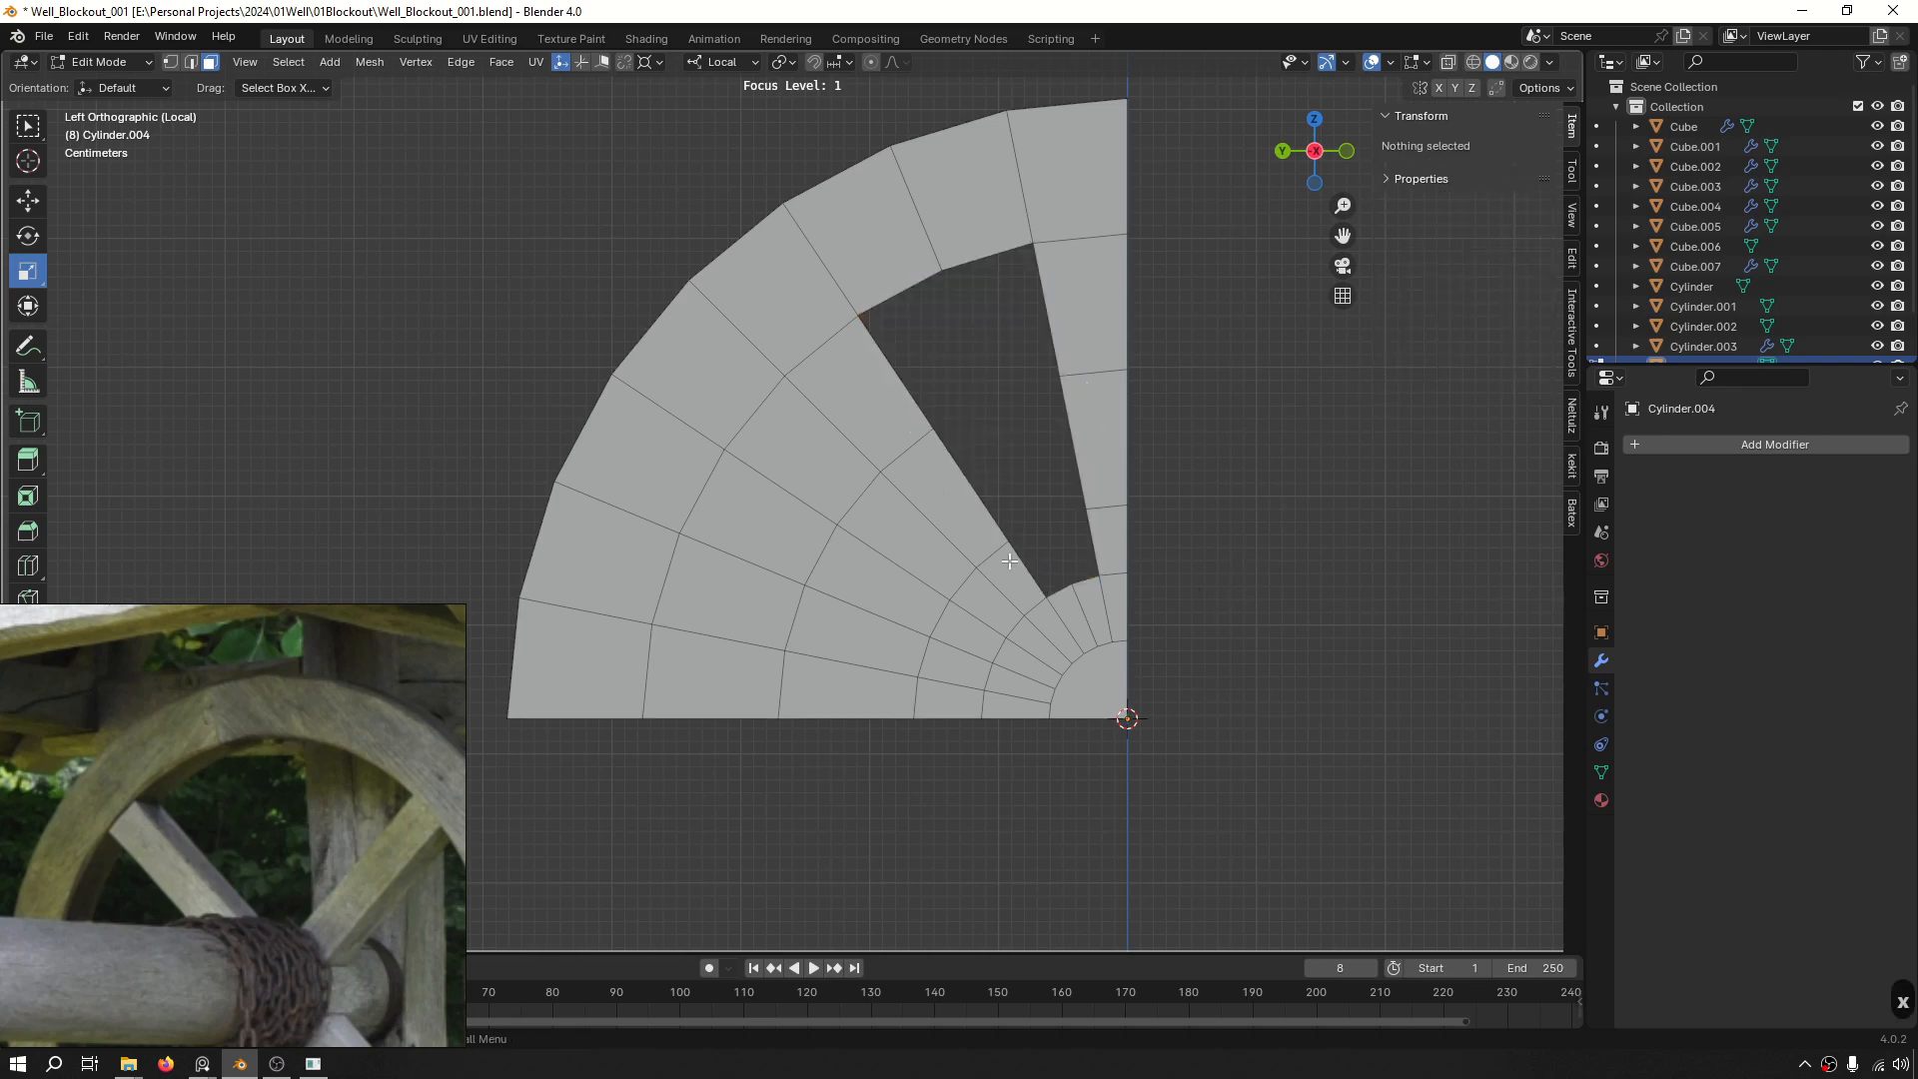
{"action": "left_click", "coordinate": [991, 603]}
{"action": "left_click", "coordinate": [967, 630], "text": "shift"}
{"action": "left_click", "coordinate": [863, 633], "text": "shift"}
{"action": "left_click", "coordinate": [767, 524], "text": "shift"}
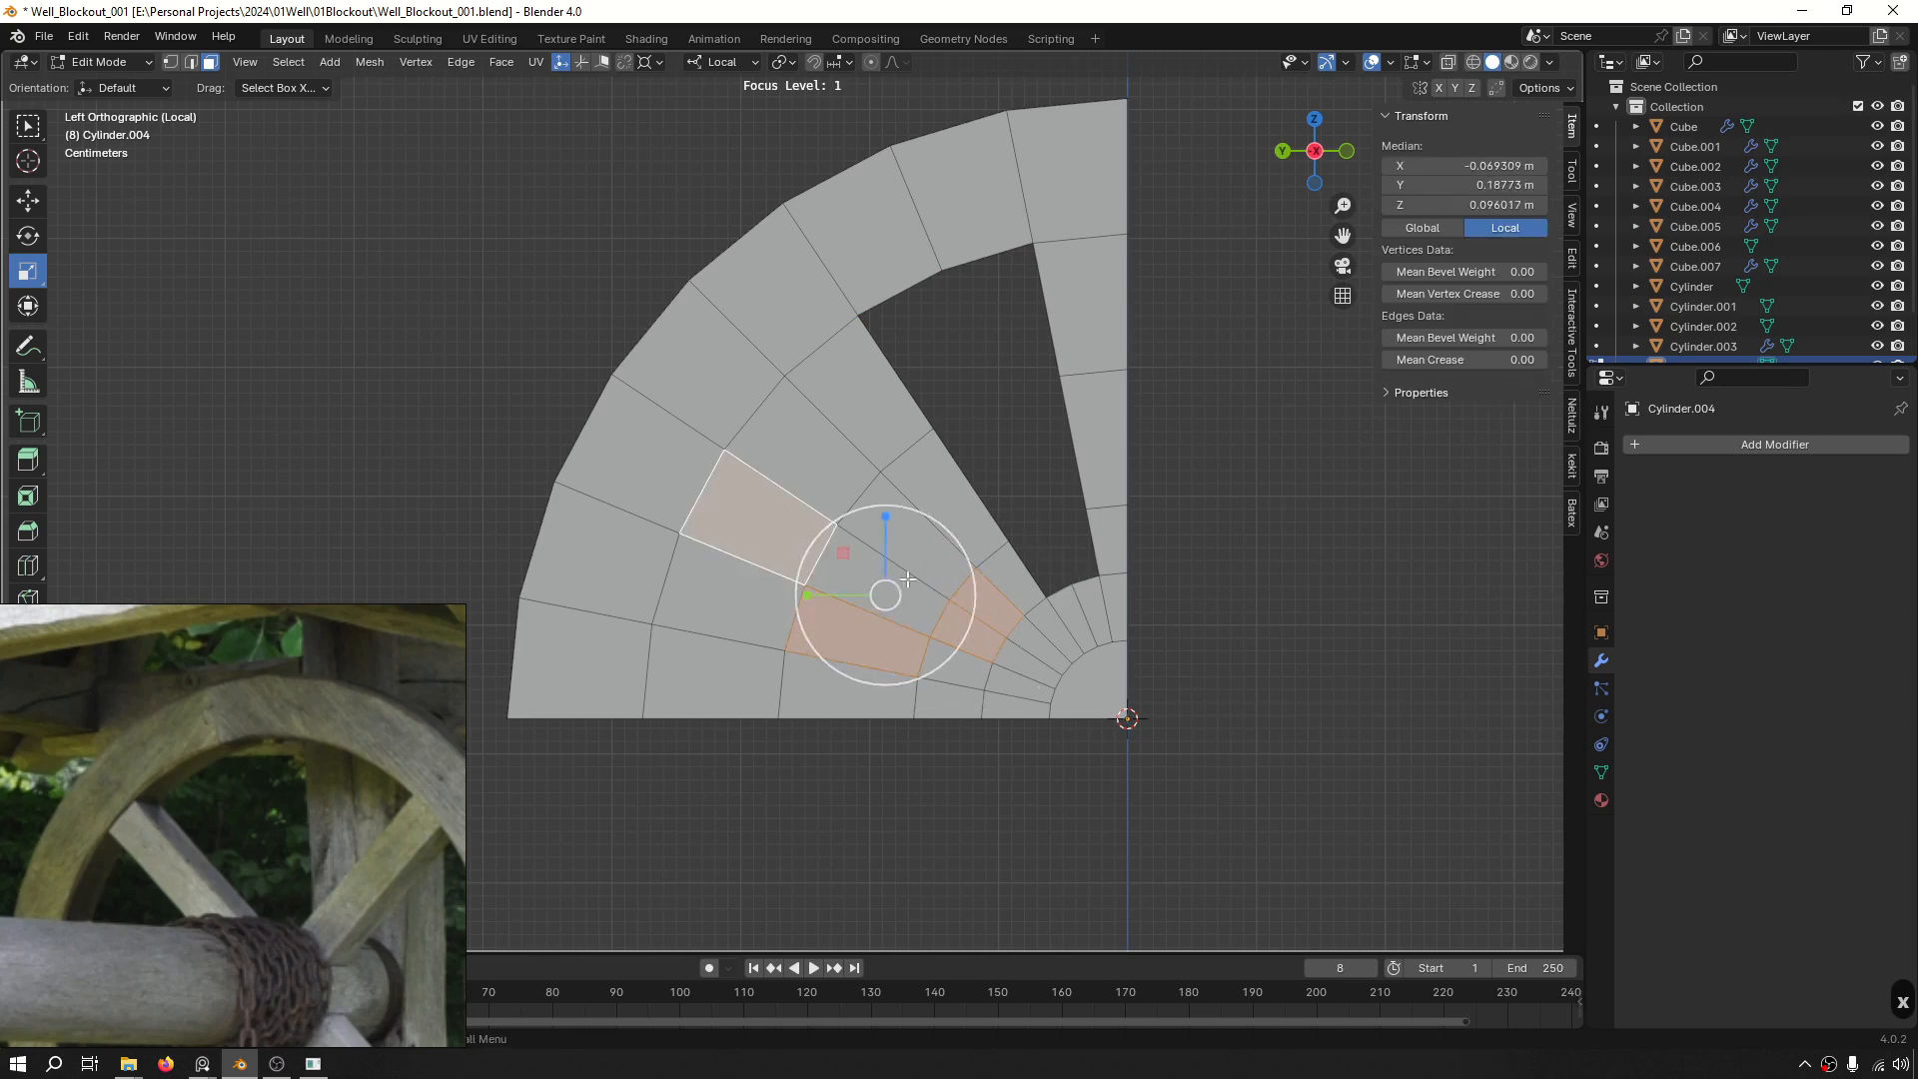
{"action": "key", "text": "ctrl+z"}
{"action": "left_click", "coordinate": [987, 425]}
{"action": "left_click", "coordinate": [765, 491]}
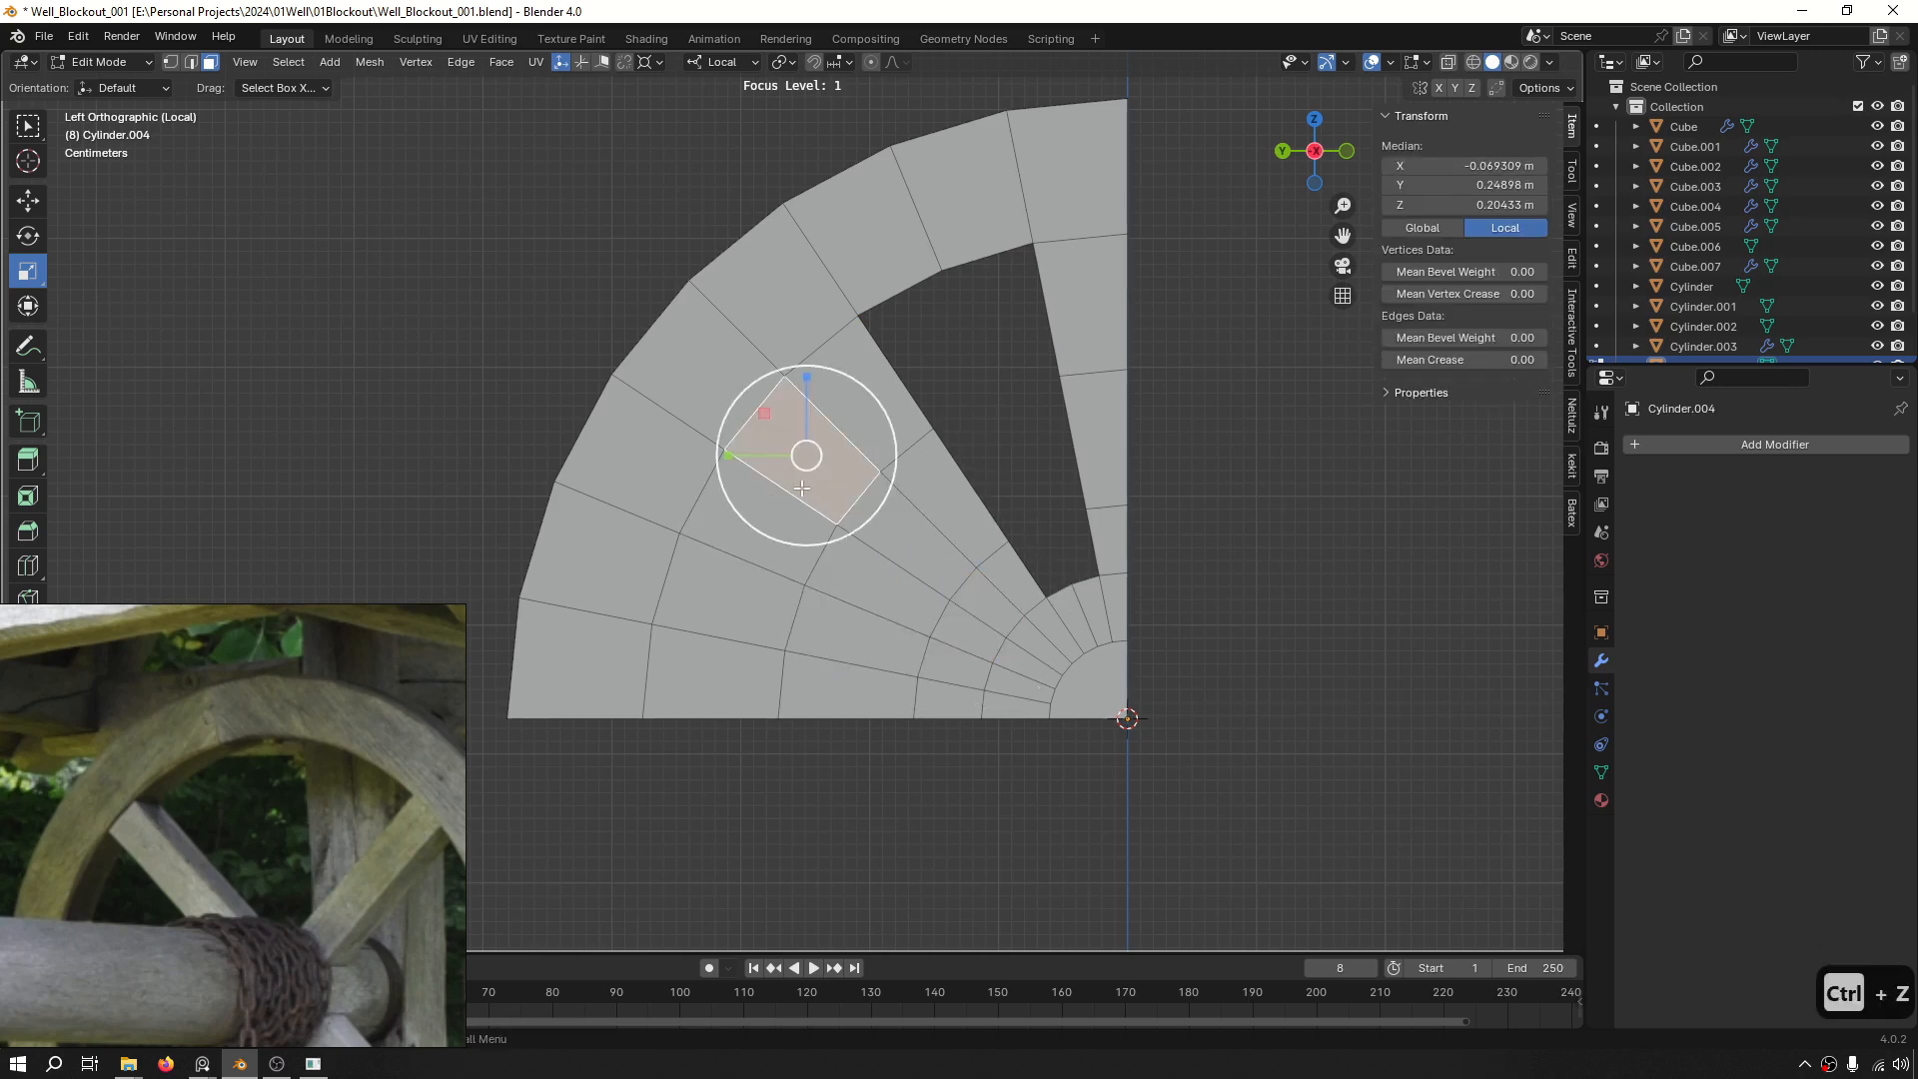
Delete the six matching faces between the diagonal and horizontal spokes, and return to Object Mode with nothing selected.
{"action": "left_click", "coordinate": [734, 526]}
{"action": "left_click", "coordinate": [708, 595], "text": "shift"}
{"action": "left_click", "coordinate": [859, 635], "text": "shift"}
{"action": "left_click", "coordinate": [885, 580], "text": "shift"}
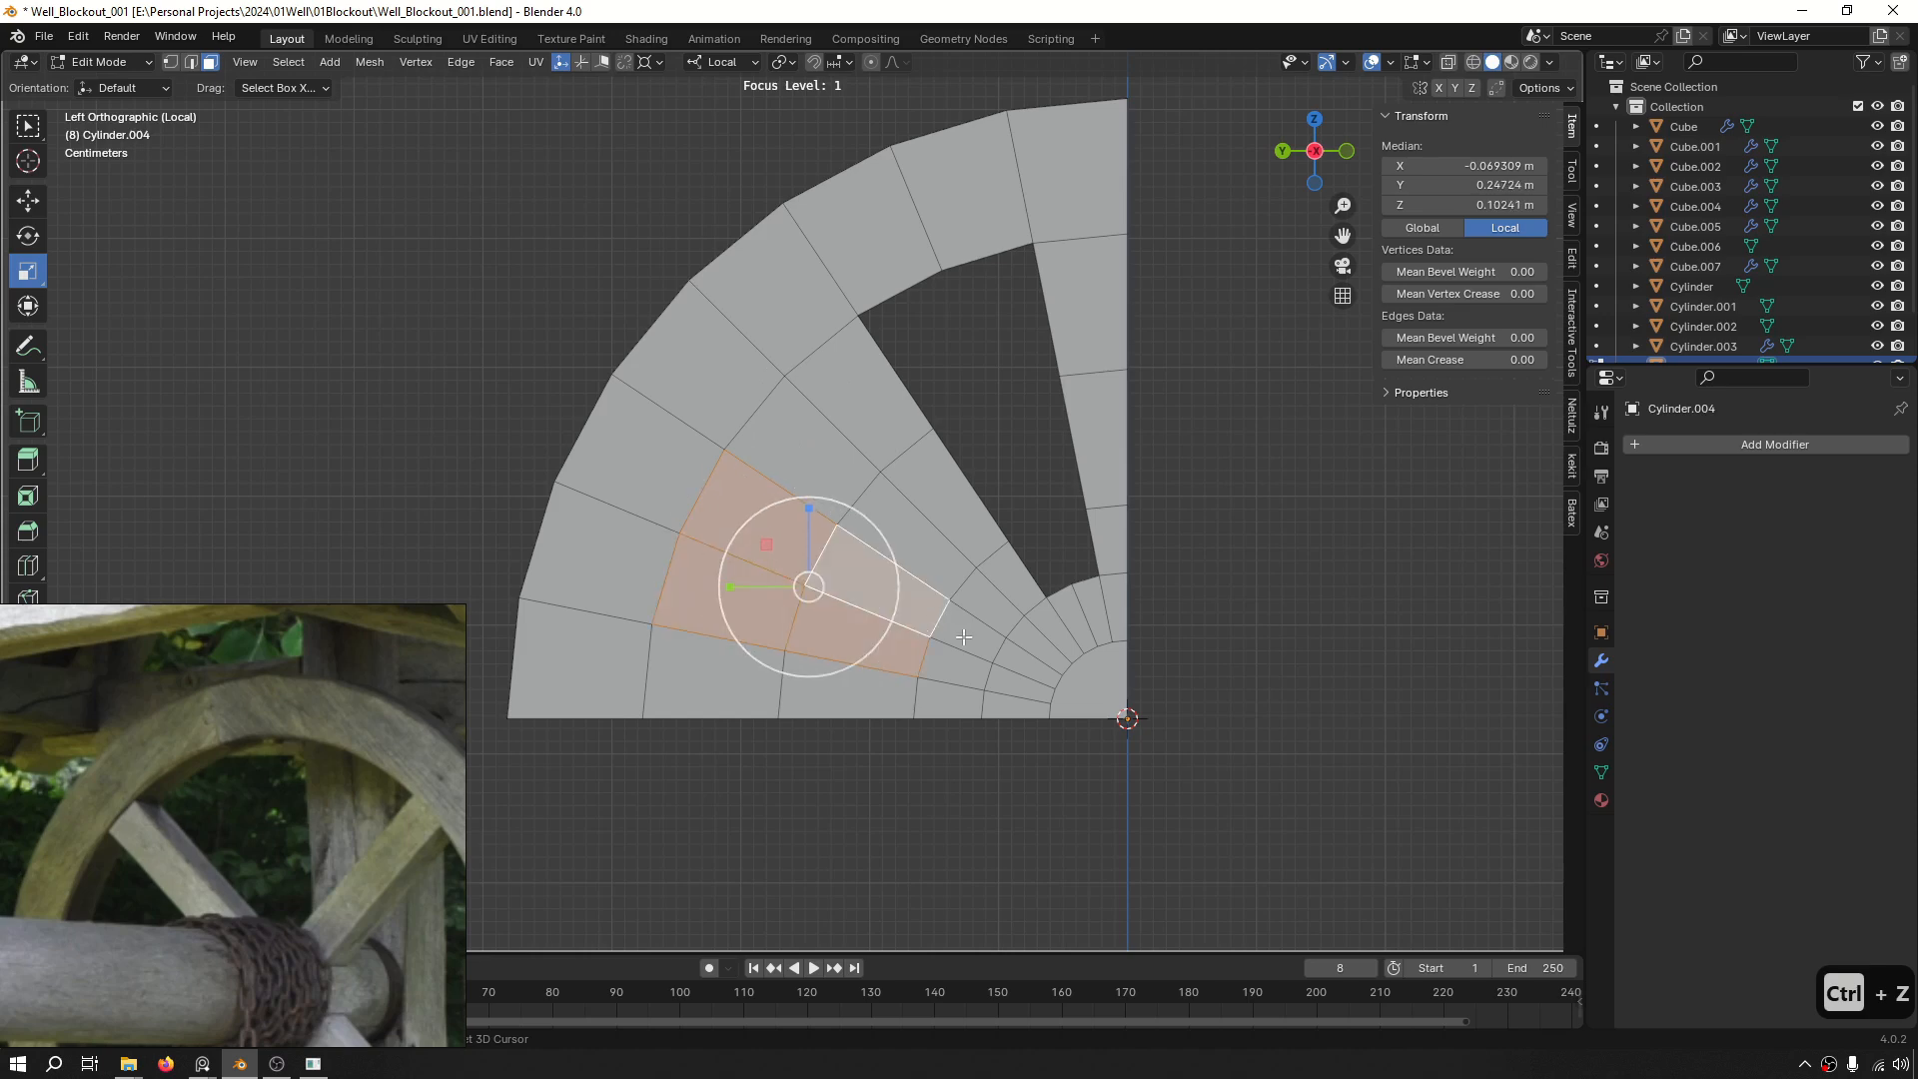
{"action": "left_click", "coordinate": [965, 637], "text": "shift"}
{"action": "left_click", "coordinate": [956, 667], "text": "shift"}
{"action": "key", "text": "x"}
{"action": "key", "text": "Tab"}
{"action": "left_click", "coordinate": [997, 621]}
{"action": "left_click", "coordinate": [1200, 480]}
Compare the quarter wheel's rim, spokes and openings with the wheel in the reference photo.
{"action": "scroll", "coordinate": [1197, 497], "scroll_direction": "down", "scroll_amount": 5}
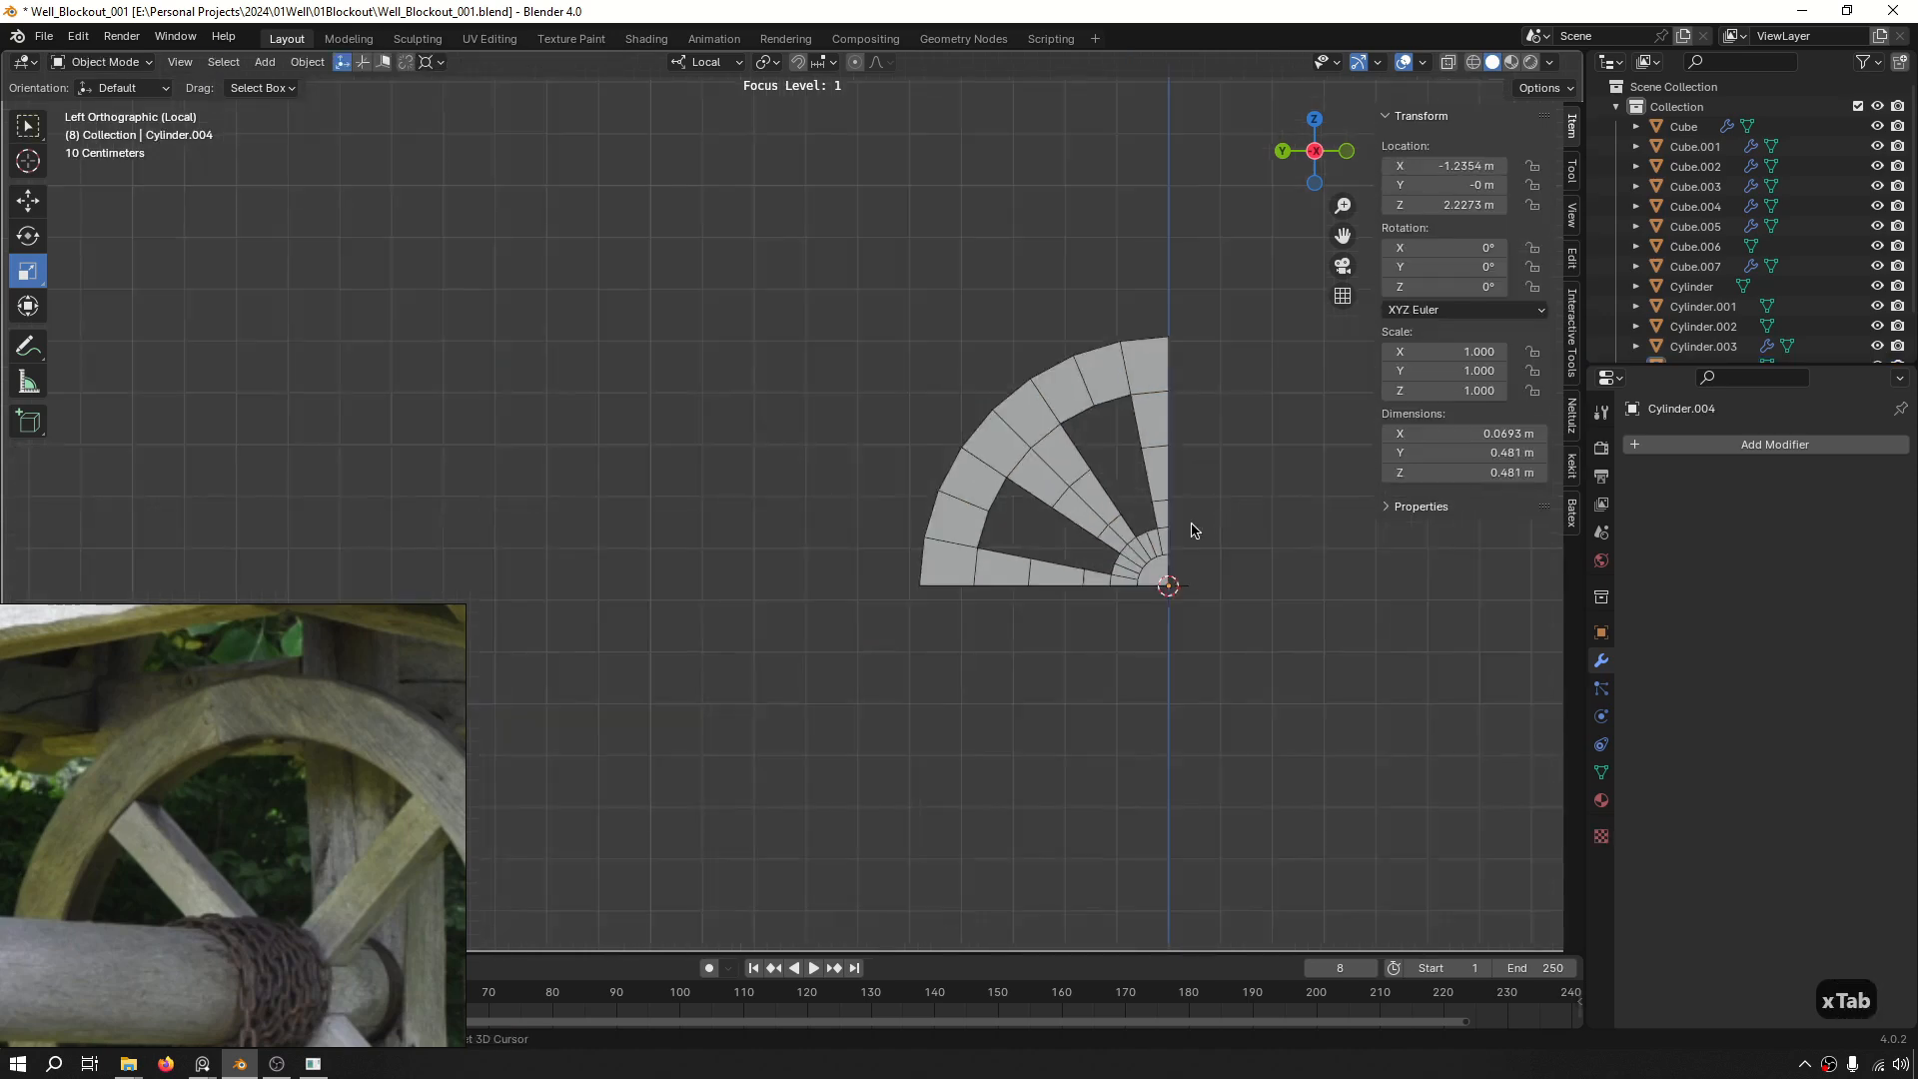
{"action": "middle_click_drag", "start_coordinate": [1196, 527], "coordinate": [994, 526], "text": "shift"}
{"action": "scroll", "coordinate": [963, 582], "scroll_direction": "down", "scroll_amount": 1}
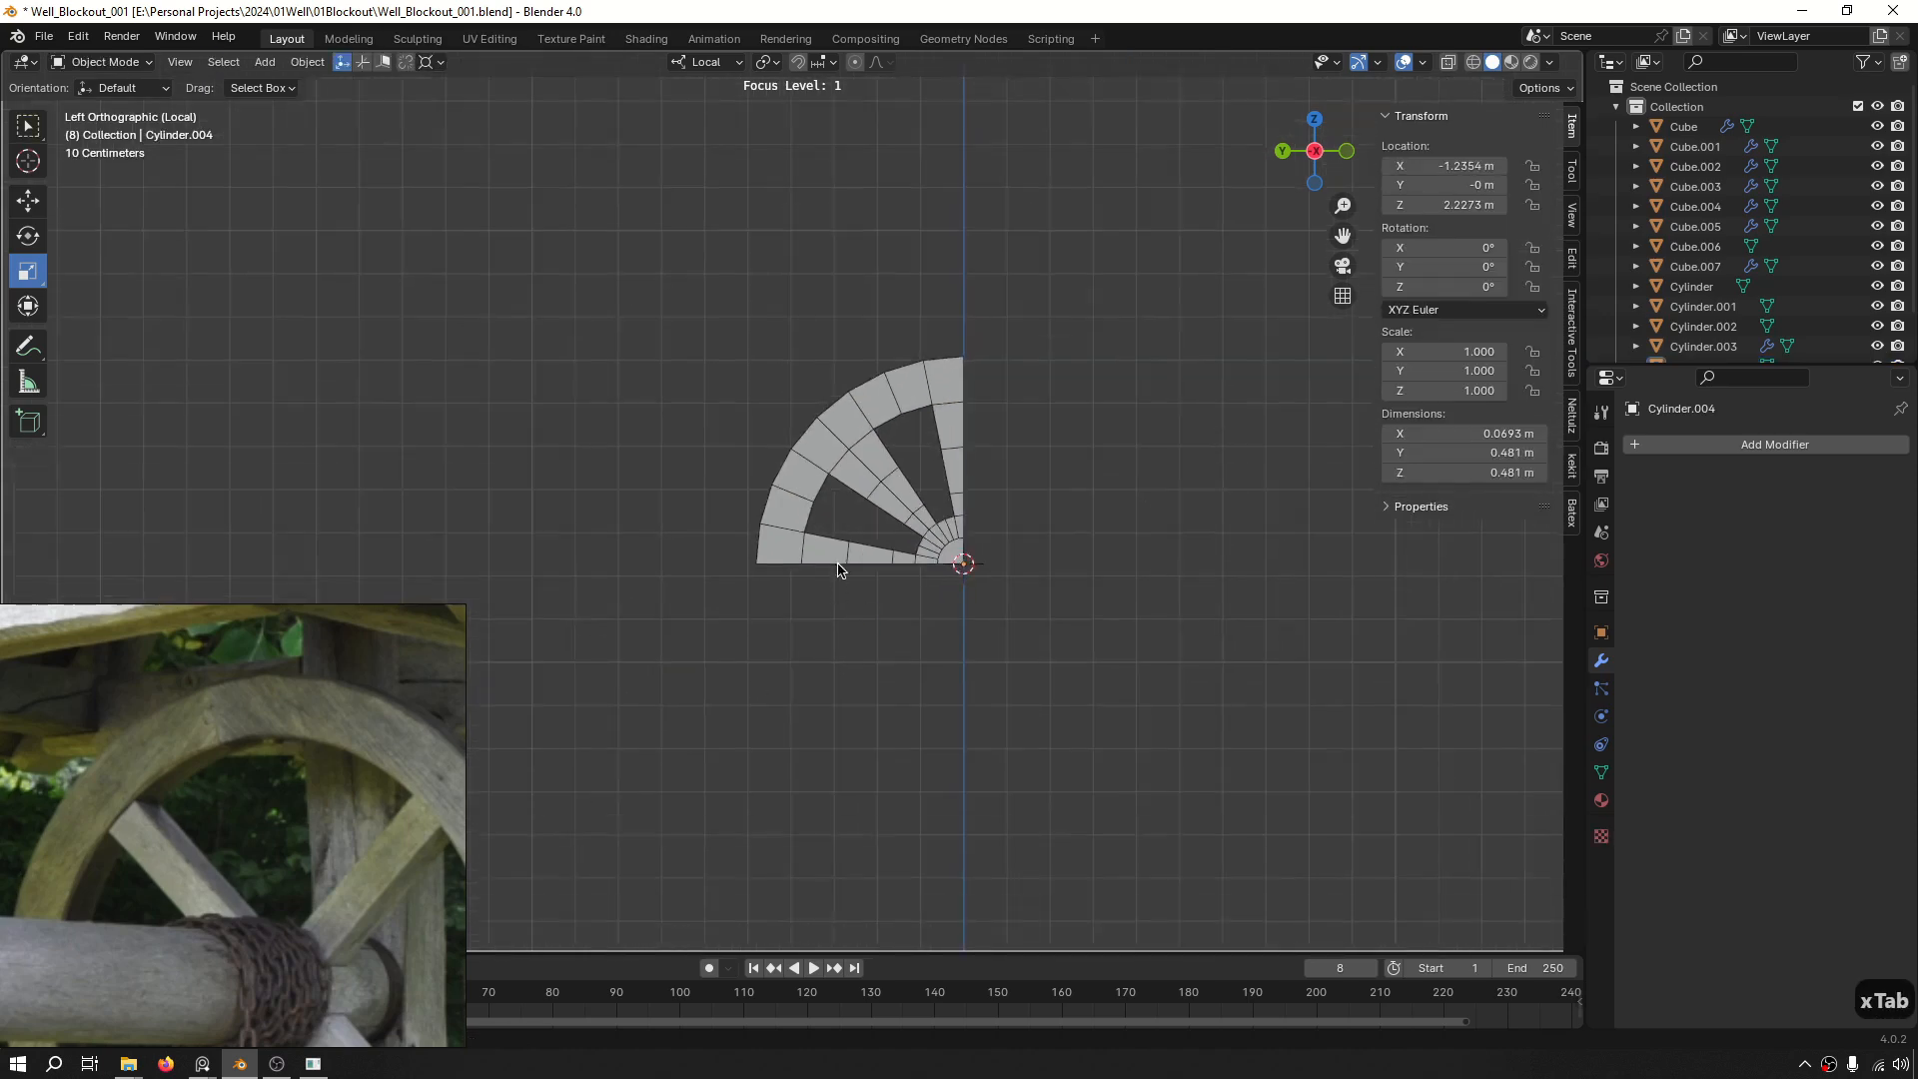
{"action": "scroll", "coordinate": [854, 585], "scroll_direction": "up", "scroll_amount": 3}
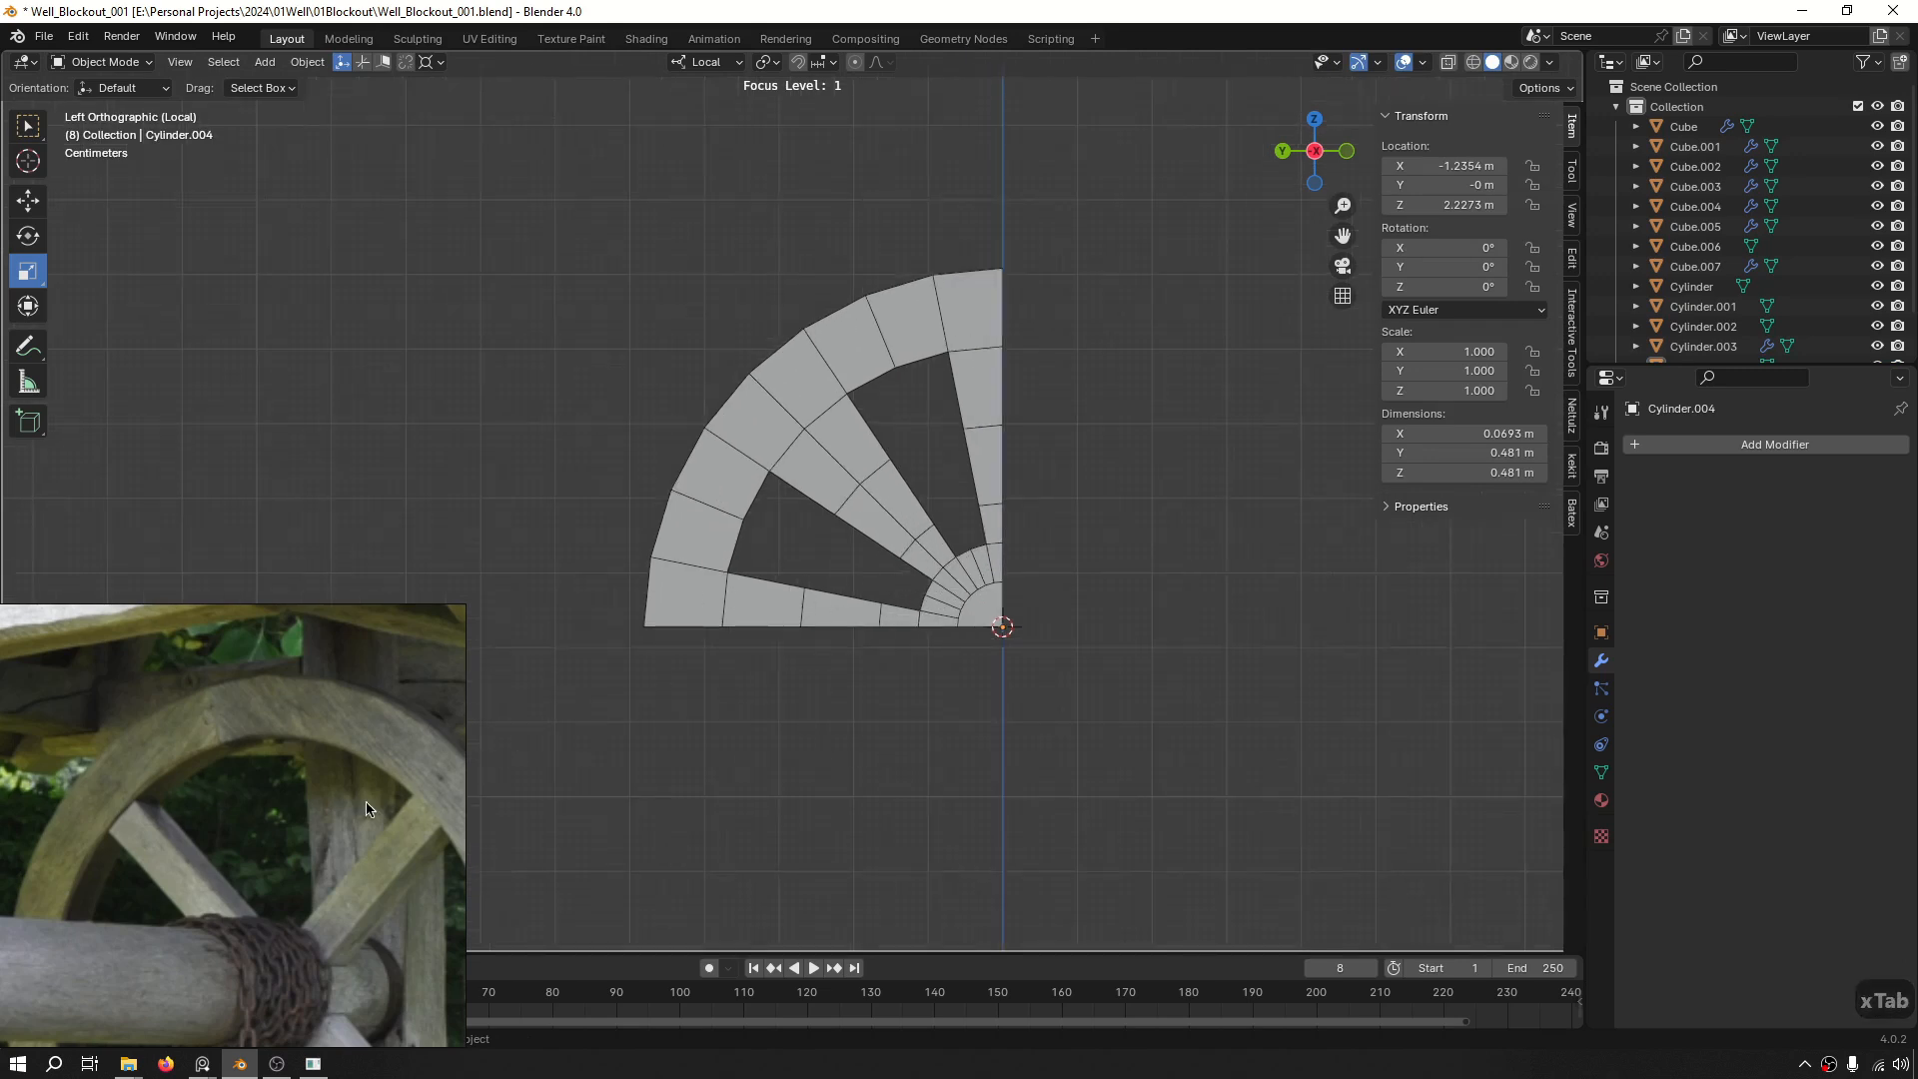
{"action": "scroll", "coordinate": [946, 537], "scroll_direction": "down", "scroll_amount": 4}
{"action": "key", "text": "Tab"}
{"action": "left_click", "coordinate": [1027, 545]}
{"action": "key", "text": "Tab"}
{"action": "left_click", "coordinate": [1040, 373]}
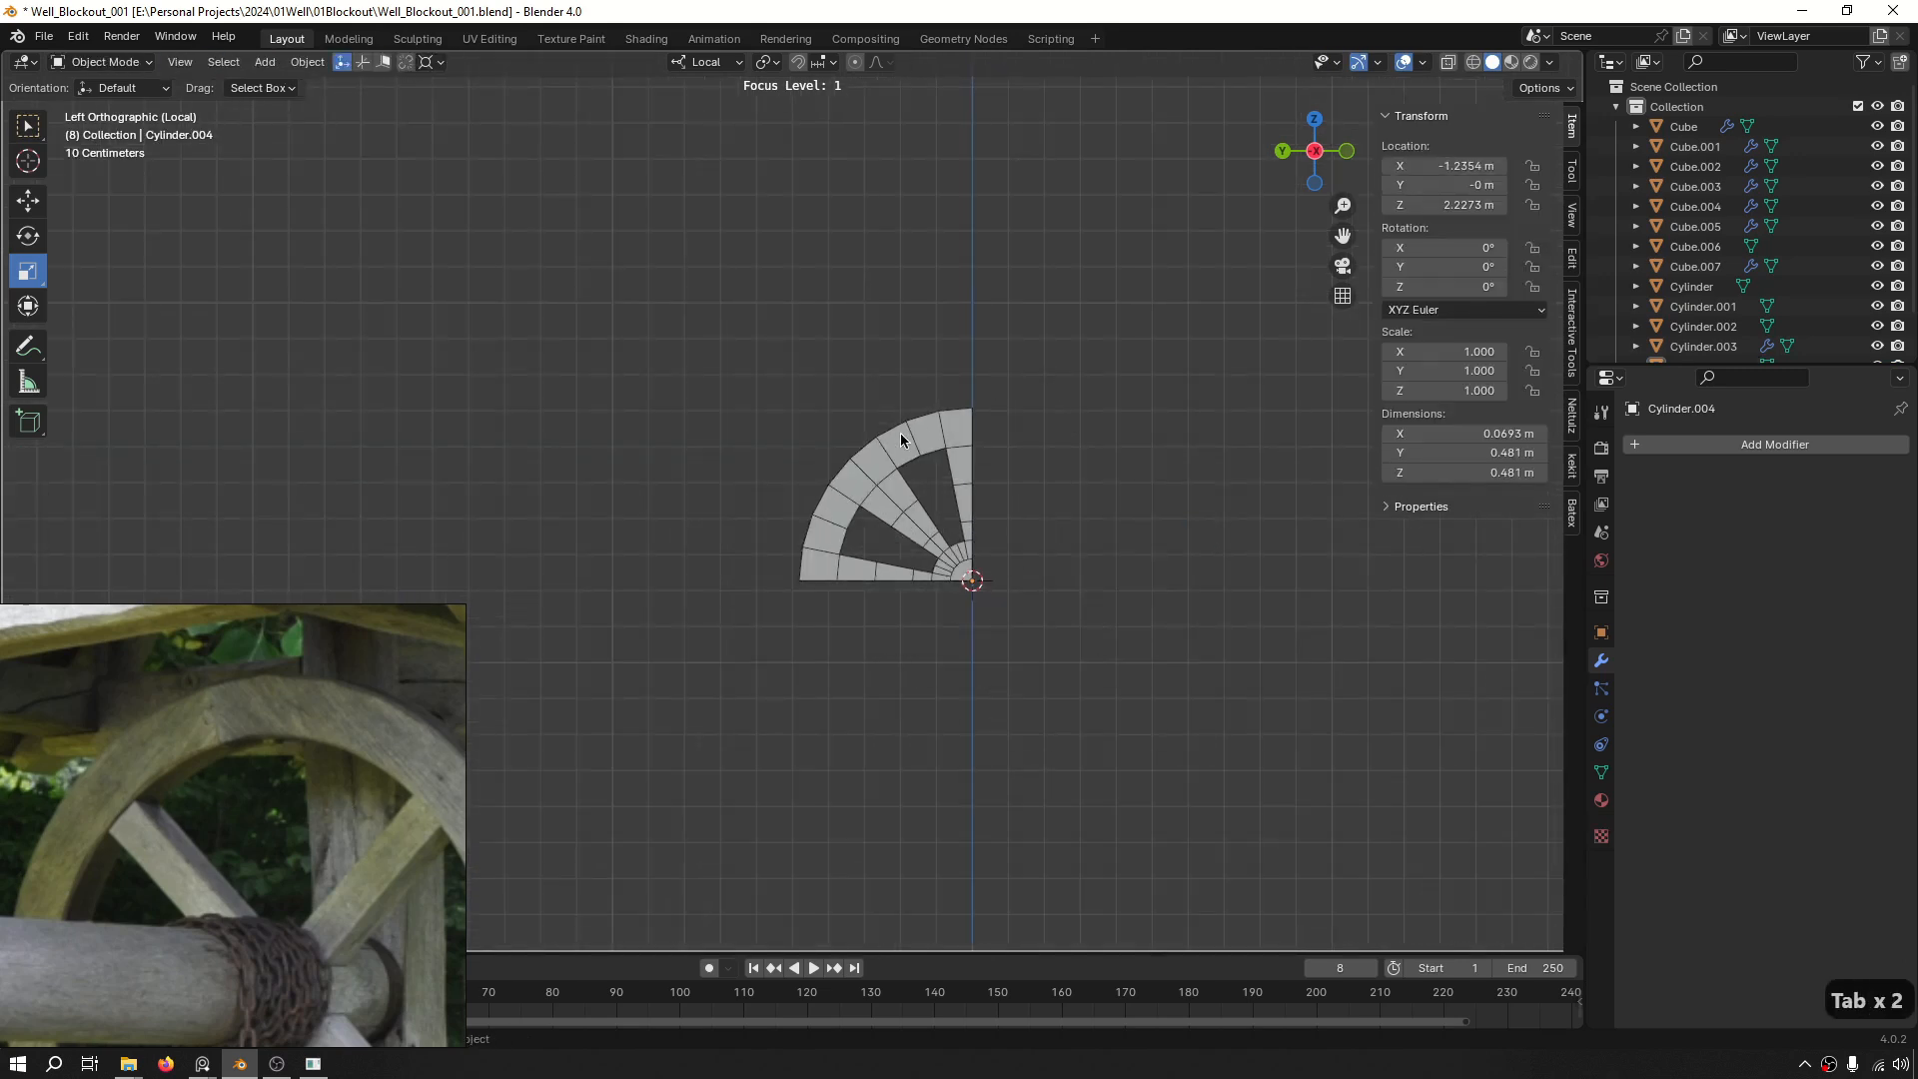
Save the file and add a Mirror modifier to the quarter wheel with Y as its only axis.
{"action": "left_click", "coordinate": [901, 433]}
{"action": "key", "text": "ctrl+s"}
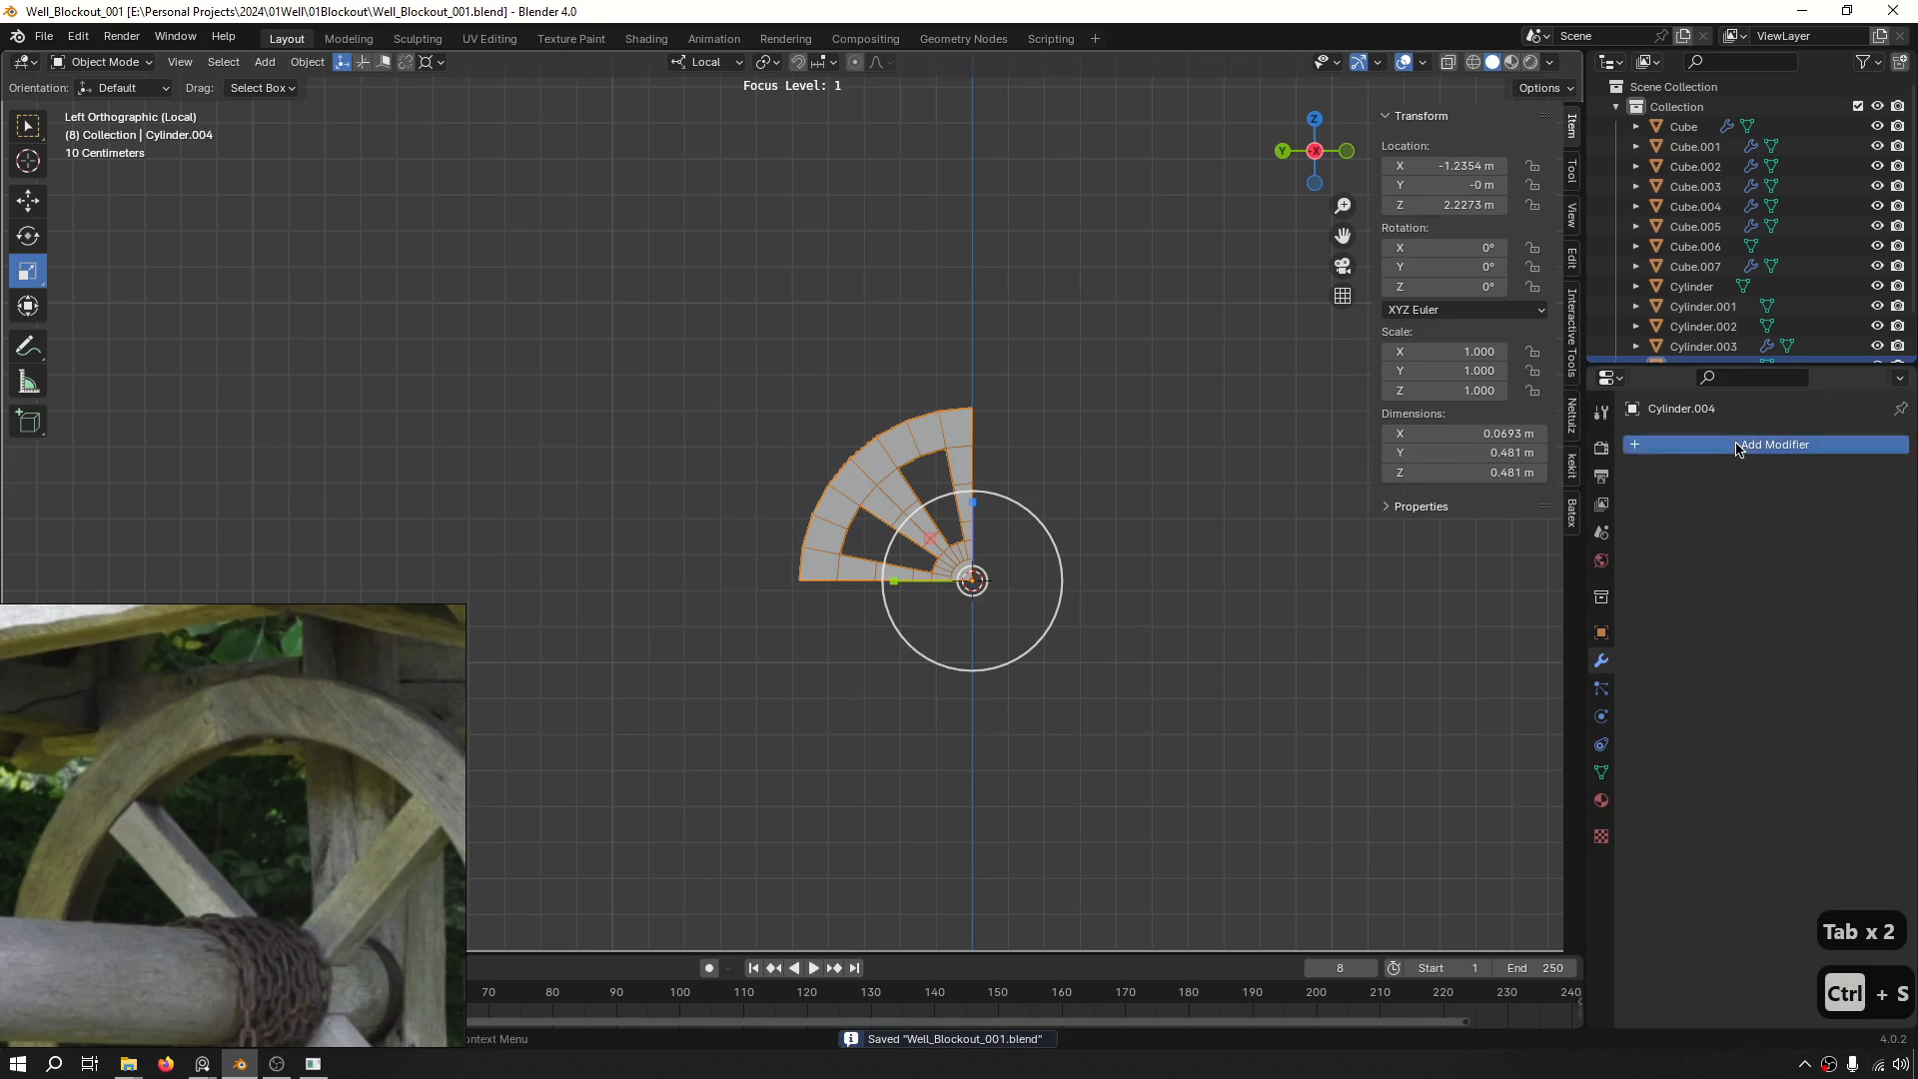
{"action": "left_click", "coordinate": [1736, 445]}
{"action": "type", "text": "mi"}
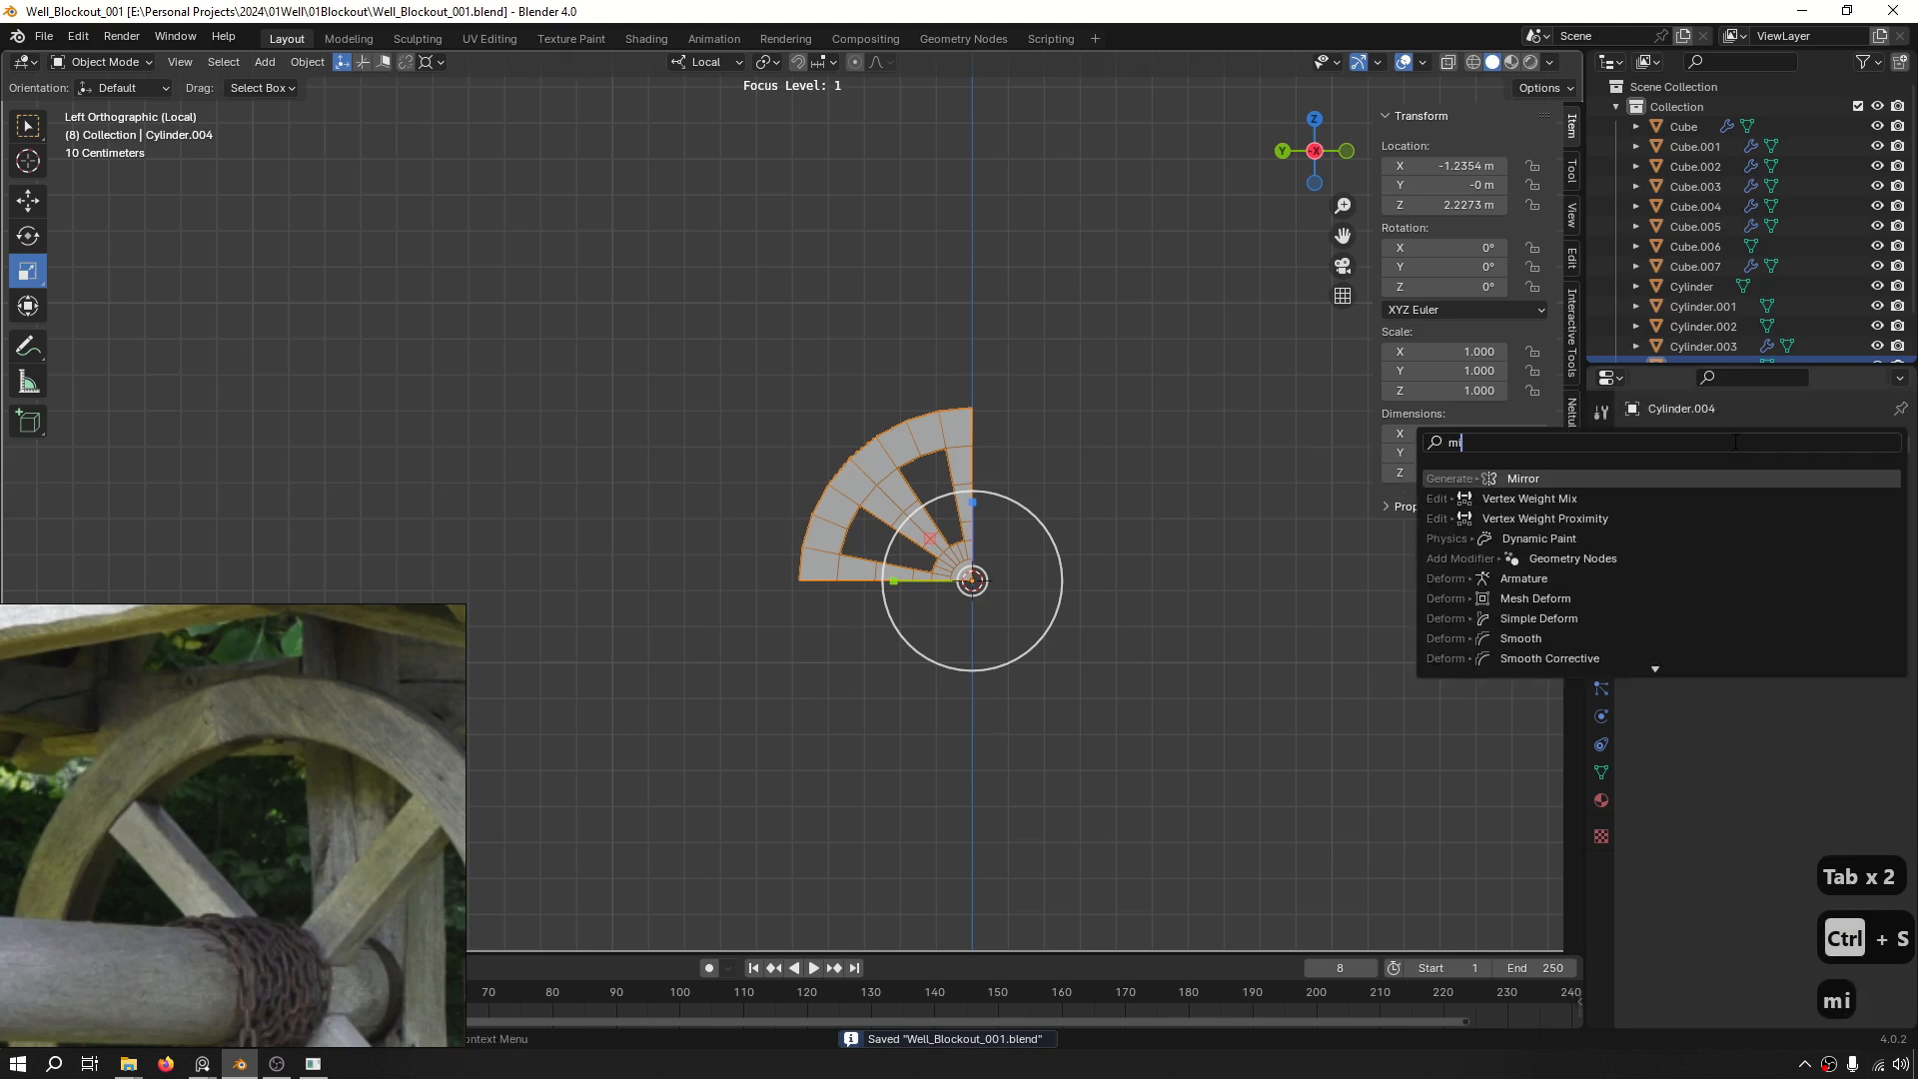
{"action": "type", "text": "r"}
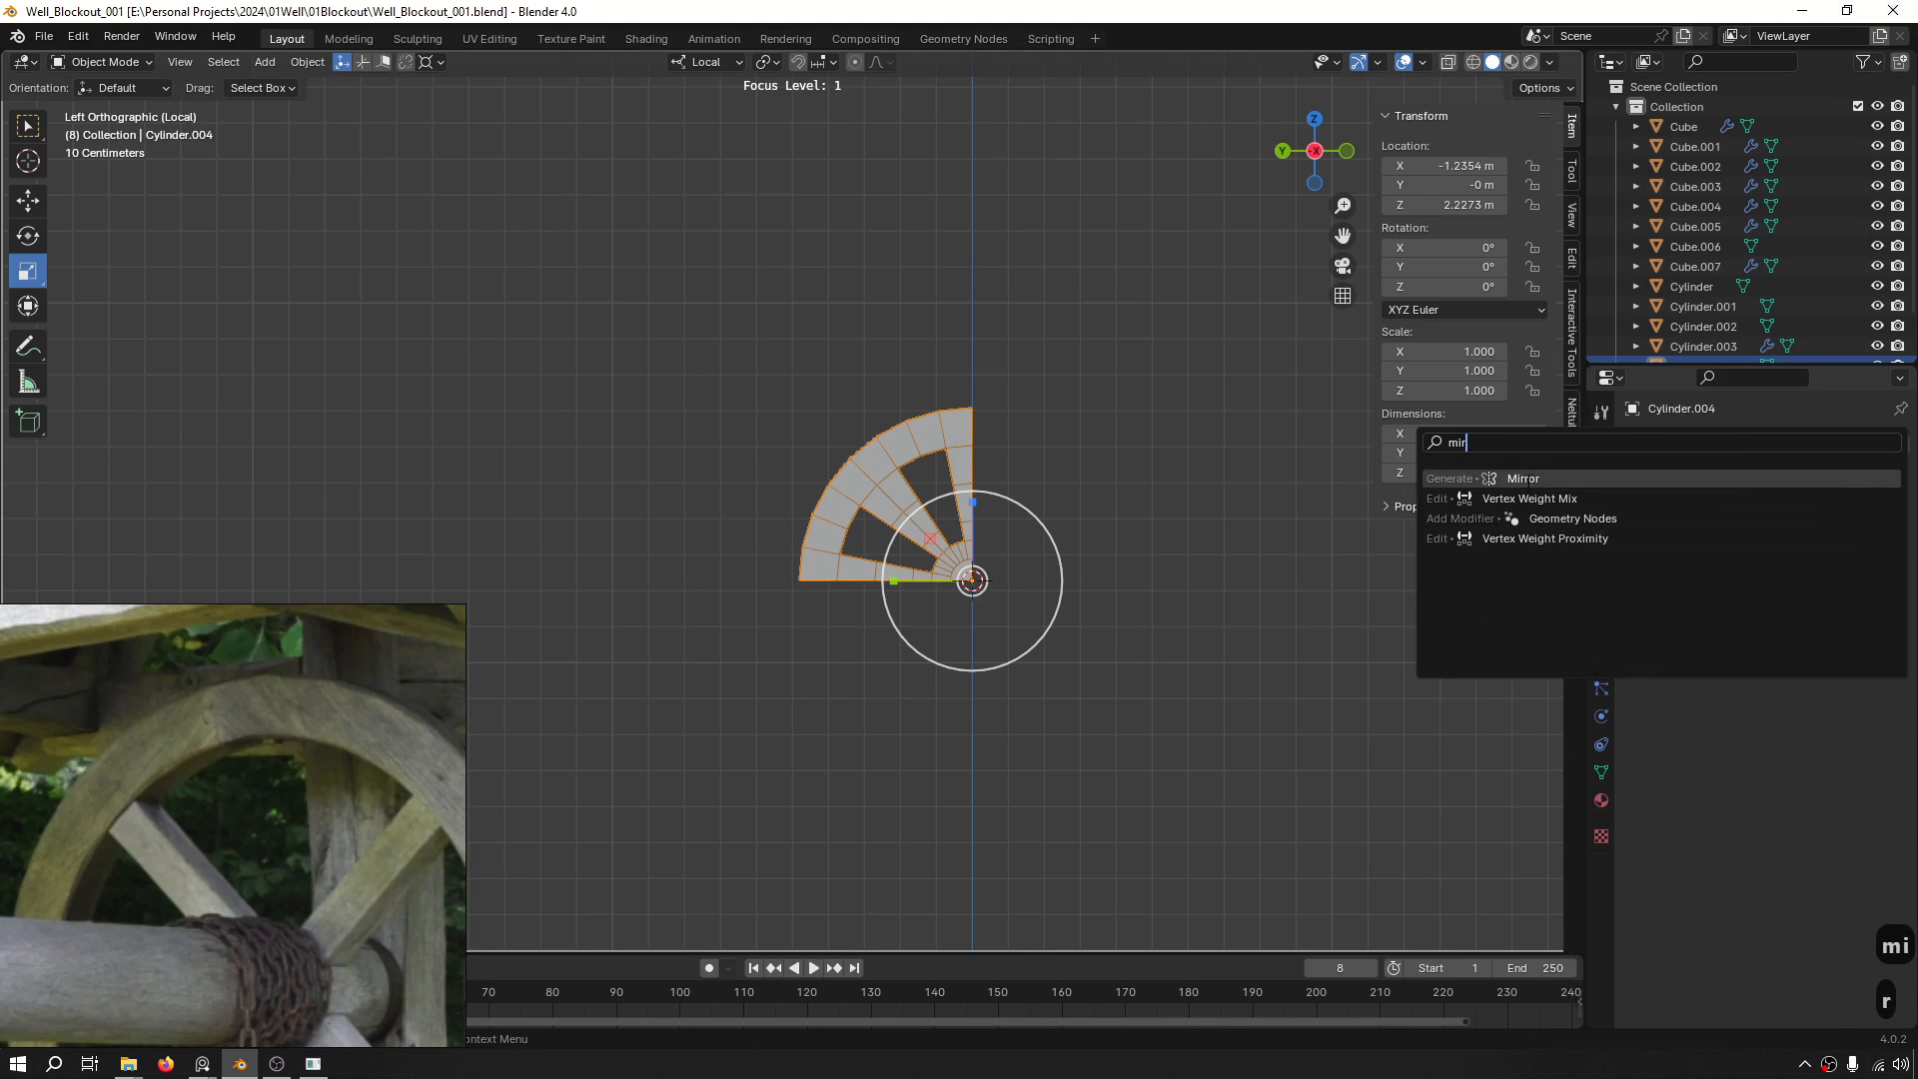
{"action": "left_click", "coordinate": [1523, 479]}
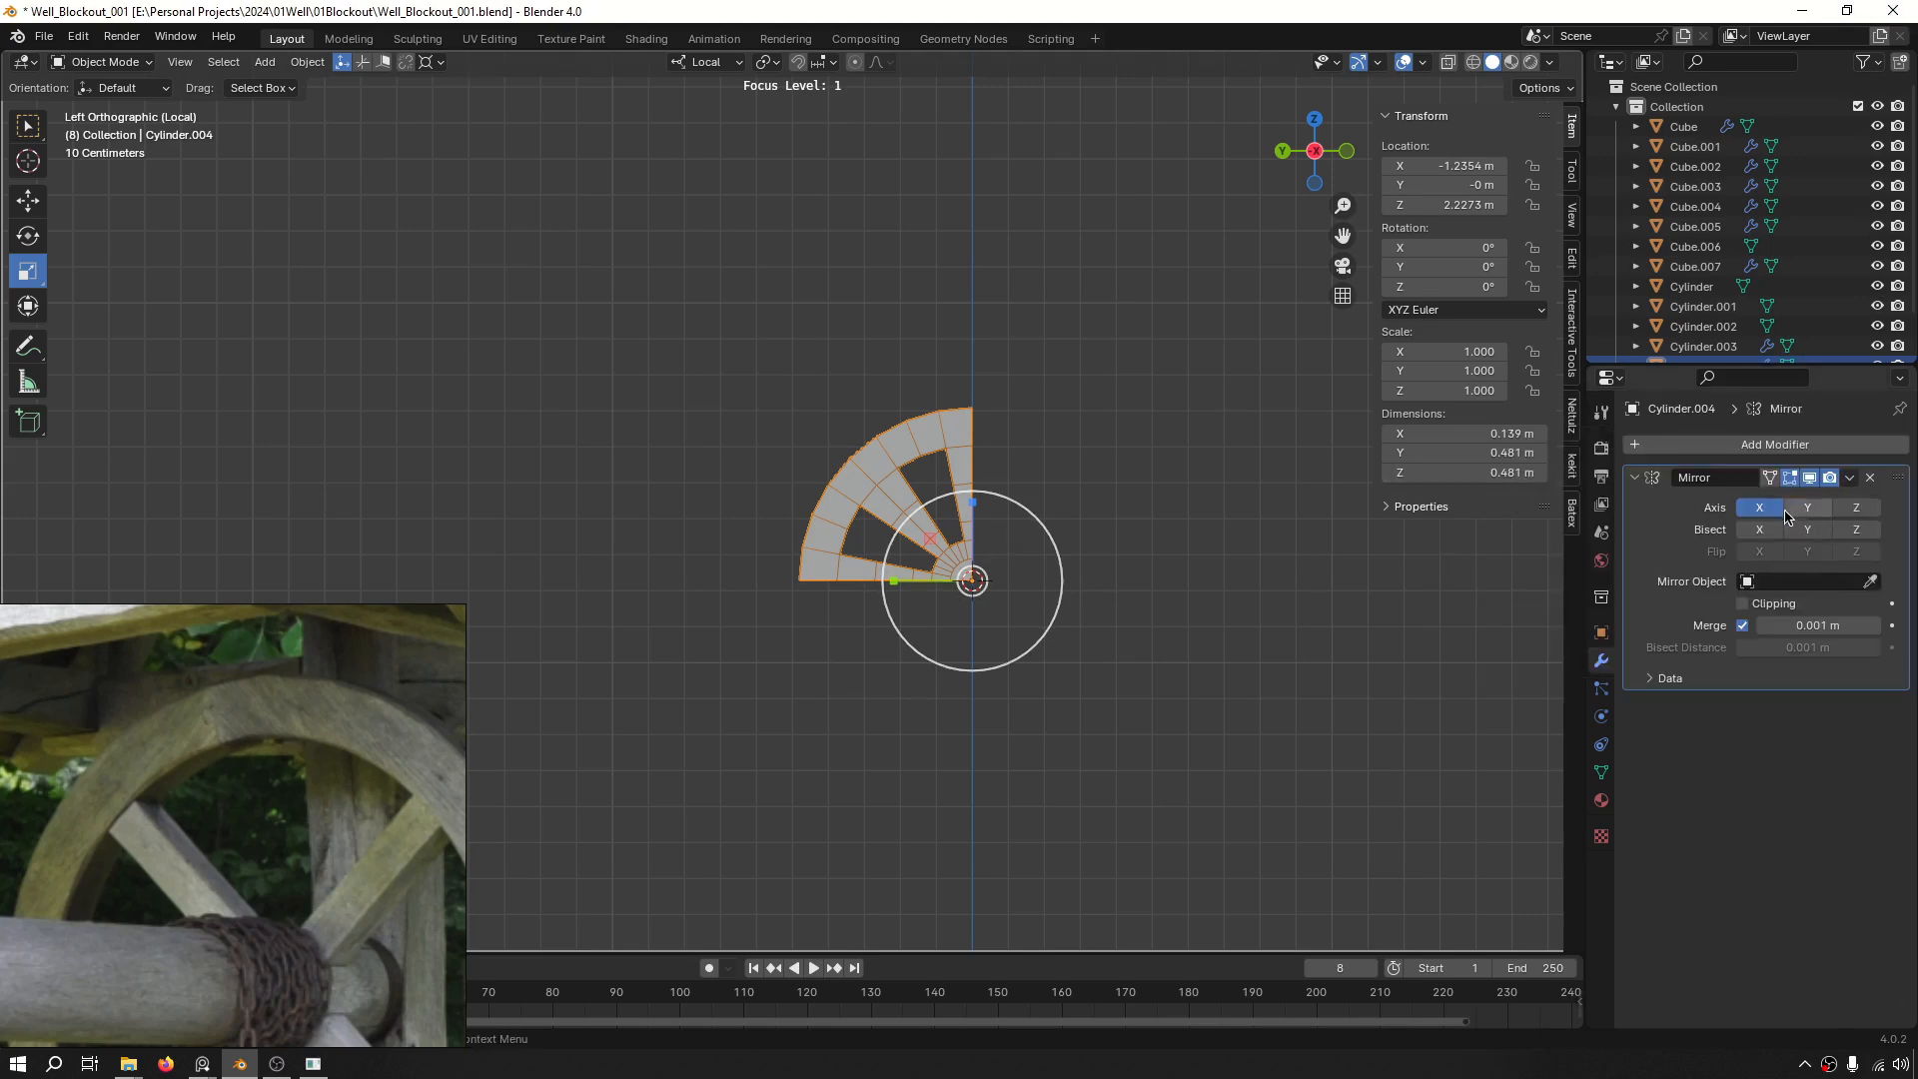
{"action": "left_click", "coordinate": [1825, 511]}
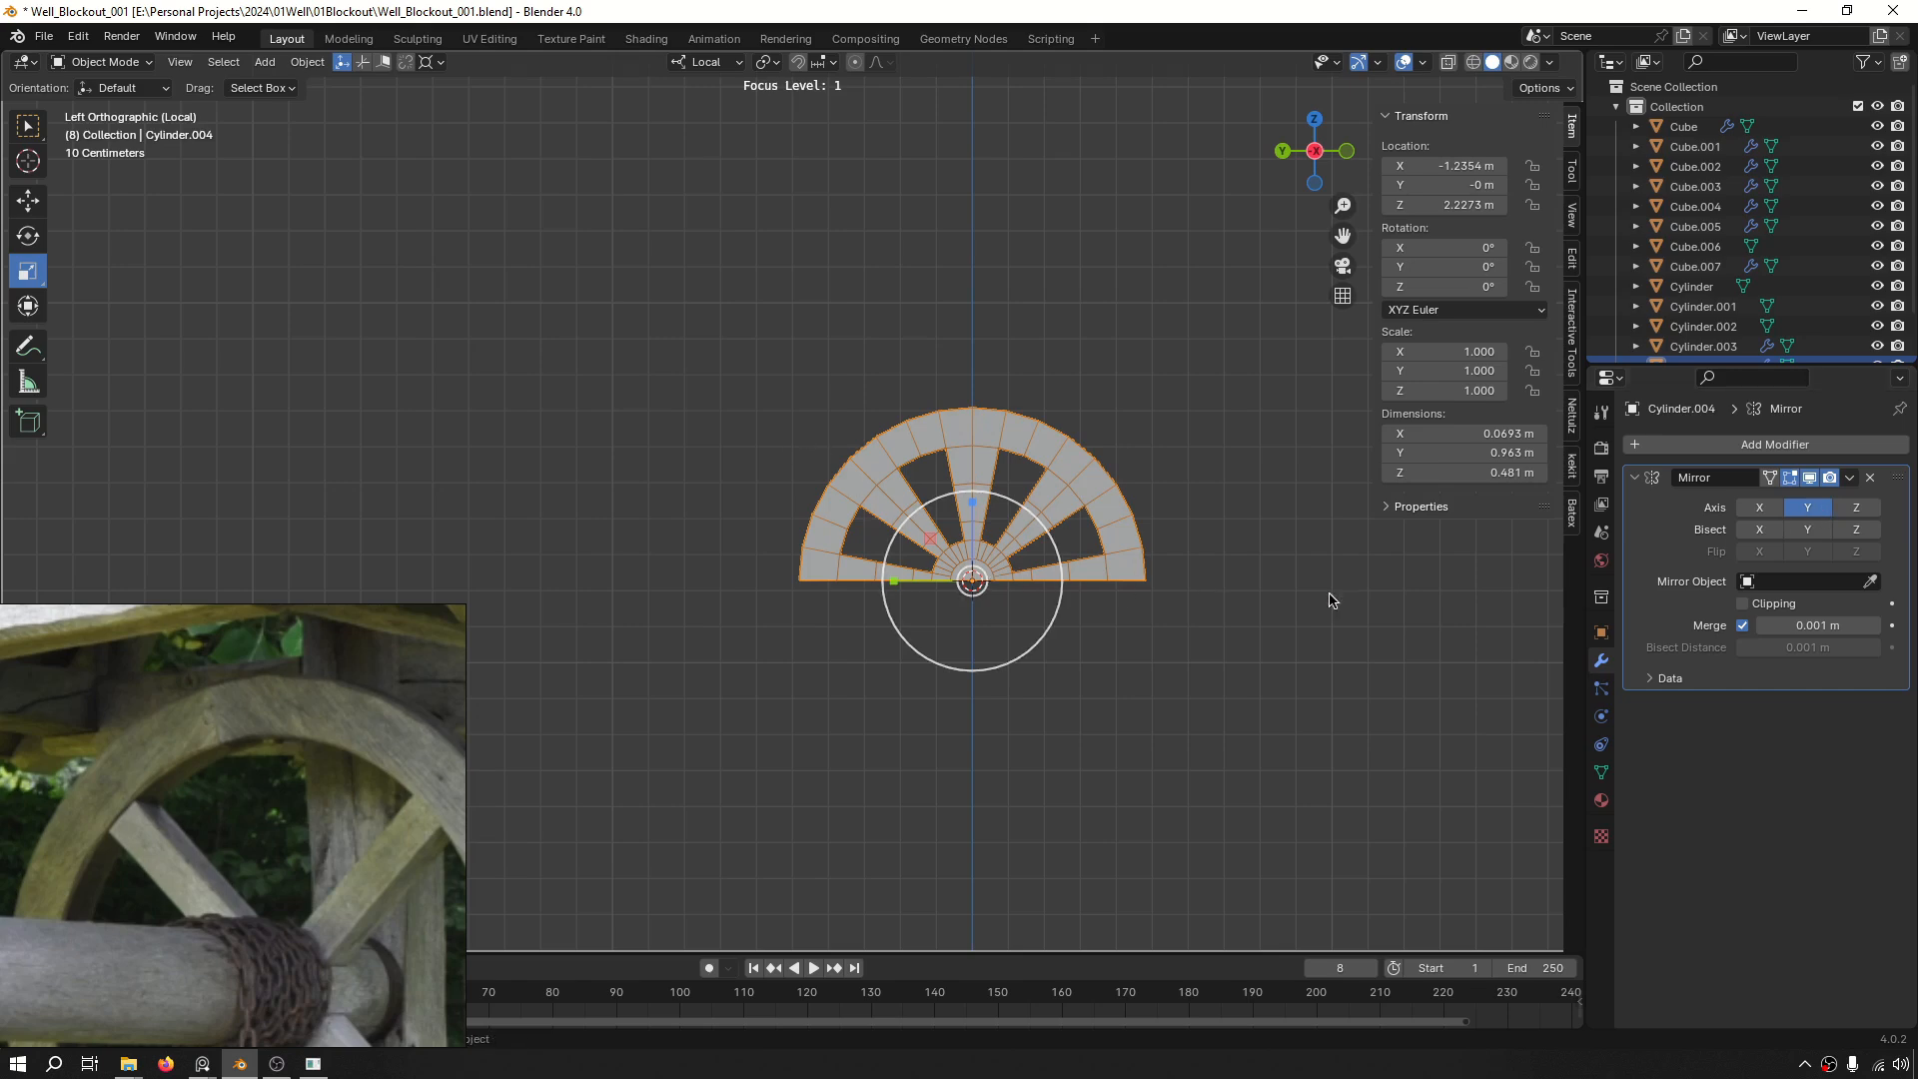
Add a second Mirror modifier to the half wheel with Z as its only axis.
{"action": "scroll", "coordinate": [1066, 595], "scroll_direction": "up", "scroll_amount": 5}
{"action": "scroll", "coordinate": [993, 583], "scroll_direction": "down", "scroll_amount": 3}
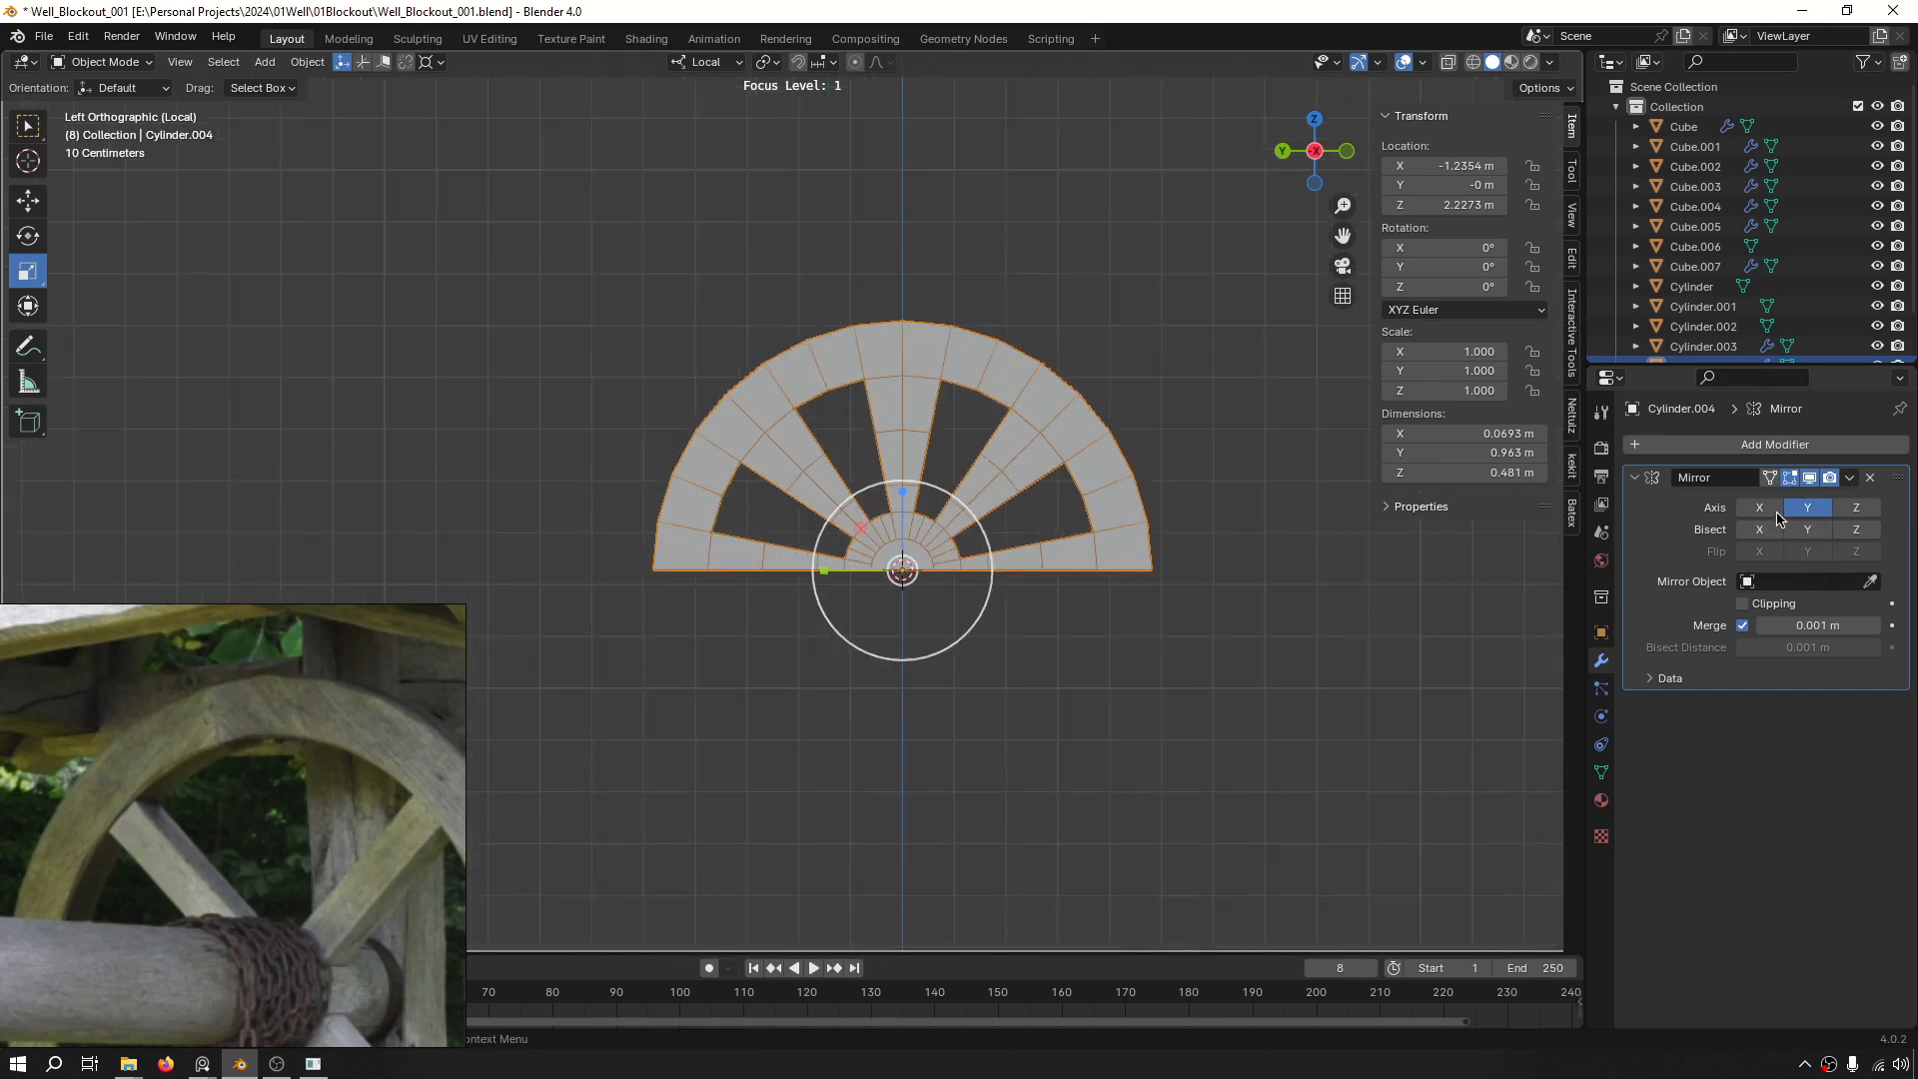
{"action": "type", "text": "mirr"}
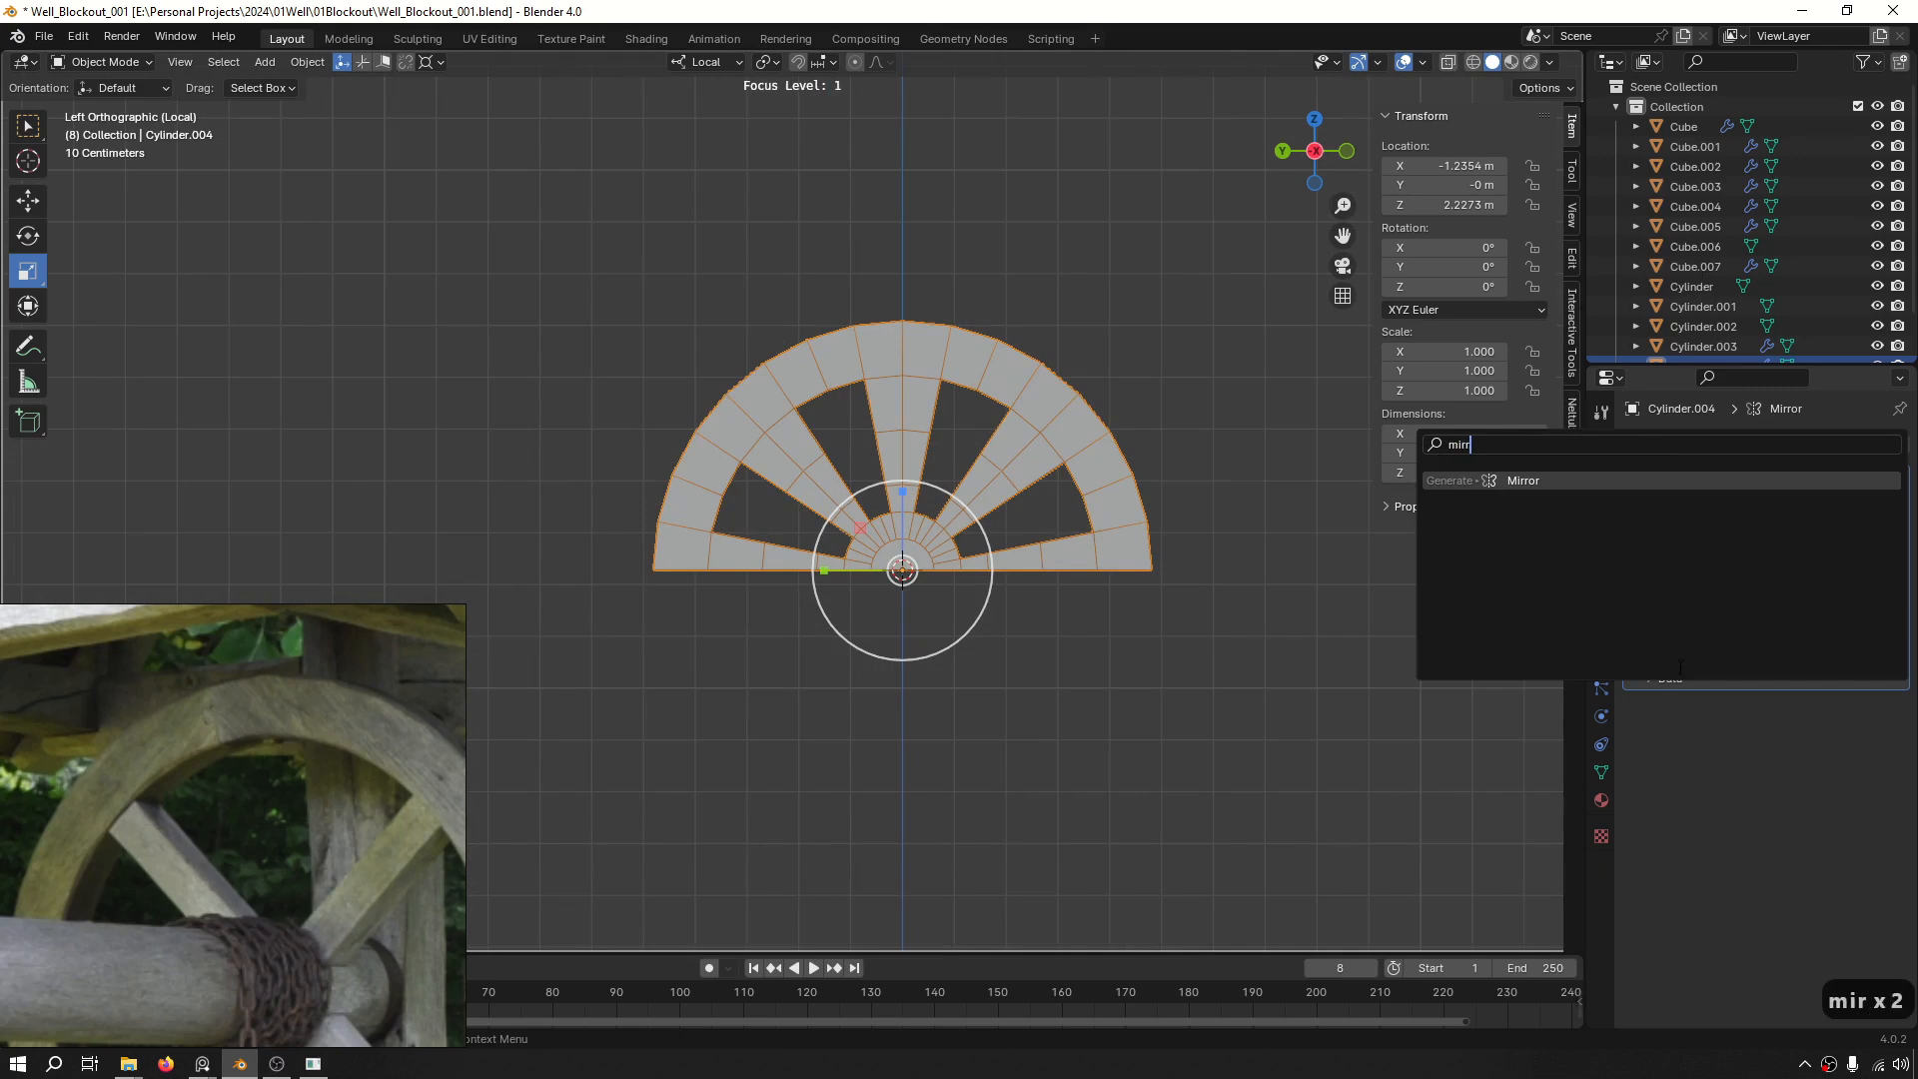
{"action": "key", "text": "Return"}
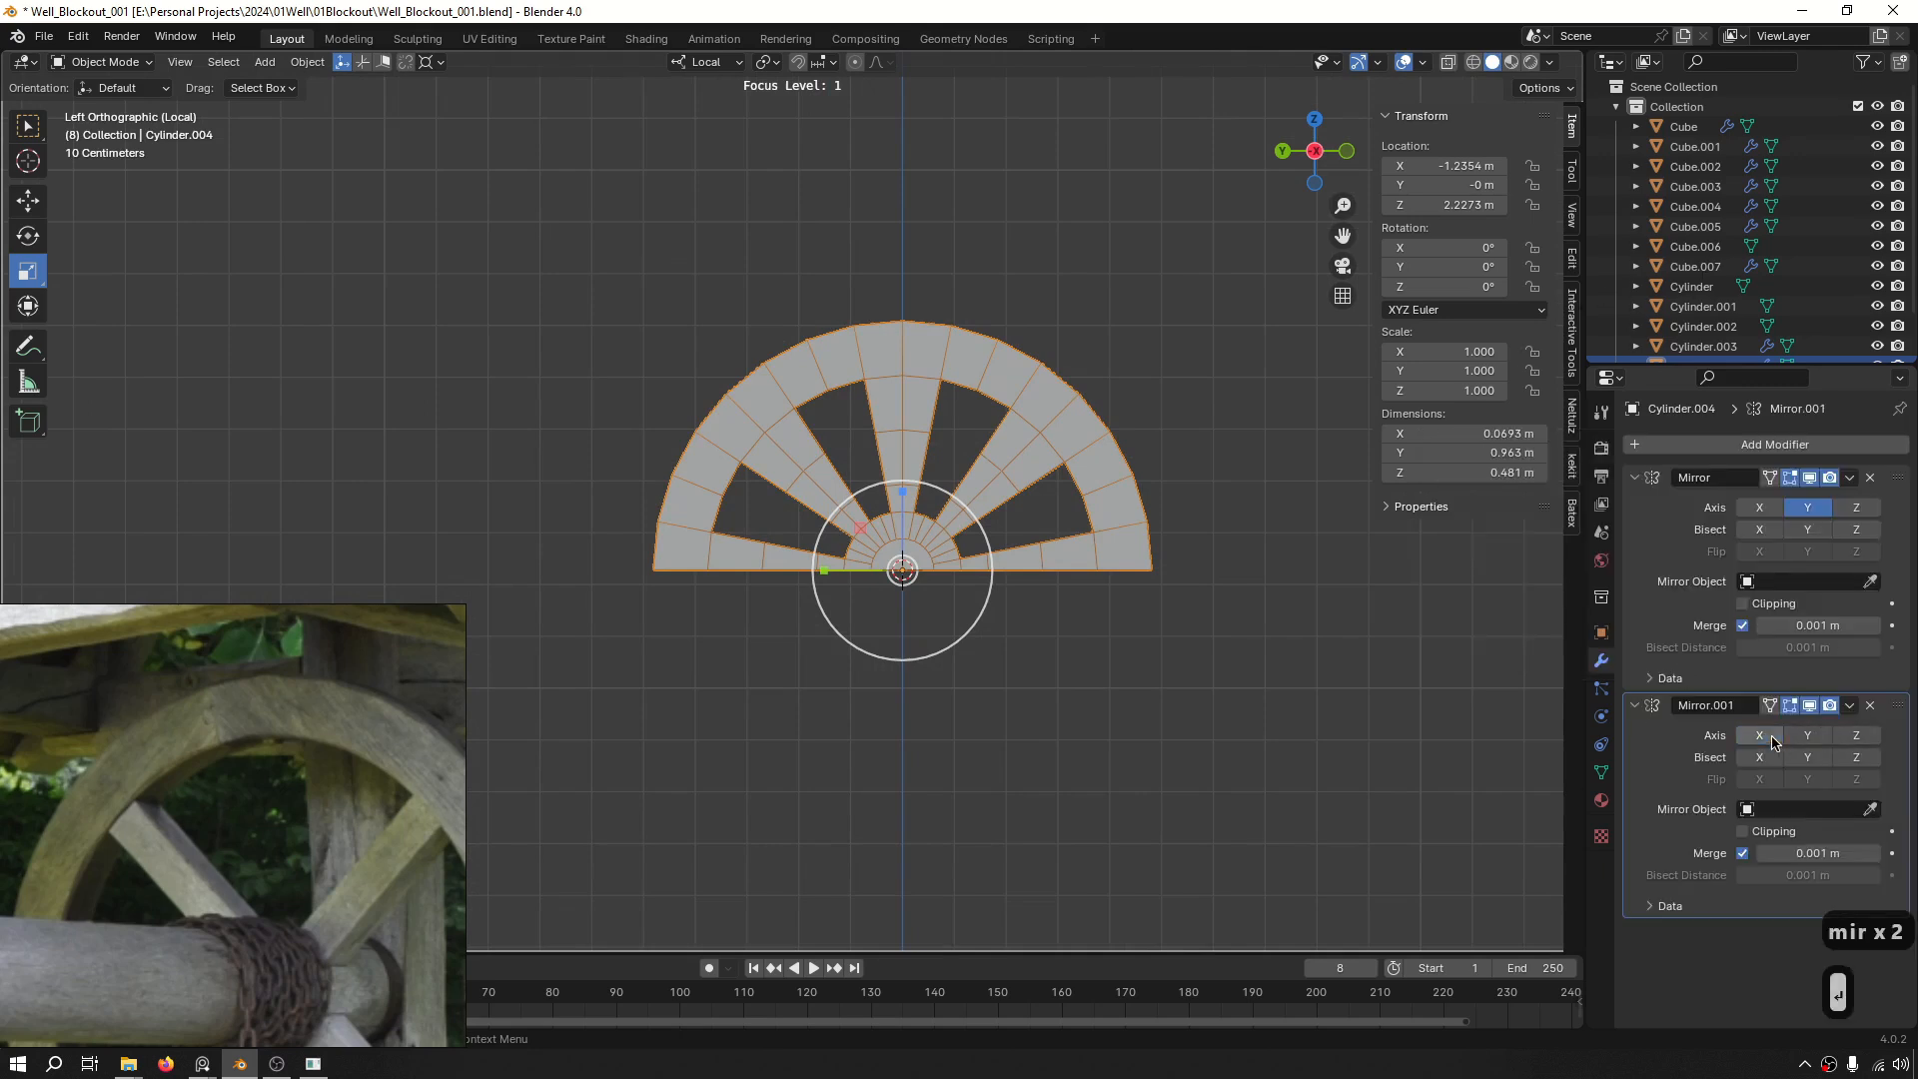
{"action": "left_click", "coordinate": [1857, 736]}
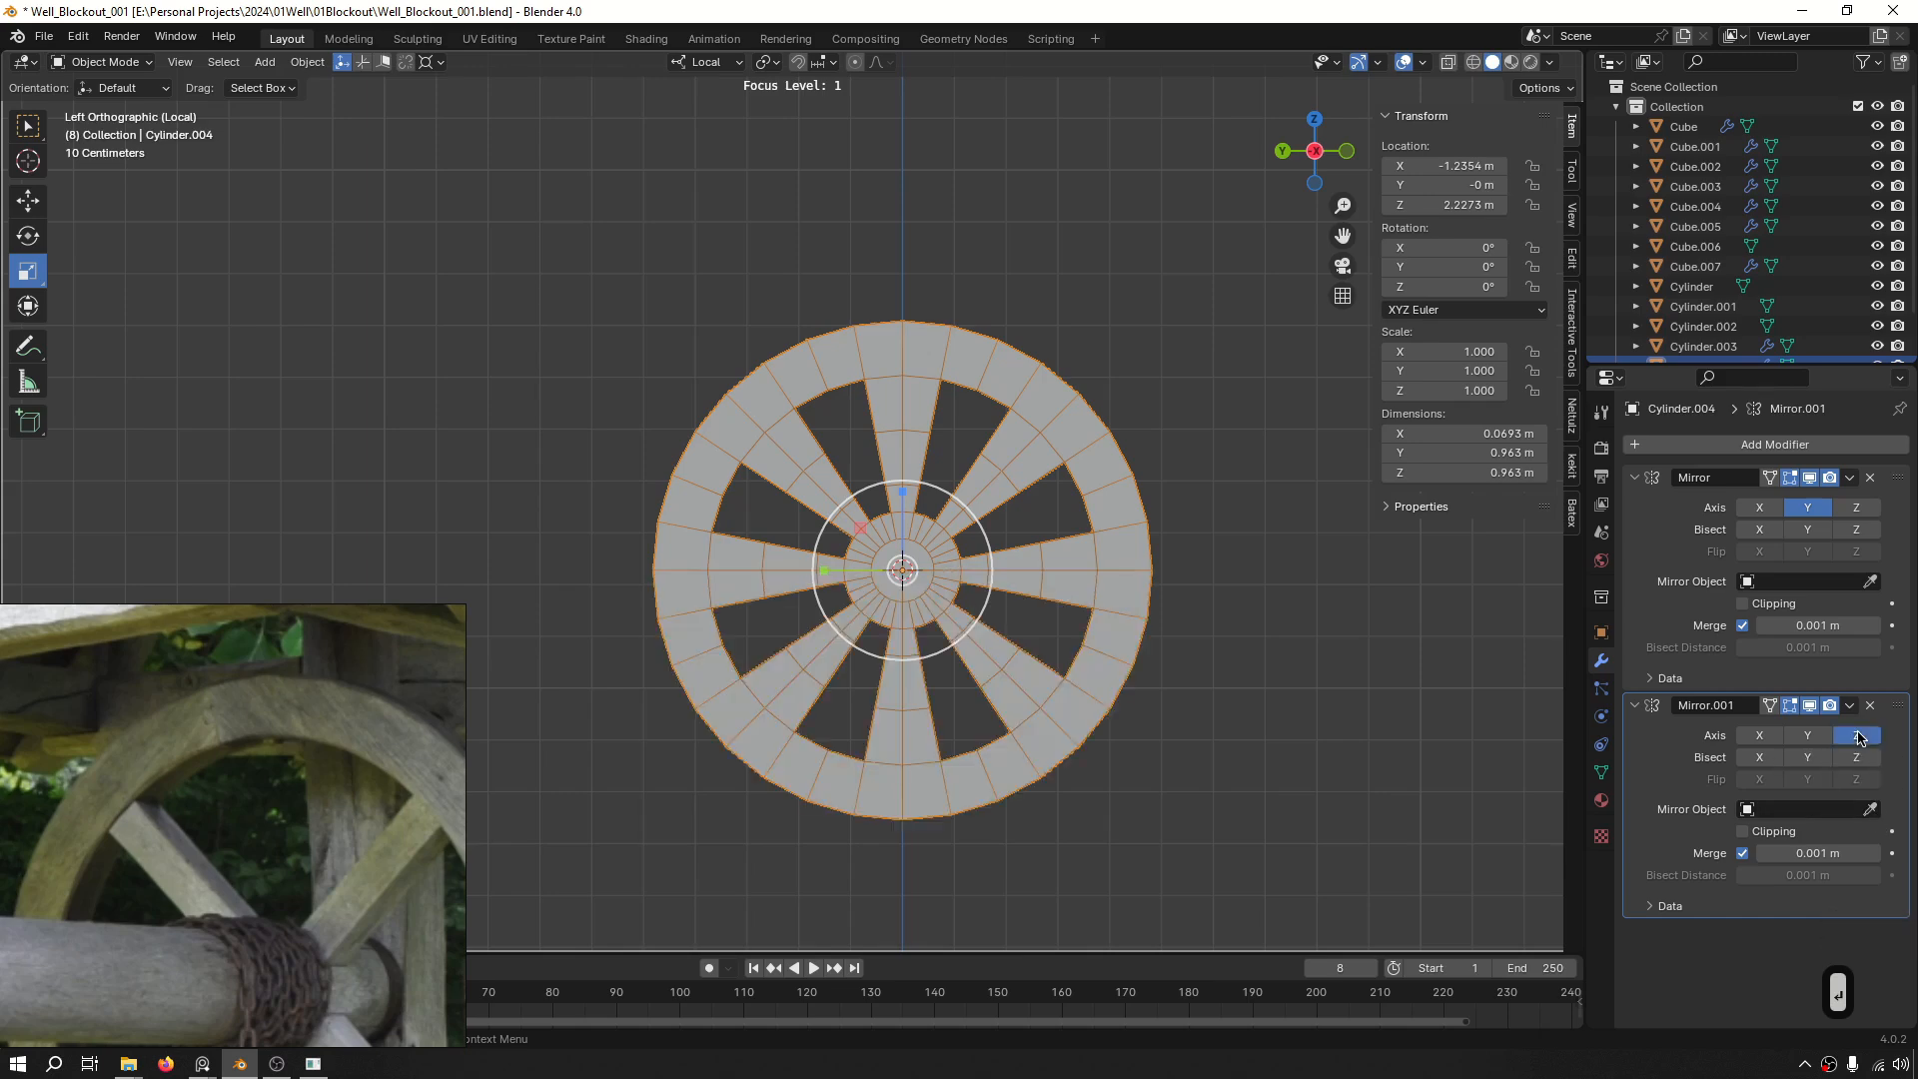
Examine the mirrored wheel's thickness, rim and spokes from the side and from straight on.
{"action": "middle_click_drag", "start_coordinate": [1028, 587], "coordinate": [983, 461]}
{"action": "scroll", "coordinate": [1033, 521], "scroll_direction": "up", "scroll_amount": 6}
{"action": "scroll", "coordinate": [1034, 530], "scroll_direction": "down", "scroll_amount": 7}
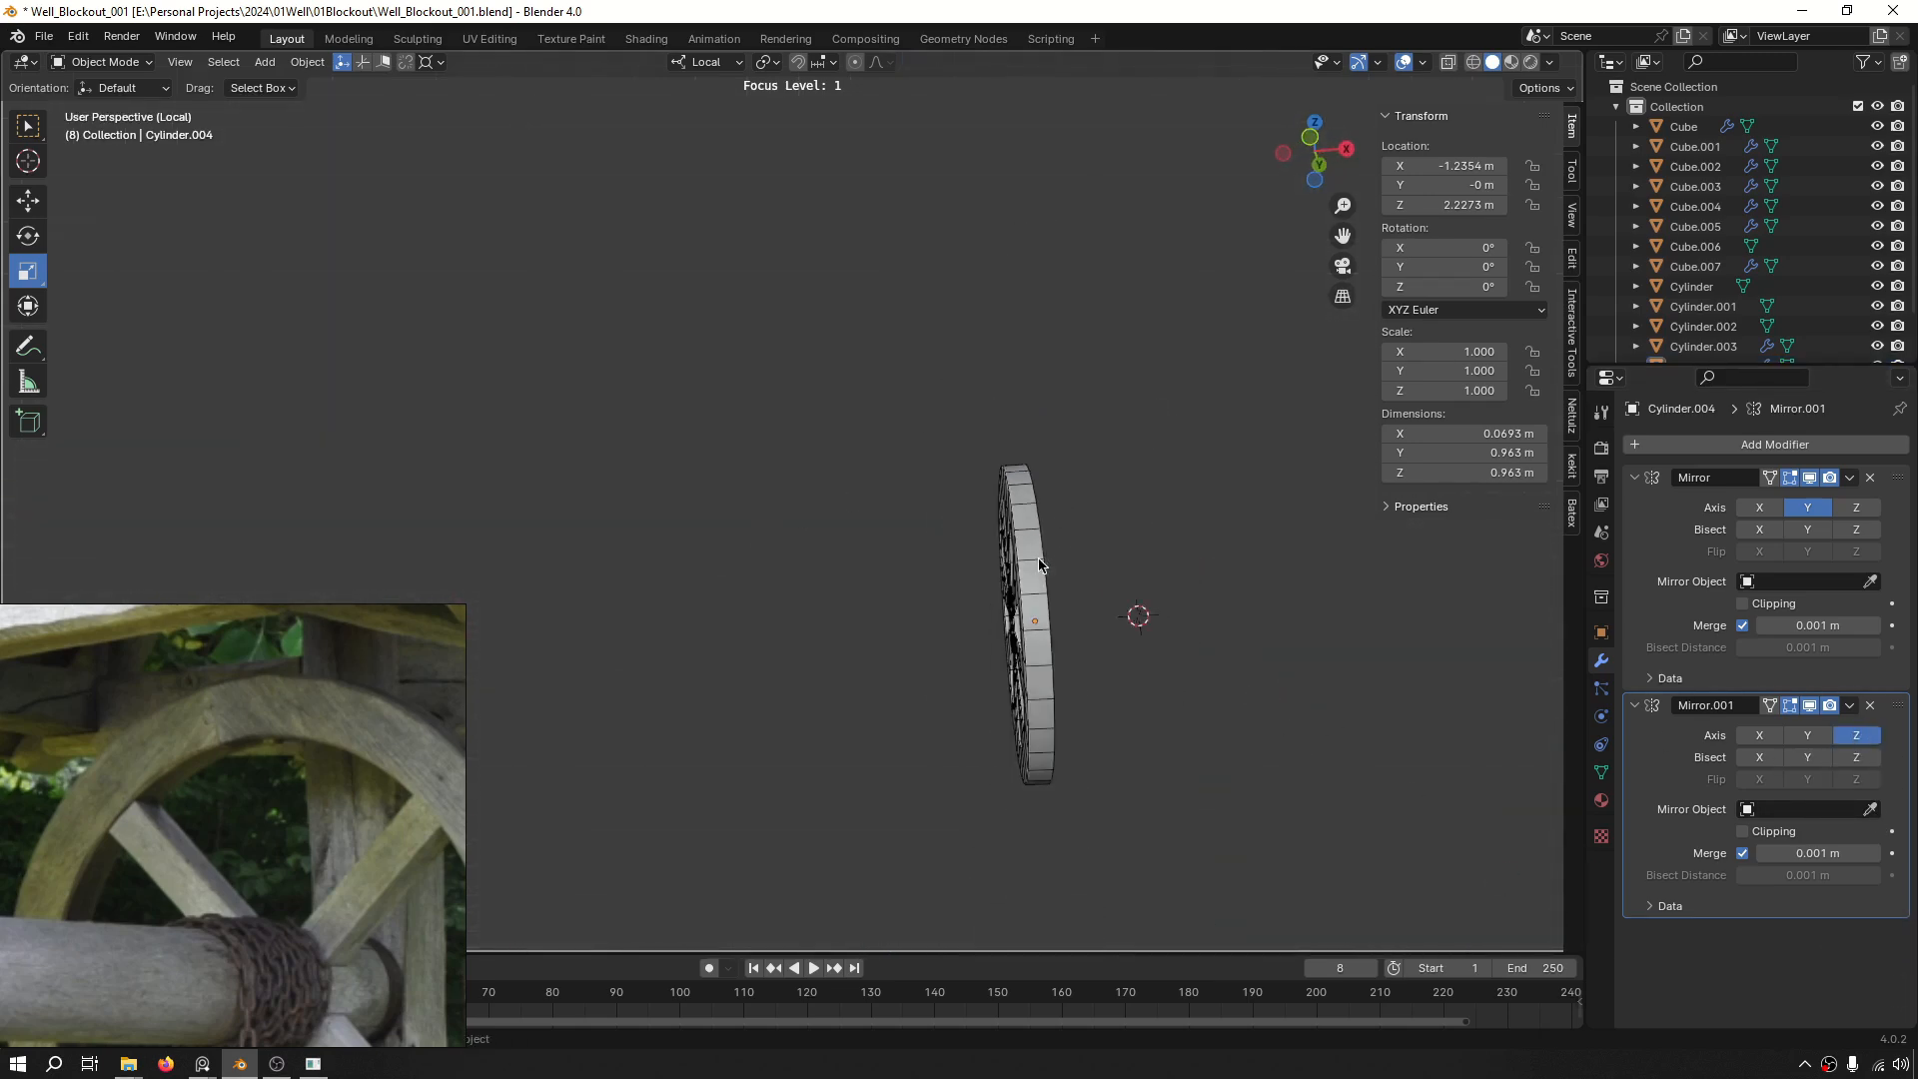
{"action": "middle_click_drag", "start_coordinate": [1039, 565], "coordinate": [1224, 615]}
{"action": "scroll", "coordinate": [859, 514], "scroll_direction": "up", "scroll_amount": 4}
{"action": "scroll", "coordinate": [939, 535], "scroll_direction": "down", "scroll_amount": 3}
{"action": "middle_click_drag", "start_coordinate": [945, 537], "coordinate": [1039, 570]}
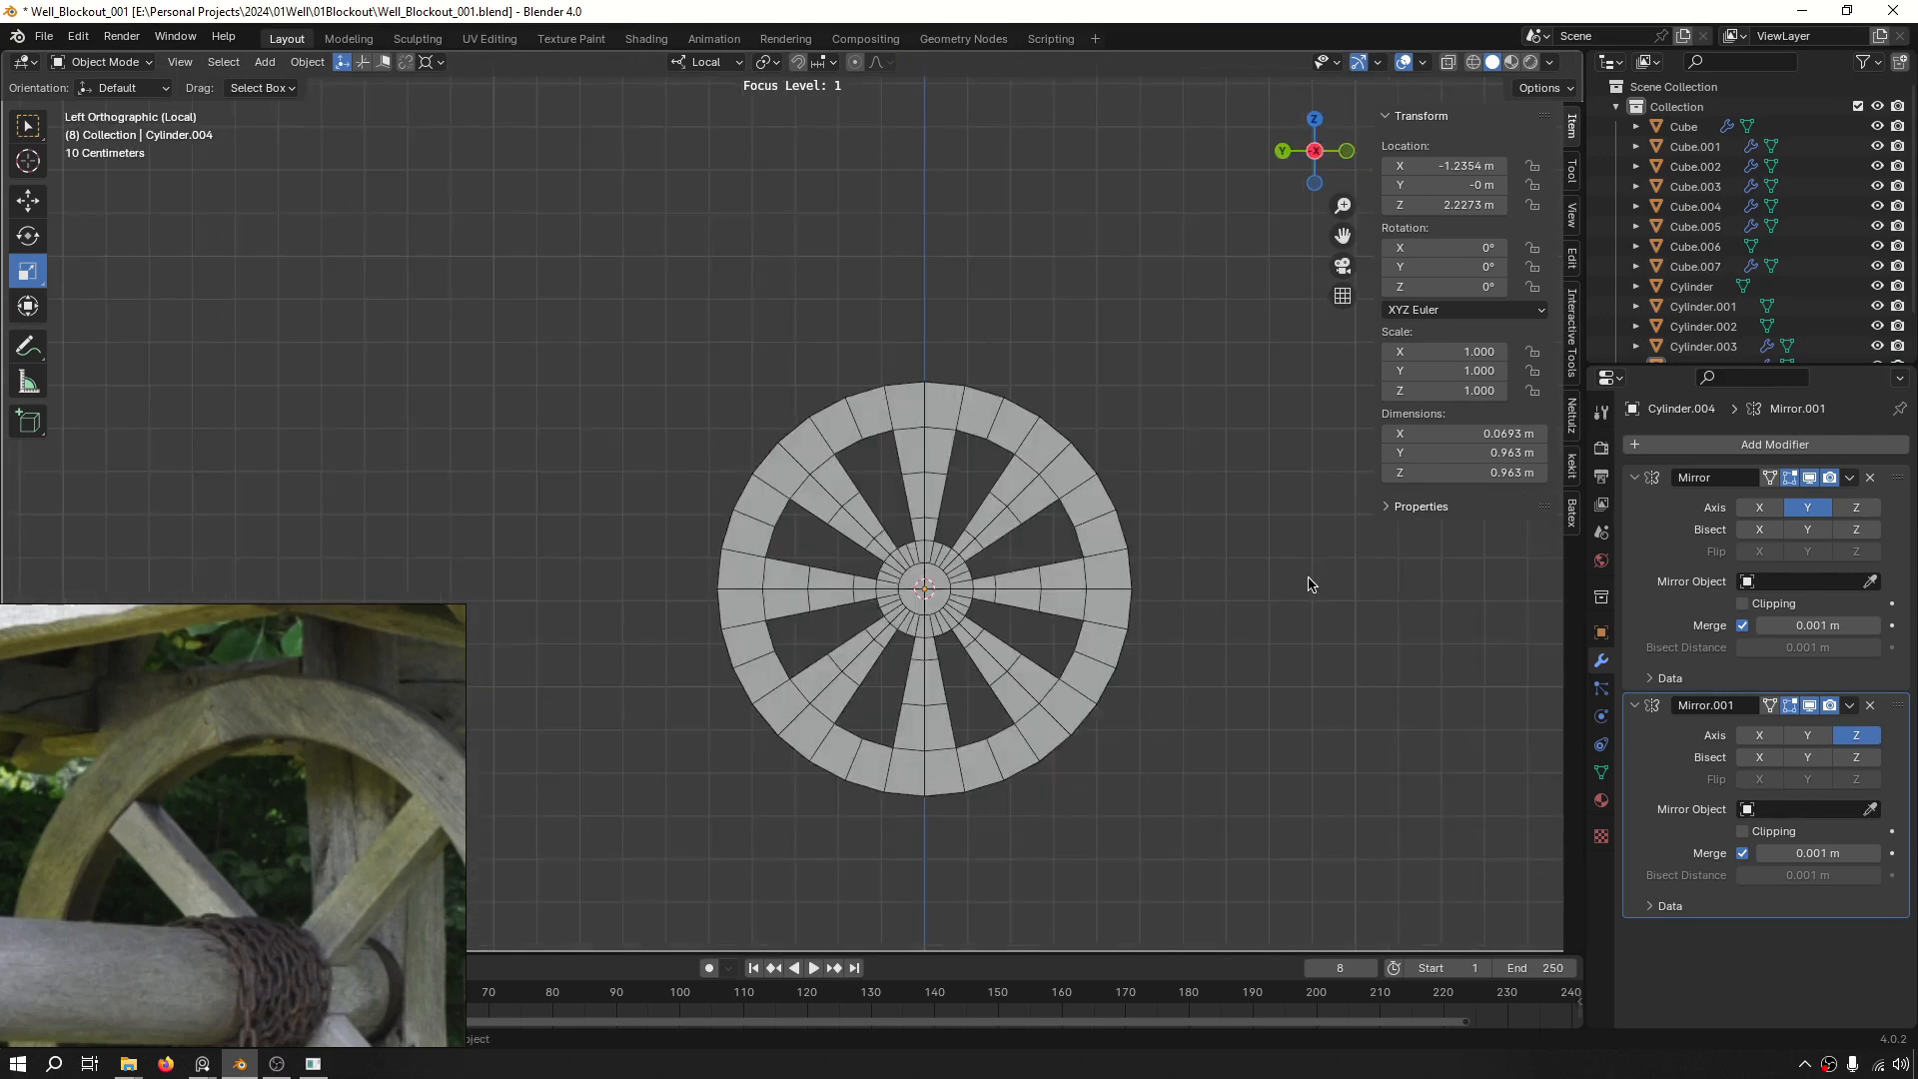
{"action": "scroll", "coordinate": [1015, 512], "scroll_direction": "up", "scroll_amount": 5}
{"action": "middle_click_drag", "start_coordinate": [831, 557], "coordinate": [1123, 474], "text": "shift"}
{"action": "scroll", "coordinate": [1123, 474], "scroll_direction": "down", "scroll_amount": 5}
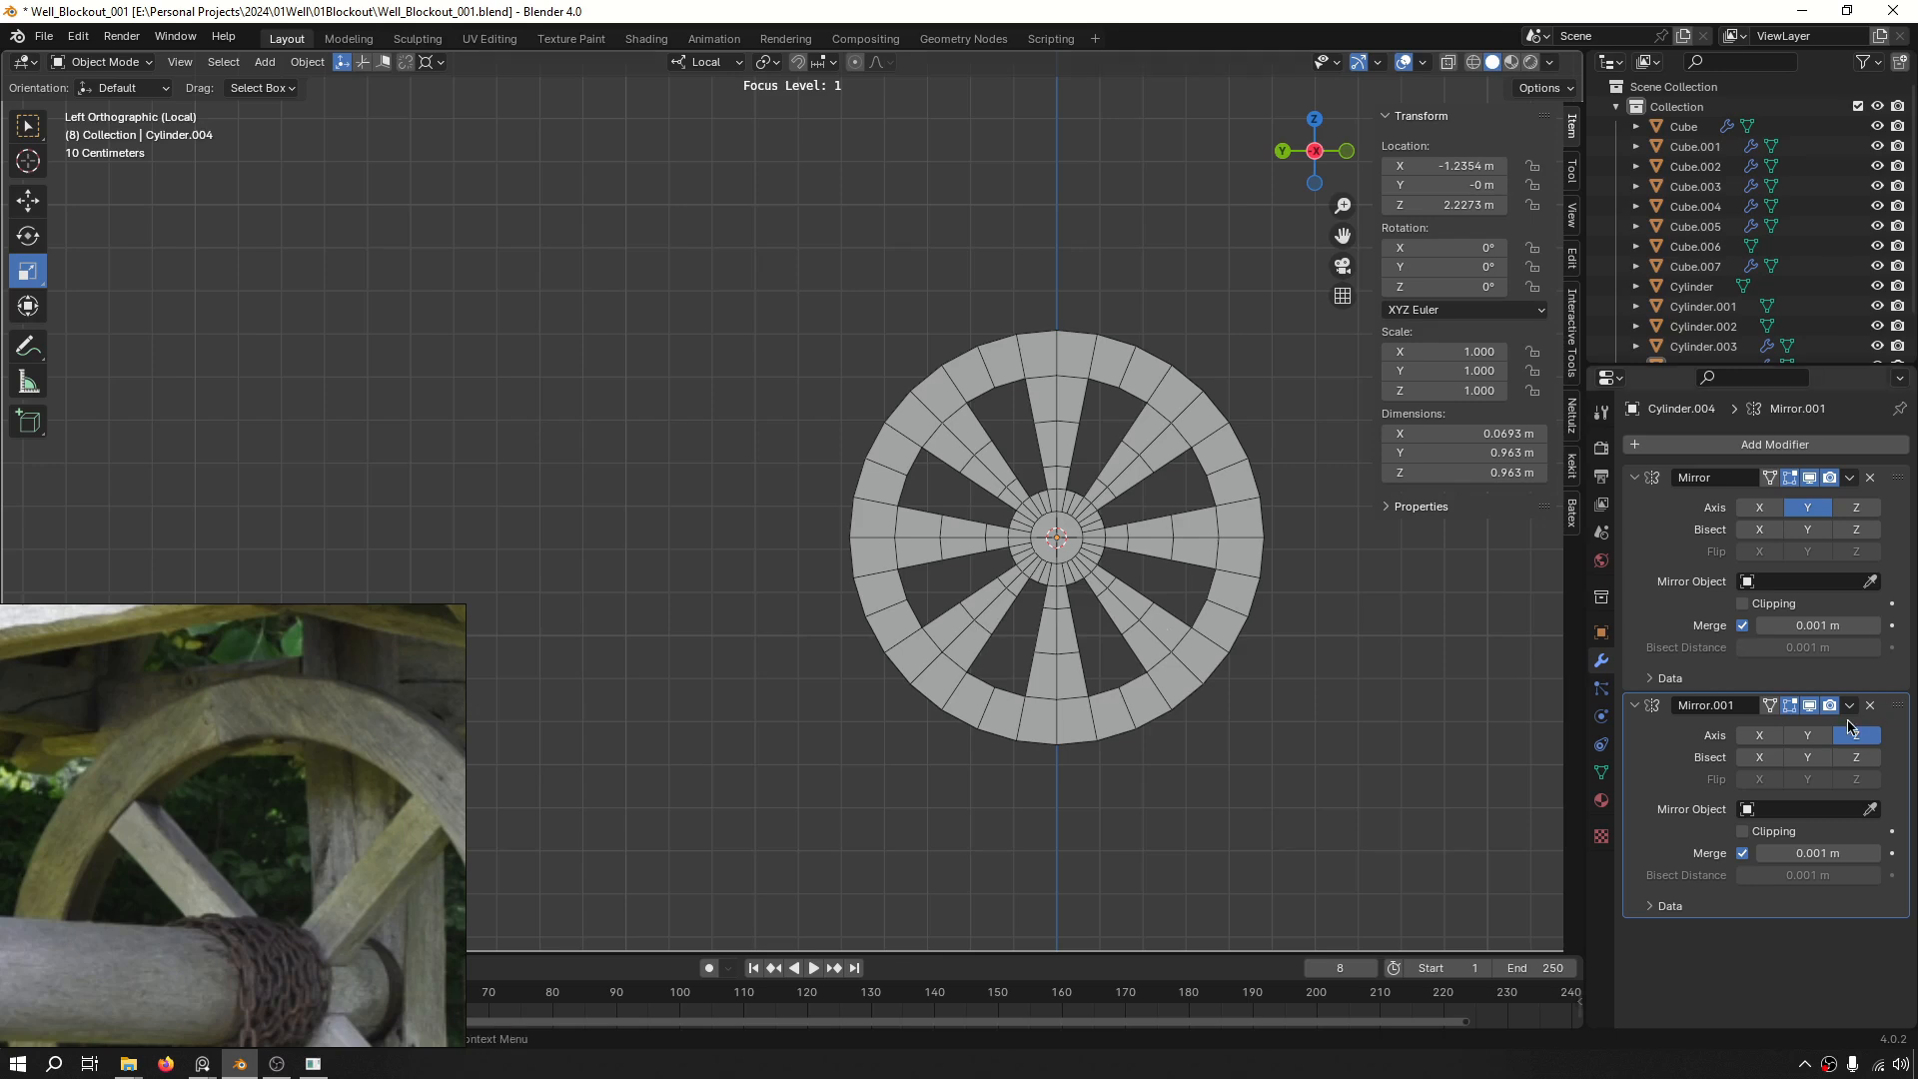
Hide both Mirror modifiers in the viewport, delete the diagonal spoke's strip of faces facing the vertical spoke, and return to Object Mode.
{"action": "left_click", "coordinate": [1809, 706]}
{"action": "left_click", "coordinate": [1809, 478]}
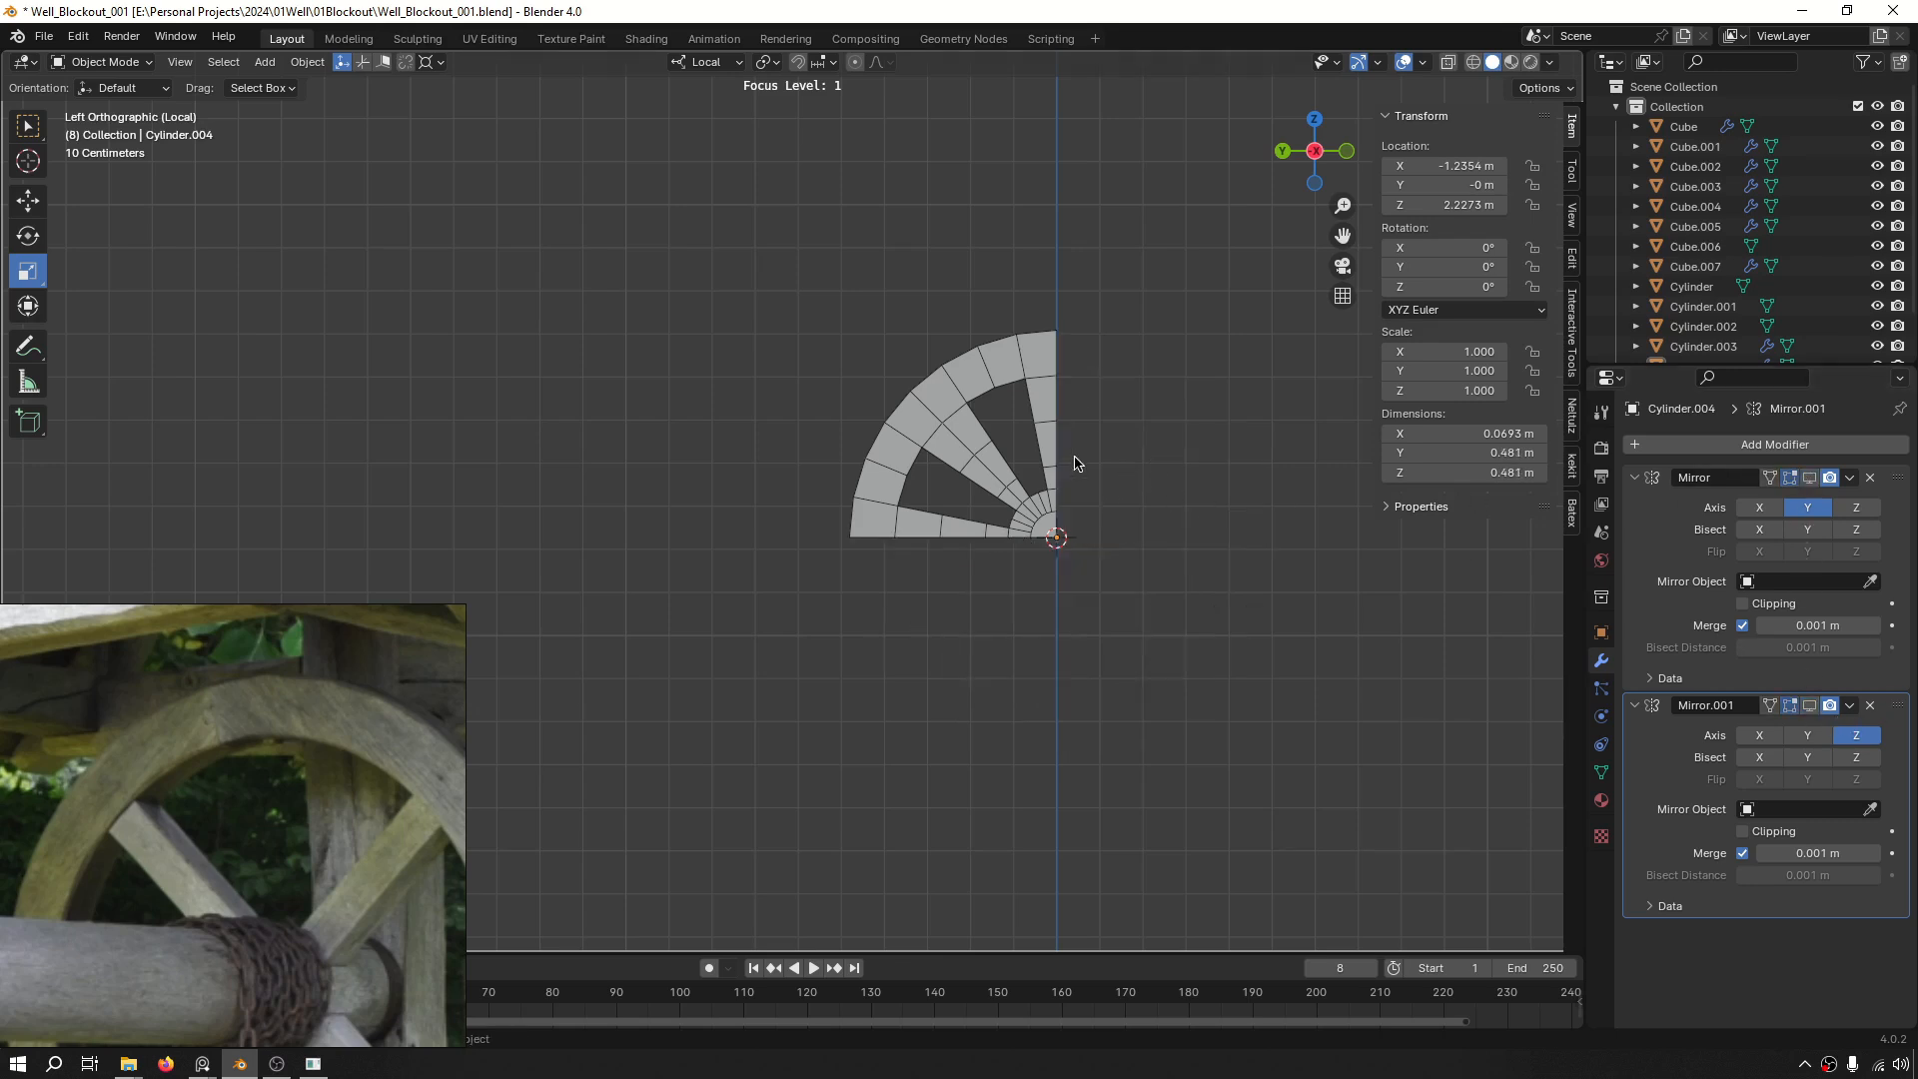
{"action": "scroll", "coordinate": [1075, 463], "scroll_direction": "up", "scroll_amount": 2}
{"action": "scroll", "coordinate": [1036, 510], "scroll_direction": "up", "scroll_amount": 1}
{"action": "left_click", "coordinate": [1039, 486]}
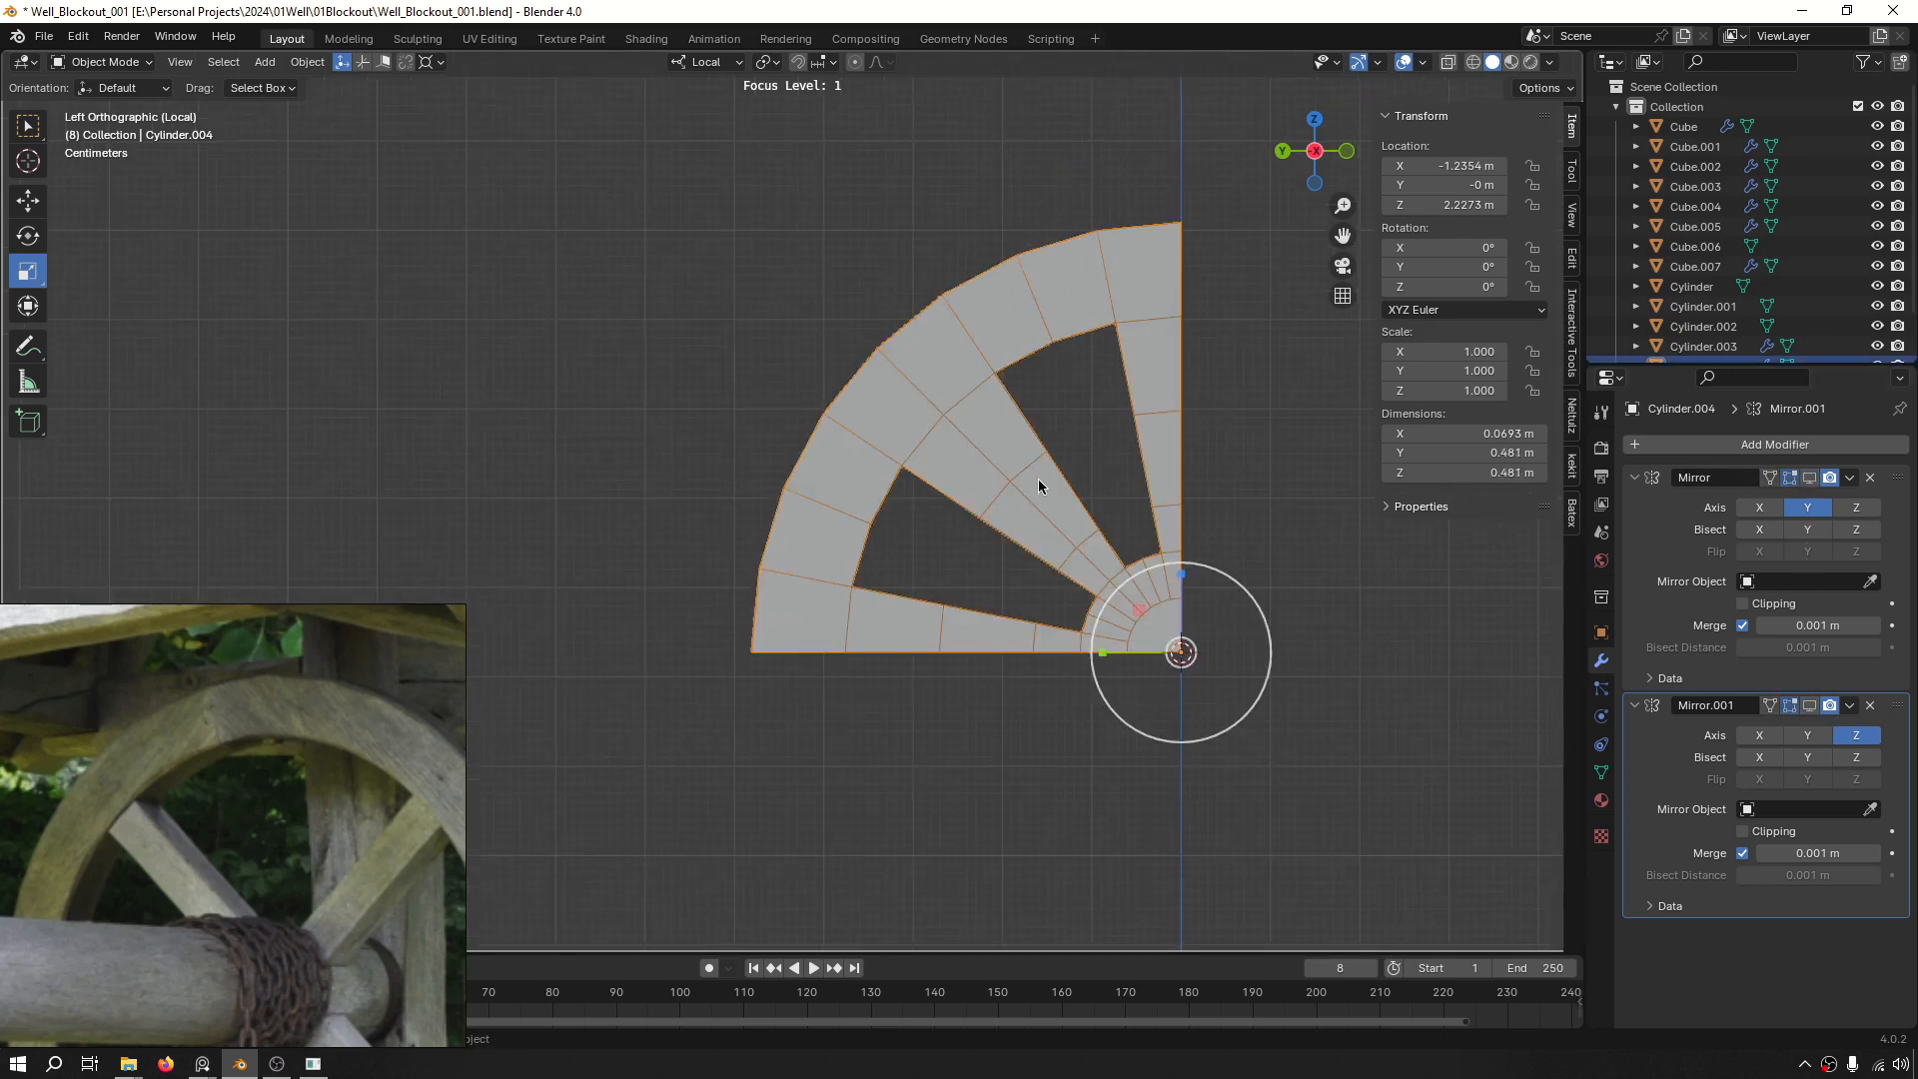
{"action": "key", "text": "Tab"}
{"action": "key", "text": "3"}
{"action": "left_click", "coordinate": [1039, 486]}
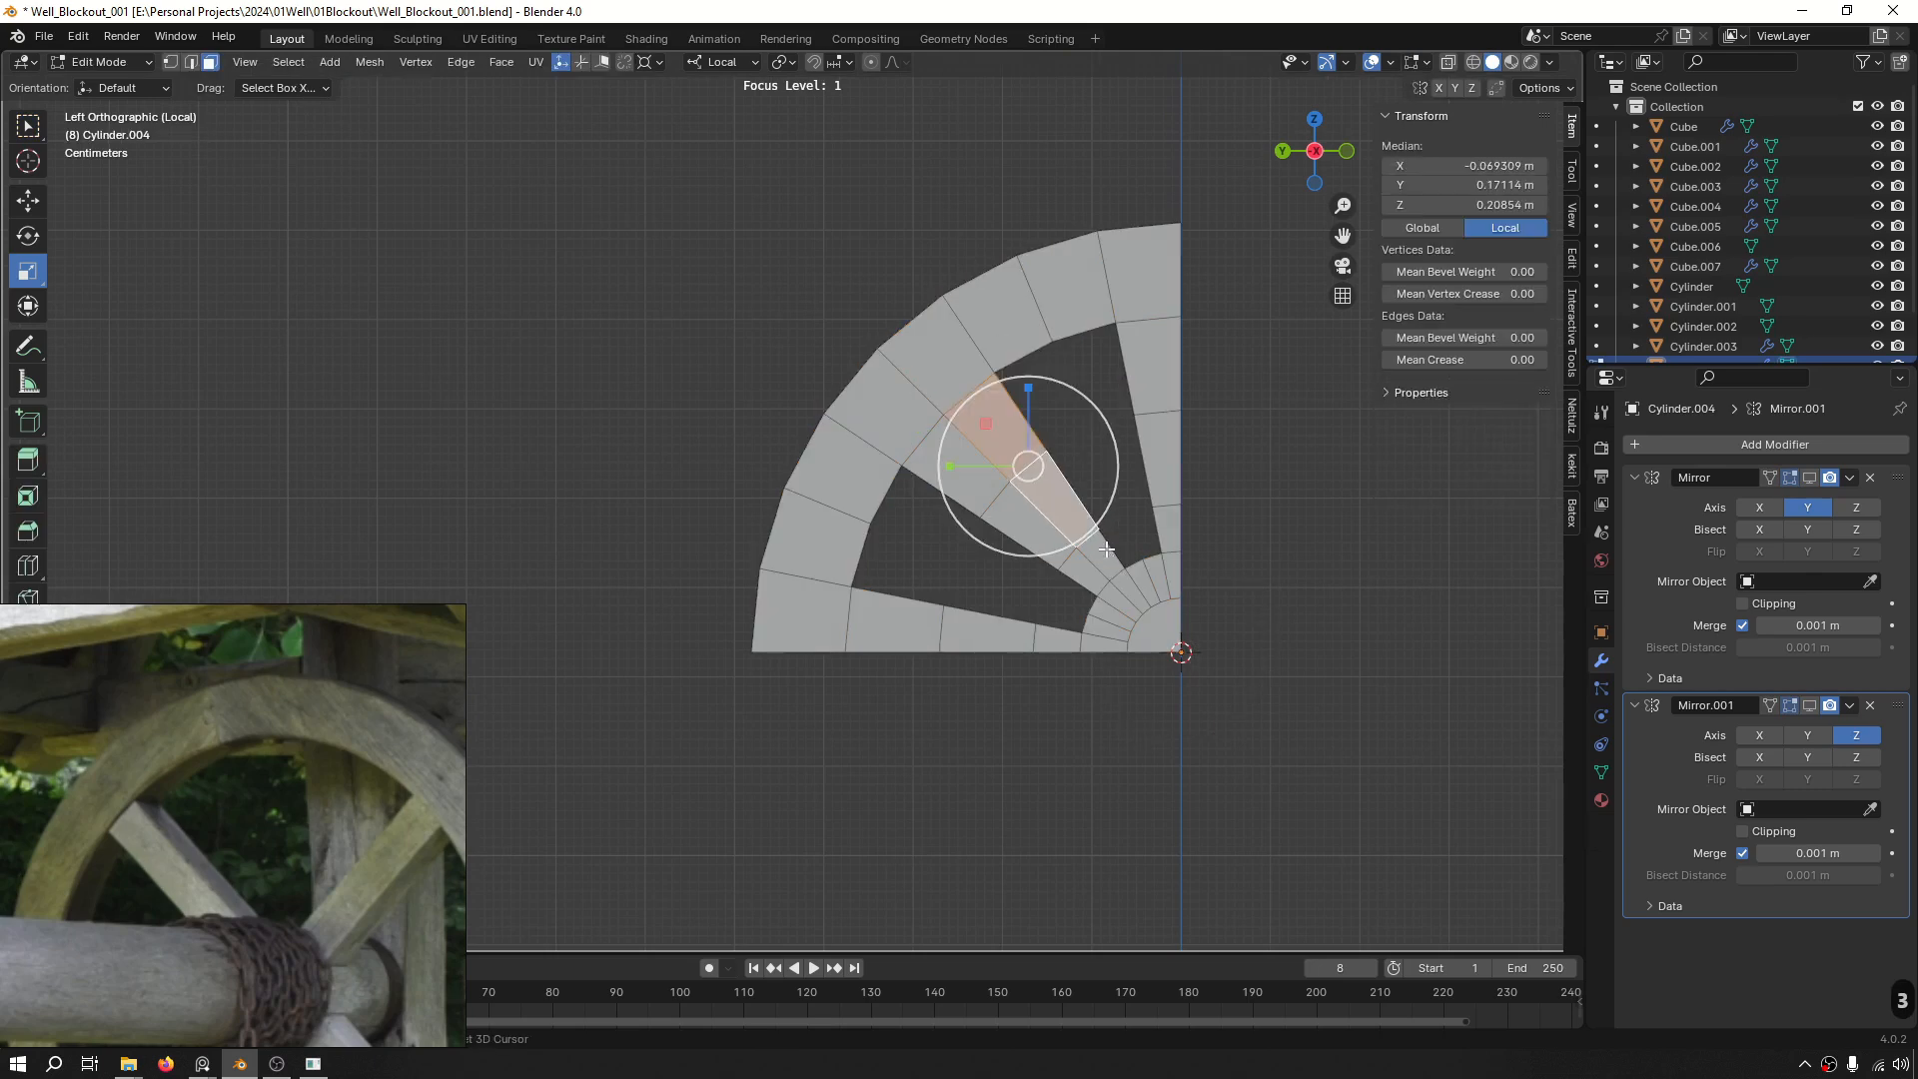
{"action": "left_click", "coordinate": [1382, 543]}
{"action": "key", "text": "x"}
{"action": "key", "text": "Tab"}
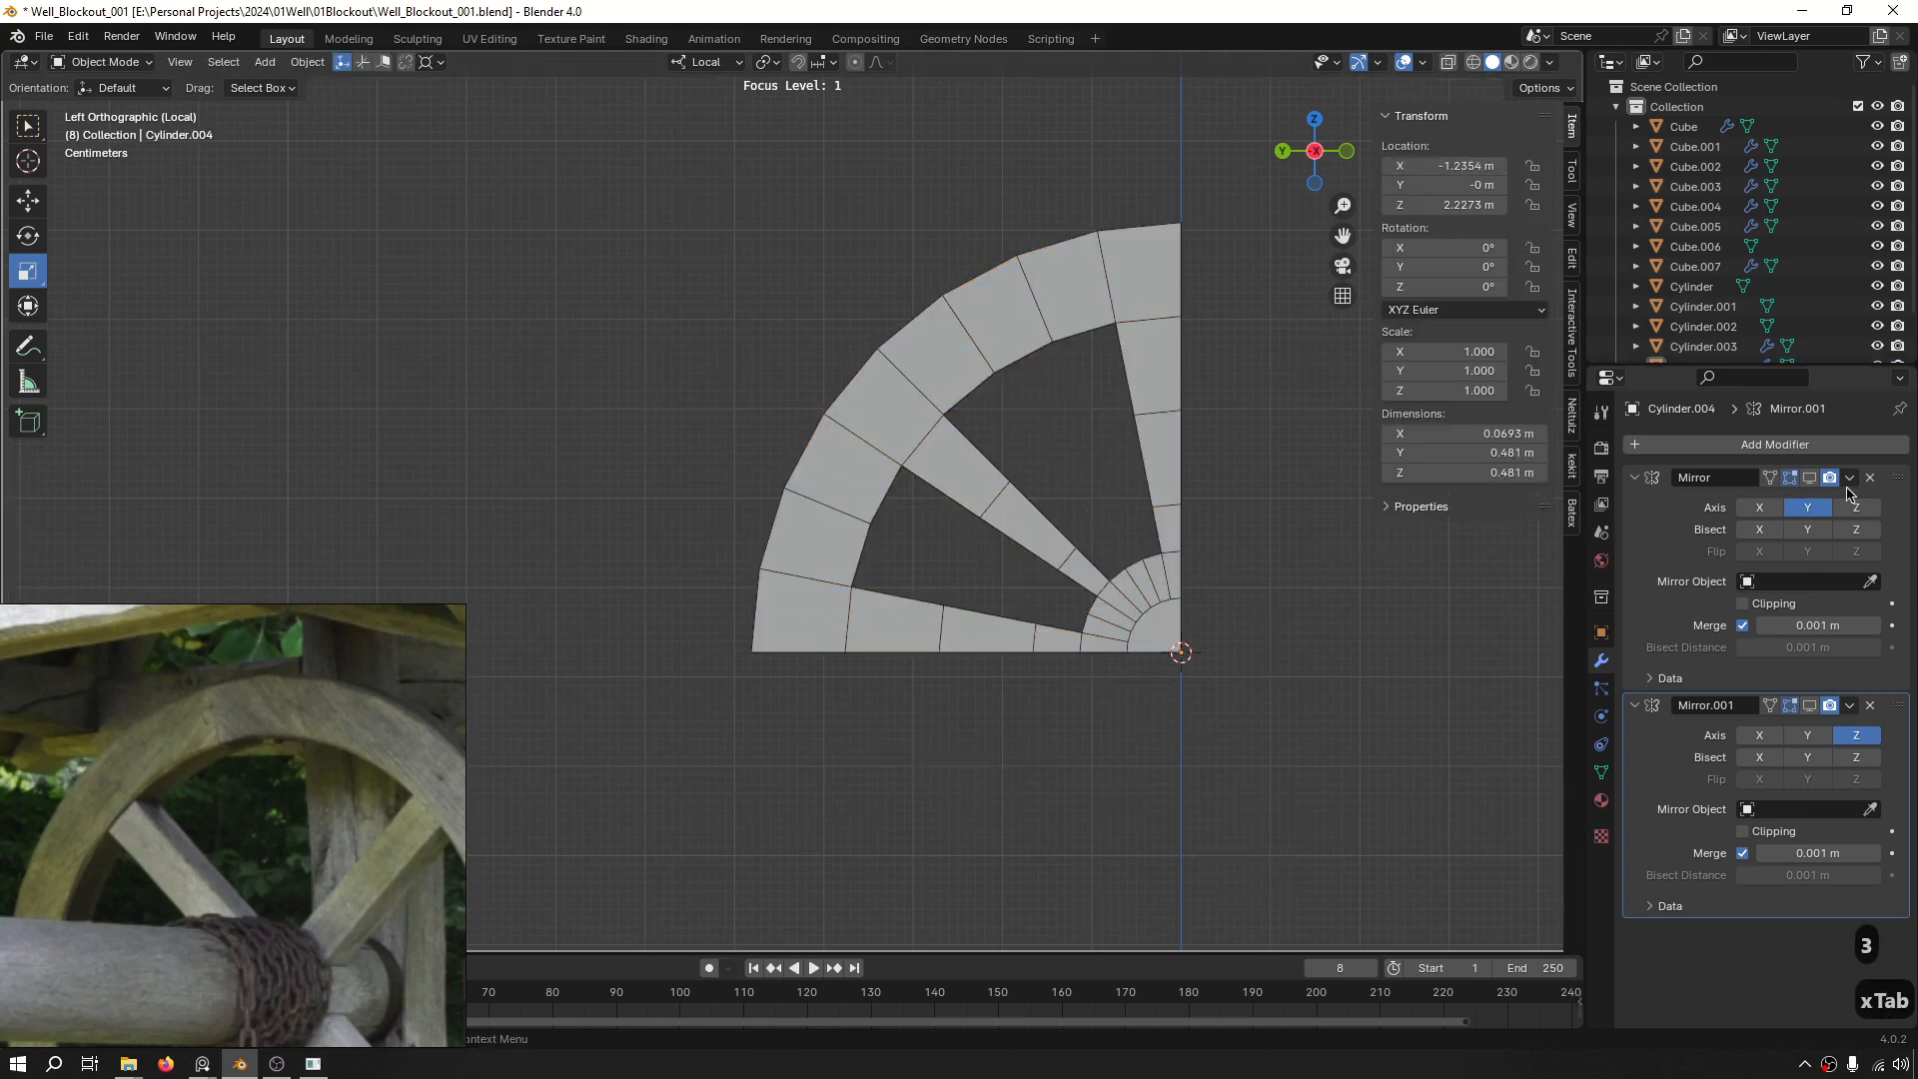
Show both Mirror modifiers in the viewport again and examine the full wheel with its narrowed diagonal spokes.
{"action": "left_click", "coordinate": [1809, 478]}
{"action": "left_click", "coordinate": [1809, 706]}
{"action": "key", "text": "KP_Decimal"}
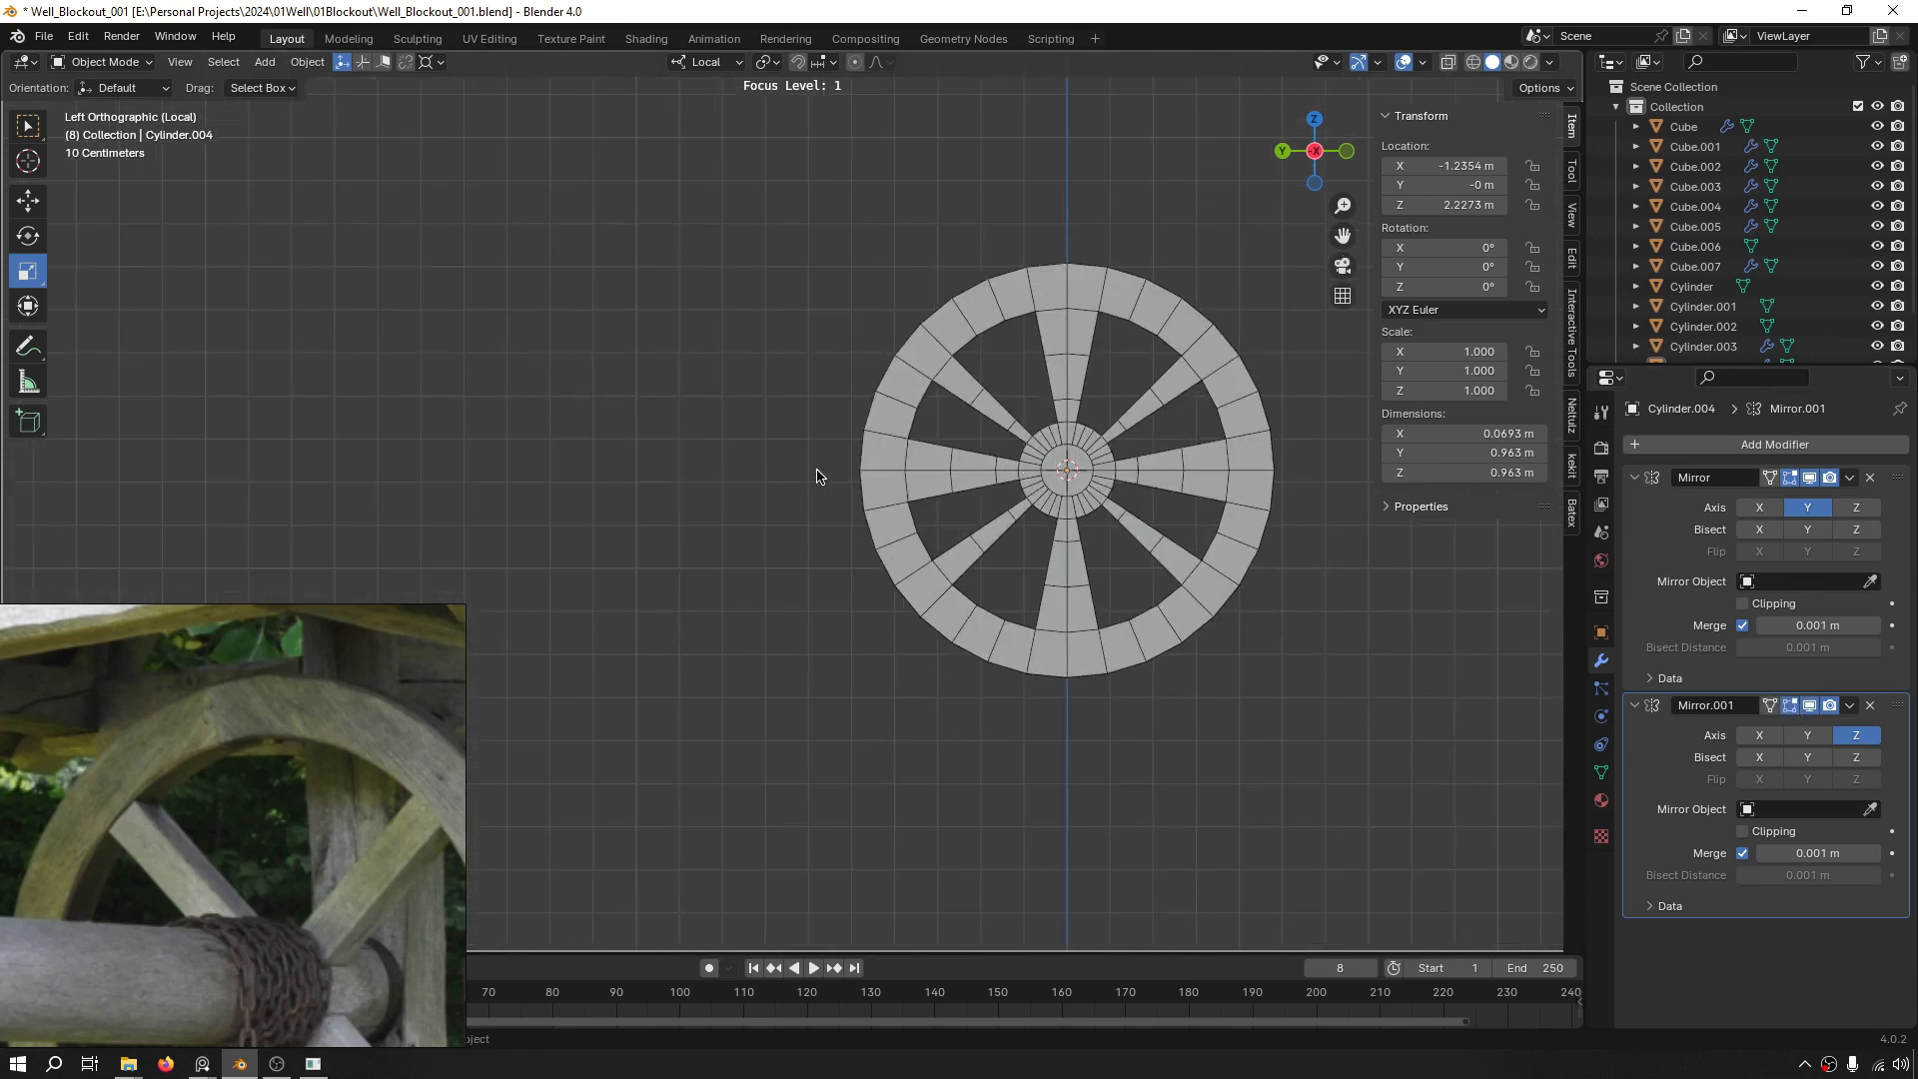
{"action": "scroll", "coordinate": [1085, 419], "scroll_direction": "up", "scroll_amount": 5}
{"action": "scroll", "coordinate": [1051, 499], "scroll_direction": "down", "scroll_amount": 4}
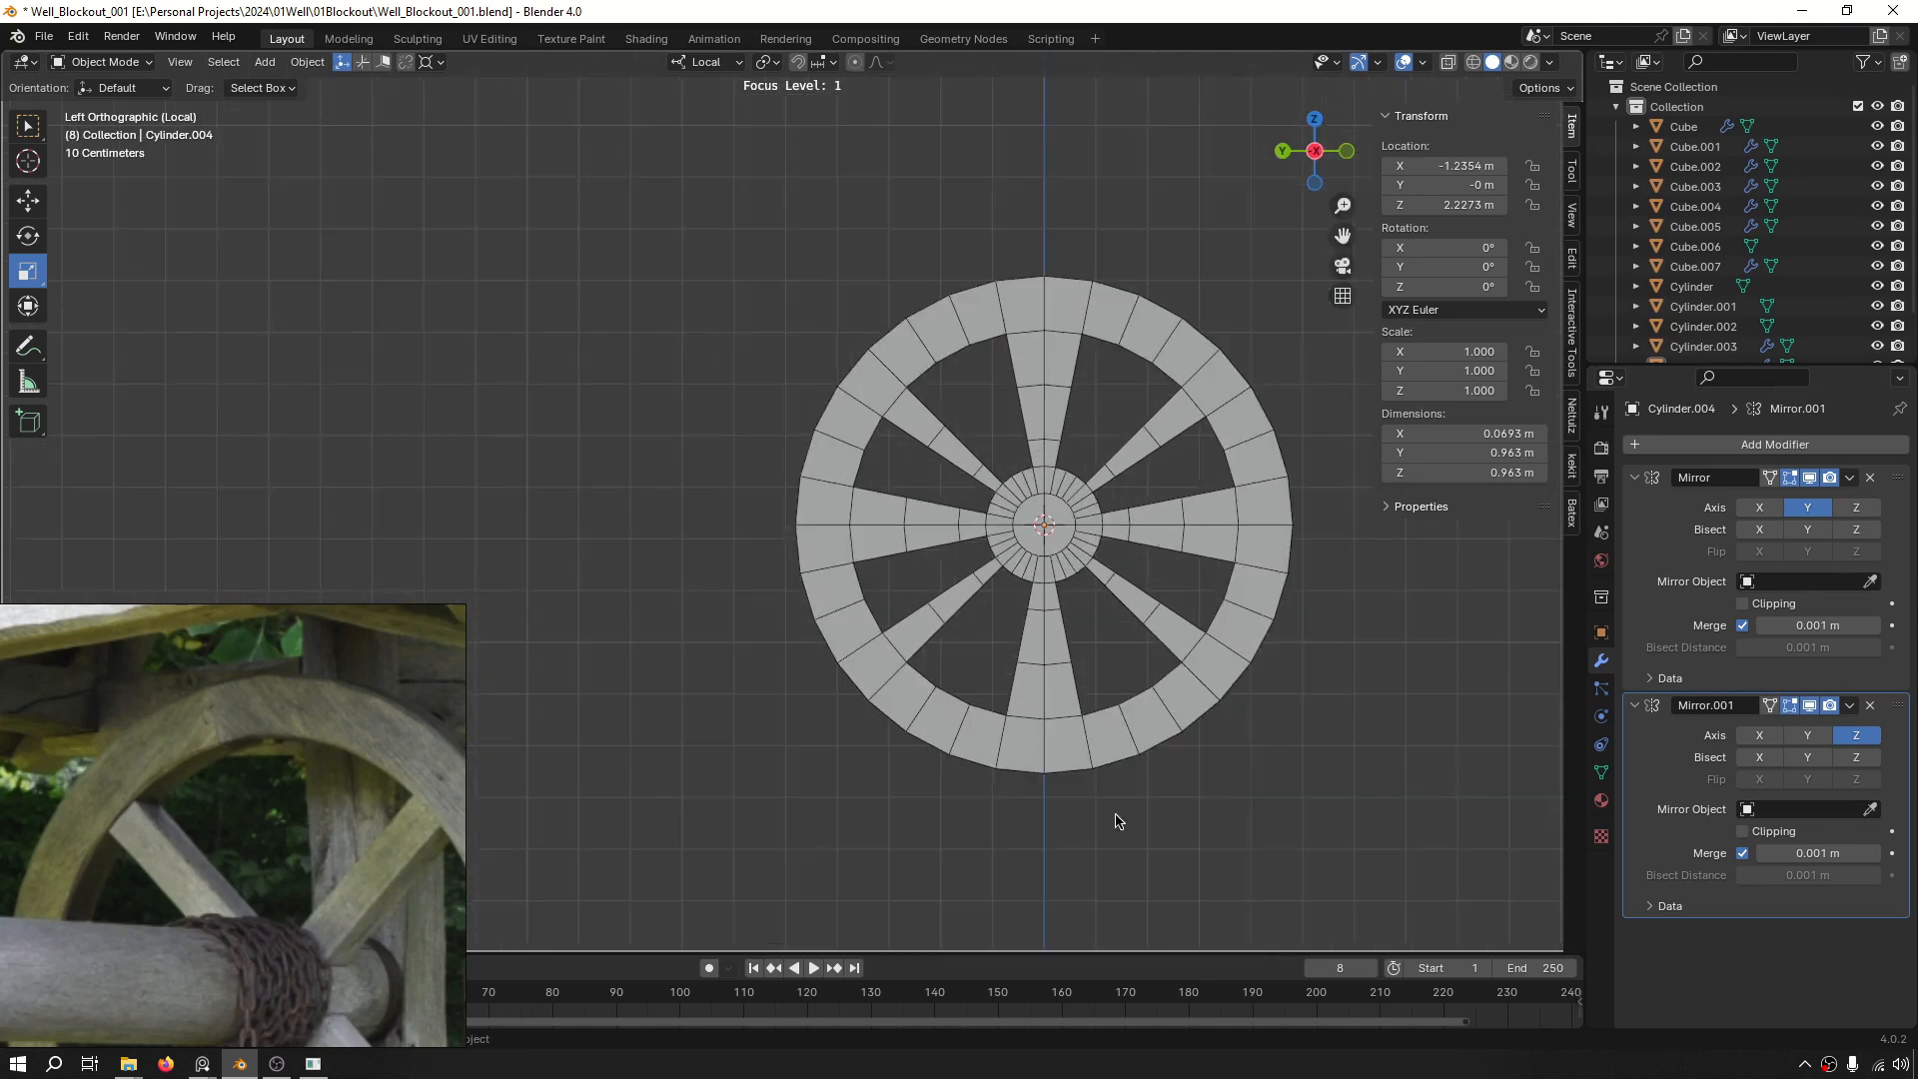
{"action": "scroll", "coordinate": [1049, 529], "scroll_direction": "up", "scroll_amount": 5}
{"action": "scroll", "coordinate": [1039, 667], "scroll_direction": "down", "scroll_amount": 8}
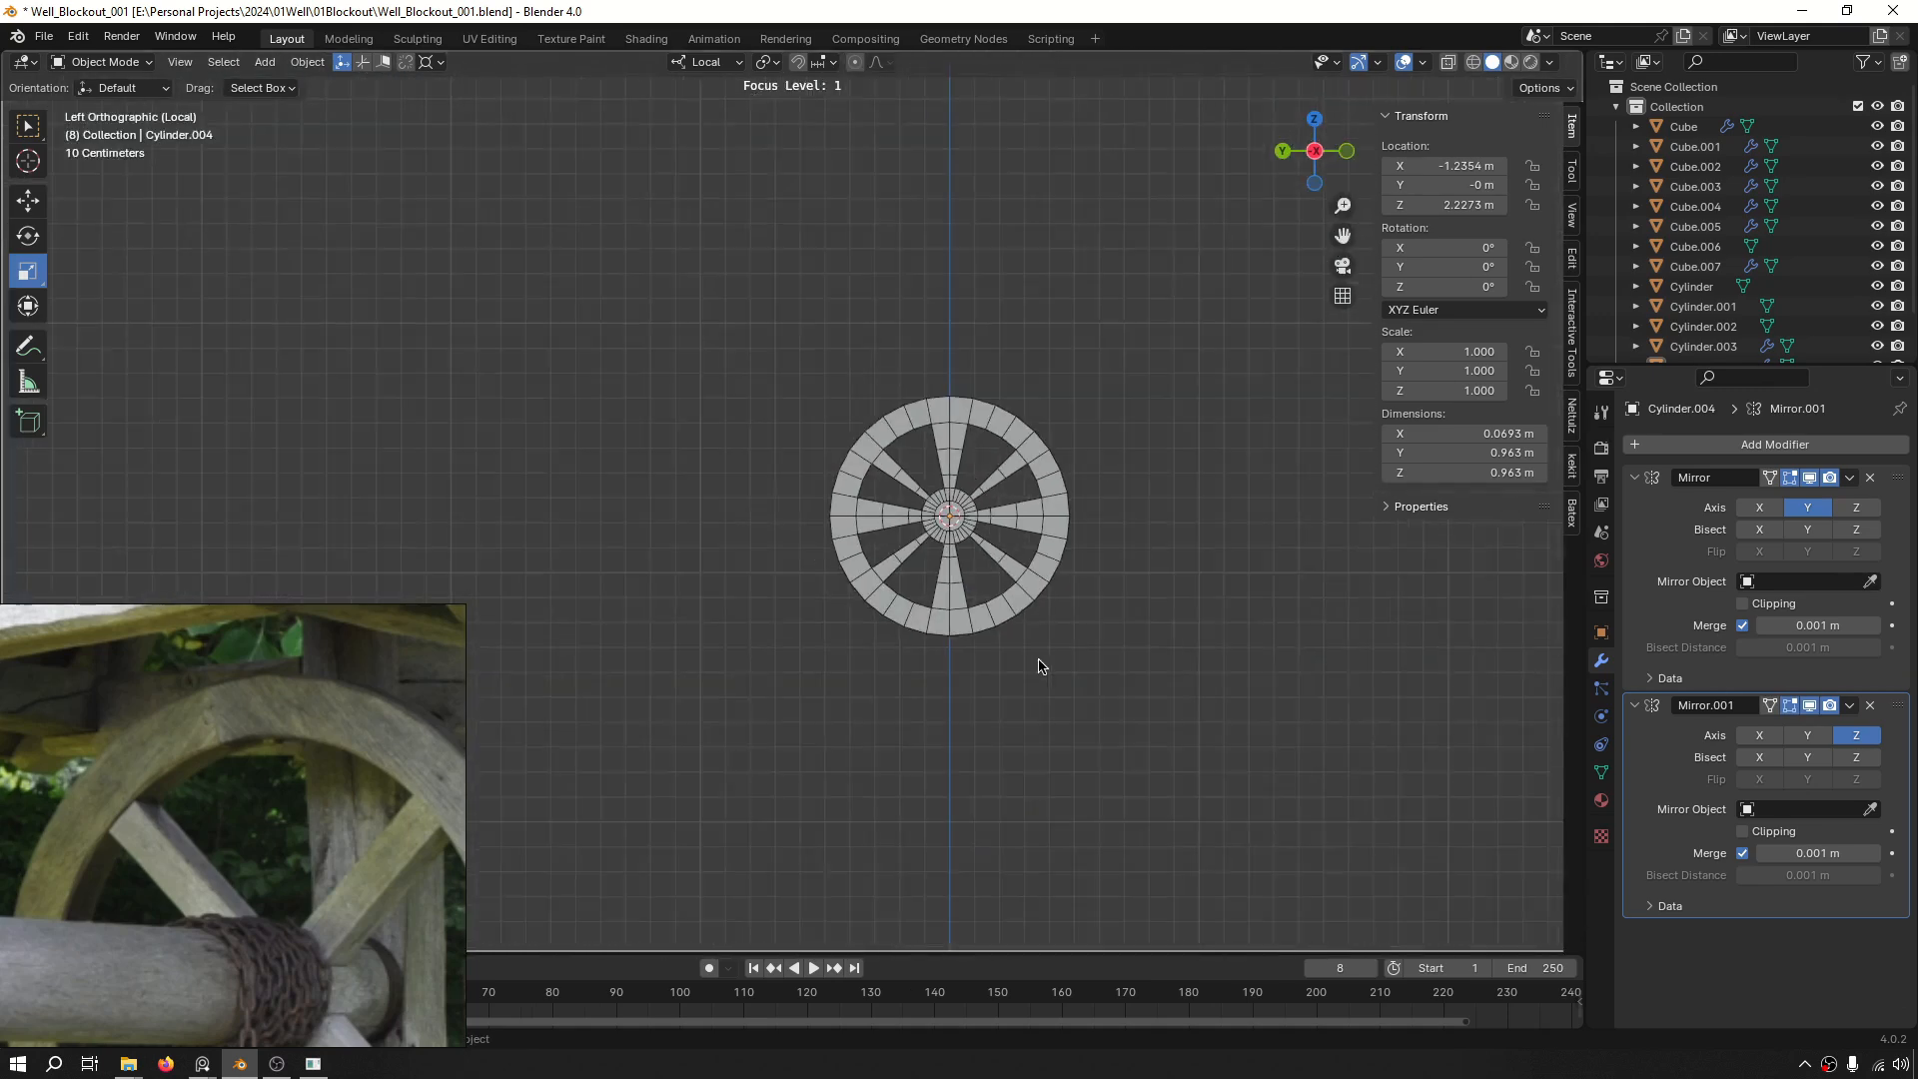
{"action": "scroll", "coordinate": [968, 516], "scroll_direction": "up", "scroll_amount": 8}
{"action": "scroll", "coordinate": [992, 521], "scroll_direction": "down", "scroll_amount": 4}
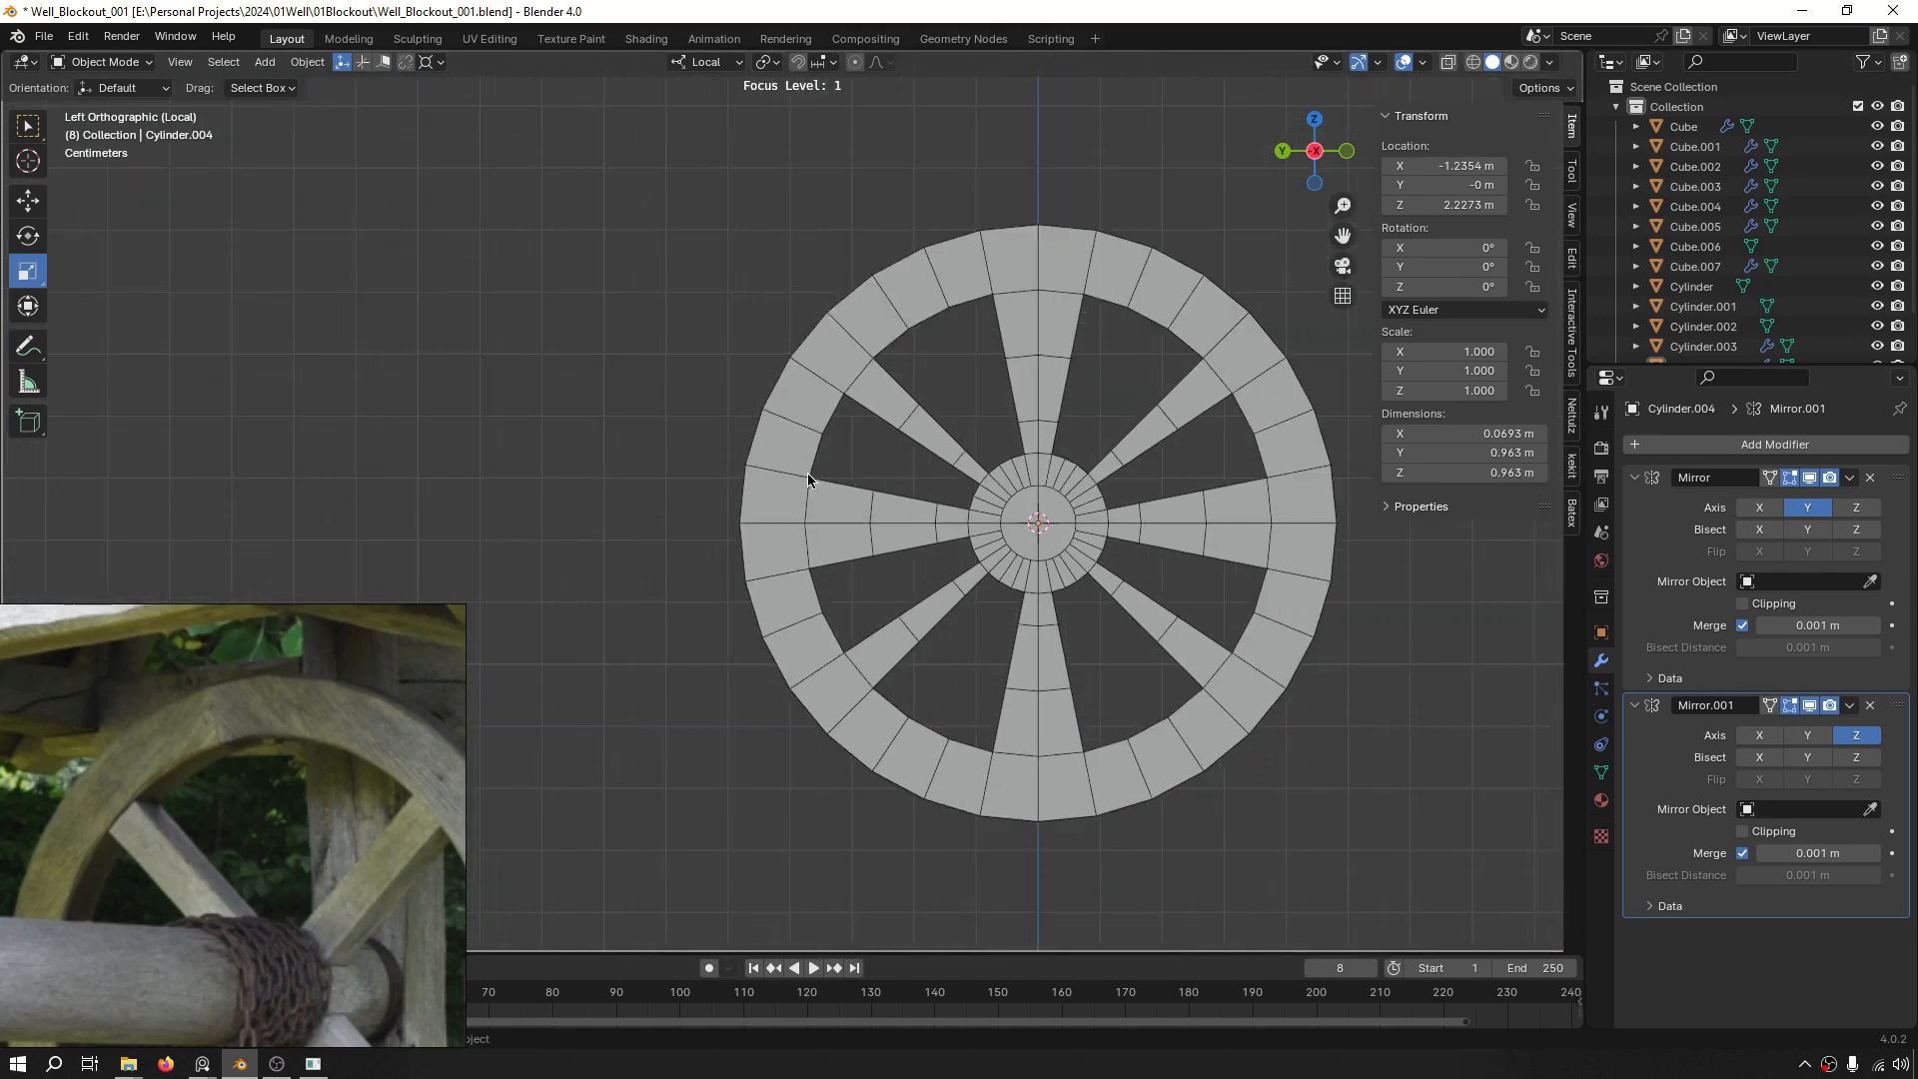
Compare the wheel's spoke shape and count with the wooden wheel in the reference photo.
{"action": "key", "text": "ctrl+f"}
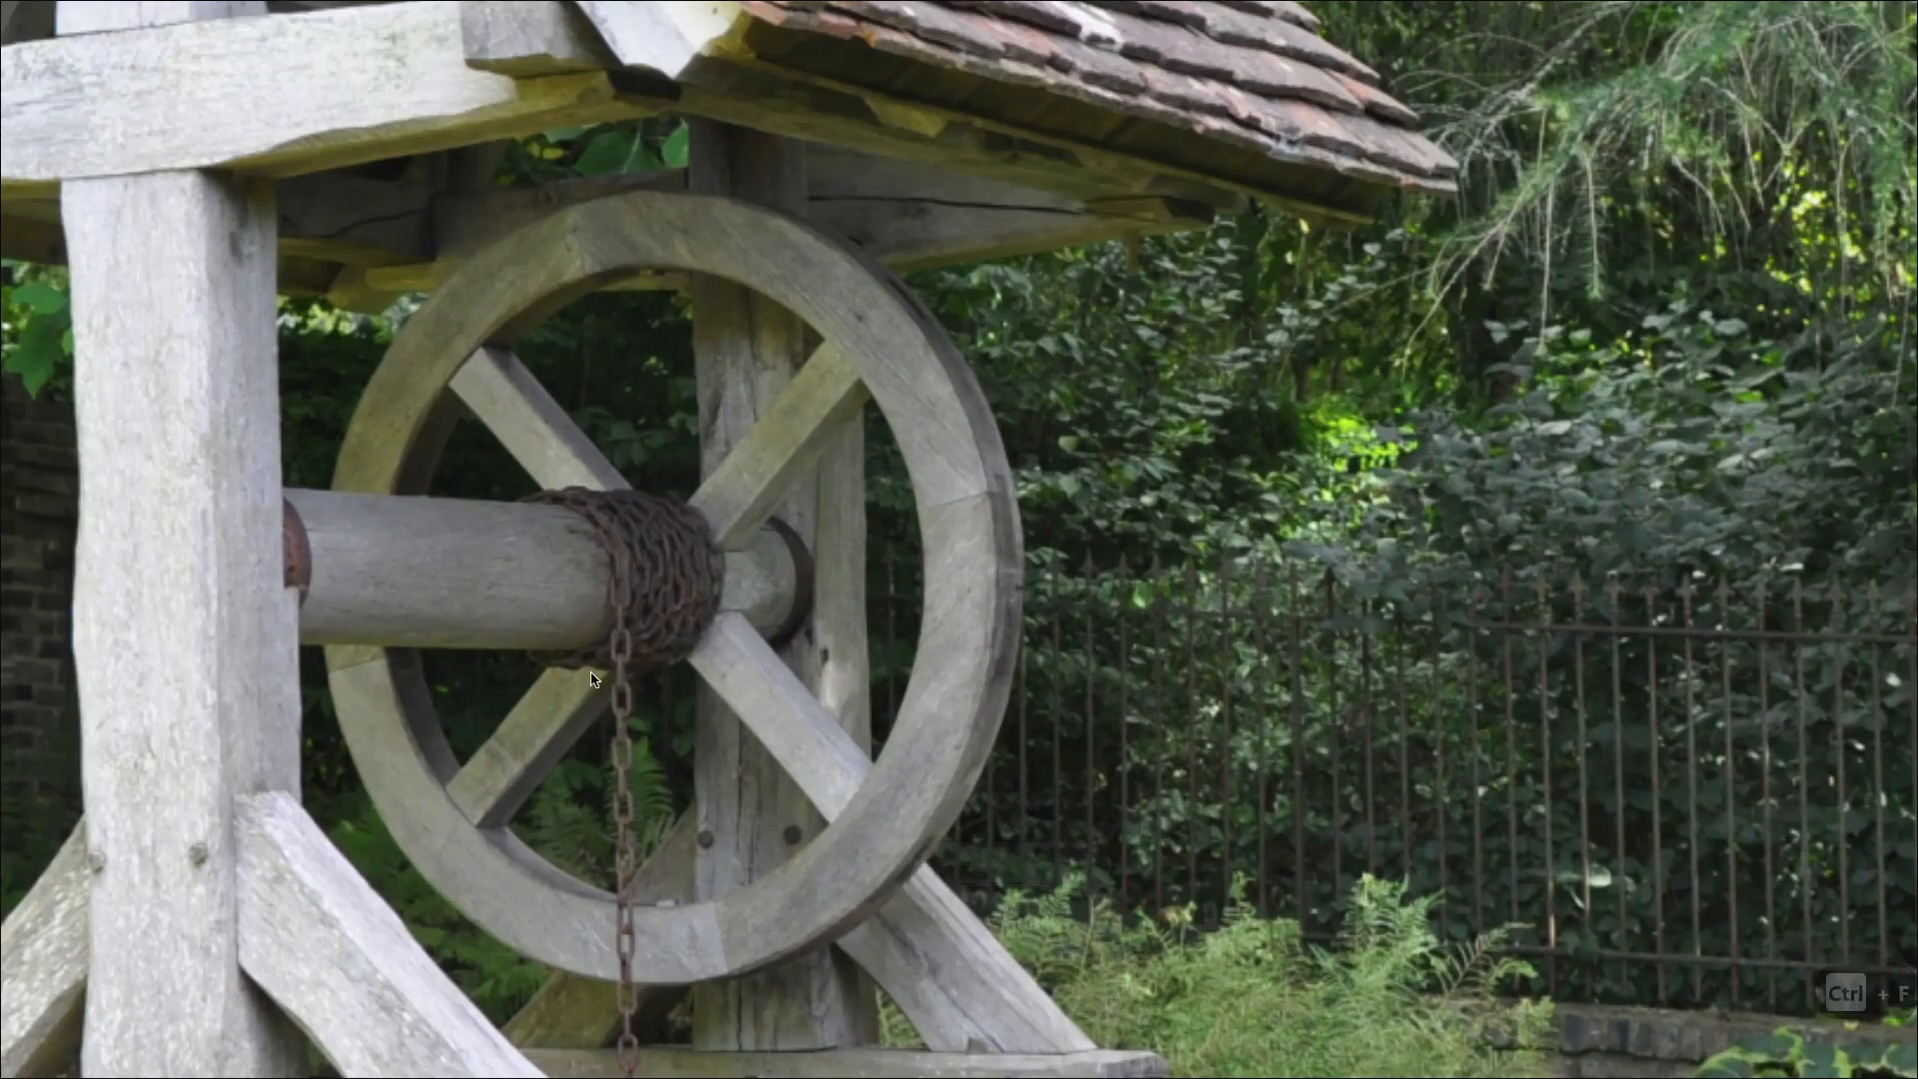
{"action": "key", "text": "ctrl+f"}
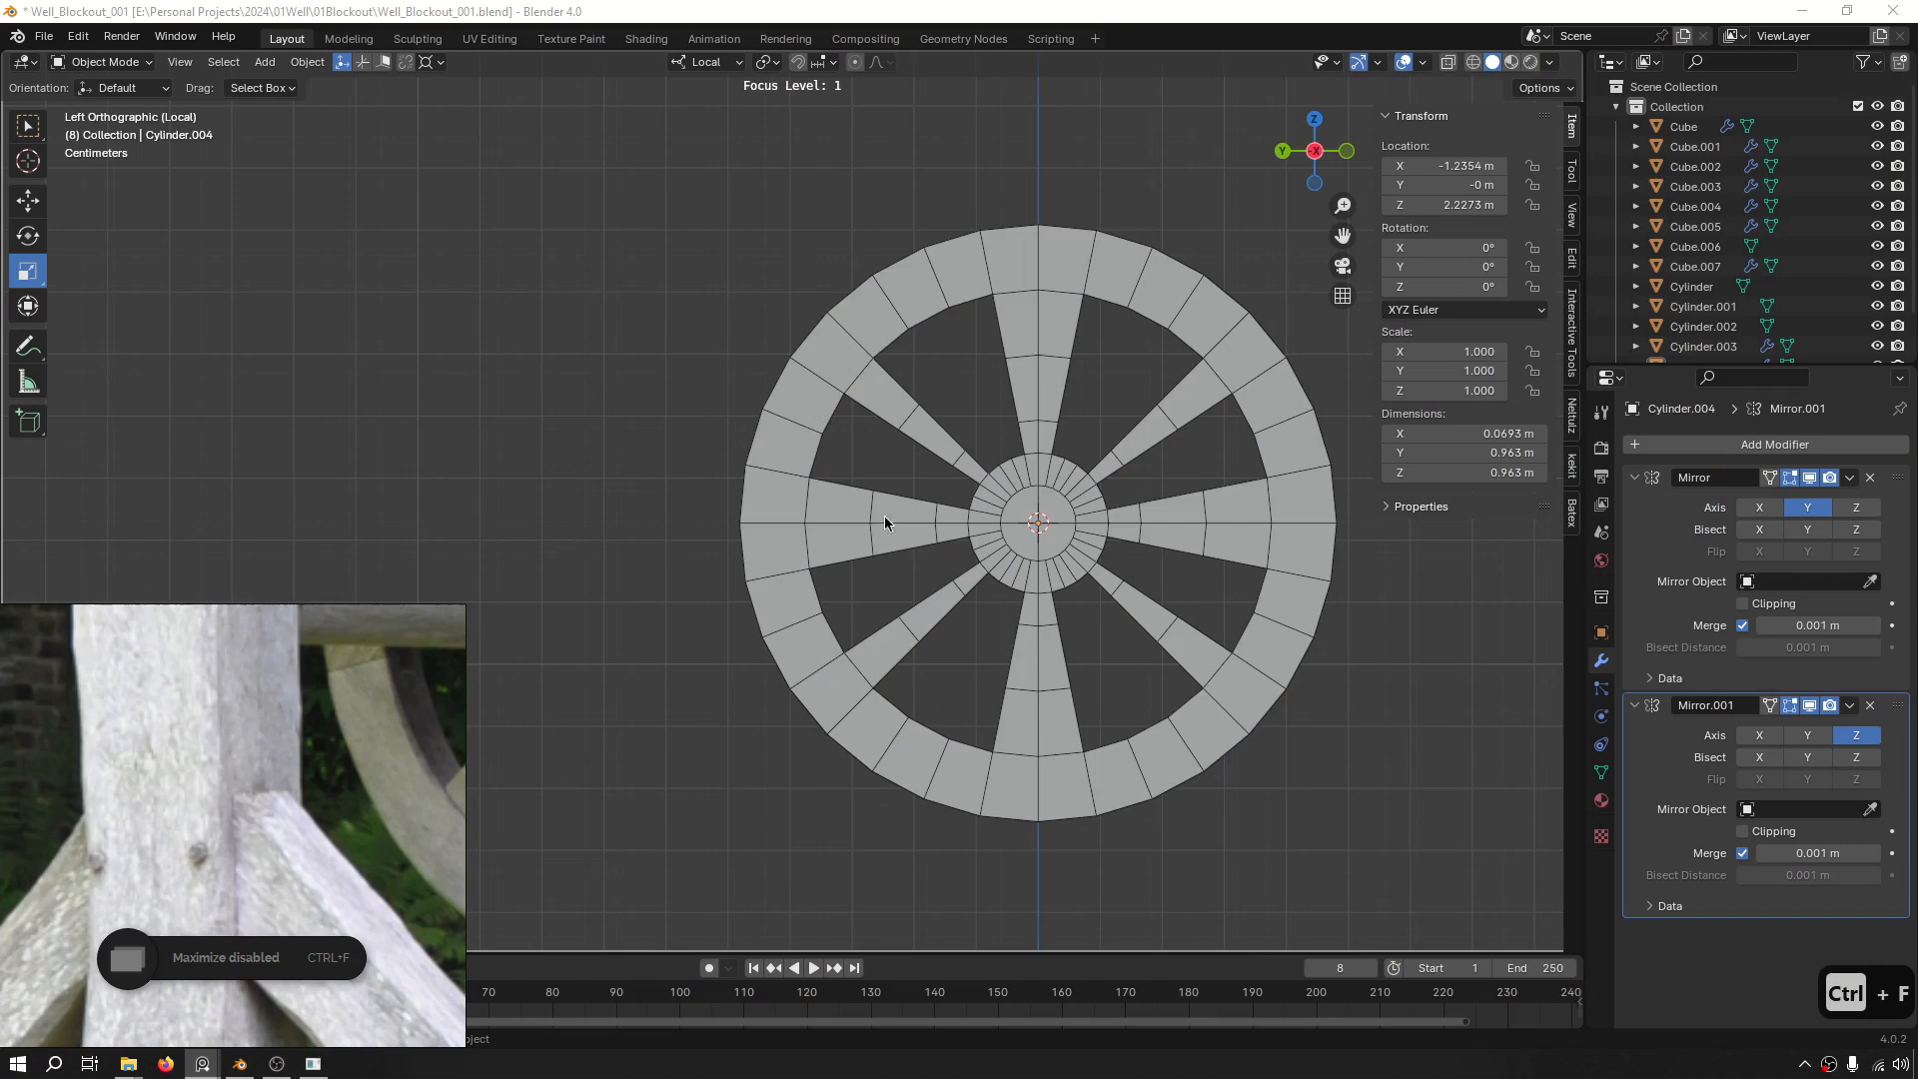
{"action": "scroll", "coordinate": [886, 523], "scroll_direction": "up", "scroll_amount": 5}
{"action": "scroll", "coordinate": [217, 803], "scroll_direction": "up", "scroll_amount": 3}
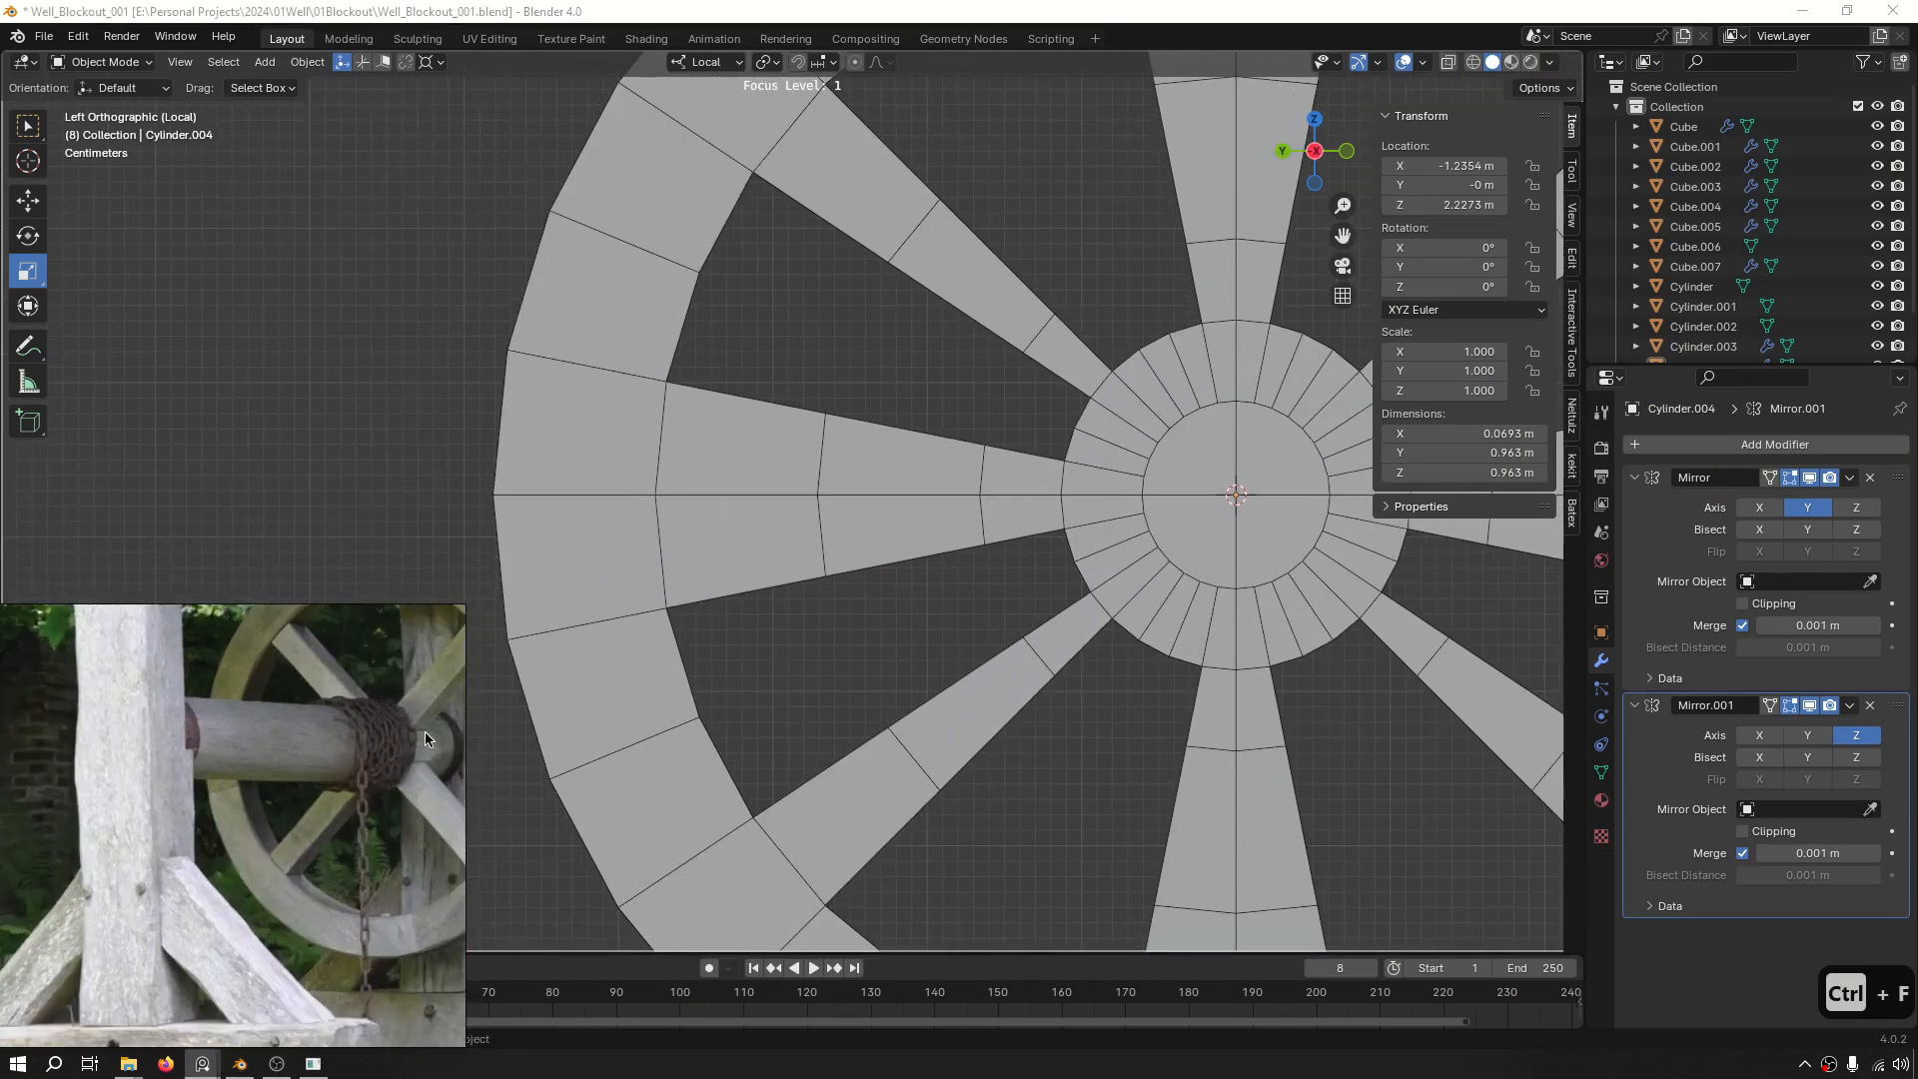
{"action": "scroll", "coordinate": [1145, 474], "scroll_direction": "down", "scroll_amount": 2}
{"action": "middle_click_drag", "start_coordinate": [1001, 491], "coordinate": [755, 458], "text": "shift"}
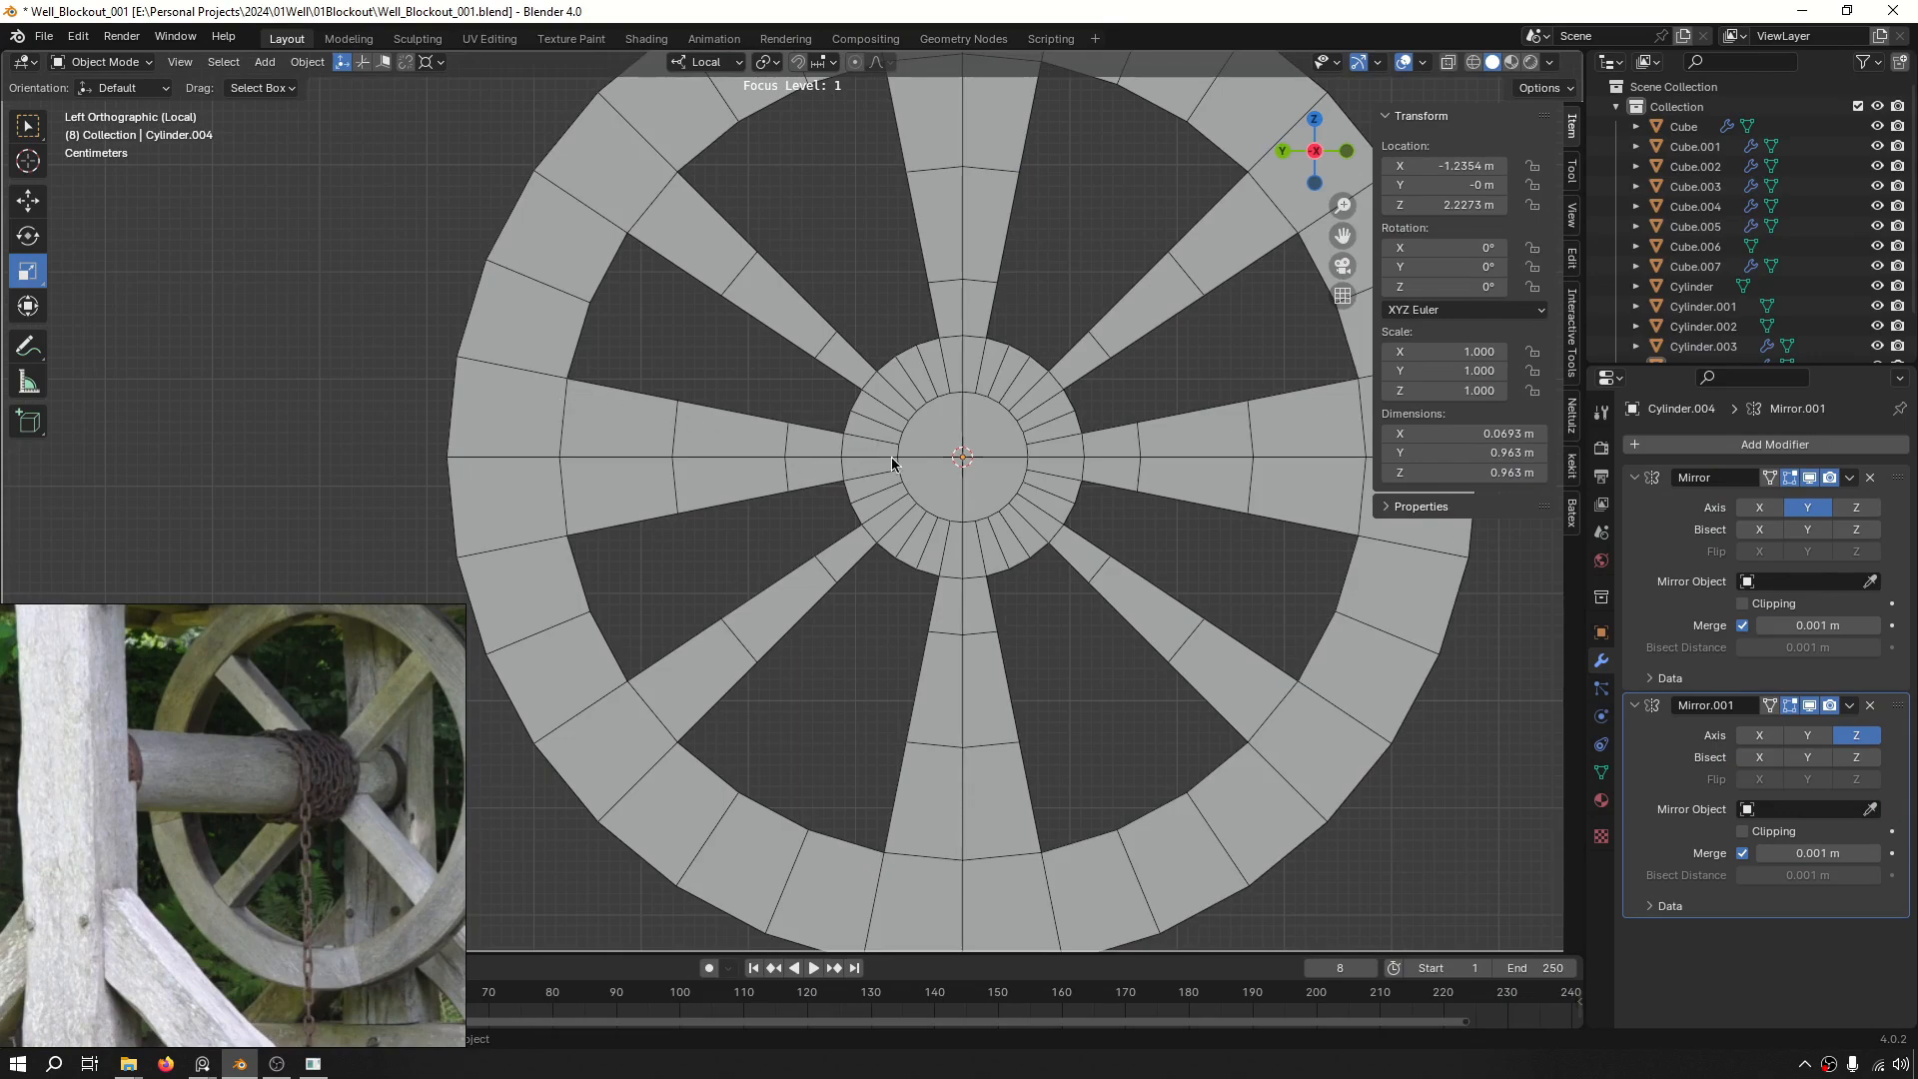
{"action": "scroll", "coordinate": [947, 450], "scroll_direction": "down", "scroll_amount": 7}
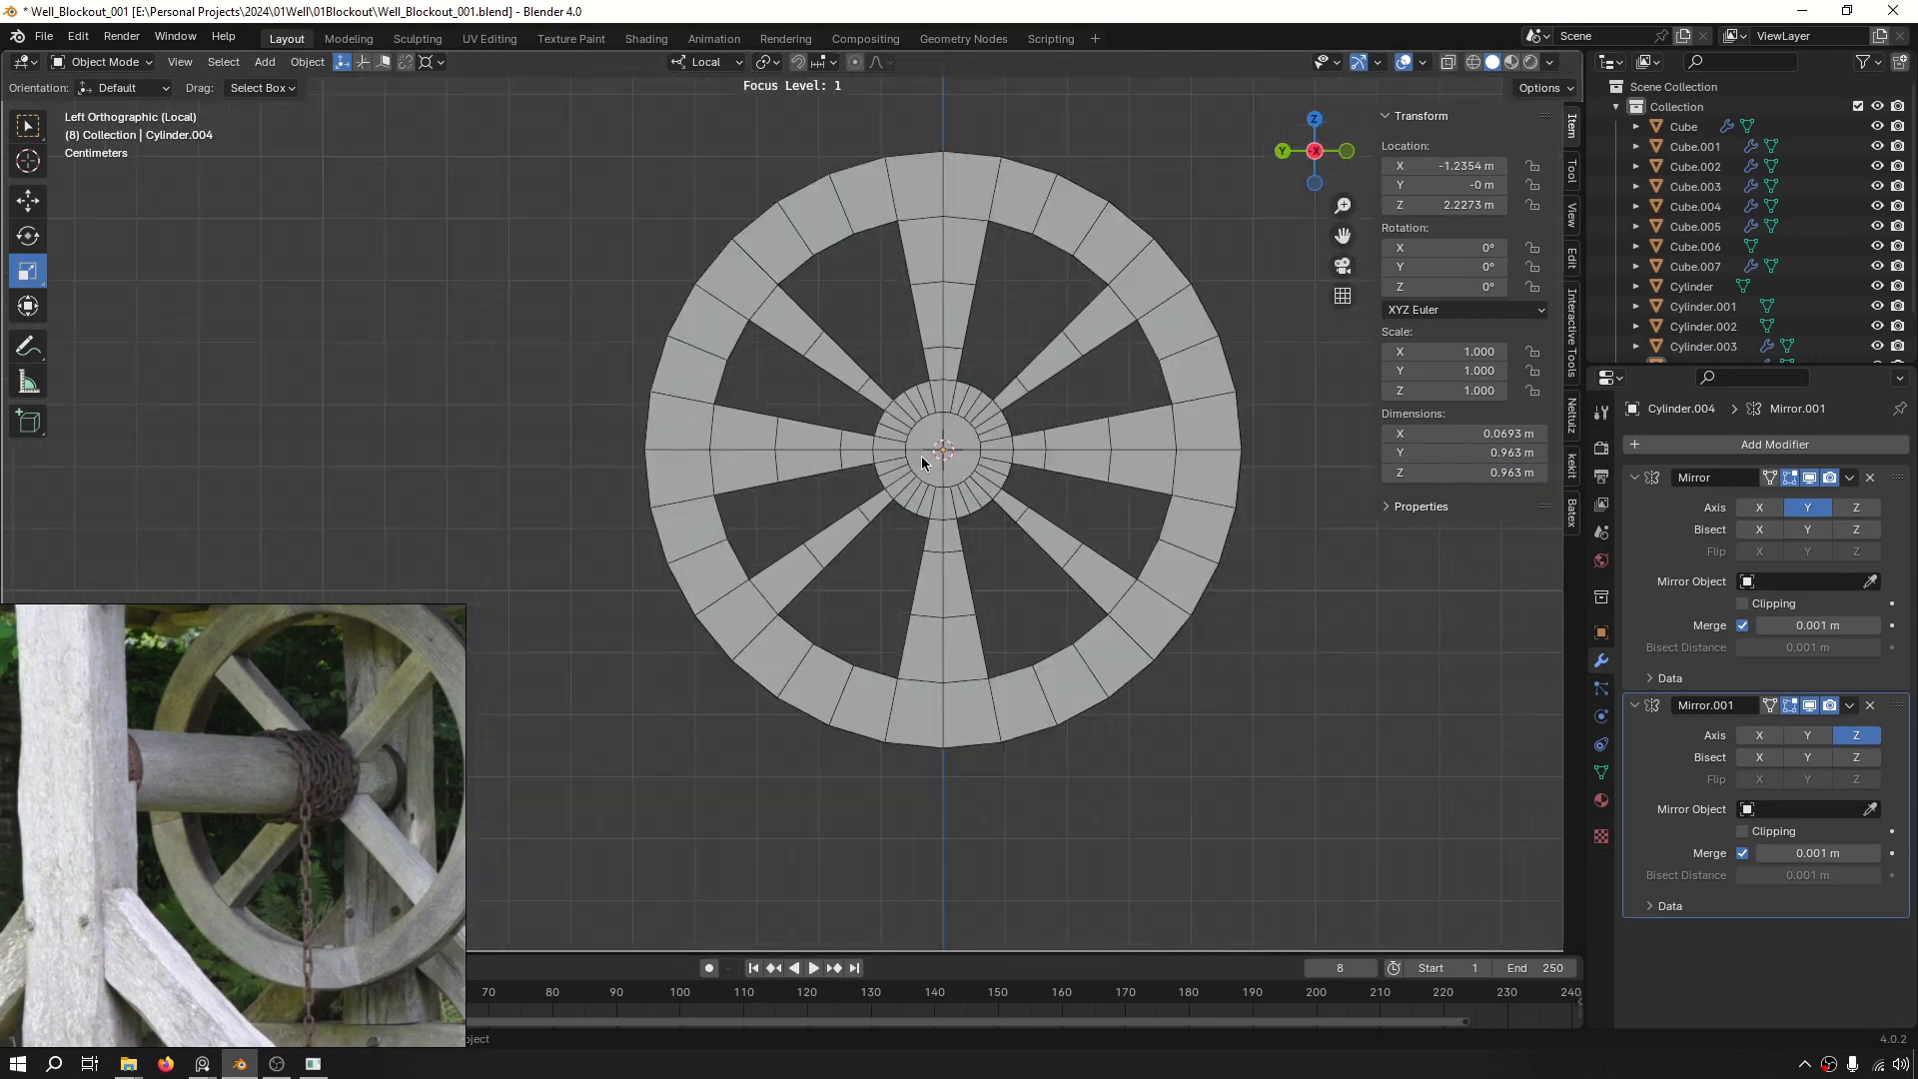
{"action": "scroll", "coordinate": [943, 491], "scroll_direction": "up", "scroll_amount": 4}
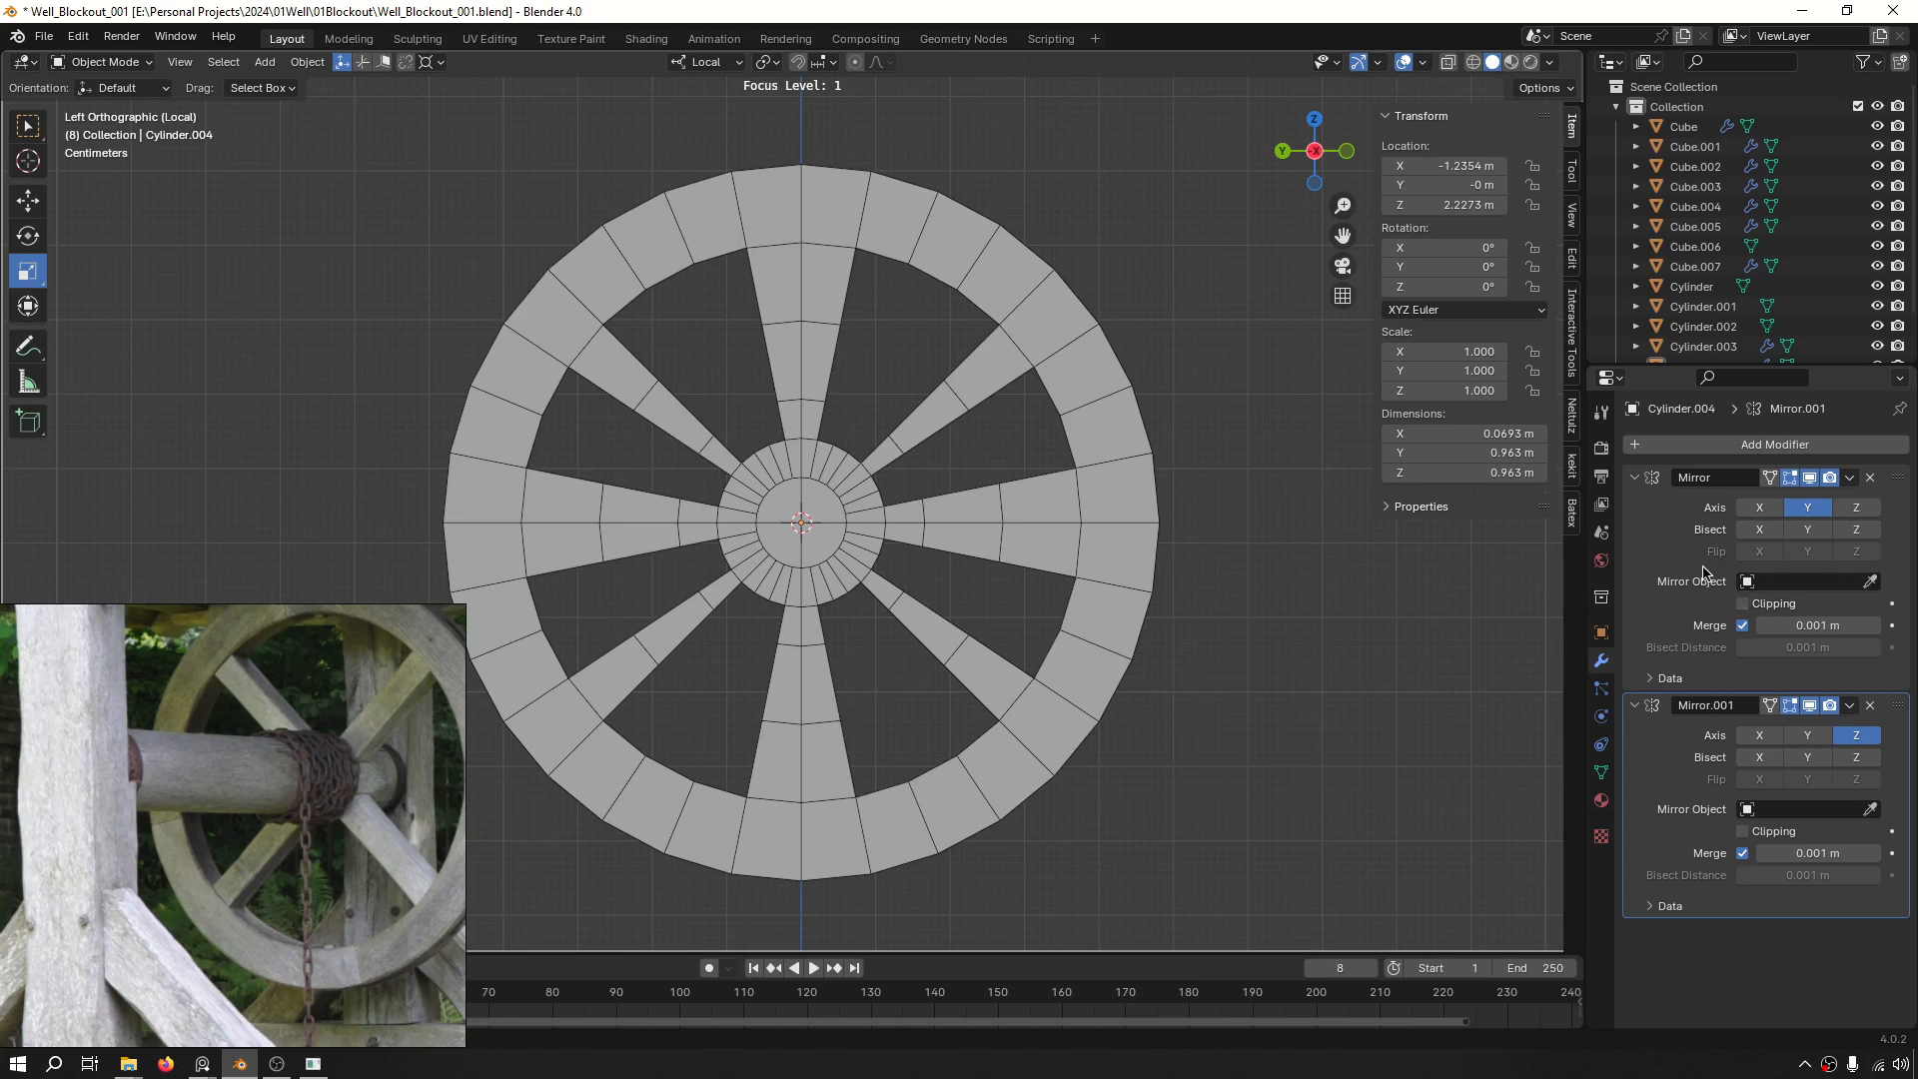
Remove both Mirror modifiers and delete the remaining faces of the diagonal spoke on the quarter wheel.
{"action": "left_click", "coordinate": [1870, 479]}
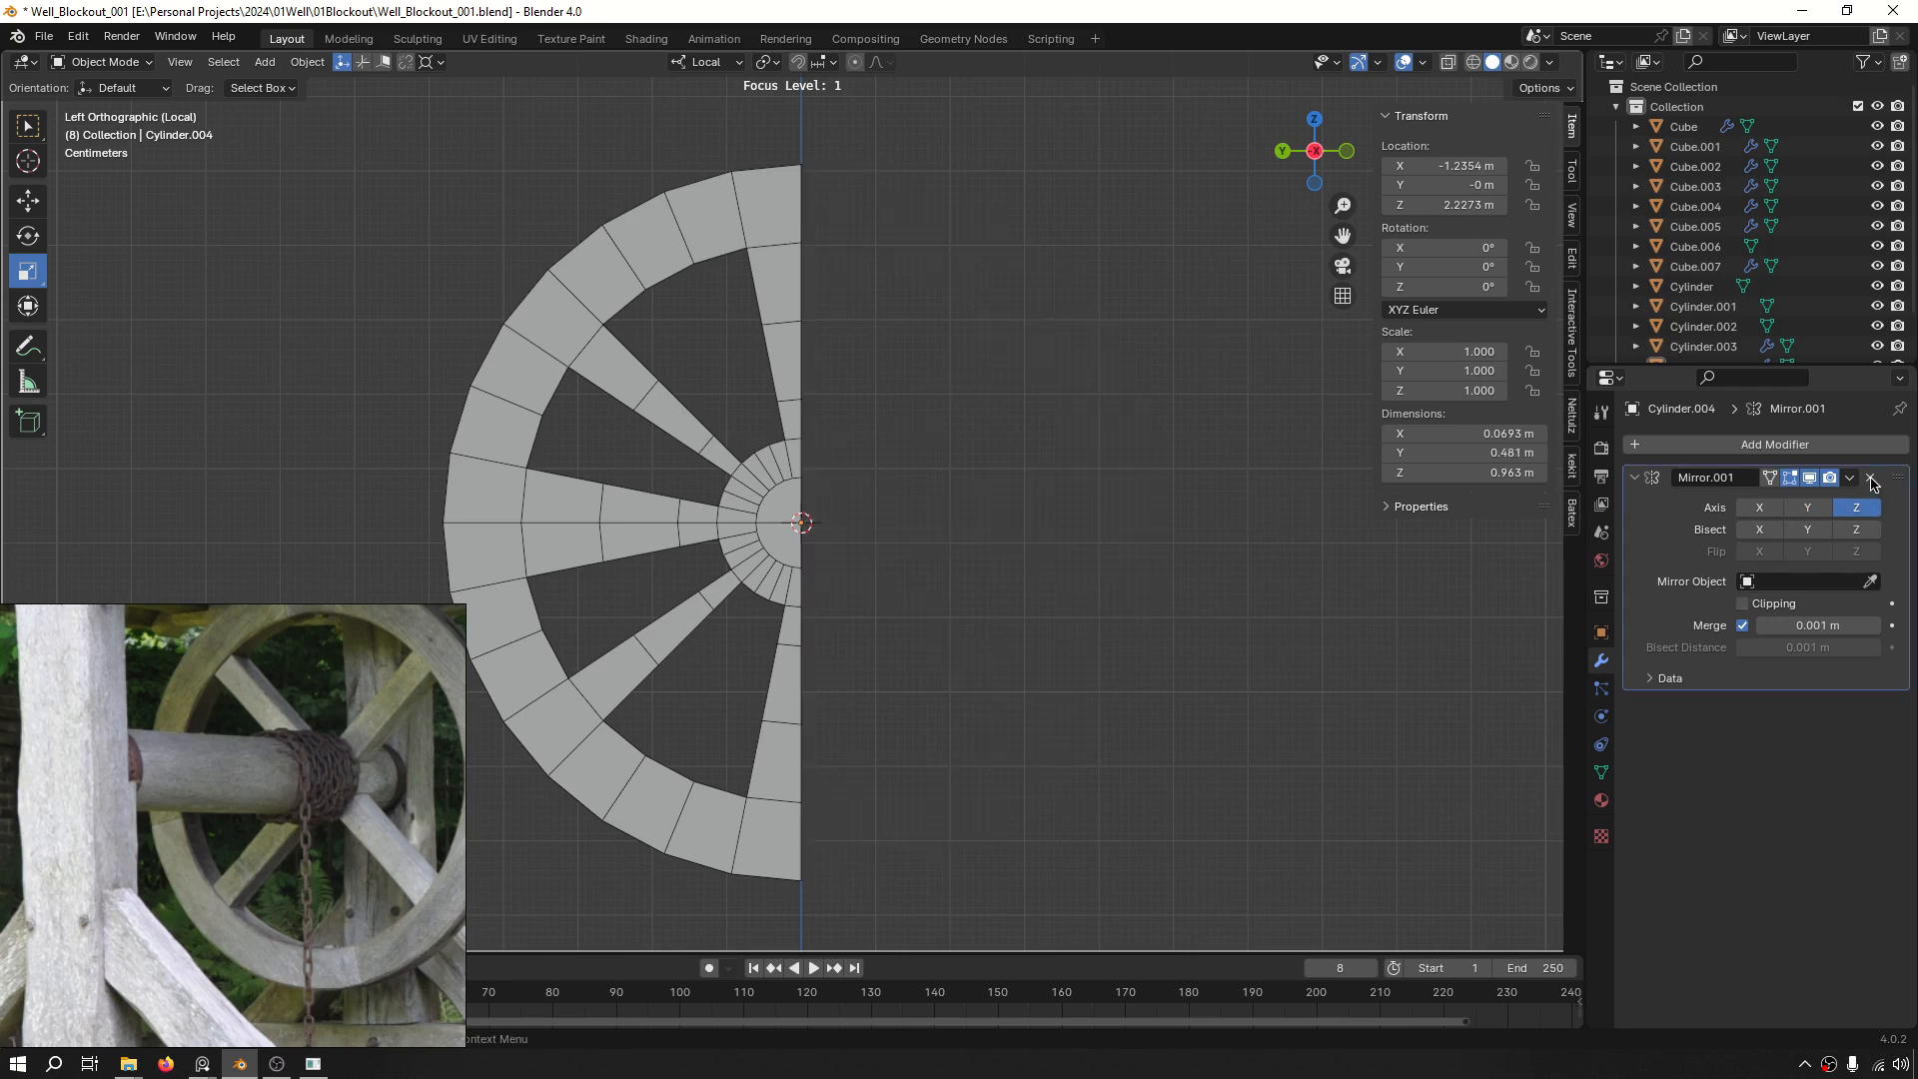
{"action": "left_click", "coordinate": [1872, 478]}
{"action": "key", "text": "Tab"}
{"action": "key", "text": "3"}
{"action": "left_click", "coordinate": [621, 405]}
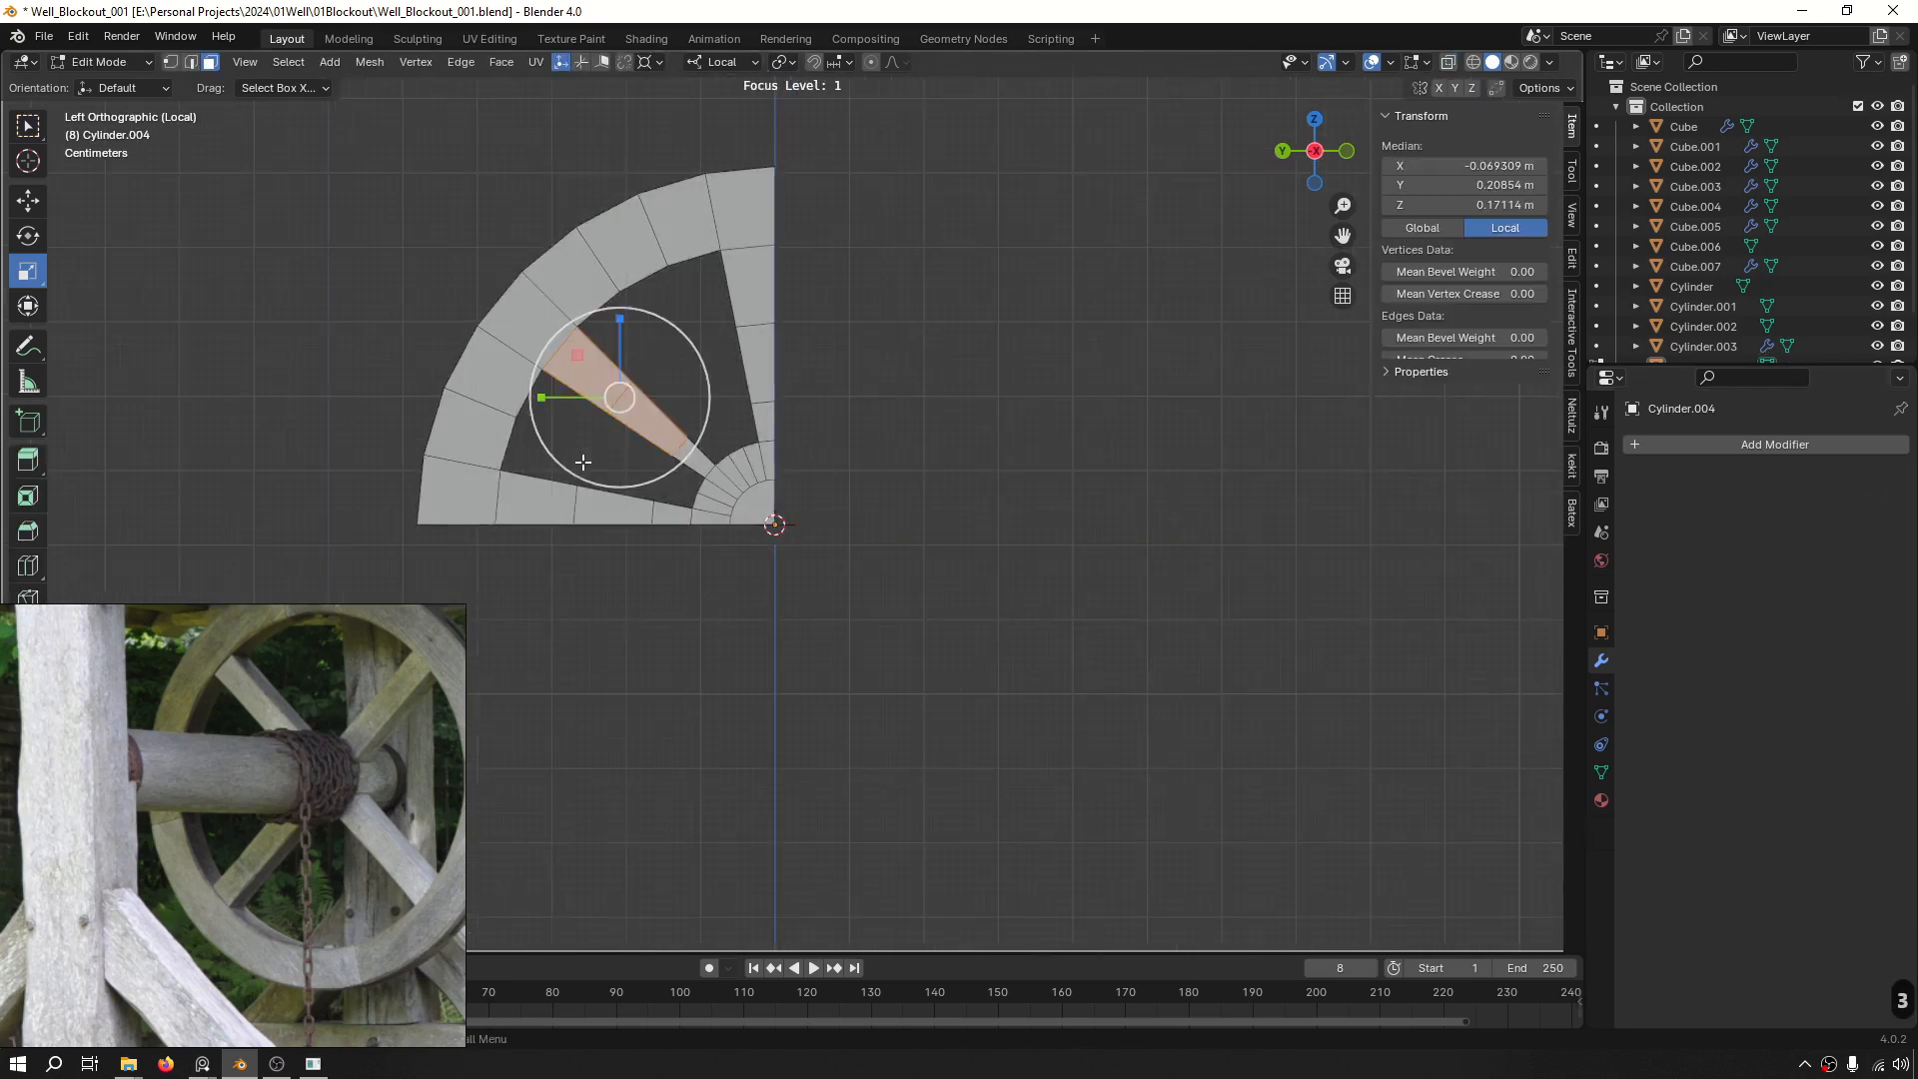
{"action": "key", "text": "x"}
{"action": "left_click_drag", "start_coordinate": [715, 417], "coordinate": [659, 478]}
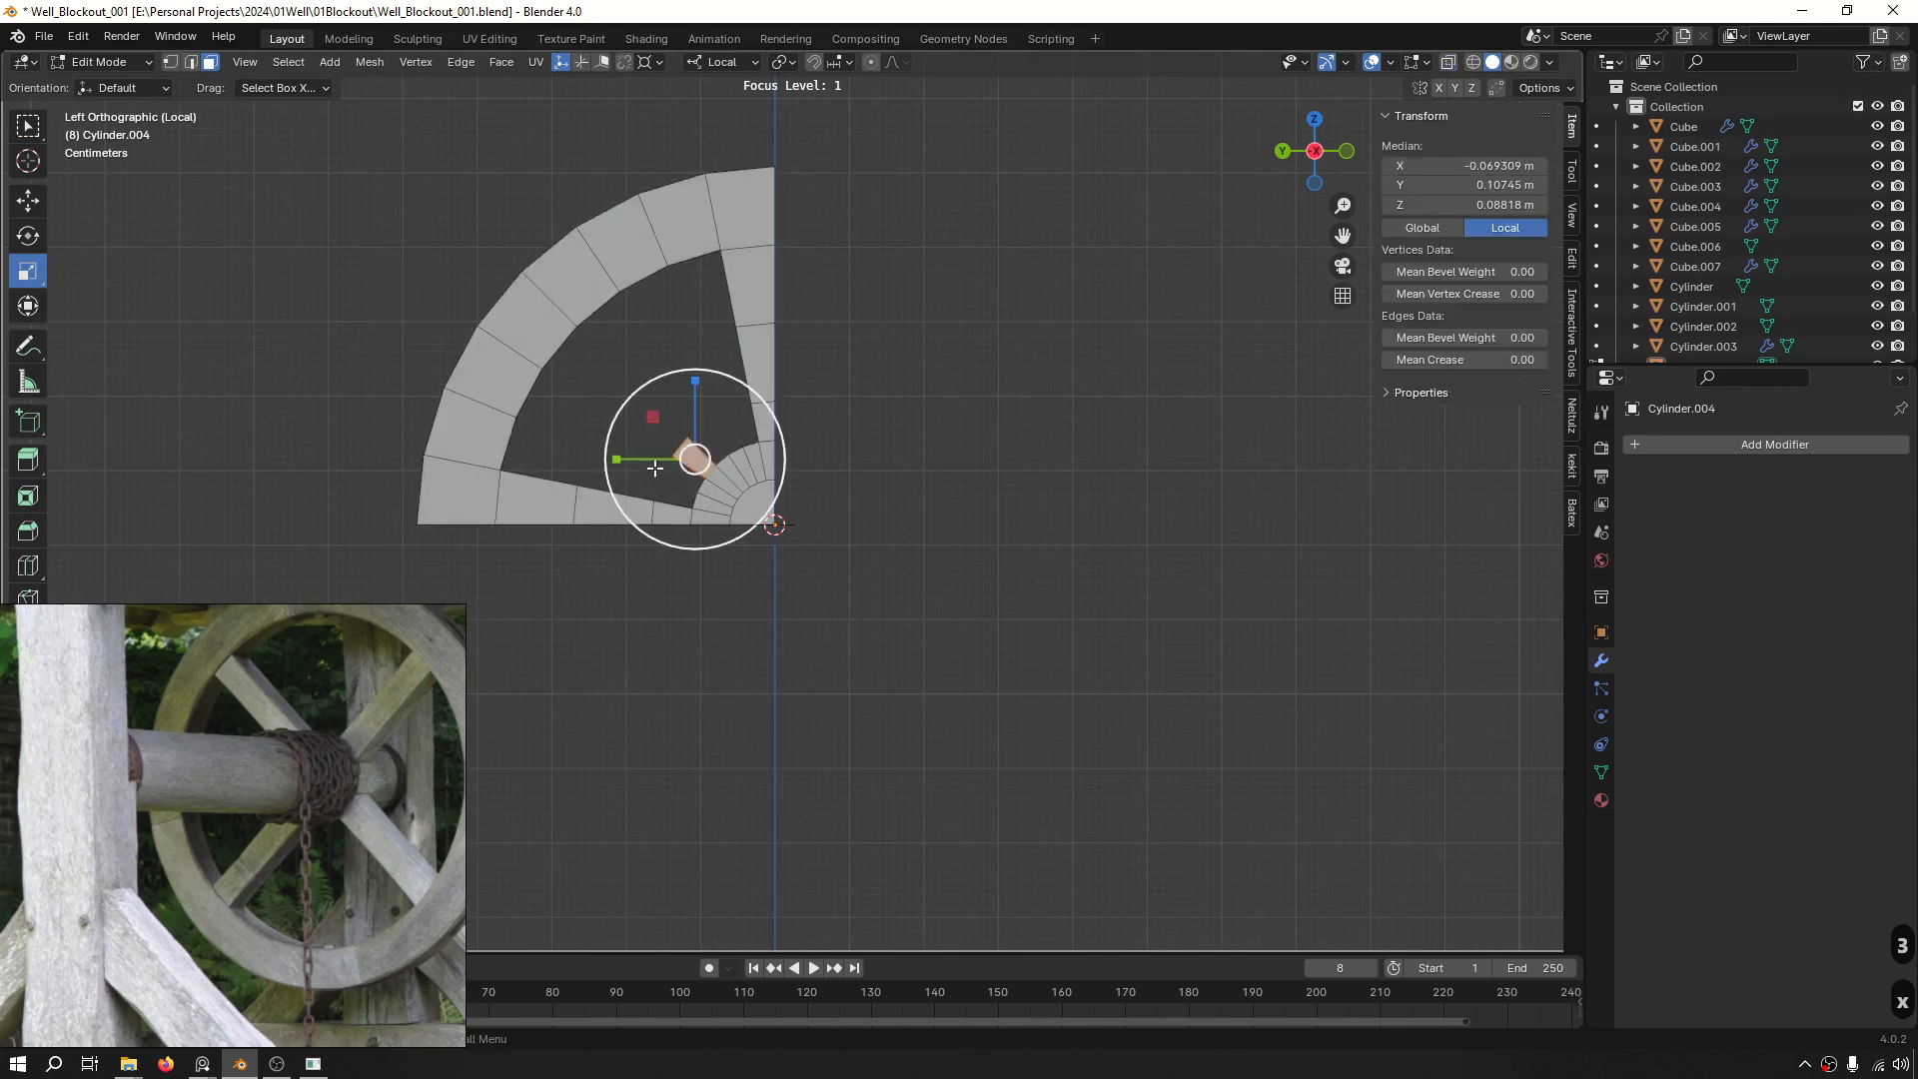
{"action": "key", "text": "x"}
Delete the vertical and horizontal spoke faces, keeping only the quarter rim and hub, and return to Object Mode.
{"action": "left_click_drag", "start_coordinate": [830, 277], "coordinate": [545, 598]}
{"action": "key", "text": "x"}
{"action": "key", "text": "x"}
{"action": "key", "text": "Tab"}
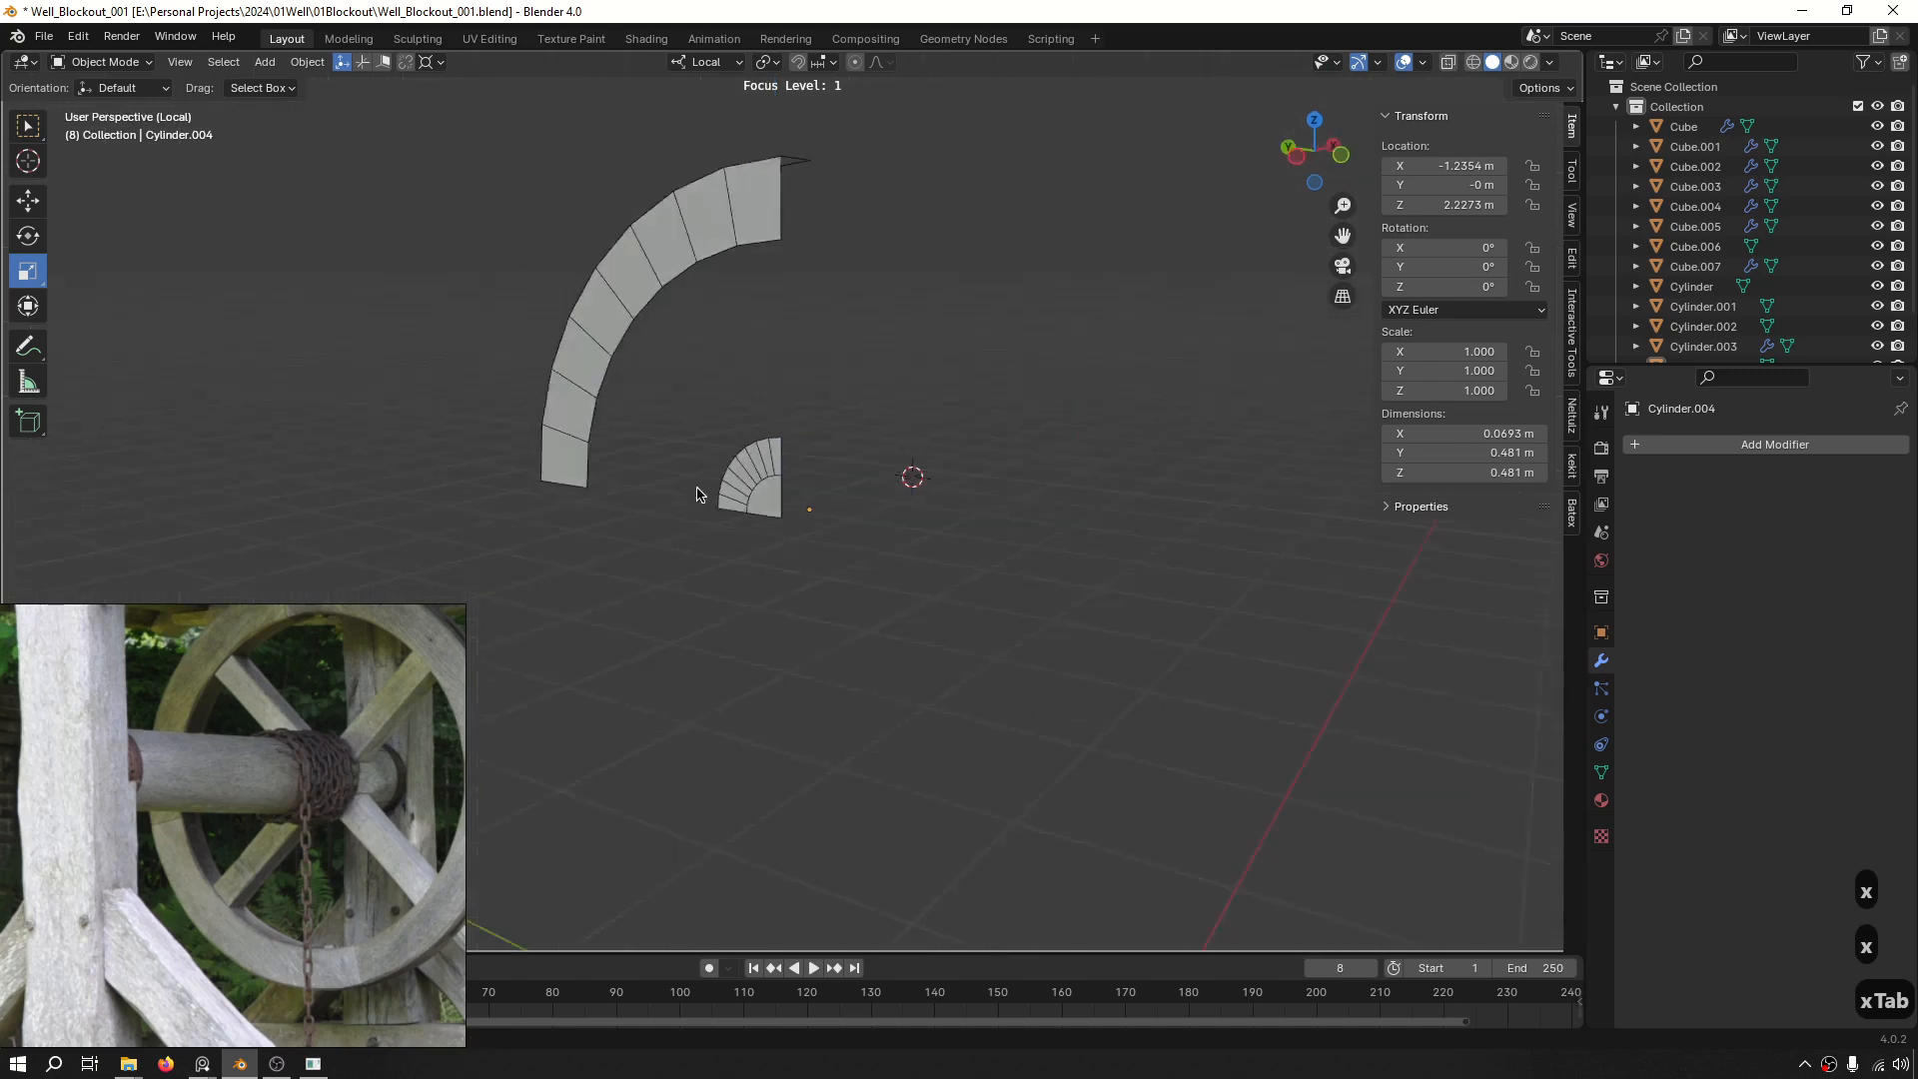
Add a Mirror modifier to the quarter rim and hub with Y as its only axis.
{"action": "middle_click_drag", "start_coordinate": [908, 476], "coordinate": [822, 544]}
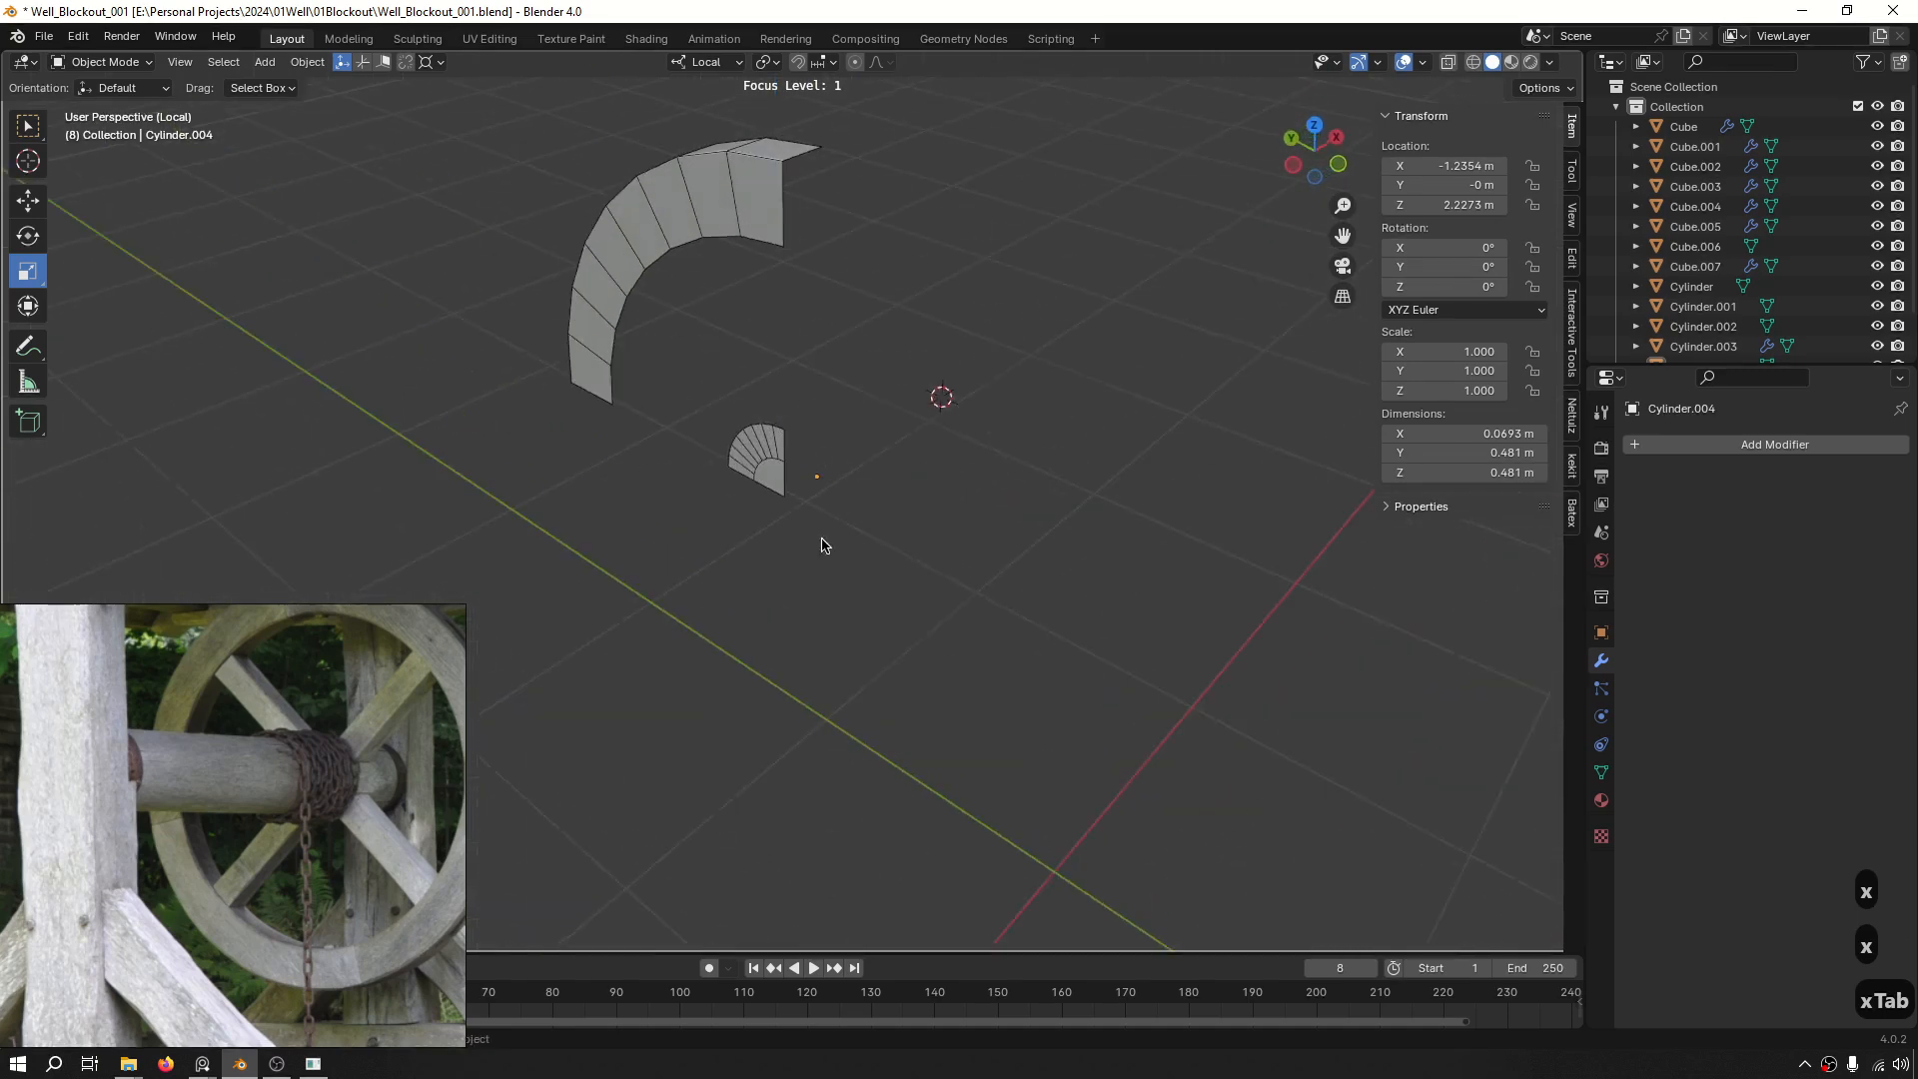
{"action": "left_click", "coordinate": [1634, 446]}
{"action": "left_click", "coordinate": [1639, 446]}
{"action": "type", "text": "mii"}
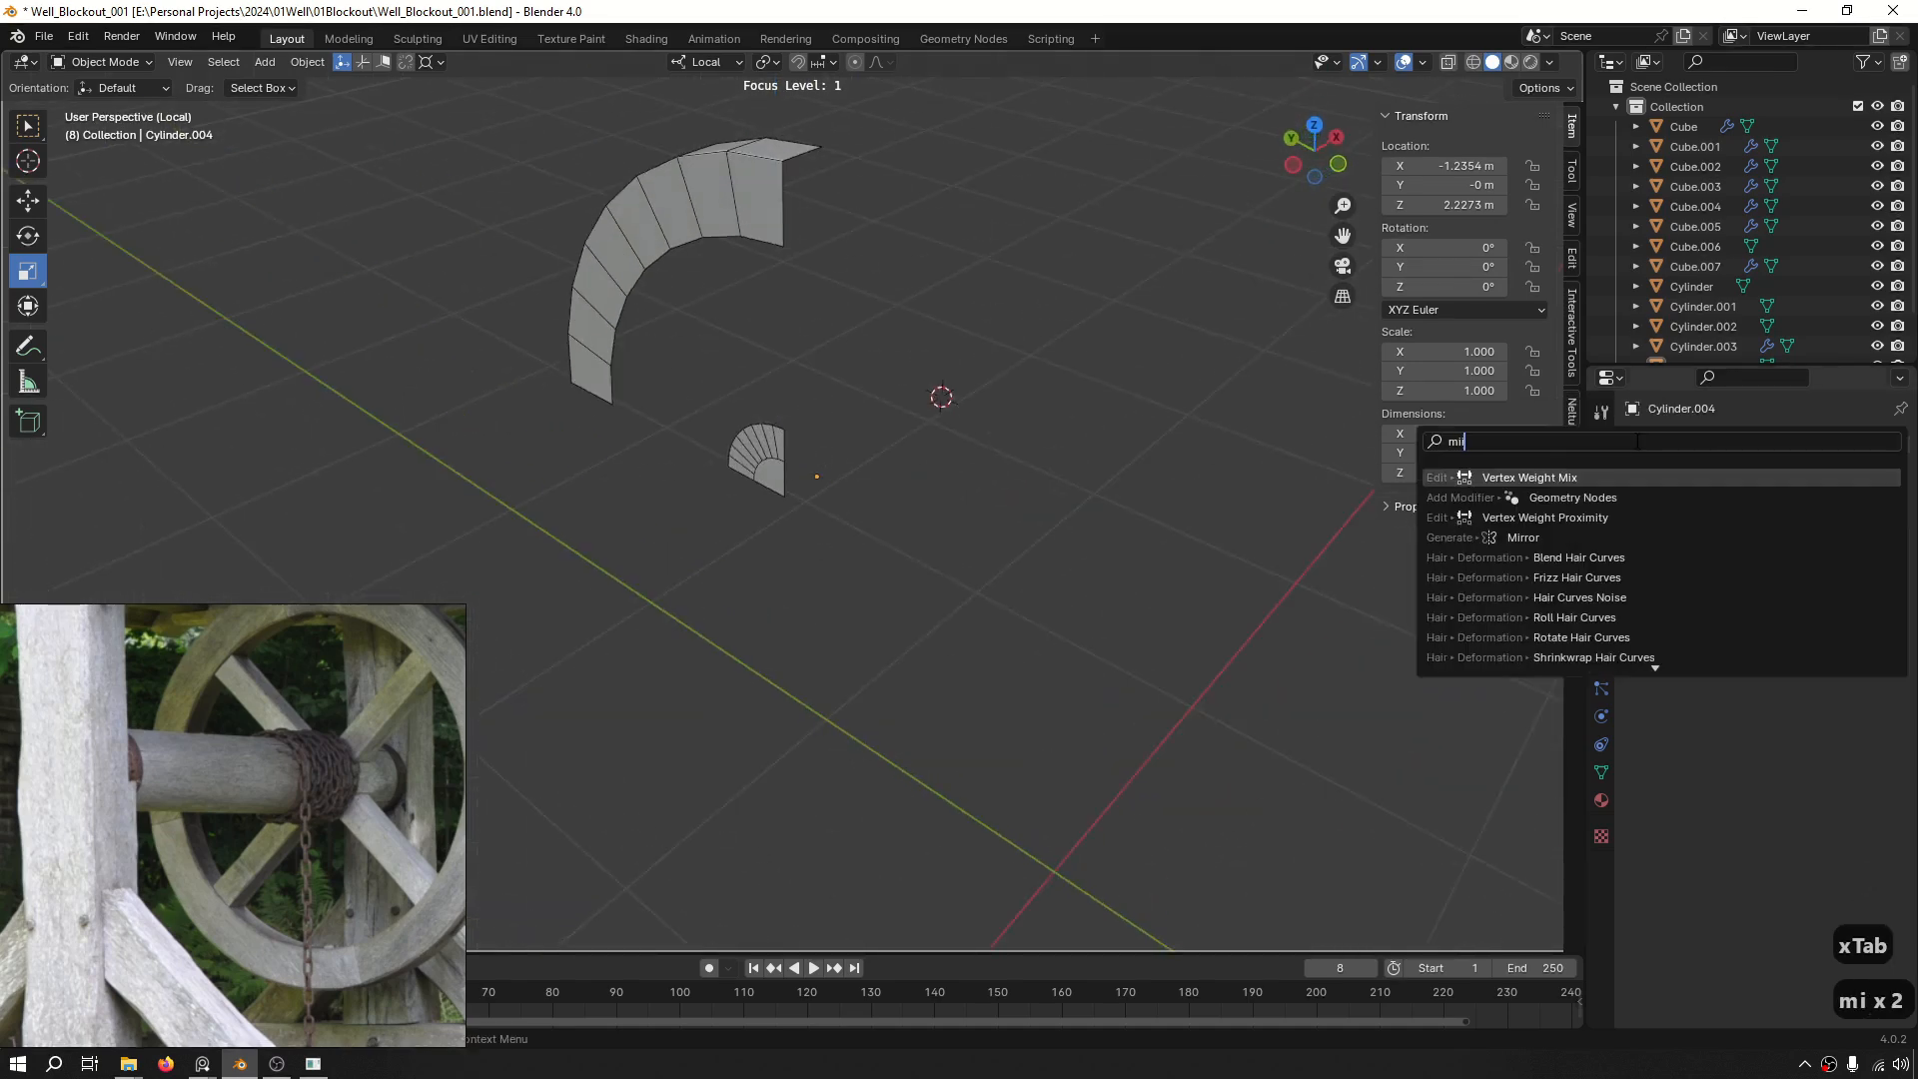
{"action": "key", "text": "BackSpace"}
{"action": "type", "text": "rr"}
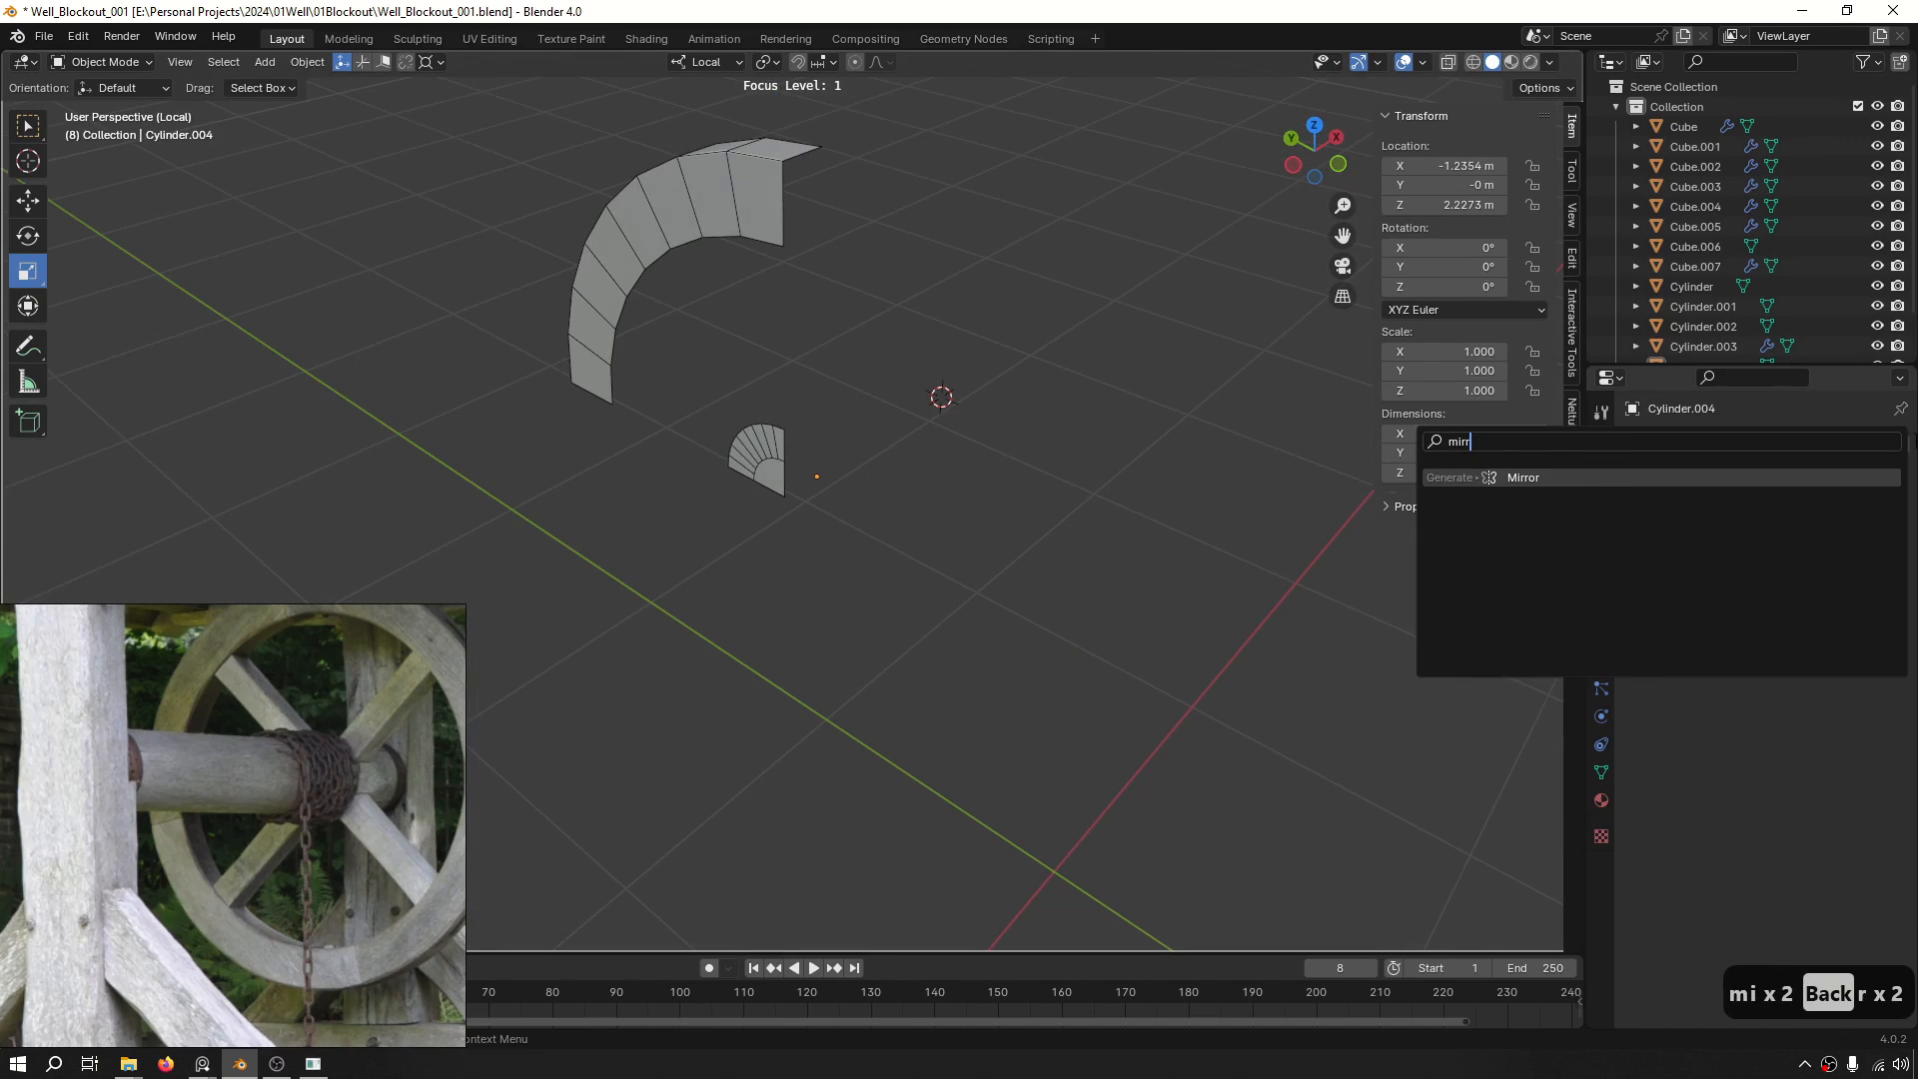
{"action": "key", "text": "Return"}
{"action": "middle_click_drag", "start_coordinate": [1228, 150], "coordinate": [1019, 325]}
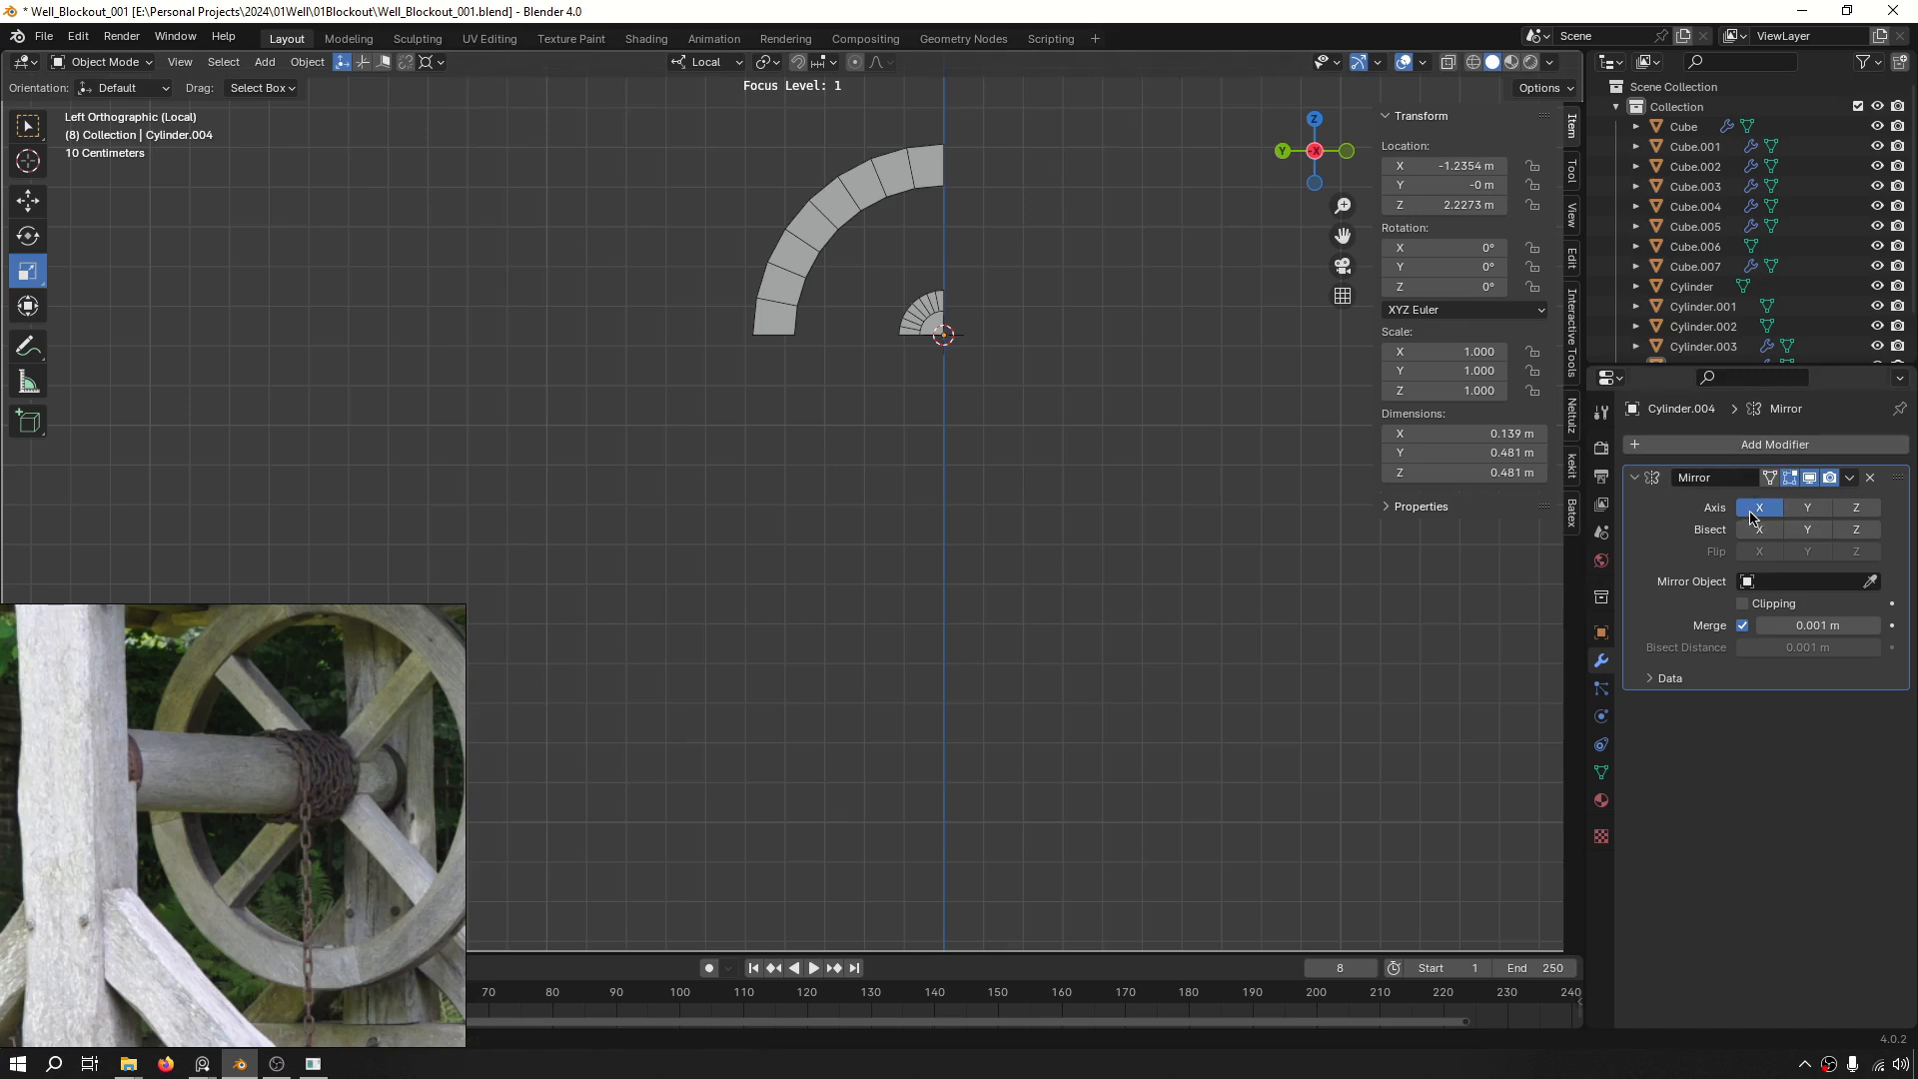
{"action": "left_click", "coordinate": [1807, 508]}
Complete the rim and hub circles with a second Mirror modifier using Z as its only axis.
{"action": "left_click", "coordinate": [1743, 445]}
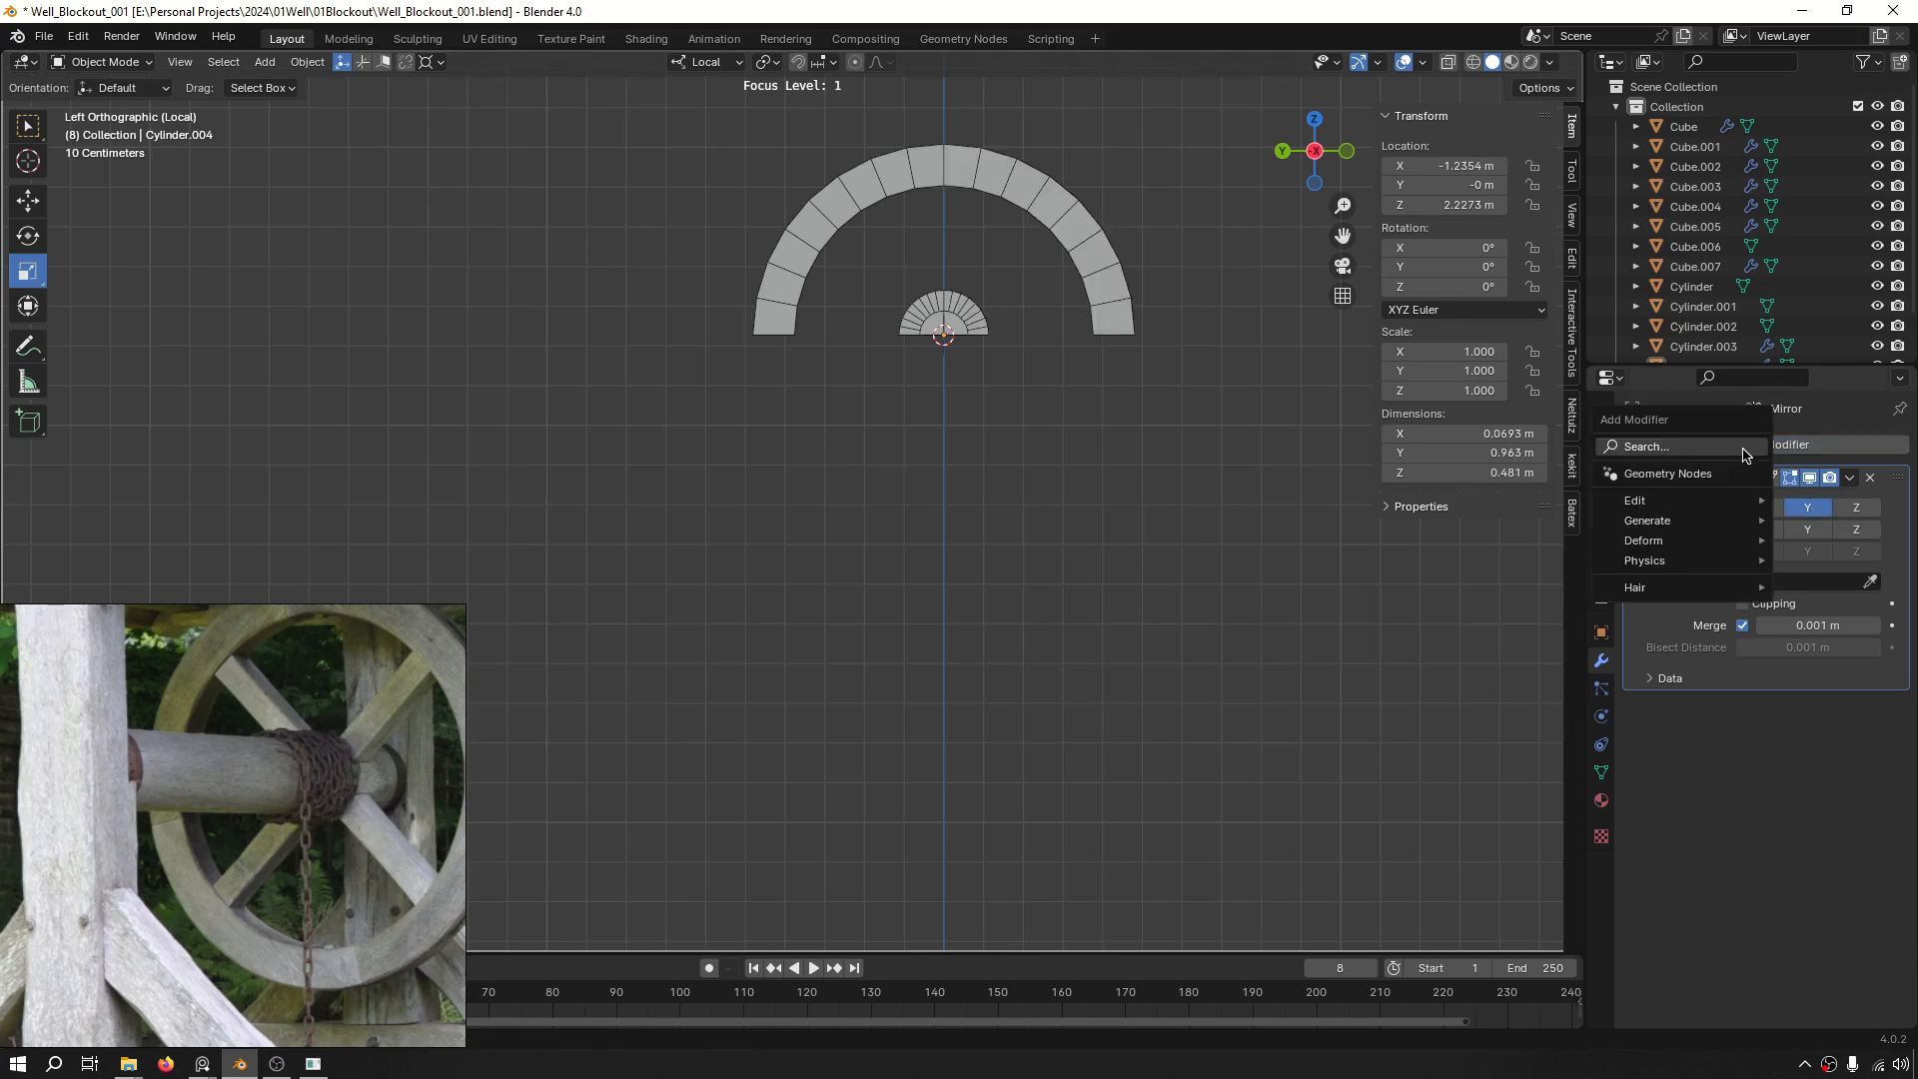
{"action": "type", "text": "mir"}
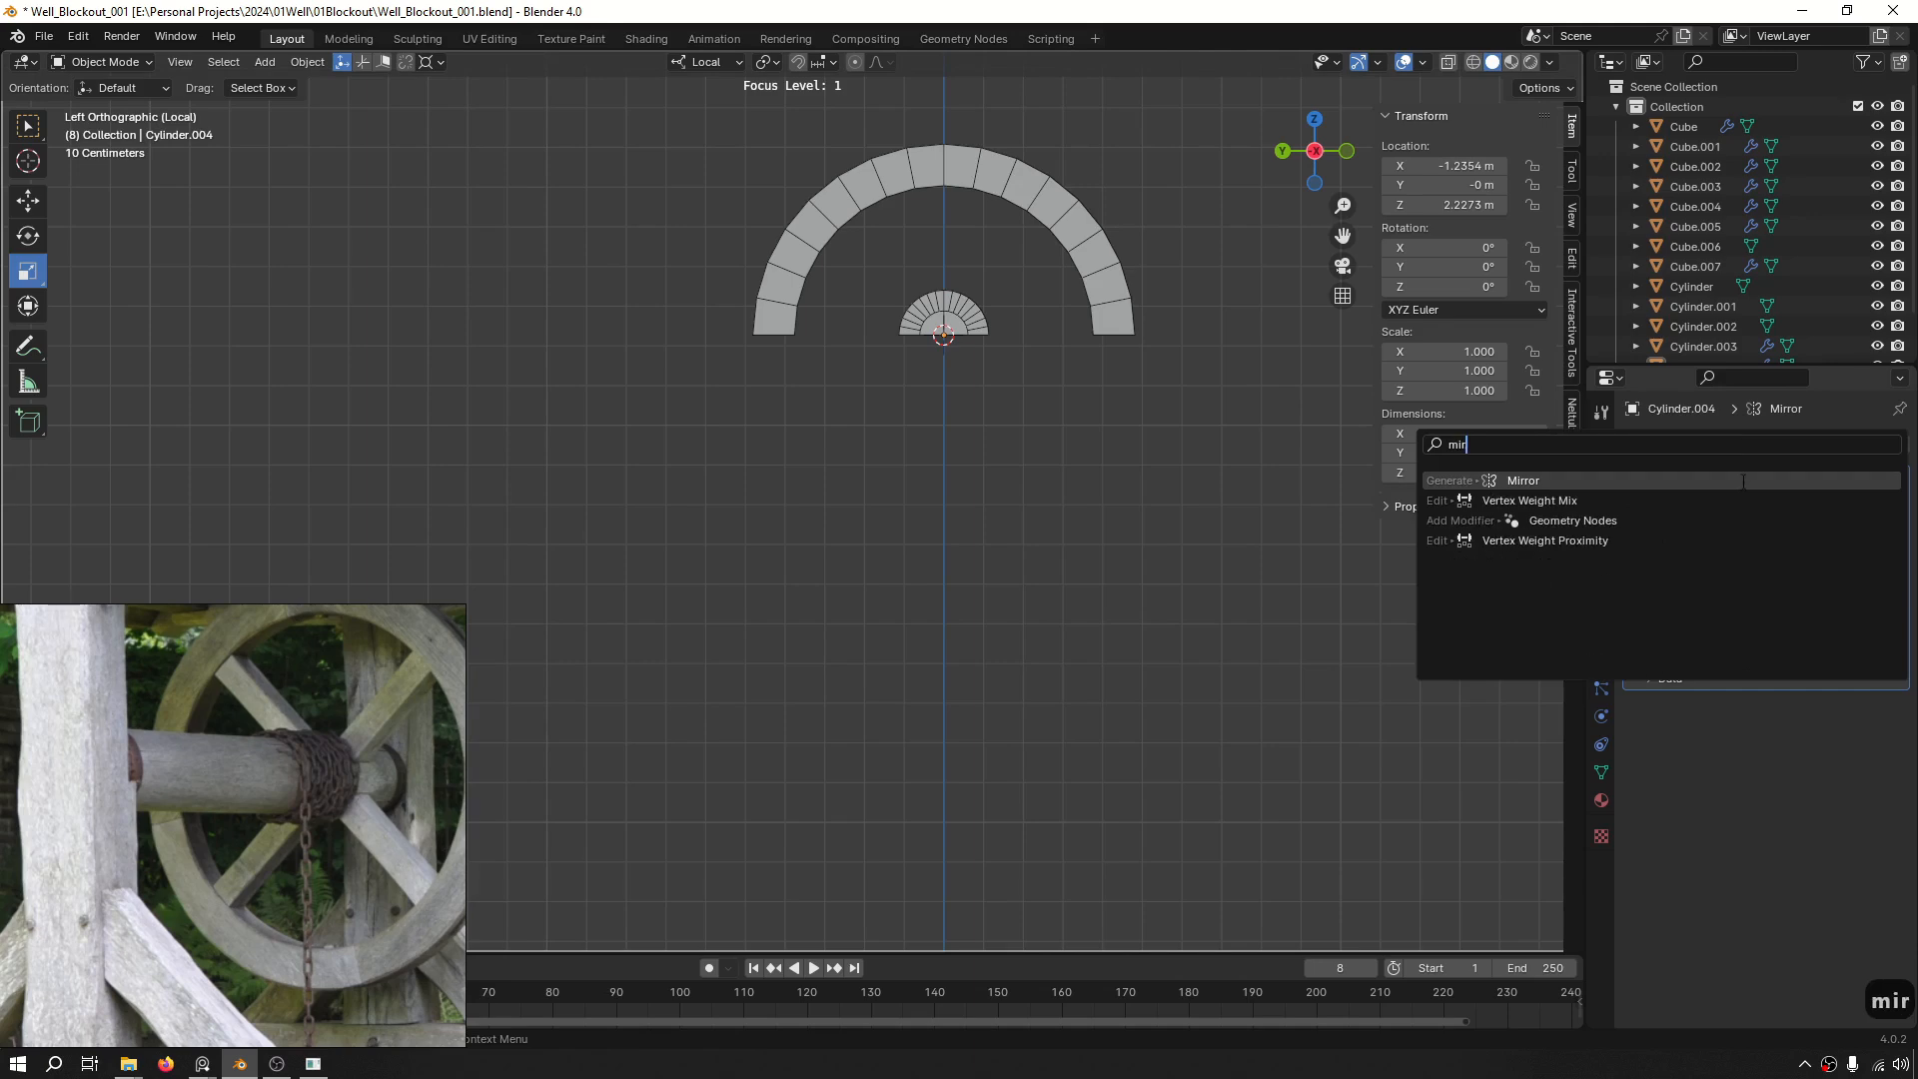
{"action": "key", "text": "Return"}
{"action": "left_click", "coordinate": [1871, 738]}
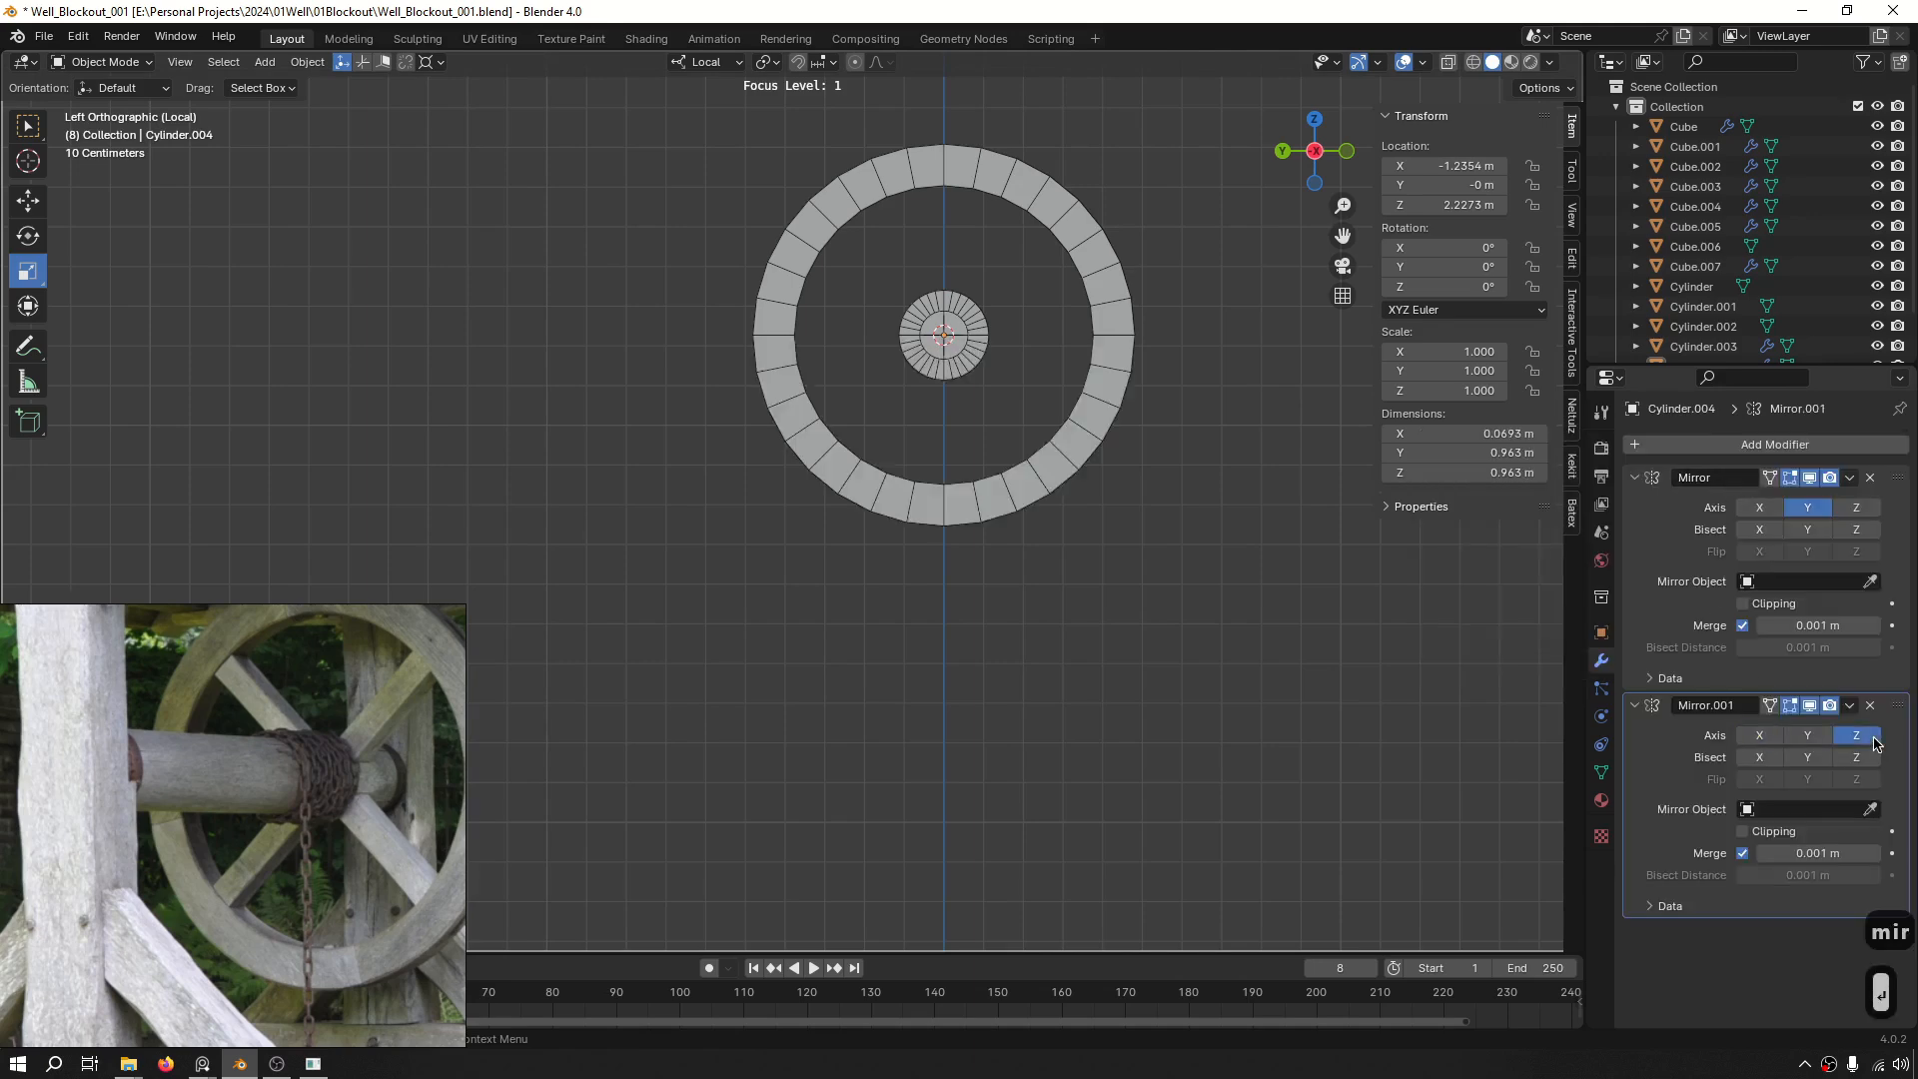
Add a third Mirror modifier on the X axis to mirror the rim and hub across their thickness.
{"action": "middle_click_drag", "start_coordinate": [1025, 333], "coordinate": [1083, 344]}
{"action": "scroll", "coordinate": [1083, 345], "scroll_direction": "up", "scroll_amount": 3}
{"action": "middle_click_drag", "start_coordinate": [1214, 370], "coordinate": [648, 436], "text": "shift"}
{"action": "scroll", "coordinate": [984, 424], "scroll_direction": "down", "scroll_amount": 4}
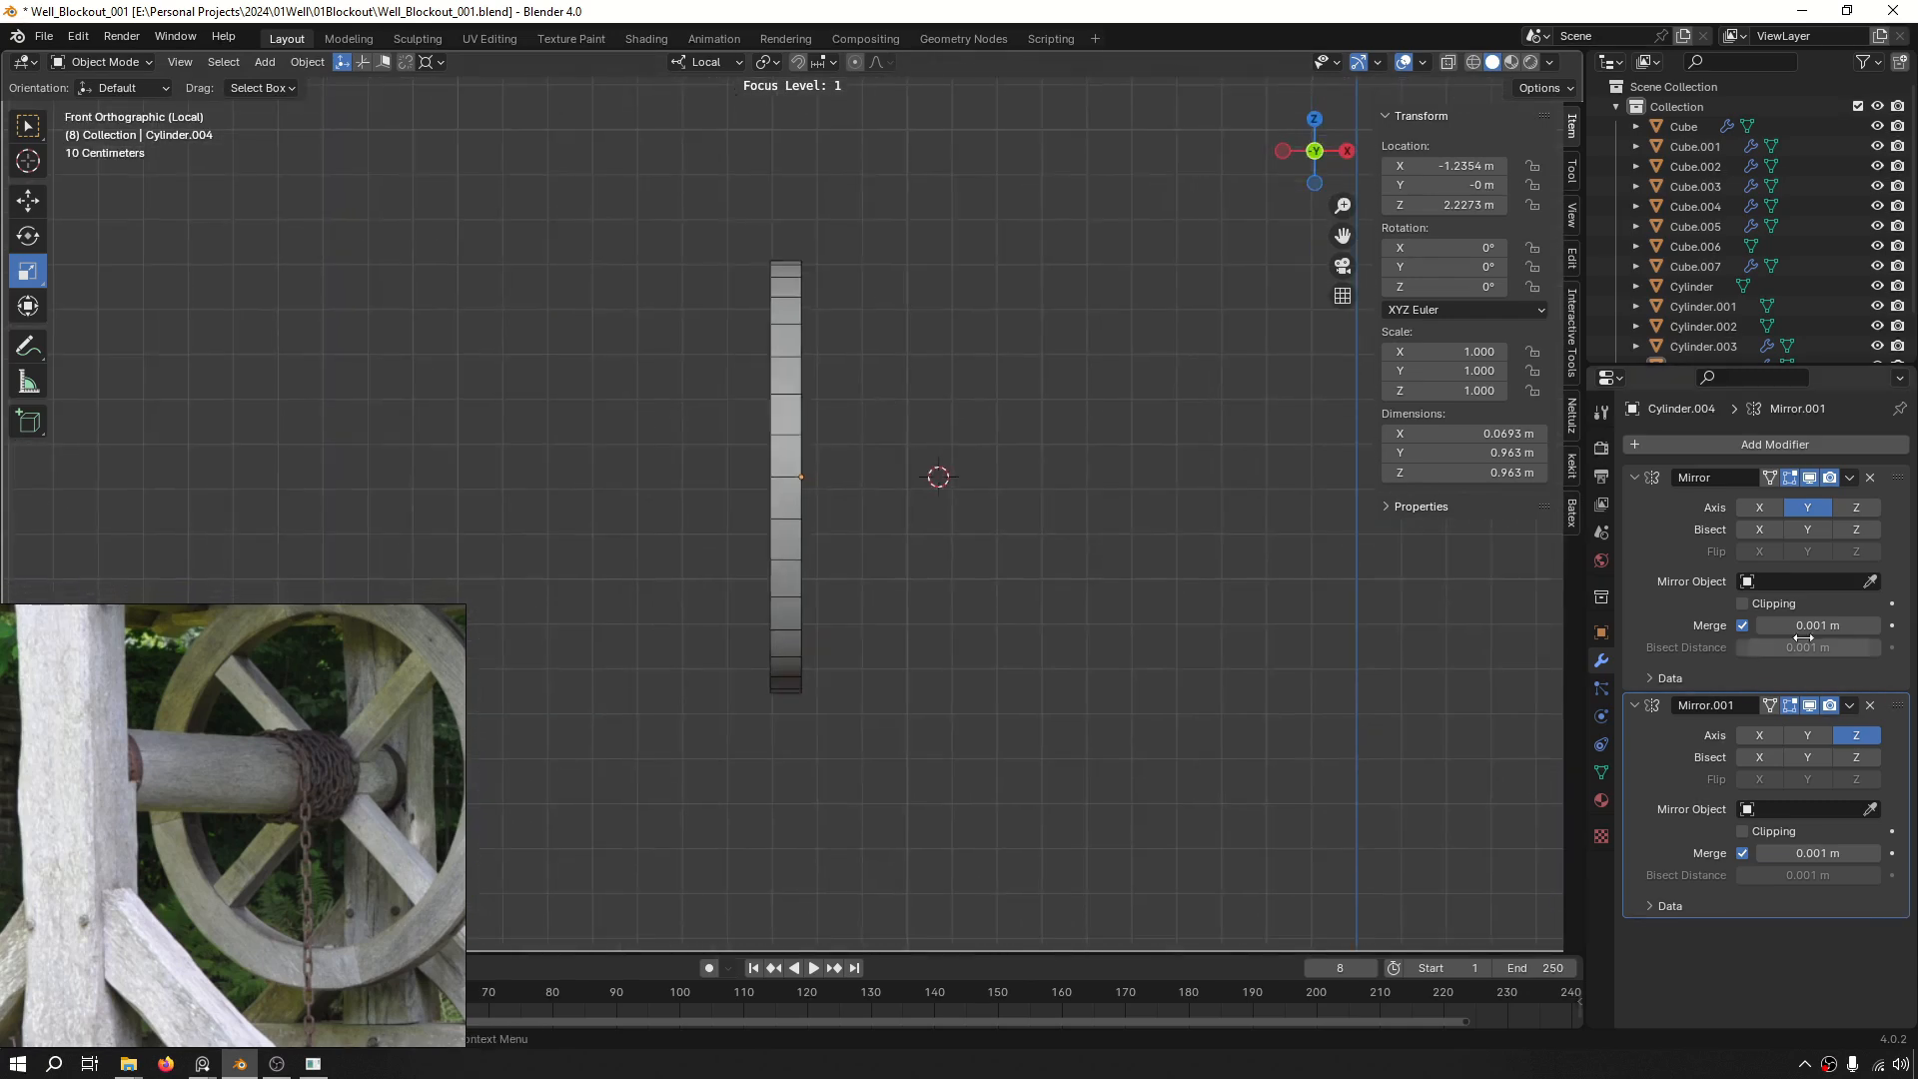
{"action": "left_click", "coordinate": [1803, 447]}
{"action": "type", "text": "mir"}
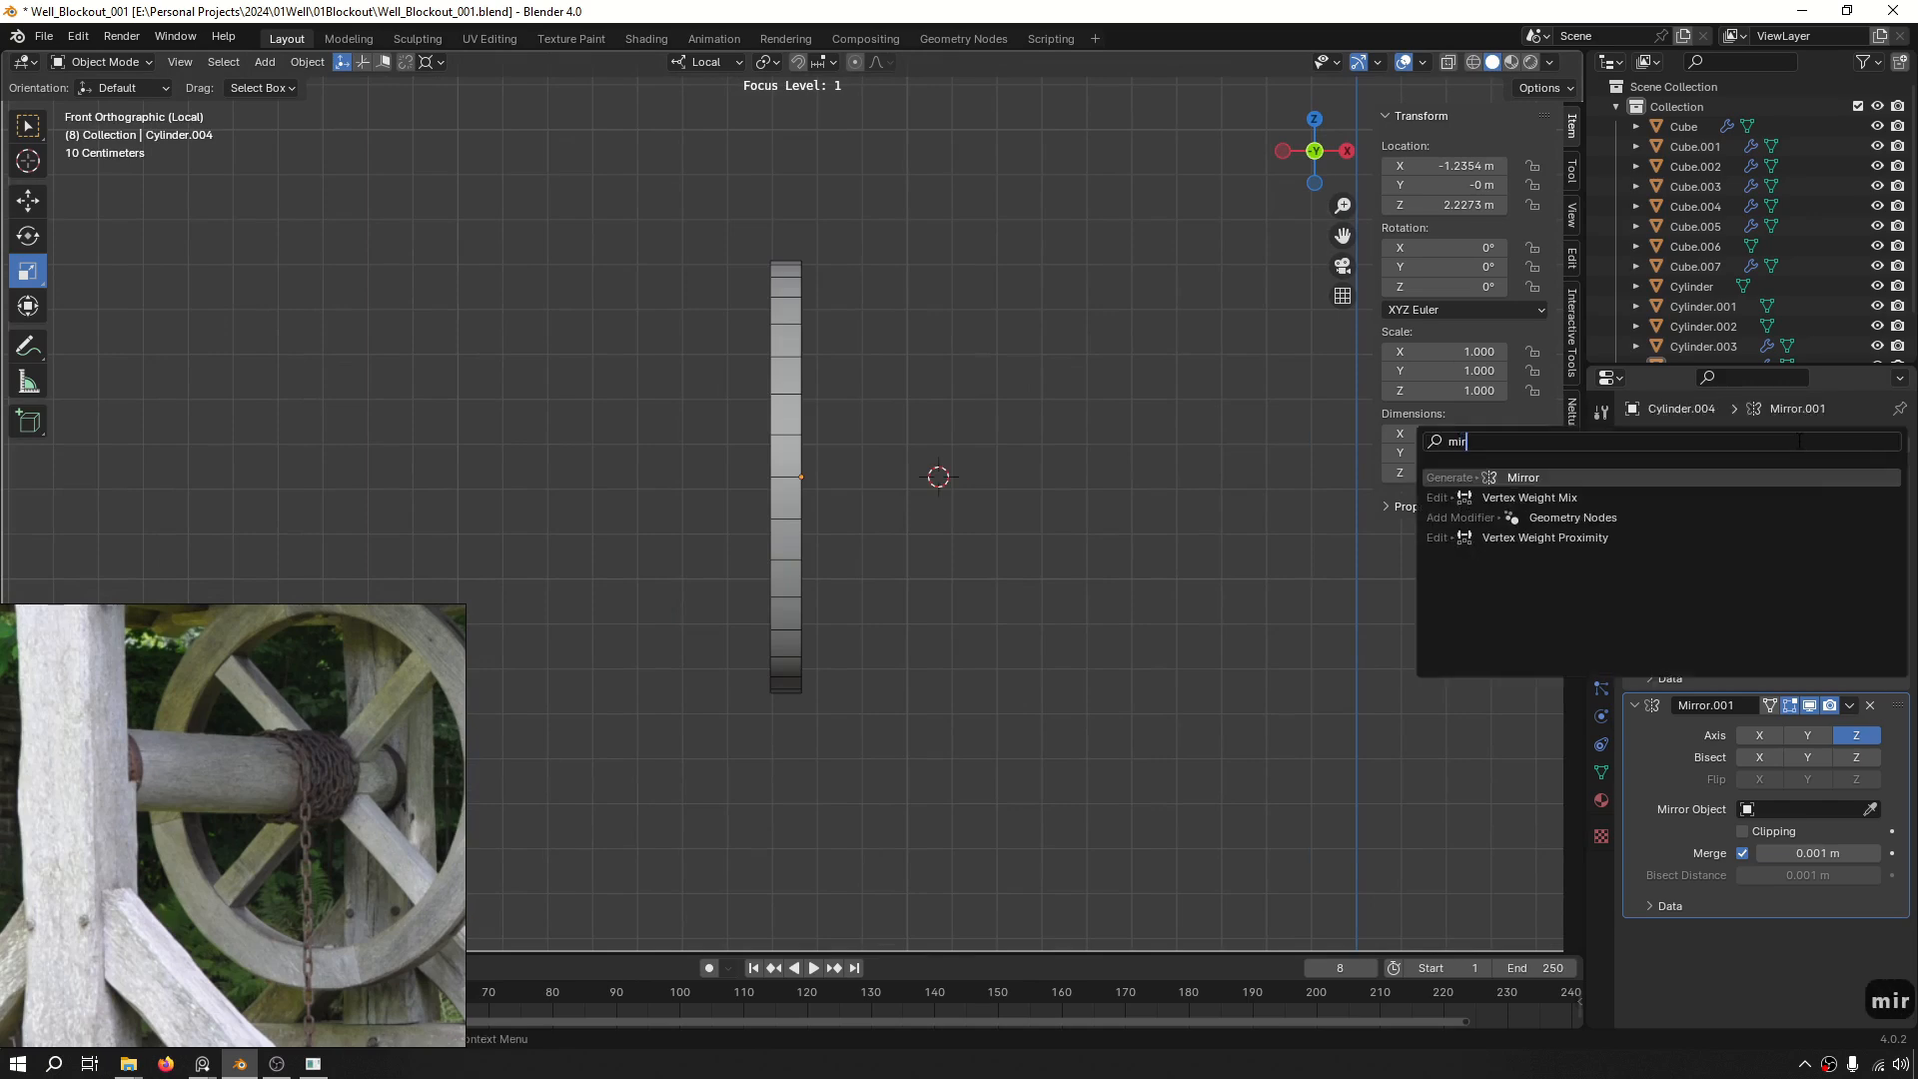
{"action": "left_click", "coordinate": [1860, 477]}
Apply all three Mirror modifiers on the rim and hub mesh.
{"action": "middle_click_drag", "start_coordinate": [904, 426], "coordinate": [1295, 497]}
{"action": "scroll", "coordinate": [1084, 511], "scroll_direction": "up", "scroll_amount": 5}
{"action": "middle_click_drag", "start_coordinate": [1079, 513], "coordinate": [1241, 470]}
{"action": "scroll", "coordinate": [1145, 568], "scroll_direction": "up", "scroll_amount": 7}
{"action": "scroll", "coordinate": [1145, 566], "scroll_direction": "down", "scroll_amount": 6}
{"action": "key", "text": "ctrl+a"}
{"action": "key", "text": "ctrl+a"}
{"action": "key", "text": "ctrl+a"}
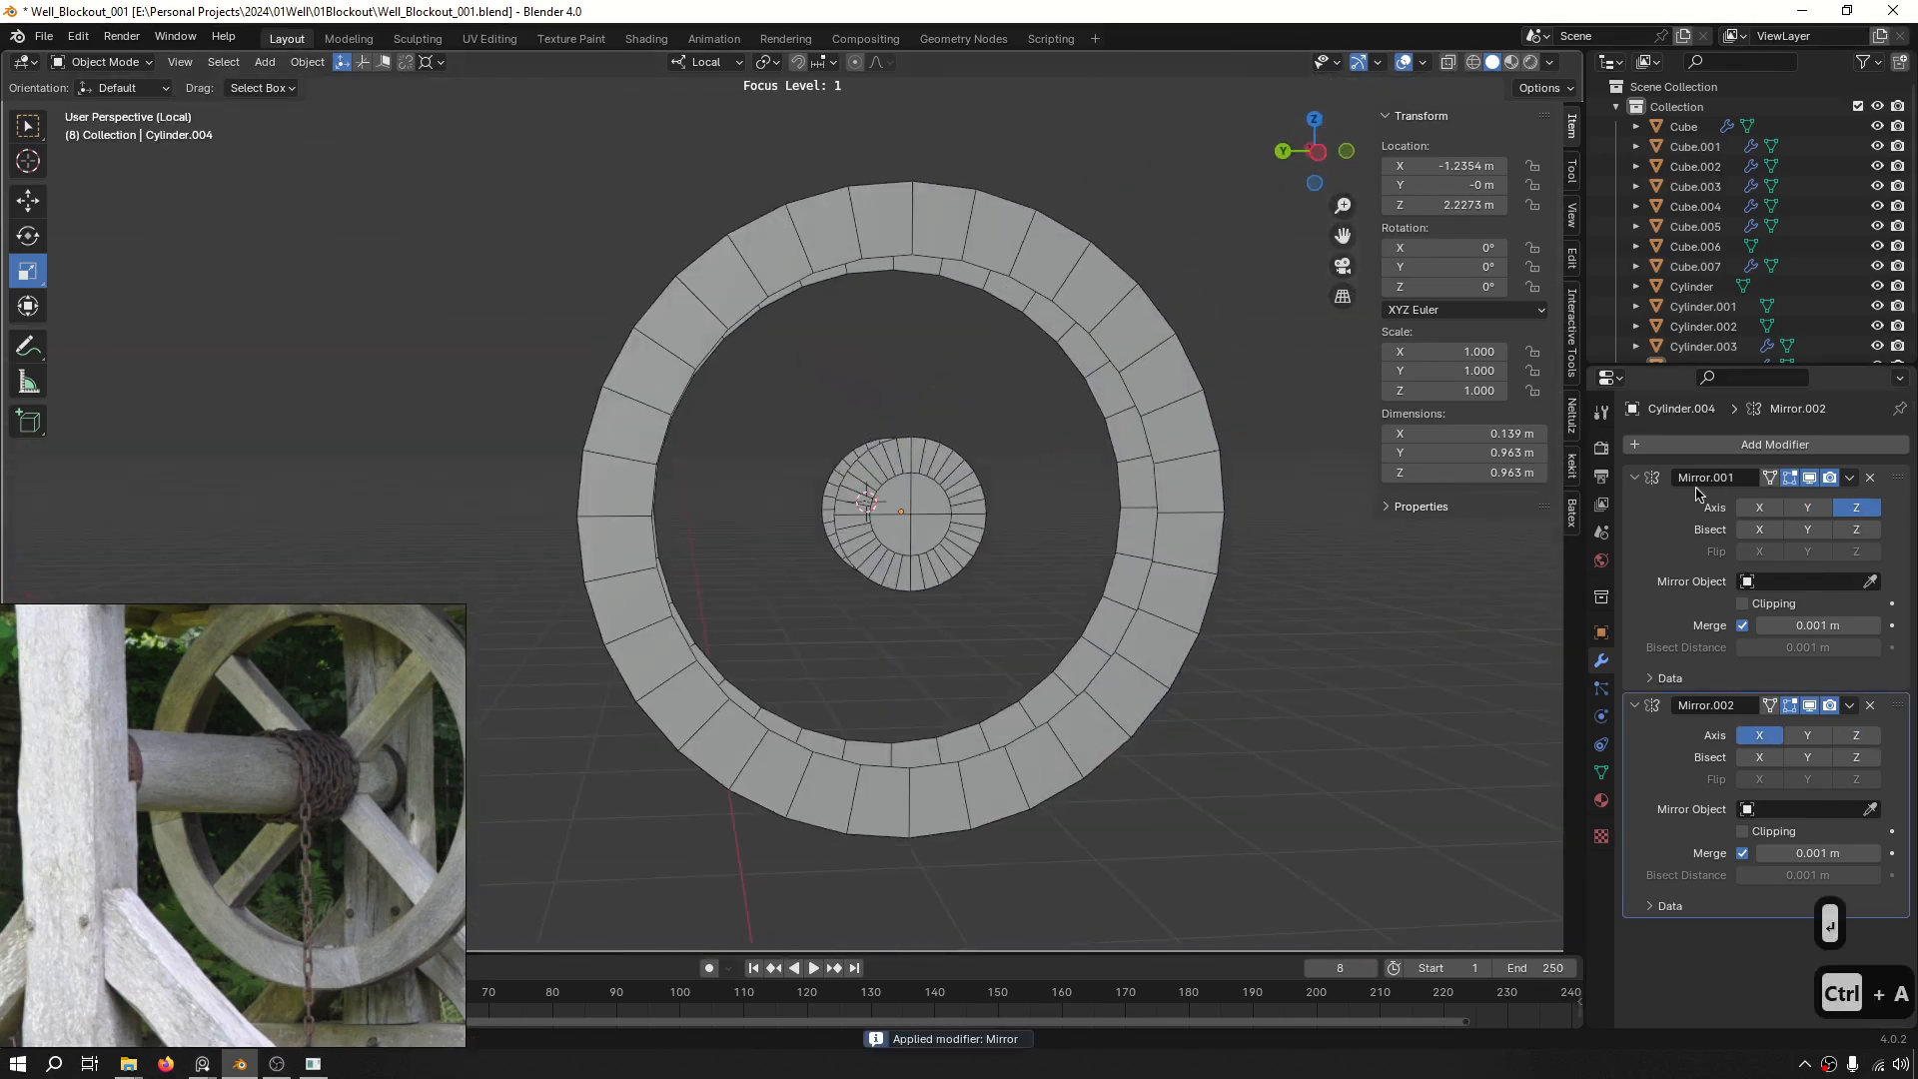
Bridge the front and back inner edge loops of the wheel rim with LoopTools Bridge in Edit Mode.
{"action": "left_click", "coordinate": [1136, 332]}
{"action": "key", "text": "Tab"}
{"action": "key", "text": "3"}
{"action": "scroll", "coordinate": [1112, 362], "scroll_direction": "up", "scroll_amount": 3}
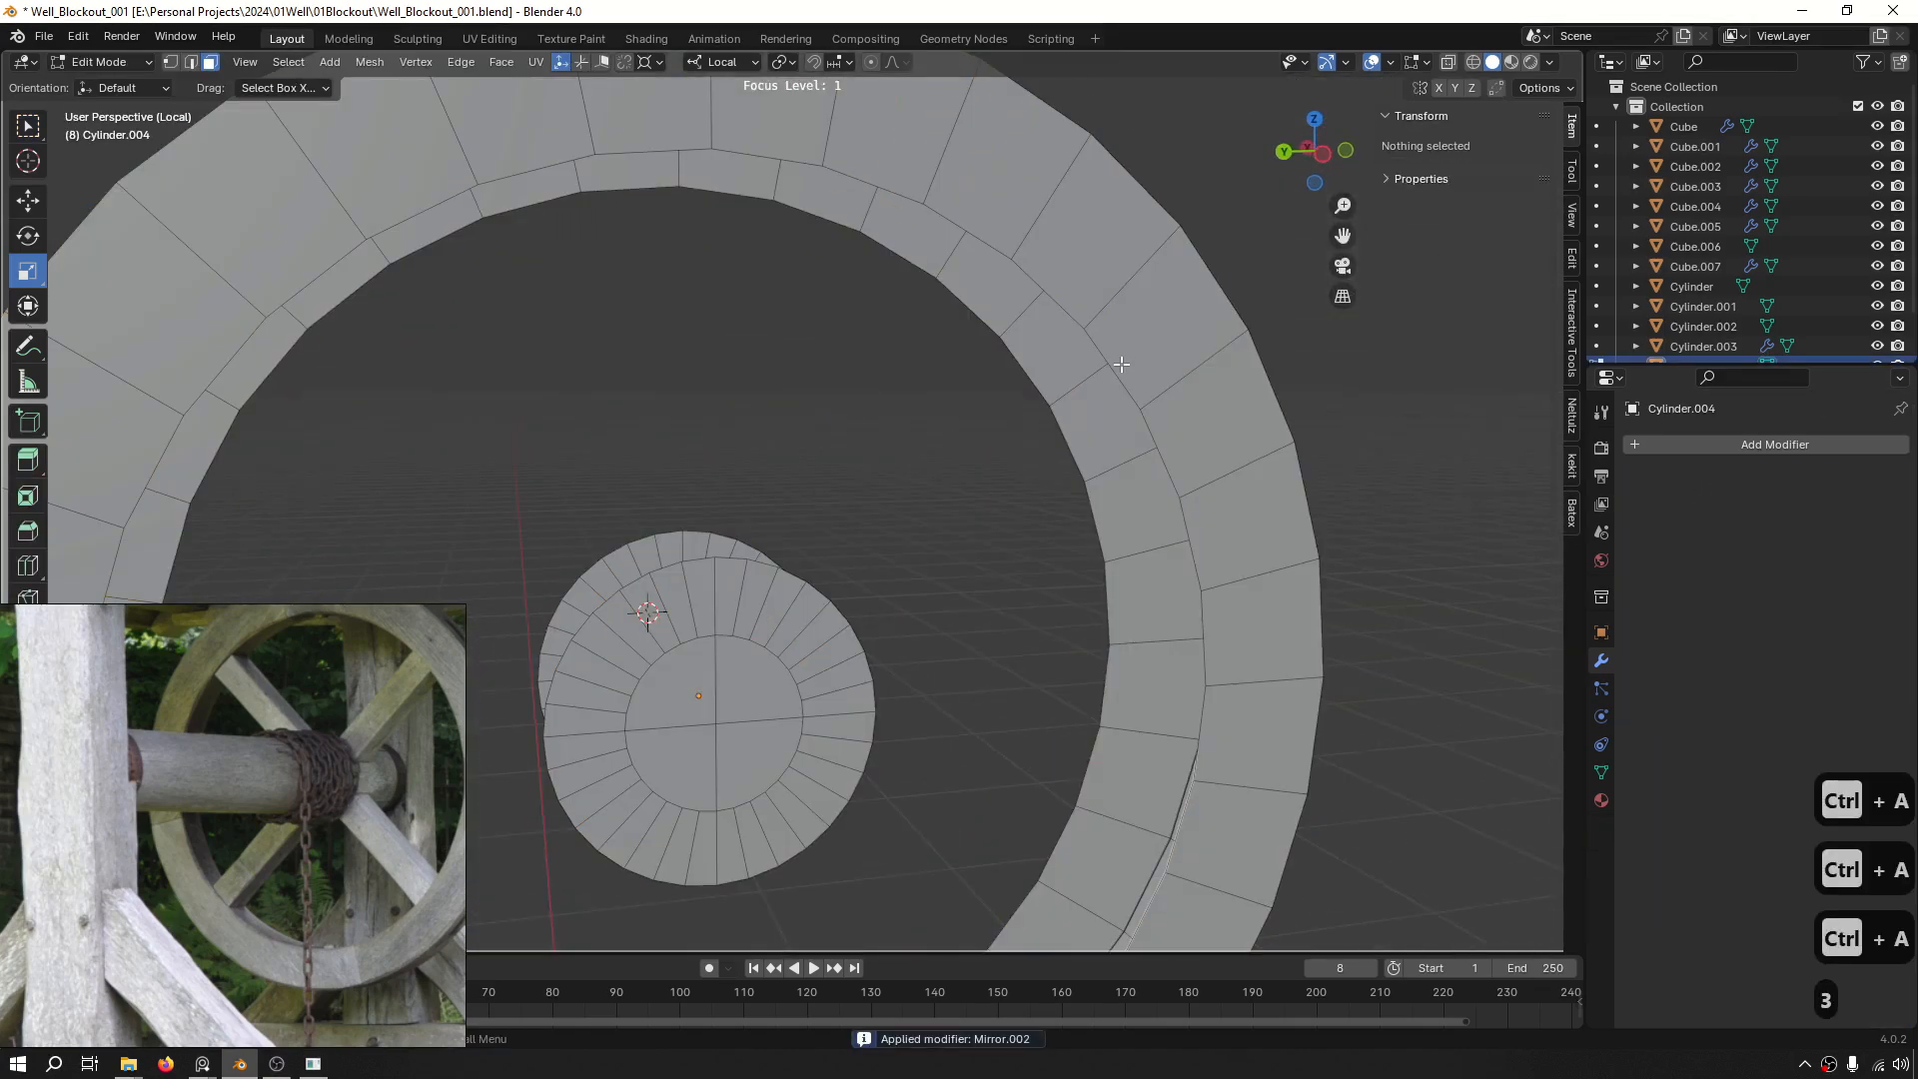
{"action": "scroll", "coordinate": [1092, 367], "scroll_direction": "down", "scroll_amount": 3}
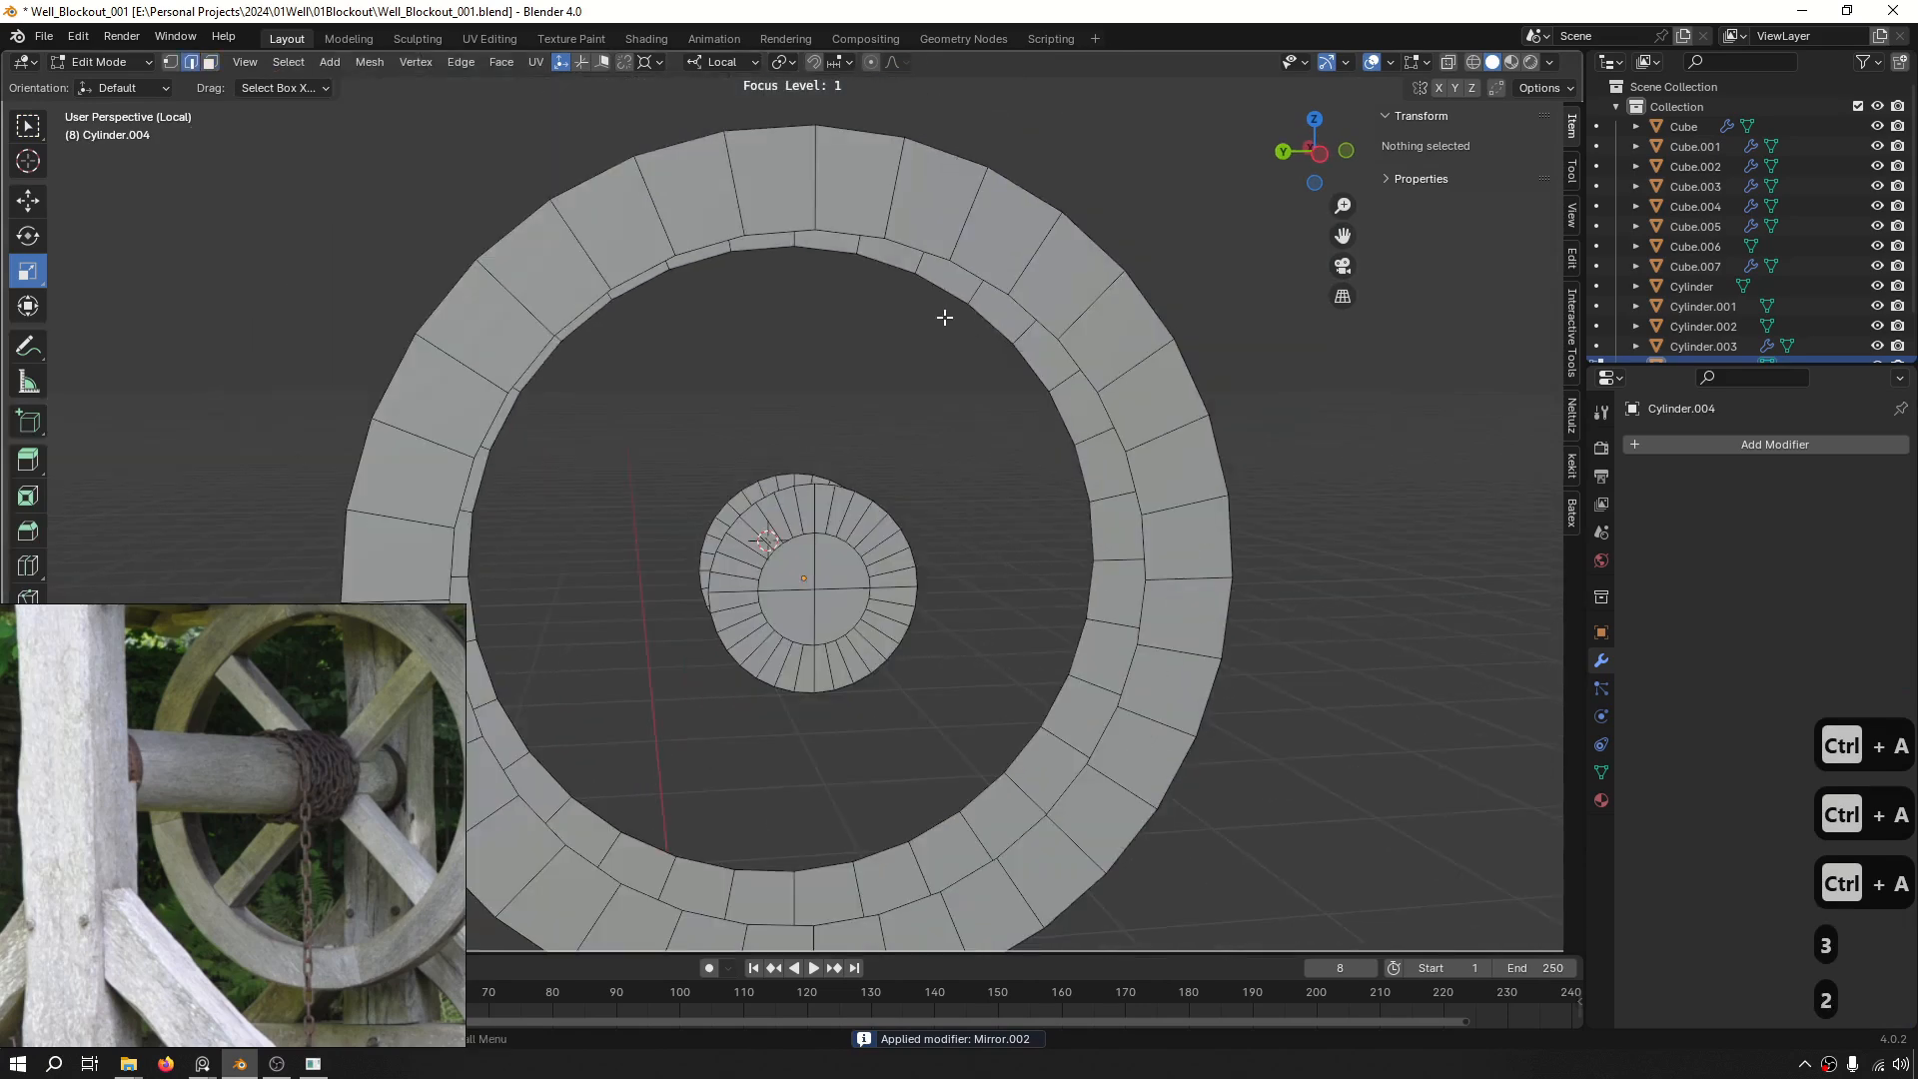
{"action": "key", "text": "2"}
{"action": "left_click", "coordinate": [895, 236], "text": "alt"}
{"action": "middle_click_drag", "start_coordinate": [928, 283], "coordinate": [965, 270]}
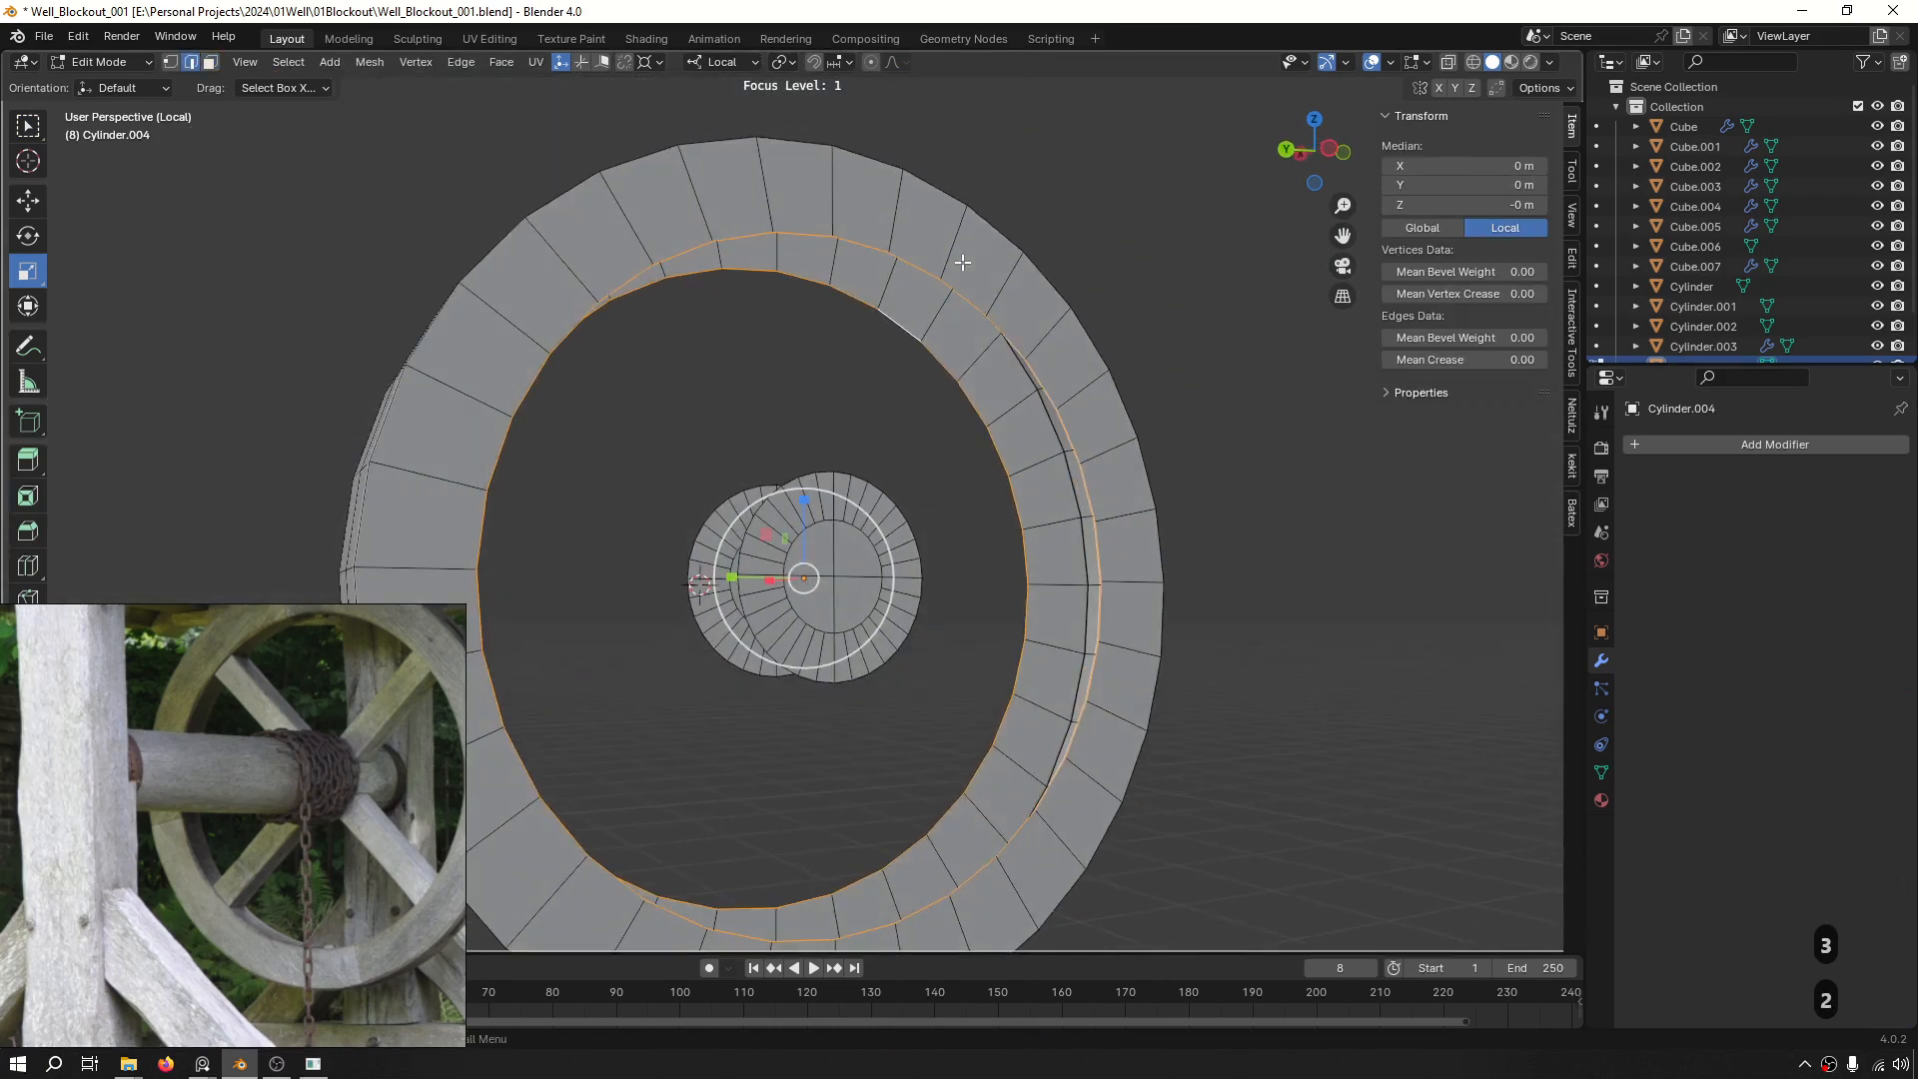
{"action": "right_click", "coordinate": [965, 270]}
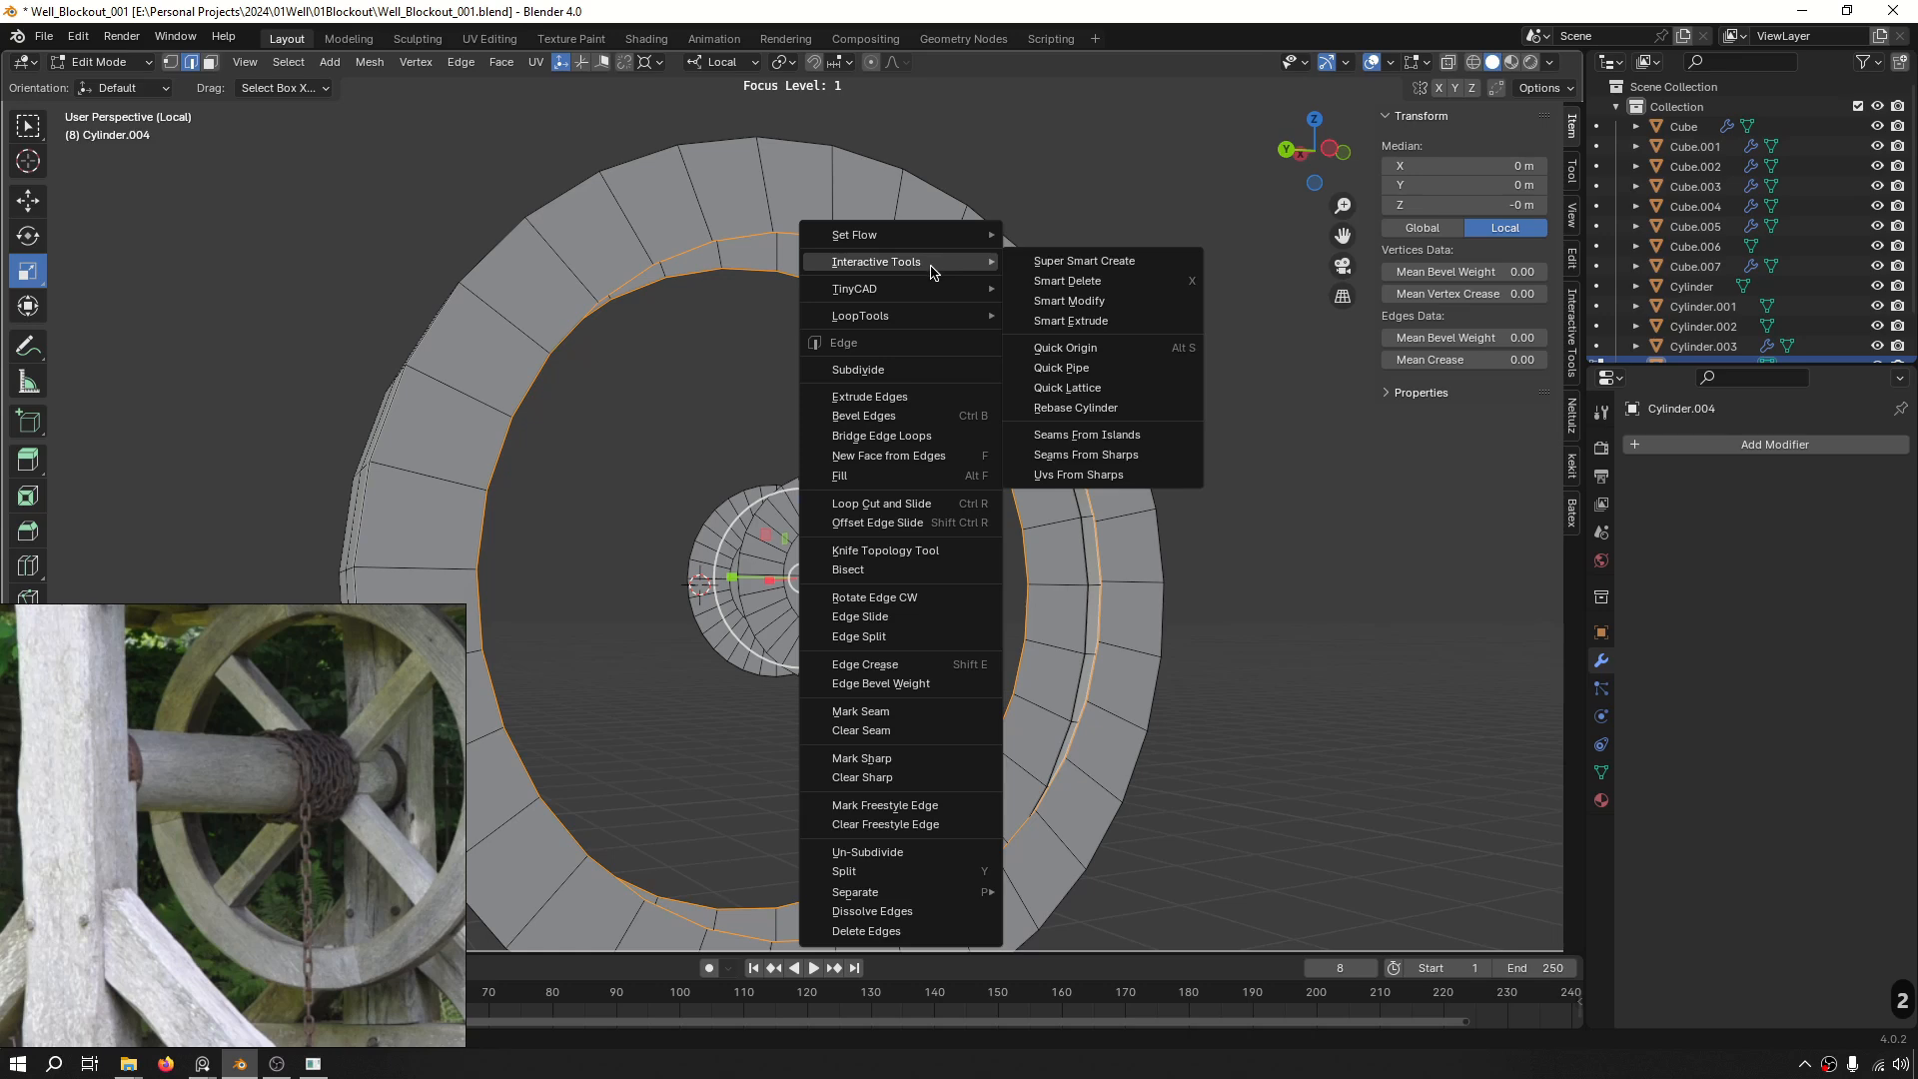
{"action": "mouse_move", "coordinate": [903, 315]}
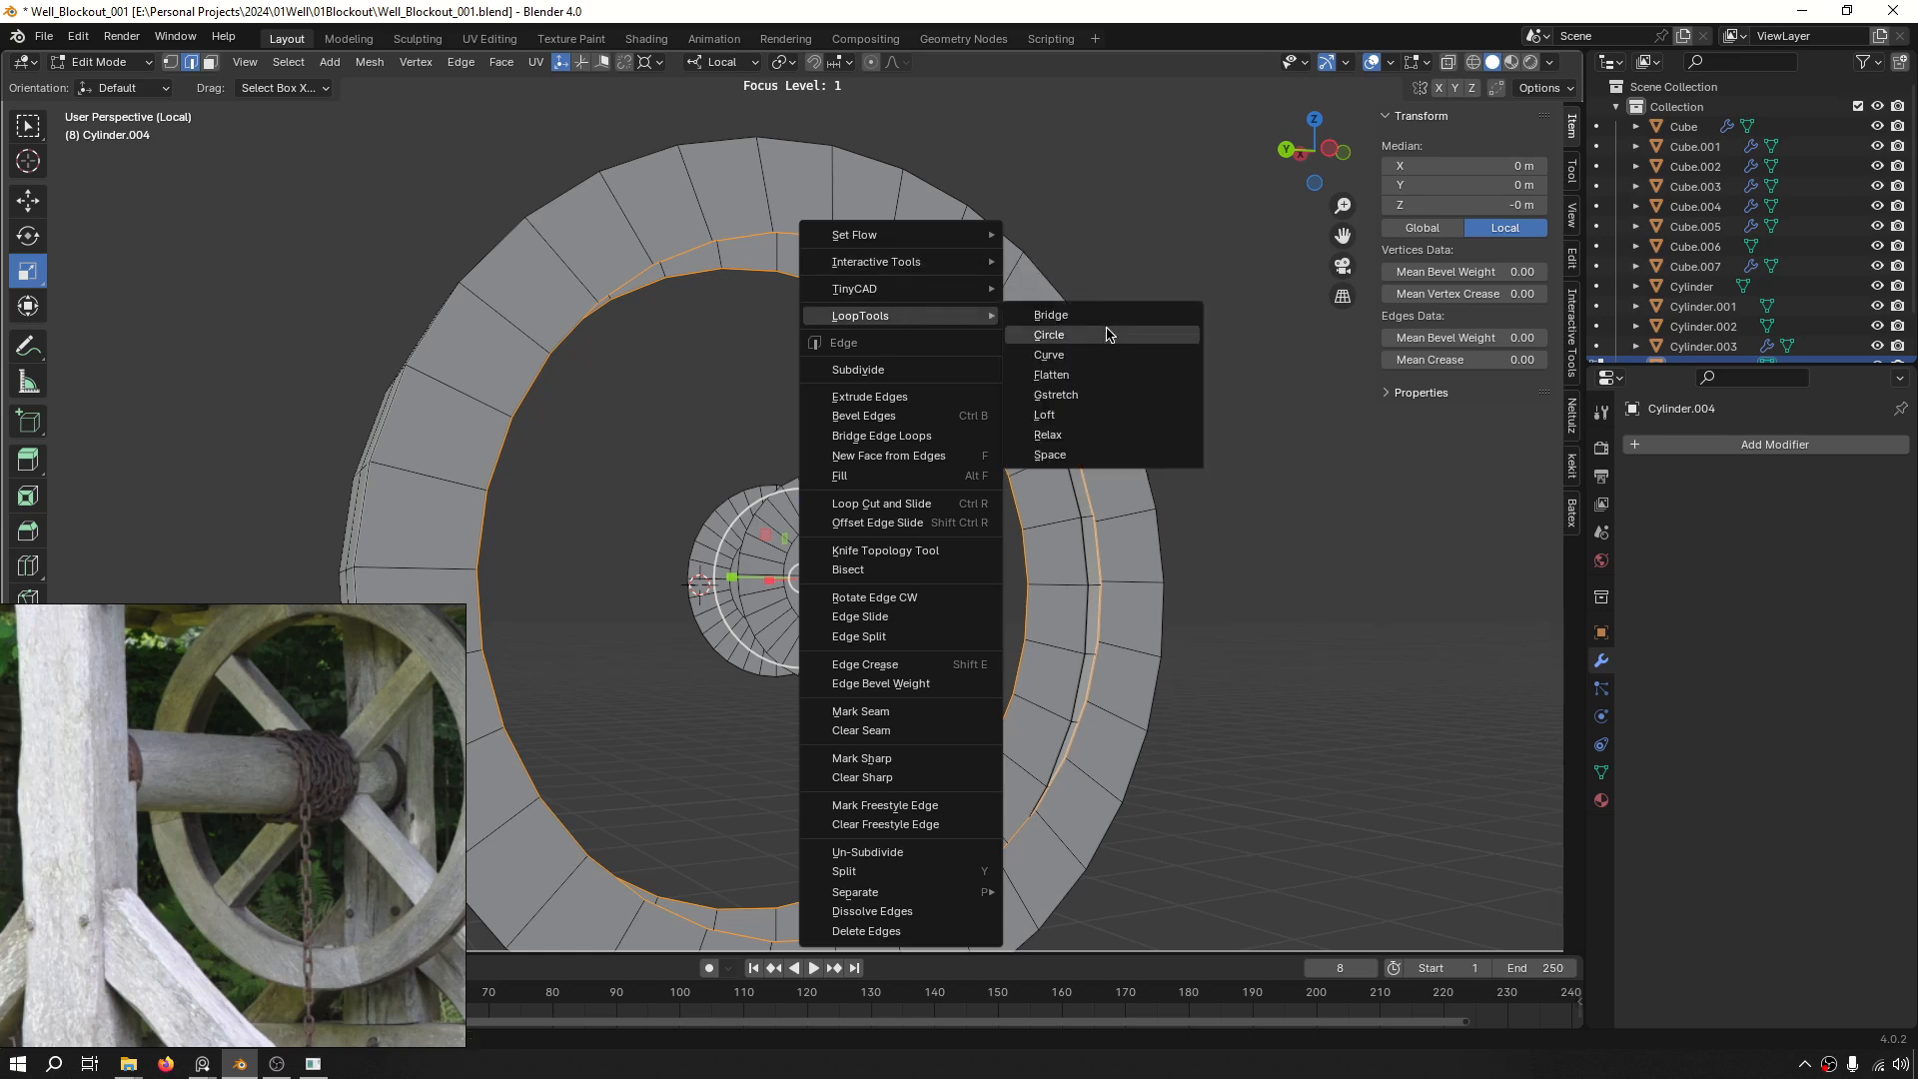
{"action": "left_click", "coordinate": [1095, 314]}
{"action": "middle_click_drag", "start_coordinate": [871, 314], "coordinate": [847, 366]}
Bridge the two outer edge loops of the hub with LoopTools Bridge and return to Object Mode.
{"action": "middle_click_drag", "start_coordinate": [833, 520], "coordinate": [979, 403], "text": "shift"}
{"action": "scroll", "coordinate": [979, 403], "scroll_direction": "up", "scroll_amount": 4}
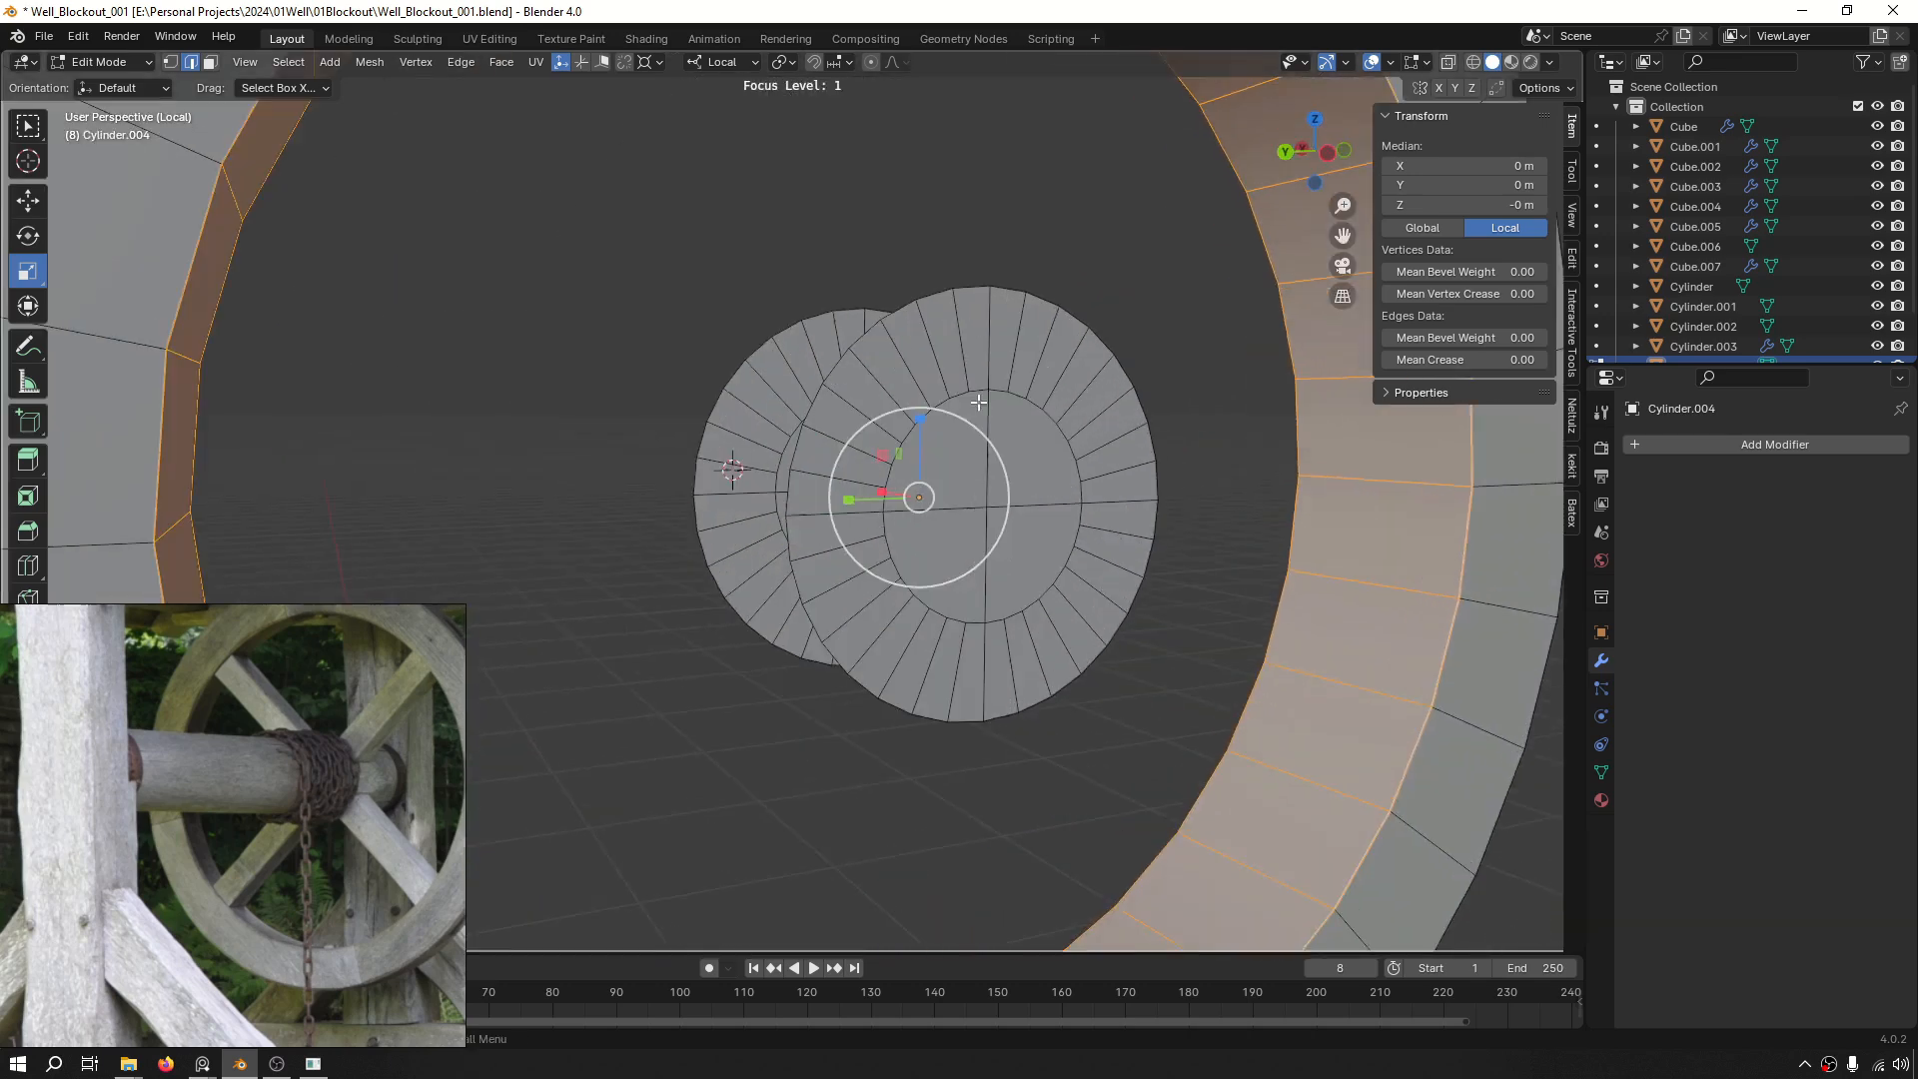
{"action": "left_click", "coordinate": [971, 293], "text": "alt"}
{"action": "left_click", "coordinate": [781, 334], "text": "alt+shift"}
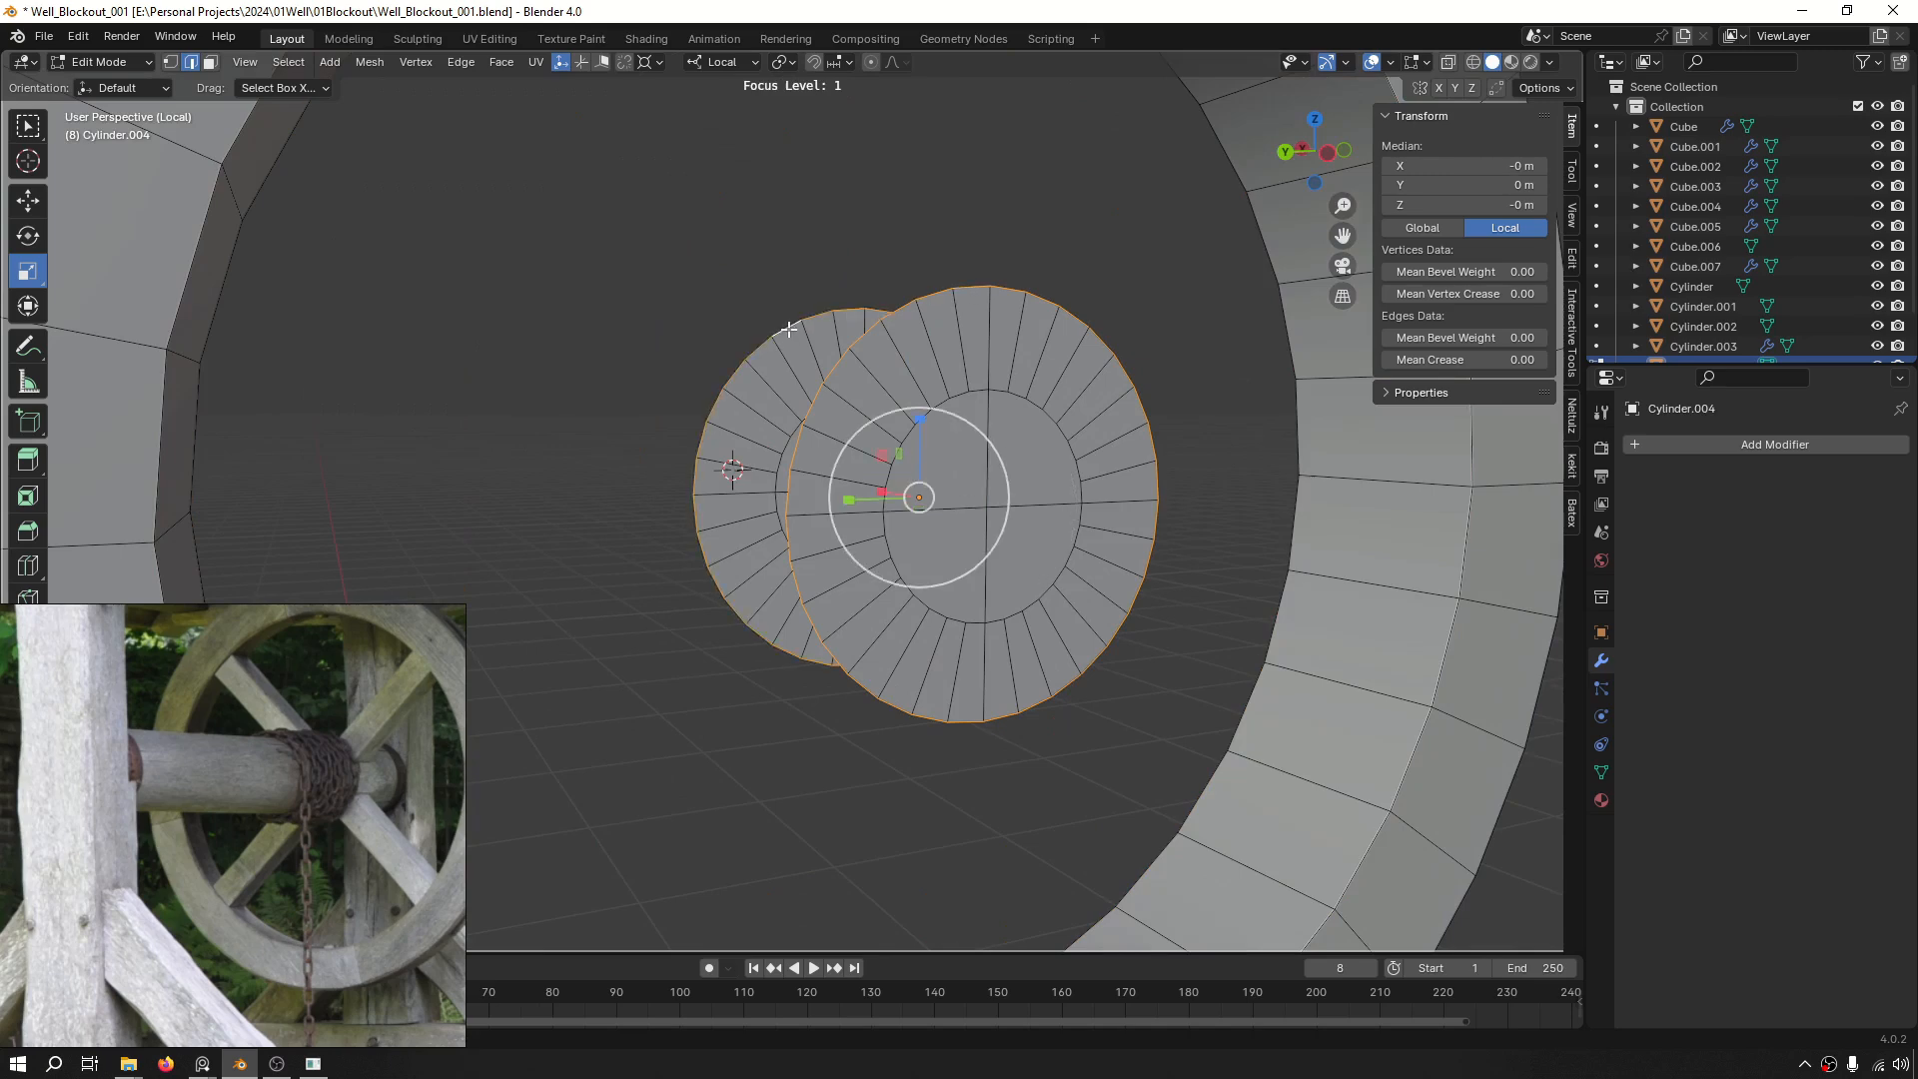
{"action": "right_click", "coordinate": [769, 332]}
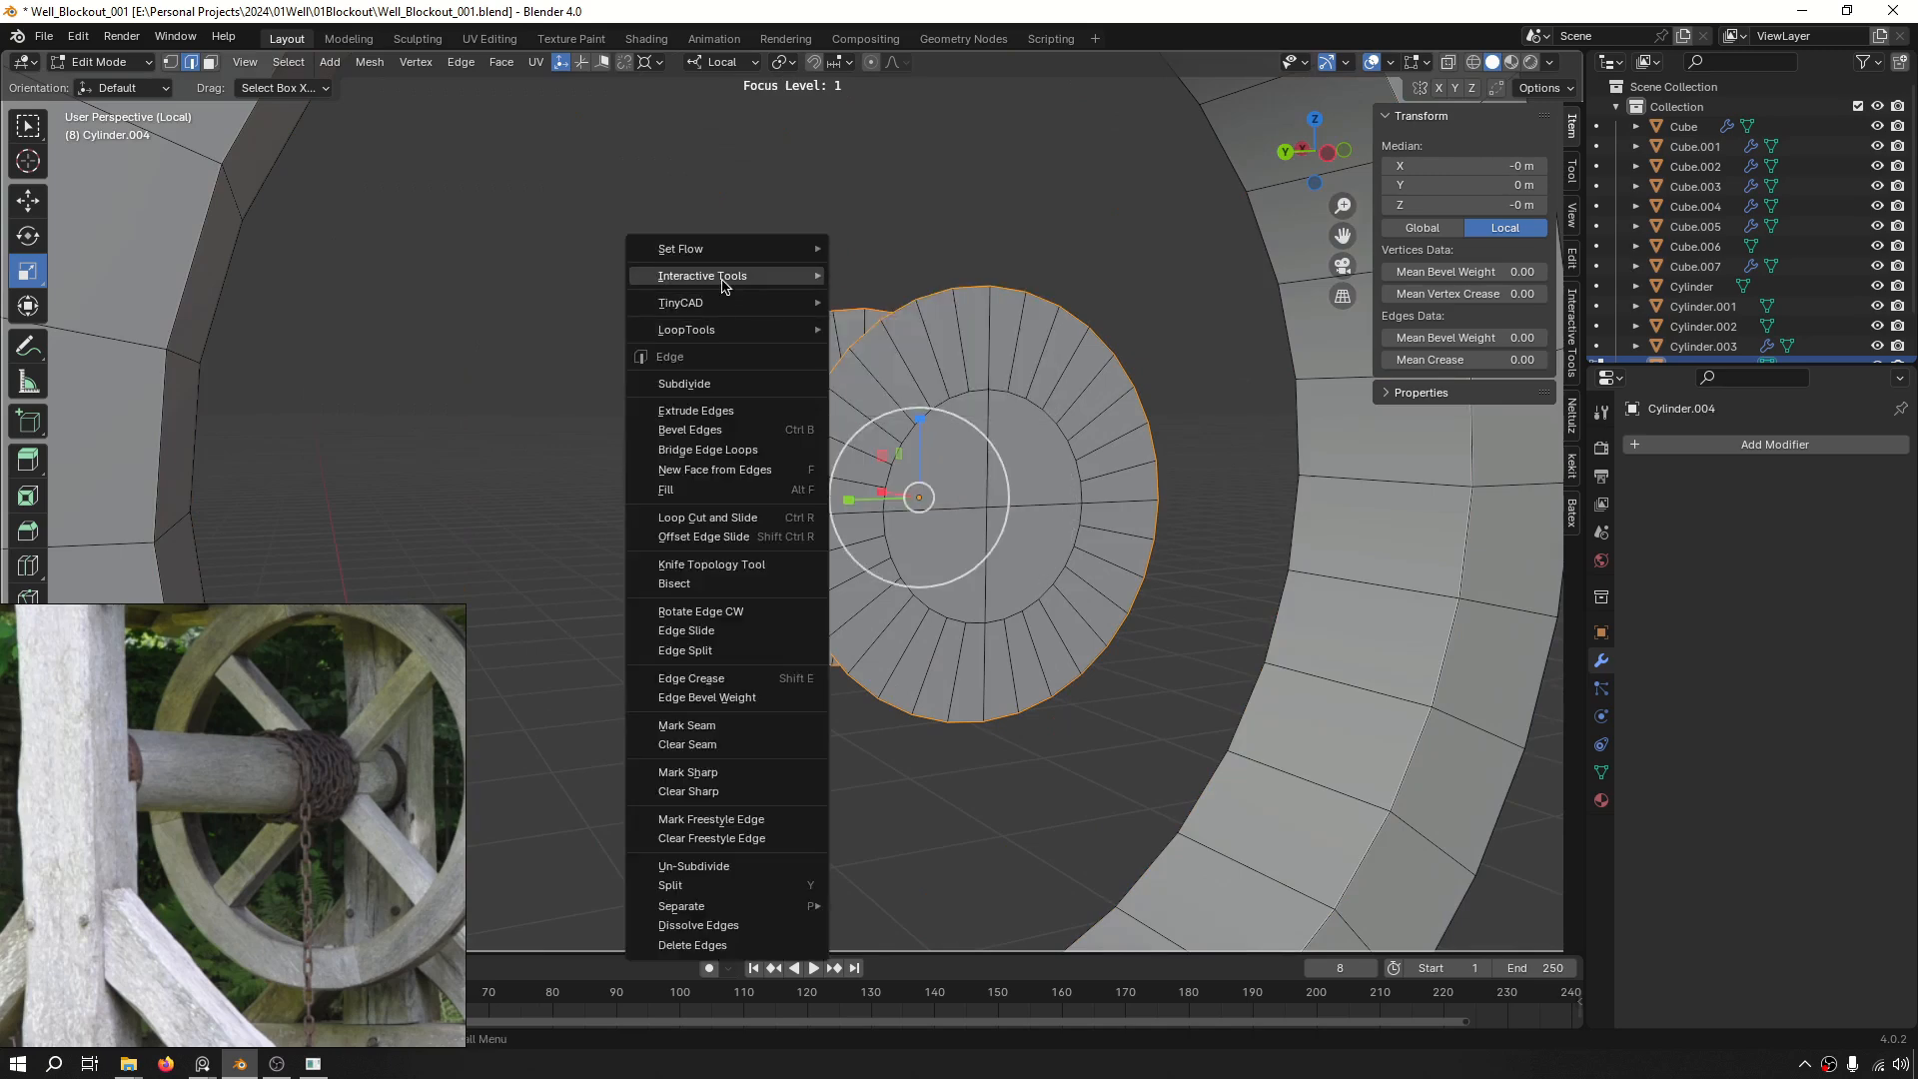
{"action": "mouse_move", "coordinate": [706, 331]}
{"action": "left_click", "coordinate": [899, 330]}
{"action": "scroll", "coordinate": [856, 366], "scroll_direction": "down", "scroll_amount": 3}
{"action": "key", "text": "Tab"}
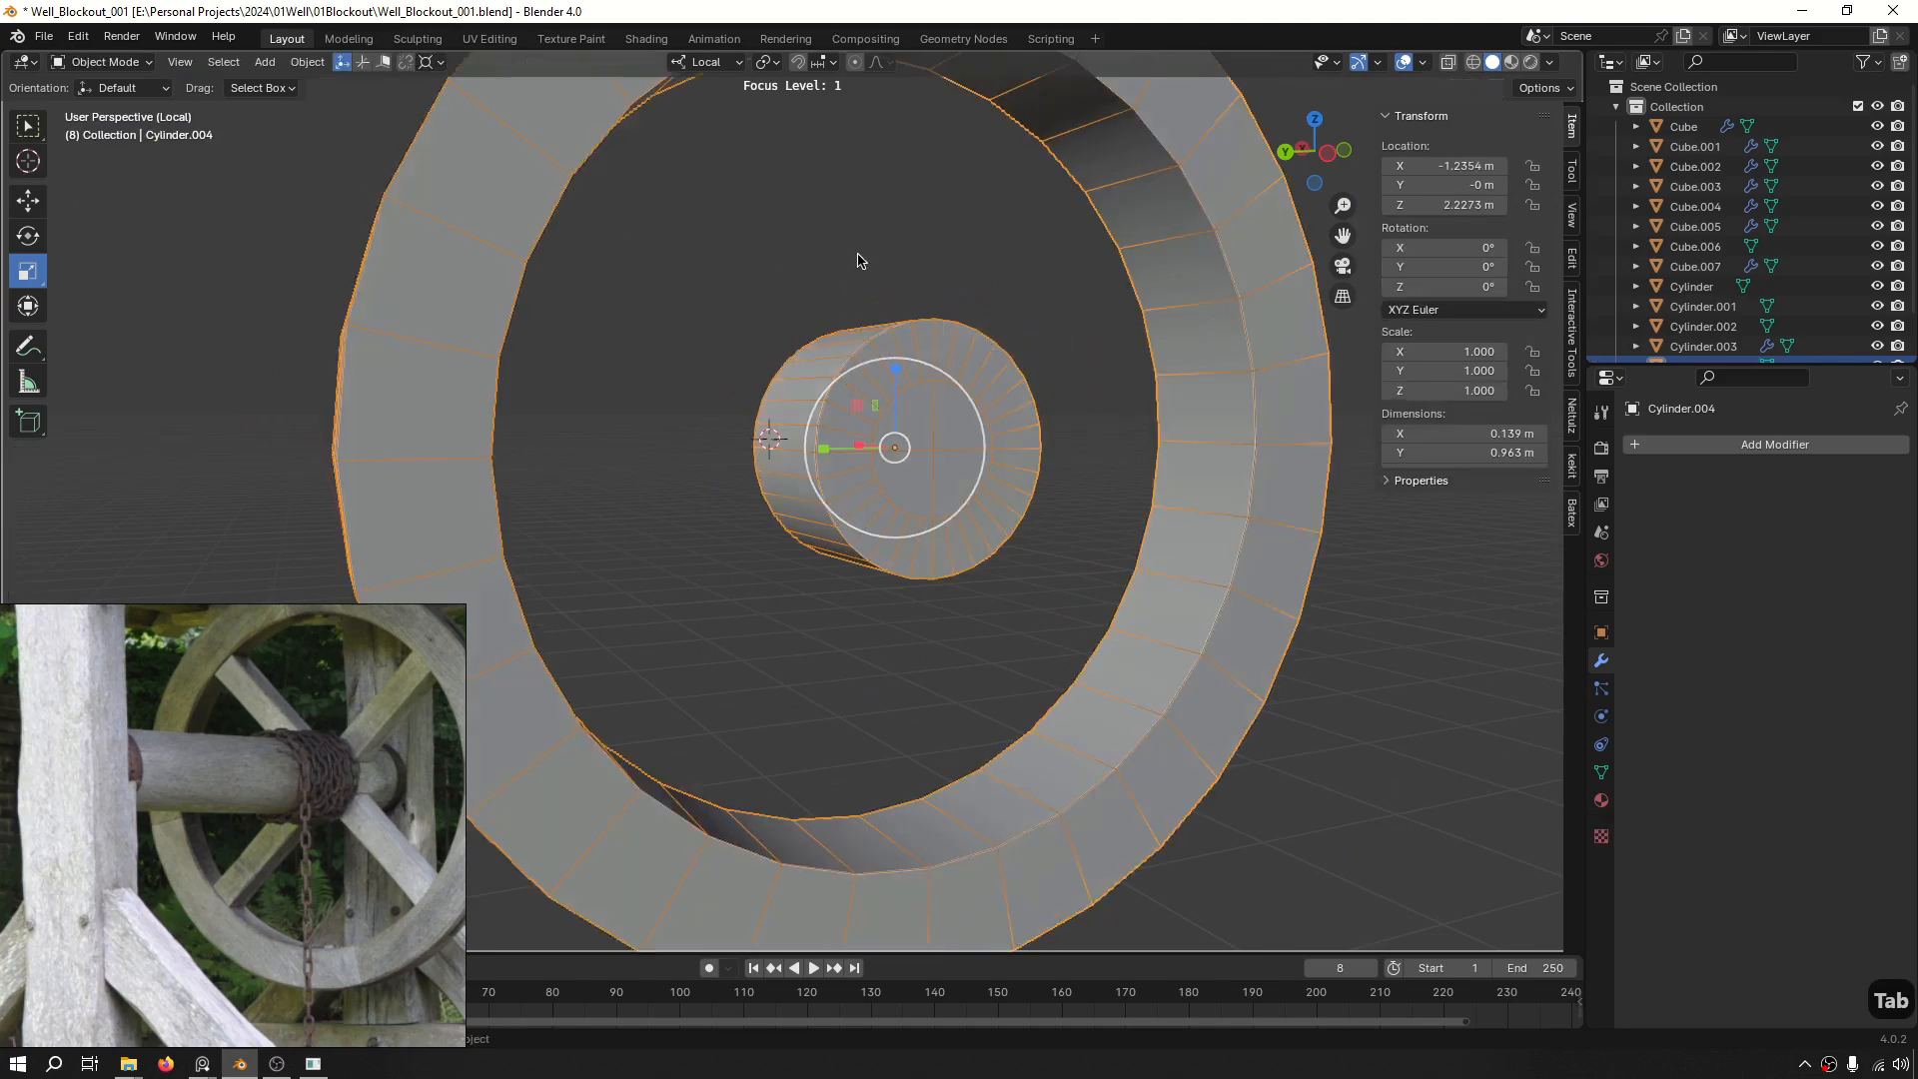
Look up the LoopTools add-on in the add-on preferences by searching for "loop".
{"action": "middle_click_drag", "start_coordinate": [860, 261], "coordinate": [1005, 349]}
{"action": "left_click", "coordinate": [83, 42]}
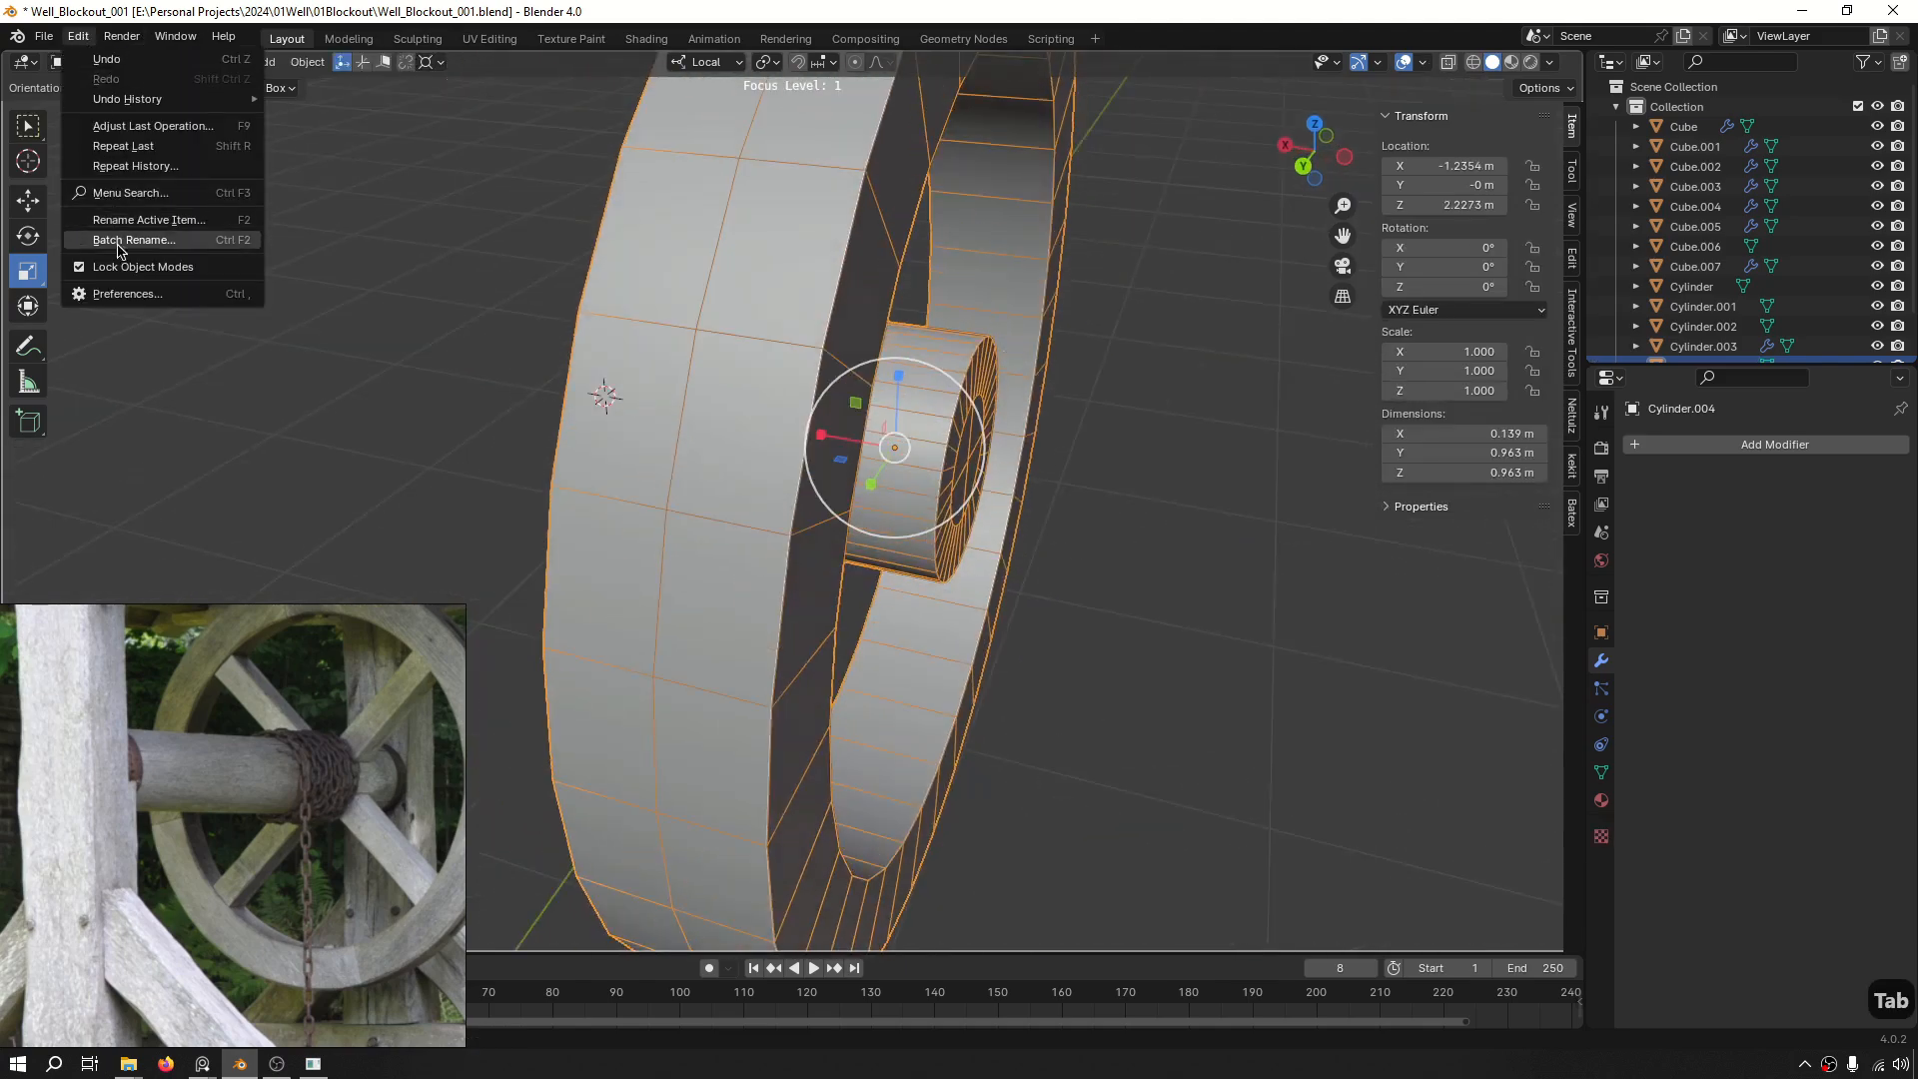
{"action": "left_click", "coordinate": [128, 294]}
{"action": "left_click_drag", "start_coordinate": [439, 33], "coordinate": [1128, 246]}
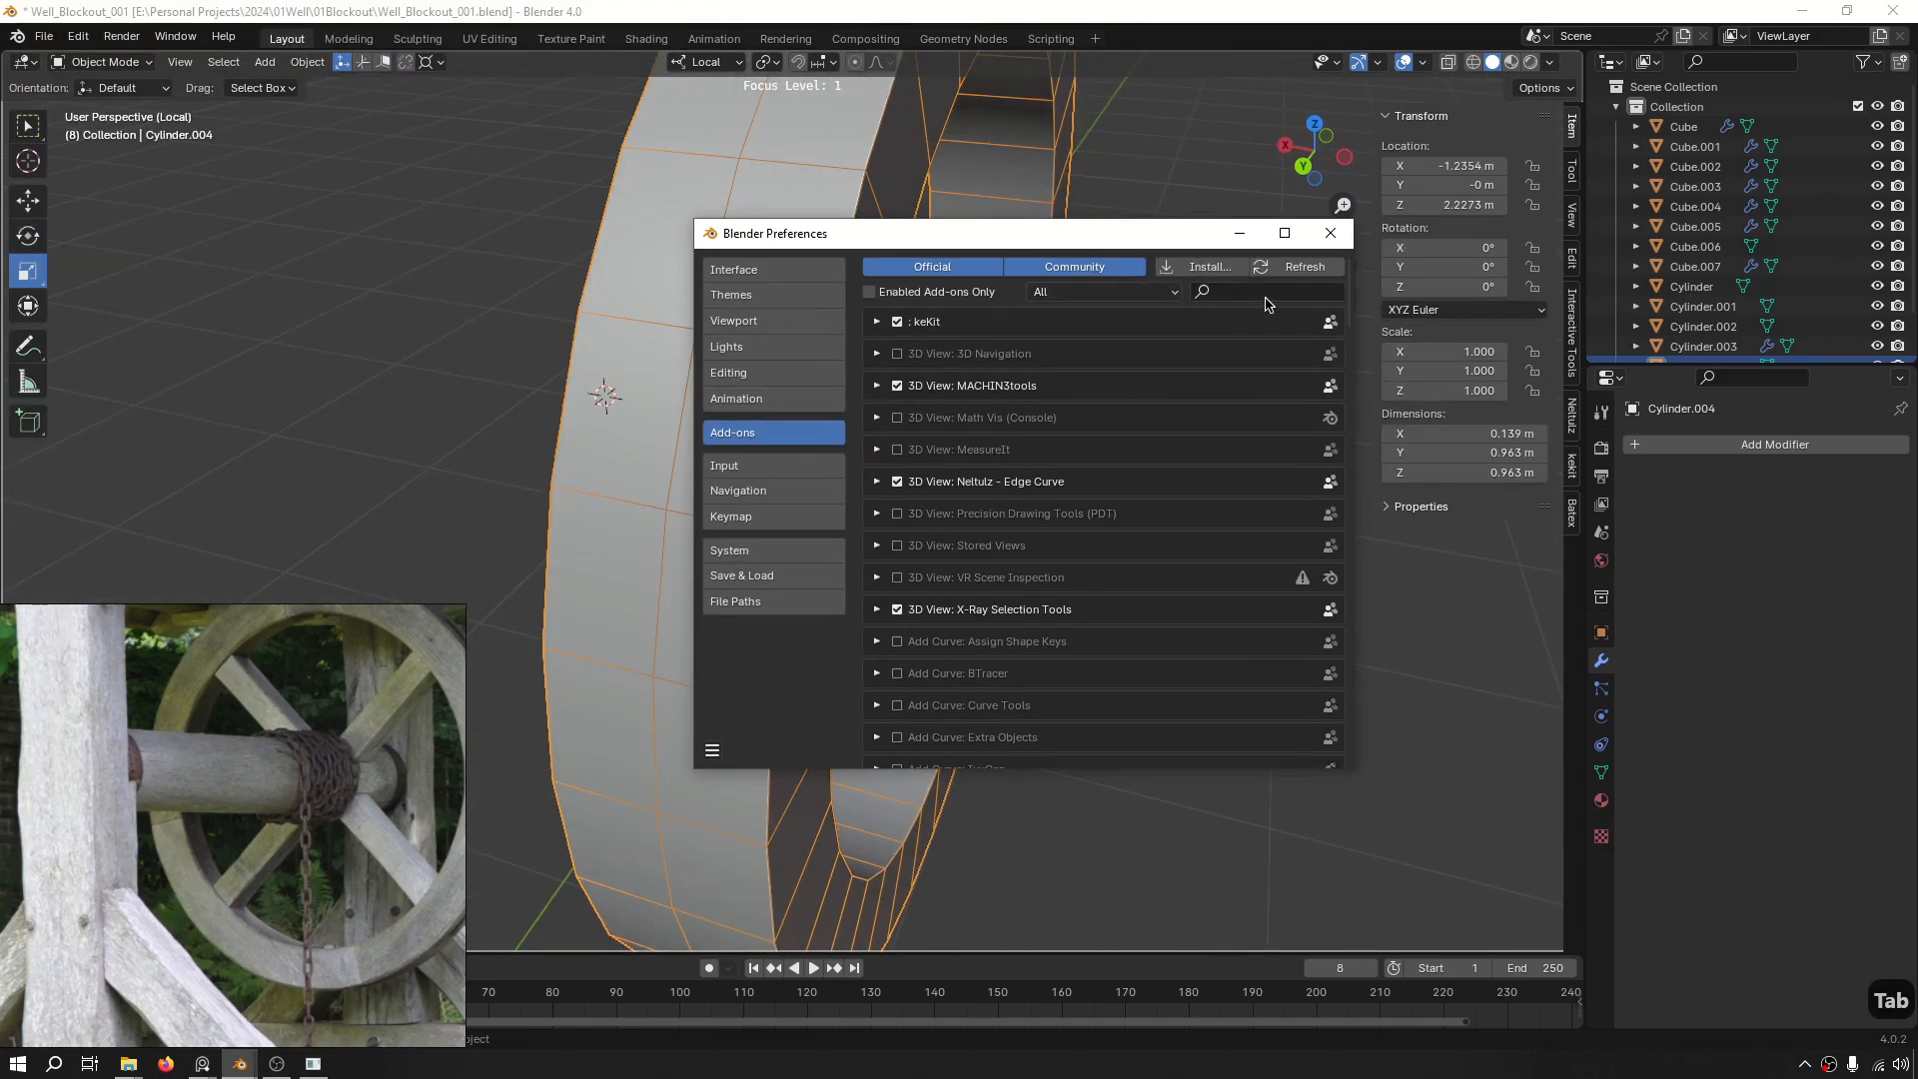
{"action": "type", "text": "loop"}
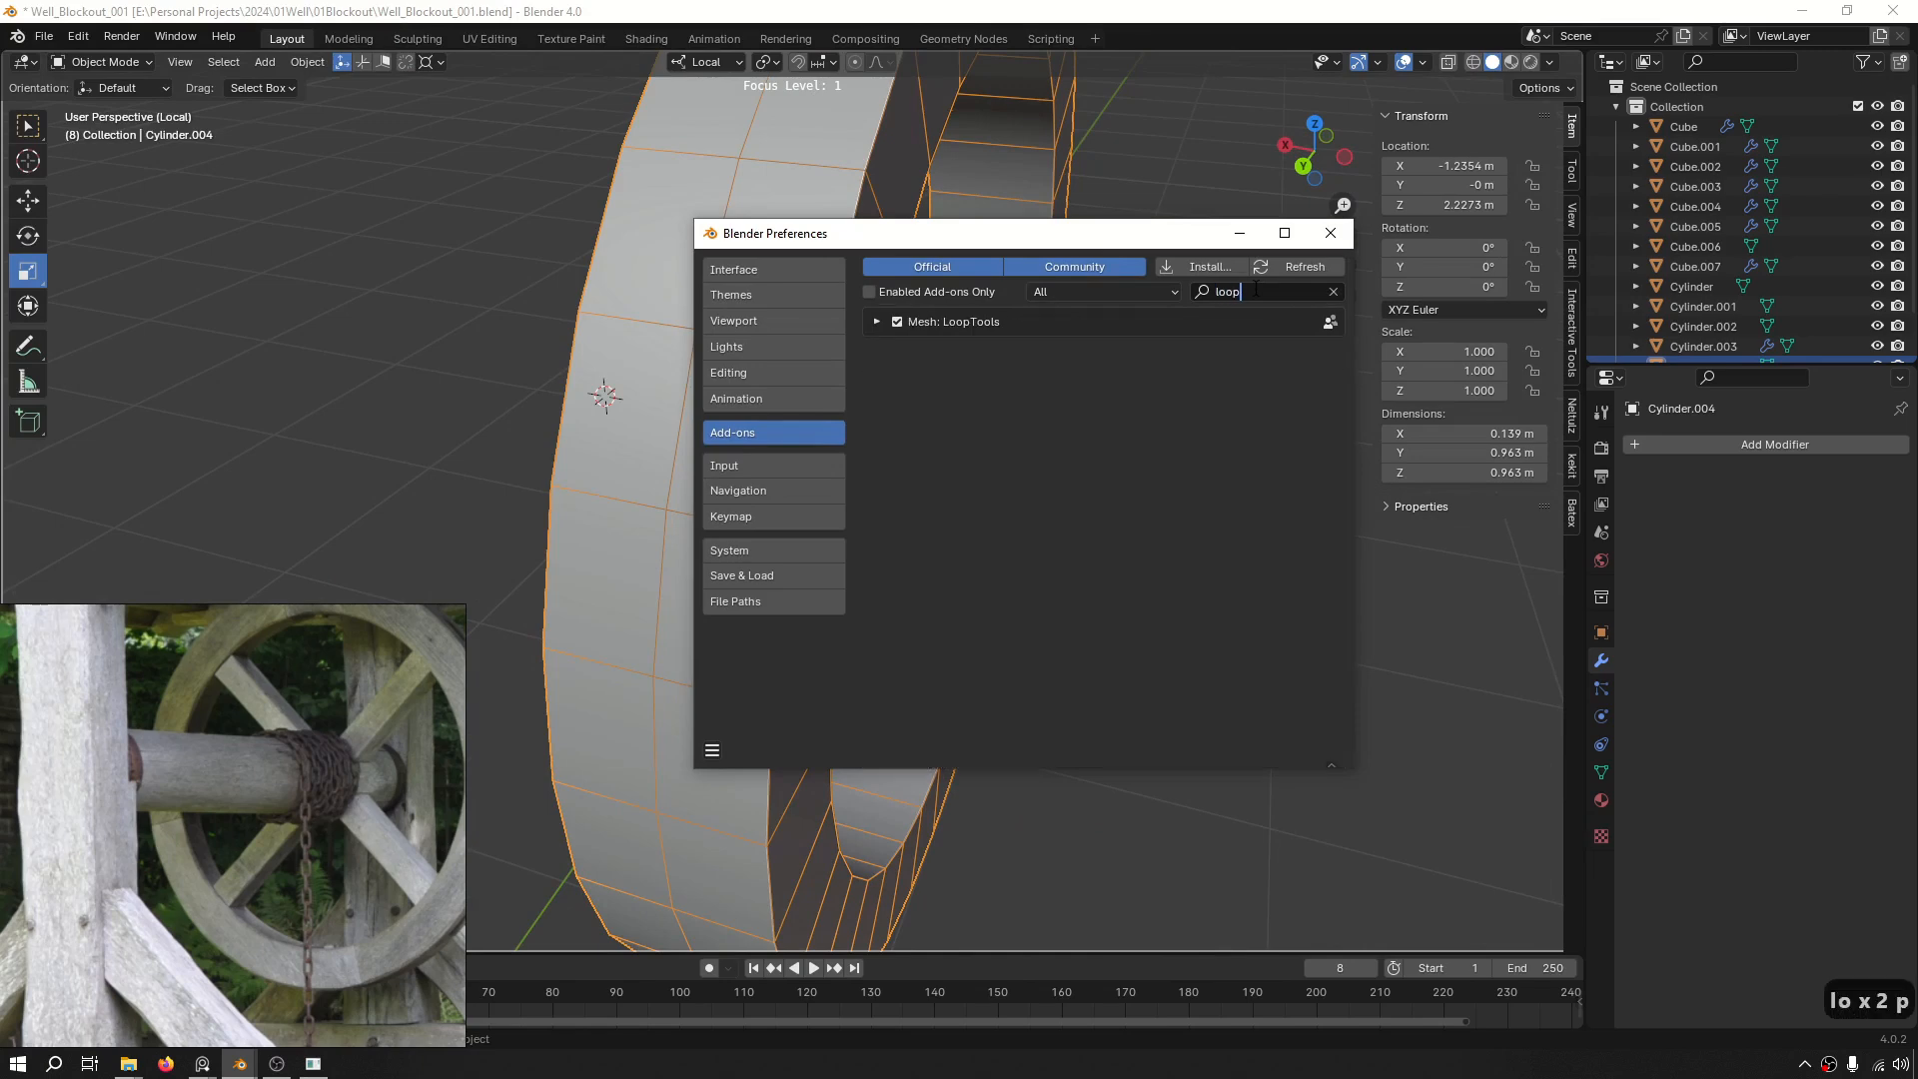
{"action": "left_click", "coordinate": [1330, 233]}
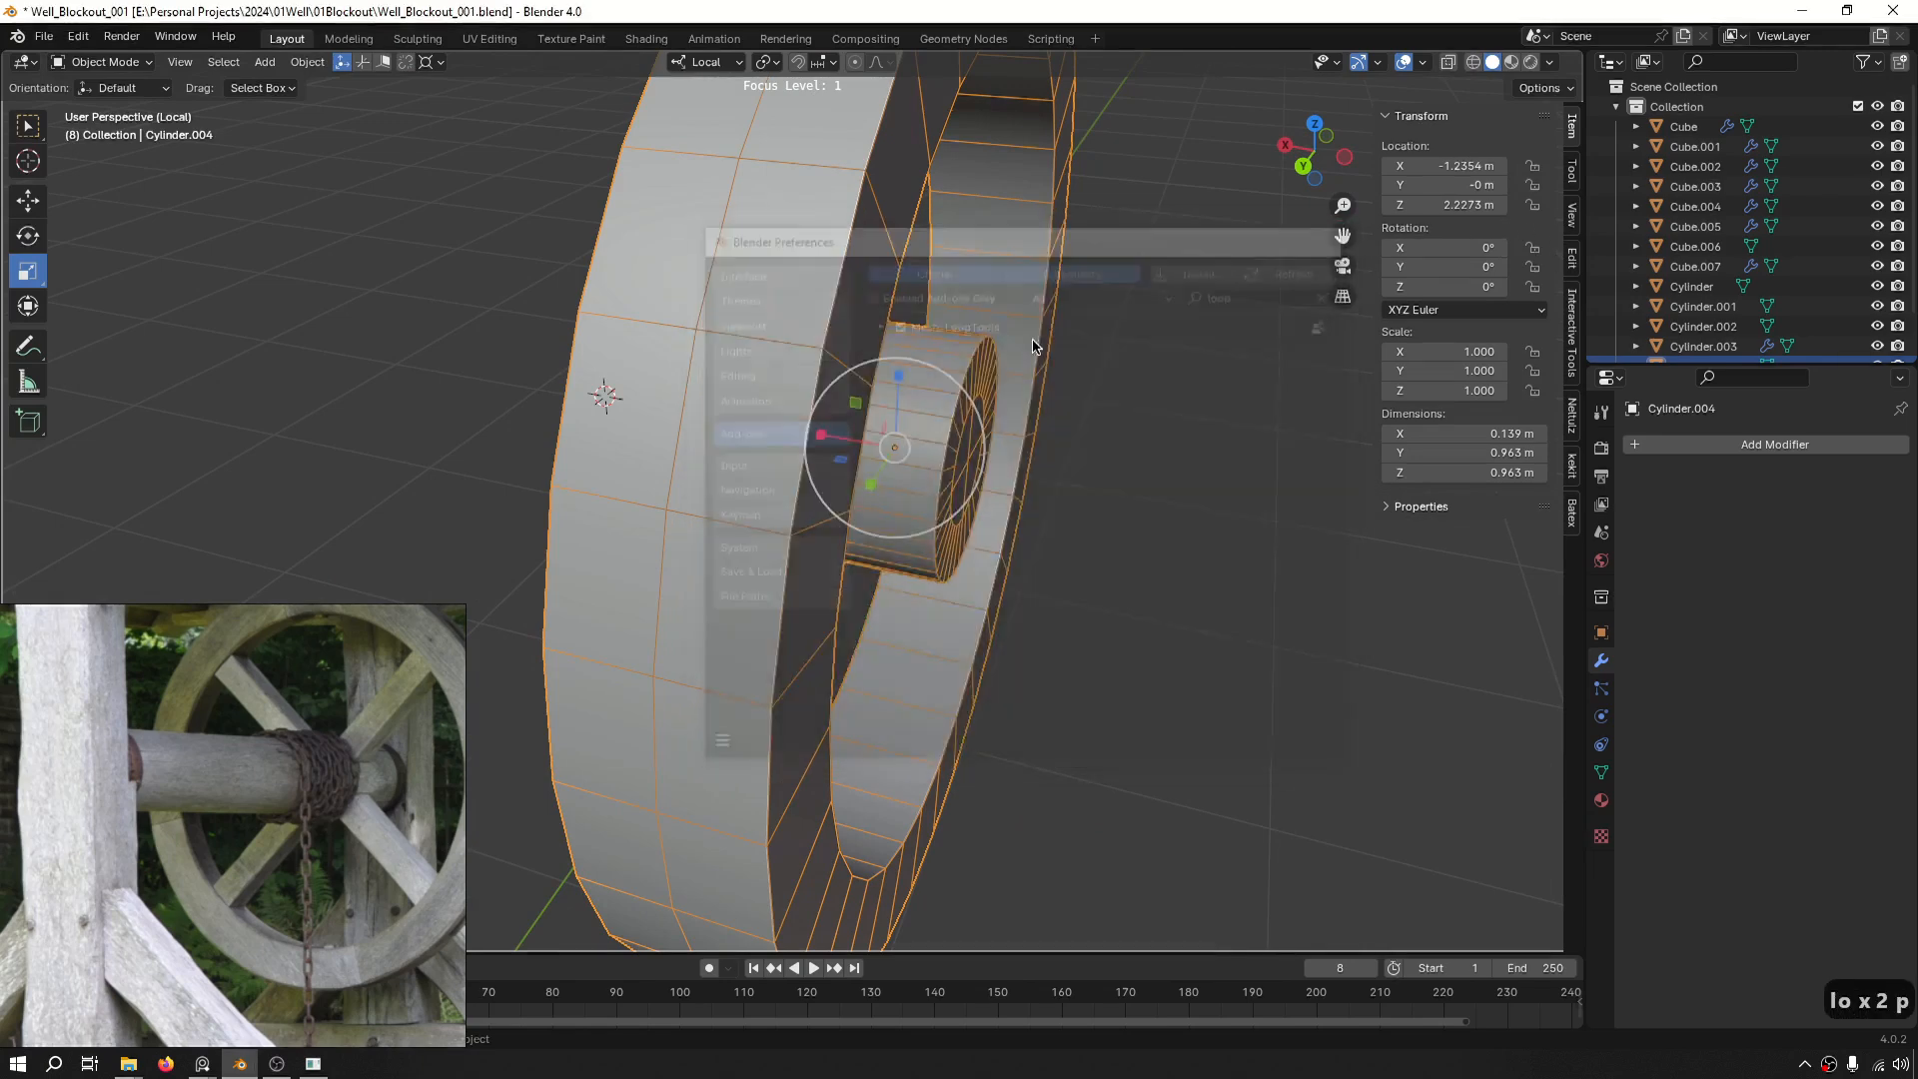
Exit the wheel's isolated view to bring back the whole well.
{"action": "scroll", "coordinate": [963, 527], "scroll_direction": "down", "scroll_amount": 8}
{"action": "key", "text": "Tab"}
{"action": "key", "text": "Tab"}
{"action": "left_click", "coordinate": [1146, 413]}
{"action": "key", "text": "ctrl+f"}
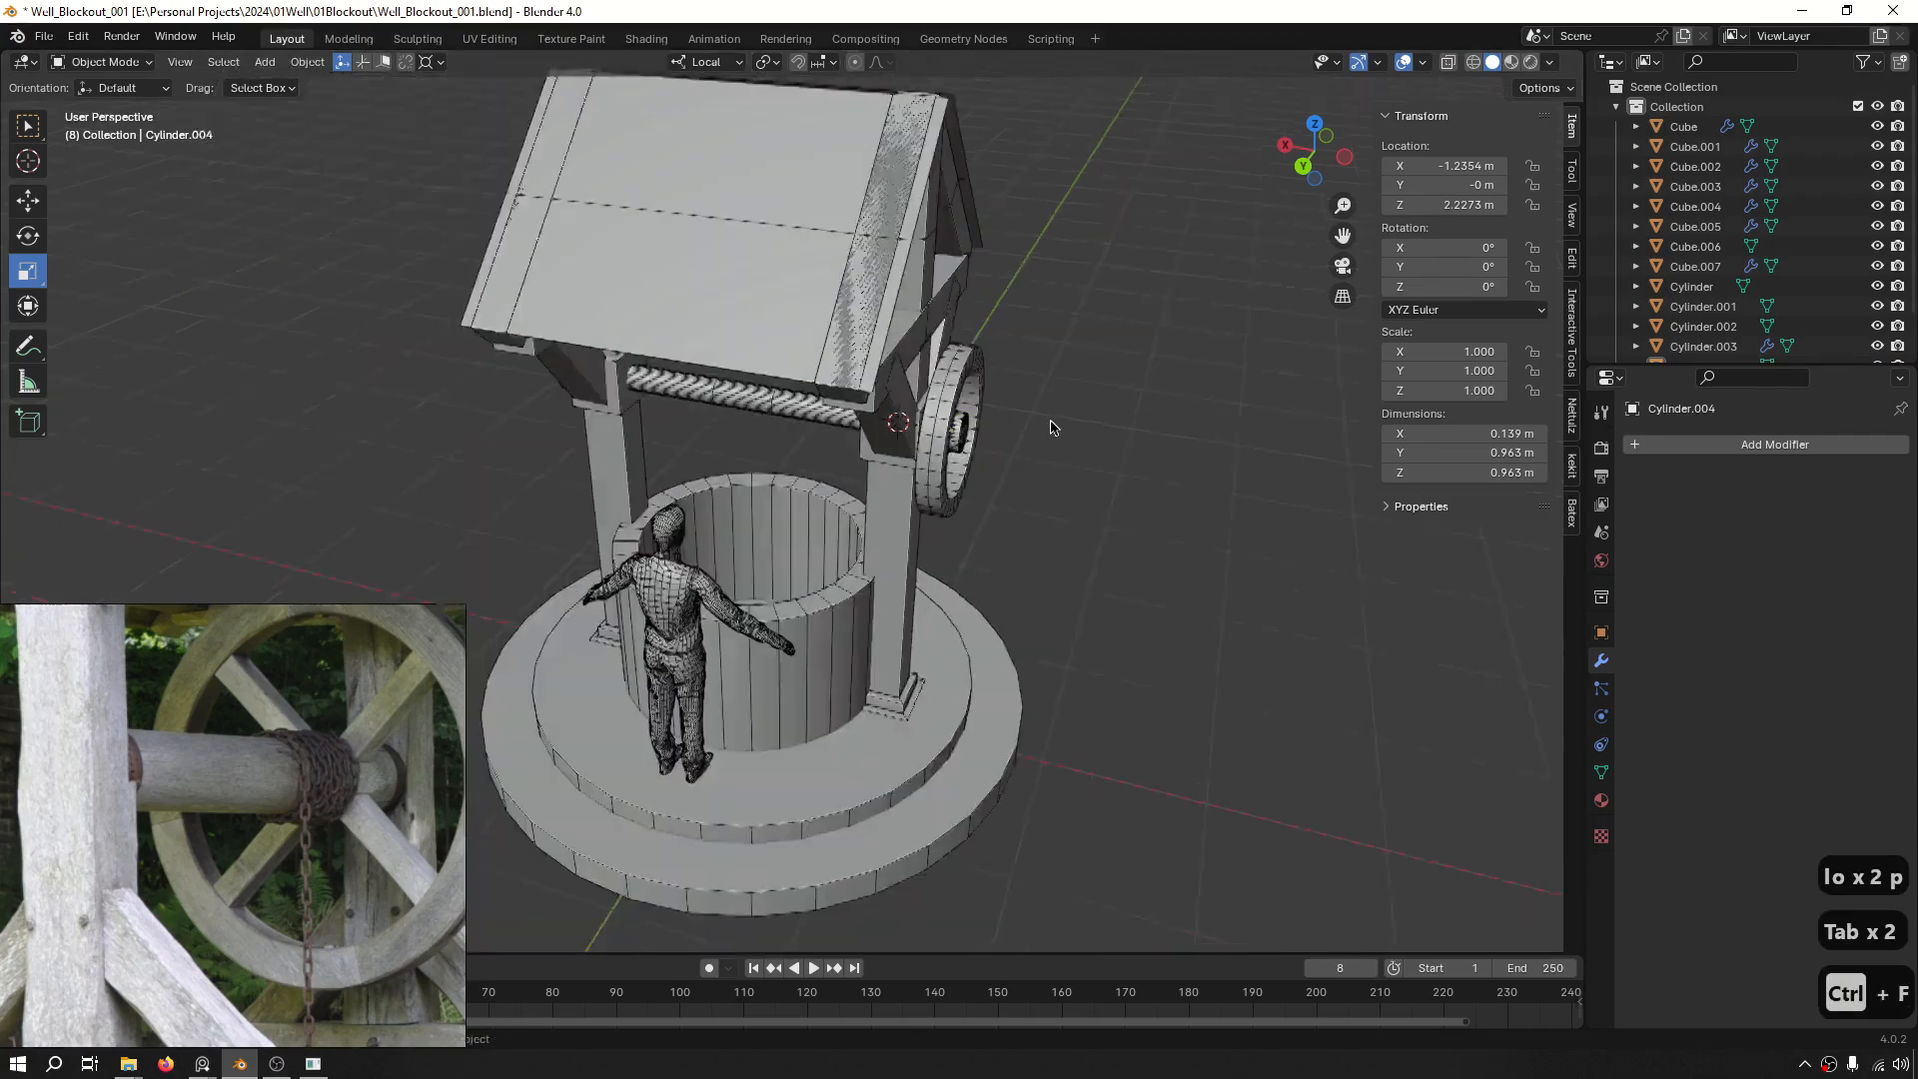
Thin the wheel by scaling it along its local X axis to a scale of 0.656.
{"action": "middle_click_drag", "start_coordinate": [1053, 428], "coordinate": [830, 398]}
{"action": "scroll", "coordinate": [984, 404], "scroll_direction": "up", "scroll_amount": 8}
{"action": "middle_click_drag", "start_coordinate": [1025, 425], "coordinate": [1134, 405]}
{"action": "scroll", "coordinate": [620, 590], "scroll_direction": "down", "scroll_amount": 6}
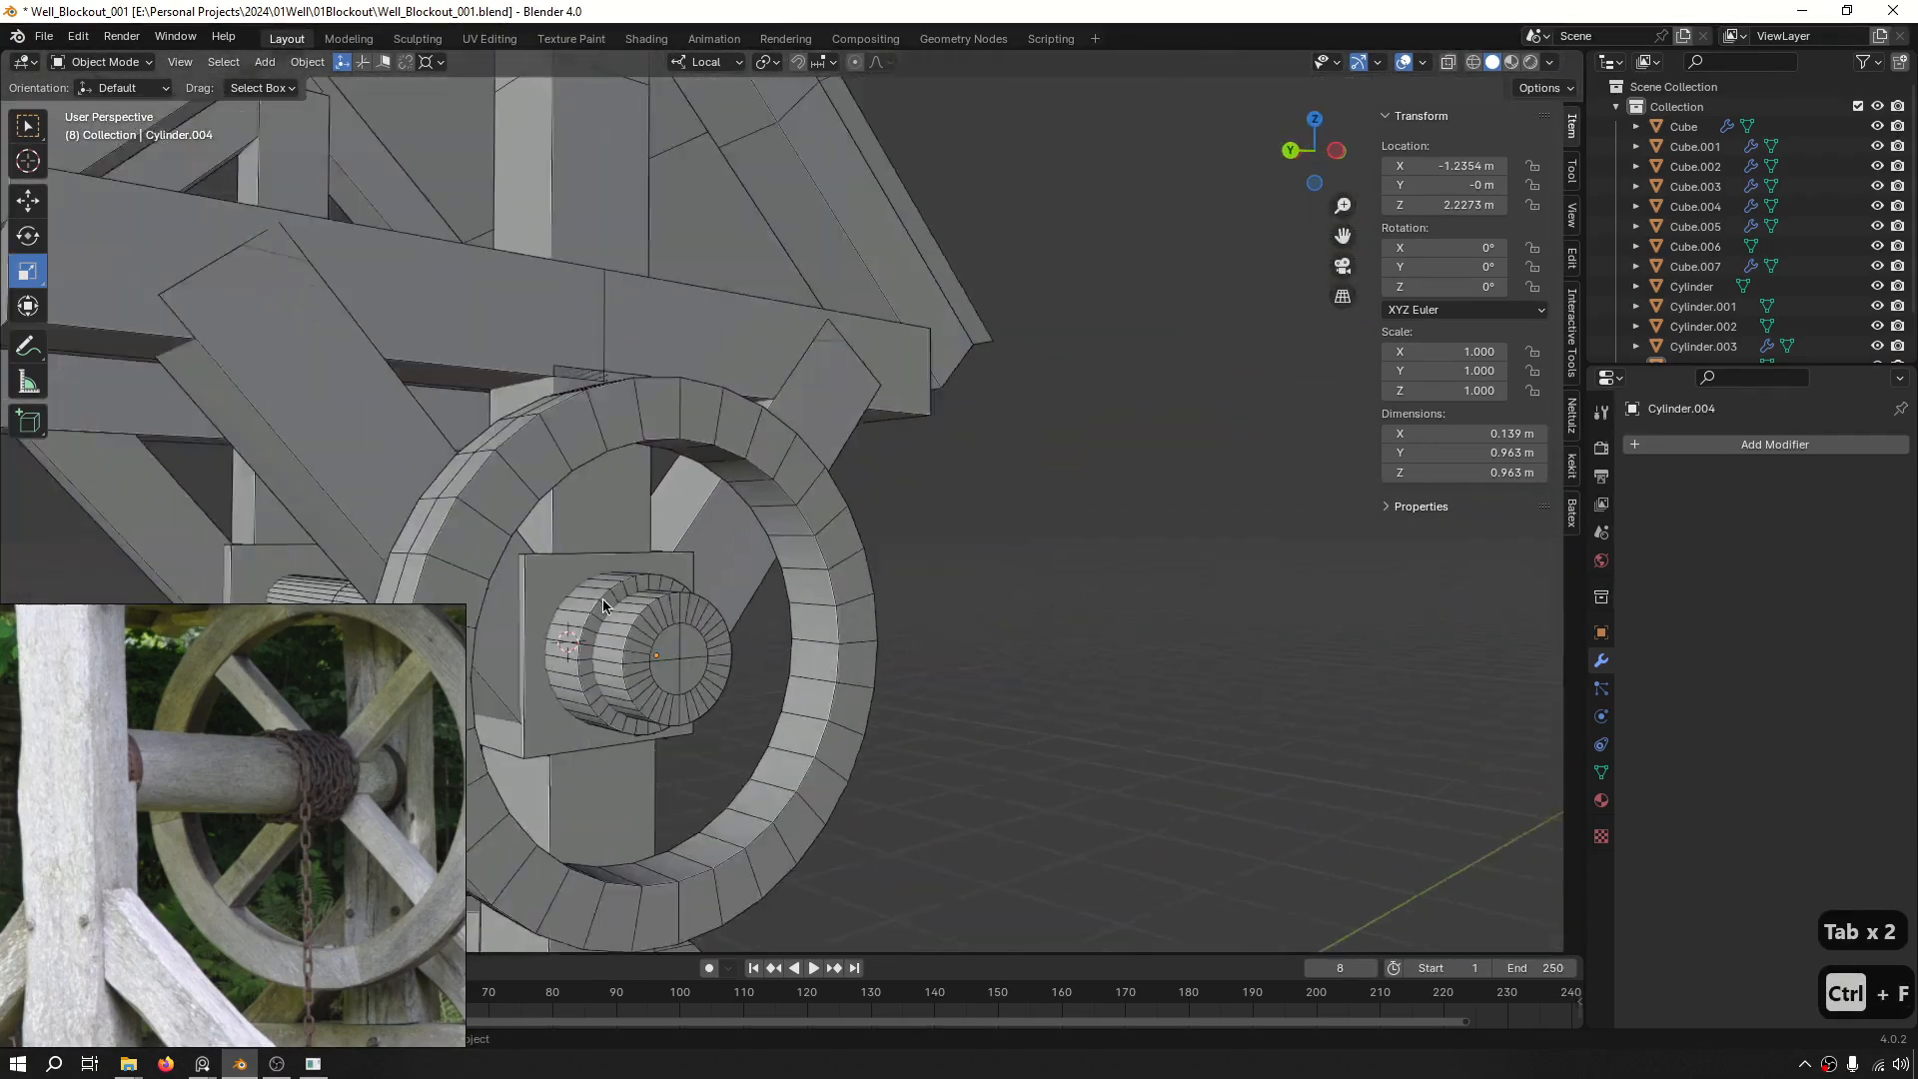
{"action": "middle_click_drag", "start_coordinate": [603, 597], "coordinate": [820, 424], "text": "shift"}
{"action": "left_click", "coordinate": [939, 364]}
{"action": "scroll", "coordinate": [945, 374], "scroll_direction": "up", "scroll_amount": 2}
{"action": "key", "text": "s"}
{"action": "key", "text": "s"}
{"action": "key", "text": "x"}
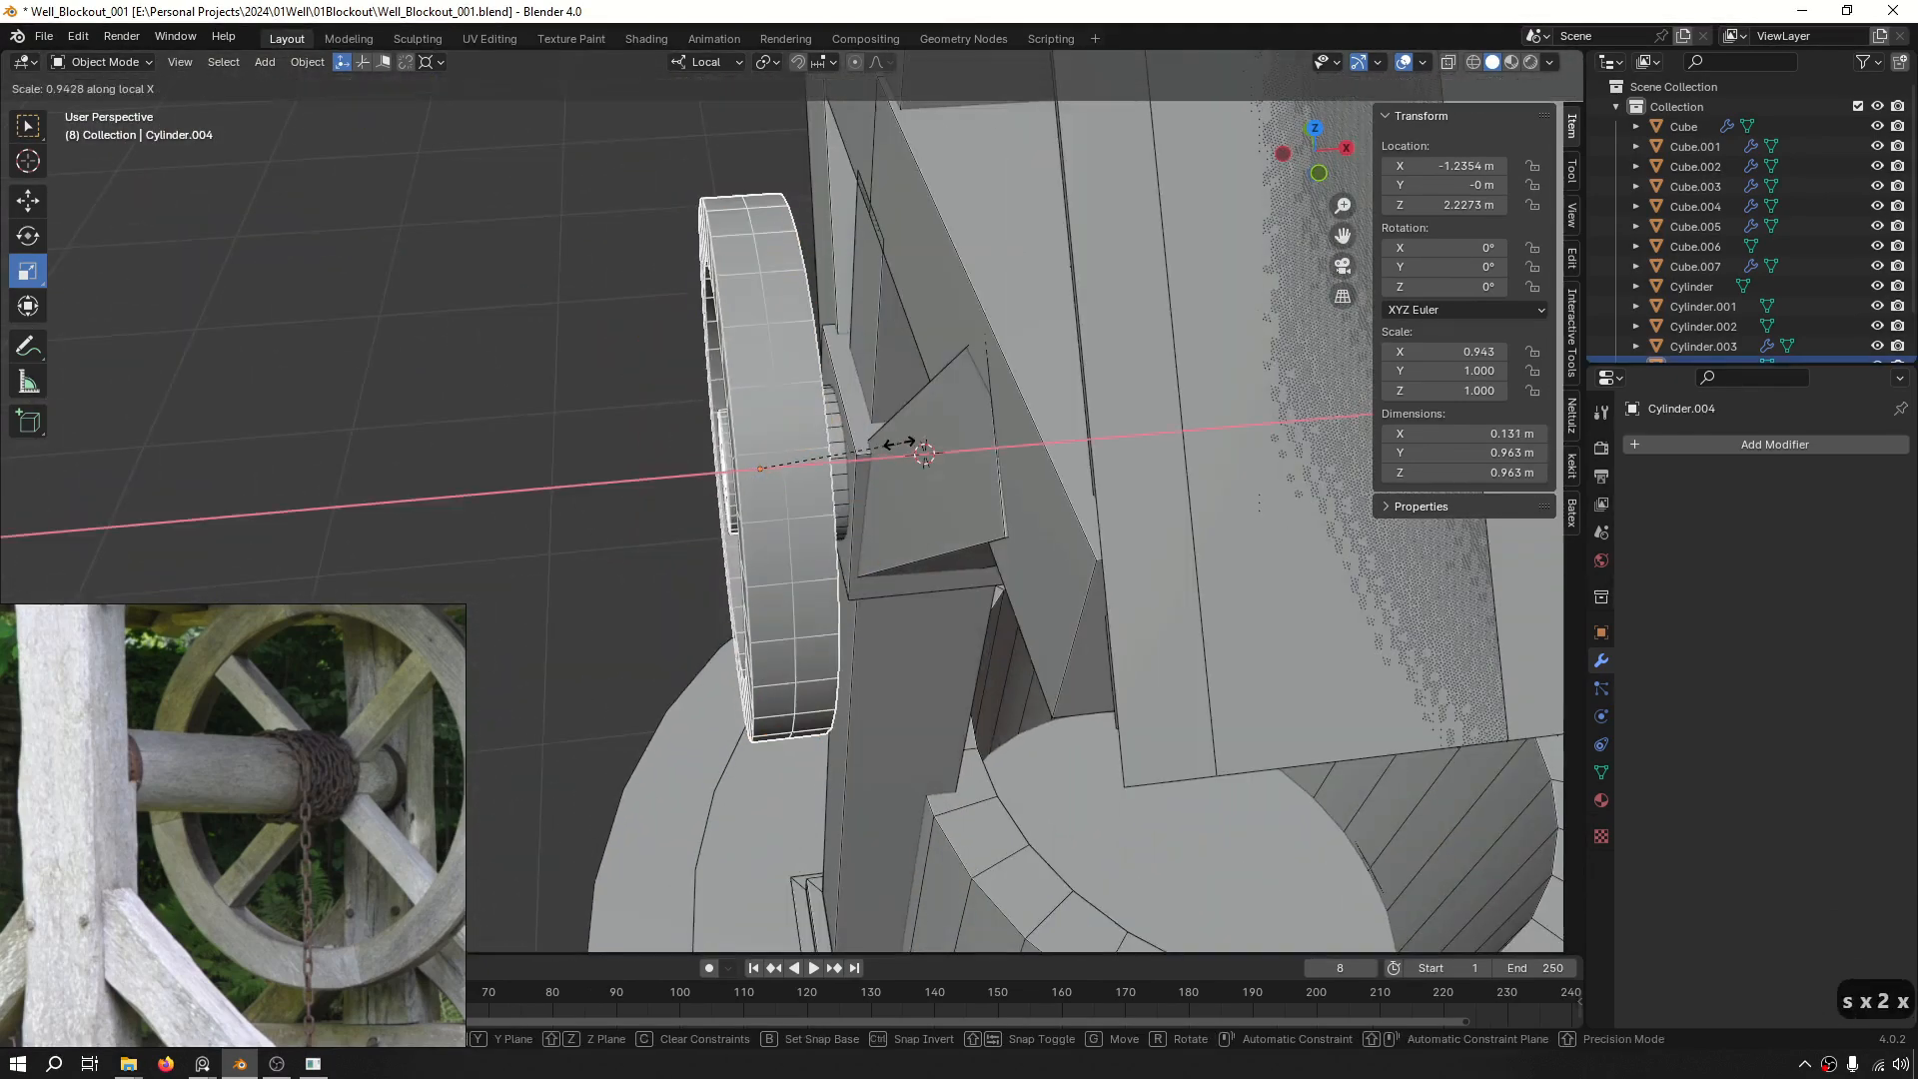
{"action": "left_click", "coordinate": [880, 456]}
Move the wheel along its X axis toward the axle, to an X location of about -1.2166 m.
{"action": "scroll", "coordinate": [651, 423], "scroll_direction": "up", "scroll_amount": 2}
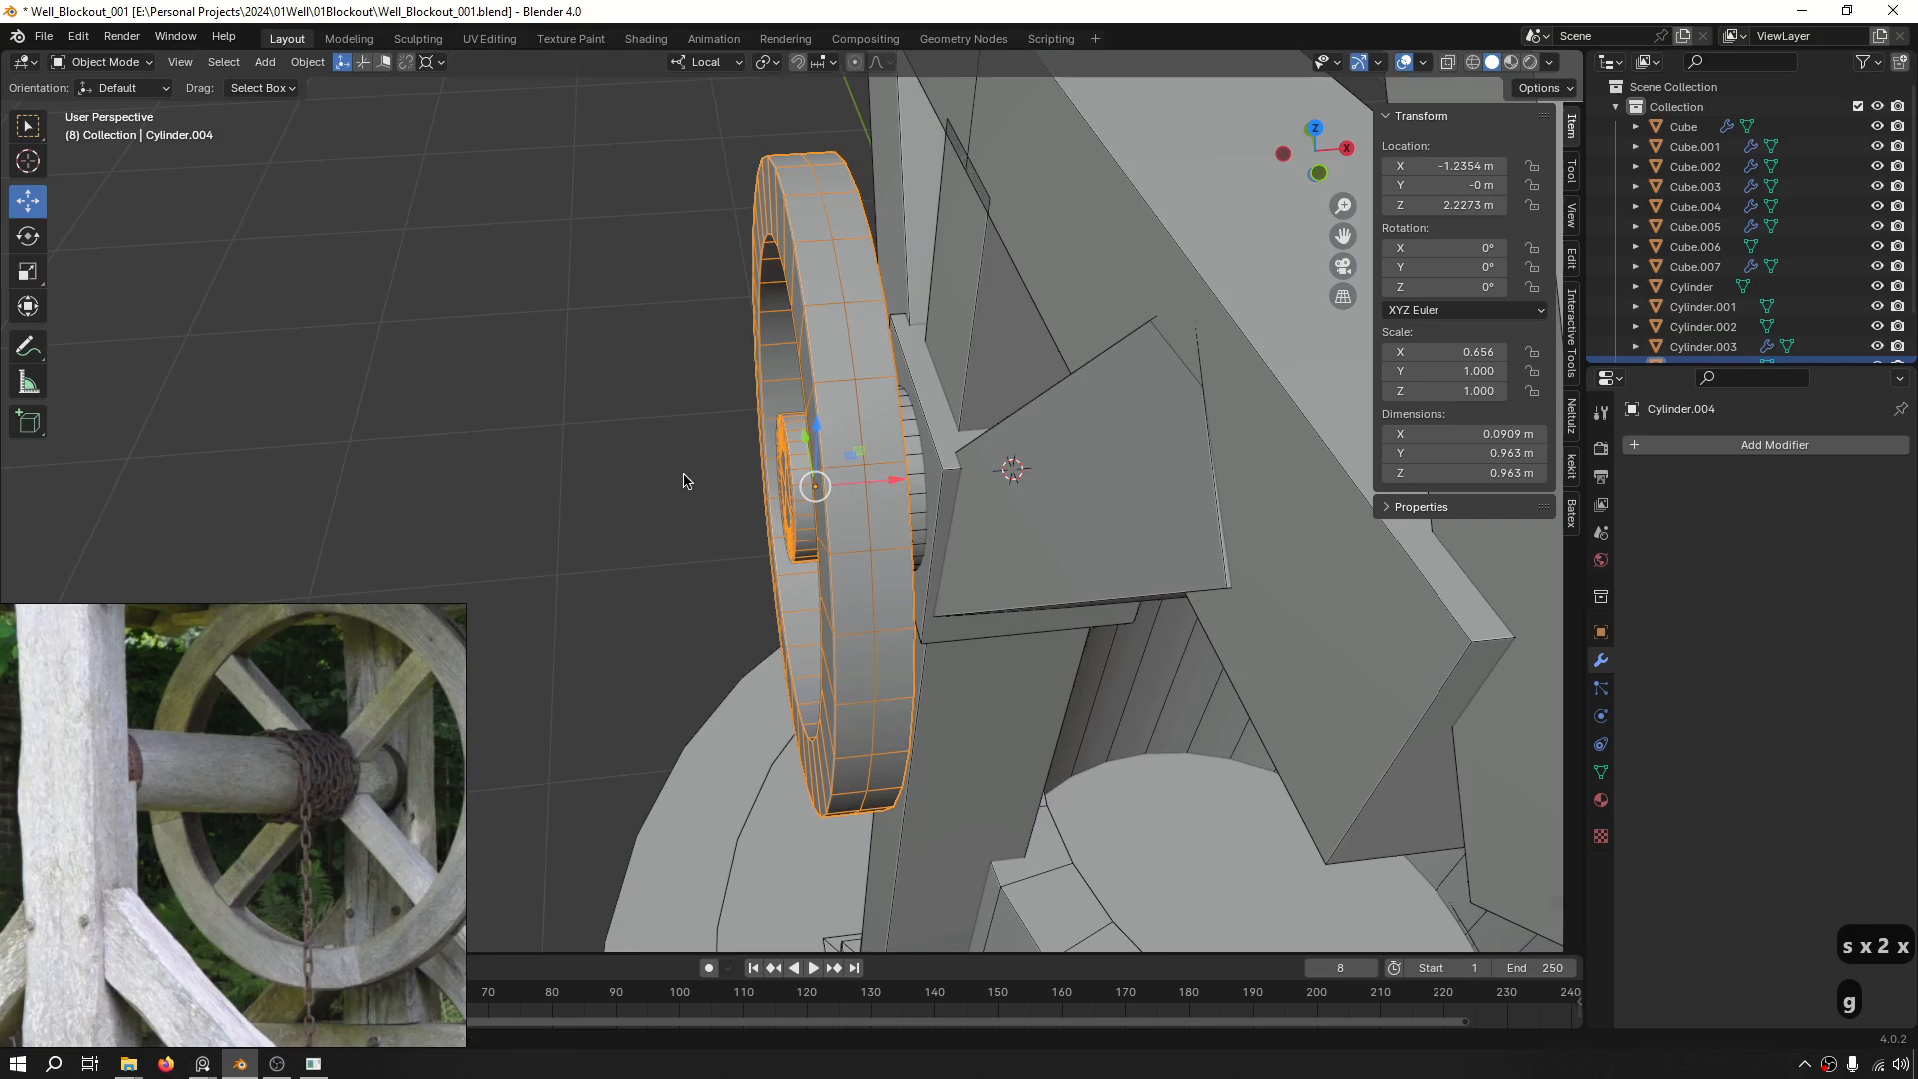
{"action": "key", "text": "g"}
{"action": "middle_click_drag", "start_coordinate": [685, 479], "coordinate": [869, 466]}
{"action": "left_click_drag", "start_coordinate": [892, 473], "coordinate": [905, 471]}
{"action": "middle_click_drag", "start_coordinate": [905, 472], "coordinate": [1089, 374]}
{"action": "scroll", "coordinate": [727, 431], "scroll_direction": "up", "scroll_amount": 8}
{"action": "mouse_move", "coordinate": [884, 473]}
{"action": "middle_mouse_down"}
{"action": "mouse_move", "coordinate": [762, 449]}
{"action": "mouse_move", "coordinate": [910, 473]}
{"action": "middle_mouse_up"}
{"action": "scroll", "coordinate": [762, 480], "scroll_direction": "down", "scroll_amount": 12}
{"action": "scroll", "coordinate": [851, 444], "scroll_direction": "up", "scroll_amount": 5}
Isolate the wheel and add a cube at the hub centre from the left orthographic view.
{"action": "key", "text": "ctrl+f"}
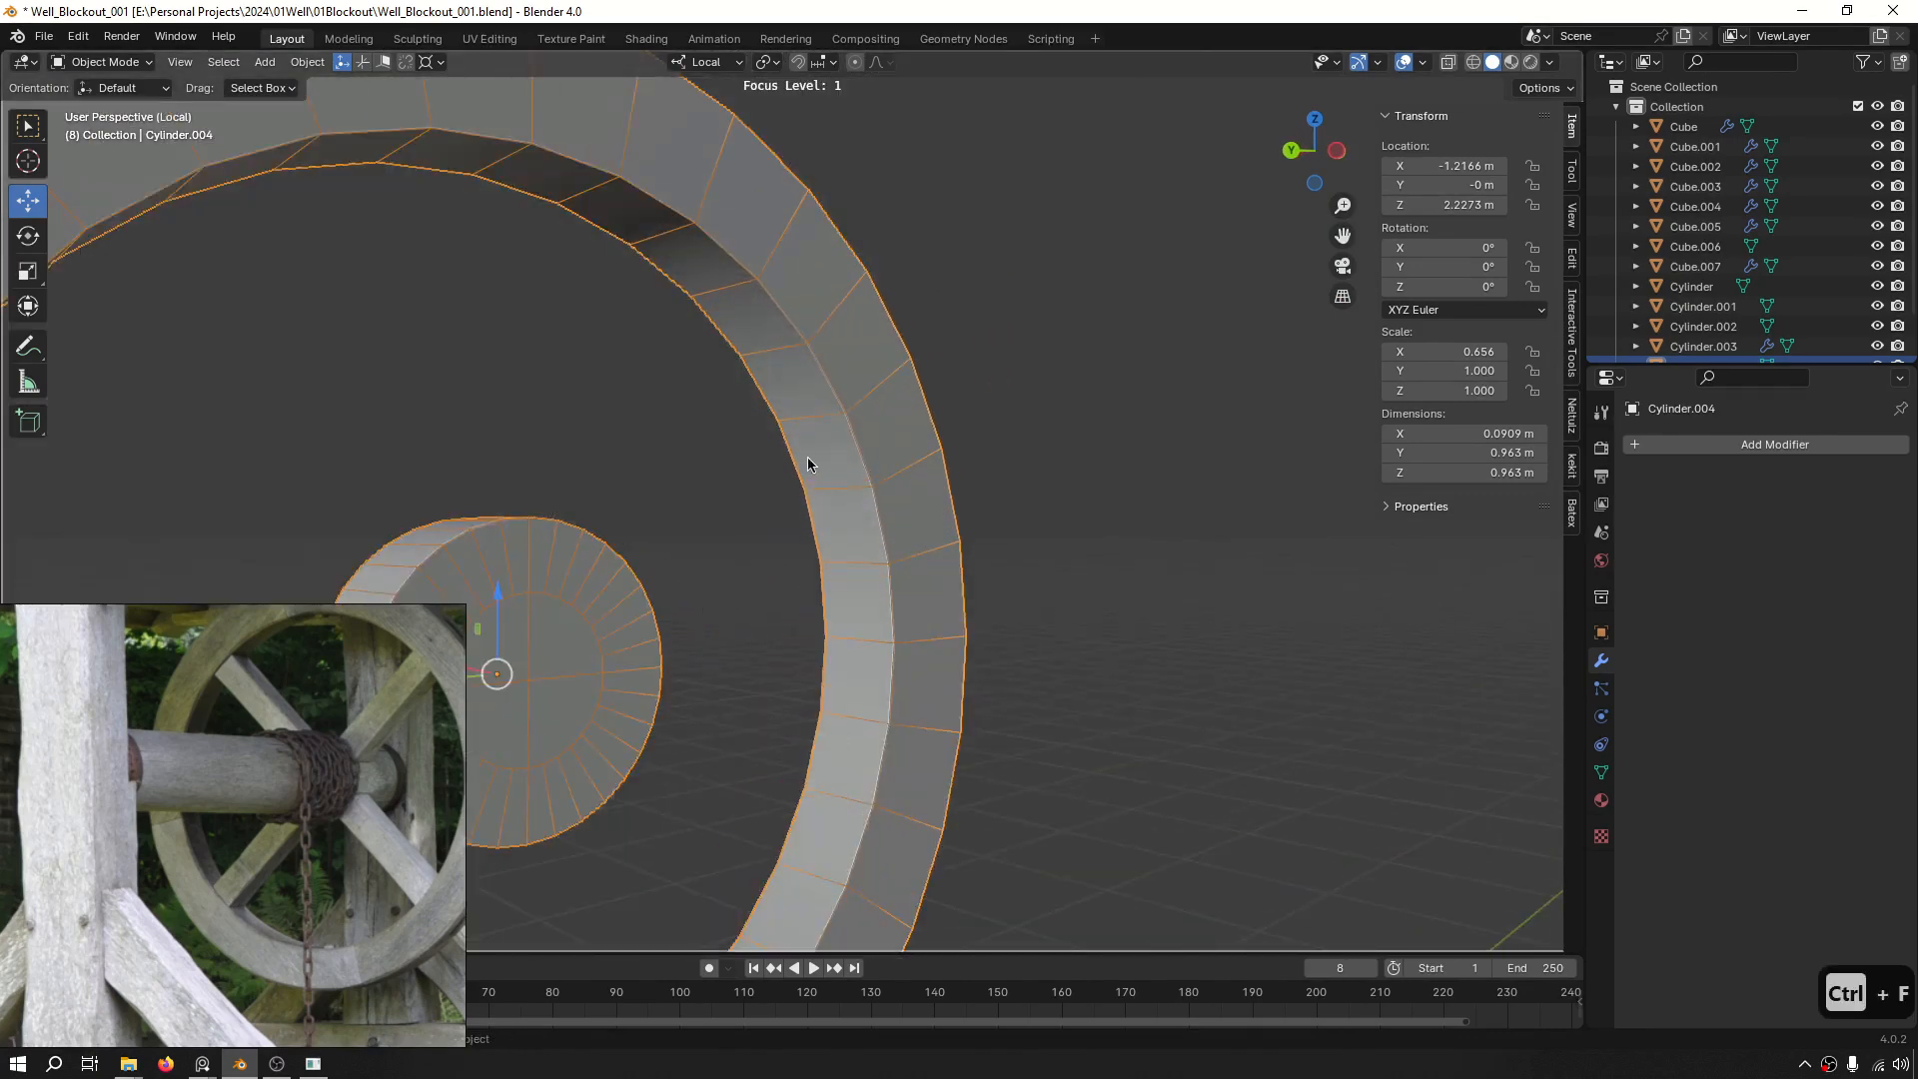
{"action": "scroll", "coordinate": [318, 800], "scroll_direction": "down", "scroll_amount": 2}
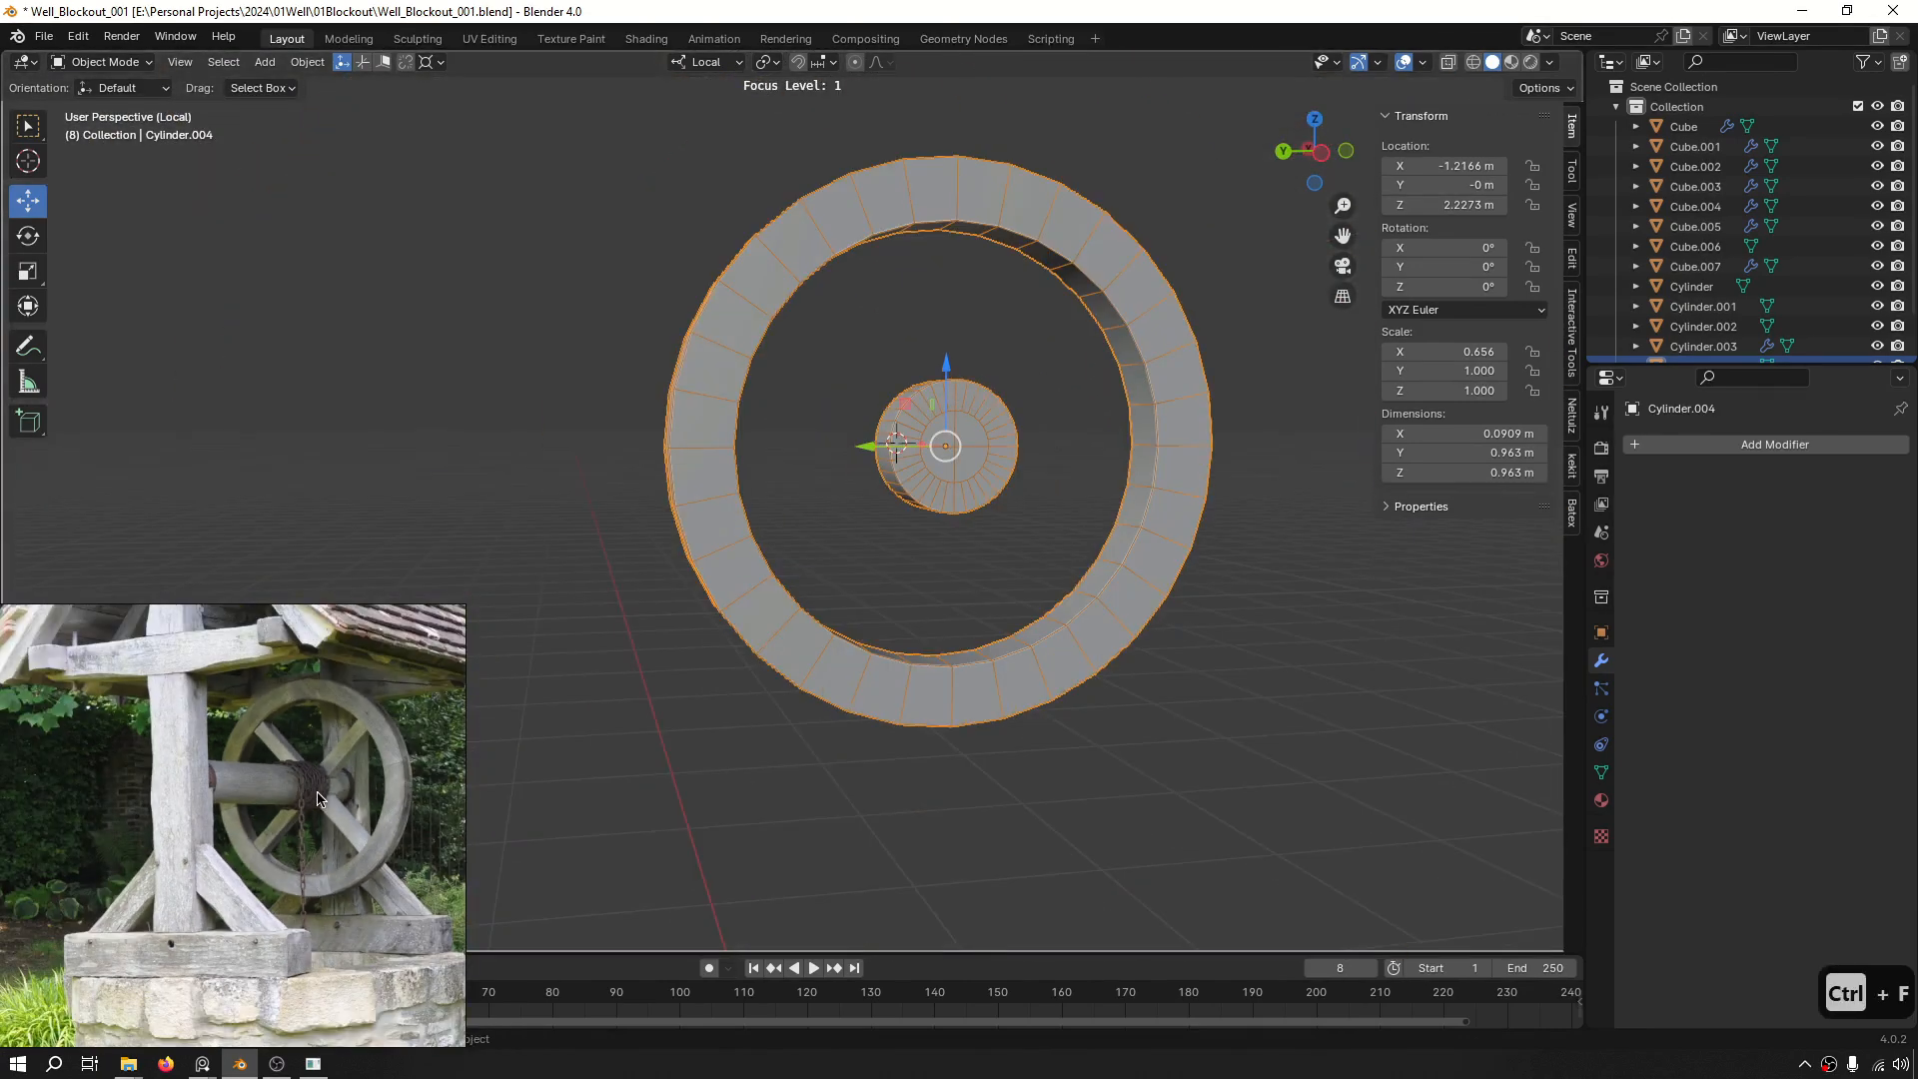
{"action": "mouse_move", "coordinate": [984, 467]}
{"action": "middle_mouse_down", "text": "alt"}
{"action": "mouse_move", "coordinate": [830, 454]}
{"action": "mouse_move", "coordinate": [997, 440]}
{"action": "middle_mouse_up", "text": "alt"}
{"action": "scroll", "coordinate": [927, 458], "scroll_direction": "up", "scroll_amount": 4}
{"action": "scroll", "coordinate": [883, 479], "scroll_direction": "down", "scroll_amount": 5}
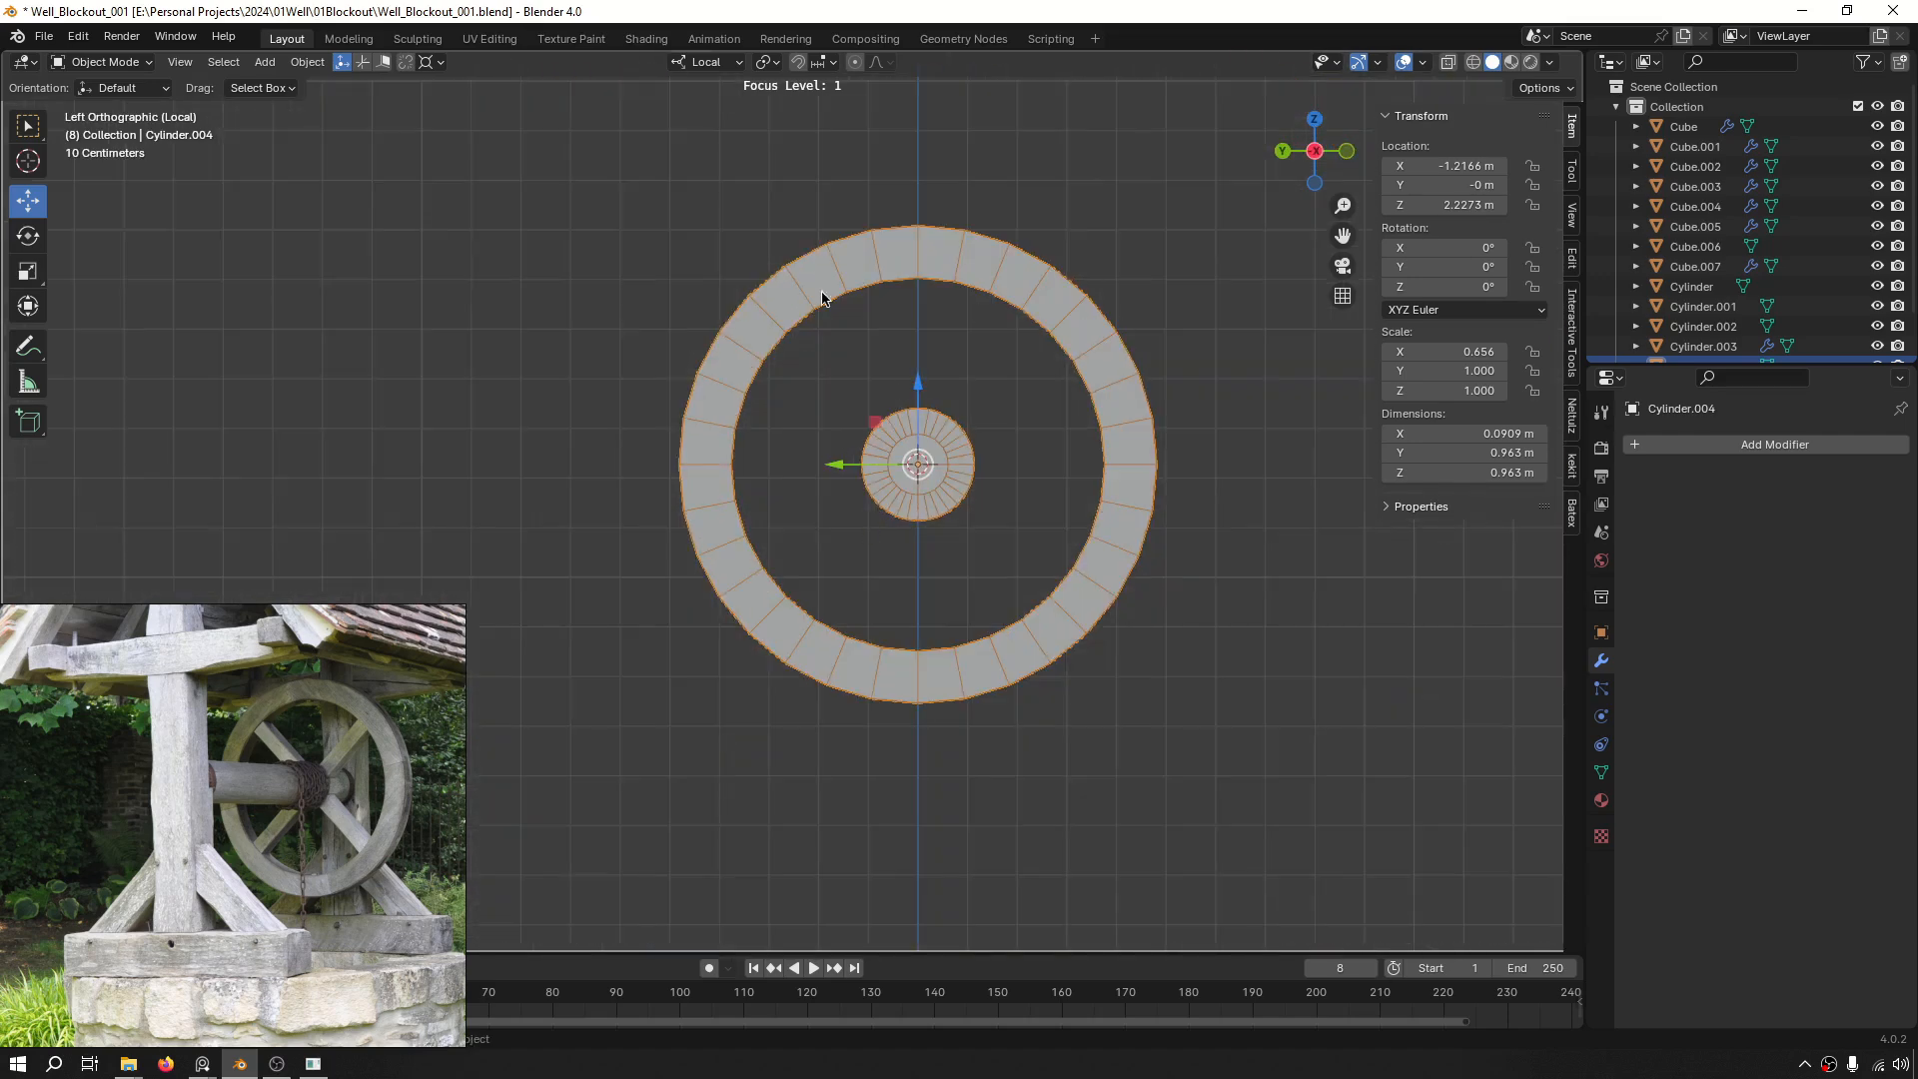
{"action": "key", "text": "shift+a"}
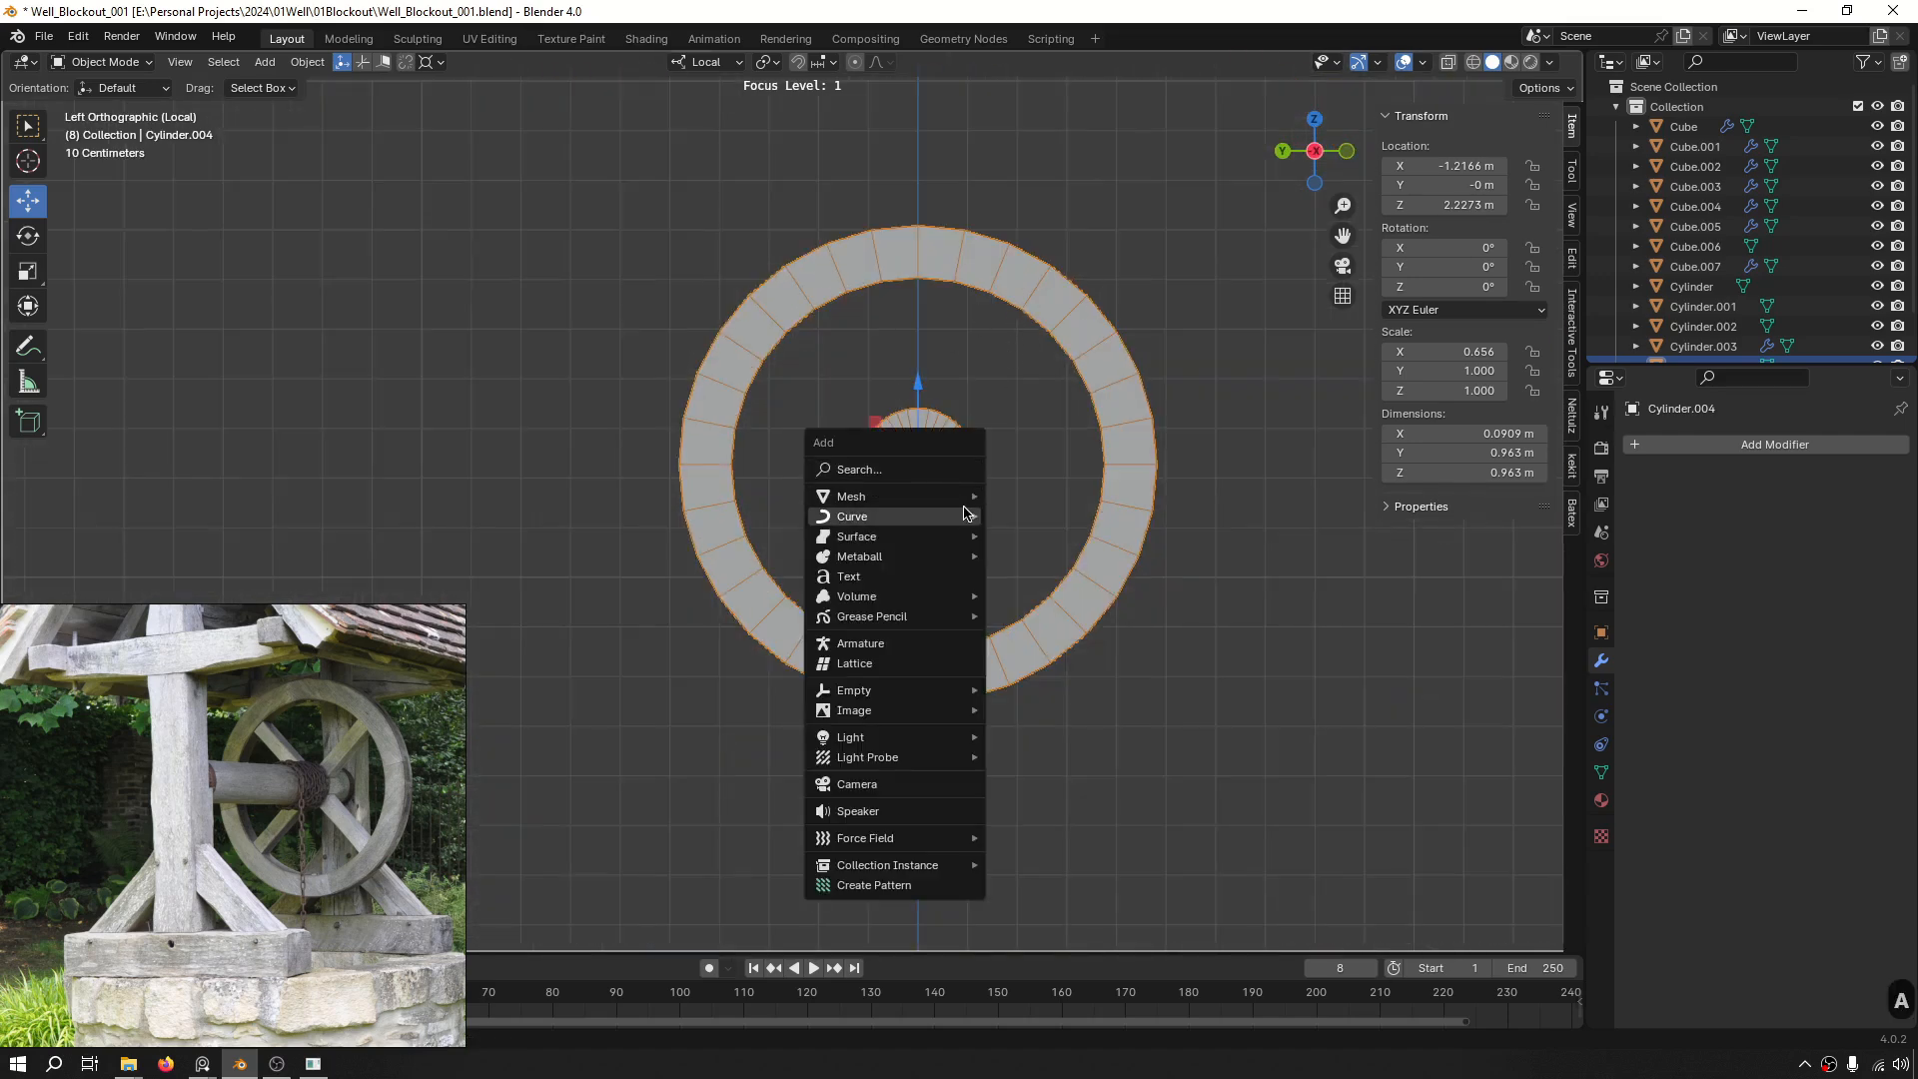
{"action": "mouse_move", "coordinate": [965, 499]}
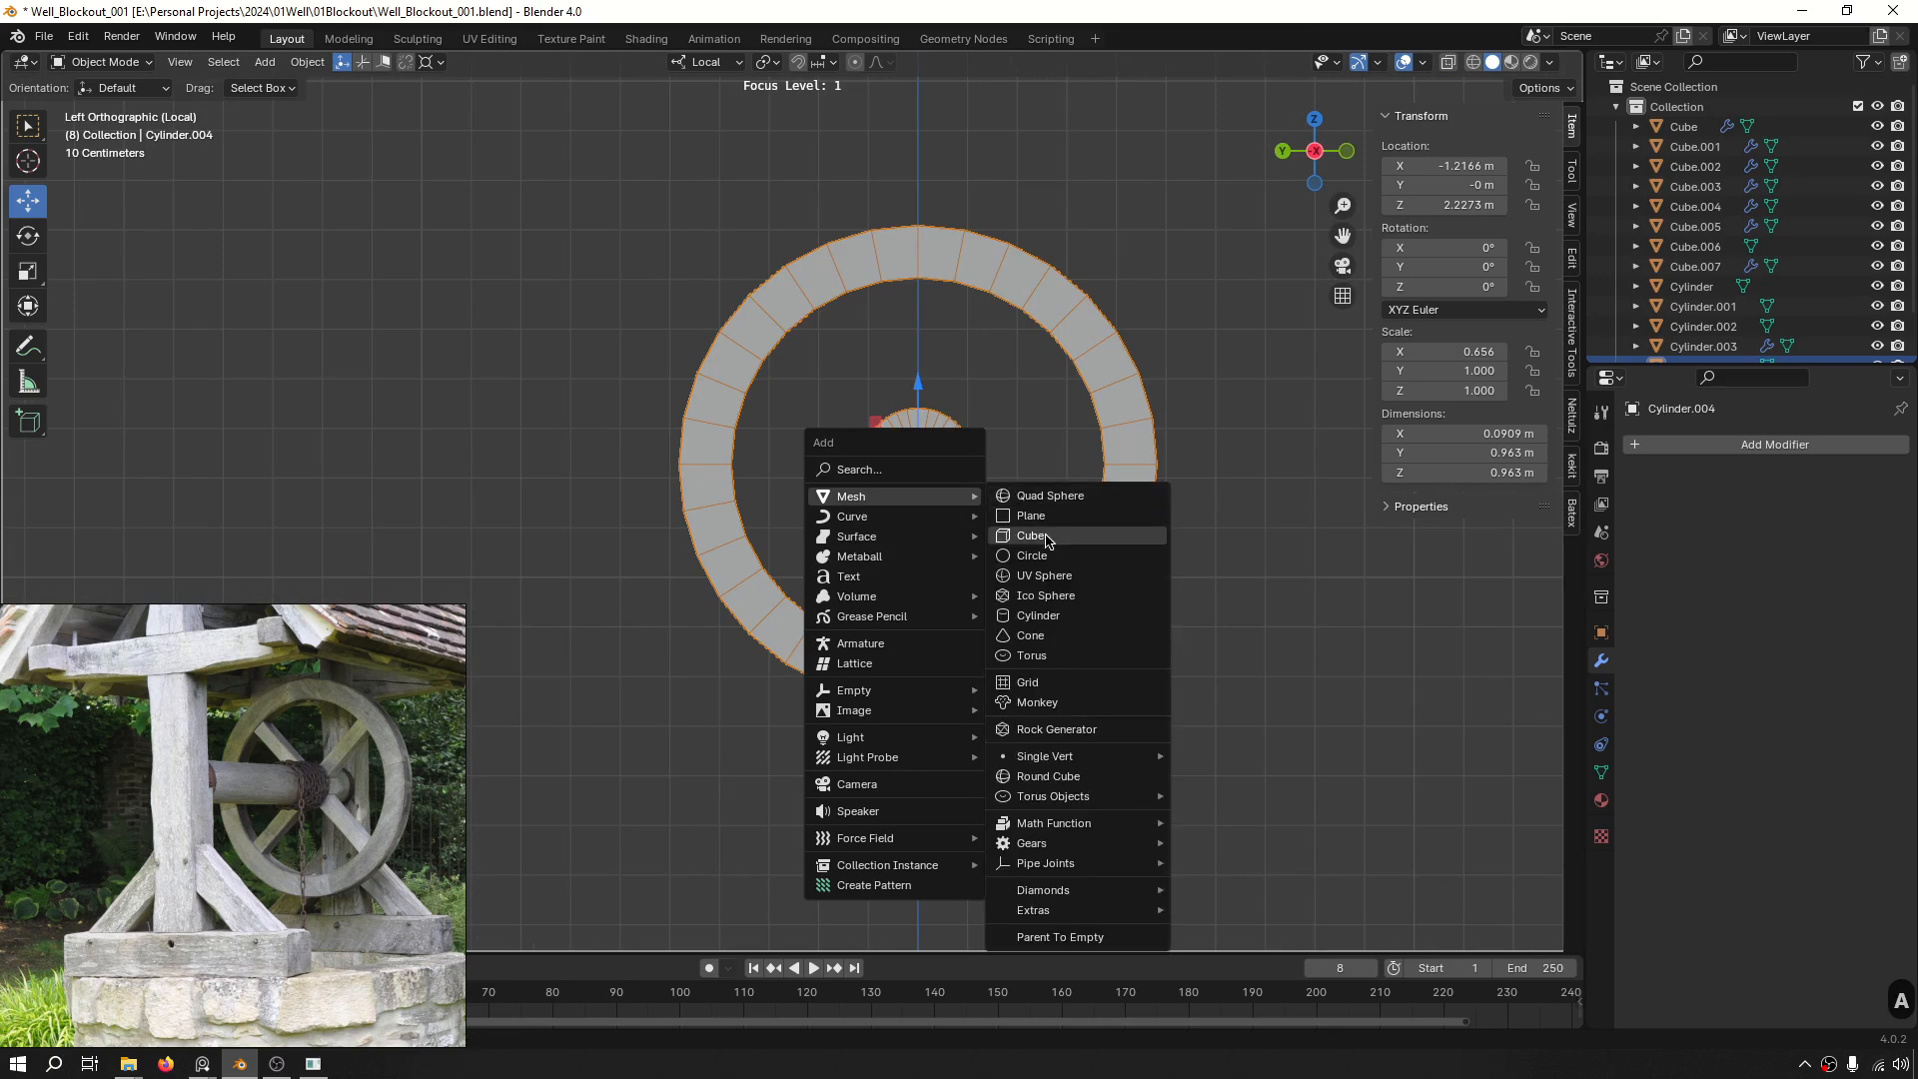
{"action": "left_click", "coordinate": [1030, 534]}
Scale the cube down to about 0.18 m and rotate it 35° about X.
{"action": "key", "text": "s"}
{"action": "key", "text": "s"}
{"action": "left_click", "coordinate": [1044, 567]}
{"action": "scroll", "coordinate": [1044, 567], "scroll_direction": "up", "scroll_amount": 5}
{"action": "key", "text": "s"}
{"action": "key", "text": "s"}
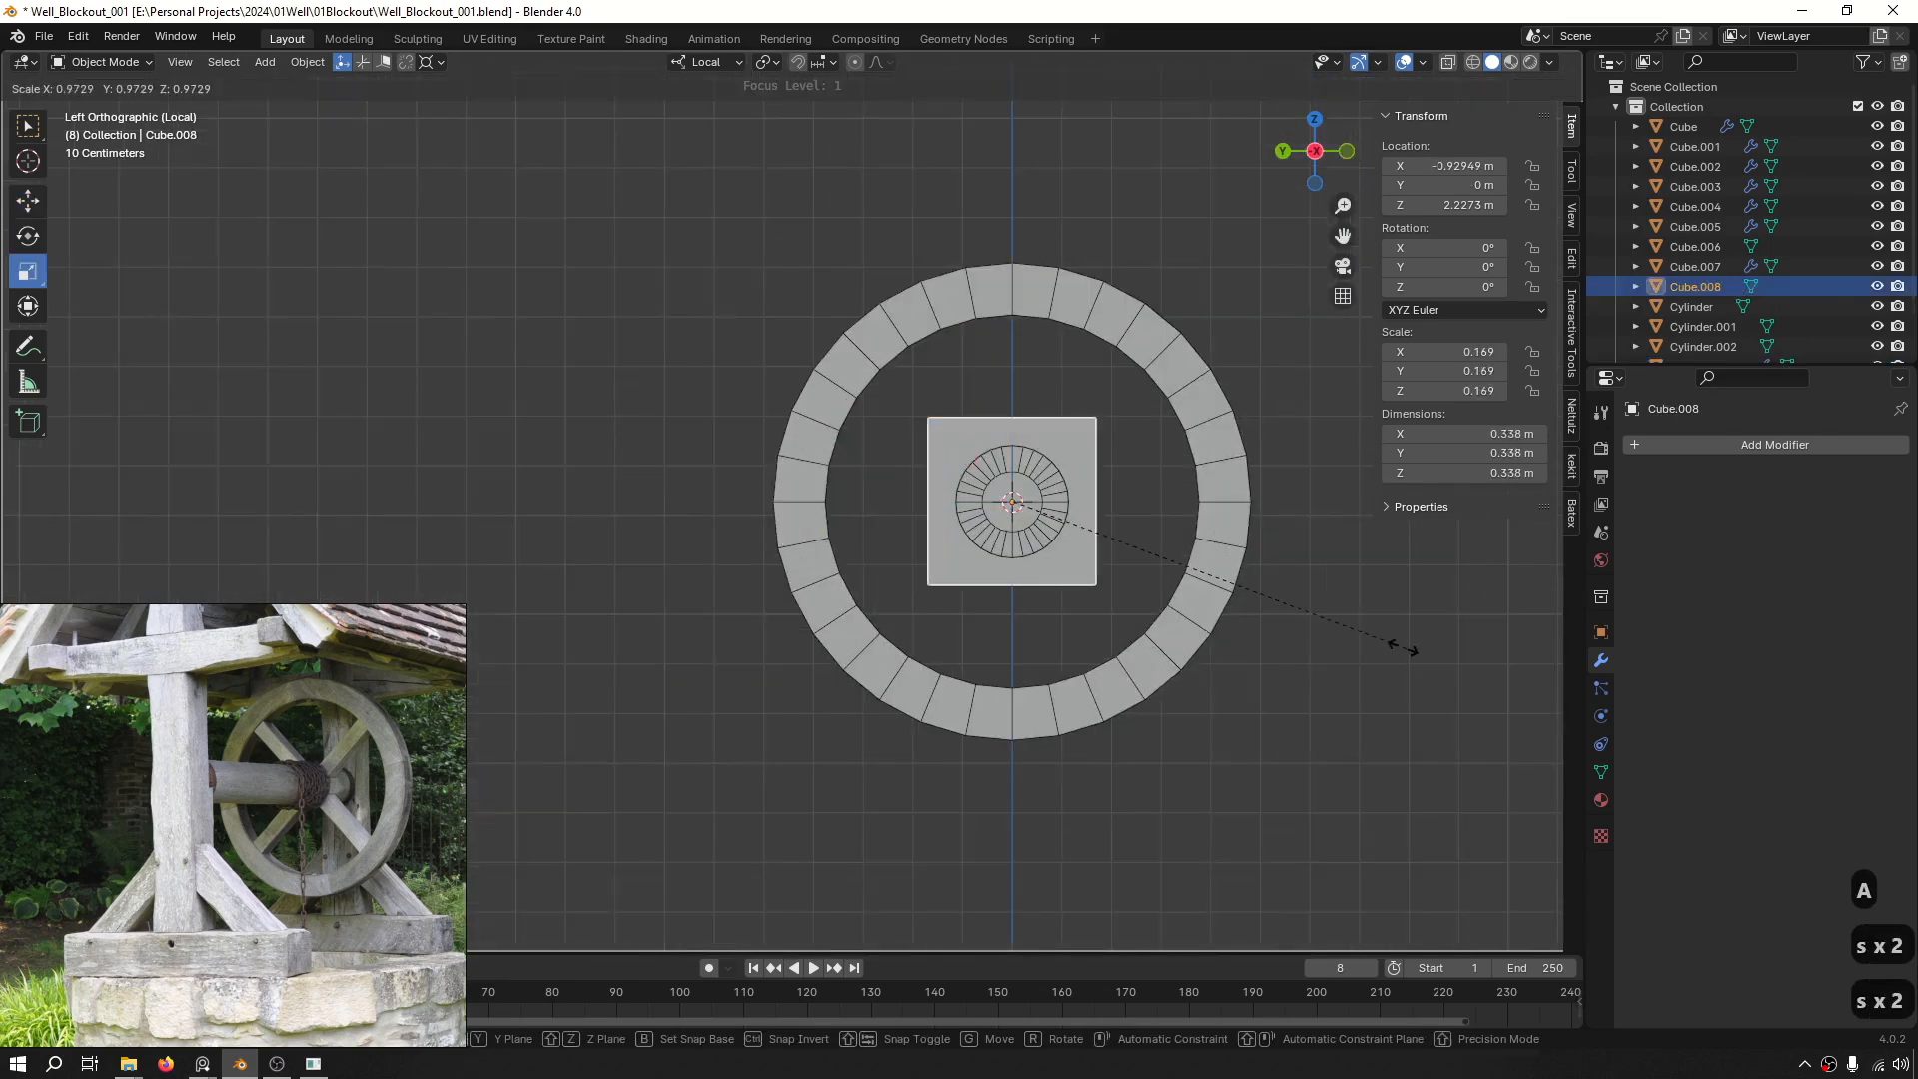
{"action": "key", "text": "r"}
{"action": "key", "text": "r"}
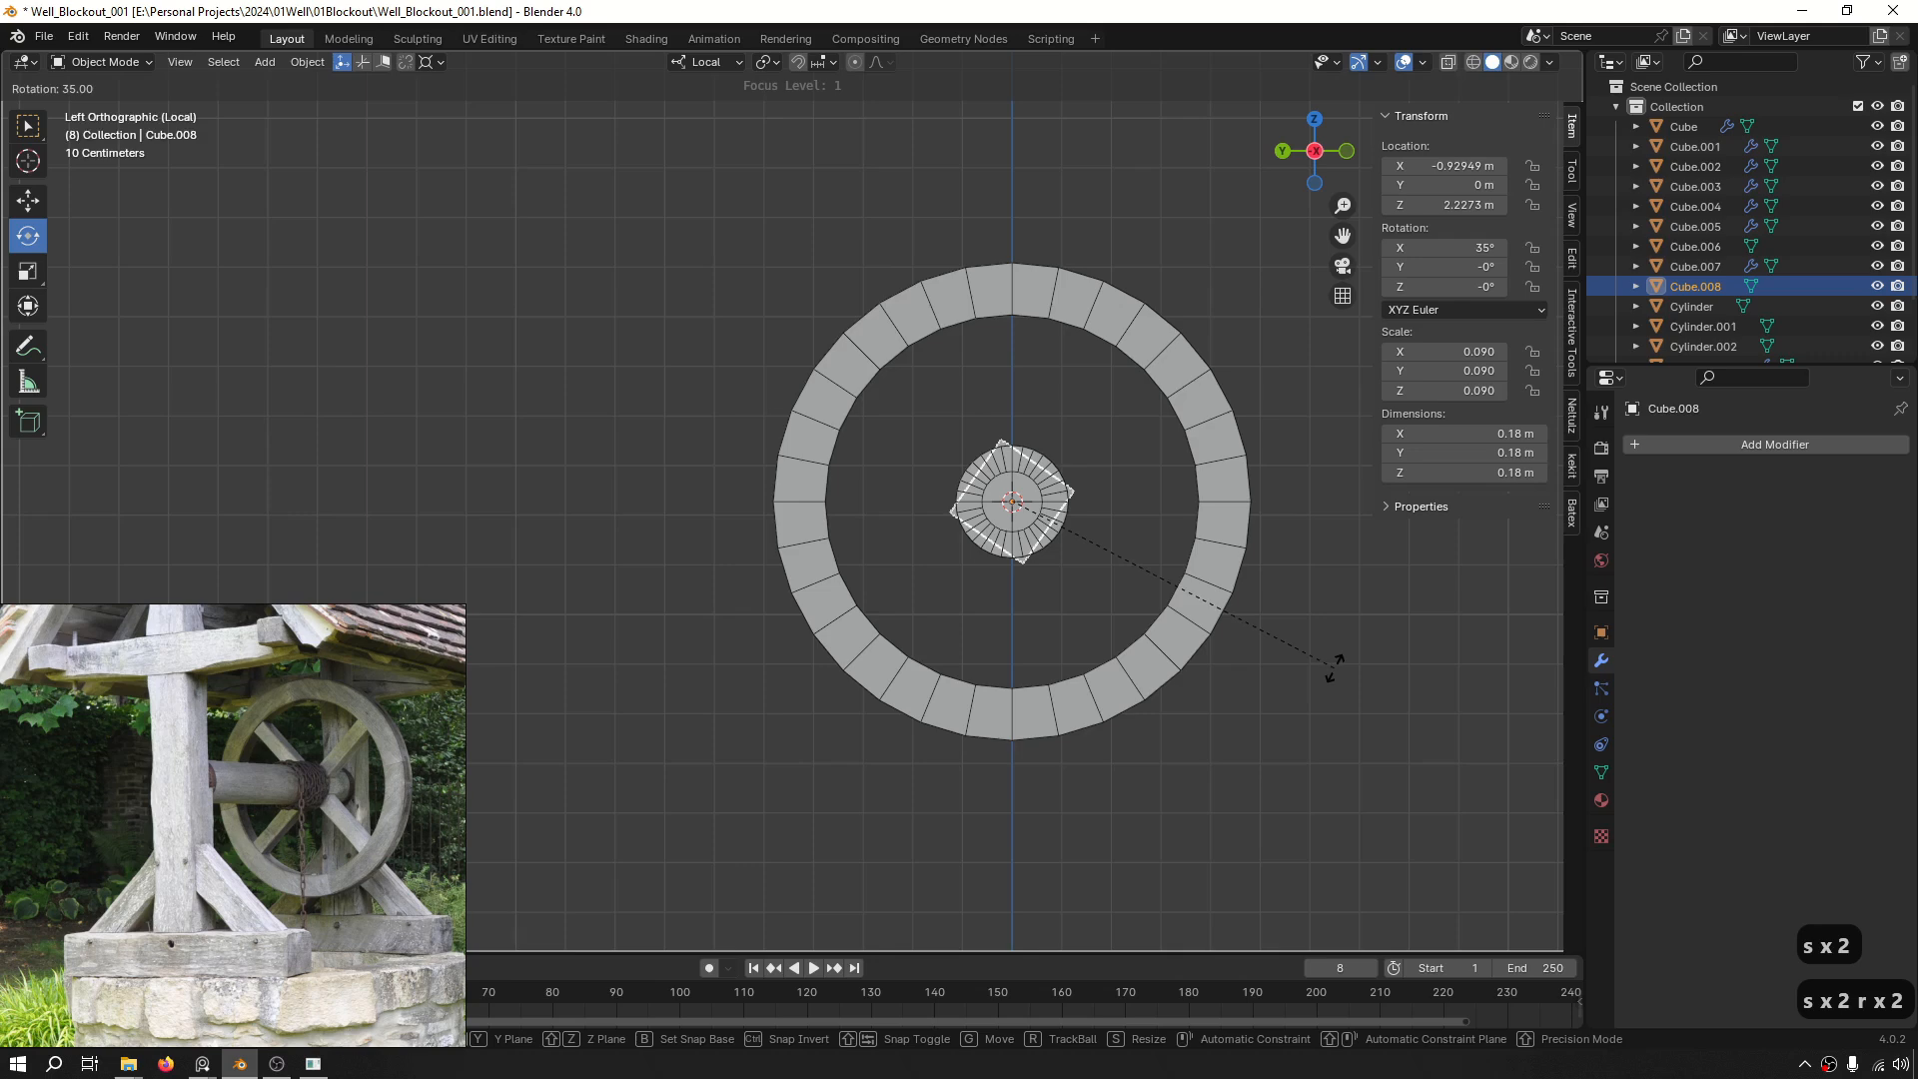
{"action": "left_click", "coordinate": [1335, 667]}
Stretch the rotated cube along its local Y axis to a scale of 0.447 so it spans the wheel.
{"action": "scroll", "coordinate": [1028, 505], "scroll_direction": "up", "scroll_amount": 4}
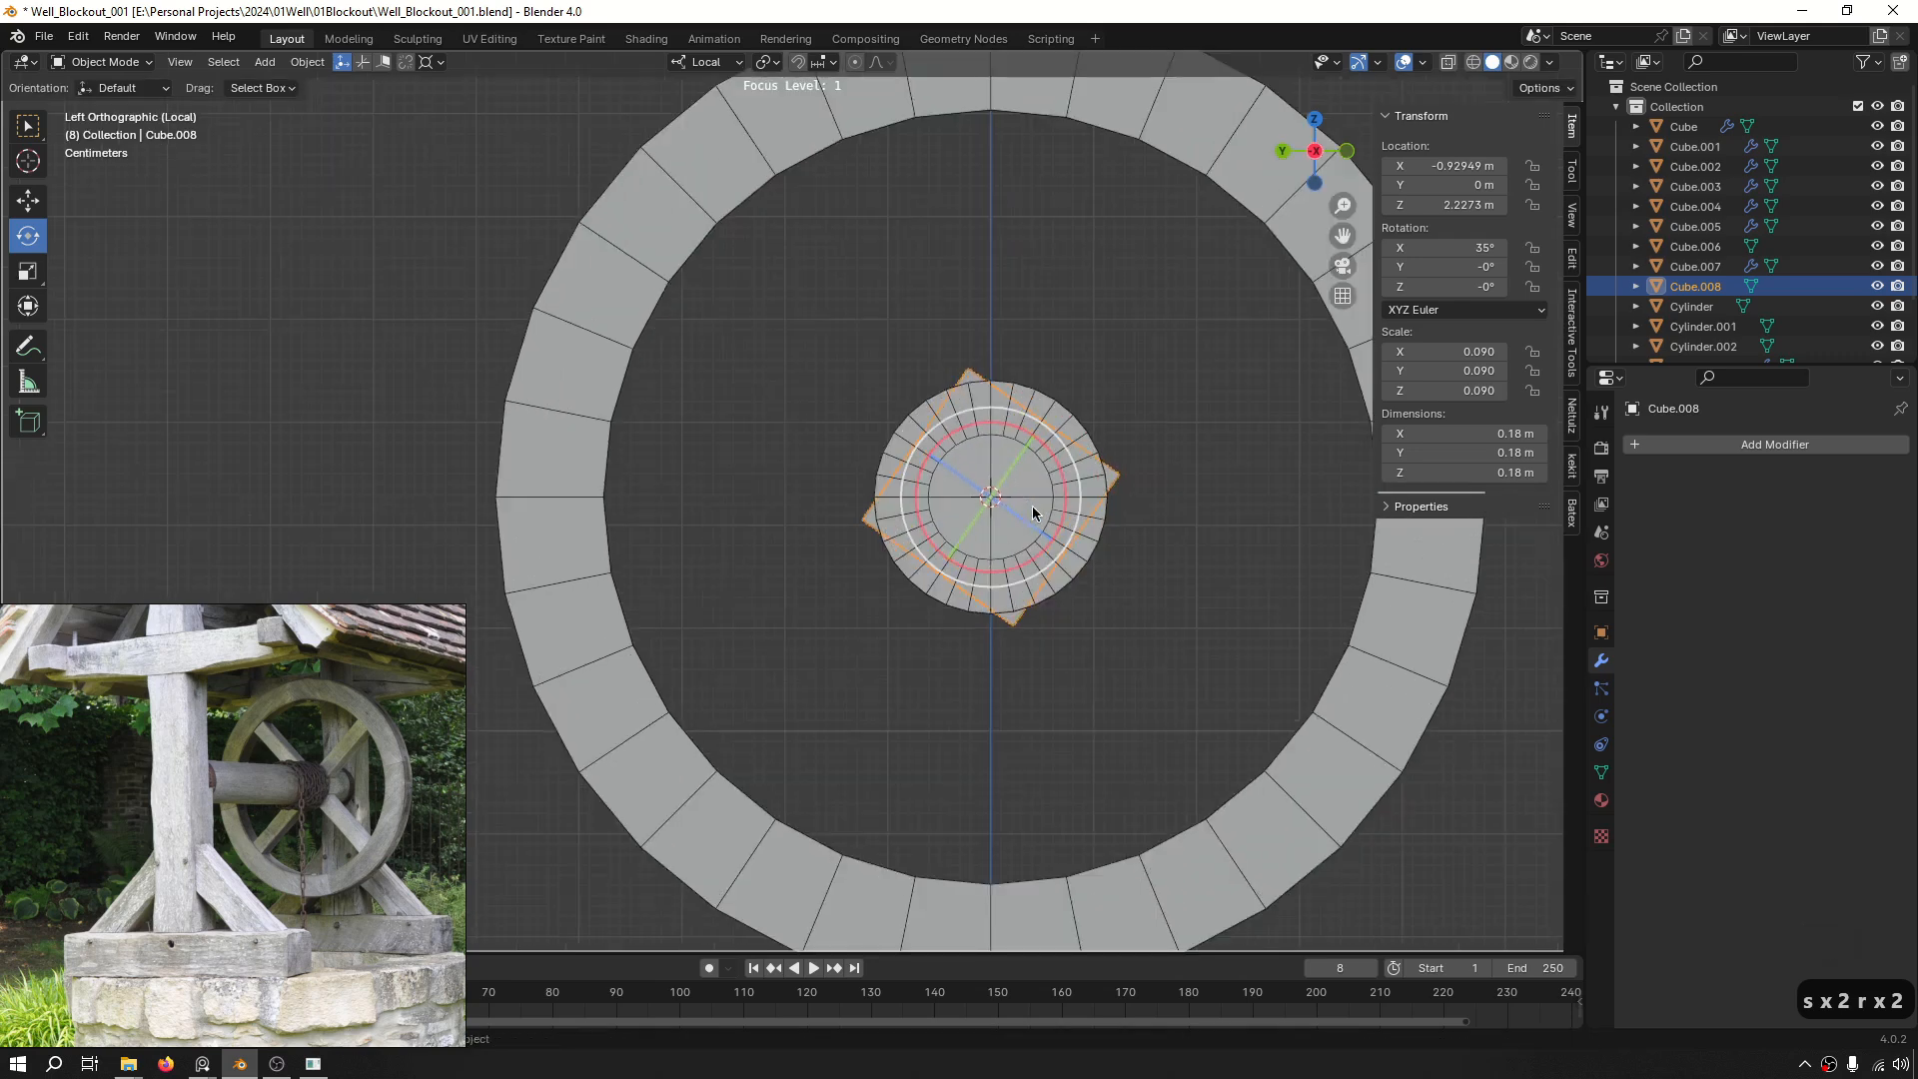
{"action": "key", "text": "s"}
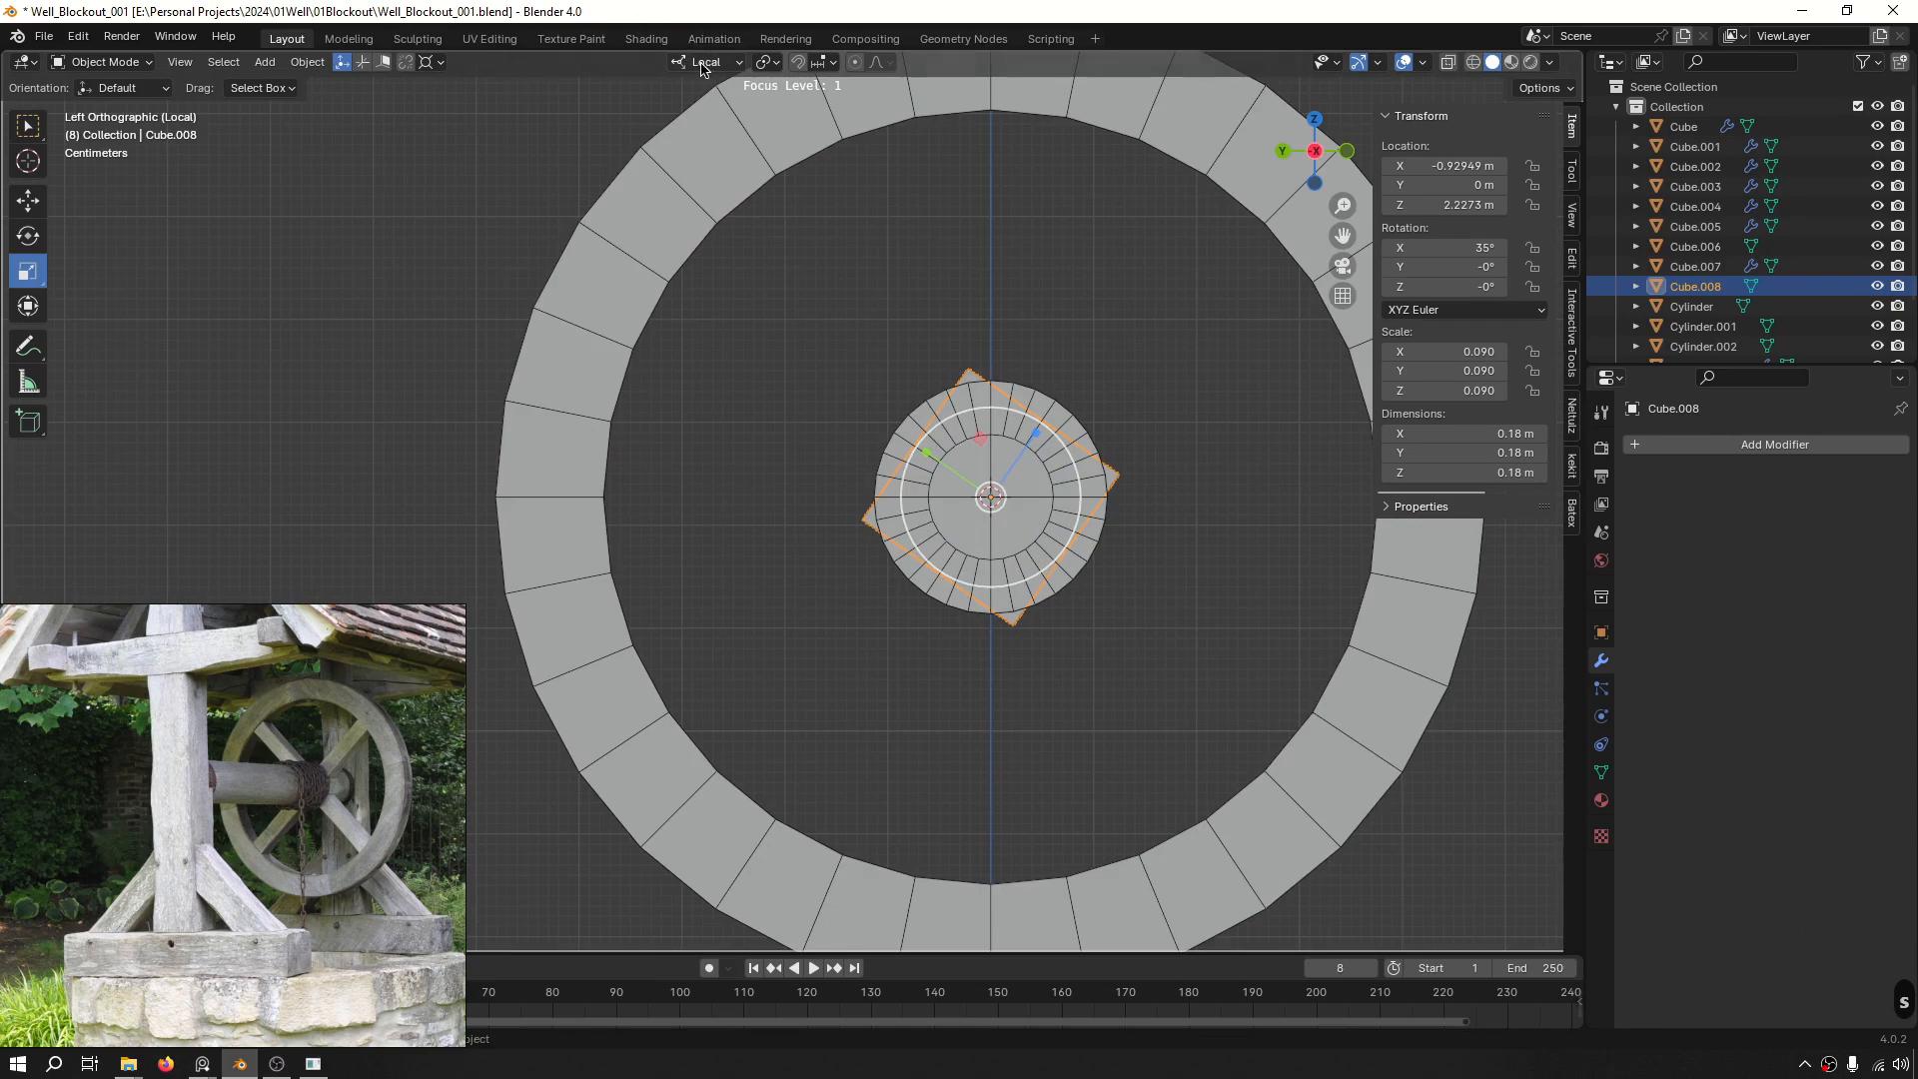
{"action": "key", "text": "s"}
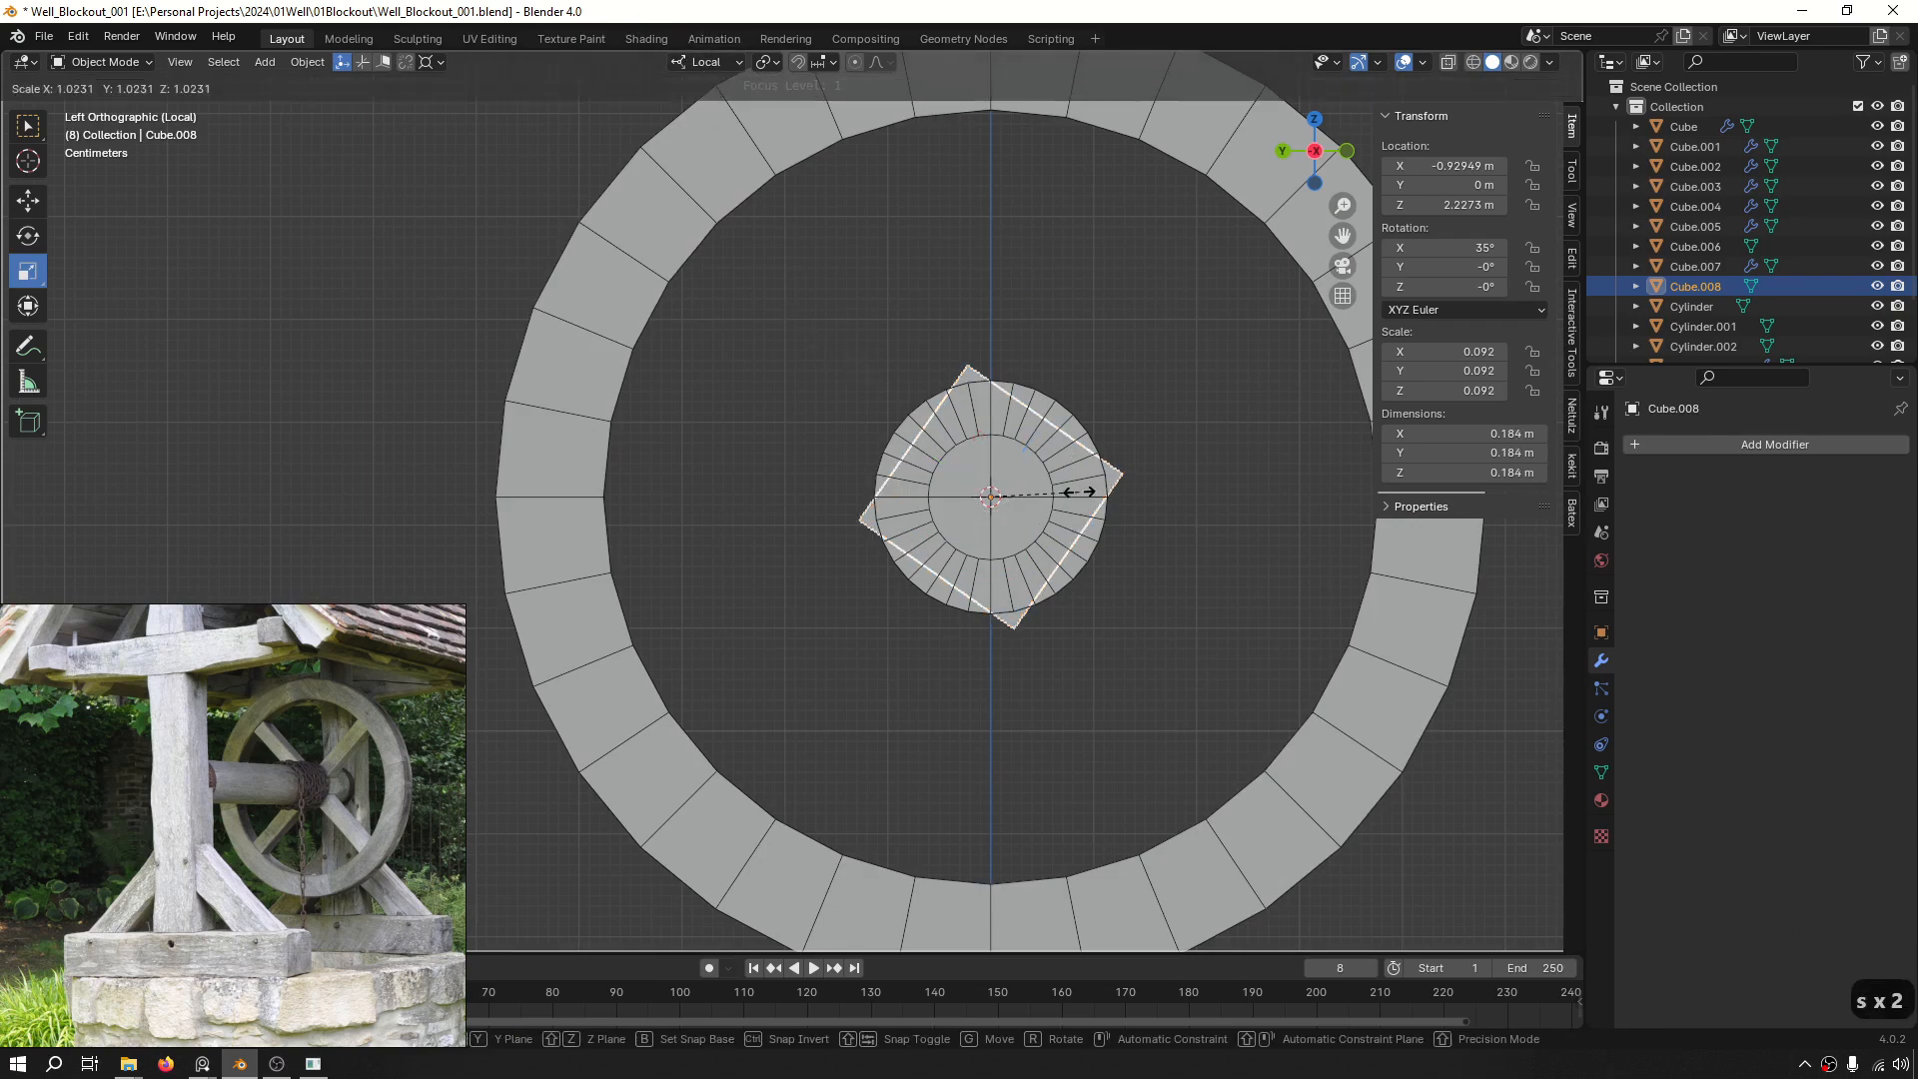
{"action": "key", "text": "y"}
{"action": "left_click", "coordinate": [1396, 631]}
Move the stretched bar along X into the wheel, to an X location of about -1.2196 m.
{"action": "middle_click_drag", "start_coordinate": [1233, 609], "coordinate": [943, 617]}
{"action": "scroll", "coordinate": [943, 617], "scroll_direction": "down", "scroll_amount": 7}
{"action": "key", "text": "g"}
{"action": "left_click_drag", "start_coordinate": [1017, 594], "coordinate": [869, 580]}
{"action": "scroll", "coordinate": [865, 579], "scroll_direction": "up", "scroll_amount": 4}
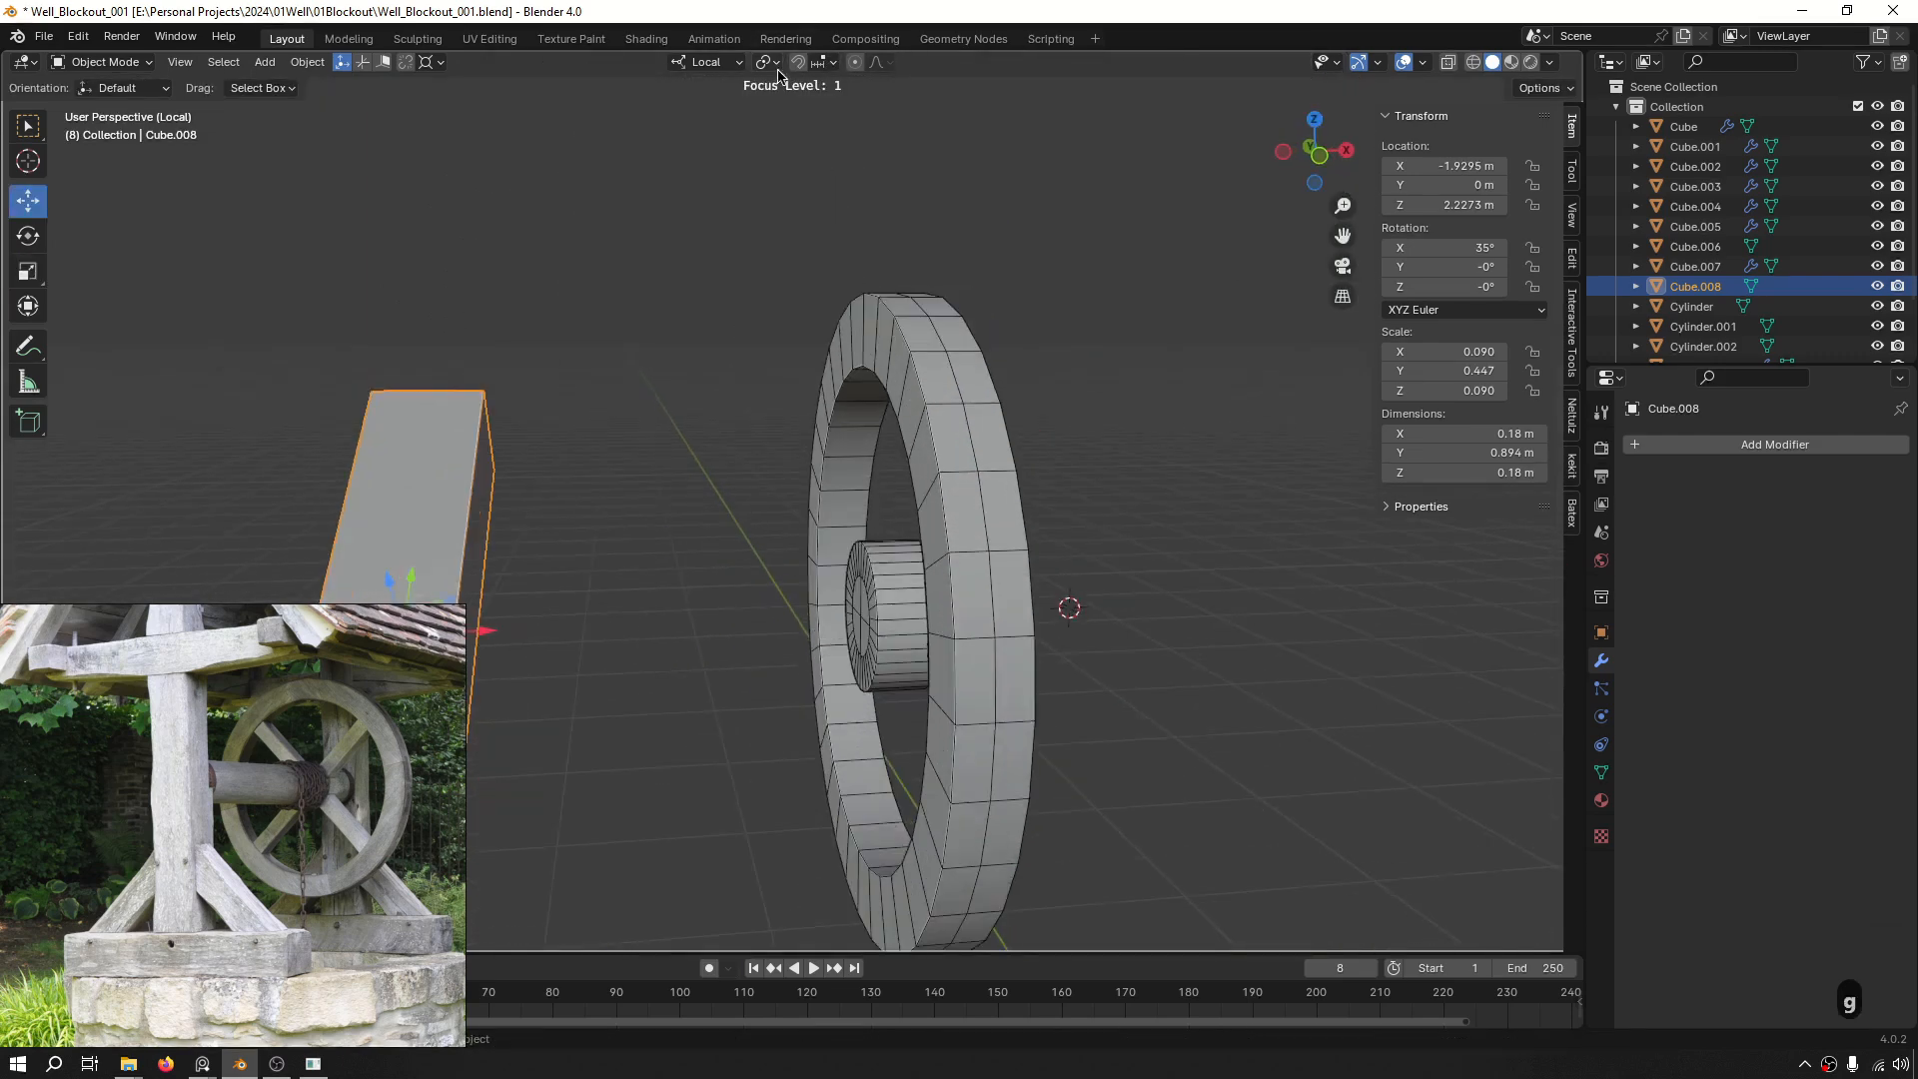
{"action": "scroll", "coordinate": [699, 560], "scroll_direction": "down", "scroll_amount": 4}
{"action": "left_click_drag", "start_coordinate": [721, 561], "coordinate": [984, 562]}
Thin the spoke bar along its local X axis to a scale of 0.028 and deselect it.
{"action": "scroll", "coordinate": [999, 559], "scroll_direction": "up", "scroll_amount": 2}
{"action": "key", "text": "s"}
{"action": "key", "text": "s"}
{"action": "key", "text": "x"}
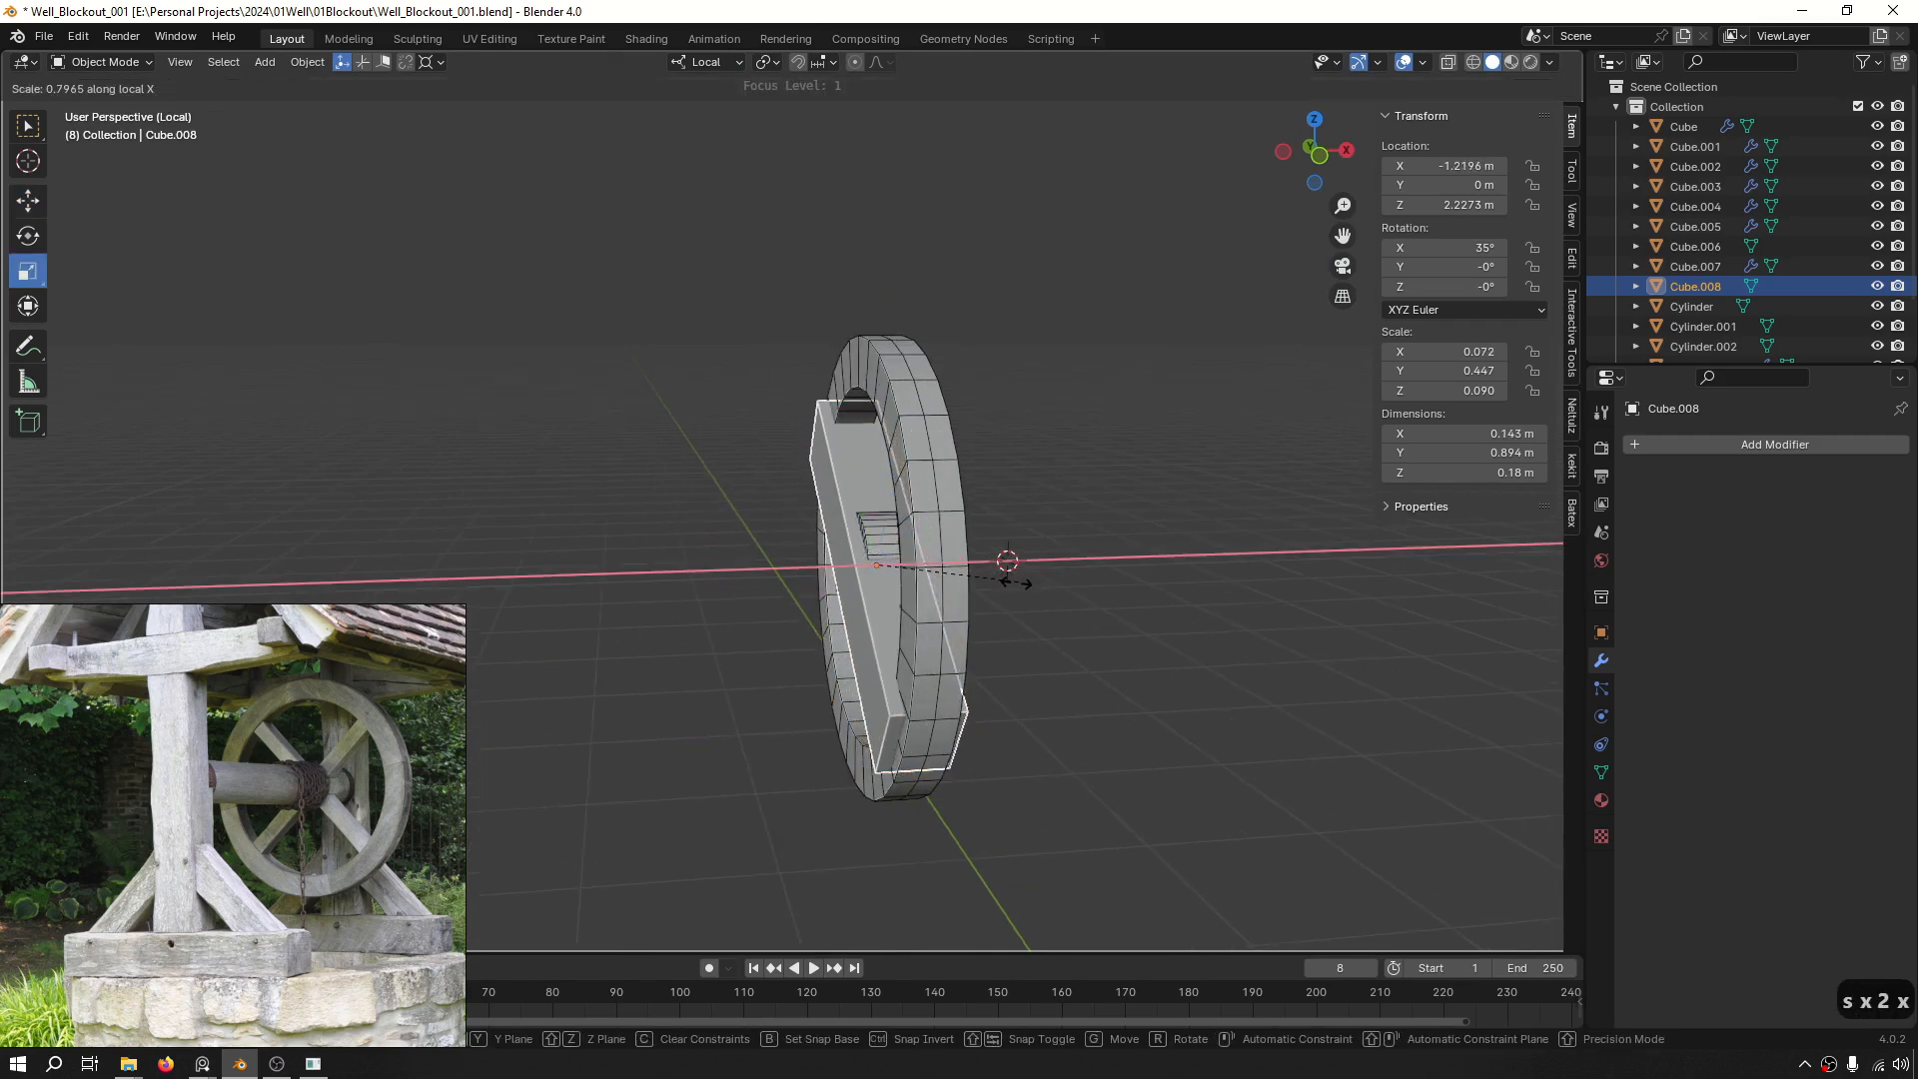
{"action": "left_click", "coordinate": [851, 554]}
{"action": "middle_click_drag", "start_coordinate": [884, 543], "coordinate": [1237, 571], "text": "alt"}
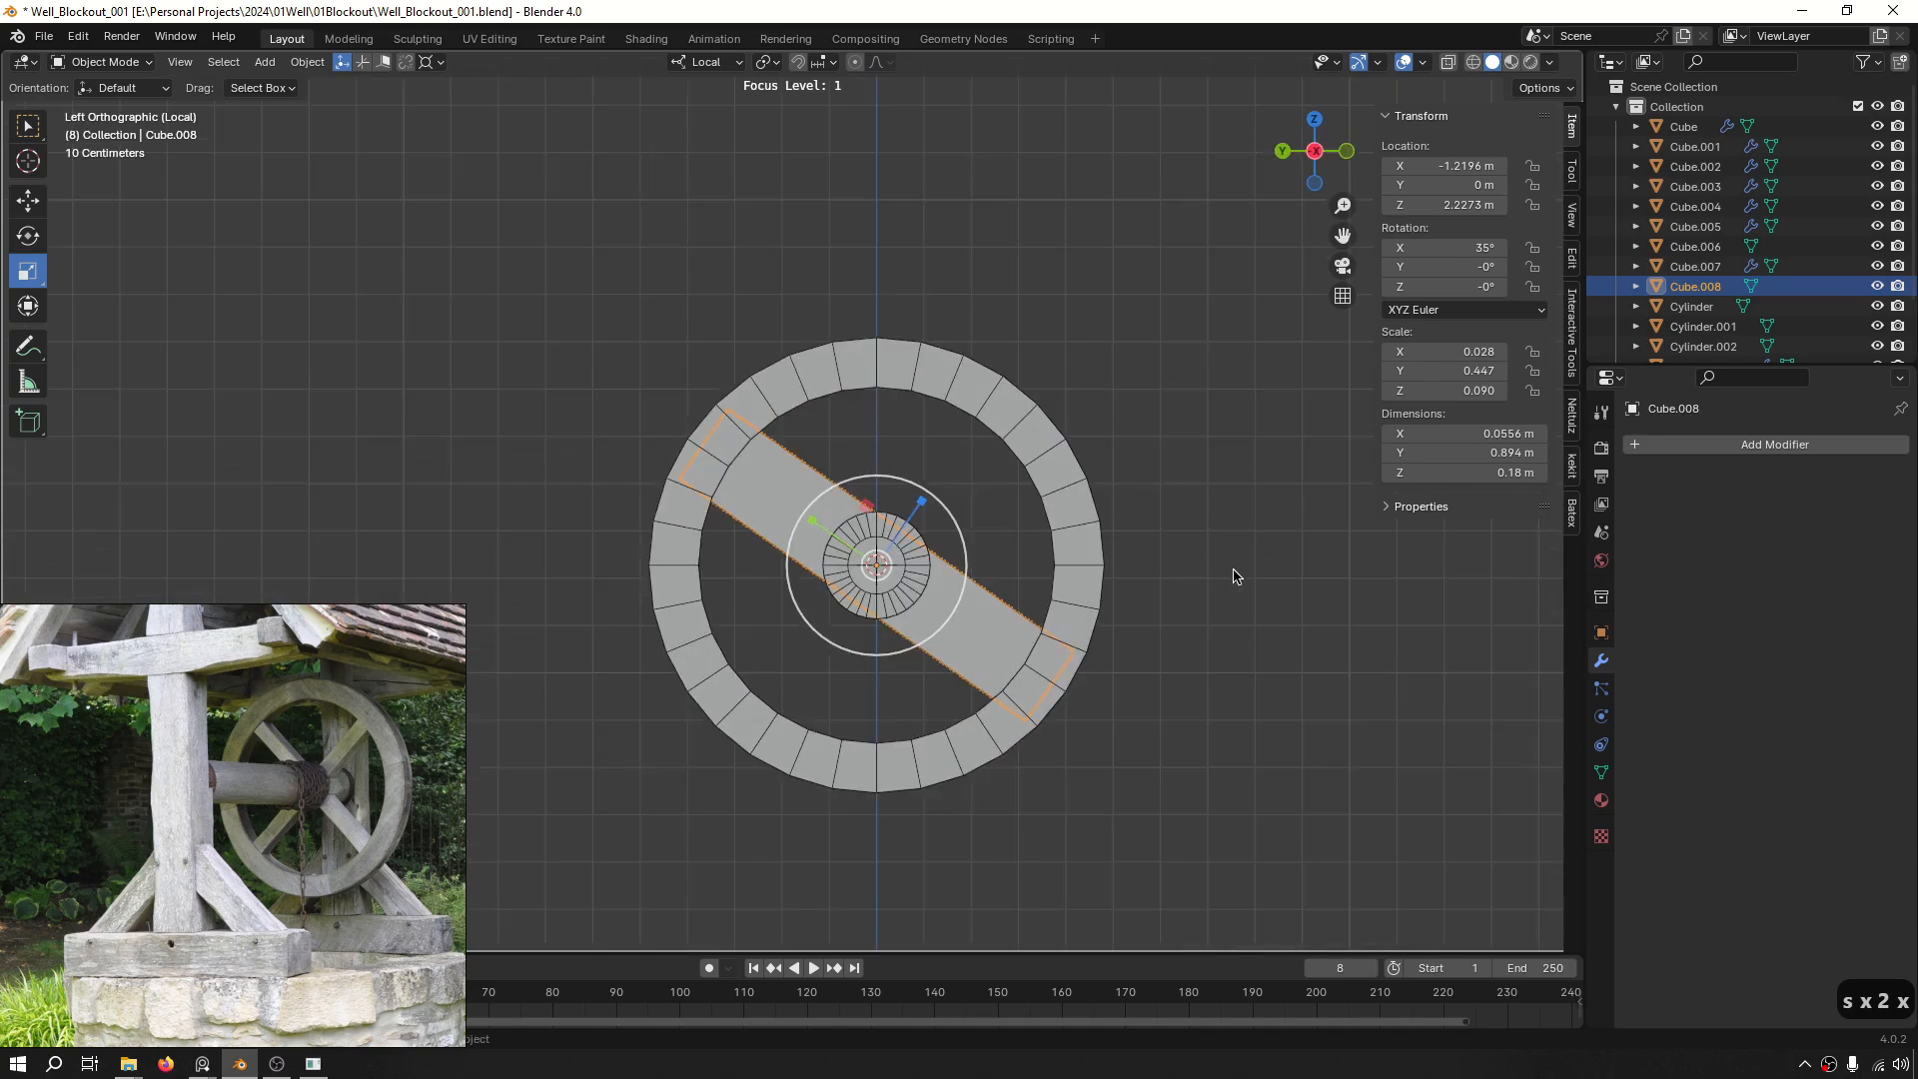
{"action": "left_click", "coordinate": [1237, 571]}
Duplicate the diagonal spoke bar in place.
{"action": "scroll", "coordinate": [889, 555], "scroll_direction": "up", "scroll_amount": 5}
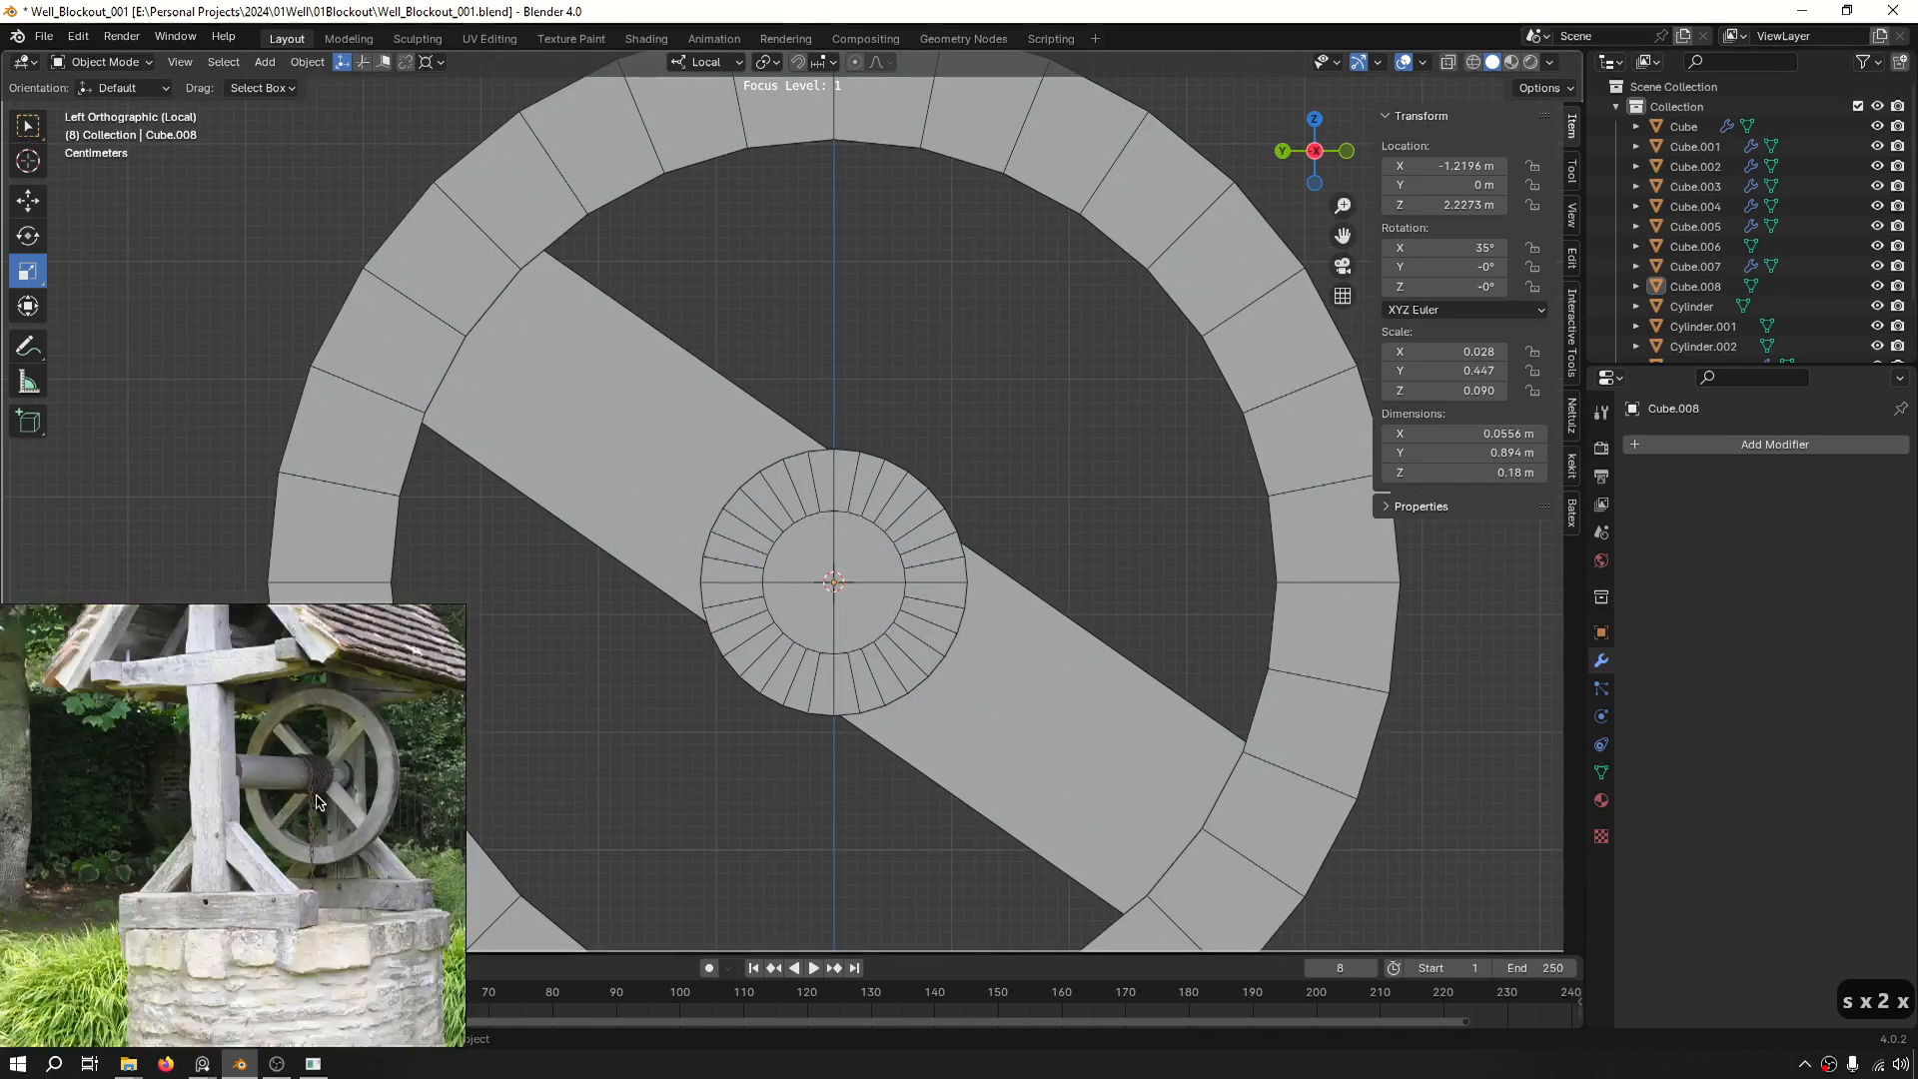
{"action": "scroll", "coordinate": [324, 799], "scroll_direction": "up", "scroll_amount": 3}
{"action": "left_click", "coordinate": [832, 381]}
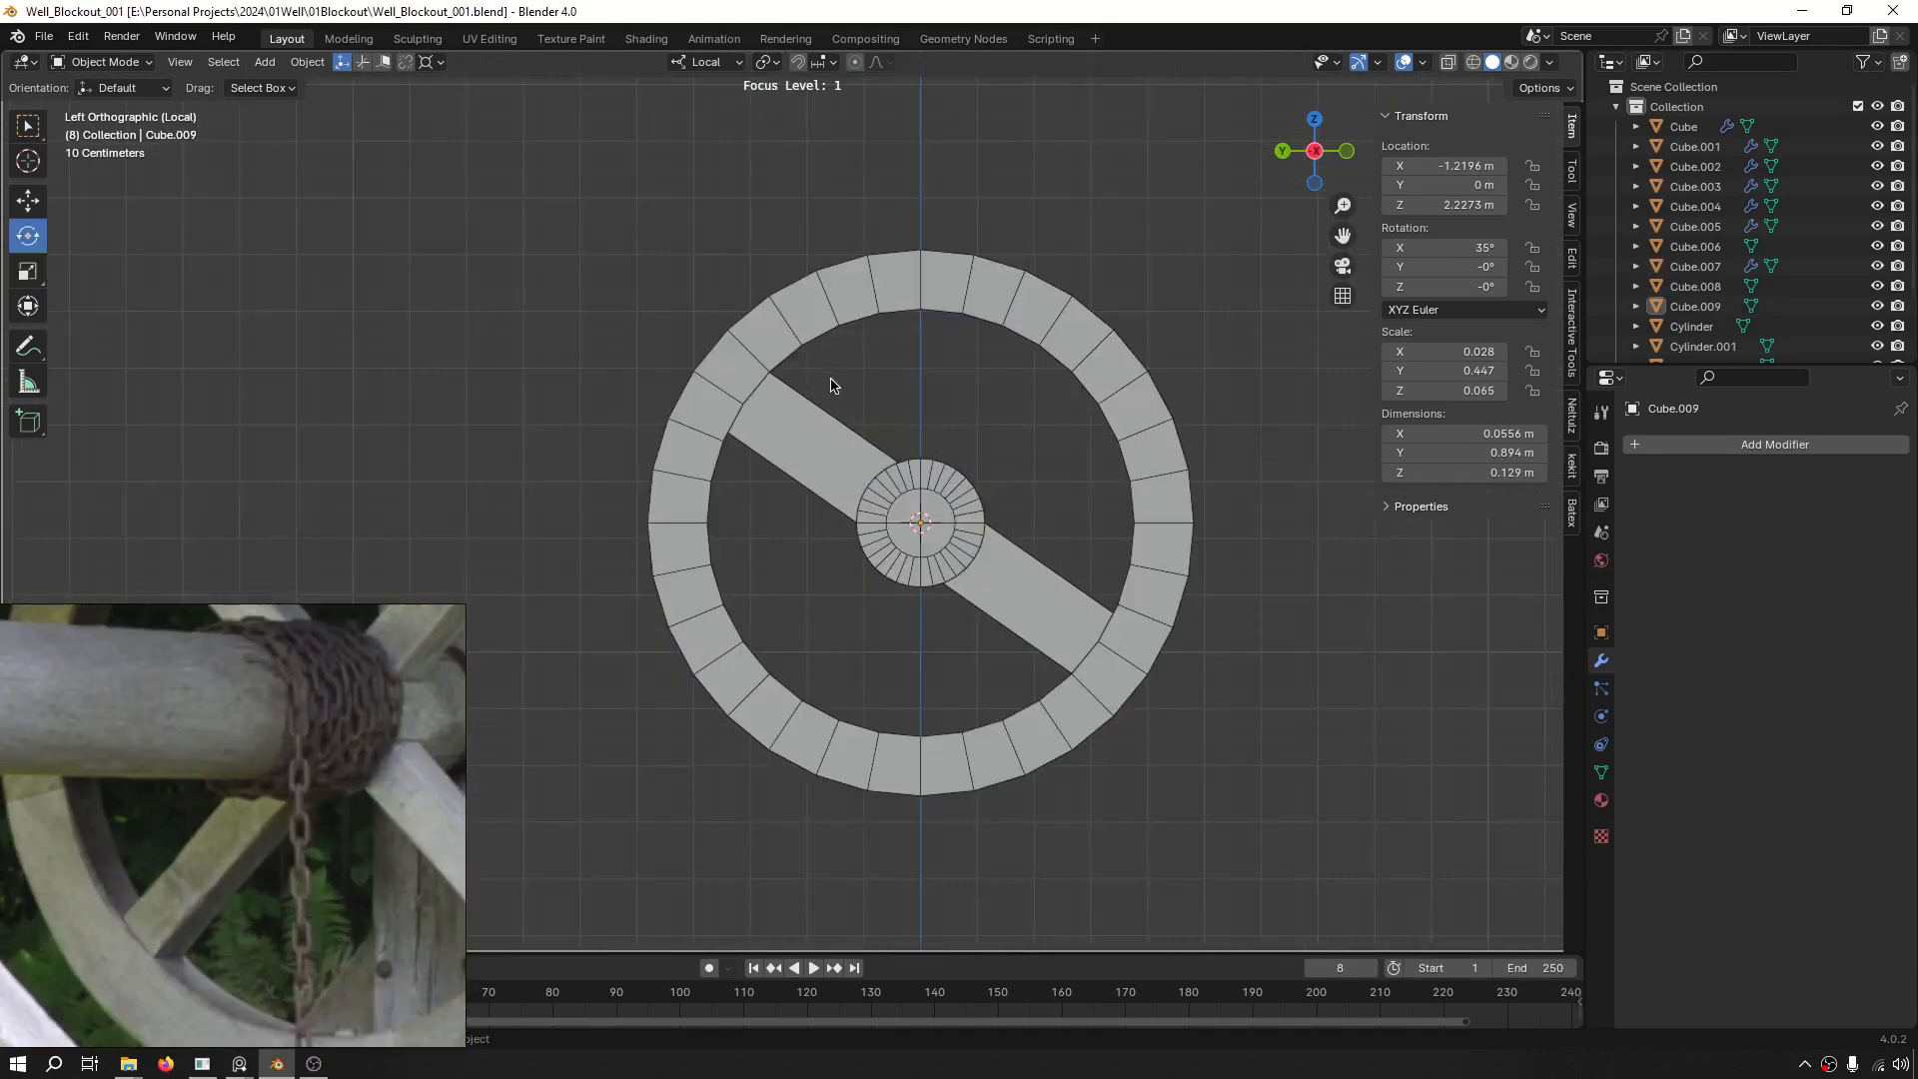
{"action": "left_click", "coordinate": [876, 492]}
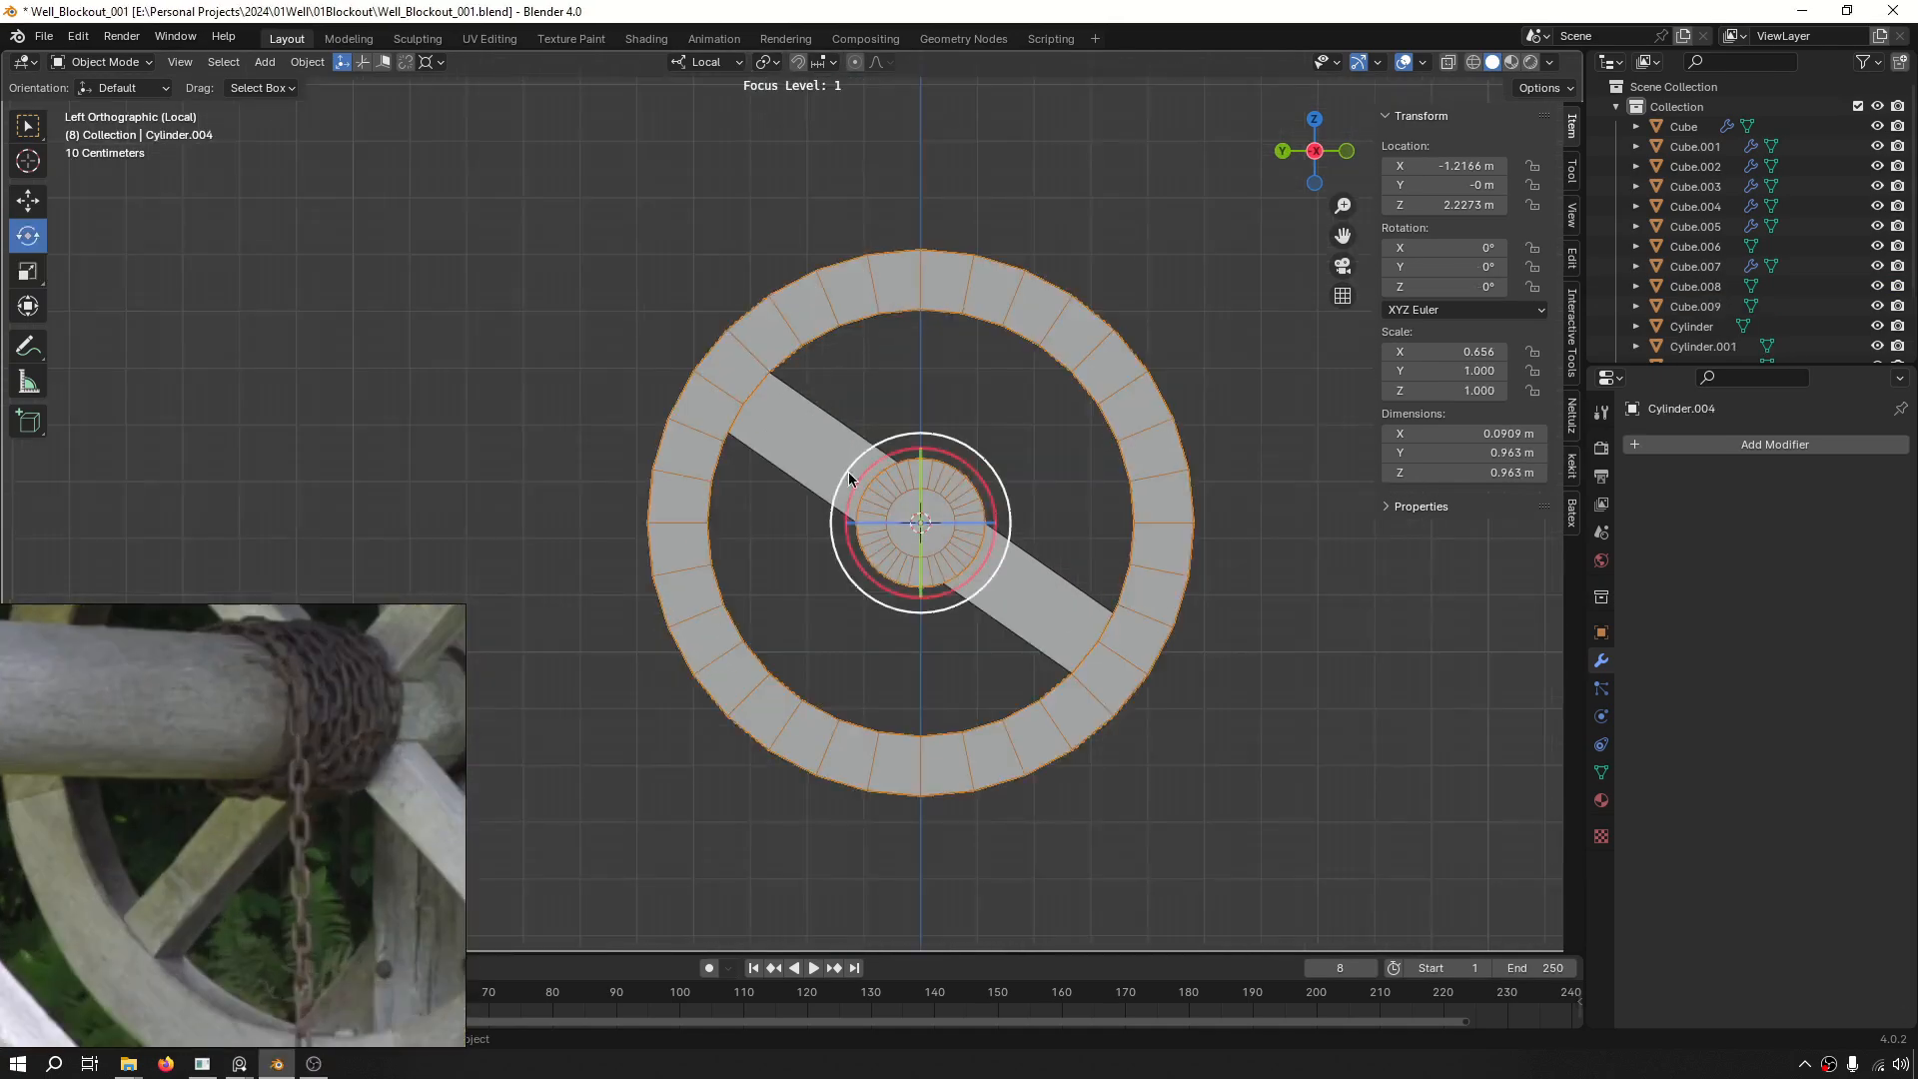
{"action": "left_click", "coordinate": [841, 465]}
{"action": "scroll", "coordinate": [841, 465], "scroll_direction": "up", "scroll_amount": 3}
{"action": "key", "text": "shift+d"}
{"action": "right_click", "coordinate": [1111, 396]}
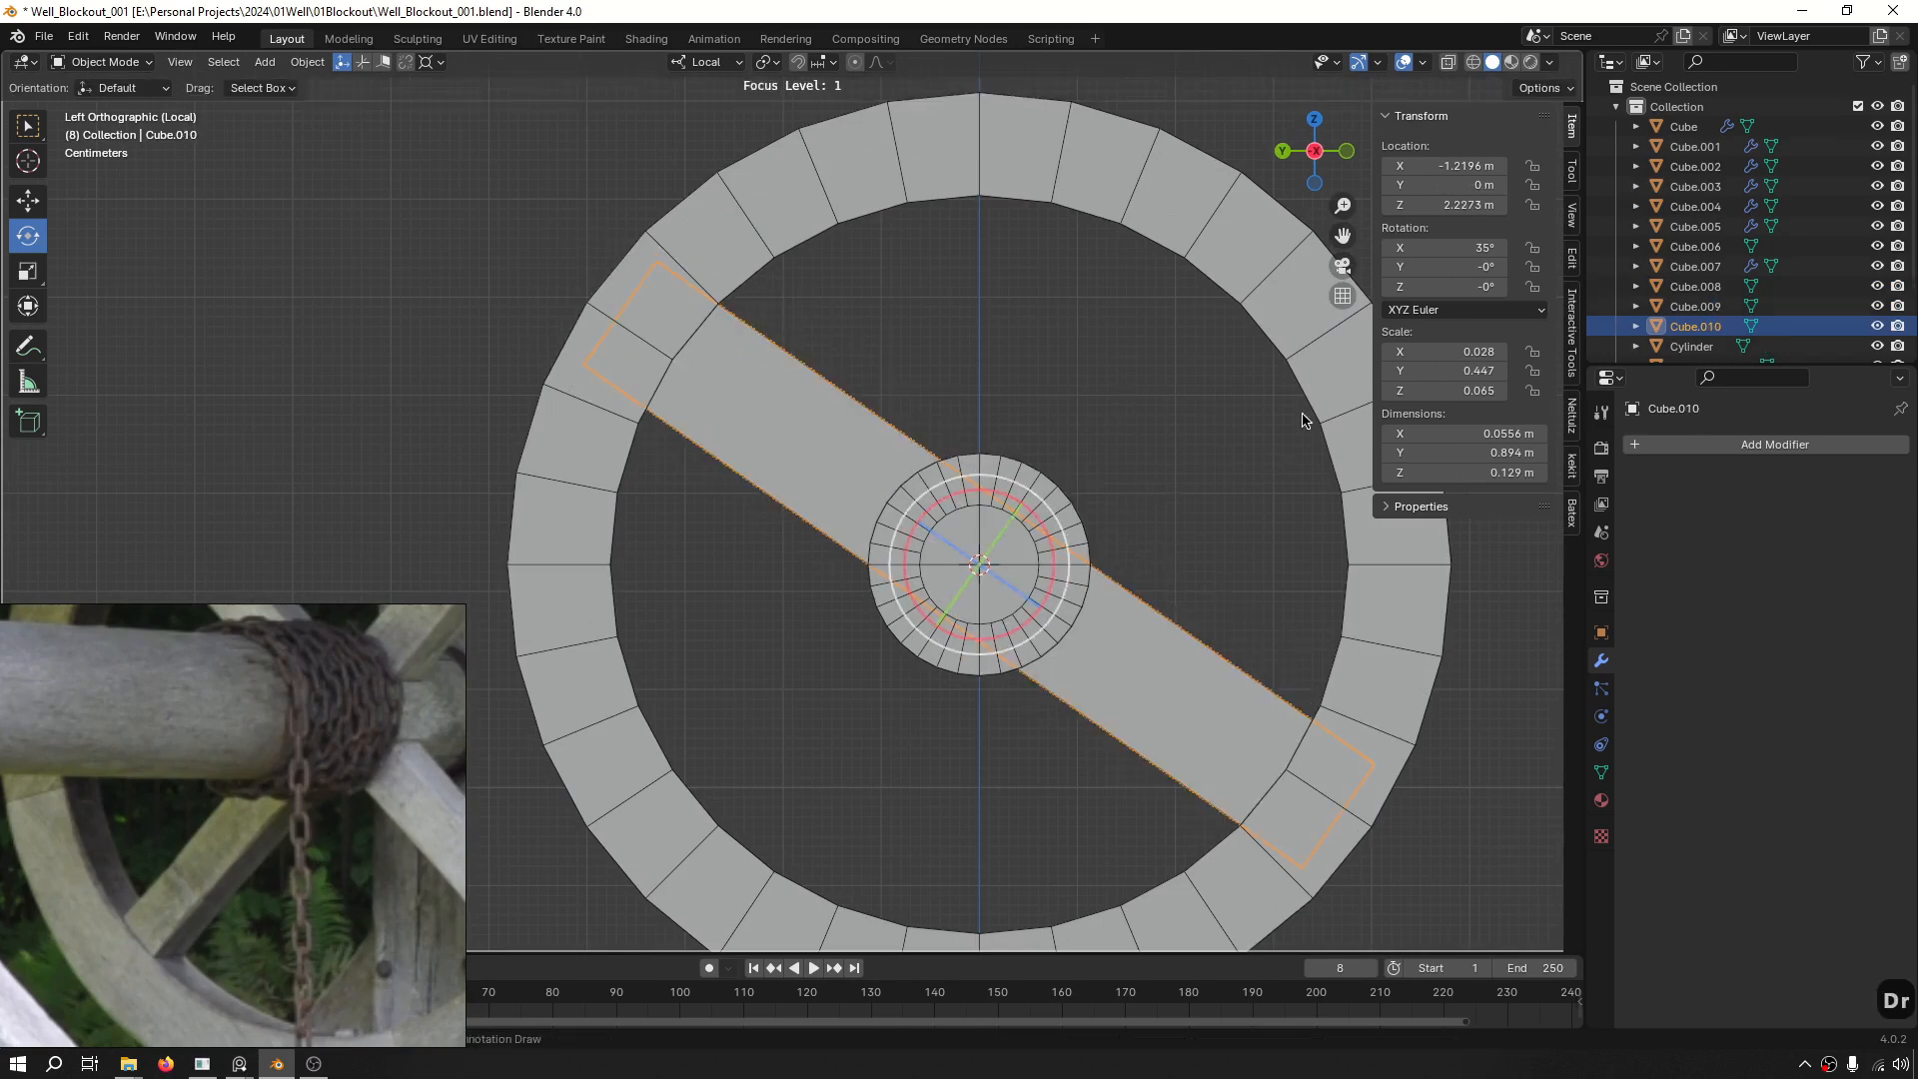
Rotate the duplicated spoke 90° about the wheel's centre to an X rotation of 125°, and return to the full scene.
{"action": "key", "text": "r"}
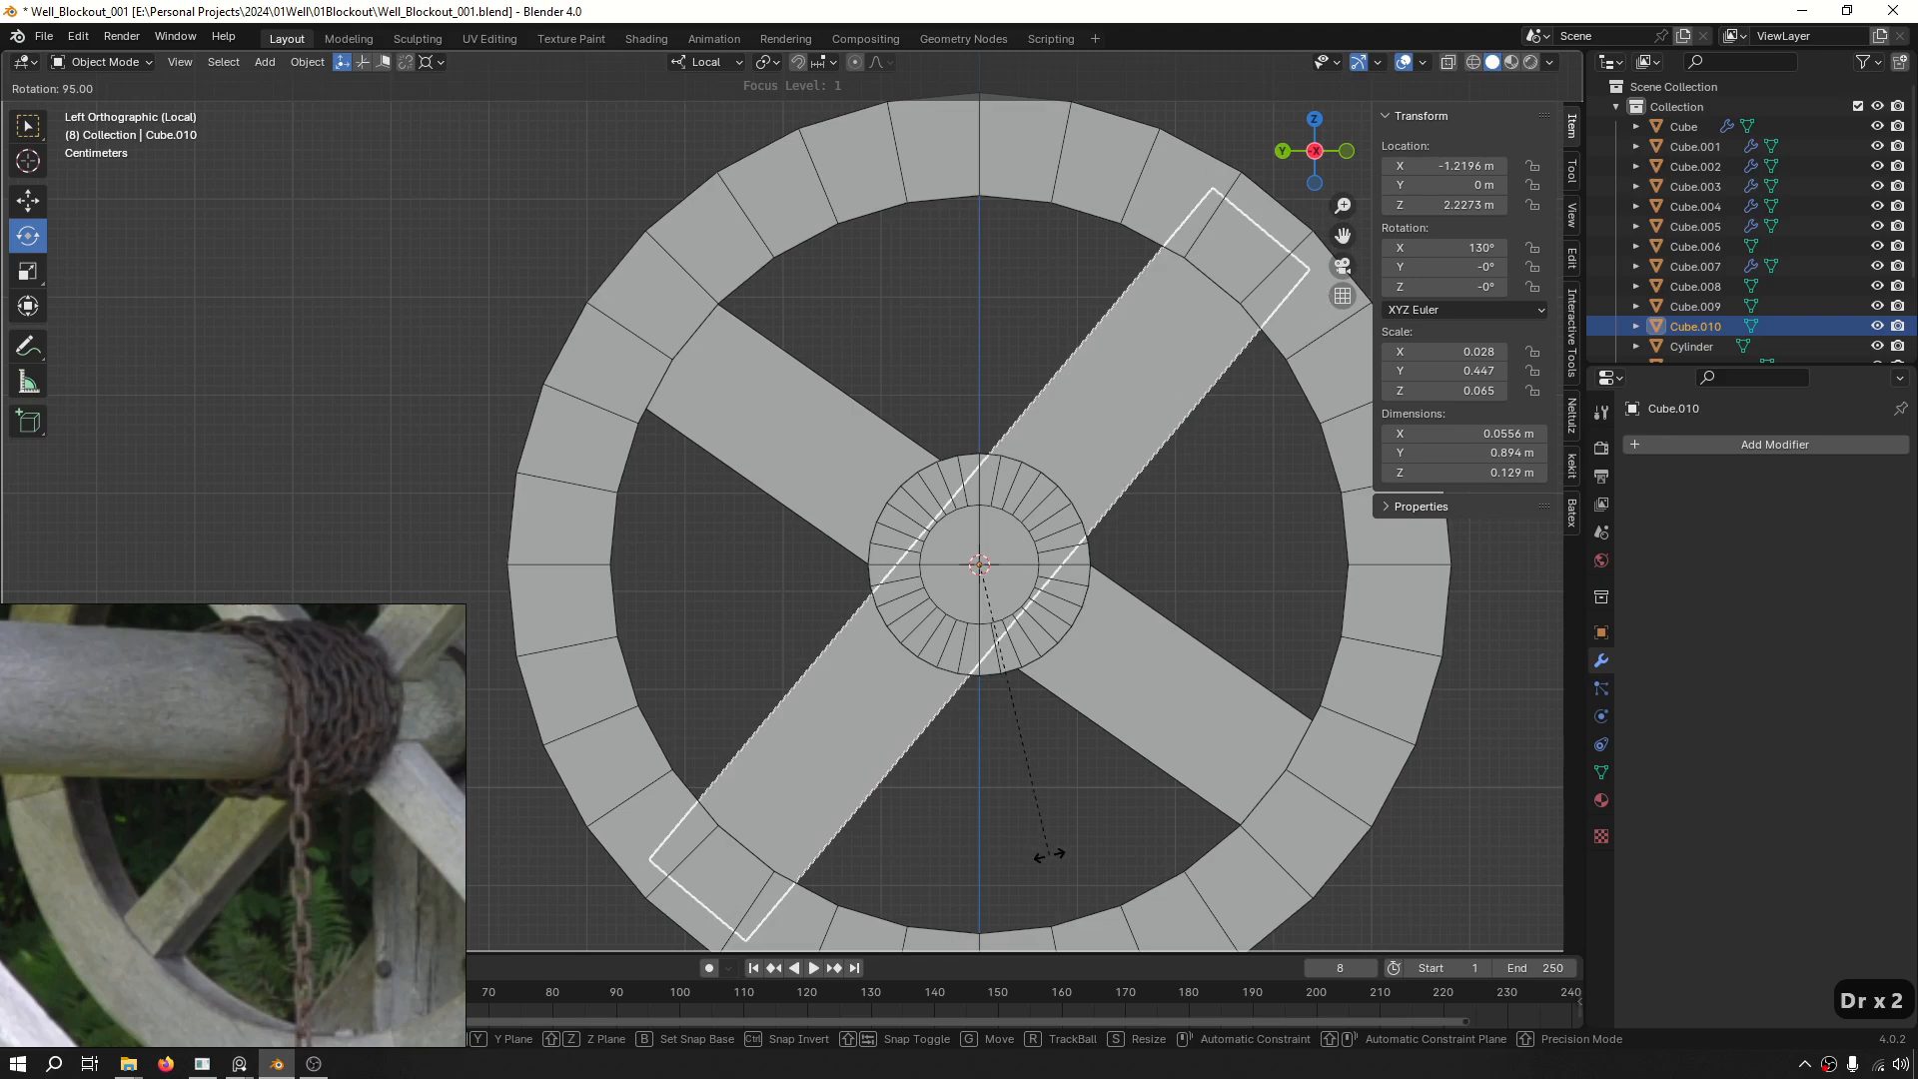
{"action": "left_click", "coordinate": [1082, 887]}
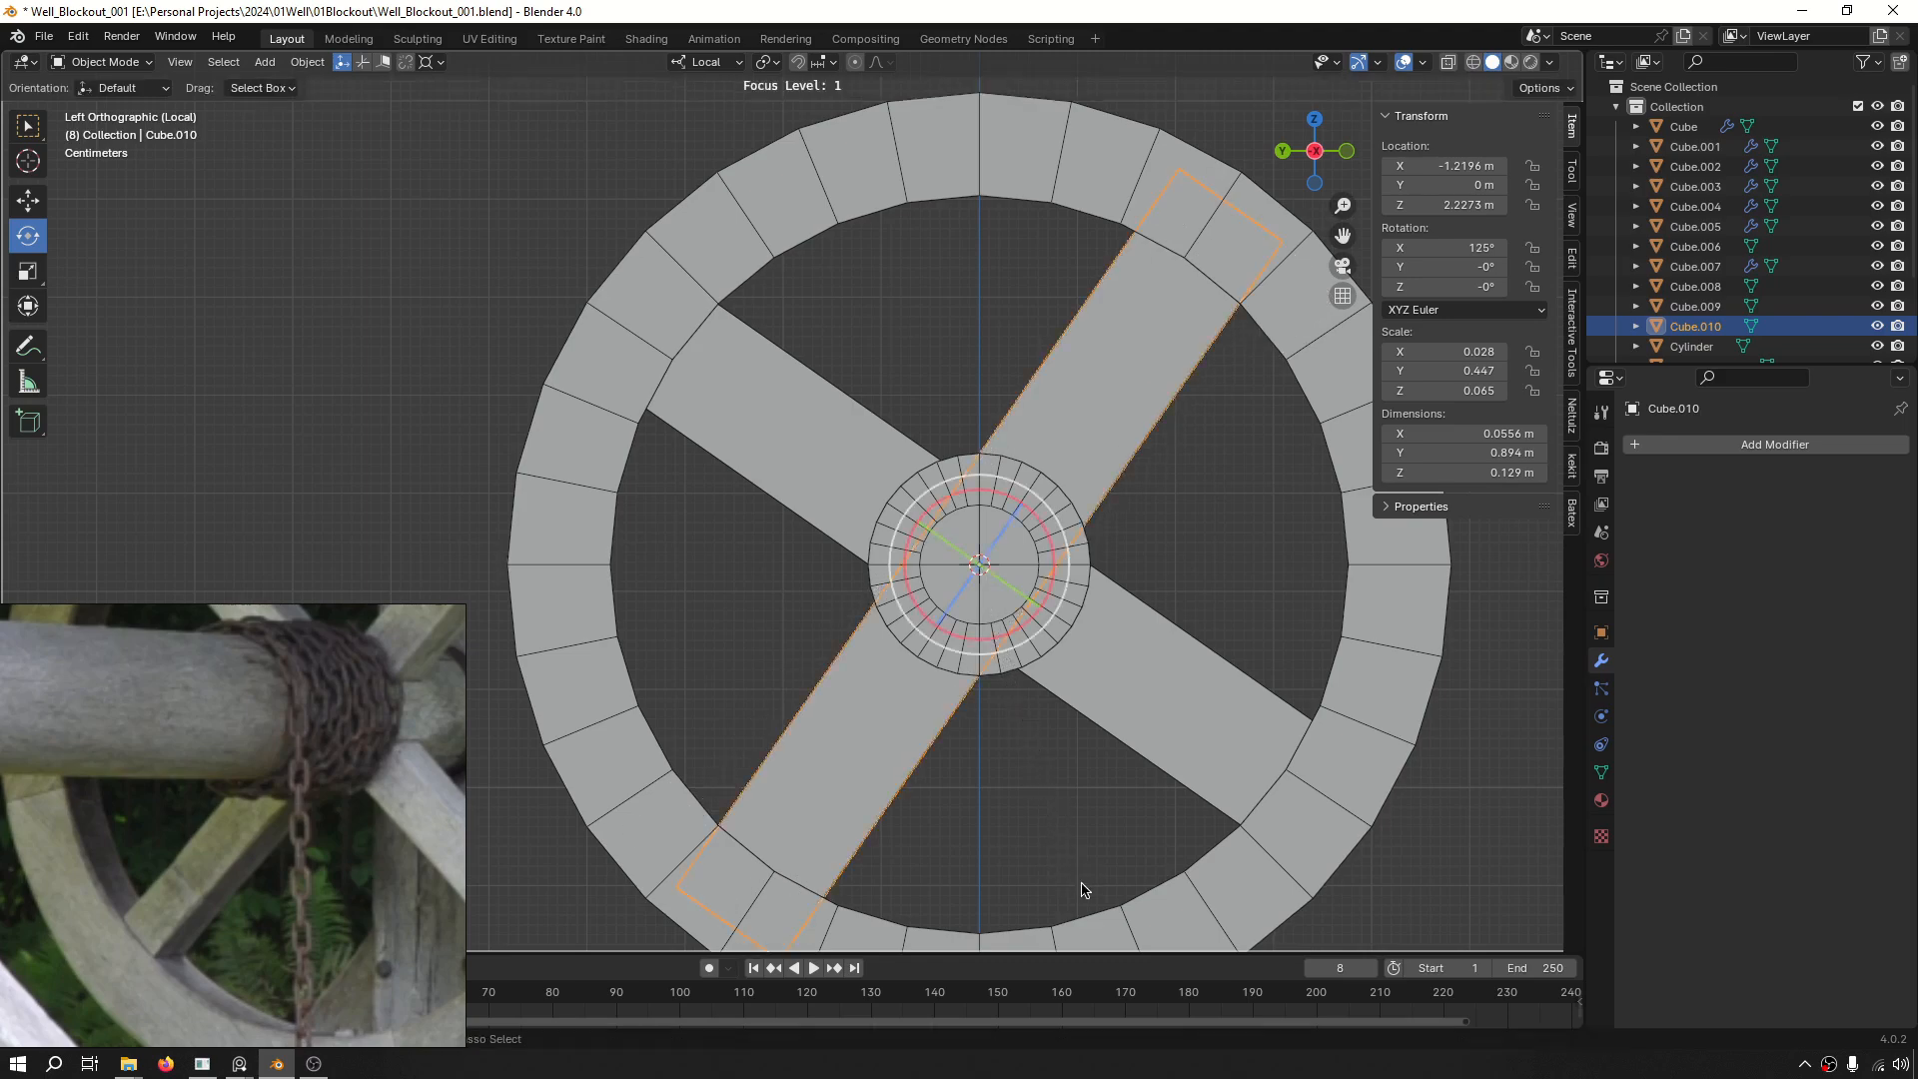
{"action": "left_click", "coordinate": [1012, 763]}
{"action": "scroll", "coordinate": [1012, 762], "scroll_direction": "down", "scroll_amount": 4}
{"action": "key", "text": "ctrl+f"}
{"action": "middle_click_drag", "start_coordinate": [1012, 763], "coordinate": [928, 705]}
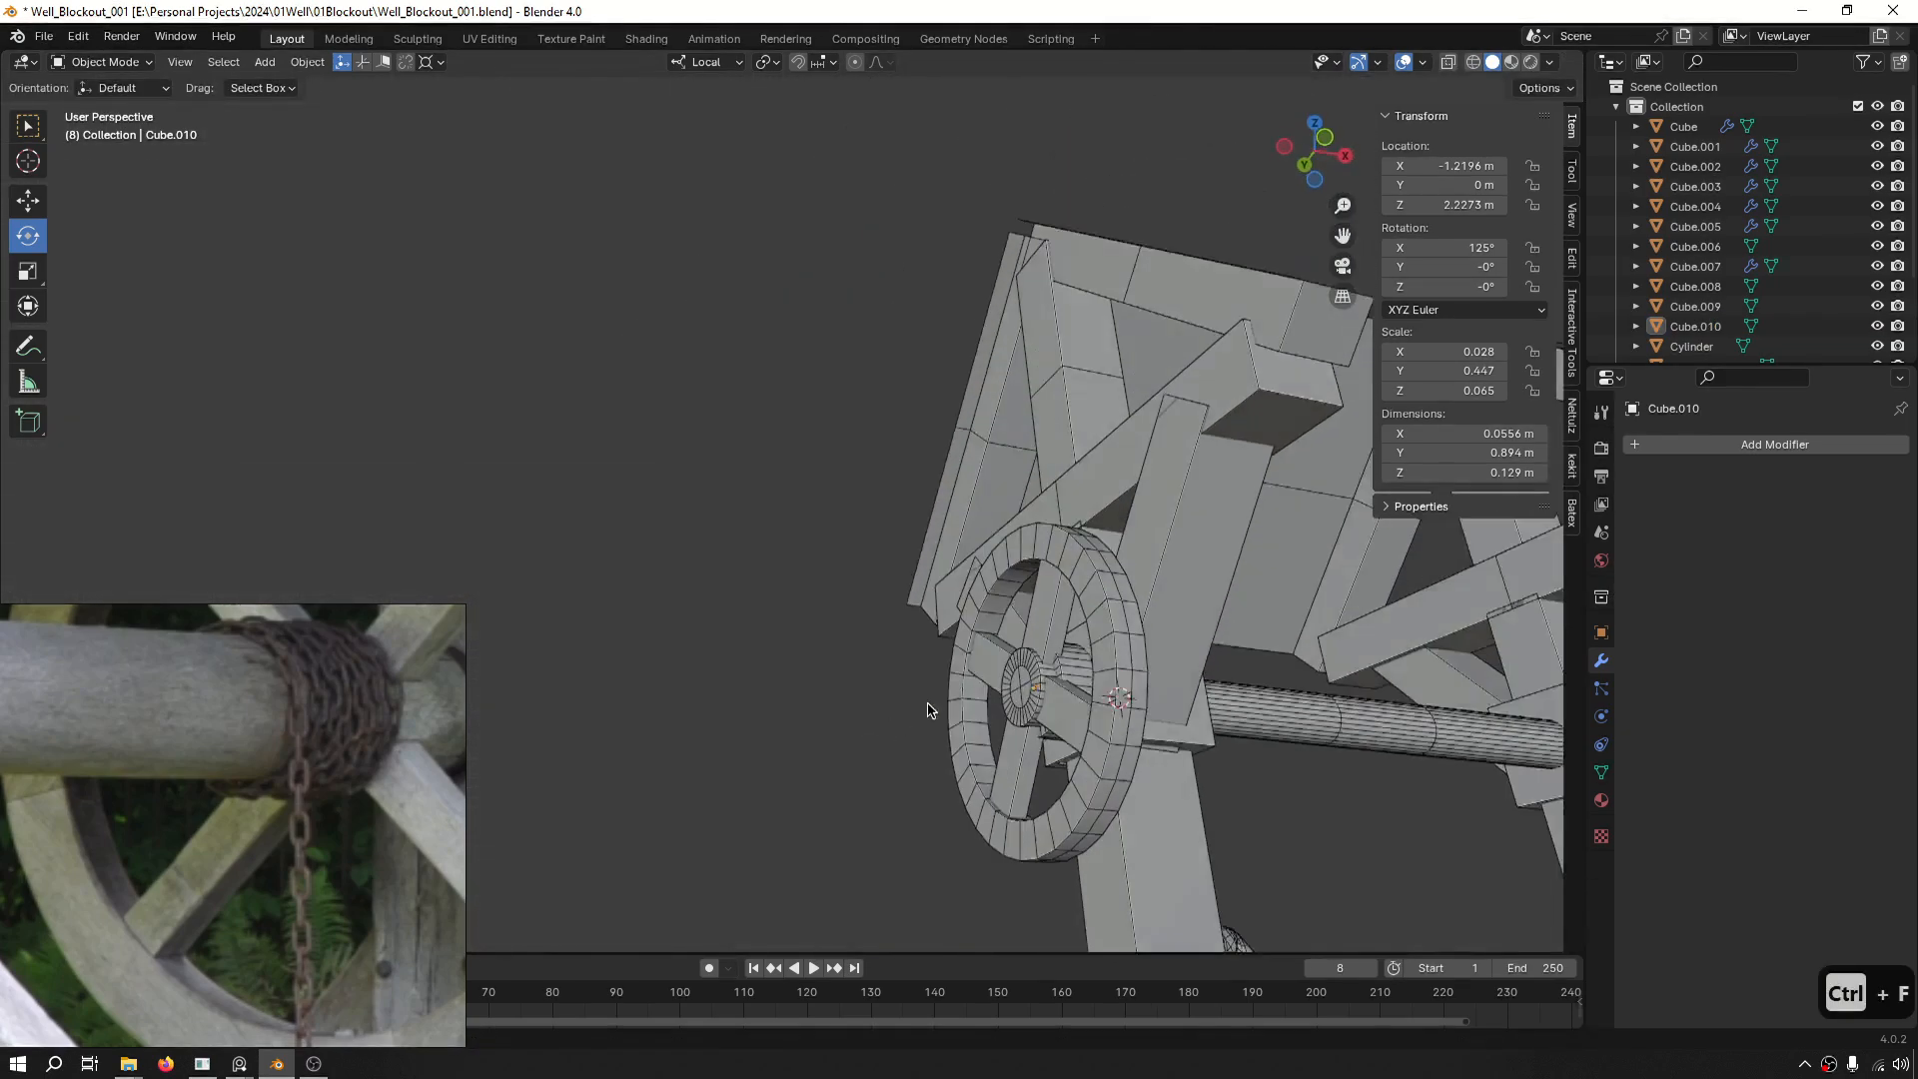
{"action": "scroll", "coordinate": [928, 710], "scroll_direction": "down", "scroll_amount": 5}
{"action": "middle_click_drag", "start_coordinate": [983, 882], "coordinate": [1022, 615]}
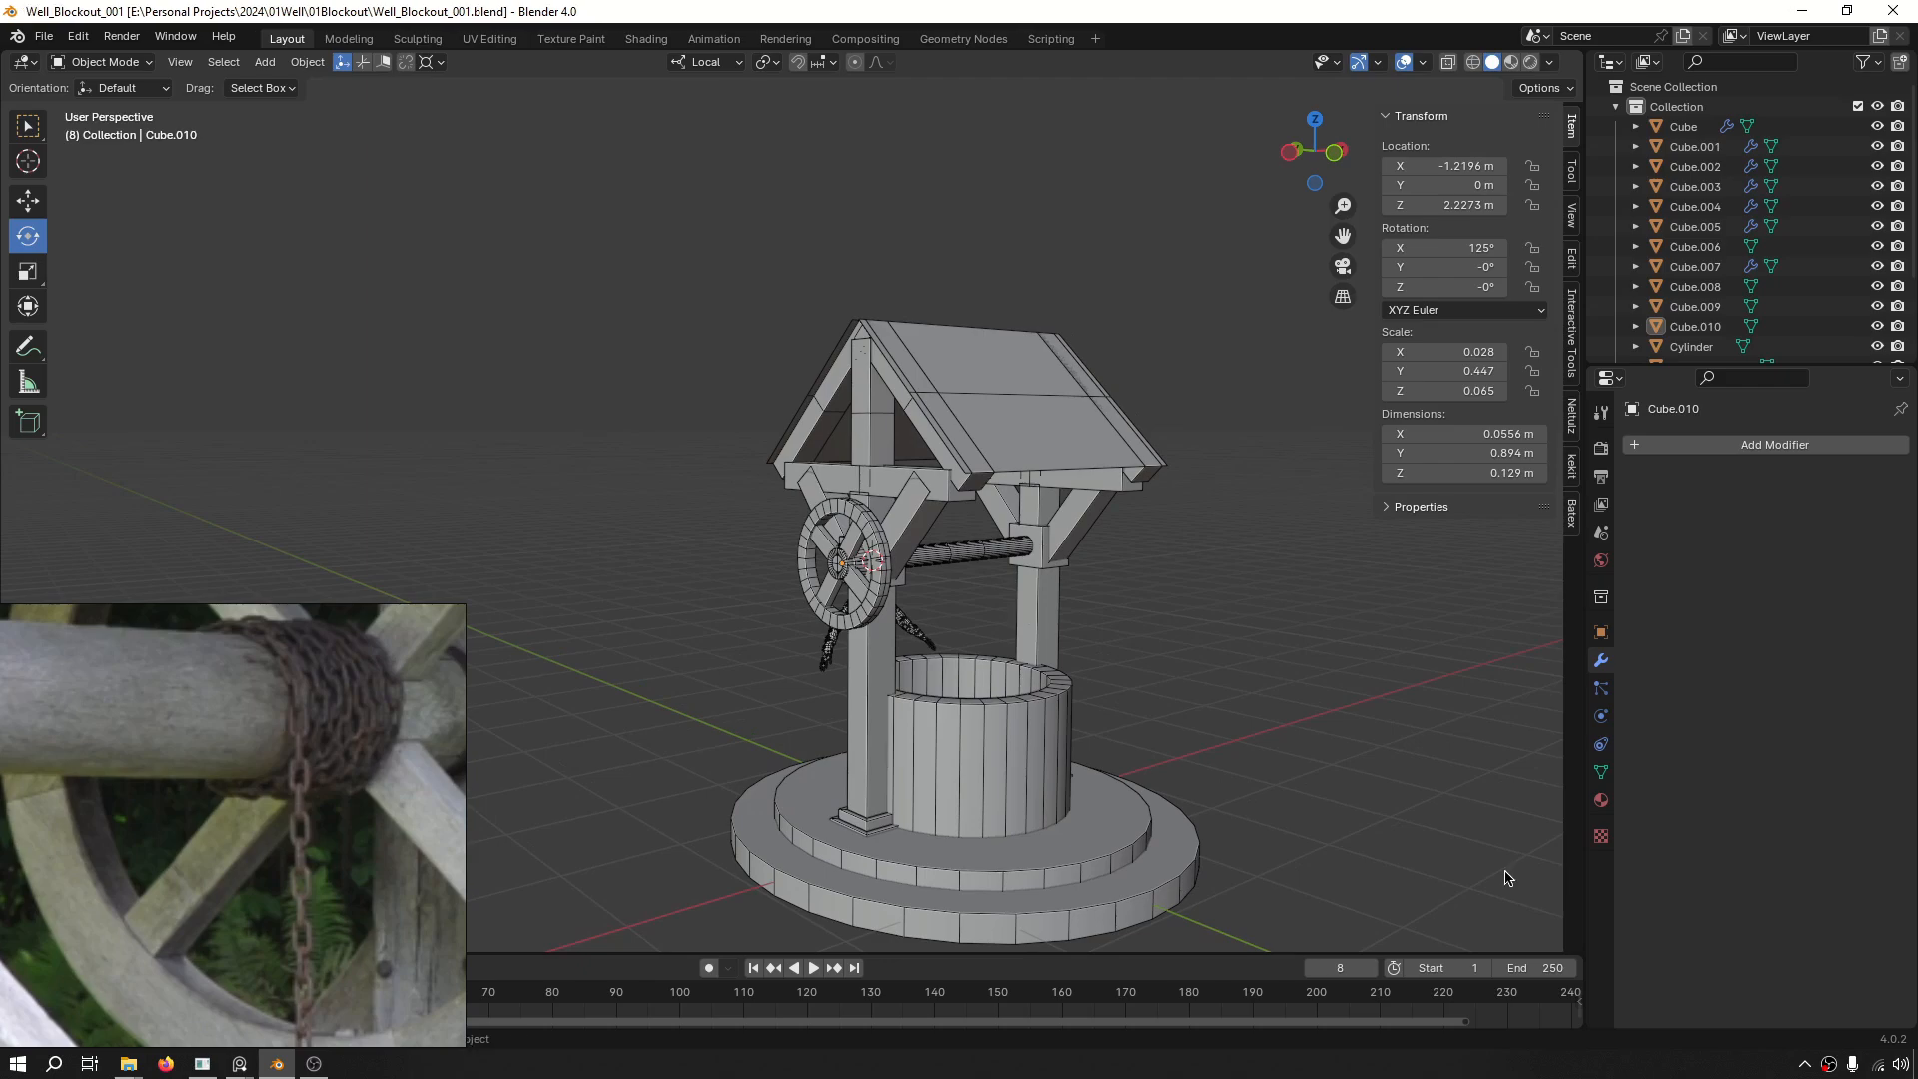
Isolate the wheel parts and delete the rotated spoke copy.
{"action": "scroll", "coordinate": [904, 559], "scroll_direction": "up", "scroll_amount": 6}
{"action": "middle_click_drag", "start_coordinate": [859, 572], "coordinate": [1051, 600], "text": "shift"}
{"action": "left_click", "coordinate": [982, 529]}
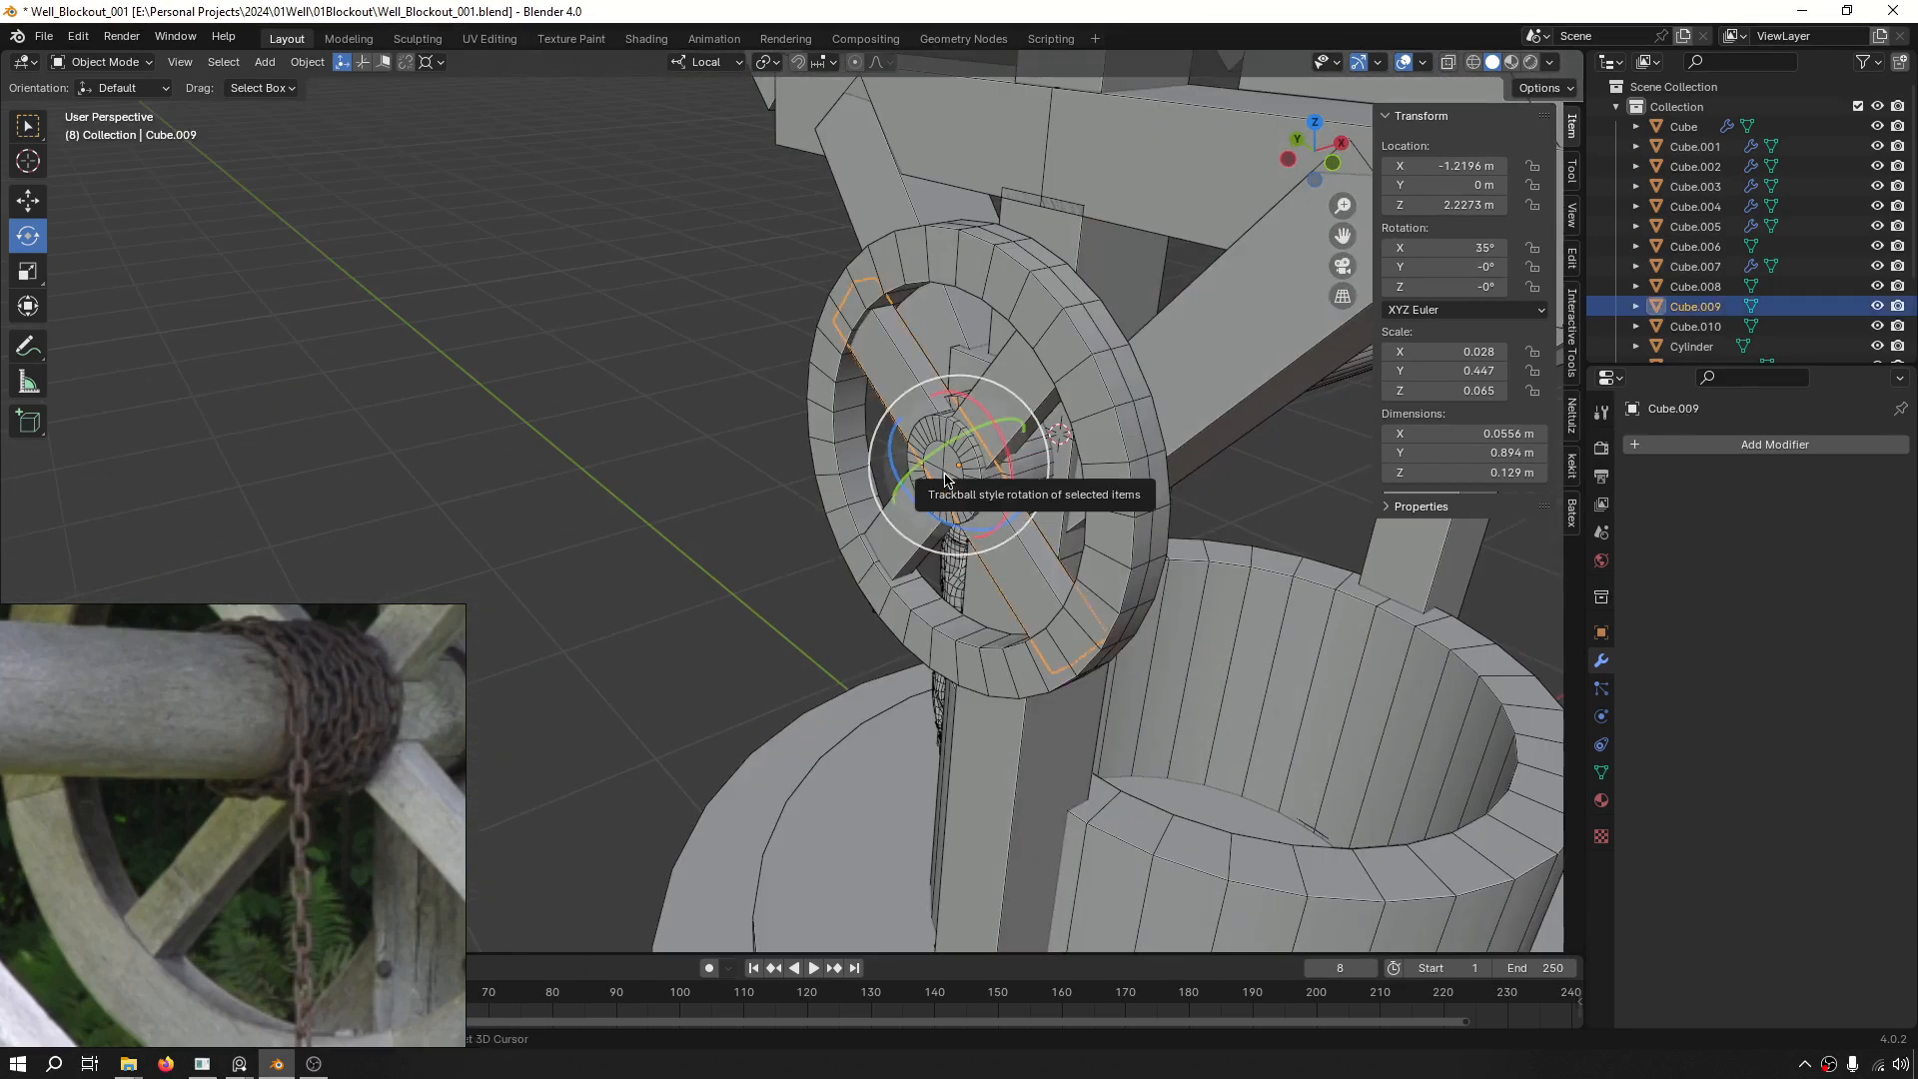
{"action": "left_click", "coordinate": [1111, 373], "text": "shift"}
{"action": "scroll", "coordinate": [1156, 530], "scroll_direction": "down", "scroll_amount": 2}
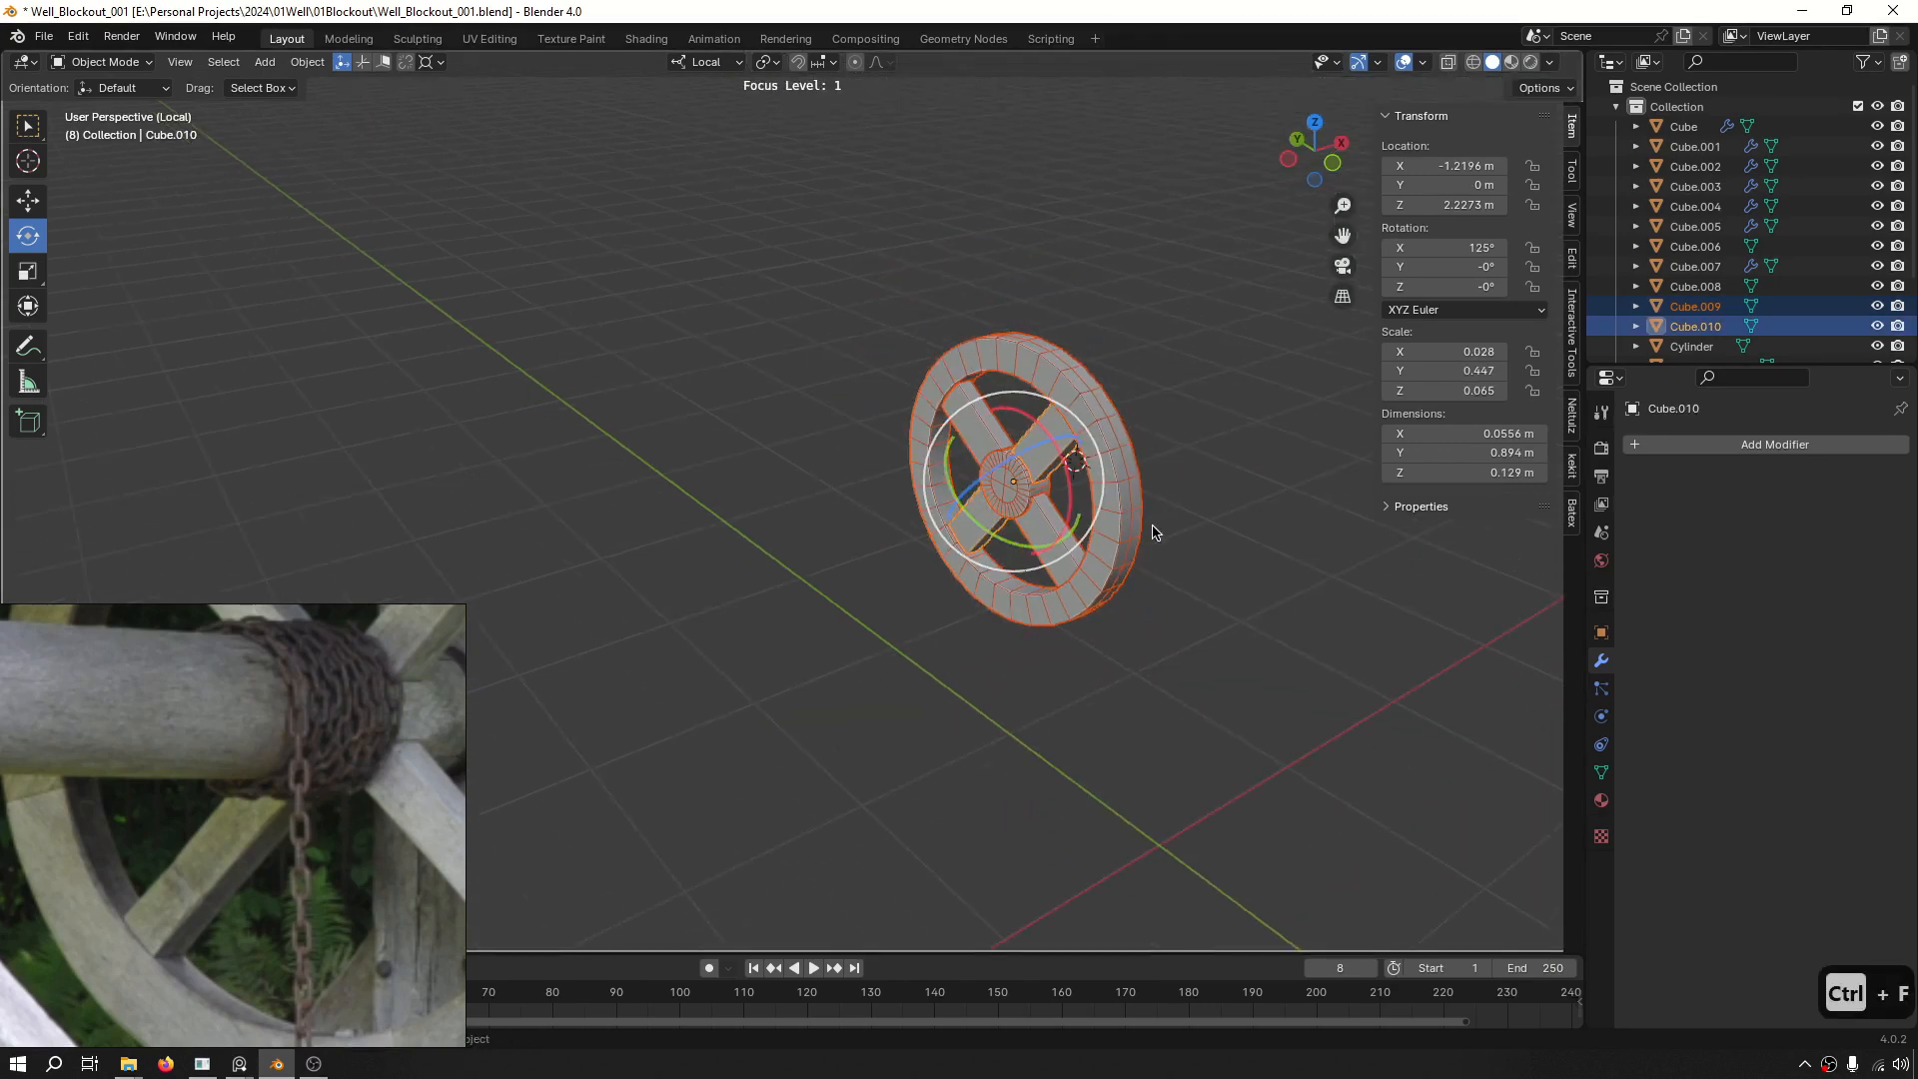
{"action": "middle_click_drag", "start_coordinate": [1156, 531], "coordinate": [1109, 495], "text": "alt"}
{"action": "left_click", "coordinate": [955, 533]}
{"action": "scroll", "coordinate": [955, 533], "scroll_direction": "up", "scroll_amount": 1}
{"action": "middle_click_drag", "start_coordinate": [955, 534], "coordinate": [814, 469], "text": "alt"}
{"action": "scroll", "coordinate": [814, 469], "scroll_direction": "up", "scroll_amount": 4}
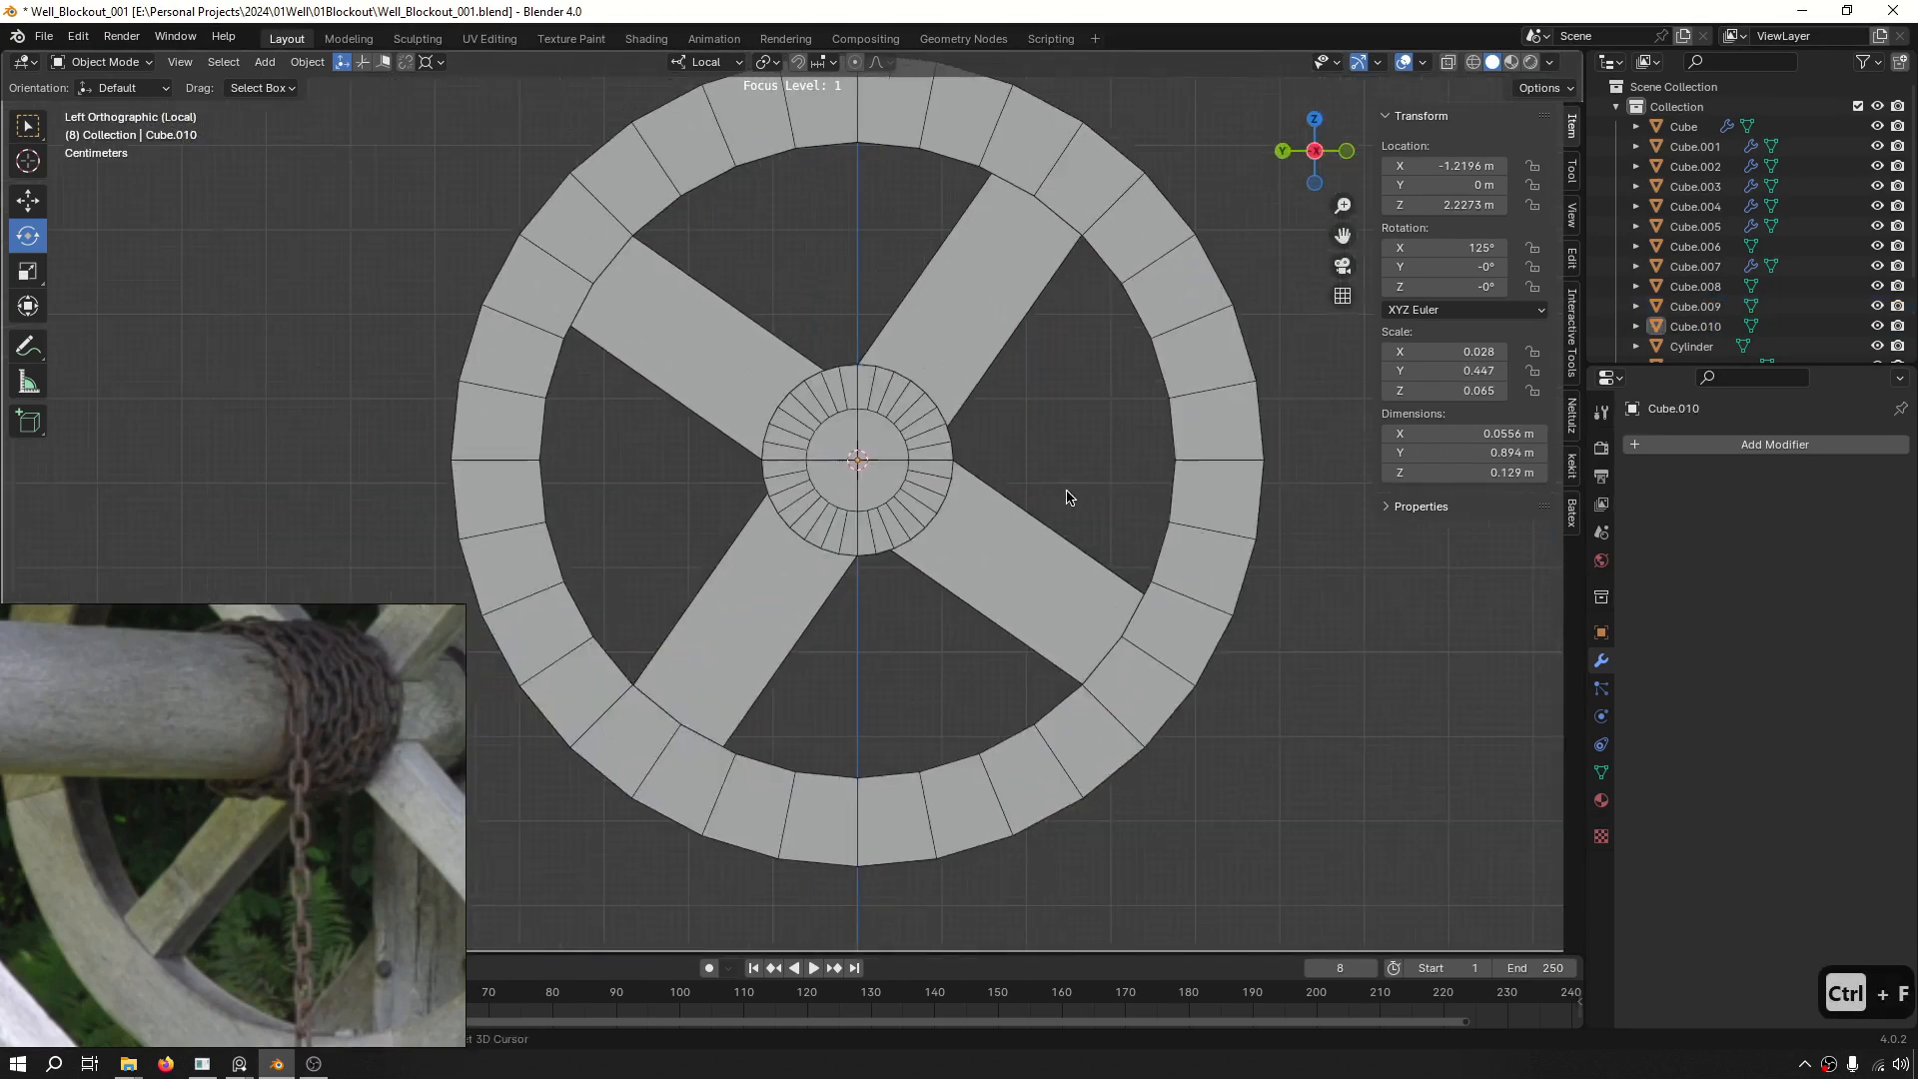
{"action": "key", "text": "x"}
{"action": "left_click", "coordinate": [952, 522]}
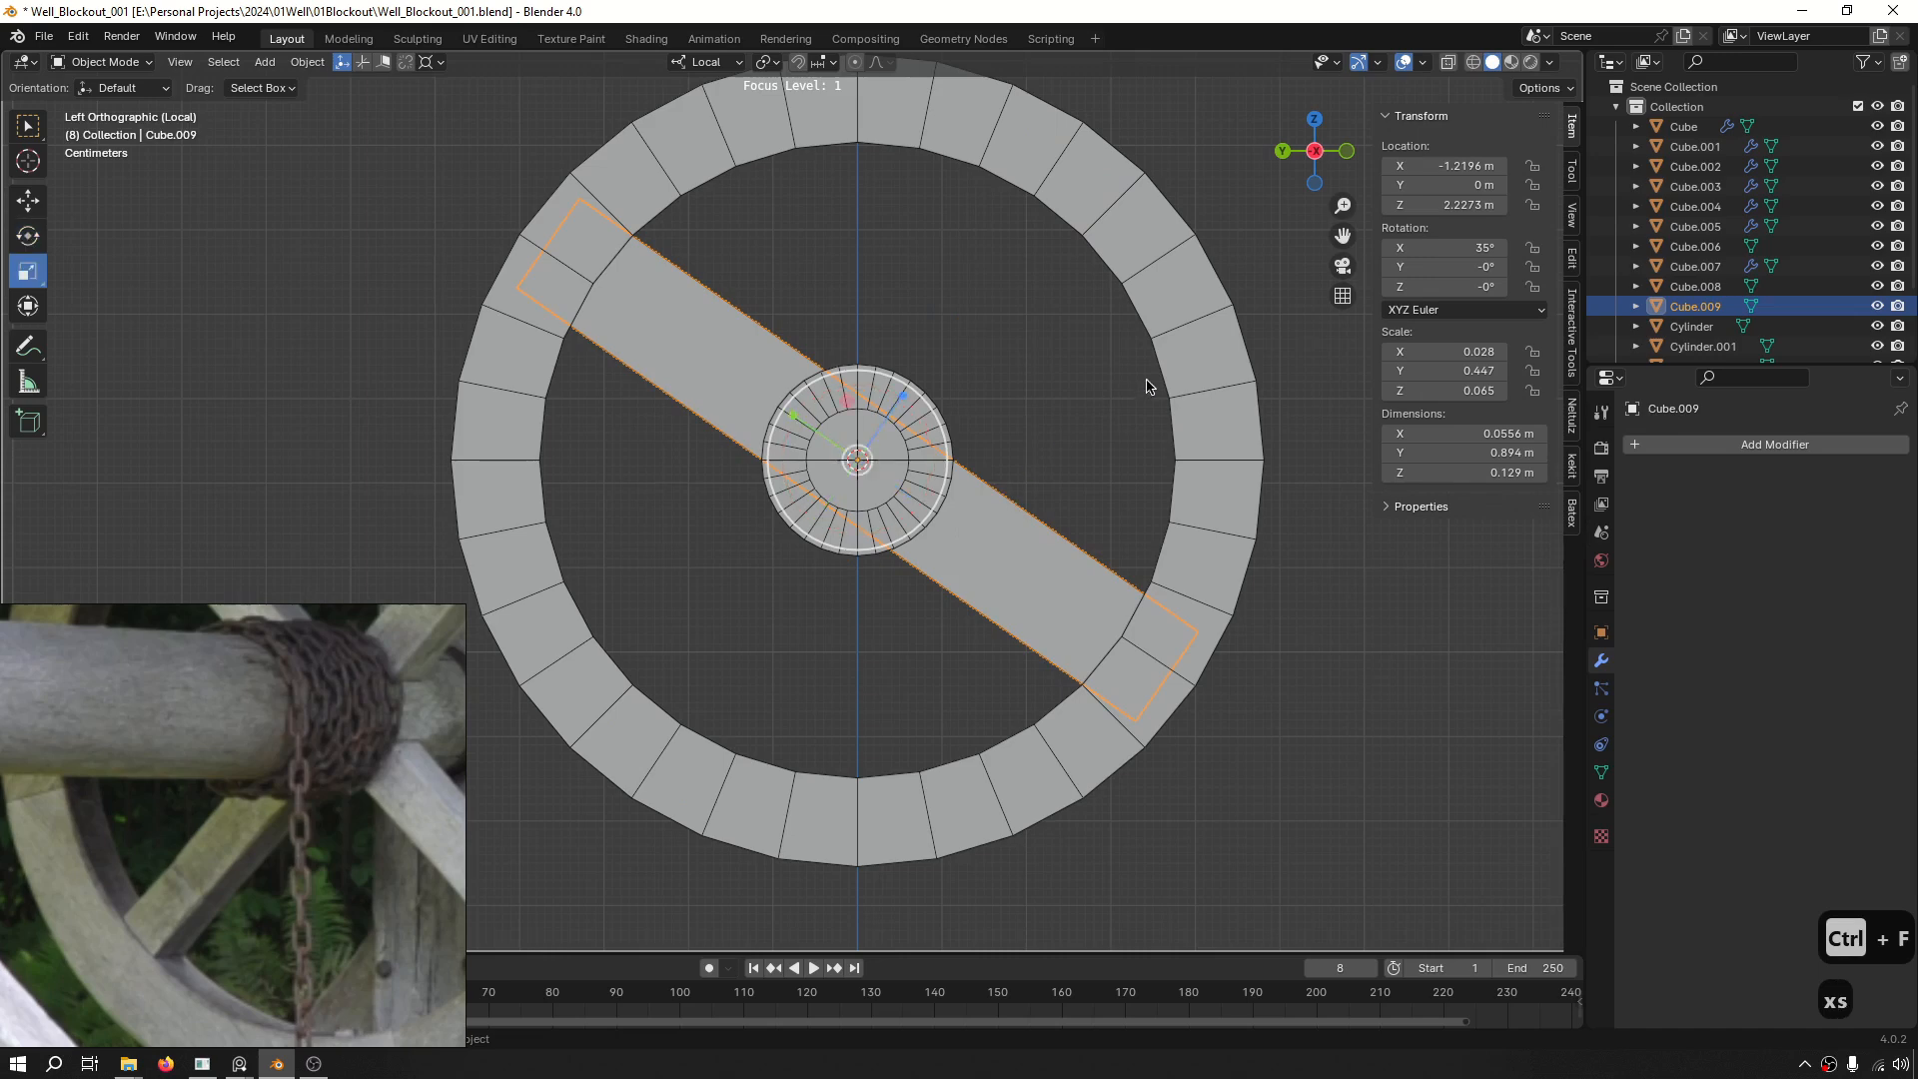
Narrow the remaining diagonal spoke along its local Z axis to a scale of 0.032.
{"action": "key", "text": "s"}
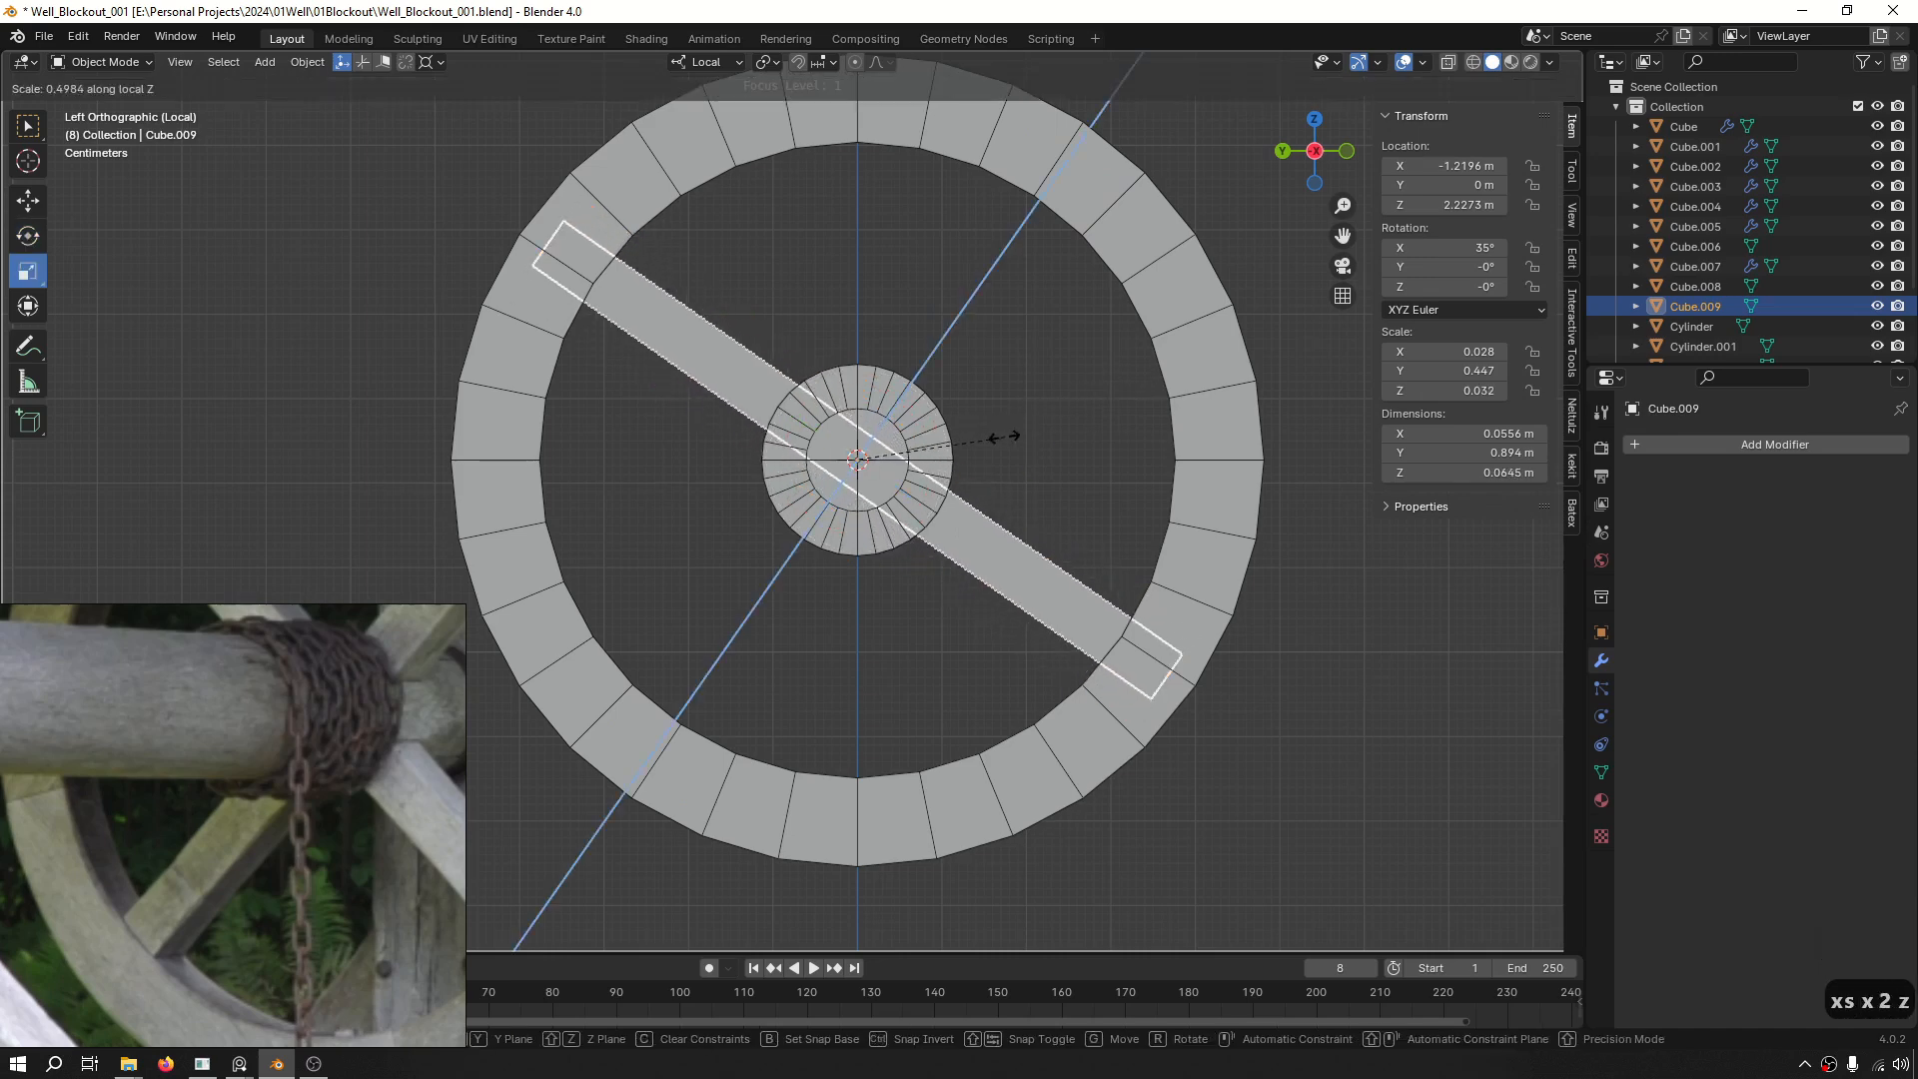
{"action": "left_click", "coordinate": [1004, 437]}
{"action": "left_click", "coordinate": [1036, 379]}
Duplicate the narrowed spoke and rotate the copy 90° to an X rotation of 125° so the two bars cross.
{"action": "key", "text": "shift+d"}
{"action": "key", "text": "r"}
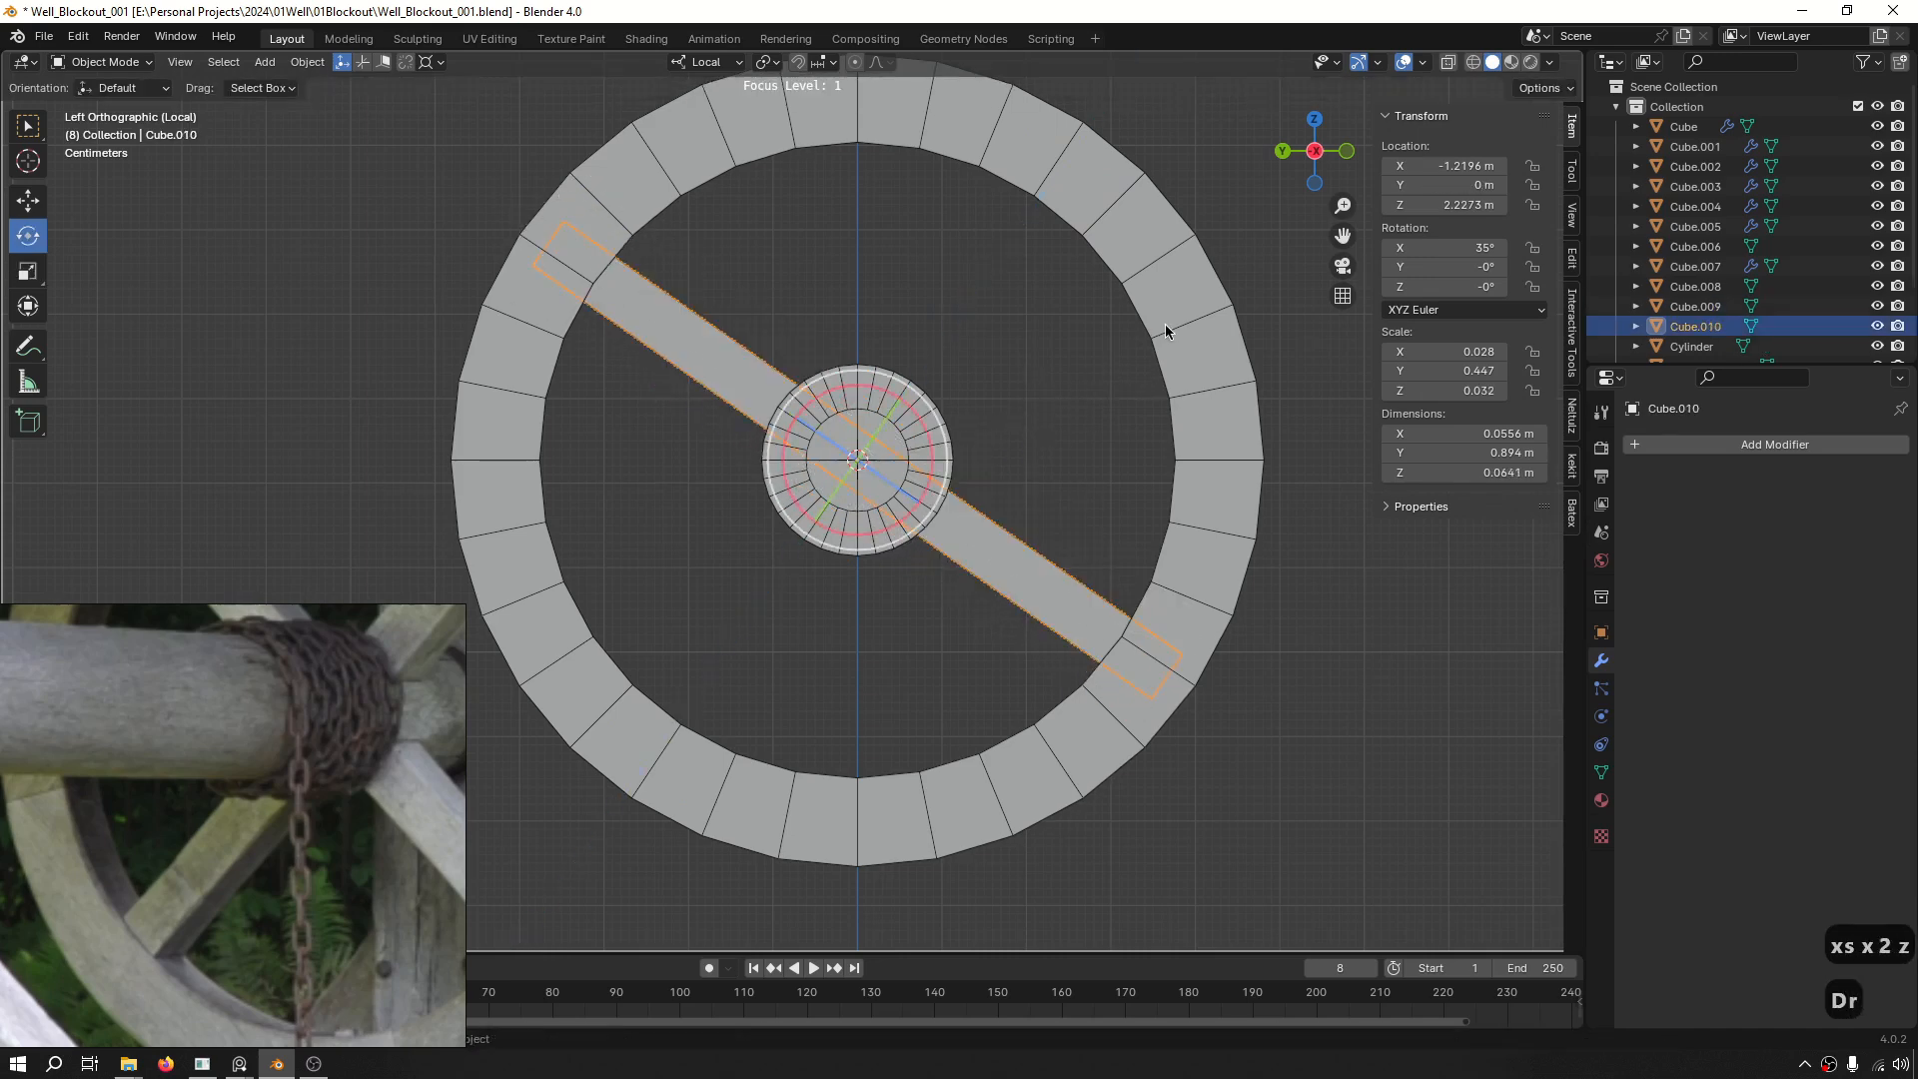
{"action": "left_click", "coordinate": [965, 699]}
{"action": "scroll", "coordinate": [1065, 417], "scroll_direction": "down", "scroll_amount": 4}
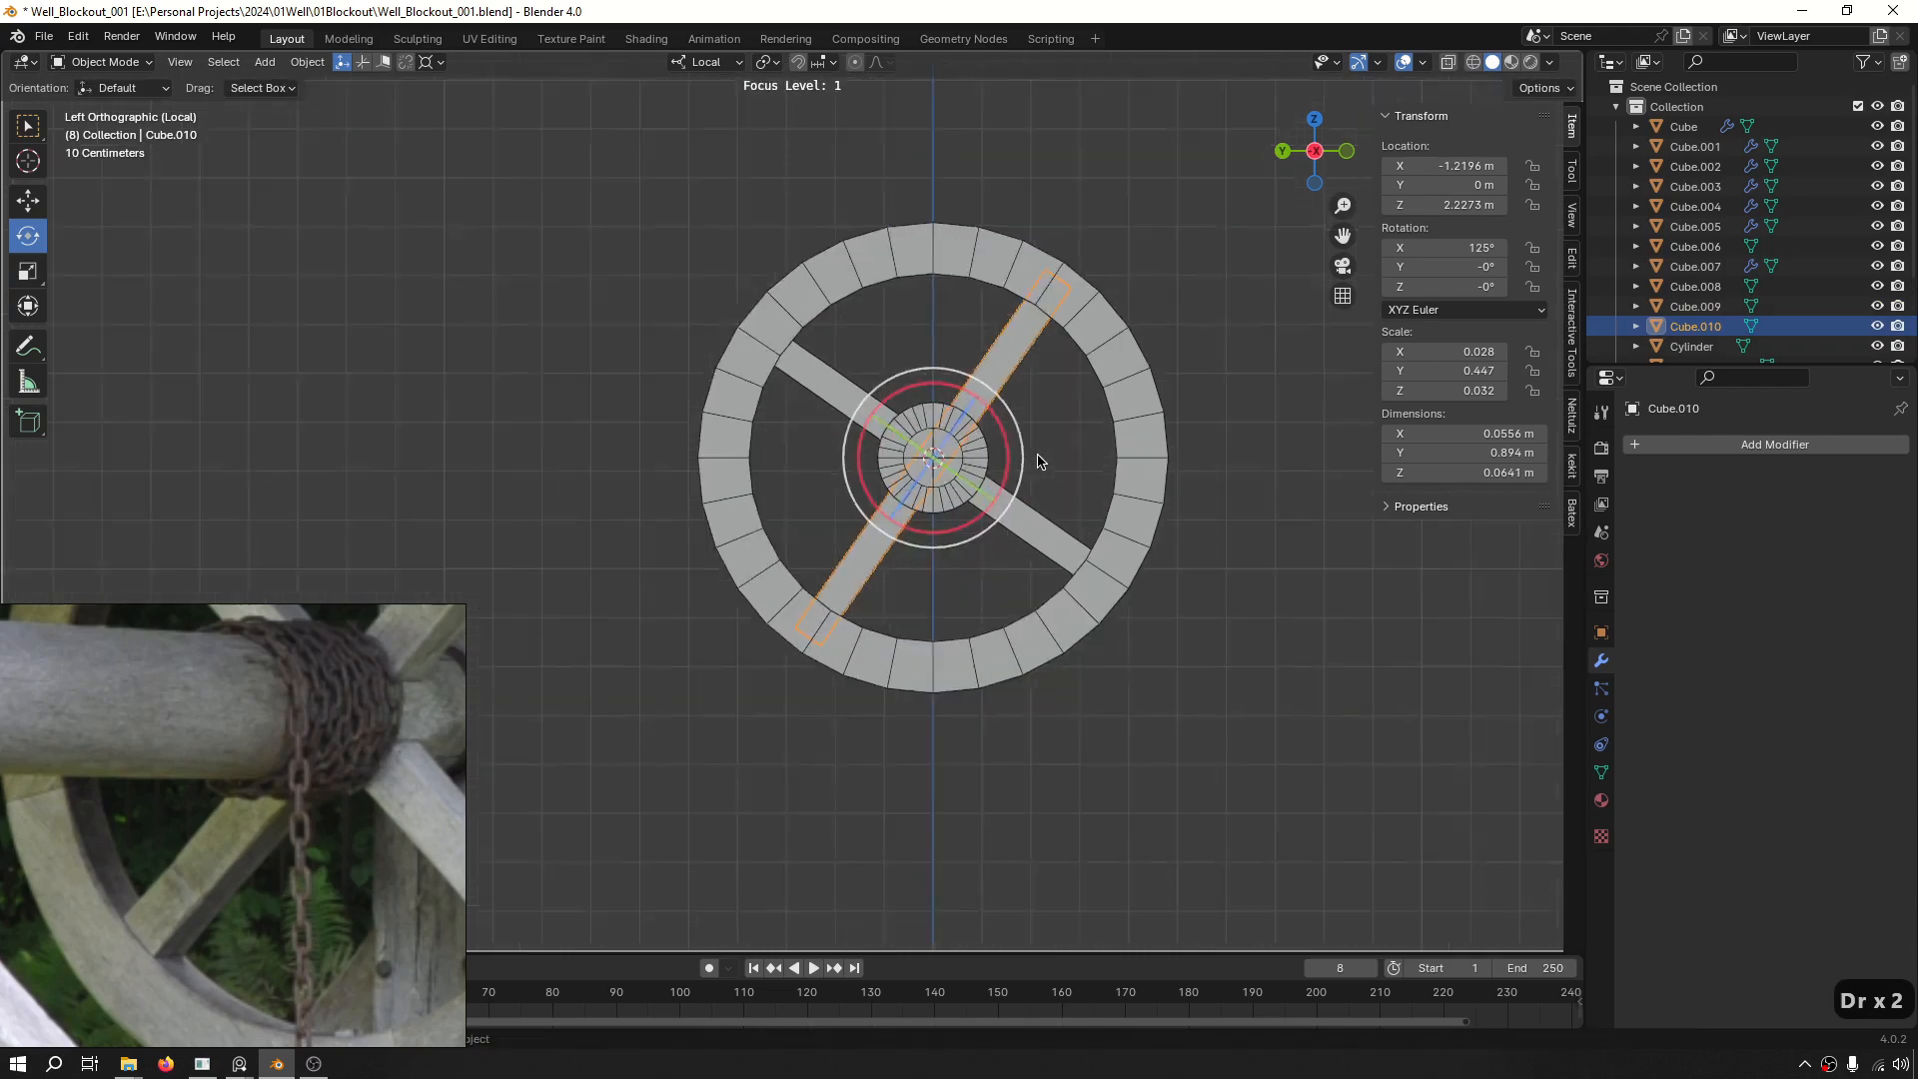
Return to the full scene and delete the leftover wide bar overlapping one of the narrow spokes.
{"action": "middle_click_drag", "start_coordinate": [1040, 458], "coordinate": [960, 477]}
{"action": "scroll", "coordinate": [957, 478], "scroll_direction": "up", "scroll_amount": 2}
{"action": "key", "text": "ctrl+f"}
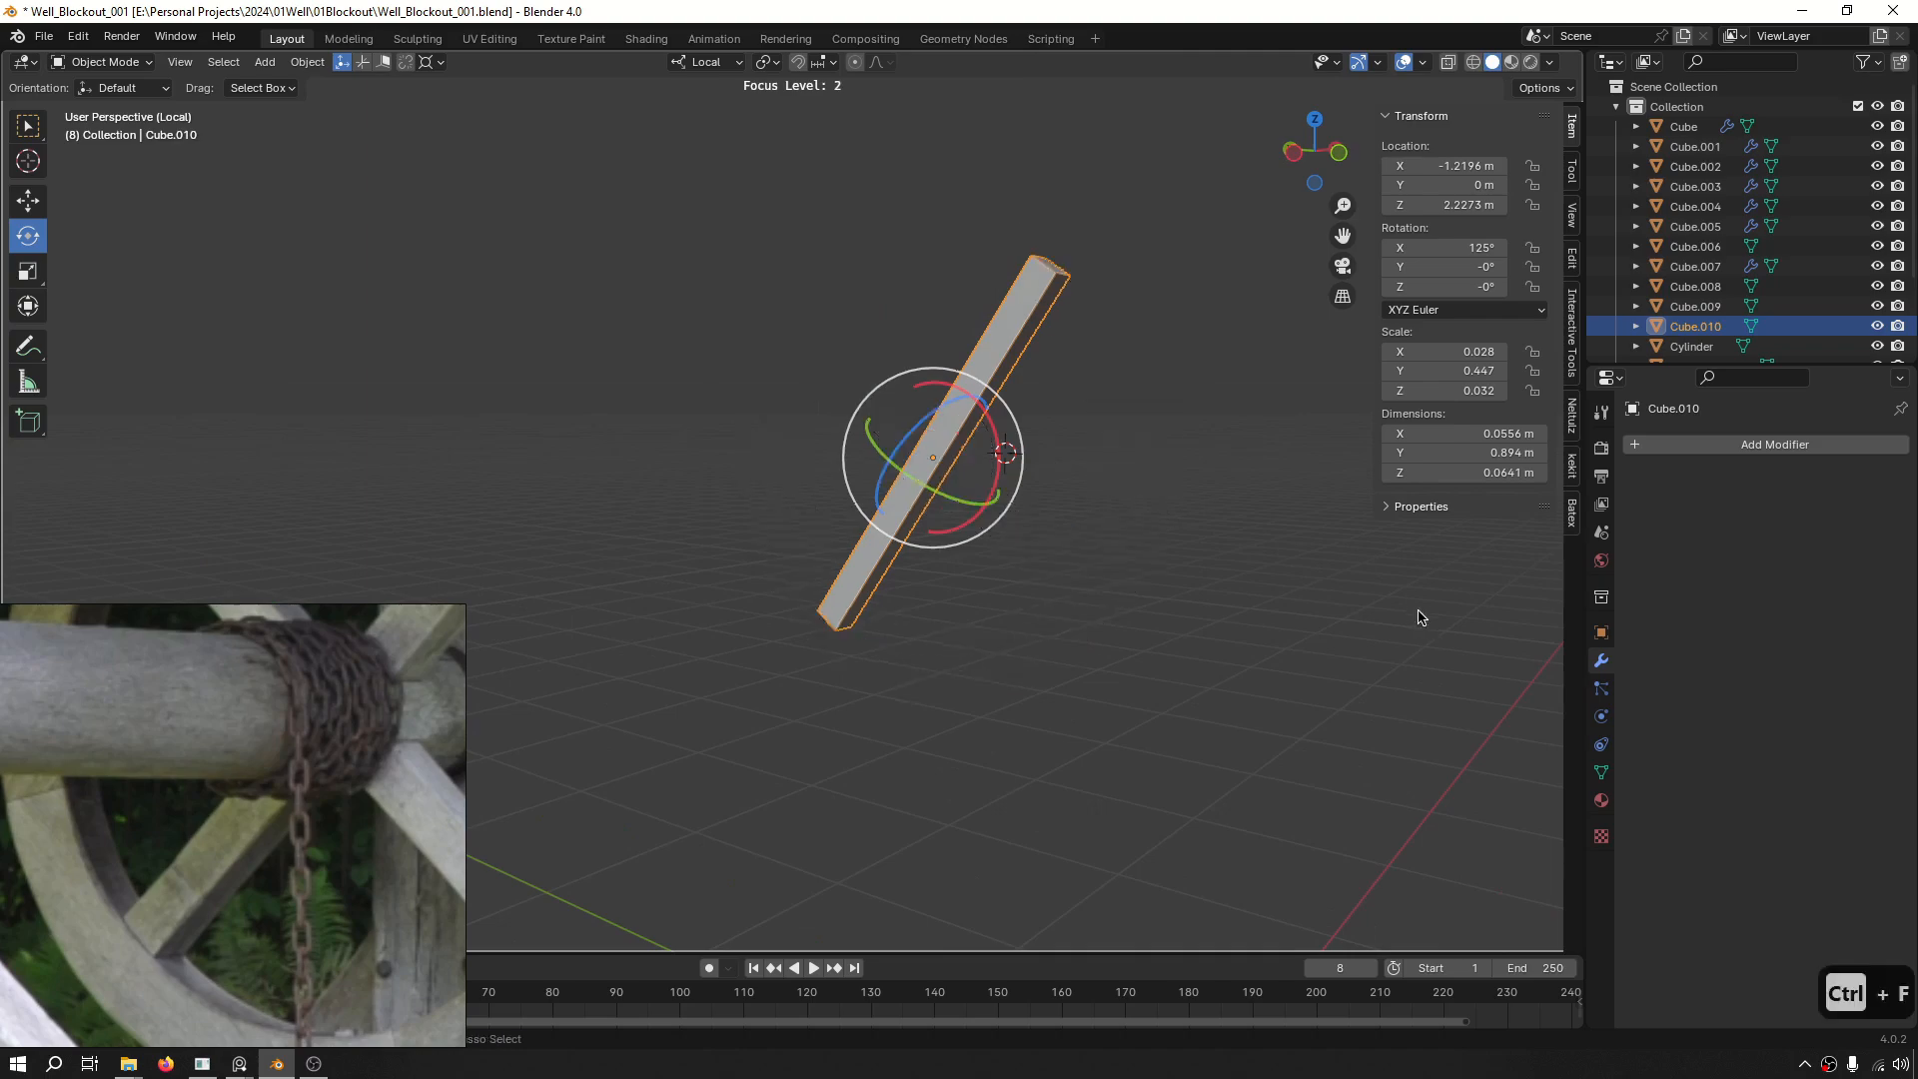
{"action": "key", "text": "ctrl+f"}
{"action": "key", "text": "ctrl+f"}
{"action": "key", "text": "ctrl+f"}
{"action": "key", "text": "ctrl+f"}
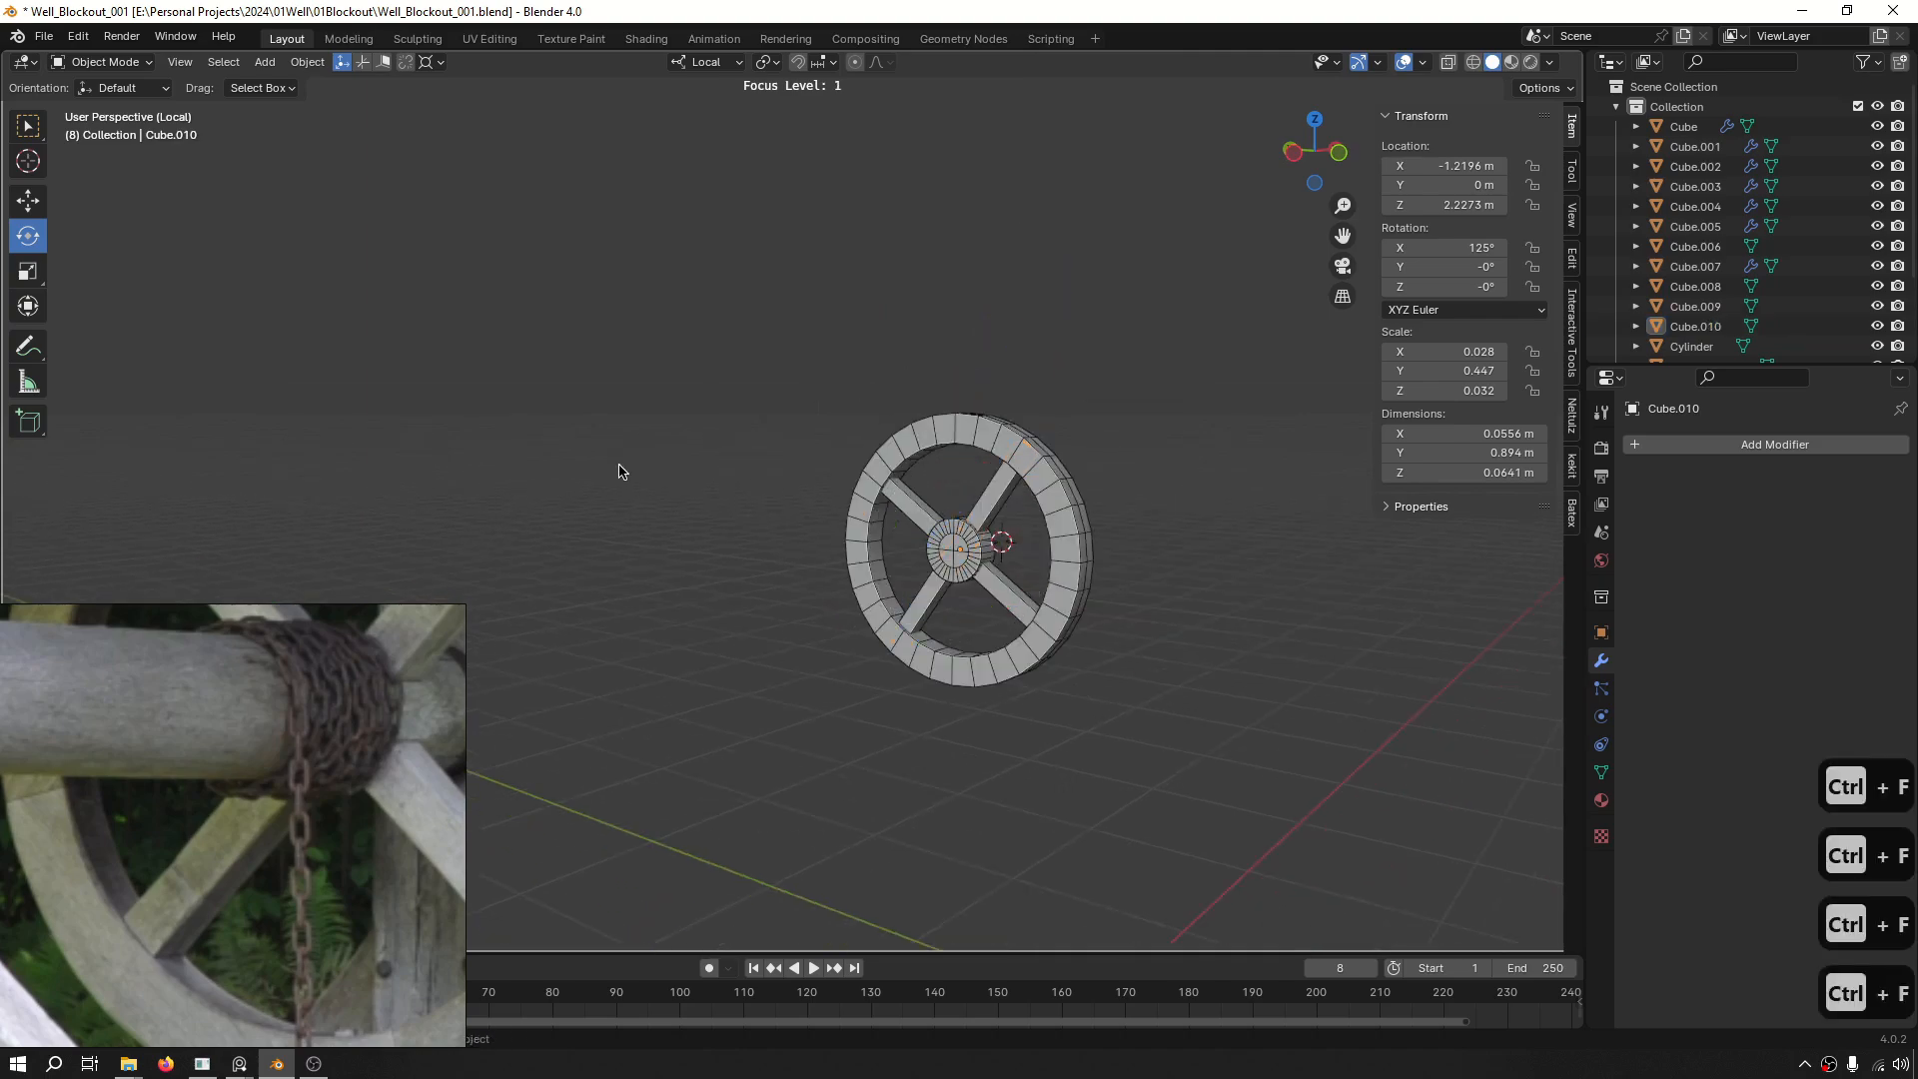
{"action": "scroll", "coordinate": [592, 474], "scroll_direction": "down", "scroll_amount": 5}
{"action": "scroll", "coordinate": [533, 484], "scroll_direction": "up", "scroll_amount": 6}
{"action": "mouse_move", "coordinate": [642, 445]}
{"action": "middle_mouse_down"}
{"action": "mouse_move", "coordinate": [540, 482]}
{"action": "mouse_move", "coordinate": [659, 479]}
{"action": "middle_mouse_up"}
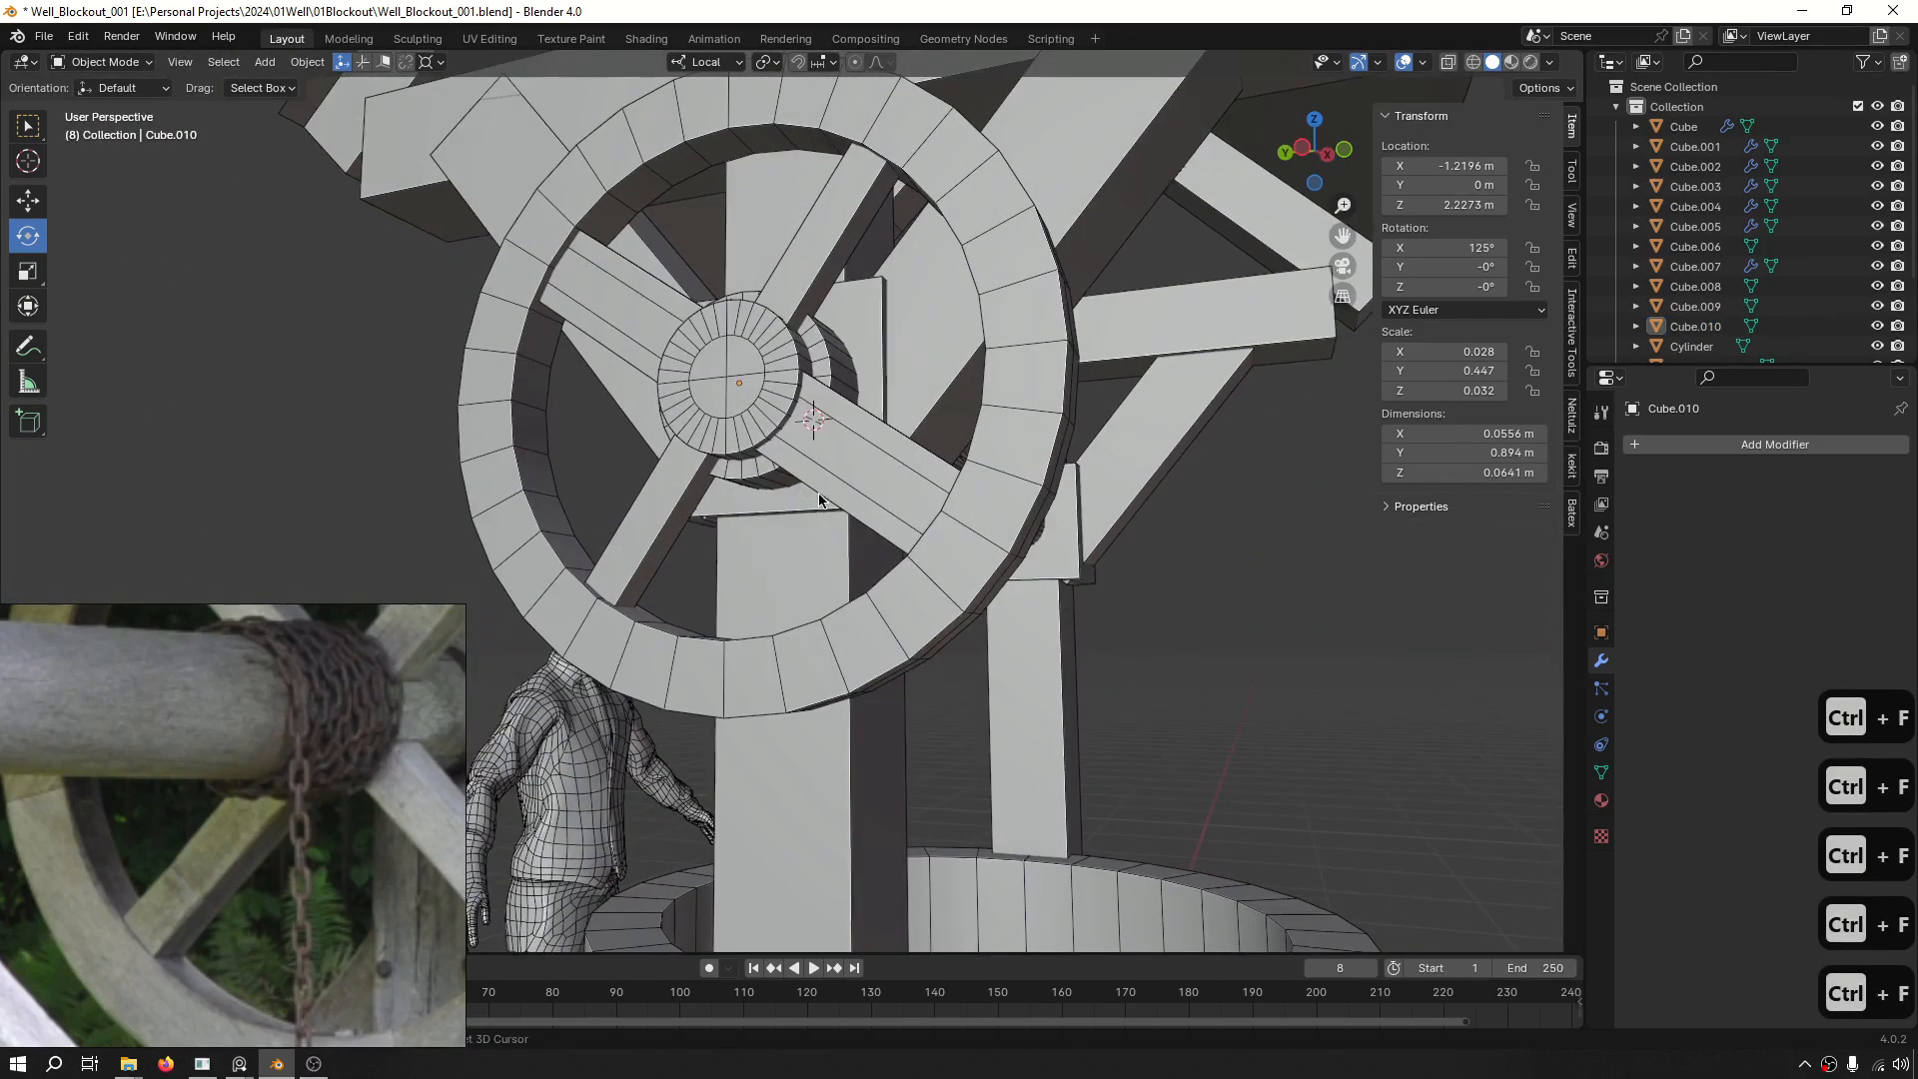
{"action": "middle_click_drag", "start_coordinate": [799, 509], "coordinate": [874, 547]}
{"action": "left_click", "coordinate": [945, 482]}
{"action": "key", "text": "x"}
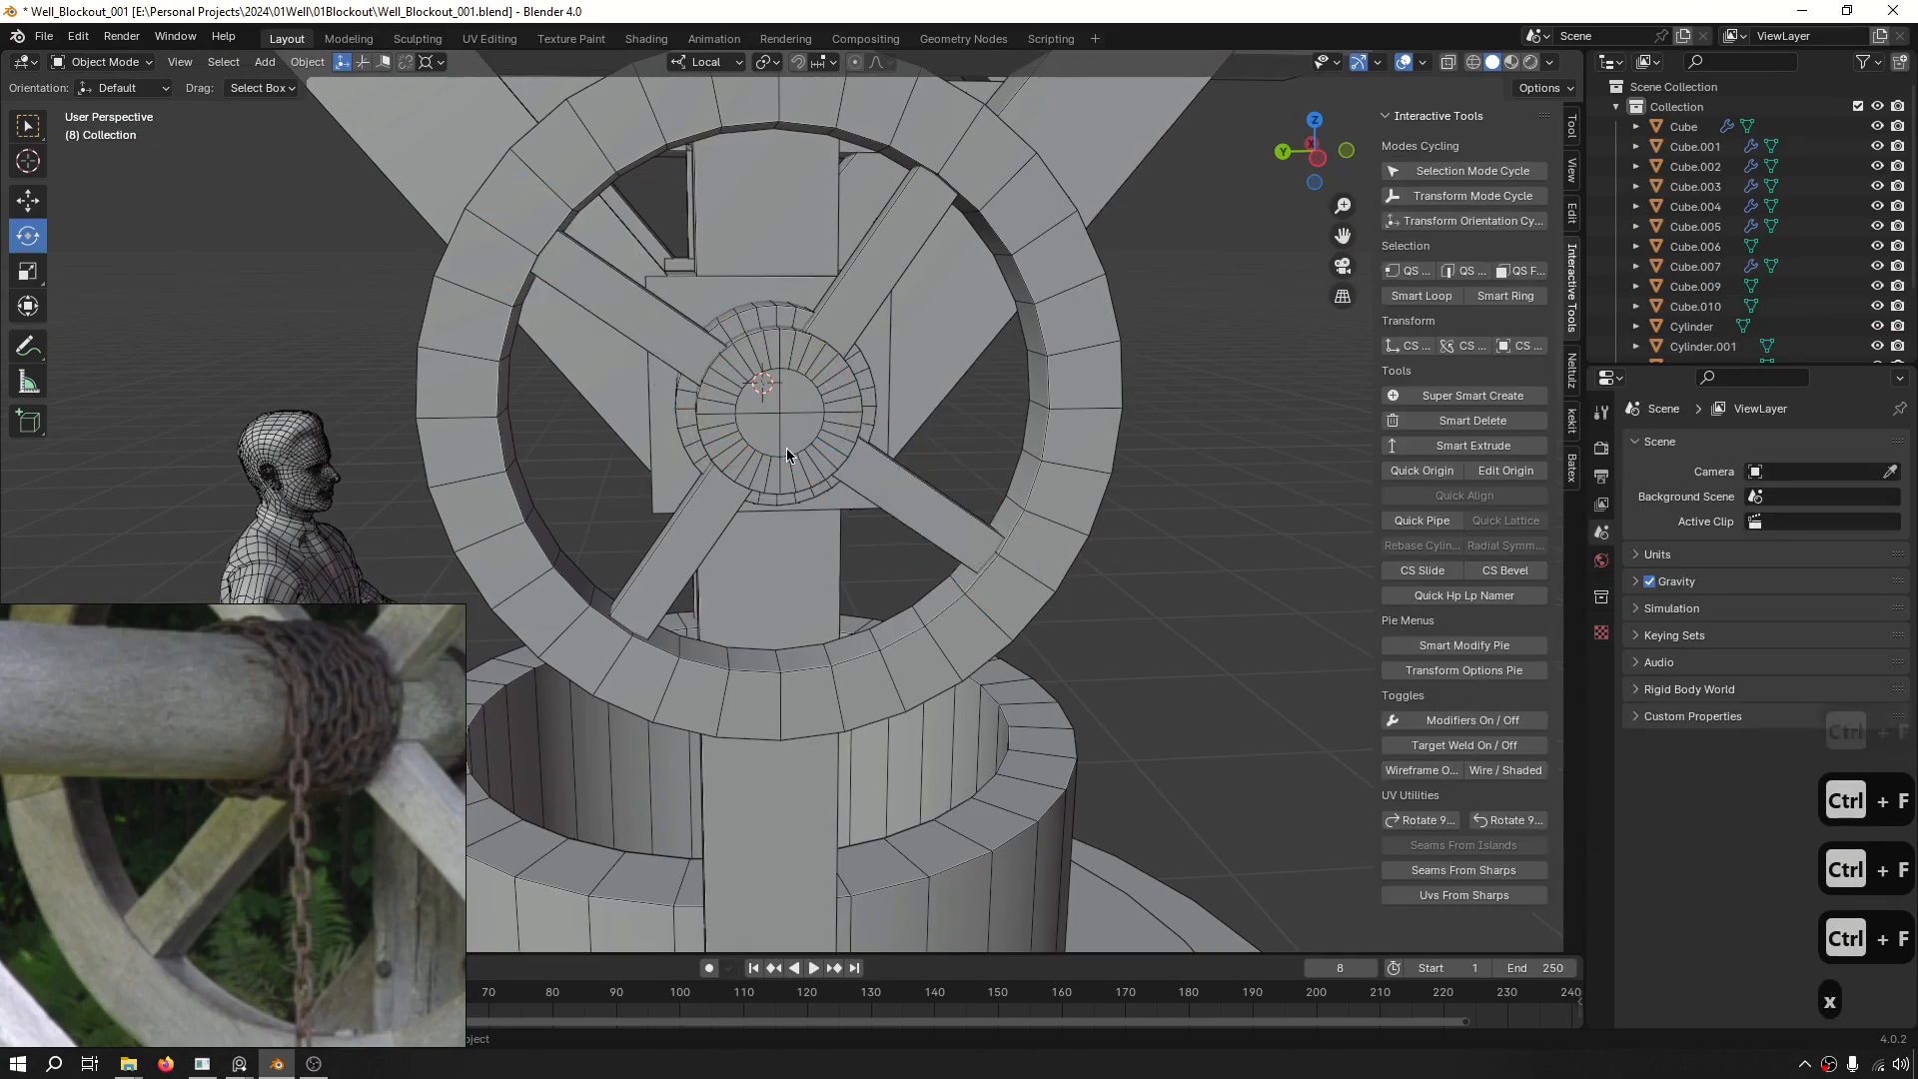
Move both crossed spokes together along X to an X location of about -1.2304 m.
{"action": "middle_click_drag", "start_coordinate": [787, 448], "coordinate": [620, 480]}
{"action": "scroll", "coordinate": [600, 462], "scroll_direction": "down", "scroll_amount": 4}
{"action": "scroll", "coordinate": [685, 444], "scroll_direction": "up", "scroll_amount": 5}
{"action": "scroll", "coordinate": [685, 444], "scroll_direction": "up", "scroll_amount": 4}
{"action": "left_click", "coordinate": [967, 127]}
{"action": "scroll", "coordinate": [965, 132], "scroll_direction": "down", "scroll_amount": 4}
{"action": "middle_click_drag", "start_coordinate": [965, 134], "coordinate": [973, 755], "text": "shift"}
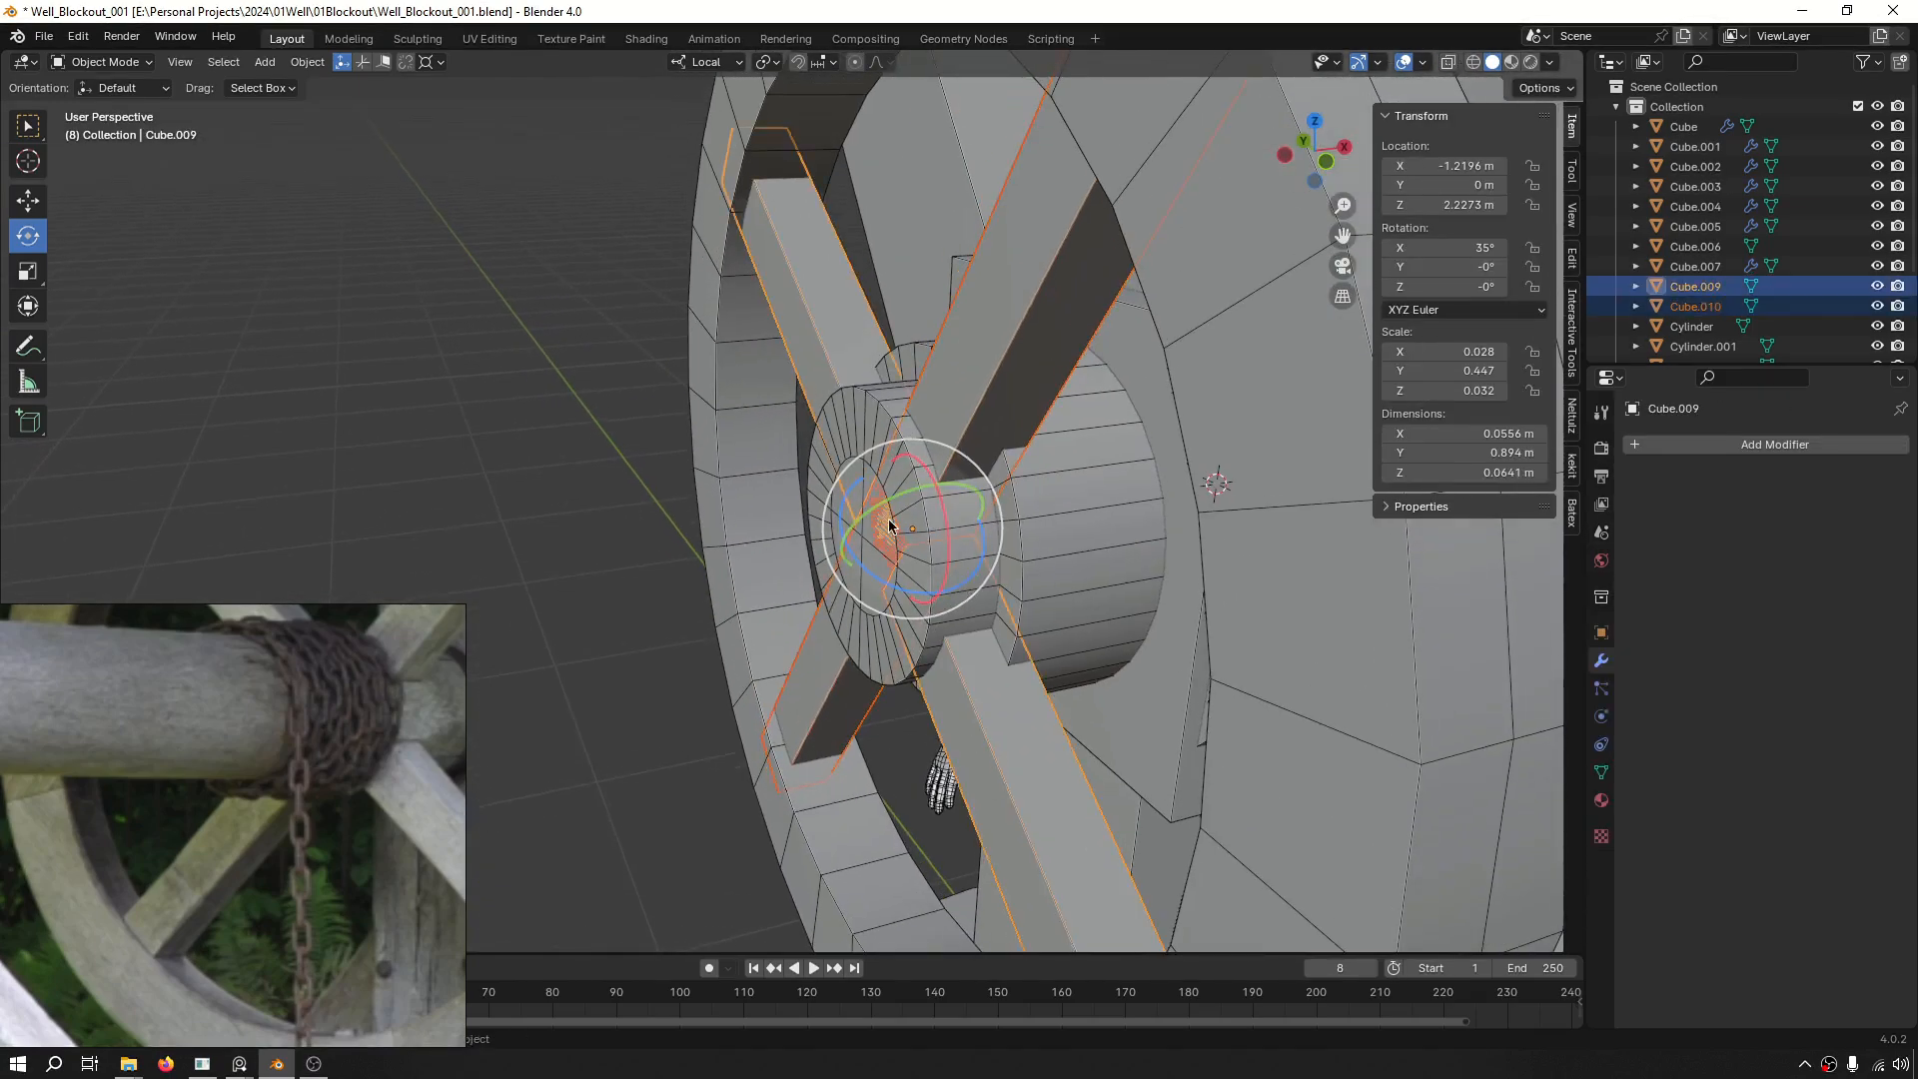
{"action": "left_click_drag", "start_coordinate": [983, 521], "coordinate": [970, 522]}
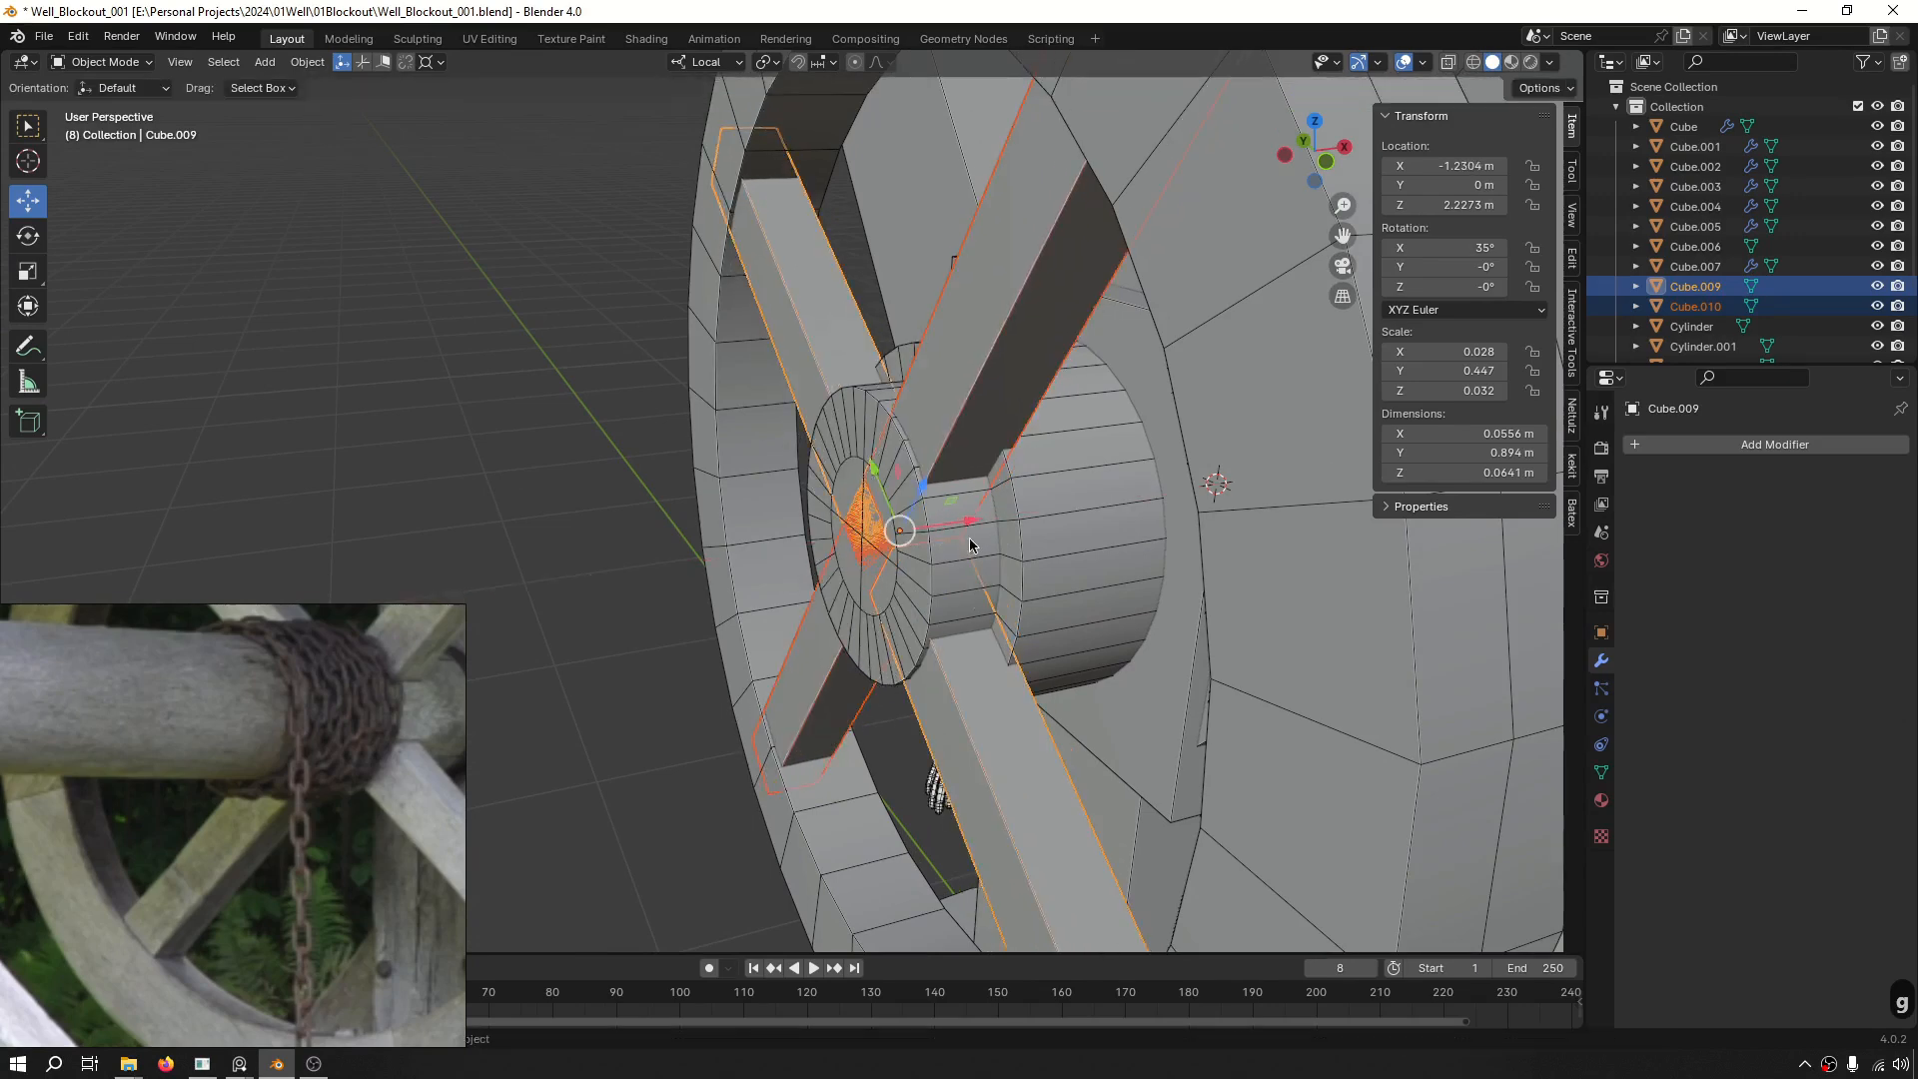
Thin both spokes along local X to a scale of 0.017 and shift them to an X location of about -1.2362 m.
{"action": "key", "text": "s"}
{"action": "key", "text": "s"}
{"action": "left_click", "coordinate": [982, 518]}
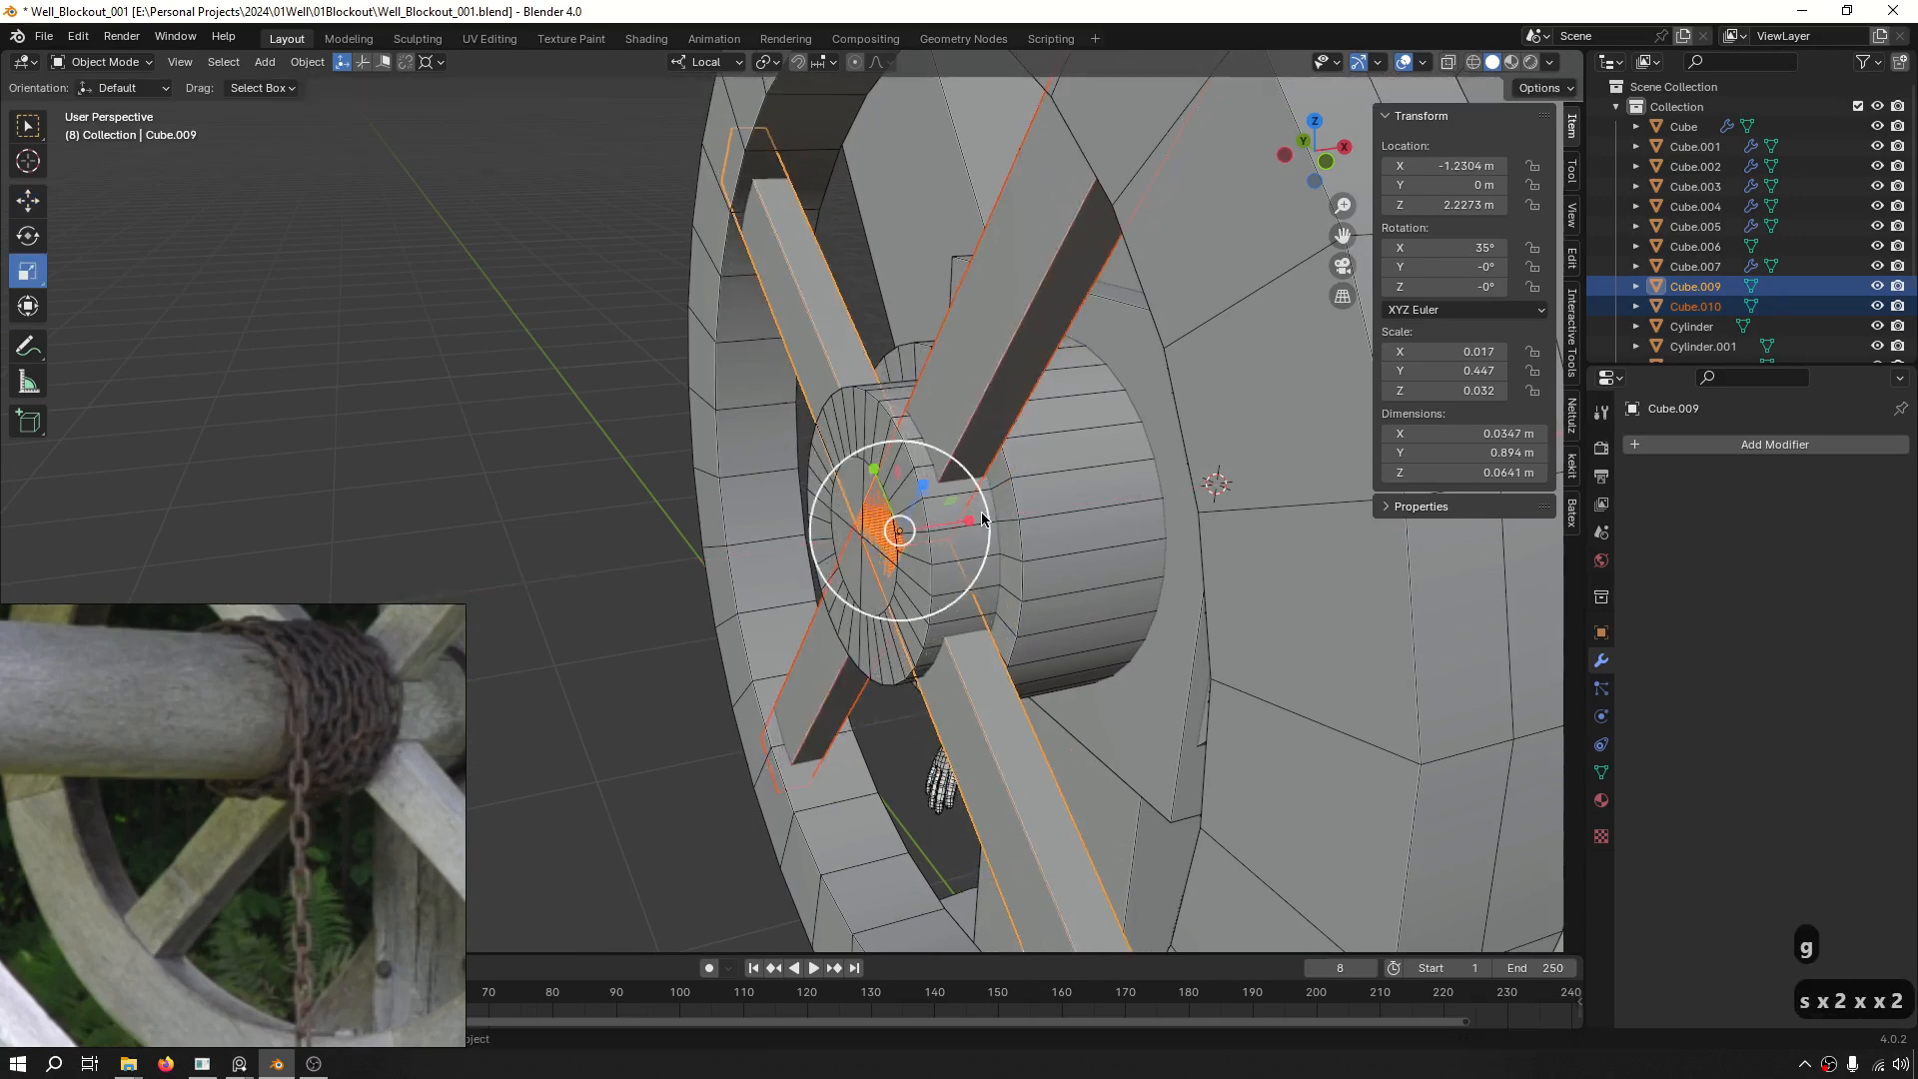
{"action": "left_click_drag", "start_coordinate": [966, 527], "coordinate": [954, 527]}
{"action": "scroll", "coordinate": [926, 449], "scroll_direction": "up", "scroll_amount": 6}
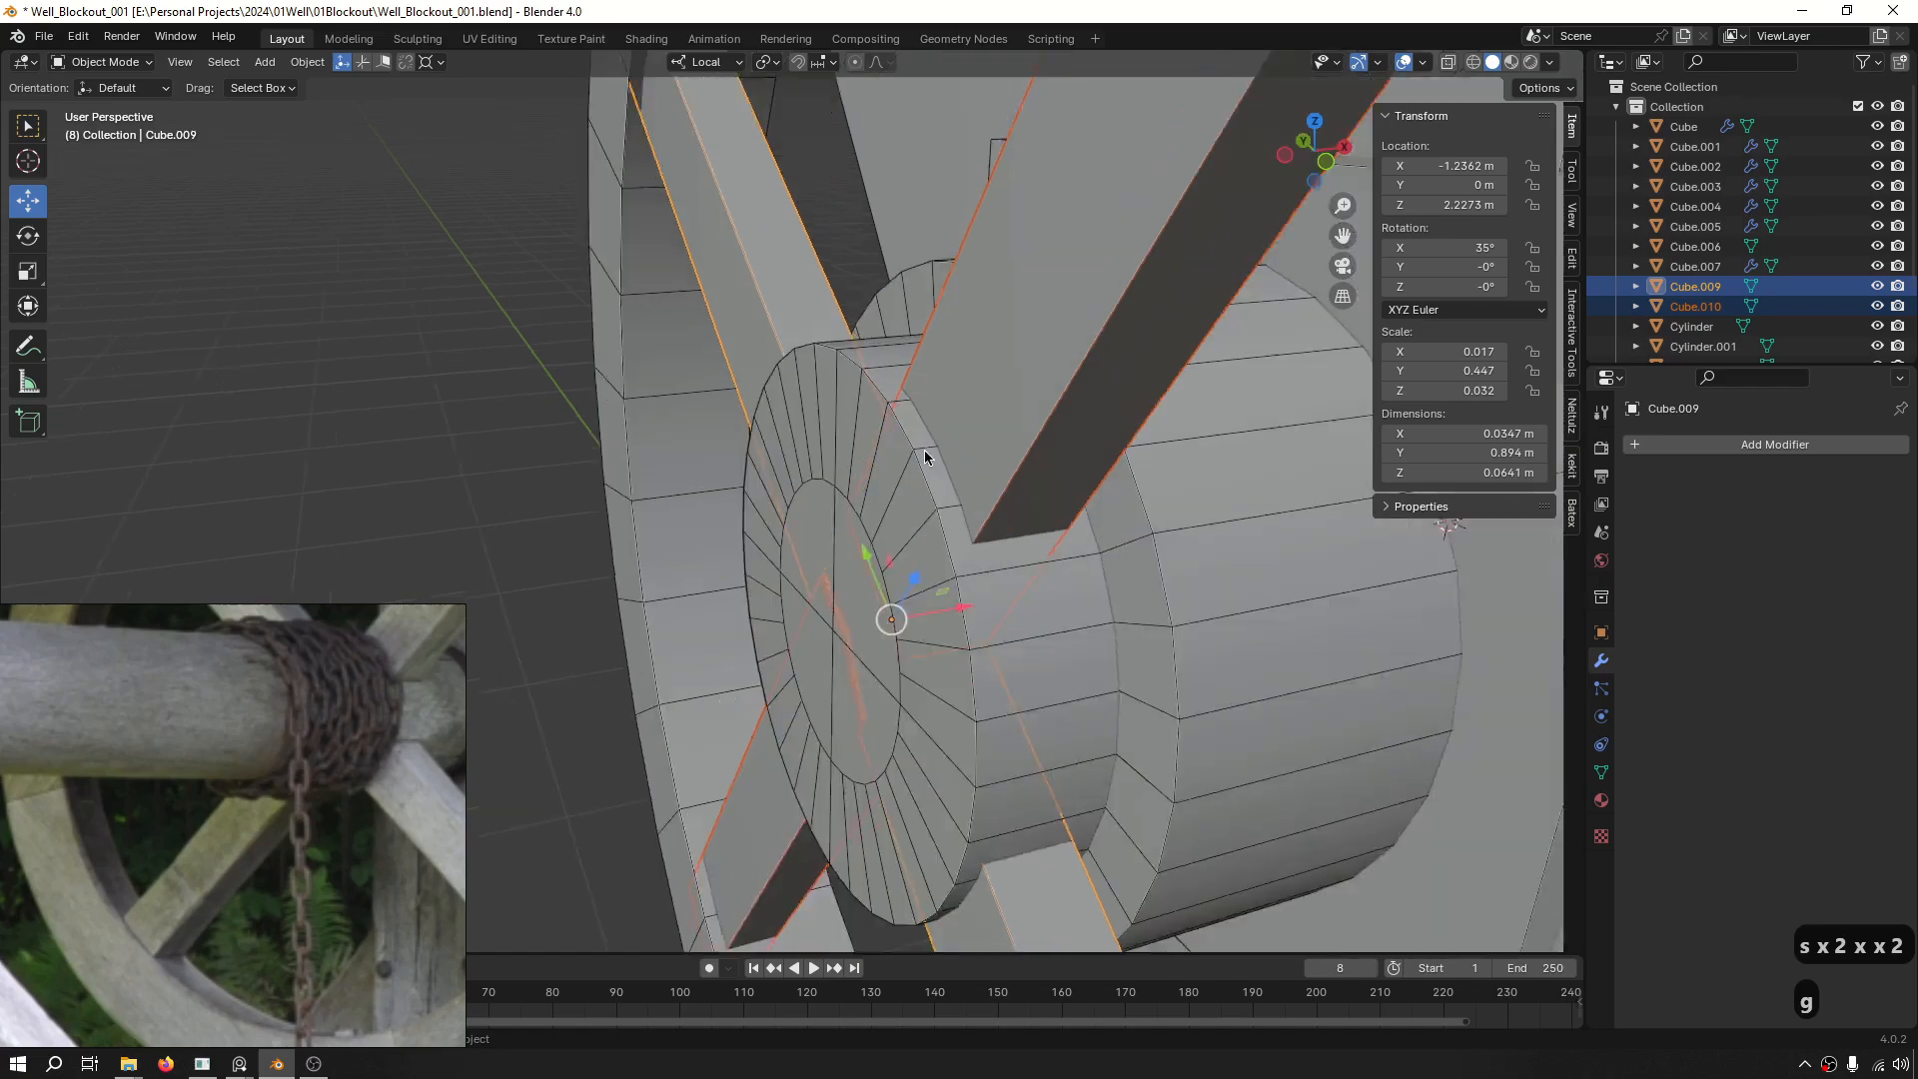
{"action": "middle_click_drag", "start_coordinate": [900, 477], "coordinate": [1059, 539]}
{"action": "scroll", "coordinate": [862, 541], "scroll_direction": "down", "scroll_amount": 6}
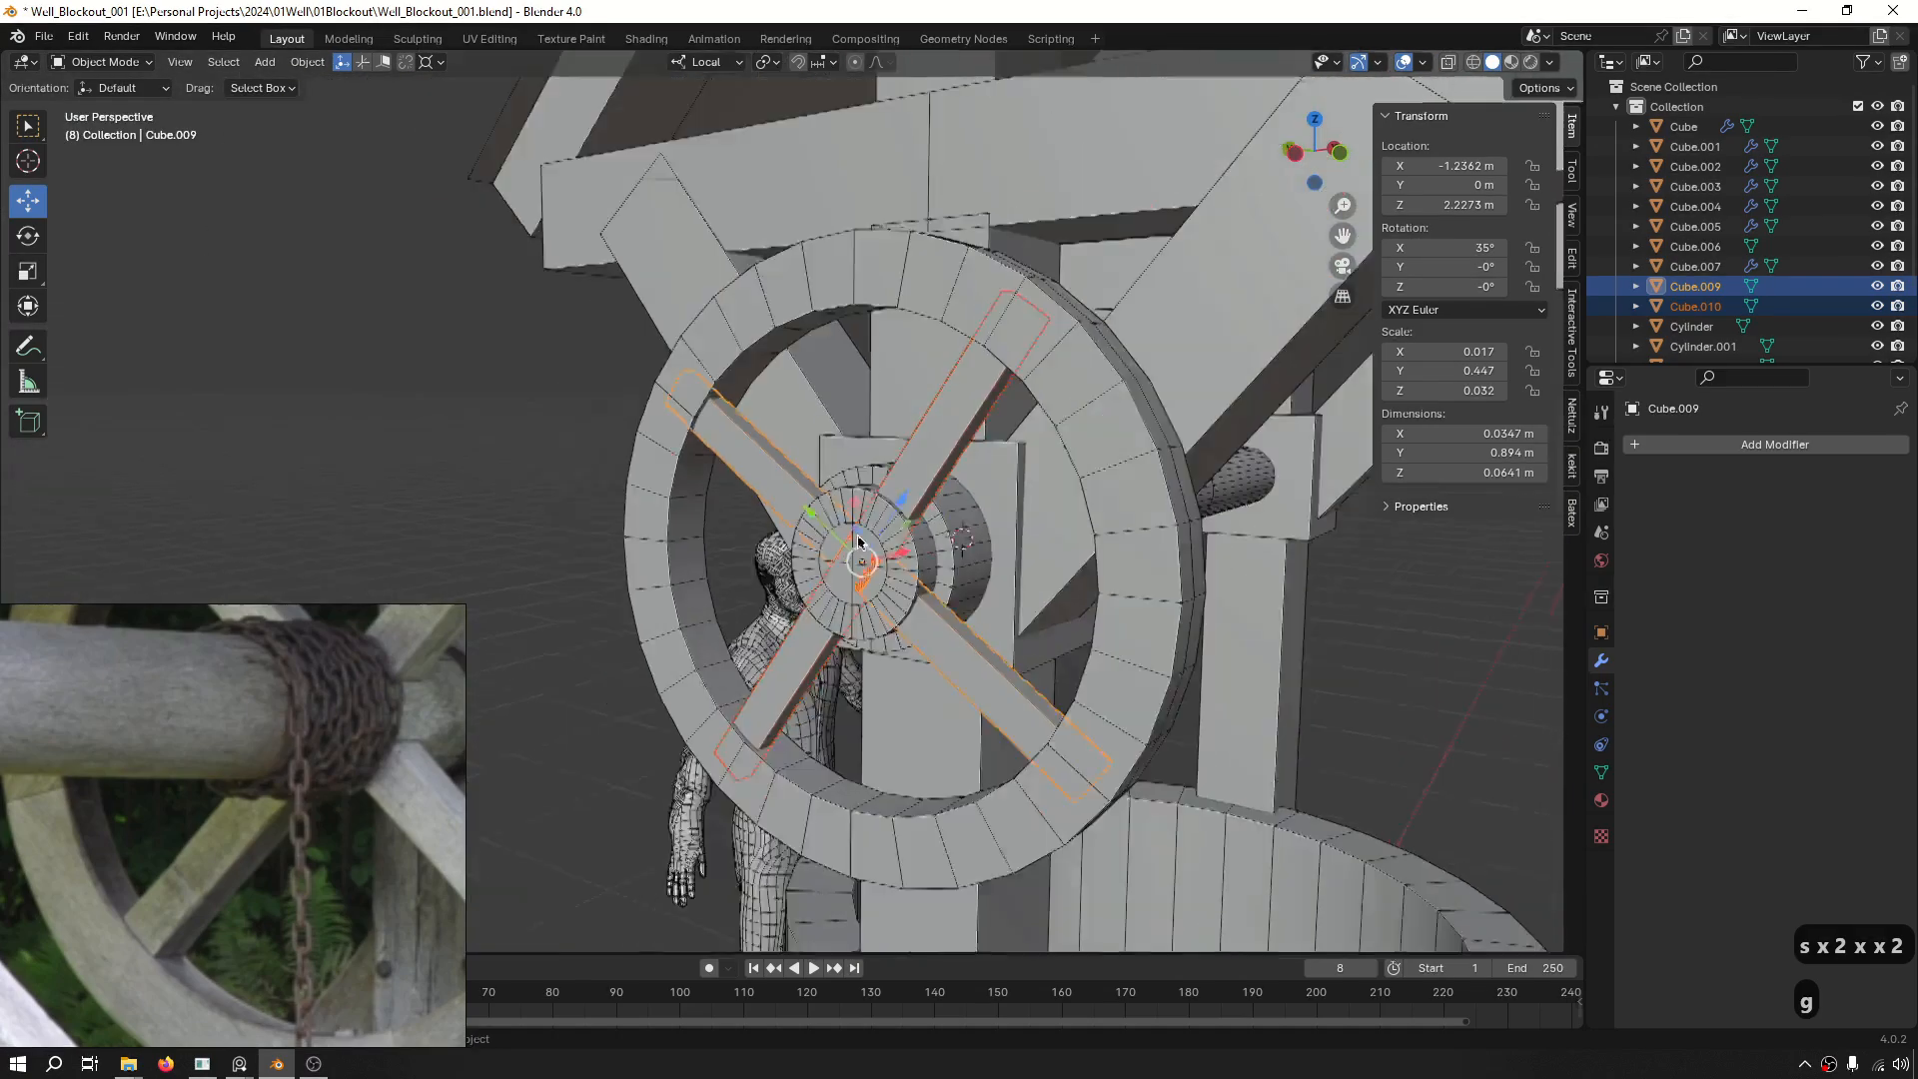
{"action": "middle_click_drag", "start_coordinate": [861, 541], "coordinate": [957, 550]}
Try to inset the four central faces on the outer side of the wheel's hub.
{"action": "left_click", "coordinate": [715, 539]}
{"action": "scroll", "coordinate": [715, 544], "scroll_direction": "up", "scroll_amount": 4}
{"action": "middle_click_drag", "start_coordinate": [715, 544], "coordinate": [656, 530]}
{"action": "scroll", "coordinate": [655, 530], "scroll_direction": "up", "scroll_amount": 5}
{"action": "key", "text": "Tab"}
{"action": "key", "text": "3"}
{"action": "left_click", "coordinate": [707, 492]}
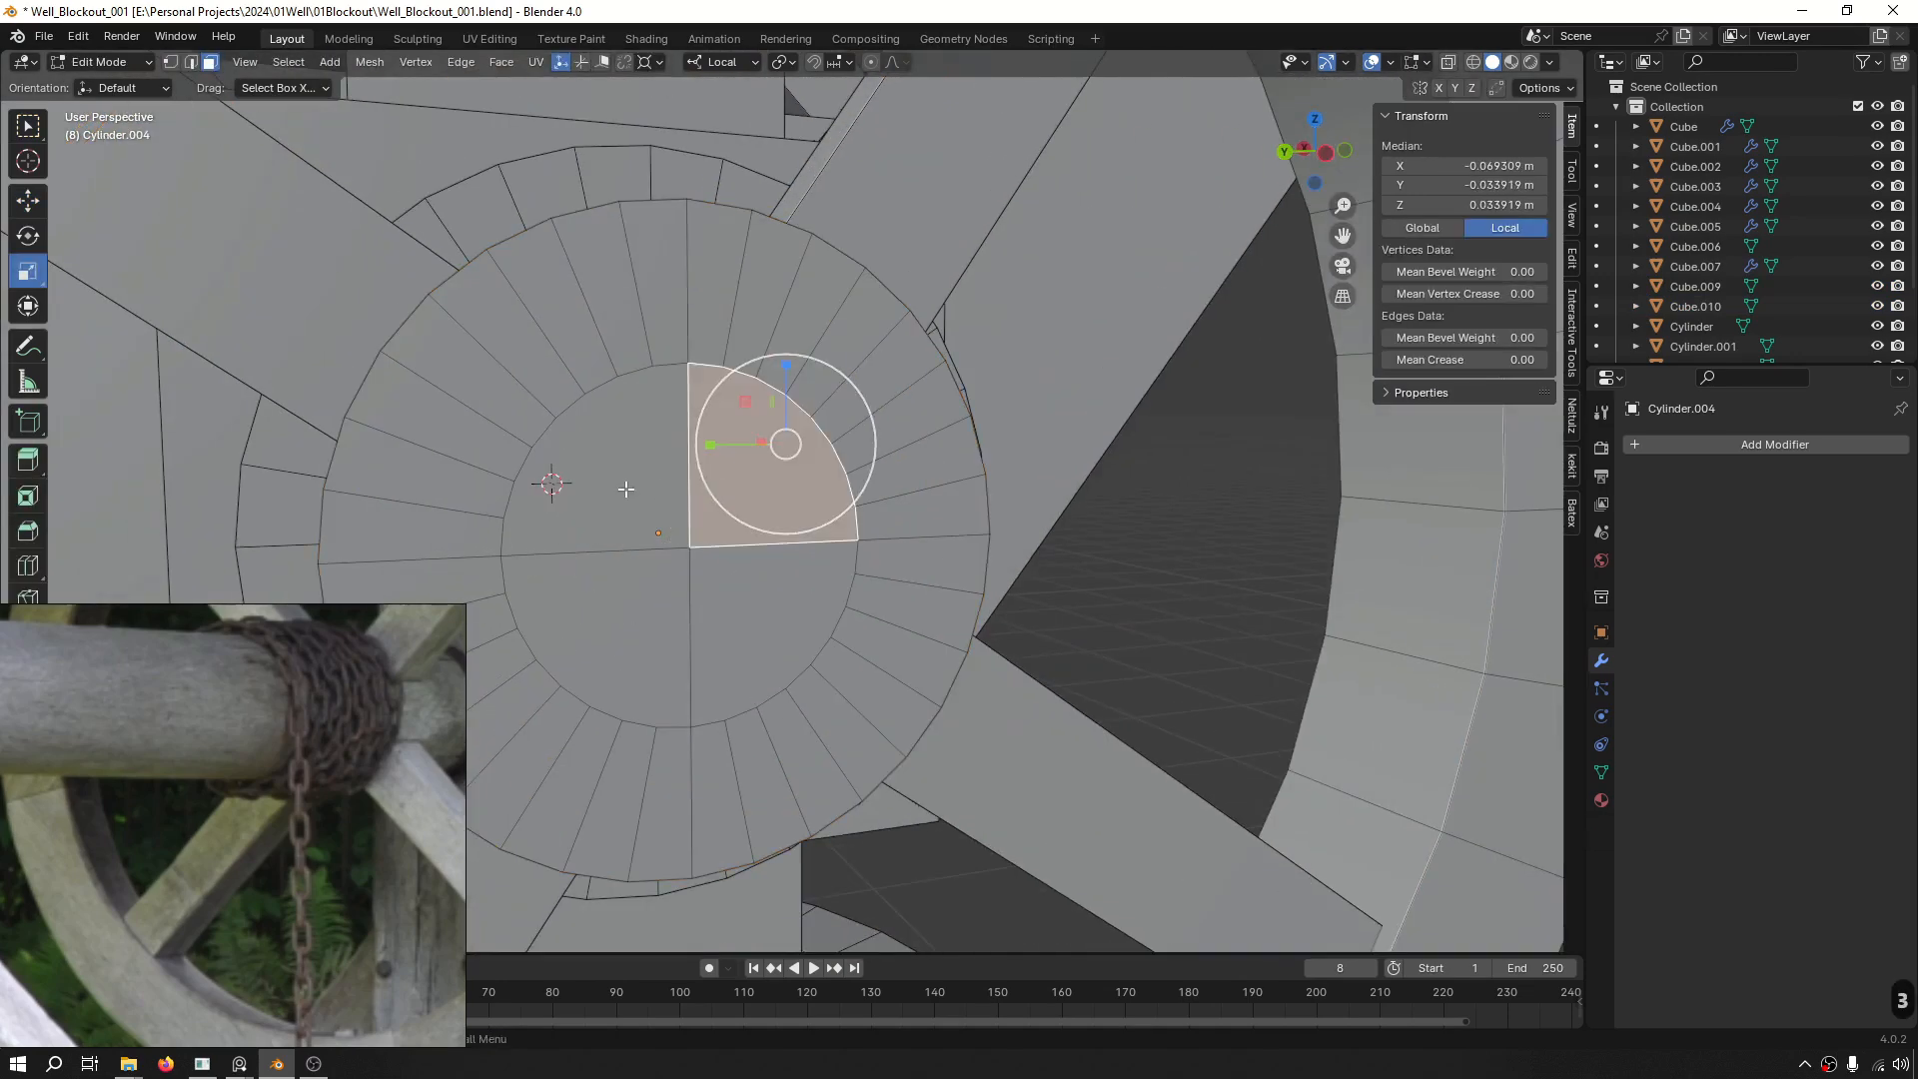
{"action": "left_click", "coordinate": [626, 489], "text": "shift"}
{"action": "left_click", "coordinate": [668, 635], "text": "shift"}
{"action": "left_click", "coordinate": [761, 630], "text": "shift"}
{"action": "middle_click_drag", "start_coordinate": [807, 634], "coordinate": [703, 546]}
{"action": "key", "text": "i"}
{"action": "right_click", "coordinate": [998, 504]}
{"action": "key", "text": "ctrl+z"}
{"action": "left_click", "coordinate": [754, 558], "text": "shift"}
{"action": "key", "text": "Tab"}
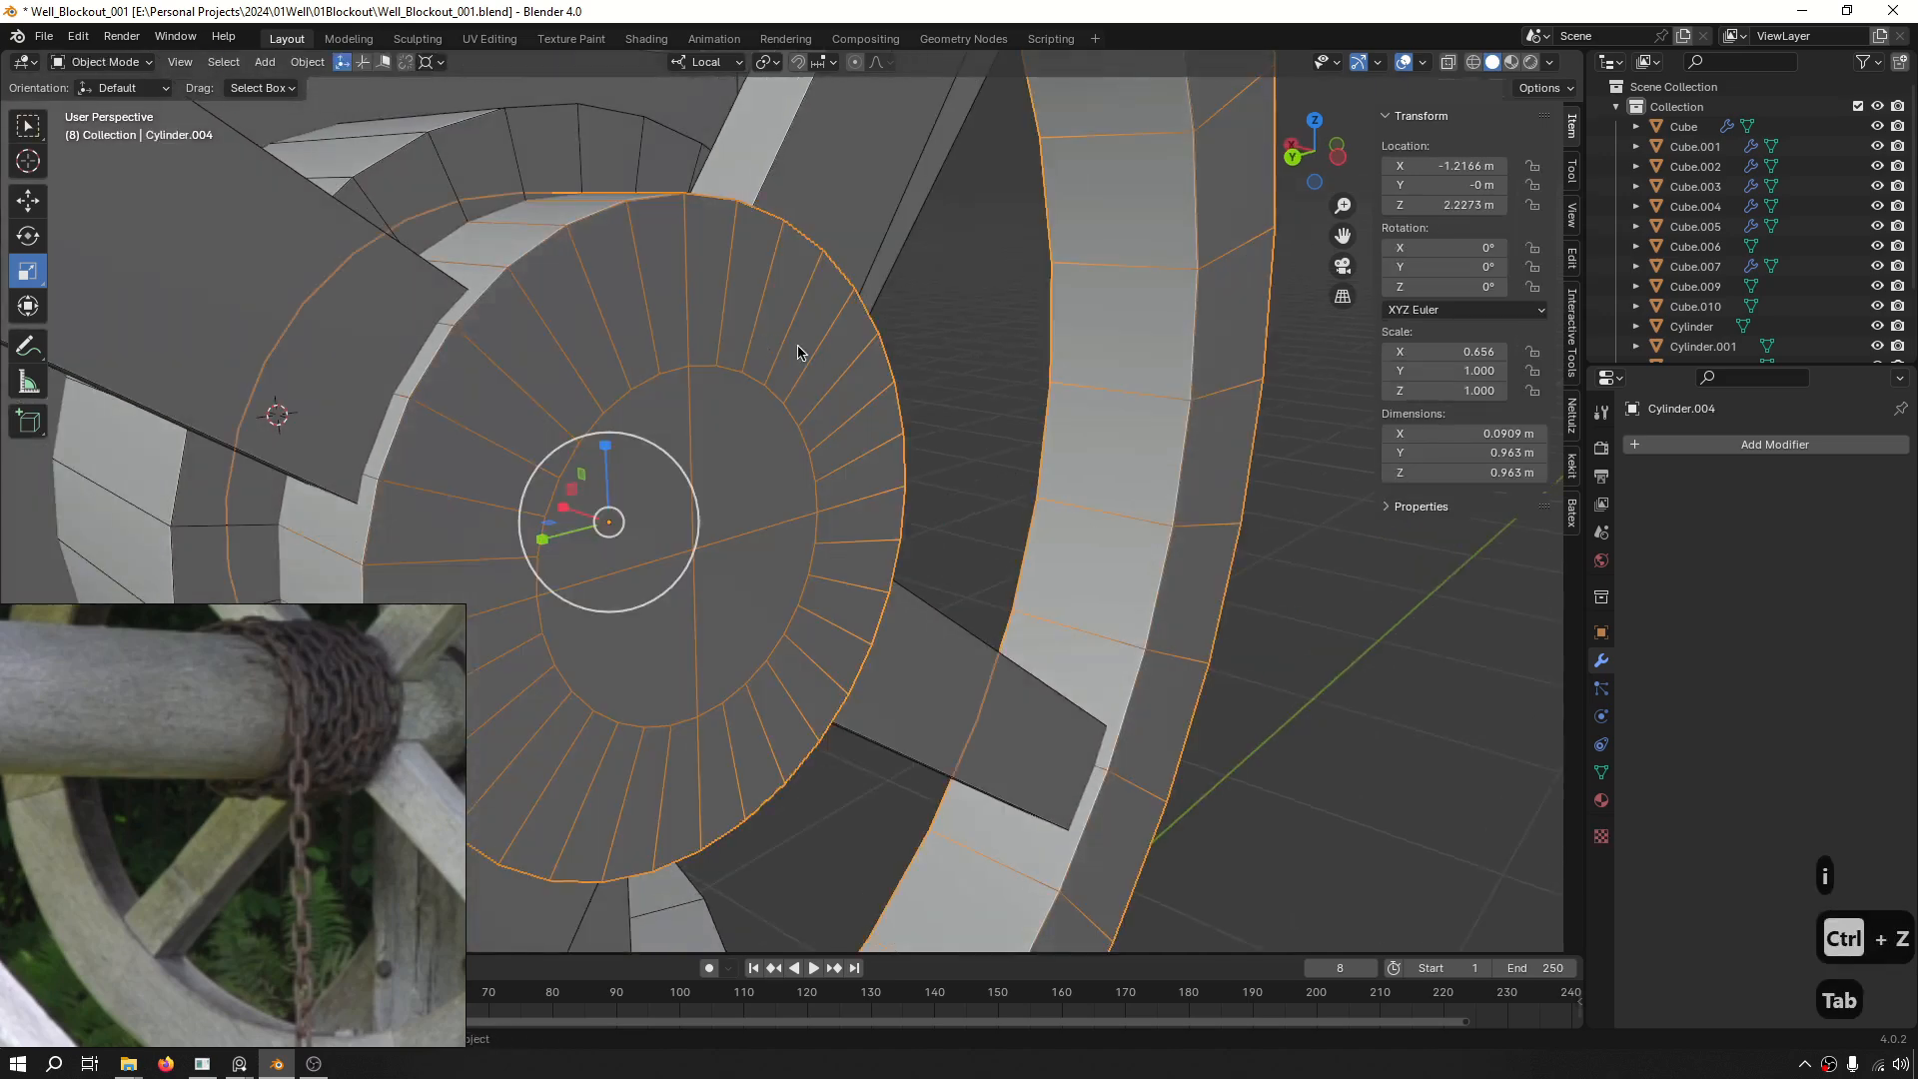
Isolate the wheel mesh and merge all its vertices by distance.
{"action": "key", "text": "ctrl+f"}
{"action": "key", "text": "1"}
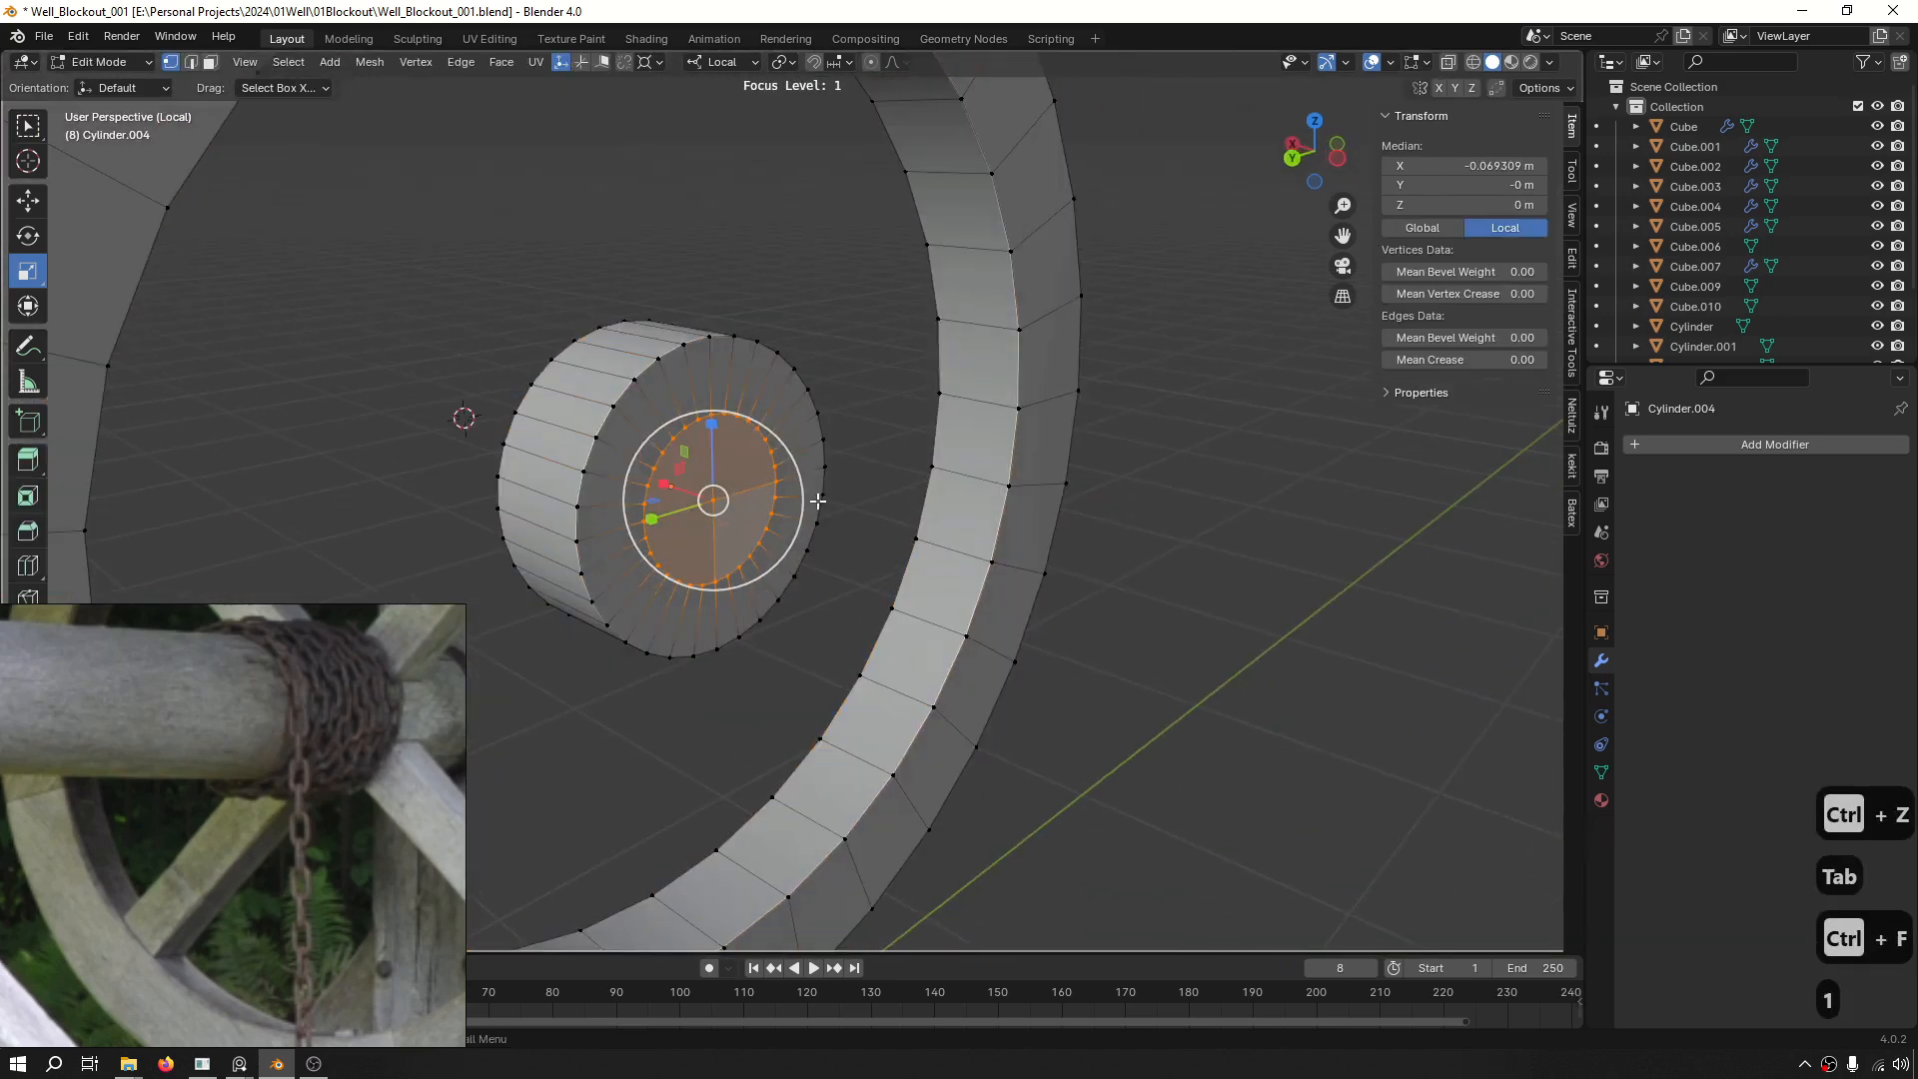
{"action": "key", "text": "a"}
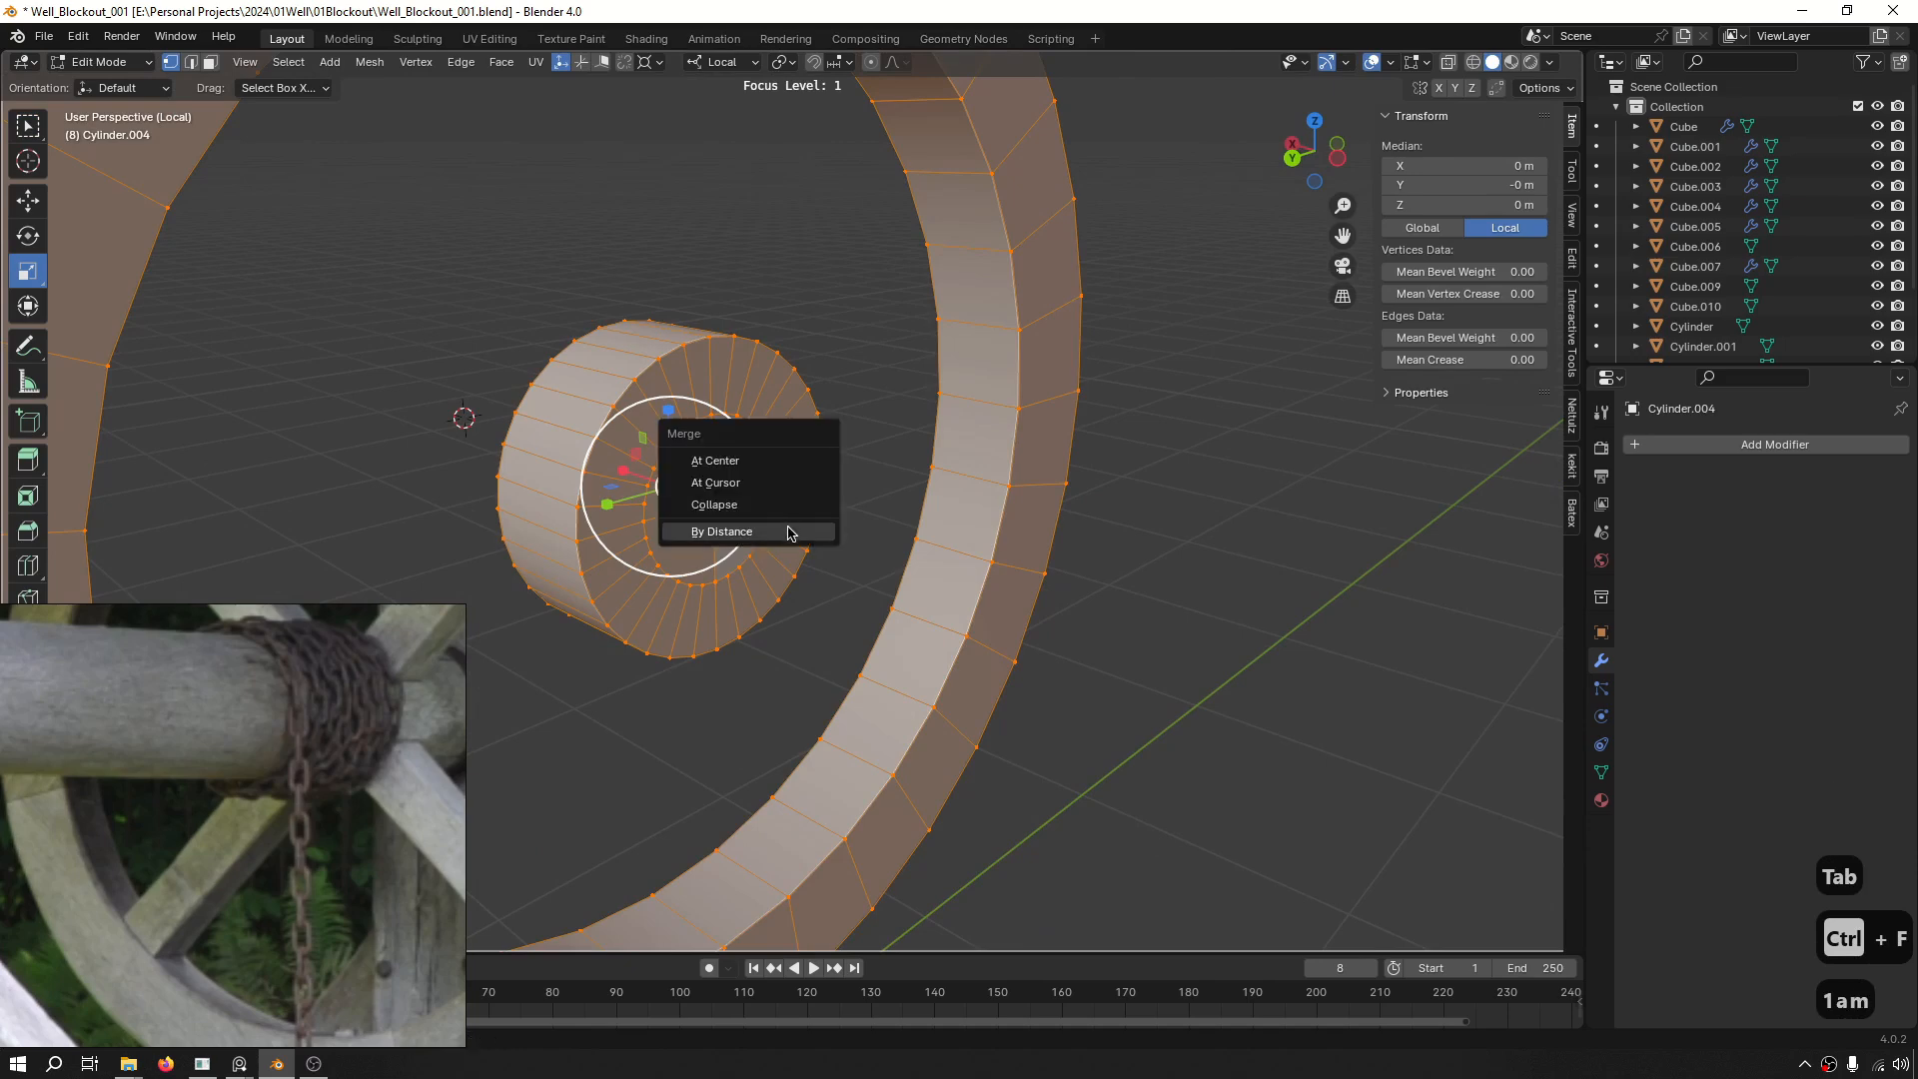
{"action": "middle_click_drag", "start_coordinate": [709, 489], "coordinate": [764, 525], "text": "shift"}
{"action": "key", "text": "Tab"}
Inset the four central faces on the hub's outer side into a smaller circle.
{"action": "scroll", "coordinate": [799, 510], "scroll_direction": "up", "scroll_amount": 5}
{"action": "key", "text": "3"}
{"action": "left_click", "coordinate": [791, 466]}
{"action": "left_click", "coordinate": [705, 510], "text": "shift"}
{"action": "left_click", "coordinate": [787, 610], "text": "shift"}
{"action": "left_click", "coordinate": [708, 601], "text": "shift"}
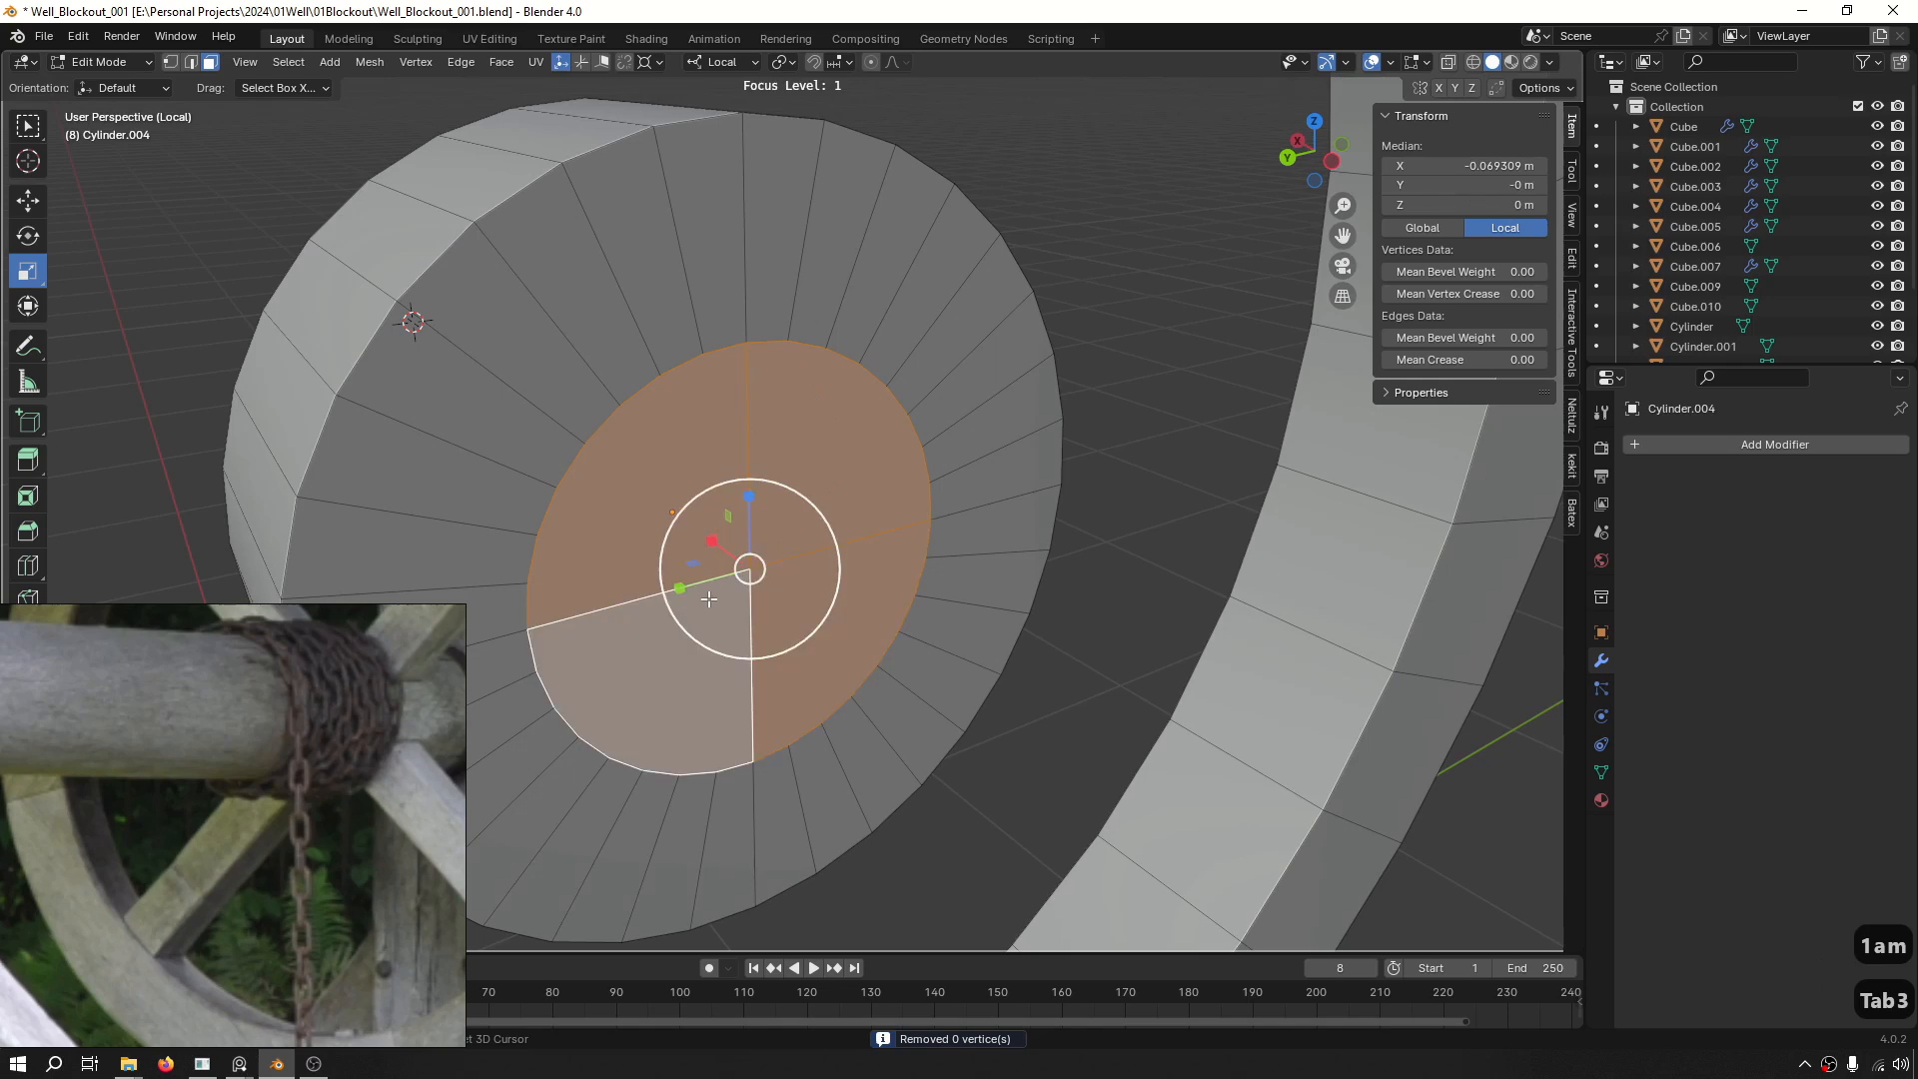
{"action": "key", "text": "i"}
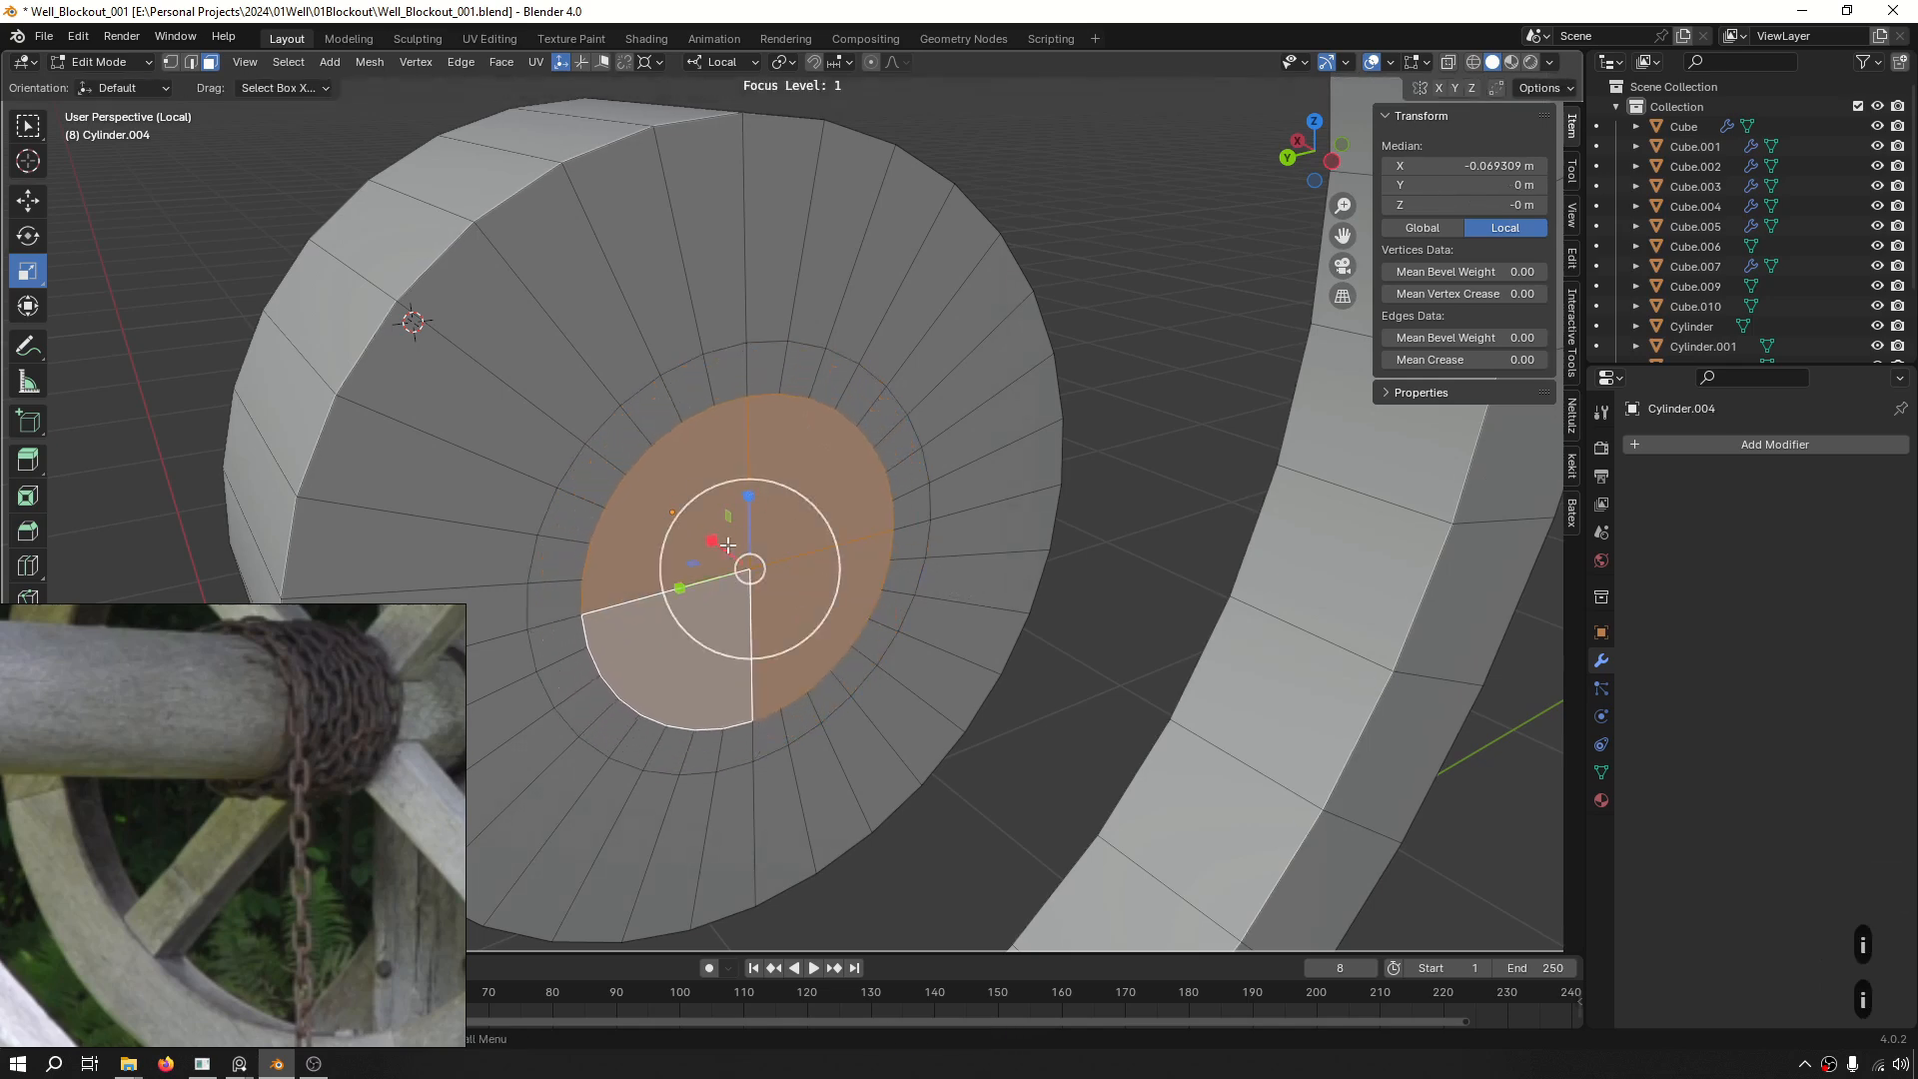
Extrude the inset circle outward into an axle stub, making the wheel object 0.14 m deep, and return to the full scene.
{"action": "key", "text": "e"}
{"action": "left_click", "coordinate": [887, 646]}
{"action": "key", "text": "Tab"}
{"action": "scroll", "coordinate": [920, 480], "scroll_direction": "down", "scroll_amount": 4}
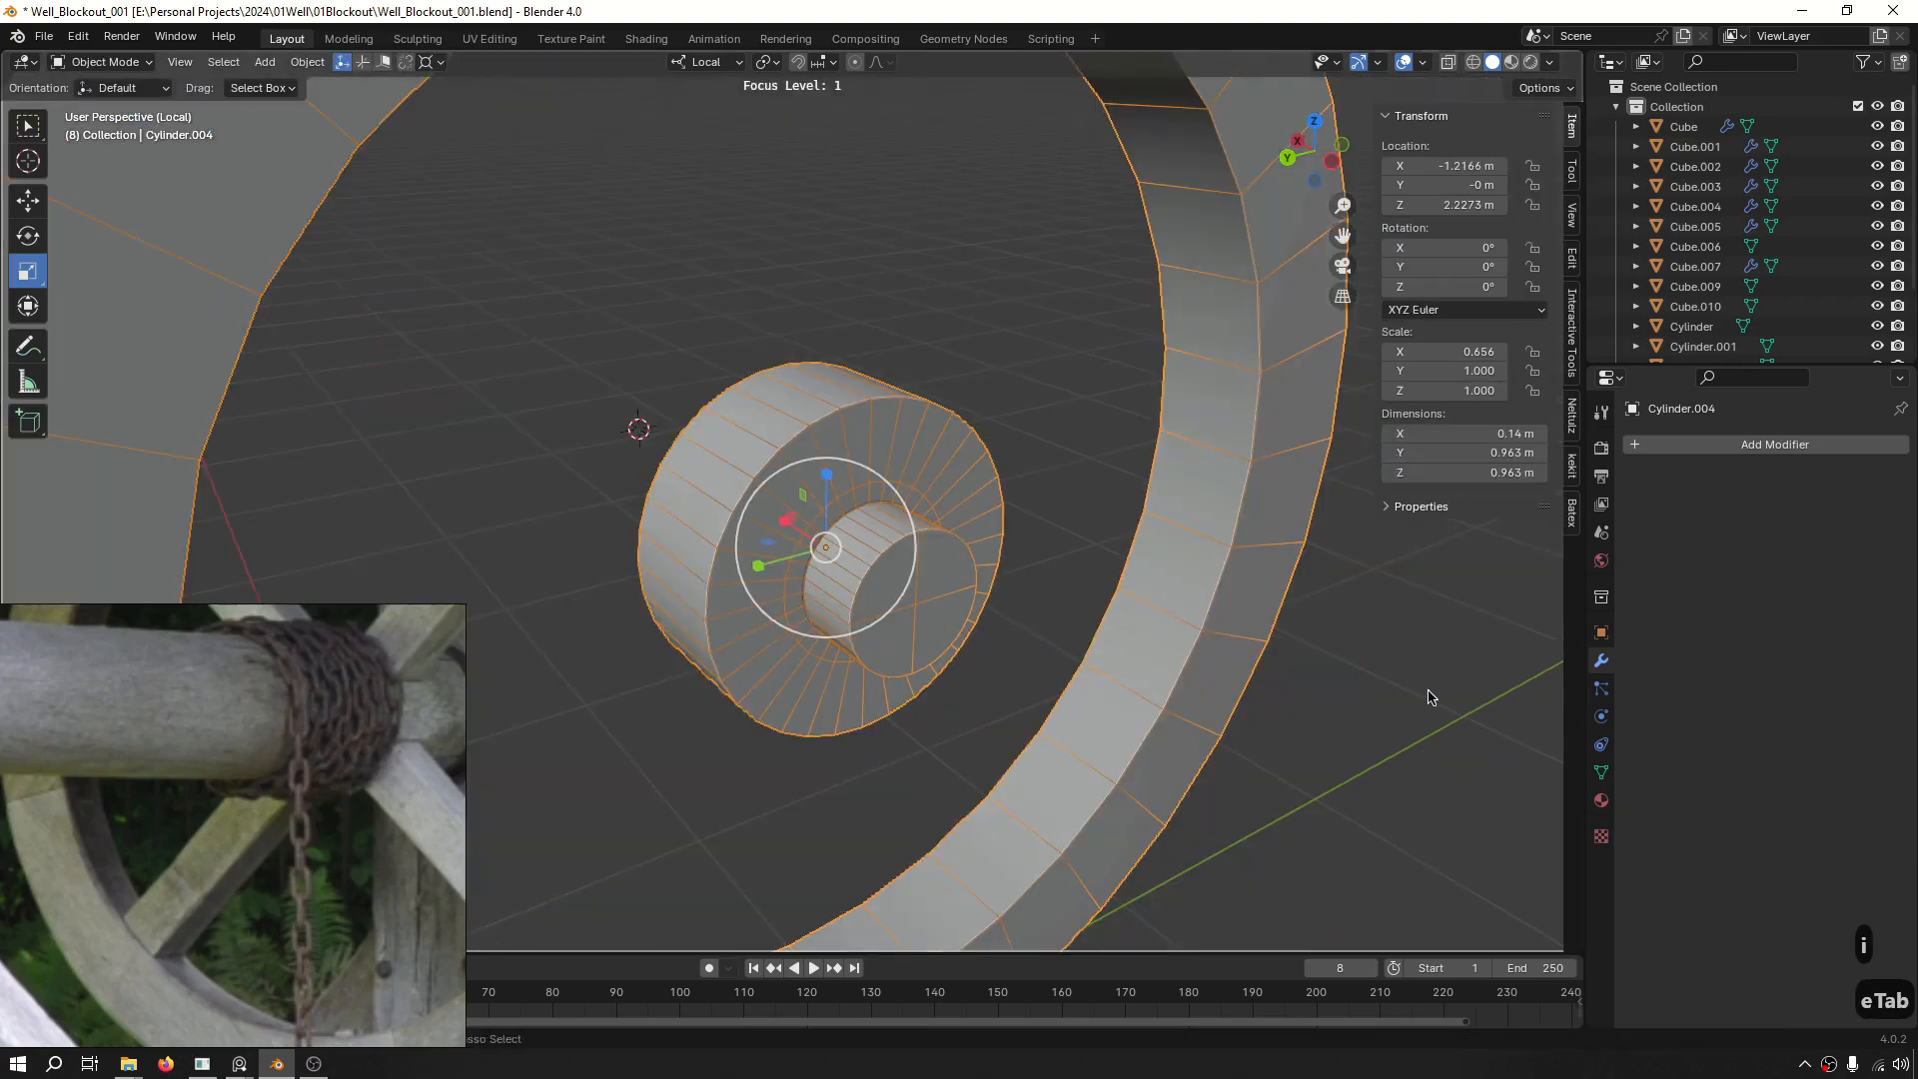
{"action": "left_click", "coordinate": [1430, 698]}
{"action": "key", "text": "ctrl+f"}
Examine the wheel's rim, hub and spokes from several angles and compare them with the reference photo.
{"action": "scroll", "coordinate": [1033, 636], "scroll_direction": "down", "scroll_amount": 5}
{"action": "middle_click_drag", "start_coordinate": [1032, 637], "coordinate": [897, 589]}
{"action": "scroll", "coordinate": [1064, 663], "scroll_direction": "up", "scroll_amount": 5}
{"action": "scroll", "coordinate": [897, 590], "scroll_direction": "up", "scroll_amount": 2}
{"action": "scroll", "coordinate": [956, 483], "scroll_direction": "down", "scroll_amount": 5}
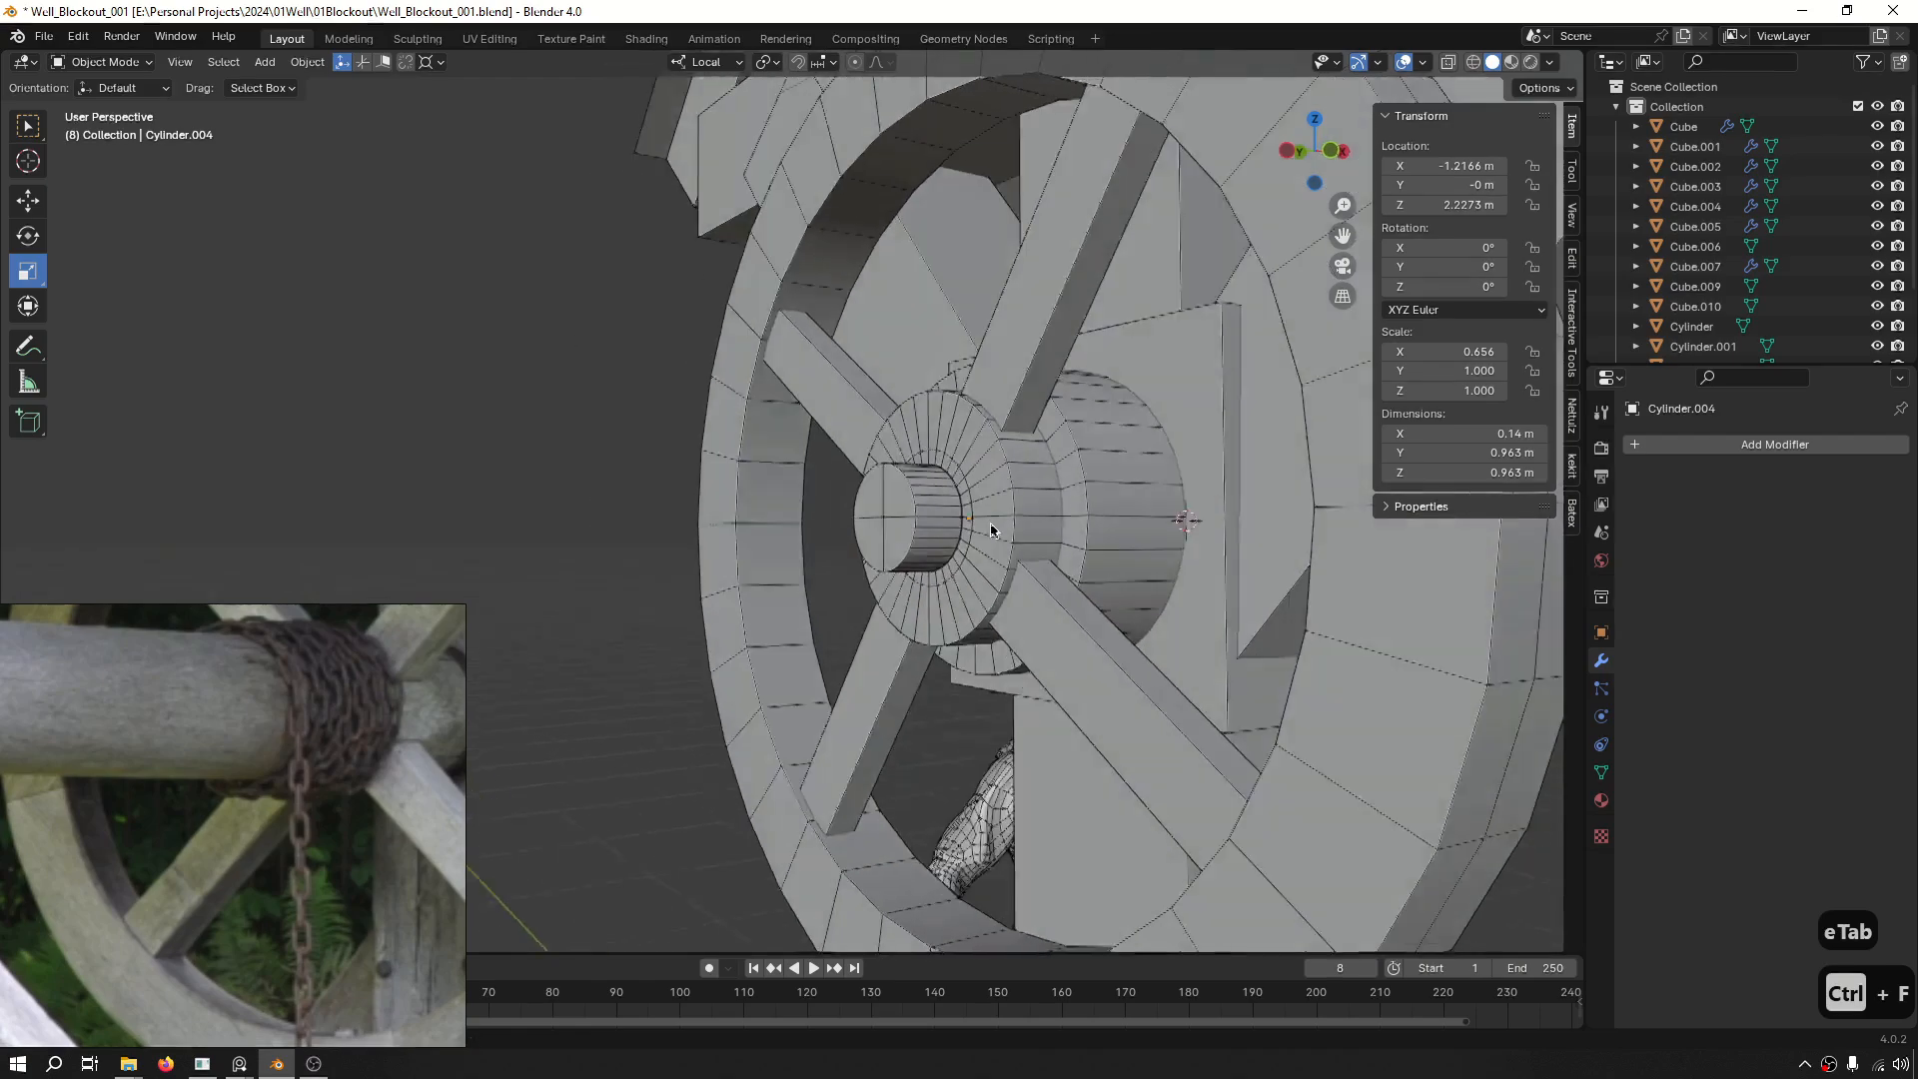
{"action": "middle_click_drag", "start_coordinate": [956, 482], "coordinate": [1173, 466]}
{"action": "scroll", "coordinate": [820, 570], "scroll_direction": "down", "scroll_amount": 4}
{"action": "scroll", "coordinate": [819, 576], "scroll_direction": "down", "scroll_amount": 5}
{"action": "scroll", "coordinate": [805, 499], "scroll_direction": "up", "scroll_amount": 2}
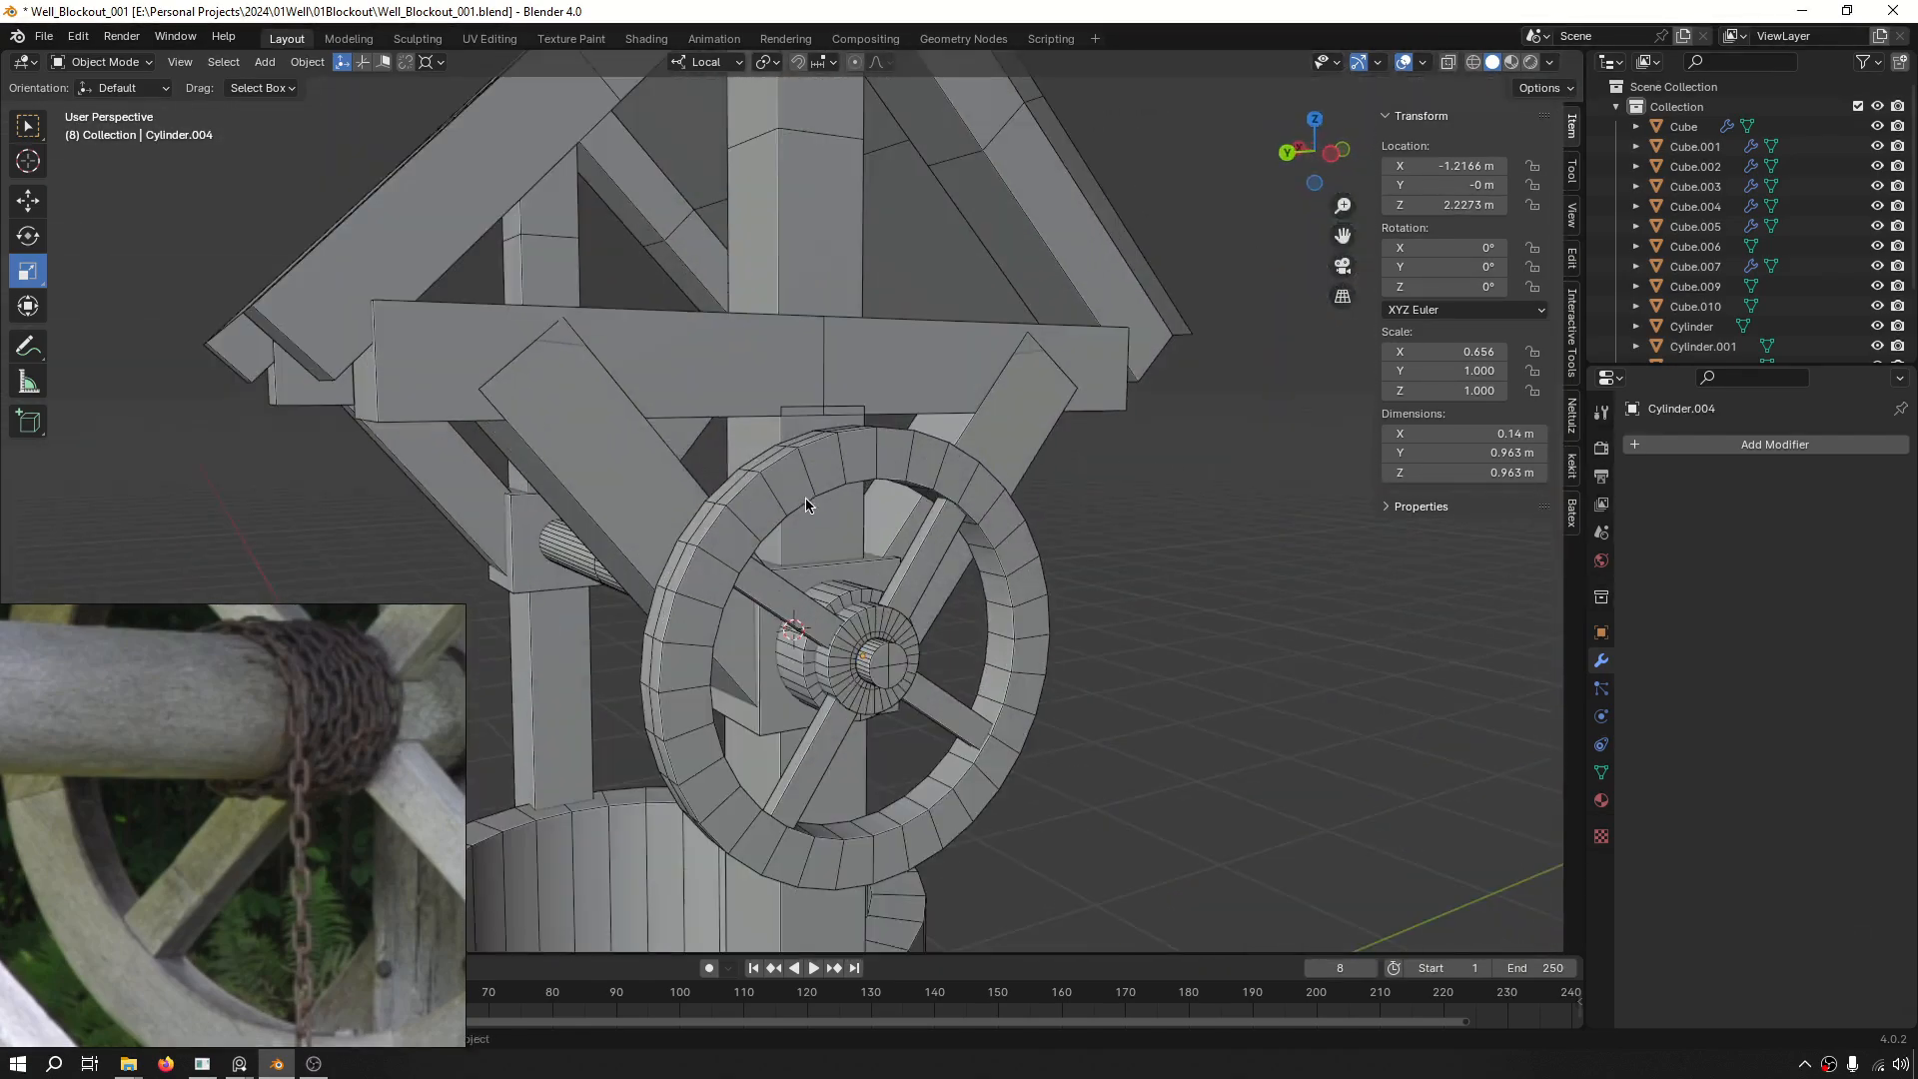
{"action": "scroll", "coordinate": [206, 757], "scroll_direction": "down", "scroll_amount": 5}
{"action": "middle_click_drag", "start_coordinate": [290, 802], "coordinate": [266, 843]}
{"action": "middle_click_drag", "start_coordinate": [852, 615], "coordinate": [1004, 580]}
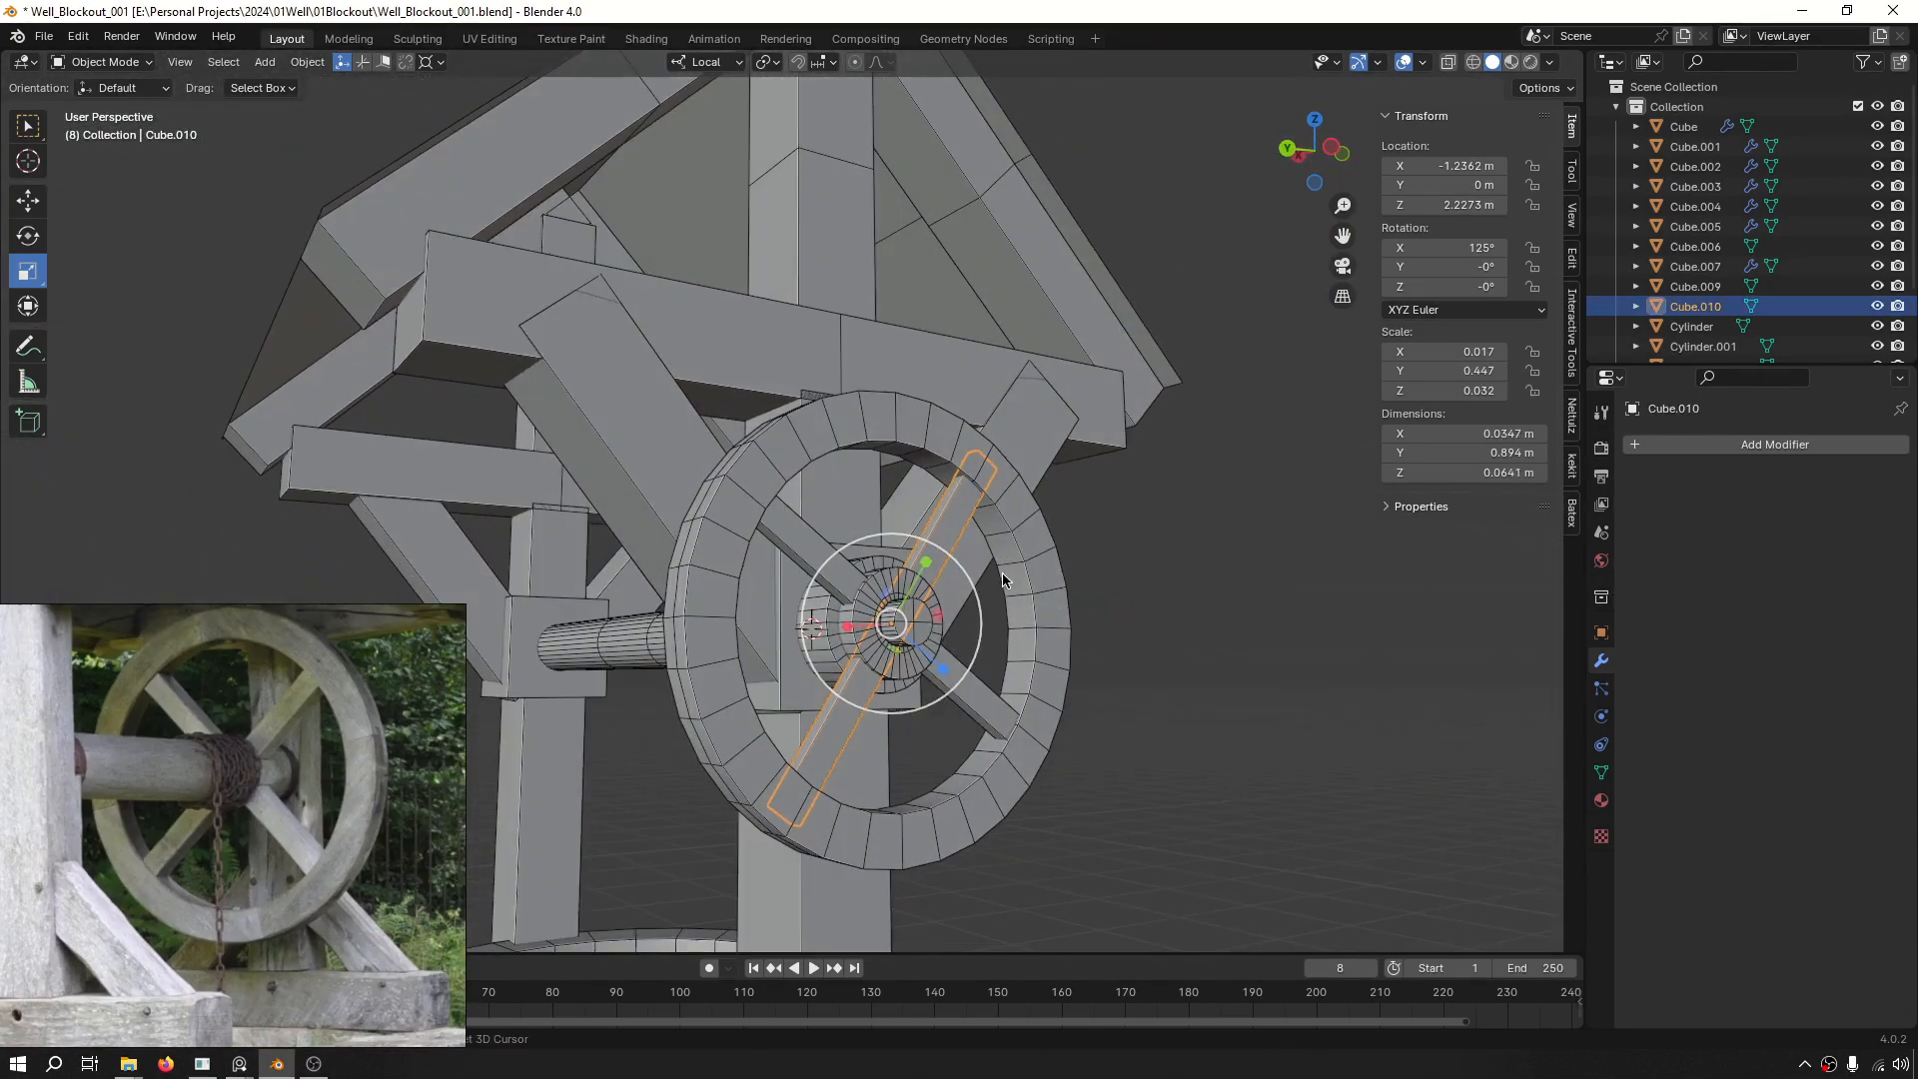
{"action": "scroll", "coordinate": [897, 491], "scroll_direction": "up", "scroll_amount": 4}
{"action": "scroll", "coordinate": [886, 459], "scroll_direction": "down", "scroll_amount": 4}
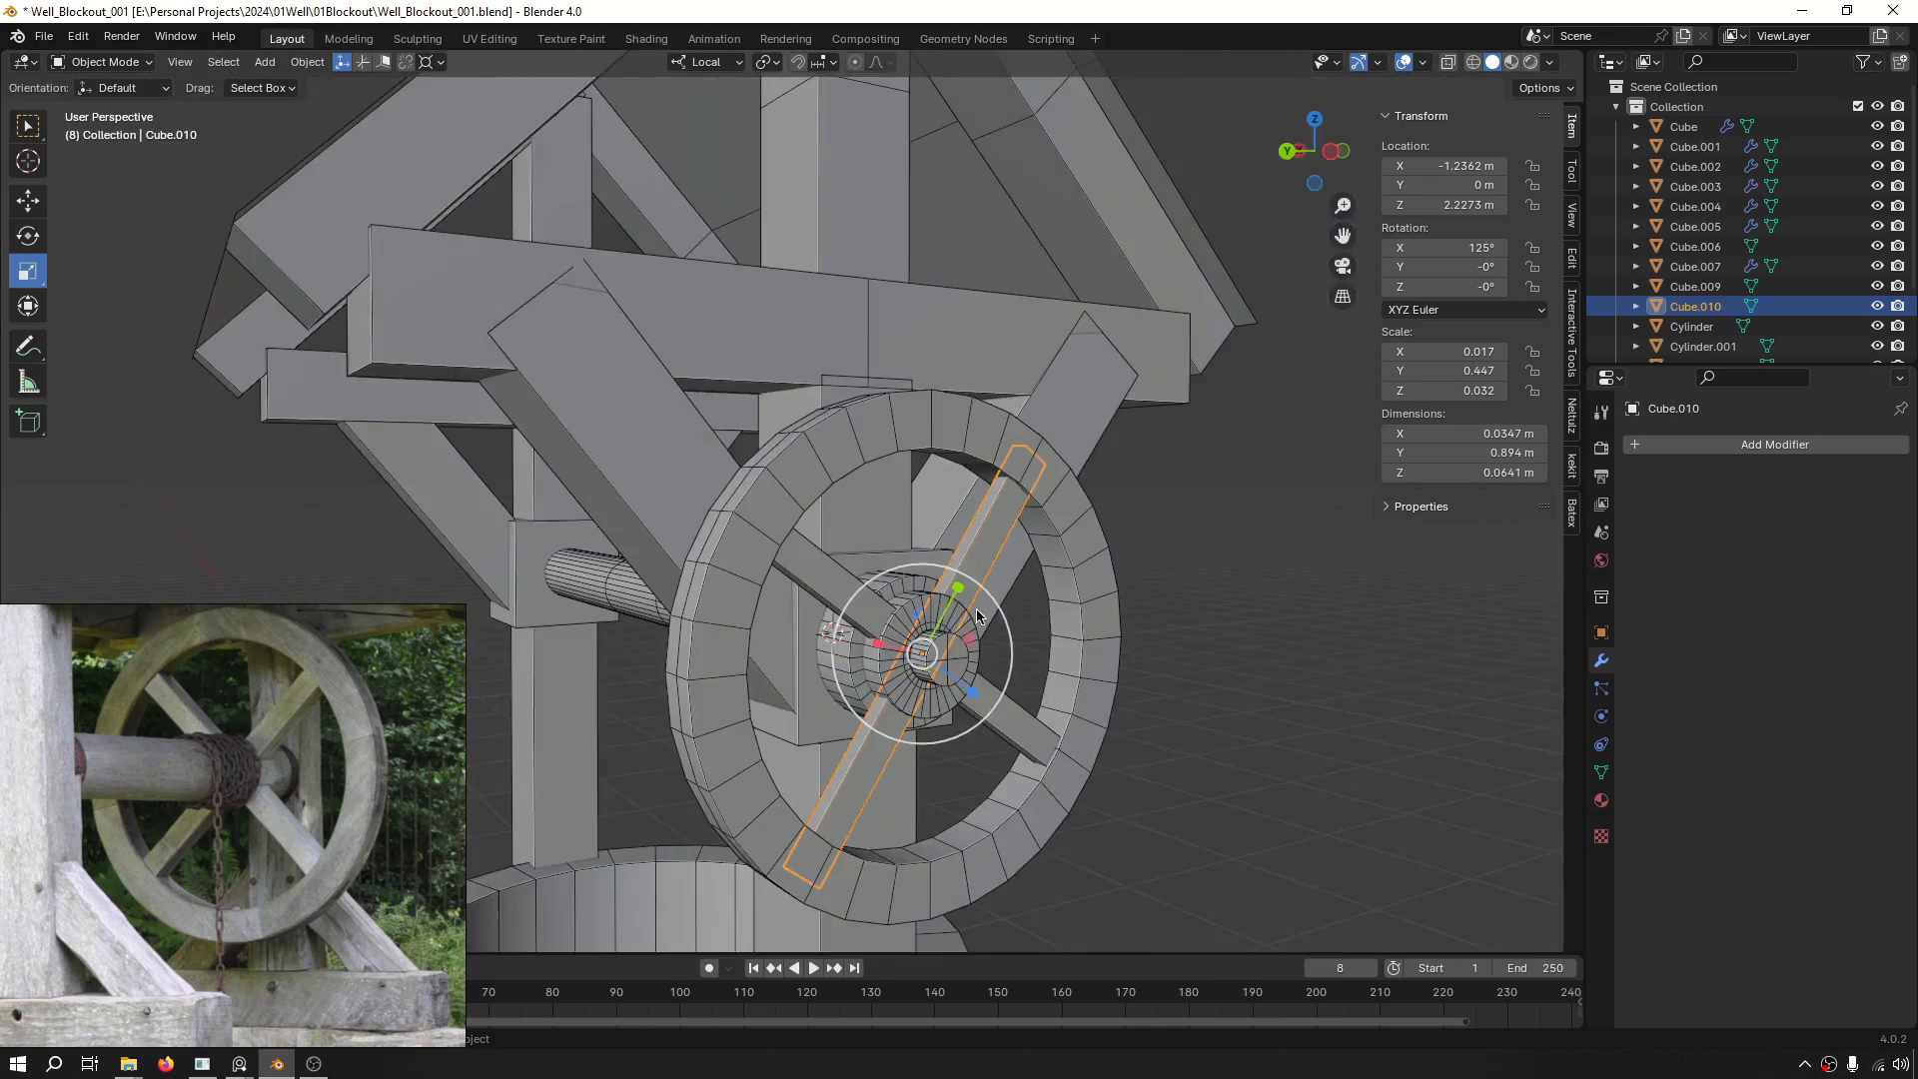
{"action": "middle_click_drag", "start_coordinate": [886, 460], "coordinate": [937, 462]}
{"action": "left_click", "coordinate": [1268, 489]}
{"action": "key", "text": "ctrl+s"}
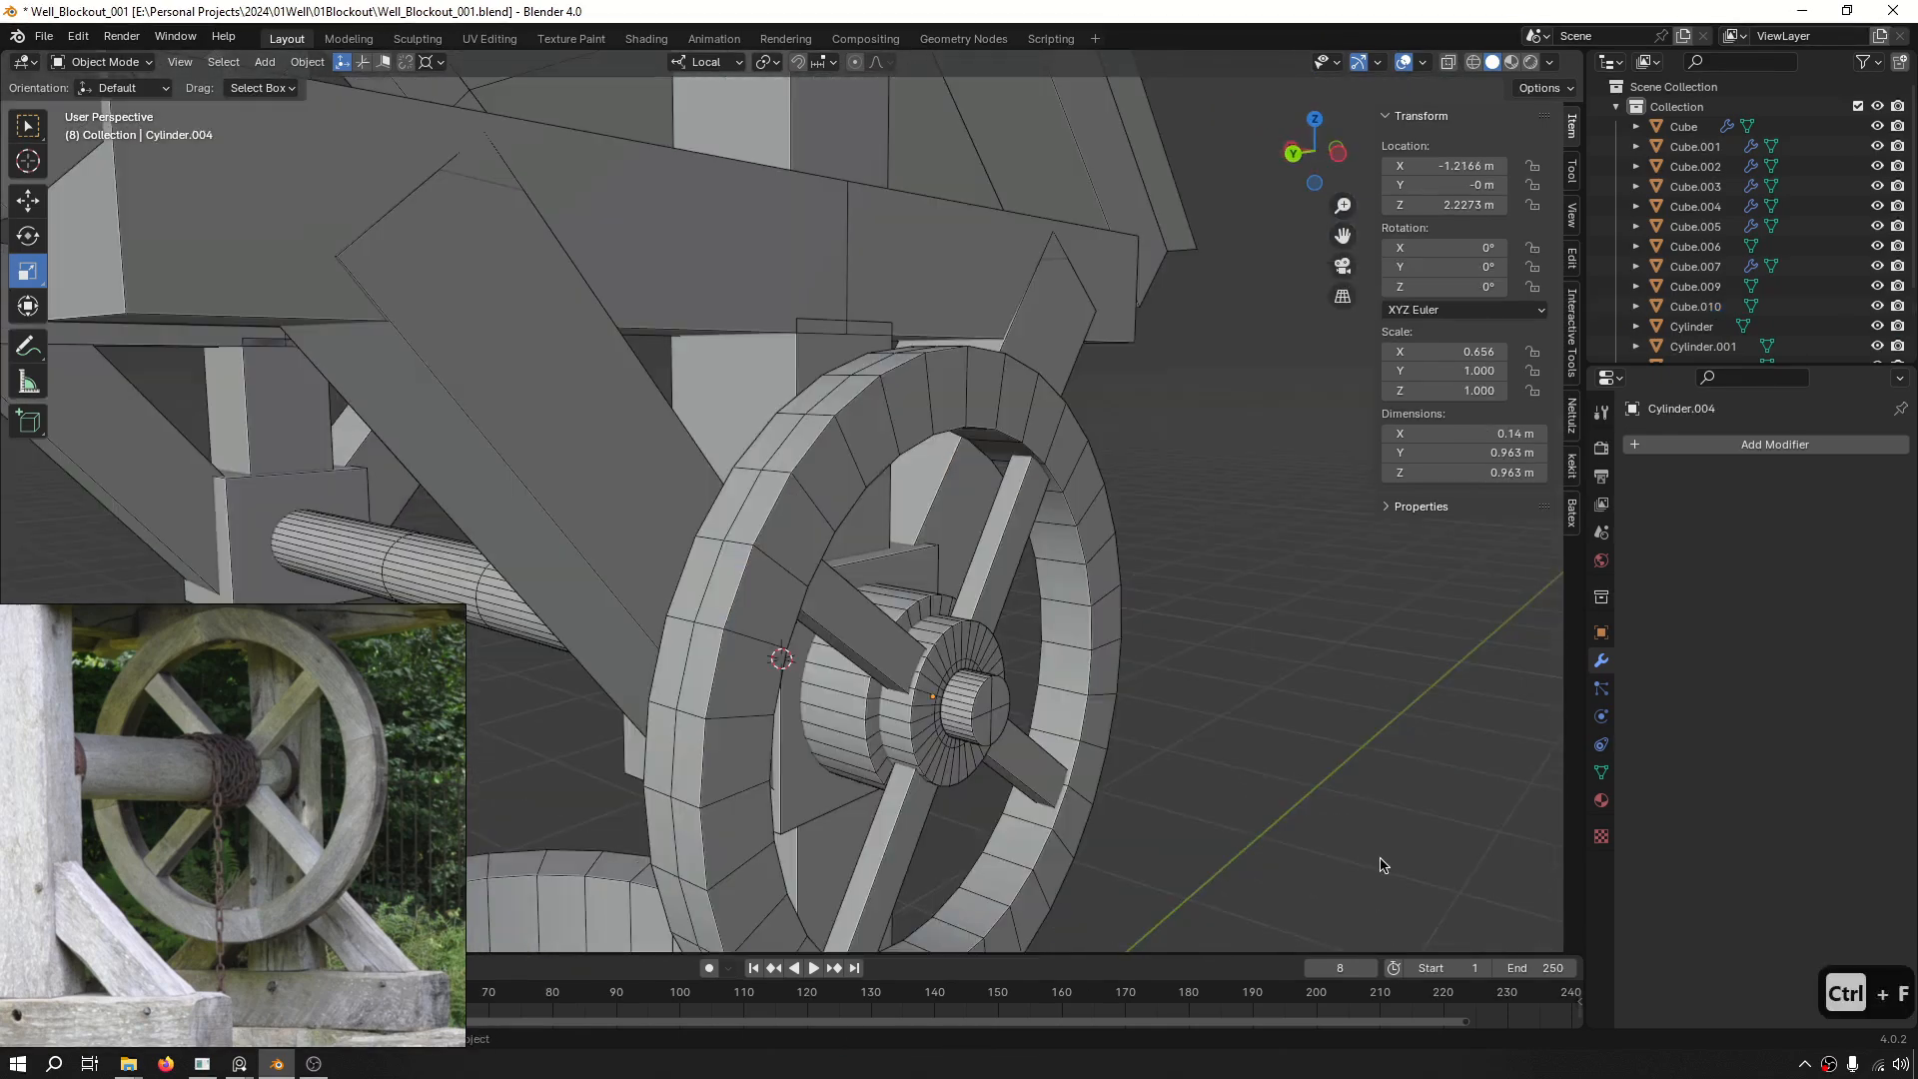
Move the wheel slightly outward along X and shift both spokes to an X location of about -1.249 m.
{"action": "middle_click_drag", "start_coordinate": [1064, 442], "coordinate": [1066, 265], "text": "shift"}
{"action": "middle_click_drag", "start_coordinate": [950, 435], "coordinate": [970, 454]}
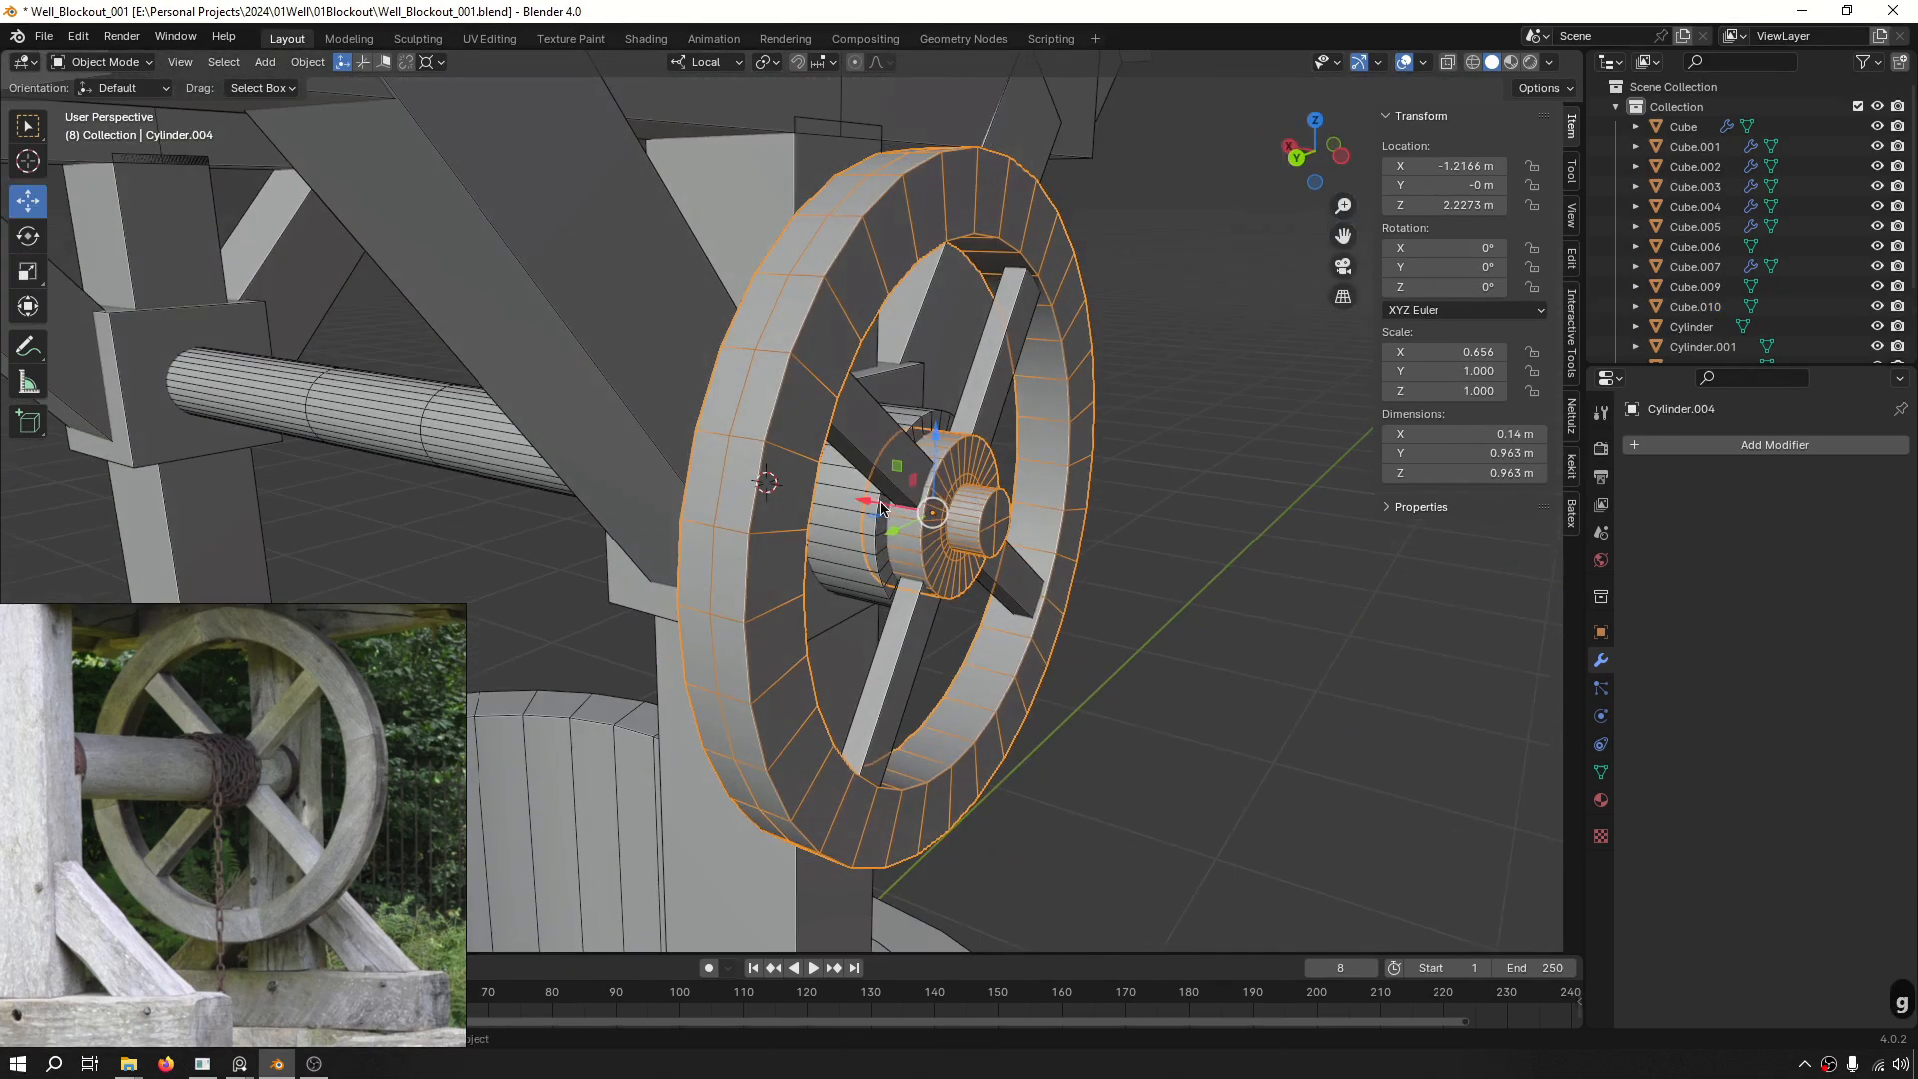
{"action": "mouse_move", "coordinate": [872, 506]}
{"action": "left_mouse_down"}
{"action": "mouse_move", "coordinate": [915, 514]}
{"action": "mouse_move", "coordinate": [894, 513]}
{"action": "left_mouse_up"}
{"action": "middle_click_drag", "start_coordinate": [894, 514], "coordinate": [1076, 488]}
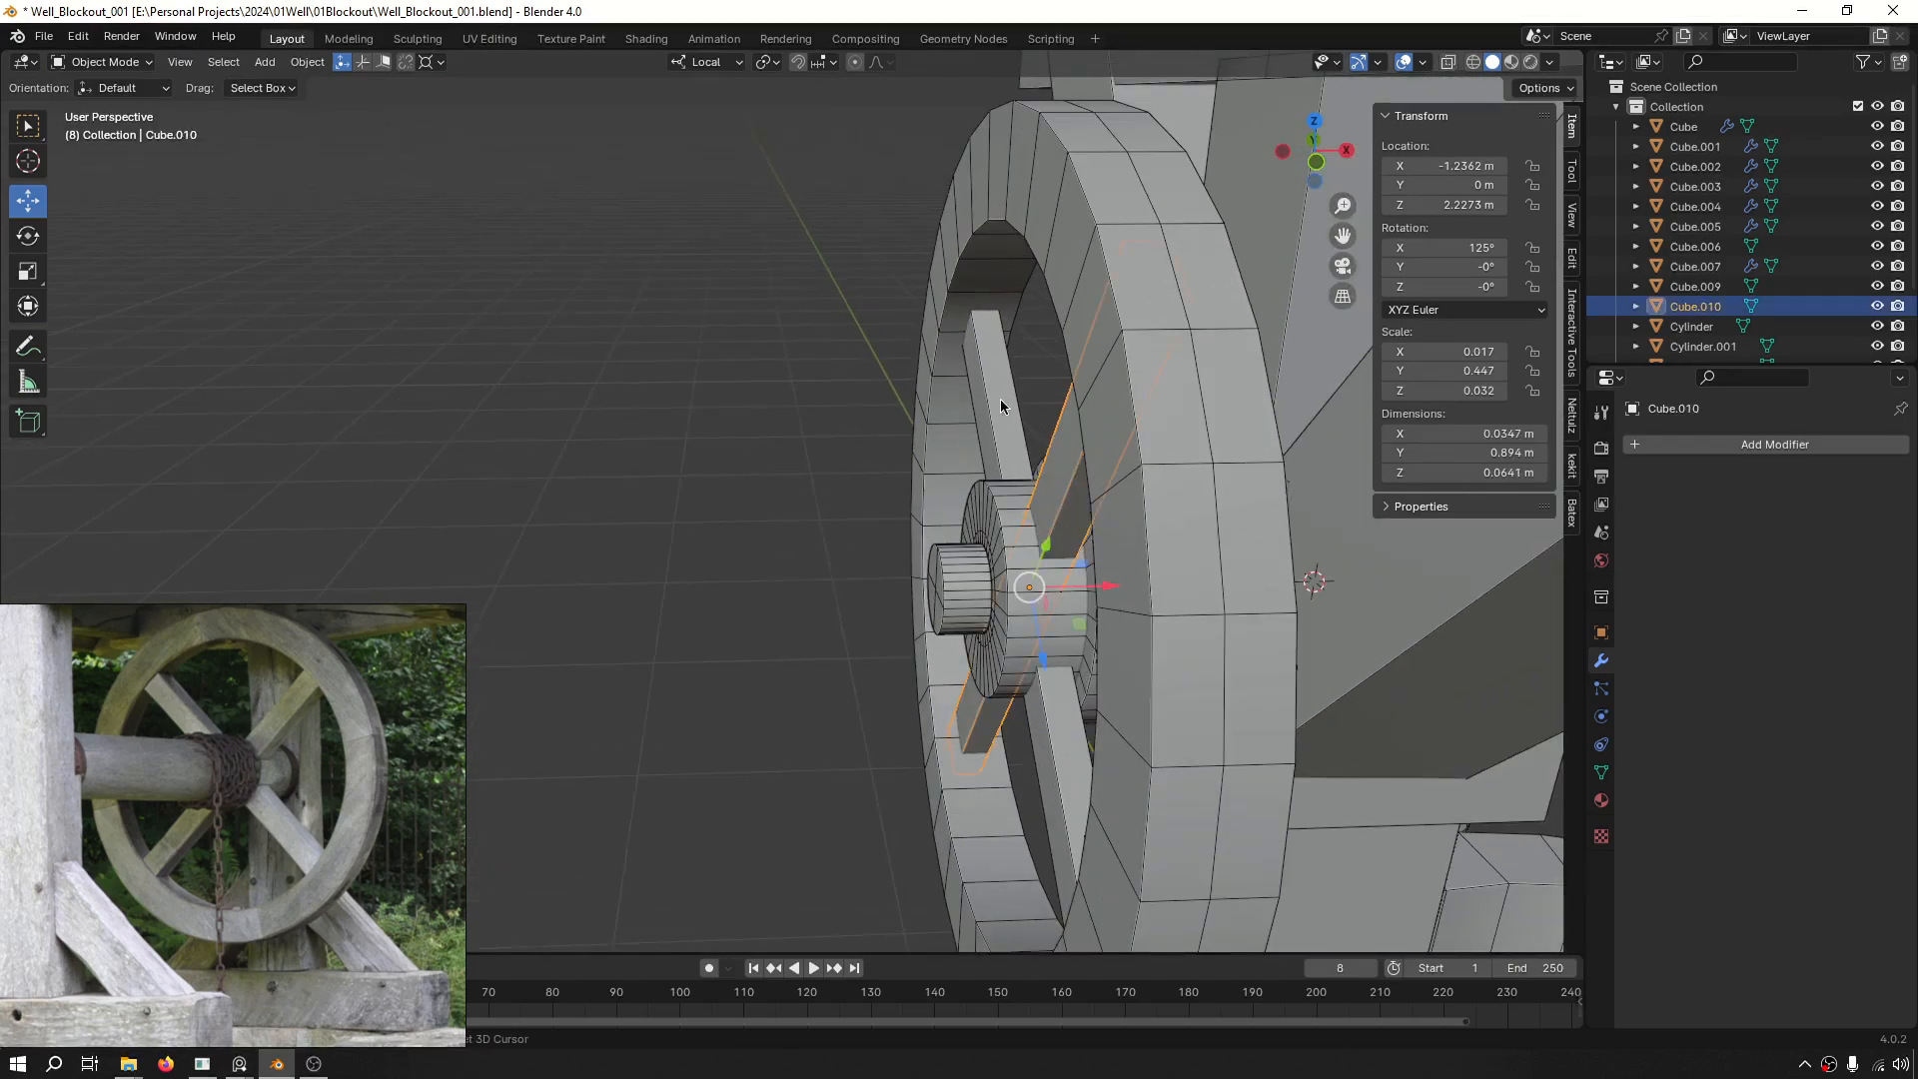
{"action": "left_click_drag", "start_coordinate": [1115, 589], "coordinate": [1082, 589]}
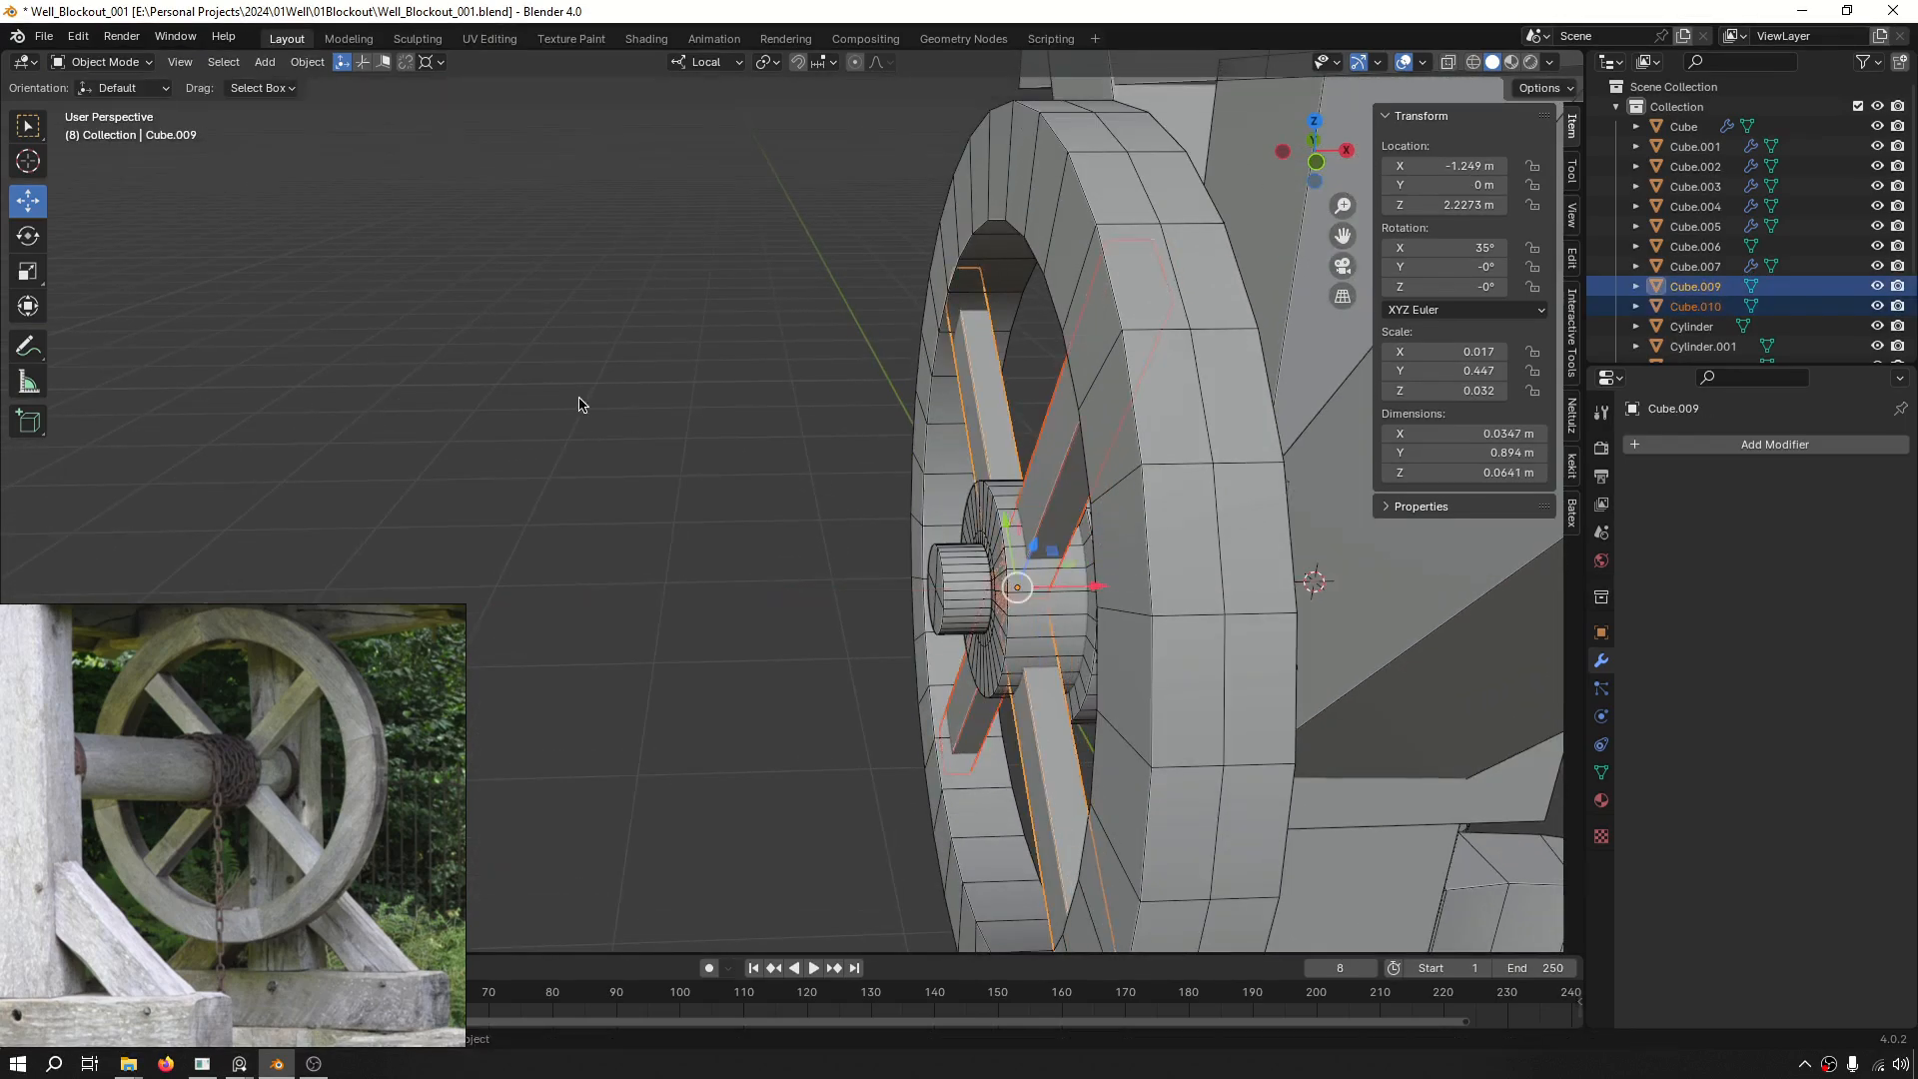
Examine the wheel, spokes and hub on the axle and compare them with the reference photo.
{"action": "middle_click_drag", "start_coordinate": [581, 400], "coordinate": [937, 483]}
{"action": "scroll", "coordinate": [937, 483], "scroll_direction": "down", "scroll_amount": 3}
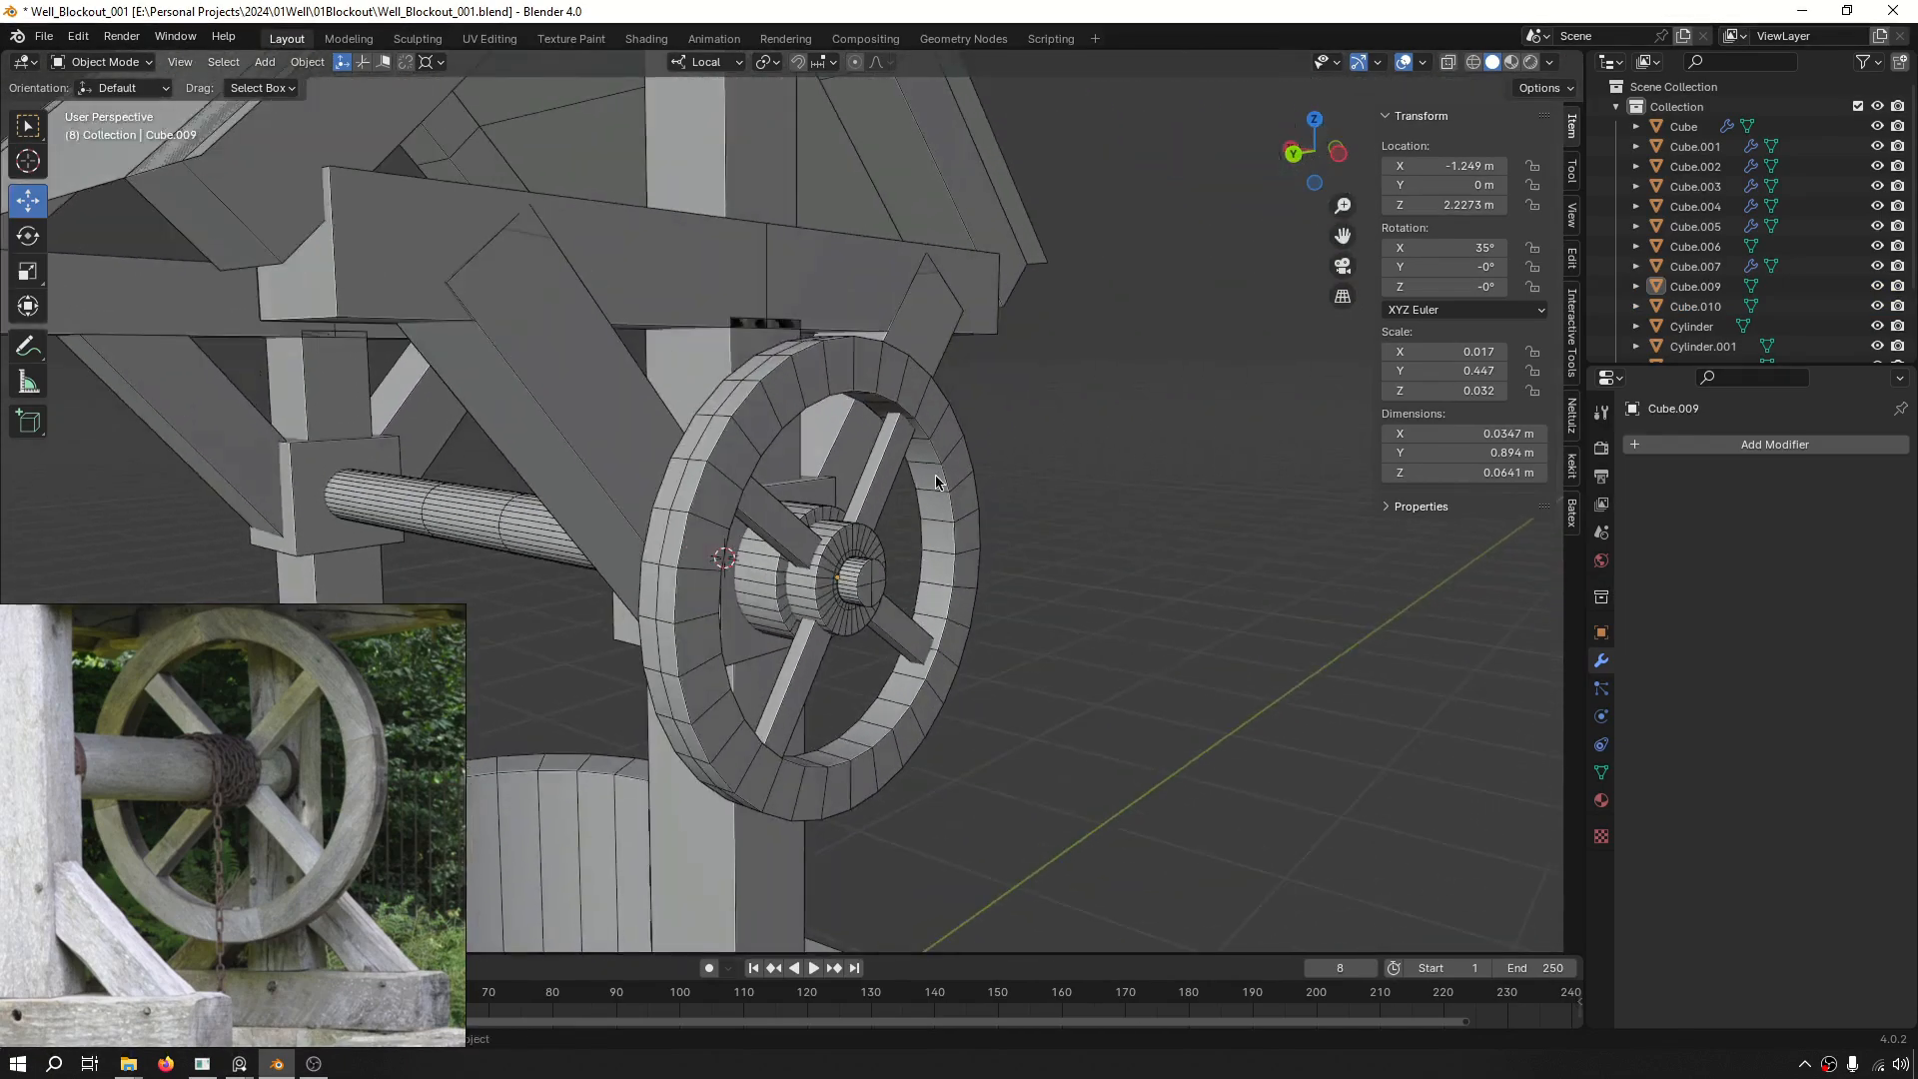
{"action": "scroll", "coordinate": [814, 359], "scroll_direction": "up", "scroll_amount": 3}
{"action": "scroll", "coordinate": [783, 411], "scroll_direction": "down", "scroll_amount": 4}
{"action": "middle_click_drag", "start_coordinate": [784, 411], "coordinate": [979, 401], "text": "shift"}
{"action": "key", "text": "ctrl+f"}
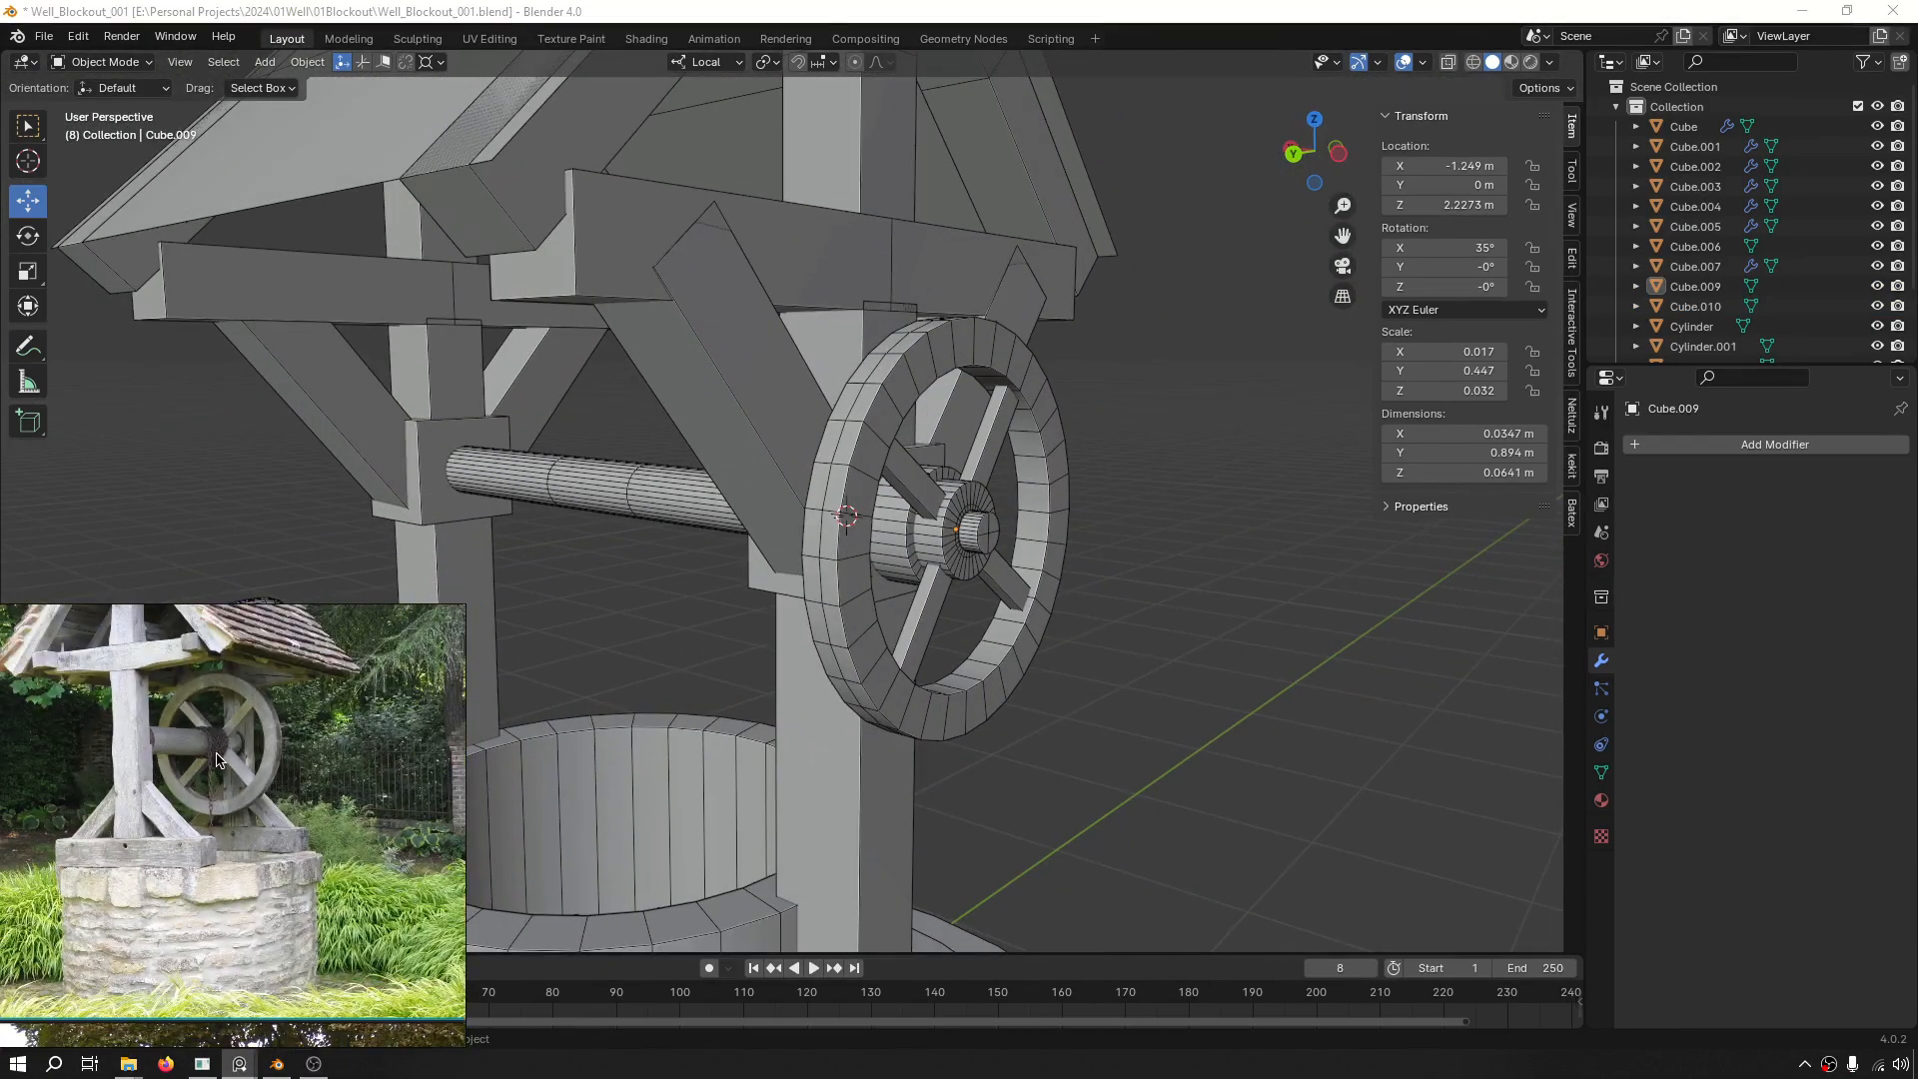
{"action": "key", "text": "ctrl+f"}
{"action": "scroll", "coordinate": [978, 360], "scroll_direction": "up", "scroll_amount": 2}
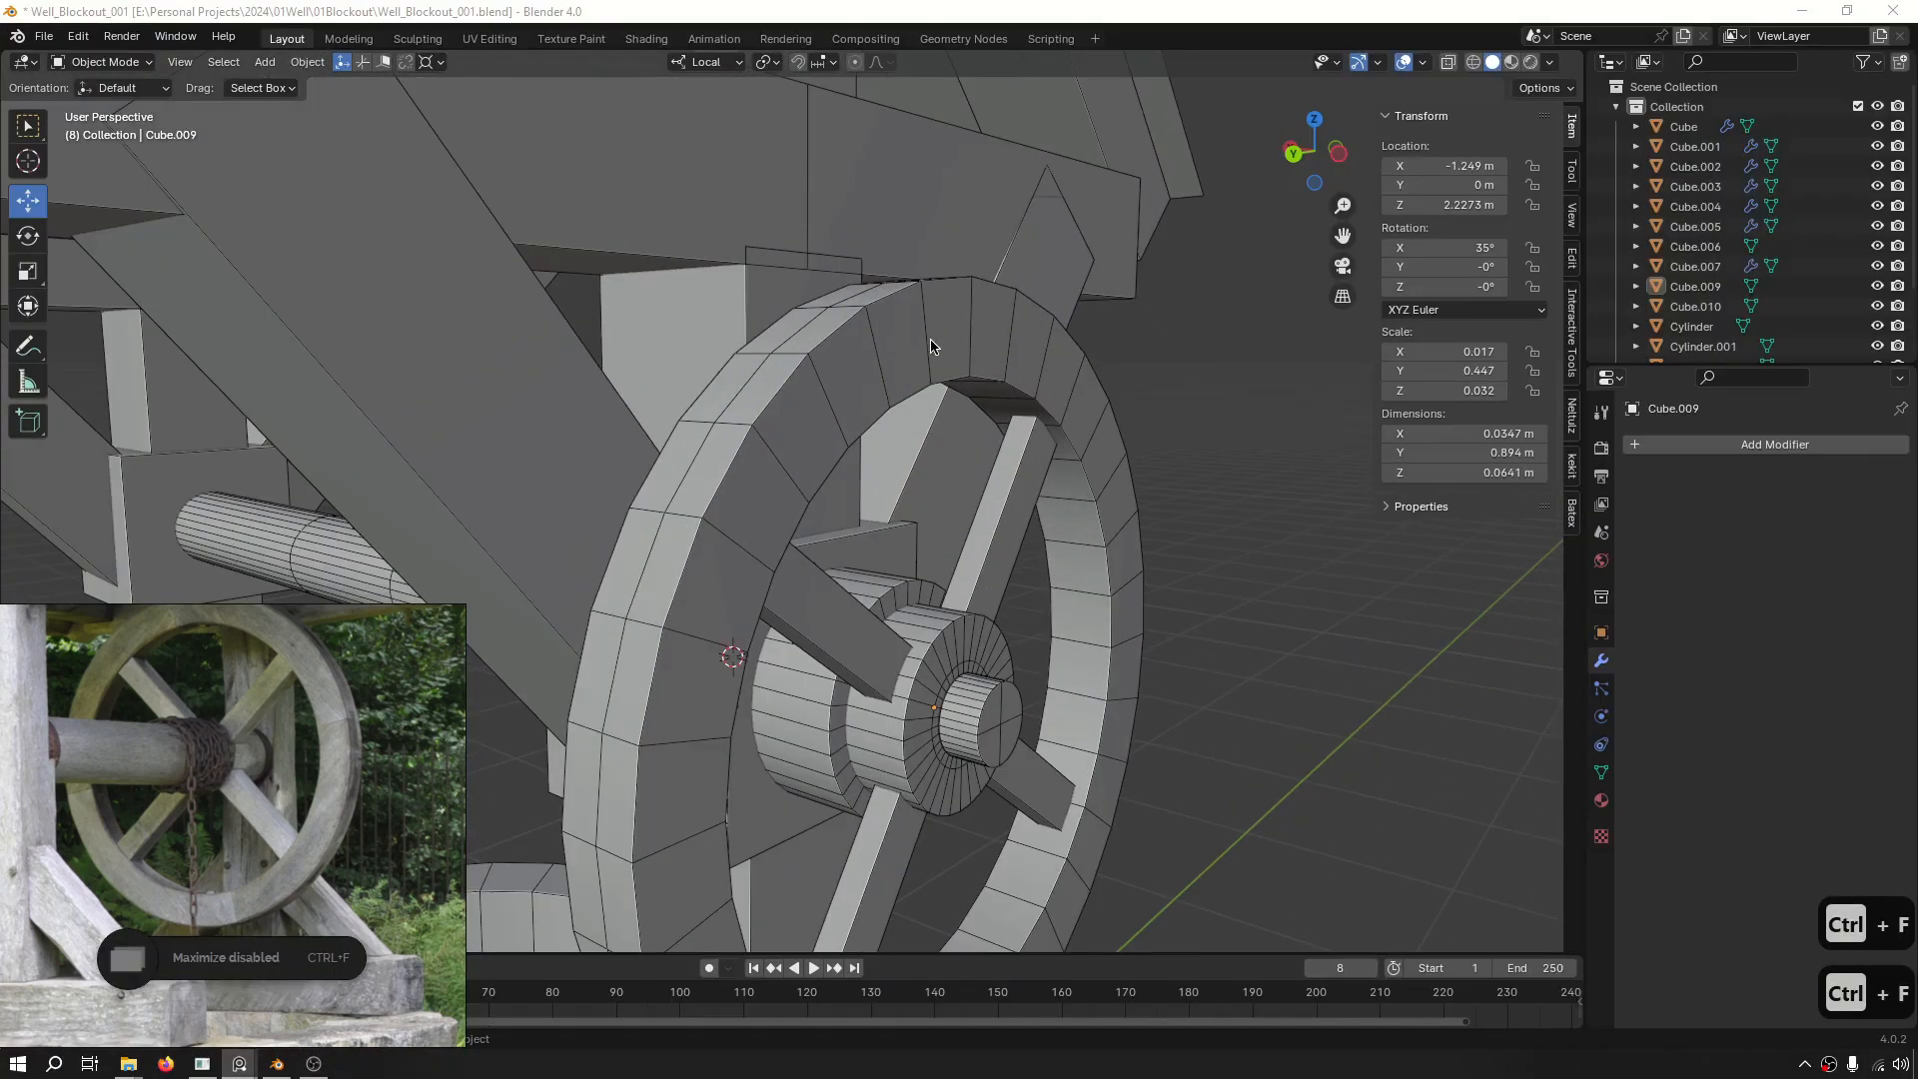
Place the 3D cursor at the midpoint of the radial edge at the top of the wheel rim's outer face.
{"action": "left_click", "coordinate": [939, 345]}
{"action": "scroll", "coordinate": [936, 350], "scroll_direction": "up", "scroll_amount": 5}
{"action": "key", "text": "Tab"}
{"action": "key", "text": "3"}
{"action": "left_click", "coordinate": [869, 329]}
{"action": "scroll", "coordinate": [931, 361], "scroll_direction": "down", "scroll_amount": 5}
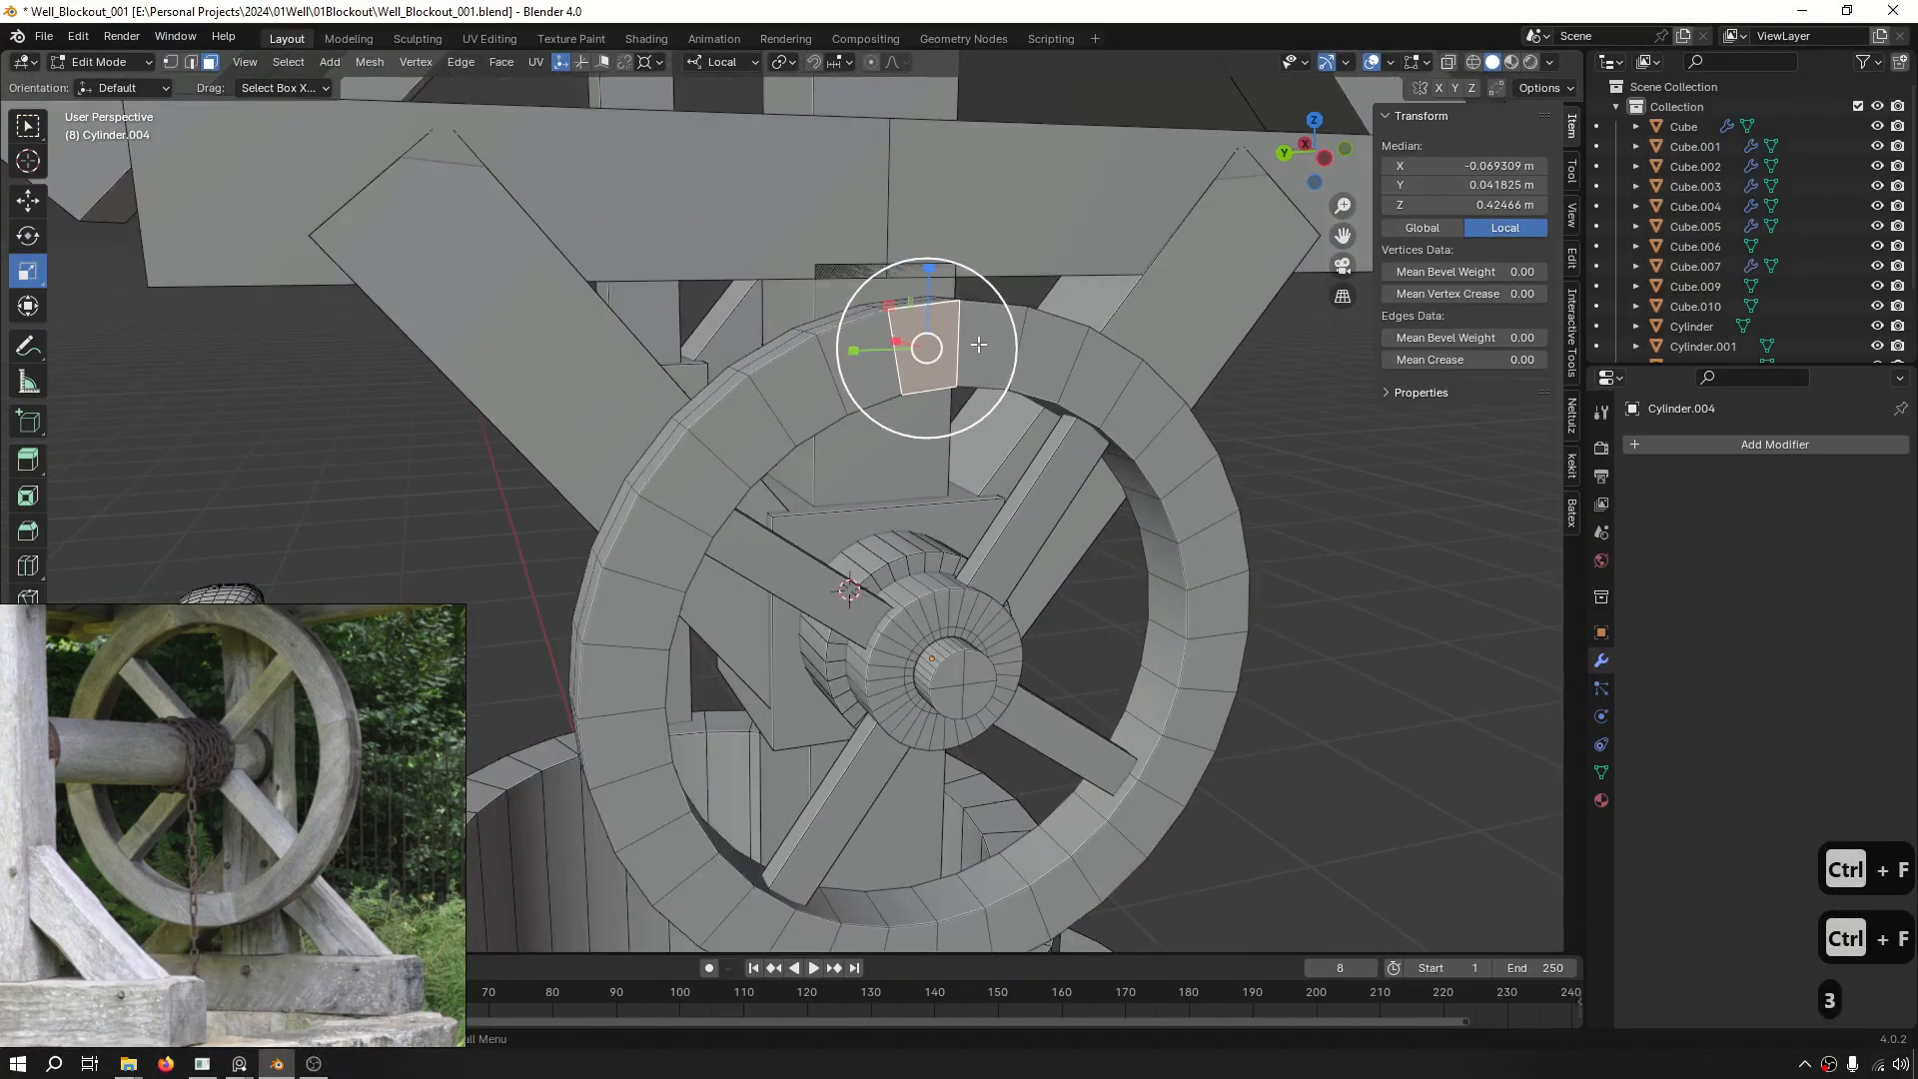
{"action": "middle_click_drag", "start_coordinate": [980, 344], "coordinate": [989, 478], "text": "alt"}
{"action": "scroll", "coordinate": [932, 349], "scroll_direction": "up", "scroll_amount": 4}
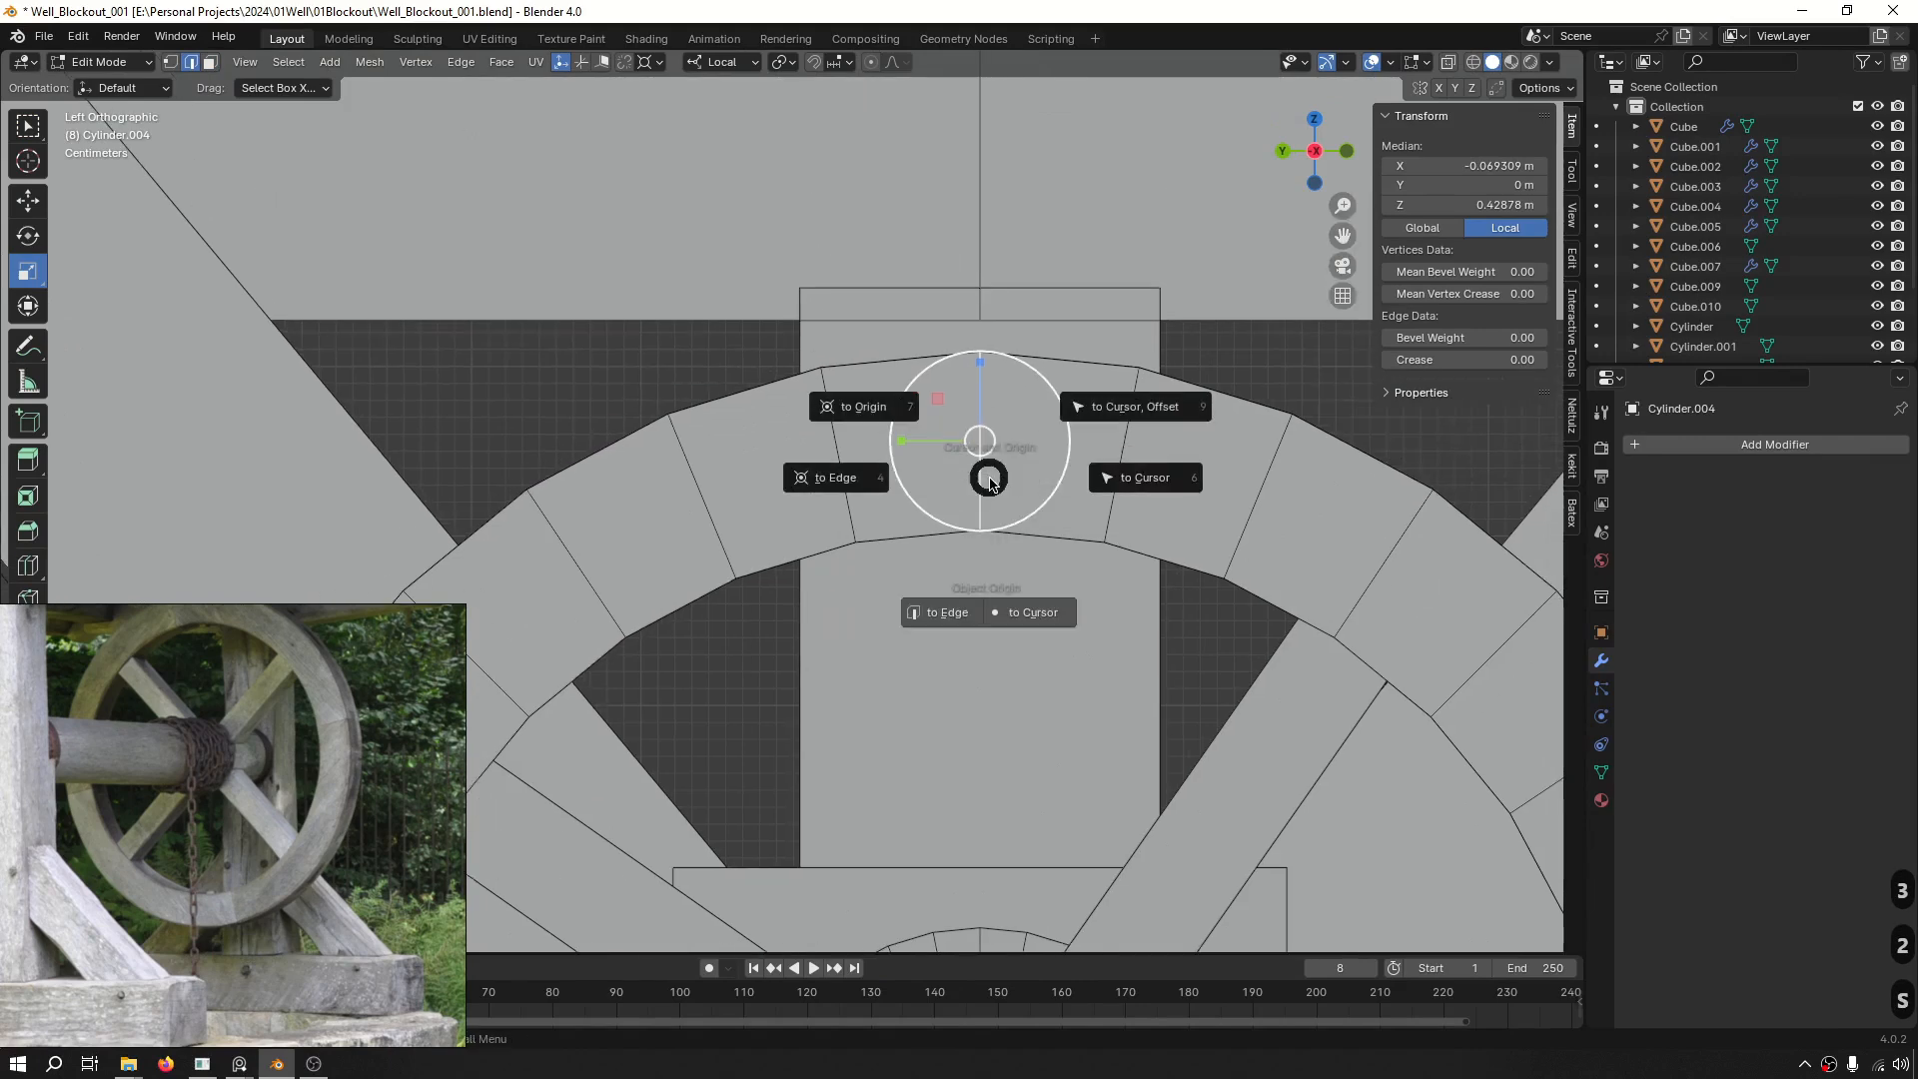
{"action": "left_click", "coordinate": [854, 406]}
{"action": "key", "text": "Tab"}
{"action": "key", "text": "Tab"}
{"action": "key", "text": "2"}
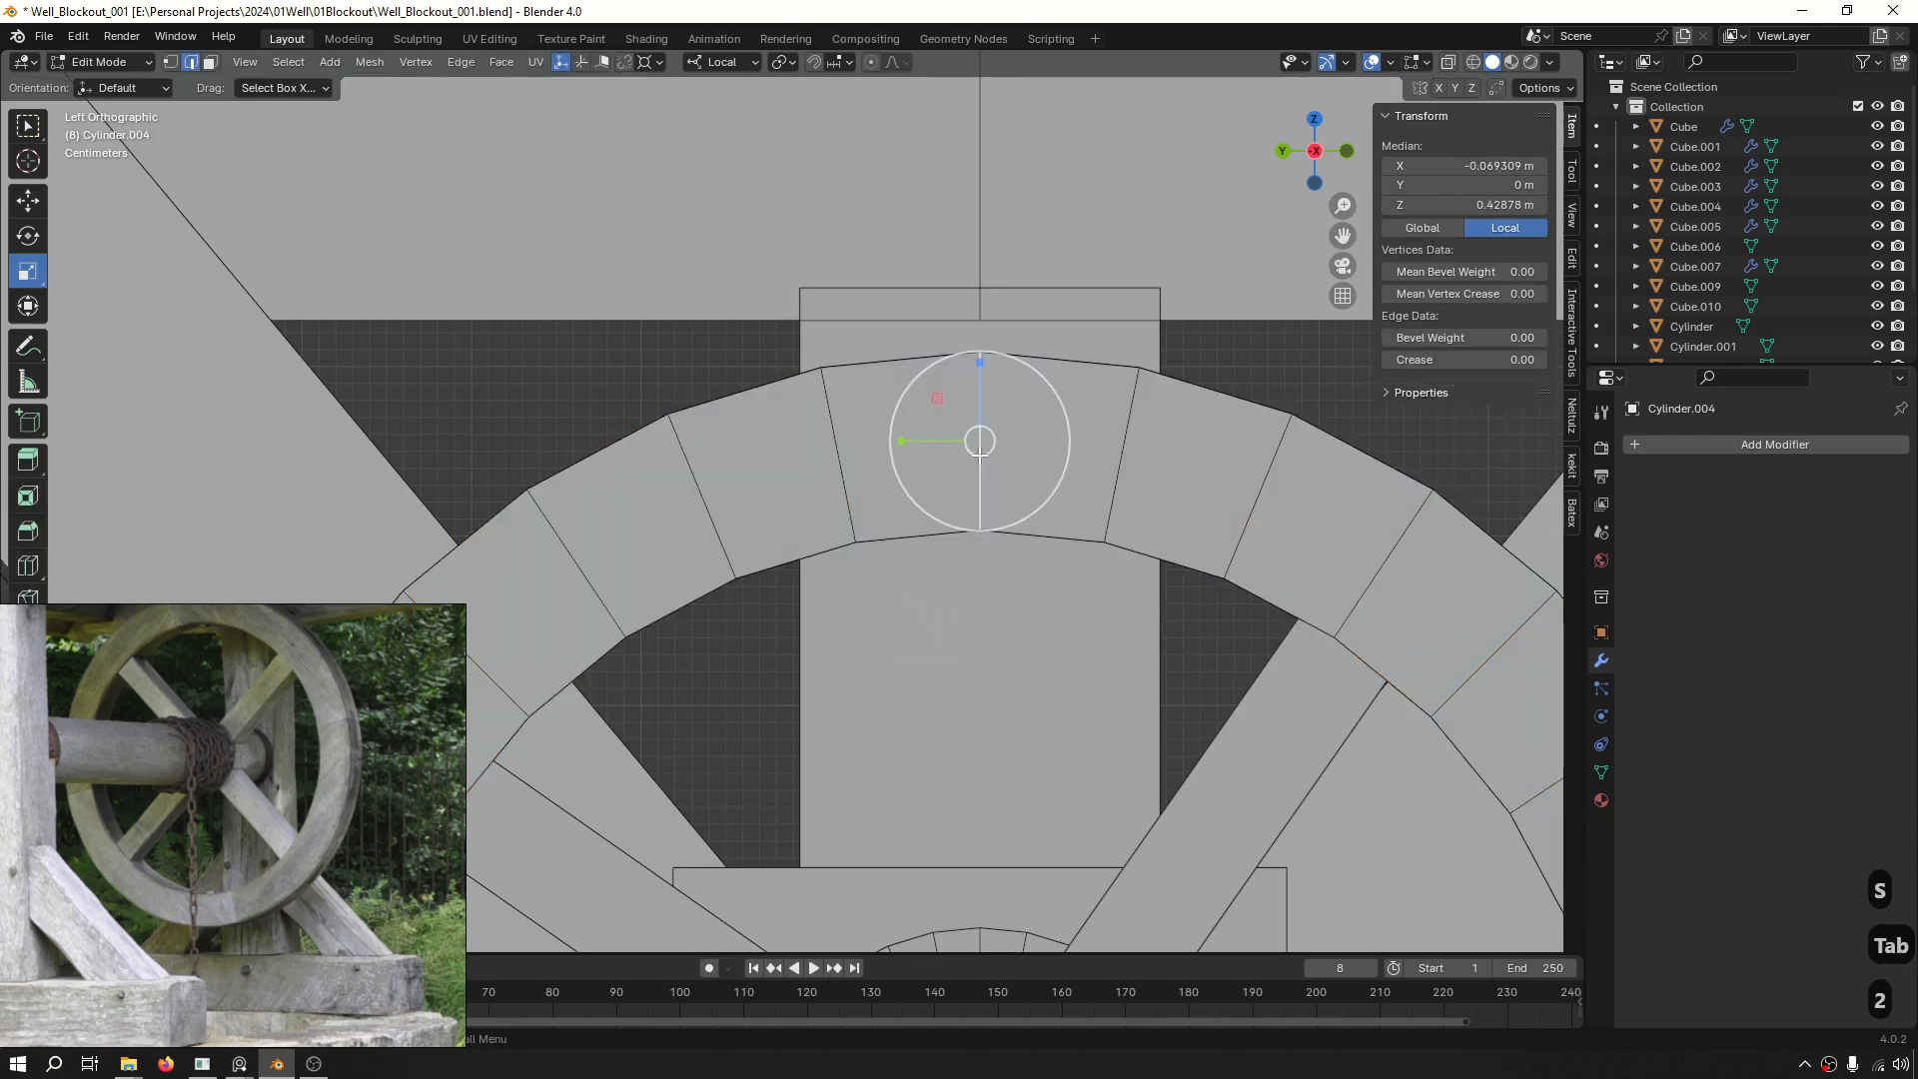
{"action": "key", "text": "Tab"}
{"action": "scroll", "coordinate": [1001, 471], "scroll_direction": "down", "scroll_amount": 3}
{"action": "middle_click_drag", "start_coordinate": [1002, 476], "coordinate": [1087, 492]}
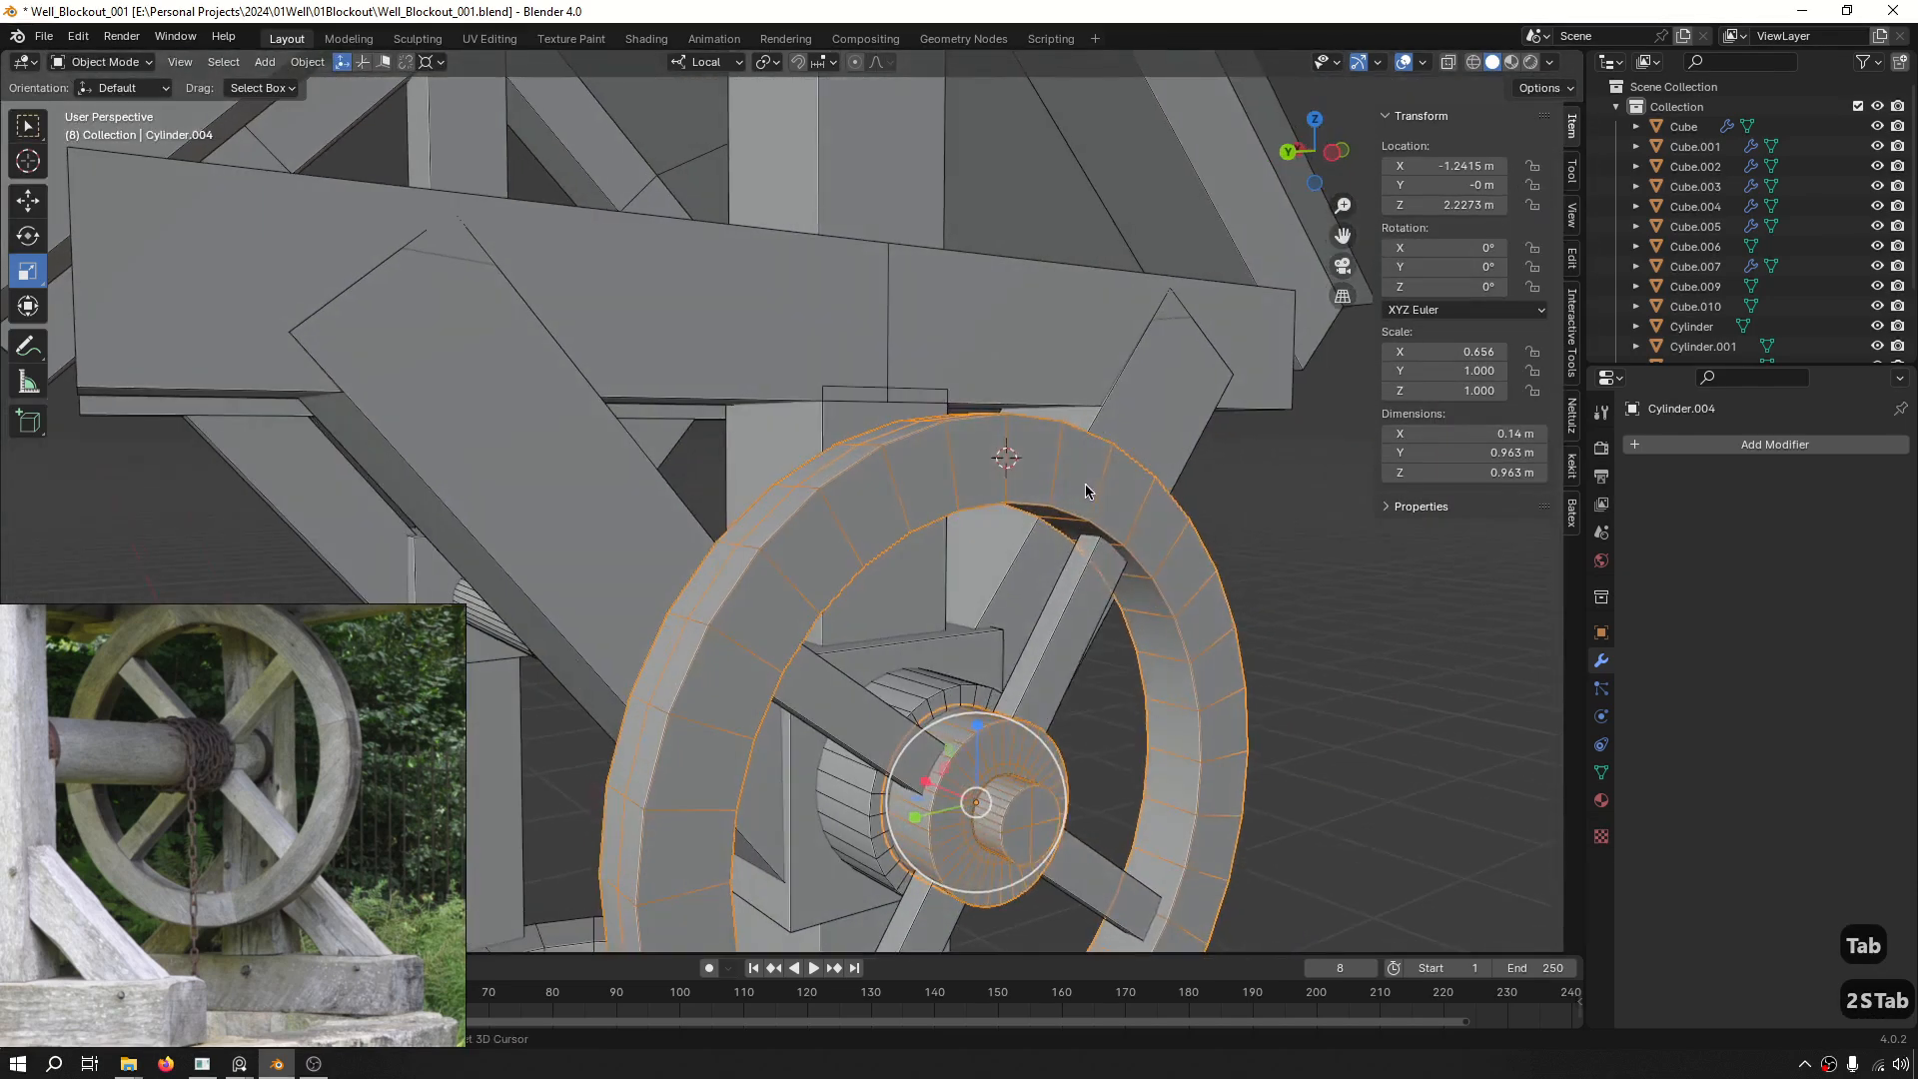
Add a cylinder at the 3D cursor and scale it down uniformly to about 0.083 m as a handle peg.
{"action": "key", "text": "shift+a"}
{"action": "mouse_move", "coordinate": [1087, 494]}
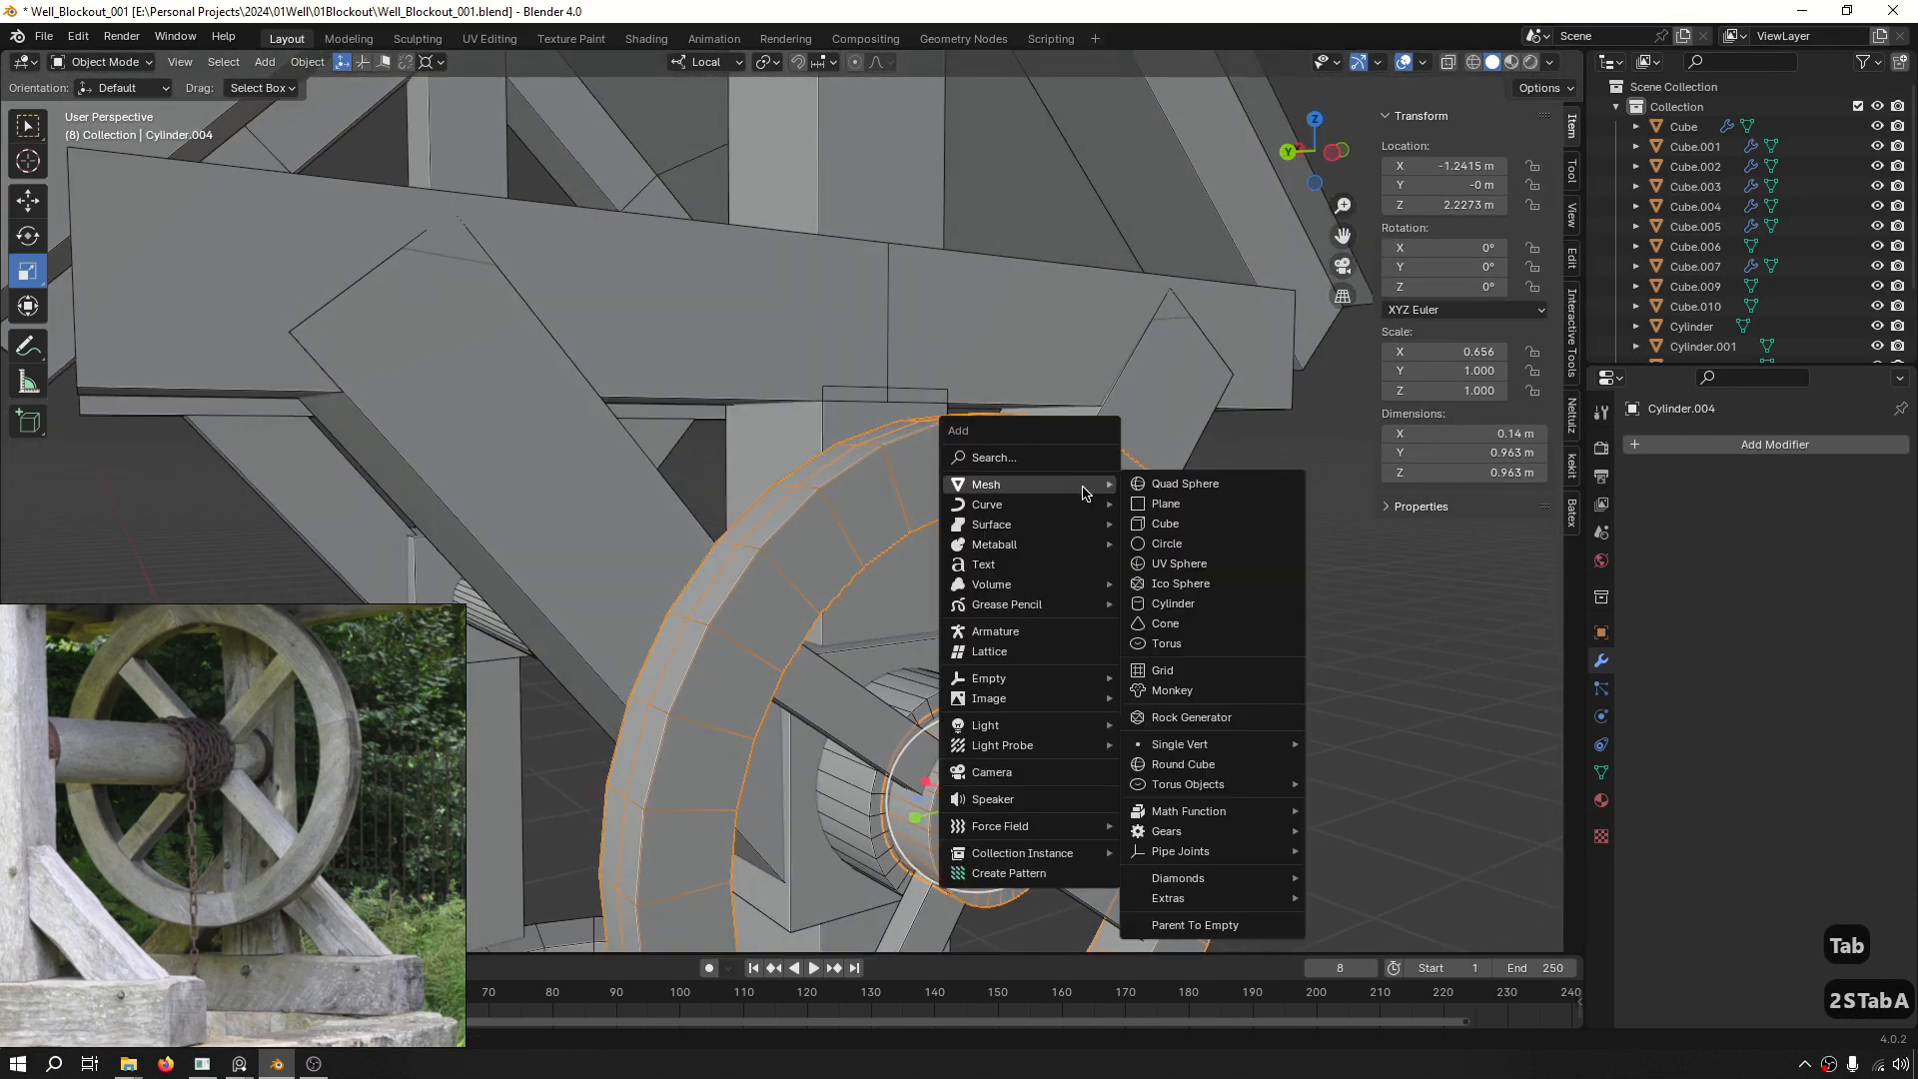
{"action": "left_click", "coordinate": [1228, 604]}
{"action": "scroll", "coordinate": [1242, 634], "scroll_direction": "down", "scroll_amount": 5}
{"action": "key", "text": "s"}
{"action": "left_click", "coordinate": [1102, 629]}
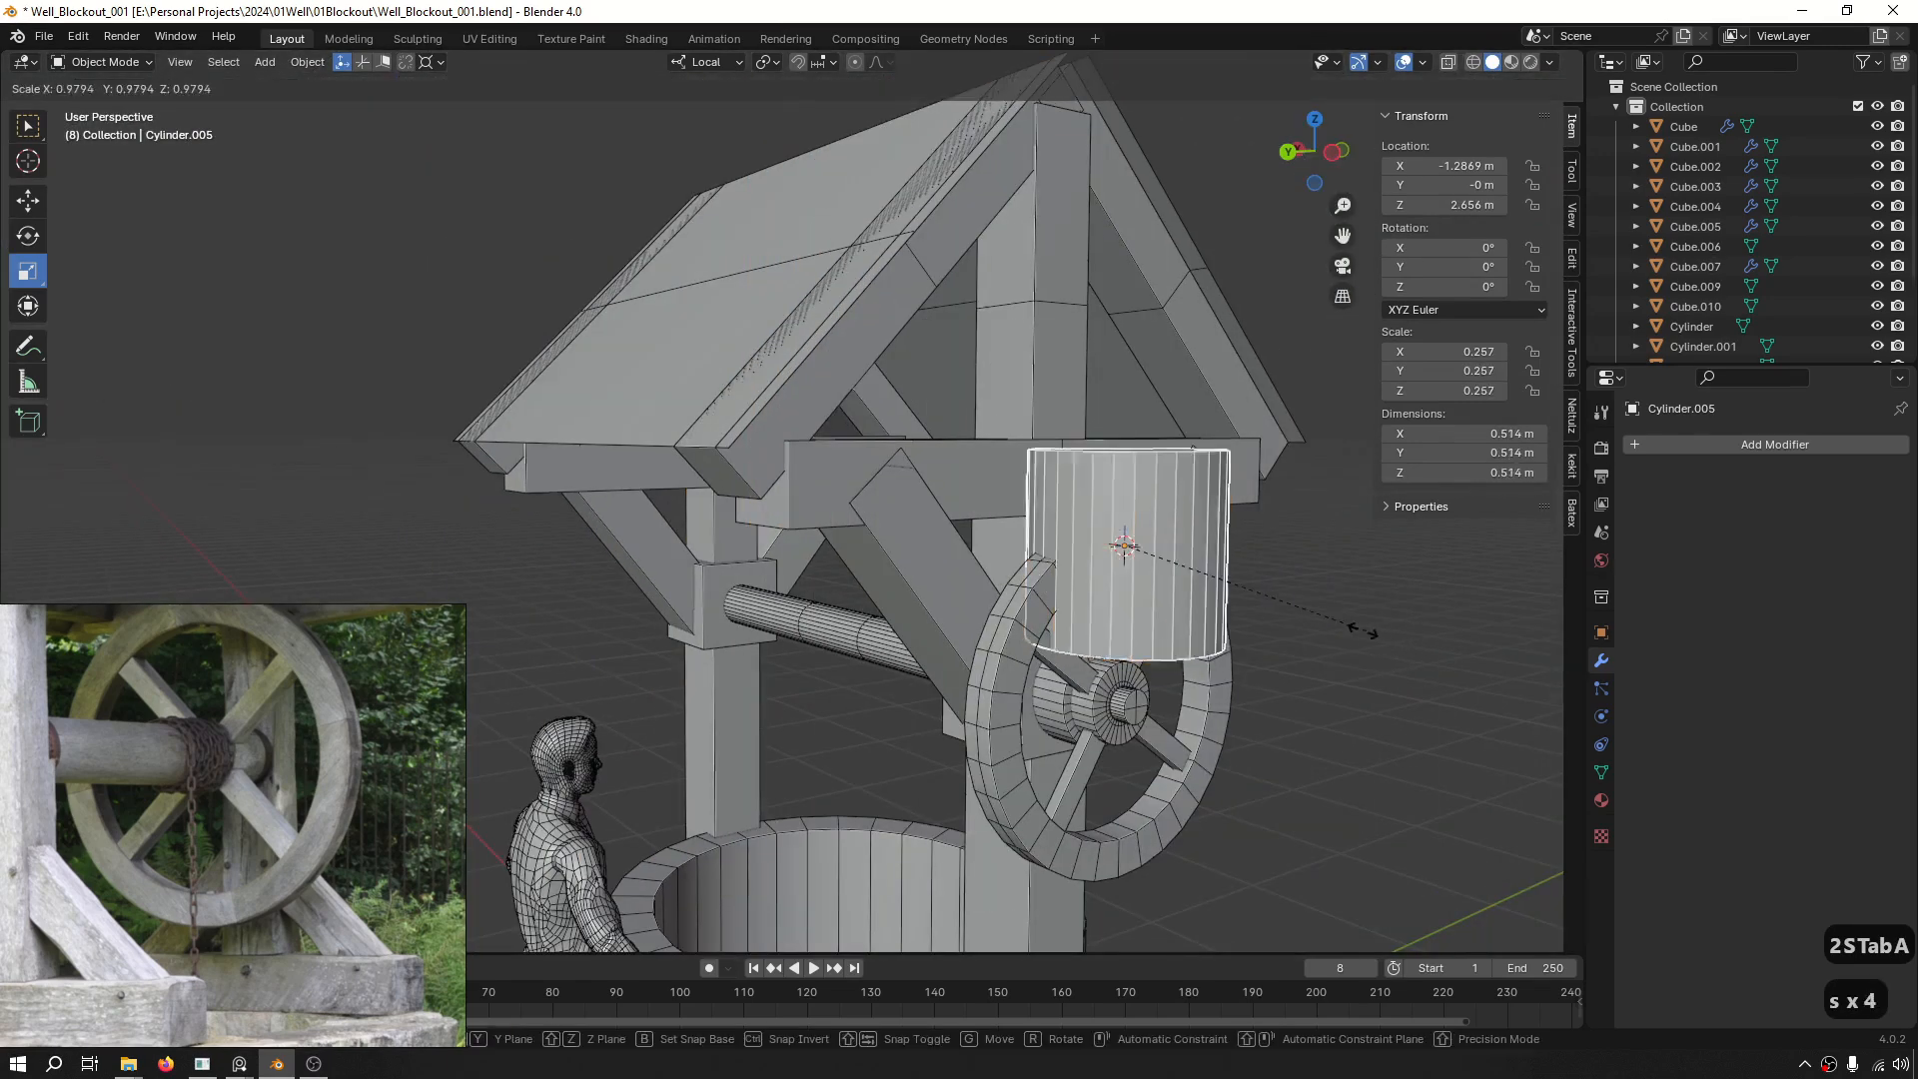
{"action": "left_click", "coordinate": [1211, 591]}
{"action": "key", "text": "KP_1"}
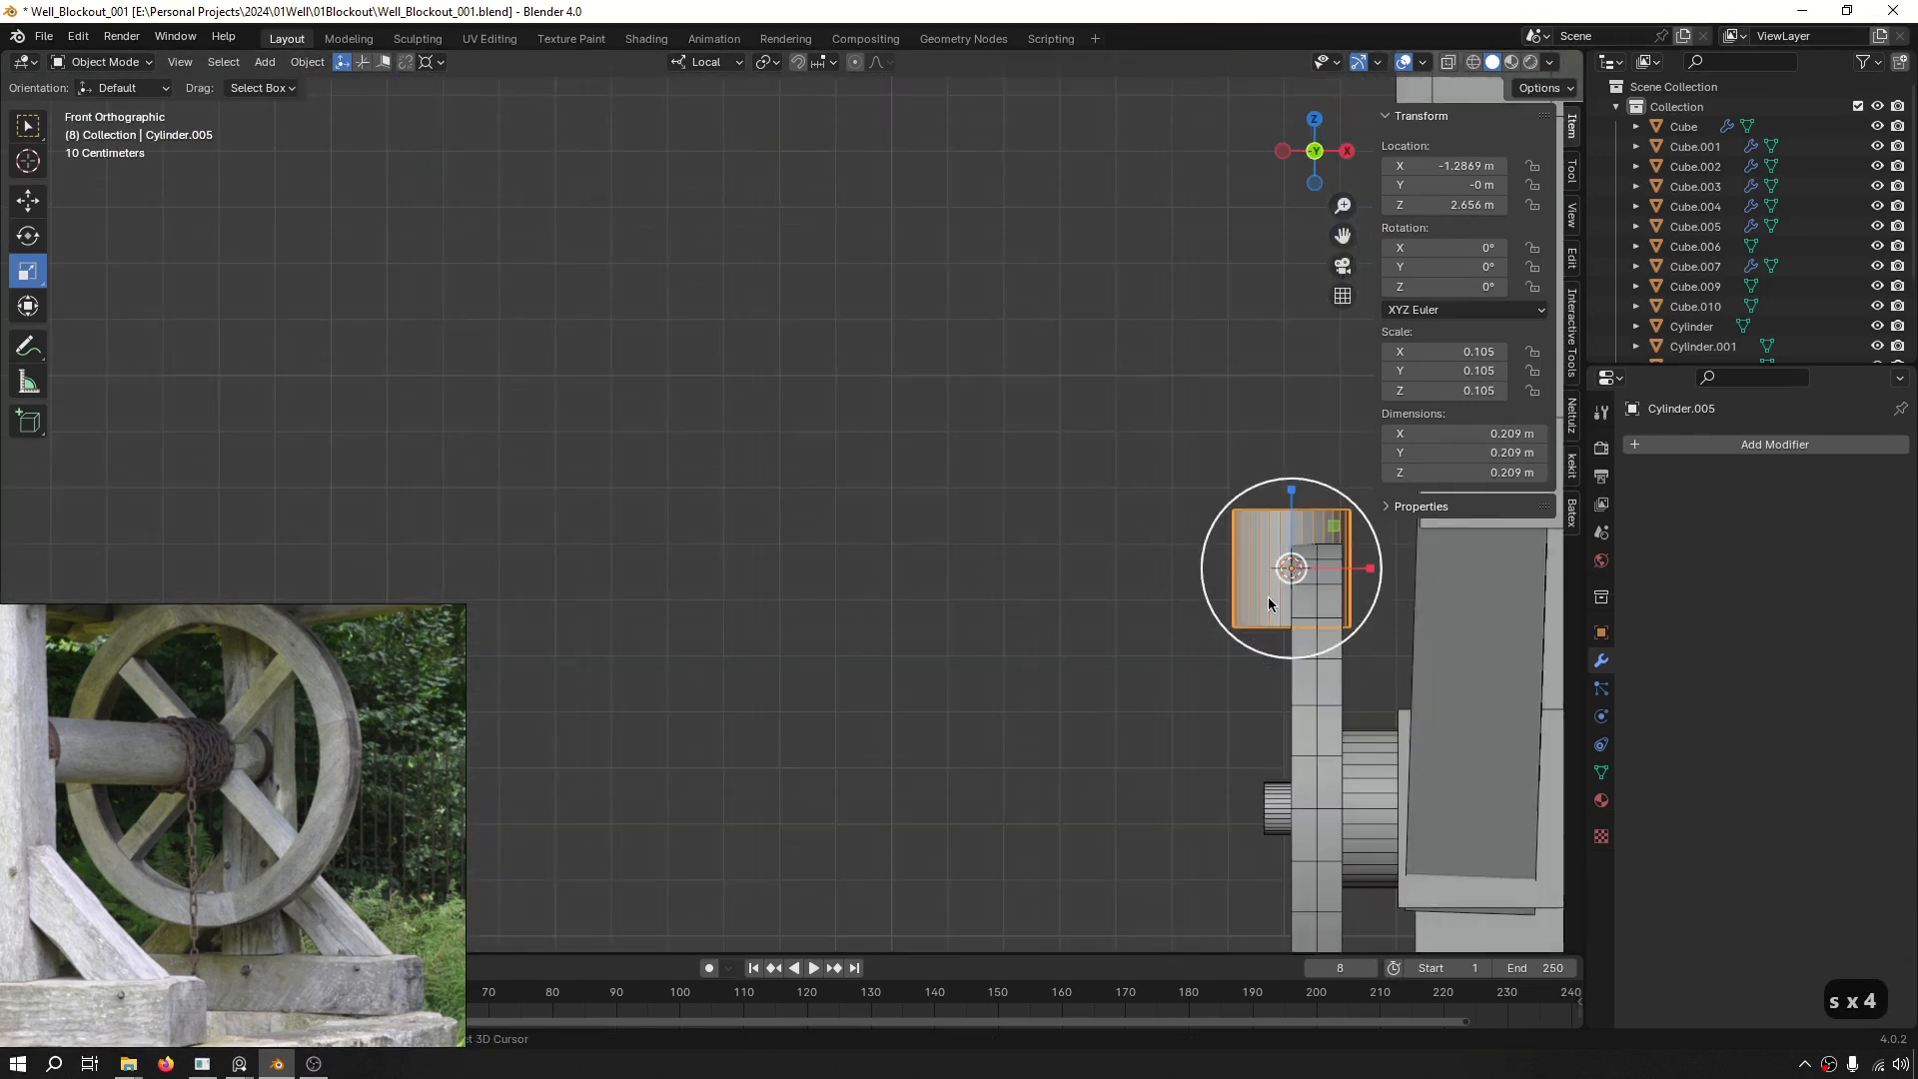
{"action": "left_click_drag", "start_coordinate": [1269, 604], "coordinate": [782, 541], "text": "shift"}
{"action": "key", "text": "s"}
{"action": "key", "text": "s"}
{"action": "left_click", "coordinate": [959, 574]}
Rotate the peg cylinder 90° about Y so that it points straight out of the wheel rim.
{"action": "scroll", "coordinate": [799, 510], "scroll_direction": "up", "scroll_amount": 4}
{"action": "key", "text": "r"}
{"action": "key", "text": "r"}
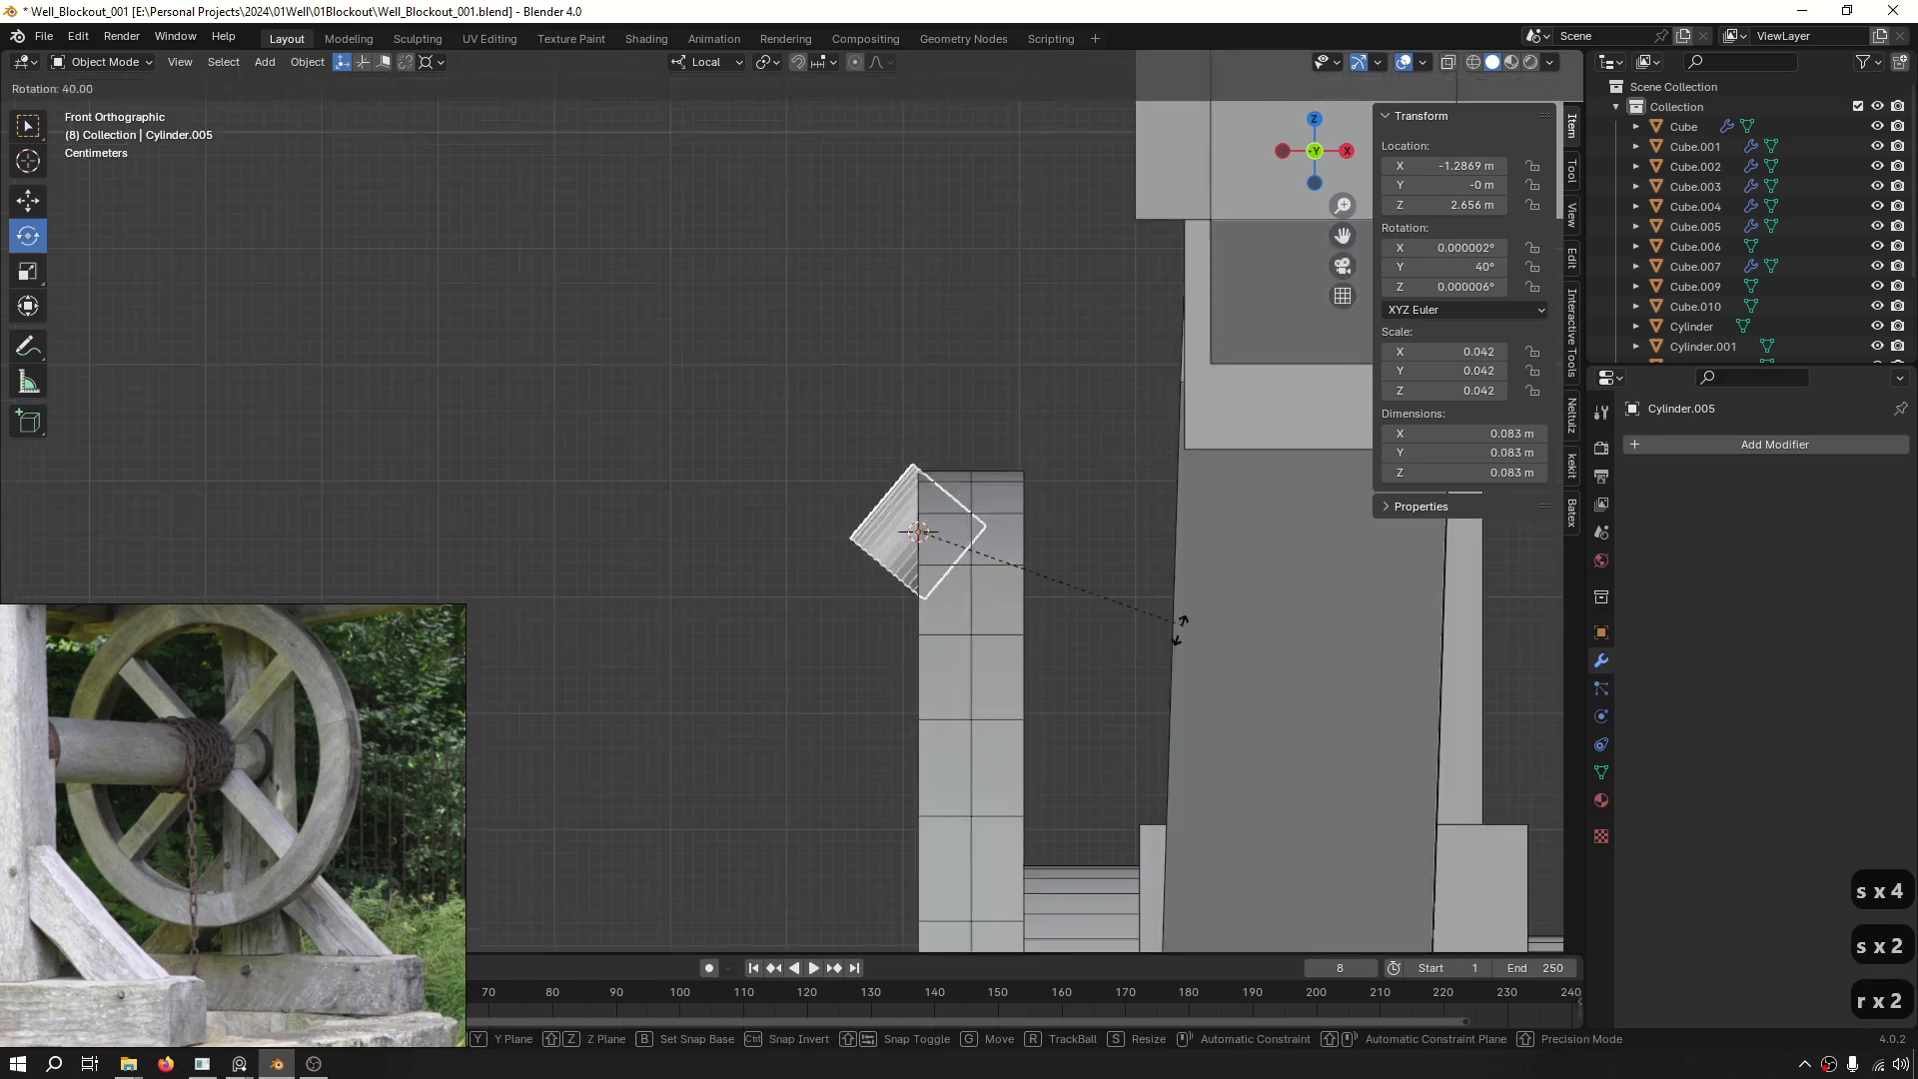
{"action": "left_click", "coordinate": [1002, 744]}
{"action": "middle_click_drag", "start_coordinate": [607, 601], "coordinate": [1141, 547]}
{"action": "scroll", "coordinate": [914, 451], "scroll_direction": "up", "scroll_amount": 4}
{"action": "middle_click_drag", "start_coordinate": [799, 439], "coordinate": [964, 459]}
Move the peg outward from the rim to an X location of about -1.306 m.
{"action": "key", "text": "g"}
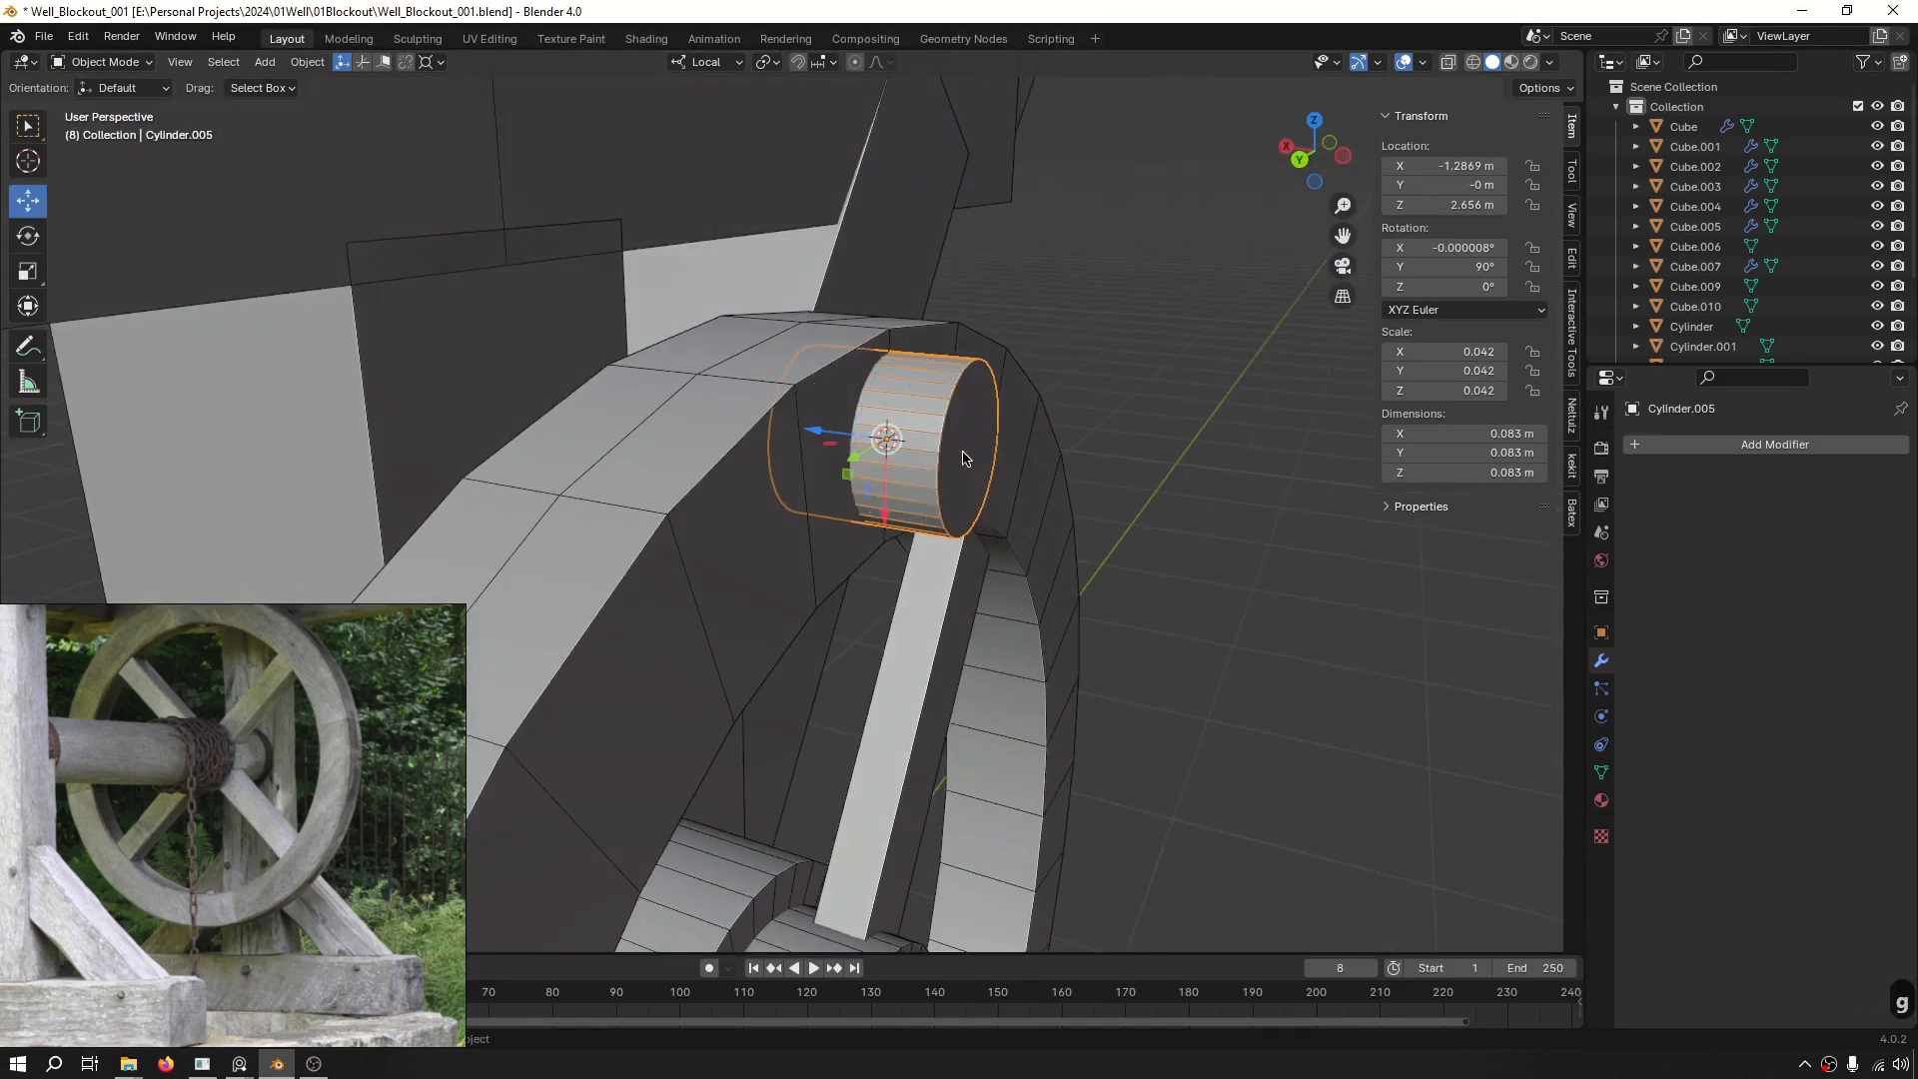
{"action": "left_click_drag", "start_coordinate": [863, 446], "coordinate": [869, 448]}
{"action": "scroll", "coordinate": [896, 416], "scroll_direction": "down", "scroll_amount": 3}
{"action": "middle_click_drag", "start_coordinate": [999, 439], "coordinate": [743, 200]}
{"action": "scroll", "coordinate": [743, 199], "scroll_direction": "down", "scroll_amount": 4}
{"action": "middle_click_drag", "start_coordinate": [1191, 317], "coordinate": [1034, 338]}
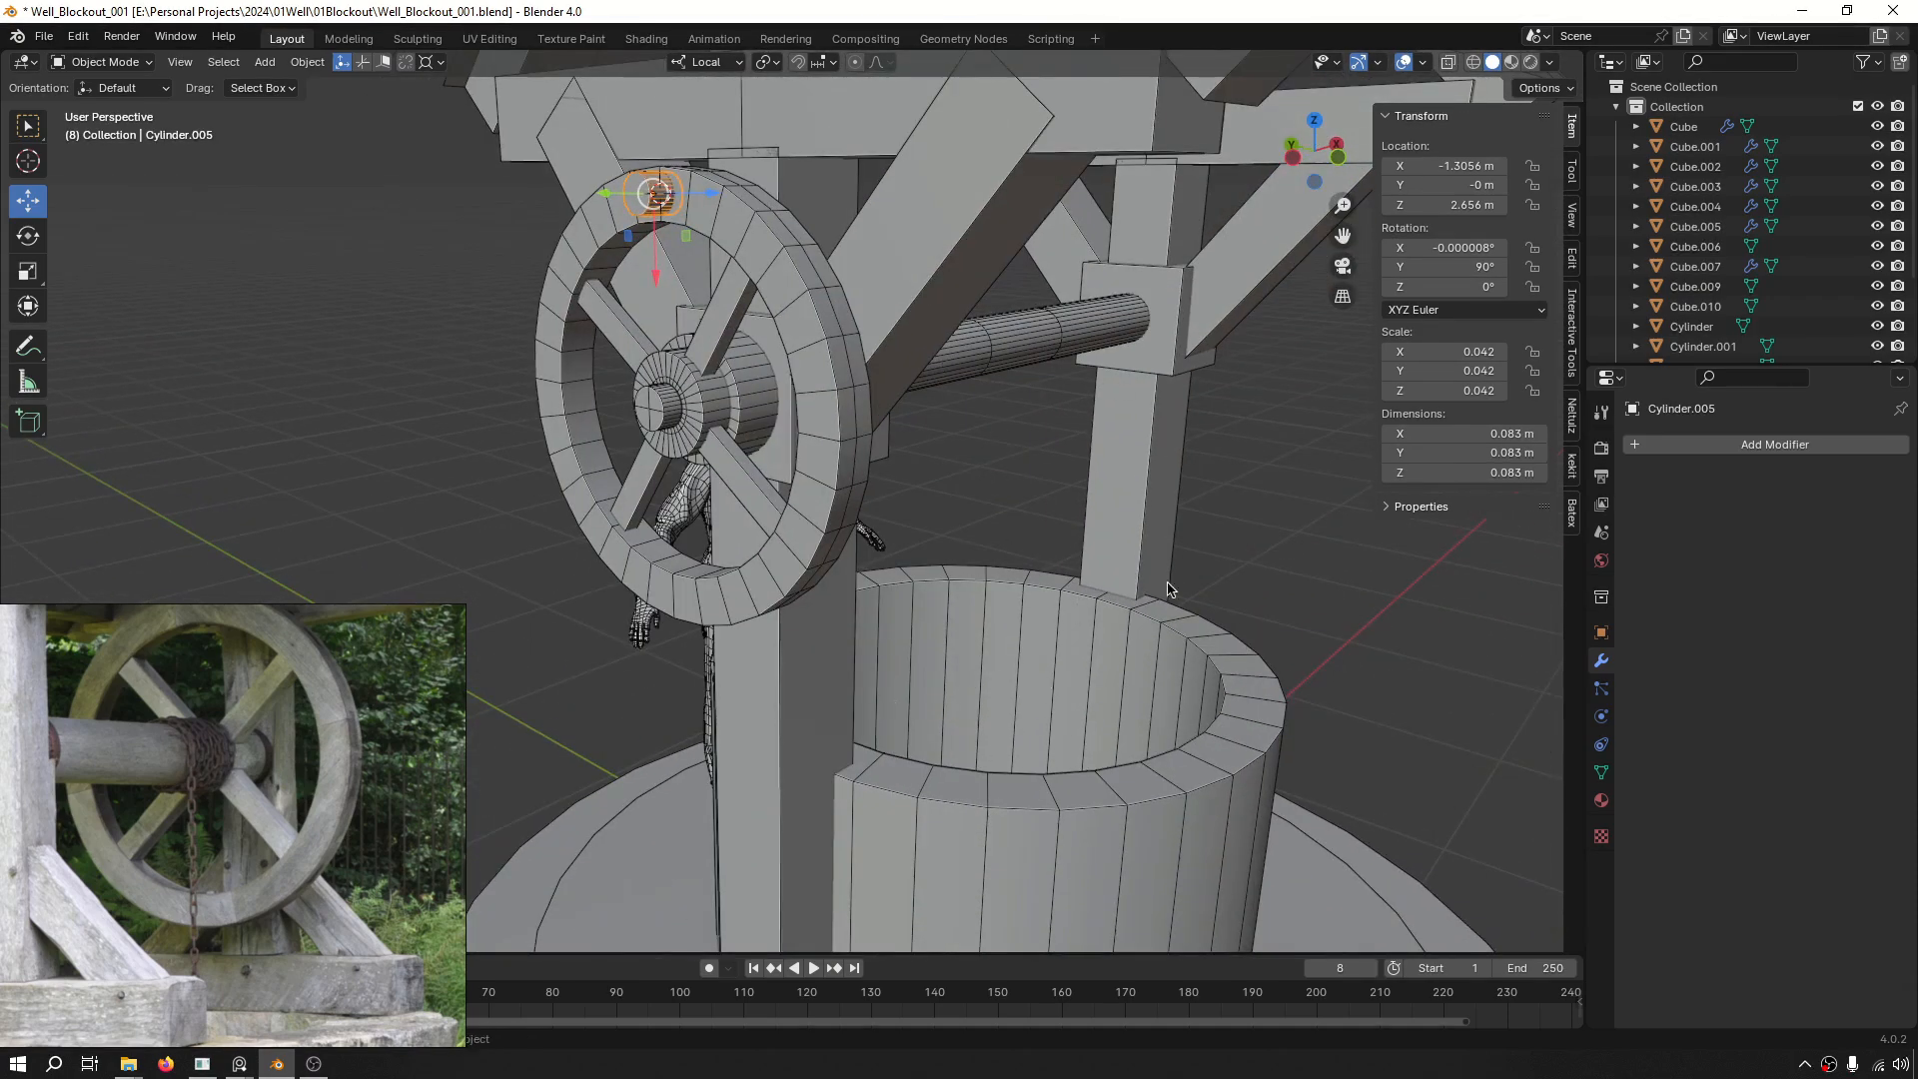
{"action": "scroll", "coordinate": [959, 544], "scroll_direction": "down", "scroll_amount": 5}
{"action": "scroll", "coordinate": [773, 424], "scroll_direction": "up", "scroll_amount": 7}
{"action": "middle_click_drag", "start_coordinate": [799, 423], "coordinate": [759, 400]}
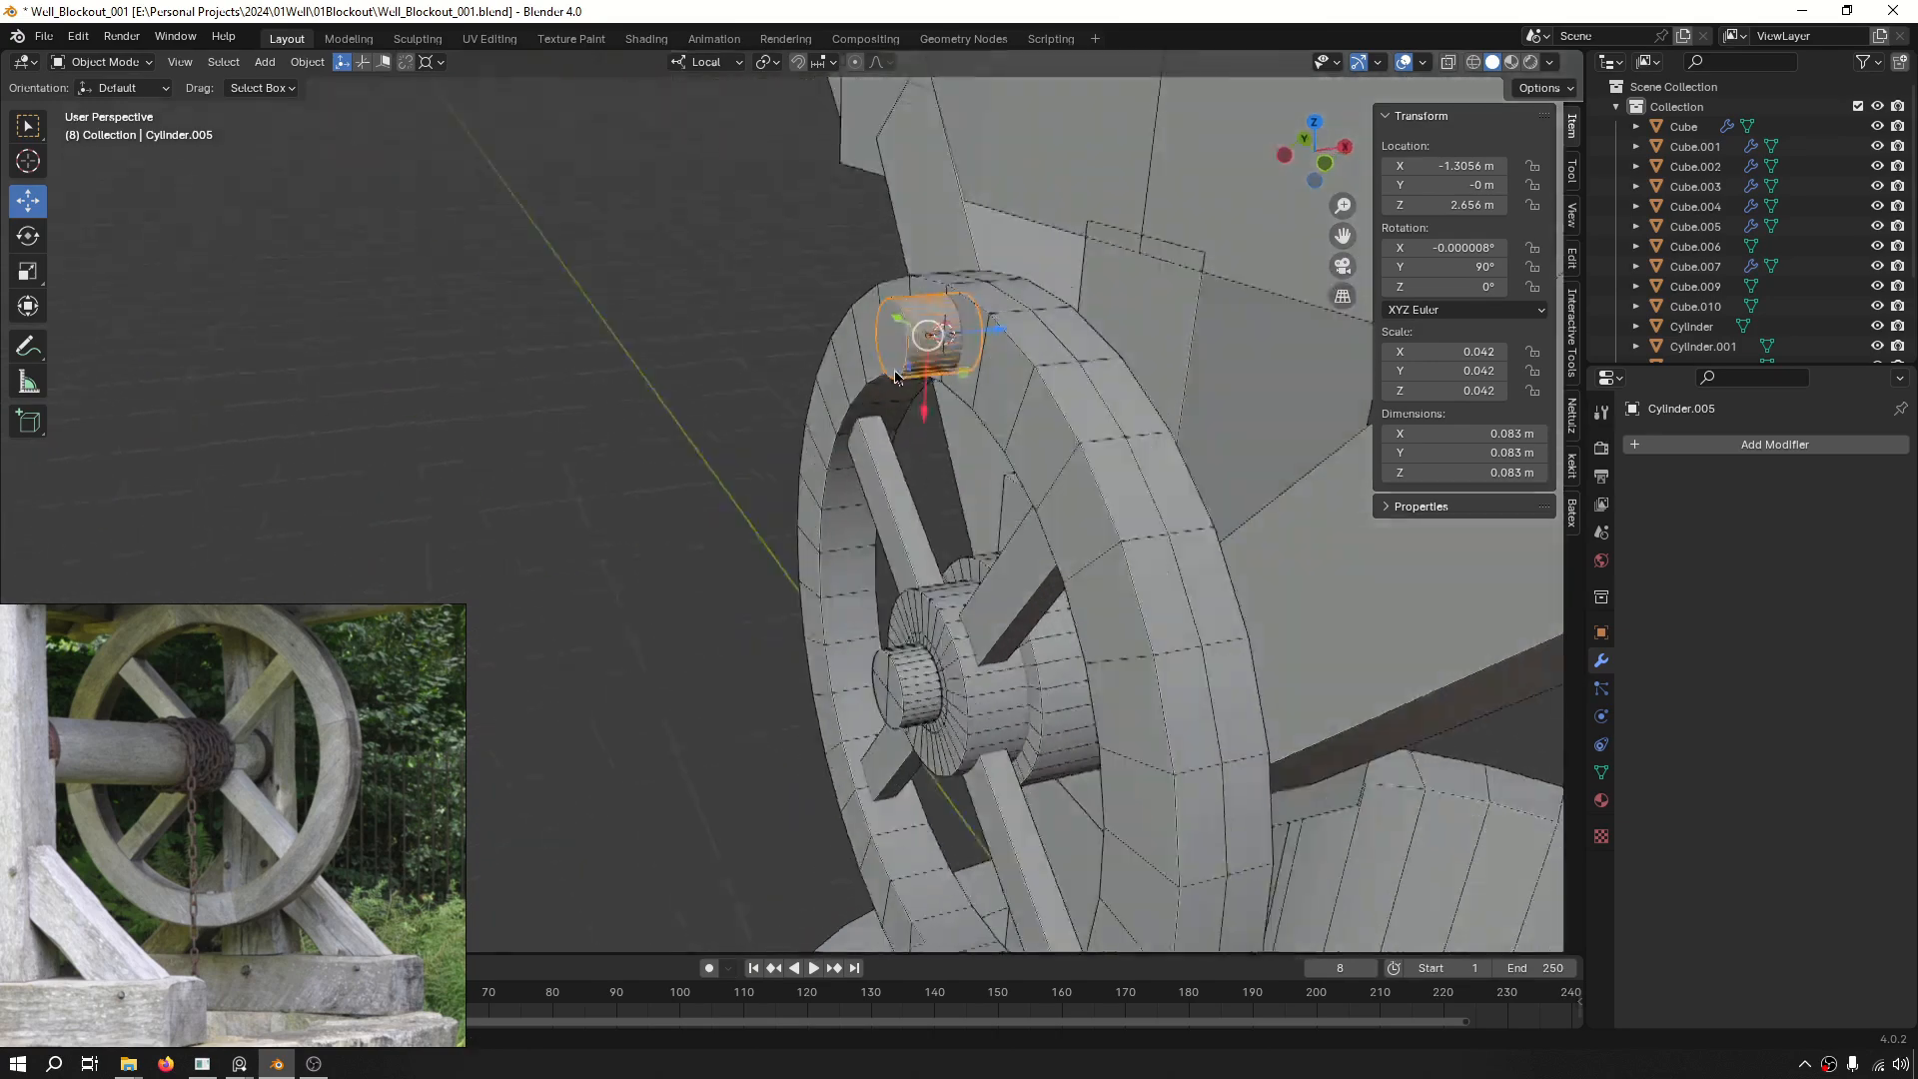
{"action": "scroll", "coordinate": [929, 335], "scroll_direction": "up", "scroll_amount": 4}
{"action": "left_click_drag", "start_coordinate": [981, 332], "coordinate": [910, 326]}
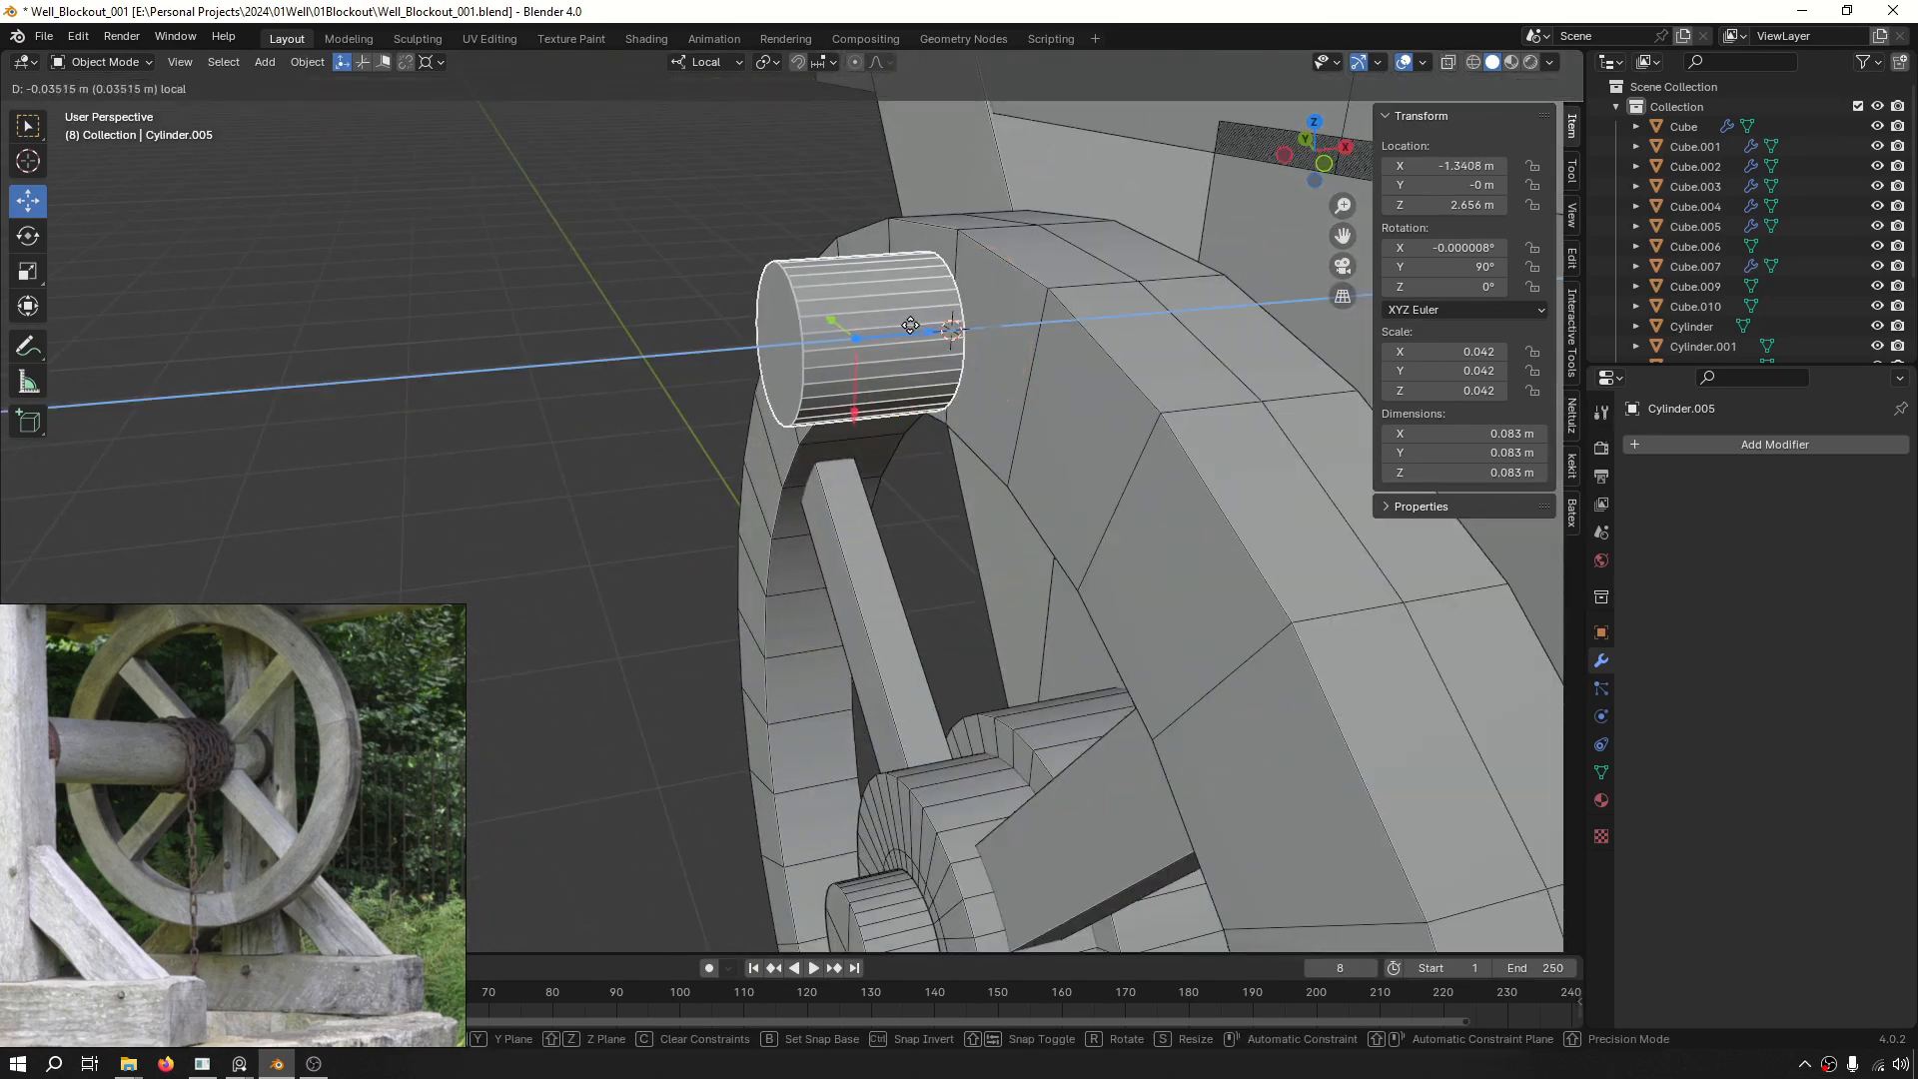
{"action": "right_click", "coordinate": [964, 309]}
{"action": "scroll", "coordinate": [929, 345], "scroll_direction": "down", "scroll_amount": 4}
{"action": "scroll", "coordinate": [928, 350], "scroll_direction": "up", "scroll_amount": 5}
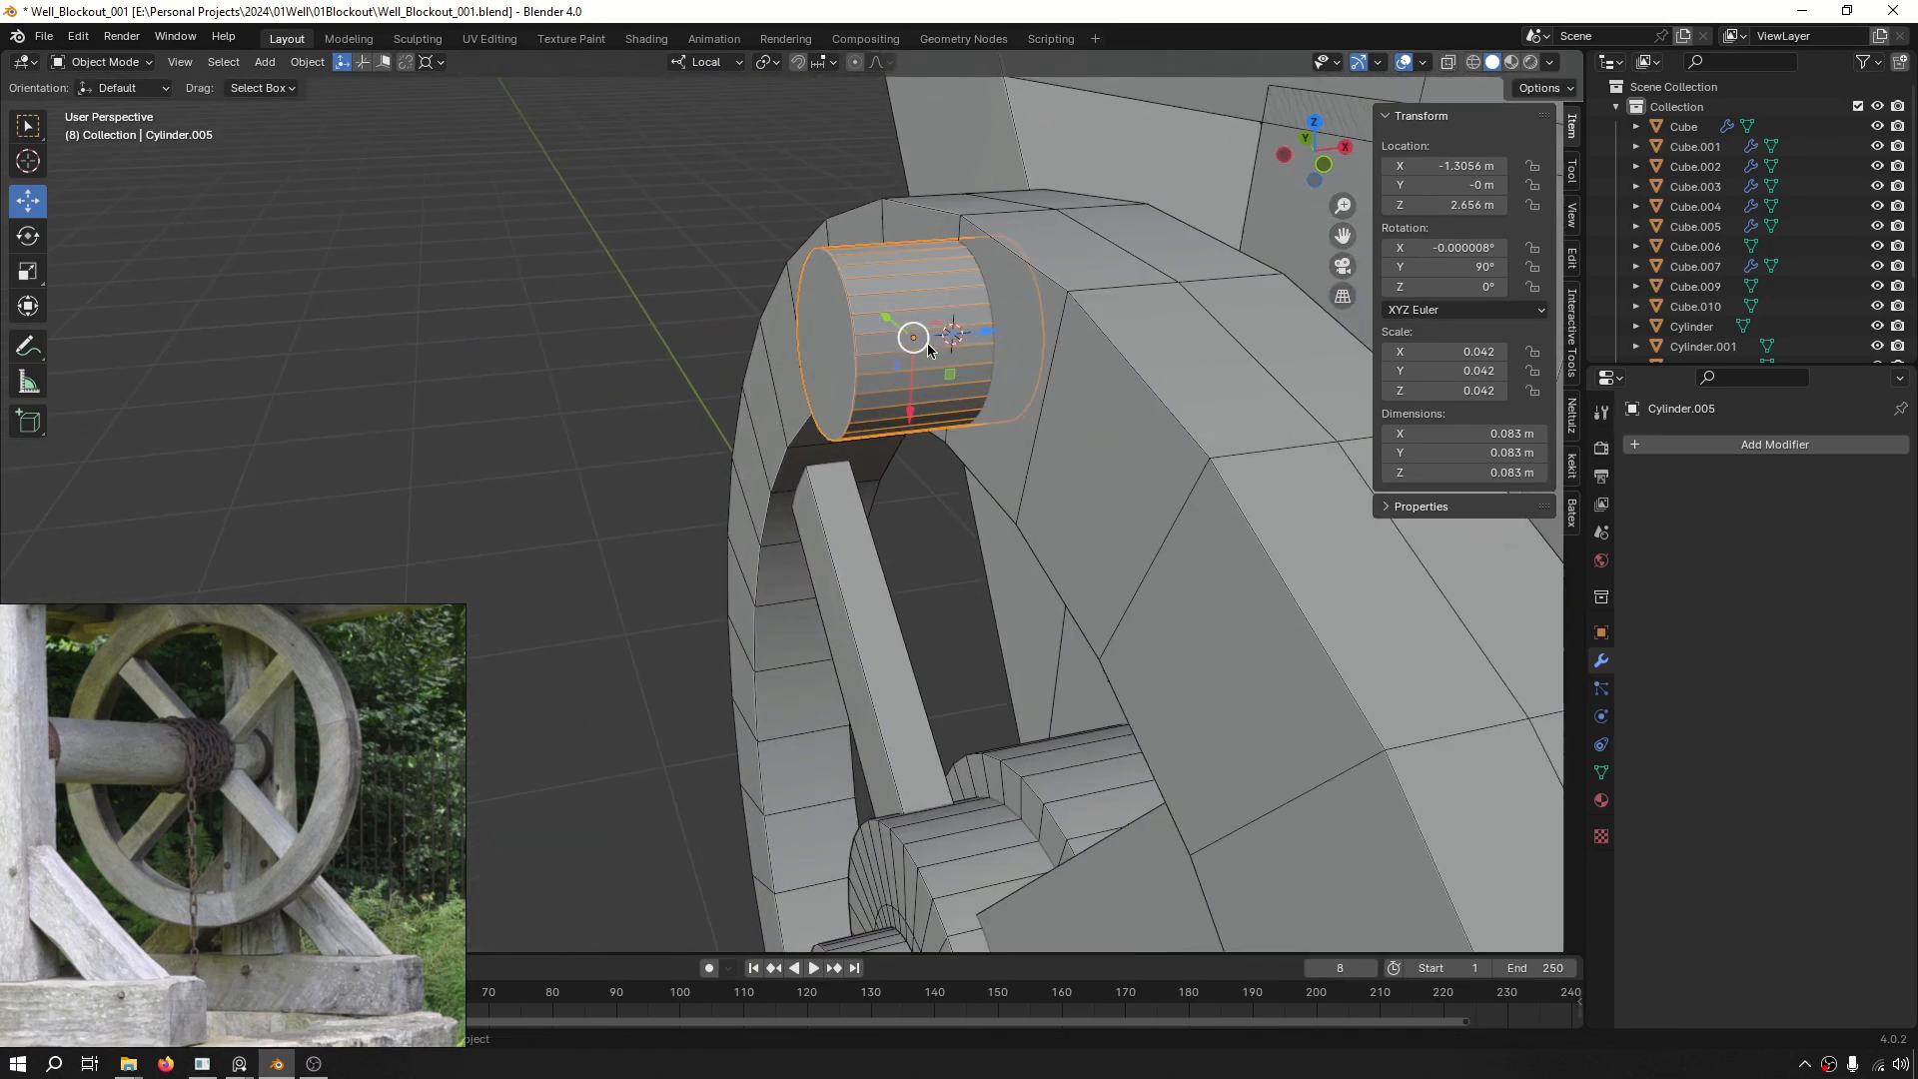
{"action": "right_click", "coordinate": [904, 329]}
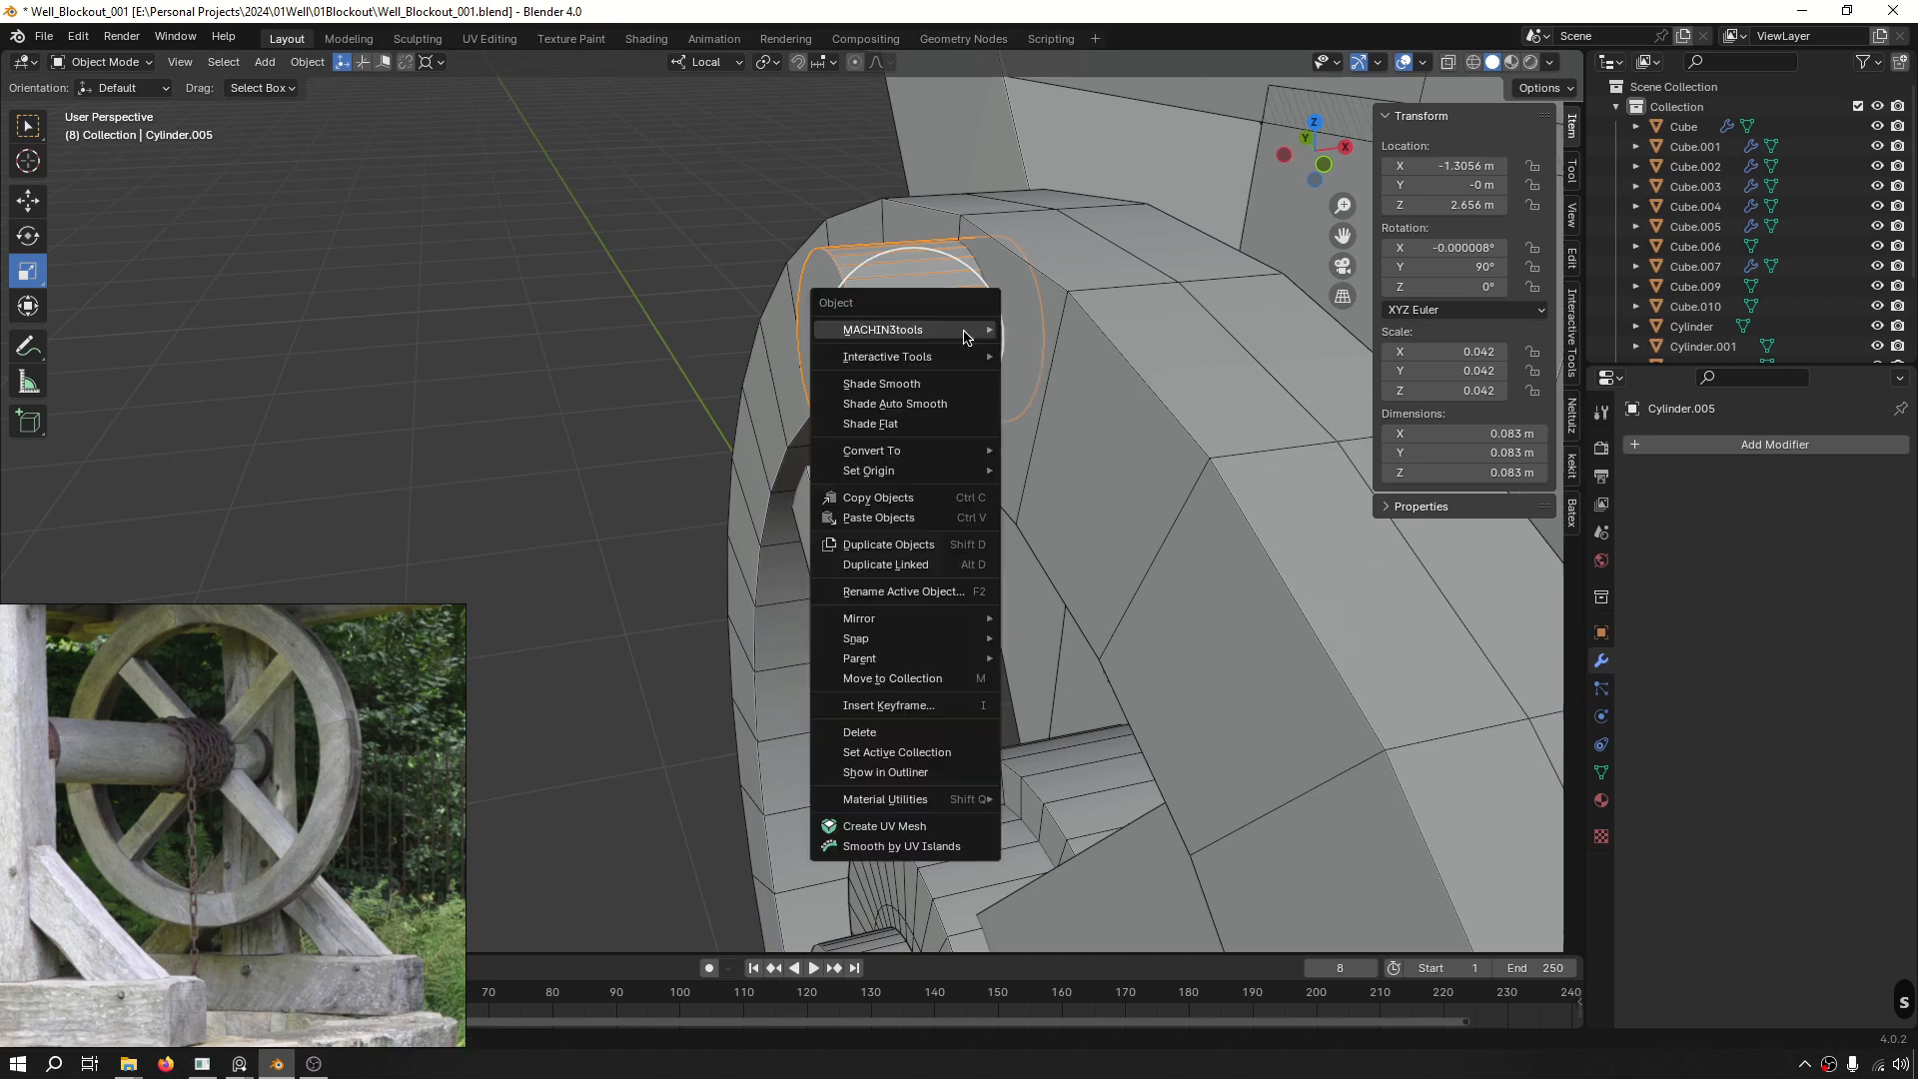
{"action": "left_click", "coordinate": [927, 414]}
{"action": "left_click", "coordinate": [411, 245]}
{"action": "scroll", "coordinate": [650, 377], "scroll_direction": "down", "scroll_amount": 8}
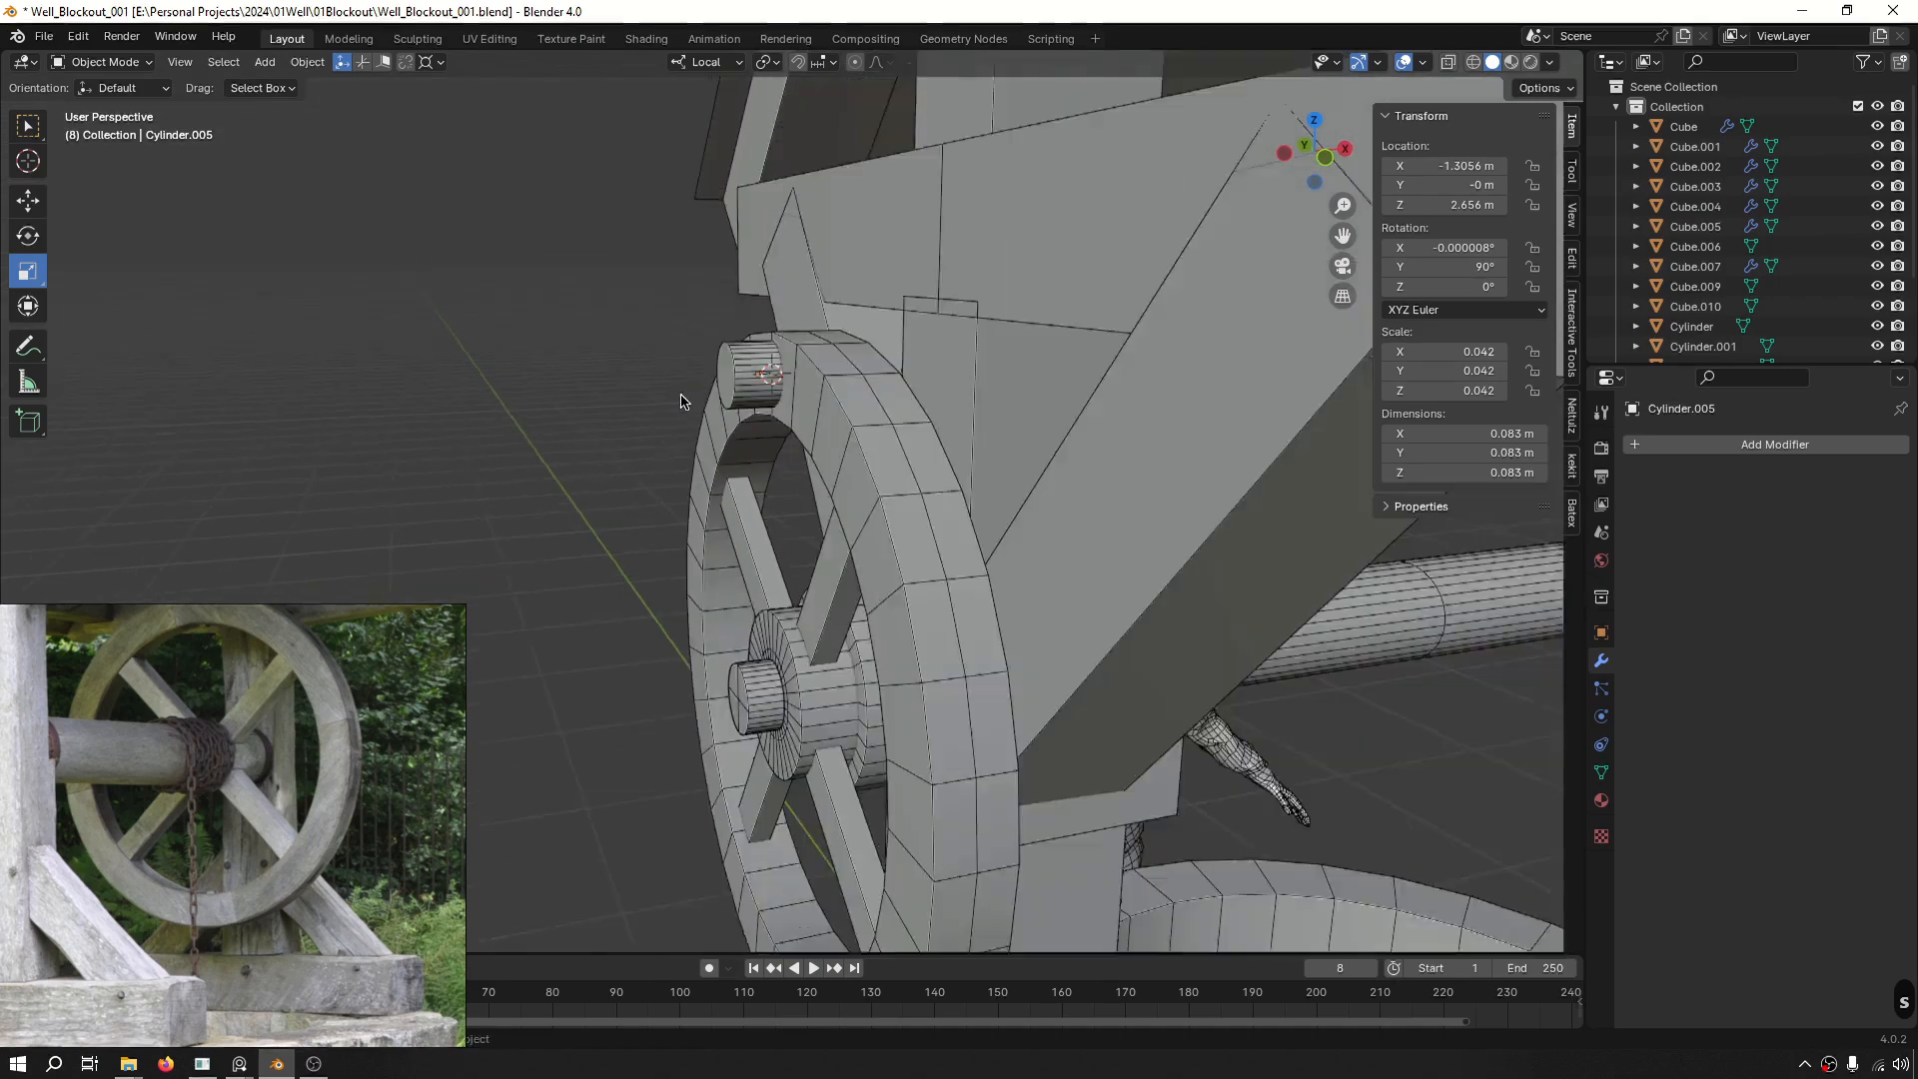
Duplicate the peg and move the copy straight down to the bottom of the rim, at a Z location of about 1.794 m.
{"action": "middle_click_drag", "start_coordinate": [871, 352], "coordinate": [806, 332]}
{"action": "scroll", "coordinate": [714, 330], "scroll_direction": "down", "scroll_amount": 5}
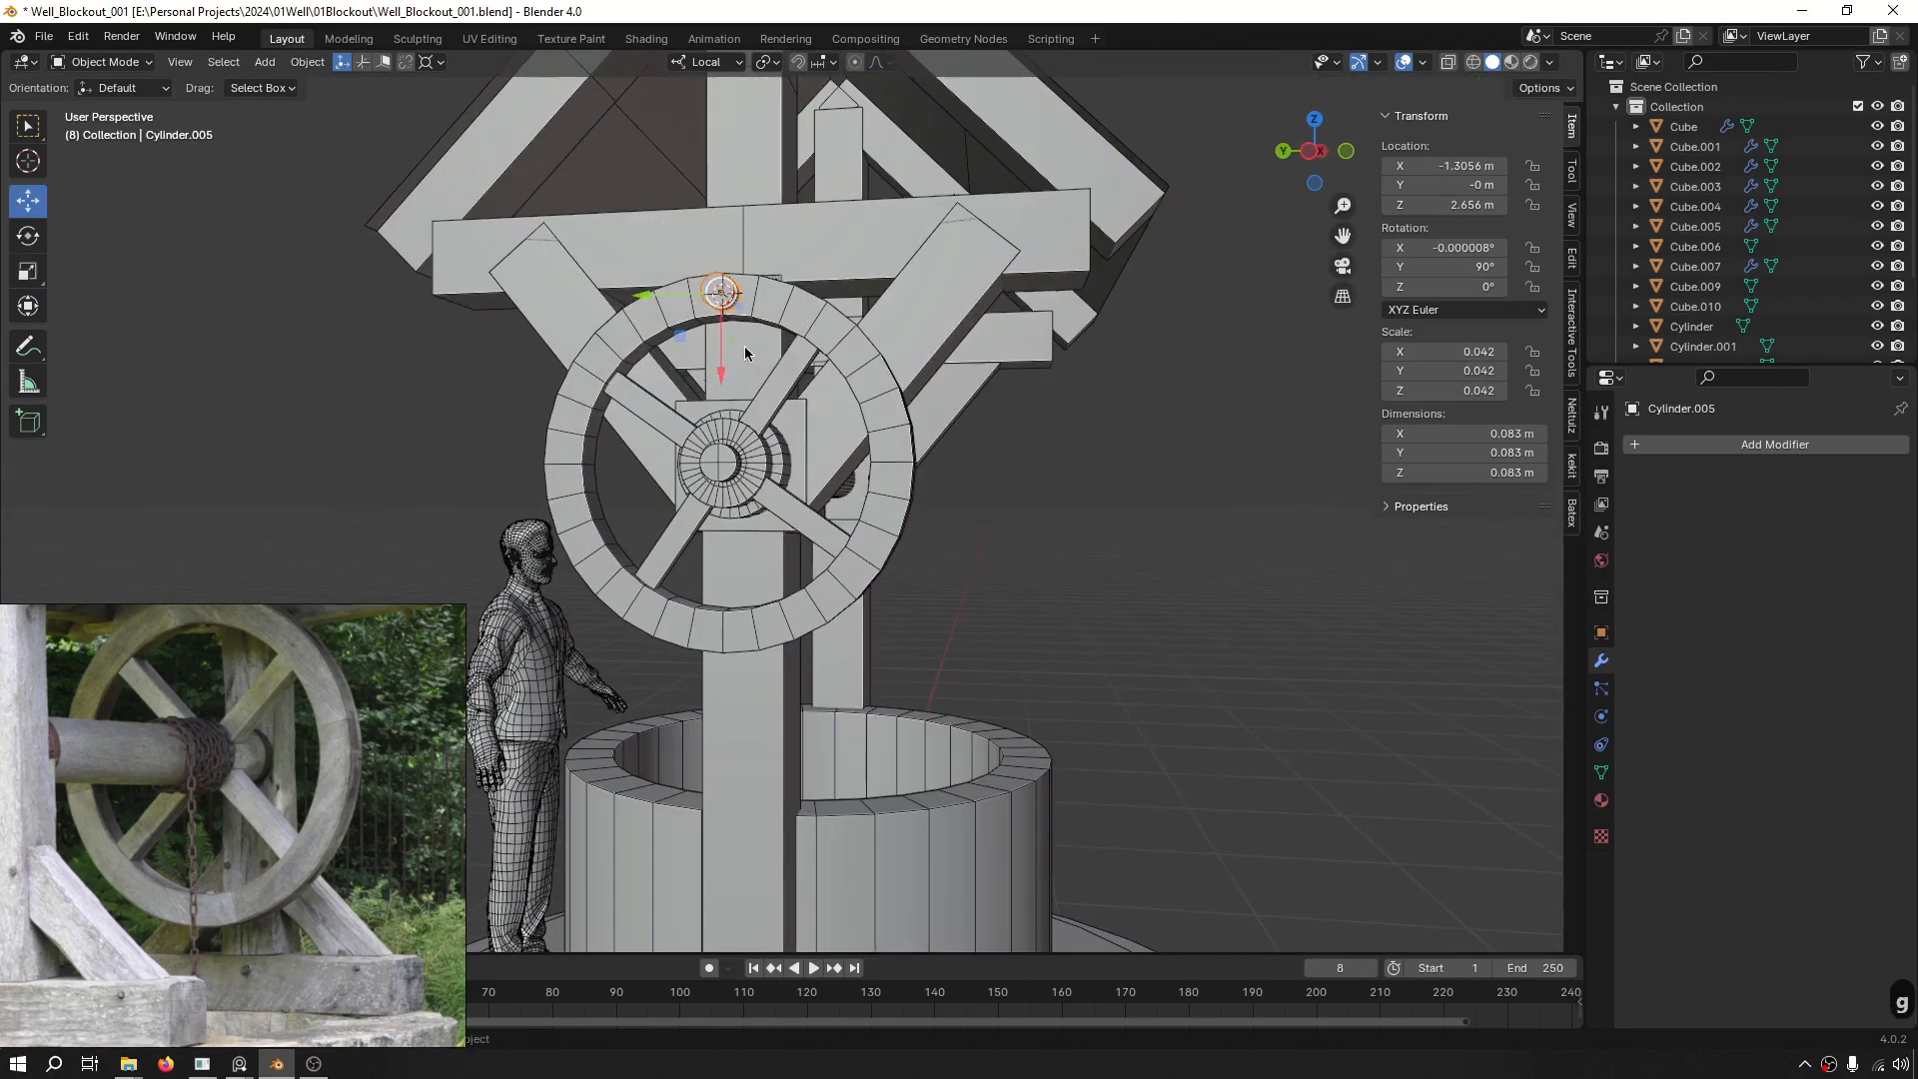
{"action": "middle_click_drag", "start_coordinate": [702, 527], "coordinate": [846, 619]}
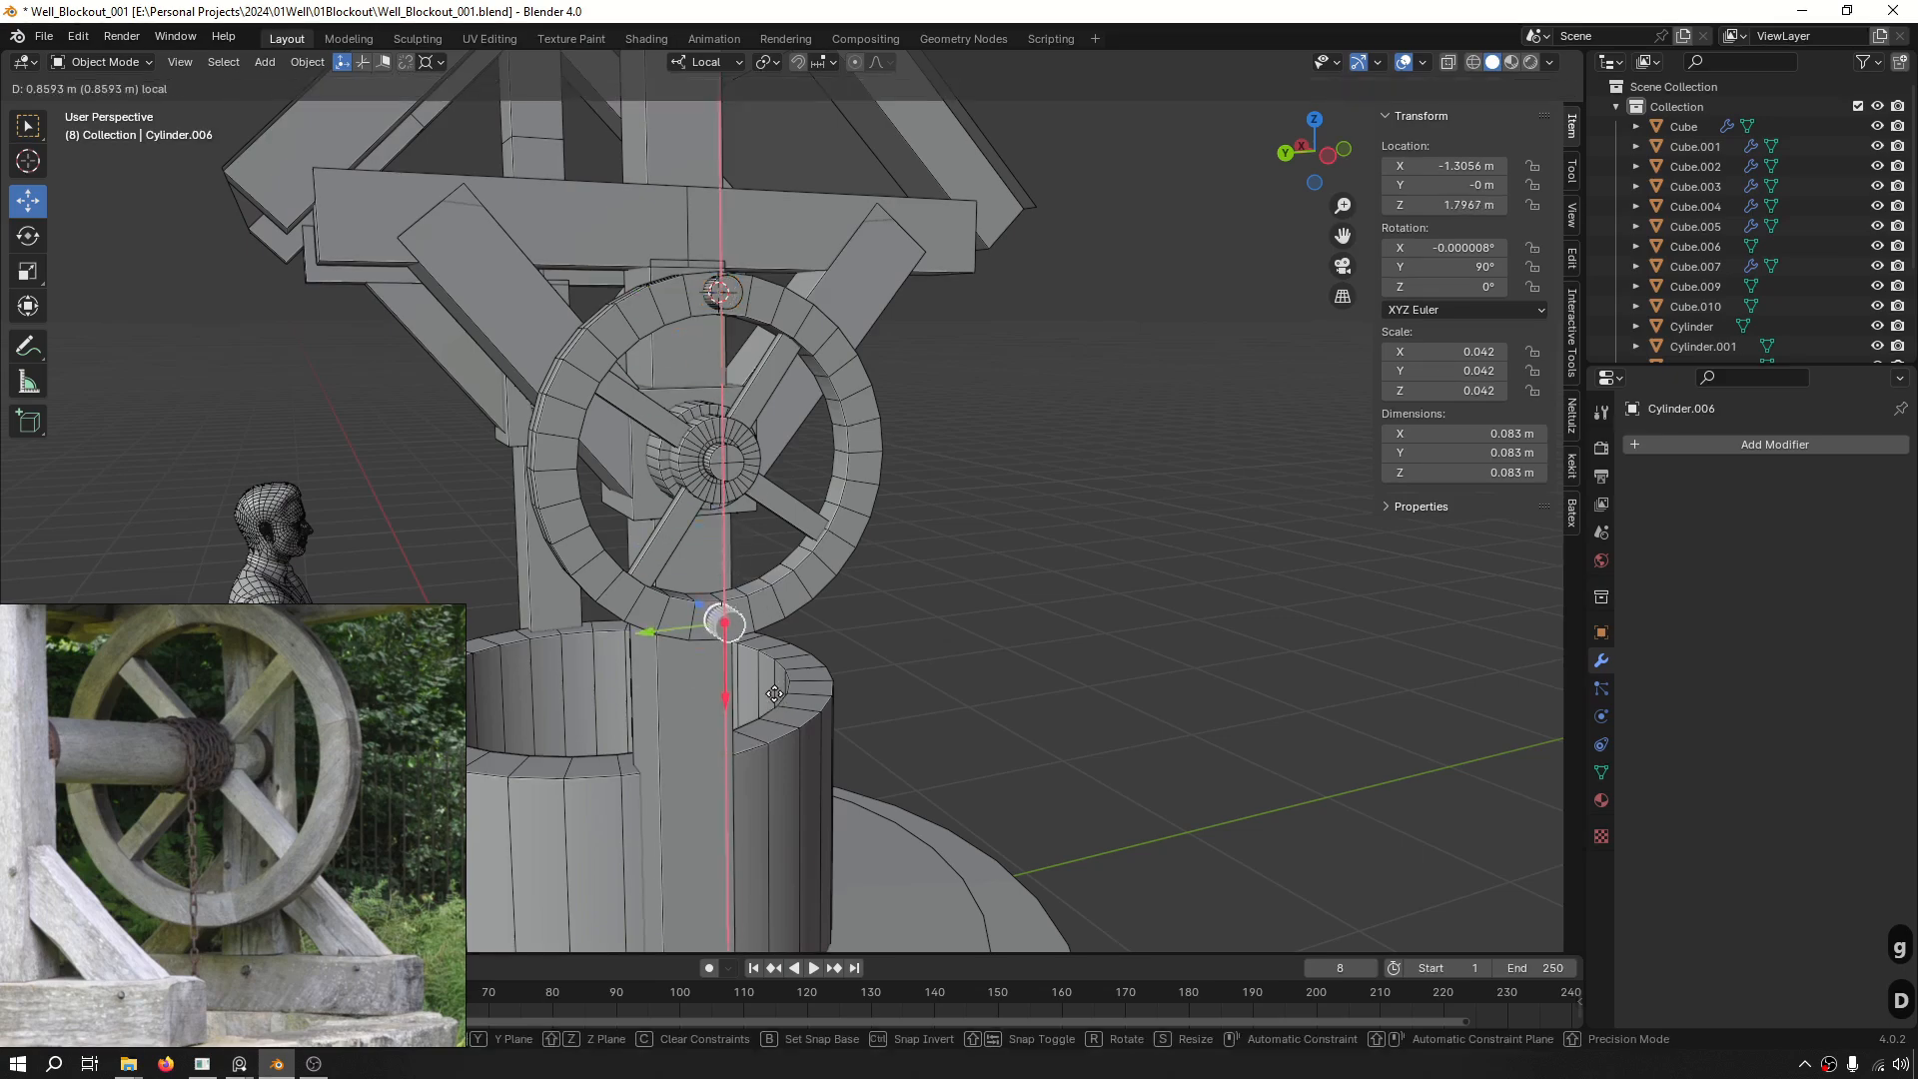
{"action": "middle_click_drag", "start_coordinate": [974, 554], "coordinate": [839, 519]}
{"action": "scroll", "coordinate": [869, 509], "scroll_direction": "up", "scroll_amount": 3}
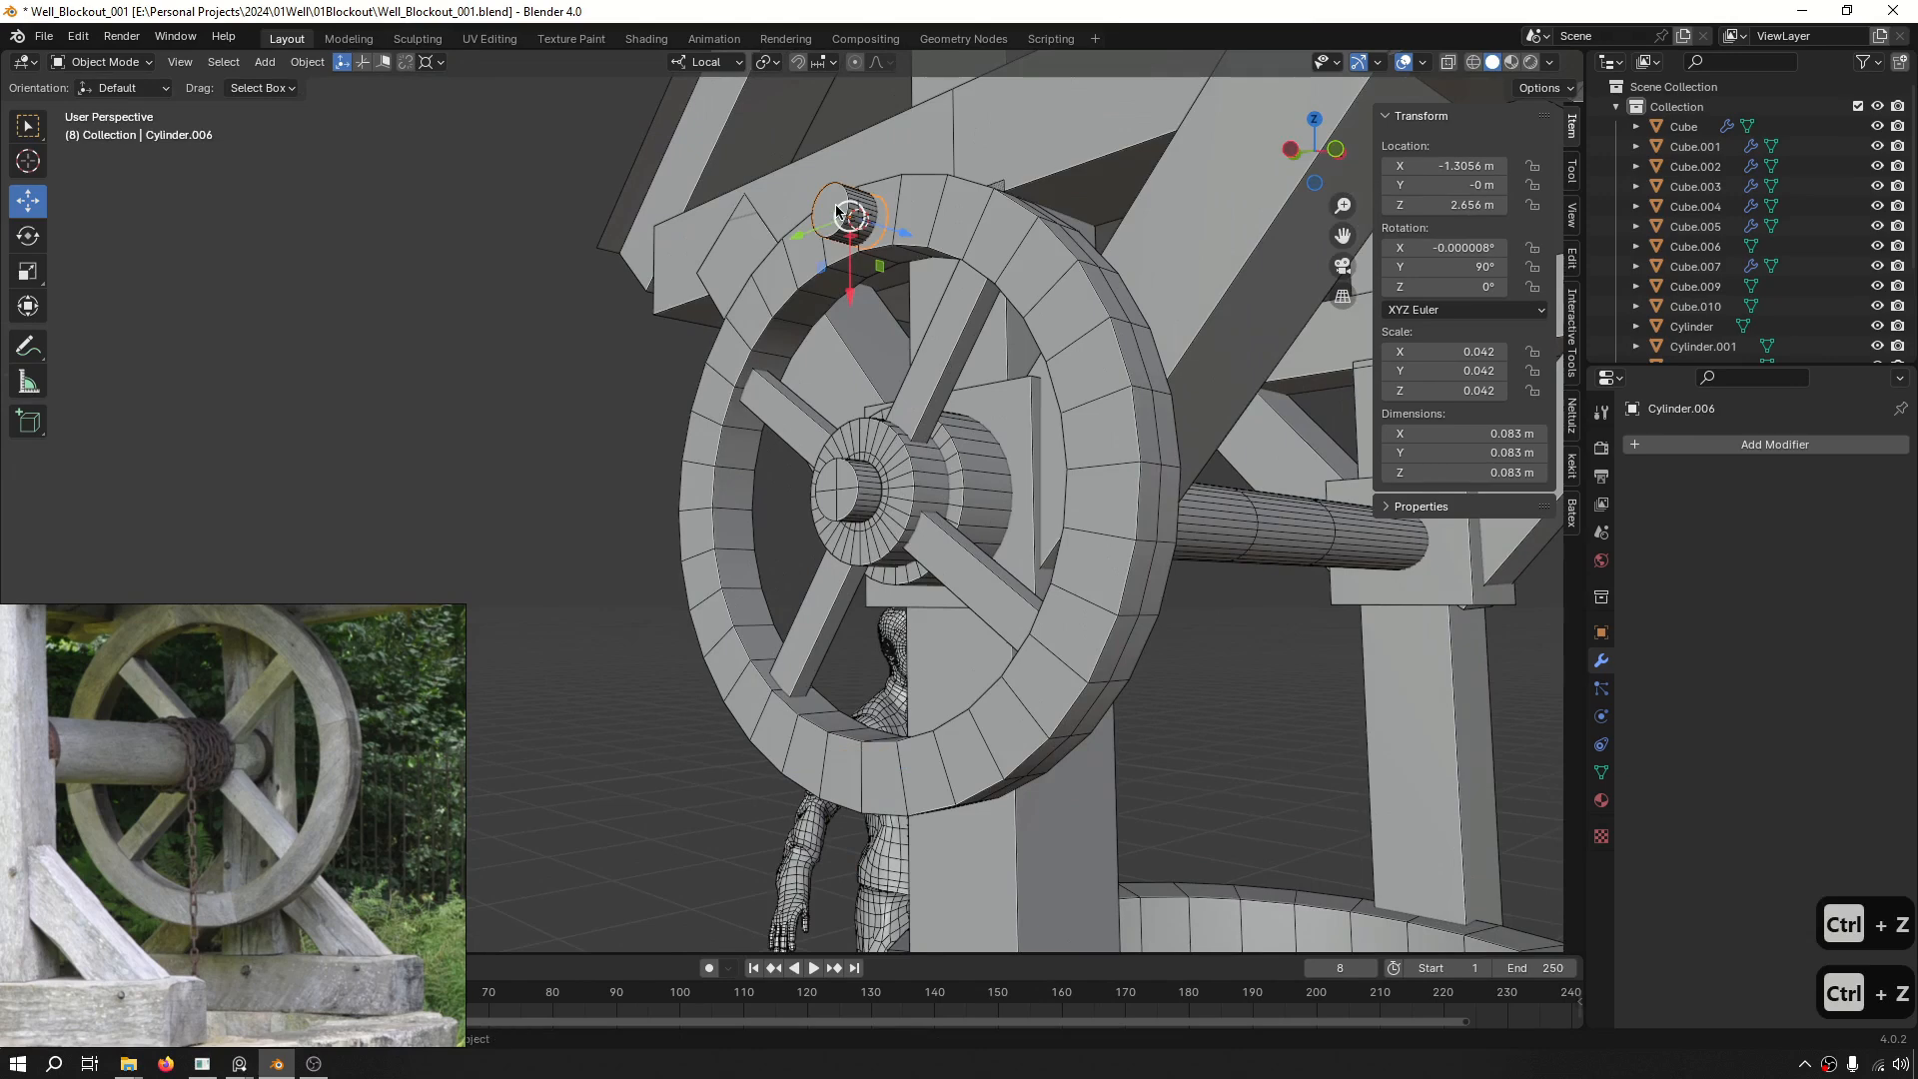
{"action": "middle_click_drag", "start_coordinate": [847, 217], "coordinate": [847, 227]}
{"action": "left_click_drag", "start_coordinate": [850, 285], "coordinate": [845, 694]}
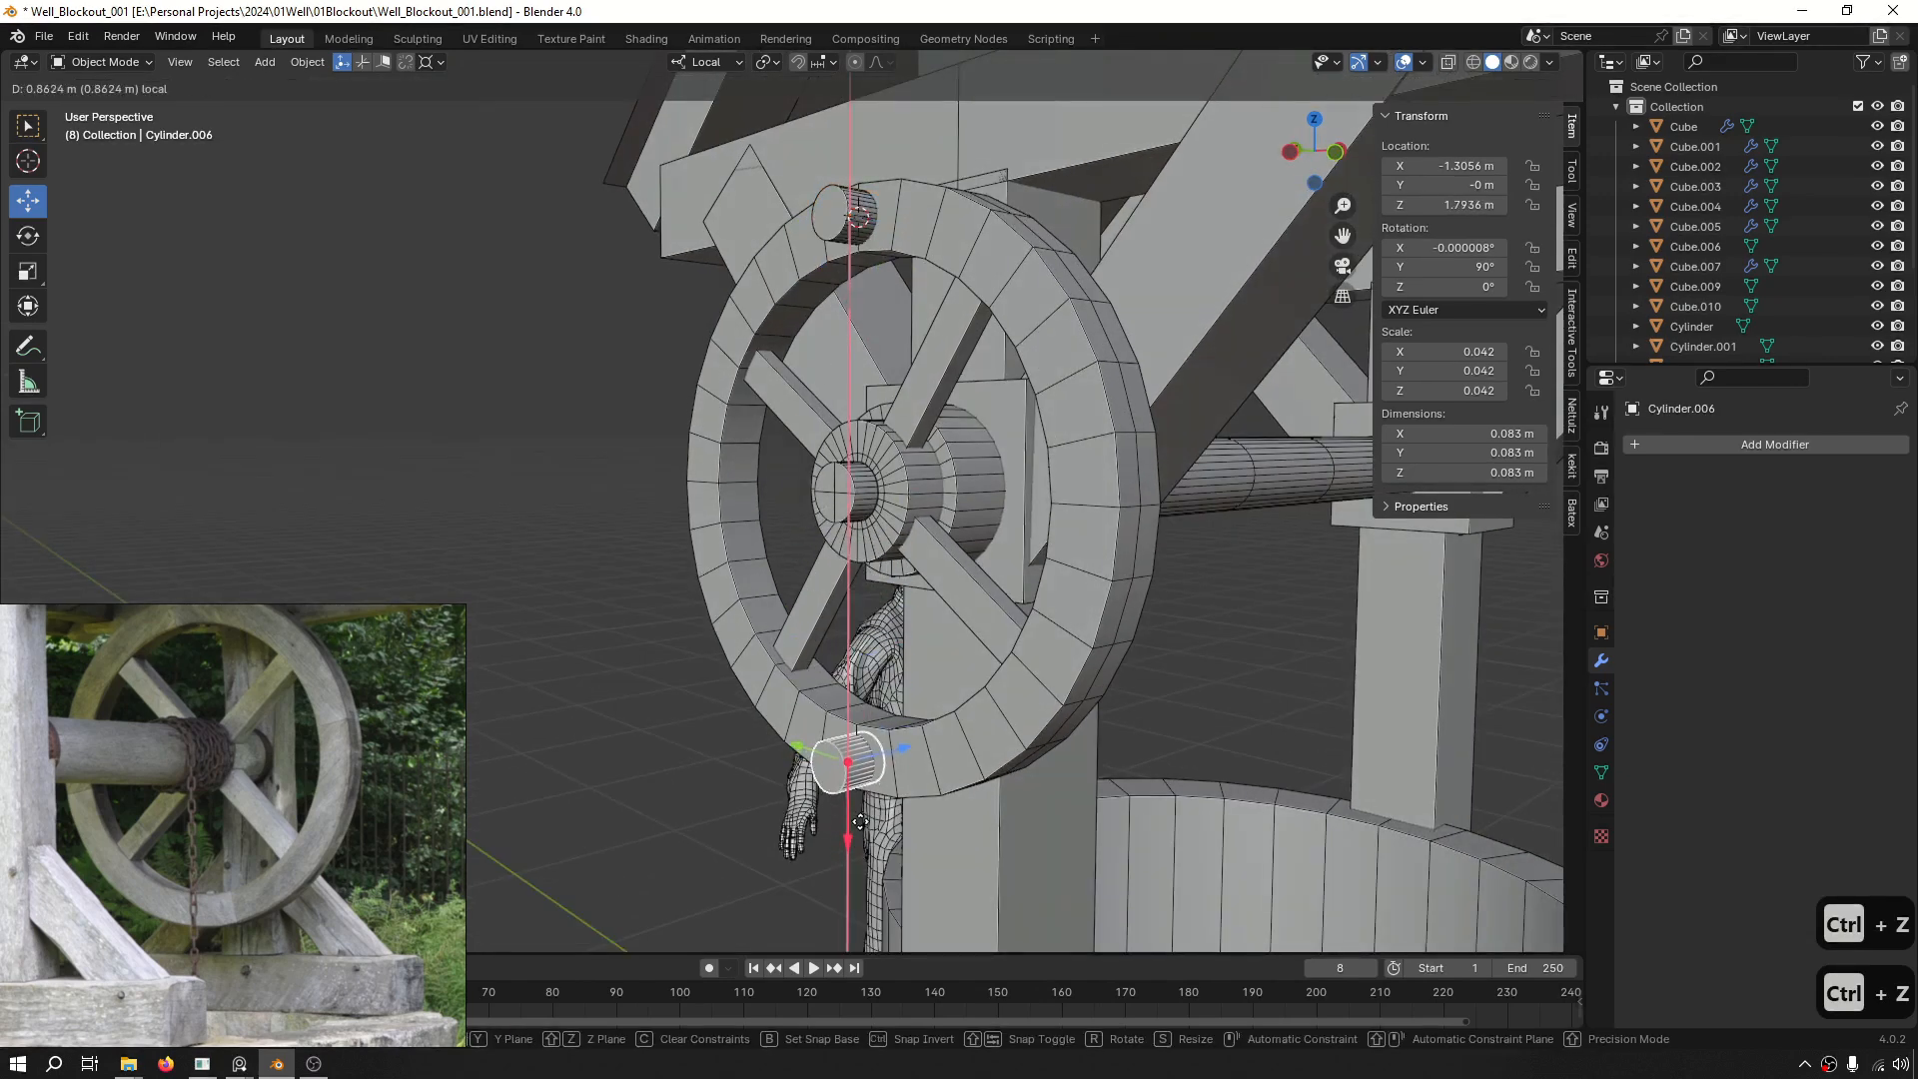
{"action": "left_click_drag", "start_coordinate": [860, 822], "coordinate": [860, 821]}
Delete the original peg at the top of the rim and select the lower one.
{"action": "key", "text": "x"}
{"action": "scroll", "coordinate": [830, 240], "scroll_direction": "down", "scroll_amount": 3}
{"action": "mouse_move", "coordinate": [759, 469]}
{"action": "middle_mouse_down"}
{"action": "mouse_move", "coordinate": [699, 536]}
{"action": "mouse_move", "coordinate": [769, 465]}
{"action": "middle_mouse_up"}
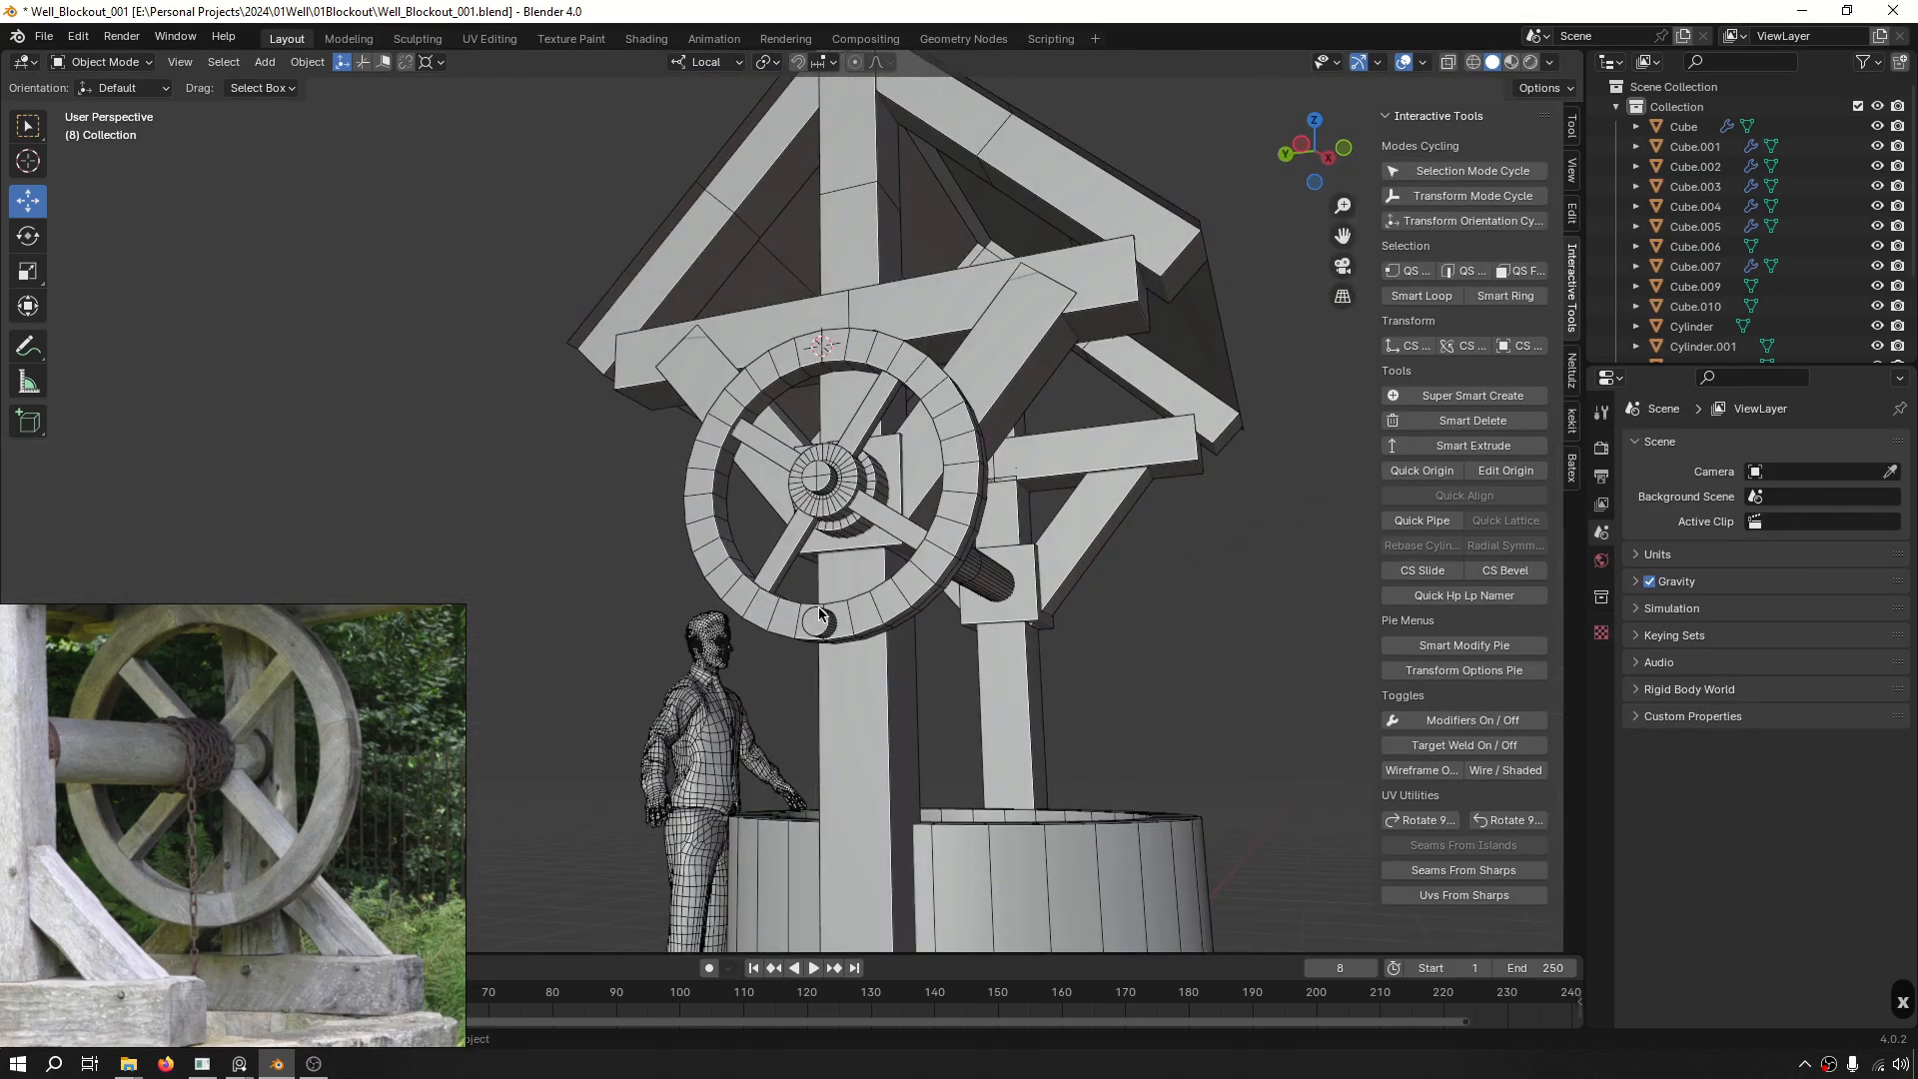
{"action": "left_click", "coordinate": [822, 625]}
{"action": "middle_click_drag", "start_coordinate": [822, 627], "coordinate": [676, 648]}
{"action": "middle_click_drag", "start_coordinate": [706, 513], "coordinate": [790, 515]}
{"action": "scroll", "coordinate": [800, 514], "scroll_direction": "down", "scroll_amount": 2}
Save the well blockout file.
{"action": "key", "text": "ctrl+s"}
{"action": "left_click", "coordinate": [1137, 519]}
{"action": "scroll", "coordinate": [1119, 529], "scroll_direction": "down", "scroll_amount": 4}
{"action": "middle_click_drag", "start_coordinate": [1109, 535], "coordinate": [899, 530]}
{"action": "key", "text": "ctrl+s"}
{"action": "left_click", "coordinate": [1168, 578]}
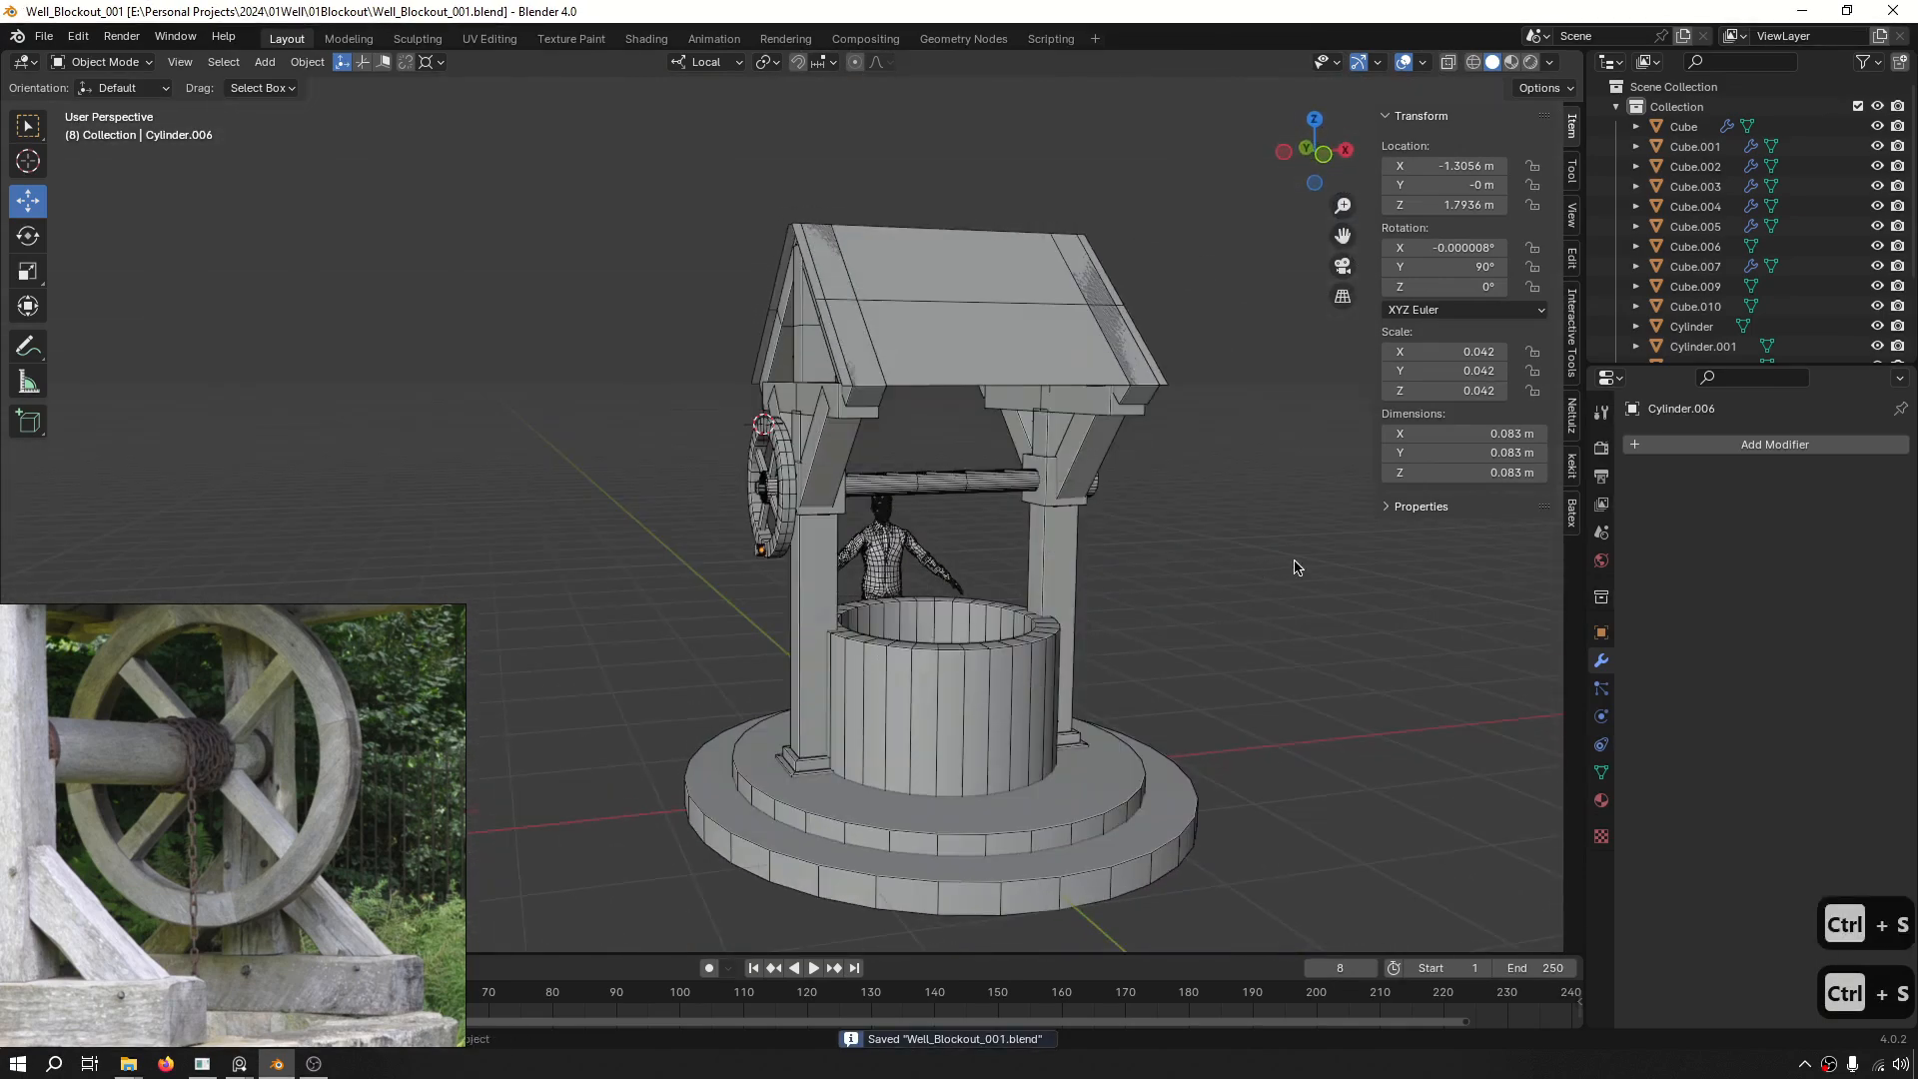
Examine the complete well from several angles against the reference photo, including the roof, and save the file again.
{"action": "scroll", "coordinate": [786, 553], "scroll_direction": "down", "scroll_amount": 3}
{"action": "middle_click_drag", "start_coordinate": [786, 553], "coordinate": [843, 597]}
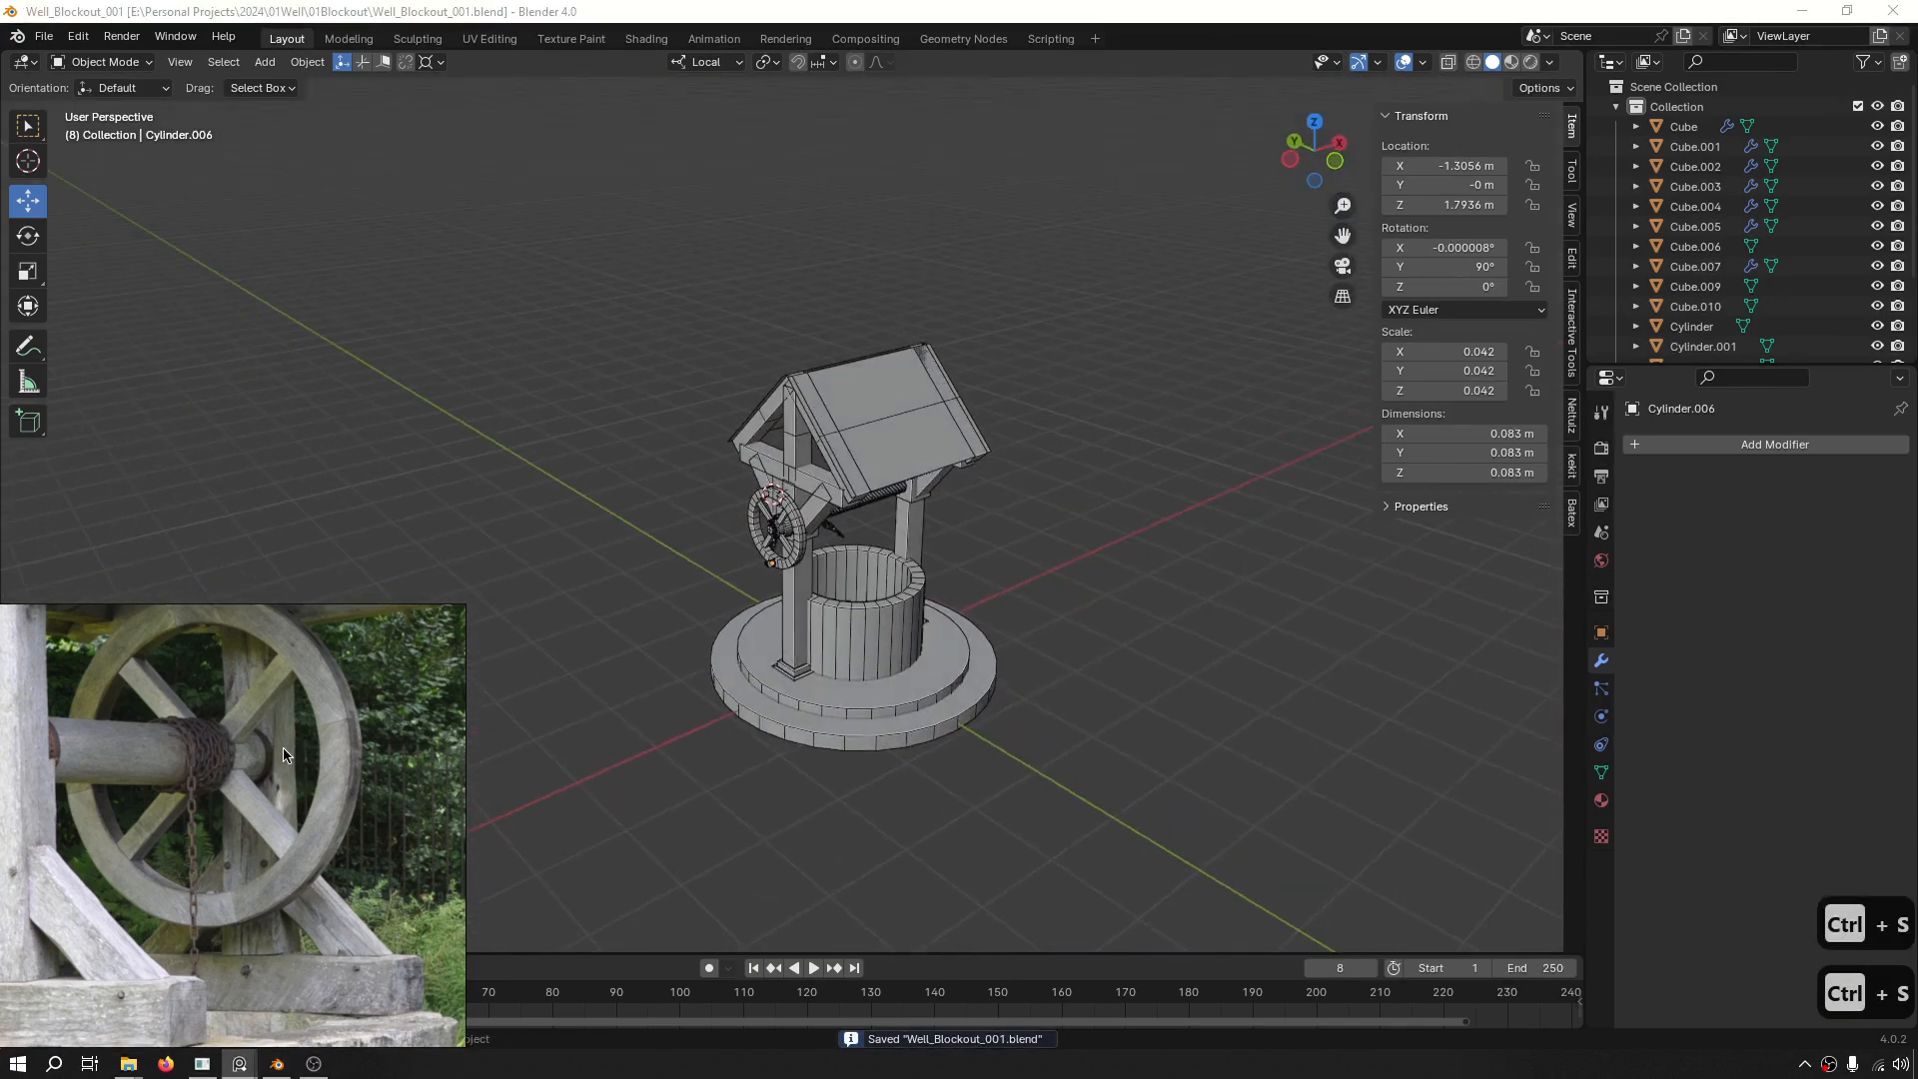
{"action": "key", "text": "ctrl+m"}
{"action": "scroll", "coordinate": [646, 563], "scroll_direction": "up", "scroll_amount": 5}
{"action": "middle_click_drag", "start_coordinate": [645, 563], "coordinate": [689, 184]}
{"action": "scroll", "coordinate": [690, 183], "scroll_direction": "down", "scroll_amount": 6}
{"action": "middle_click_drag", "start_coordinate": [739, 599], "coordinate": [807, 713]}
{"action": "key", "text": "ctrl+s"}
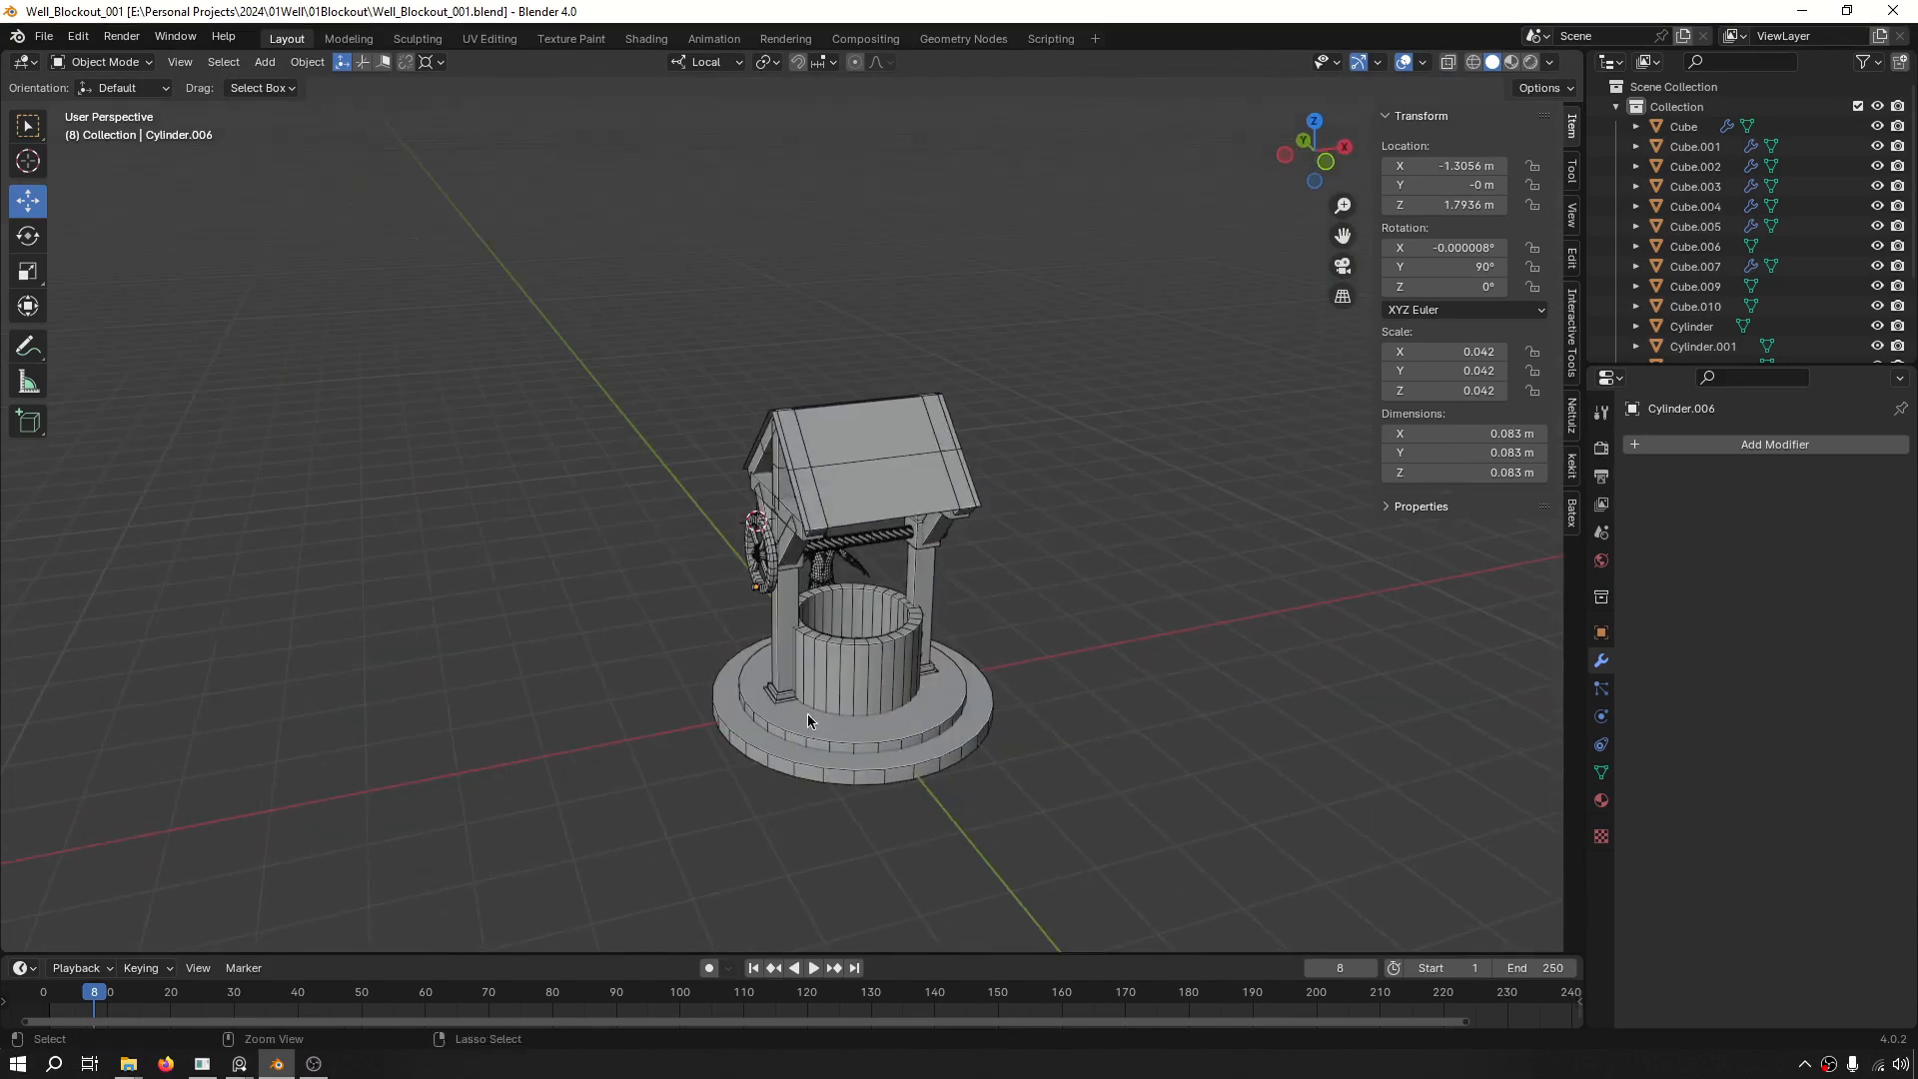
{"action": "scroll", "coordinate": [844, 429], "scroll_direction": "up", "scroll_amount": 3}
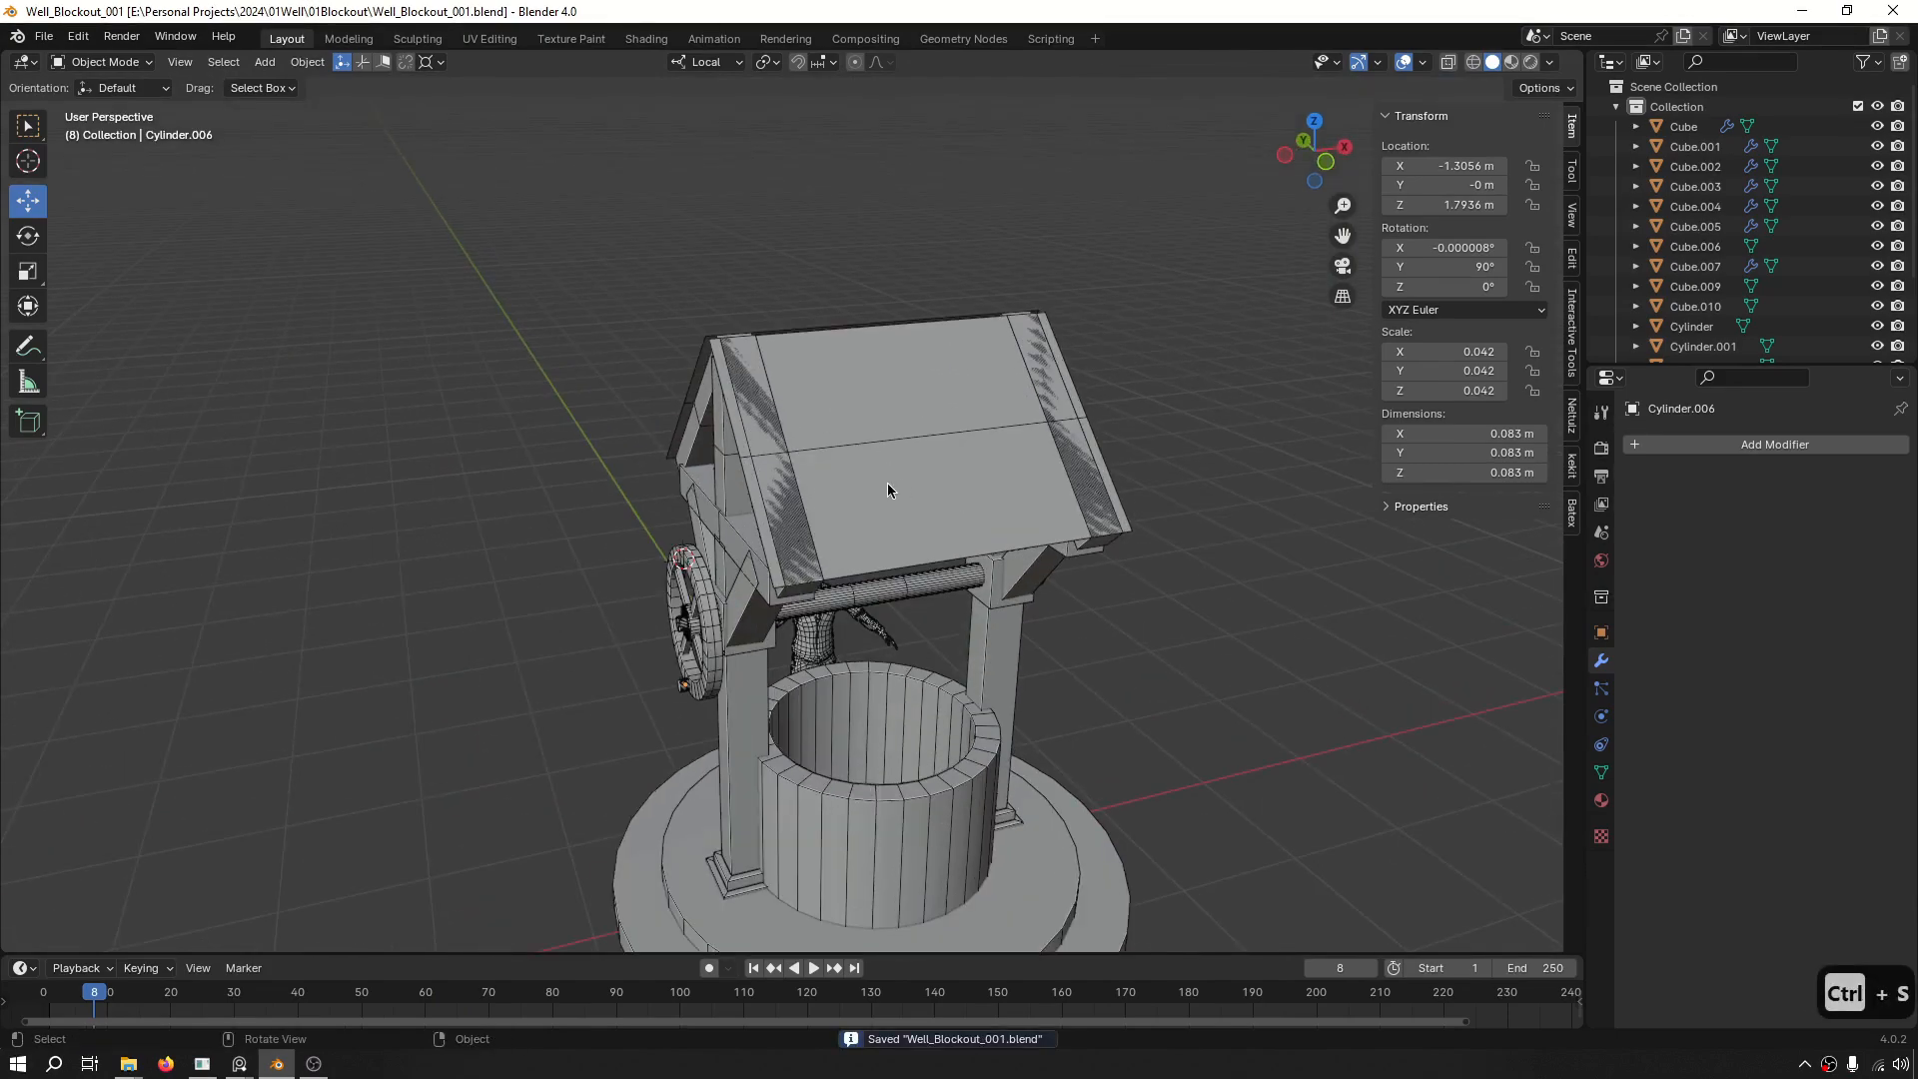
{"action": "scroll", "coordinate": [689, 357], "scroll_direction": "up", "scroll_amount": 2}
{"action": "mouse_move", "coordinate": [764, 374]}
{"action": "middle_mouse_down"}
{"action": "mouse_move", "coordinate": [852, 303]}
{"action": "mouse_move", "coordinate": [783, 386]}
{"action": "middle_mouse_up"}
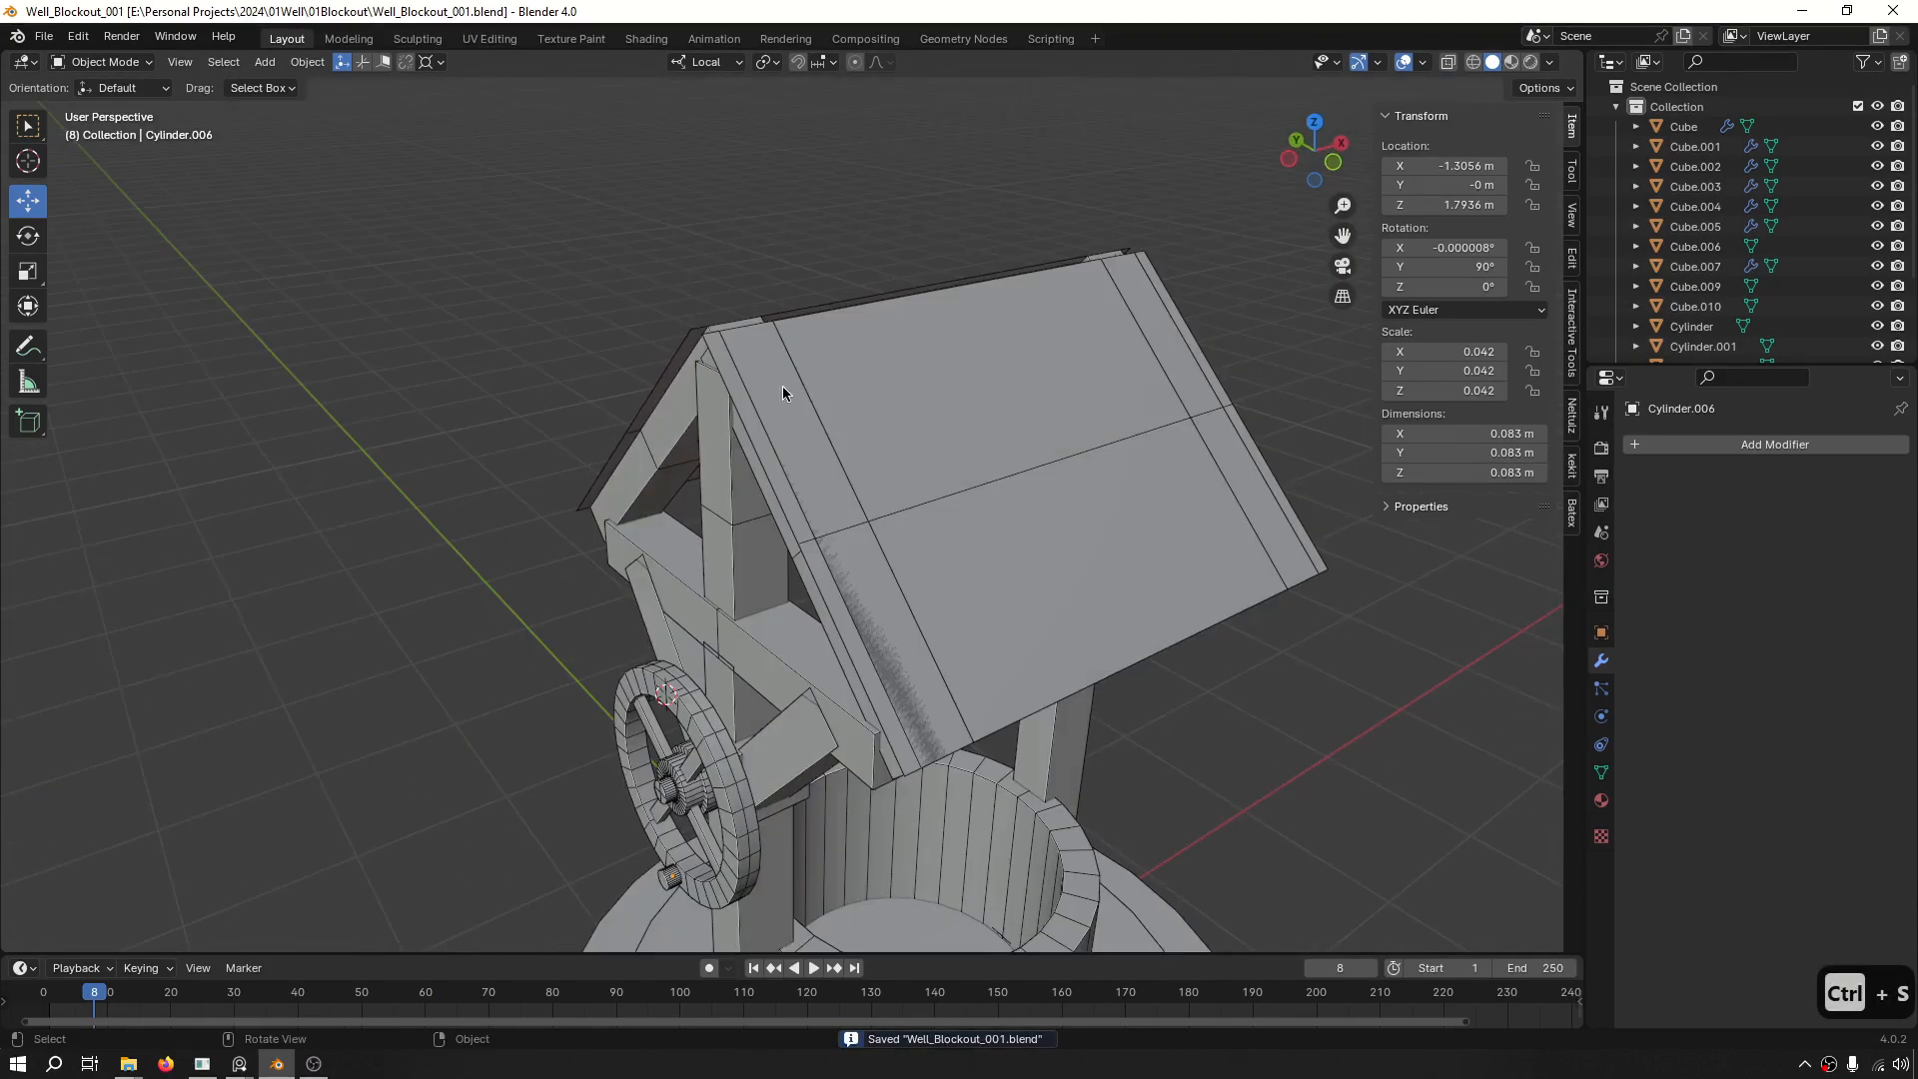
{"action": "scroll", "coordinate": [783, 420], "scroll_direction": "down", "scroll_amount": 4}
{"action": "middle_click_drag", "start_coordinate": [783, 489], "coordinate": [691, 337], "text": "shift"}
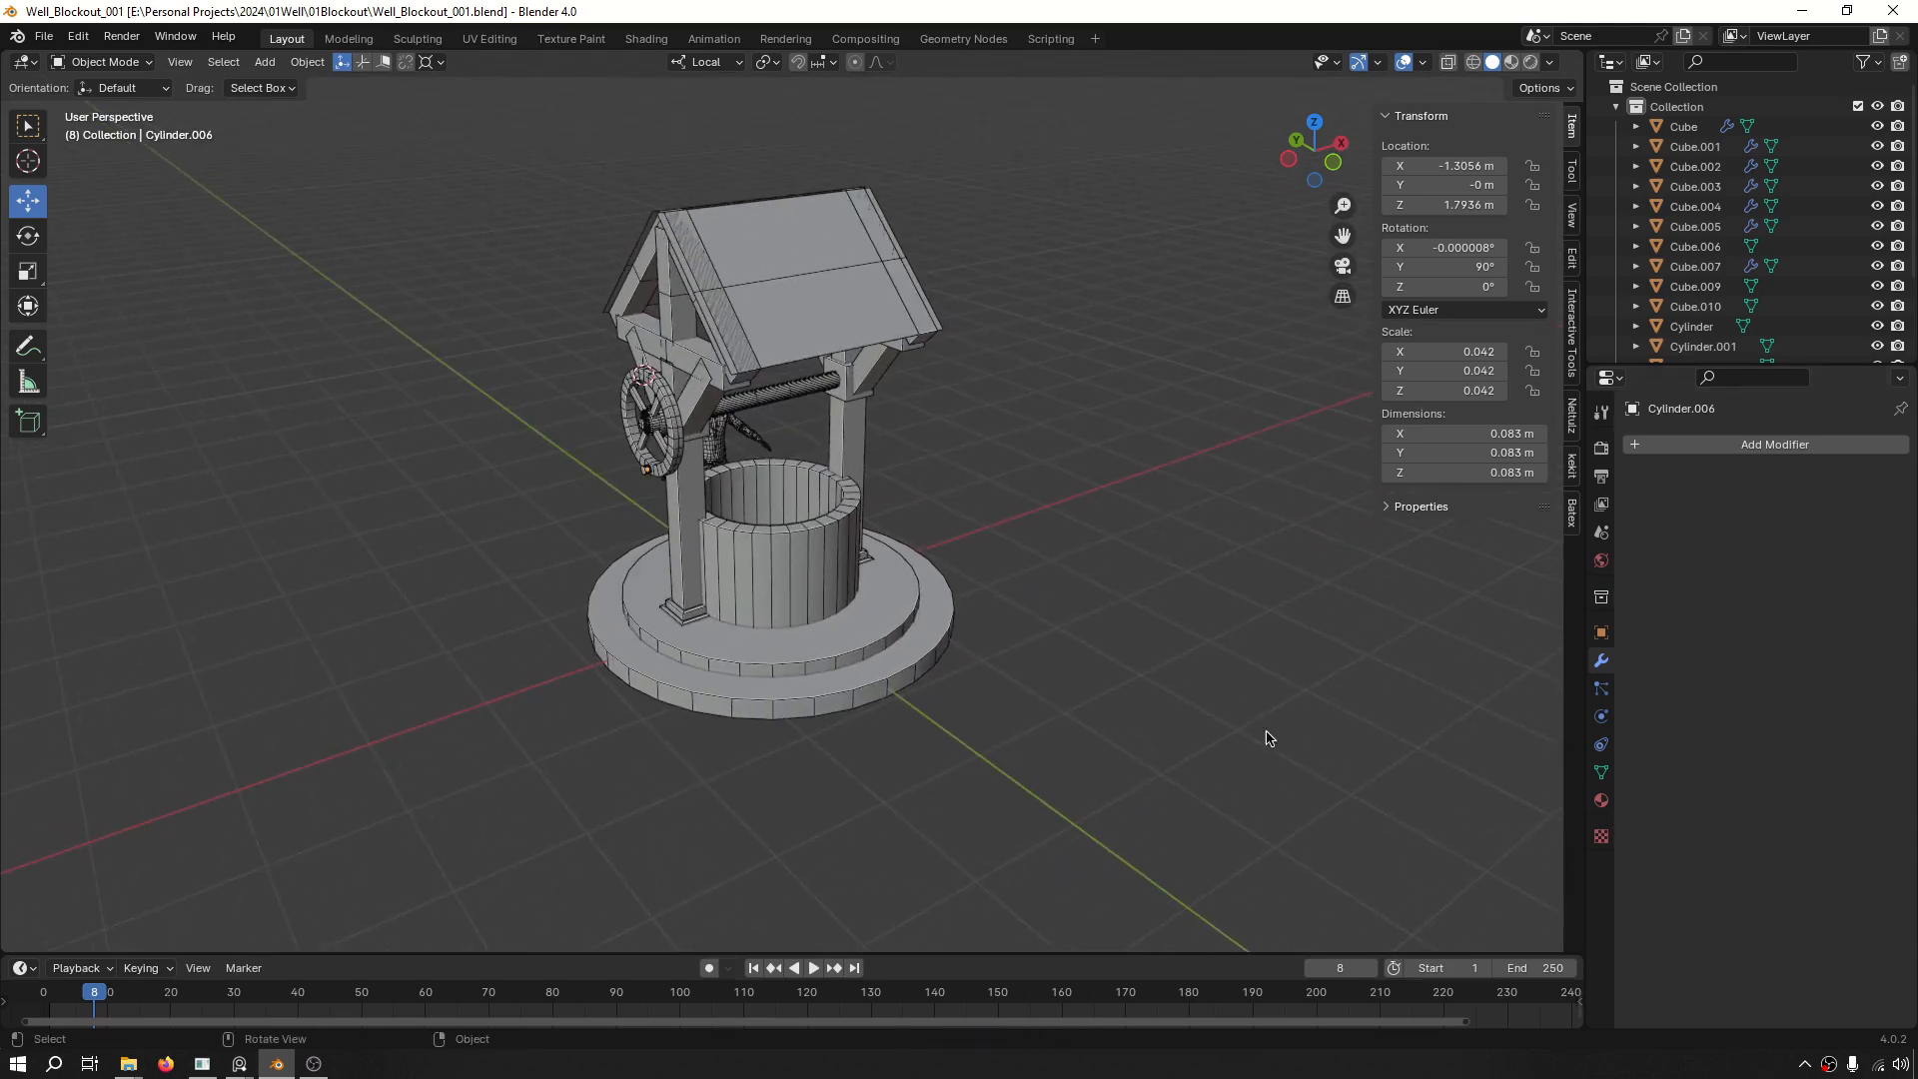